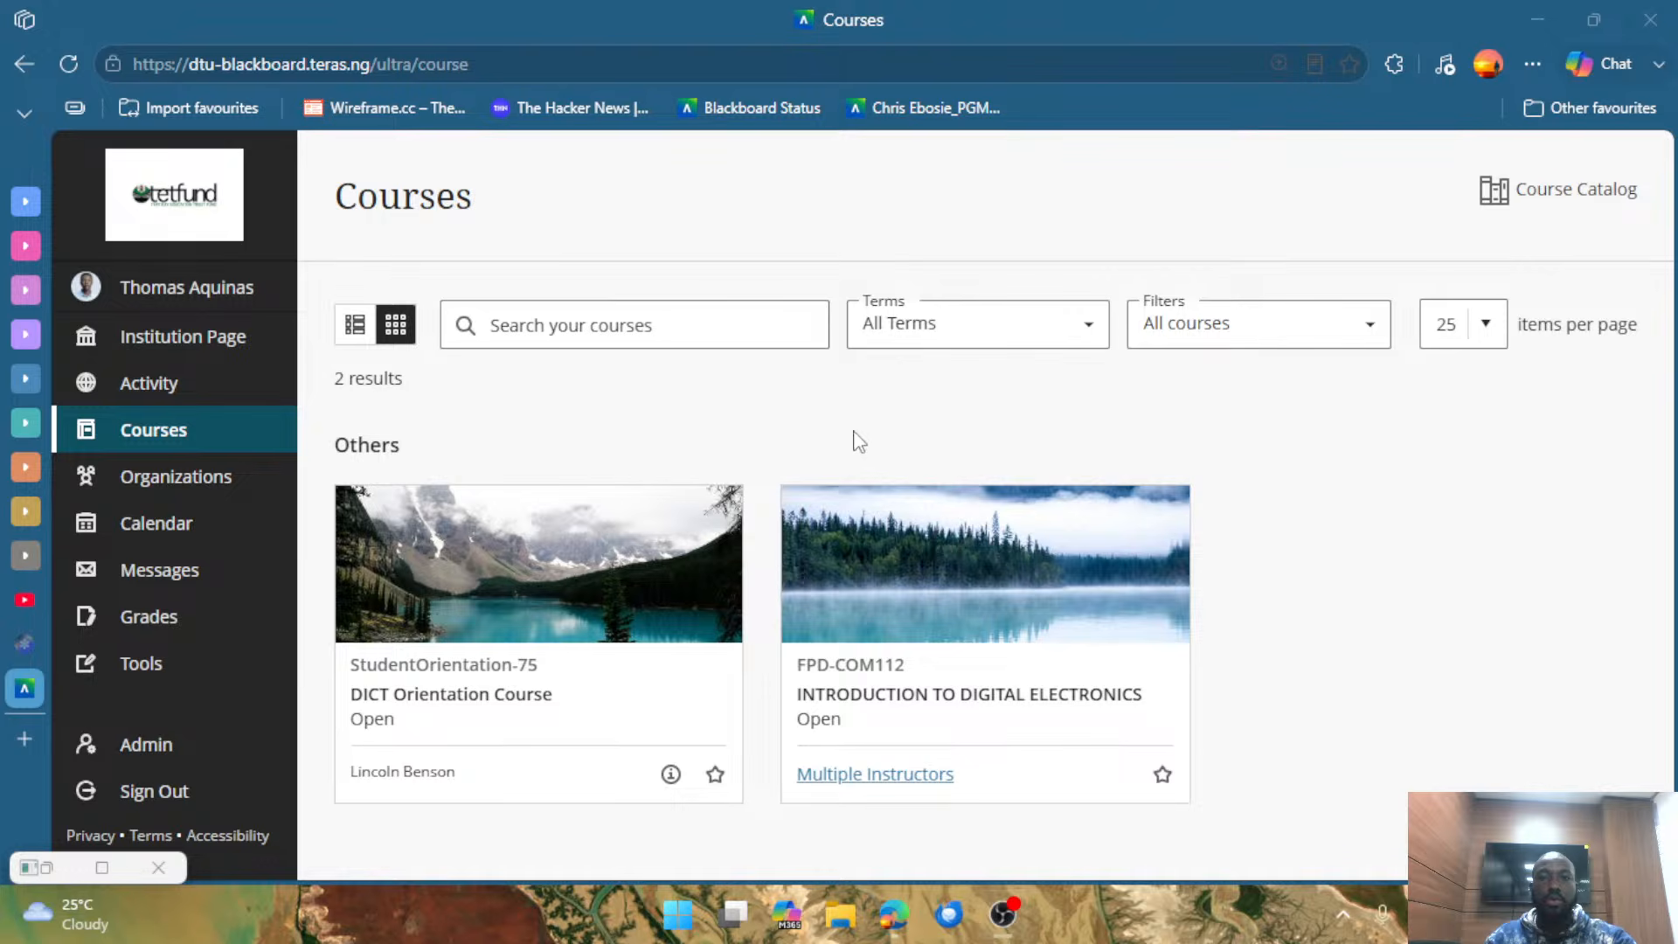
# Open the INTRODUCTION TO DIGITAL ELECTRONICS course and look over its content page.
pyautogui.click(989, 700)
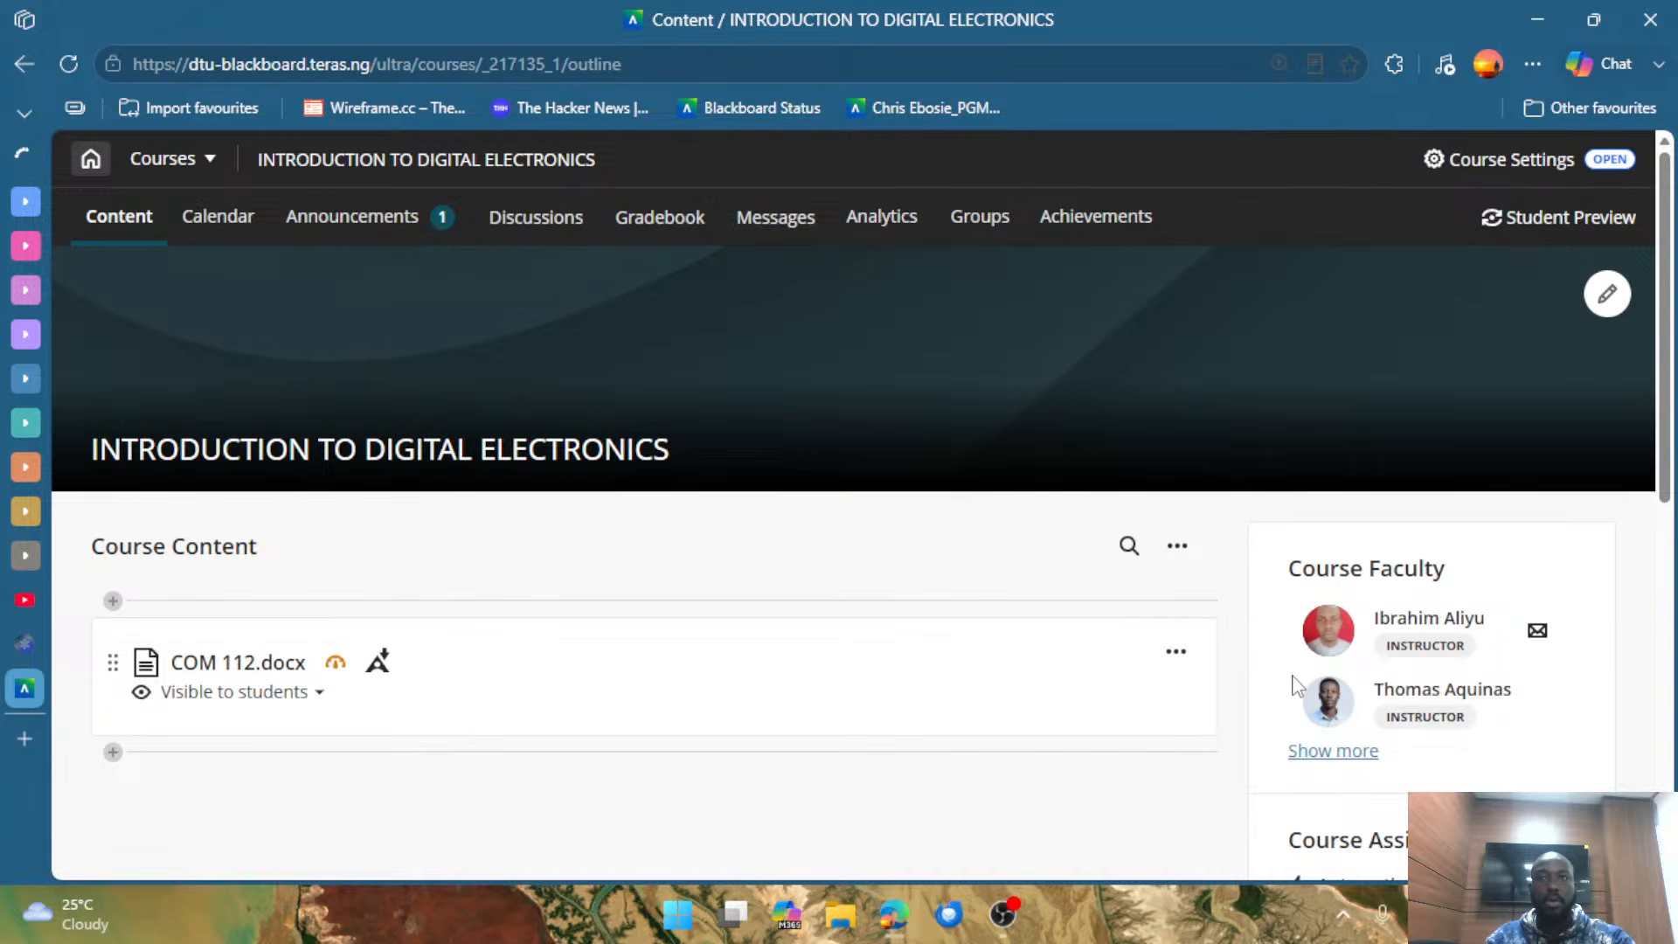
pyautogui.scroll(-3, 1293, 691)
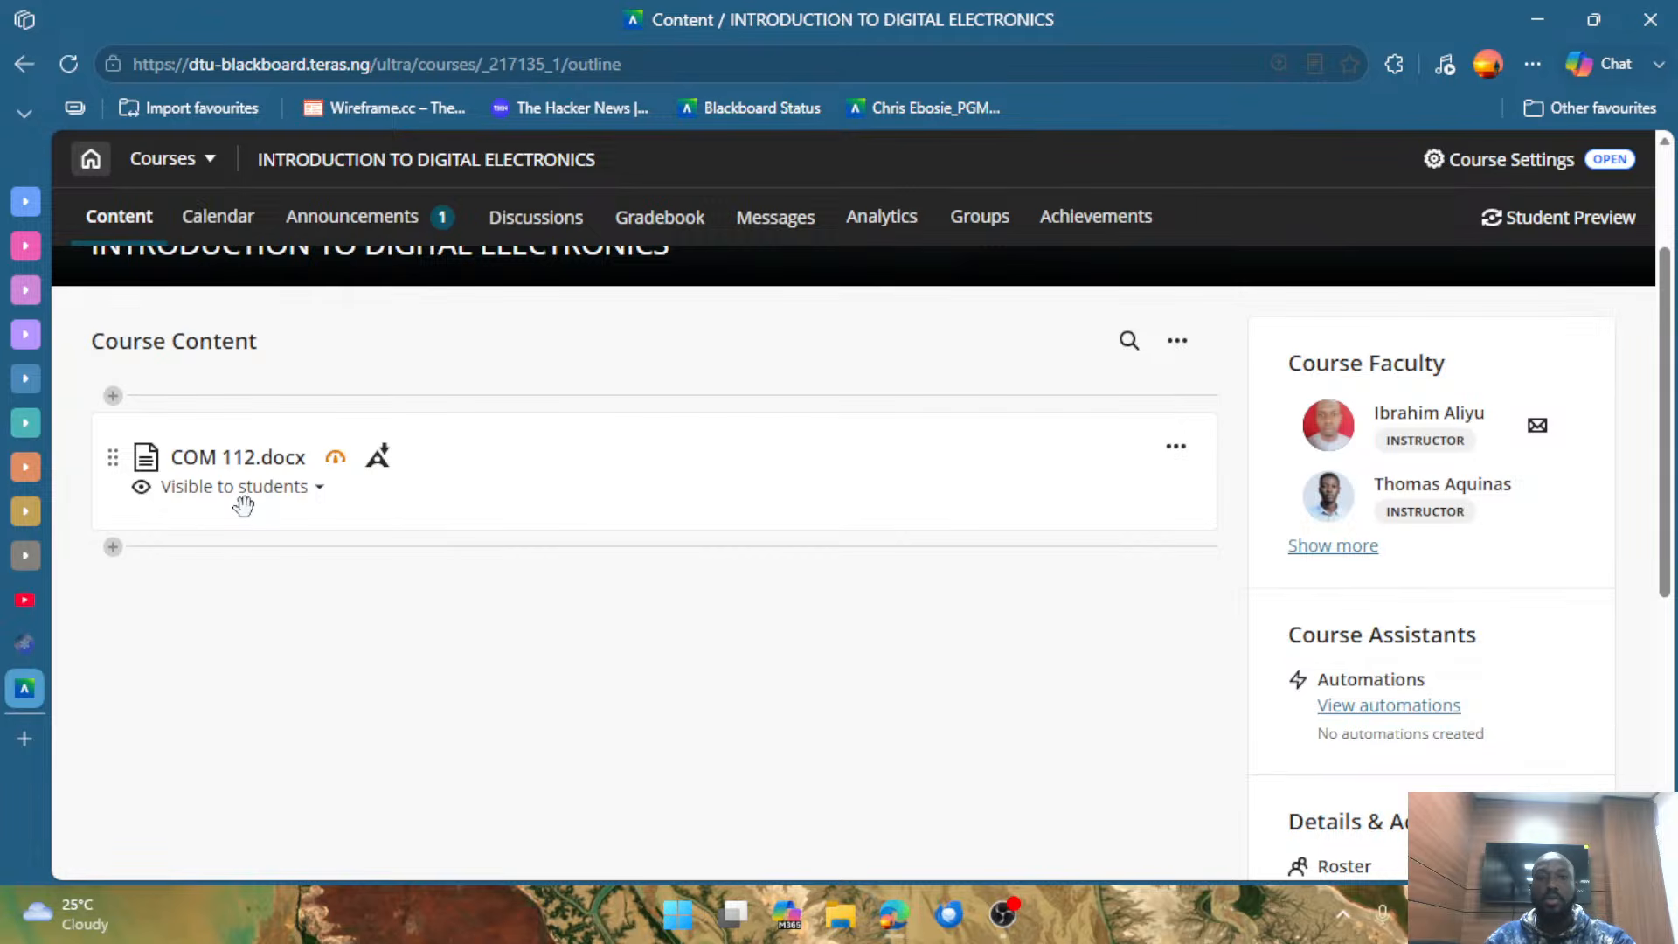
pyautogui.scroll(-2, 254, 502)
pyautogui.scroll(4, 573, 535)
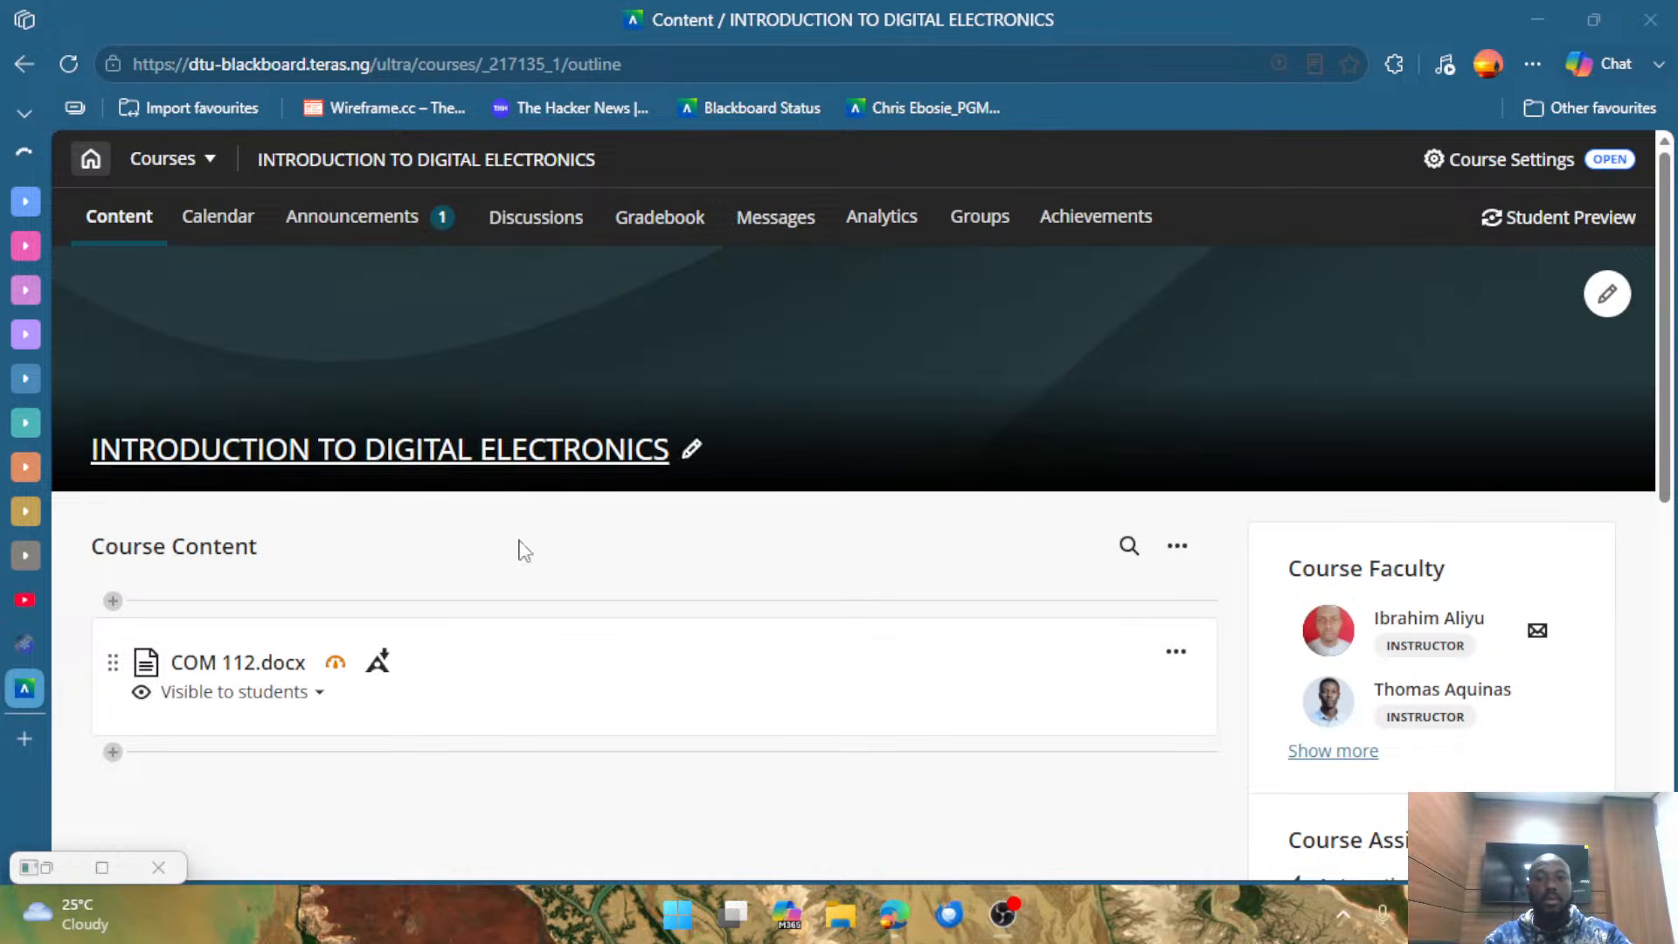
pyautogui.scroll(-2, 554, 813)
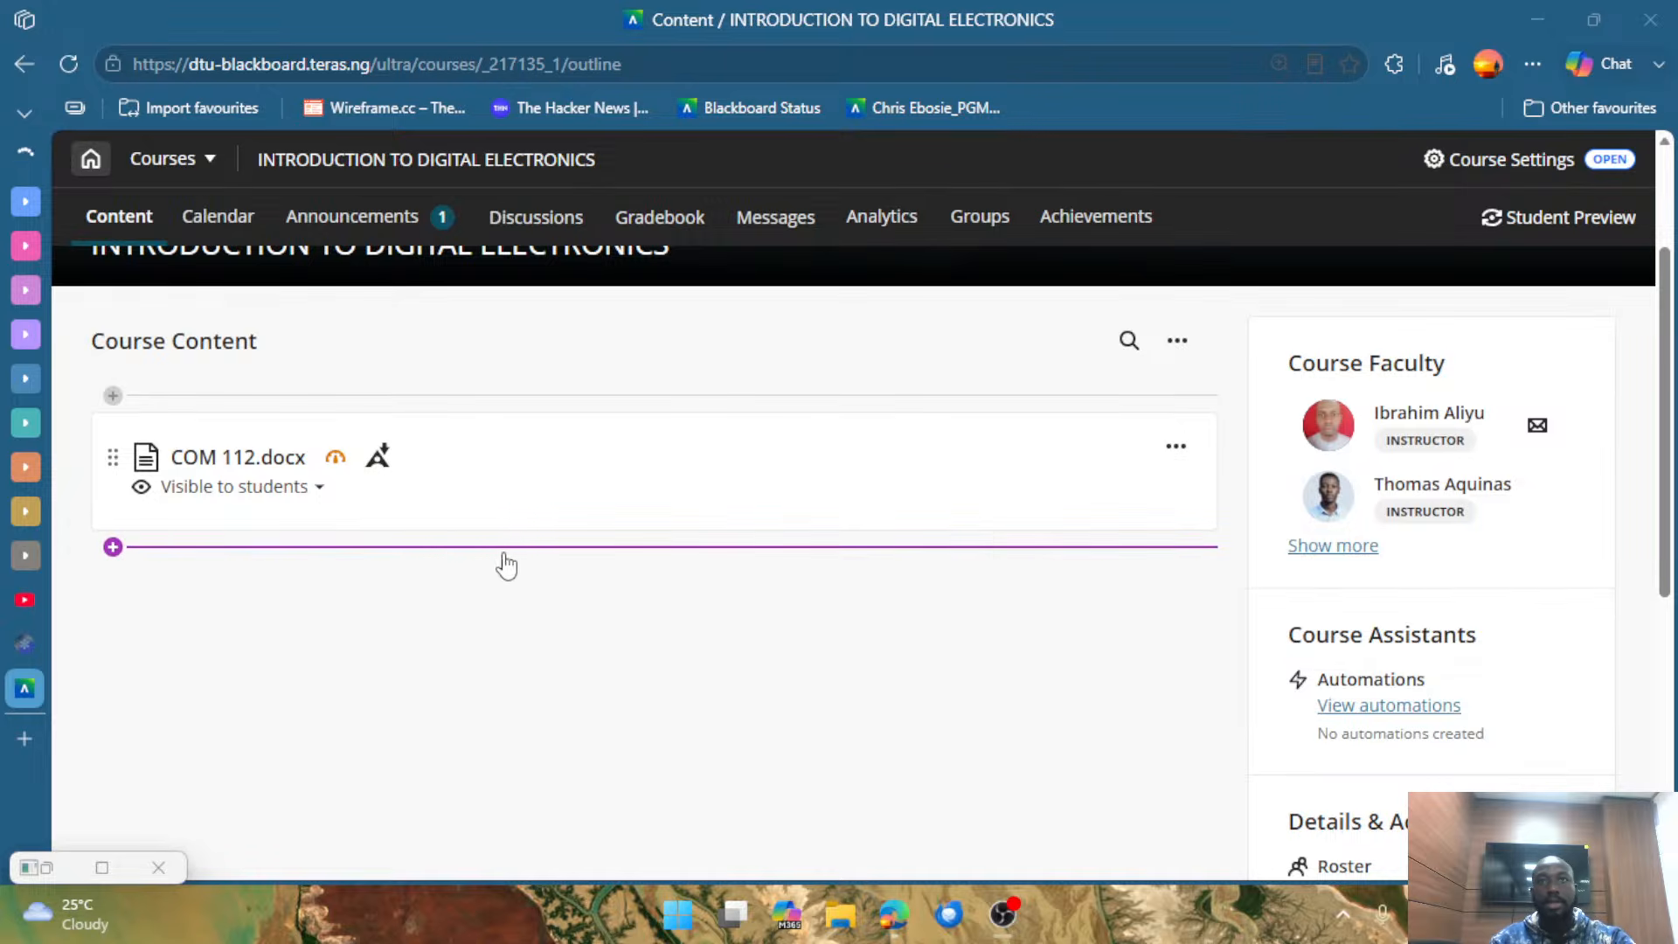
# Review the item types that can be created below COM 112.docx, from course content items to participation and engagement.
pyautogui.click(113, 548)
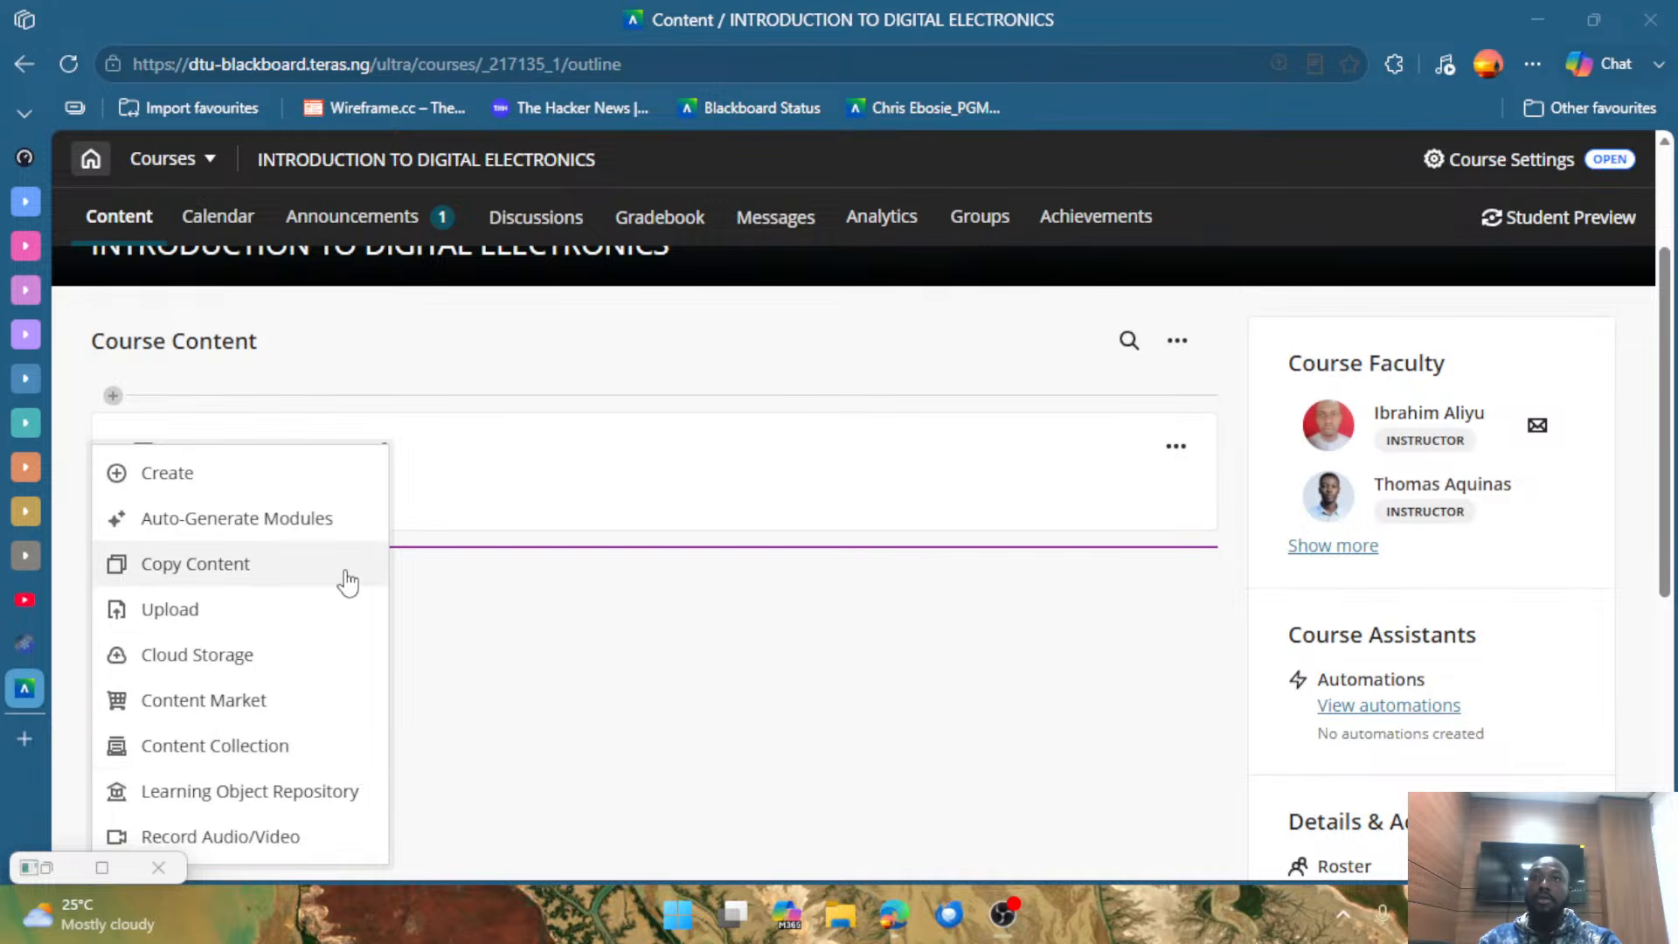
pyautogui.click(231, 476)
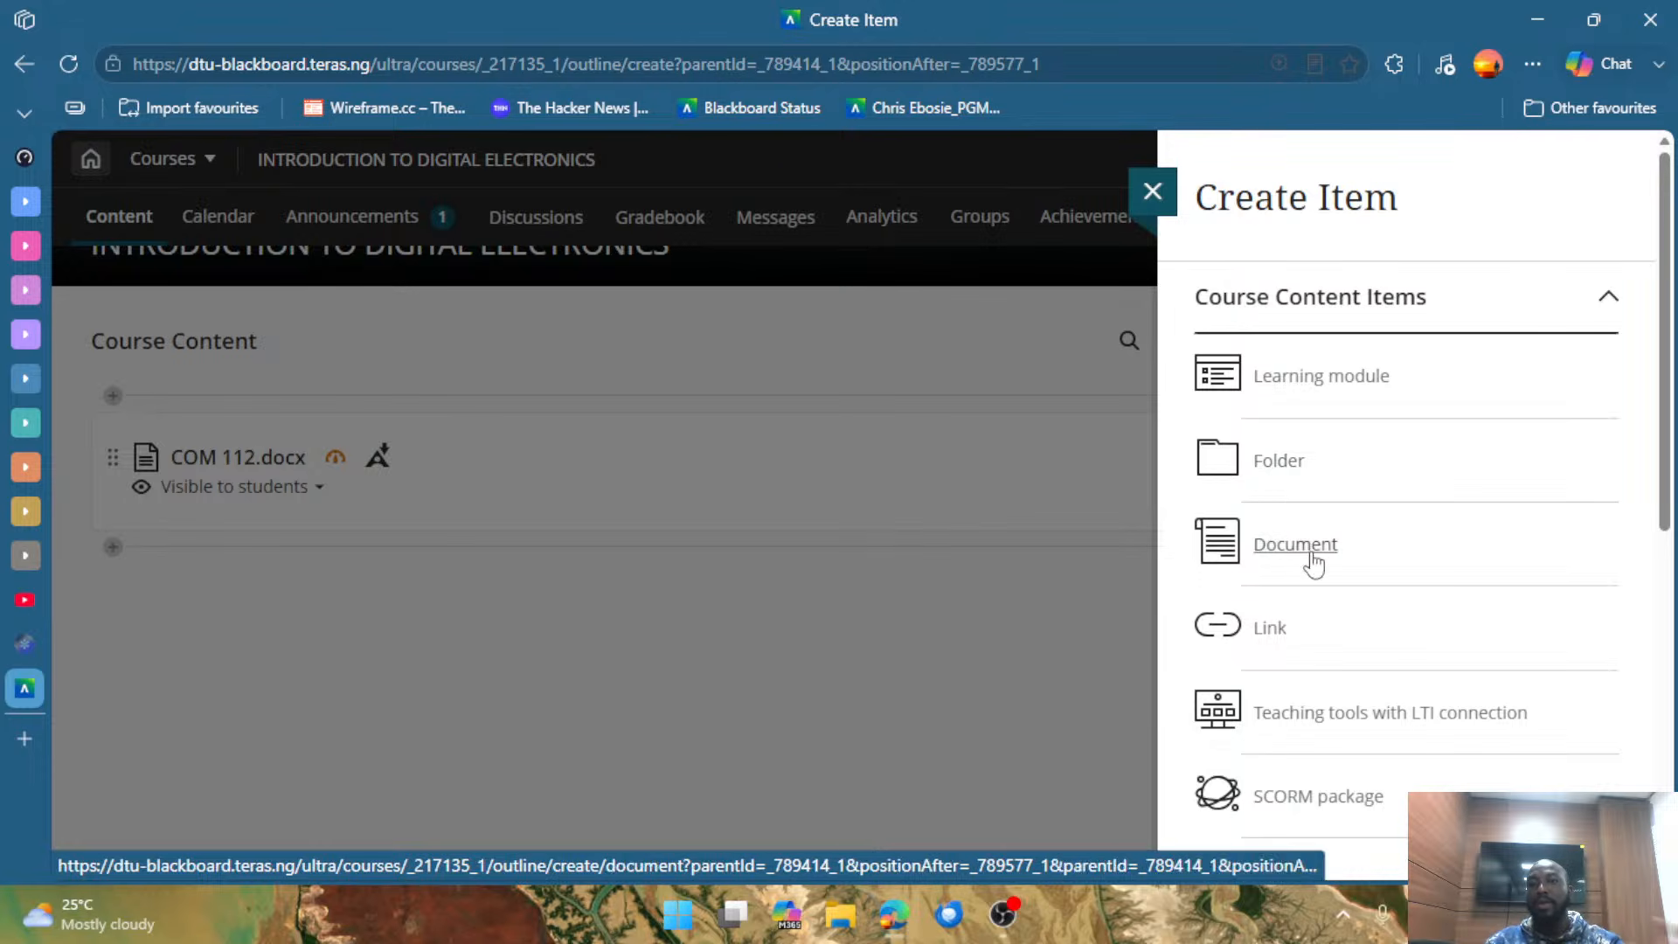
pyautogui.scroll(-2, 1322, 647)
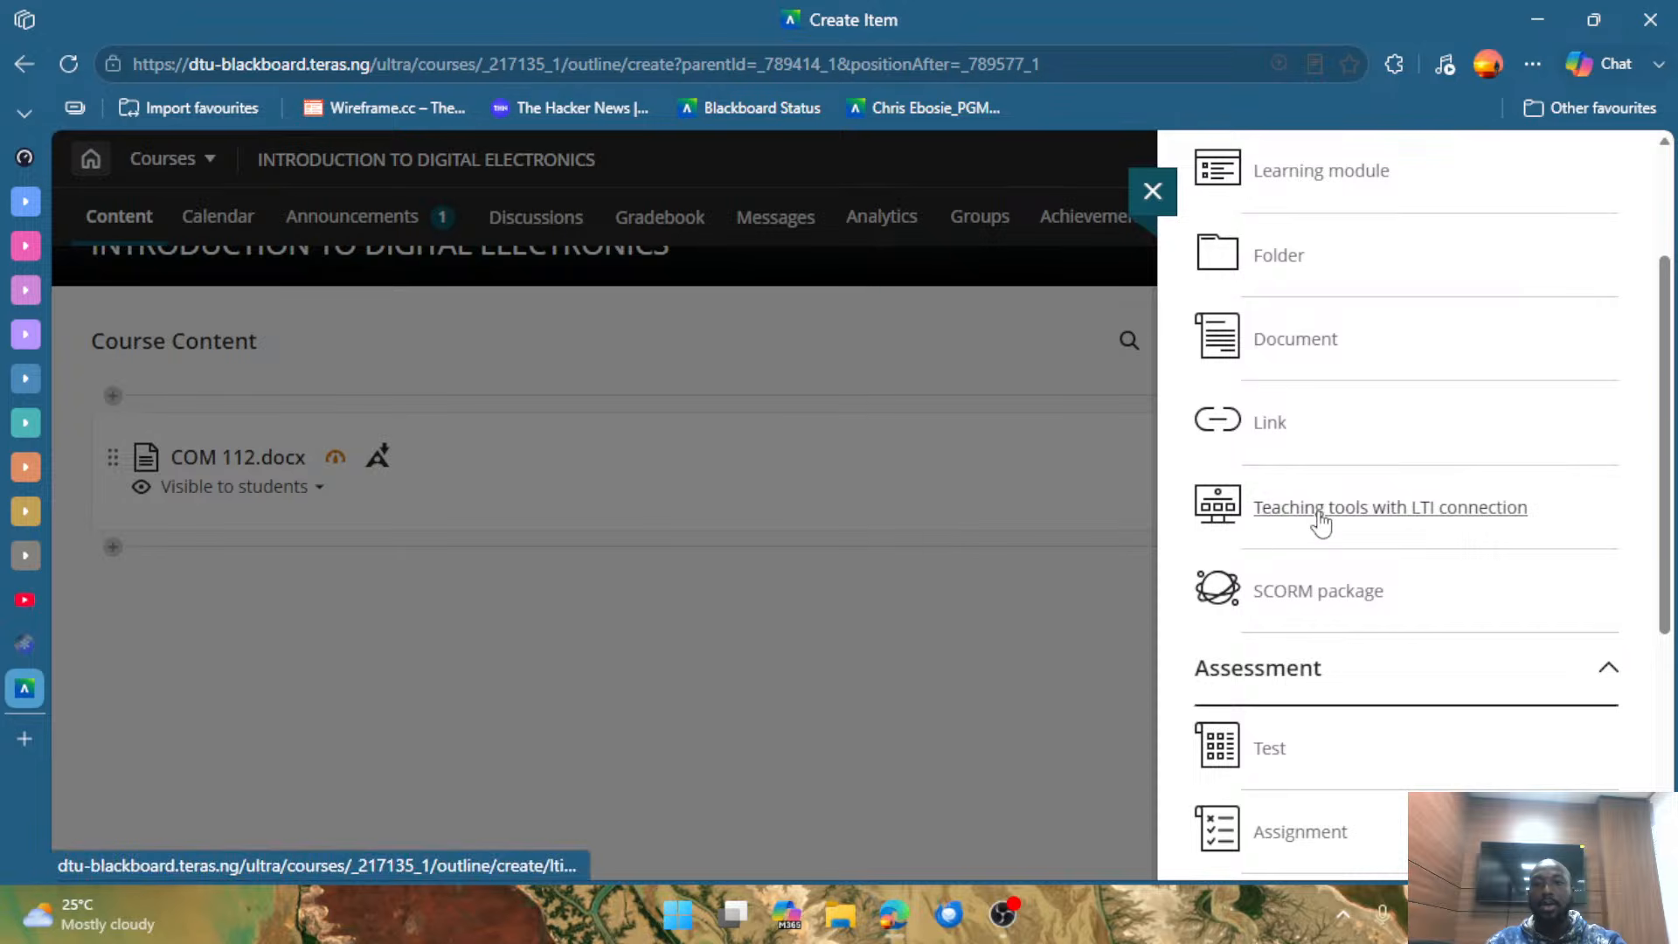
pyautogui.scroll(-2, 1398, 529)
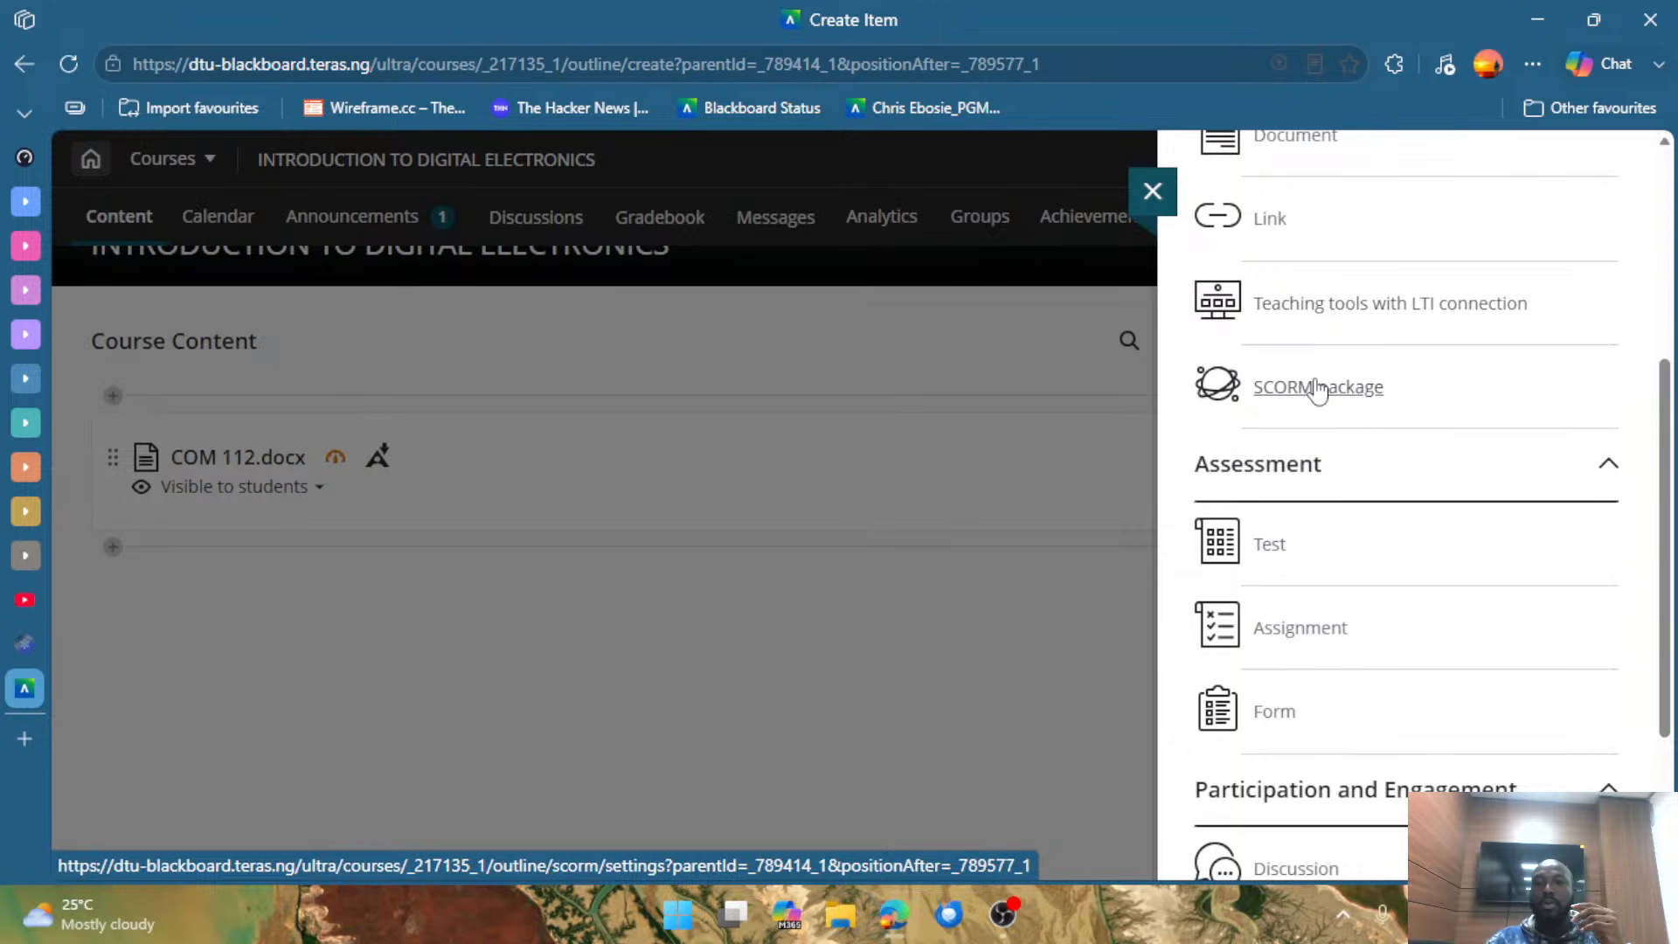
pyautogui.scroll(-2, 1357, 405)
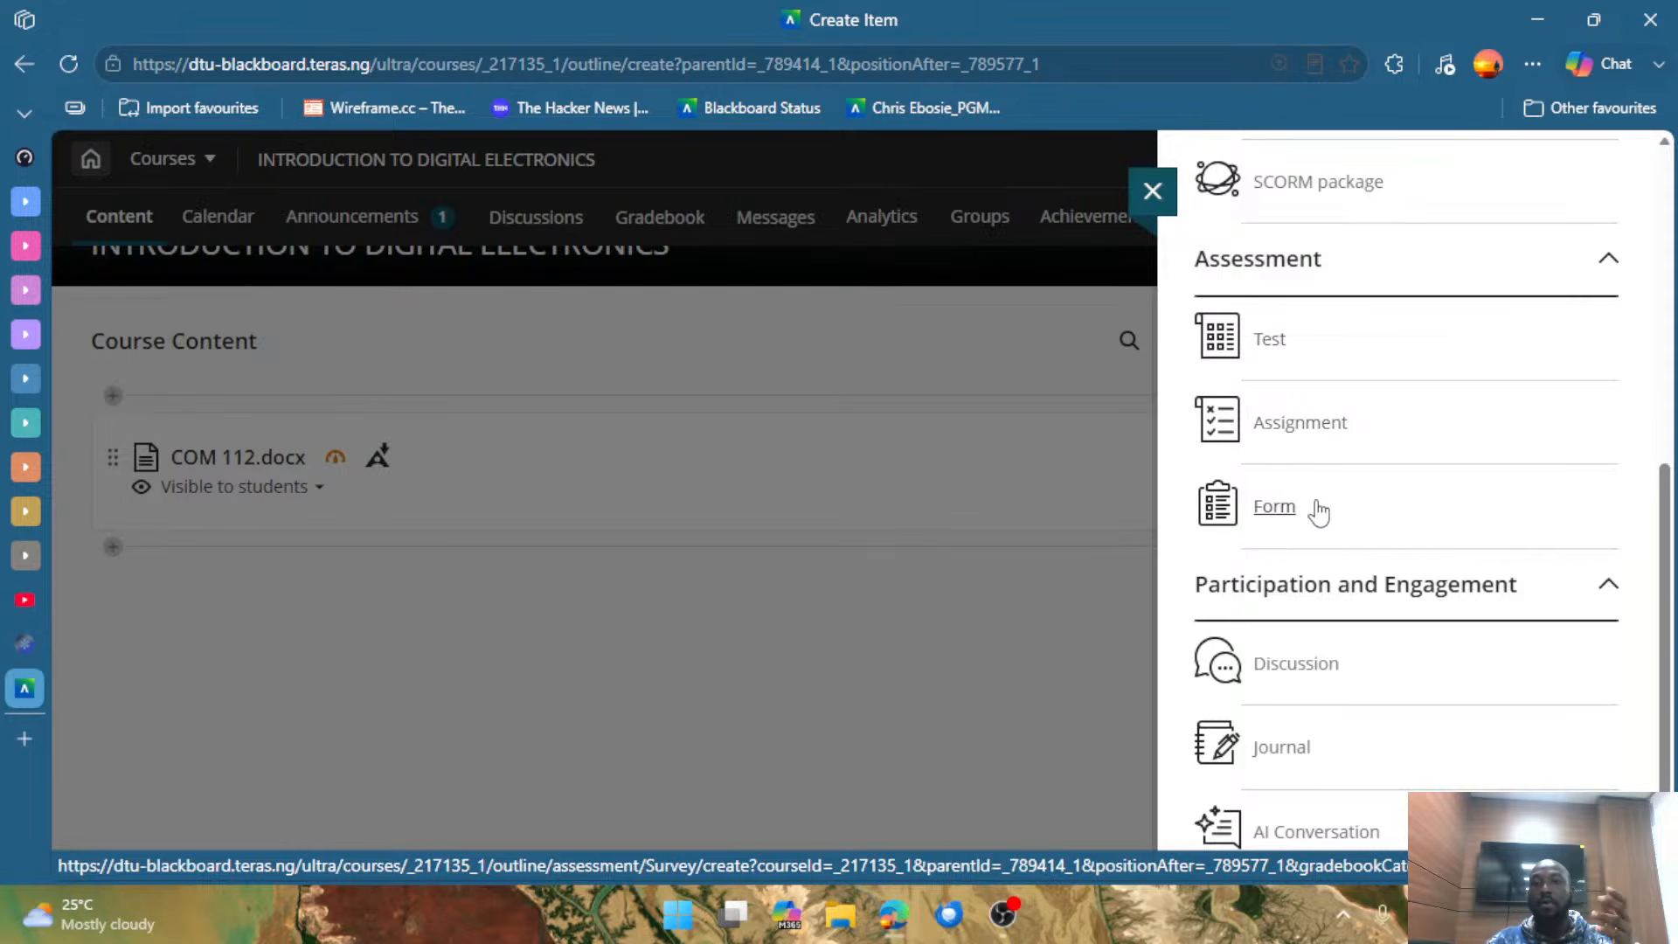
pyautogui.scroll(-1, 1316, 515)
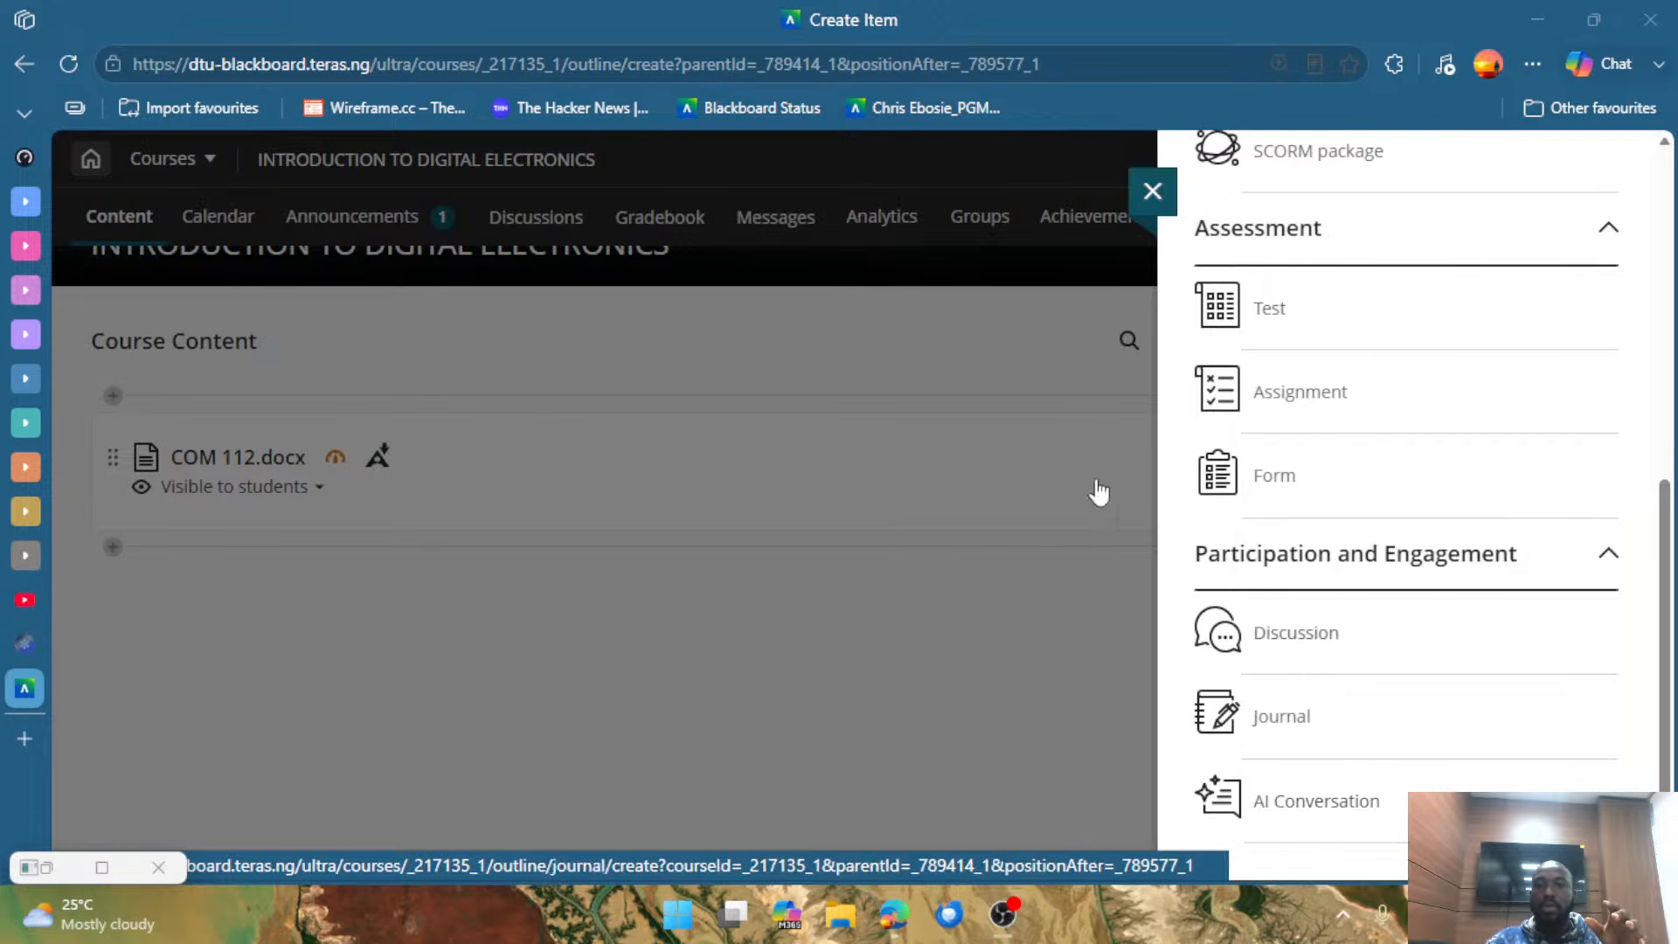
pyautogui.click(1016, 400)
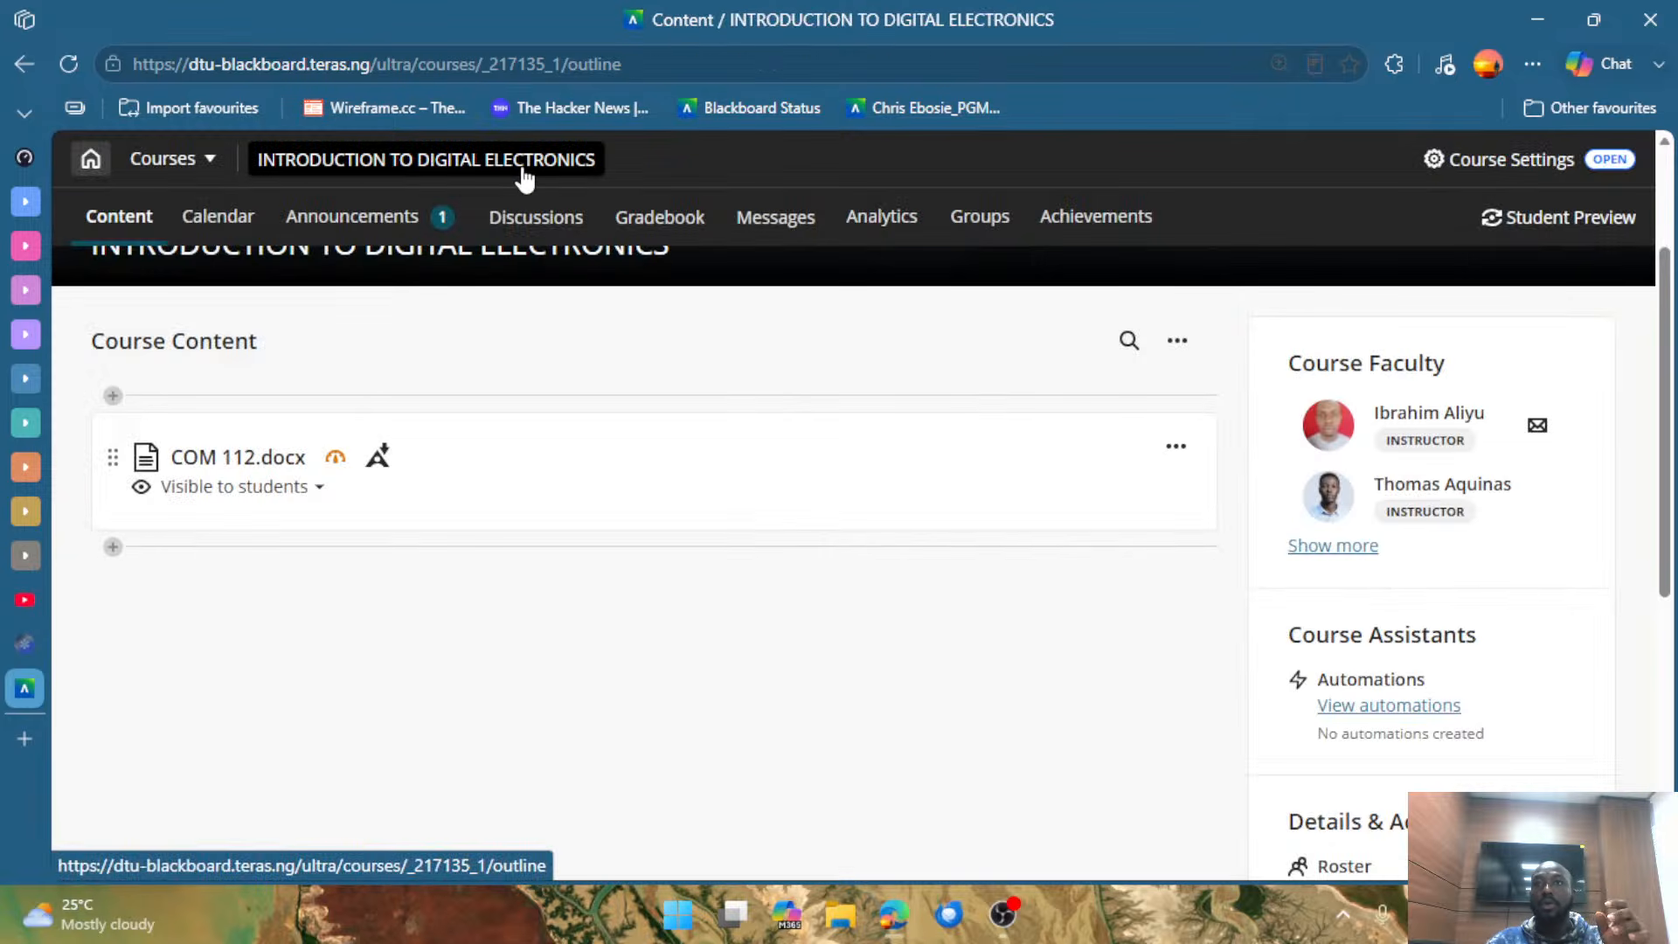
# Create a new document above COM 112.docx in the course content.
pyautogui.click(777, 399)
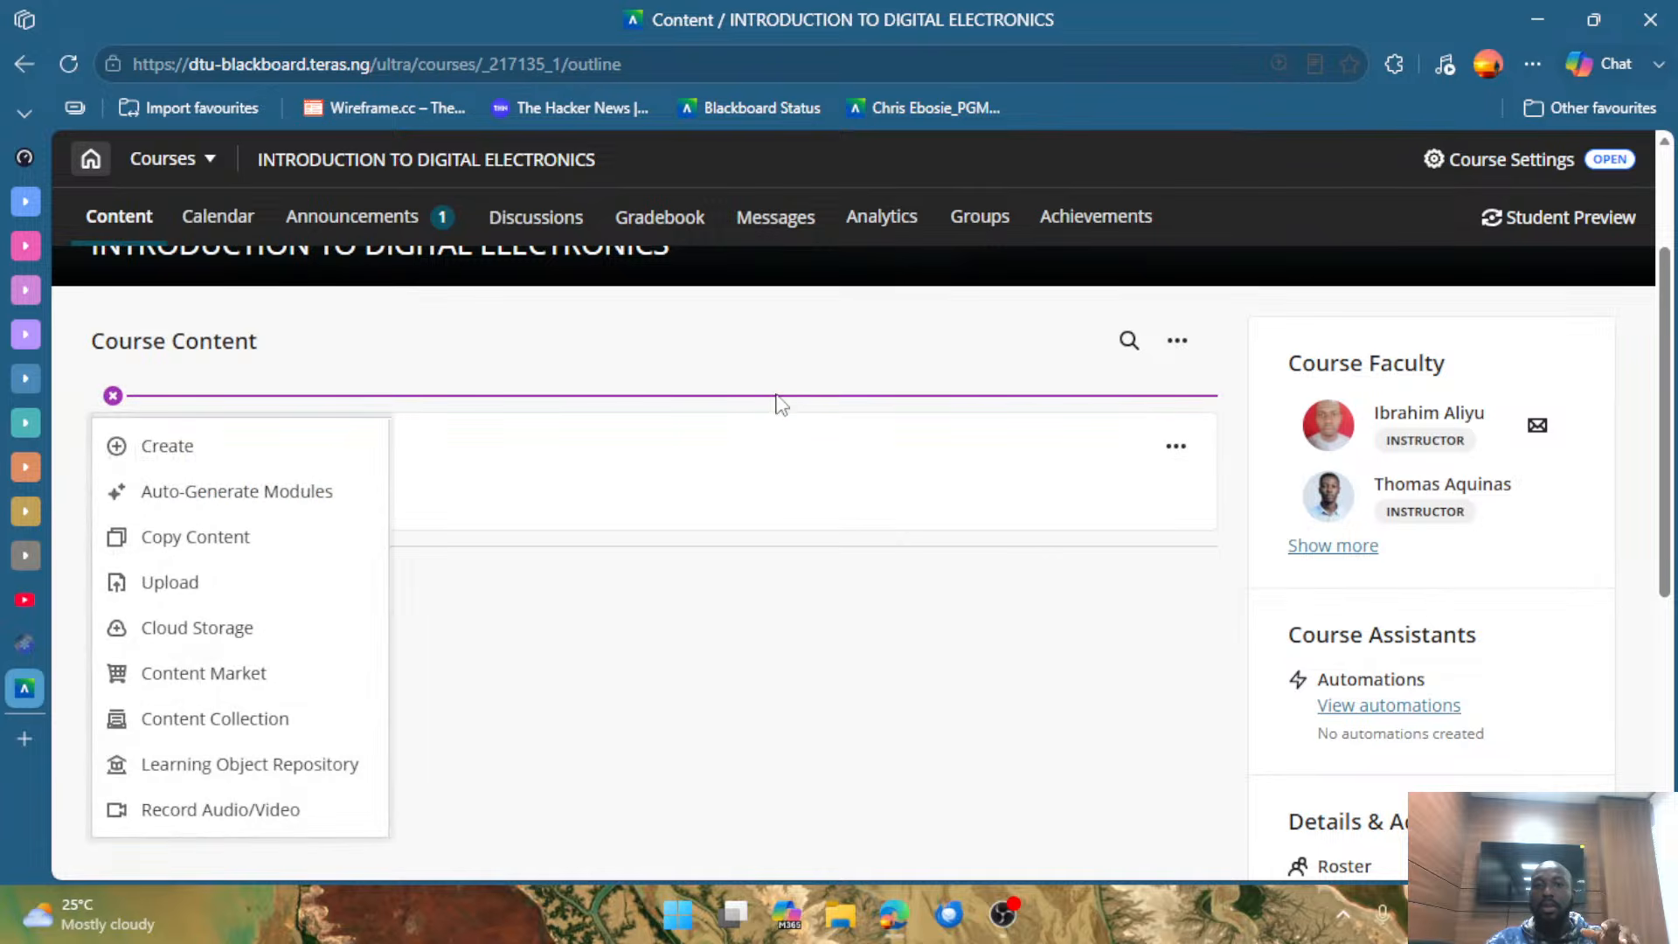
pyautogui.click(295, 455)
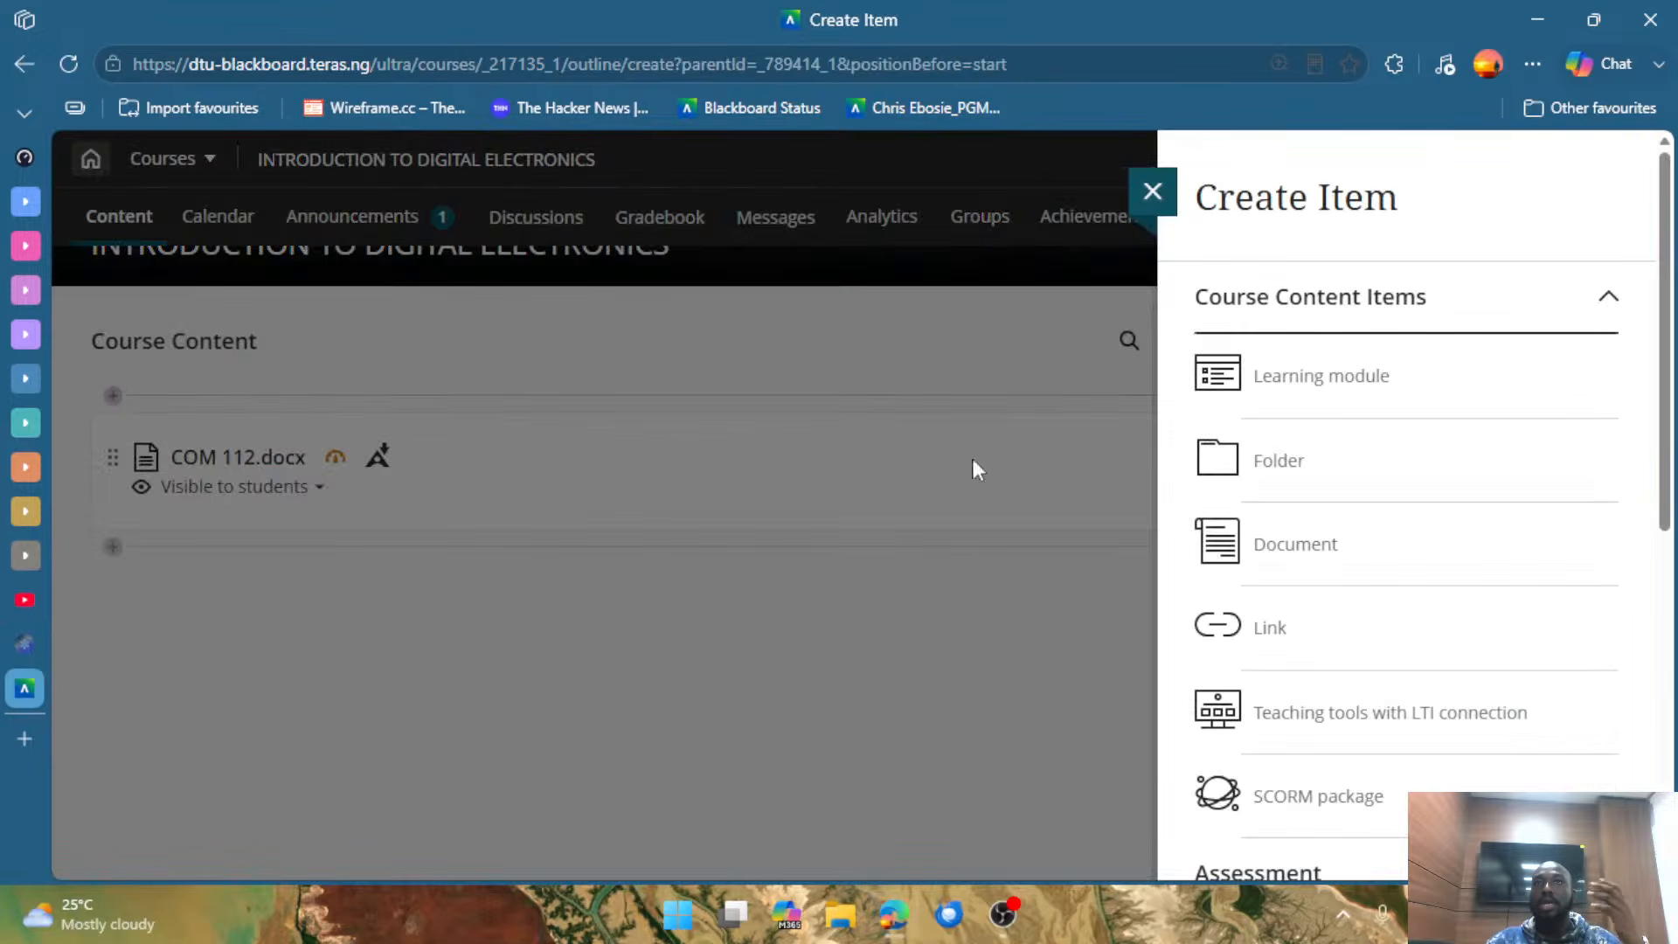
pyautogui.scroll(-6, 1393, 524)
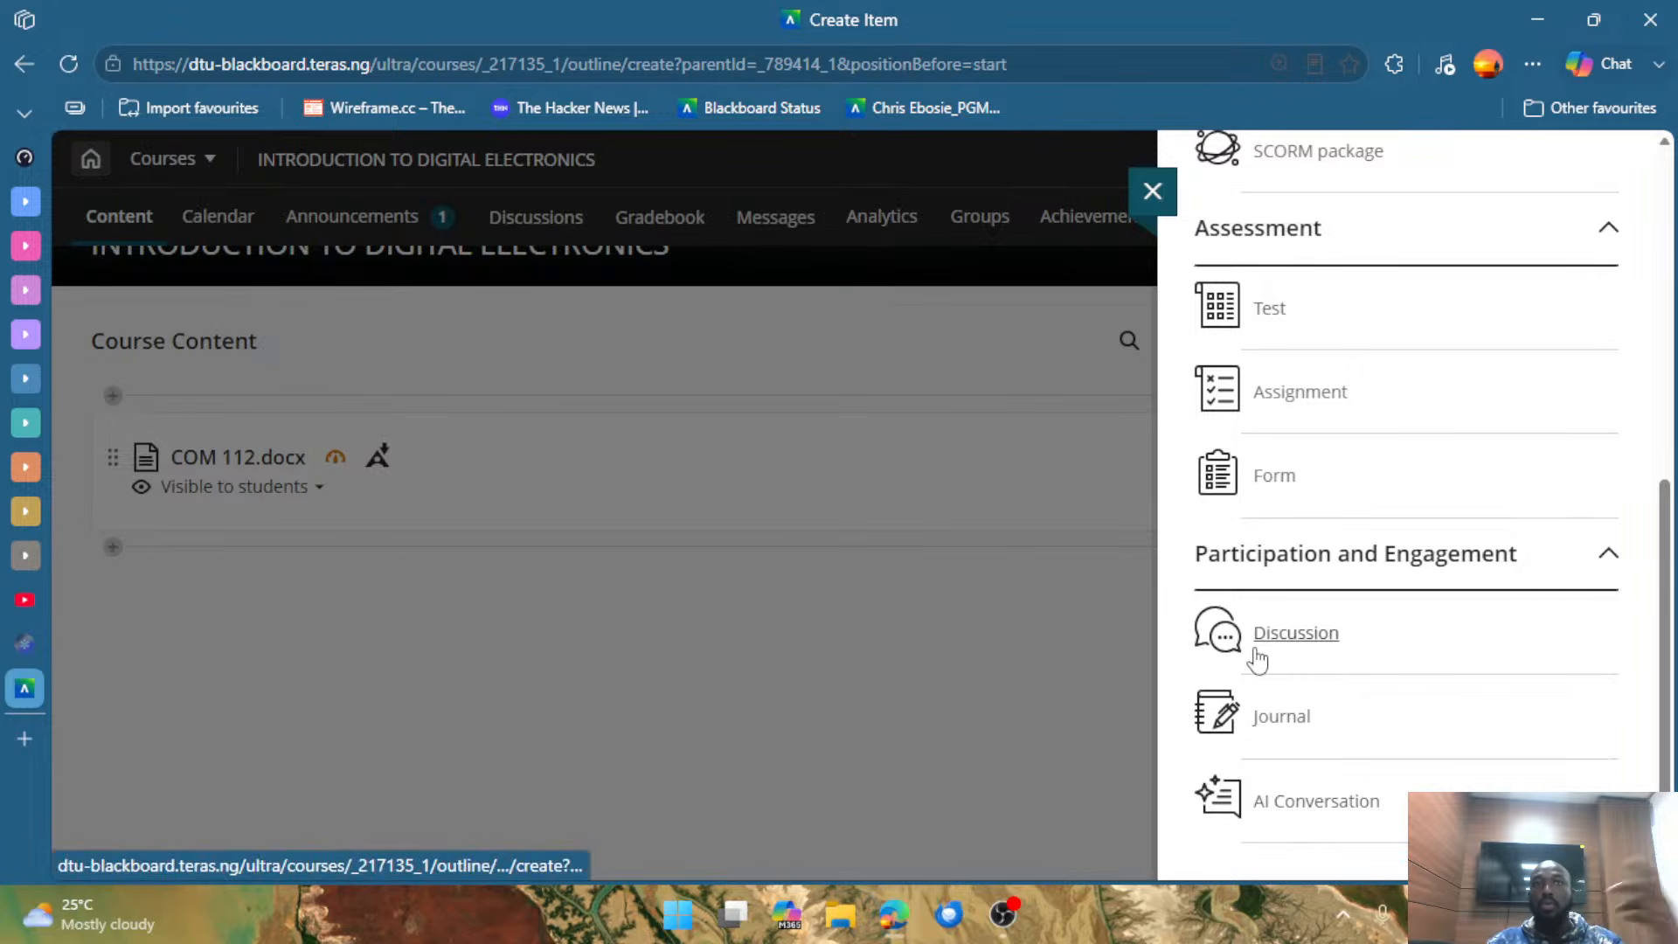
pyautogui.scroll(6, 1508, 700)
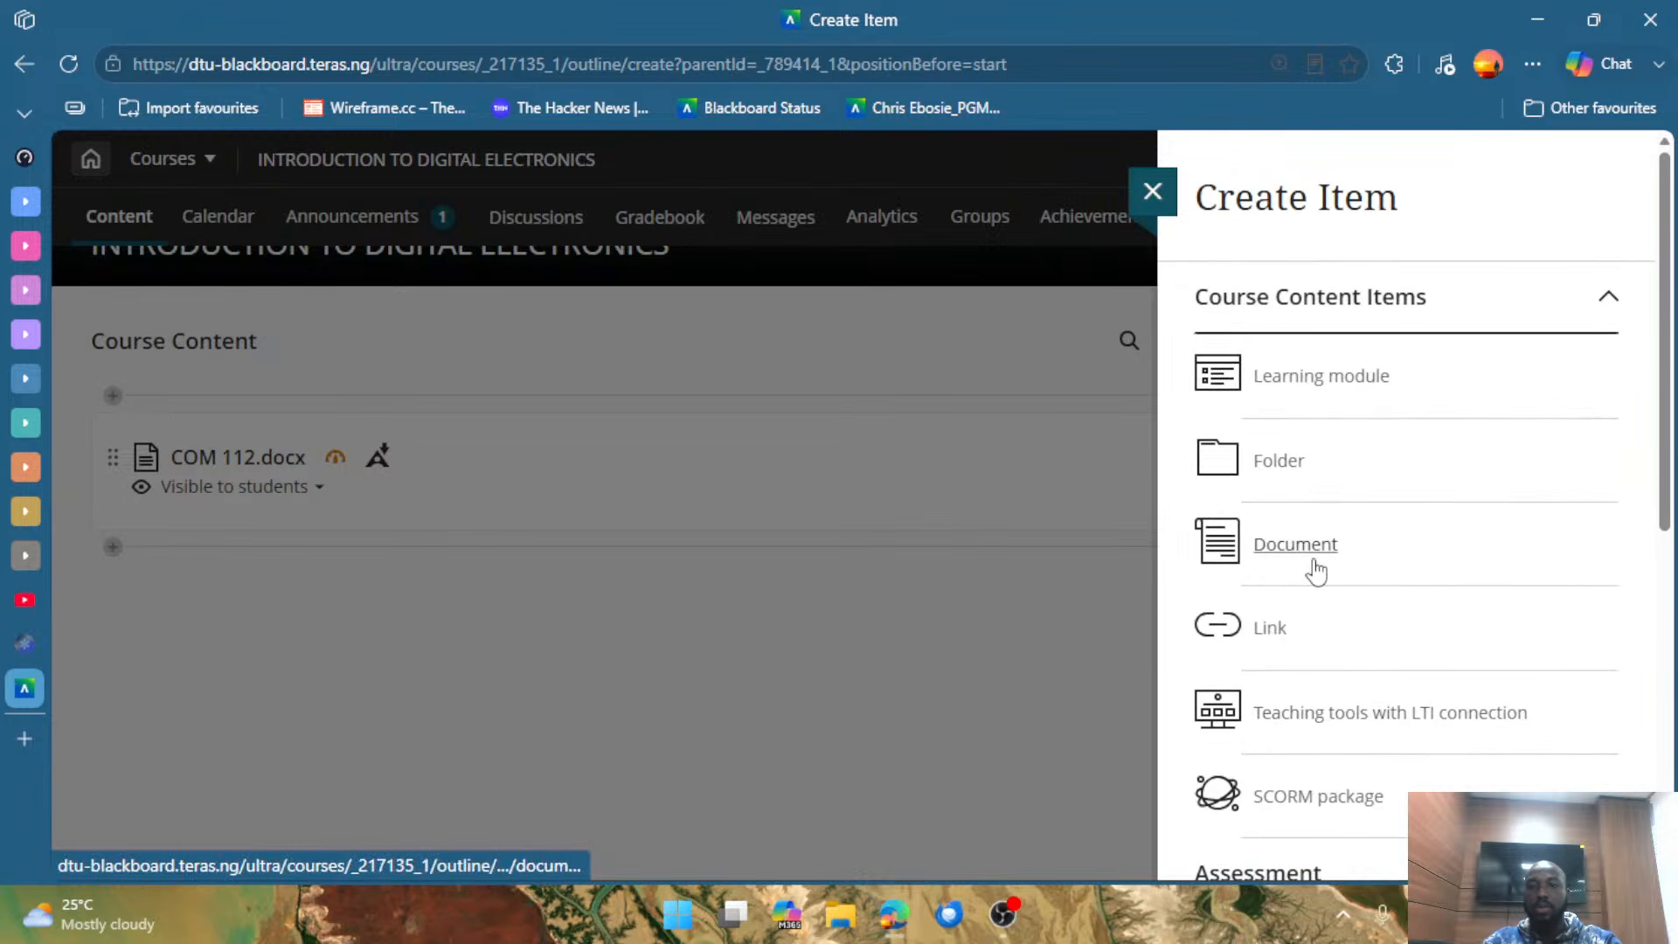
pyautogui.click(1319, 554)
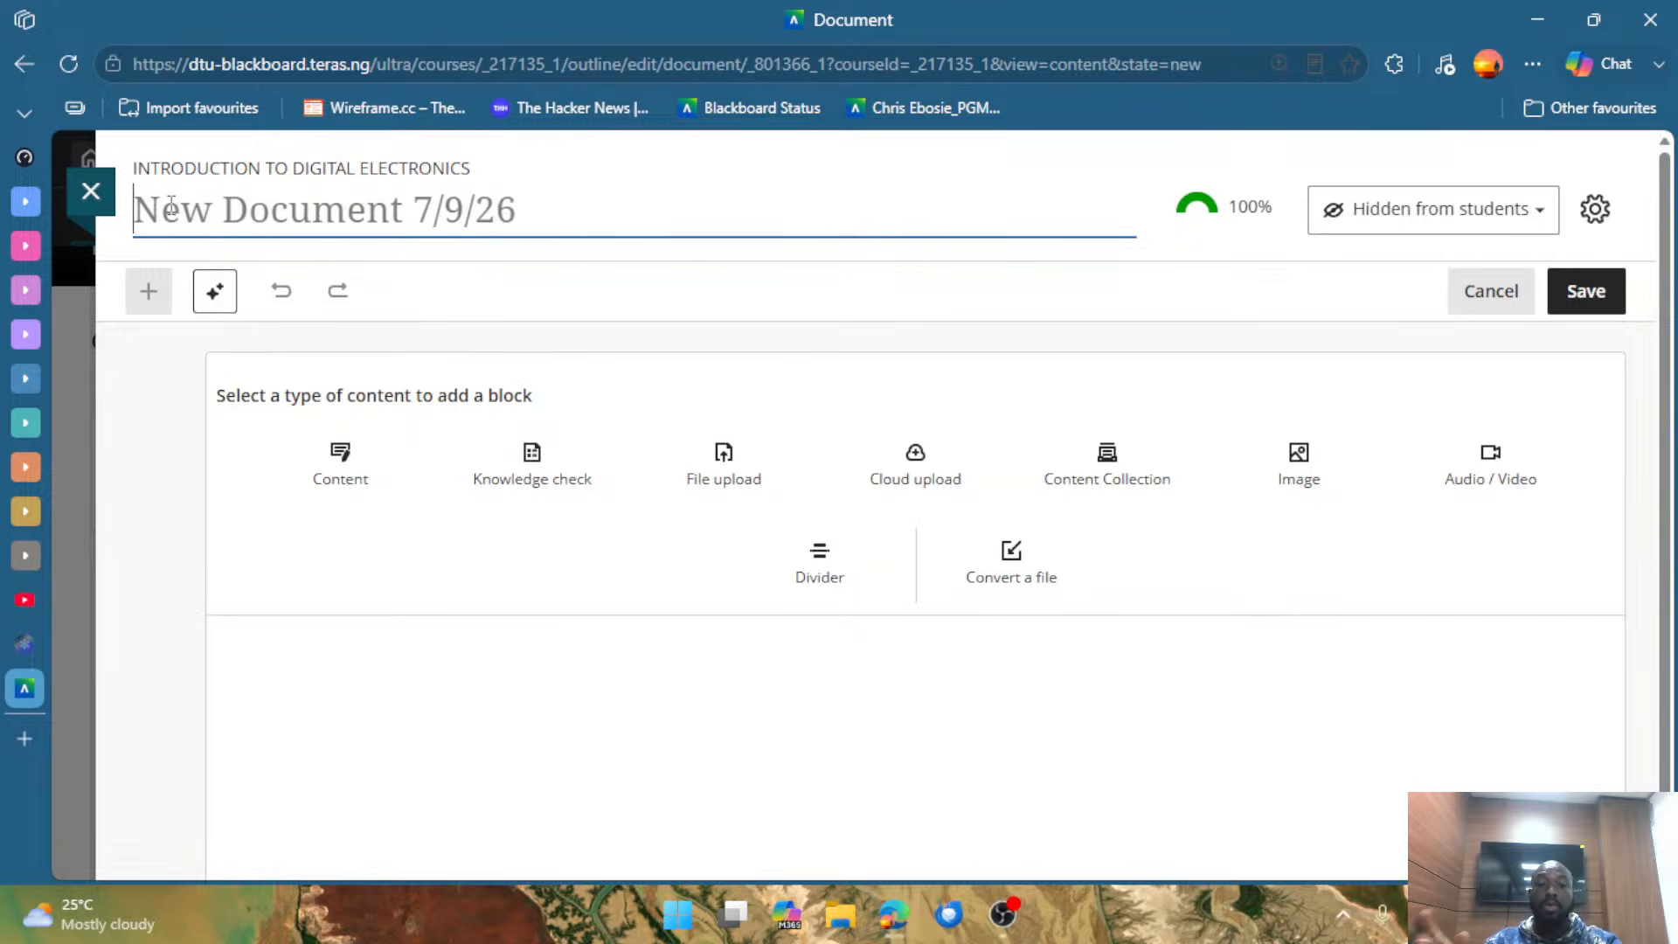
# Title the new document BLACKBOARD LECTURER ORIENTATION.
pyautogui.write('BL')
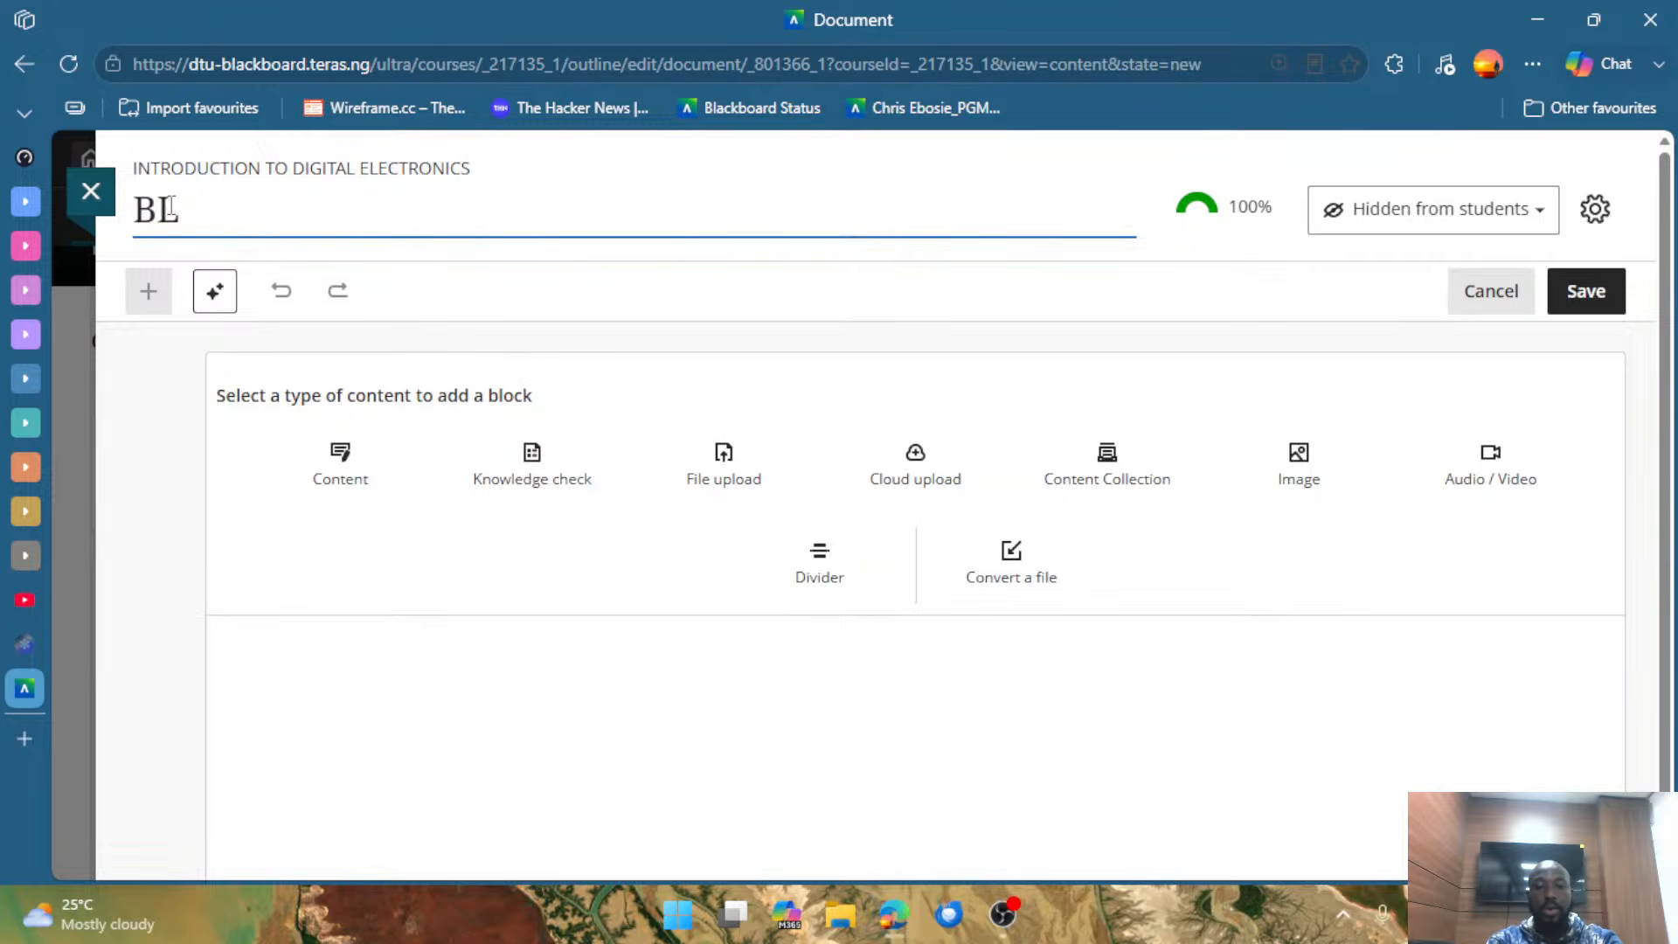
pyautogui.write('ACKBO')
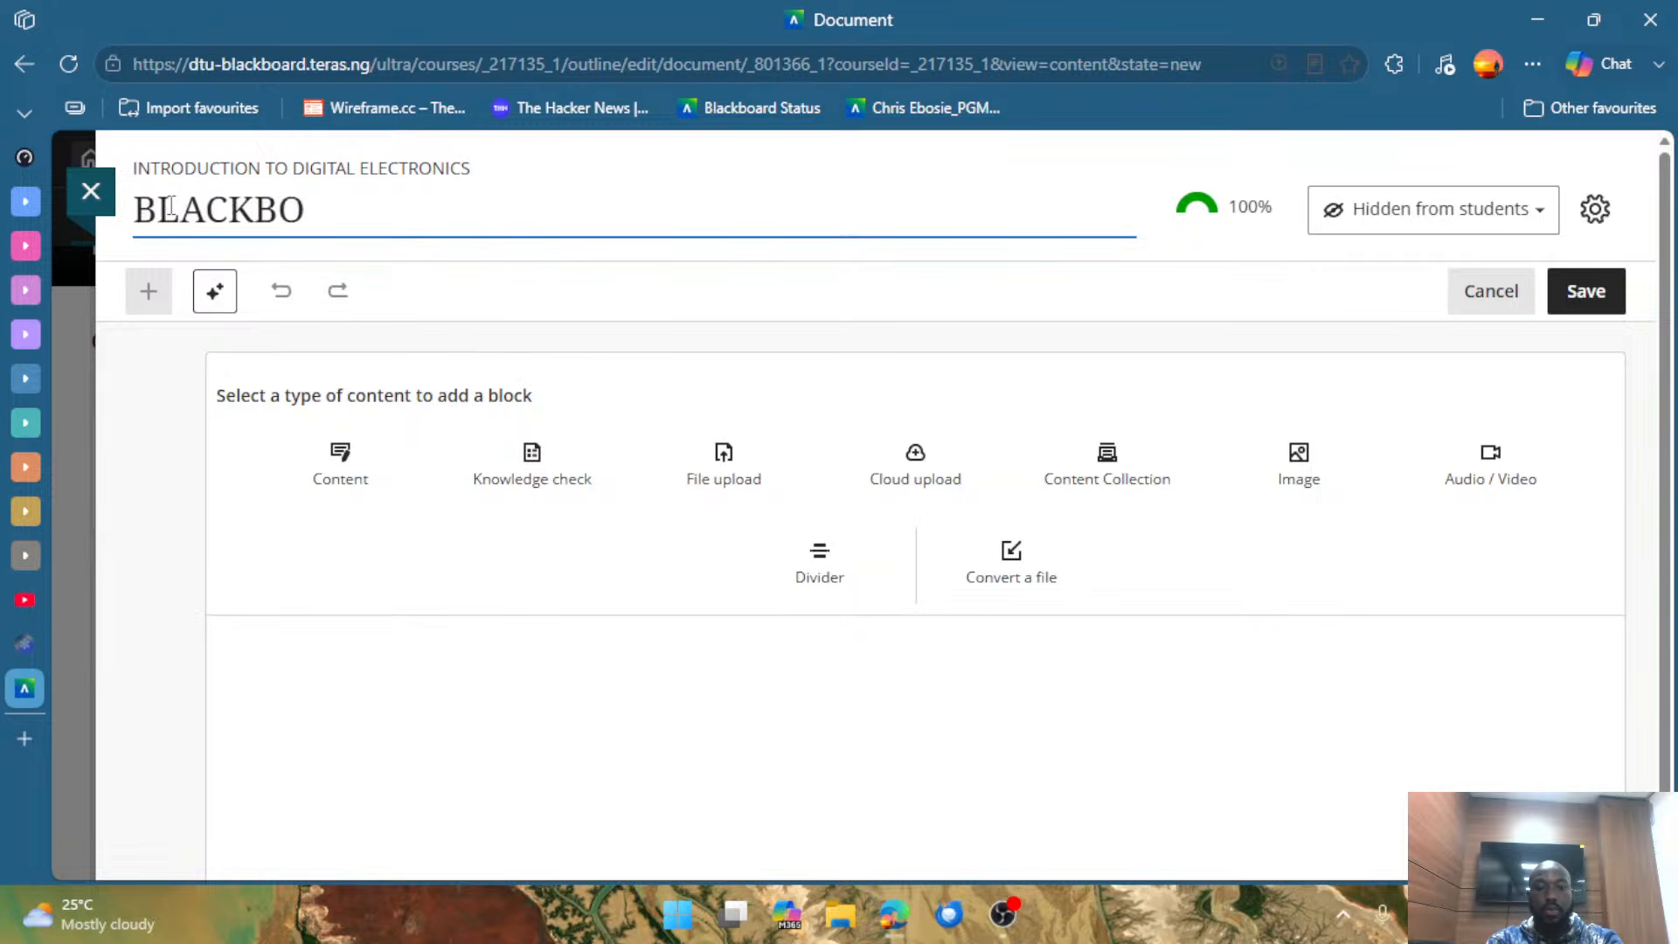
pyautogui.write('ARD')
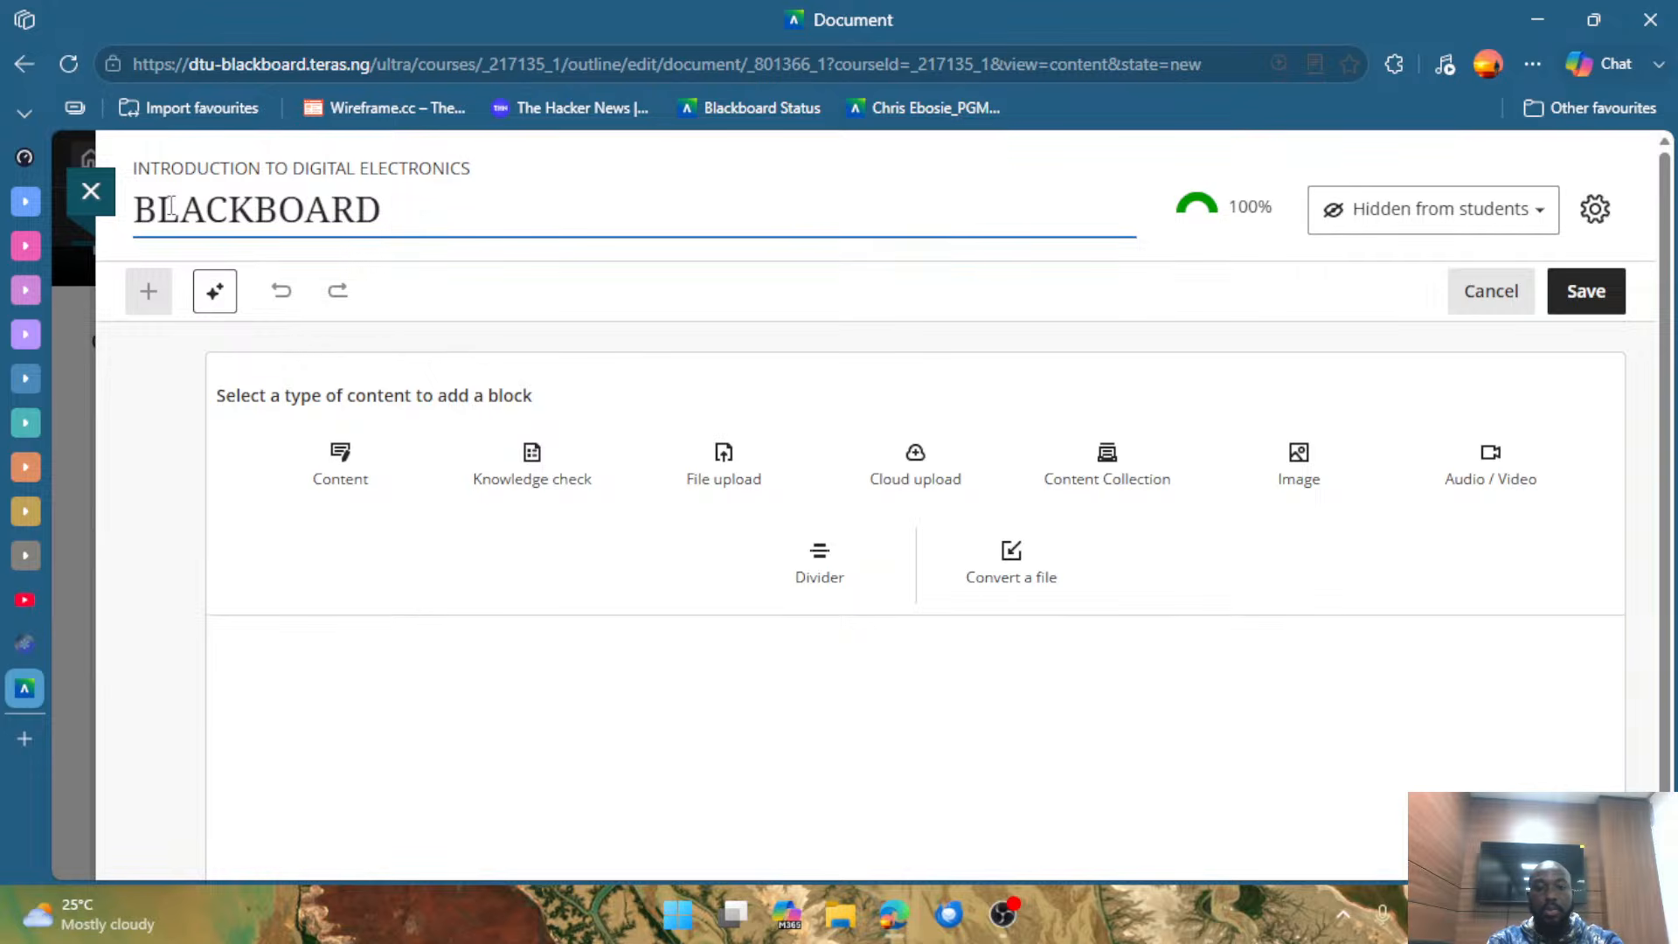
pyautogui.write(' LECTURR')
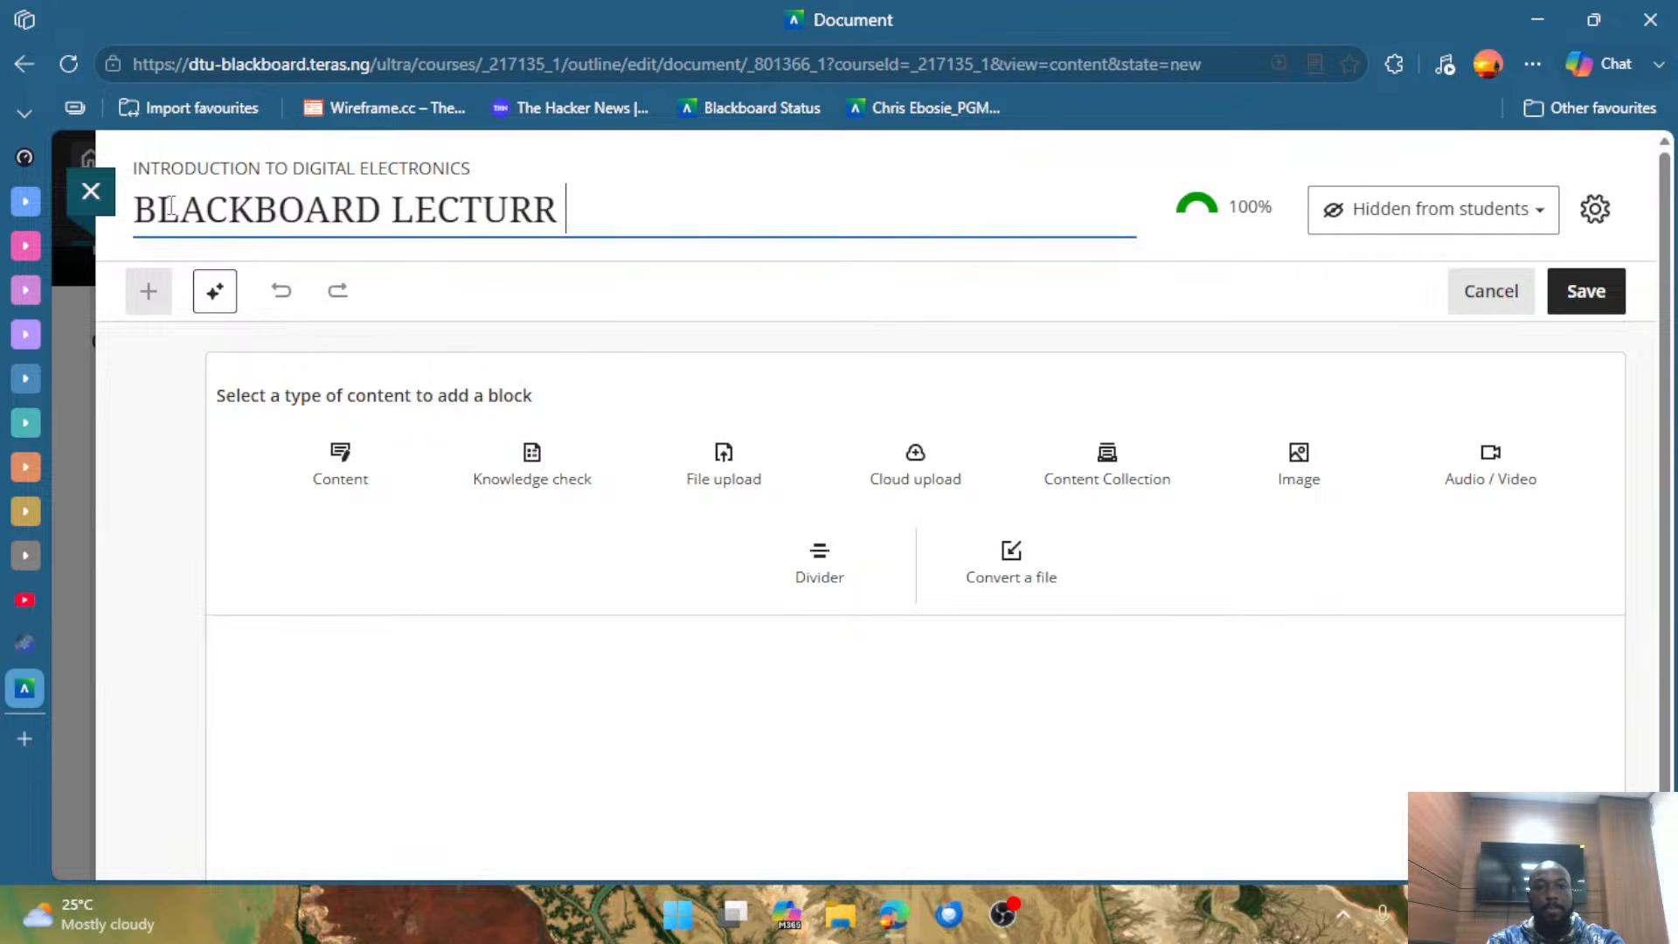
pyautogui.press('BackSpace')
pyautogui.write('ER O')
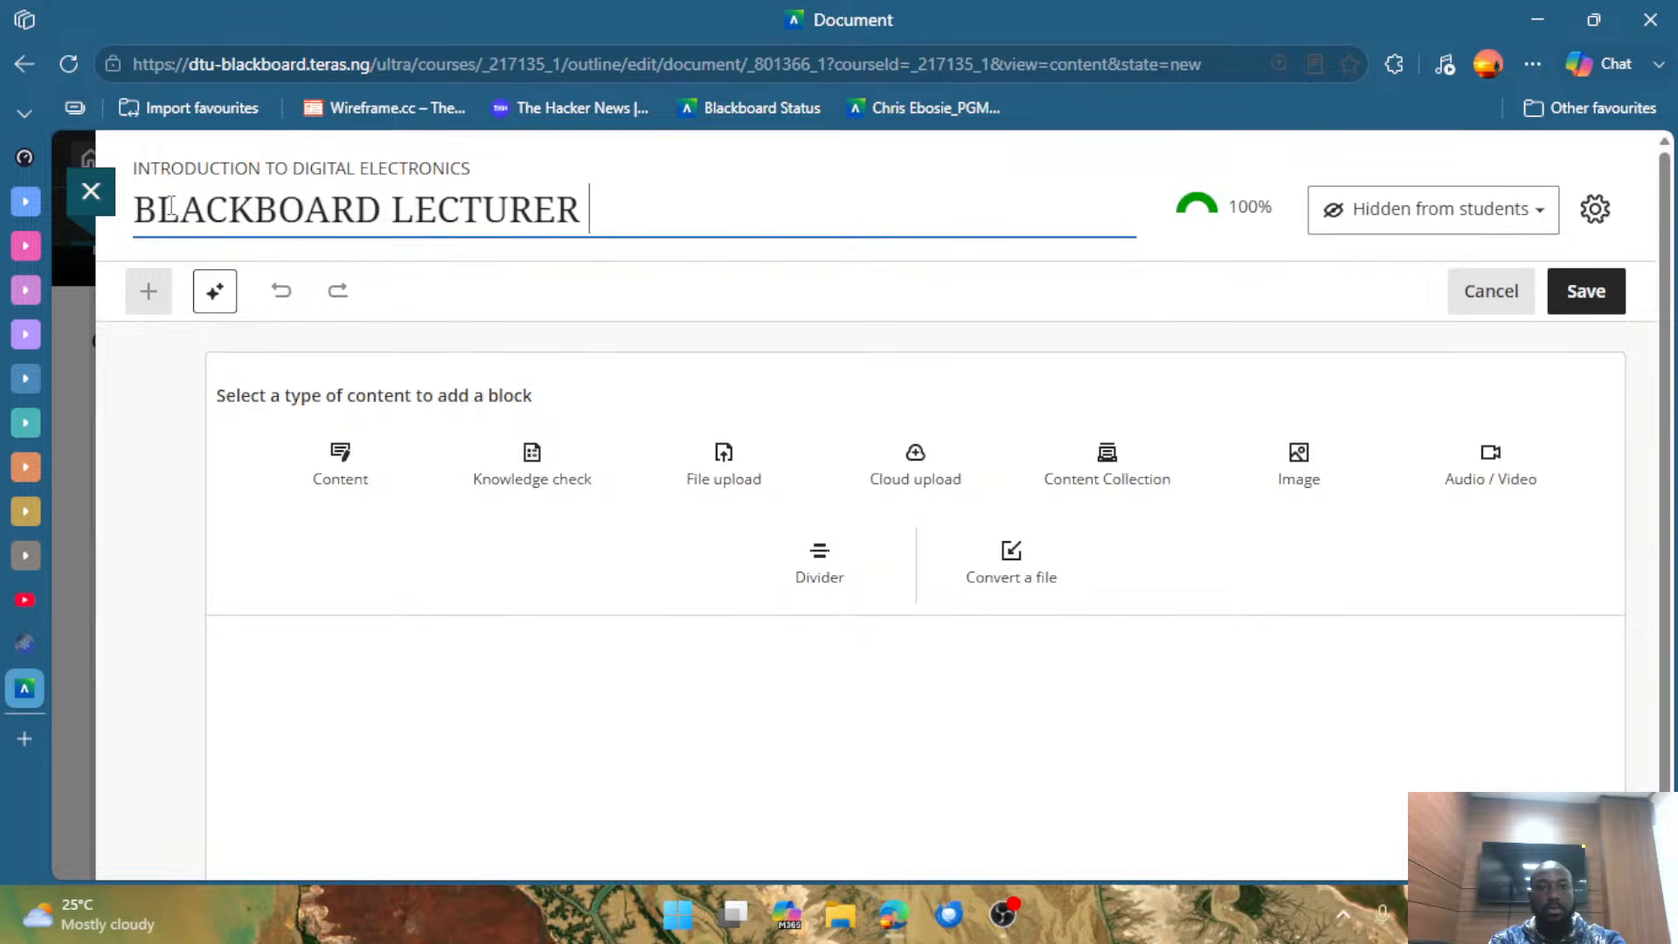
pyautogui.write('RIENTA')
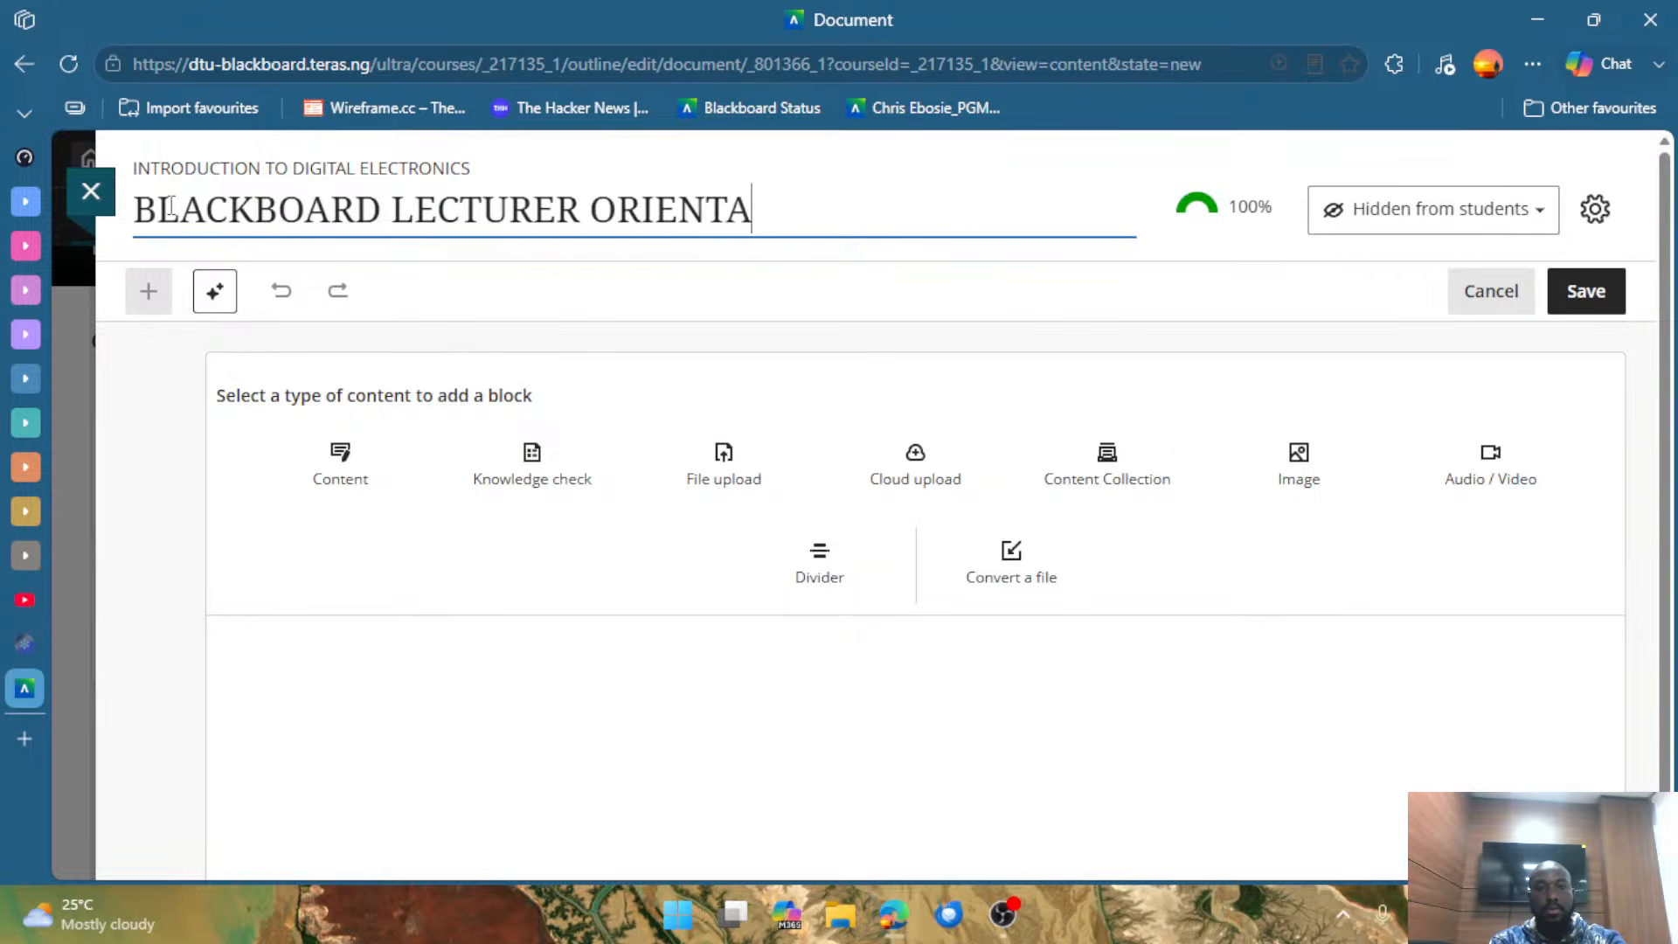
pyautogui.write('TION')
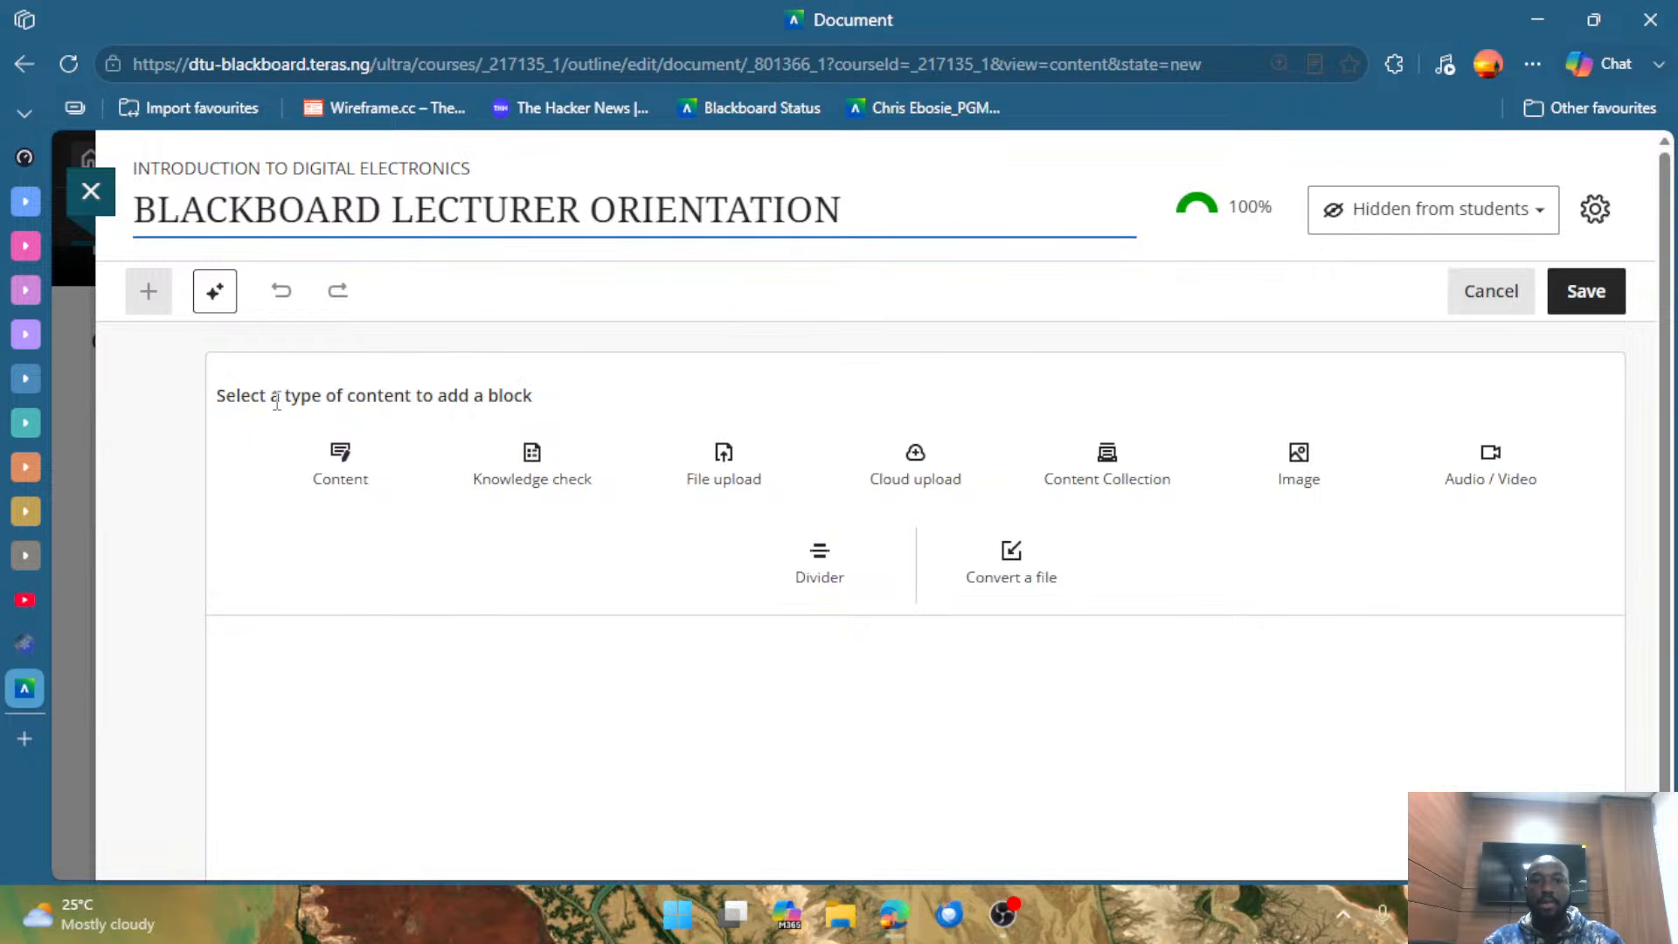
# Inspect the cloud upload option among the document's block types and close it without importing anything.
pyautogui.moveTo(283, 398); pyautogui.dragTo(405, 398)
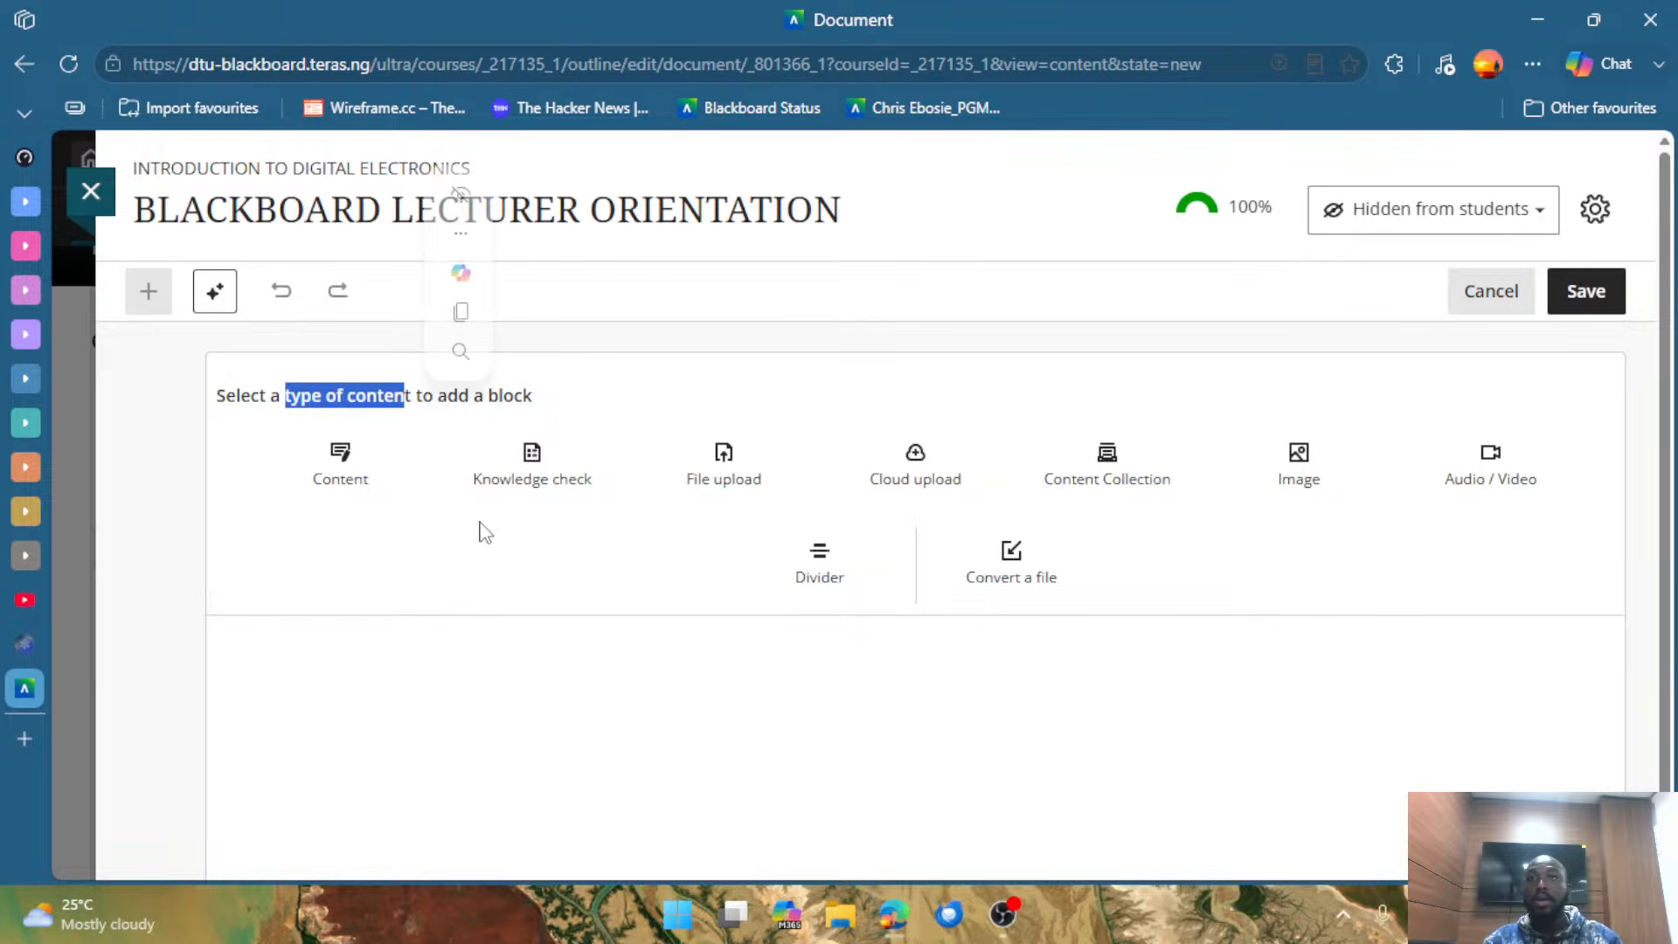
pyautogui.click(376, 580)
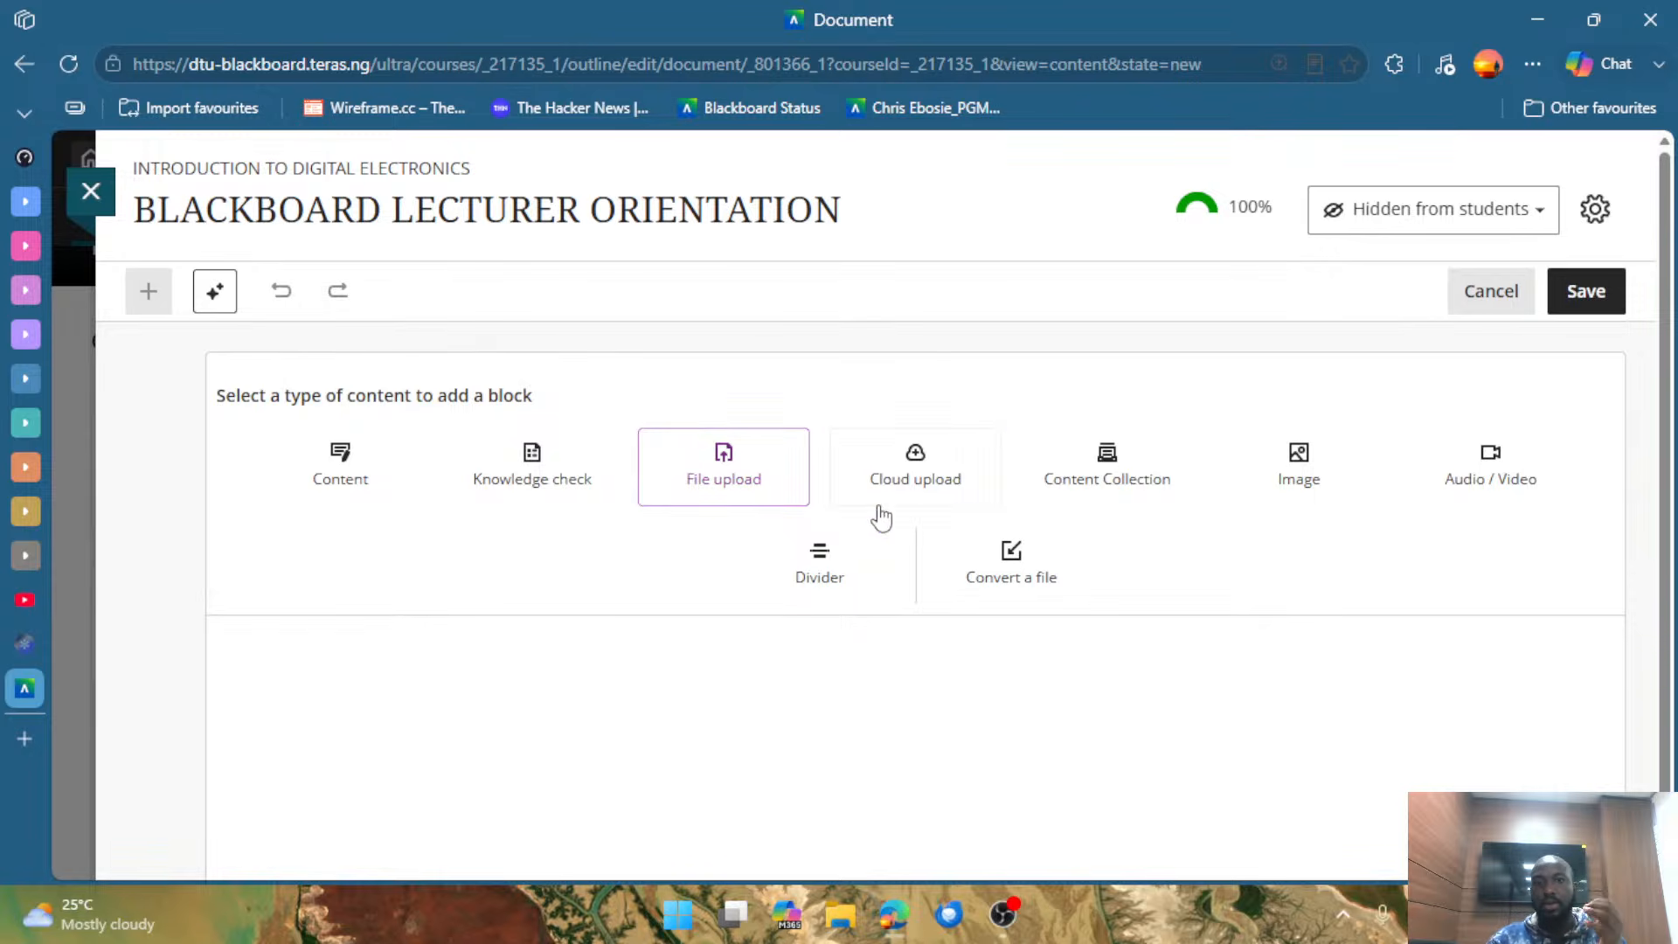
pyautogui.click(952, 480)
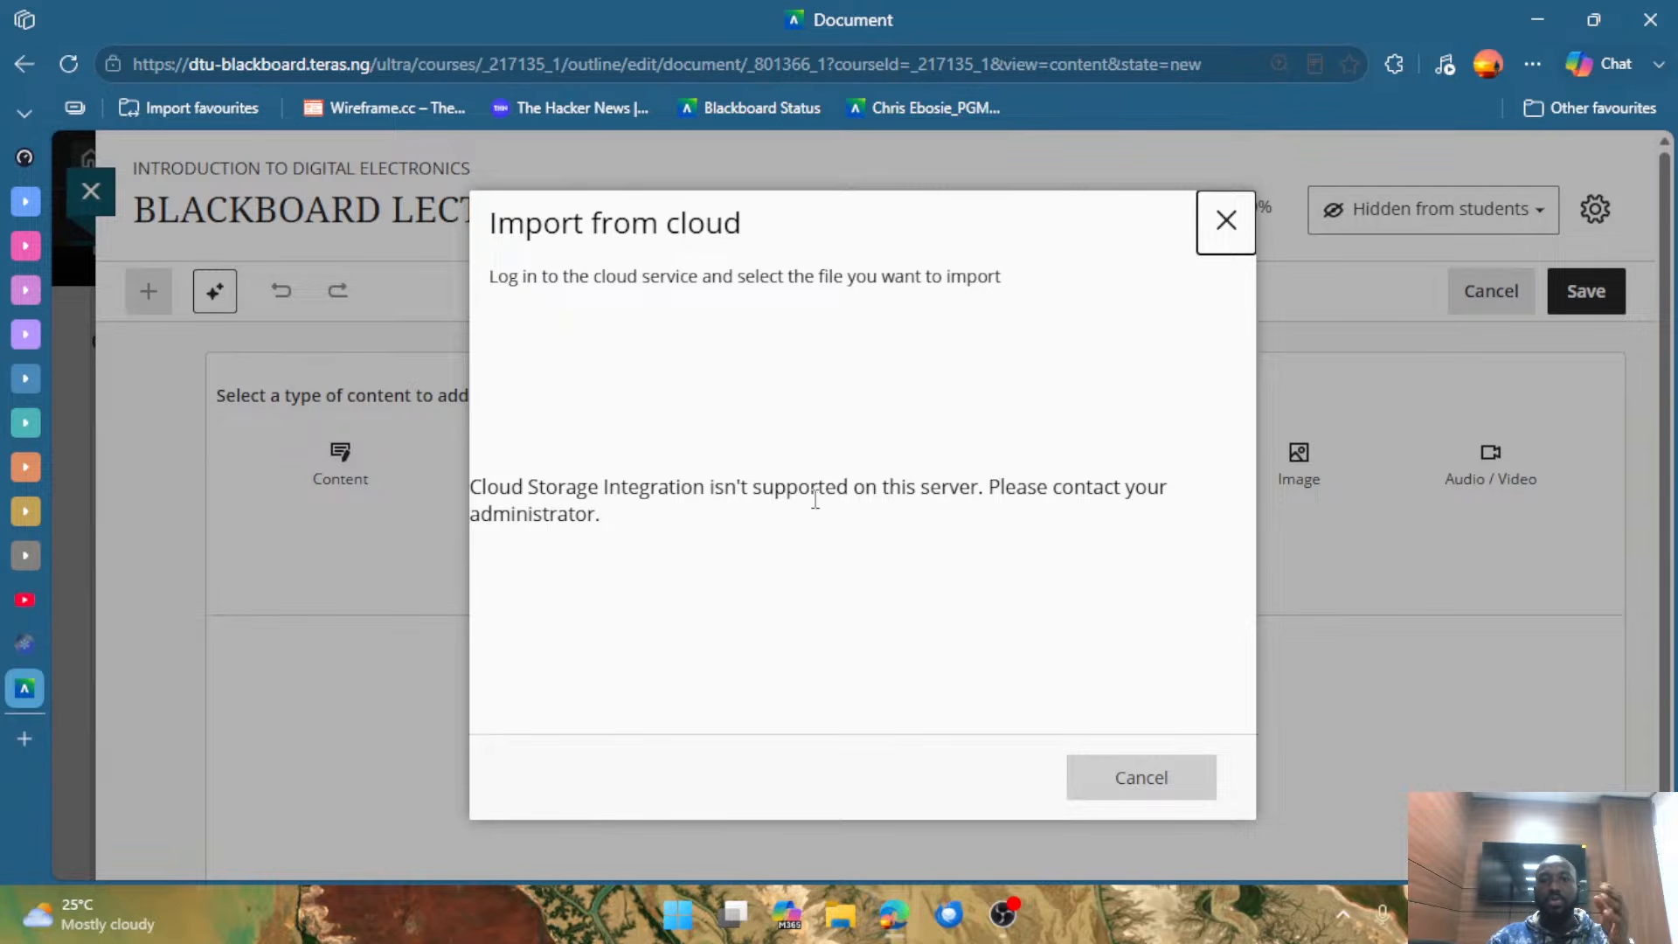
pyautogui.click(1226, 218)
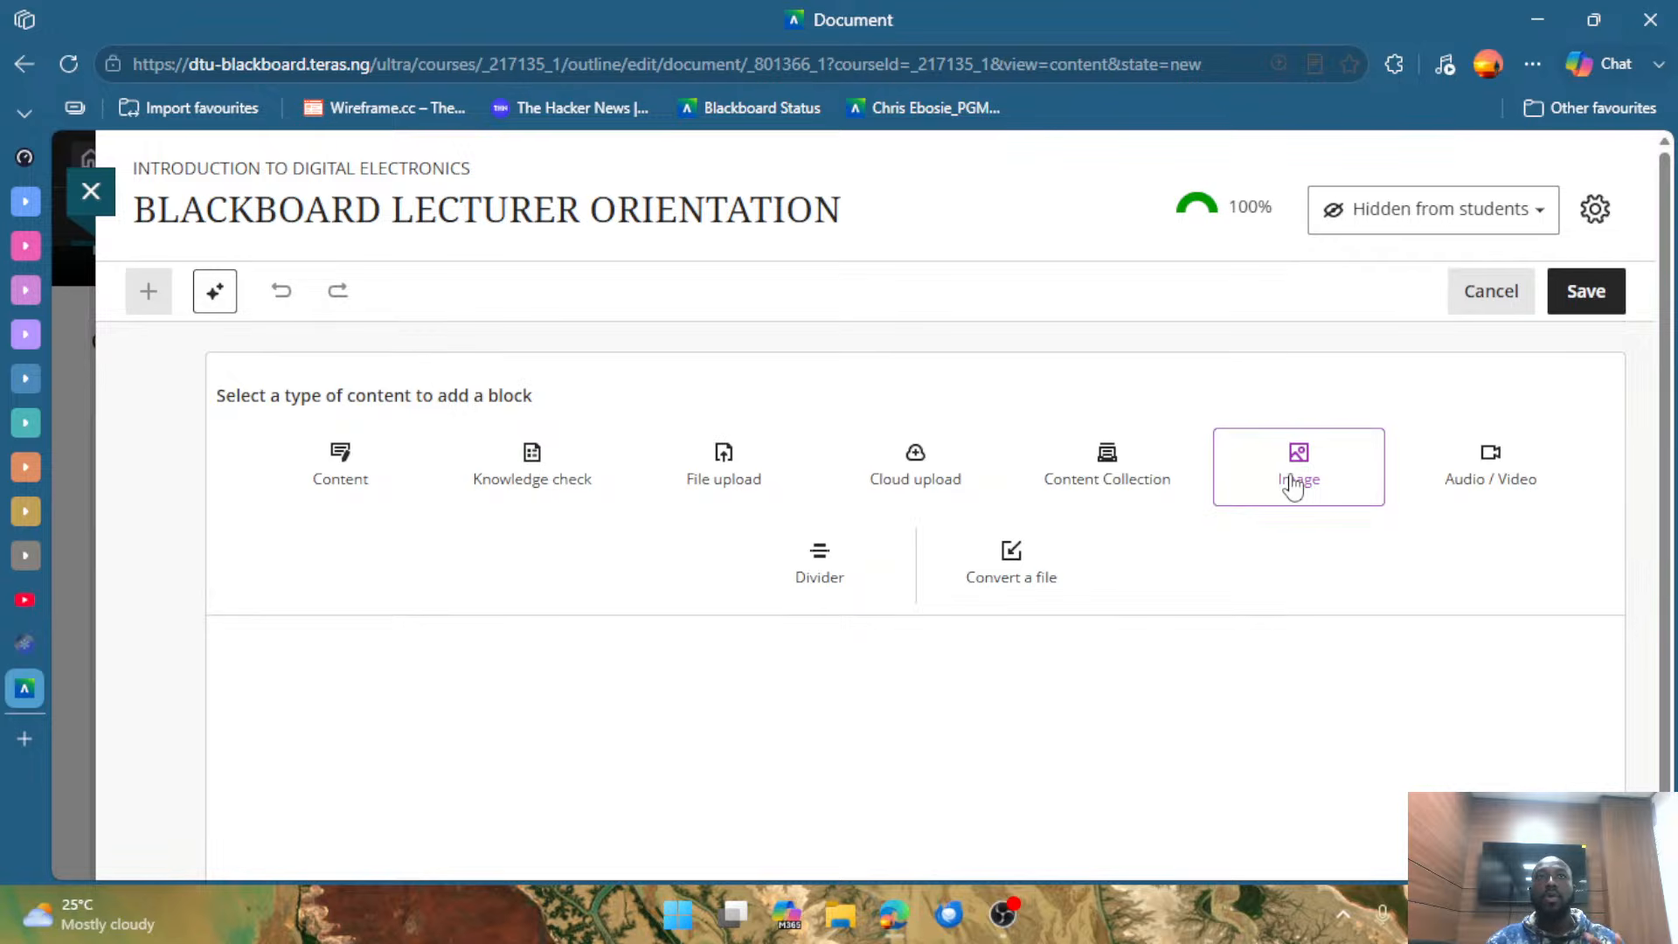
# Try to open the camera recorder for an audio/video block in the document.
pyautogui.click(1502, 478)
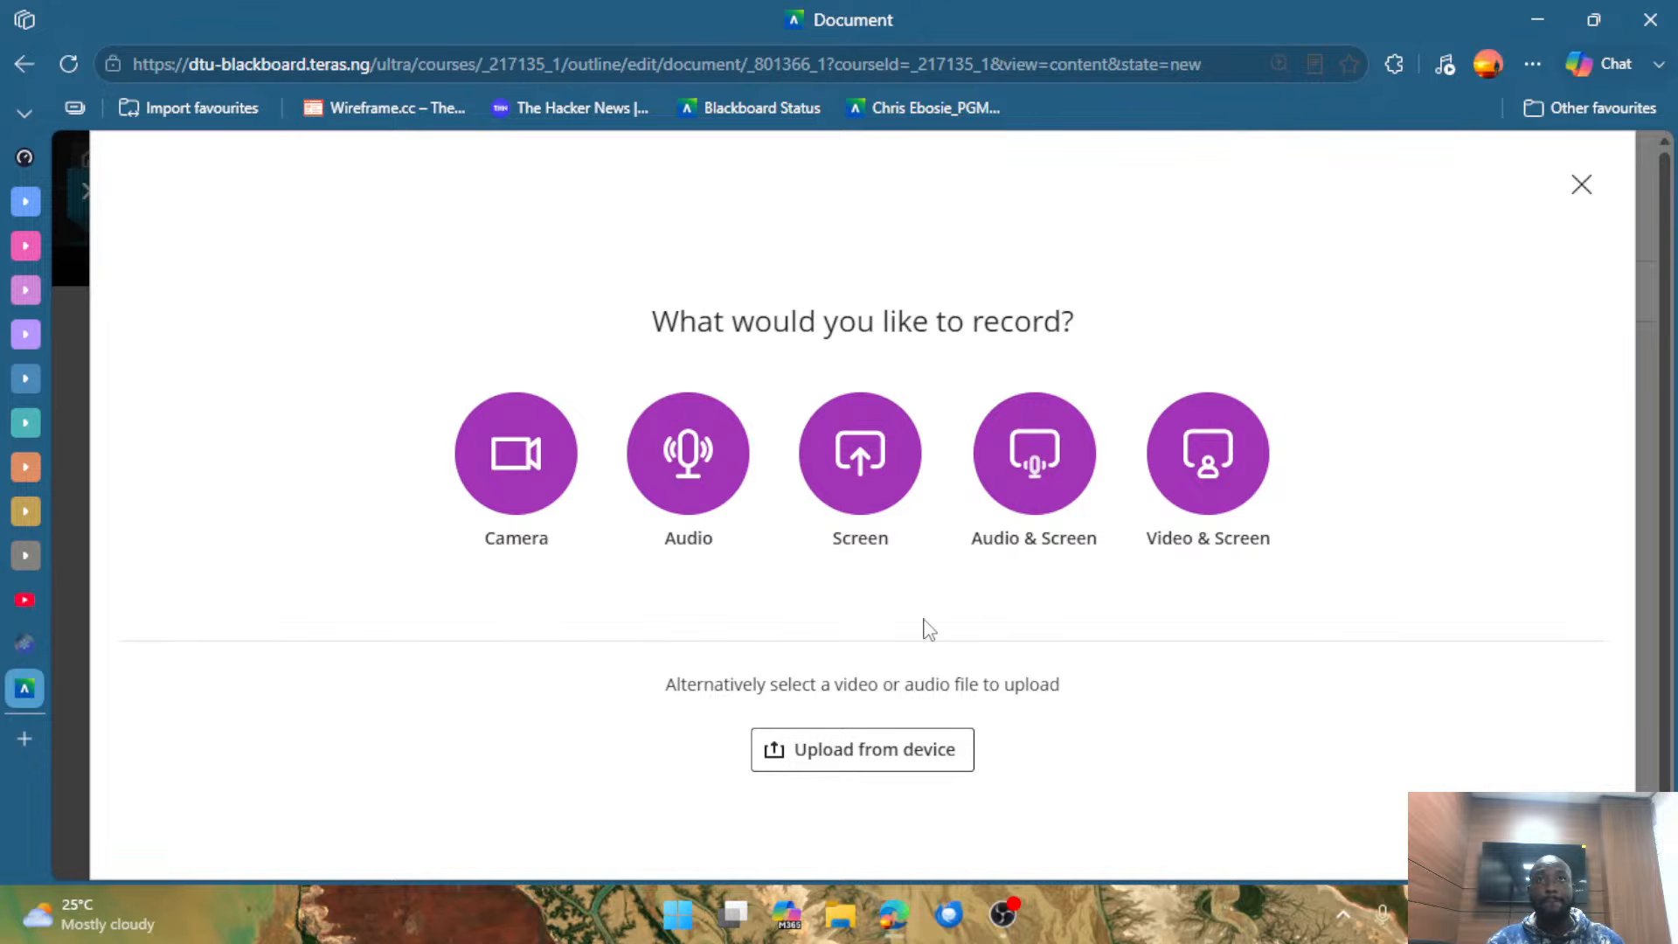
pyautogui.click(538, 470)
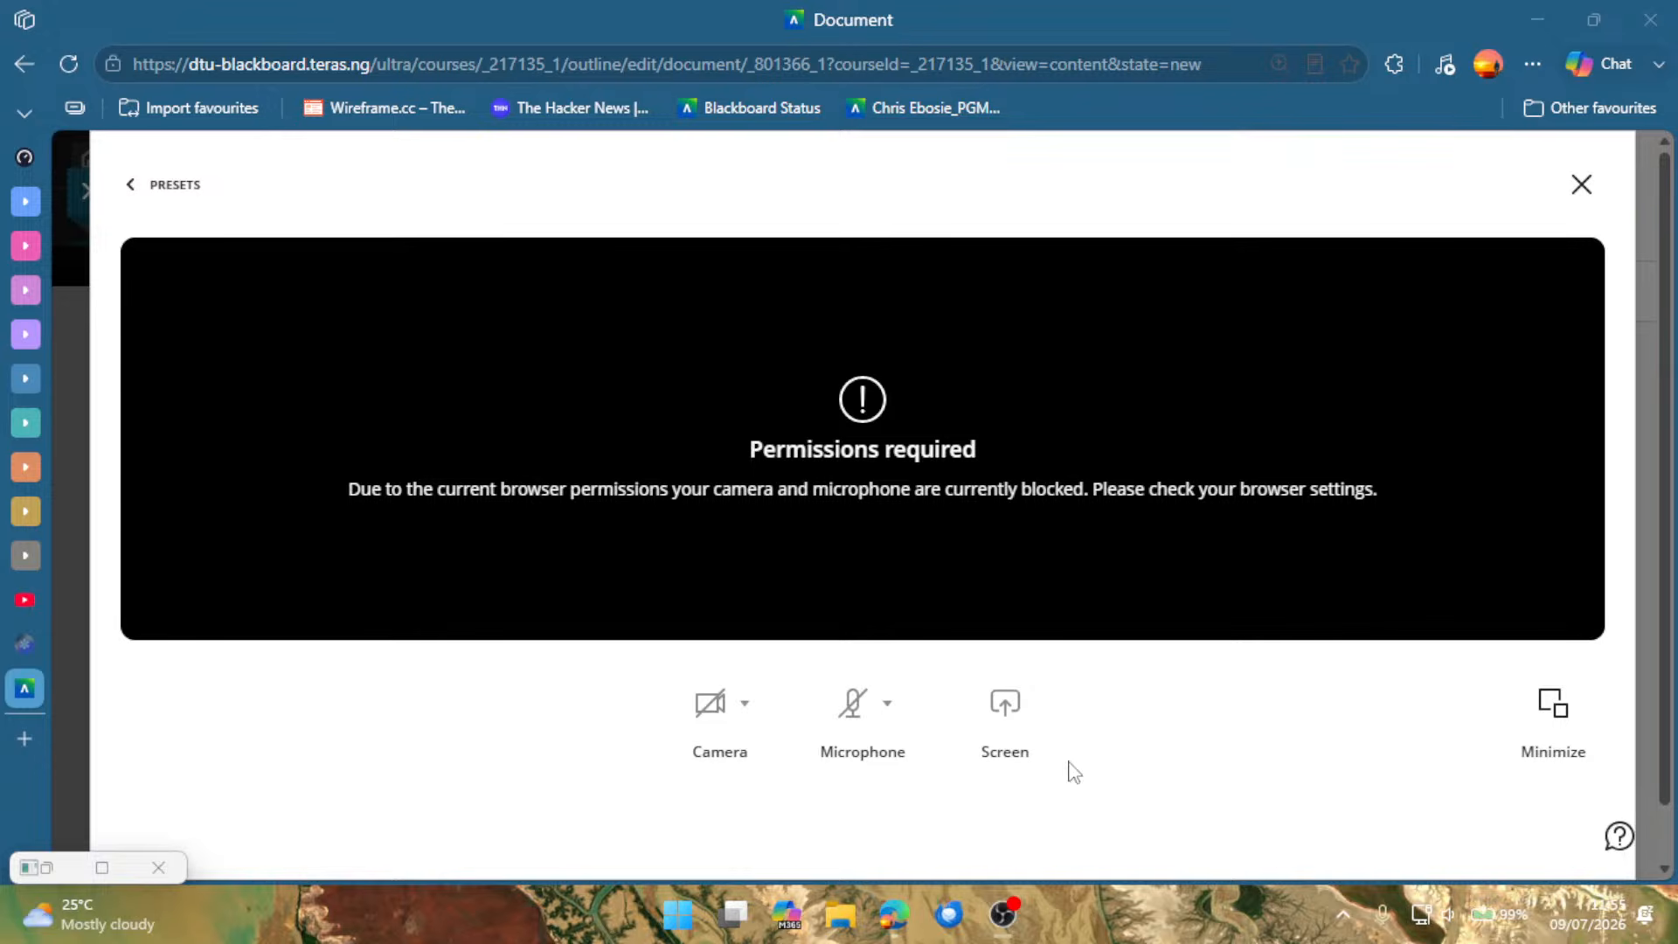
pyautogui.click(1581, 198)
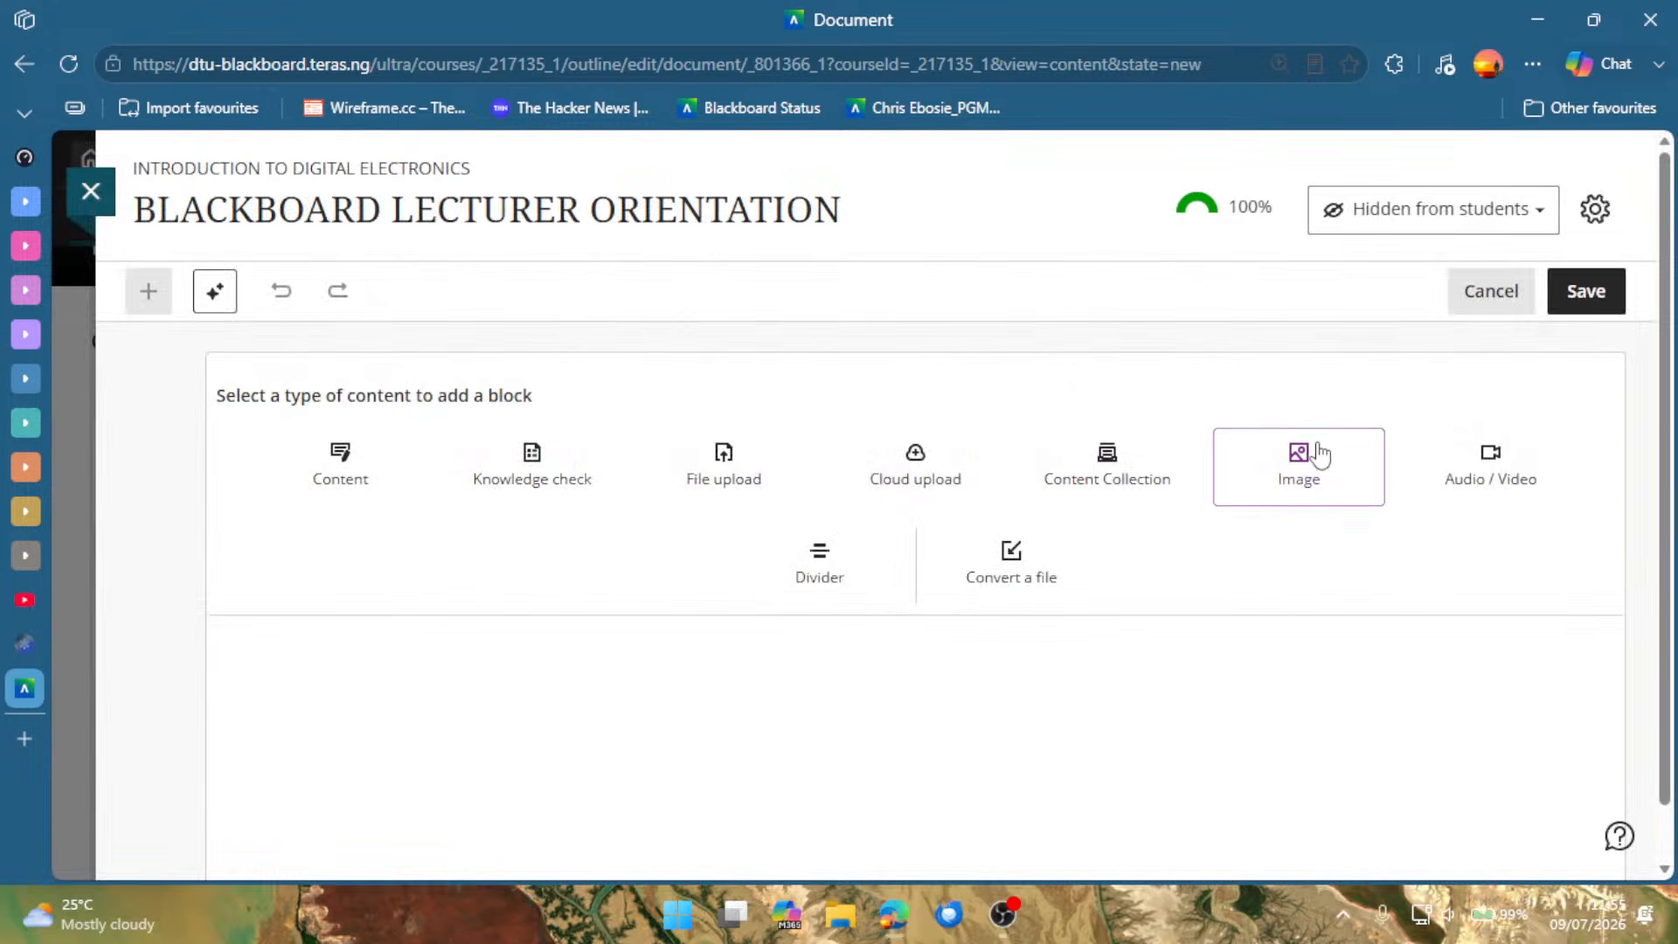
# Open the camera recorder for an audio/video block, test its camera and microphone switches, and close it without recording.
pyautogui.click(1457, 475)
pyautogui.click(527, 478)
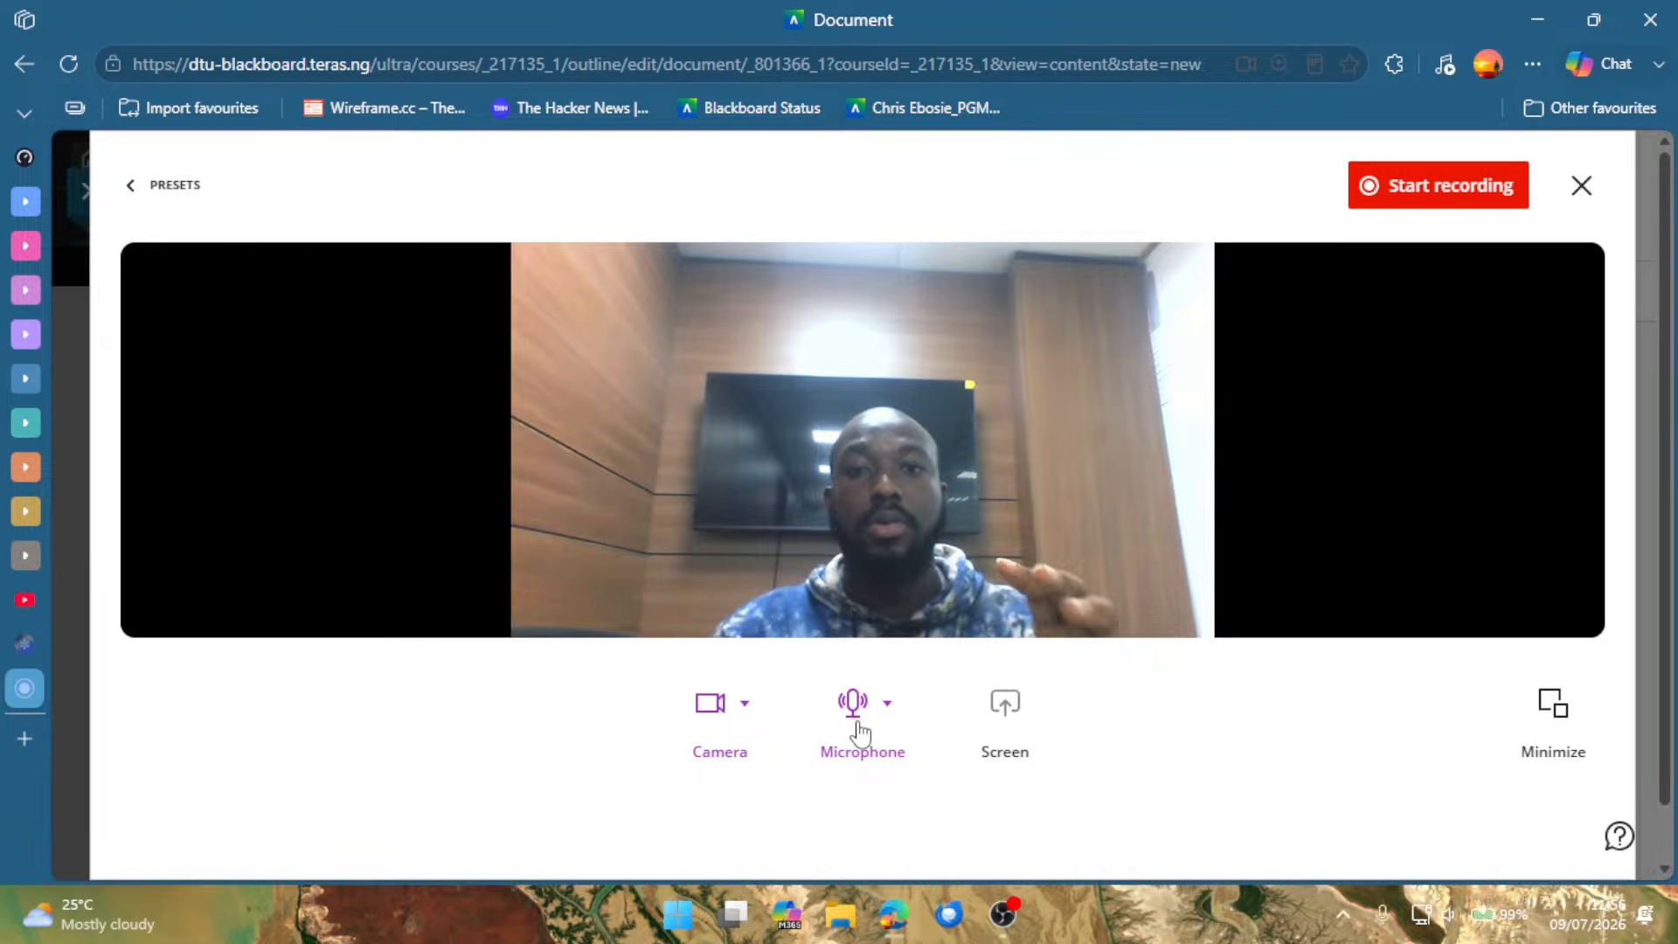
pyautogui.click(709, 705)
pyautogui.click(710, 704)
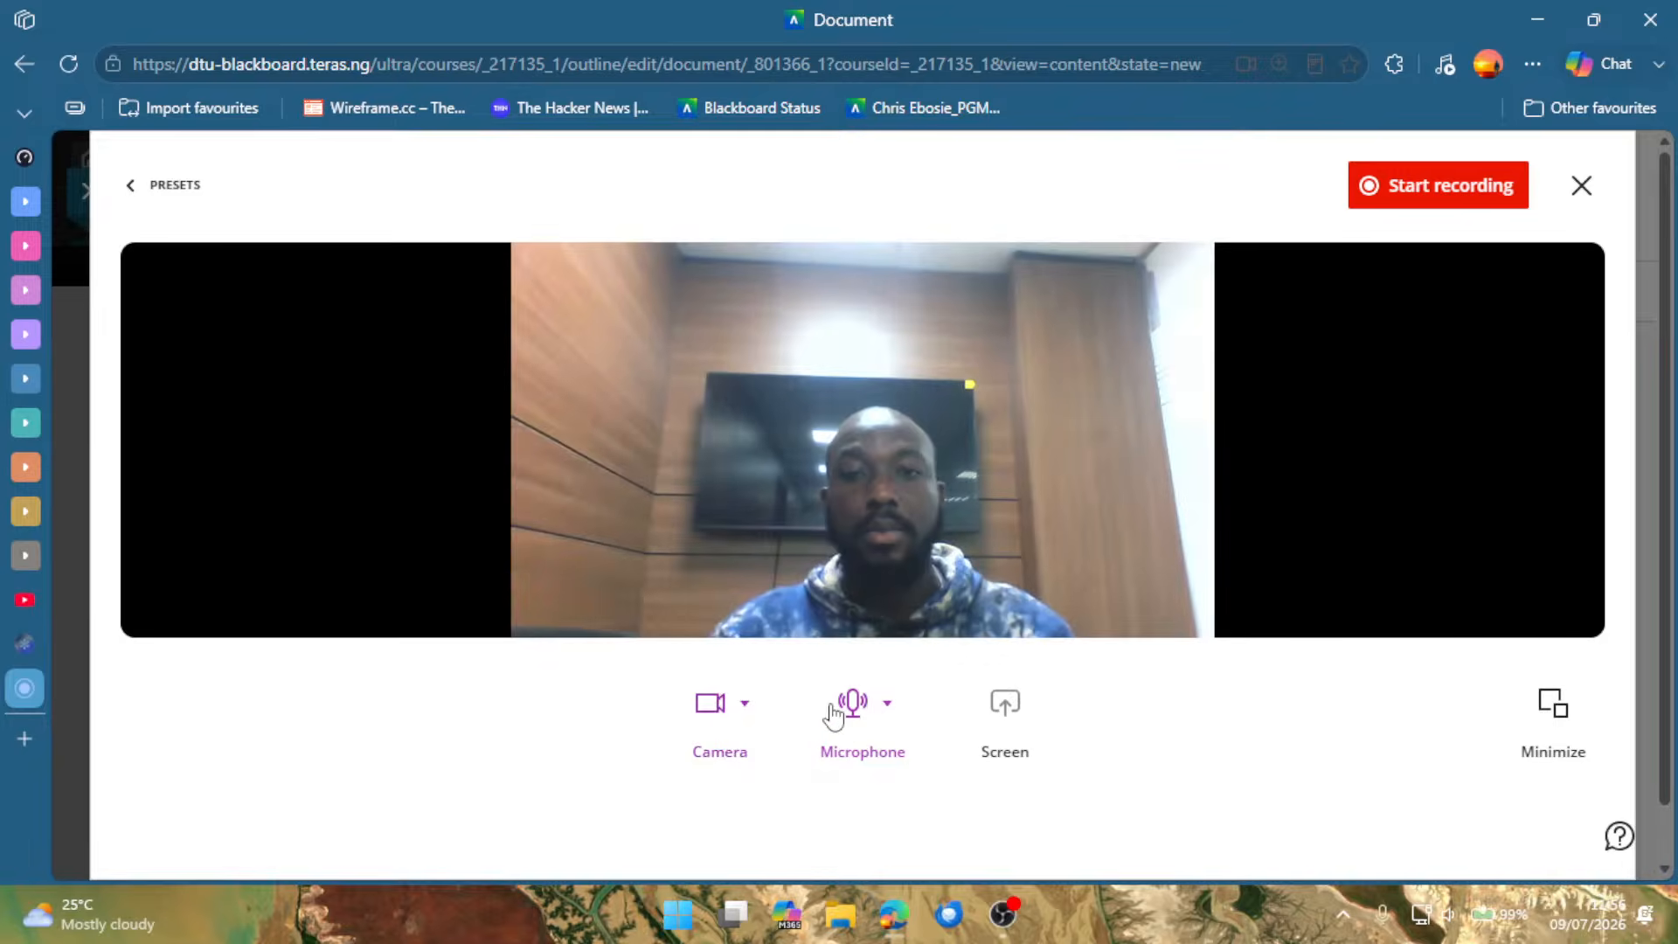
pyautogui.click(853, 704)
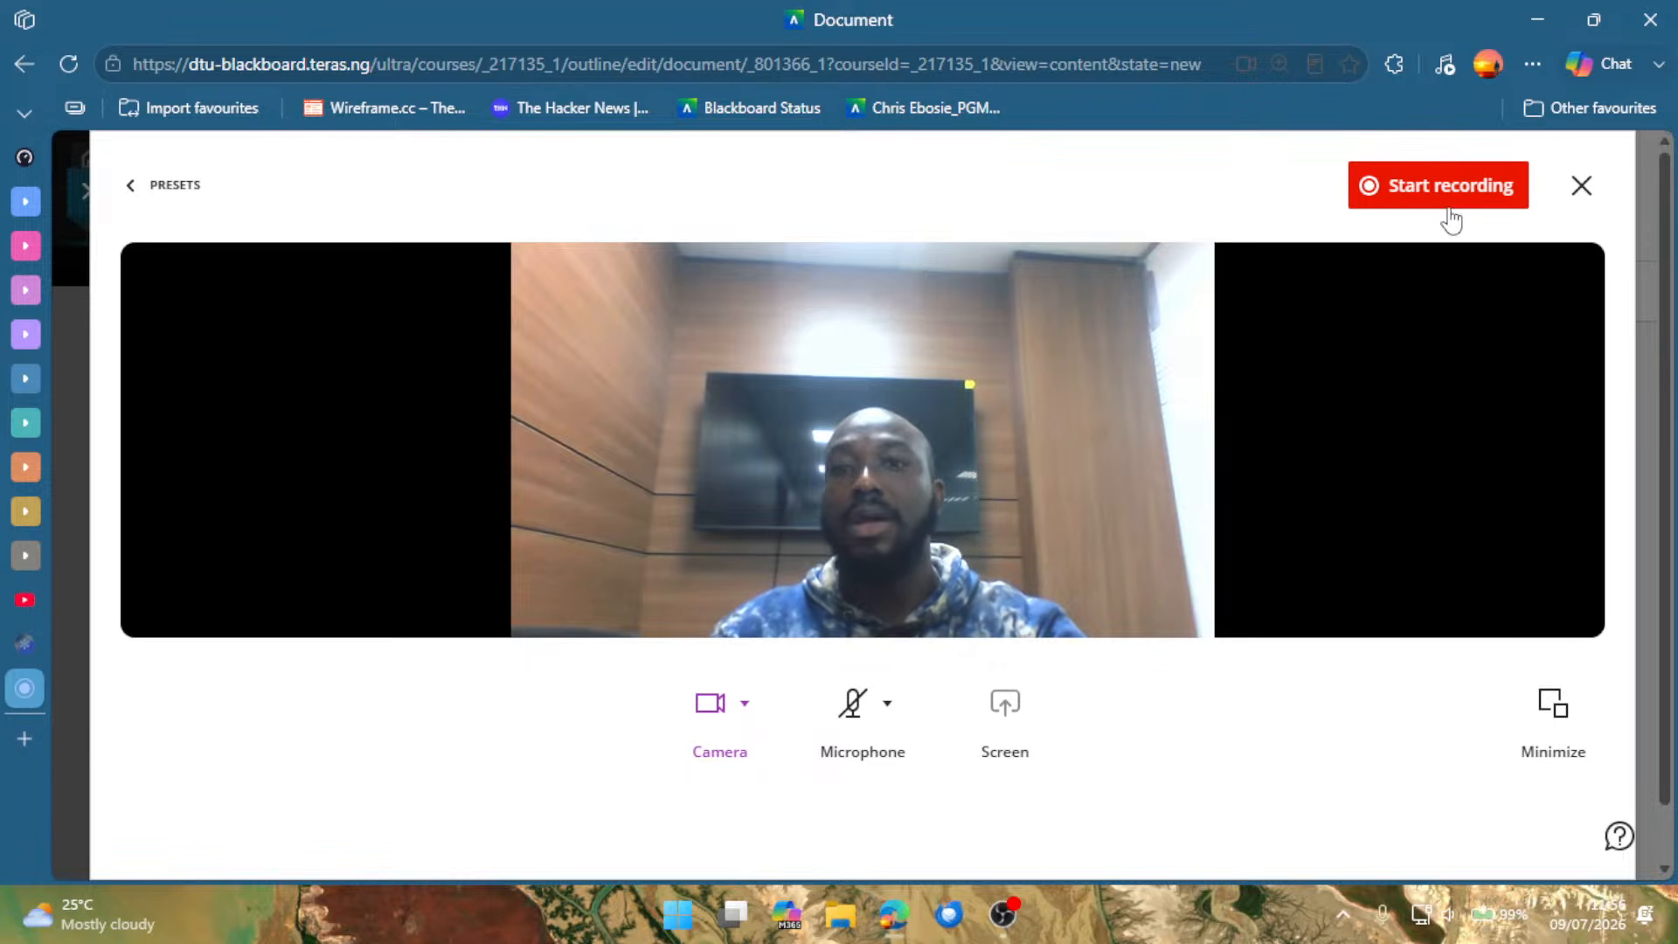
pyautogui.click(1584, 189)
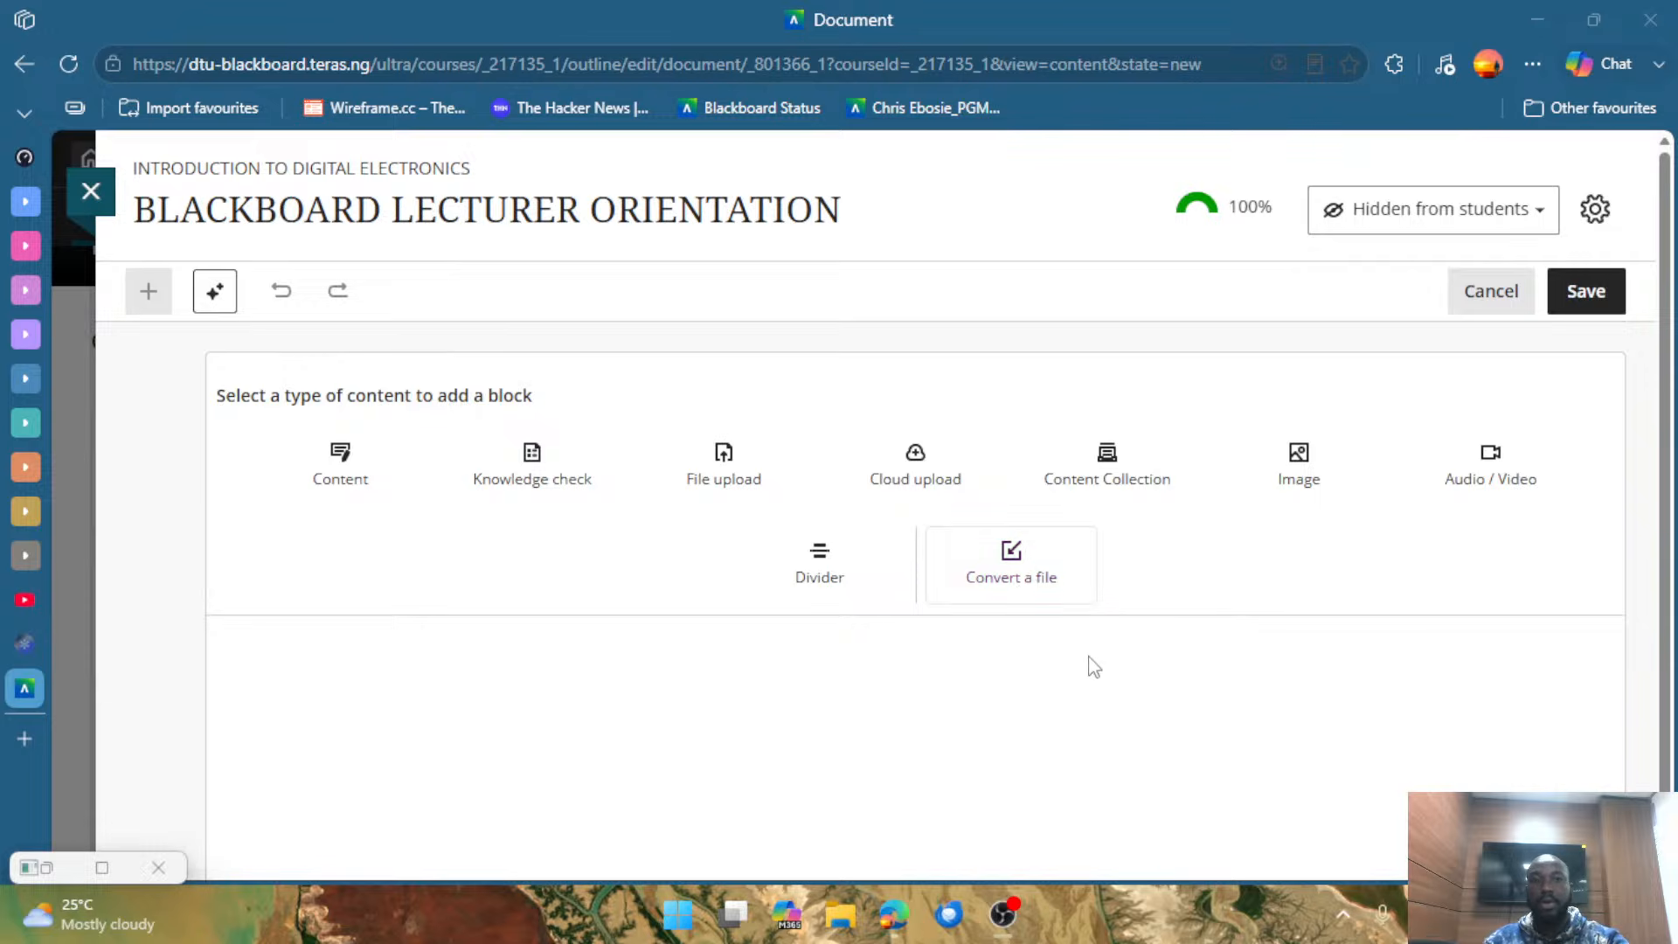
pyautogui.scroll(-1, 1092, 691)
pyautogui.scroll(1, 842, 647)
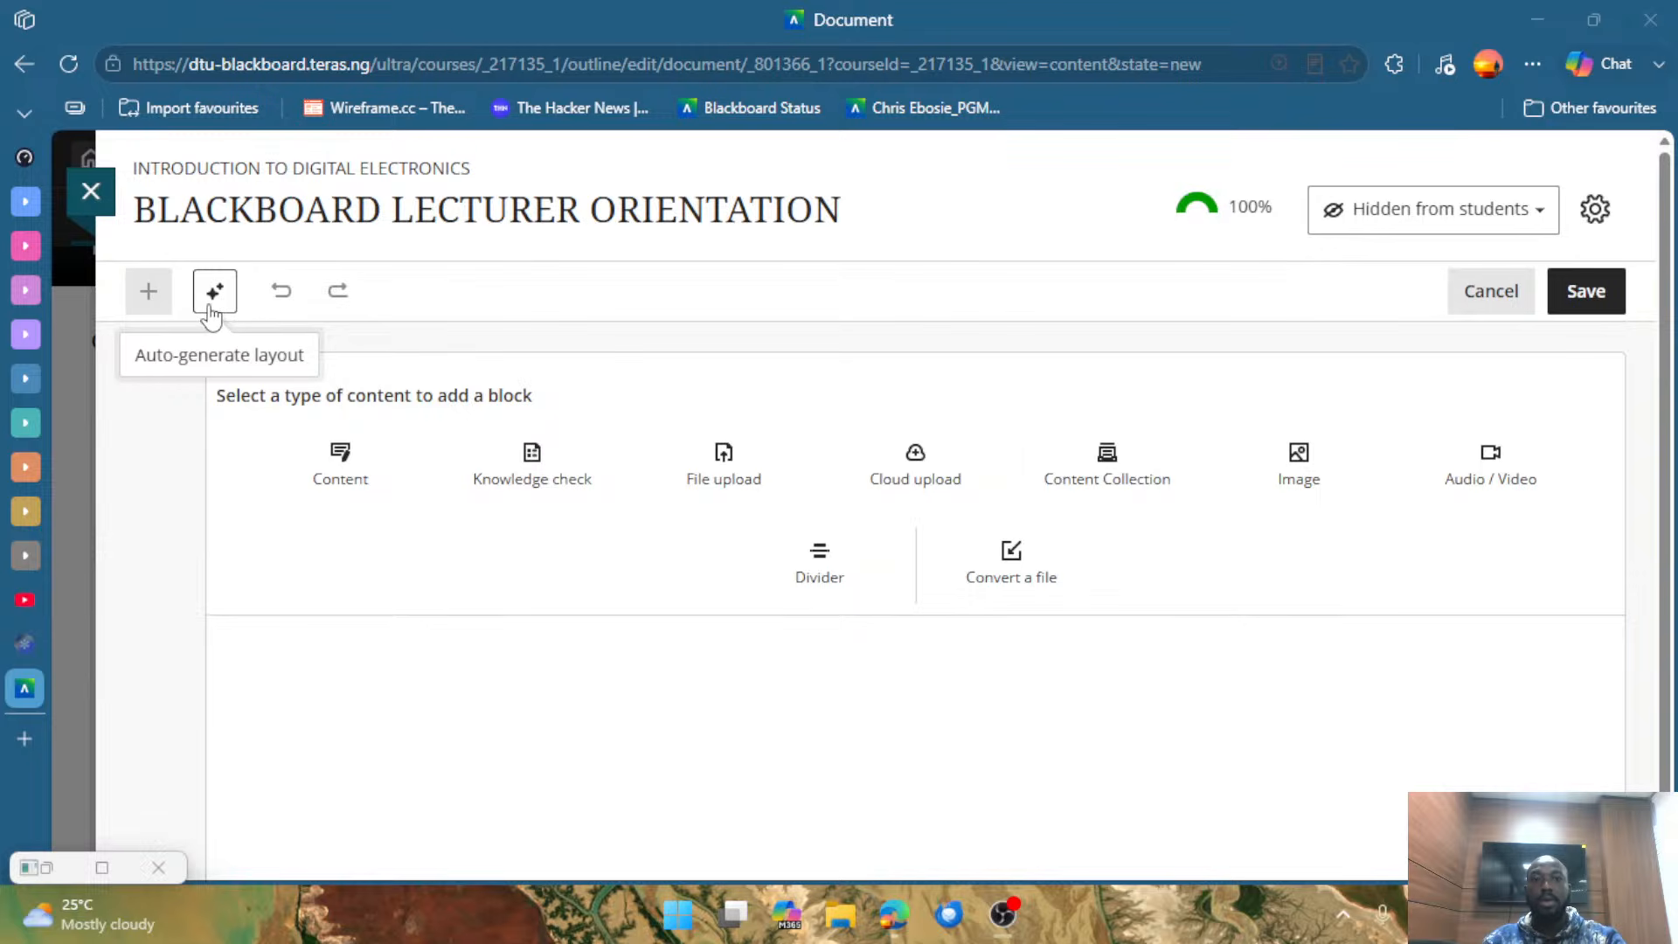
# Magnify the page to examine the document's auto-generate layout option, and restore the page zoom.
pyautogui.hotkey('ctrl', '+')
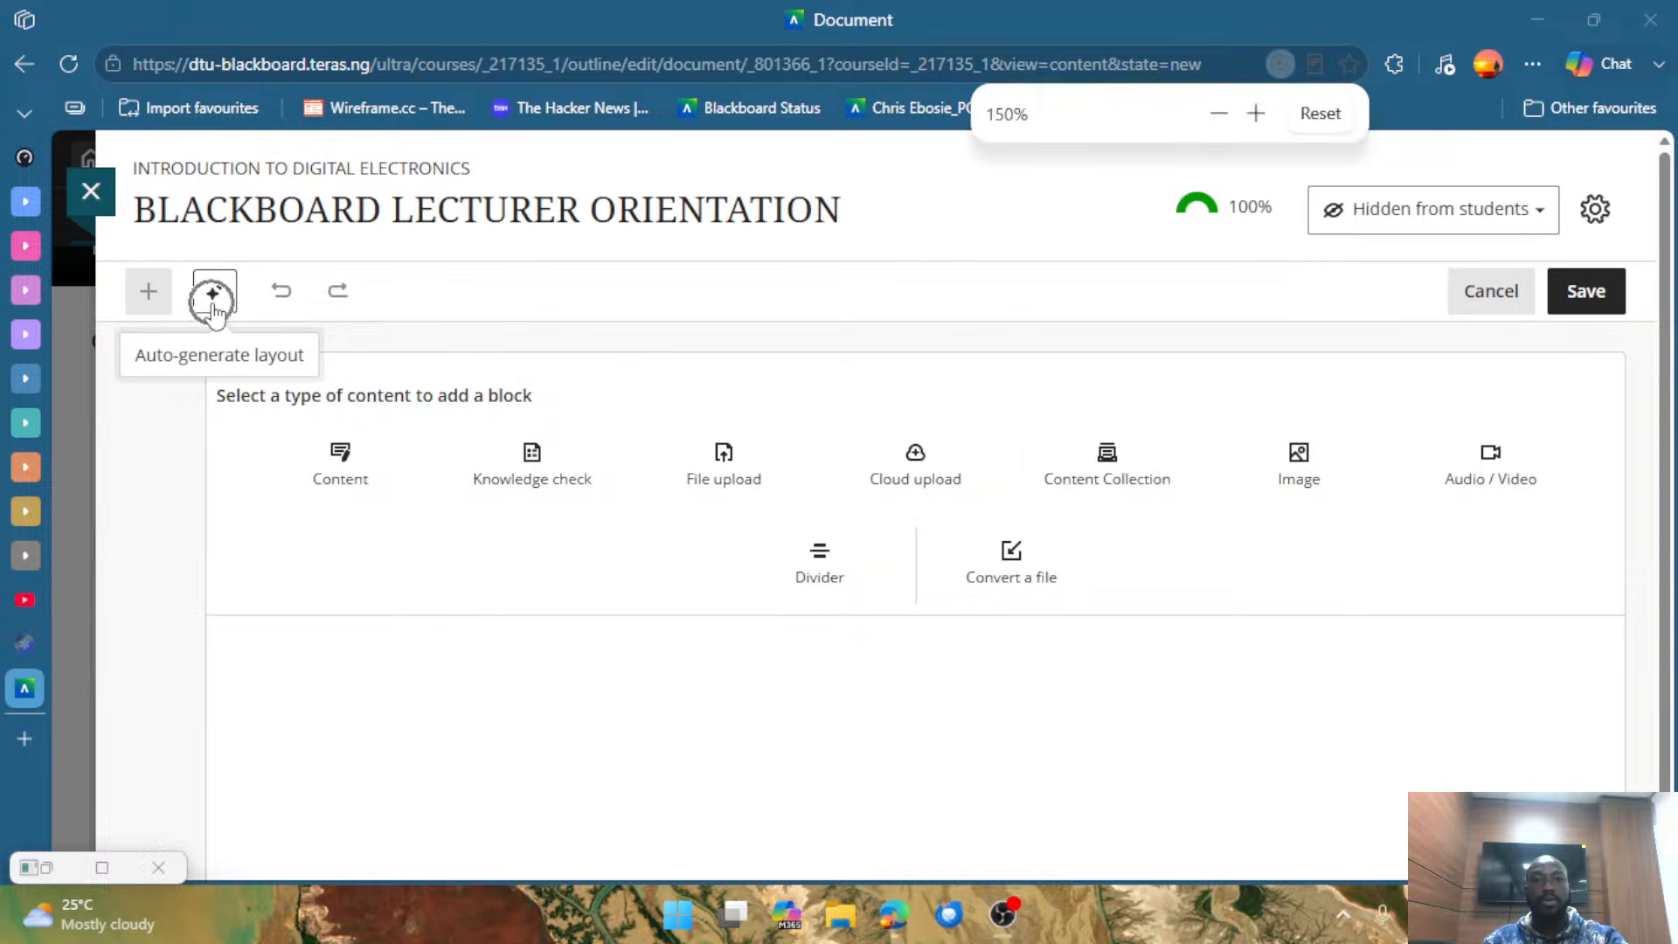
pyautogui.hotkey('ctrl', '+')
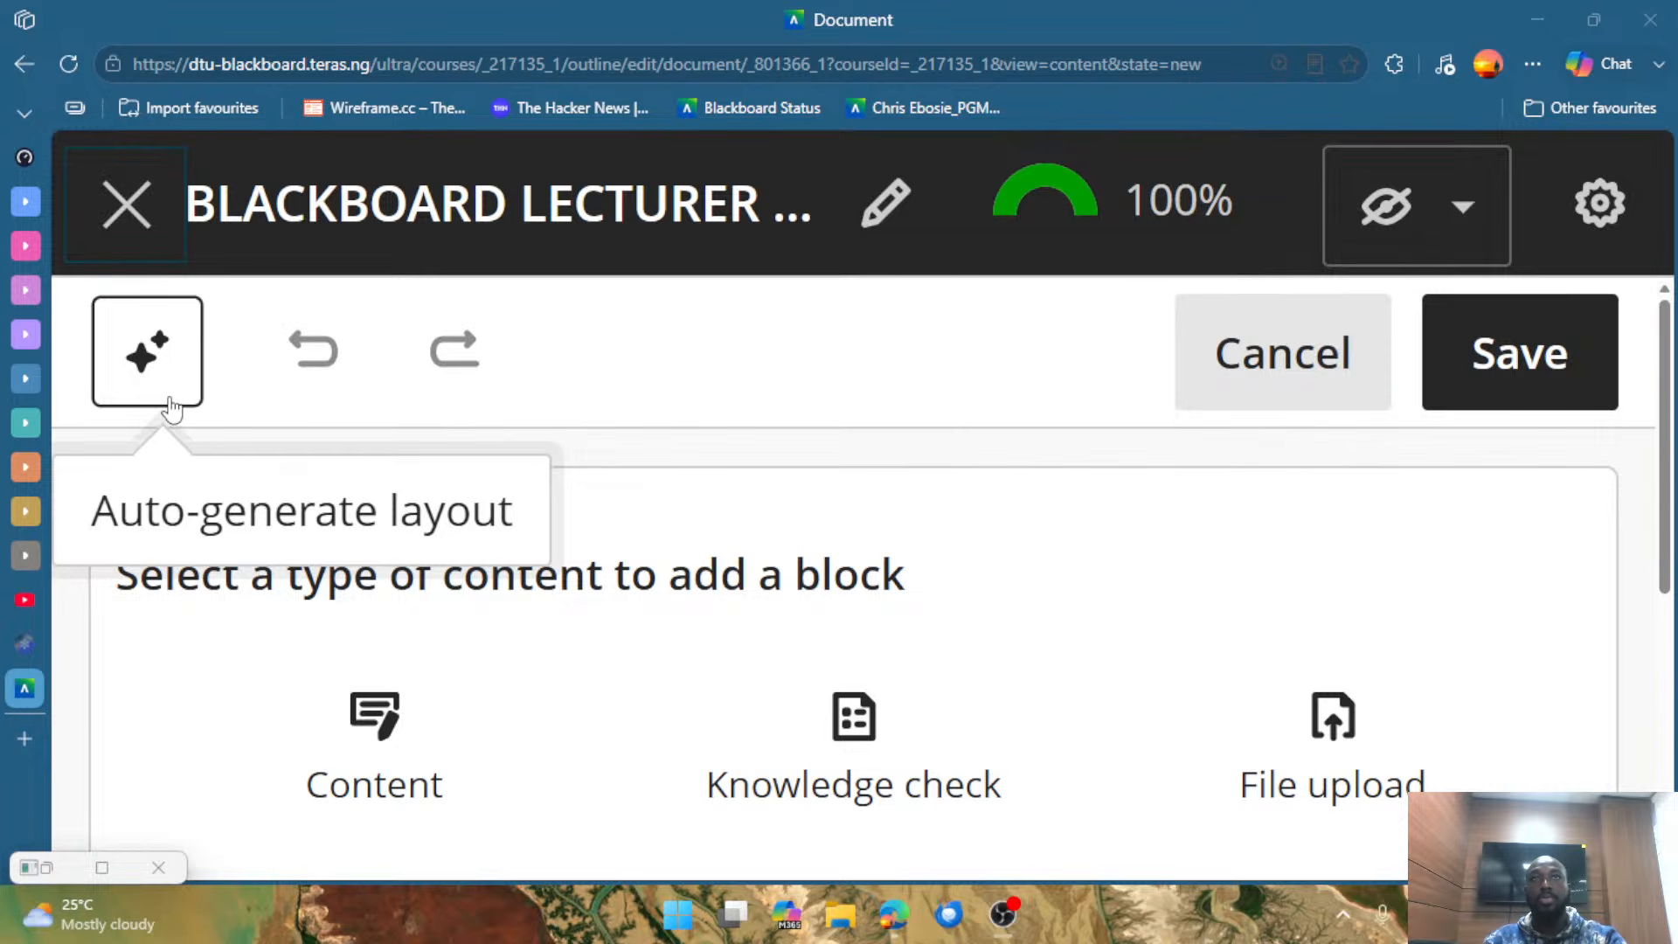
pyautogui.hotkey('ctrl', '-')
pyautogui.hotkey('ctrl', '-')
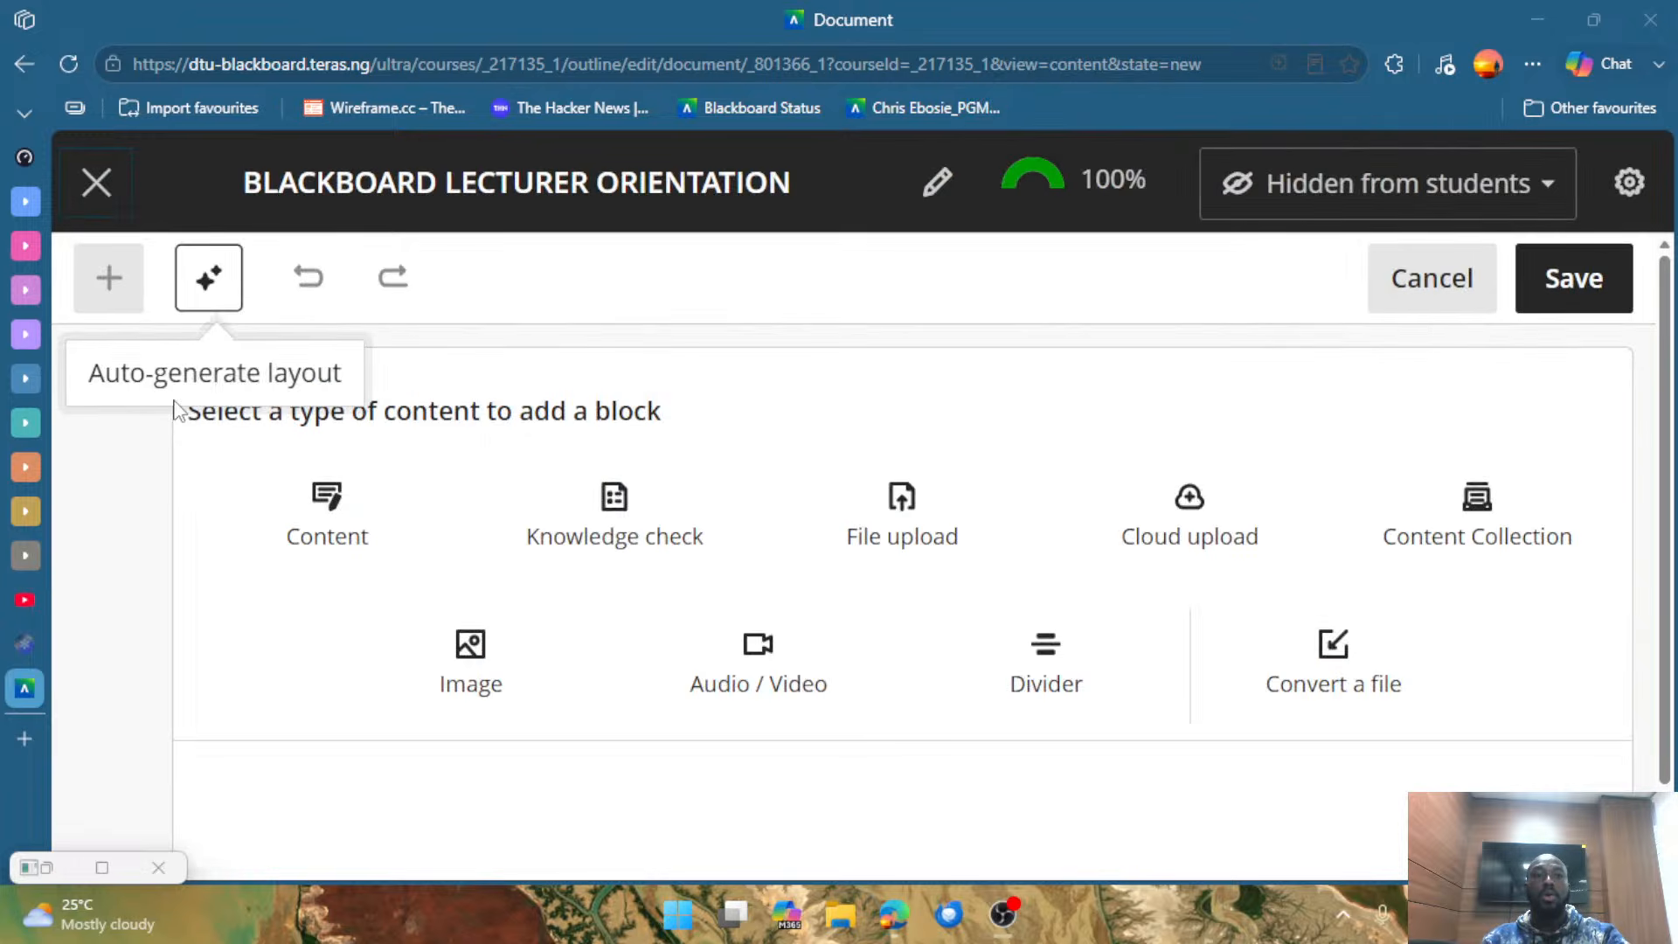
pyautogui.hotkey('ctrl', '-')
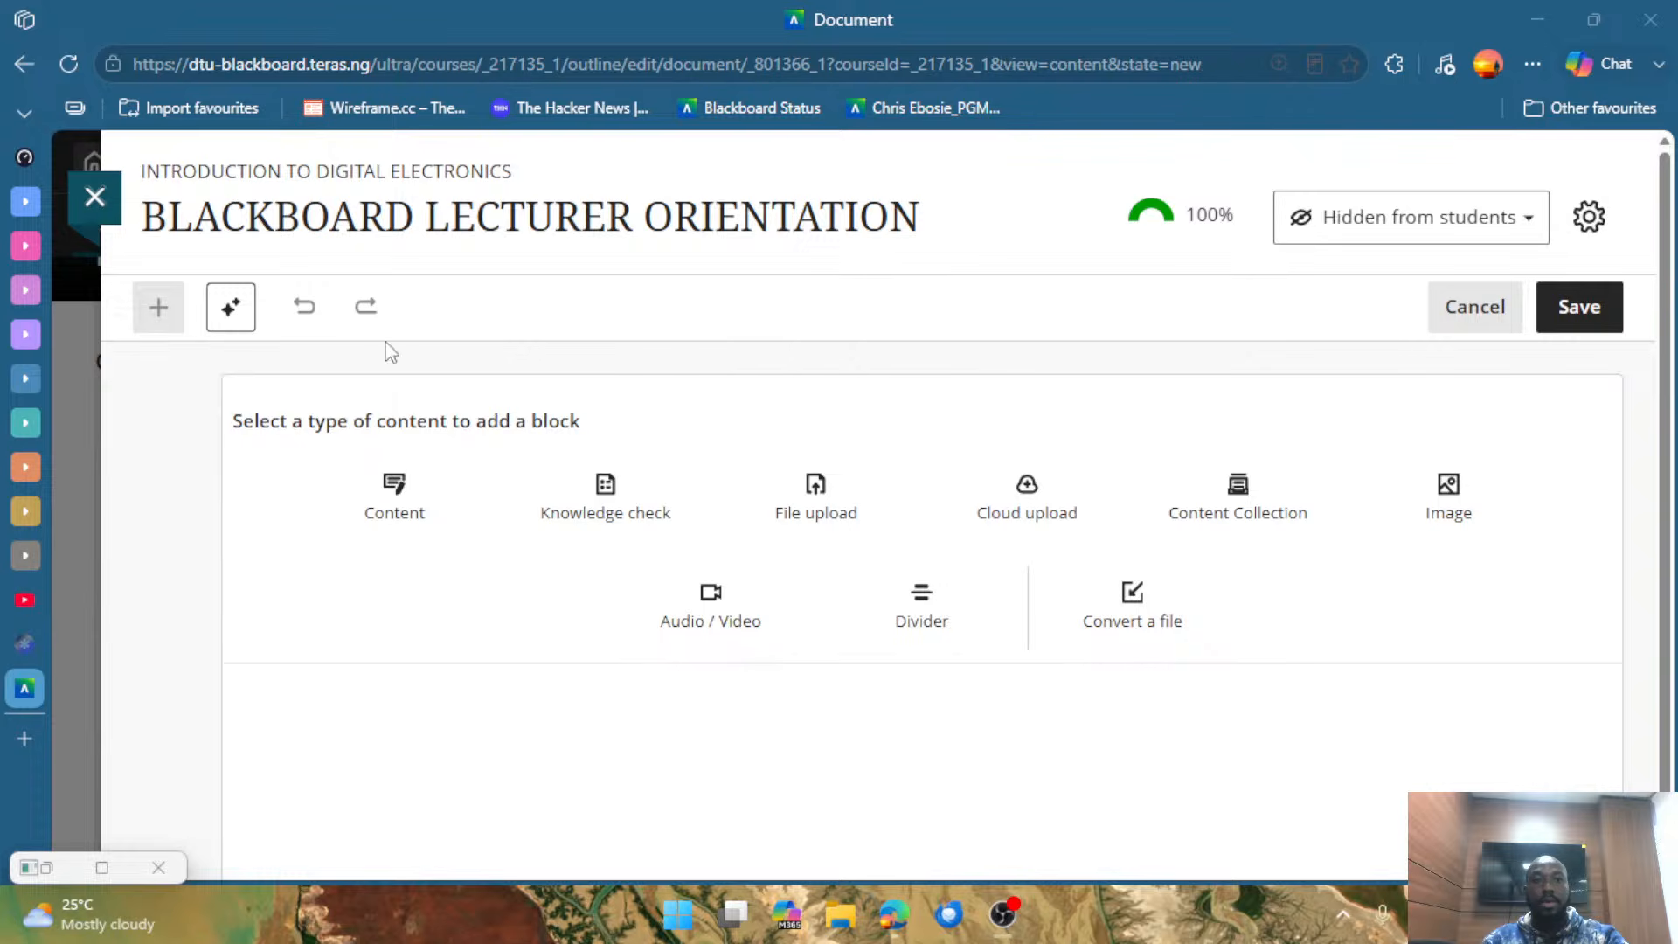
pyautogui.hotkey('ctrl', '-')
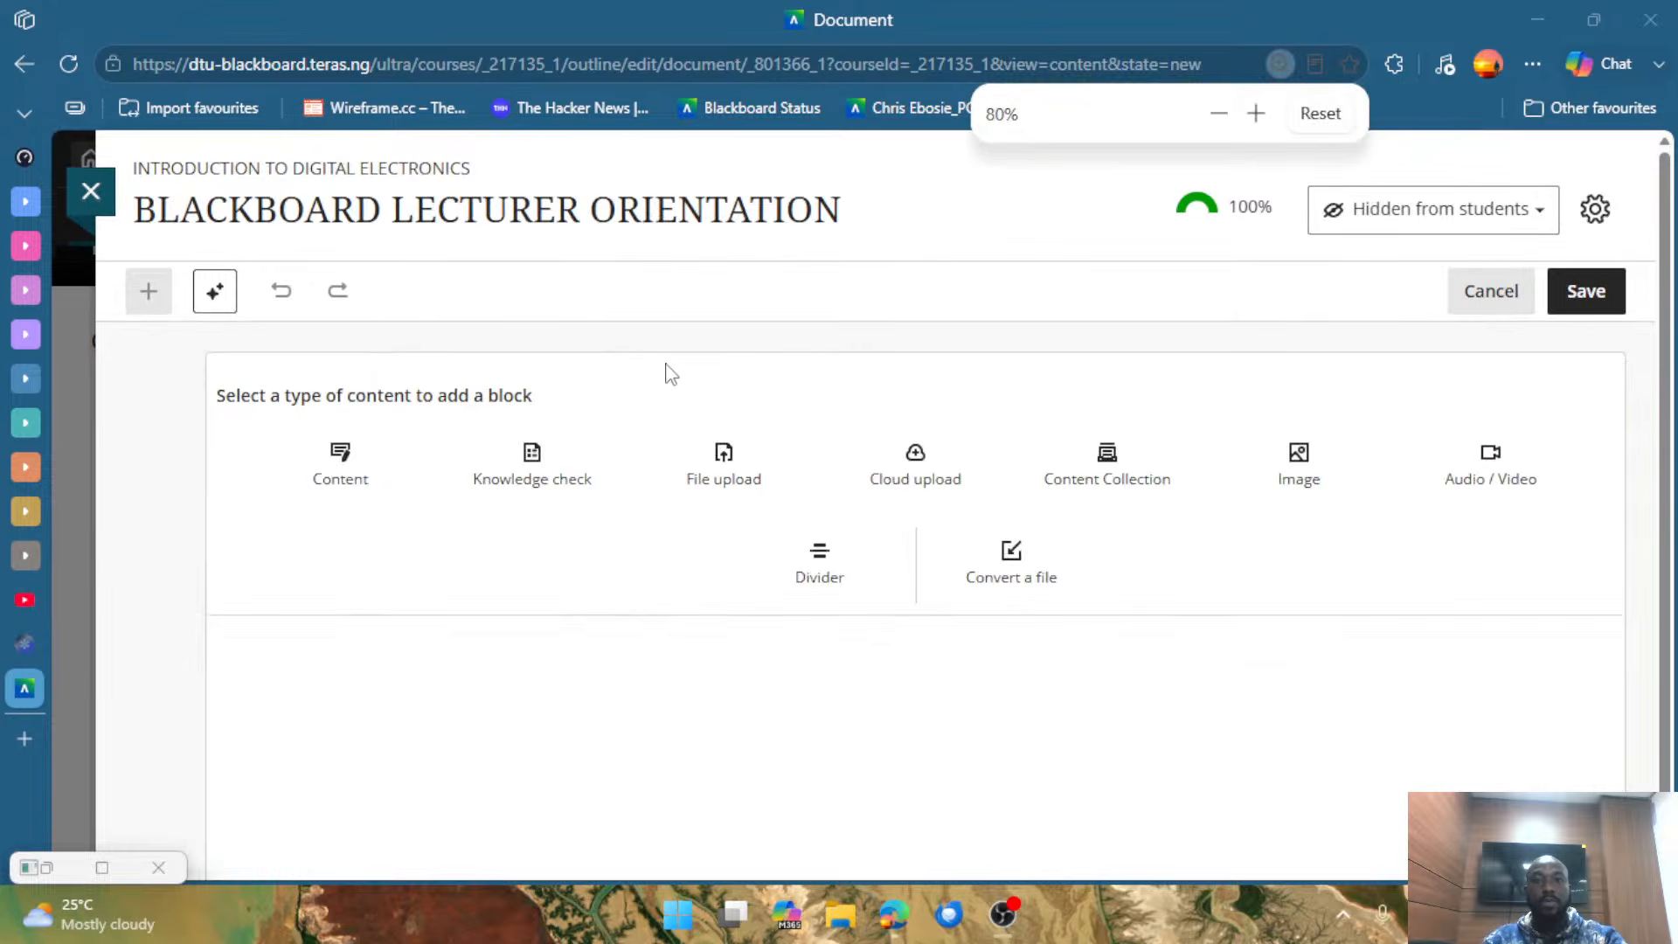
pyautogui.click(1254, 114)
pyautogui.click(1255, 114)
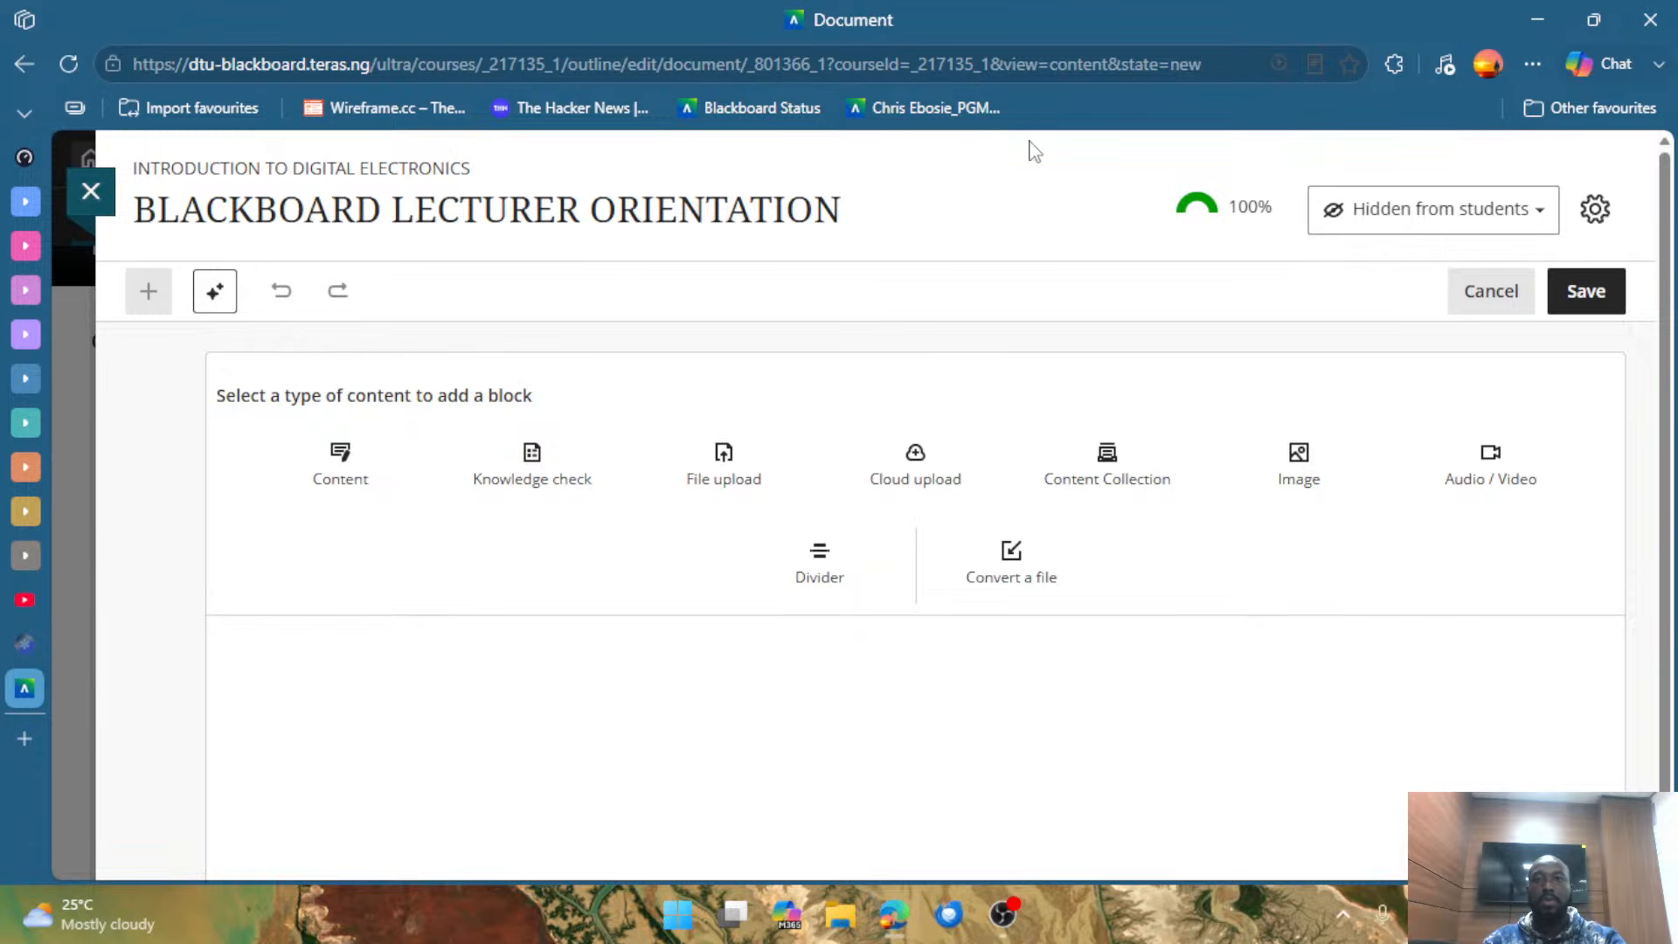
# Cancel editing the BLACKBOARD LECTURER ORIENTATION document without adding a block and return to the course content.
pyautogui.click(1471, 313)
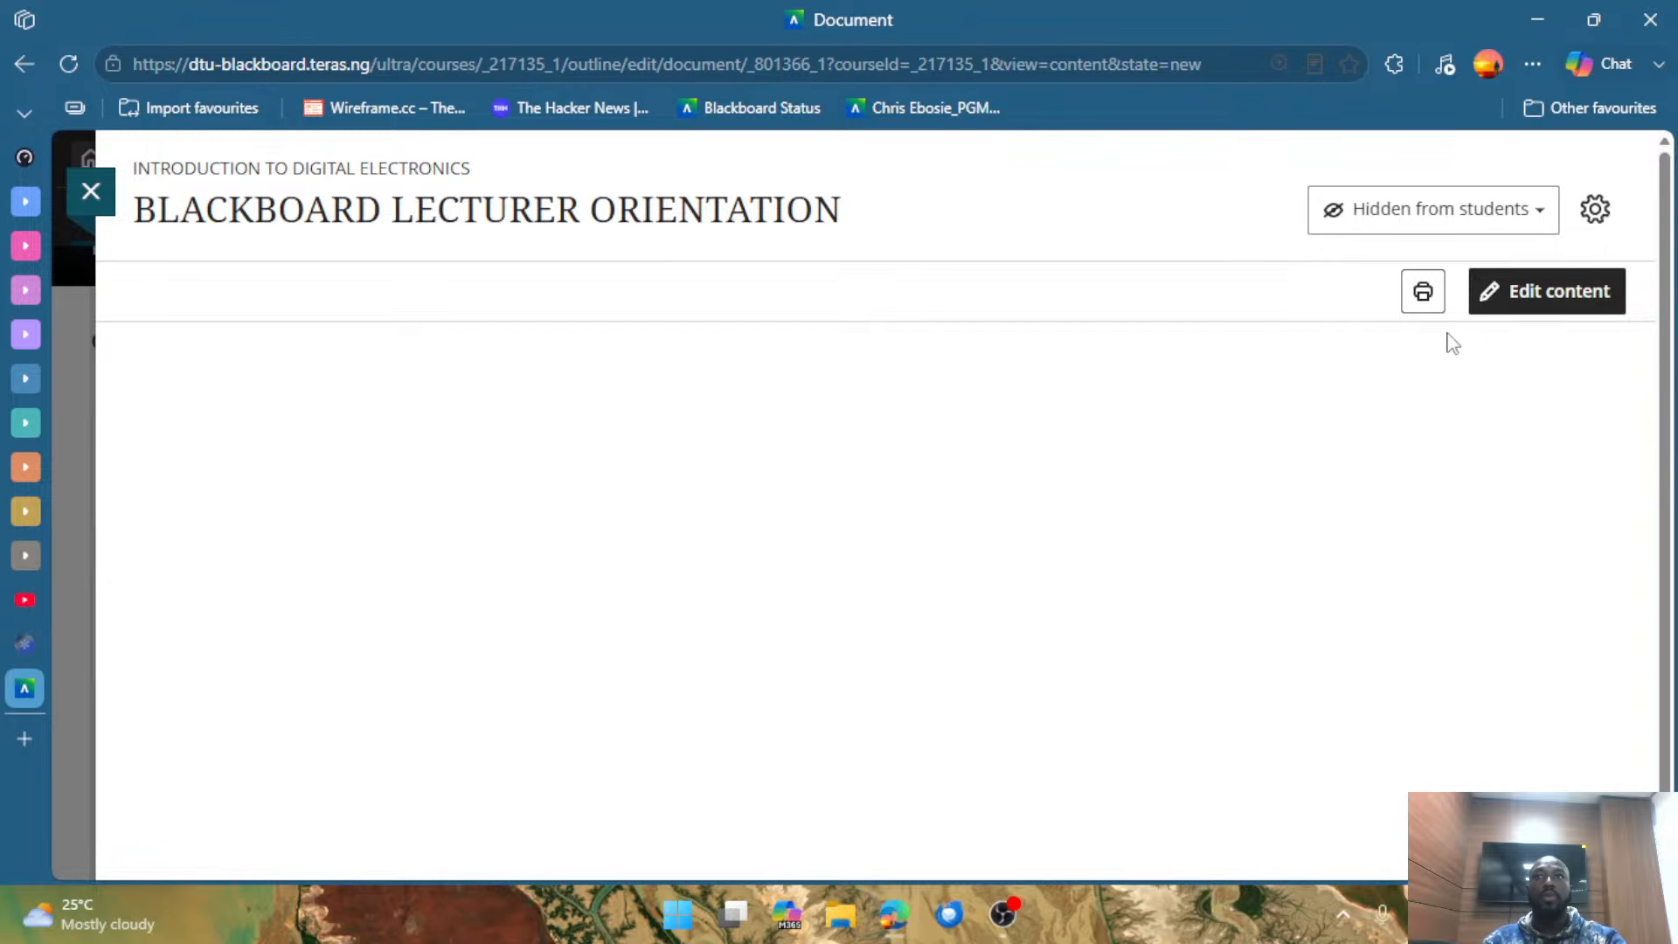
pyautogui.scroll(-1, 674, 640)
pyautogui.scroll(1, 671, 614)
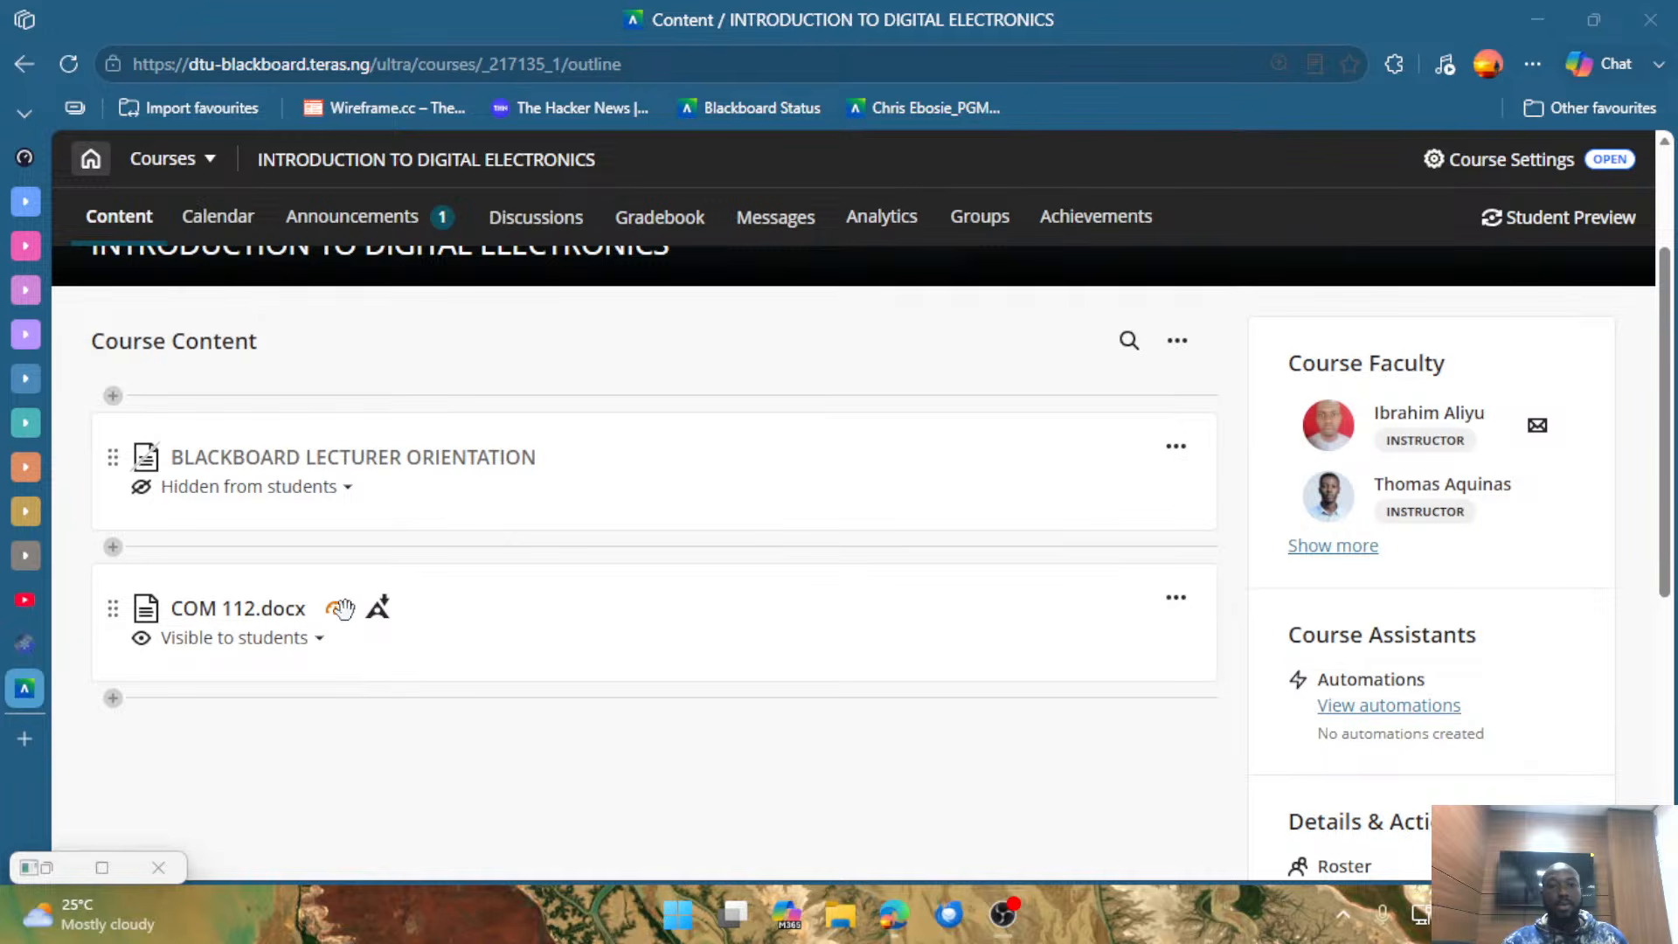
pyautogui.moveTo(341, 626)
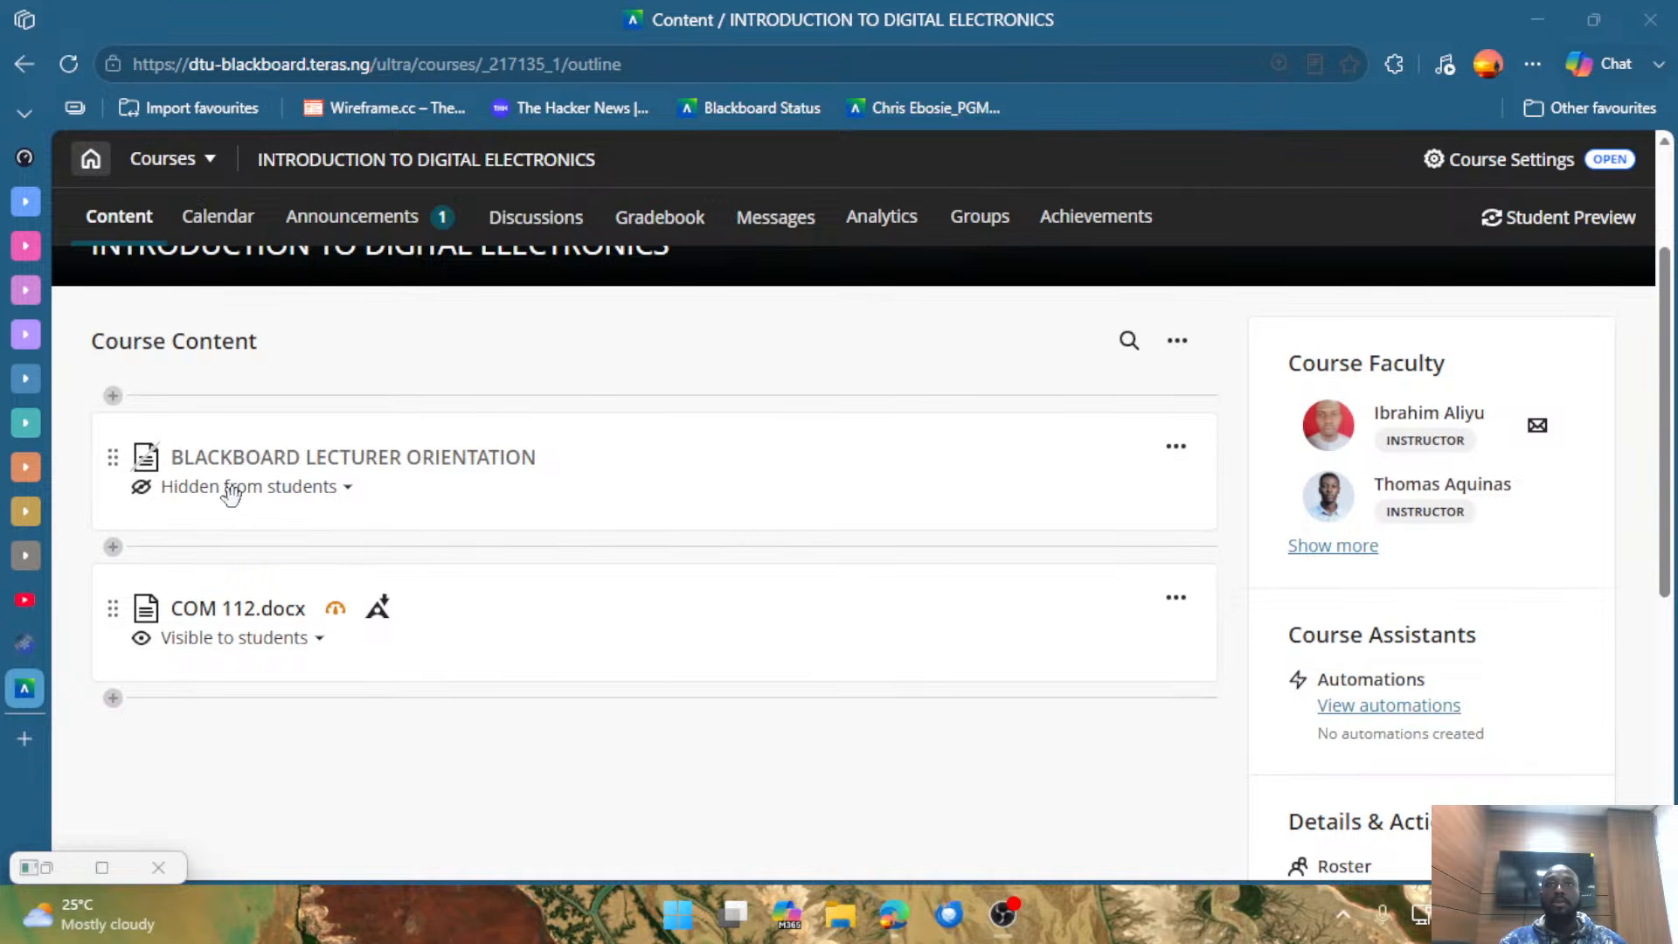
# Switch the BLACKBOARD LECTURER ORIENTATION document to visible to students, return it to hidden from students, and close it.
pyautogui.click(310, 499)
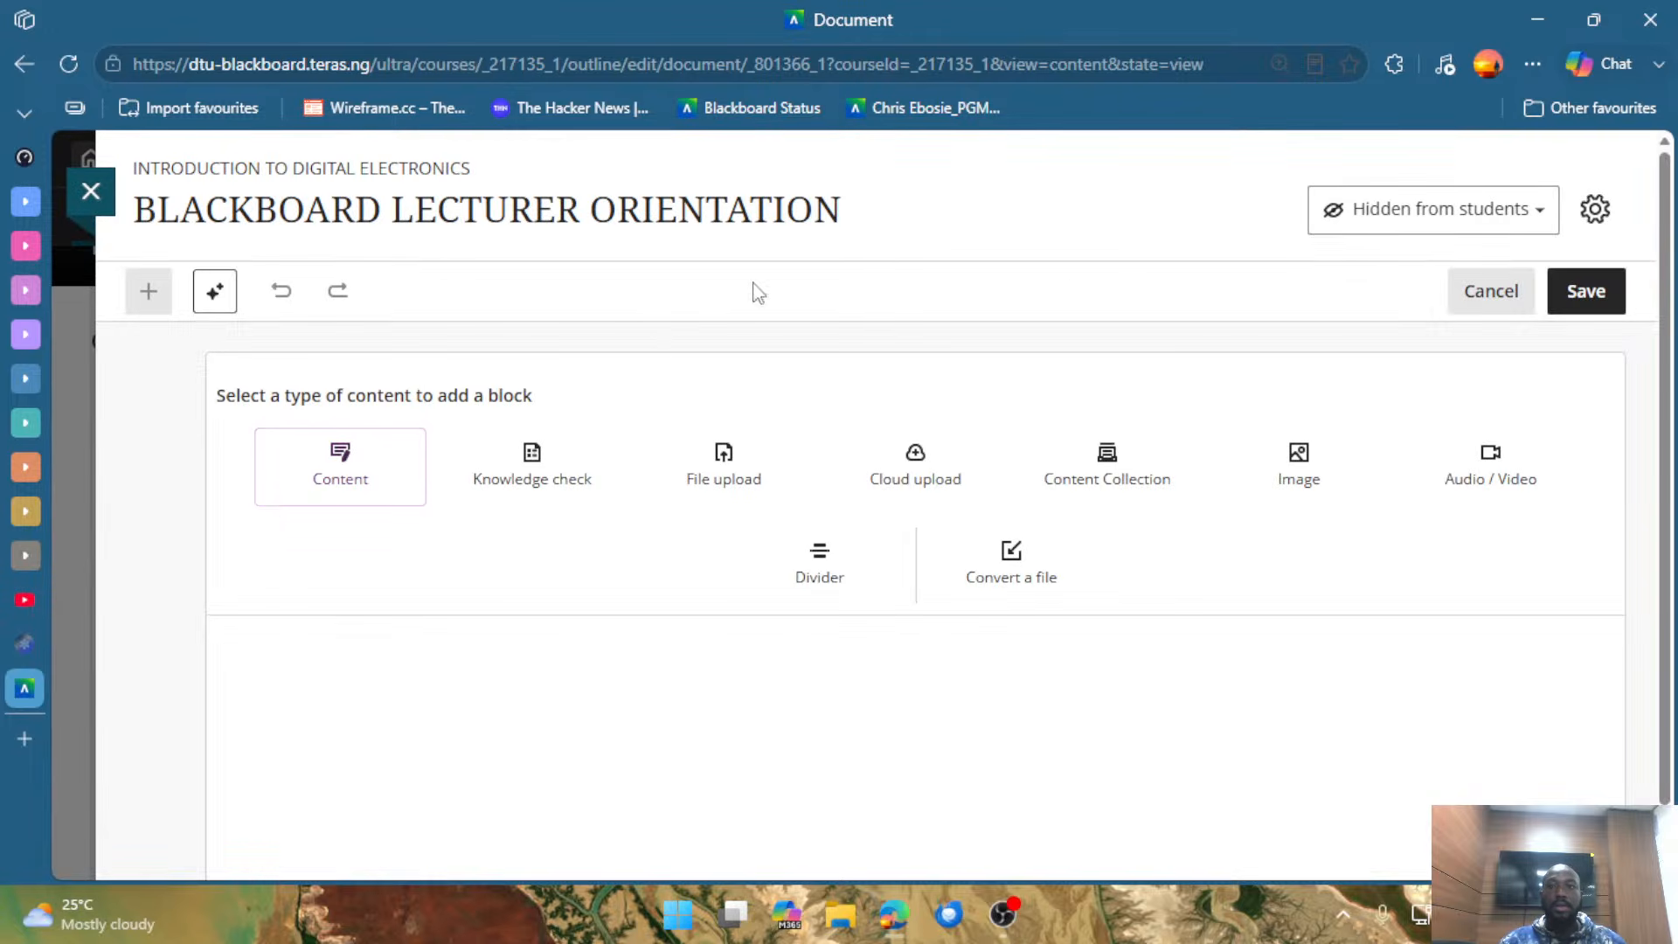
pyautogui.click(1472, 225)
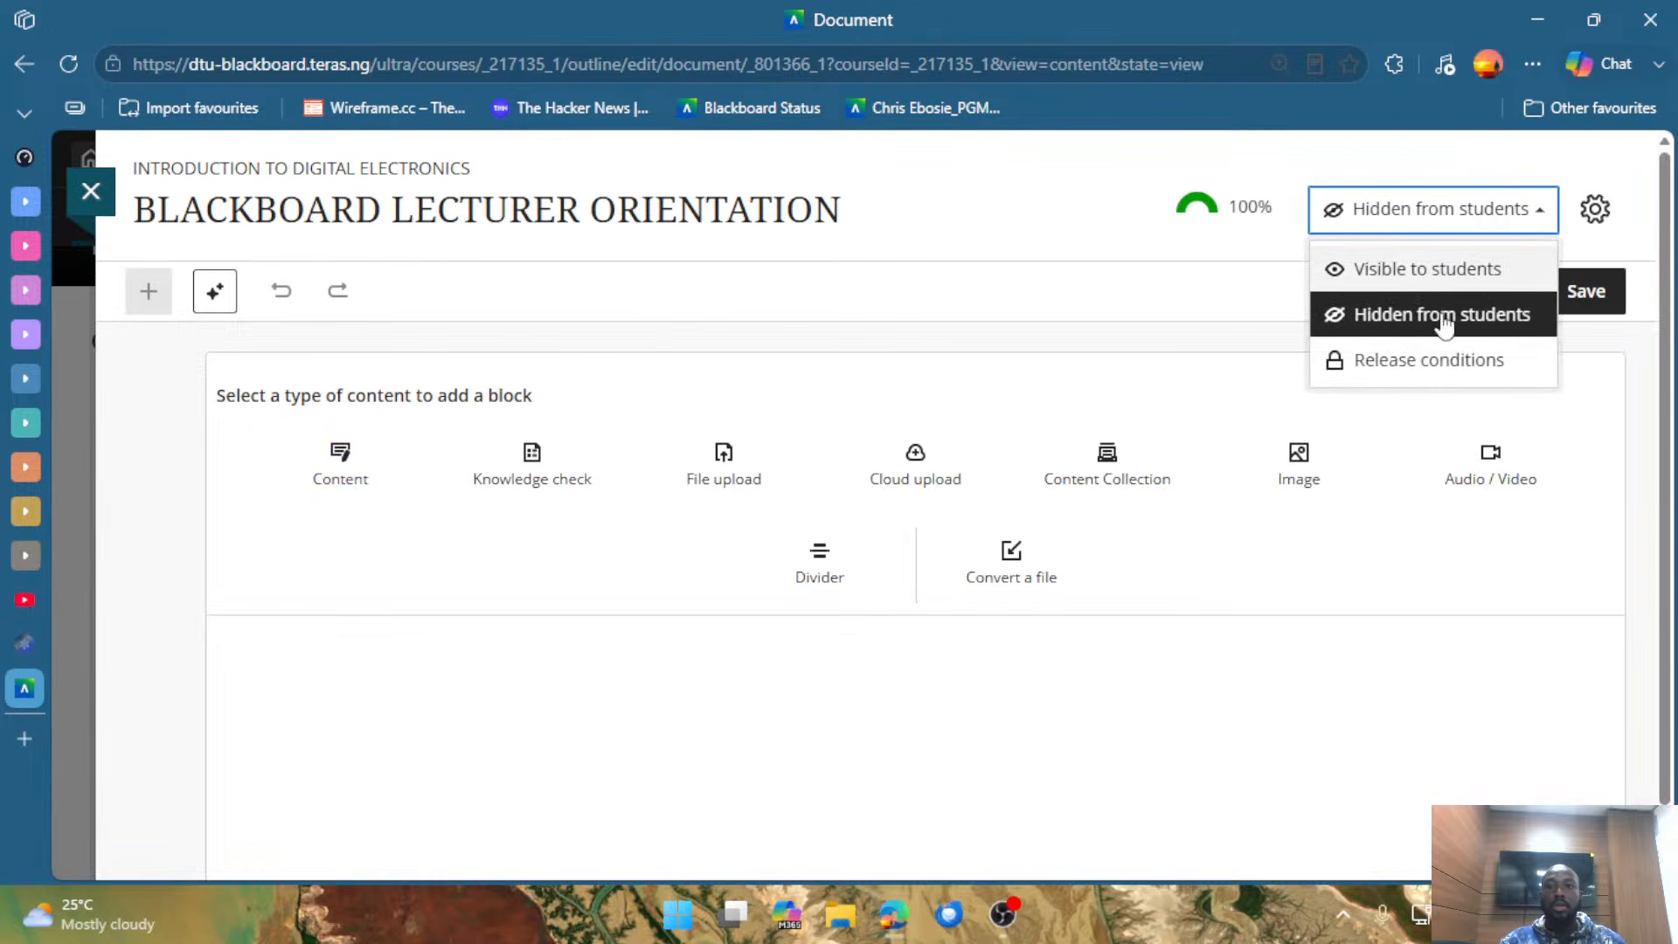
pyautogui.click(1420, 276)
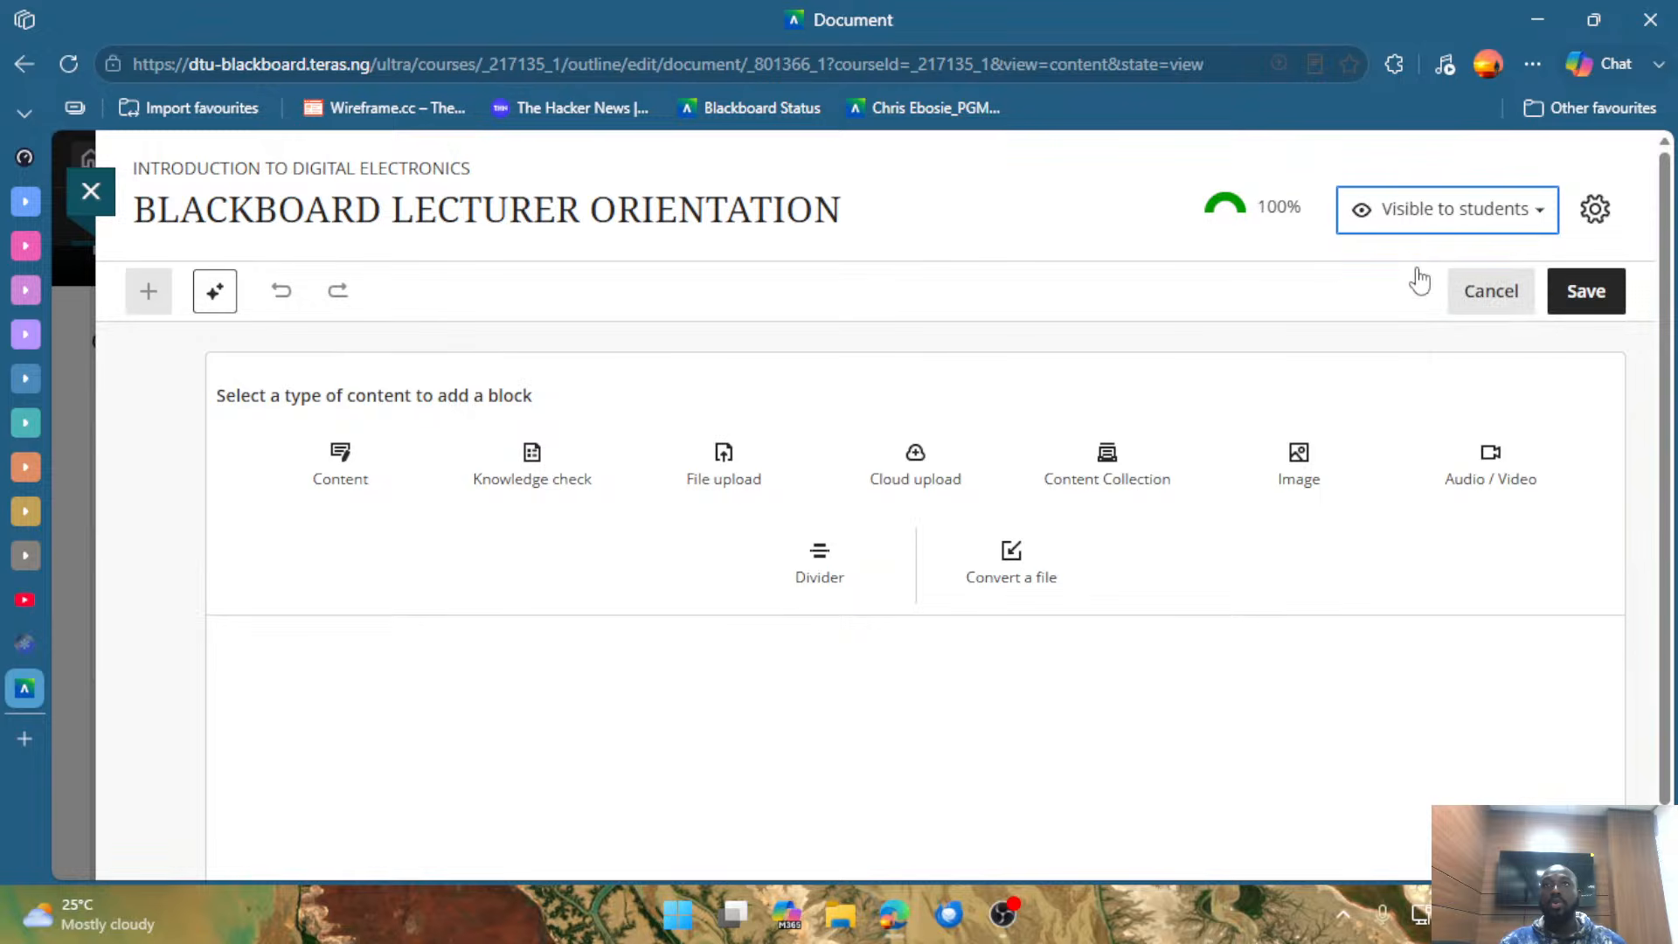
pyautogui.click(1423, 227)
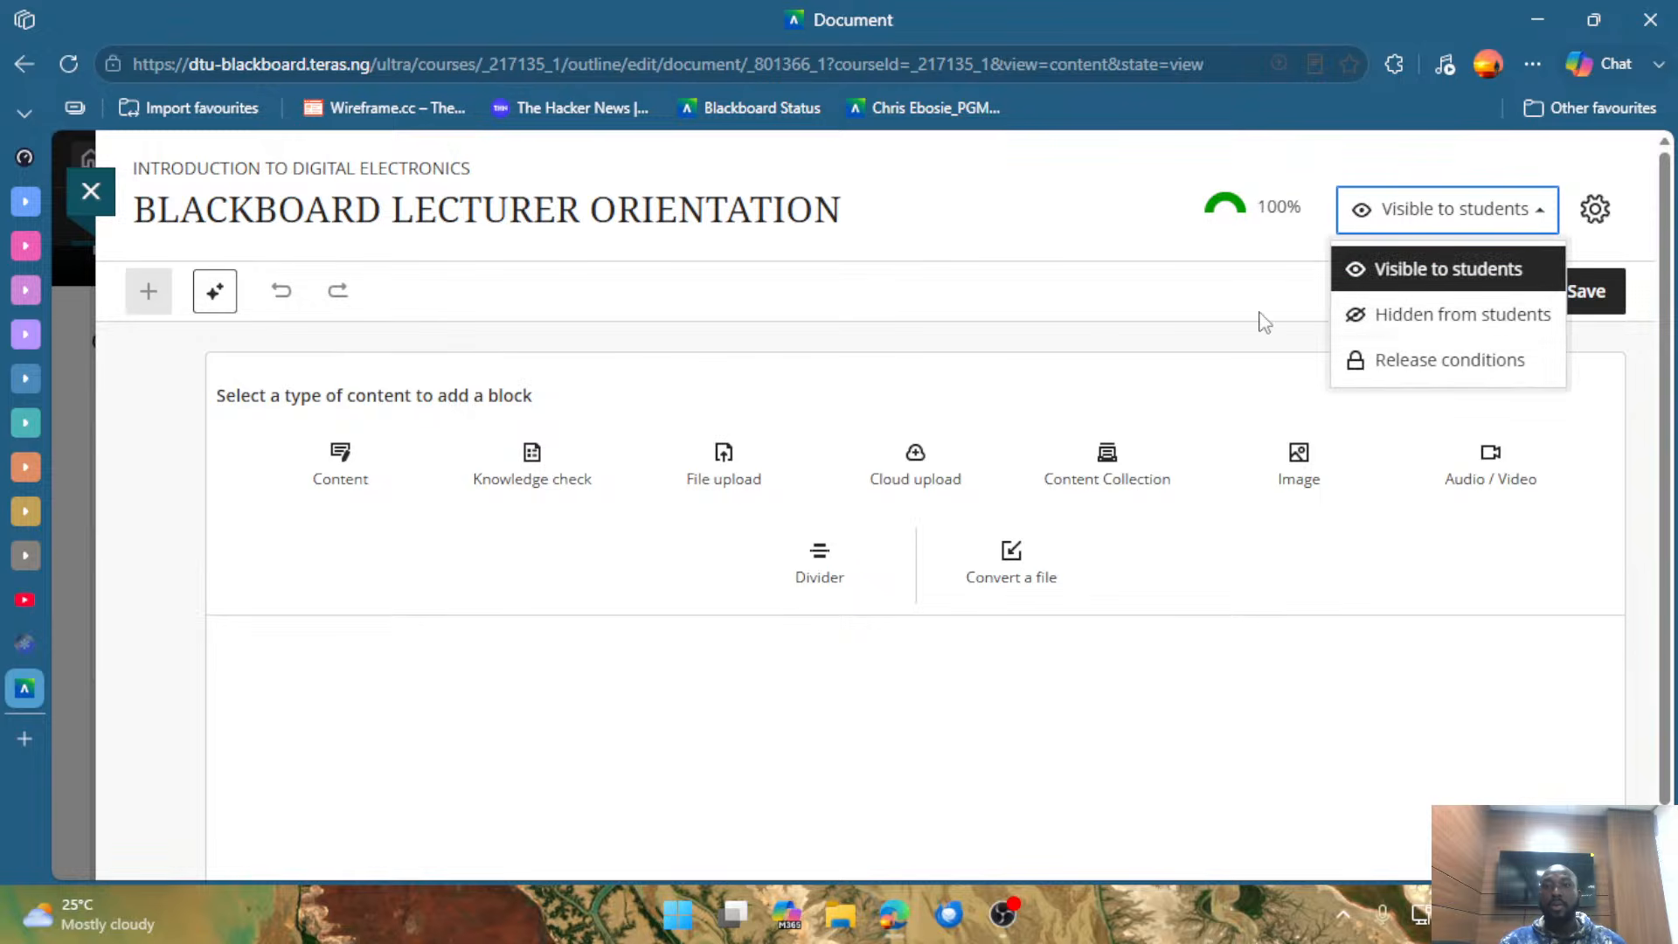
pyautogui.click(1454, 331)
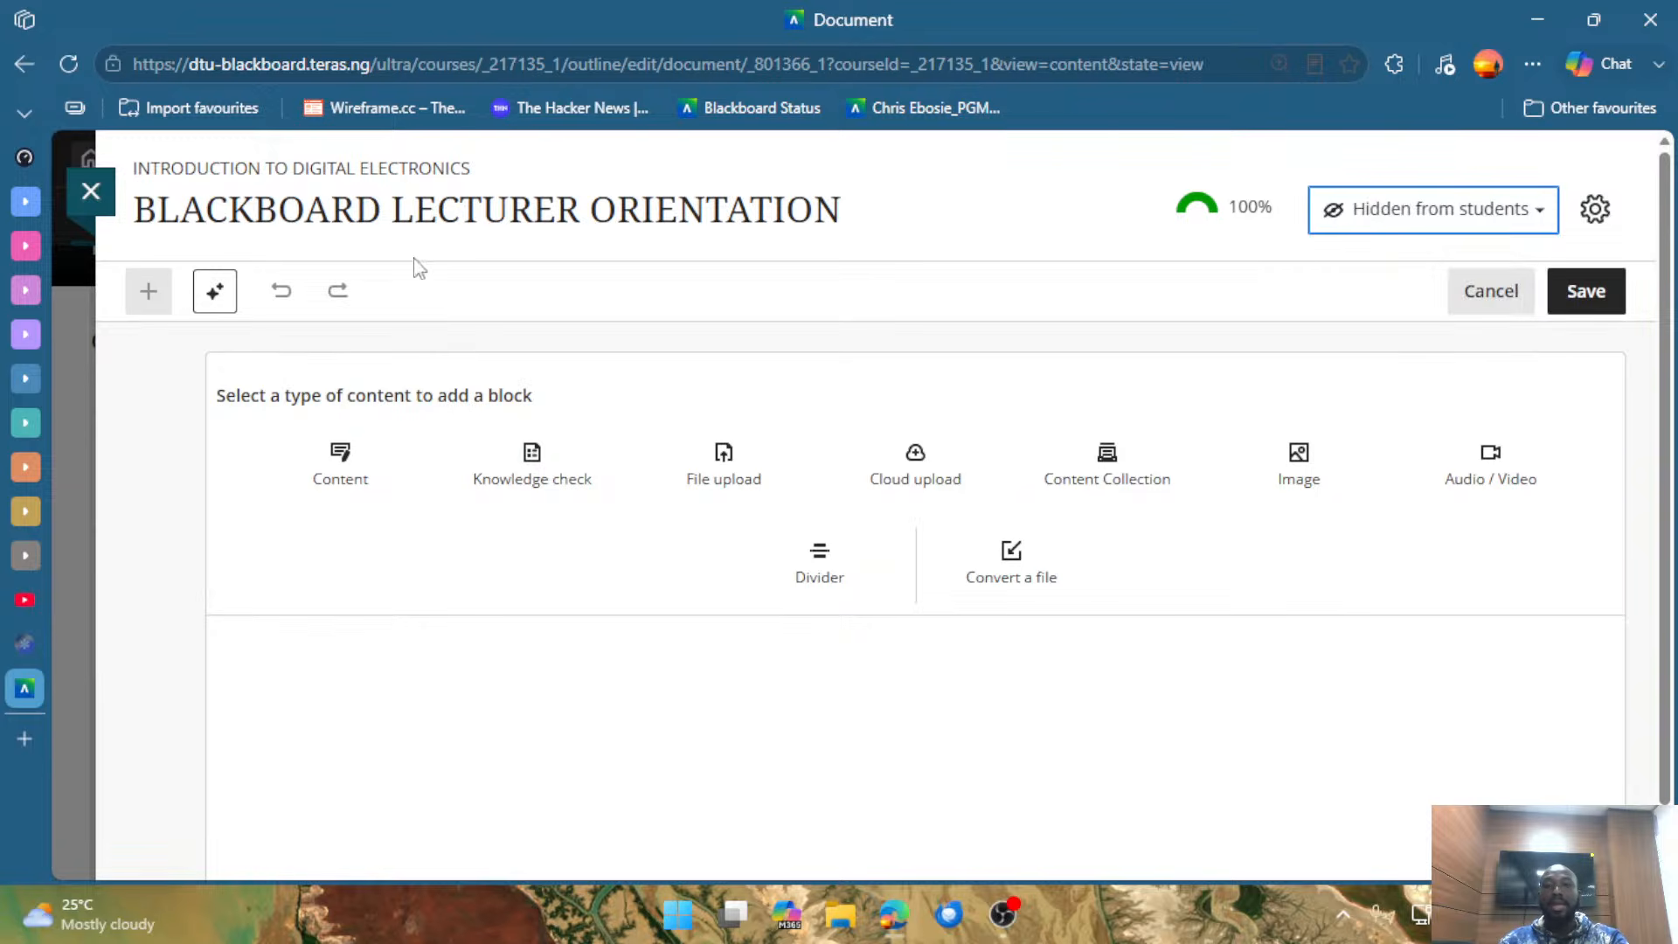
pyautogui.click(90, 191)
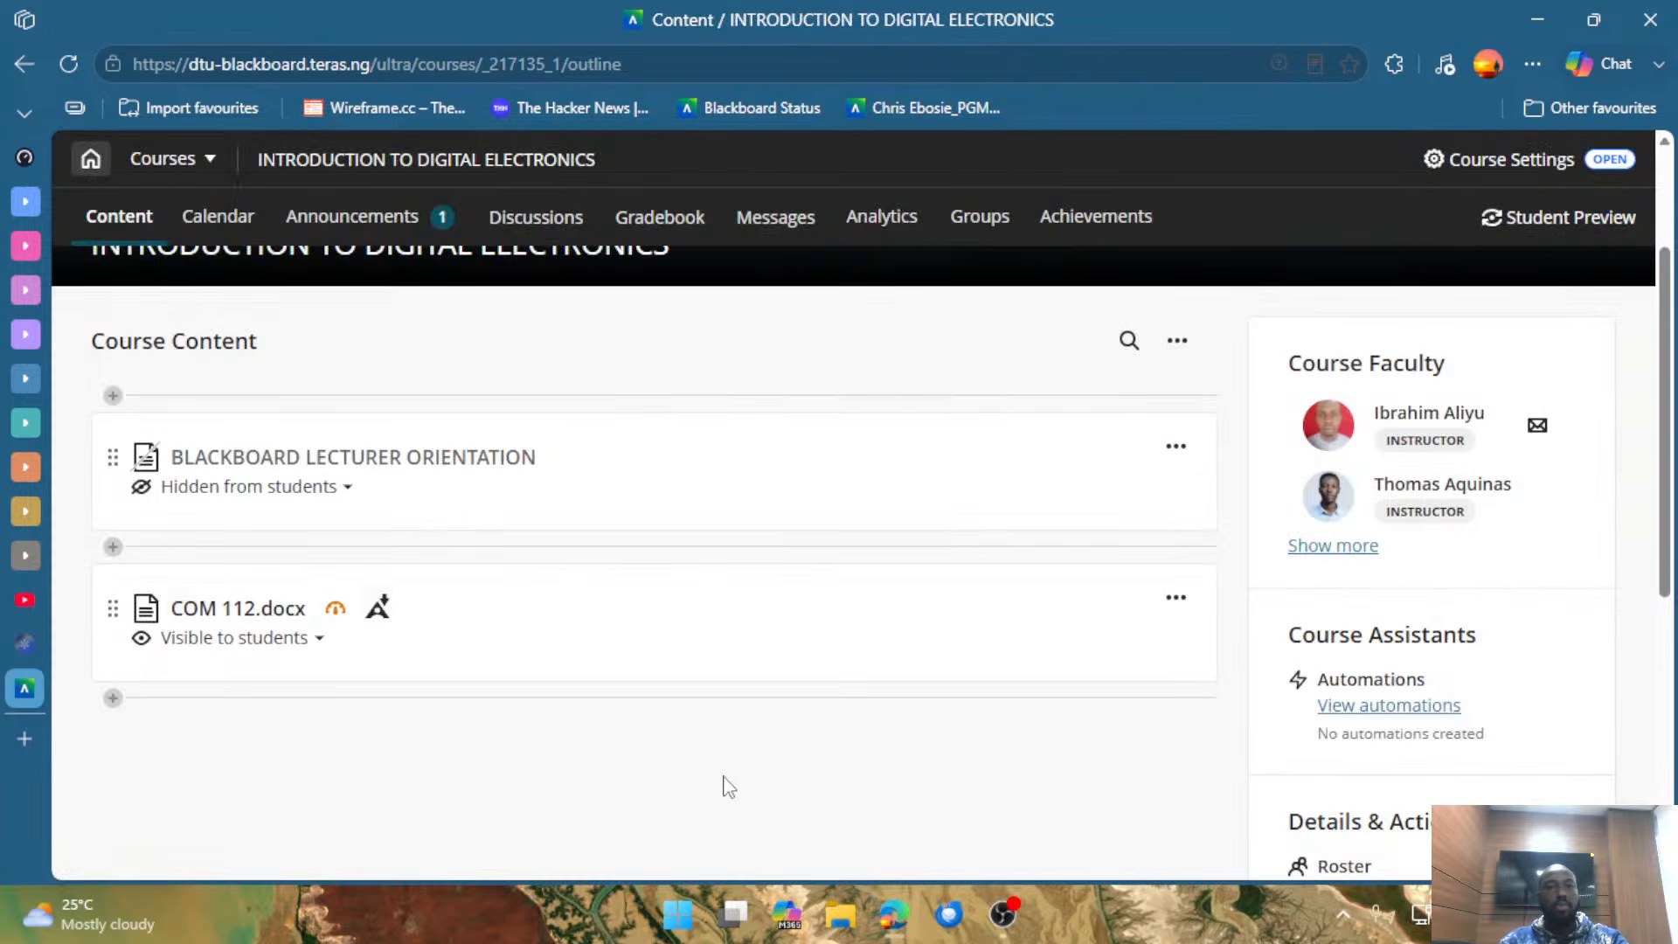
# Create a new test directly below the BLACKBOARD LECTURER ORIENTATION document and glance at its question options.
pyautogui.click(638, 560)
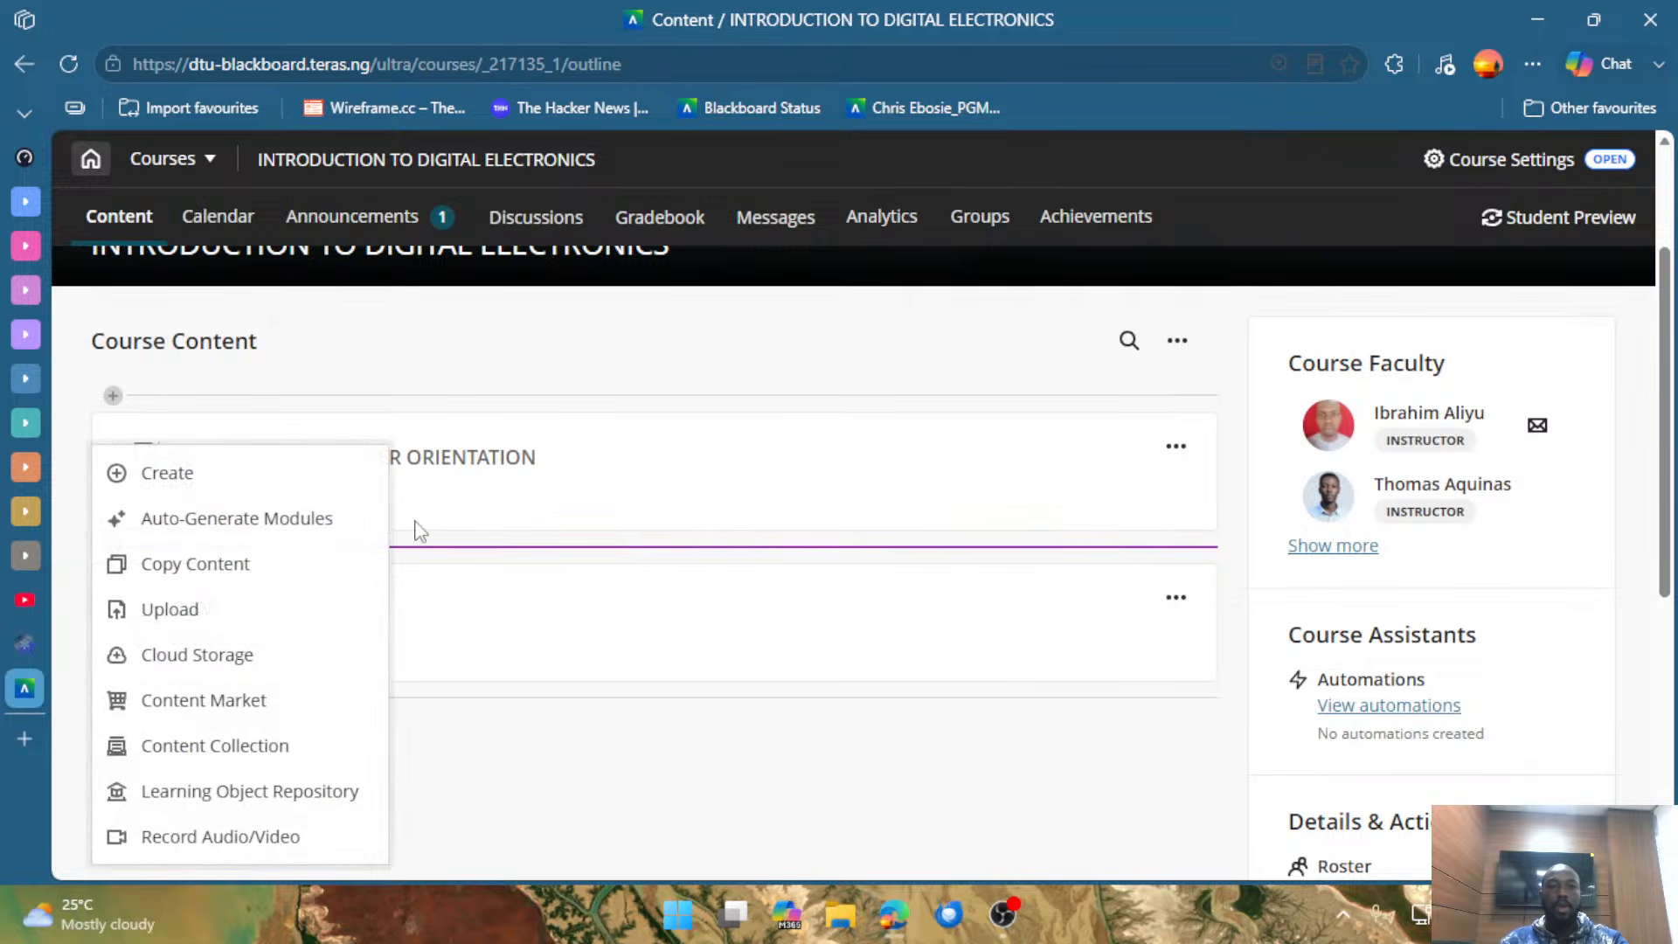
pyautogui.click(167, 473)
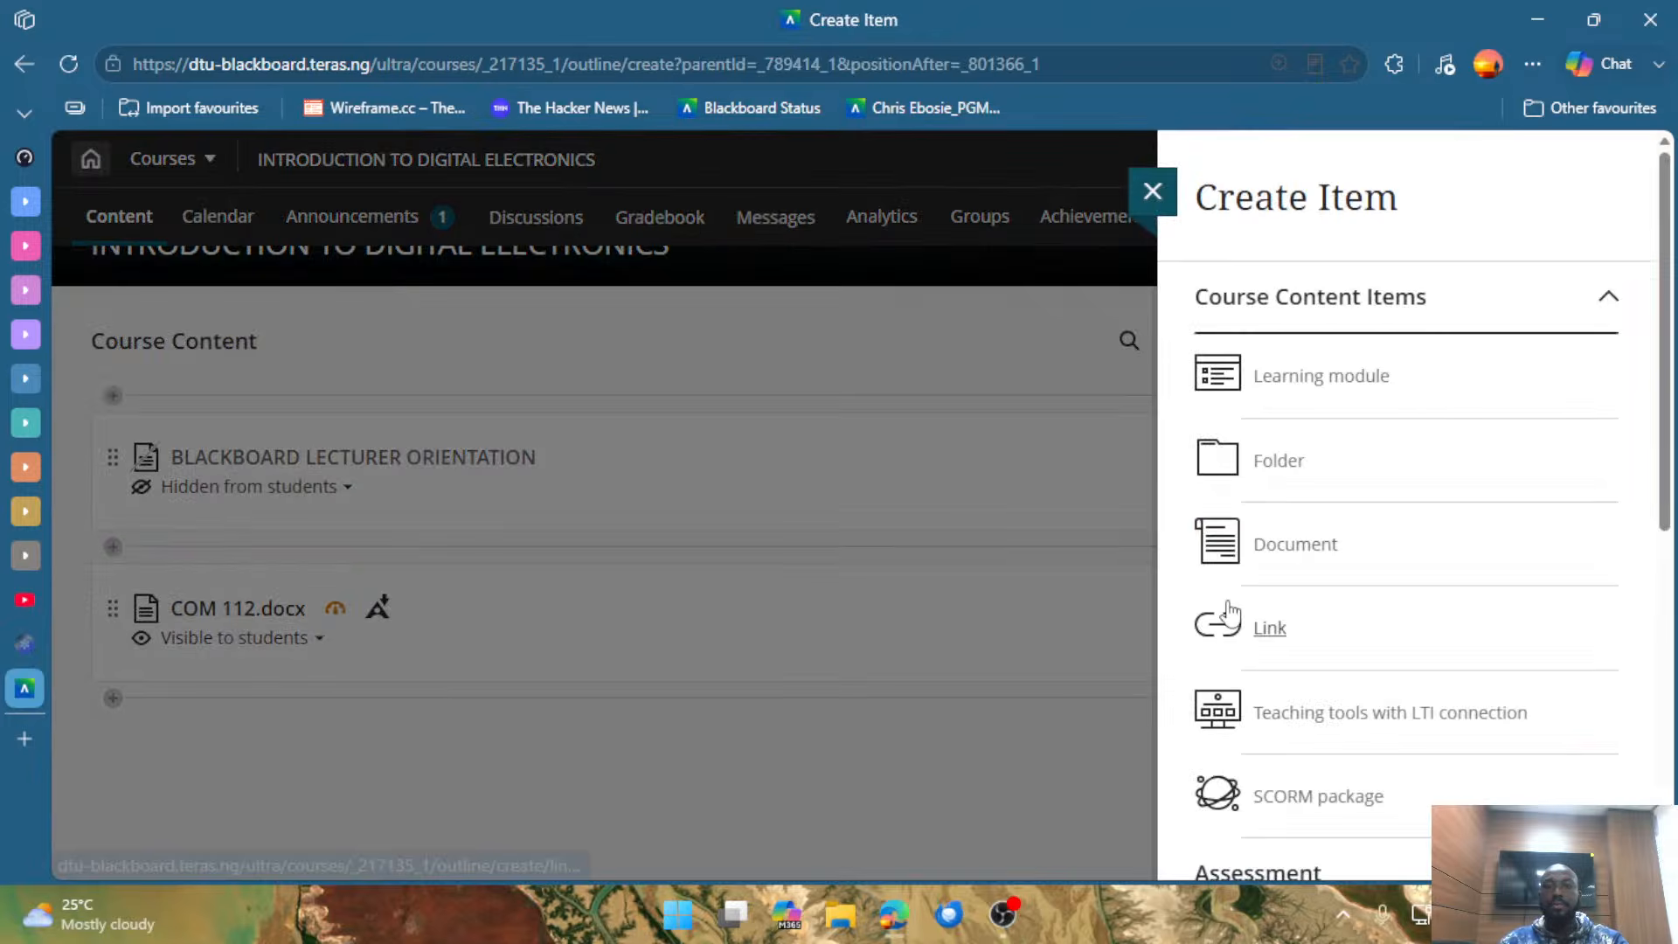
pyautogui.scroll(-2, 1372, 544)
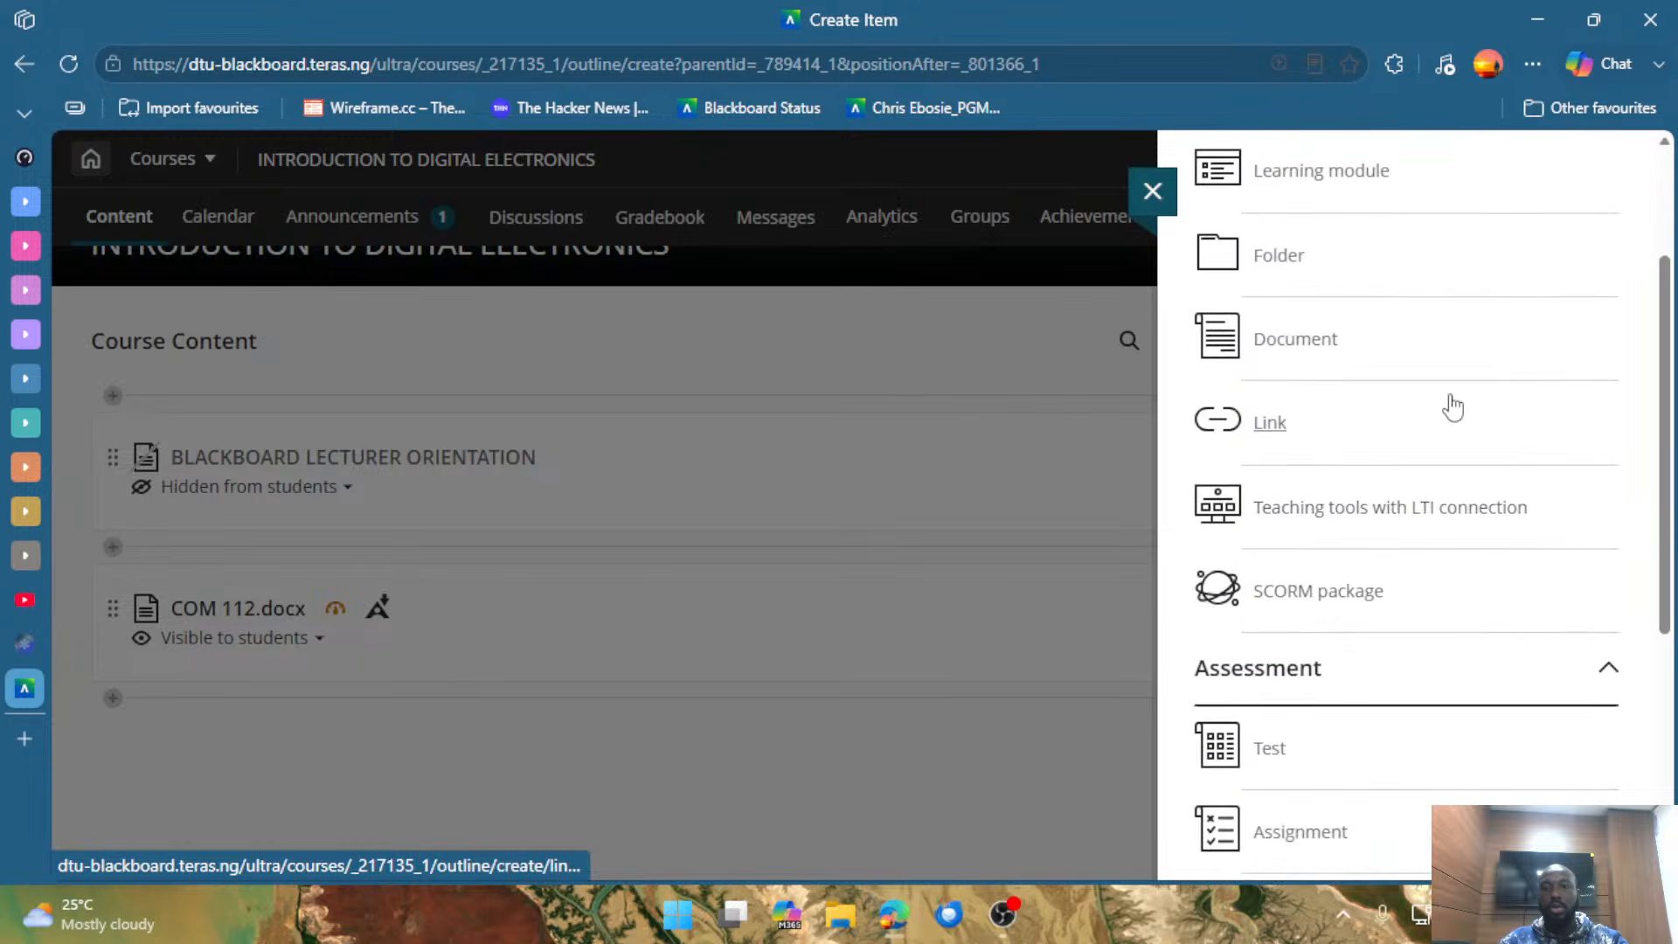
pyautogui.scroll(-4, 1324, 568)
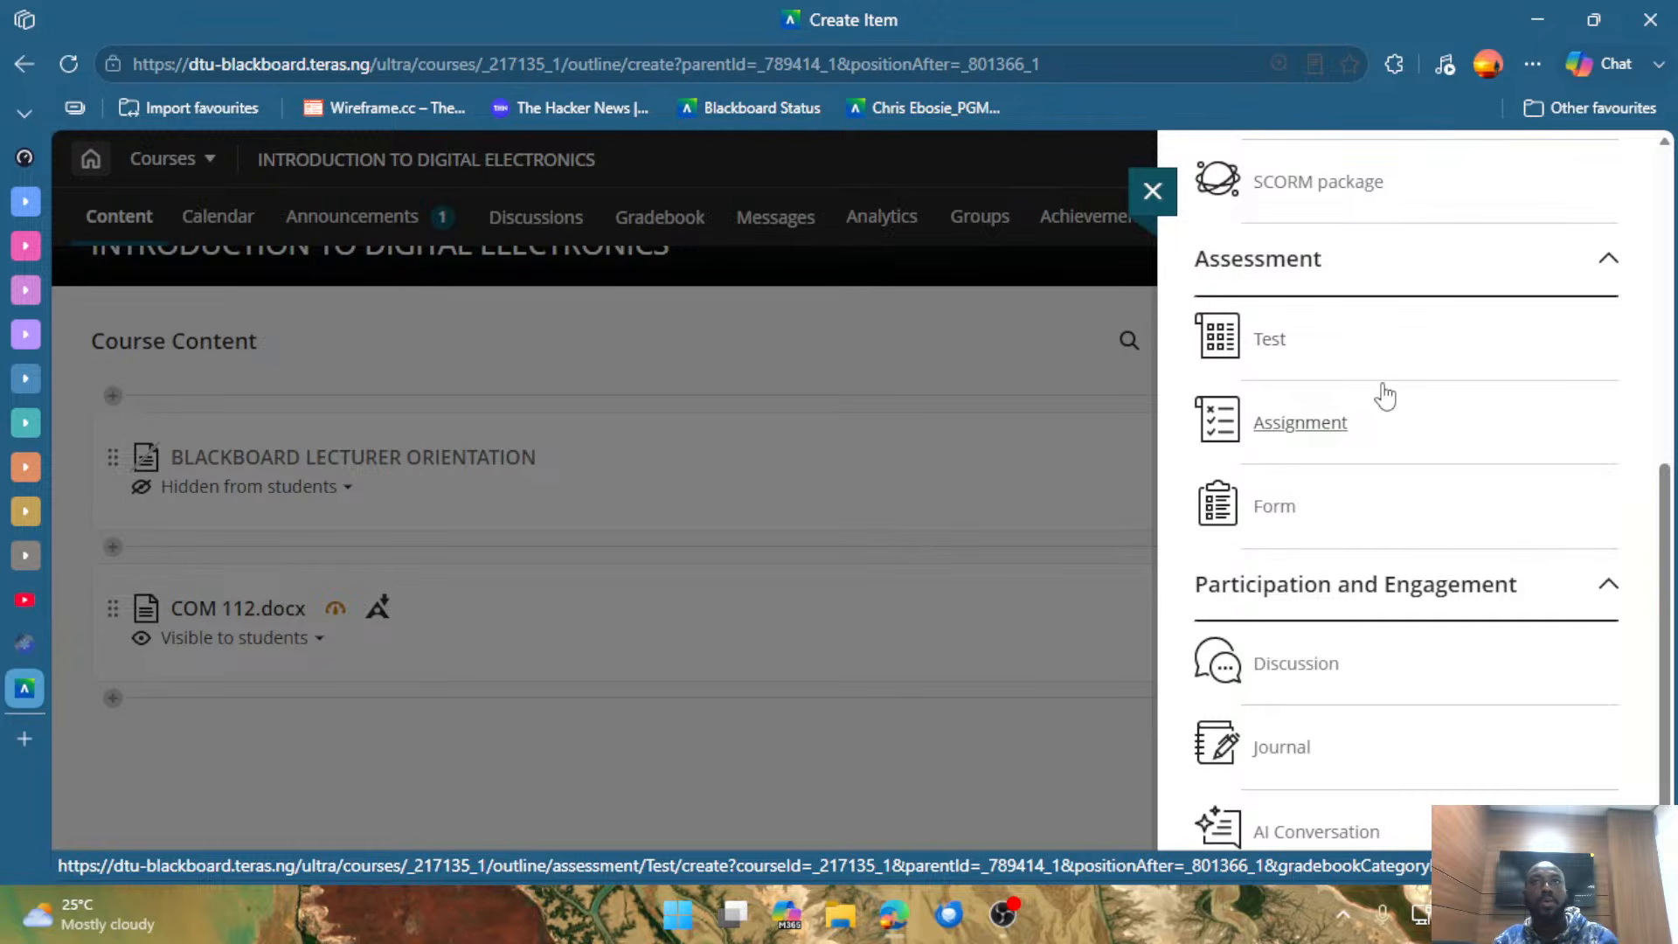
pyautogui.click(1272, 341)
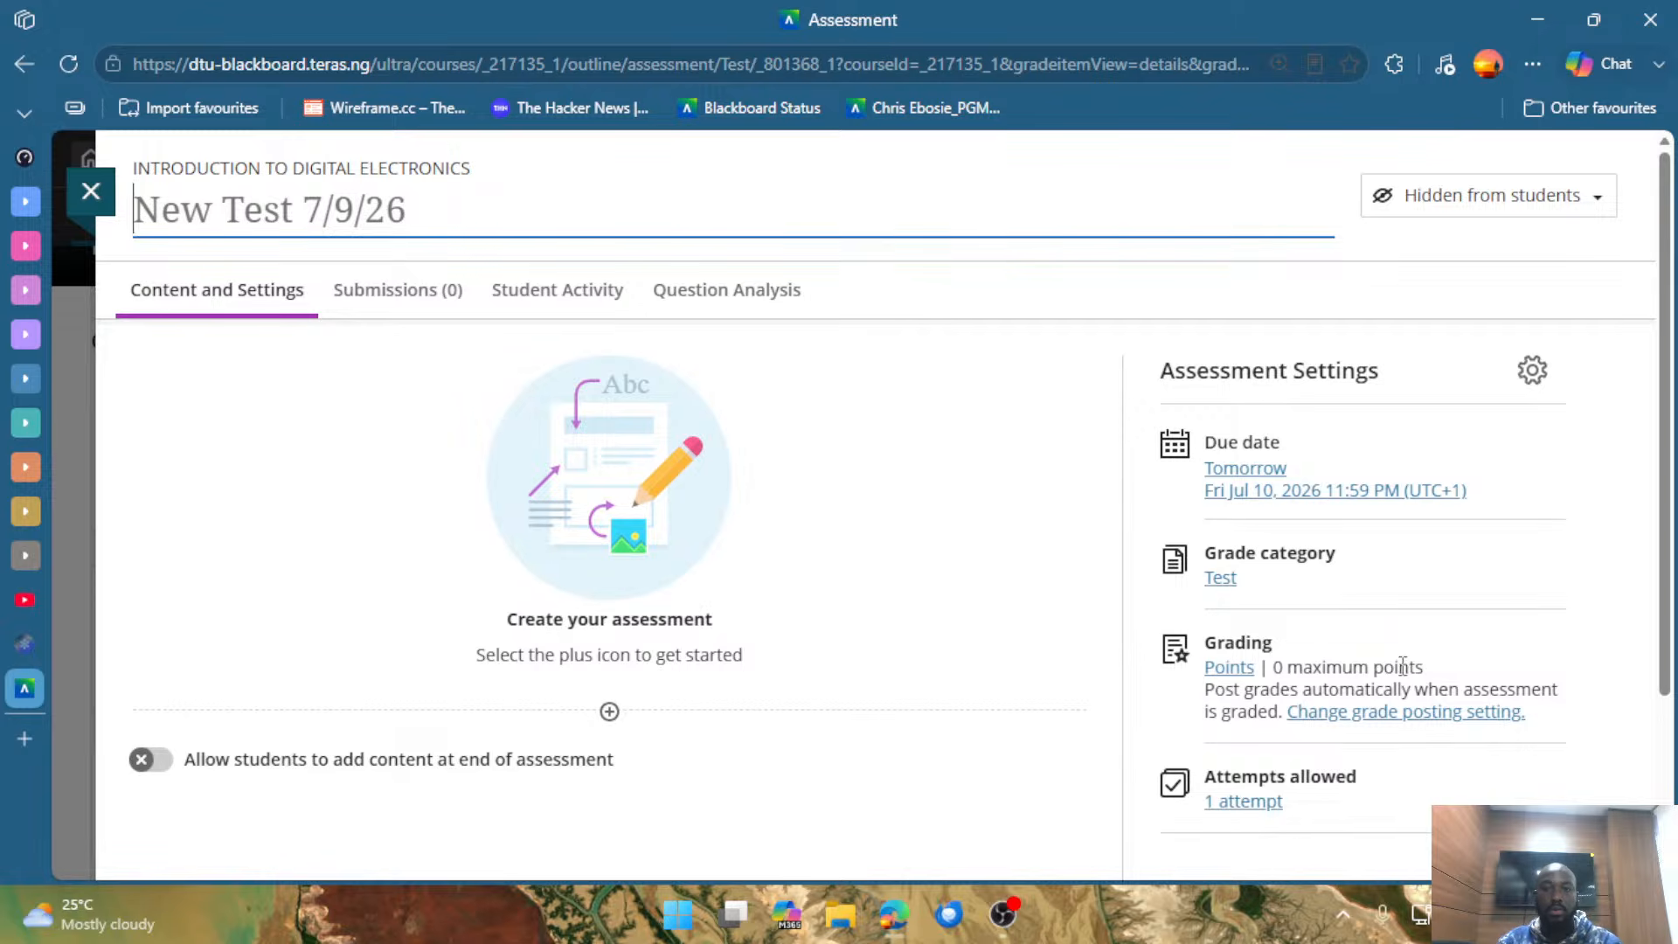
pyautogui.click(611, 713)
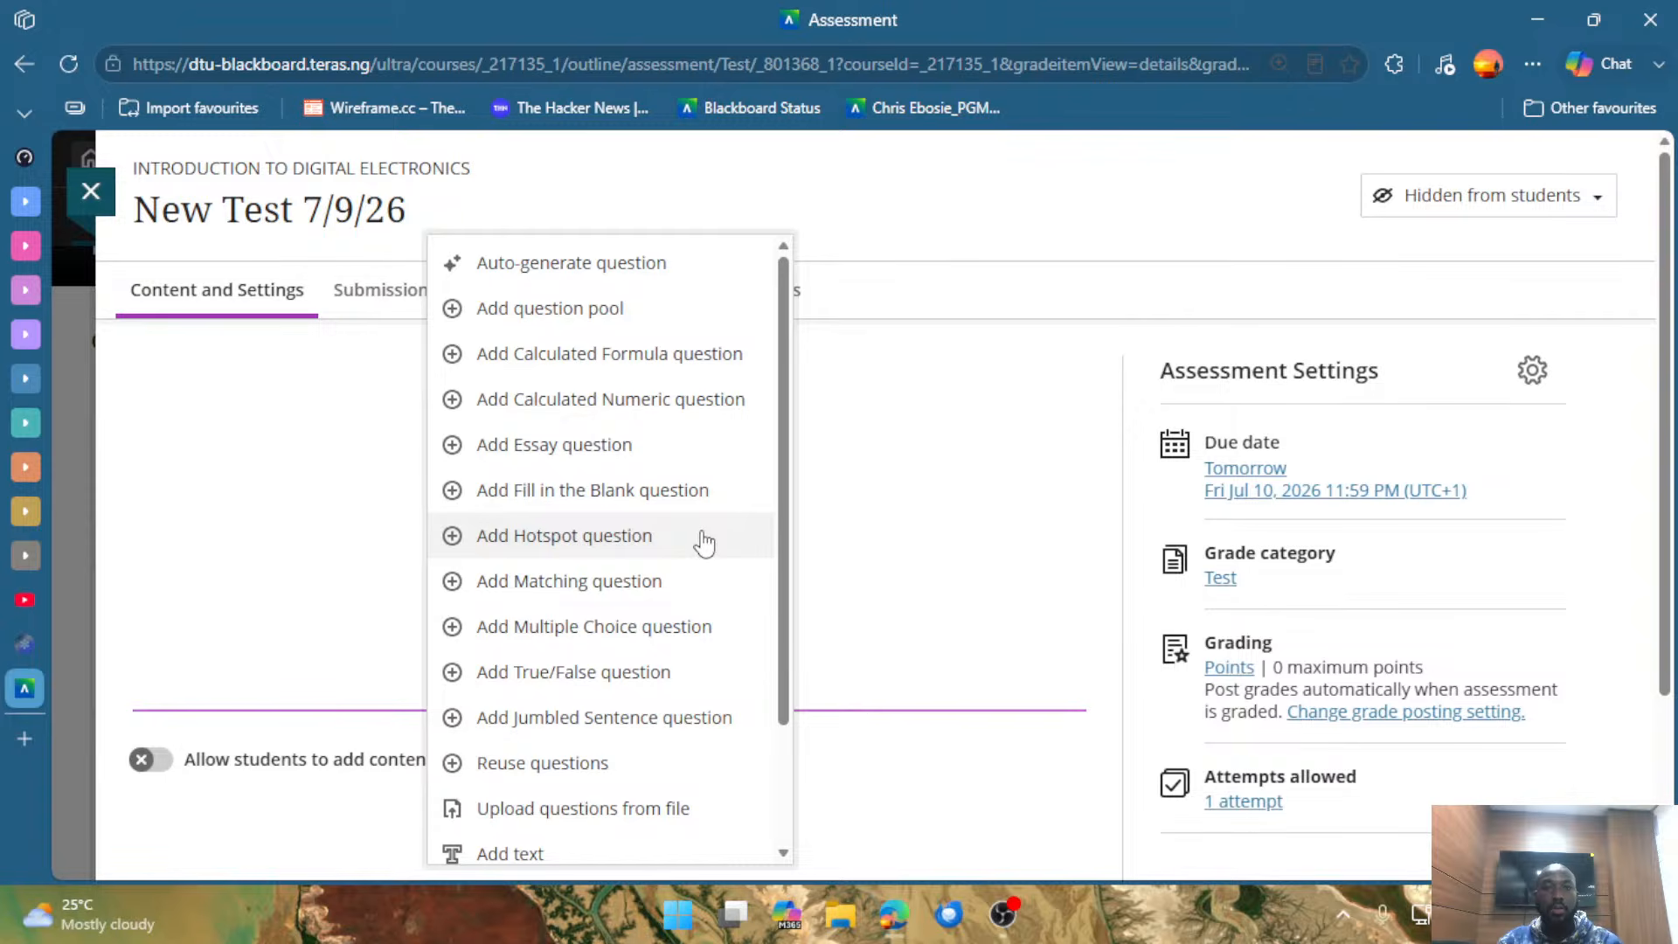
pyautogui.click(371, 455)
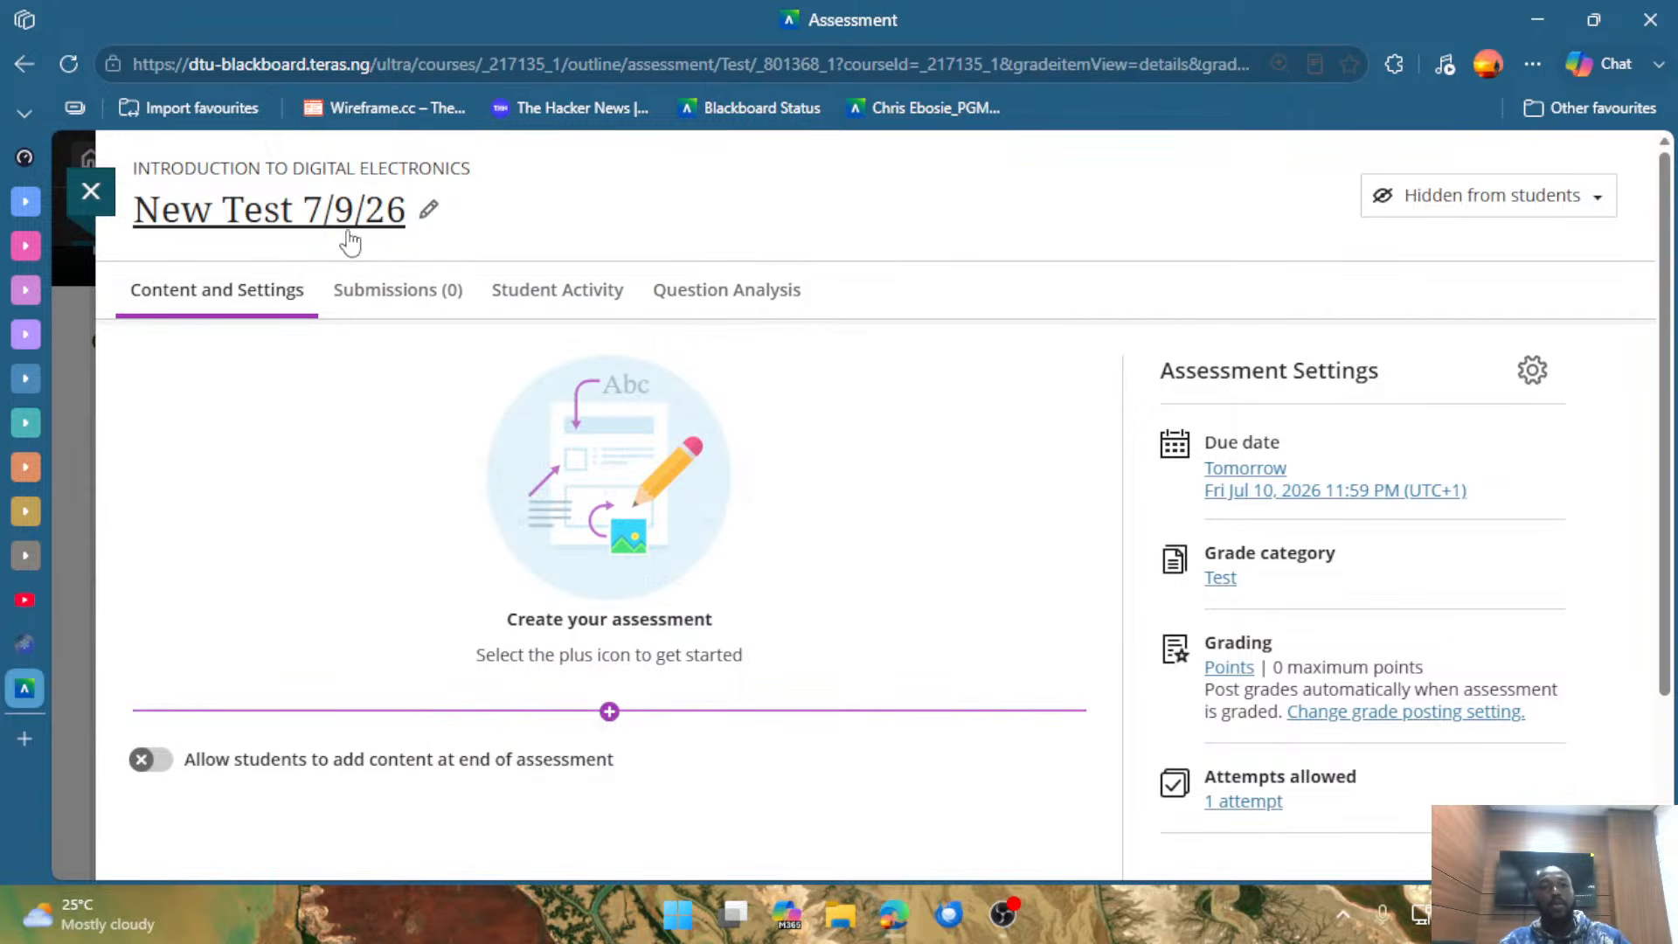
# Rename the new test as DEMO TEST 09/07/2026.
pyautogui.click(325, 221)
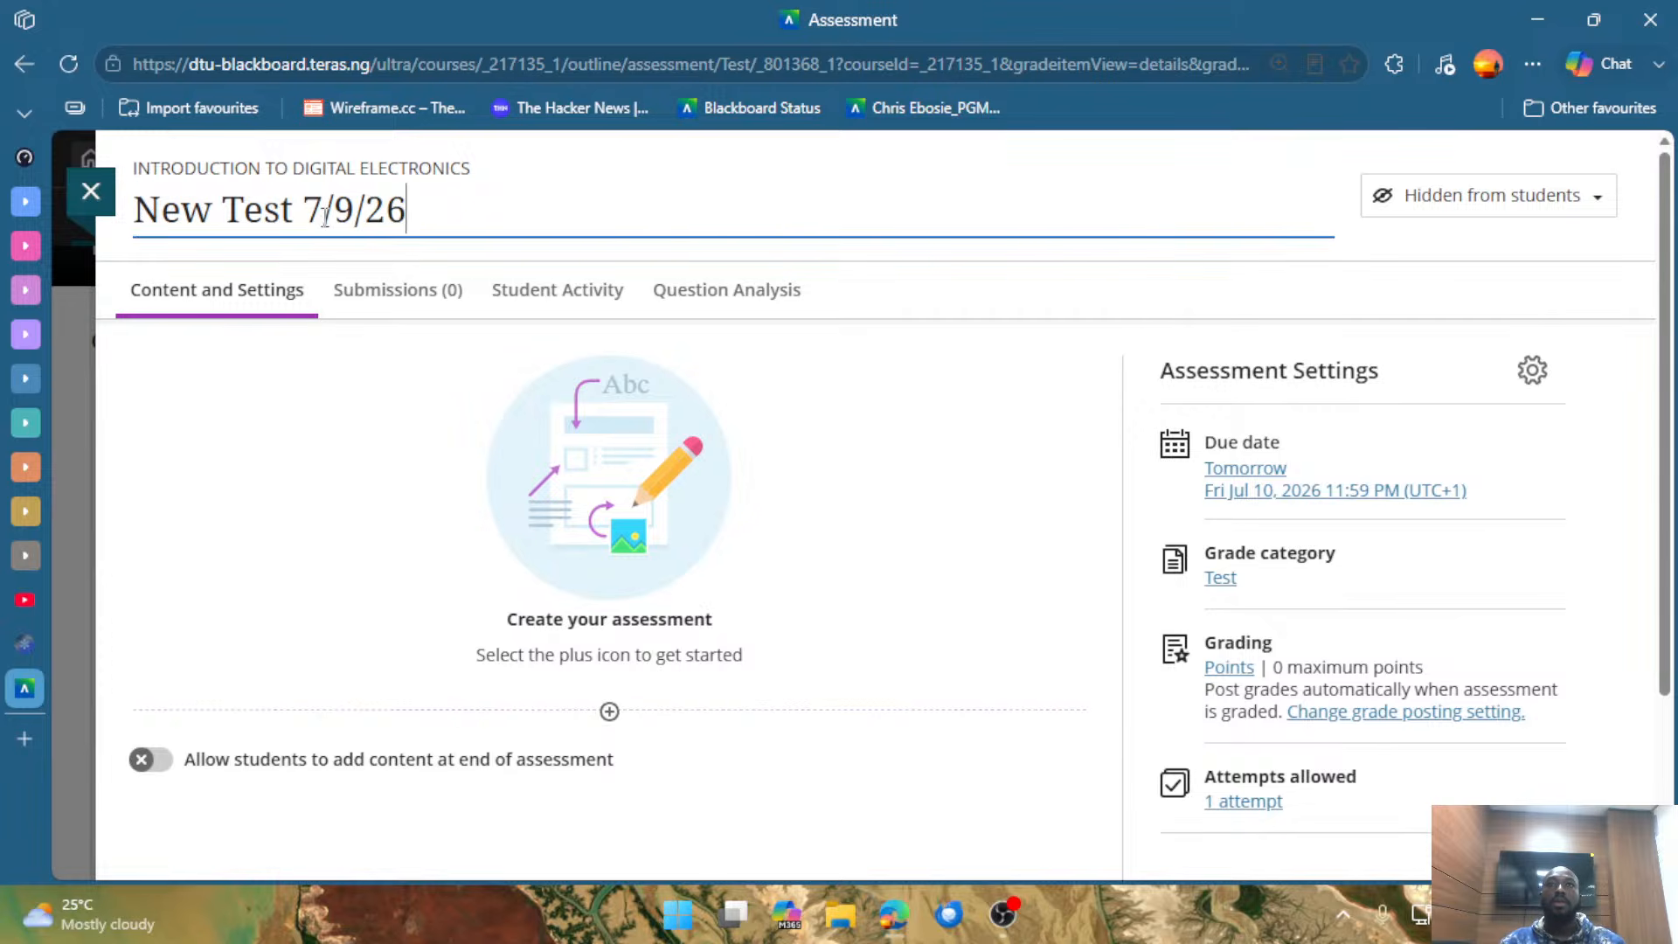
pyautogui.hotkey('ctrl', 'a')
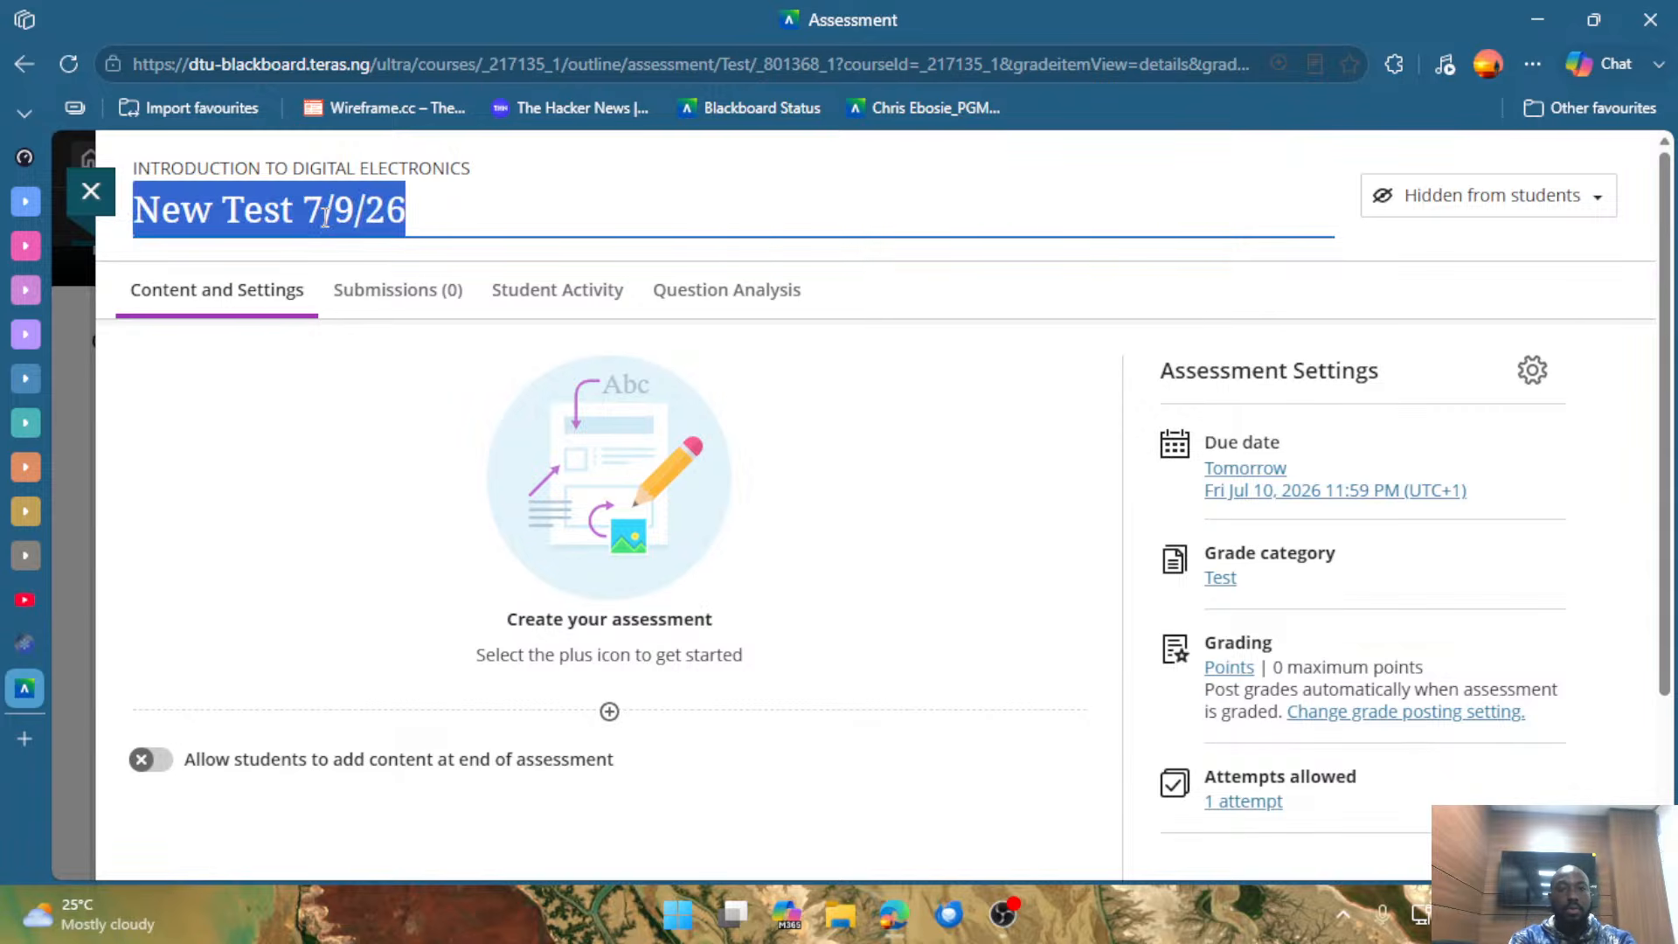
pyautogui.write('d')
pyautogui.press('BackSpace')
pyautogui.press('BackSpace')
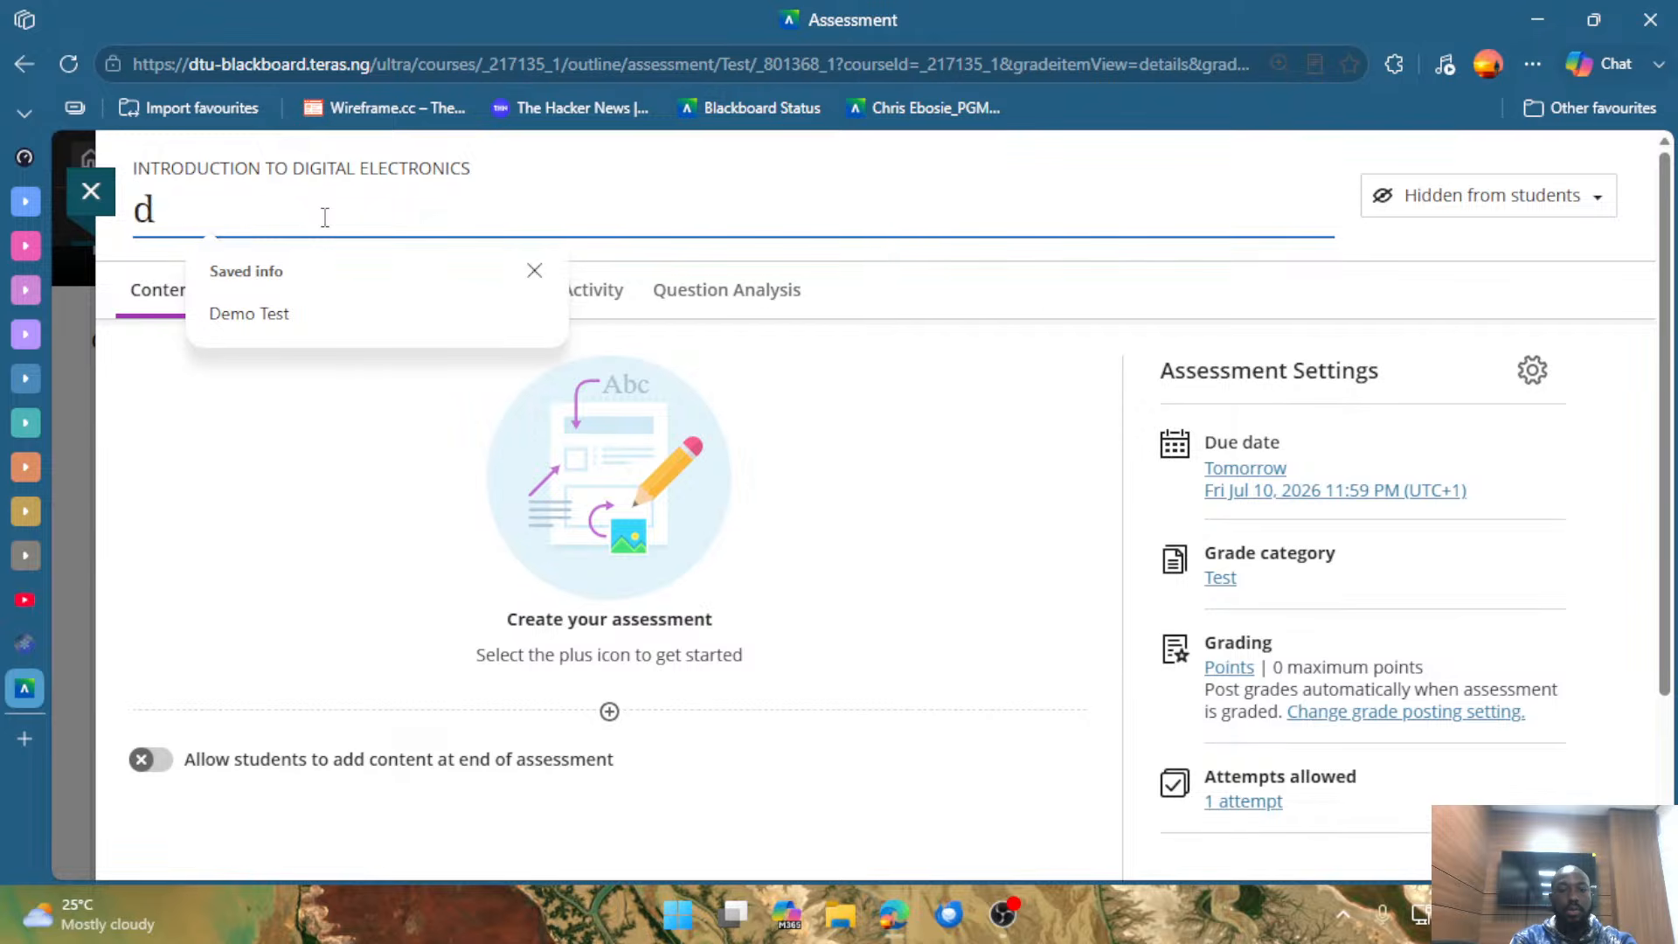
pyautogui.write('DE')
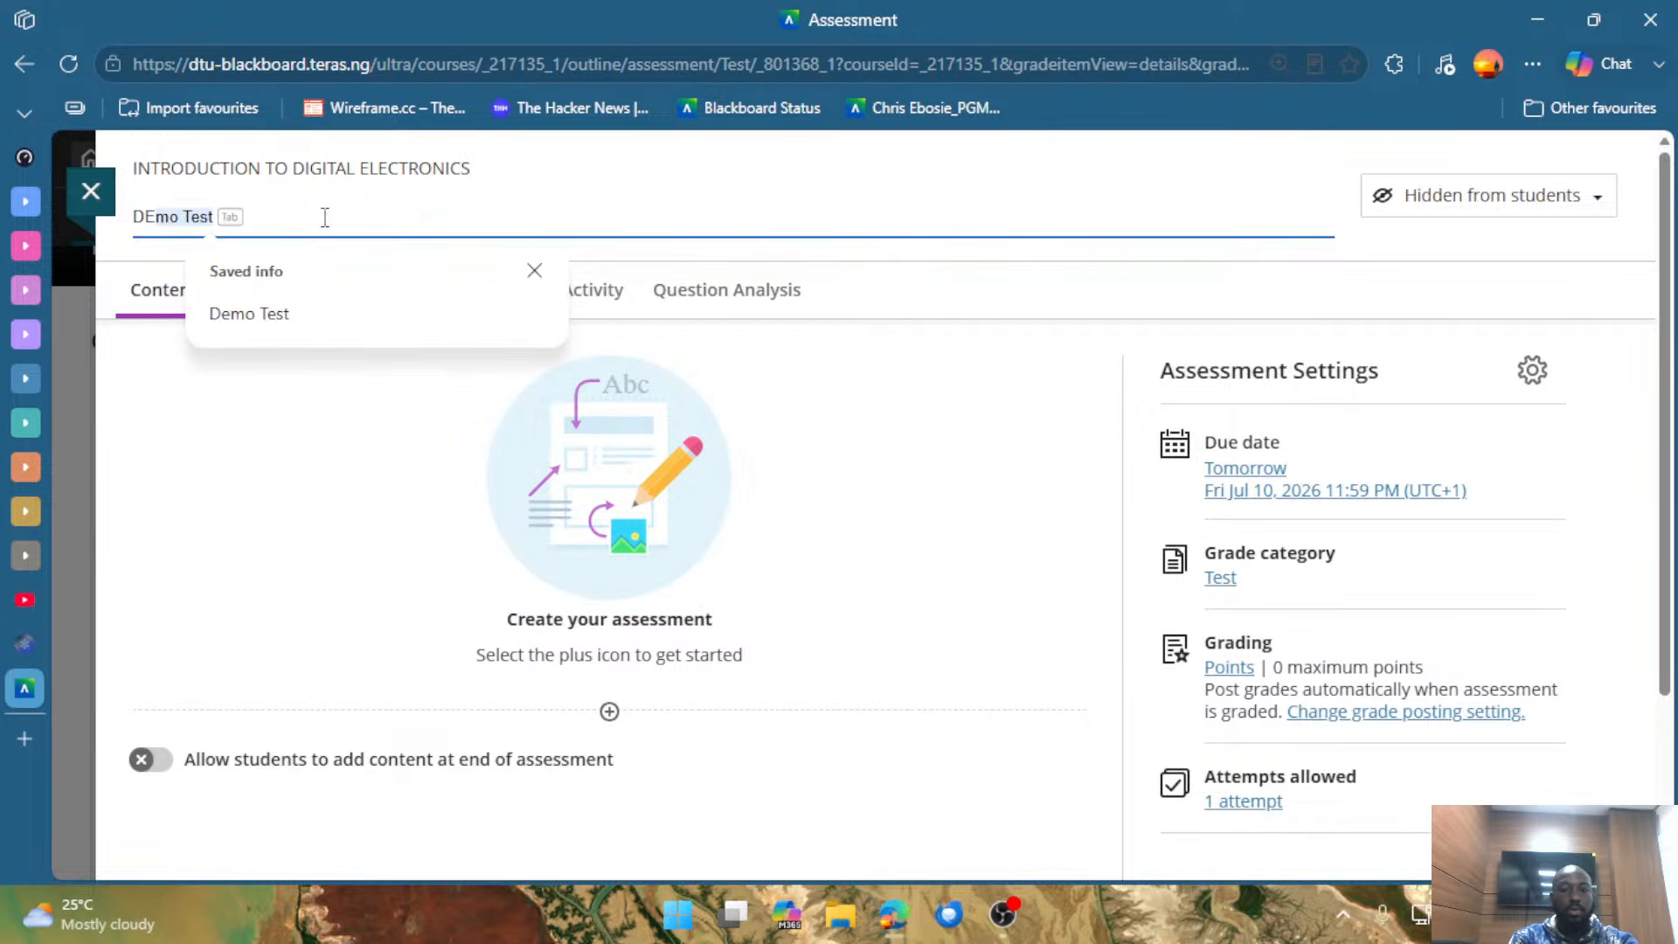
pyautogui.write('MO TEST')
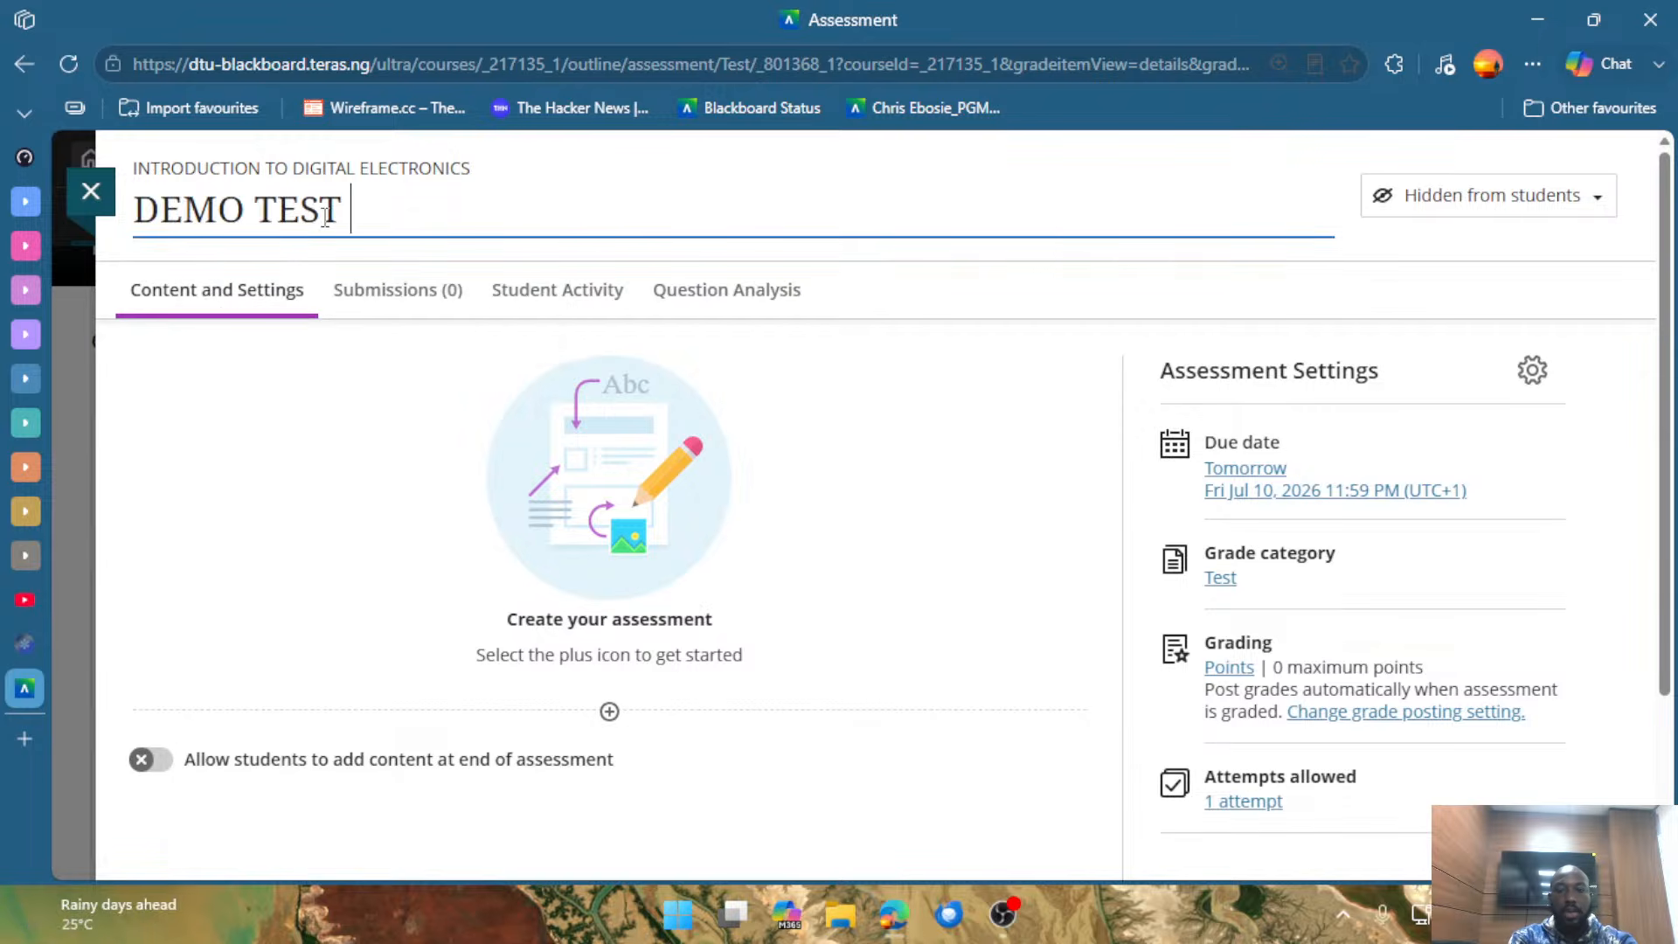
pyautogui.write(' 09/')
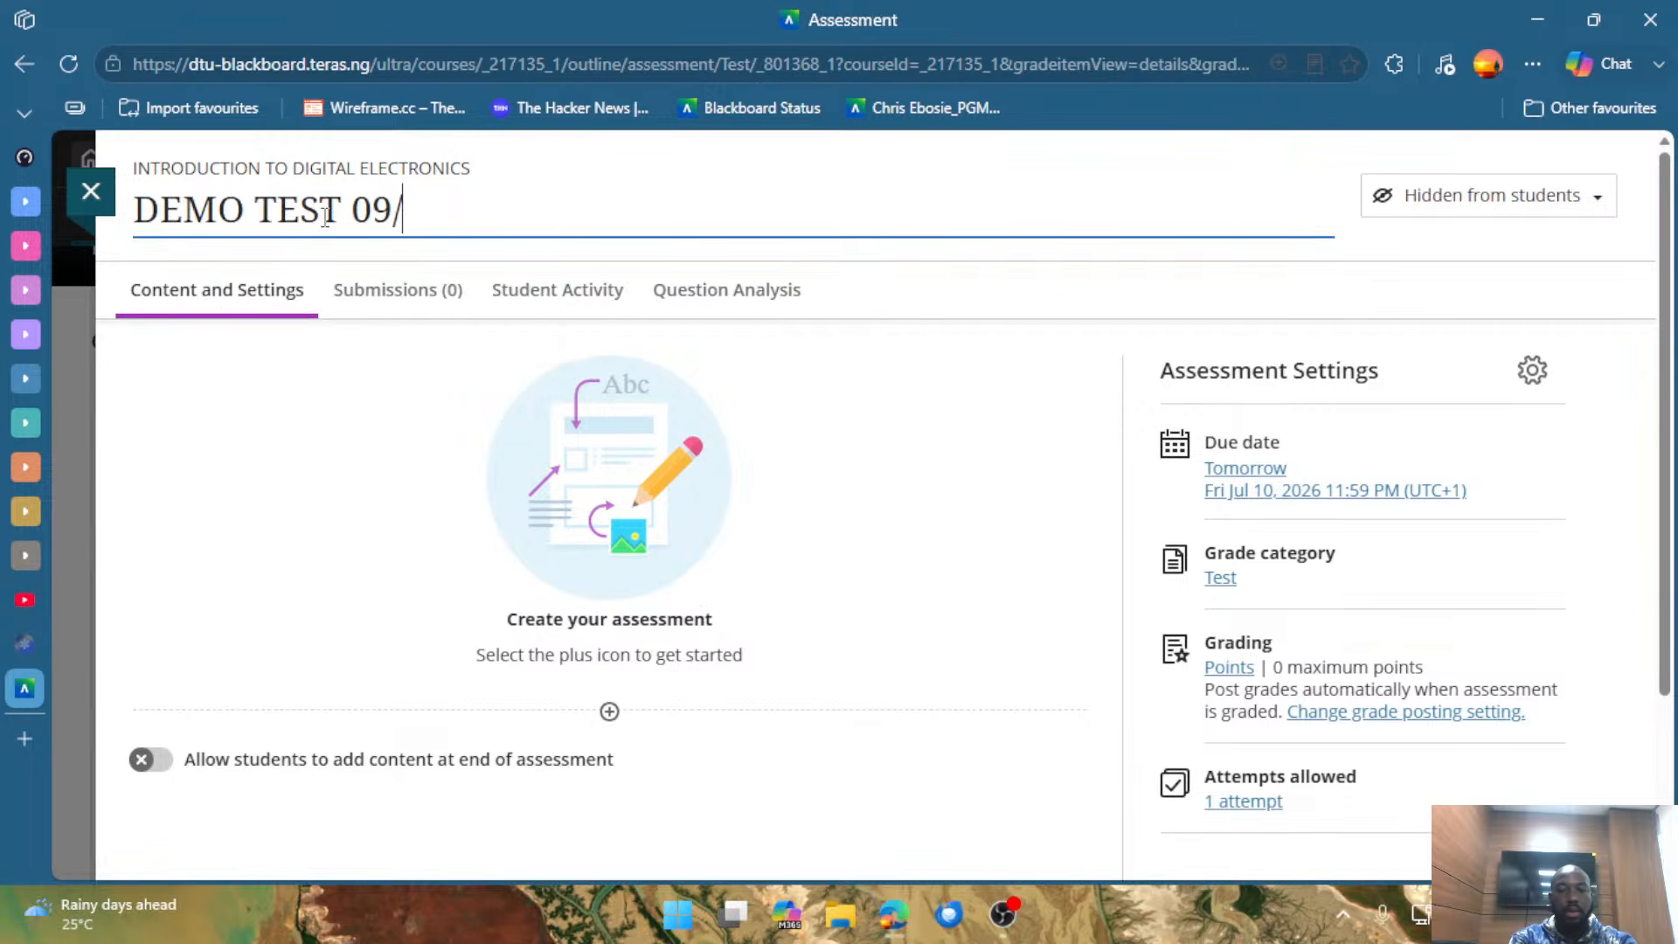
pyautogui.write('07/2026')
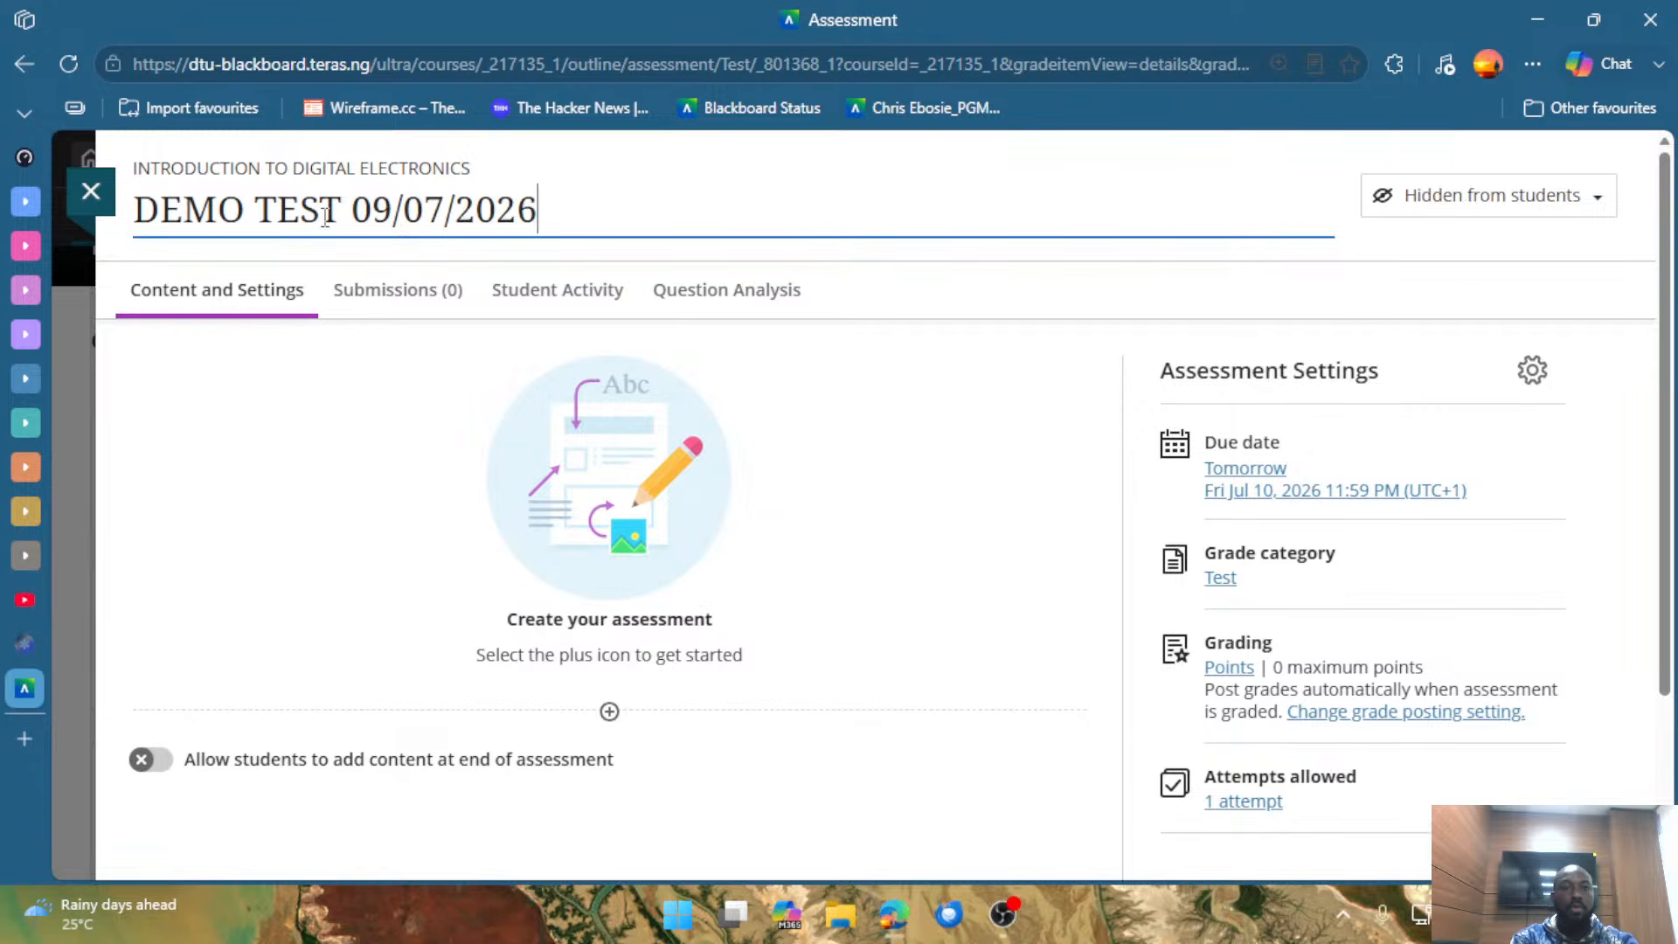
pyautogui.click(875, 184)
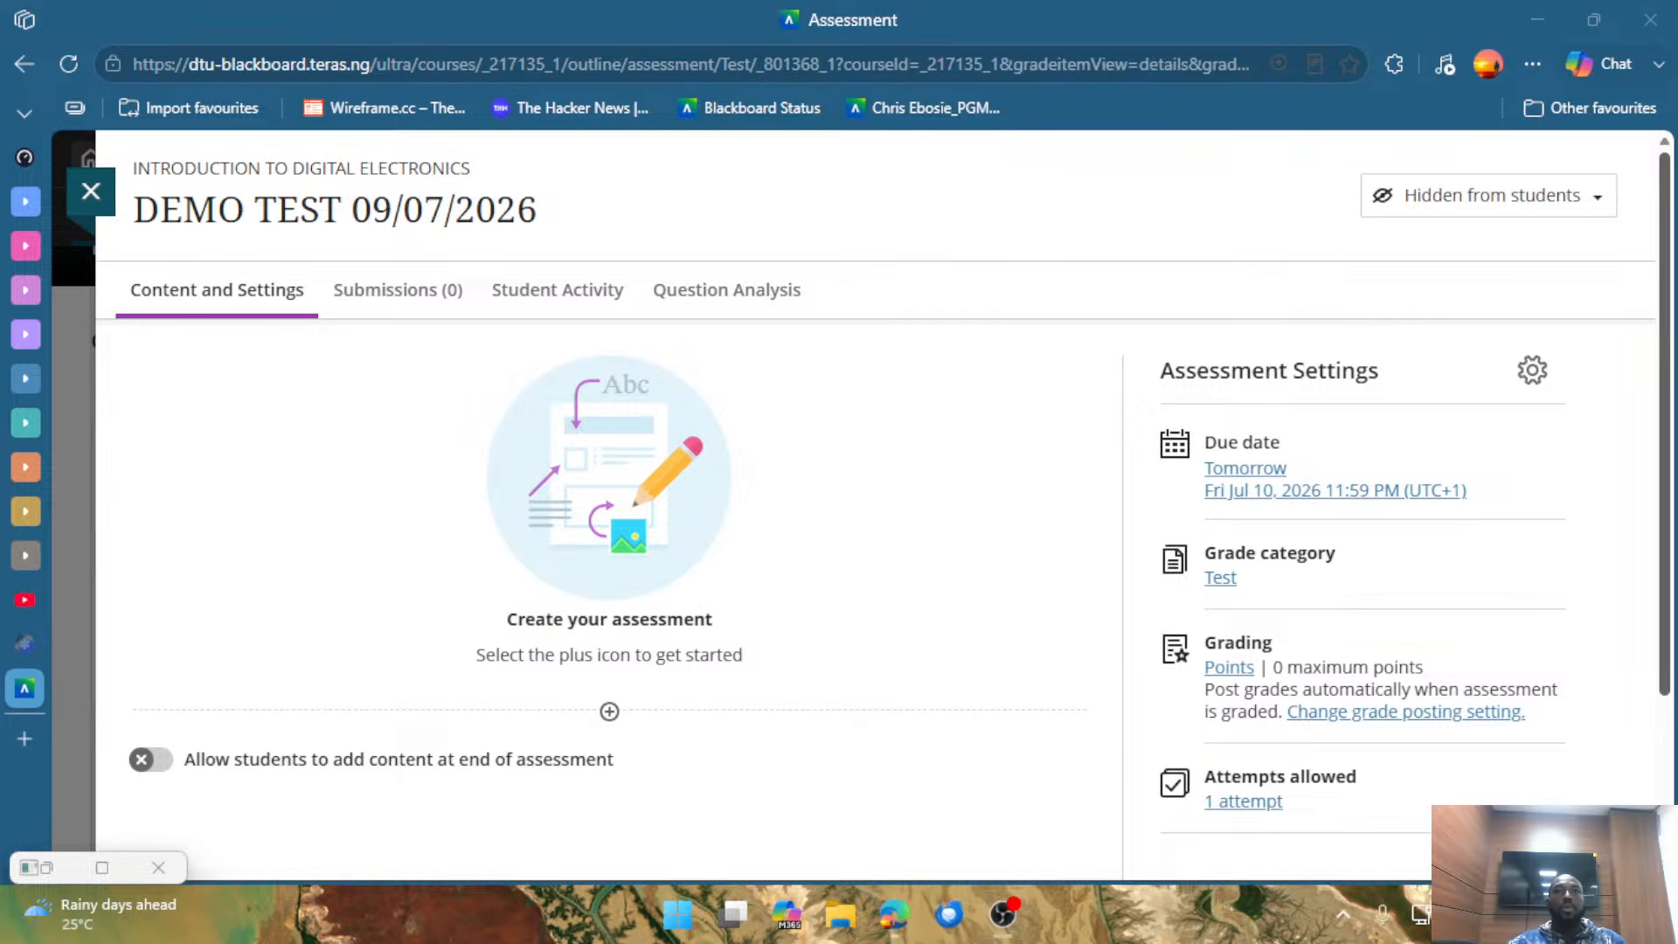
# Review the content and question types available for the test, open automatic question generation, and look over its settings.
pyautogui.click(742, 711)
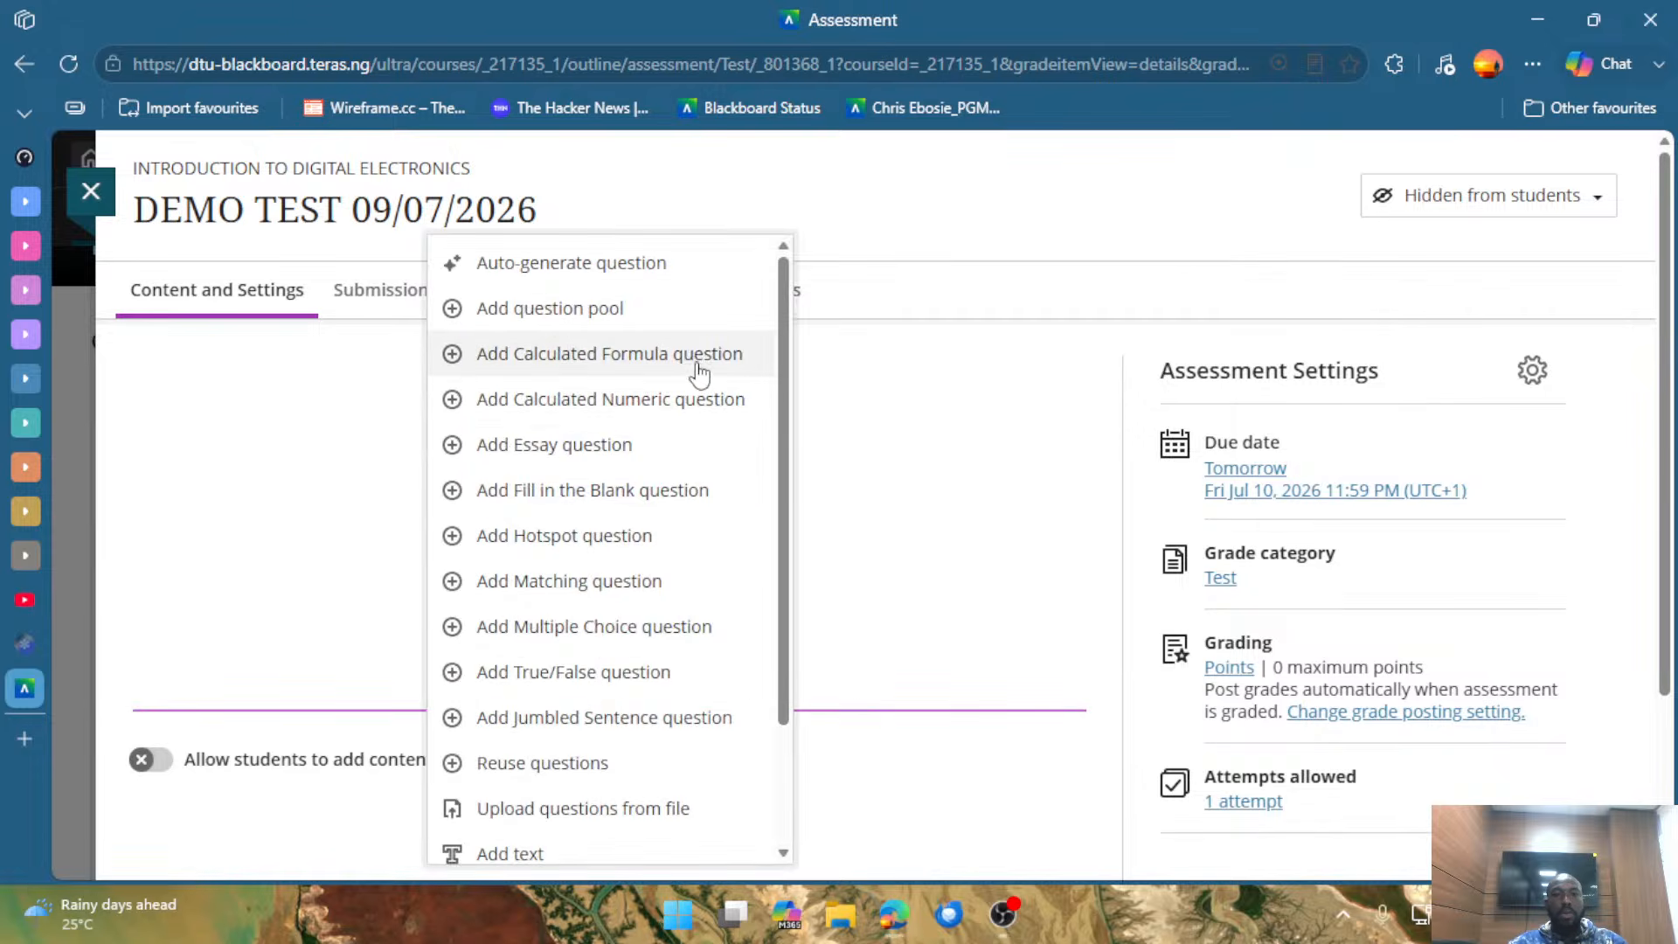
pyautogui.scroll(-2, 704, 394)
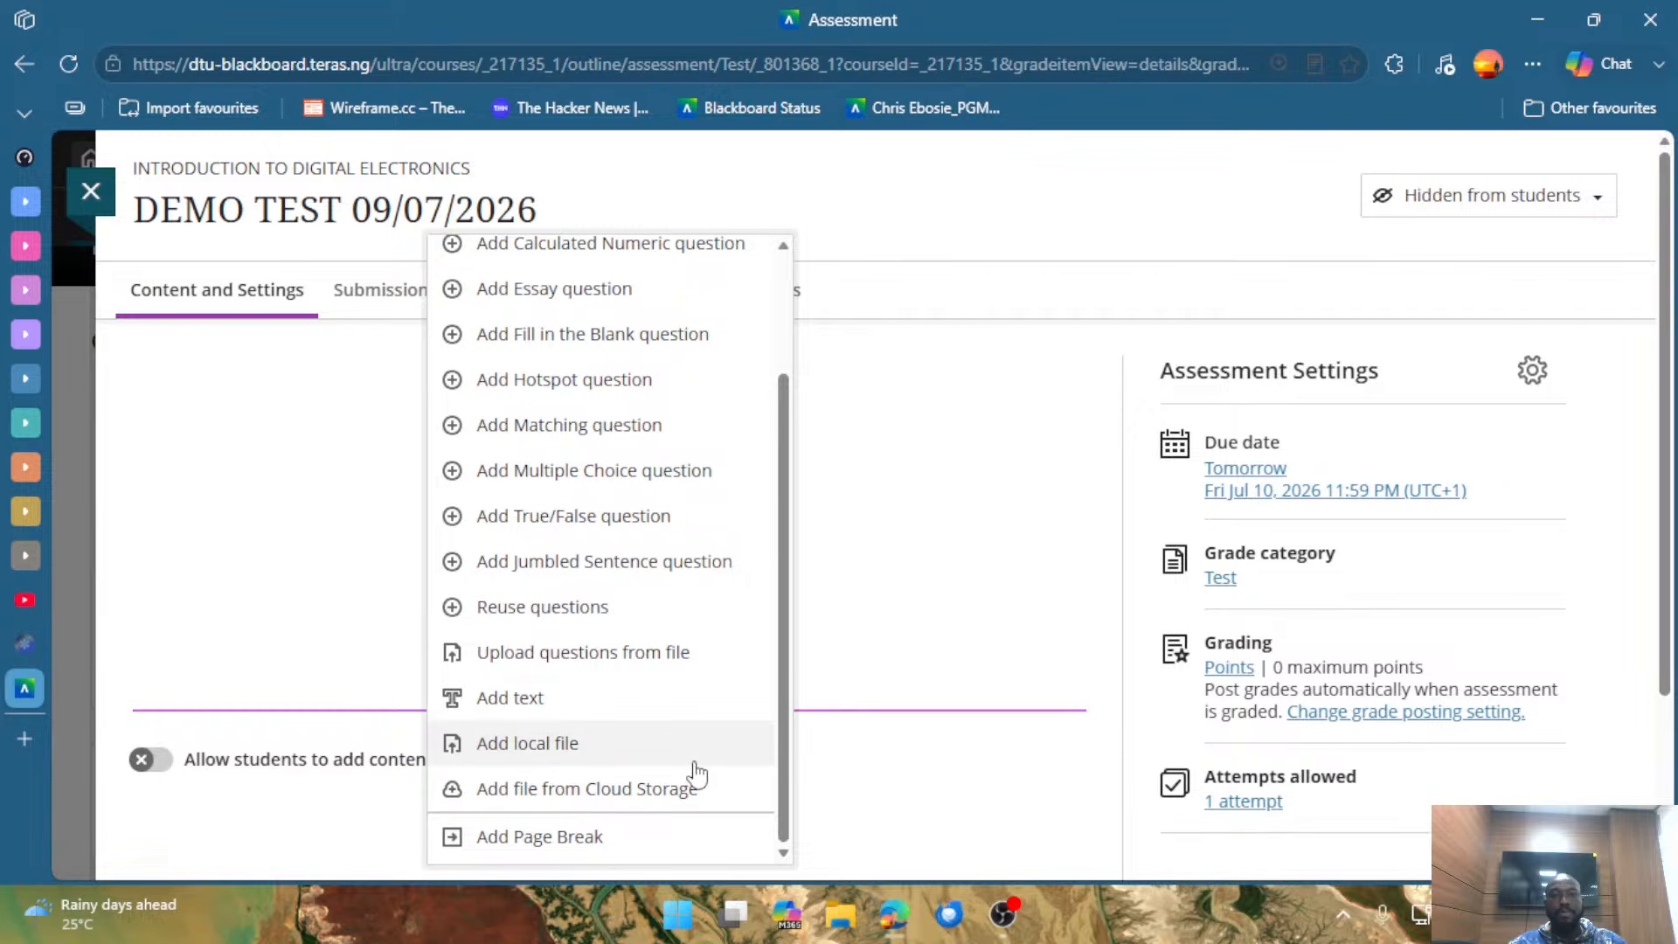
pyautogui.scroll(3, 695, 769)
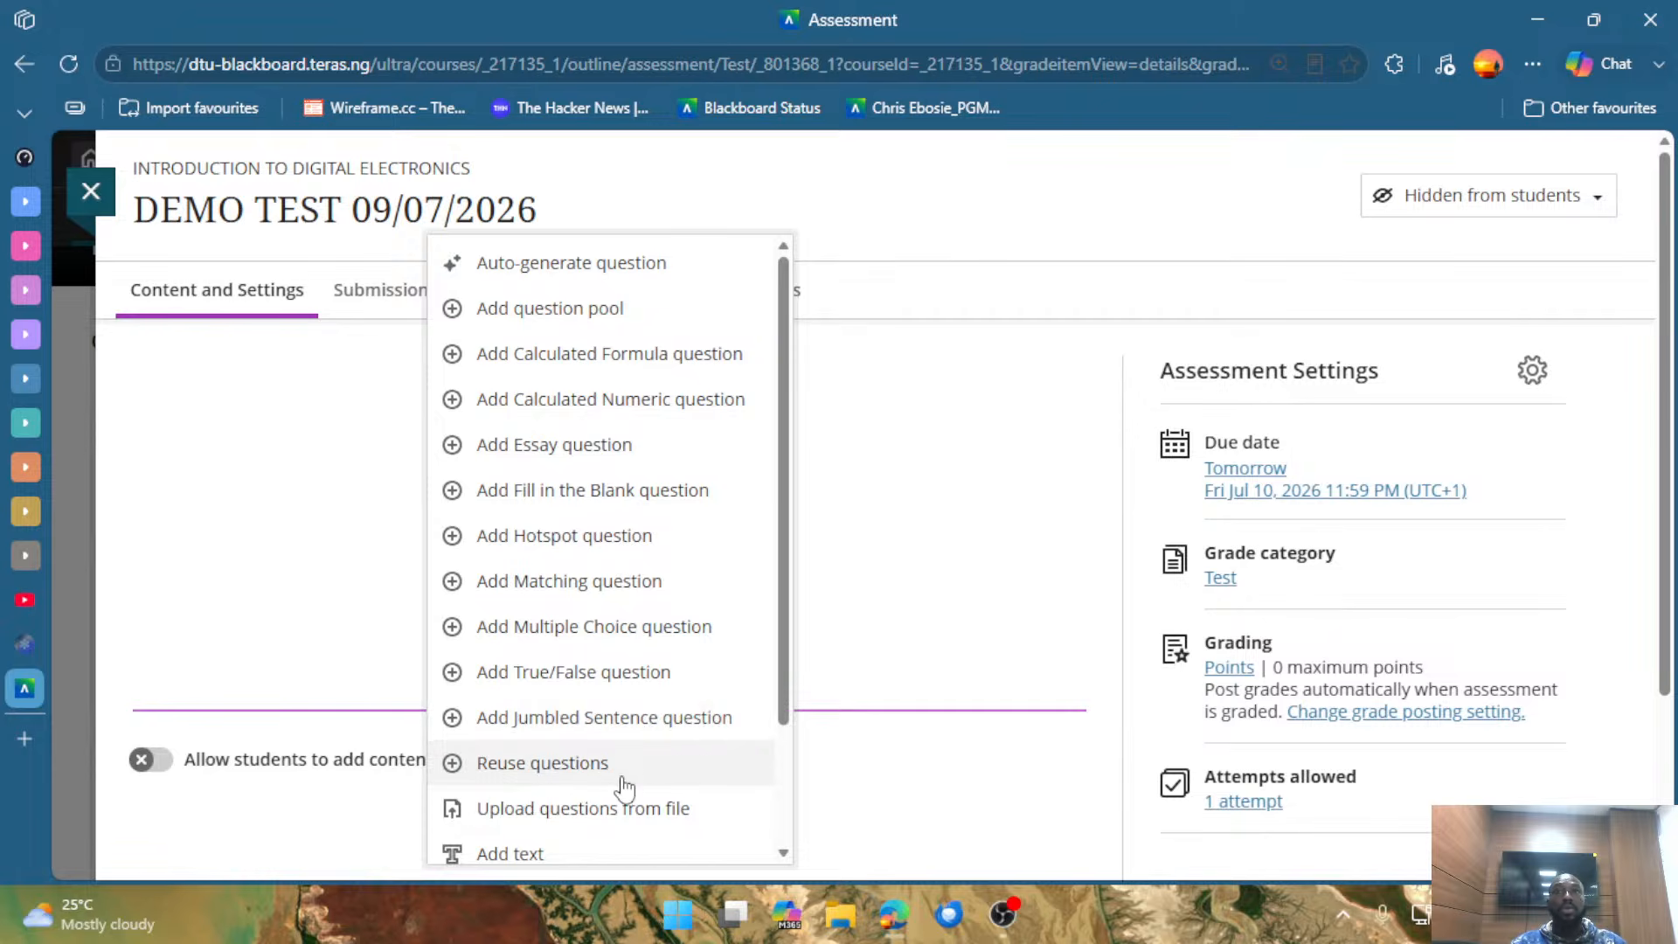
pyautogui.scroll(-2, 624, 786)
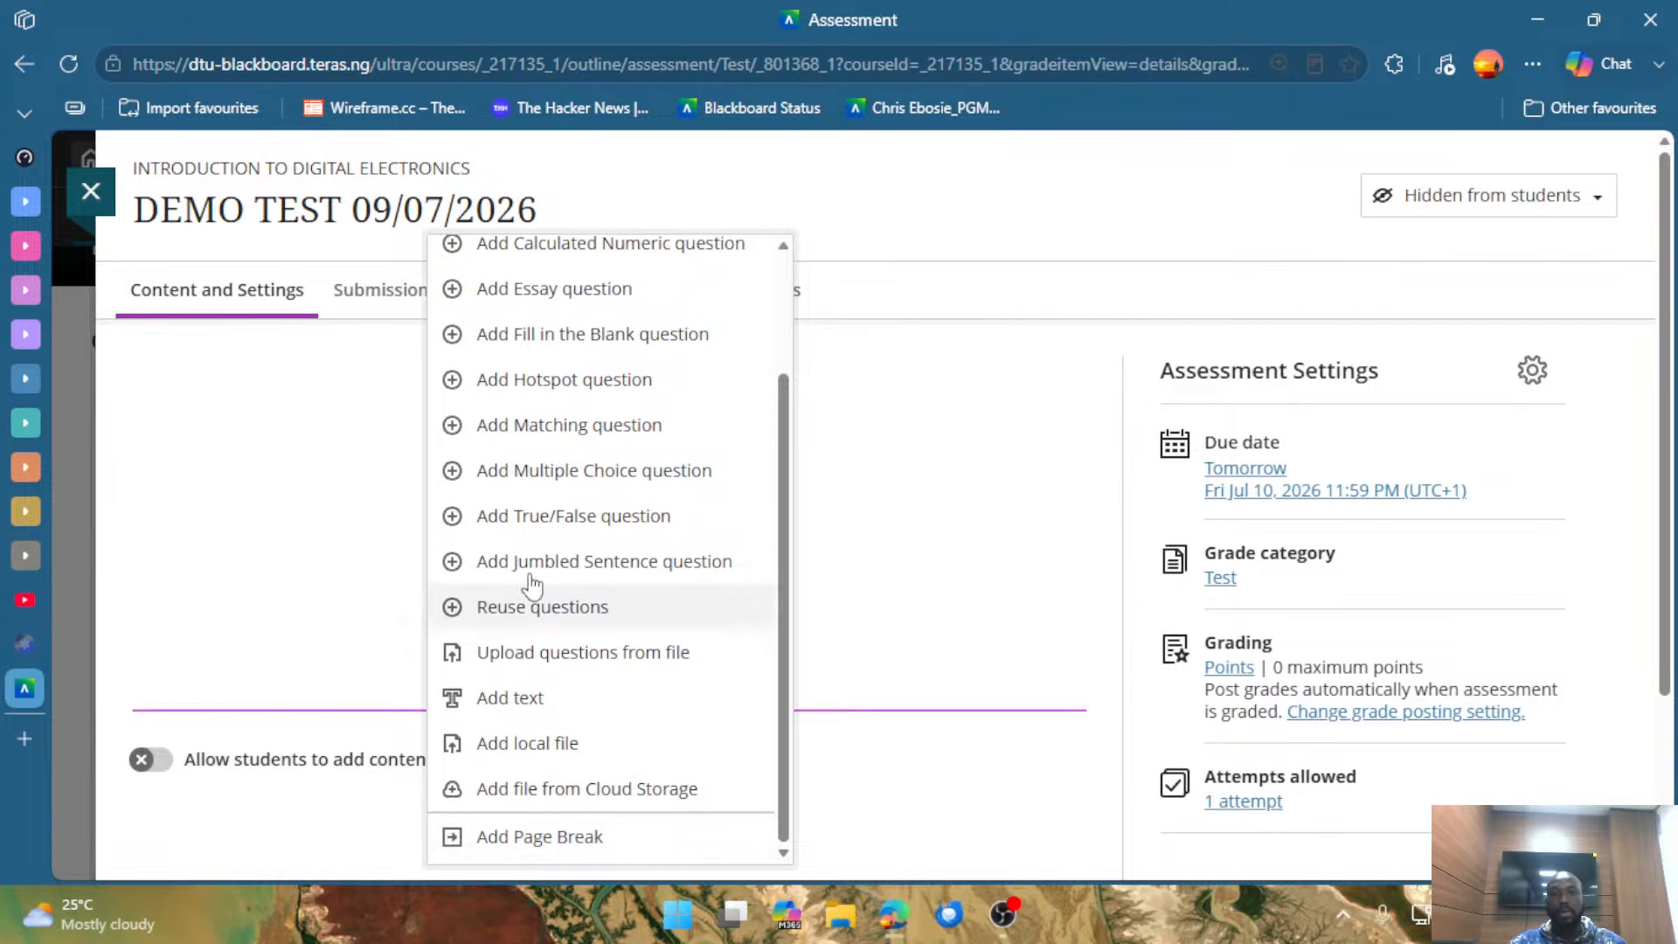
pyautogui.scroll(3, 618, 429)
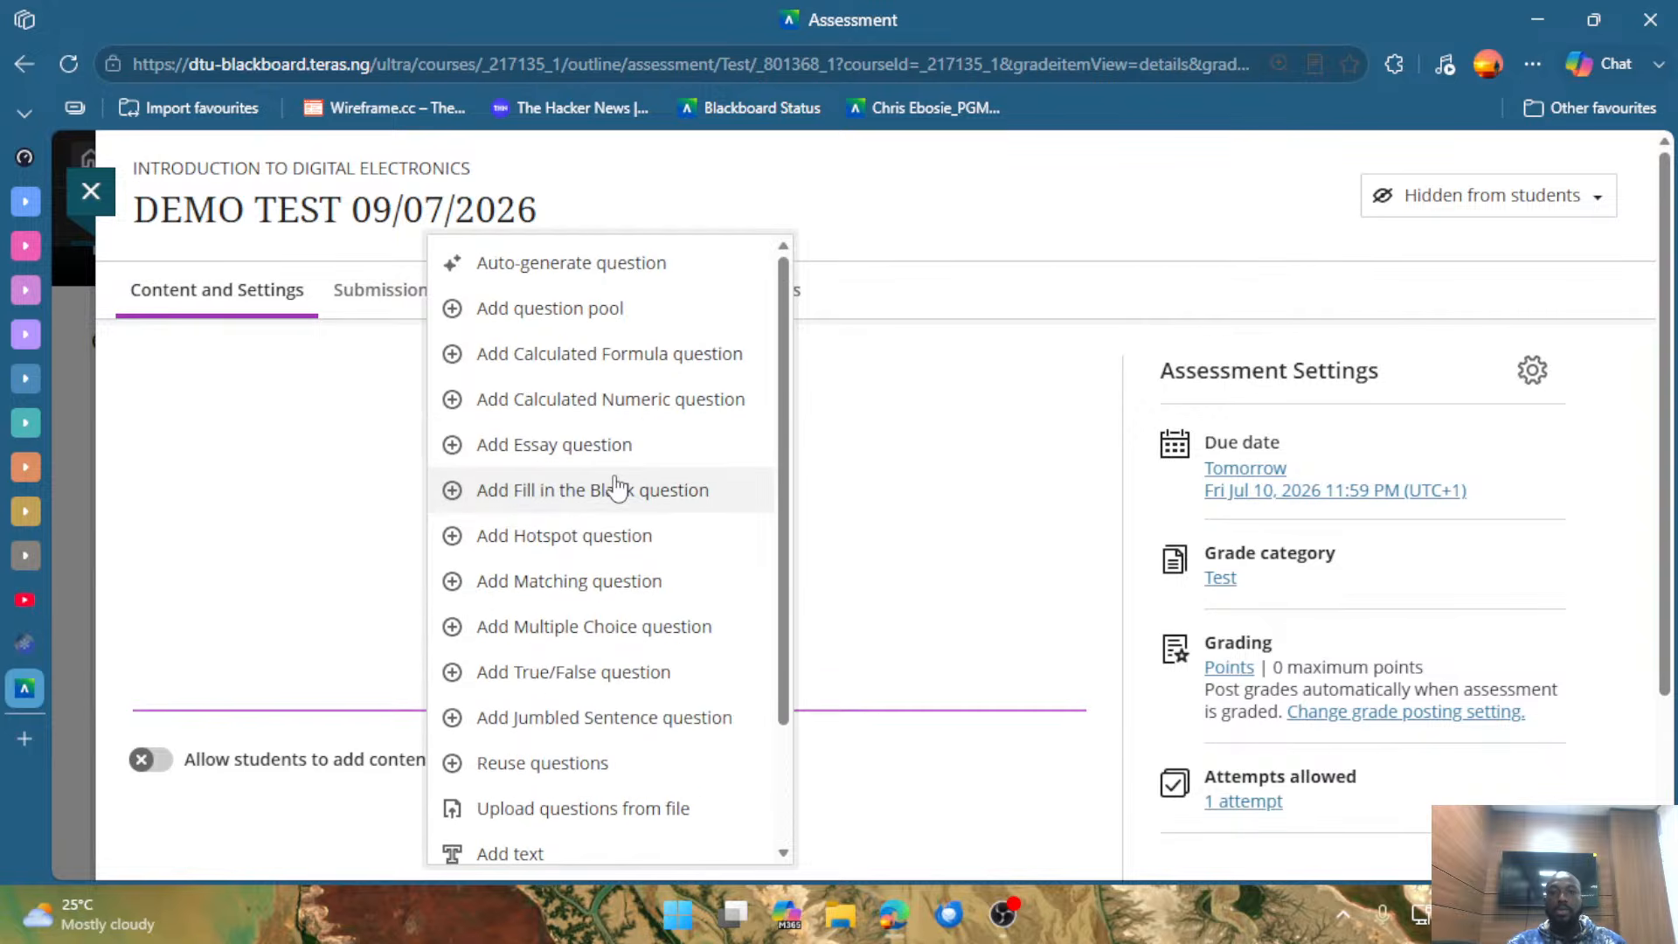
pyautogui.click(603, 274)
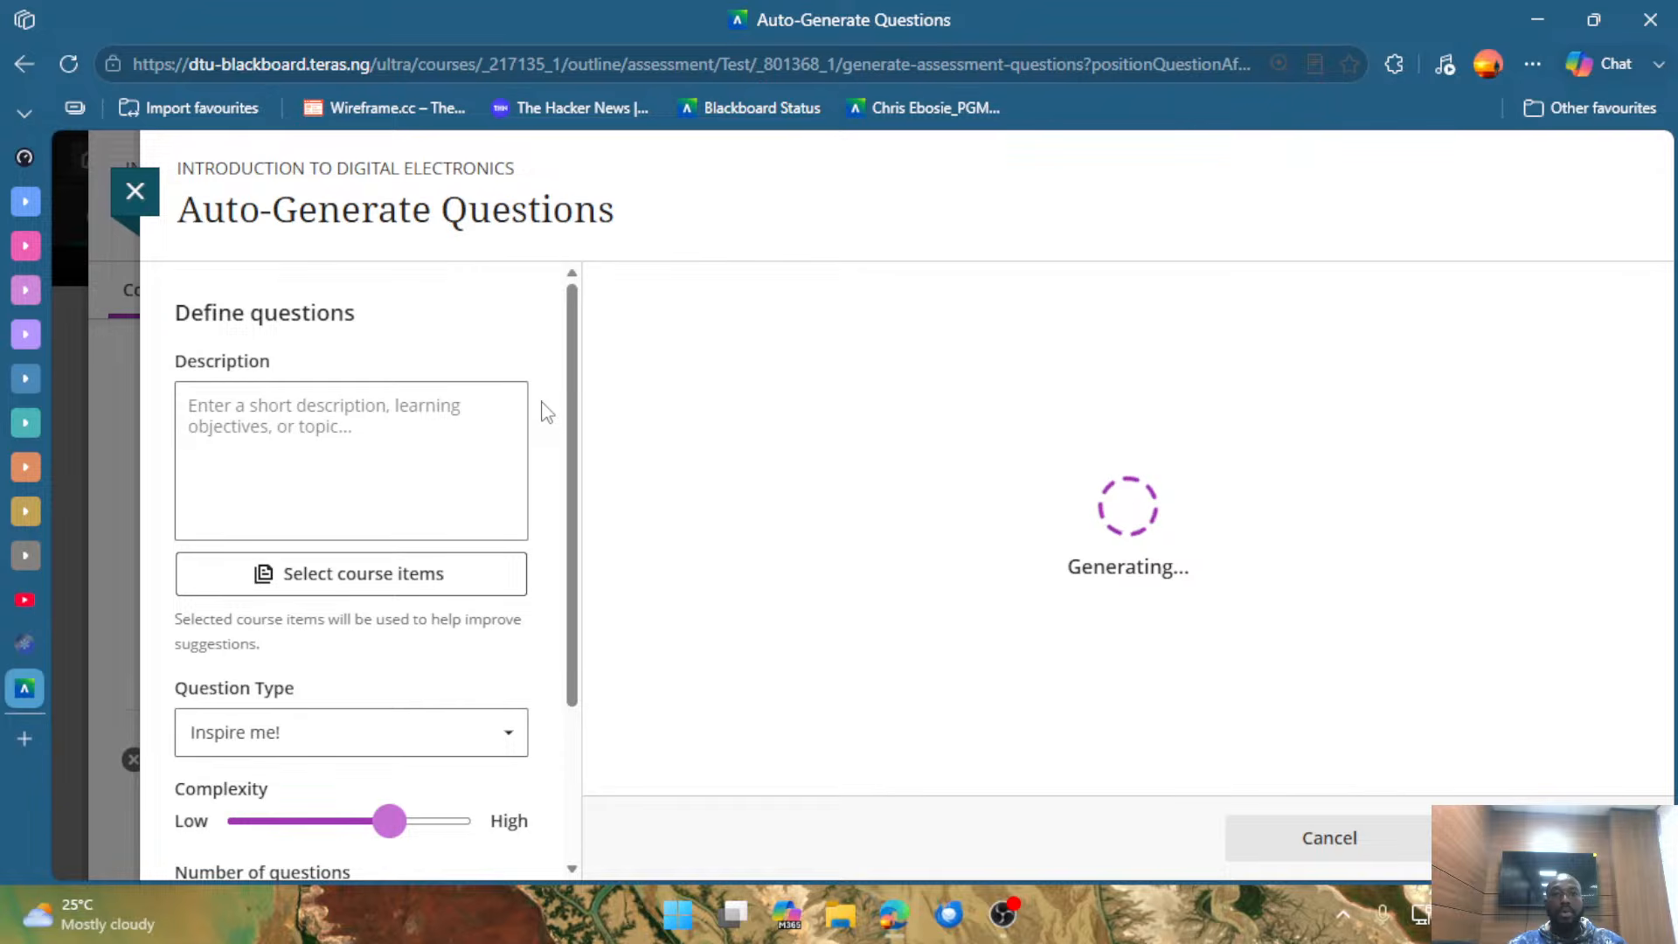
pyautogui.scroll(-2, 543, 416)
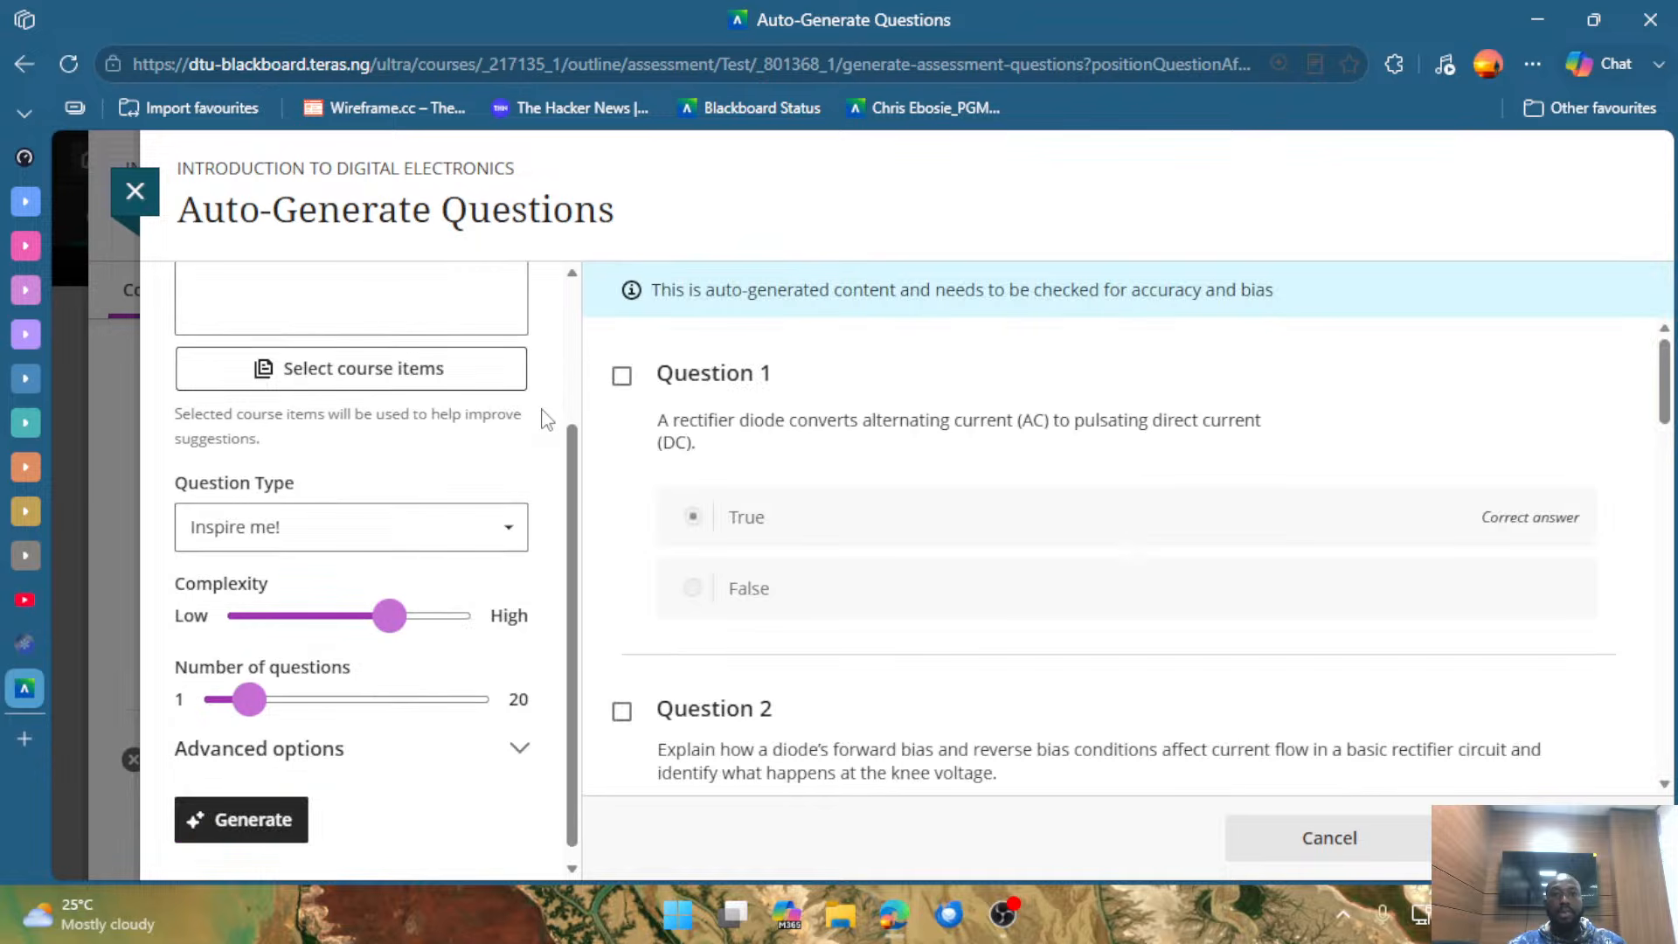
pyautogui.scroll(2, 551, 446)
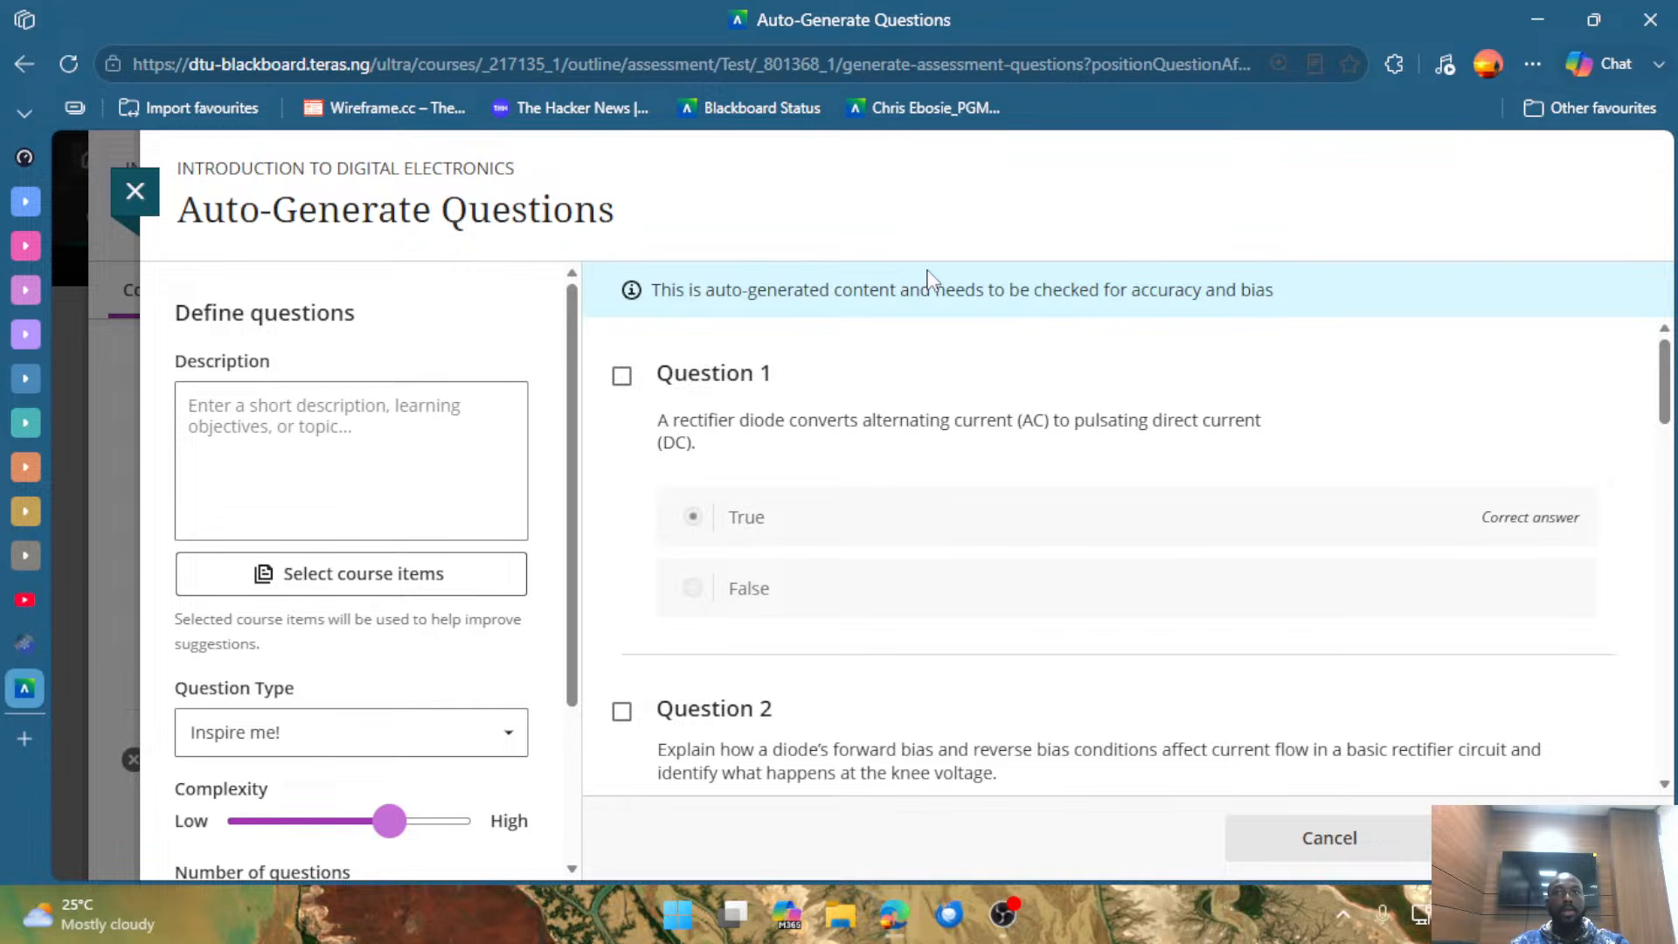
# Enter INTRODUCTION TO DIGITAL ELECTRONICS as the description for the auto-generated questions.
pyautogui.click(363, 430)
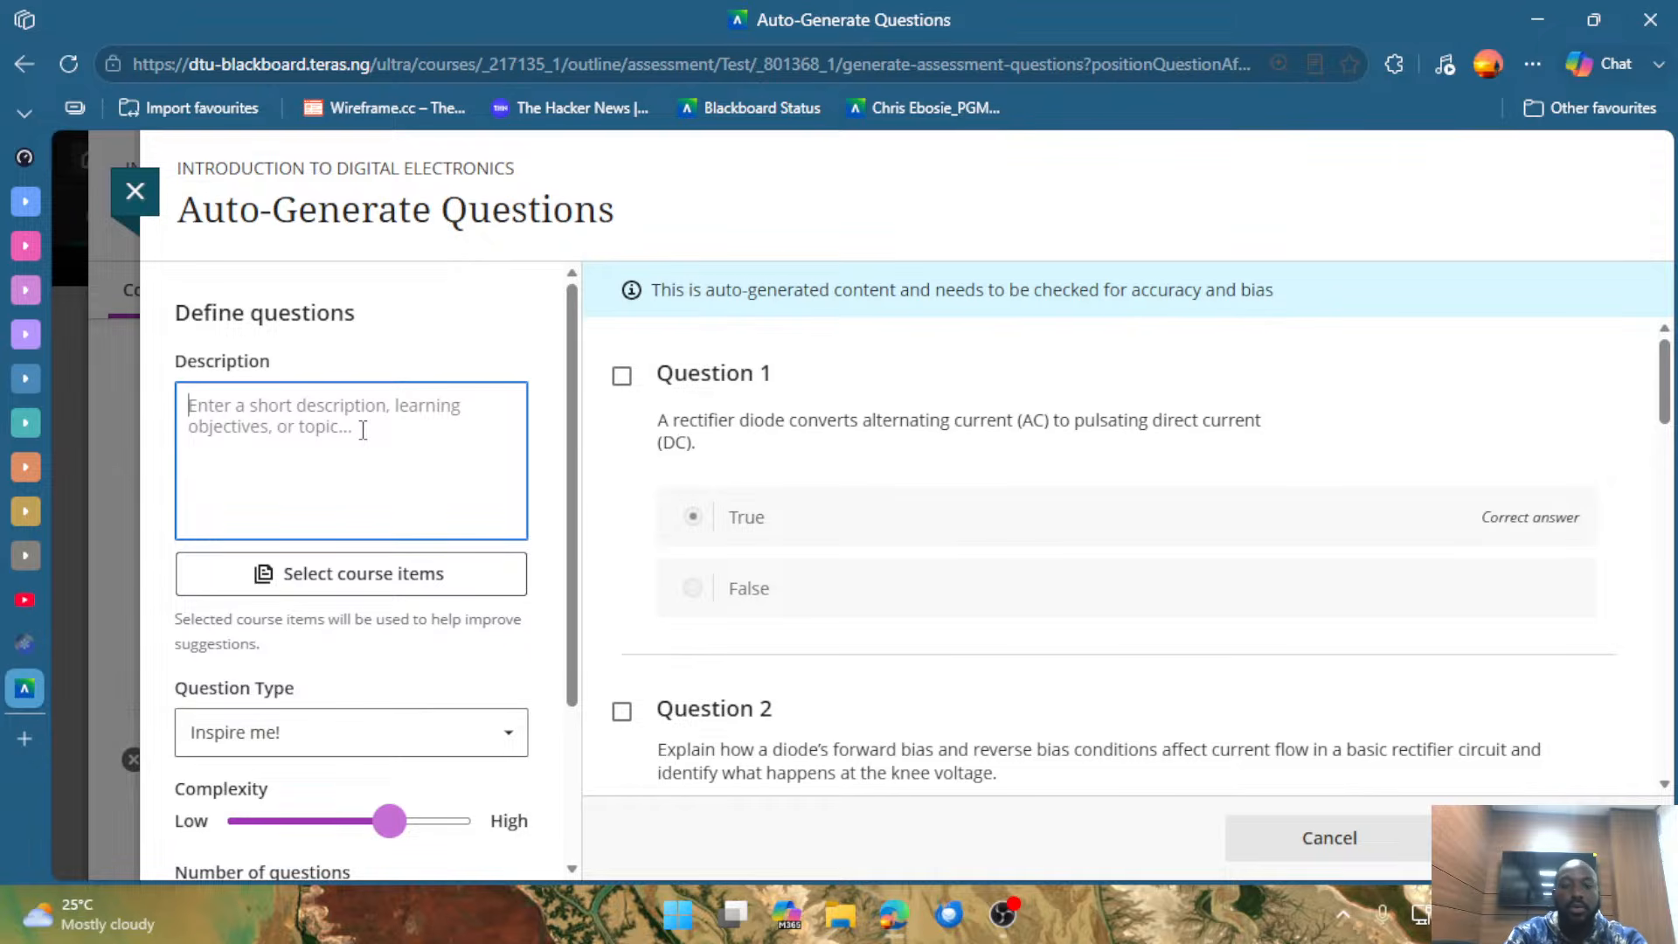
pyautogui.write('IN')
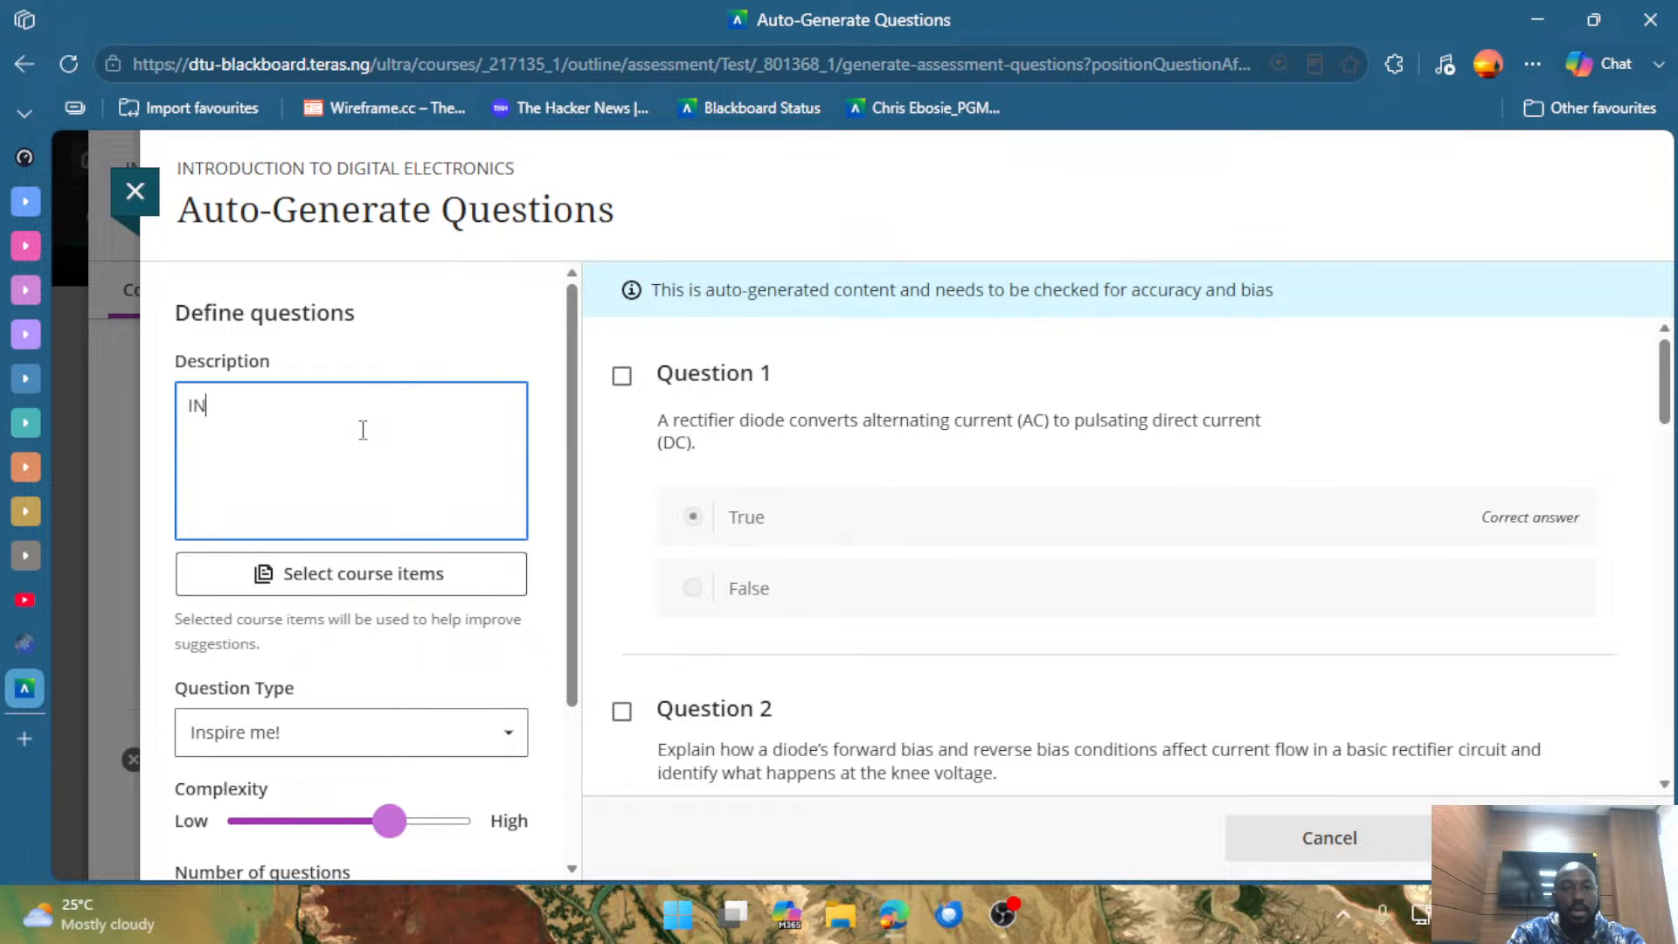
pyautogui.write('TRODUCTION ')
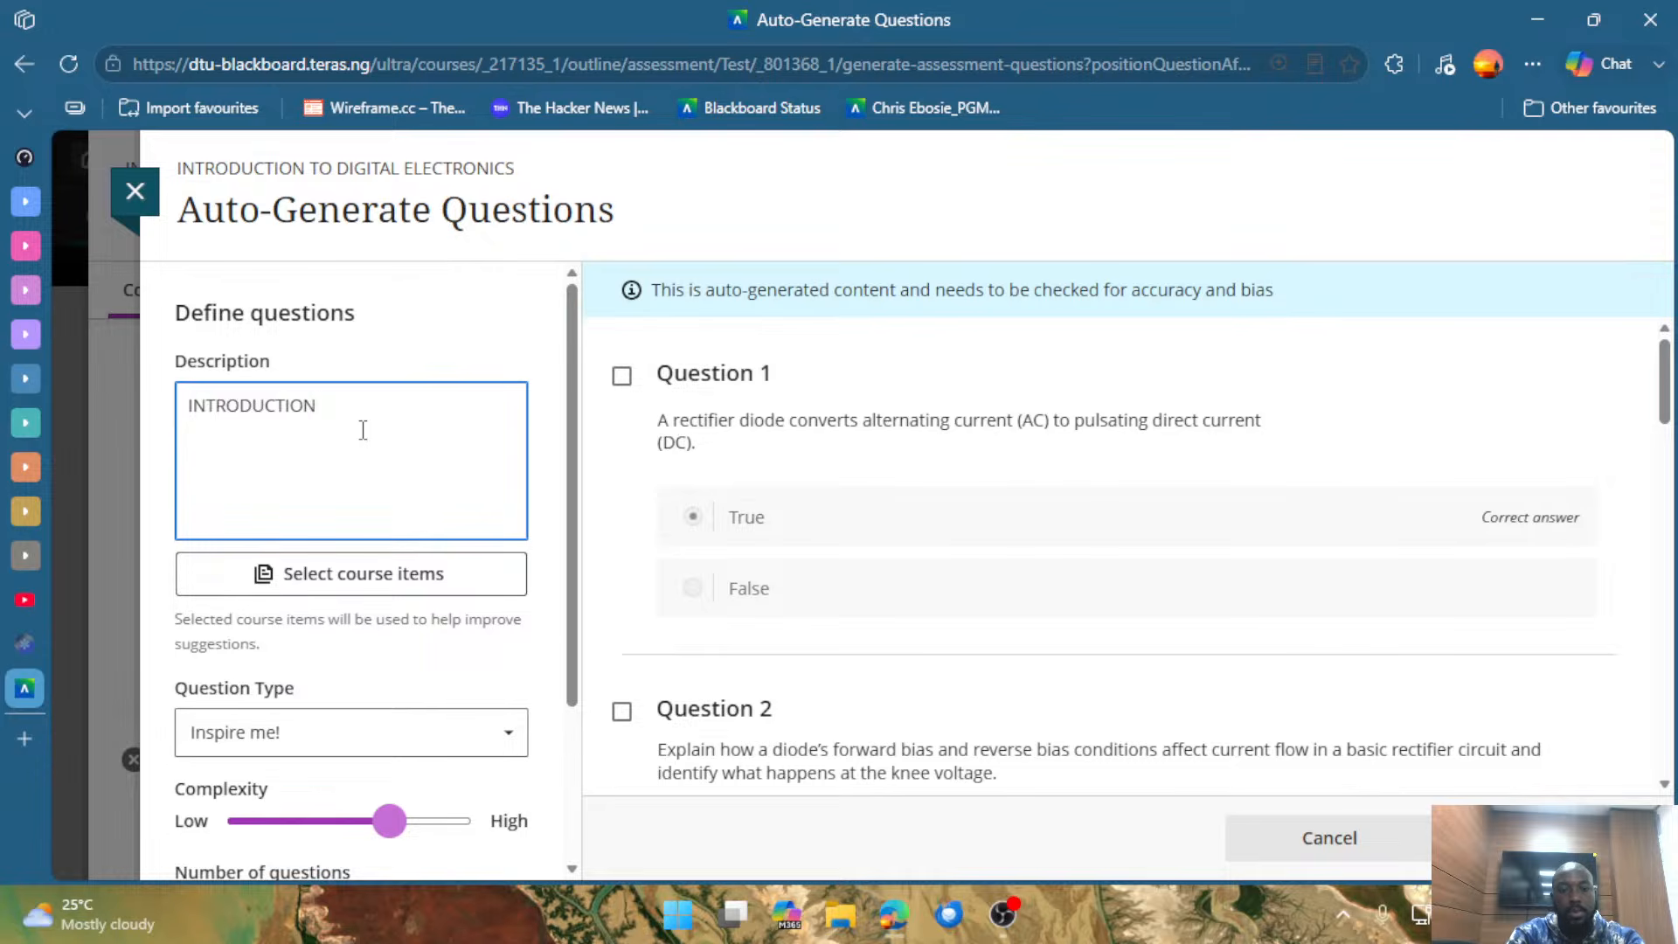
pyautogui.write('TO DI')
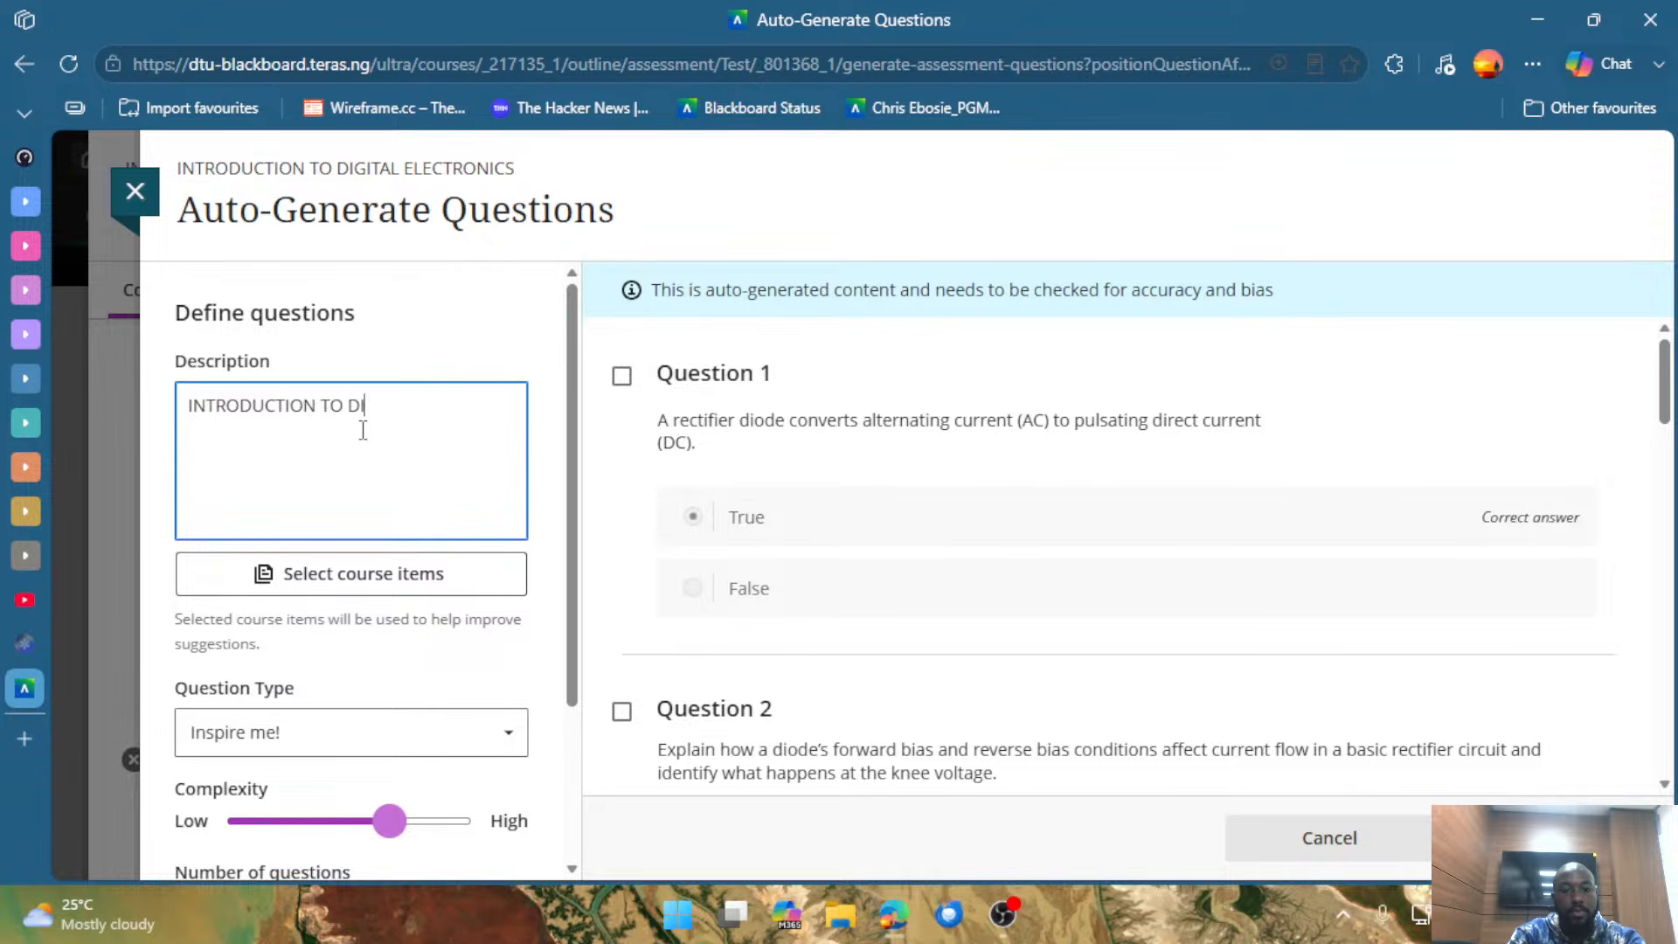
pyautogui.write('GITAL ')
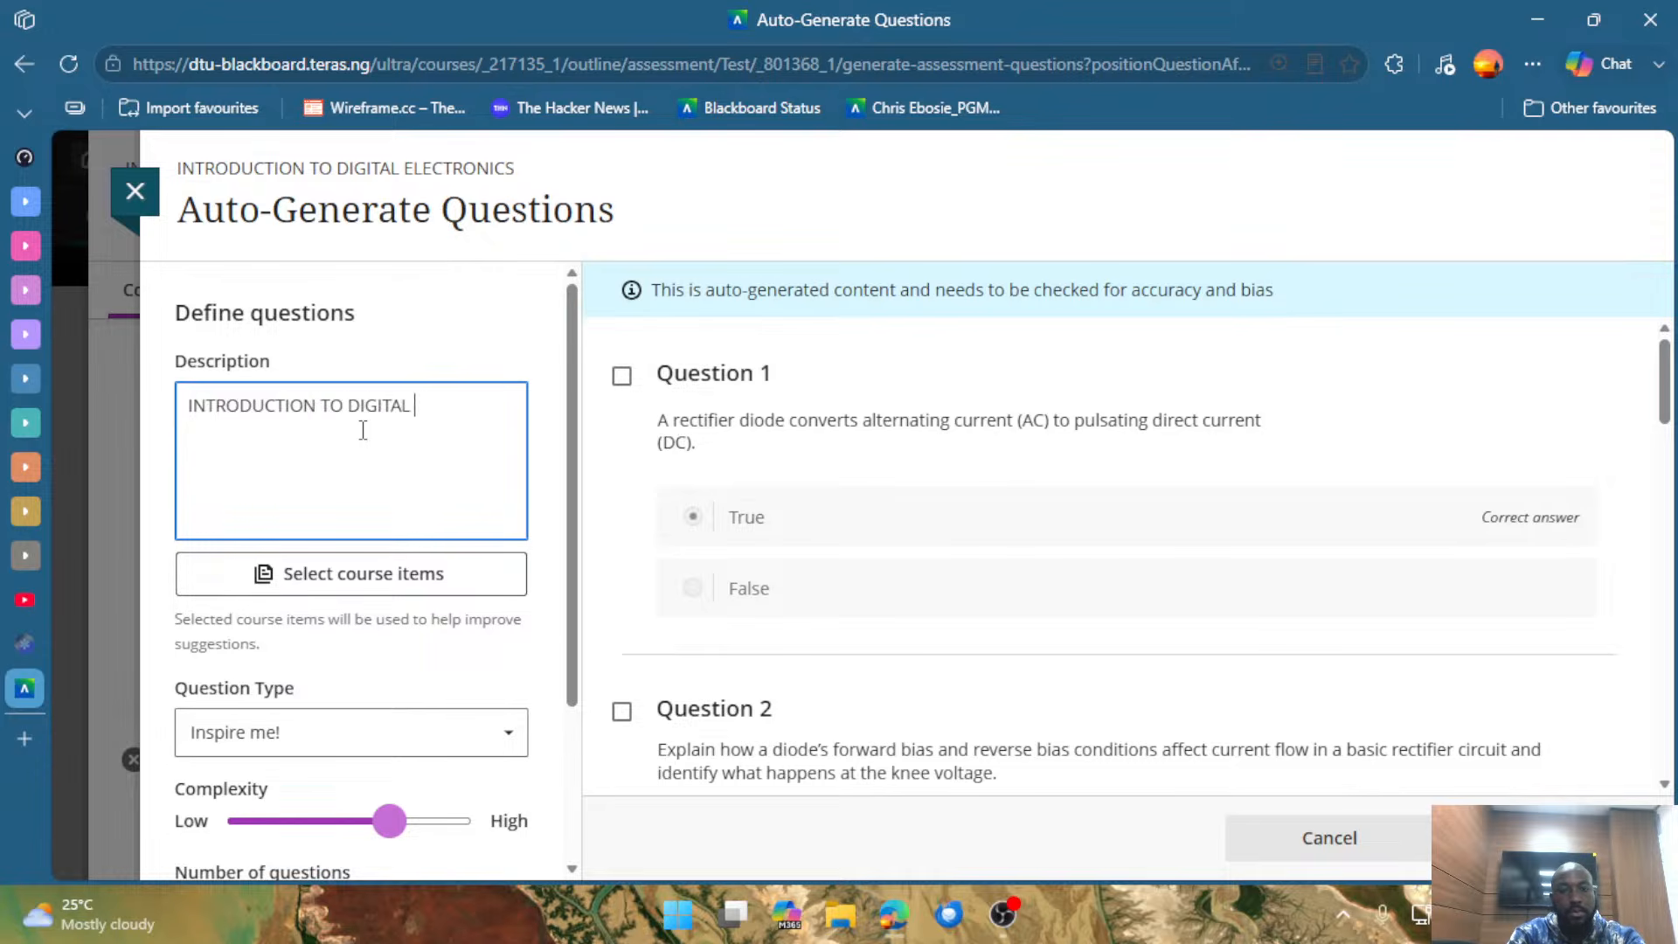
pyautogui.write('ELECTRONICS')
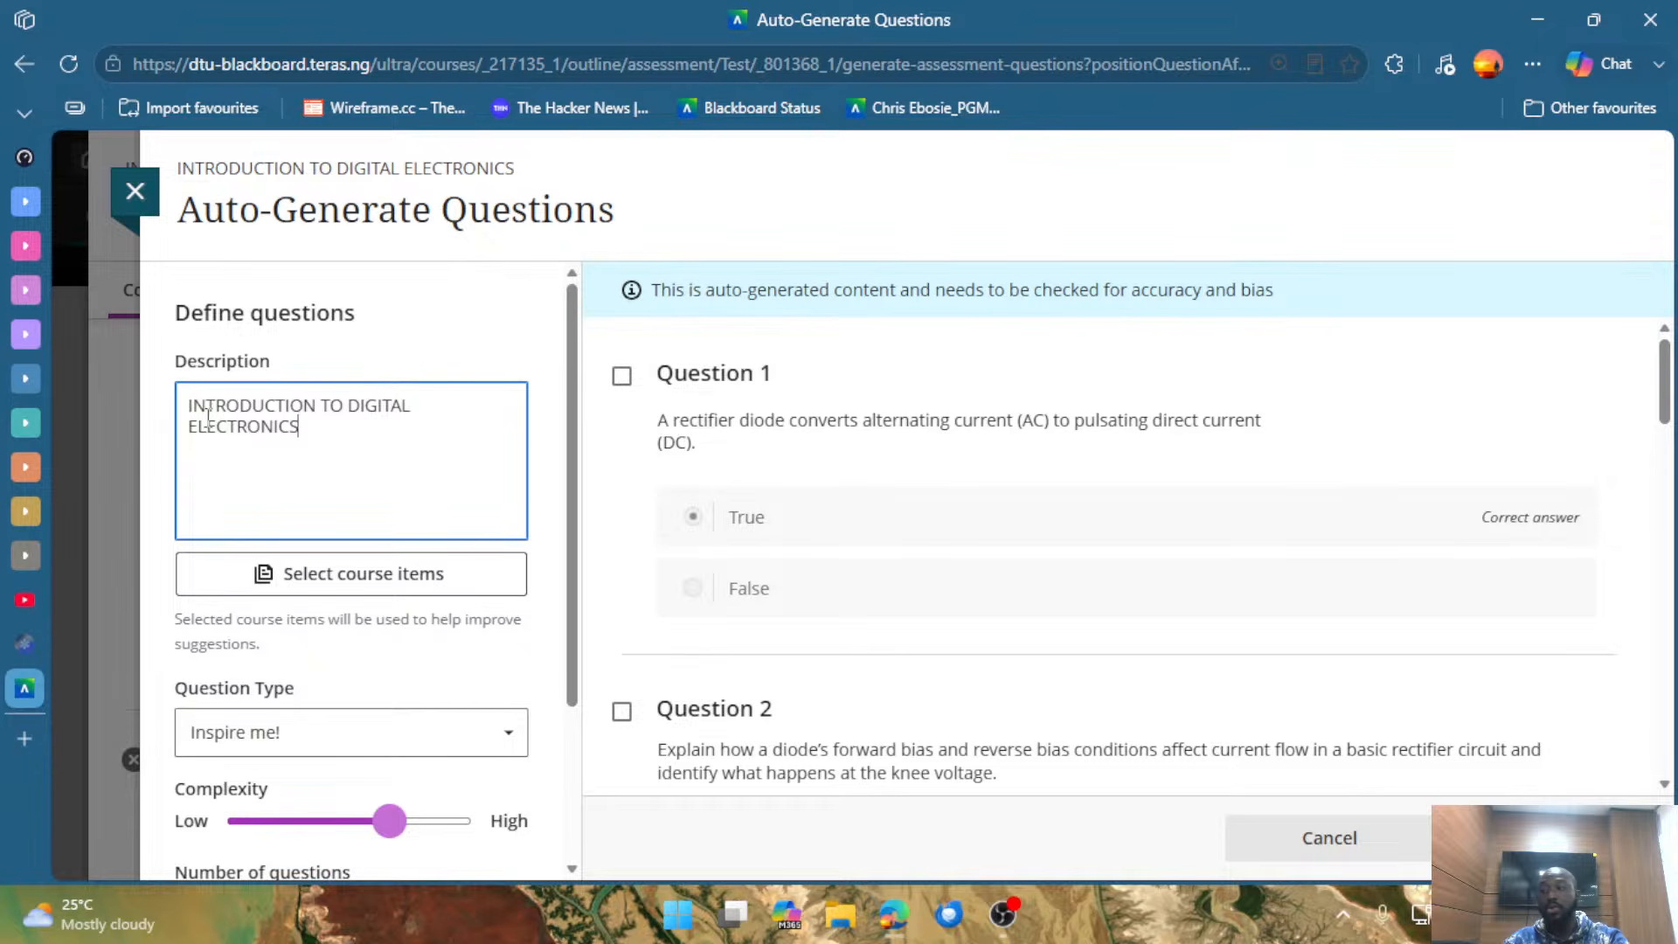
# Set the question type for the auto-generated questions to Multiple choice.
pyautogui.scroll(-3, 411, 524)
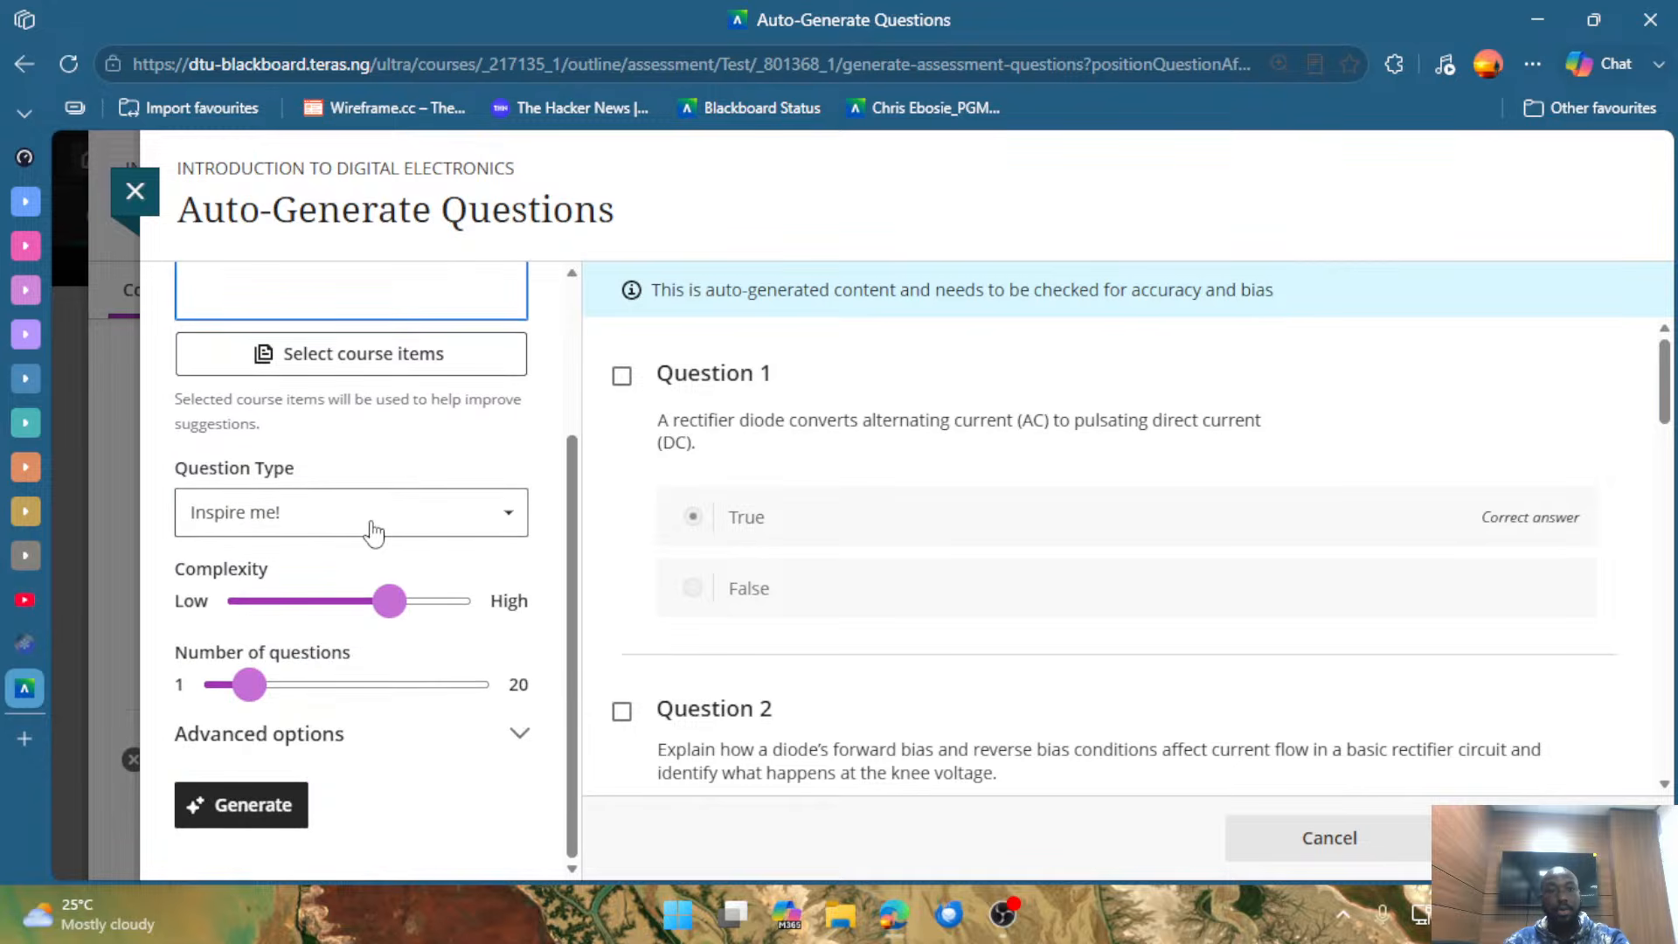
pyautogui.click(334, 523)
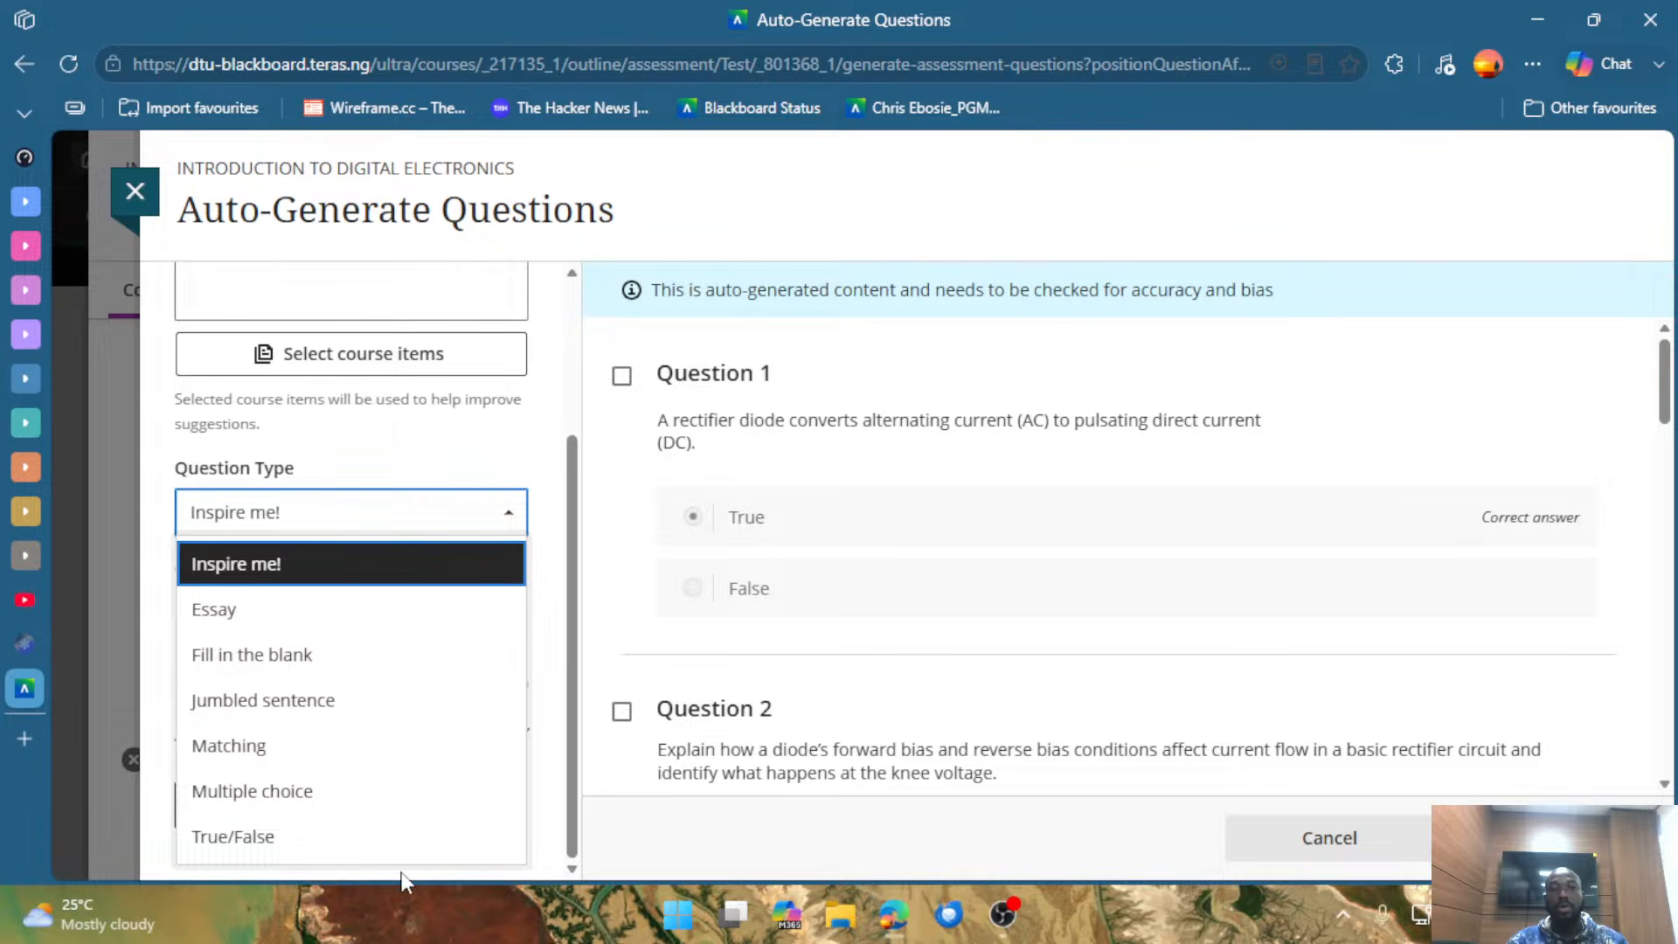
pyautogui.click(297, 791)
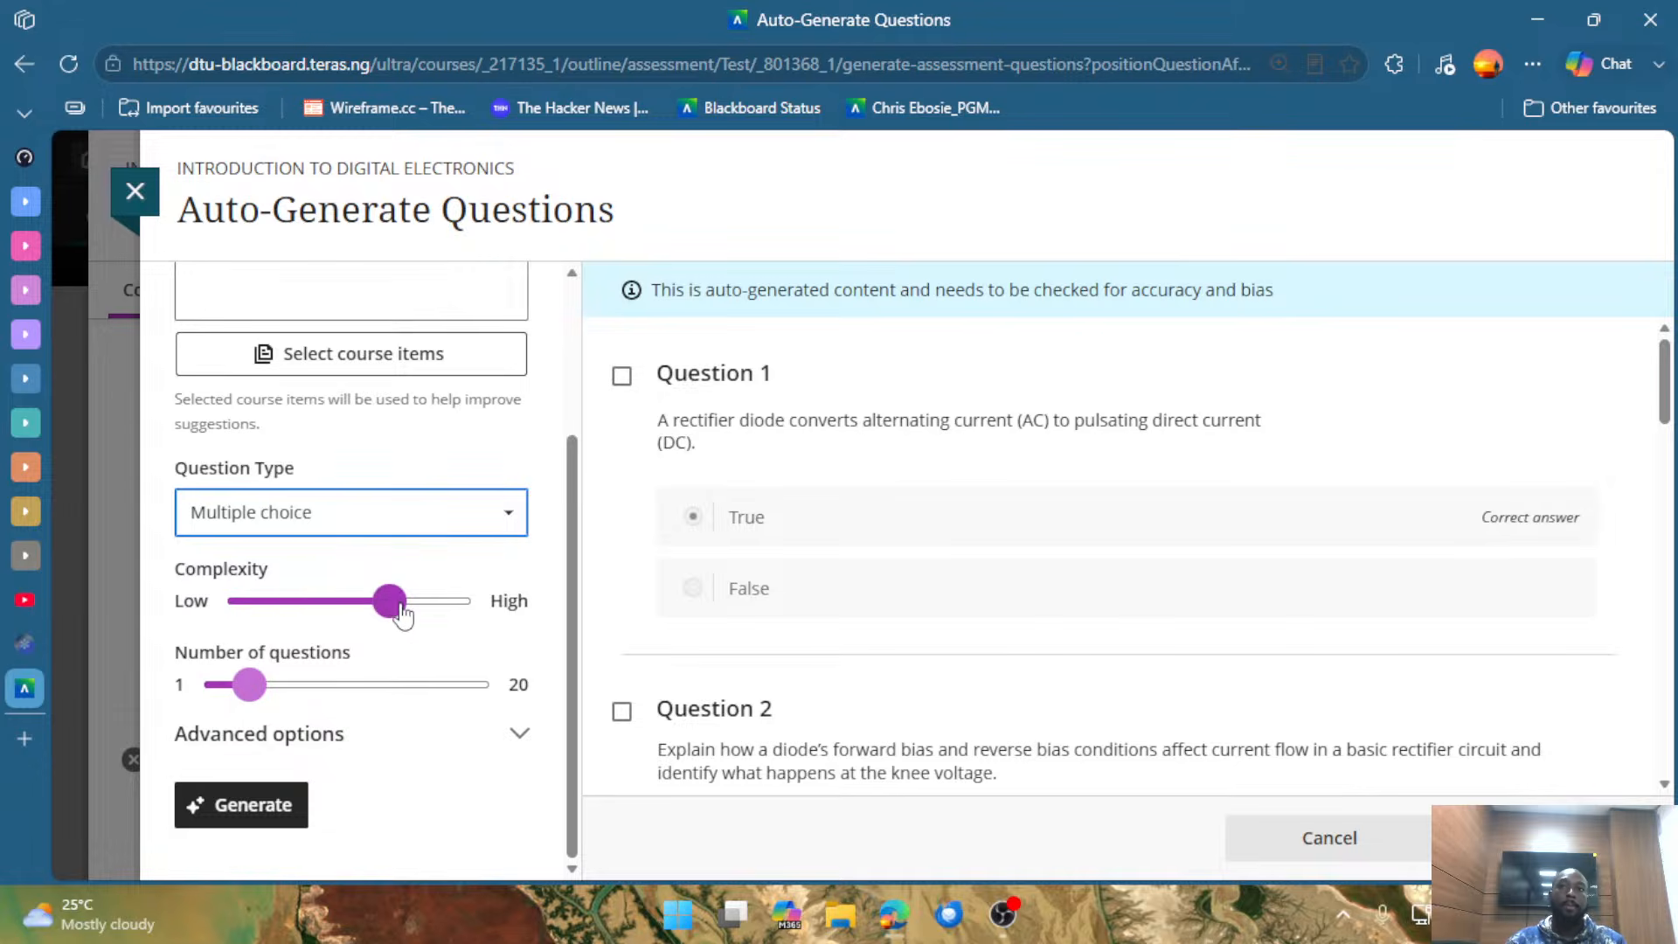
# Try a lower question complexity, restore the previous level, and set the number of questions to 20.
pyautogui.moveTo(414, 621); pyautogui.dragTo(255, 619)
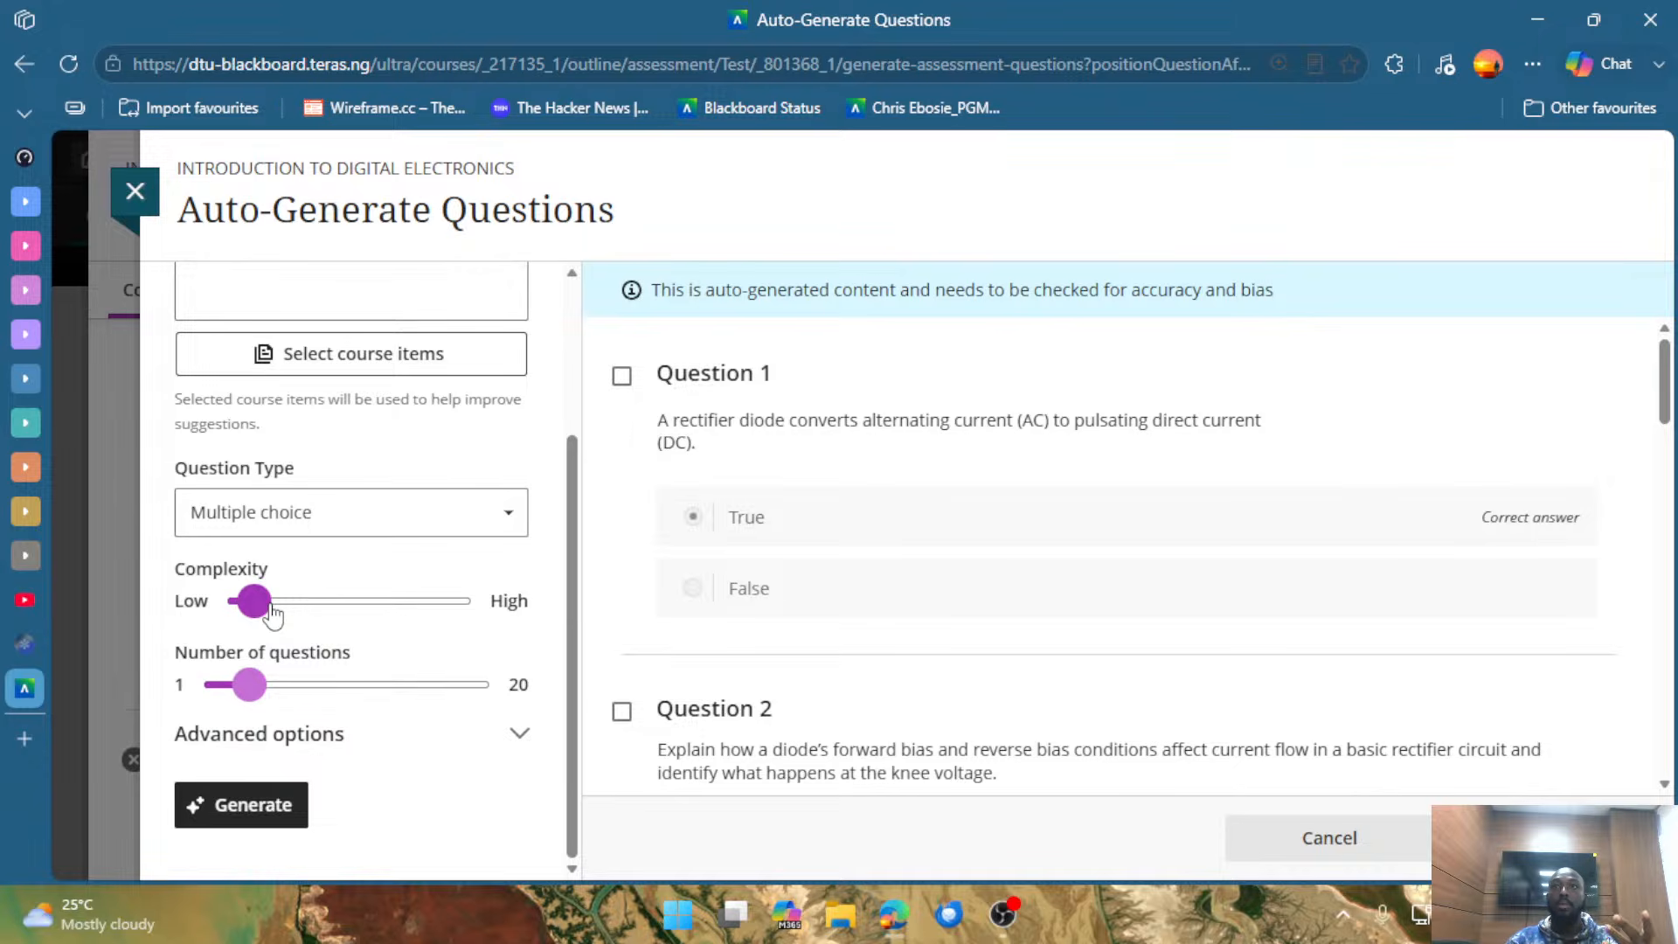
pyautogui.moveTo(385, 605)
pyautogui.mouseDown()
pyautogui.moveTo(280, 588)
pyautogui.moveTo(476, 632)
pyautogui.moveTo(388, 613)
pyautogui.moveTo(319, 628)
pyautogui.moveTo(405, 619)
pyautogui.mouseUp()
pyautogui.moveTo(253, 692)
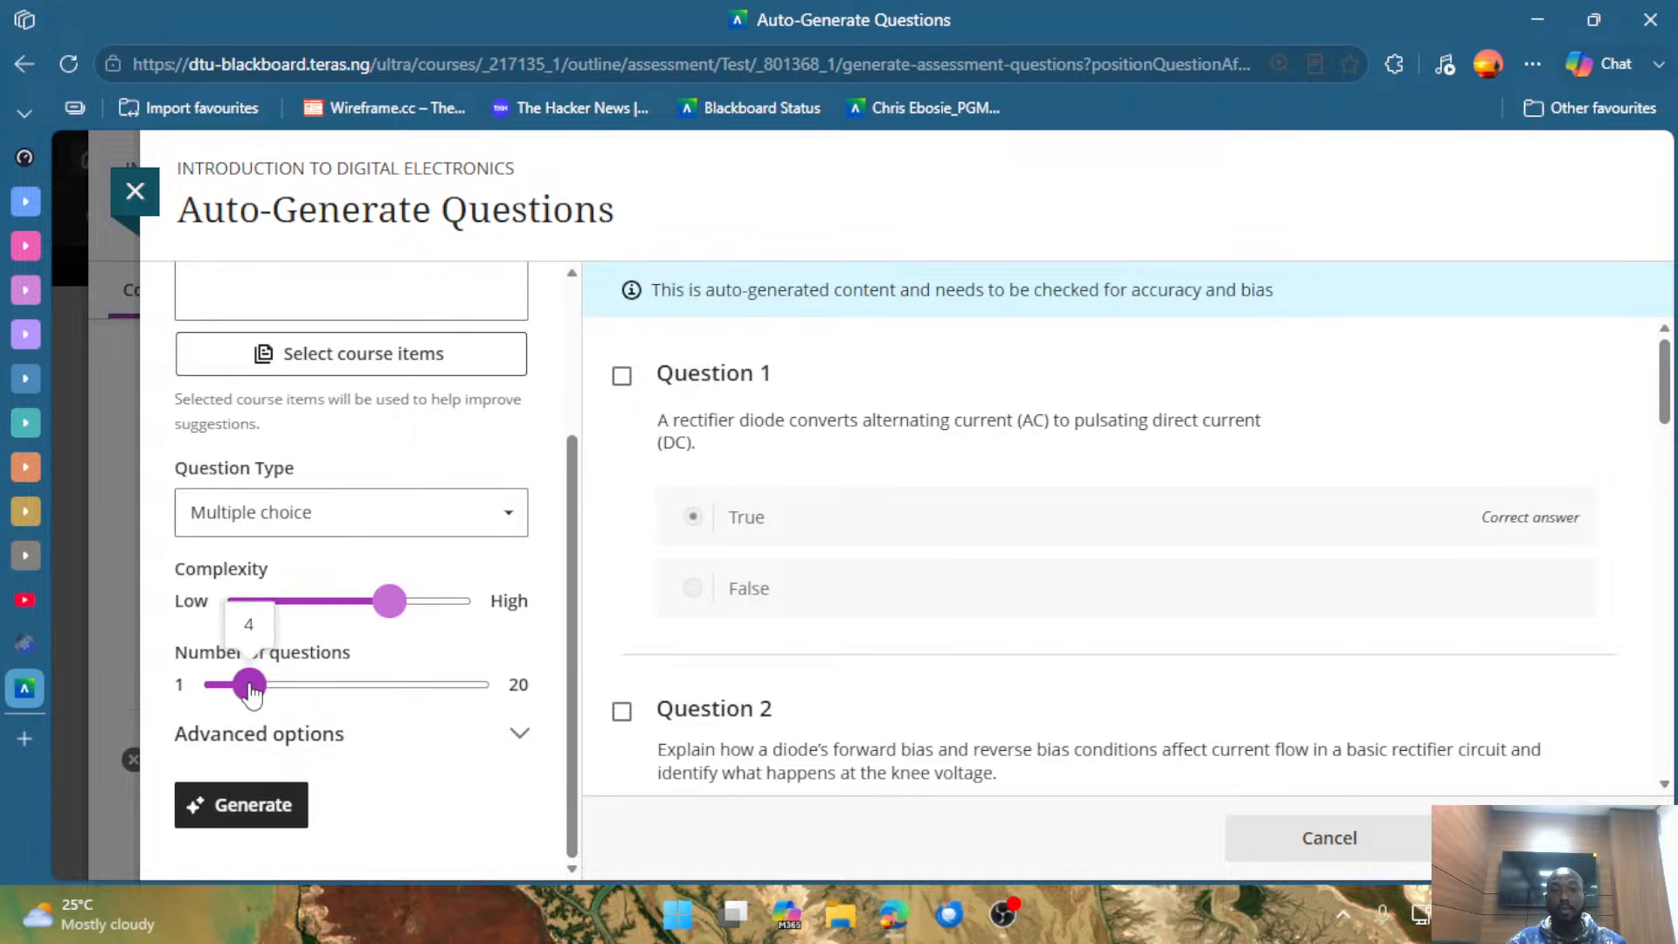
pyautogui.moveTo(253, 693); pyautogui.dragTo(494, 687)
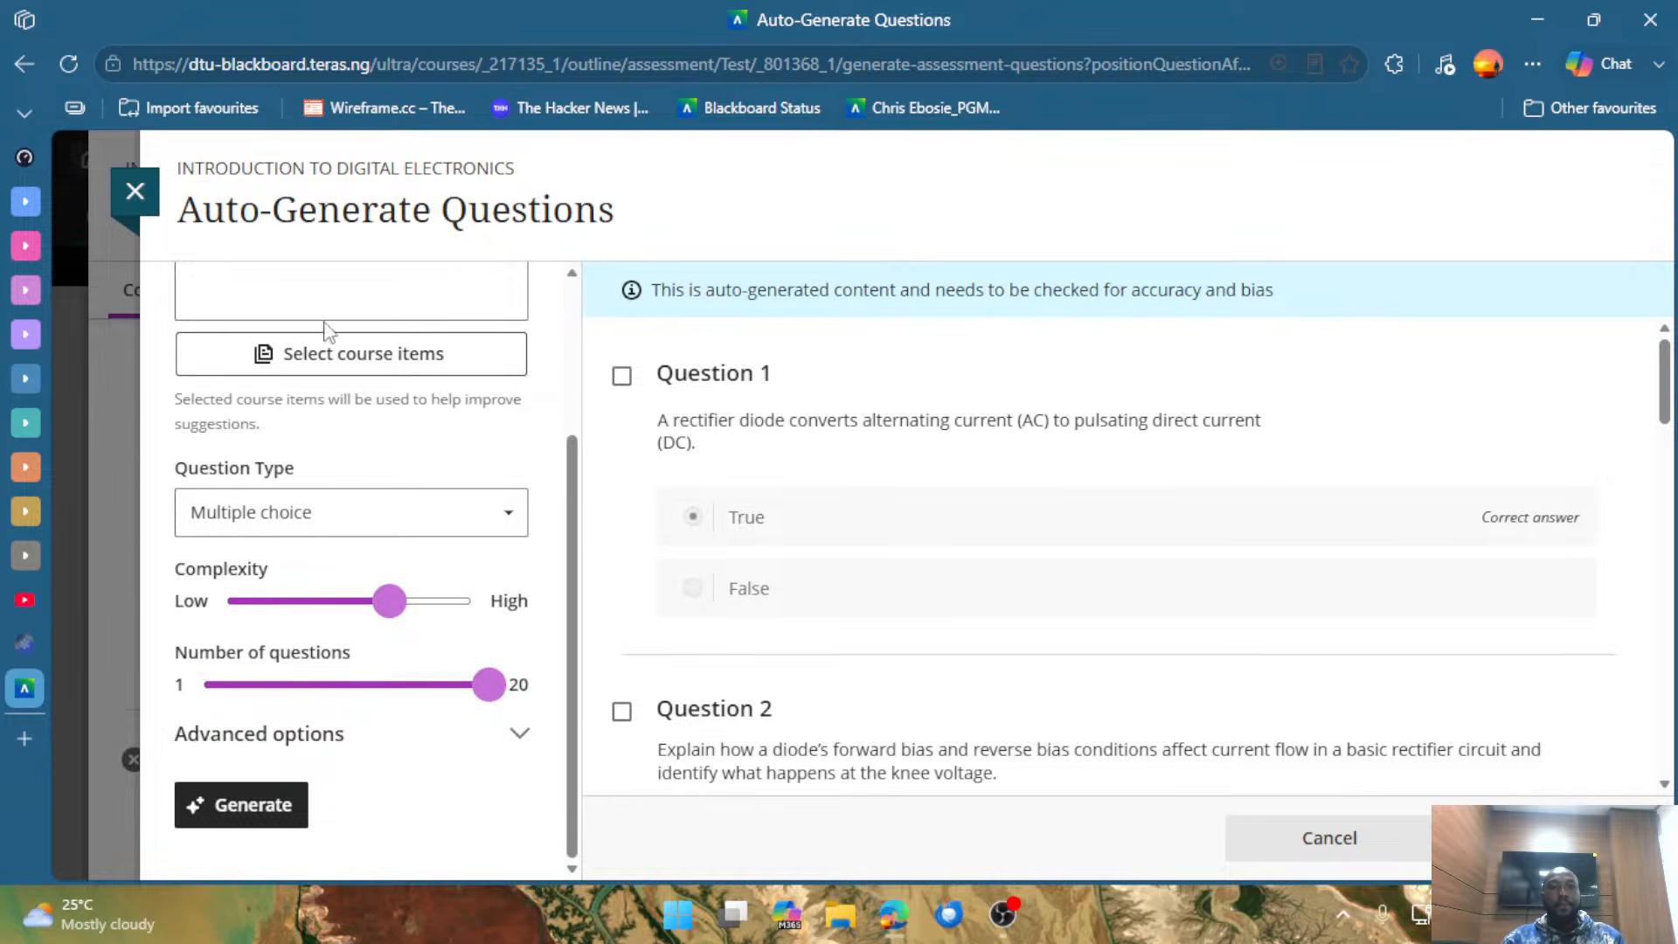
# Select COM 112.docx from the course's Content folder as the source item for generating the questions.
pyautogui.scroll(3, 288, 393)
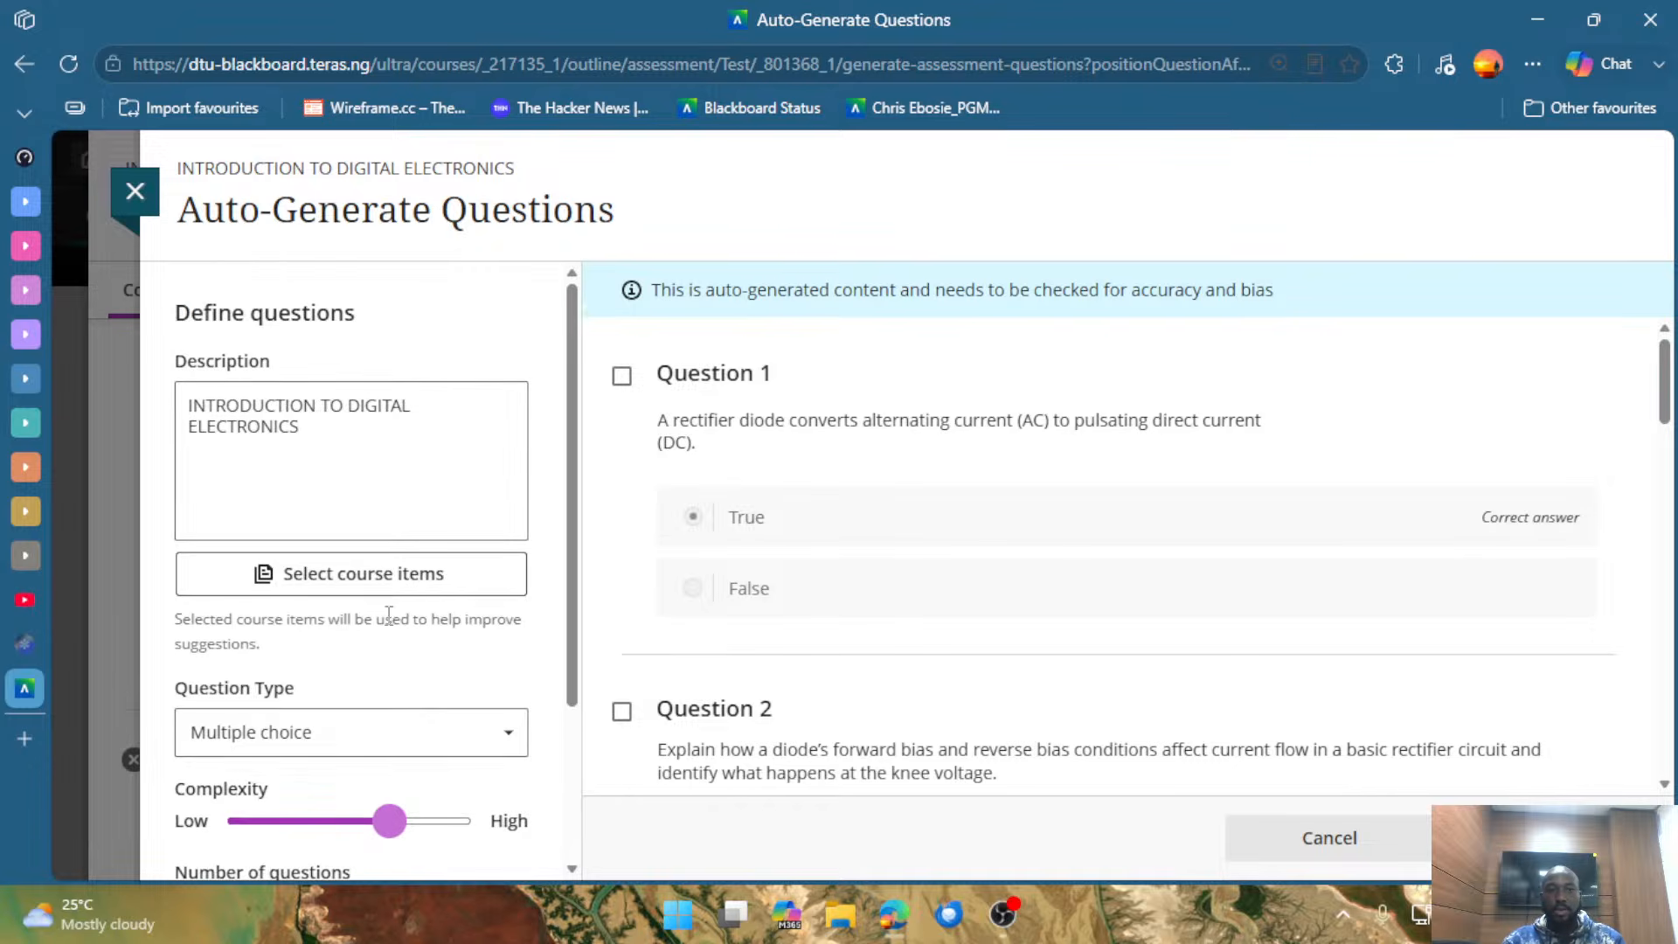
pyautogui.click(328, 593)
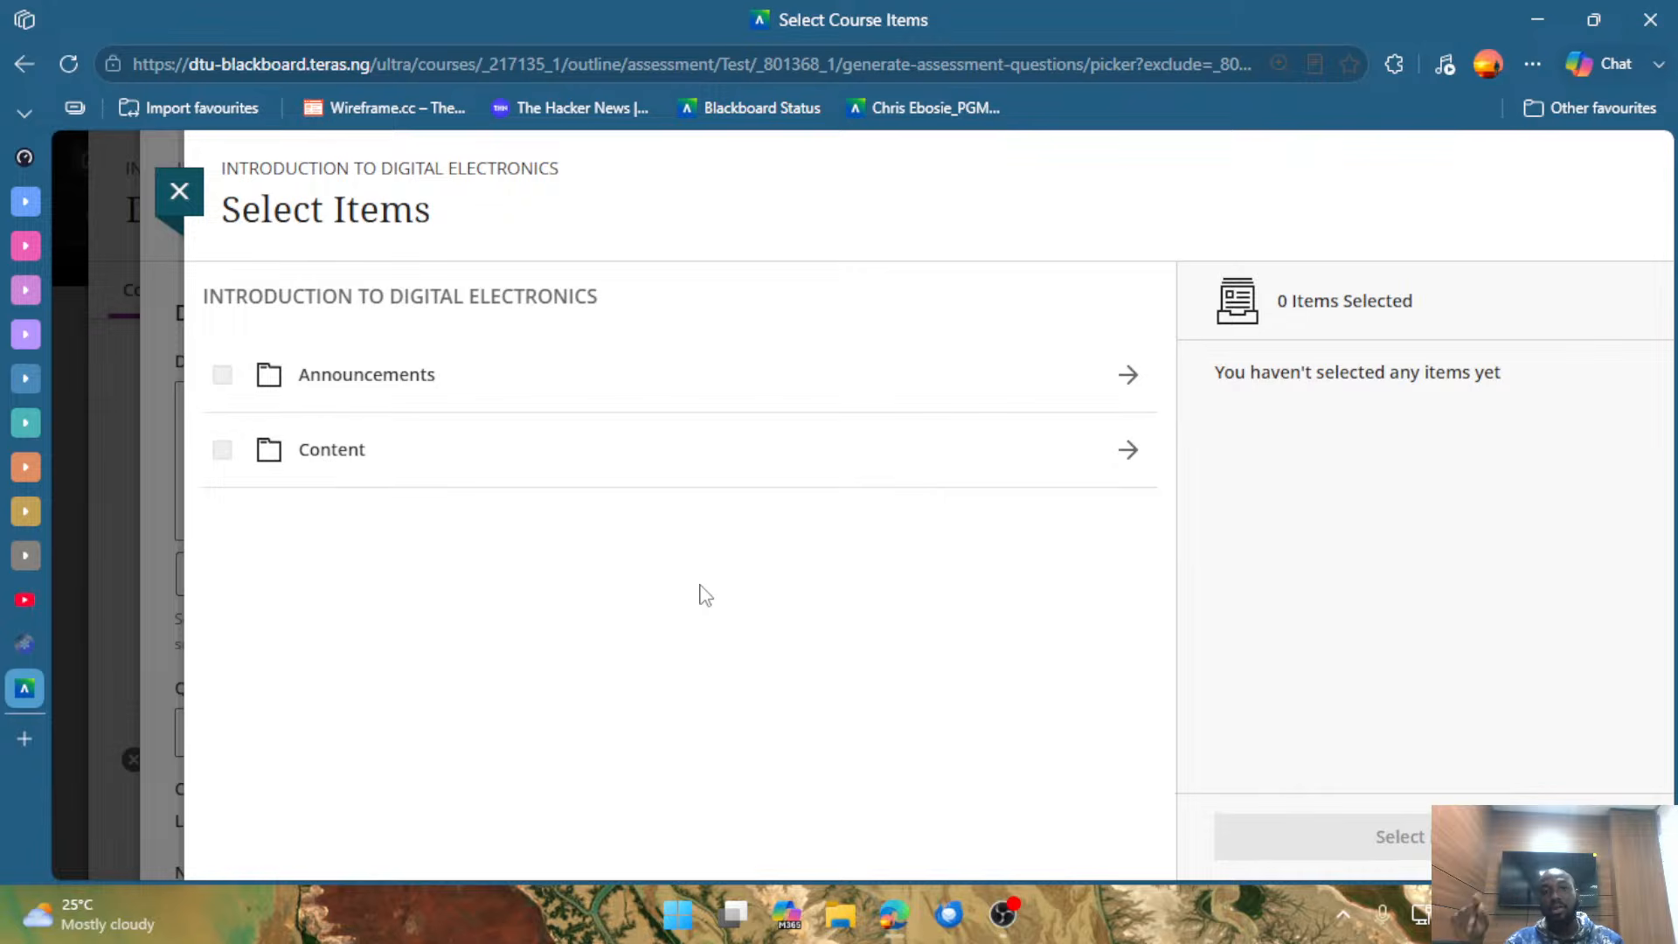
pyautogui.click(706, 462)
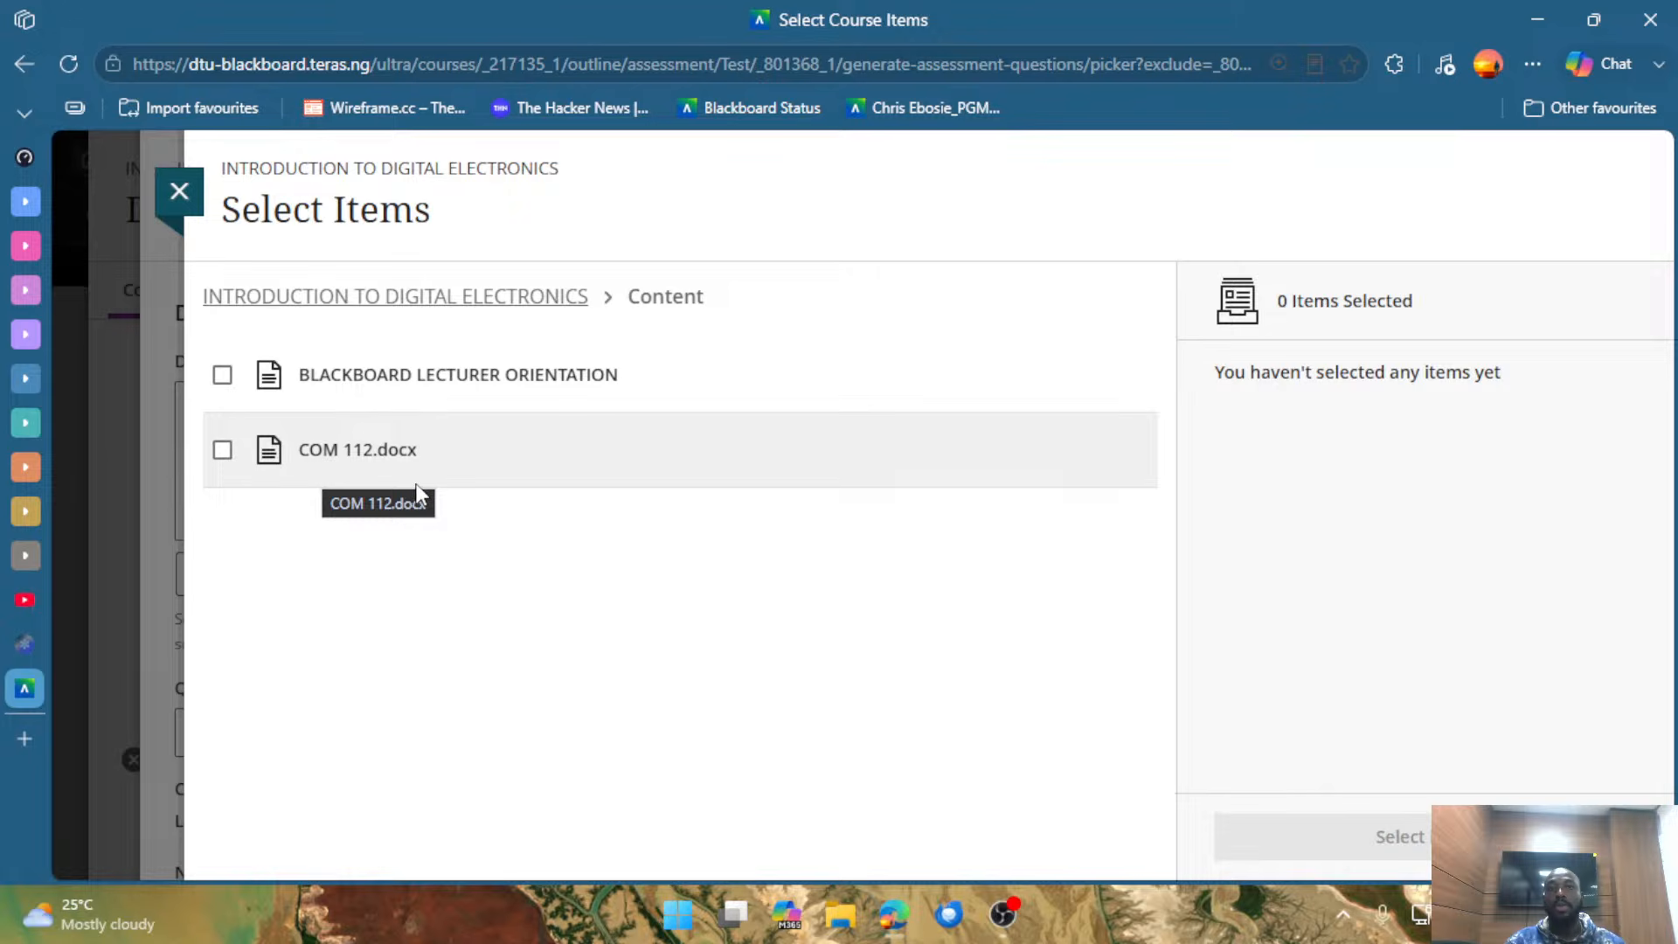
pyautogui.click(223, 449)
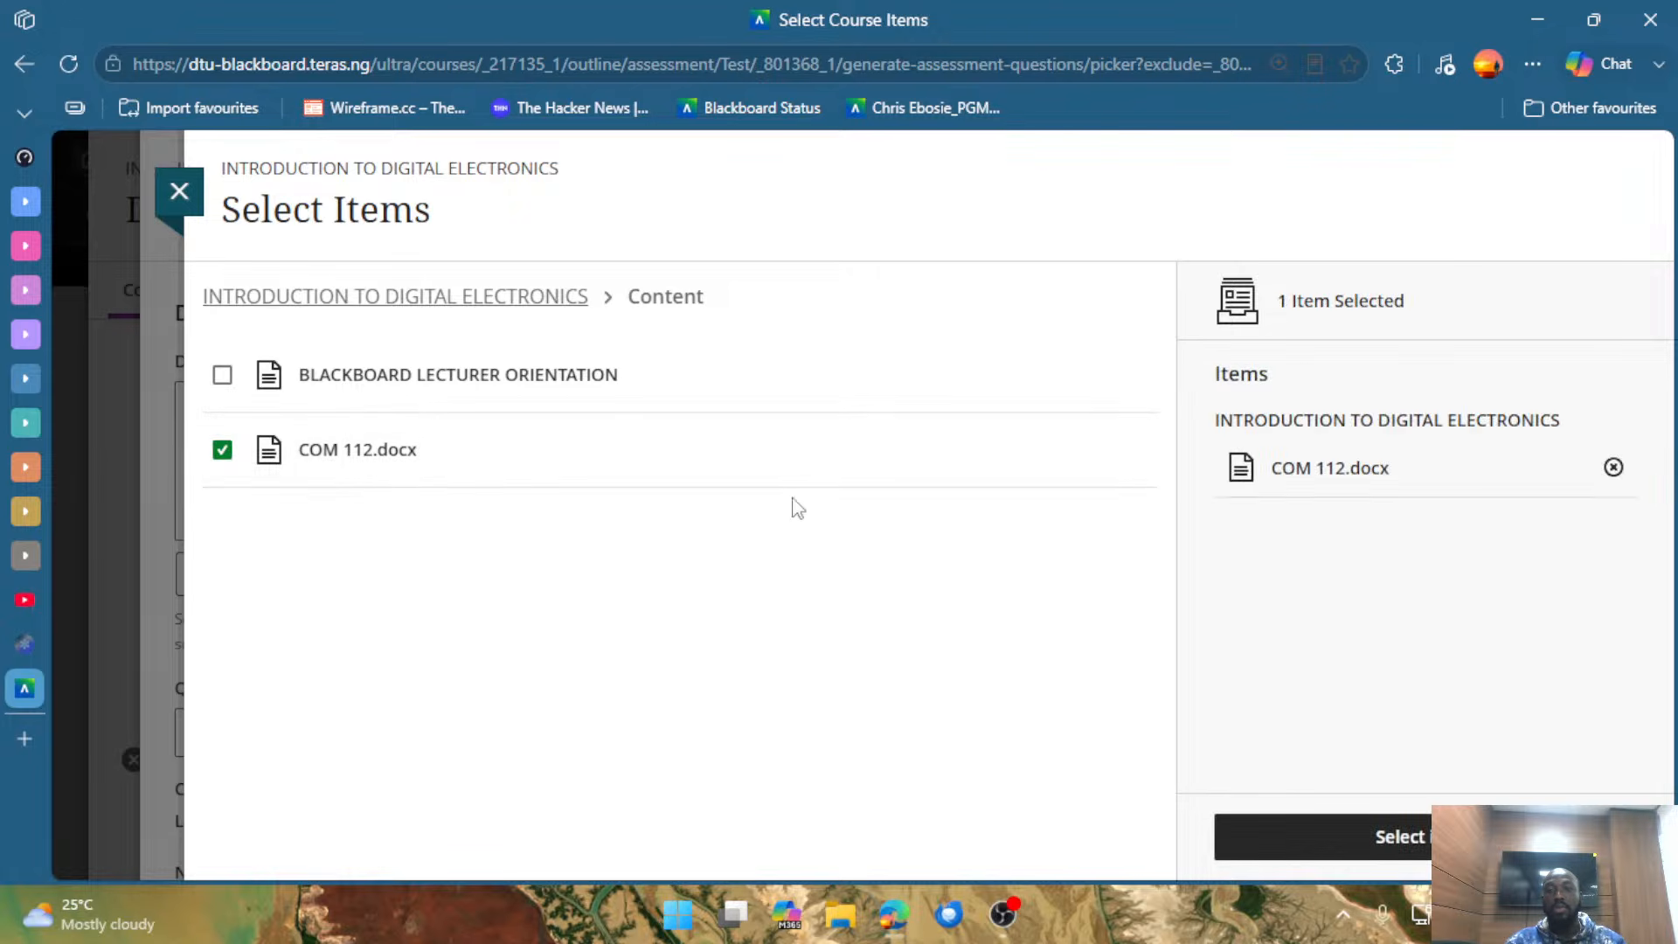
pyautogui.click(1351, 821)
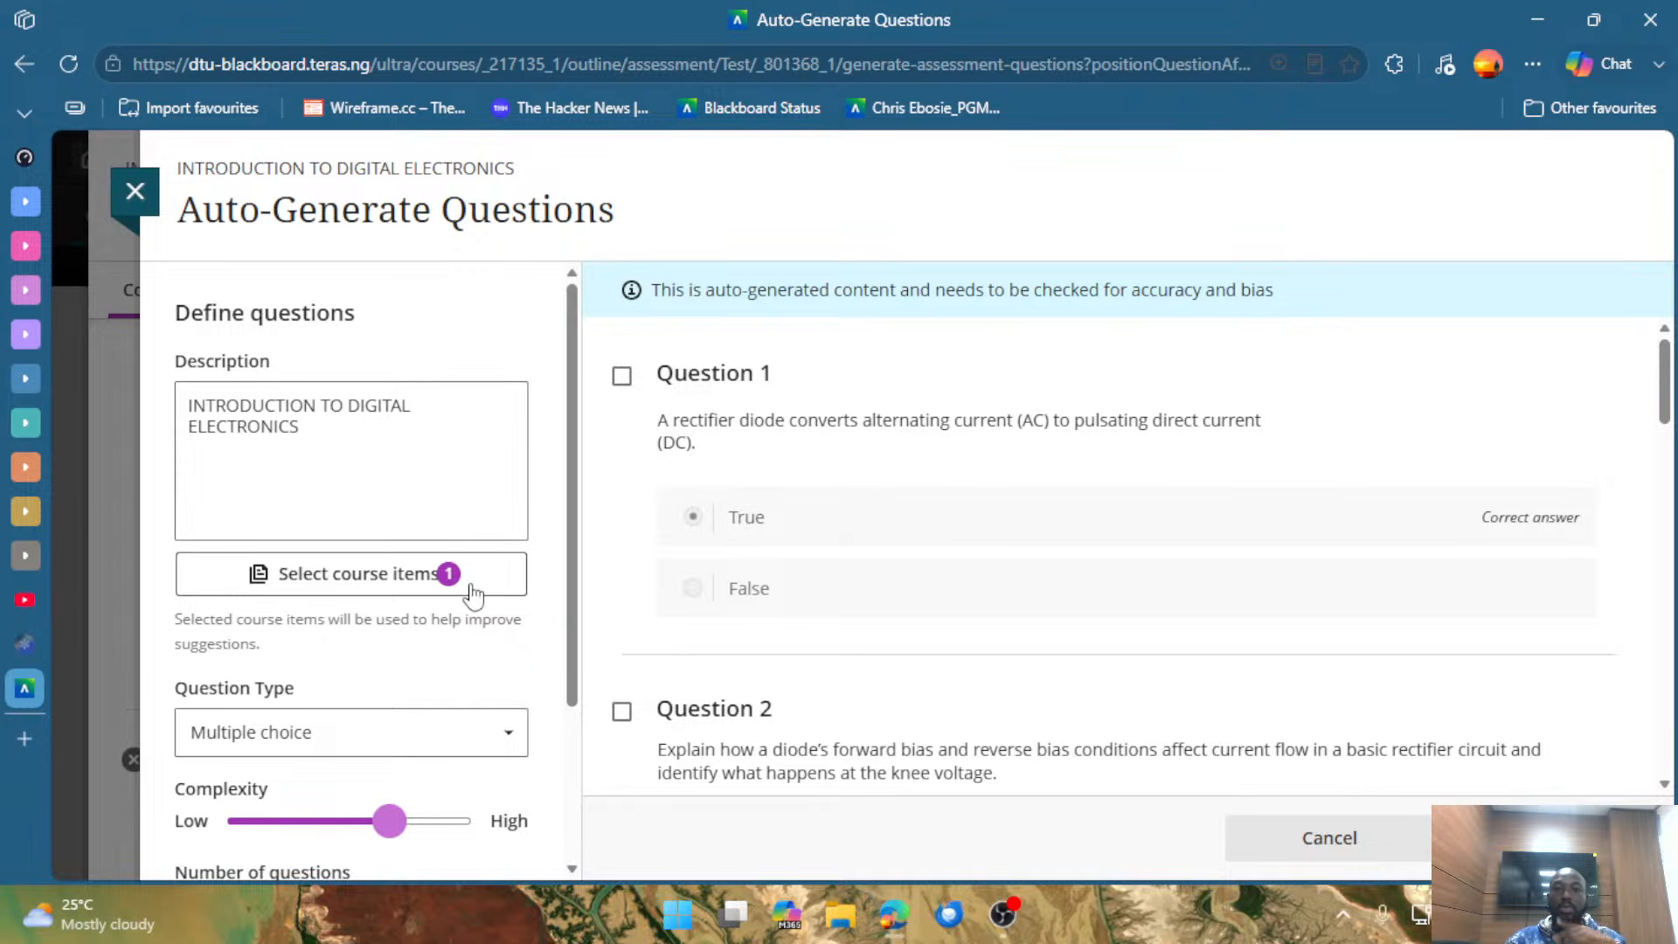
# Look through the full list of auto-generated questions and return to the first one.
pyautogui.scroll(-2, 514, 662)
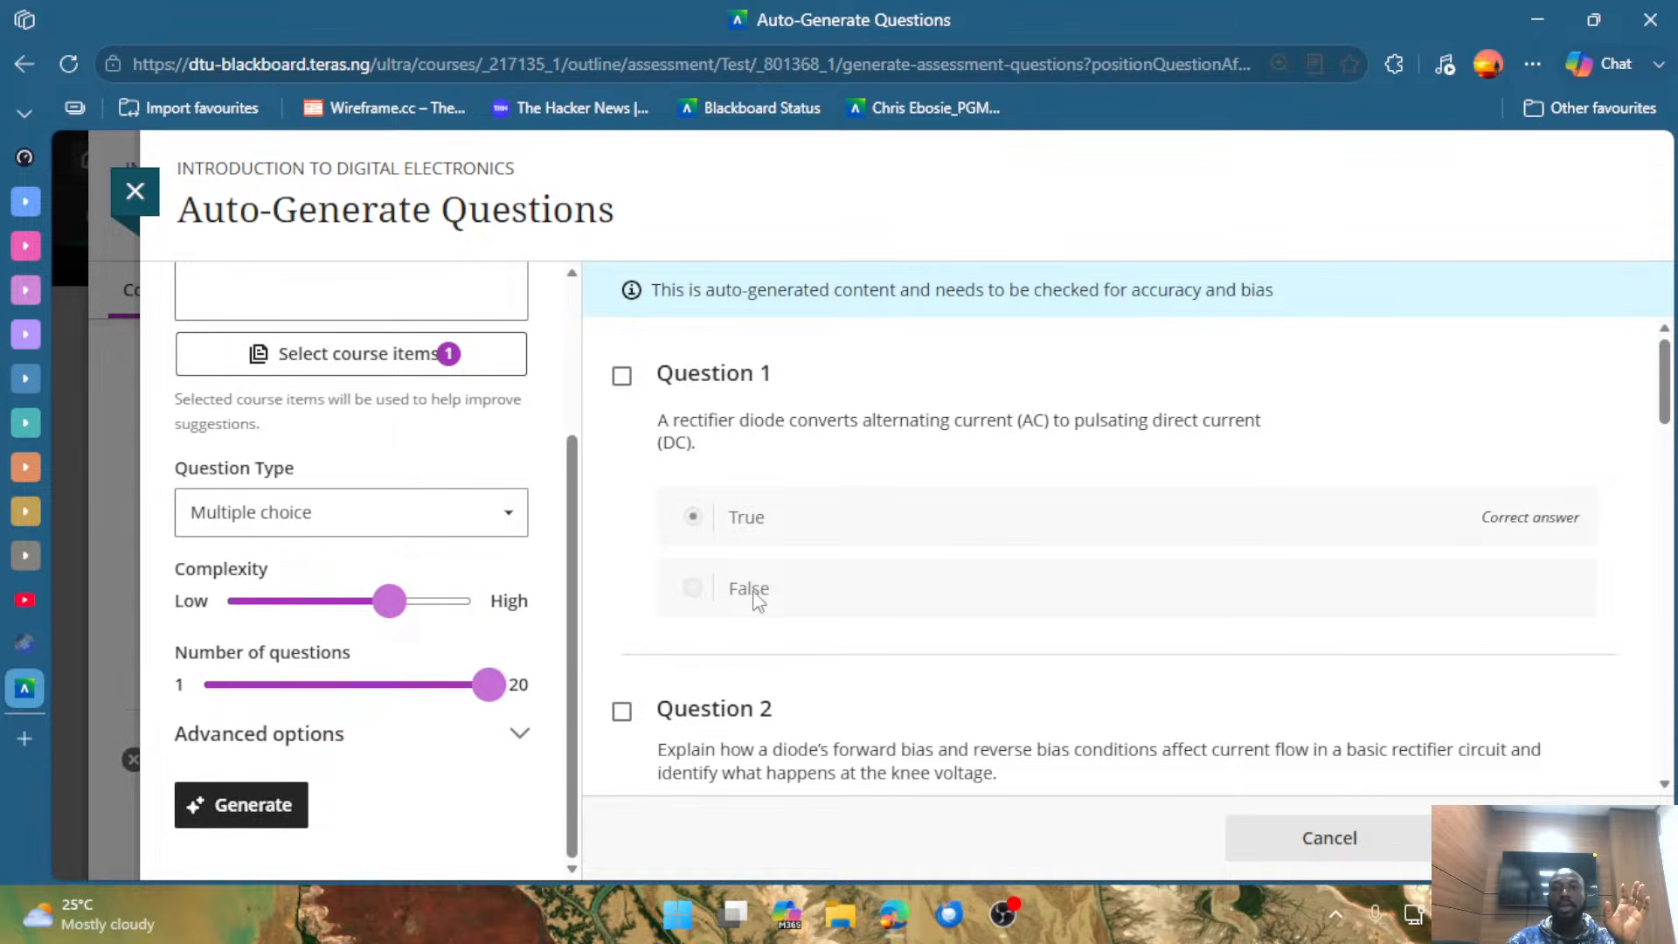
pyautogui.scroll(-5, 1053, 620)
pyautogui.scroll(-15, 1137, 568)
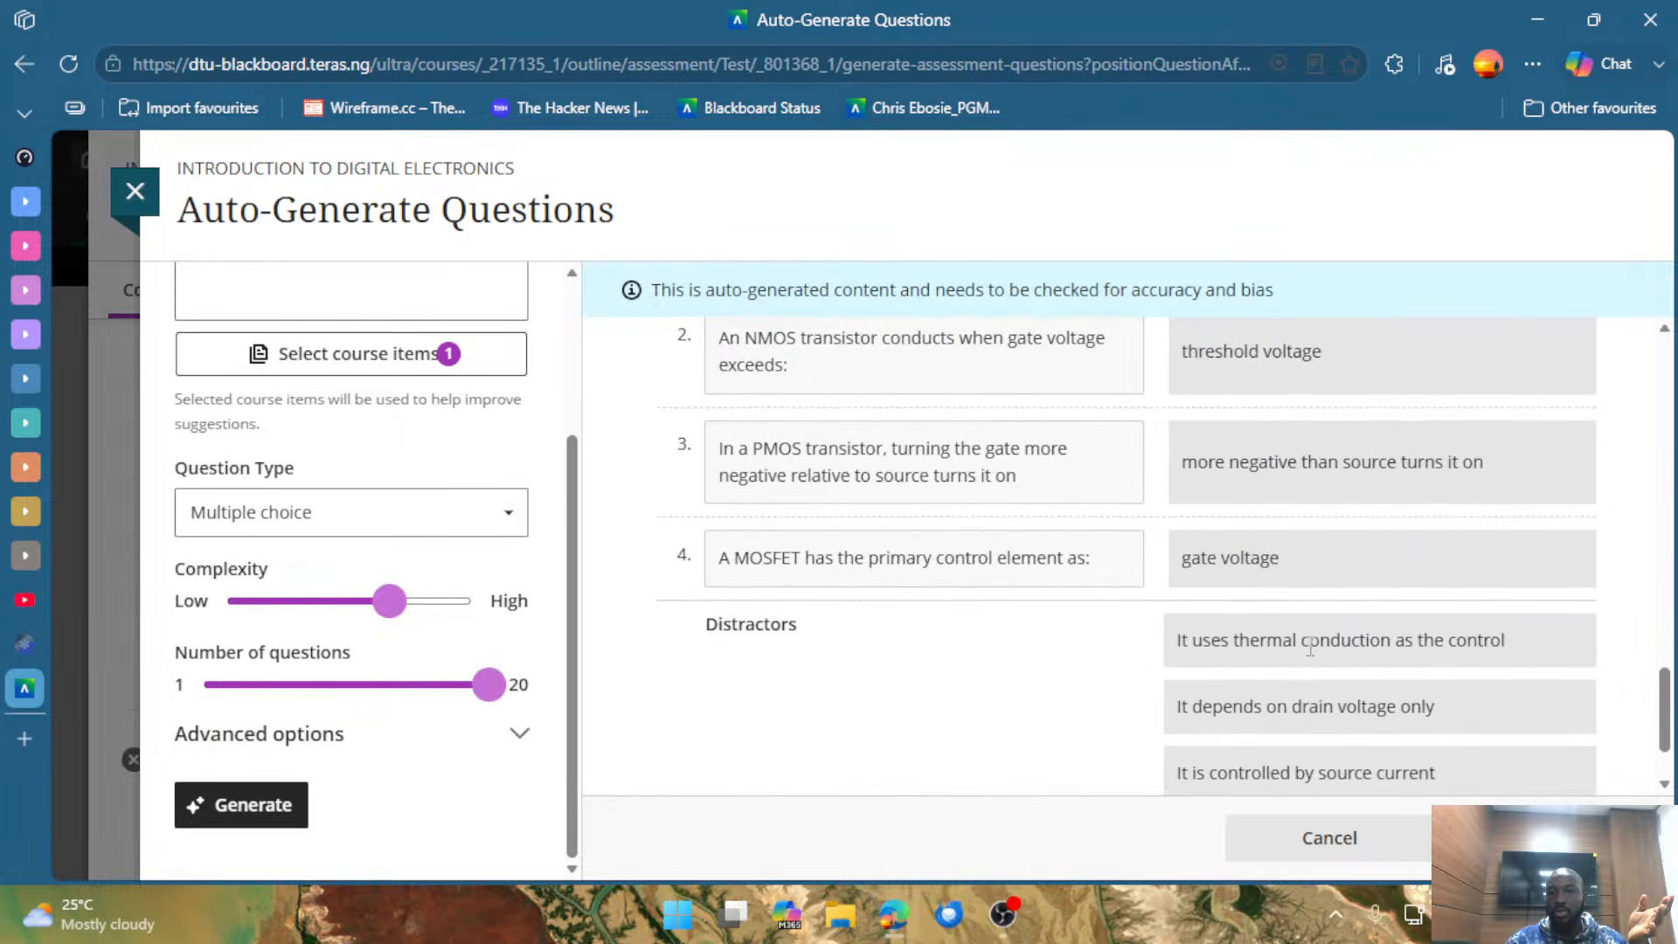
pyautogui.scroll(-1, 1241, 630)
pyautogui.scroll(5, 1276, 630)
pyautogui.scroll(10, 1285, 624)
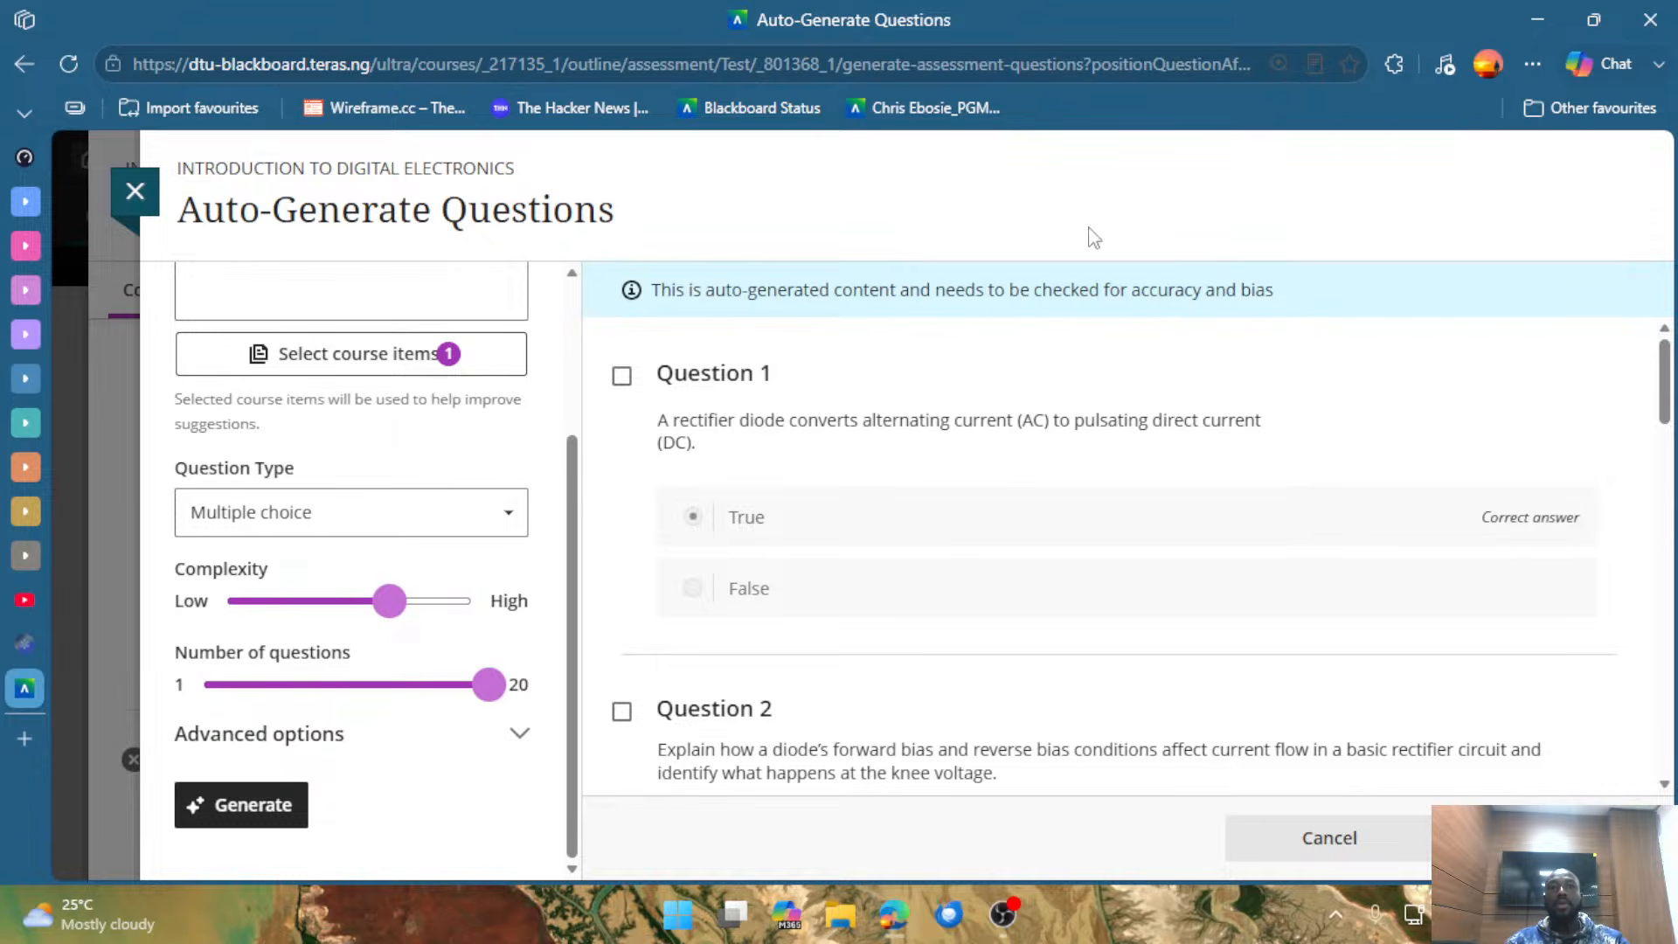
# Highlight the page title, the course name and the notice about checking auto-generated content for accuracy and bias.
pyautogui.moveTo(527, 185); pyautogui.dragTo(194, 187)
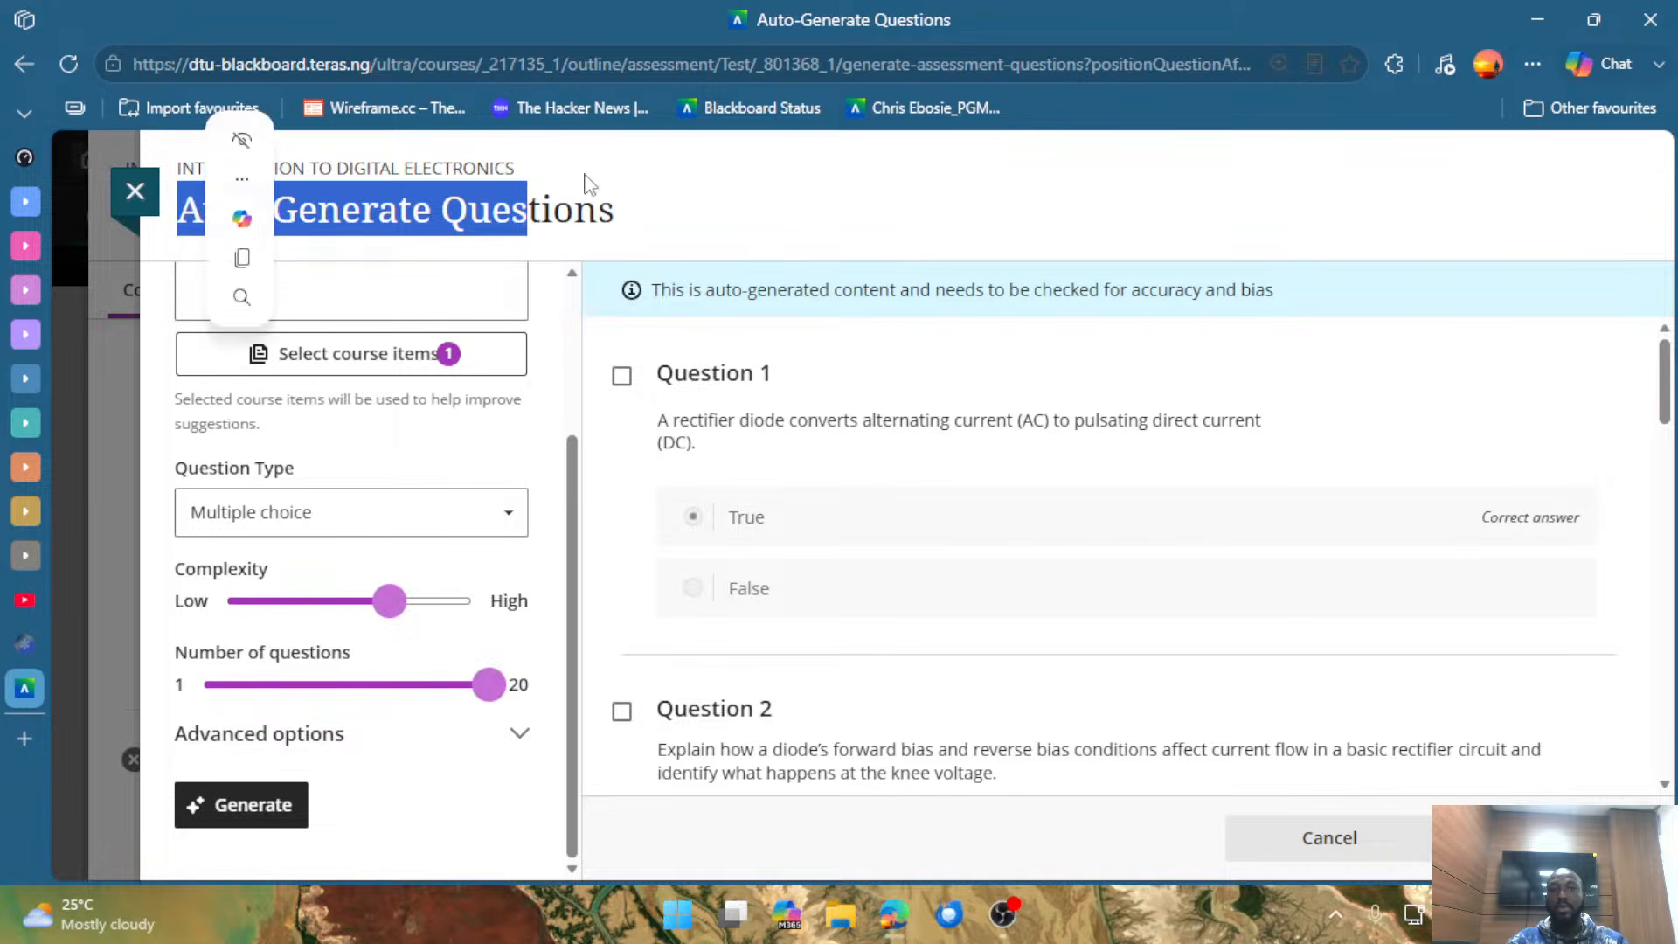
pyautogui.click(570, 175)
pyautogui.moveTo(509, 168); pyautogui.dragTo(201, 180)
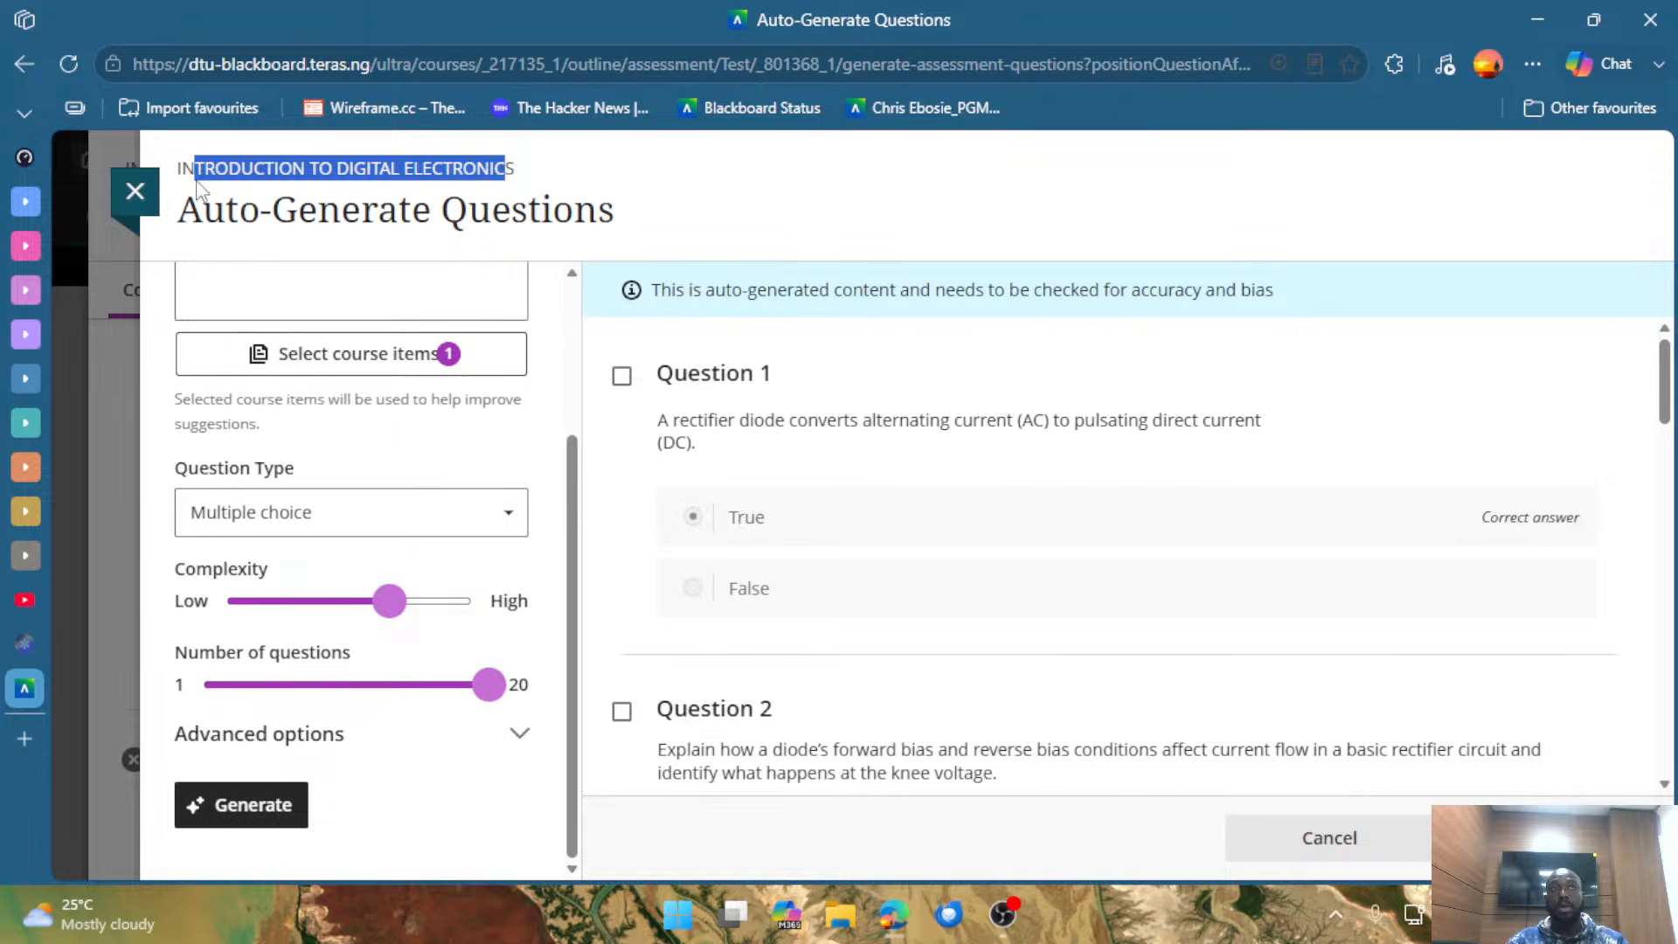
pyautogui.click(675, 189)
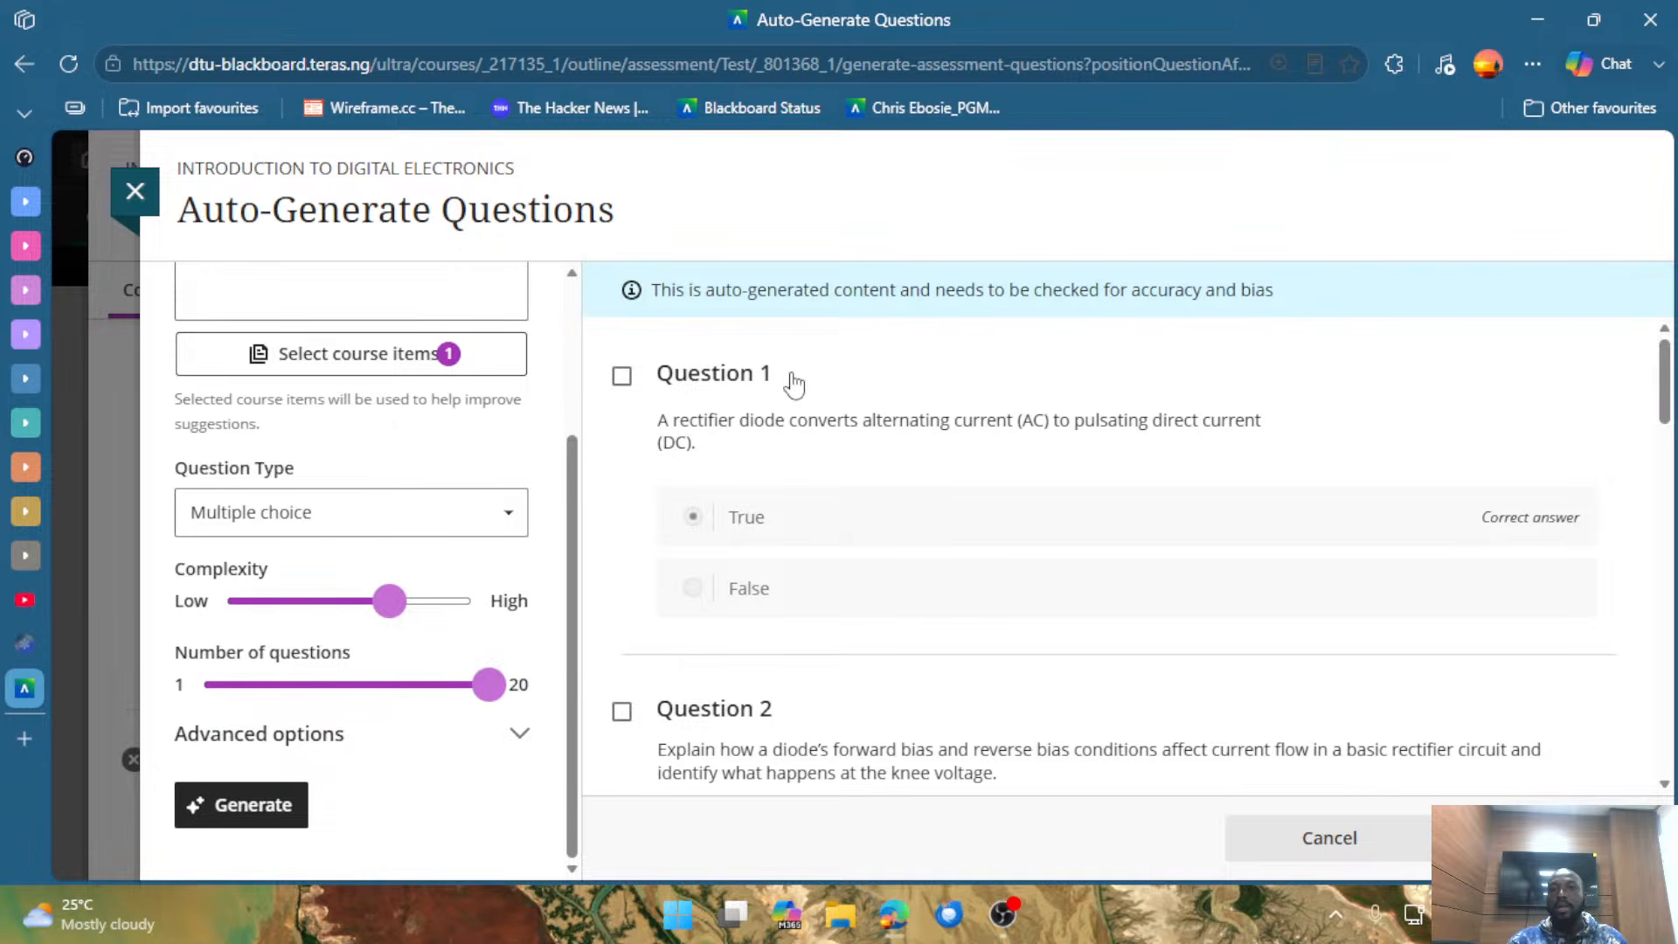
pyautogui.moveTo(715, 291); pyautogui.dragTo(1267, 320)
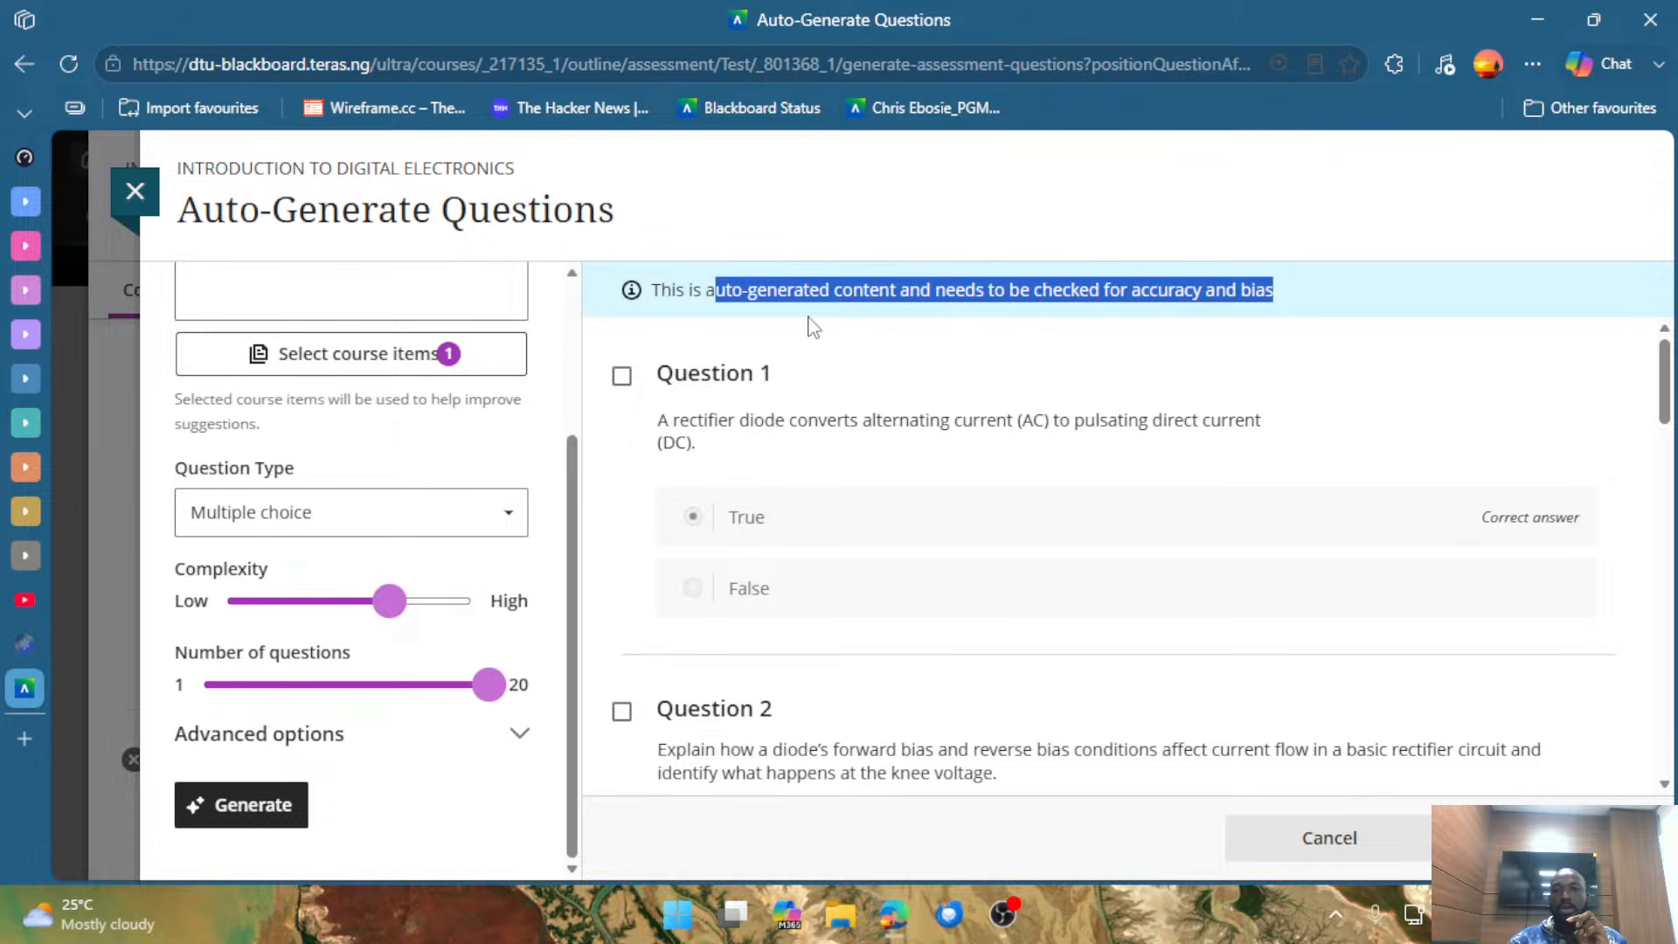
pyautogui.moveTo(497, 168); pyautogui.dragTo(338, 189)
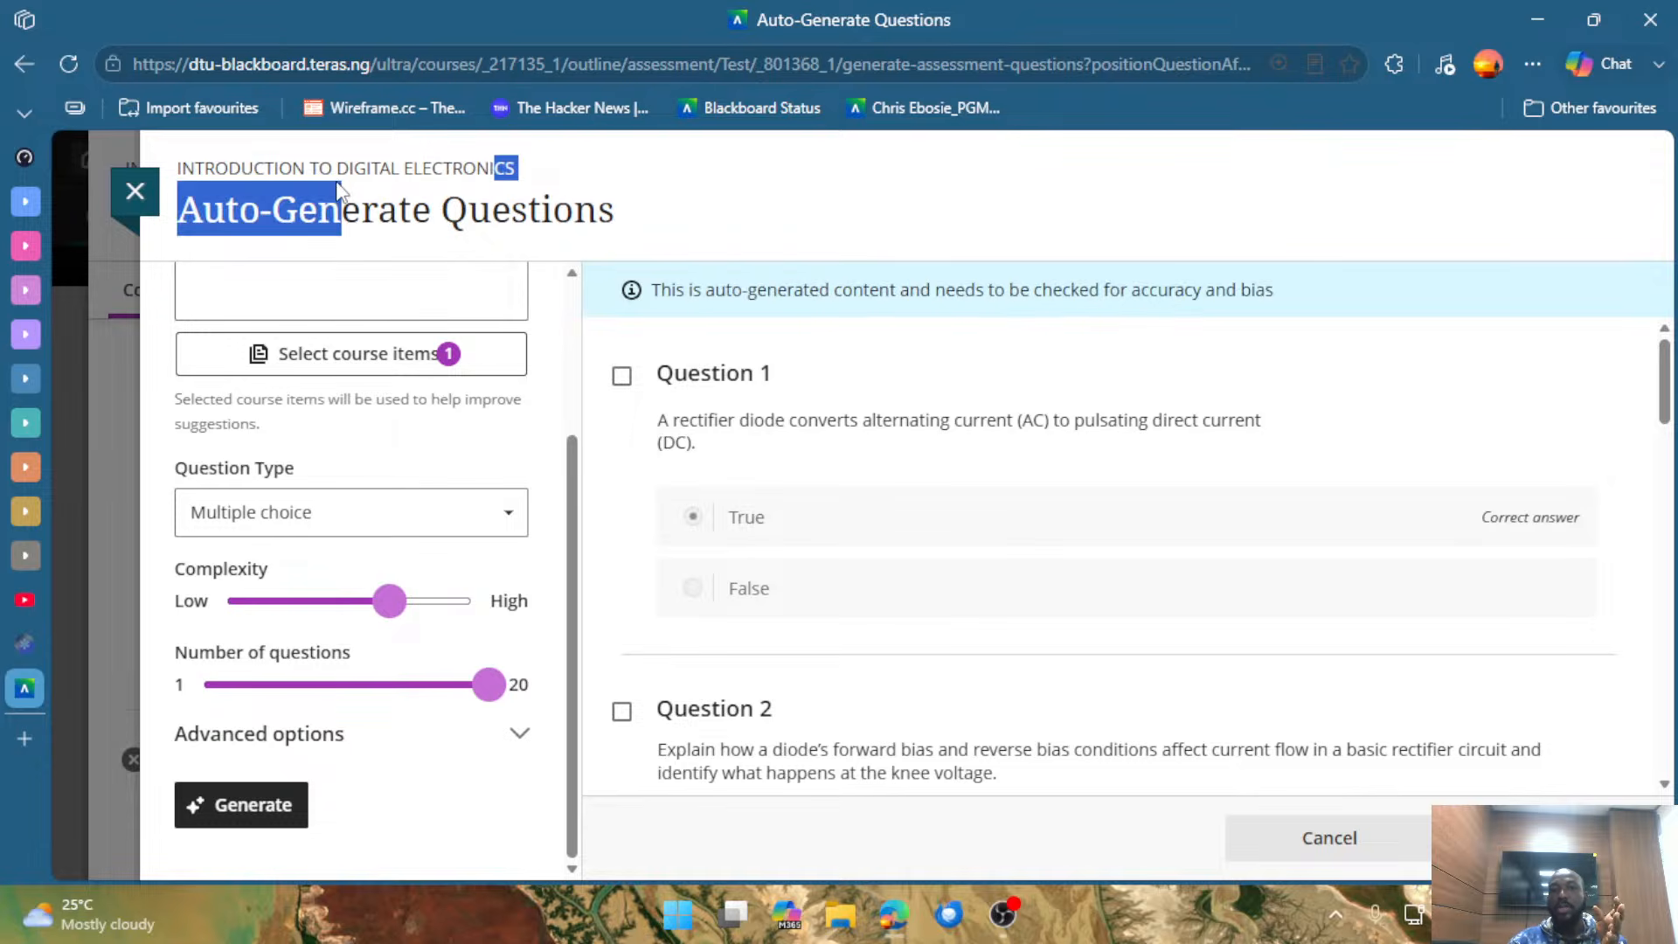
pyautogui.click(985, 354)
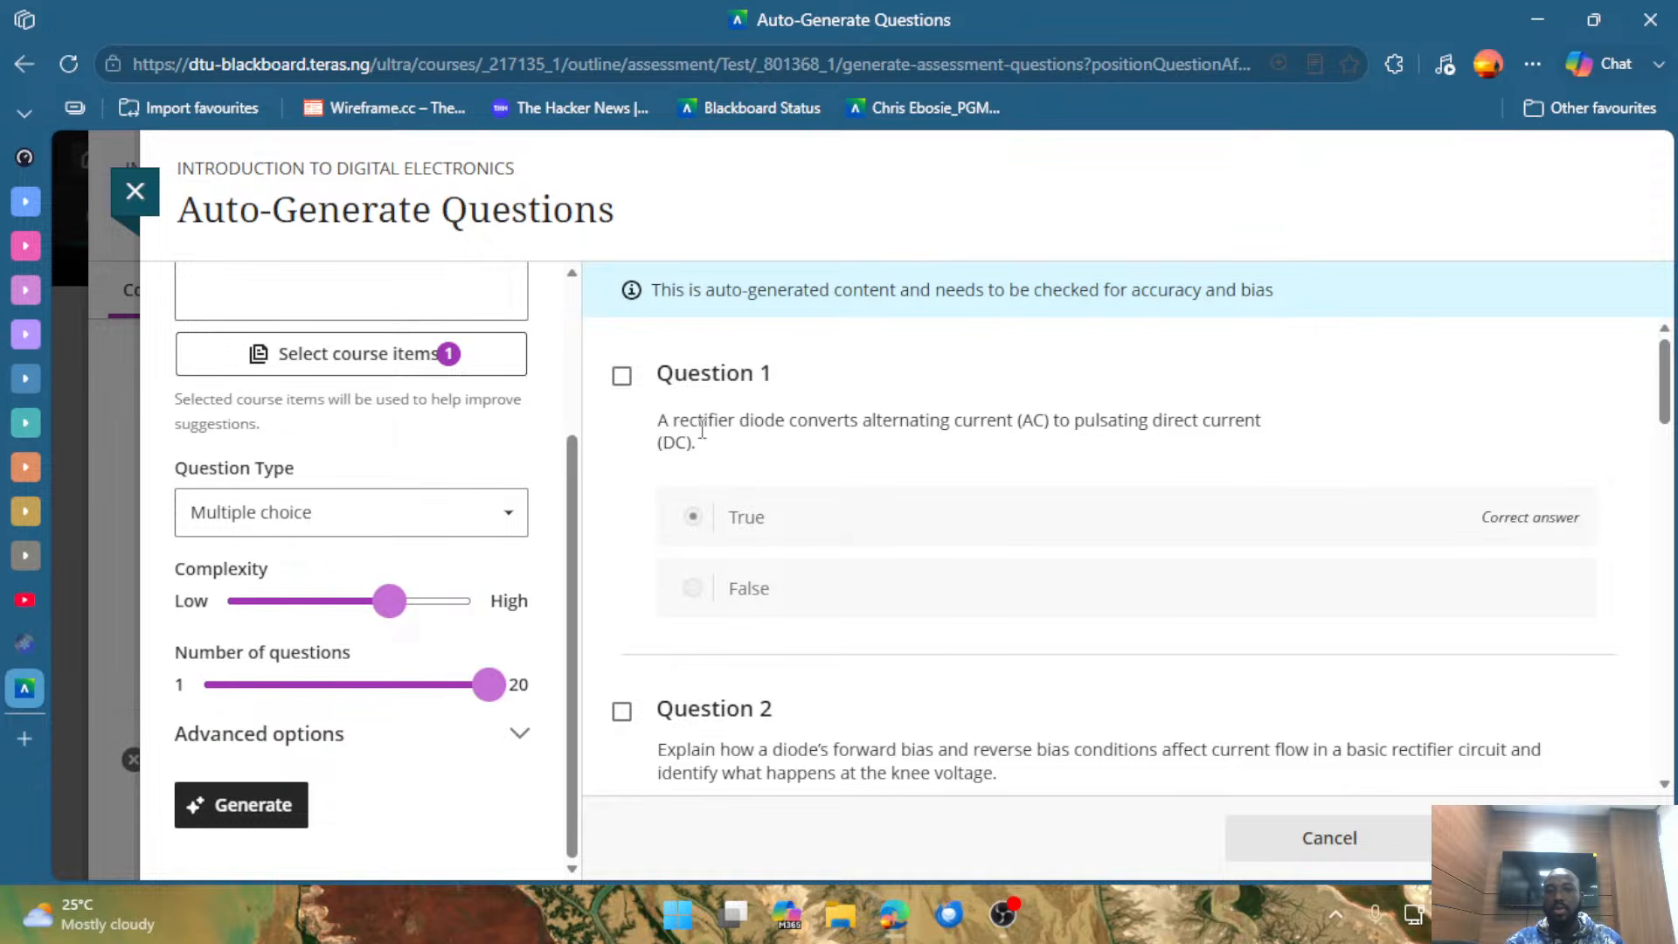
# Highlight the text of the rectifier diode true/false question and select Question 1 for the test.
pyautogui.moveTo(672, 420); pyautogui.dragTo(1184, 441)
pyautogui.click(1162, 485)
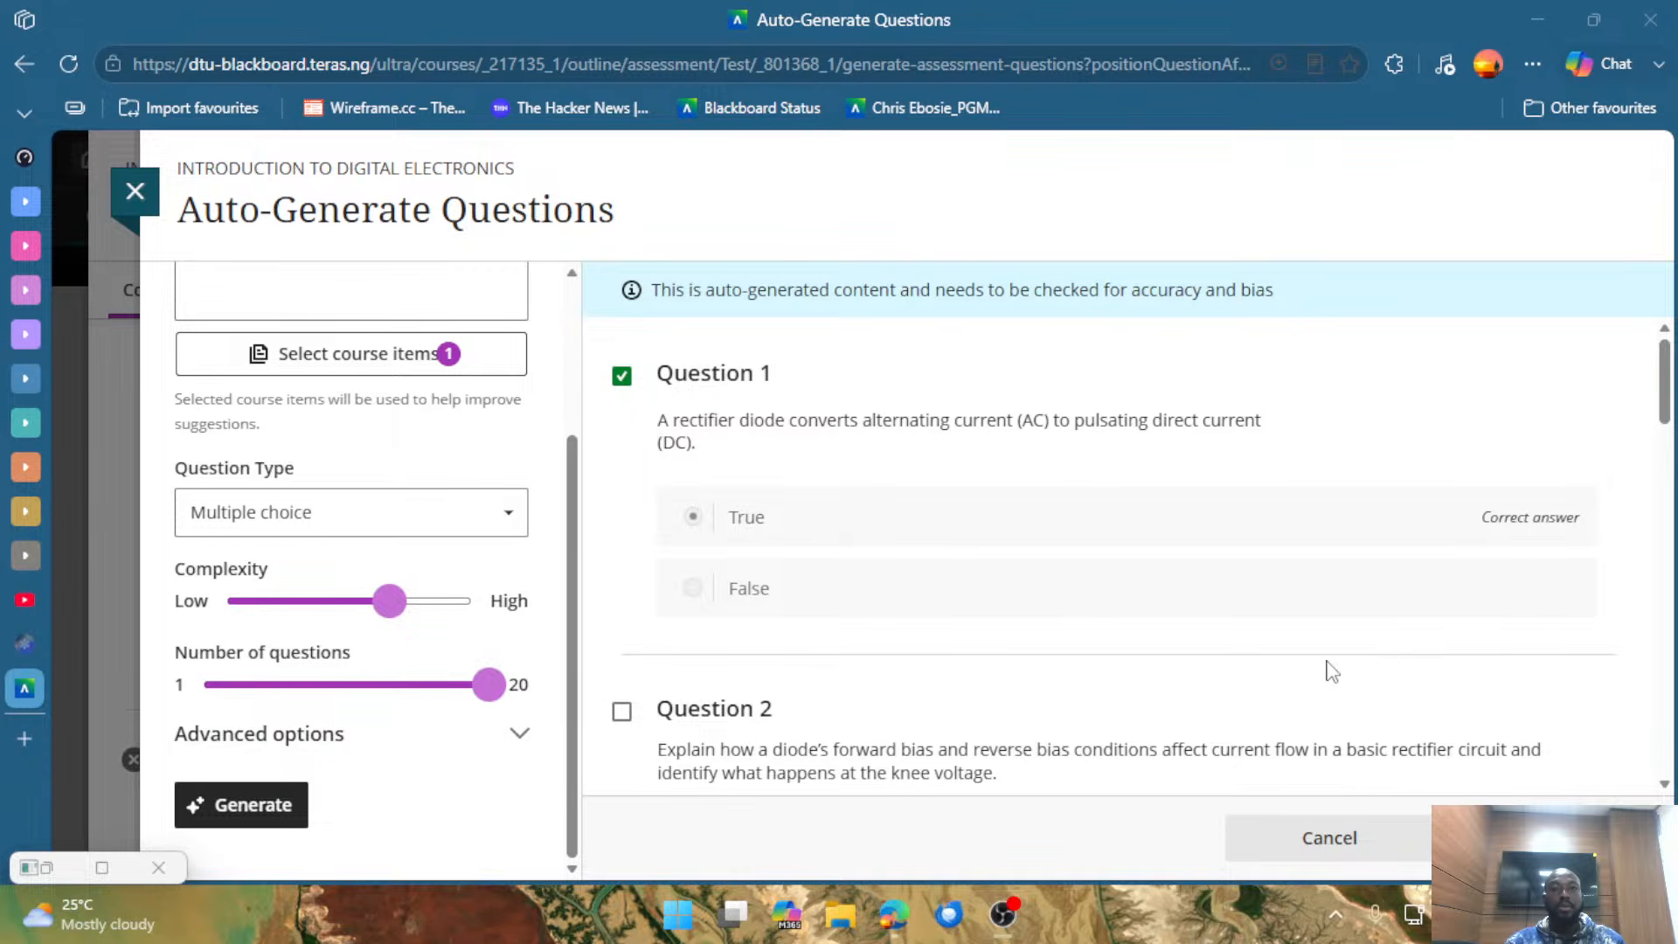
# Highlight Question 2's text about diode forward and reverse bias and its example of a correct response, and clear the highlight.
pyautogui.scroll(-2, 1036, 629)
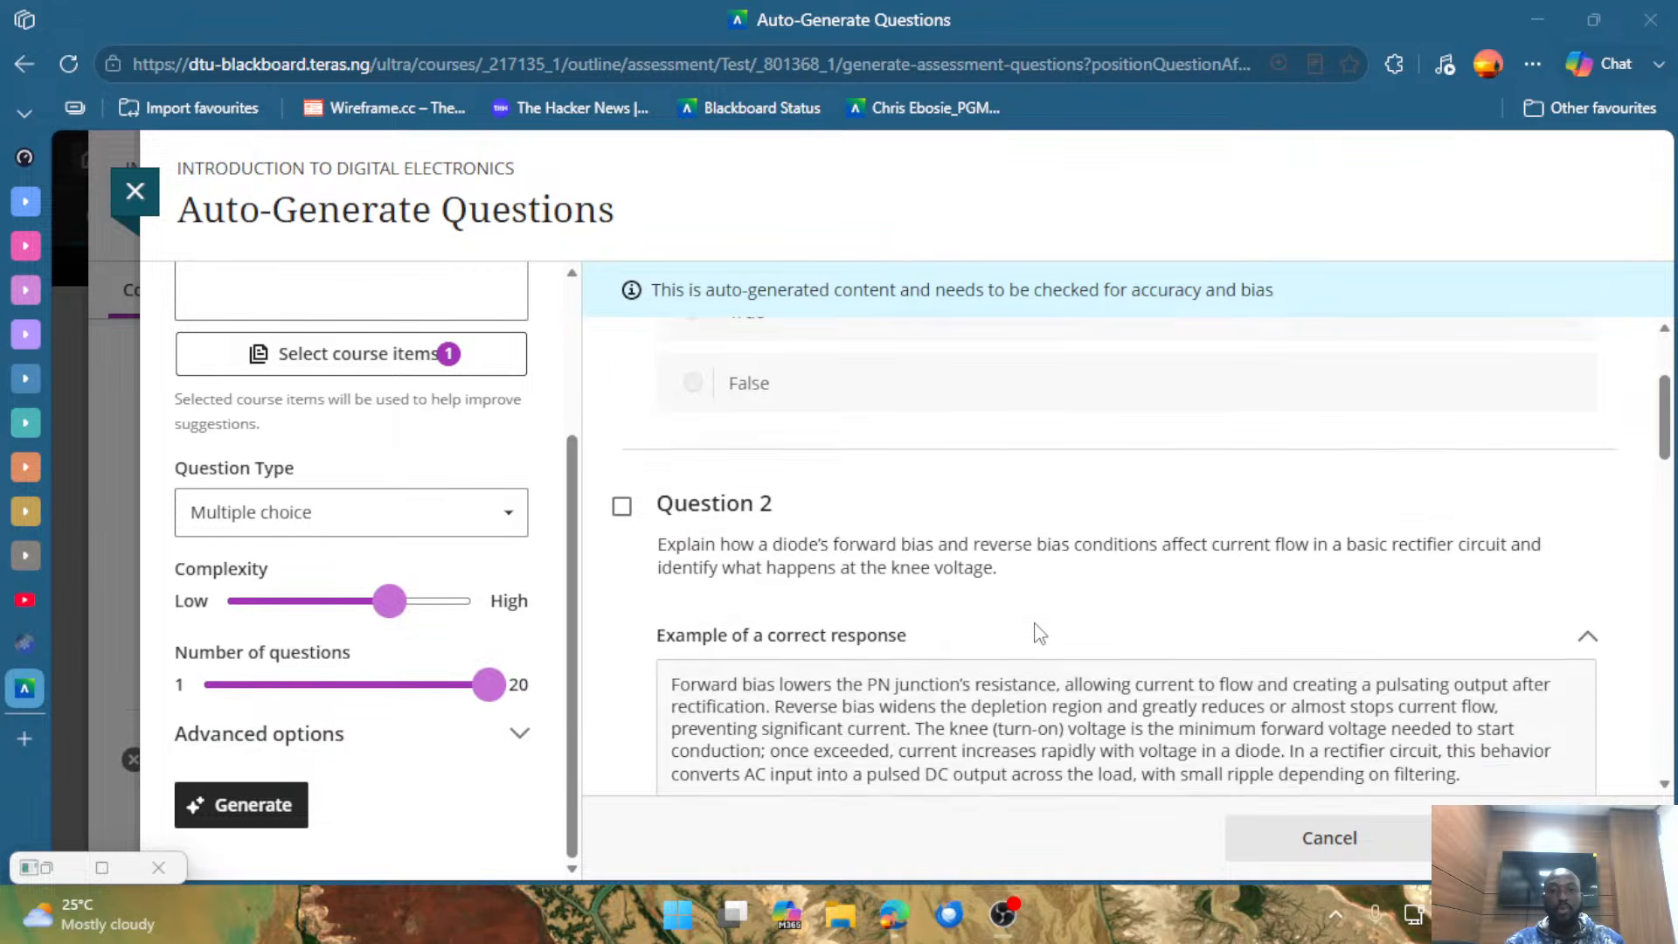
pyautogui.scroll(-2, 1035, 627)
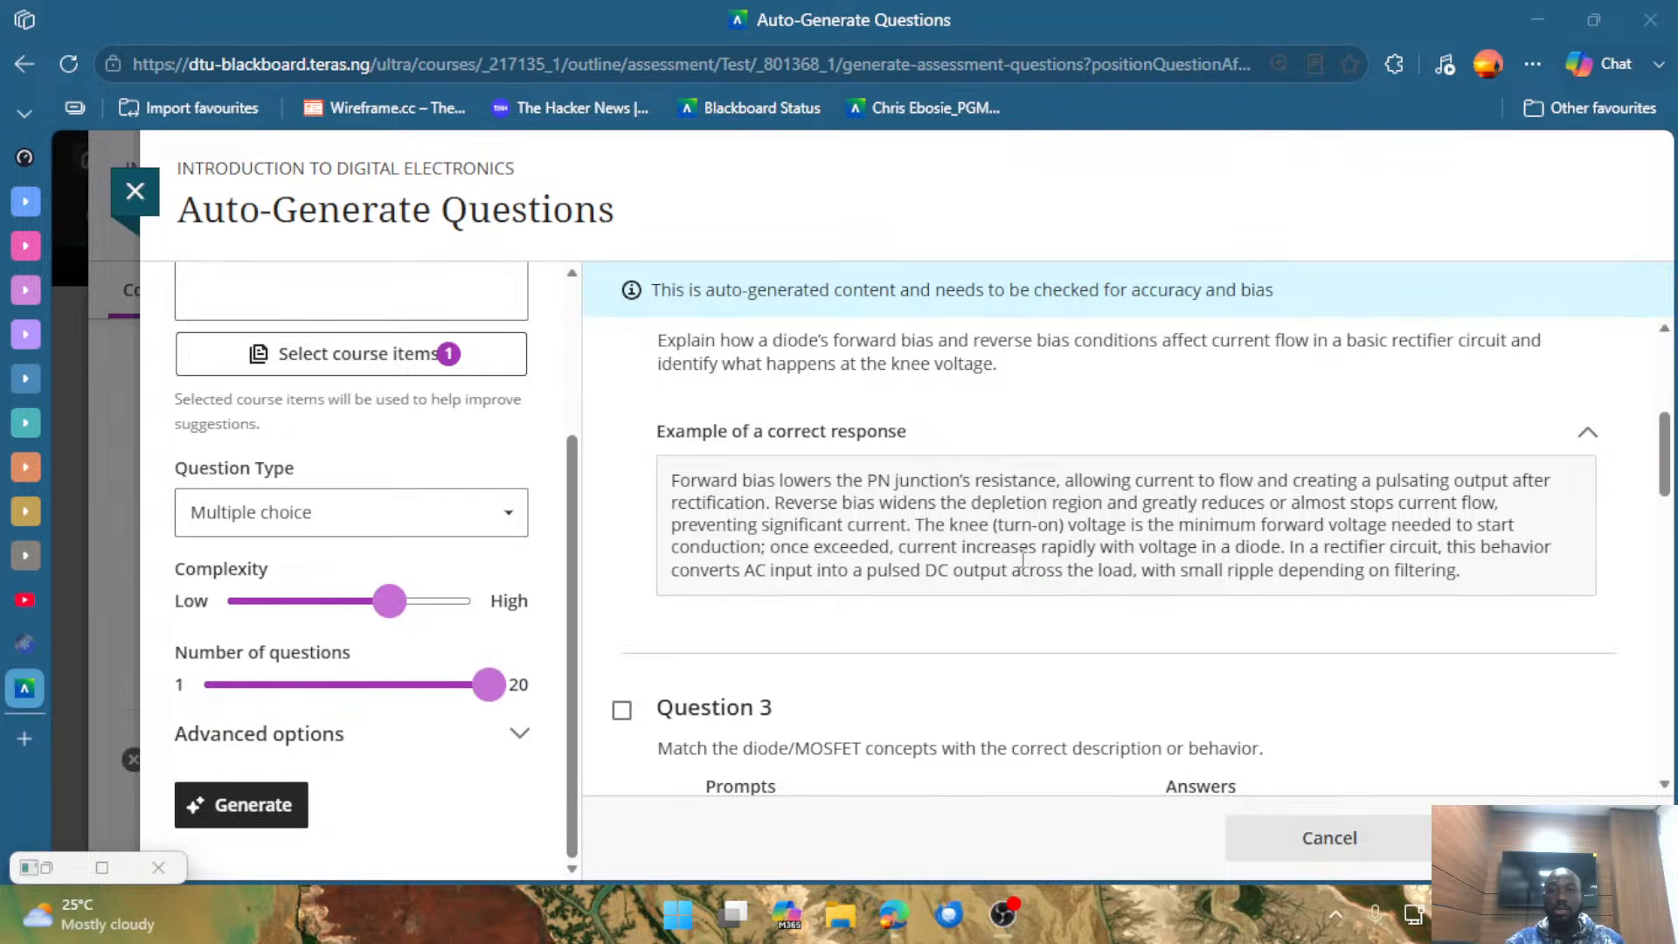
pyautogui.scroll(2, 1035, 572)
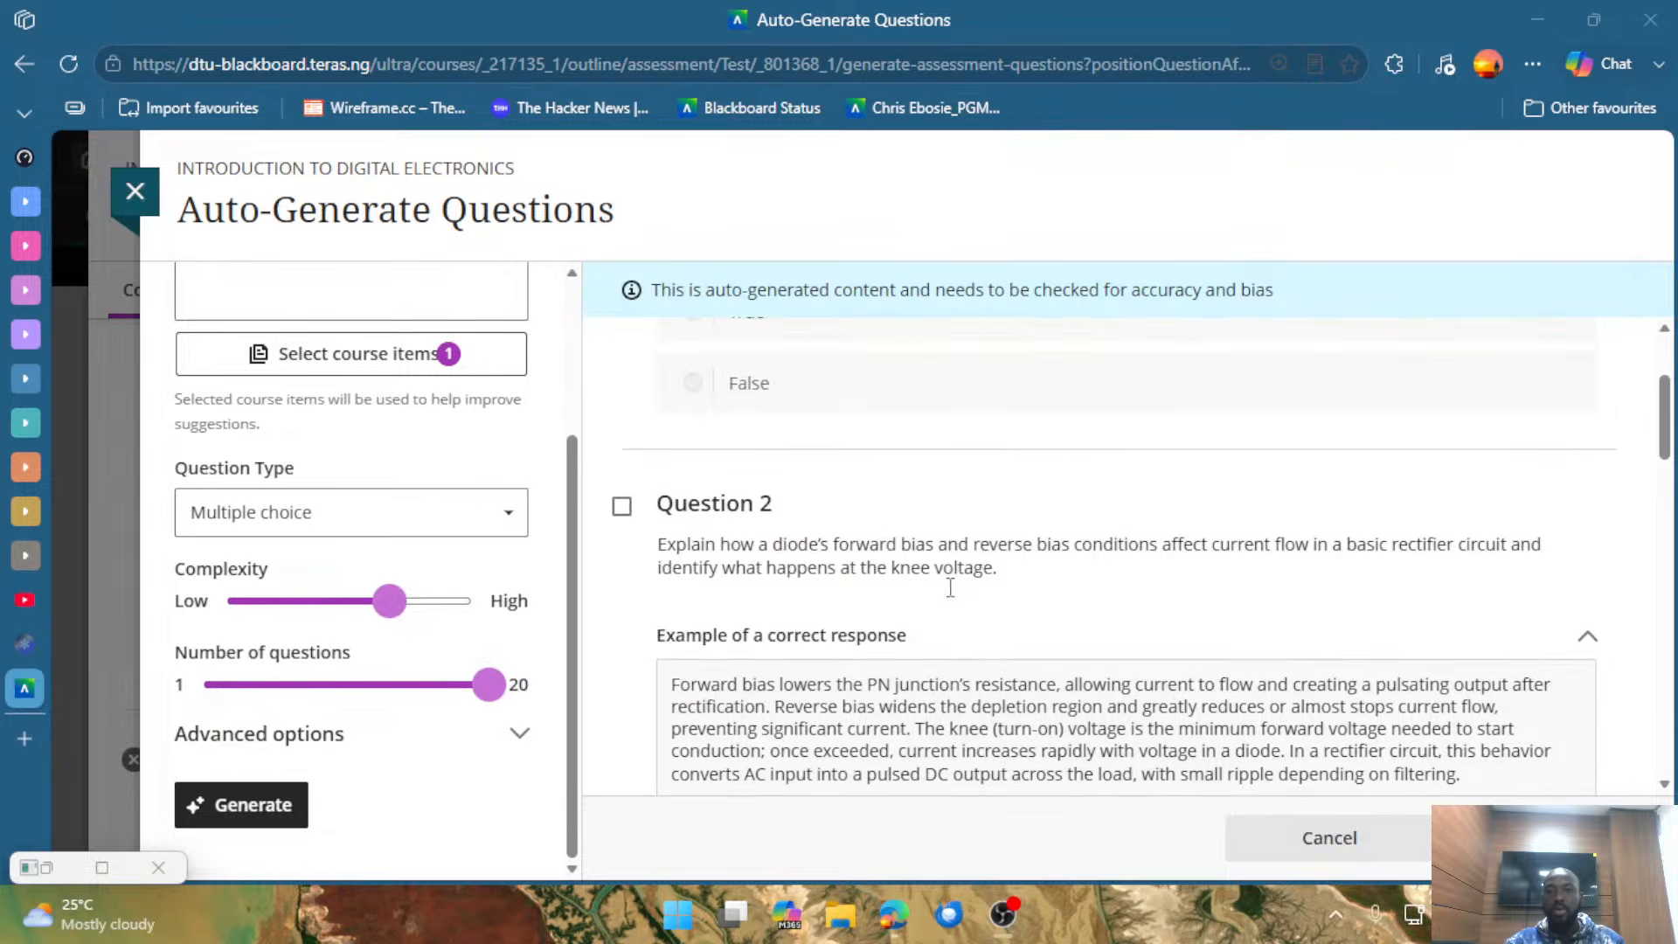
pyautogui.moveTo(667, 545); pyautogui.dragTo(983, 568)
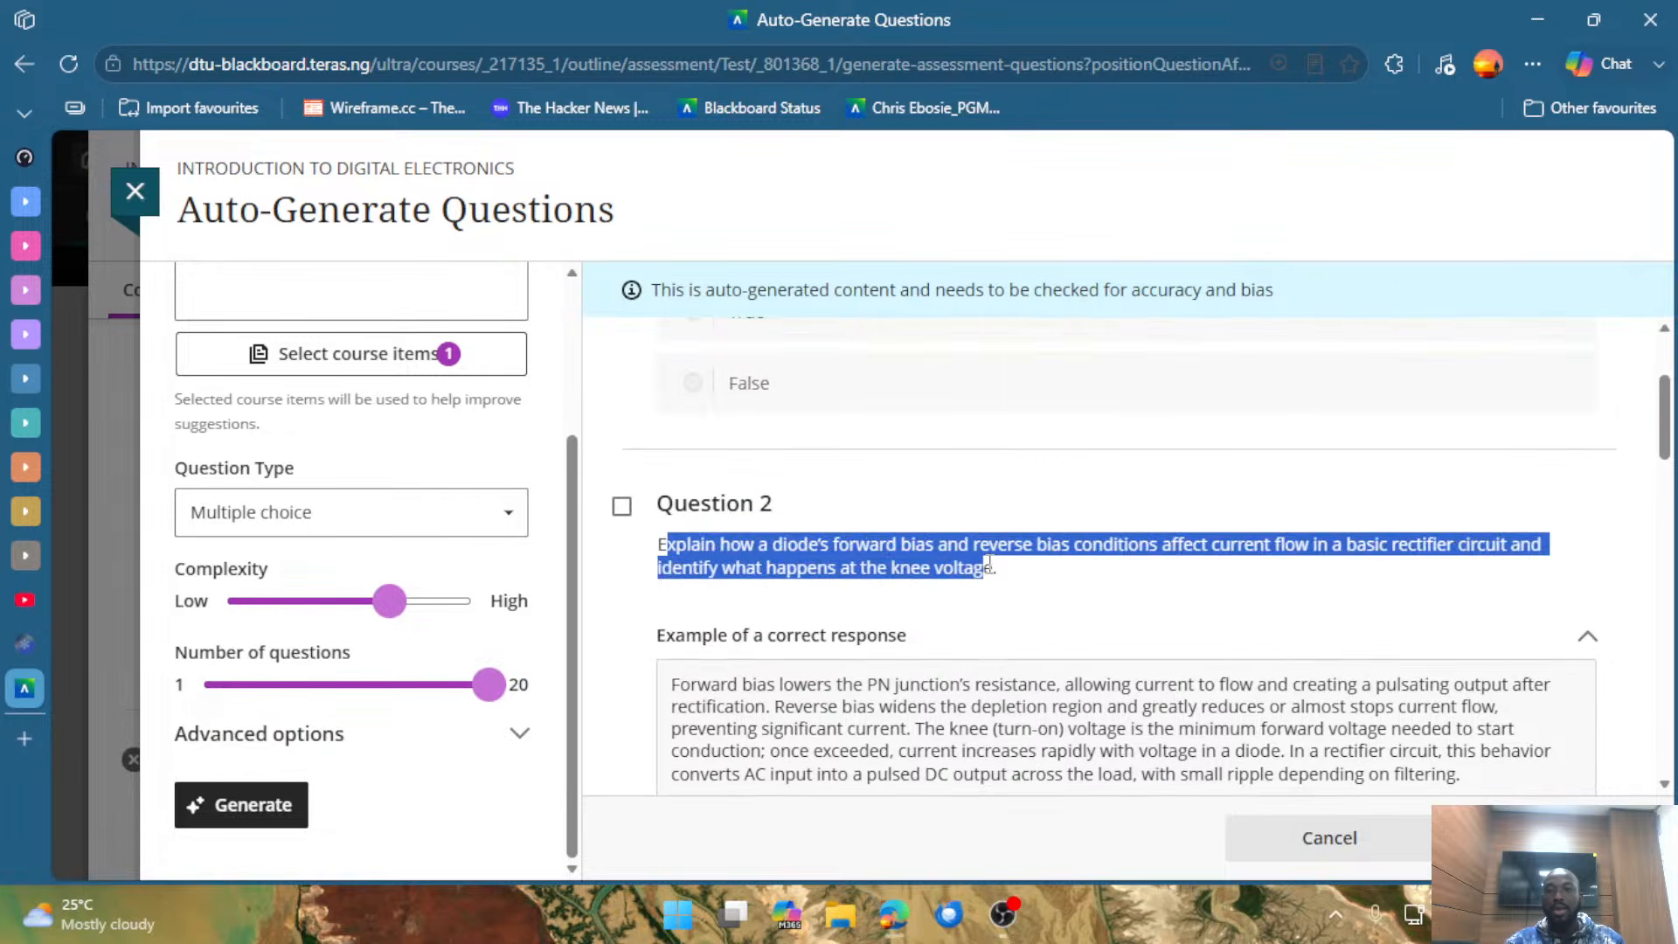
pyautogui.scroll(-2, 1023, 612)
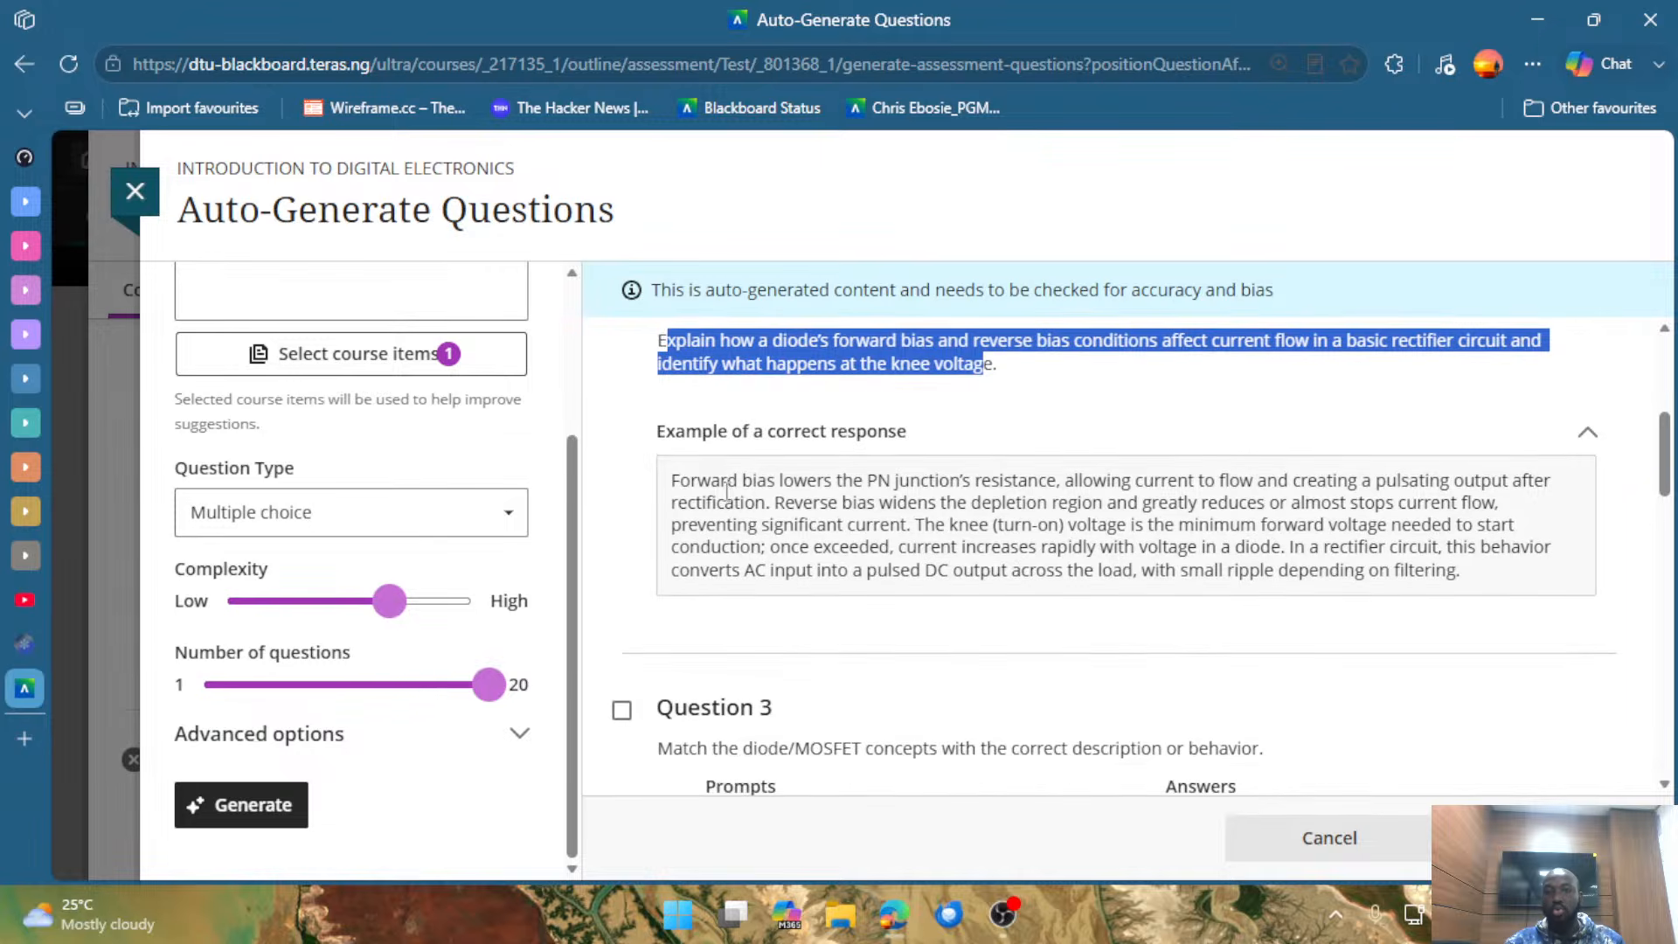
pyautogui.moveTo(680, 480); pyautogui.dragTo(1547, 591)
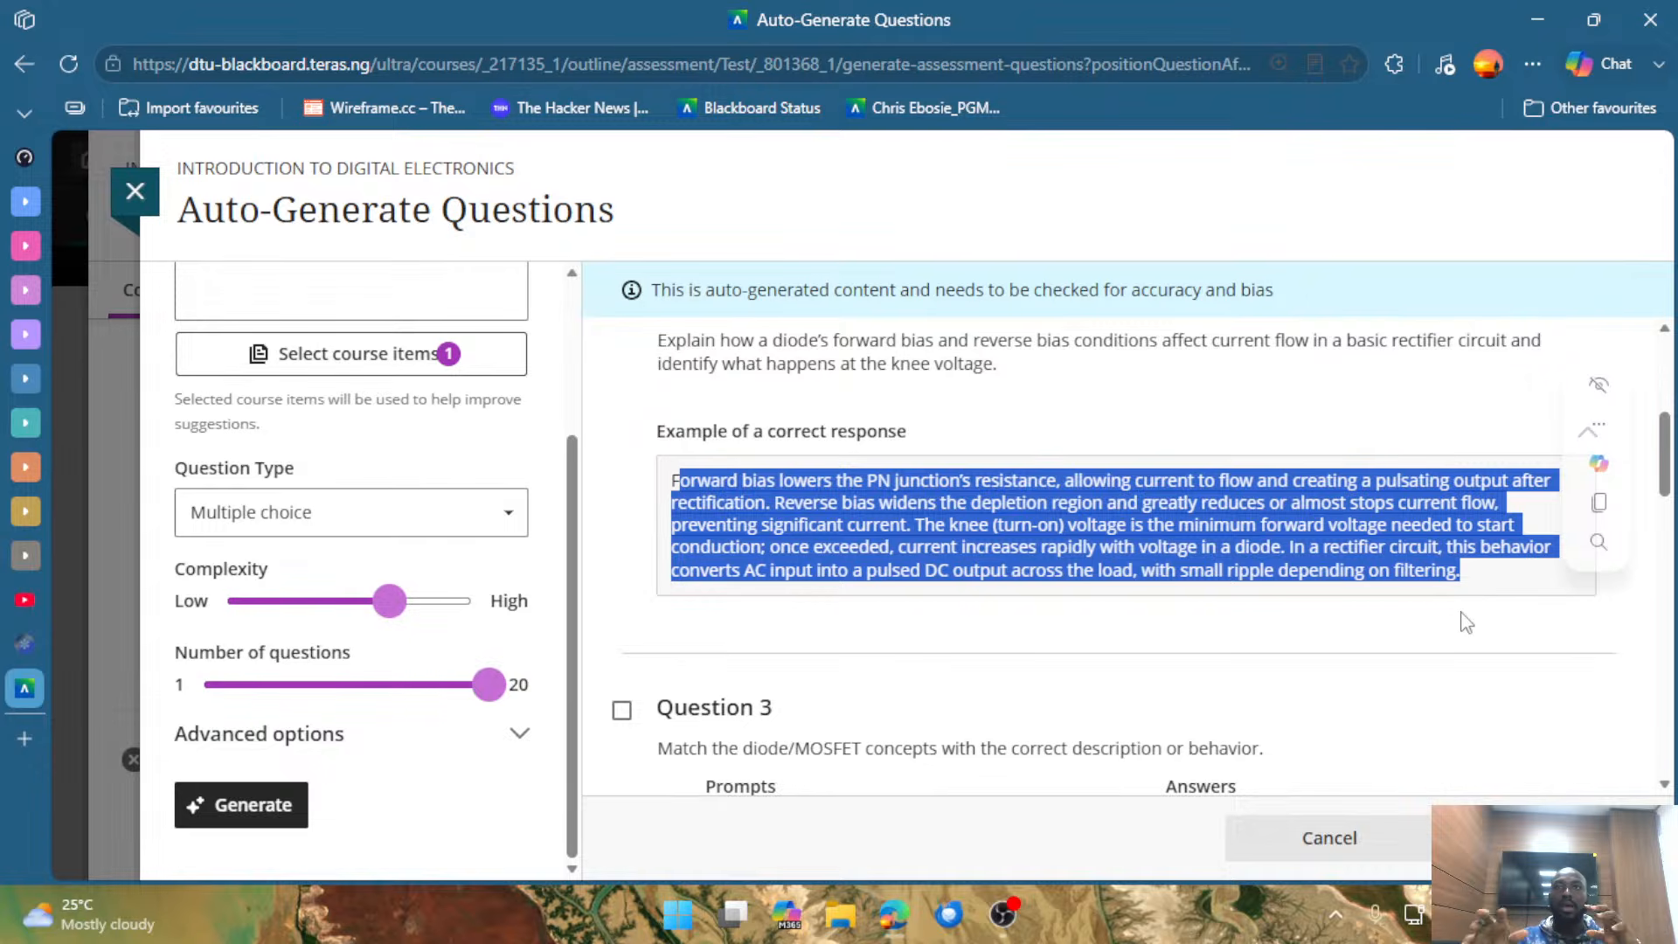
pyautogui.click(1451, 626)
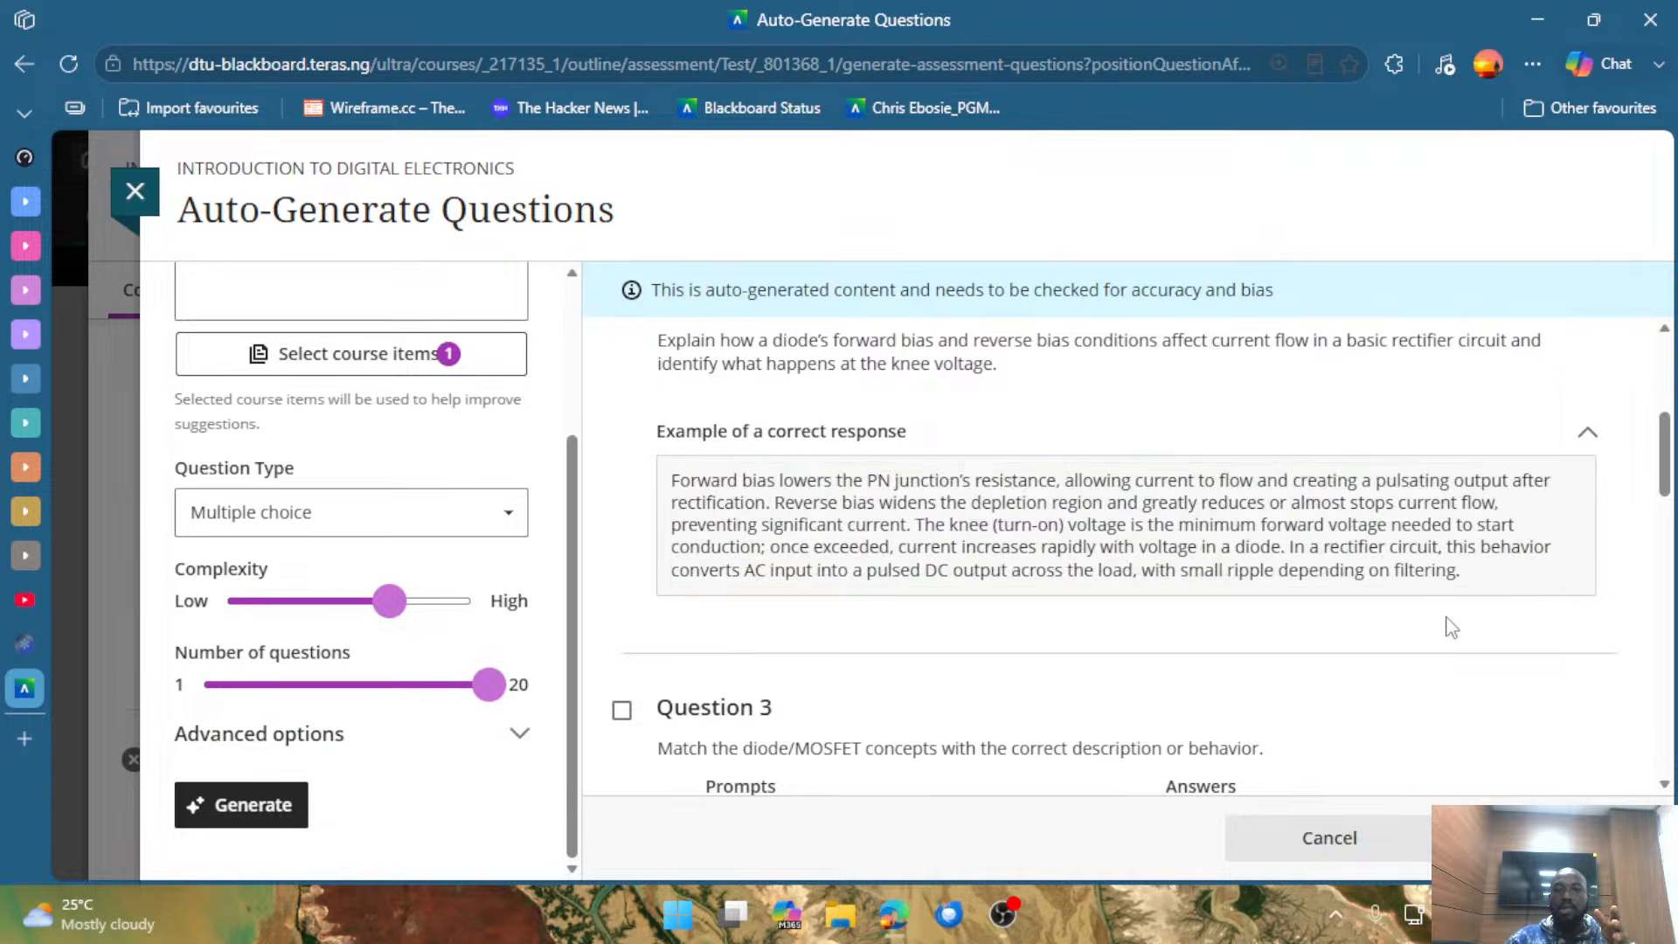
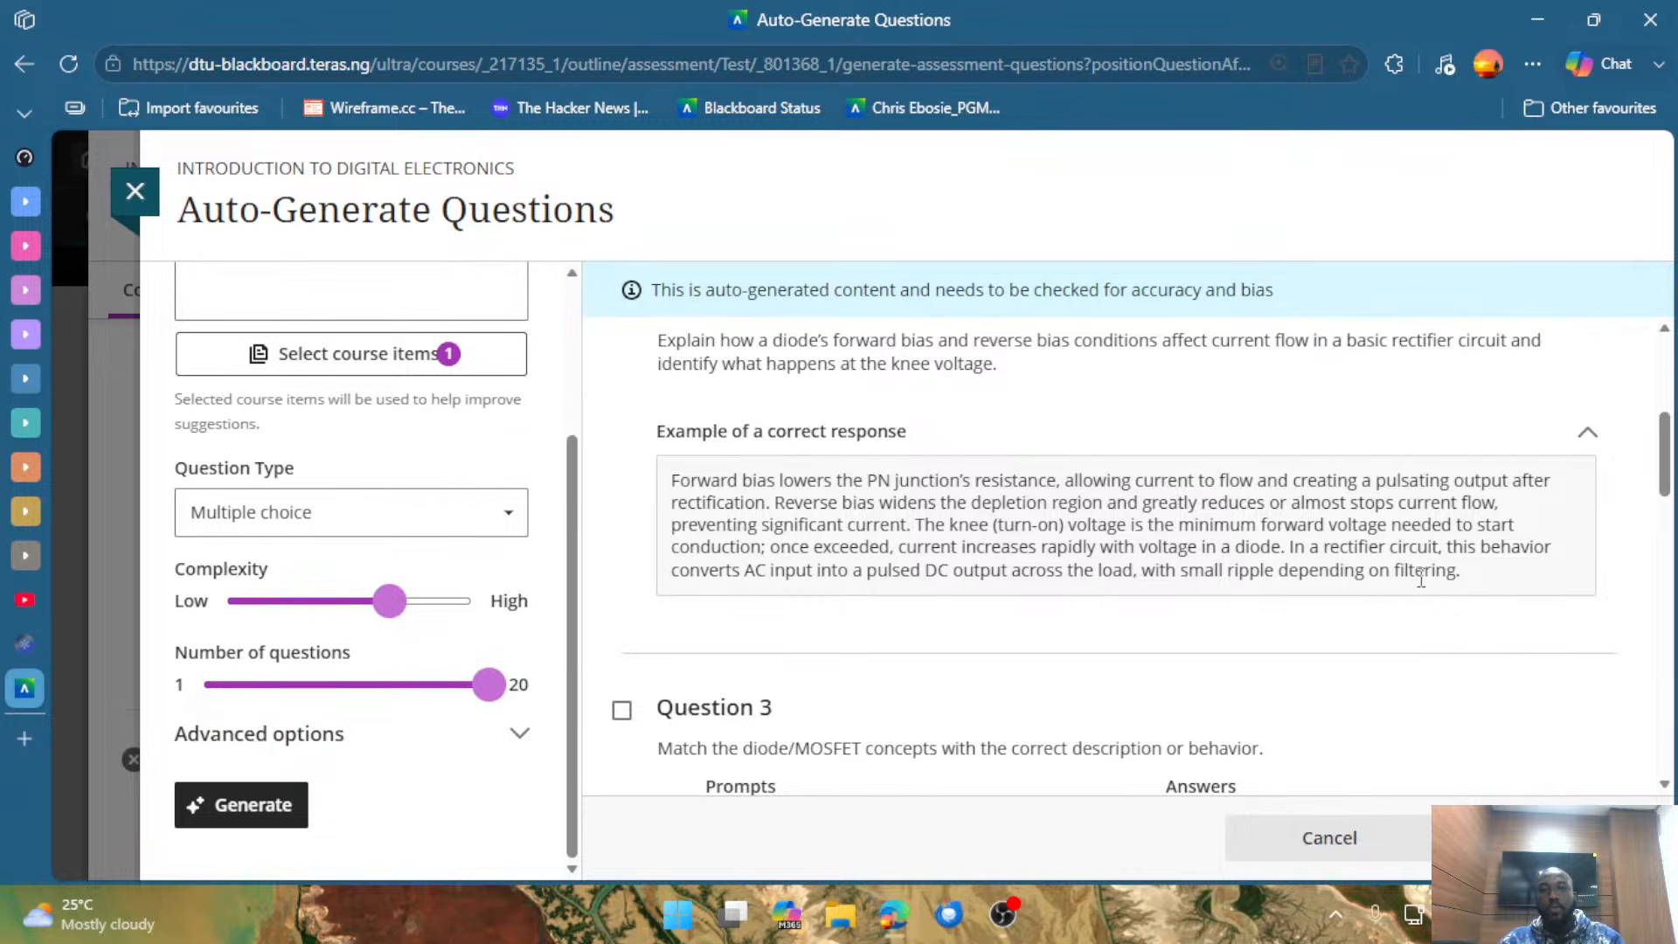
# Examine Question 3's matching prompts, answers and distractors on diode and MOSFET concepts.
pyautogui.scroll(-5, 1425, 577)
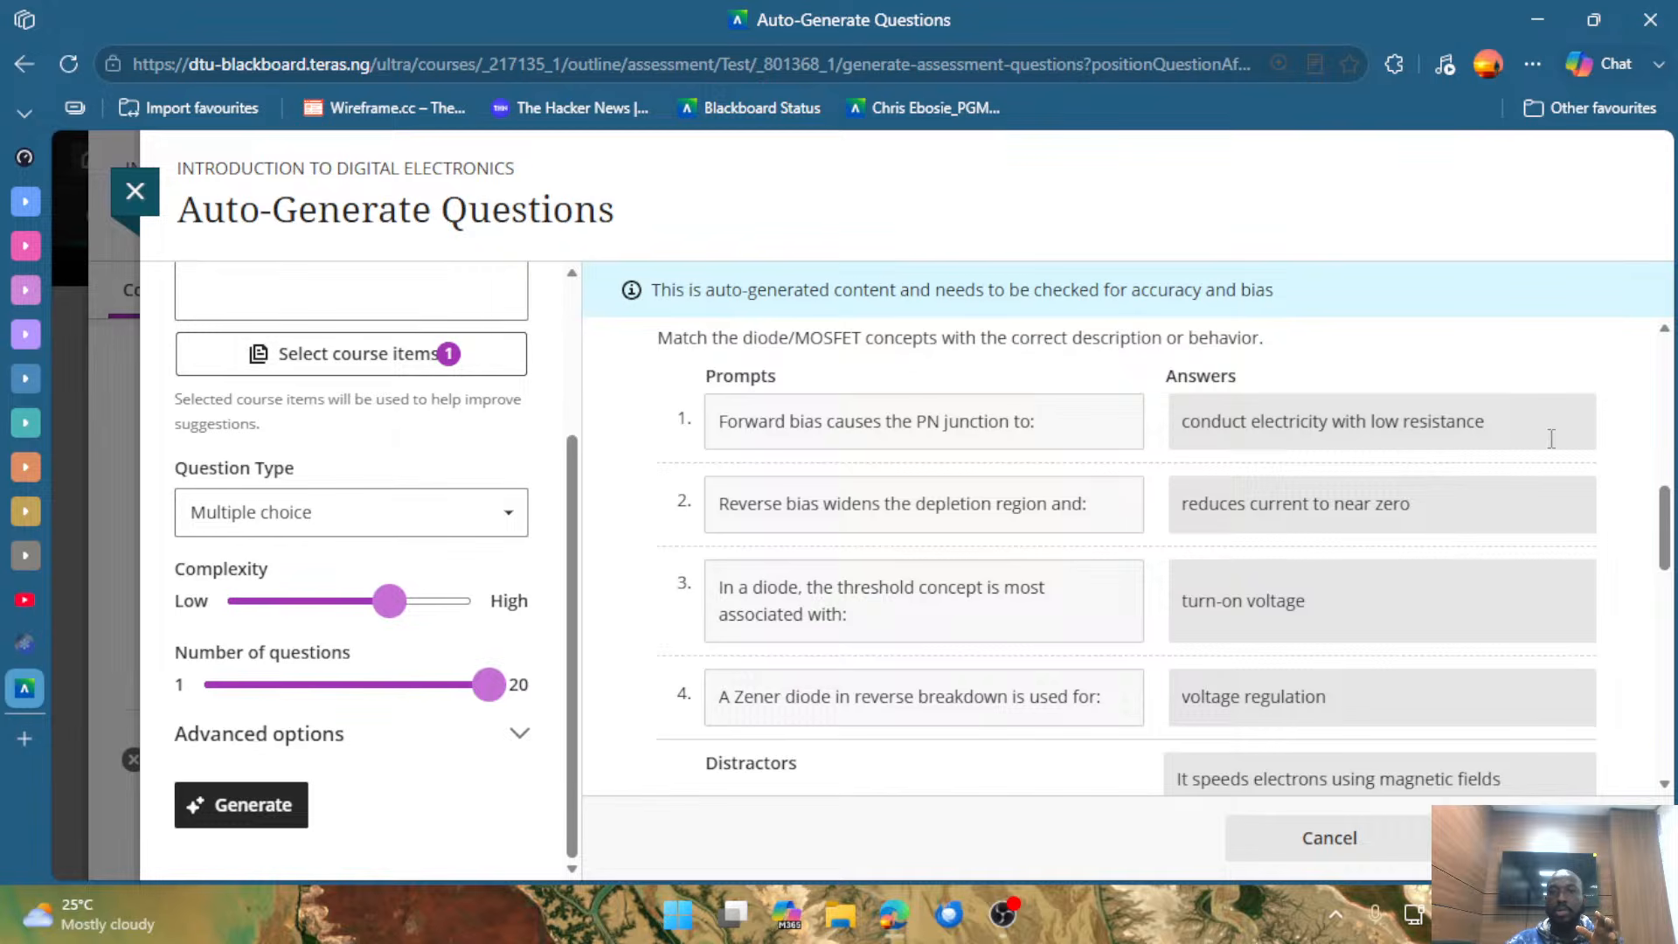
pyautogui.scroll(-5, 1500, 487)
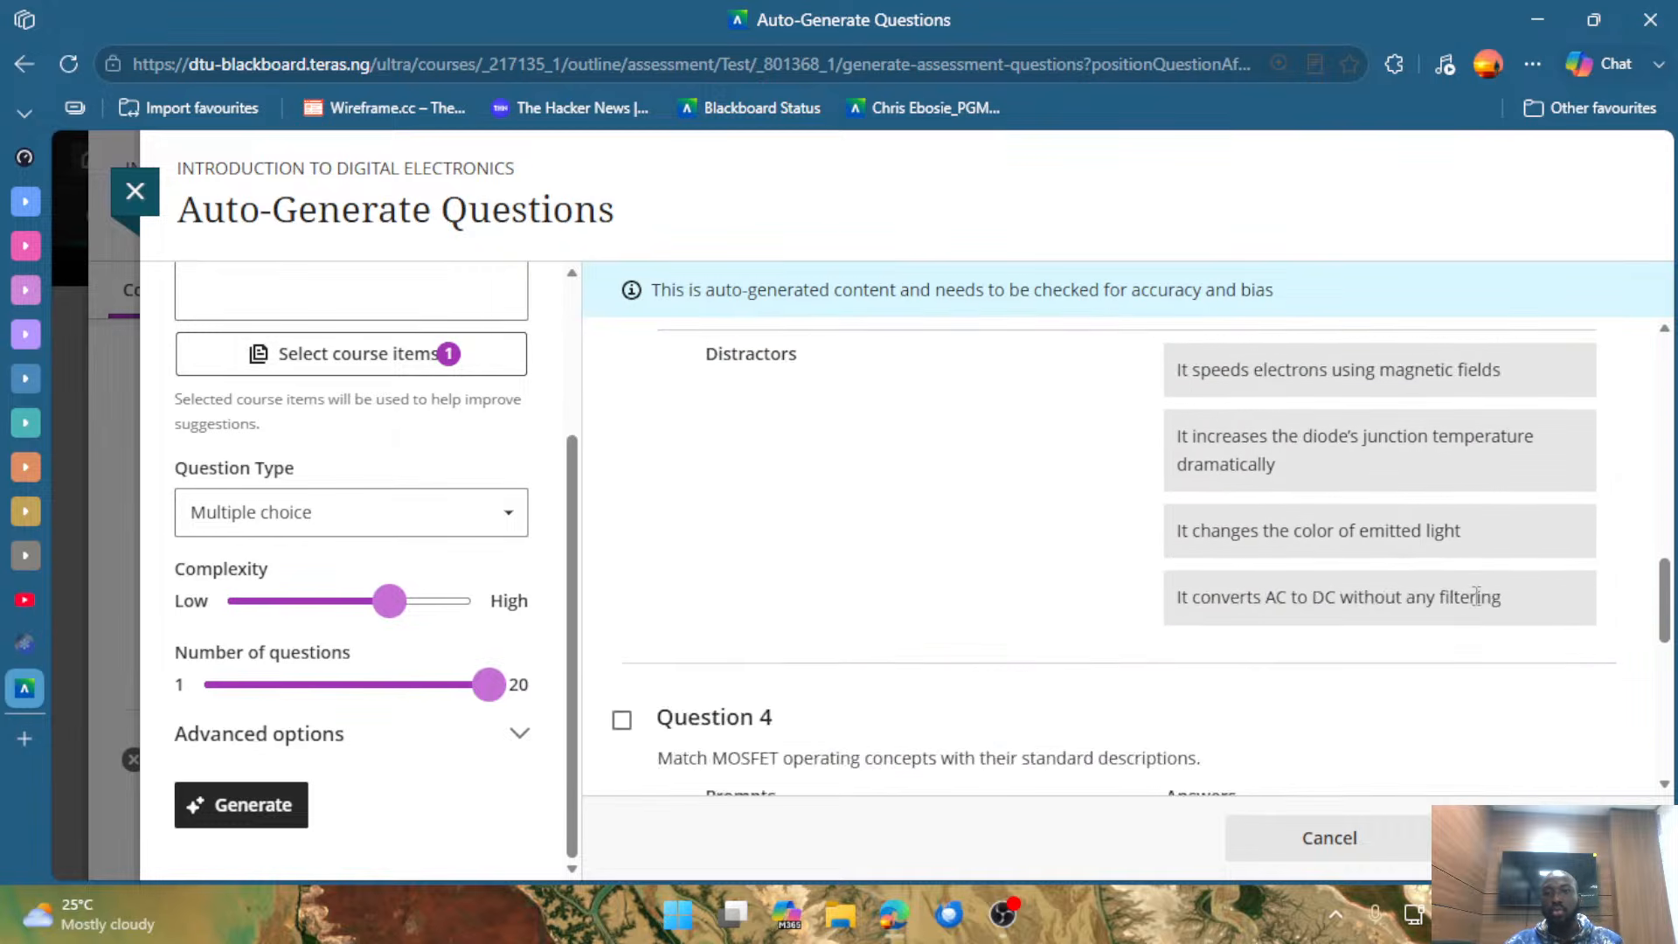
pyautogui.scroll(2, 1233, 618)
pyautogui.scroll(-3, 1150, 611)
pyautogui.scroll(3, 952, 539)
pyautogui.scroll(5, 795, 454)
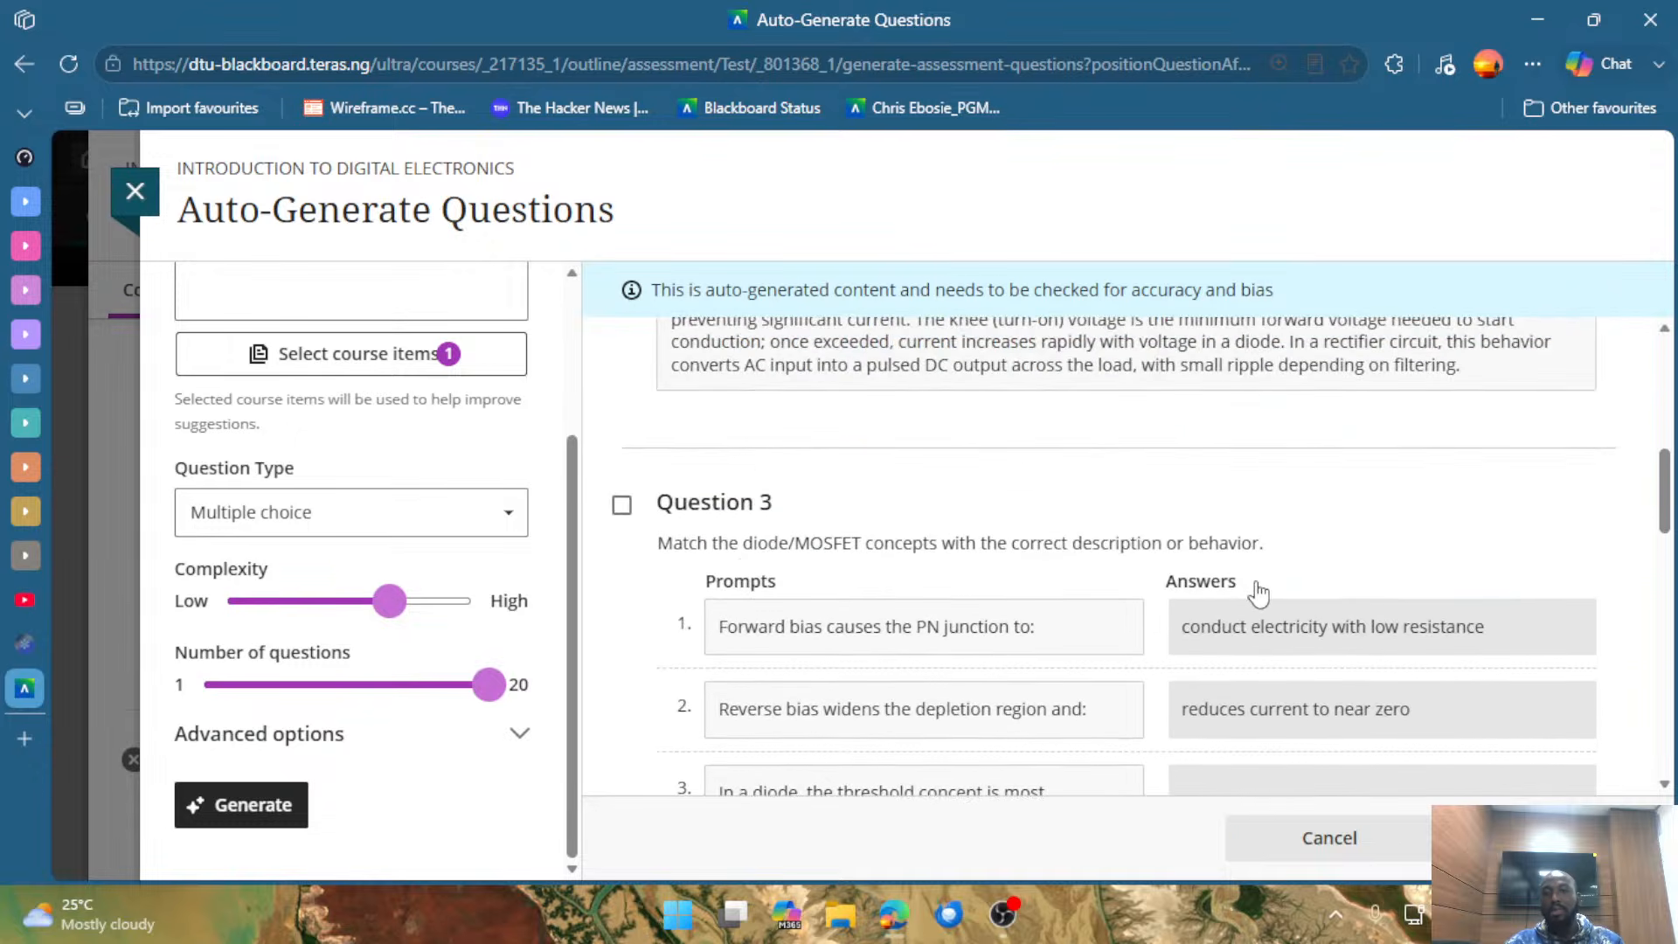
pyautogui.scroll(-2, 1255, 591)
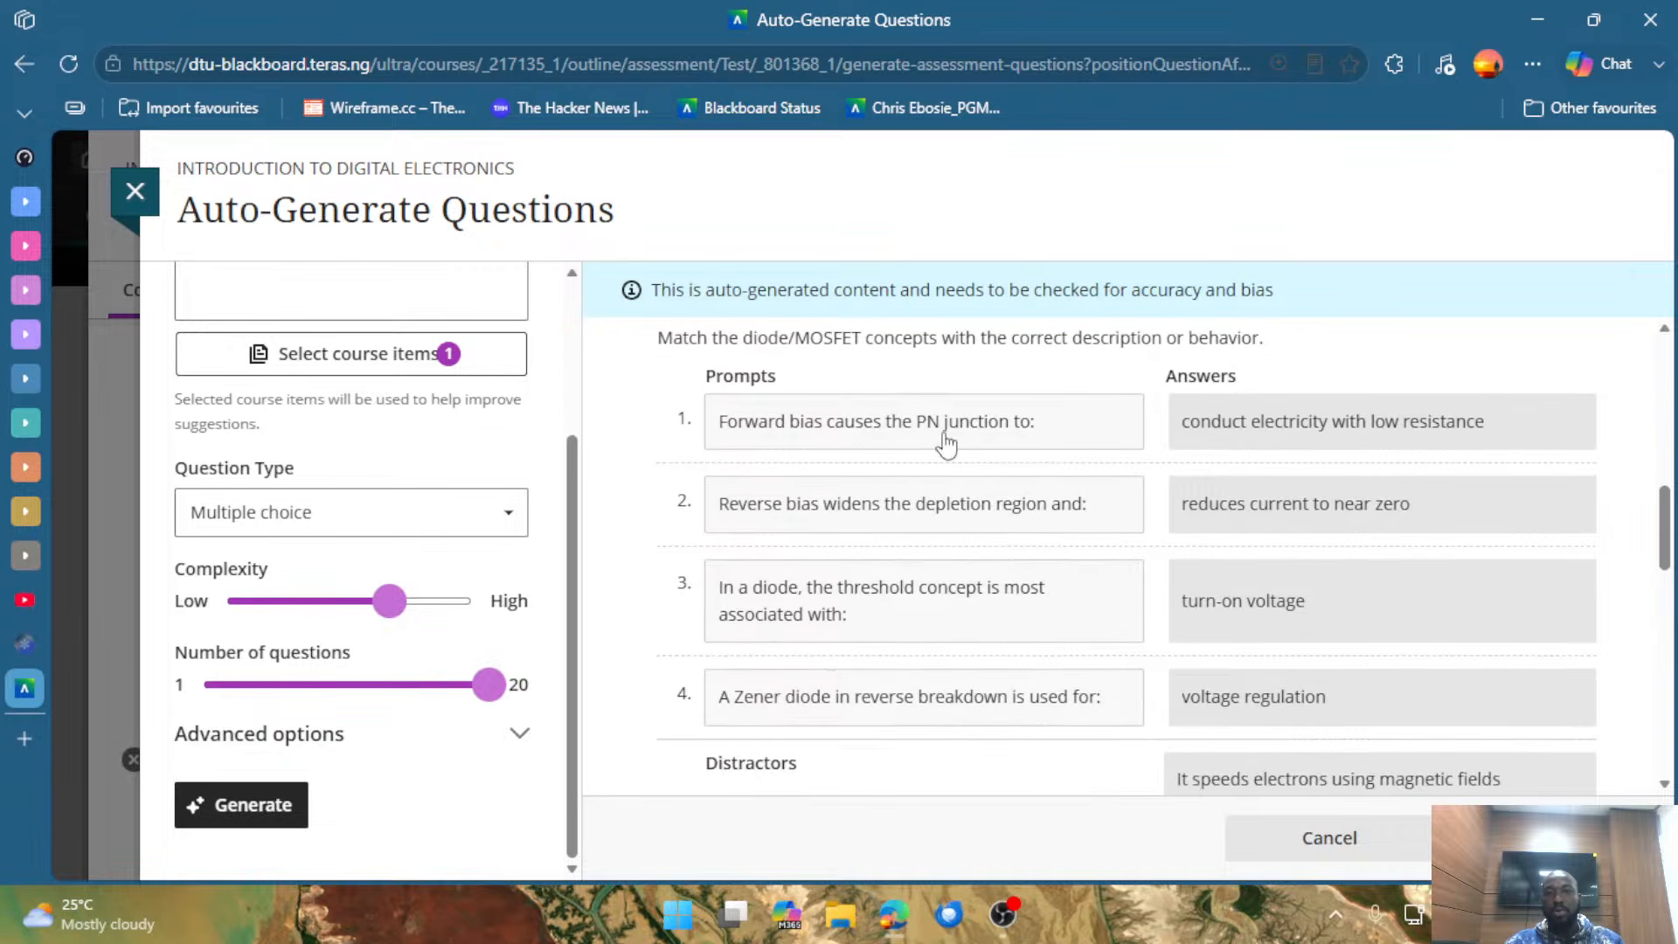
pyautogui.scroll(-2, 1241, 712)
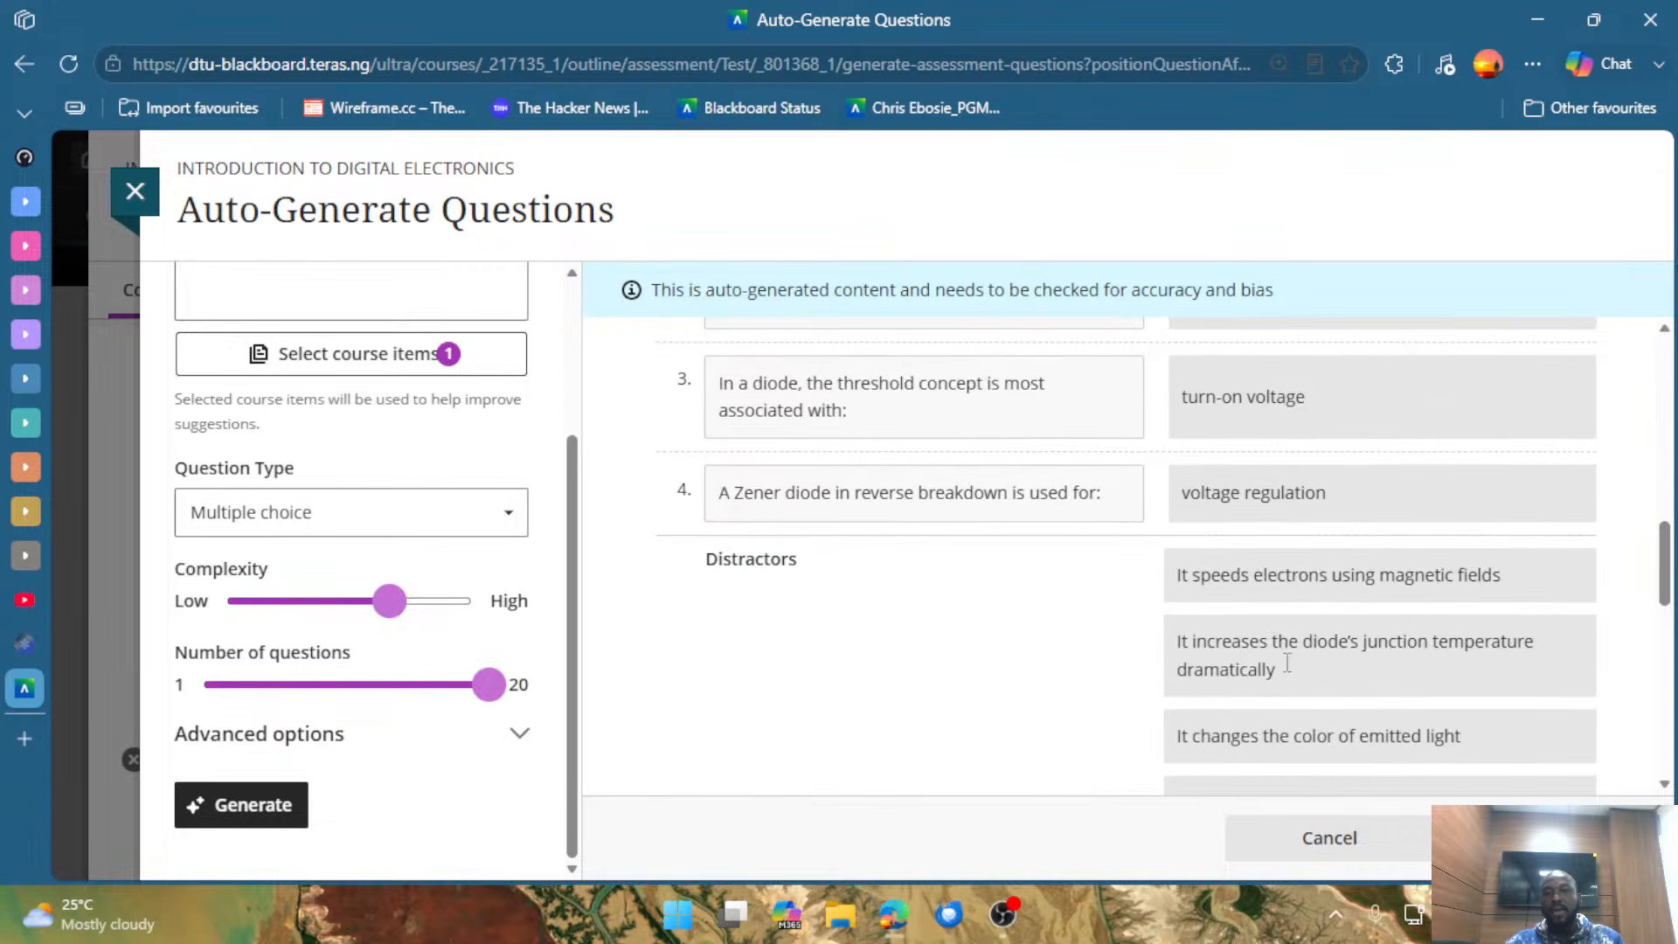
pyautogui.scroll(-2, 1238, 638)
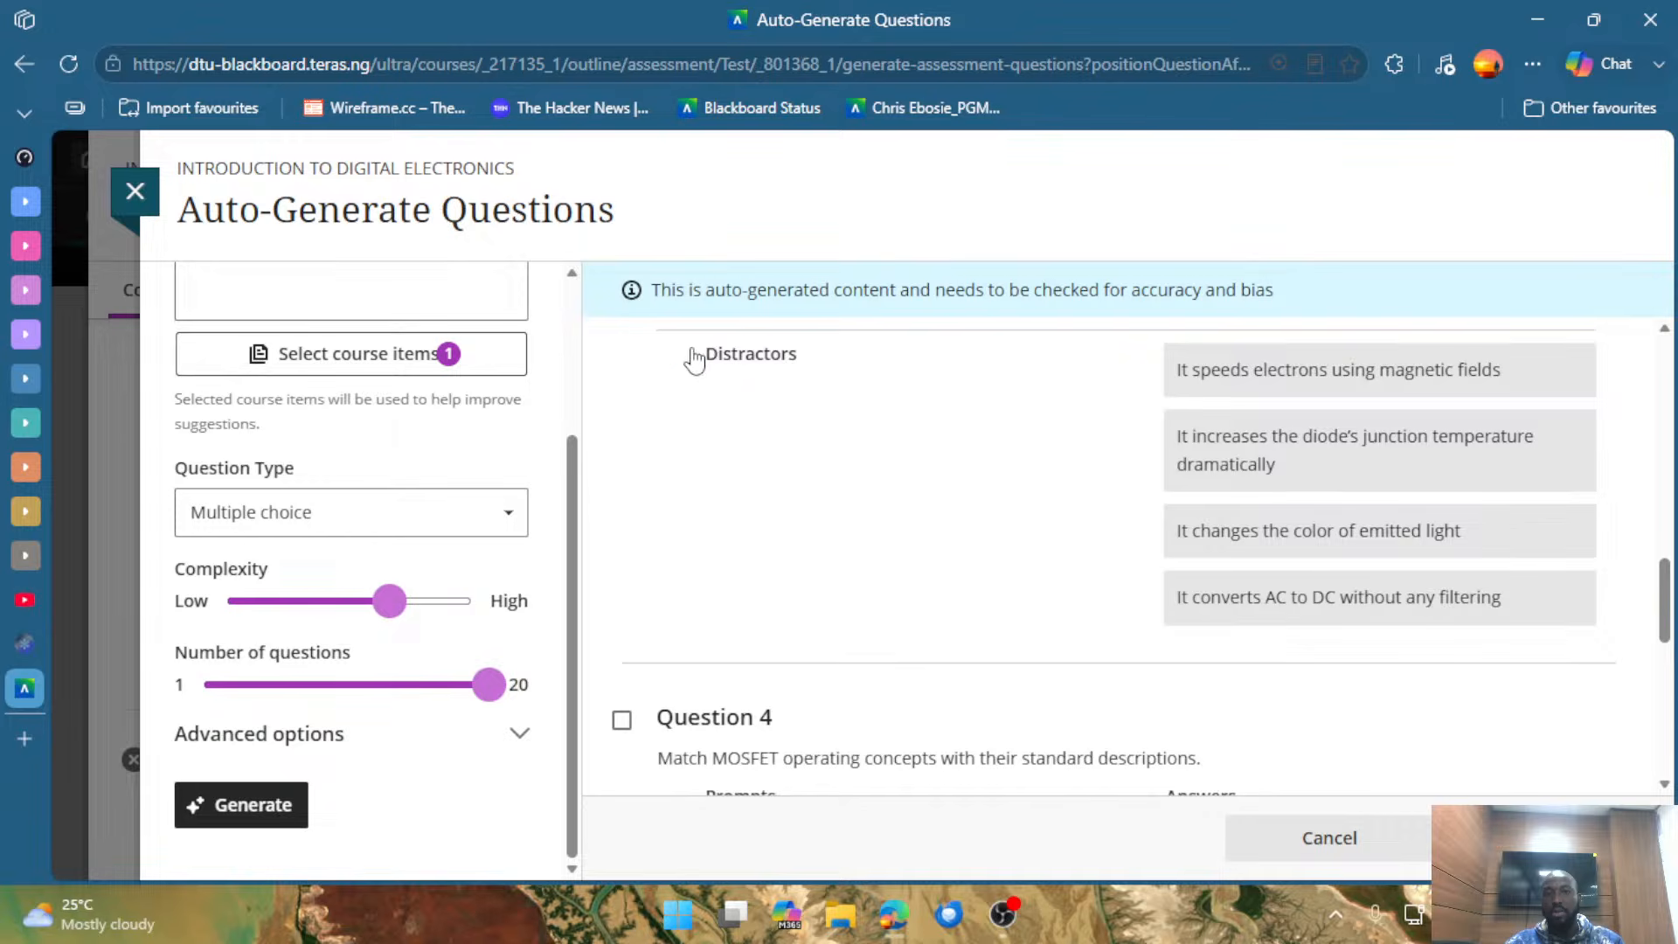
# Highlight Question 3's Distractors label and compare the distractors with the correct answers.
pyautogui.moveTo(686, 351); pyautogui.dragTo(828, 378)
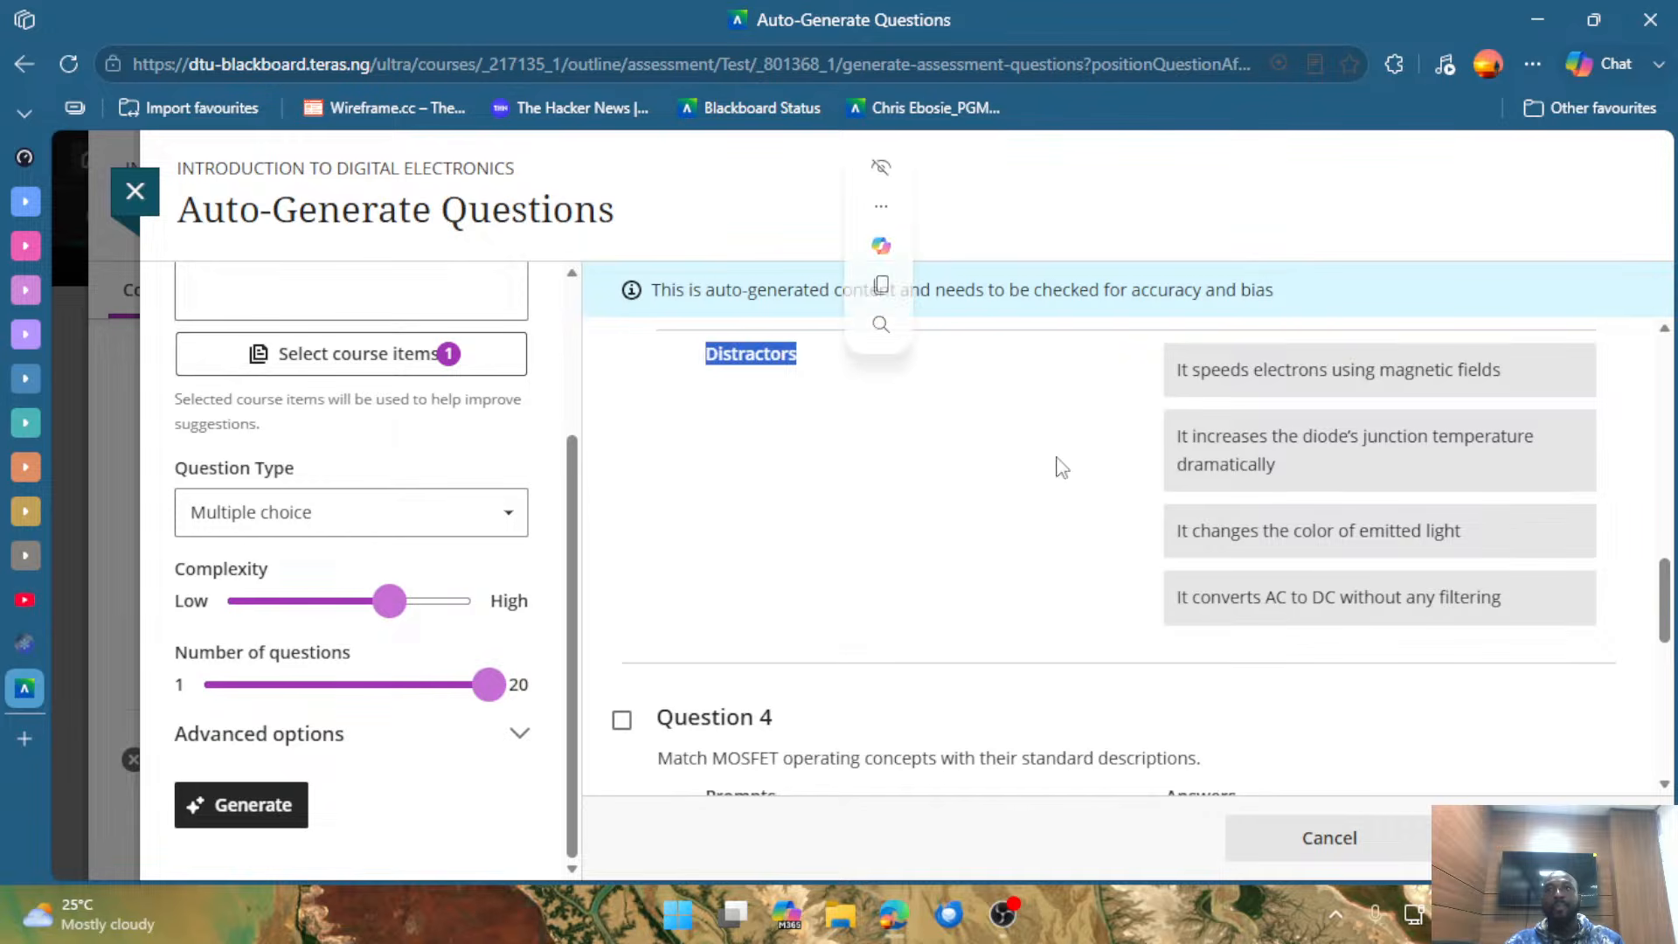
pyautogui.scroll(4, 1084, 502)
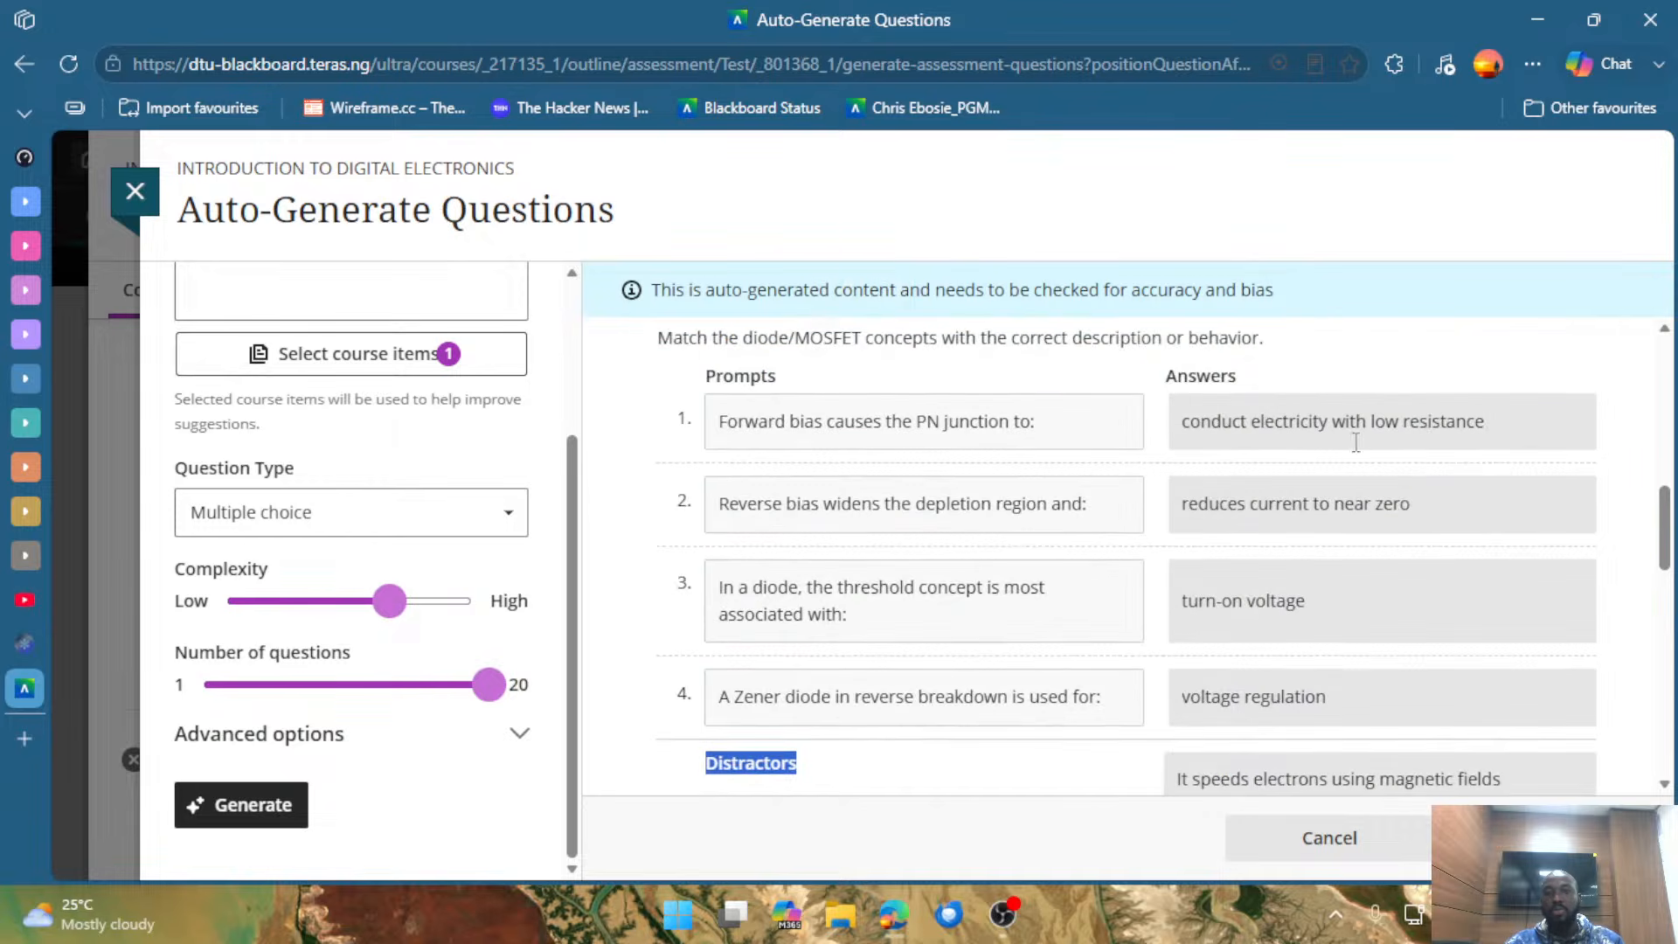
pyautogui.scroll(-6, 1359, 477)
pyautogui.scroll(2, 1361, 479)
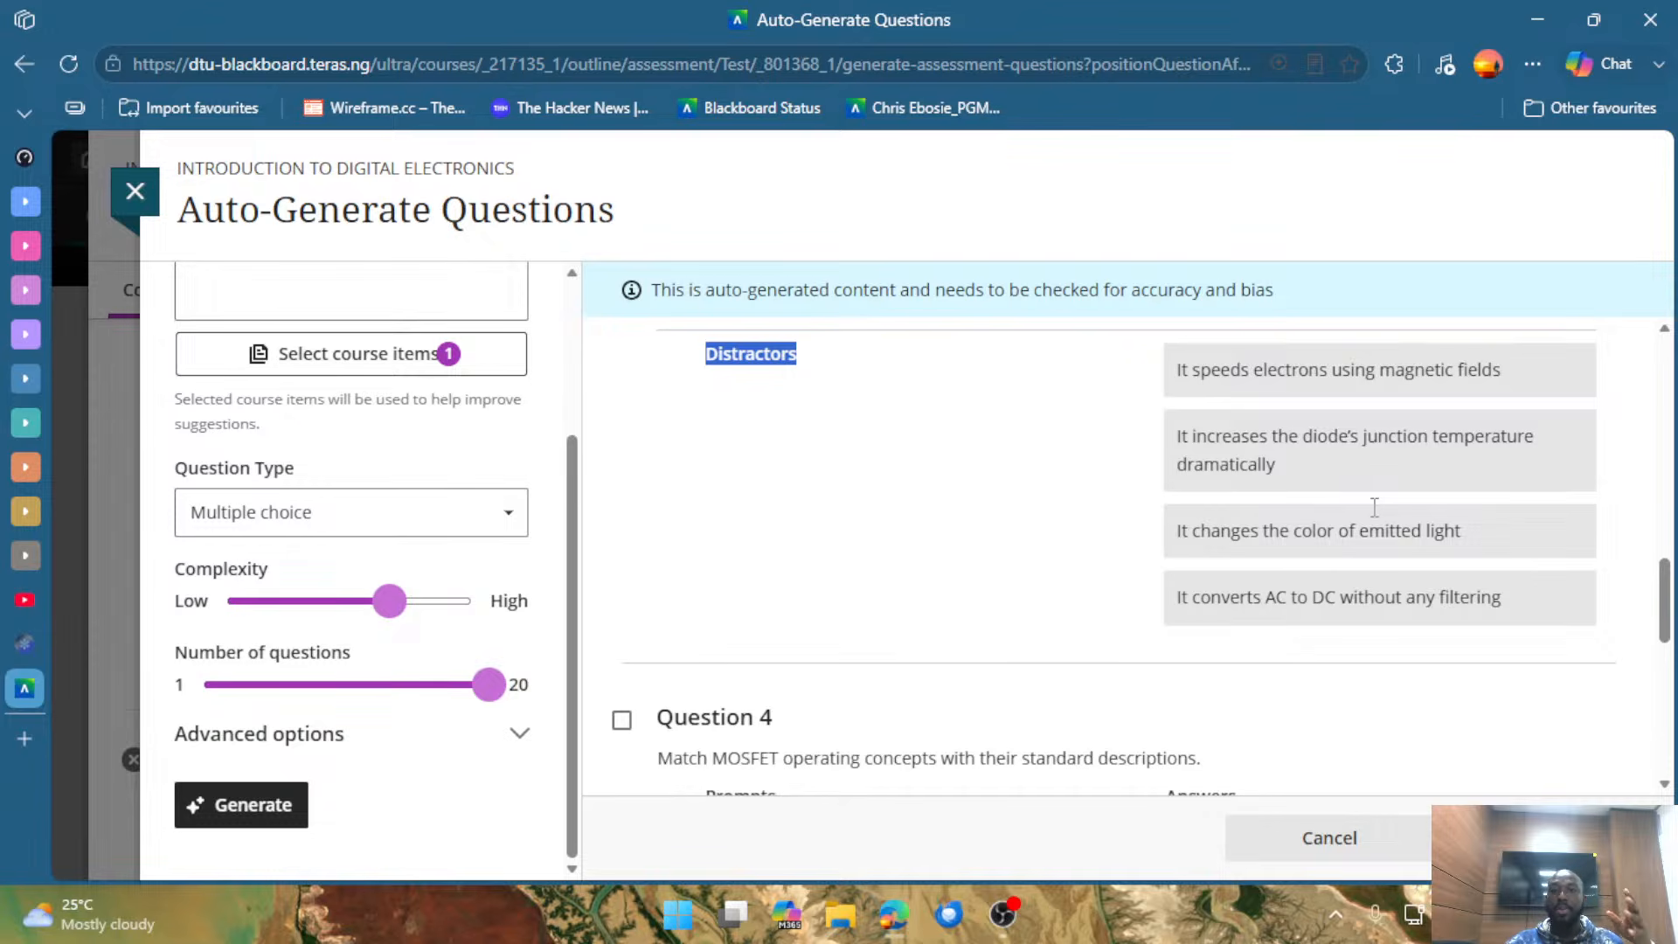
pyautogui.scroll(-4, 1005, 494)
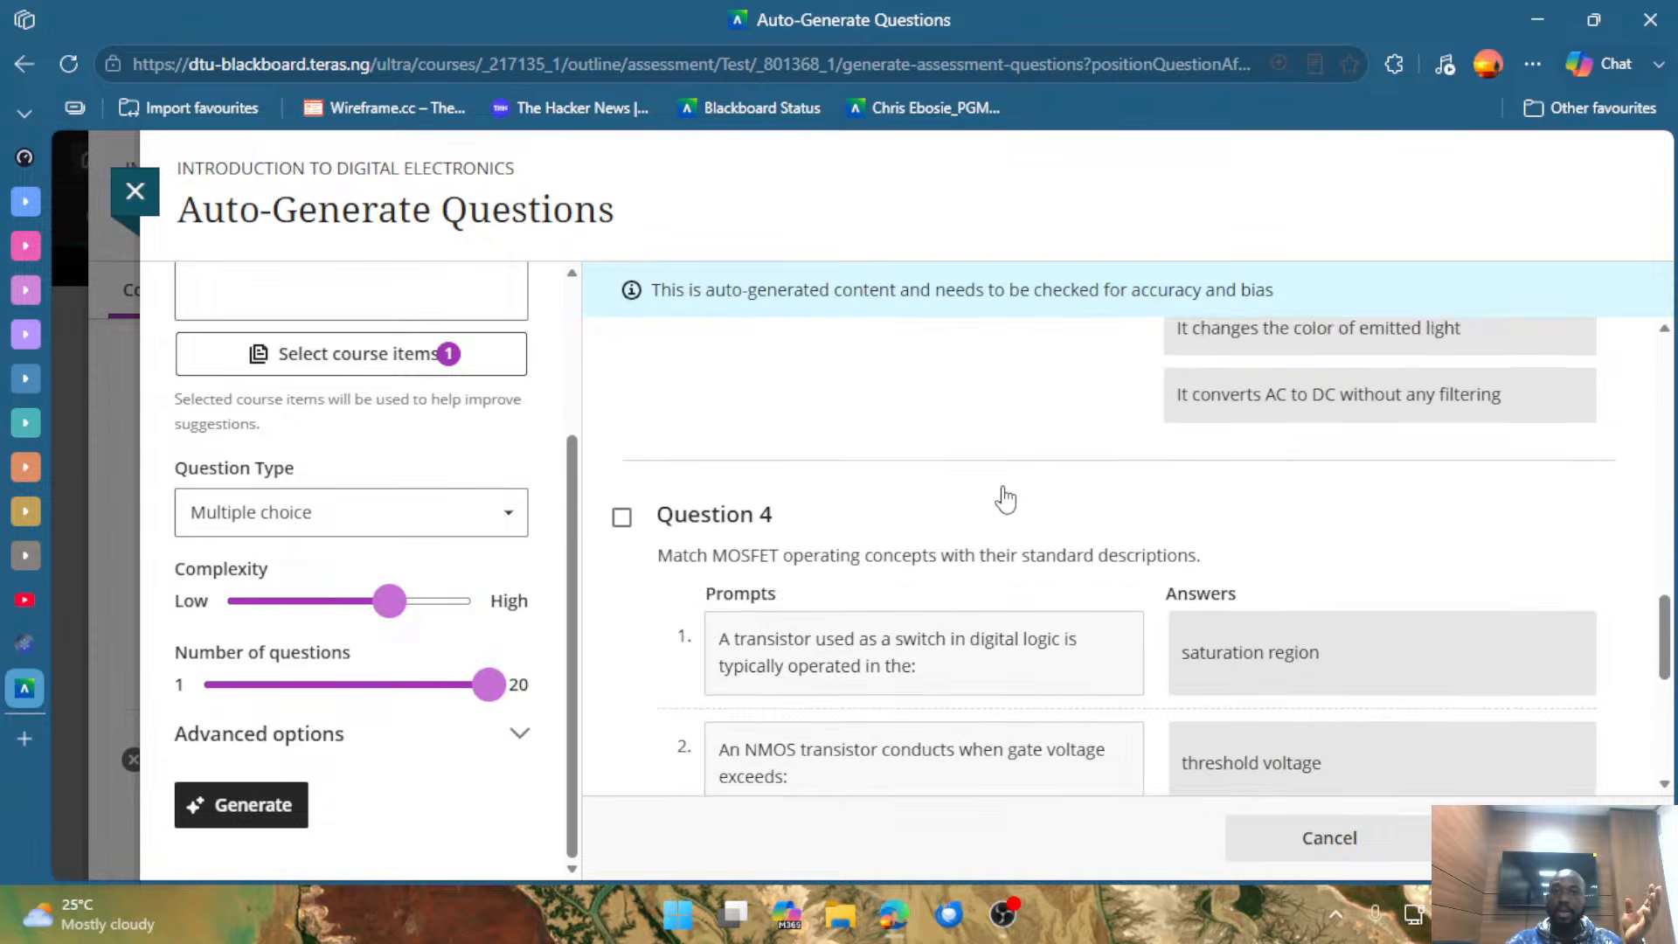
pyautogui.scroll(4, 1057, 354)
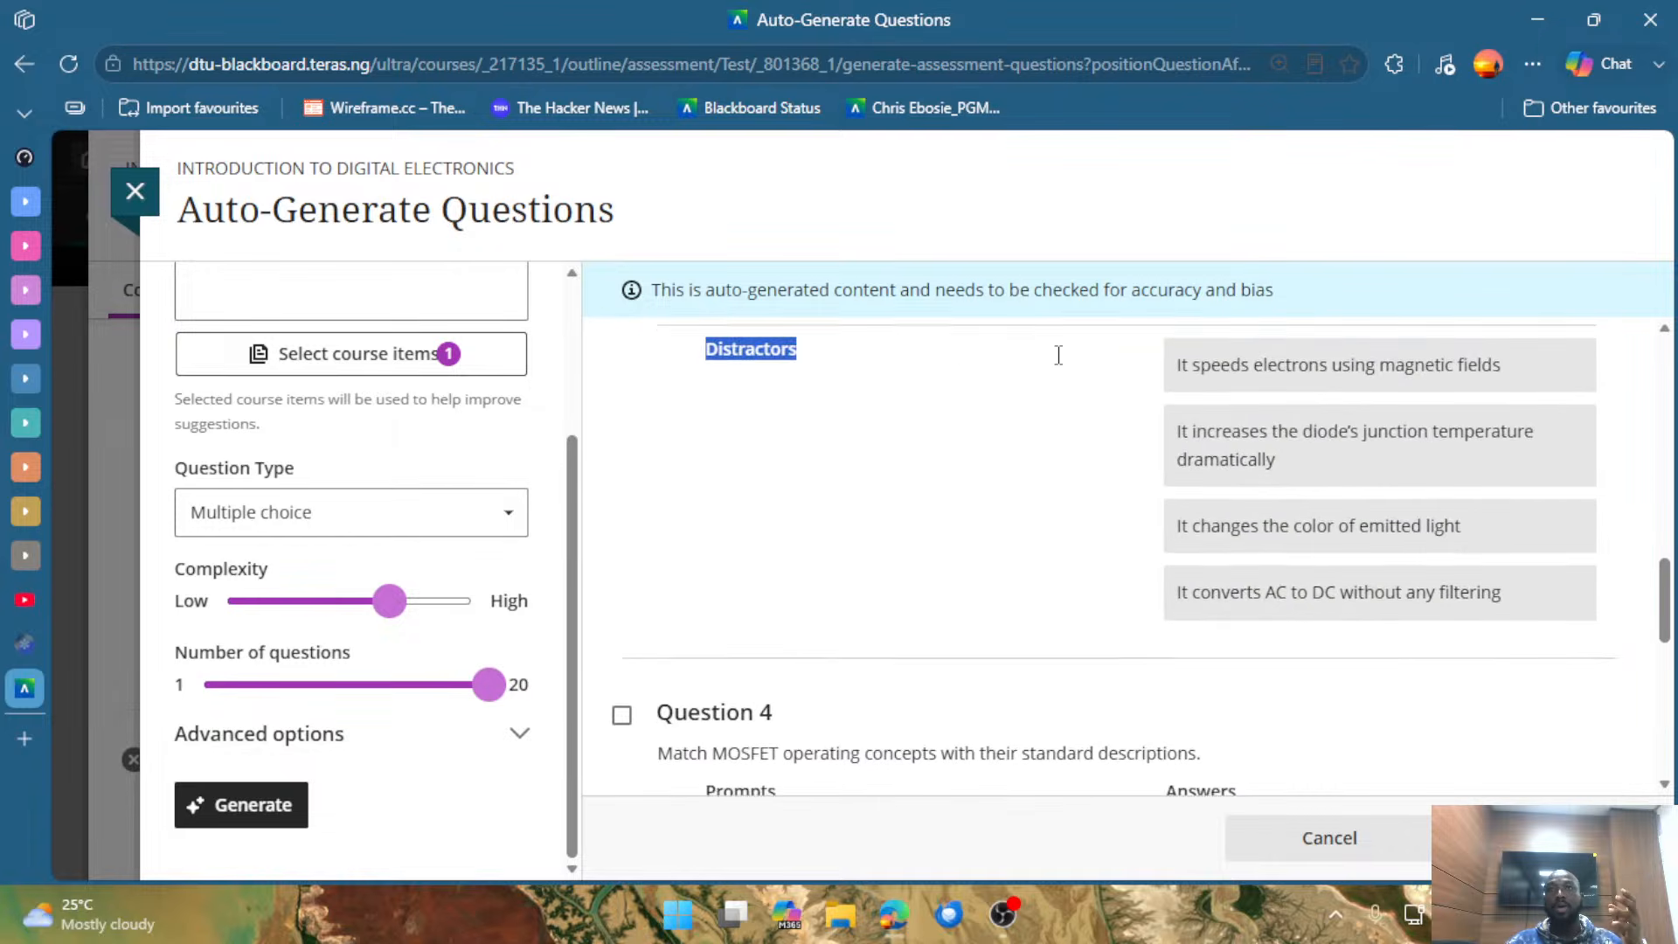
# Select Question 4 for the test and review its MOSFET matching prompts, answers and distractors.
pyautogui.click(1136, 716)
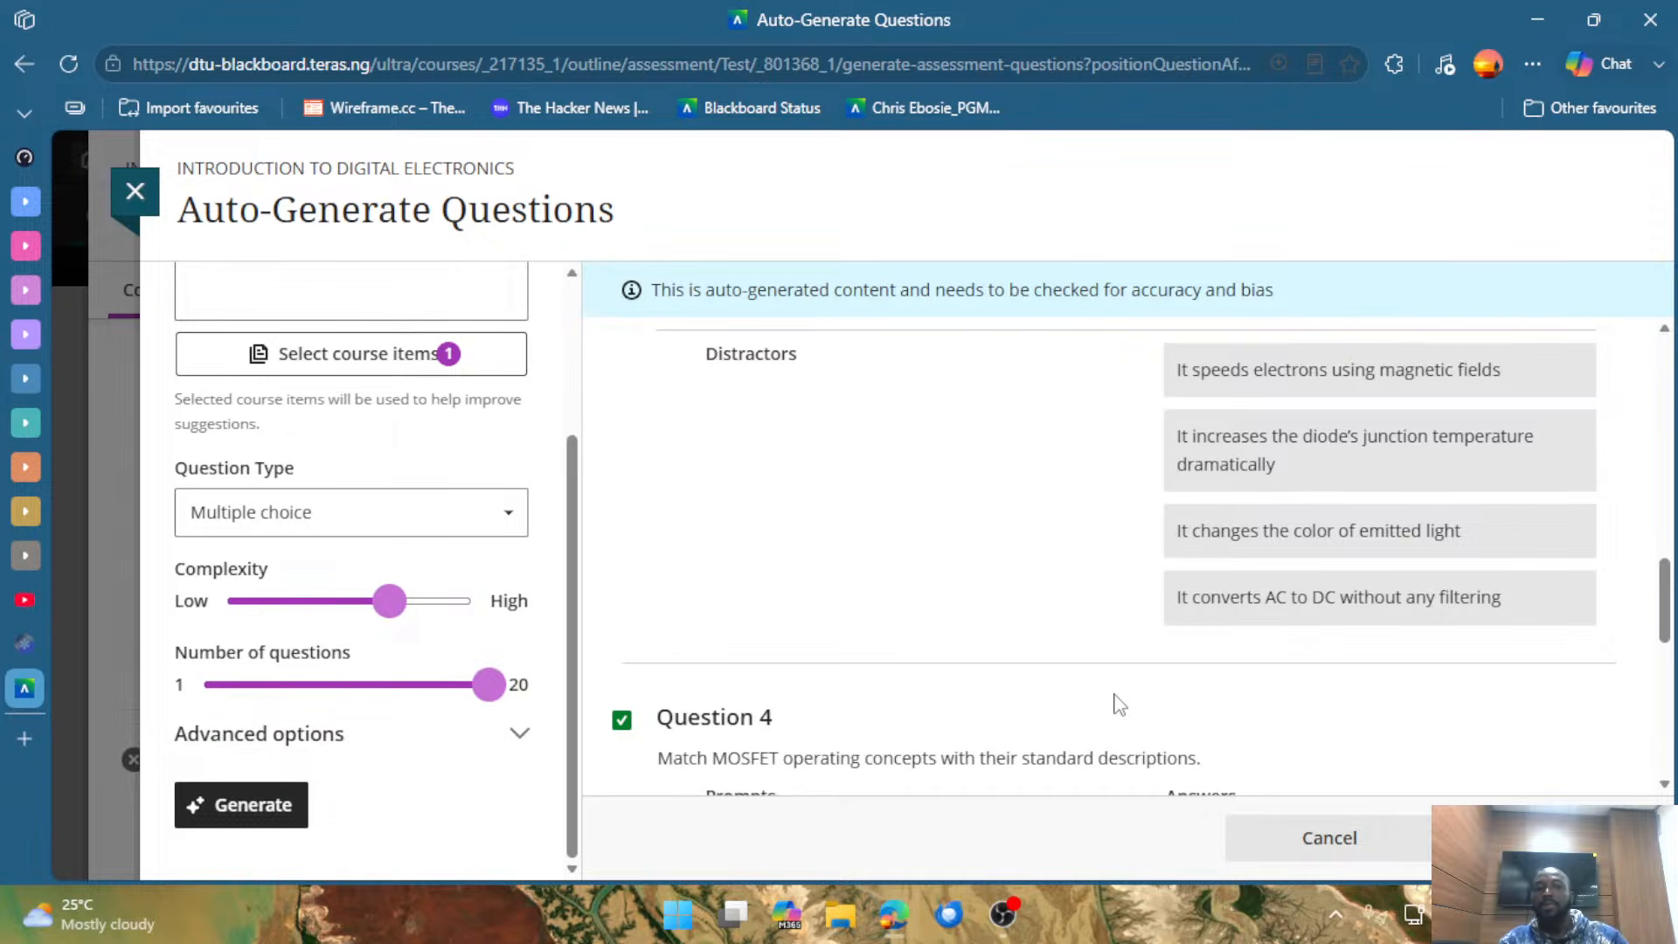
pyautogui.scroll(-6, 1011, 592)
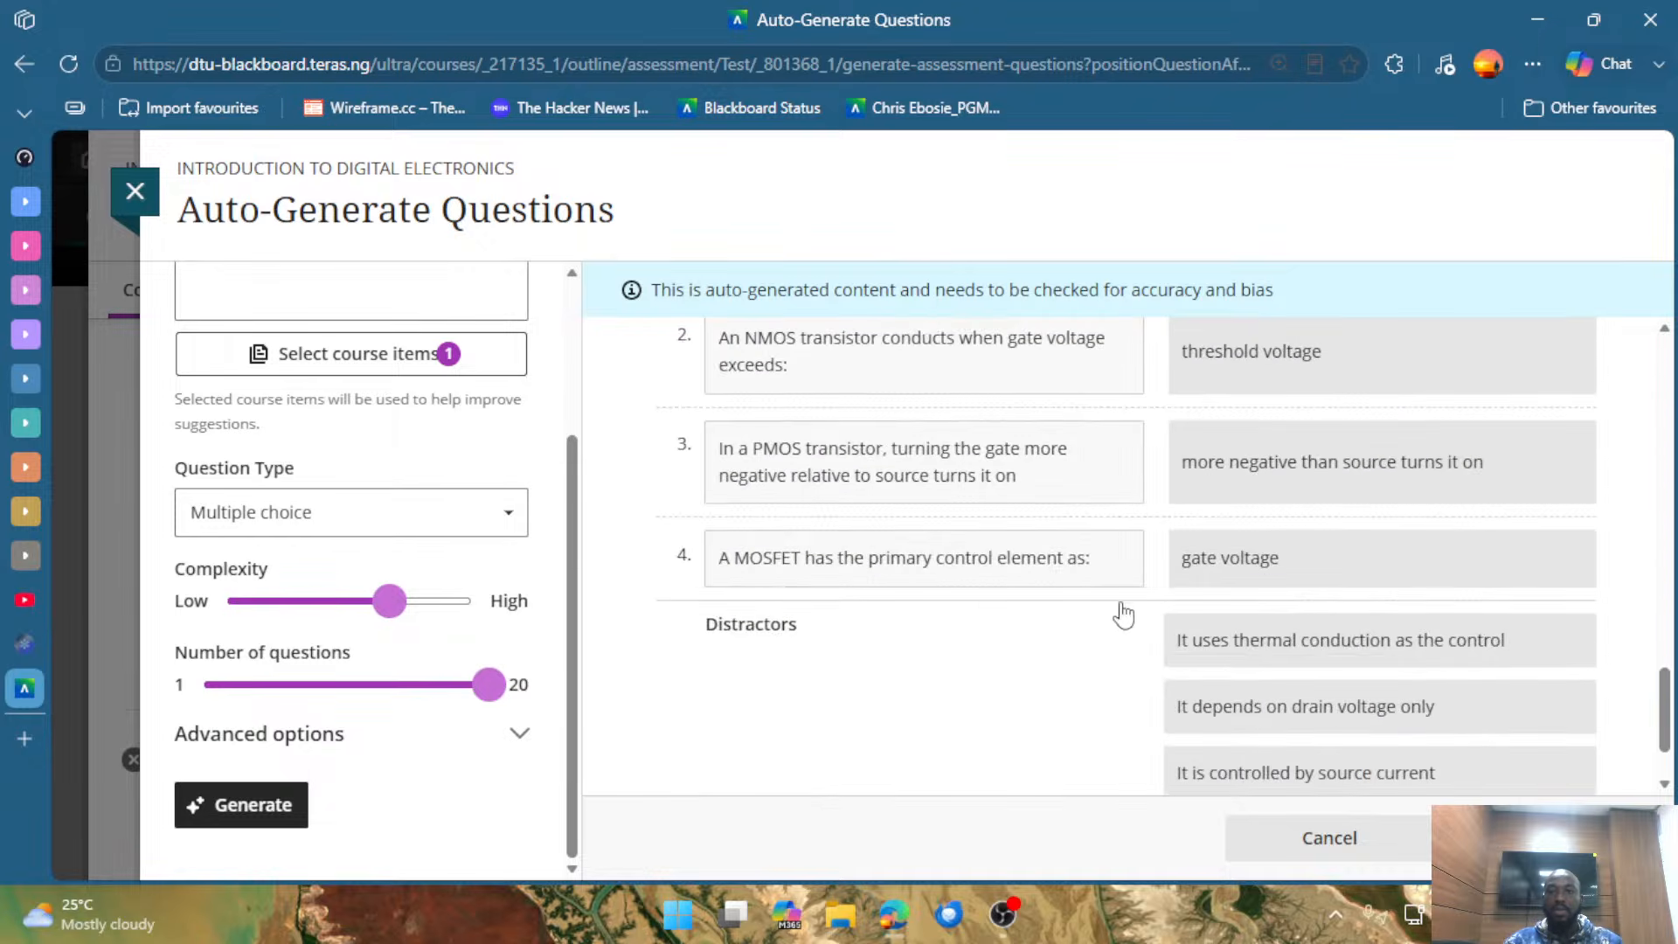
pyautogui.scroll(-1, 1119, 612)
pyautogui.scroll(4, 1084, 607)
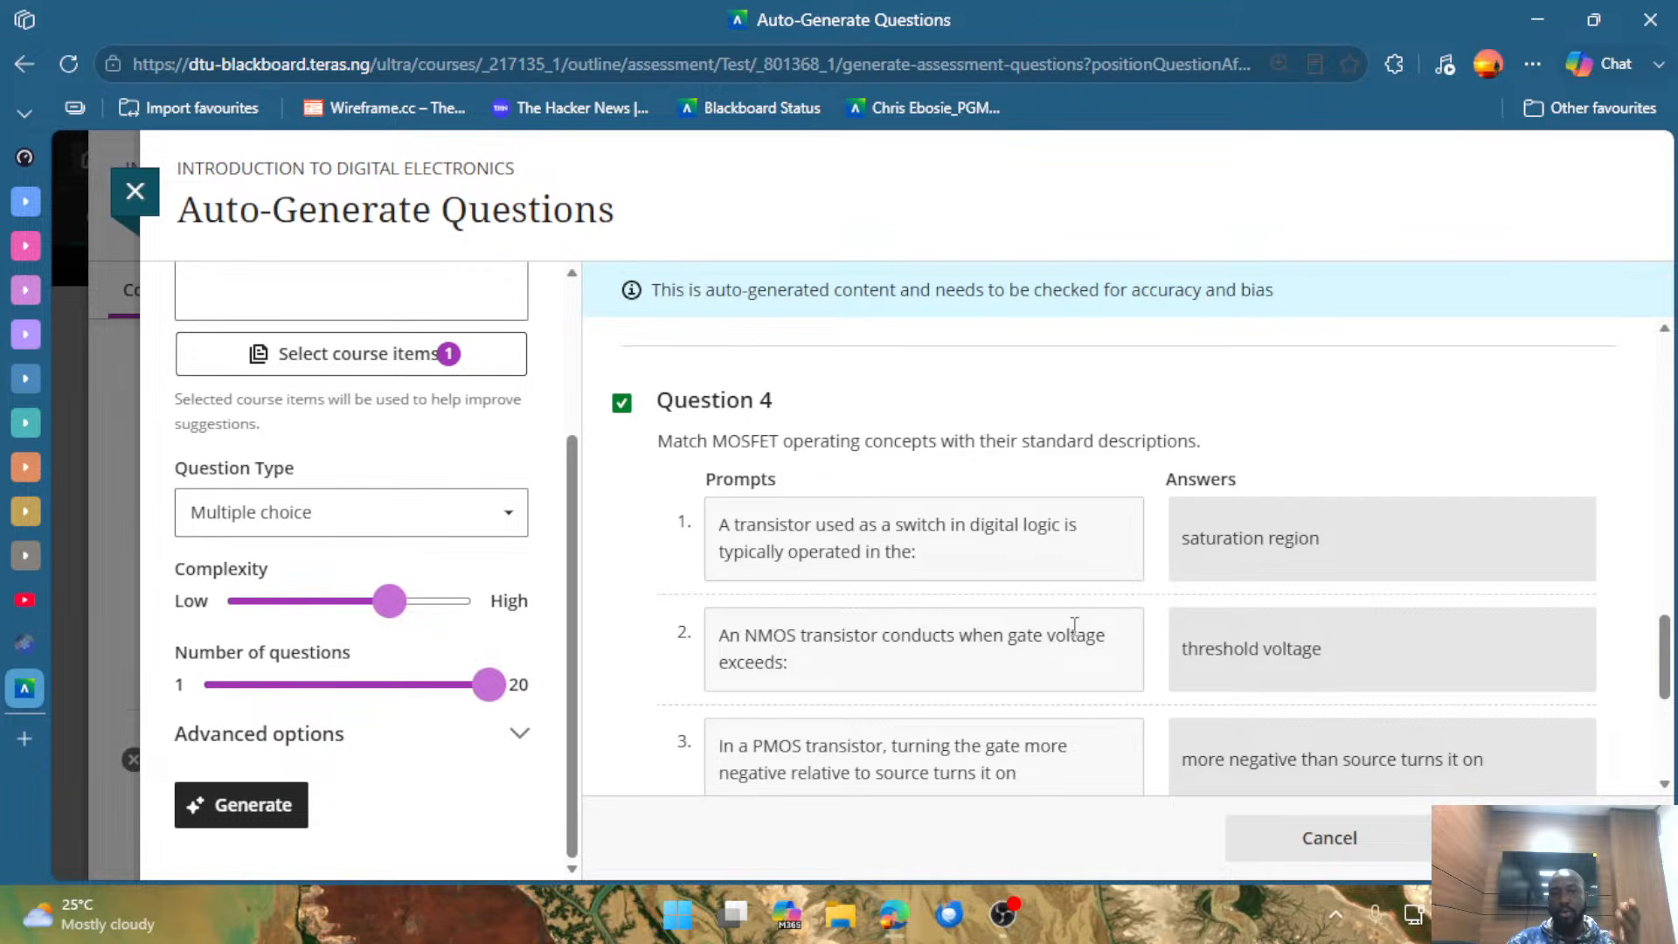
pyautogui.scroll(2, 1075, 625)
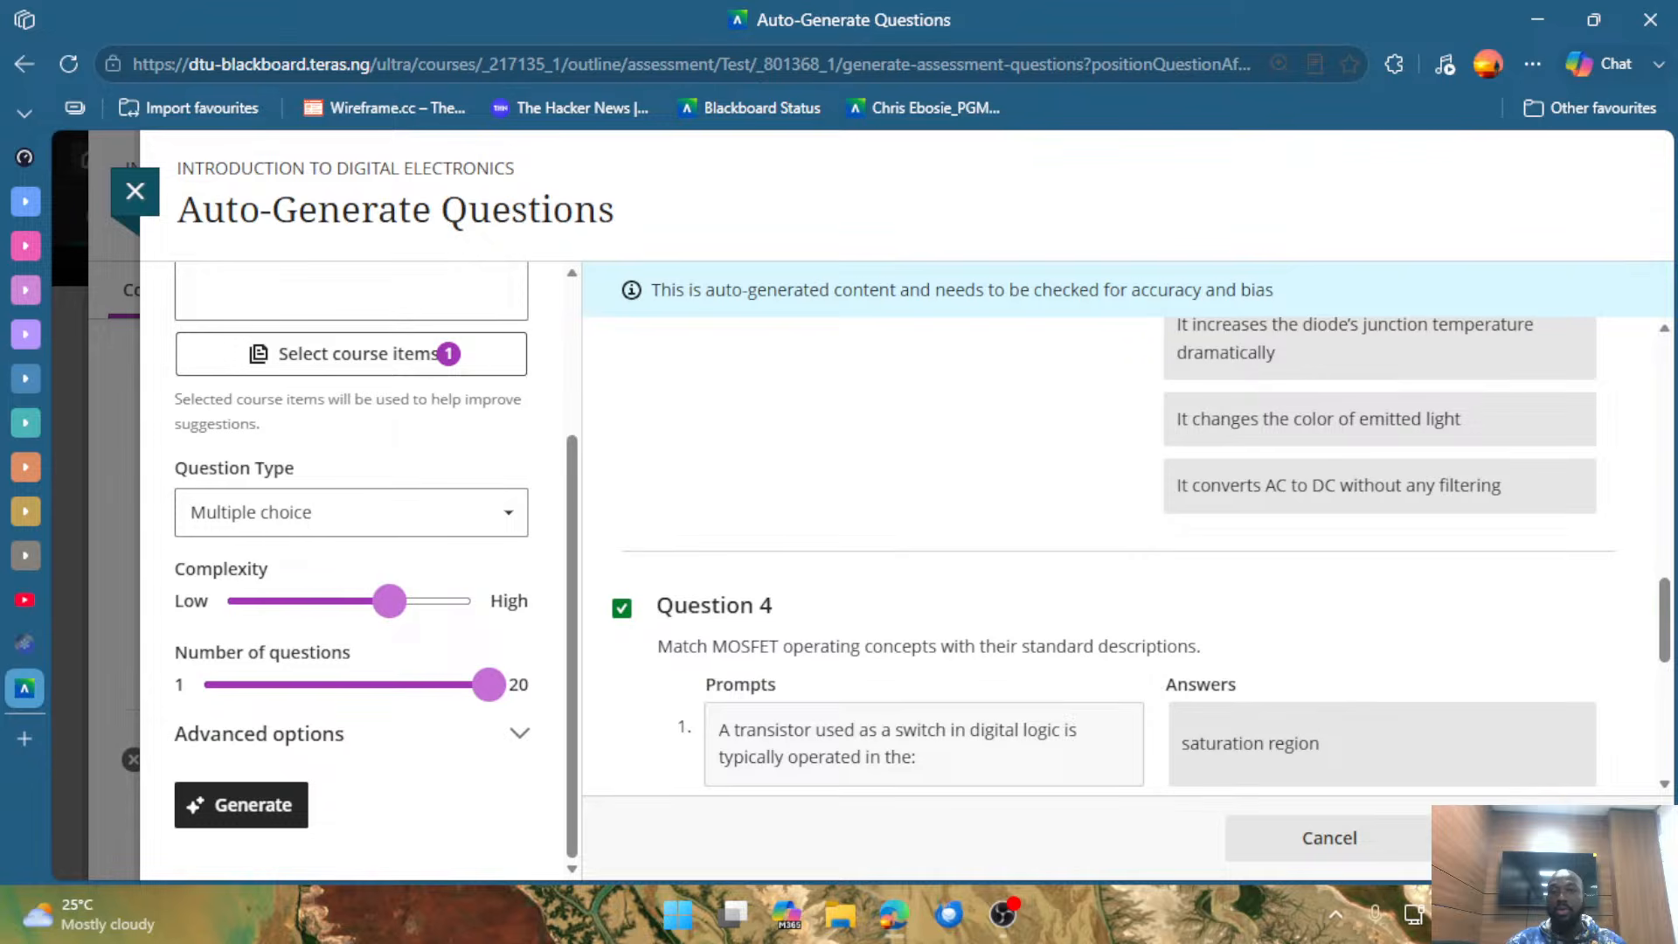
pyautogui.scroll(-5, 1082, 487)
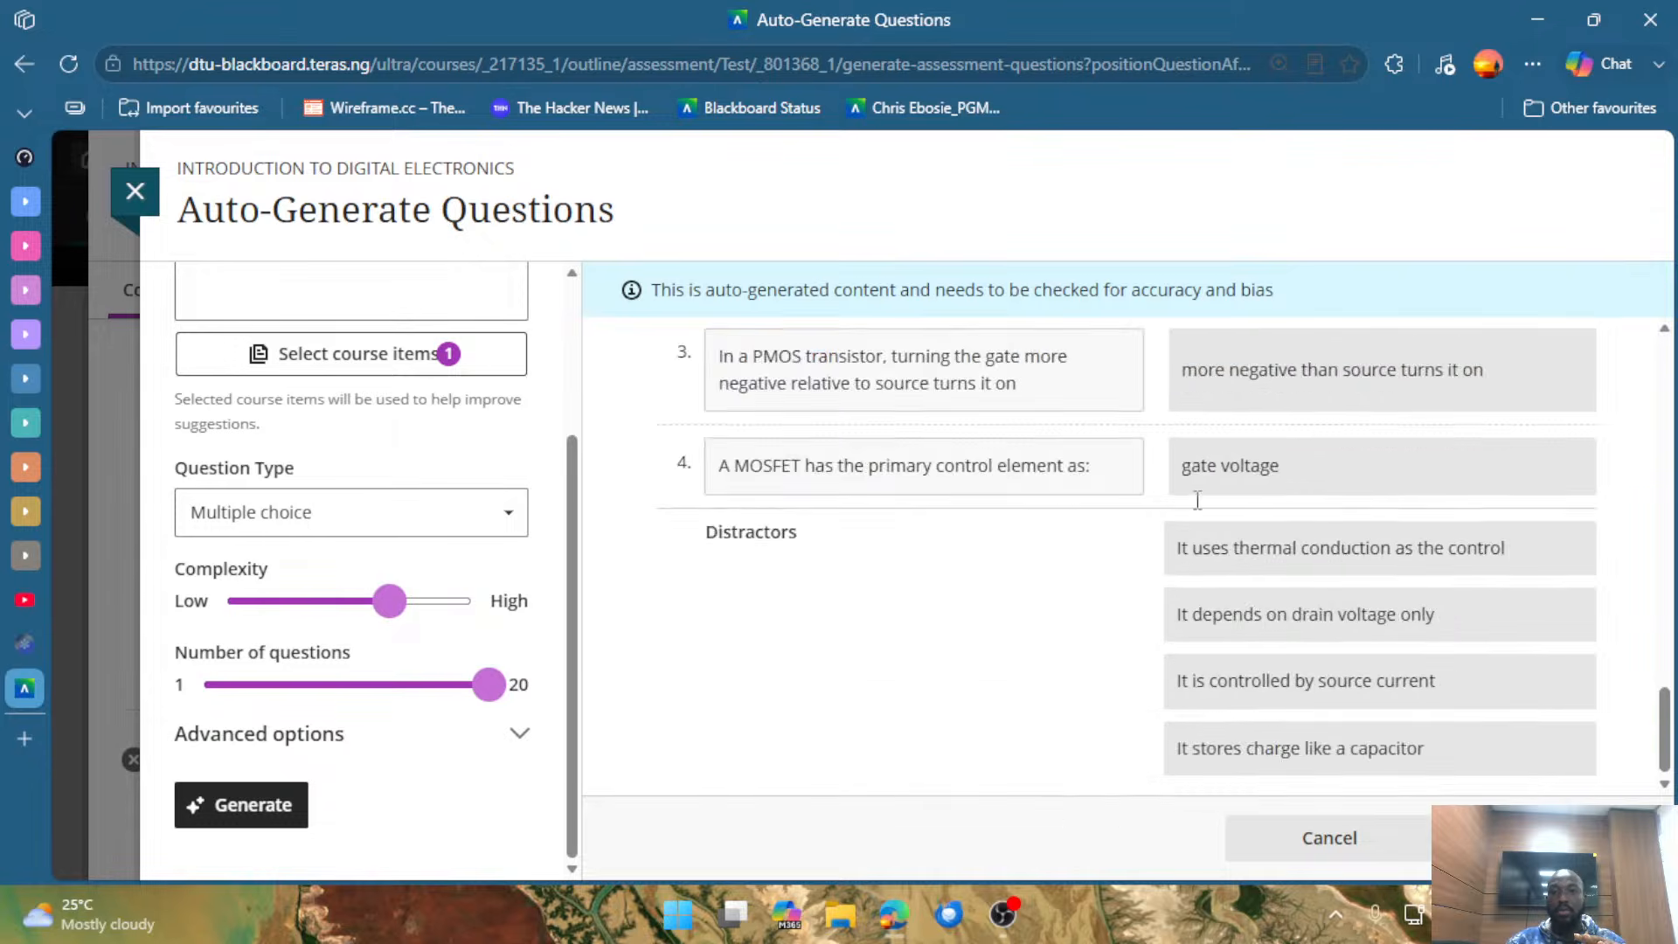
pyautogui.scroll(5, 1243, 621)
pyautogui.scroll(15, 1243, 621)
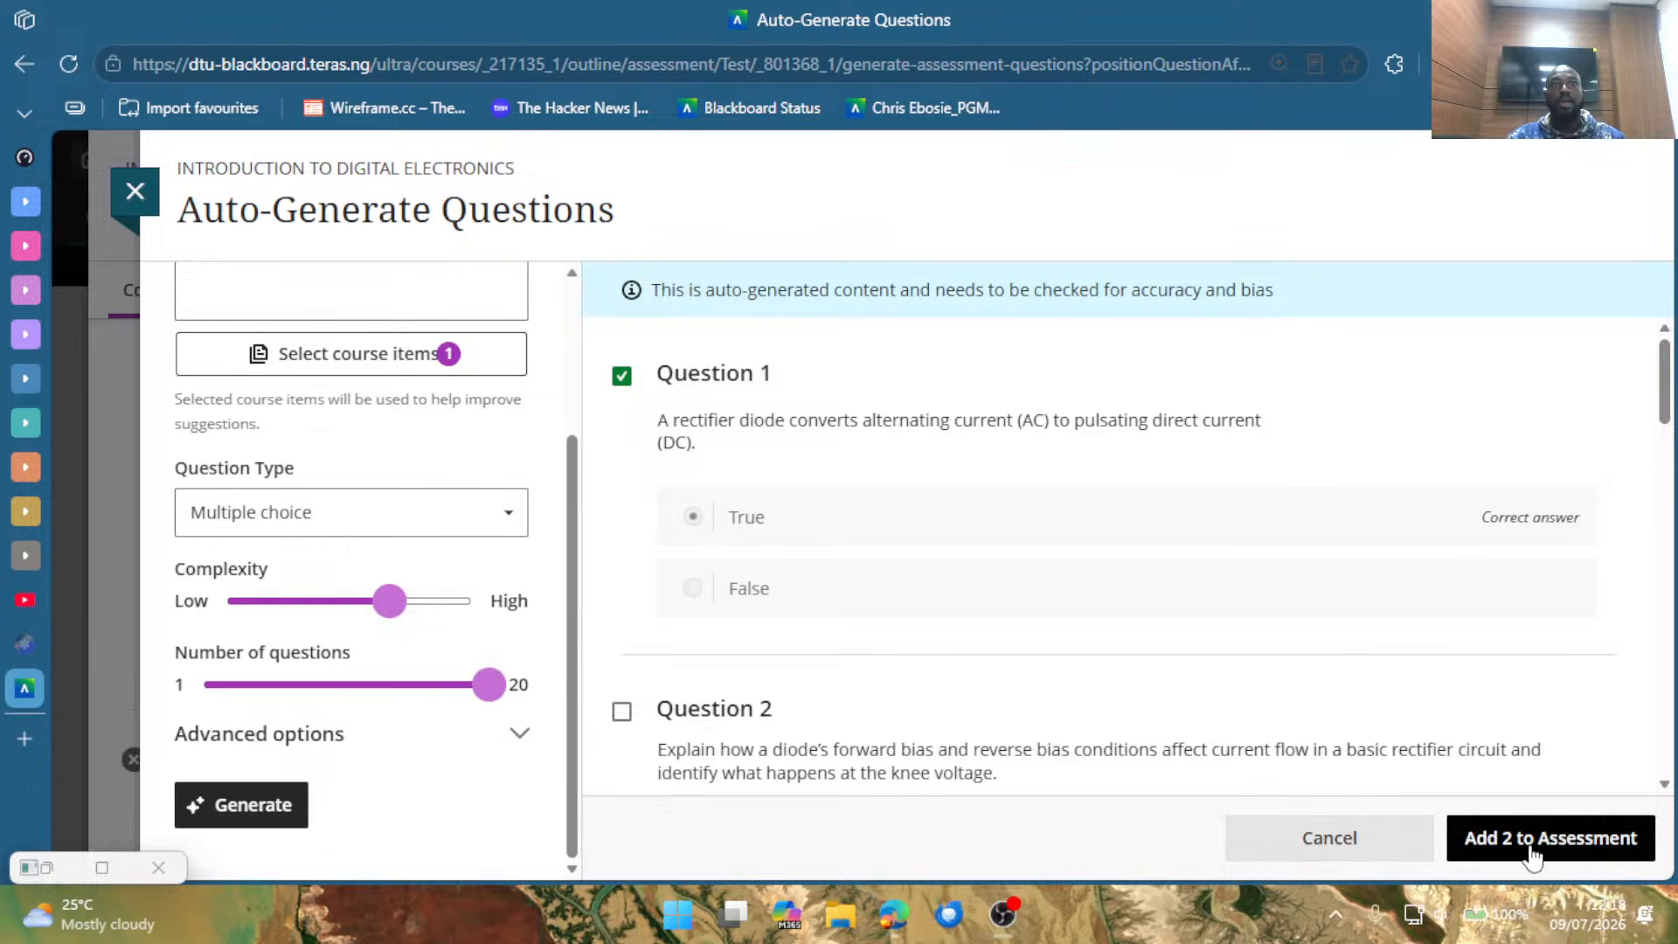
# Deselect Questions 1 and 4 and return to the start of the generated list.
pyautogui.click(750, 417)
pyautogui.scroll(-10, 760, 525)
pyautogui.scroll(-5, 802, 682)
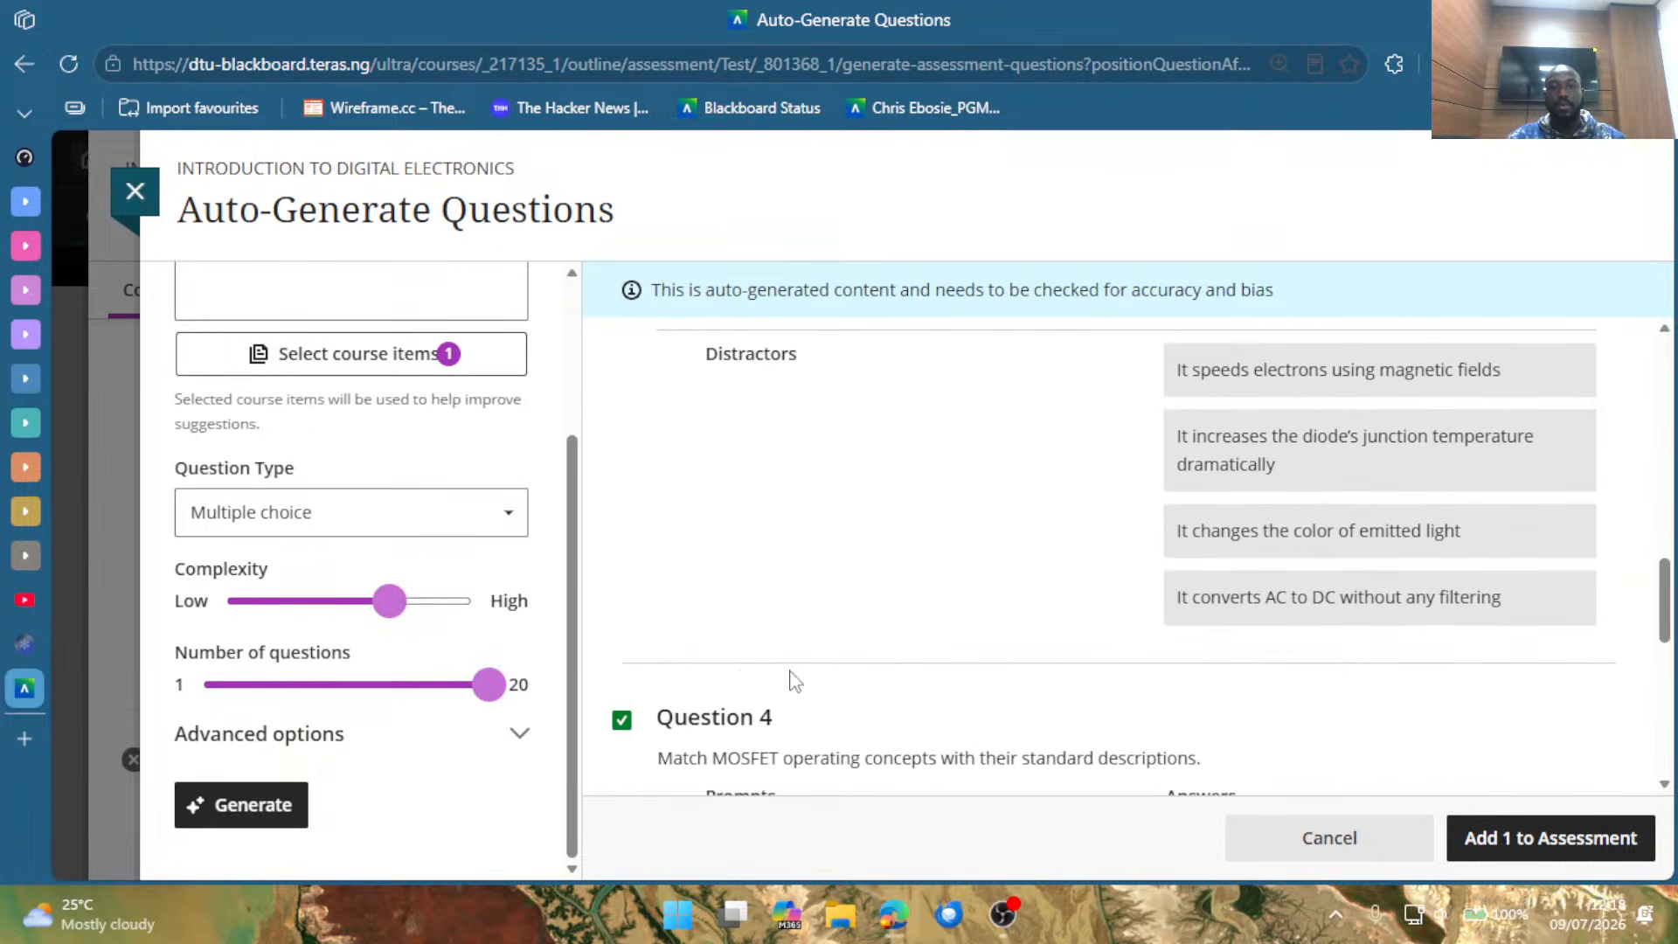
pyautogui.click(786, 720)
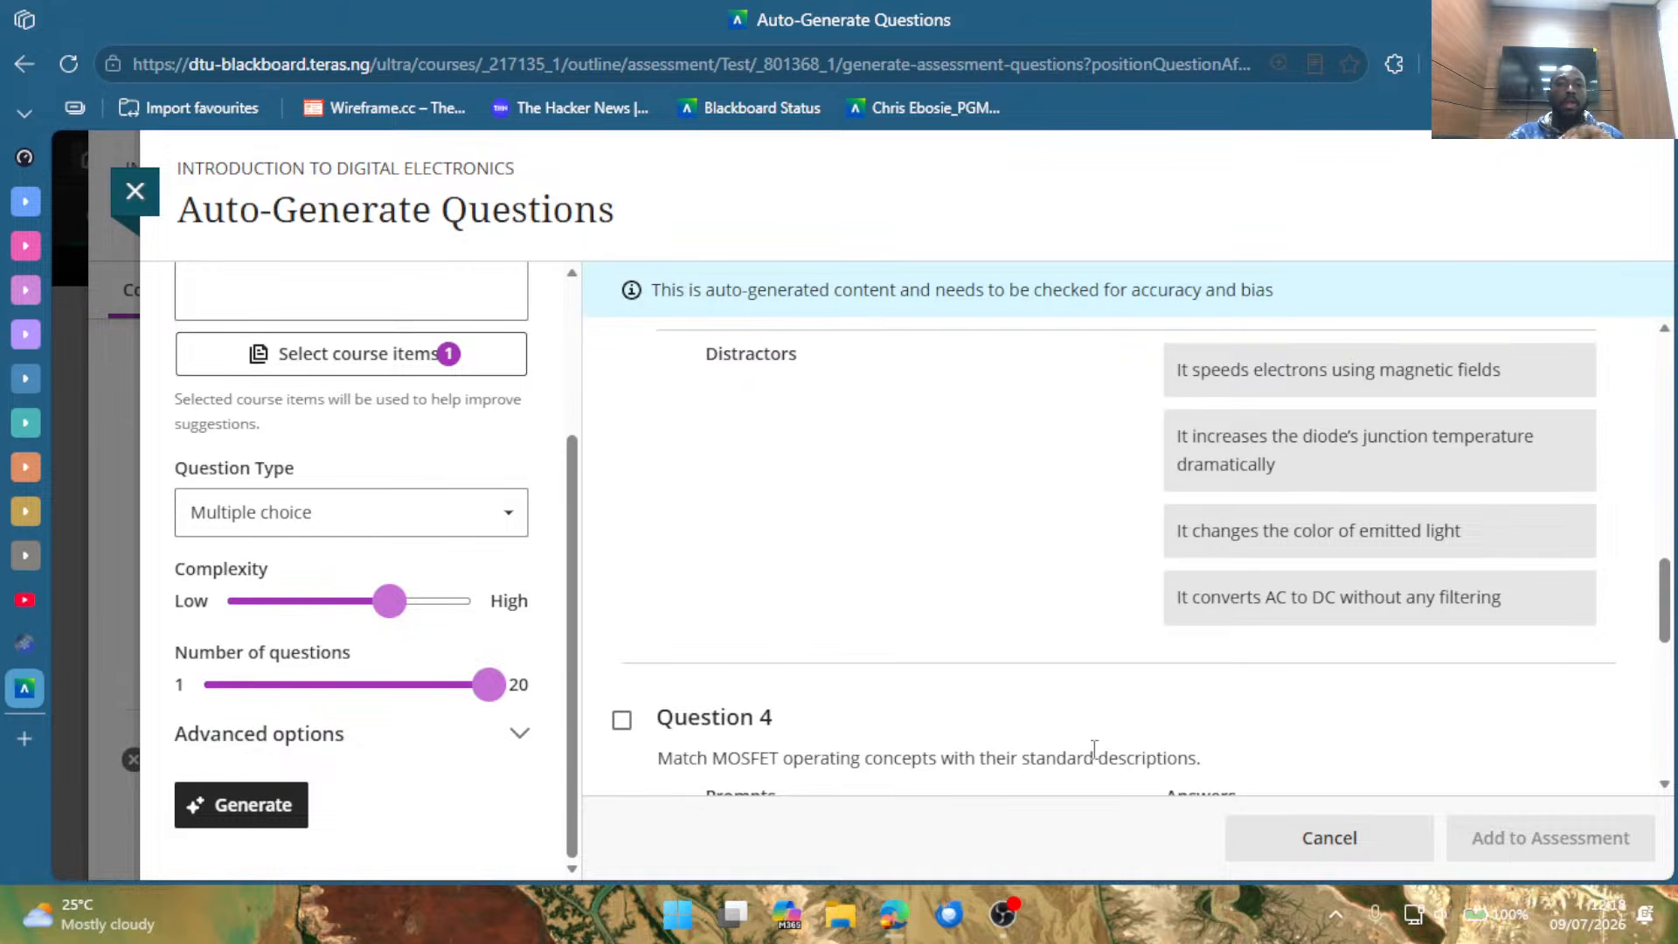
pyautogui.scroll(5, 857, 547)
pyautogui.scroll(5, 1212, 460)
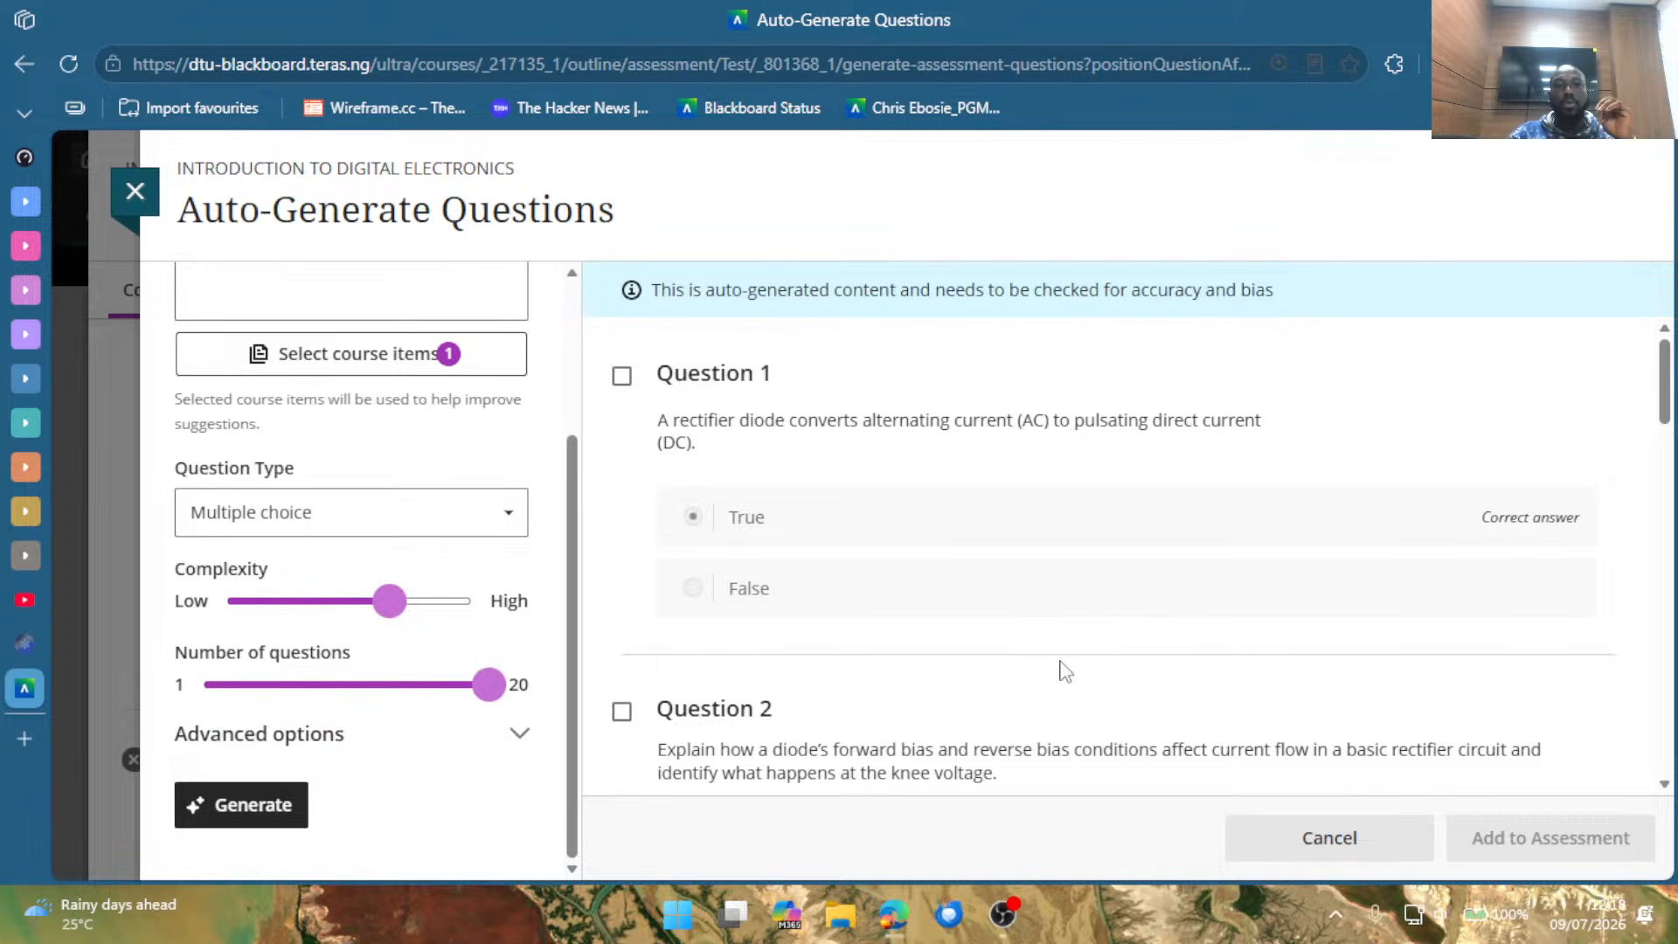
# Set the number of questions to about 15 and the complexity to High, and generate a new set of multiple-choice questions.
pyautogui.moveTo(476, 697)
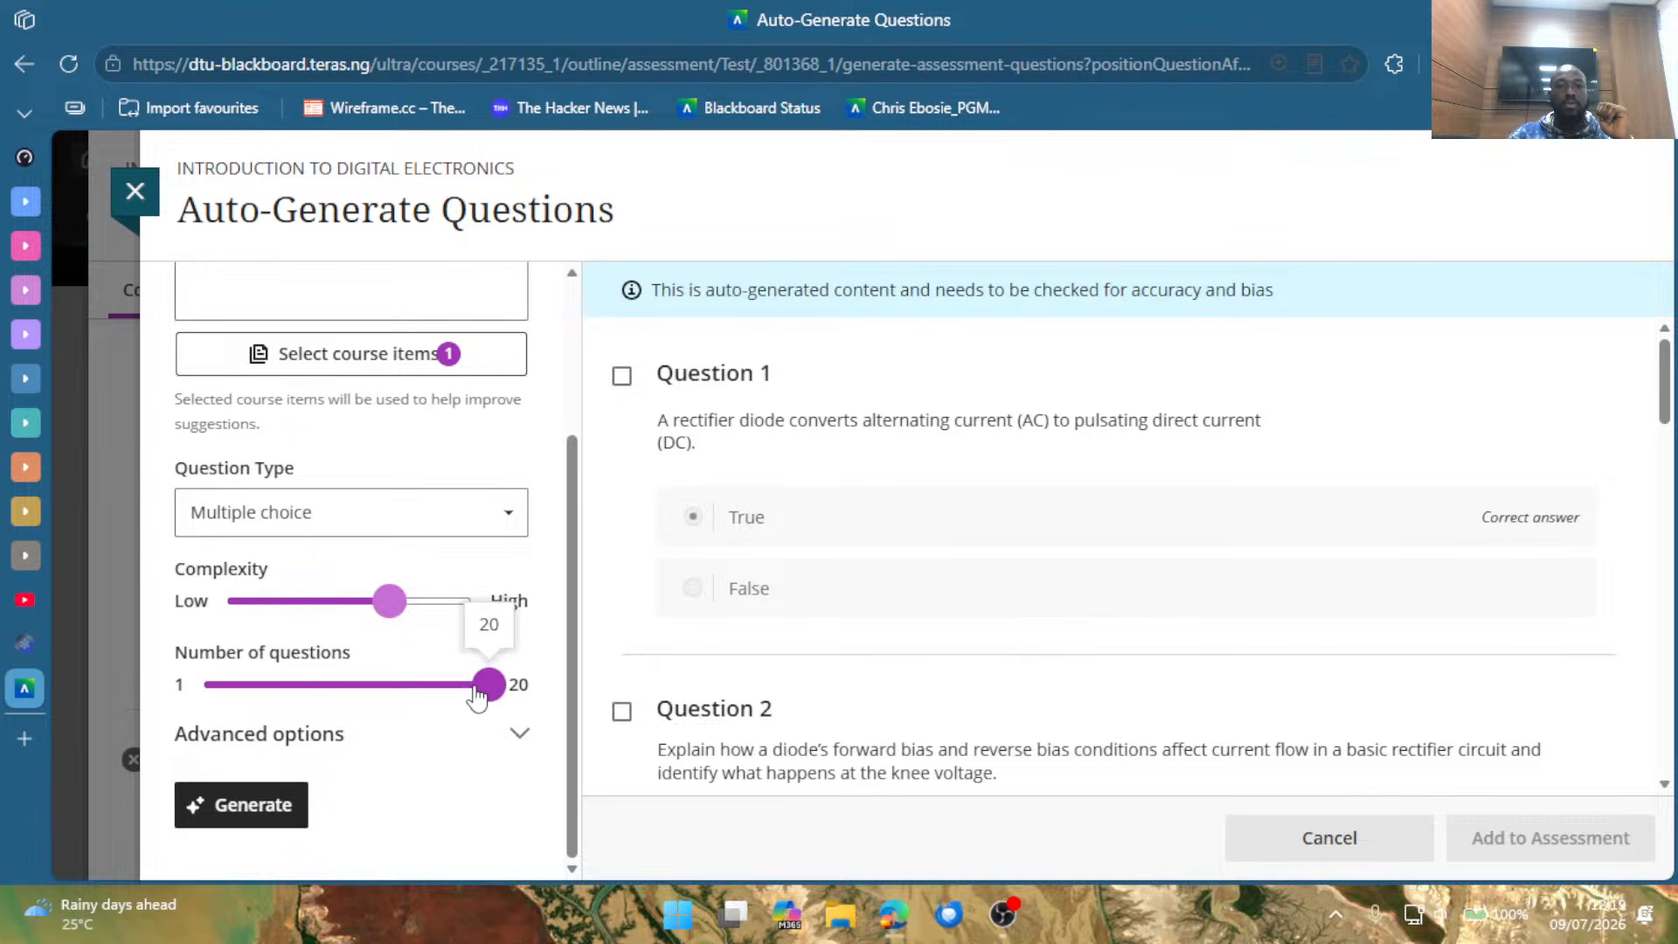
pyautogui.moveTo(477, 690); pyautogui.dragTo(413, 710)
pyautogui.moveTo(405, 610); pyautogui.dragTo(469, 603)
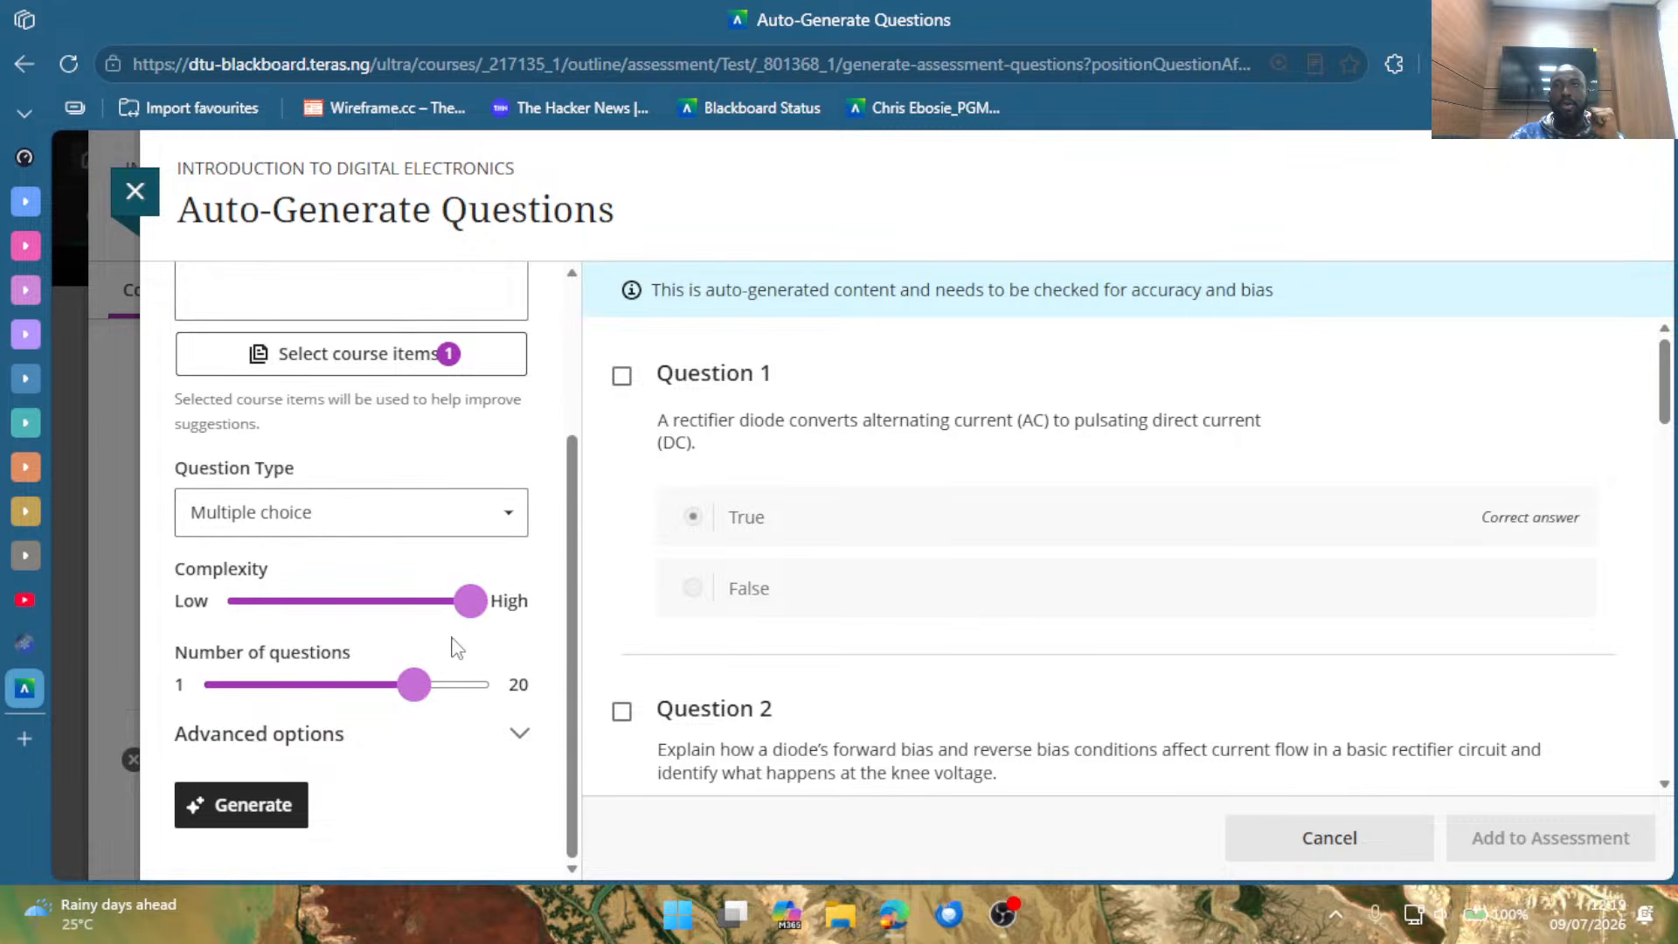
pyautogui.scroll(3, 359, 647)
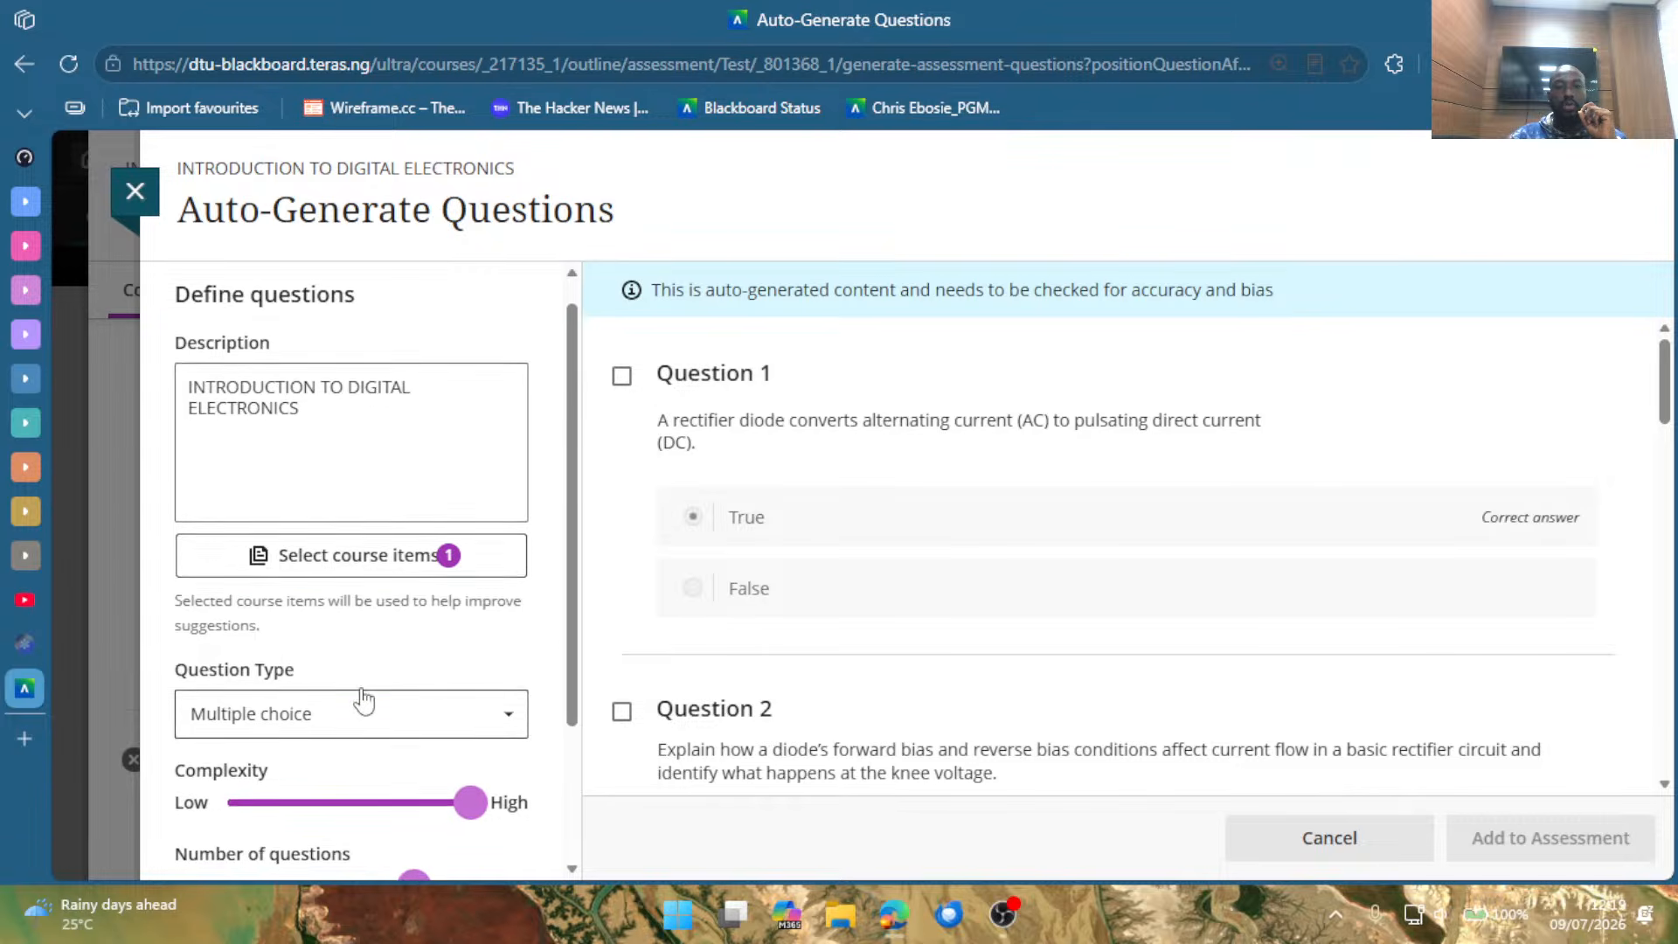
pyautogui.scroll(-3, 367, 697)
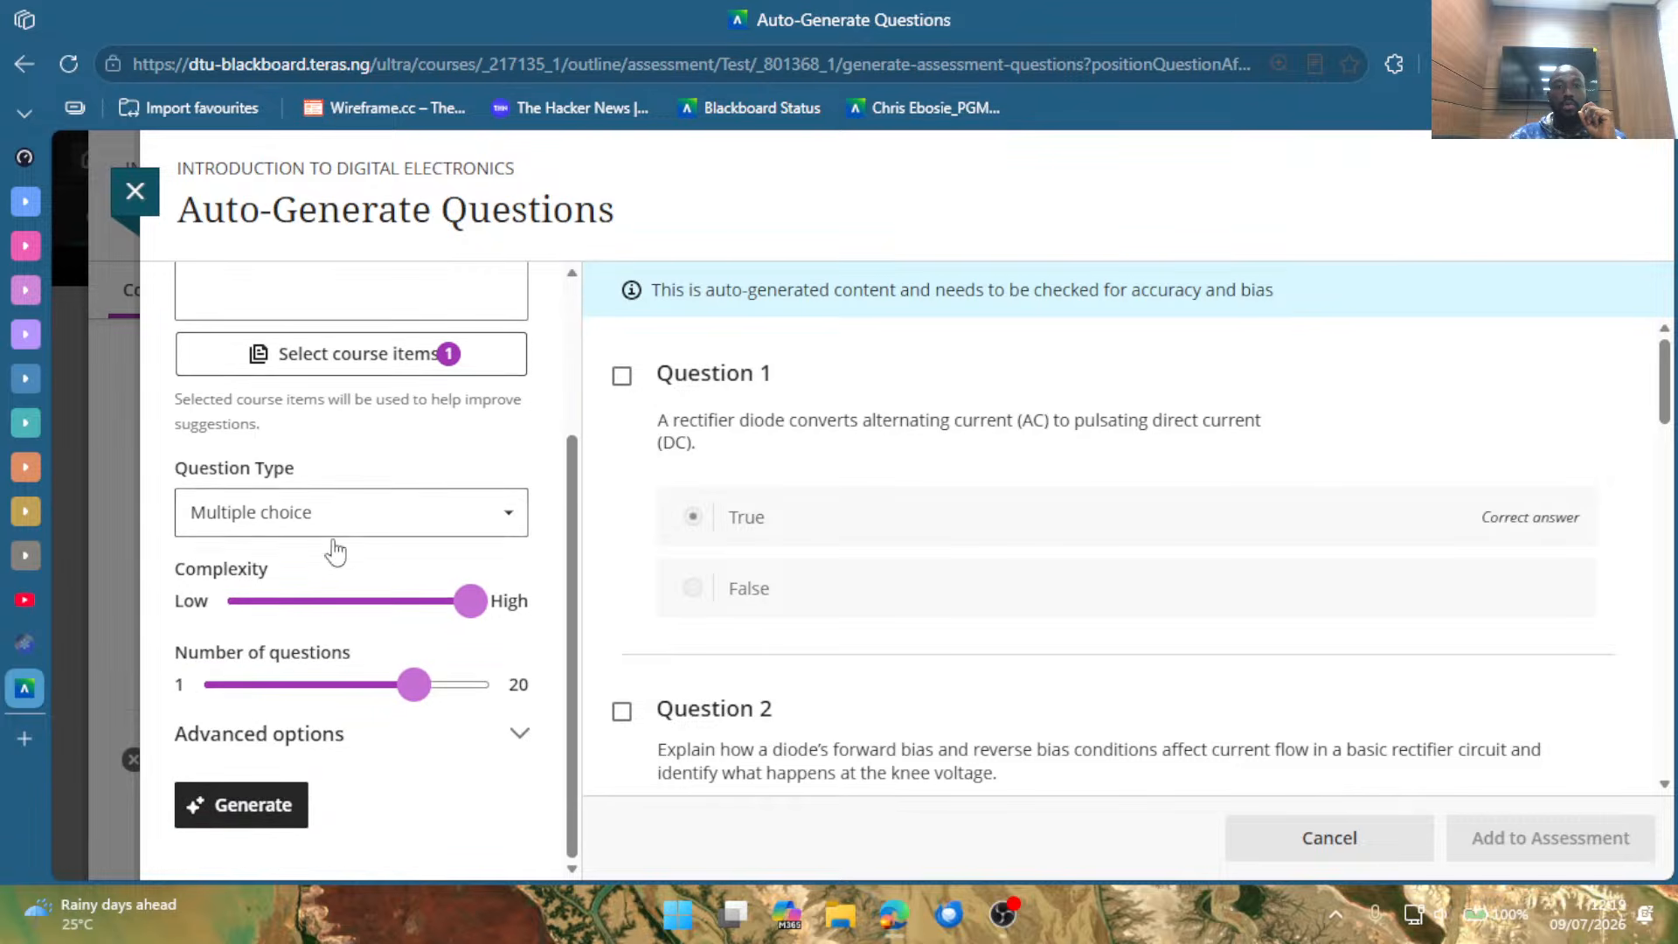
pyautogui.click(260, 806)
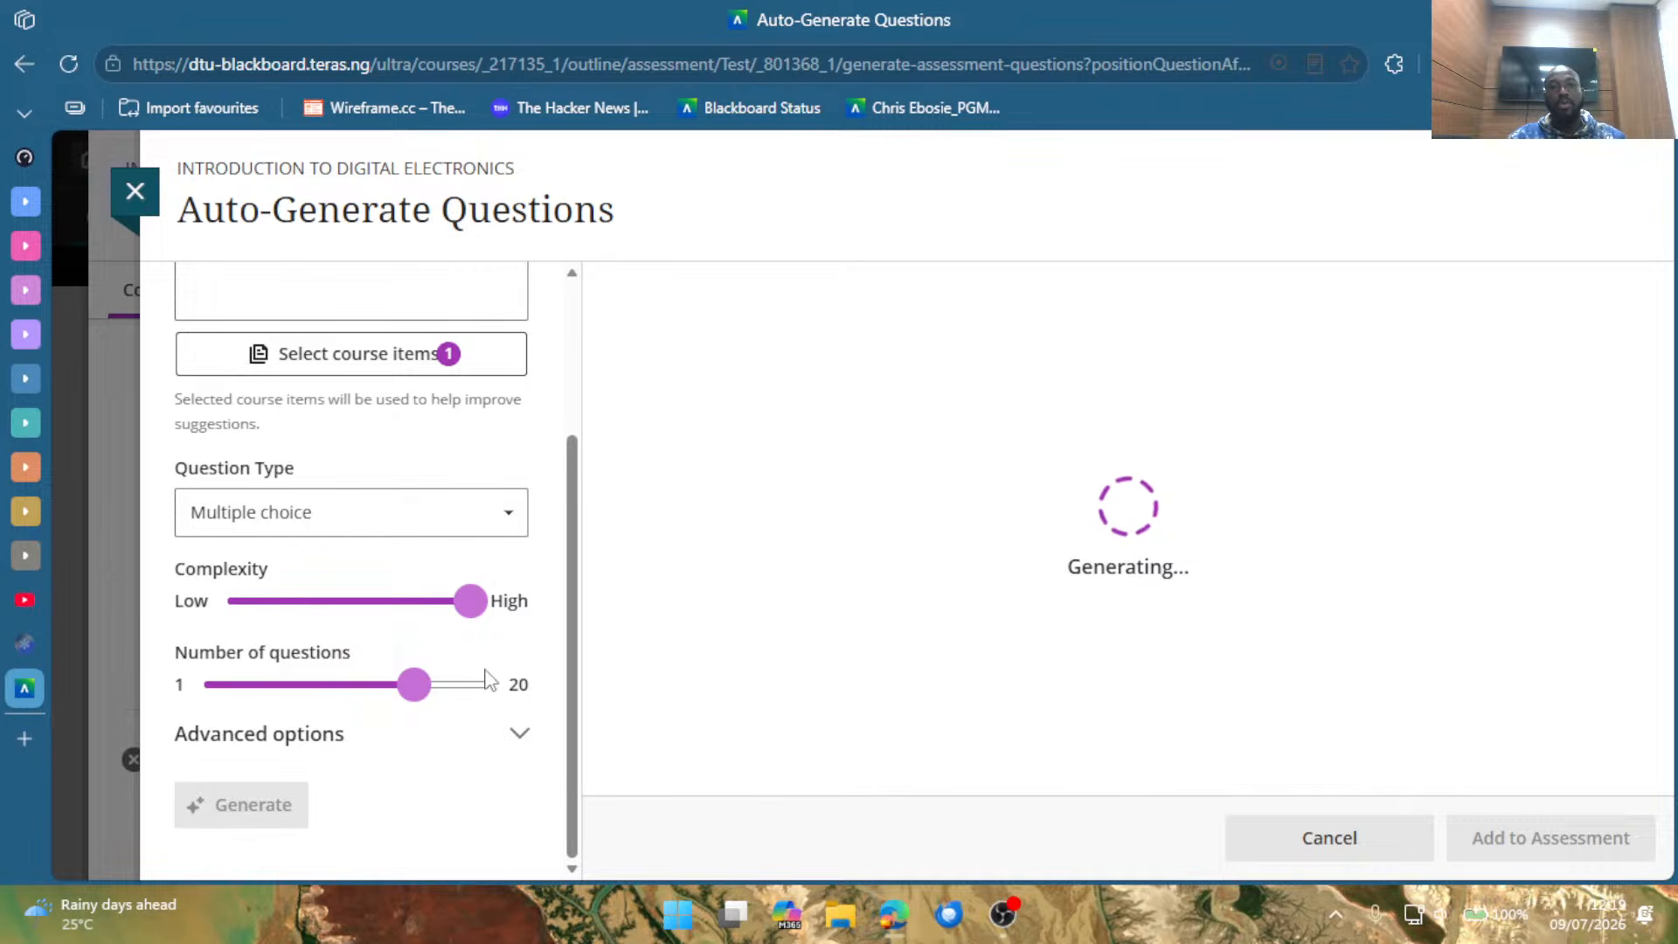
pyautogui.scroll(3, 479, 682)
pyautogui.scroll(-3, 472, 689)
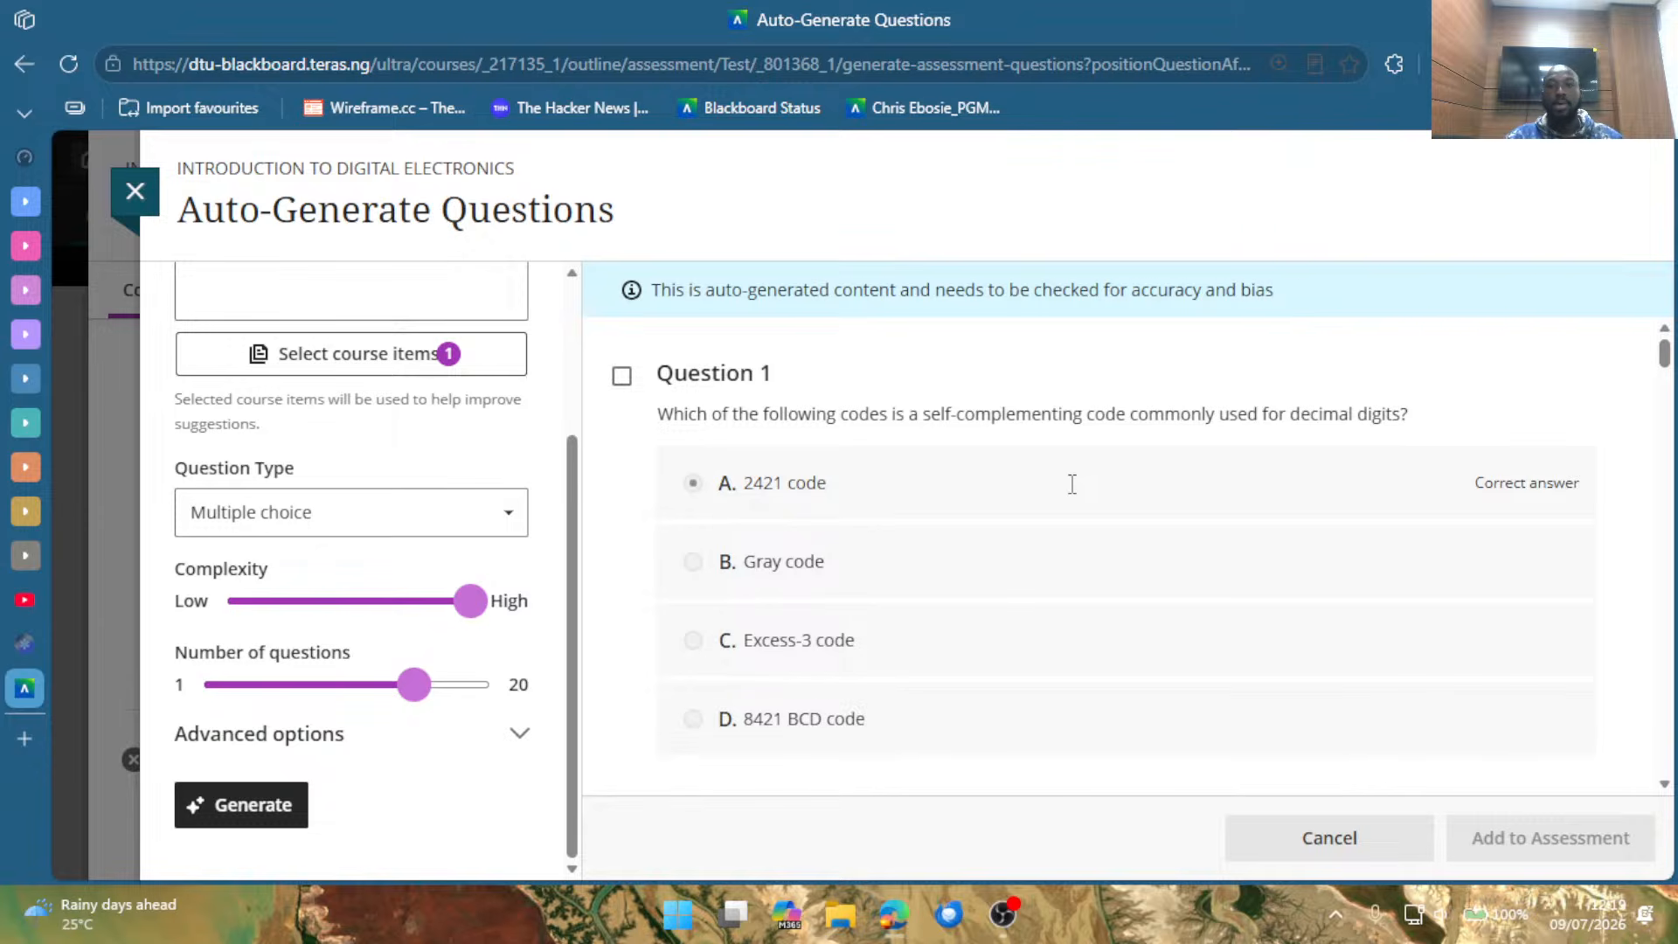
# Review the generated Questions 1 to 3 on self-complementing codes, Excess-3 and Gray code, with their answer options.
pyautogui.scroll(-2, 973, 562)
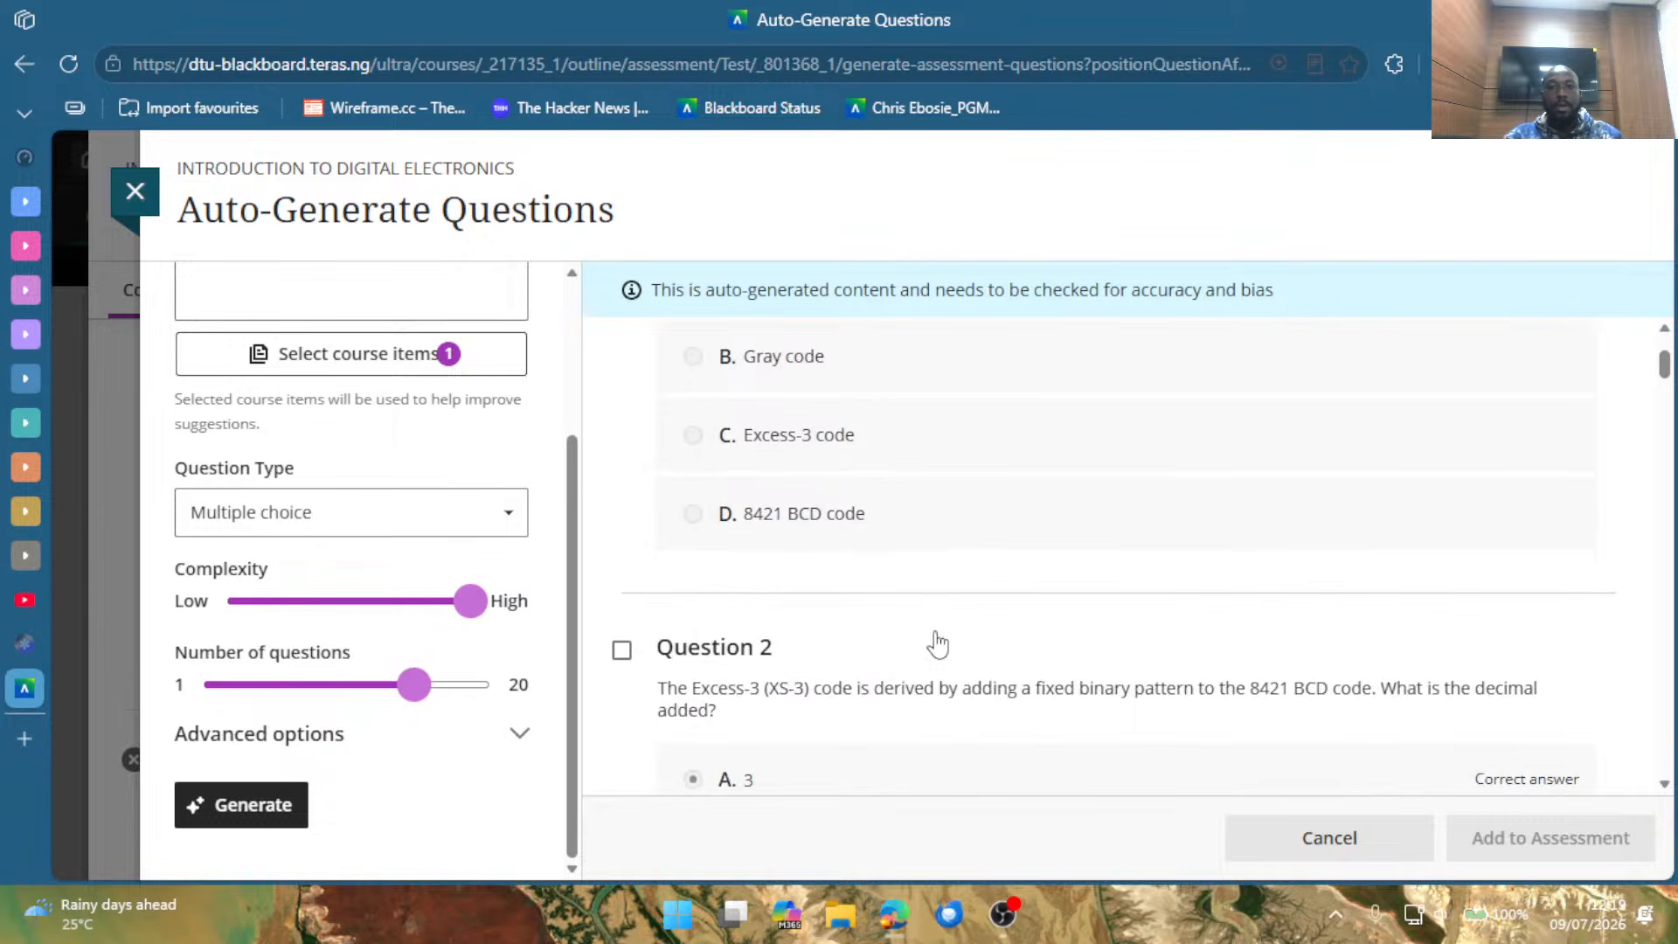
pyautogui.scroll(-2, 937, 644)
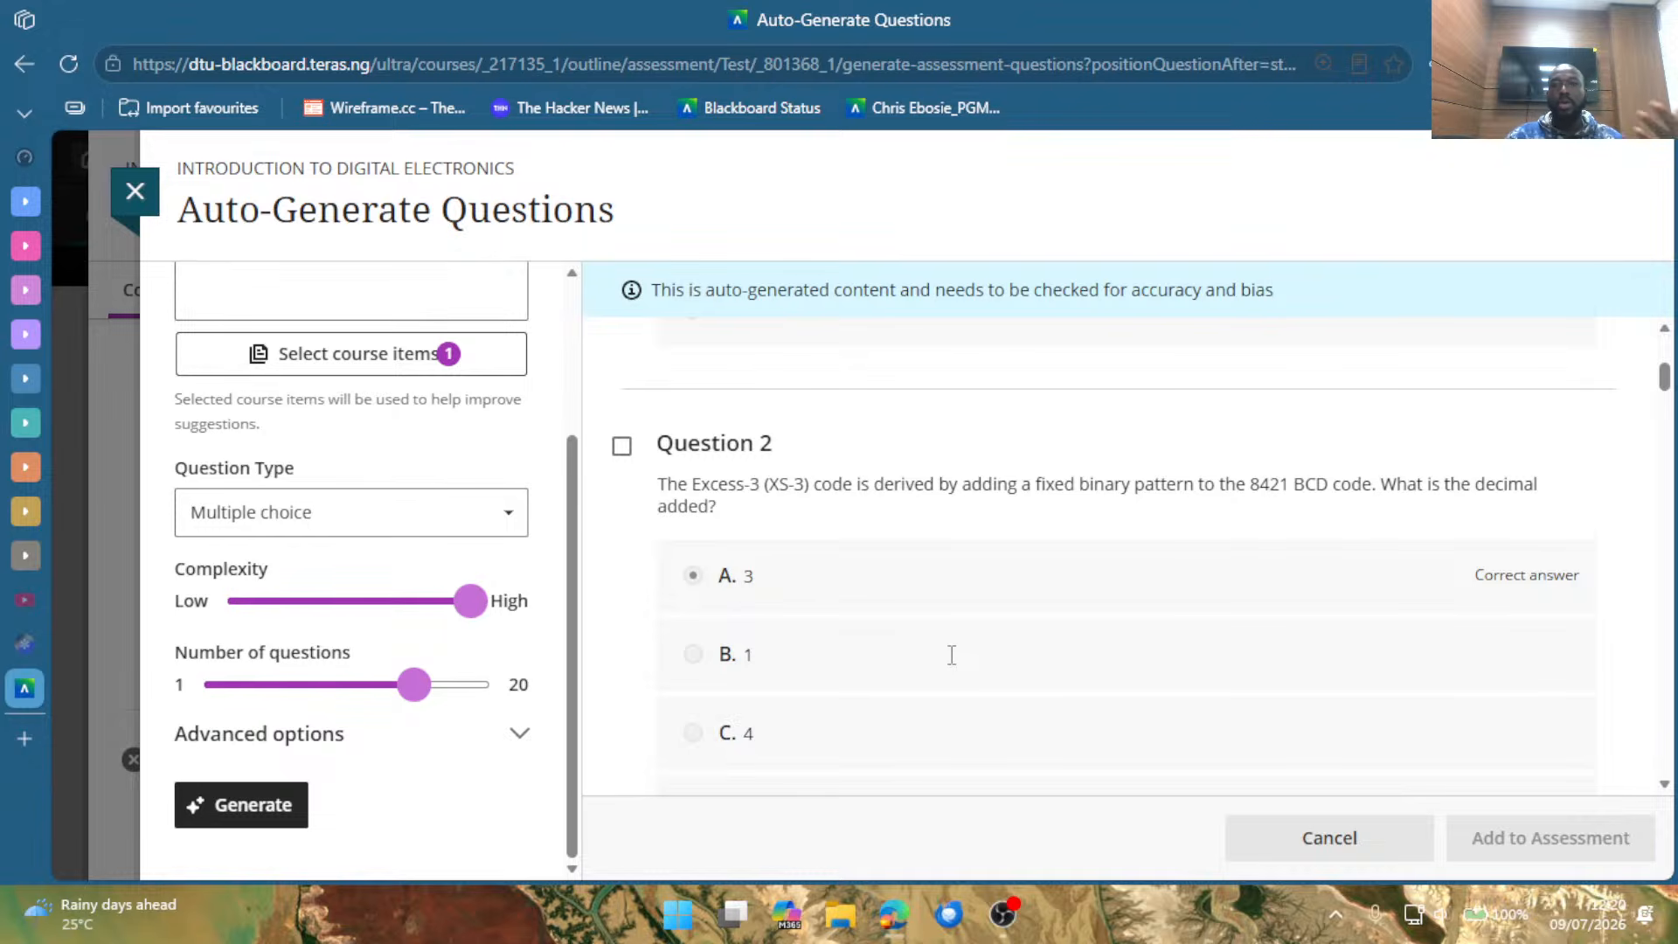
pyautogui.scroll(5, 973, 567)
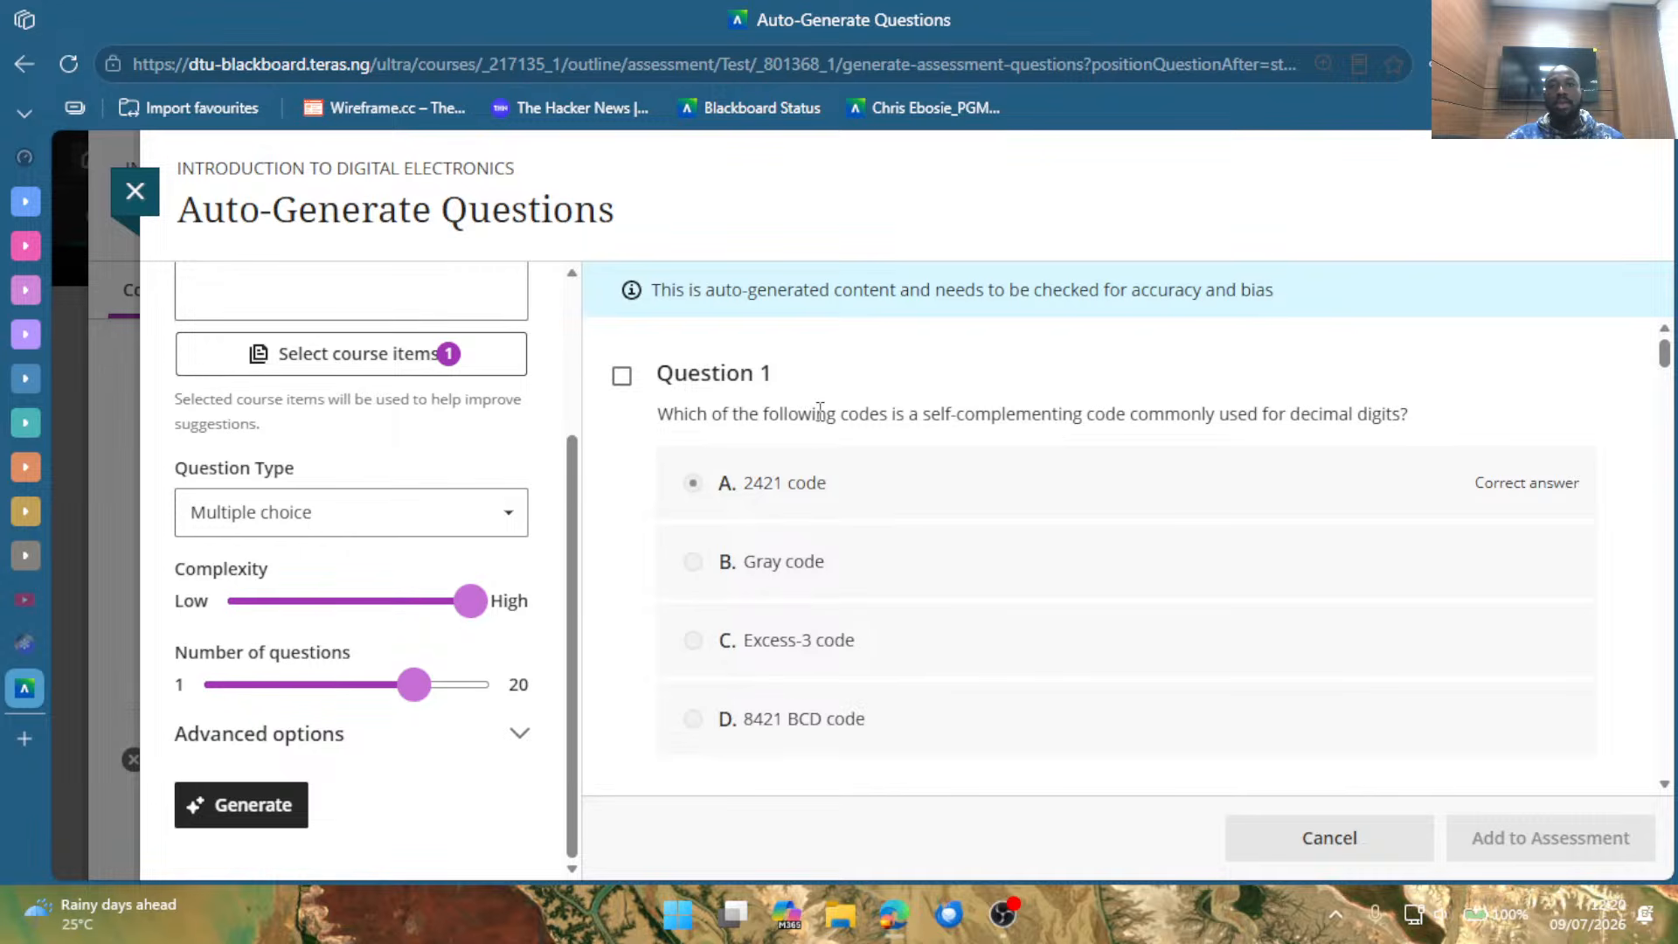
pyautogui.scroll(-5, 820, 432)
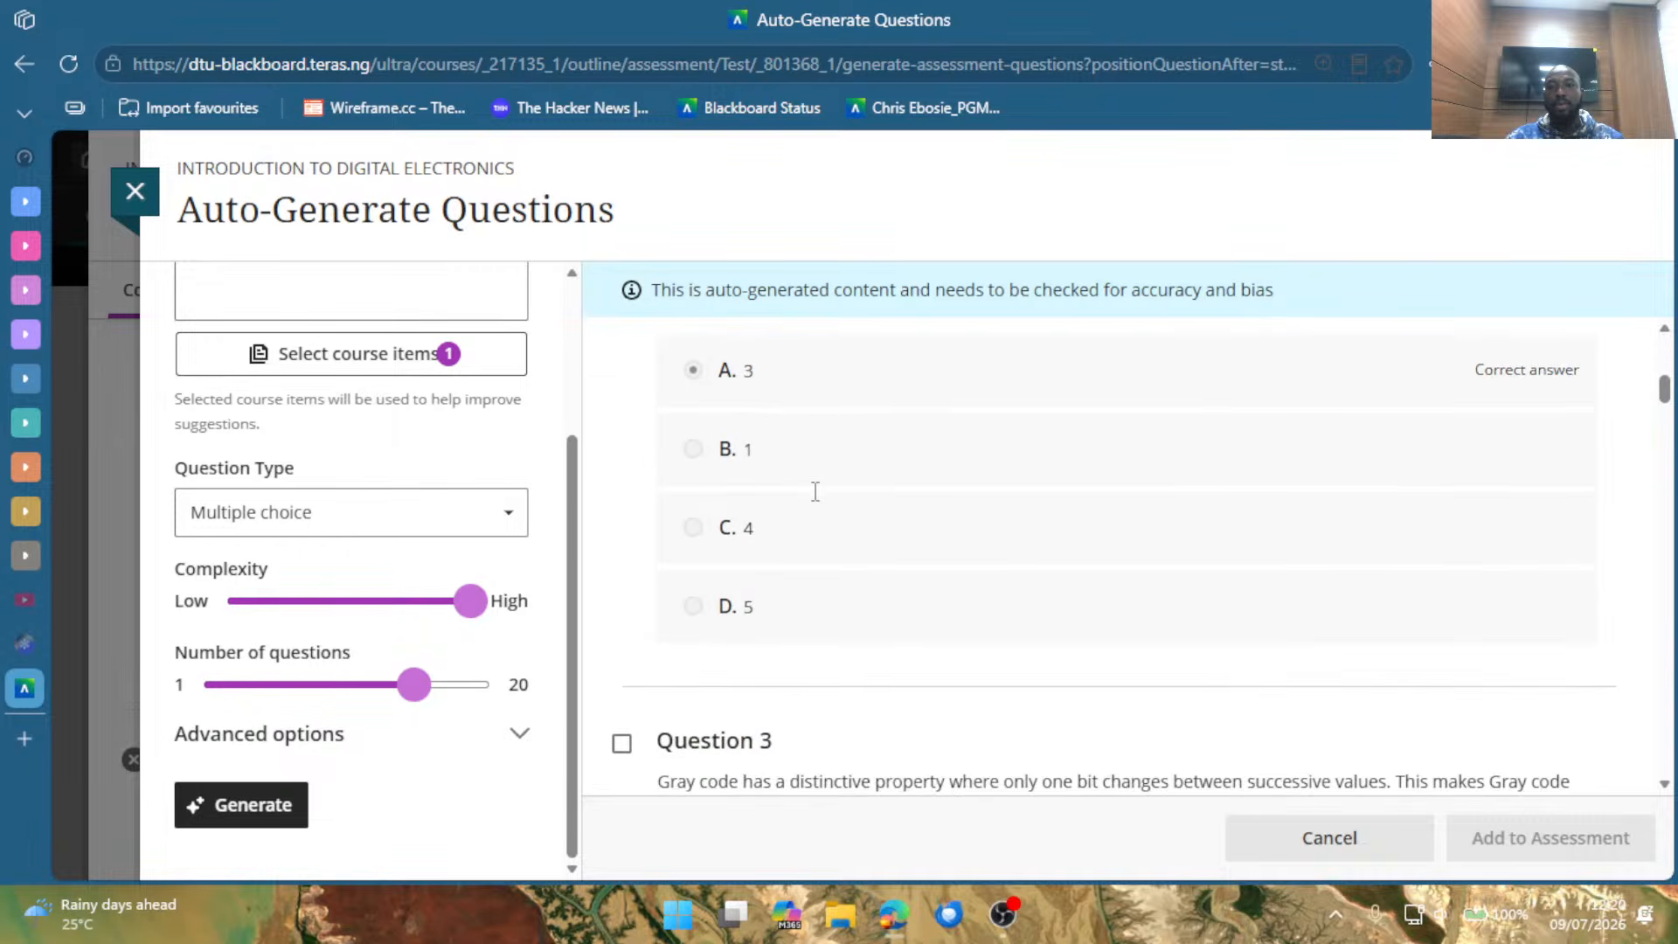
pyautogui.scroll(2, 878, 512)
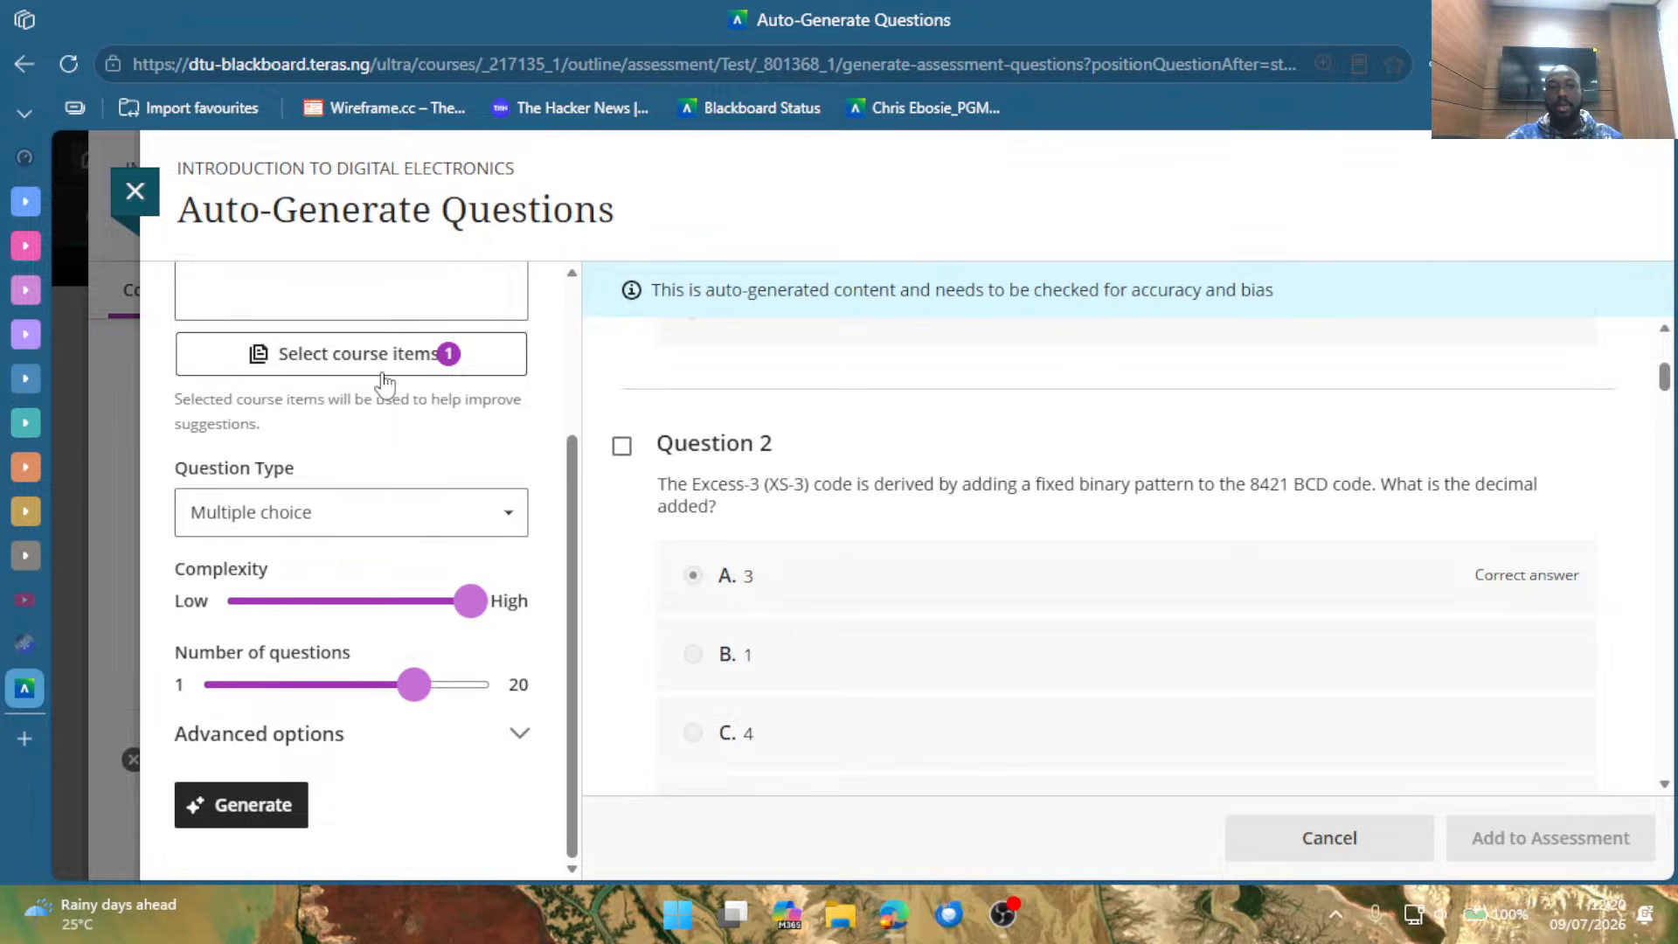
pyautogui.scroll(3, 326, 629)
pyautogui.scroll(-3, 480, 669)
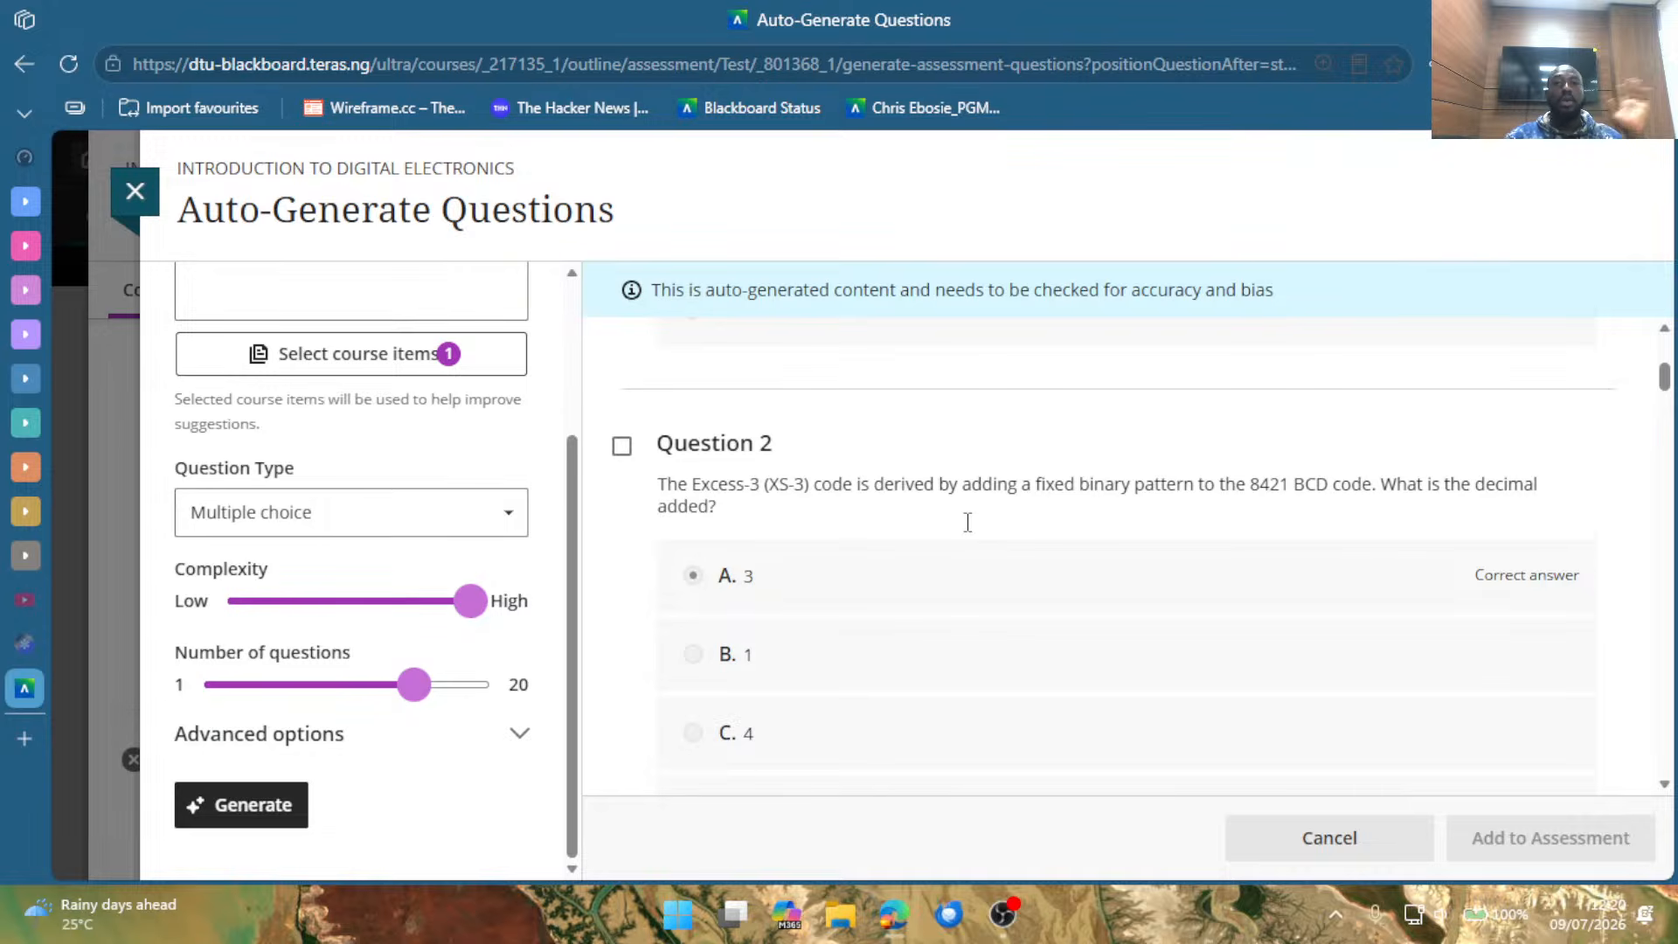
pyautogui.scroll(-1, 972, 527)
pyautogui.scroll(-5, 972, 527)
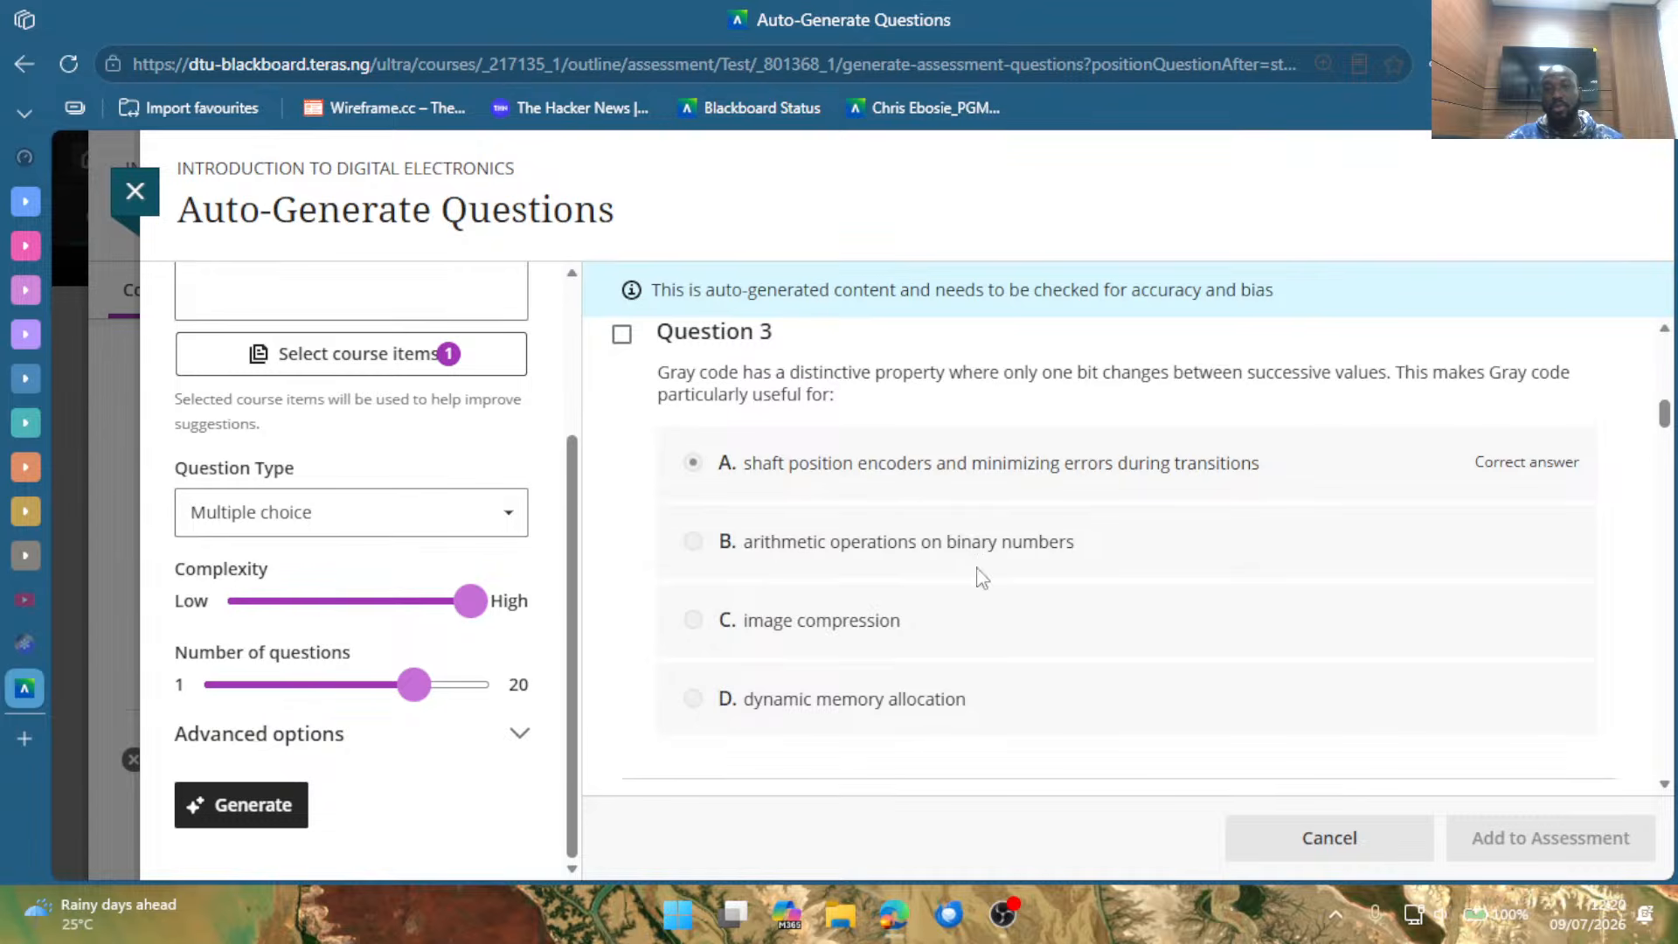
# Review the generated Questions 4 to 8, checking their wording, answer options and marked correct answers.
pyautogui.scroll(-5, 977, 577)
pyautogui.scroll(-2, 979, 597)
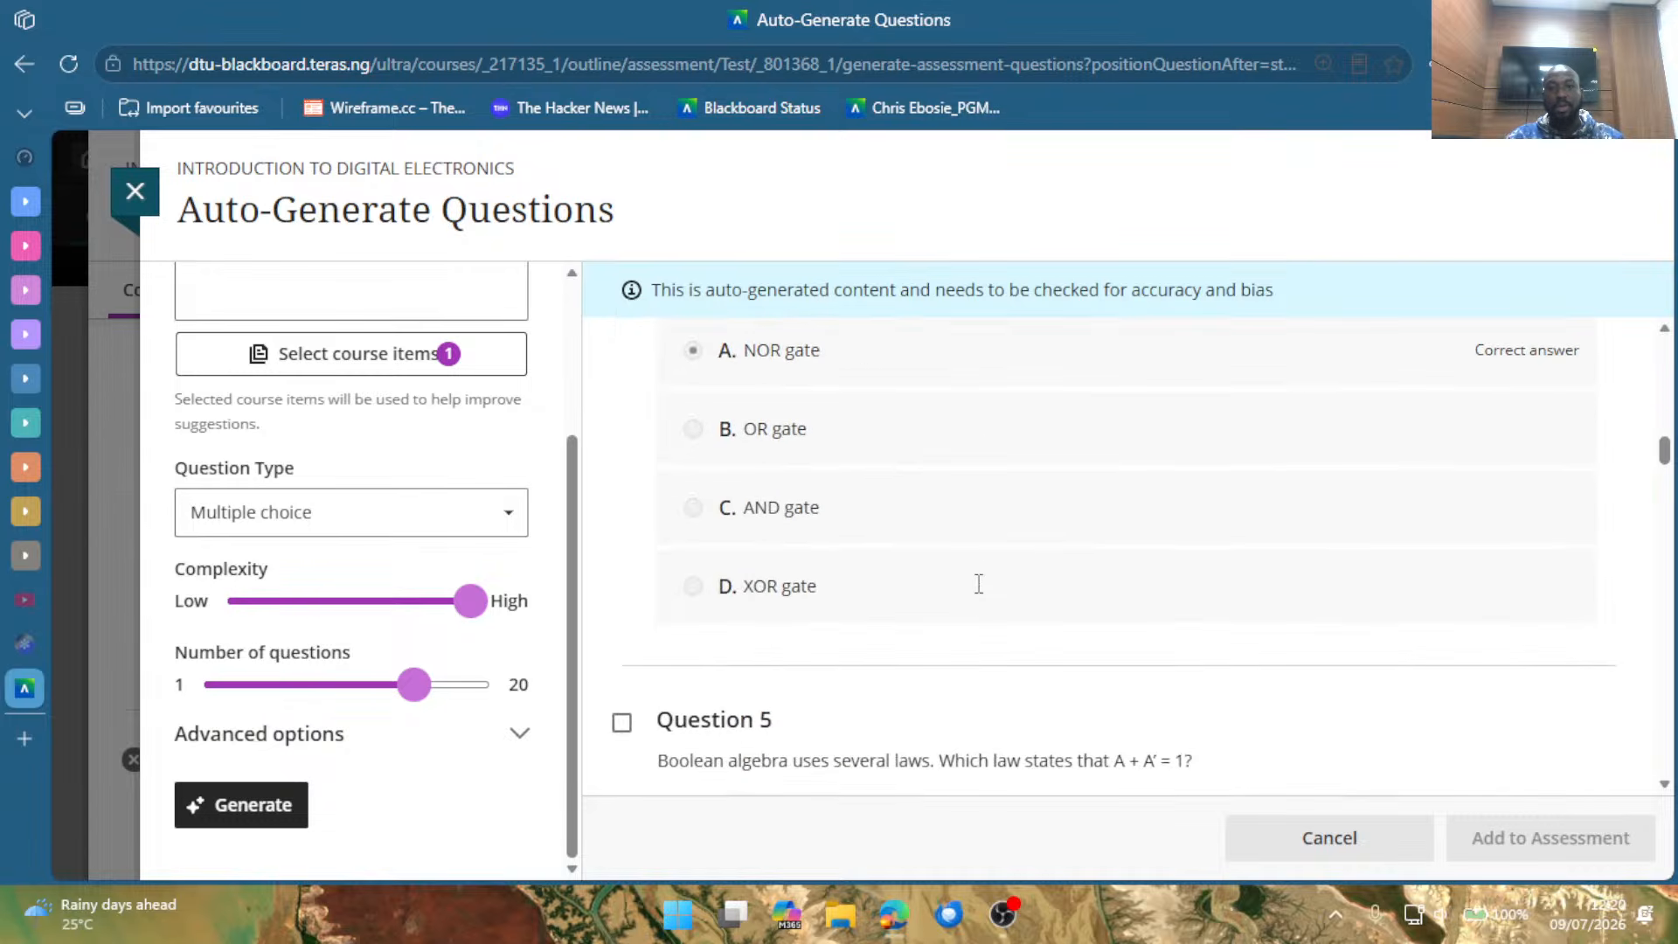
pyautogui.scroll(-2, 984, 585)
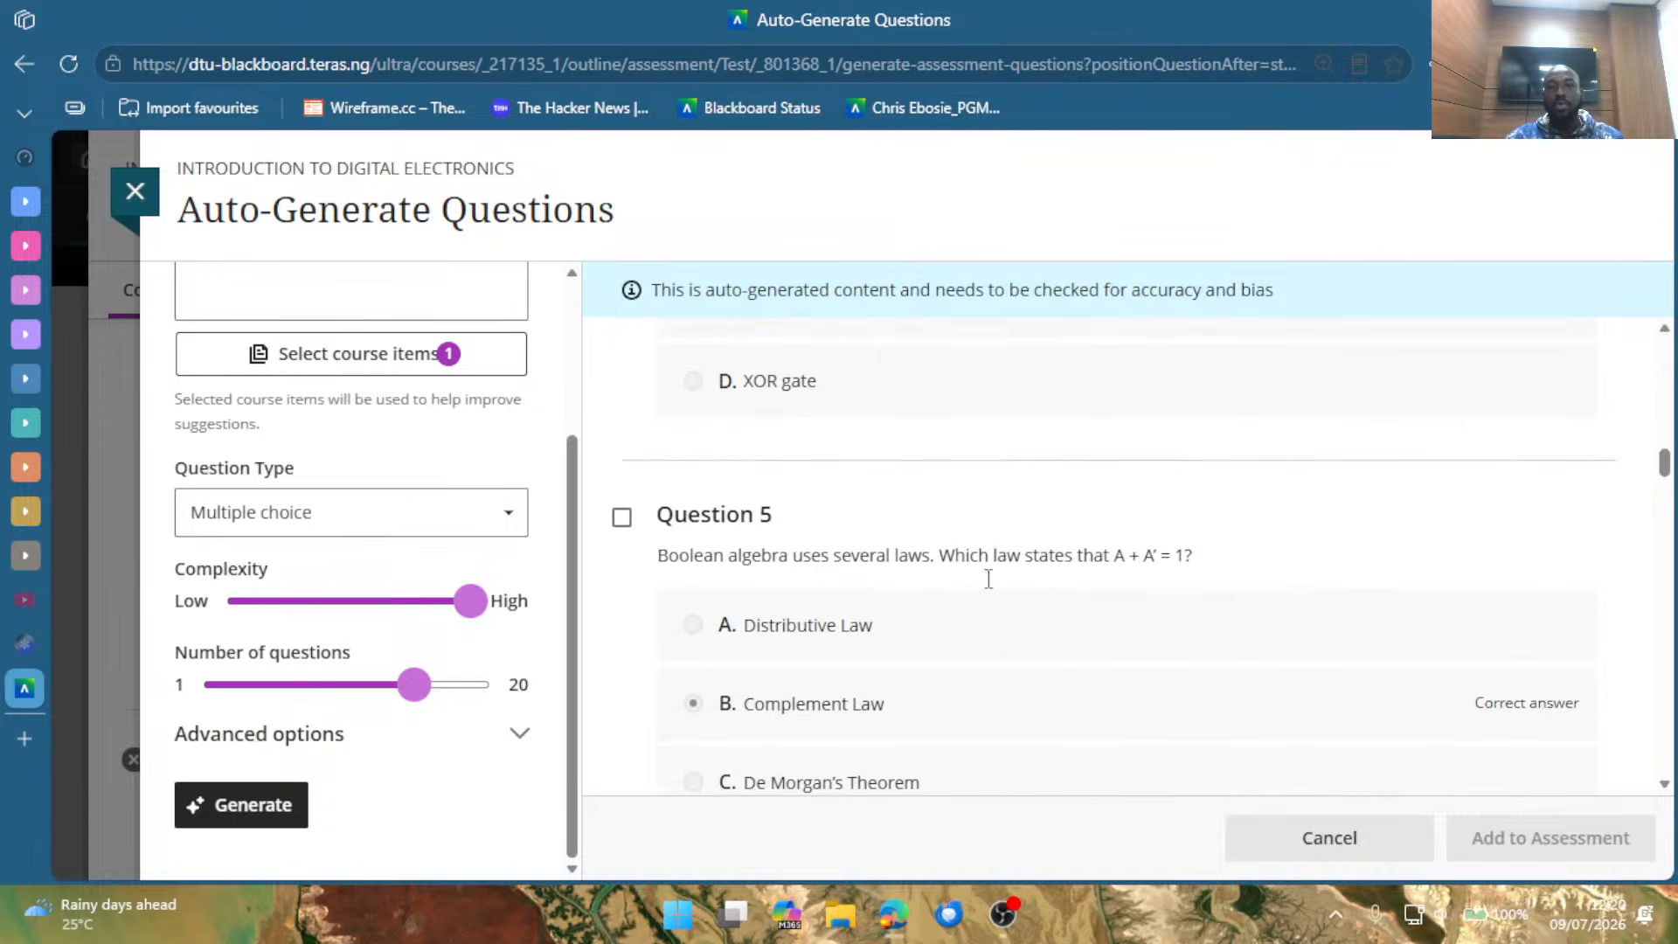
pyautogui.scroll(4, 988, 579)
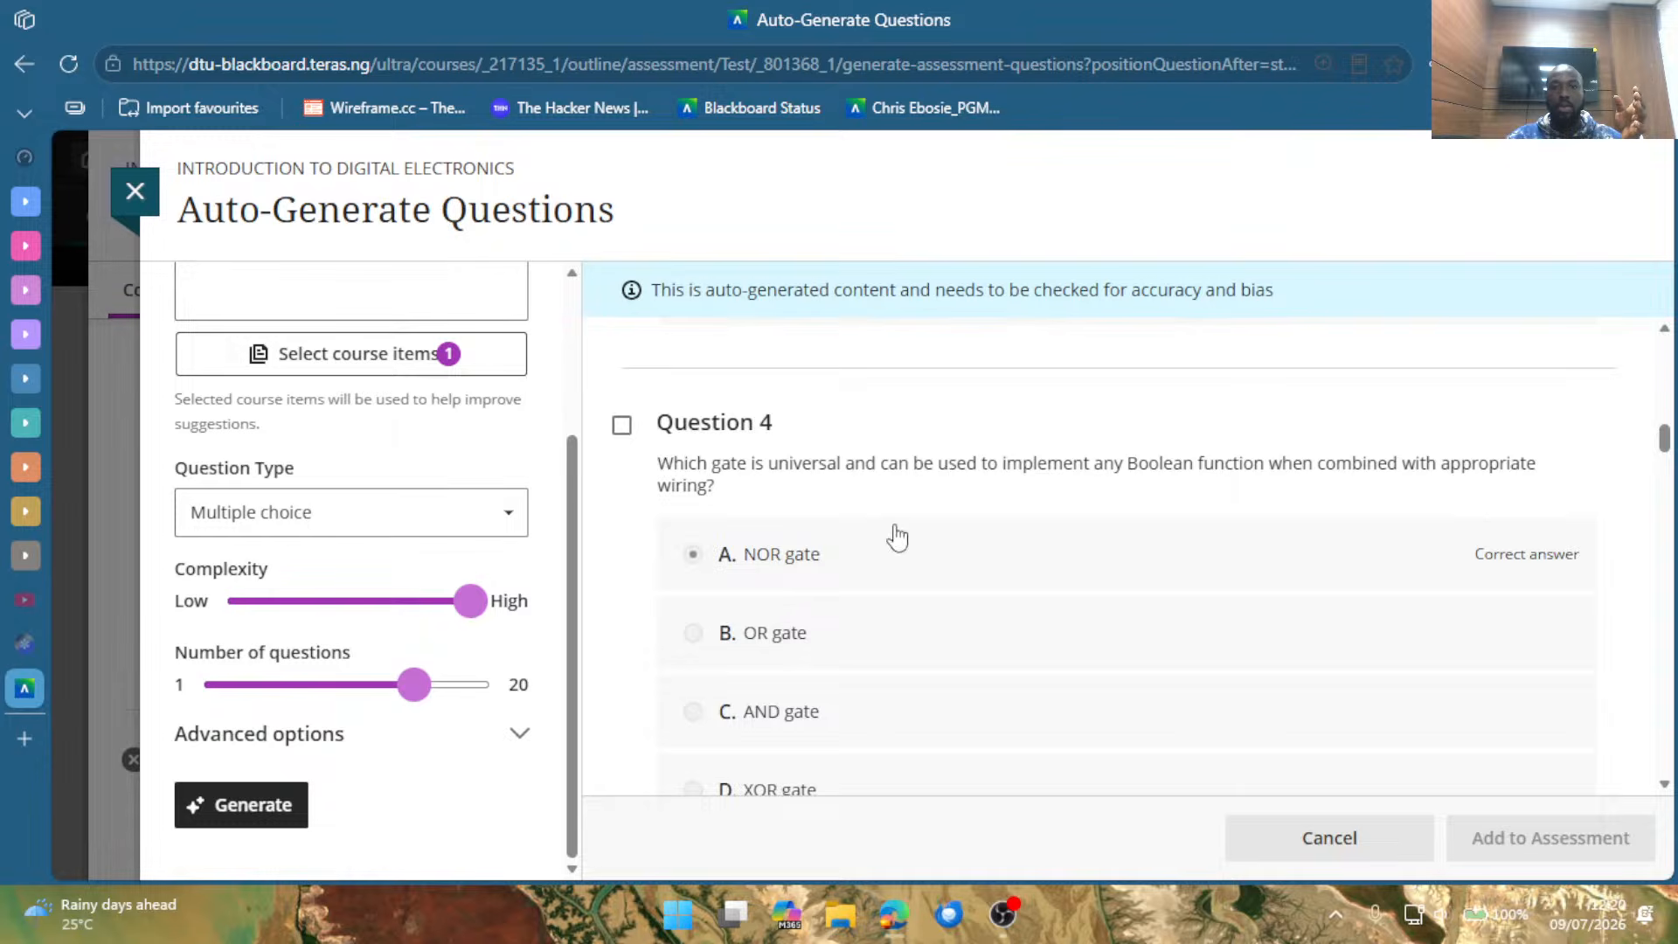
pyautogui.scroll(-2, 898, 537)
pyautogui.scroll(2, 772, 426)
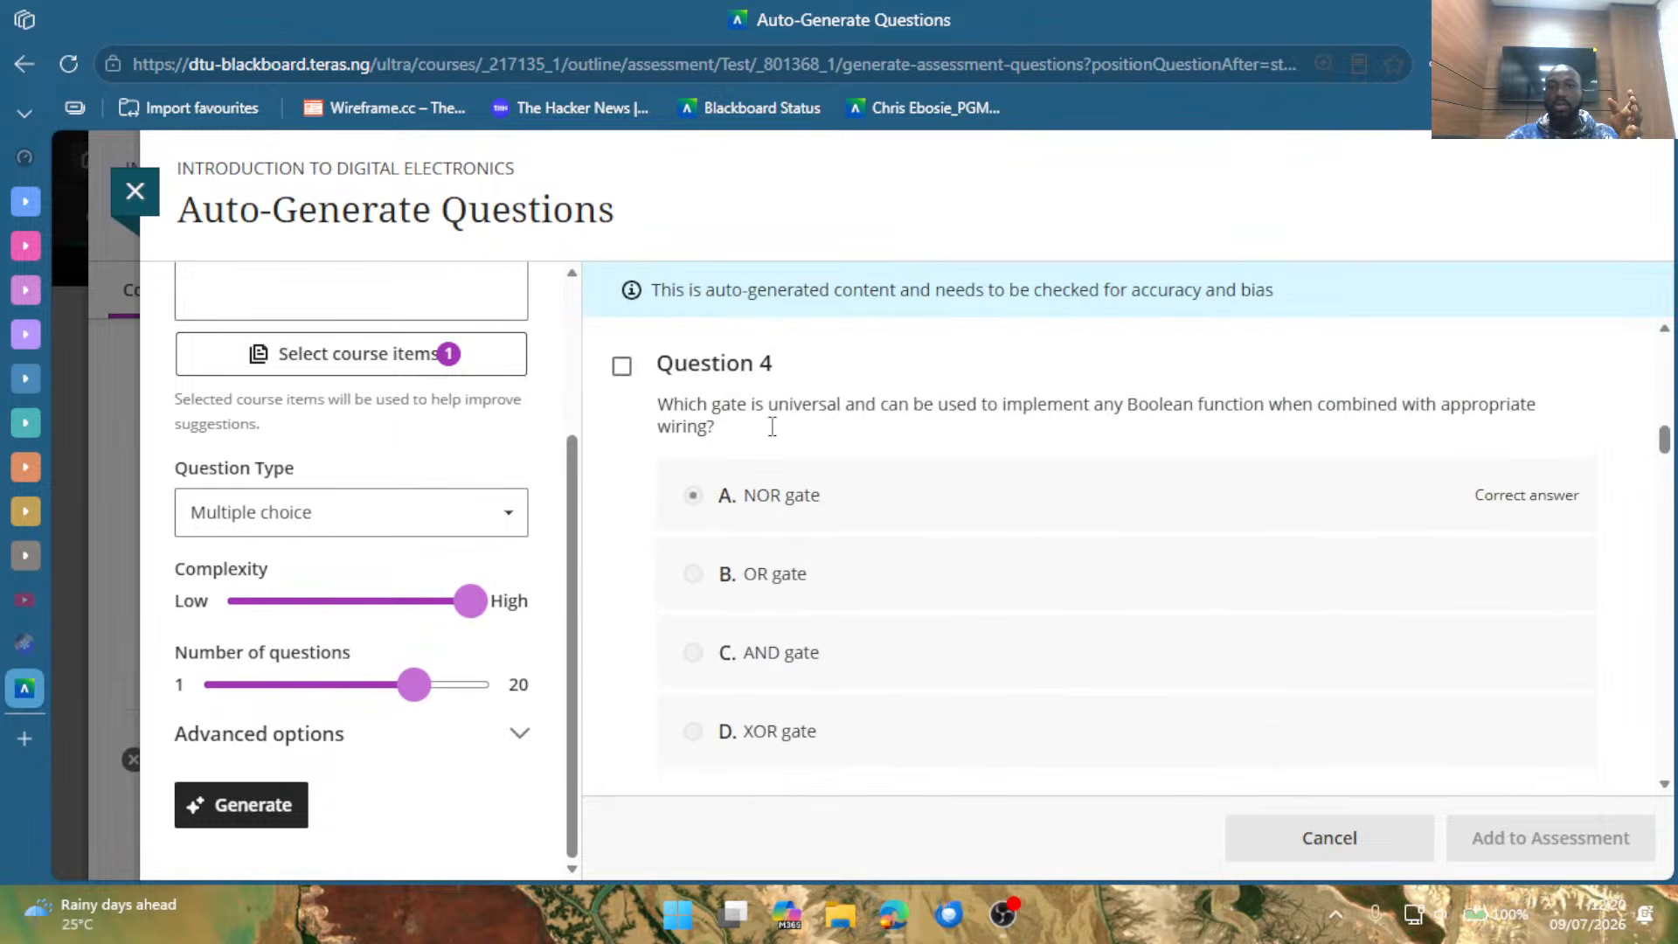
pyautogui.scroll(-2, 913, 603)
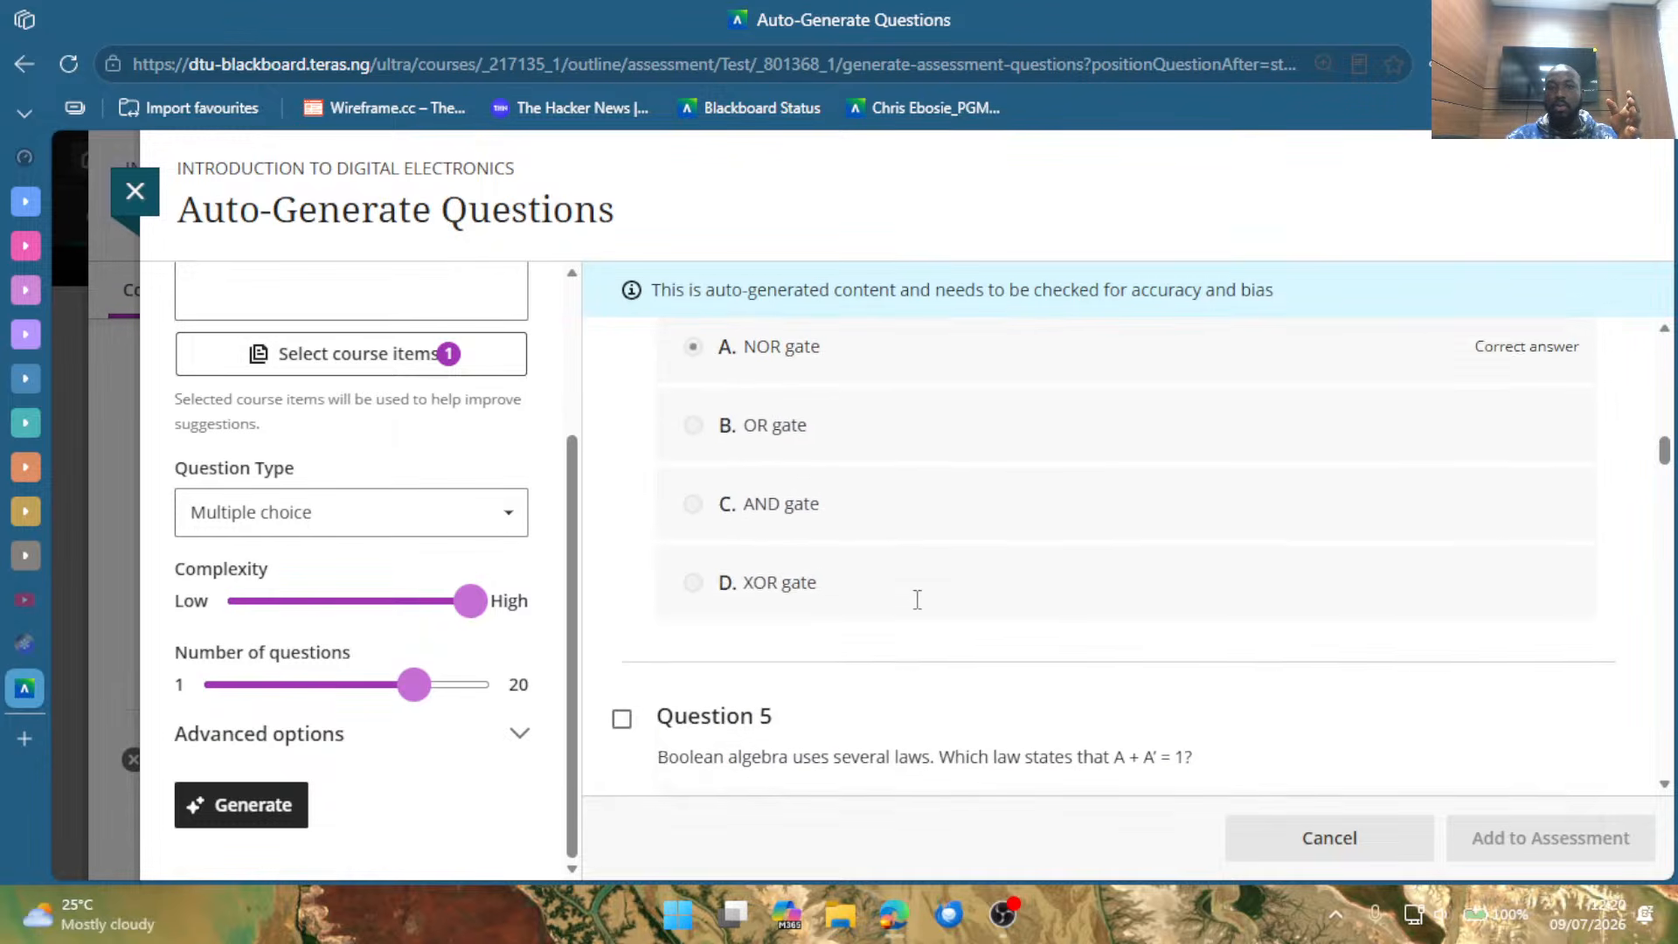
pyautogui.scroll(-10, 917, 600)
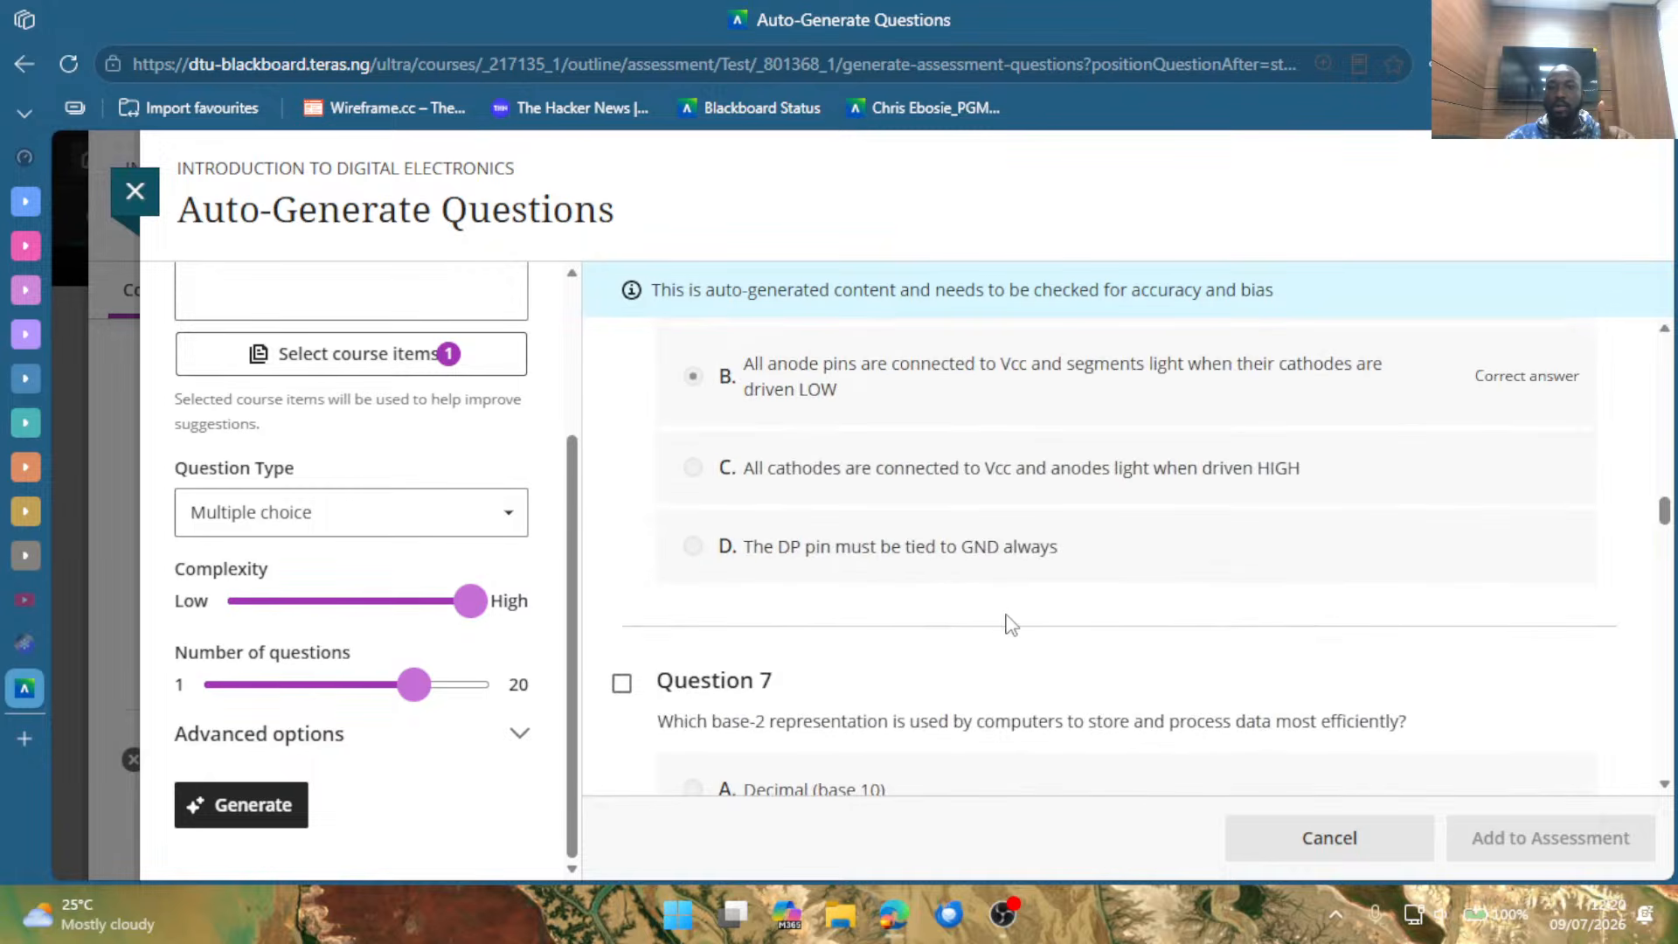
pyautogui.scroll(-2, 1012, 609)
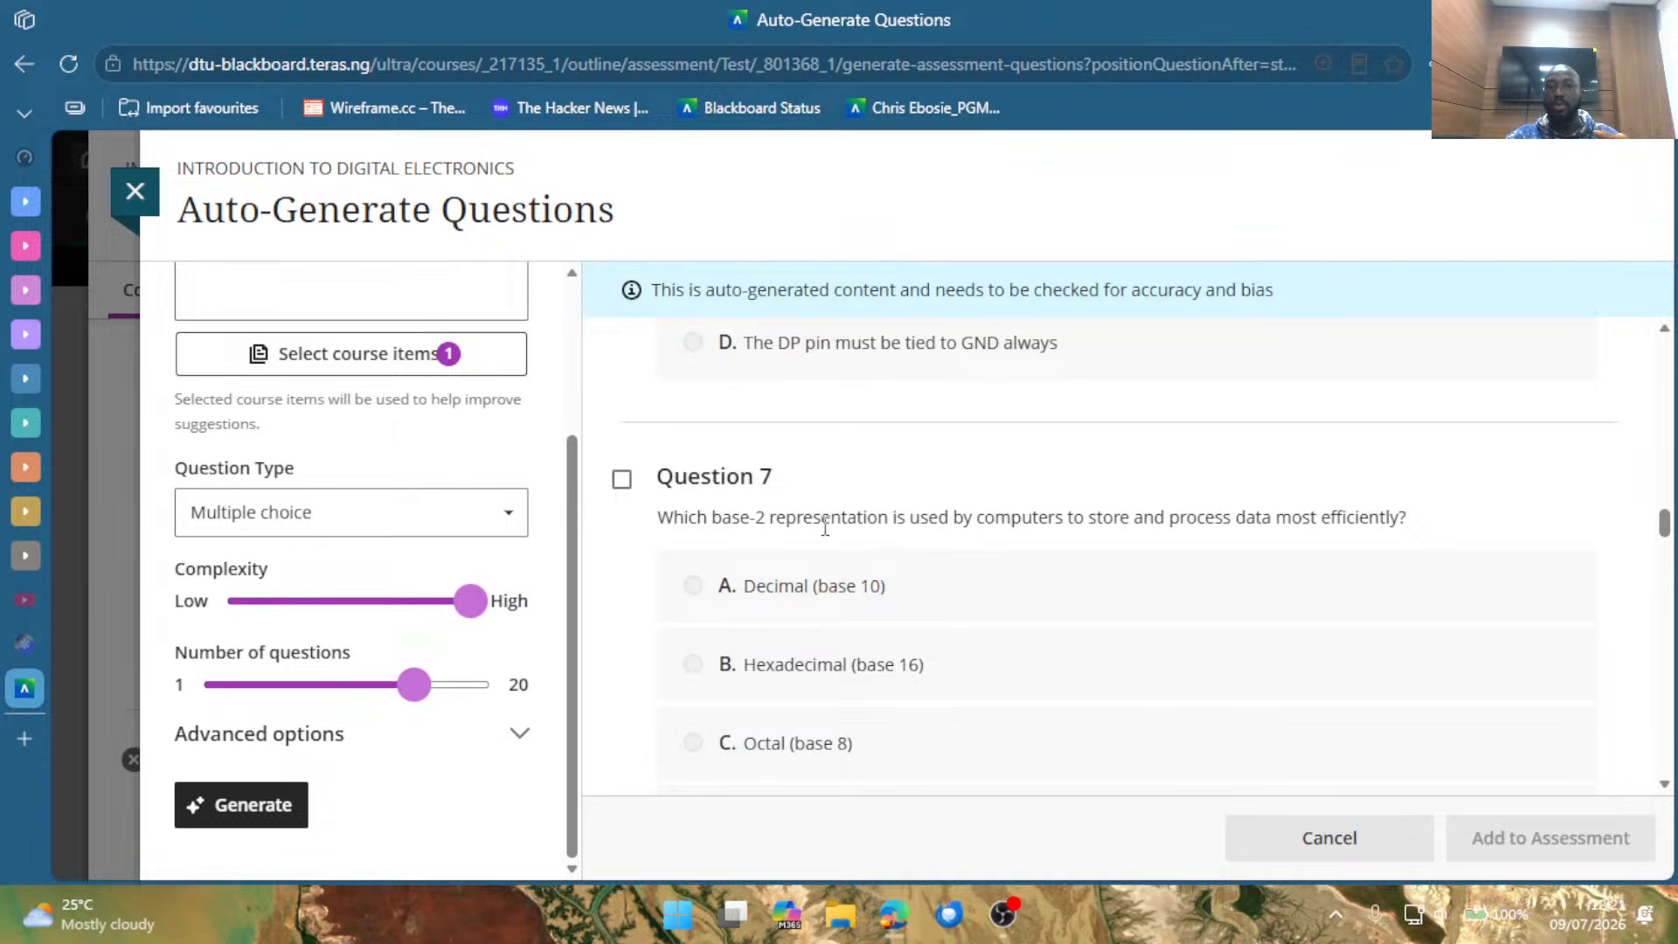
pyautogui.scroll(-4, 883, 586)
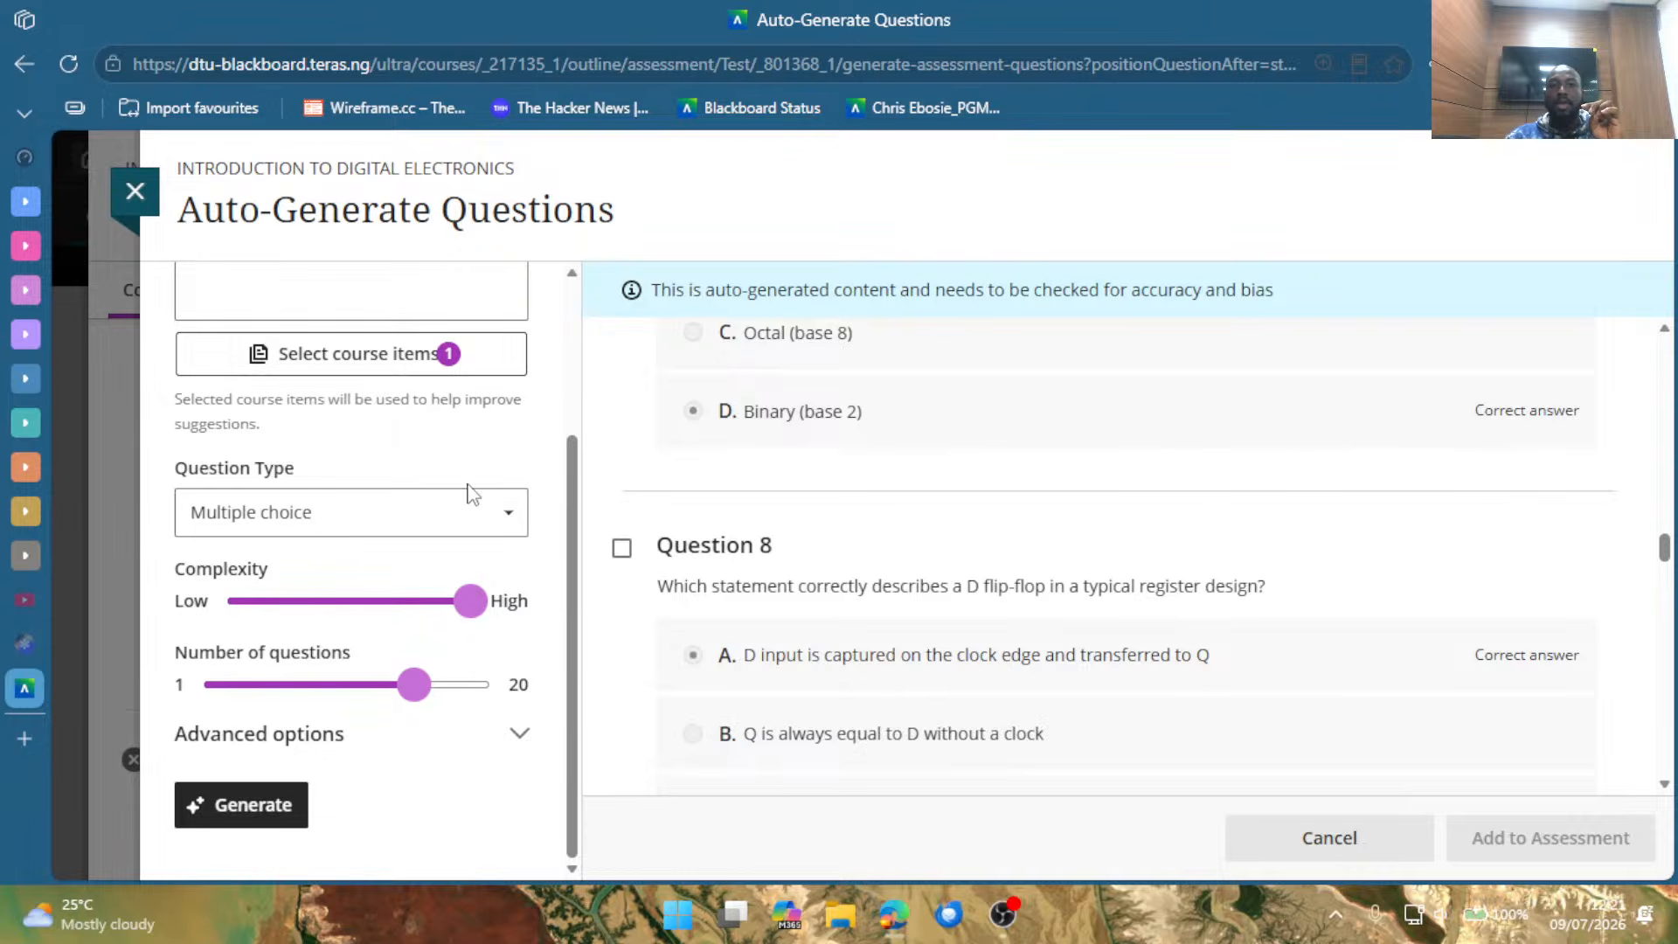
# Remove COM 112.docx from the course items used for question generation and apply the change.
pyautogui.scroll(3, 468, 490)
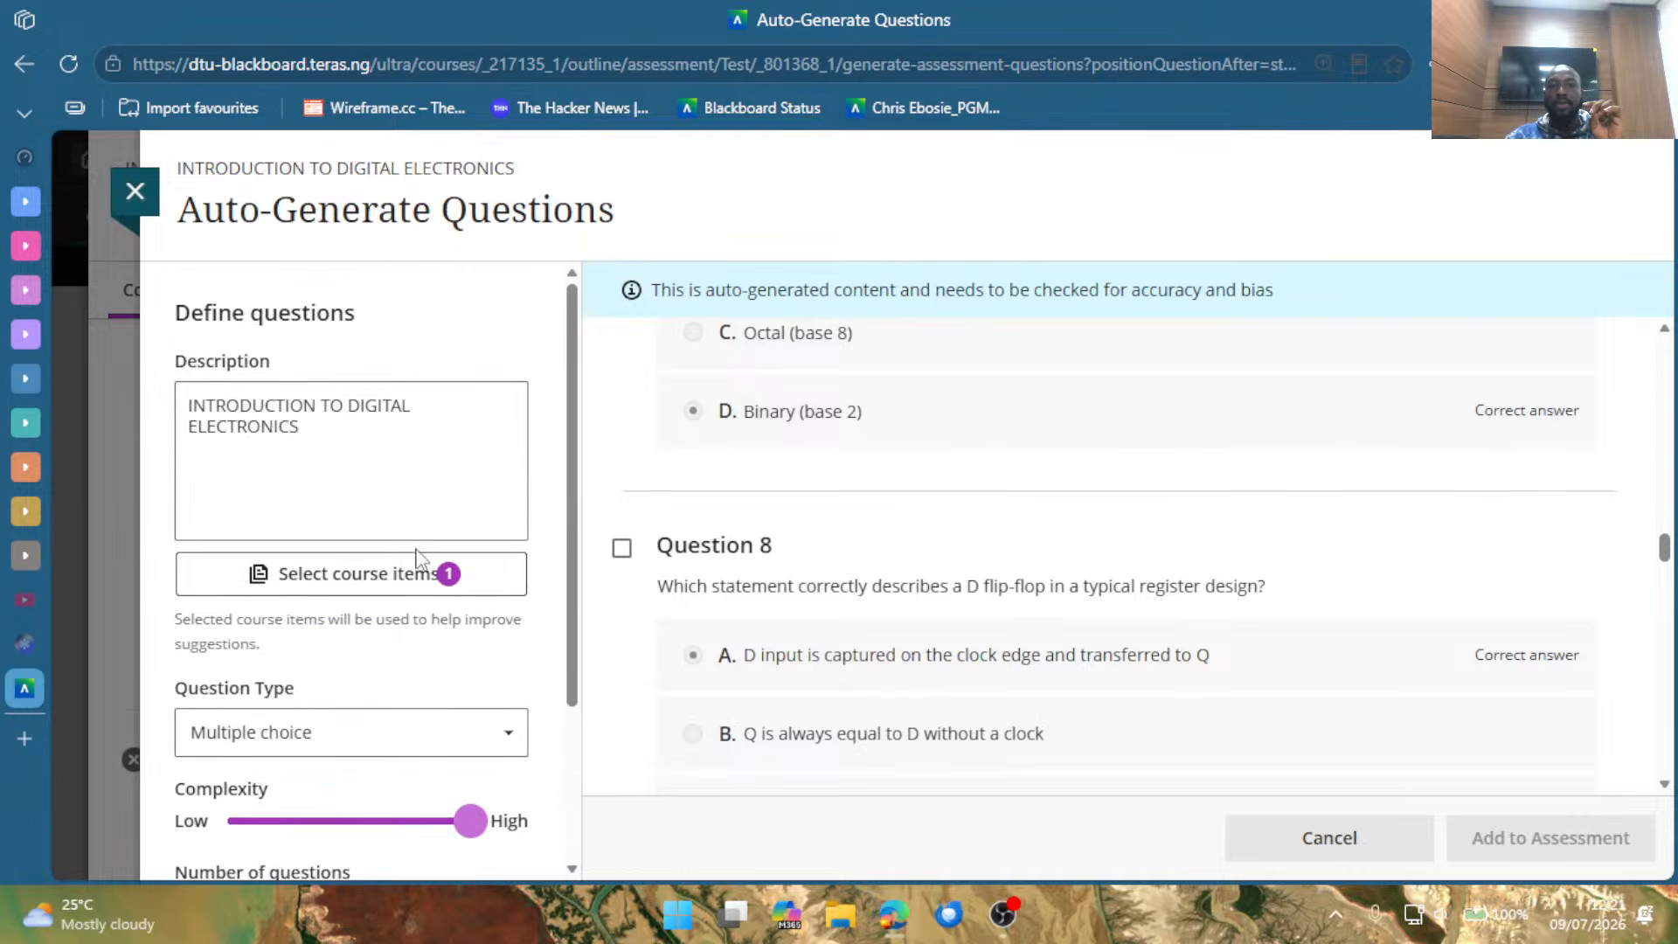
pyautogui.click(357, 592)
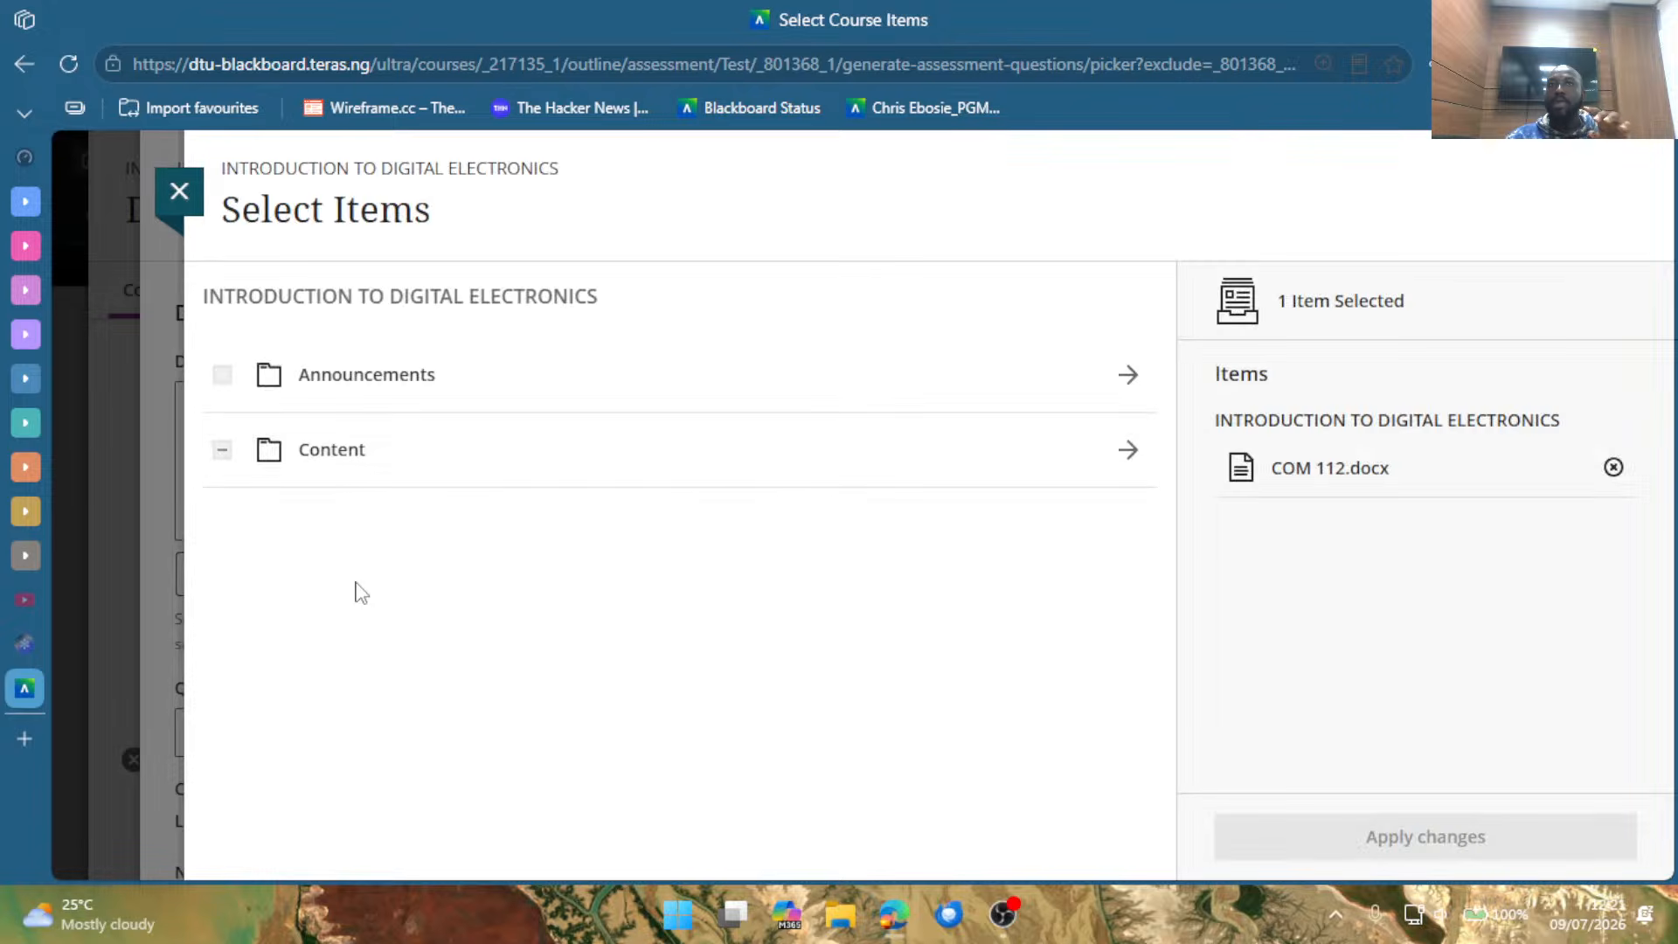
pyautogui.click(525, 472)
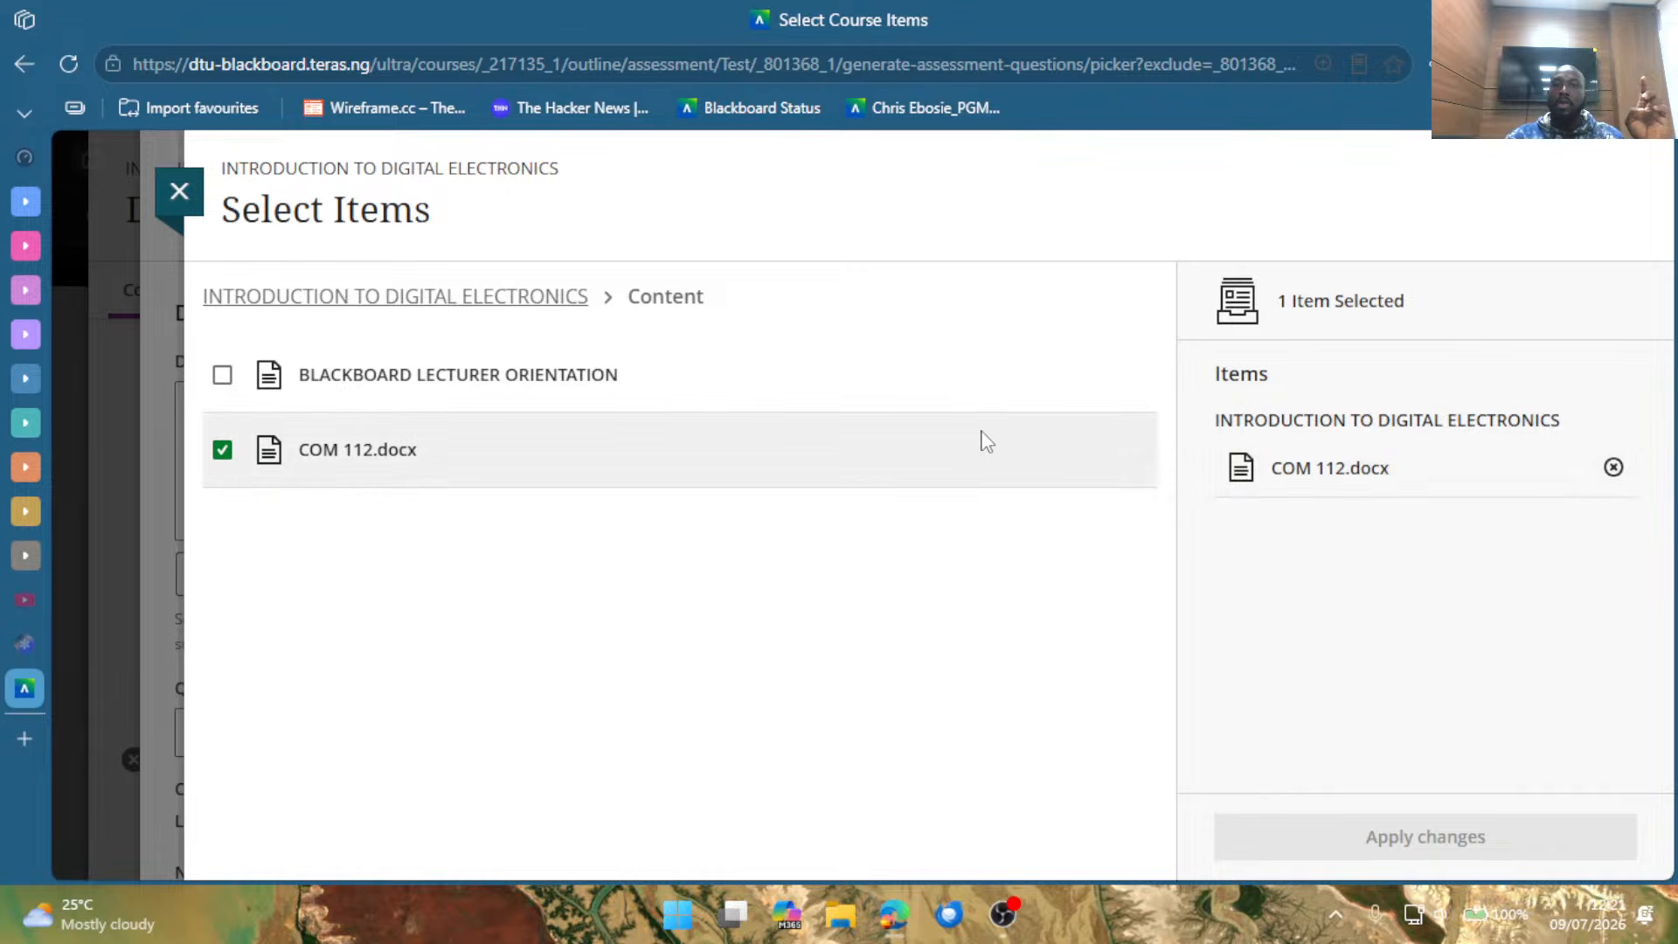
pyautogui.click(1613, 468)
pyautogui.click(1432, 844)
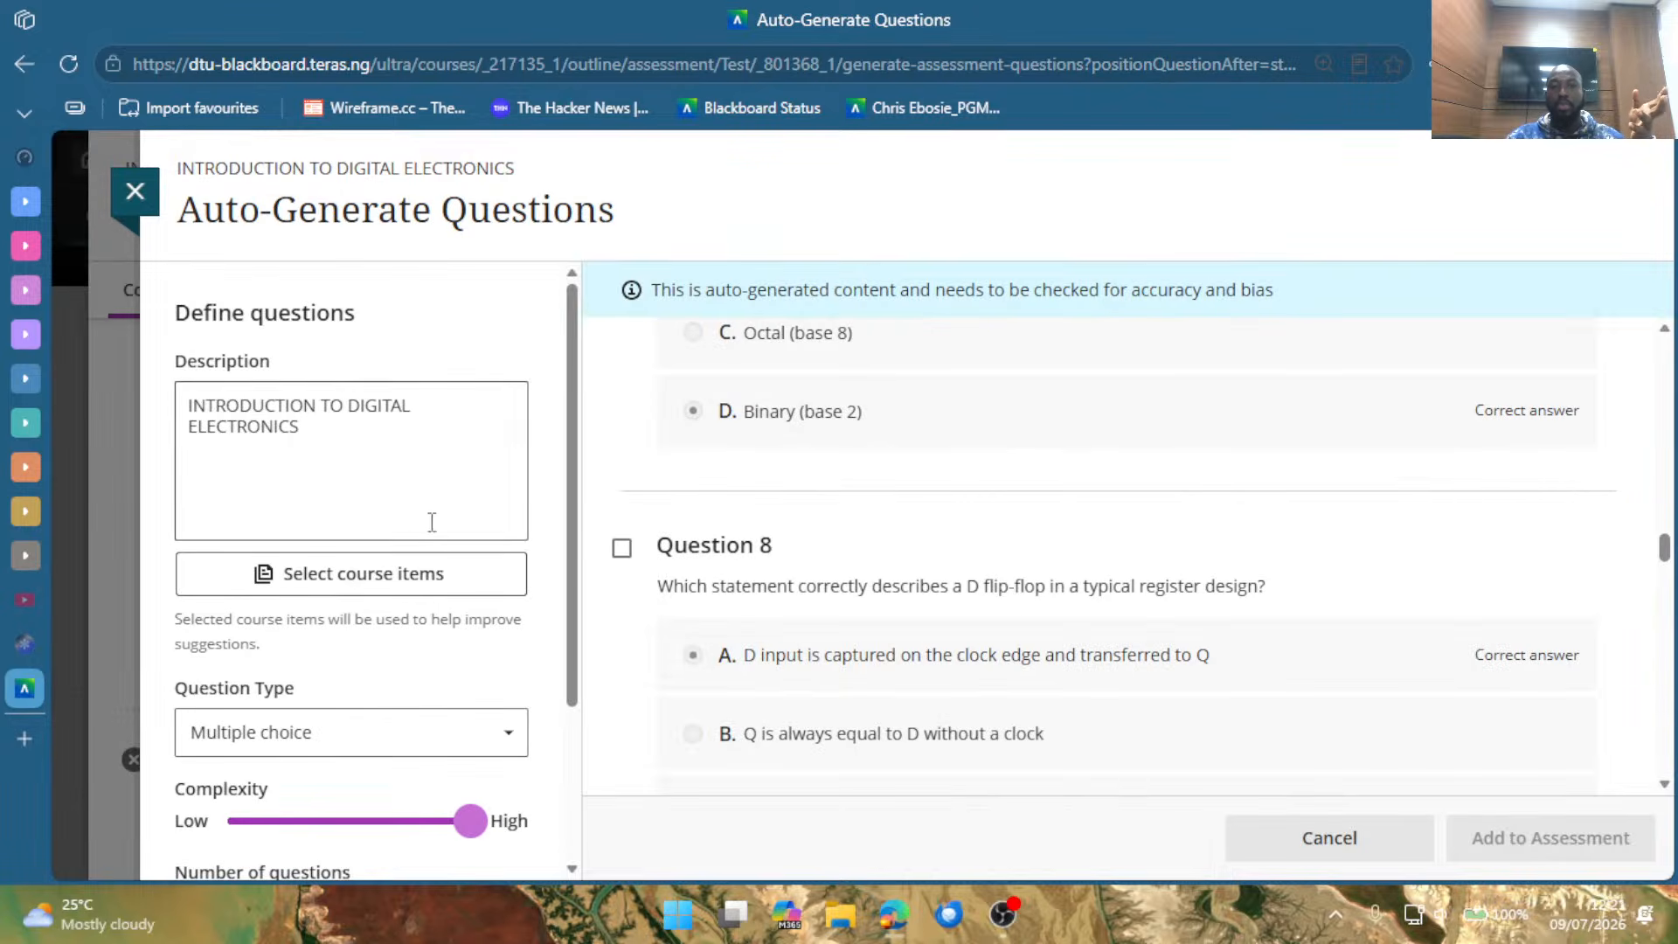
# Set the complexity to about medium and the number of questions to about 10, and generate a new multiple-choice set.
pyautogui.scroll(-7, 887, 576)
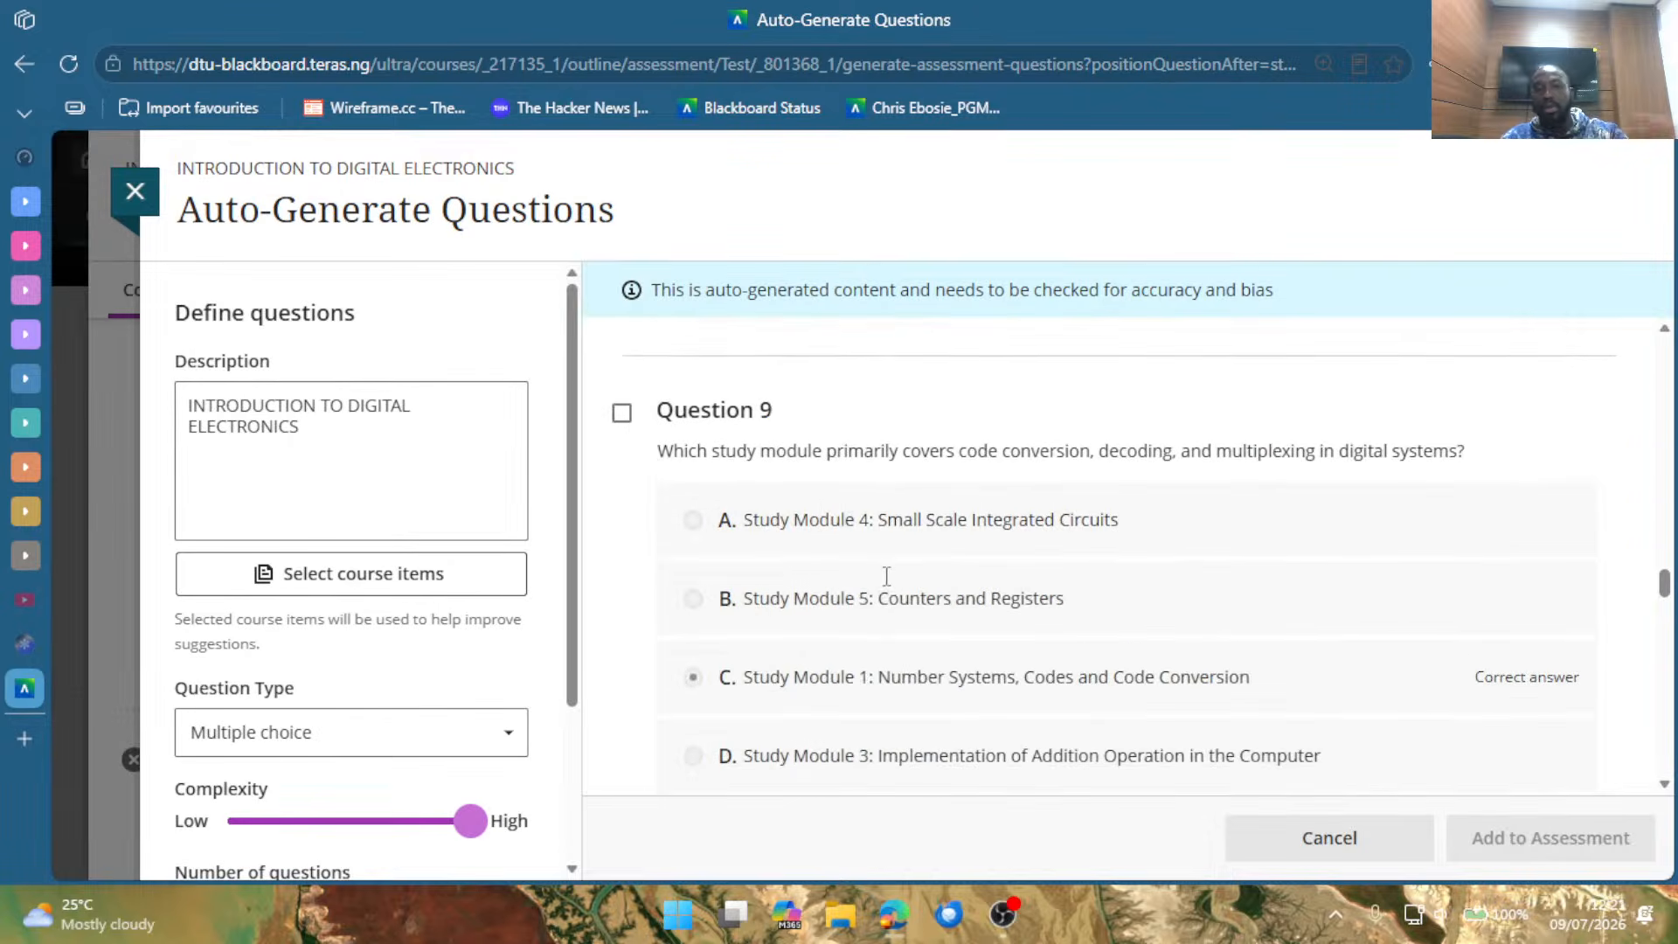
pyautogui.scroll(-5, 886, 576)
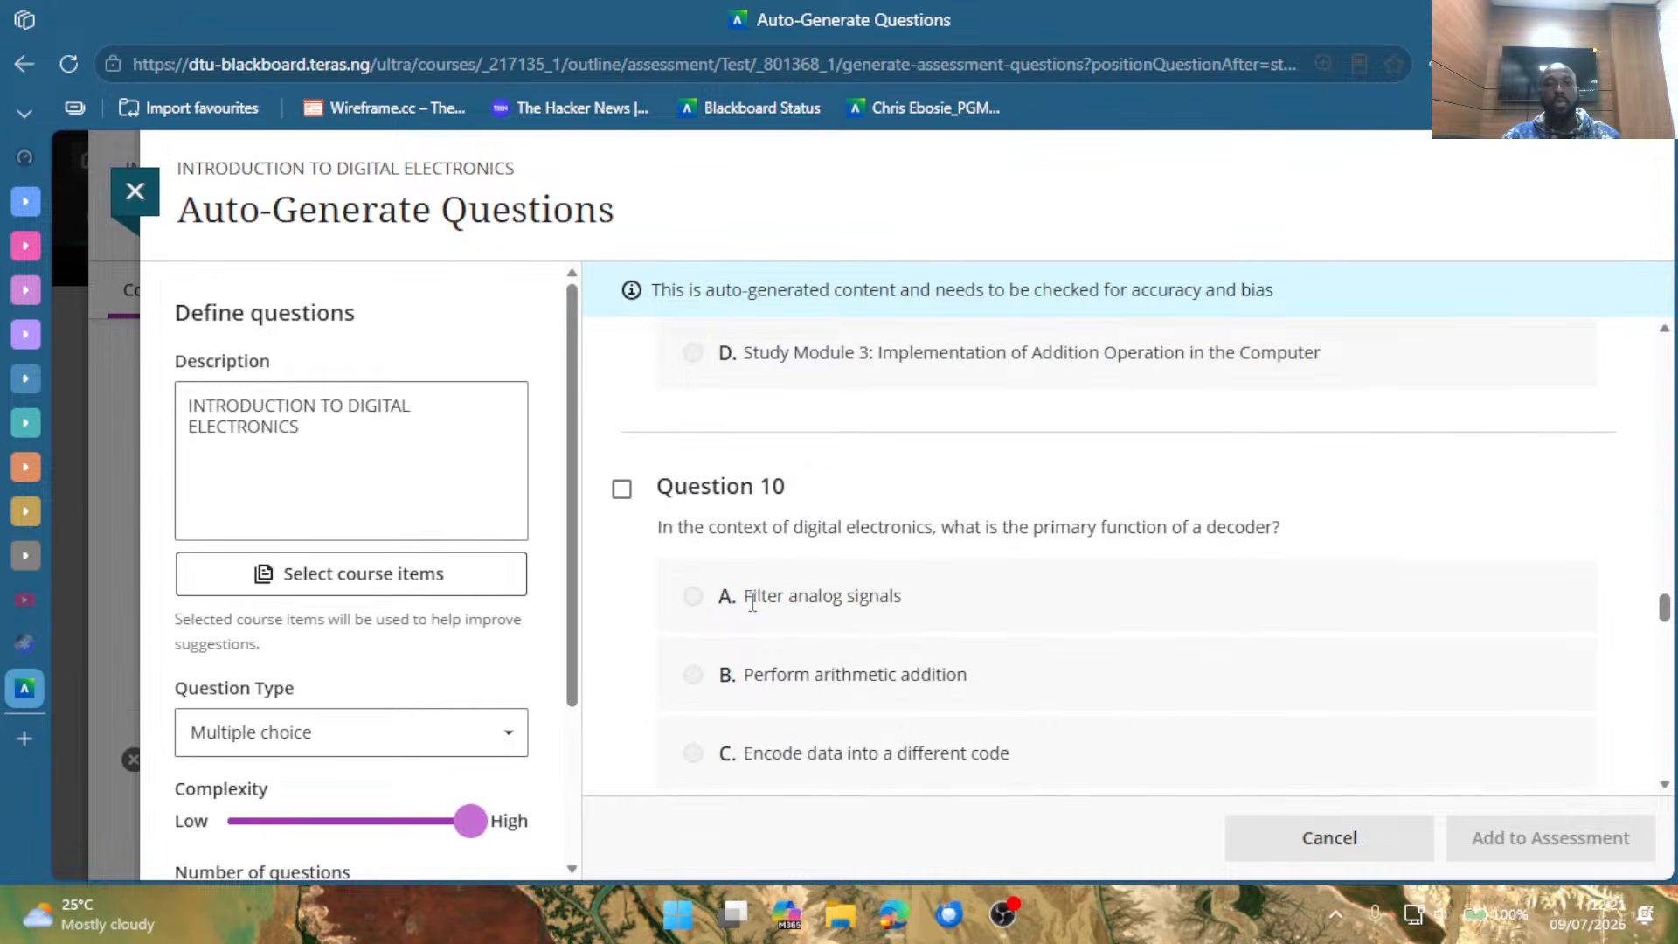
pyautogui.scroll(-2, 489, 760)
pyautogui.moveTo(483, 640); pyautogui.dragTo(341, 710)
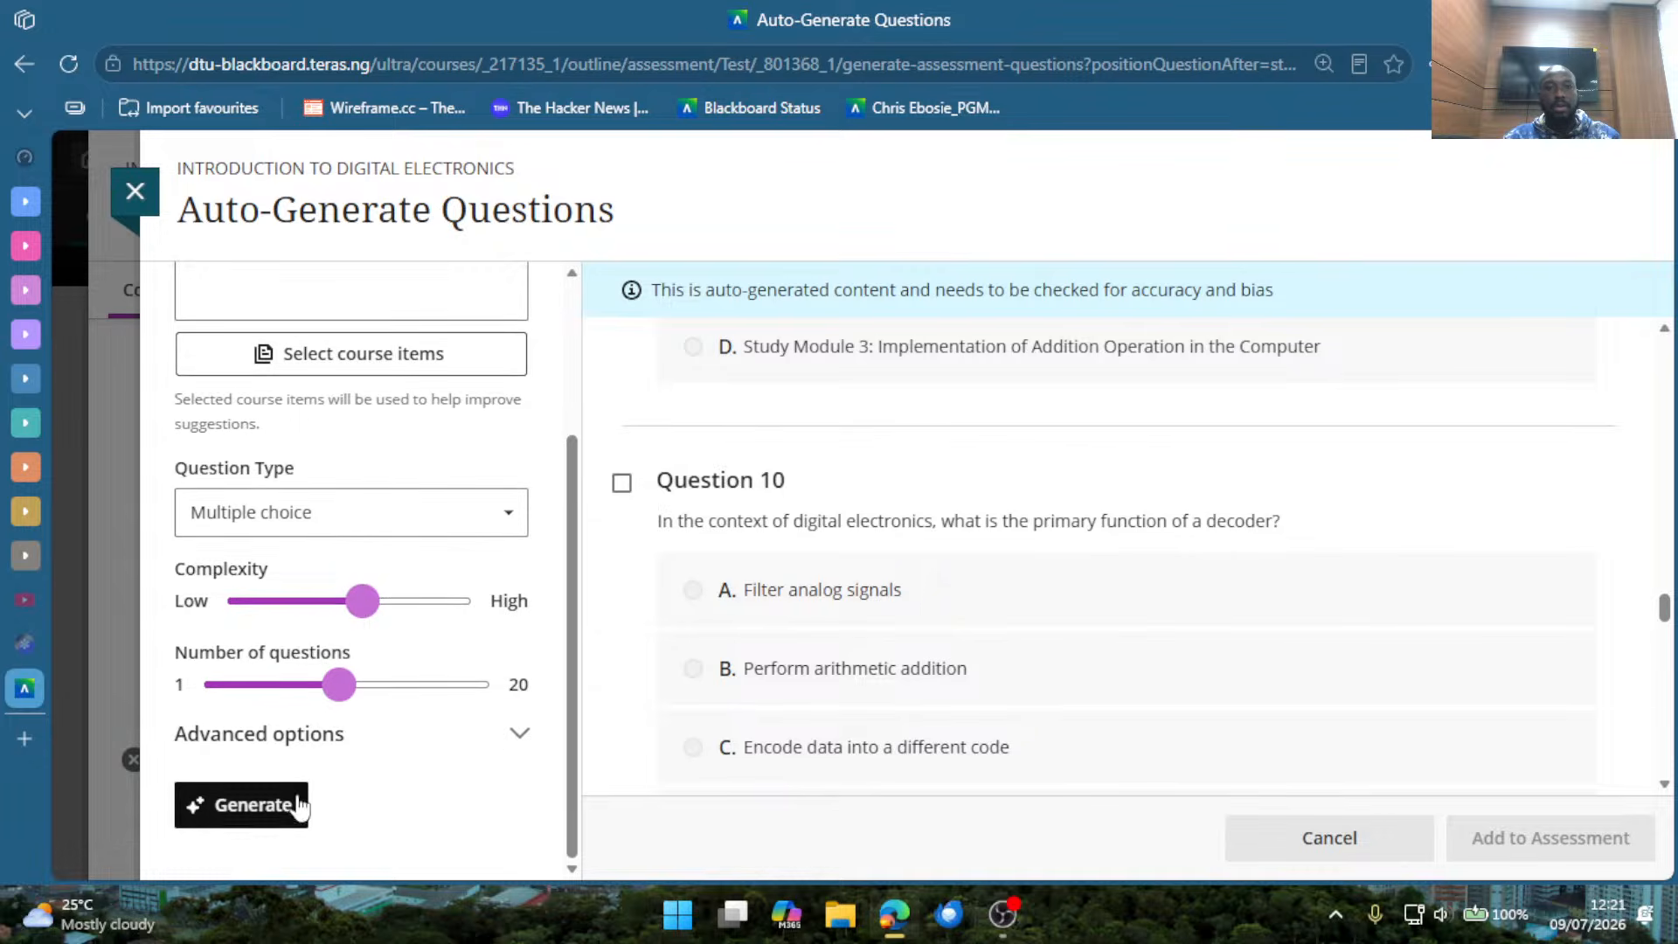
pyautogui.click(262, 805)
# Review the newly generated questions from Question 10 back to Question 2, including their options and correct answers.
pyautogui.scroll(2, 311, 456)
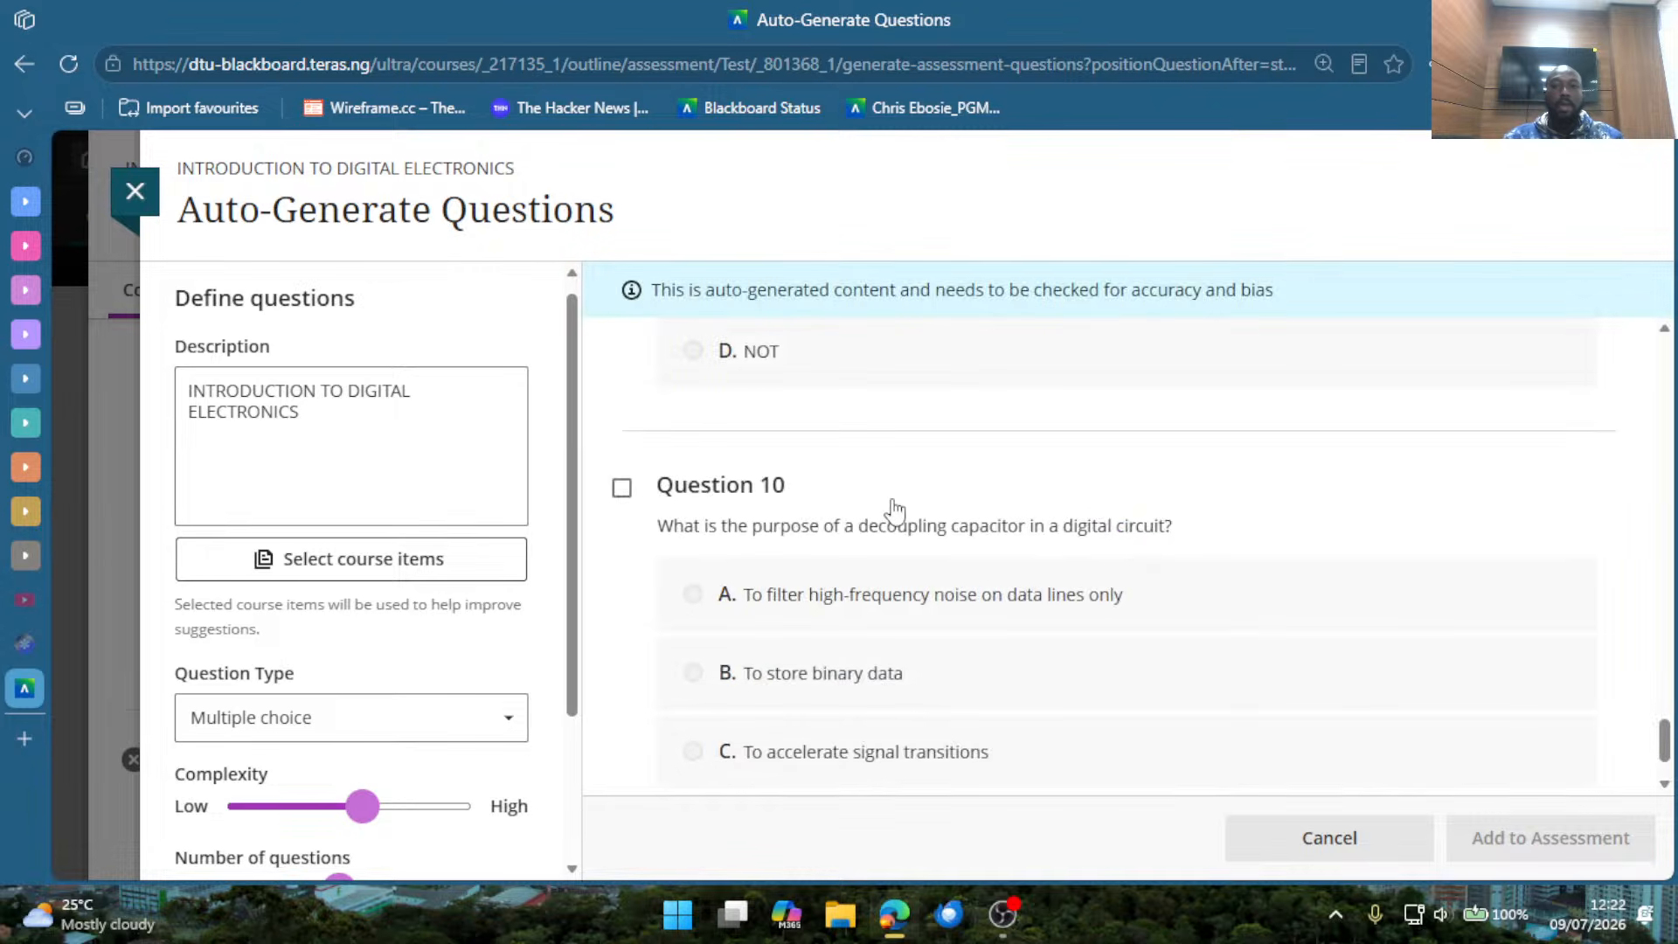
pyautogui.scroll(1, 924, 483)
pyautogui.scroll(6, 925, 482)
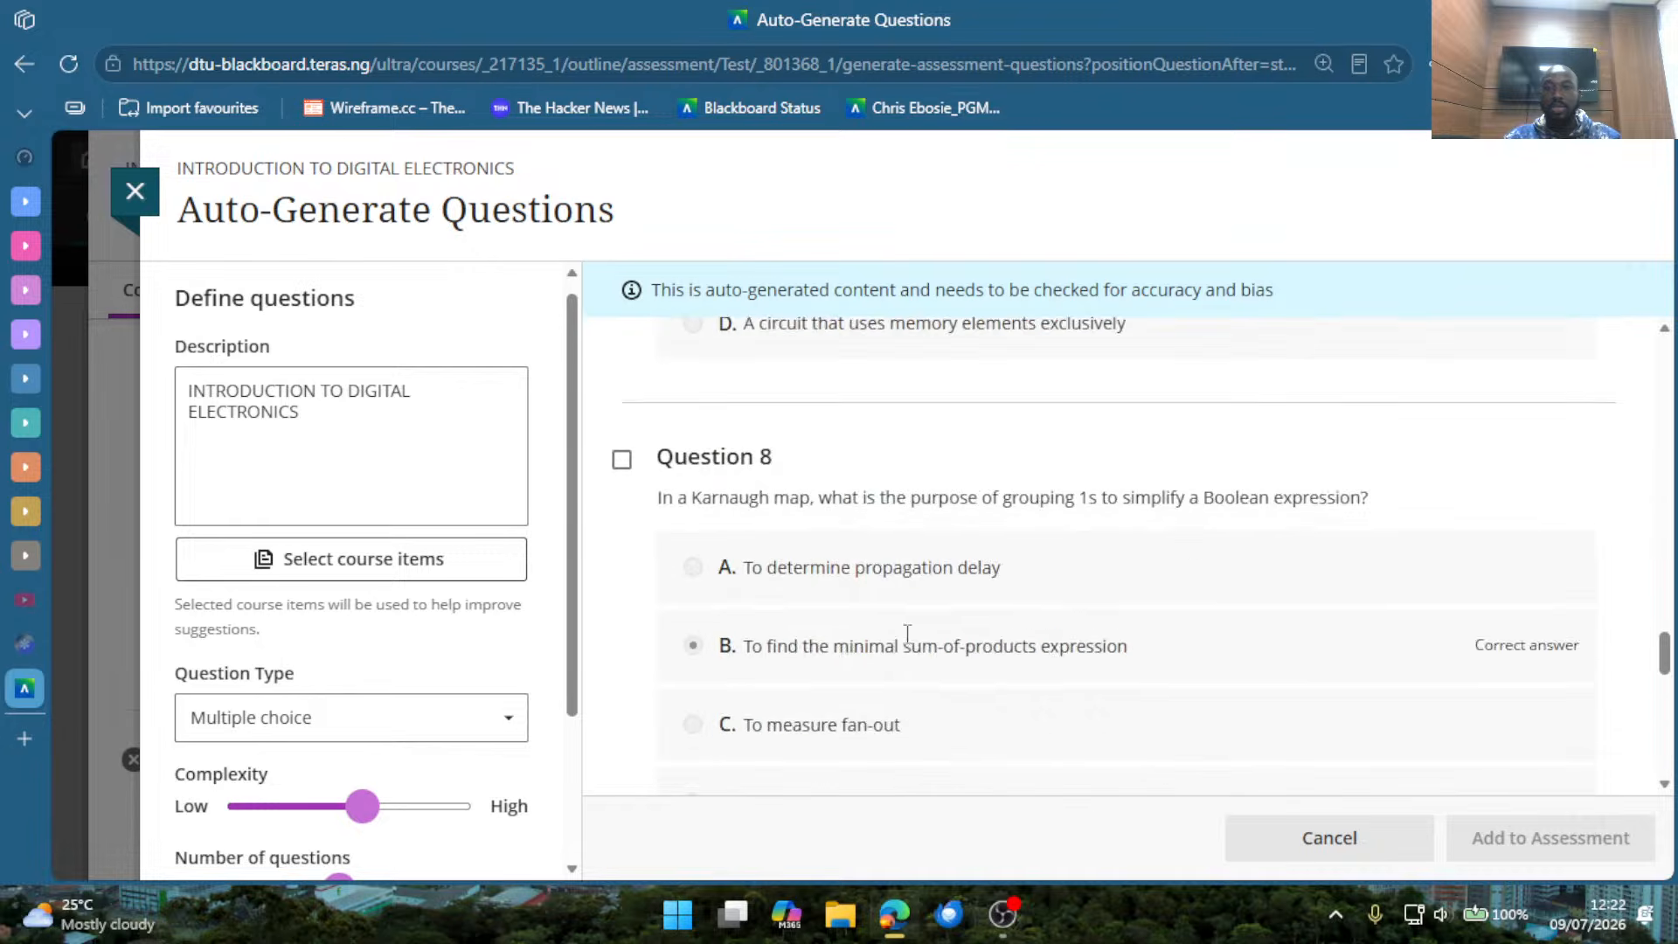
pyautogui.scroll(-8, 906, 588)
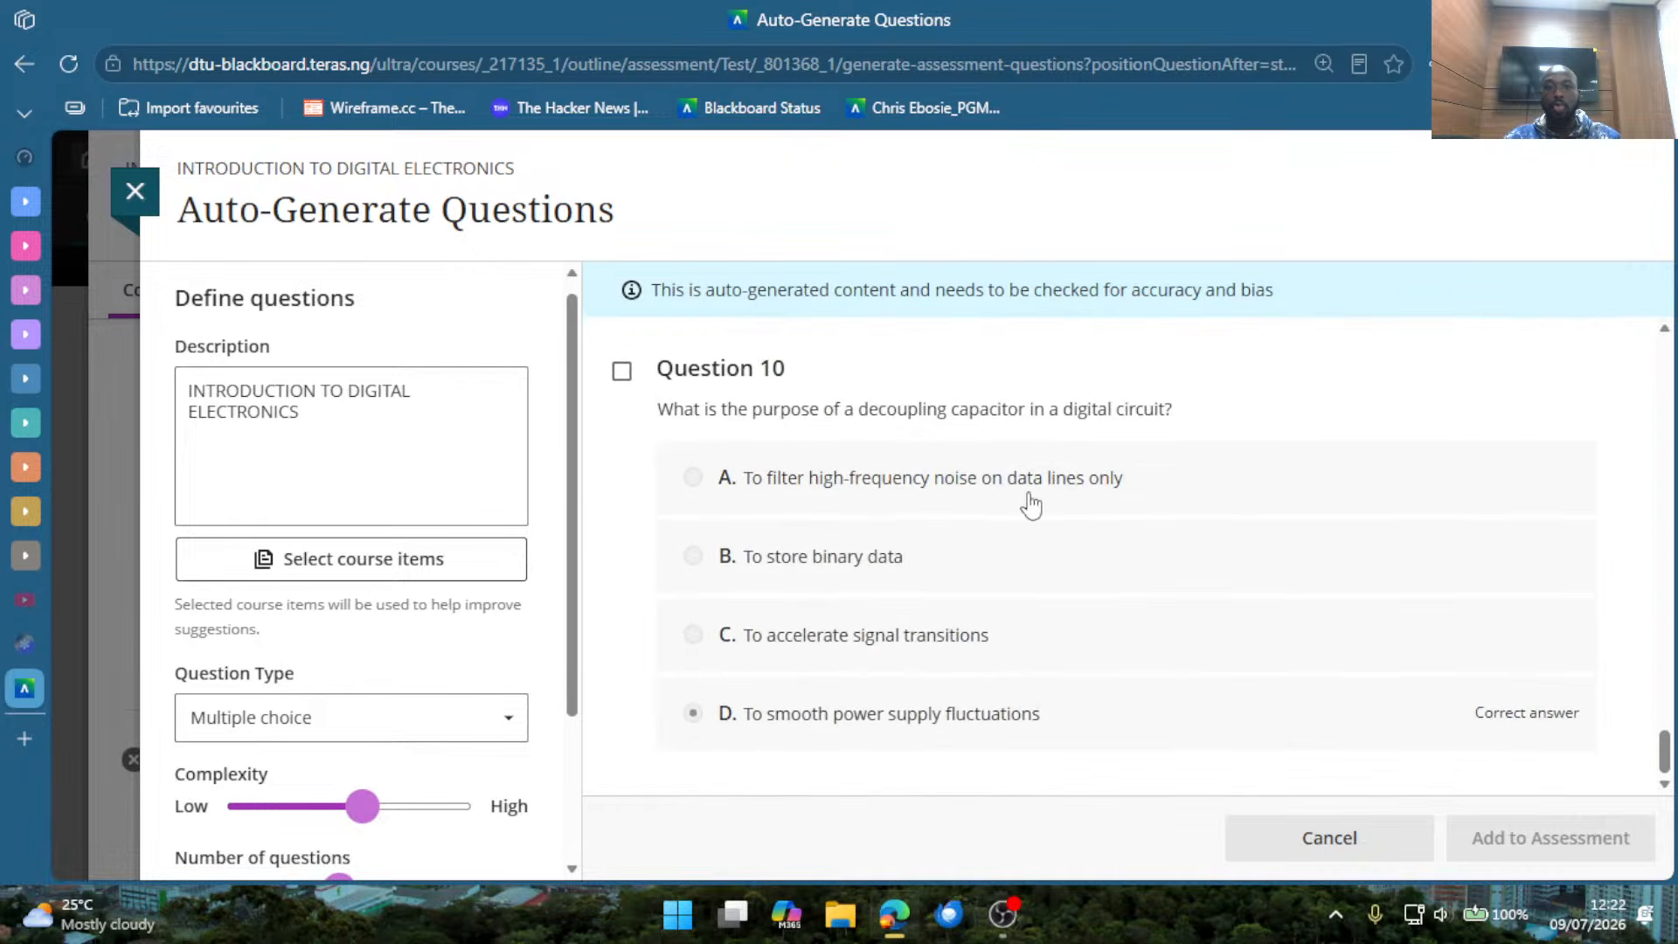
pyautogui.scroll(5, 952, 485)
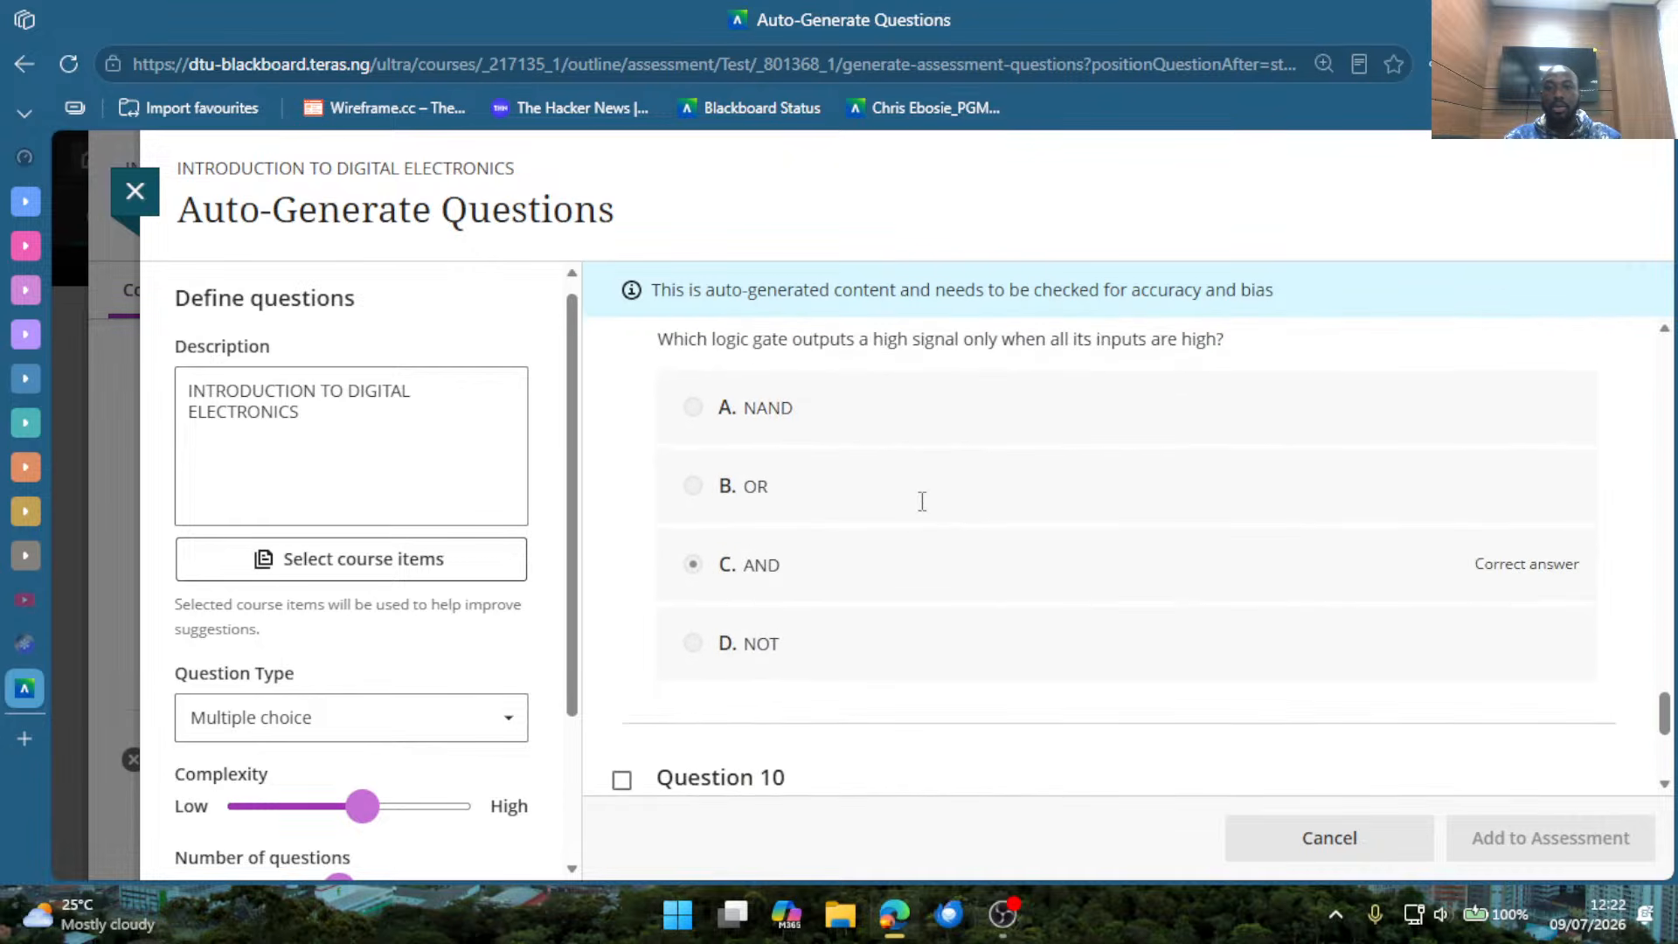
pyautogui.scroll(6, 922, 501)
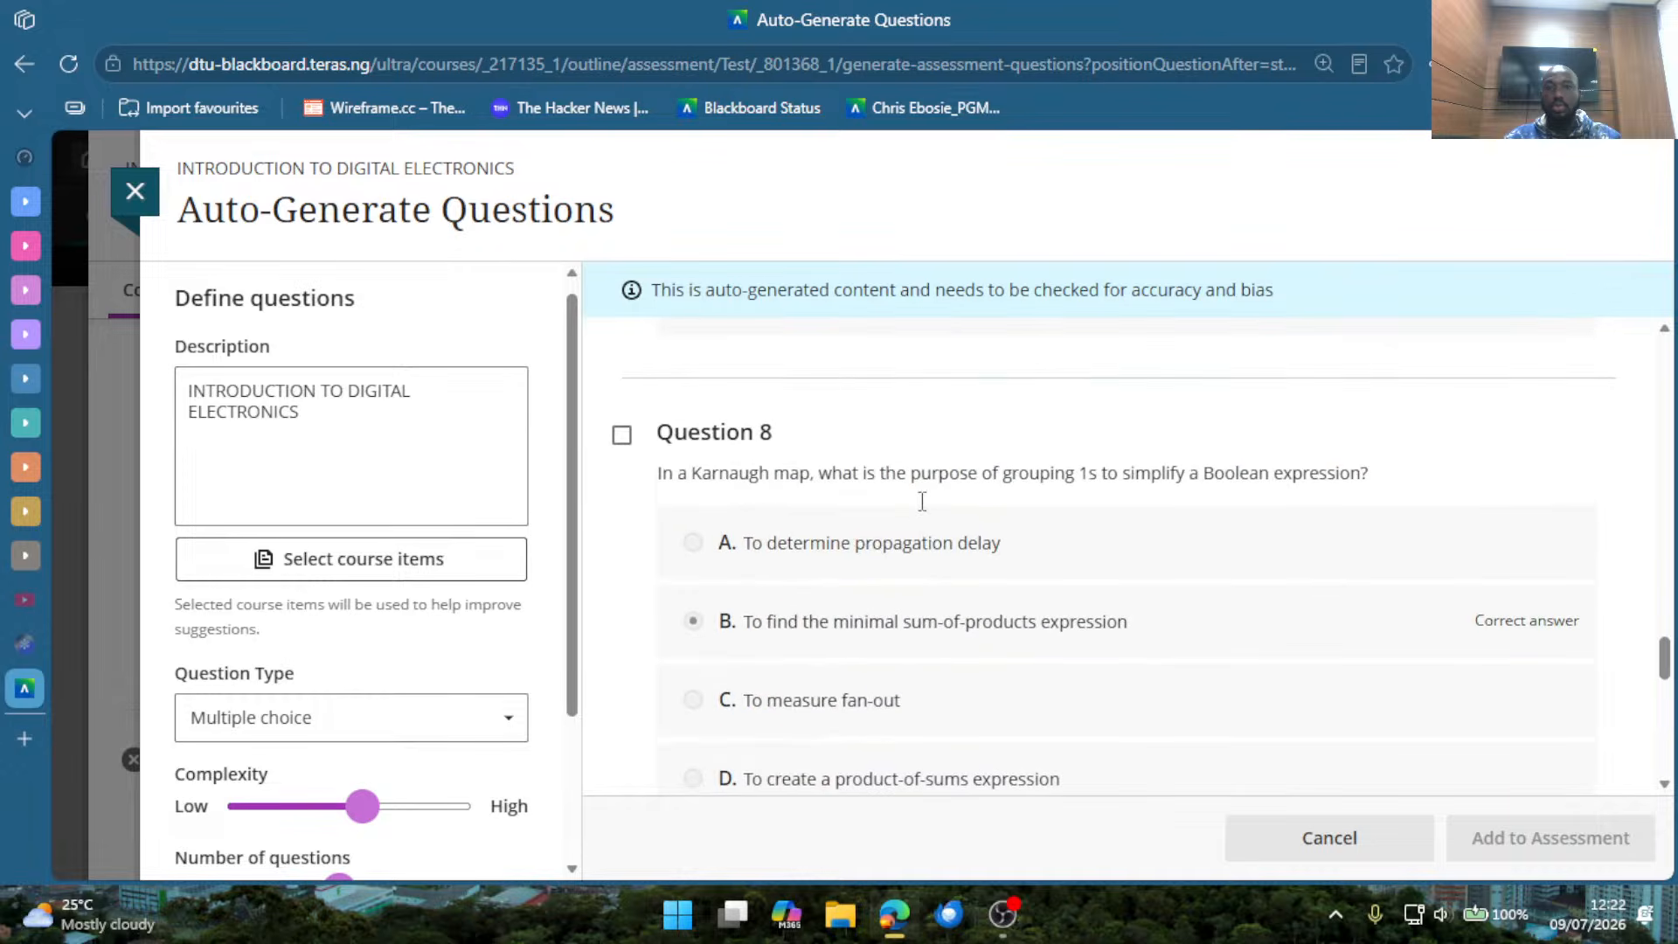
pyautogui.scroll(8, 923, 514)
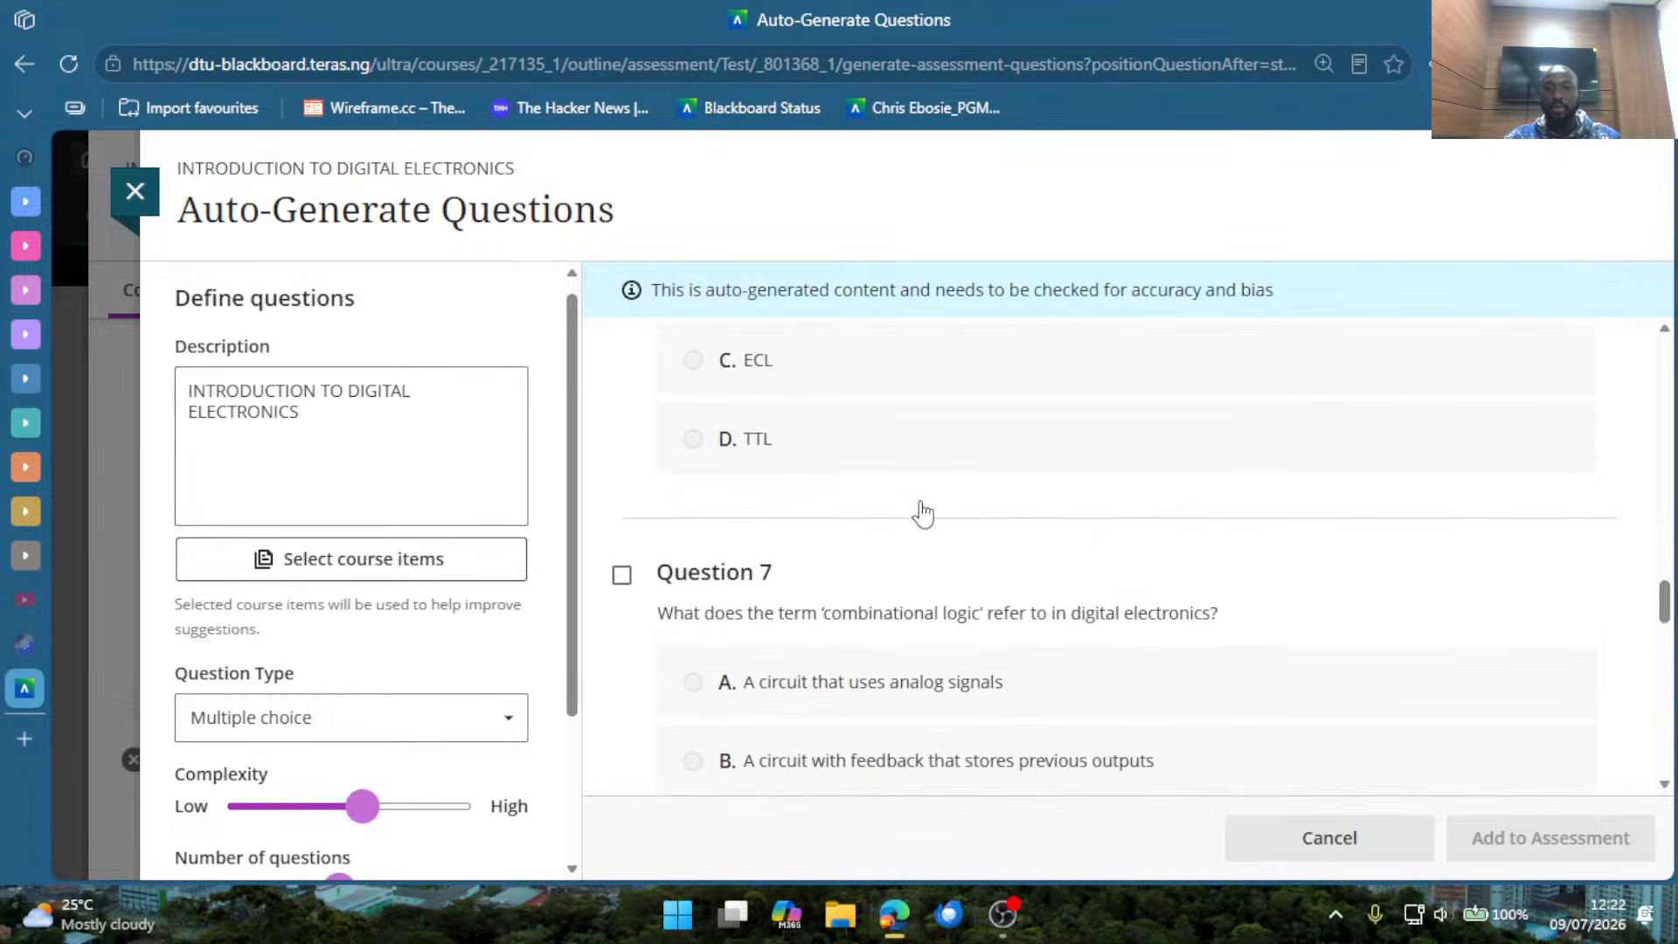
pyautogui.scroll(8, 922, 514)
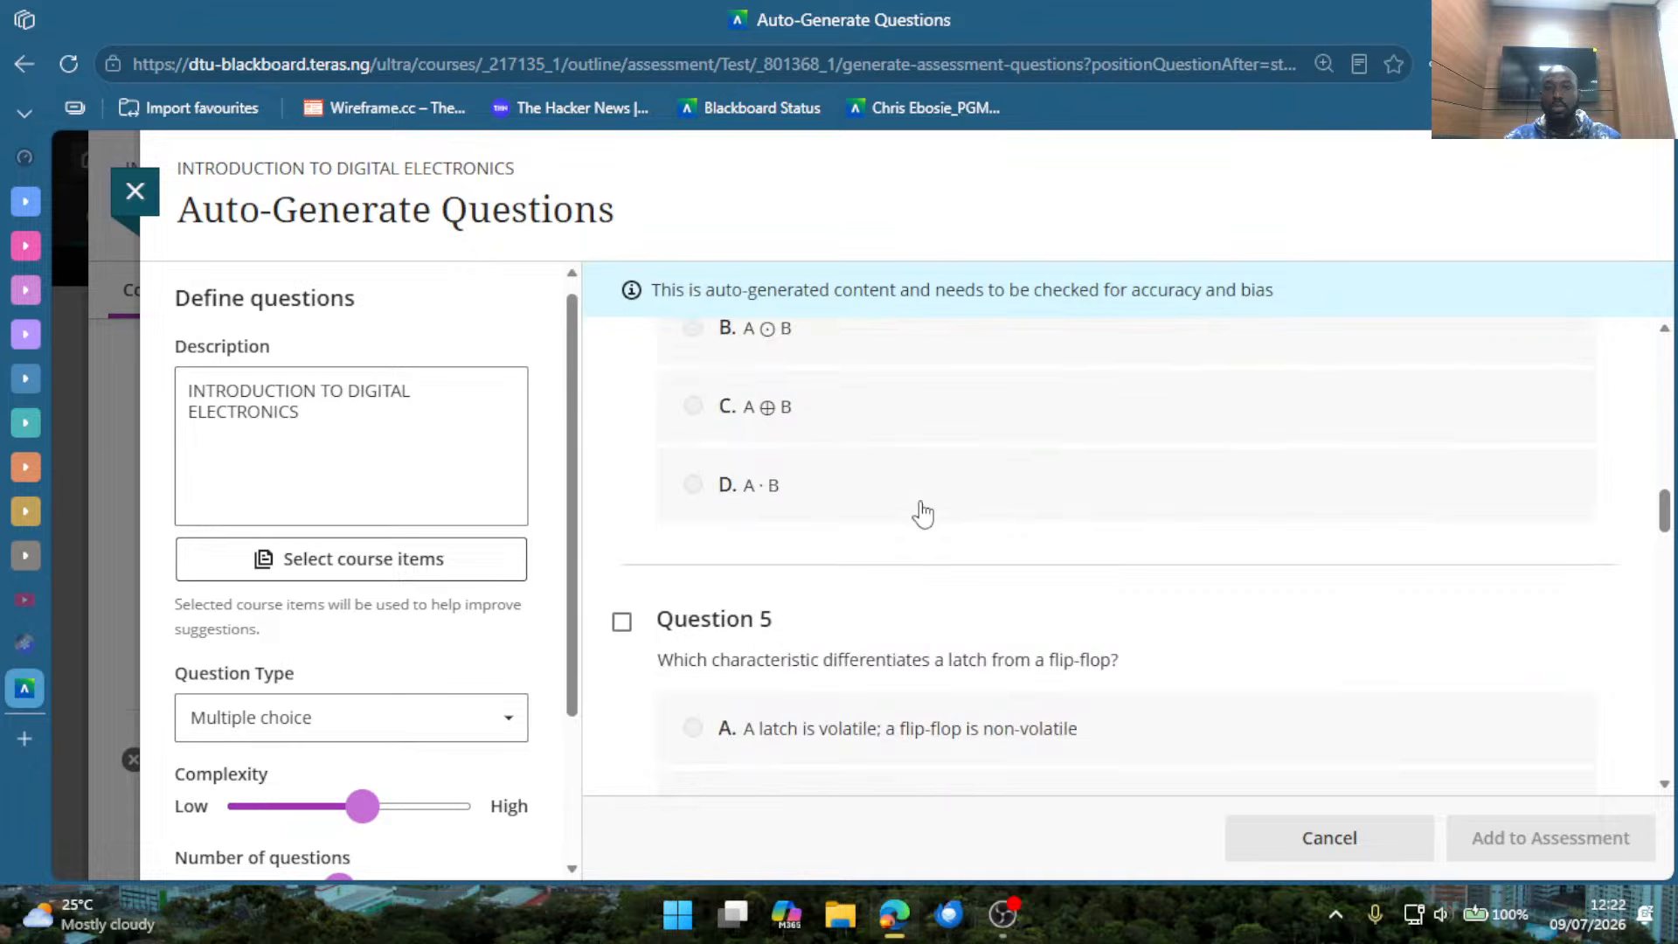
pyautogui.scroll(2, 923, 513)
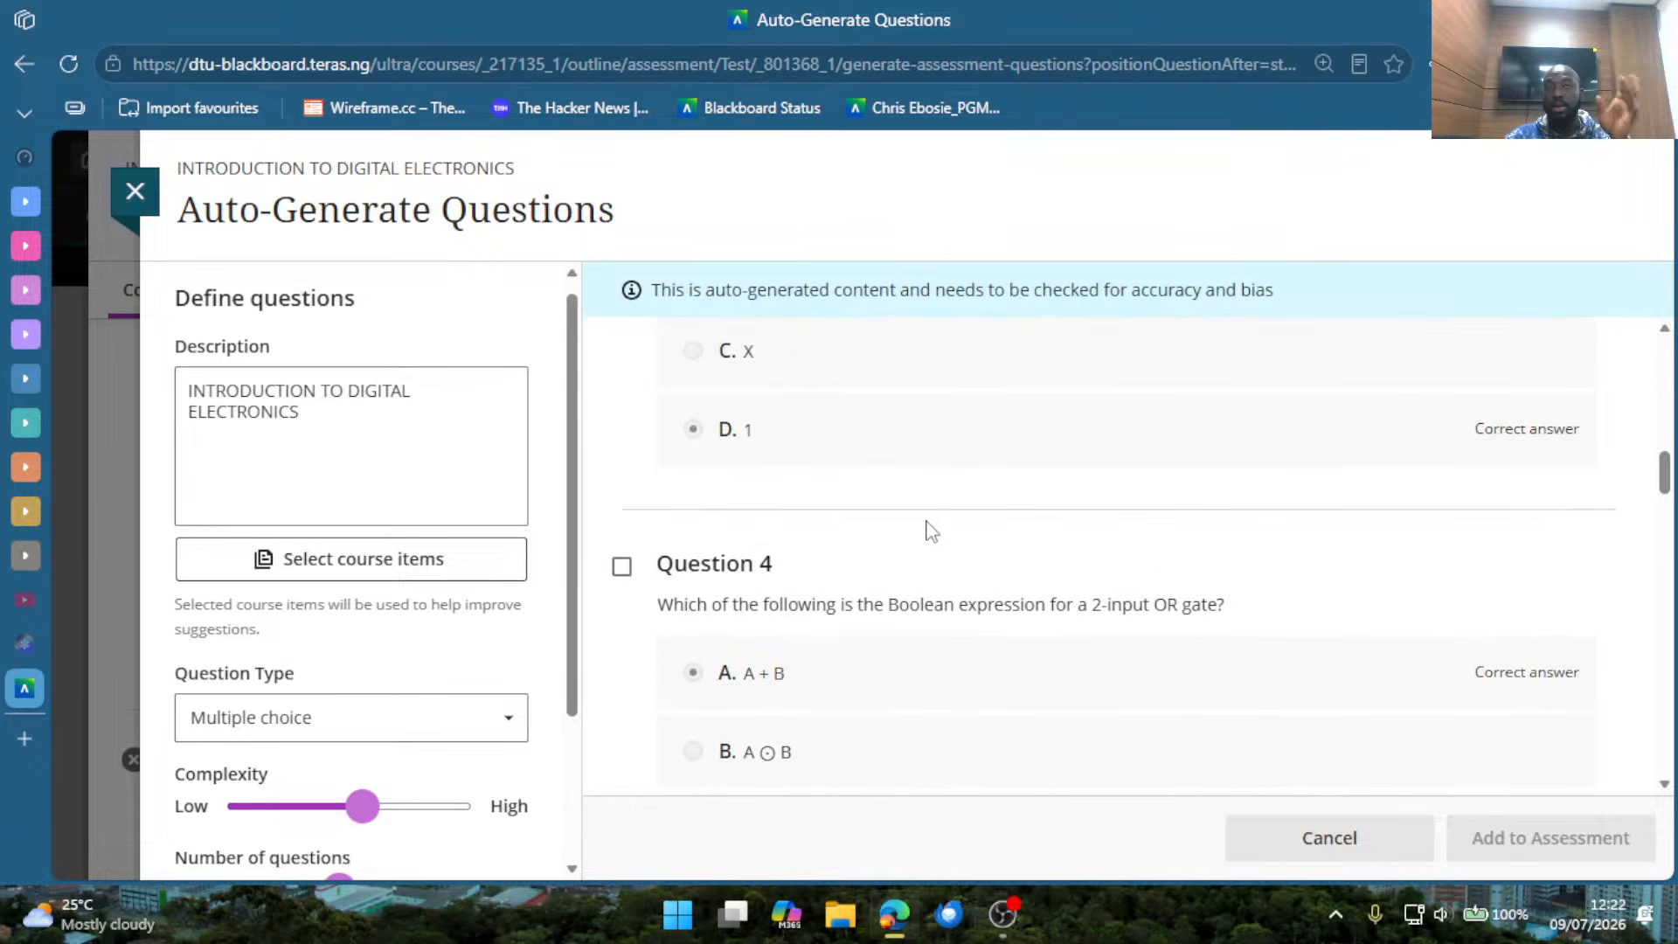
pyautogui.scroll(5, 948, 550)
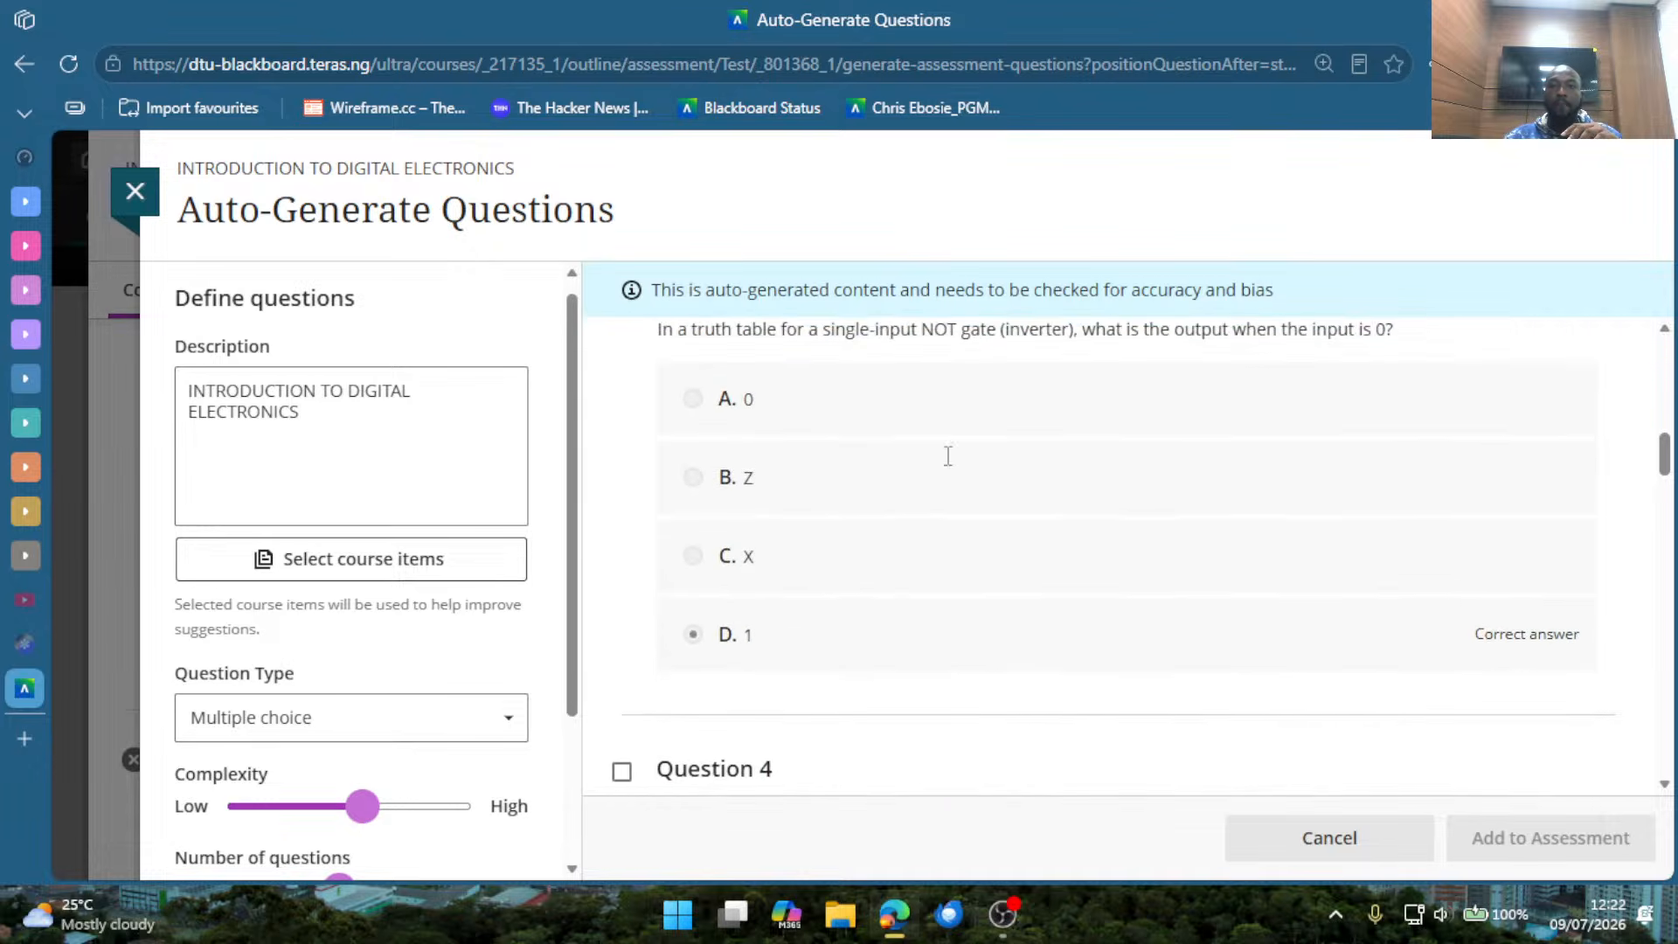
pyautogui.scroll(5, 930, 472)
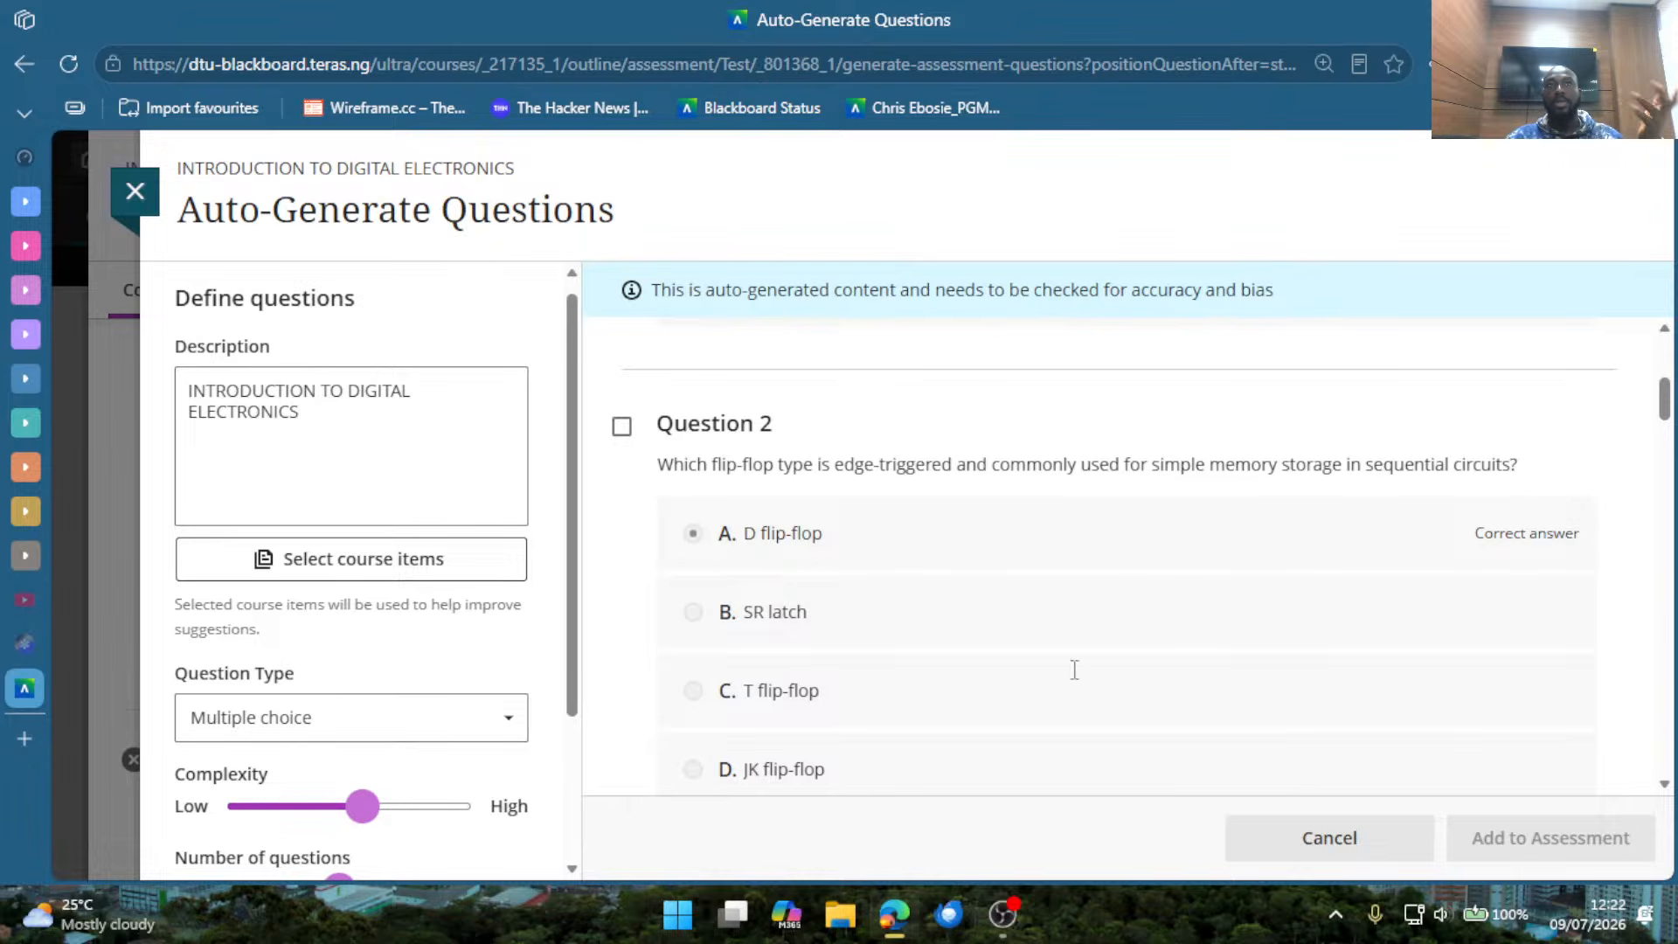
# Highlight part of Question 2's flip-flop question text, check its answer options, and clear the highlight.
pyautogui.moveTo(655, 464); pyautogui.dragTo(1187, 472)
pyautogui.scroll(-2, 849, 533)
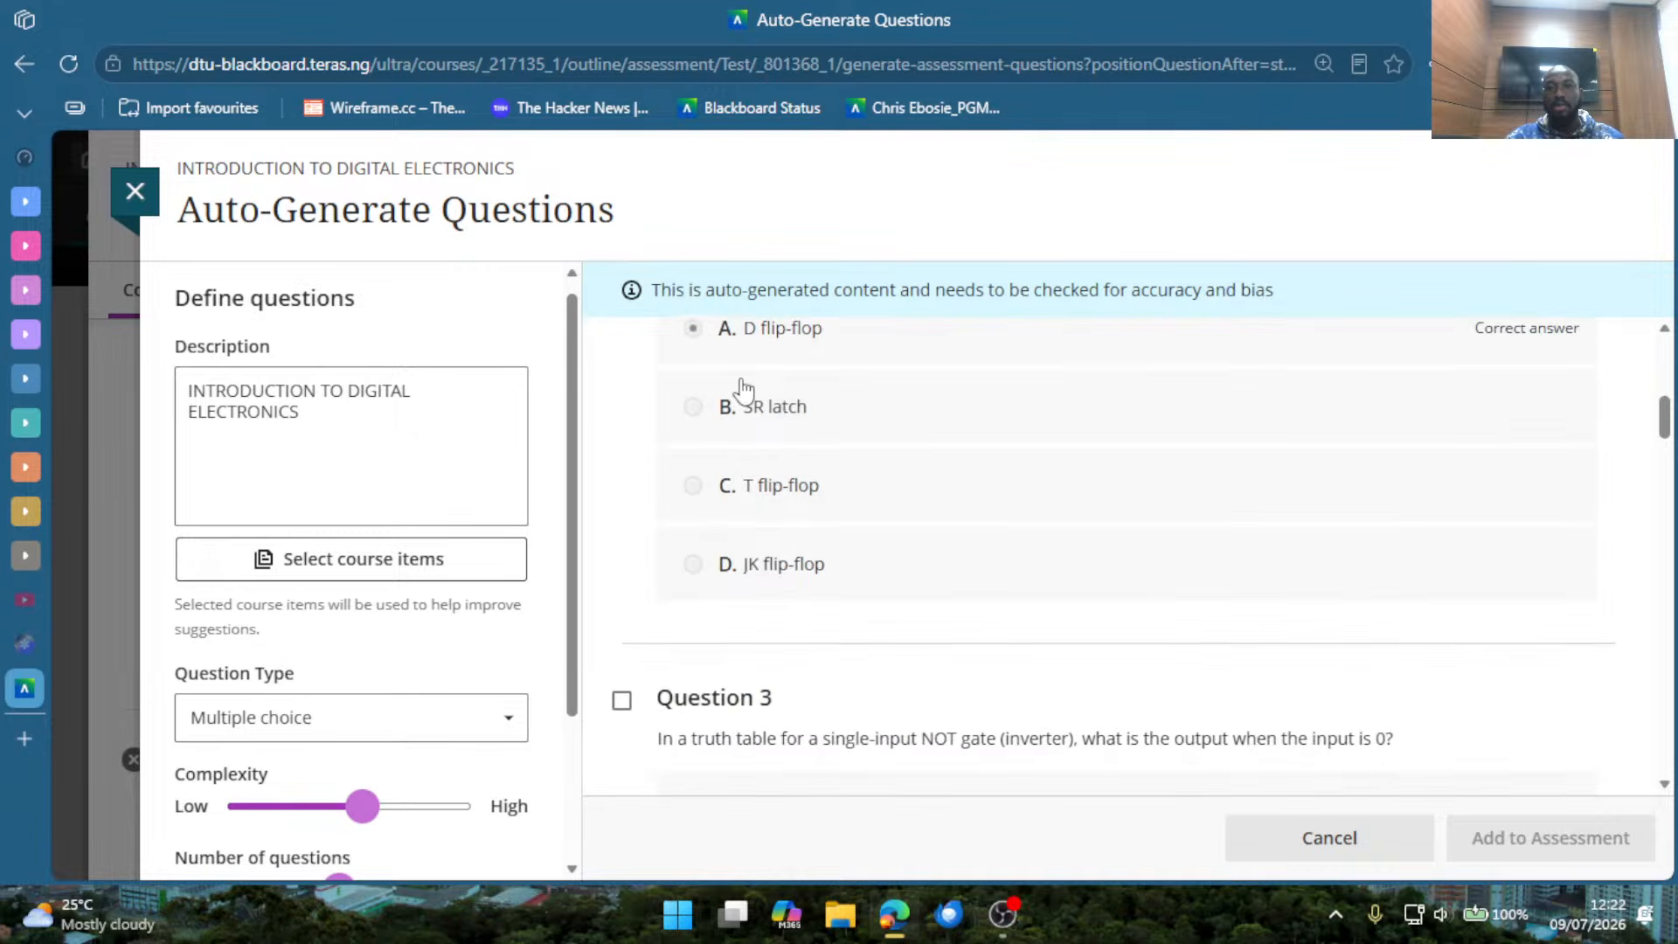
pyautogui.scroll(2, 786, 414)
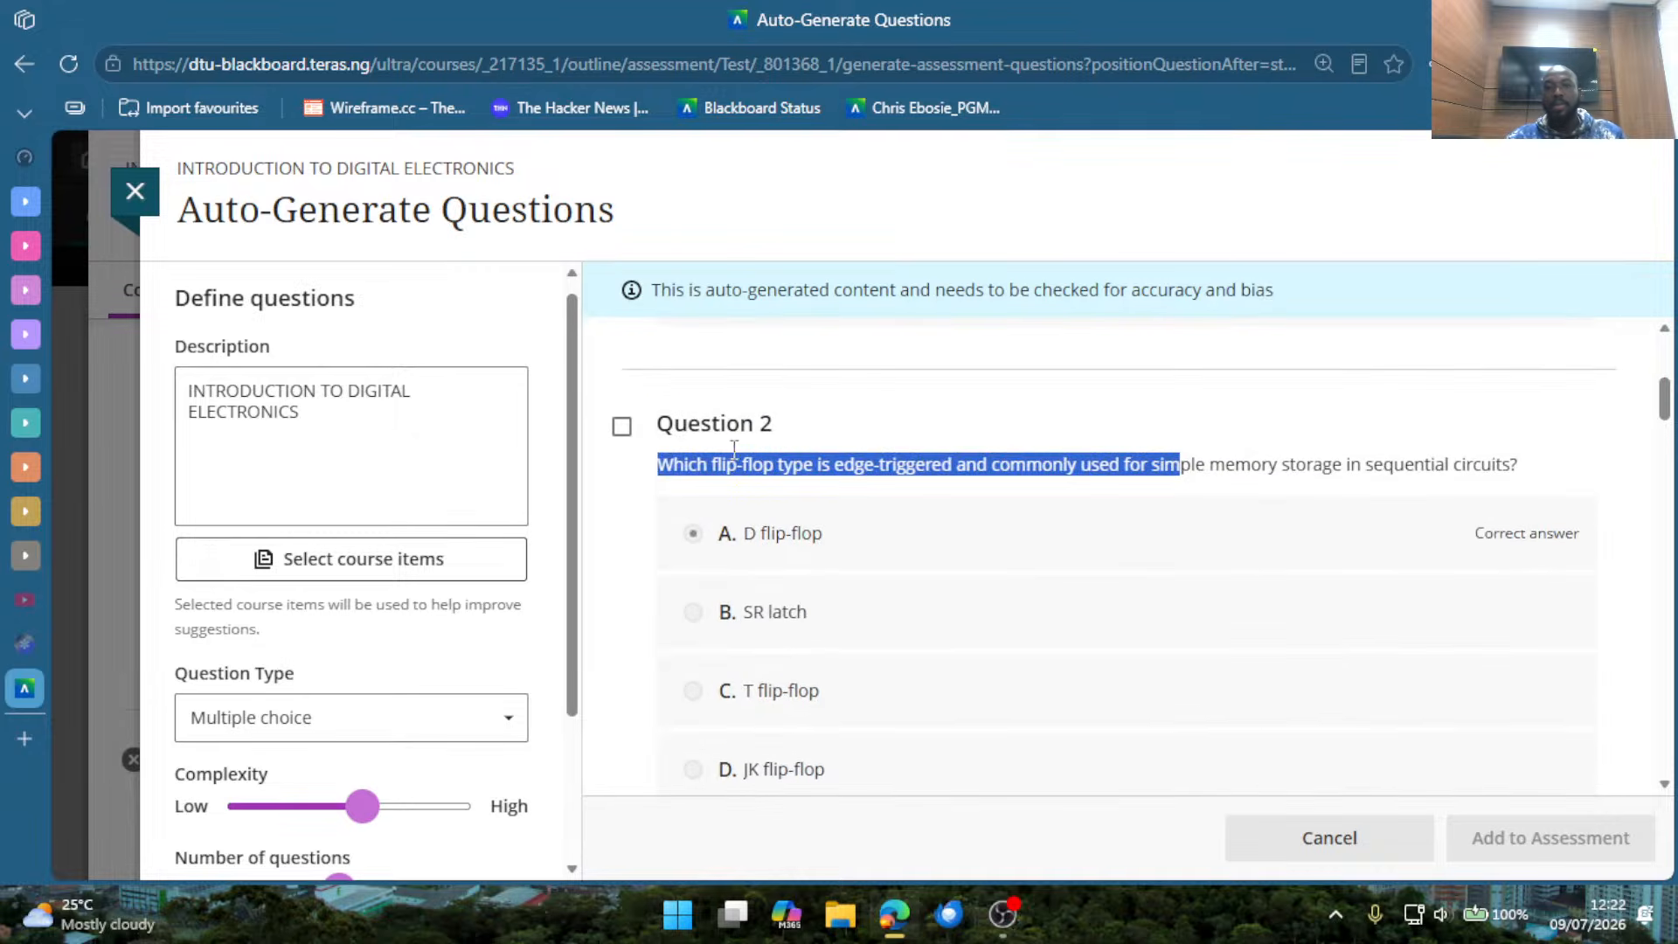
pyautogui.click(637, 485)
pyautogui.click(637, 478)
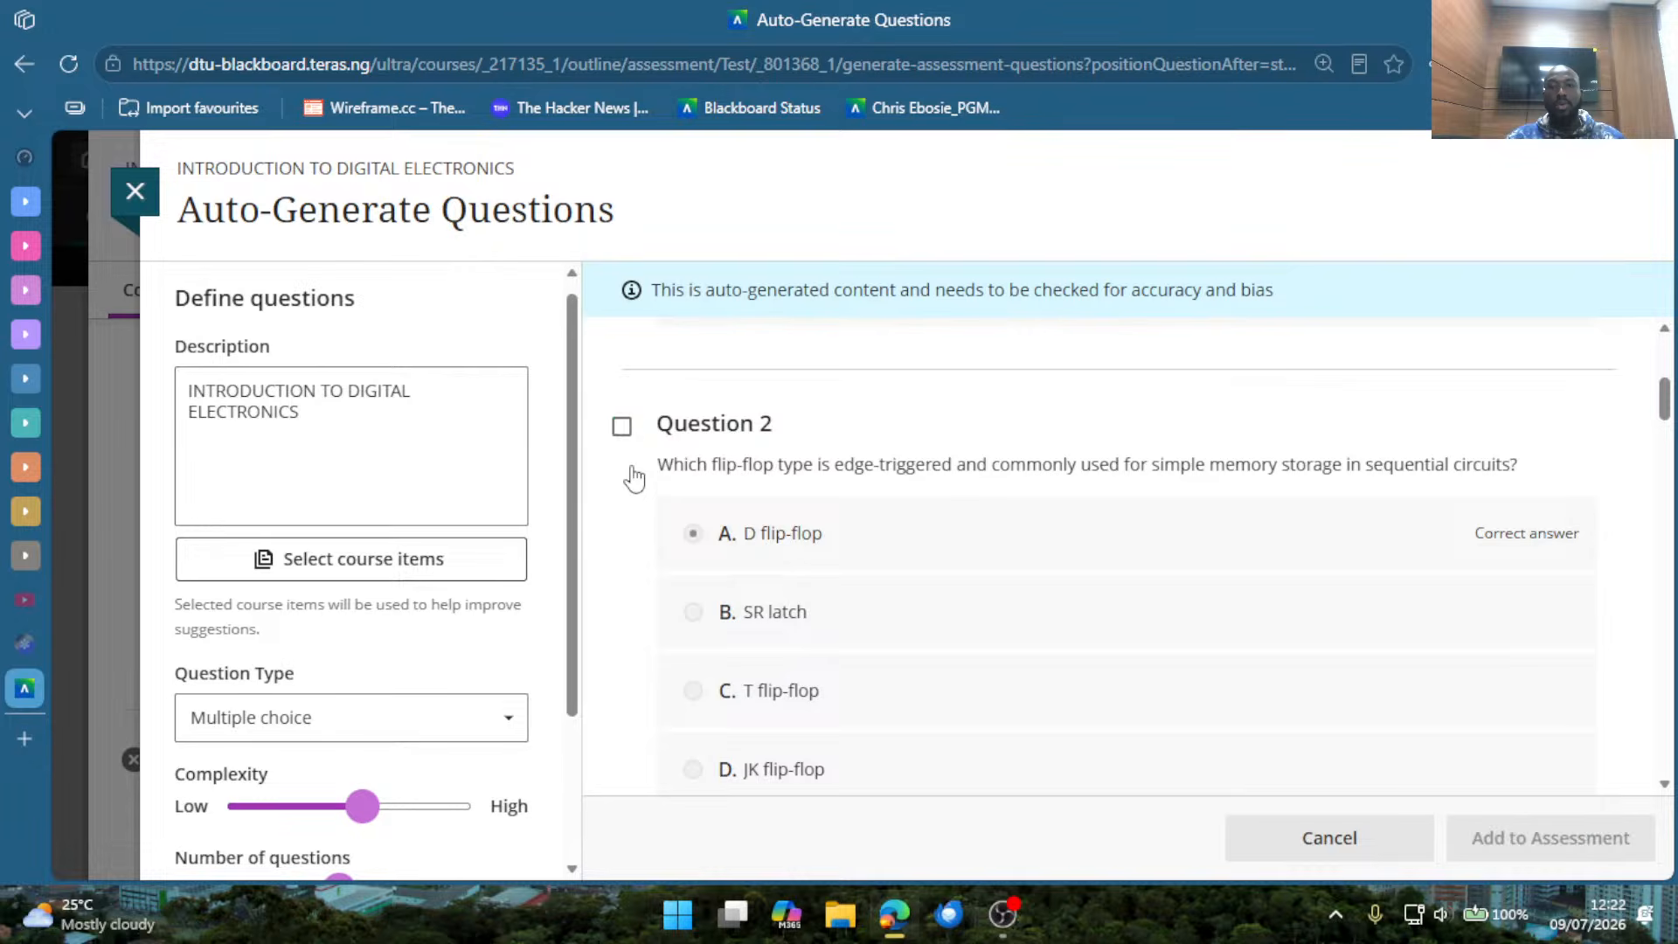
# Select generated Questions 1 to 5 for inclusion in the test.
pyautogui.scroll(3, 642, 534)
pyautogui.click(623, 375)
pyautogui.scroll(-3, 651, 533)
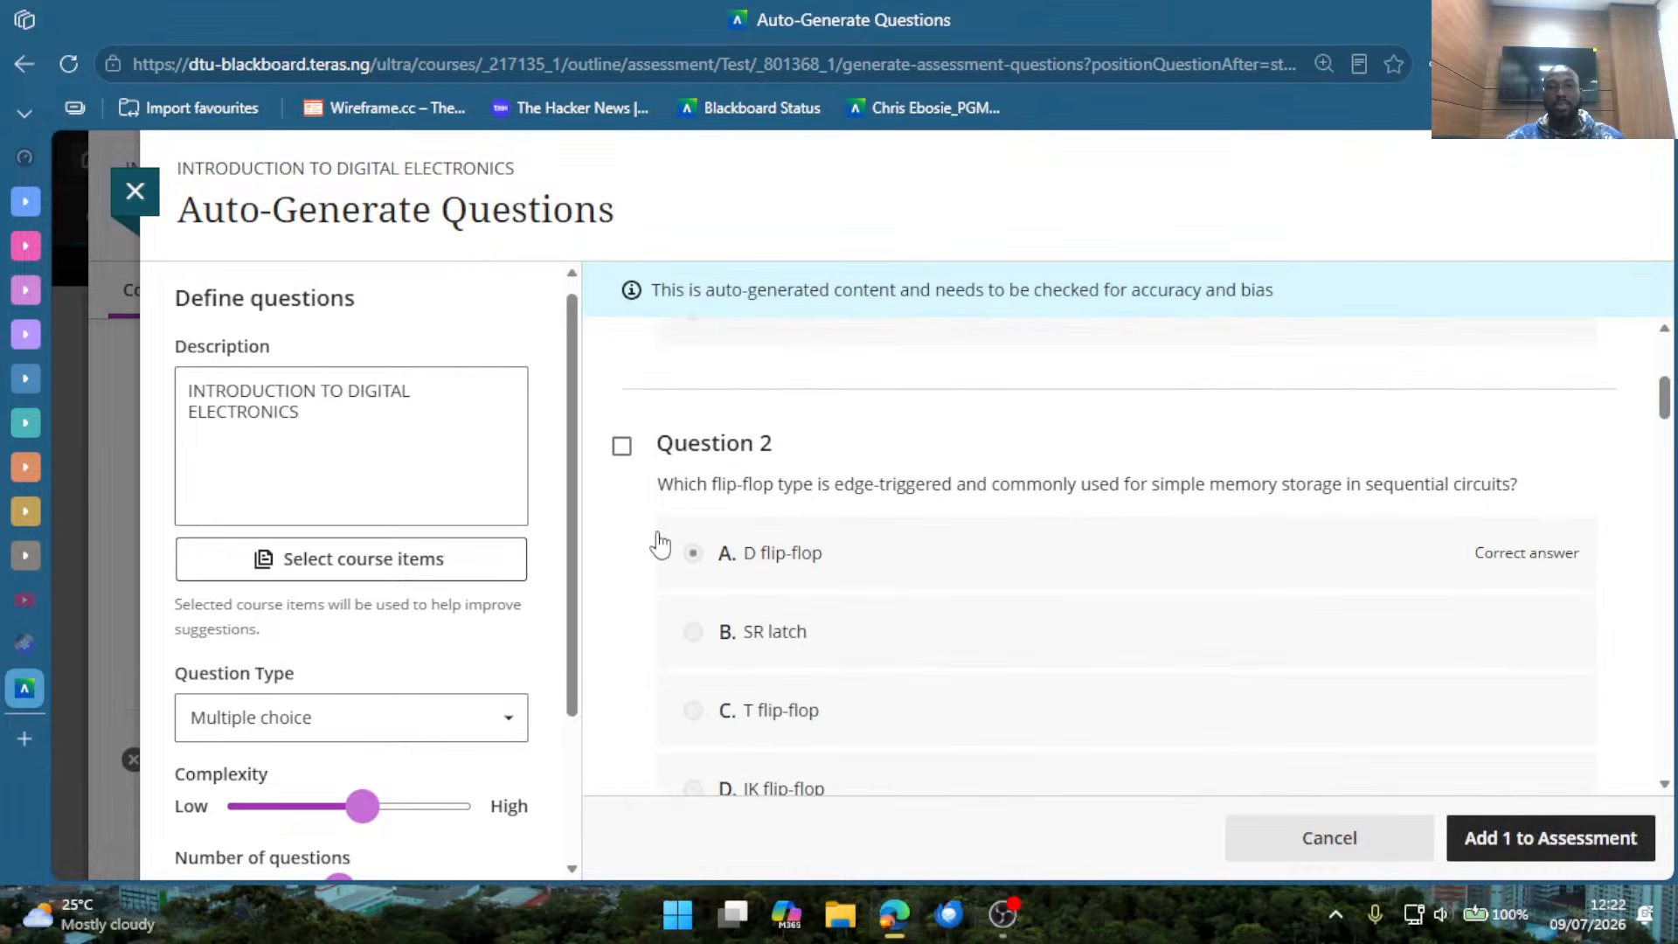
pyautogui.click(621, 443)
pyautogui.scroll(-2, 618, 528)
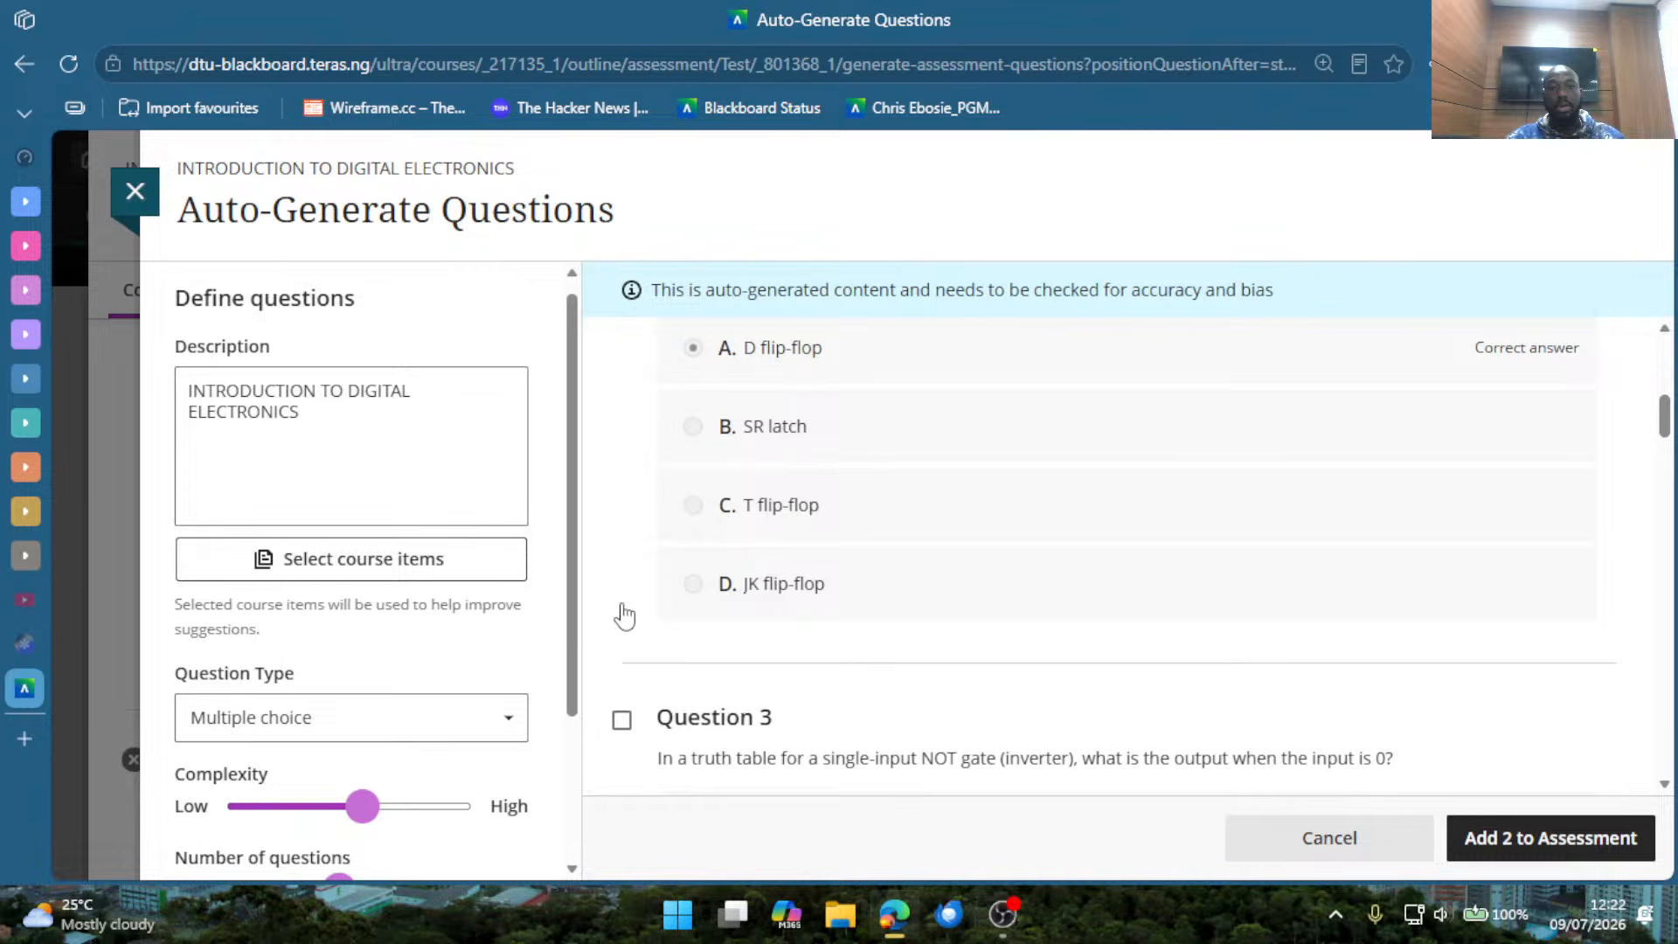
pyautogui.click(624, 724)
pyautogui.scroll(-5, 655, 626)
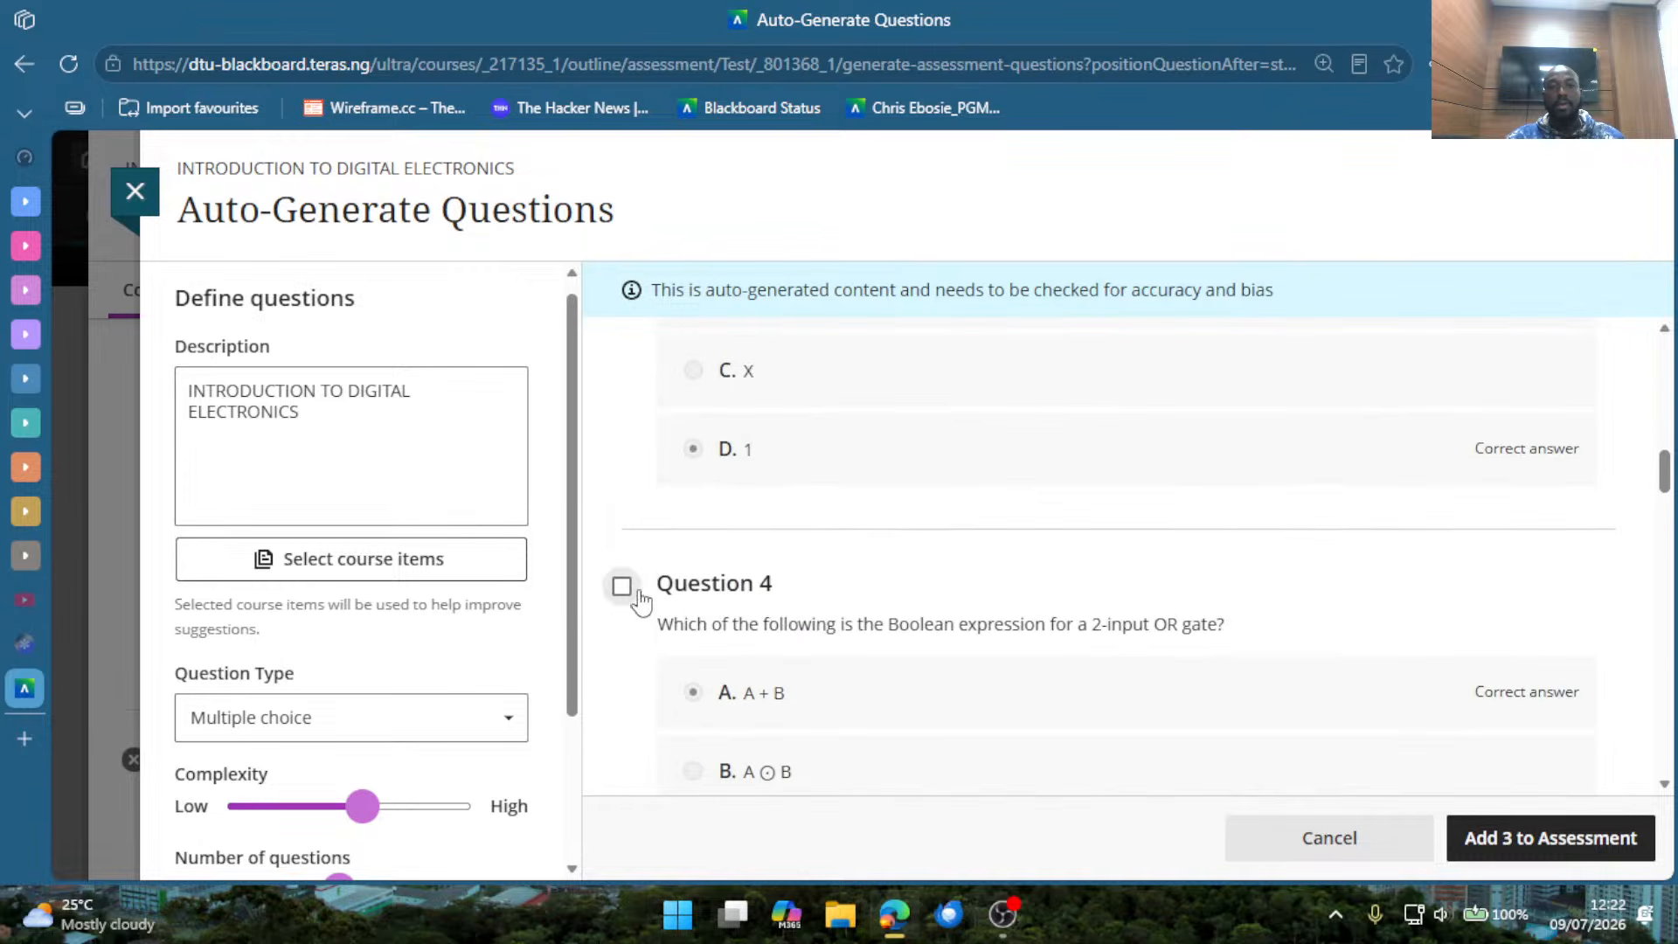
pyautogui.click(621, 585)
pyautogui.scroll(-3, 665, 603)
pyautogui.click(622, 655)
pyautogui.scroll(-5, 783, 618)
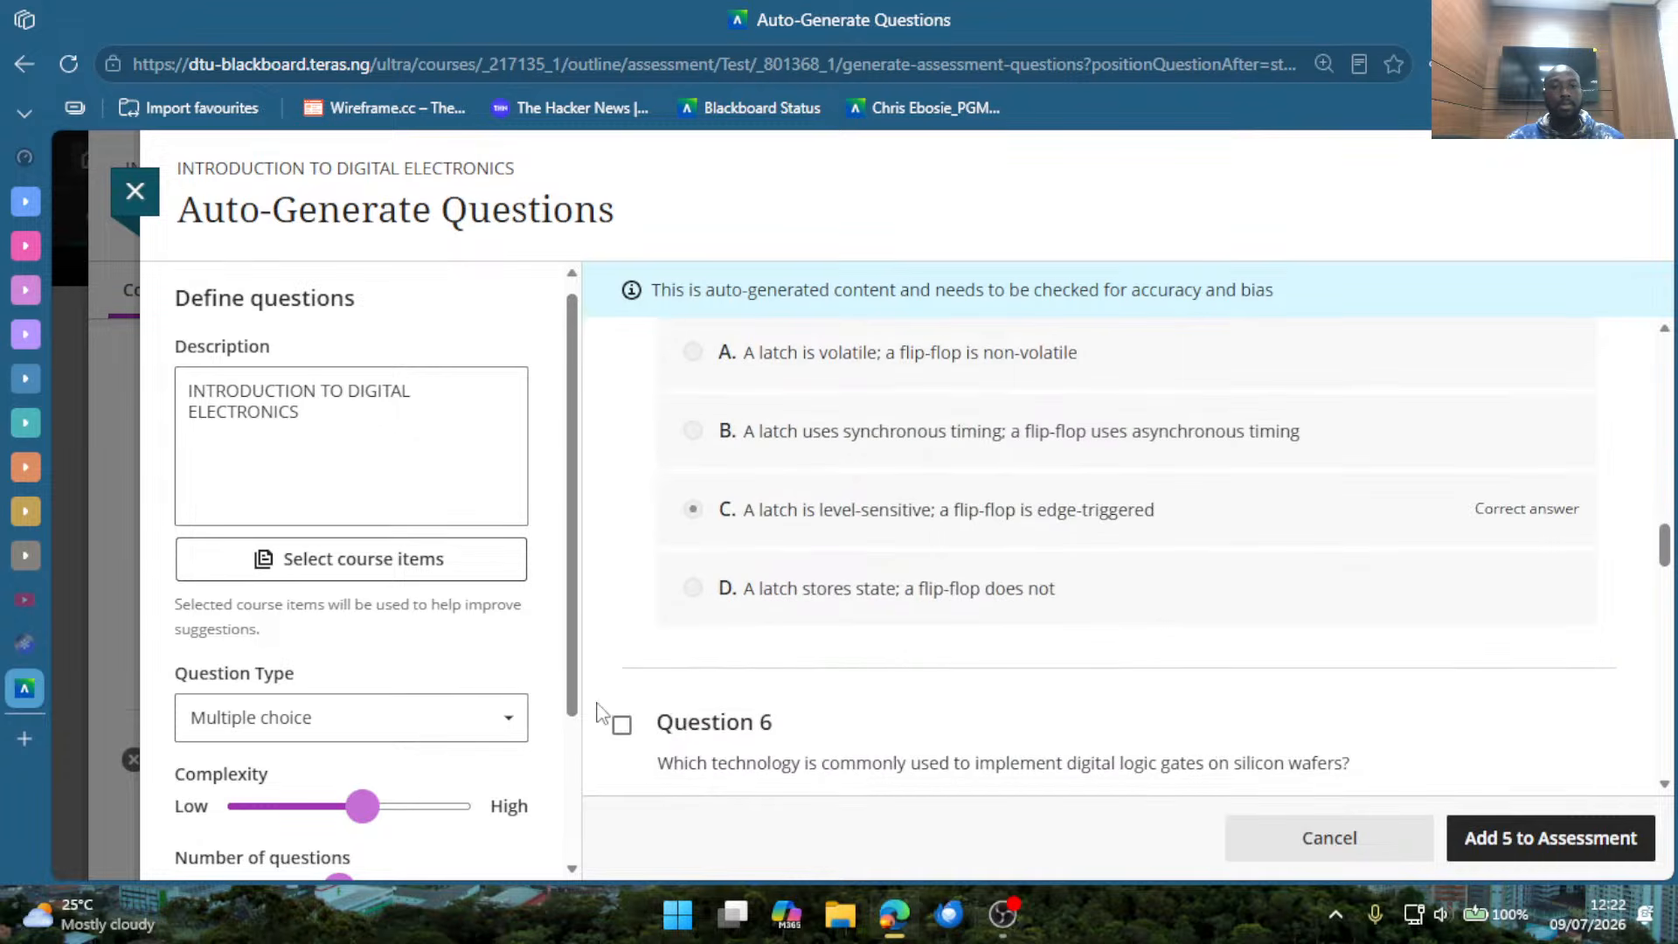
# Select generated Questions 6 to 9 as well for inclusion in the test.
pyautogui.click(621, 725)
pyautogui.scroll(-5, 699, 708)
pyautogui.click(622, 589)
pyautogui.scroll(-4, 681, 638)
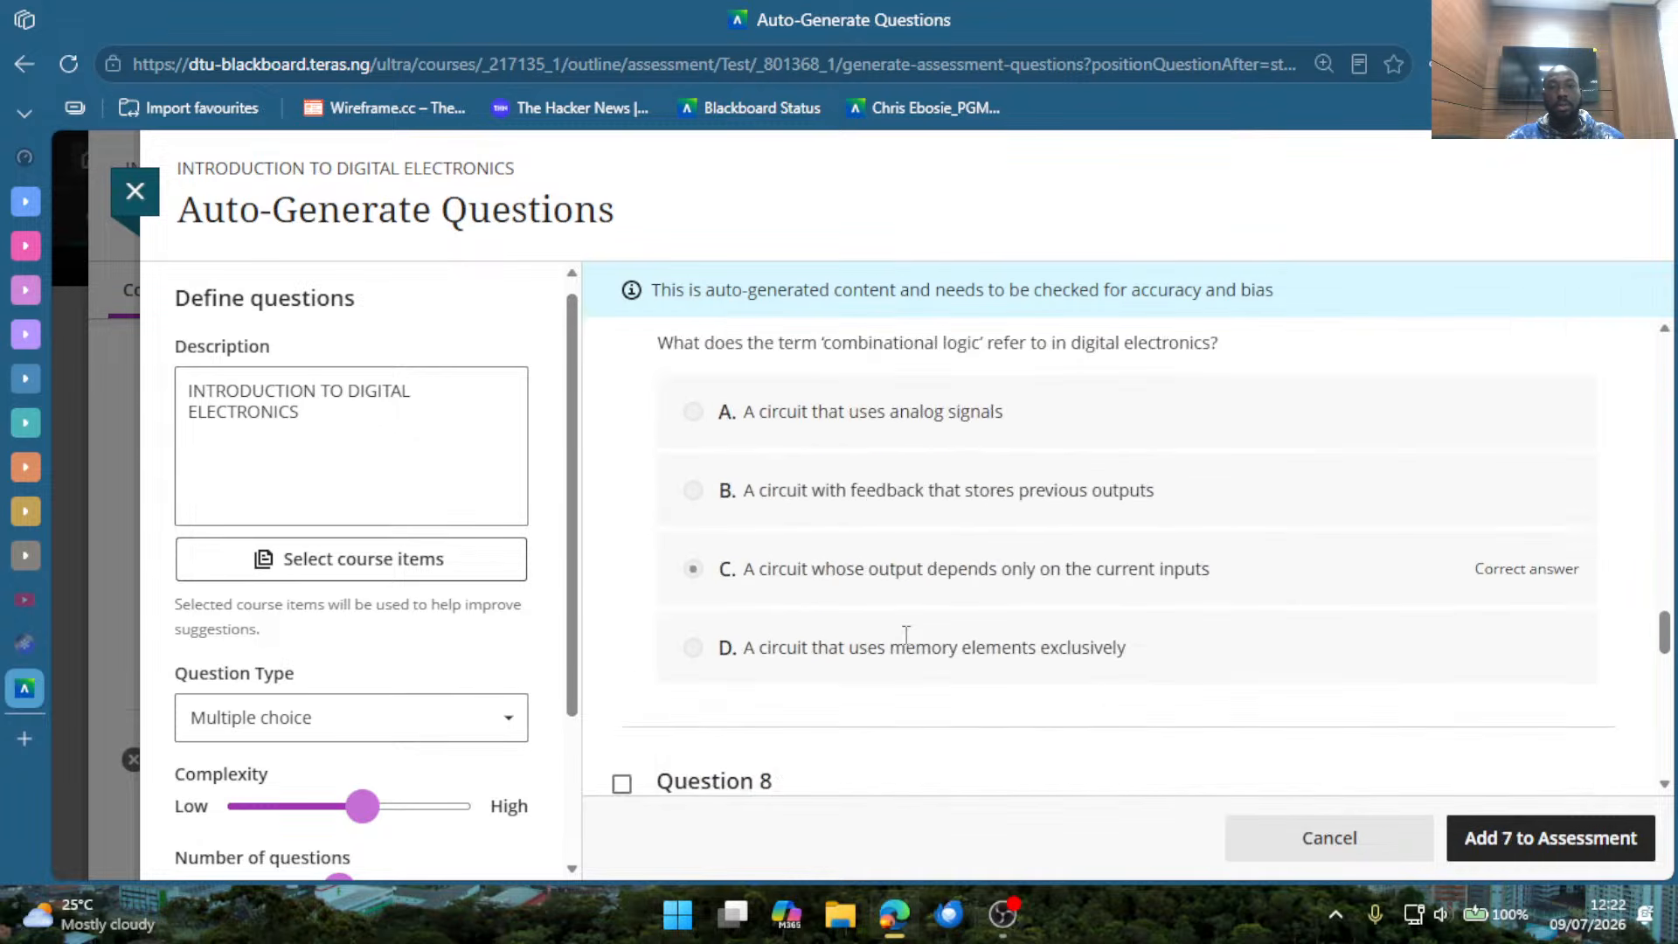
pyautogui.click(622, 660)
pyautogui.scroll(-5, 921, 627)
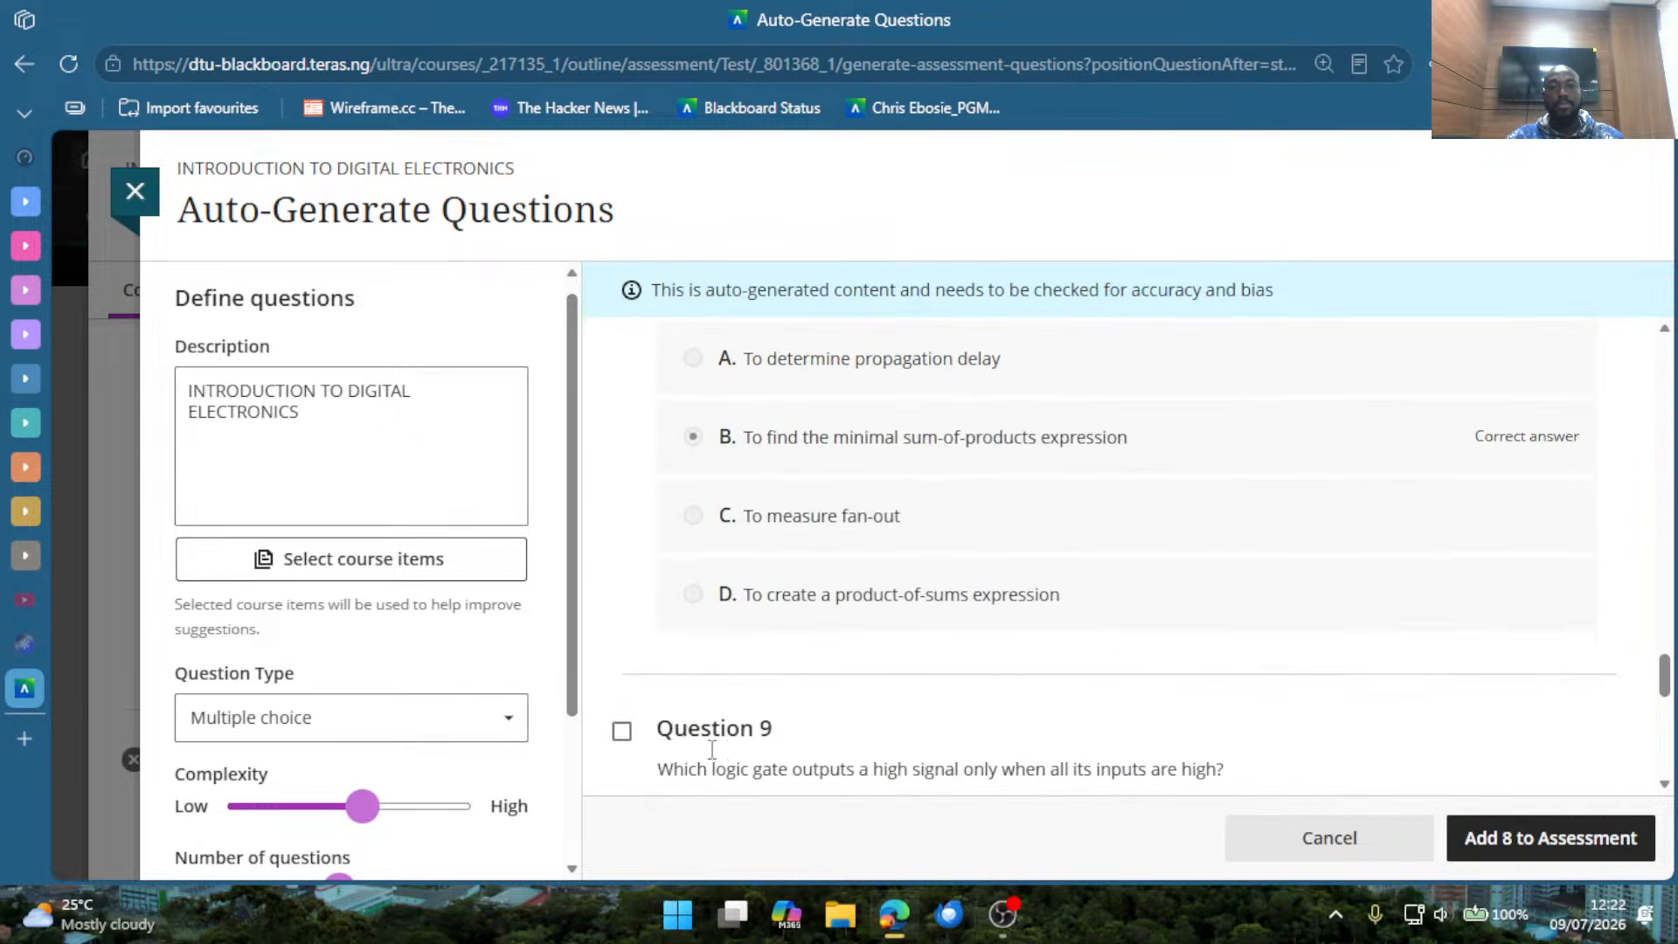
pyautogui.click(621, 731)
pyautogui.scroll(-8, 786, 664)
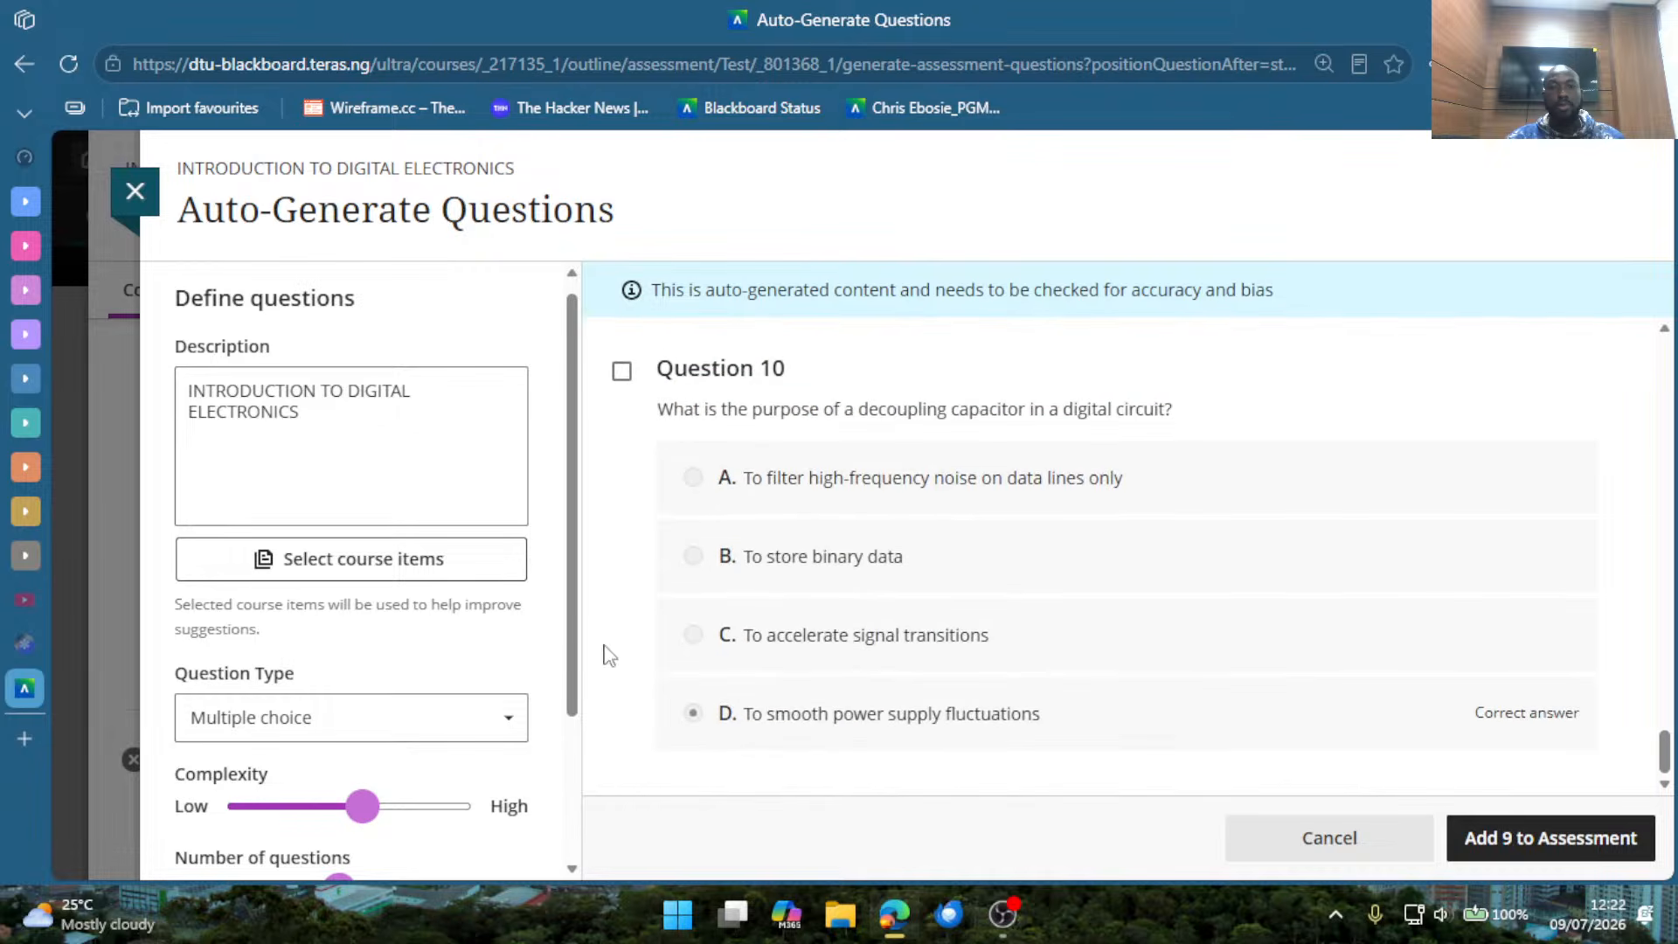
# Leave Question 10 unselected and add the nine selected questions to the assessment.
pyautogui.click(621, 370)
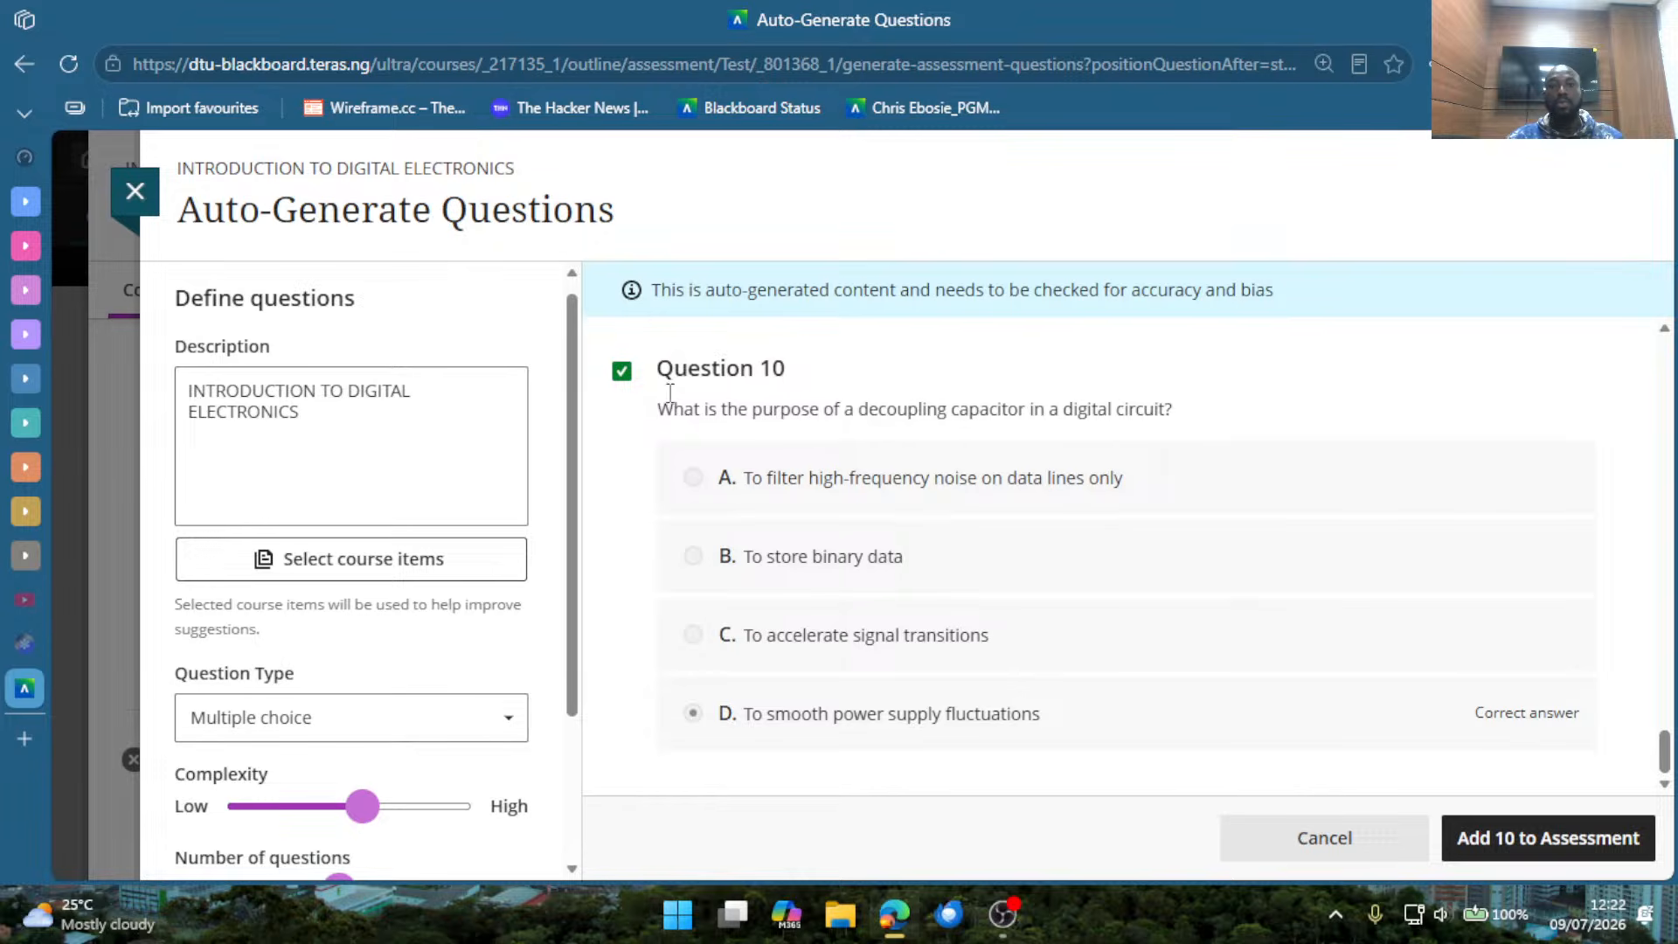
pyautogui.click(621, 371)
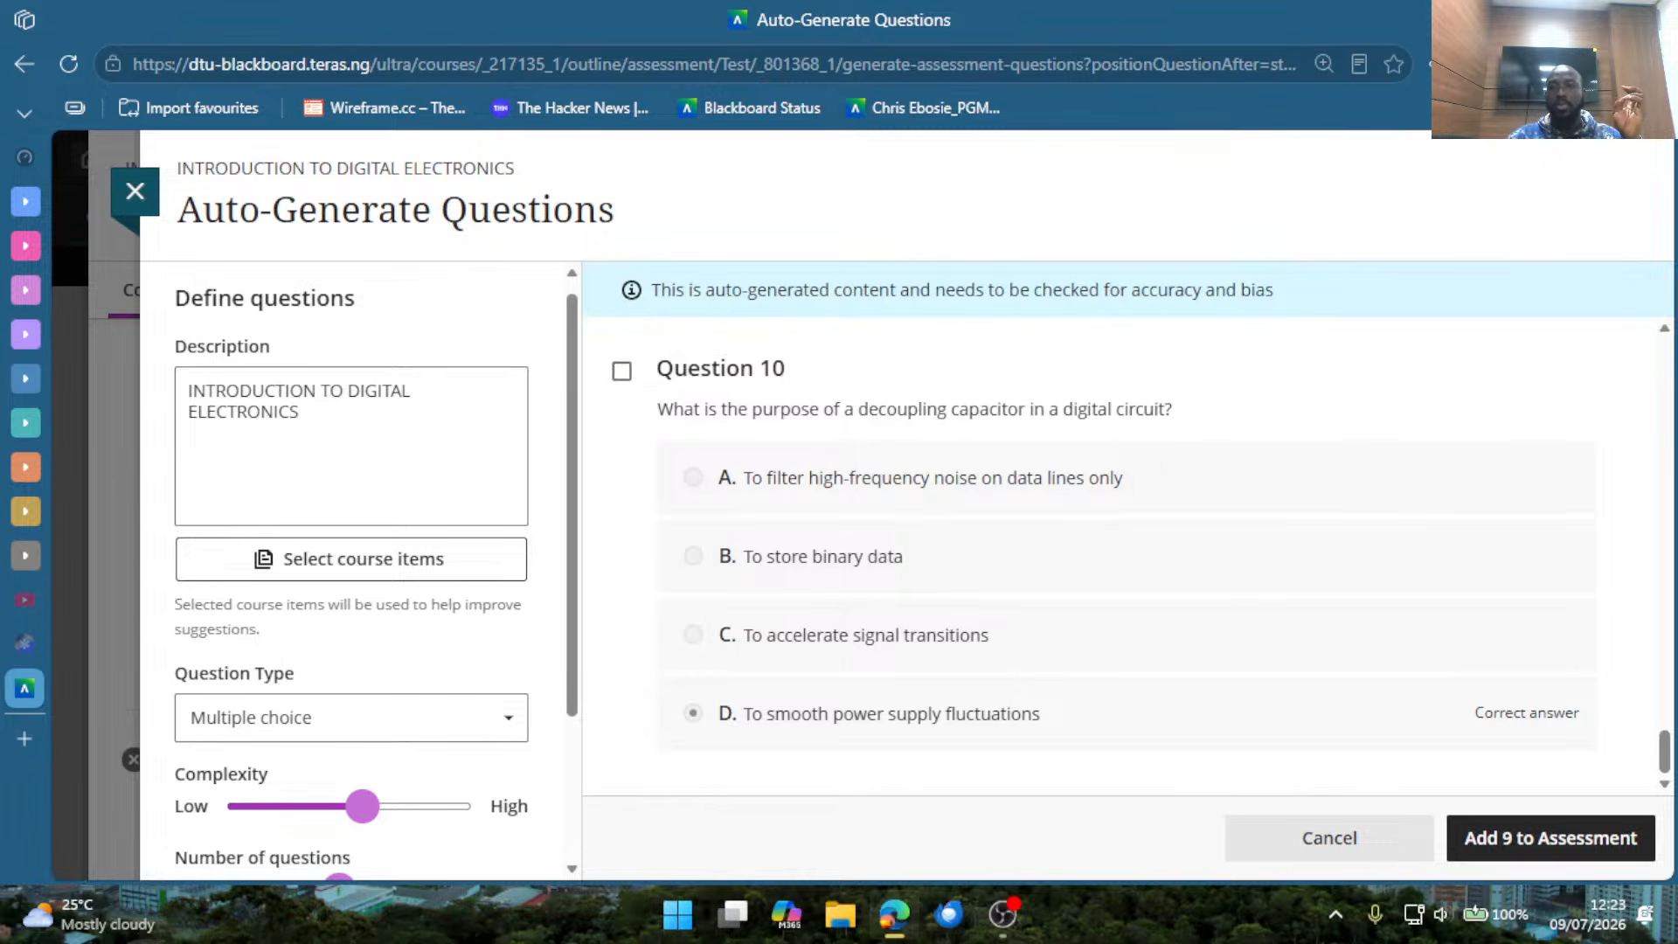
pyautogui.click(1507, 842)
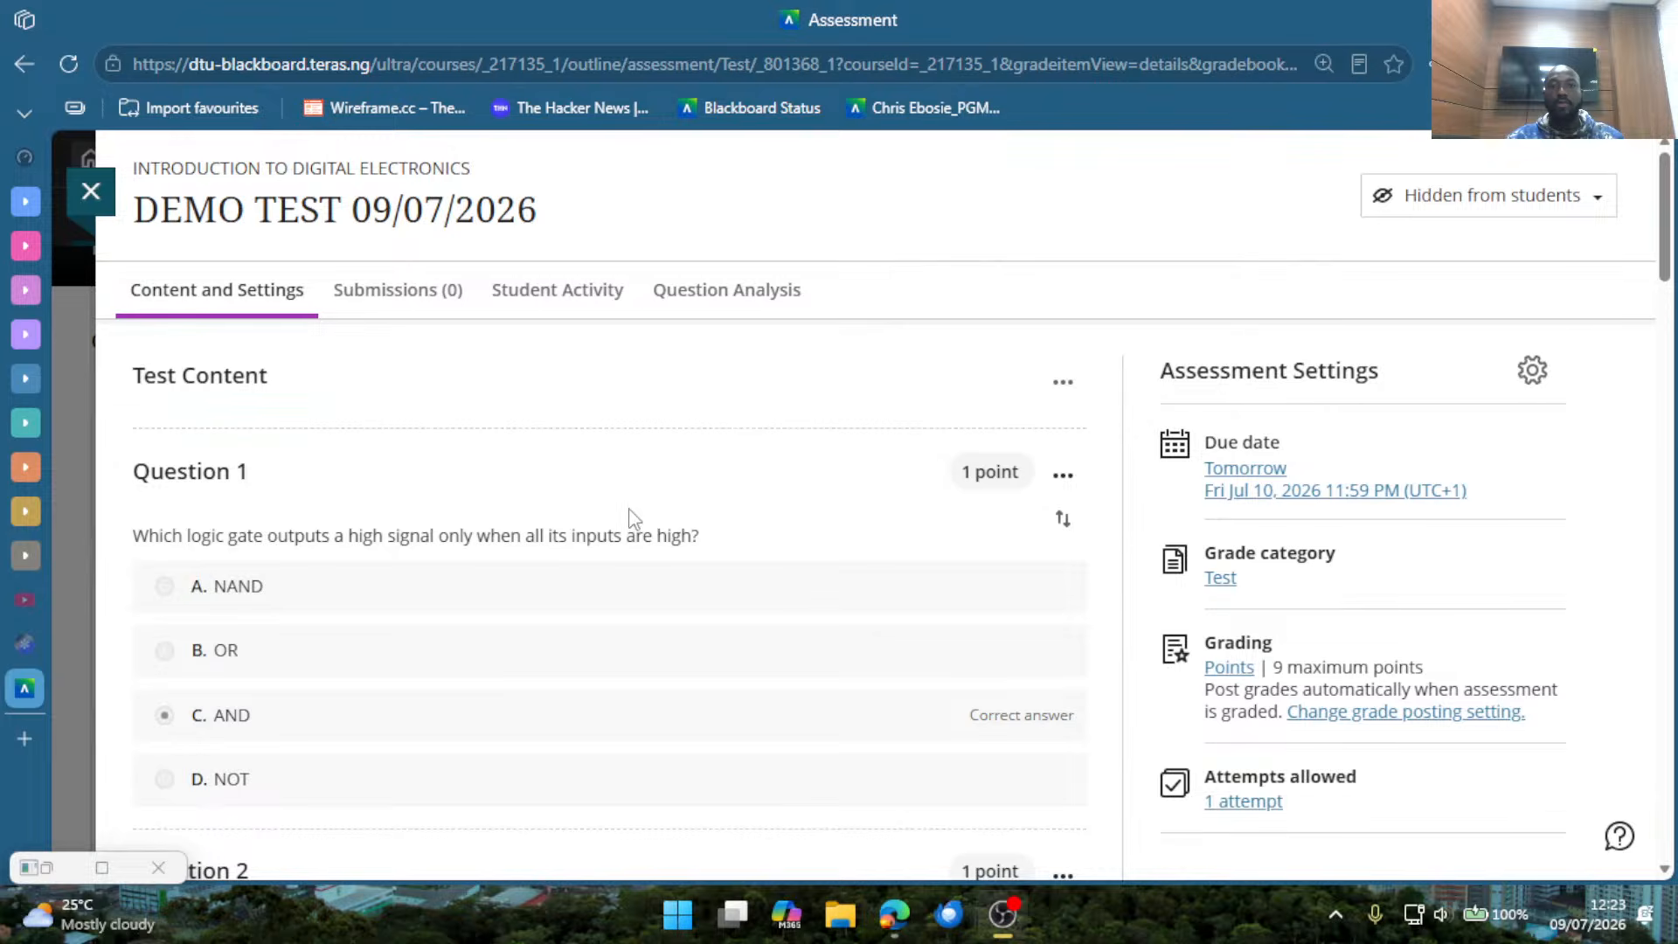
# Insert a Fill in the Blank question between Questions 8 and 9 of the test.
pyautogui.scroll(-12, 723, 516)
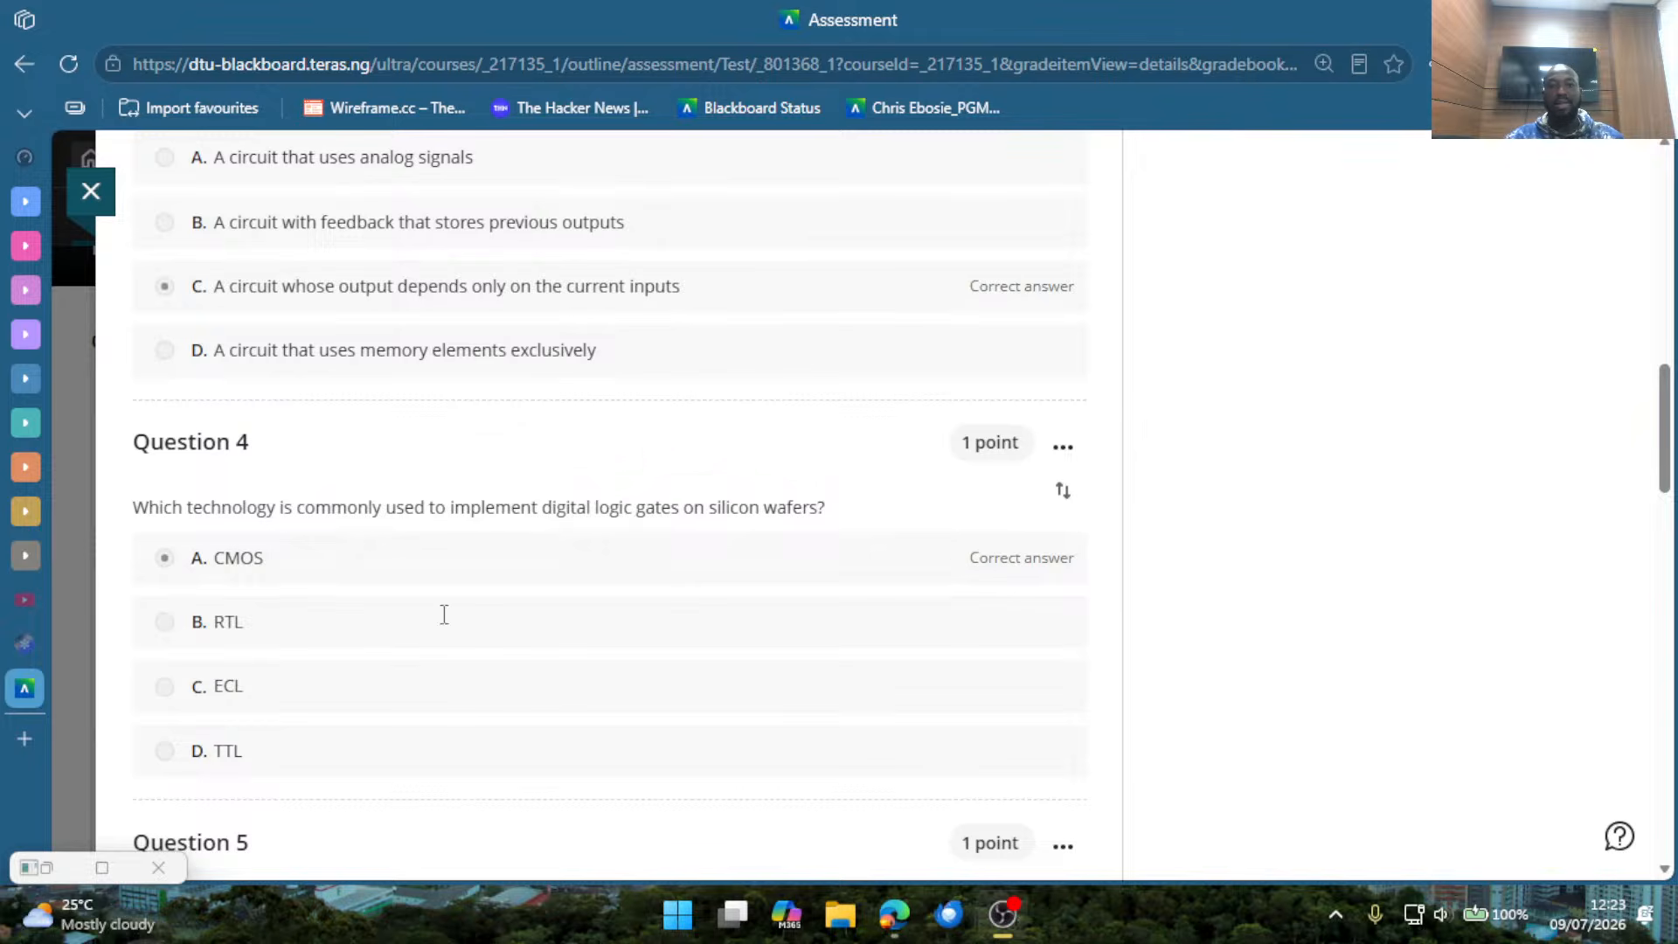
pyautogui.scroll(-20, 444, 614)
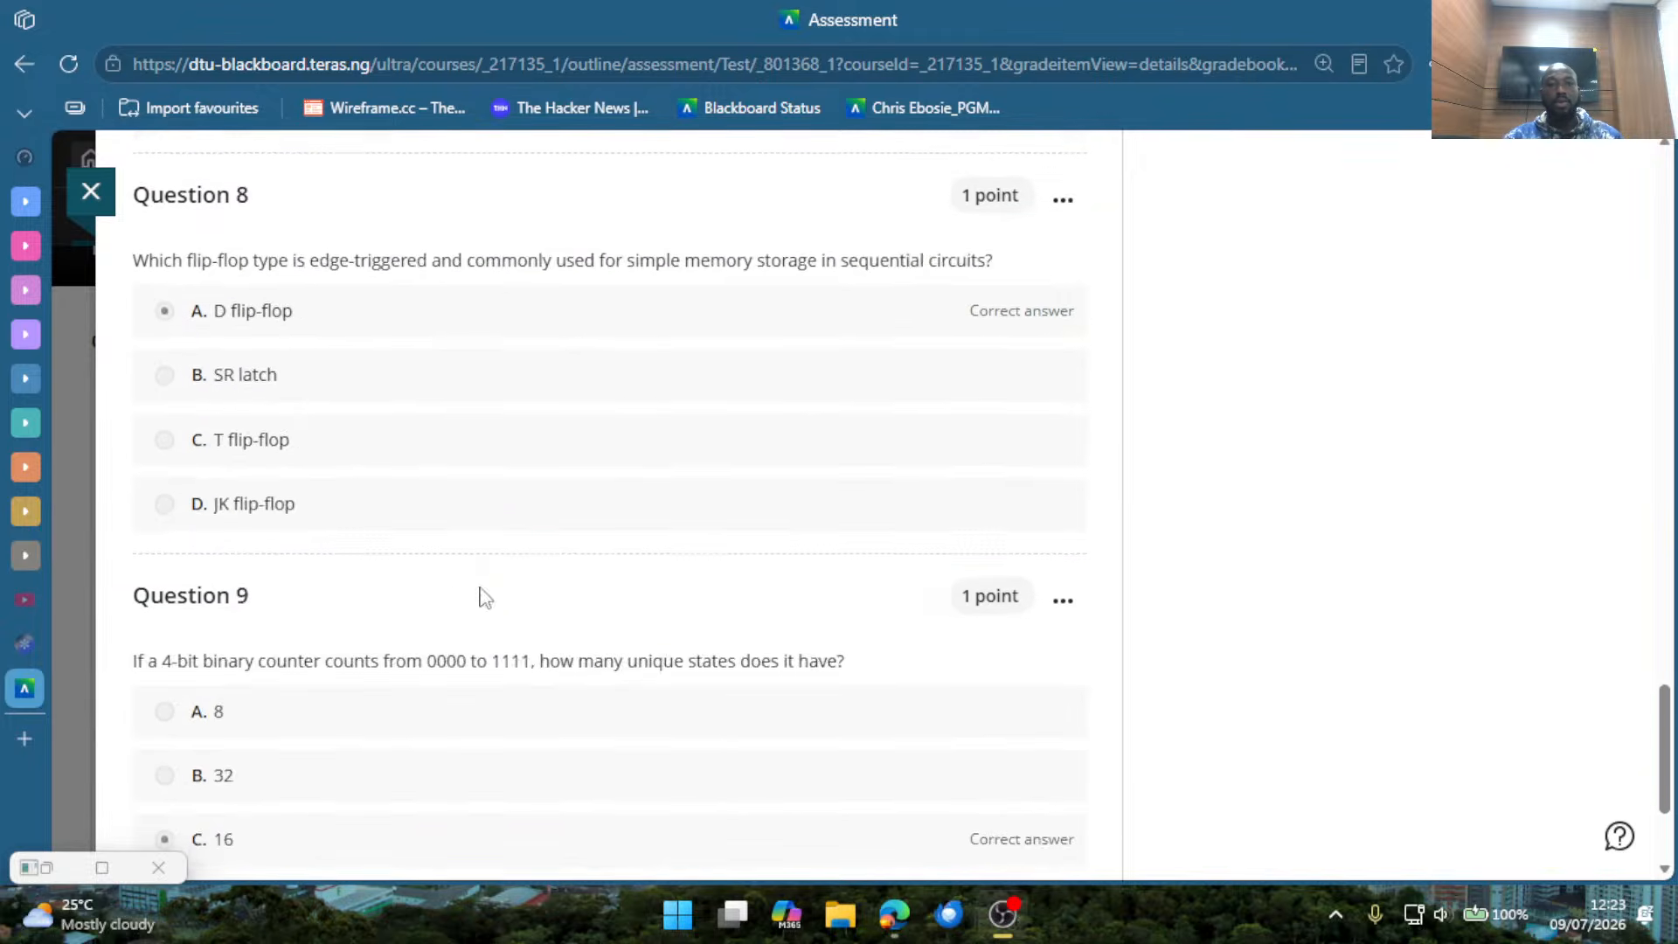
pyautogui.scroll(-3, 485, 598)
pyautogui.scroll(2, 599, 525)
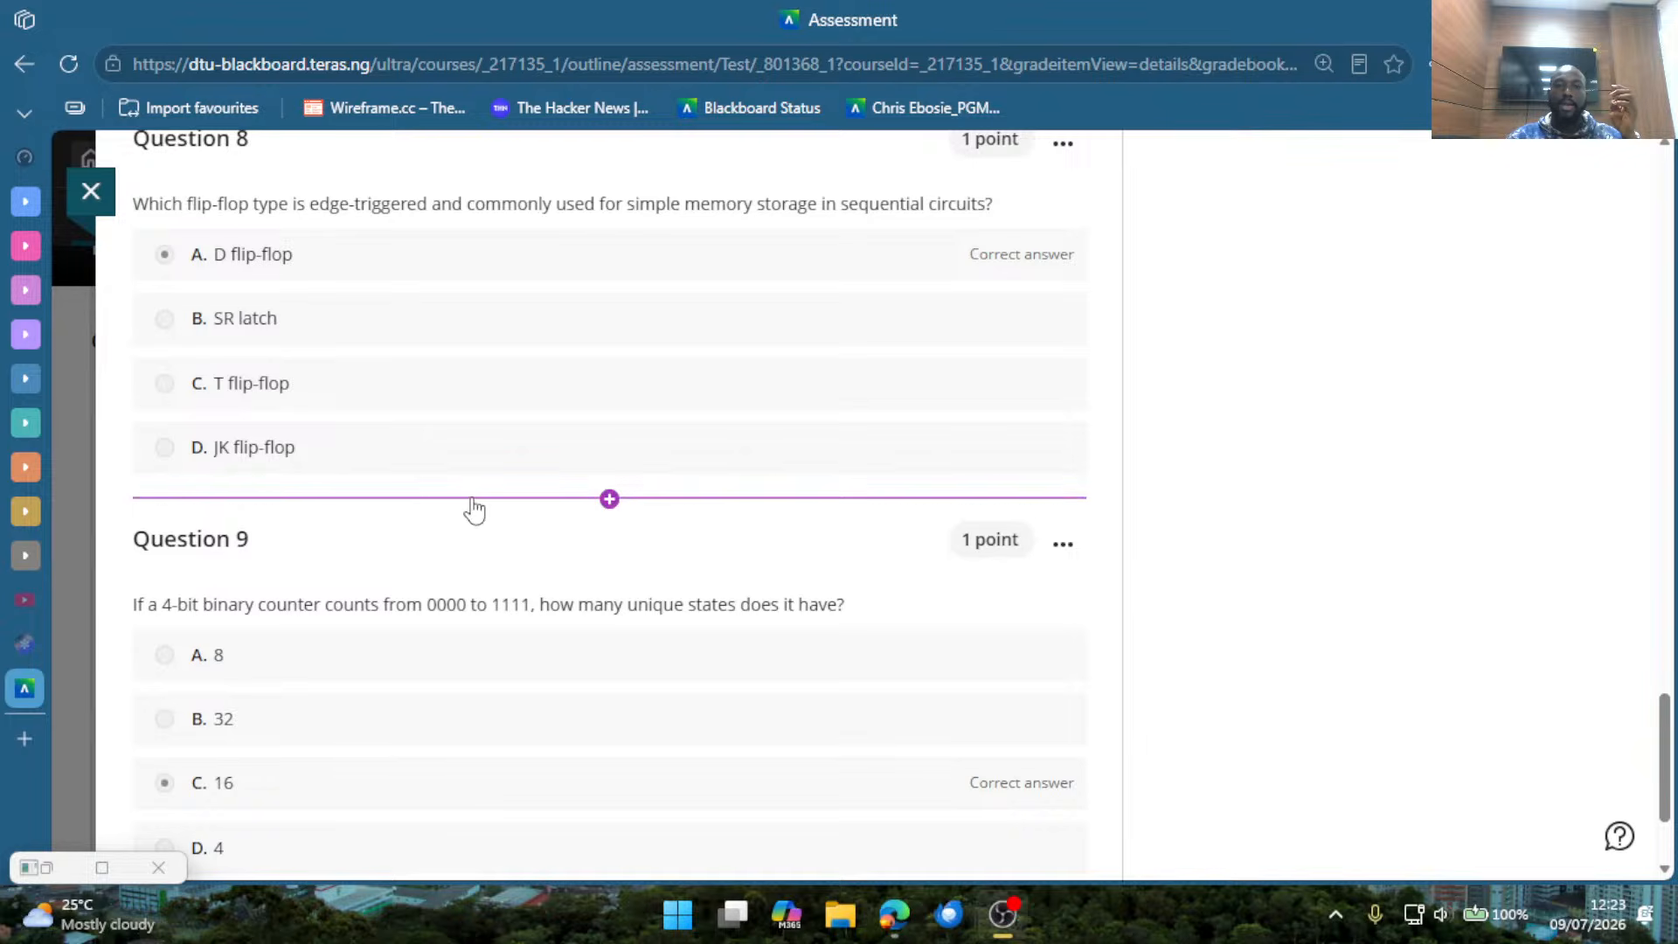
pyautogui.moveTo(602, 504)
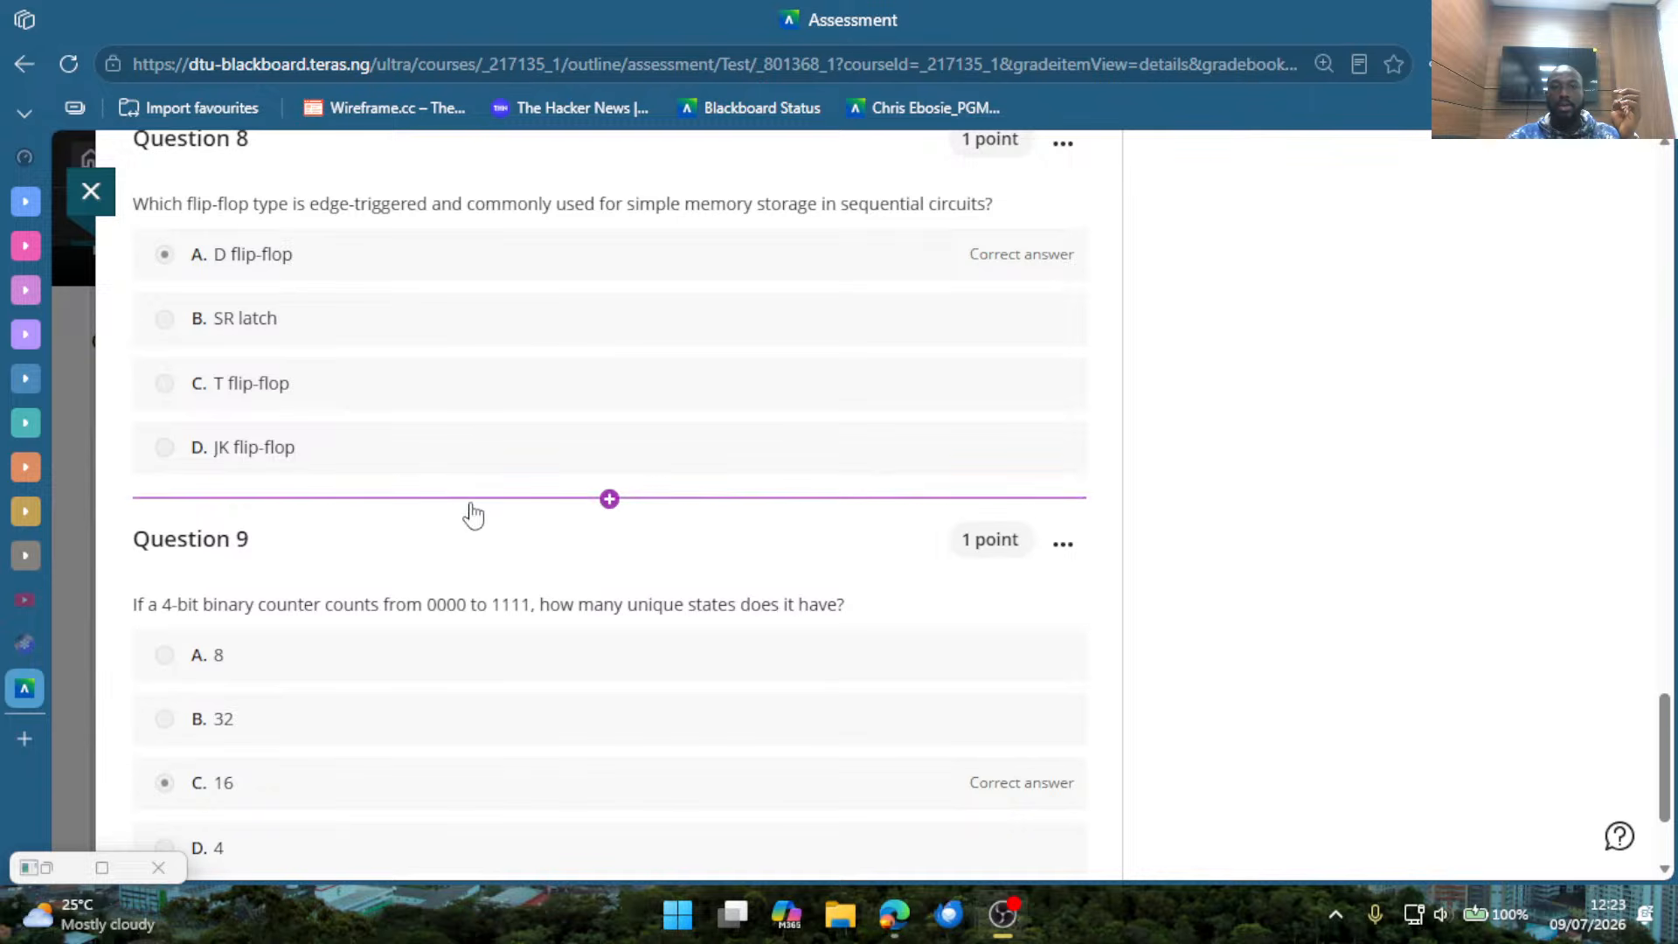
pyautogui.click(554, 498)
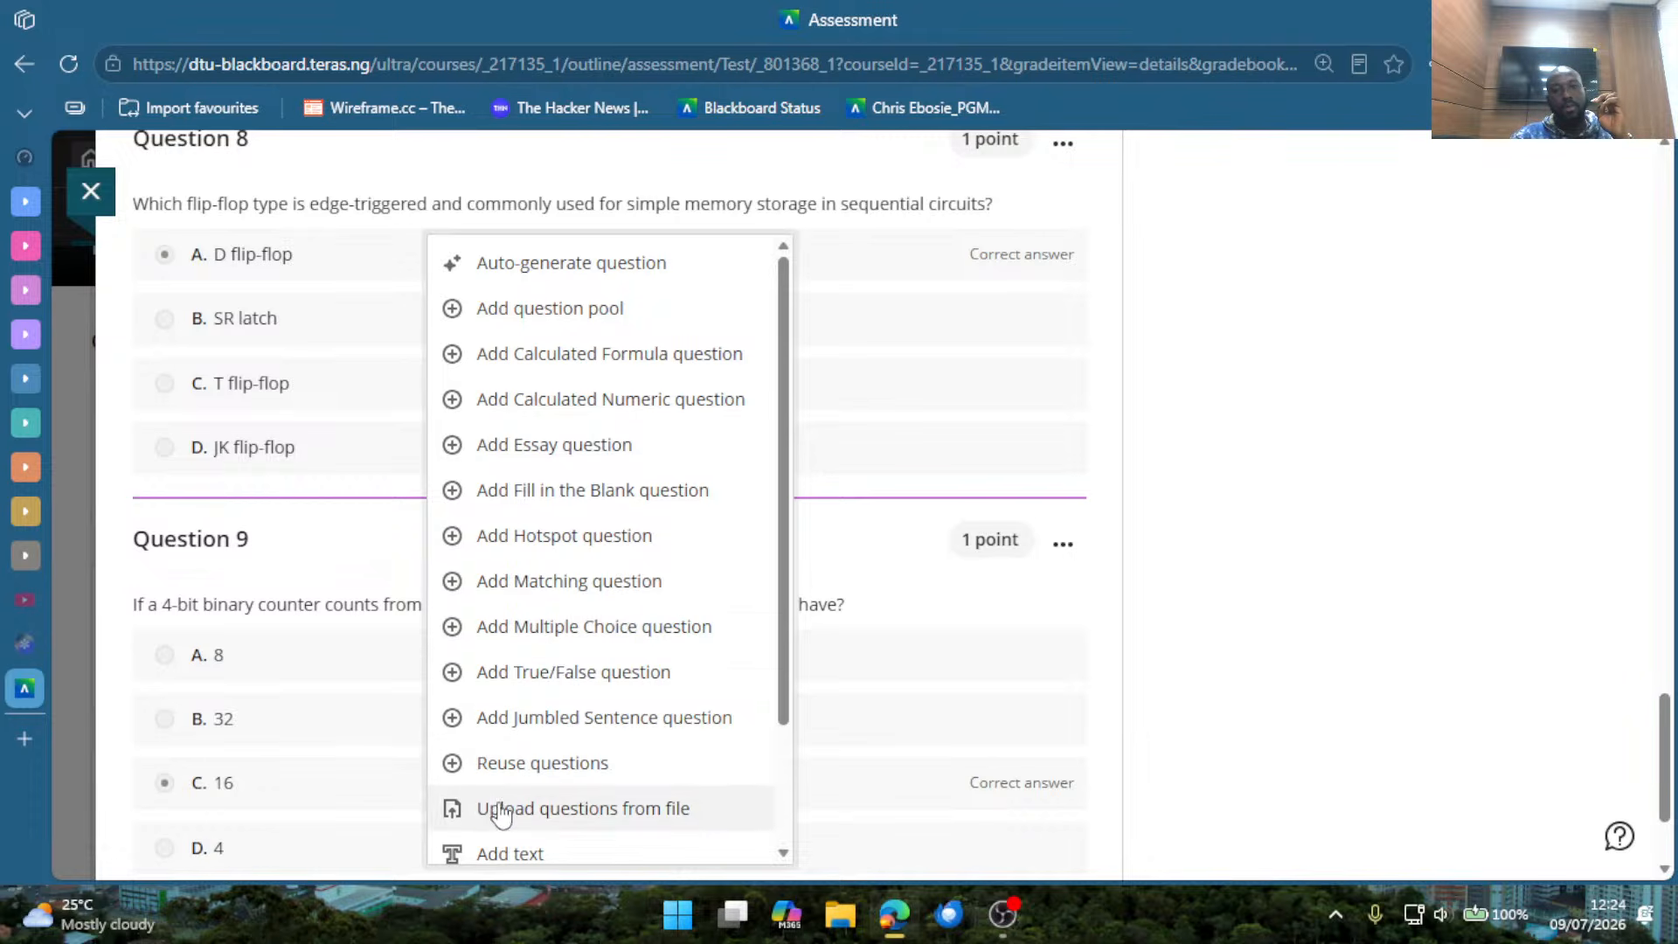
pyautogui.click(600, 490)
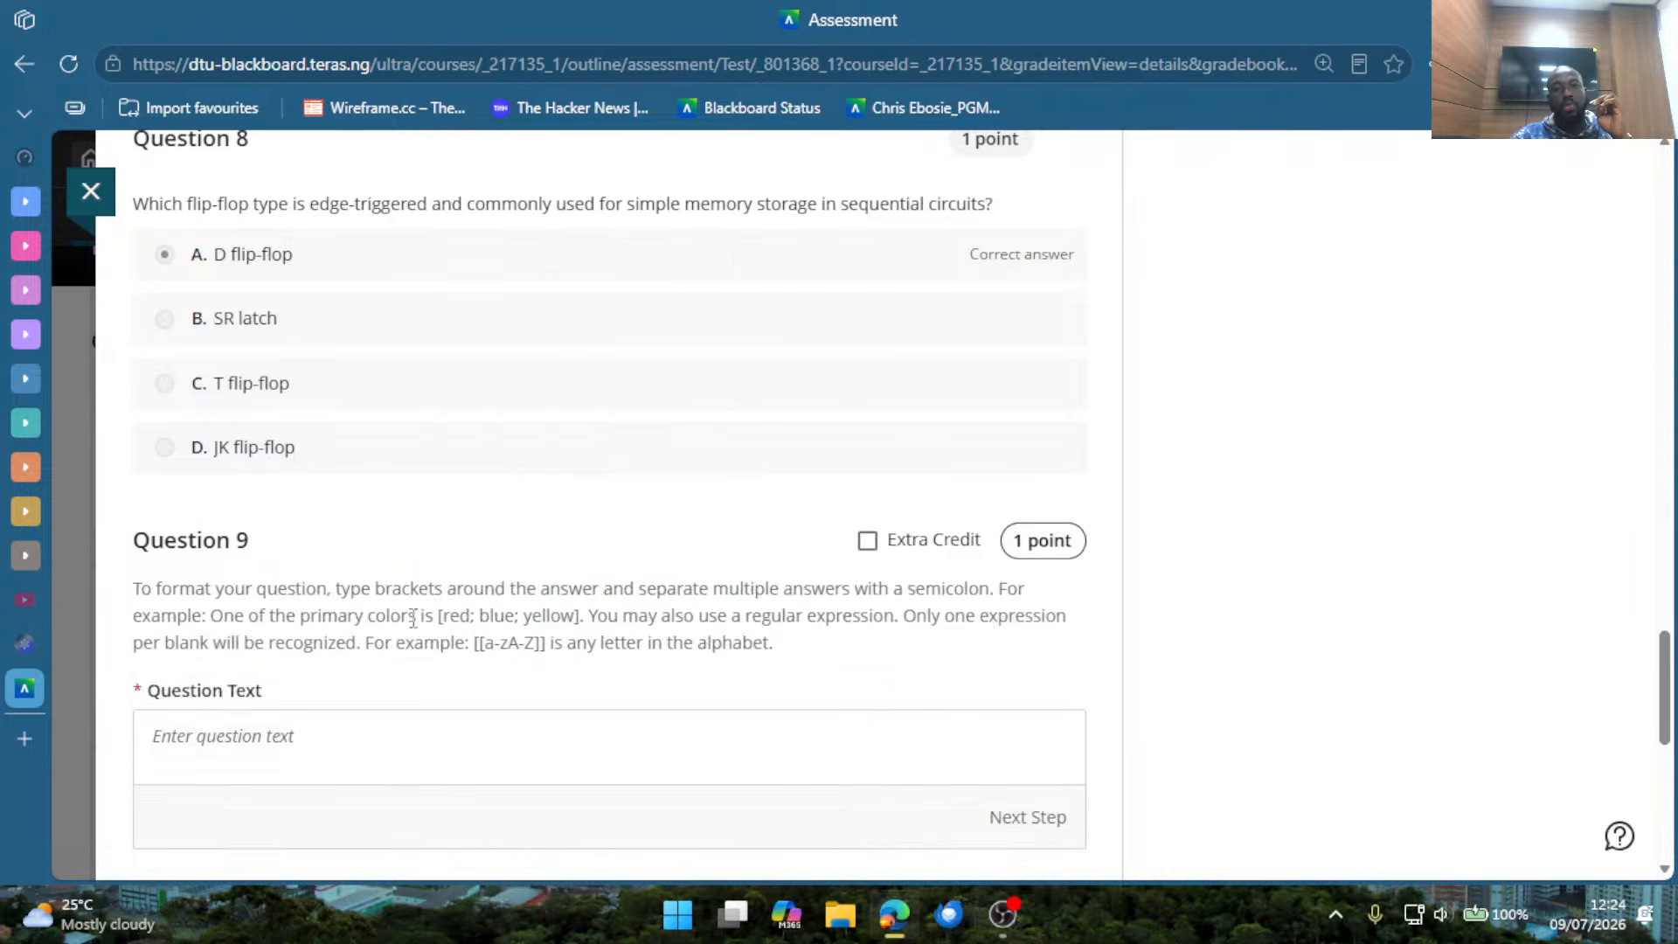
# Set the new Fill in the Blank question's score to 10 points.
pyautogui.scroll(-5, 319, 708)
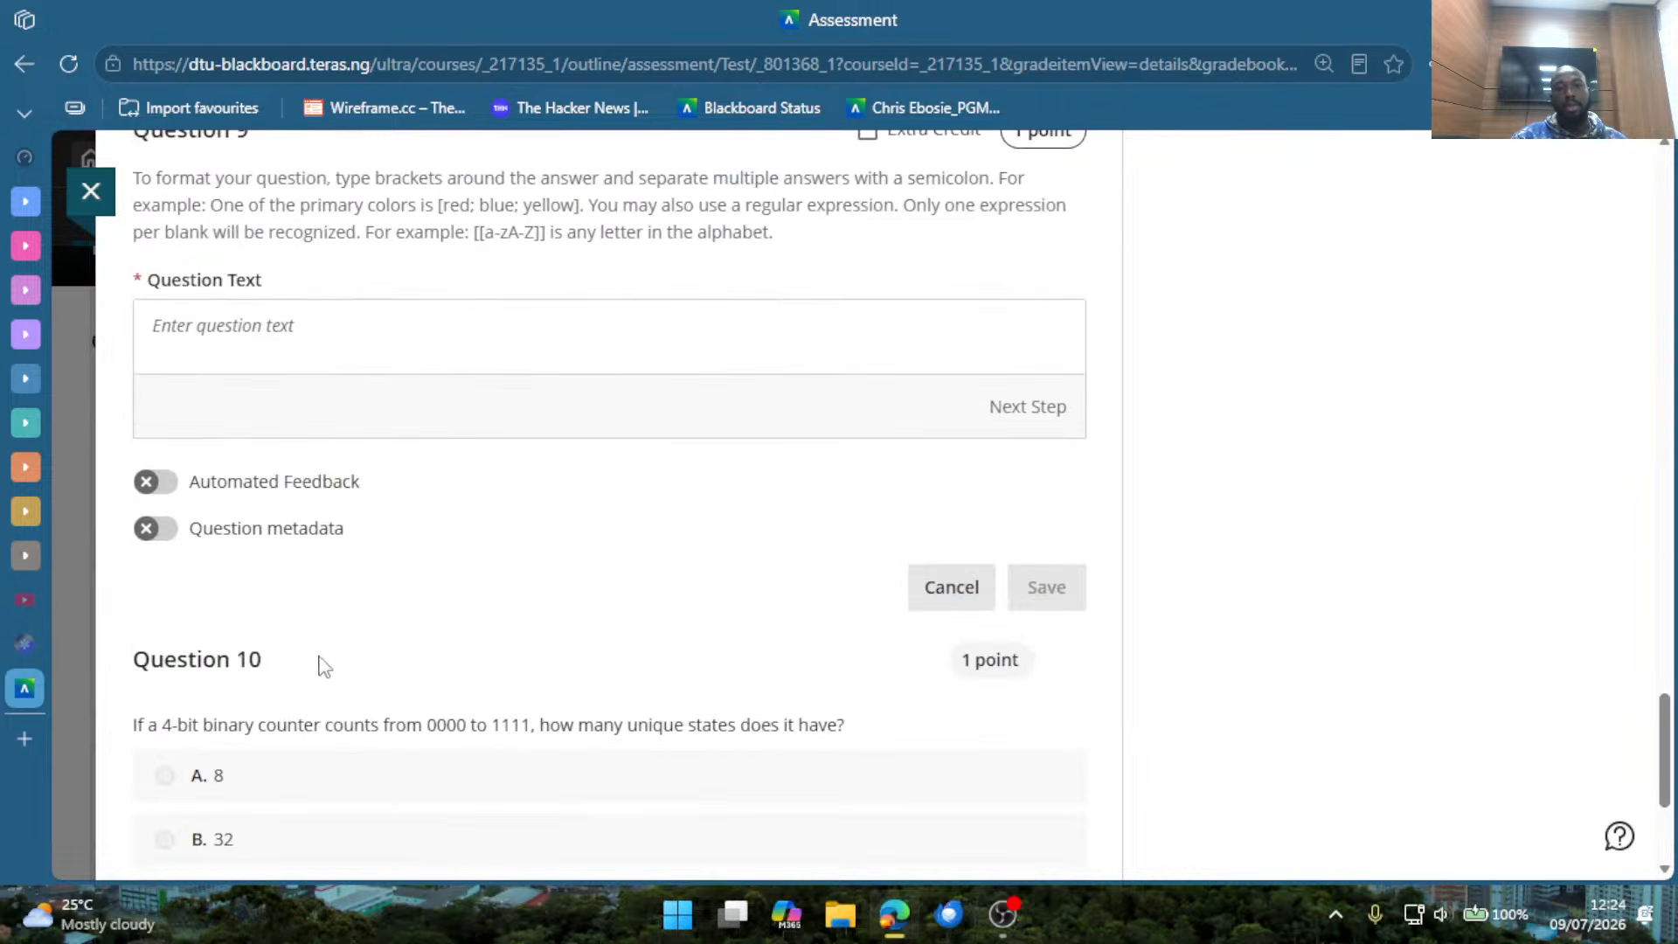
pyautogui.scroll(2, 319, 663)
pyautogui.scroll(-2, 337, 483)
pyautogui.scroll(-2, 524, 682)
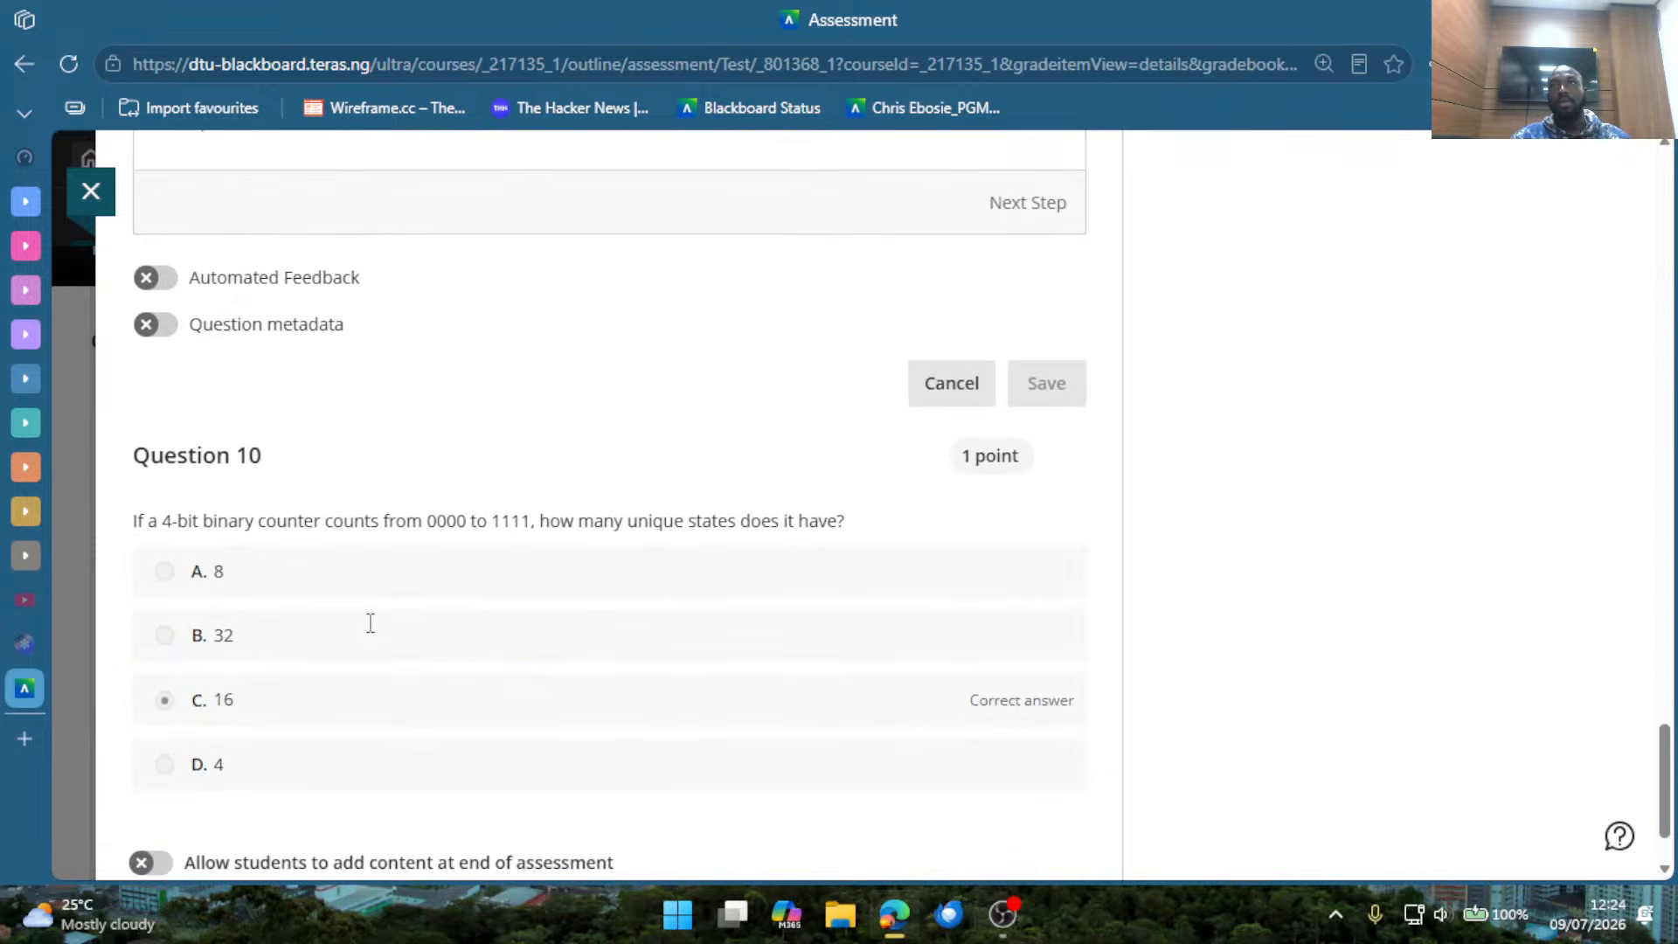
pyautogui.scroll(6, 525, 708)
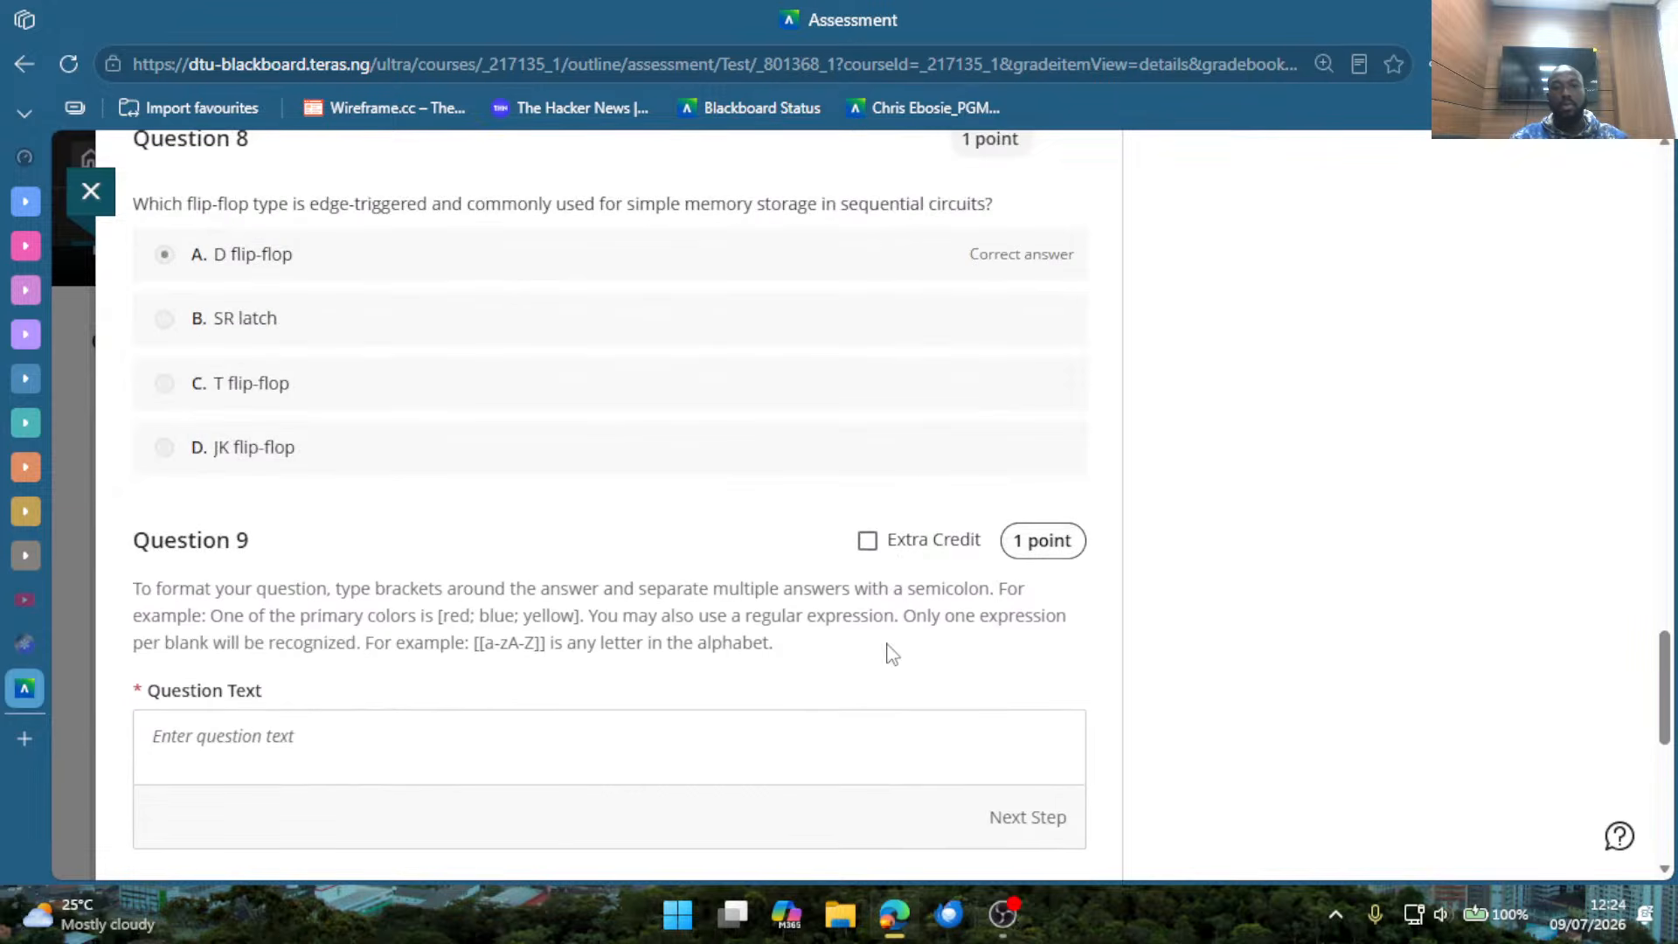
pyautogui.click(1022, 549)
pyautogui.write('0')
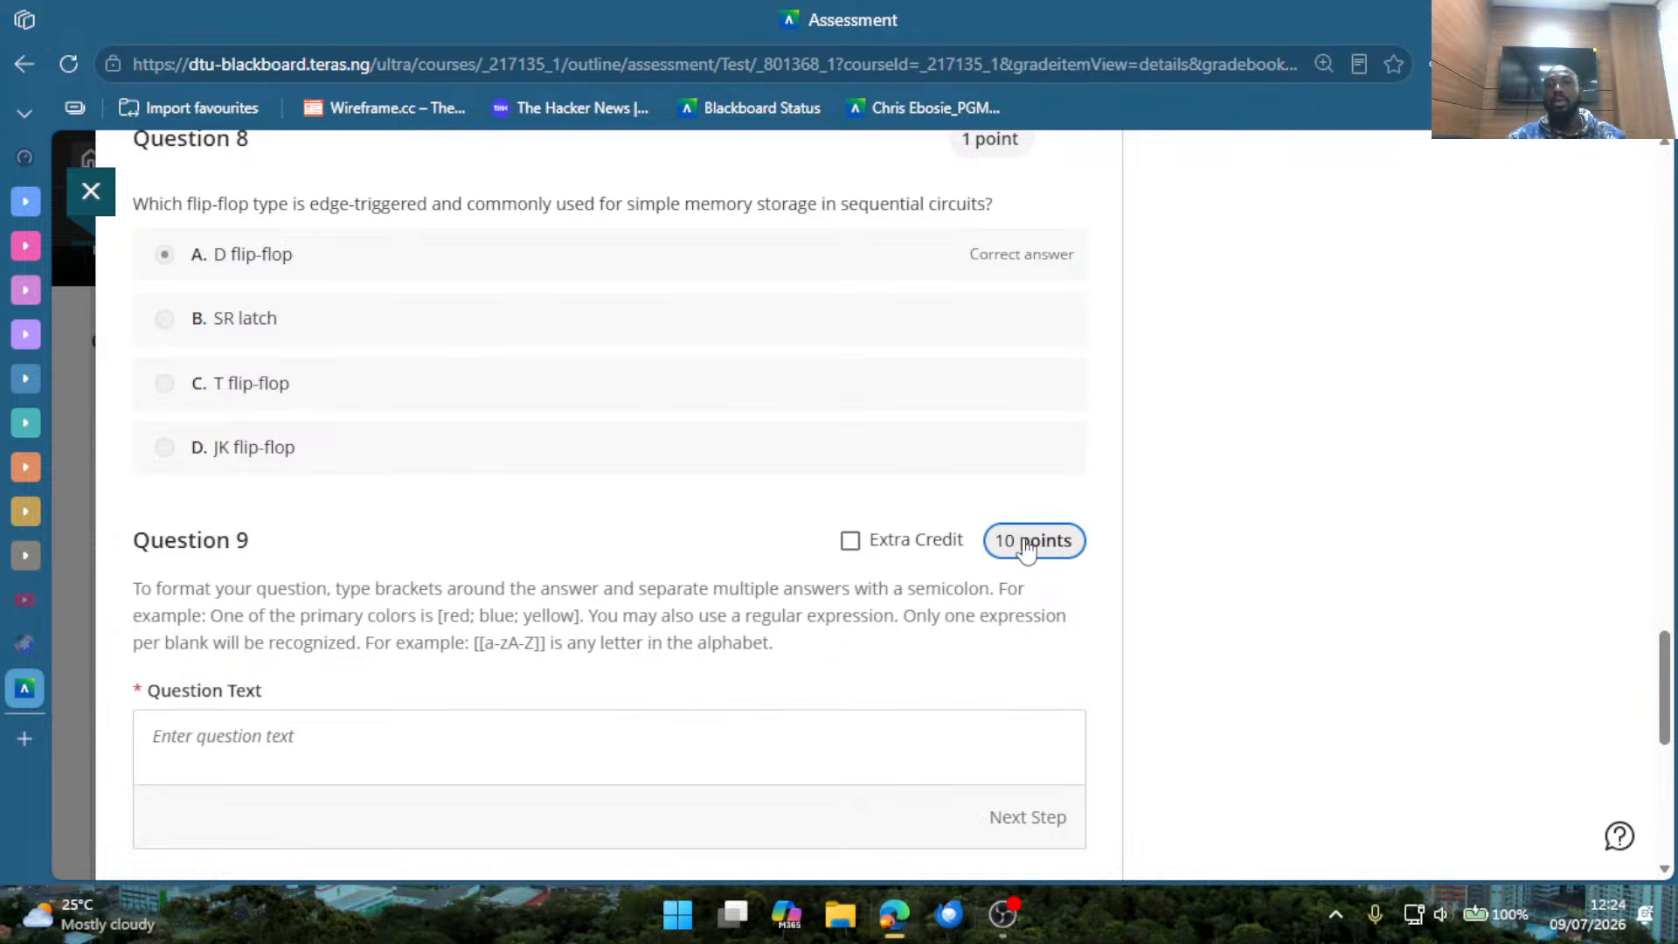
pyautogui.click(691, 562)
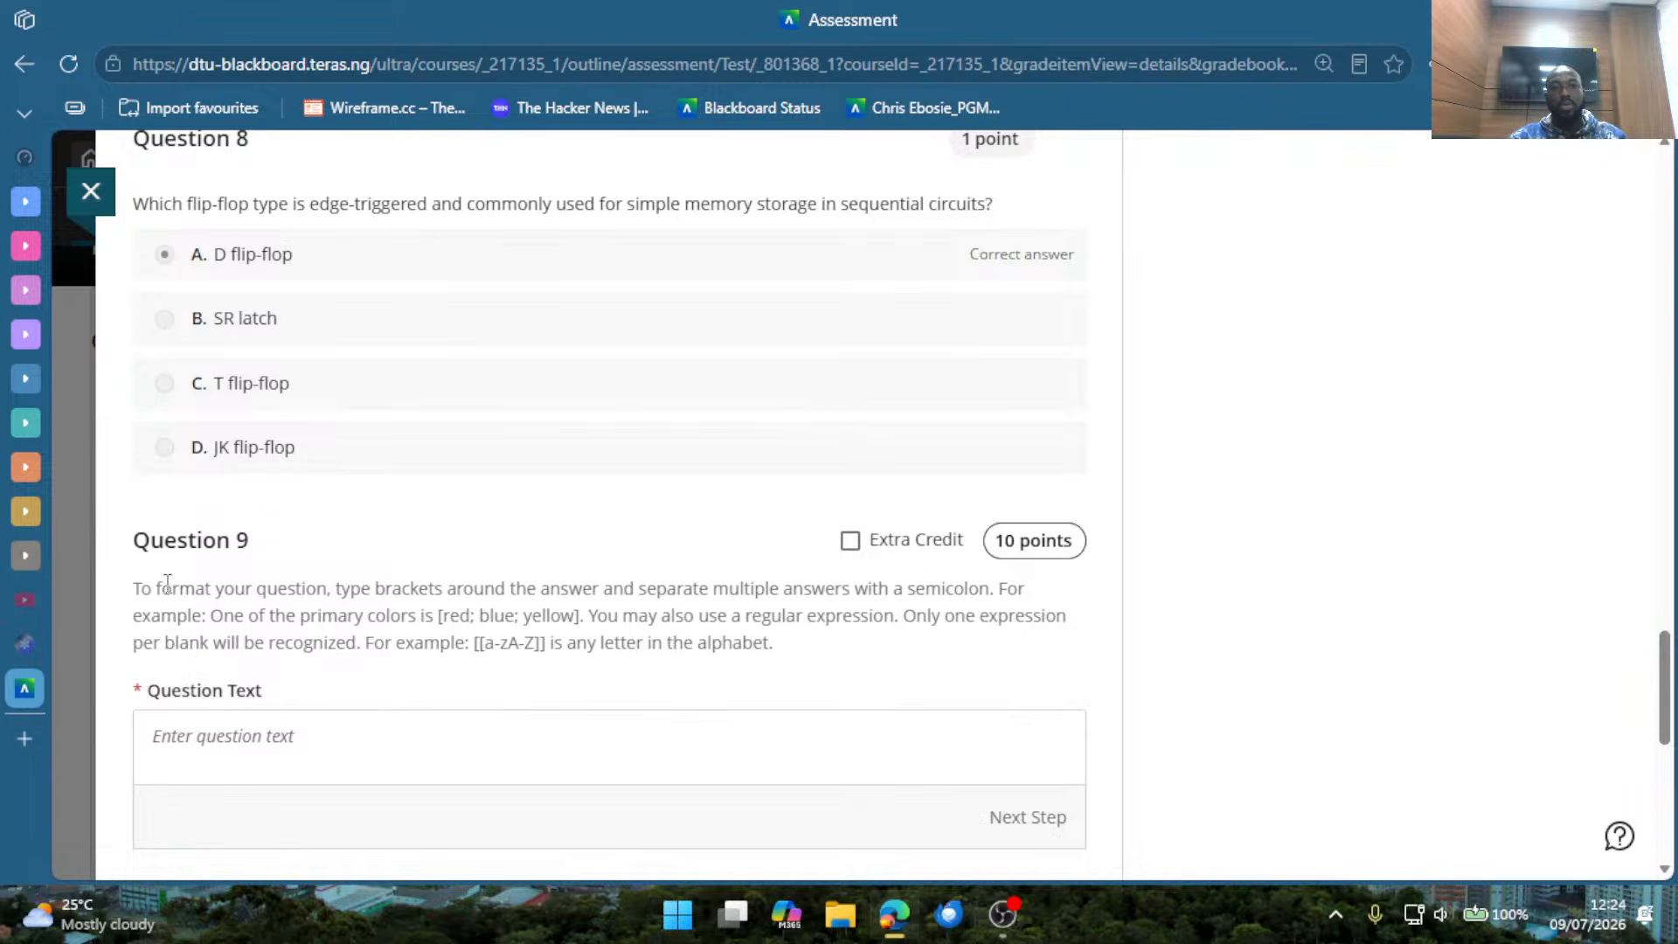
# Read the bracket formatting instructions and enter INTRODUCTION TO DIGITAL ELECTRONICS as the Fill in the Blank question's text.
pyautogui.moveTo(177, 615); pyautogui.dragTo(773, 643)
pyautogui.click(681, 684)
pyautogui.scroll(-2, 581, 716)
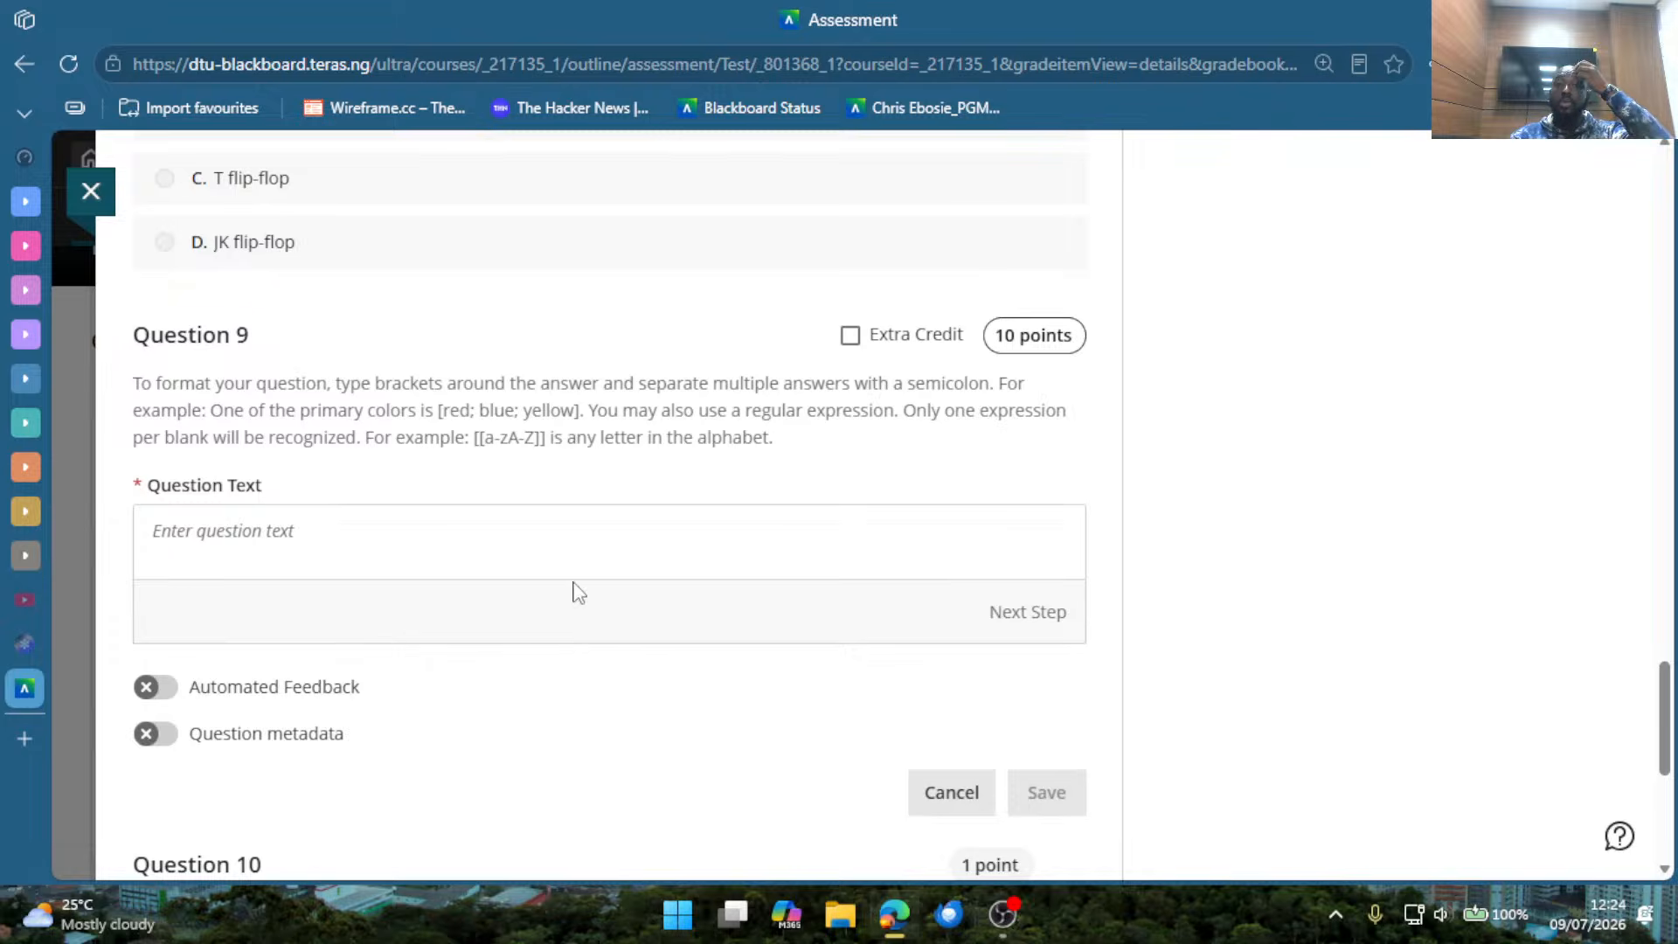
pyautogui.click(539, 537)
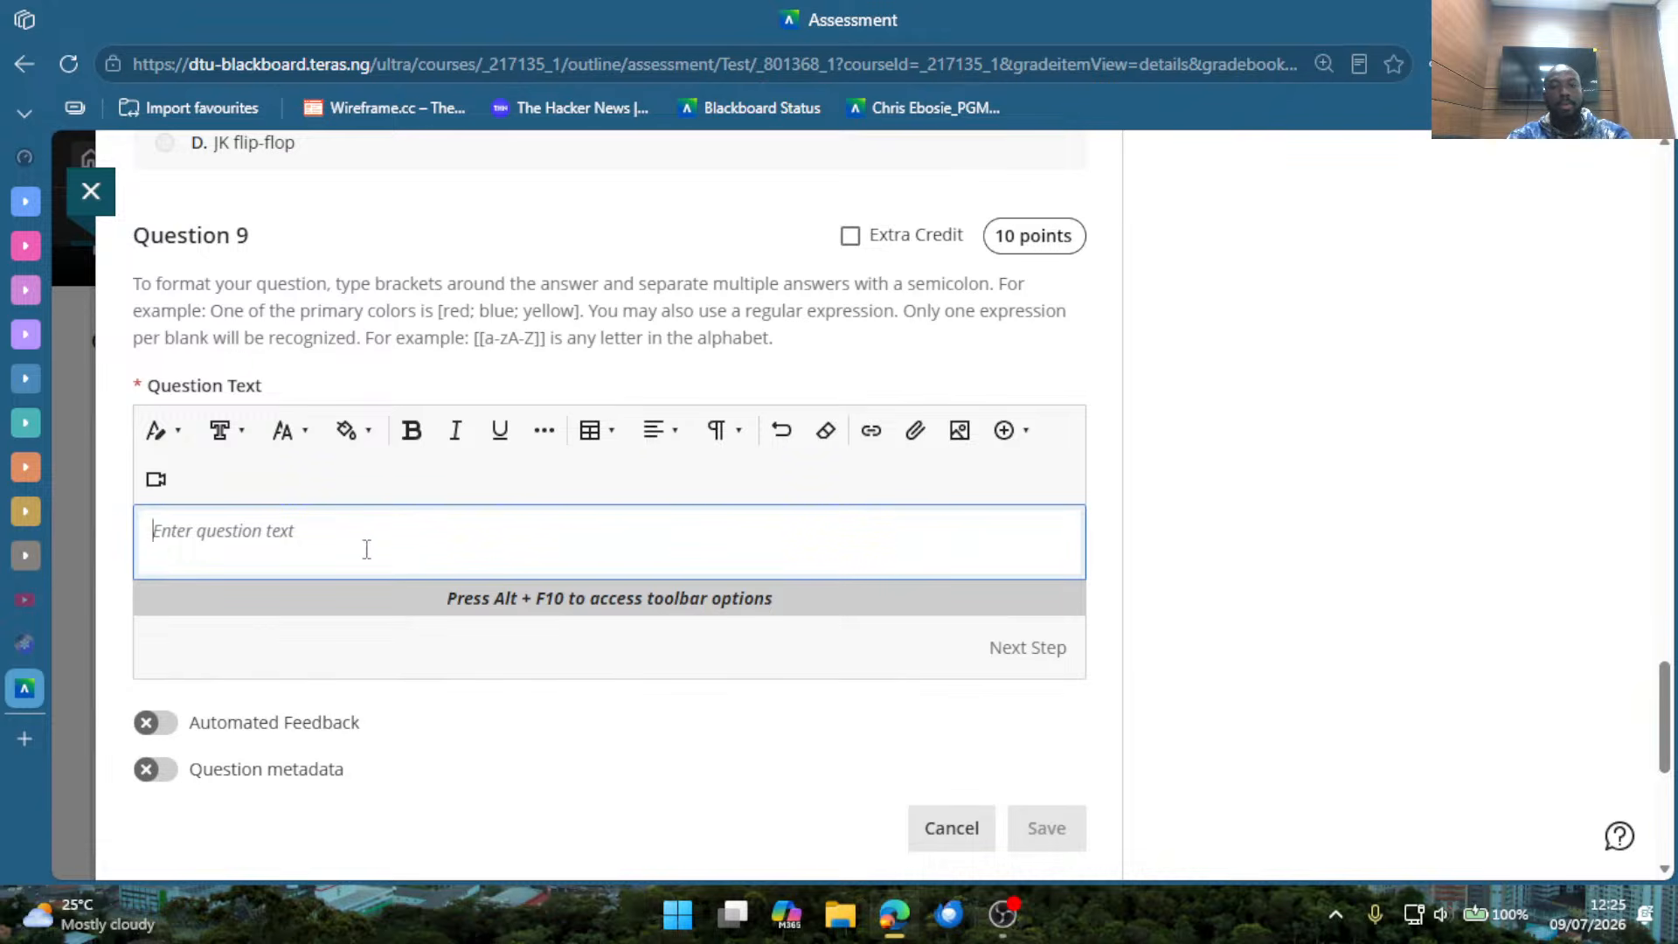
pyautogui.write('IN')
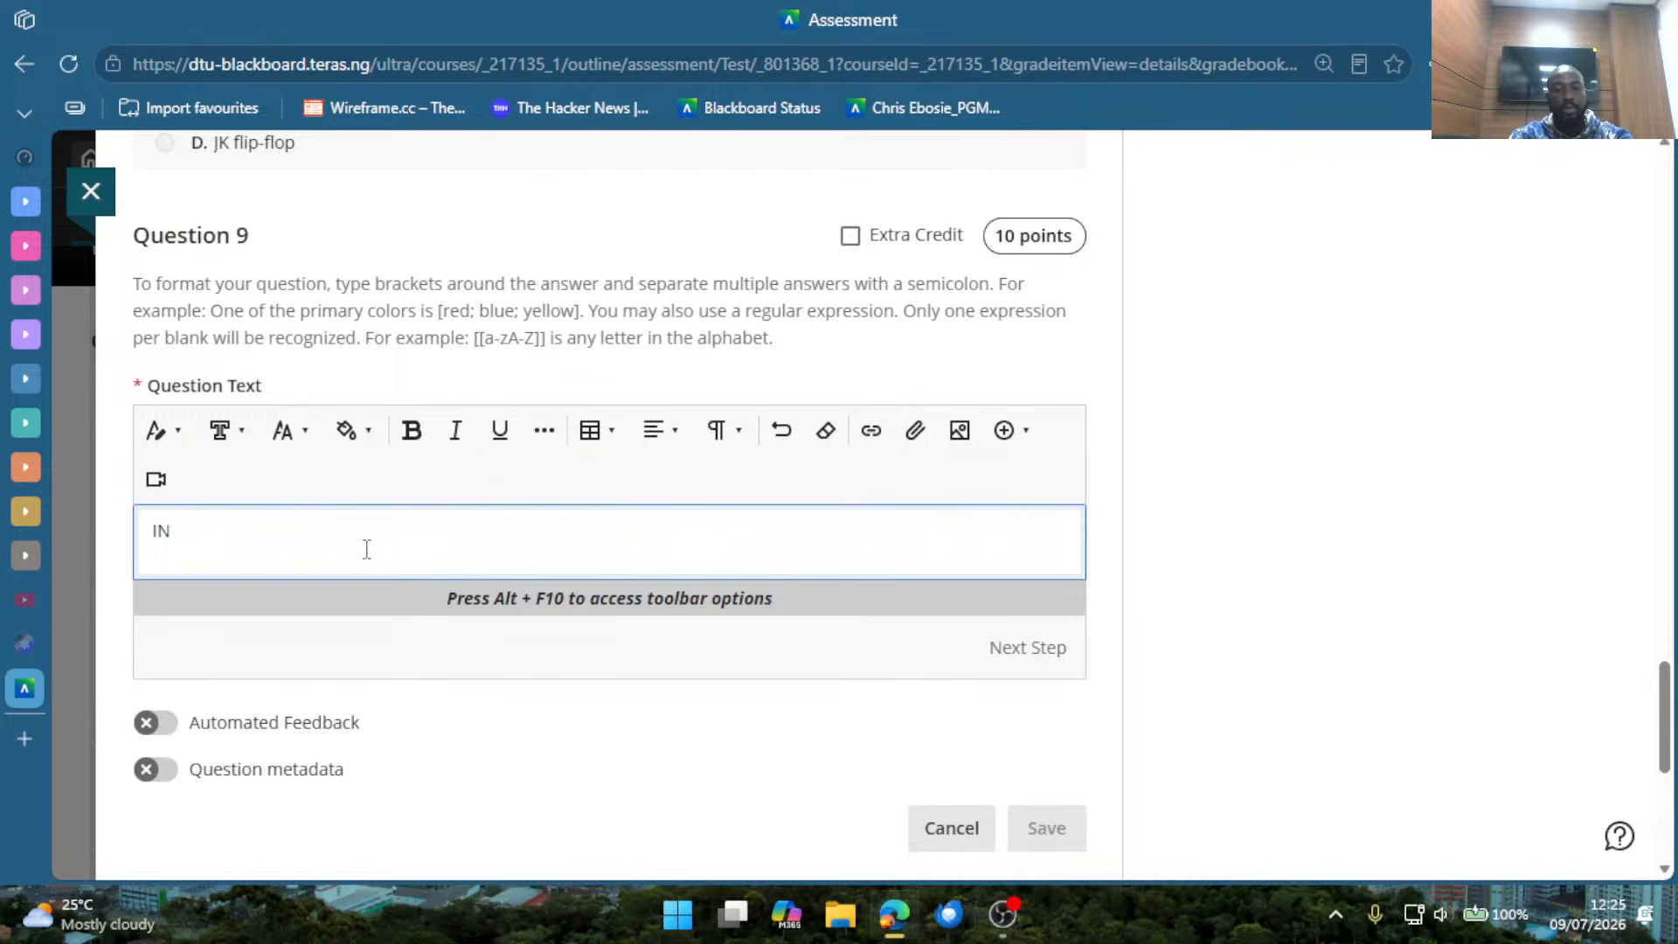
pyautogui.write('TRODUCTION TO DIGITAL ELECTRONICS')
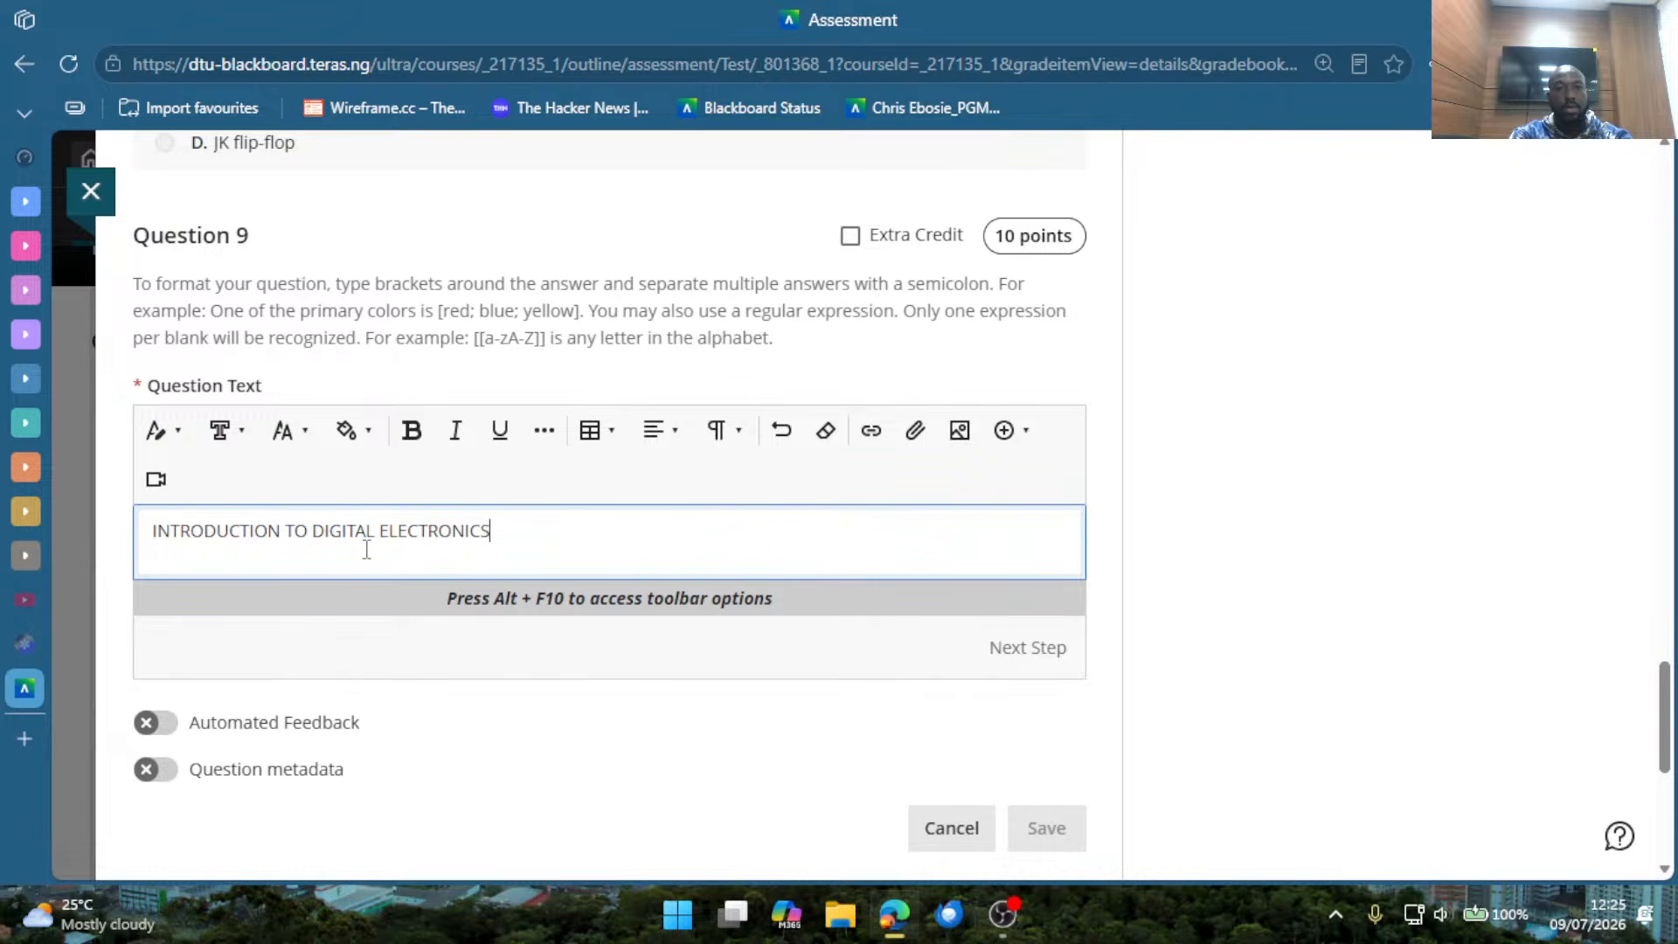
pyautogui.click(988, 666)
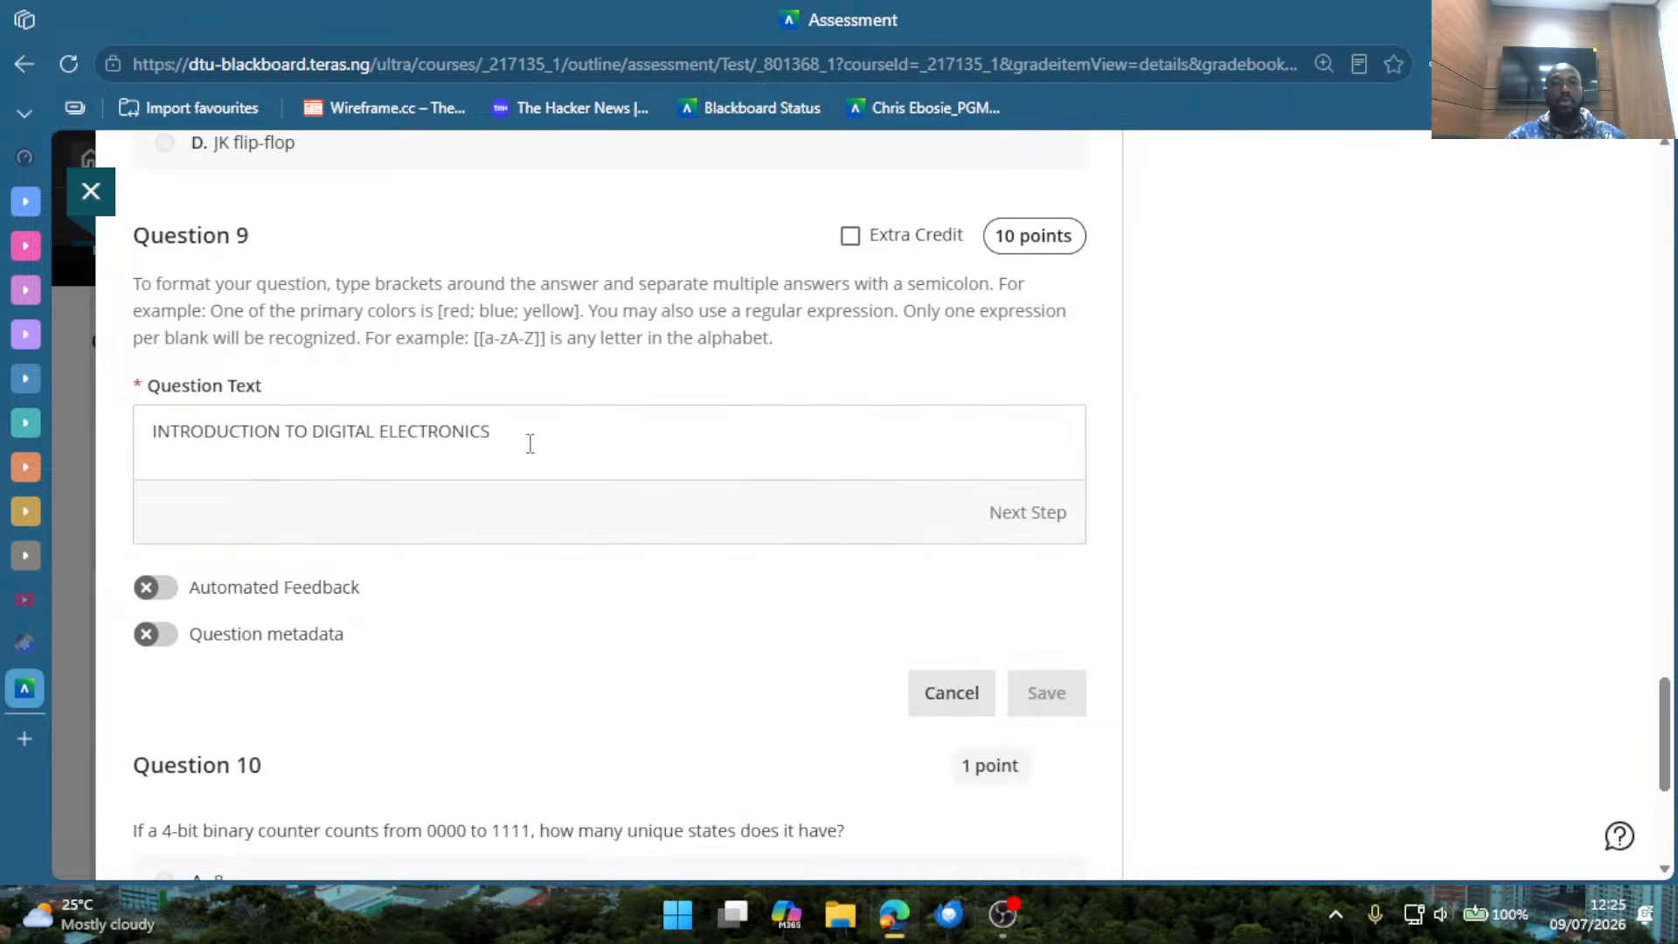
pyautogui.moveTo(508, 436); pyautogui.dragTo(243, 440)
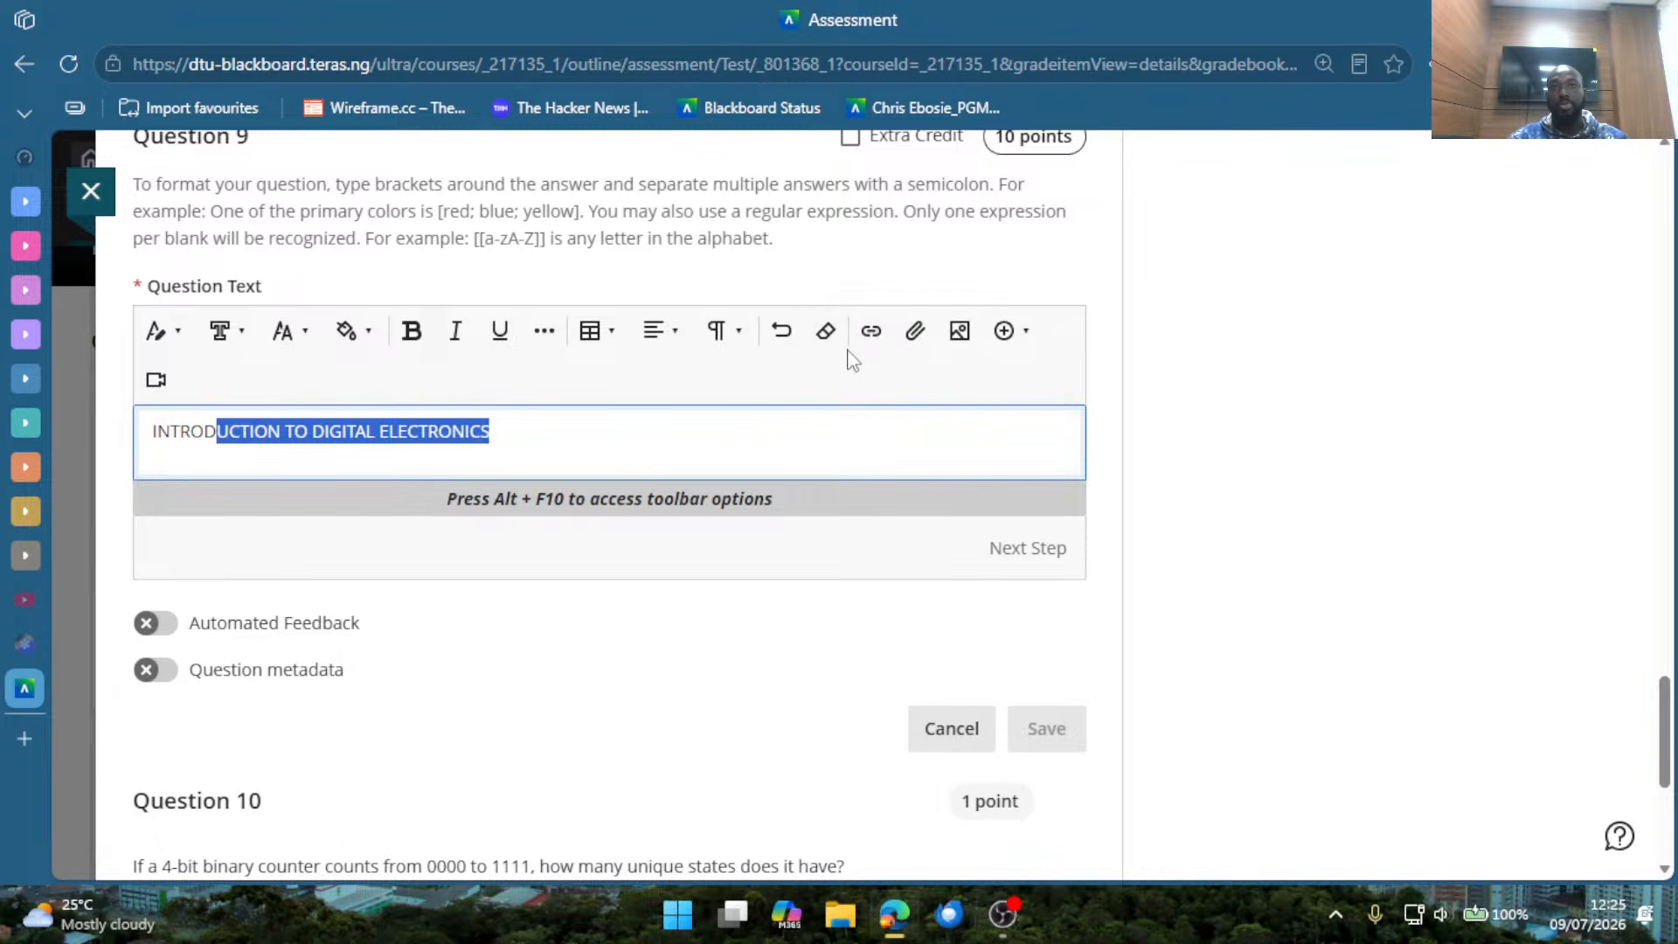
pyautogui.click(806, 537)
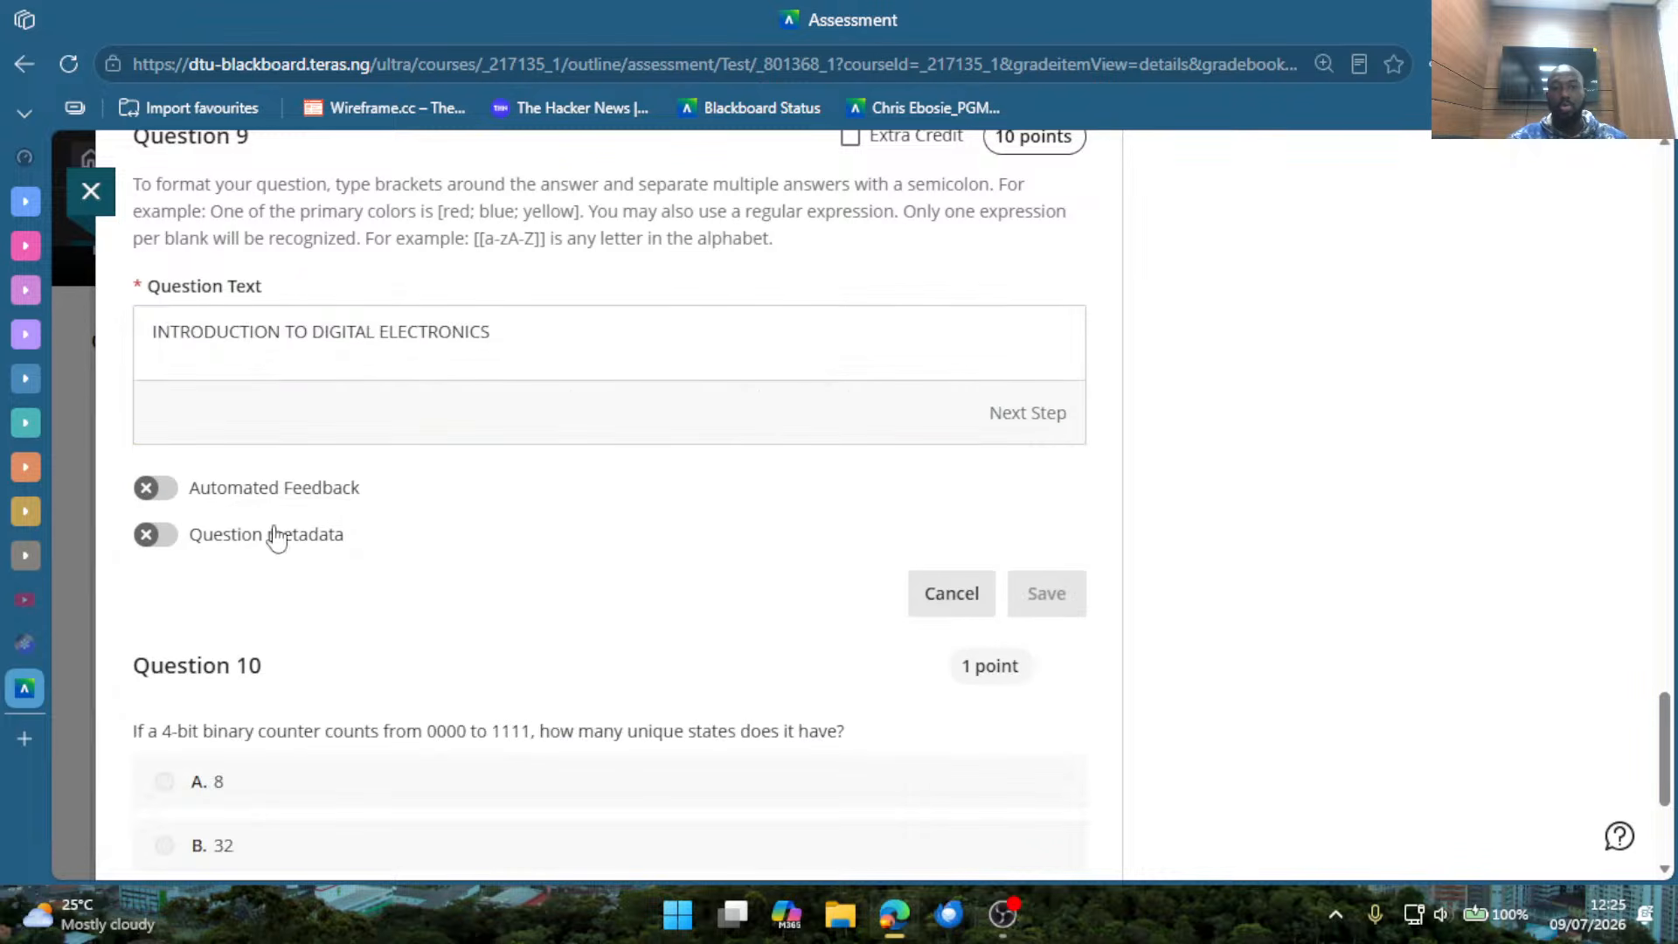
# Enable Automated Feedback for the new question and enter "Yes, this is correct" as the correct answer feedback.
pyautogui.click(207, 507)
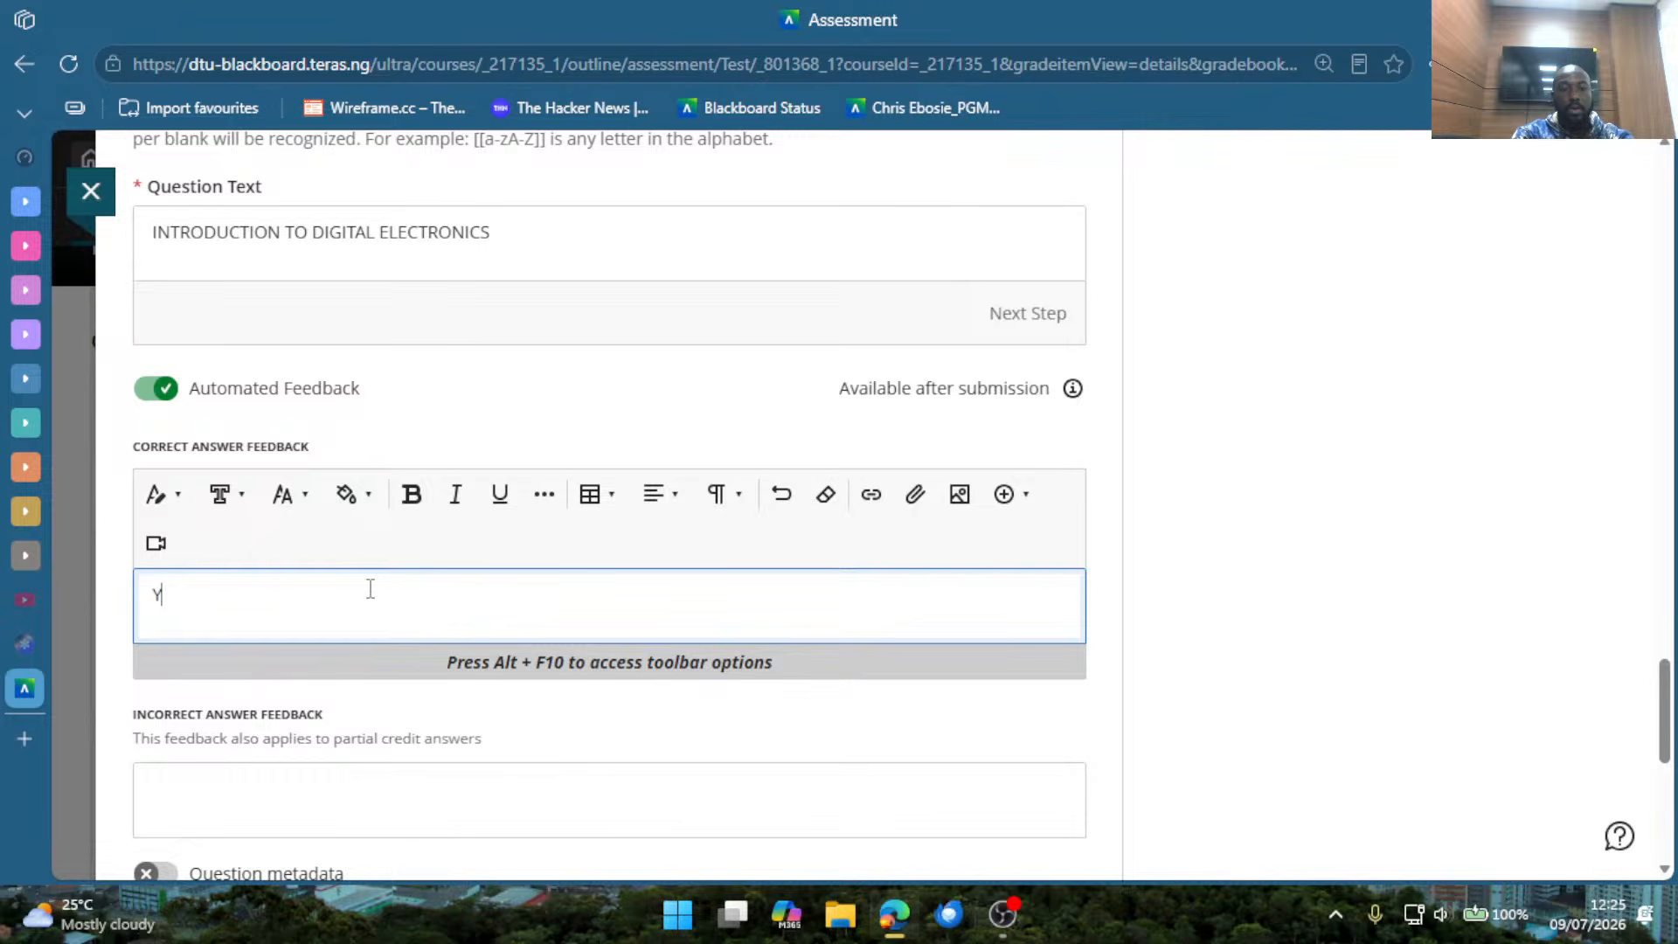
pyautogui.write('thi')
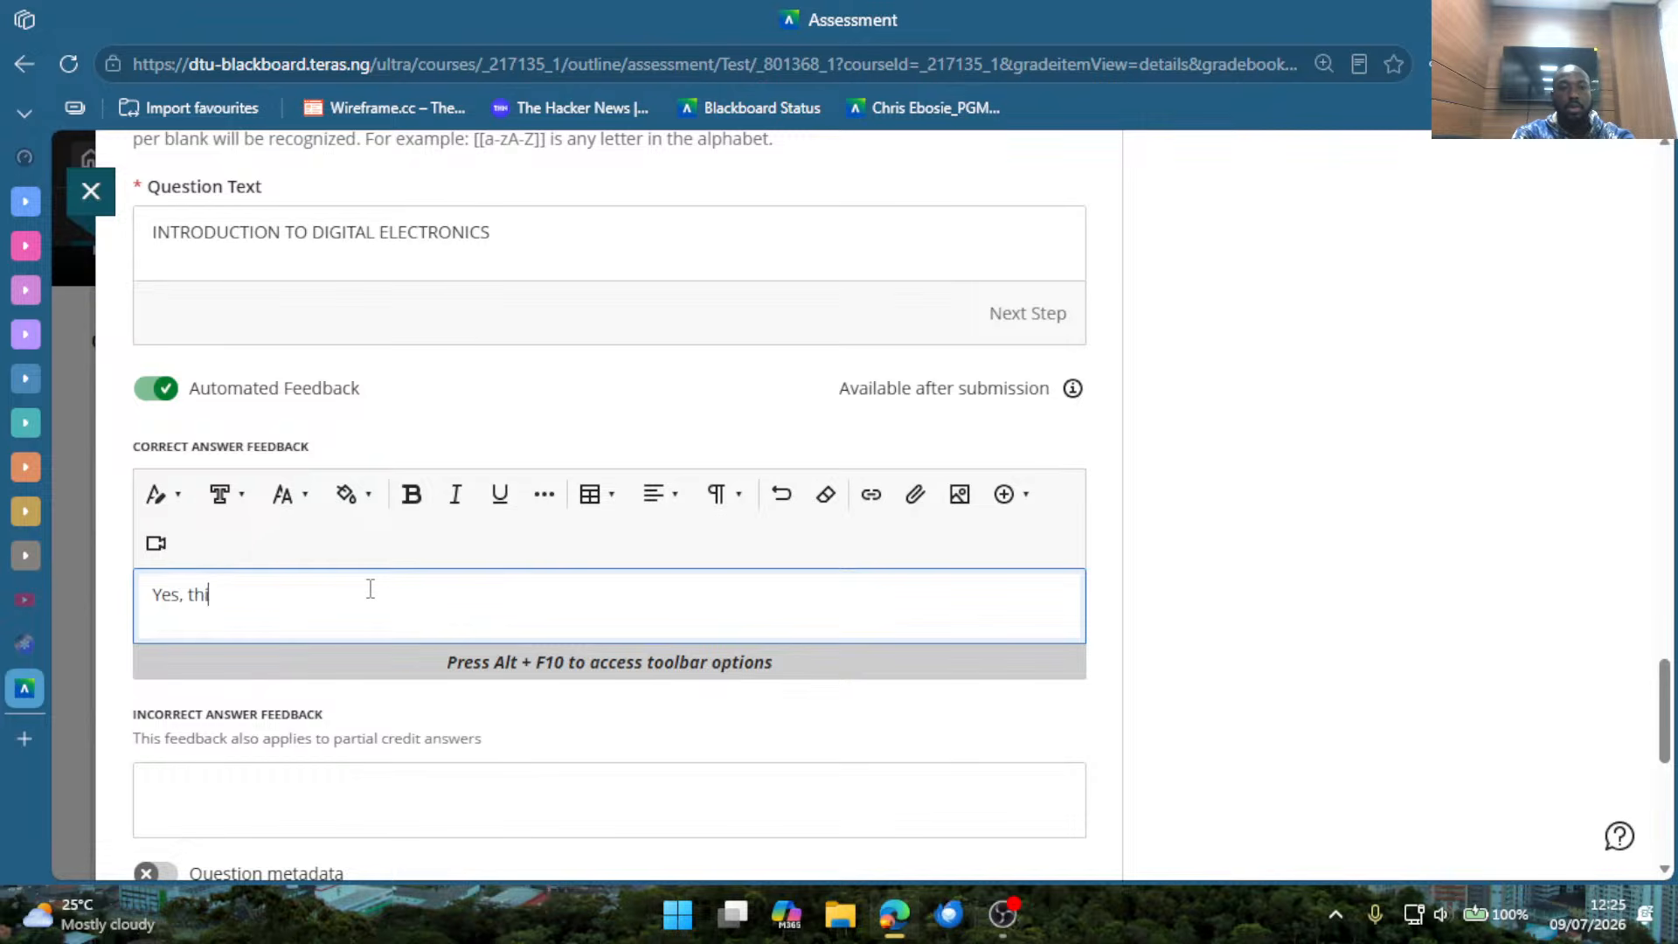
pyautogui.write('s is correct')
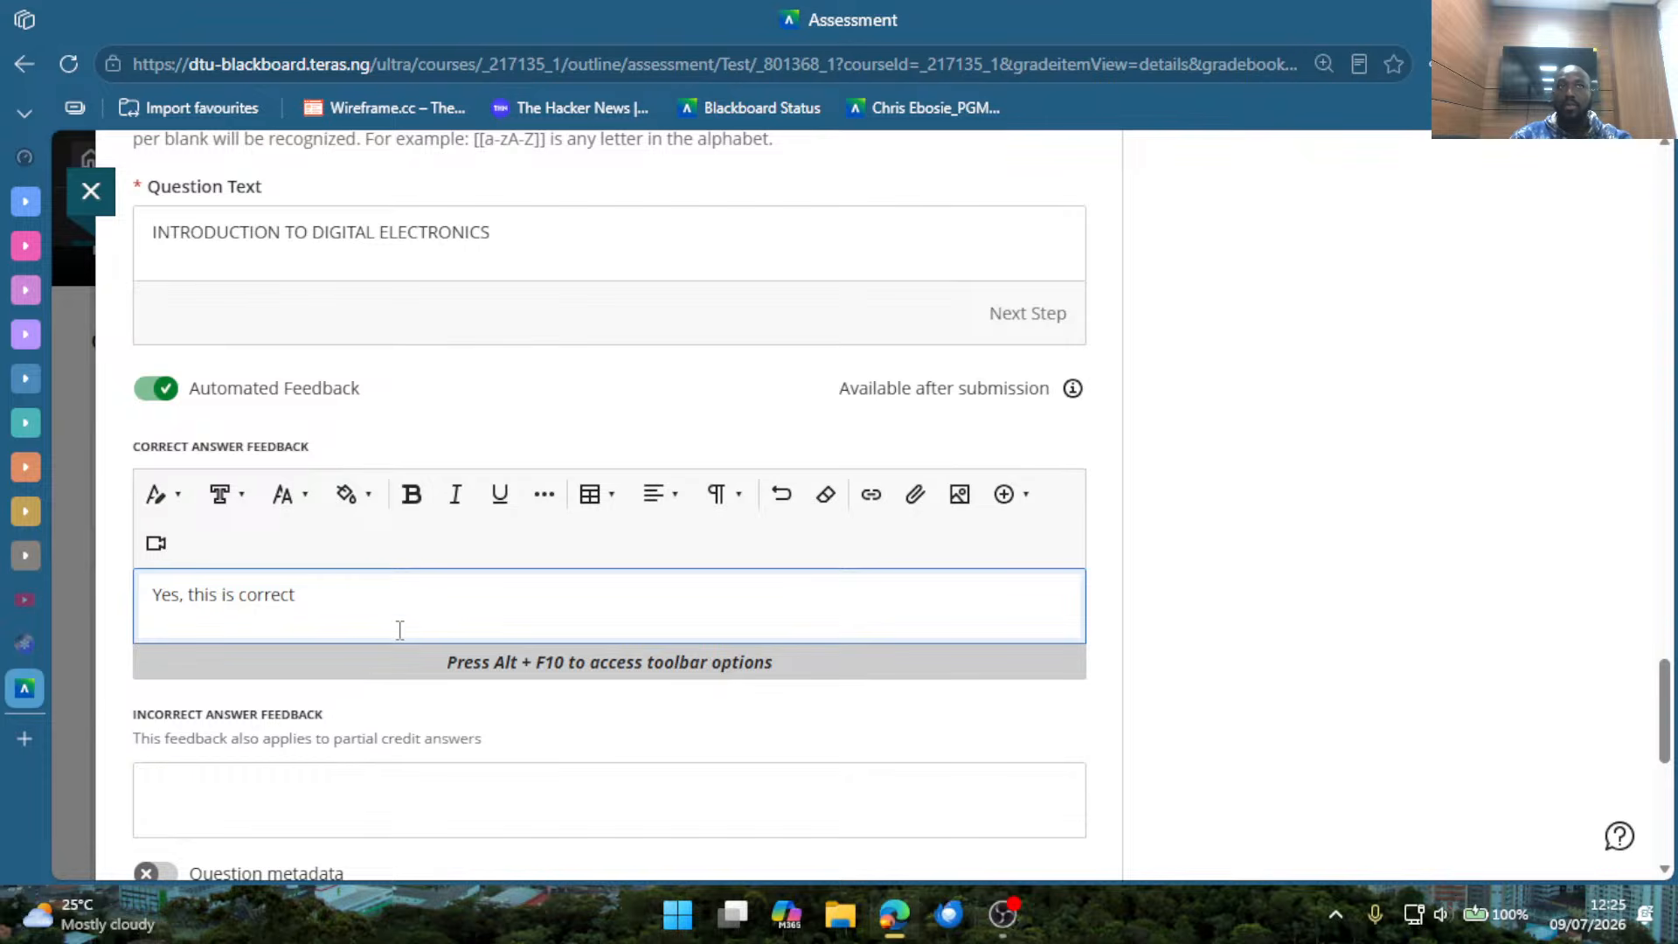
# Enter "No, this is not correct!" as the incorrect answer feedback for the new question.
pyautogui.scroll(-2, 400, 629)
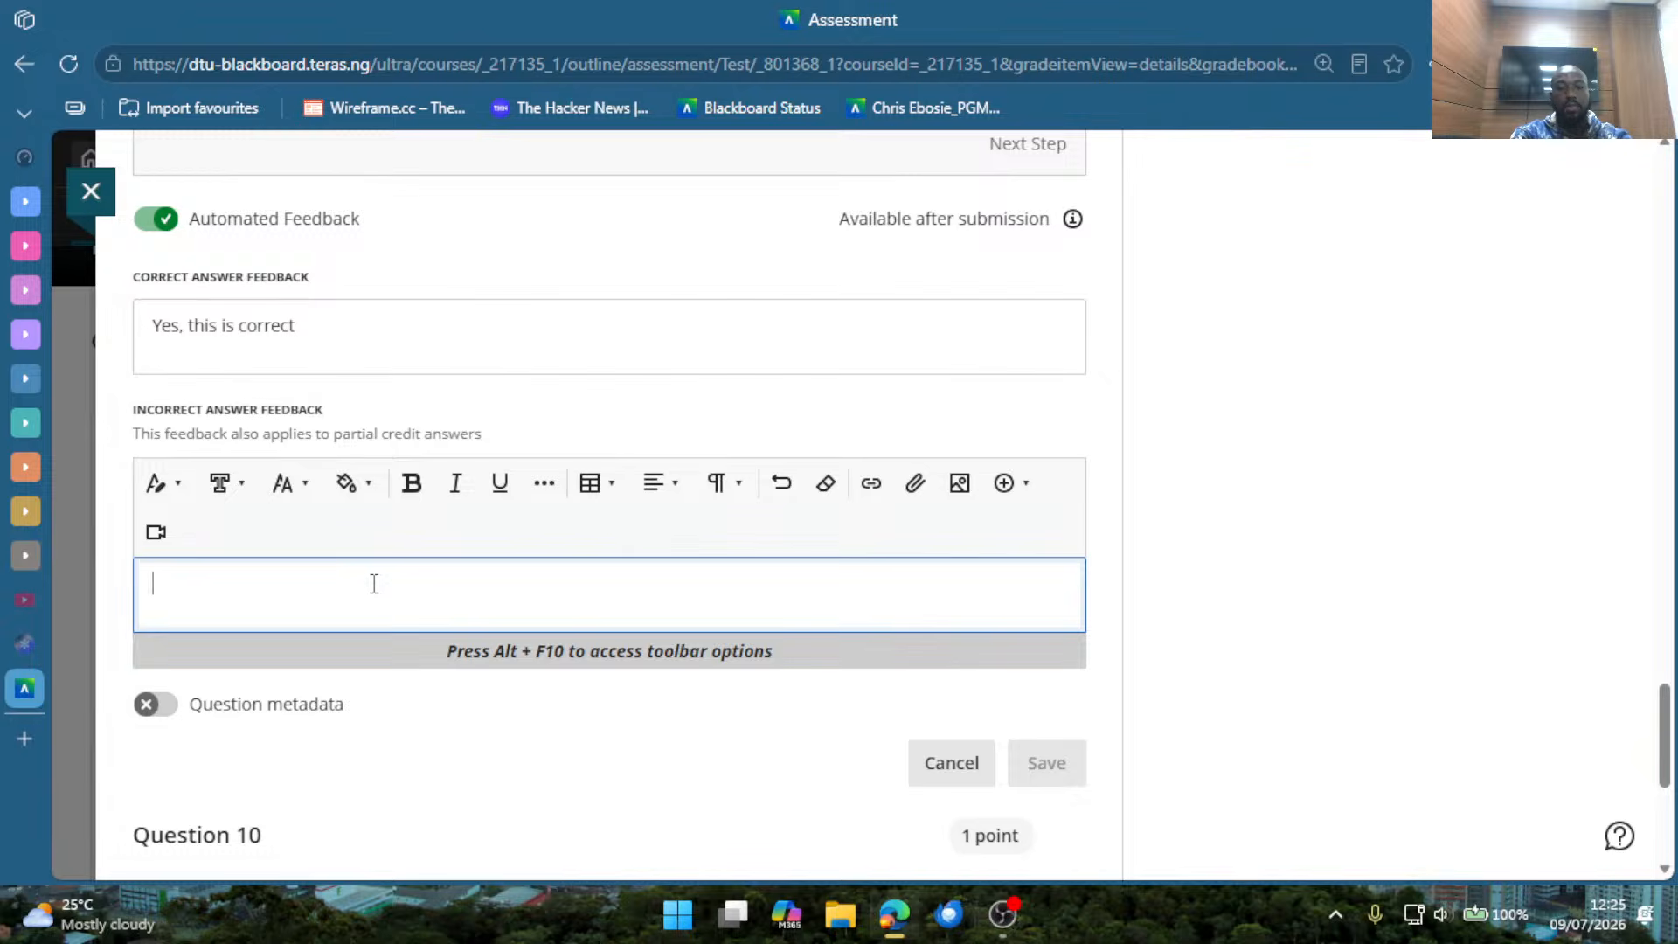
pyautogui.write('this is not c')
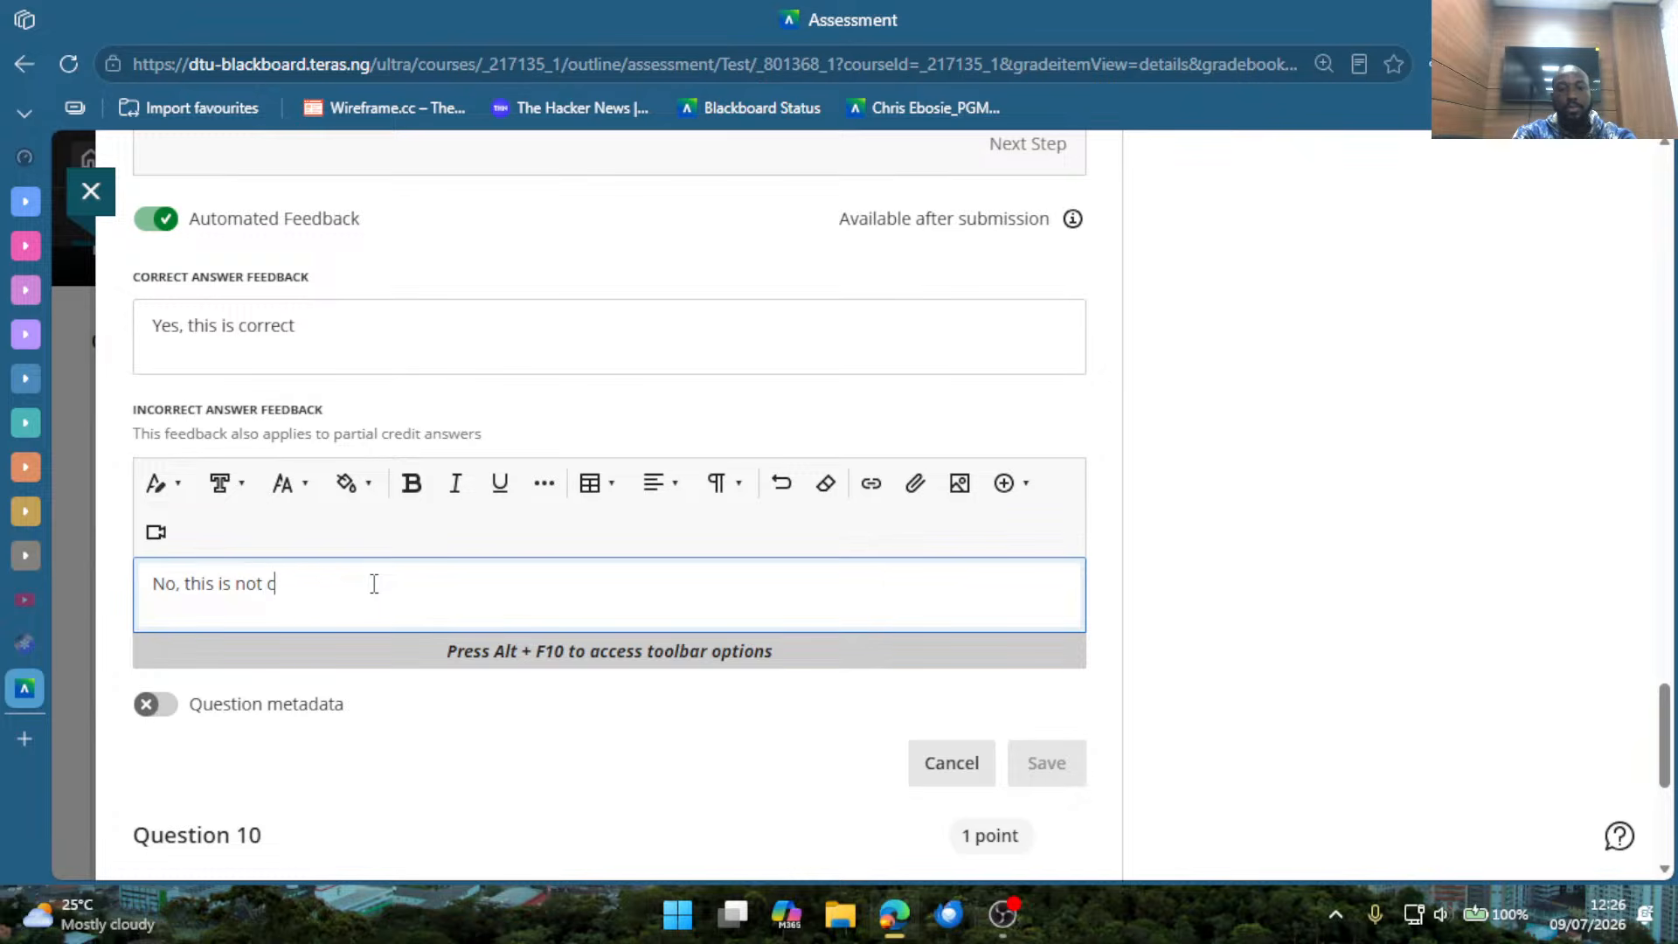
pyautogui.write('orrect')
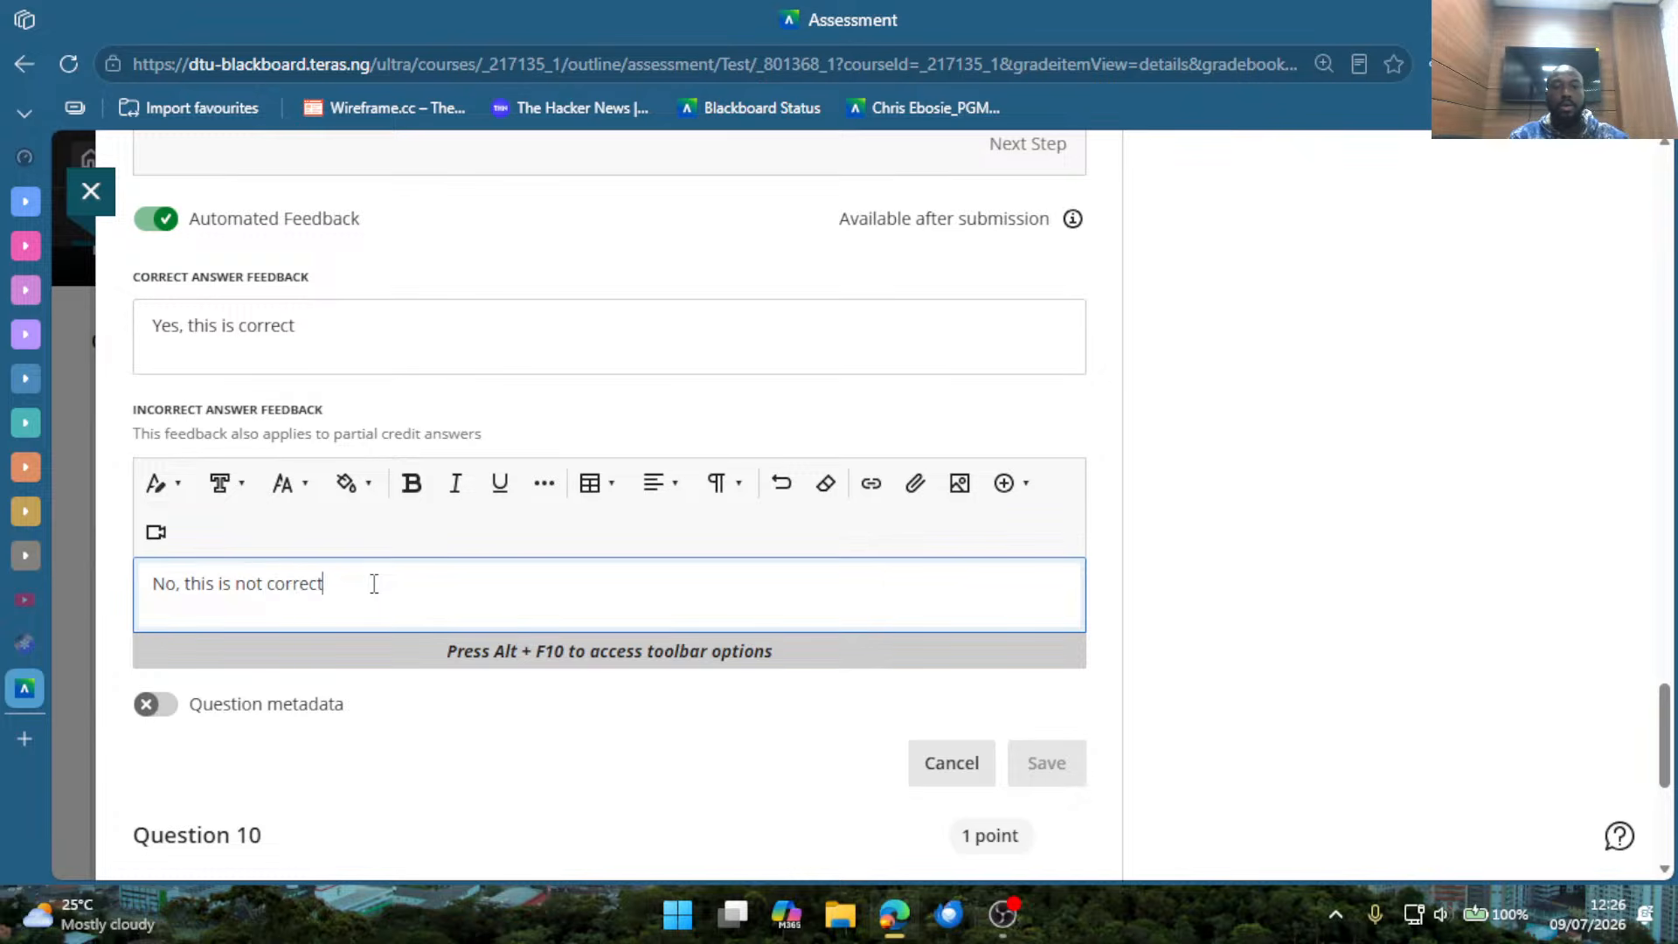
pyautogui.write('!')
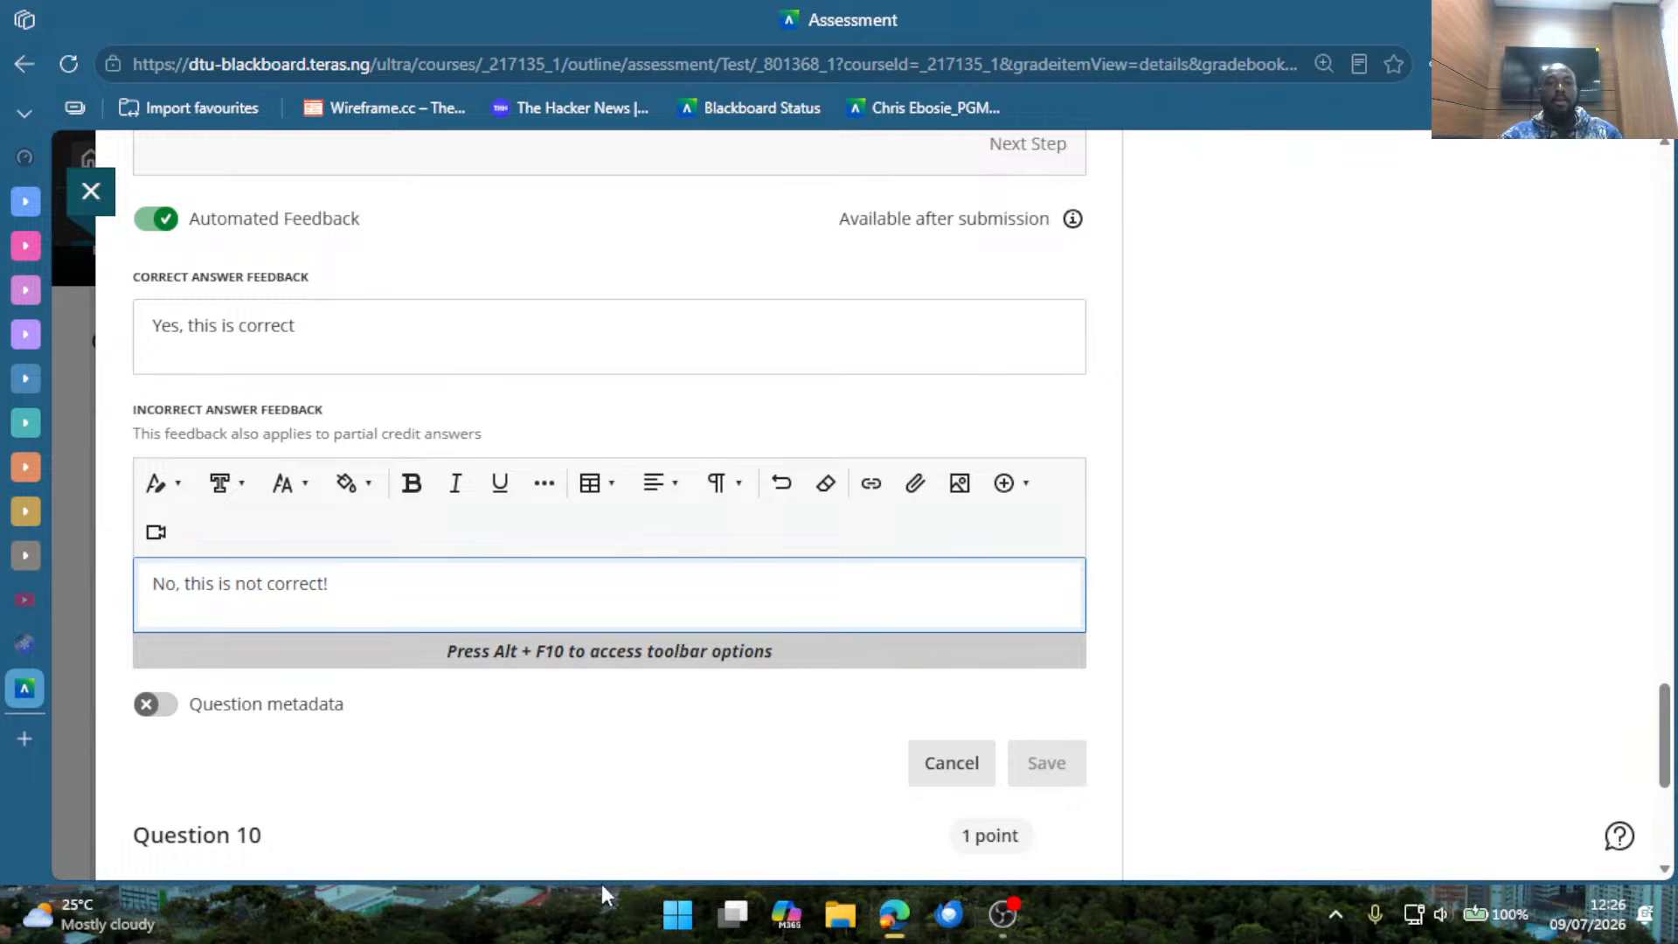
# Review the drafted Question 9 with its formatting instructions and feedback, and discard the unsaved Fill in the Blank question.
pyautogui.click(600, 757)
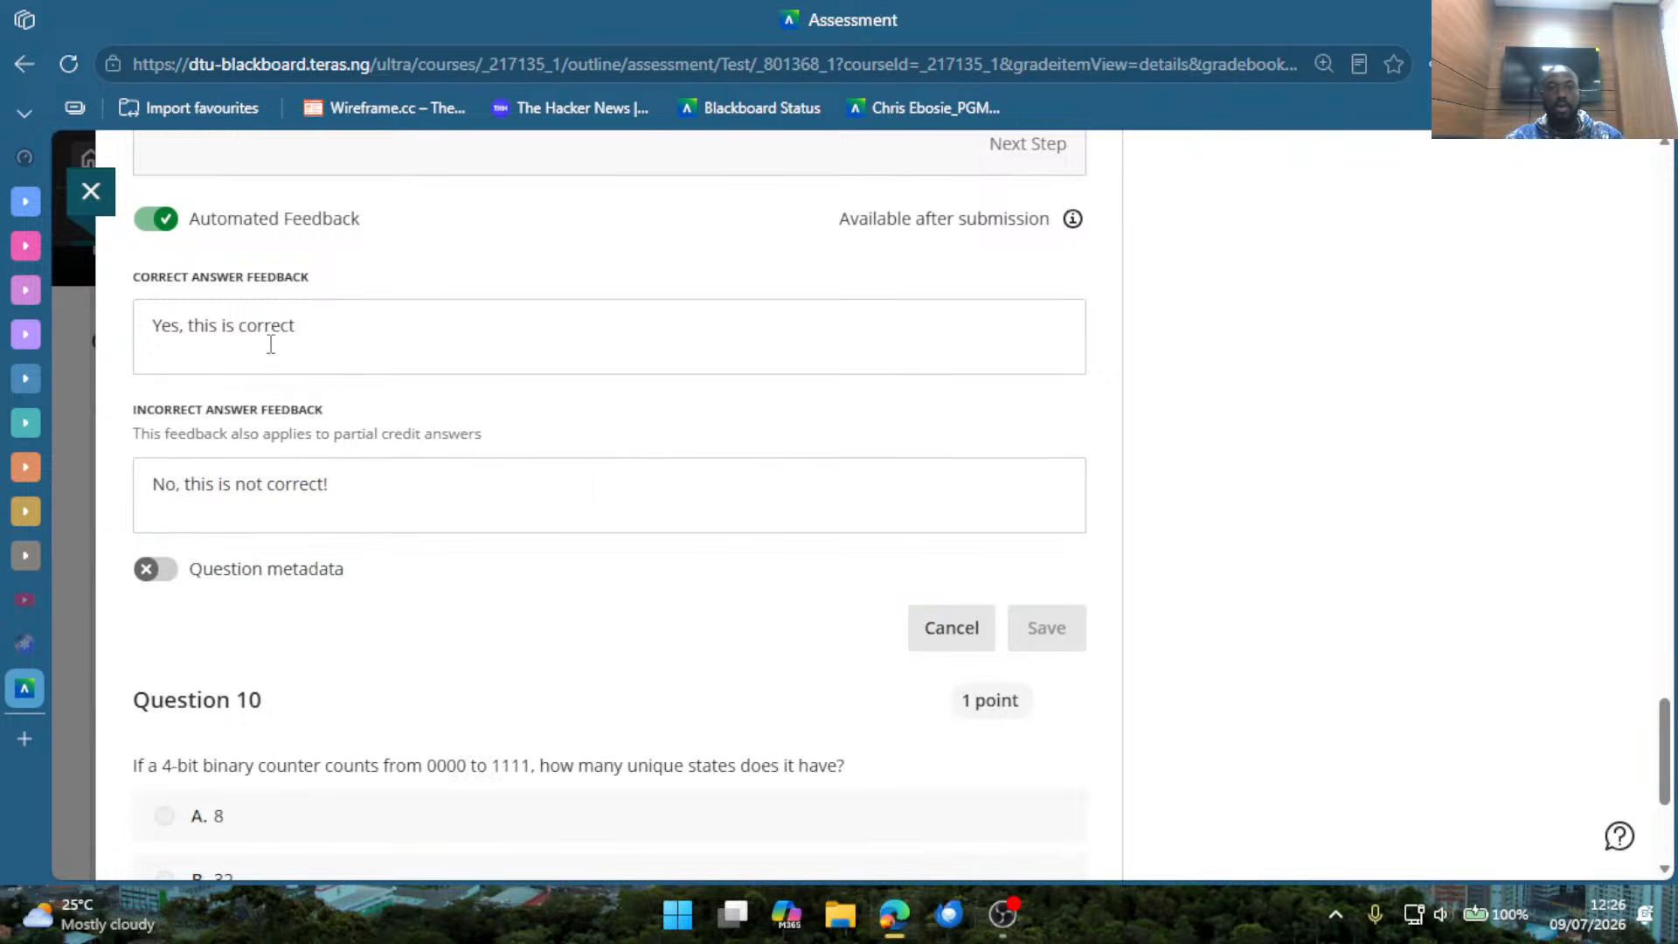
pyautogui.scroll(5, 760, 575)
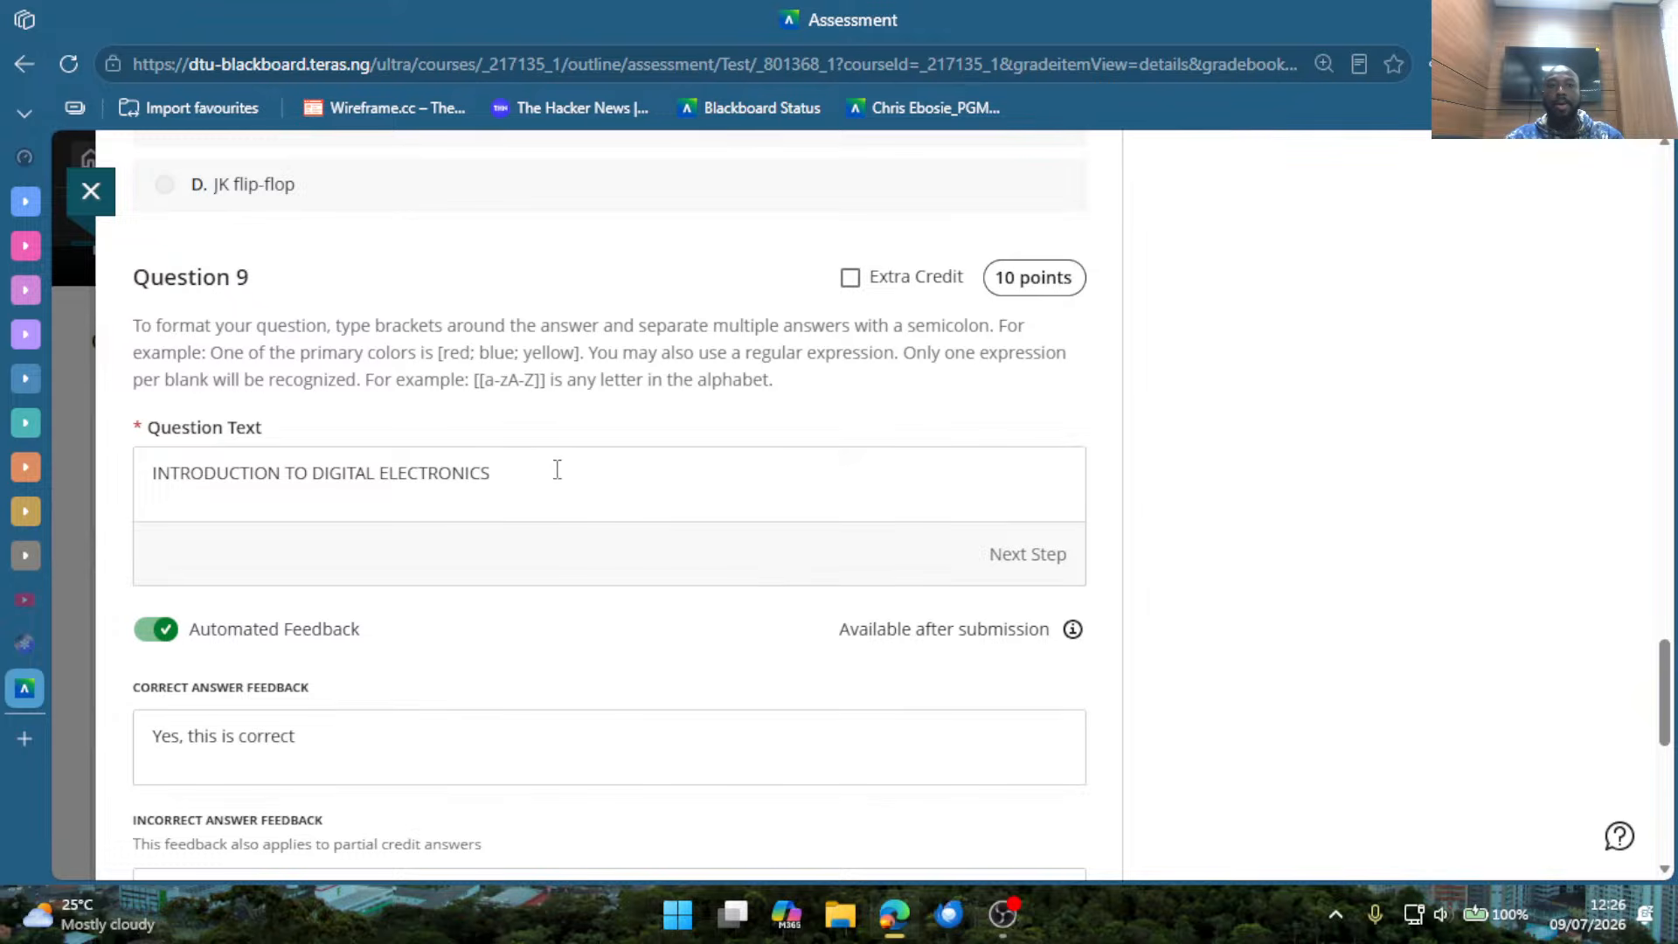
pyautogui.moveTo(444, 332); pyautogui.dragTo(435, 332)
pyautogui.scroll(-2, 755, 680)
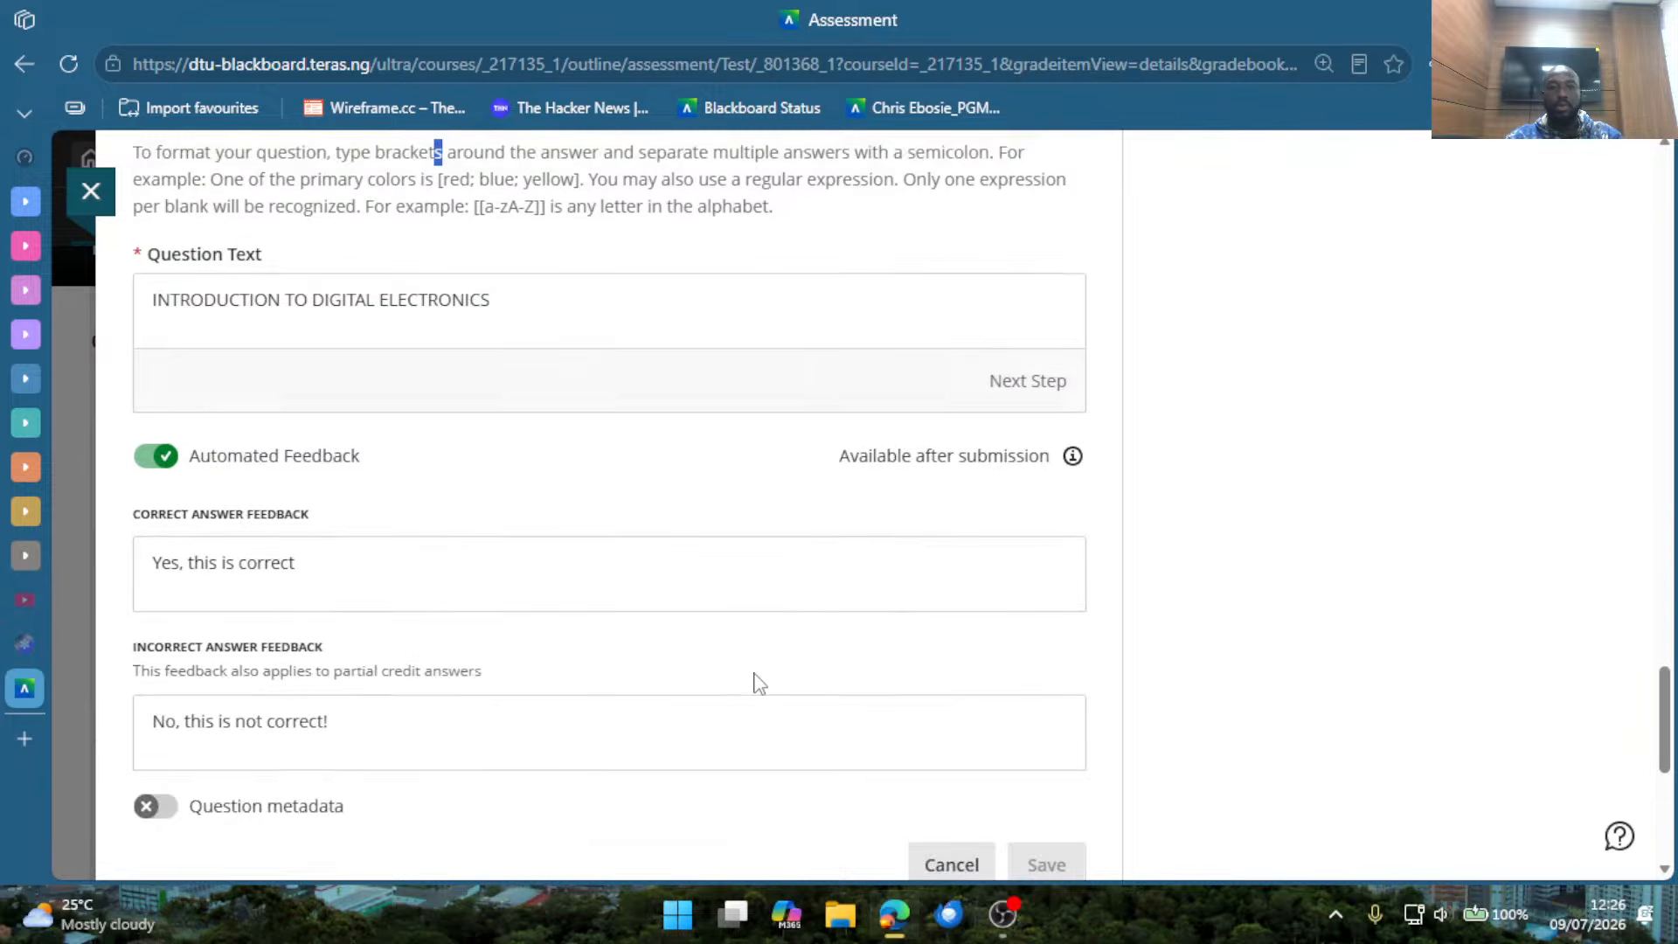
pyautogui.scroll(-5, 680, 670)
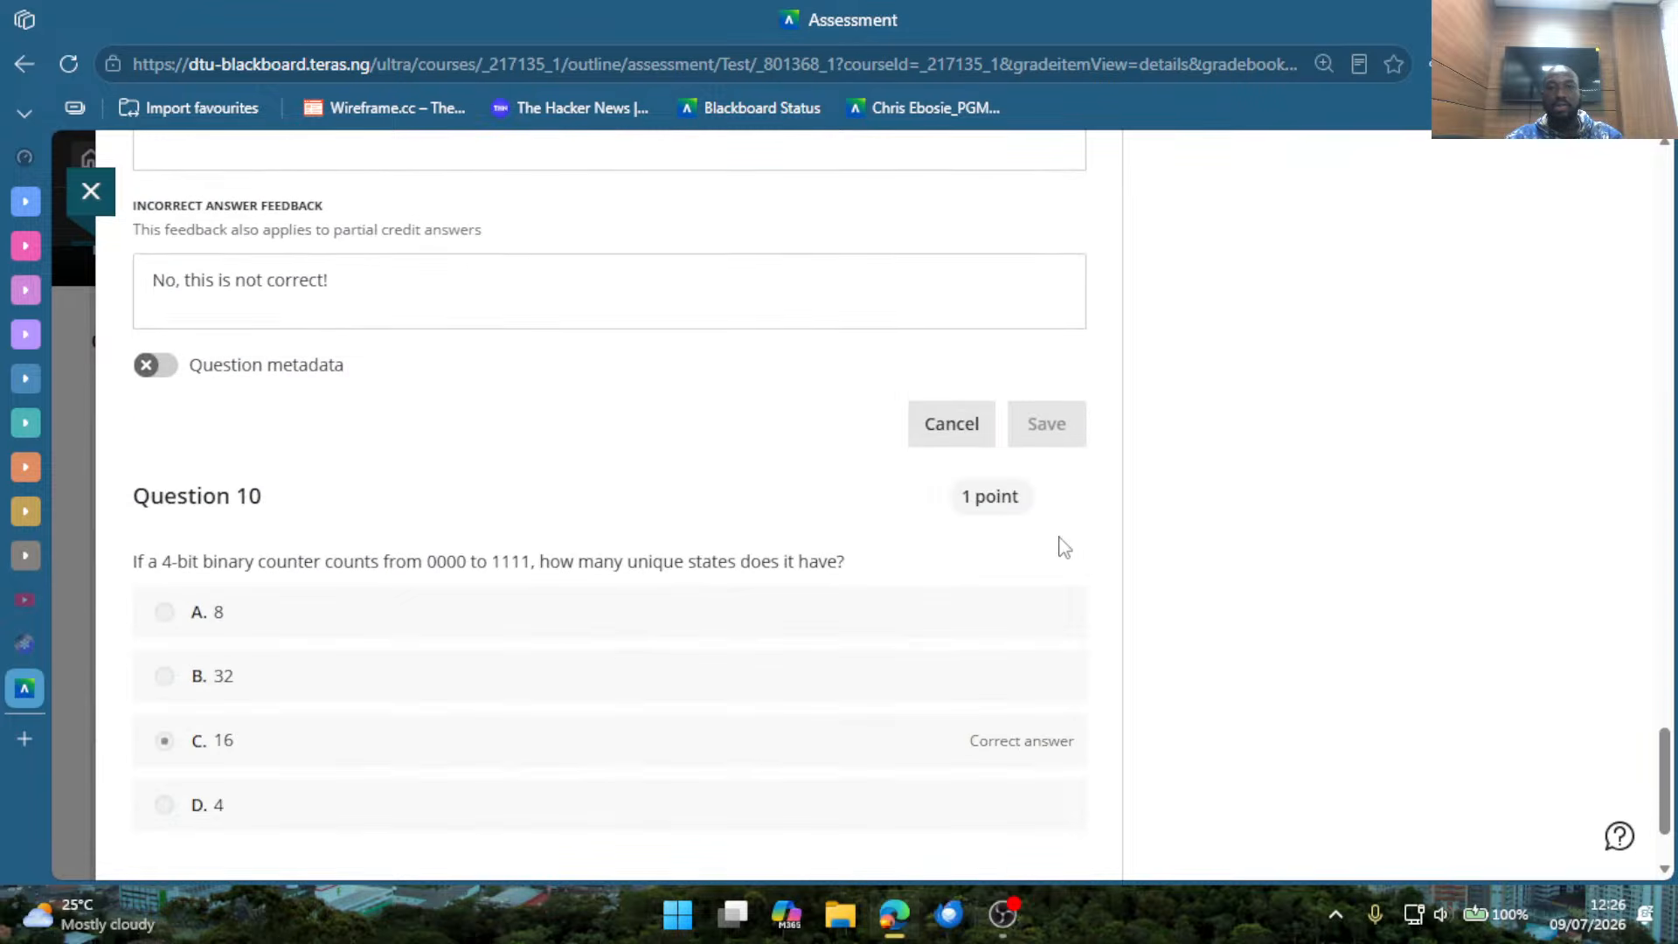
pyautogui.click(952, 426)
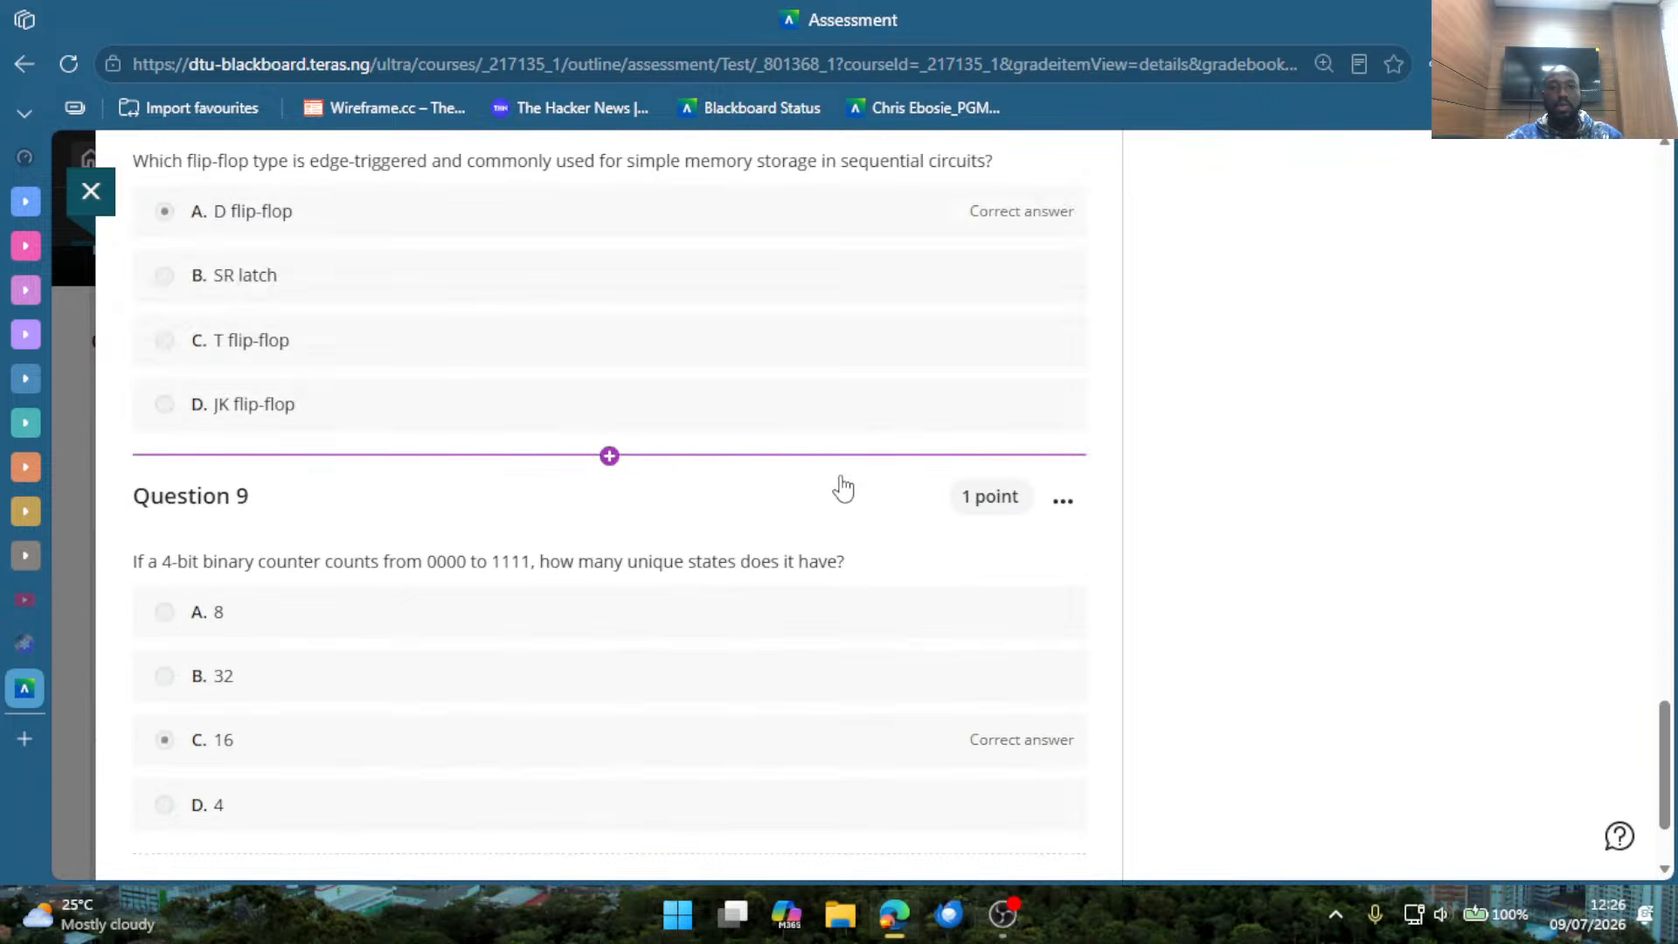
# Start auto-generating questions after Question 9 and enter "Introduction to Digital Electronics" as the description.
pyautogui.scroll(-2, 685, 524)
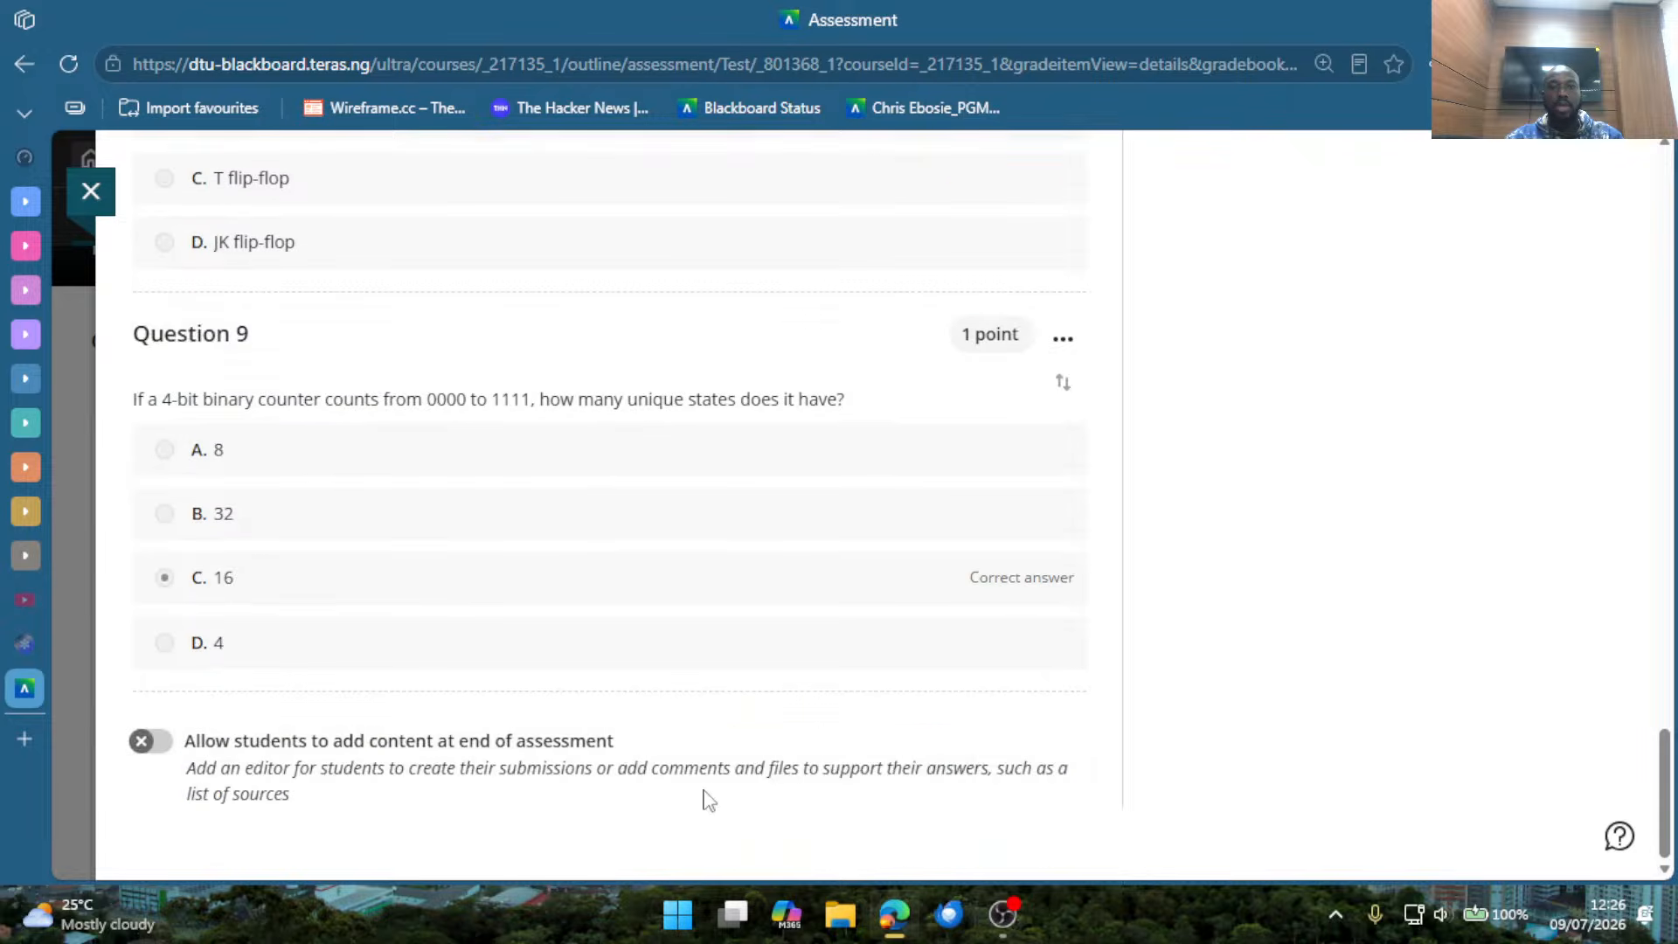
pyautogui.moveTo(700, 708)
pyautogui.click(609, 693)
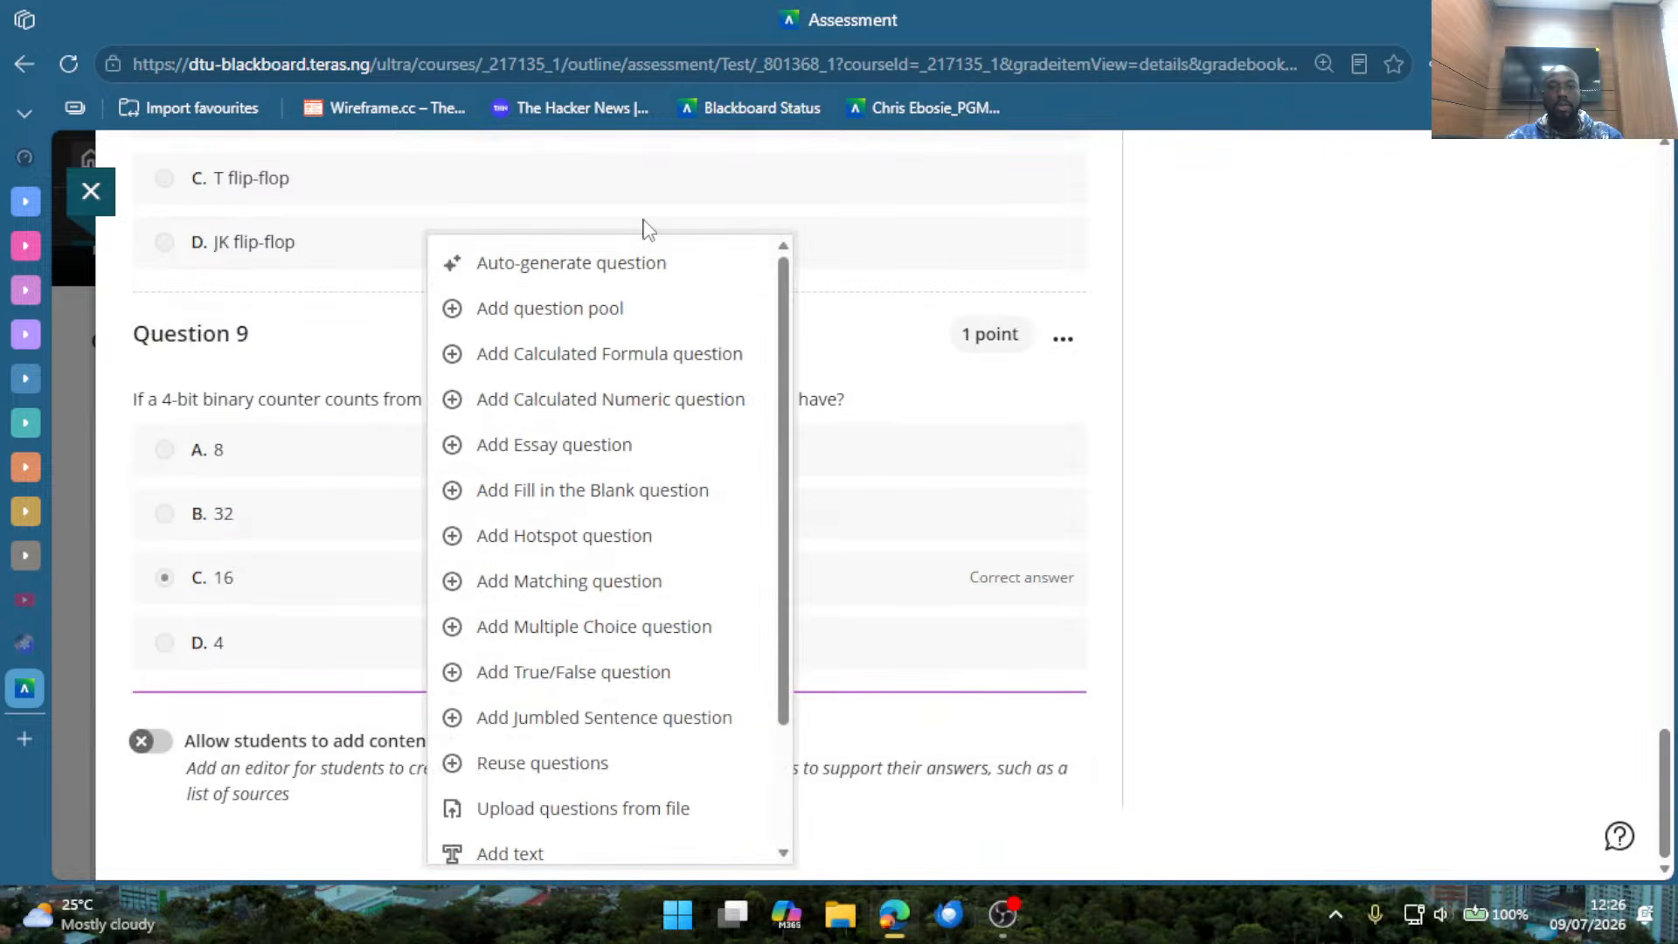
pyautogui.click(599, 264)
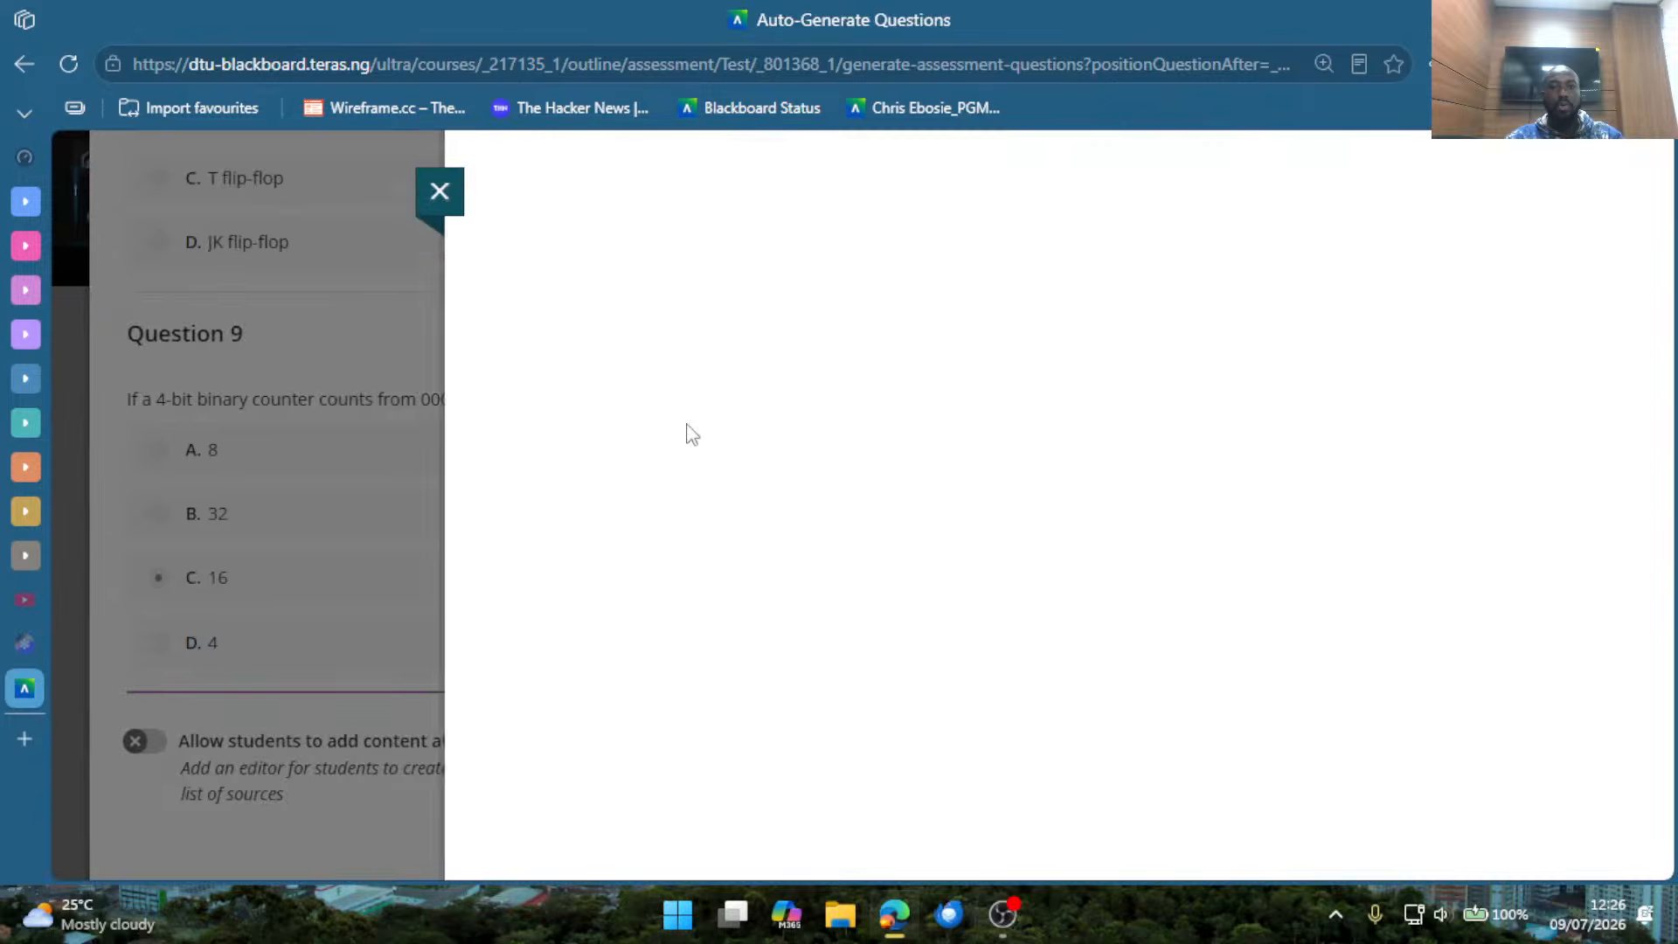
pyautogui.click(399, 476)
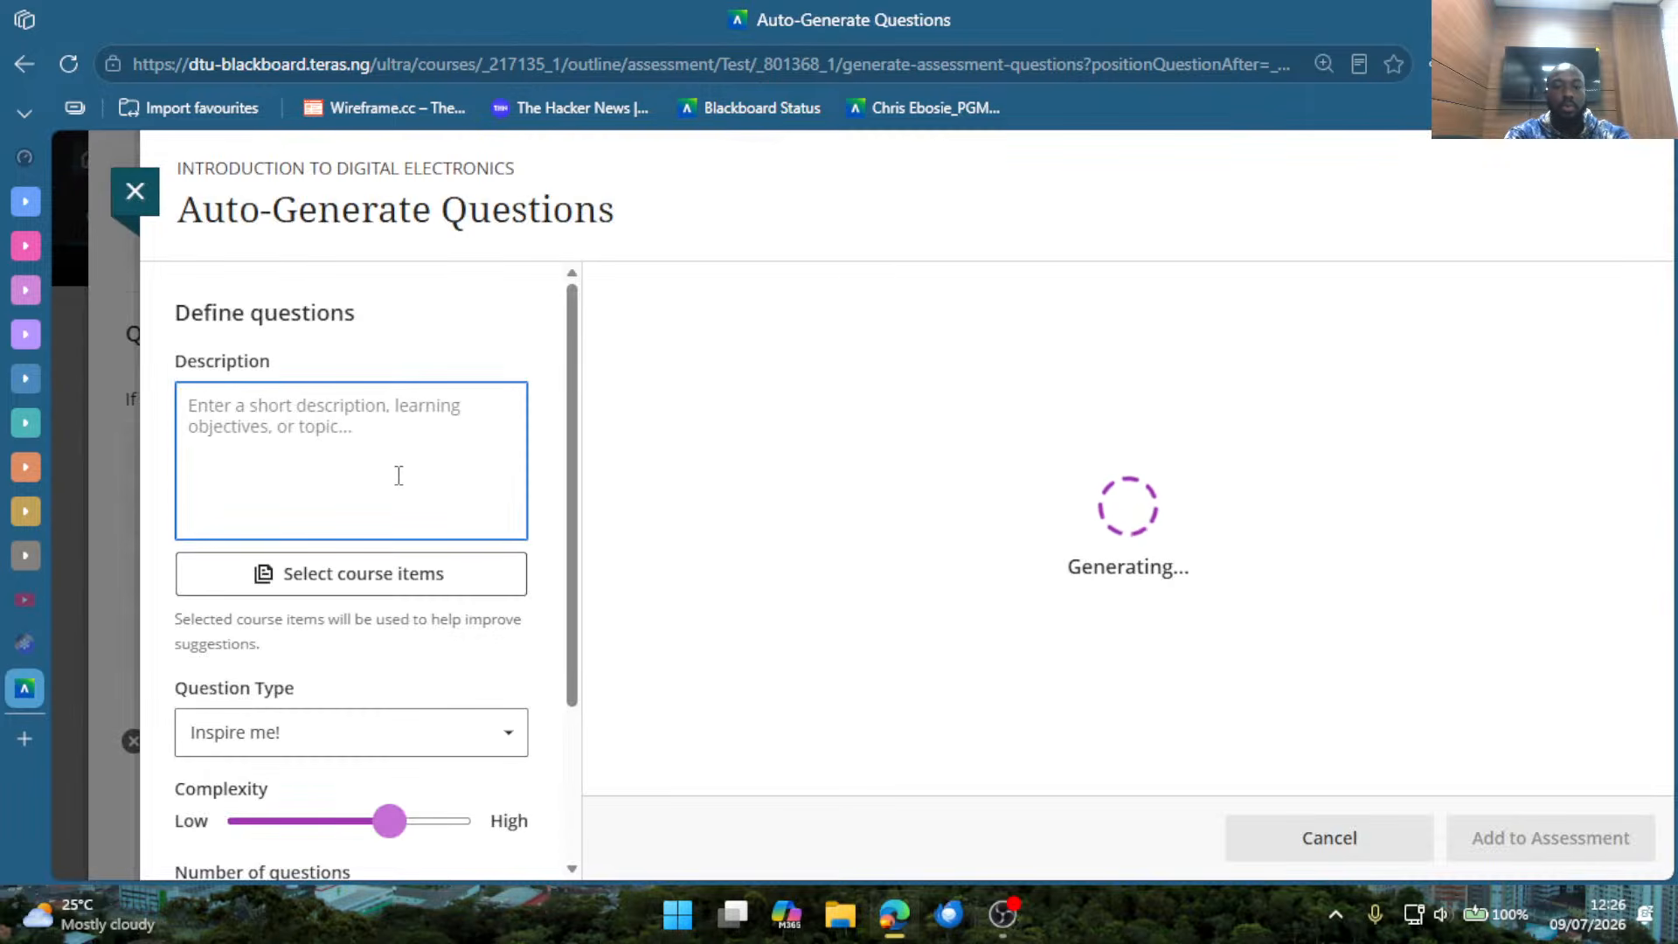
pyautogui.write('intr')
pyautogui.press('BackSpace')
pyautogui.press('BackSpace')
pyautogui.press('BackSpace')
pyautogui.press('BackSpace')
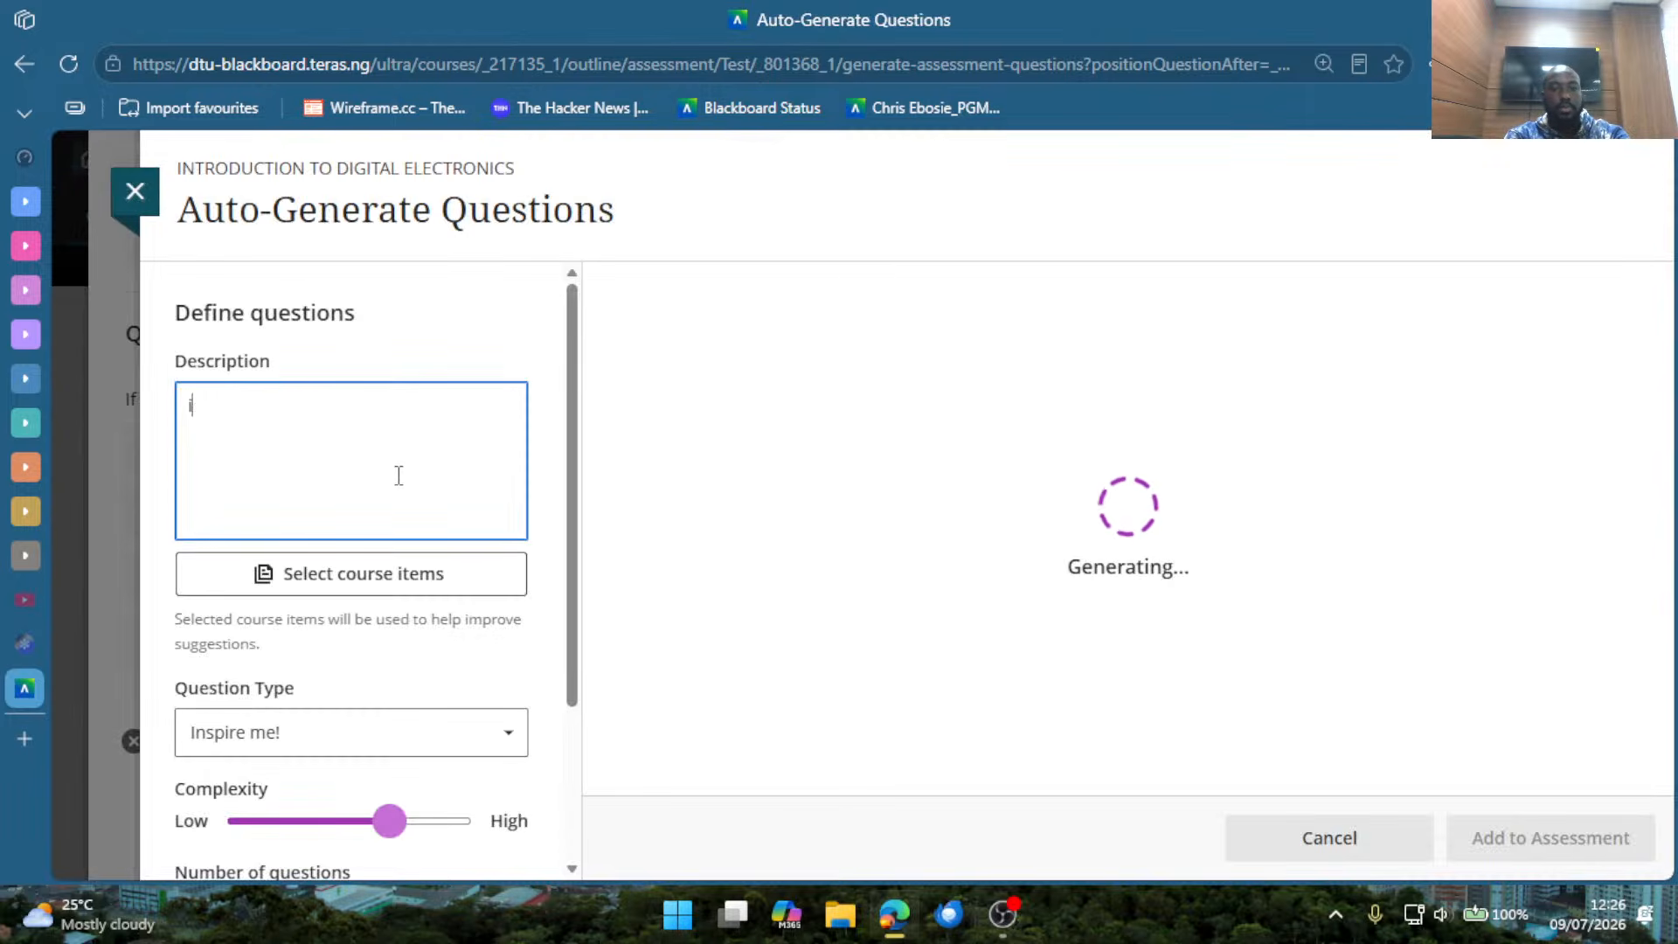
pyautogui.write('Introdu')
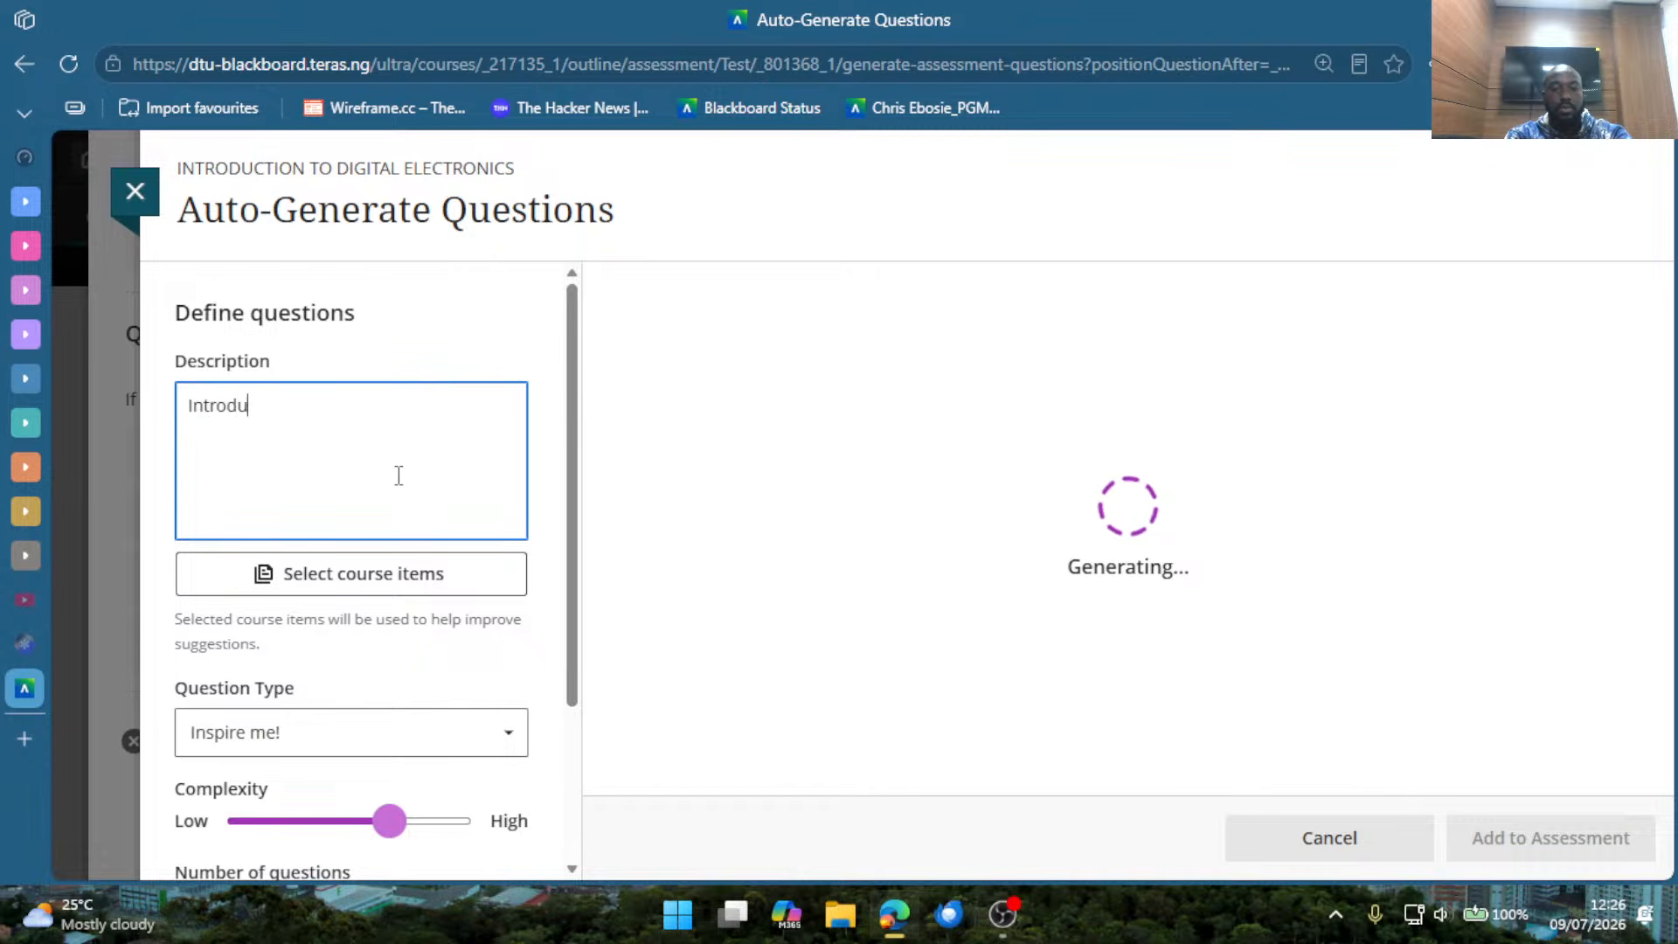
pyautogui.write('ction to D')
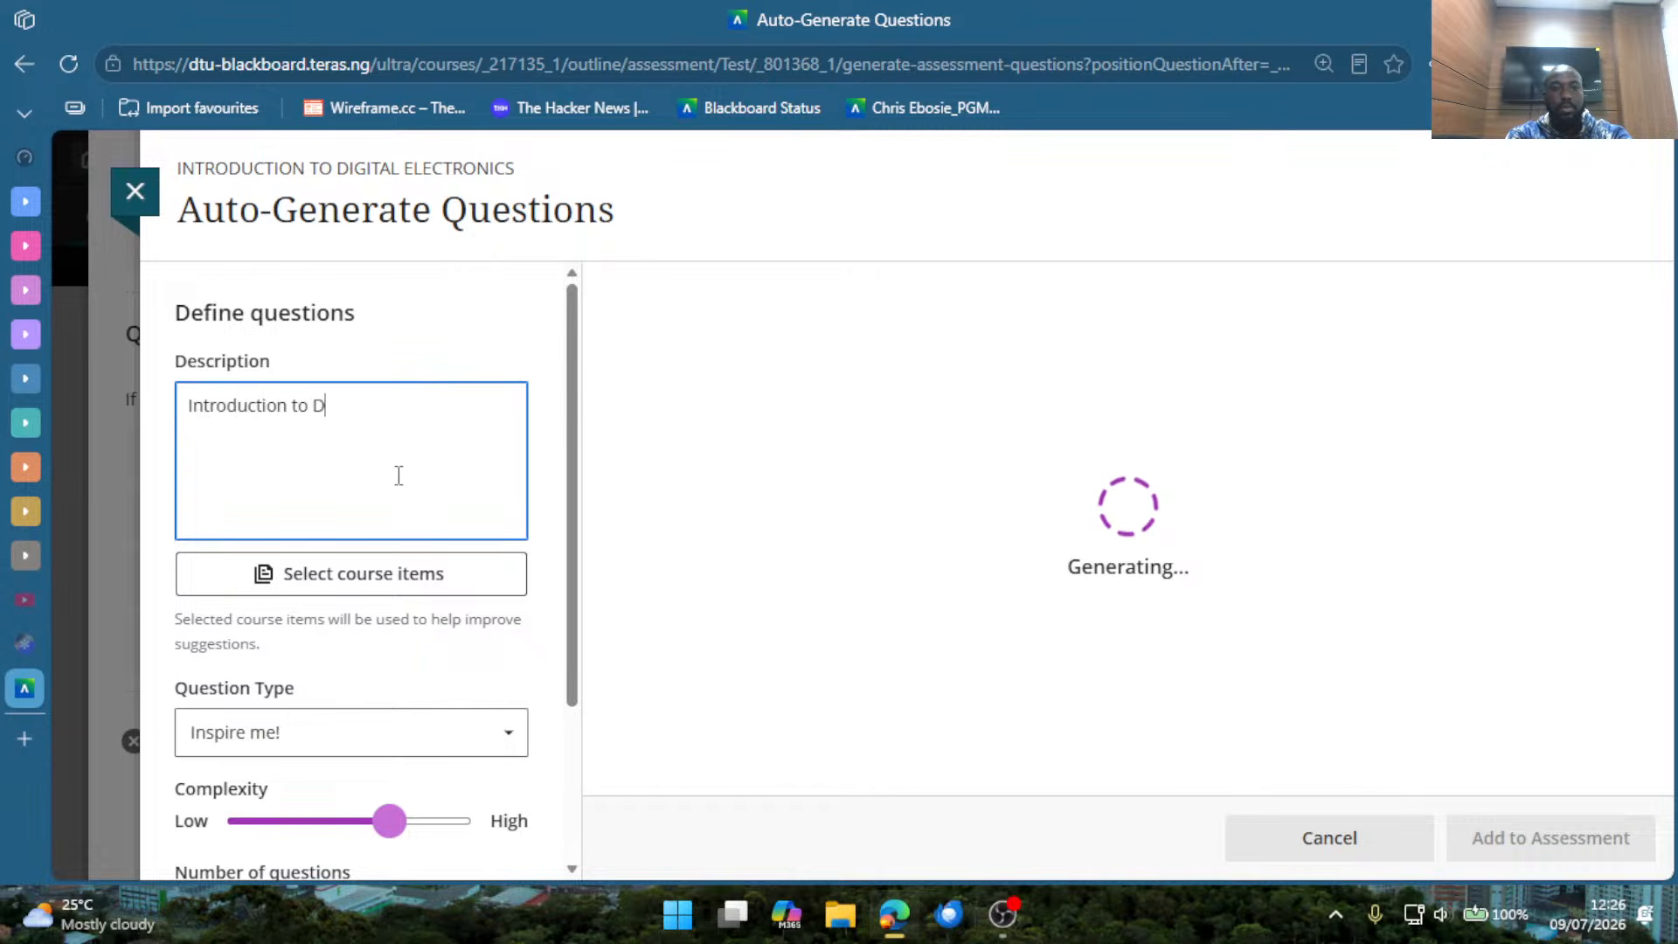
pyautogui.write('igital Electronics')
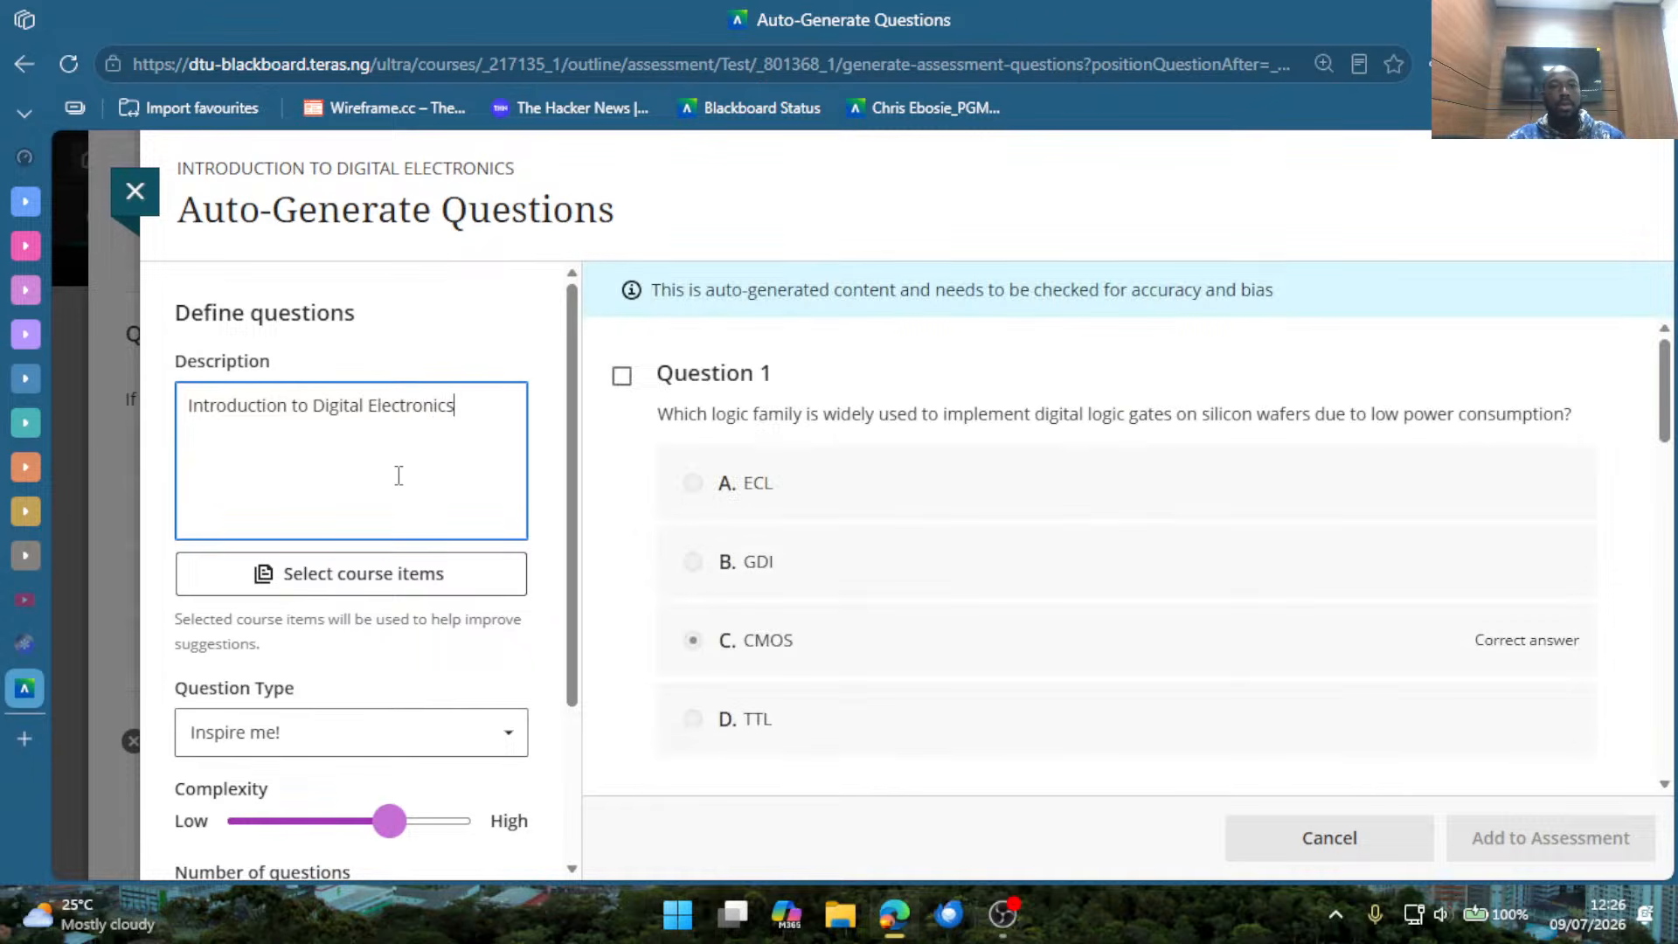
# Set the question type to Fill in the blank and lower the complexity to near the low end.
pyautogui.click(294, 734)
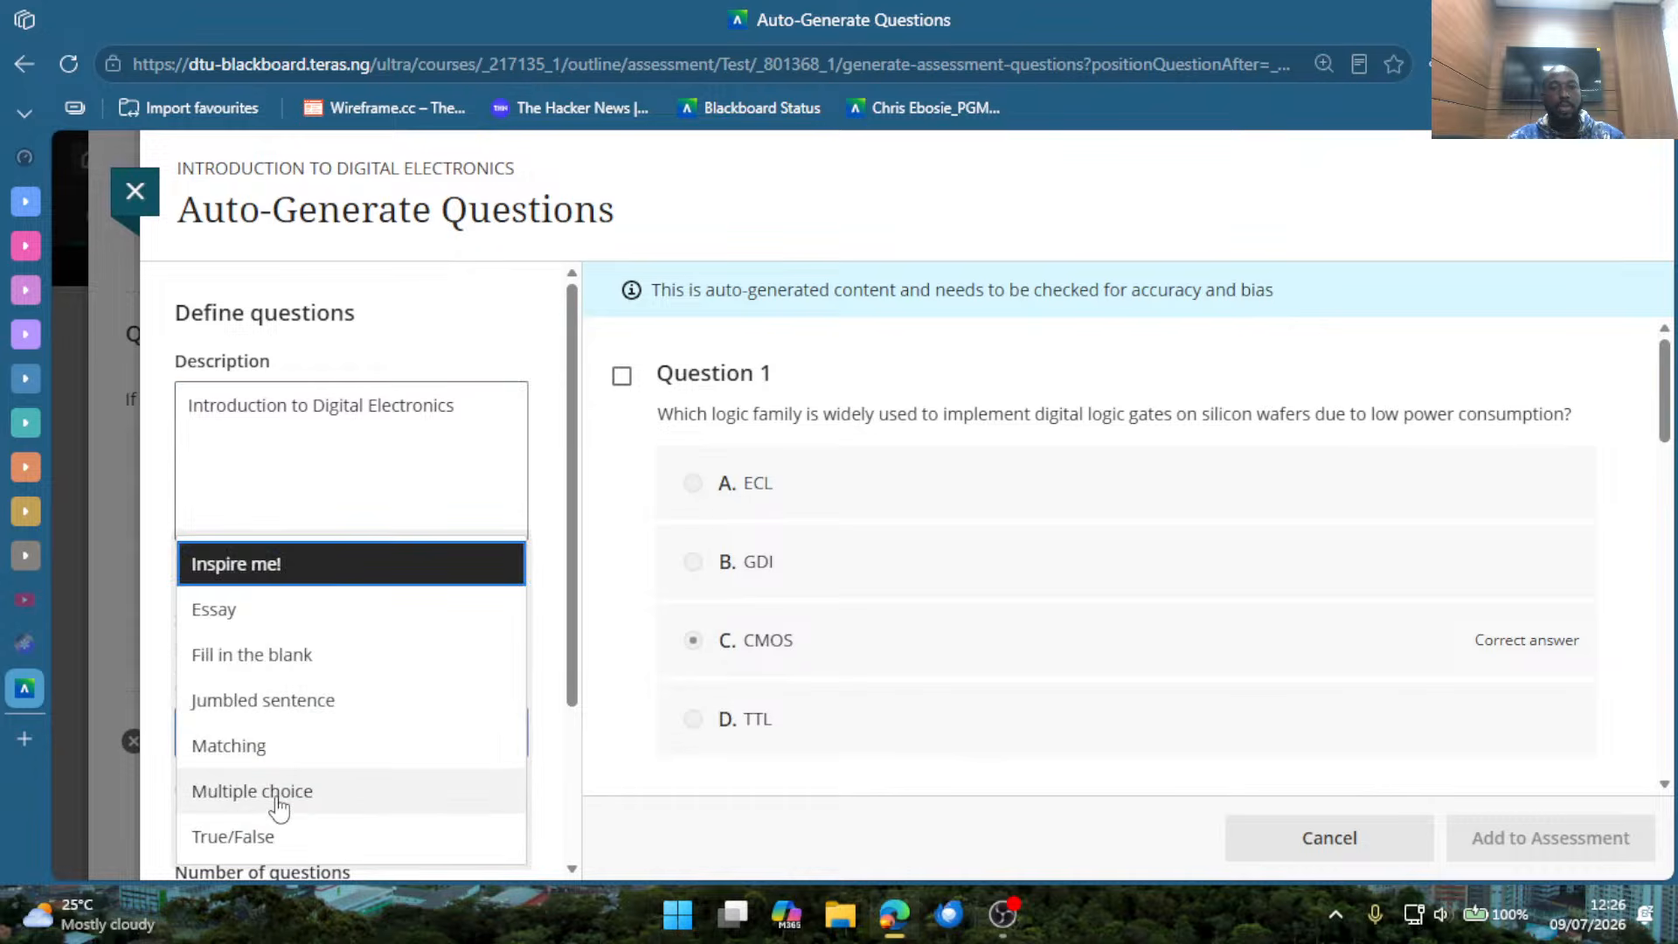
pyautogui.click(265, 673)
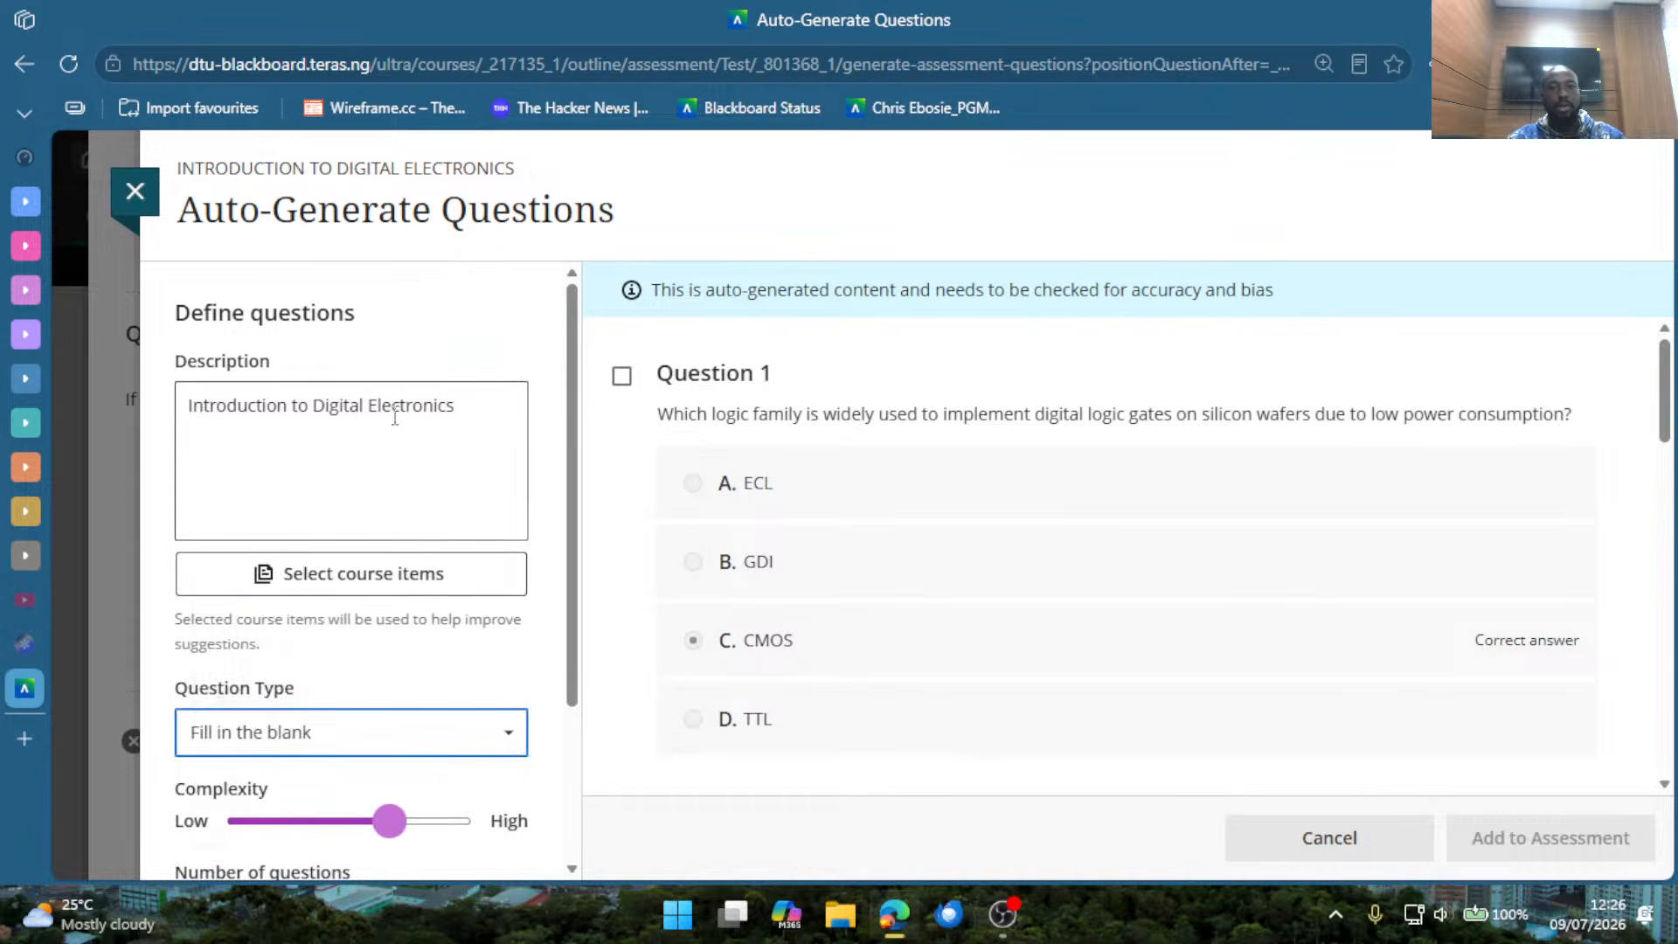
pyautogui.click(469, 386)
pyautogui.scroll(-2, 395, 496)
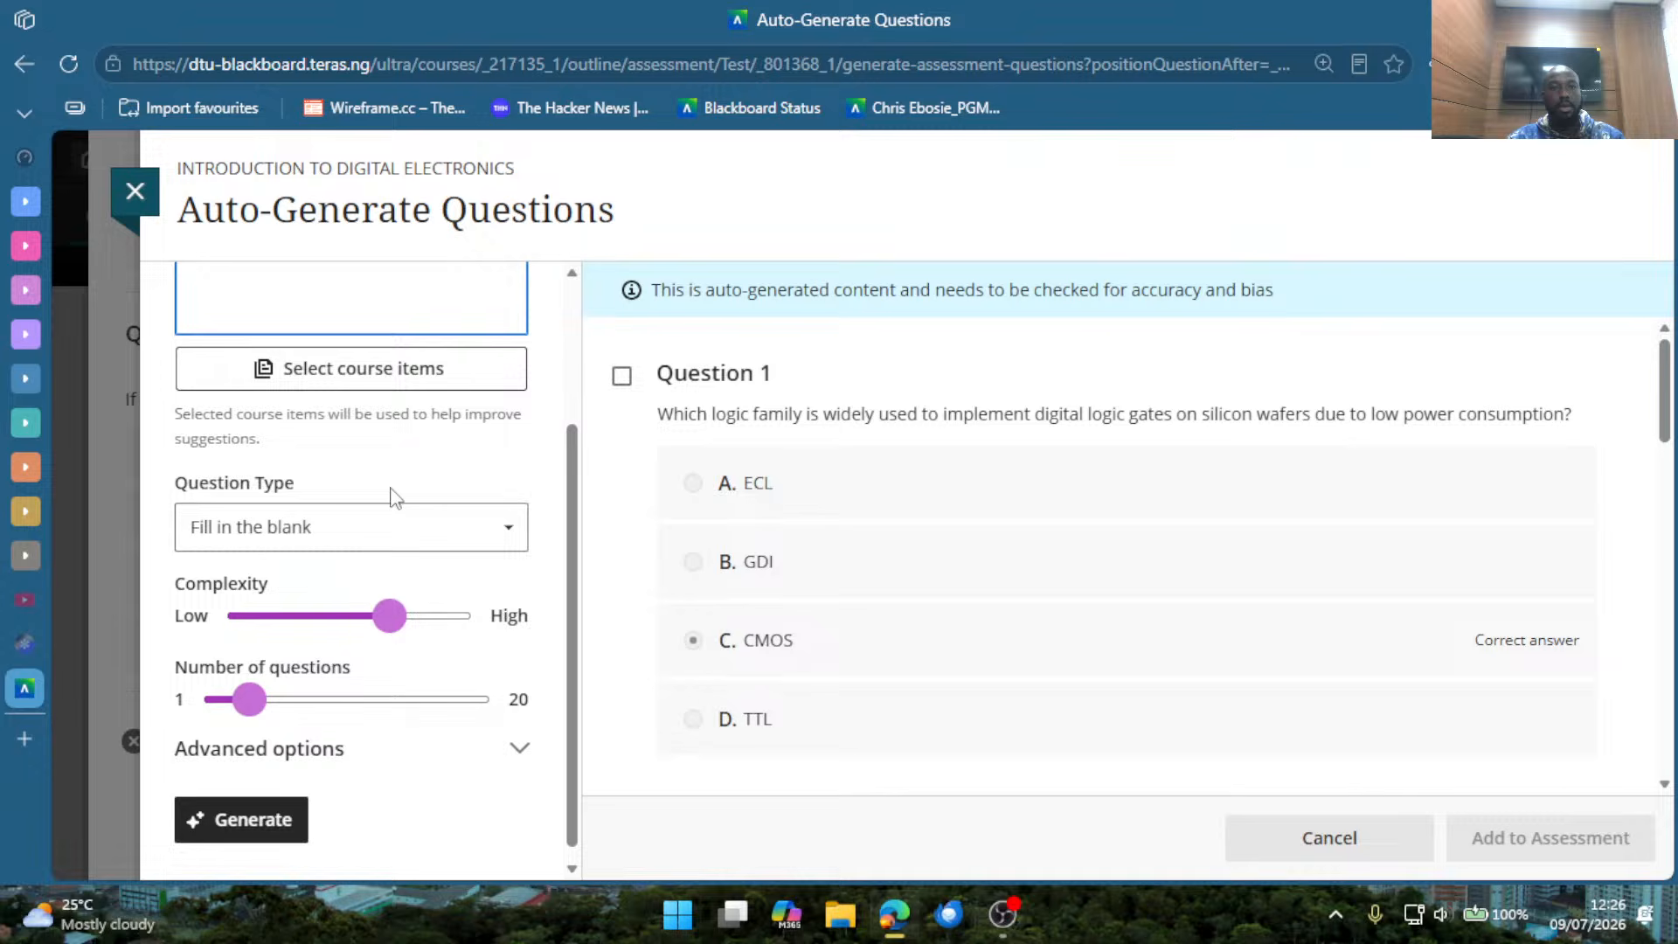
pyautogui.click(281, 622)
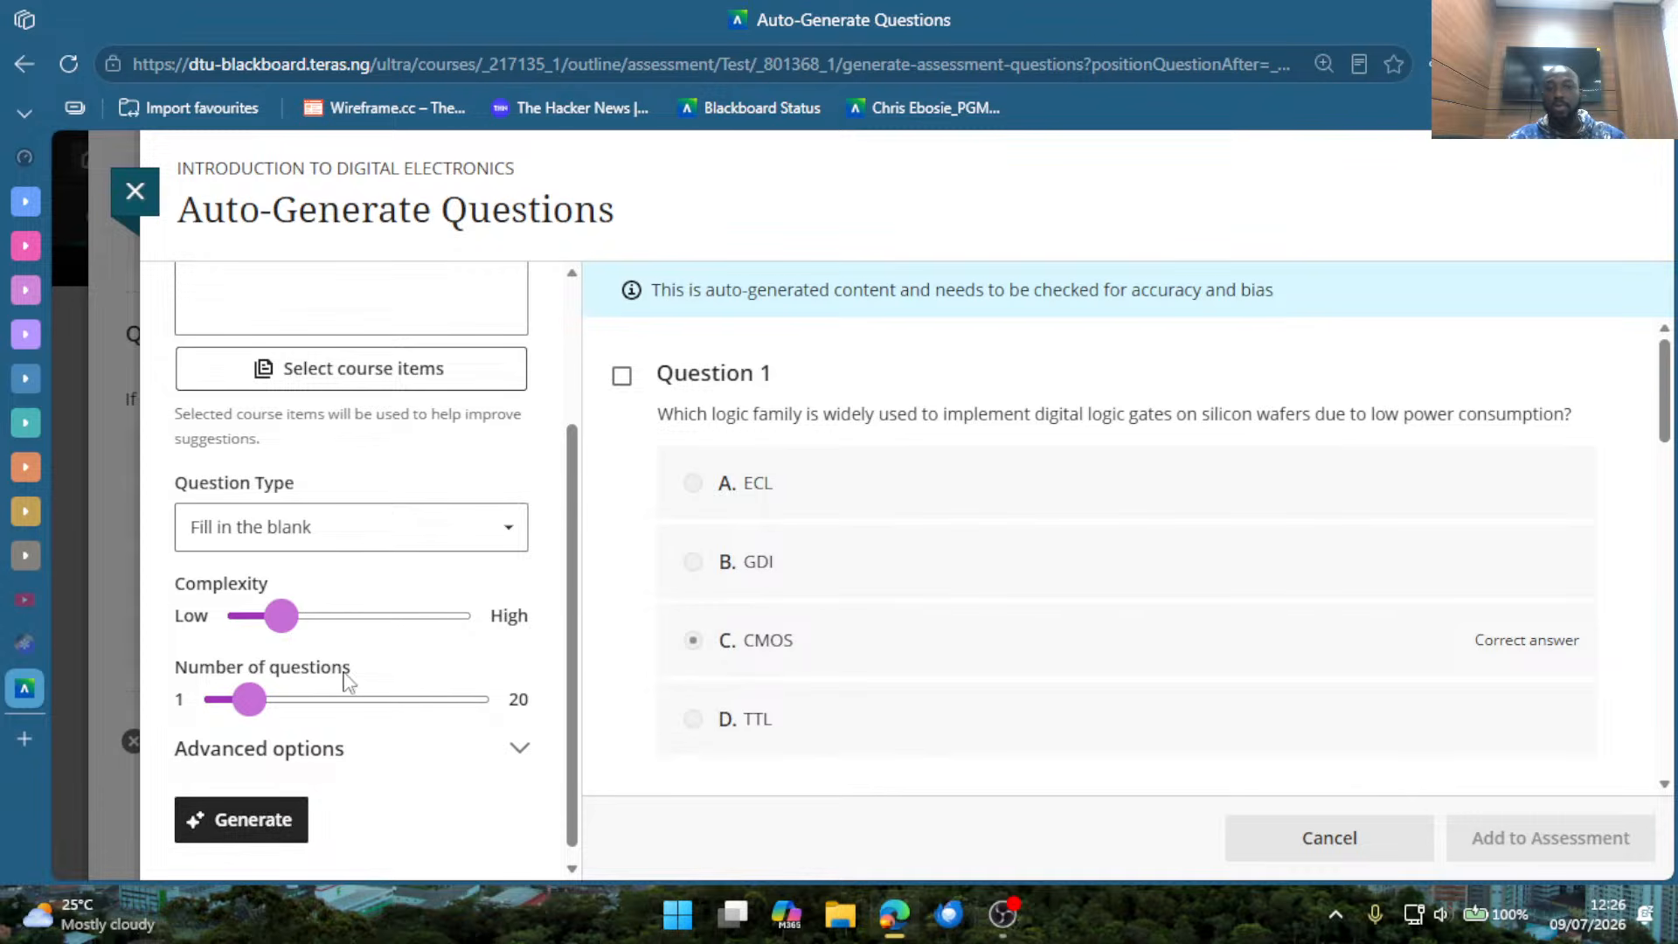
# Look through the mixed suggestions and generate a new set of Fill in the blank questions.
pyautogui.scroll(-5, 899, 589)
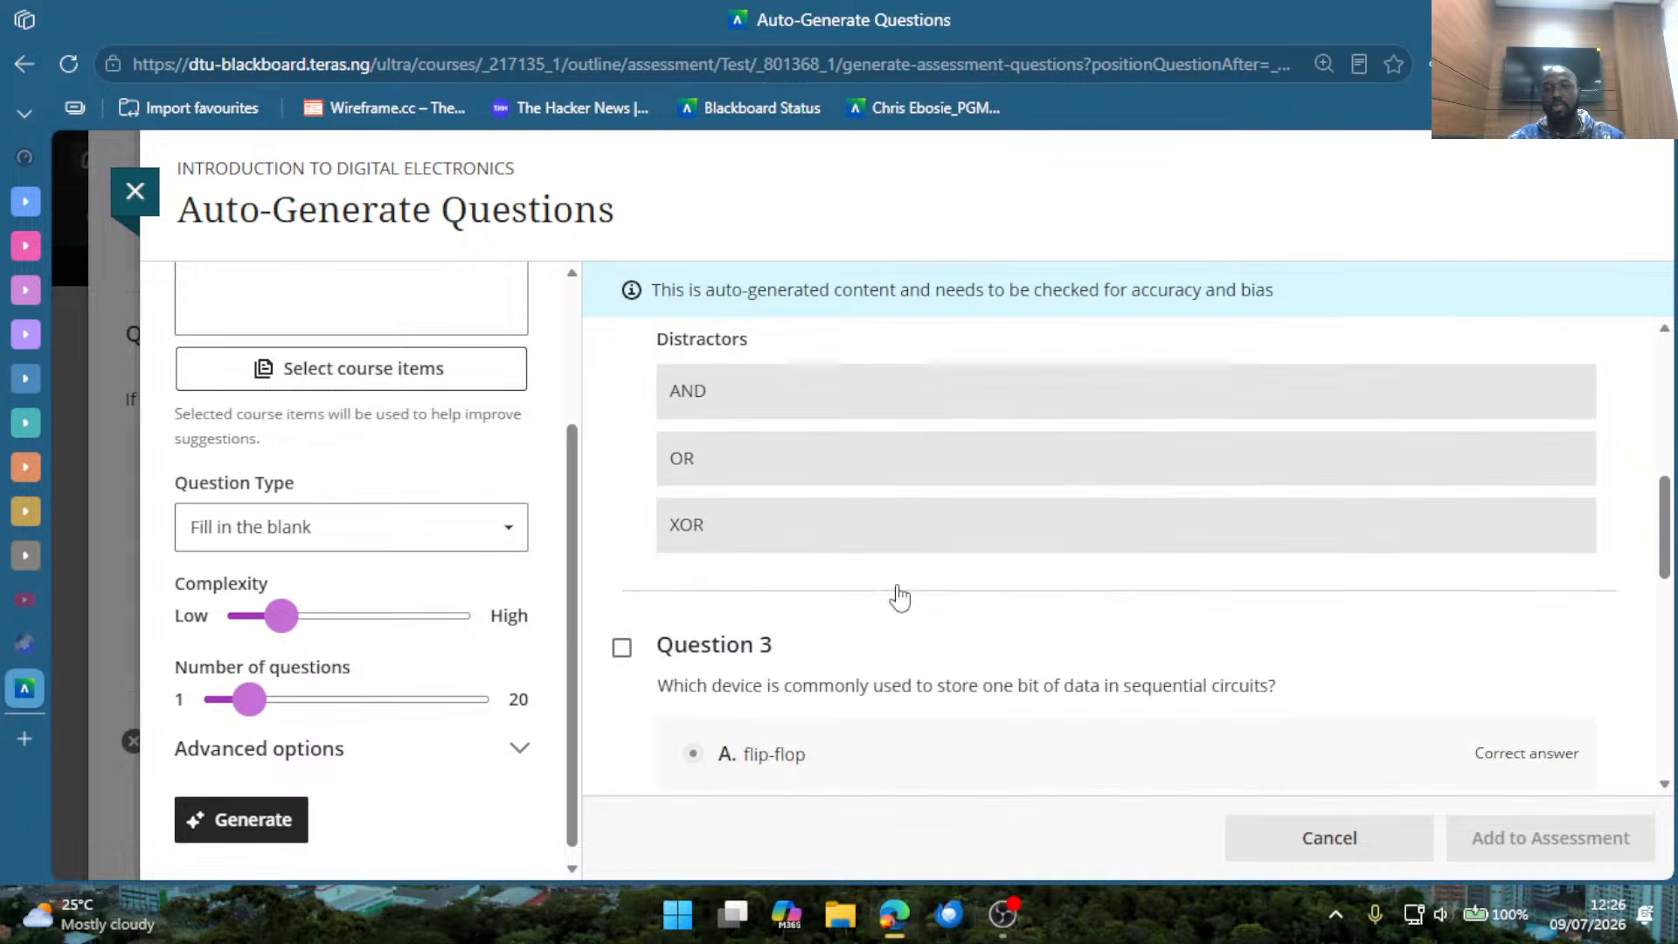
pyautogui.scroll(-10, 900, 599)
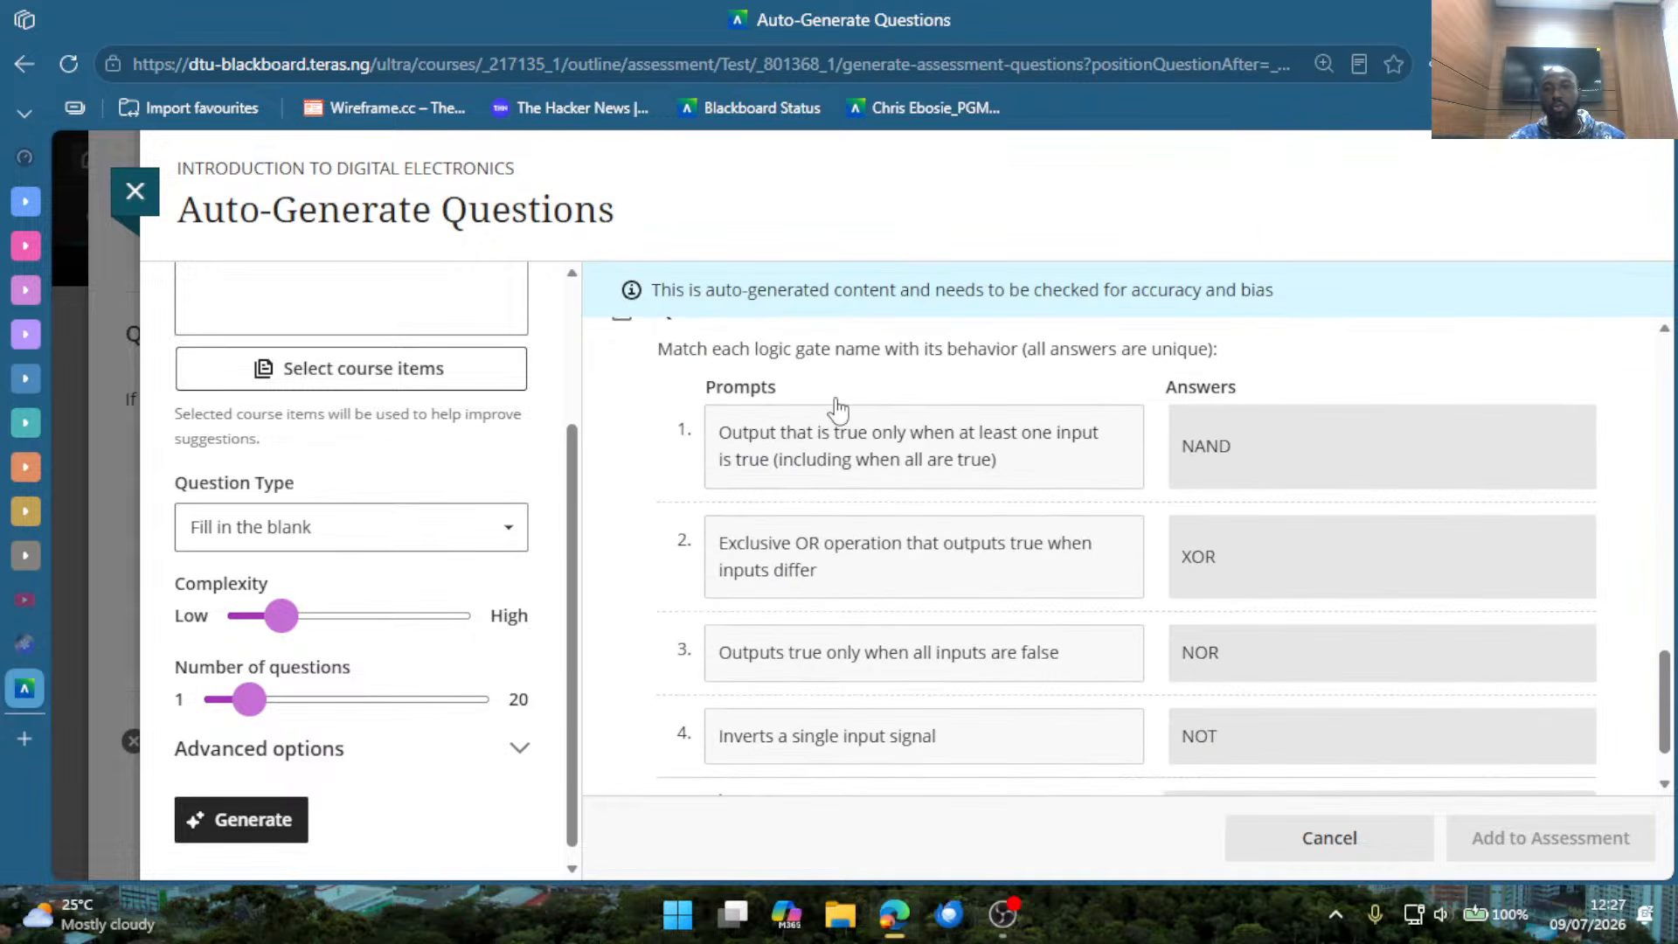
pyautogui.scroll(2, 921, 491)
pyautogui.scroll(-3, 921, 525)
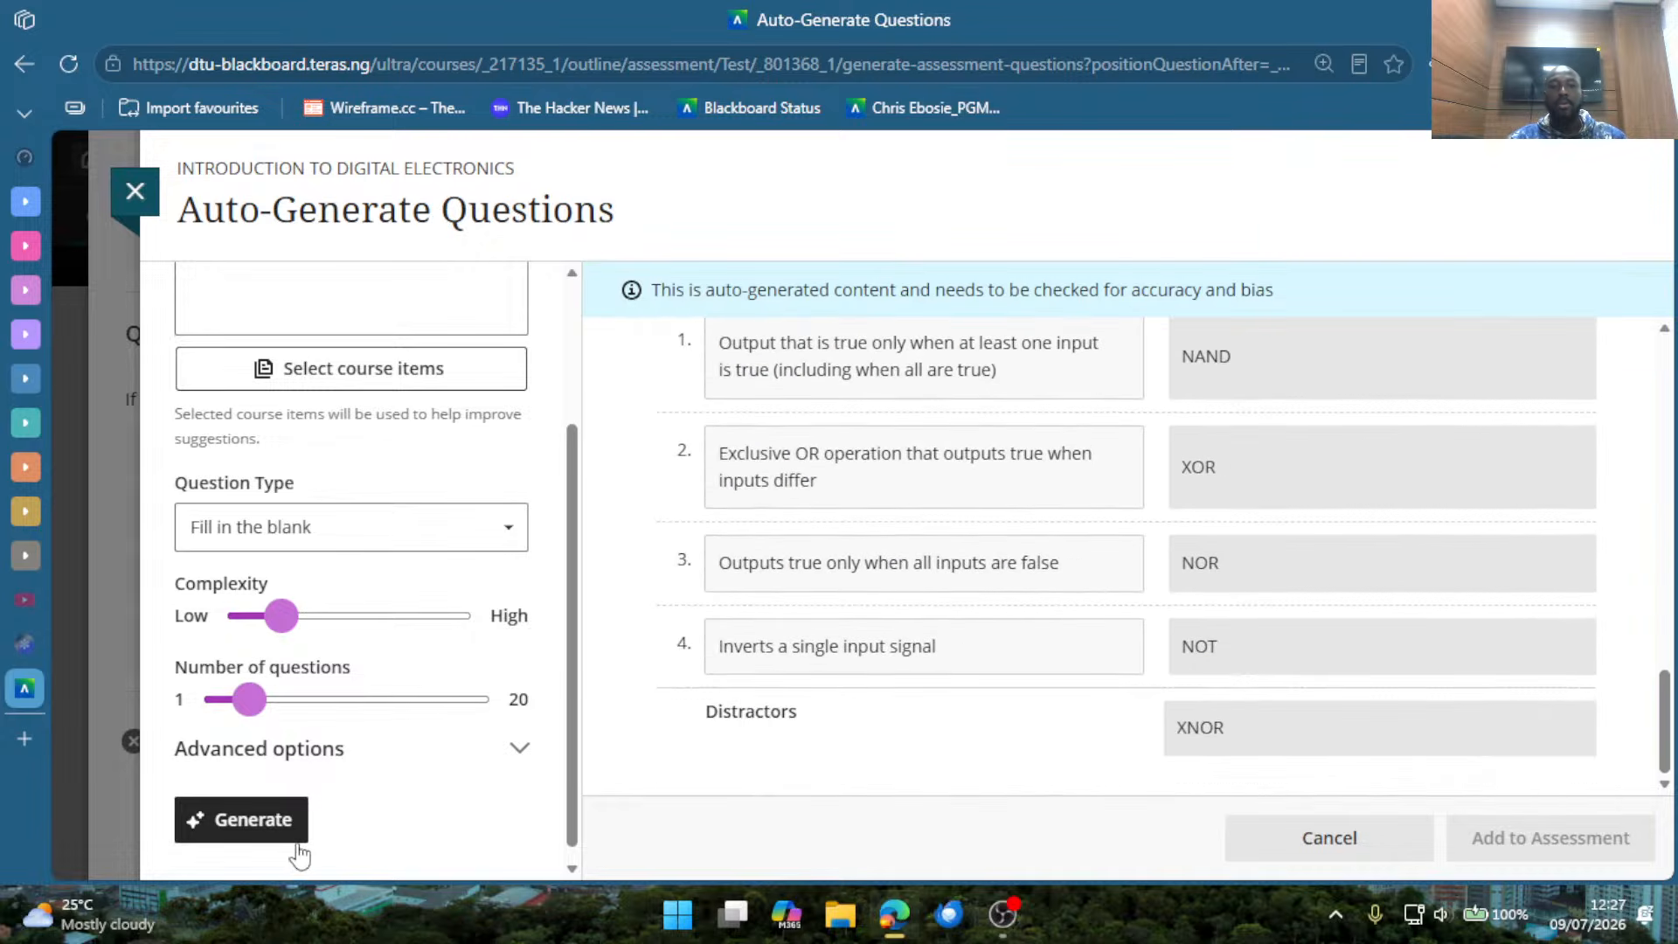
pyautogui.click(284, 835)
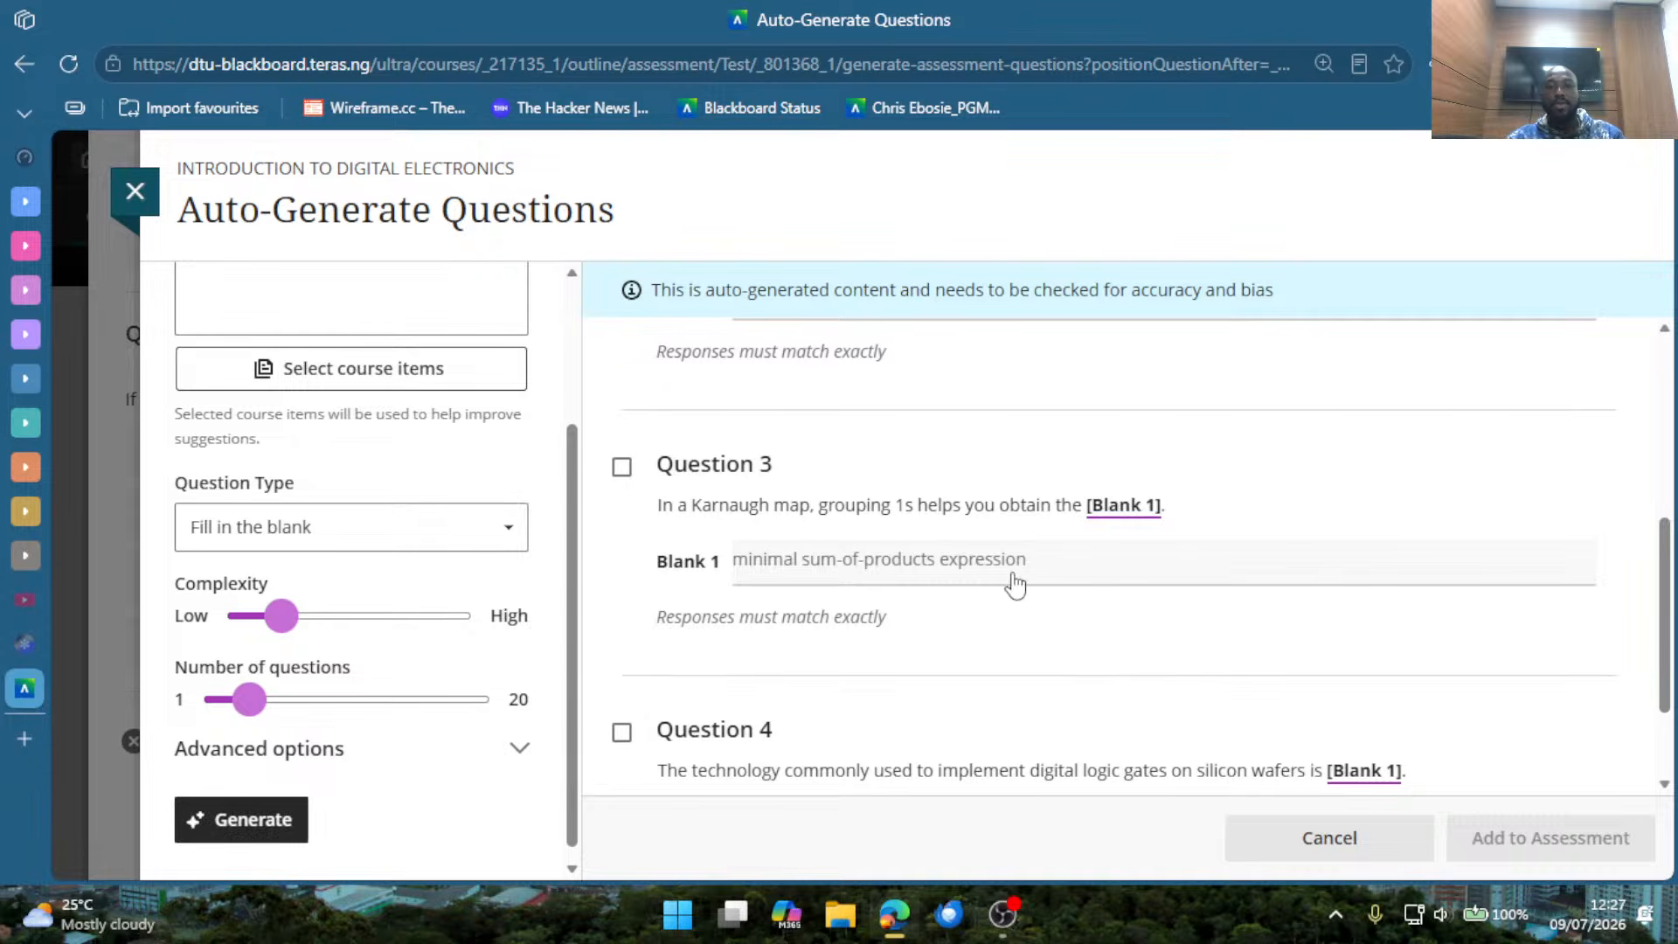
# Examine the sentences, blanks and expected answers of generated Questions 3 and 4.
pyautogui.moveTo(652, 509); pyautogui.dragTo(1162, 516)
pyautogui.click(1203, 536)
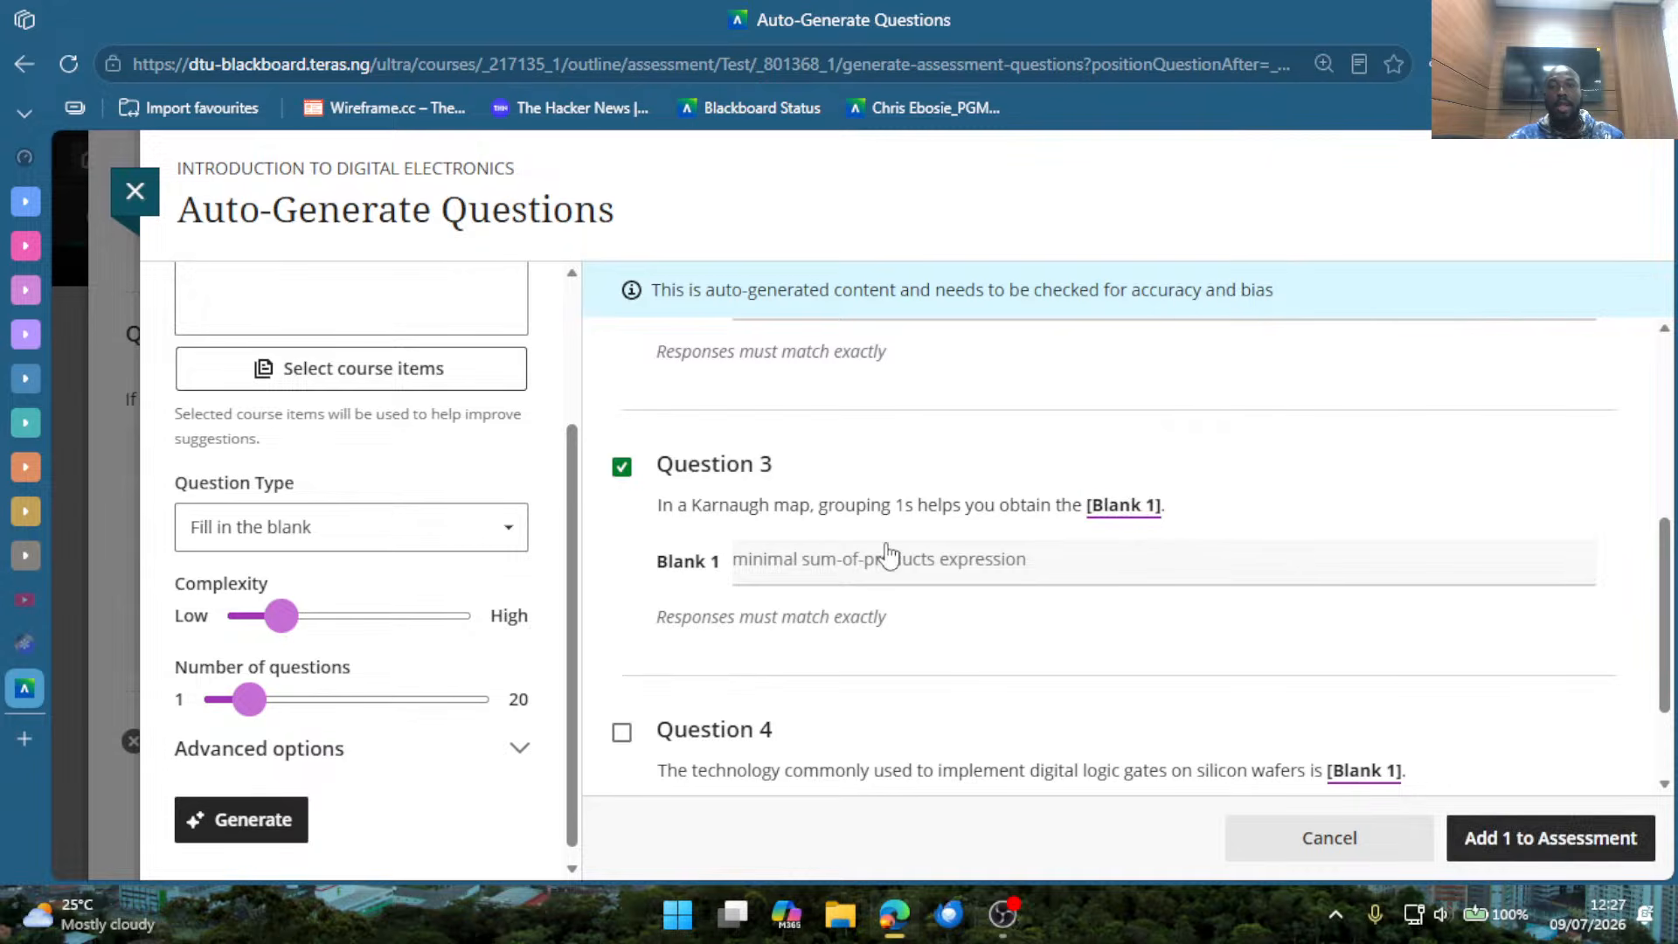
pyautogui.click(822, 573)
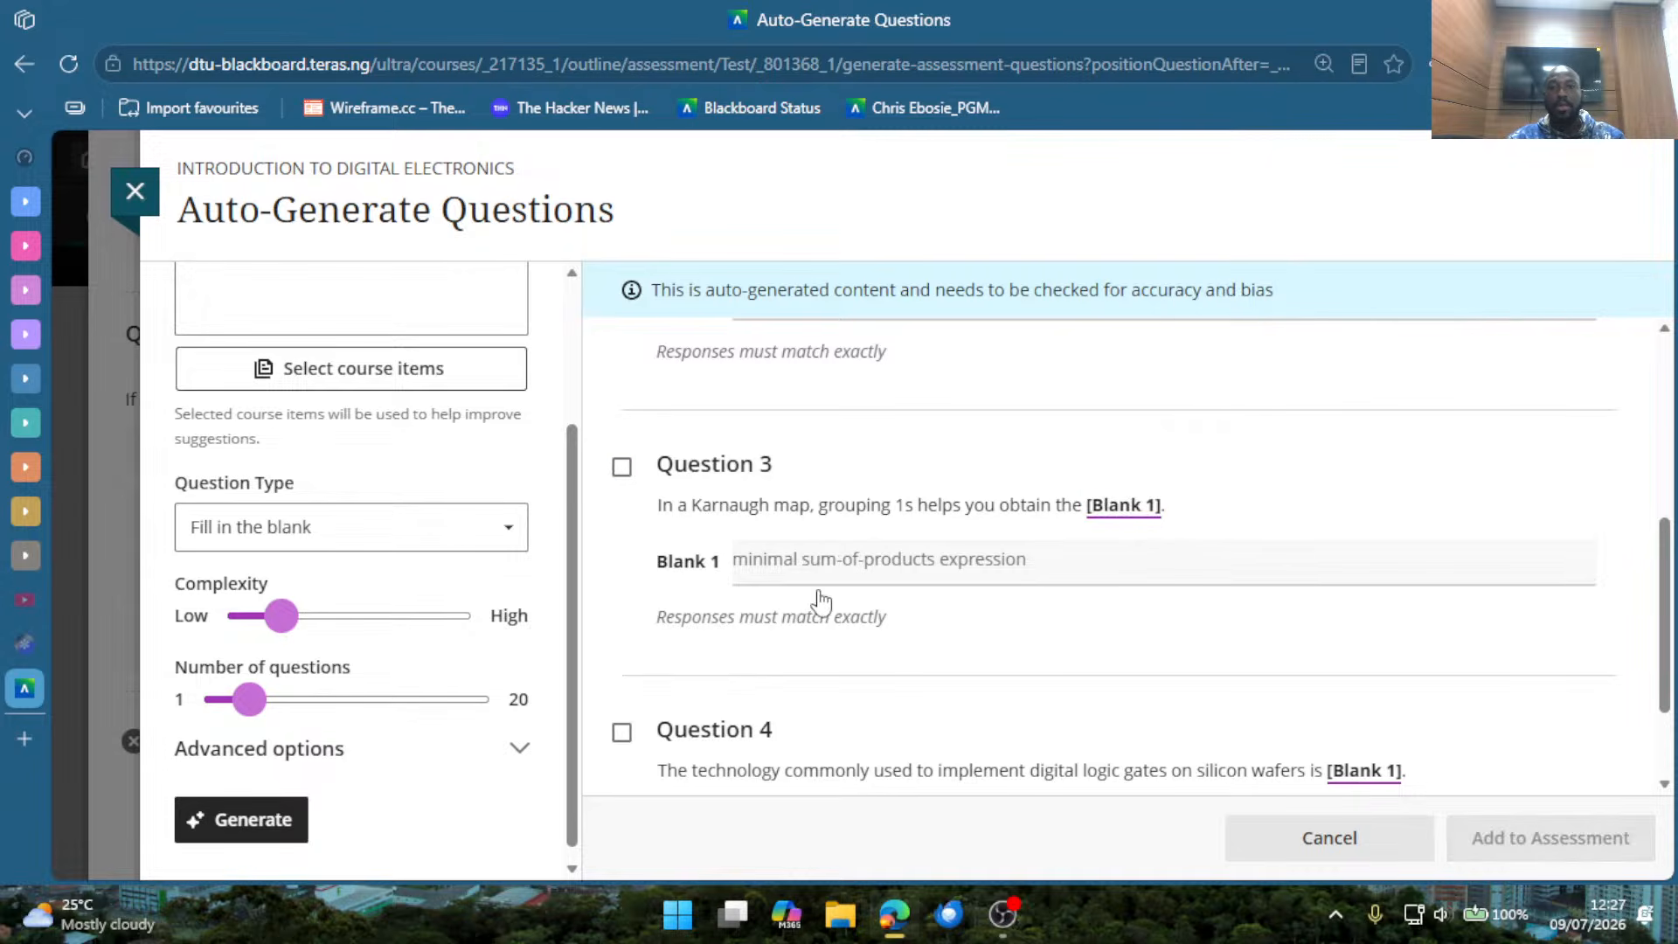
pyautogui.scroll(-2, 962, 608)
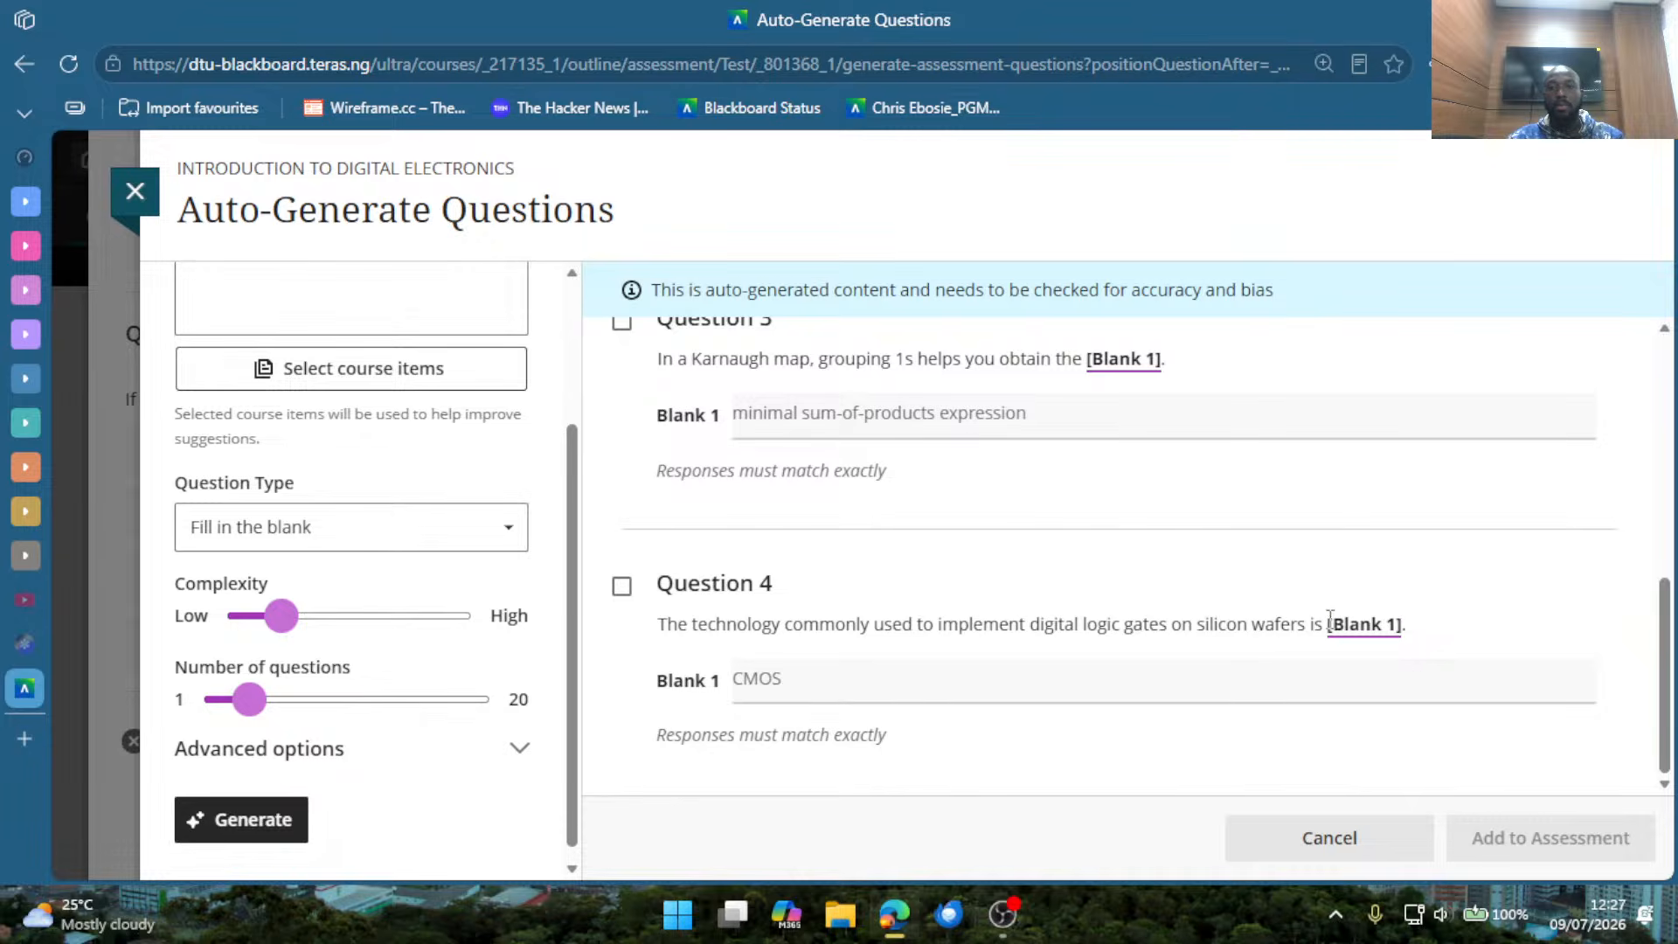
pyautogui.moveTo(1327, 623); pyautogui.dragTo(1405, 624)
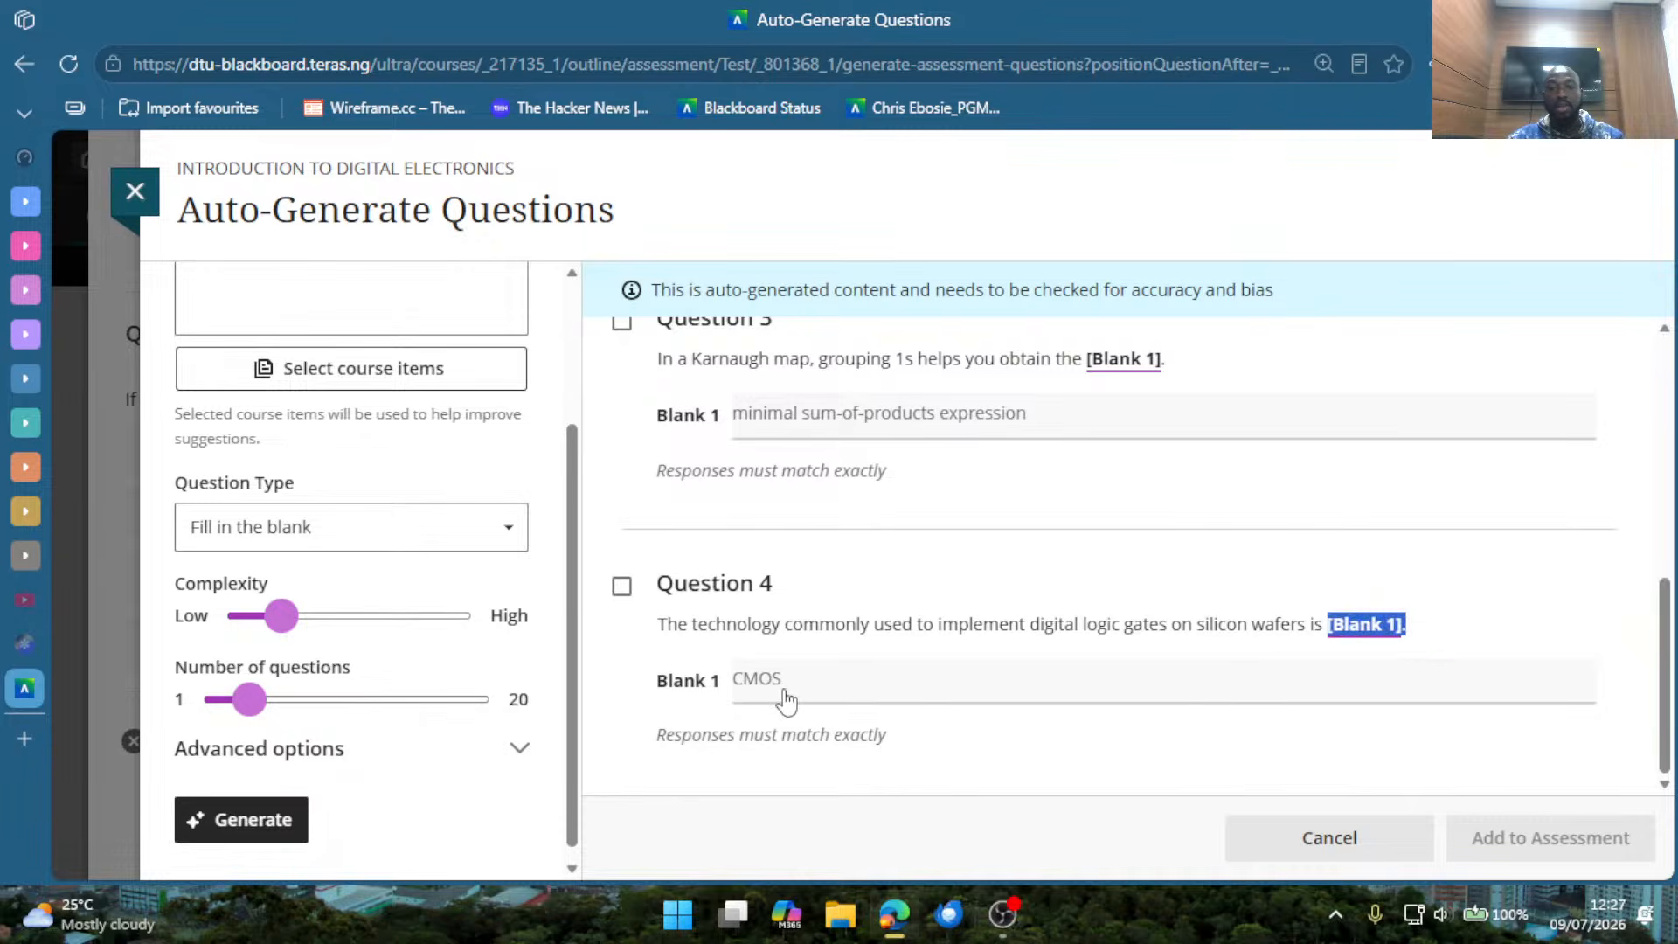
# Select all four generated Fill in the blank questions and add them to the assessment.
pyautogui.click(944, 754)
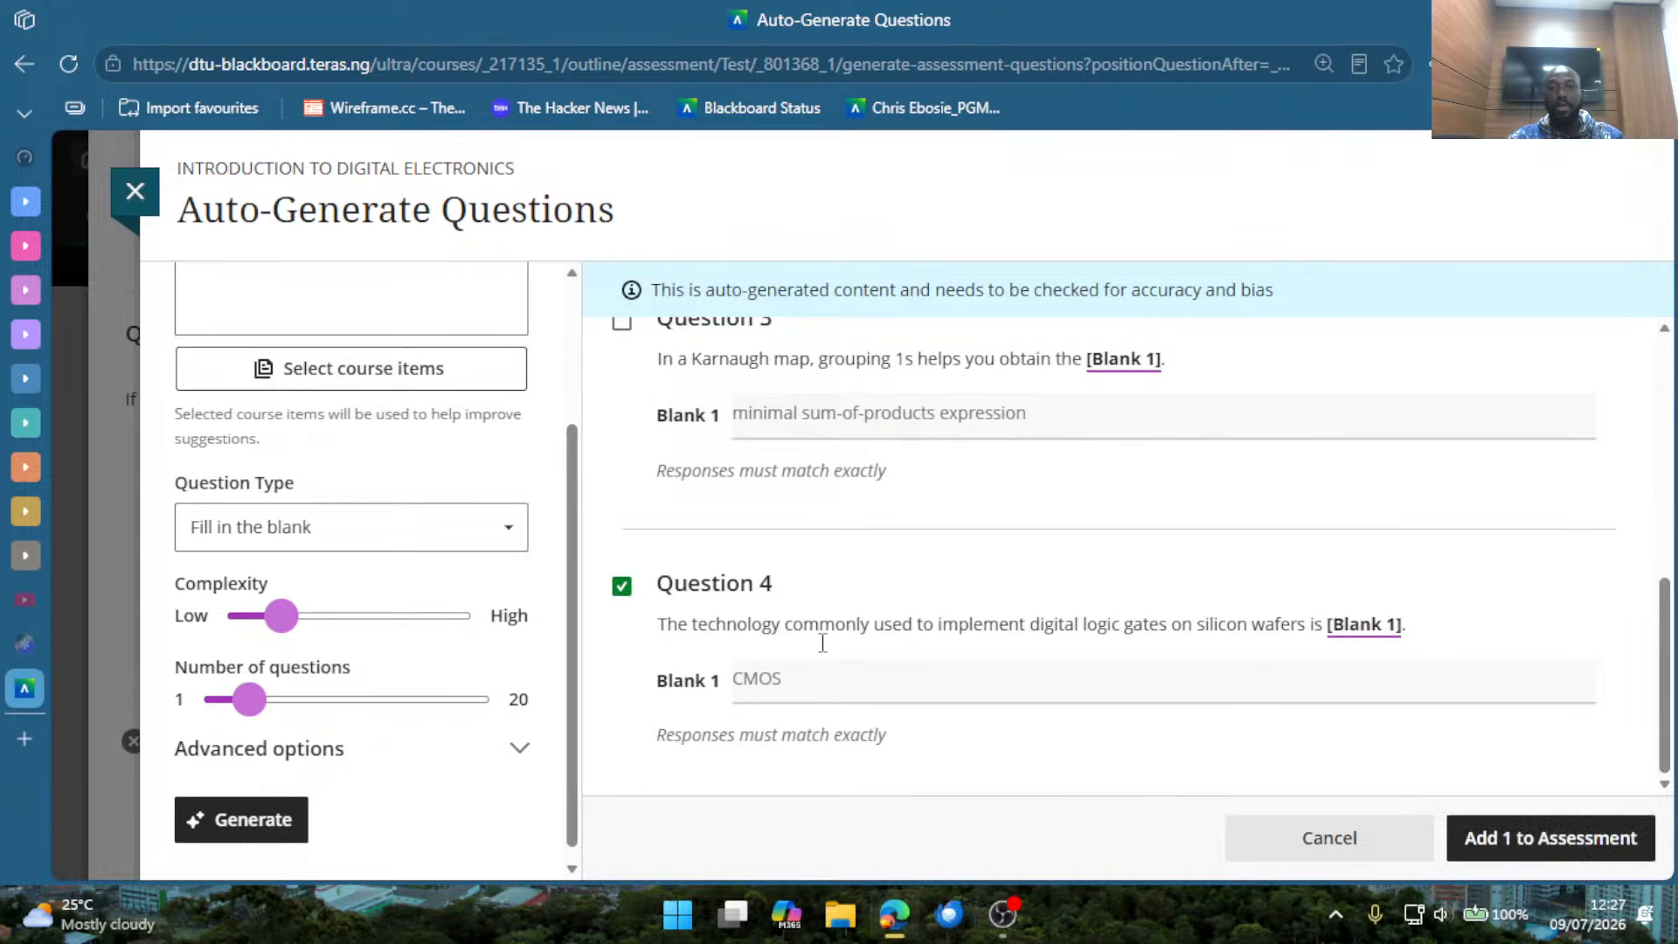
pyautogui.scroll(2, 733, 515)
pyautogui.click(622, 524)
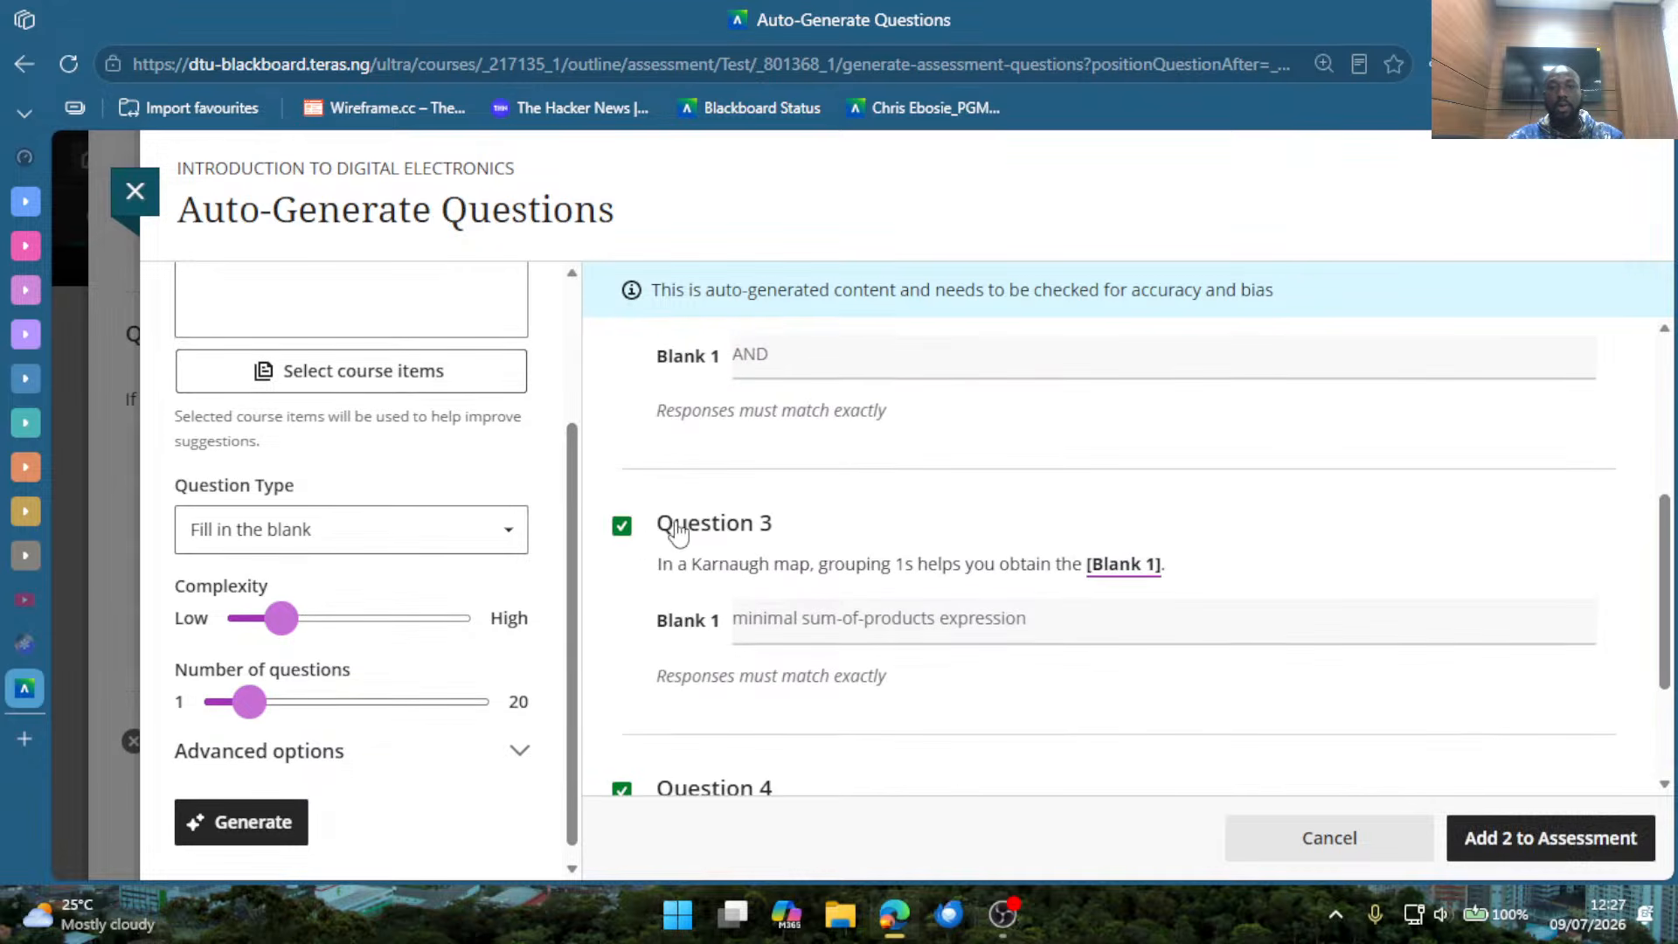
pyautogui.scroll(4, 662, 588)
pyautogui.click(621, 641)
pyautogui.click(621, 375)
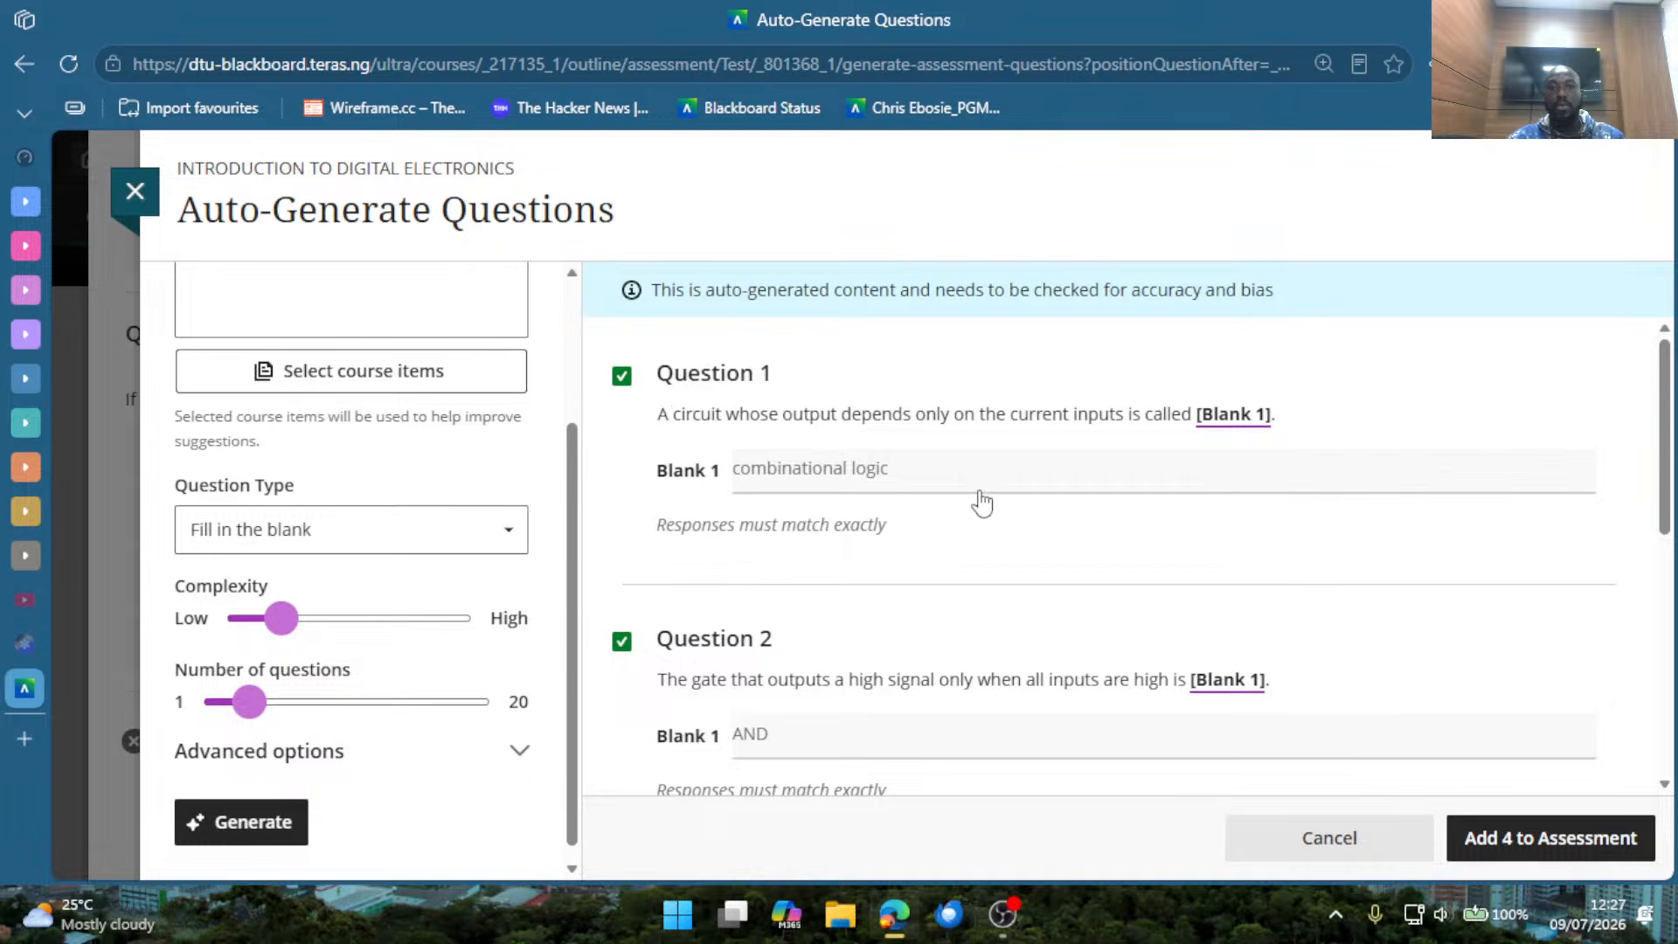
pyautogui.scroll(-4, 1068, 605)
pyautogui.scroll(-2, 1068, 605)
pyautogui.click(1491, 855)
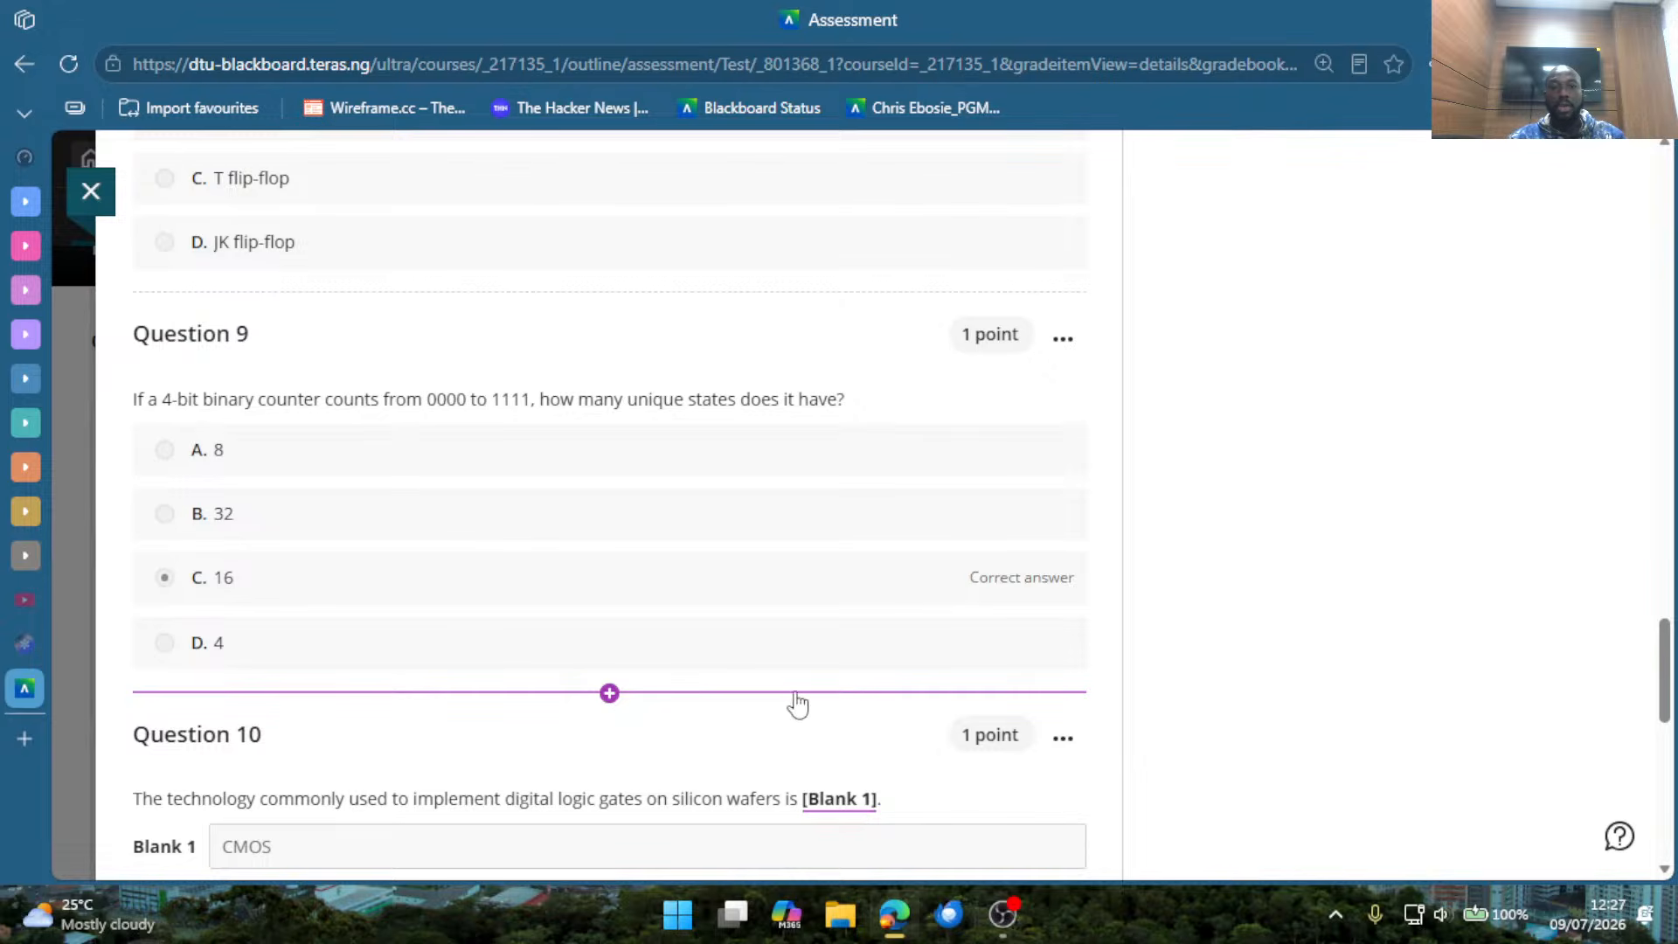
# Start another auto-generation of questions between Question 9 and Question 10, keeping the Inspire me! question type.
pyautogui.scroll(-2, 786, 743)
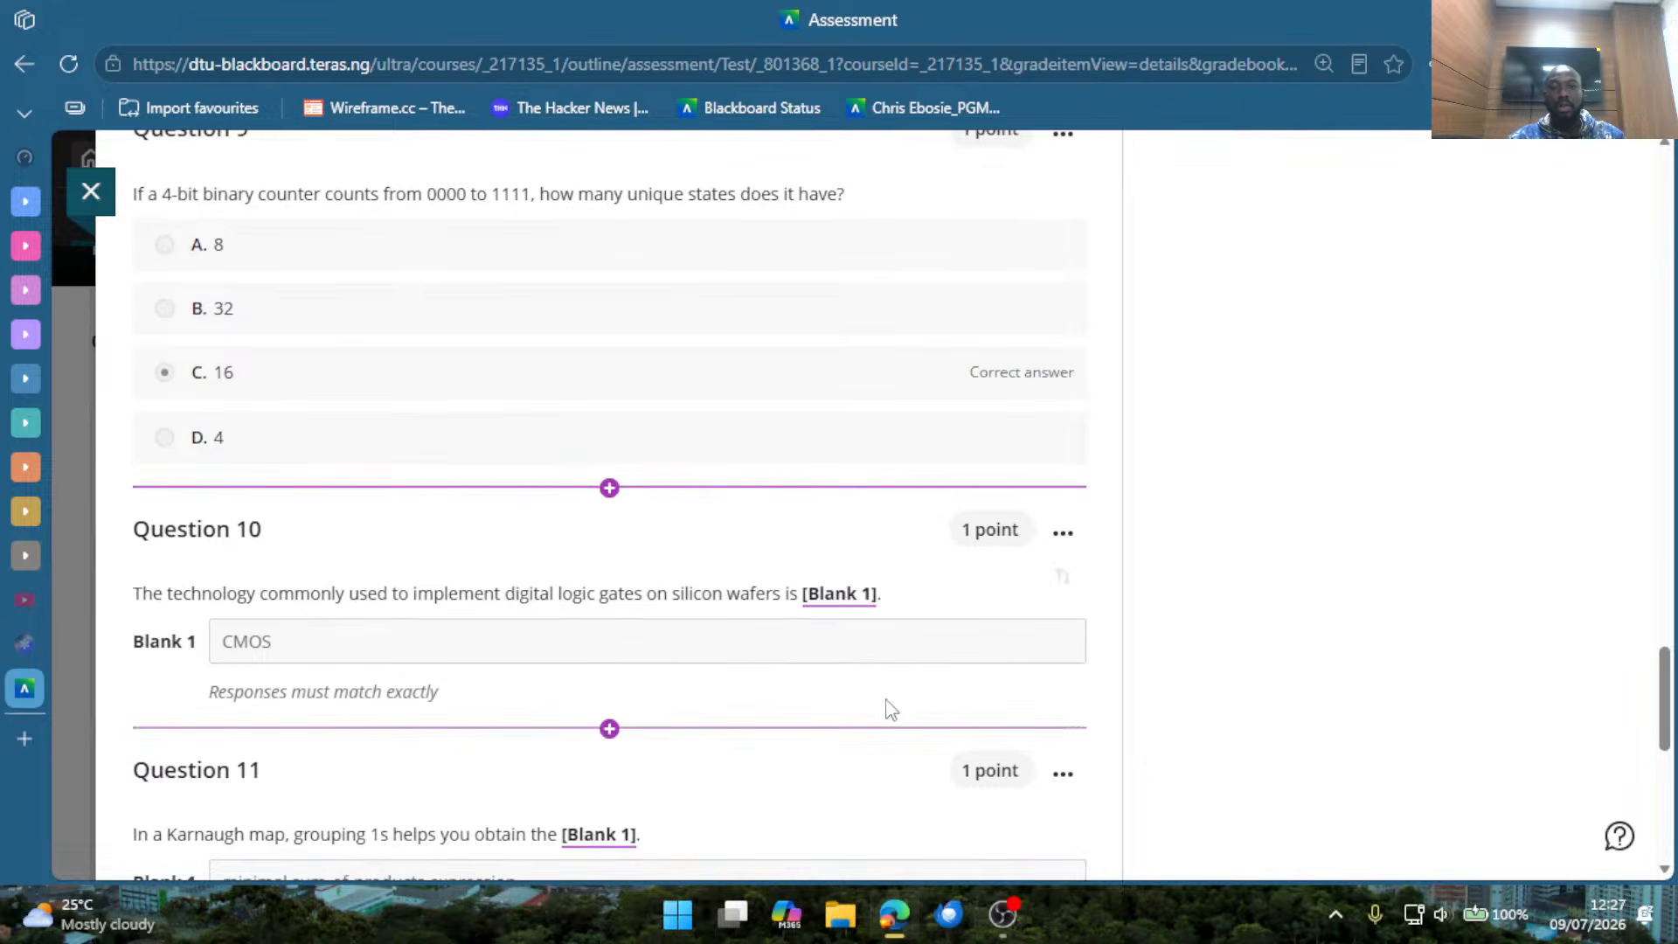
pyautogui.click(703, 492)
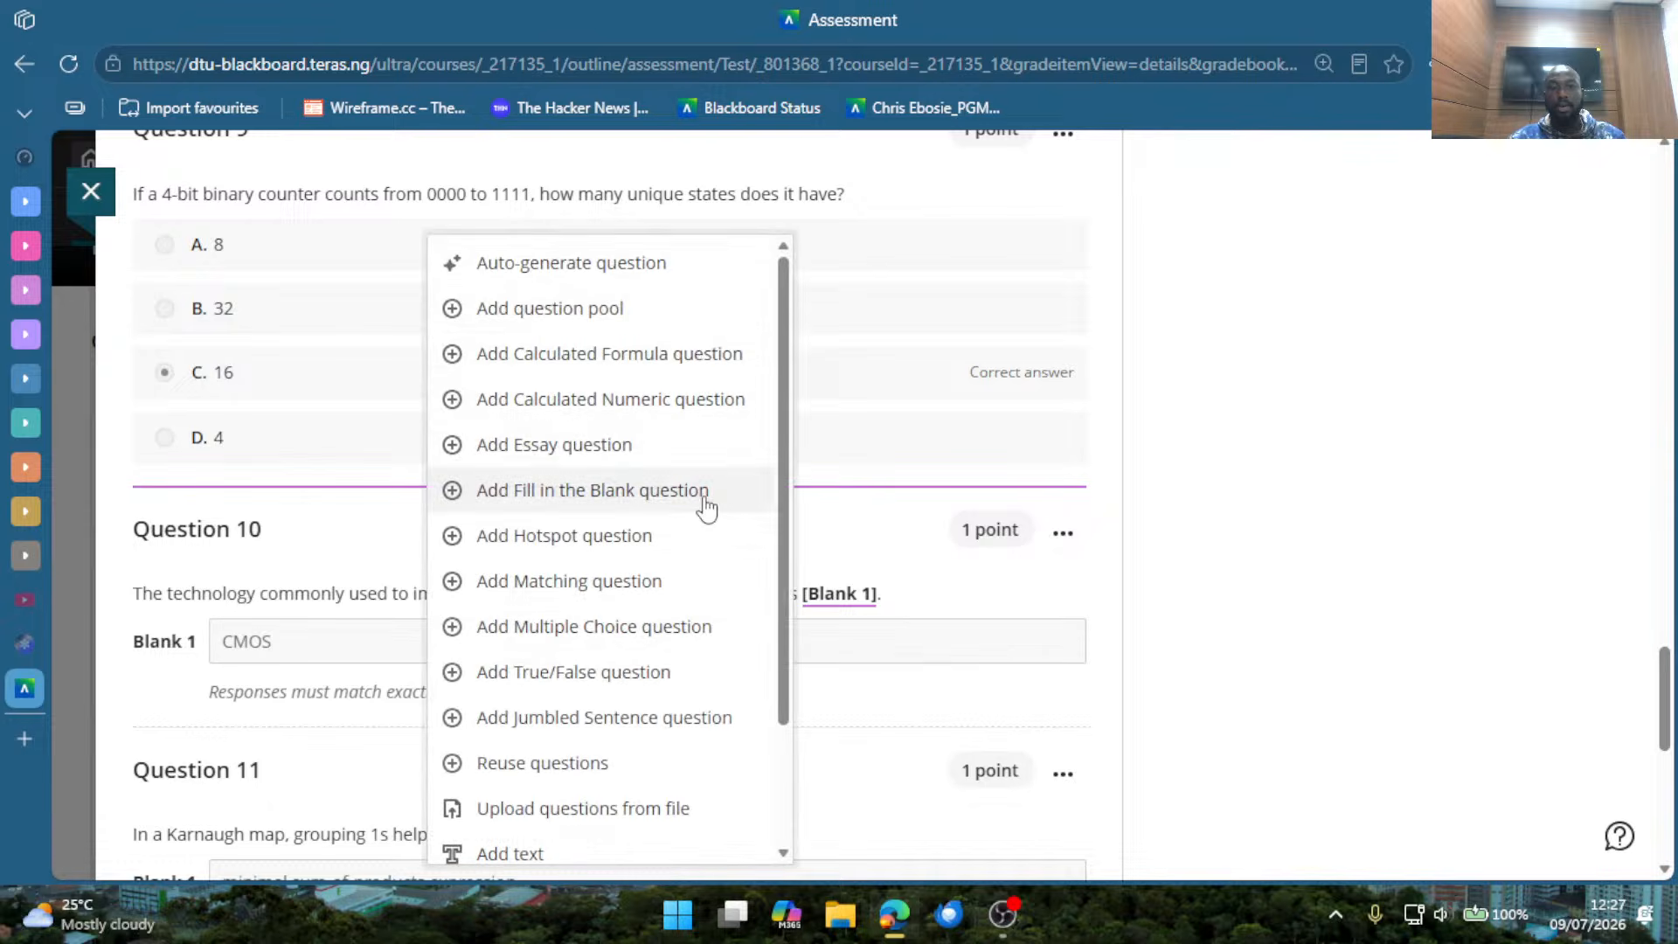
pyautogui.click(645, 271)
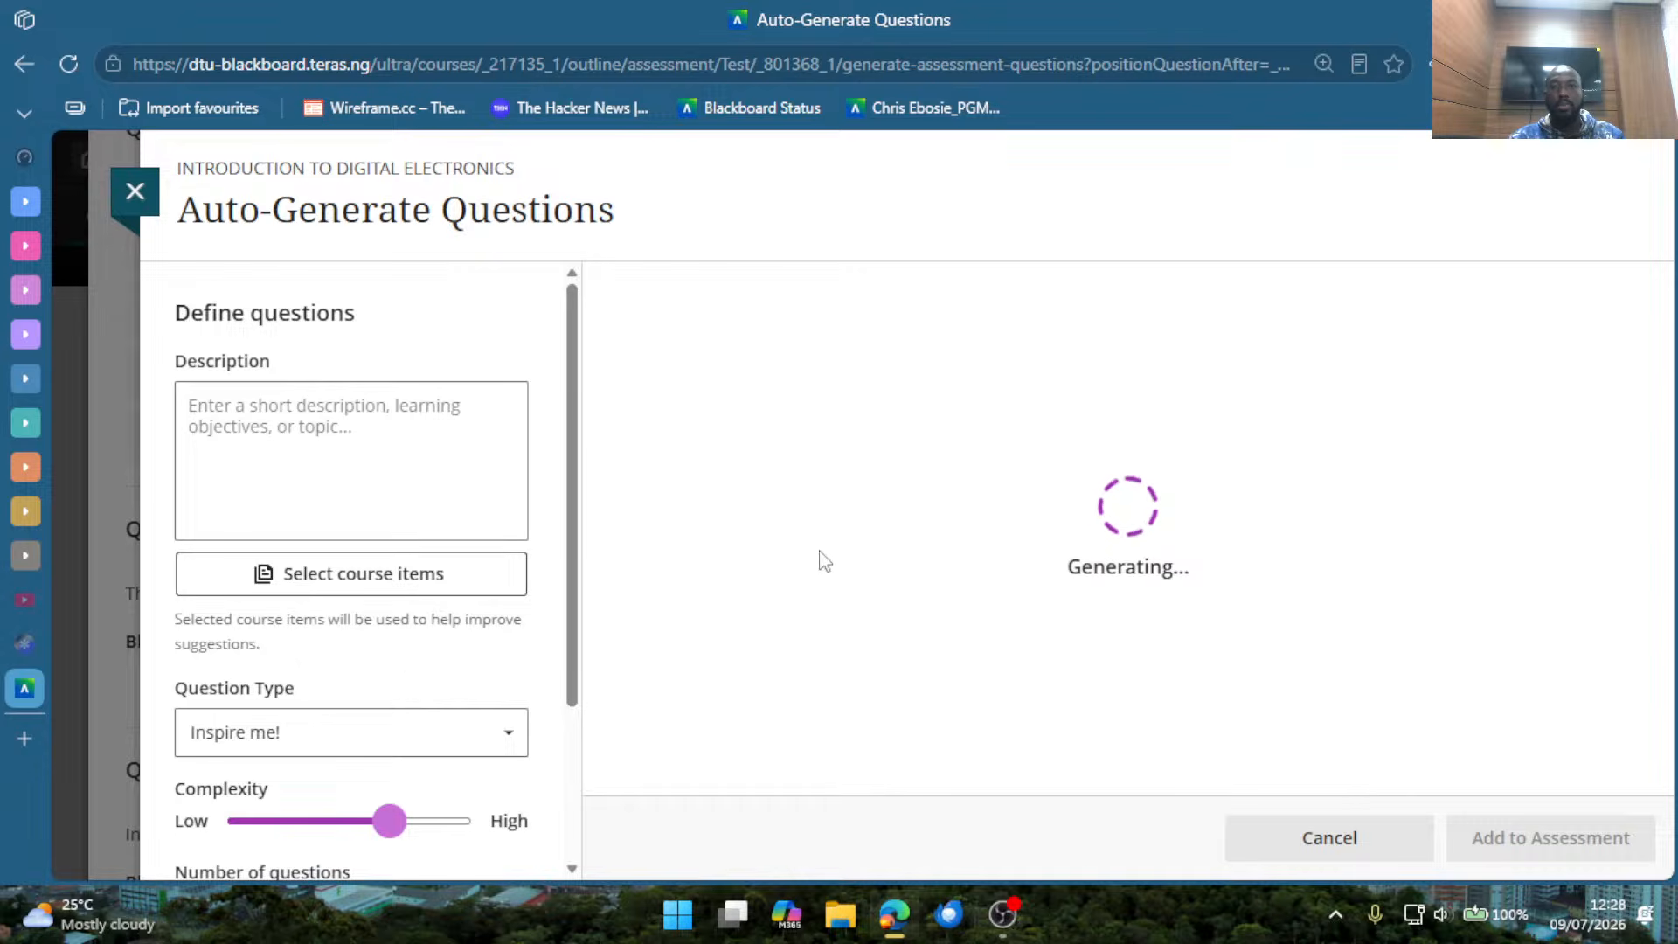
pyautogui.scroll(-3, 397, 659)
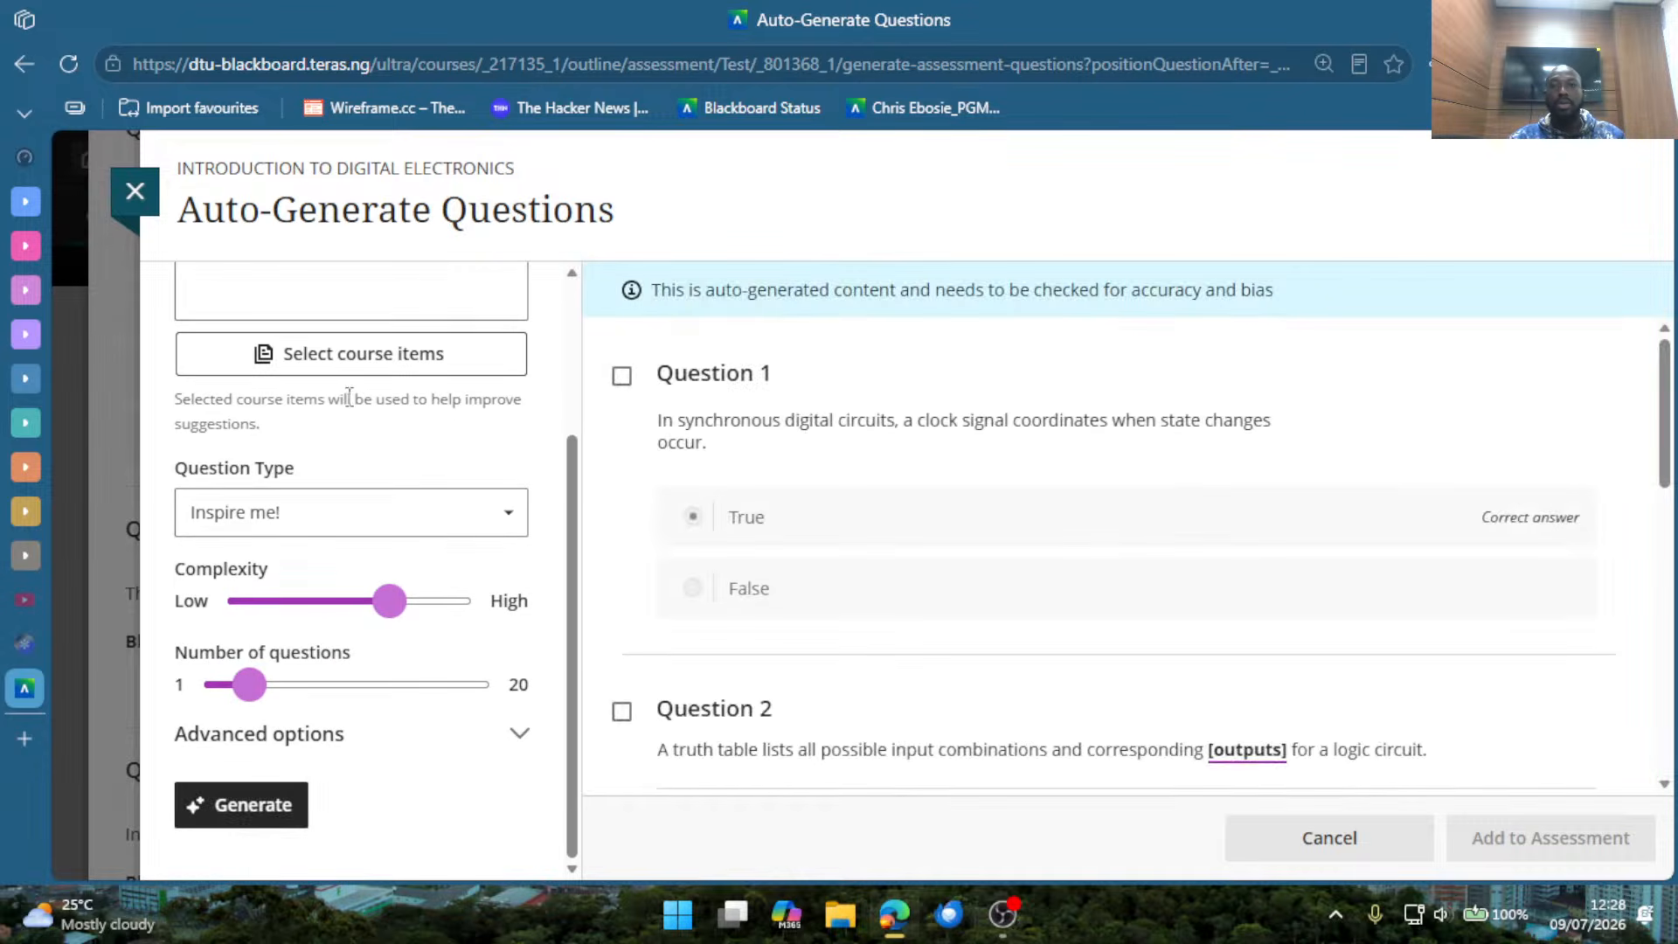
# Select generated Questions 1 and 2 and clear both selections again.
pyautogui.click(622, 375)
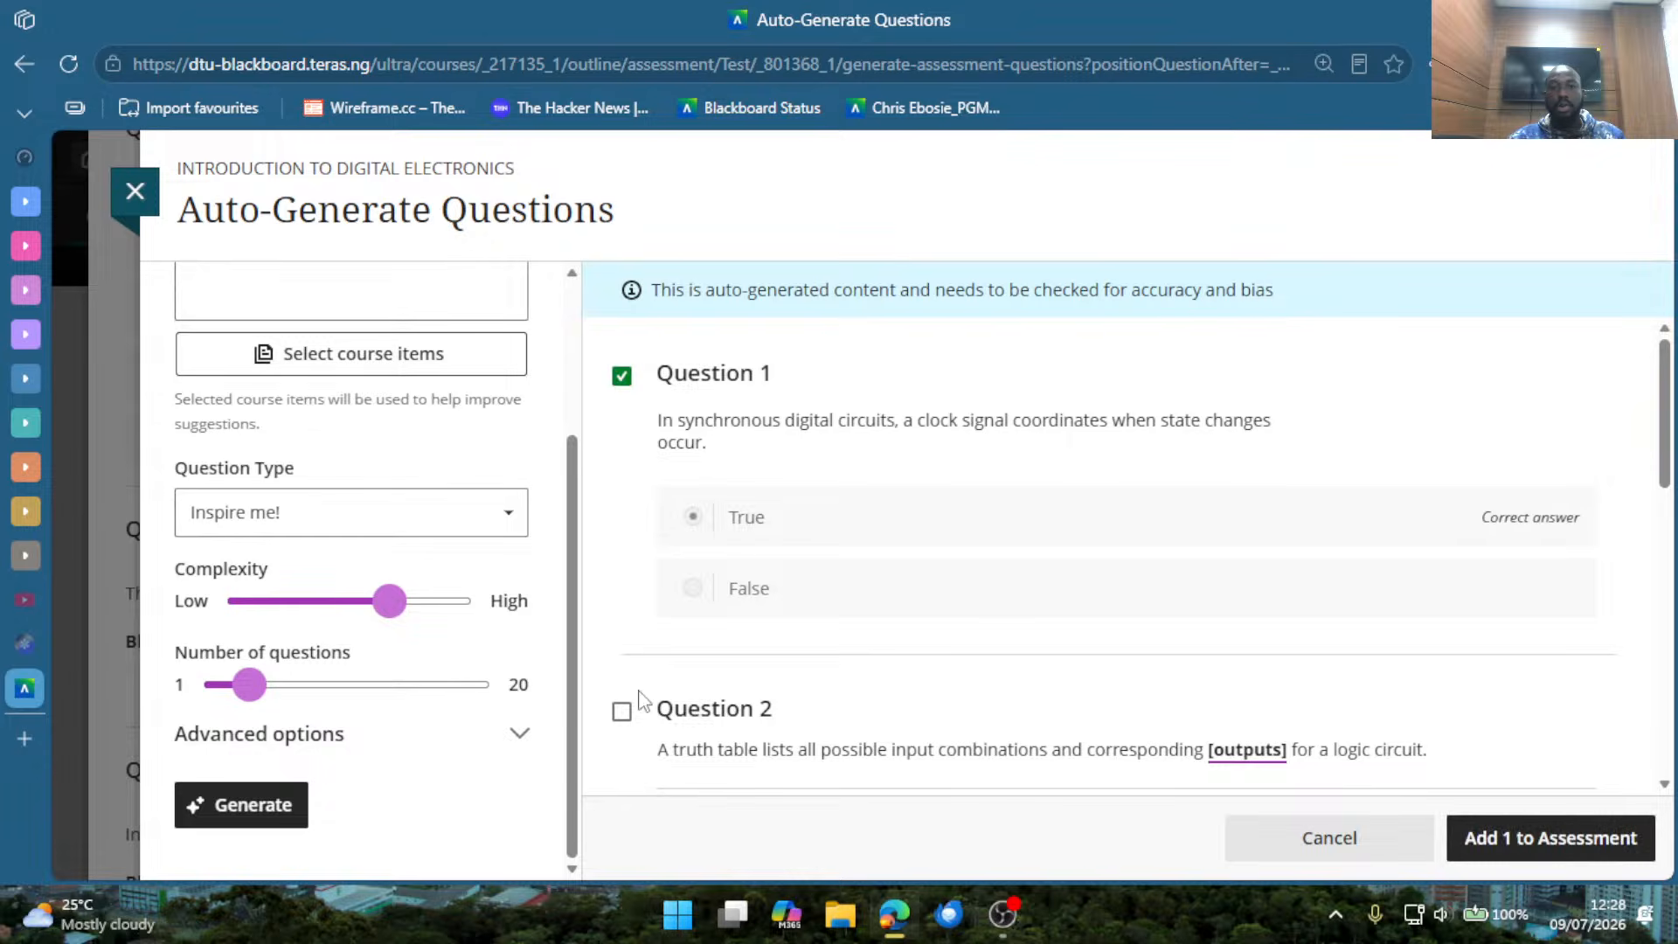
pyautogui.click(622, 710)
pyautogui.click(622, 376)
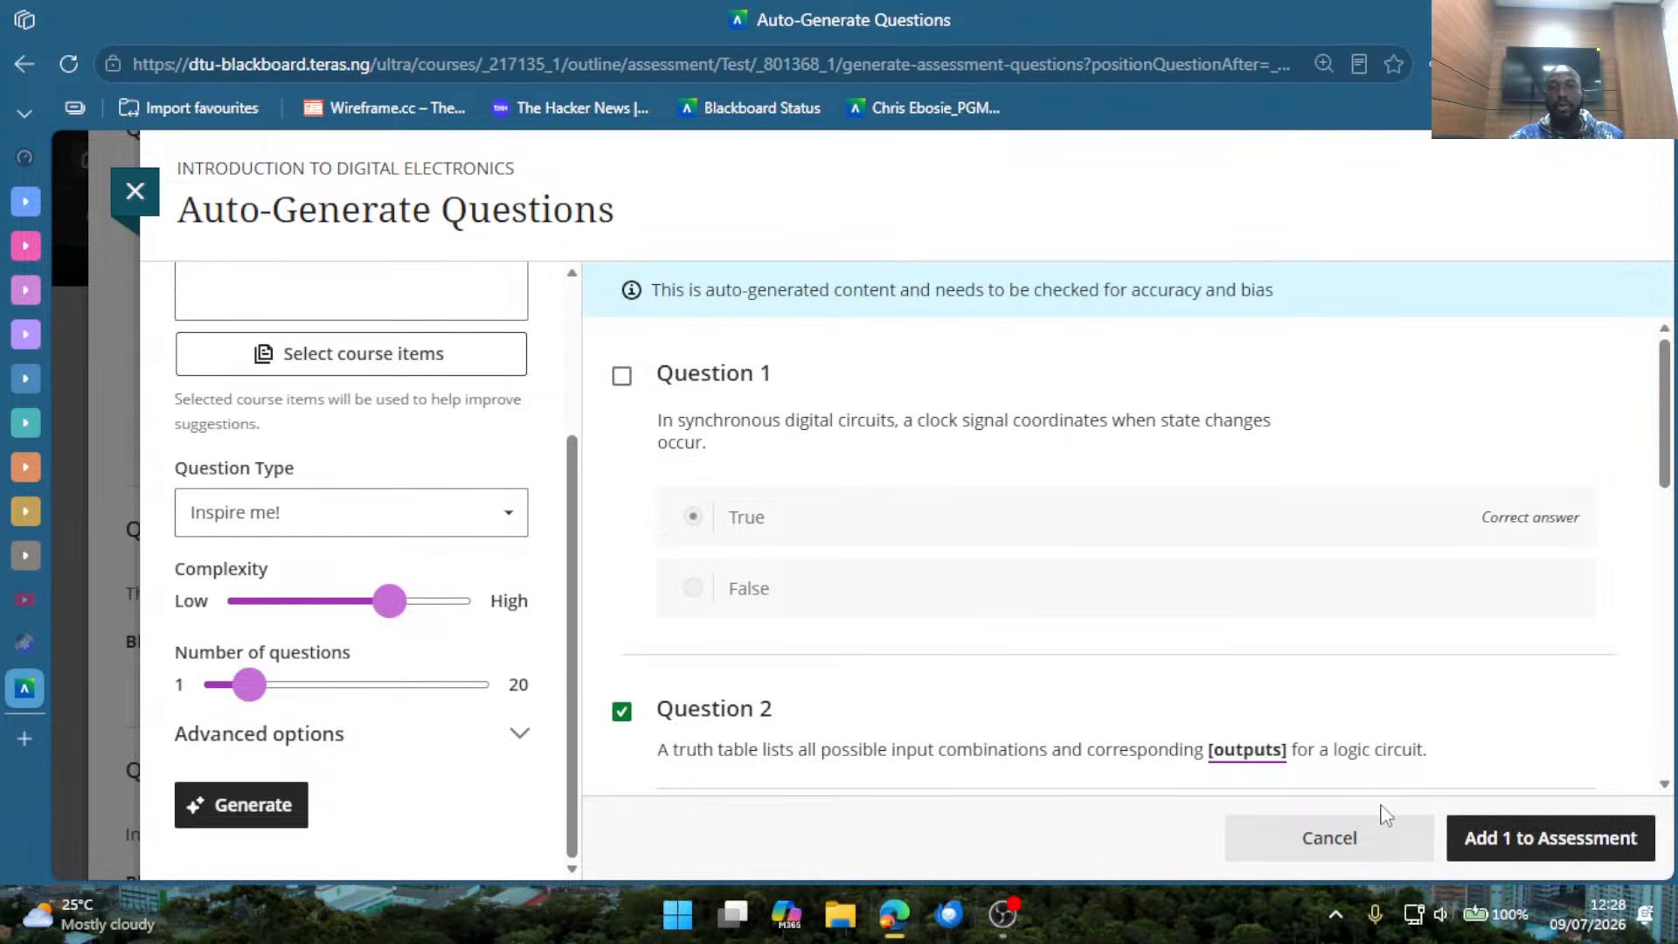
pyautogui.click(737, 735)
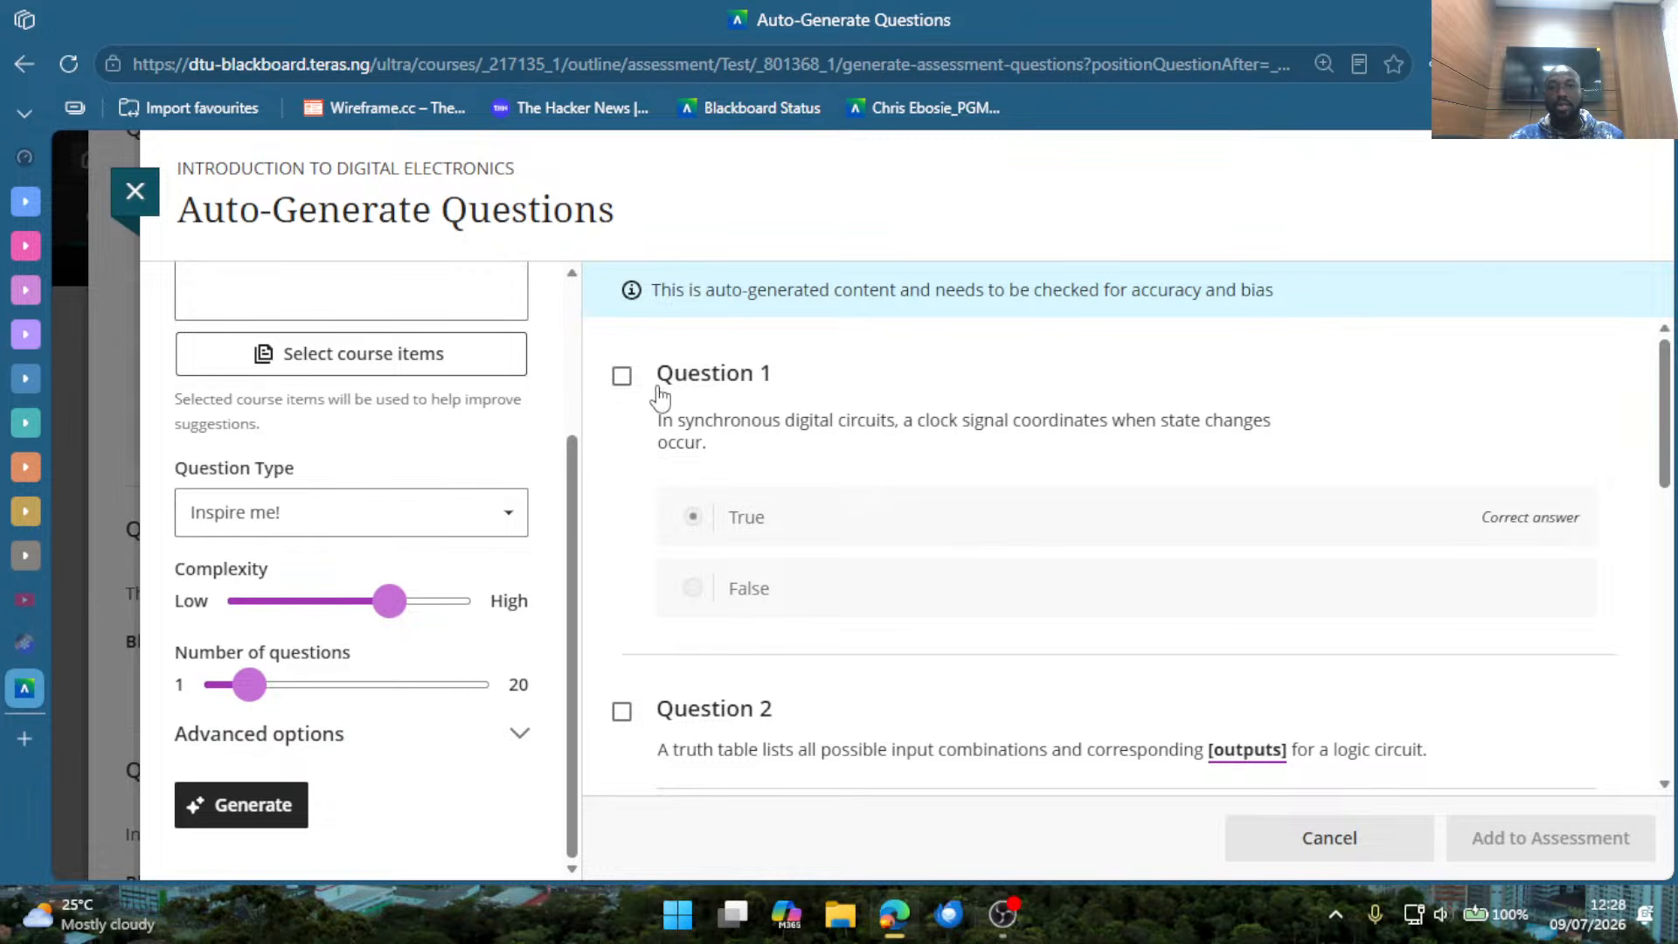
# Add the generated true/false question about clock signals in synchronous digital circuits to the assessment and highlight its text in the test.
pyautogui.click(623, 379)
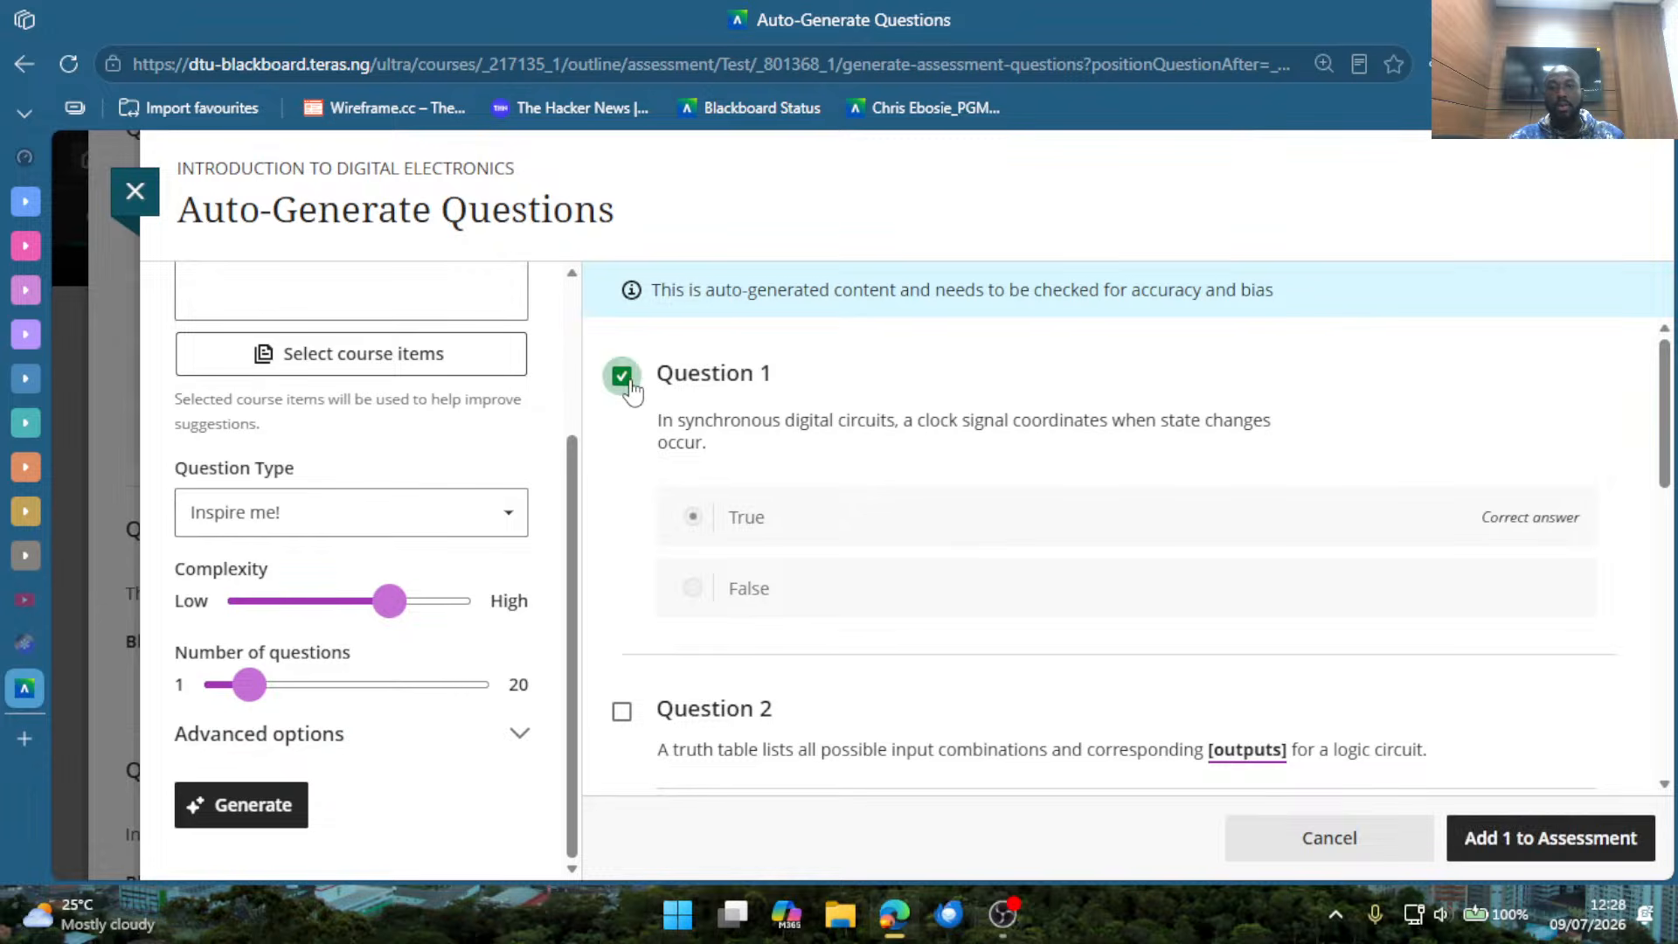
pyautogui.click(1520, 835)
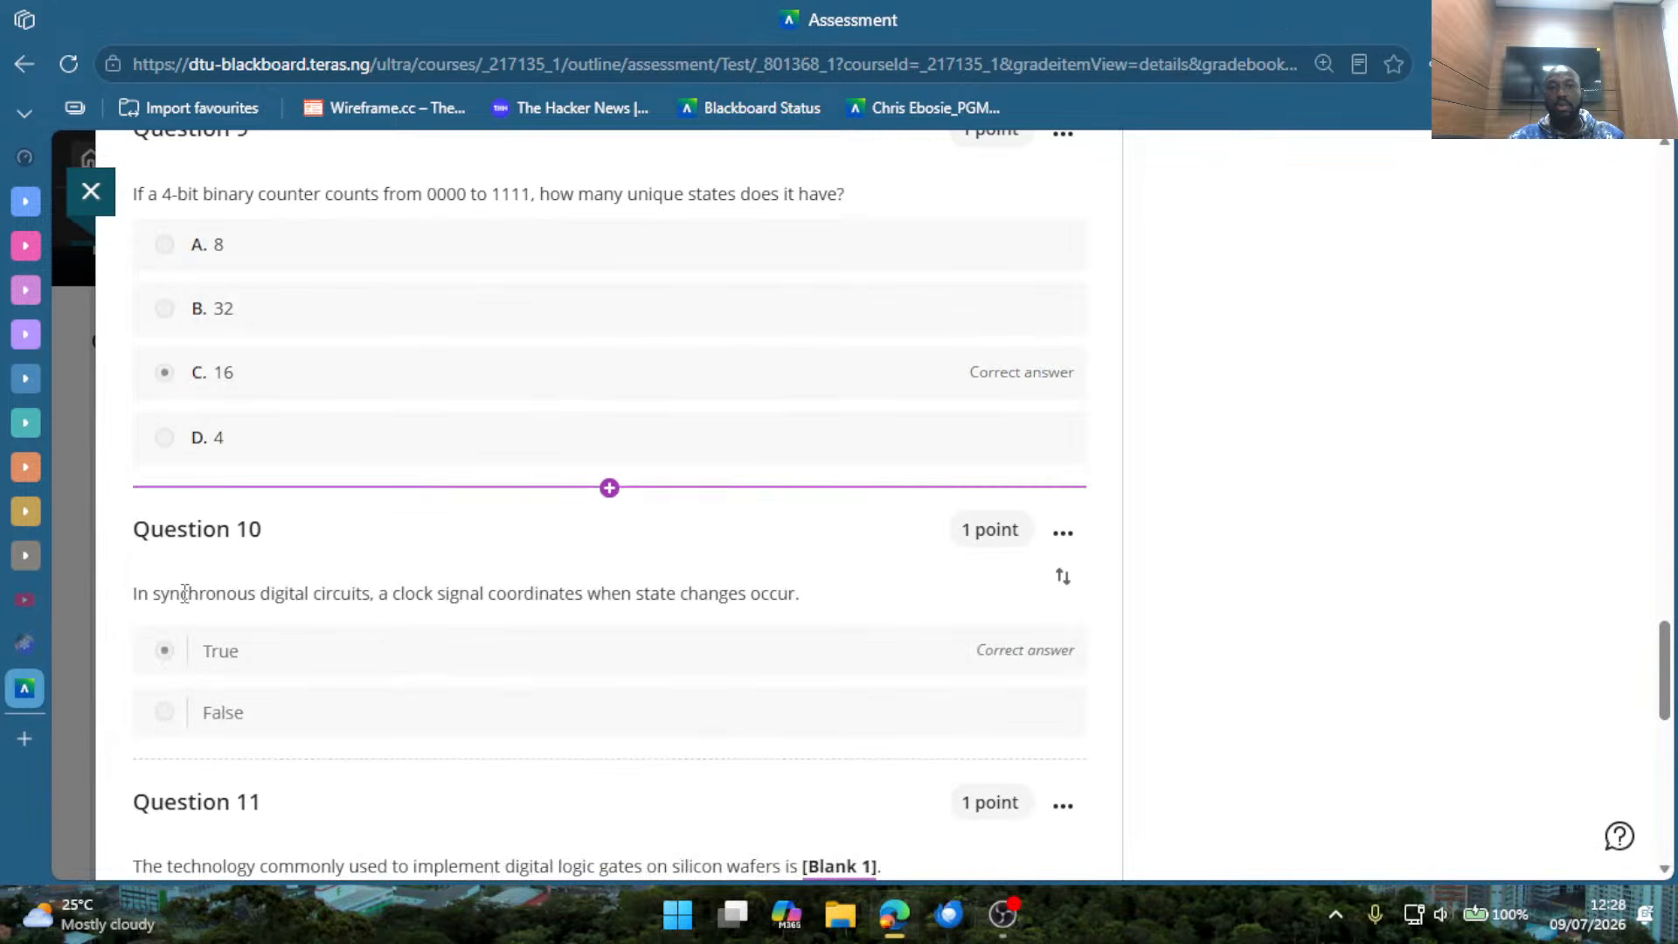
pyautogui.moveTo(131, 518); pyautogui.dragTo(806, 599)
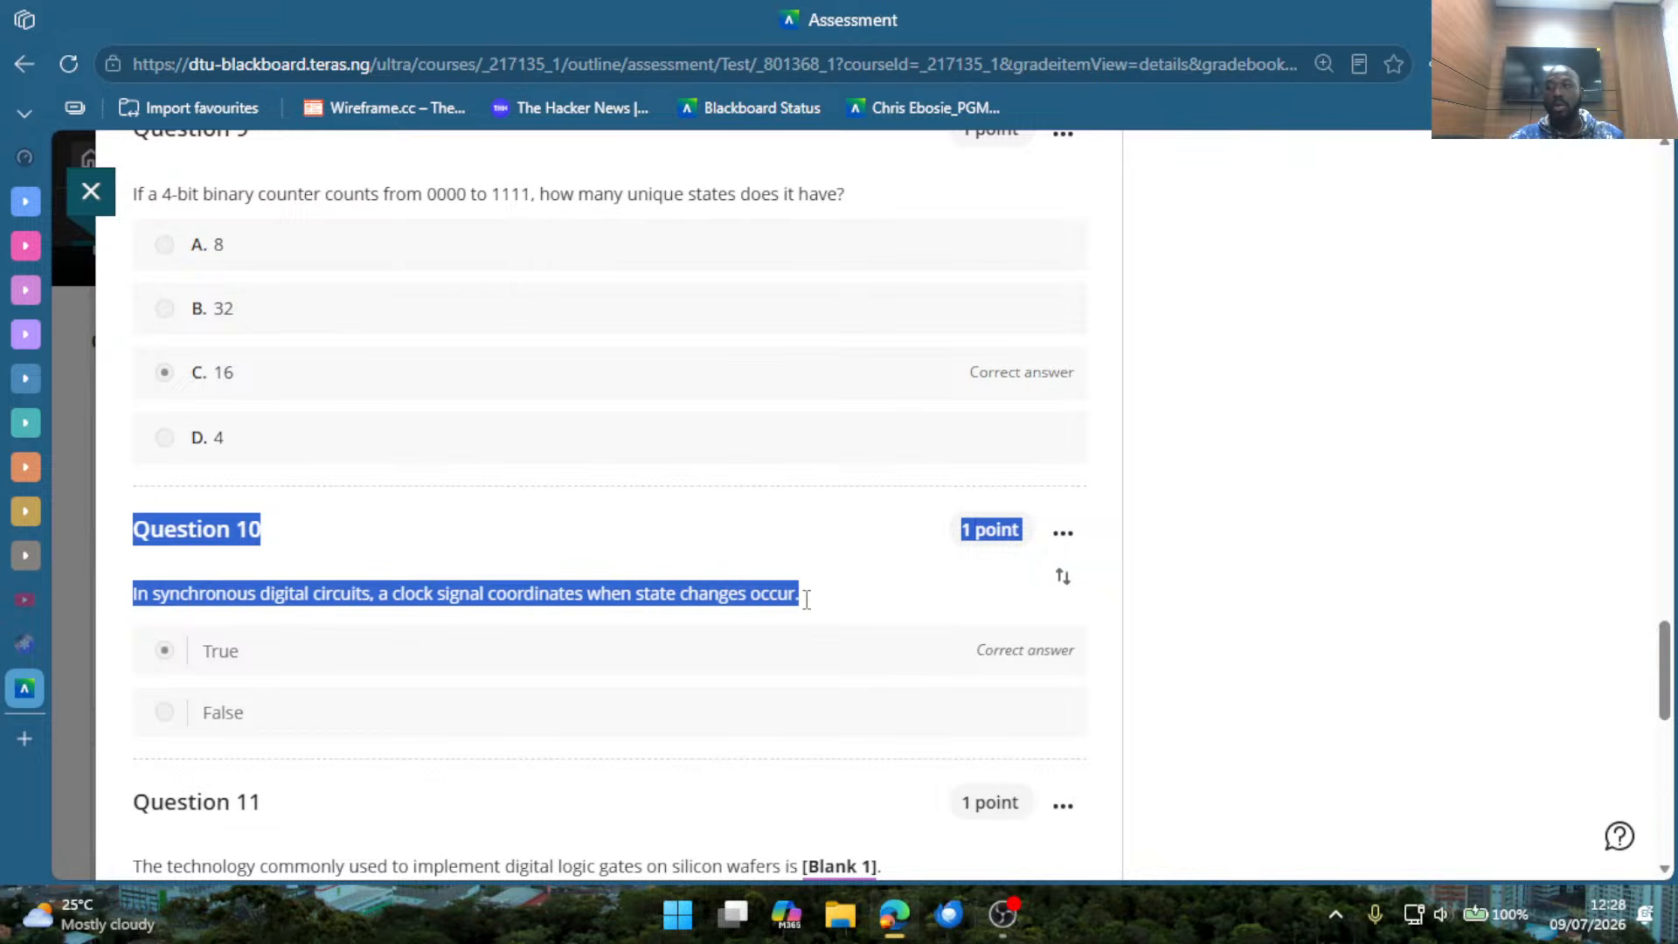
pyautogui.moveTo(806, 598); pyautogui.dragTo(806, 607)
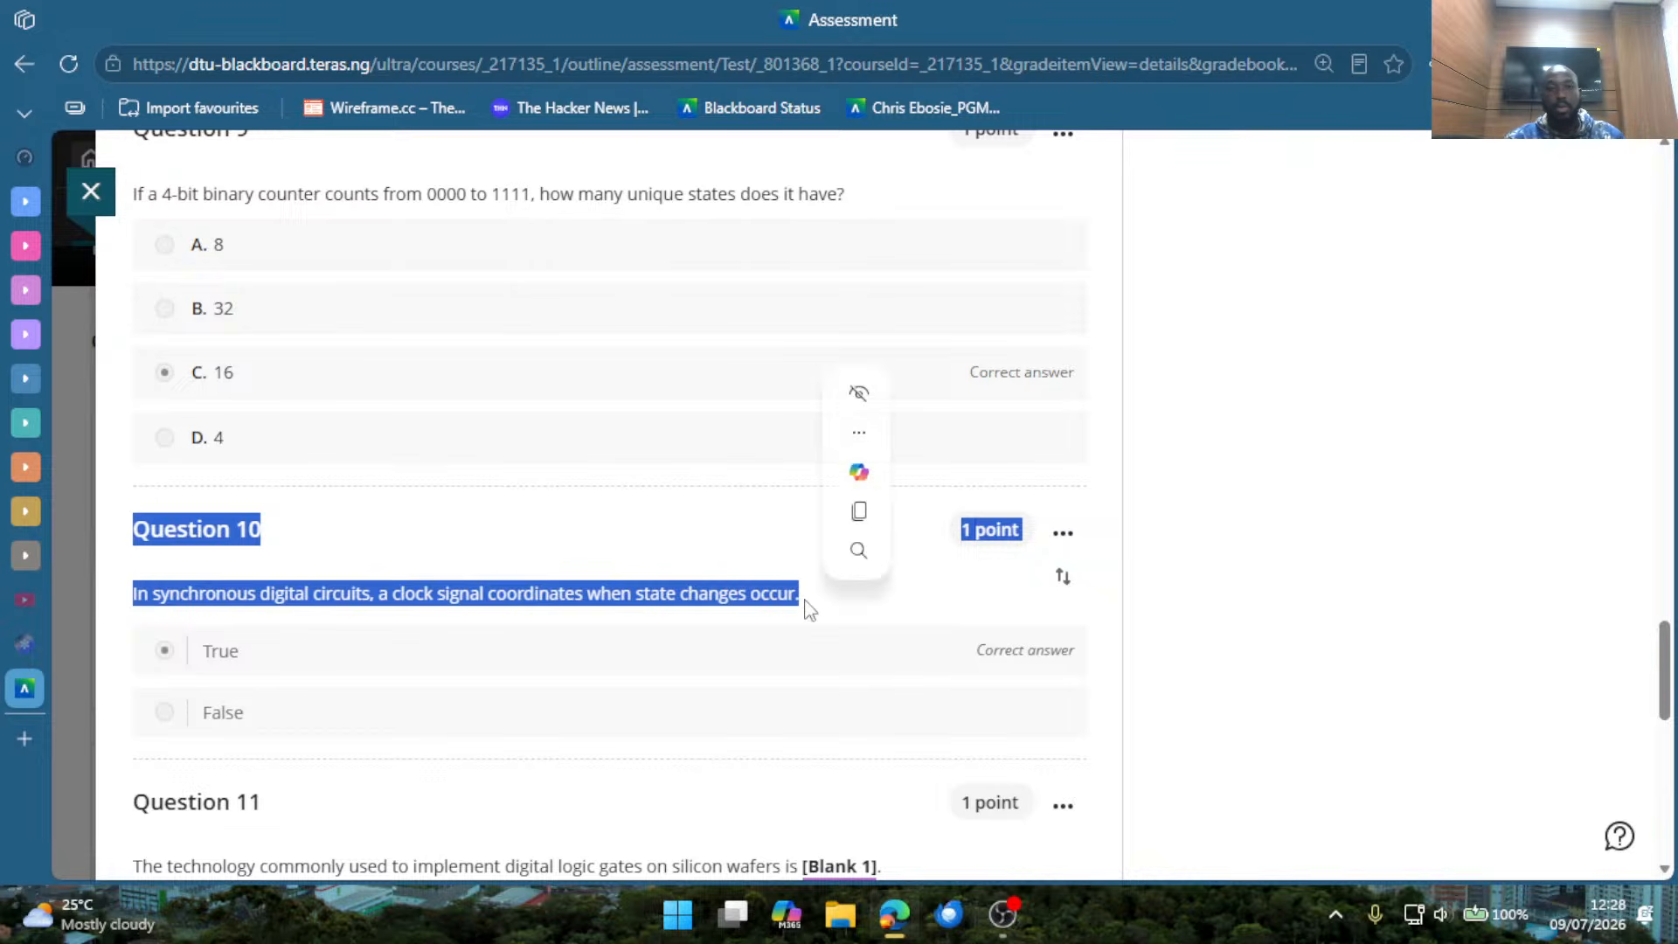
pyautogui.click(878, 598)
# Review the test's submissions list, checking each student's submission status, grading status and grade.
pyautogui.scroll(-10, 877, 598)
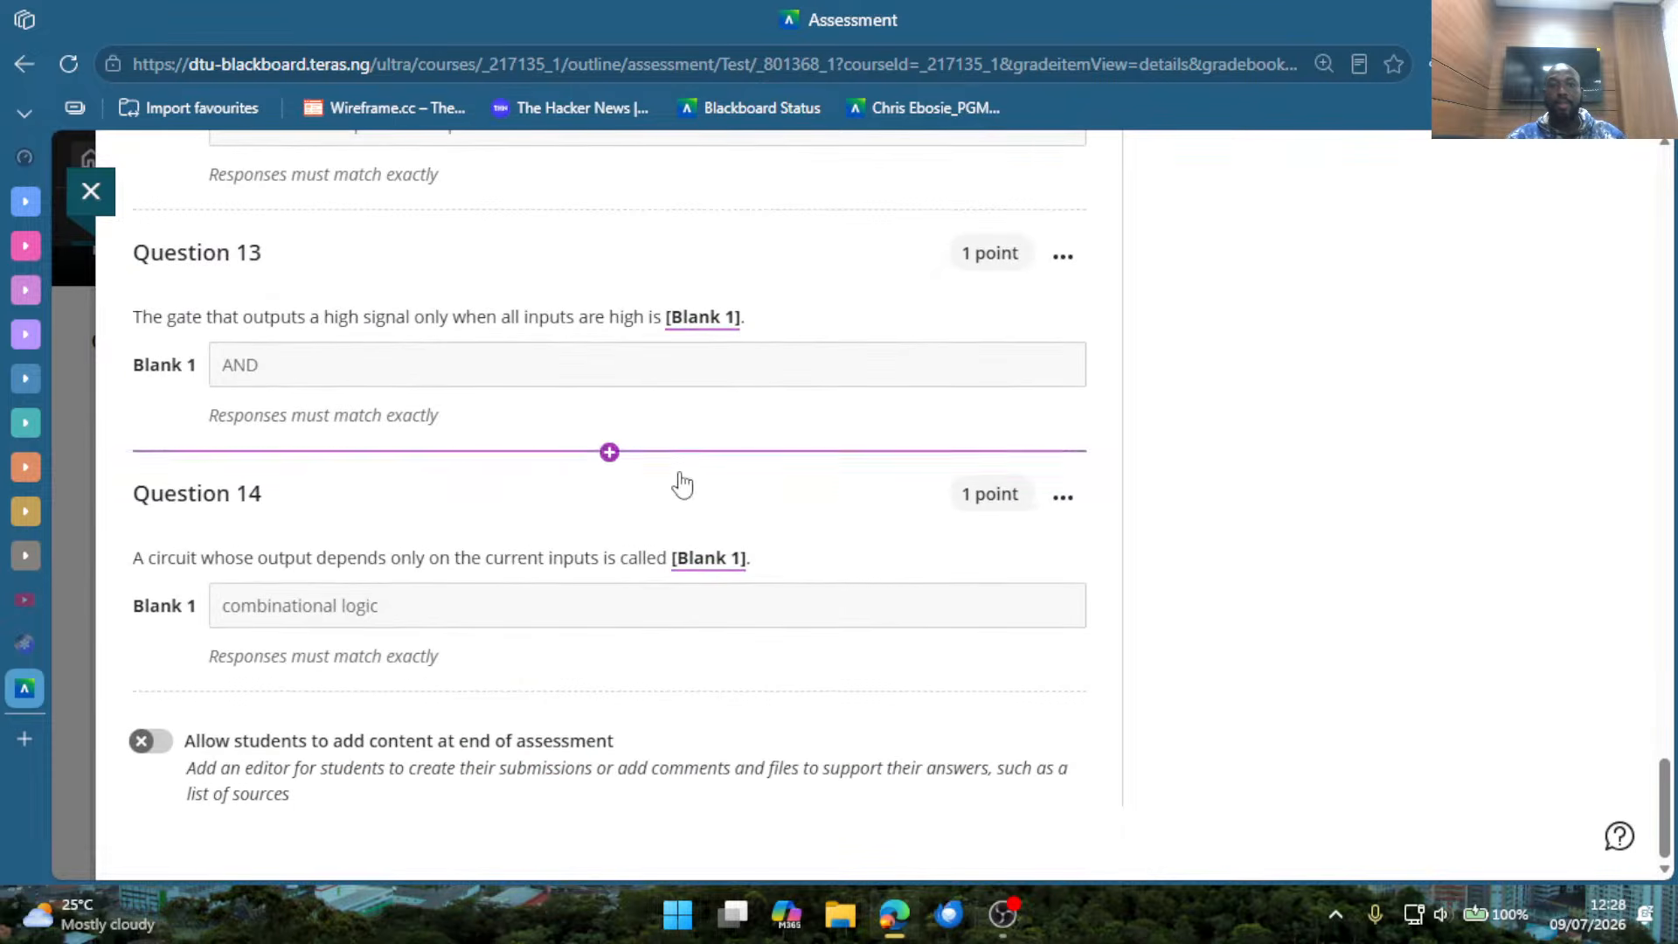
pyautogui.scroll(15, 659, 607)
pyautogui.scroll(20, 729, 515)
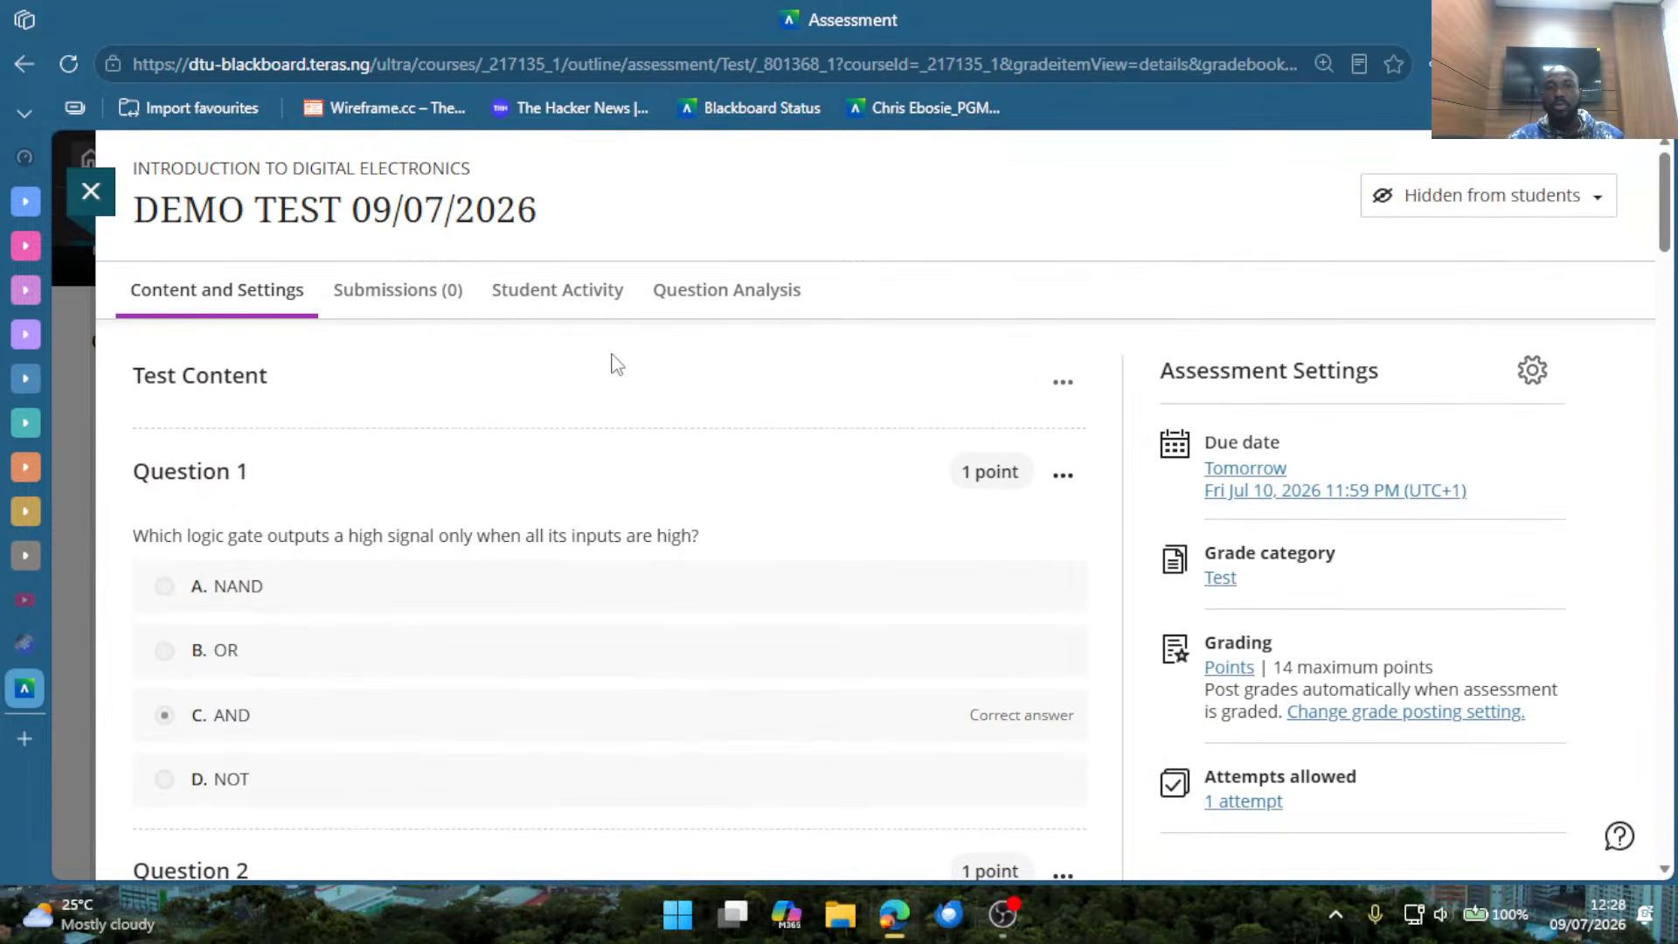
pyautogui.click(397, 292)
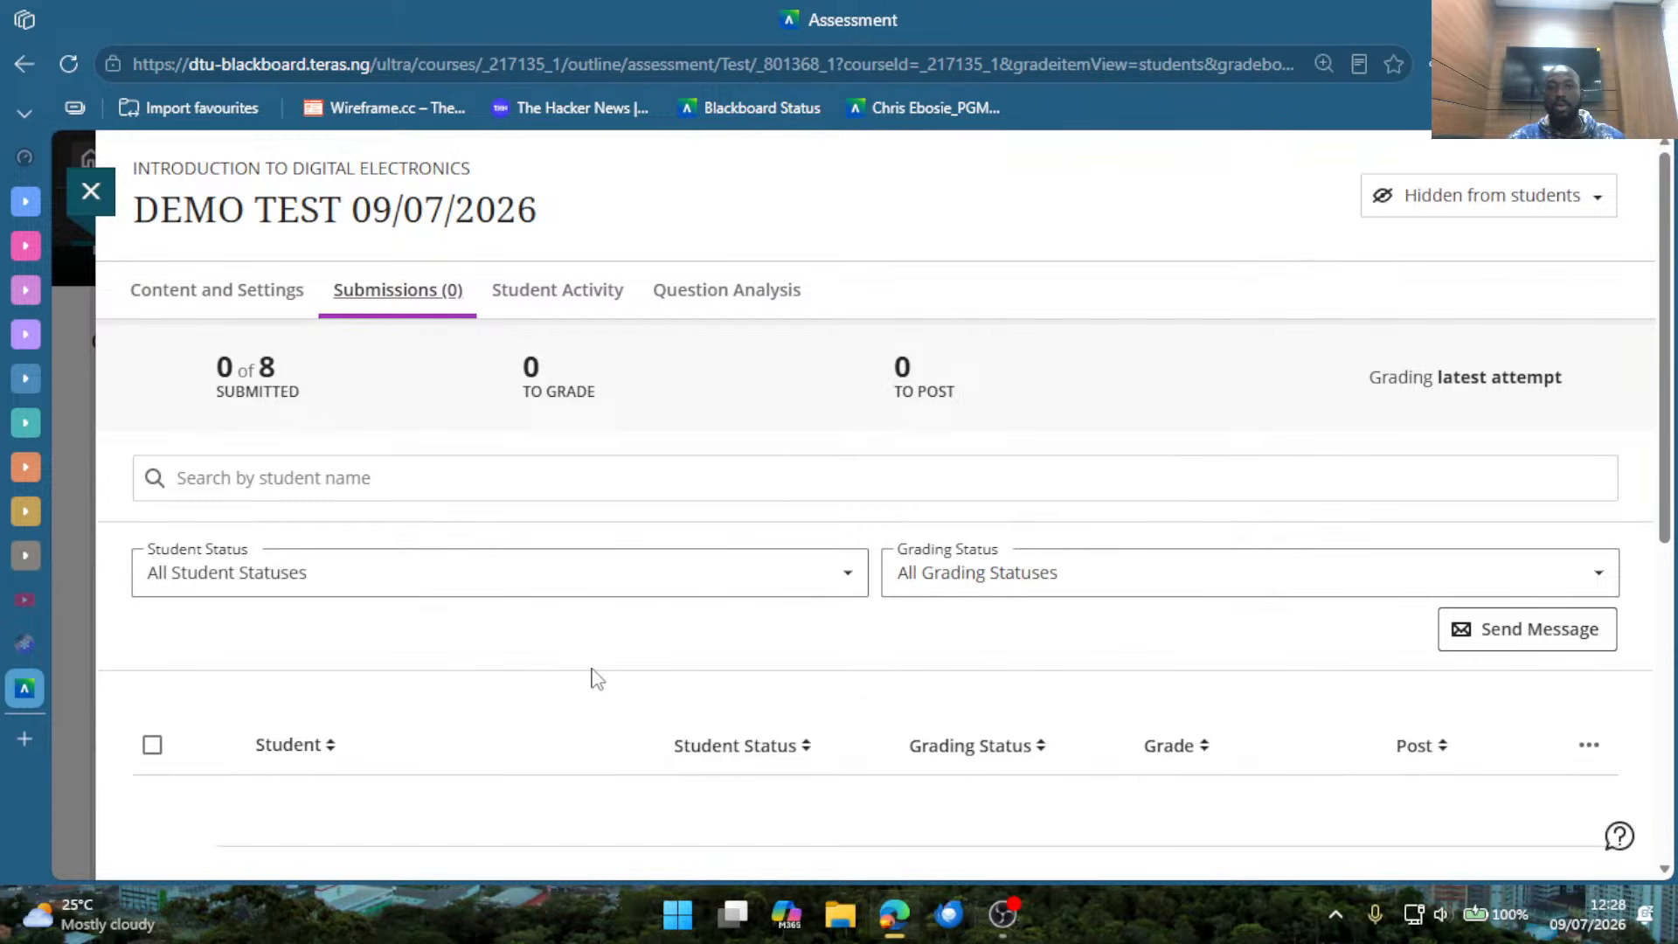
pyautogui.scroll(-5, 656, 647)
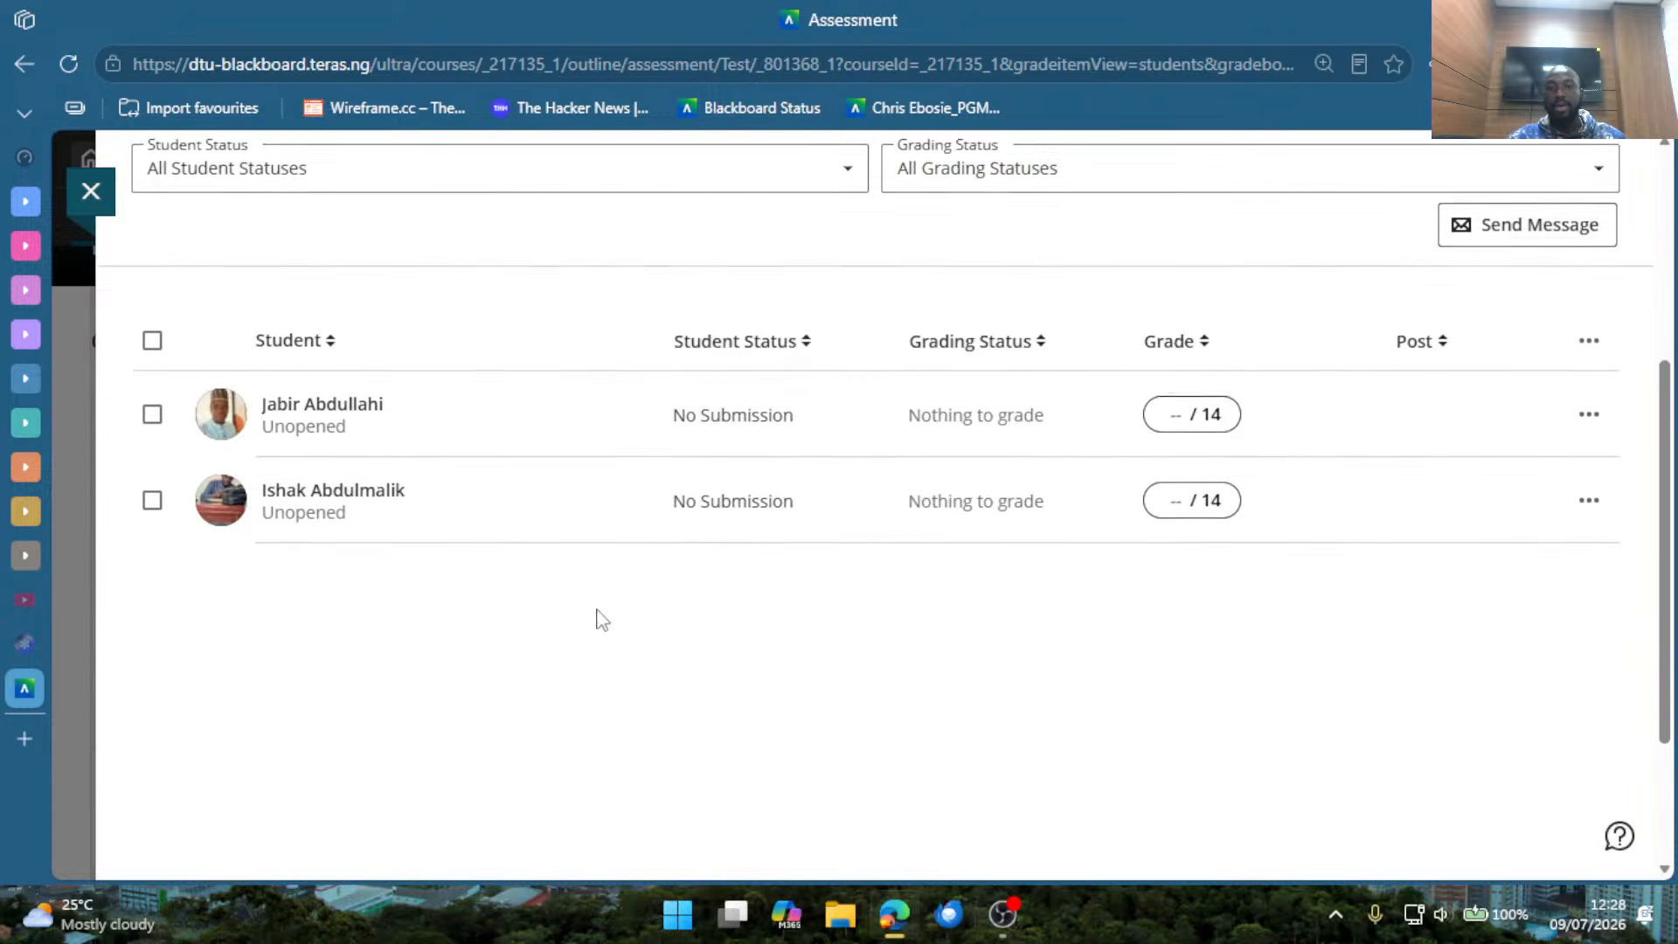
pyautogui.scroll(-3, 524, 699)
pyautogui.scroll(5, 444, 703)
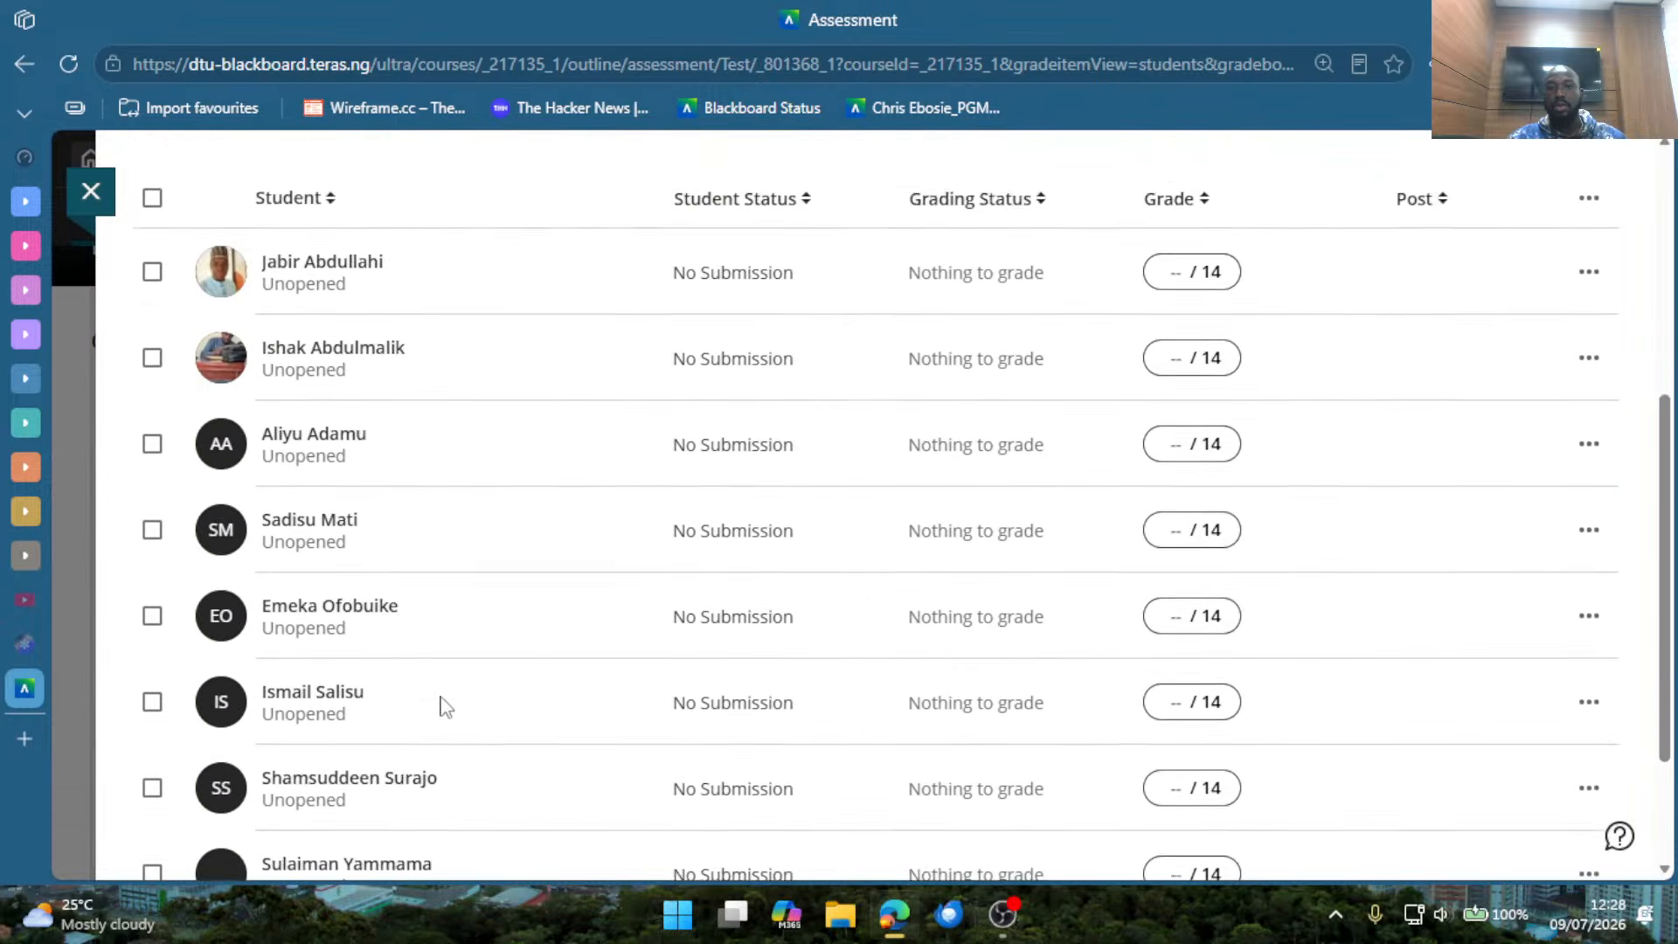
pyautogui.scroll(-5, 1201, 531)
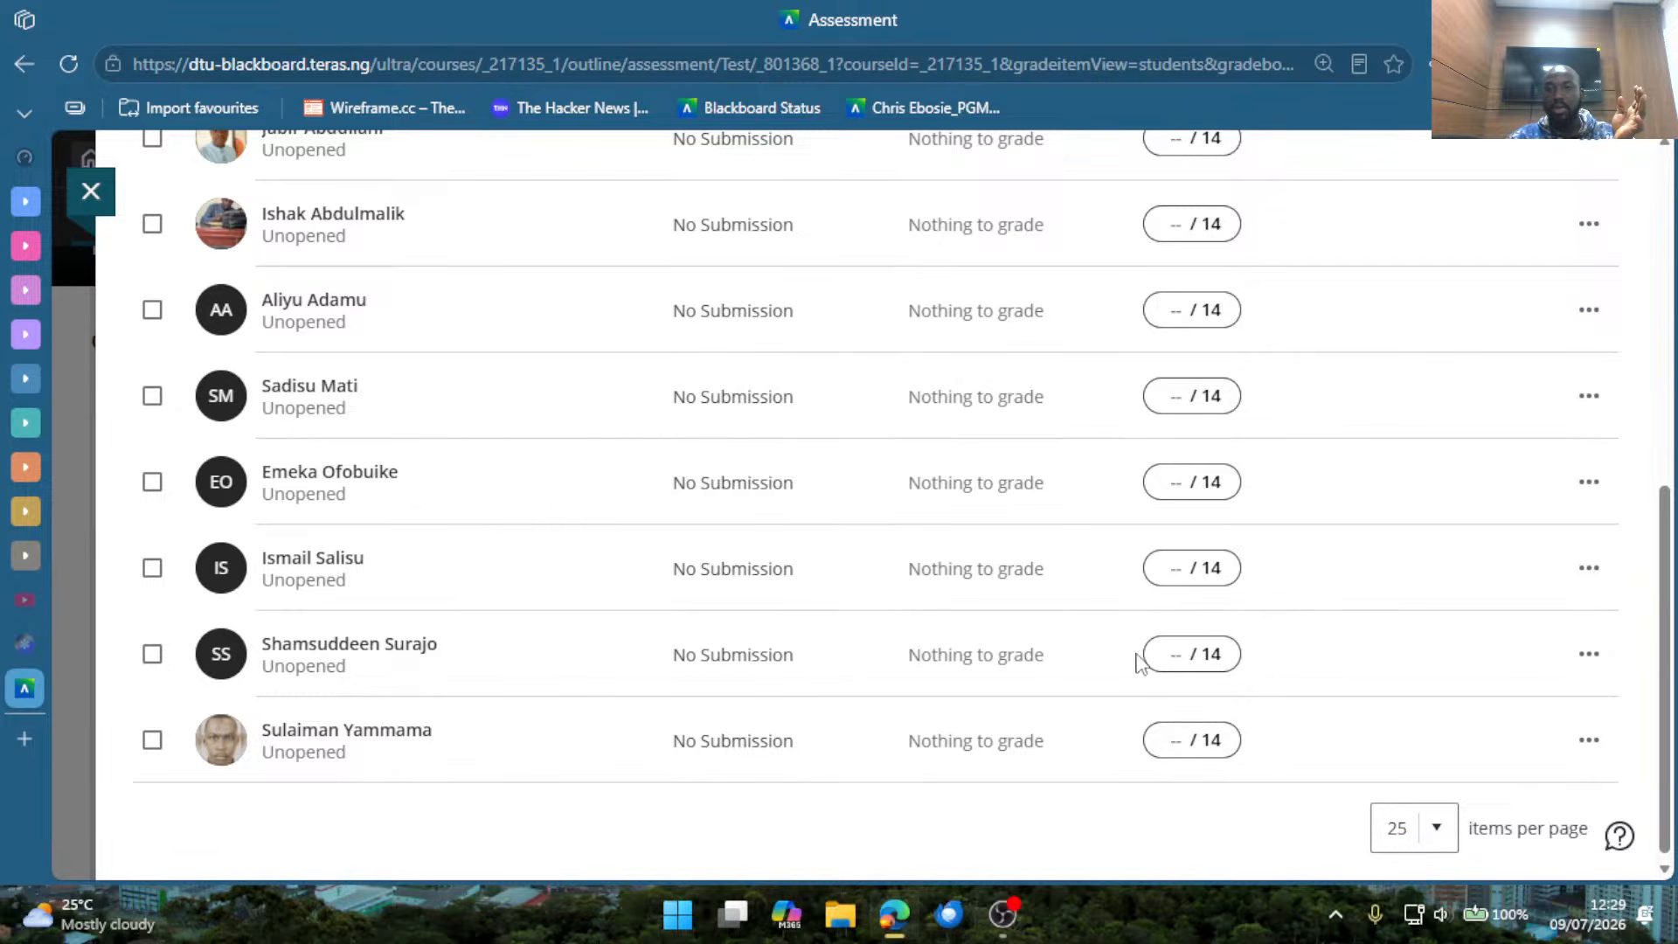
pyautogui.scroll(7, 1143, 656)
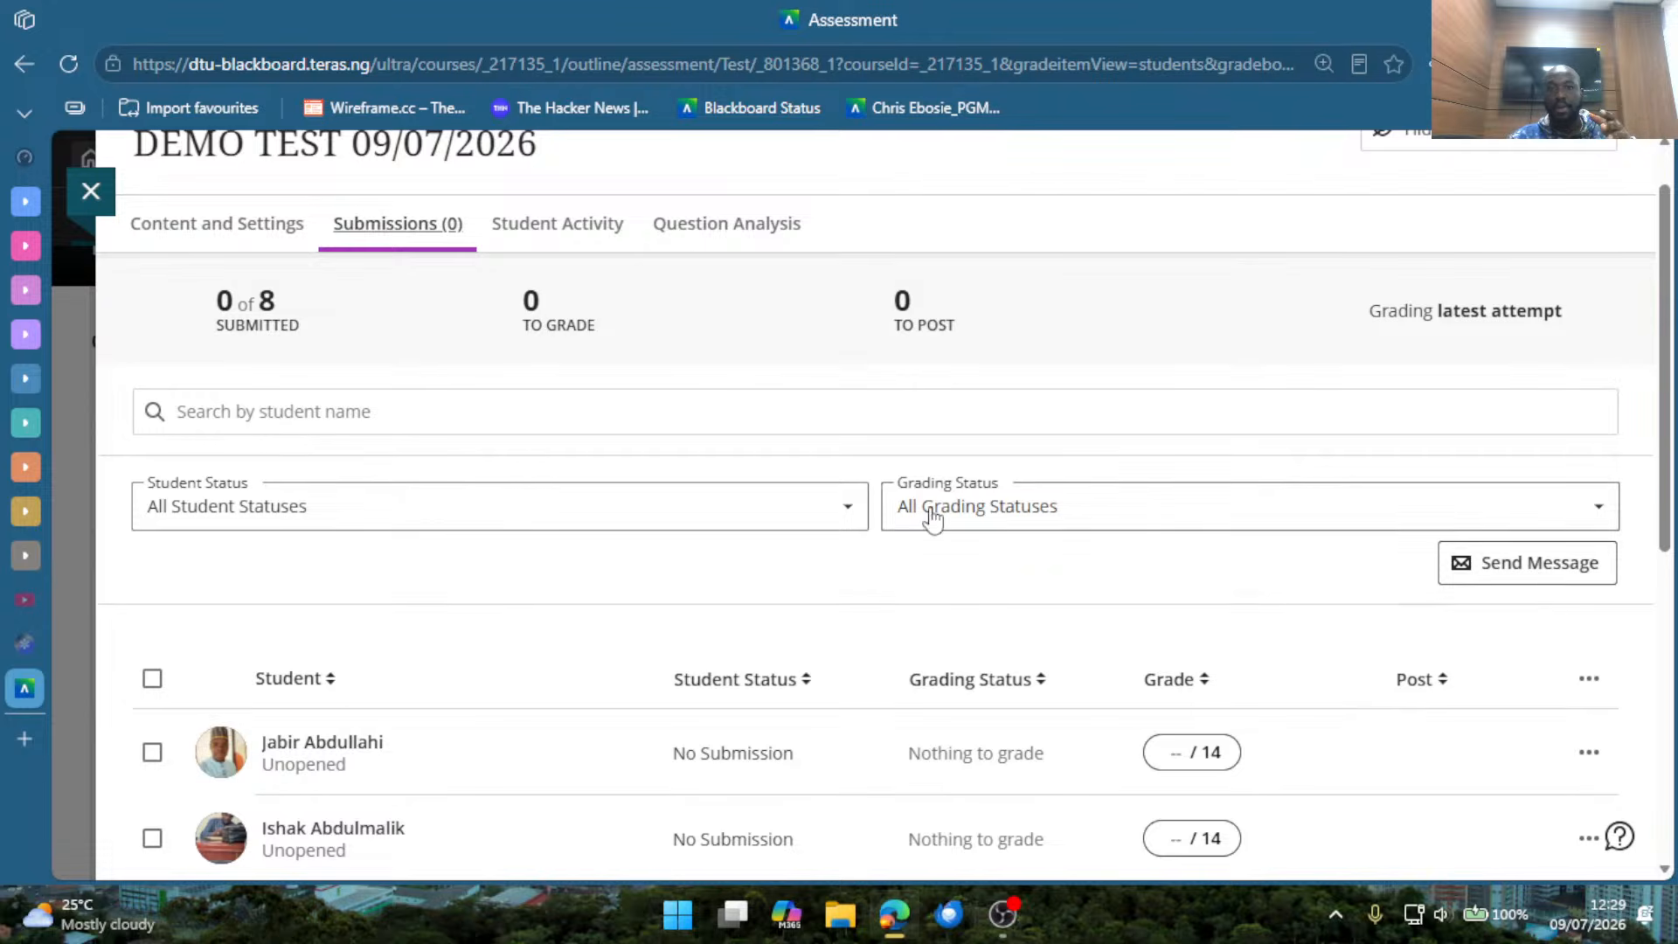
# Examine the test's Student Activity overview, grade distribution and per-student activity details.
pyautogui.scroll(1, 929, 521)
pyautogui.click(573, 301)
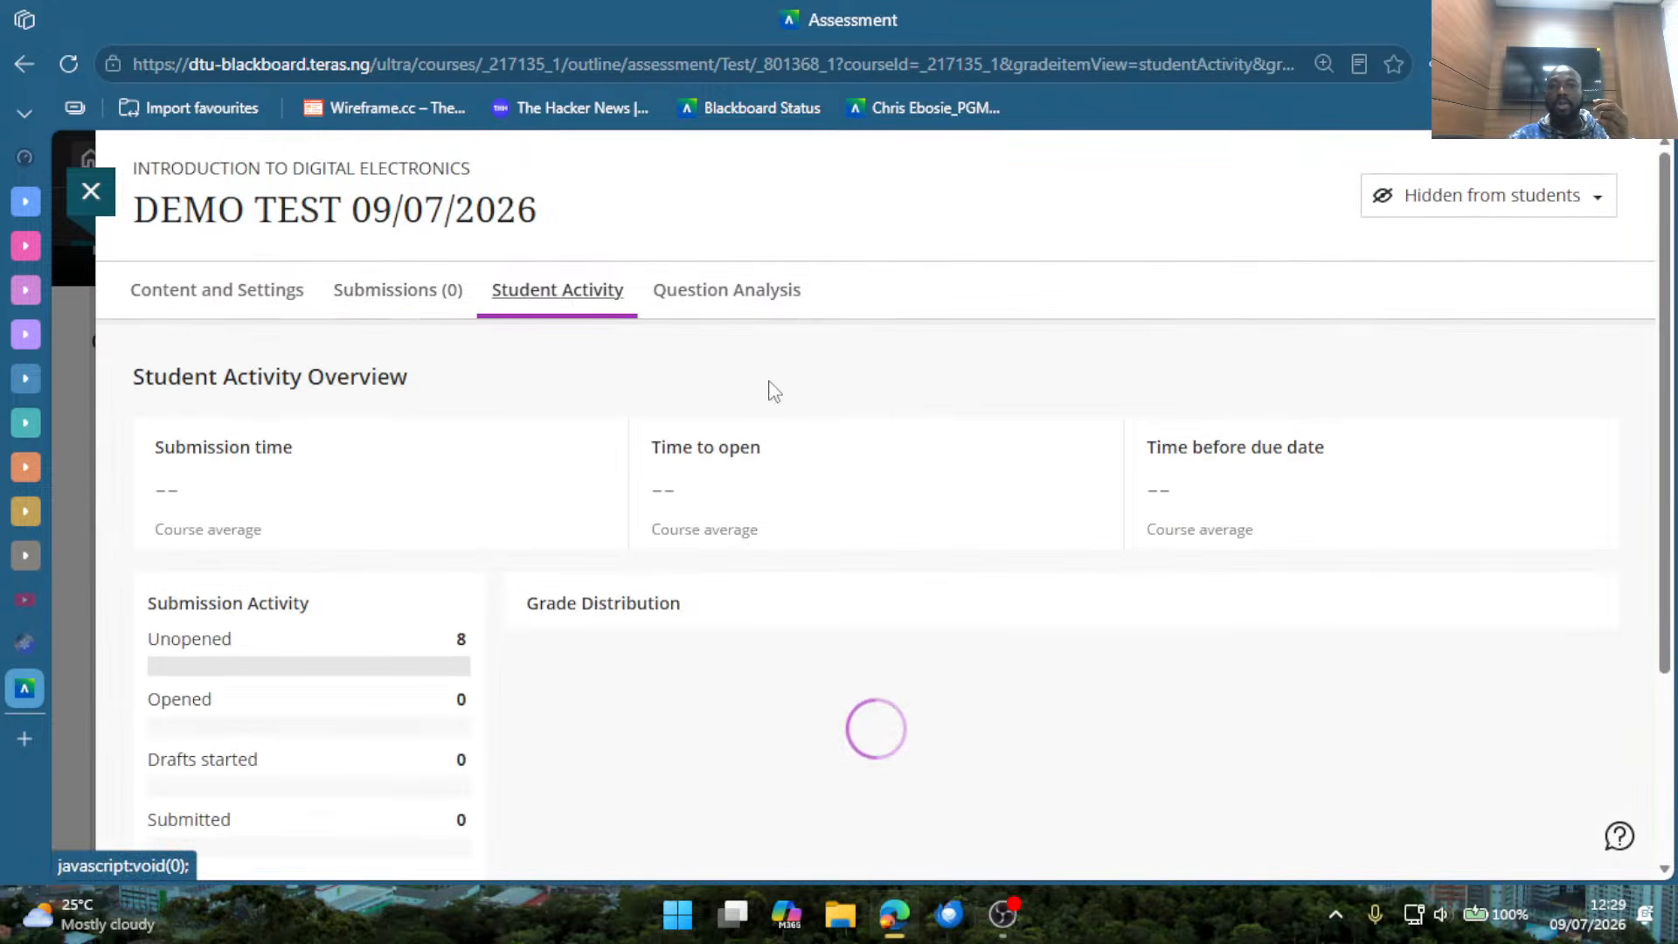
pyautogui.scroll(-3, 721, 664)
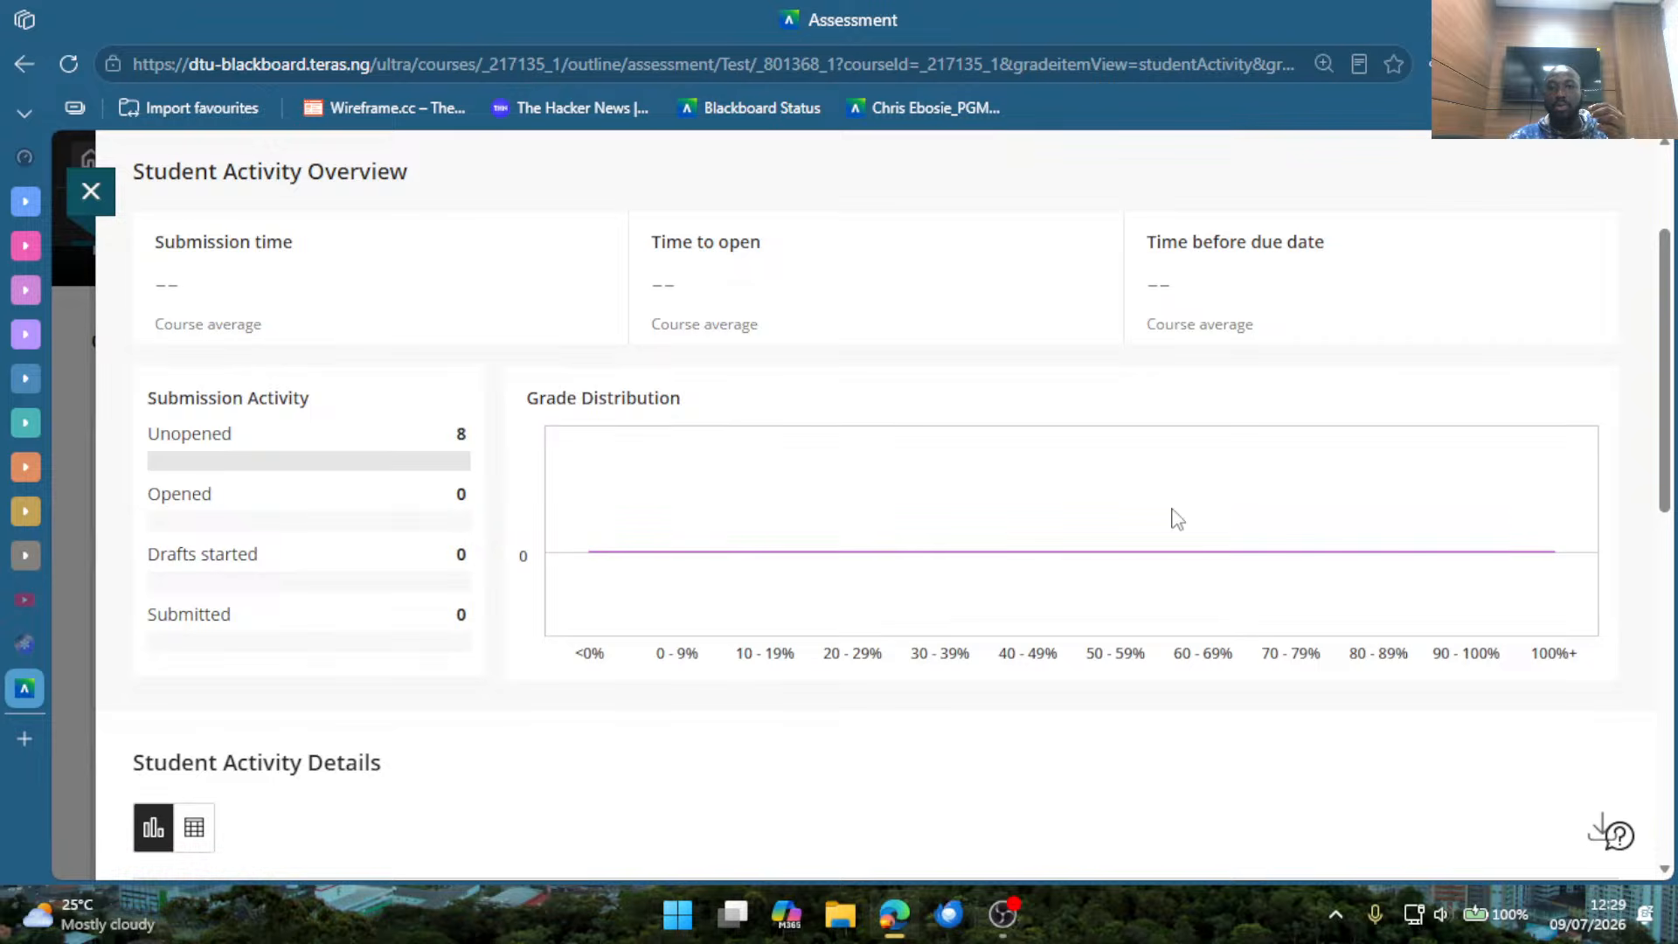
pyautogui.scroll(-5, 331, 772)
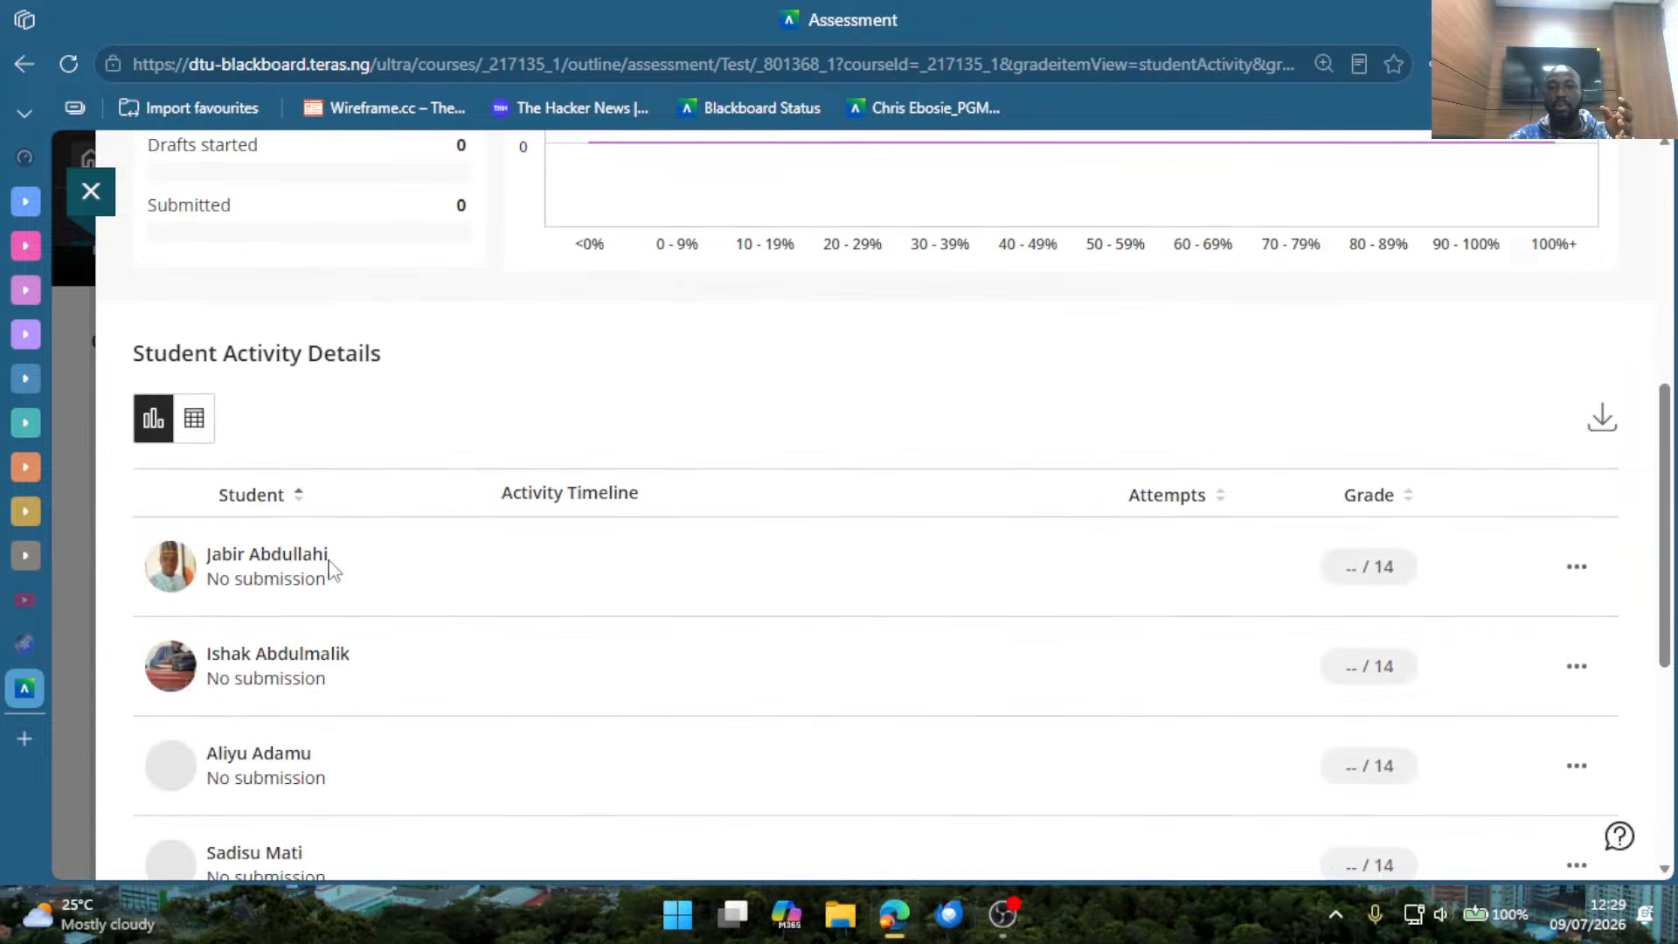
# View the Question Analysis page of the test and read its explanation.
pyautogui.scroll(8, 682, 490)
pyautogui.click(701, 313)
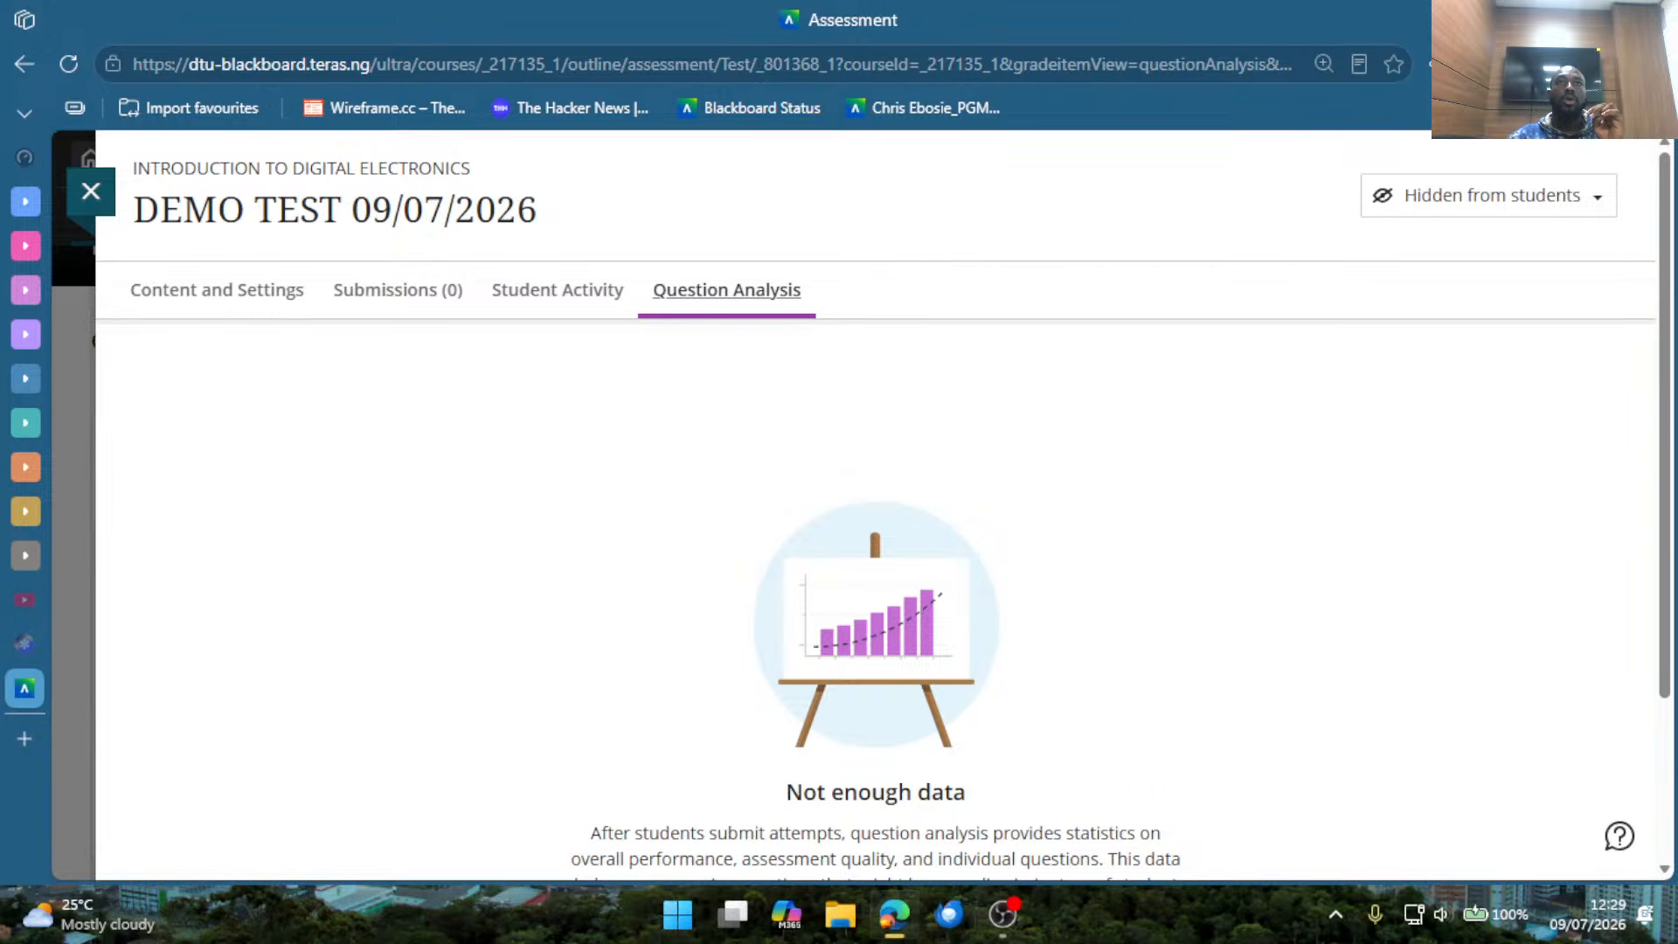
pyautogui.hotkey('alt', 'Tab')
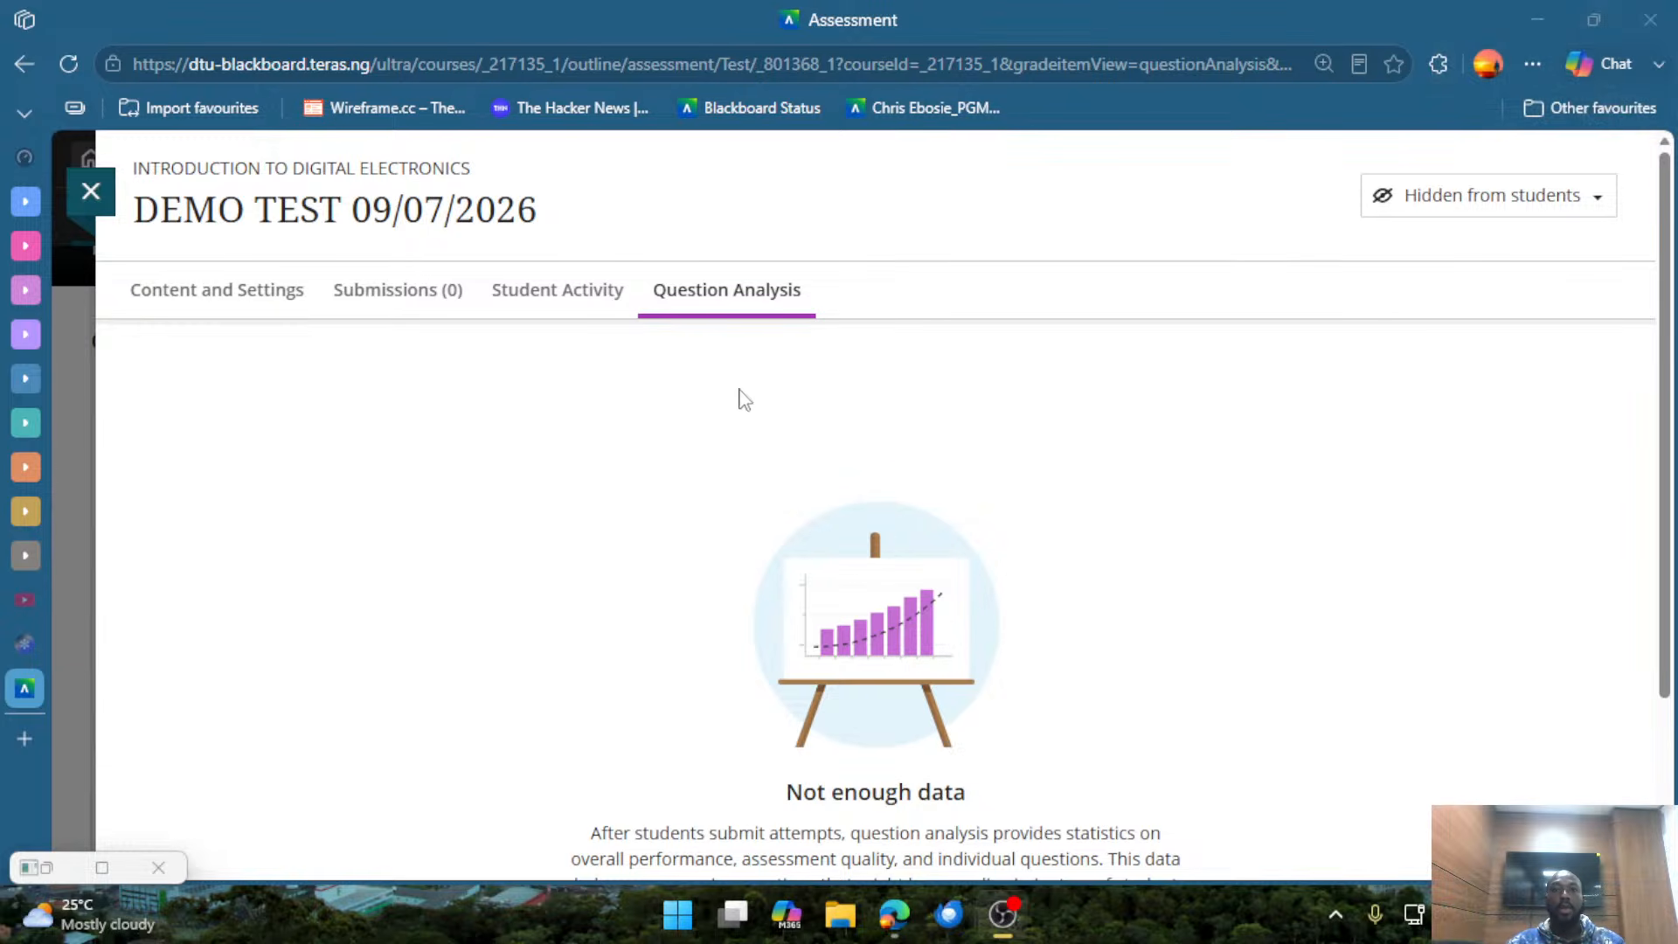
pyautogui.scroll(-3, 936, 640)
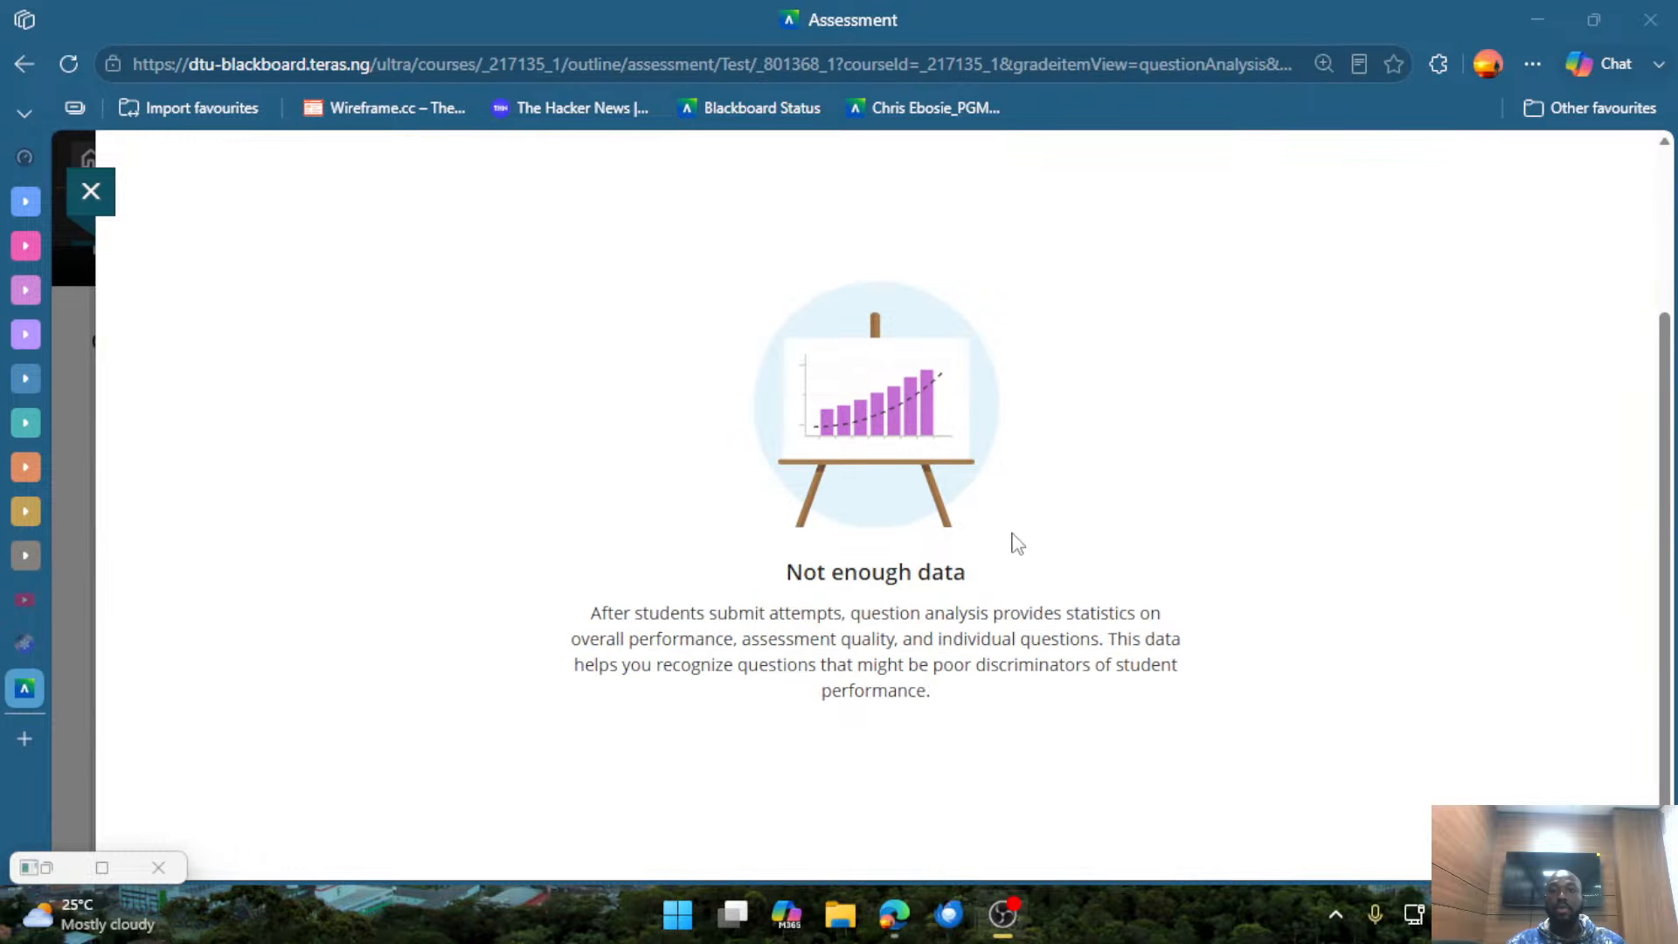
pyautogui.scroll(3, 1018, 540)
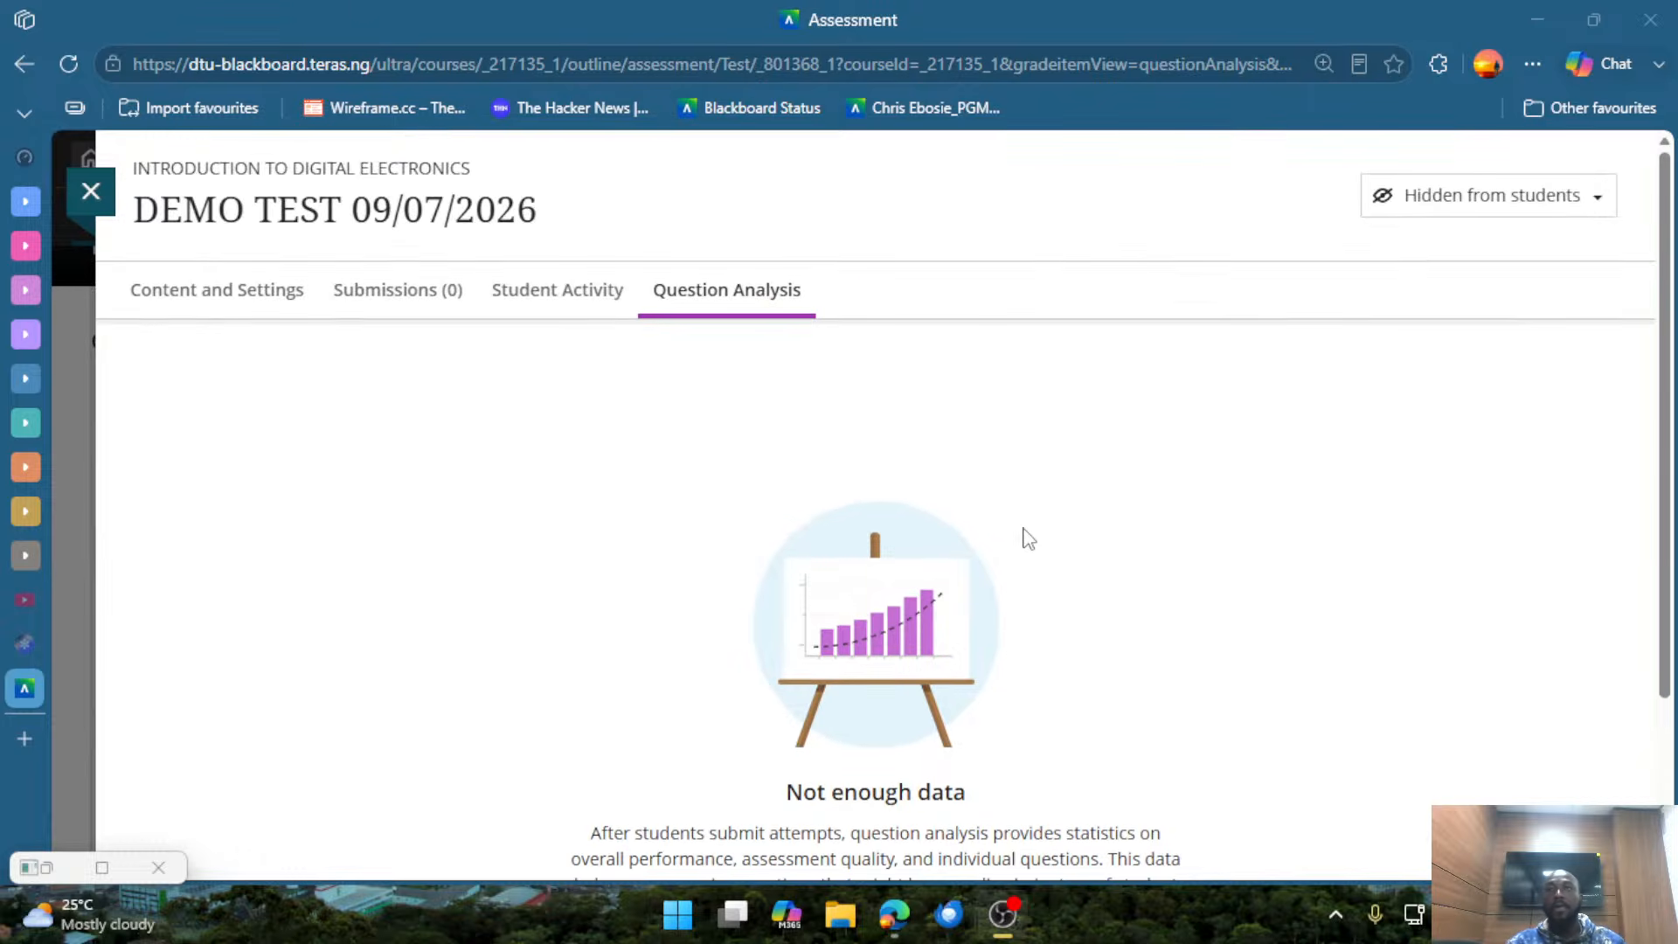
# Return to the test's content and open its Assessment Settings, highlighting the Due date heading.
pyautogui.click(284, 301)
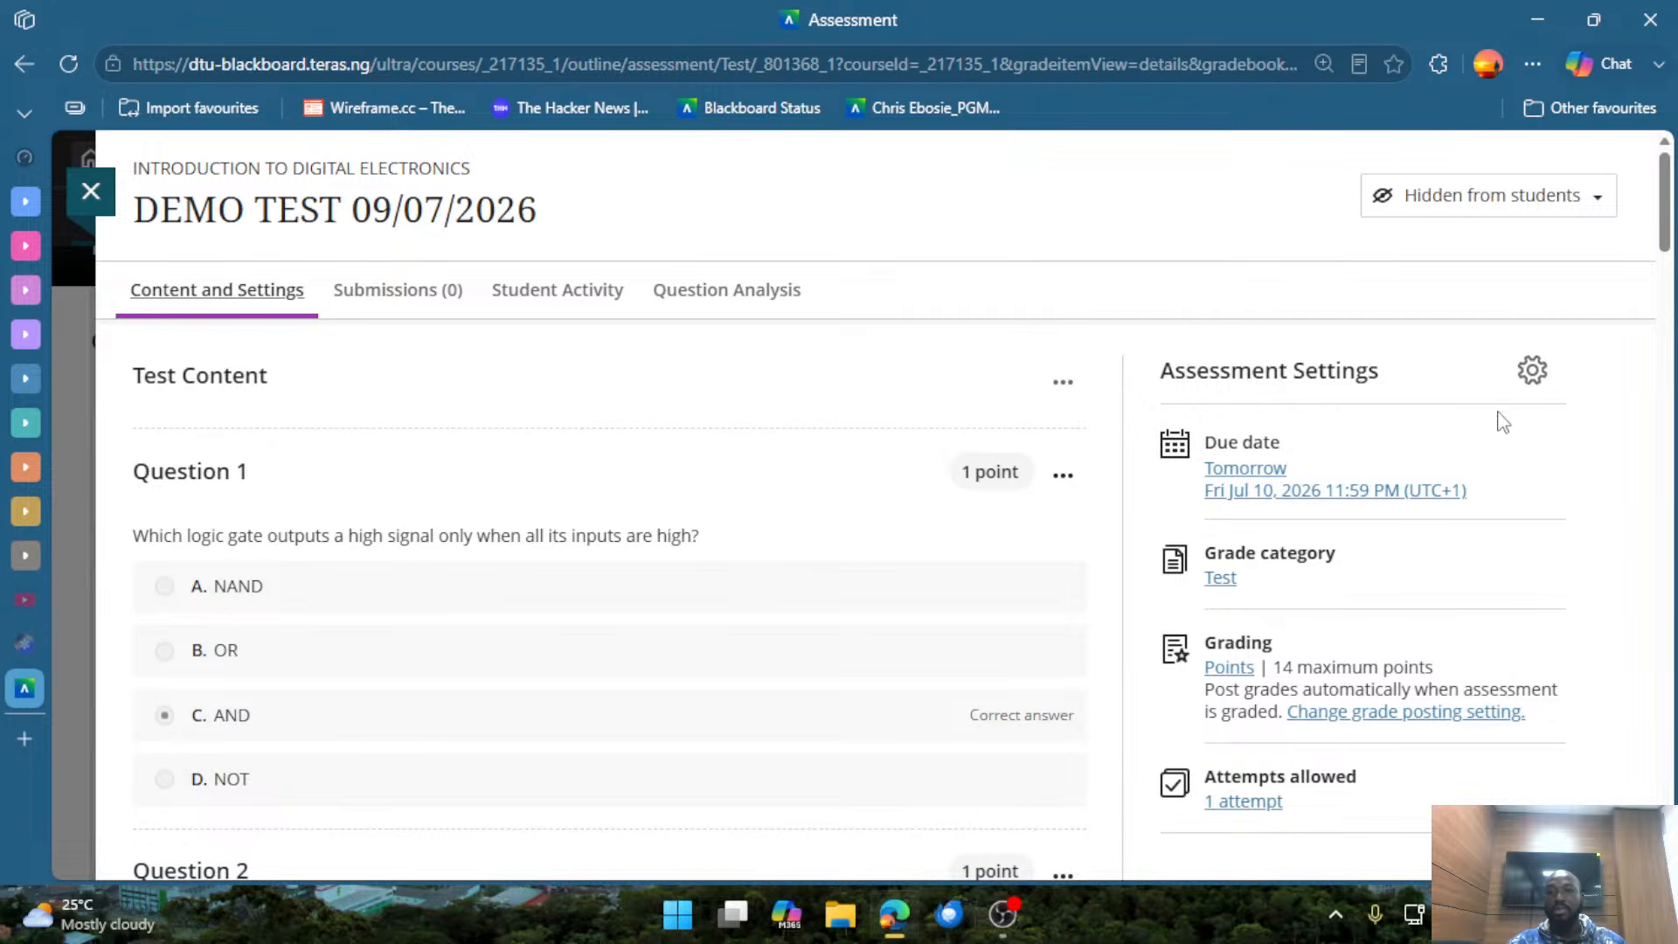
pyautogui.scroll(-2, 1504, 419)
pyautogui.scroll(2, 1471, 371)
pyautogui.click(1532, 374)
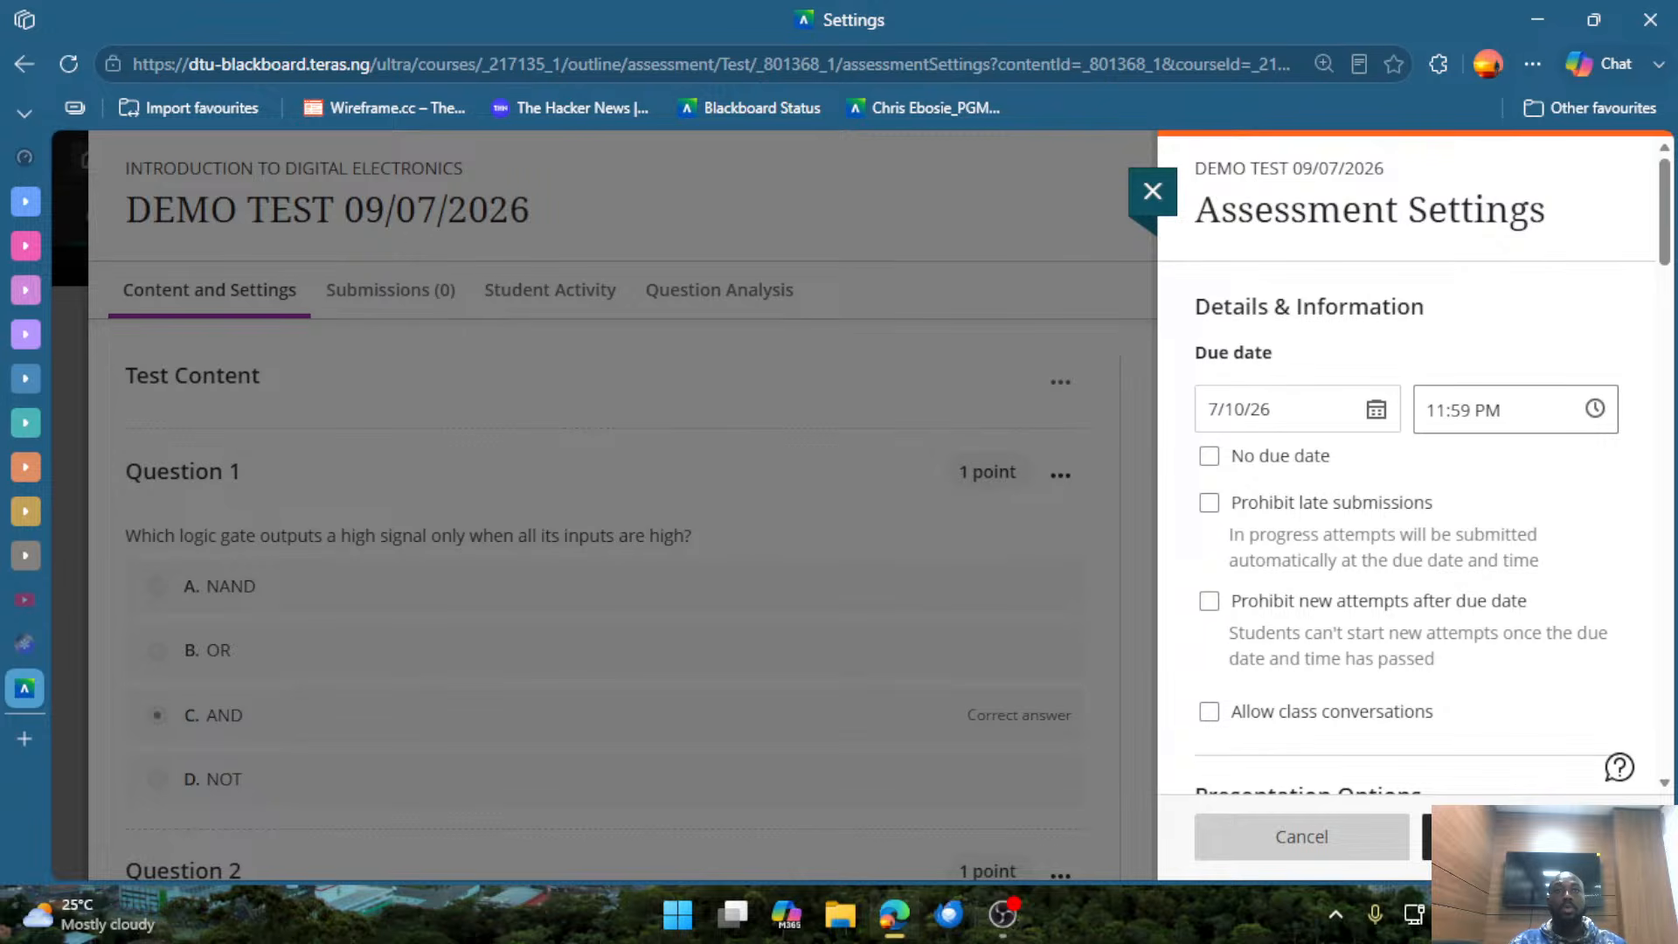
pyautogui.hotkey('alt', 'Tab')
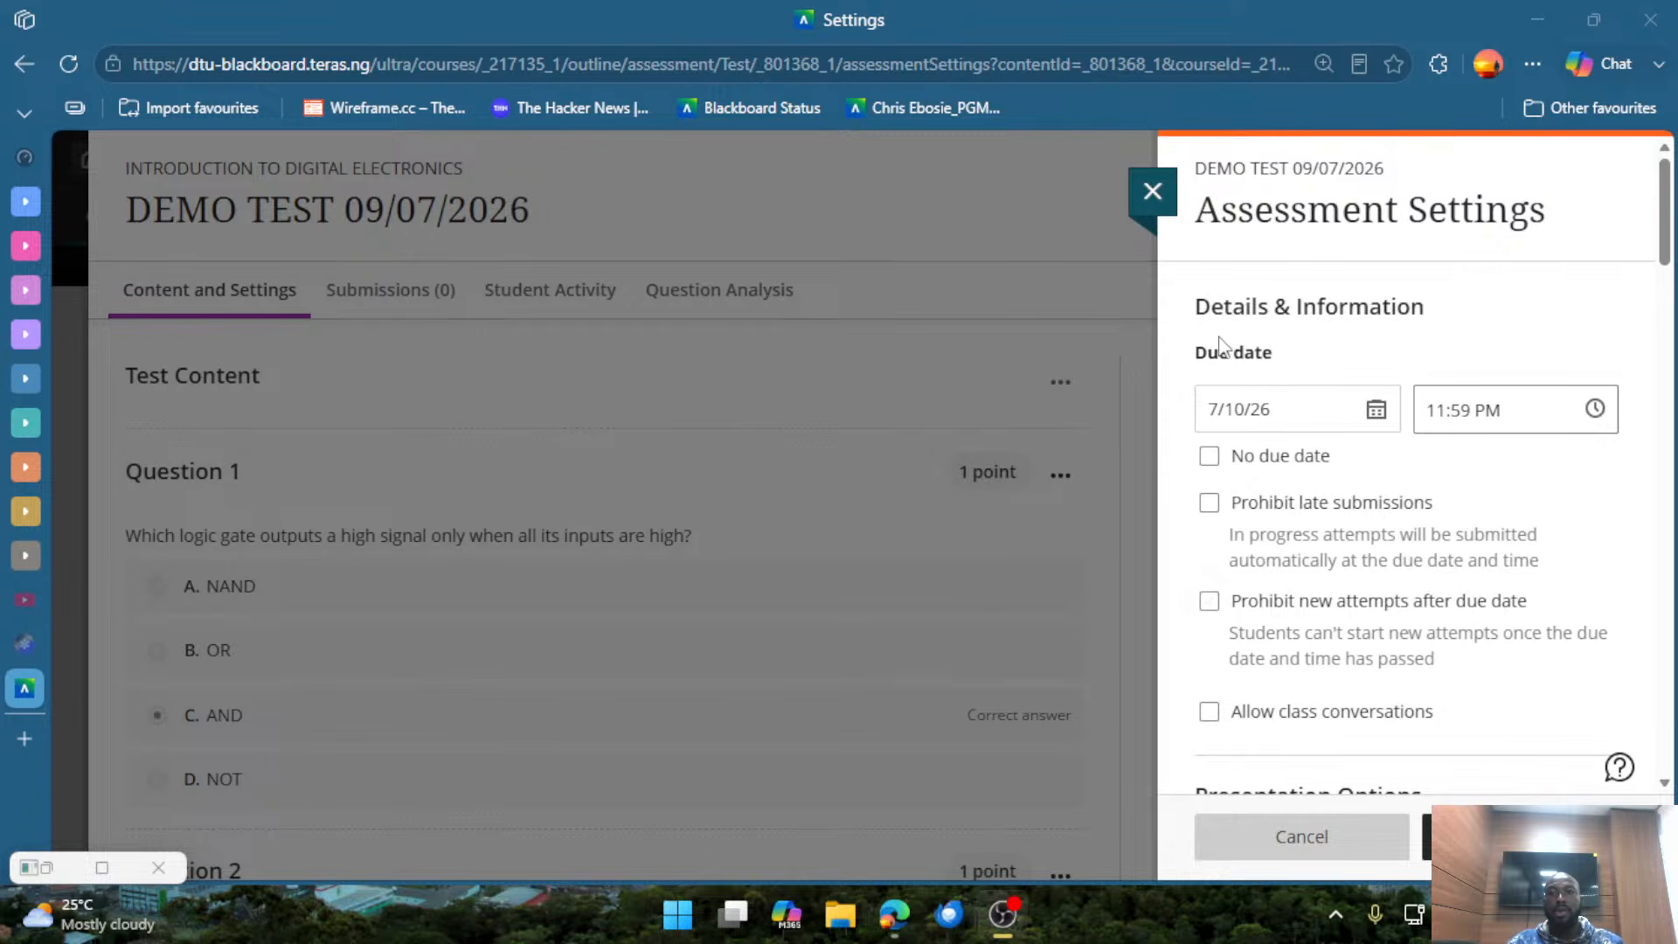
pyautogui.moveTo(1193, 359); pyautogui.dragTo(1274, 363)
pyautogui.click(1338, 365)
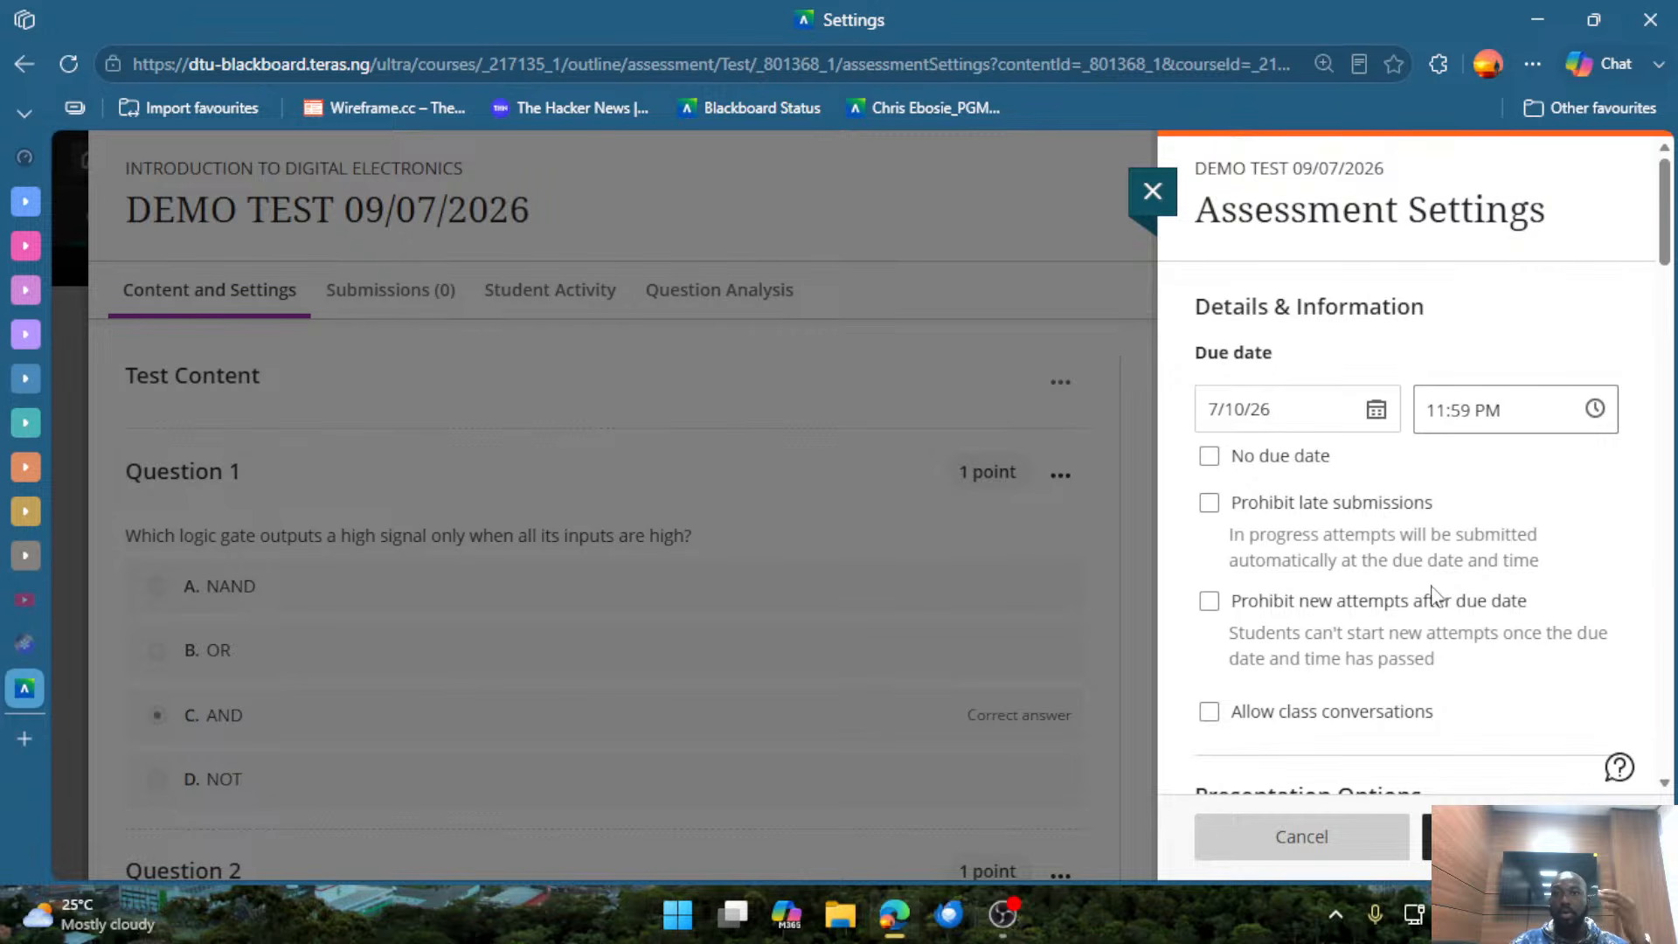
# Look through the assessment settings, including formative tools, grading and submissions, and assessment results.
pyautogui.scroll(-10, 1430, 587)
pyautogui.scroll(-8, 1423, 561)
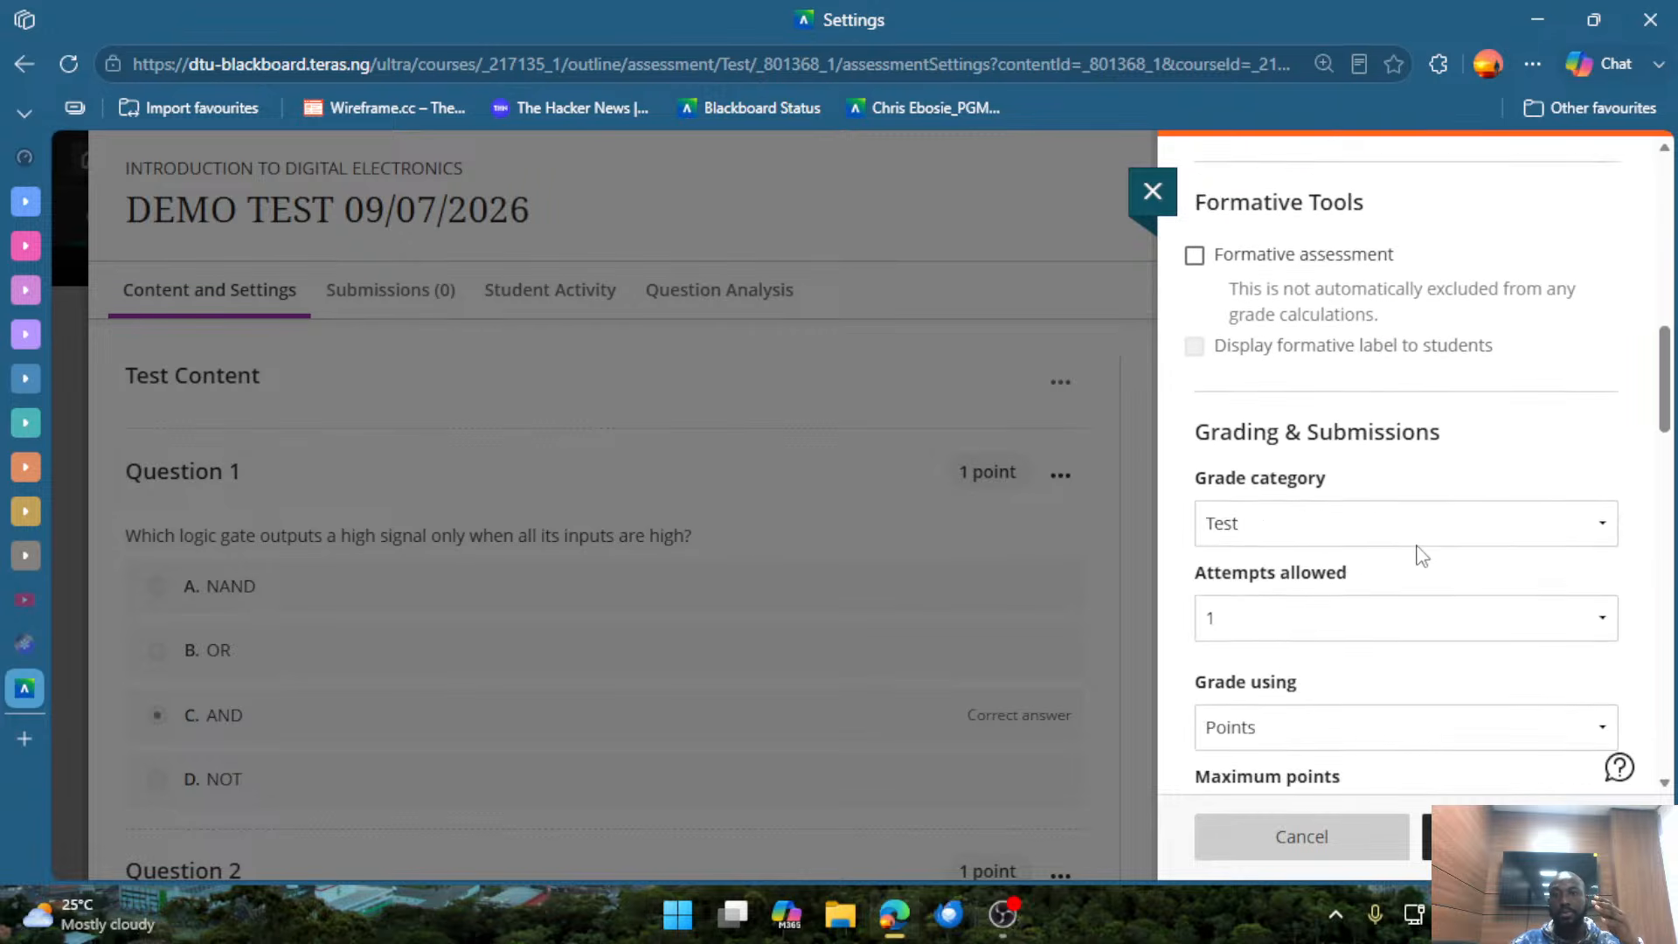
pyautogui.scroll(-1, 1409, 562)
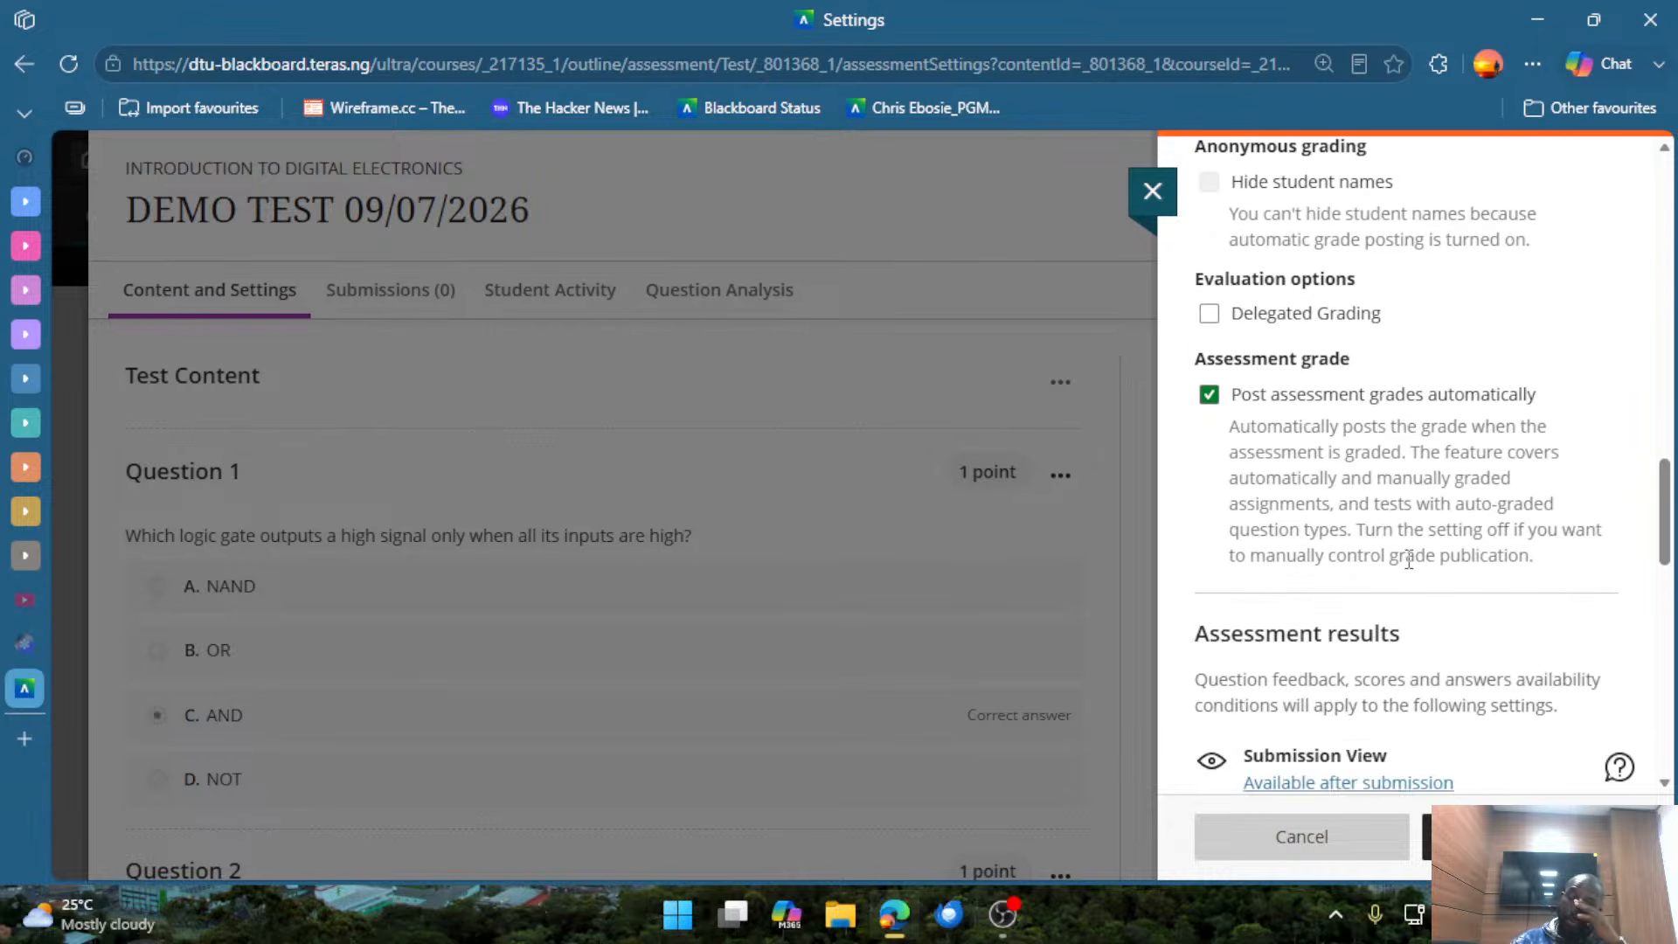
pyautogui.scroll(-7, 1409, 562)
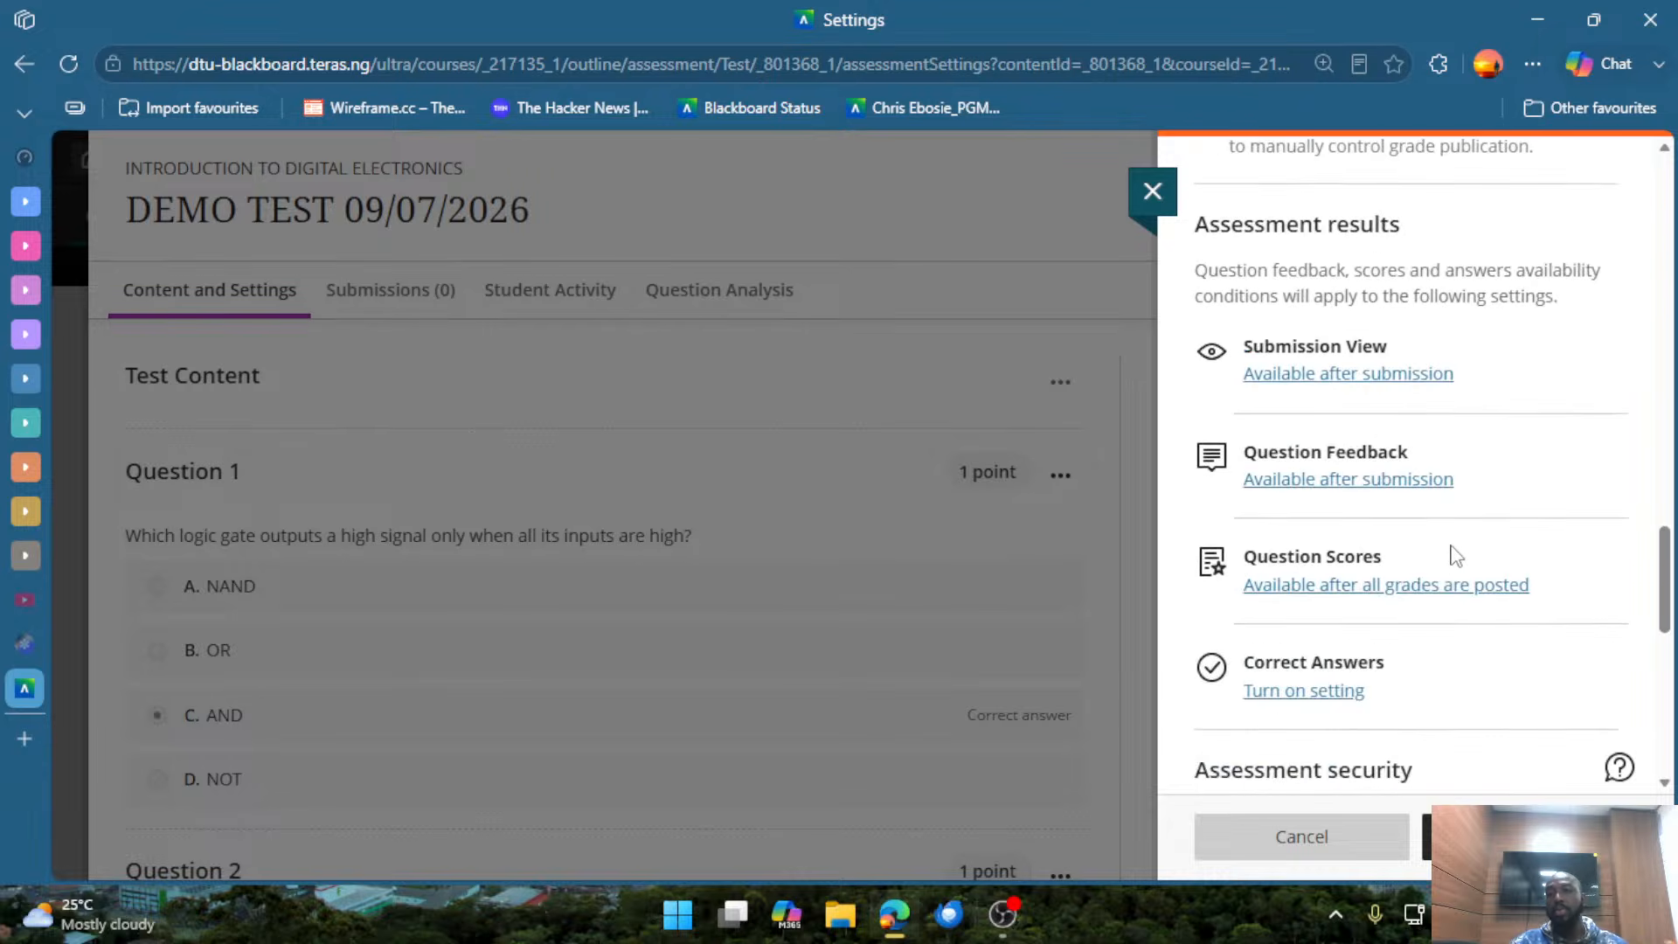
pyautogui.scroll(-5, 1456, 562)
pyautogui.scroll(10, 1451, 553)
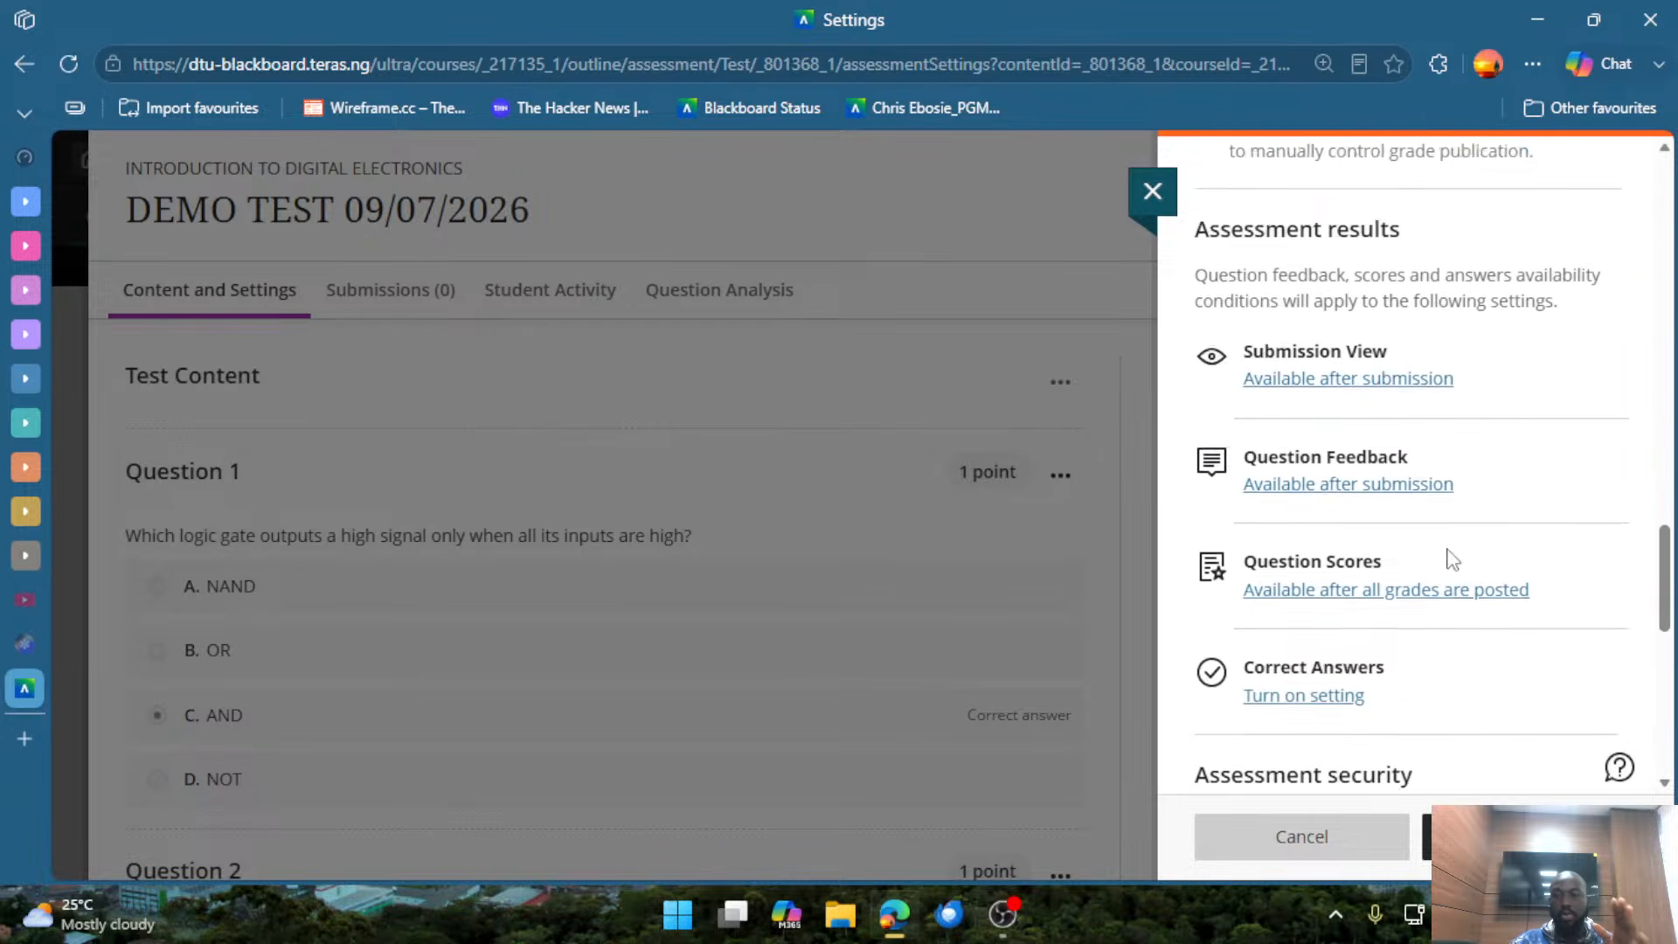
pyautogui.scroll(10, 1463, 560)
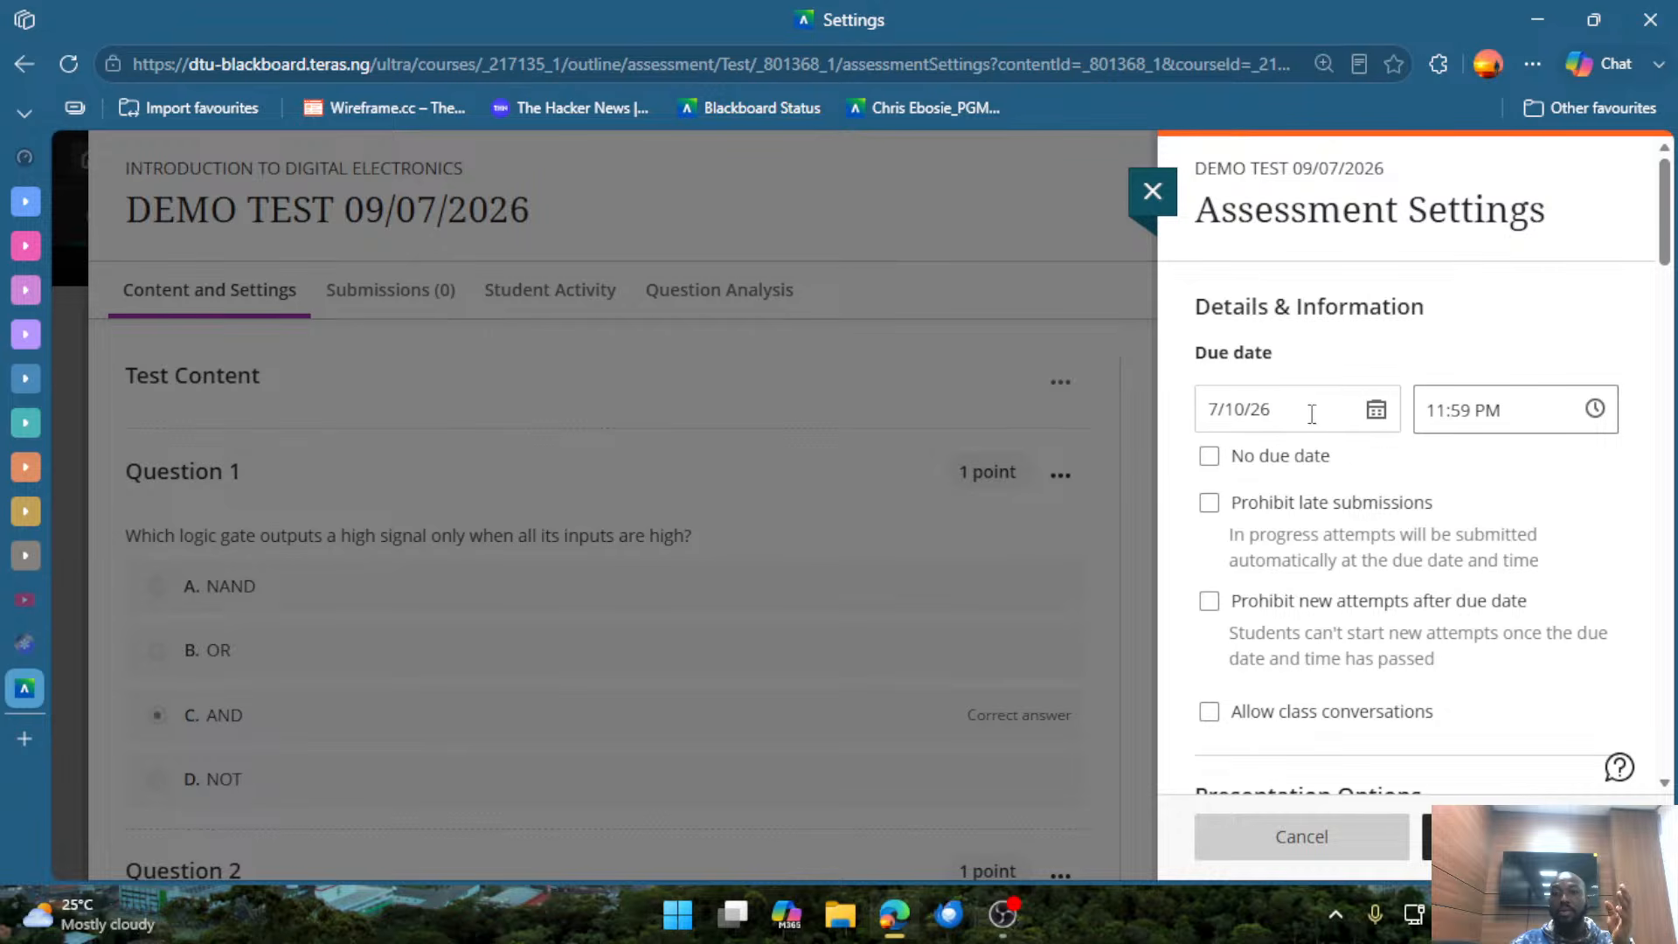
# View the date and time choices for the test's due date and close them without choosing any.
pyautogui.click(1374, 413)
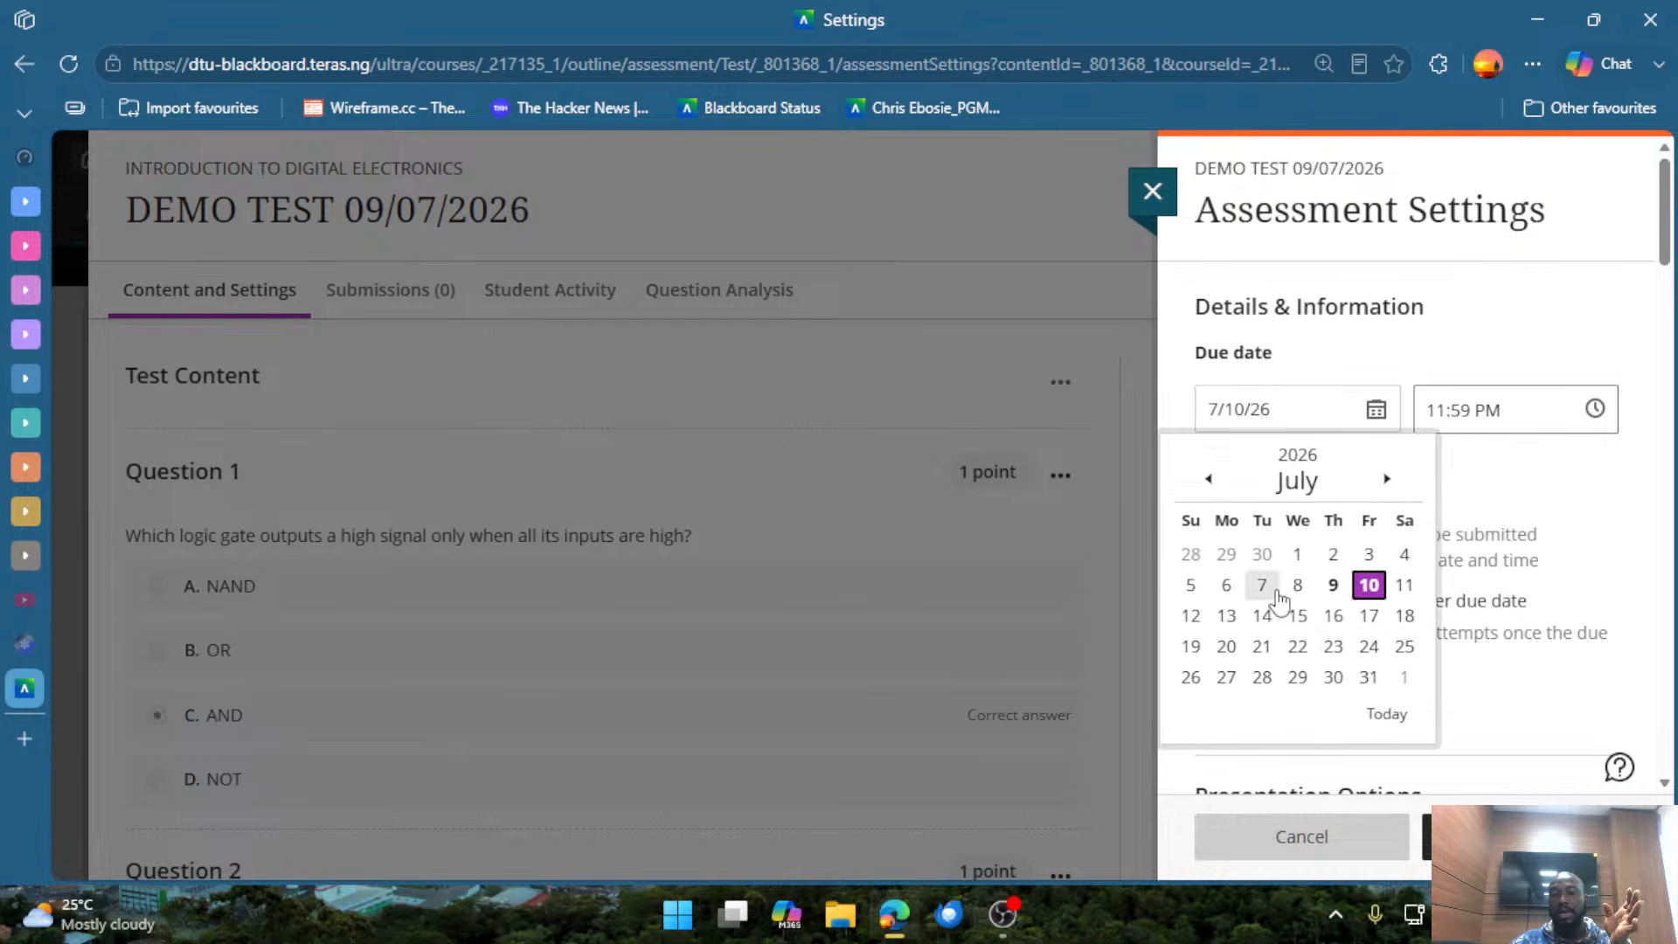
pyautogui.click(1500, 509)
pyautogui.click(1568, 412)
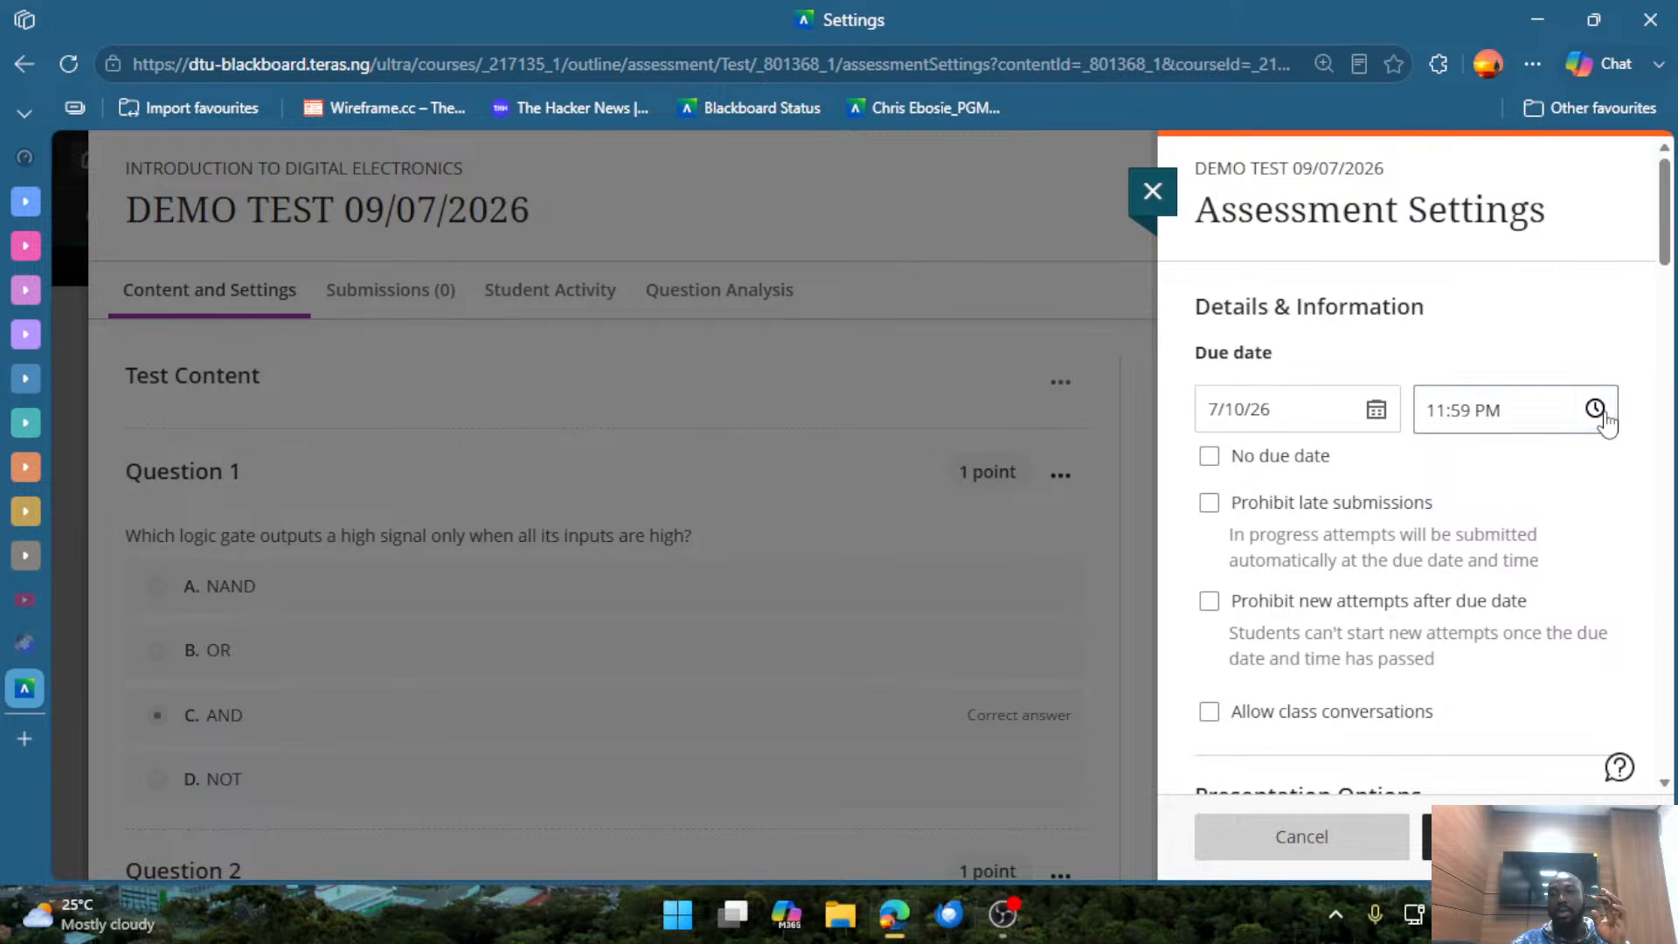
pyautogui.click(1603, 416)
pyautogui.click(1361, 570)
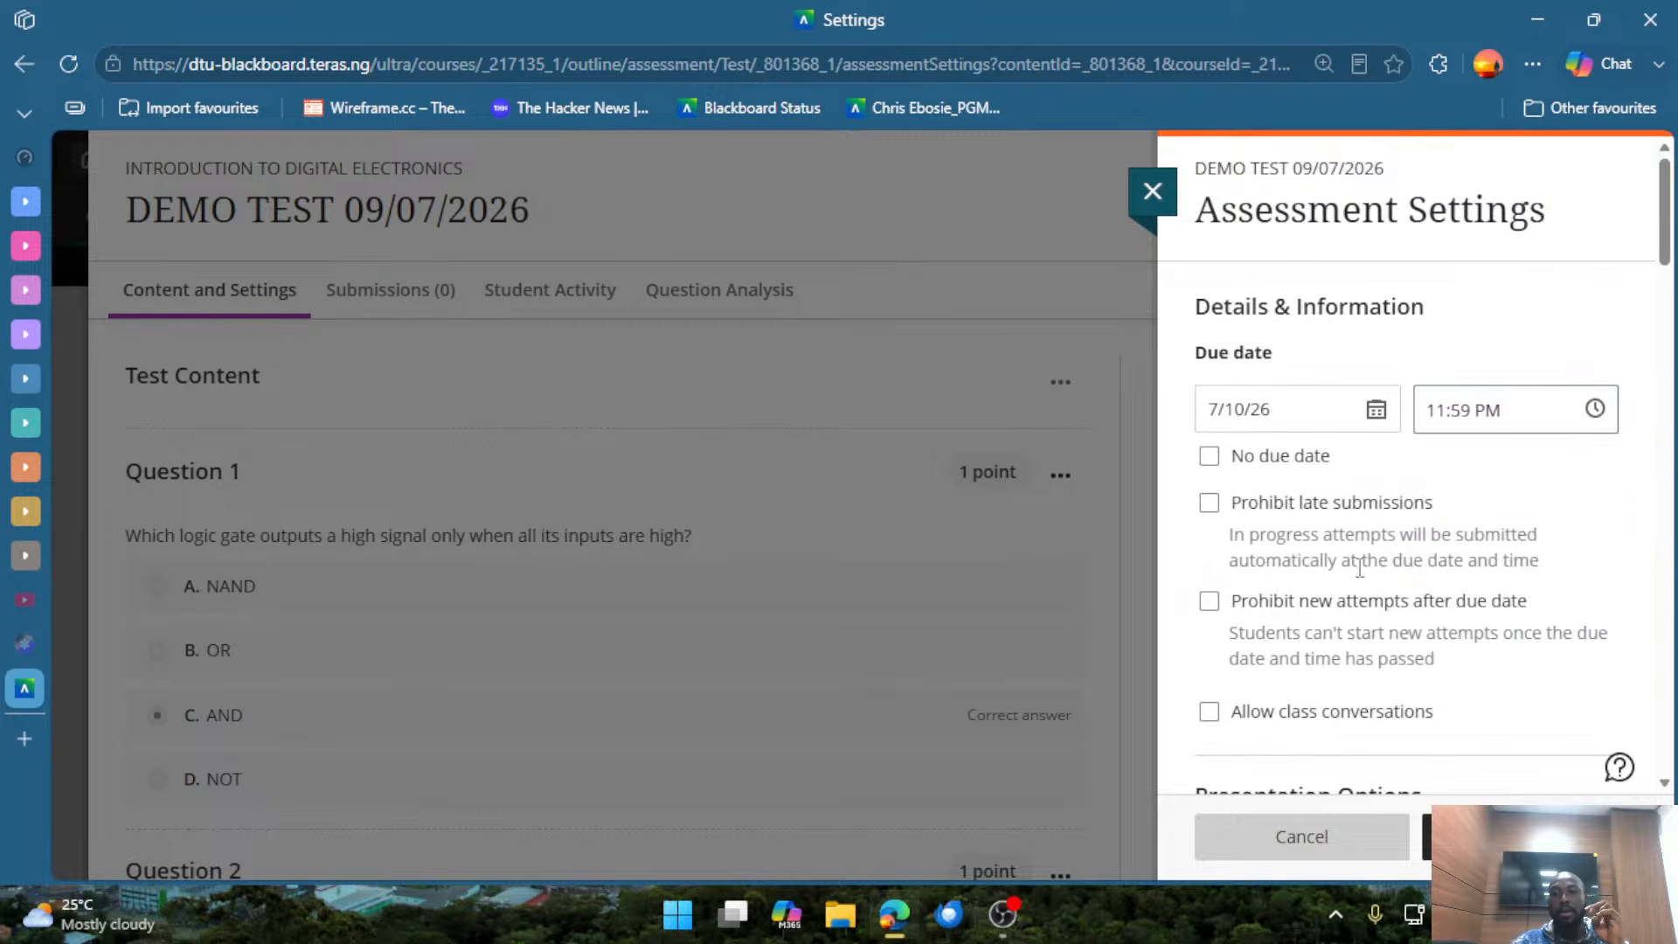
# Turn the No due date option on and off, and do the same with Prohibit late submissions.
pyautogui.click(1209, 456)
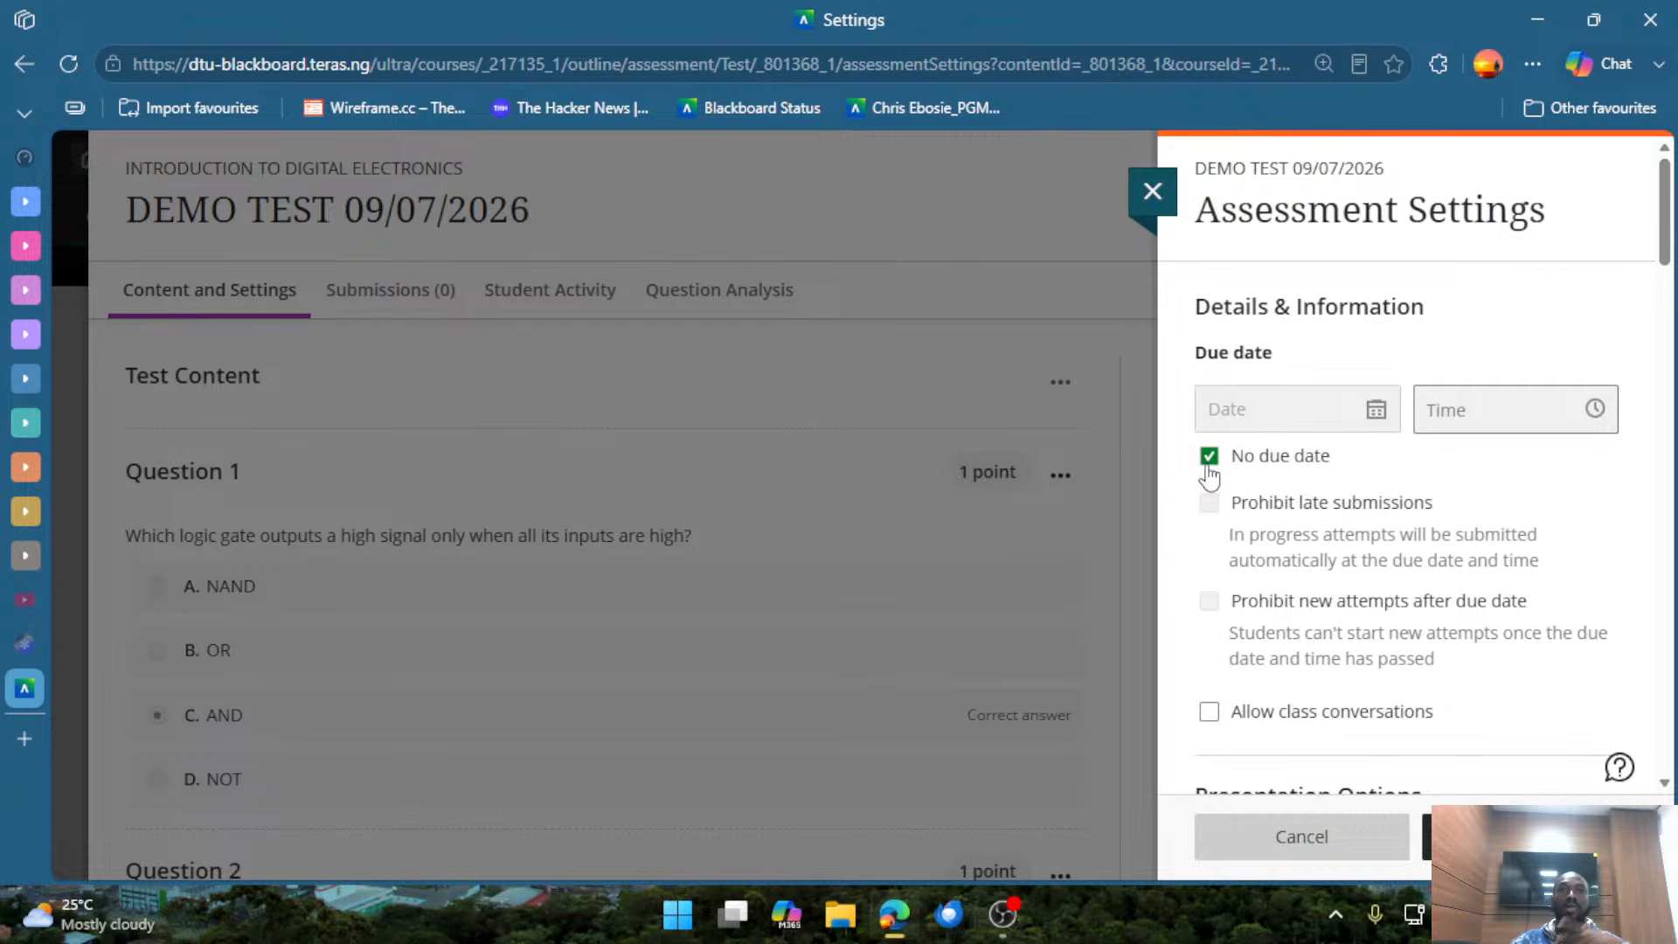
pyautogui.click(1209, 463)
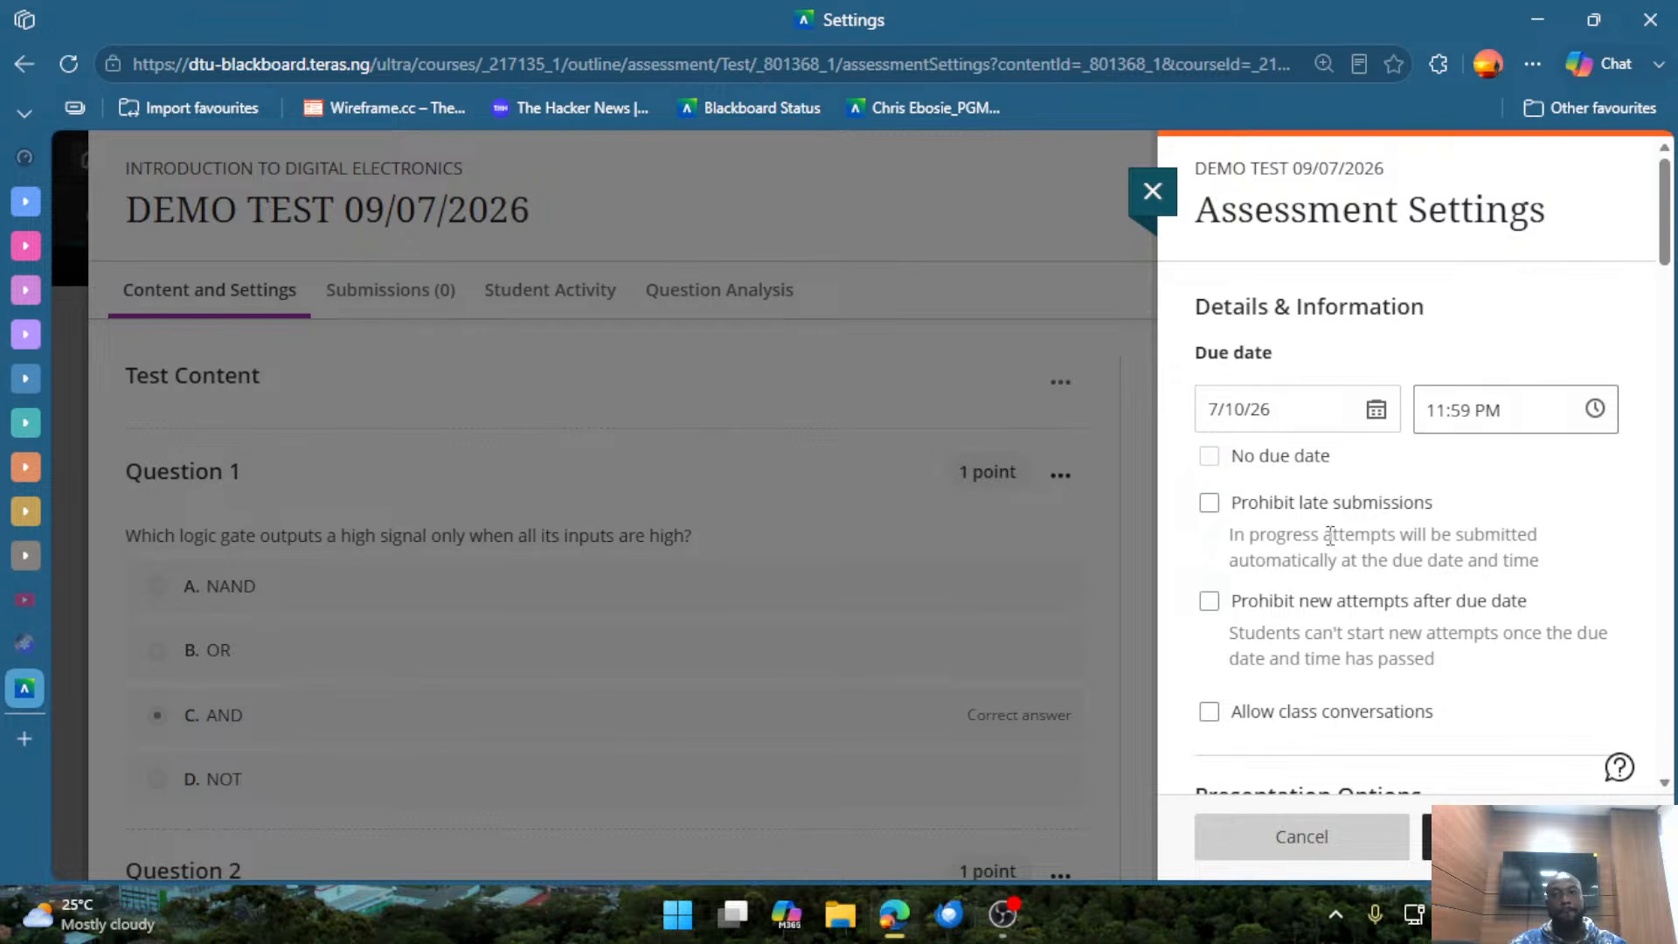
pyautogui.click(1330, 509)
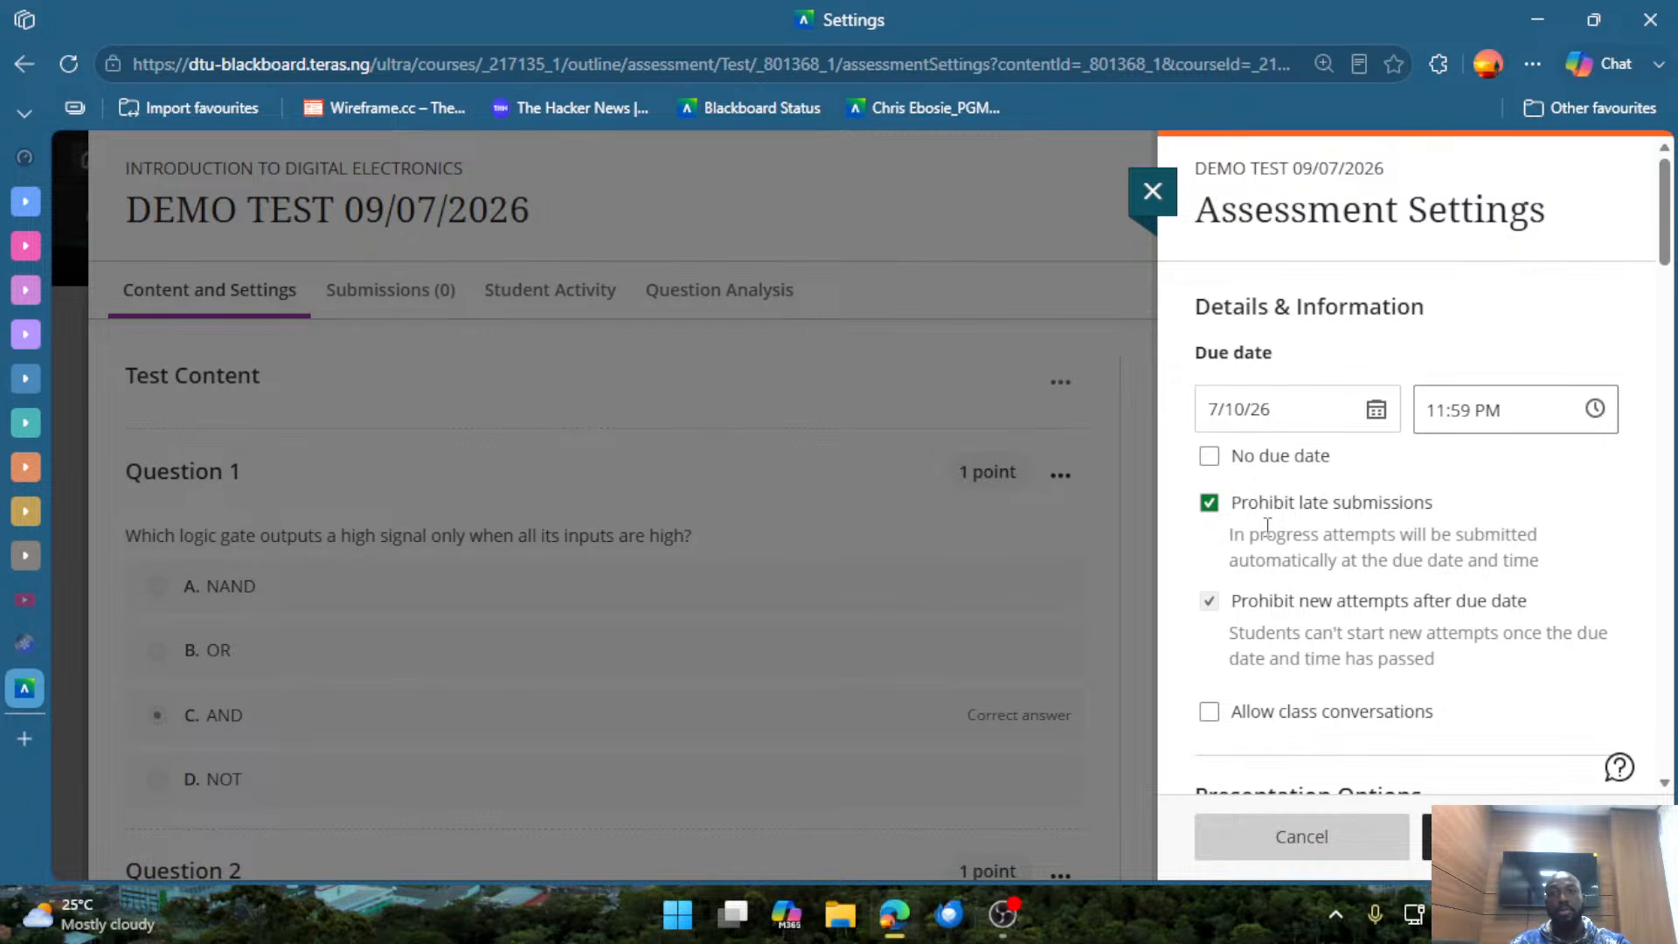
pyautogui.click(1330, 514)
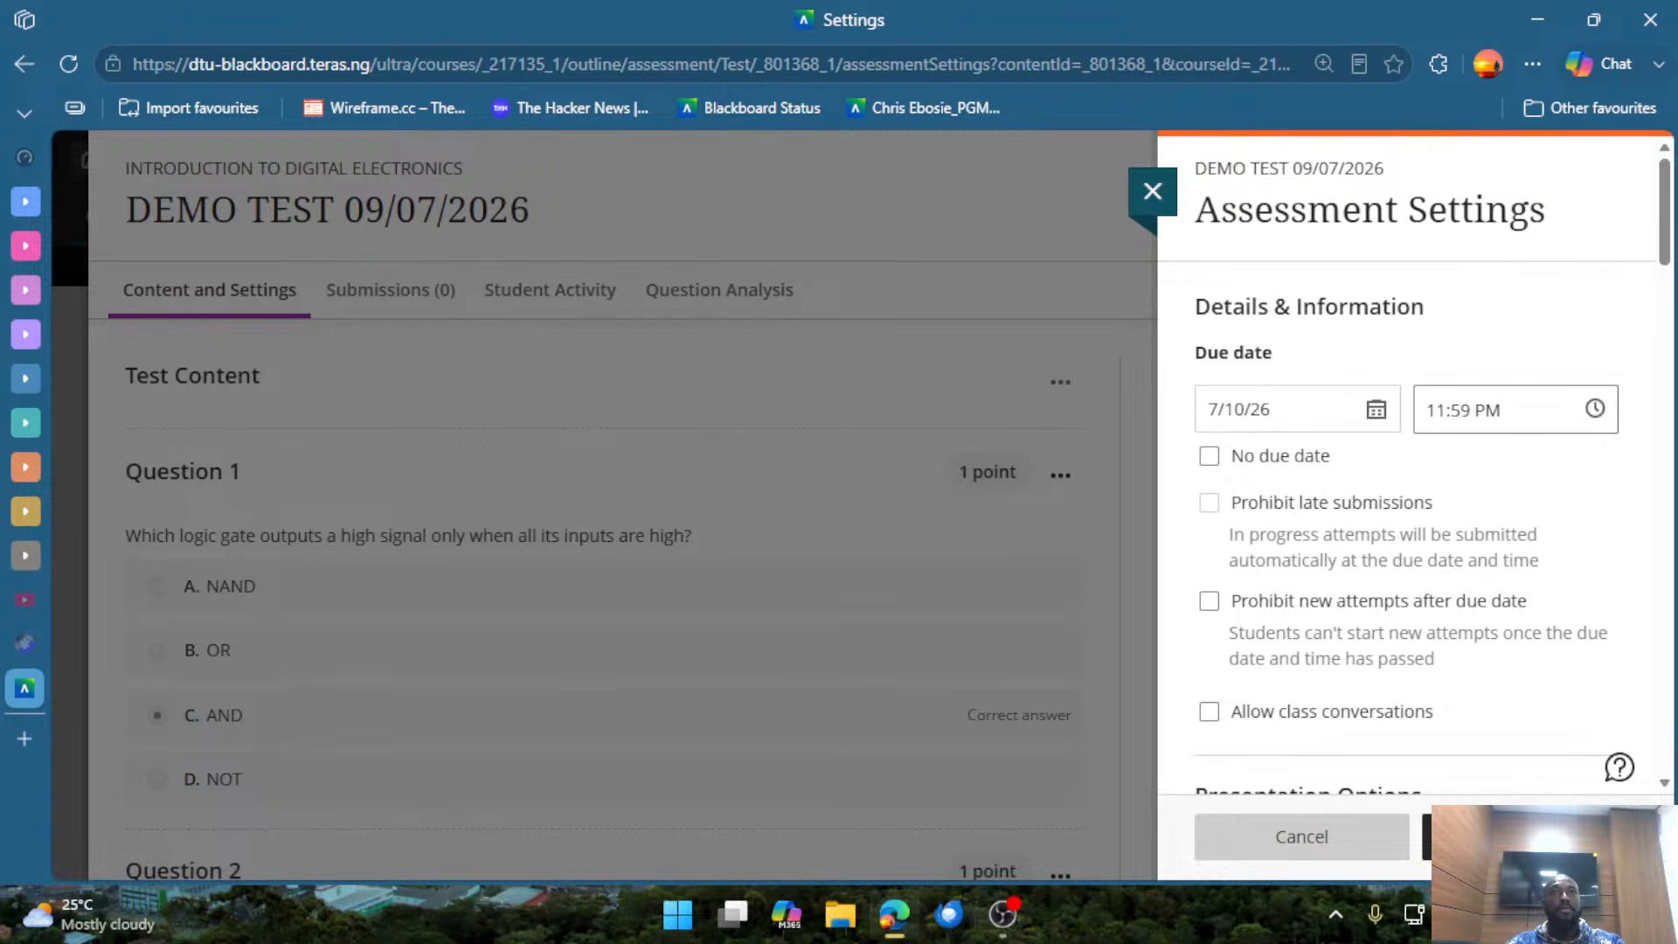
pyautogui.hotkey('alt', 'Tab')
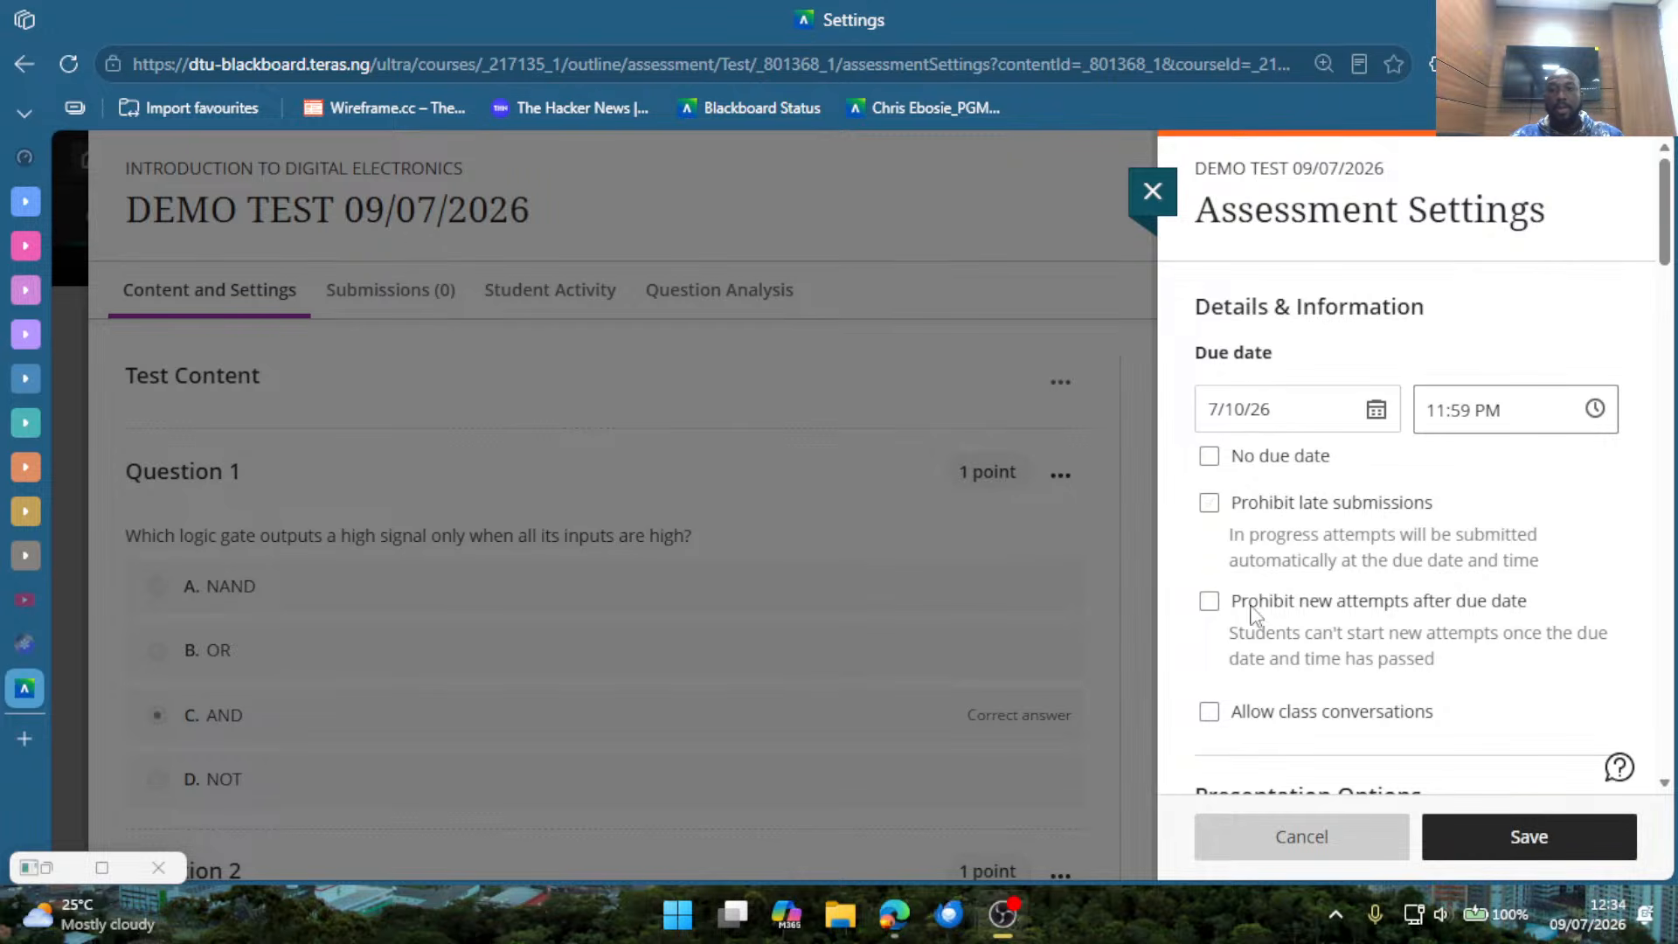
# Turn the Prohibit new attempts after due date option on and off, and do the same with Allow class conversations.
pyautogui.scroll(-2, 1363, 611)
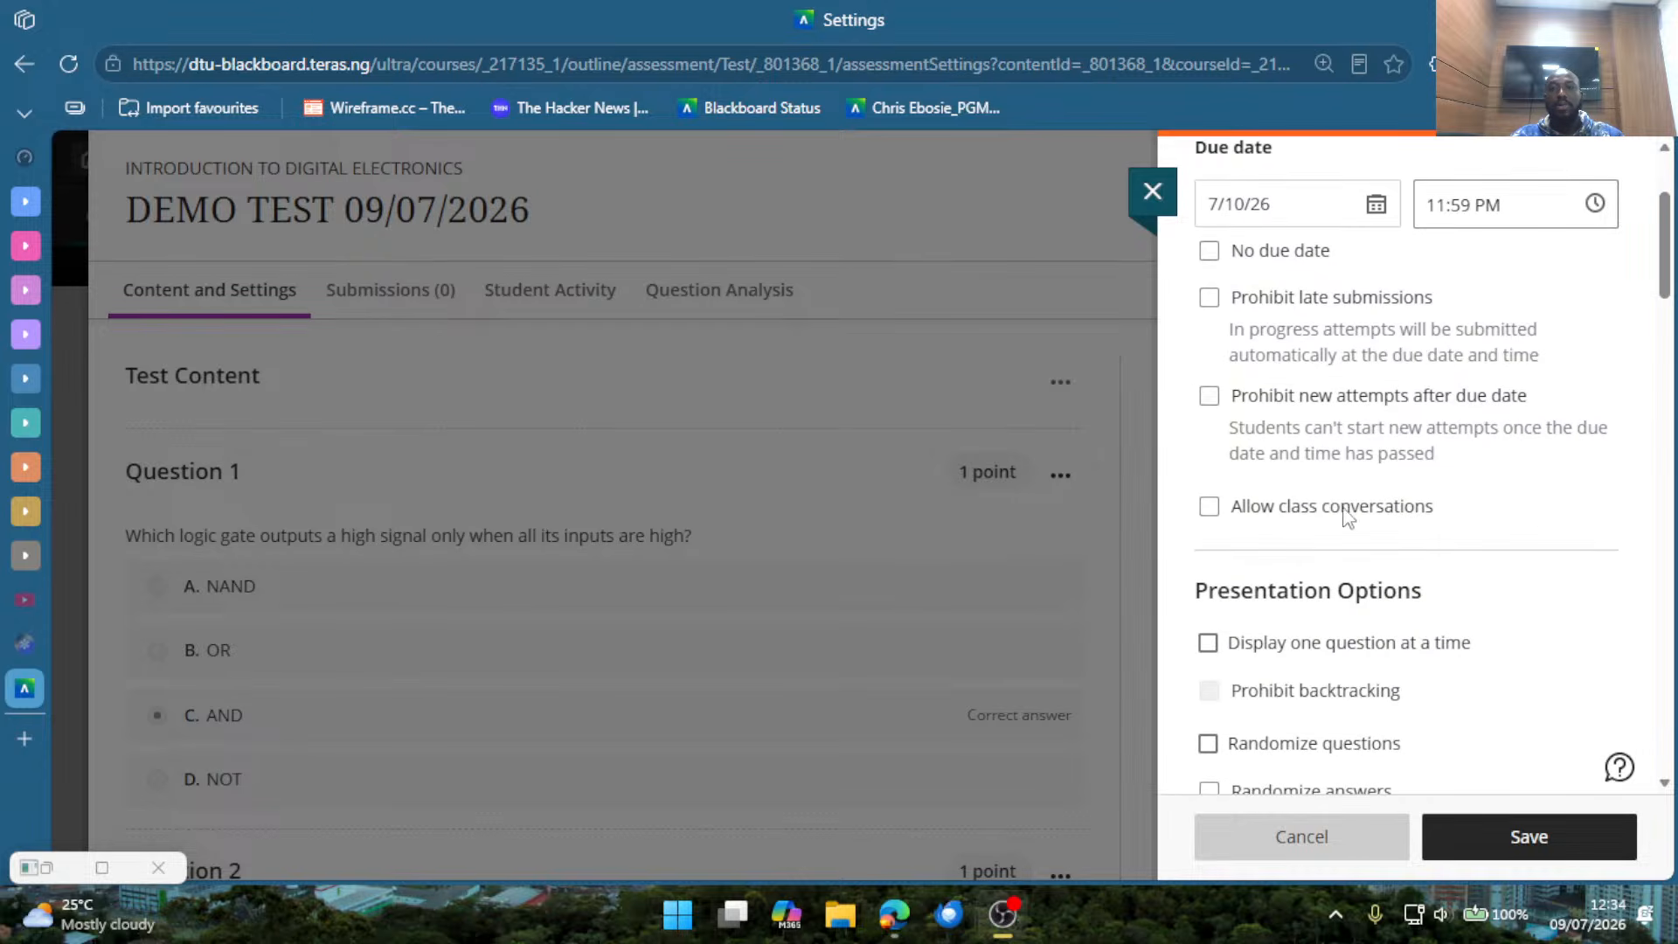
pyautogui.click(1391, 399)
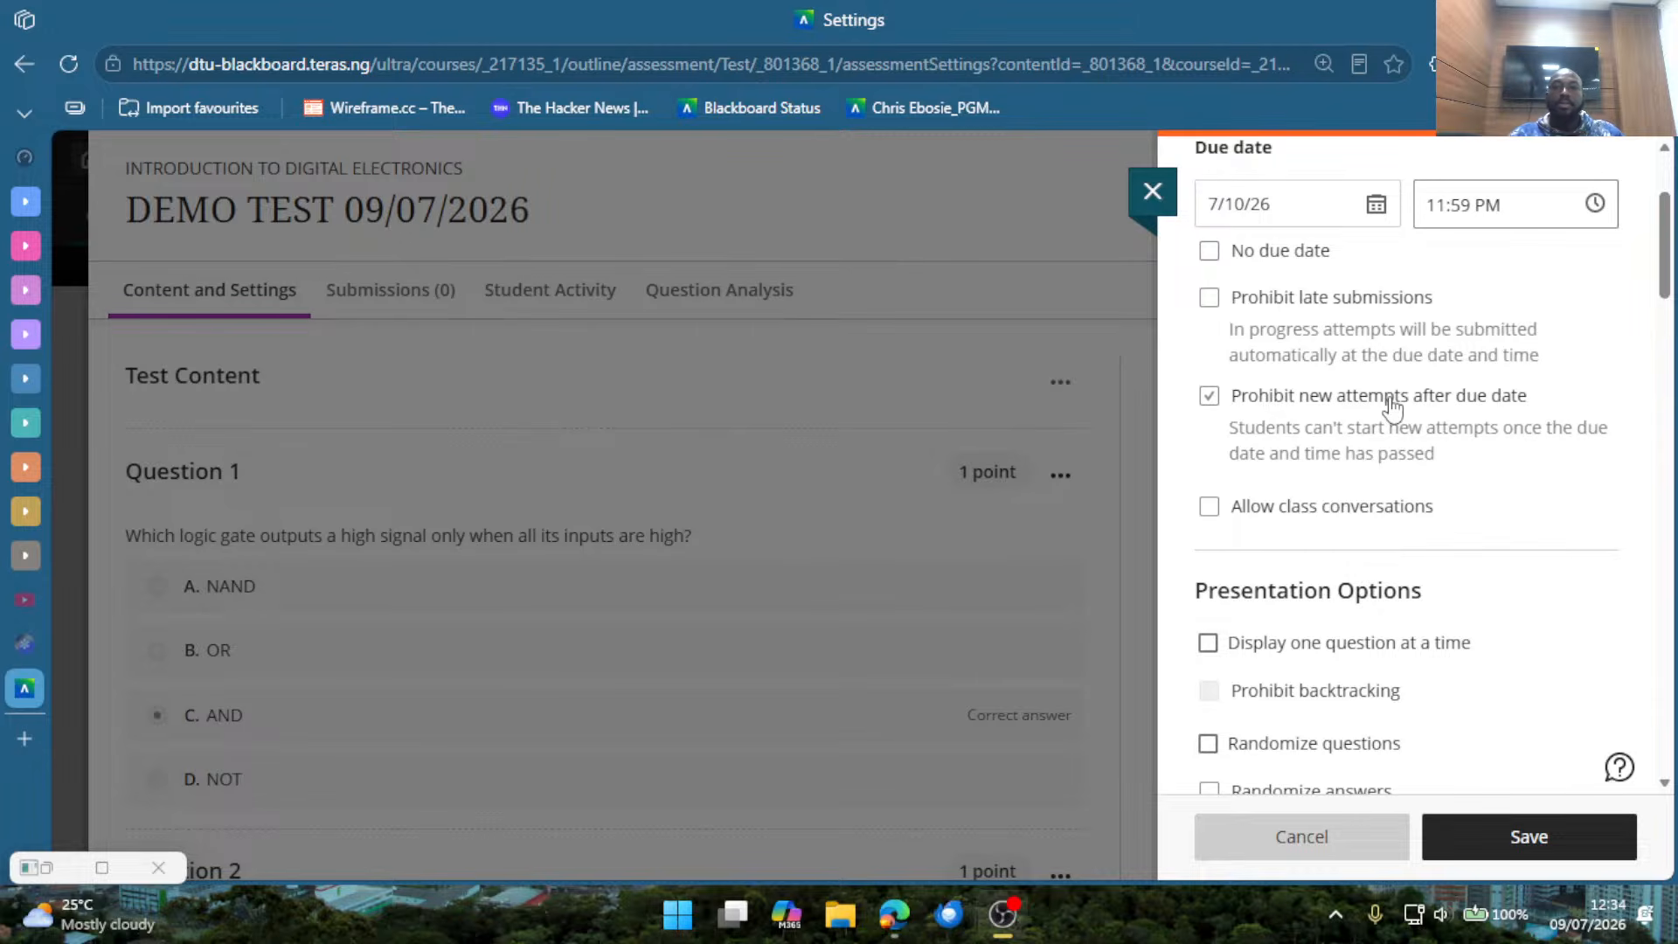
pyautogui.click(1390, 398)
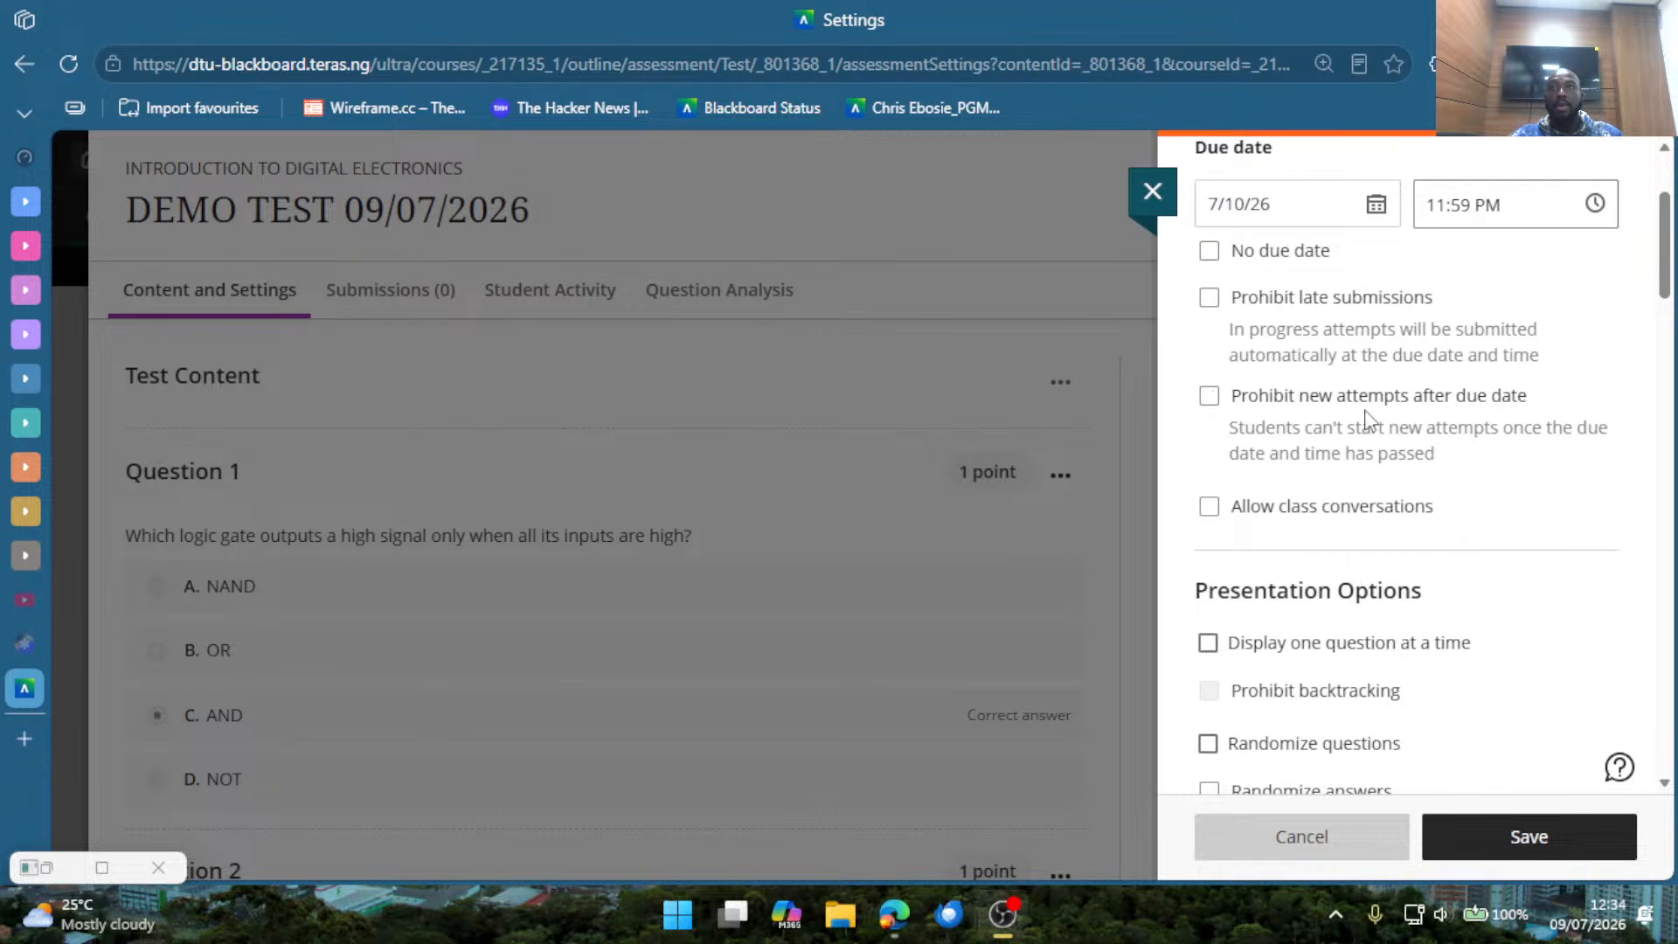
pyautogui.click(1287, 522)
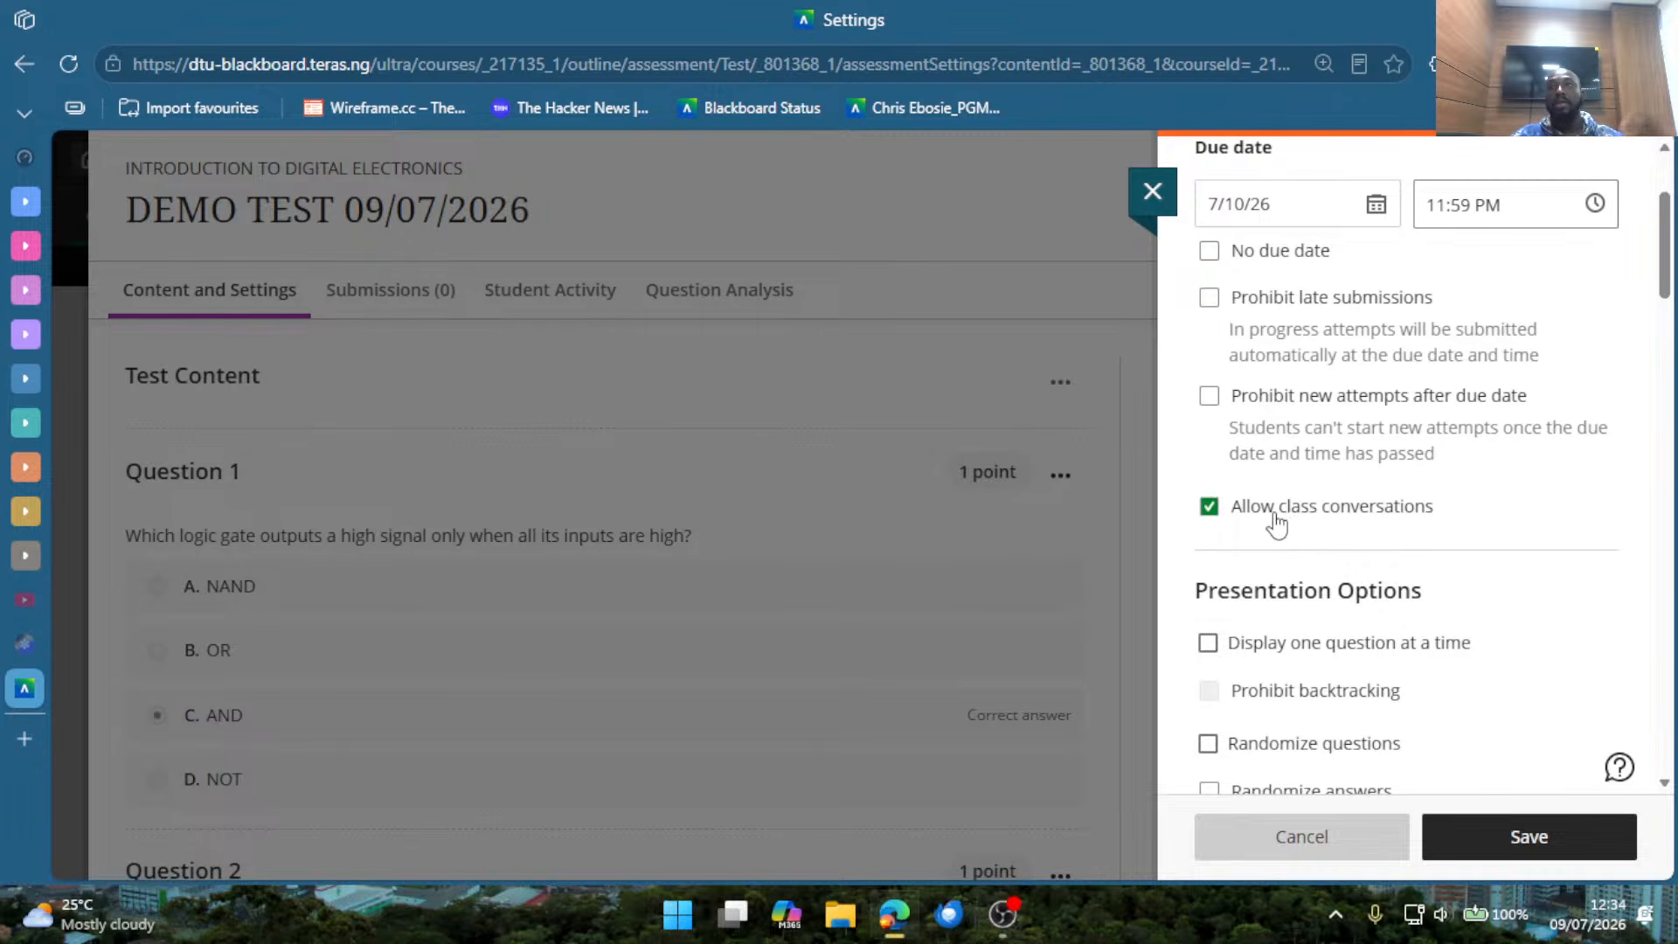
pyautogui.click(1281, 522)
# Enable Display one question at a time and Prohibit backtracking in the test's presentation options.
pyautogui.scroll(-2, 1313, 609)
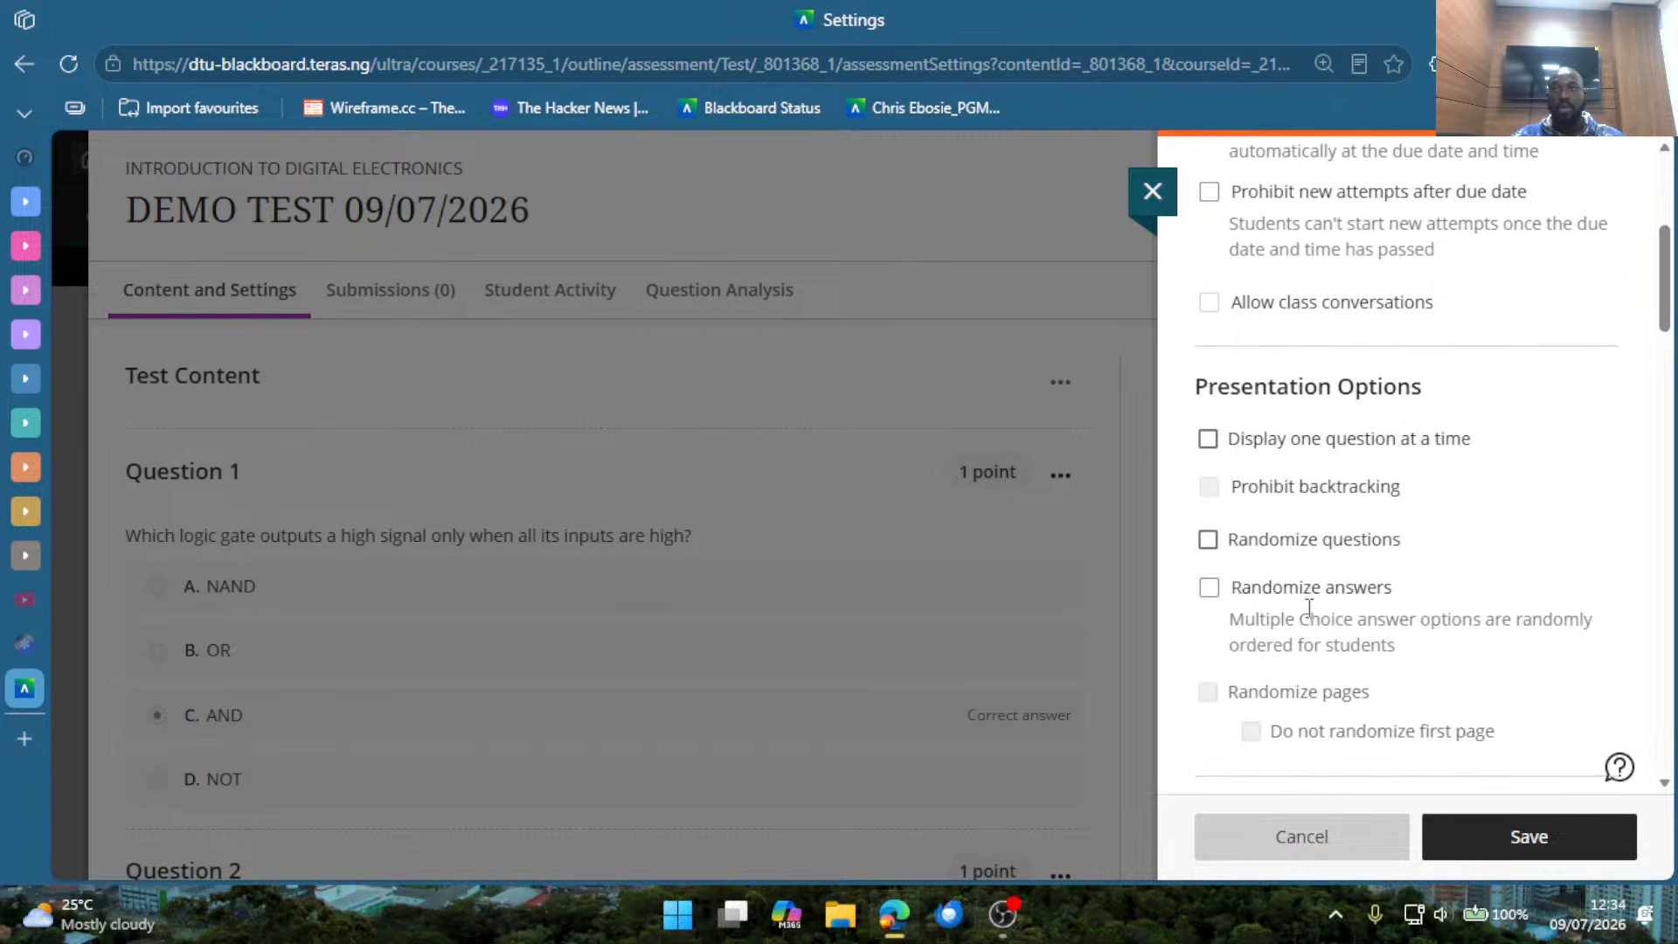
pyautogui.scroll(-2, 1313, 594)
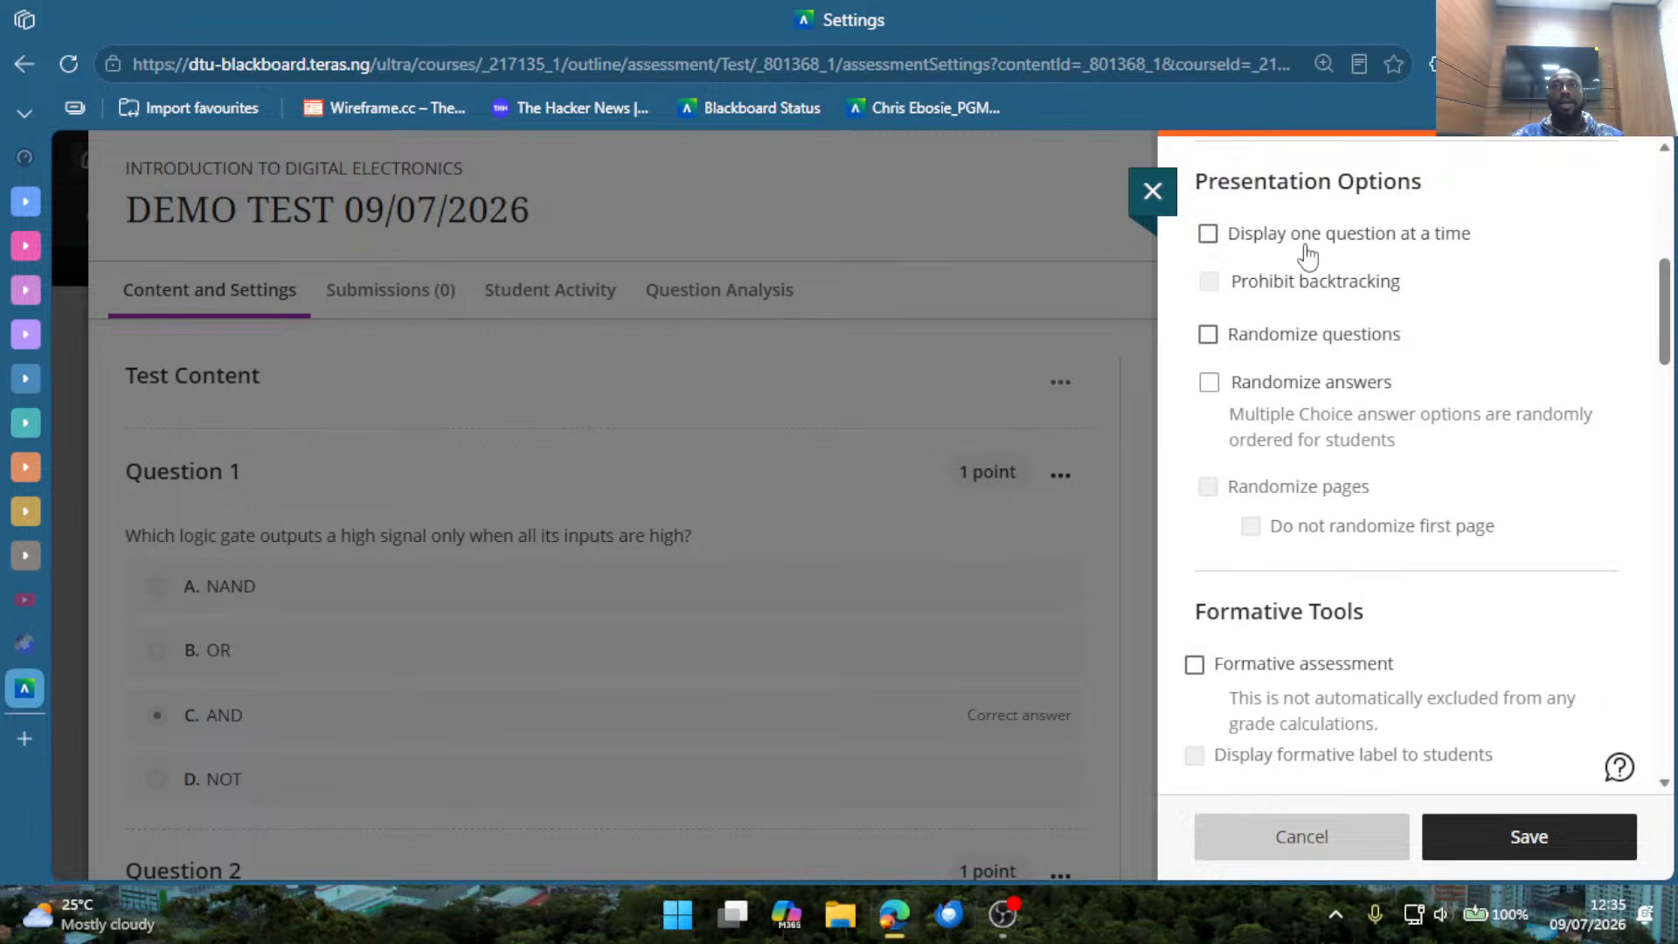
pyautogui.click(1255, 247)
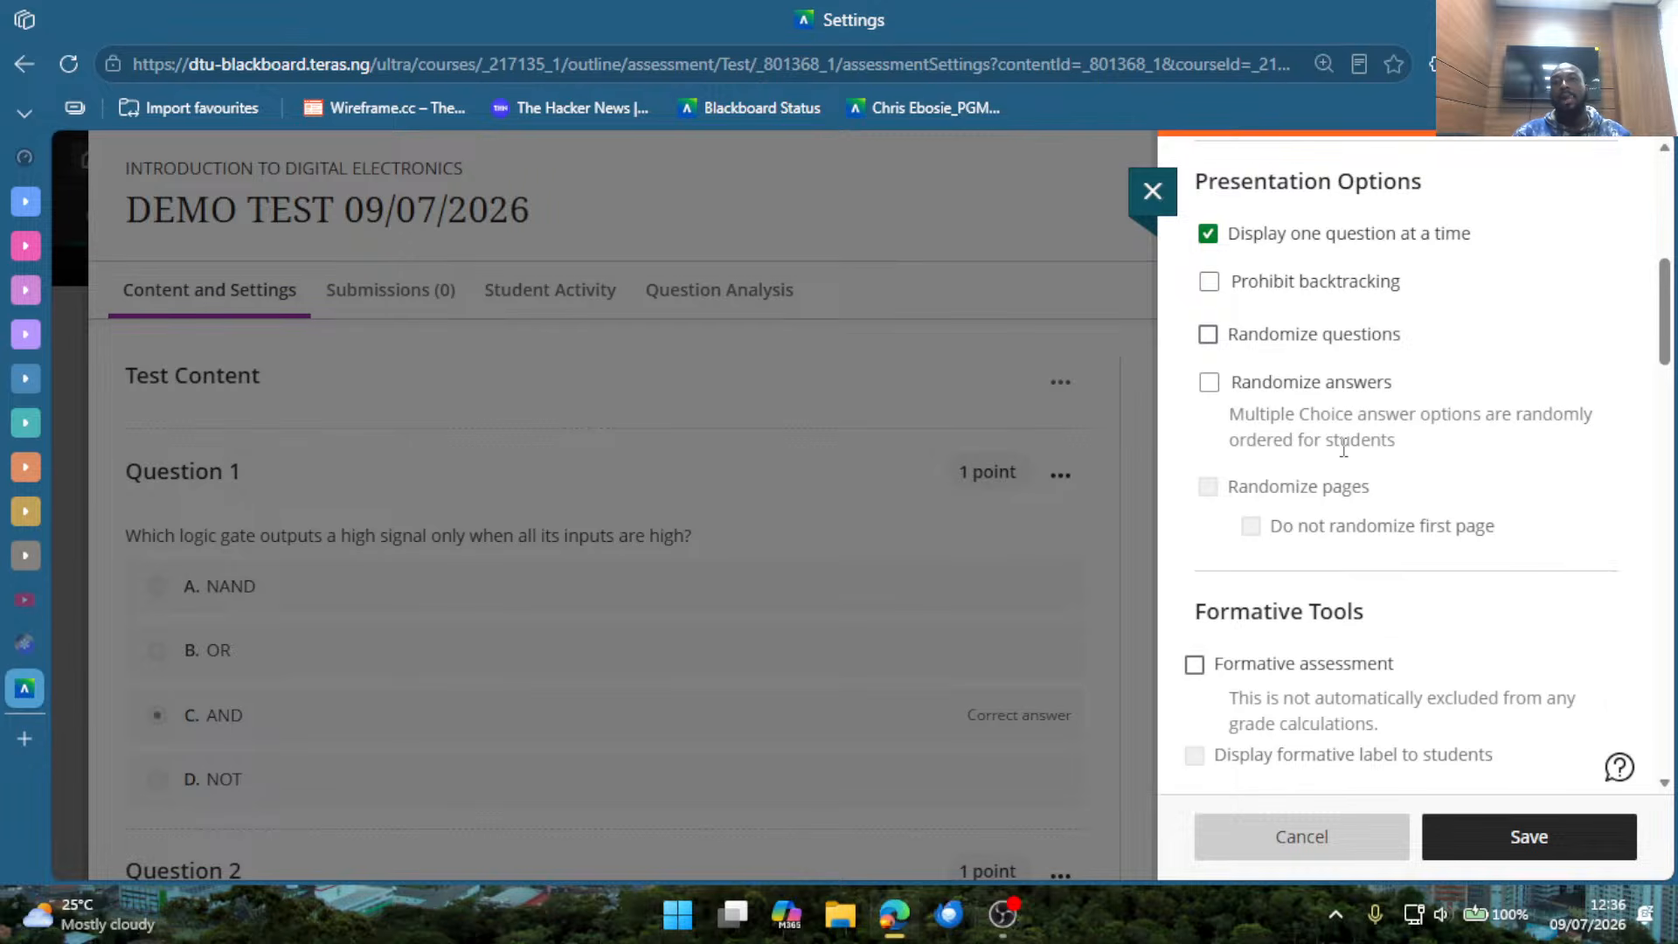
pyautogui.click(1324, 285)
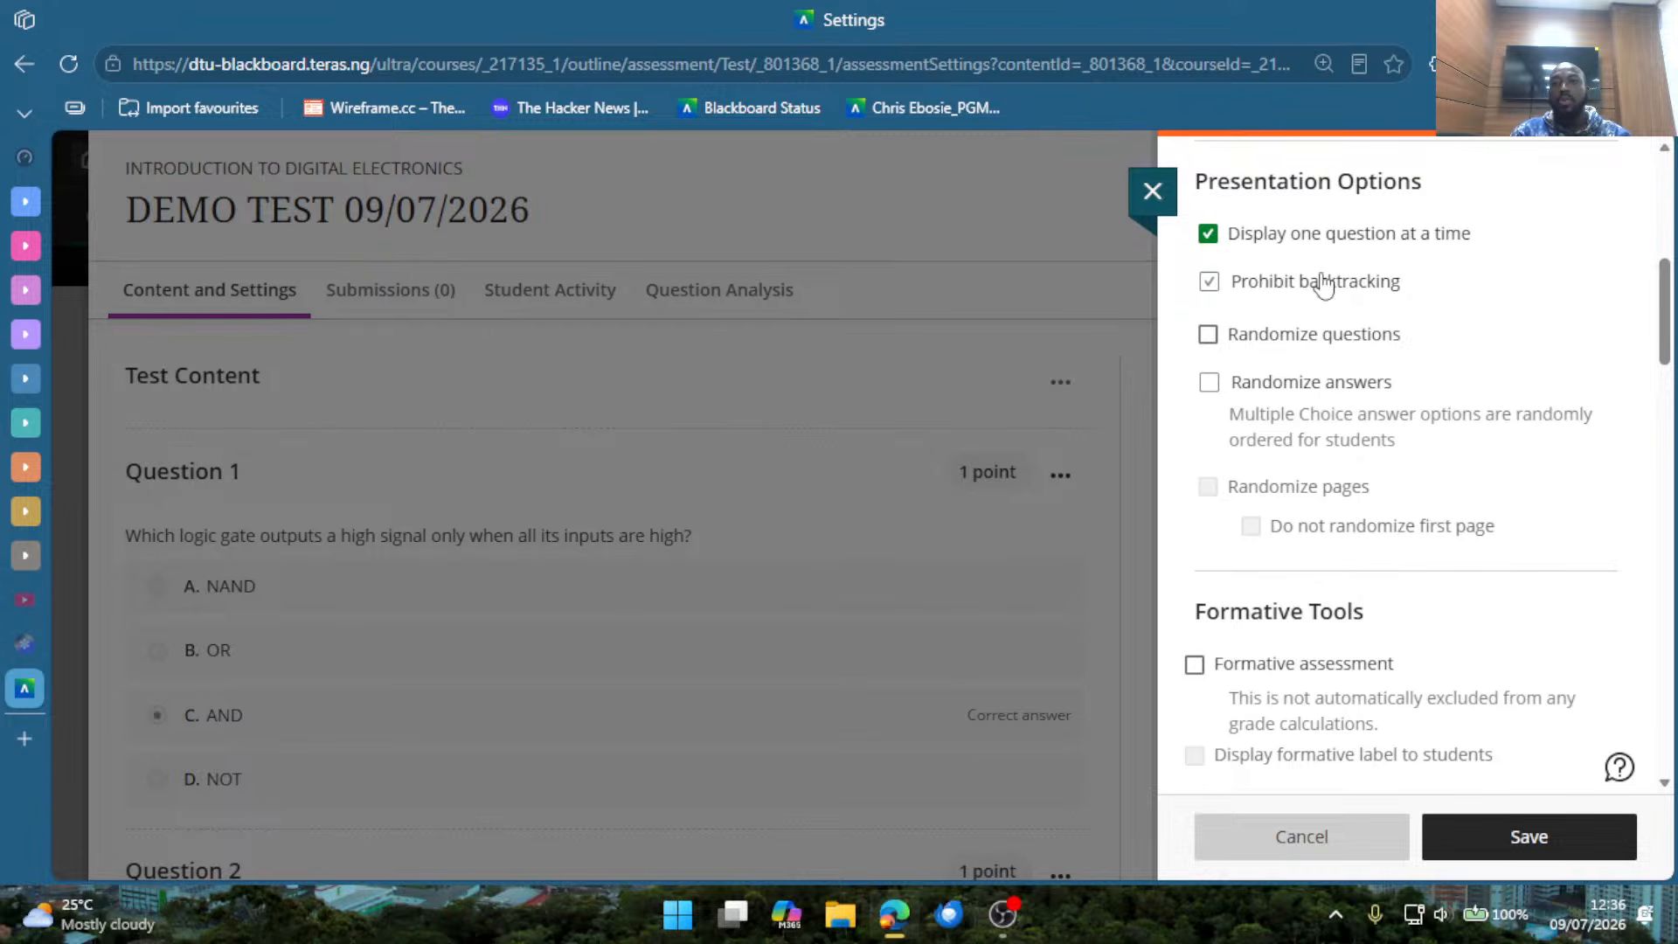
pyautogui.click(1210, 283)
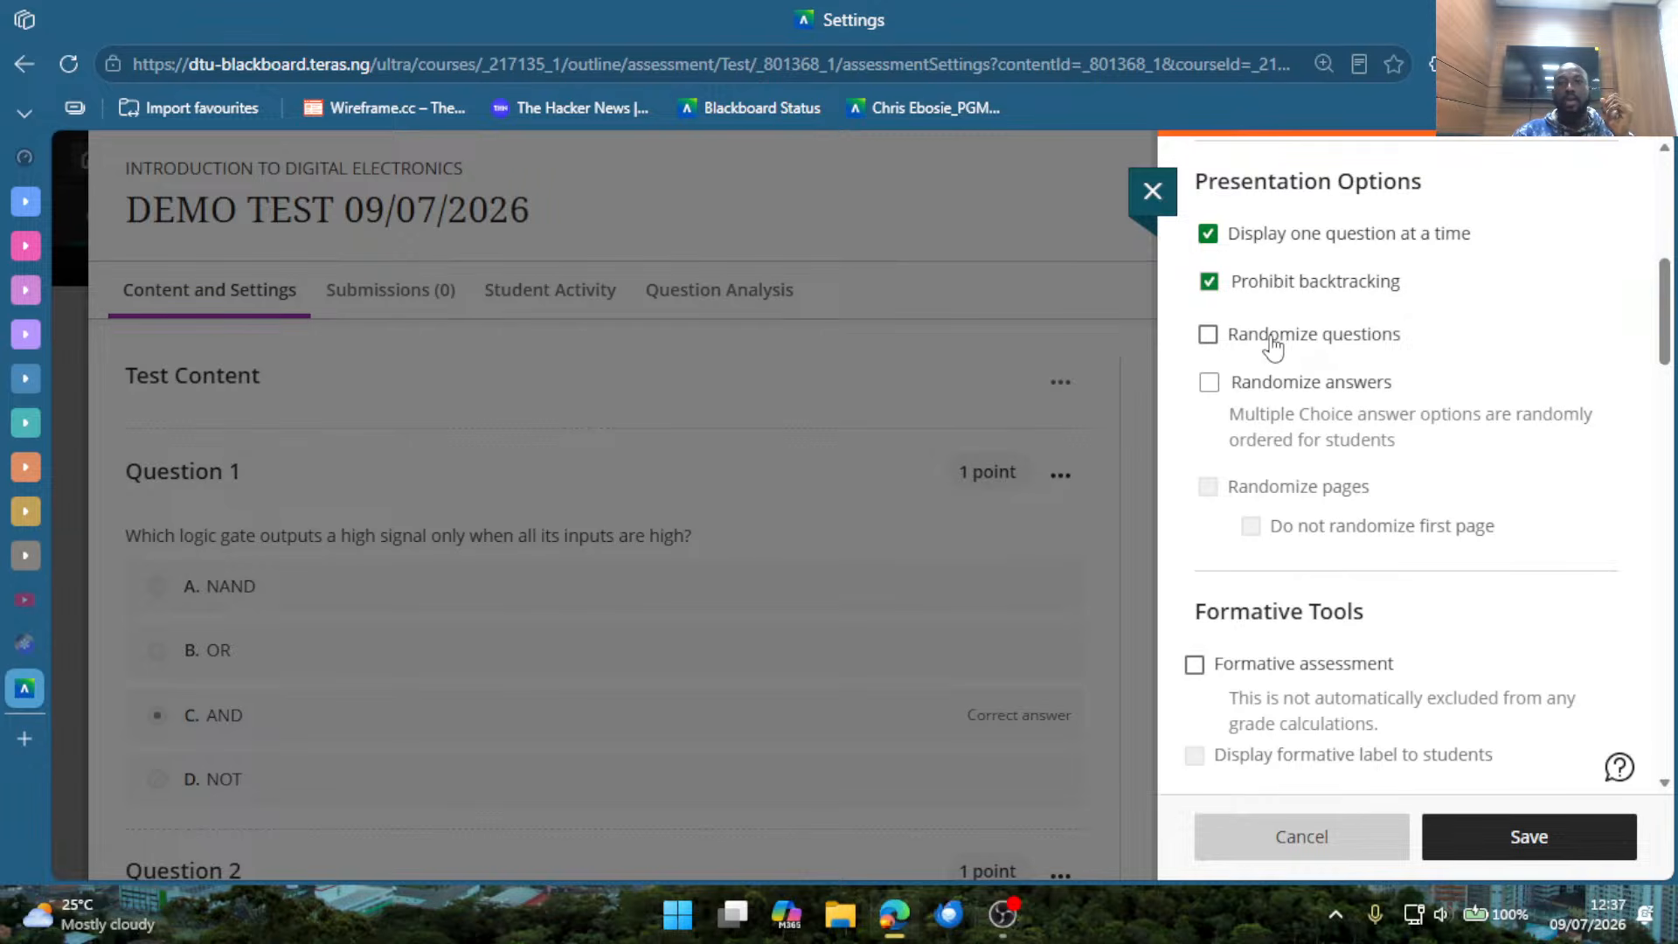
# Enable Randomize questions and Randomize answers, and highlight the note about randomly ordered multiple choice options.
pyautogui.click(1274, 340)
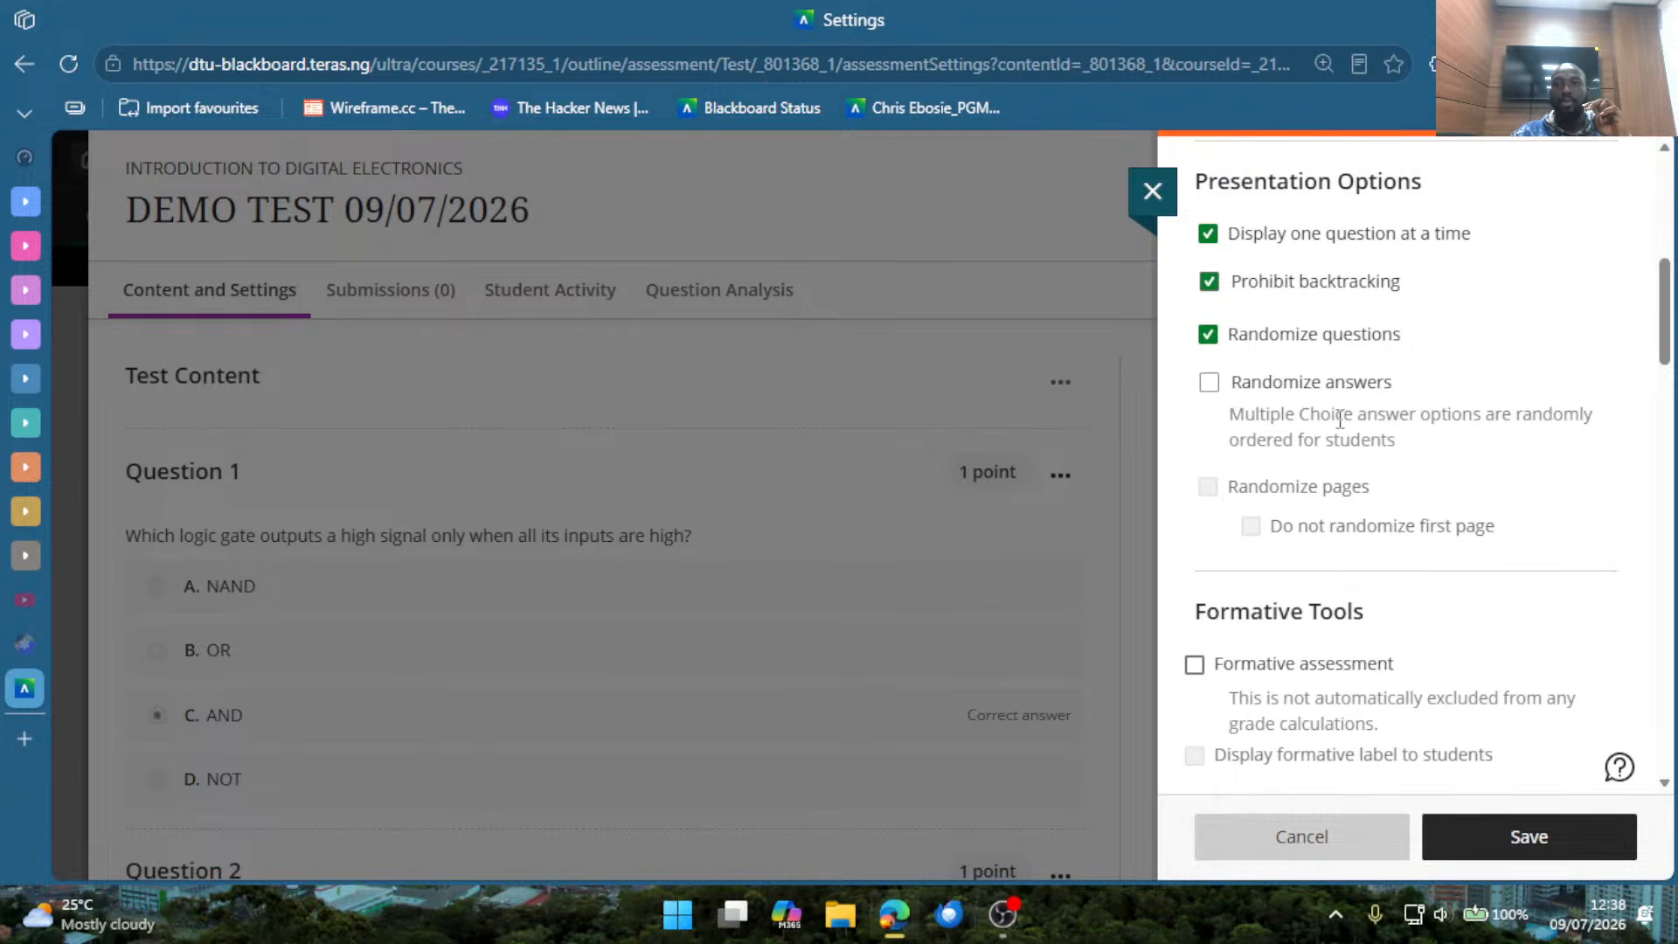
pyautogui.click(1208, 382)
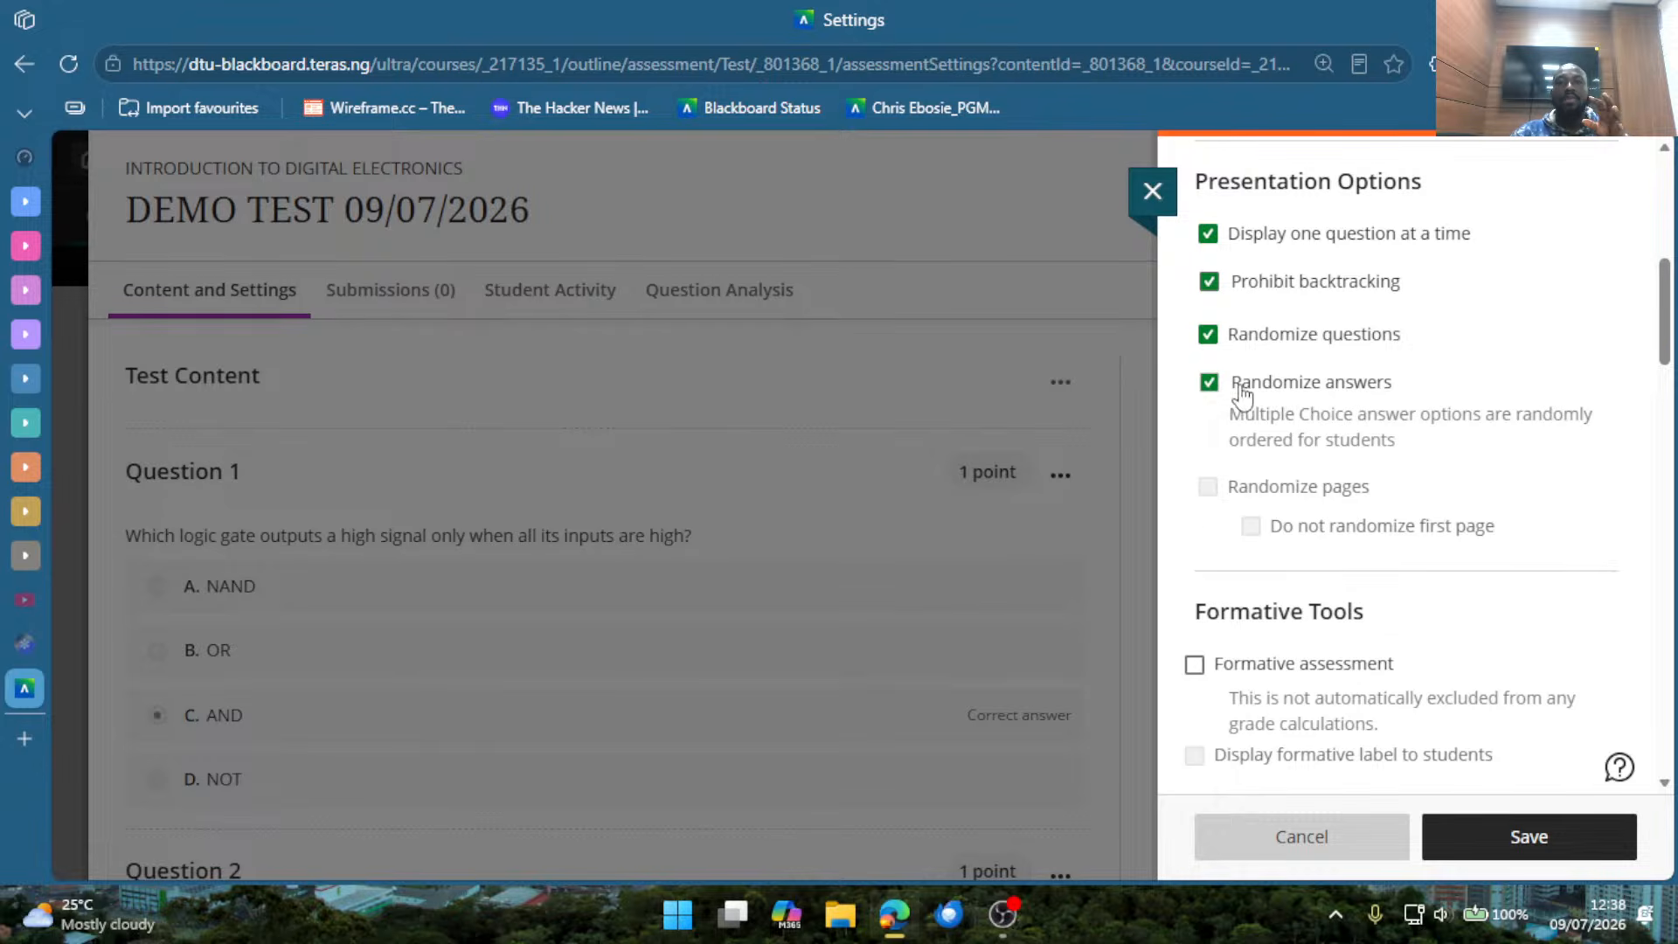
pyautogui.moveTo(1232, 412); pyautogui.dragTo(1436, 446)
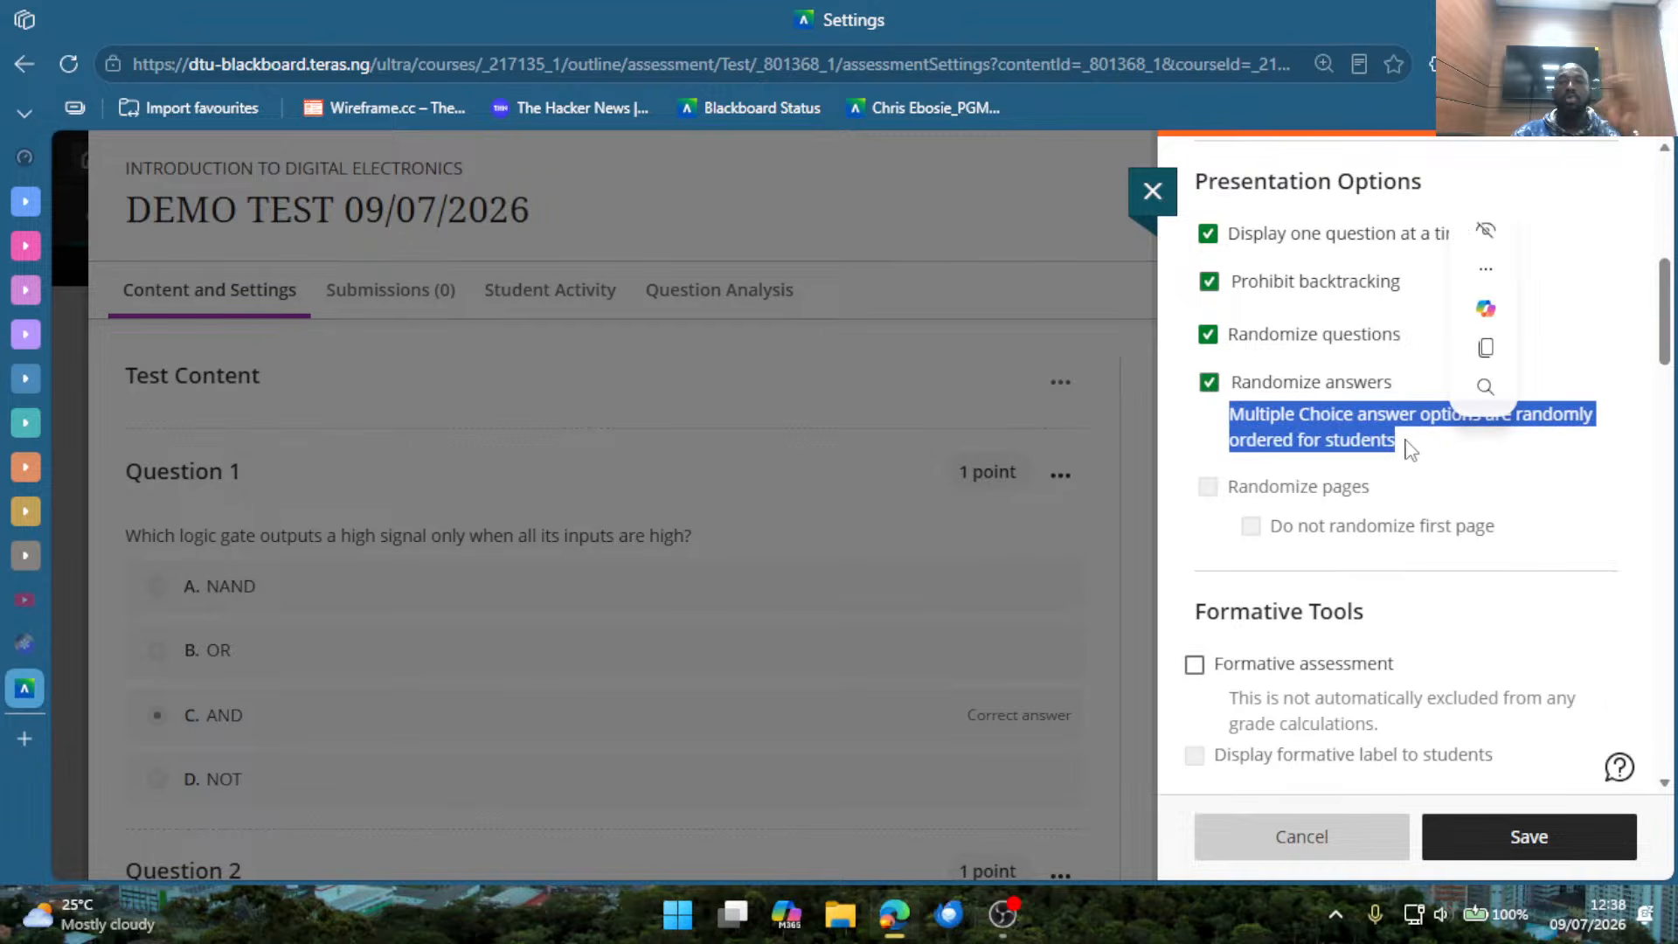
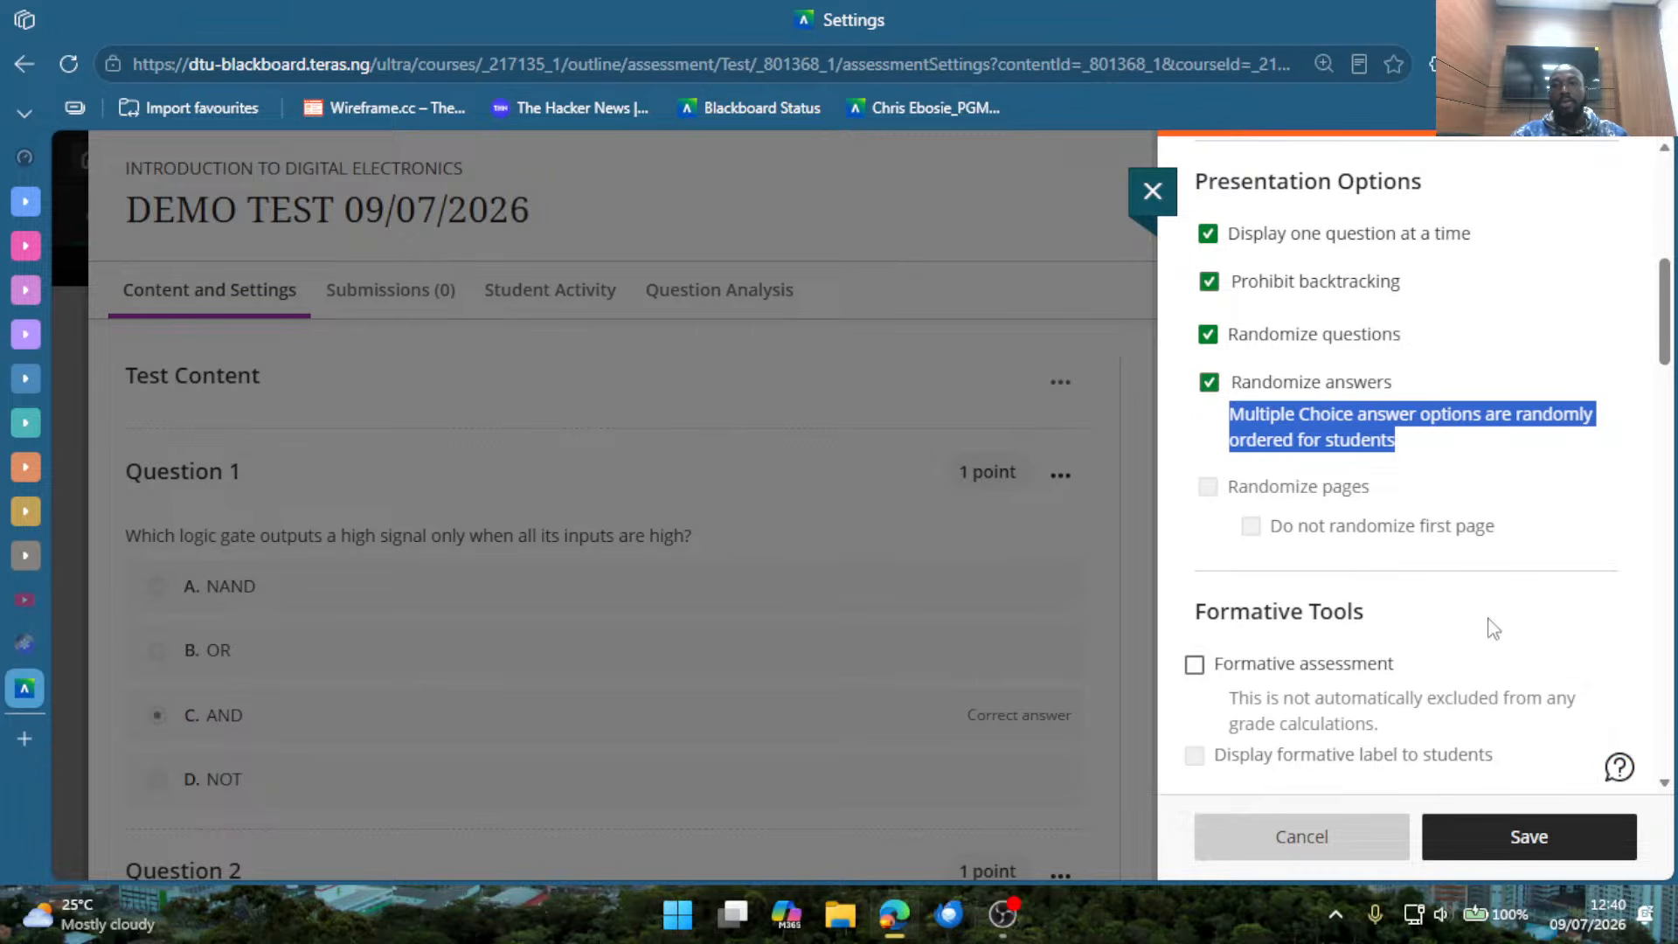
# Enable Formative assessment for the test, with the formative label displayed to students.
pyautogui.click(1321, 527)
pyautogui.click(1300, 514)
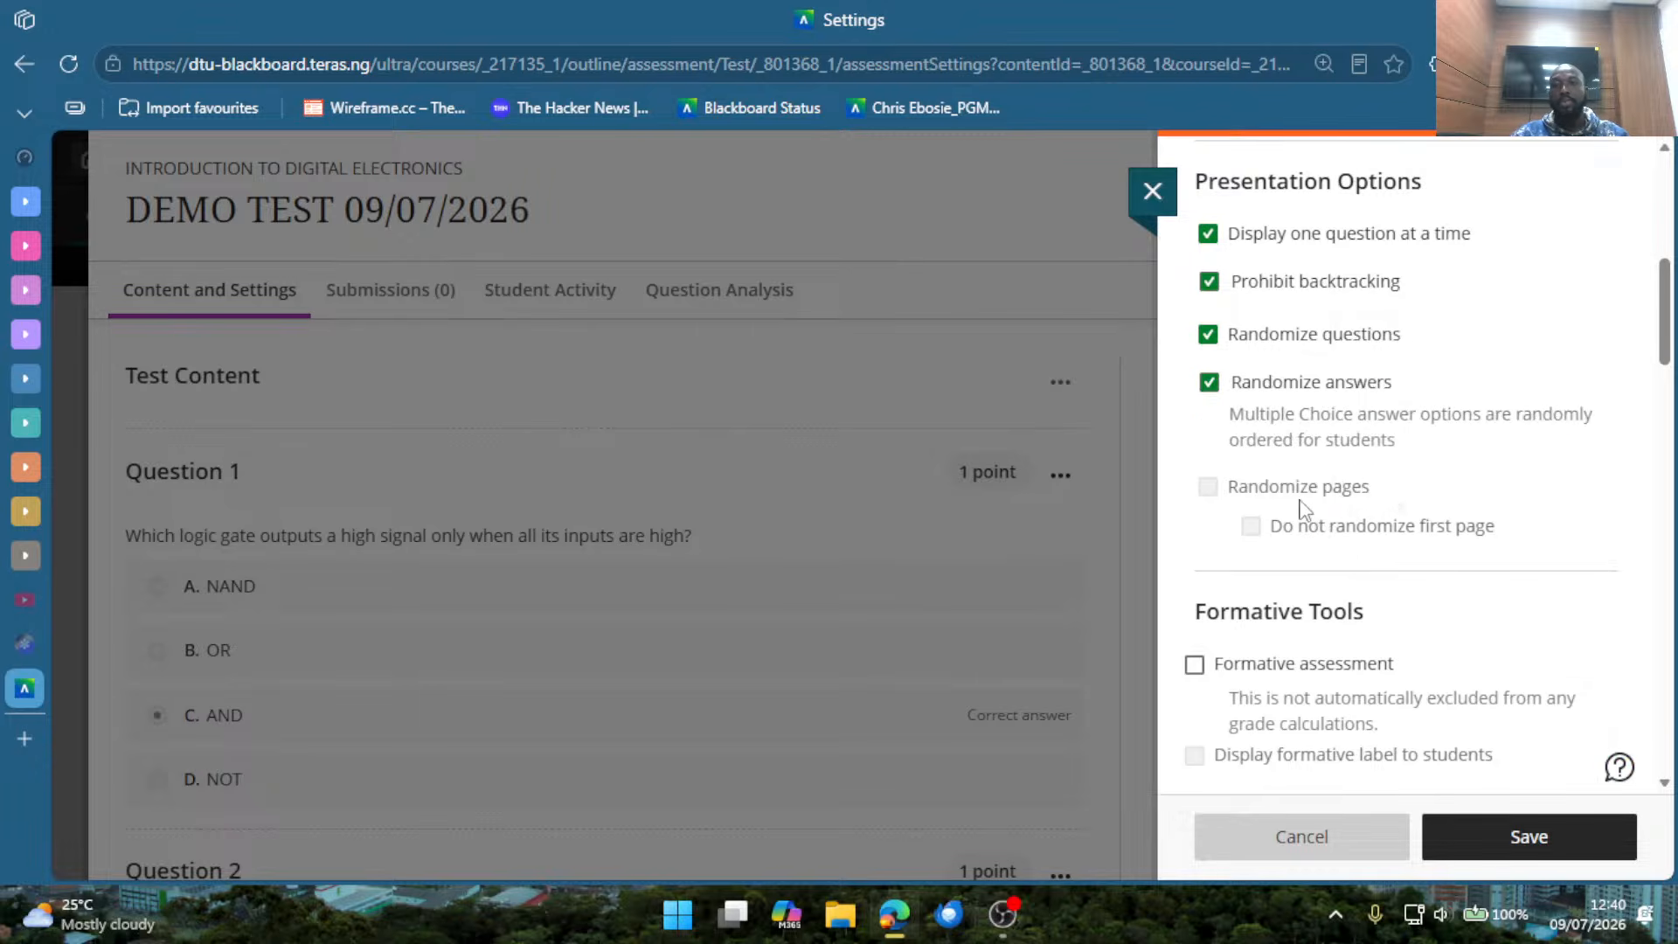
pyautogui.scroll(-2, 1308, 511)
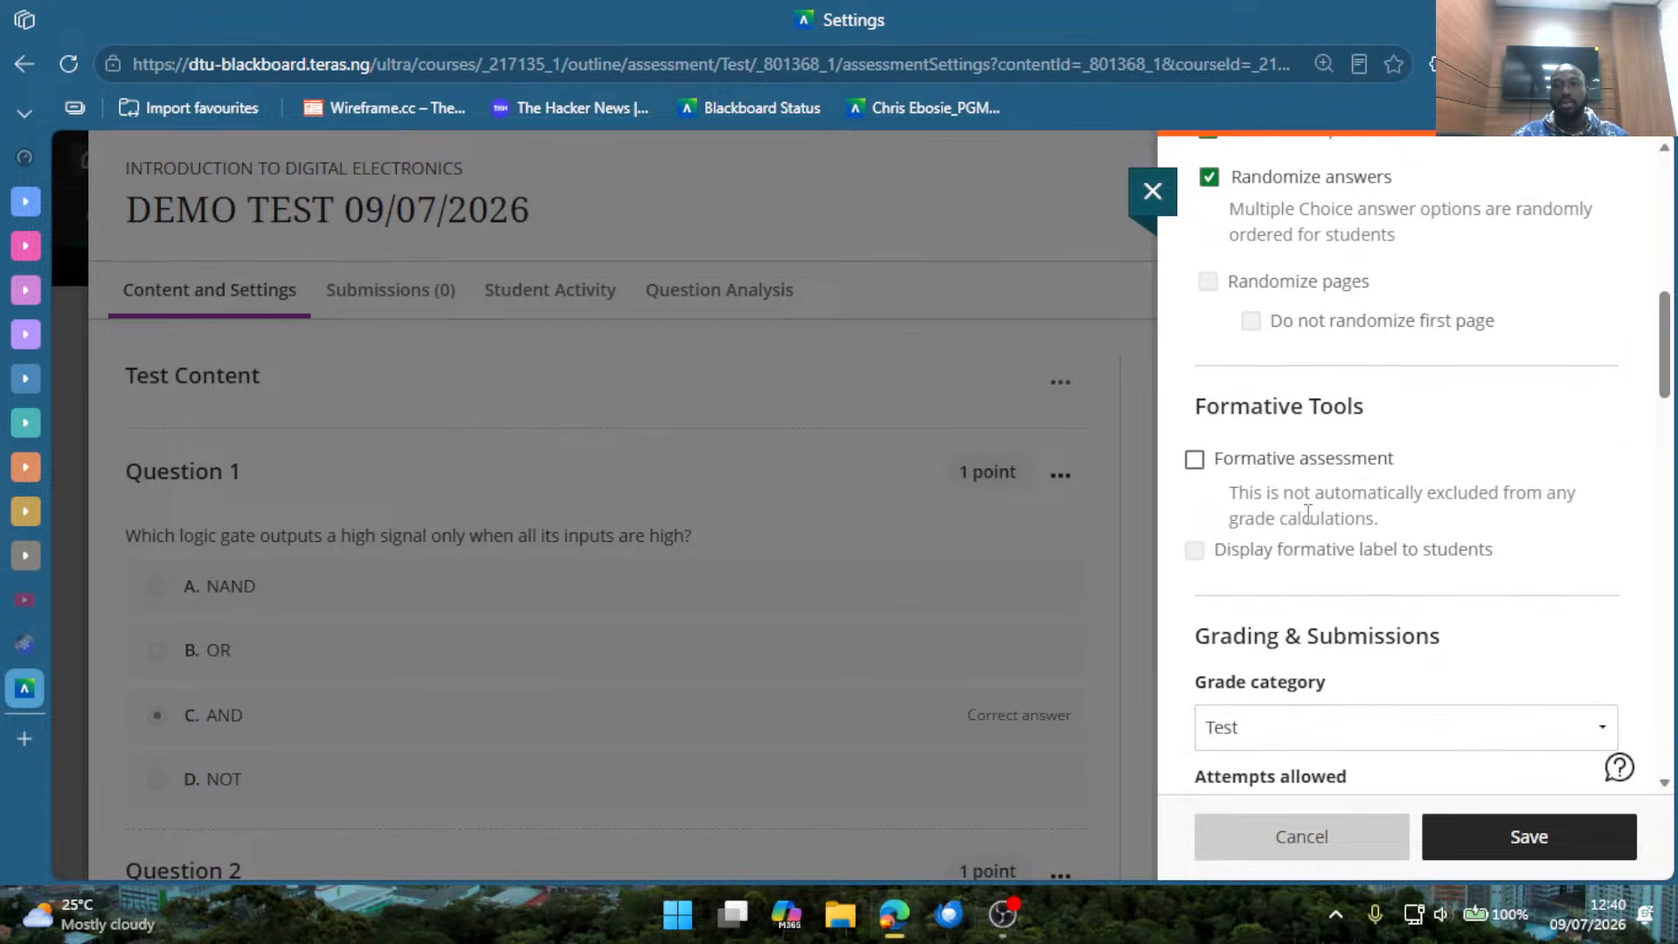
pyautogui.click(1260, 463)
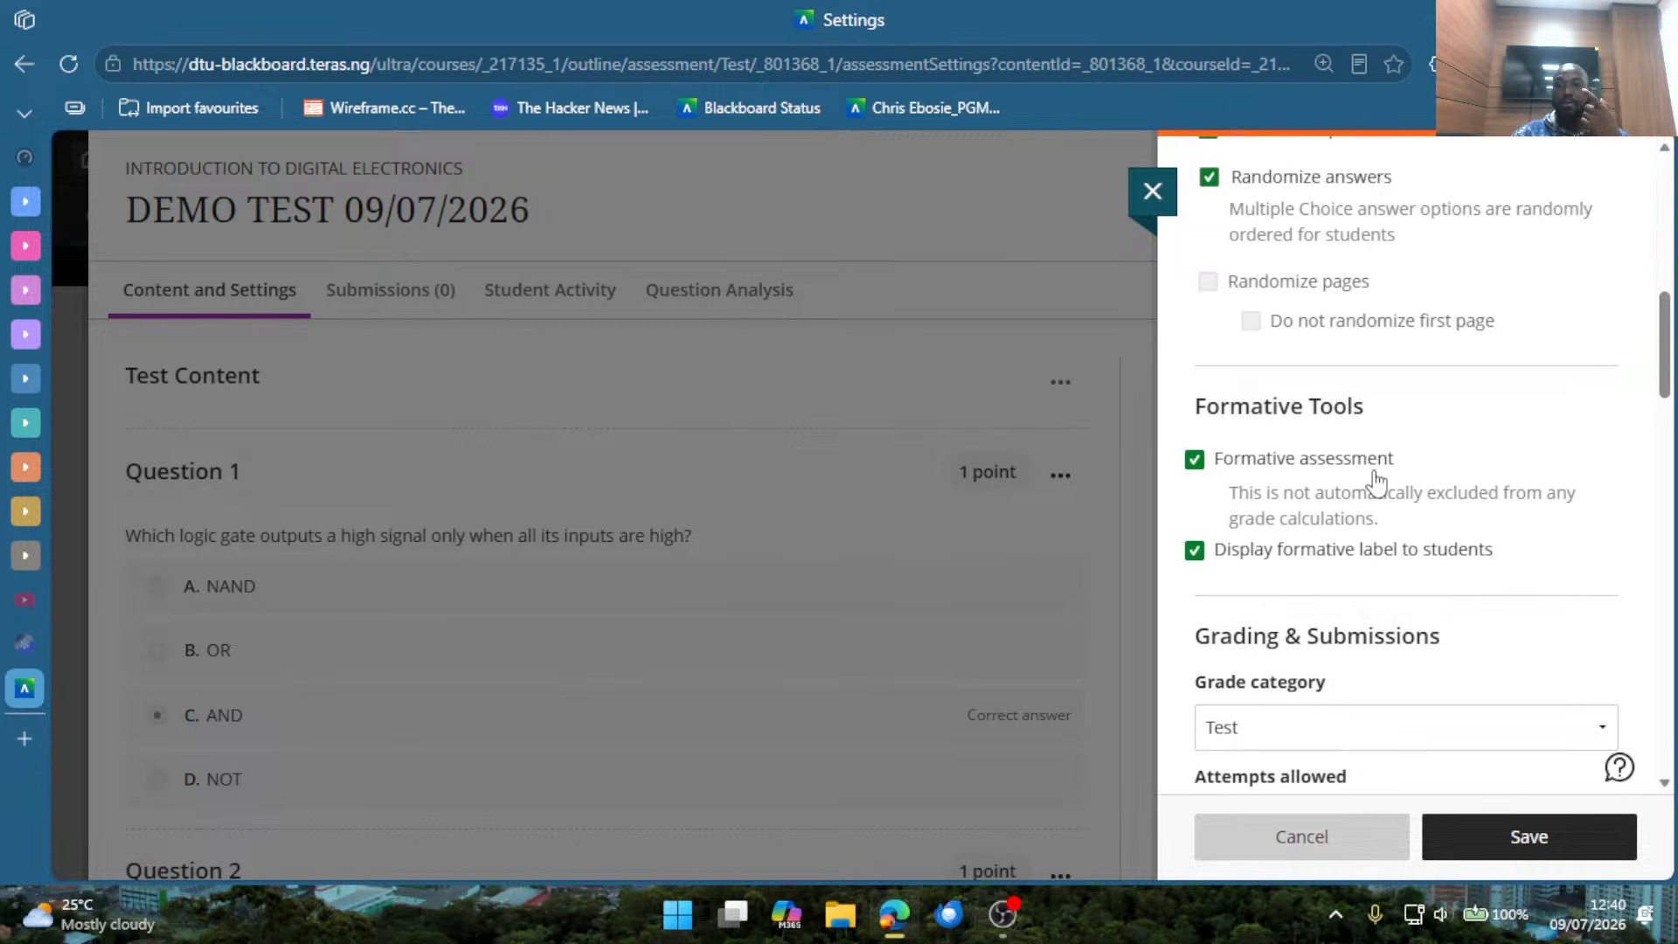
# Review the Grading & Submissions settings and highlight the Post assessment grades automatically option with its description.
pyautogui.scroll(-2, 1377, 579)
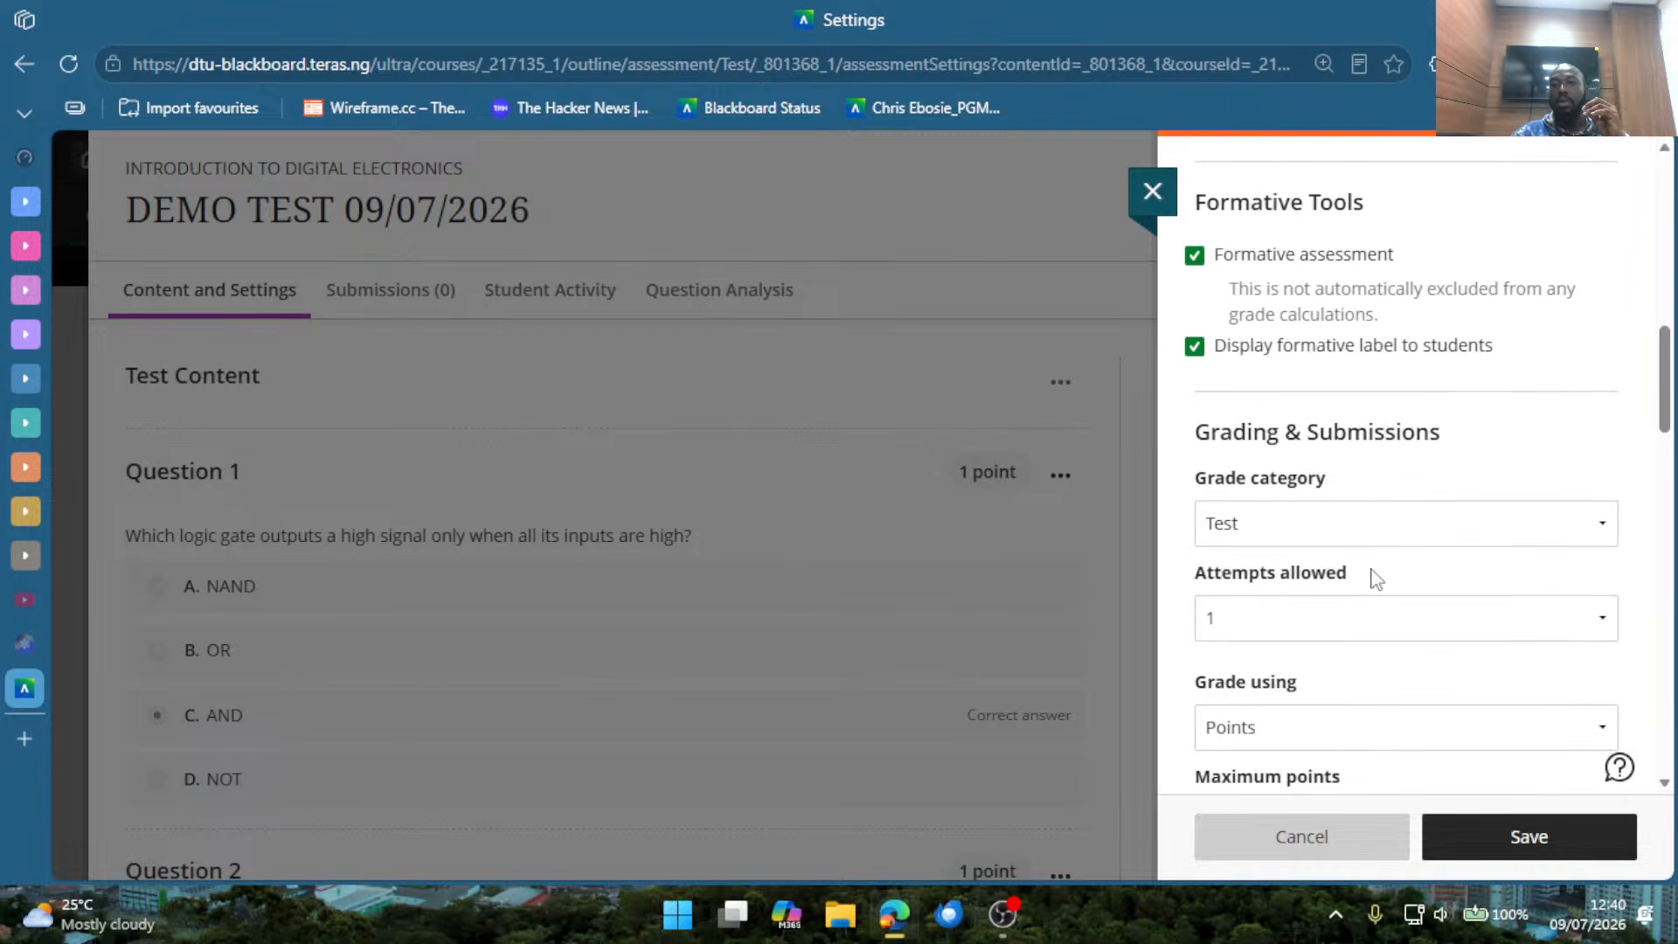
pyautogui.scroll(-2, 1309, 471)
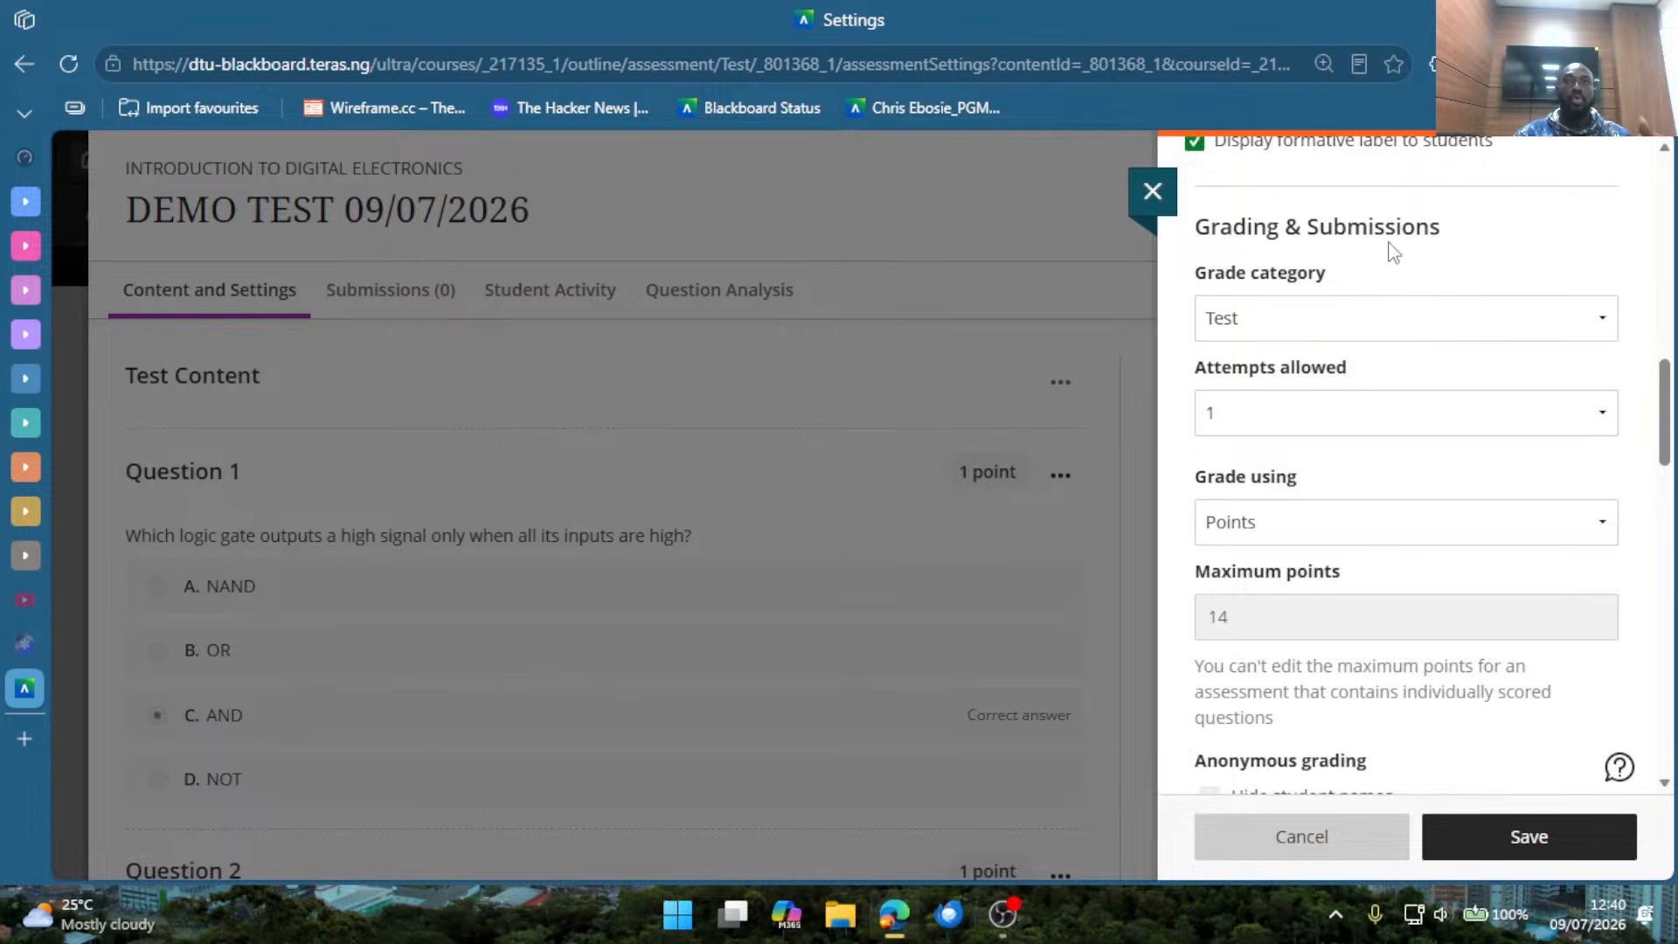
pyautogui.scroll(-2, 1431, 495)
pyautogui.scroll(-2, 1441, 527)
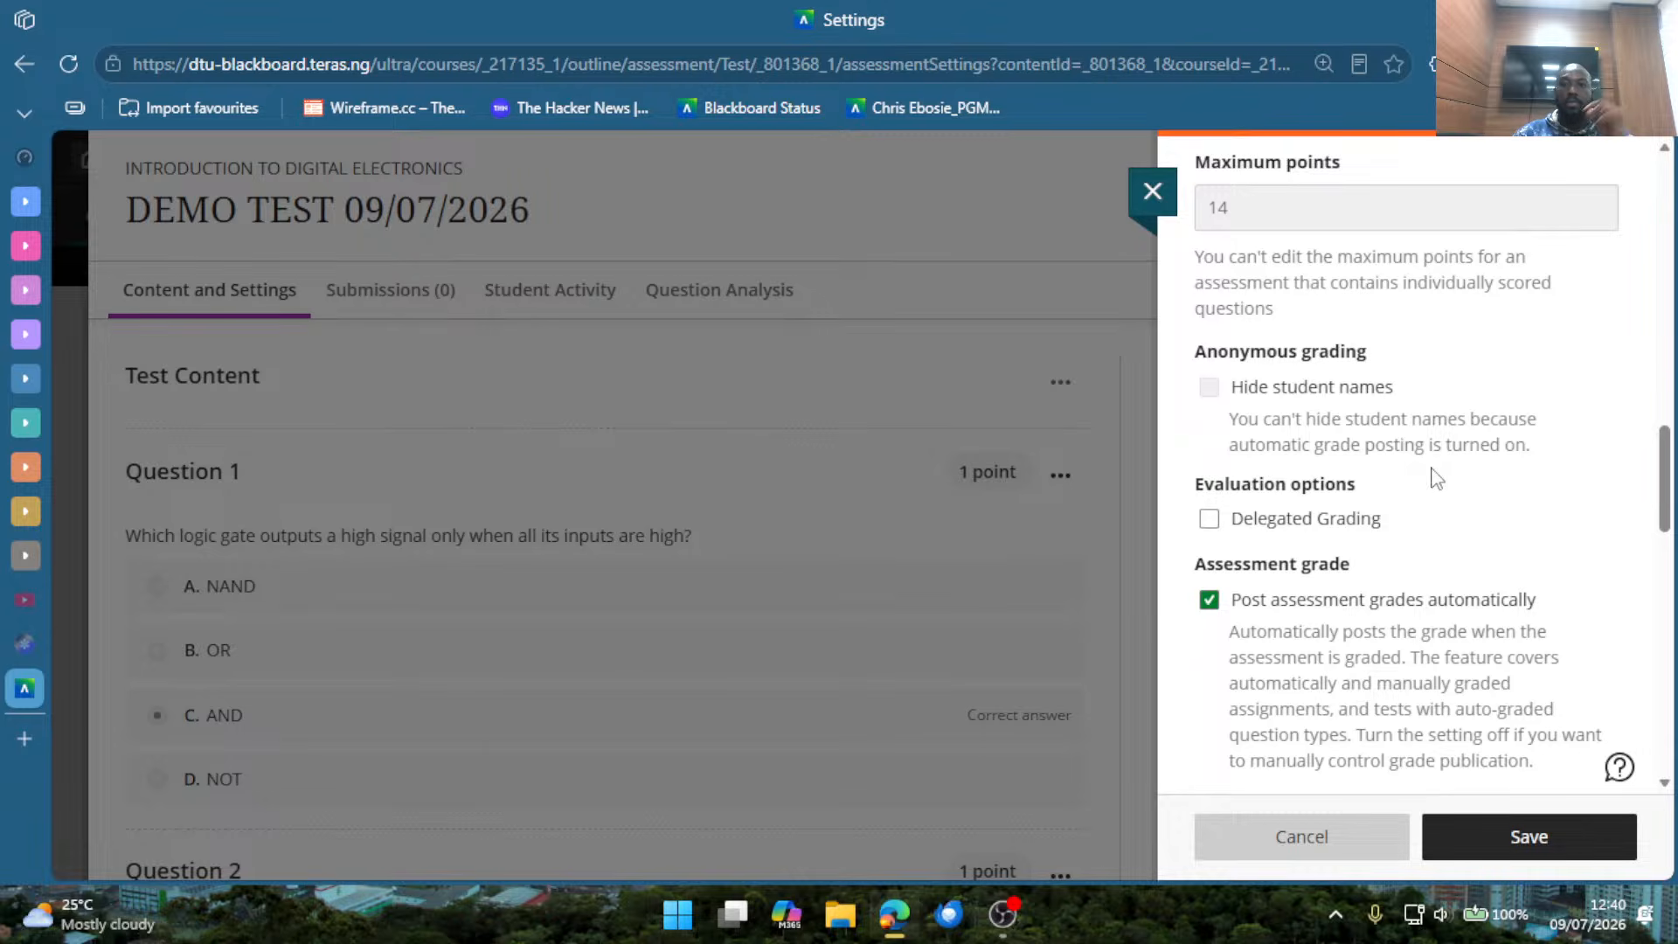
pyautogui.scroll(6, 1442, 477)
pyautogui.scroll(-7, 1382, 472)
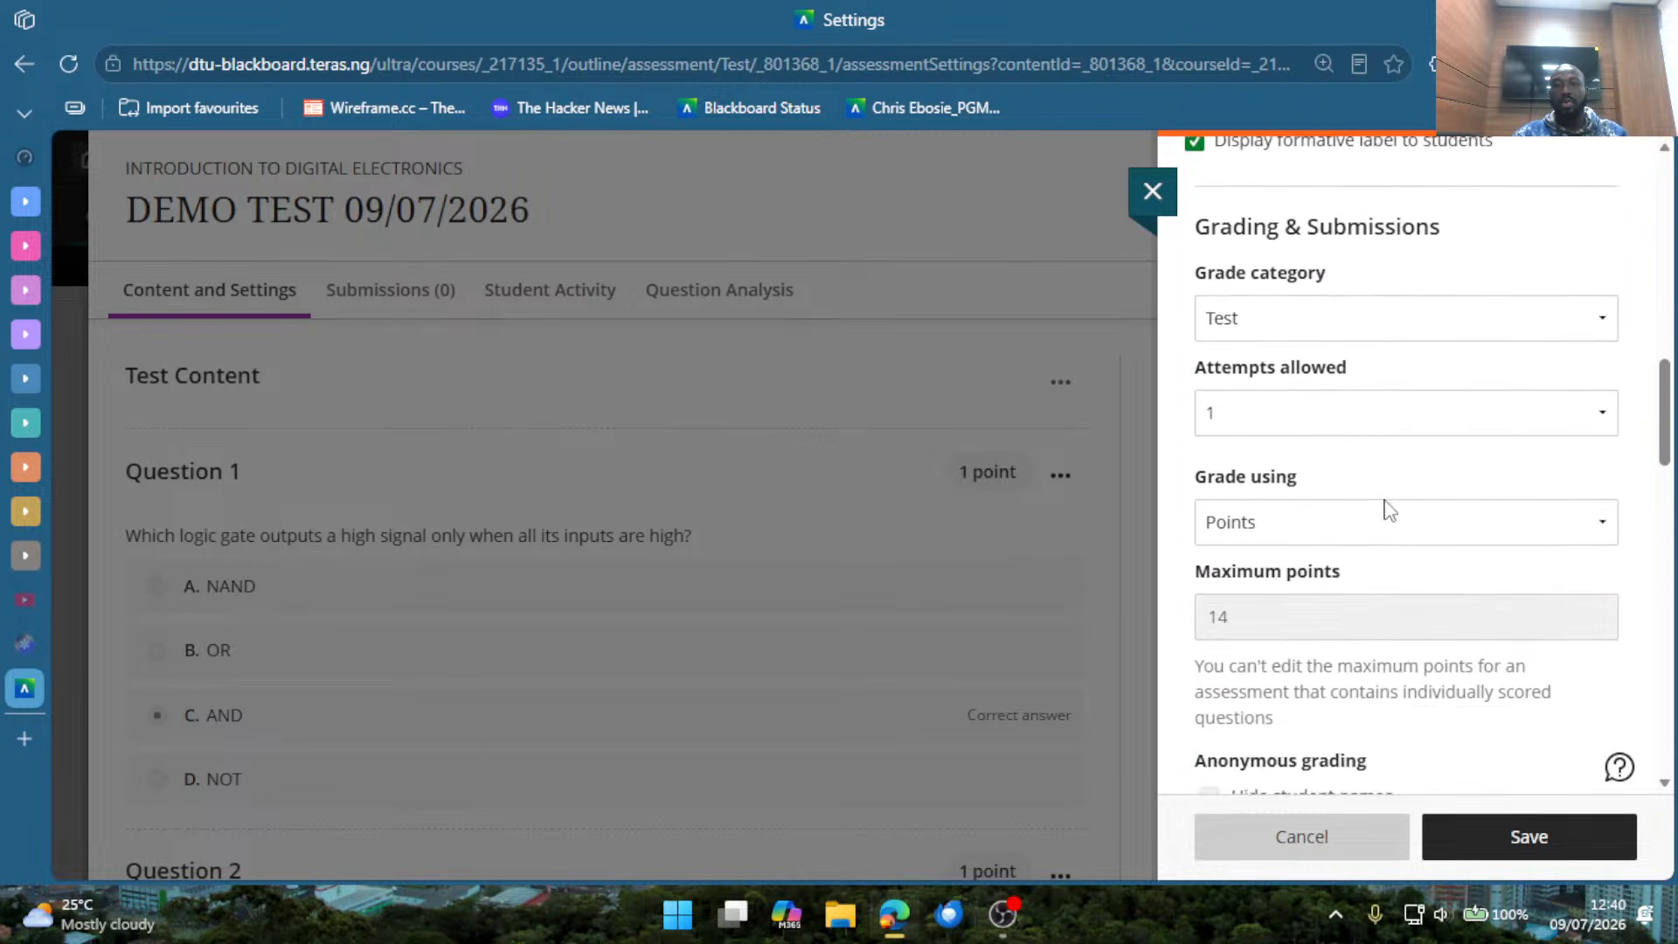
pyautogui.scroll(-2, 1387, 498)
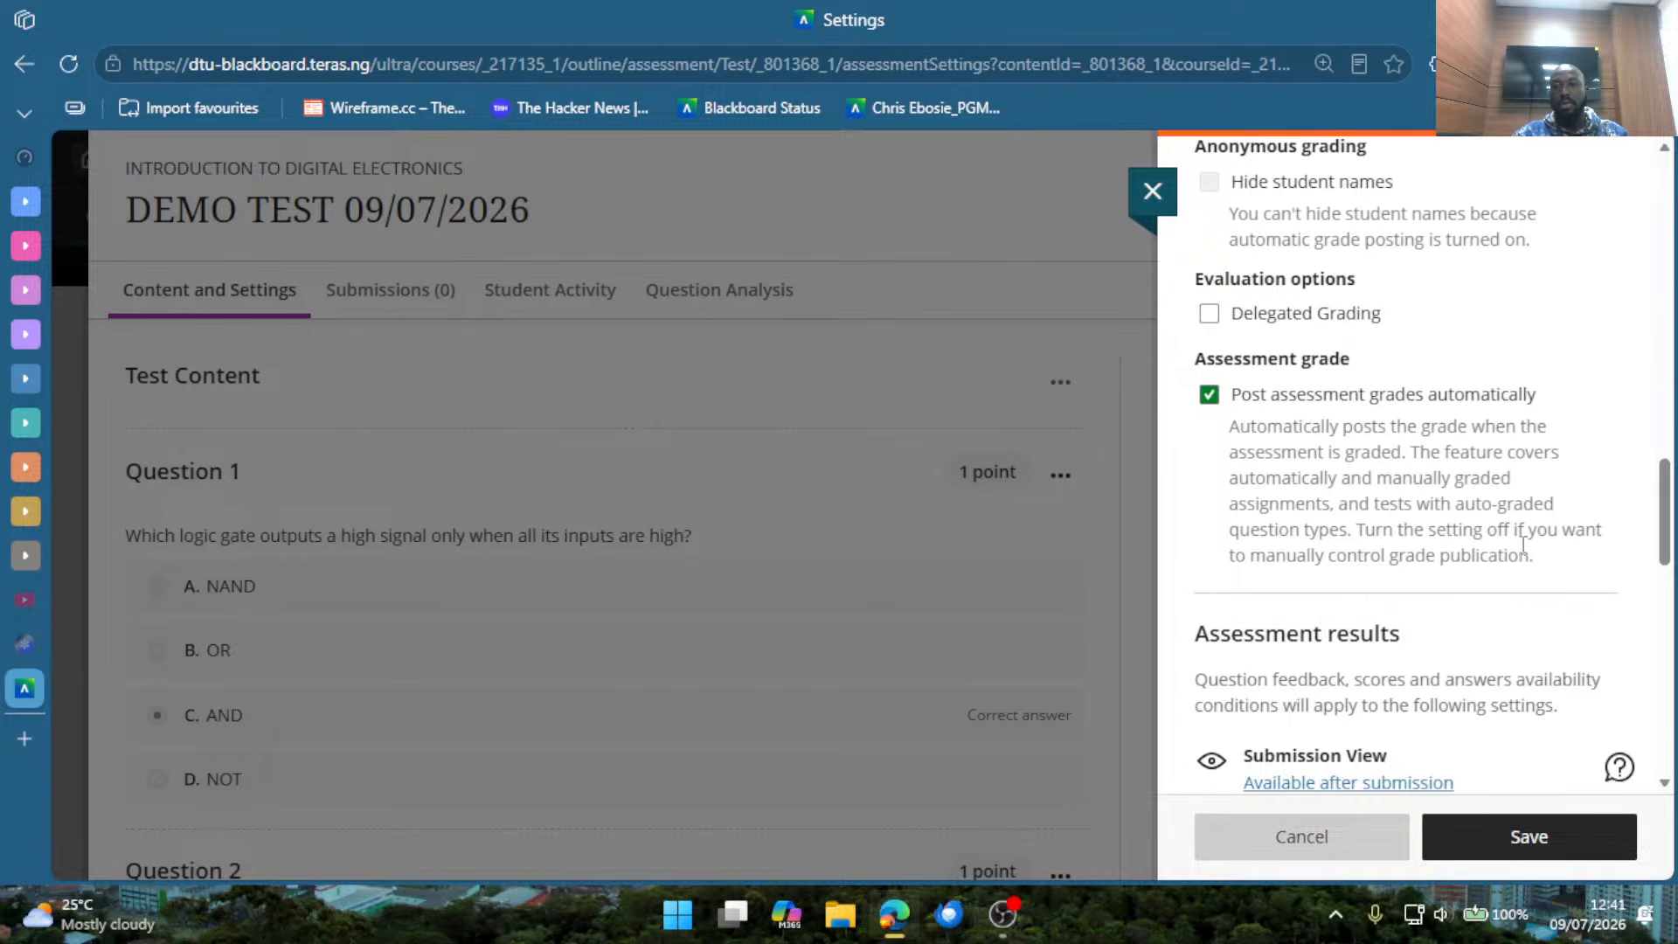
pyautogui.moveTo(1535, 558); pyautogui.dragTo(1236, 385)
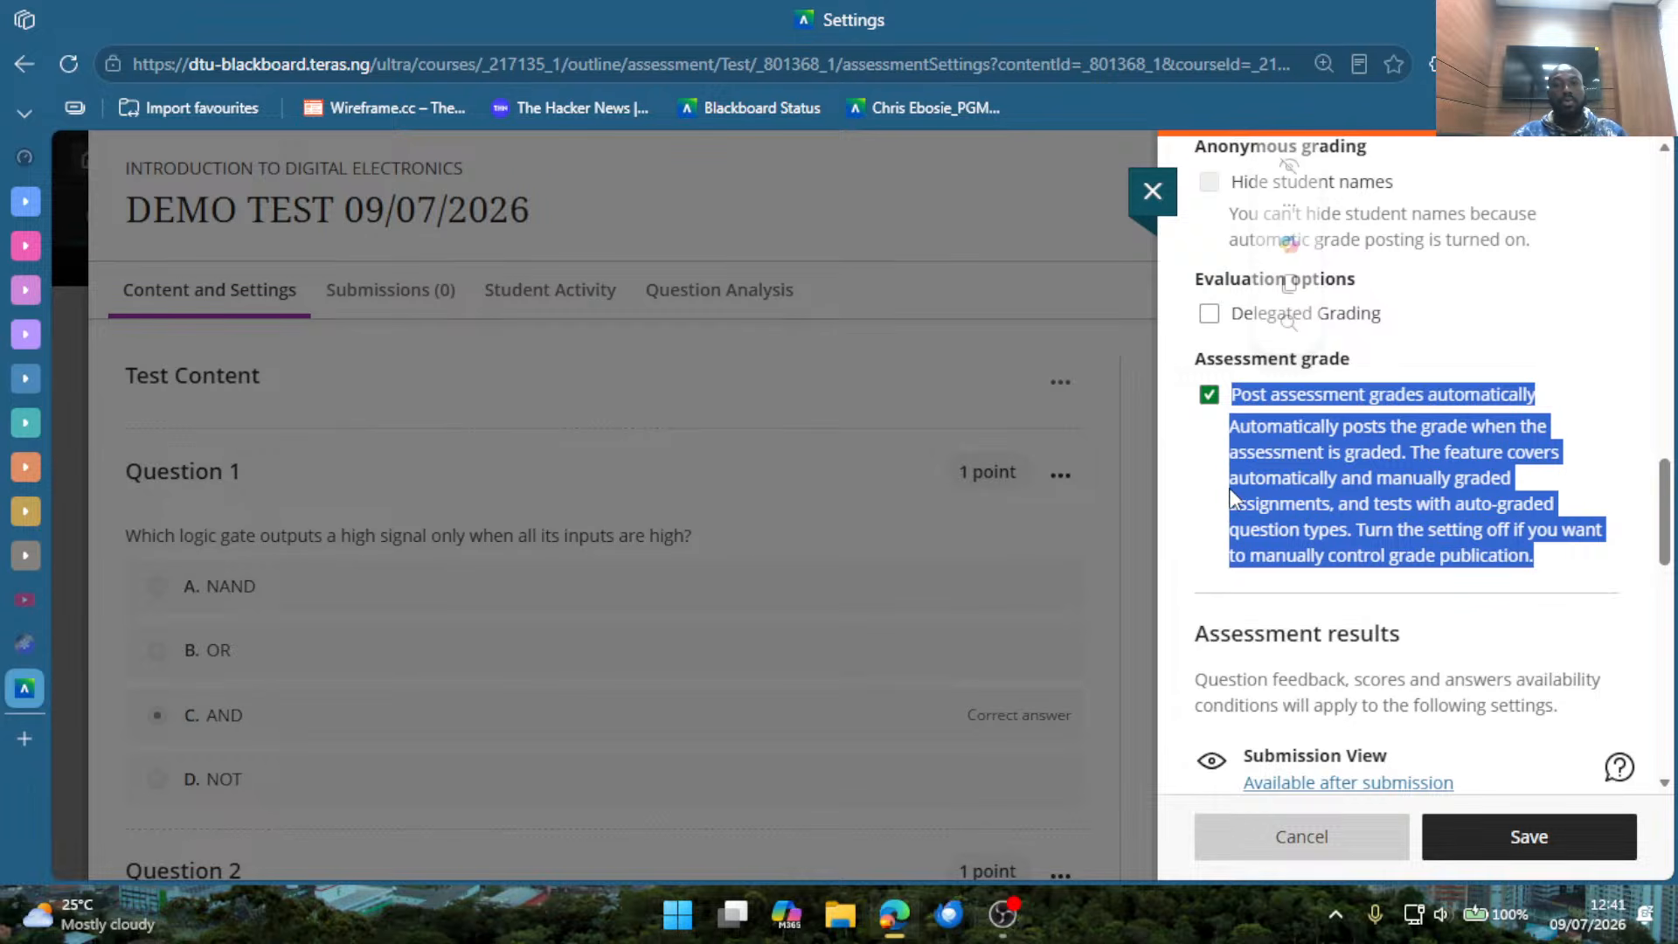
pyautogui.click(1186, 467)
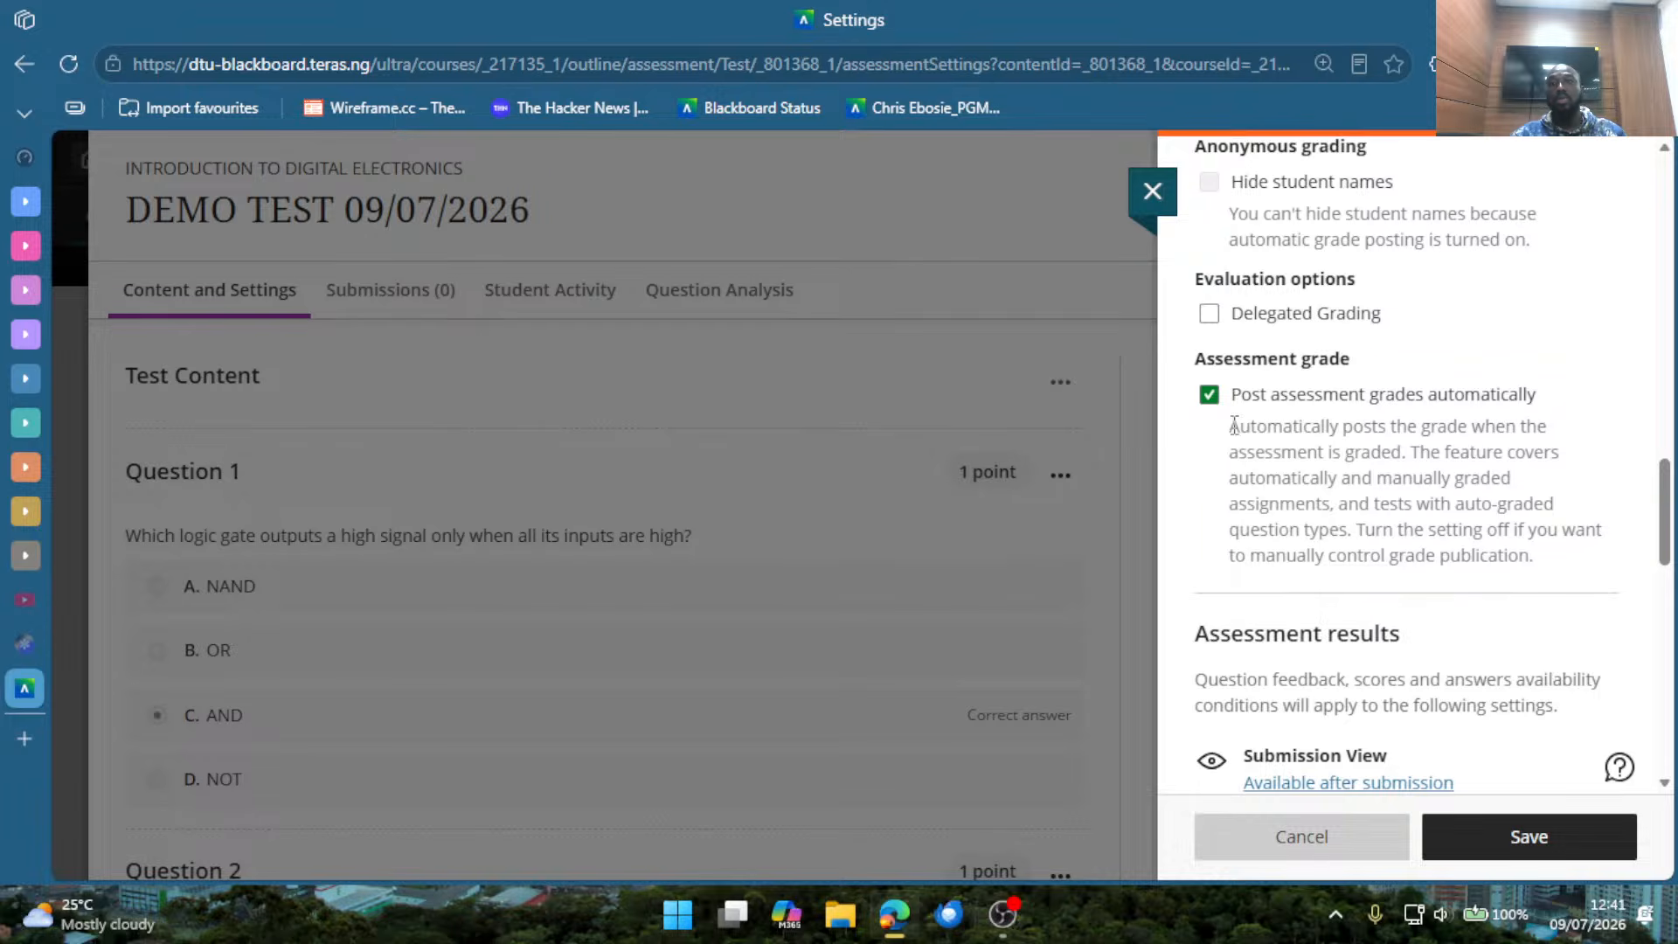
# Return to the start of Grading & Submissions and view the available grade categories.
pyautogui.scroll(2, 1207, 472)
pyautogui.scroll(1, 1202, 464)
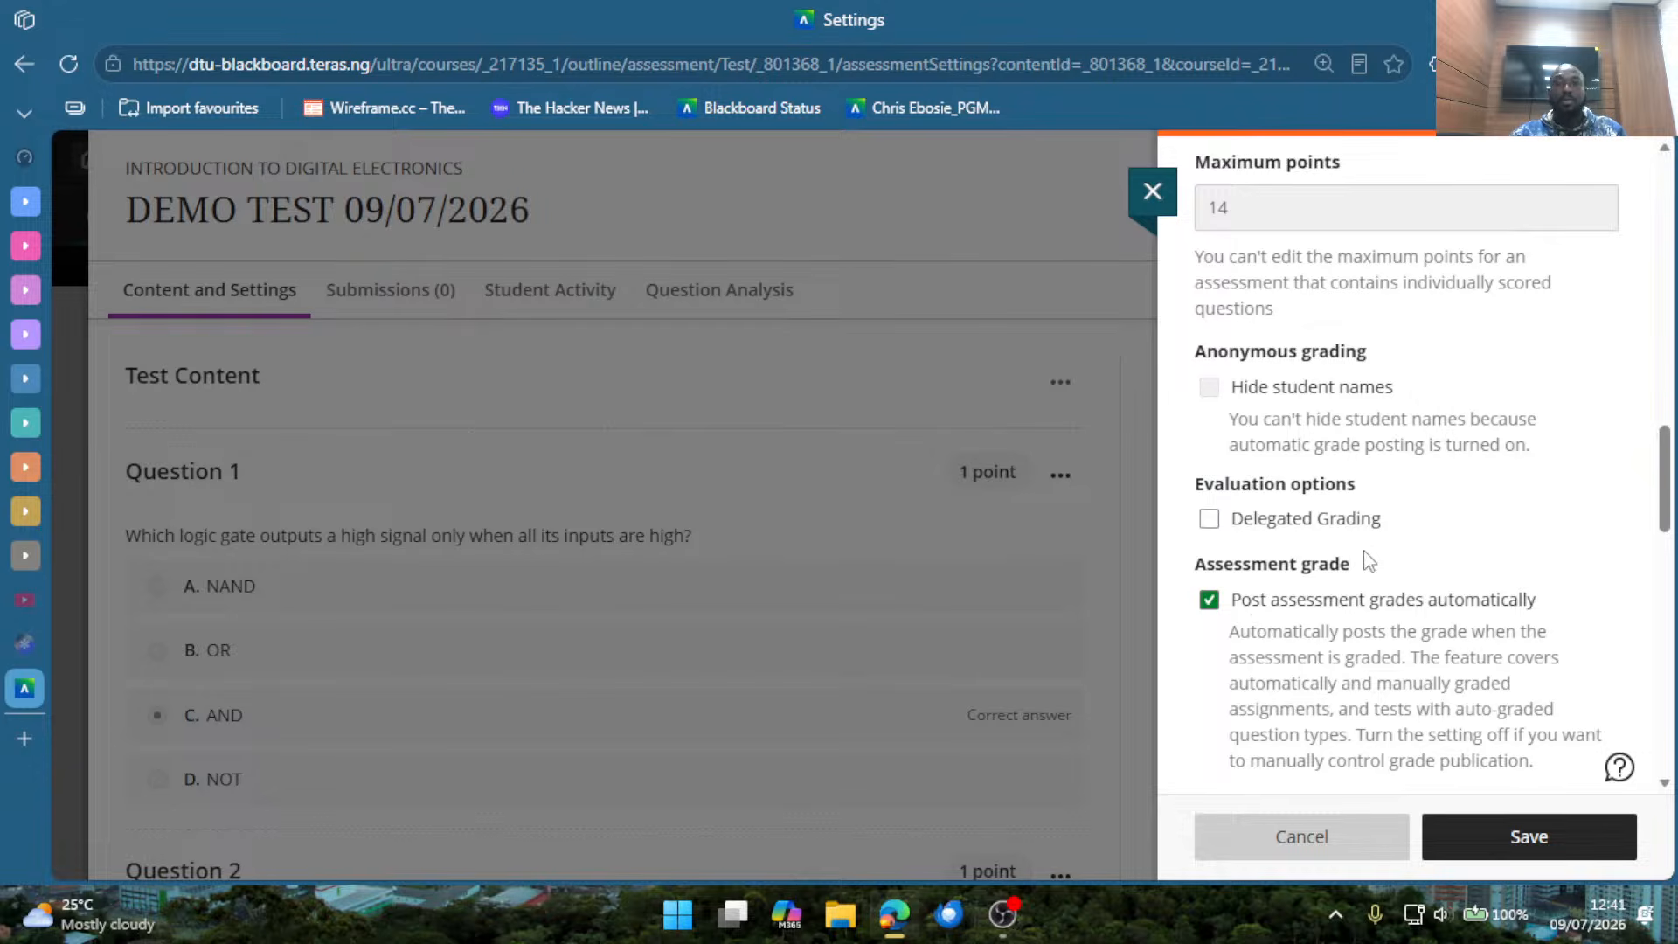
pyautogui.scroll(-2, 1372, 581)
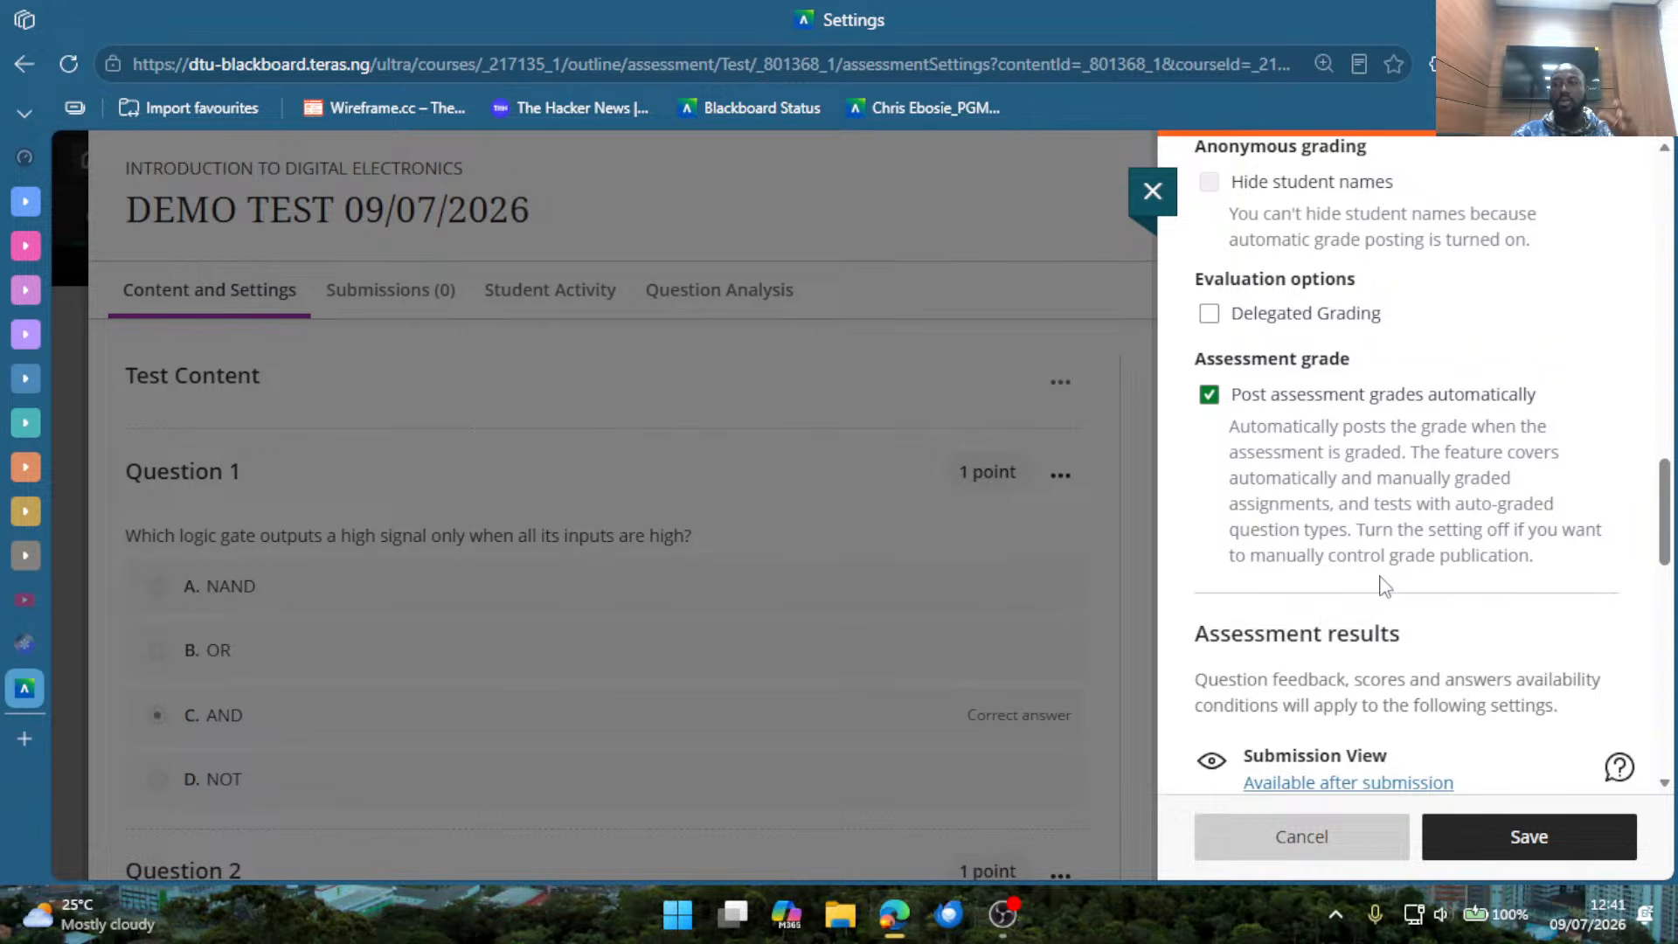
pyautogui.scroll(2, 1420, 501)
pyautogui.scroll(2, 1420, 501)
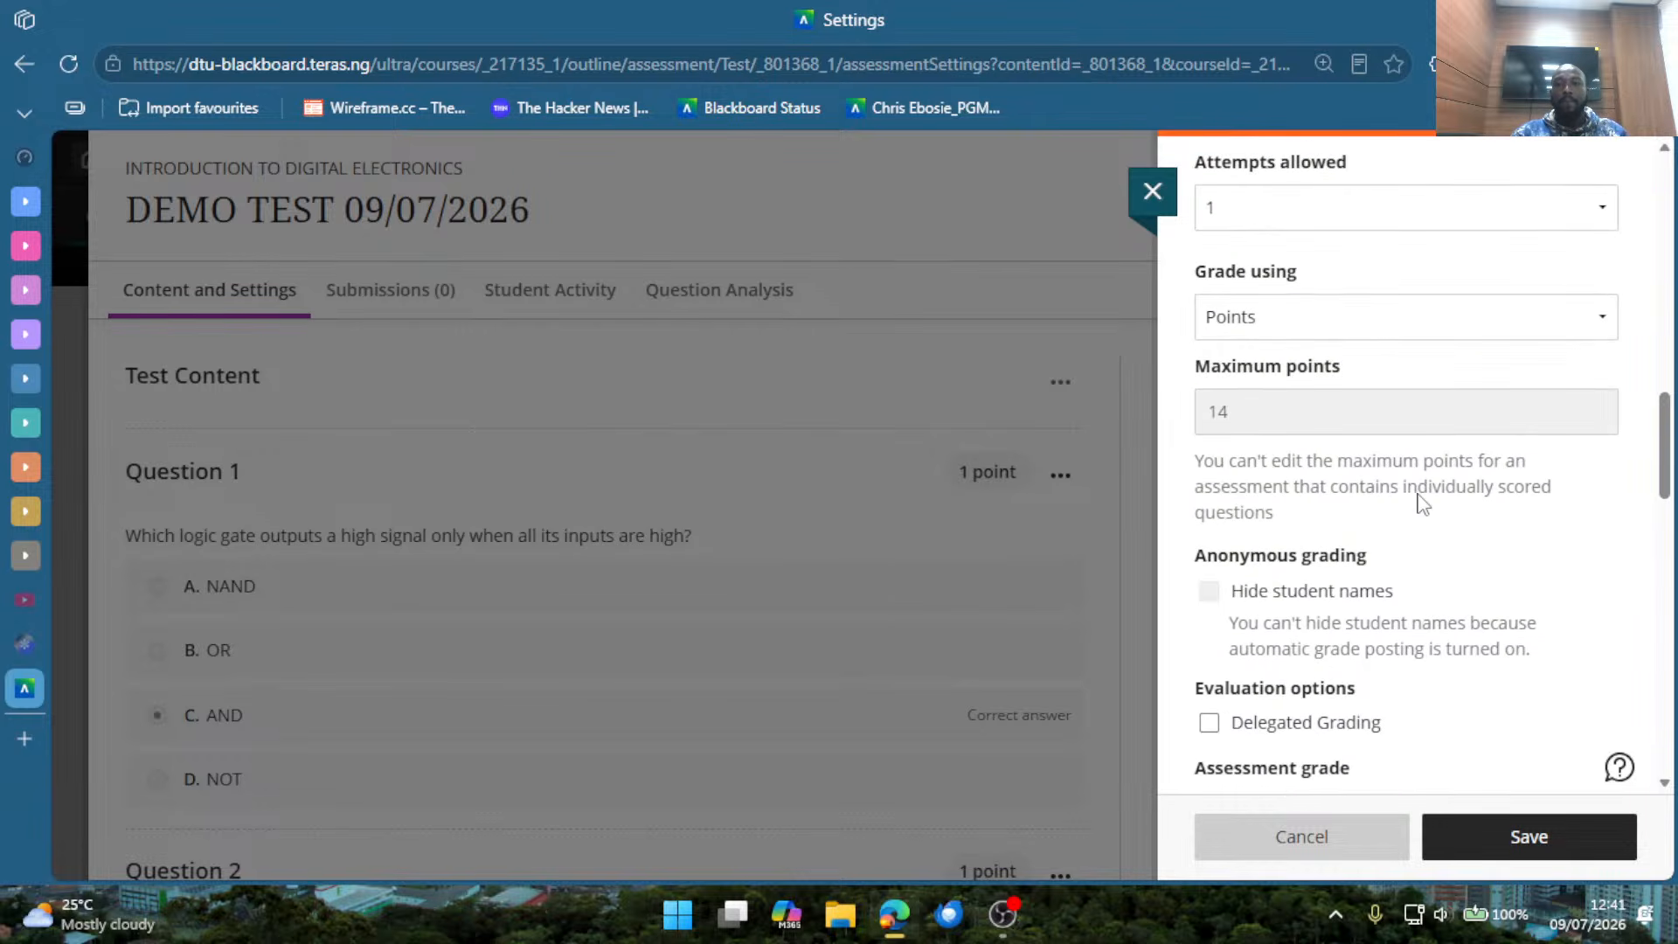
pyautogui.scroll(2, 1297, 322)
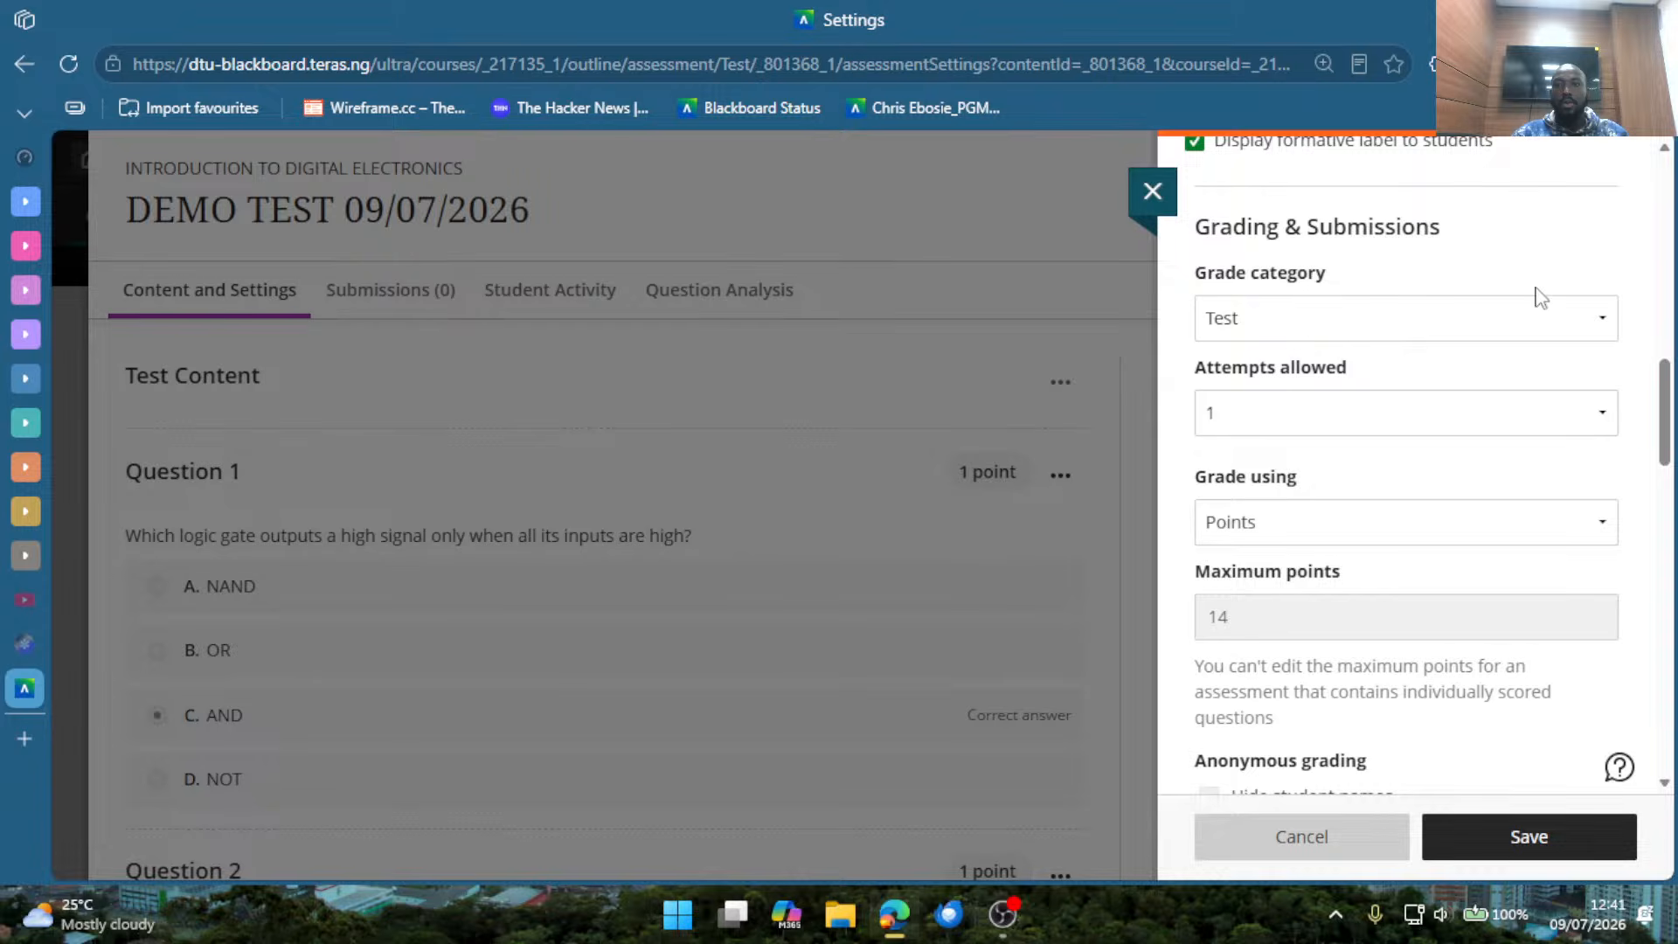
pyautogui.click(1274, 326)
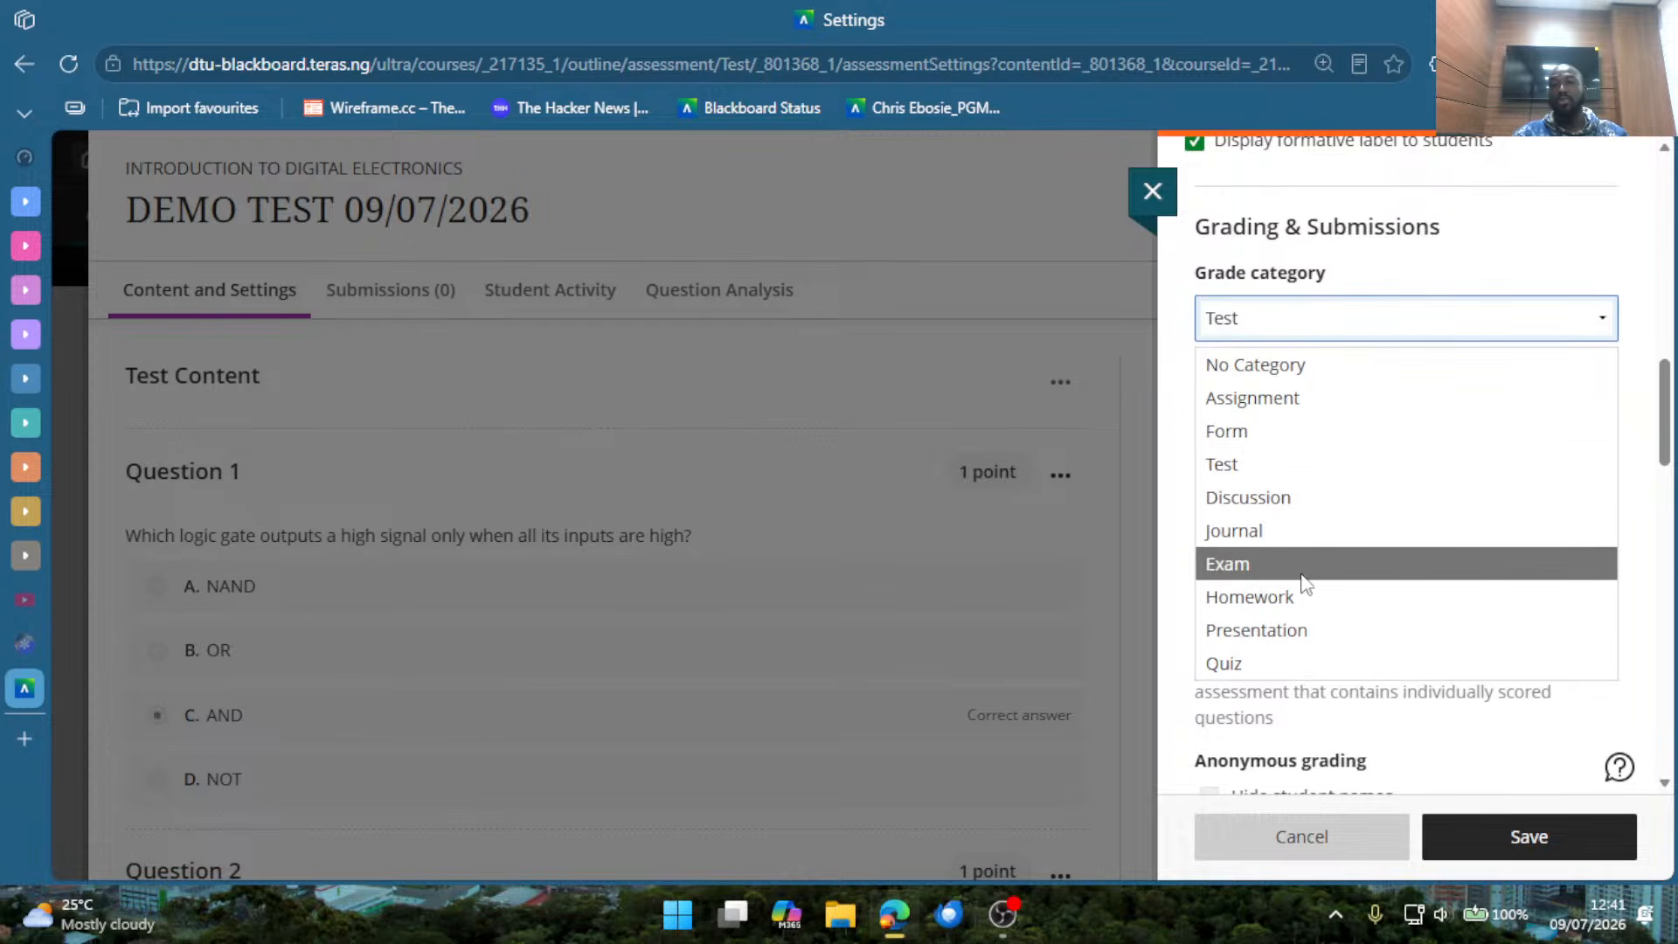
pyautogui.click(1474, 261)
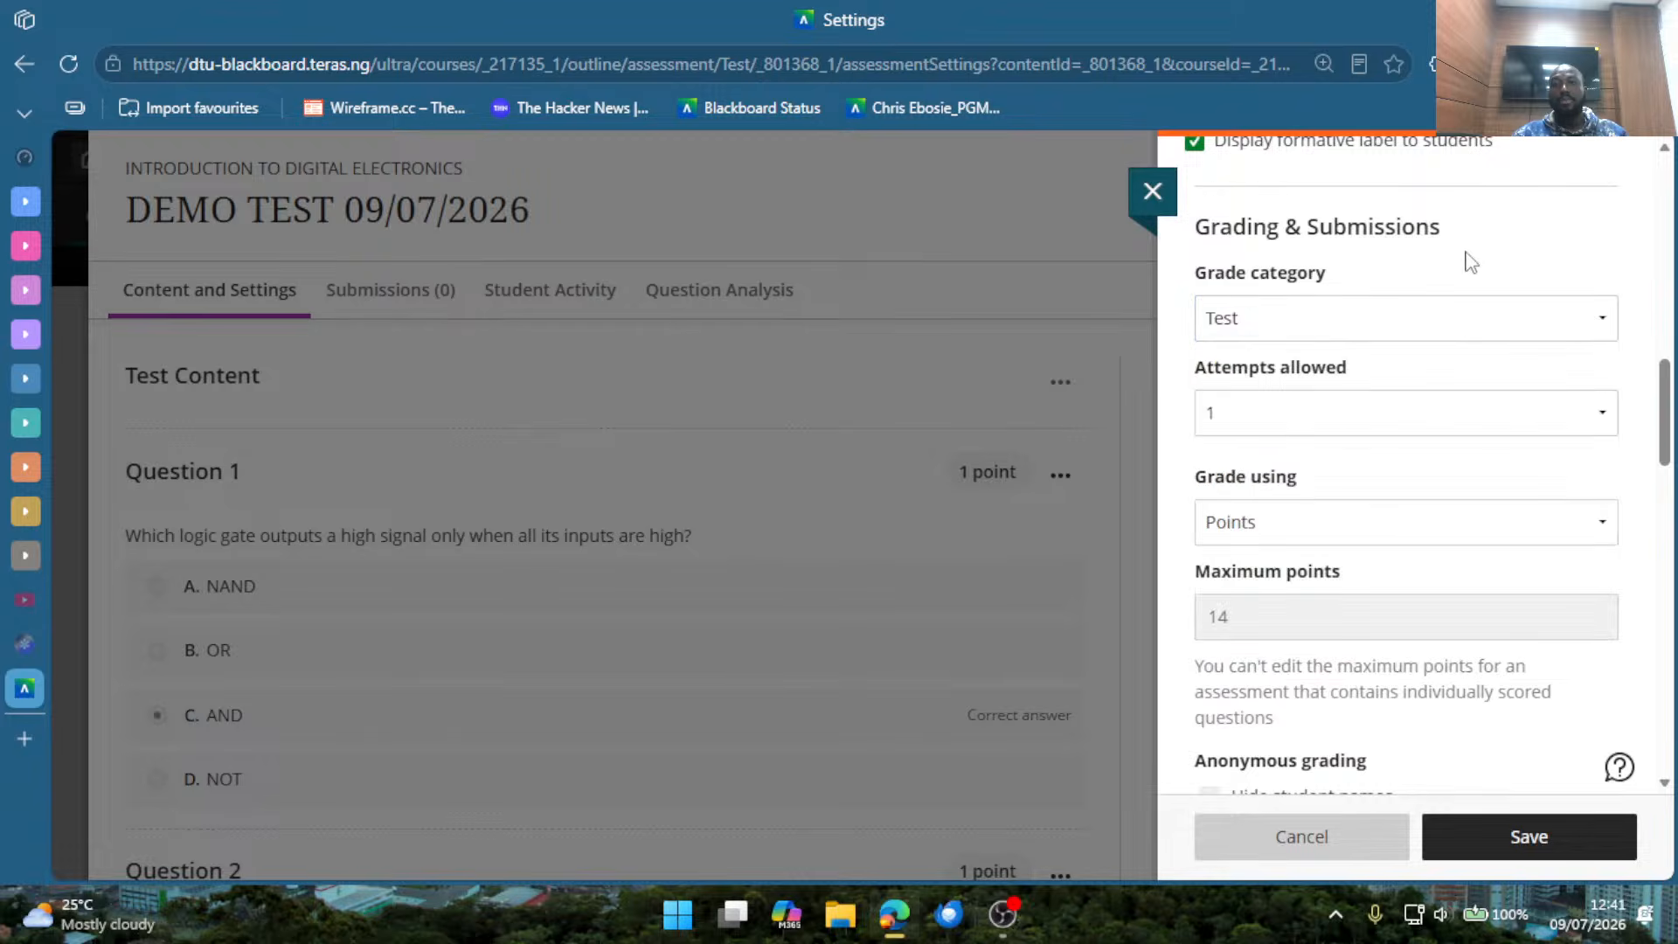
# Set the attempts allowed for the test to 2.
pyautogui.click(1292, 423)
pyautogui.click(1296, 421)
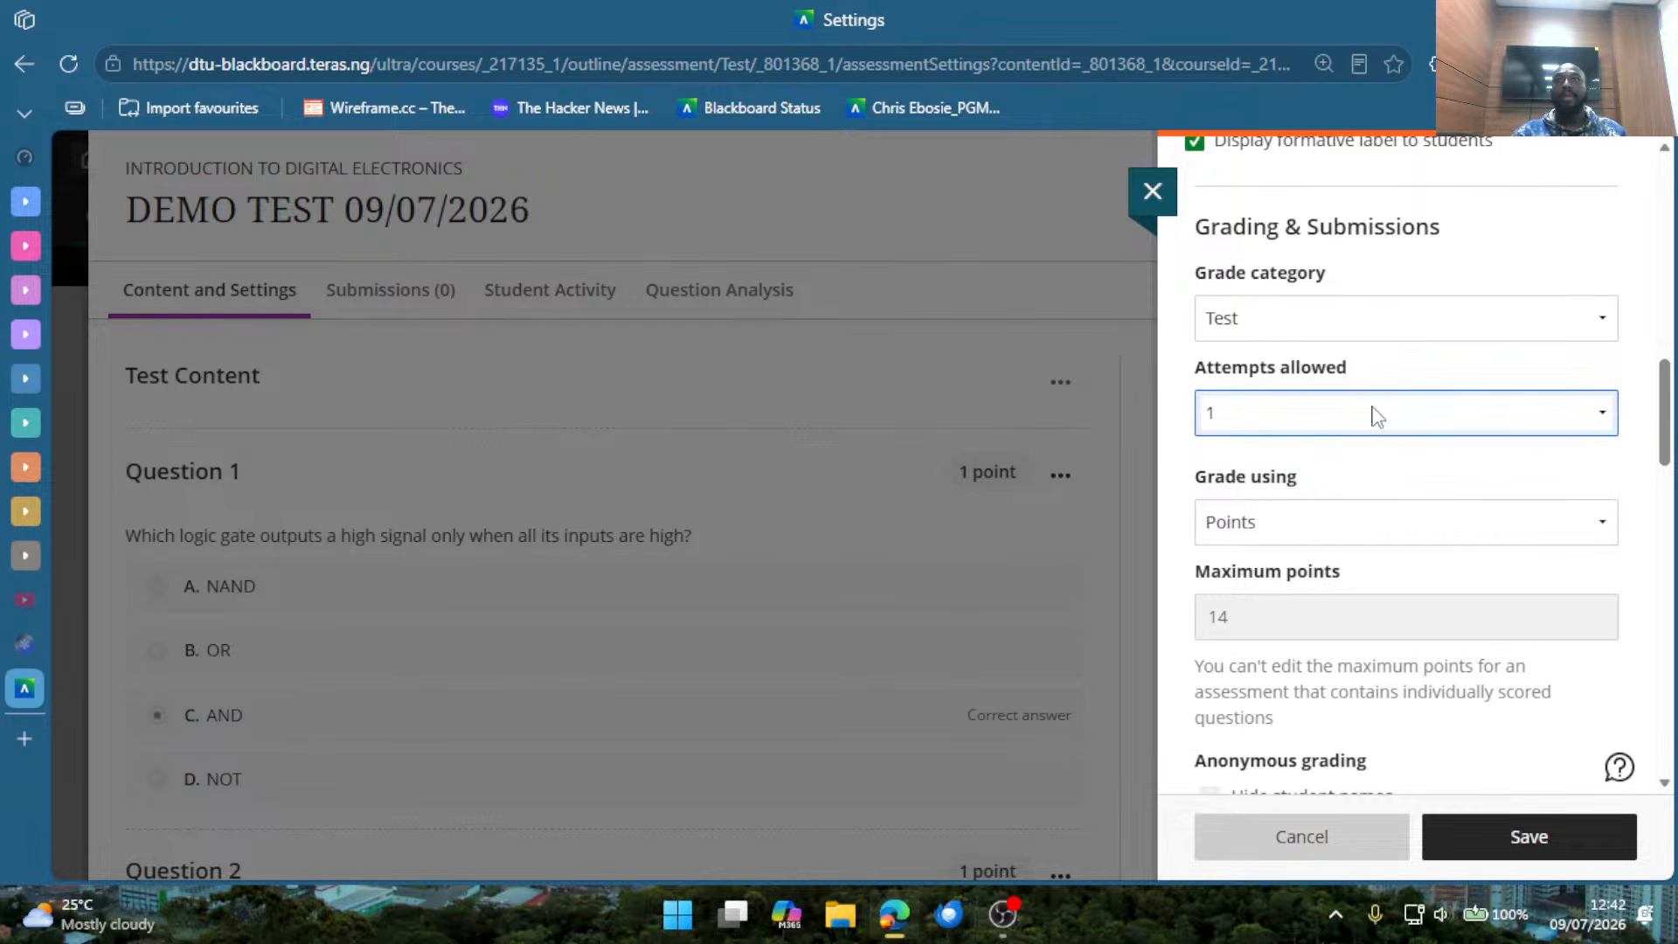
pyautogui.click(1443, 422)
pyautogui.click(1376, 494)
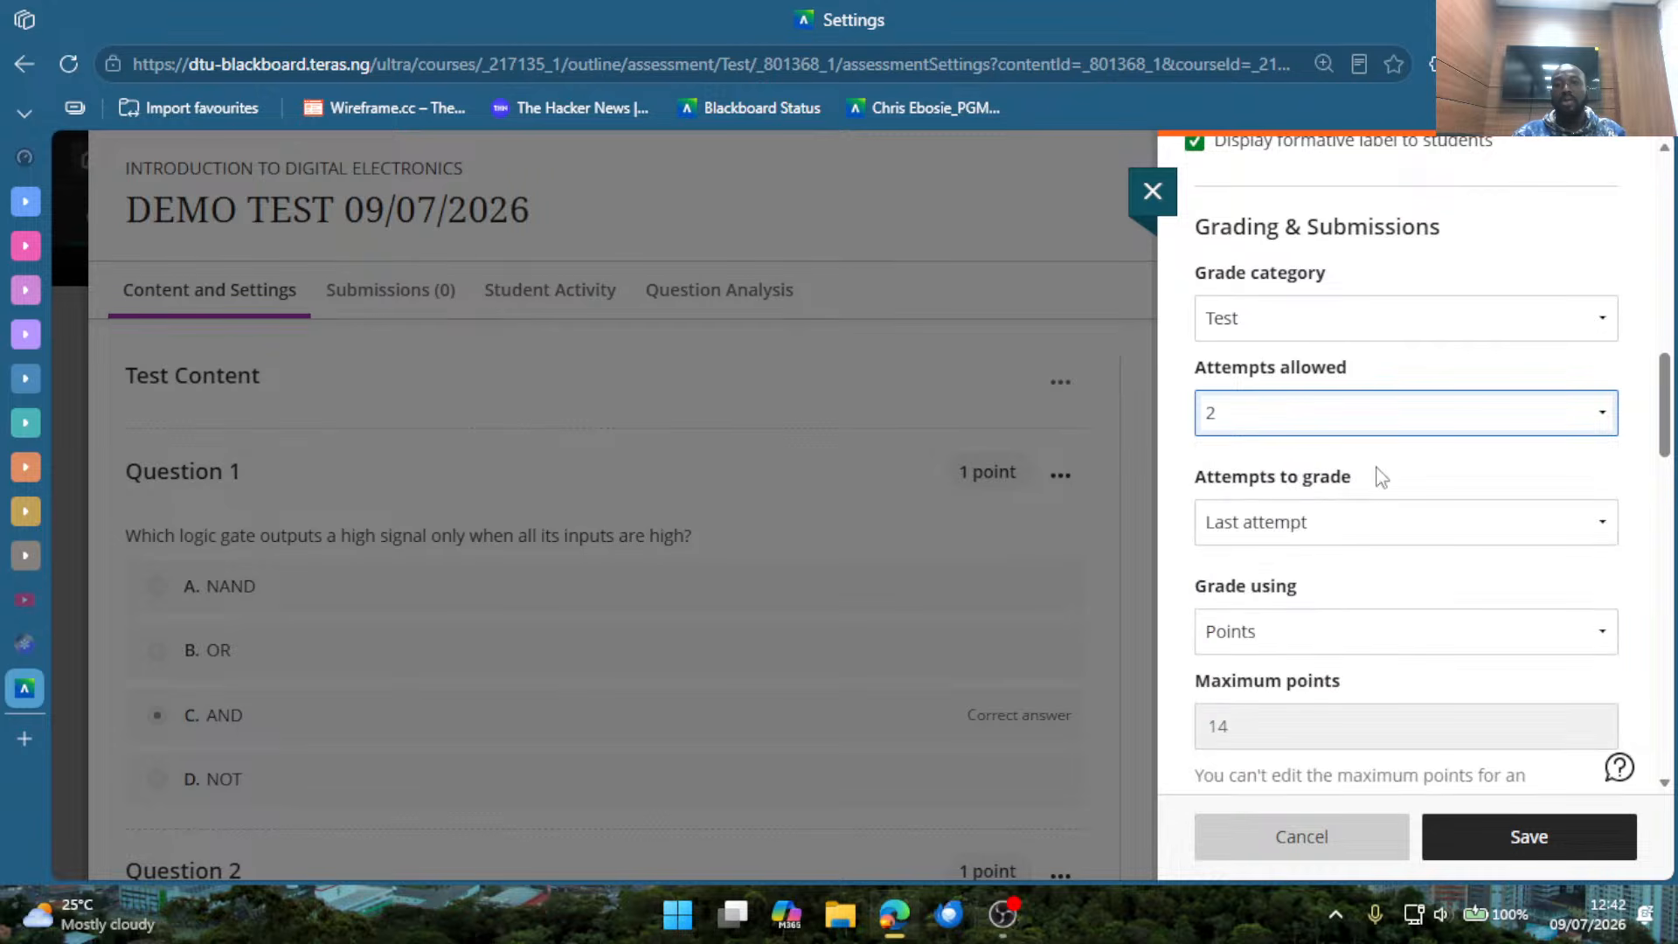
# Highlight the Attempts to grade label, view its options and set it to All attempts.
pyautogui.moveTo(1379, 477); pyautogui.dragTo(1221, 478)
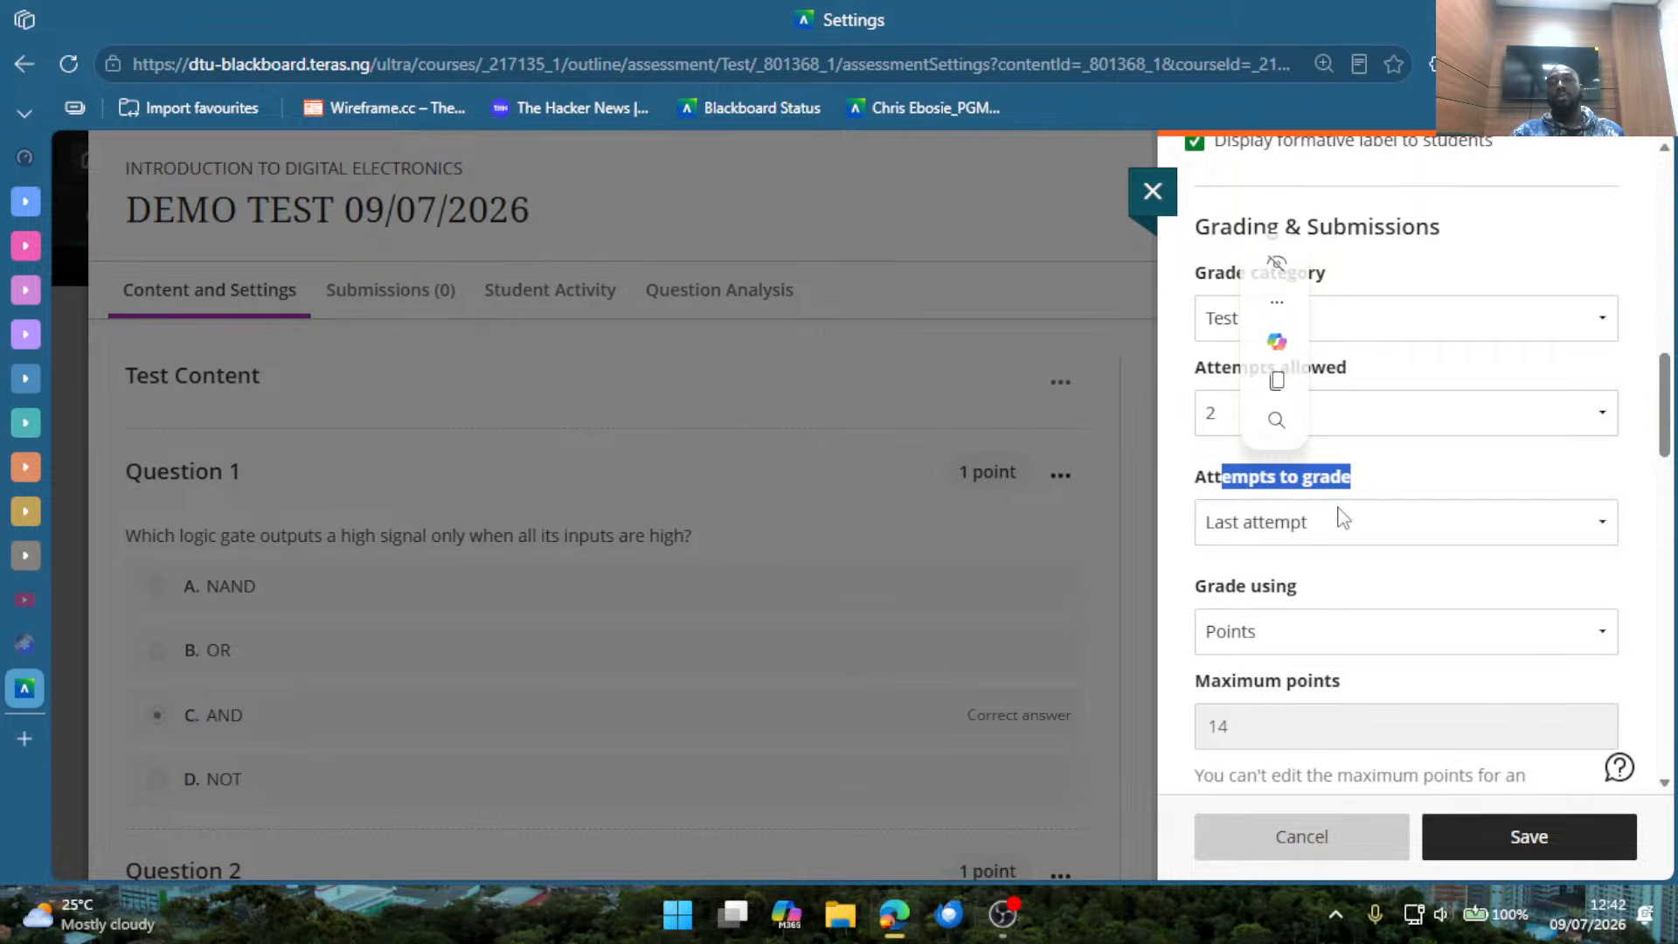
pyautogui.click(1396, 497)
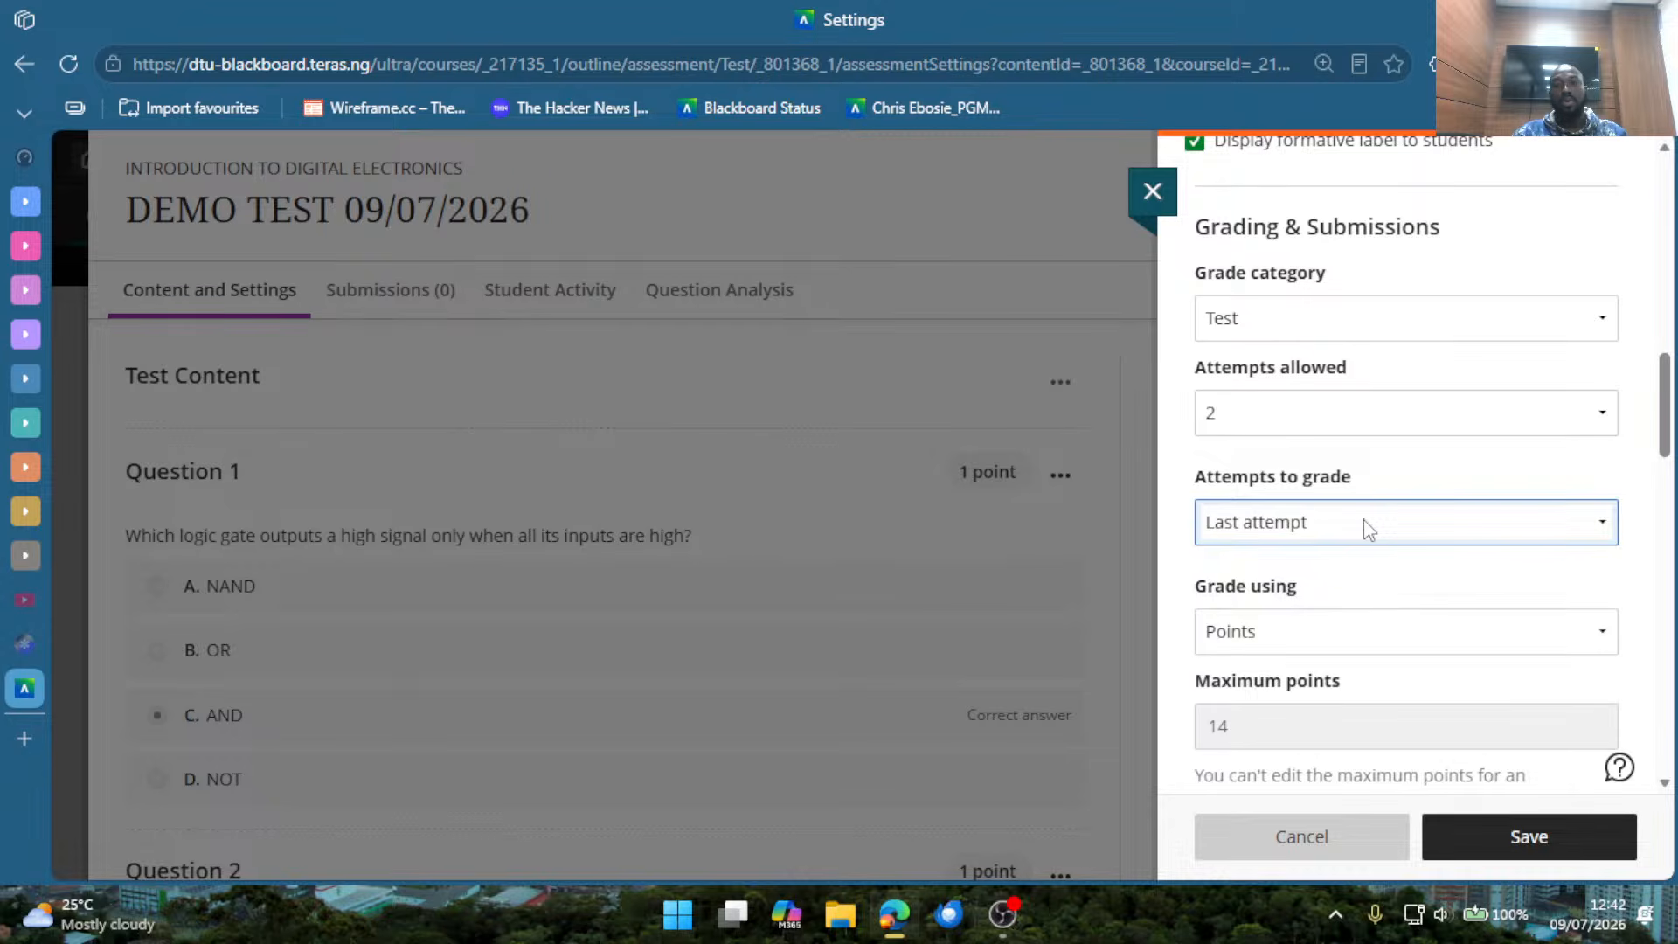
pyautogui.click(1369, 528)
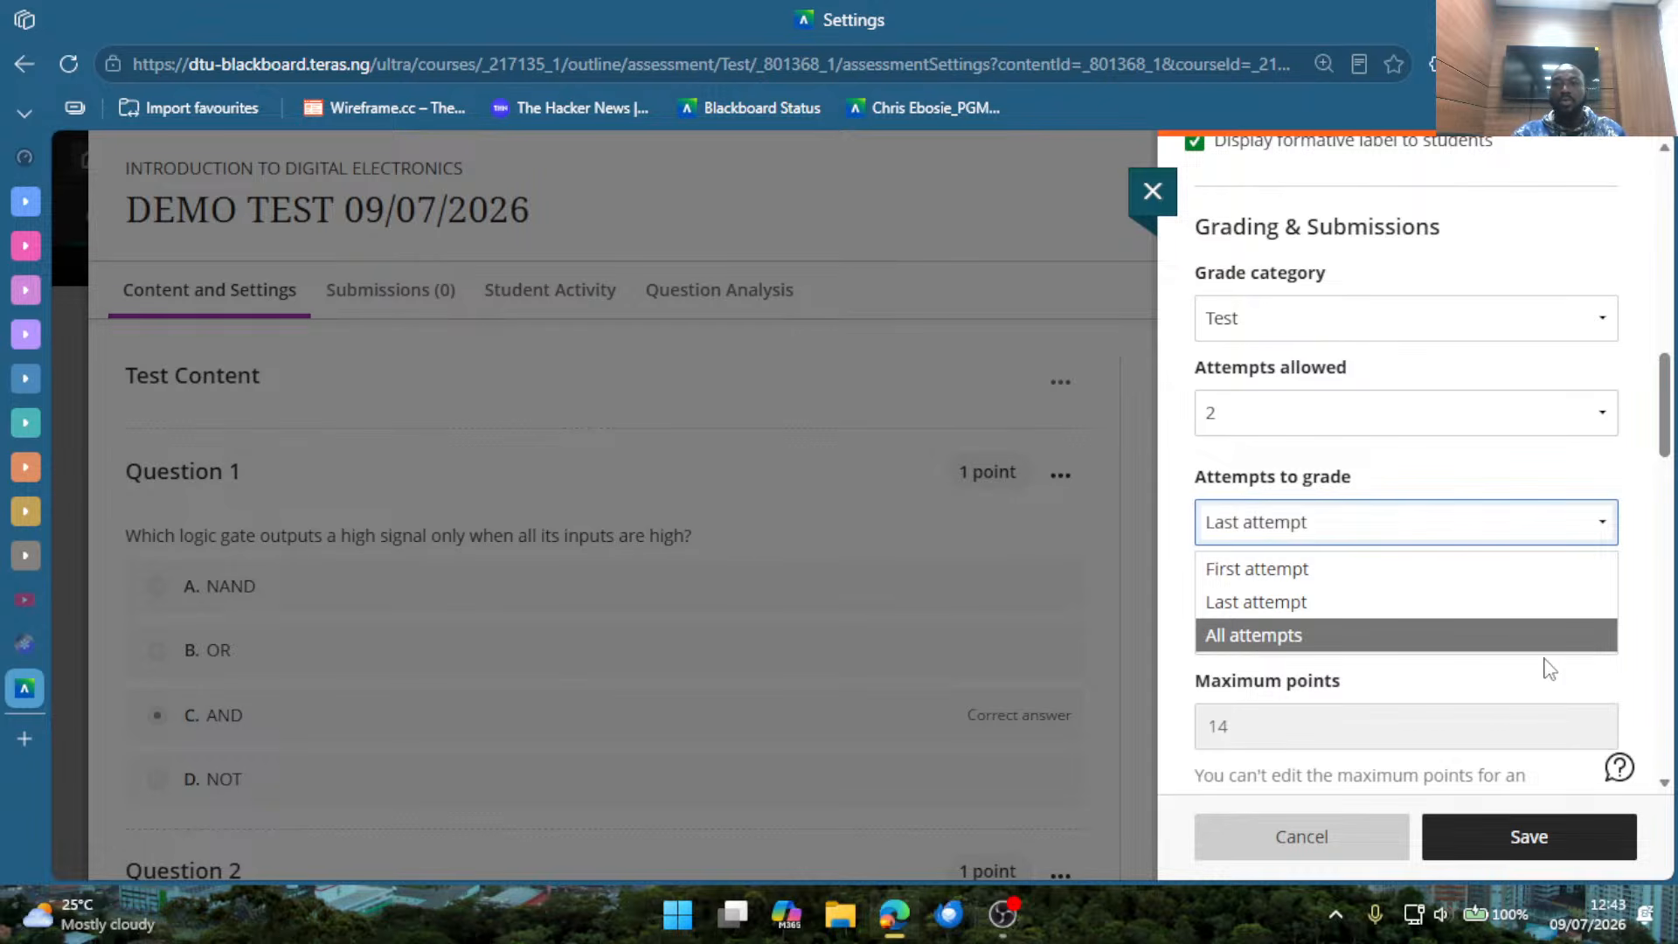
pyautogui.click(1638, 680)
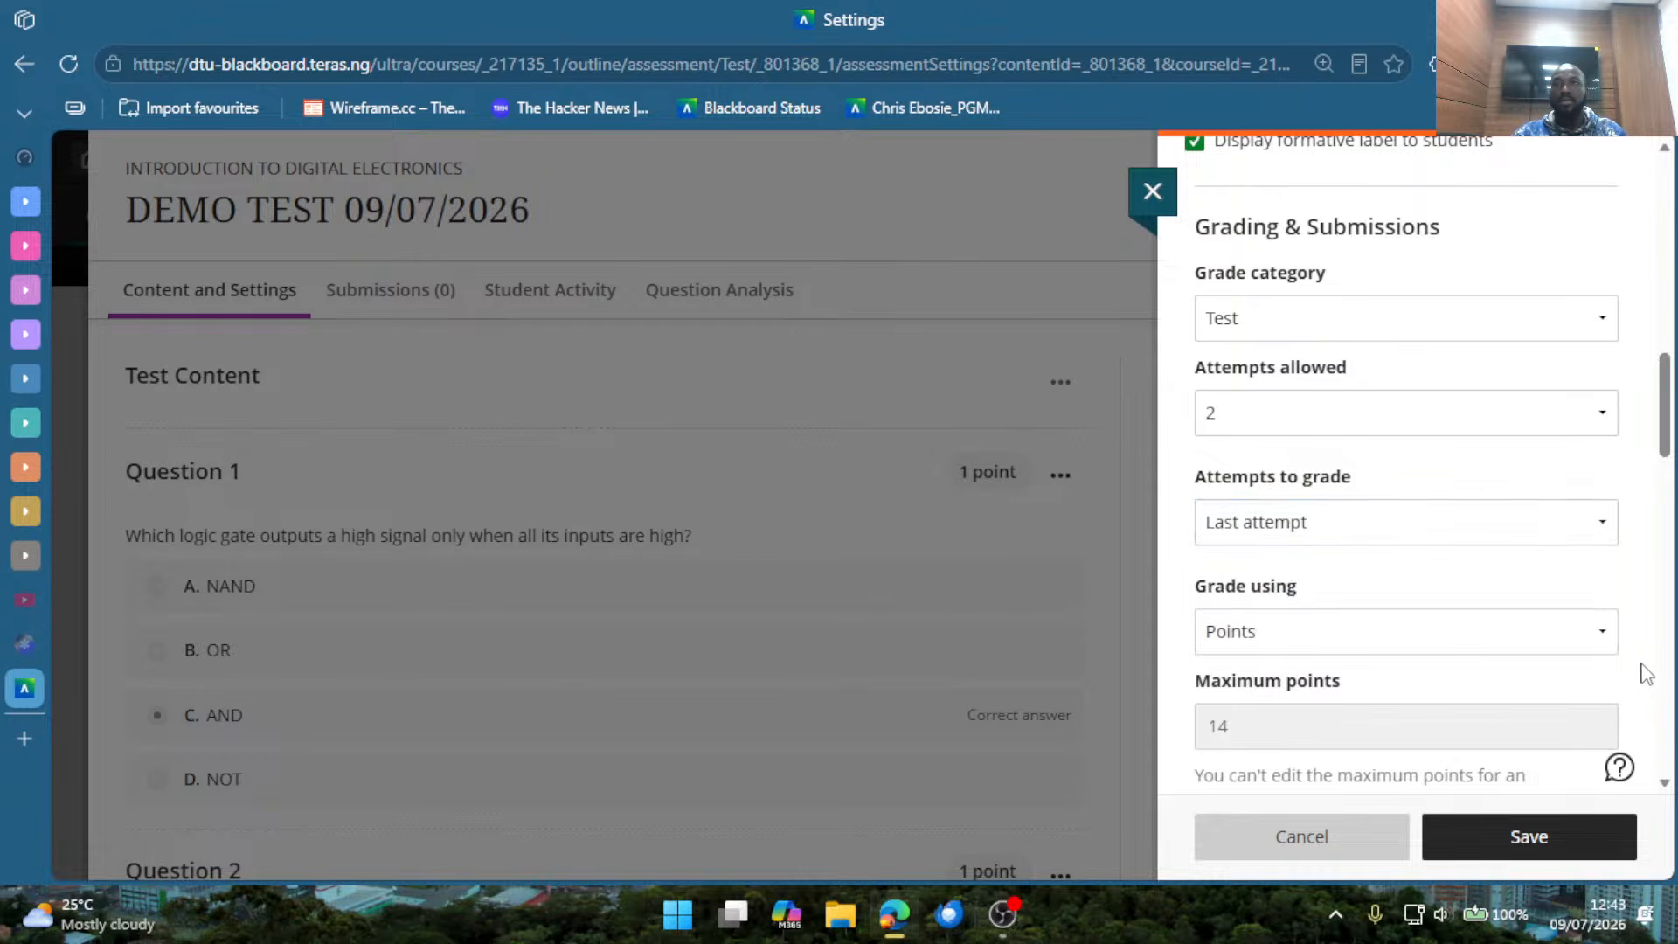
pyautogui.click(1451, 533)
pyautogui.click(1321, 645)
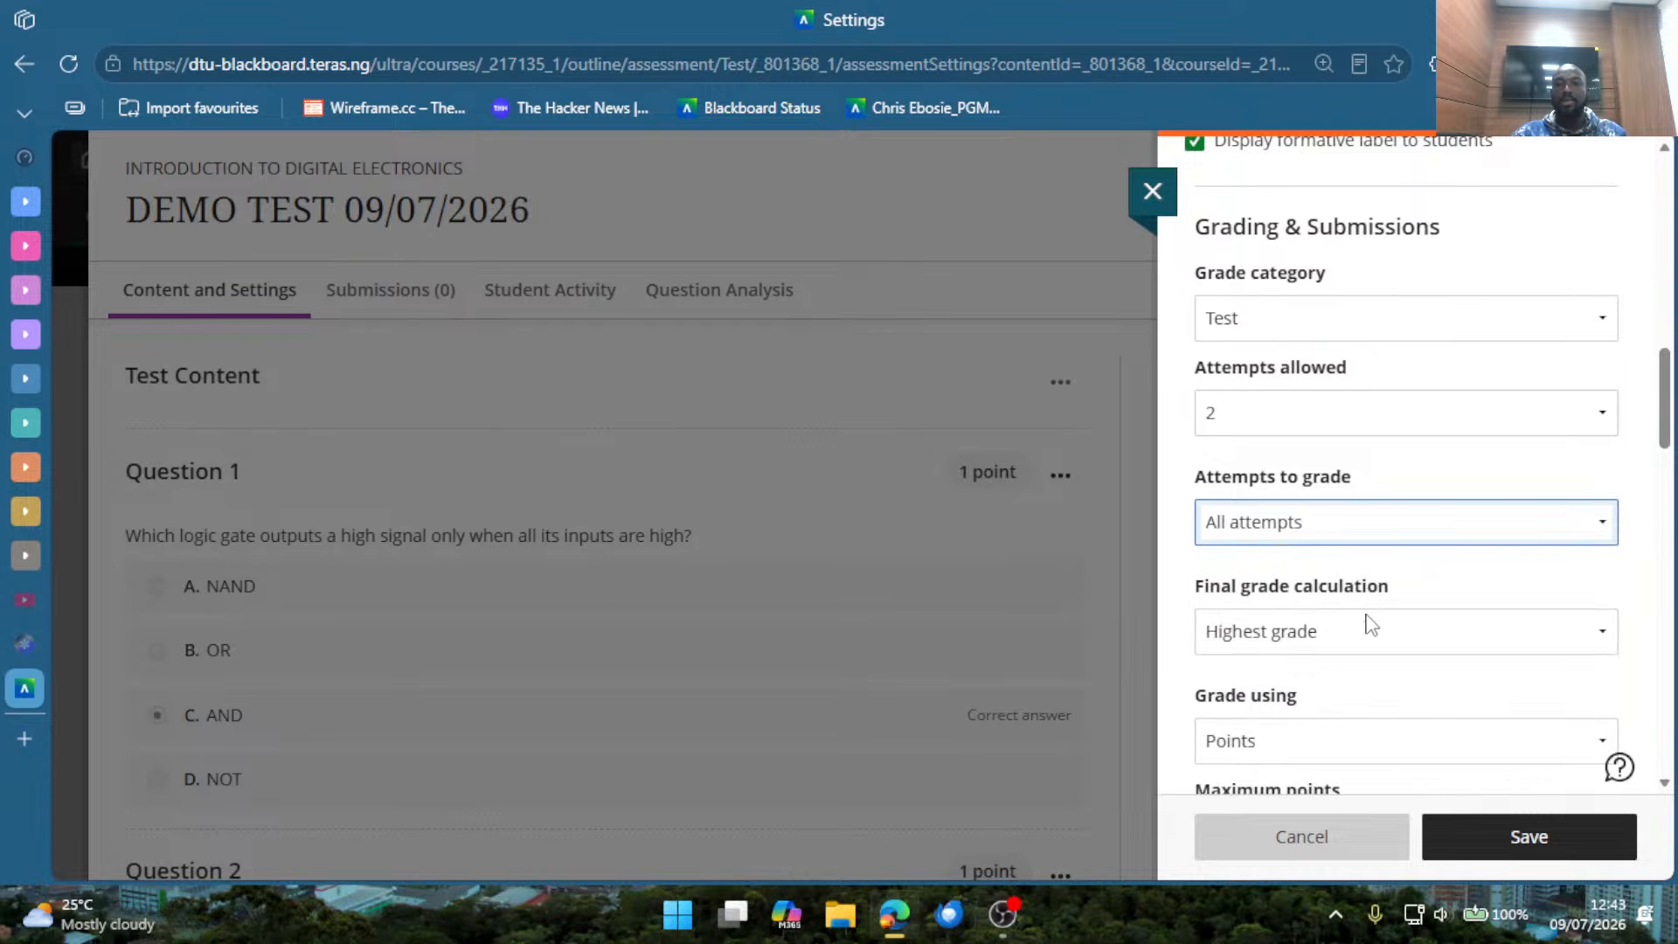
# Highlight the Final grade calculation label and view its available options.
pyautogui.scroll(-2, 1372, 623)
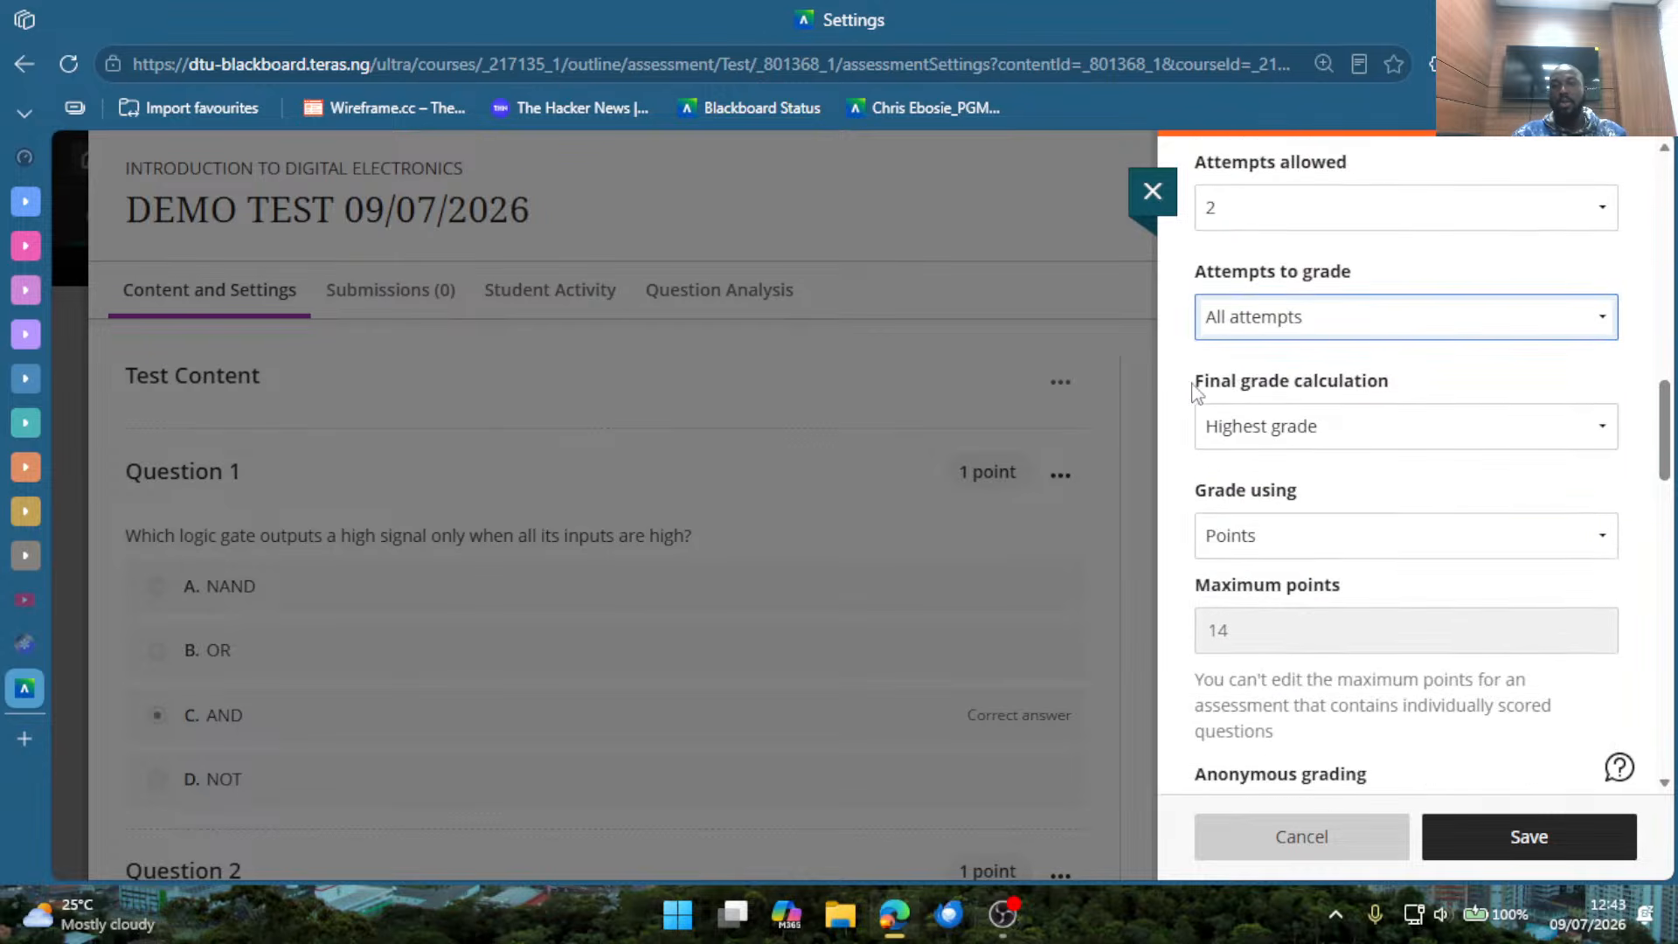
pyautogui.moveTo(1196, 386); pyautogui.dragTo(1415, 390)
pyautogui.click(1411, 420)
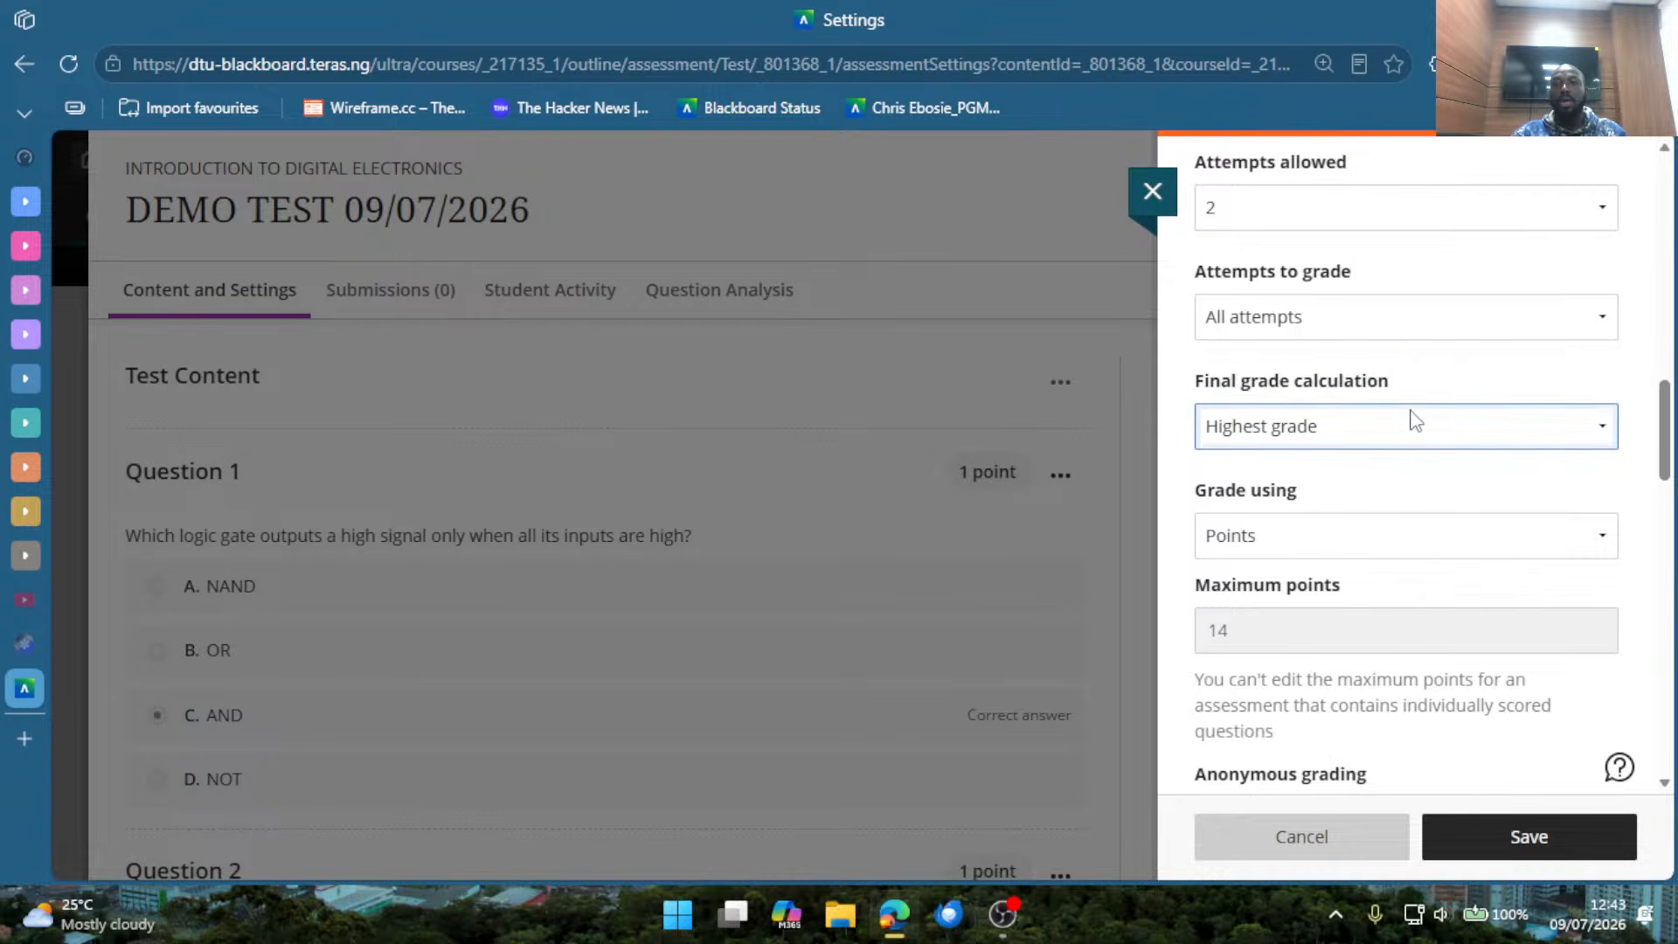
pyautogui.click(1409, 428)
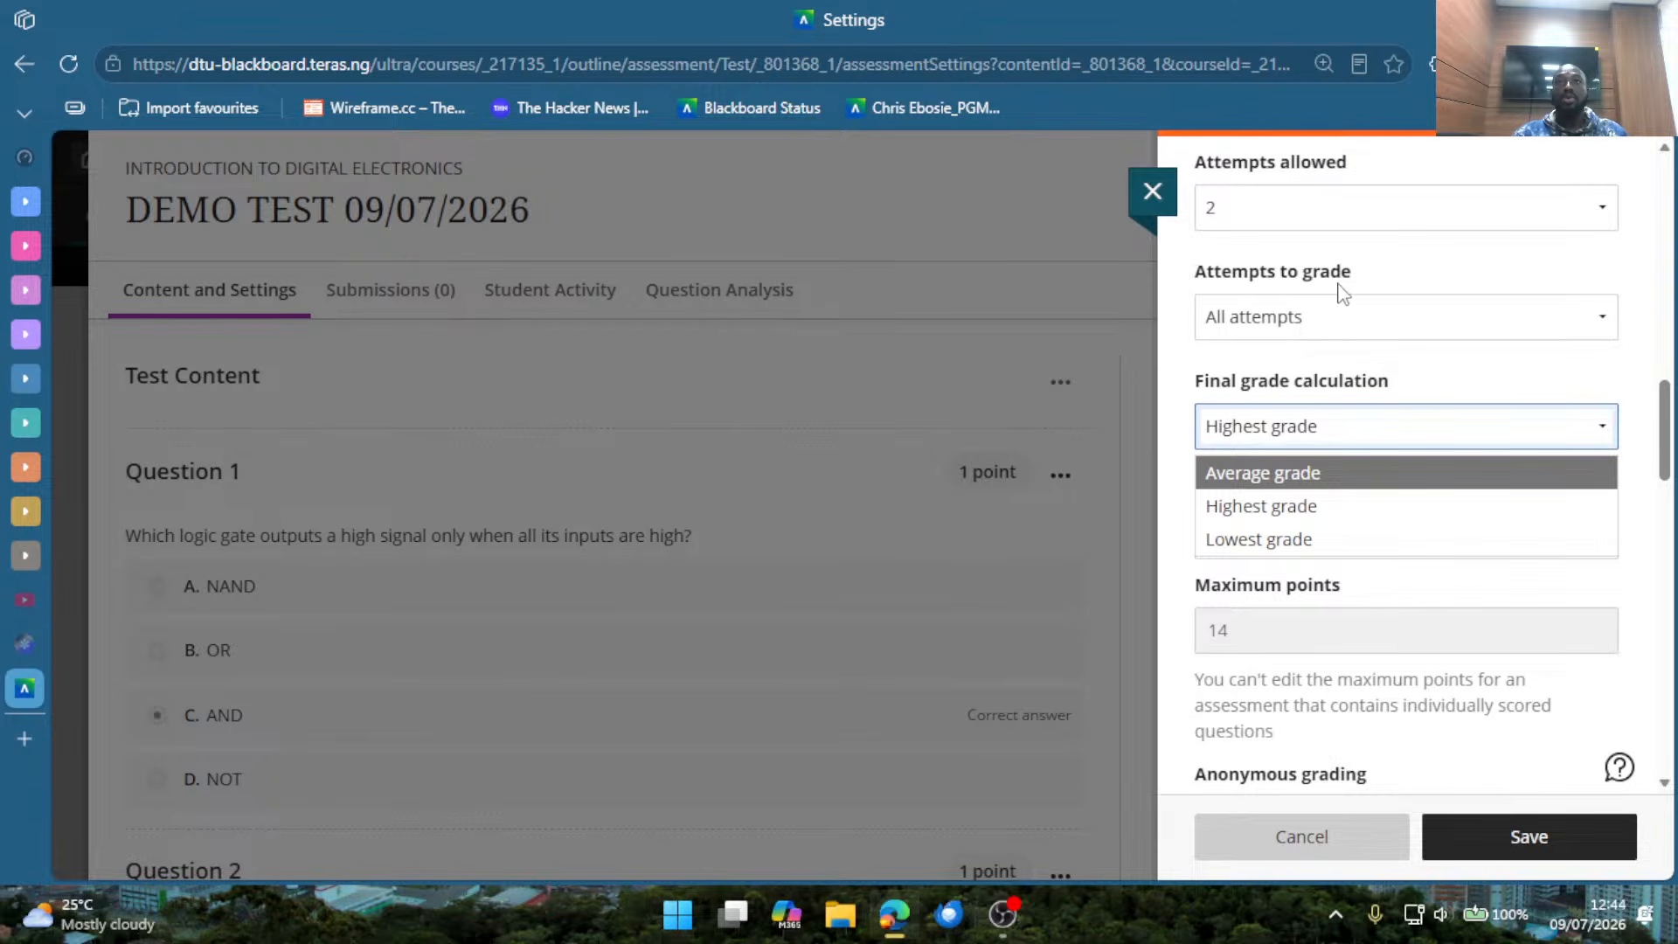
# Highlight the test's Maximum points value in the grading settings.
pyautogui.scroll(-5, 1369, 594)
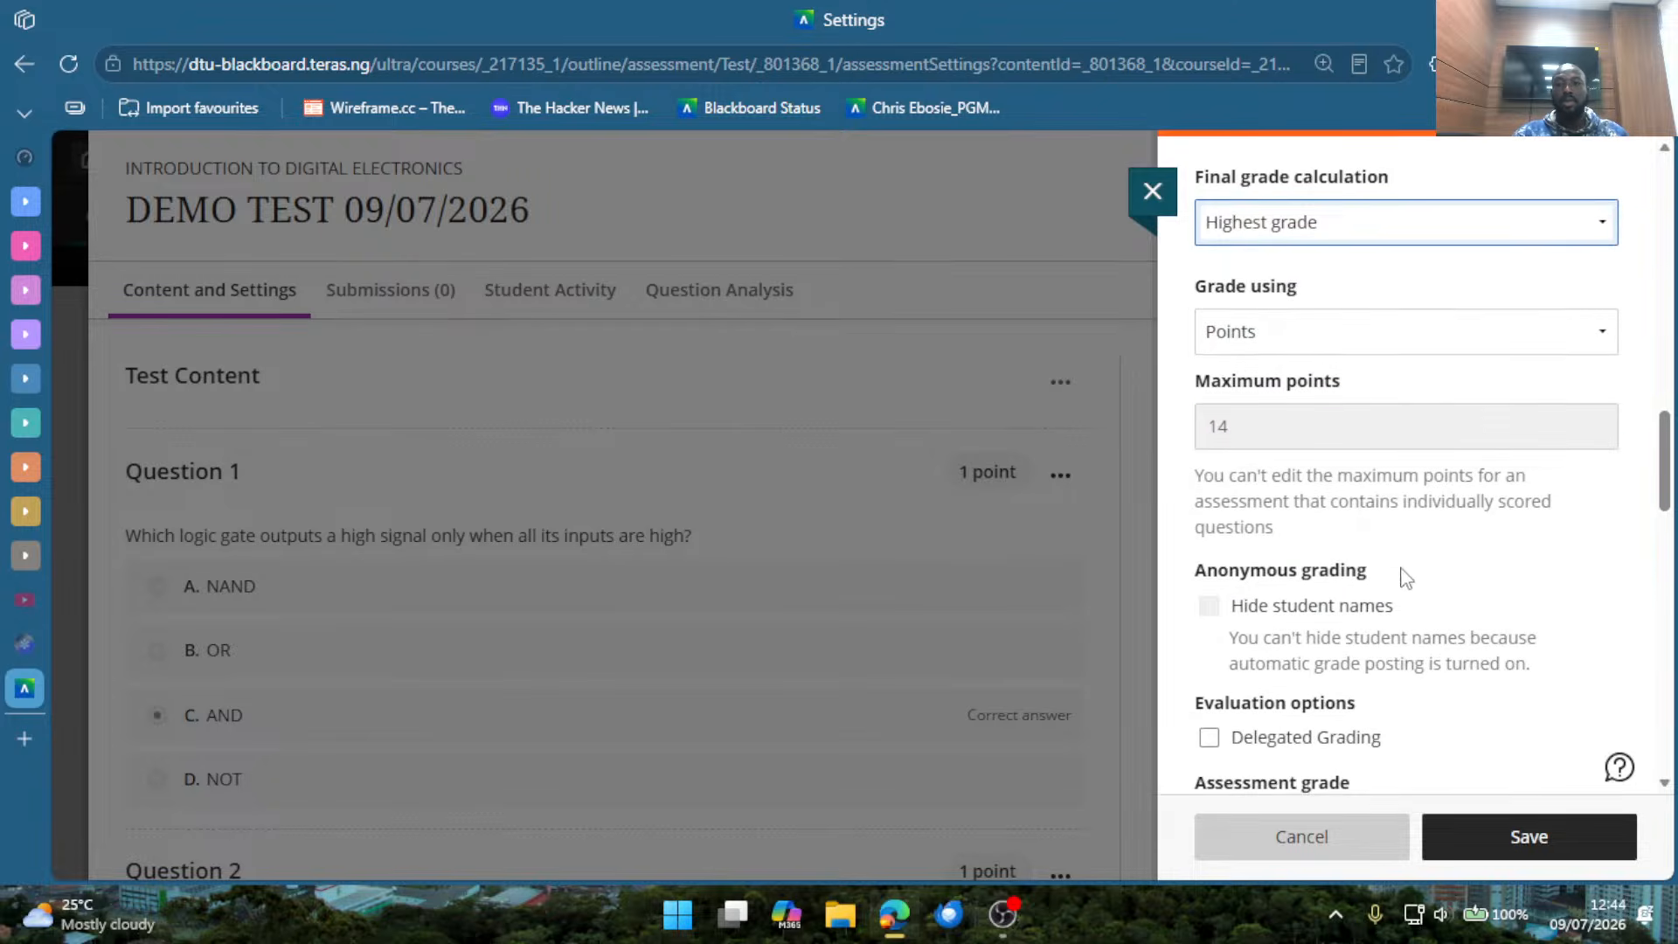
pyautogui.doubleClick(1276, 233)
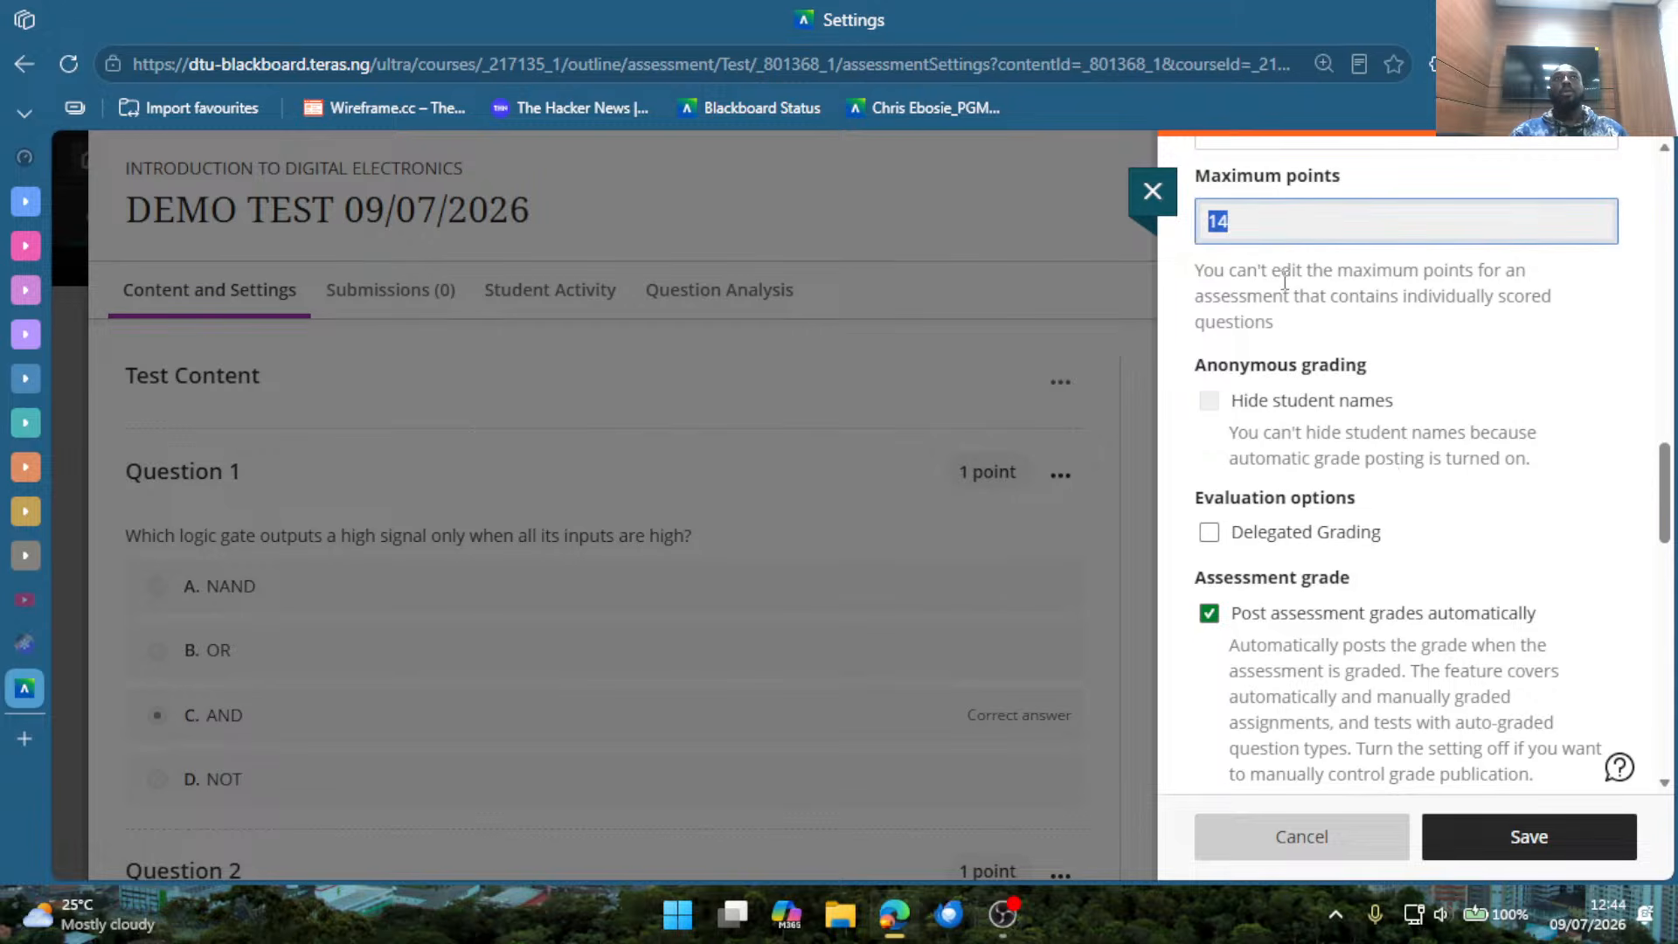
pyautogui.click(1285, 290)
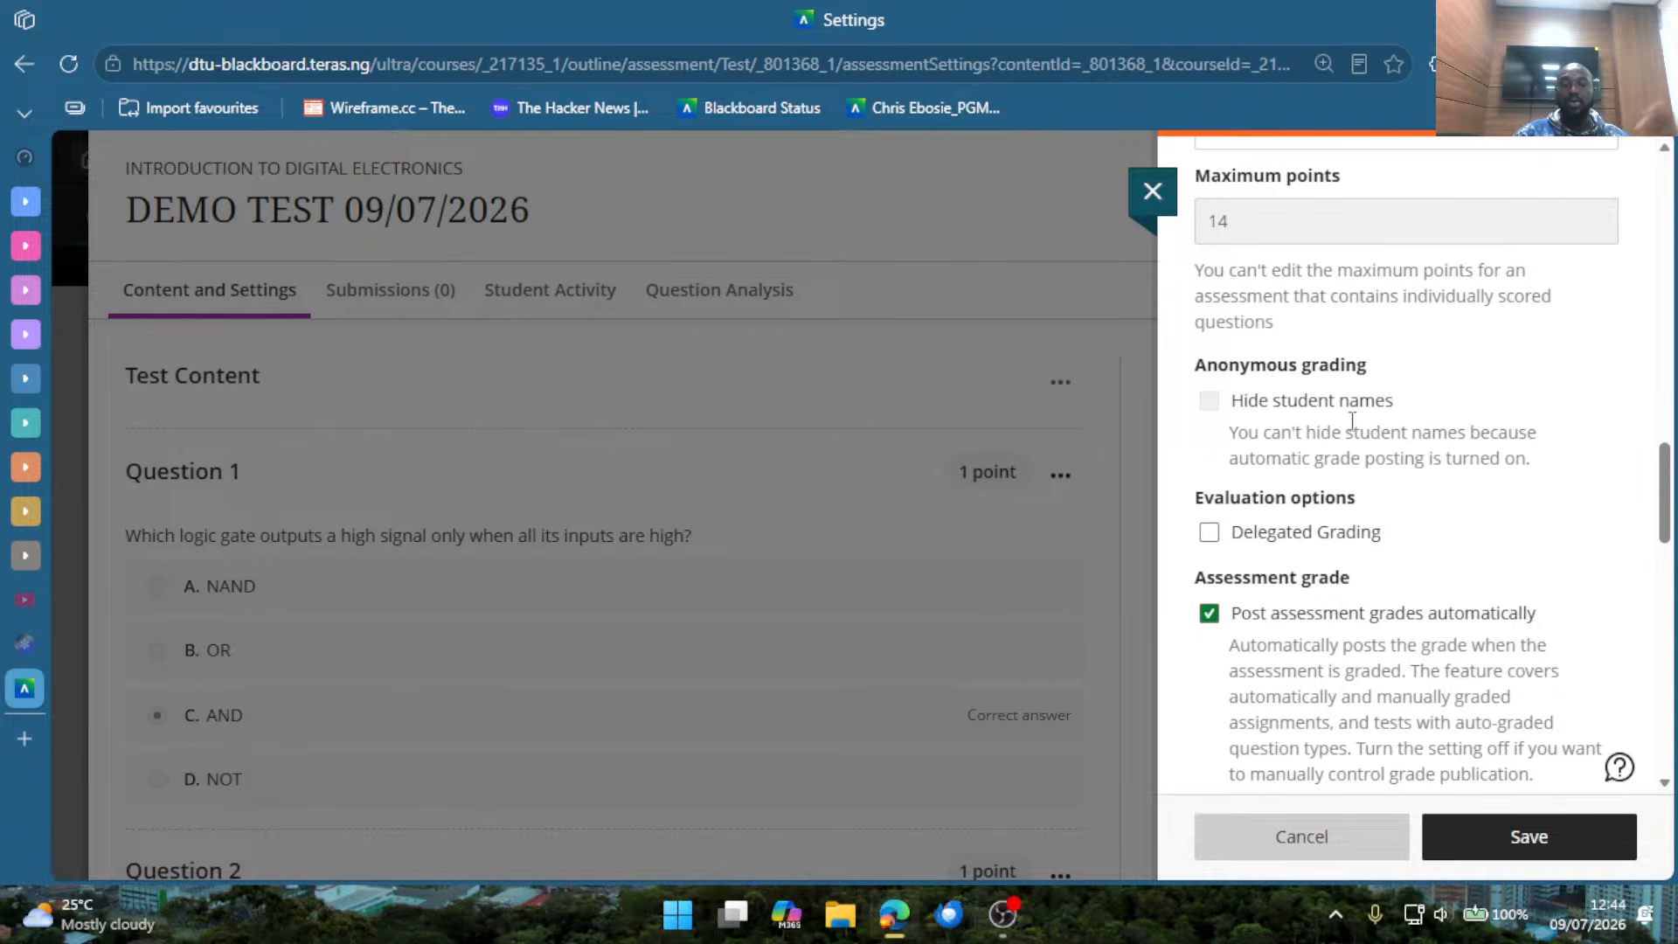
# Enable Delegated Grading, look over the Assign graders page and return to the test settings.
pyautogui.scroll(-2, 1356, 431)
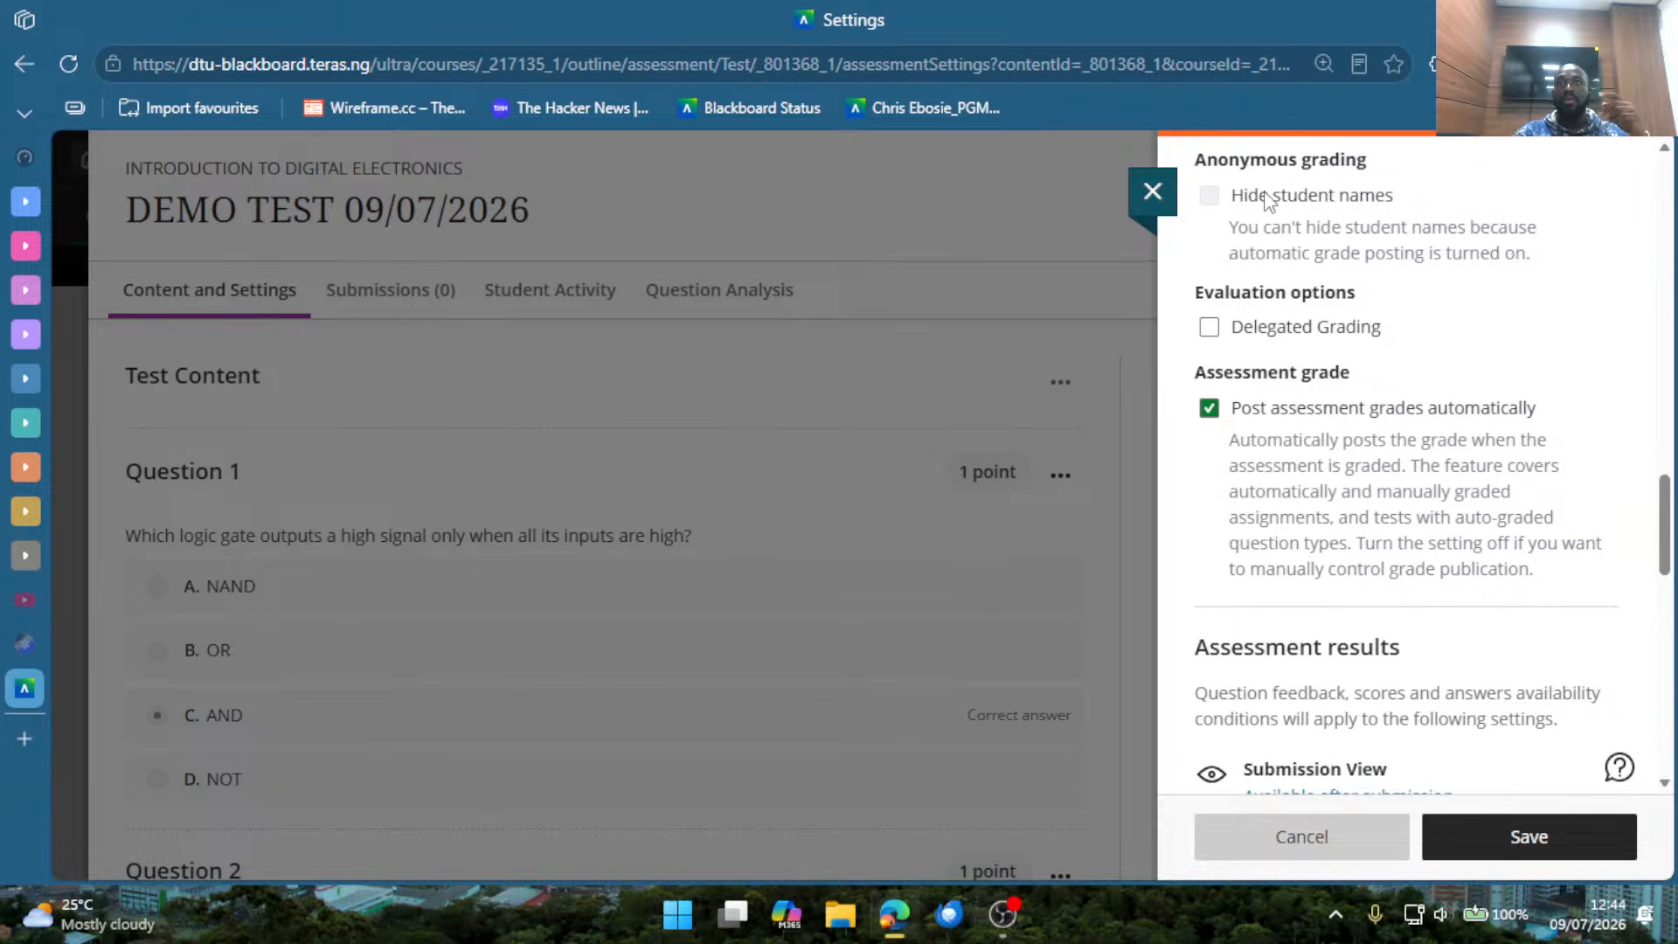
pyautogui.click(1245, 339)
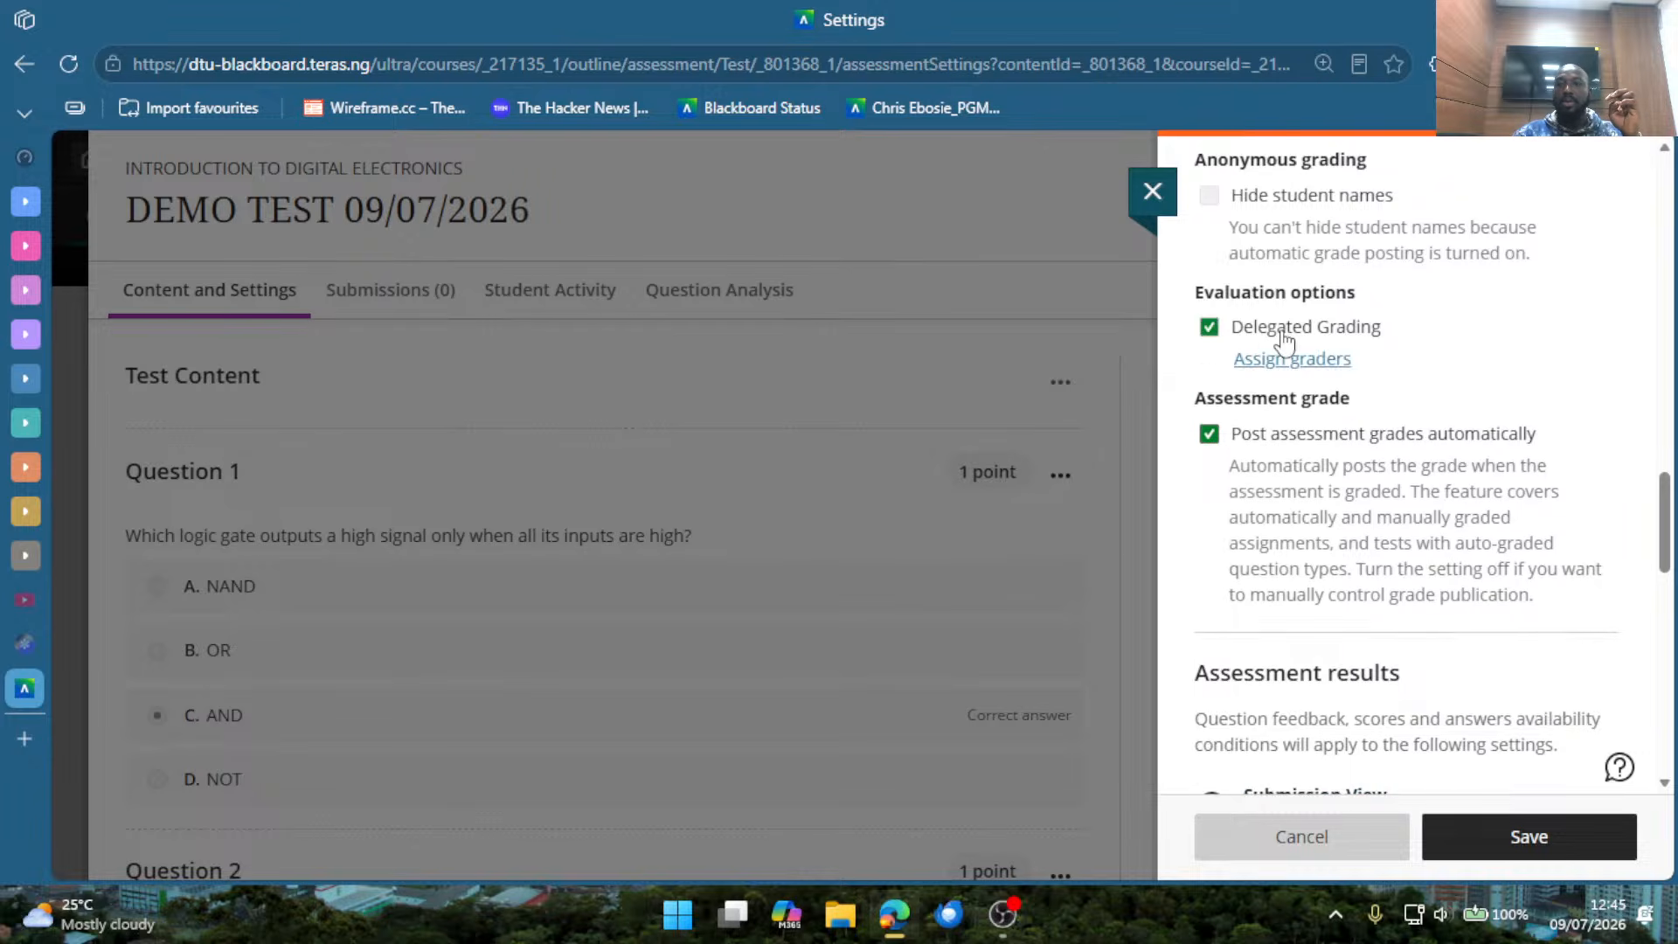
pyautogui.click(1316, 366)
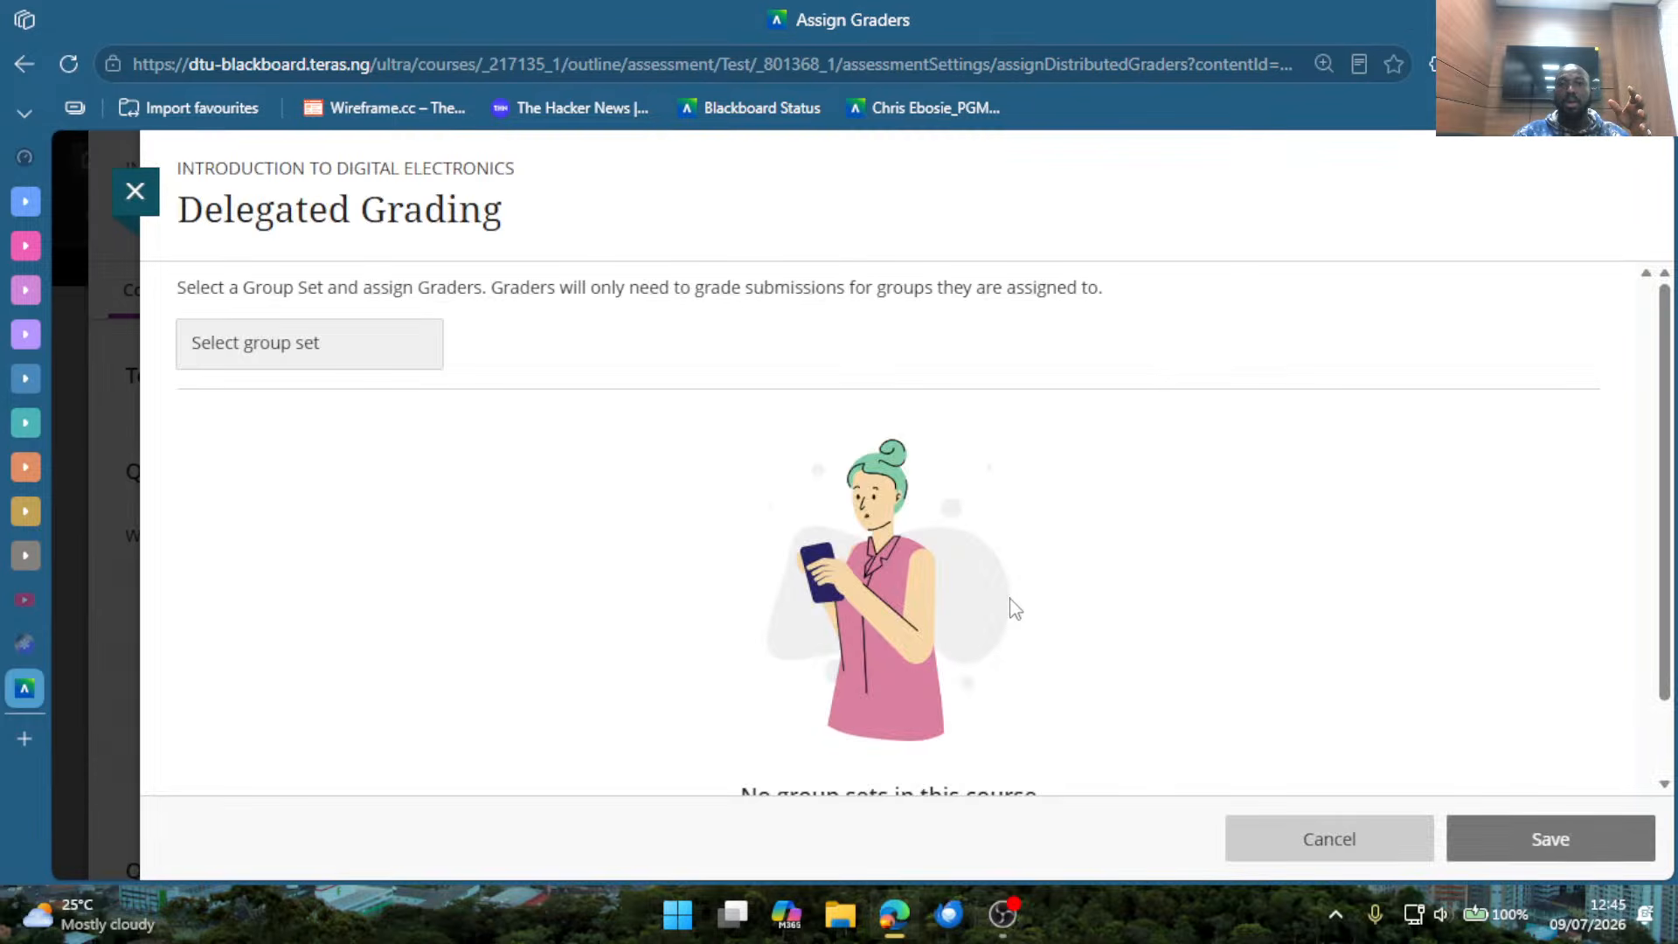
pyautogui.scroll(-1, 559, 493)
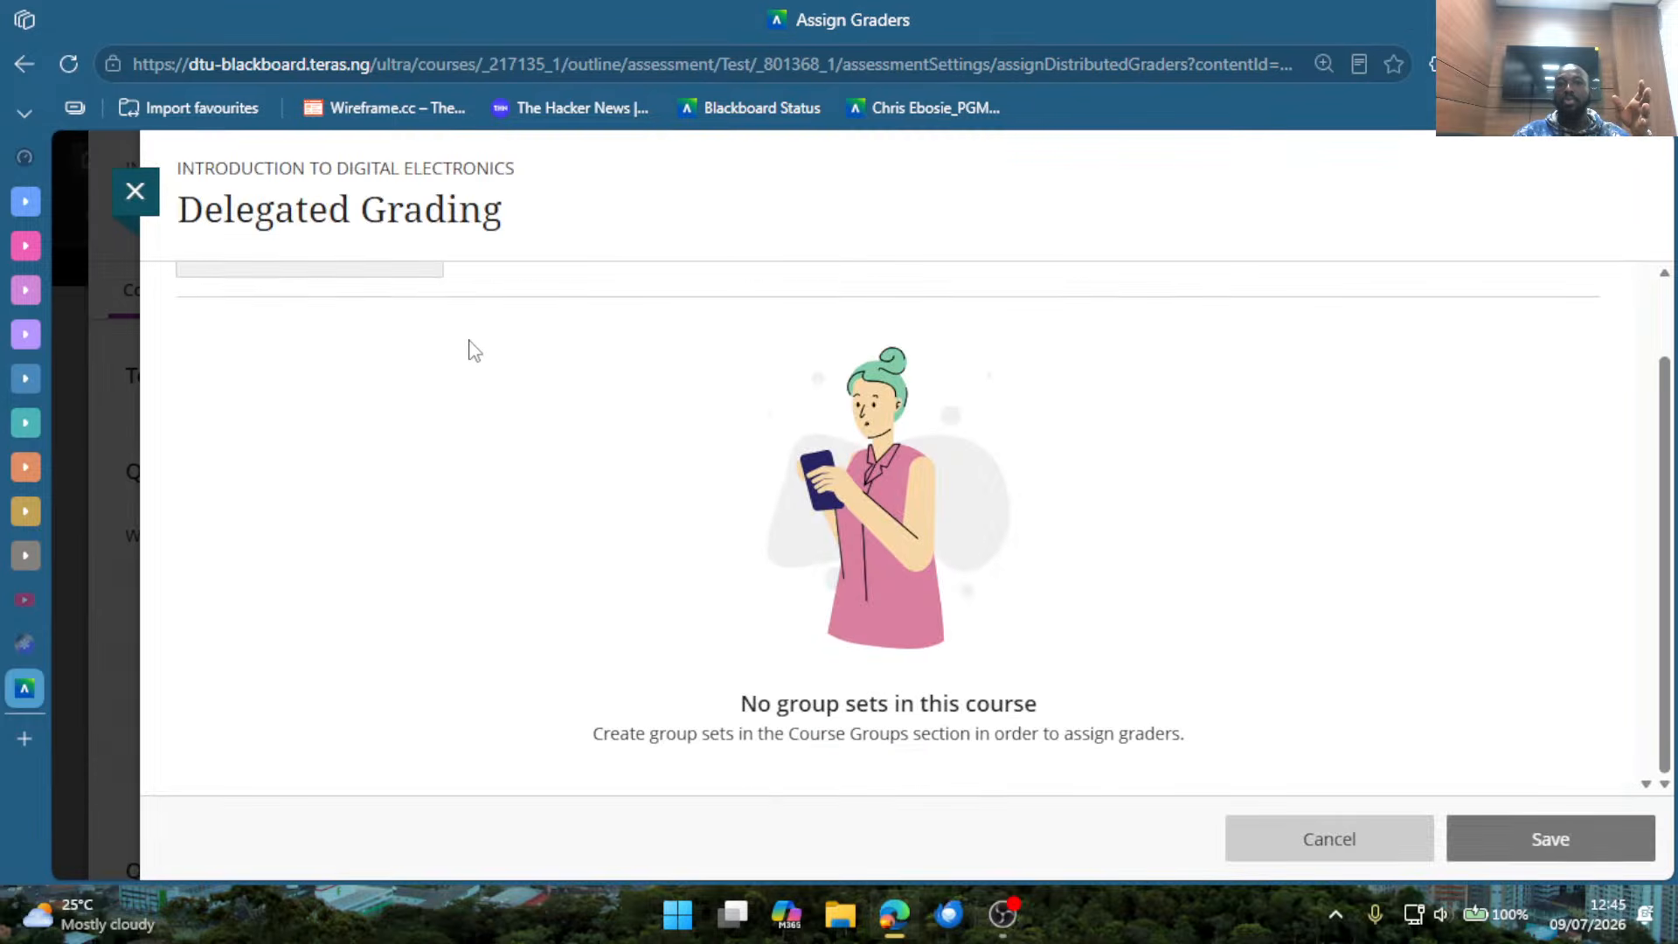
pyautogui.scroll(1, 472, 358)
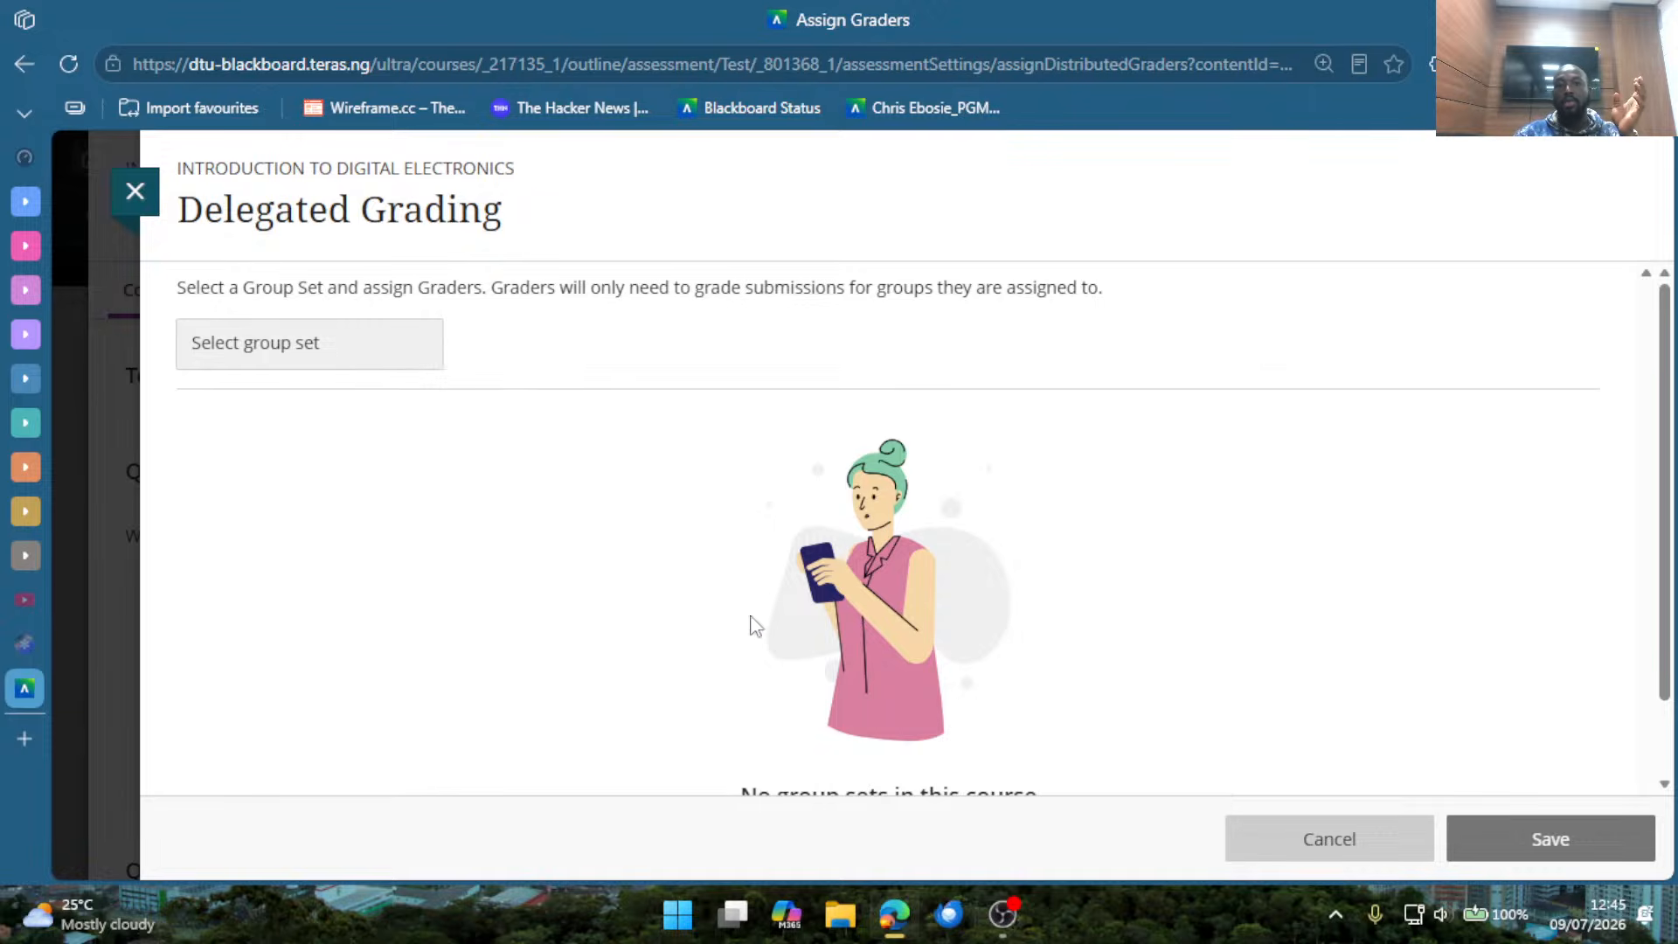
pyautogui.scroll(-1, 670, 459)
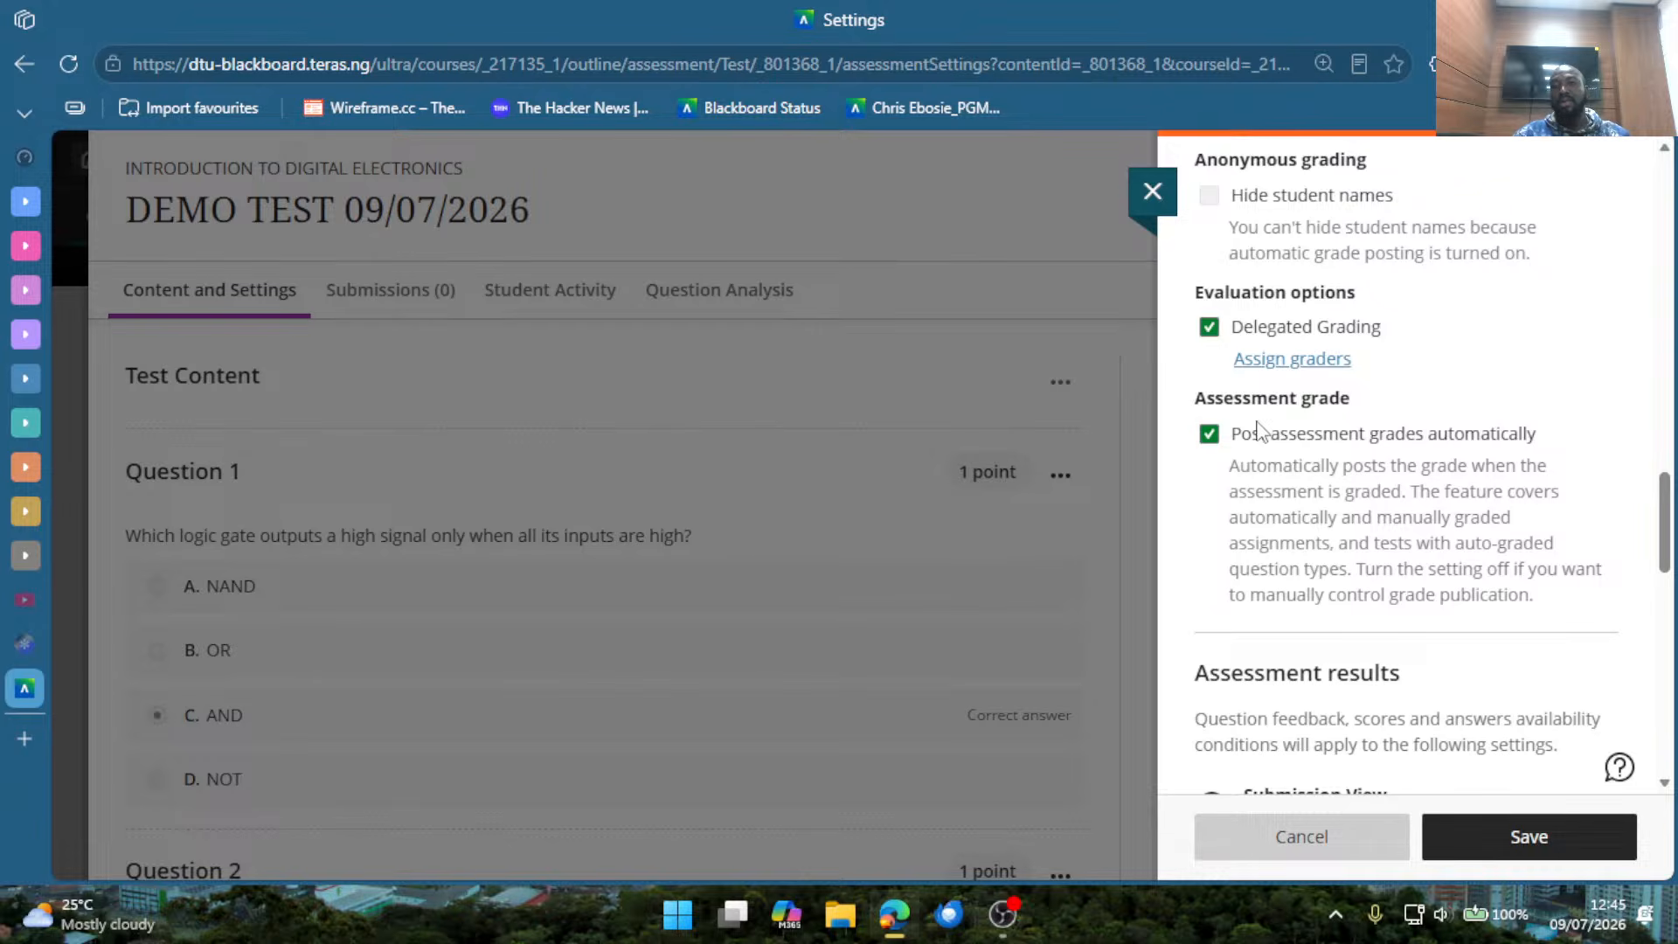
# Turn automatic posting of assessment grades off and back on.
pyautogui.click(1210, 439)
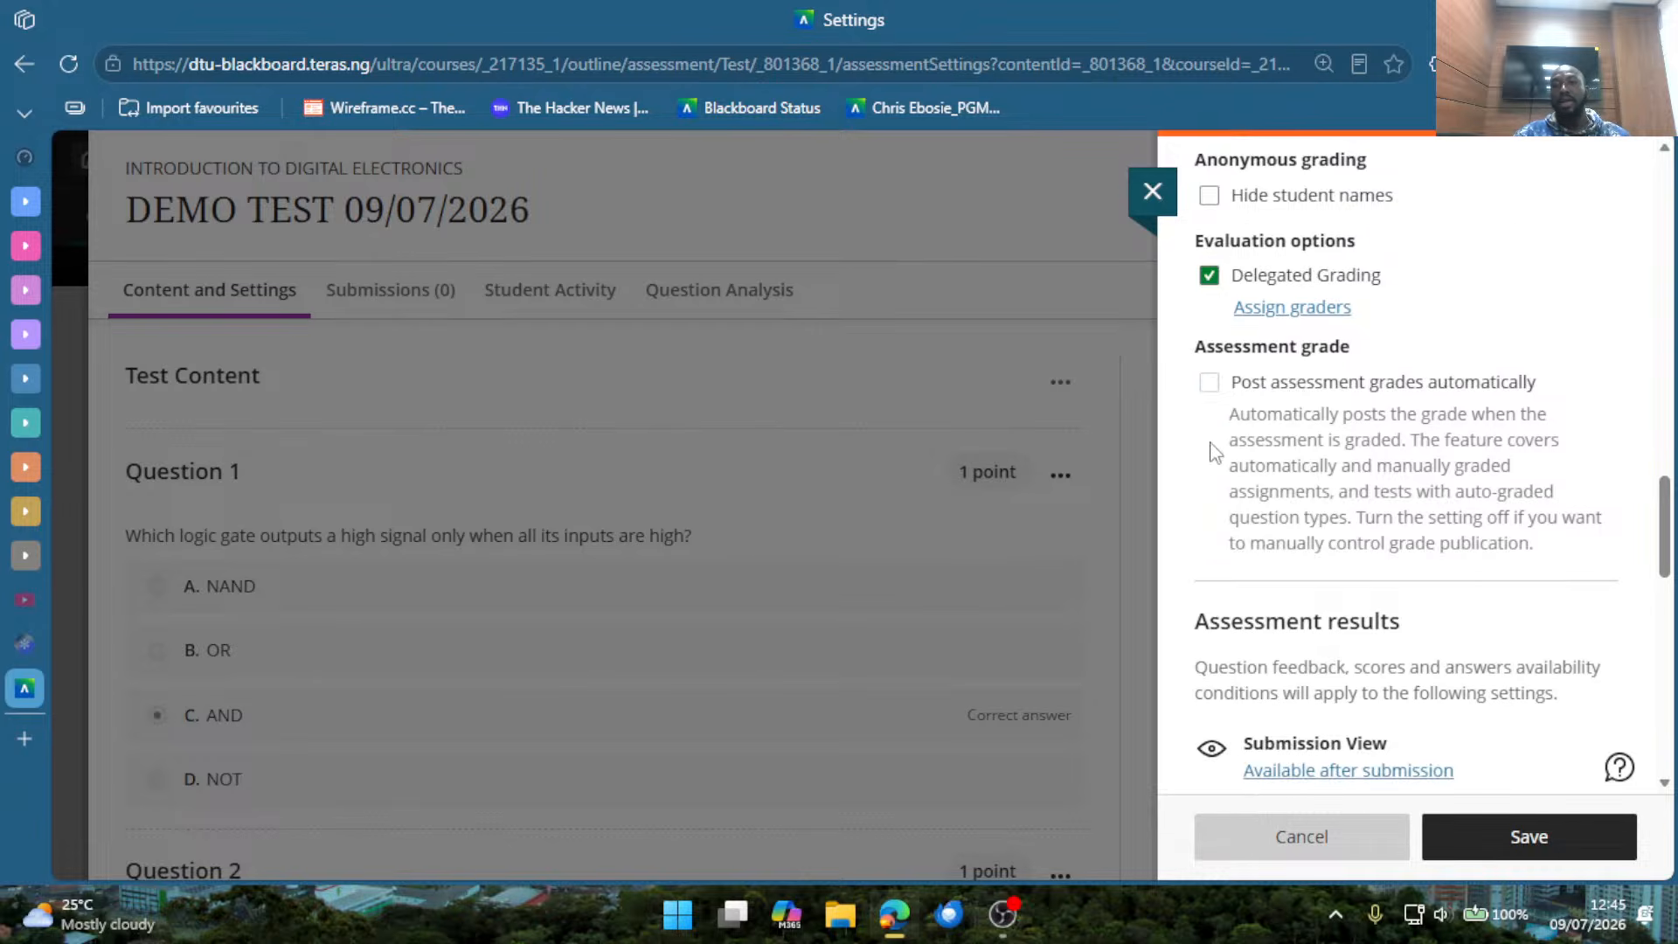
pyautogui.click(1211, 387)
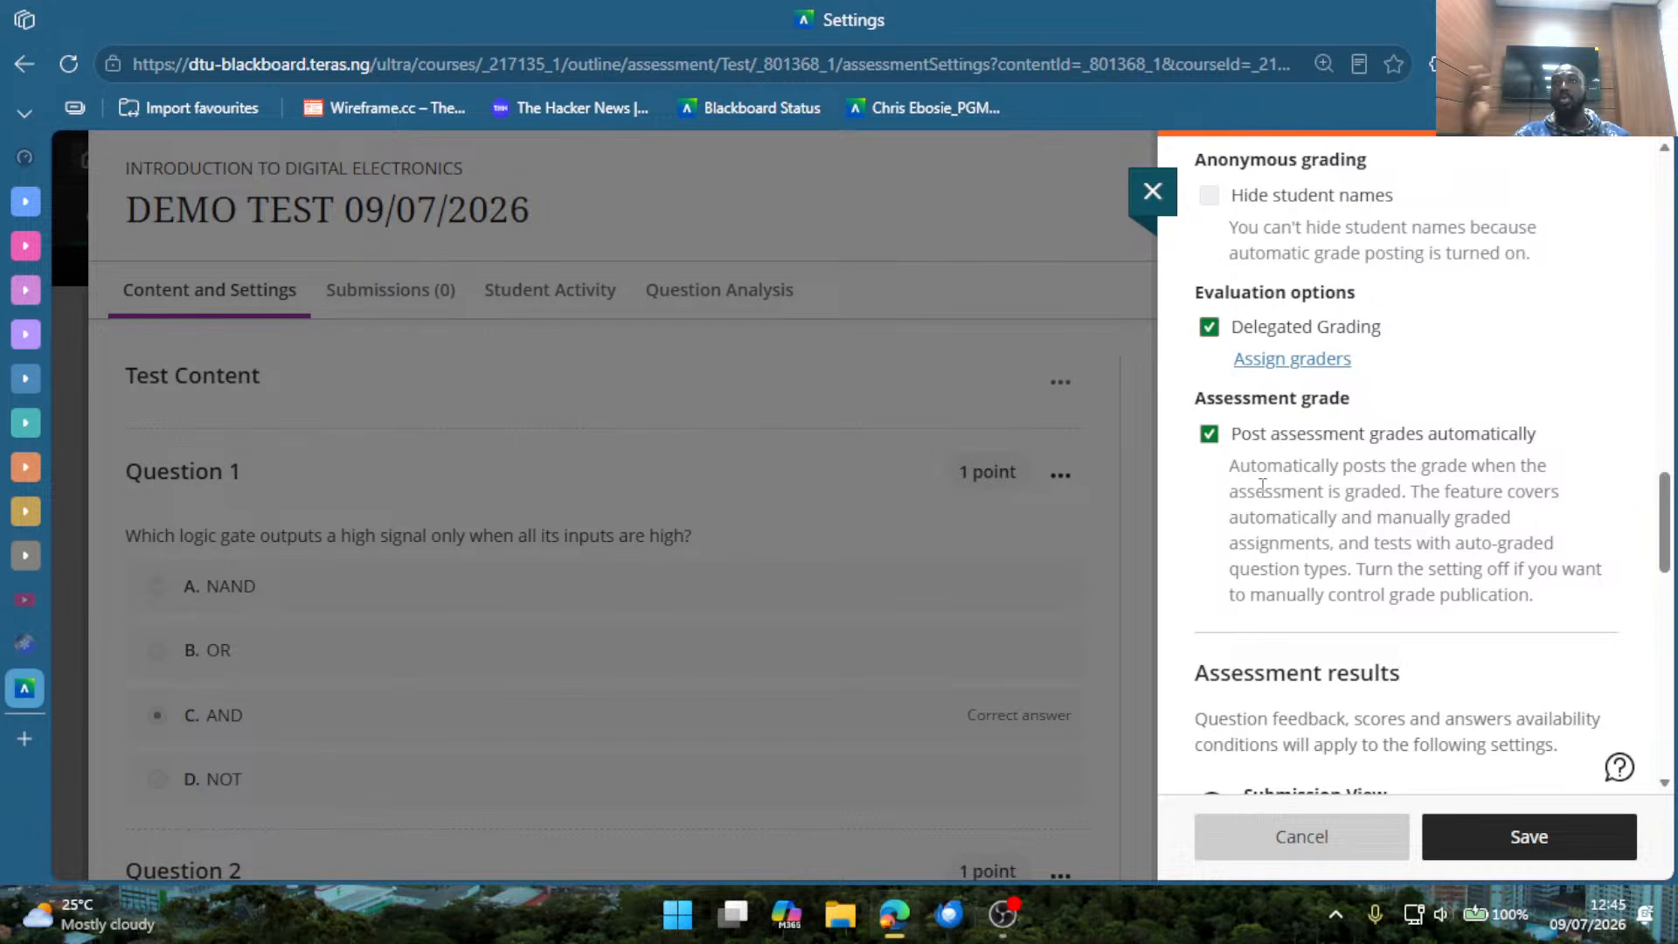
# Open the Submission View timing settings and look over the options for when students can view their submission.
pyautogui.scroll(-5, 1262, 486)
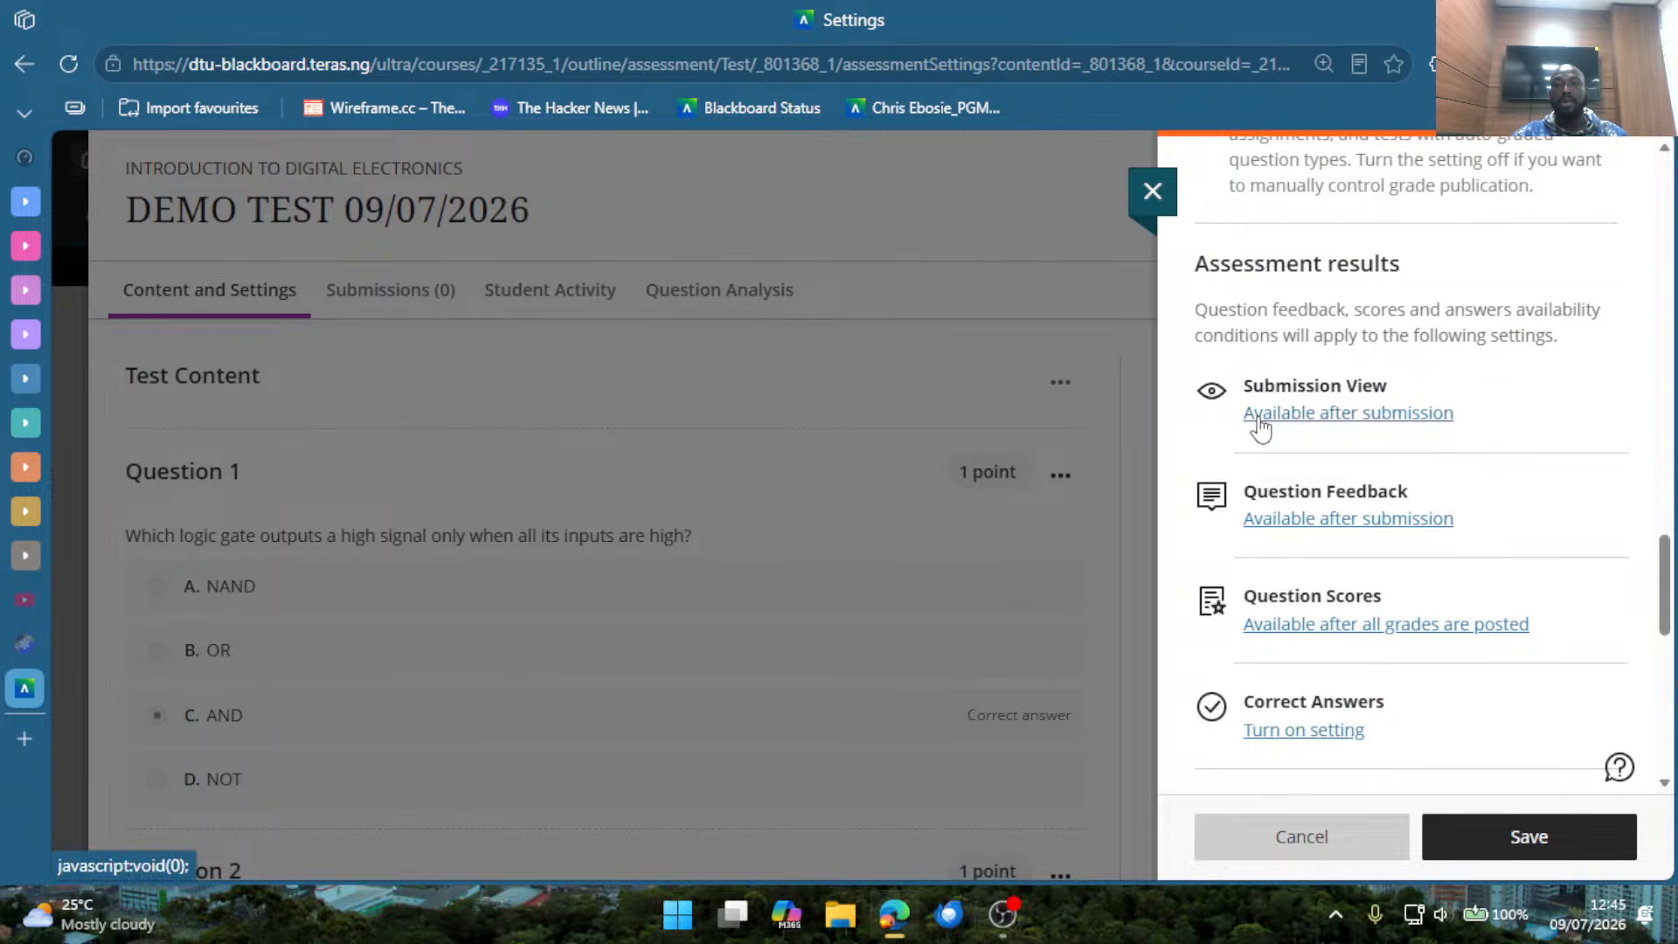
pyautogui.click(1337, 417)
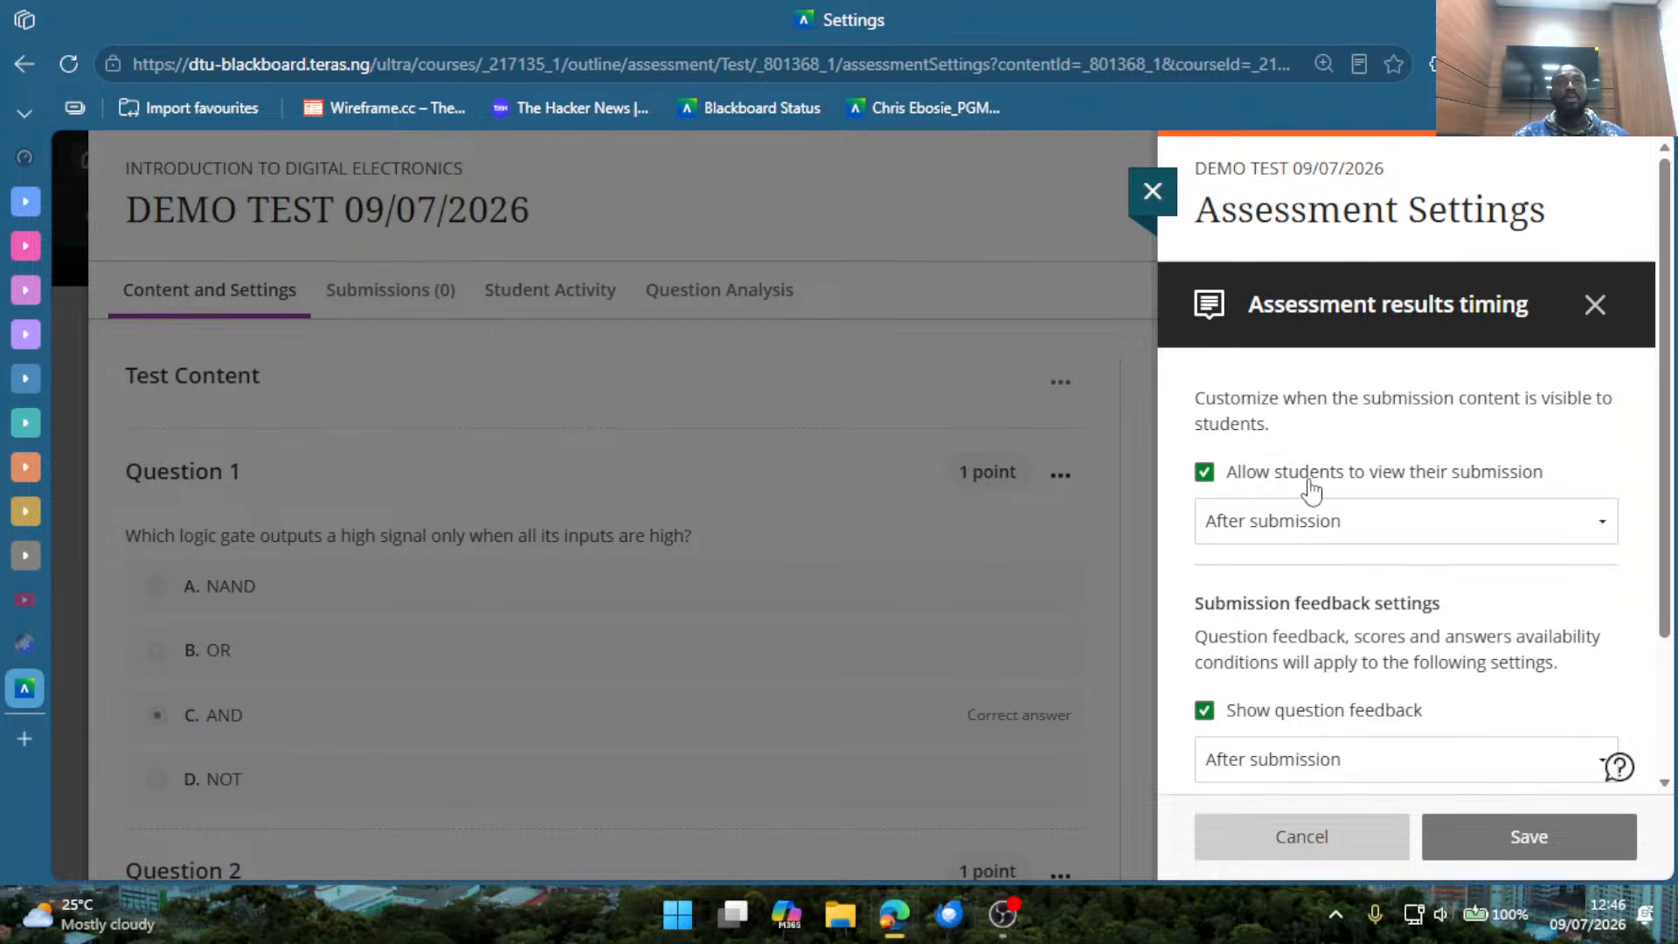
pyautogui.click(1397, 521)
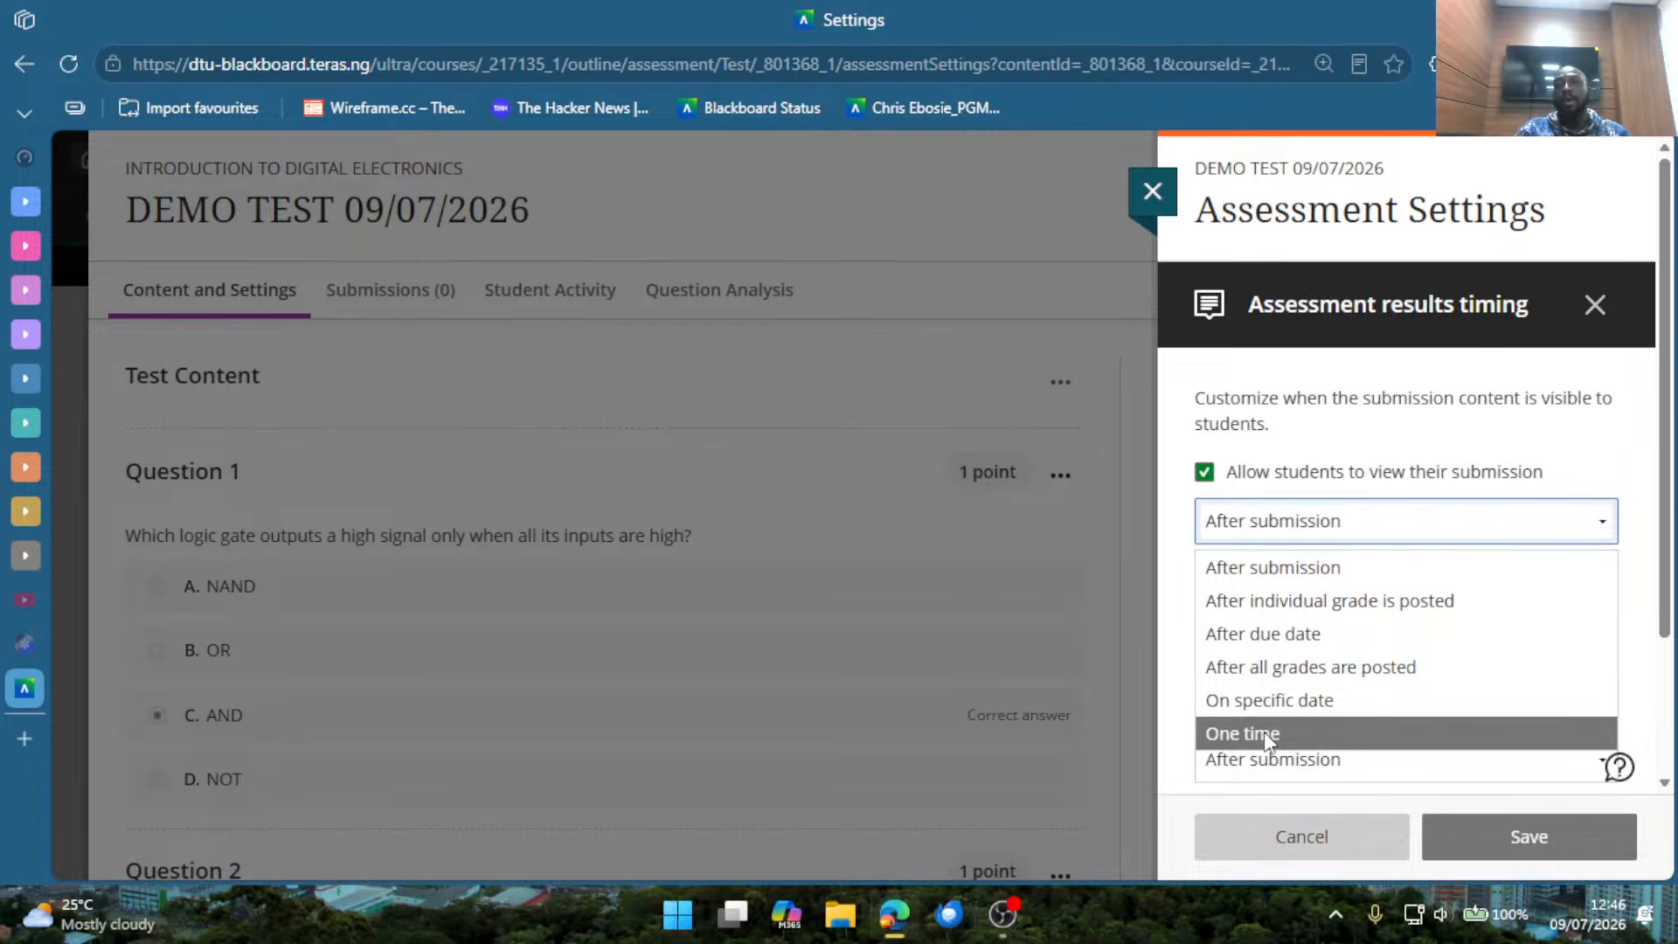
pyautogui.click(1455, 434)
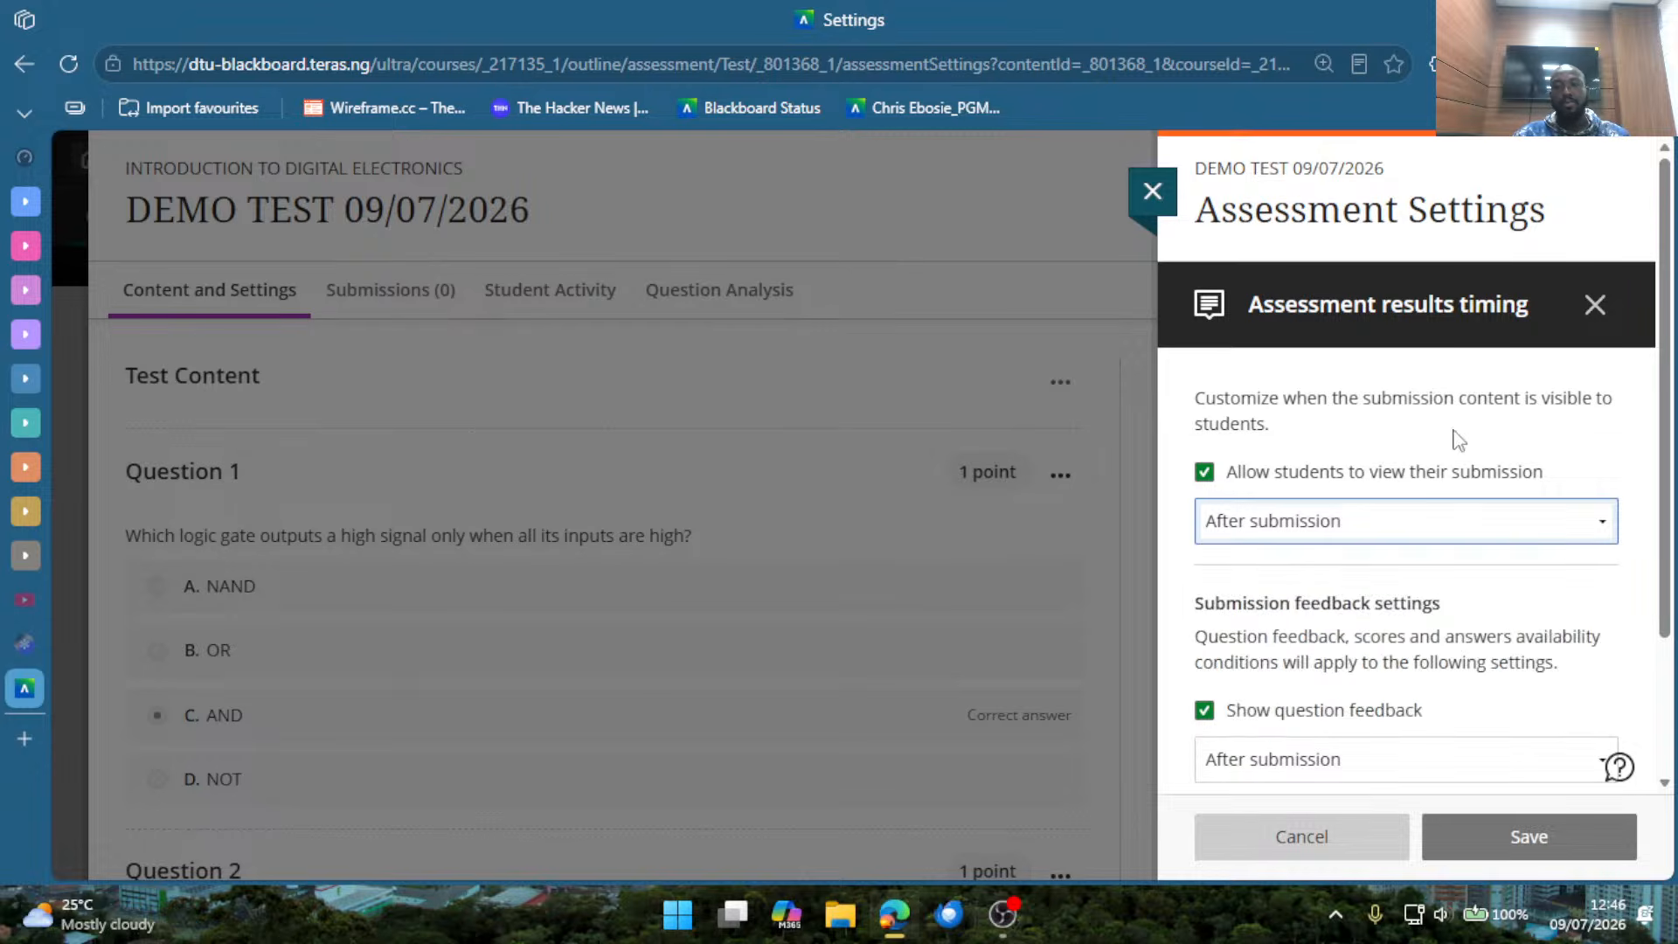
# Highlight the Show question feedback and Show question scores labels in the submission feedback settings.
pyautogui.scroll(-2, 1439, 615)
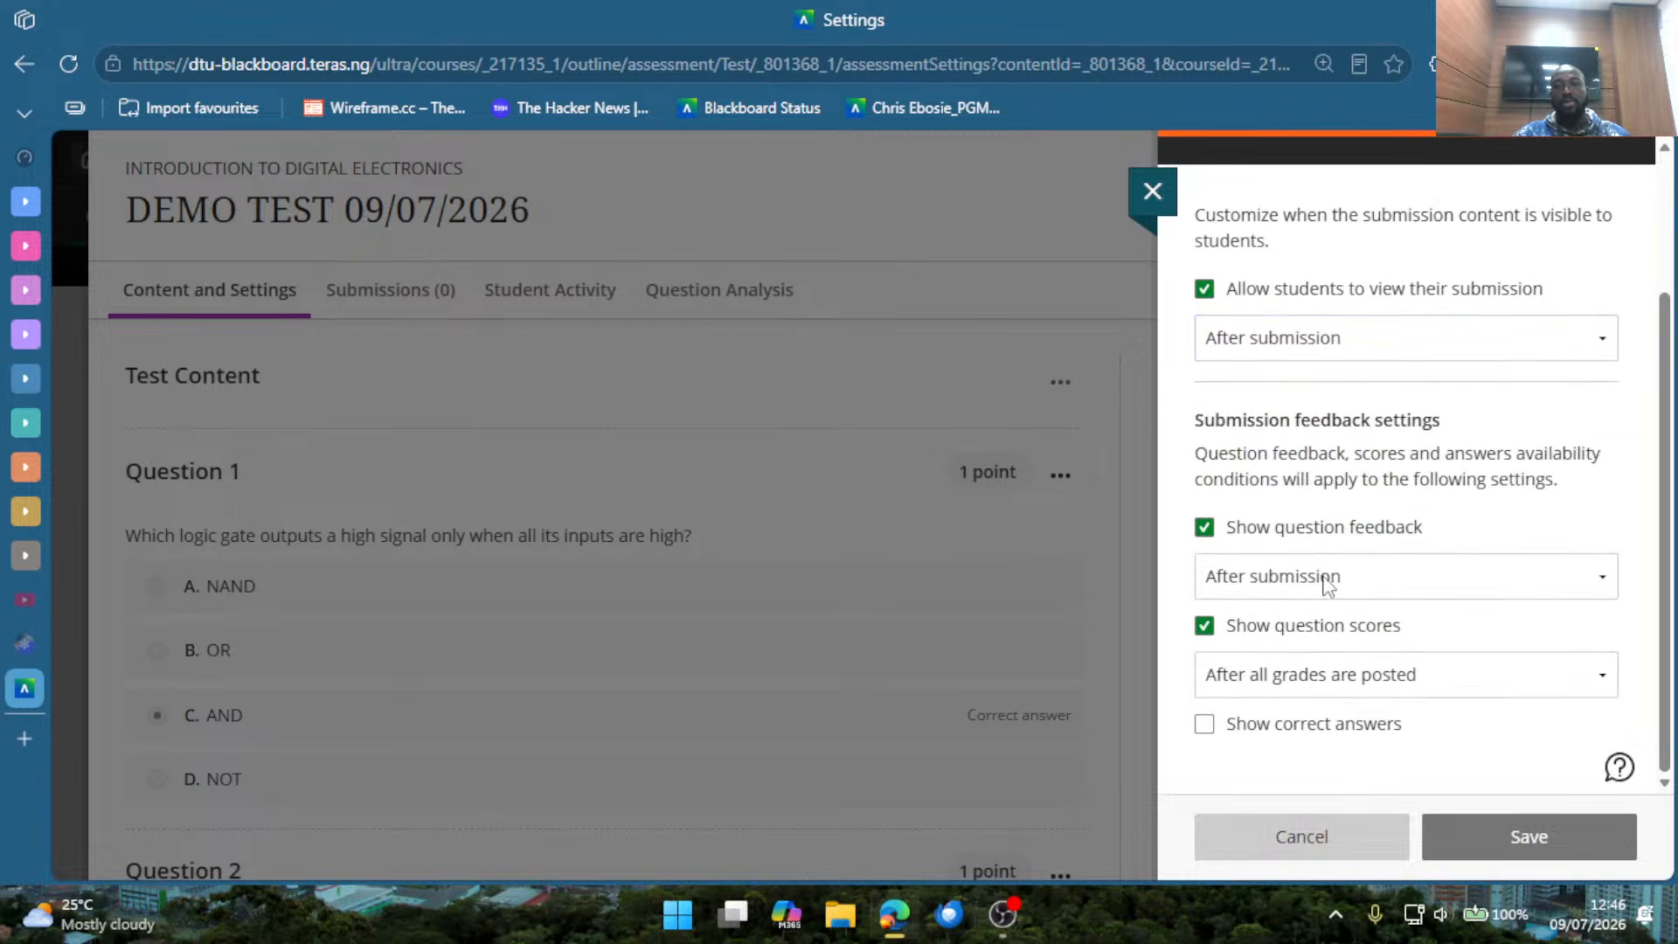
pyautogui.moveTo(1267, 529); pyautogui.dragTo(1424, 531)
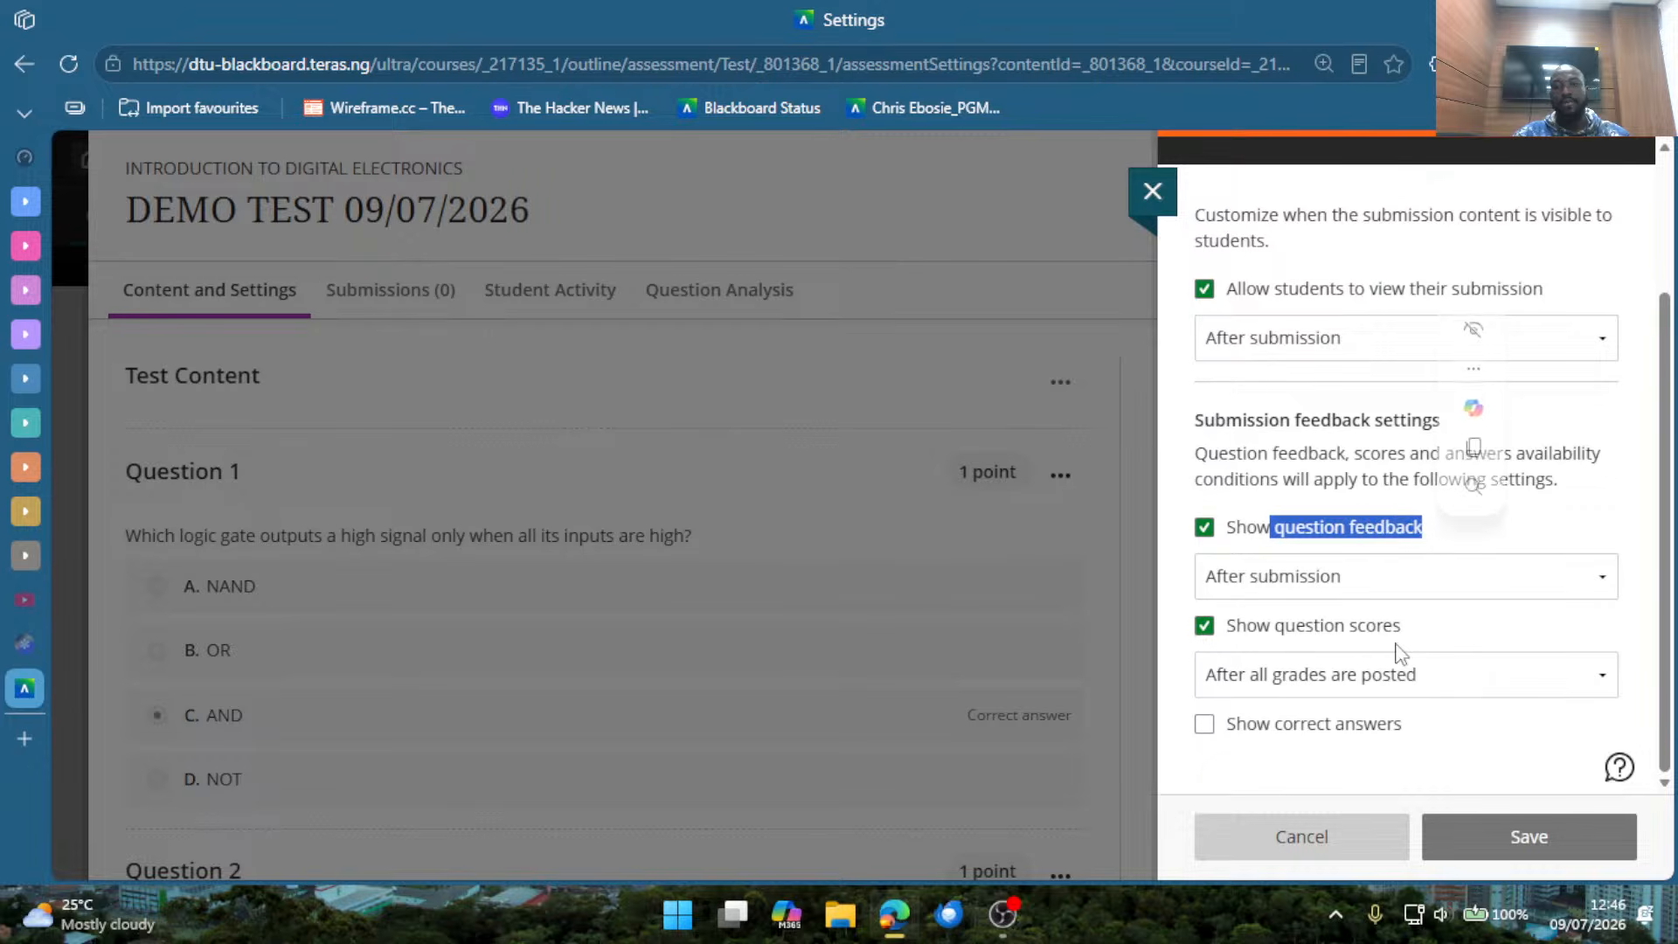
pyautogui.moveTo(1293, 633); pyautogui.dragTo(1428, 648)
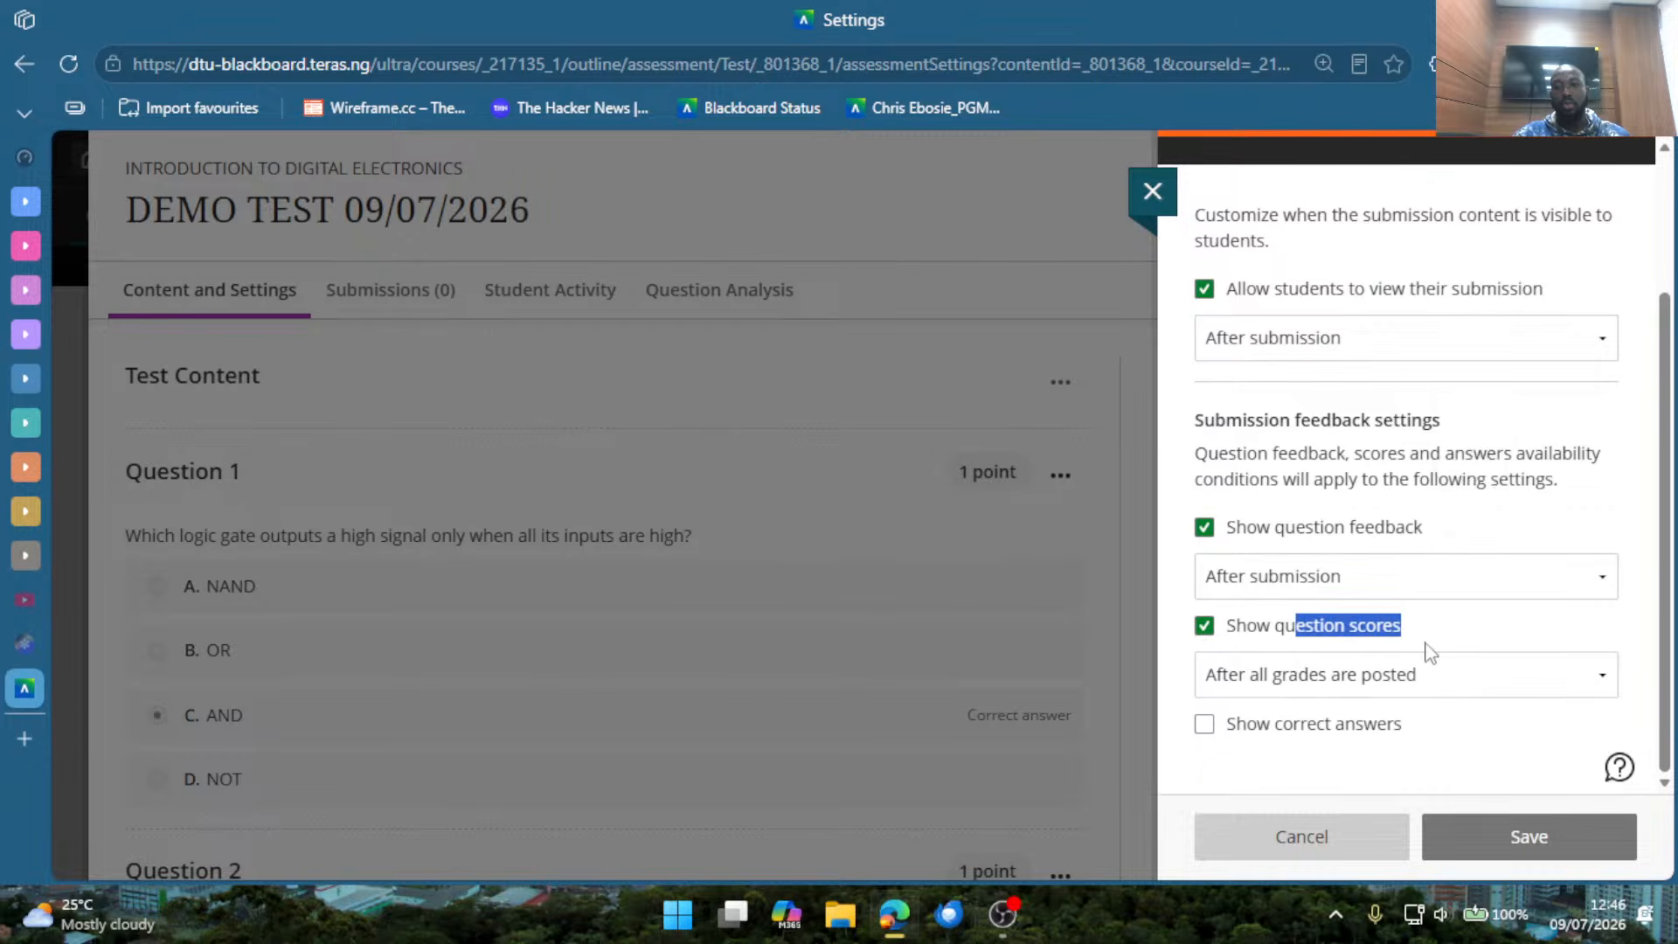
# Enable Show correct answers with the timing After all grades are posted, and save the assessment results timing.
pyautogui.click(1258, 733)
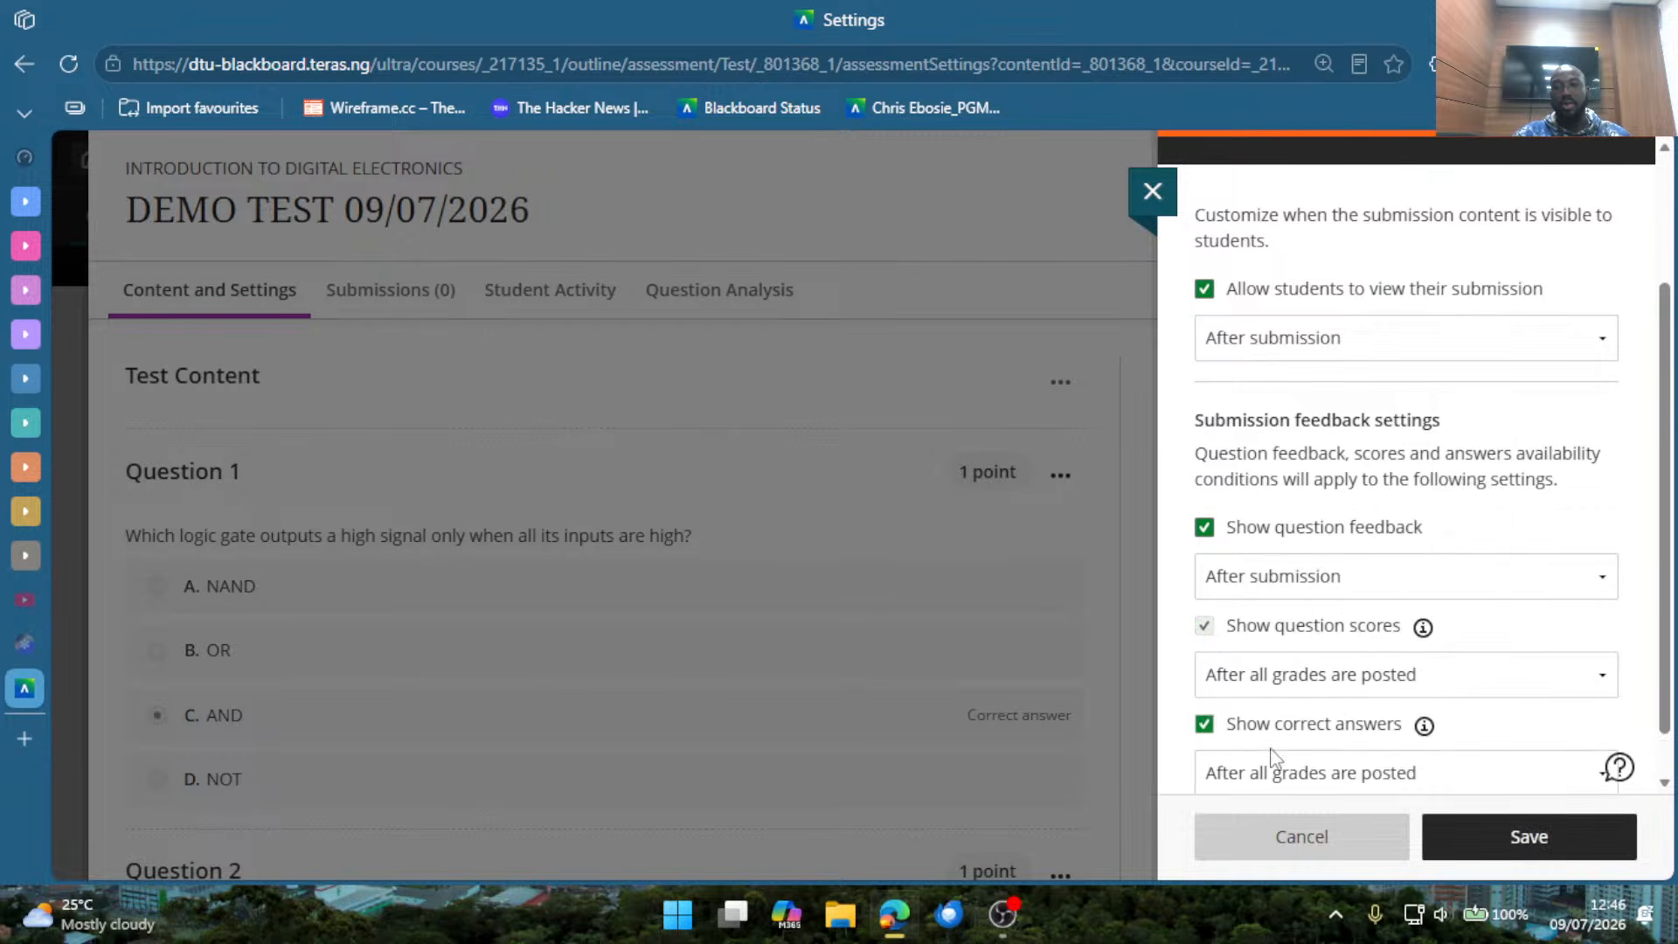
pyautogui.scroll(-1, 1272, 757)
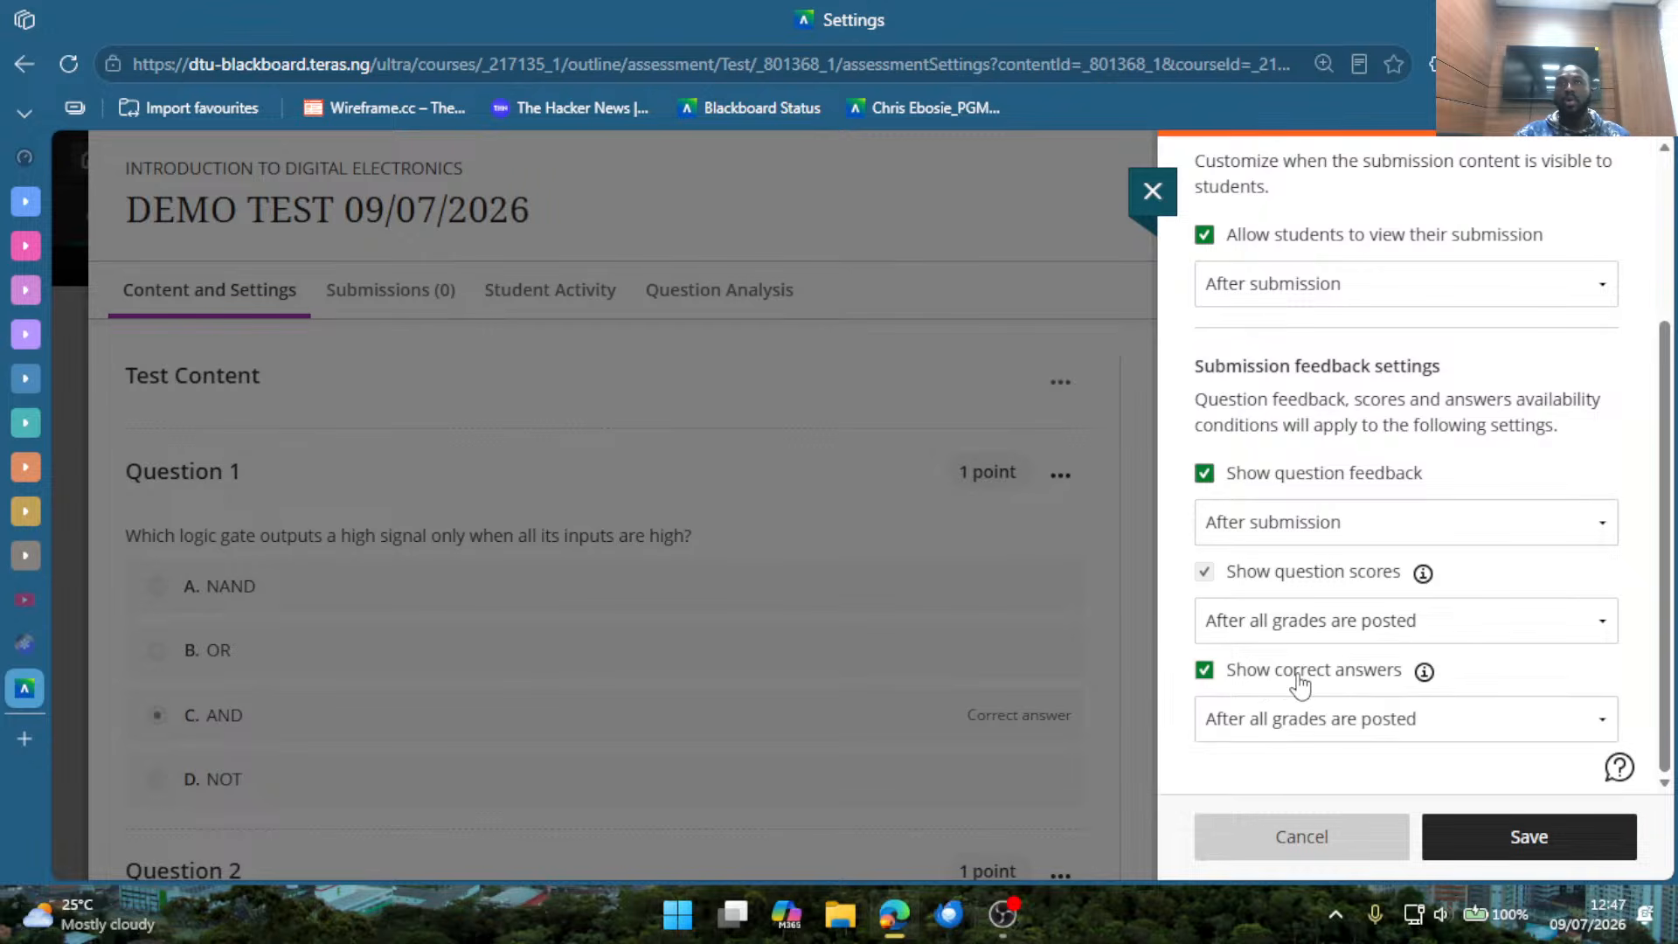
pyautogui.click(1486, 852)
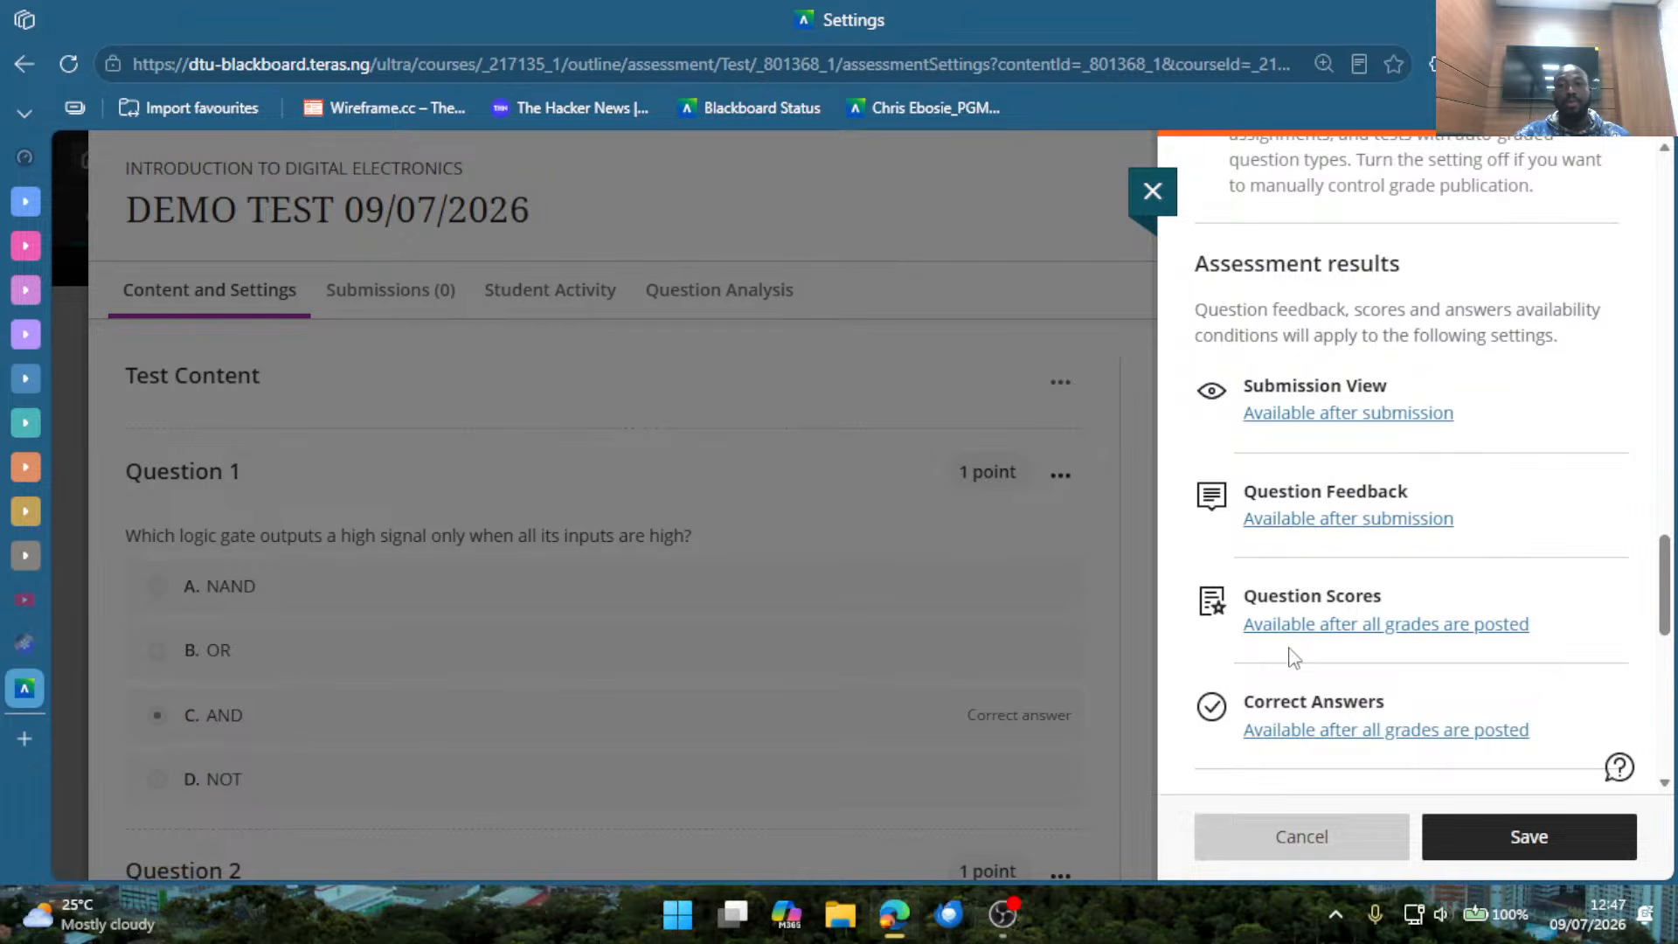
# Require an access code for the test, reveal the generated code and highlight it.
pyautogui.scroll(-2, 1307, 643)
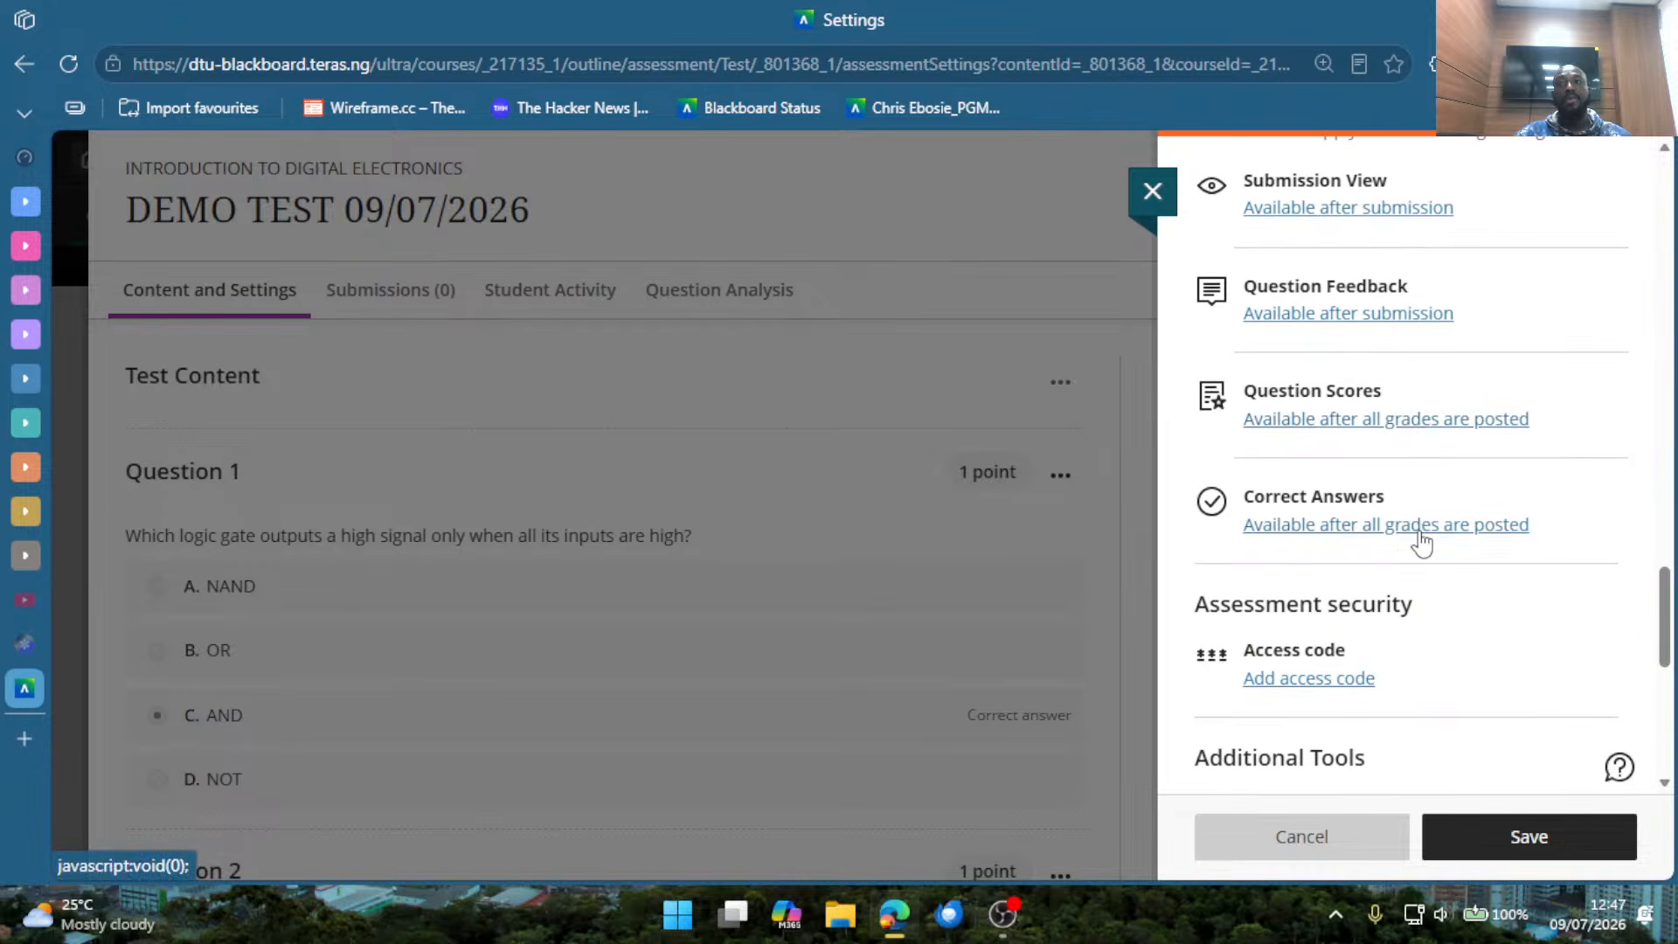
pyautogui.scroll(-2, 1346, 620)
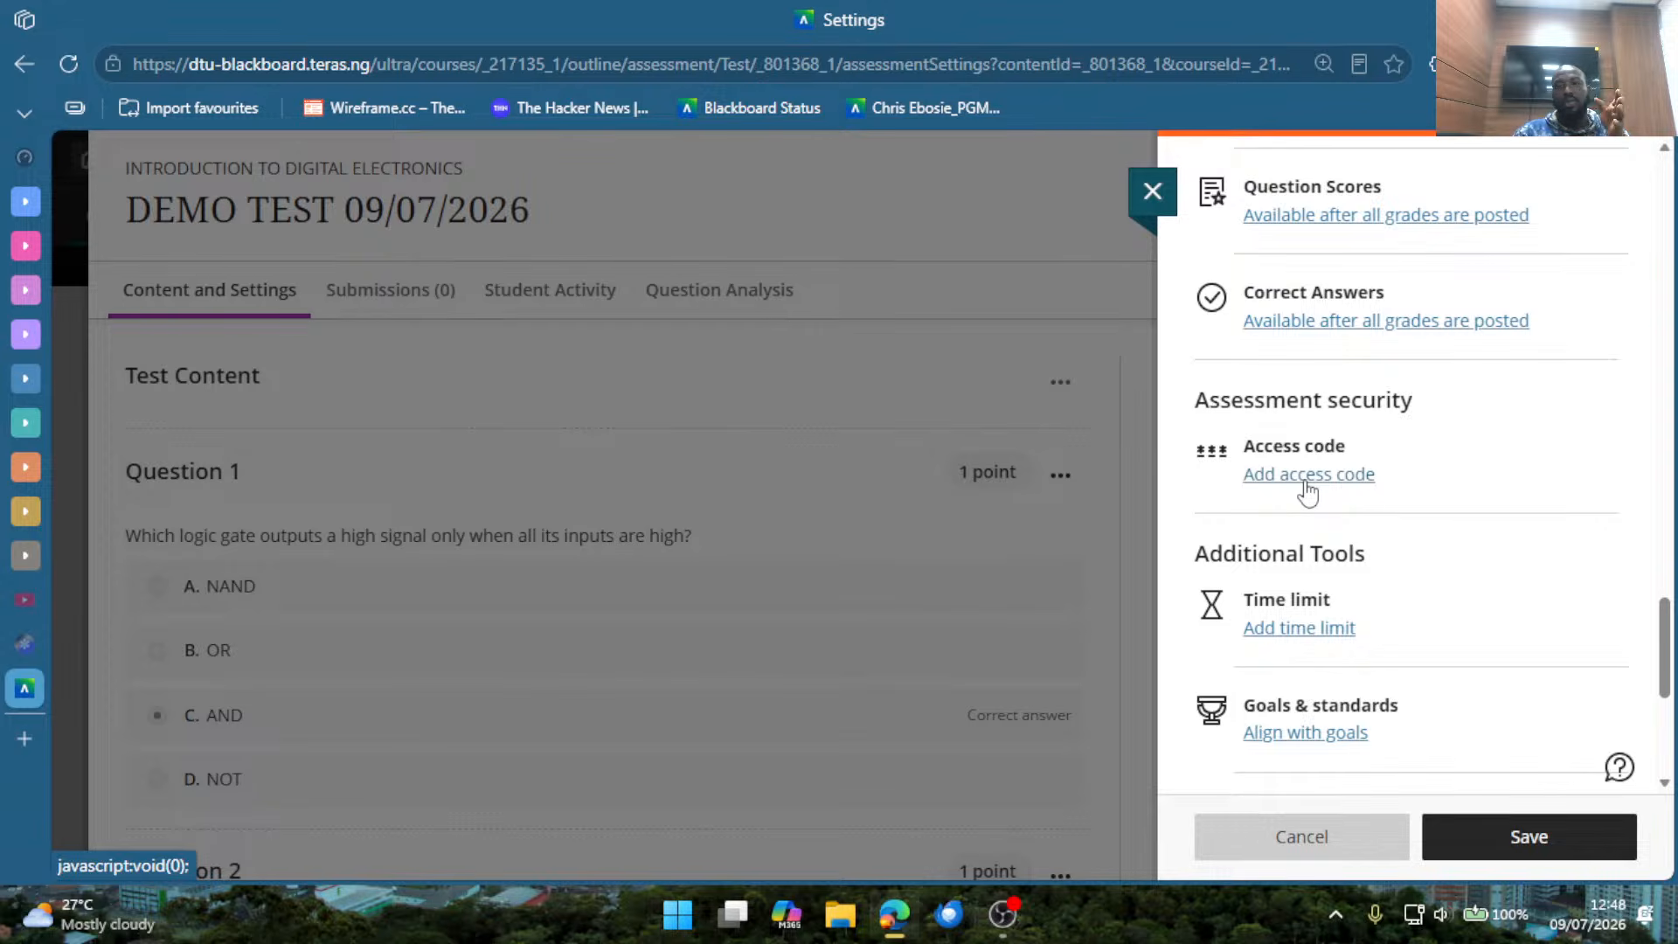
pyautogui.click(1306, 483)
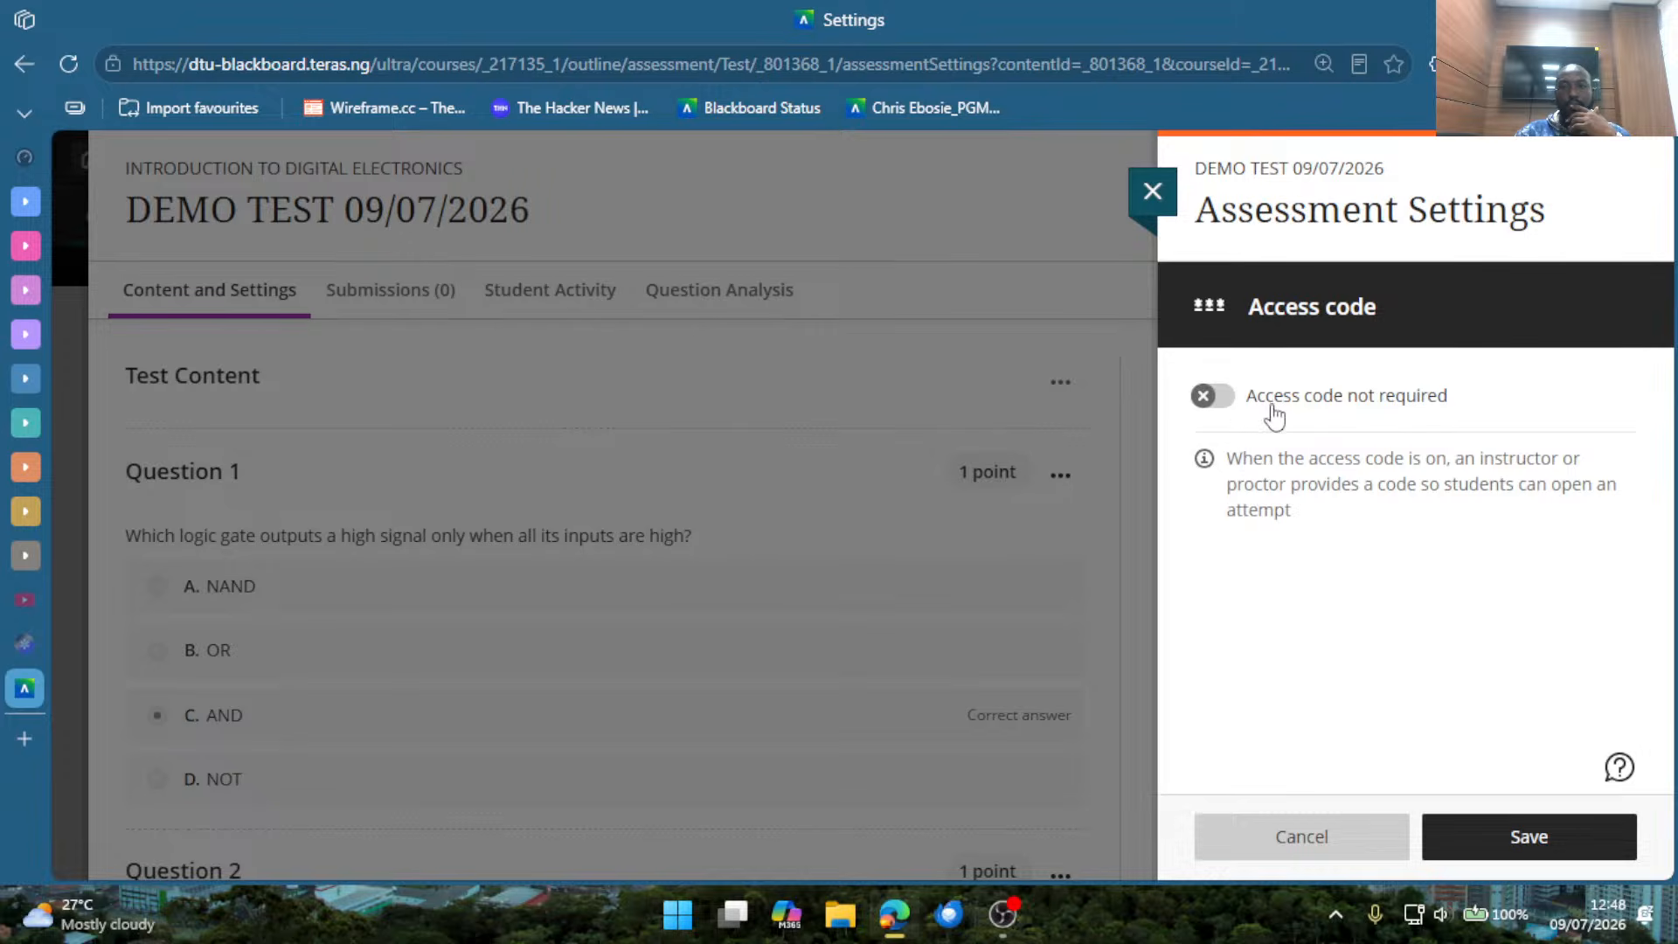
pyautogui.click(1223, 402)
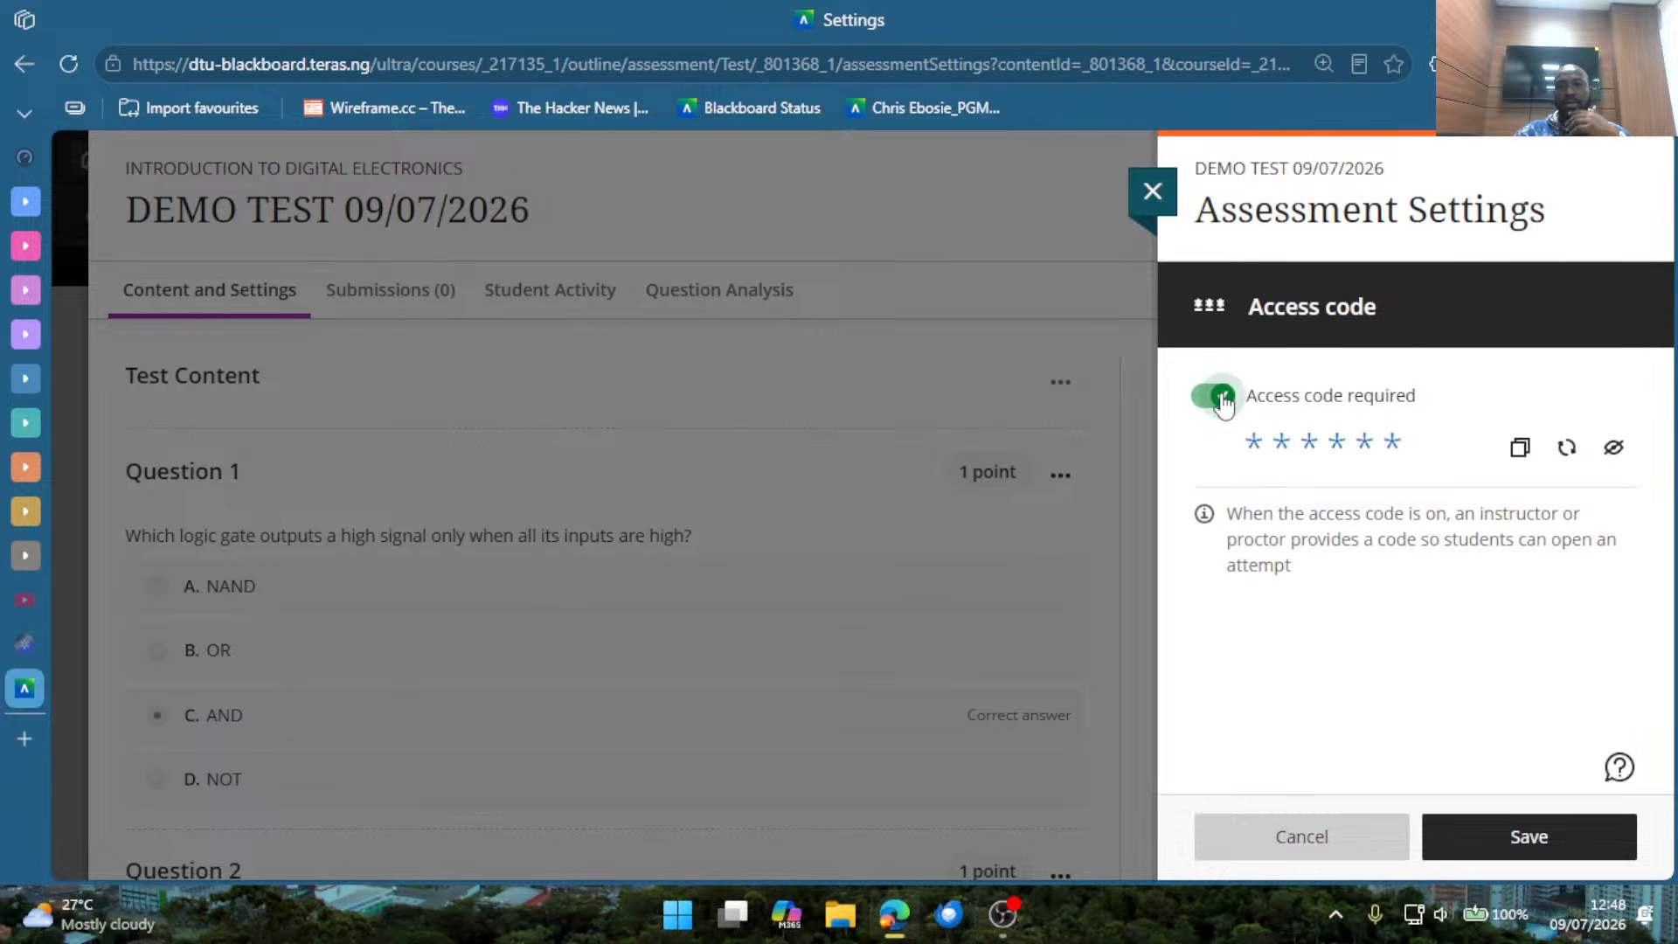
pyautogui.click(1596, 449)
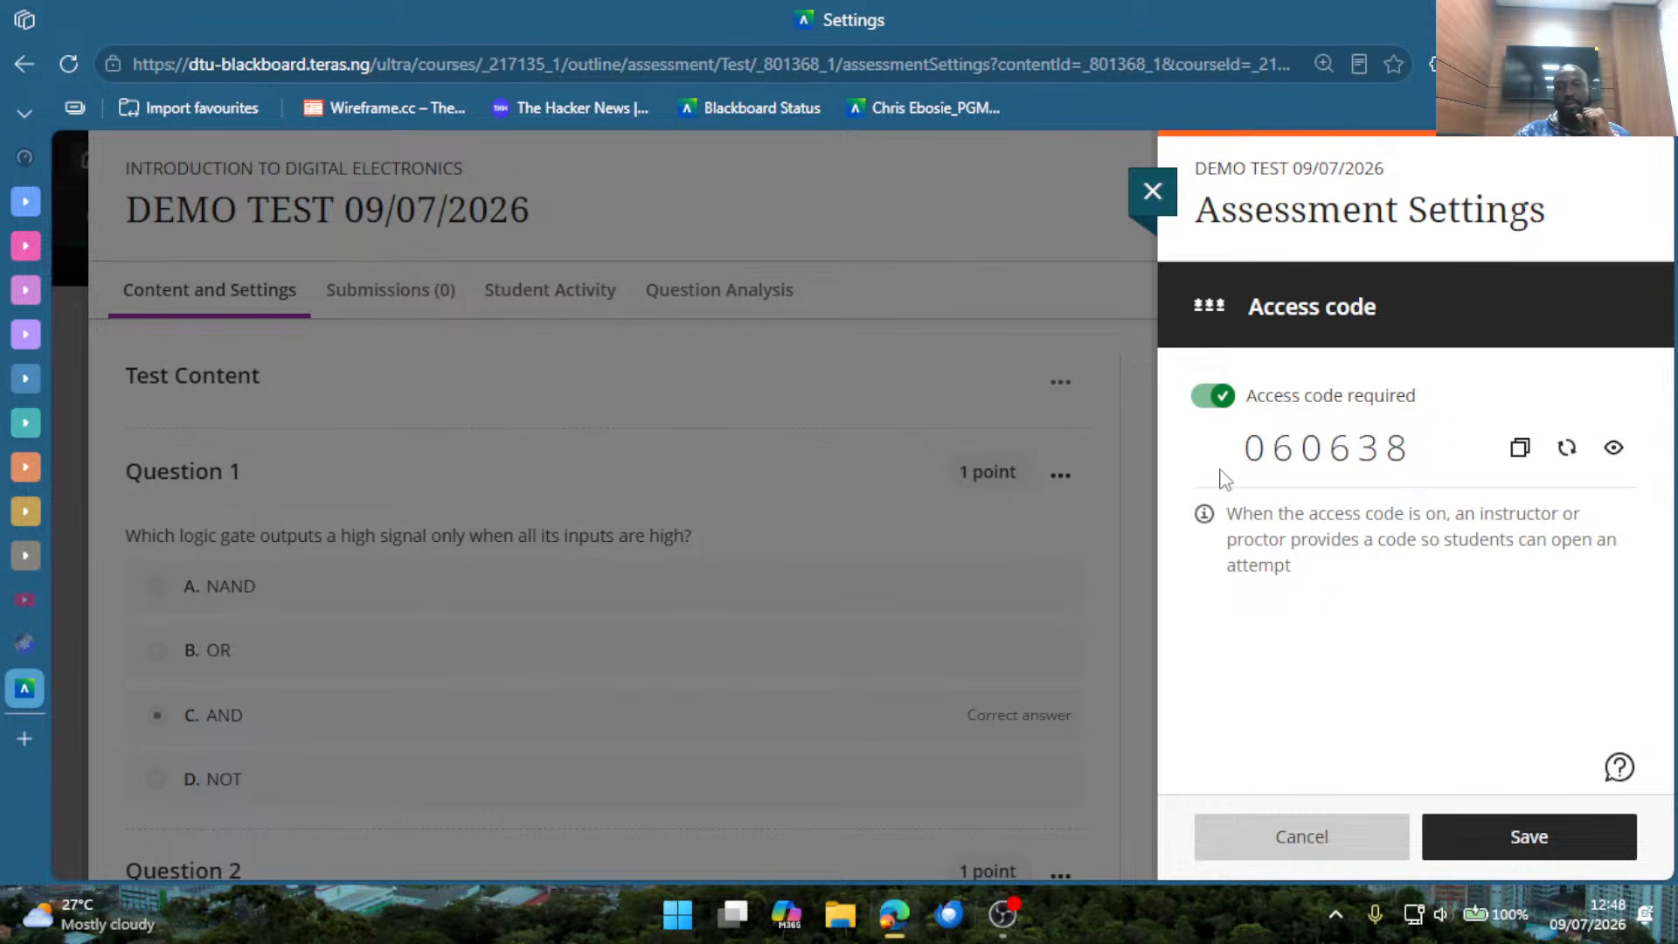
pyautogui.moveTo(1245, 463); pyautogui.dragTo(1430, 475)
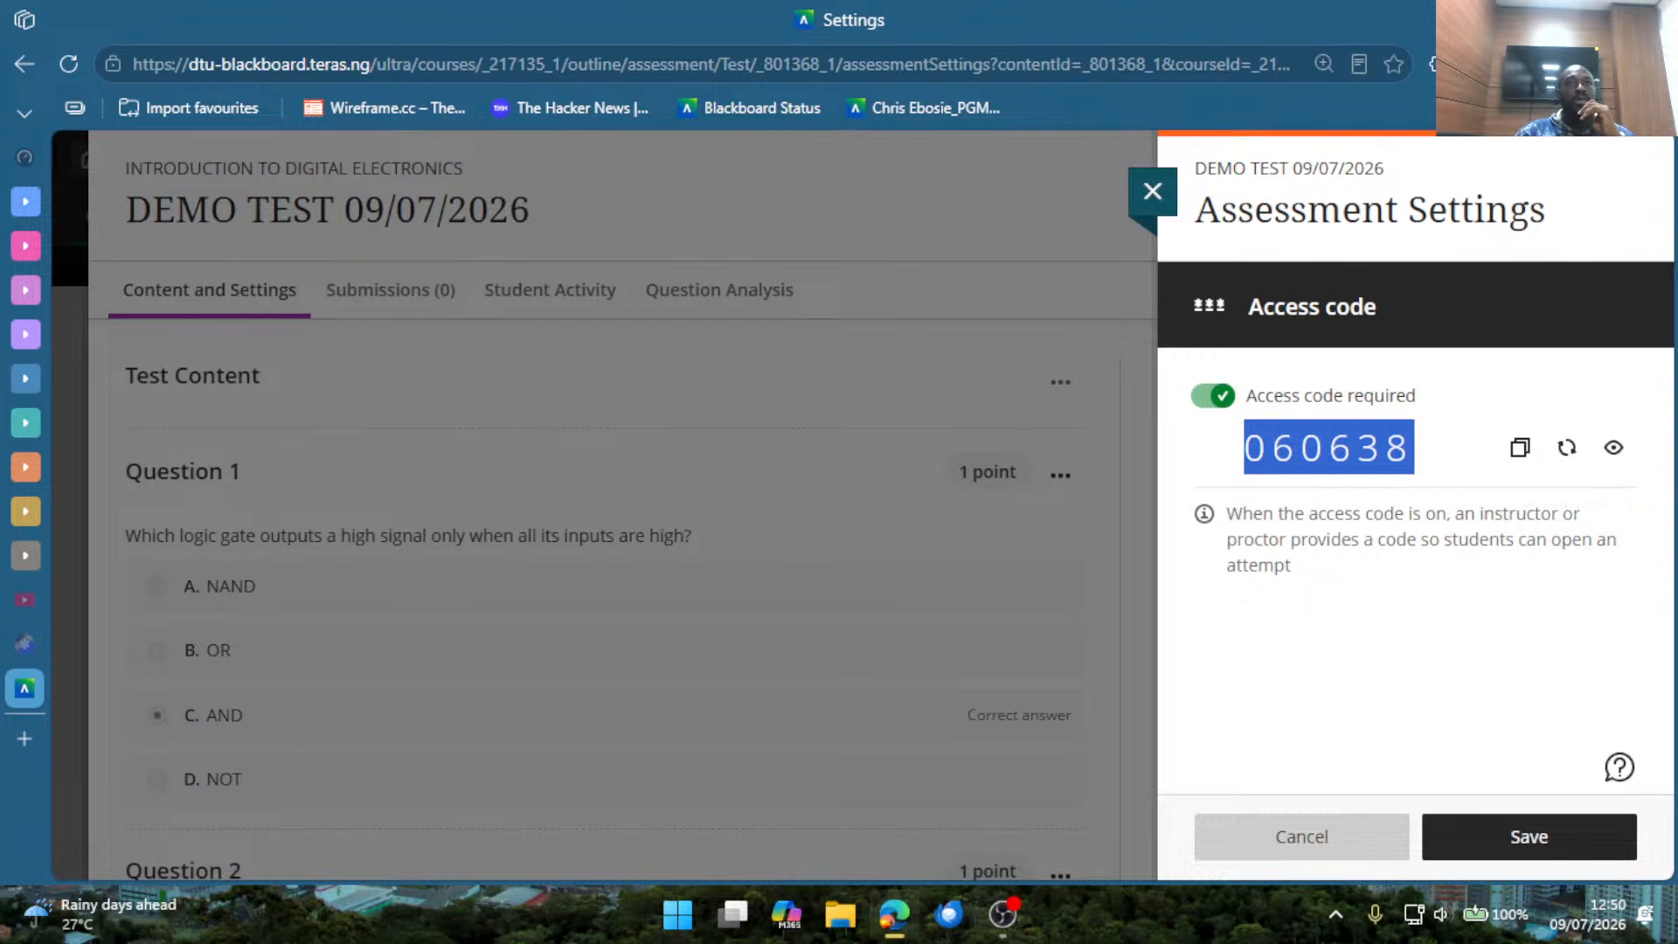
pyautogui.hotkey('alt', 'Tab')
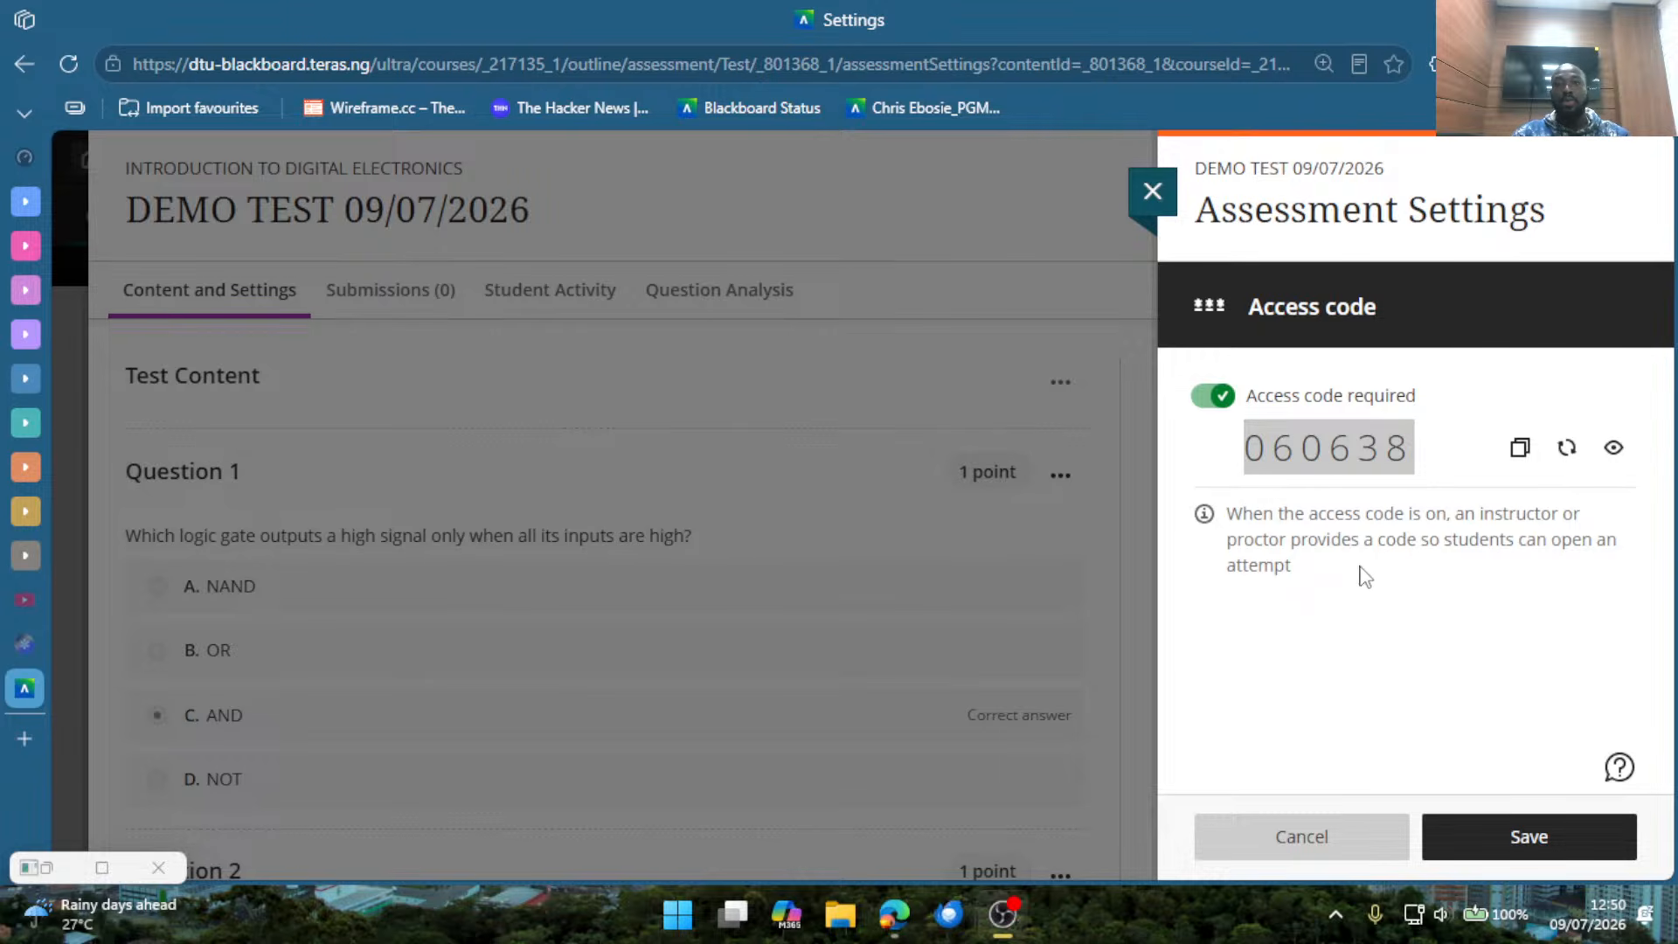
pyautogui.click(1338, 615)
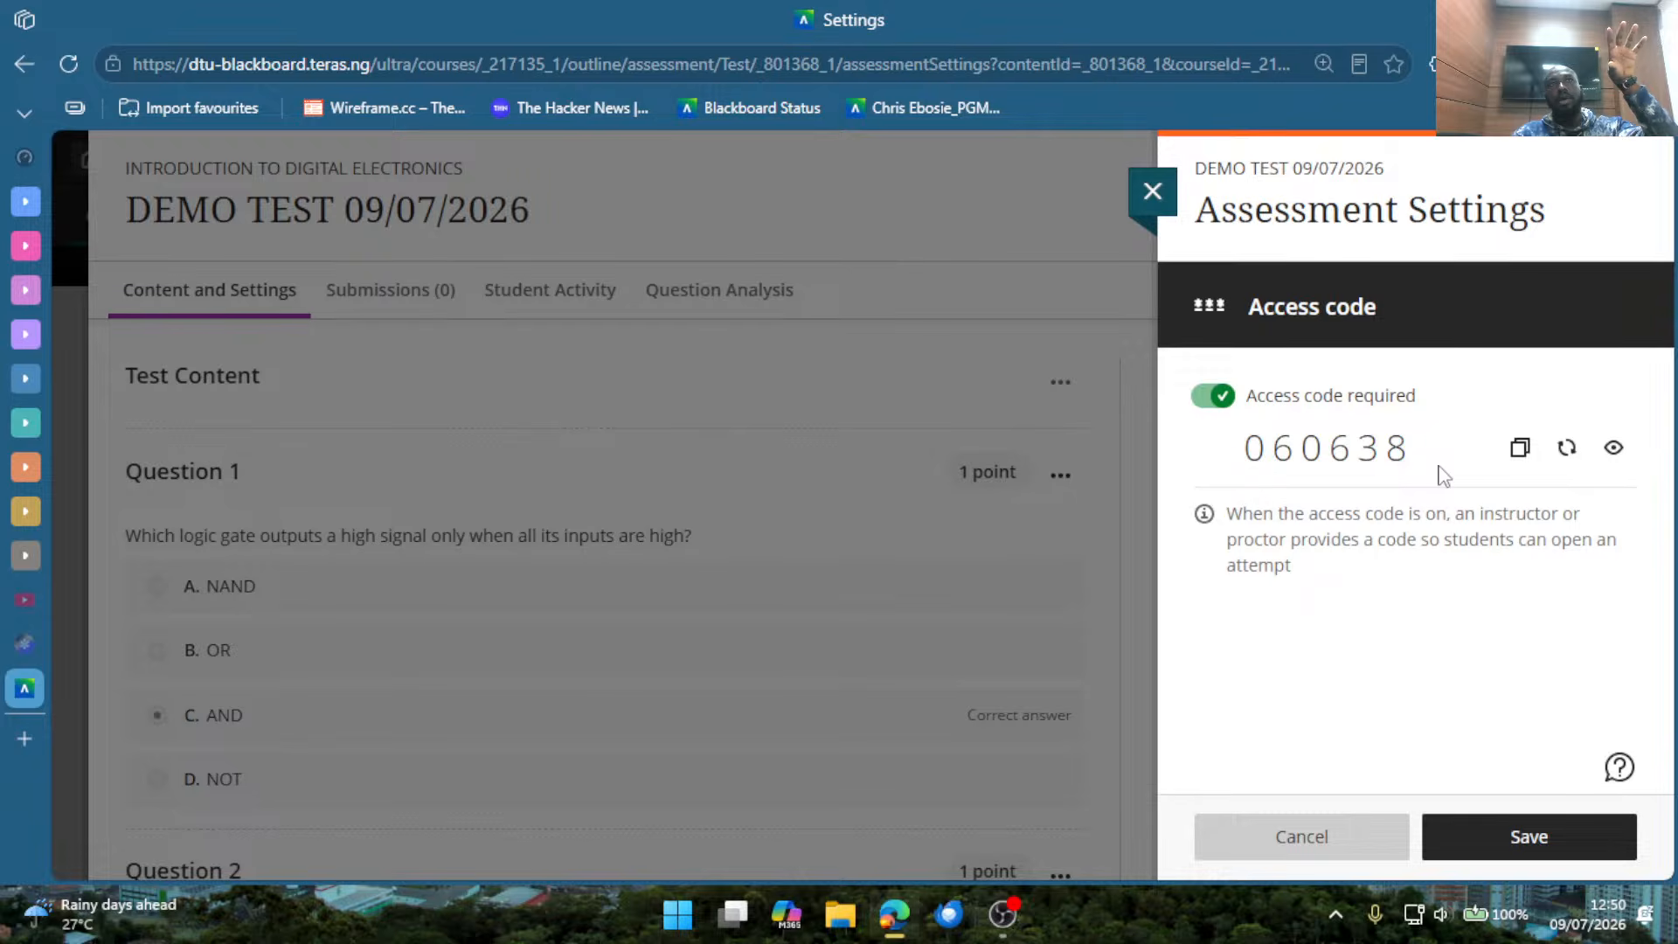
# Refresh the access code, highlight the new code and save the access code settings.
pyautogui.click(1567, 450)
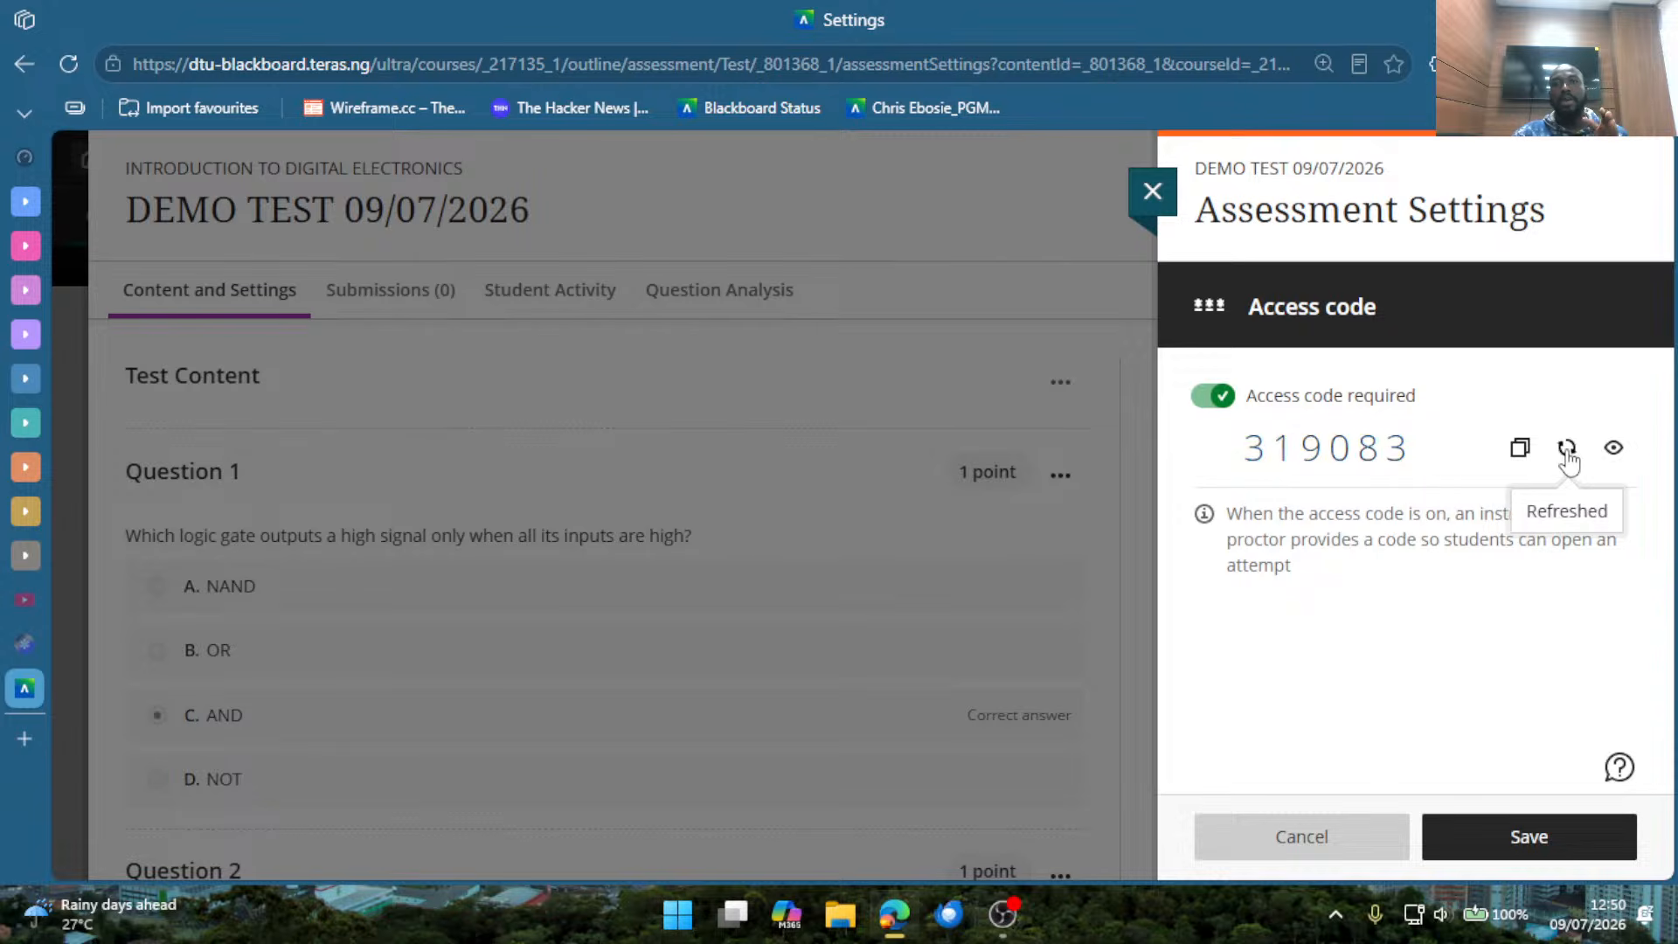
pyautogui.moveTo(1244, 447); pyautogui.dragTo(1407, 448)
pyautogui.click(1403, 616)
pyautogui.click(1542, 822)
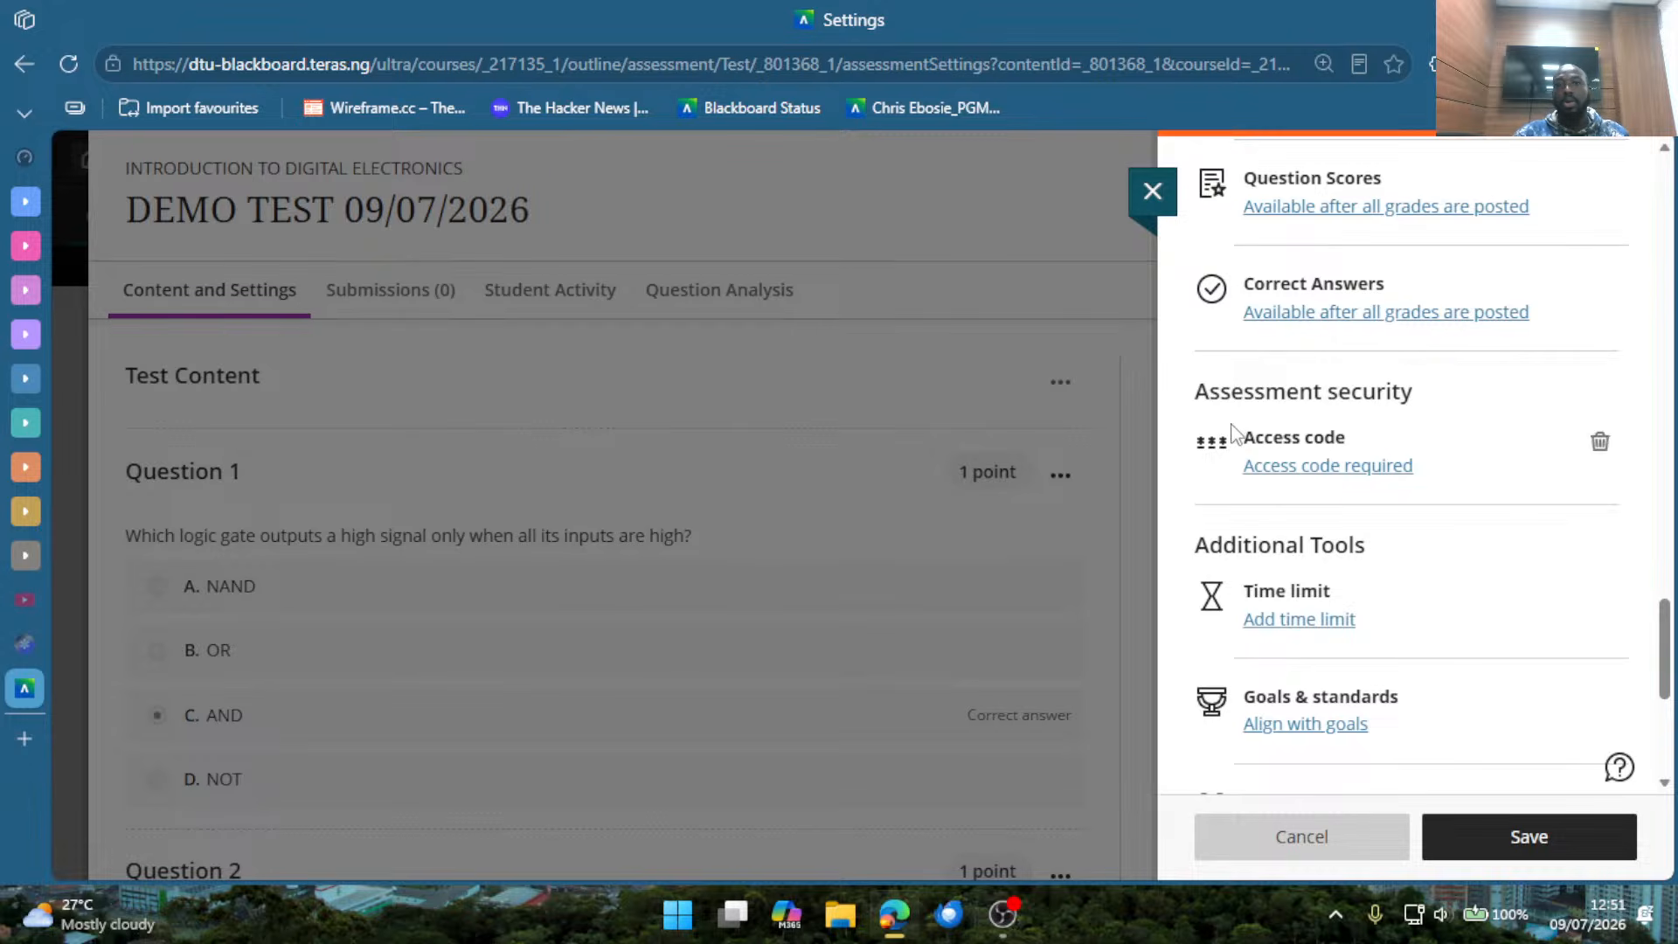
# Reopen the access code settings, copy the current code, then refresh it and save.
pyautogui.click(1329, 467)
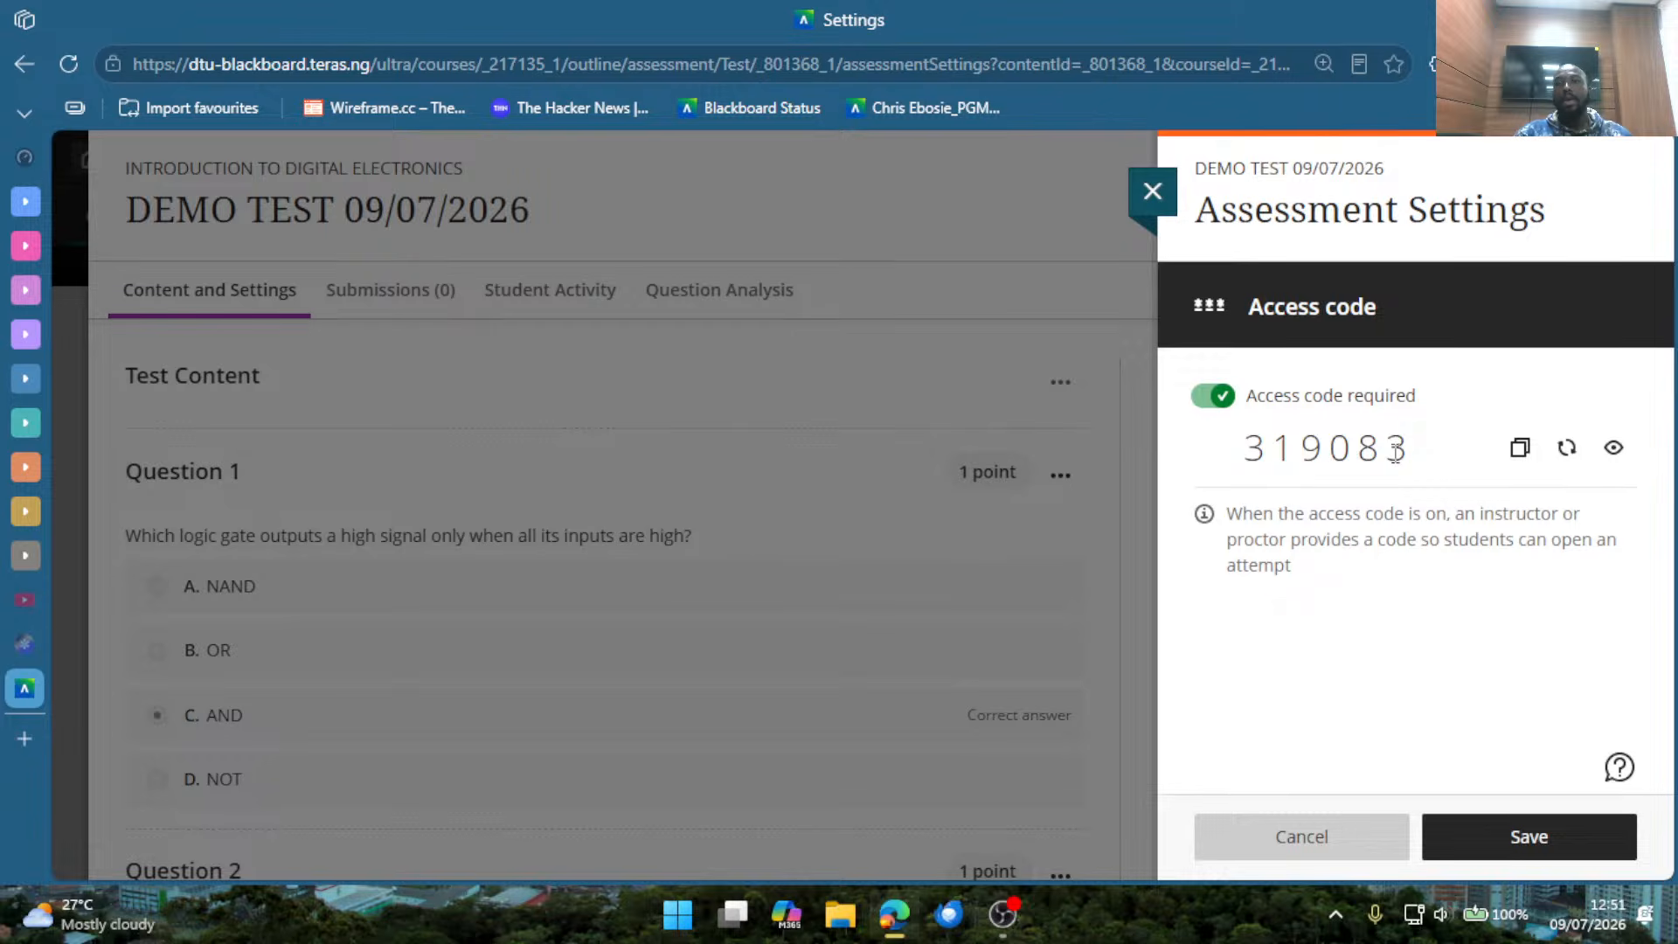
pyautogui.moveTo(1243, 450); pyautogui.dragTo(1387, 451)
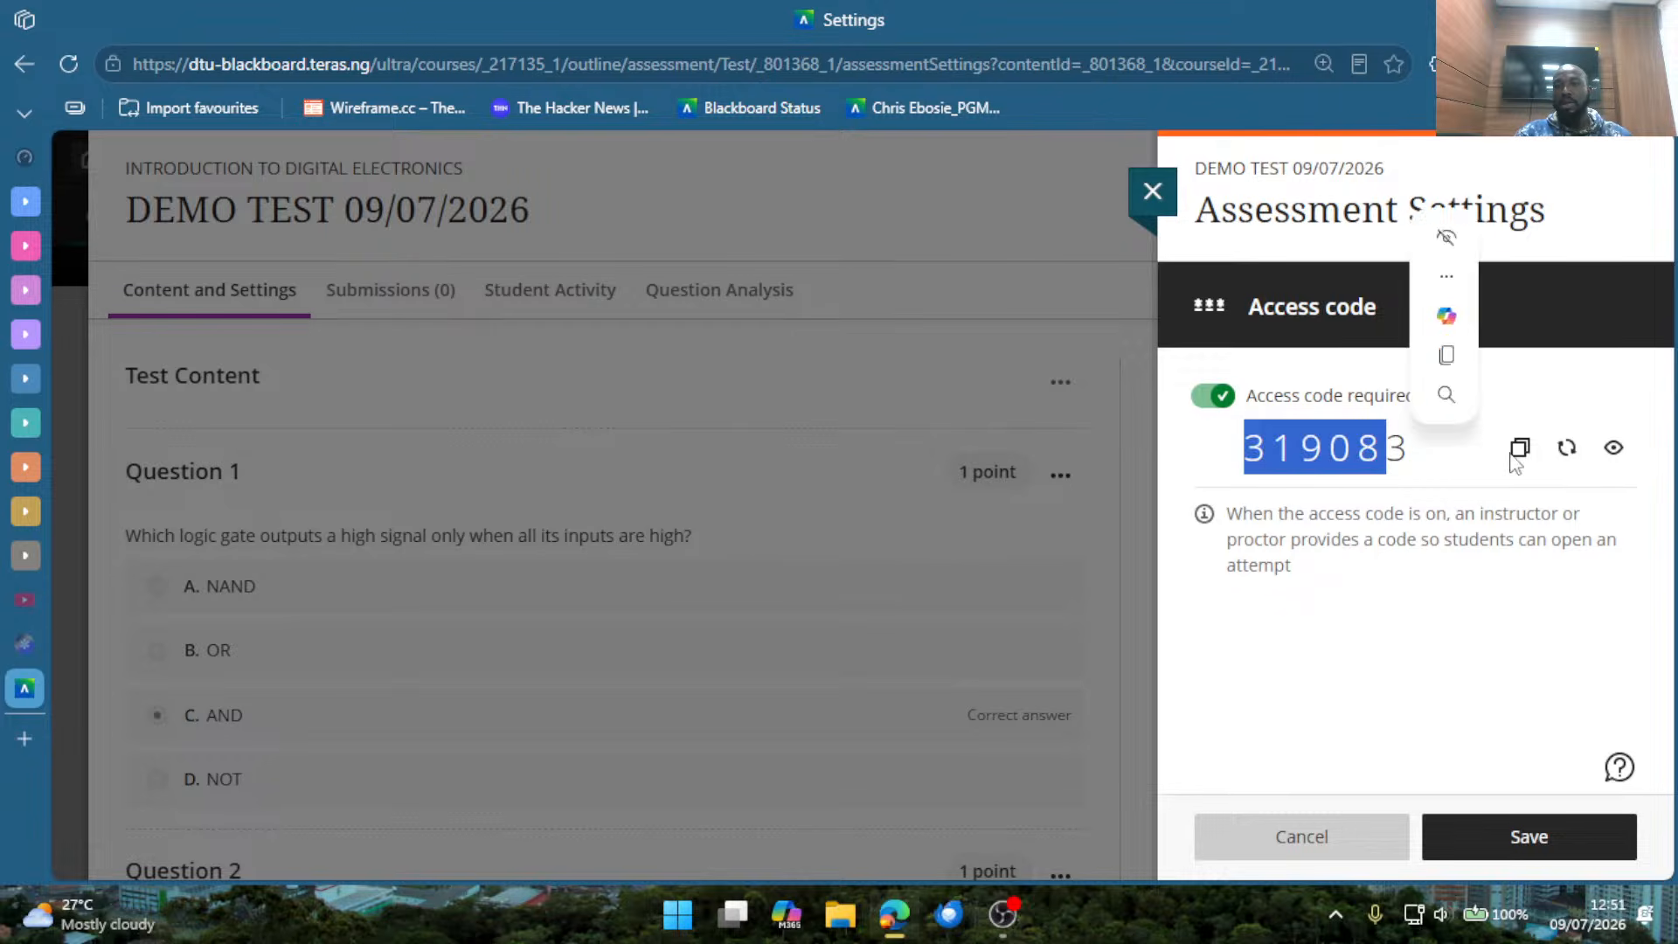
pyautogui.click(1520, 455)
pyautogui.click(1397, 647)
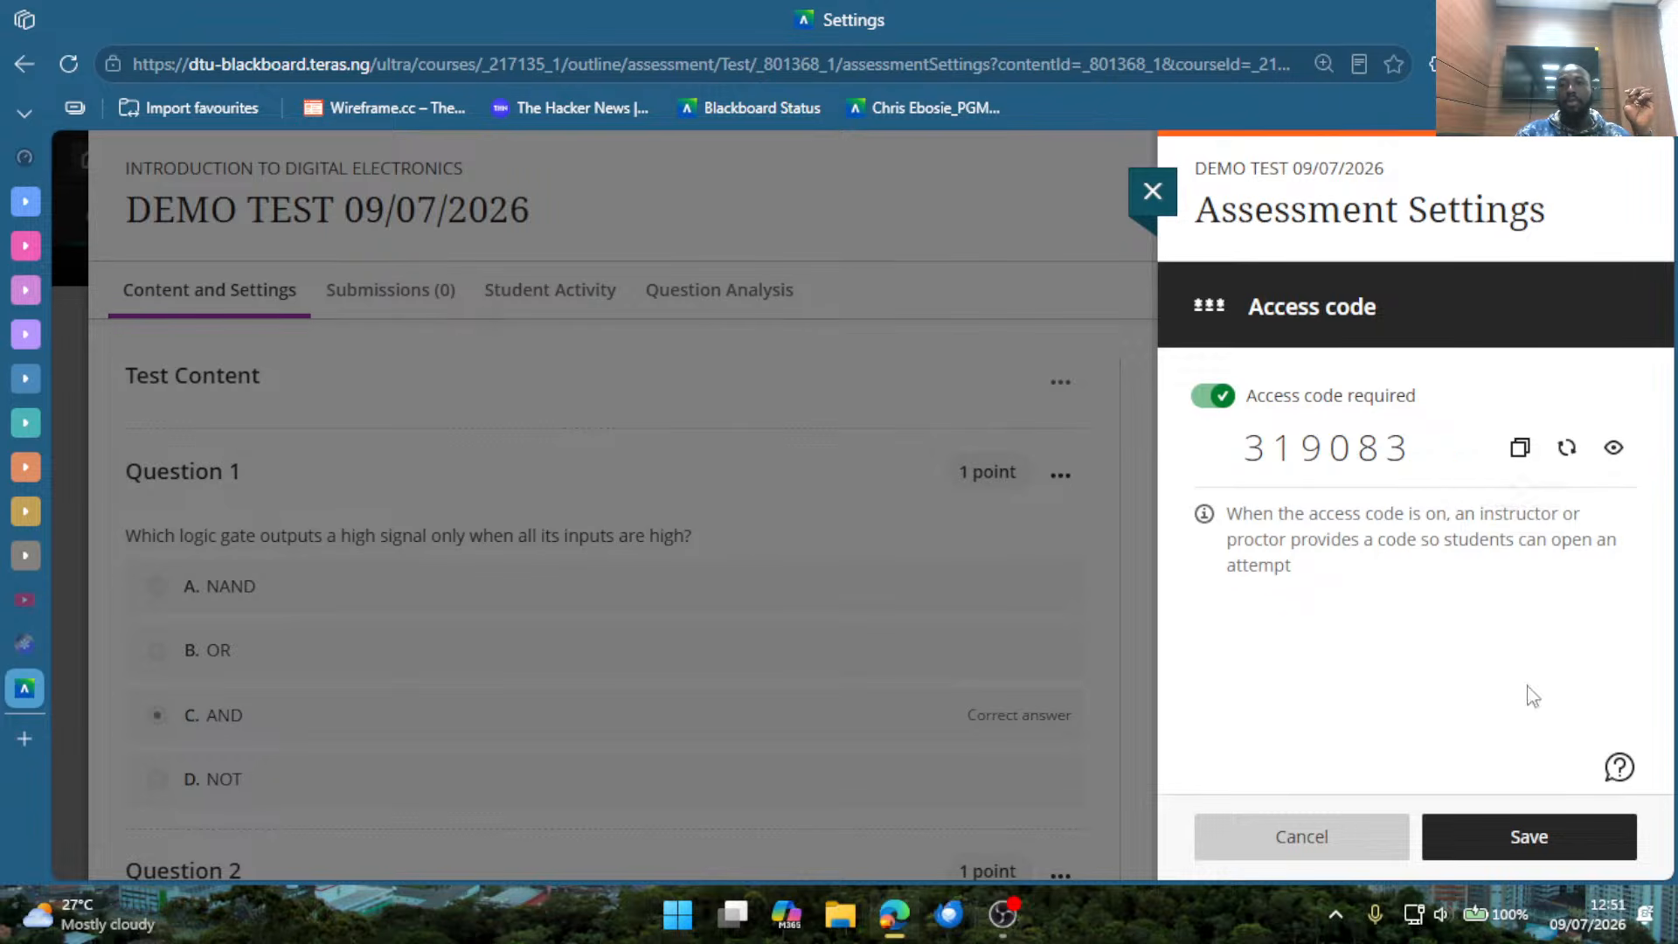
pyautogui.click(1561, 451)
pyautogui.click(1494, 831)
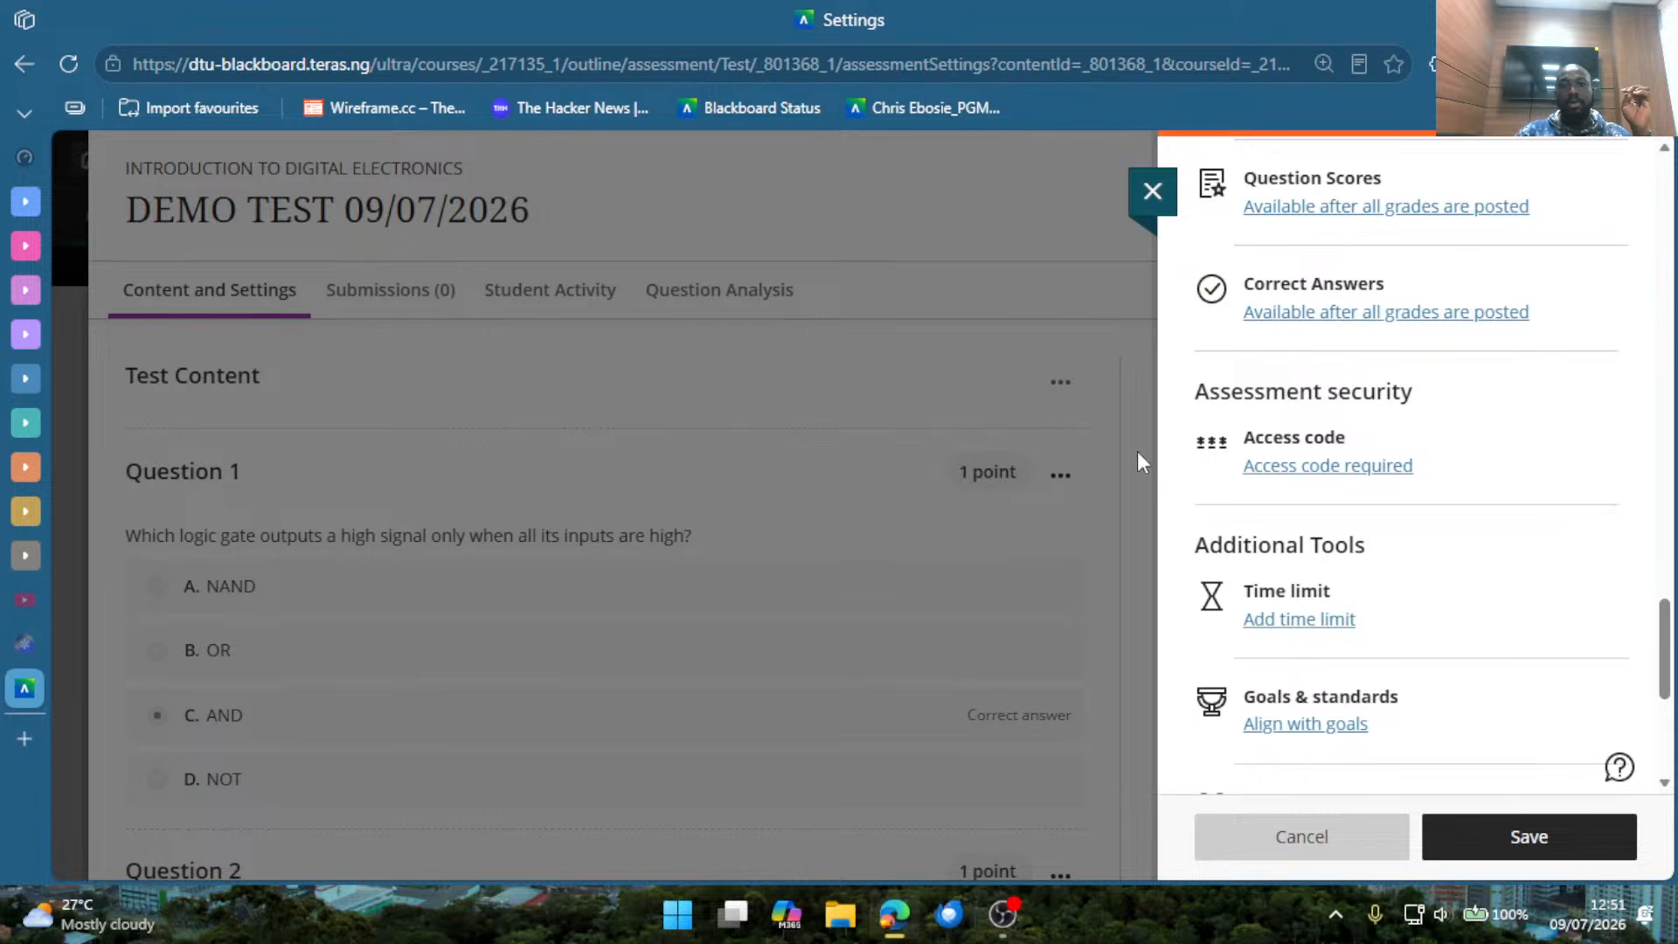
# Paste the copied access code into the browser's address bar without loading it.
pyautogui.click(862, 56)
pyautogui.hotkey('ctrl', 'v')
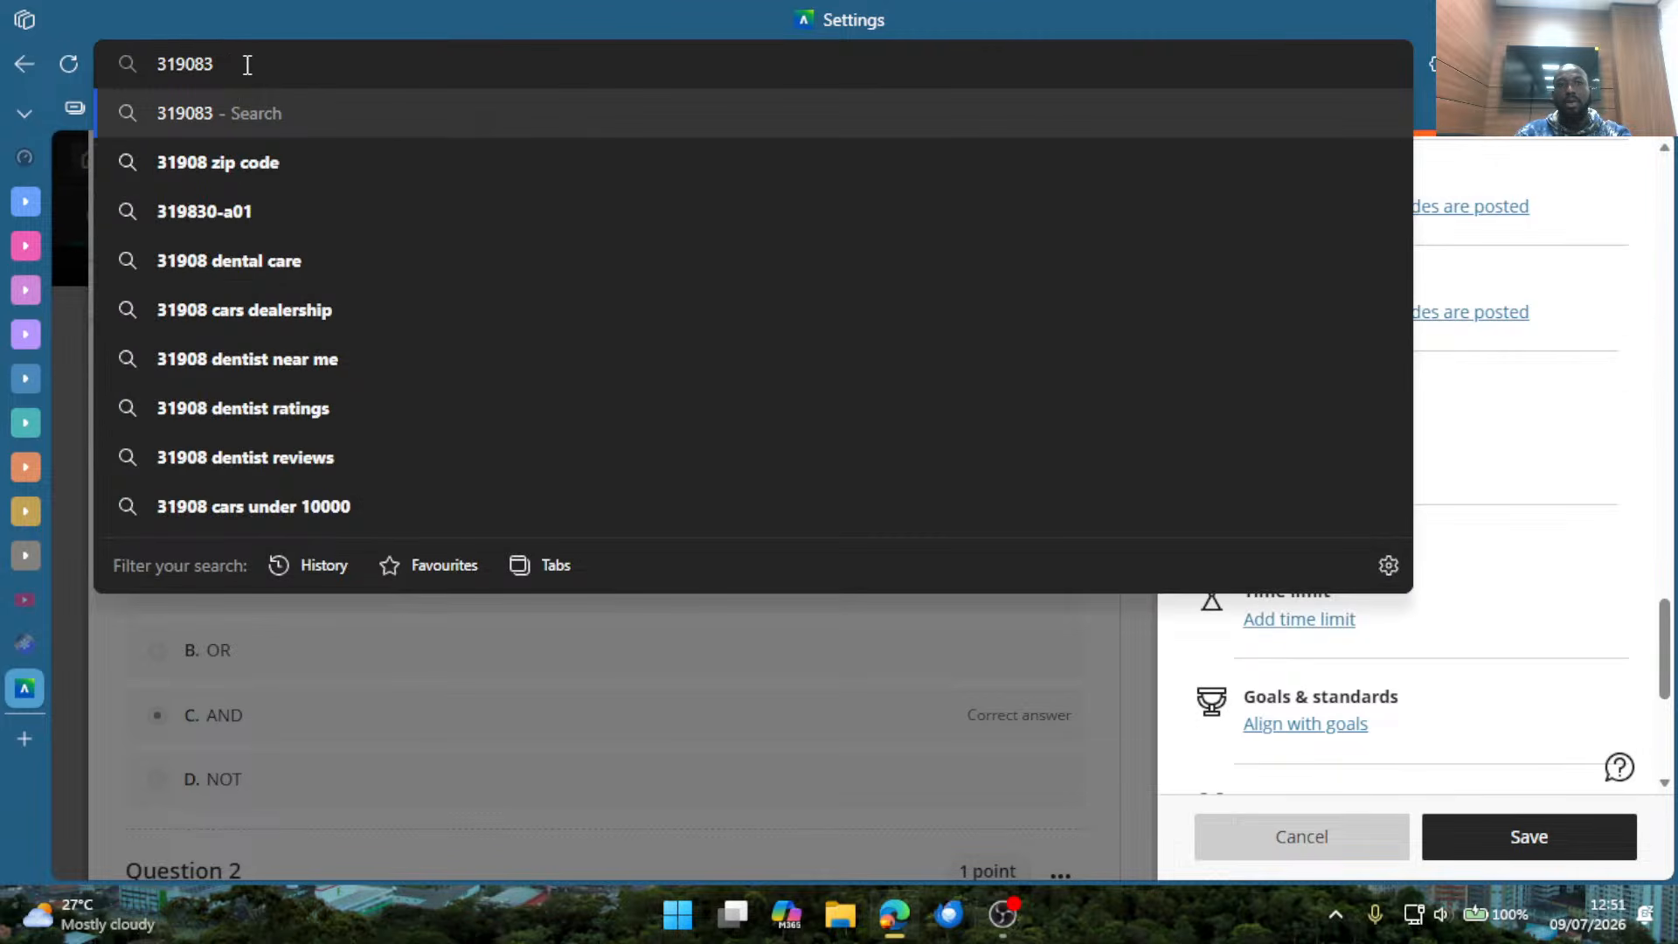
pyautogui.click(1569, 536)
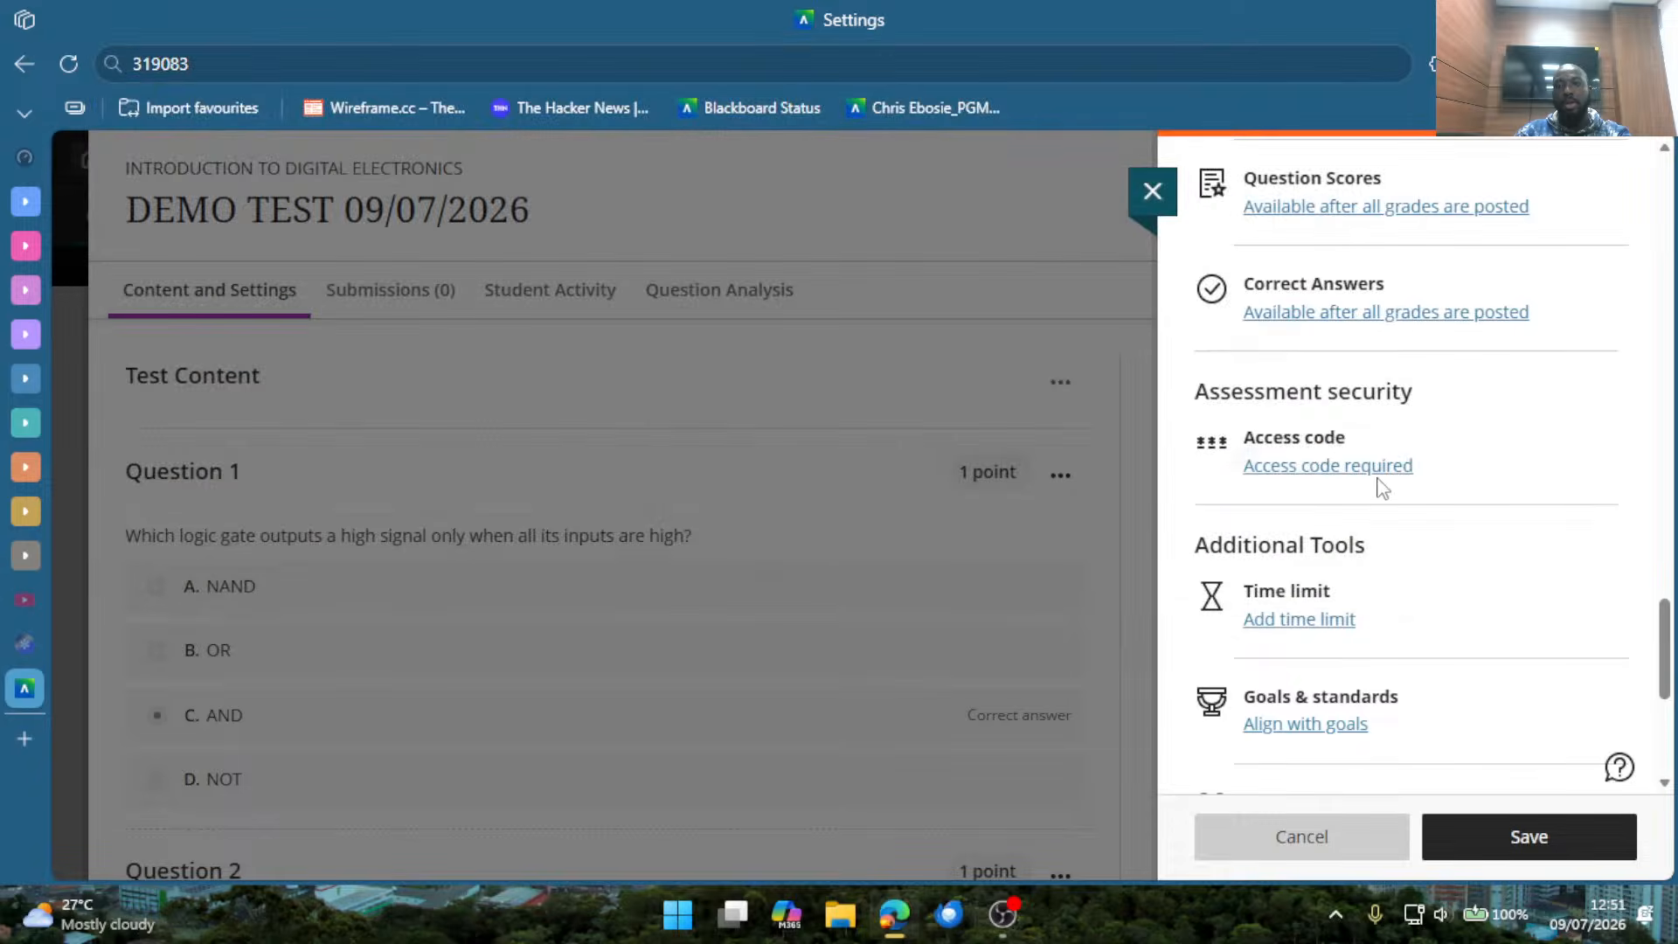
# Highlight the current access code, turn off the access code requirement and save with confirmation.
pyautogui.click(1320, 468)
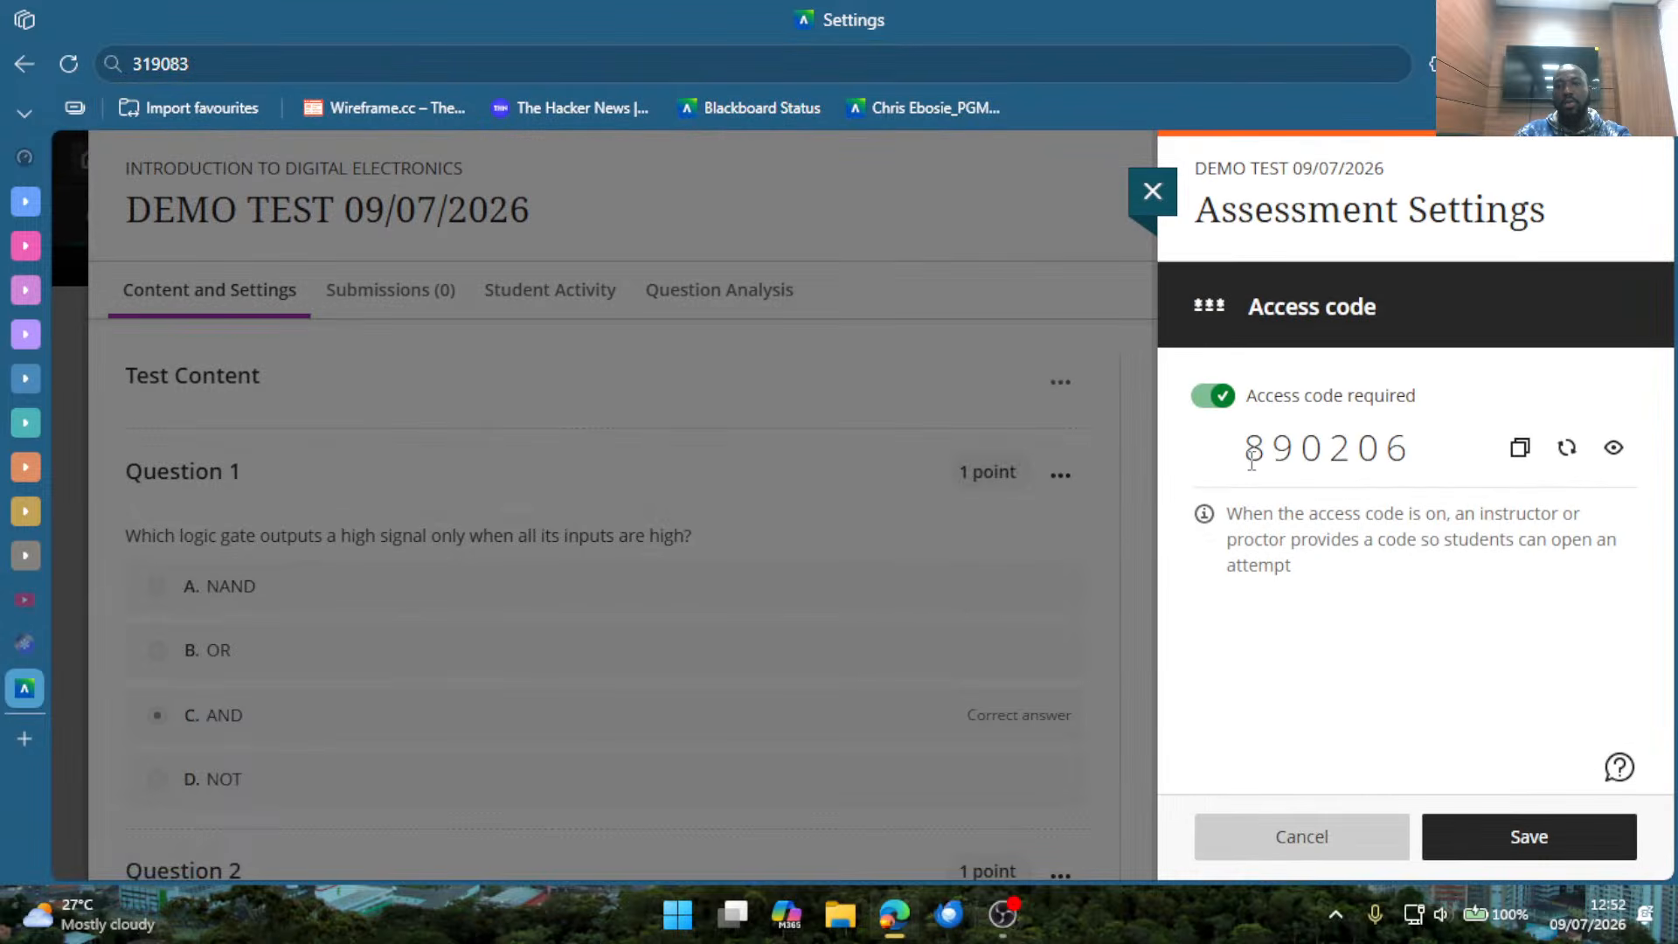
pyautogui.moveTo(1248, 461); pyautogui.dragTo(1416, 468)
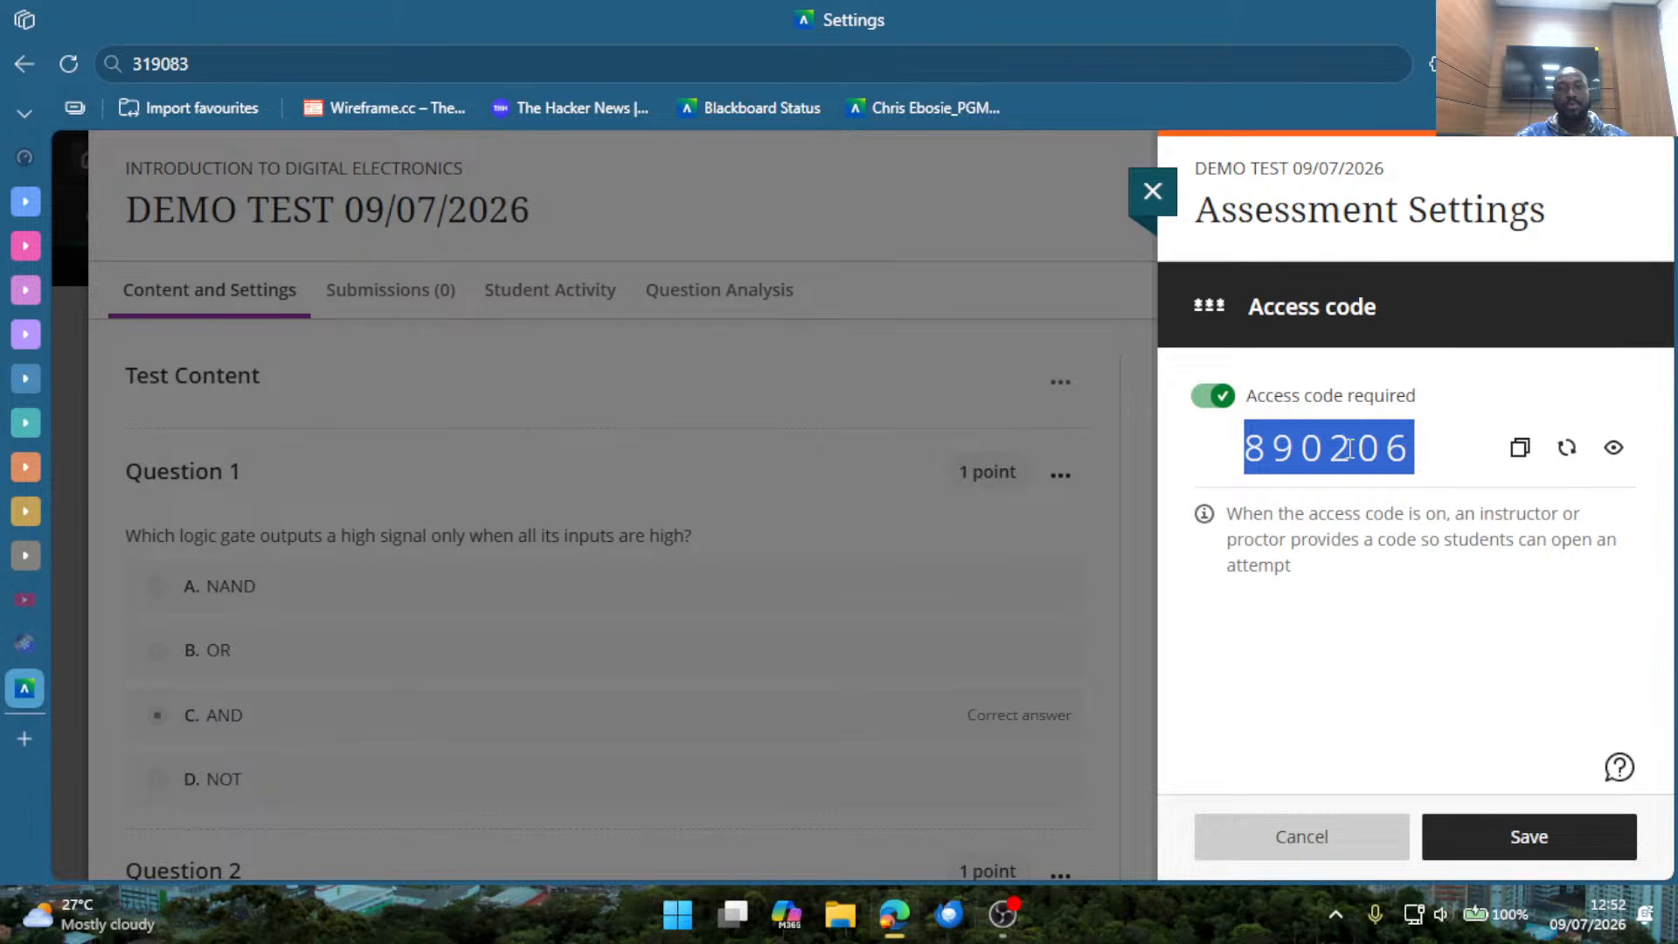
pyautogui.click(1213, 396)
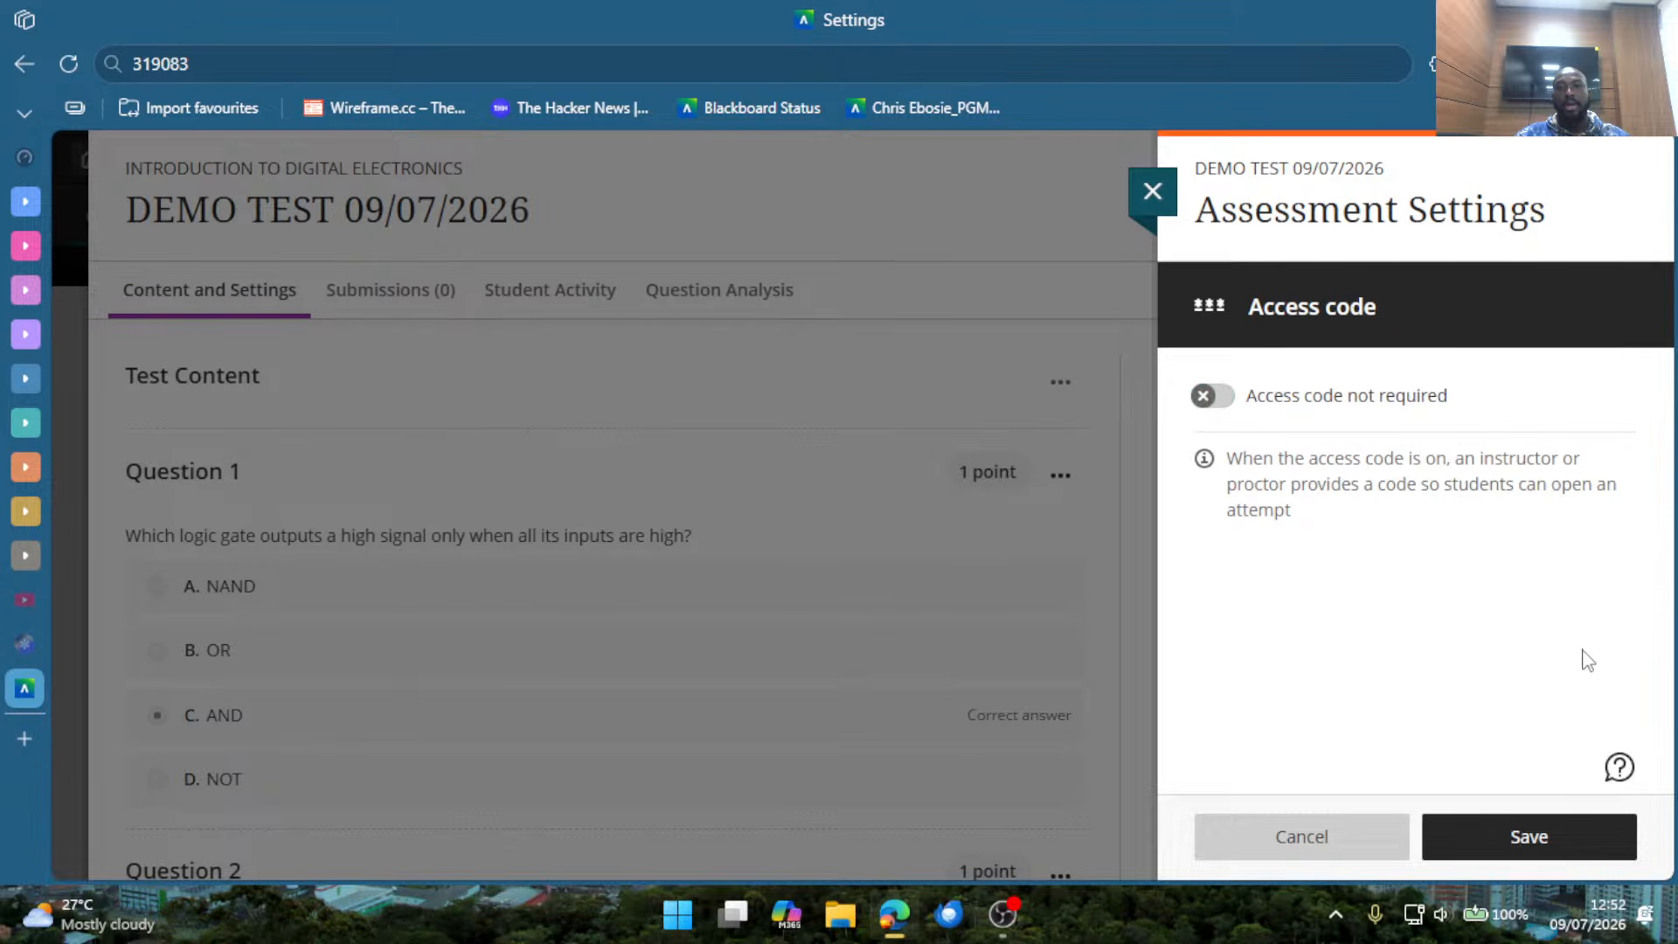
pyautogui.click(1555, 850)
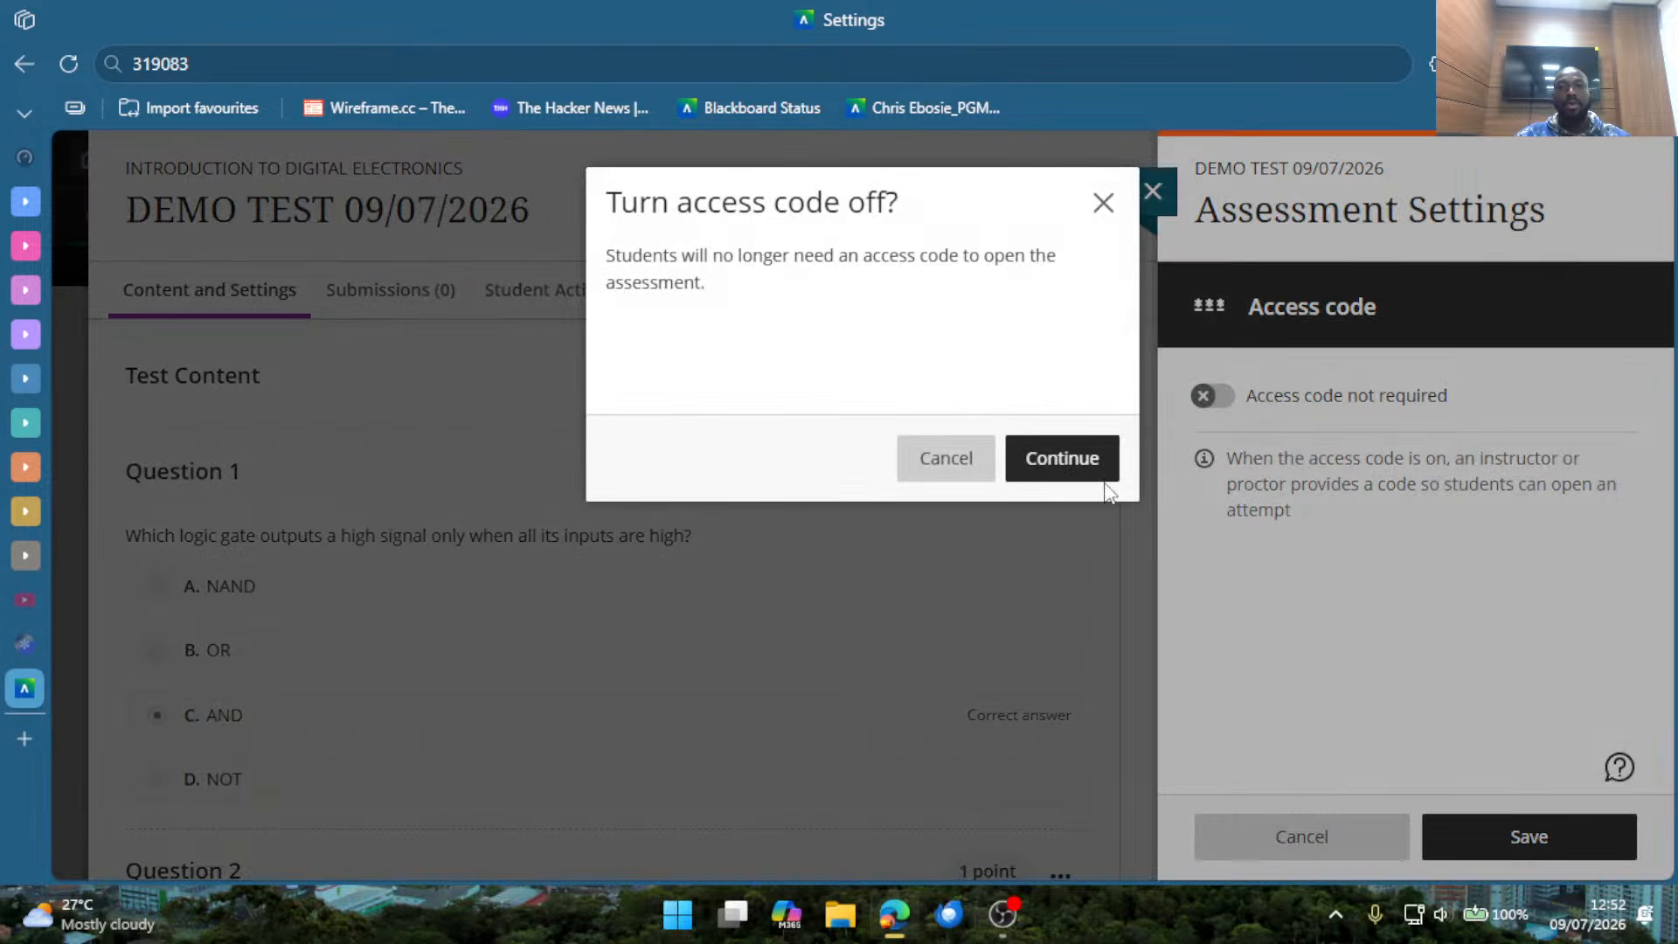
pyautogui.click(1096, 472)
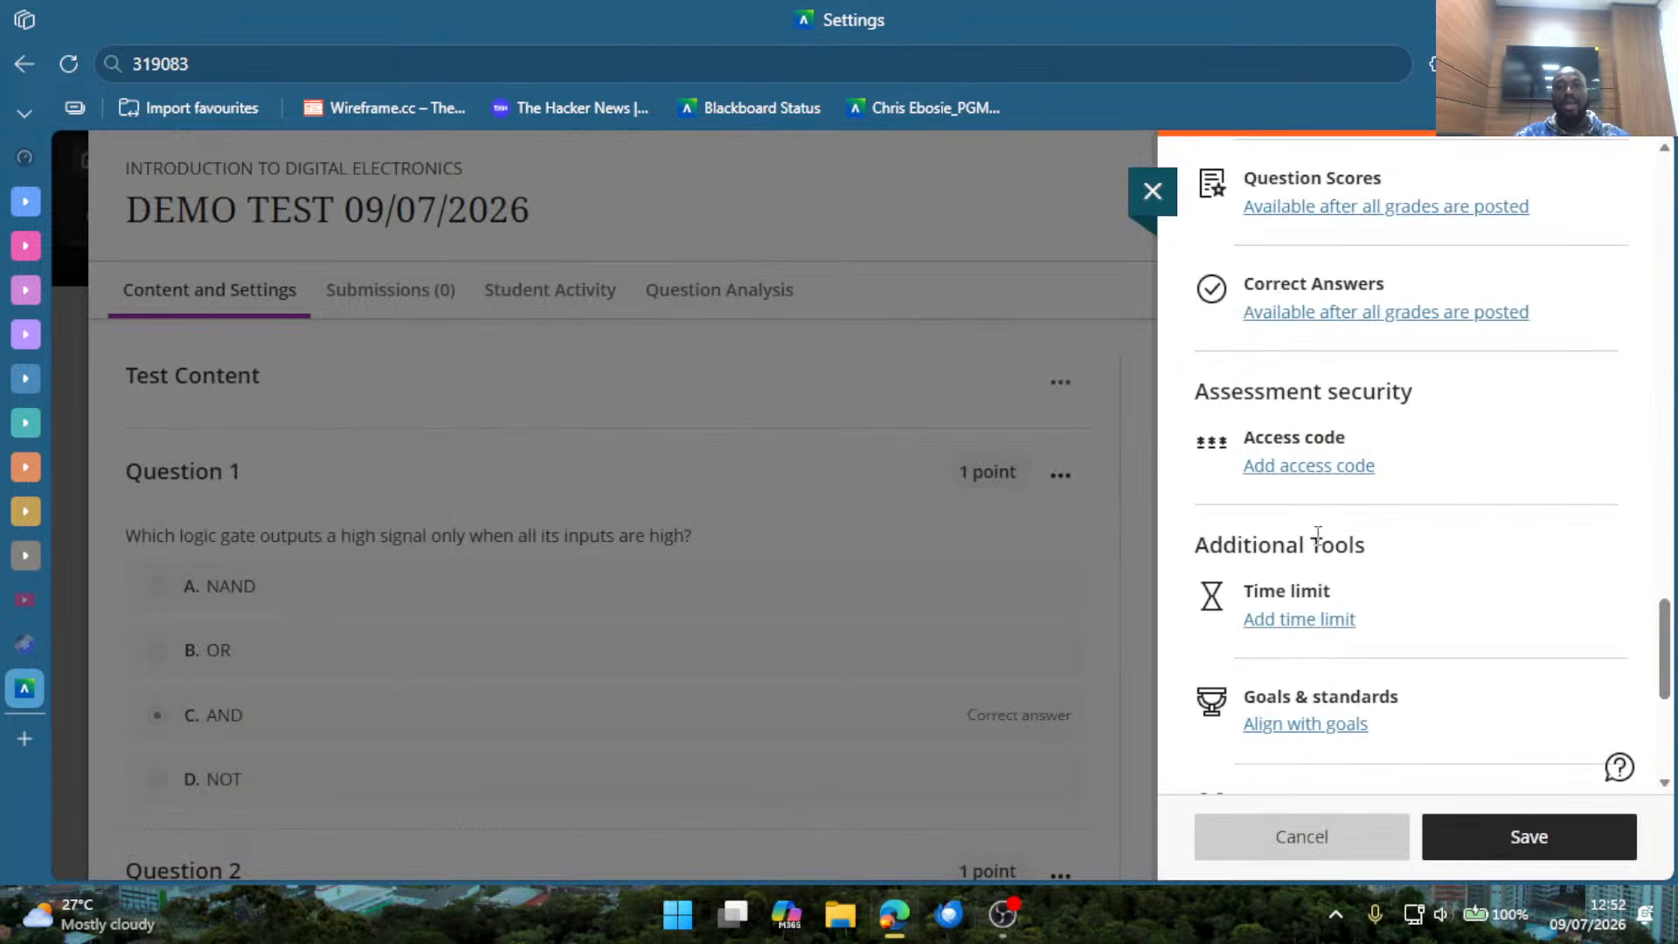
# Add a time limit of 13 minutes to the test in the assessment settings.
pyautogui.click(1296, 622)
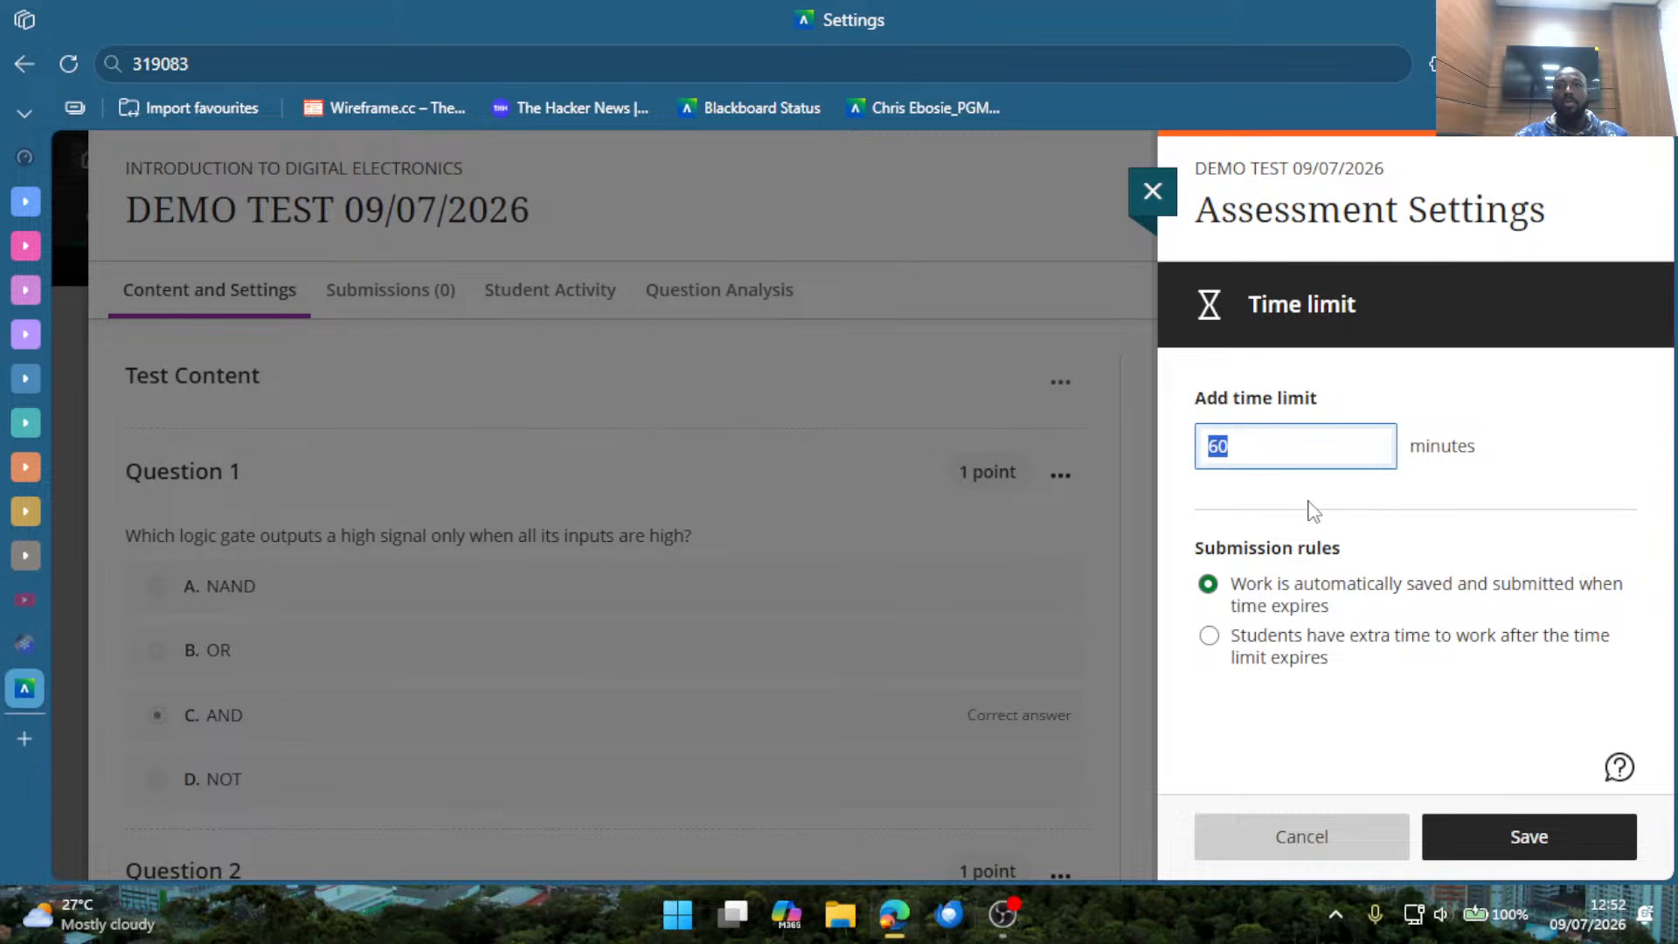
pyautogui.click(1273, 448)
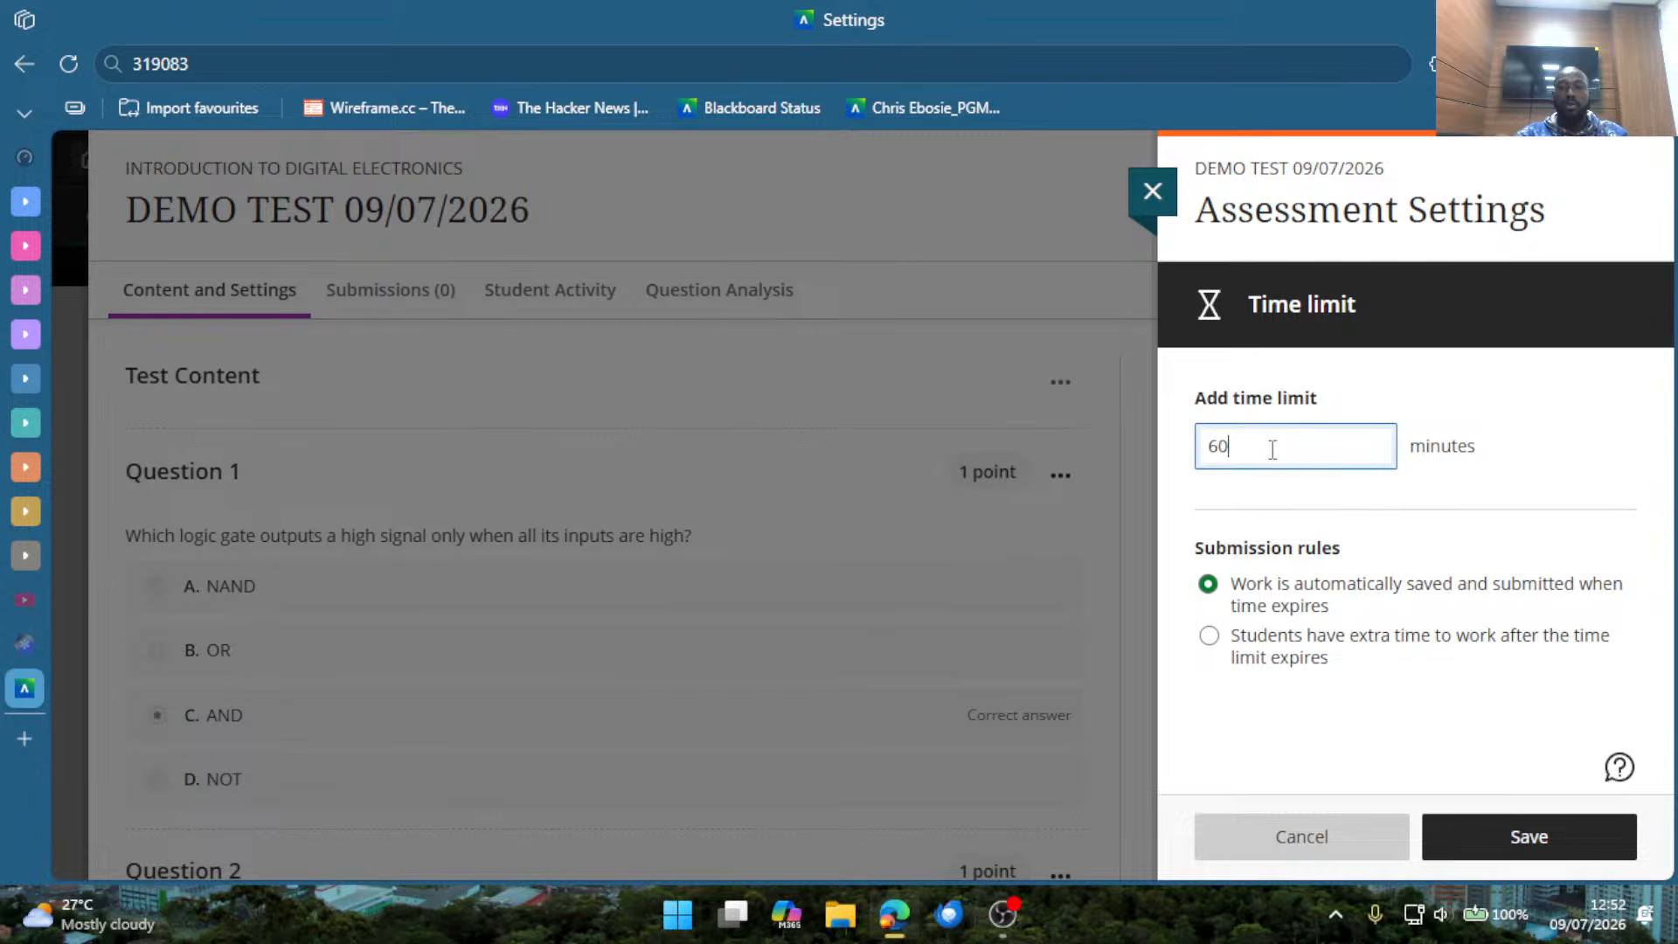
pyautogui.press('BackSpace')
pyautogui.press('BackSpace')
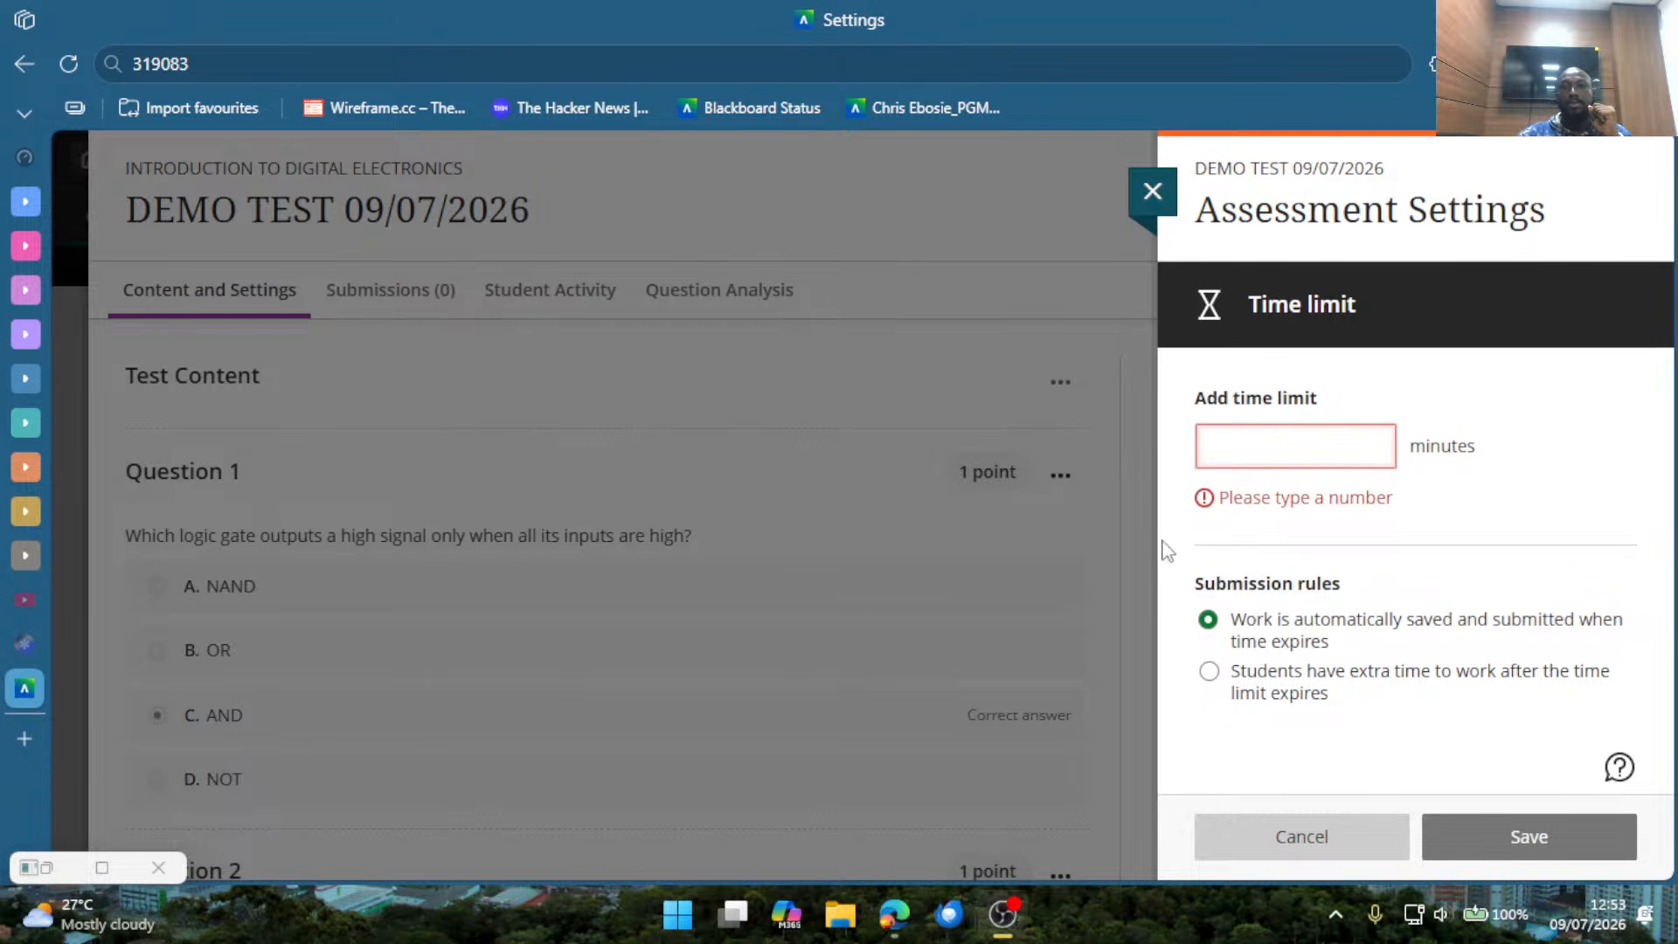
pyautogui.click(1263, 453)
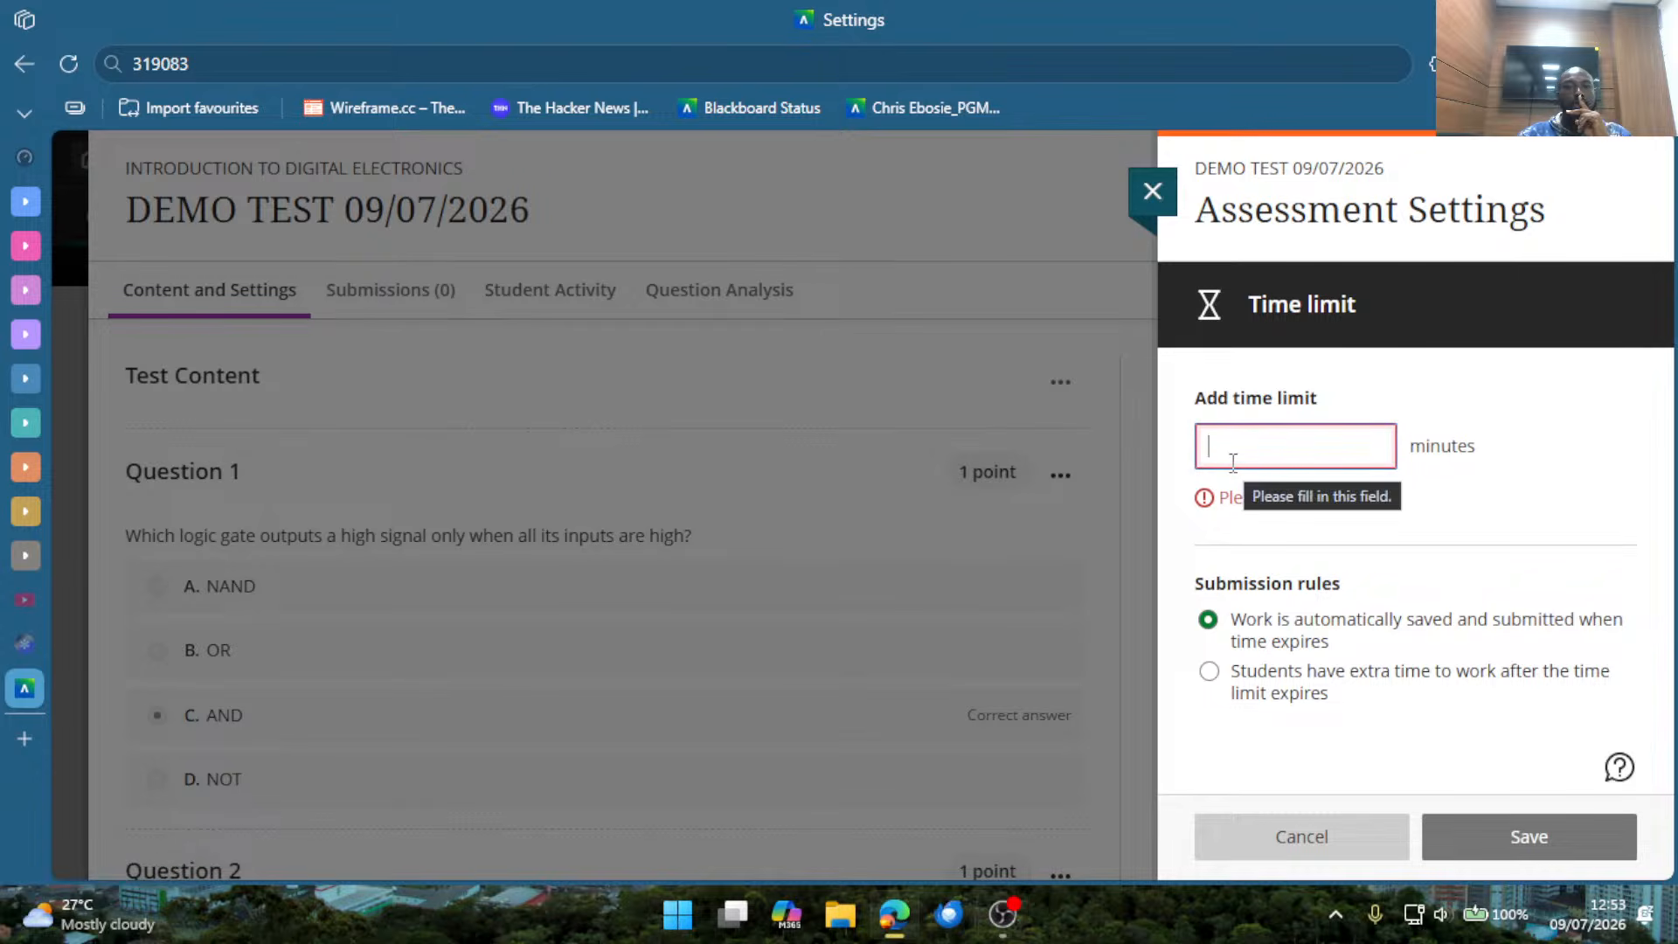
pyautogui.write('12')
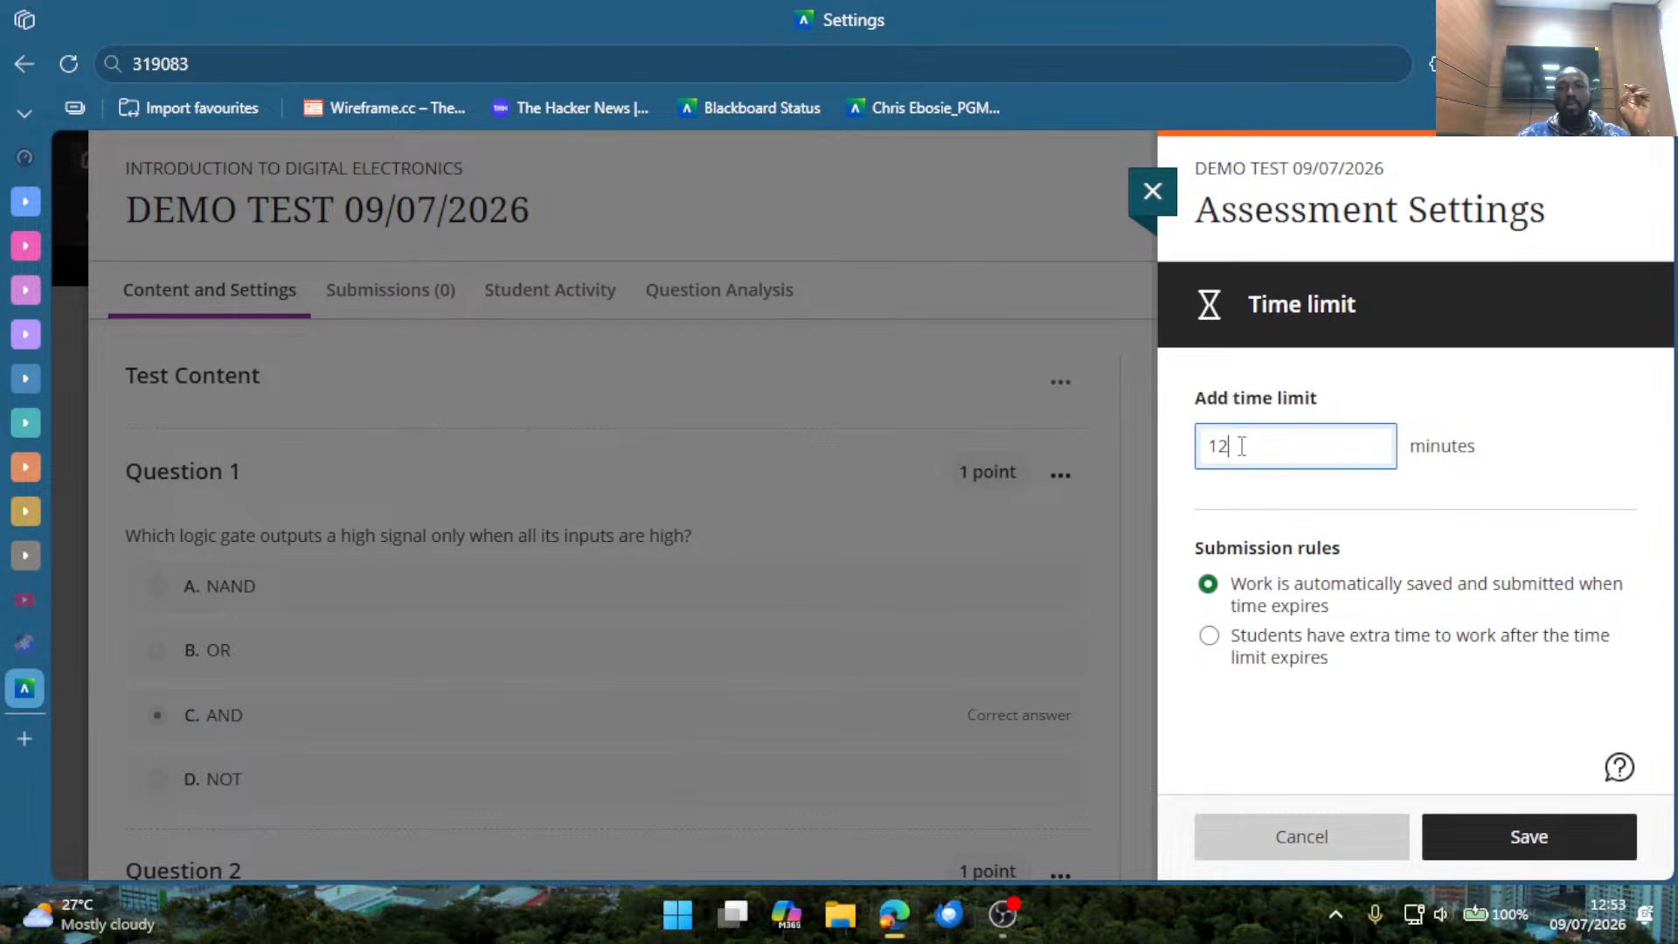
pyautogui.press('BackSpace')
pyautogui.write('3')
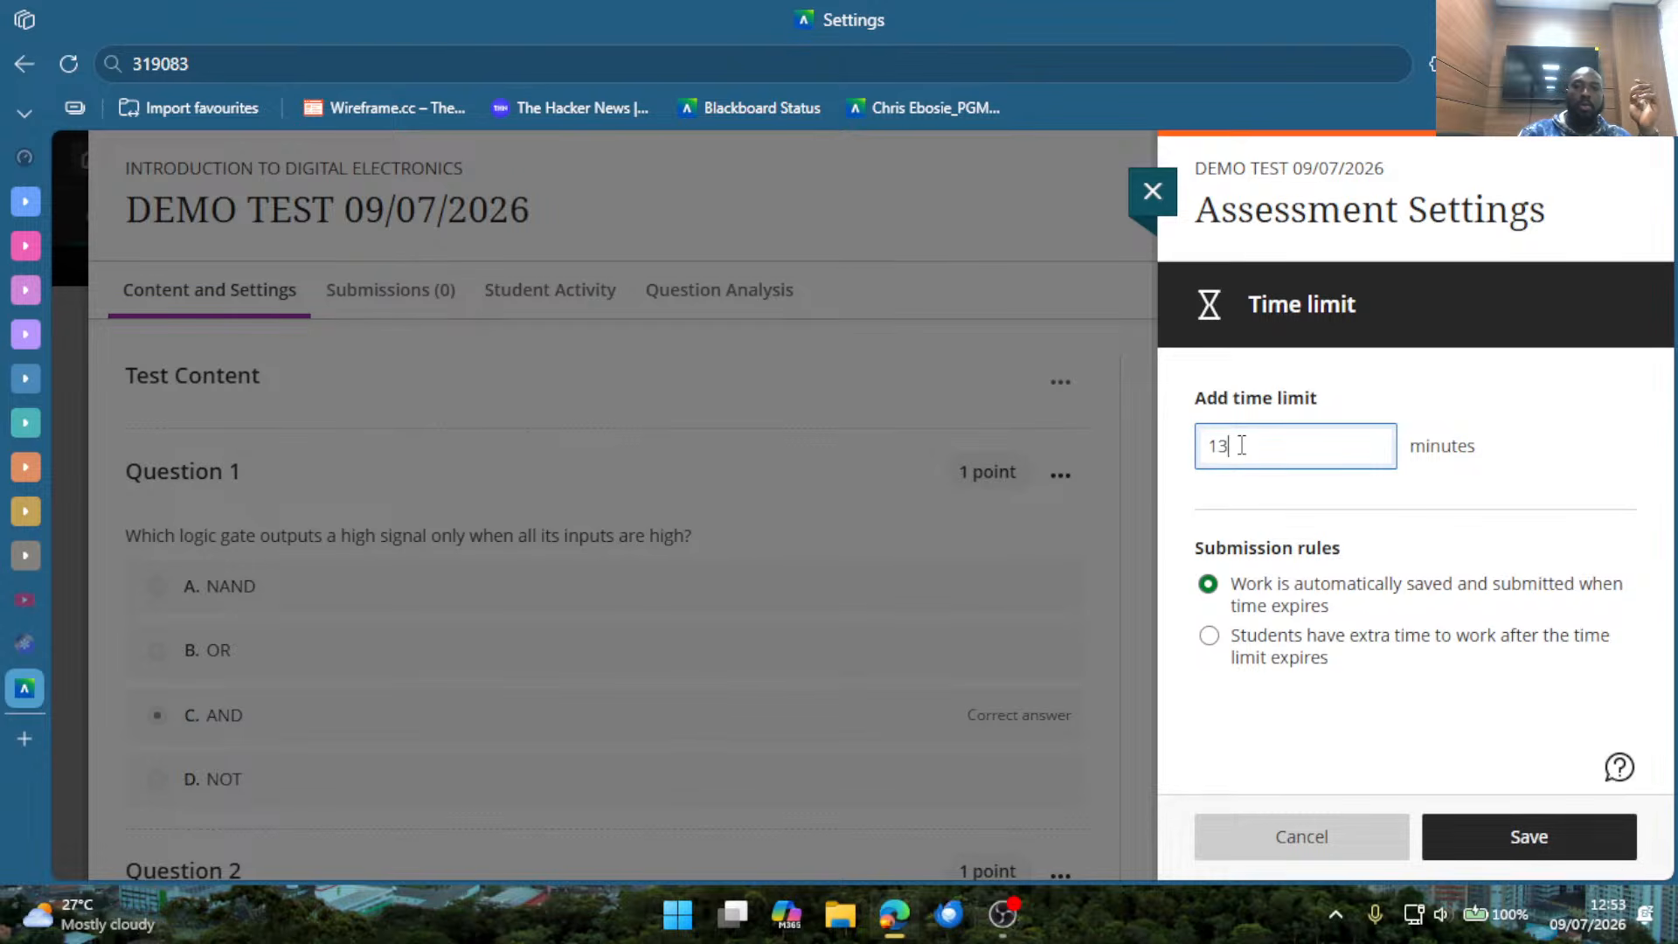
pyautogui.click(1229, 505)
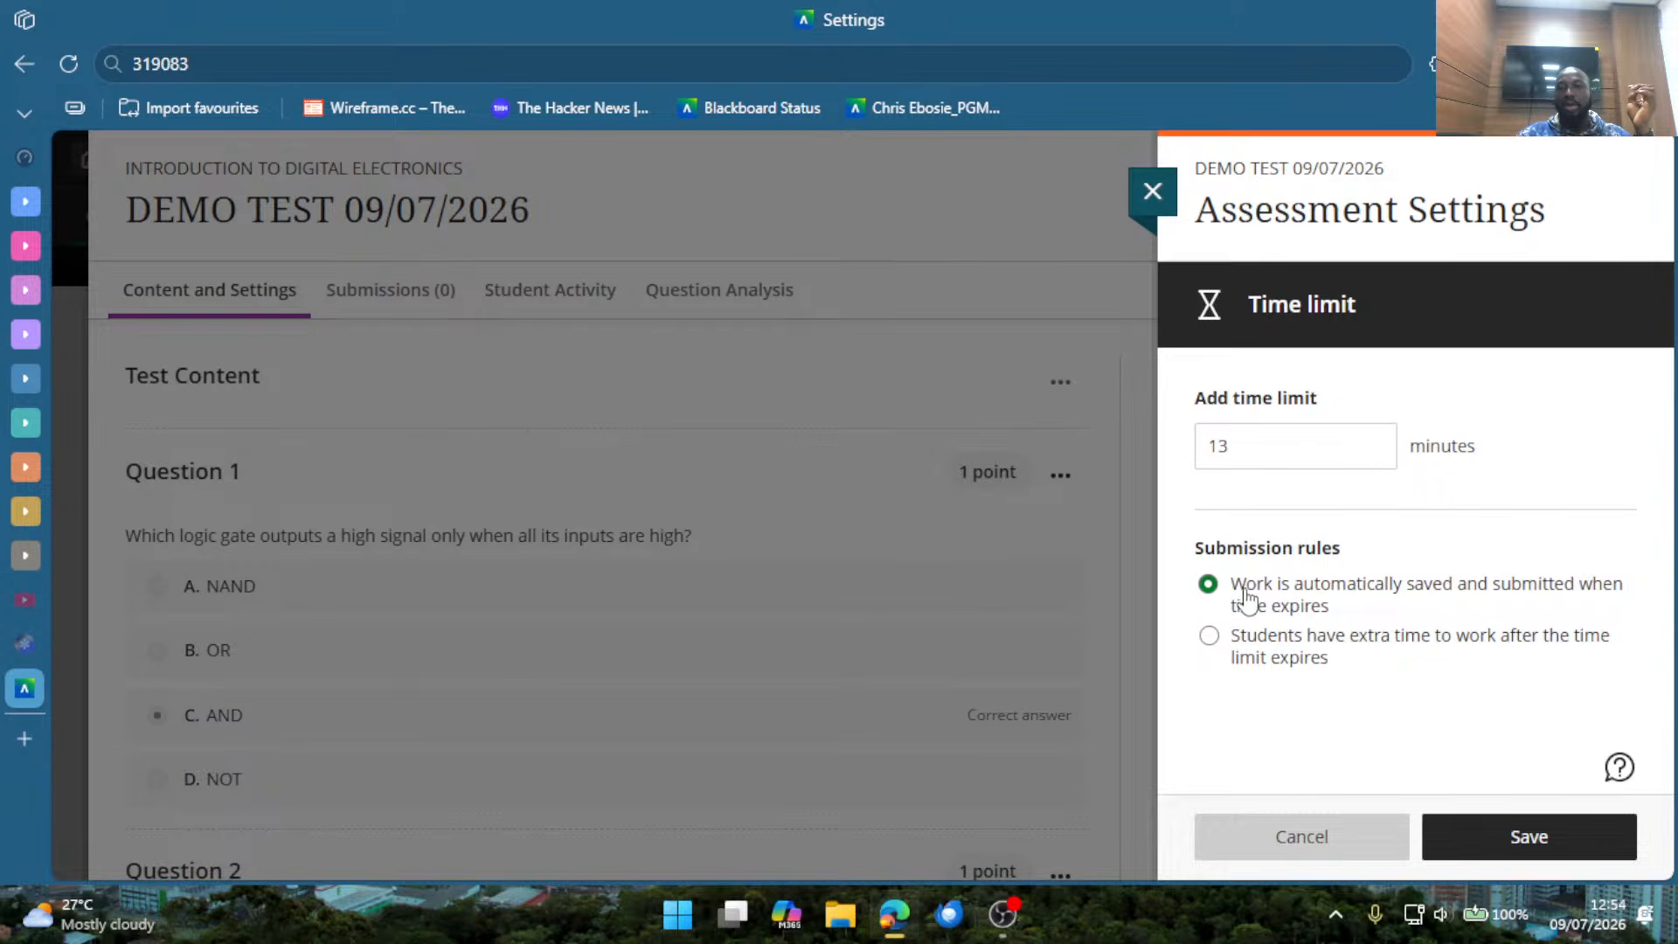
# Highlight the automatic submission rule, and choose the rule giving students extra time to work after the time limit expires.
pyautogui.moveTo(1245, 587); pyautogui.dragTo(1442, 615)
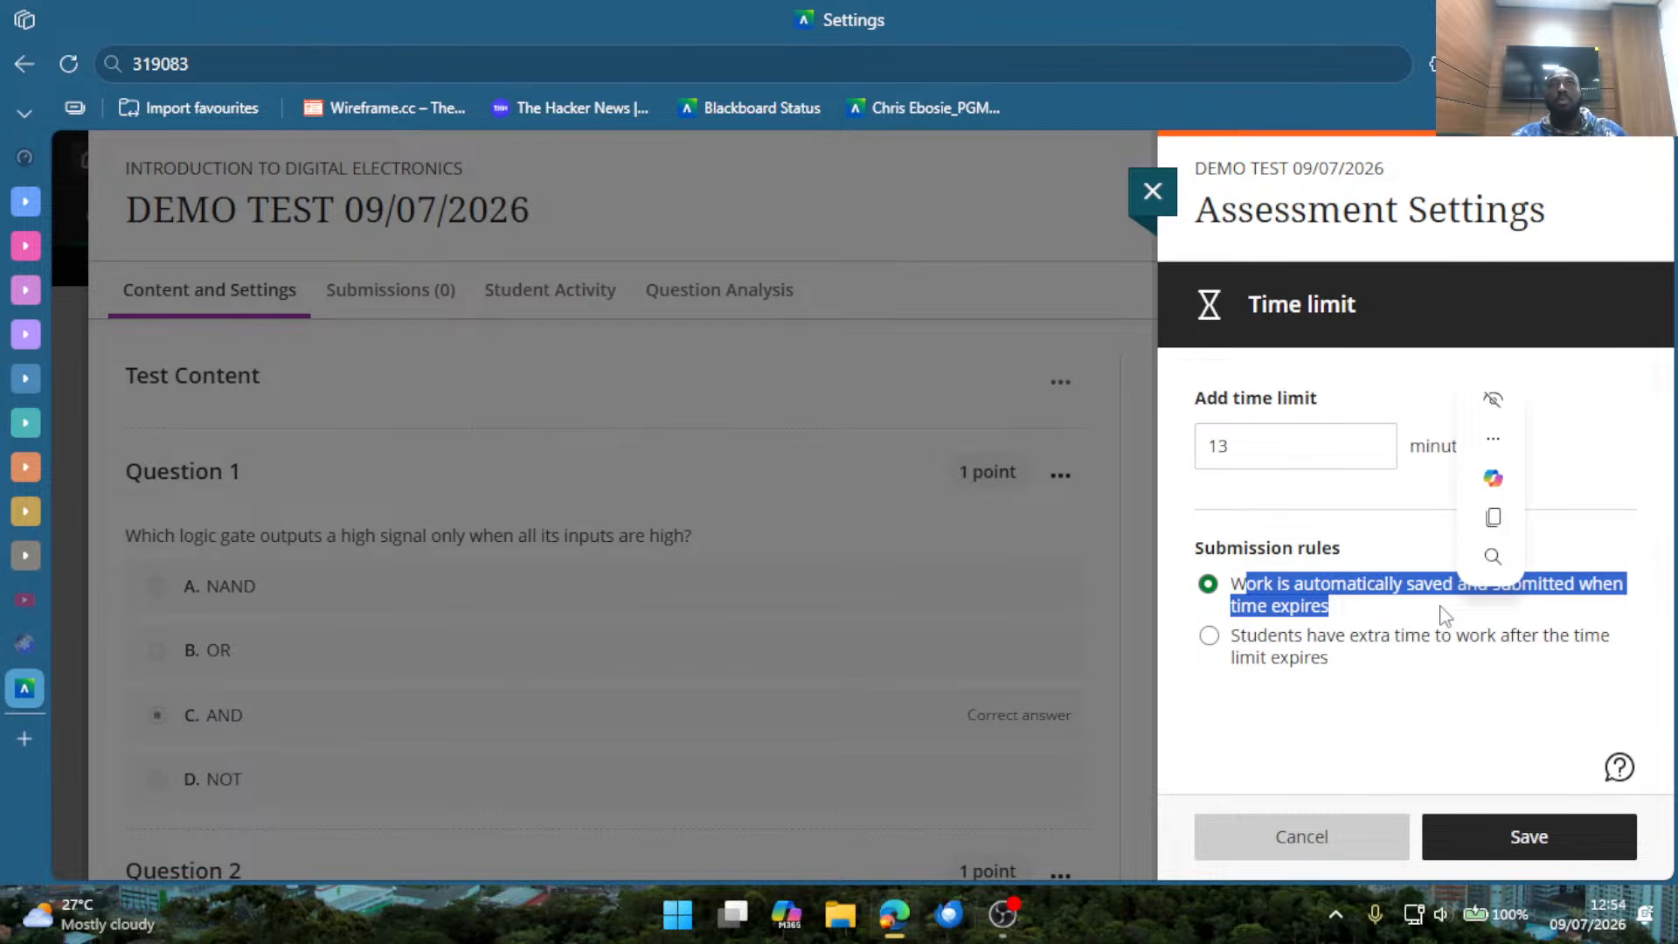
pyautogui.click(1299, 709)
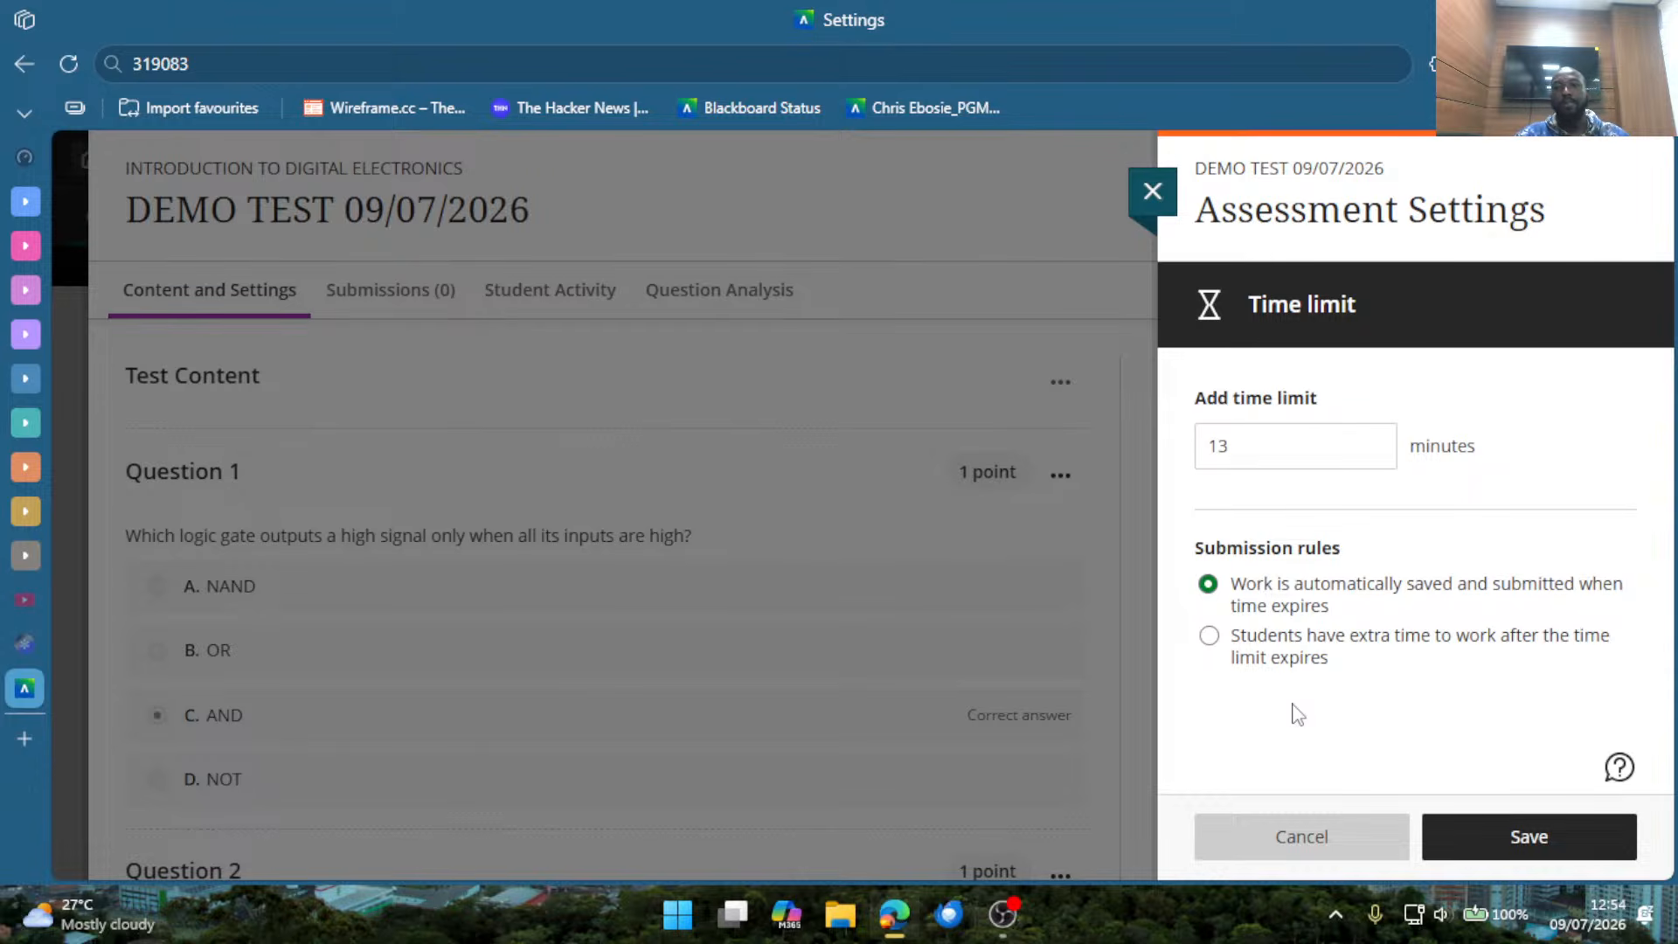
pyautogui.click(1267, 654)
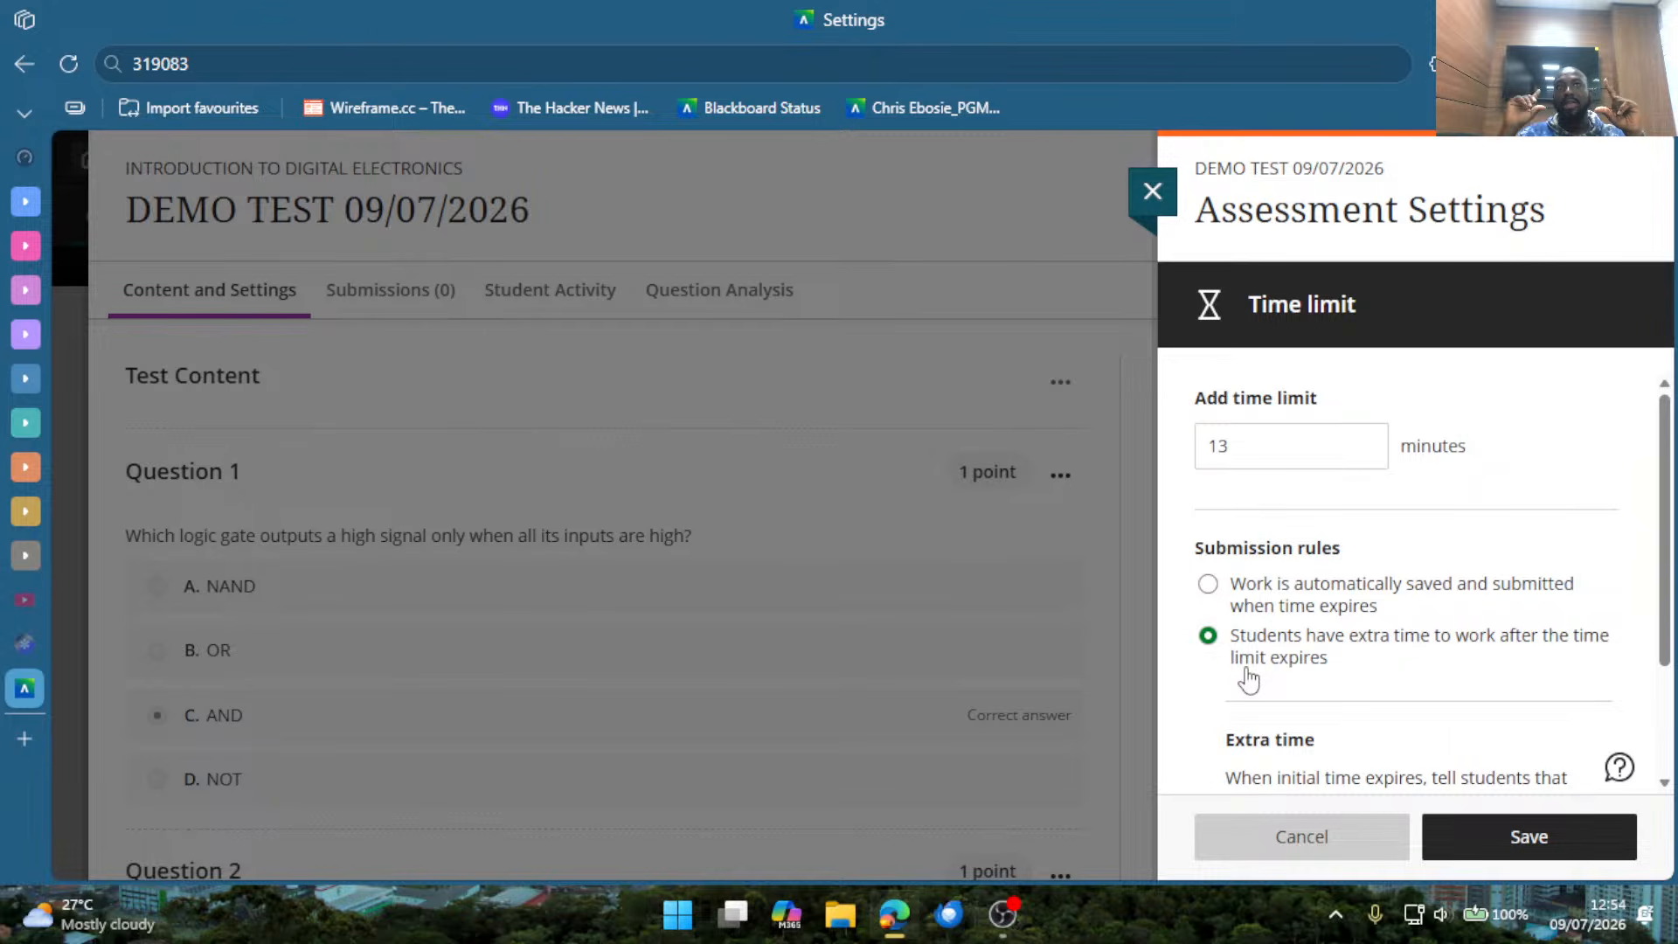
pyautogui.scroll(-2, 1244, 682)
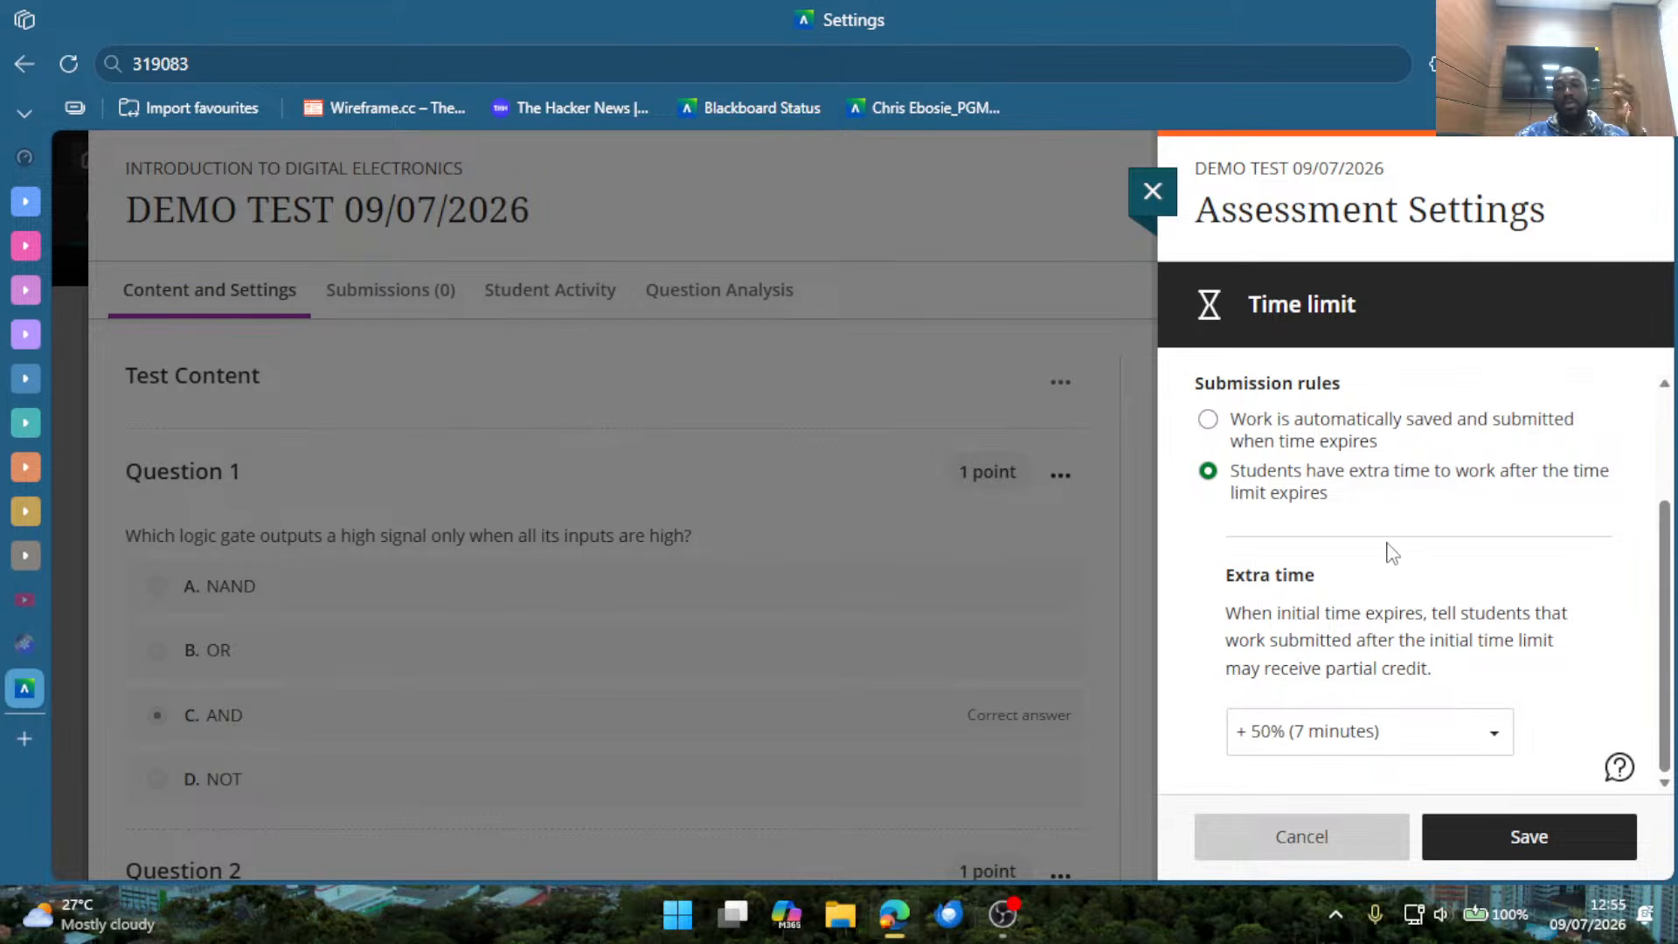
pyautogui.scroll(2, 1409, 563)
pyautogui.scroll(-2, 1320, 556)
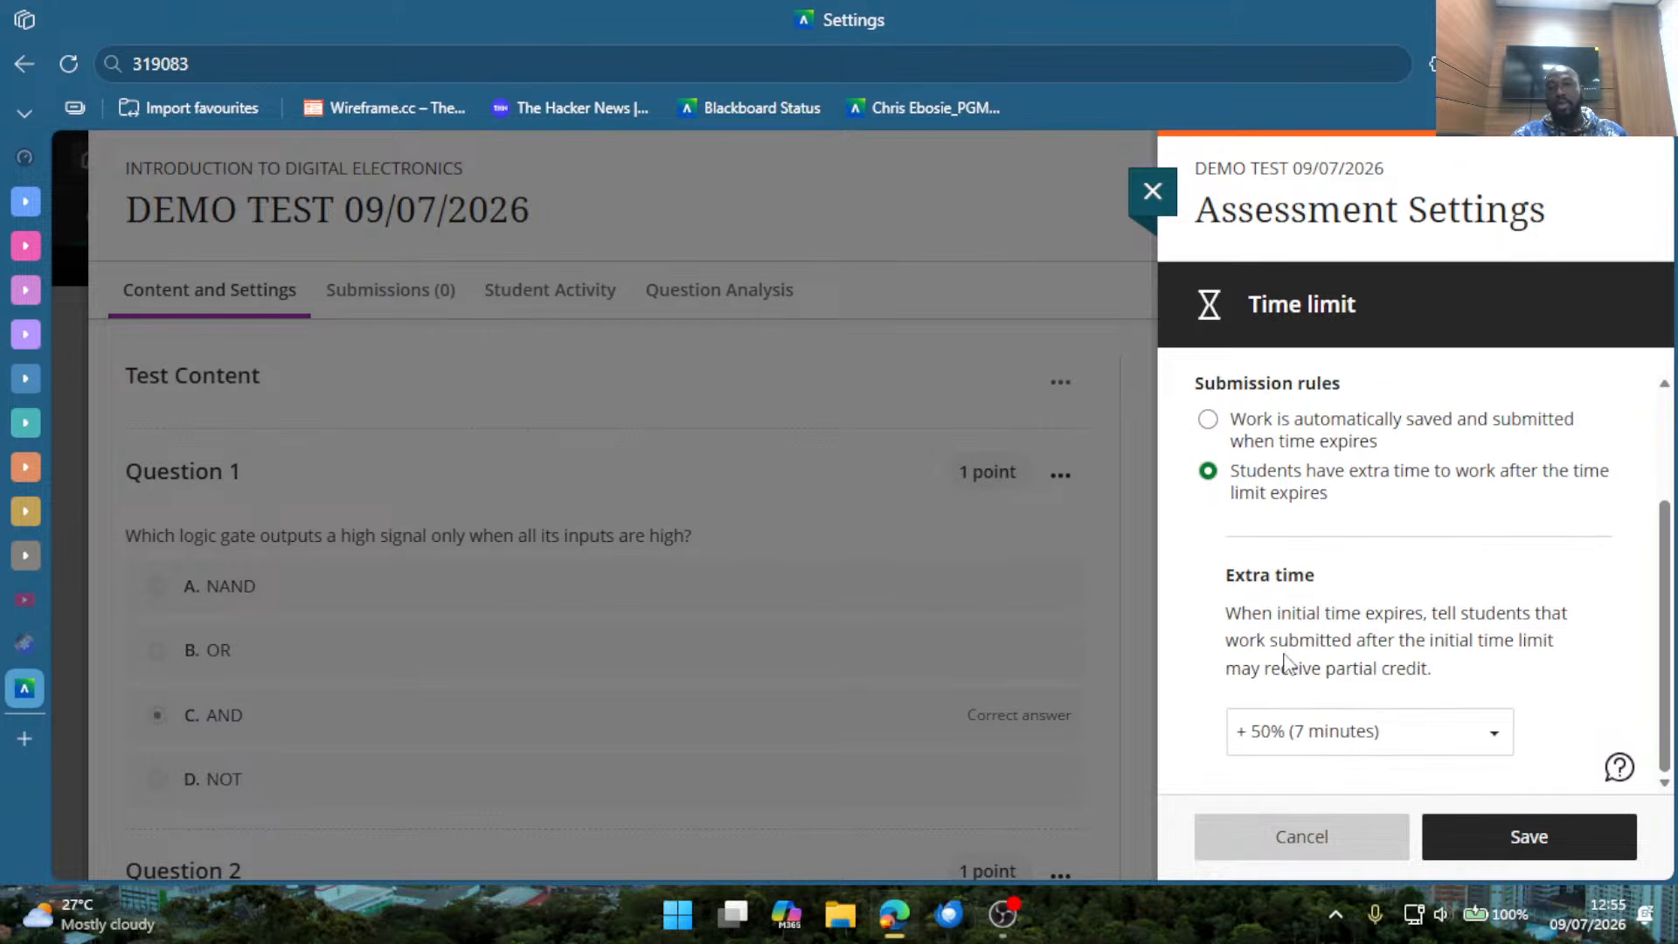
# Look through the extra time options and set the extra time to + 100% (13 minutes).
pyautogui.click(1311, 753)
pyautogui.scroll(2, 1311, 731)
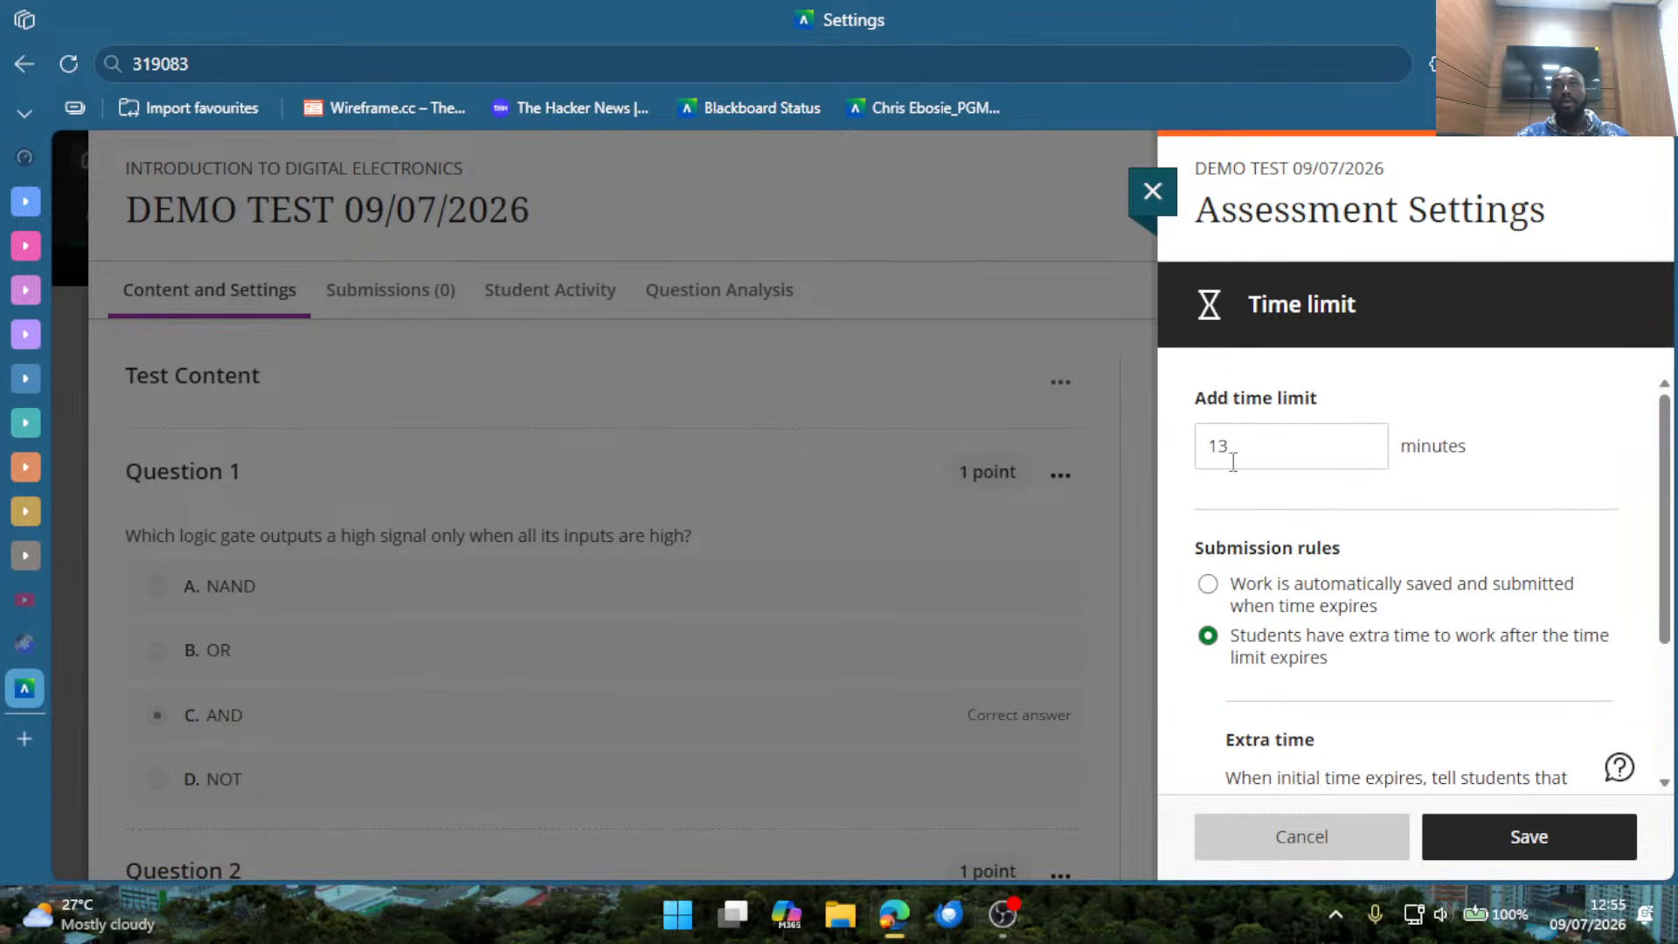
pyautogui.scroll(-3, 1243, 479)
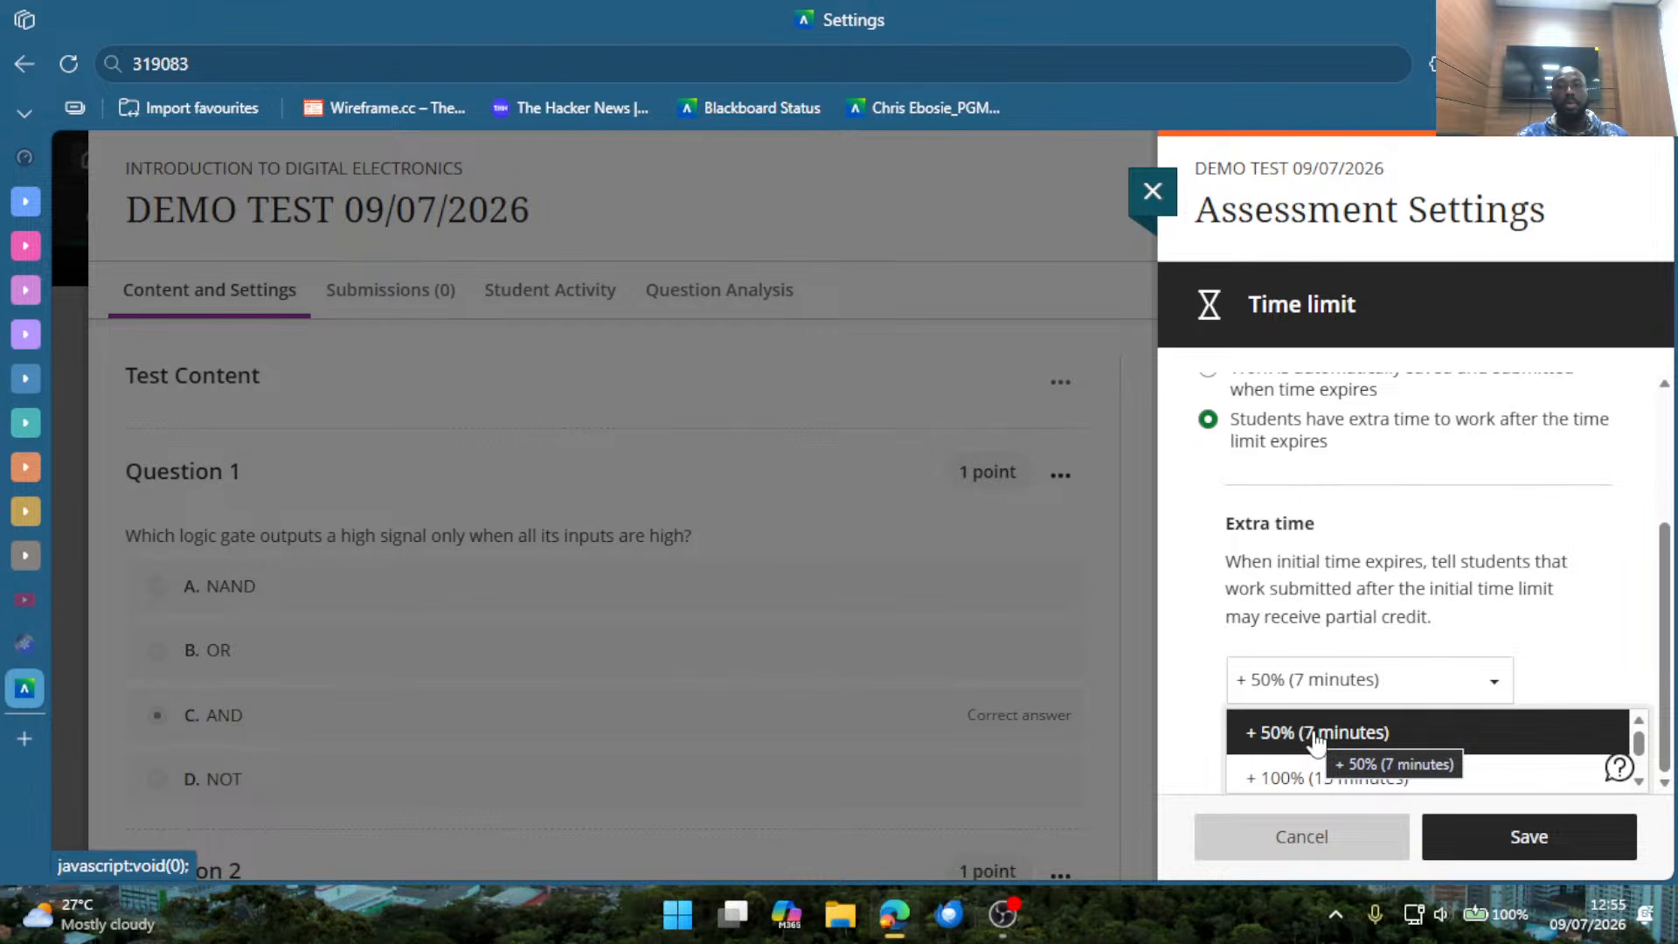
pyautogui.click(1563, 675)
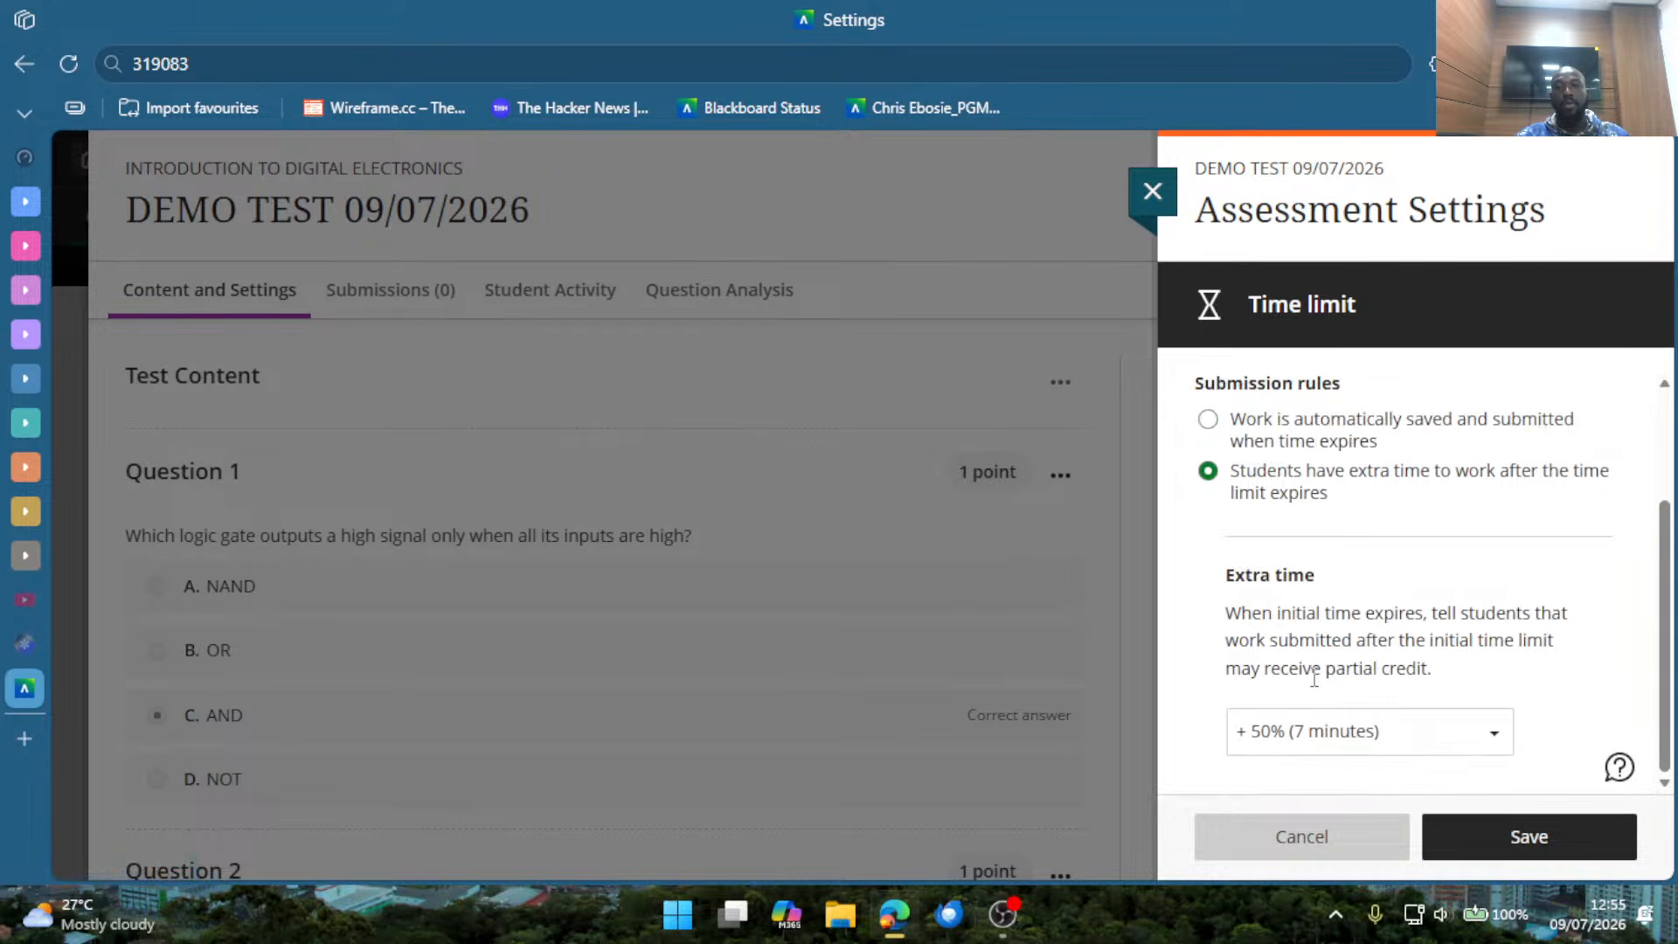
pyautogui.click(1301, 732)
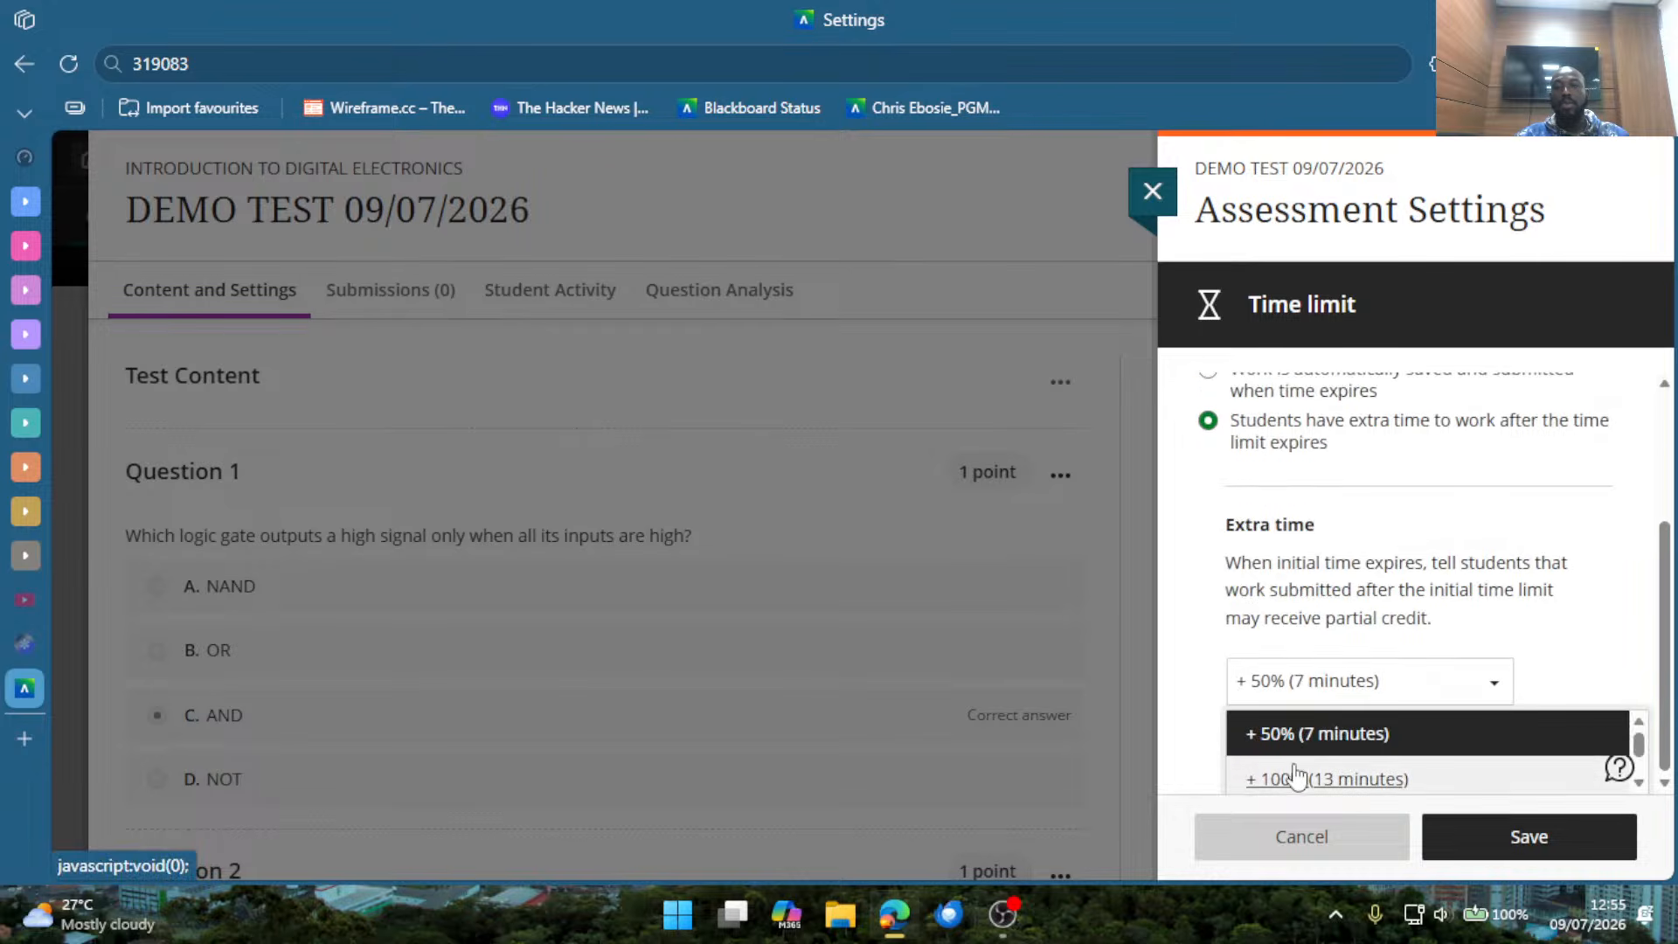
pyautogui.click(1296, 778)
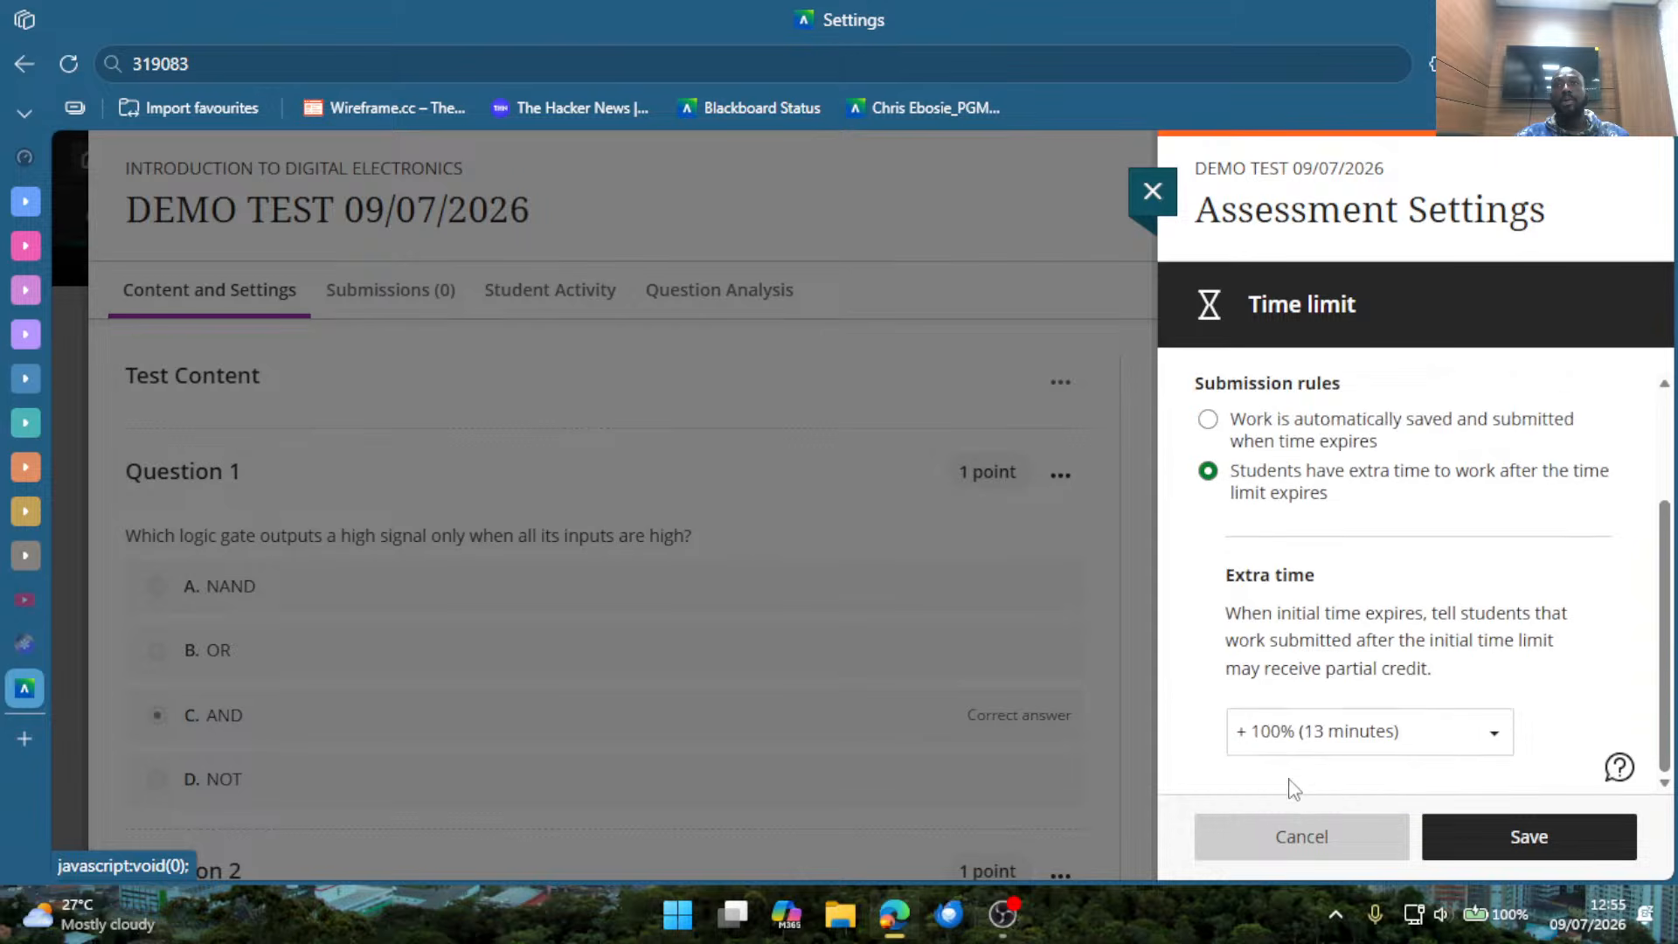
pyautogui.click(1365, 748)
pyautogui.click(1371, 700)
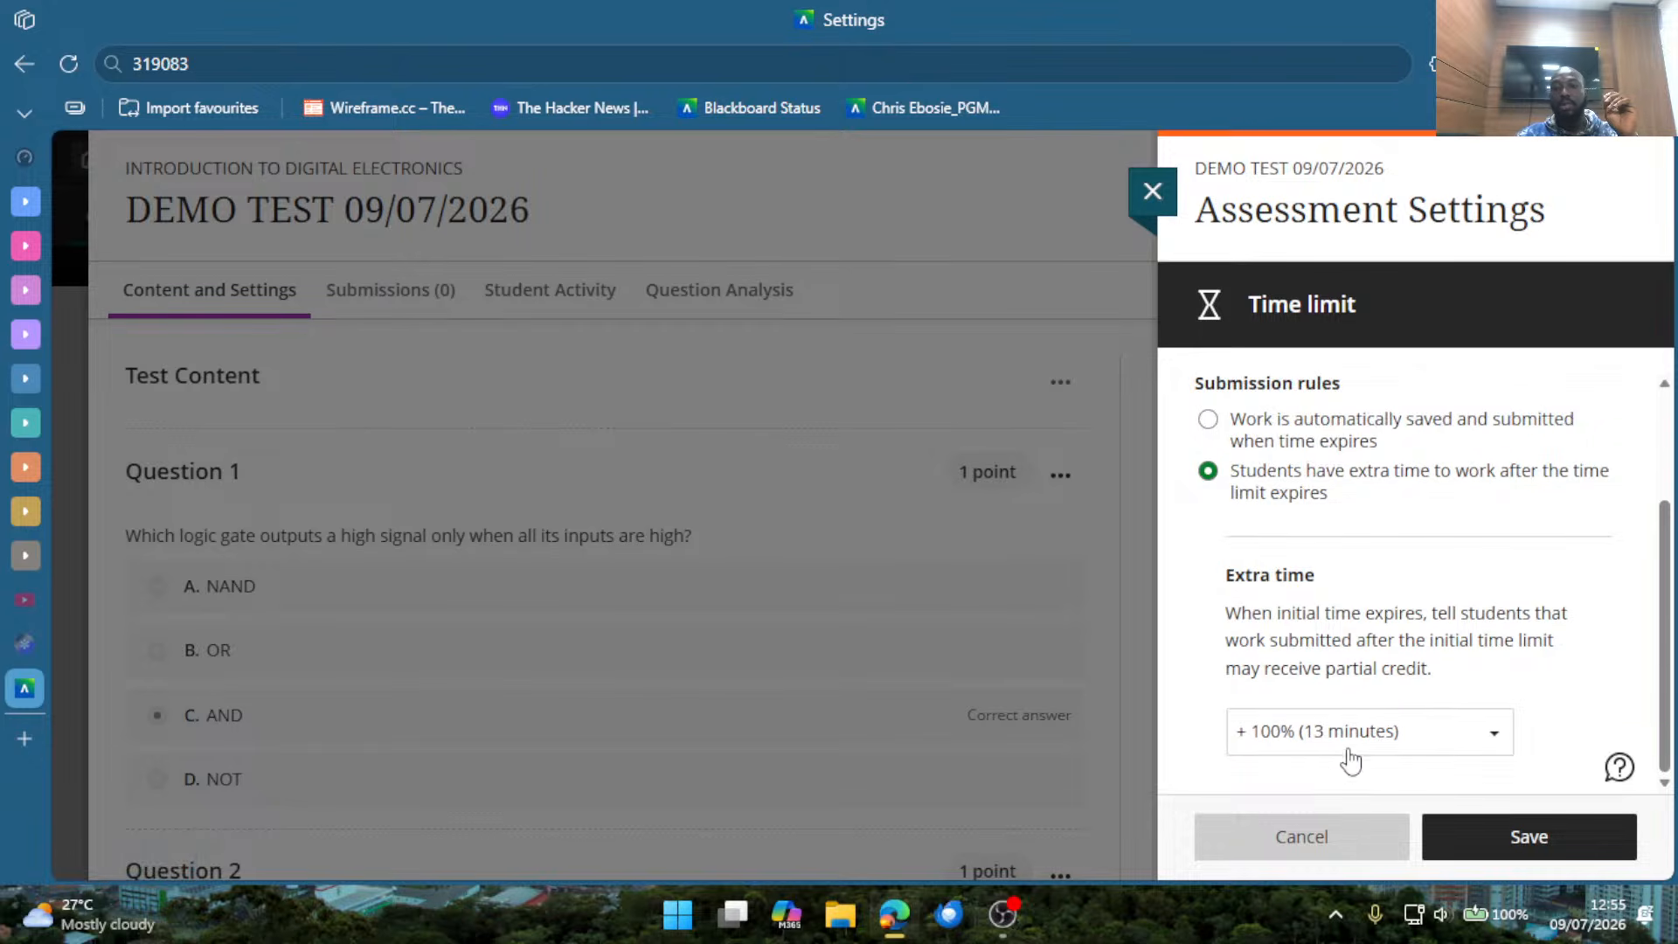
# Set the extra time to + 50% (7 minutes) and save the time limit settings.
pyautogui.click(1350, 749)
pyautogui.click(1324, 749)
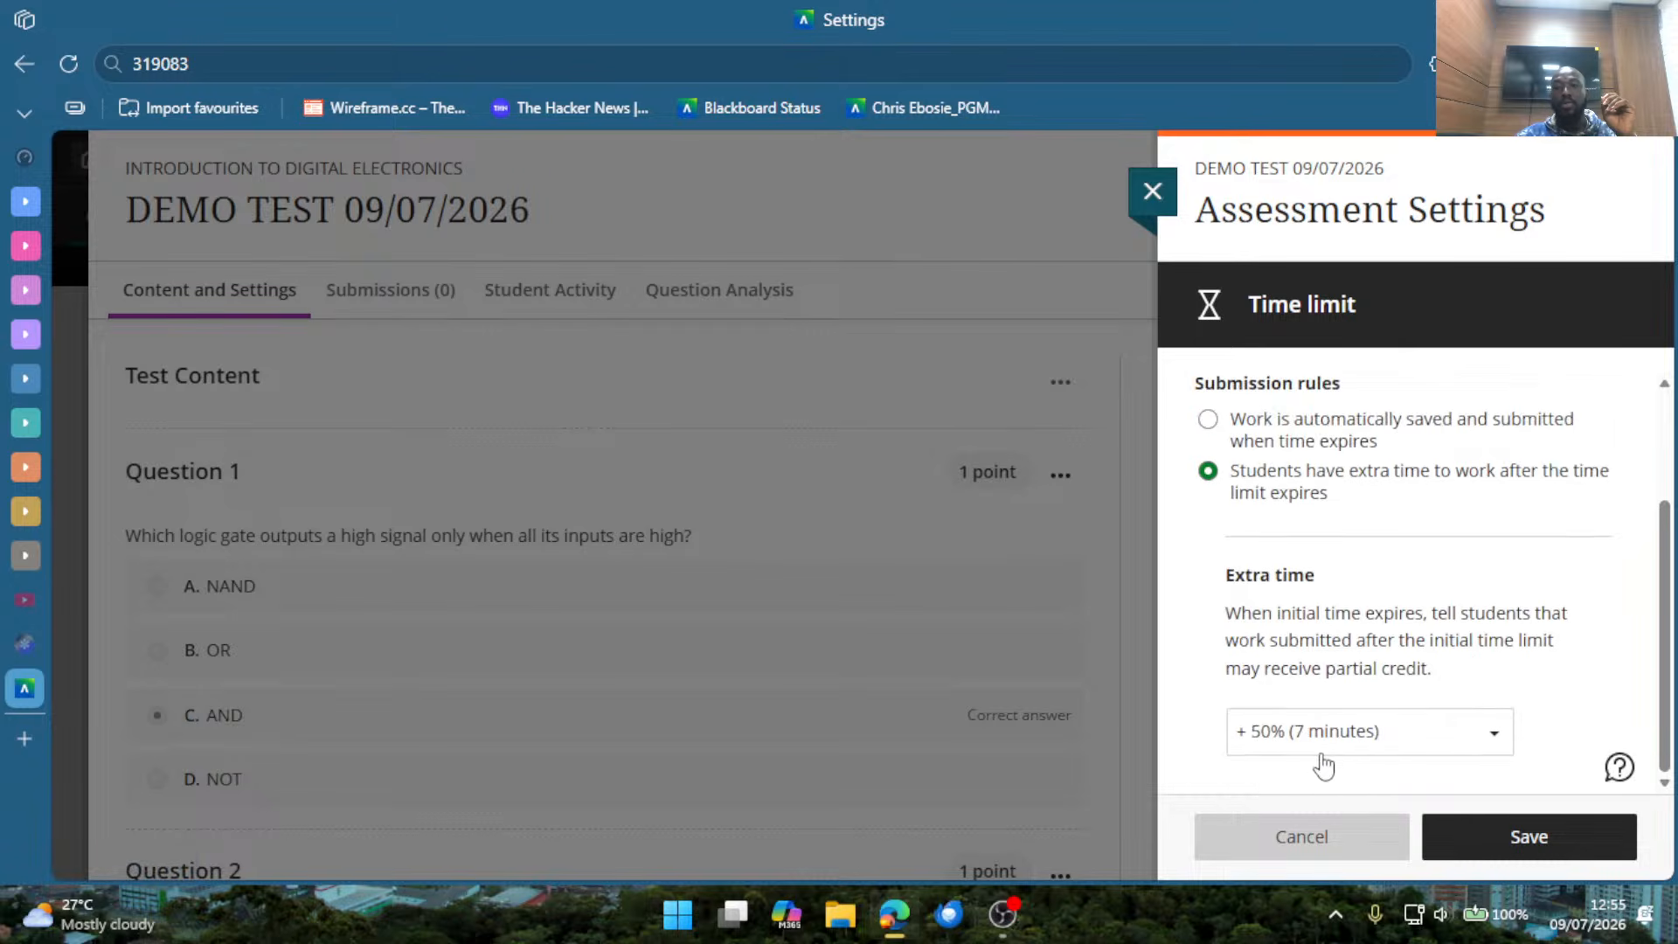
pyautogui.scroll(2, 1324, 765)
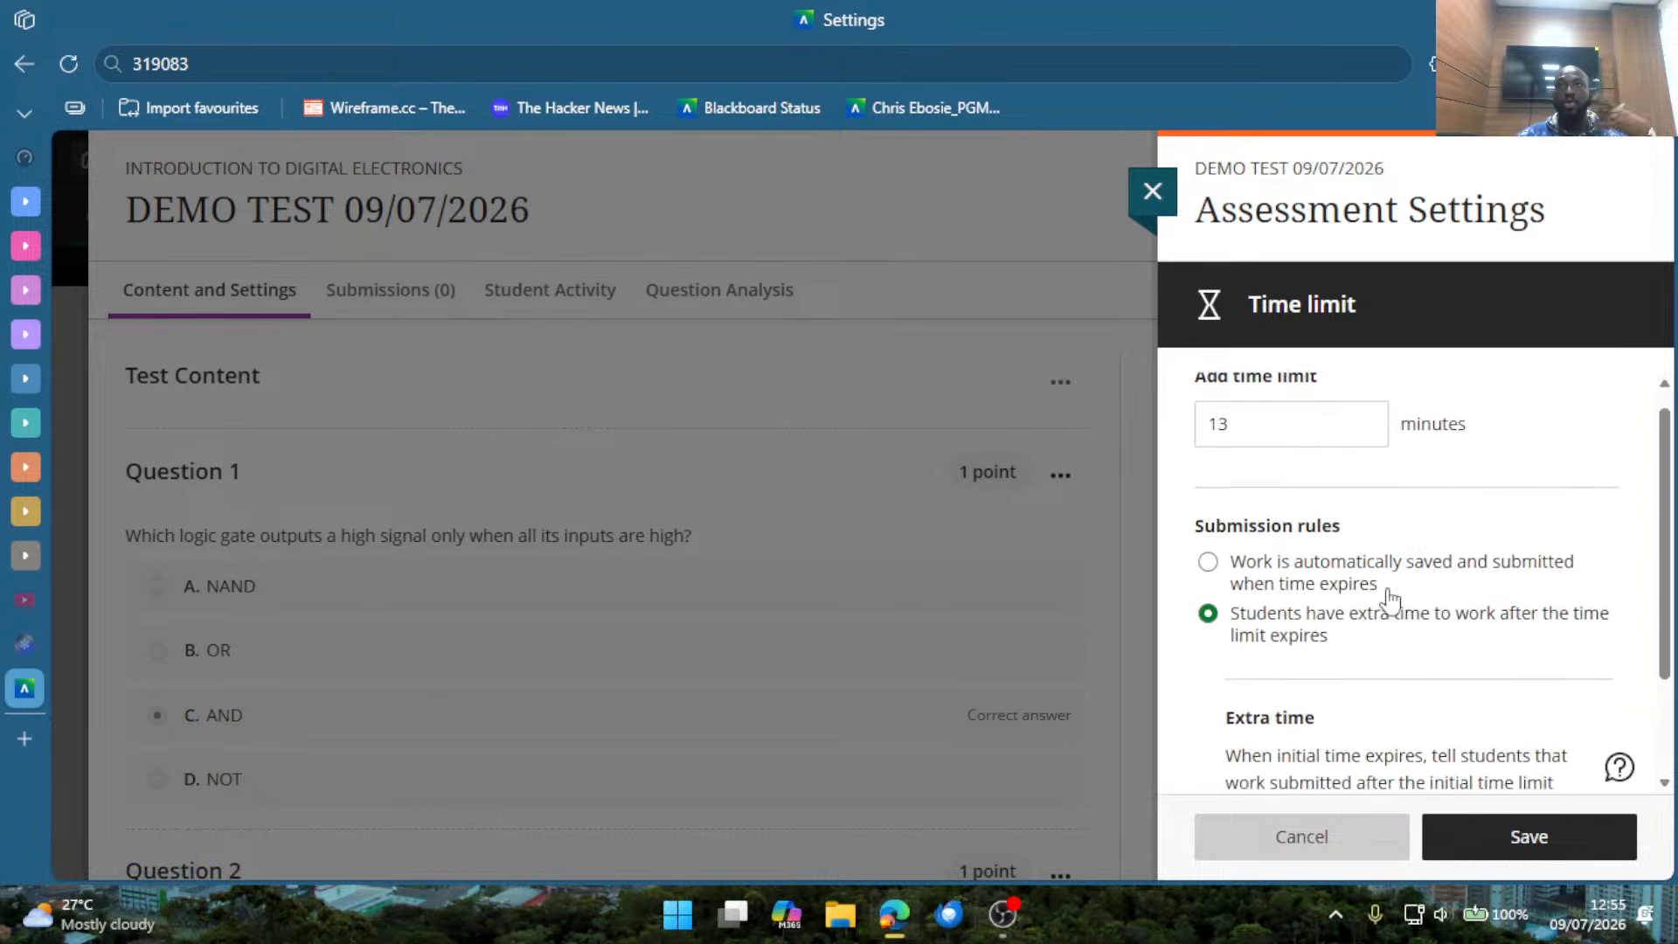
pyautogui.scroll(-3, 1389, 602)
pyautogui.click(1489, 839)
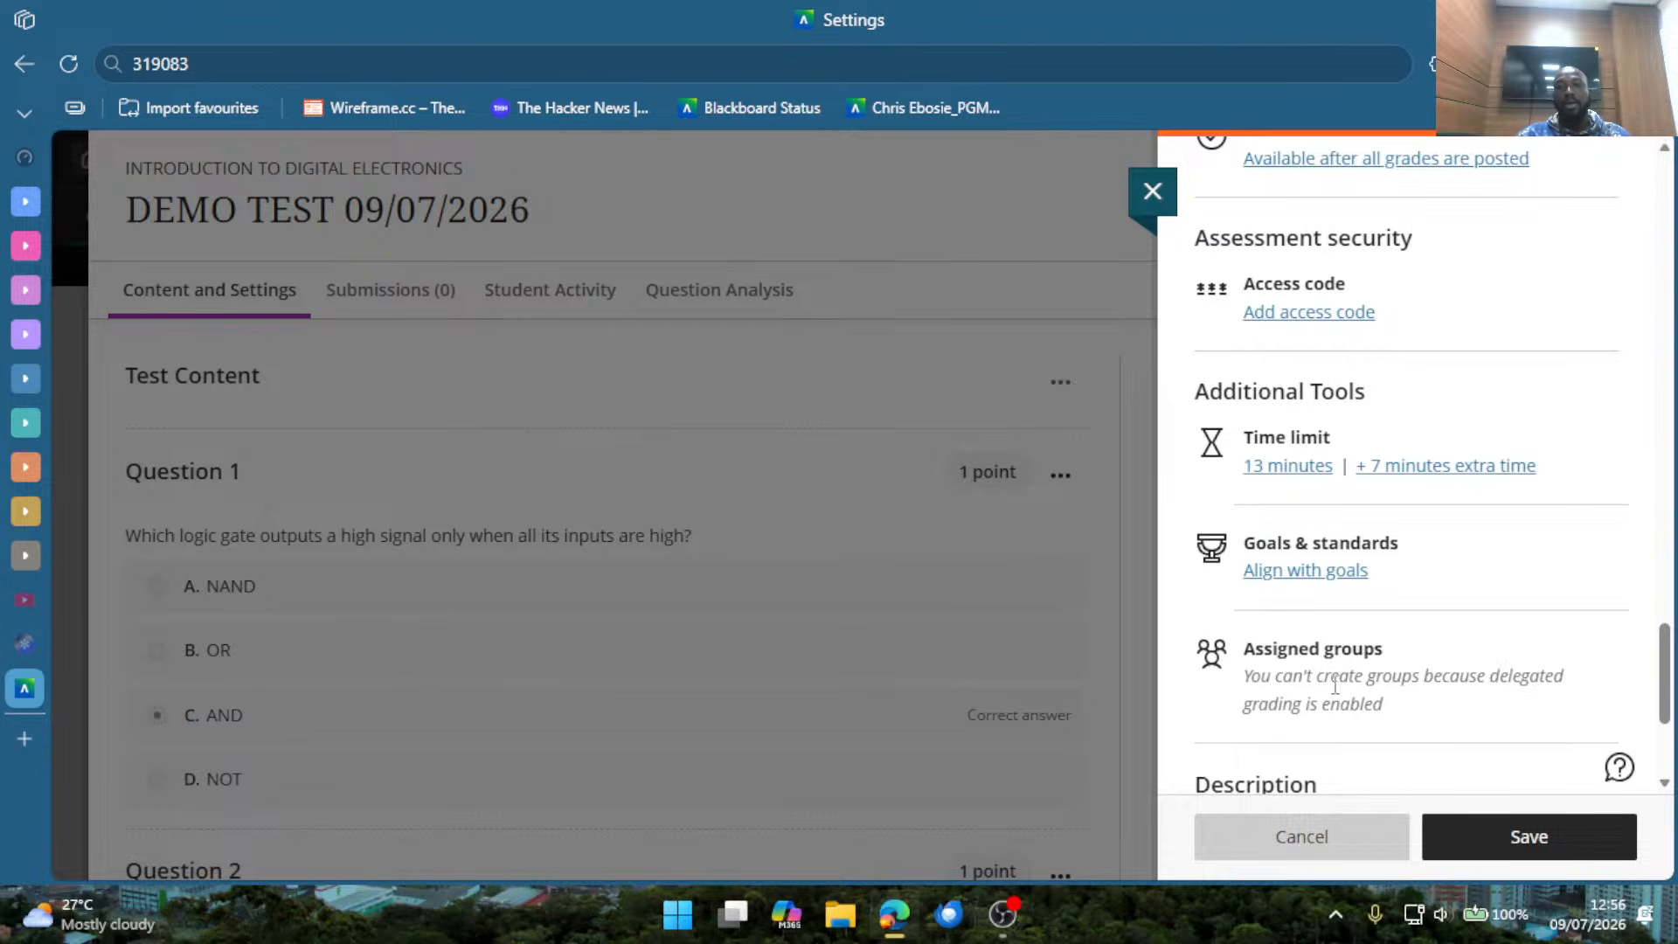
pyautogui.scroll(-3, 1397, 598)
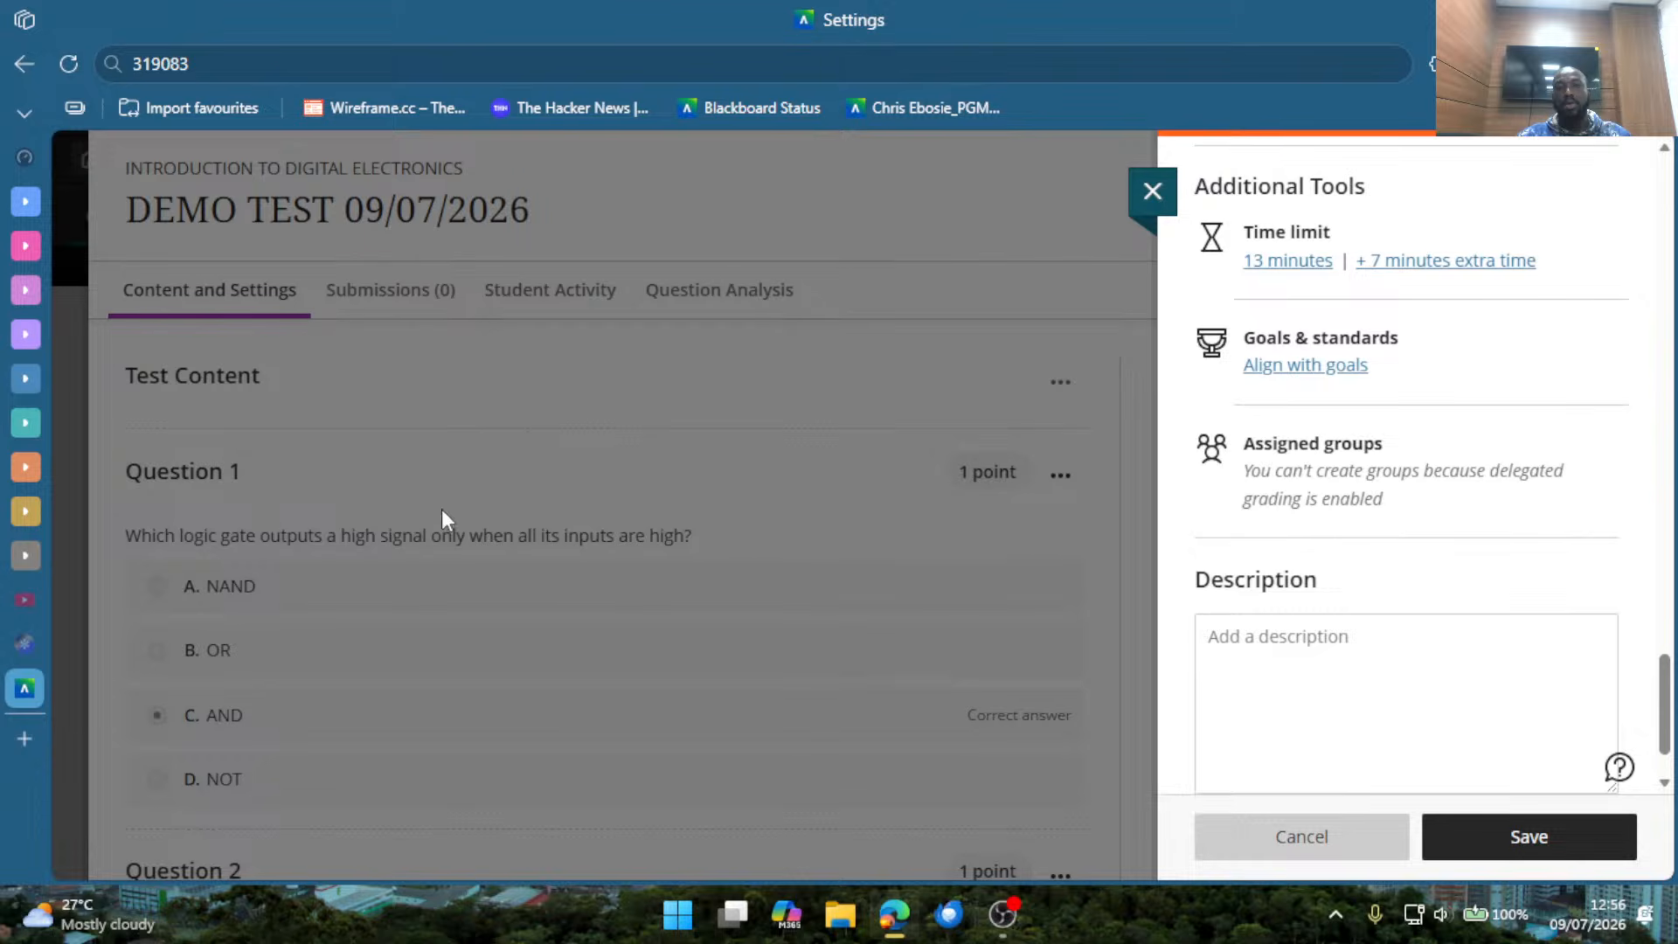
pyautogui.scroll(-1, 1375, 411)
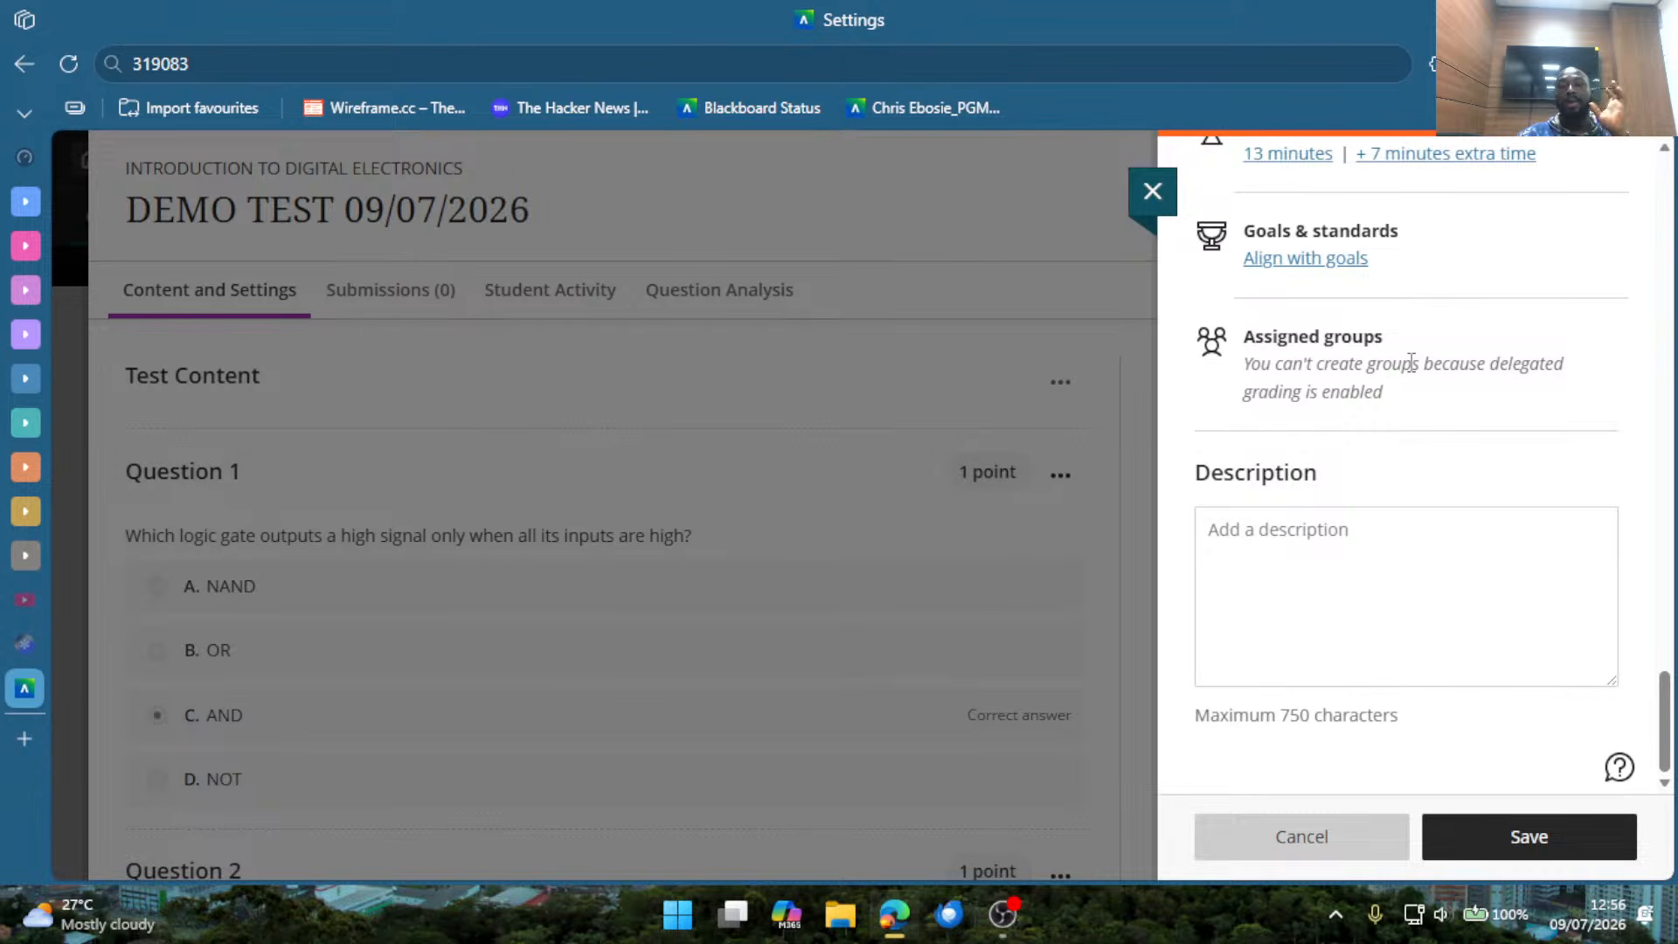
pyautogui.click(1396, 545)
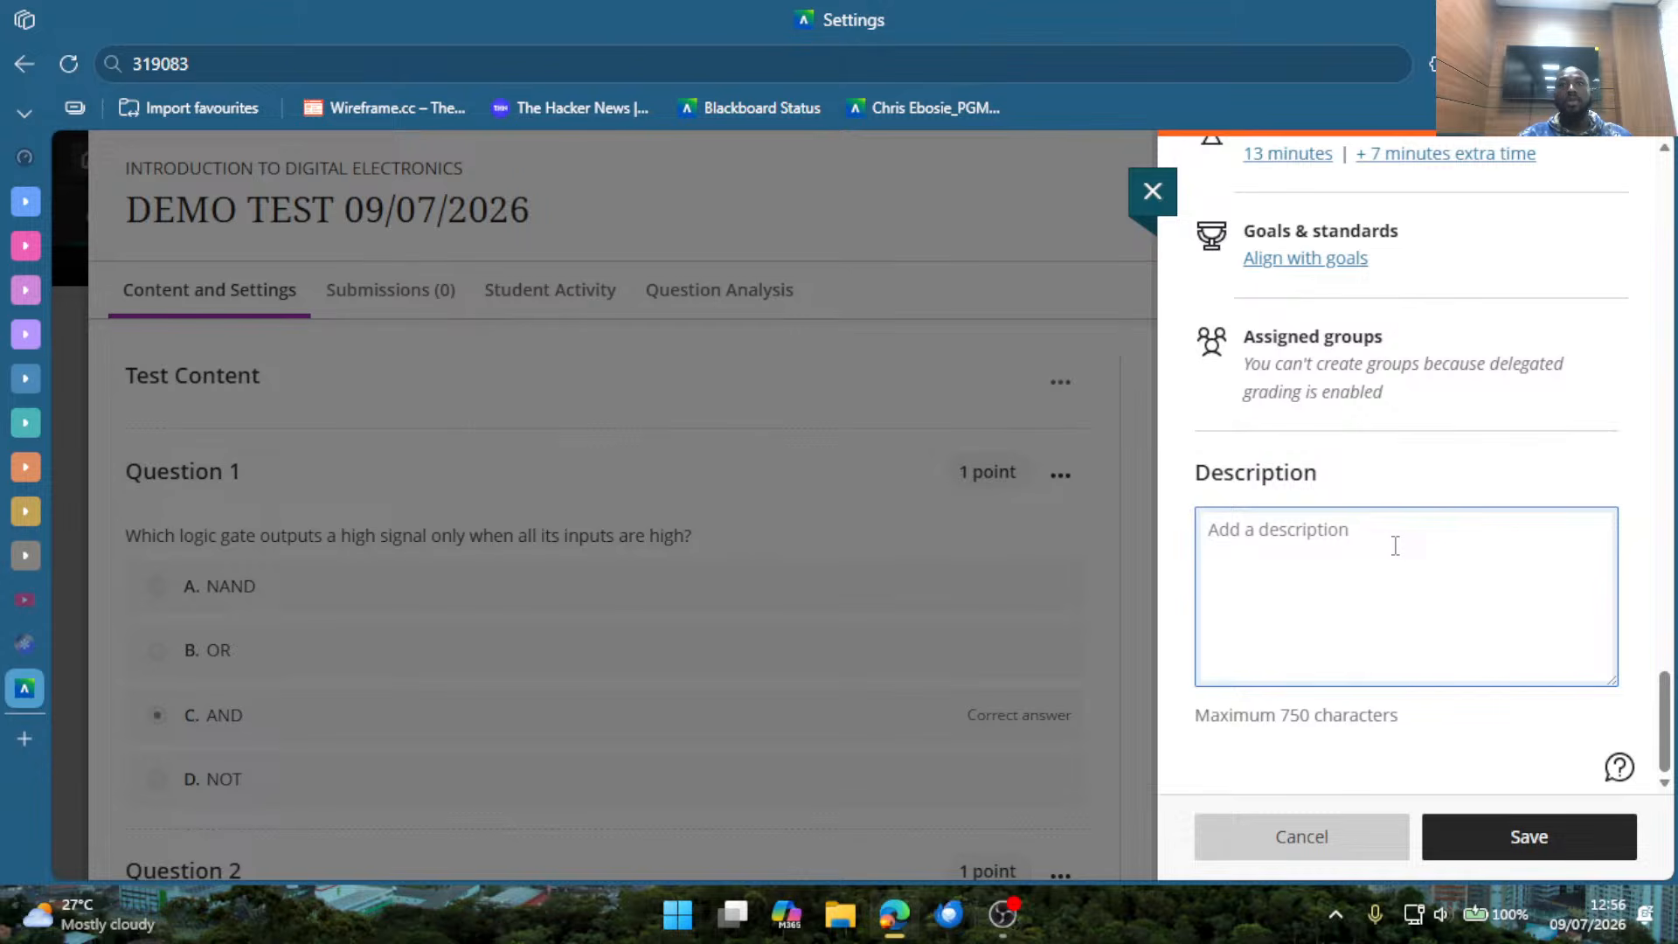
pyautogui.rightClick(1259, 590)
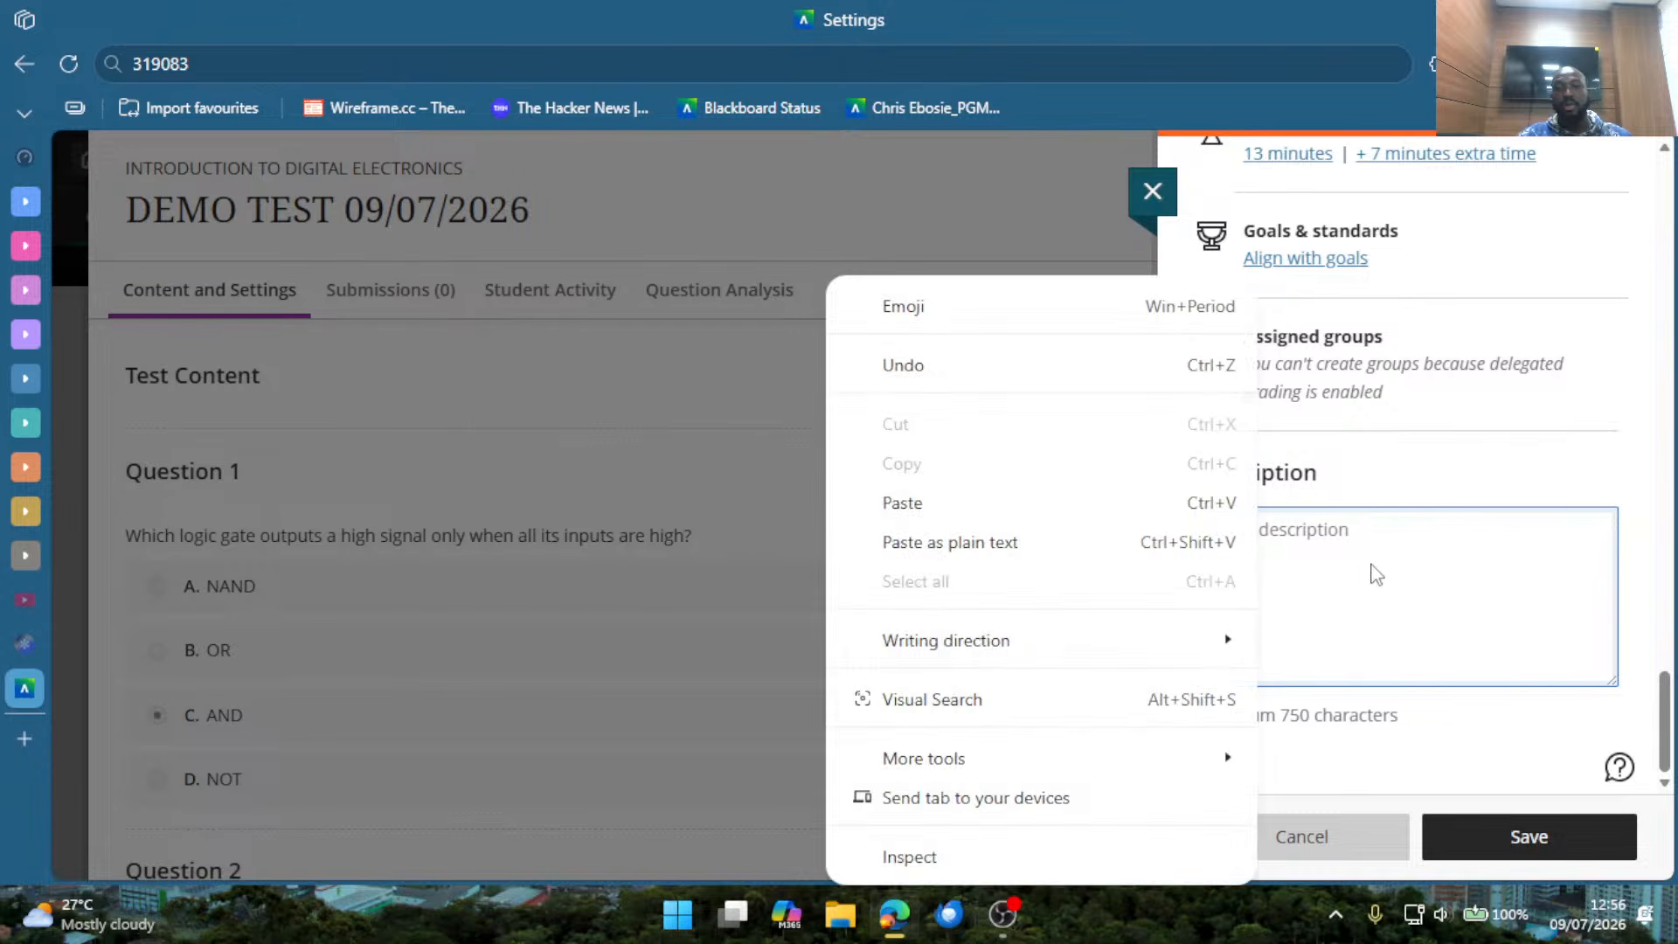
pyautogui.click(1375, 568)
pyautogui.press('super+v')
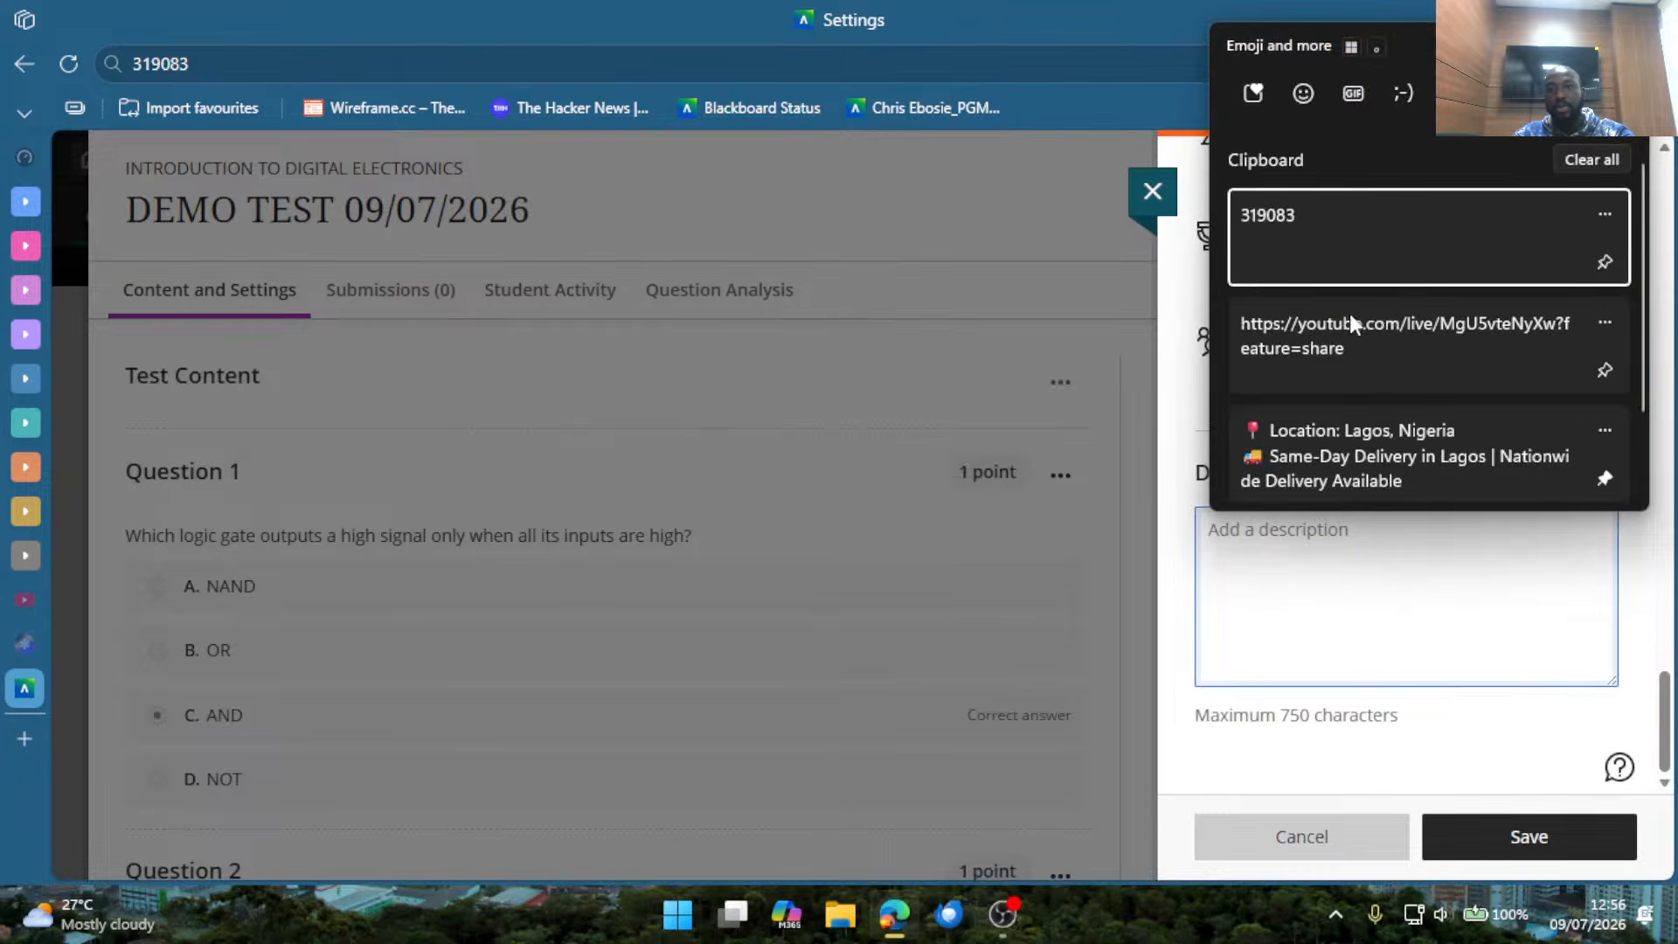
pyautogui.click(1372, 341)
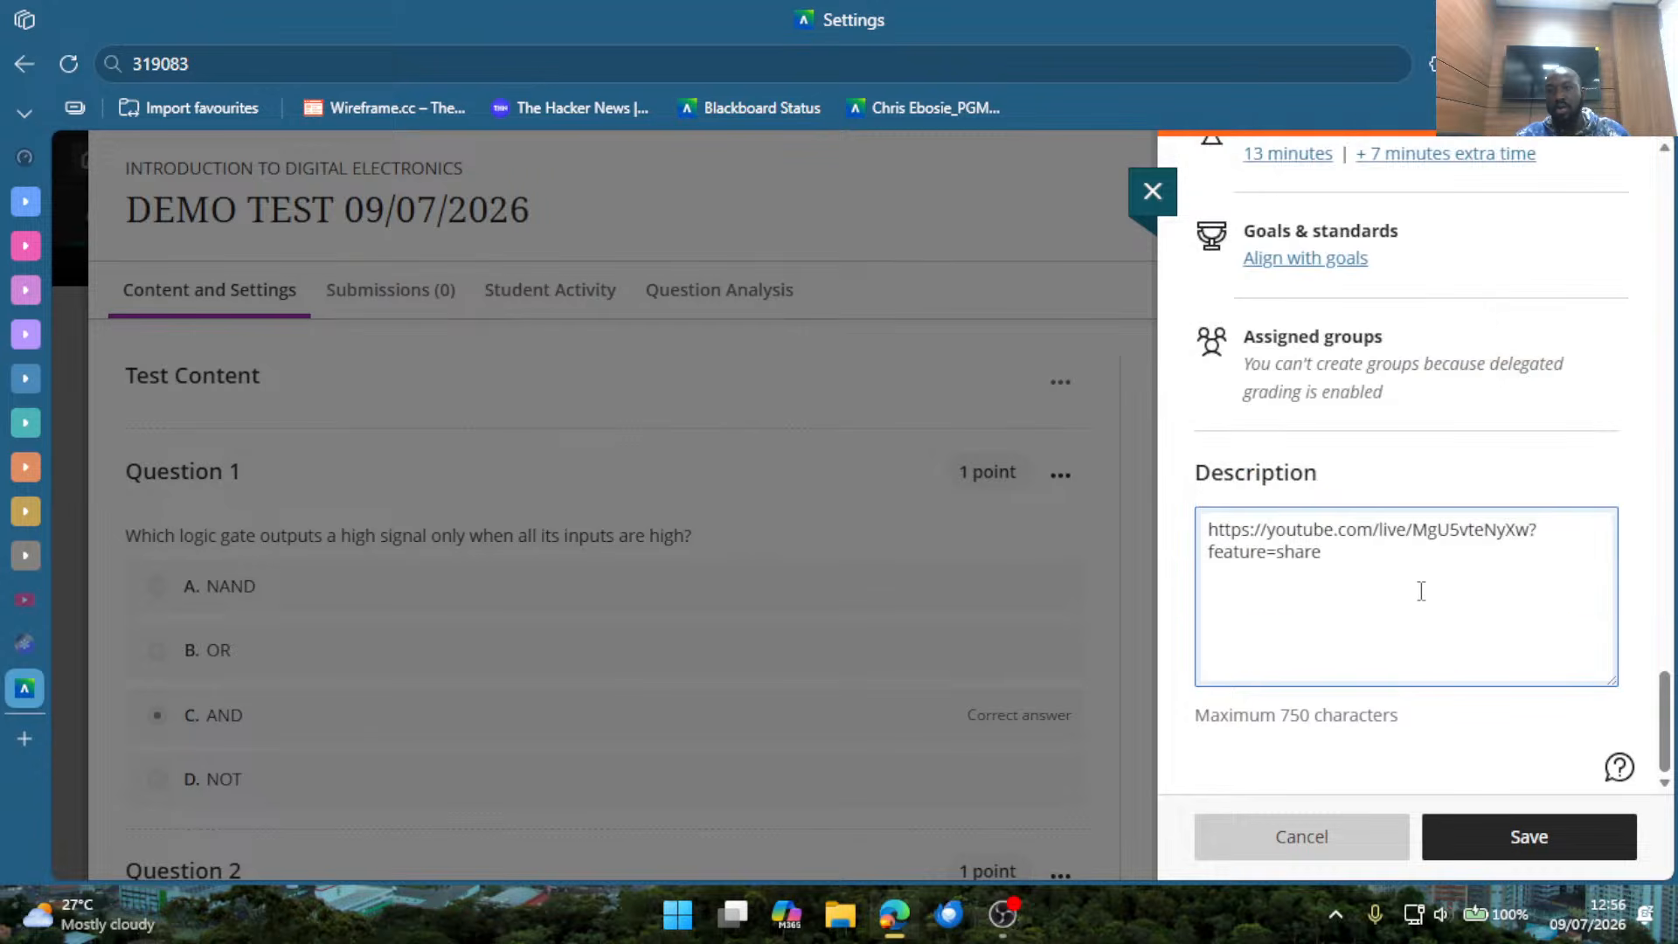
pyautogui.moveTo(1336, 556); pyautogui.dragTo(1192, 510)
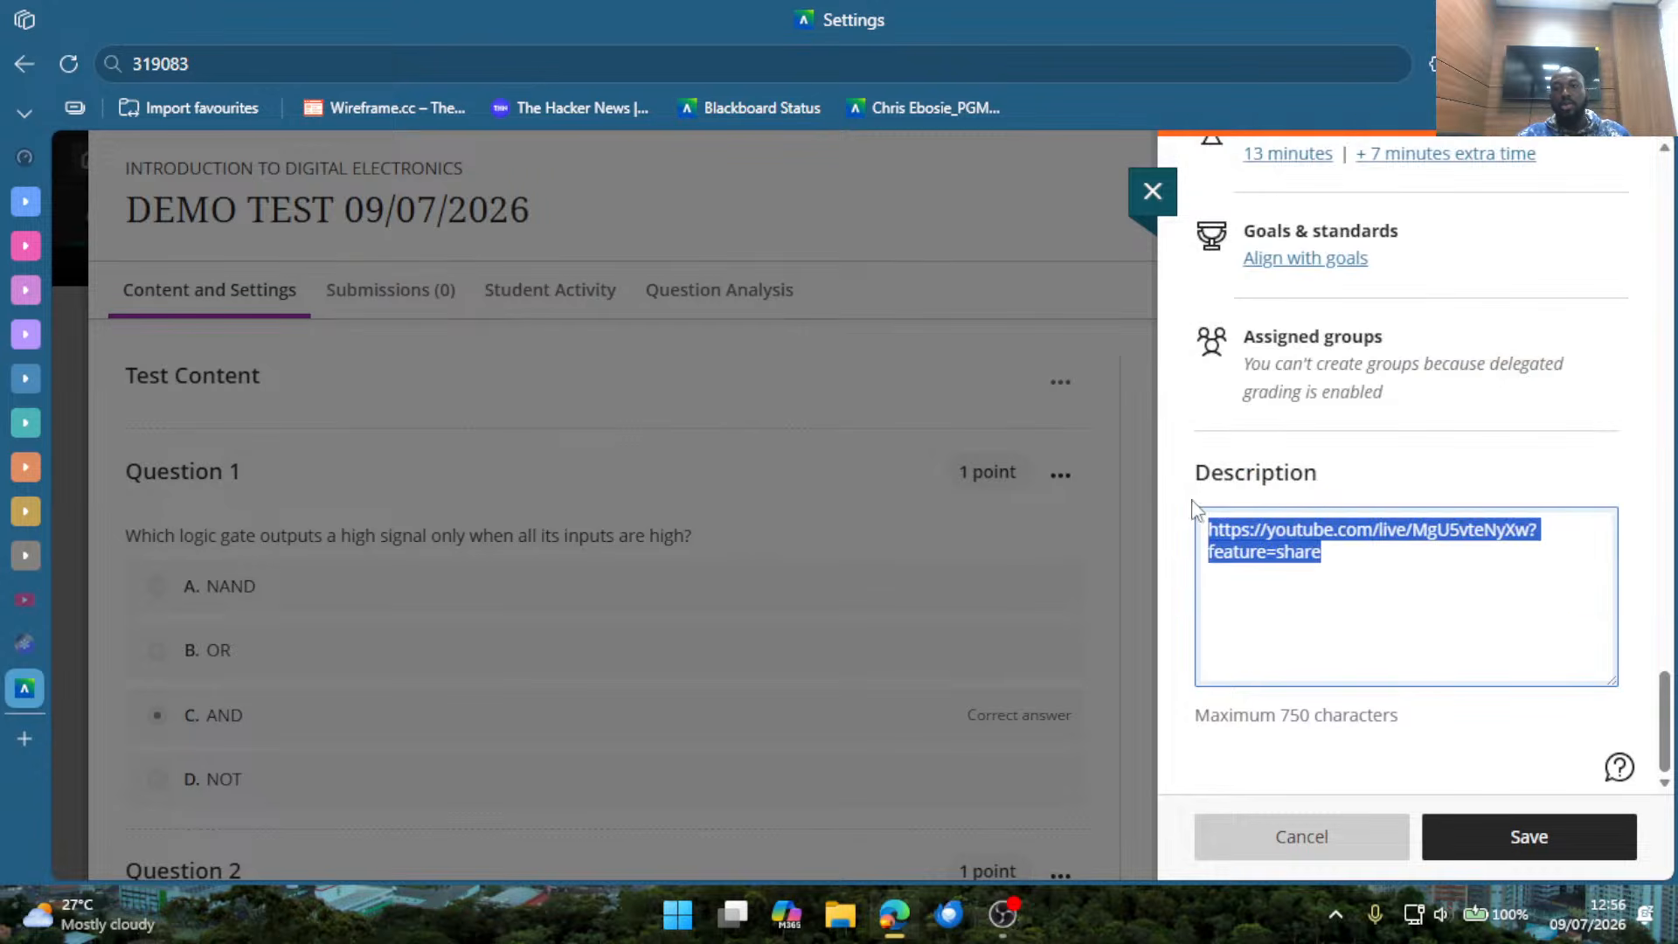
pyautogui.click(1199, 509)
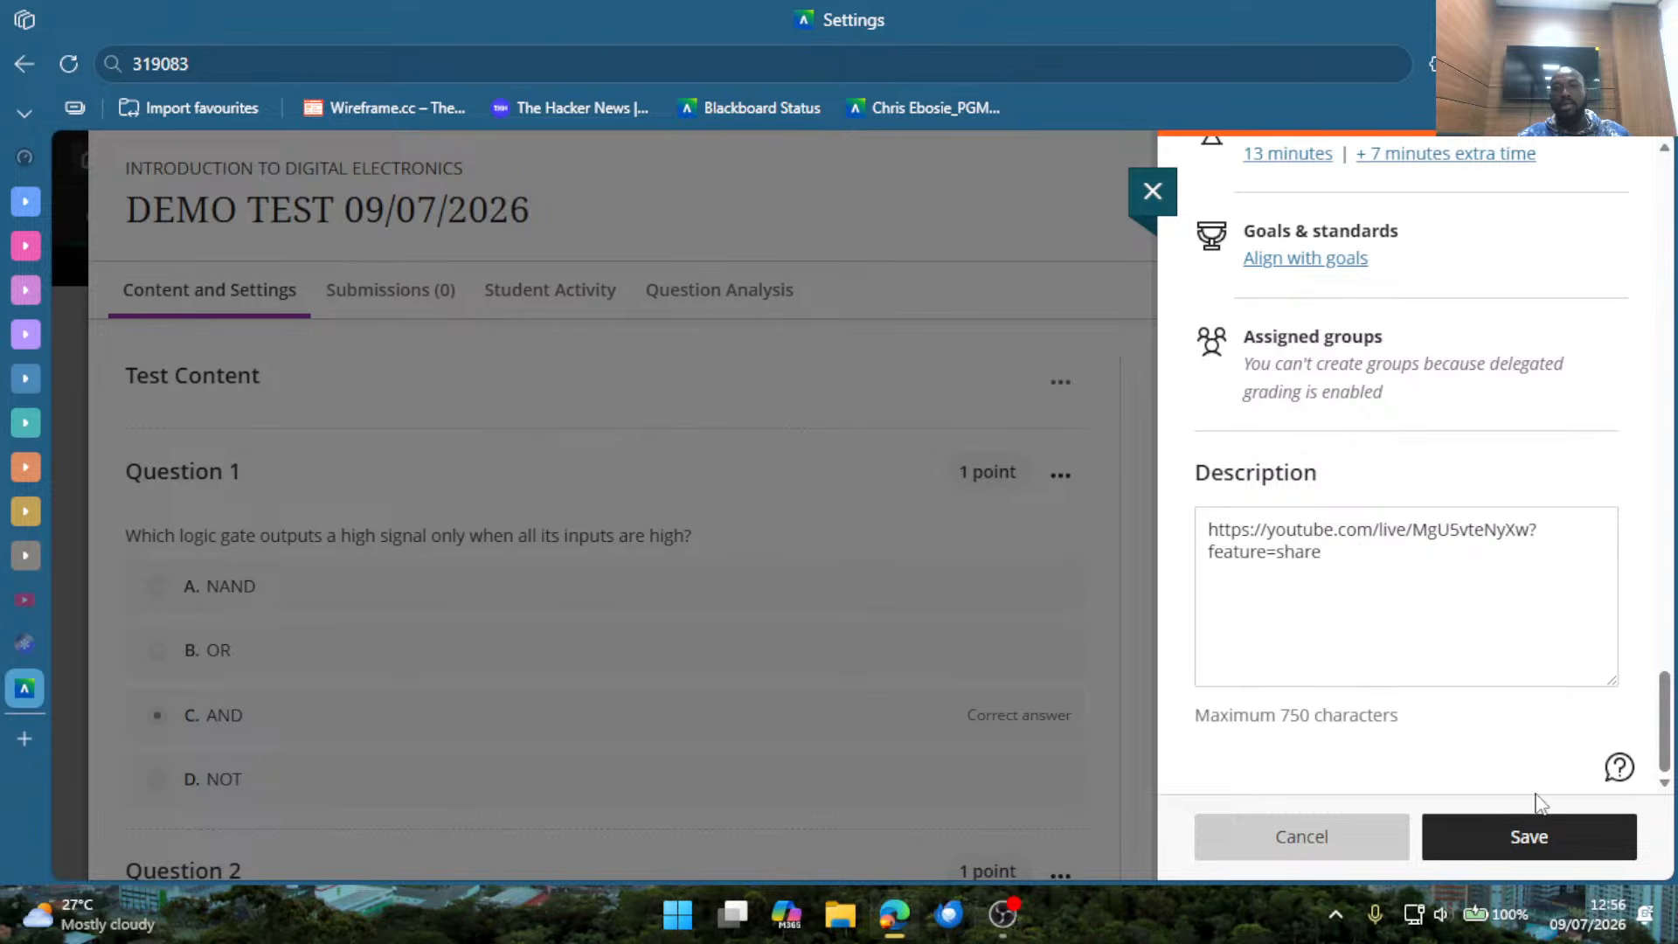
# Save and close the assessment settings without assigning graders.
pyautogui.click(1533, 825)
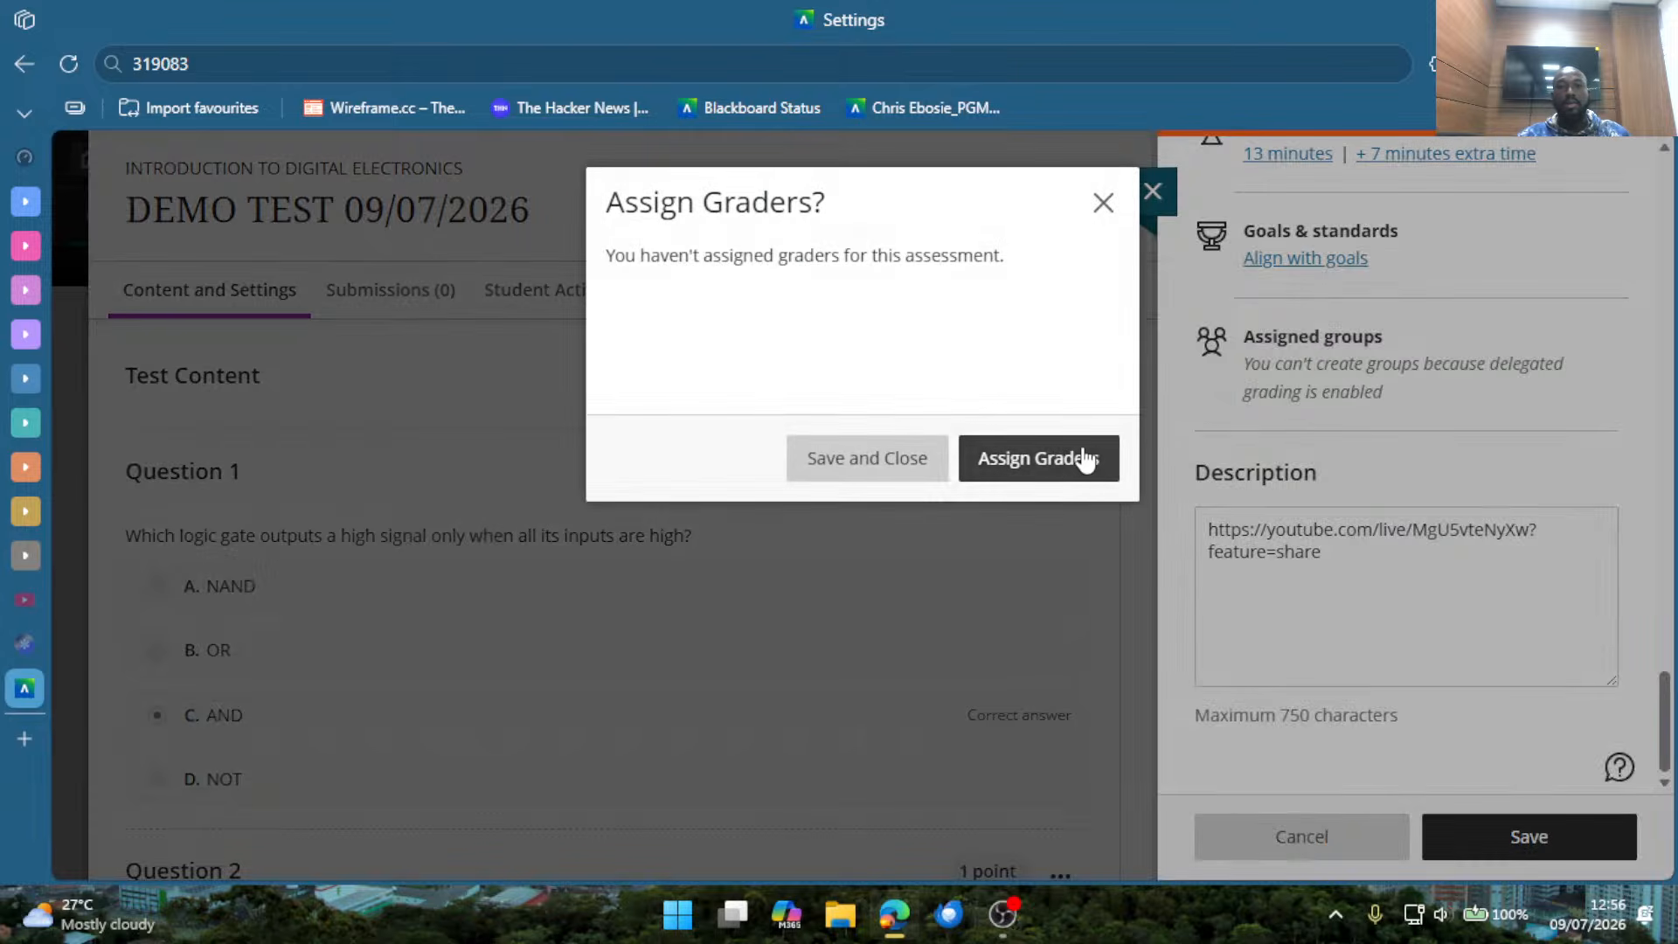
pyautogui.click(900, 473)
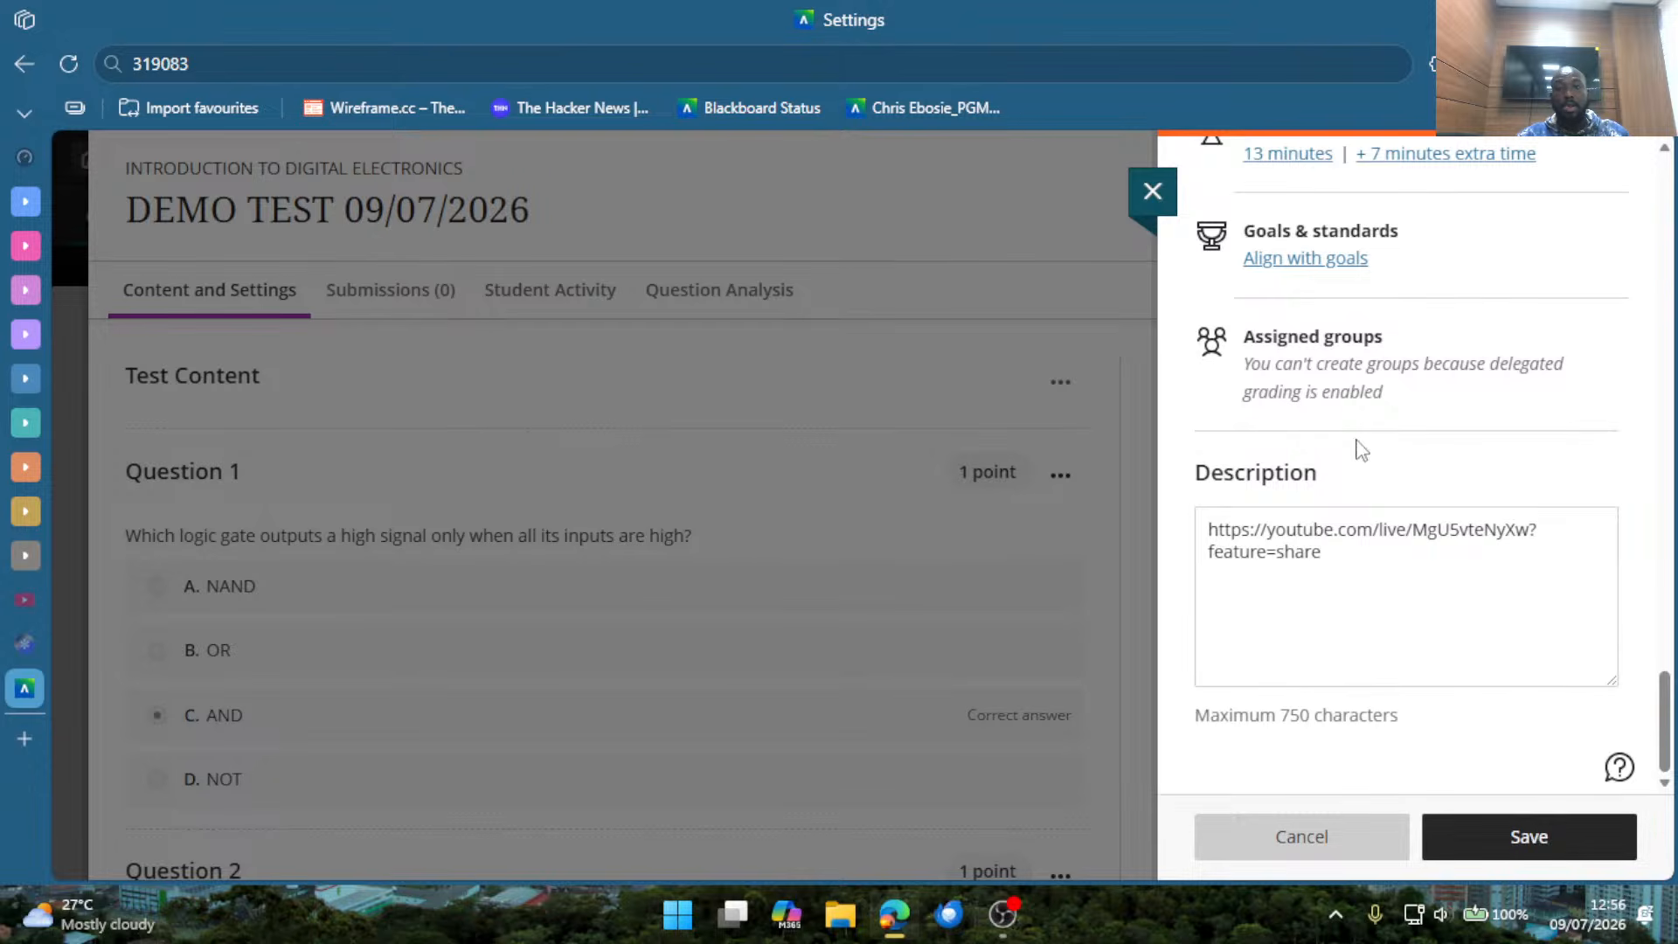
pyautogui.scroll(10, 1358, 498)
pyautogui.scroll(12, 1359, 524)
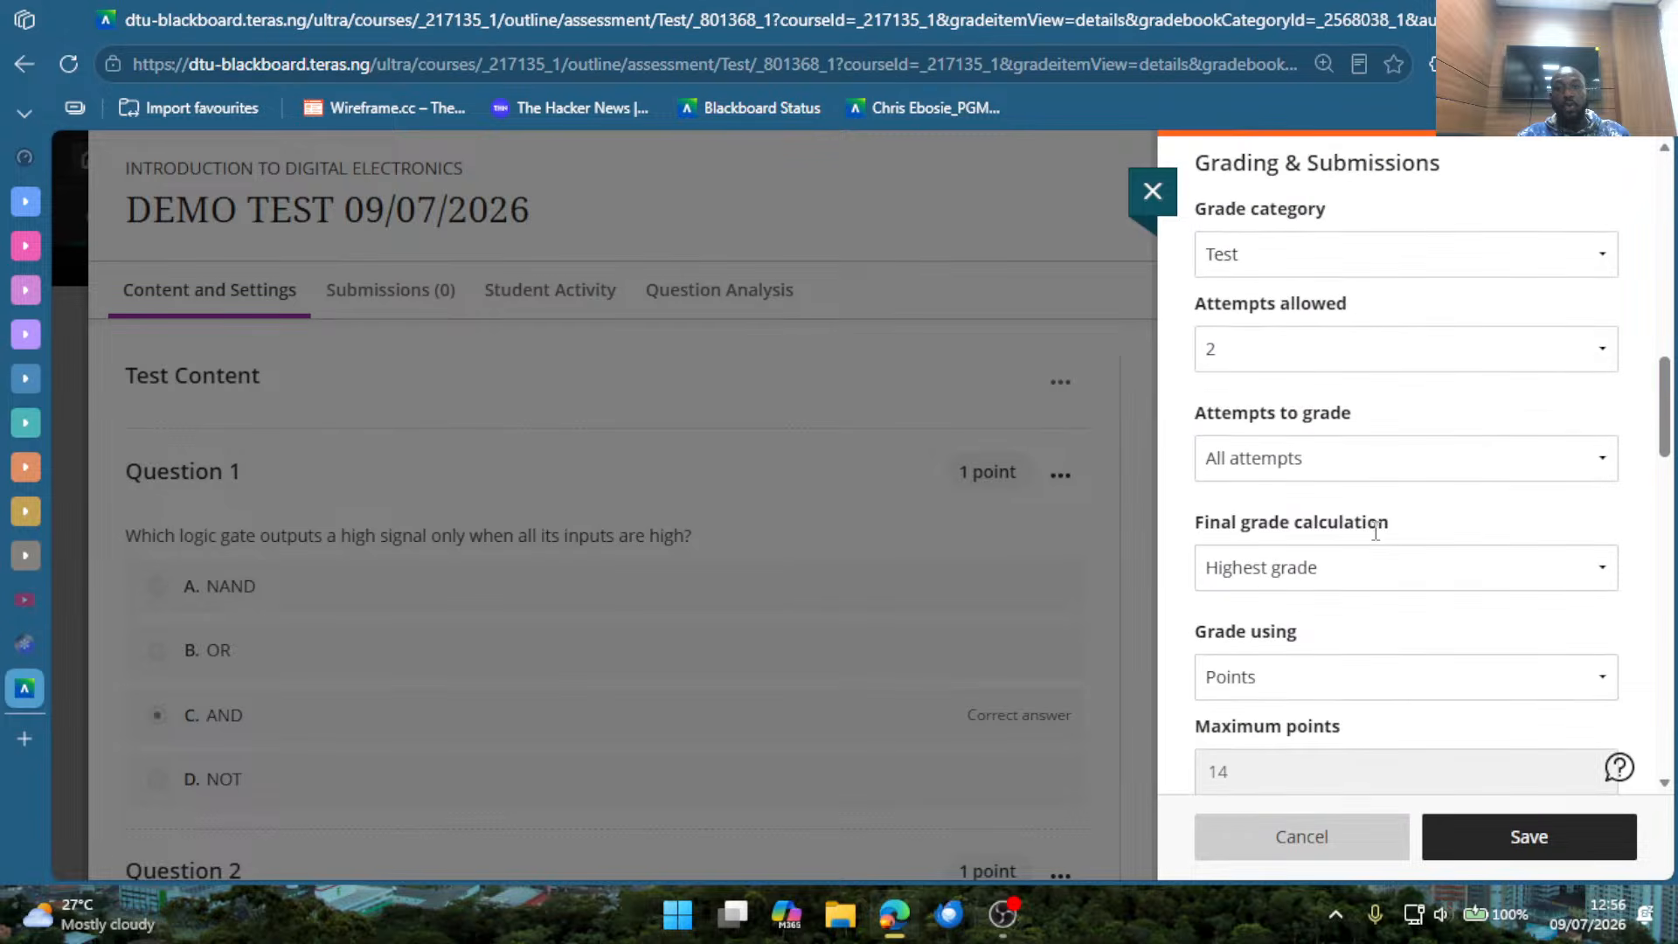
pyautogui.scroll(2, 1375, 532)
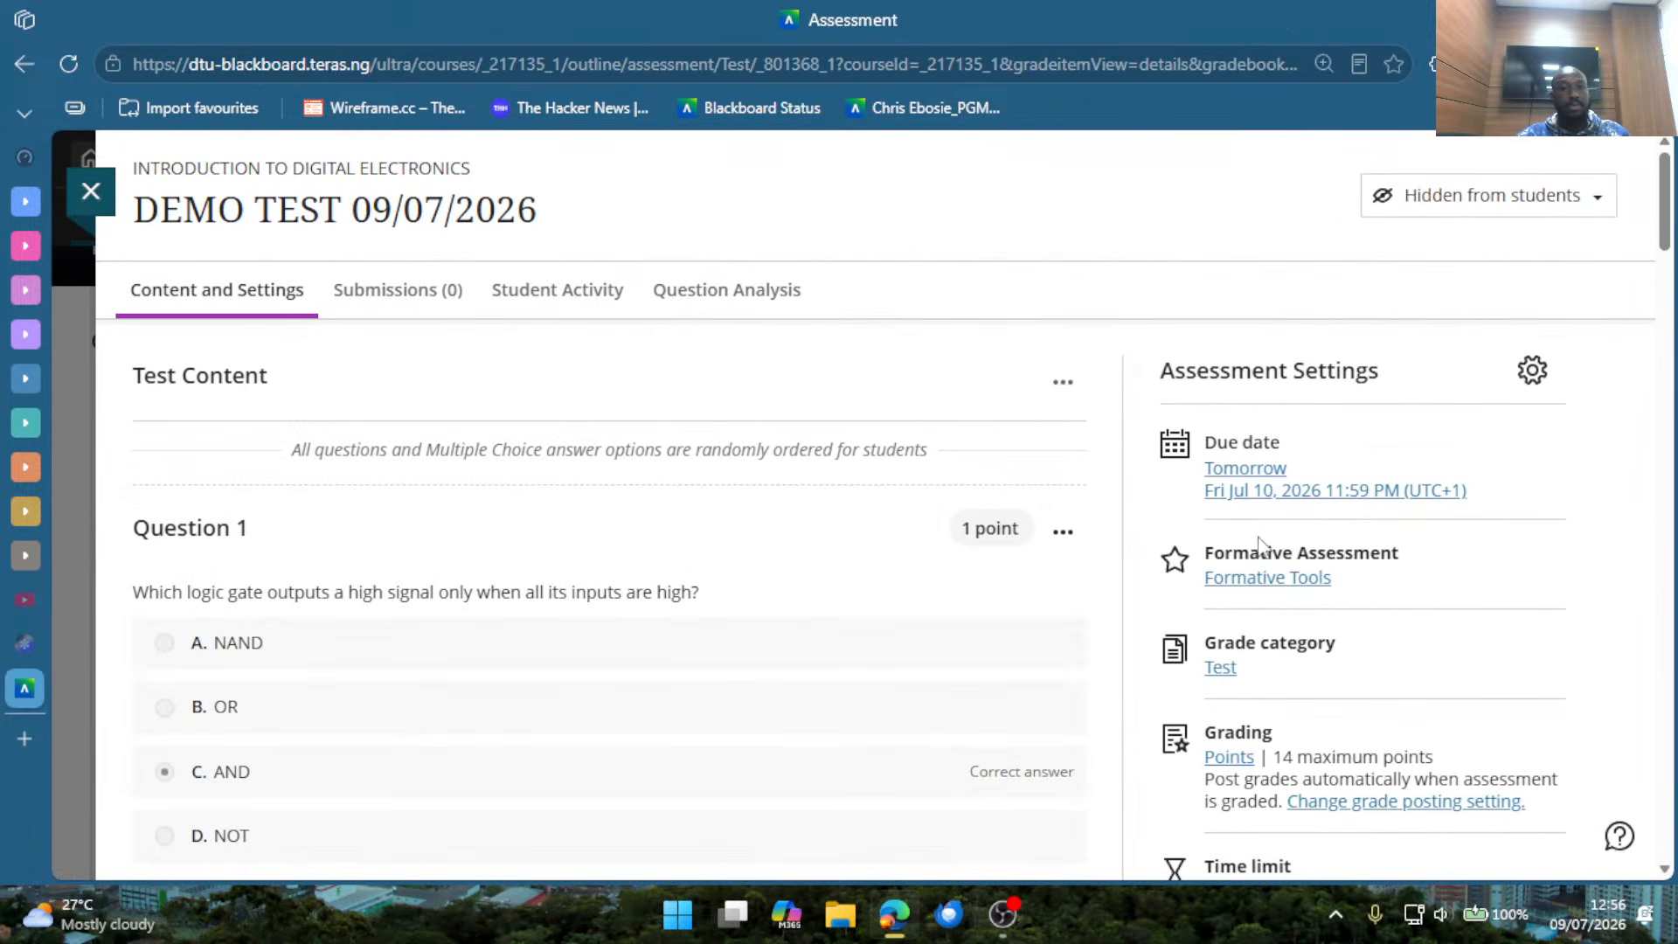
# Review the test's settings summary from due date to description, along with the first questions.
pyautogui.scroll(-2, 1377, 542)
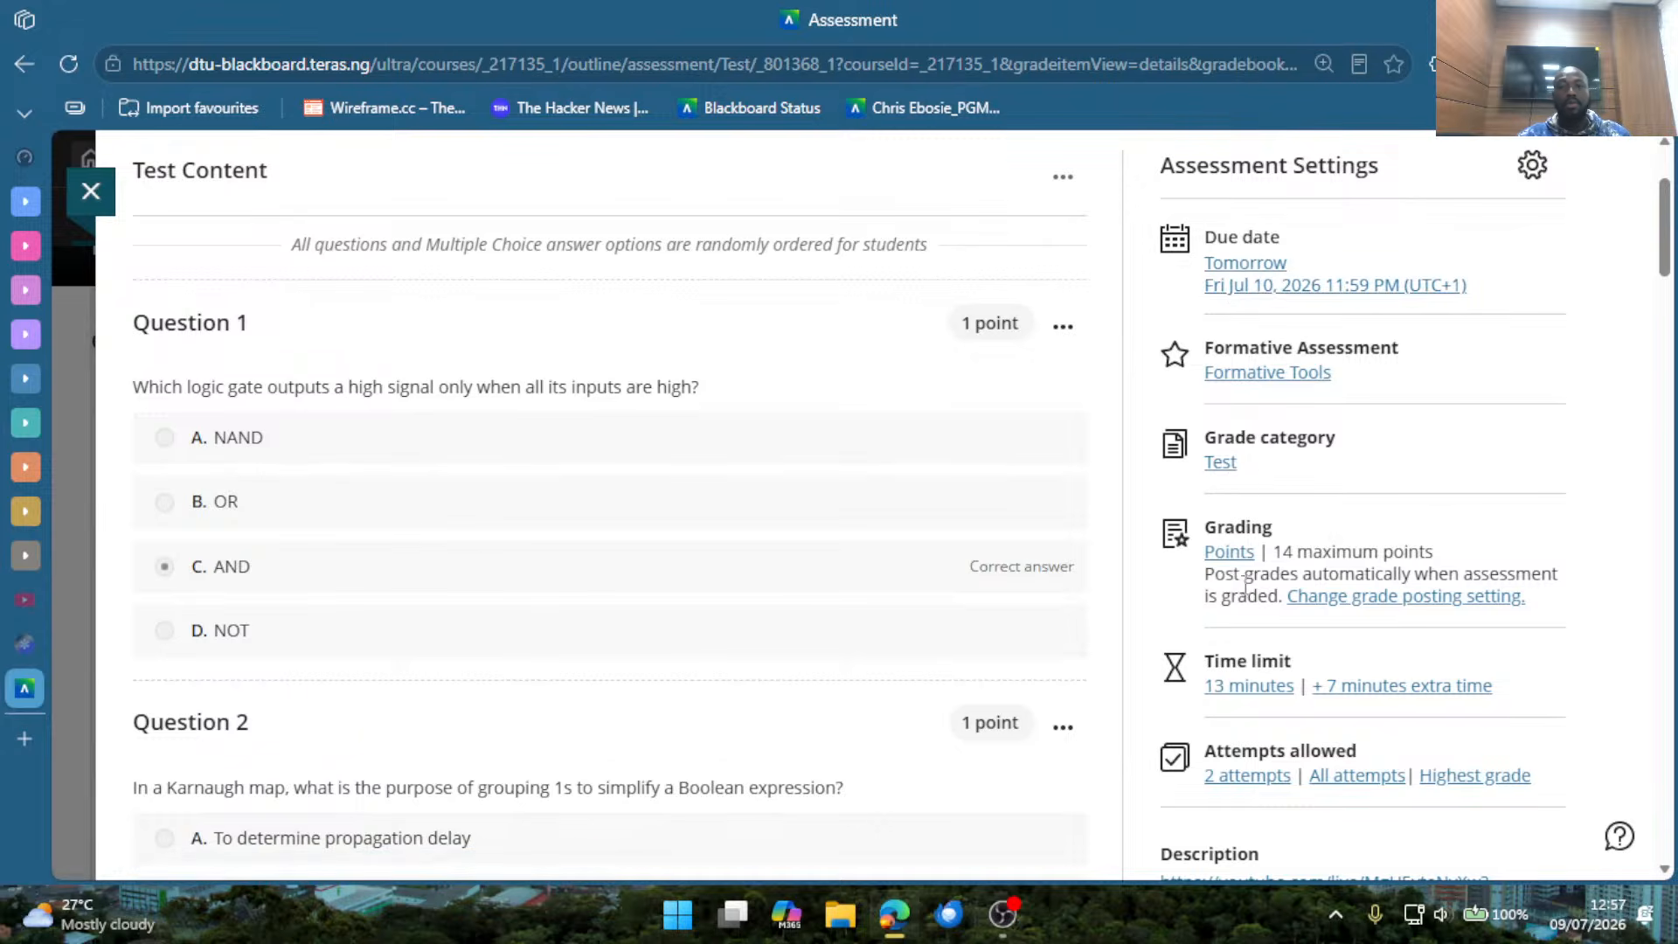
pyautogui.scroll(-3, 1350, 566)
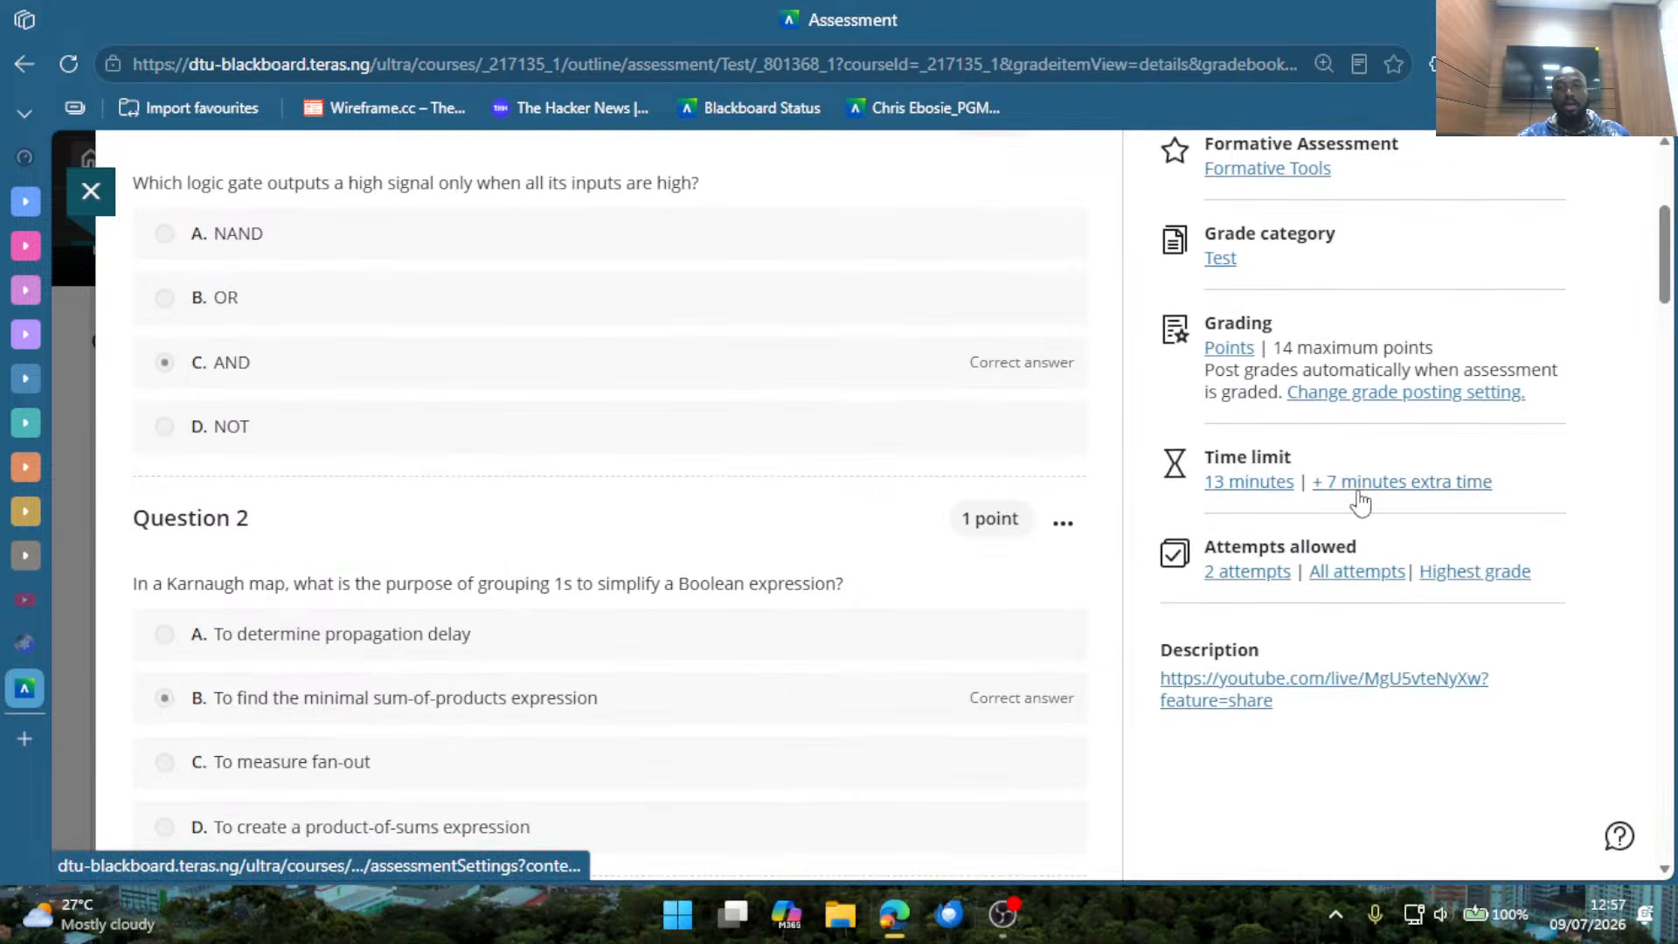
pyautogui.scroll(-3, 1364, 500)
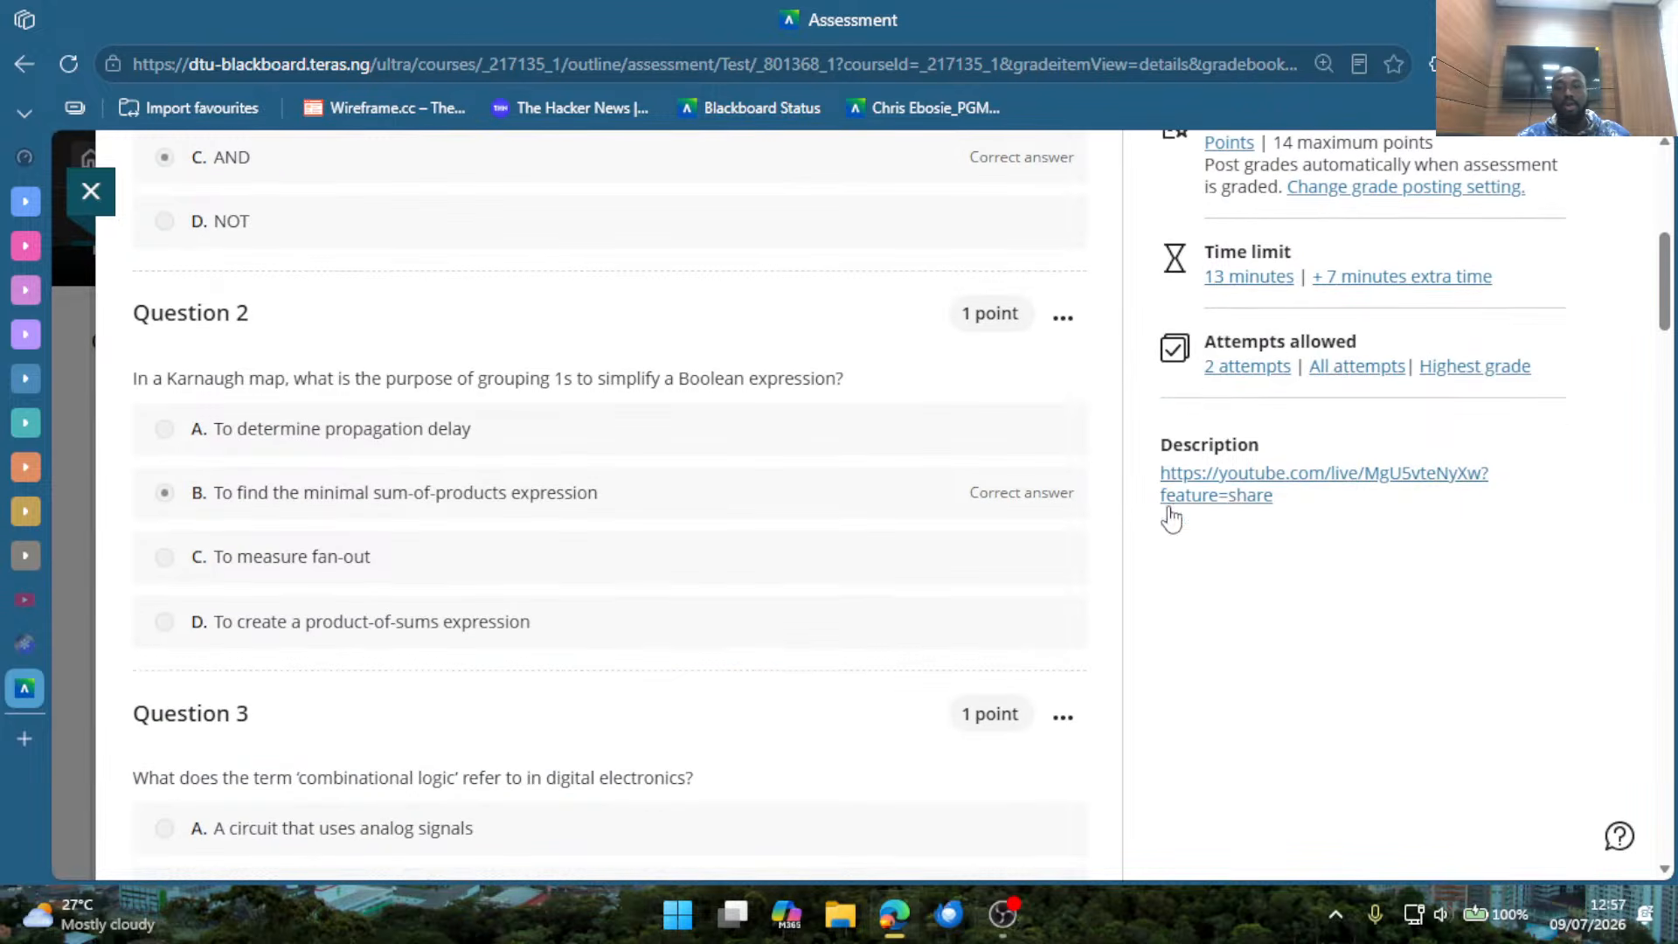
pyautogui.scroll(9, 1177, 554)
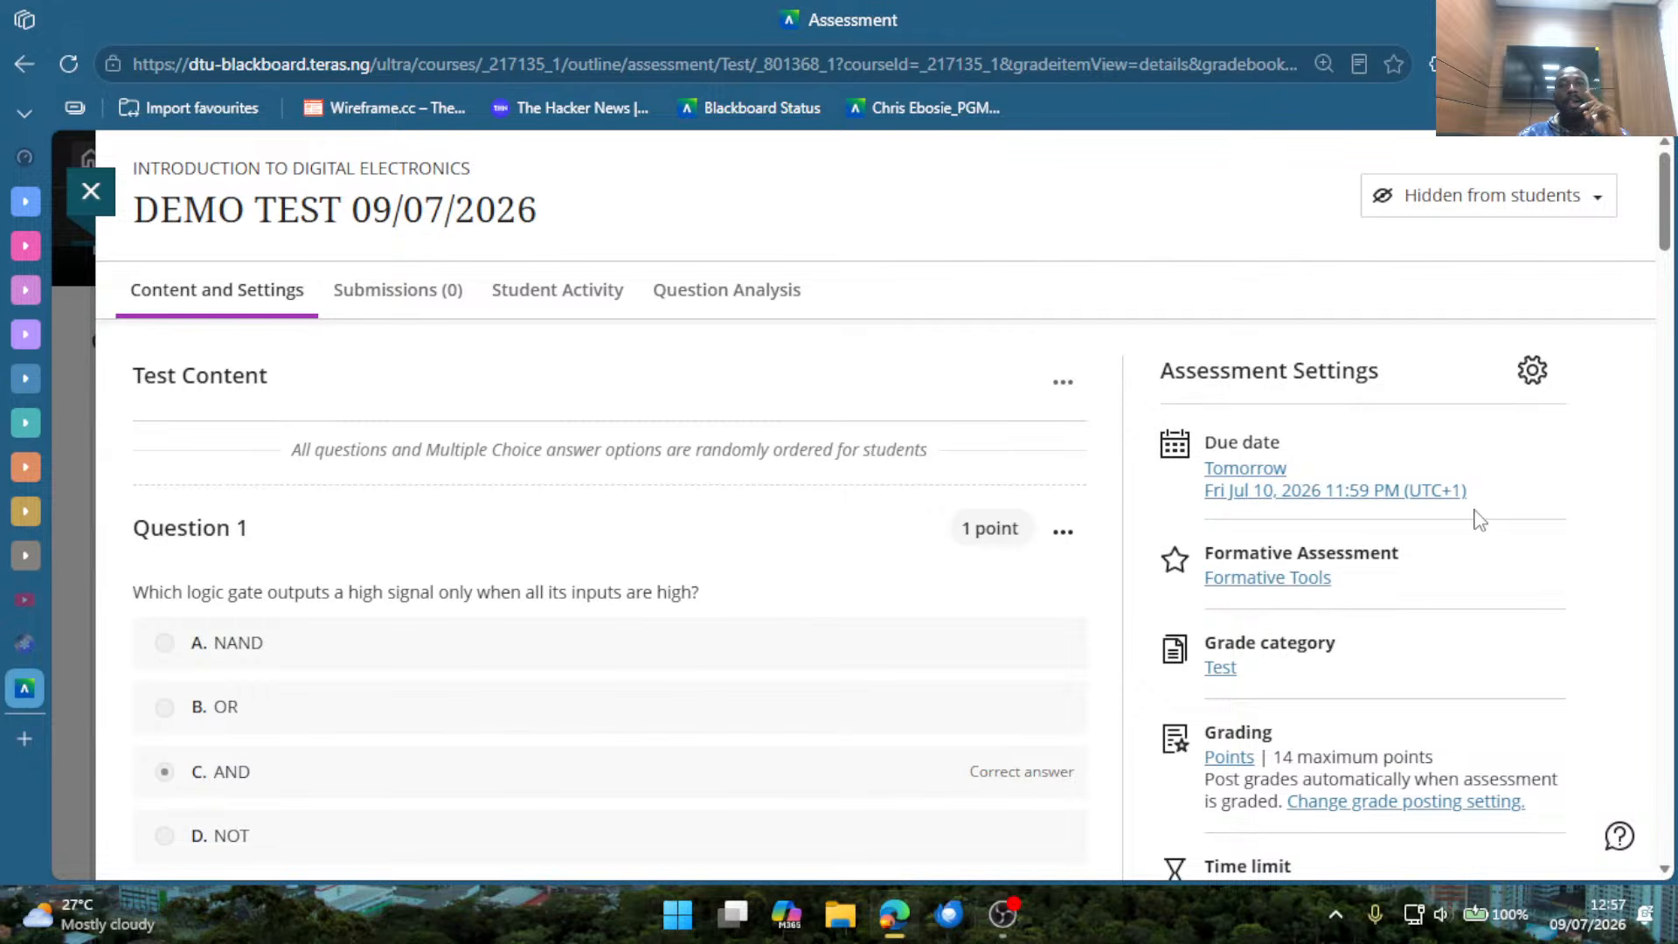
pyautogui.scroll(-6, 961, 618)
pyautogui.scroll(-2, 996, 621)
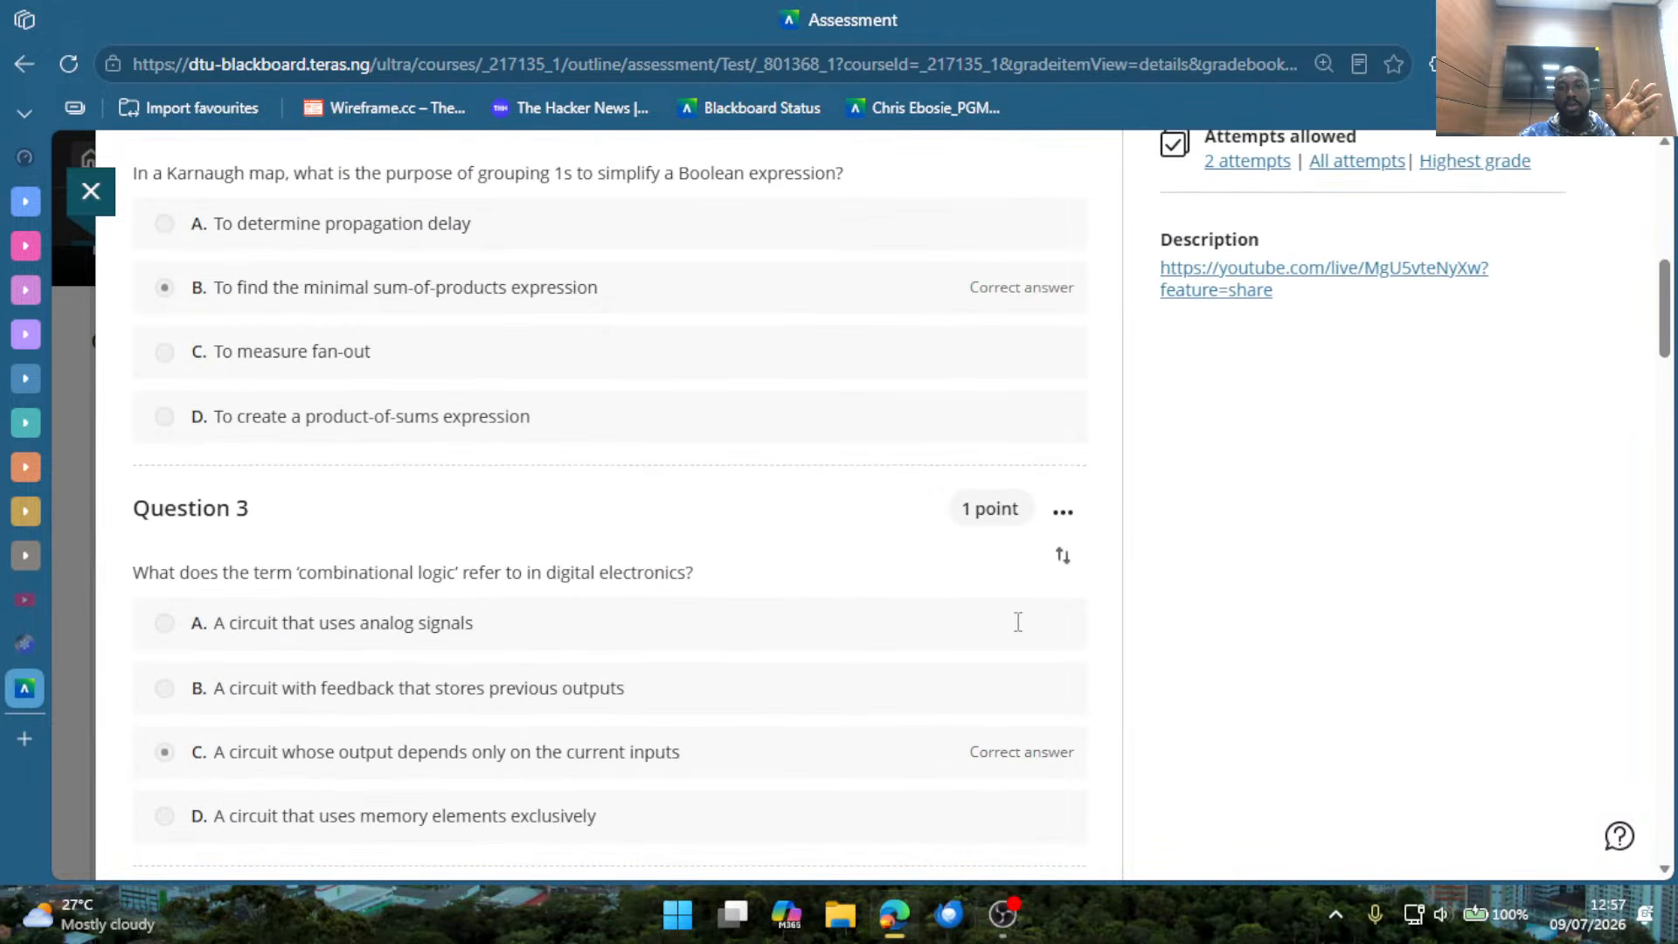
pyautogui.scroll(10, 1022, 625)
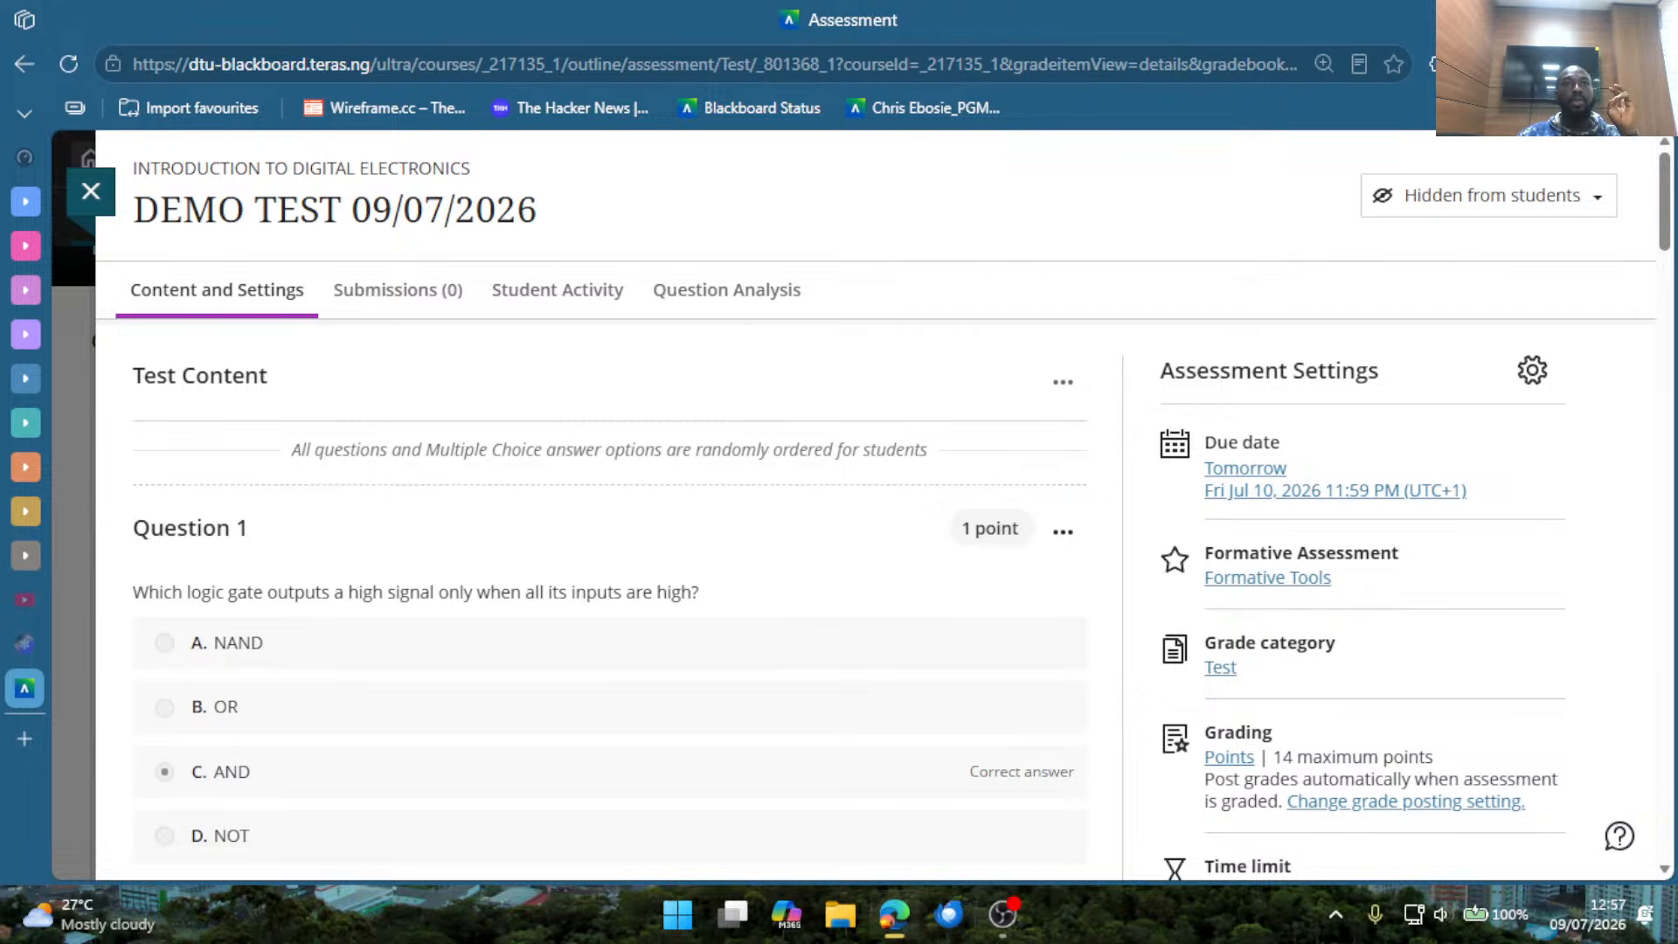
pyautogui.hotkey('alt', 'Tab')
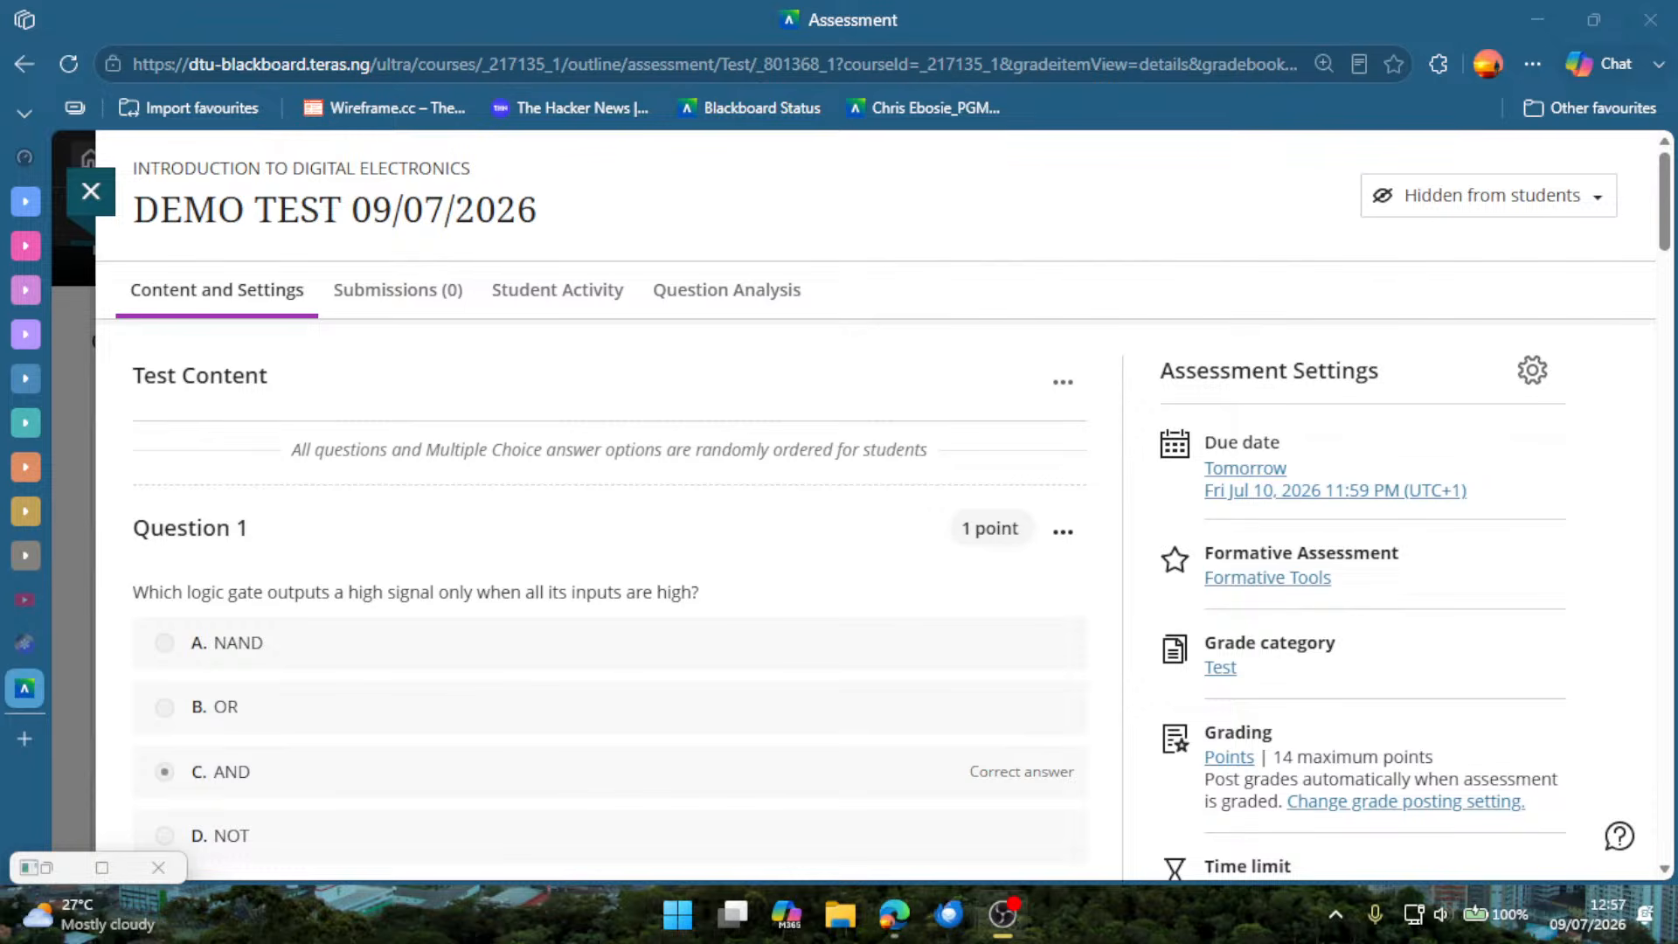
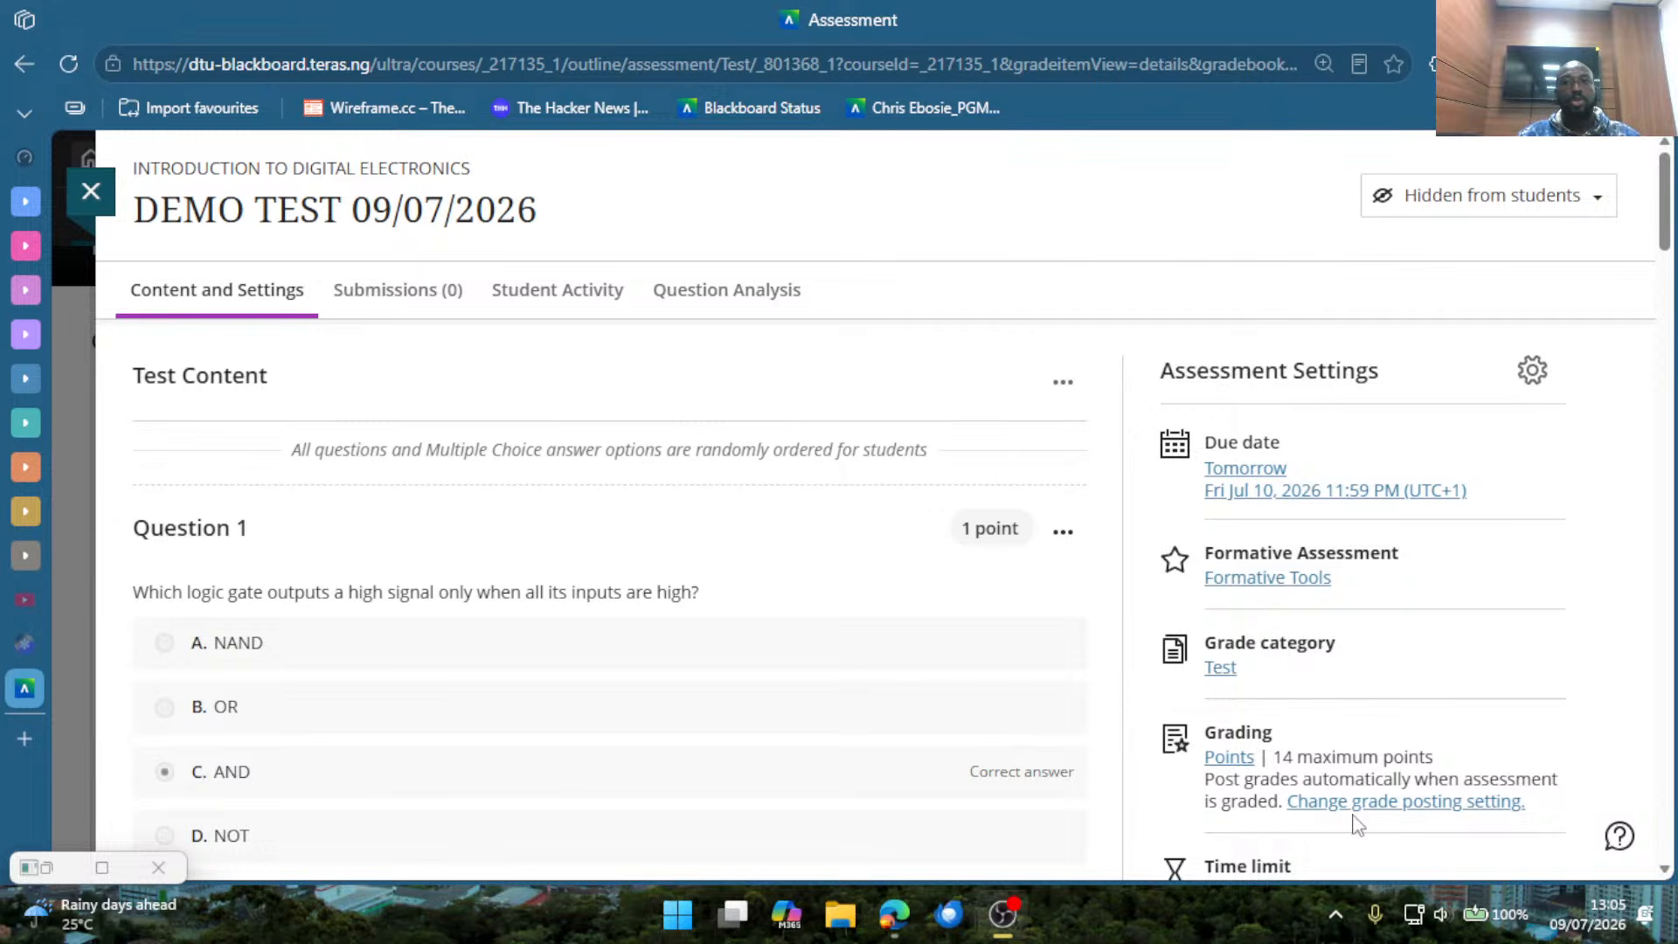
# Make DEMO TEST 09/07/2026 visible to students and close it to return to the course content.
pyautogui.click(1452, 206)
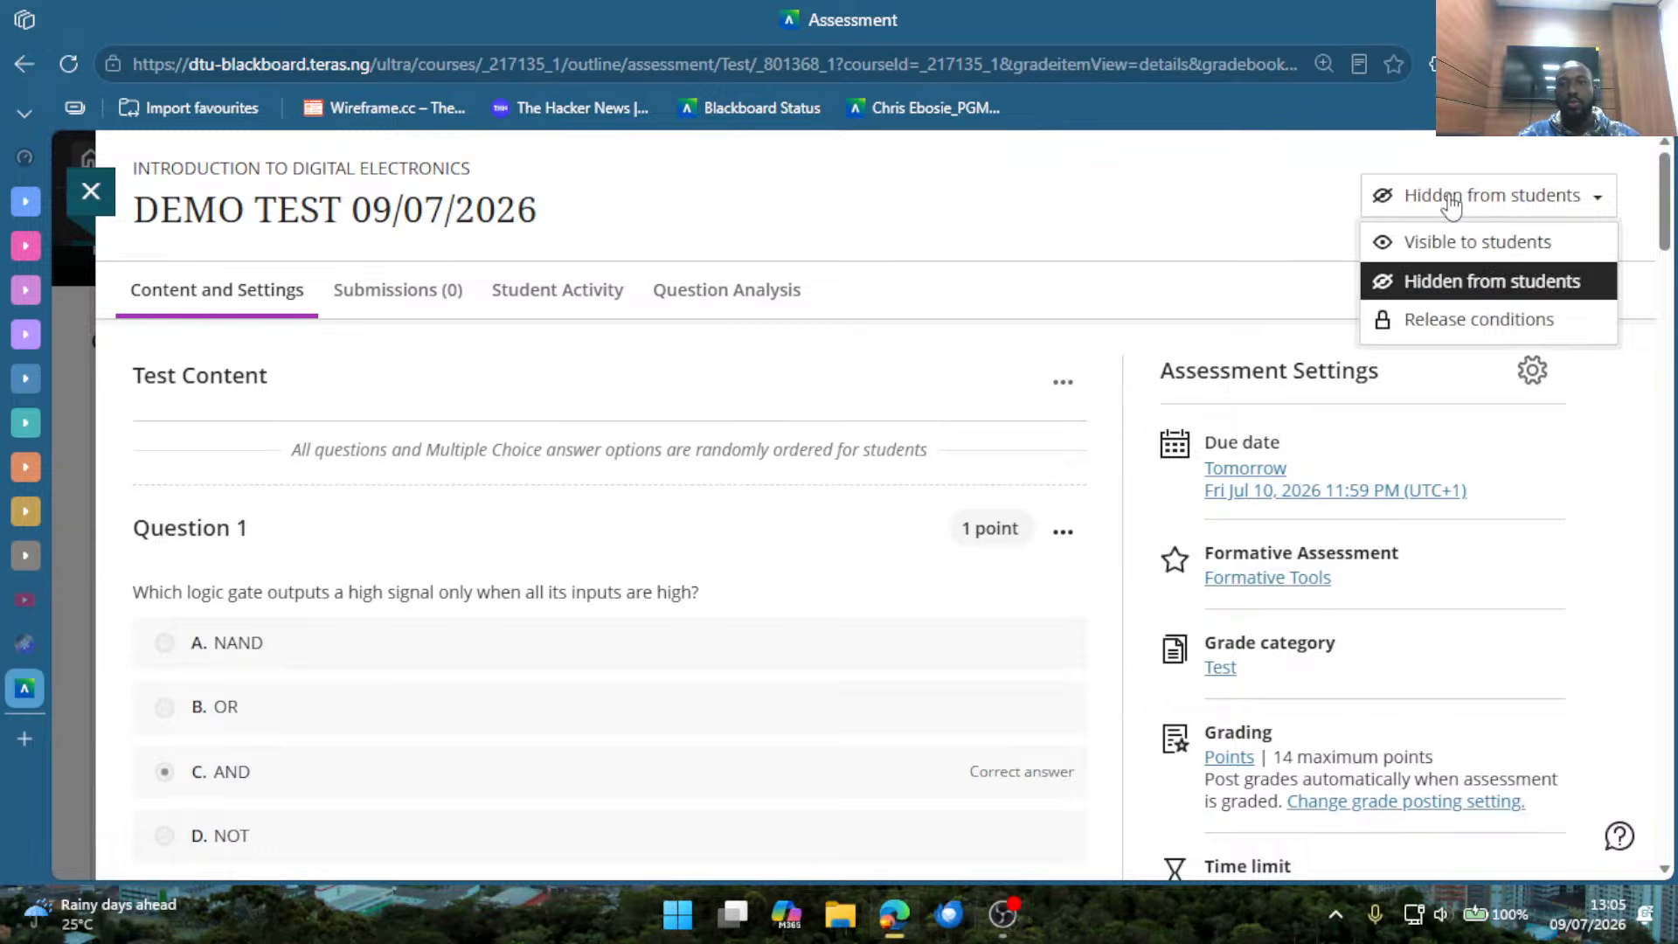
pyautogui.click(1453, 243)
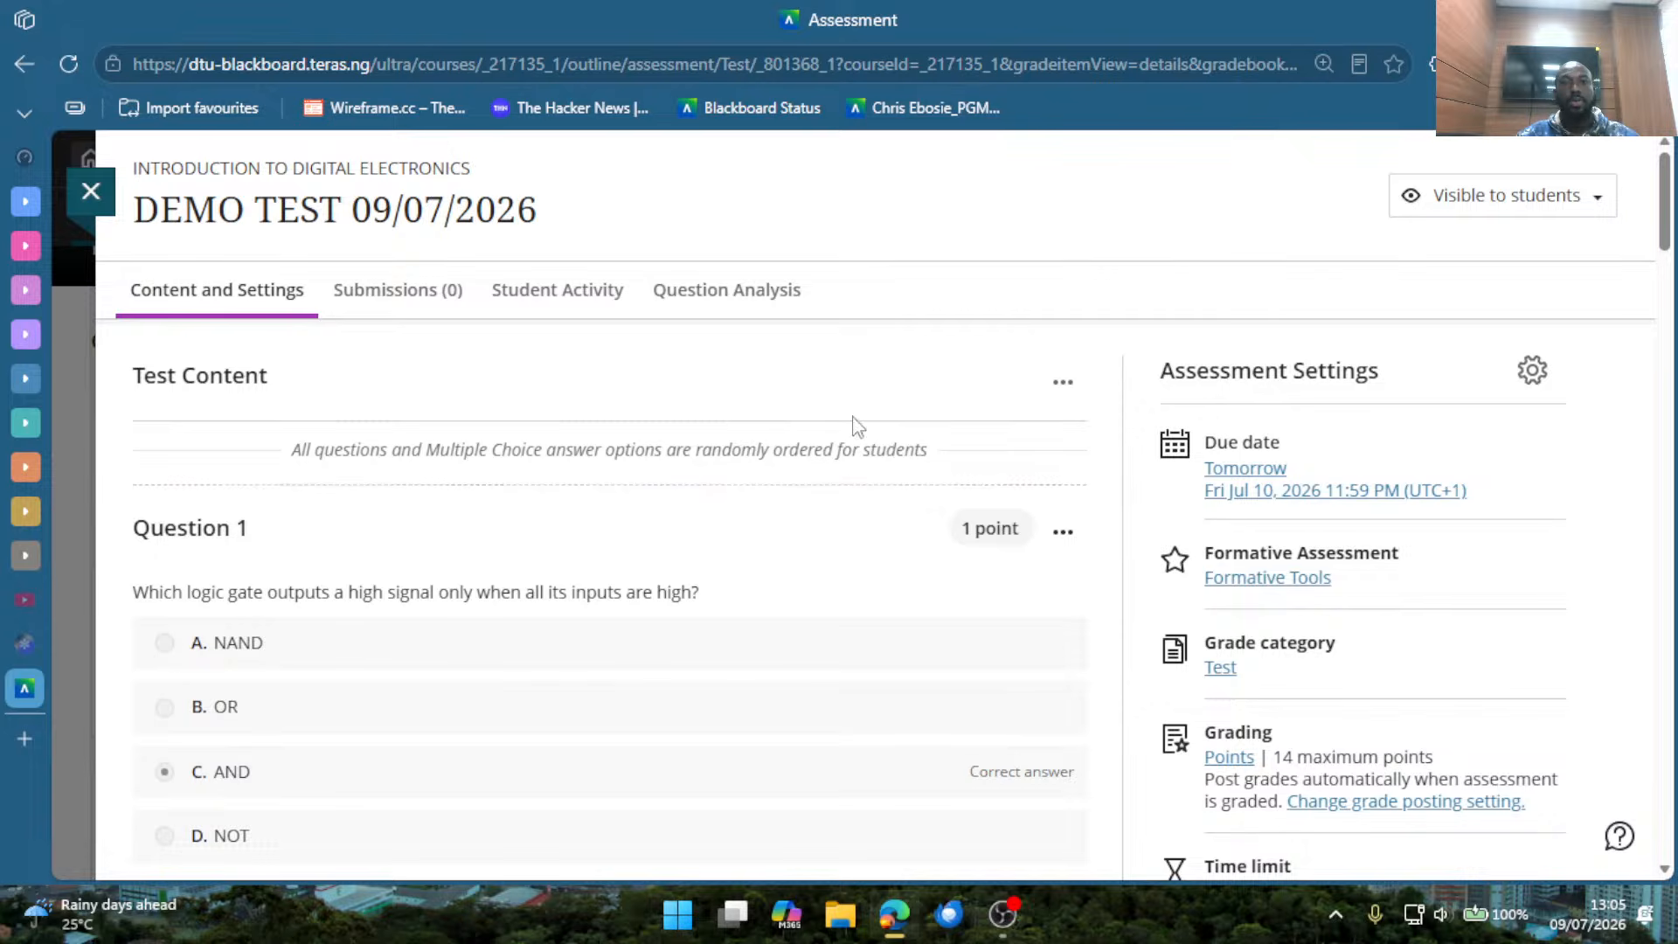
pyautogui.scroll(-1, 1063, 590)
pyautogui.scroll(-2, 1063, 590)
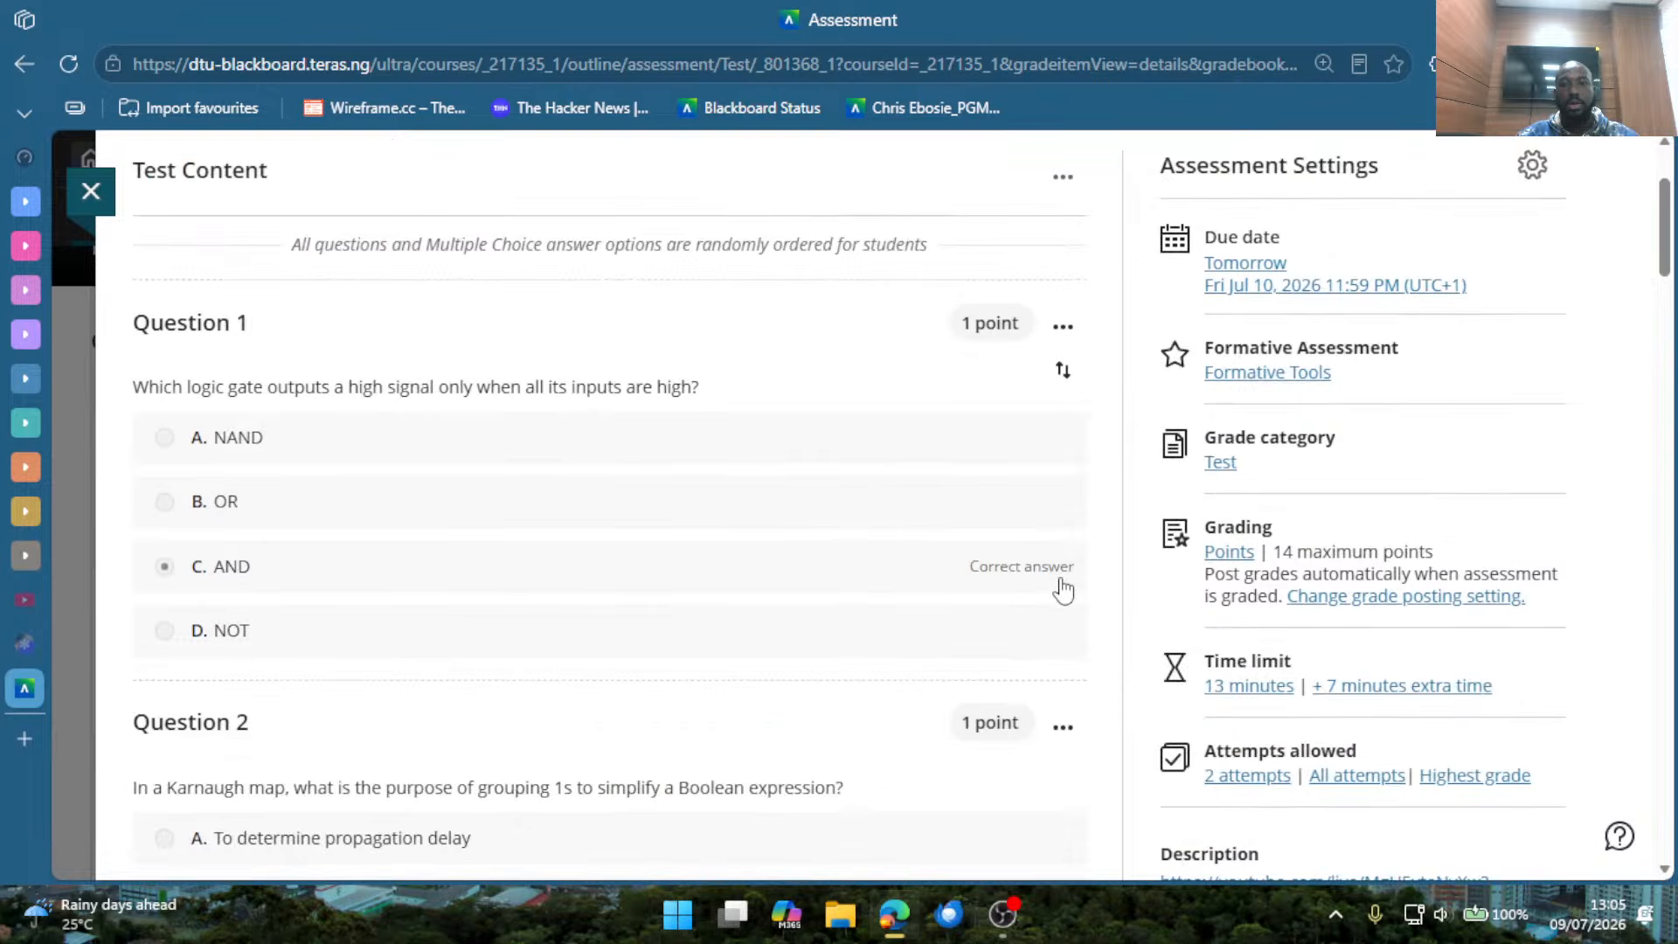
pyautogui.scroll(3, 1125, 454)
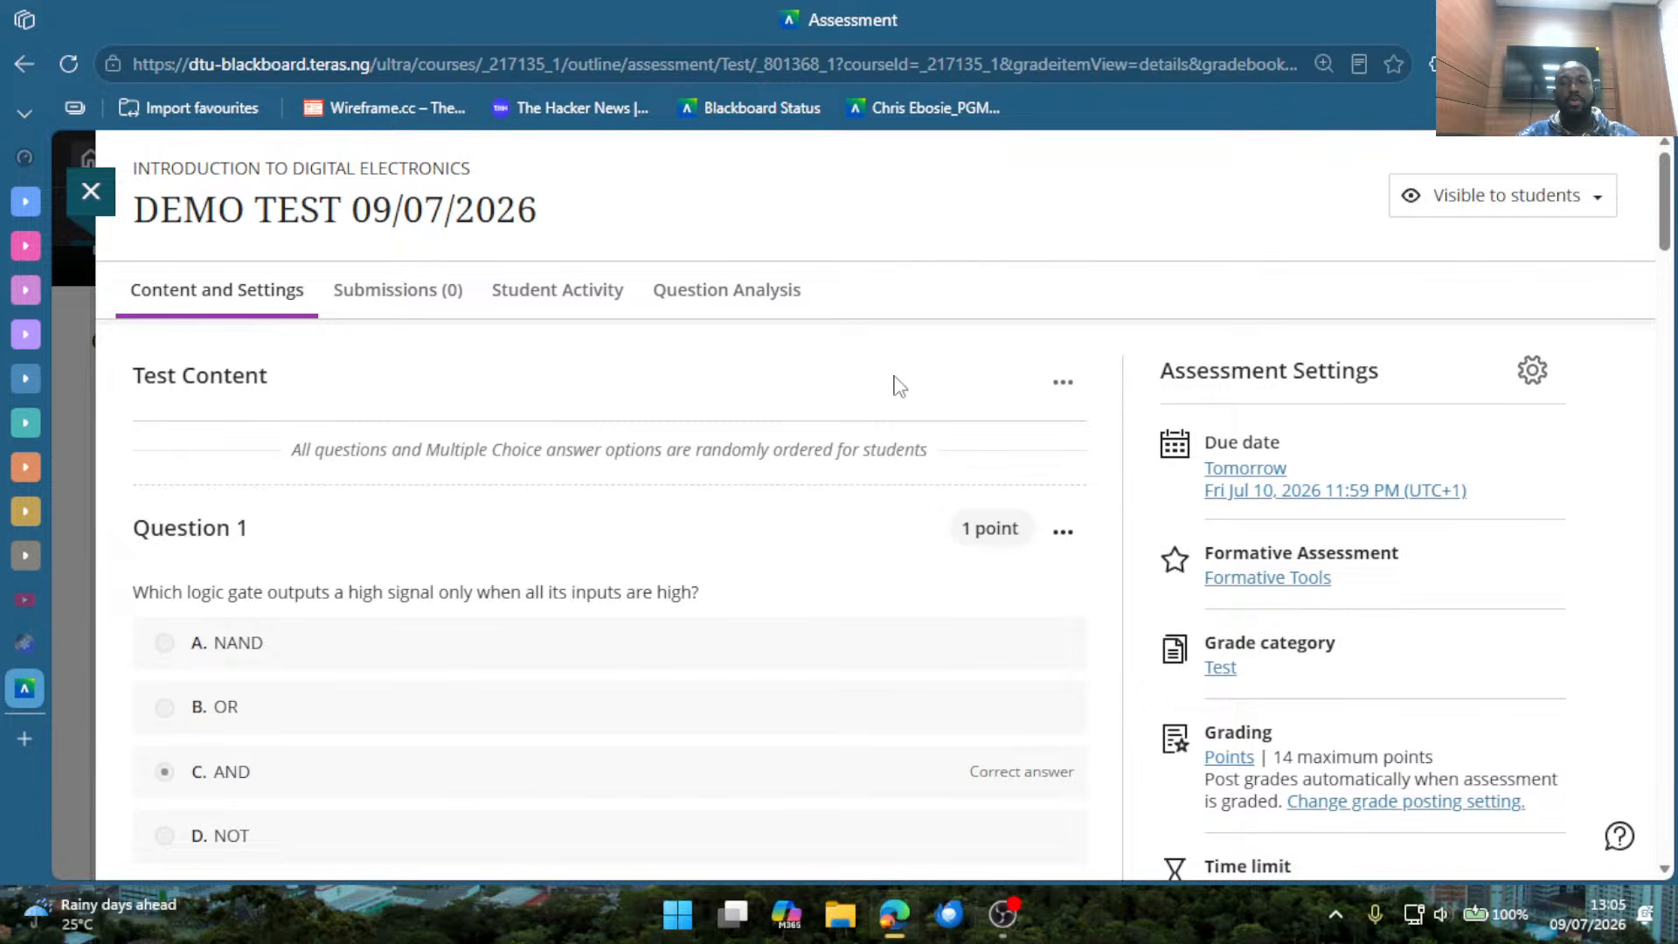
pyautogui.click(91, 190)
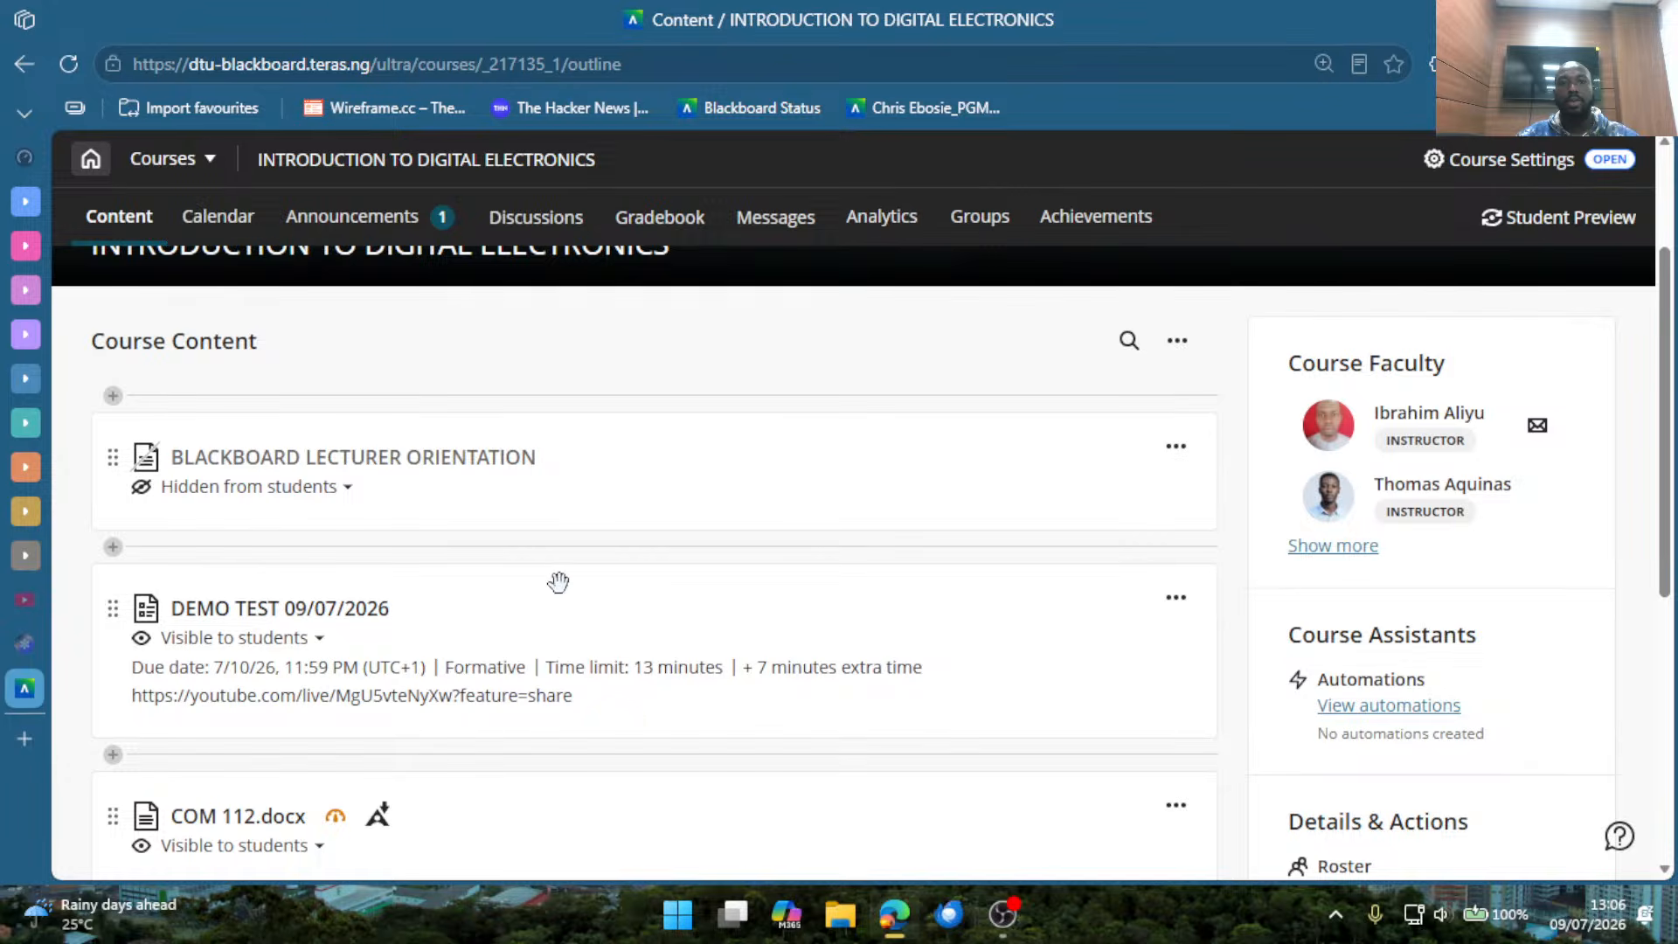
pyautogui.scroll(-2, 558, 581)
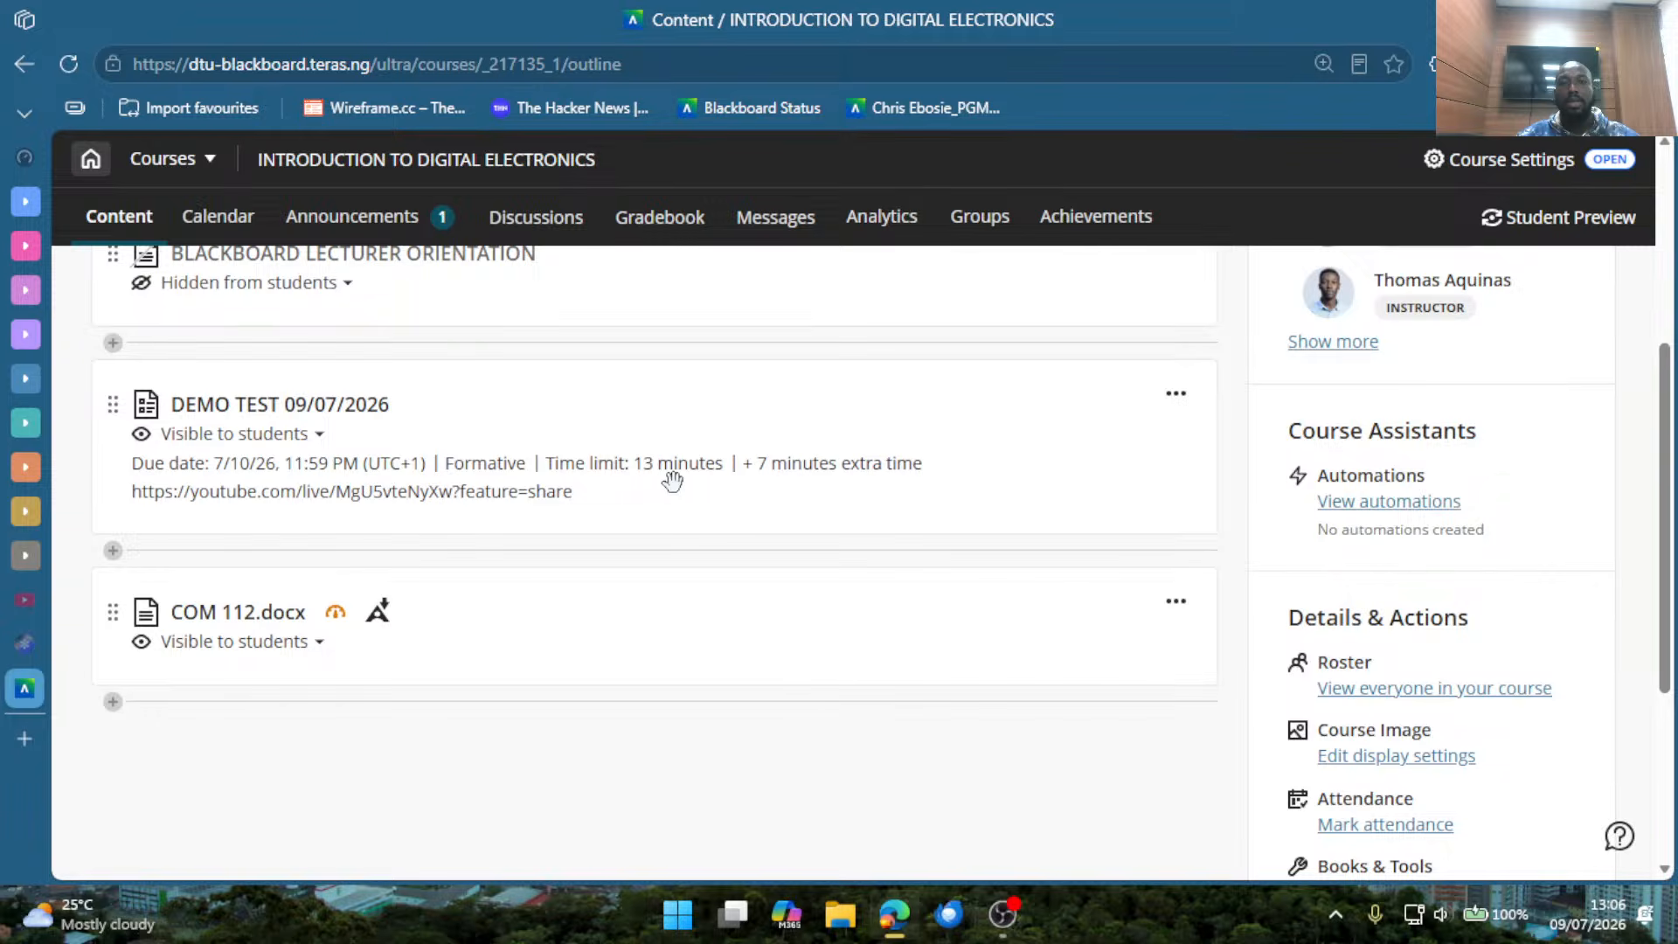
pyautogui.moveTo(180, 491); pyautogui.dragTo(133, 497)
pyautogui.moveTo(519, 432); pyautogui.dragTo(515, 476)
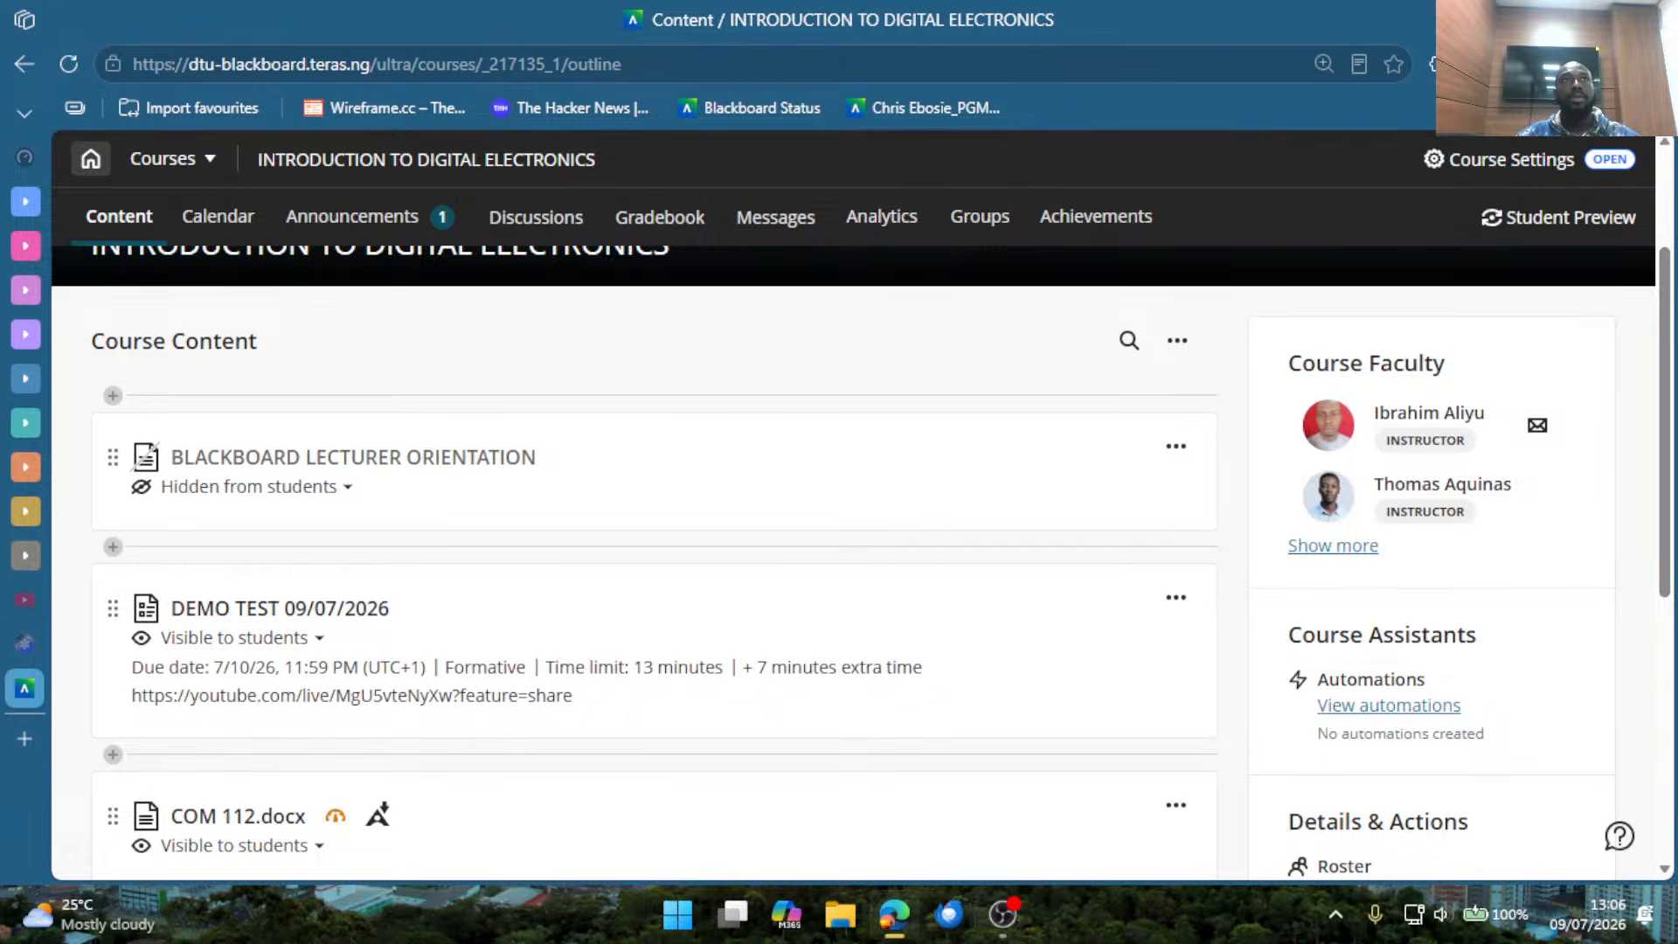
pyautogui.hotkey('alt', 'Tab')
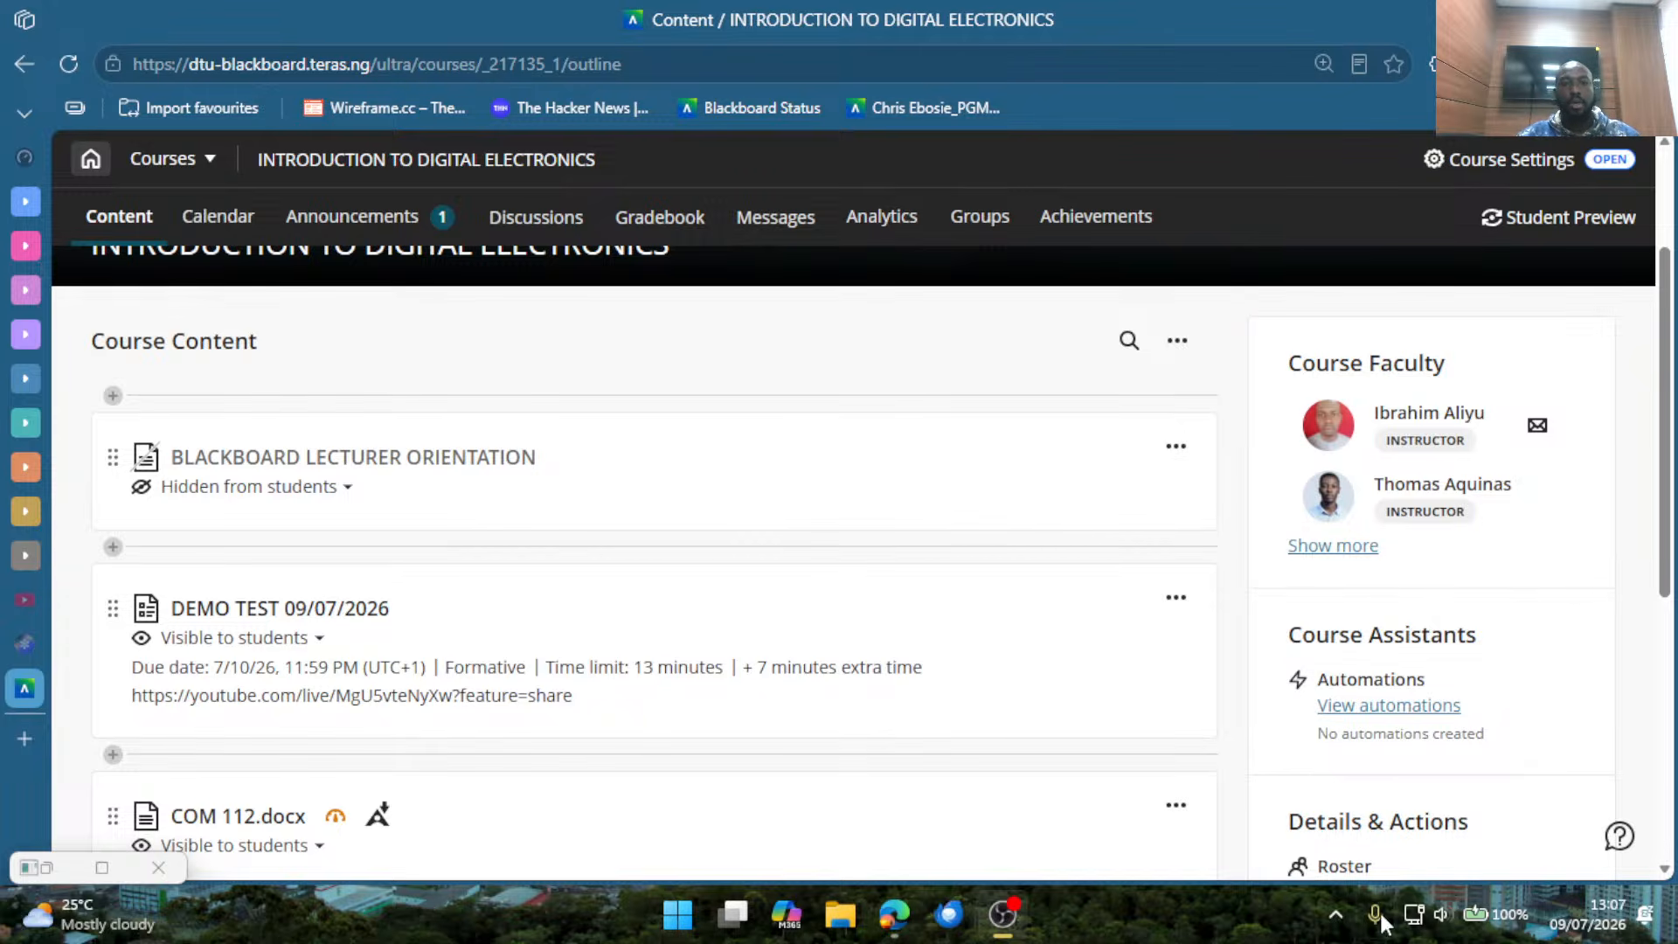
# Reorder the course content by moving COM 112.docx above the demo test, and the demo test to the head of the list.
pyautogui.moveTo(933, 762); pyautogui.dragTo(962, 659)
pyautogui.scroll(3, 541, 506)
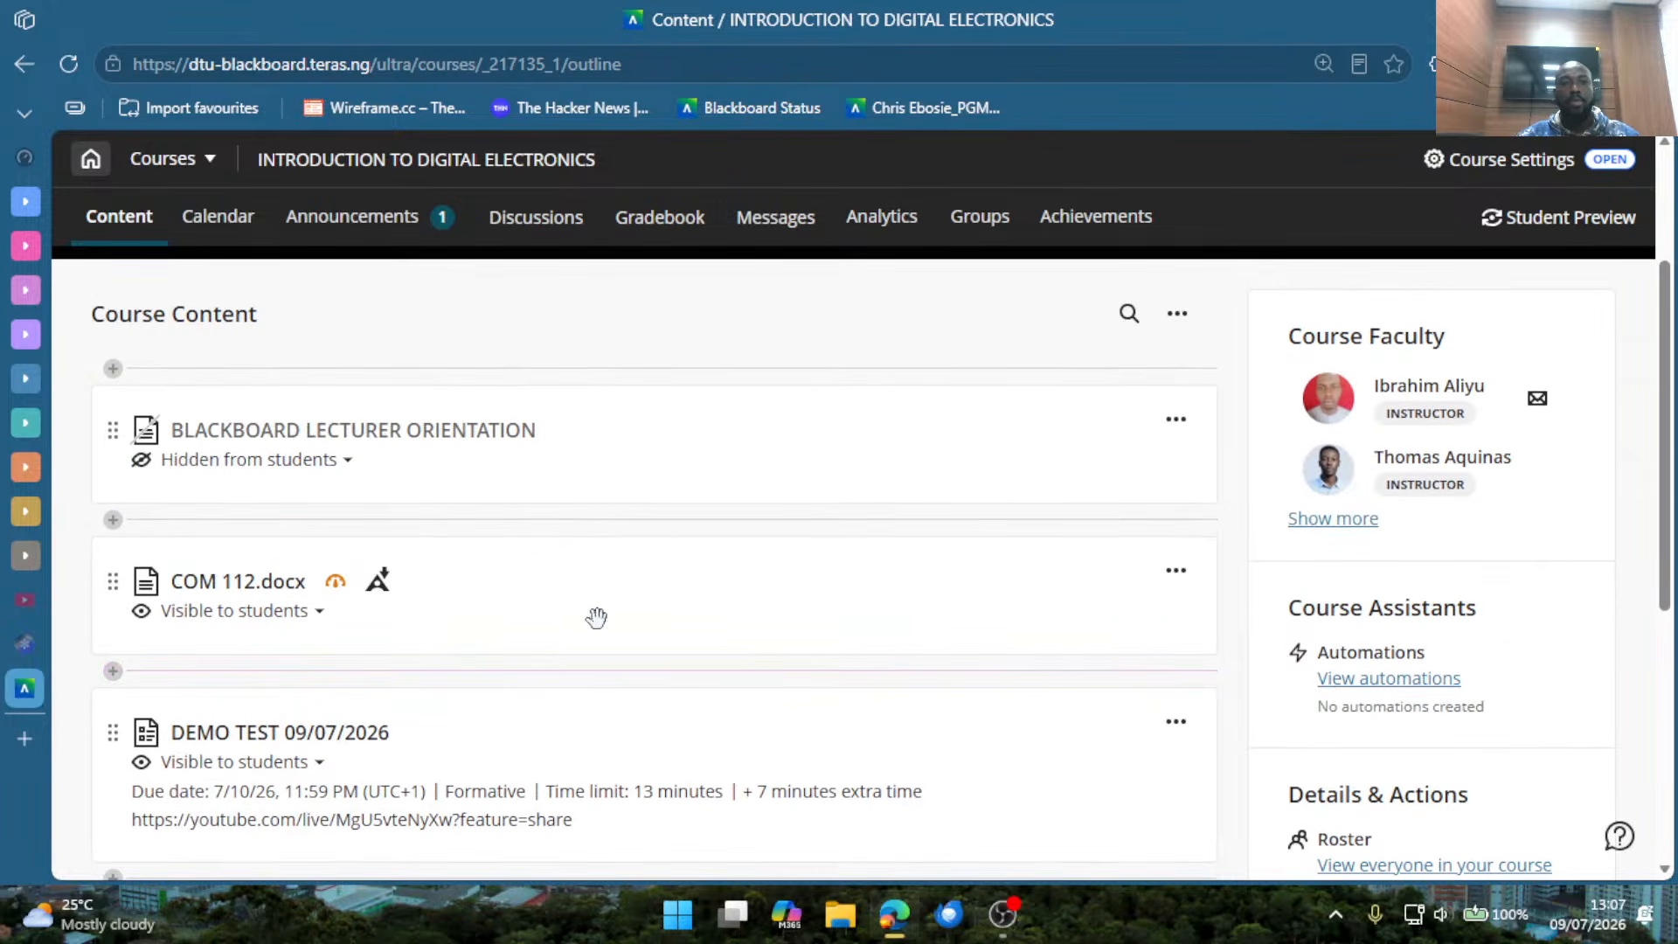
pyautogui.scroll(-2, 536, 545)
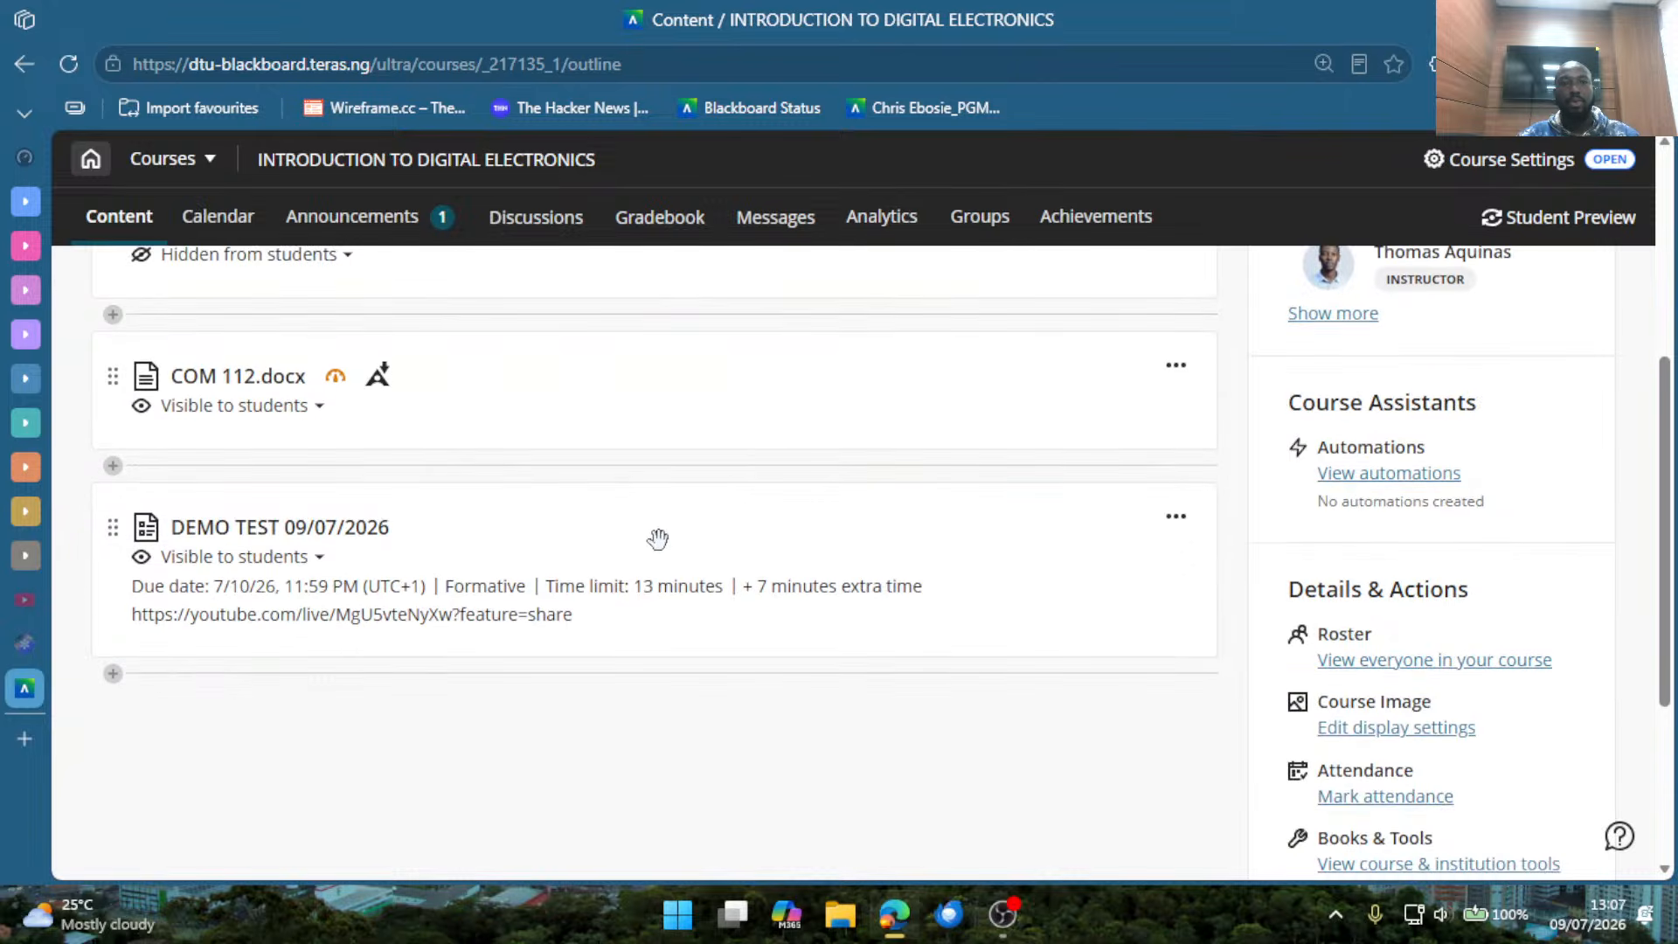
pyautogui.moveTo(656, 536); pyautogui.dragTo(659, 695)
pyautogui.scroll(-2, 603, 612)
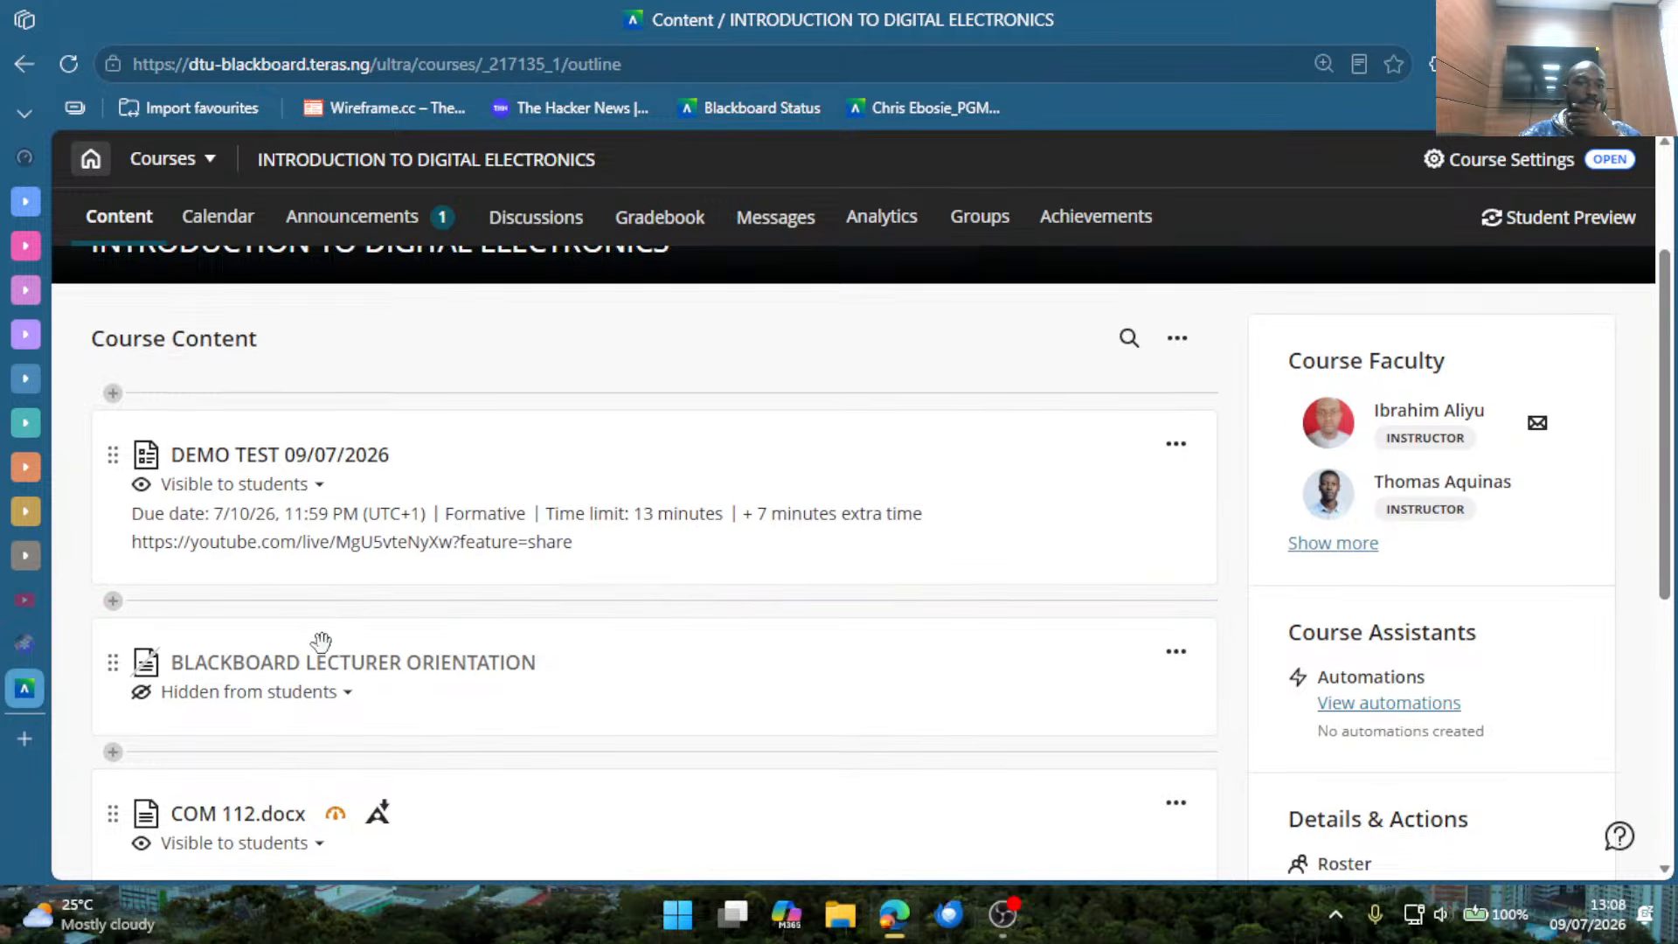
pyautogui.scroll(-2, 327, 638)
pyautogui.click(349, 704)
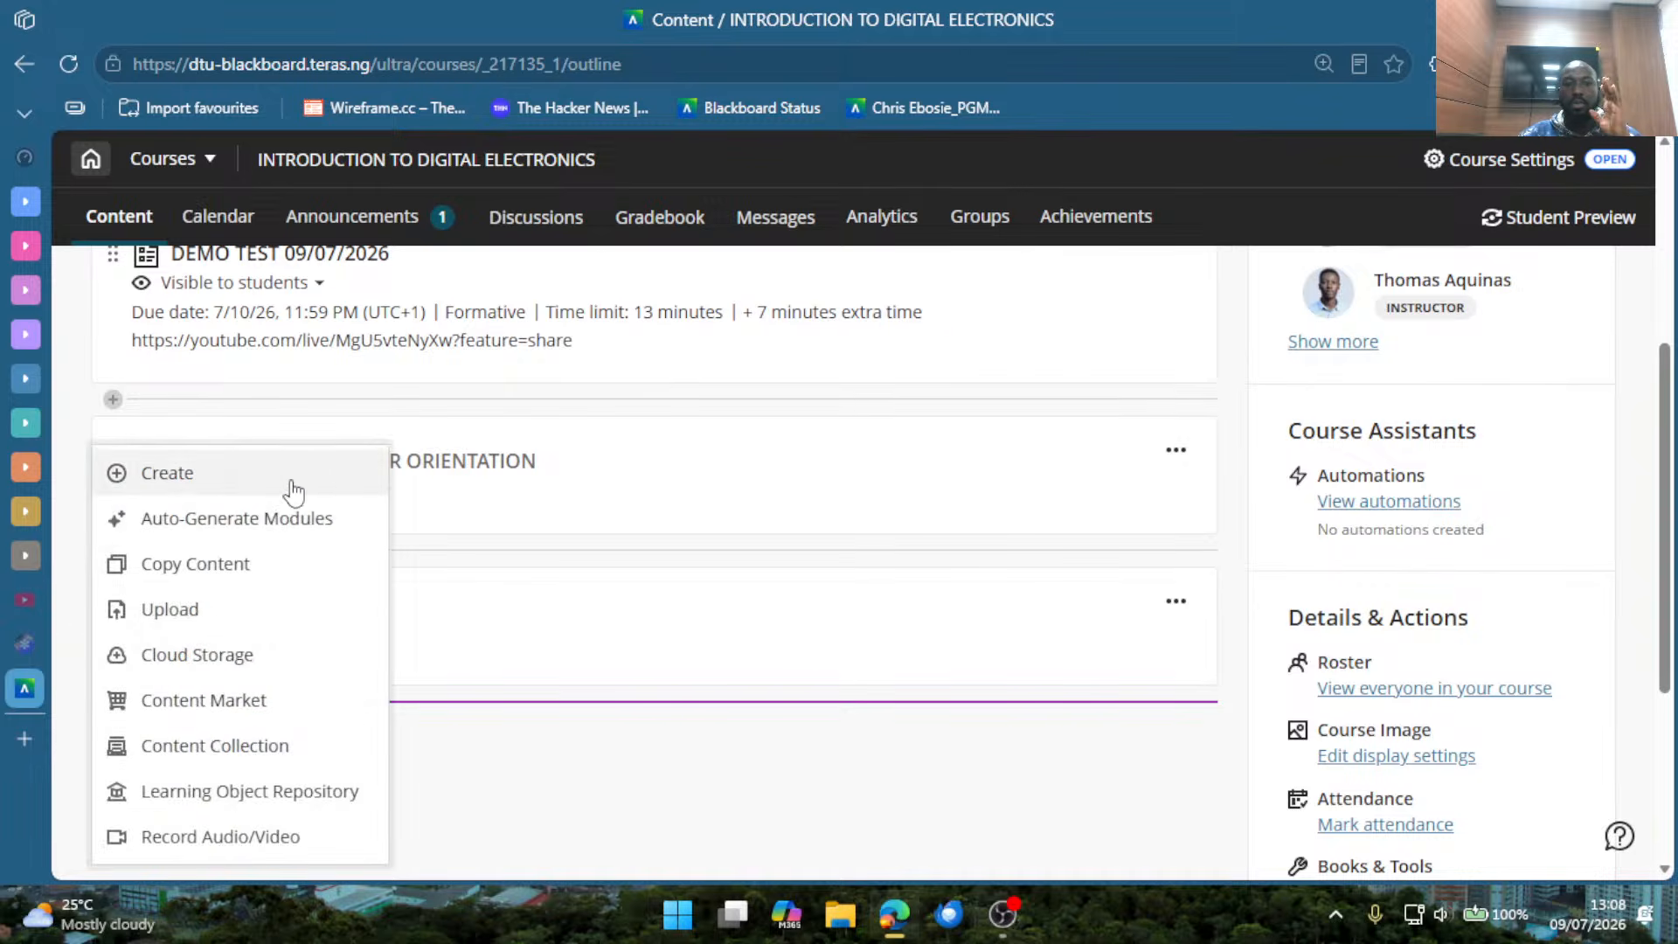
pyautogui.click(648, 775)
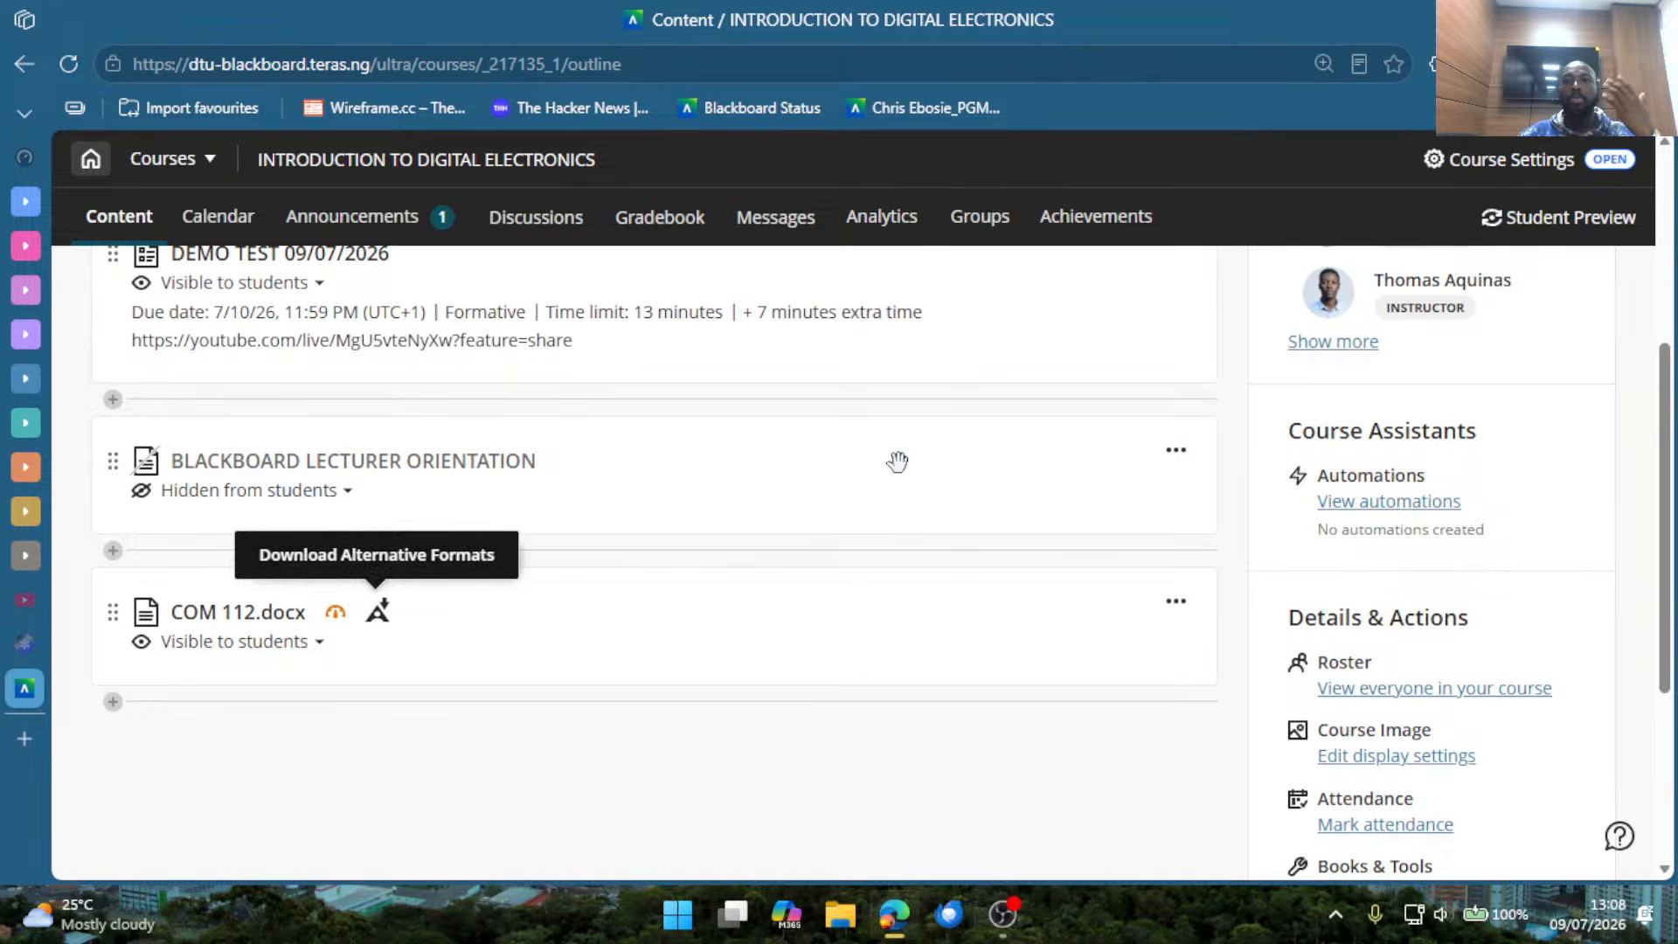
pyautogui.scroll(-2, 1433, 774)
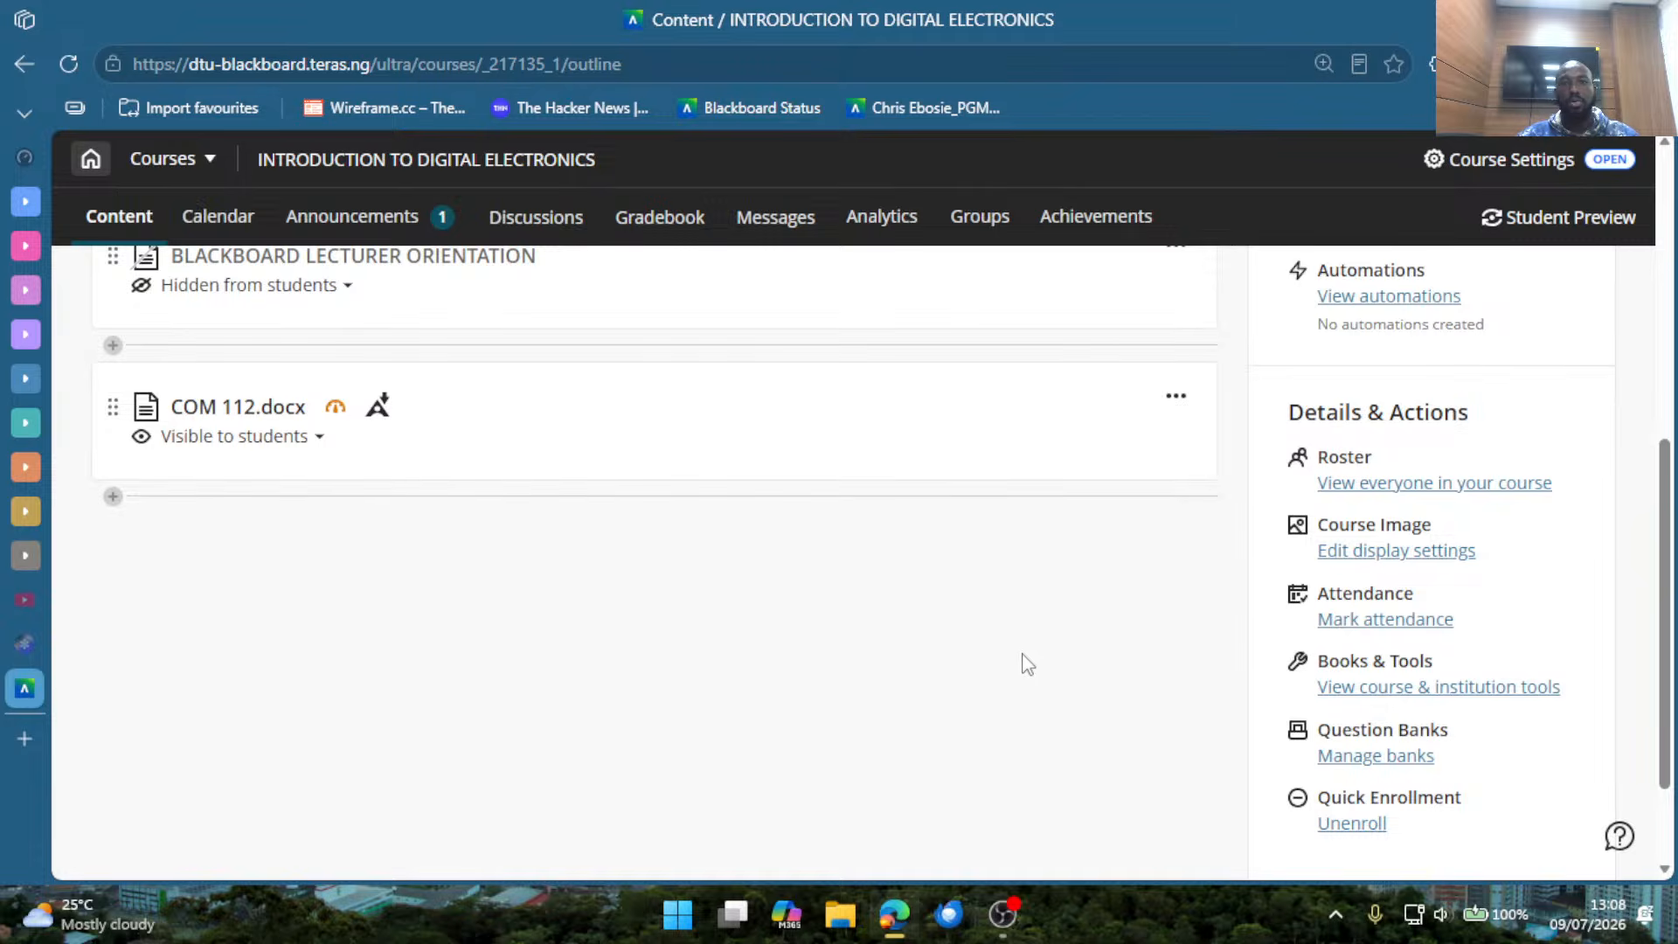
pyautogui.scroll(5, 393, 585)
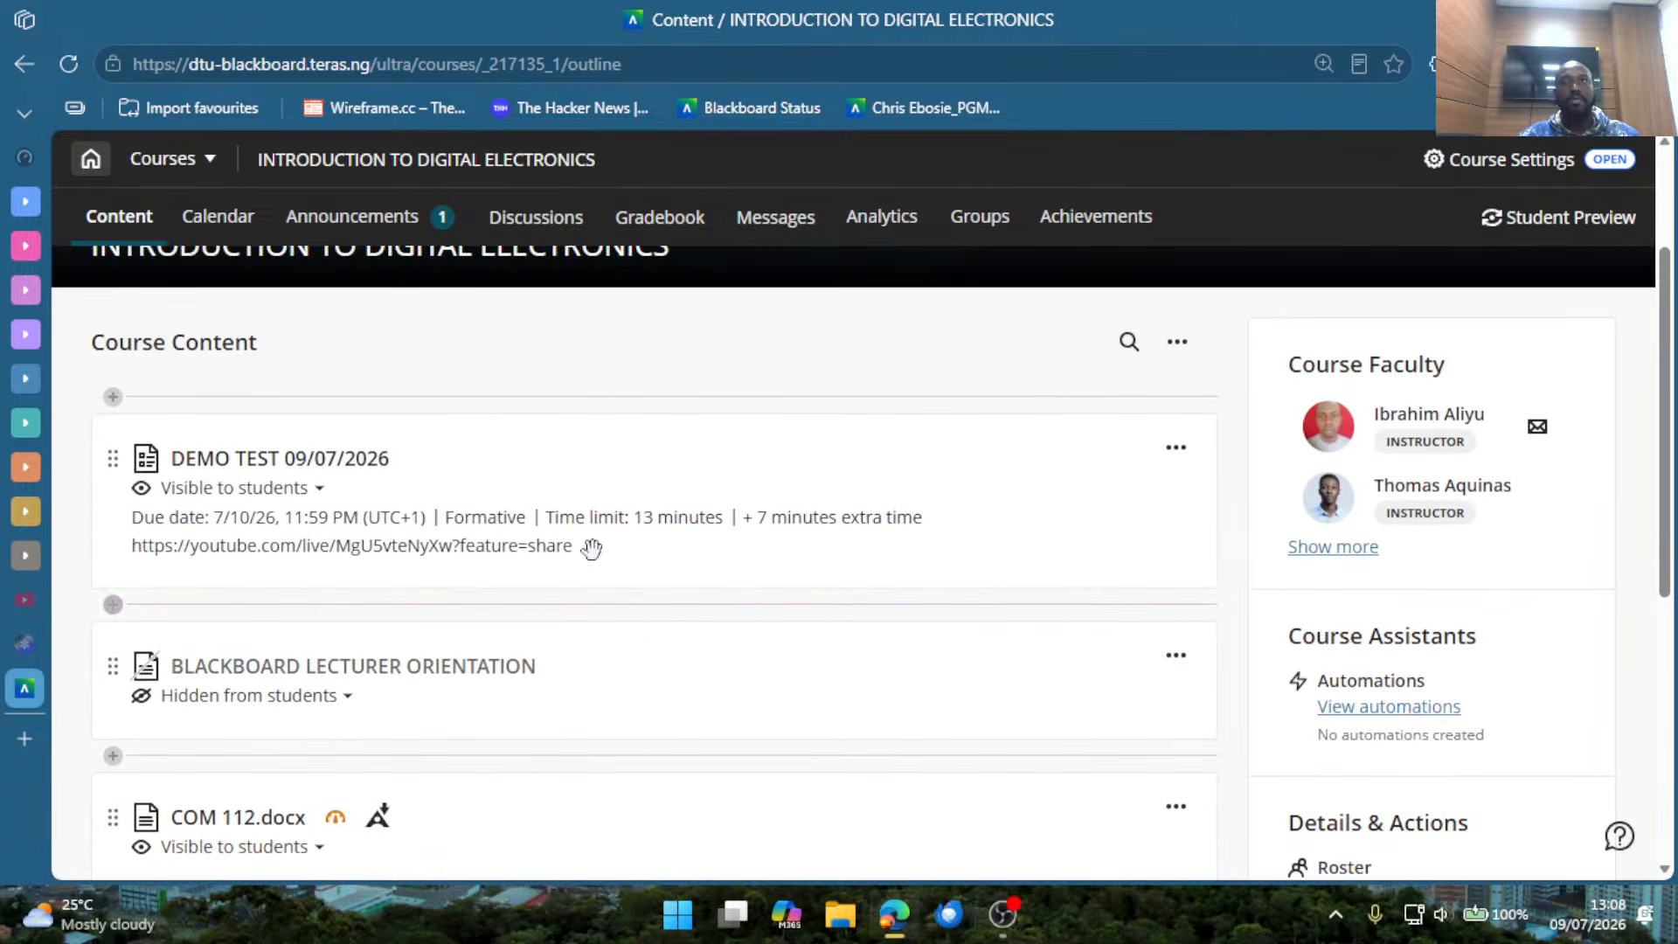
pyautogui.scroll(-2, 1378, 622)
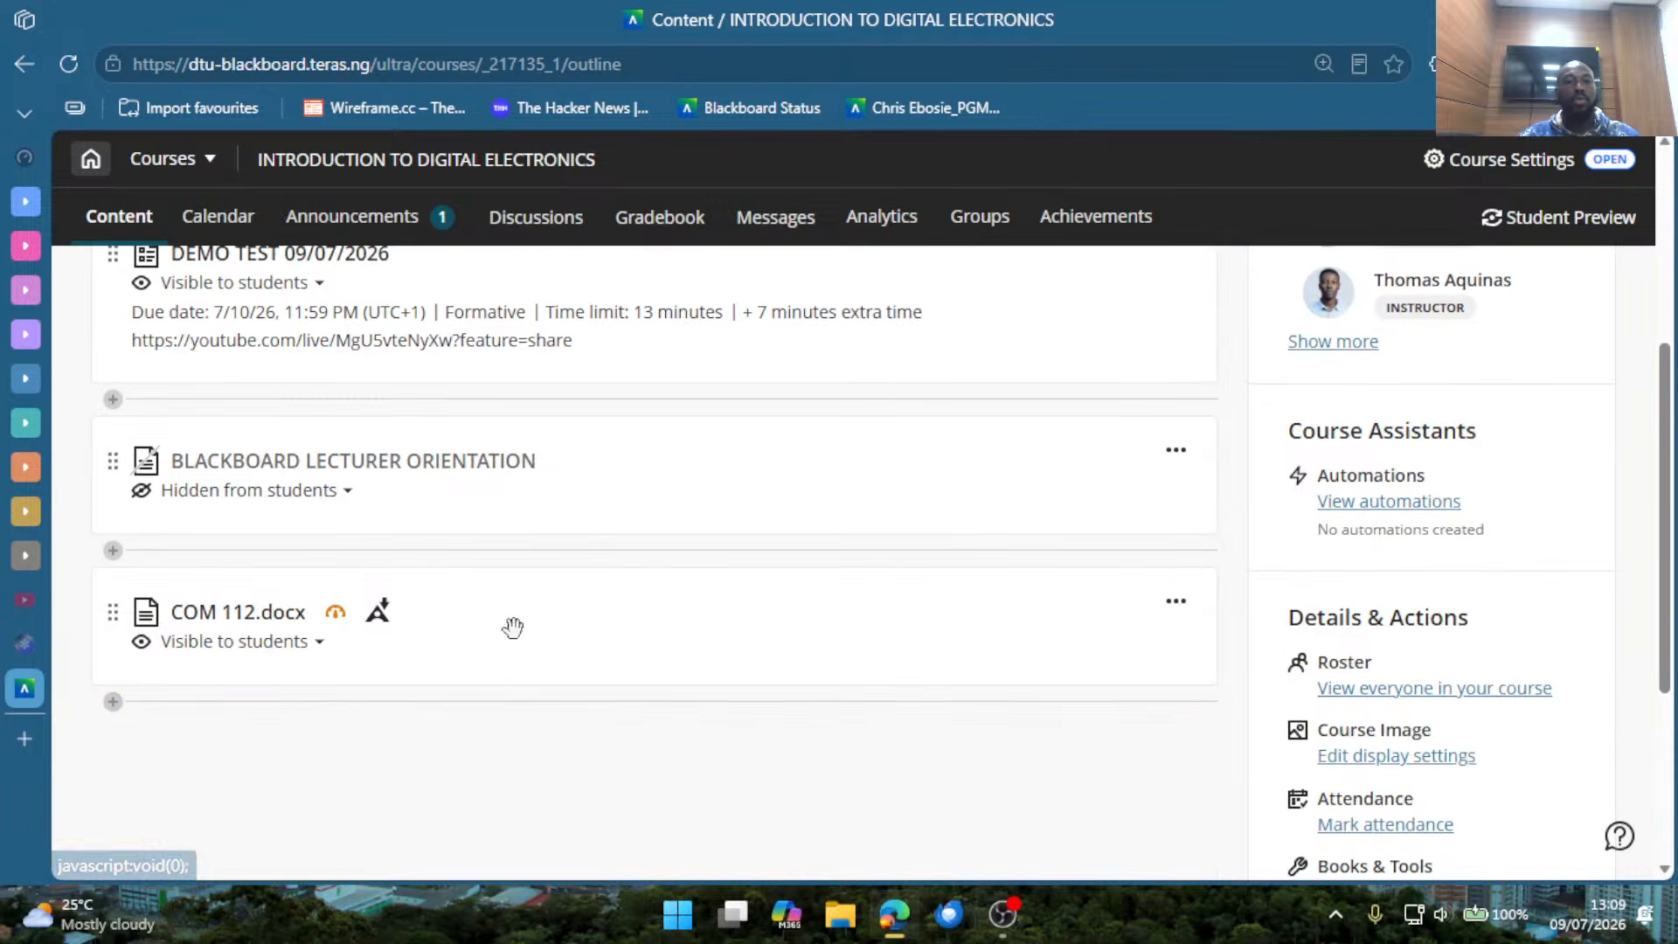
# Create a new AI Conversation item below COM 112.docx in the course content.
pyautogui.click(412, 708)
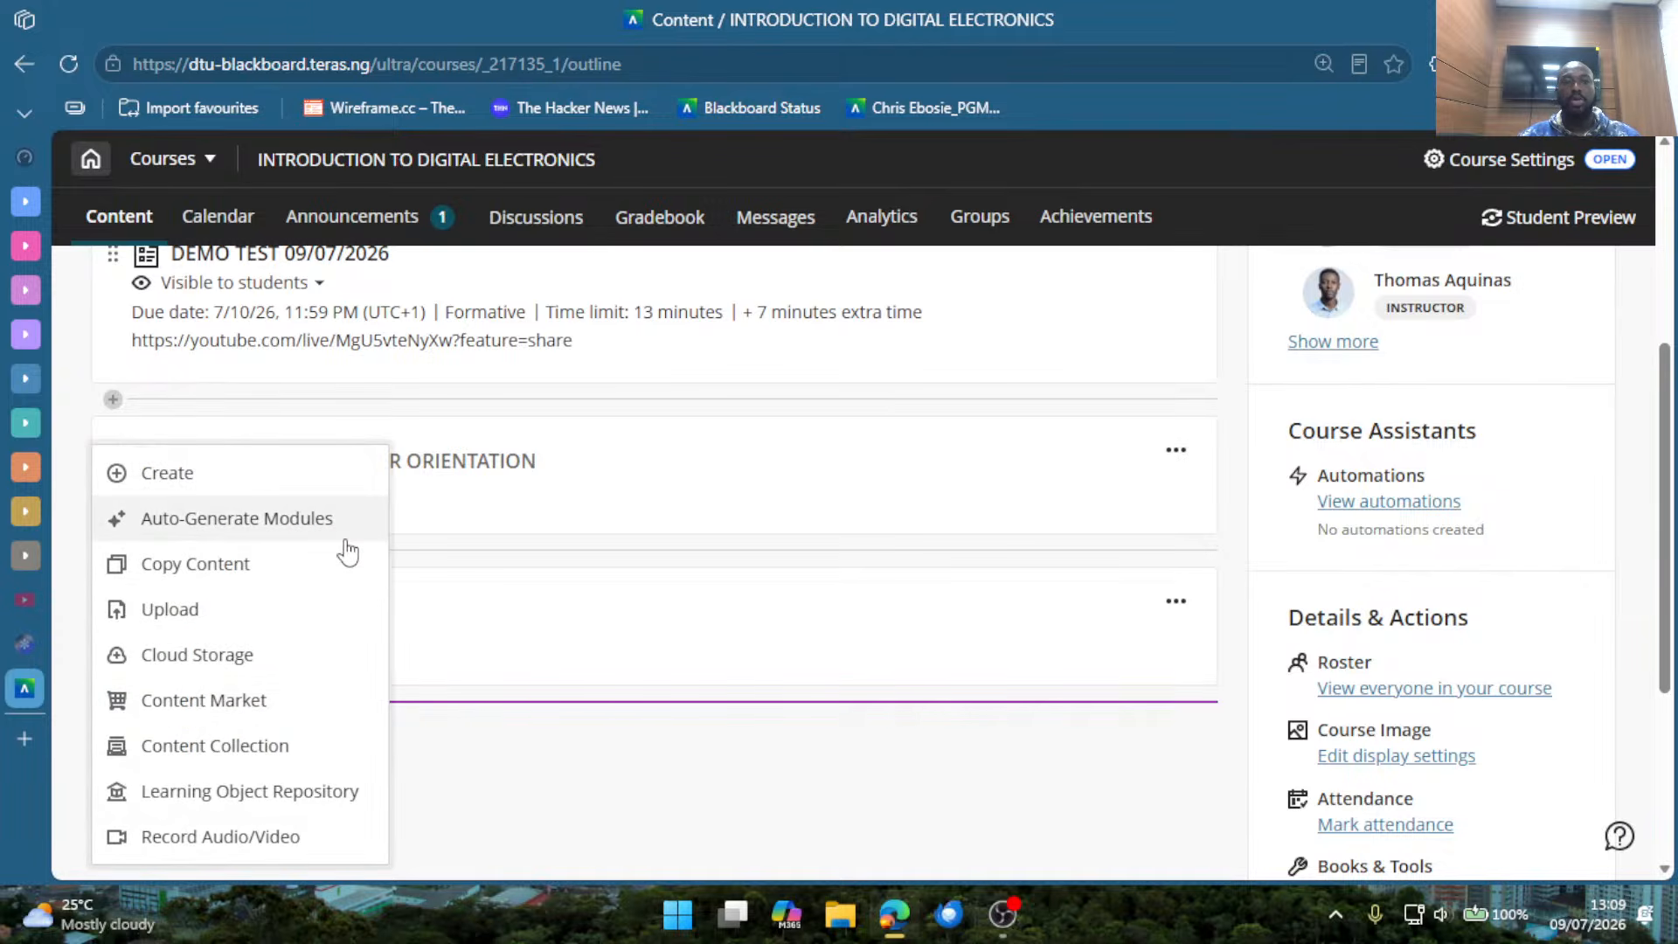
pyautogui.click(271, 485)
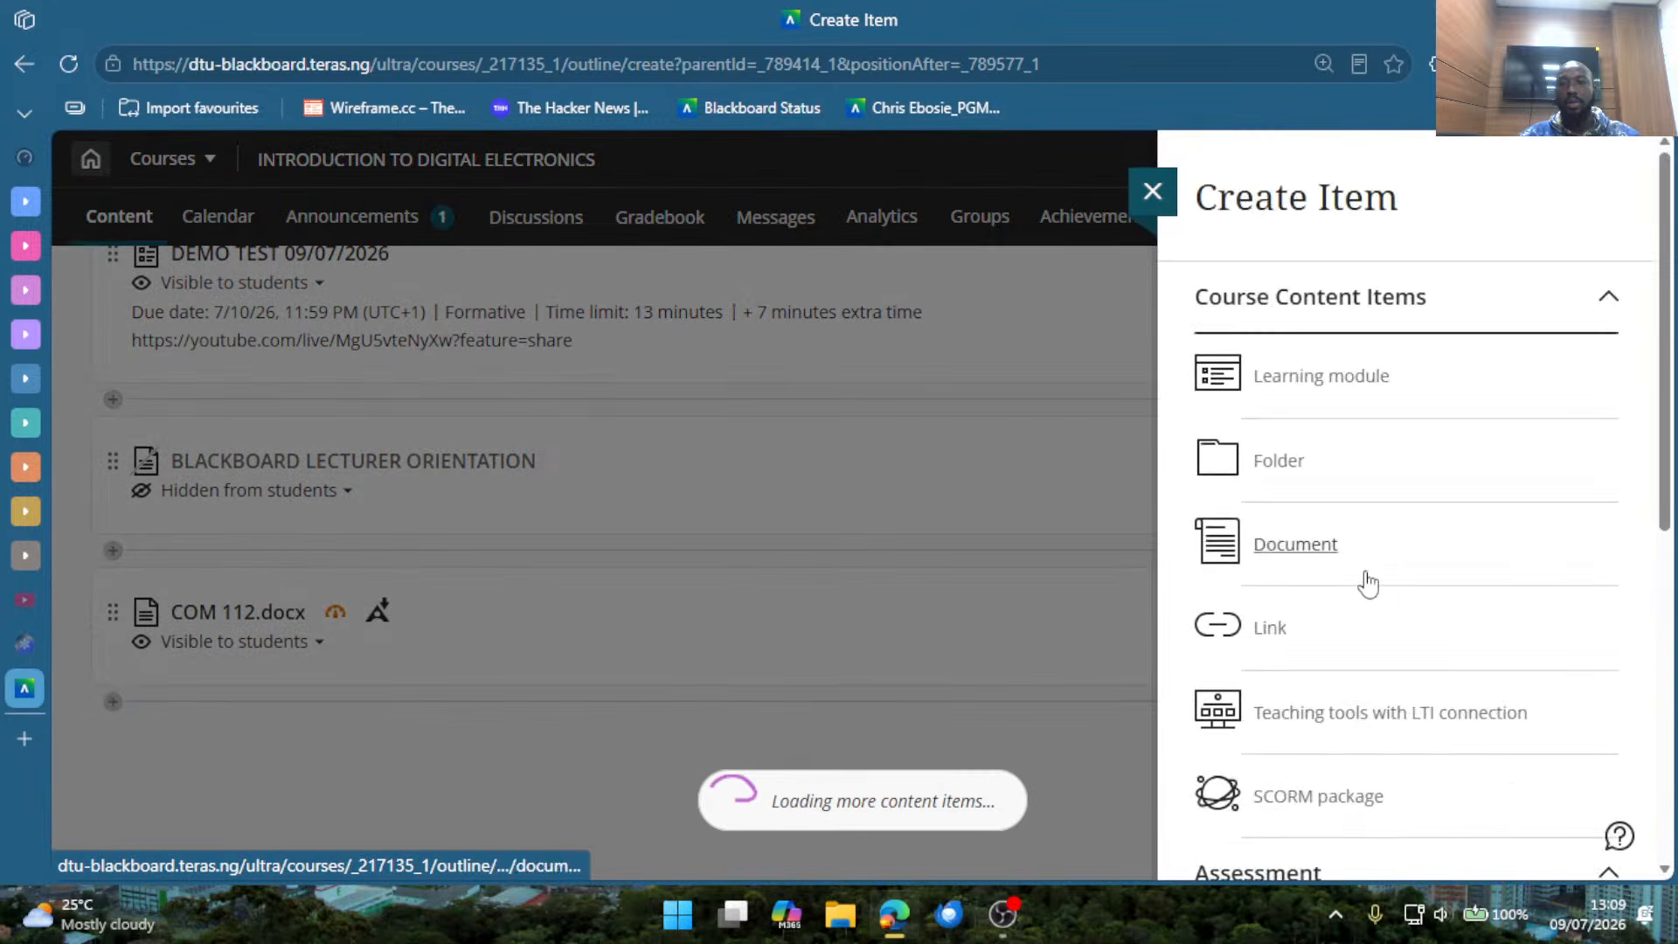
pyautogui.scroll(-5, 1367, 584)
pyautogui.scroll(-2, 1367, 592)
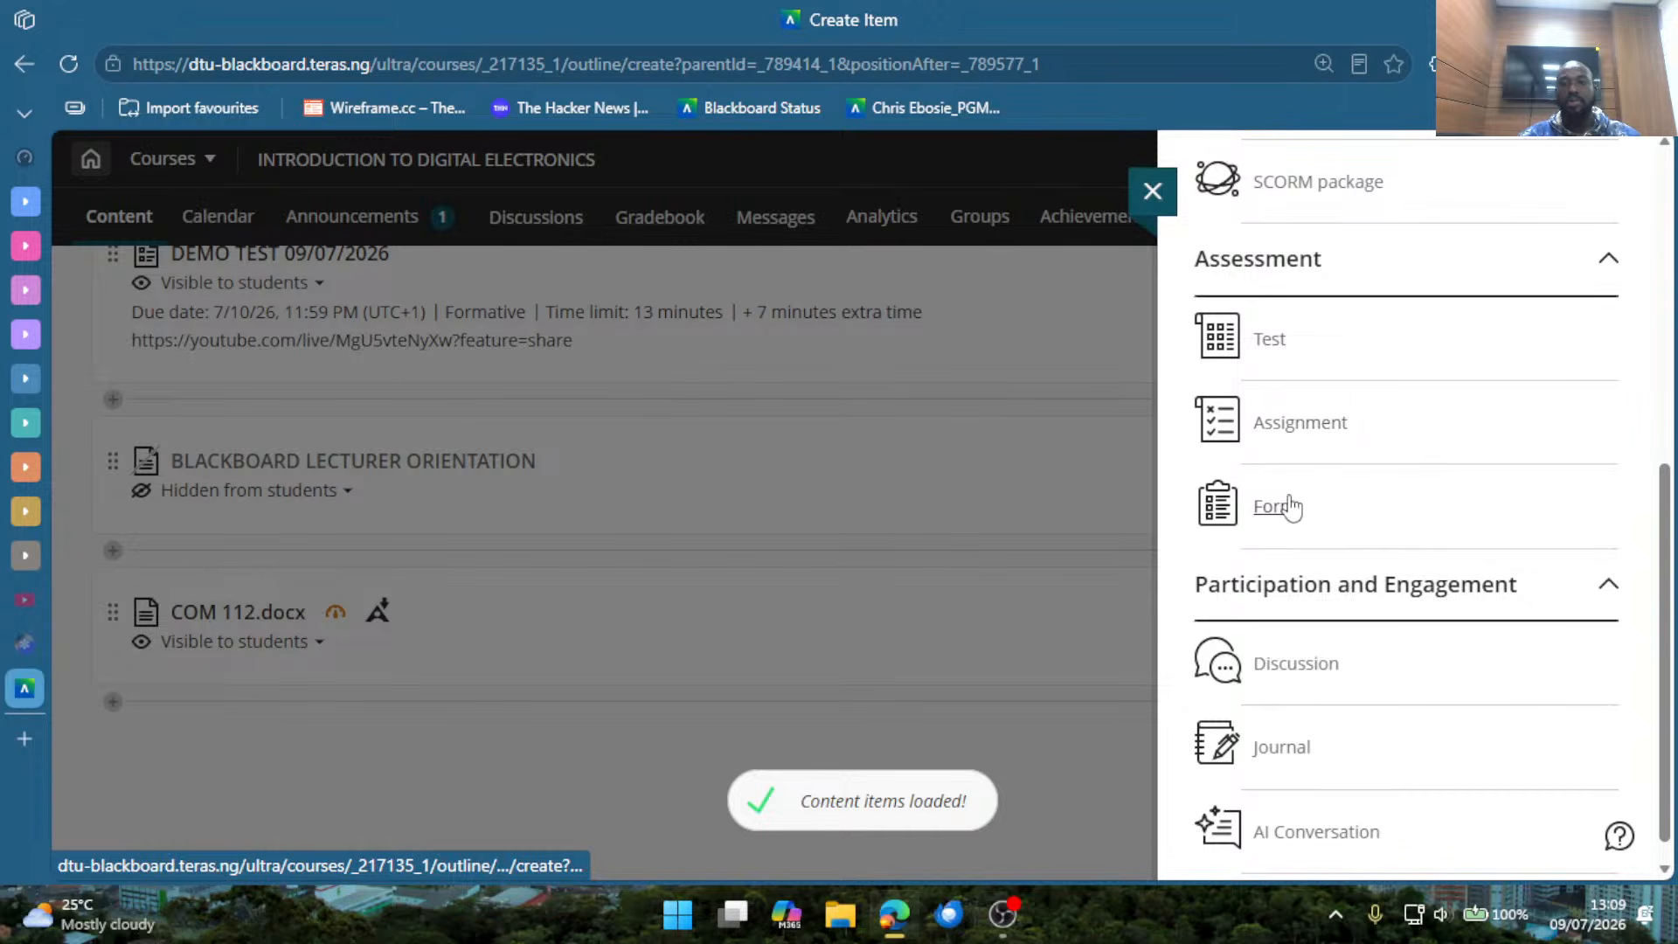
pyautogui.scroll(-1, 1250, 655)
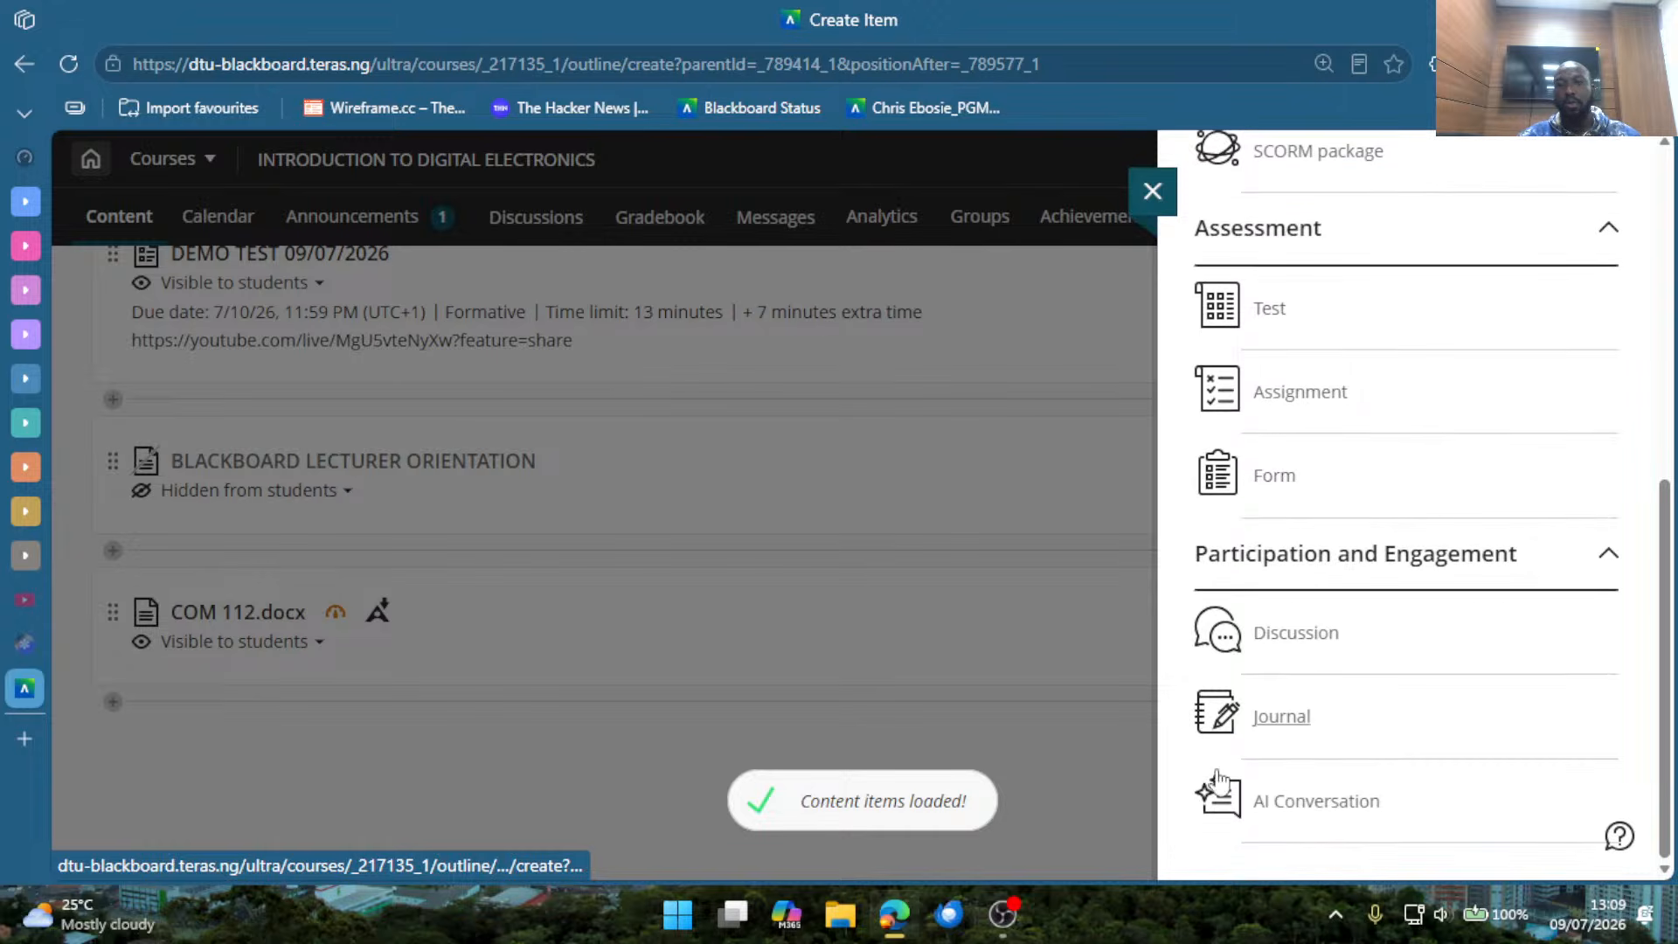
pyautogui.click(1299, 804)
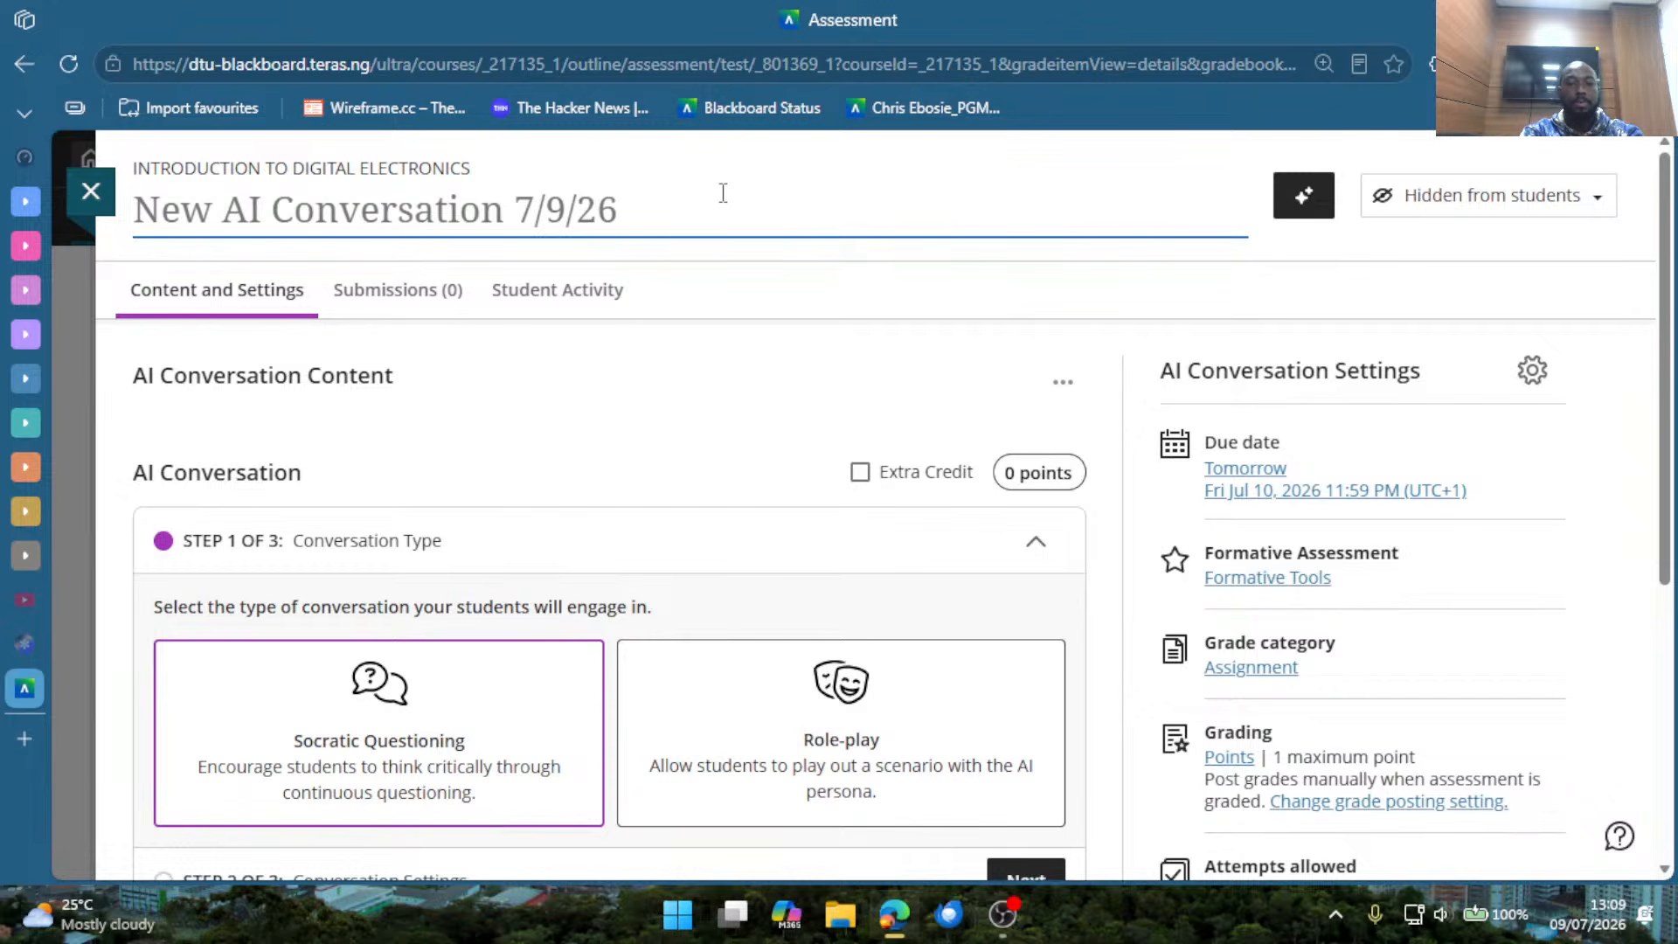
pyautogui.hotkey('ctrl', 'a')
pyautogui.write('BLA')
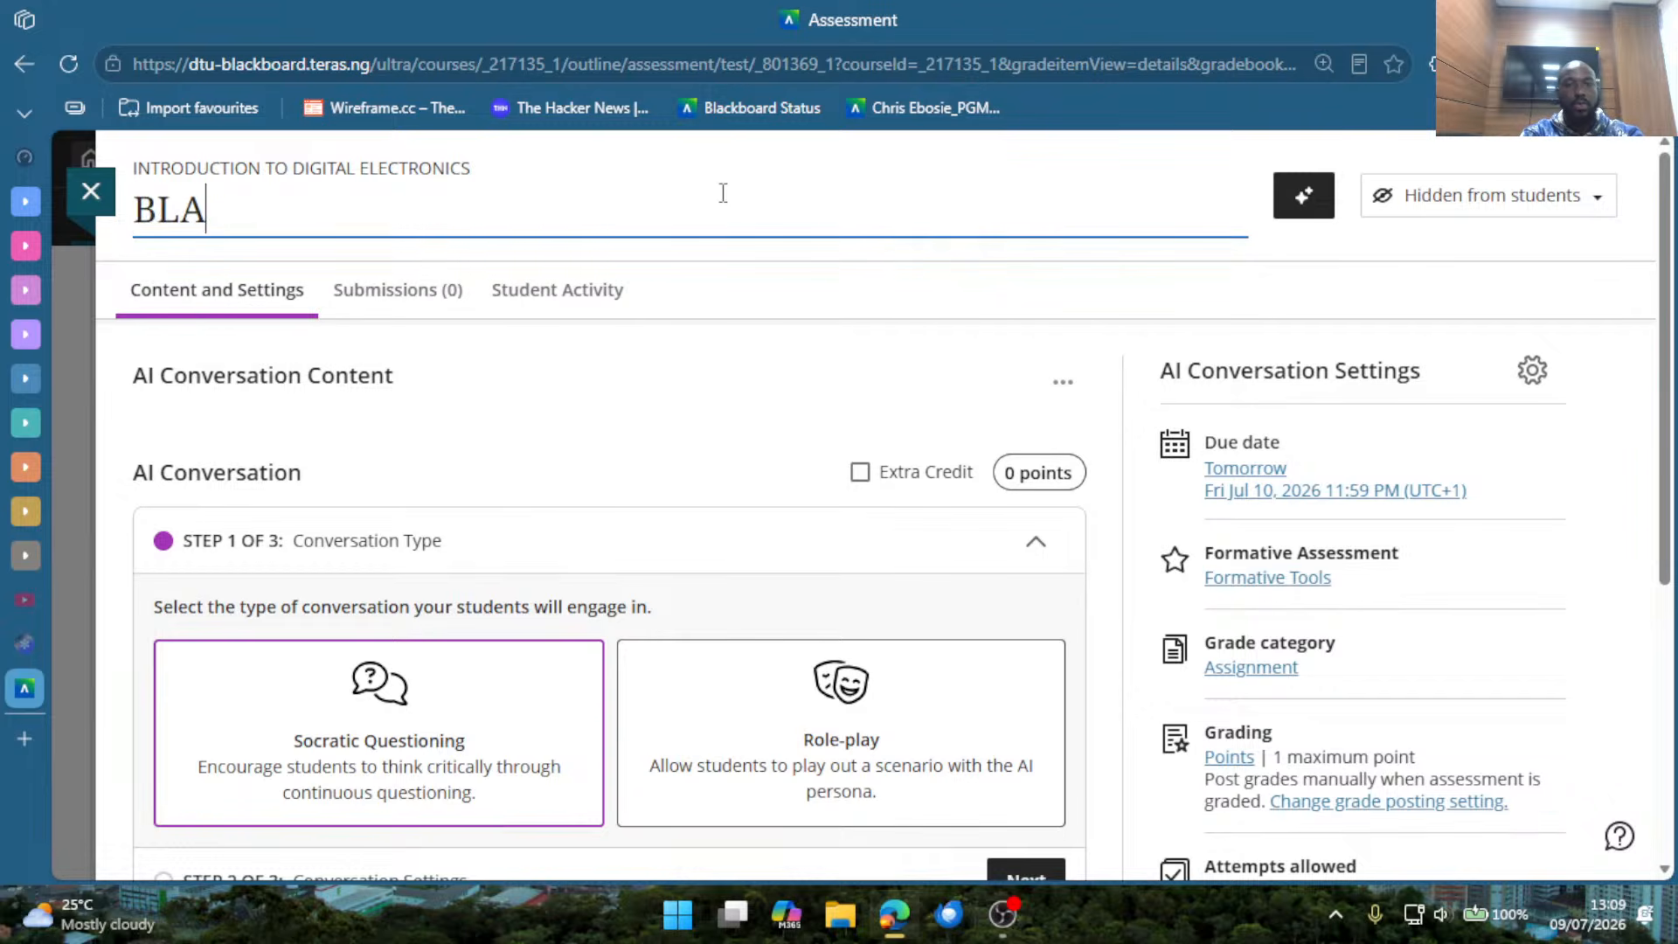
pyautogui.write('CKBOARD')
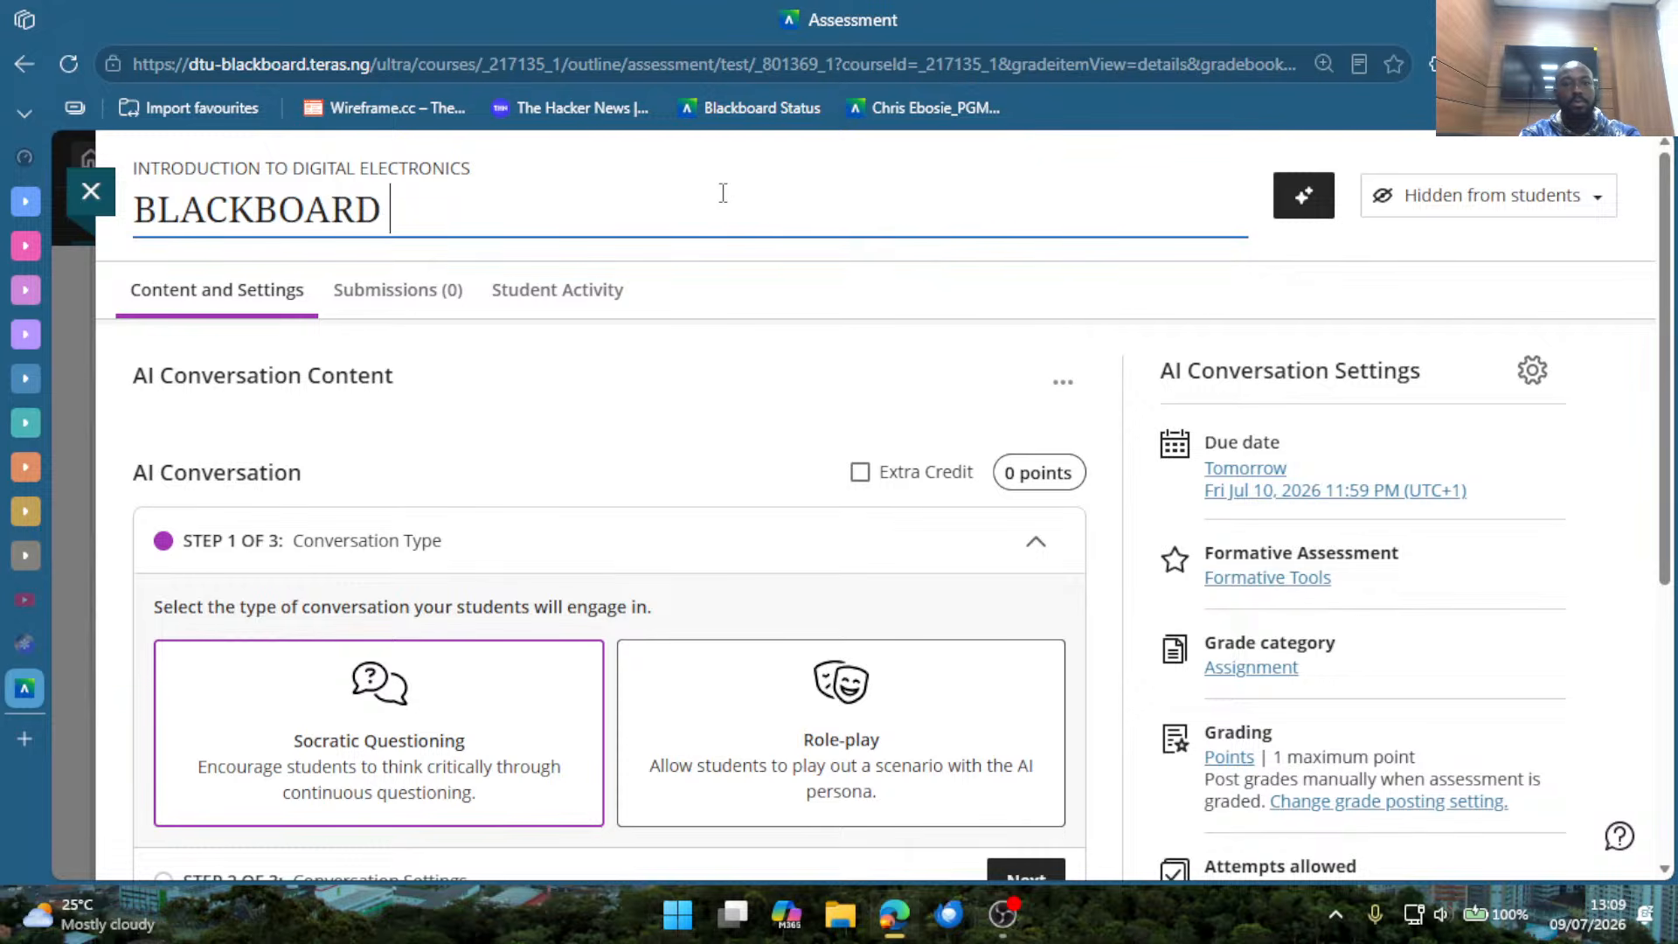
pyautogui.hotkey('ctrl', 'a')
pyautogui.press('BackSpace')
# Title the new AI conversation DIGITAL ELECTRONICS AI.
pyautogui.write('DIG')
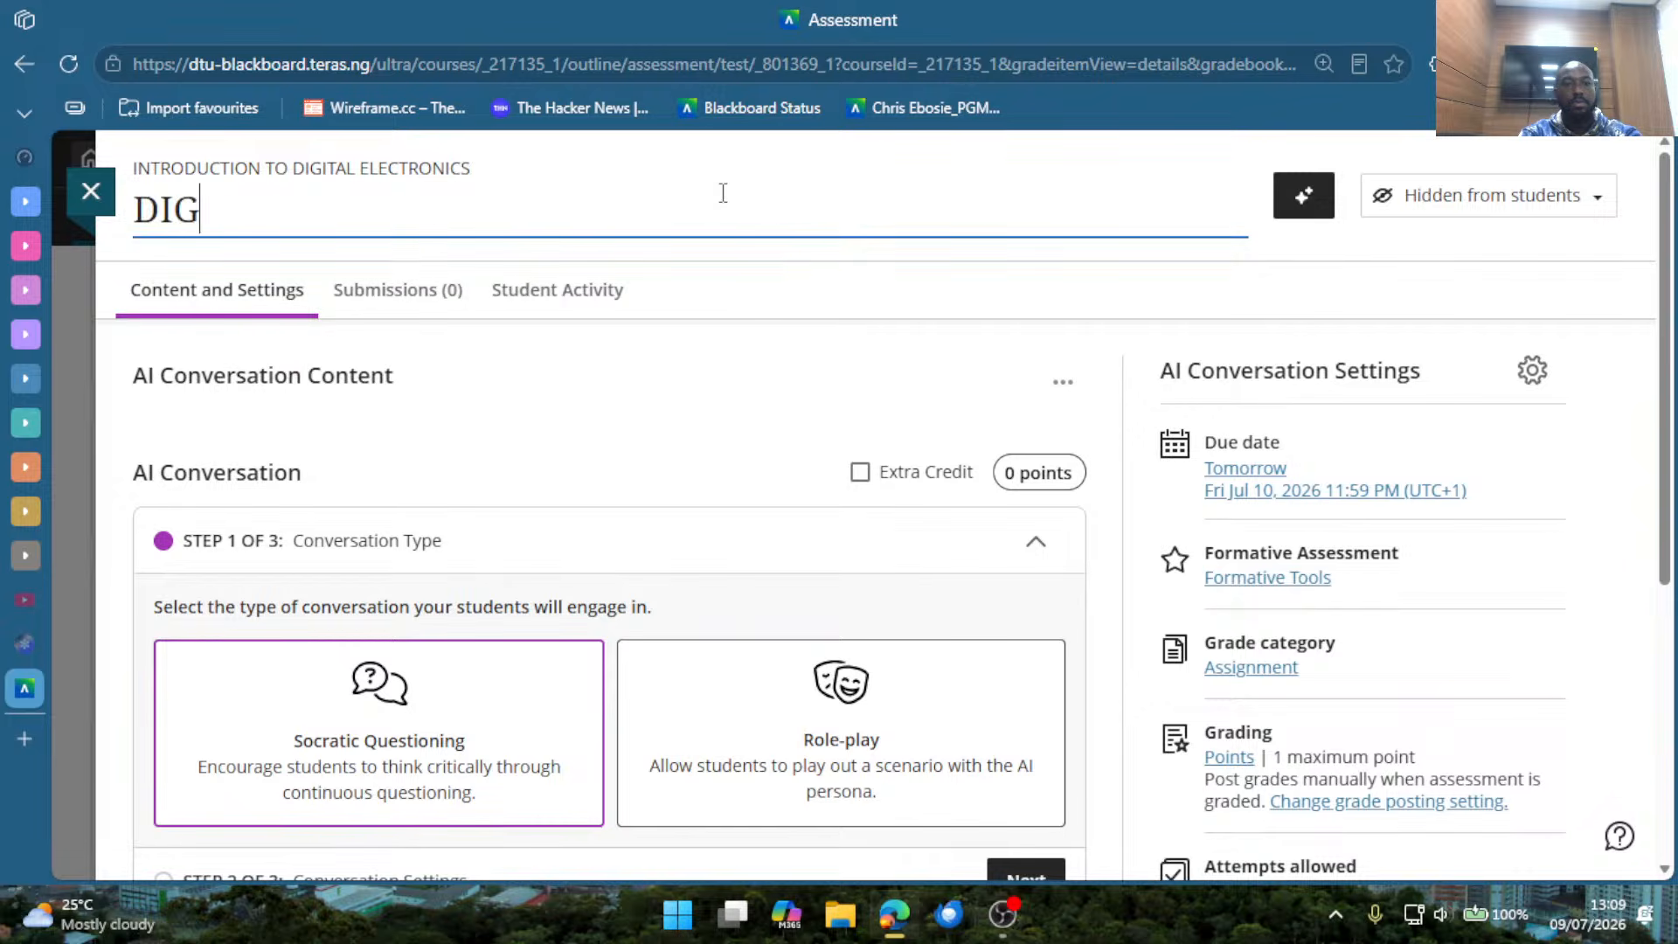
pyautogui.write('ITAL ELECTR')
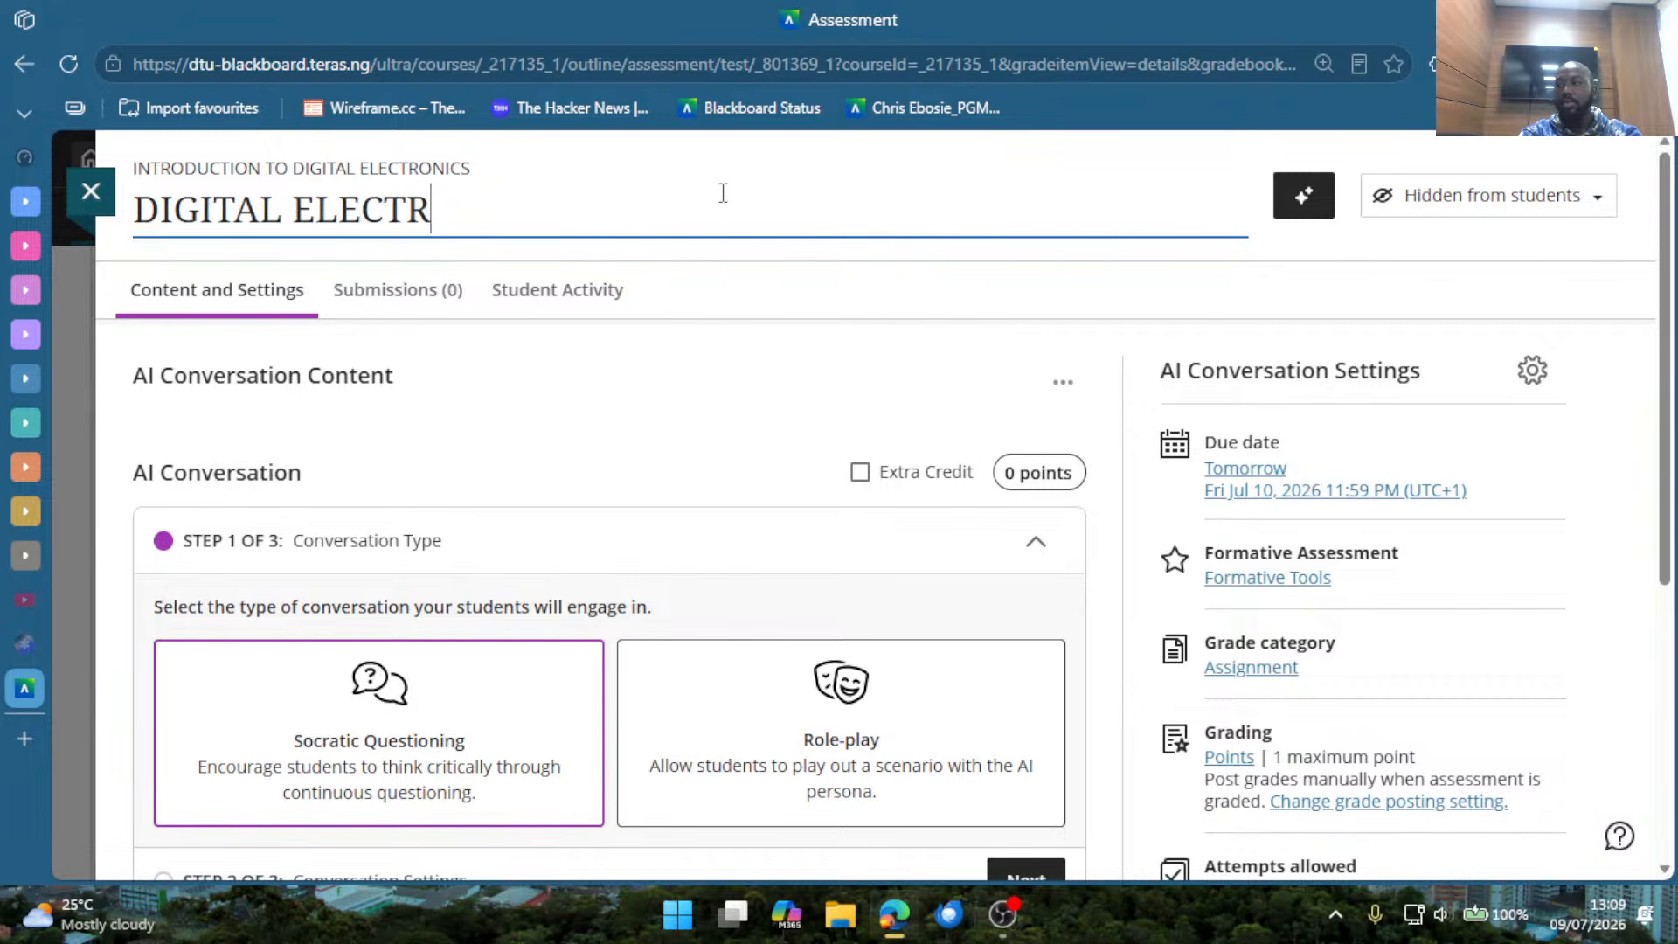
pyautogui.write('N')
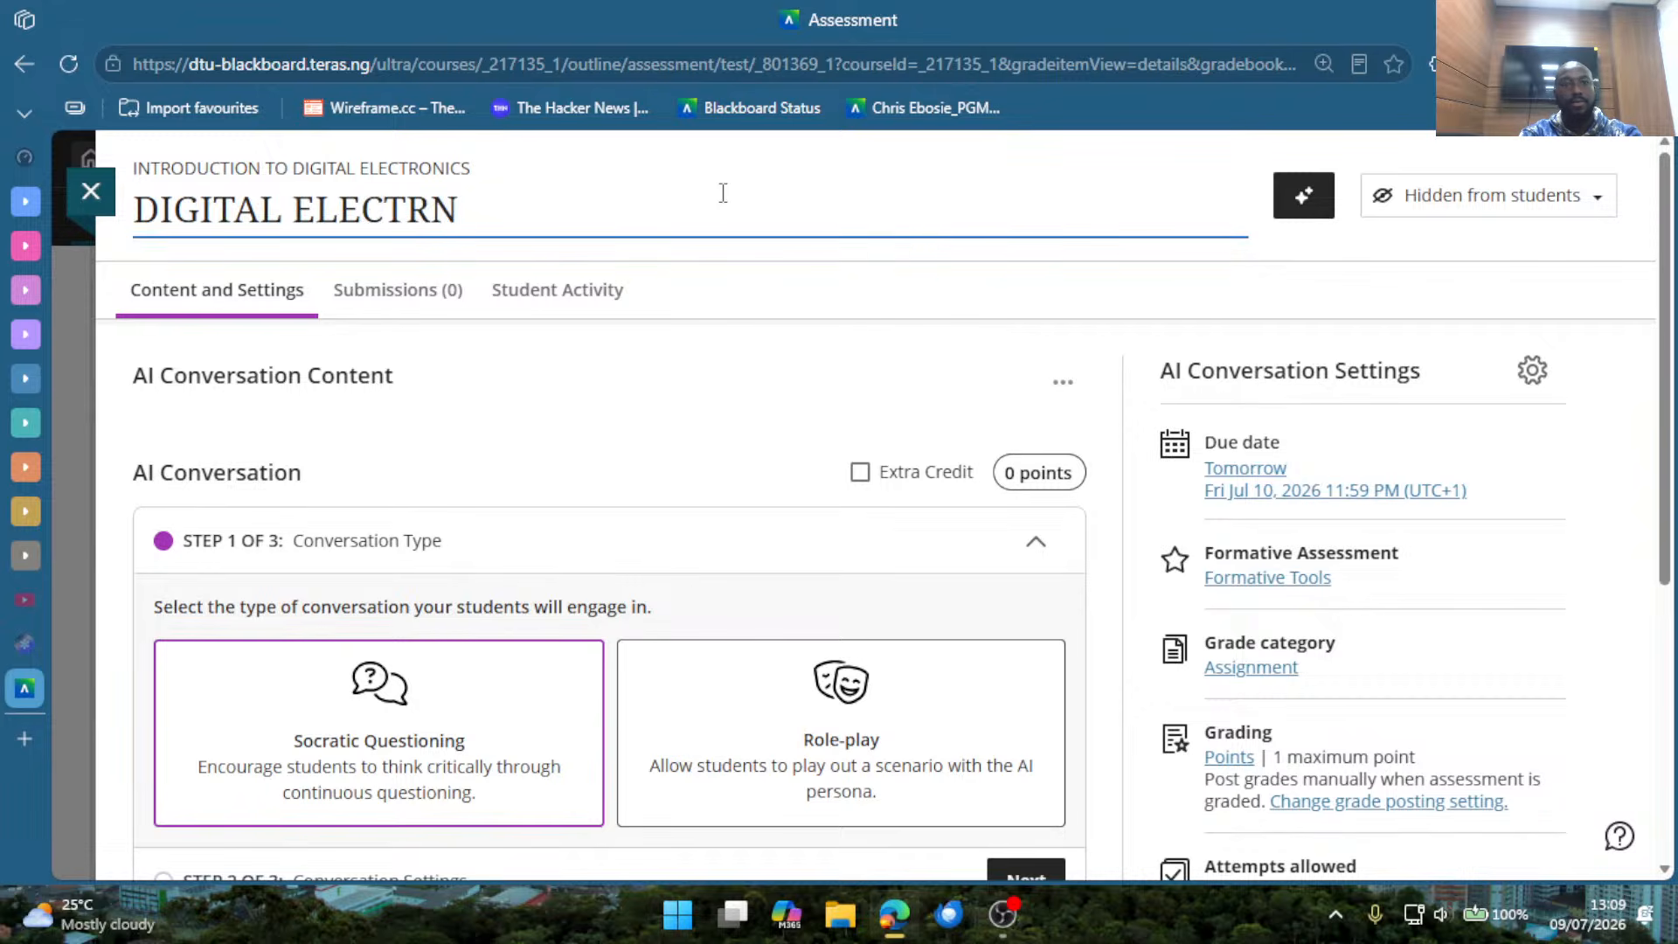
pyautogui.press('BackSpace')
pyautogui.write('ONICS')
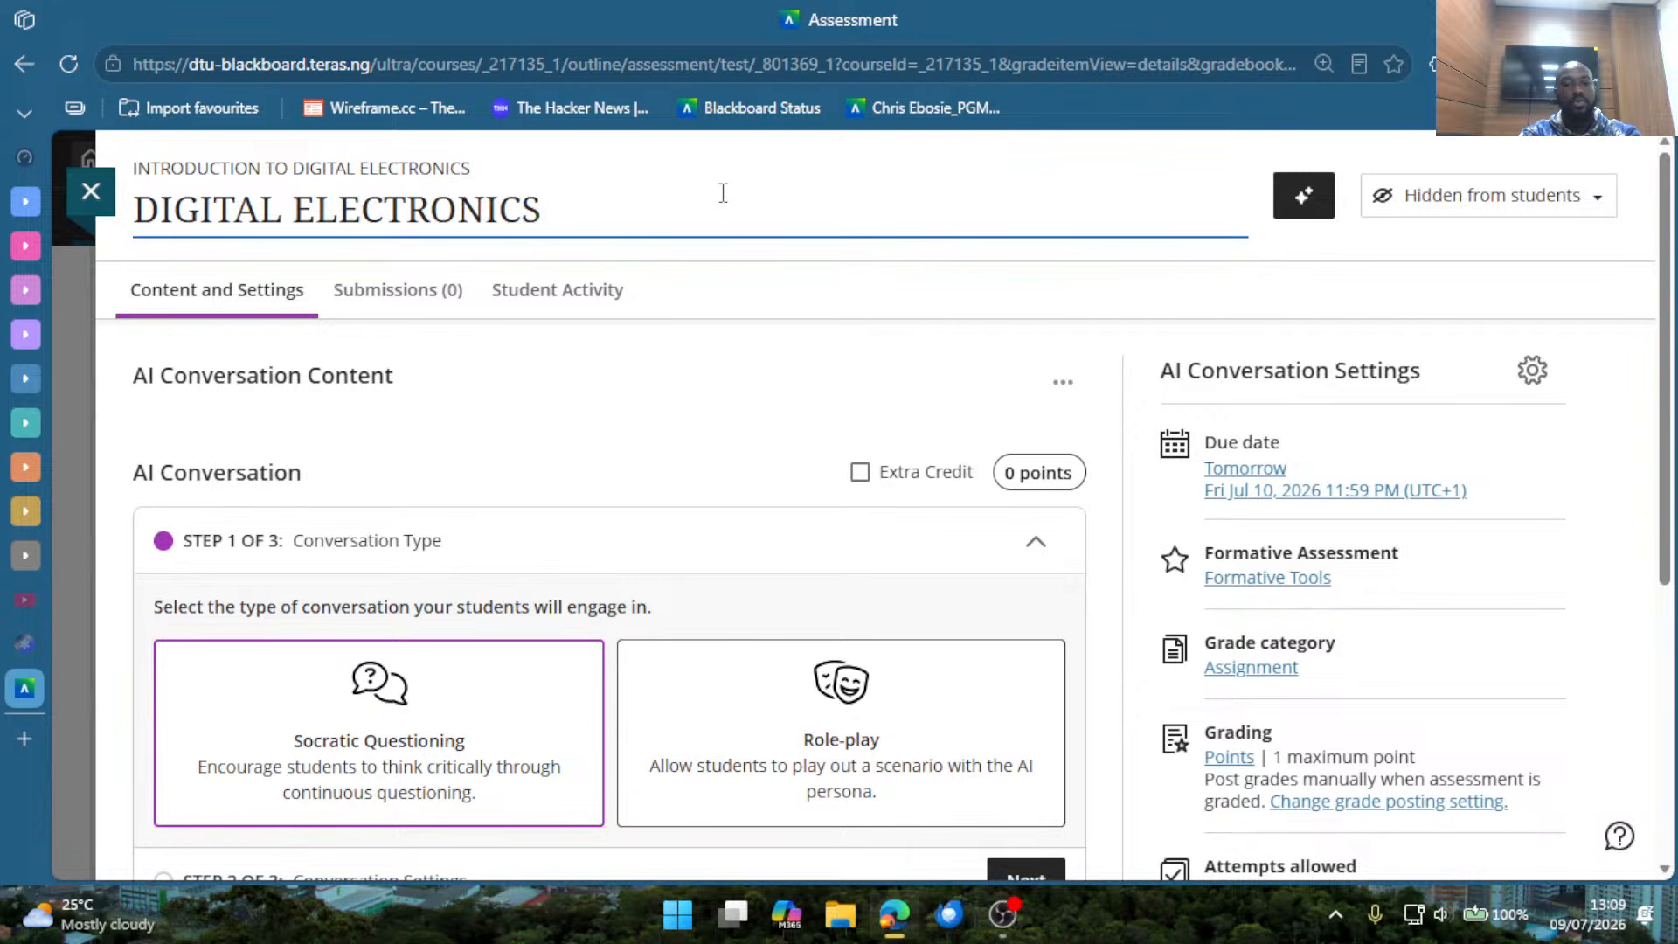
pyautogui.write('AI')
pyautogui.press('BackSpace')
pyautogui.write('AI')
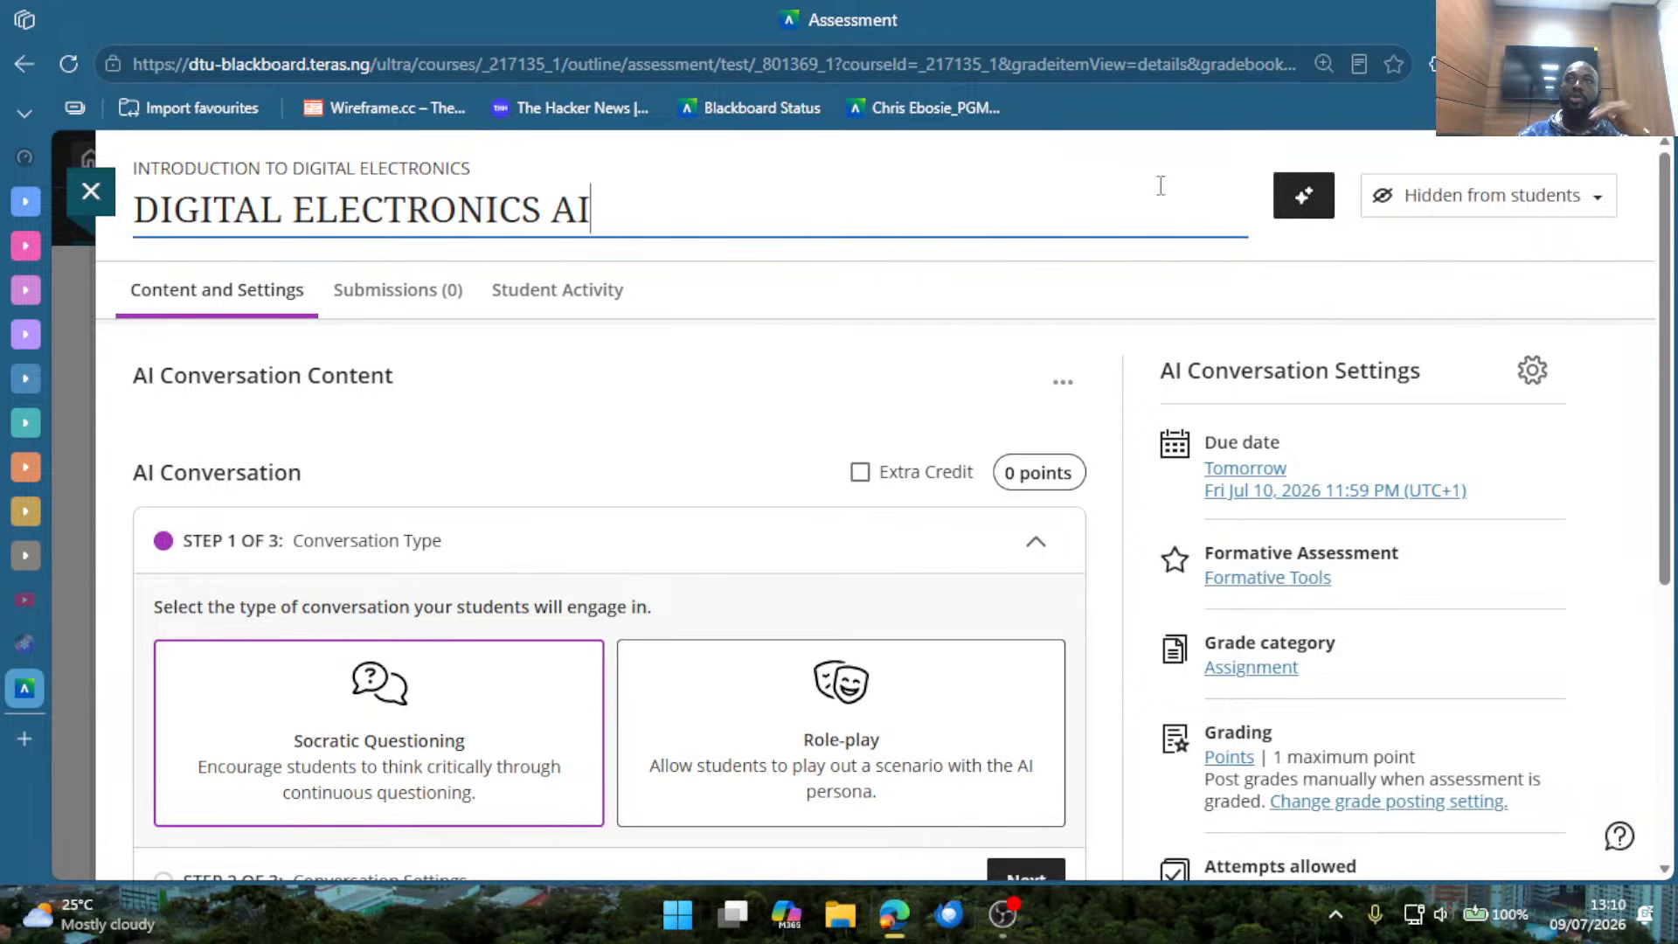
# Set the AI conversation's score to 20 points.
pyautogui.scroll(-5, 929, 307)
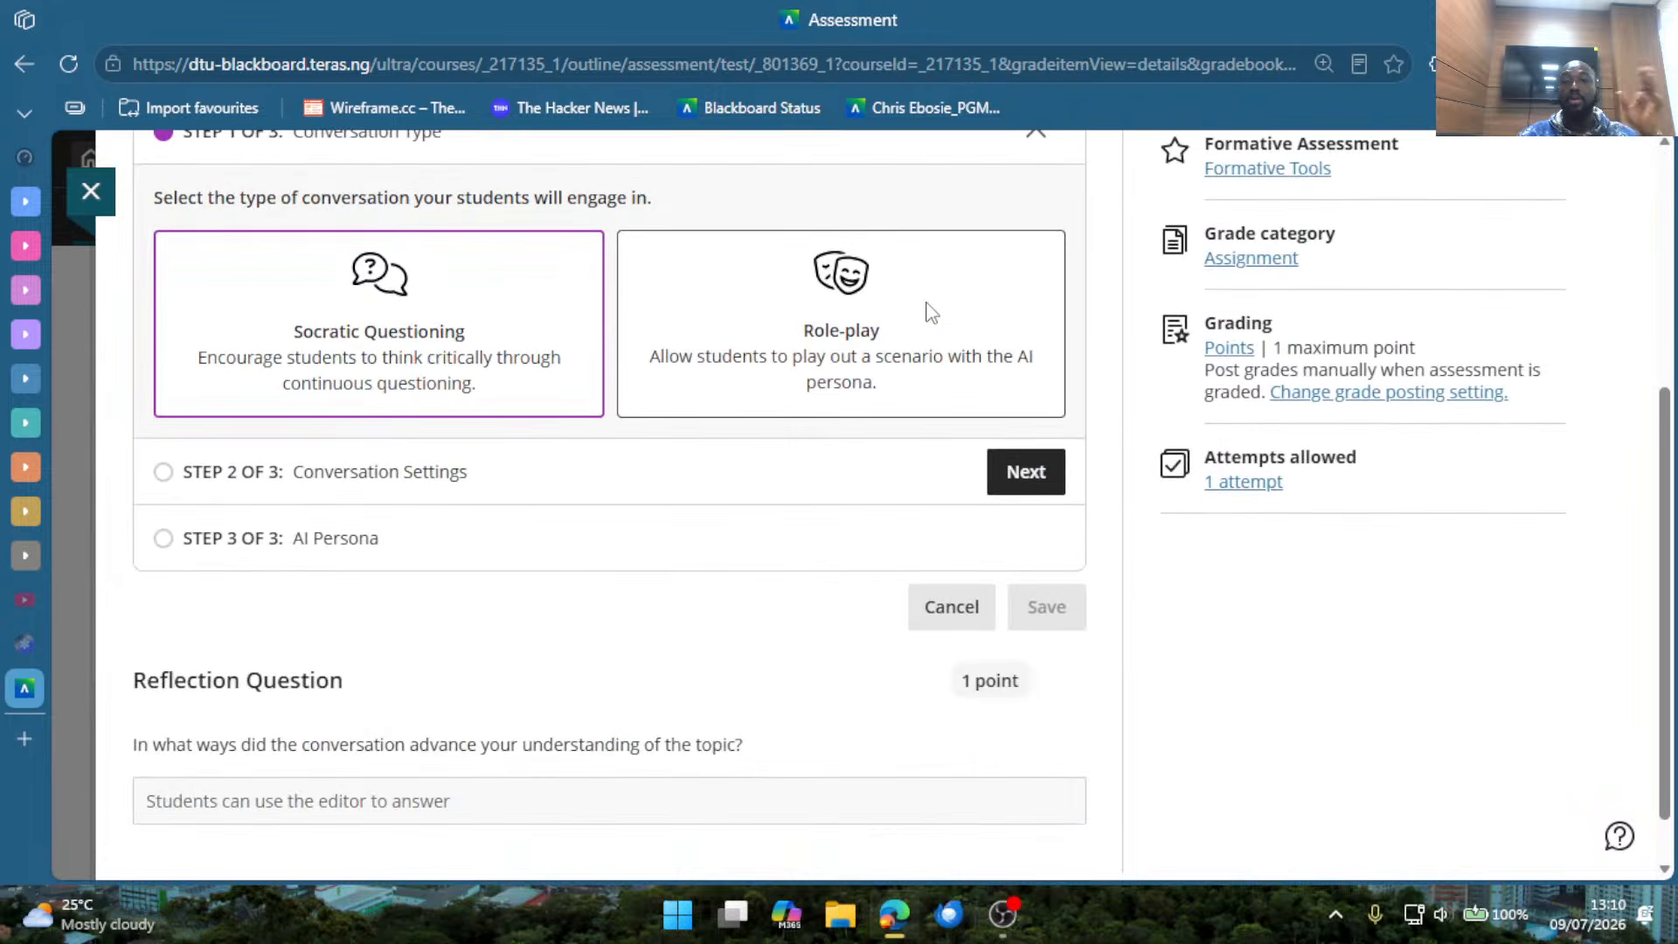
pyautogui.scroll(-1, 930, 319)
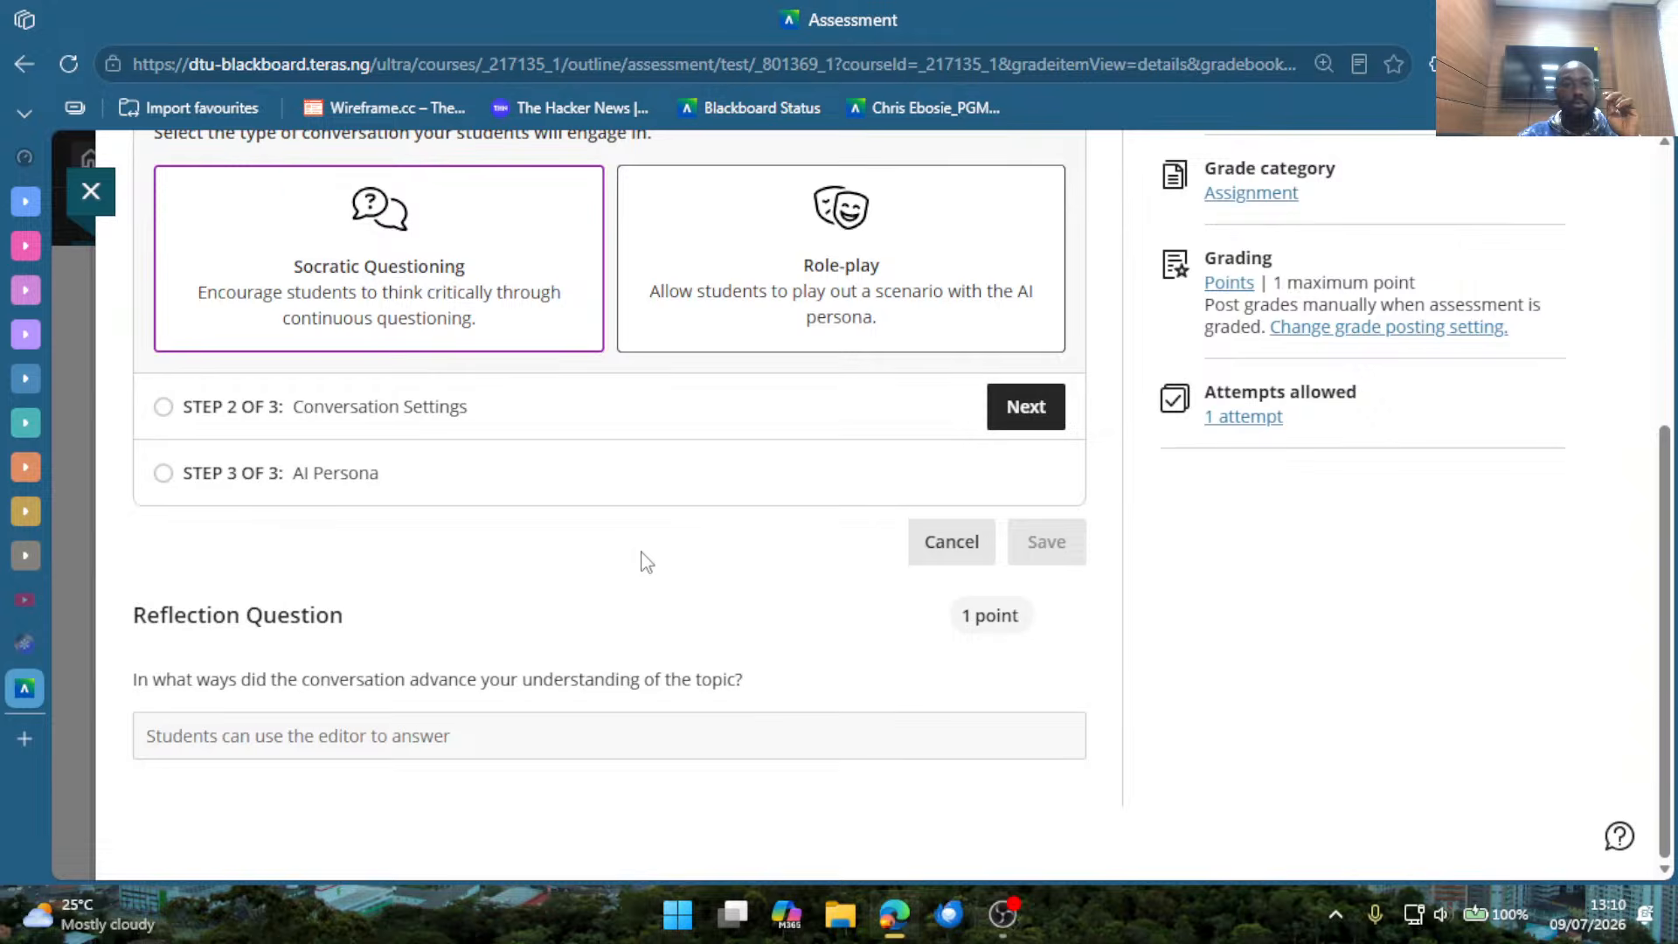
pyautogui.scroll(4, 645, 560)
pyautogui.scroll(-2, 300, 548)
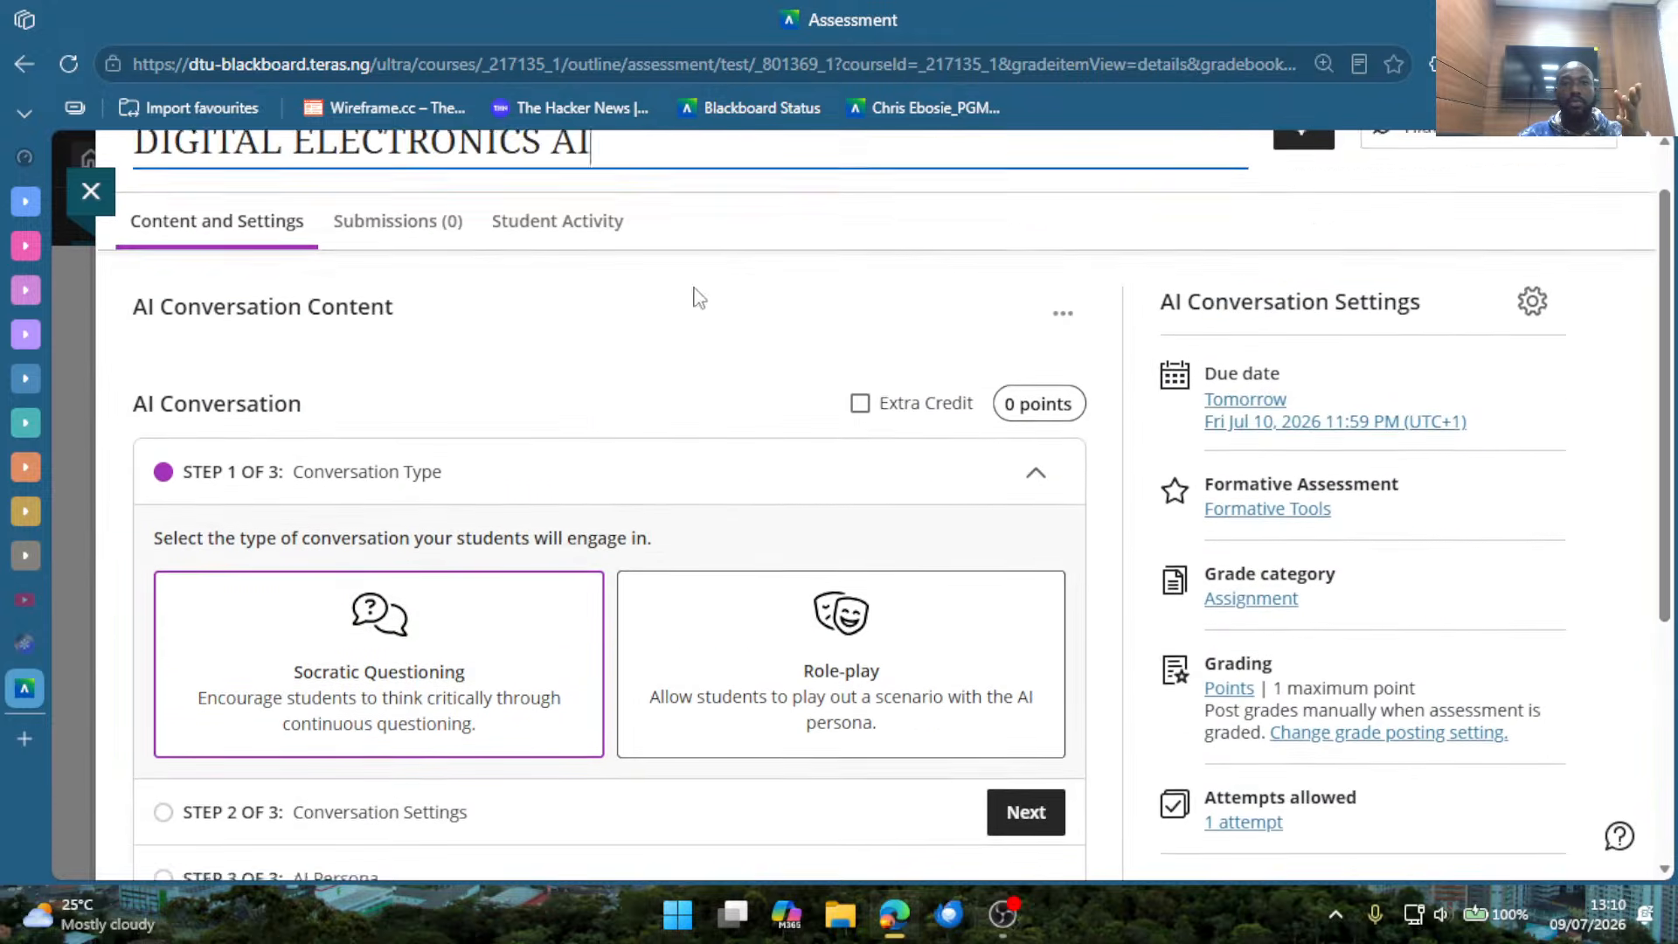
pyautogui.scroll(2, 700, 288)
pyautogui.click(1024, 419)
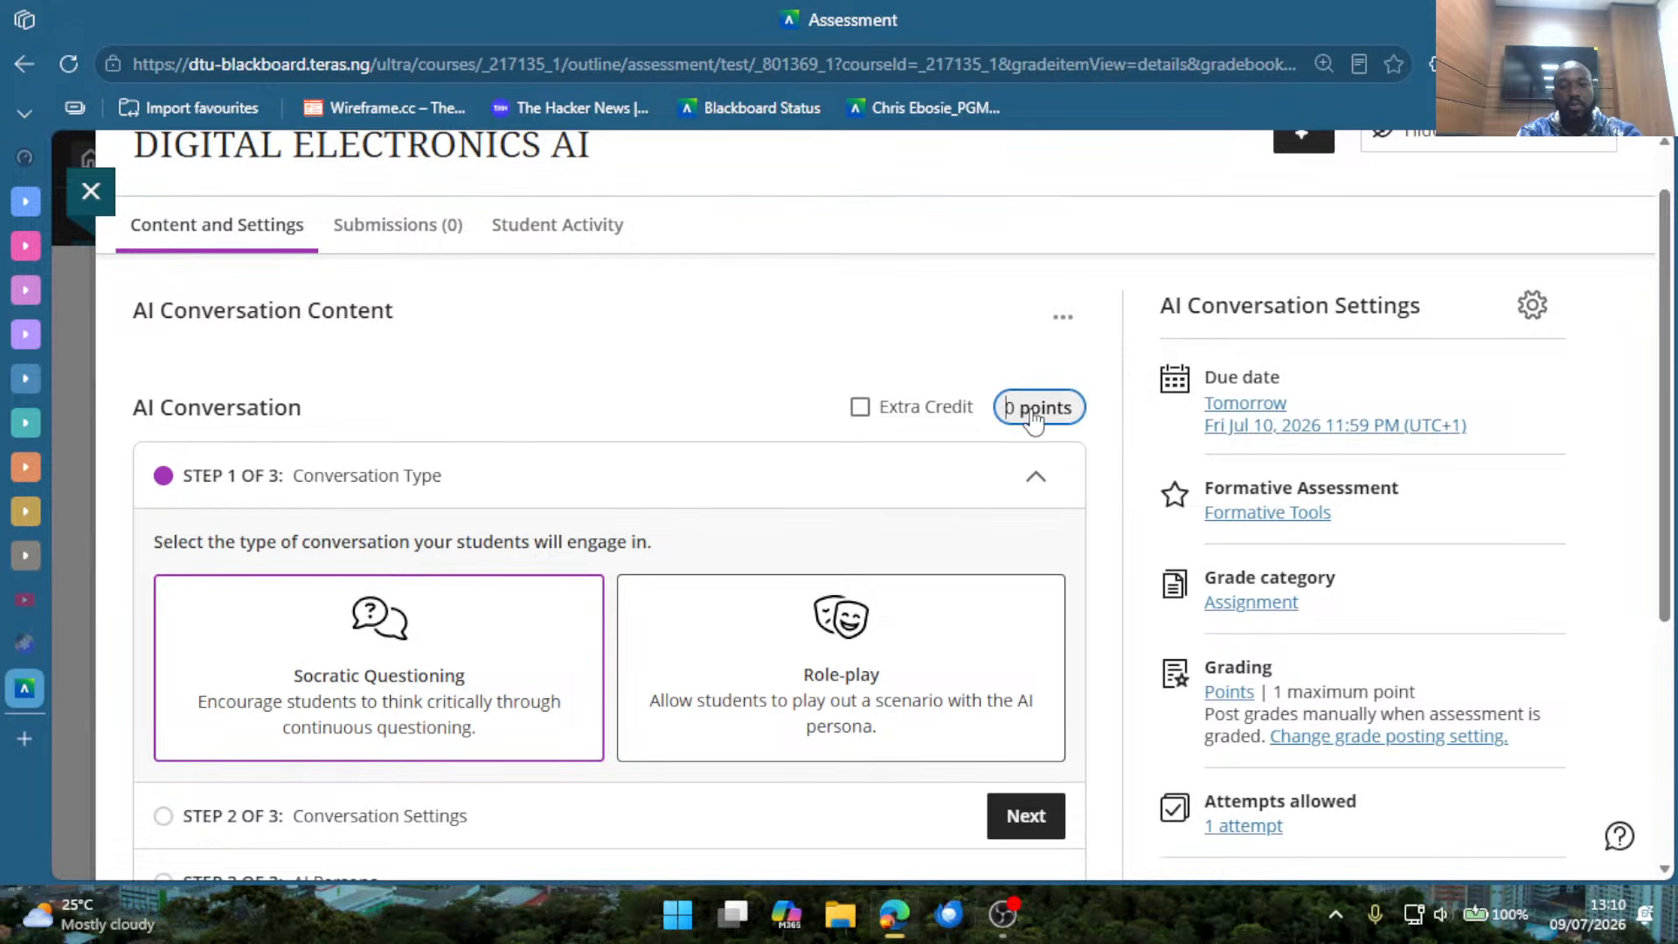
pyautogui.write('20')
pyautogui.press('Delete')
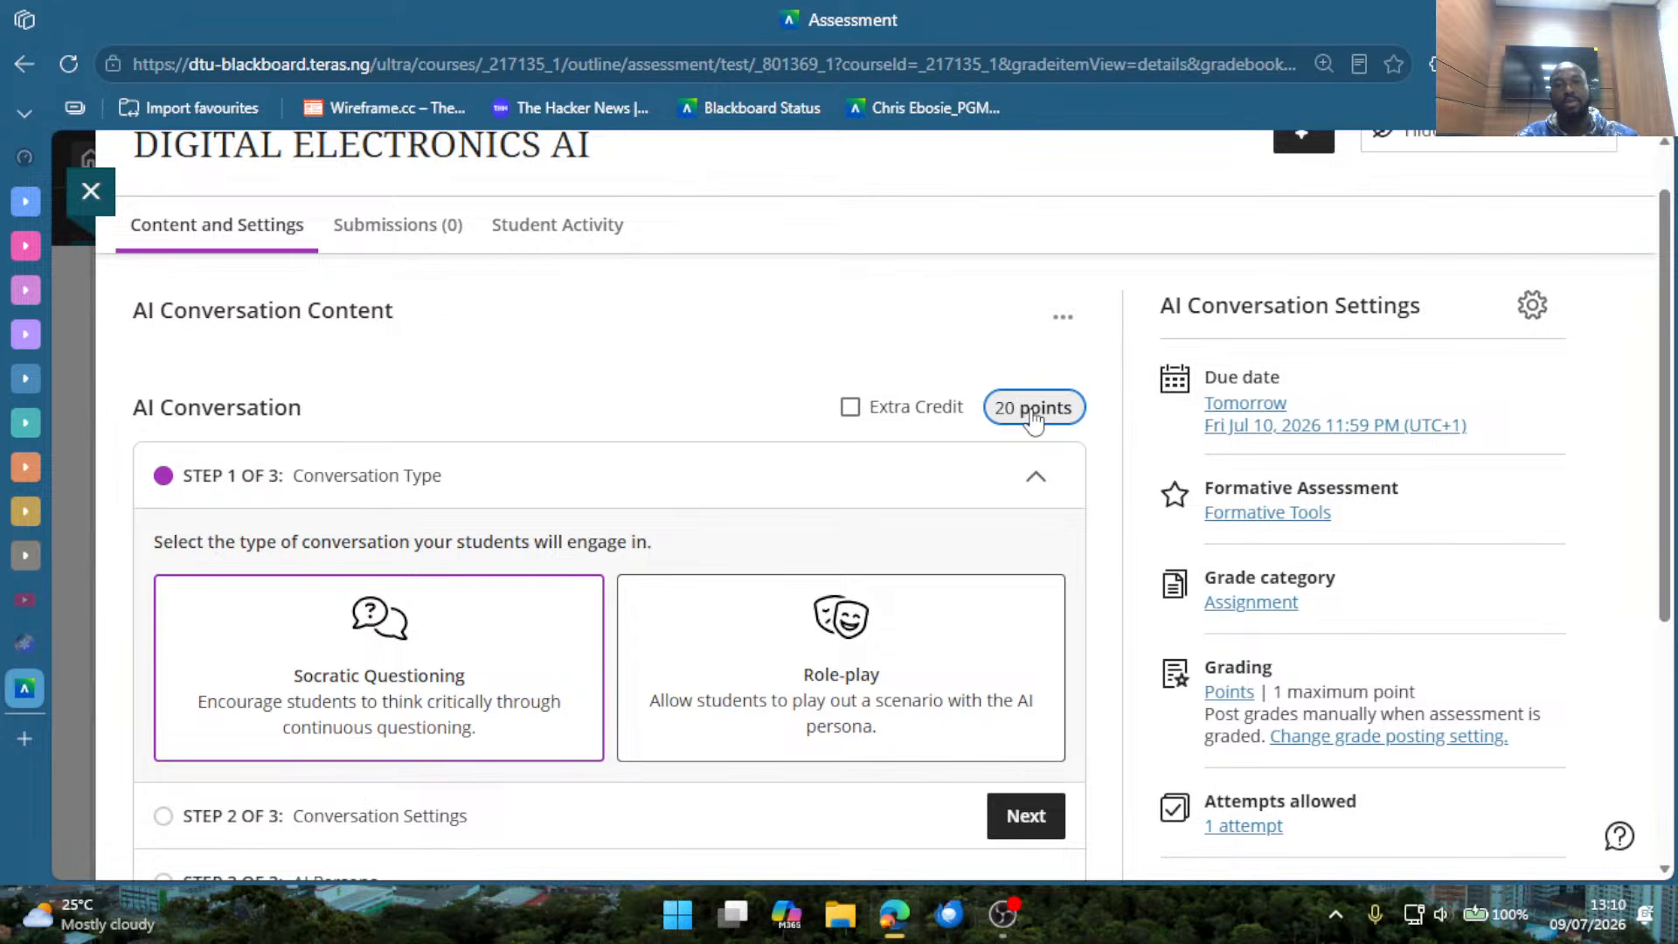
pyautogui.click(905, 365)
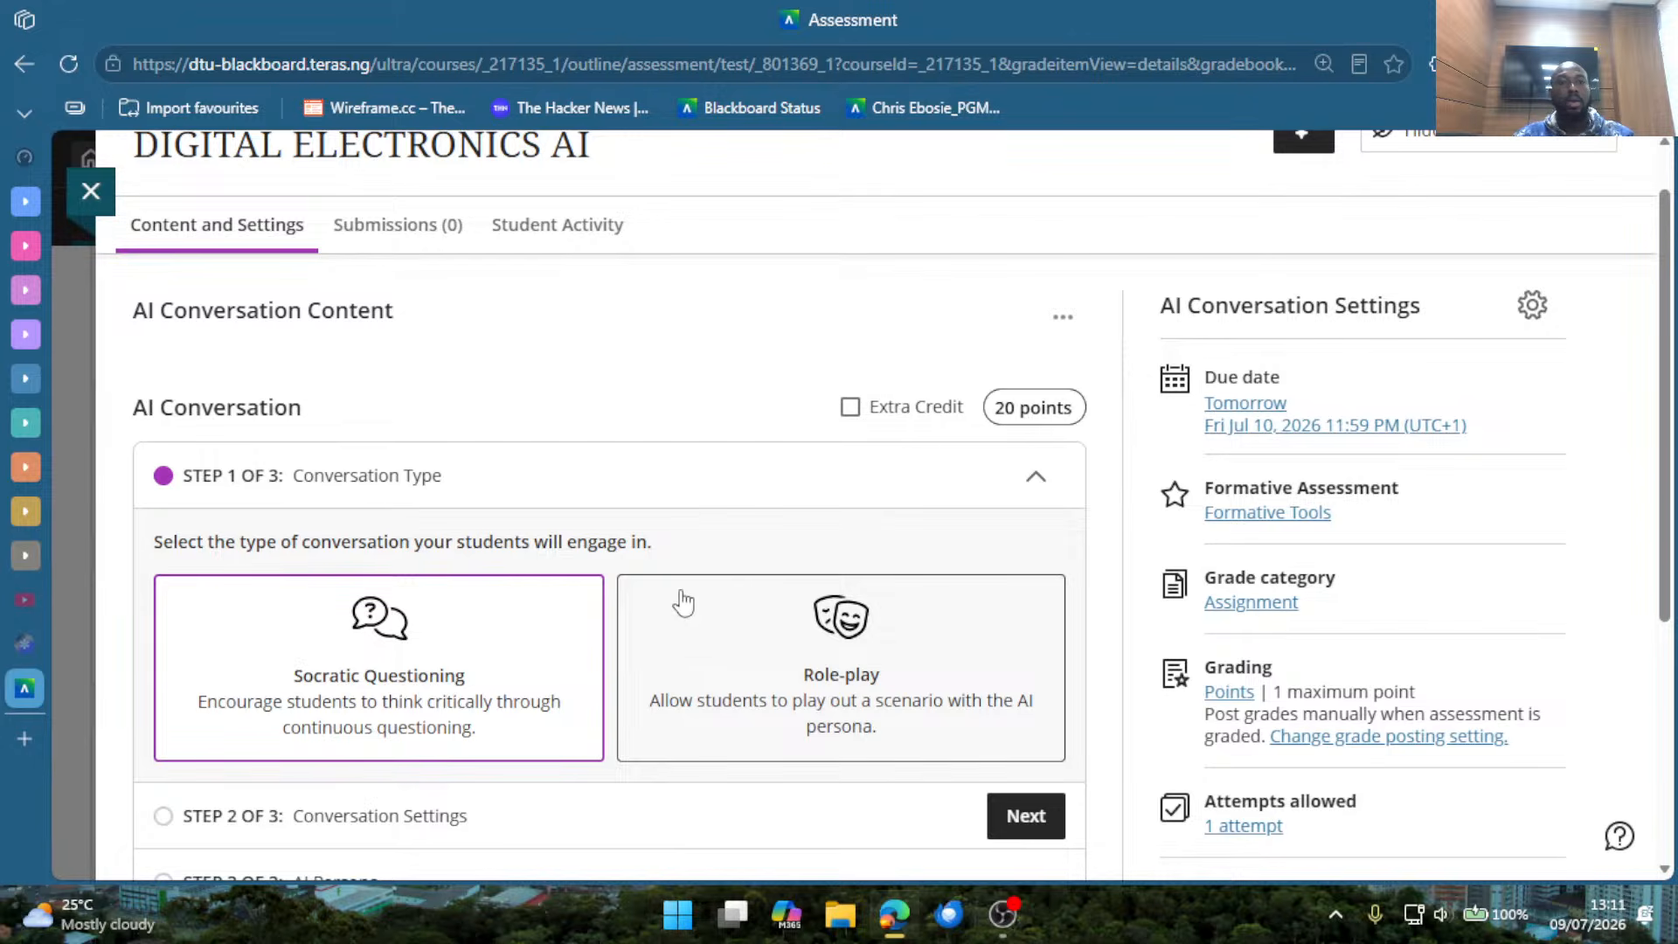
# Choose Role-play as the AI conversation's type and continue to the conversation settings.
pyautogui.moveTo(242, 540); pyautogui.dragTo(618, 542)
pyautogui.scroll(-2, 626, 539)
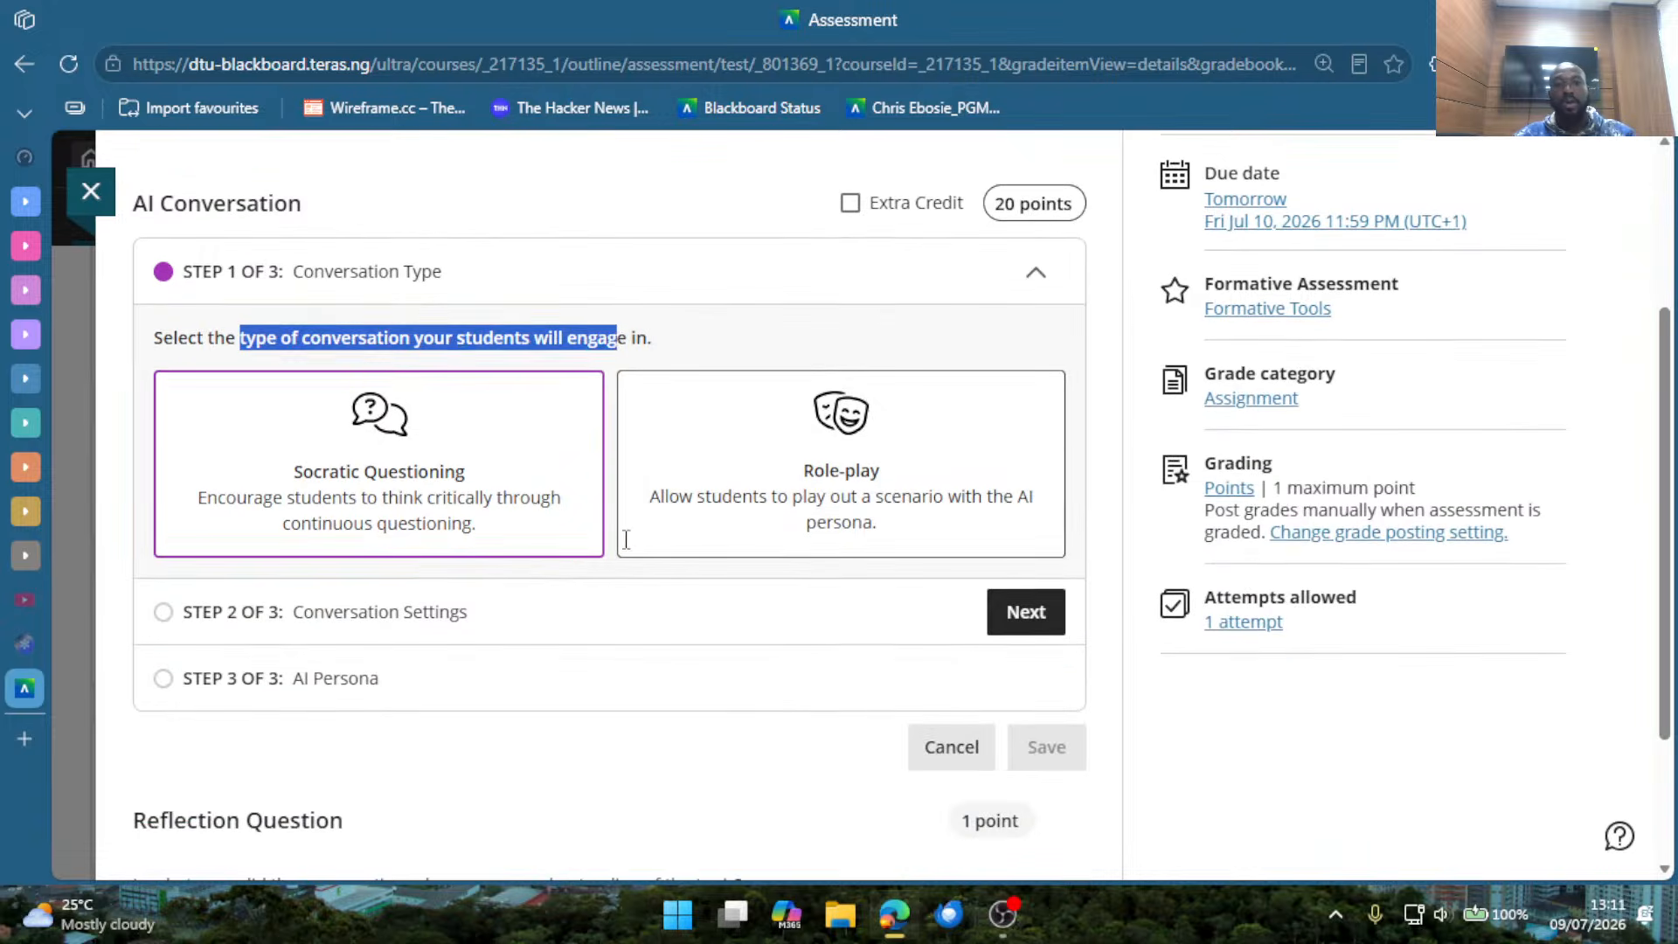
pyautogui.click(629, 215)
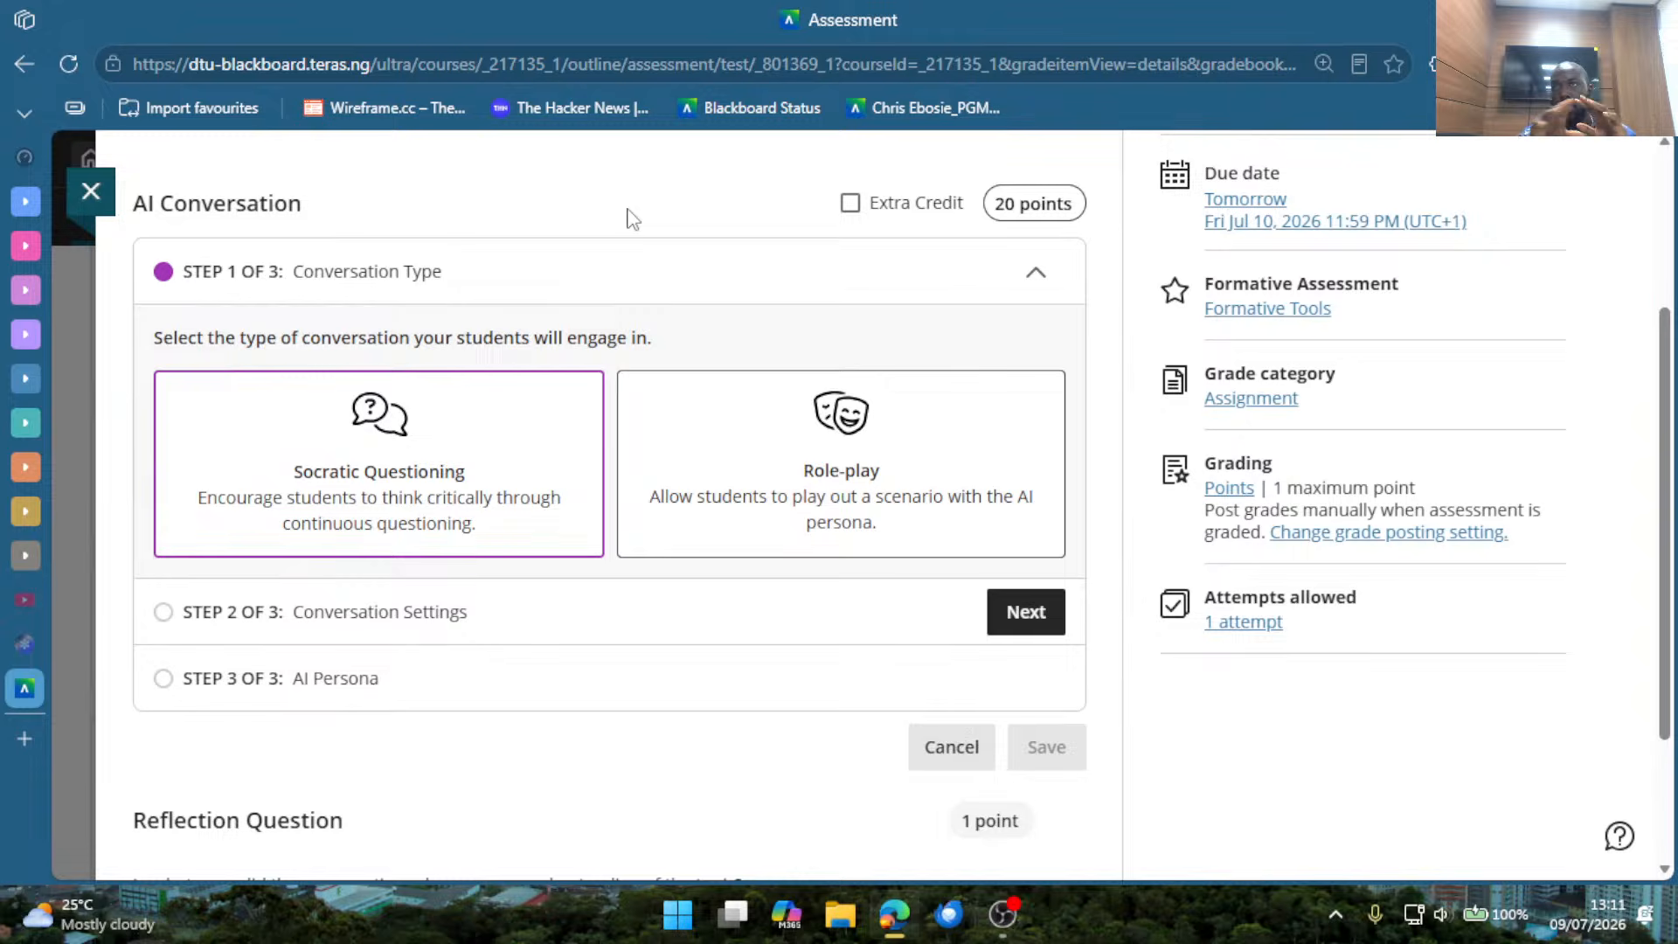
pyautogui.scroll(3, 551, 374)
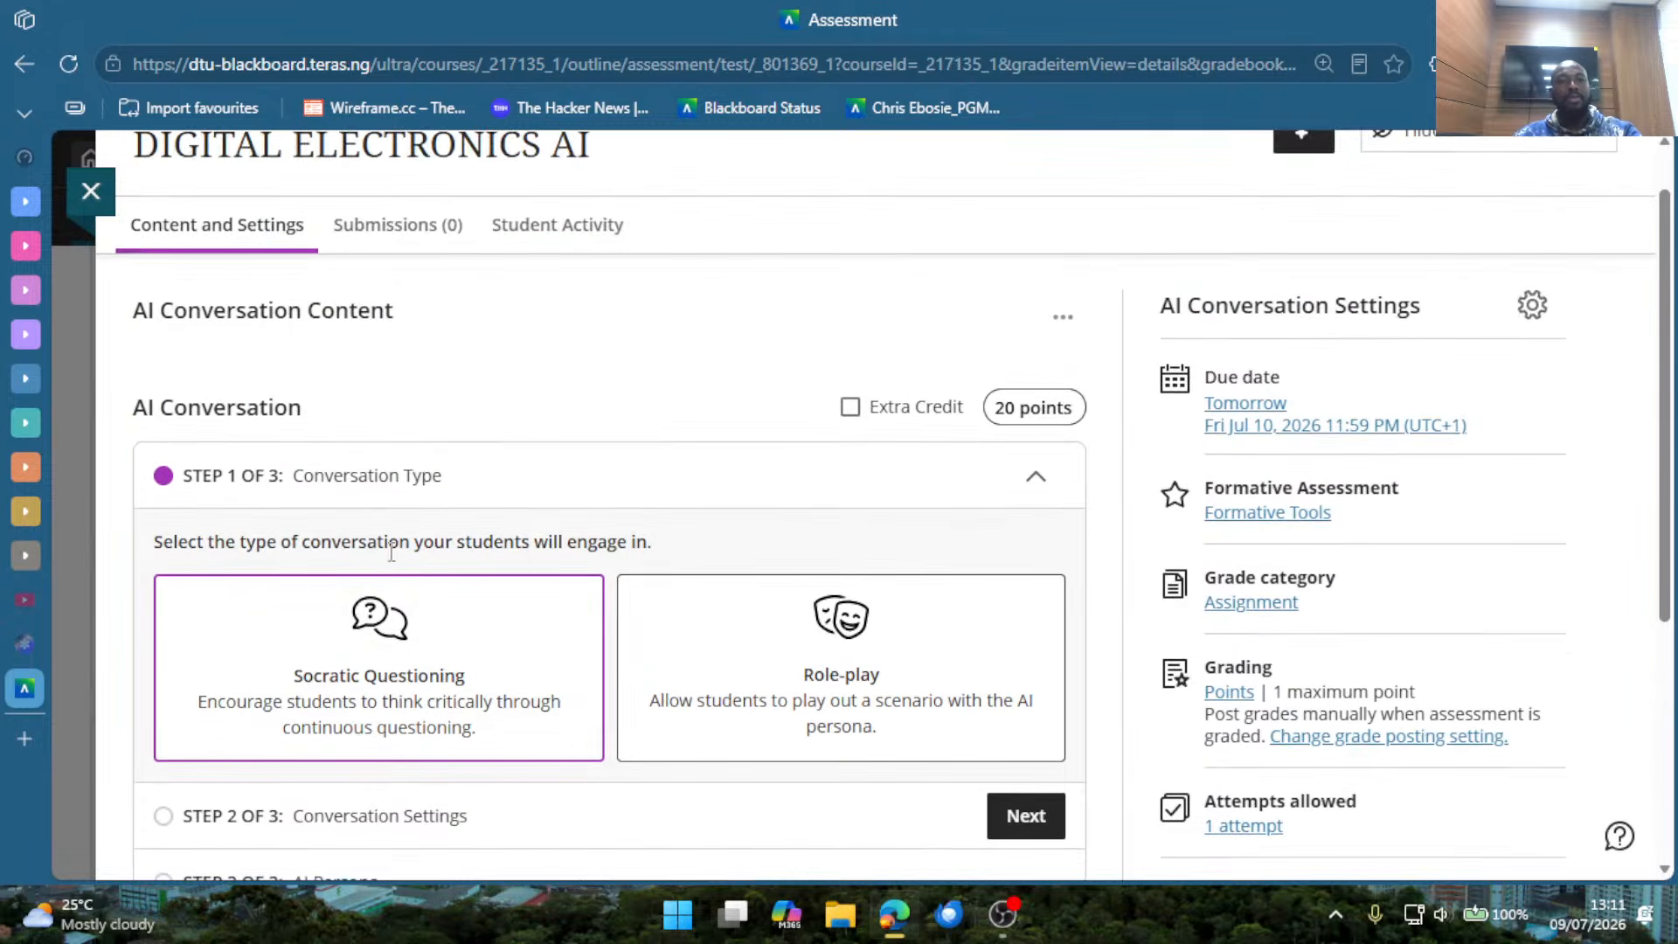
pyautogui.scroll(-3, 420, 569)
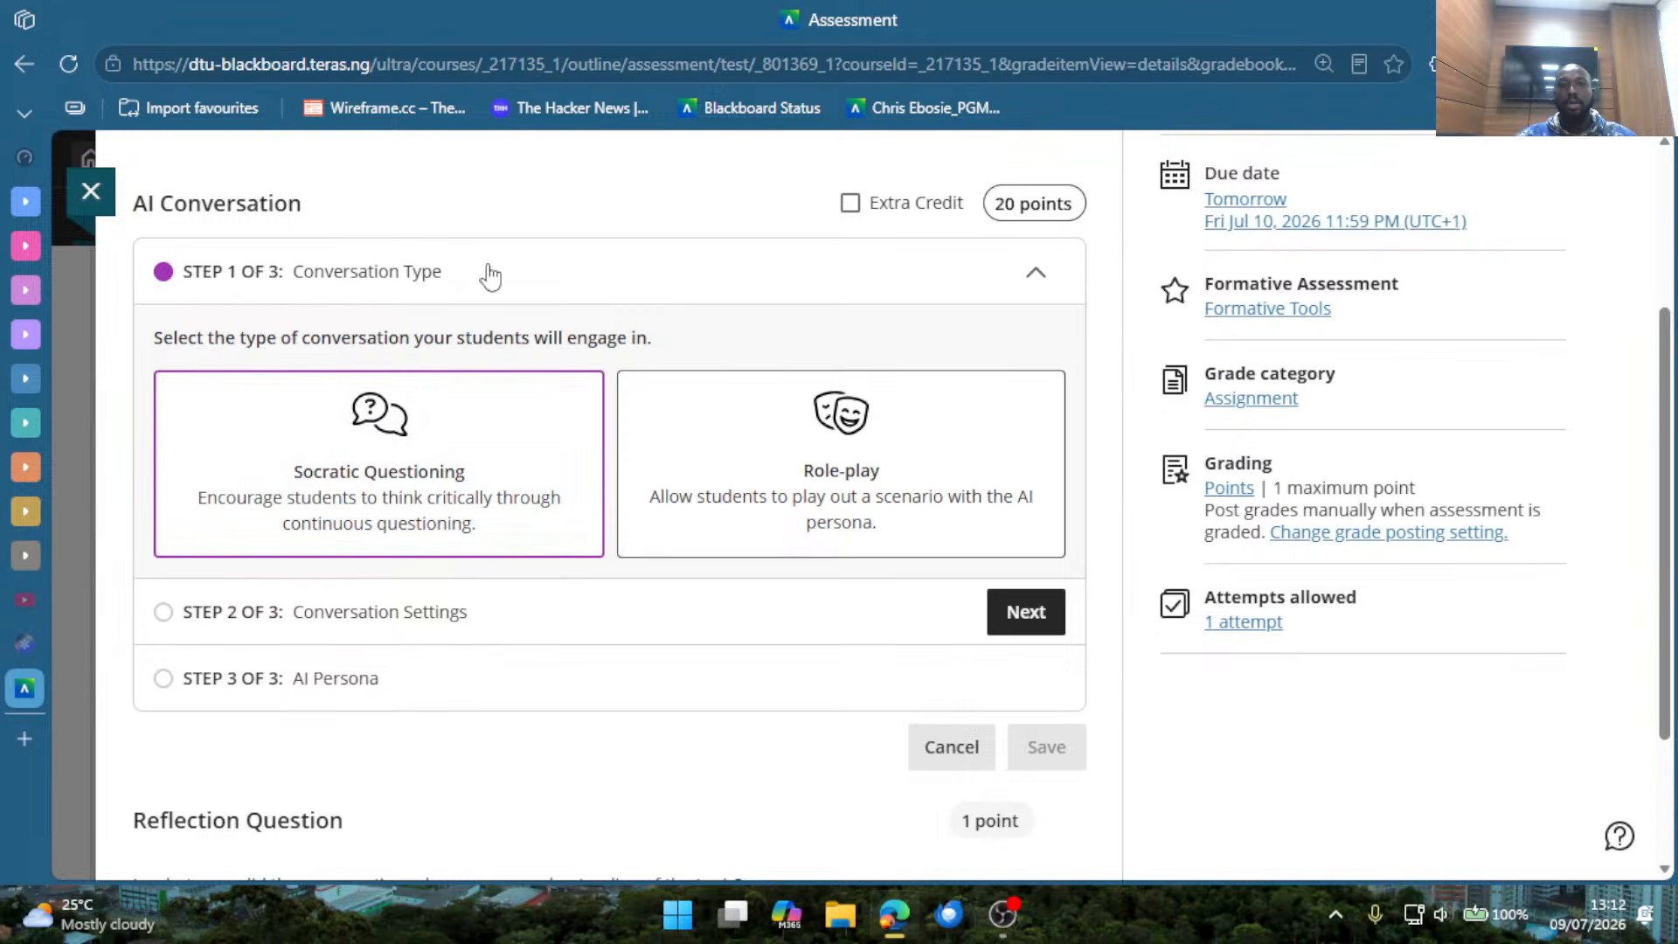
pyautogui.click(802, 510)
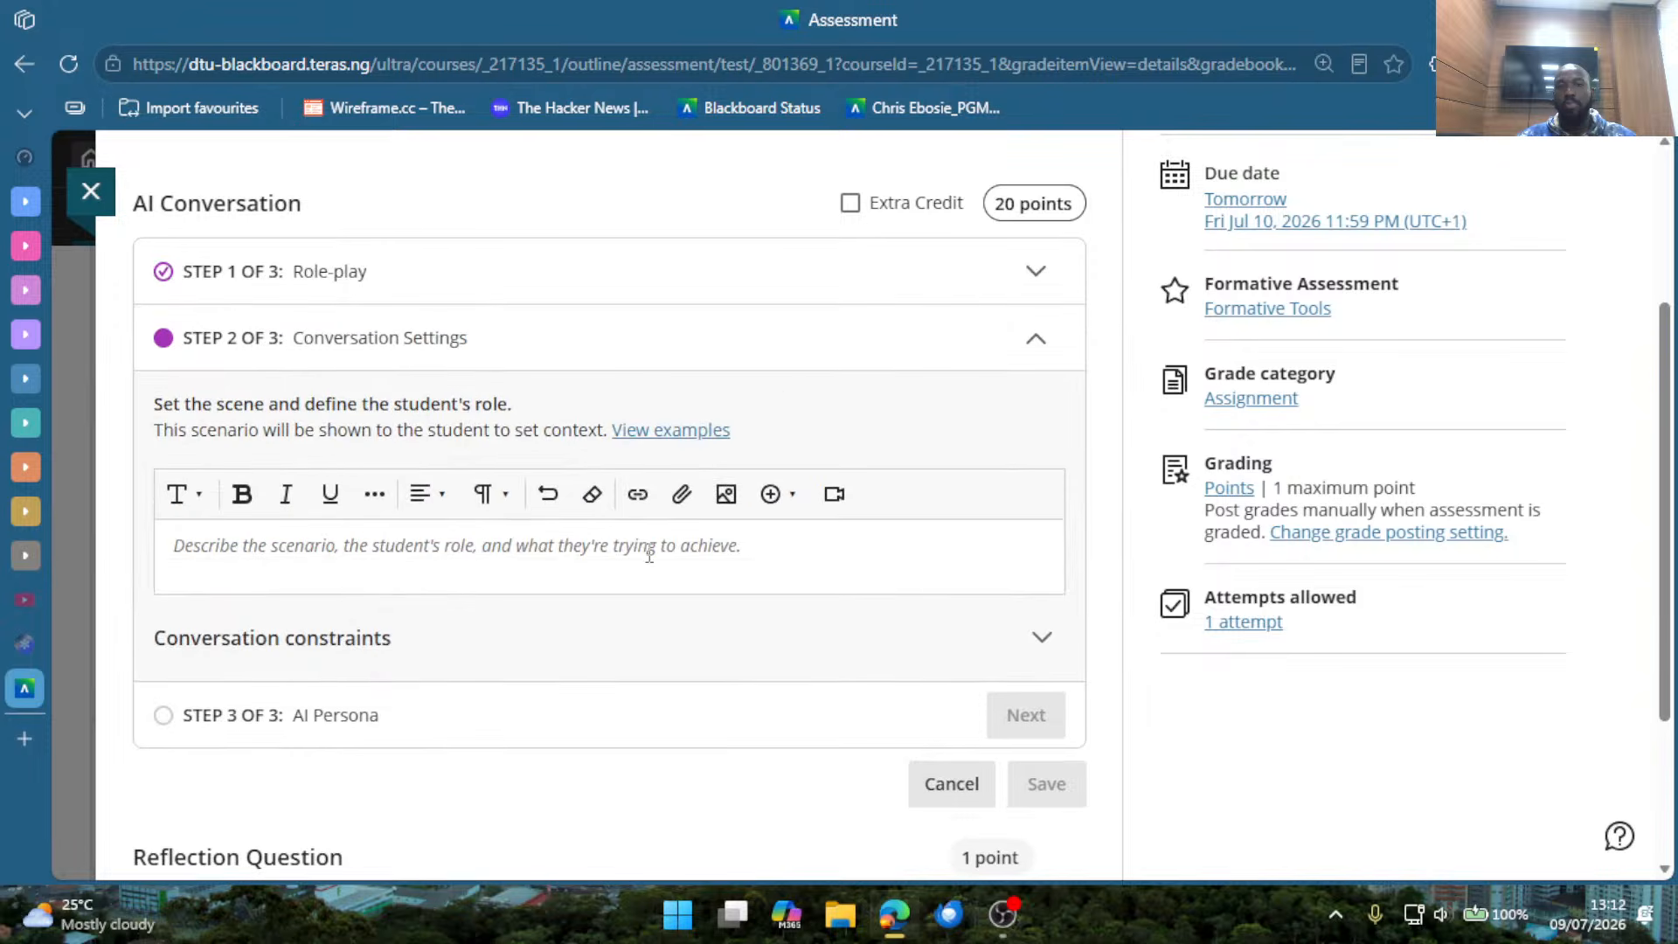
pyautogui.click(851, 290)
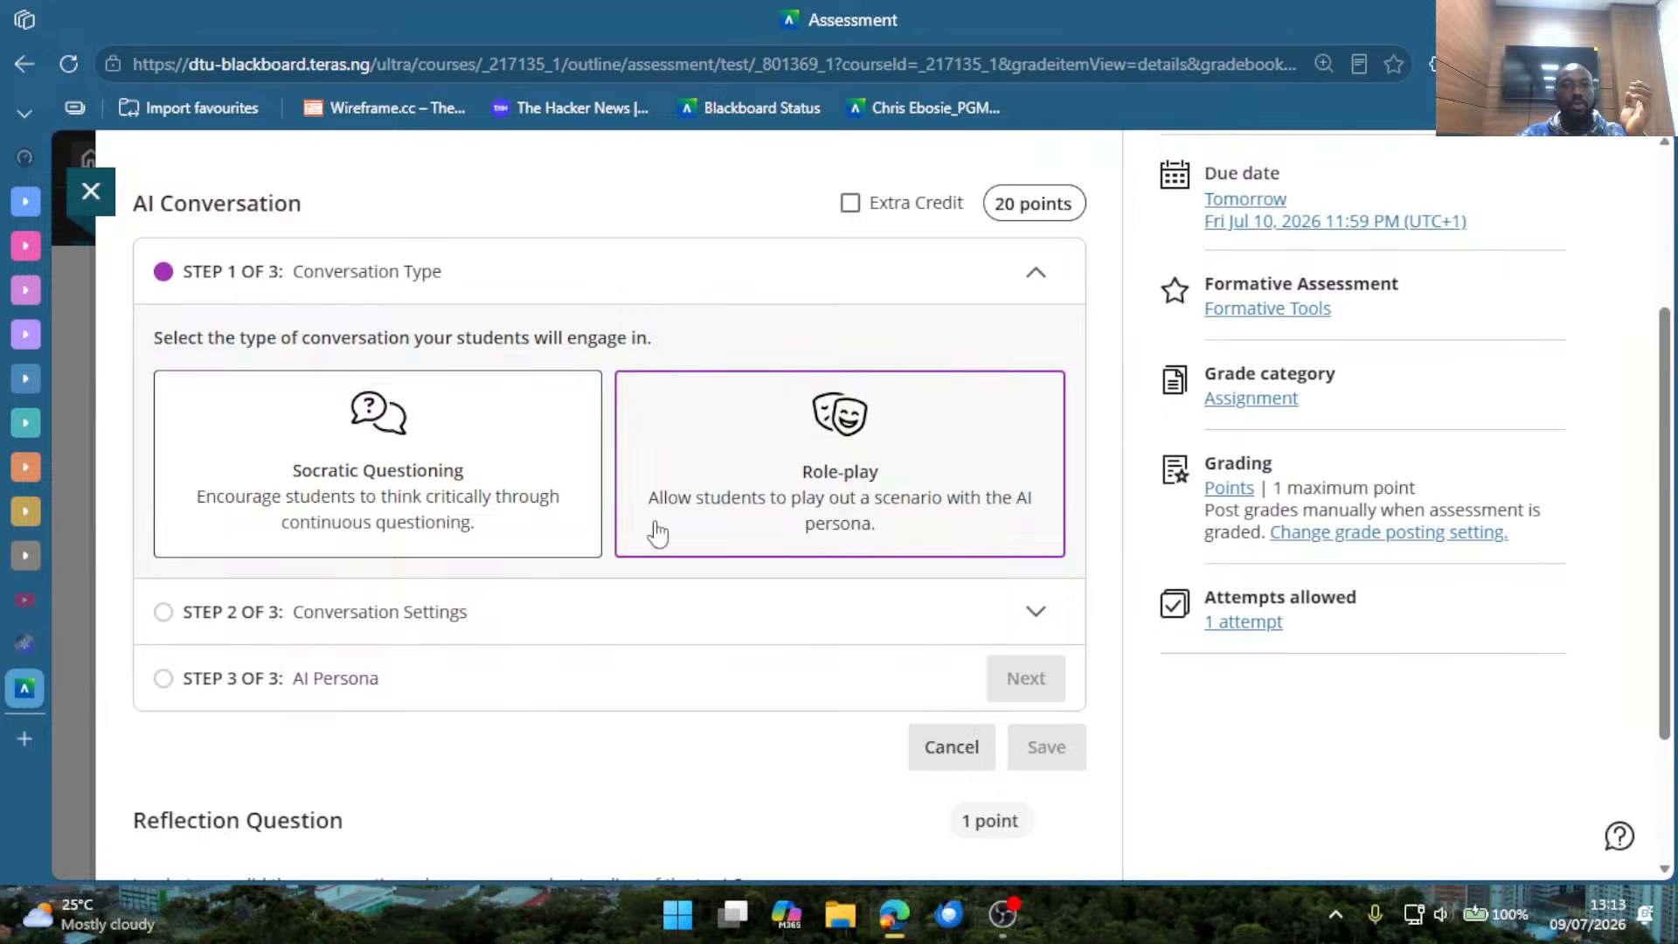
pyautogui.click(674, 624)
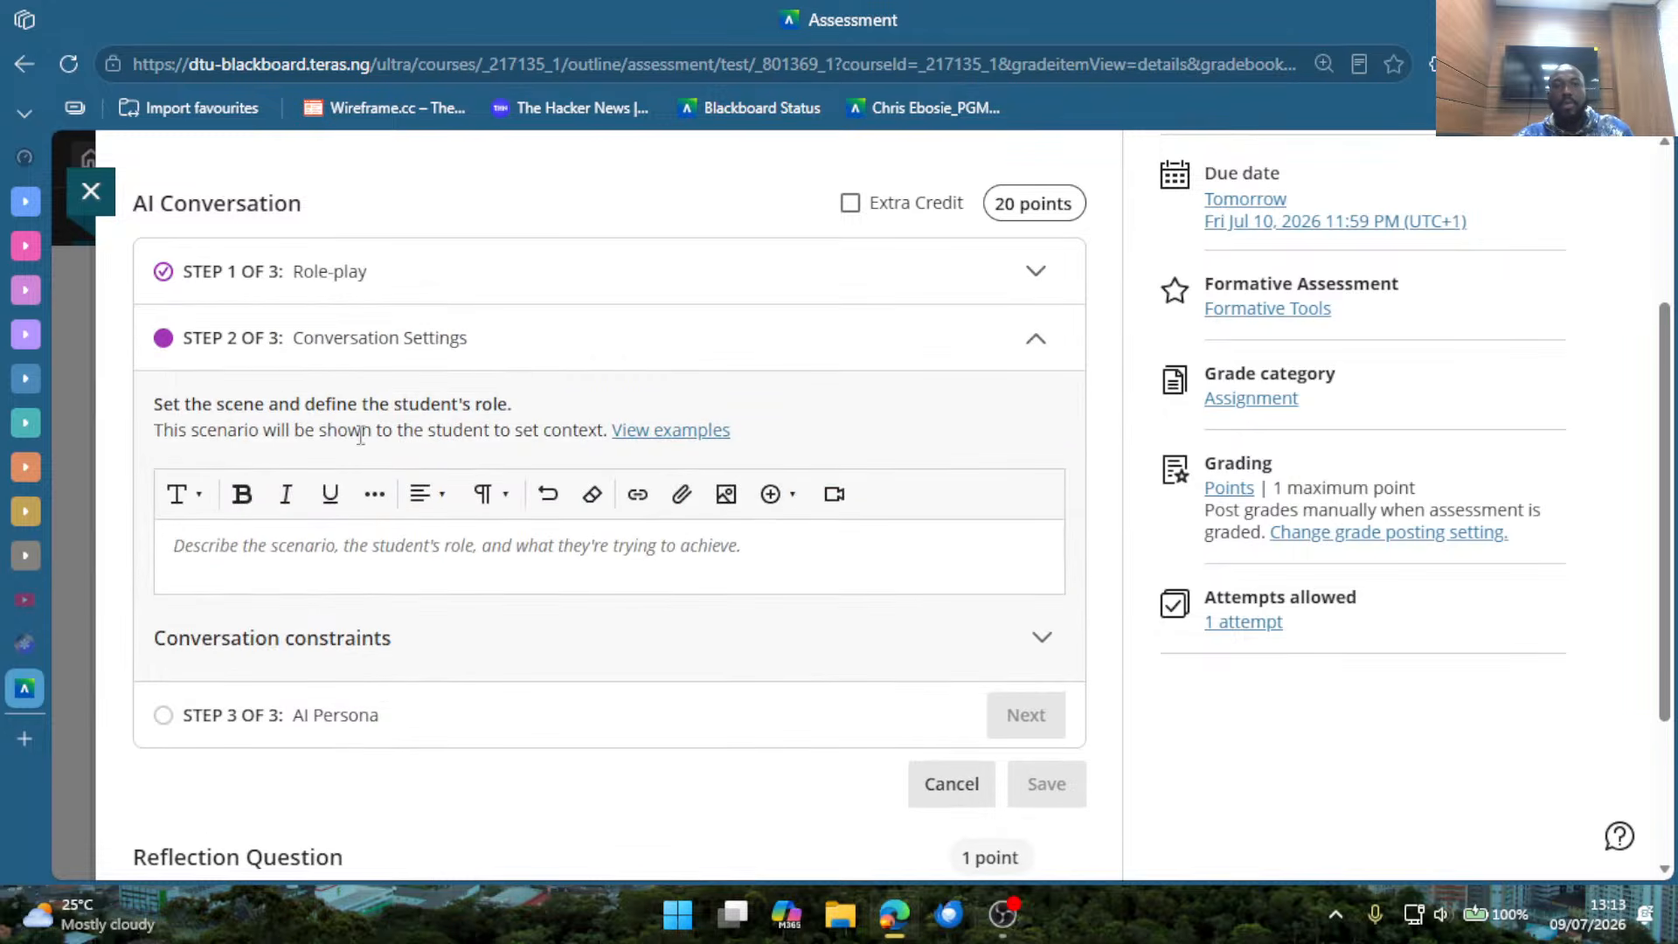
# Enter the scenario "A discussion with a industry expert where the students are the interns in a globally recognized organization.".
pyautogui.moveTo(173, 403); pyautogui.dragTo(542, 430)
pyautogui.click(550, 558)
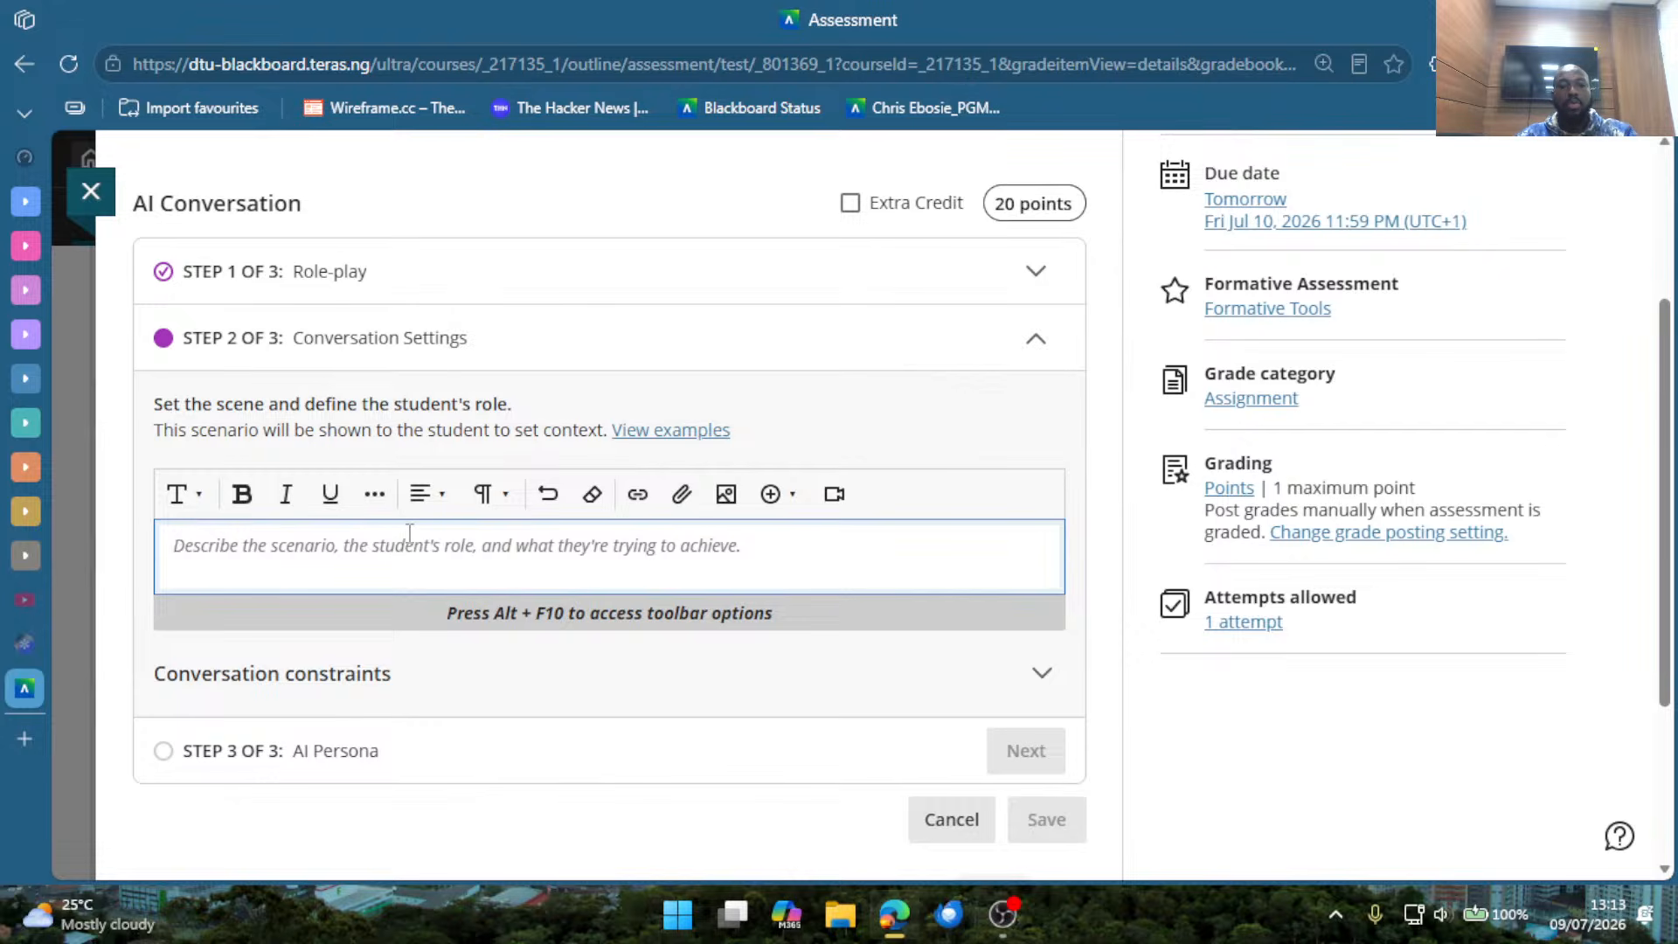
pyautogui.write('A')
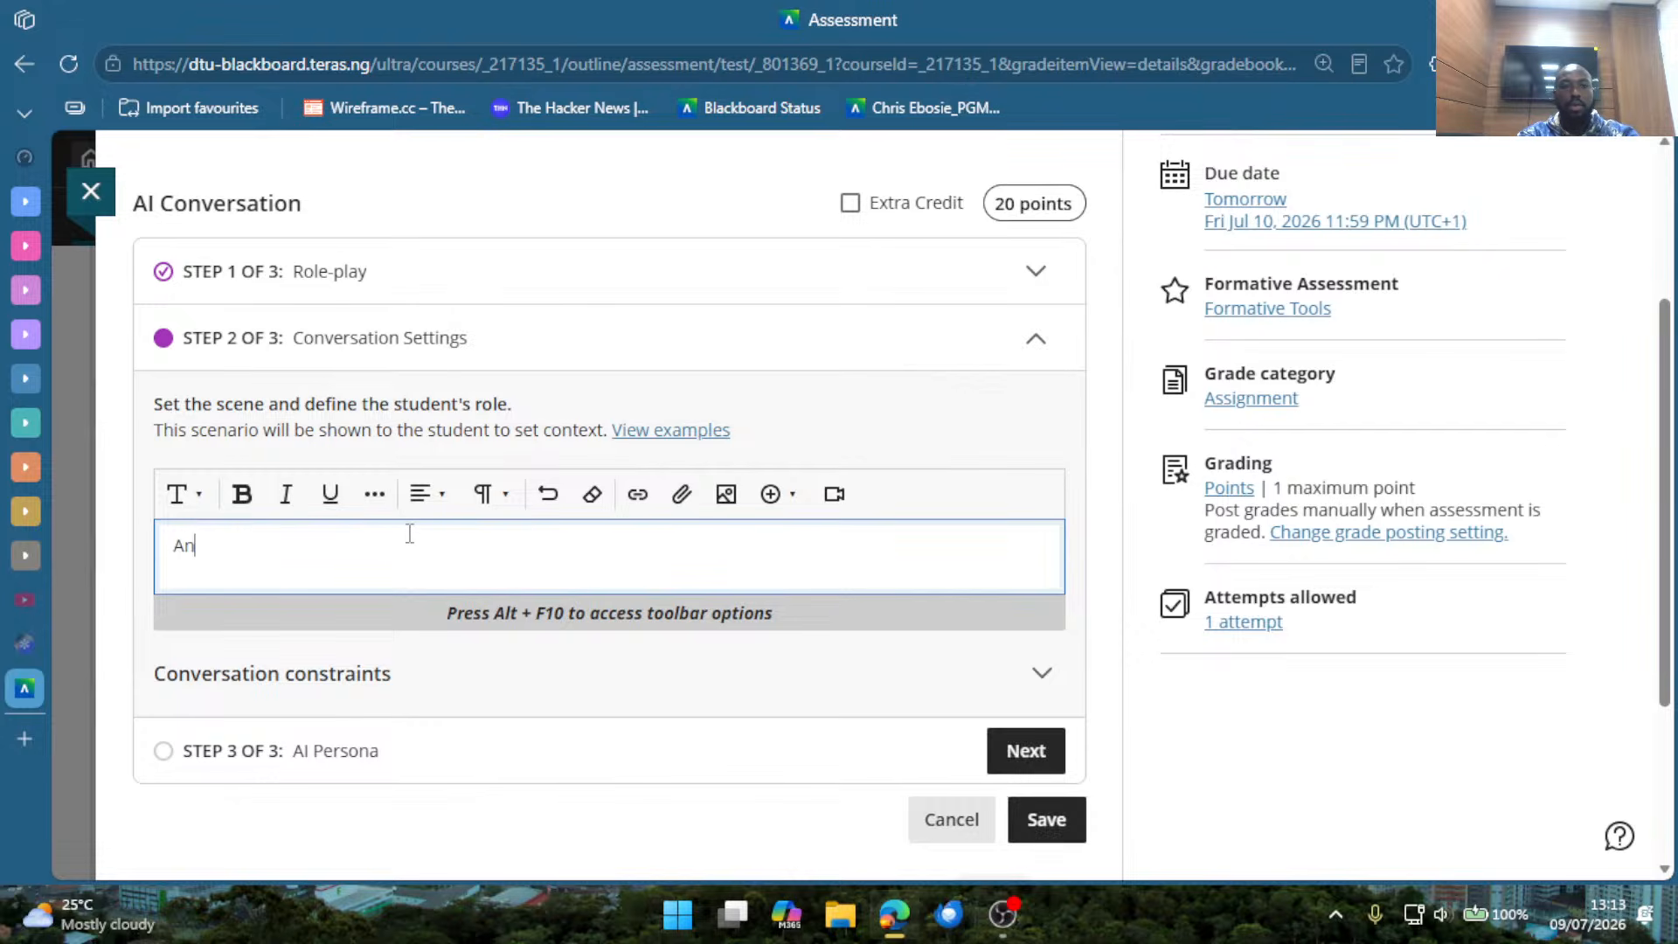
pyautogui.write(' dis')
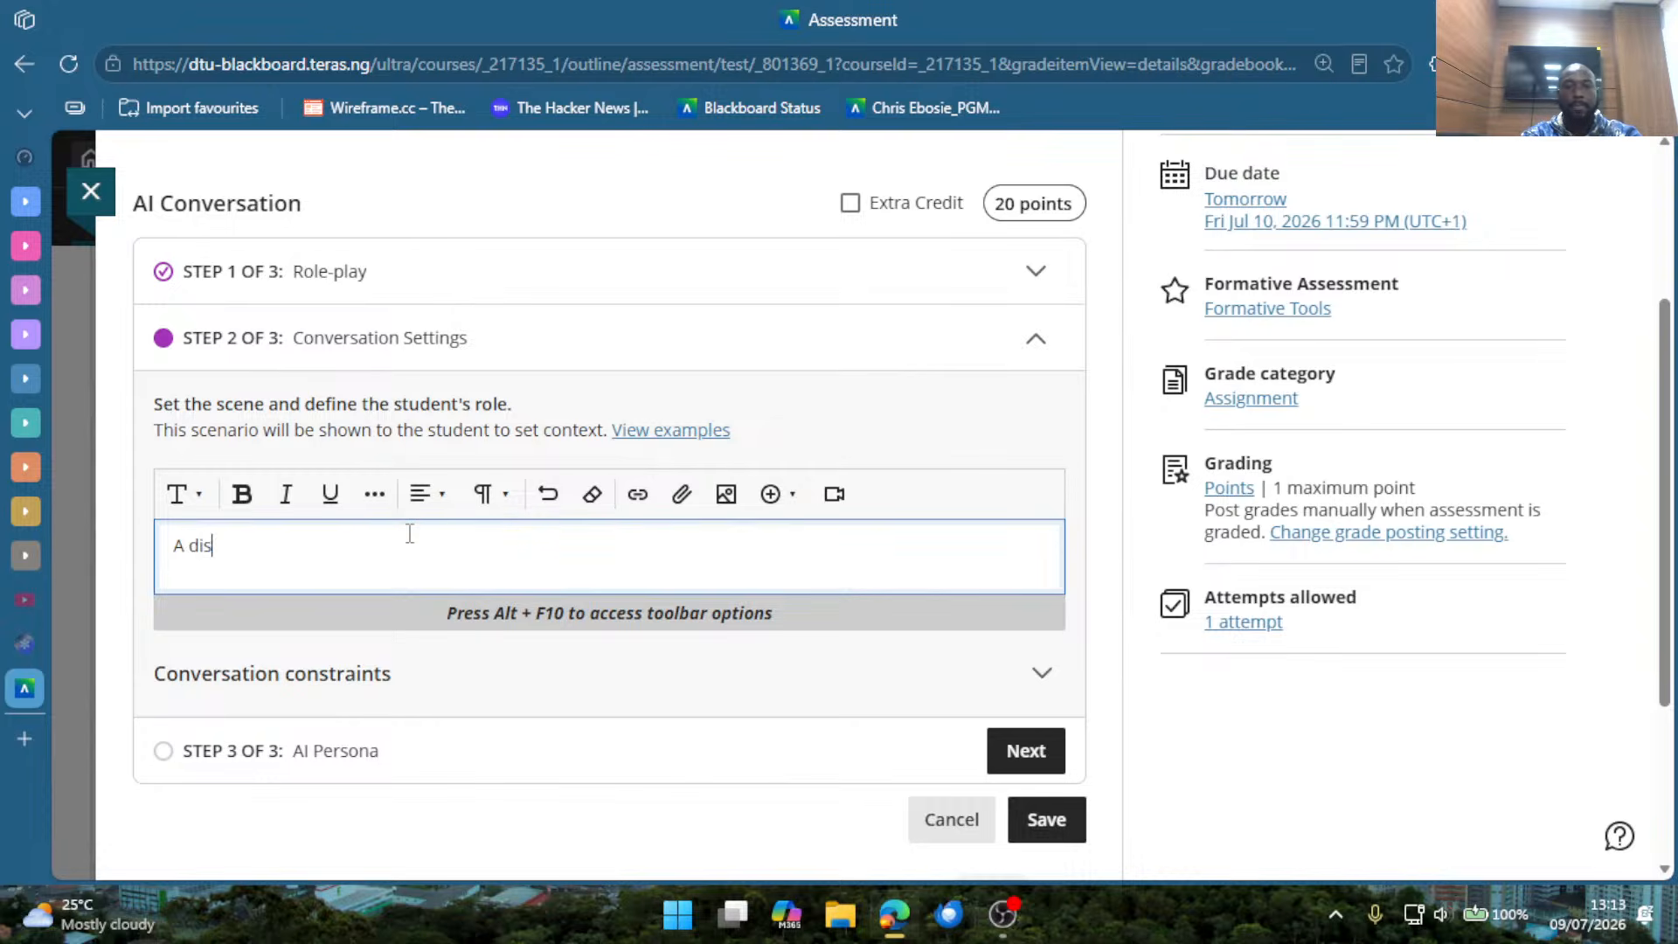
pyautogui.write('cussiono')
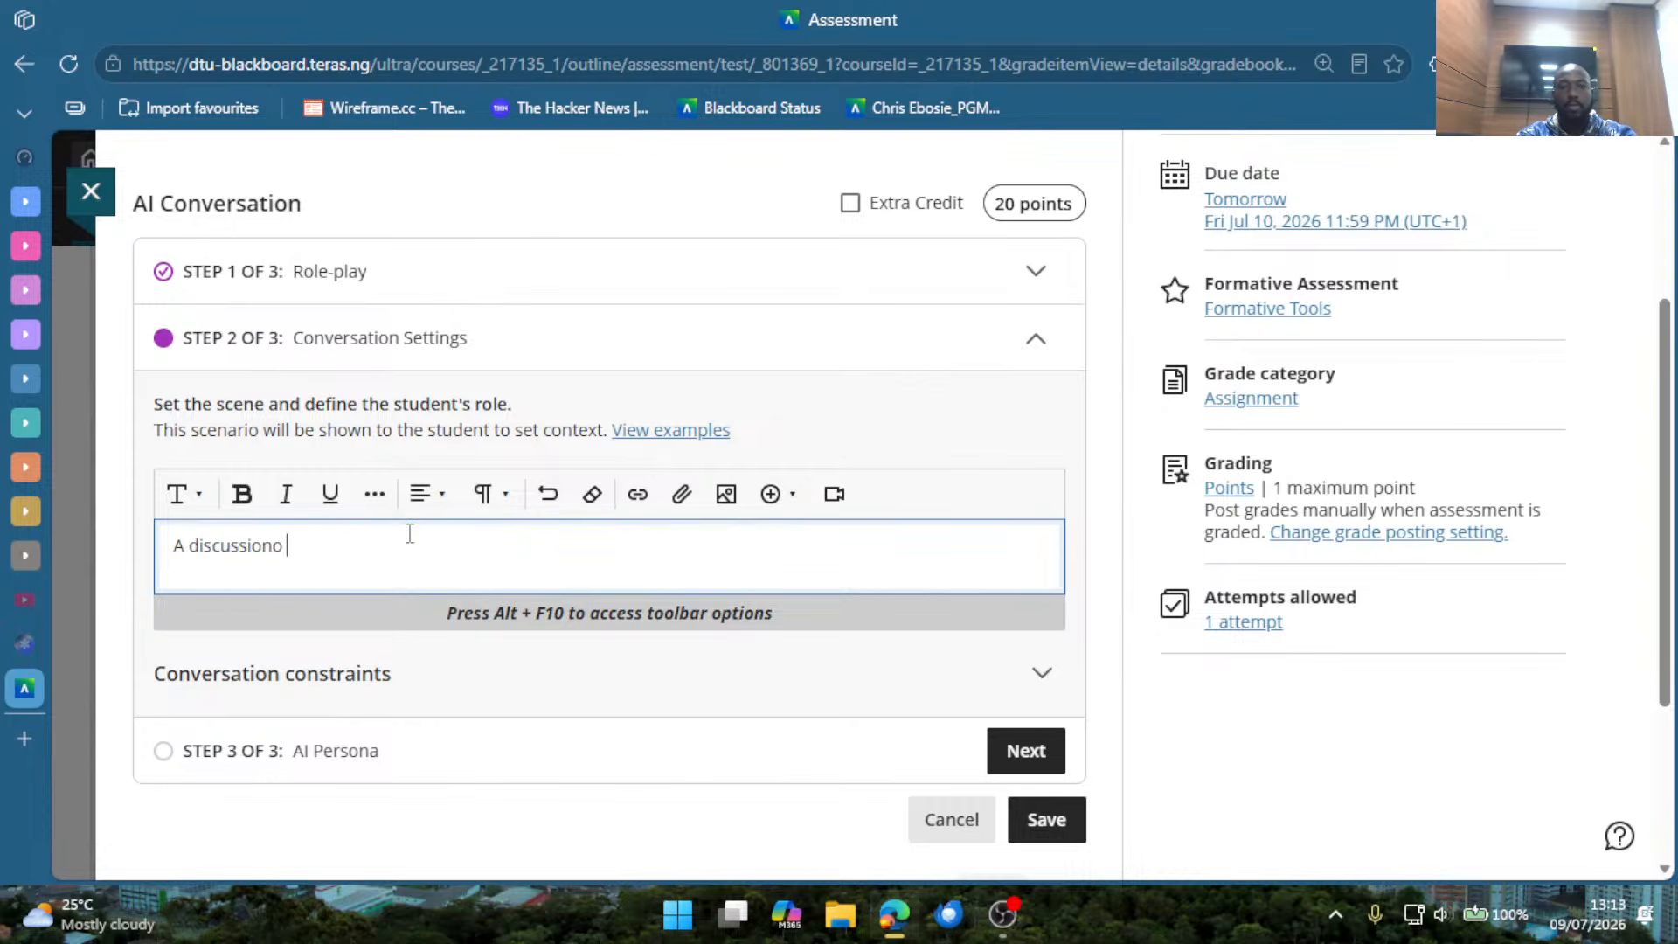
pyautogui.press('BackSpace')
pyautogui.write('with a industry')
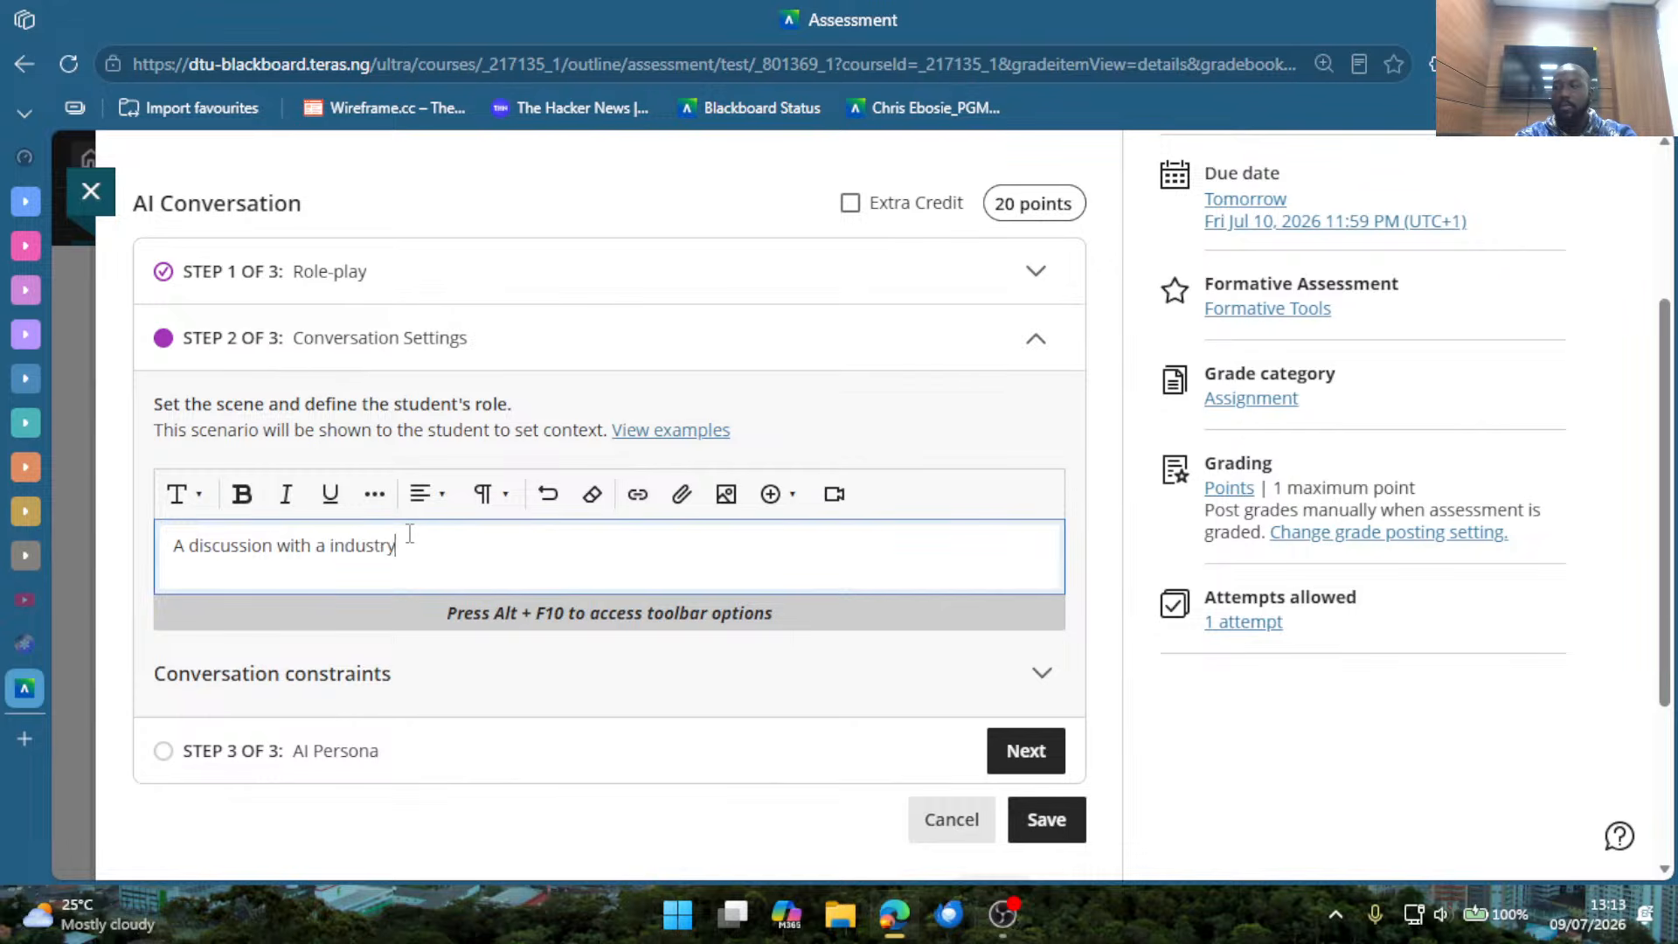
pyautogui.write(' expert')
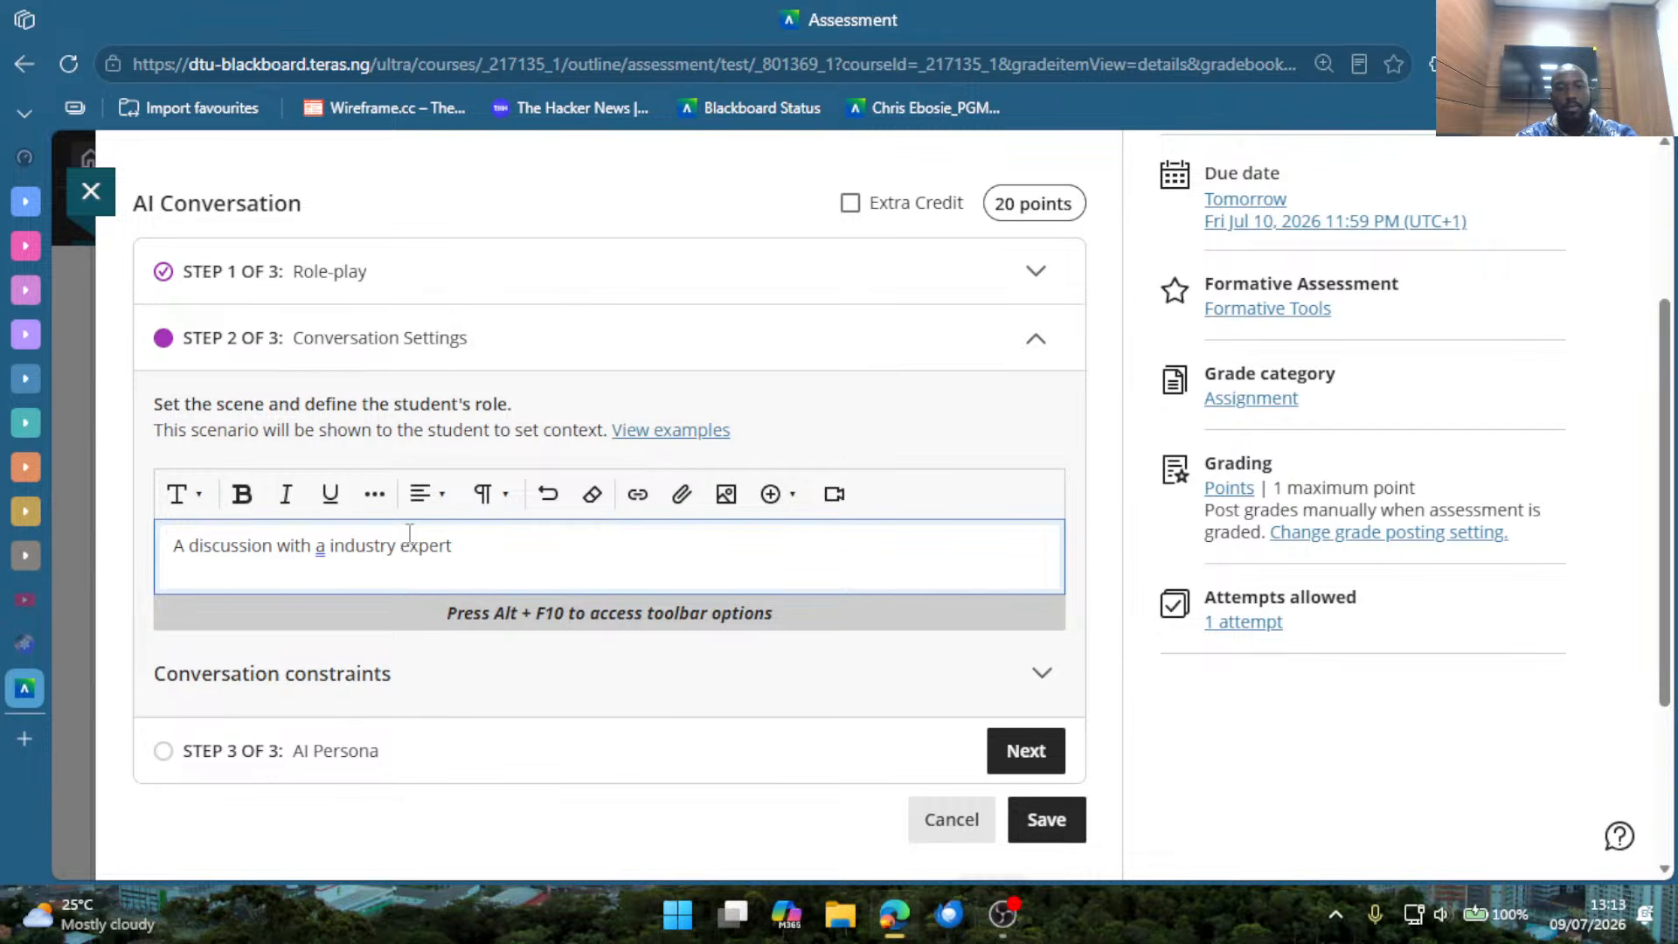
pyautogui.write(' where the st')
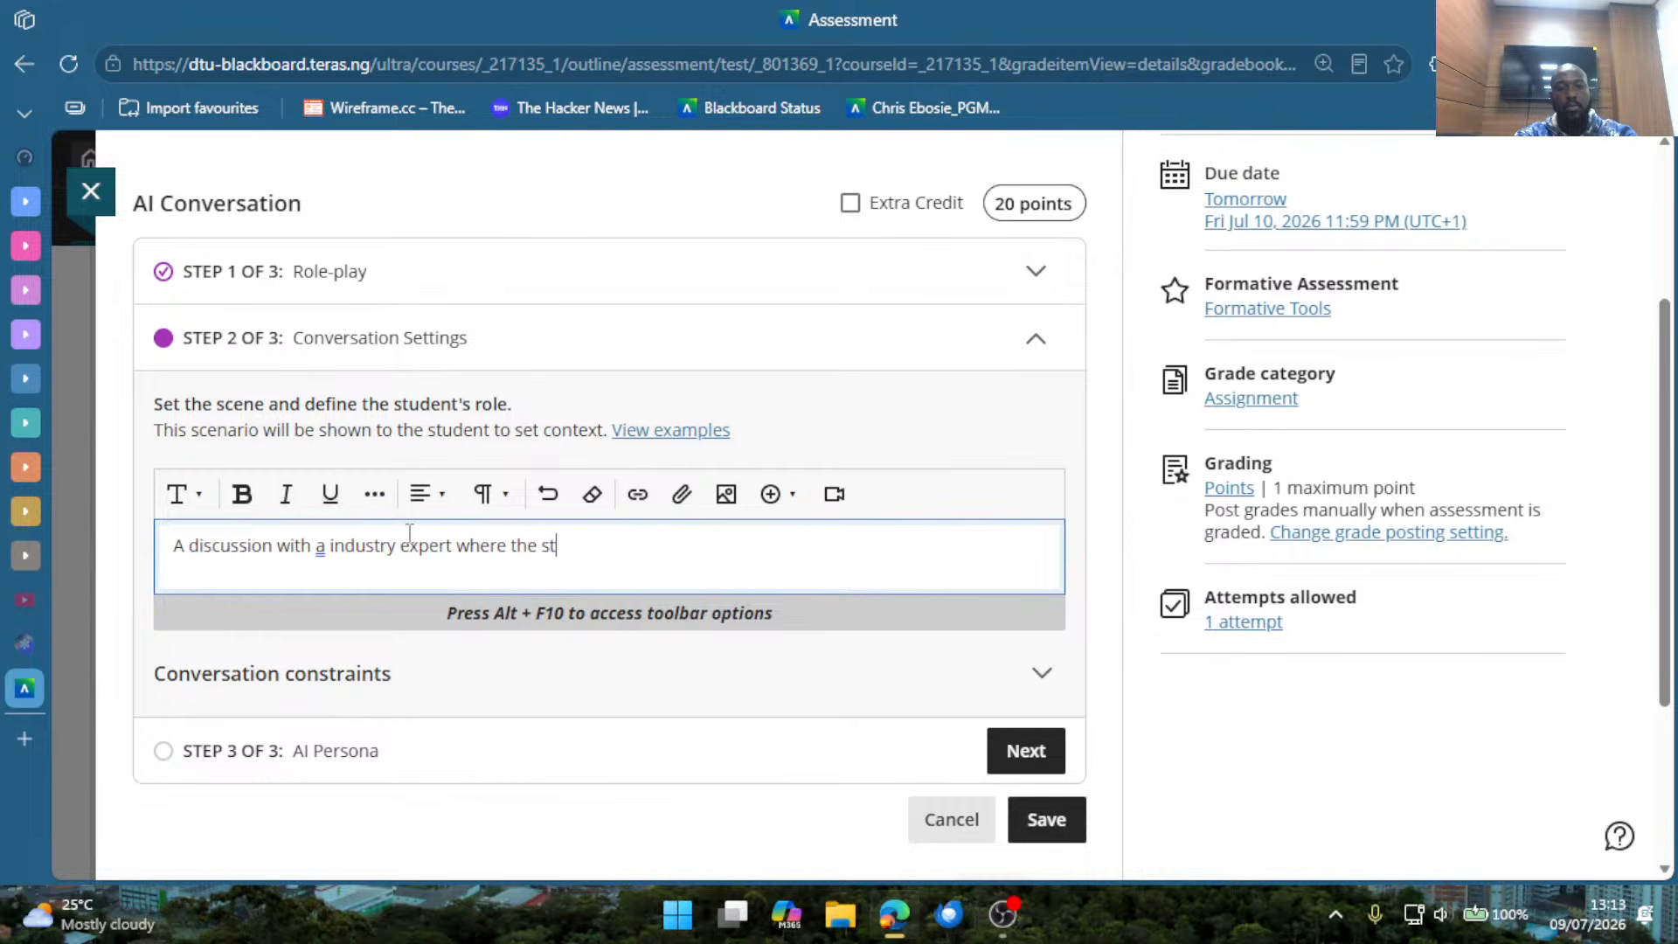
pyautogui.write('udents are t')
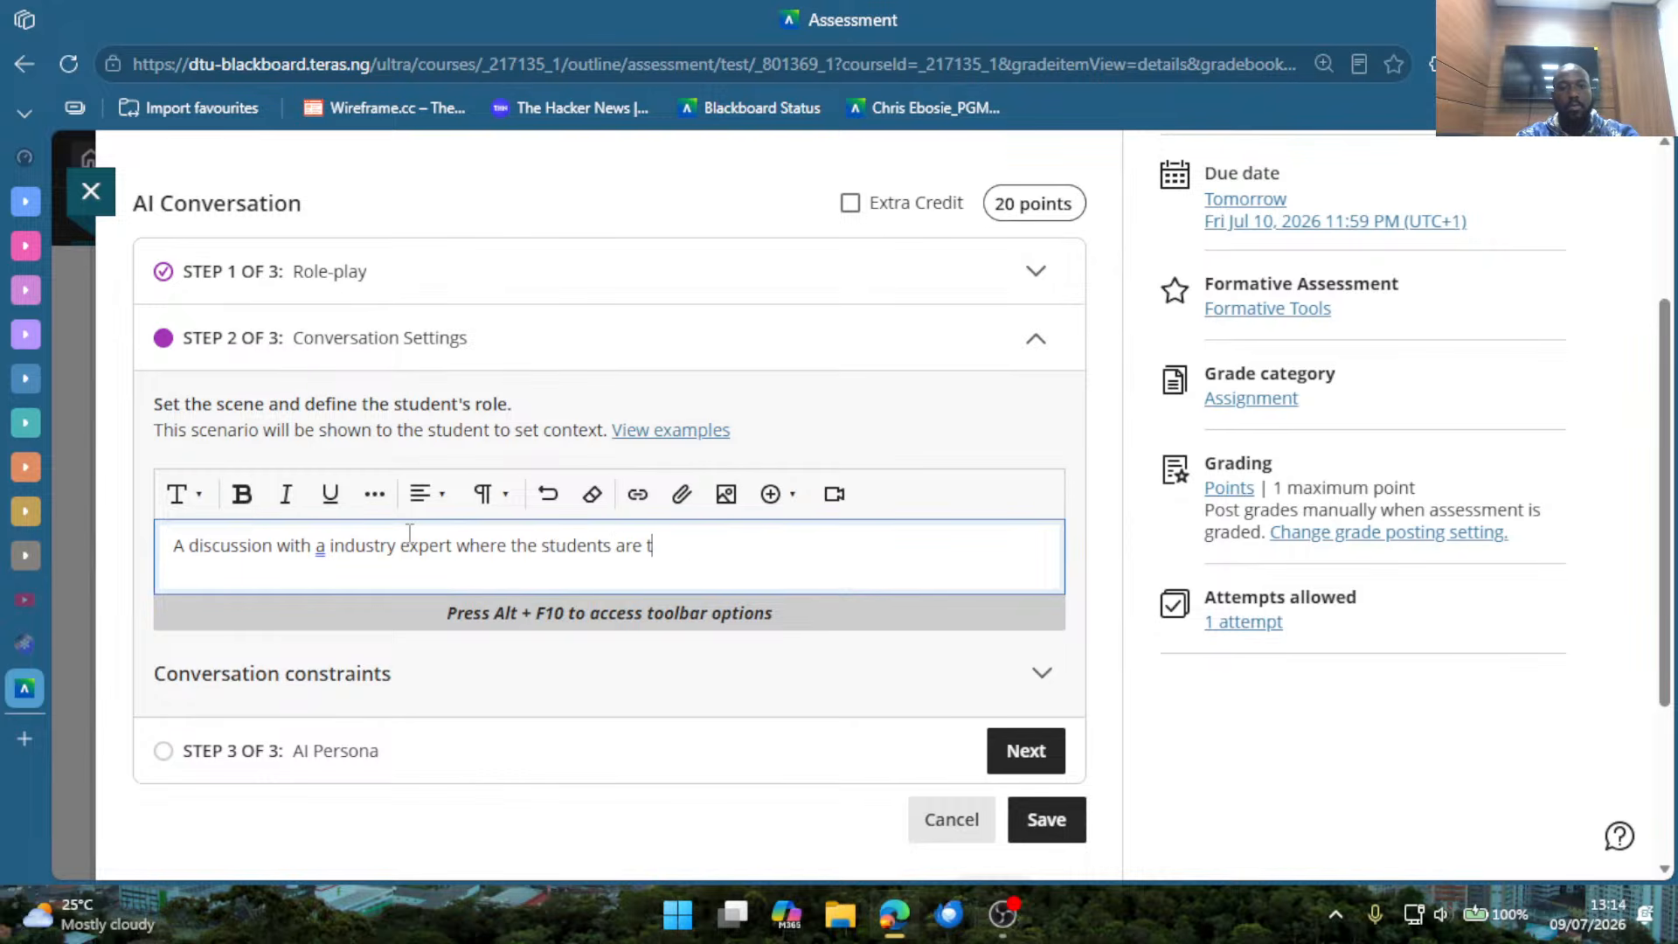
pyautogui.write('he interns in ')
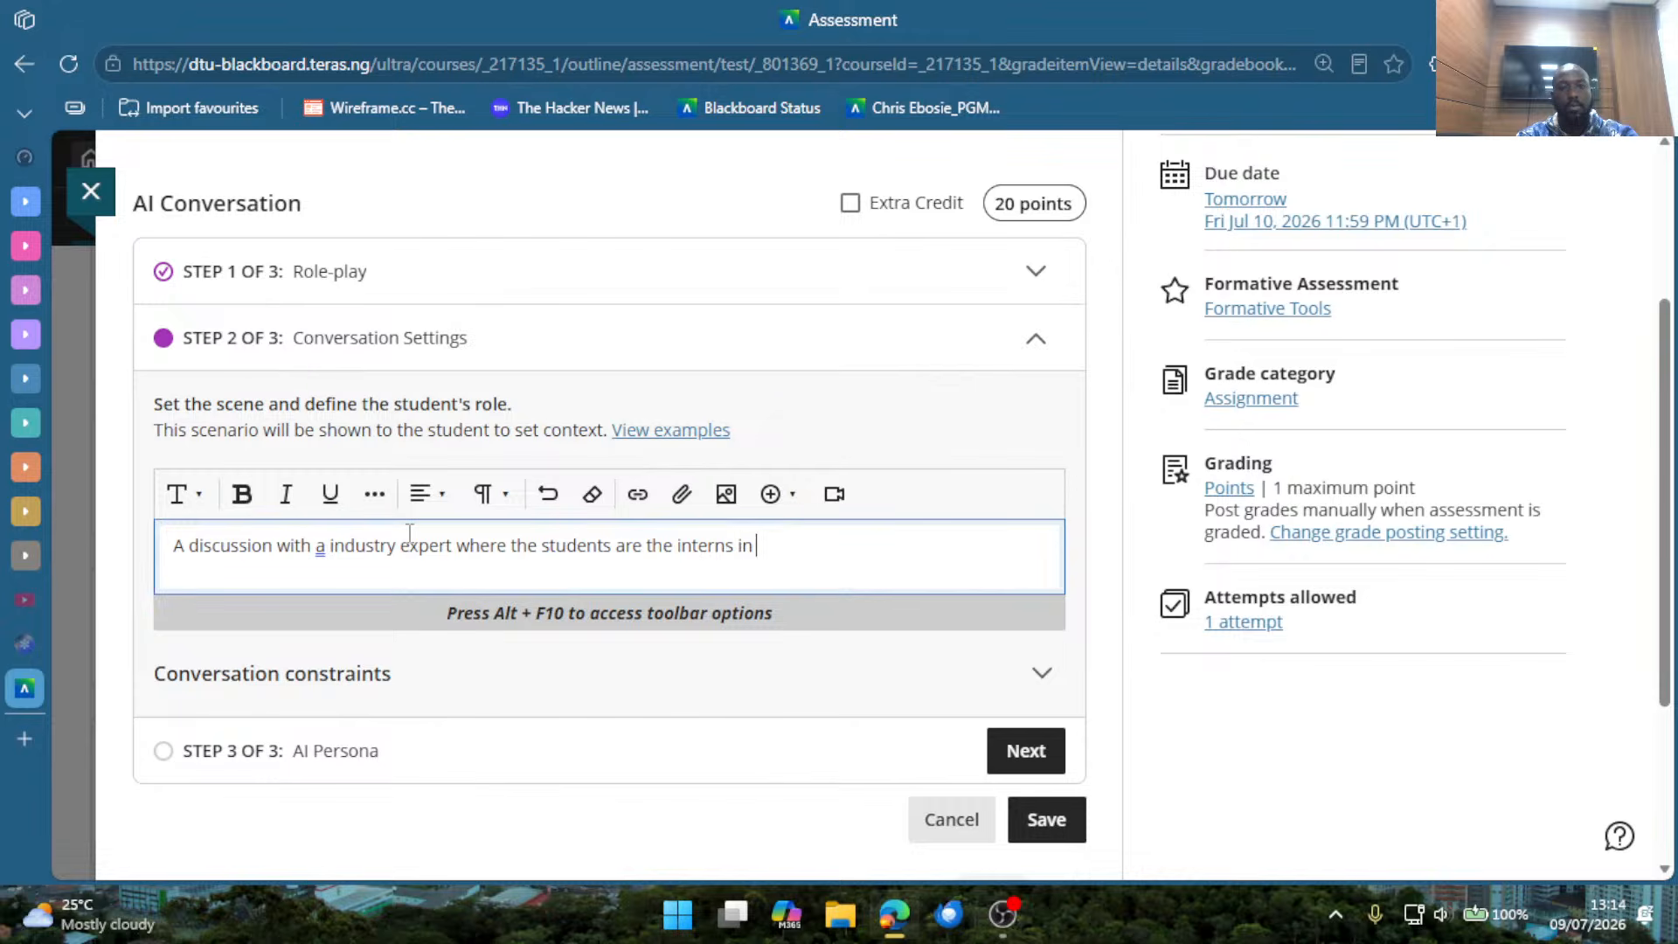
pyautogui.write('a globally recogni')
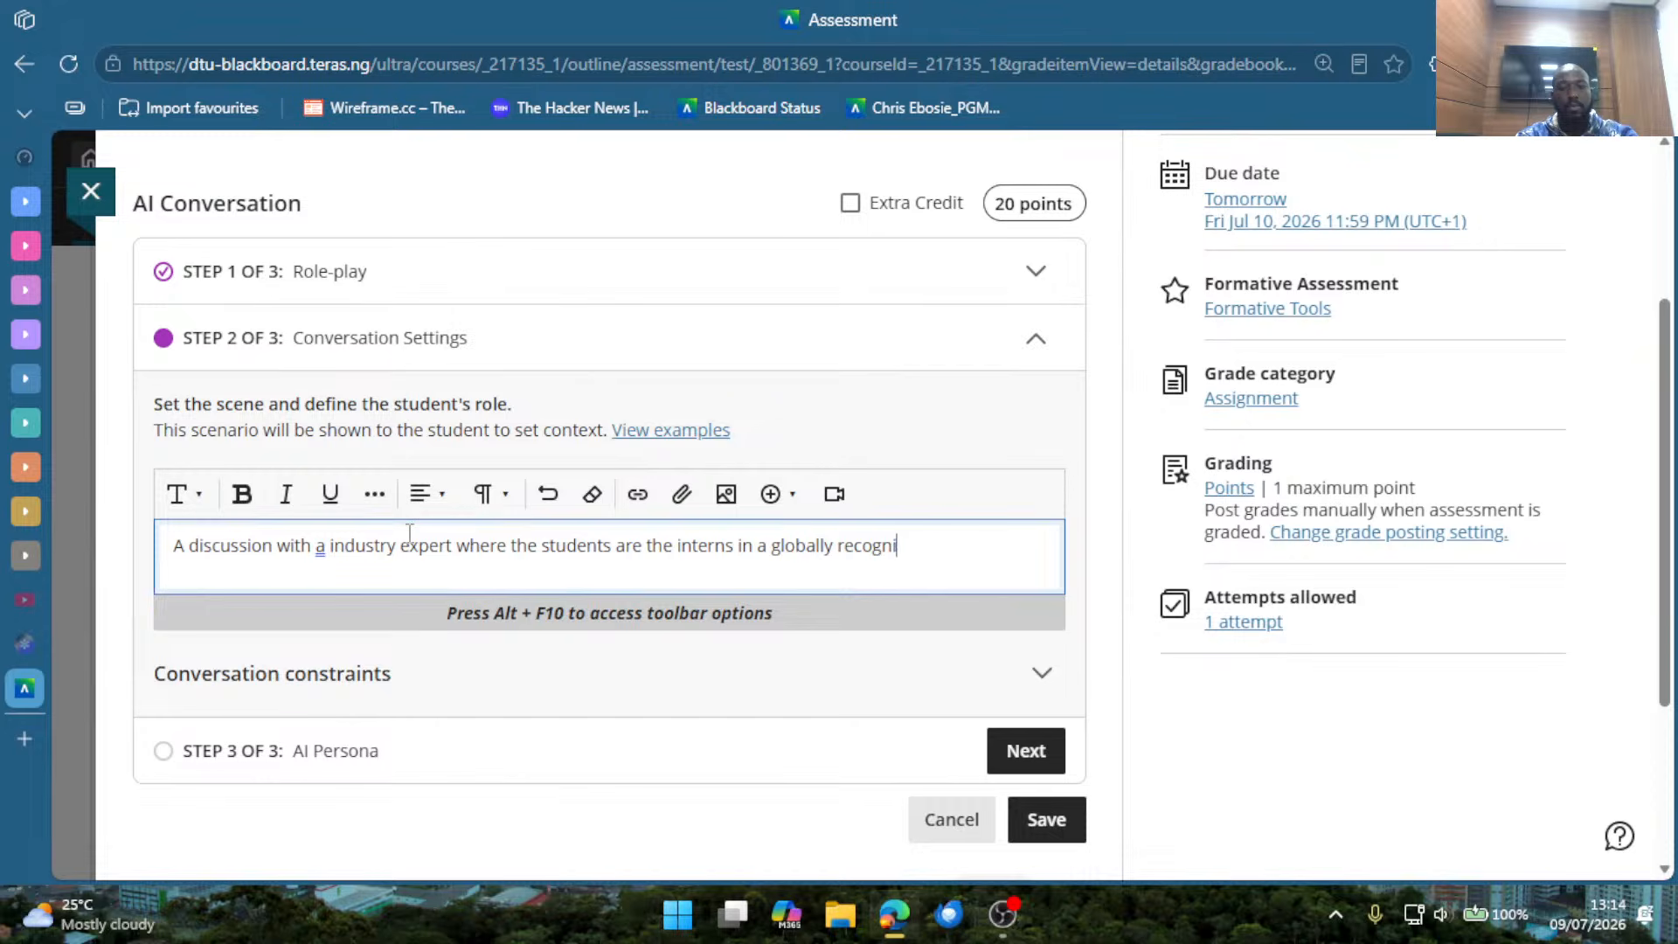
pyautogui.write('zed ')
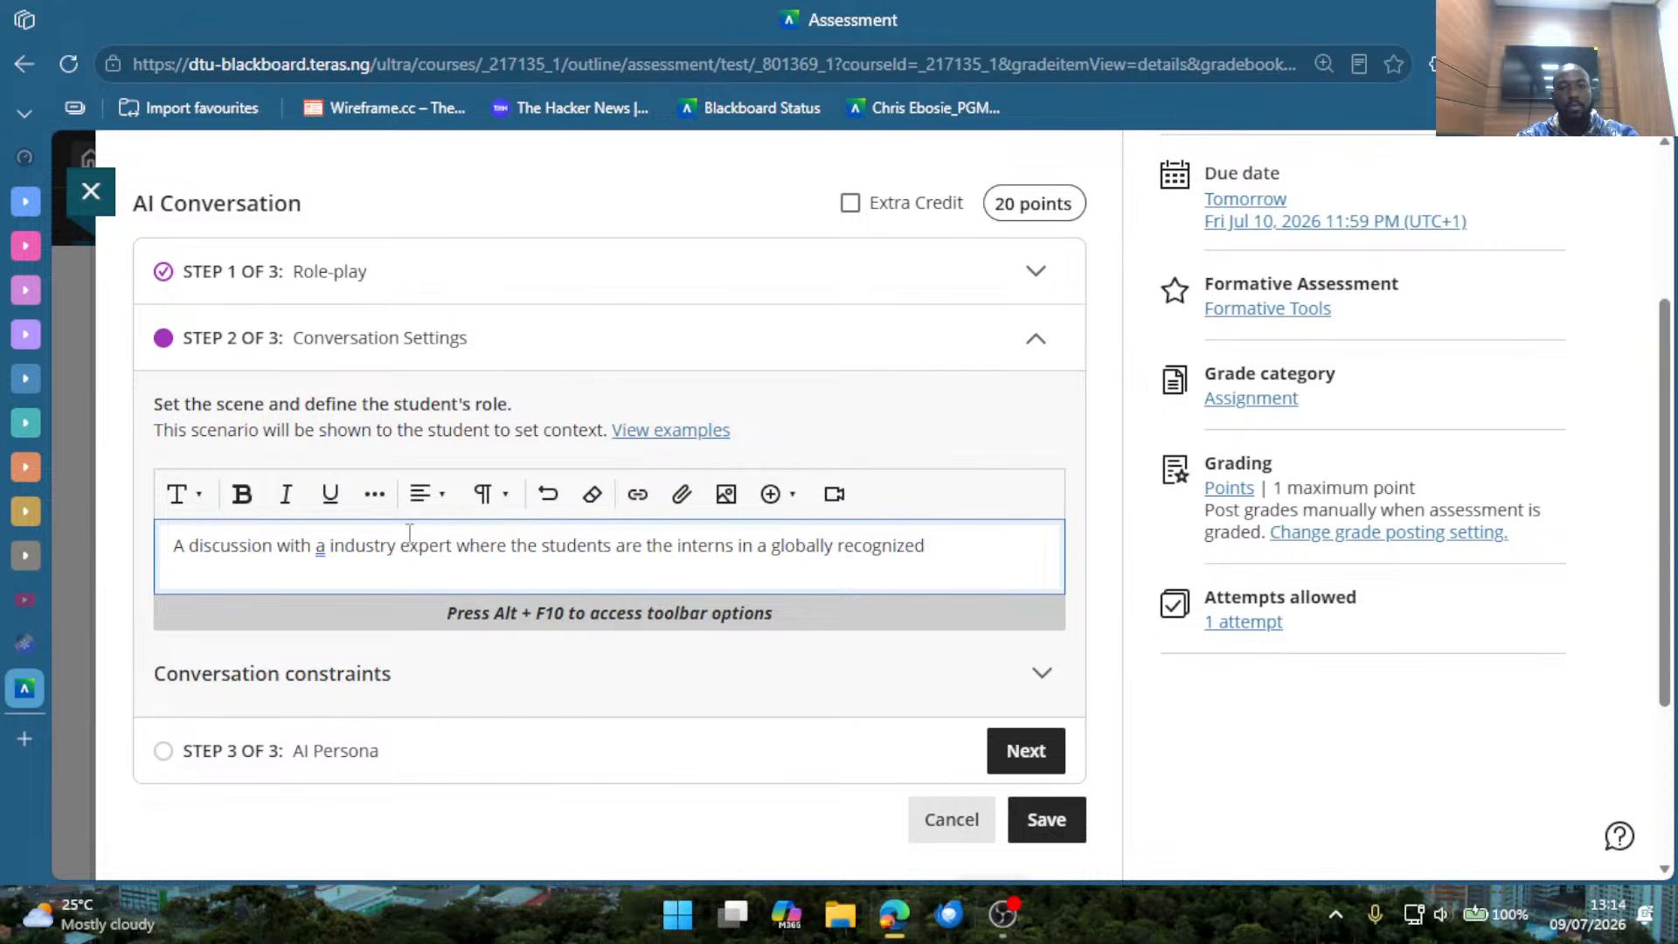
pyautogui.write('body')
pyautogui.hotkey('ctrl', 'BackSpace')
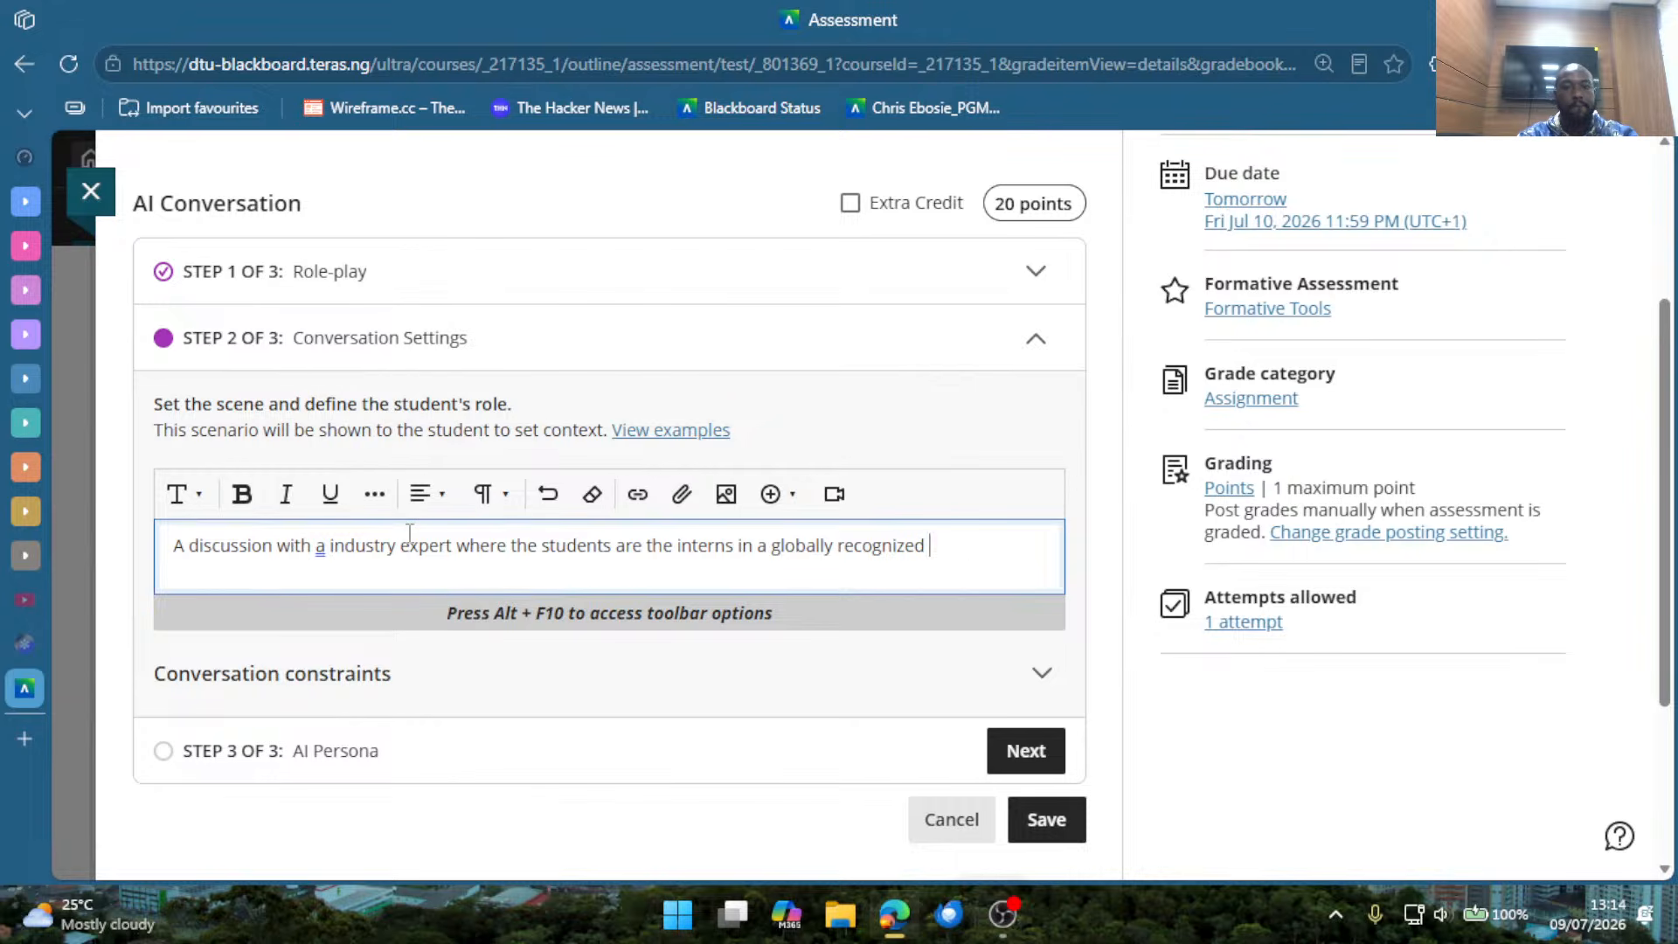
pyautogui.write('organization')
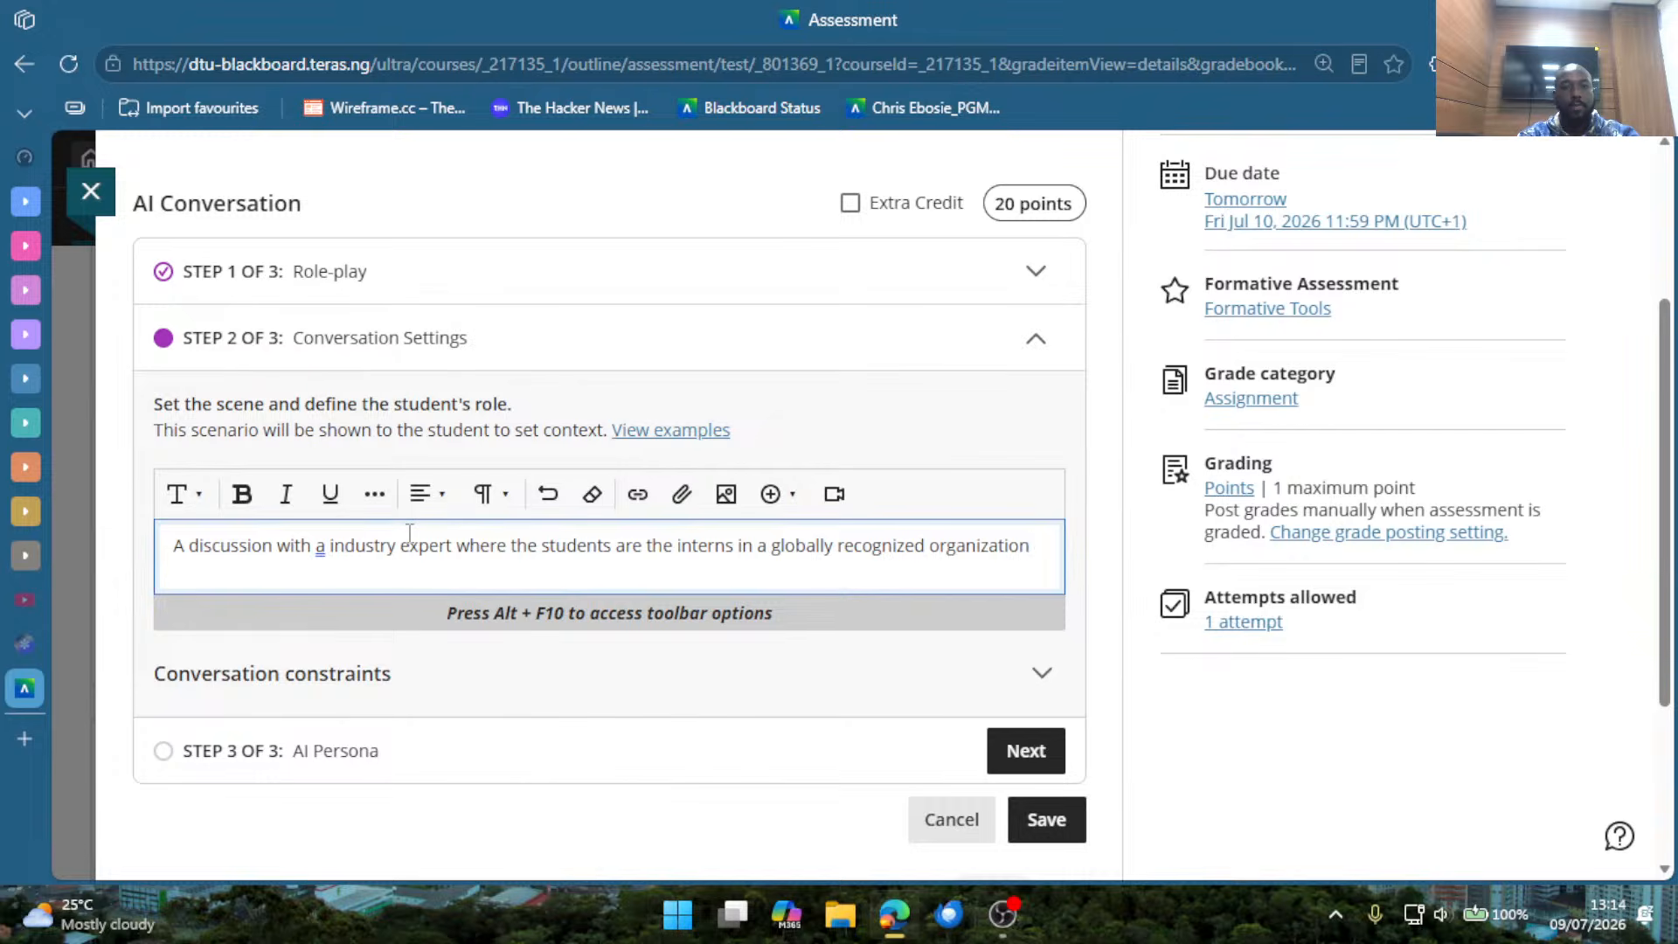
pyautogui.write('.')
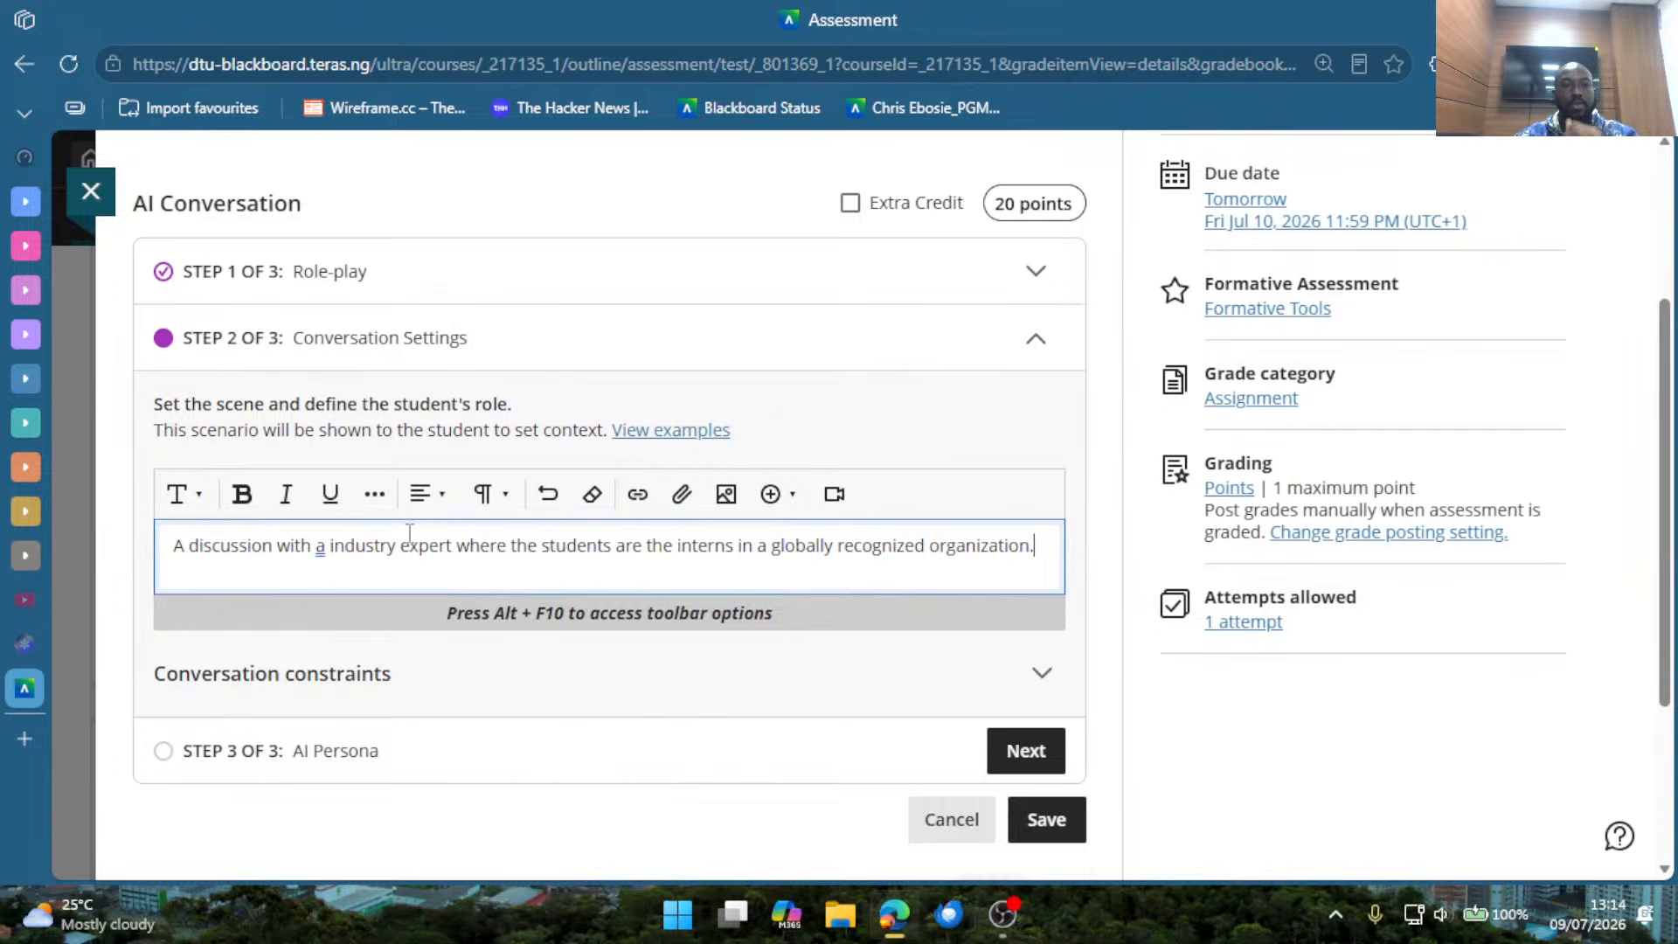
# Correct "a industry expert" to "an industry expert" in the scenario text.
pyautogui.moveTo(313, 551); pyautogui.dragTo(341, 557)
pyautogui.click(335, 556)
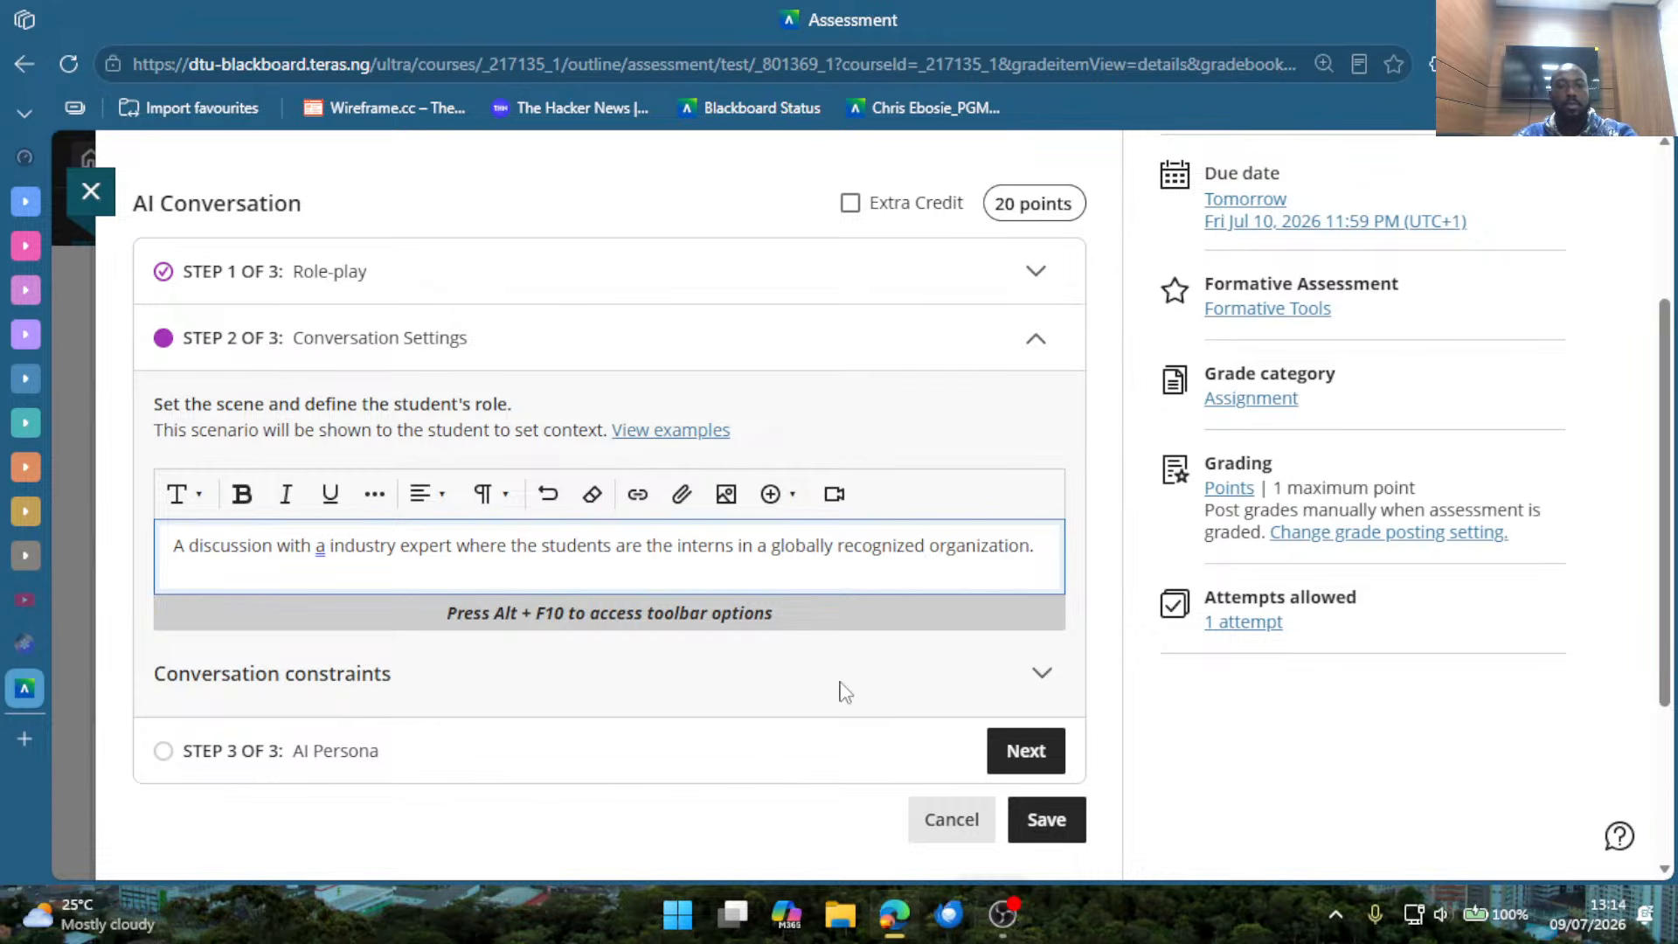
pyautogui.write('n')
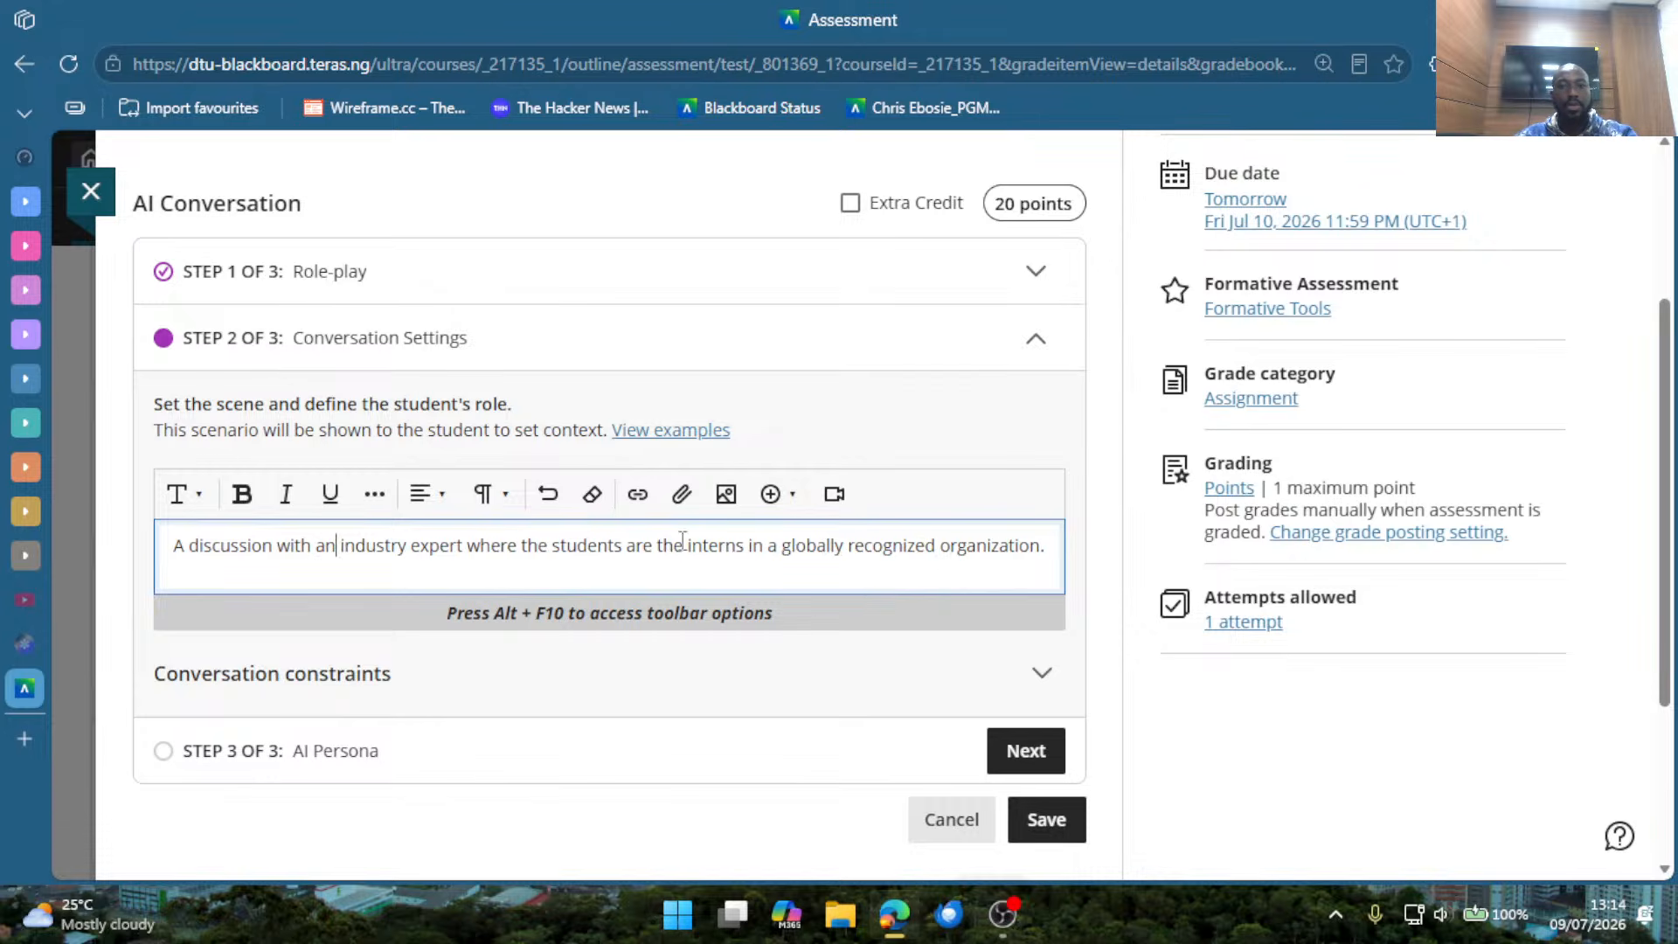
pyautogui.click(717, 690)
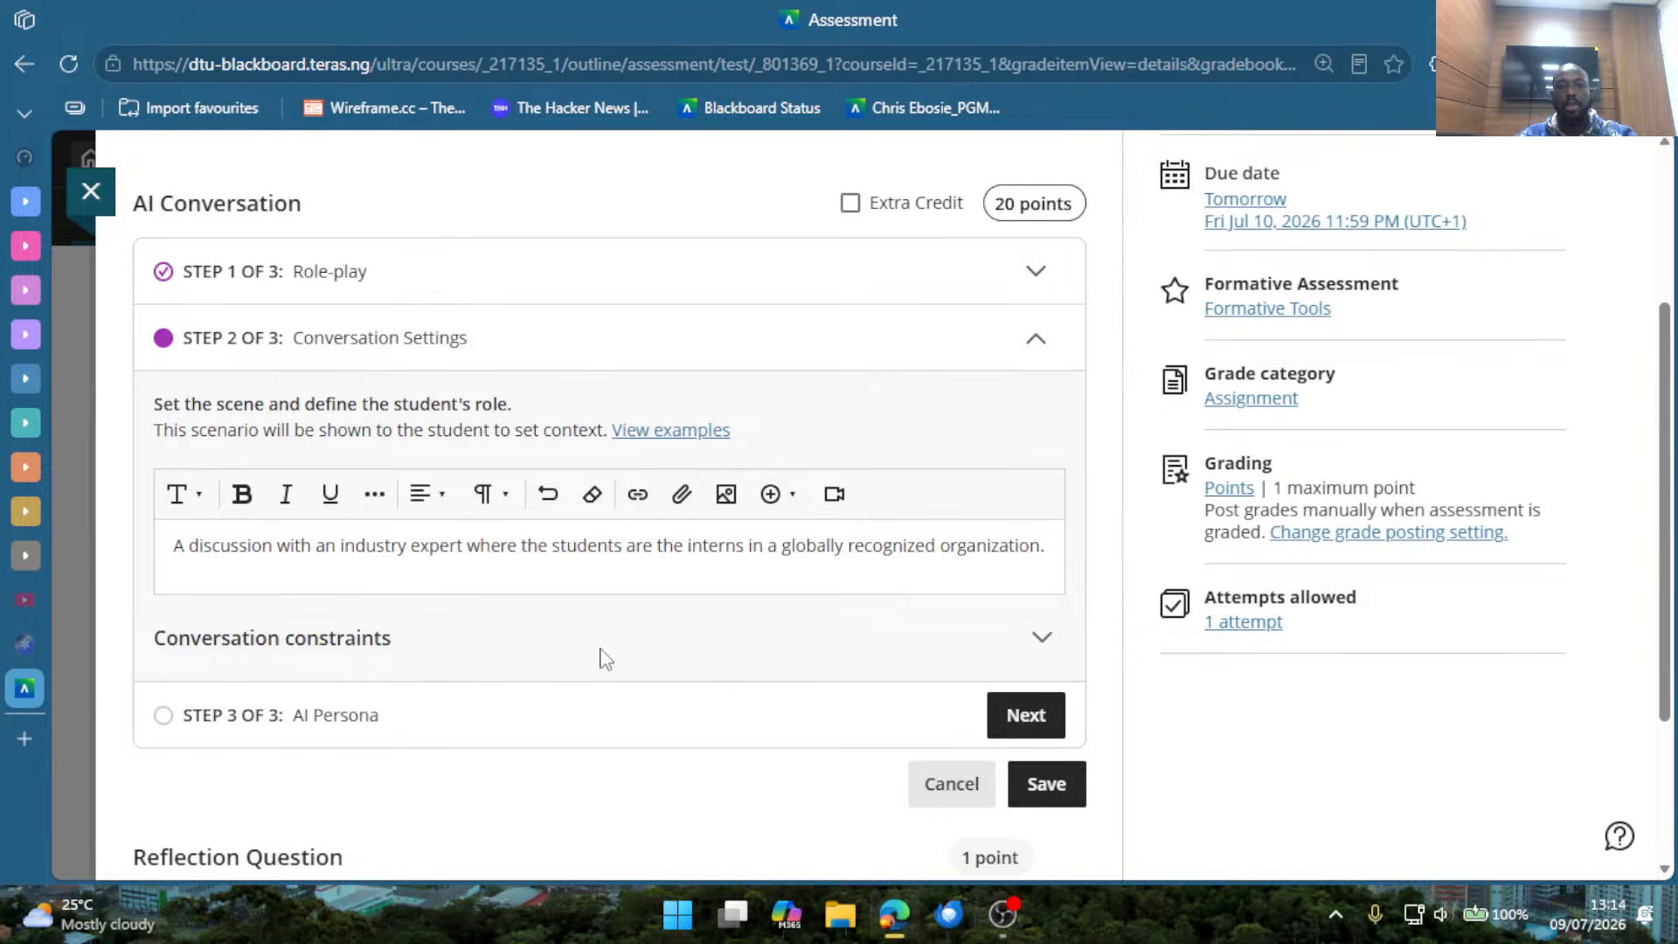
# Limit the conversation to 30 student messages and 60 minutes, and continue to the AI persona settings.
pyautogui.moveTo(389, 659); pyautogui.dragTo(382, 661)
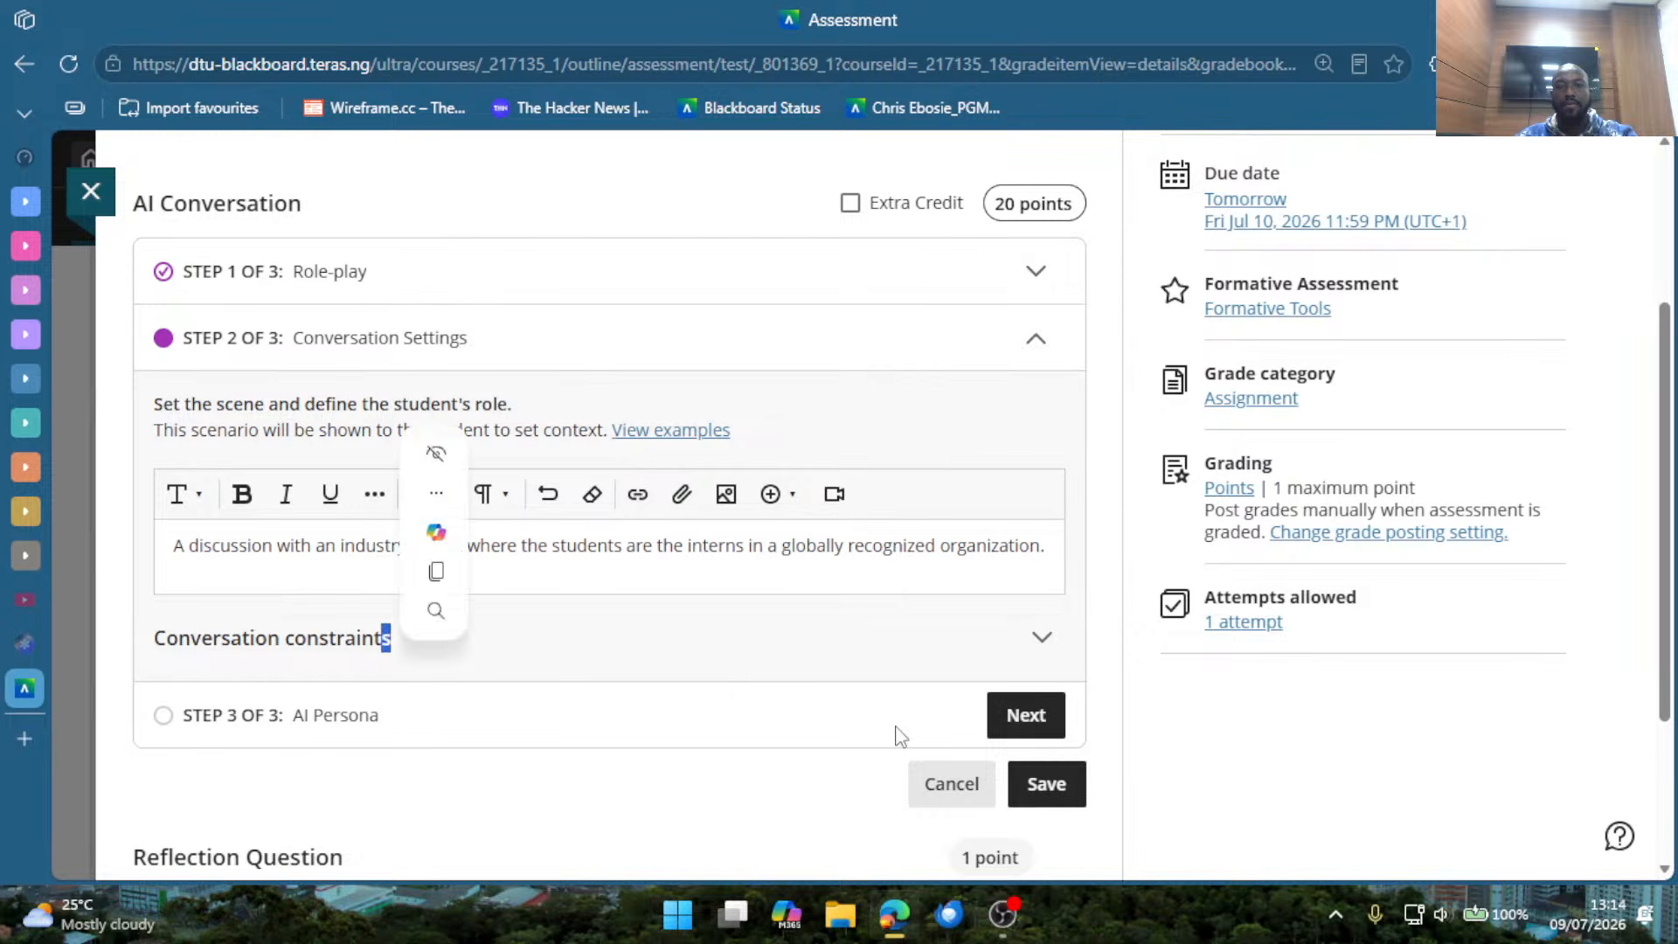
pyautogui.click(1043, 639)
pyautogui.scroll(-2, 699, 706)
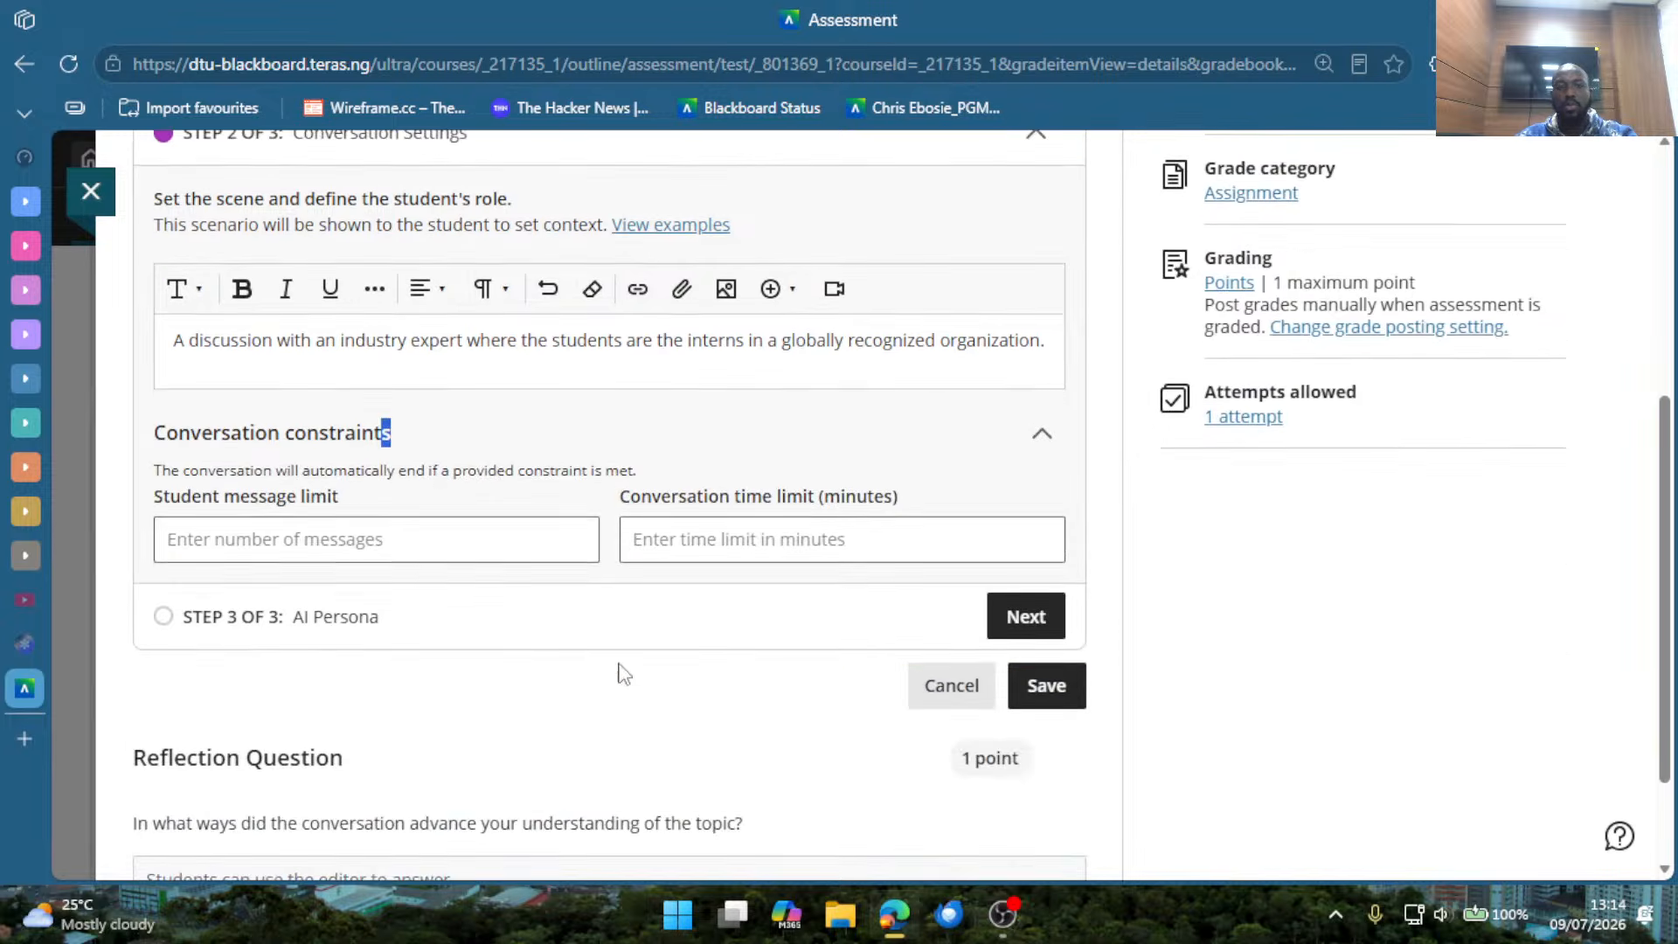
pyautogui.click(320, 529)
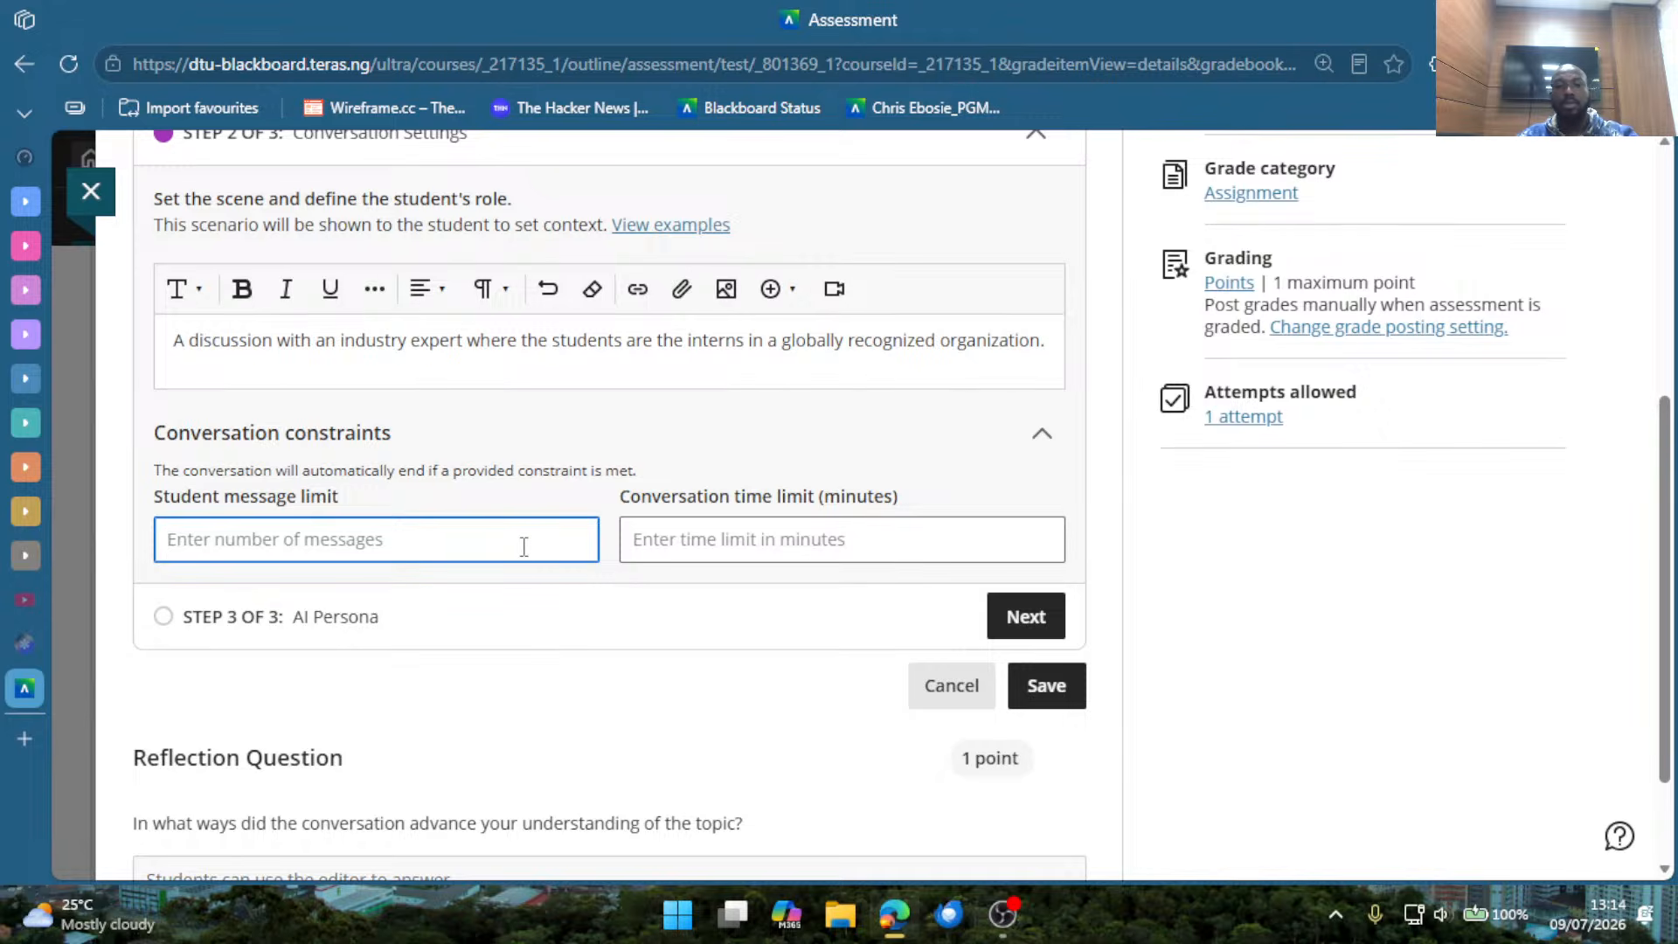
pyautogui.write('2')
pyautogui.press('BackSpace')
pyautogui.write('30')
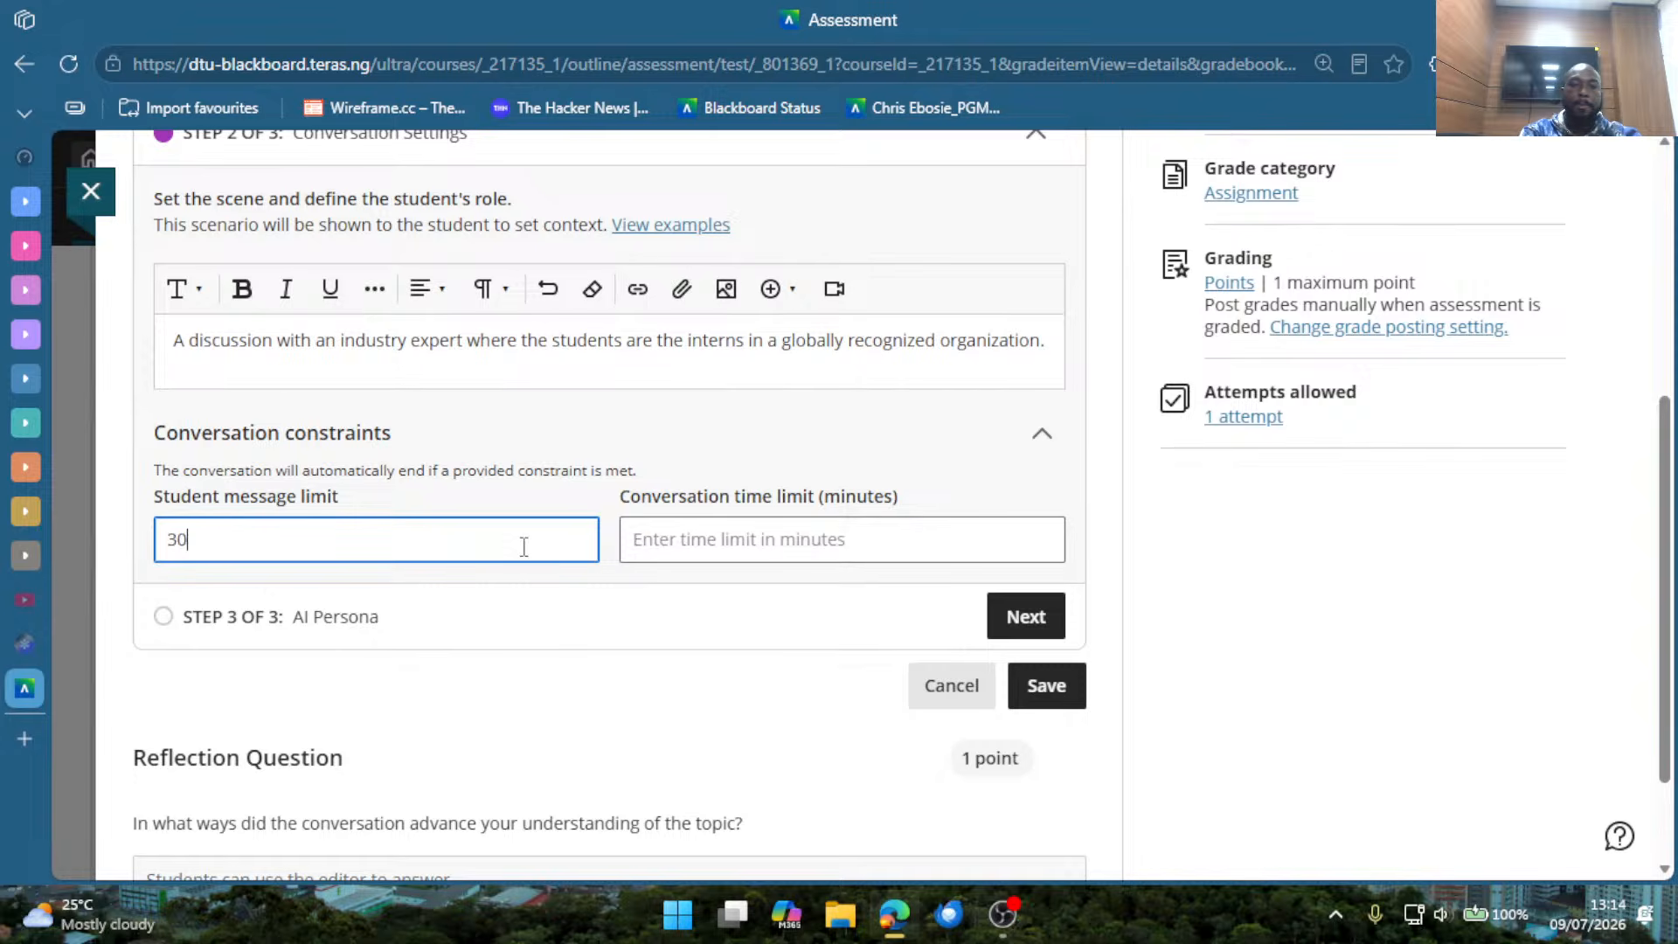
pyautogui.click(694, 532)
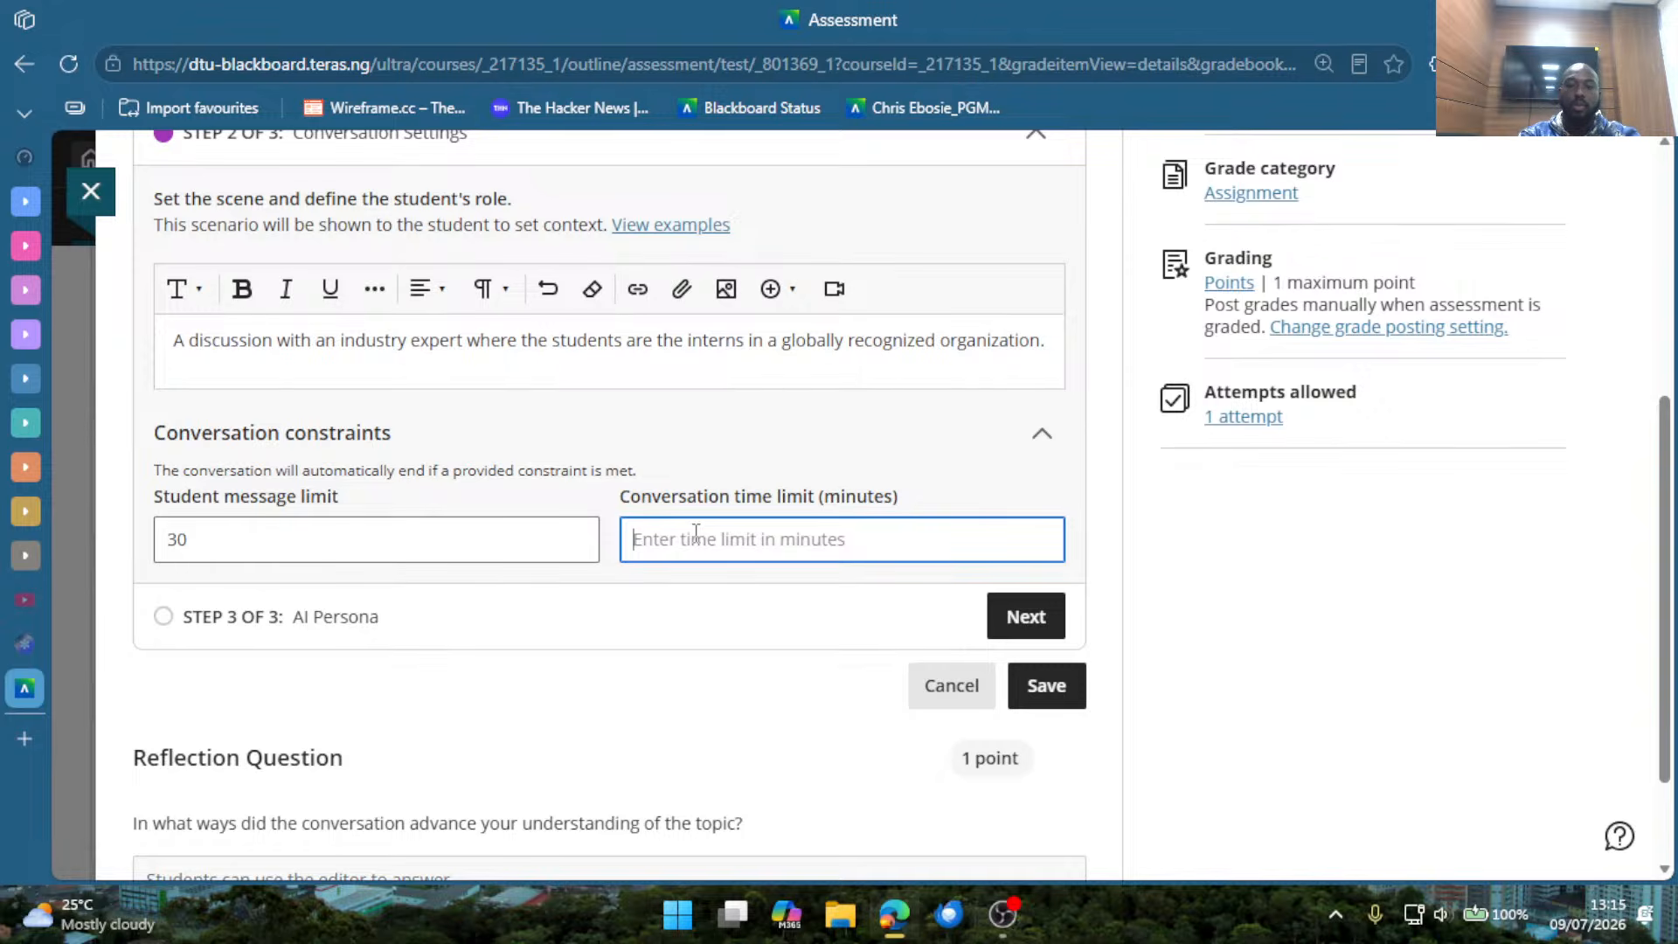
pyautogui.write('60')
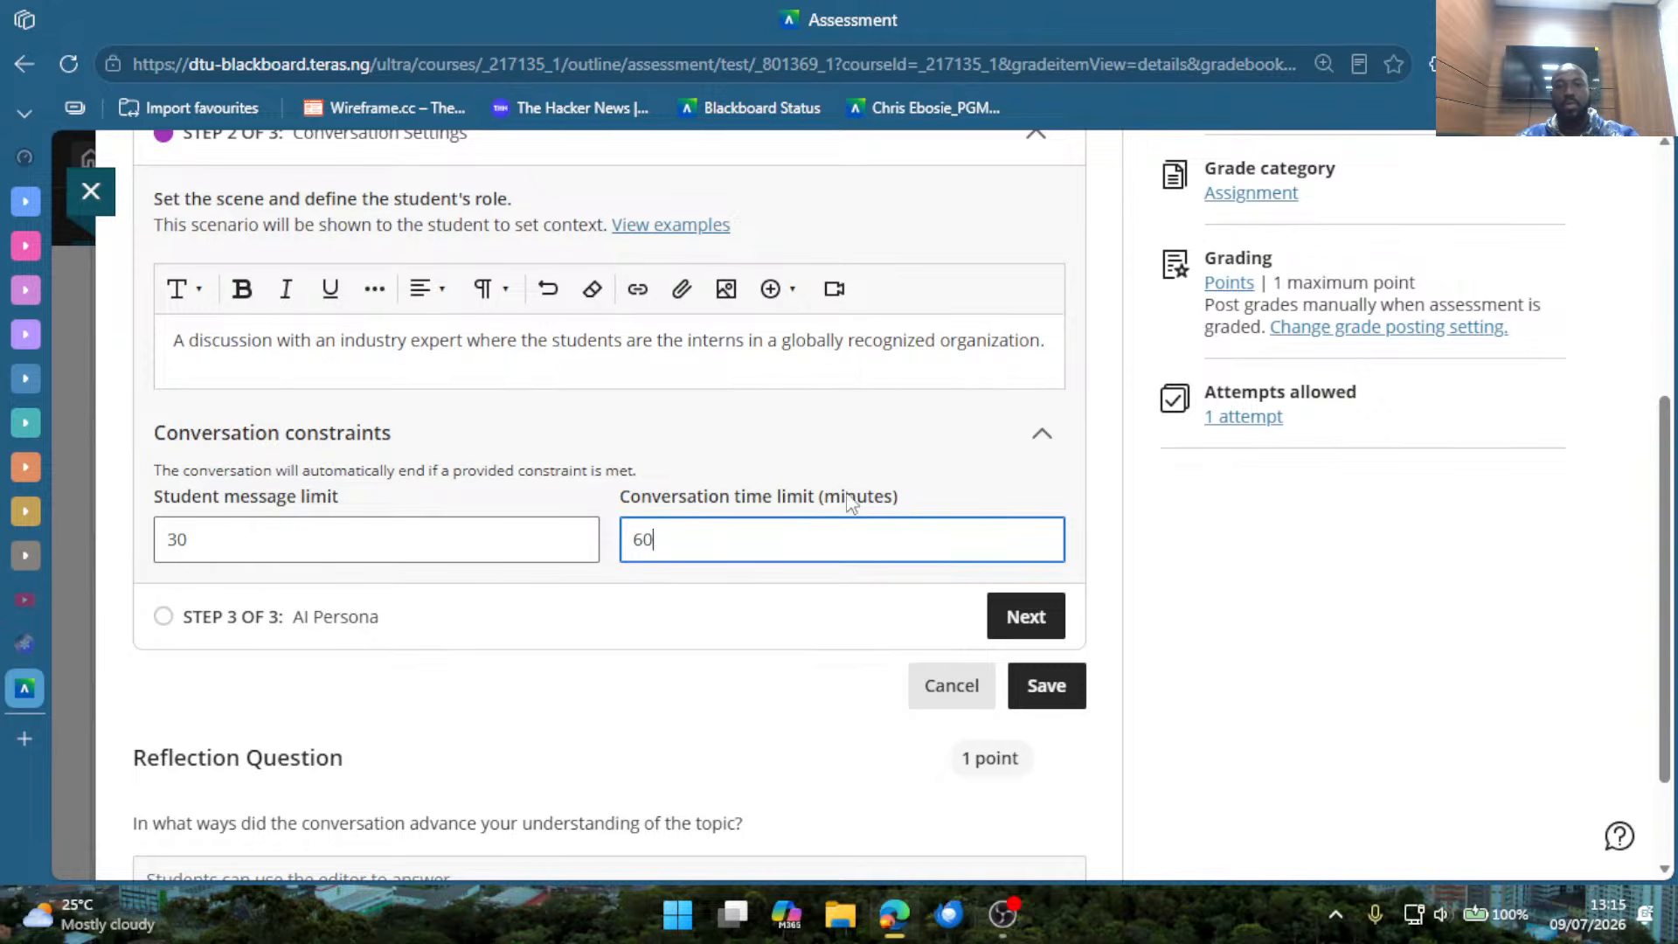
pyautogui.click(626, 621)
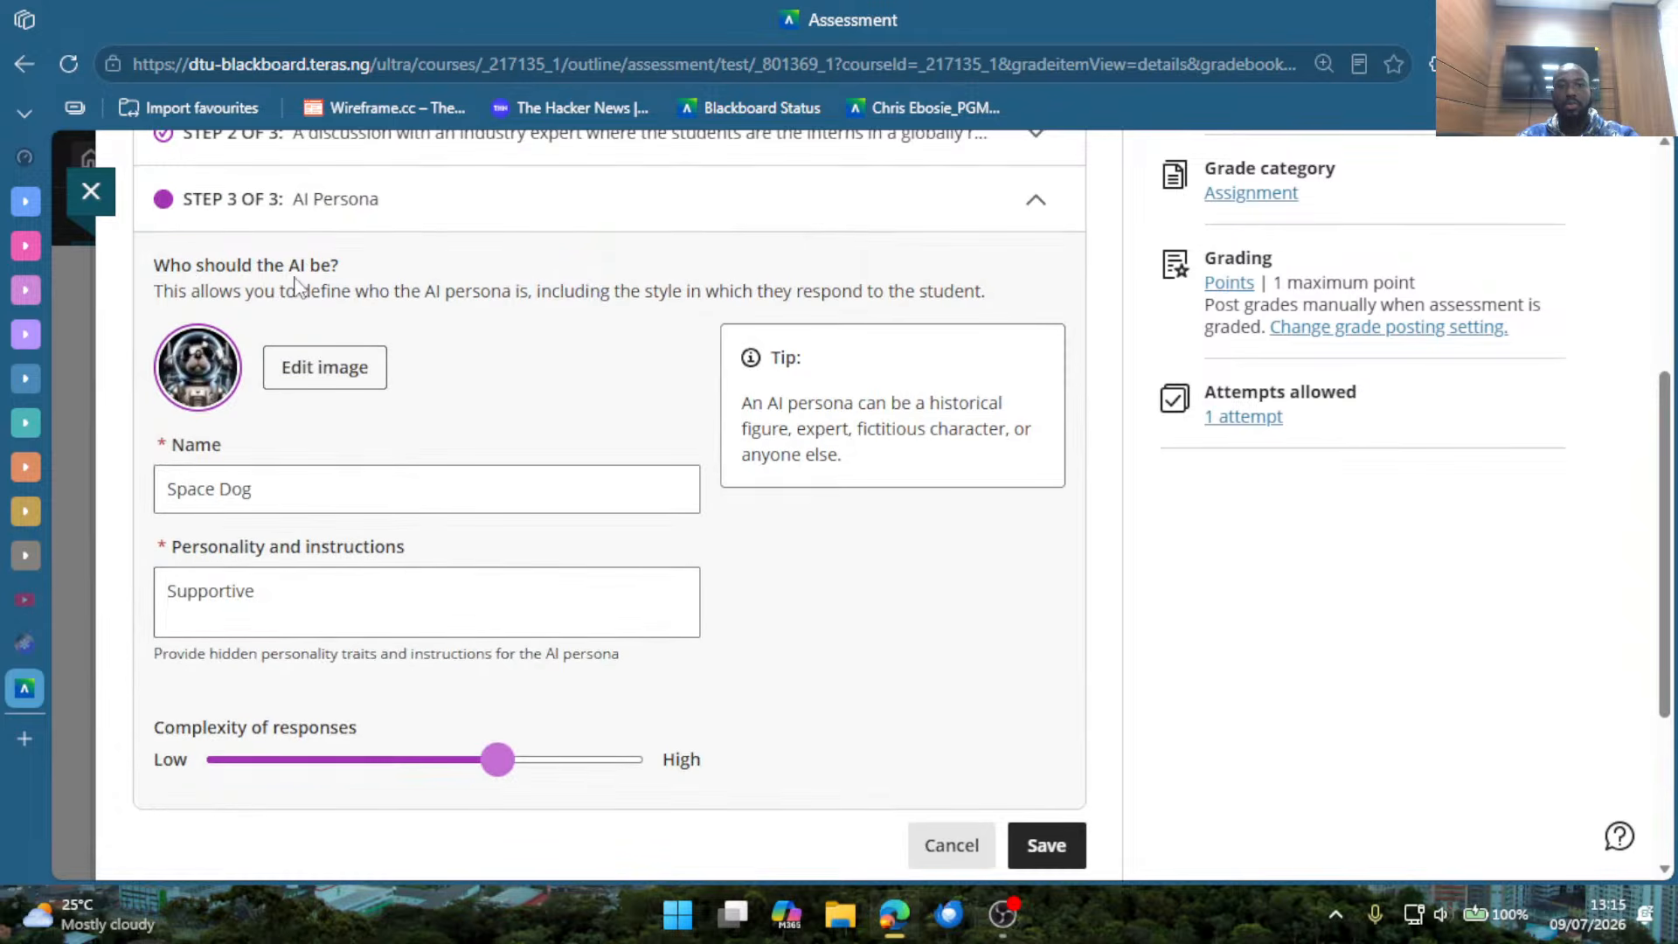
# Reopen the conversation settings and review how the scenario sets the scene and defines the students' role.
pyautogui.scroll(2, 631, 404)
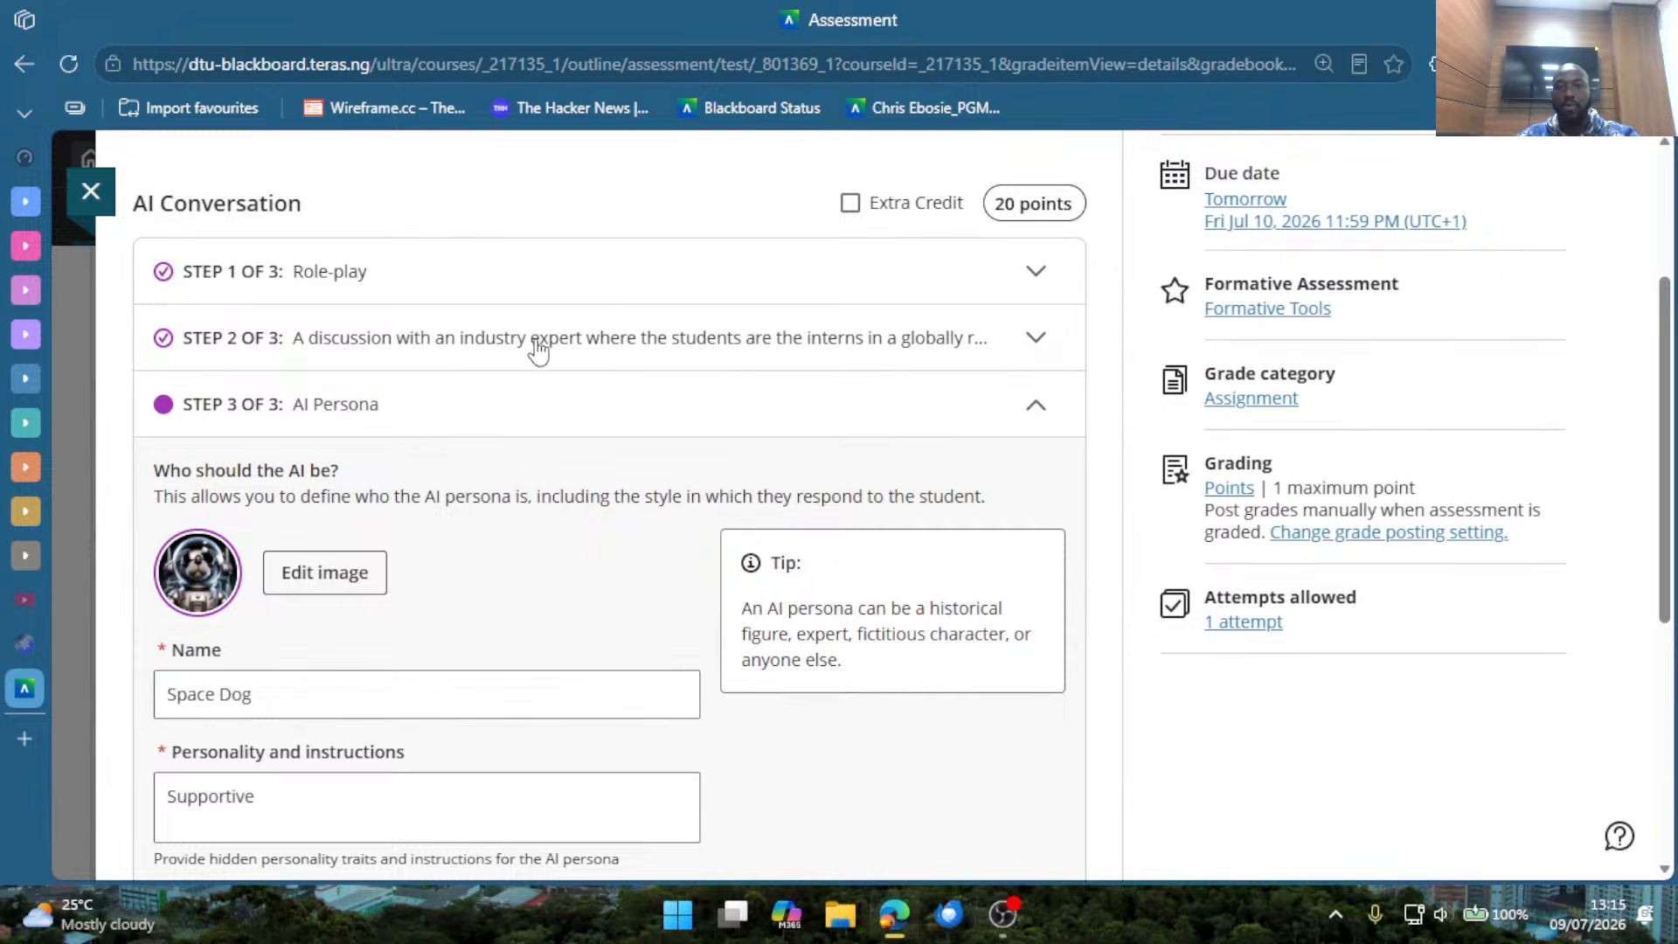
pyautogui.click(609, 348)
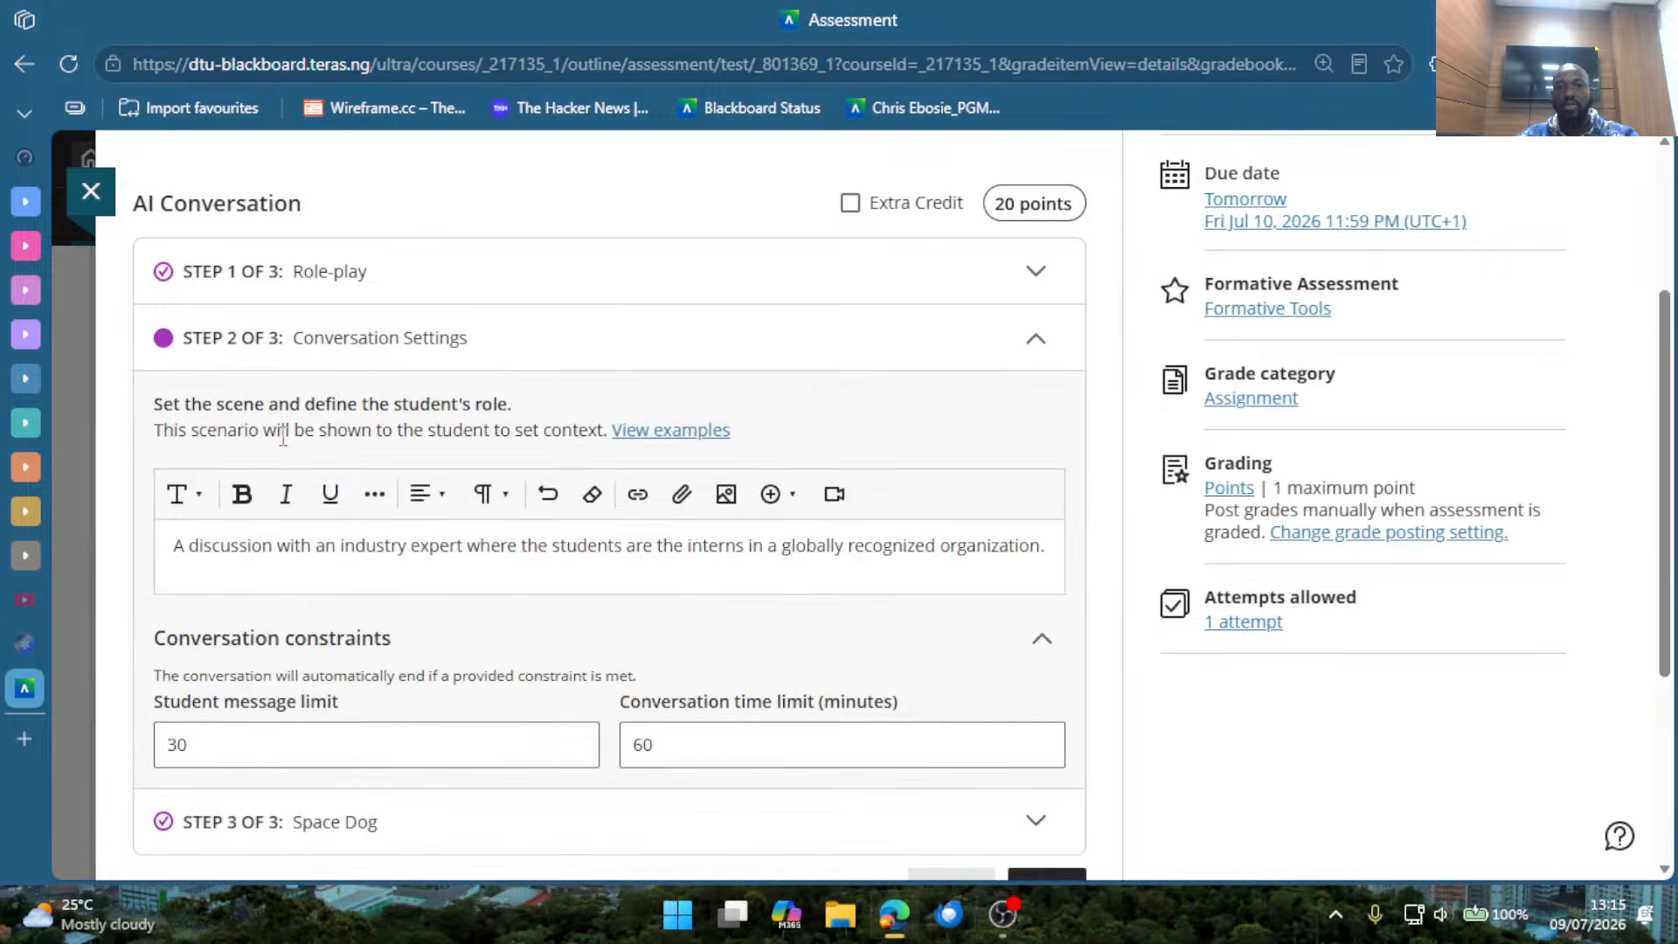
pyautogui.moveTo(174, 404); pyautogui.dragTo(548, 437)
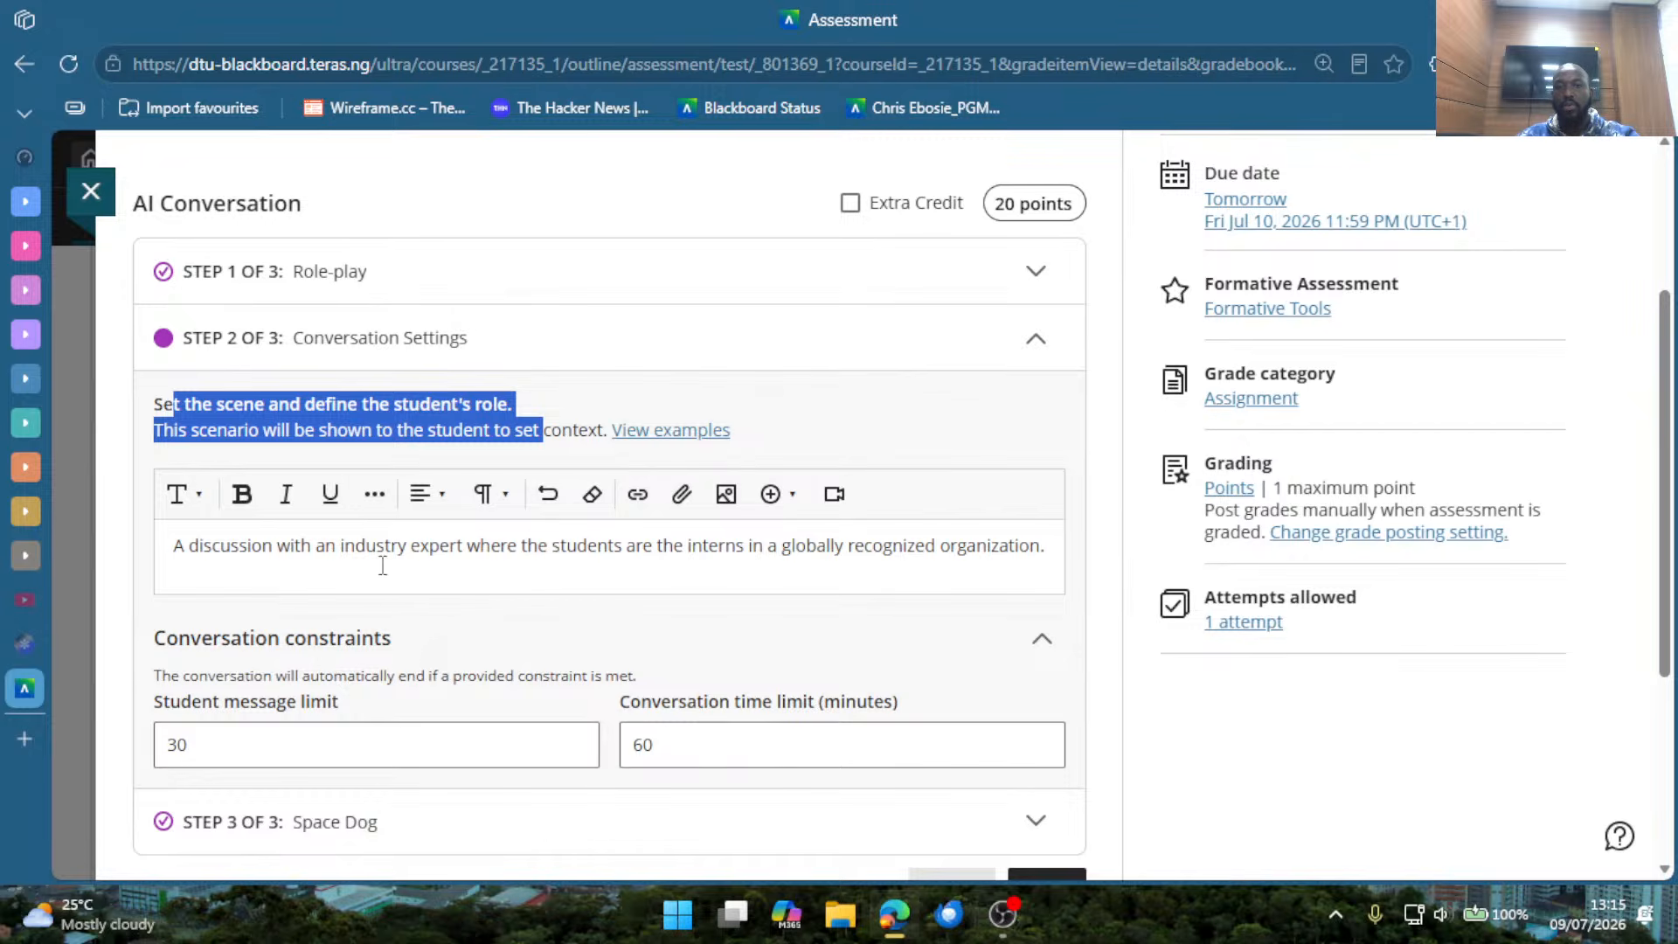
pyautogui.moveTo(561, 544); pyautogui.dragTo(755, 574)
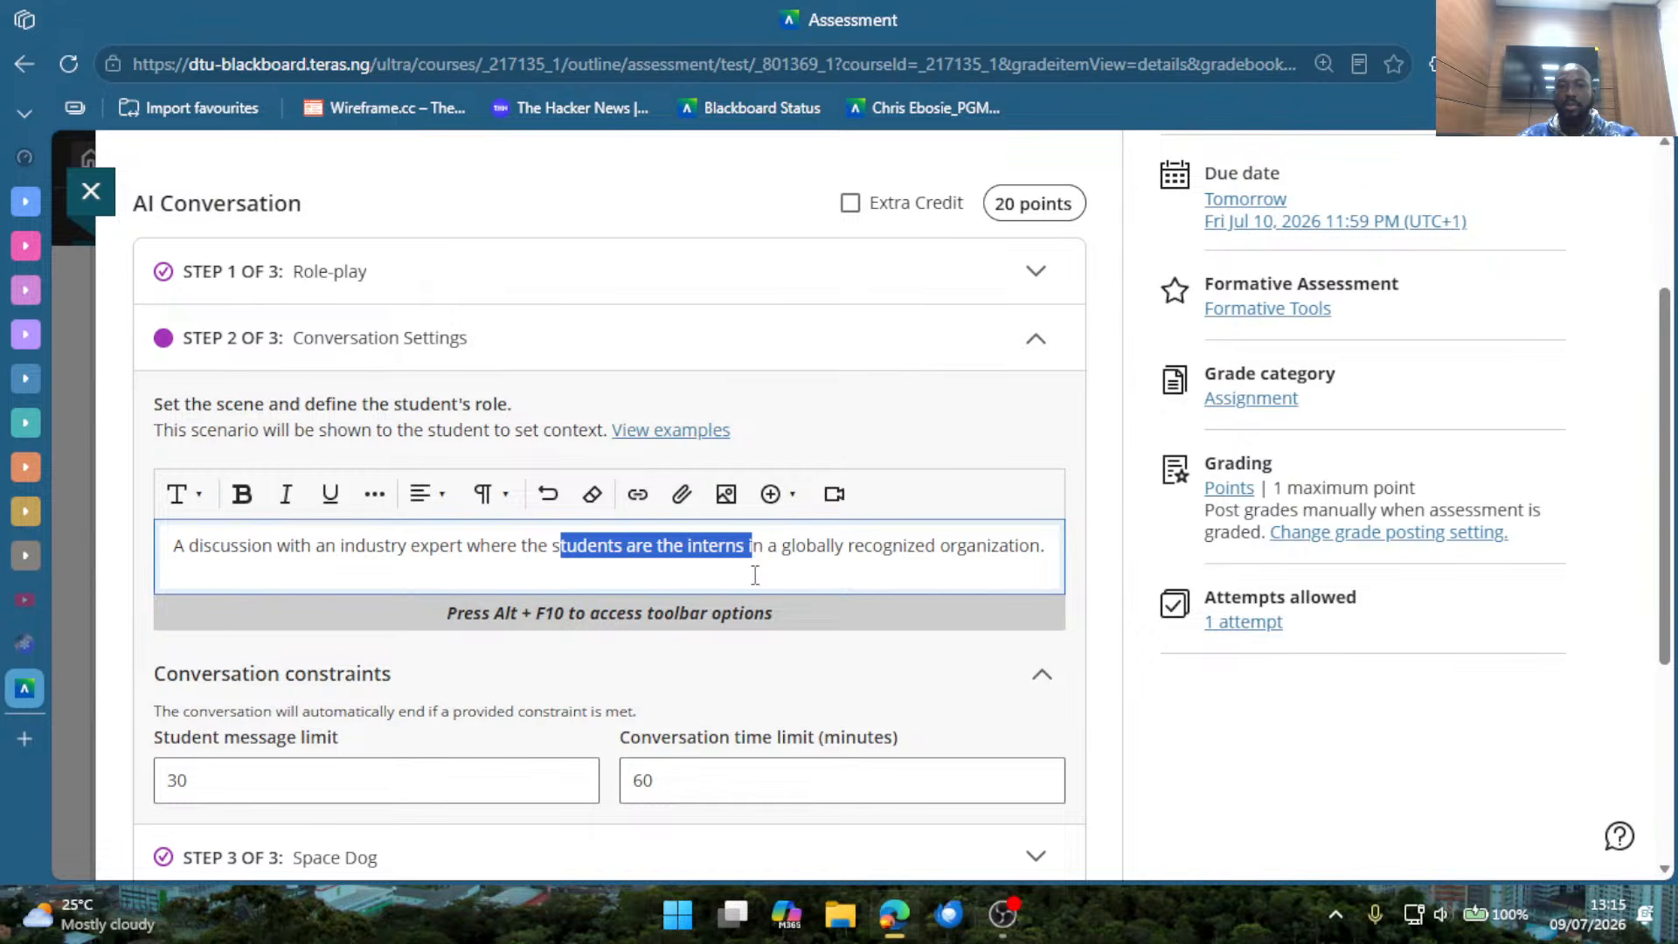
# Review the intern and industry expert roles in the scenario text, and open the AI persona settings.
pyautogui.click(639, 558)
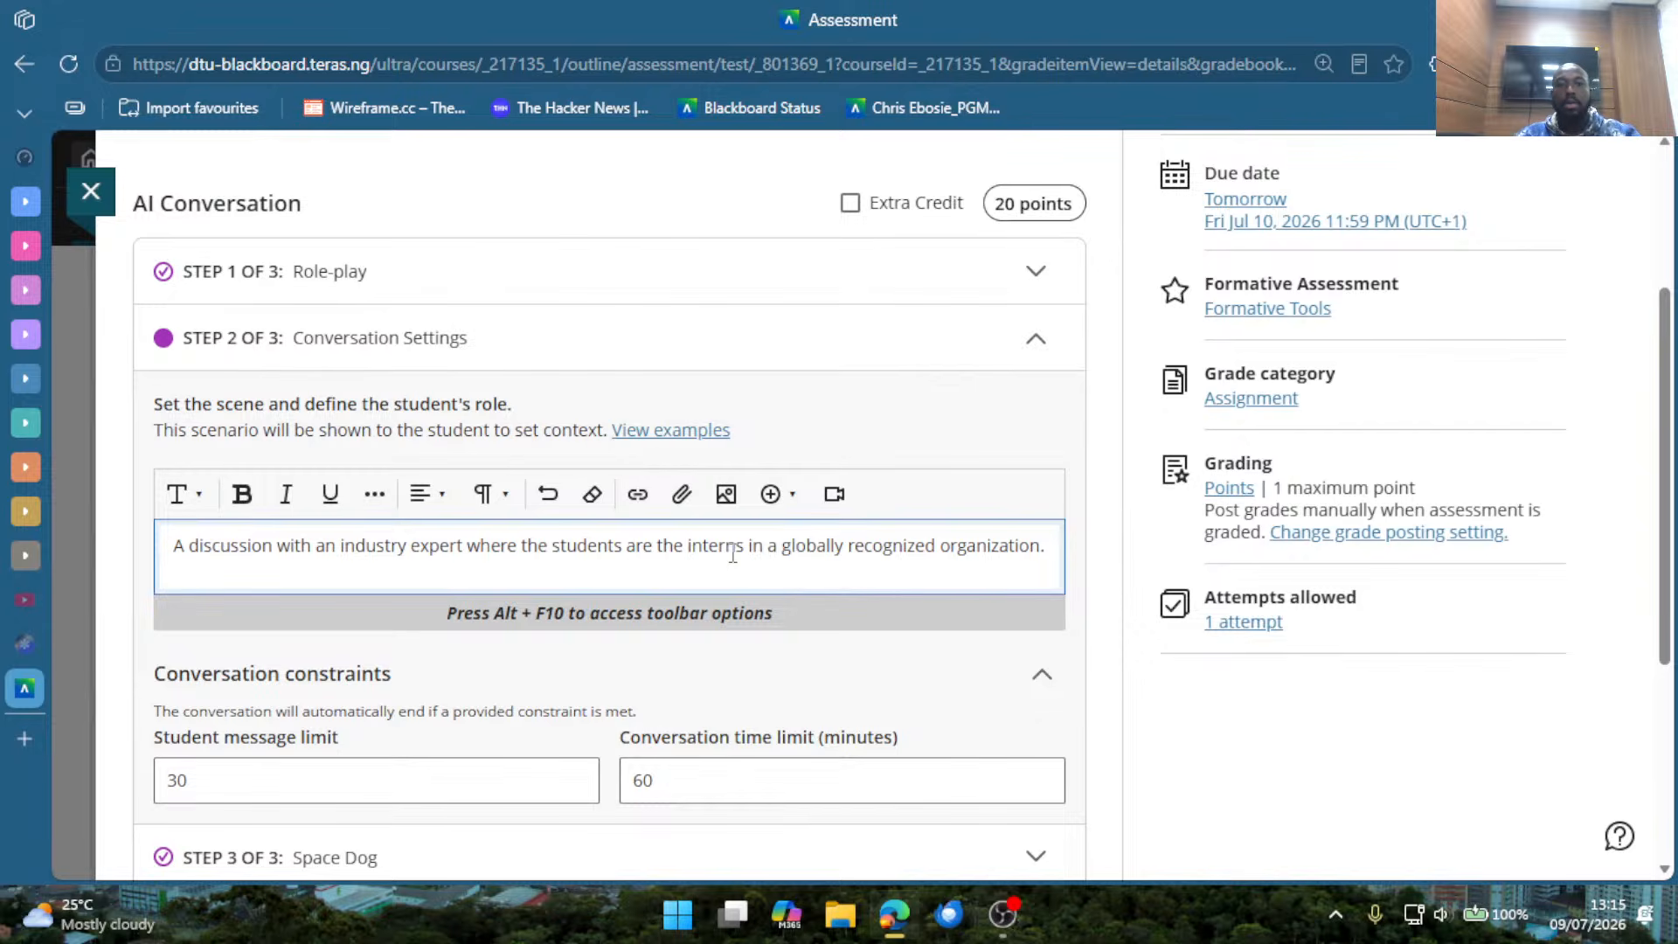
pyautogui.moveTo(338, 549); pyautogui.dragTo(449, 549)
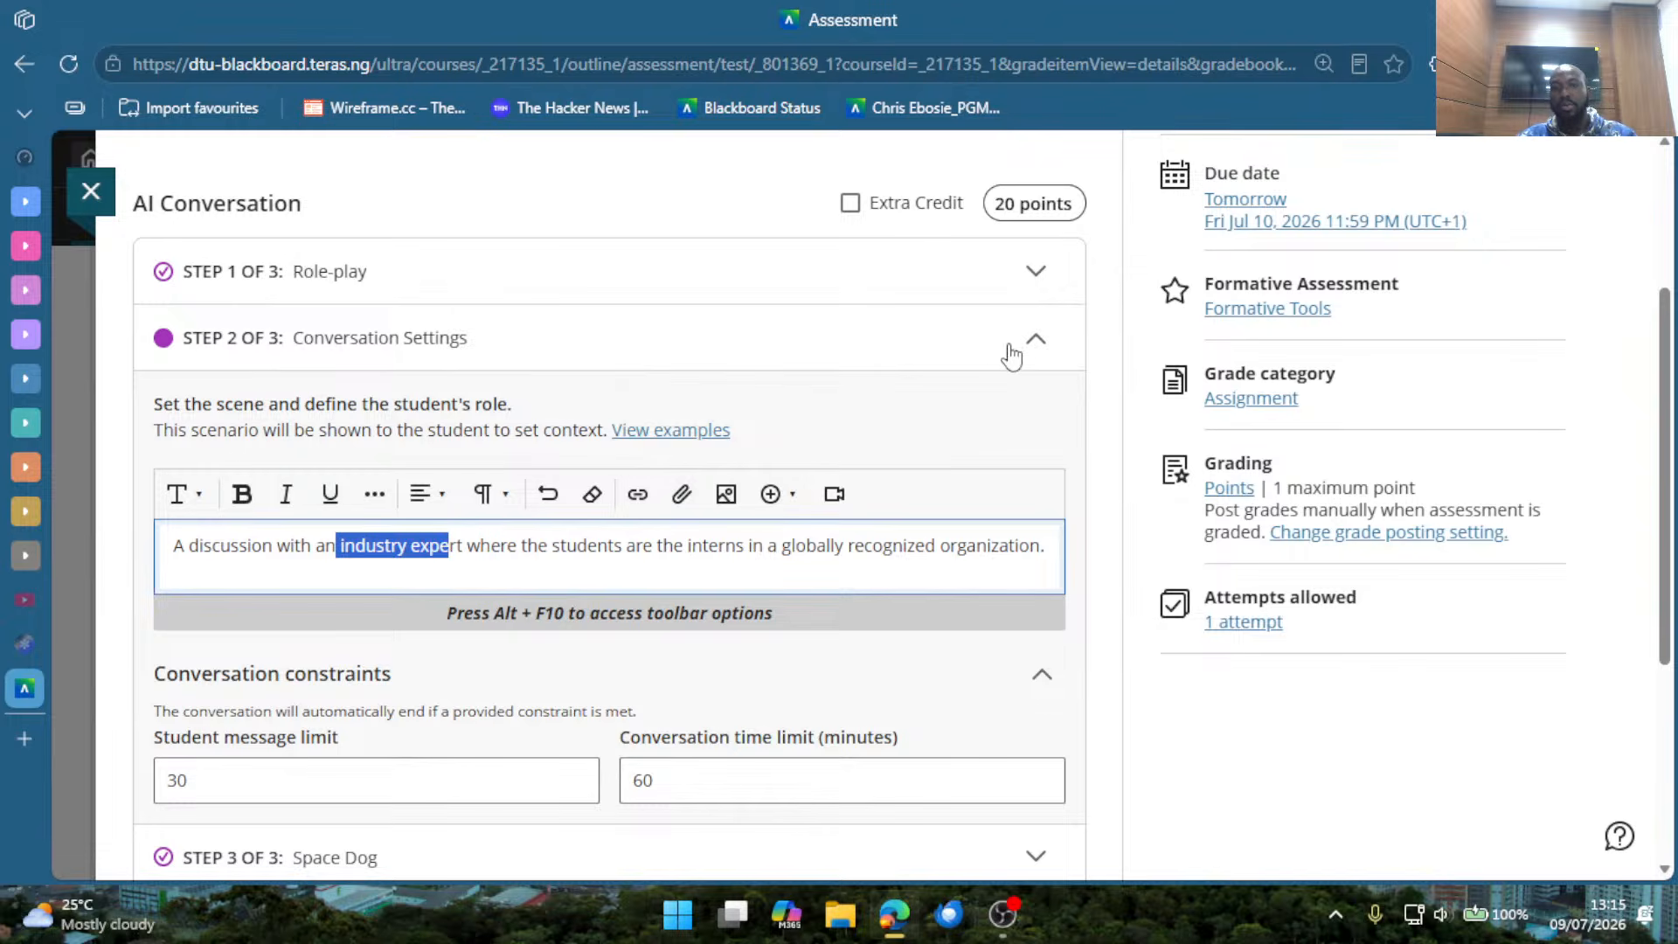
pyautogui.click(532, 635)
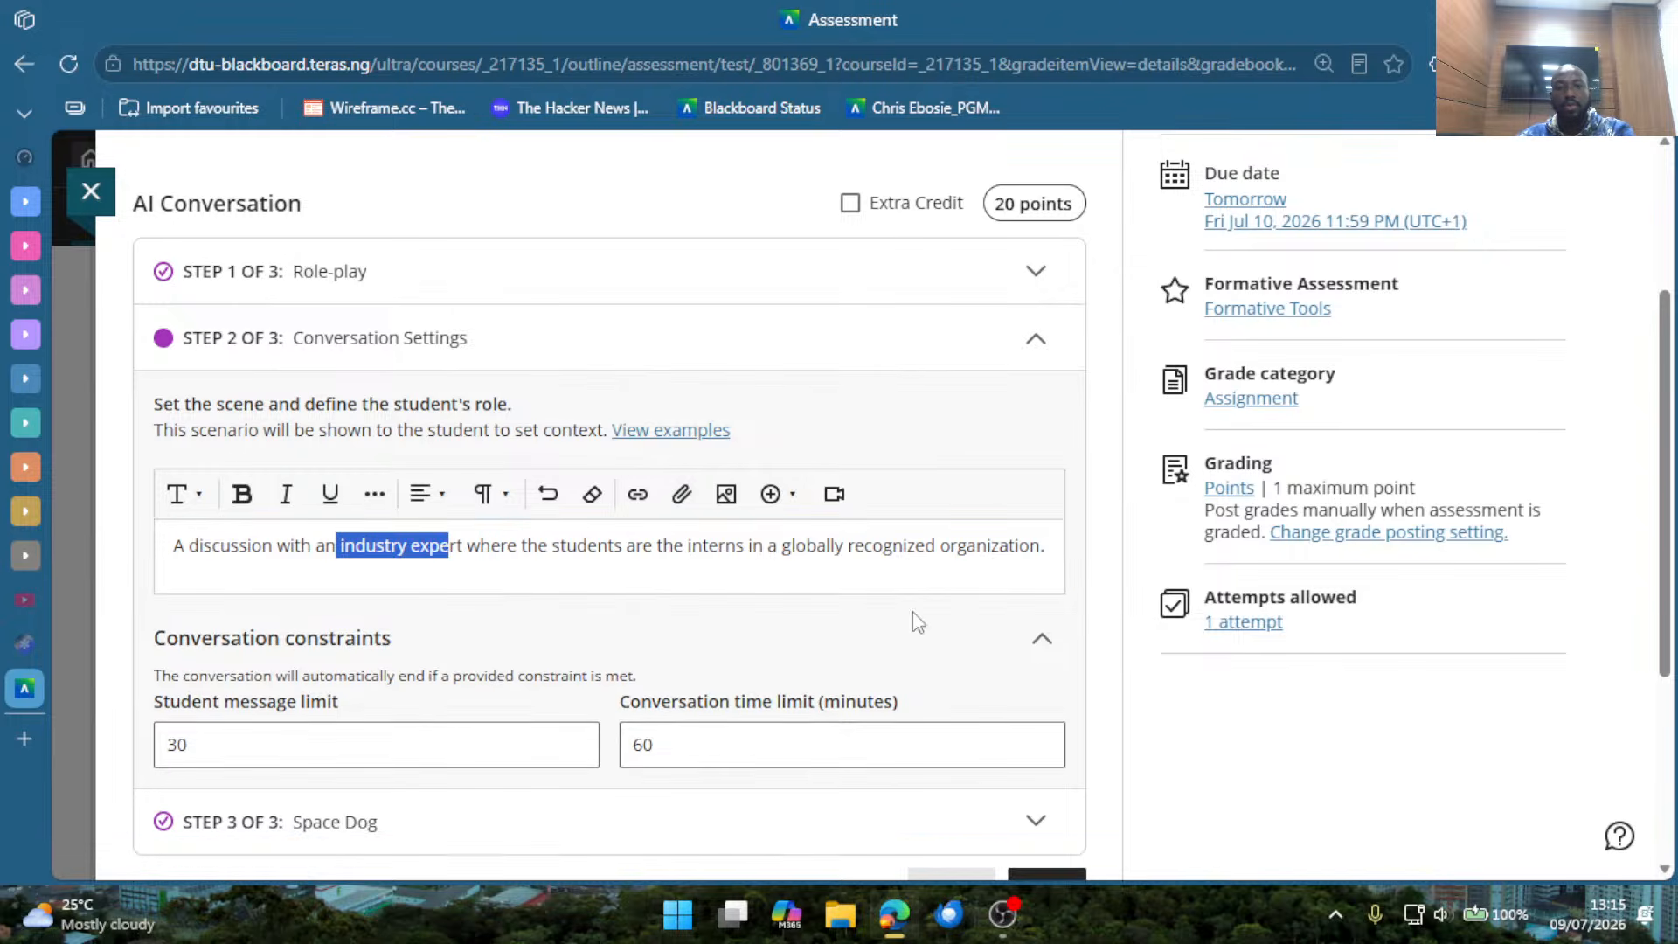
pyautogui.click(1041, 641)
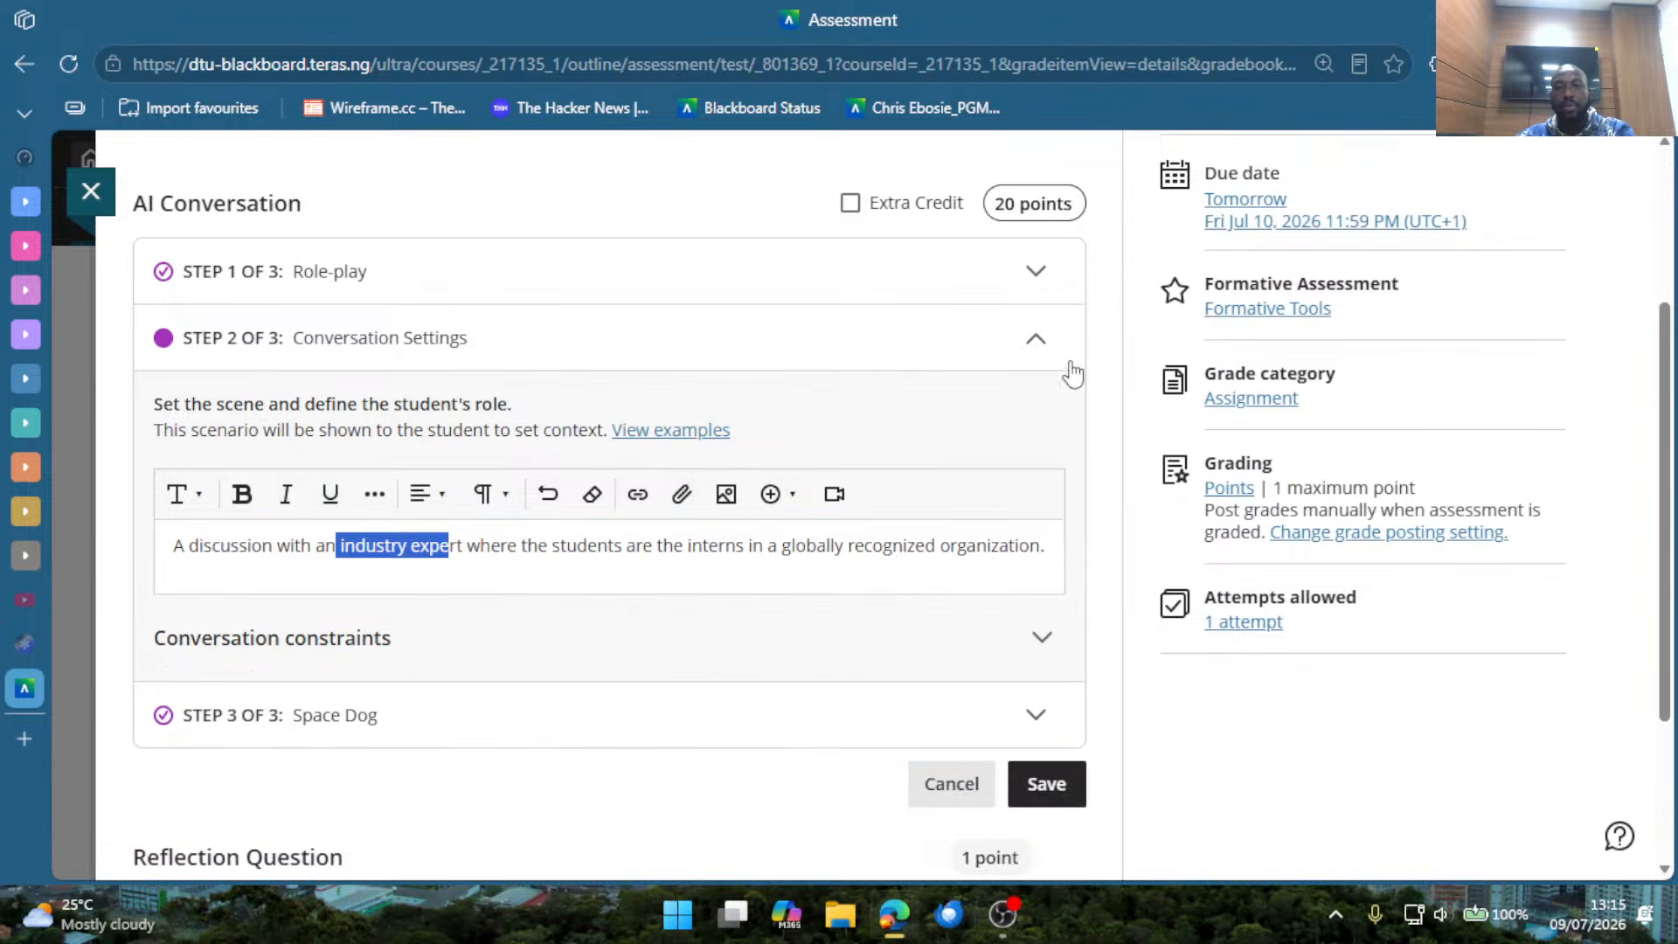
pyautogui.click(450, 739)
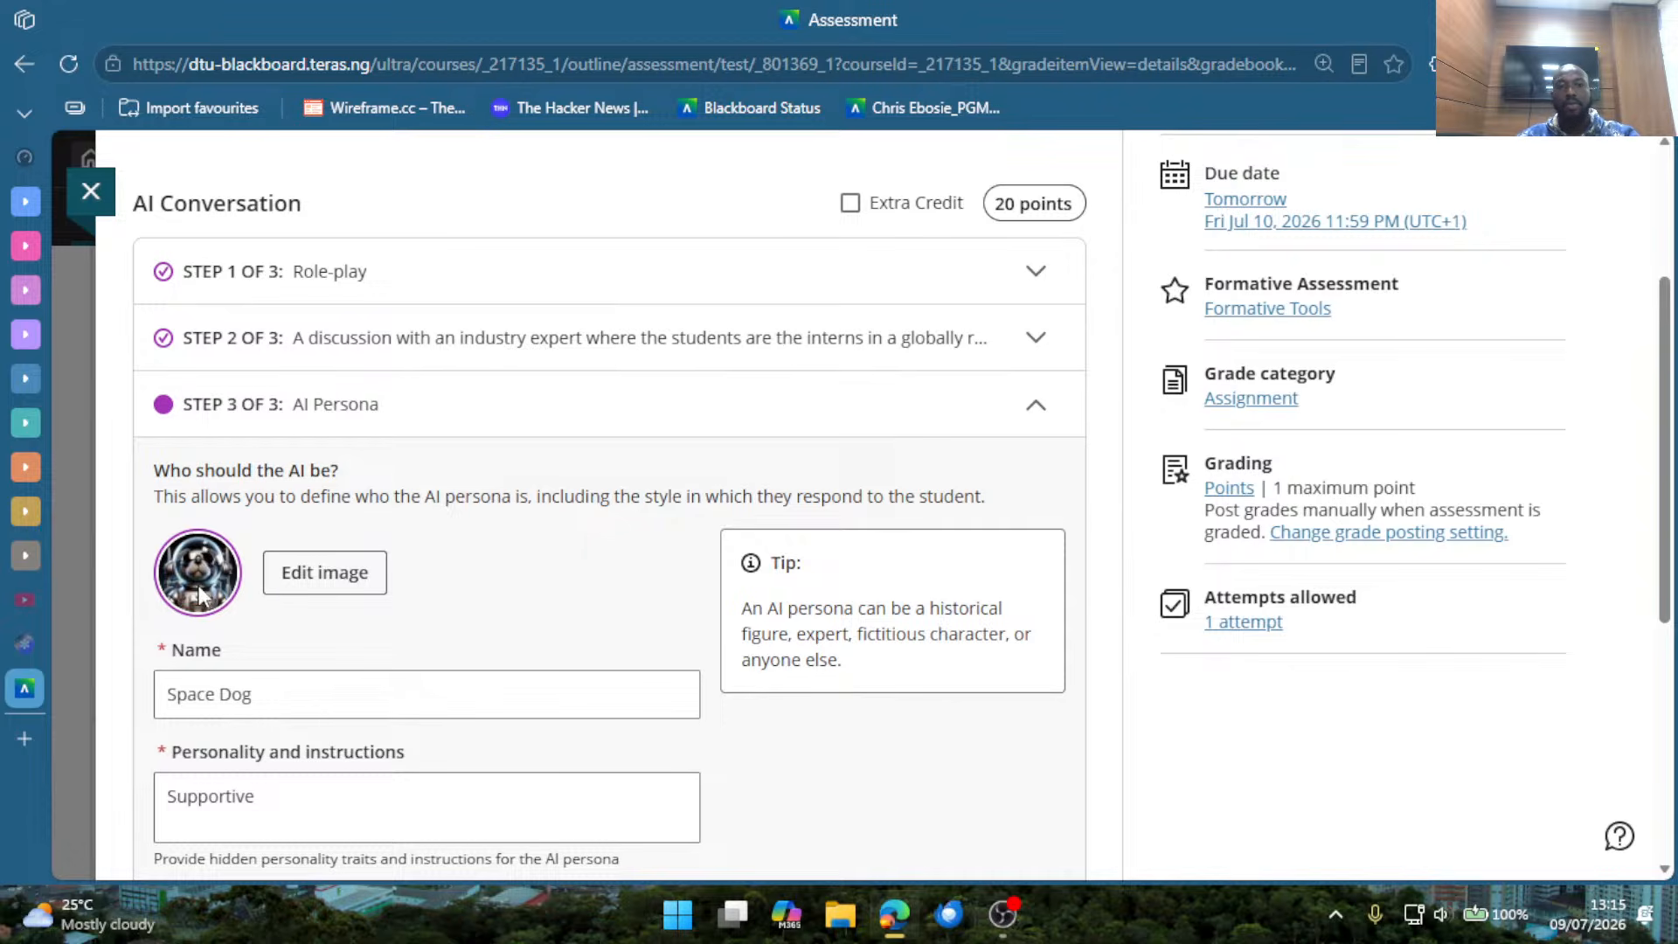
# Start replacing the AI persona's image, using stock images from Unsplash as the image source.
pyautogui.click(309, 589)
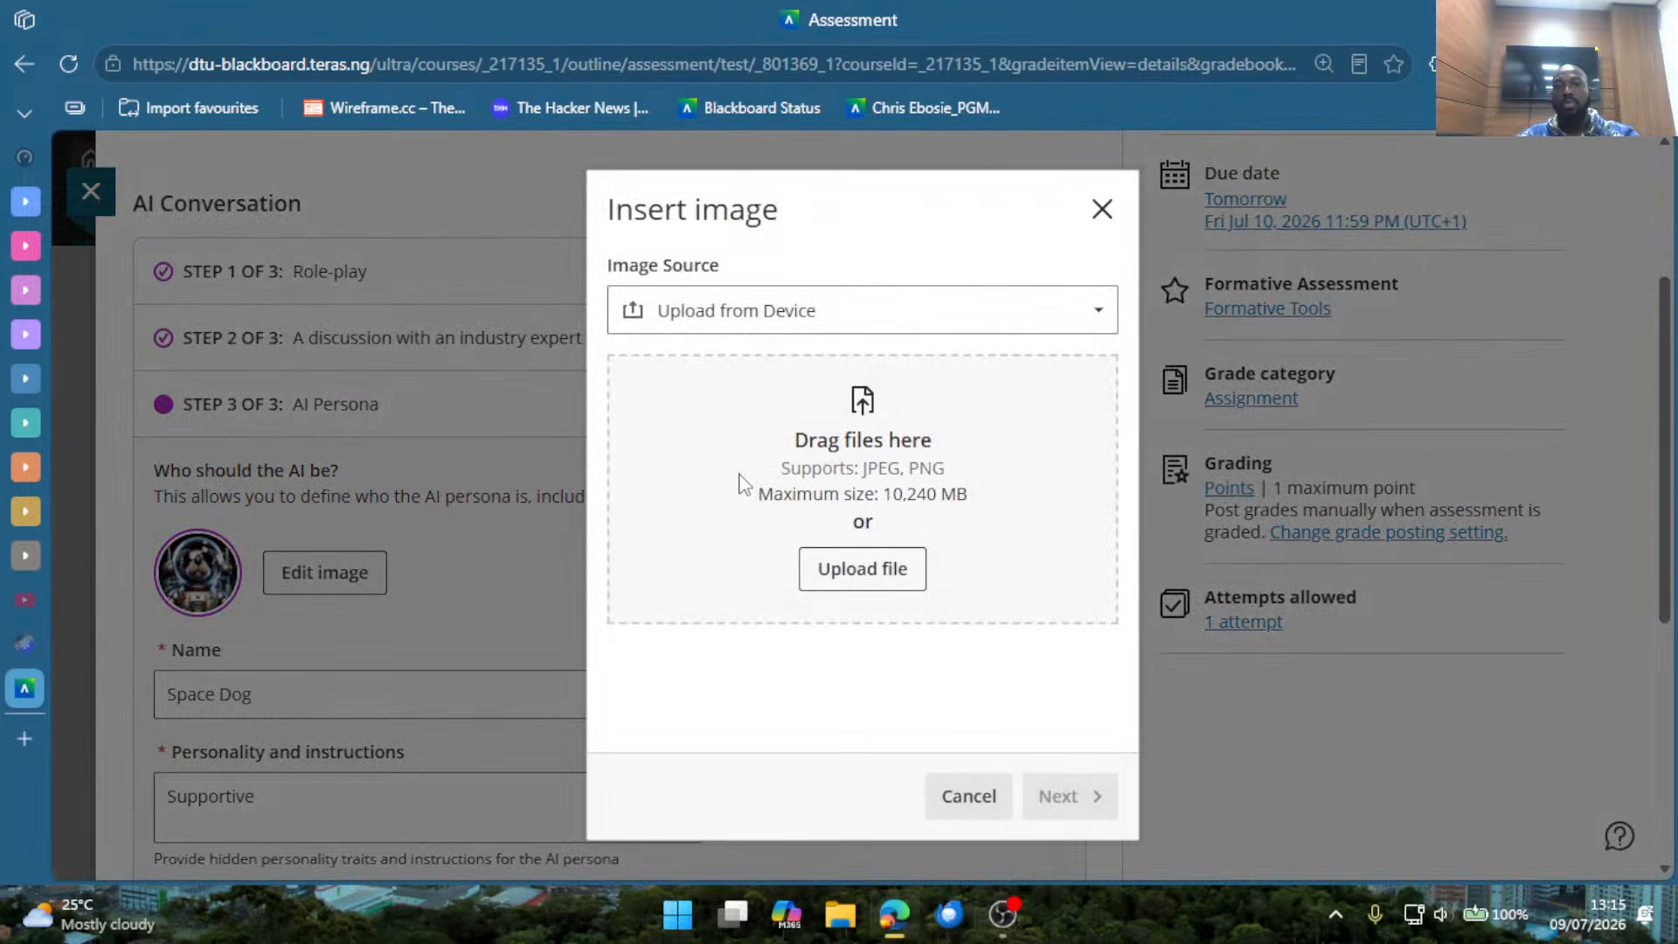
pyautogui.click(856, 335)
pyautogui.click(766, 421)
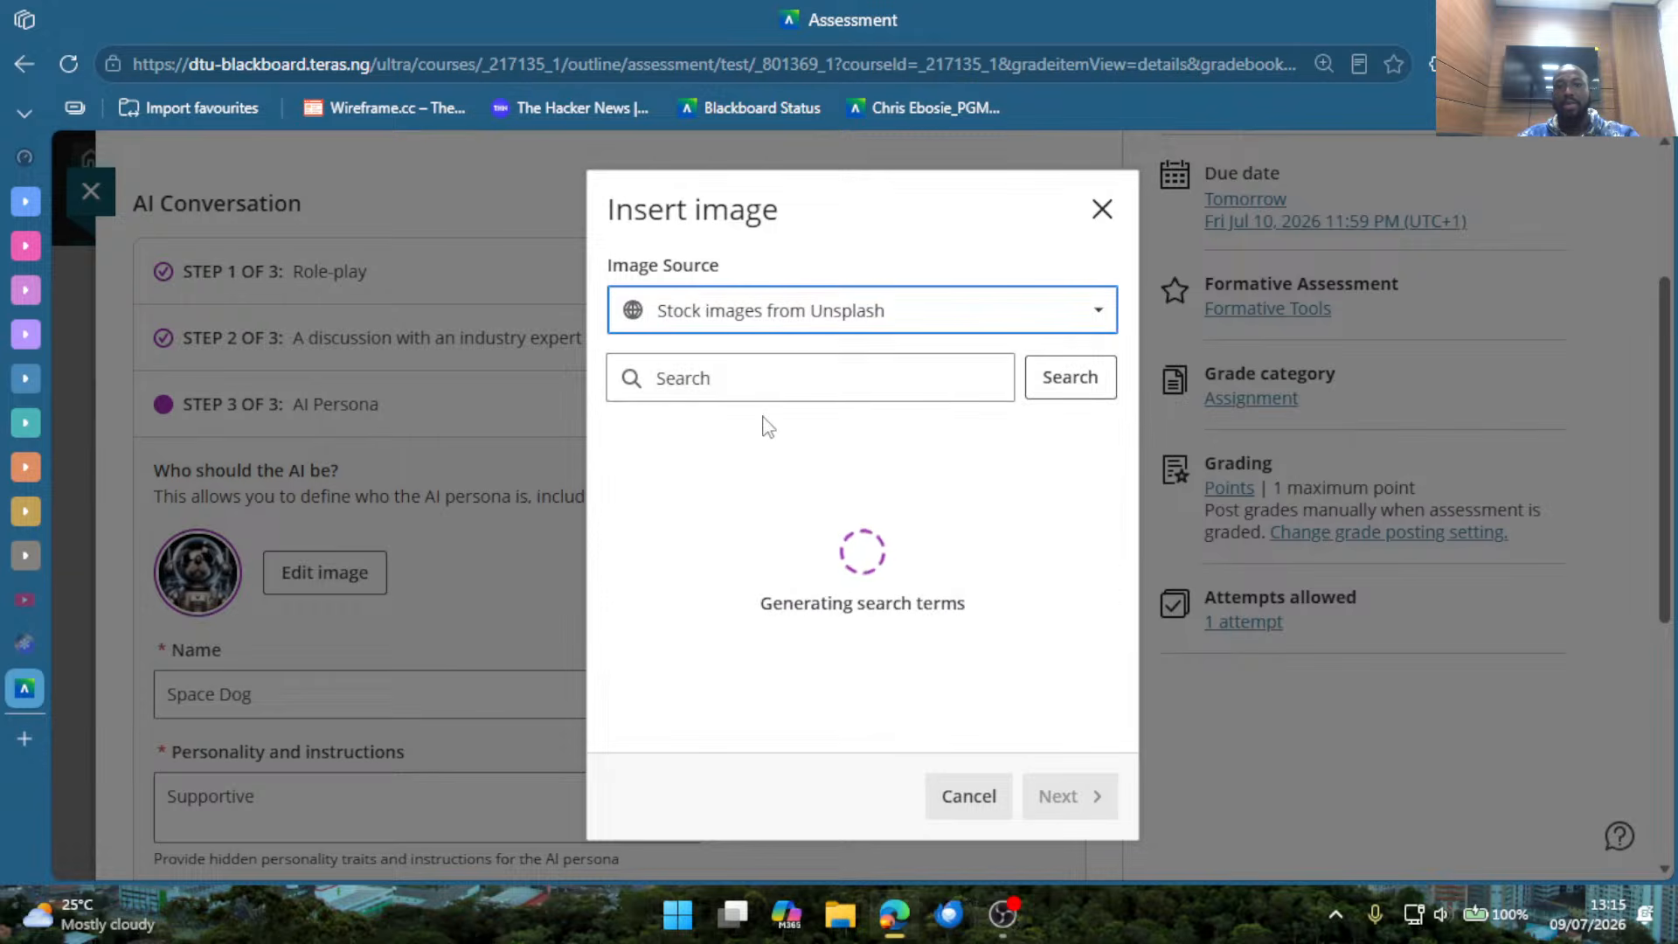
pyautogui.click(873, 336)
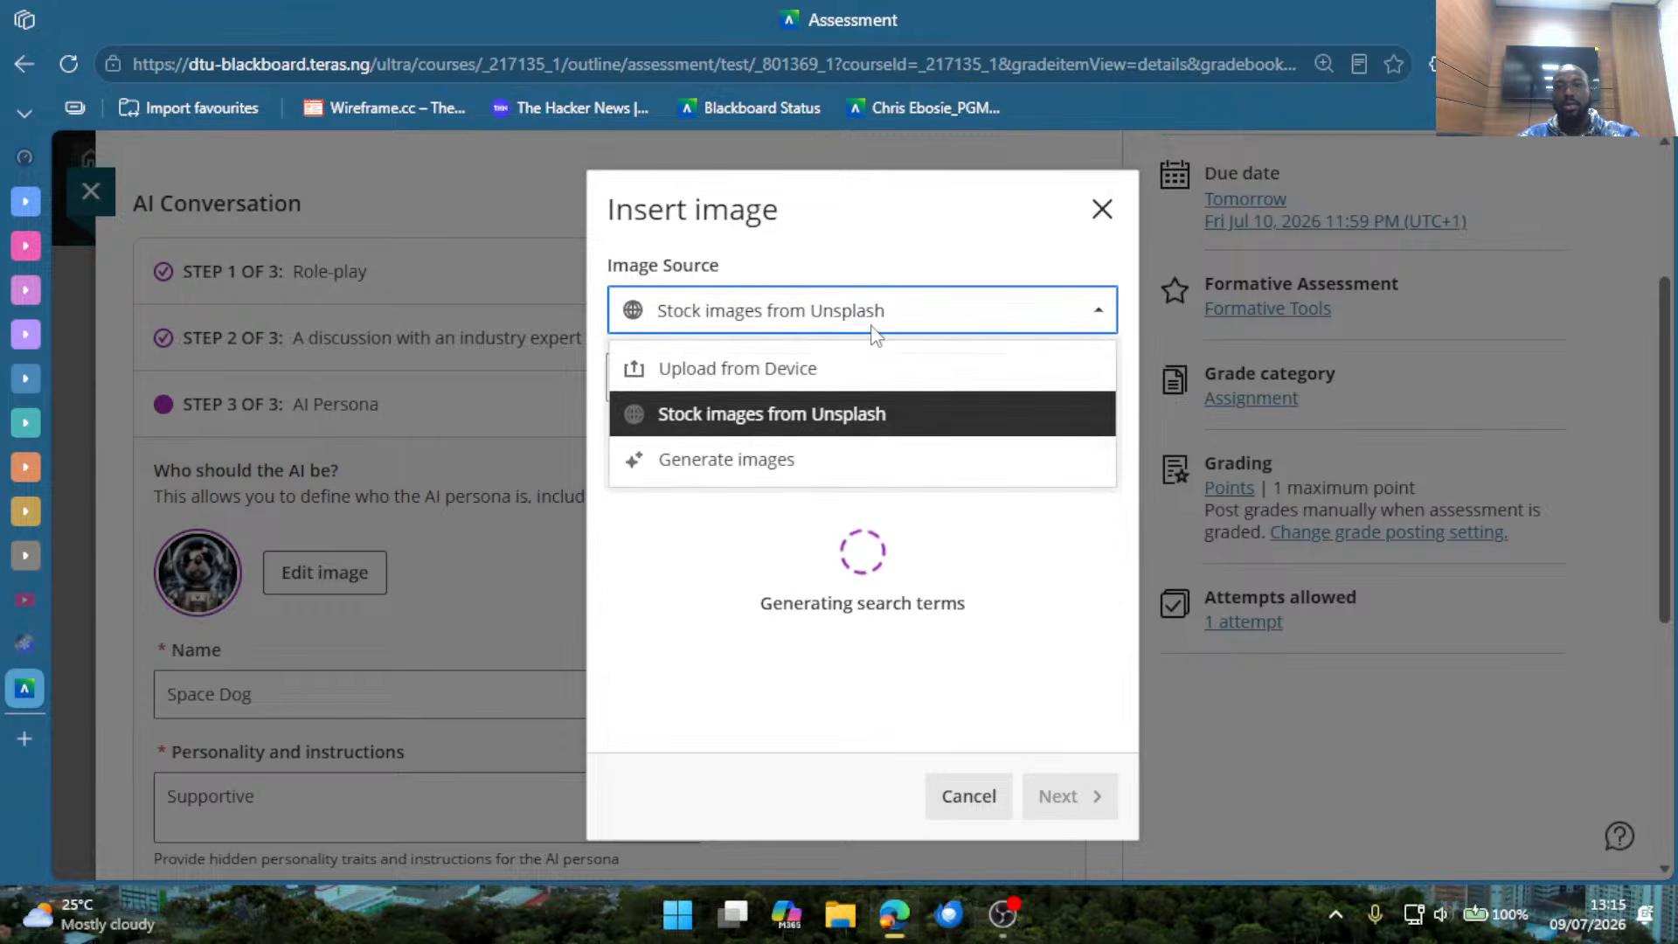
pyautogui.click(875, 335)
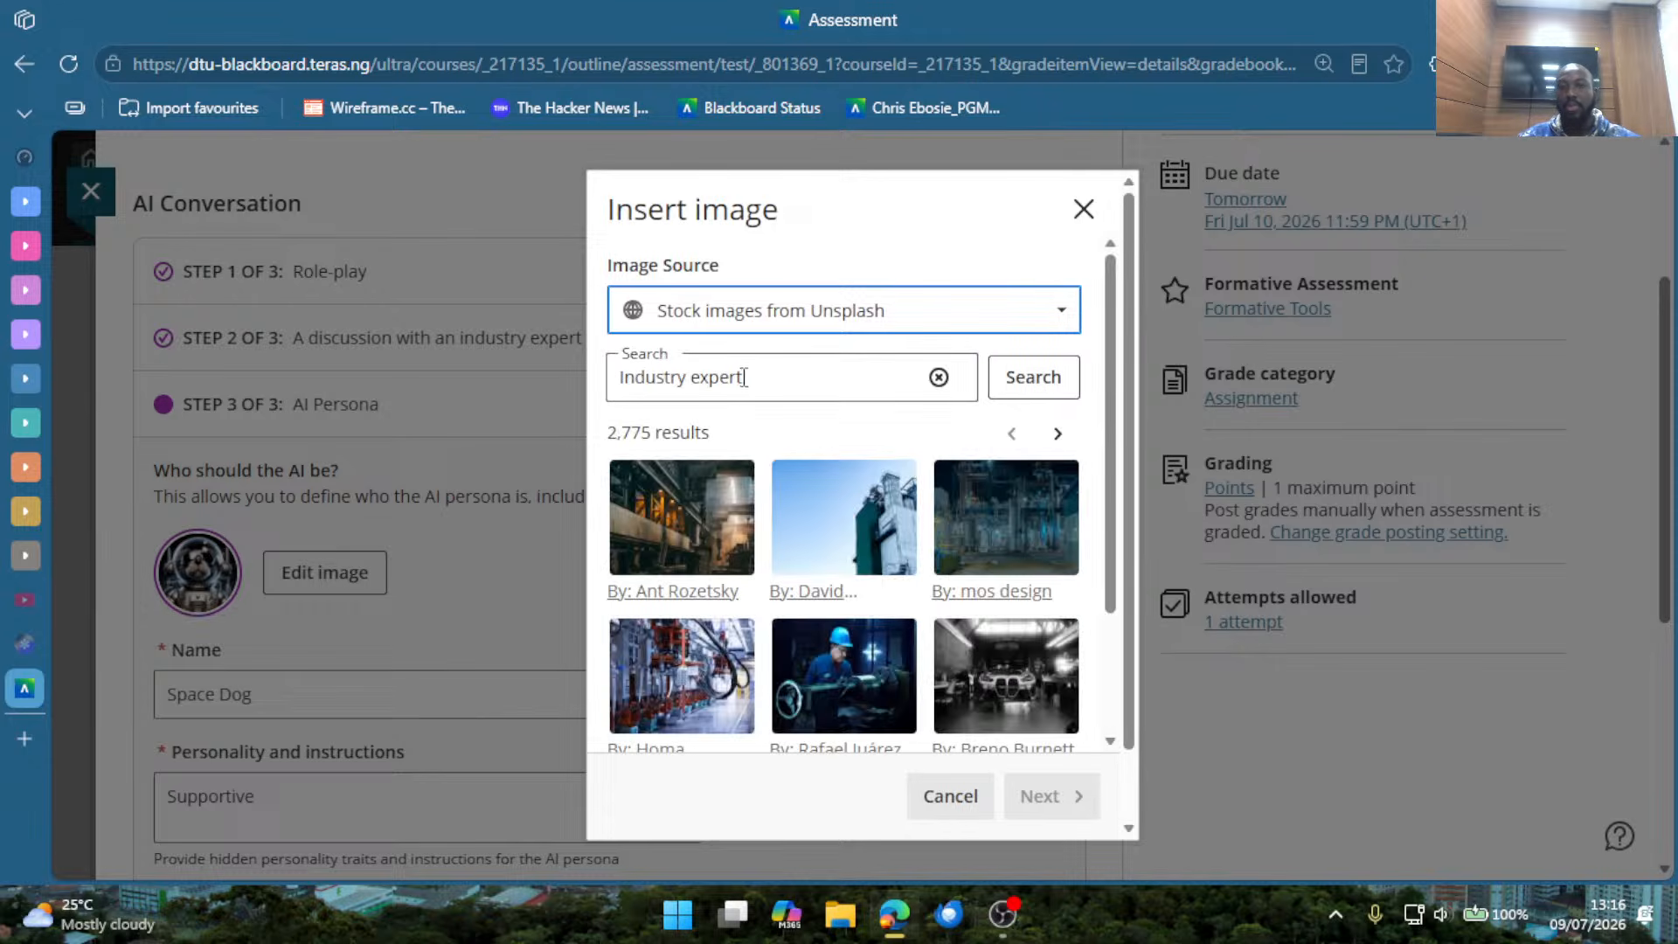
# Choose the "Industry expert" stock photo of the machine operator in a blue hard hat and save it as the persona image.
pyautogui.moveTo(753, 376); pyautogui.dragTo(609, 384)
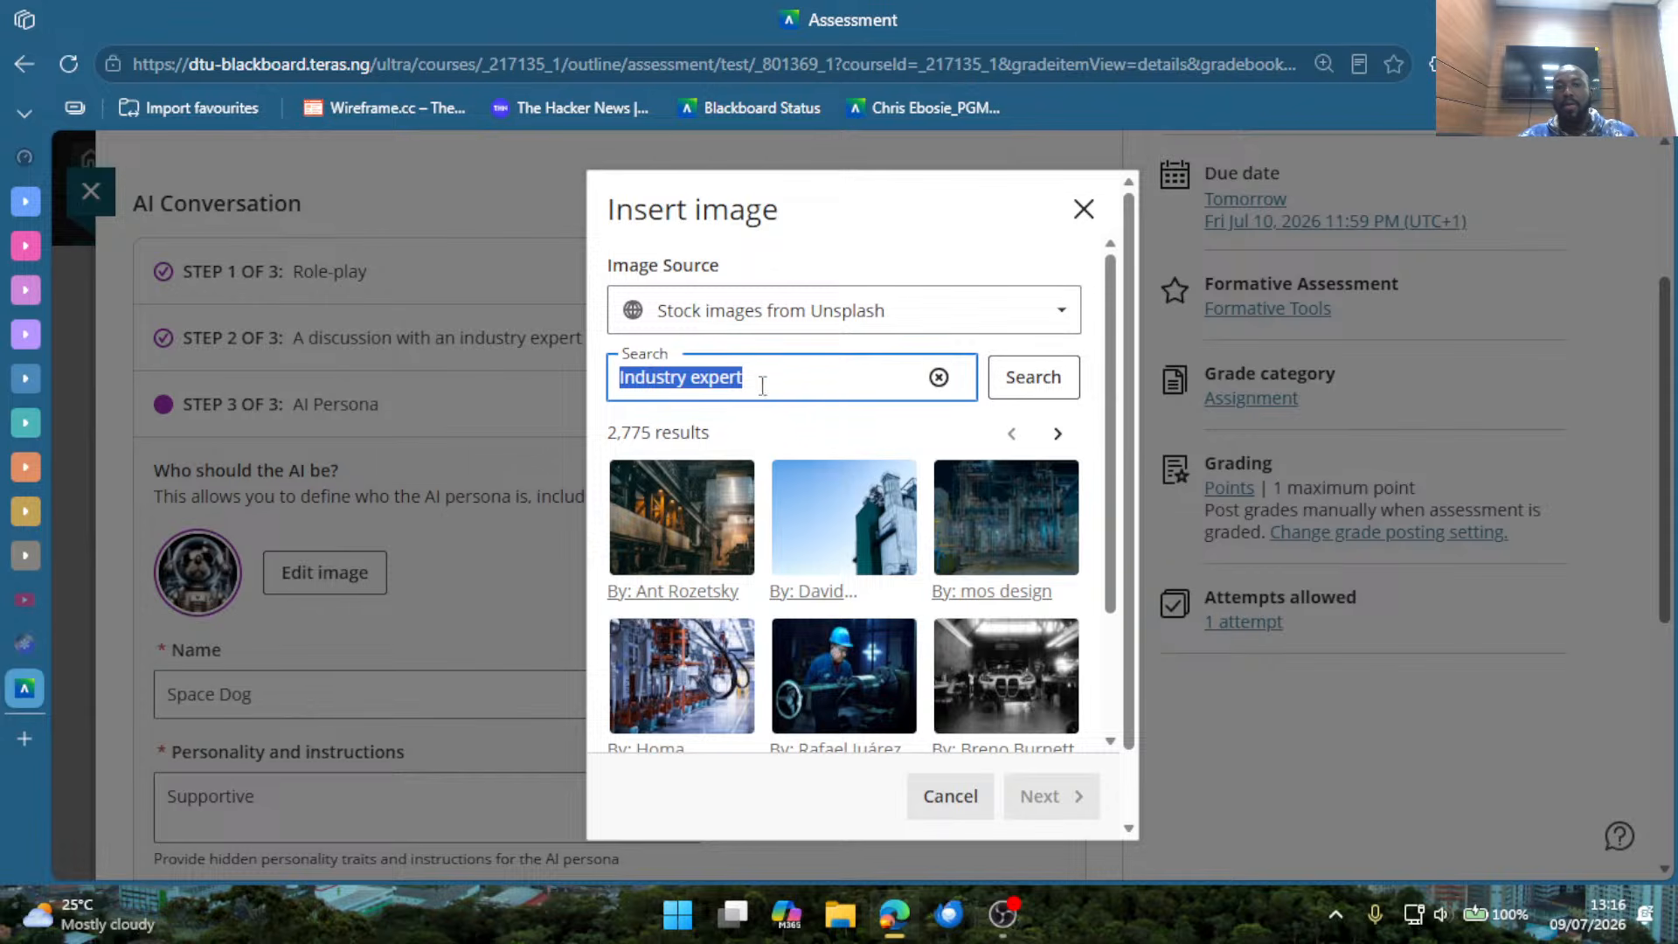
pyautogui.click(808, 432)
pyautogui.scroll(-2, 841, 517)
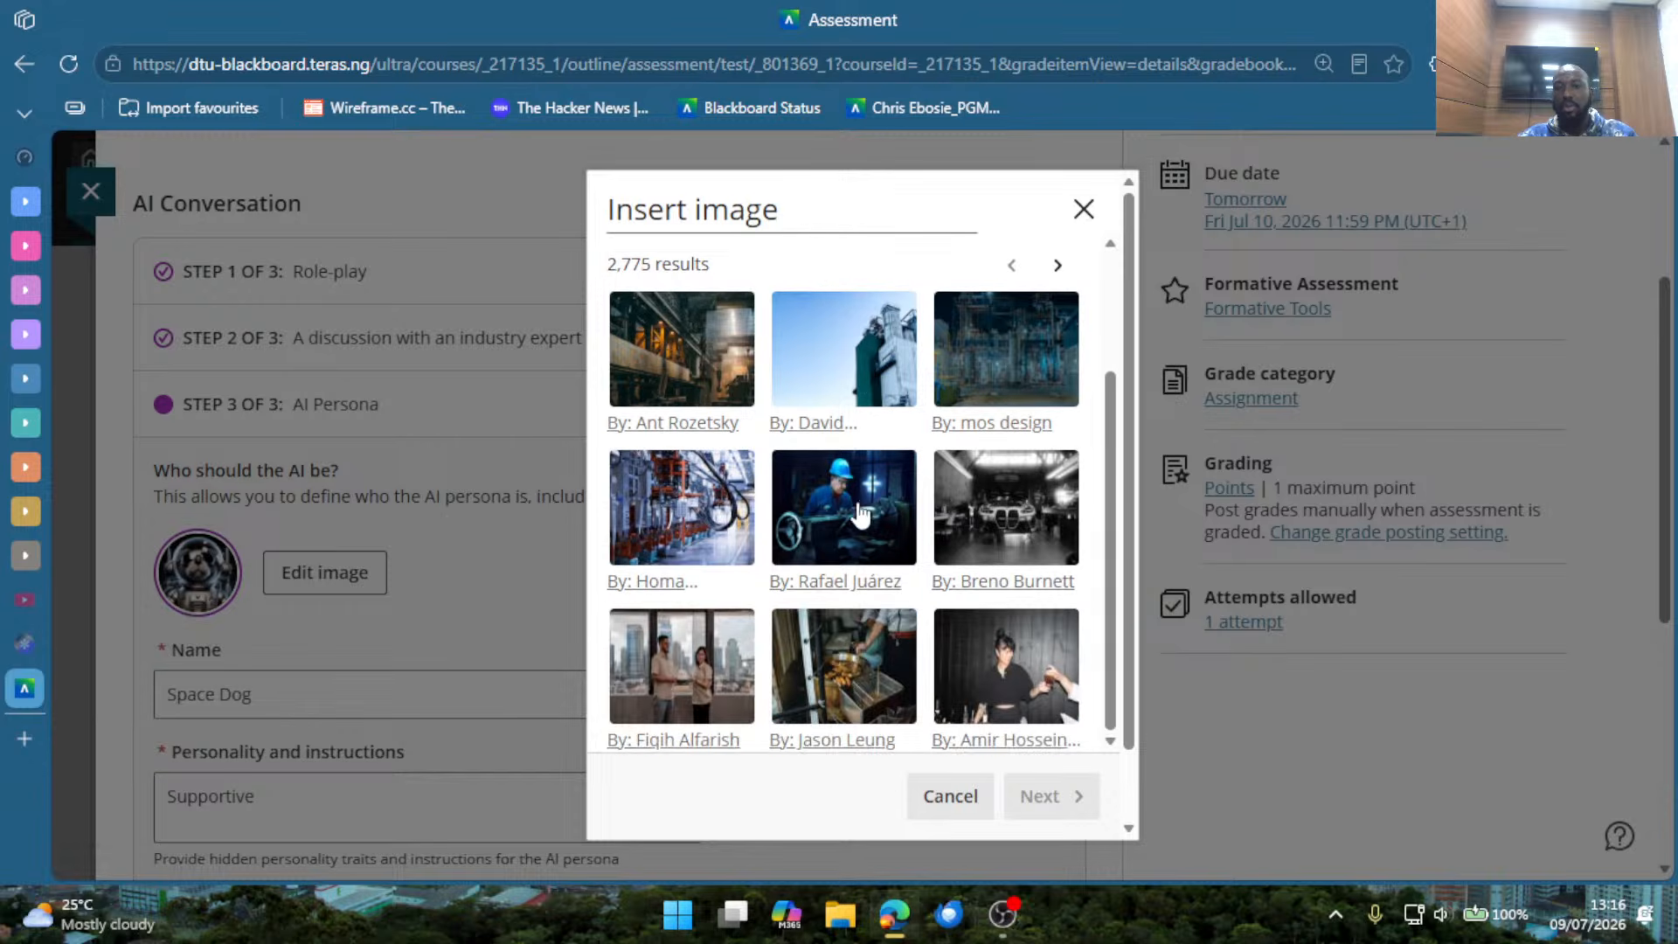
pyautogui.scroll(-1, 842, 517)
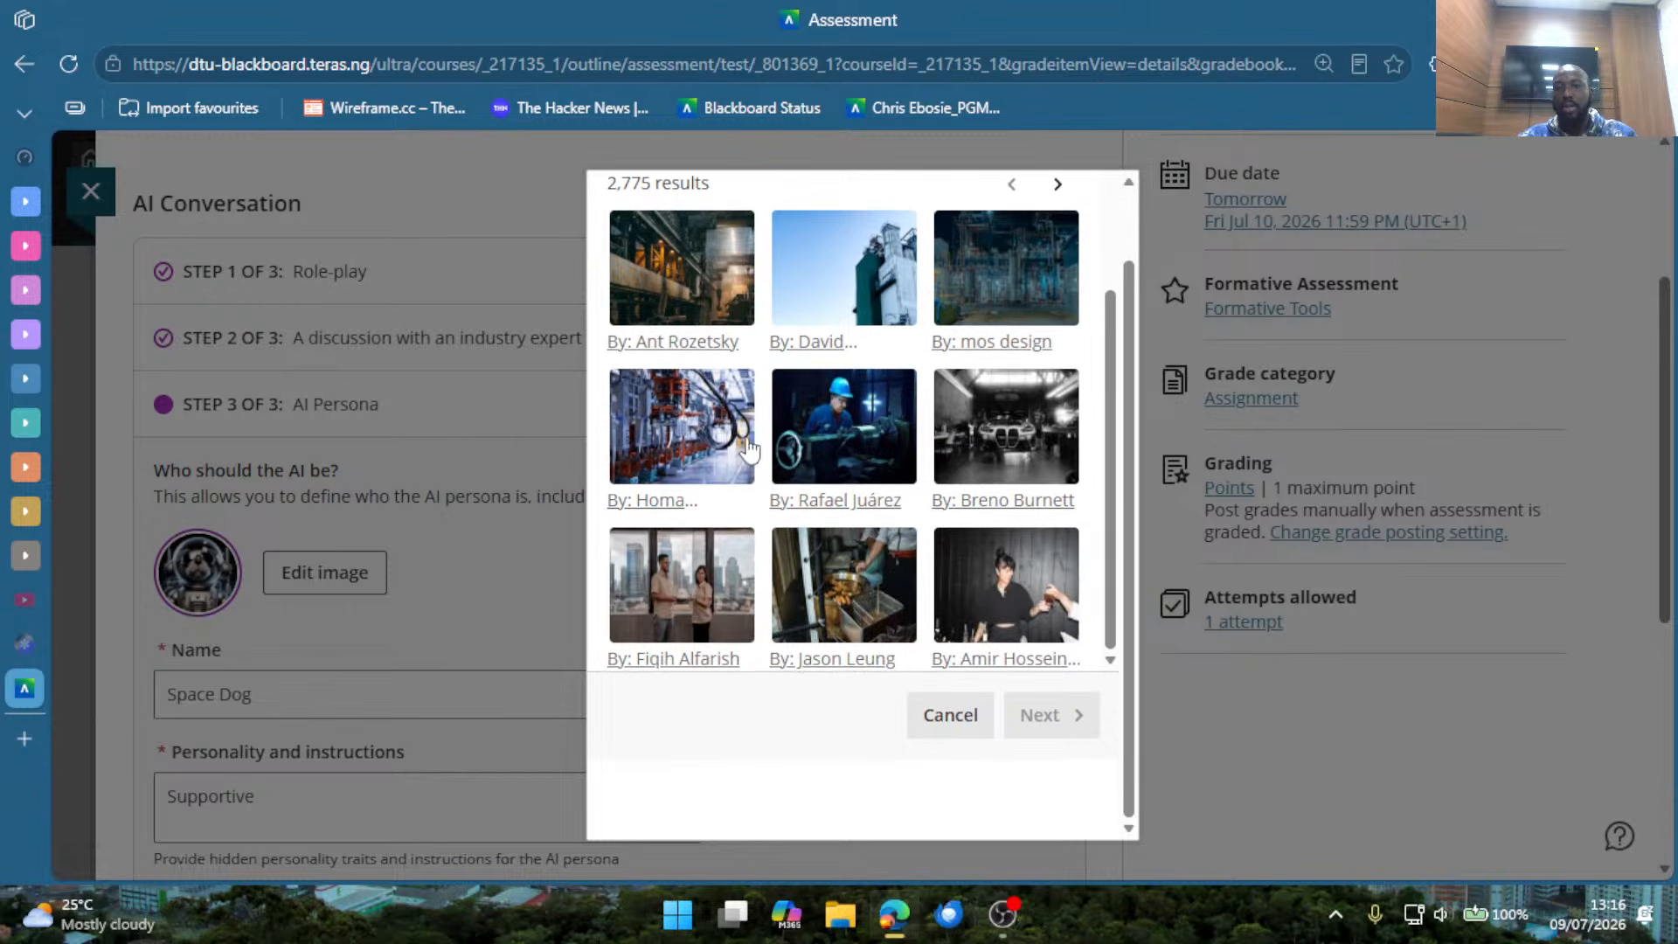
pyautogui.click(841, 441)
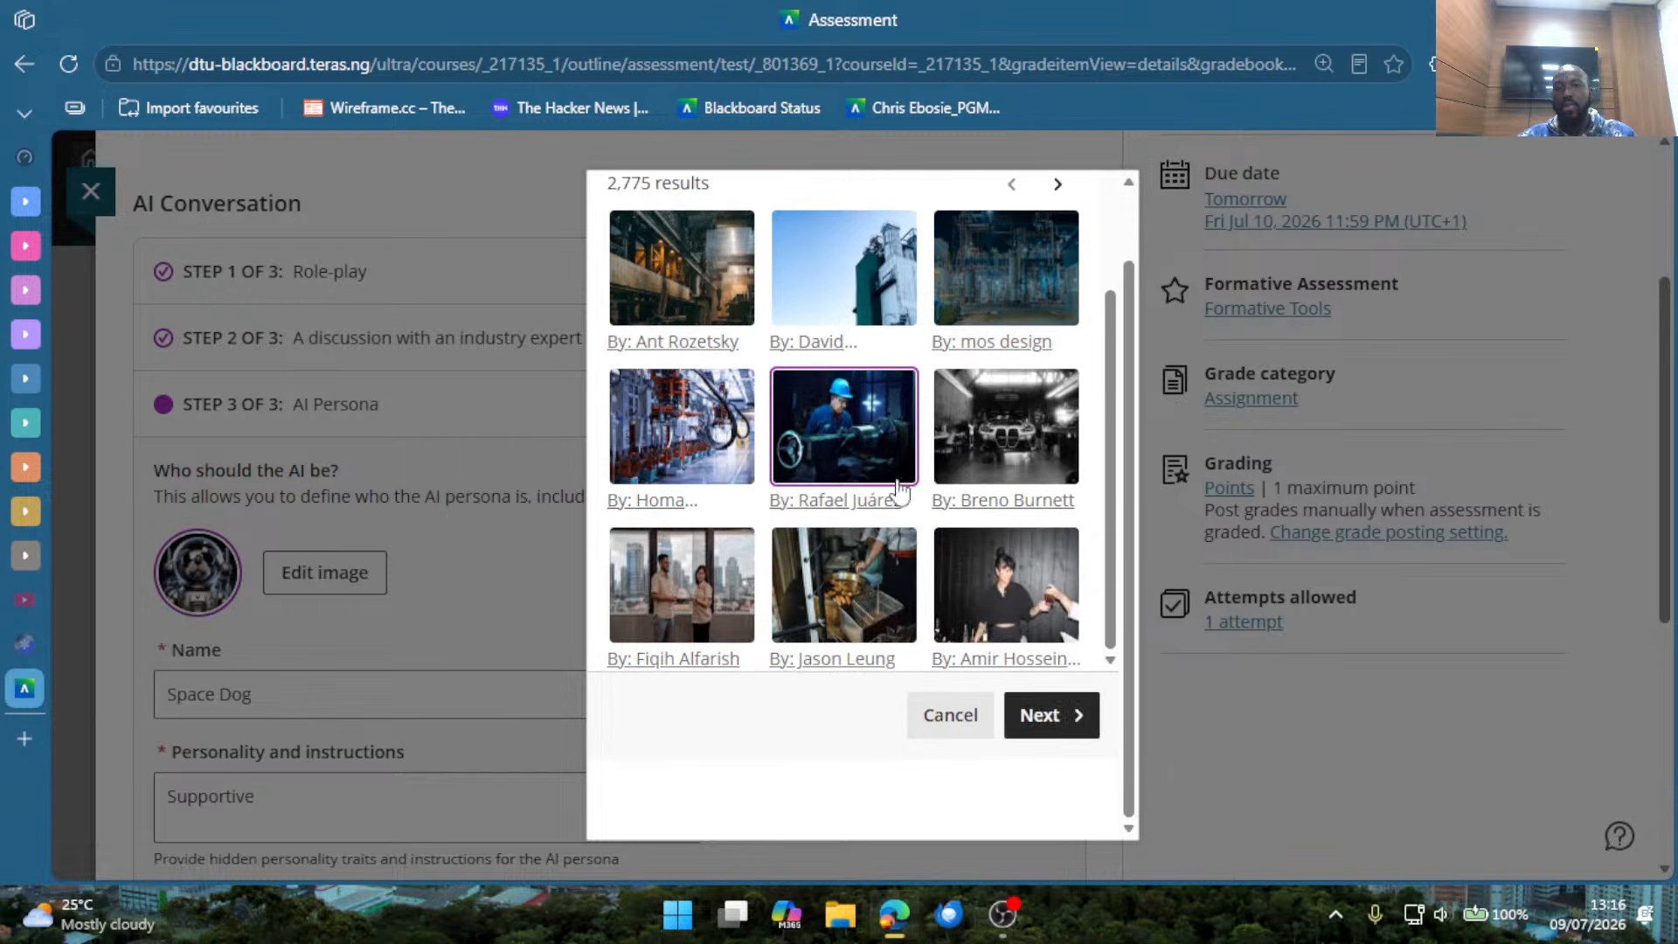
pyautogui.click(1059, 729)
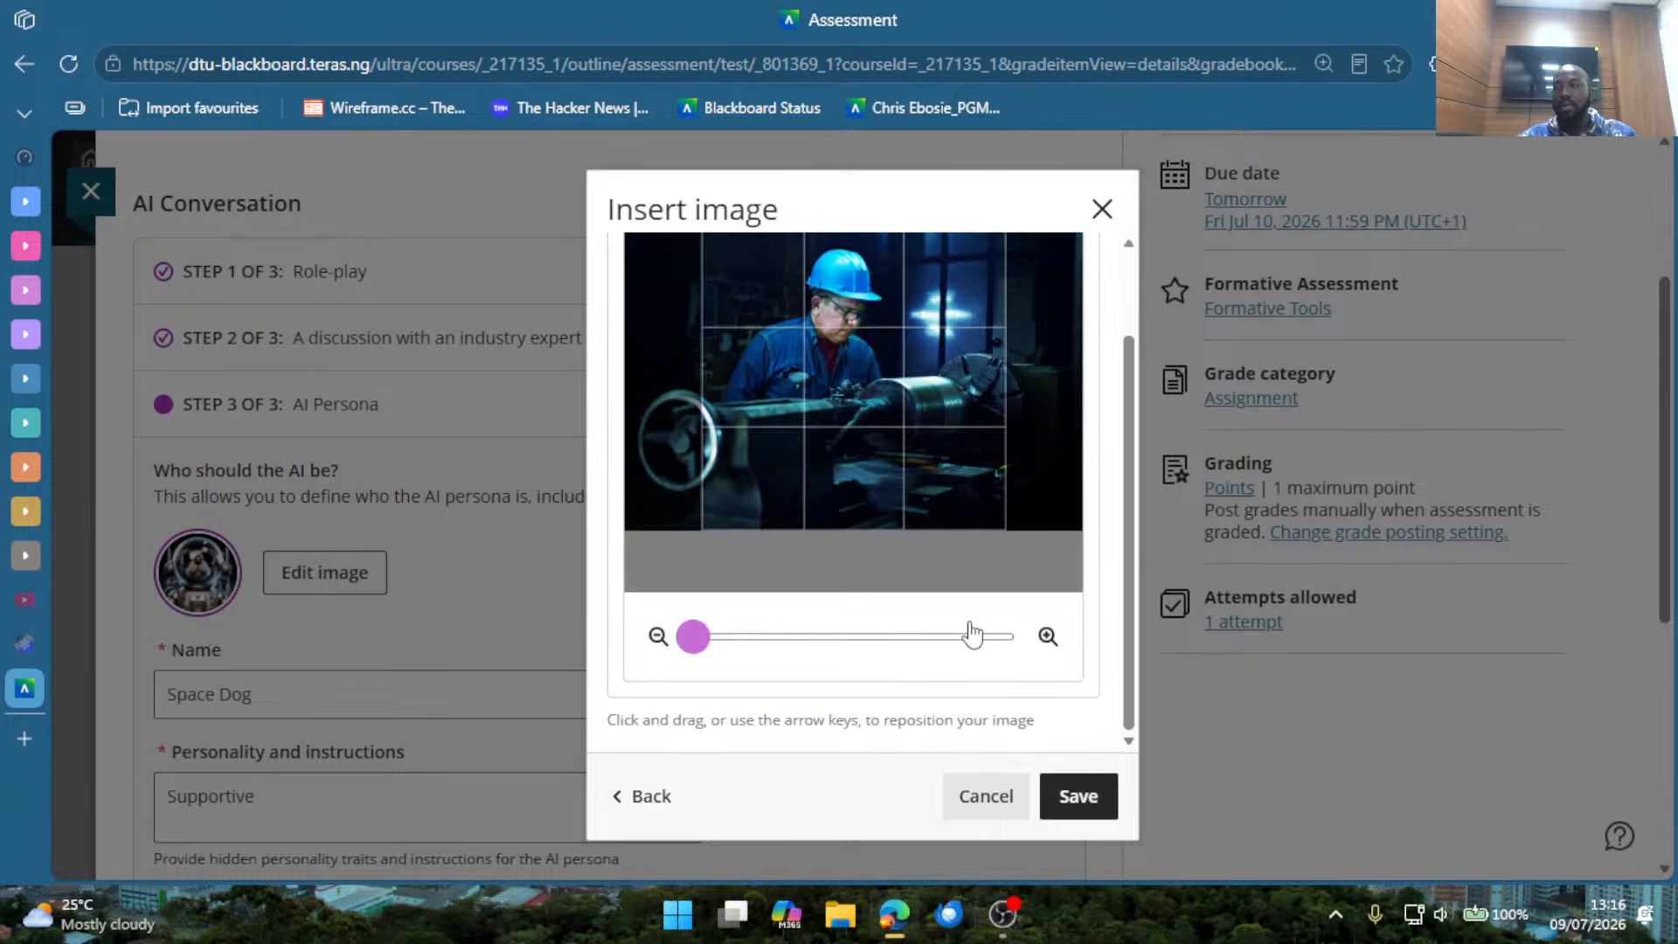
pyautogui.click(1076, 798)
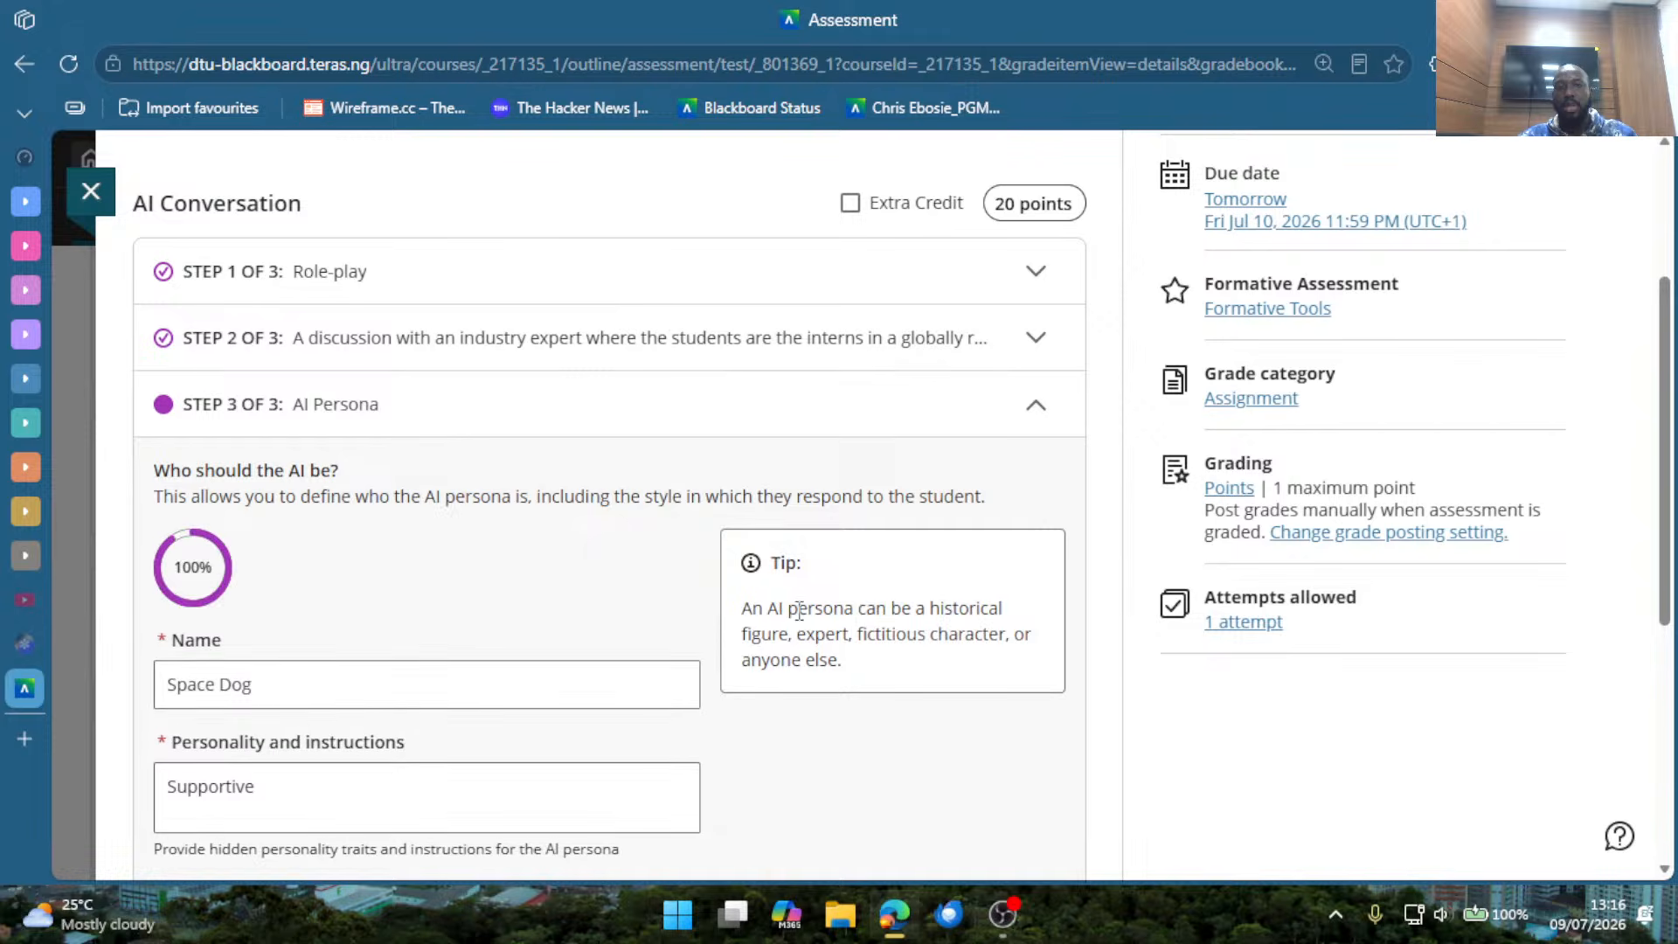
# Replace the AI persona's name with the title Engineer followed by a first name.
pyautogui.scroll(-3, 603, 749)
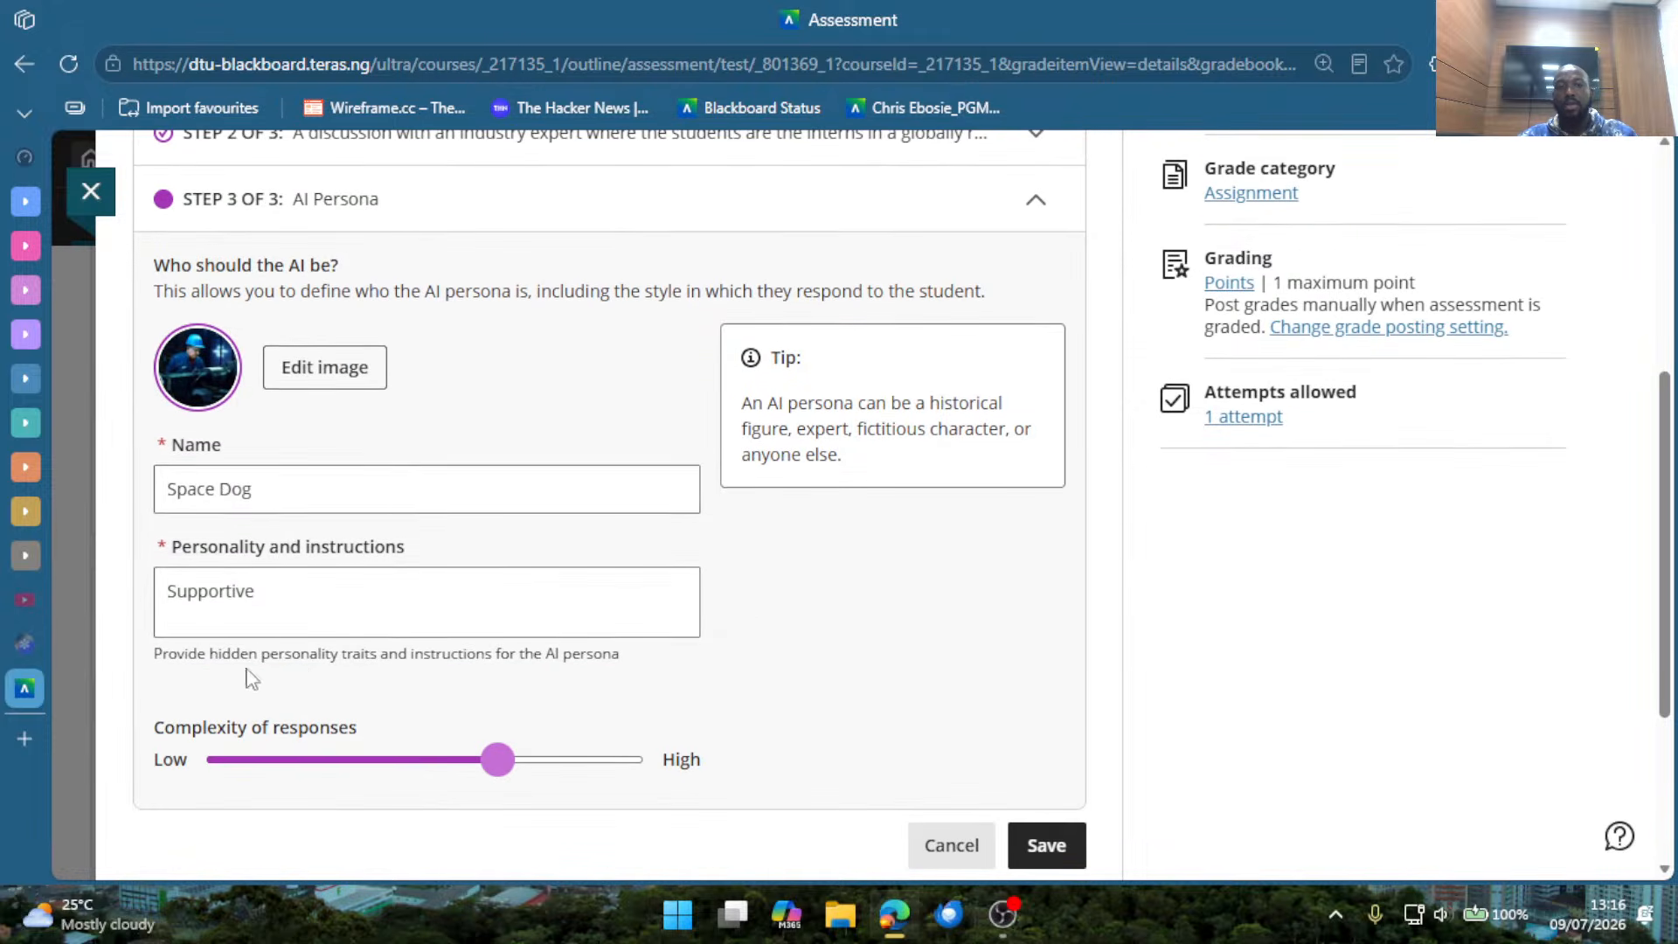
pyautogui.moveTo(283, 493); pyautogui.dragTo(159, 492)
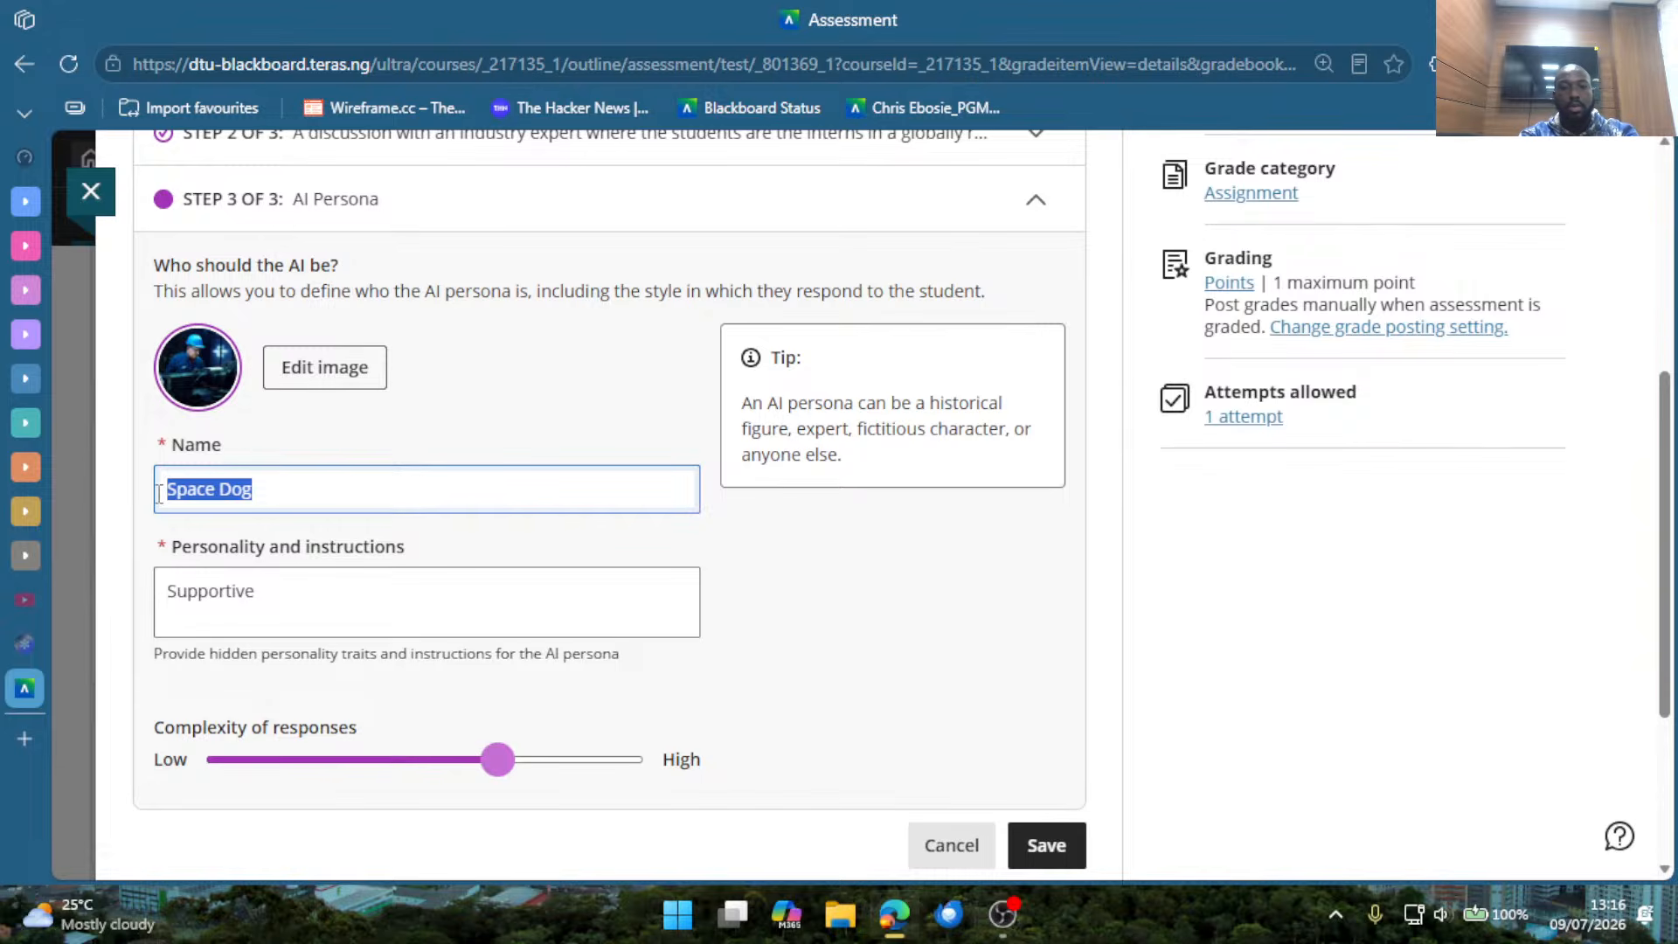
pyautogui.write('Engineer')
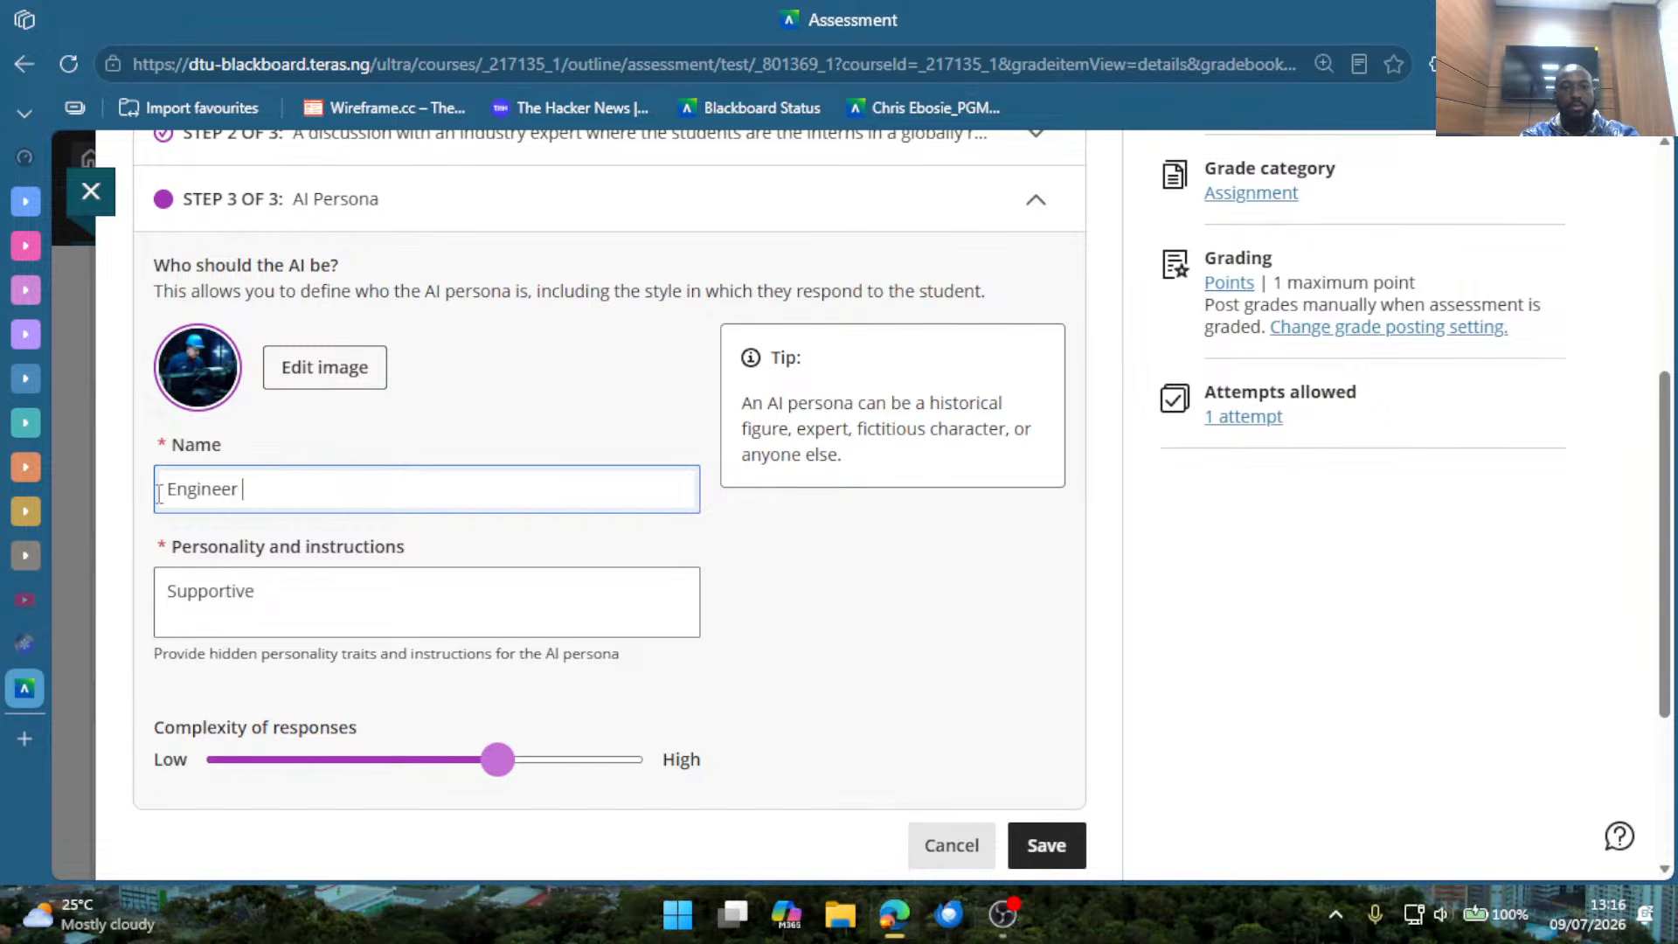
pyautogui.write('Dave')
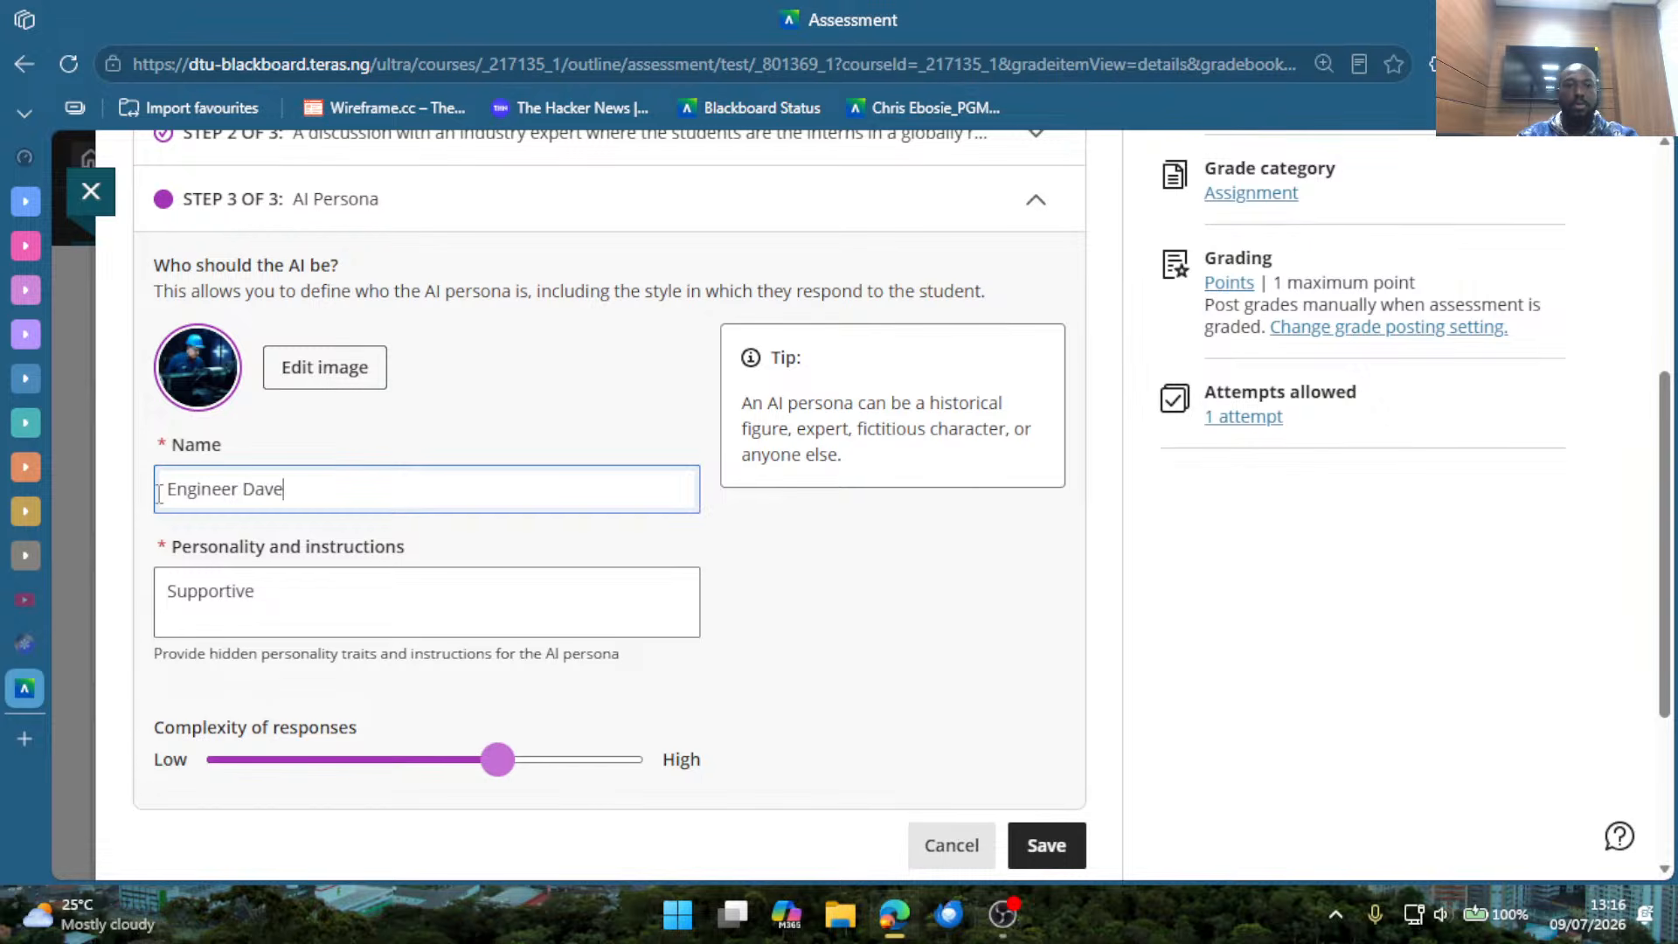
# Lower the persona's complexity of responses to slightly below the midpoint, and save the AI Conversation question.
pyautogui.click(272, 605)
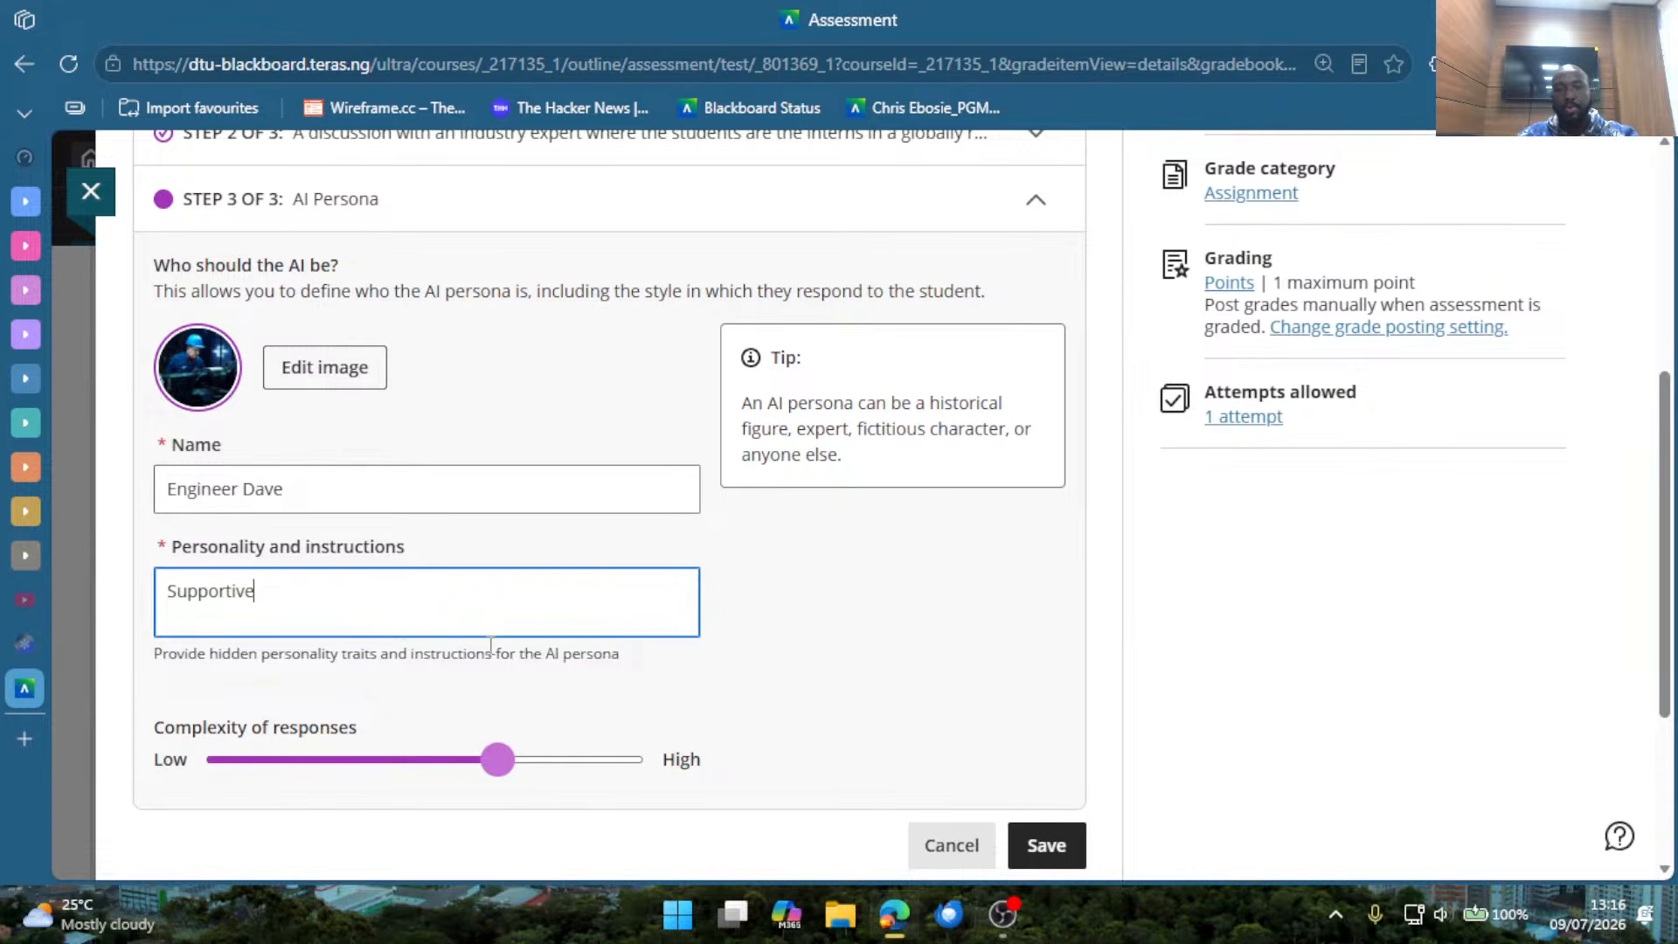
pyautogui.scroll(-2, 562, 695)
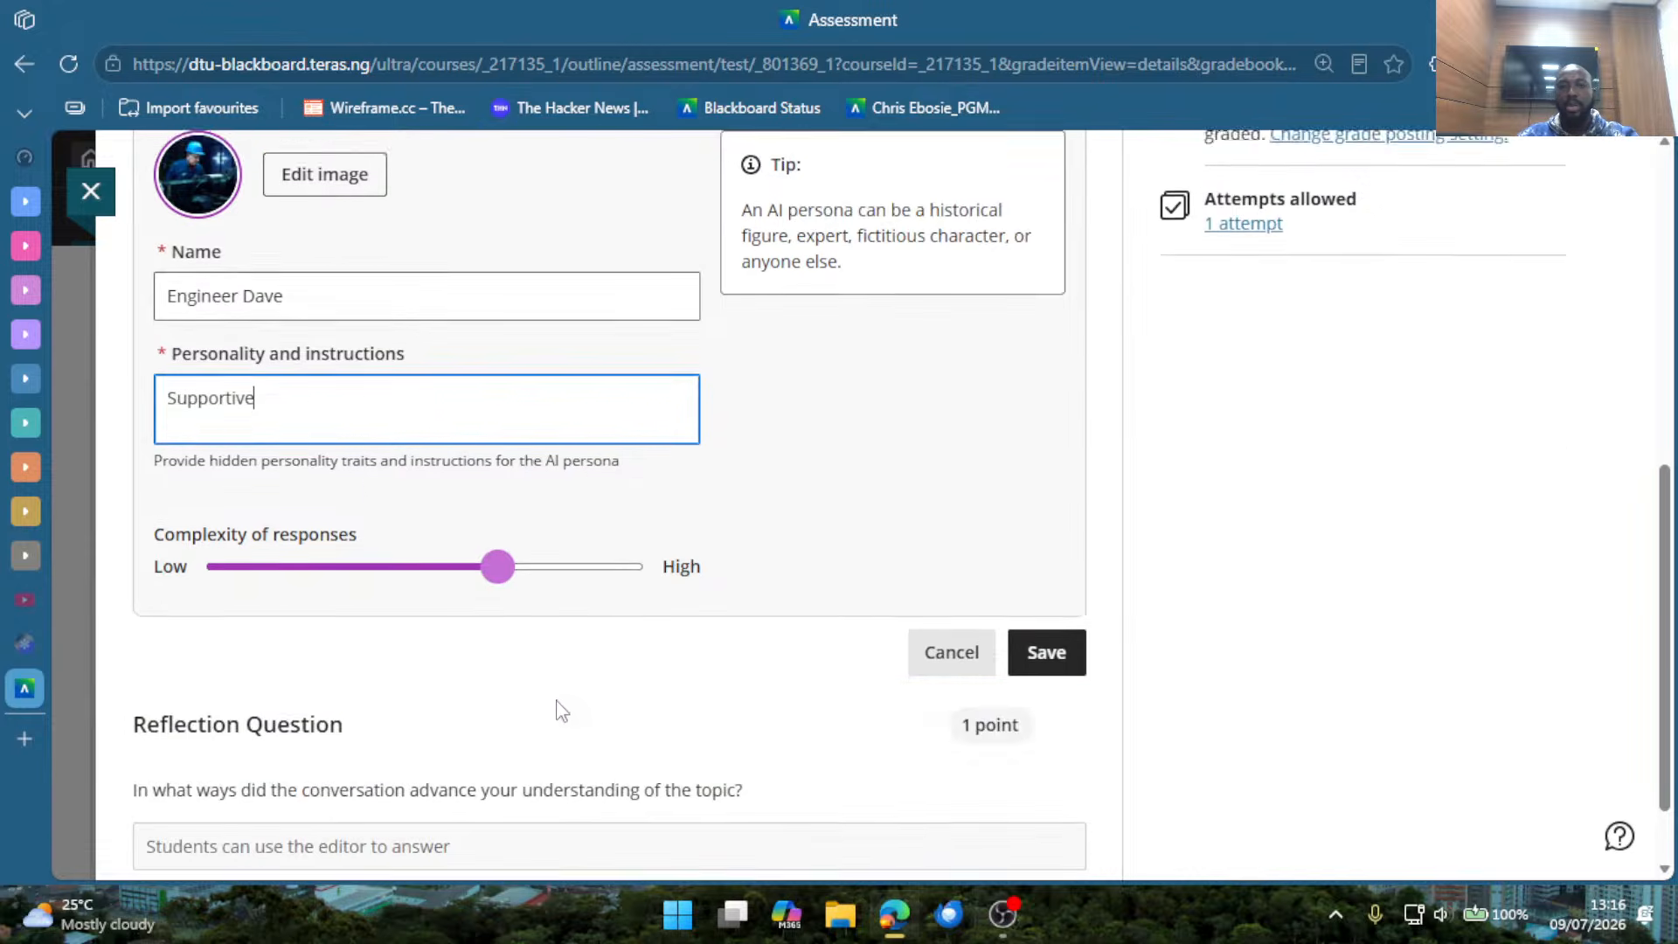
pyautogui.moveTo(295, 566); pyautogui.dragTo(458, 578)
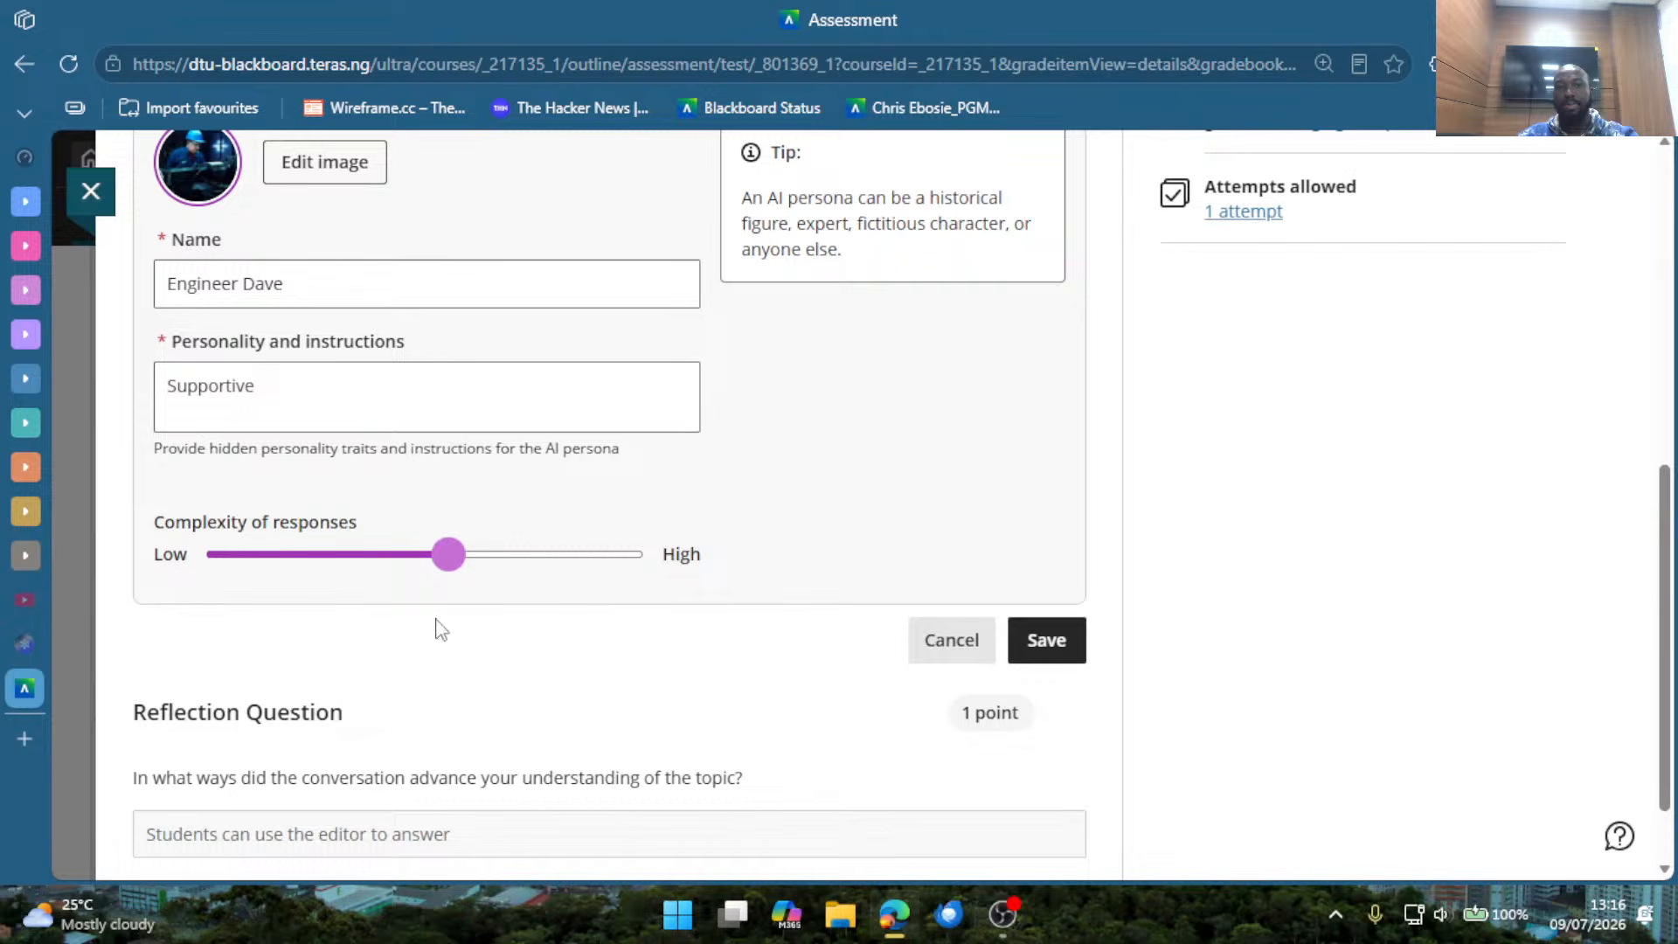
pyautogui.moveTo(449, 579); pyautogui.dragTo(401, 584)
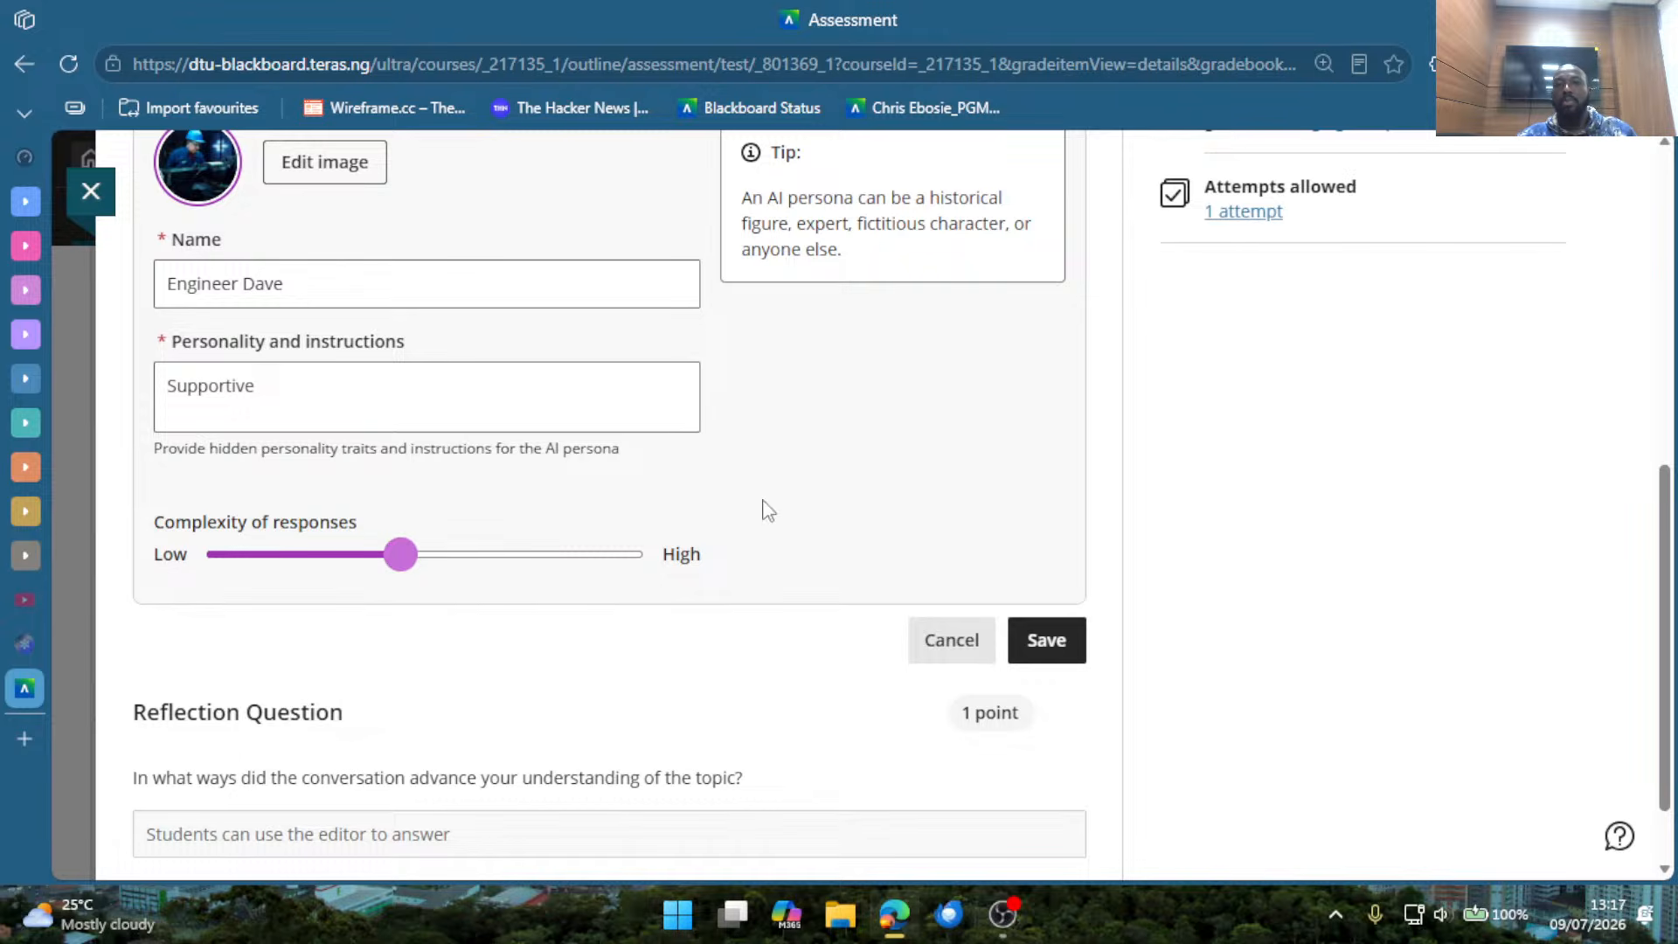
pyautogui.scroll(2, 769, 511)
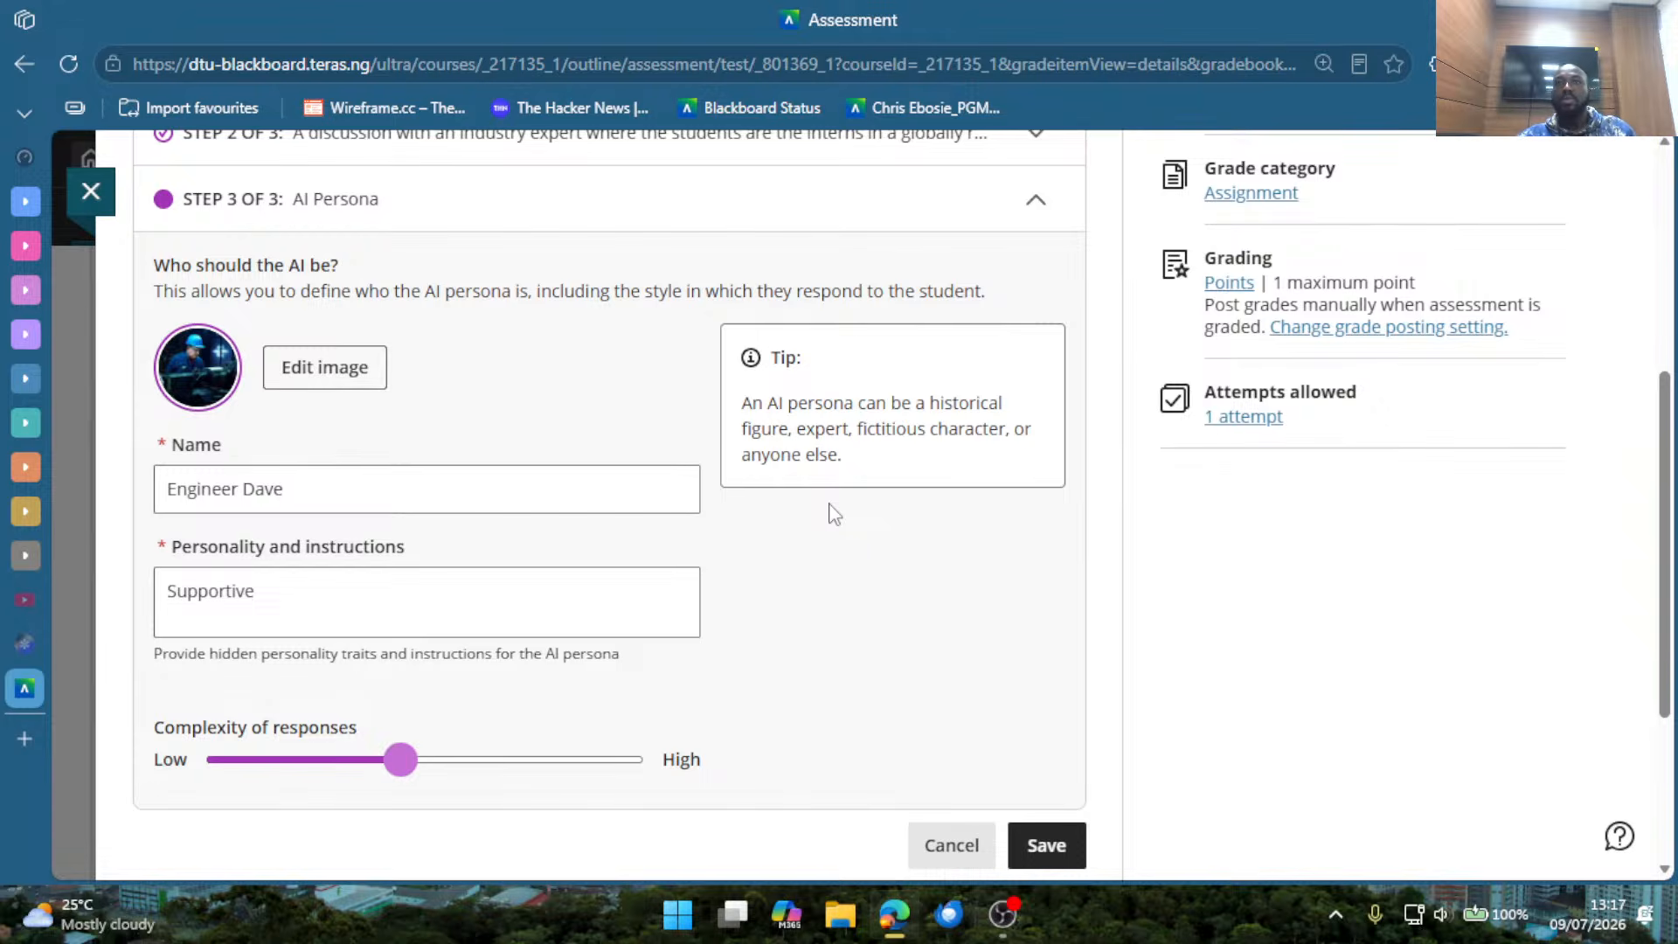
pyautogui.scroll(-2, 612, 681)
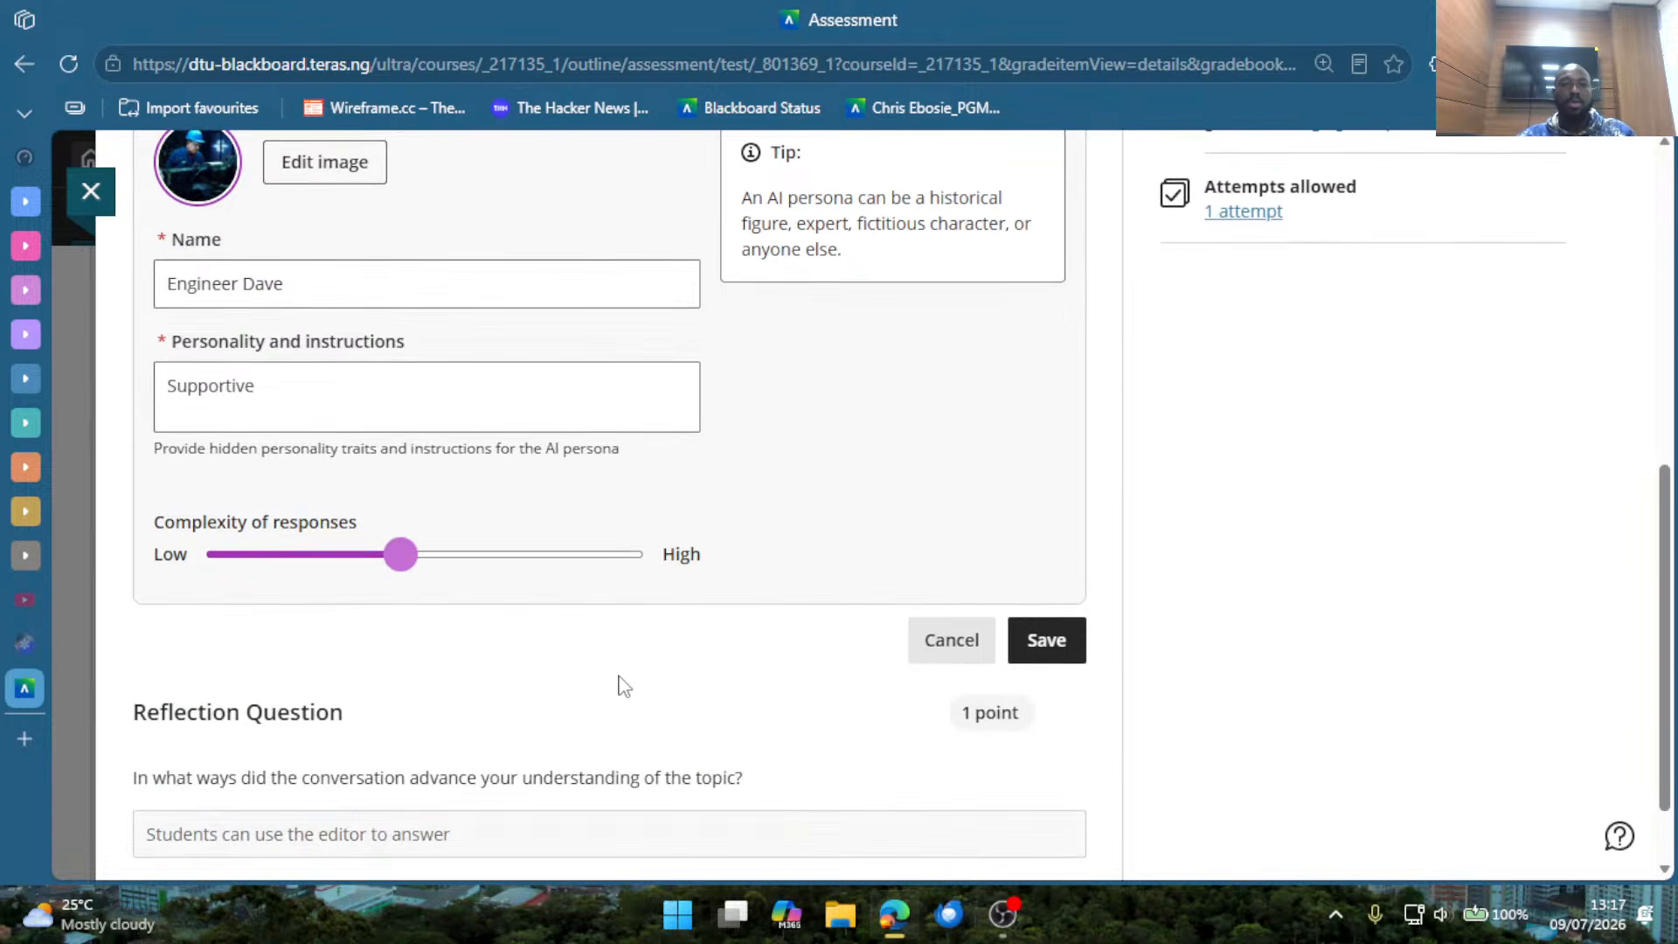
pyautogui.click(1064, 648)
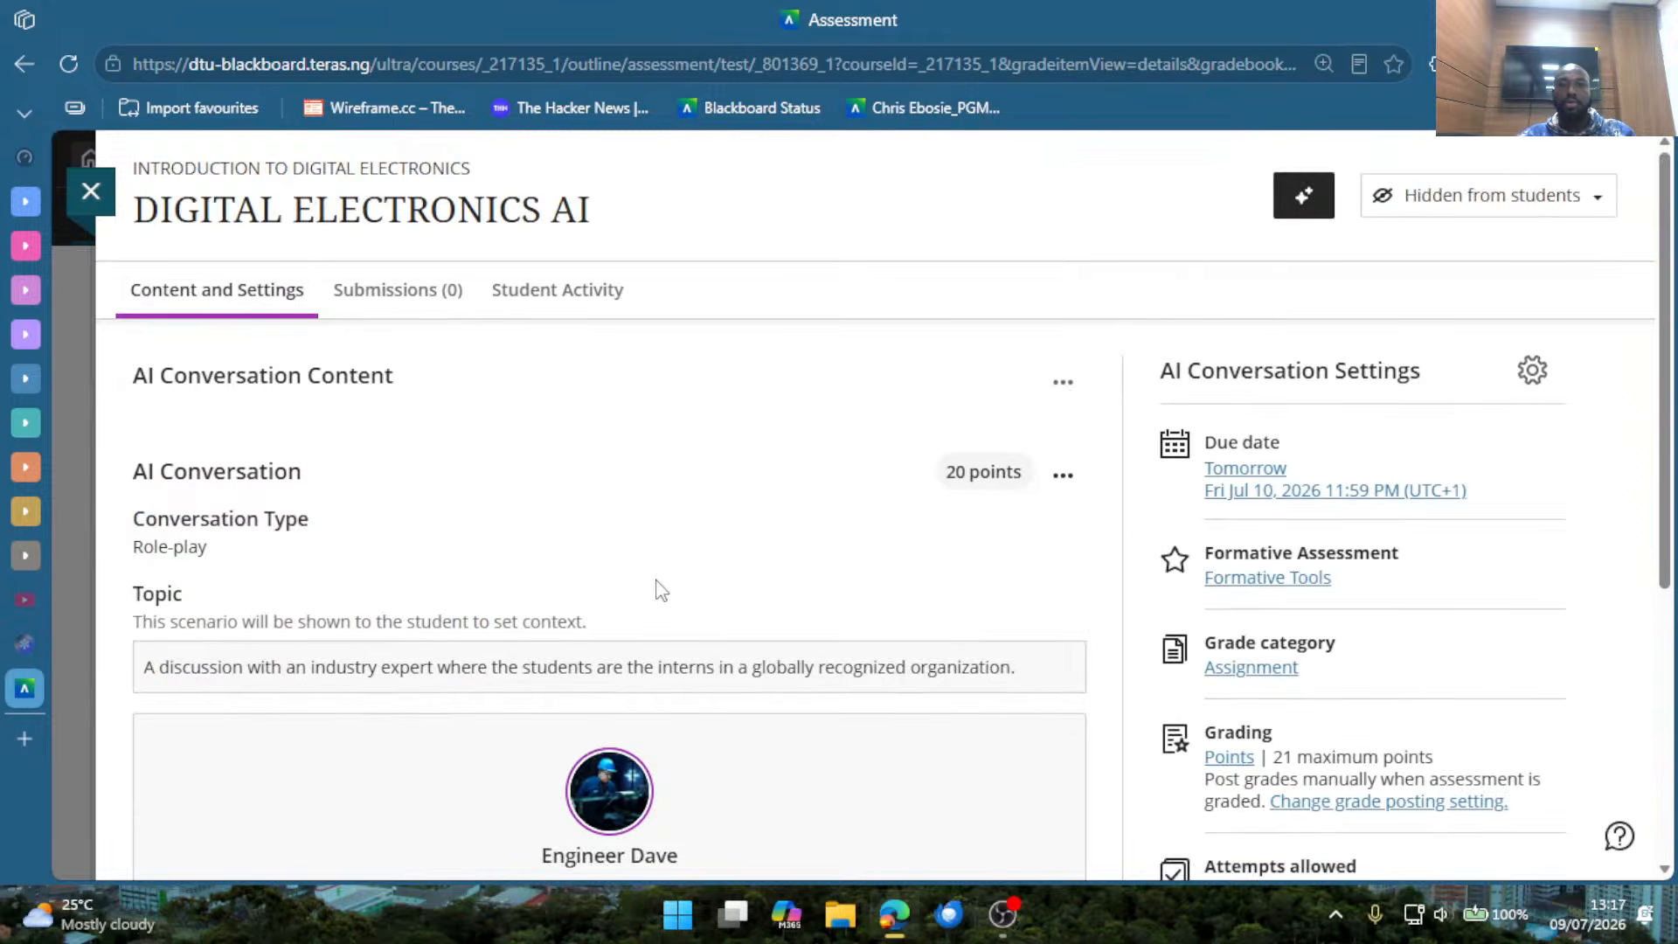
# Review the conversation's time and message limits, and start a chat preview with the AI persona.
pyautogui.scroll(-5, 575, 679)
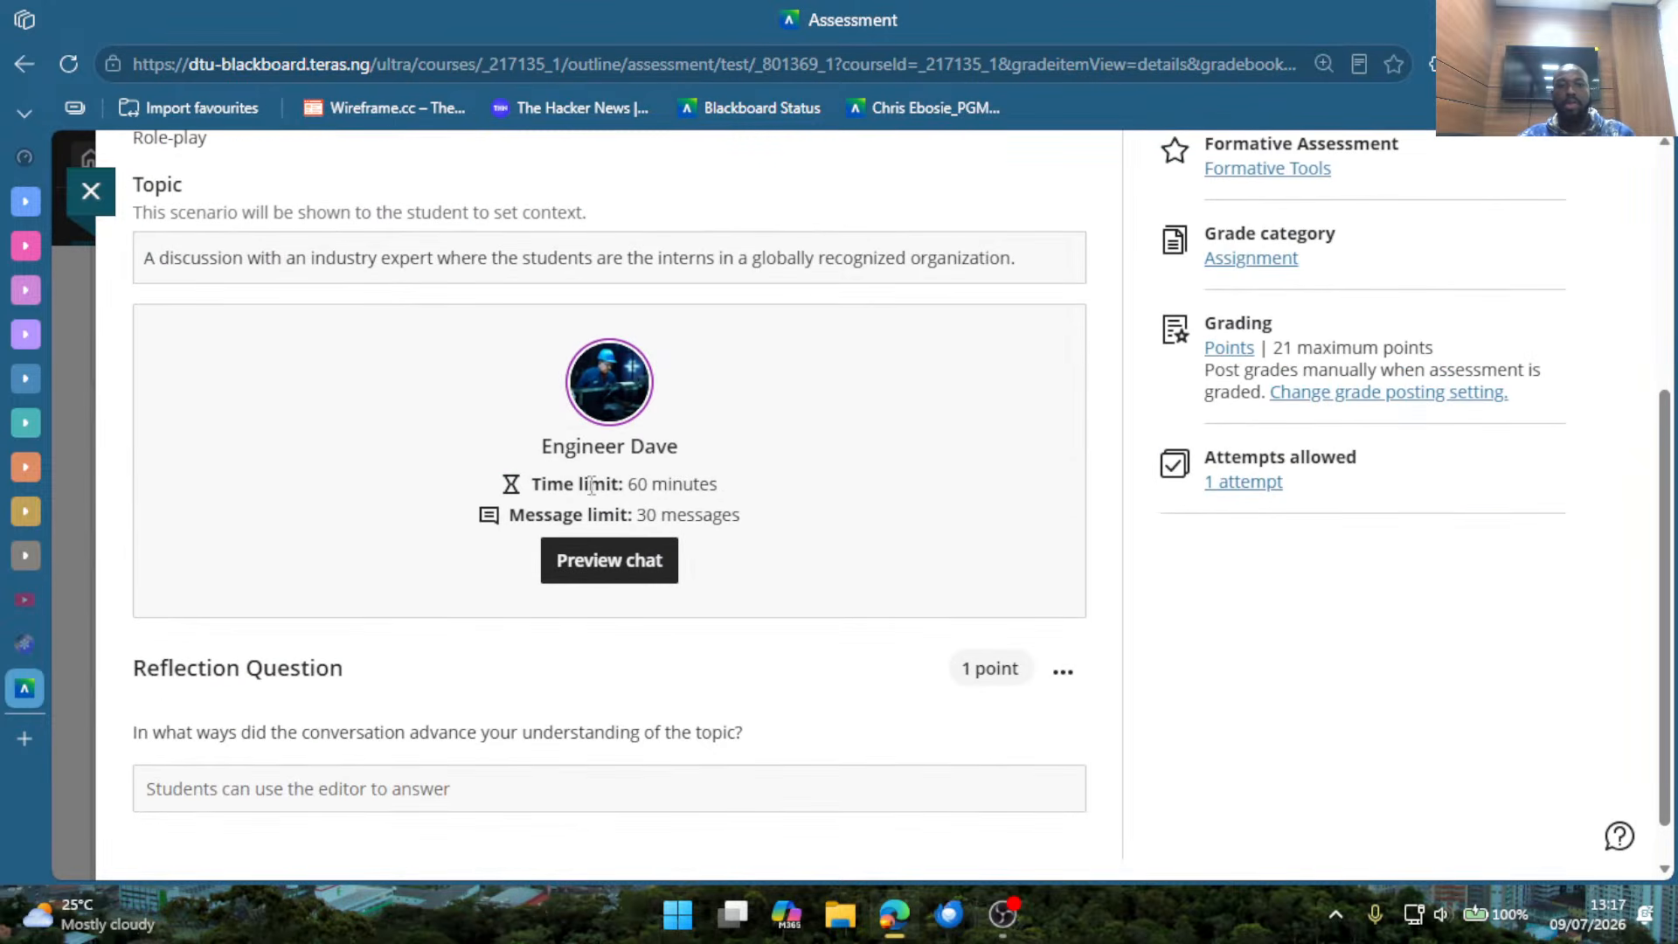
pyautogui.moveTo(624, 485); pyautogui.dragTo(685, 517)
pyautogui.click(761, 541)
pyautogui.click(637, 569)
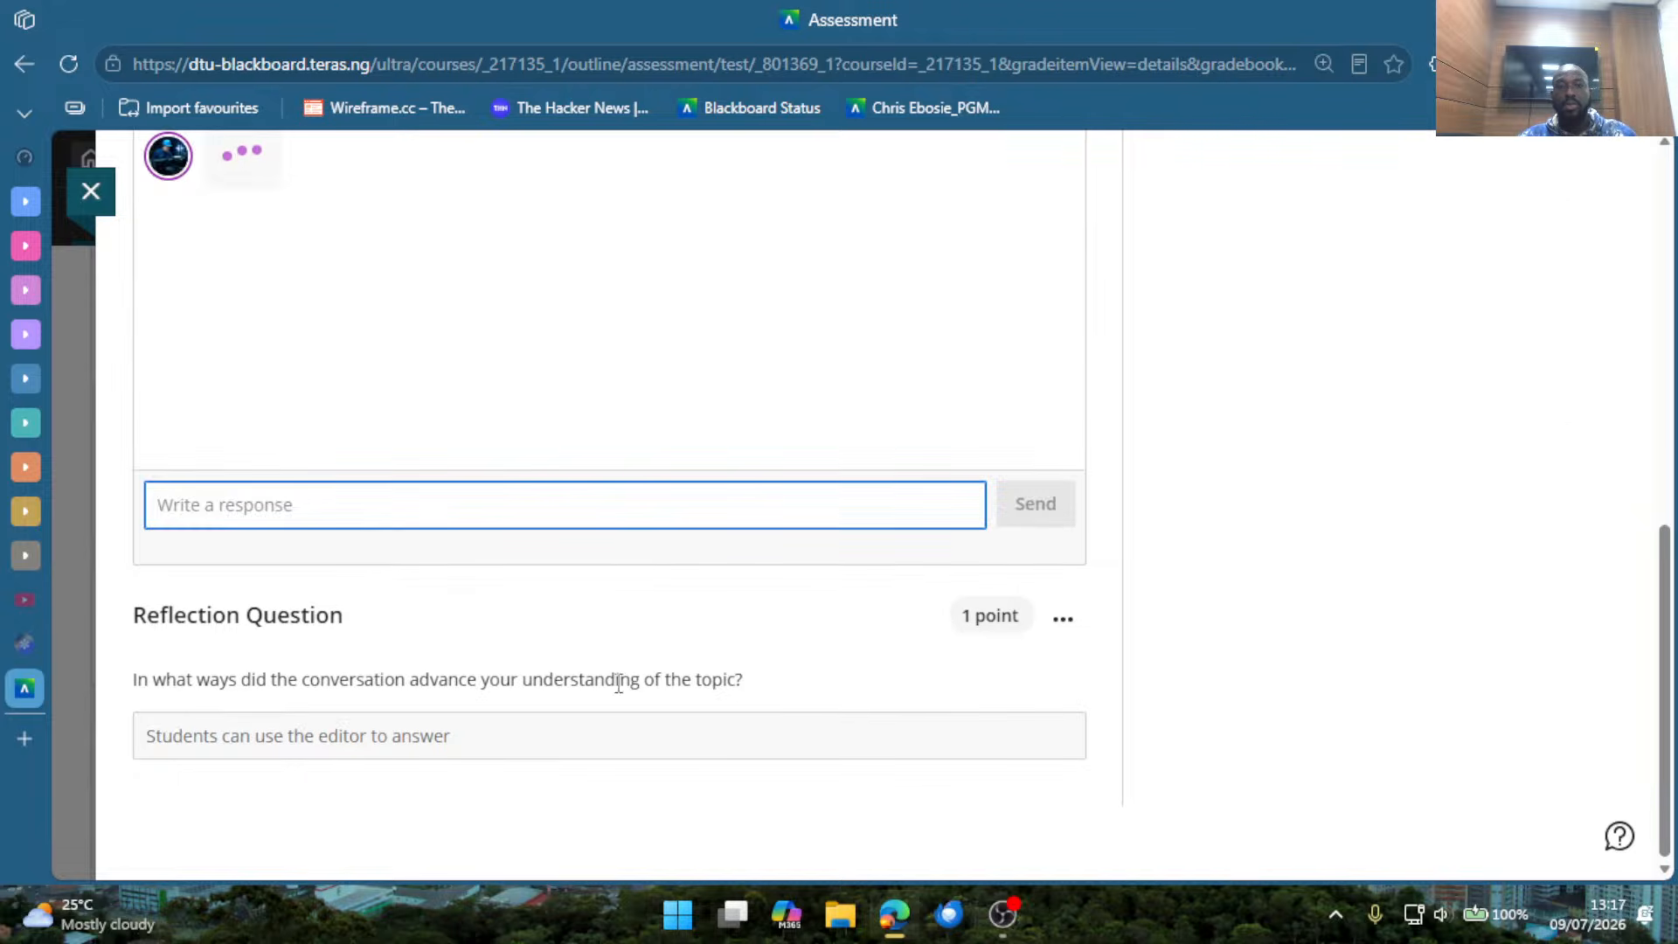
# Read the persona's opening messages in the chat preview, including the AI accuracy notice, introduction and internship welcome.
pyautogui.scroll(5, 554, 569)
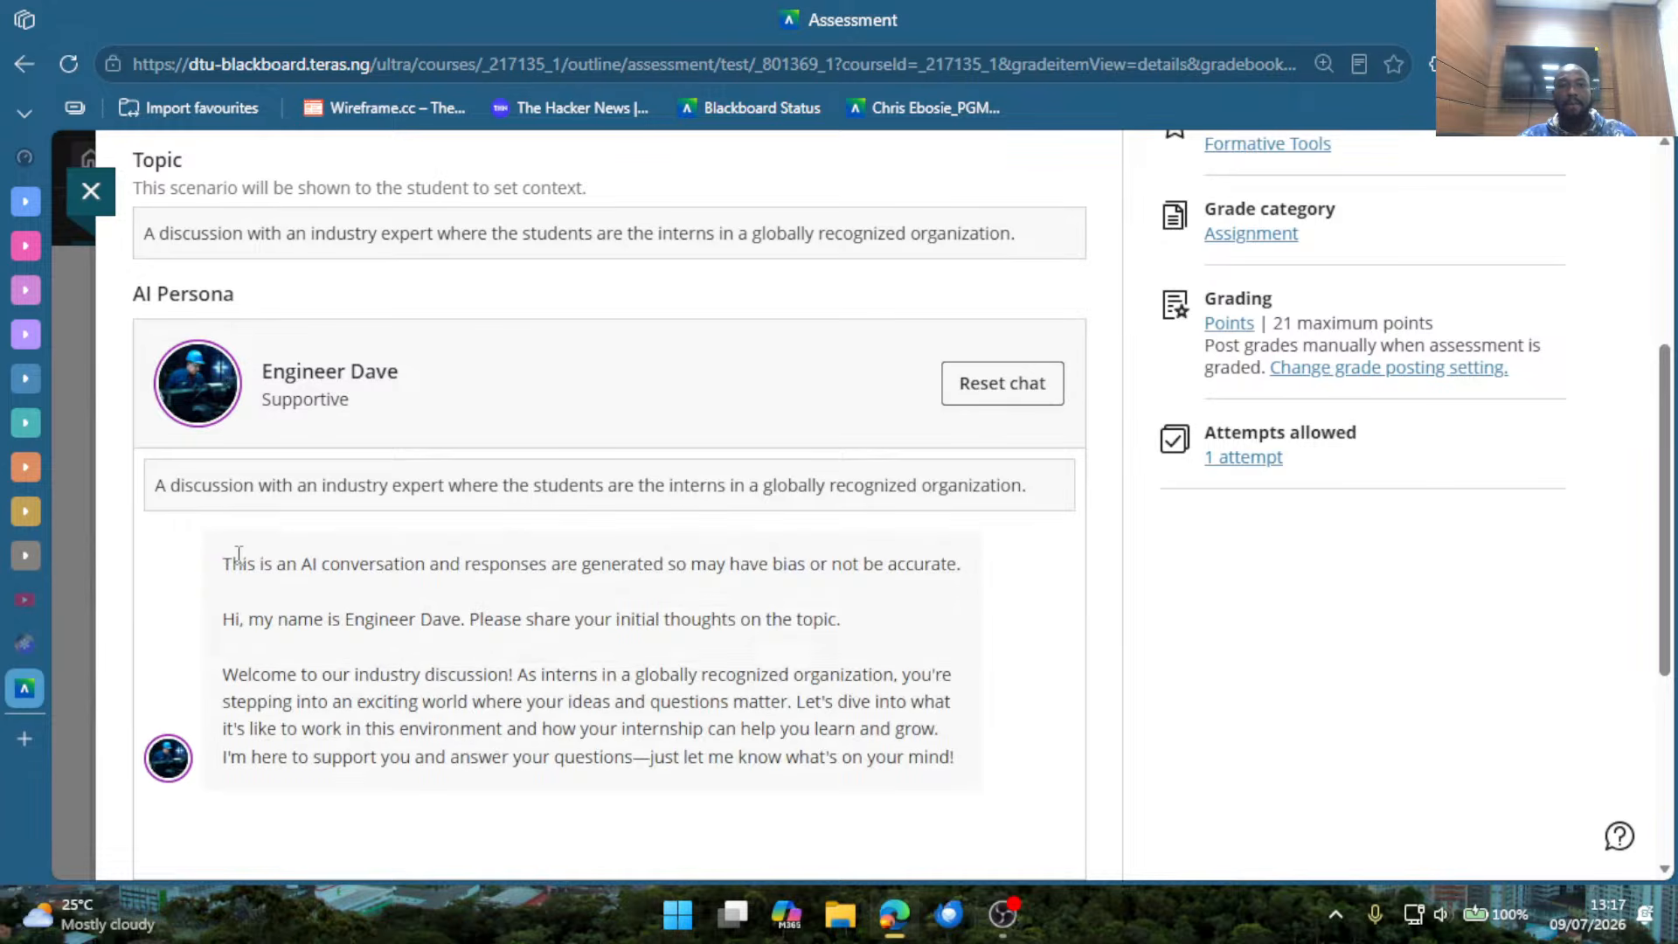
pyautogui.moveTo(238, 553); pyautogui.dragTo(548, 591)
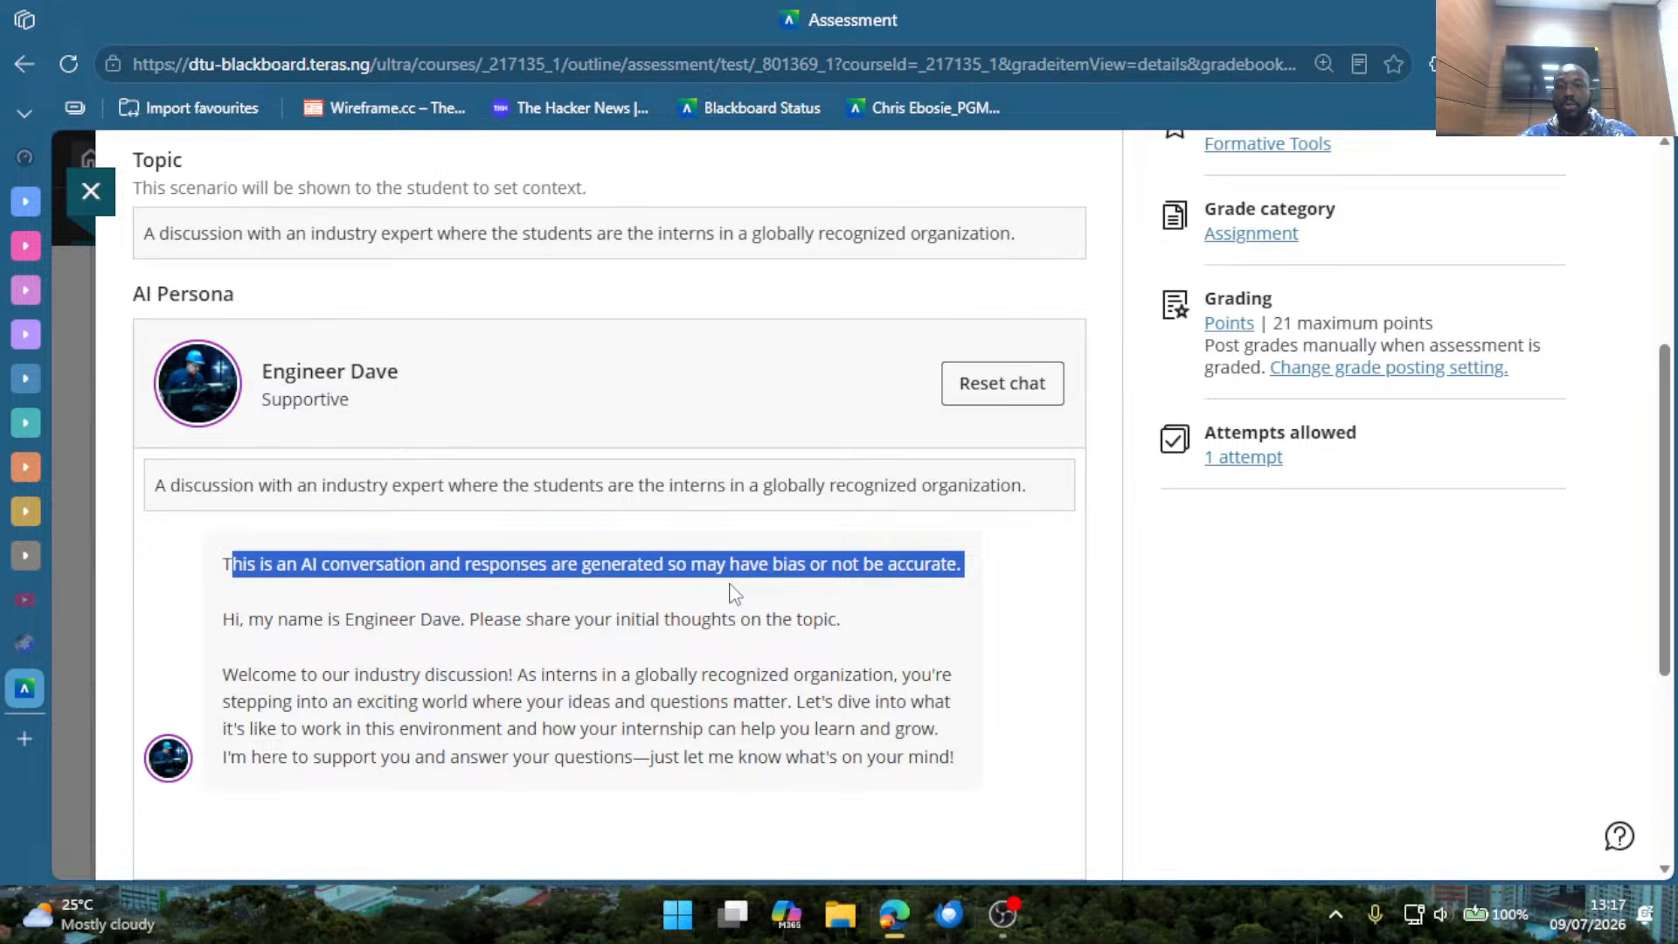
pyautogui.scroll(-2, 752, 603)
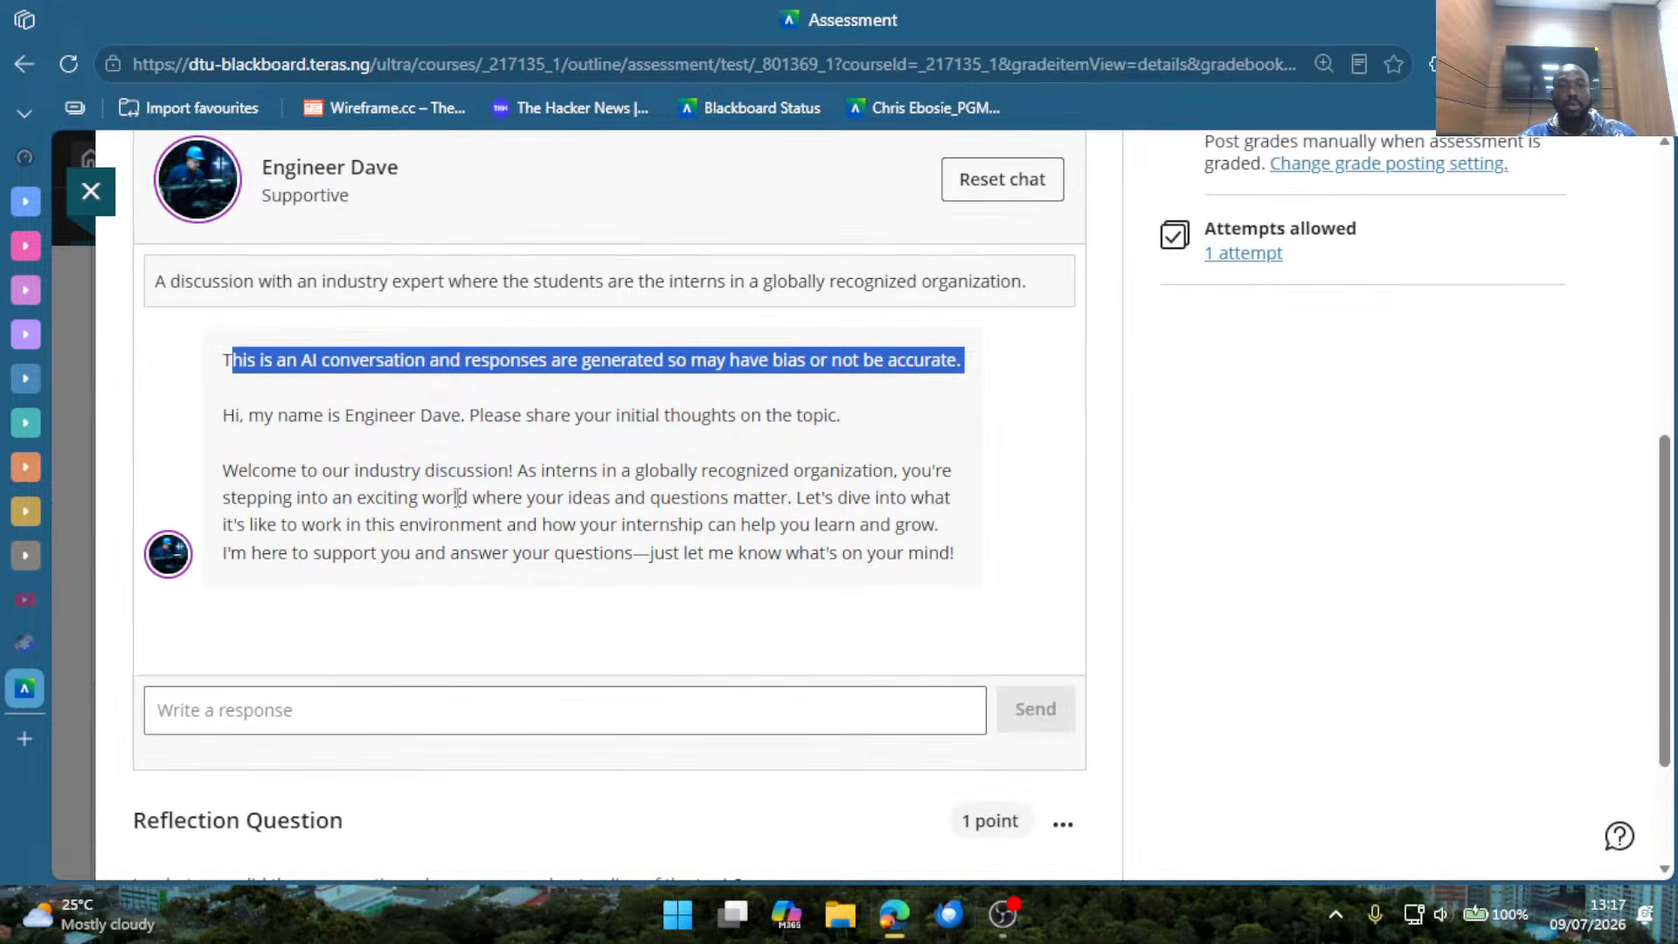
pyautogui.click(457, 497)
pyautogui.moveTo(274, 416); pyautogui.dragTo(826, 465)
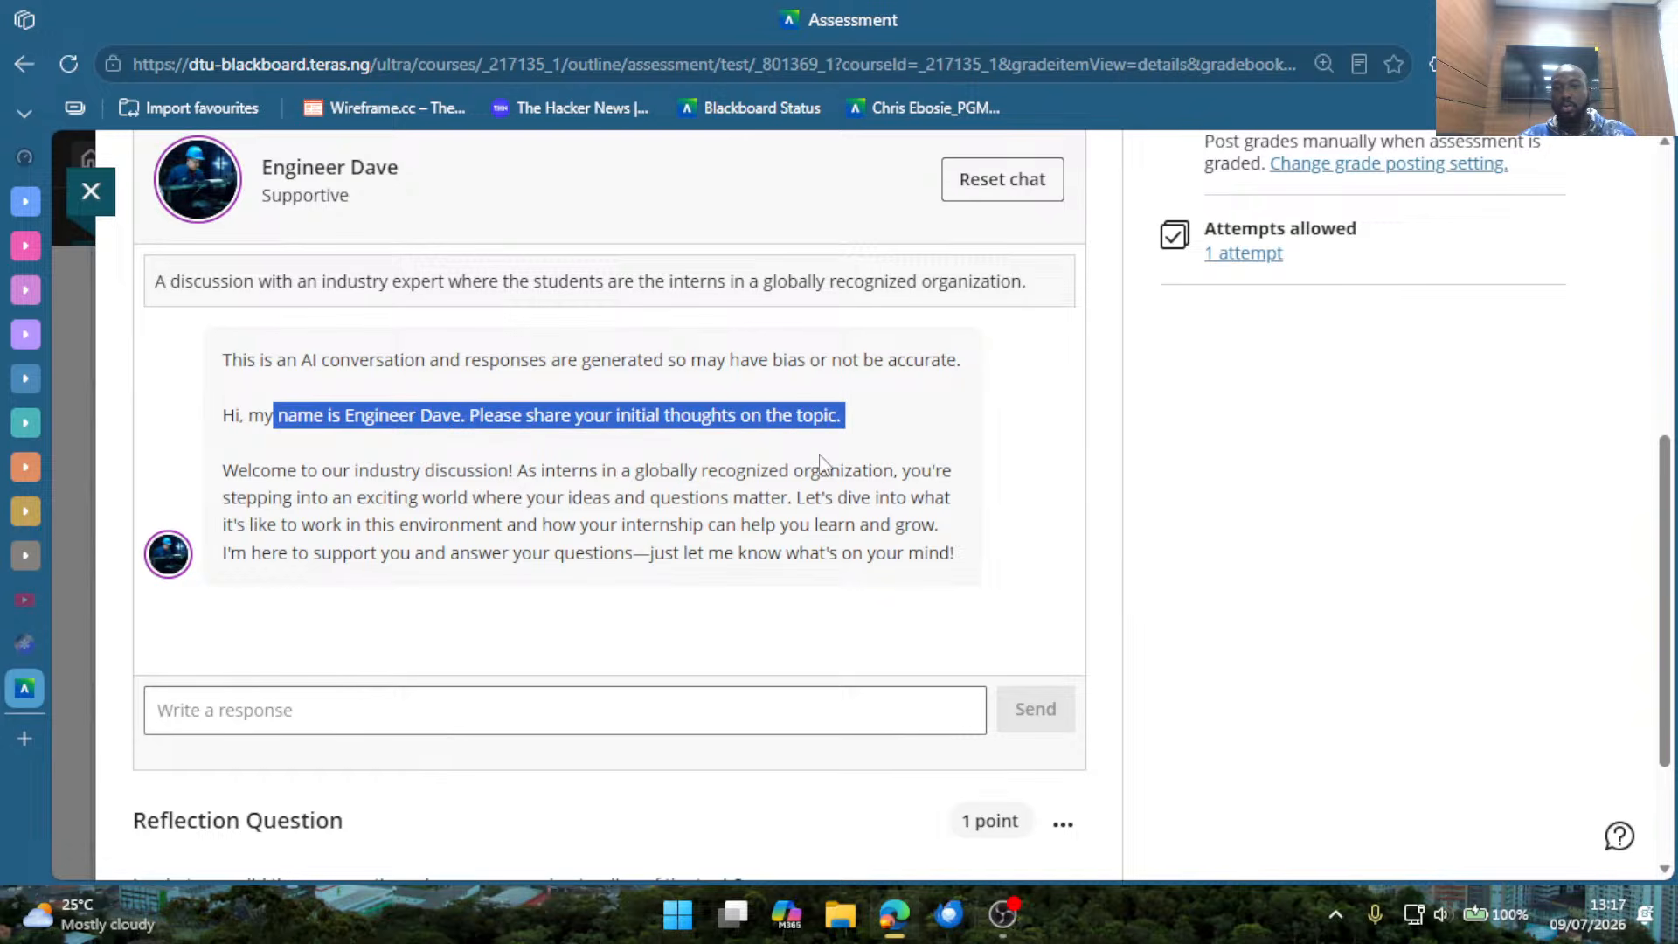
pyautogui.click(333, 500)
pyautogui.moveTo(223, 470); pyautogui.dragTo(876, 552)
# Send the AI persona a chat message giving the student's first name and saying "I'm an engineering student and i'm glad to be here.".
pyautogui.click(644, 710)
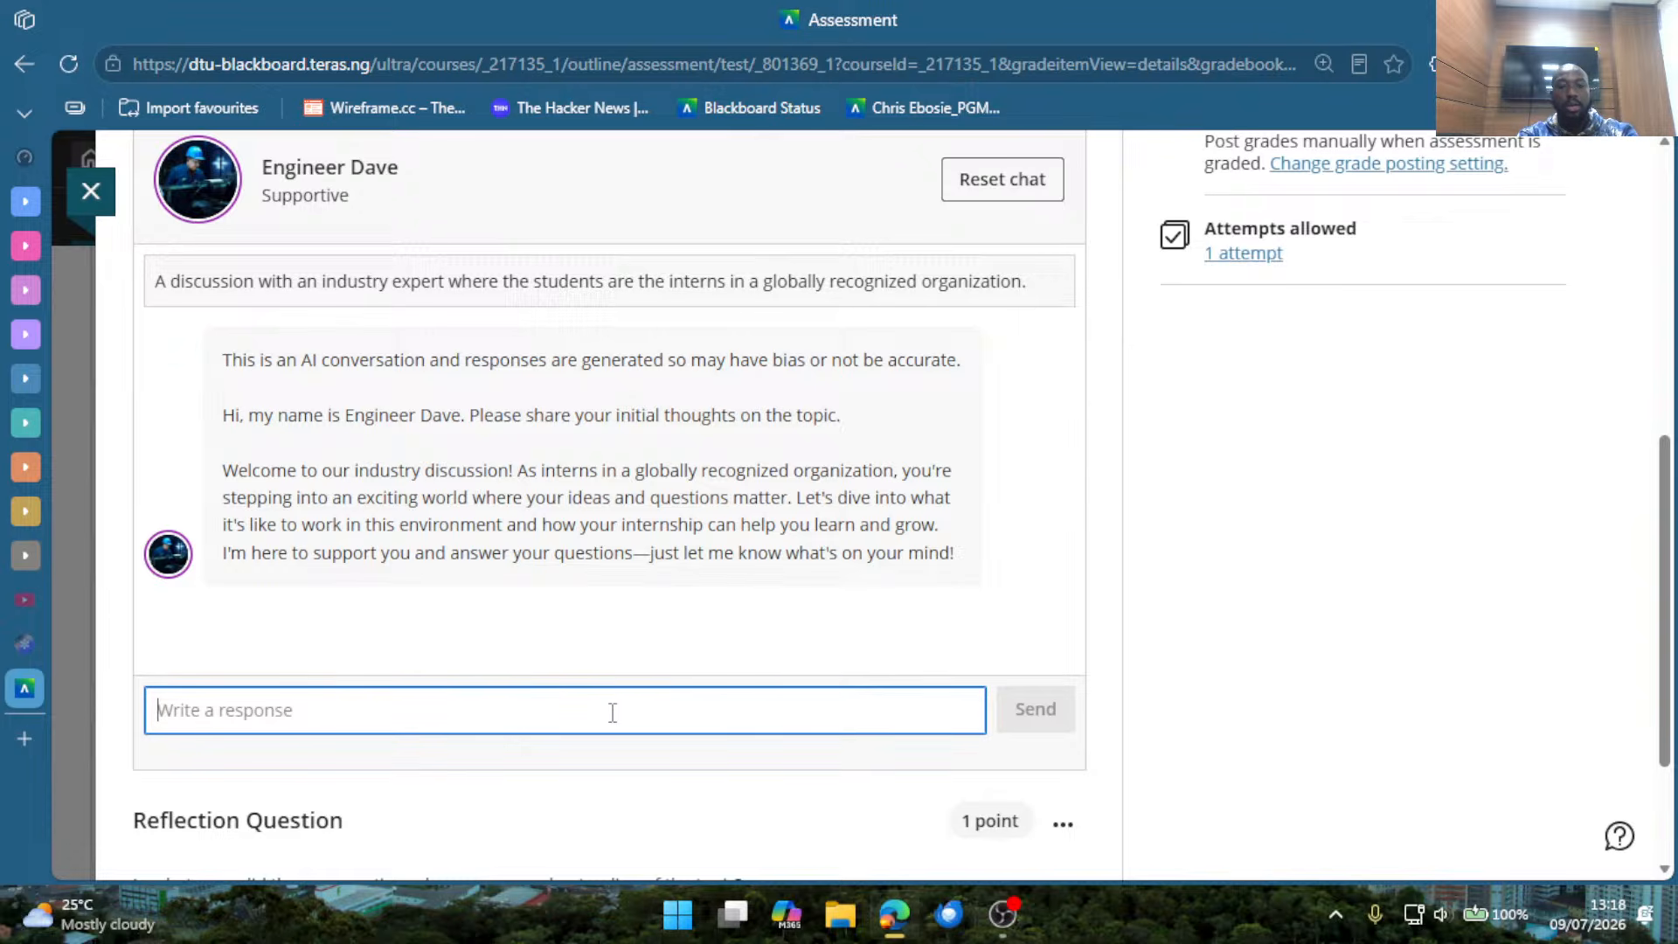
pyautogui.write('Hi, m')
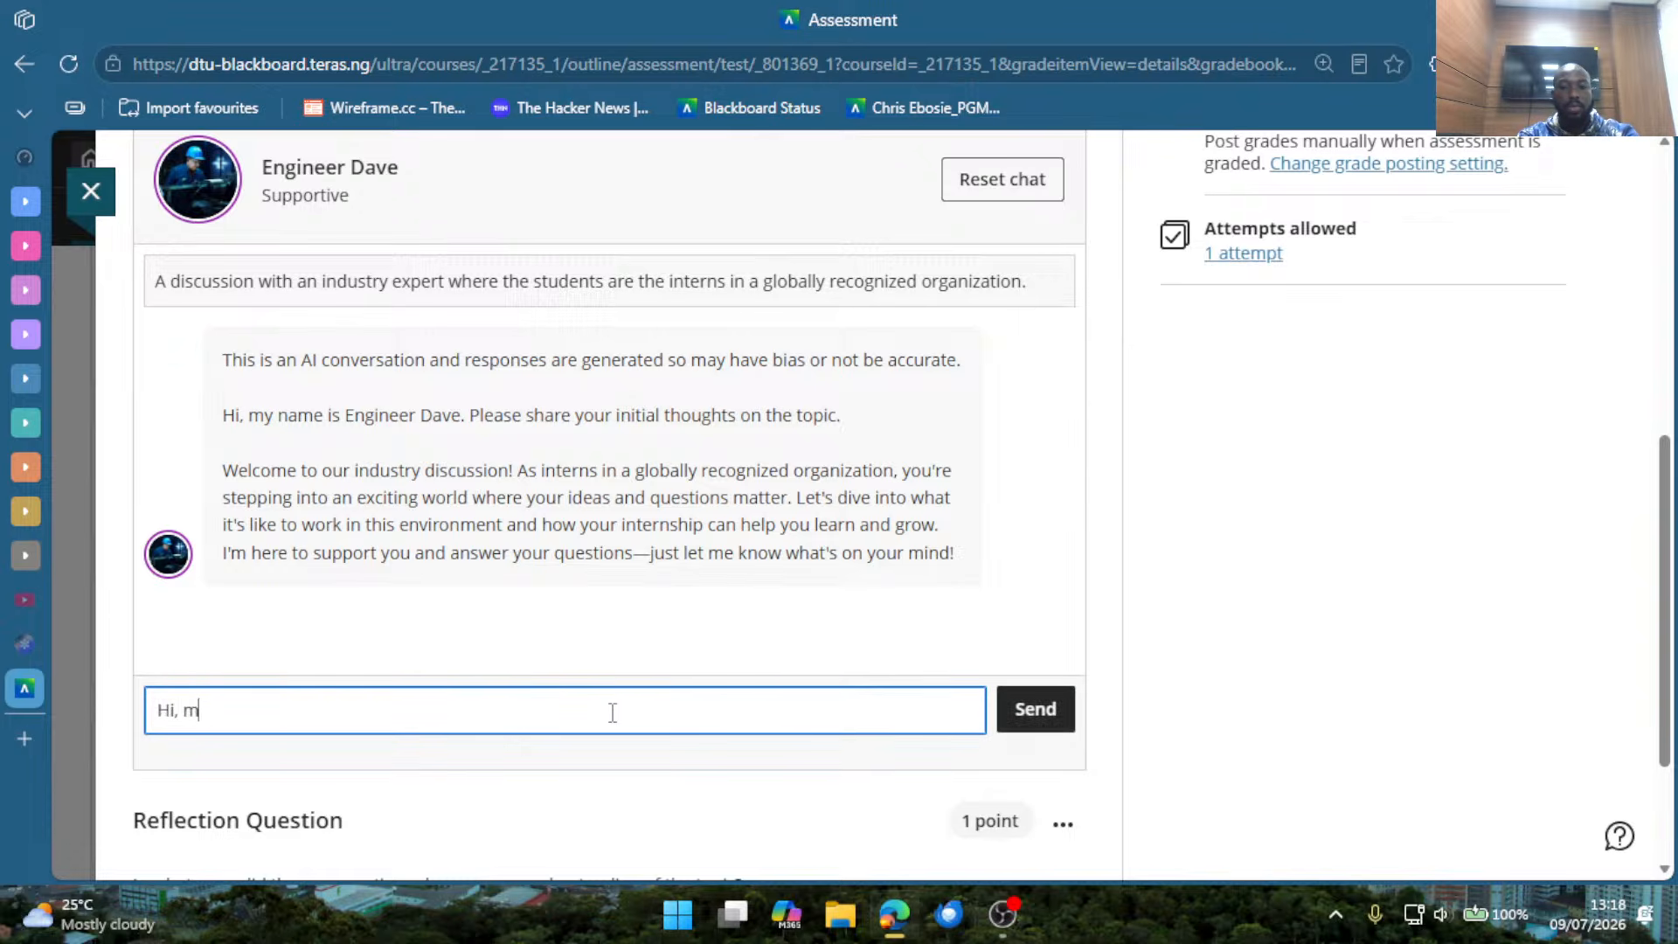
pyautogui.write('y name')
pyautogui.write('is C')
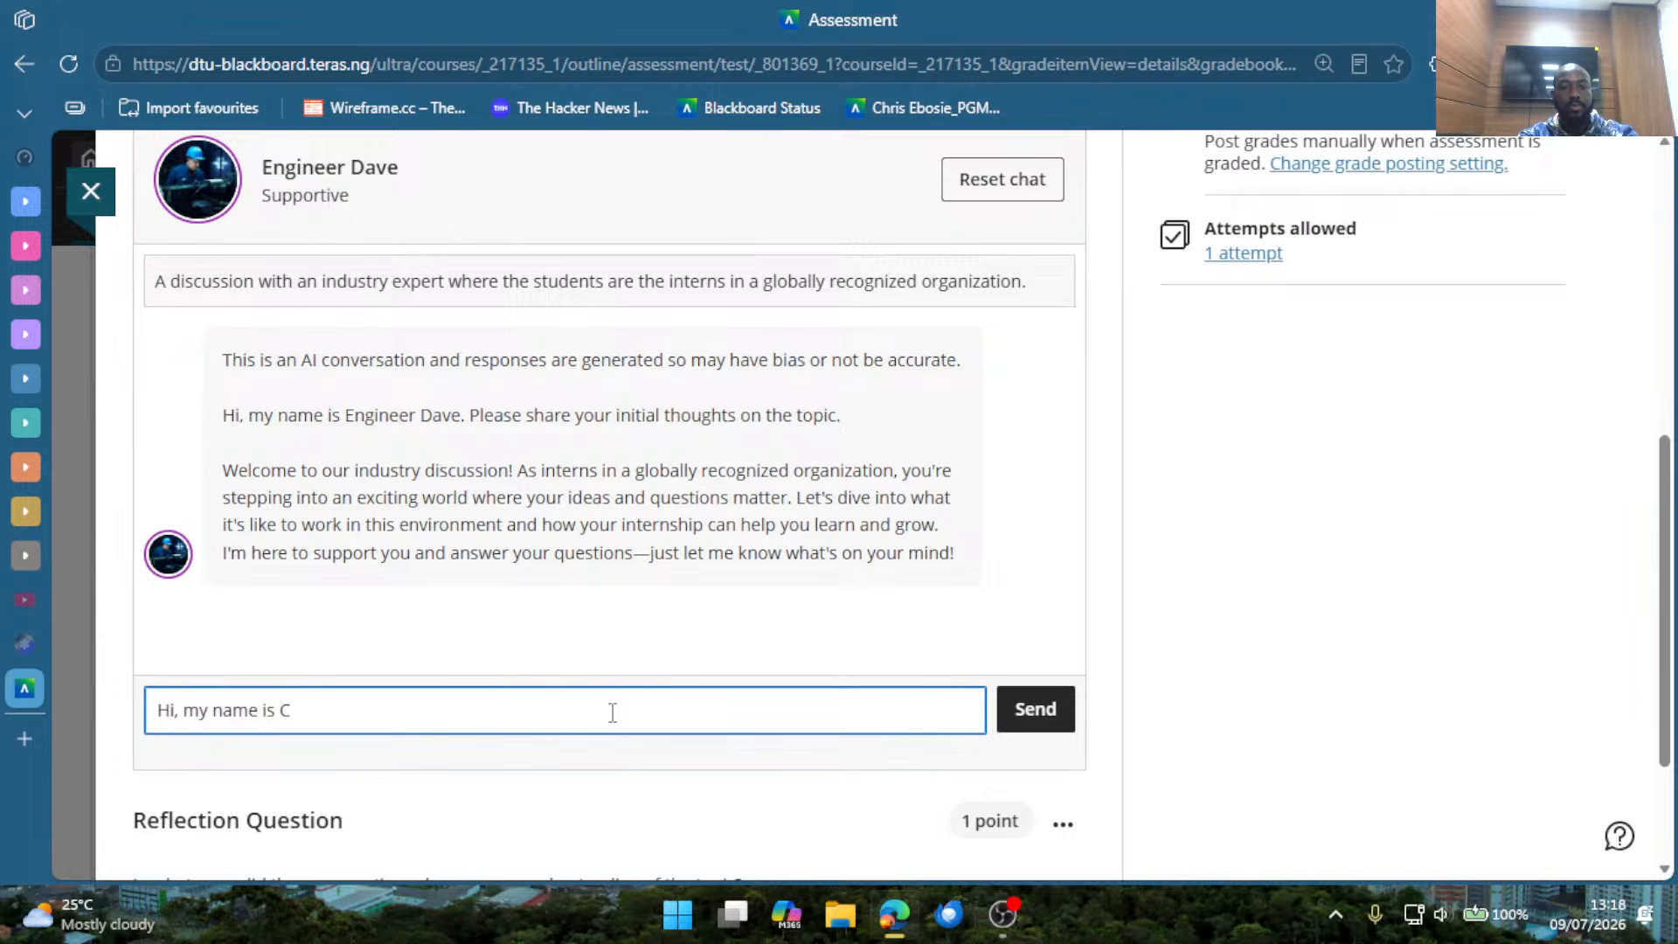
pyautogui.write("hris. I'm an")
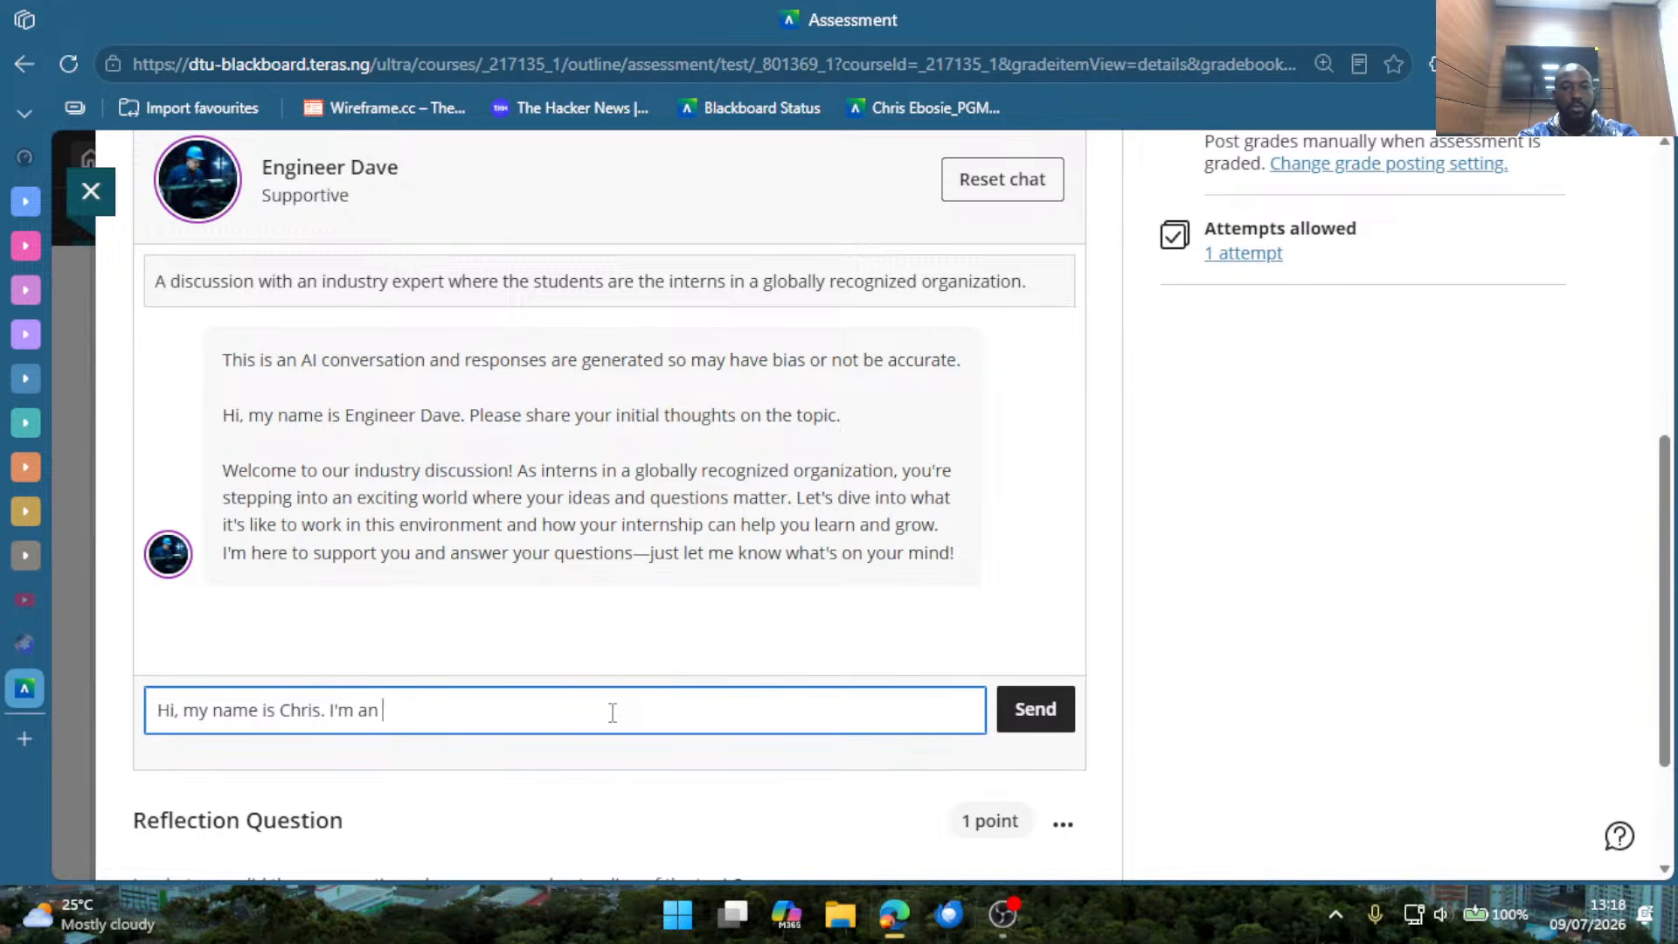
pyautogui.write(' engineering stud')
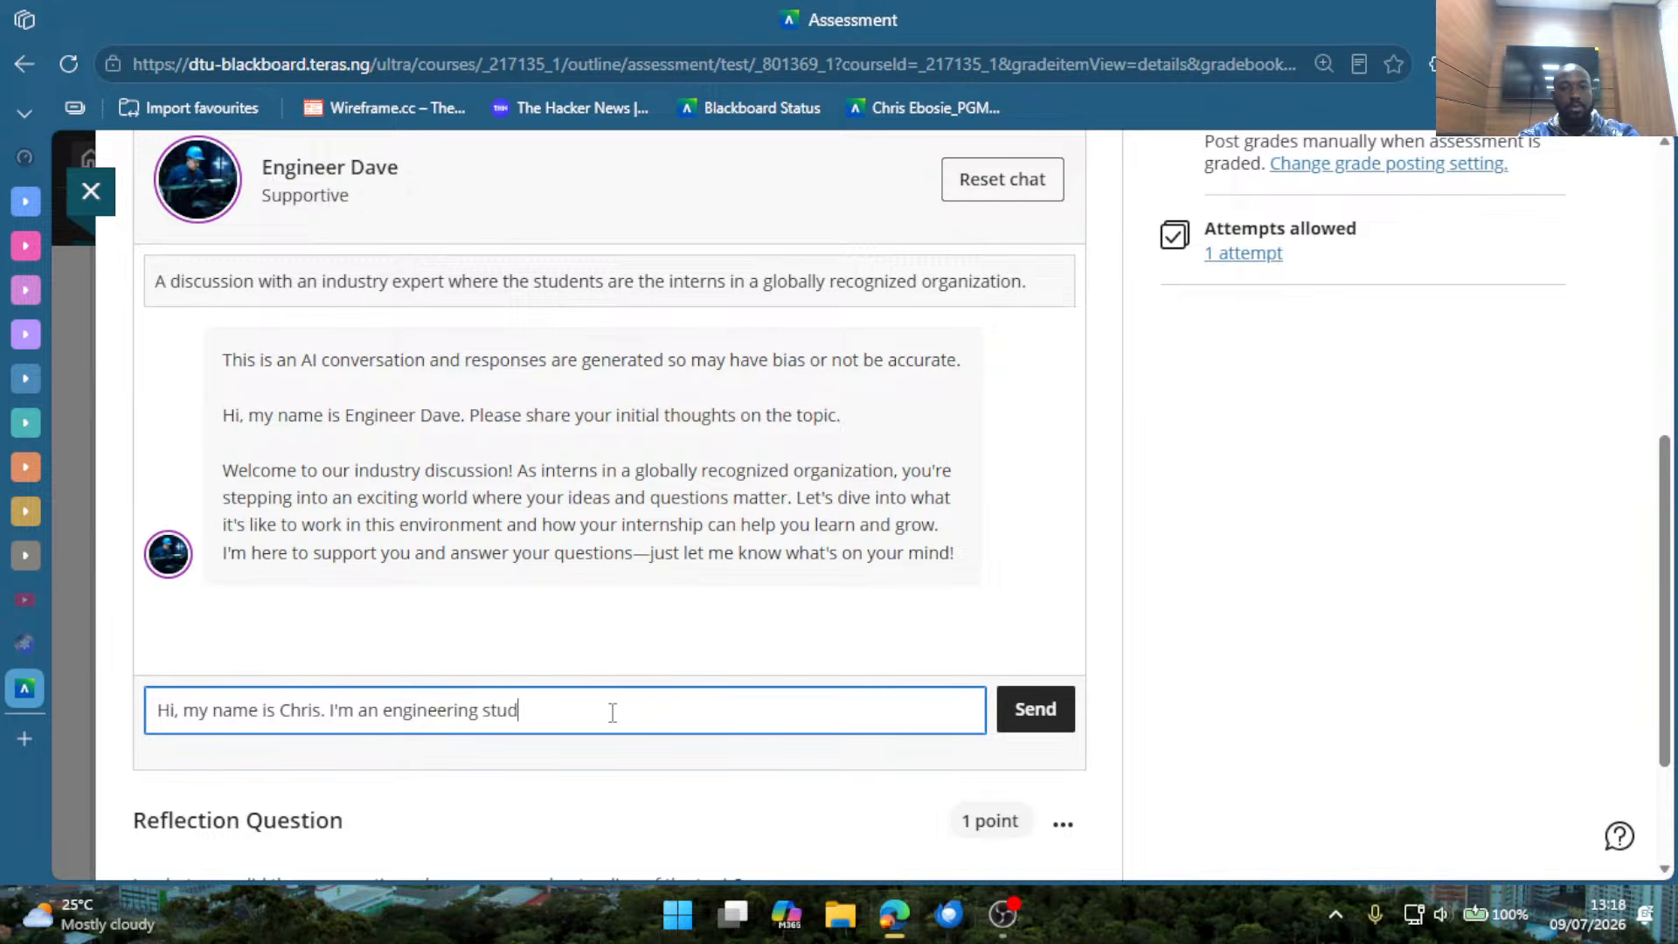
pyautogui.write('ent and ')
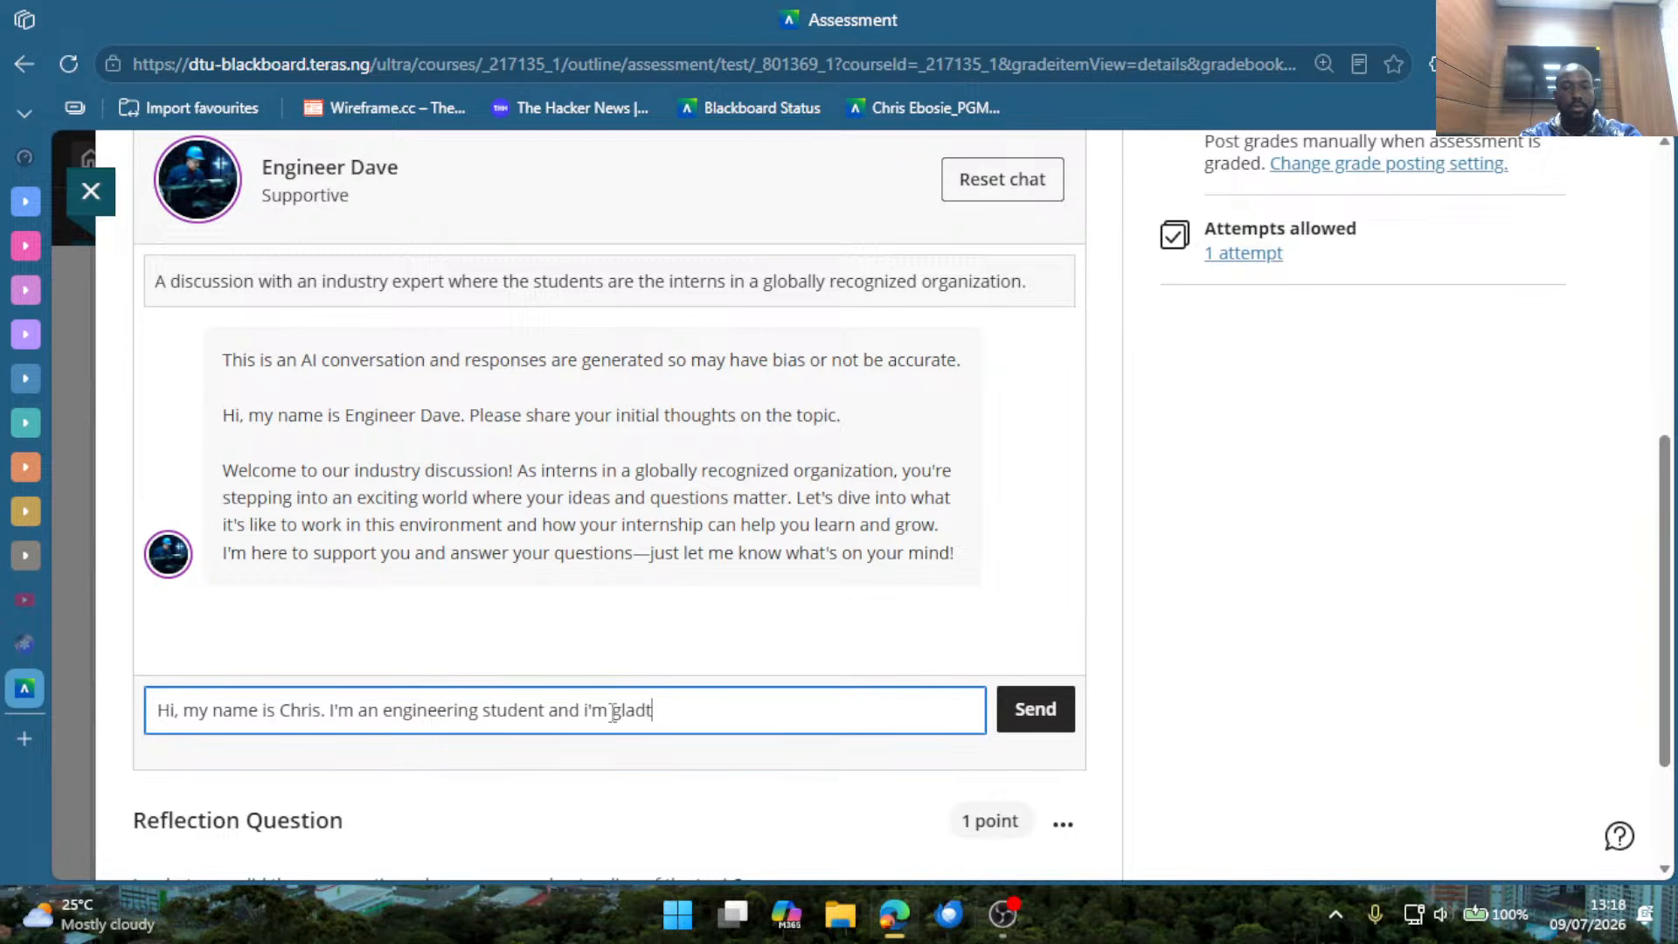
pyautogui.write("i'm glad to be here.")
pyautogui.press('Return')
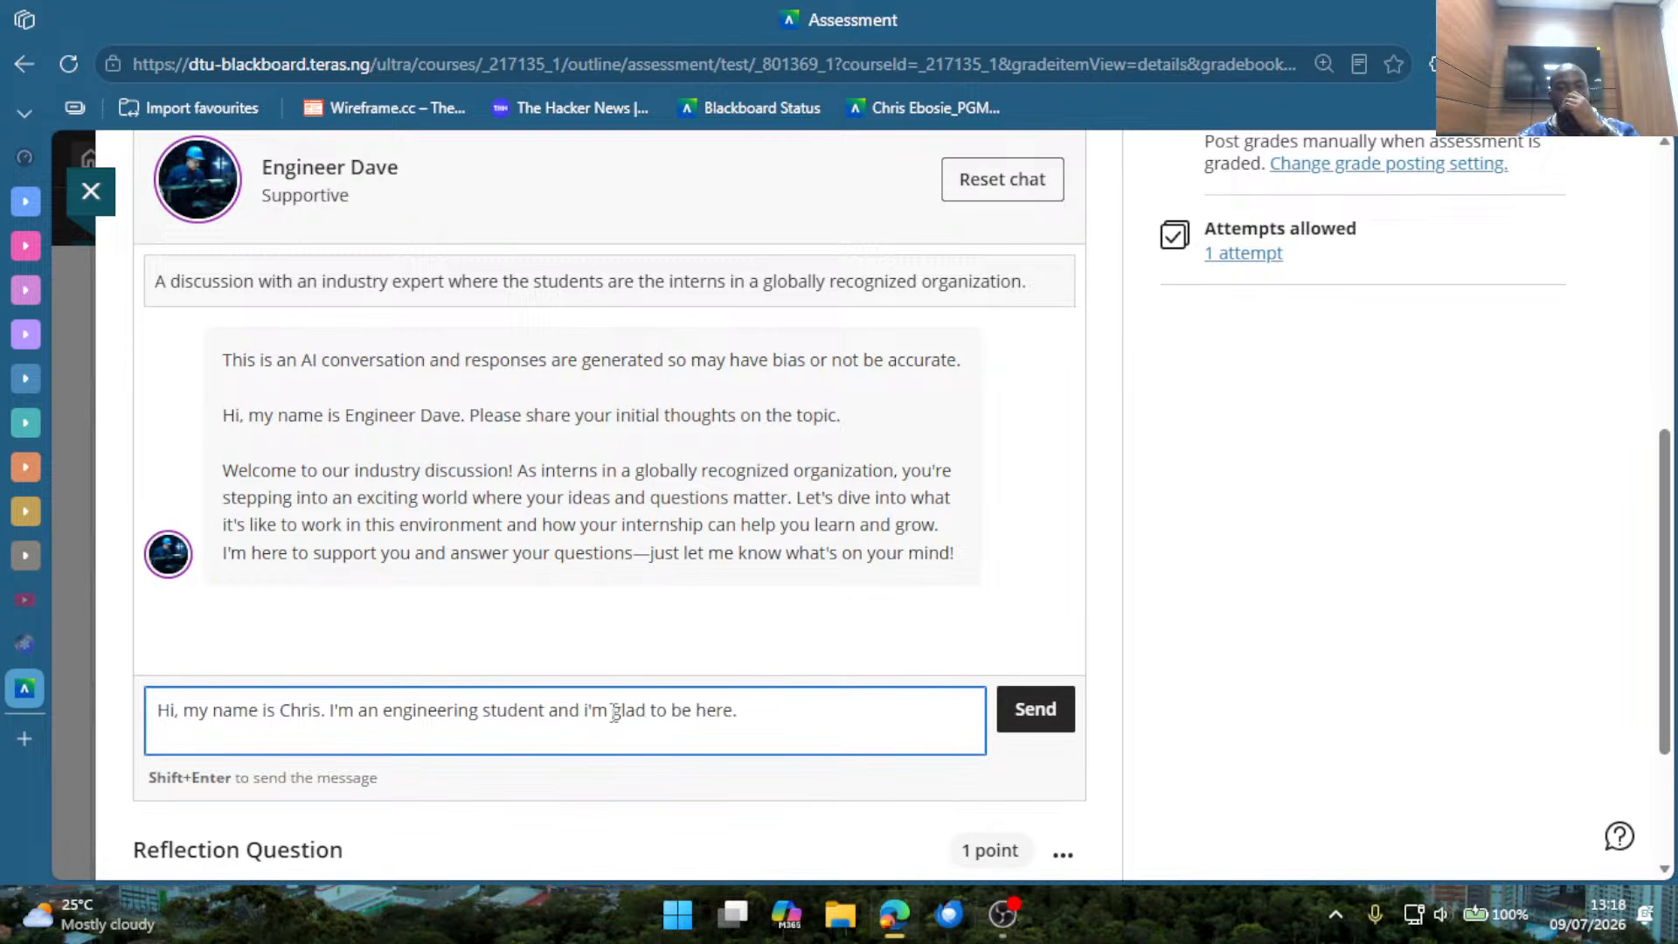
pyautogui.click(1038, 718)
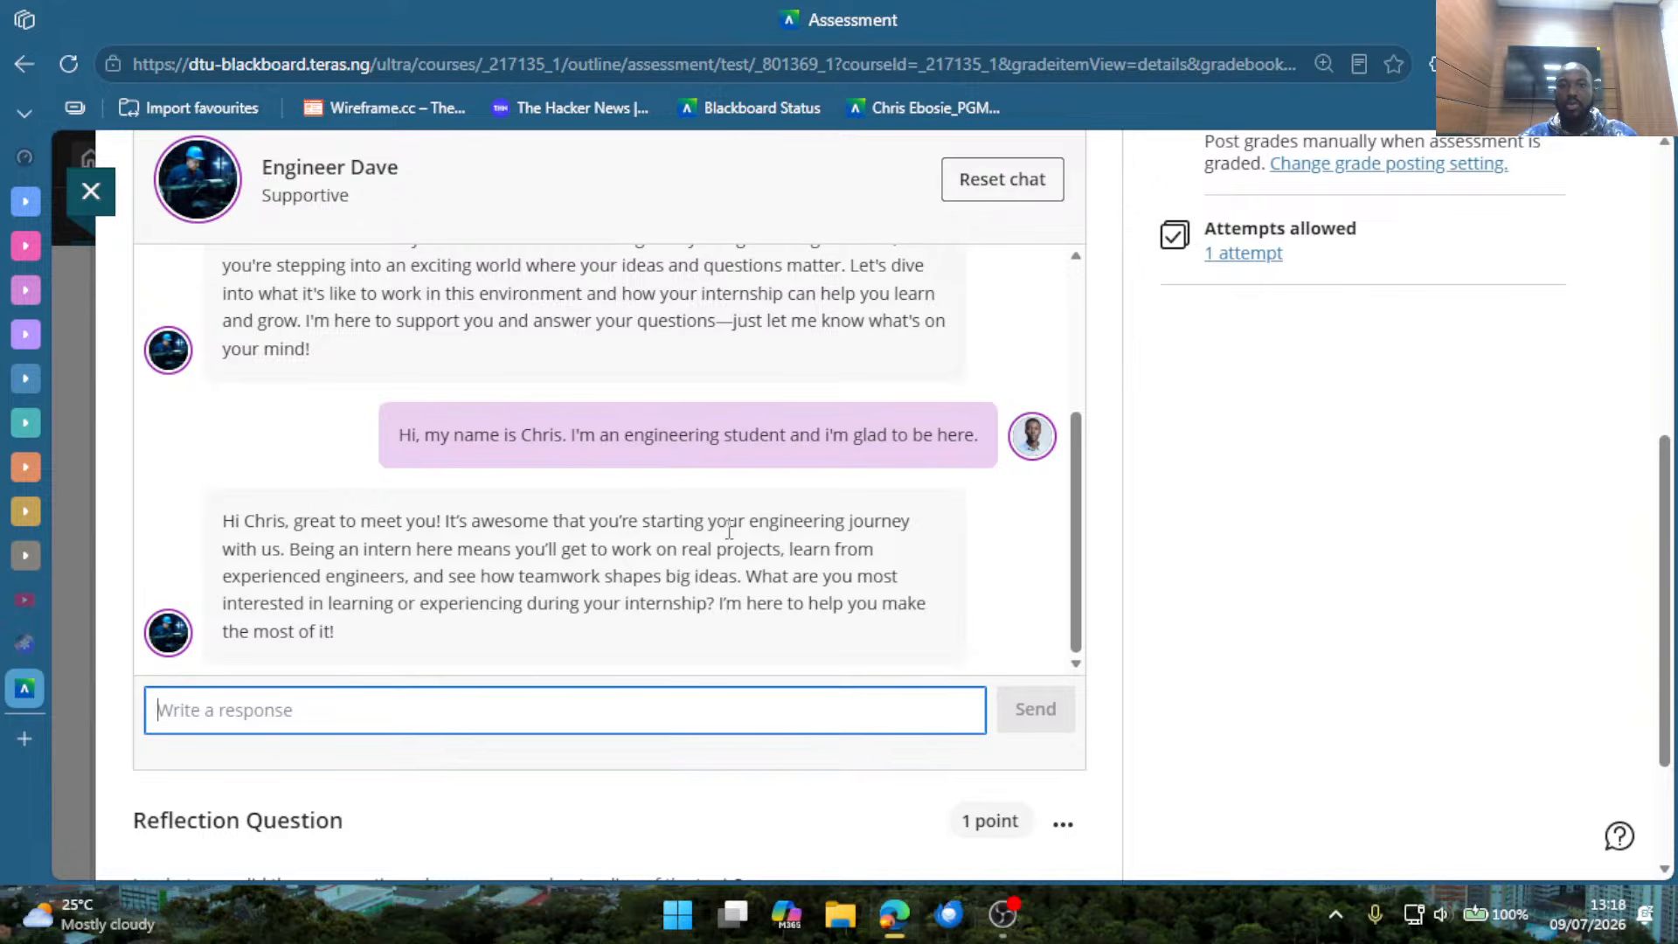
# Read the persona's reply to the student's introduction, and the Reflection Question below the chat preview.
pyautogui.moveTo(253, 521); pyautogui.dragTo(662, 577)
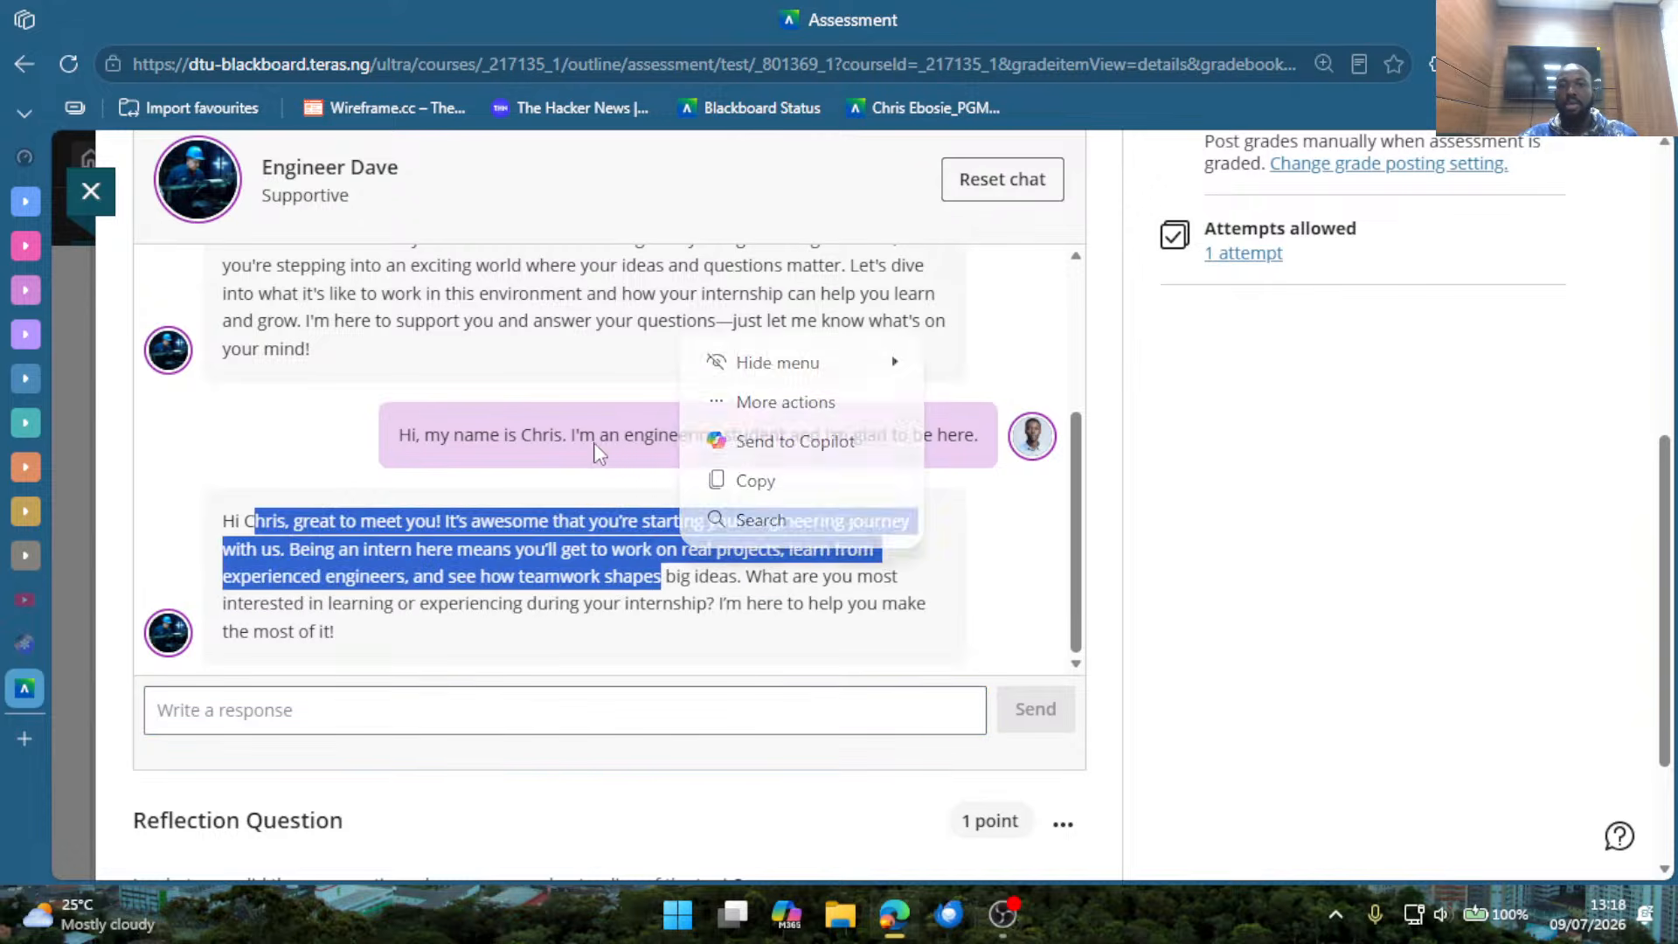
pyautogui.moveTo(609, 435); pyautogui.dragTo(738, 437)
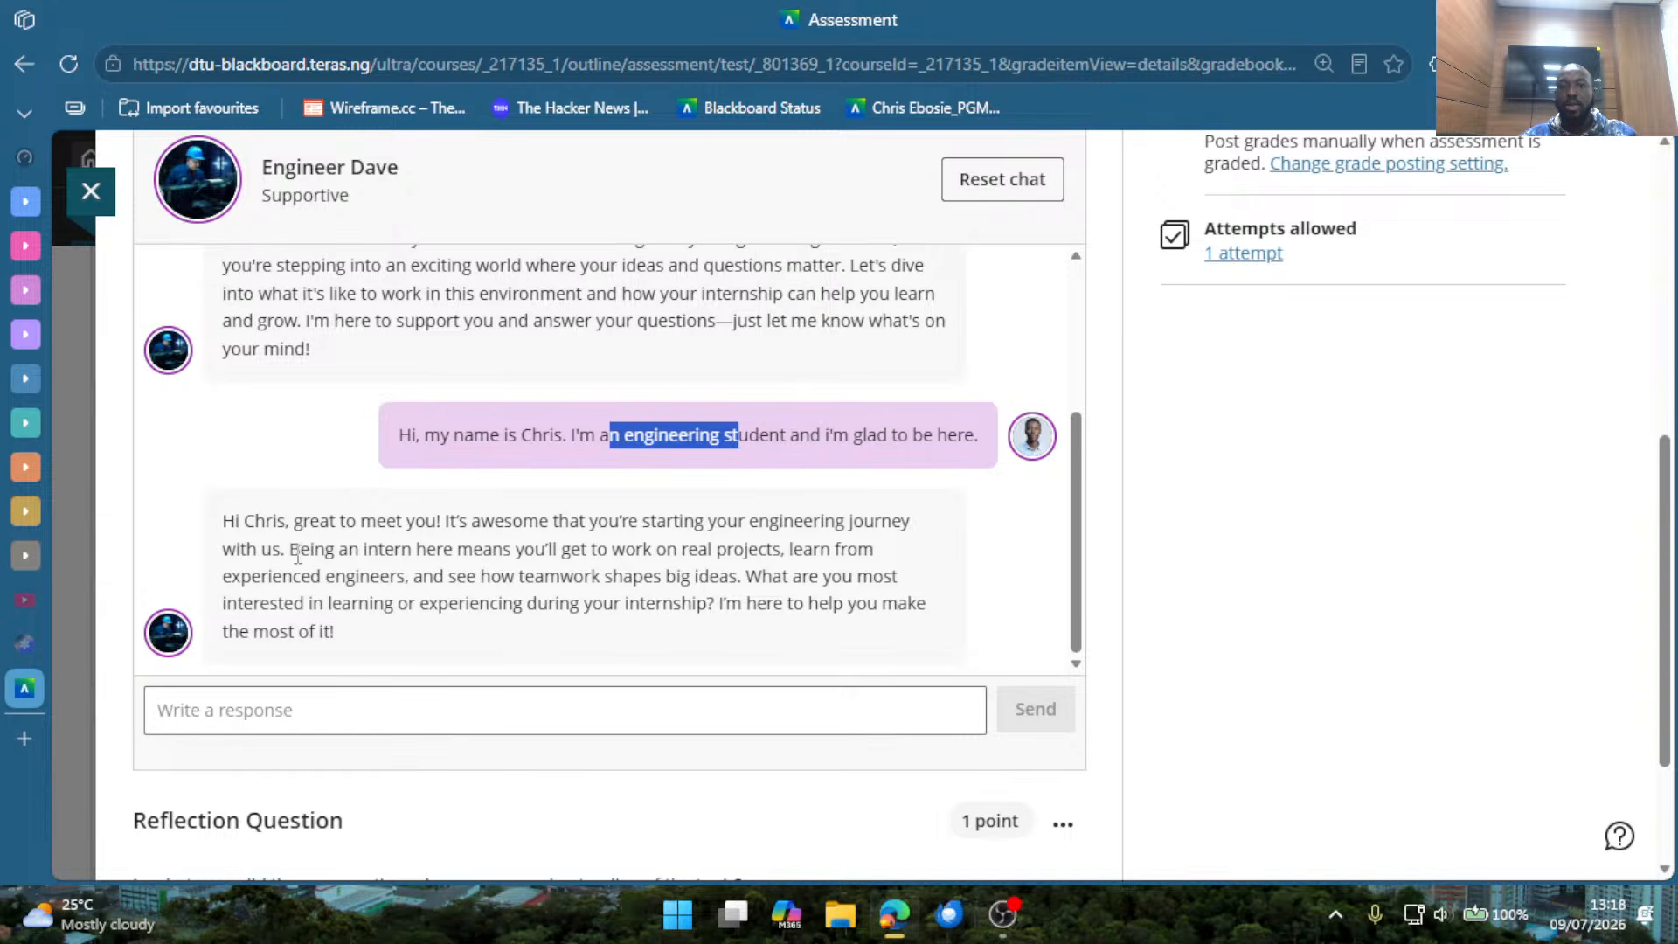
pyautogui.moveTo(298, 552); pyautogui.dragTo(703, 613)
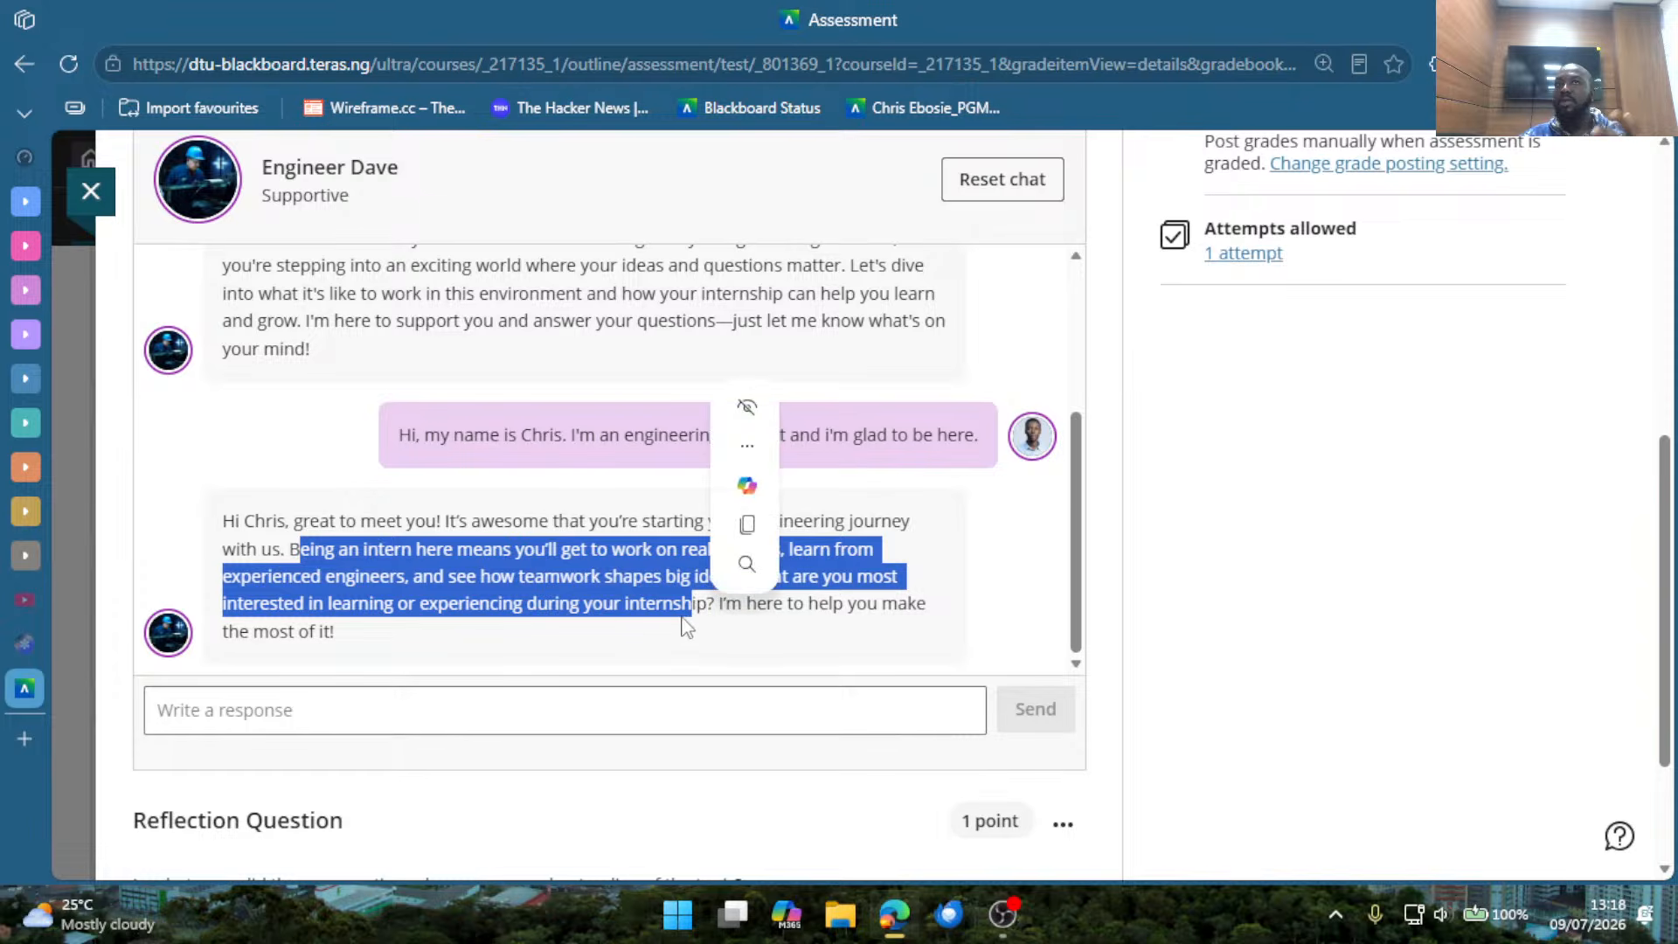
pyautogui.click(676, 627)
pyautogui.scroll(-2, 798, 591)
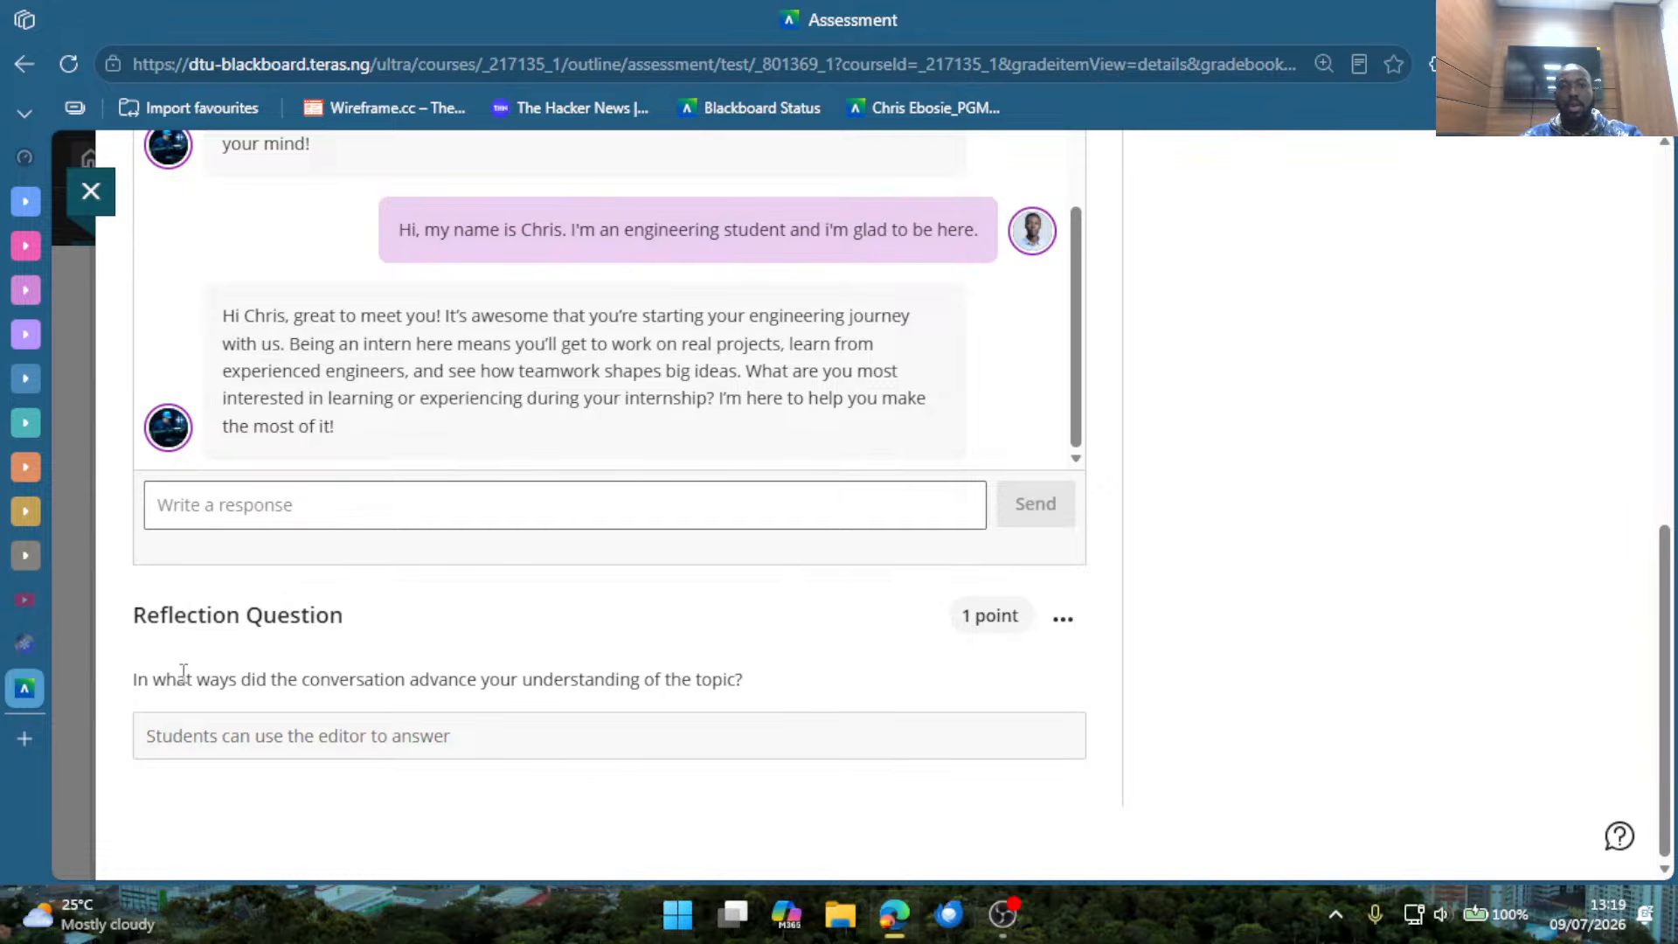
pyautogui.moveTo(207, 679); pyautogui.dragTo(691, 683)
pyautogui.click(585, 733)
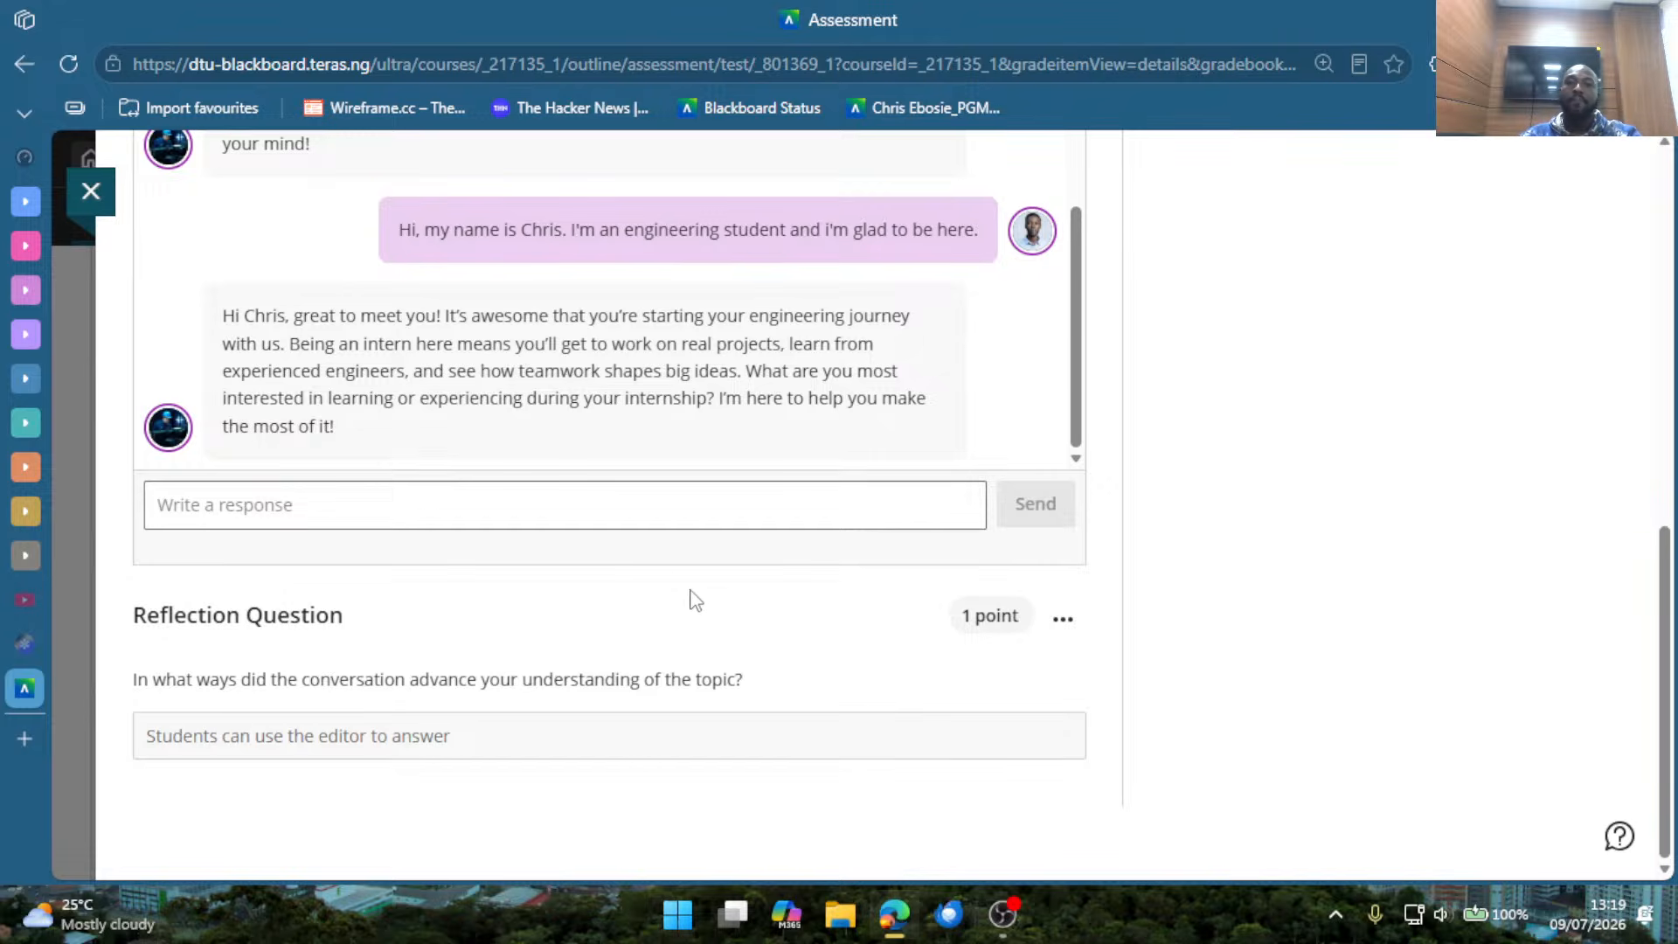
# Look back over the chat preview and its topic, and reset the conversation with the AI persona.
pyautogui.scroll(5, 696, 600)
pyautogui.scroll(3, 732, 575)
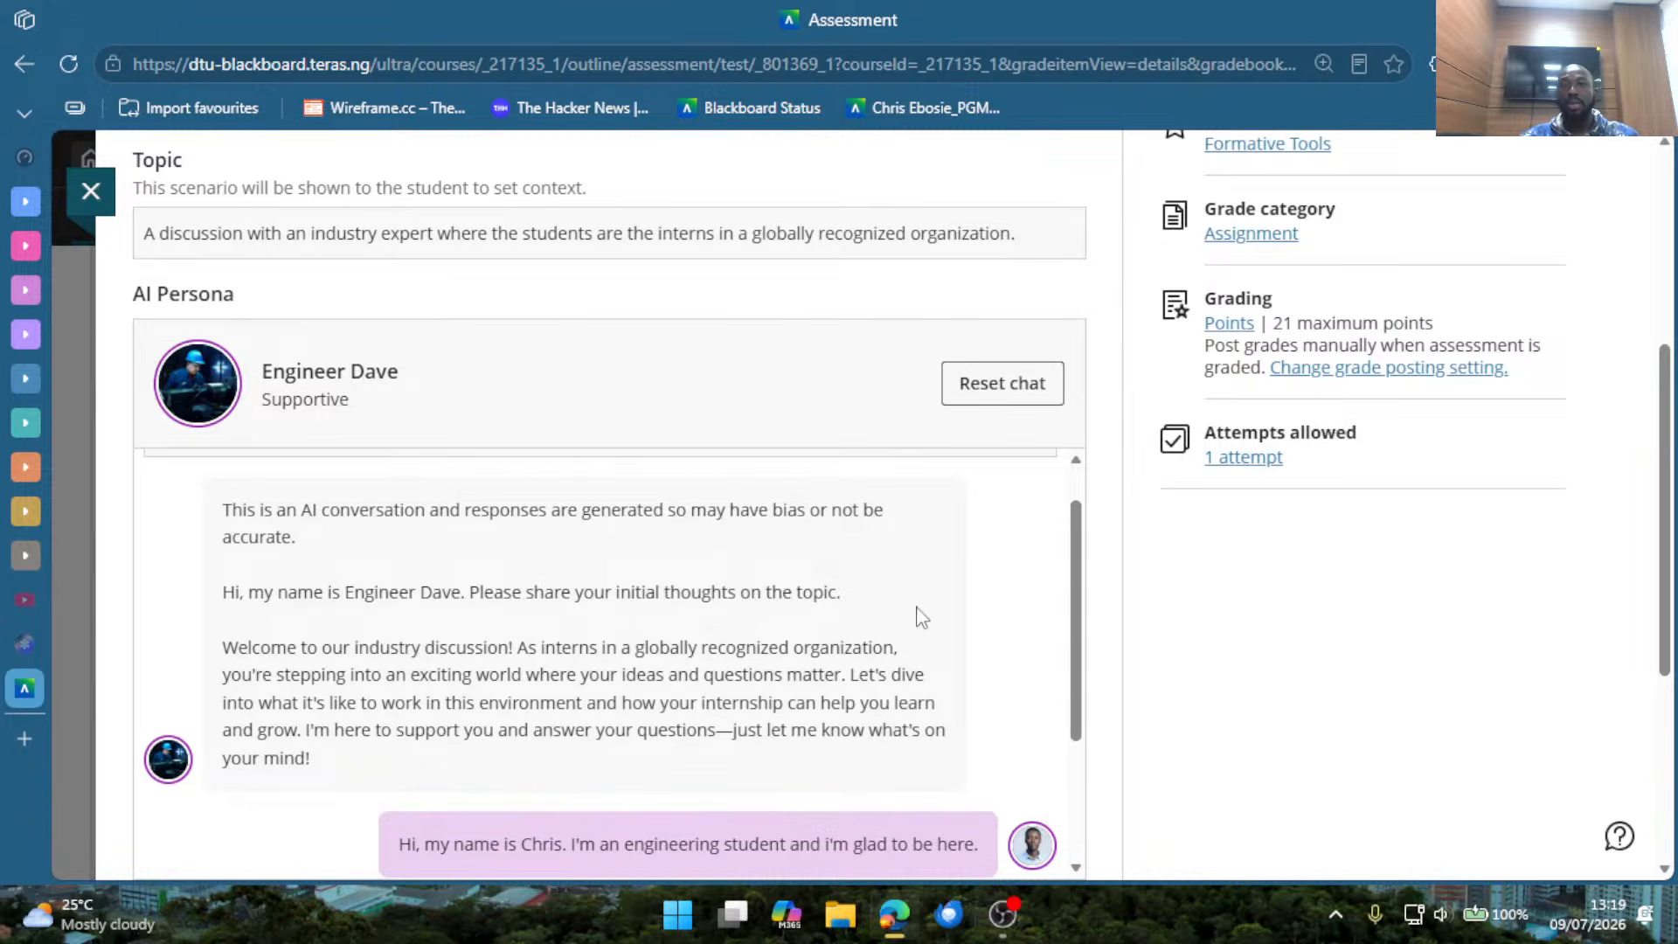
pyautogui.scroll(1, 927, 610)
pyautogui.scroll(3, 928, 610)
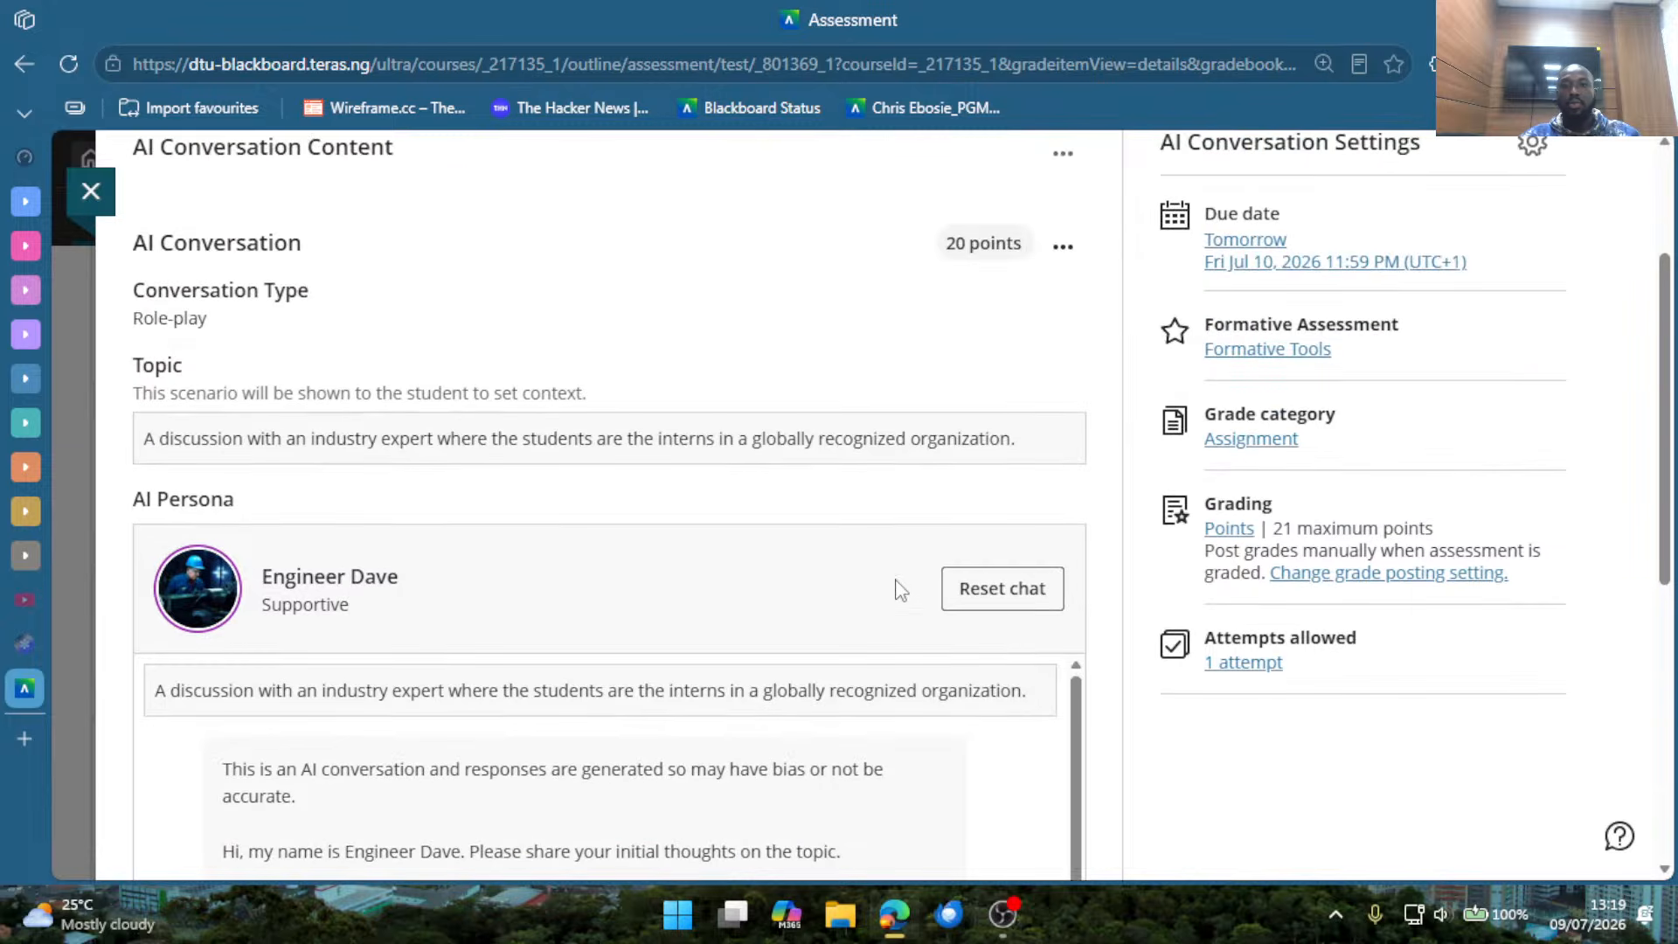
pyautogui.scroll(-7, 844, 568)
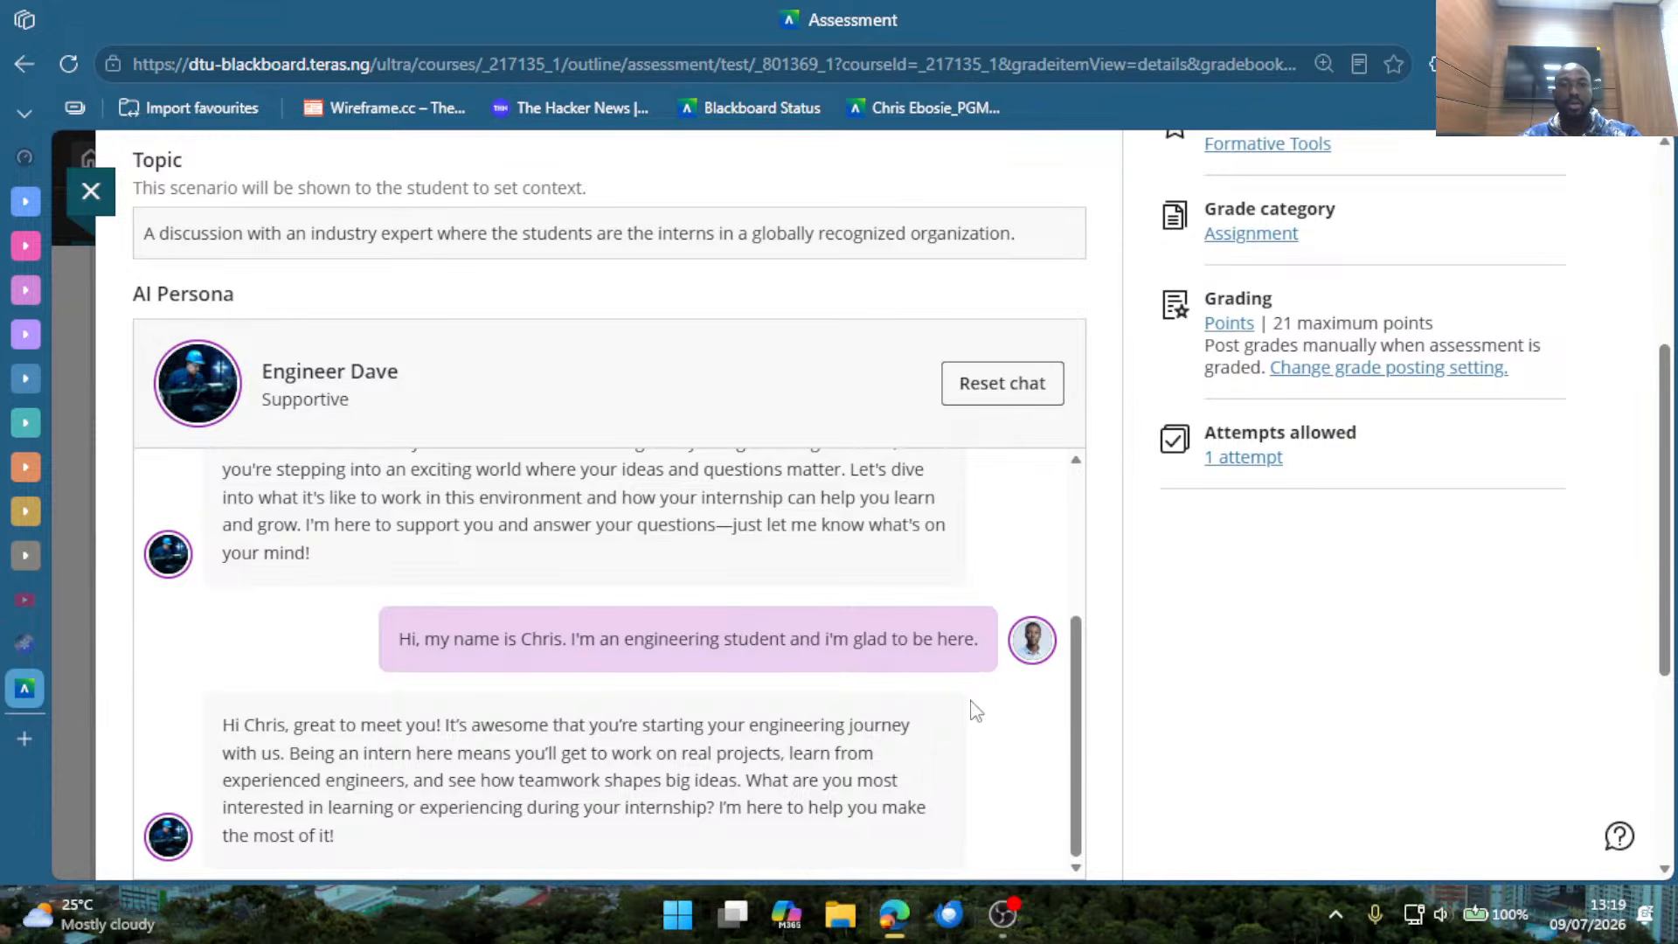
pyautogui.click(1003, 398)
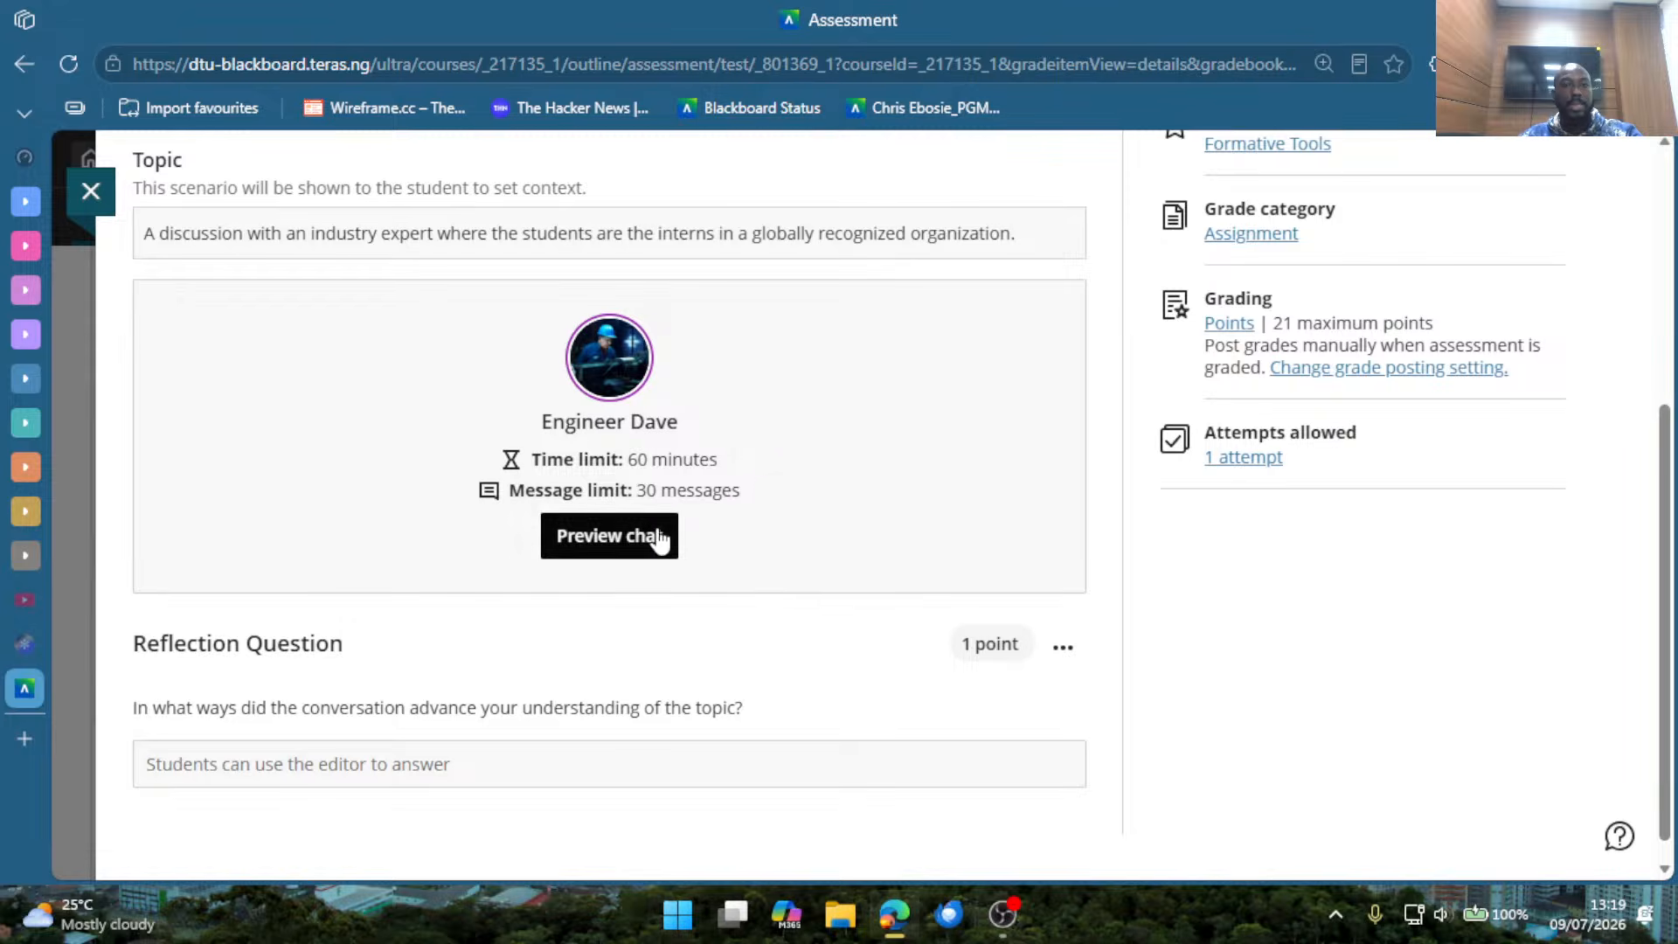
# Open the AI Conversation question for editing, review its conversation settings, and close the DIGITAL ELECTRONICS AI assessment.
pyautogui.scroll(5, 743, 349)
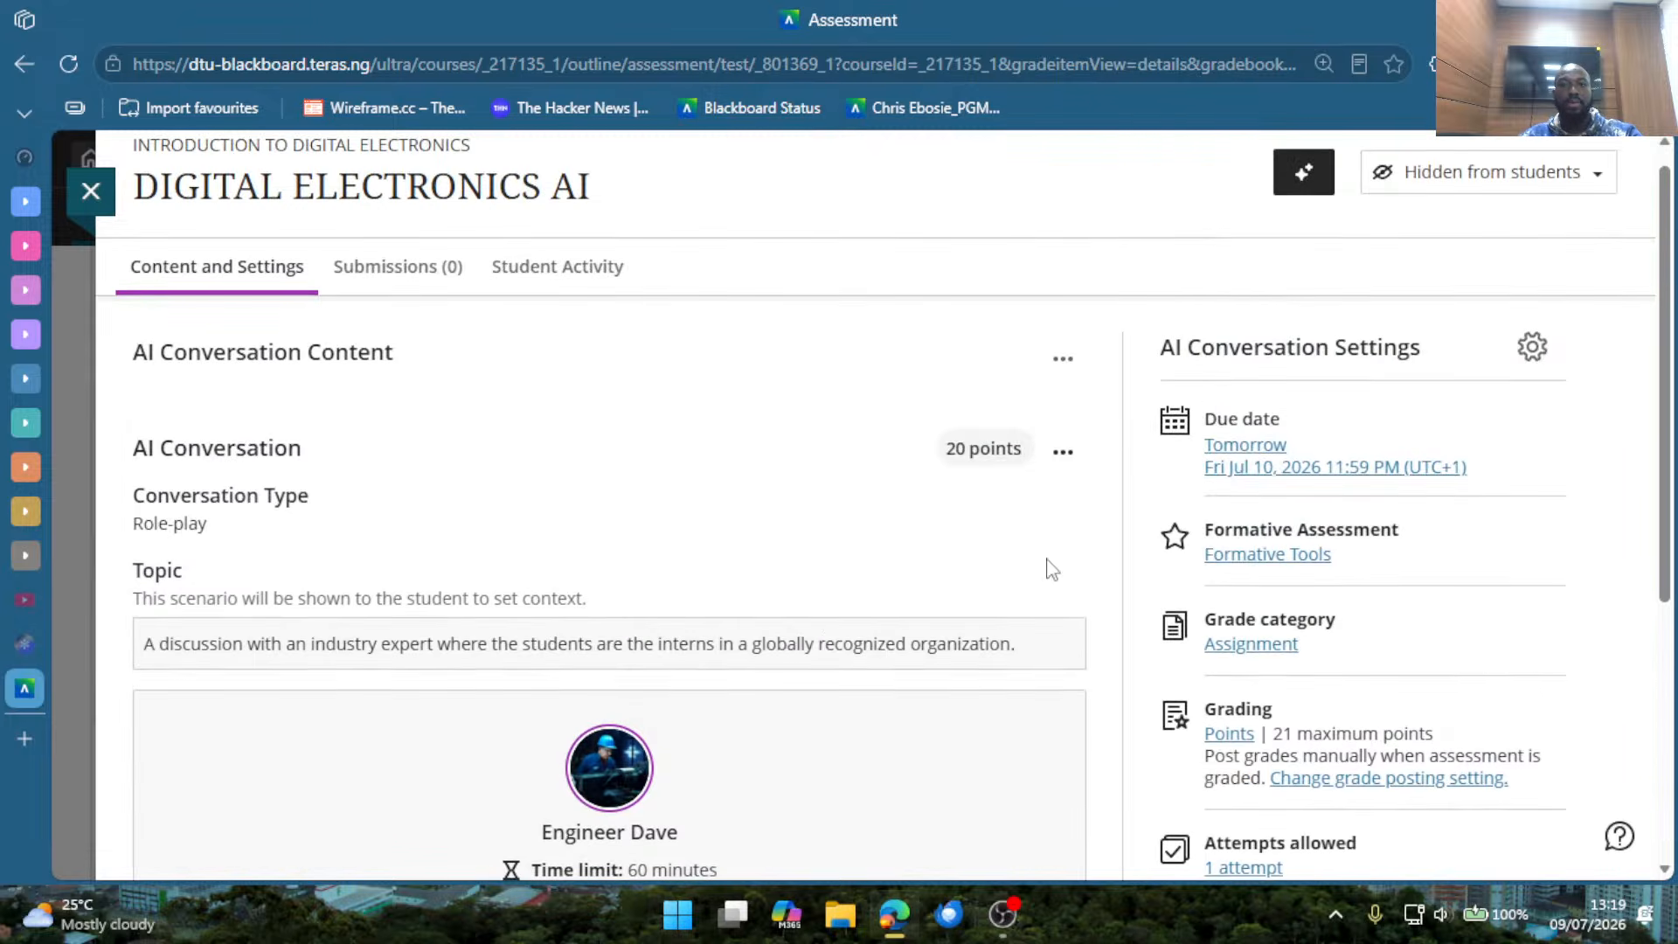
pyautogui.click(1063, 452)
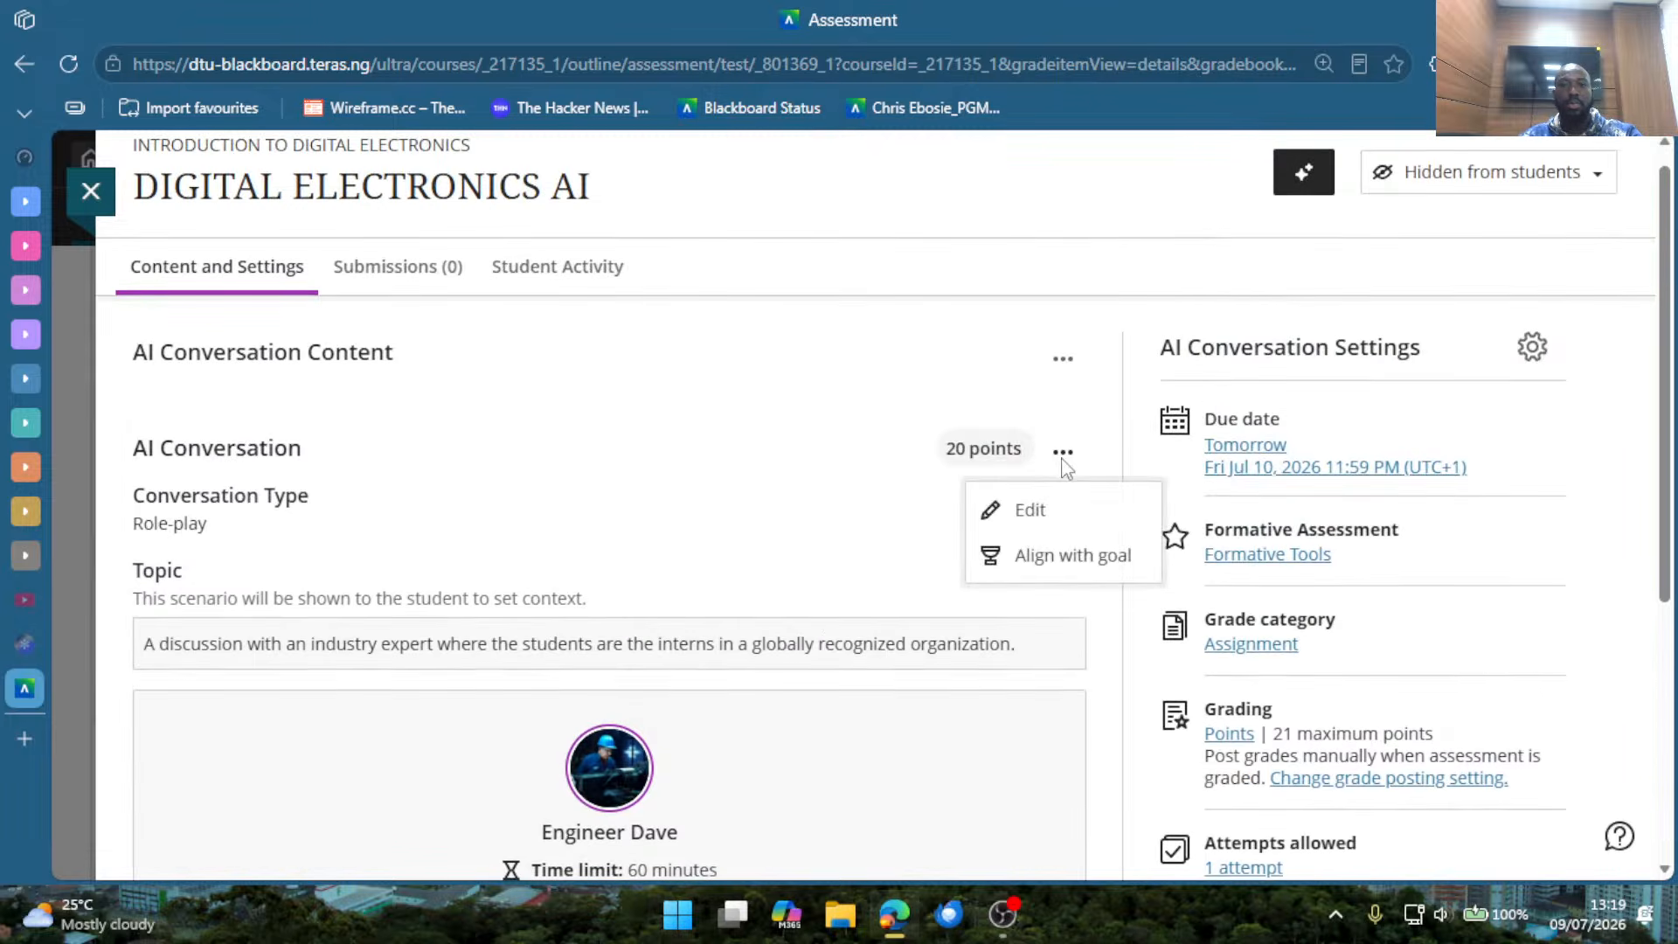
pyautogui.click(1024, 517)
pyautogui.scroll(-2, 715, 686)
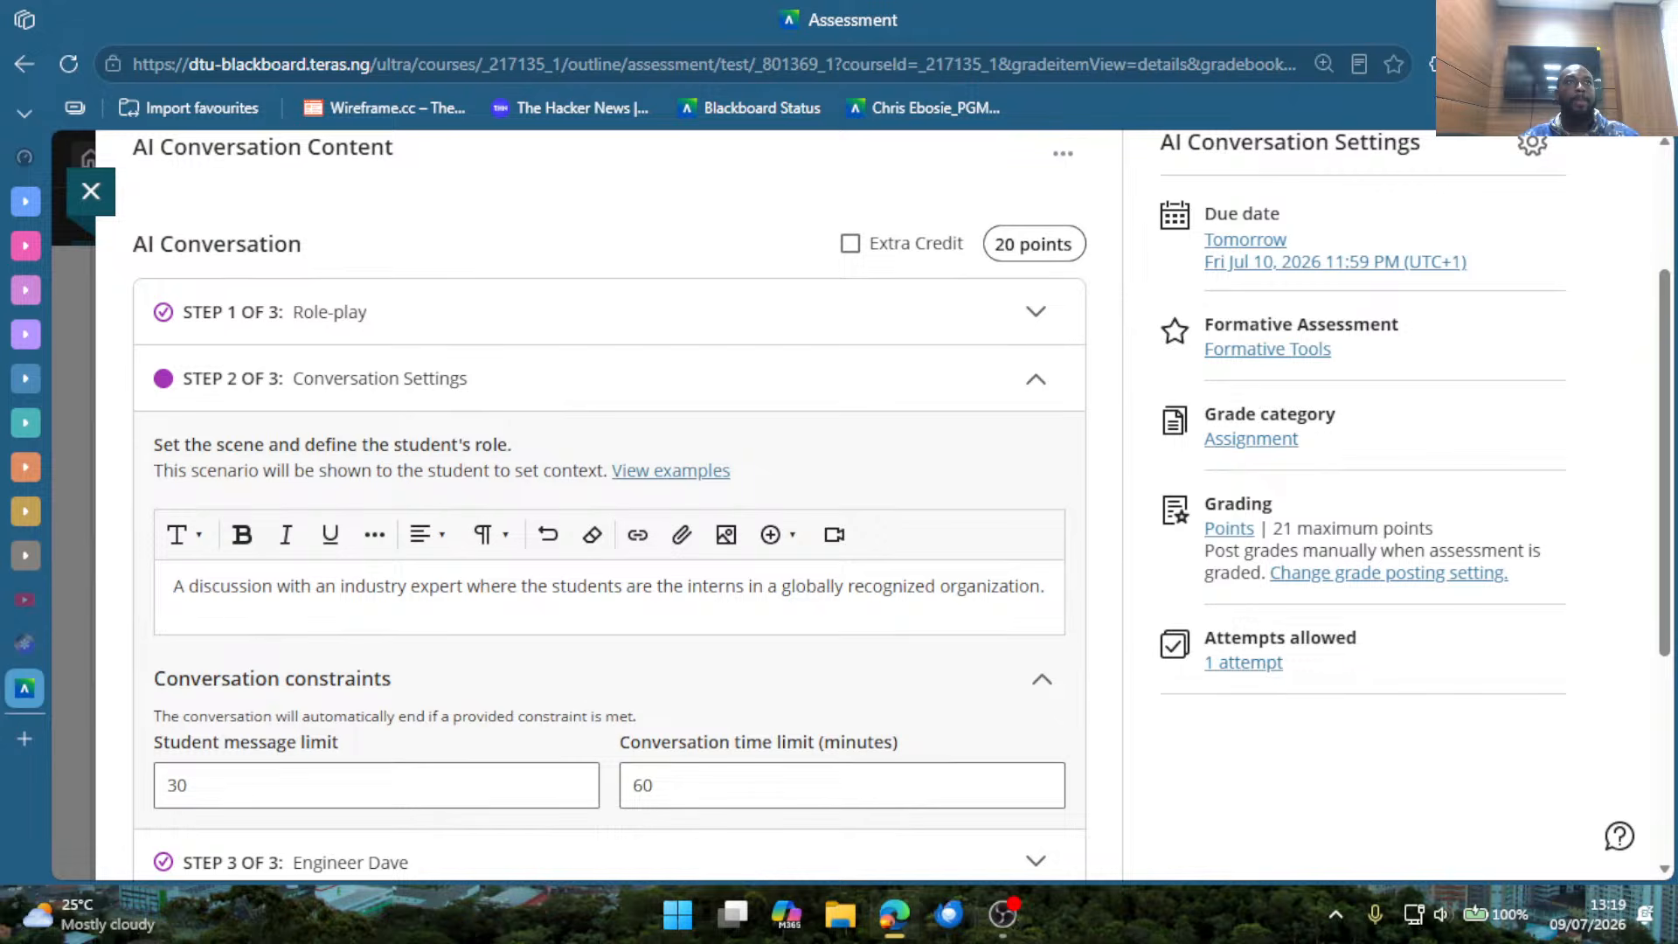
pyautogui.hotkey('alt', 'Tab')
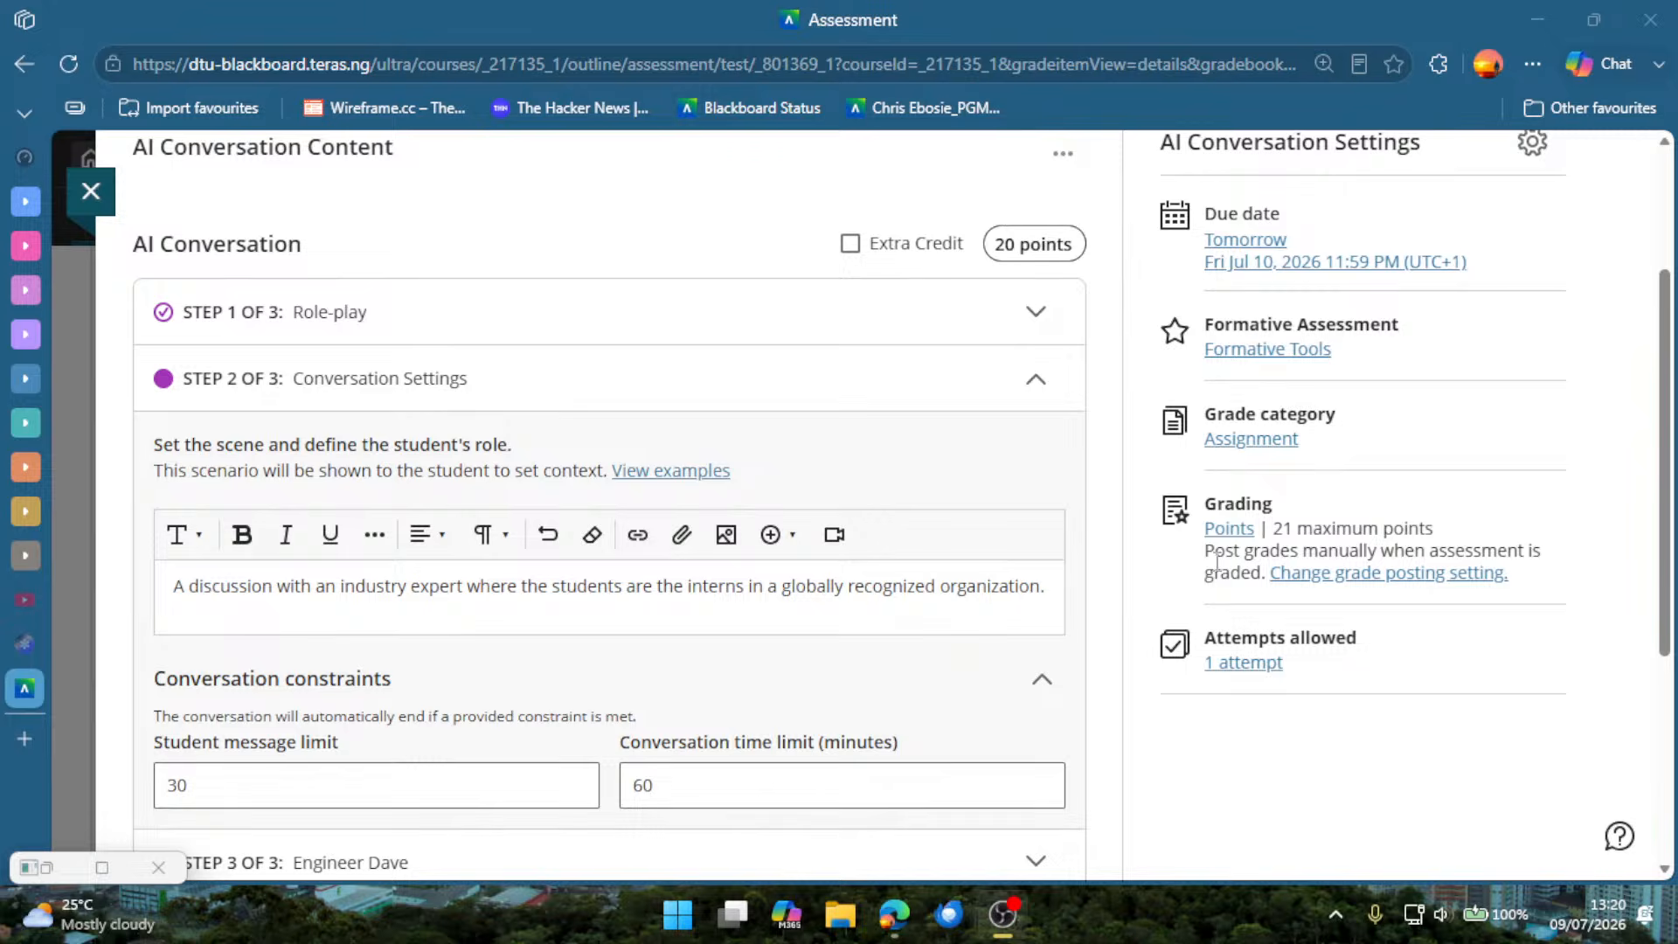
pyautogui.scroll(-4, 917, 626)
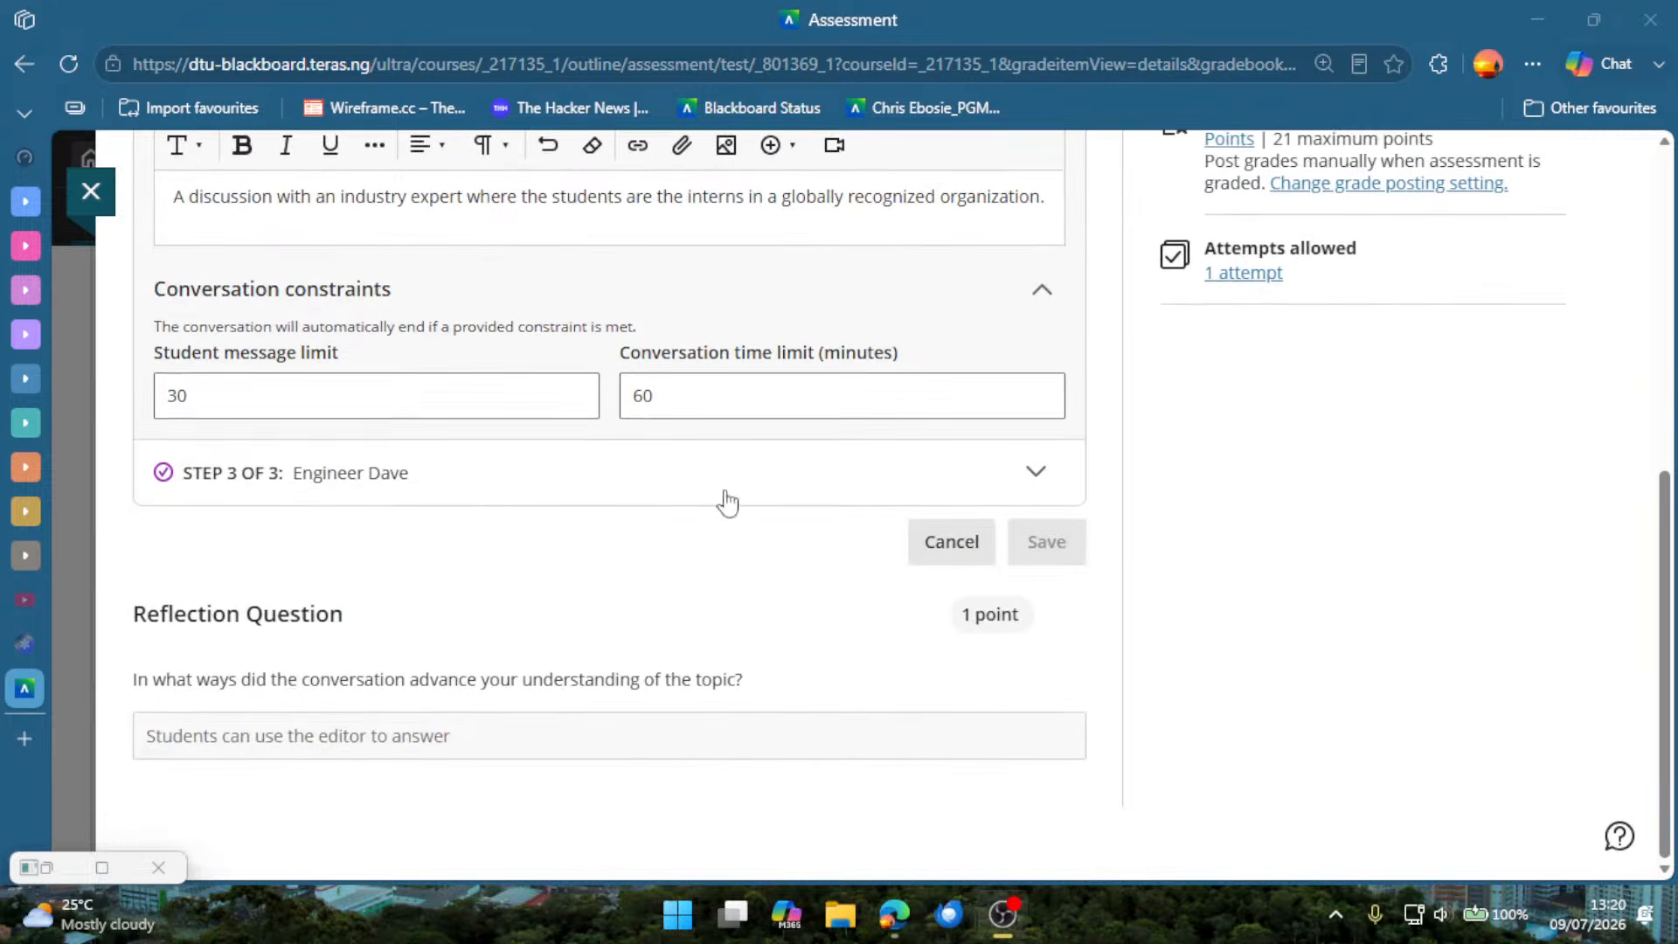
pyautogui.scroll(7, 726, 502)
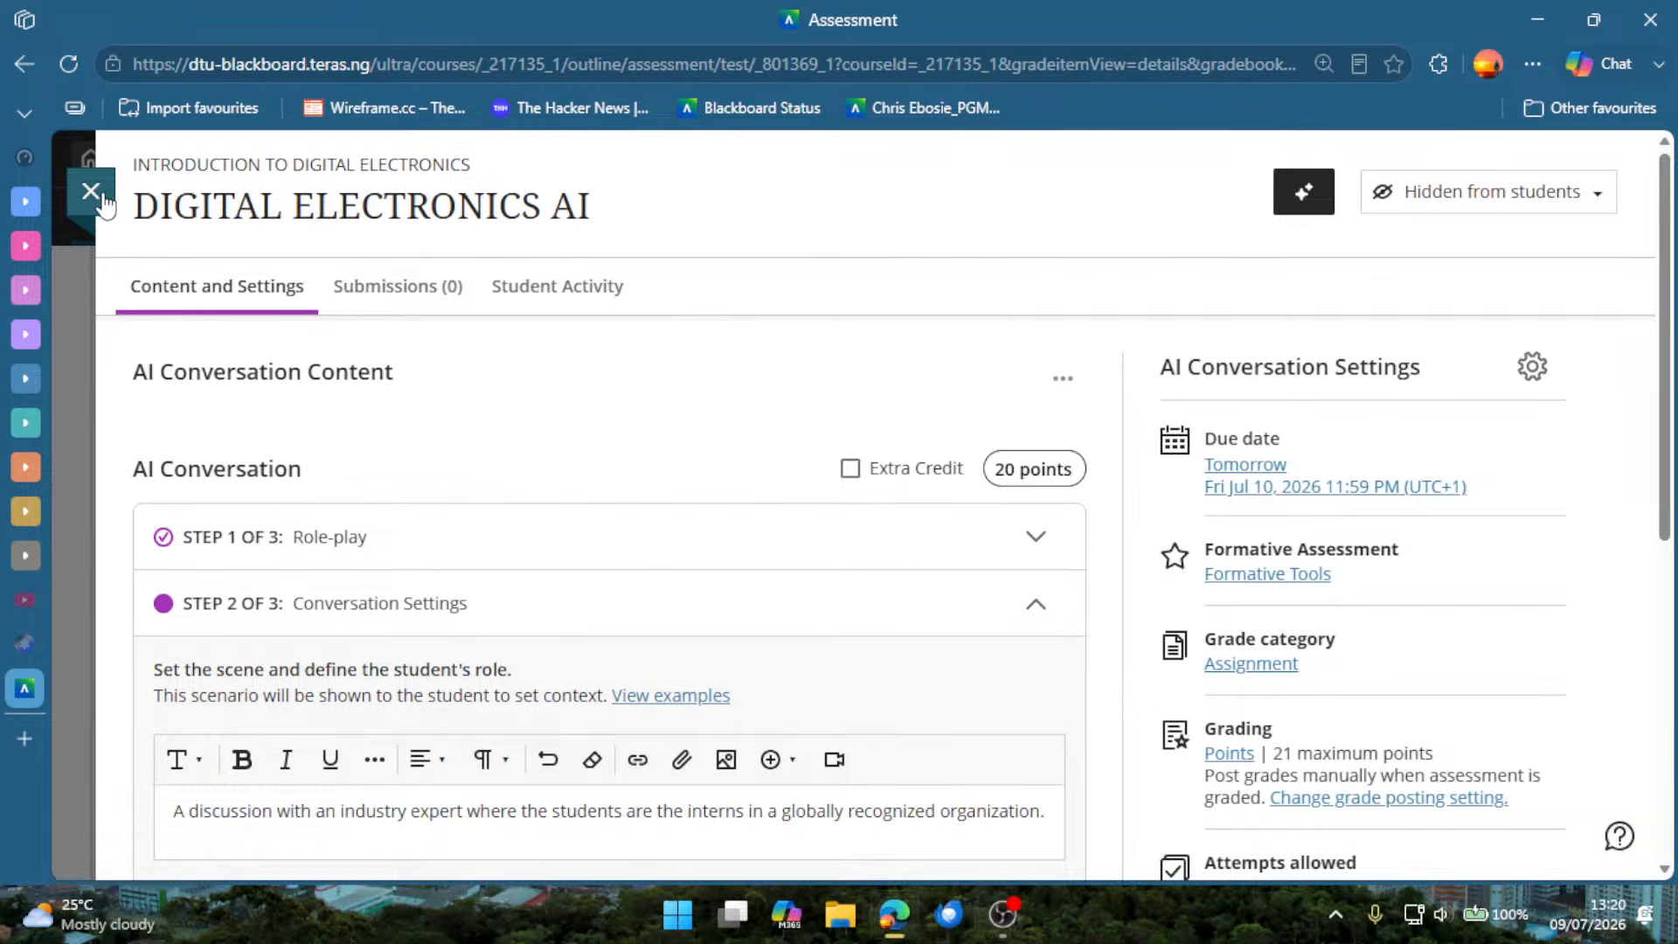
pyautogui.click(90, 192)
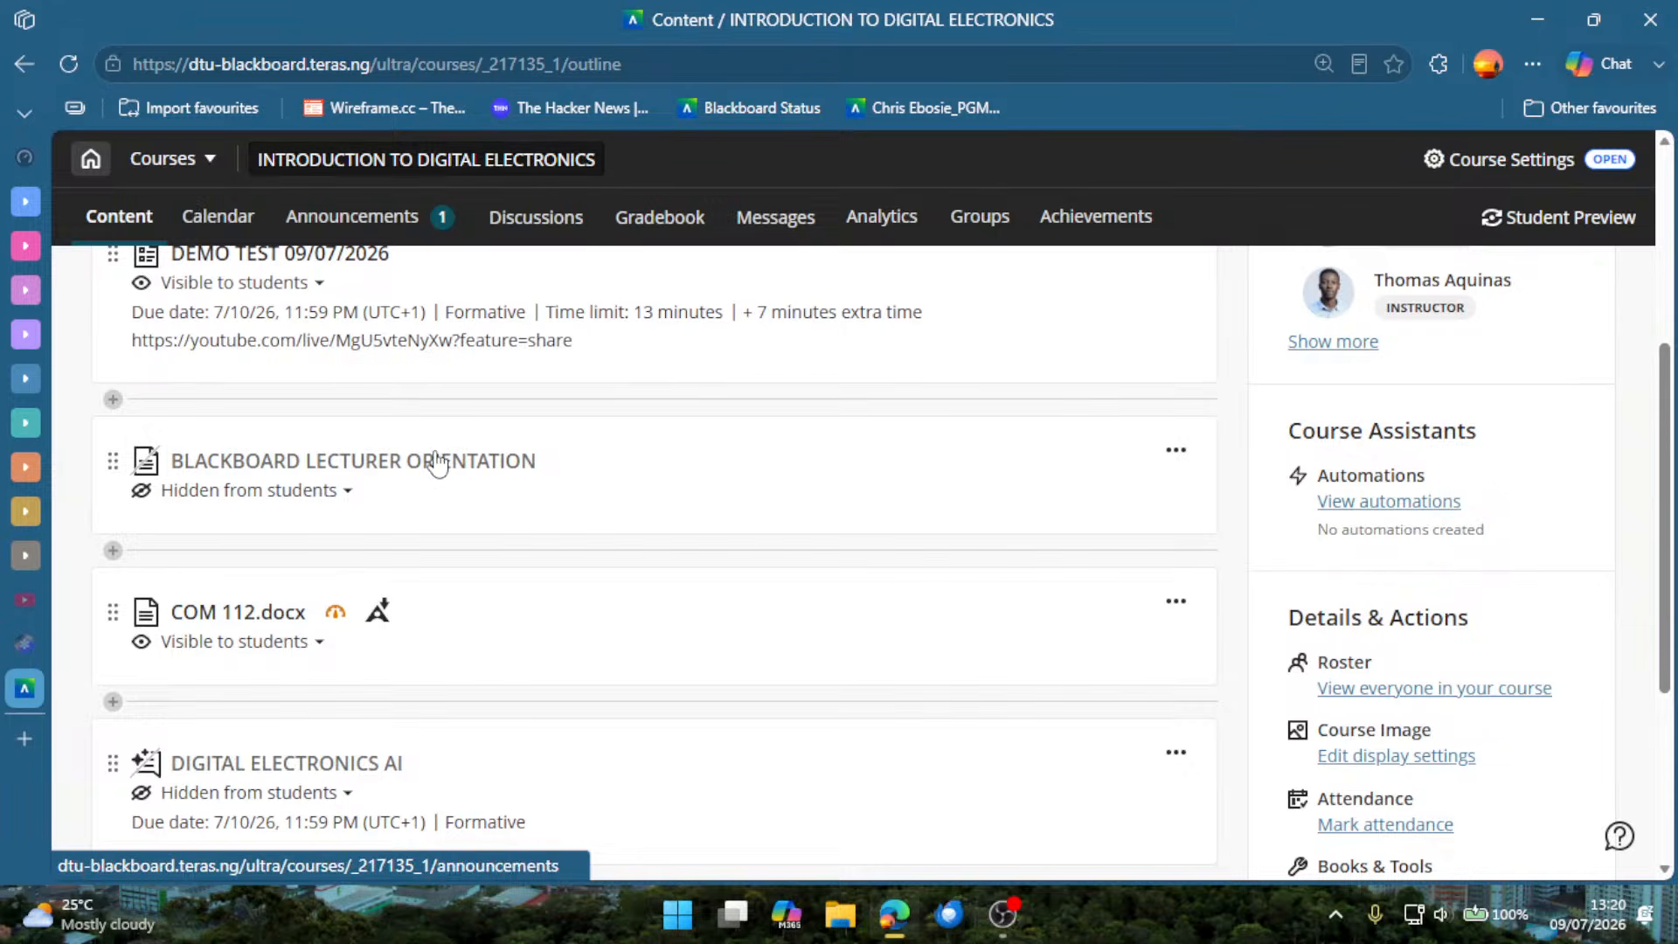
# Make the DIGITAL ELECTRONICS AI item visible to students in the course content.
pyautogui.scroll(3, 329, 414)
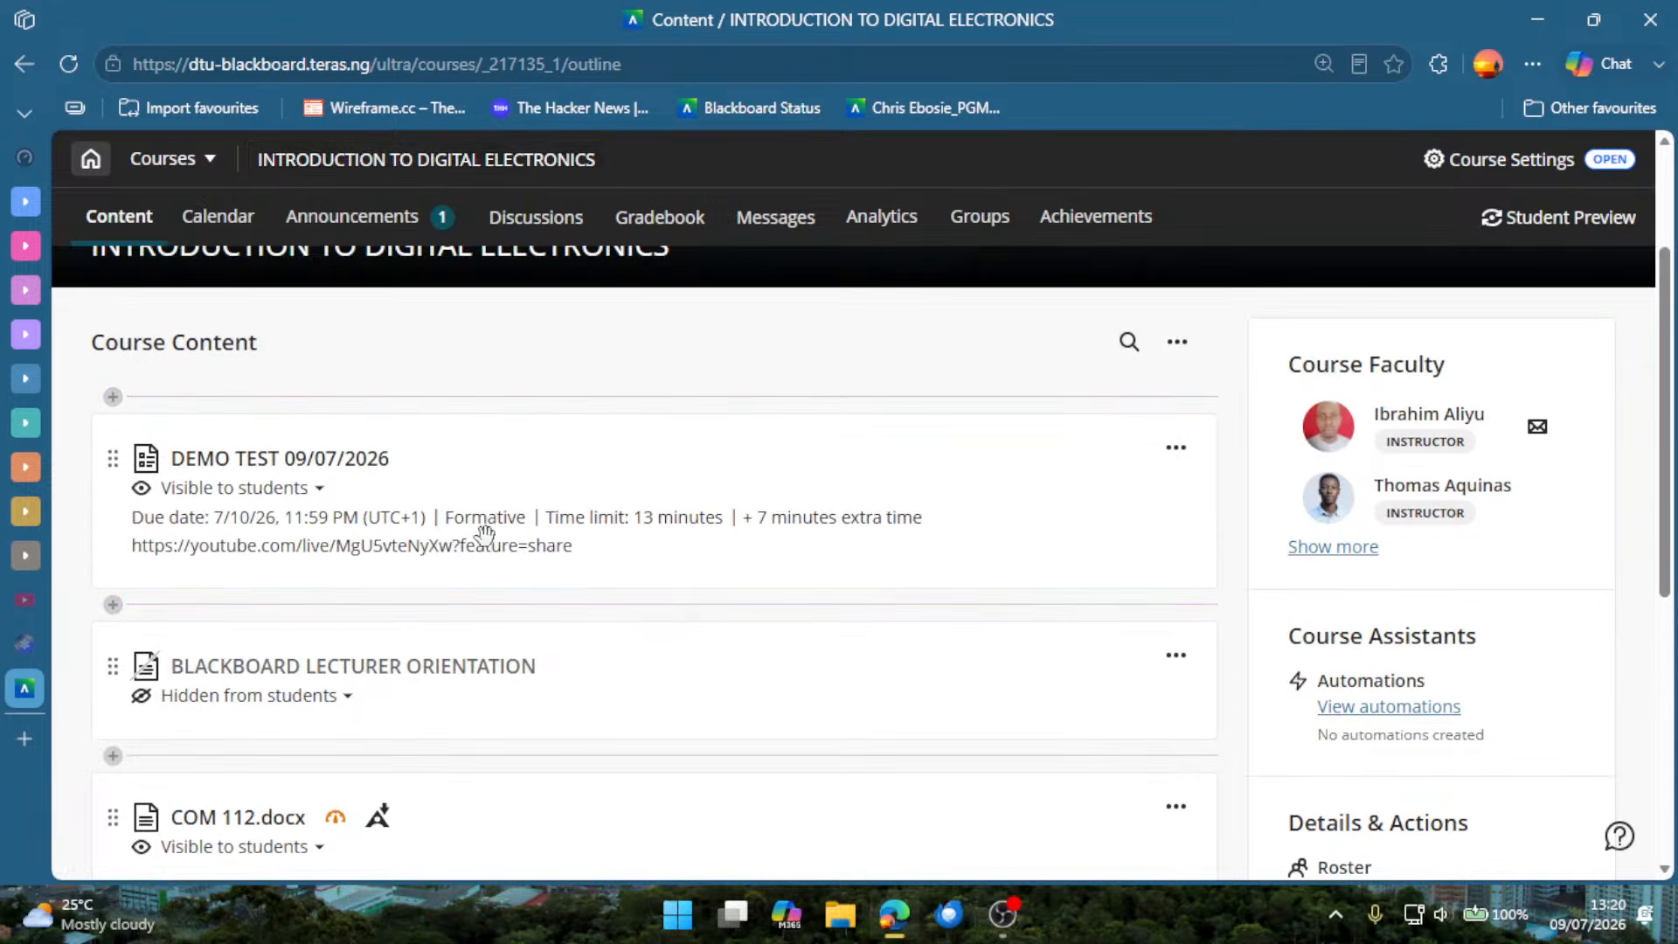
pyautogui.scroll(-2, 479, 535)
pyautogui.scroll(-2, 490, 615)
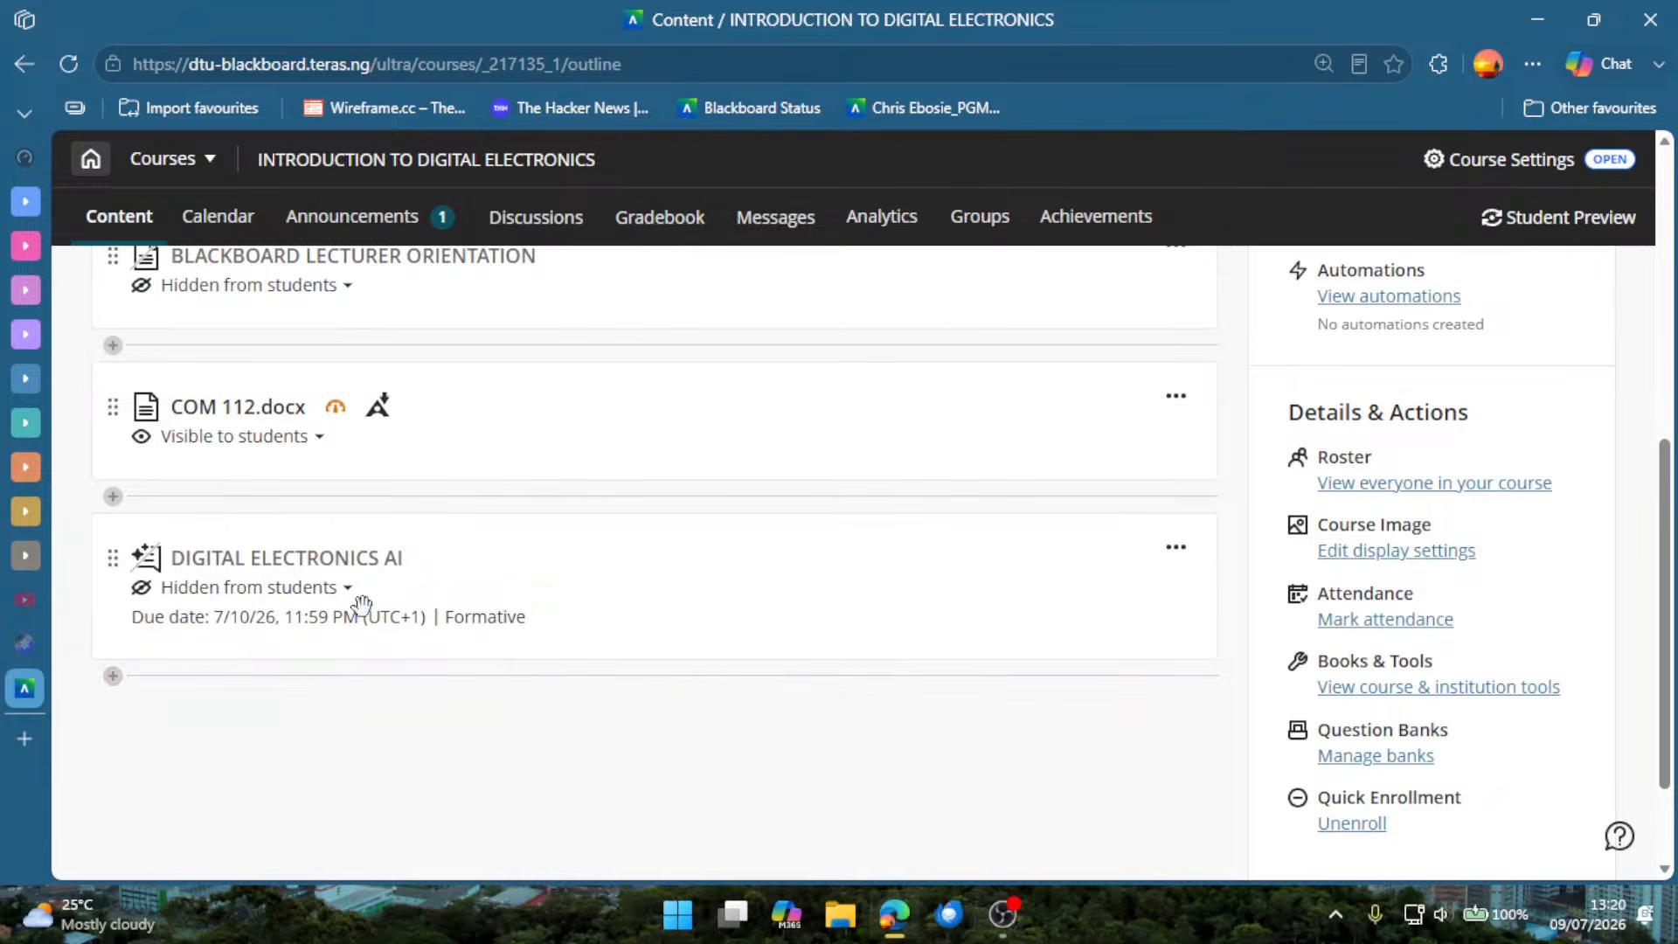
pyautogui.click(330, 588)
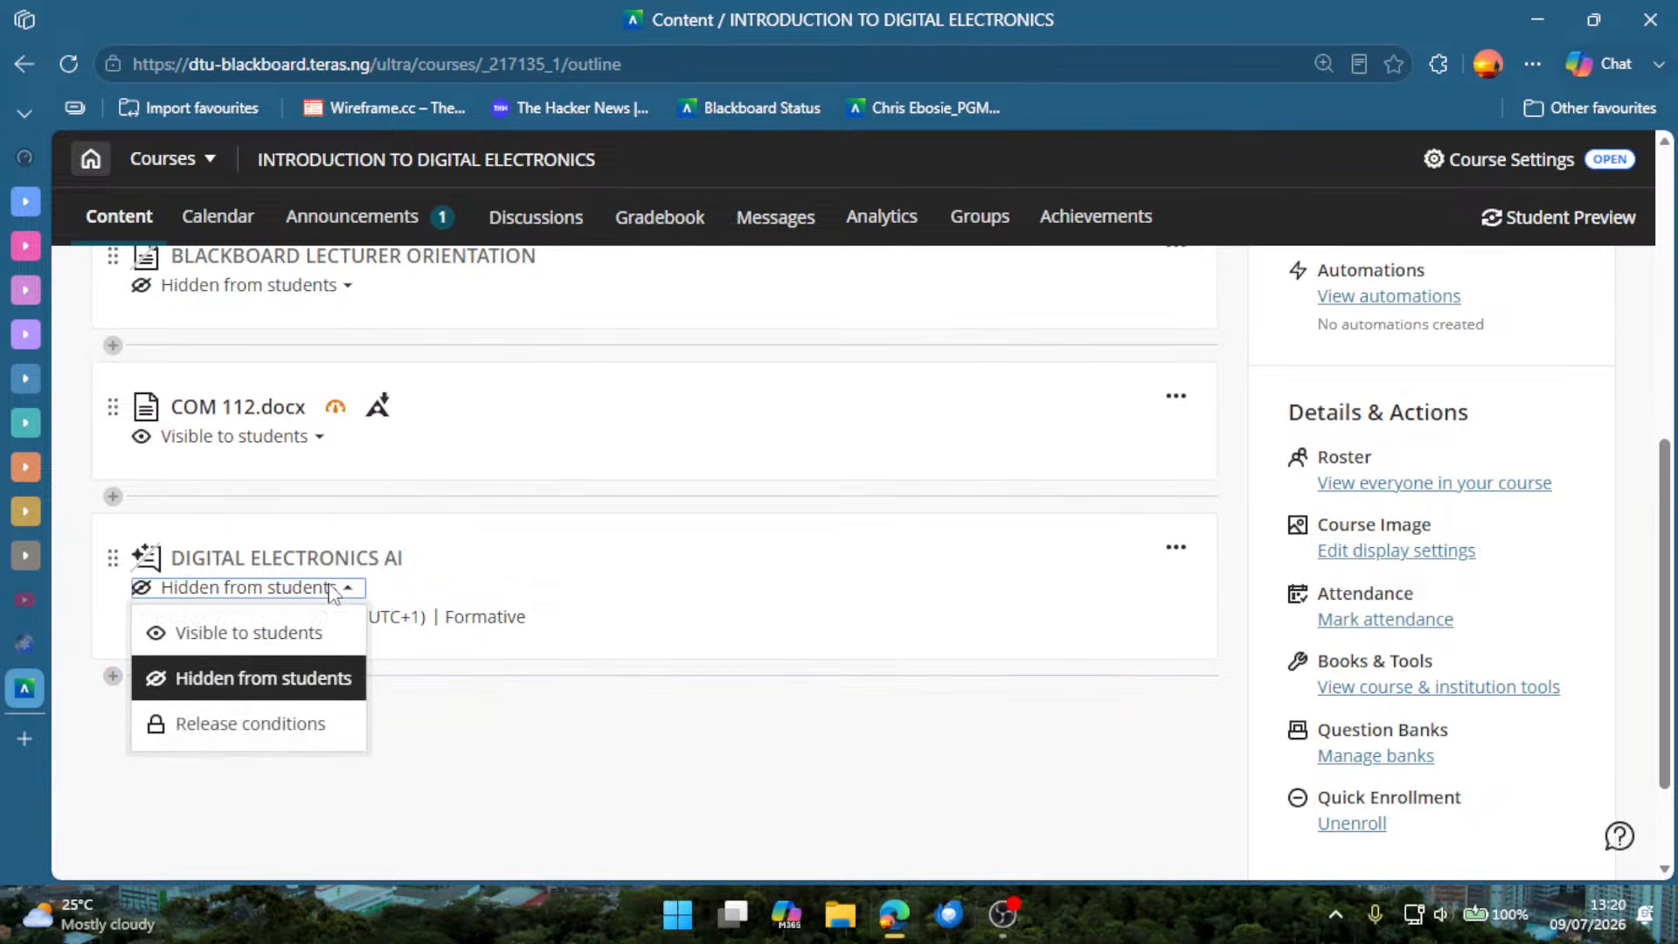
pyautogui.click(308, 638)
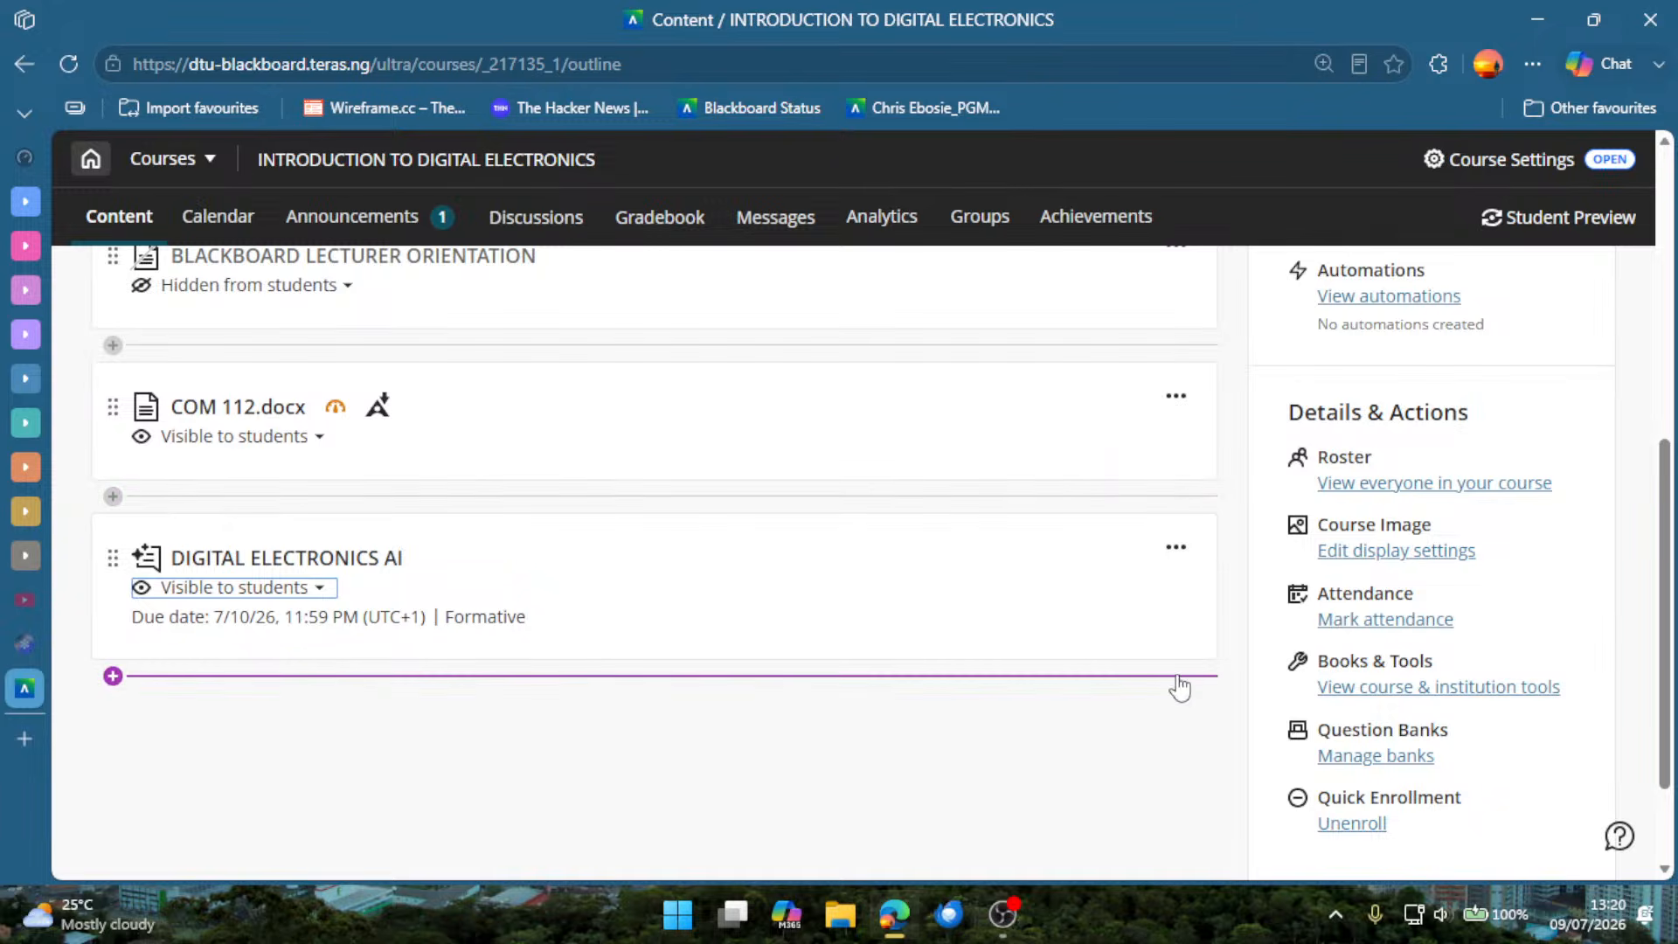
# Open Record Audio/Video for new content below DIGITAL ELECTRONICS AI, and review the Camera, Audio, Screen and Audio & Screen recording options.
pyautogui.scroll(-2, 1543, 699)
pyautogui.scroll(10, 1501, 709)
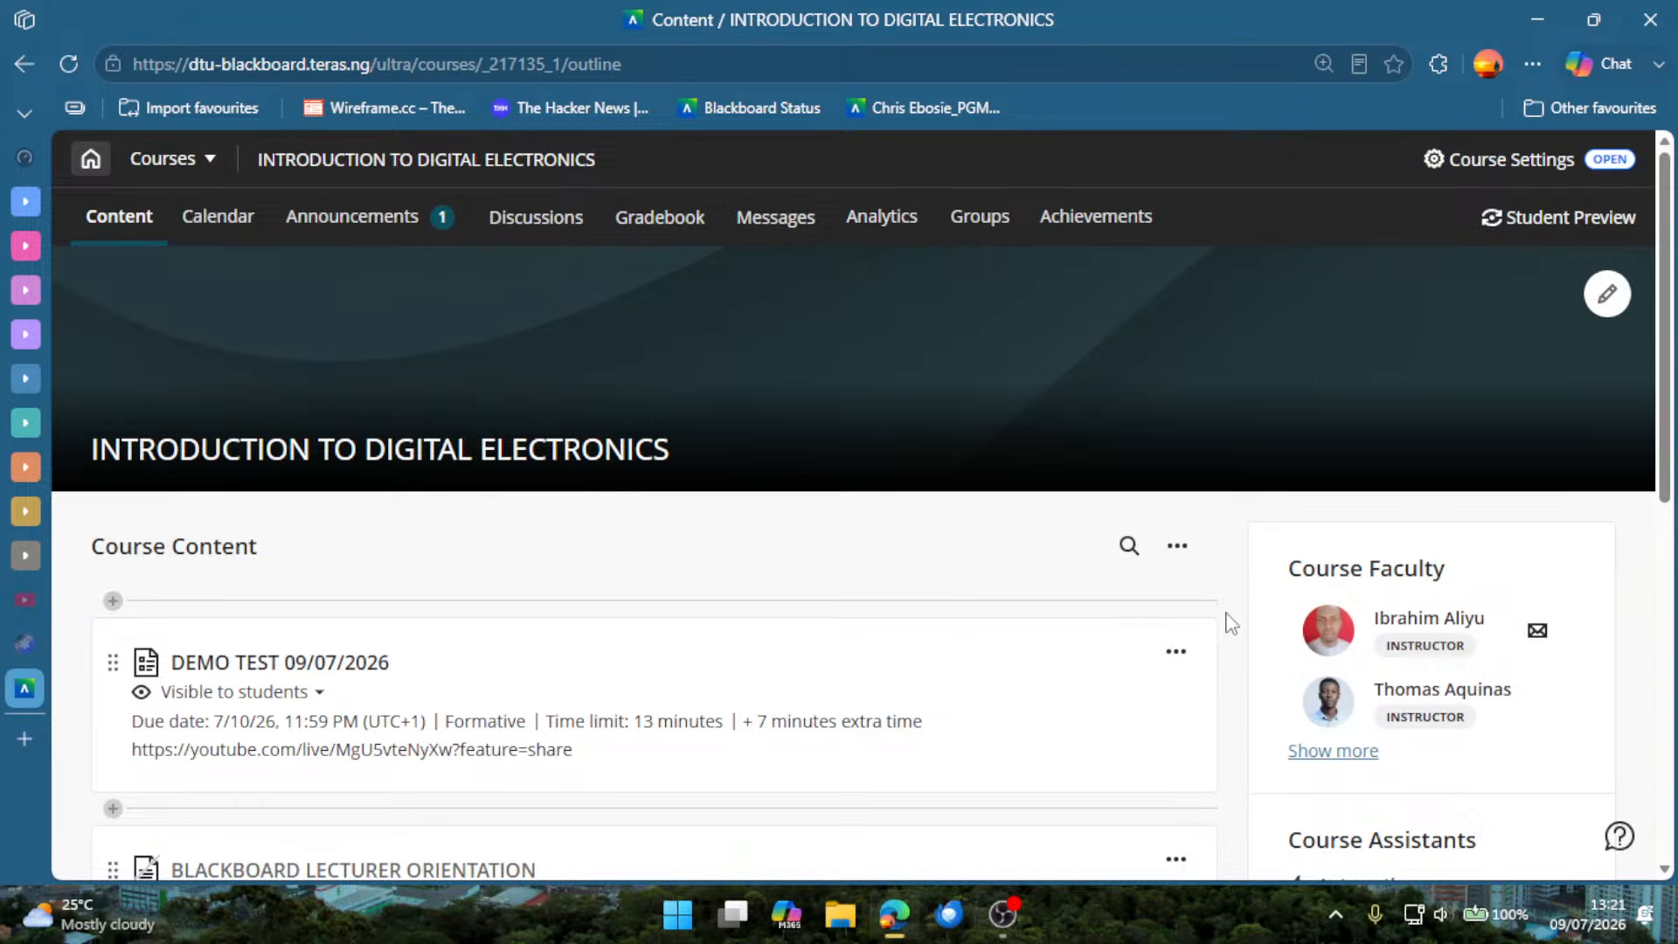
pyautogui.scroll(-2, 1232, 623)
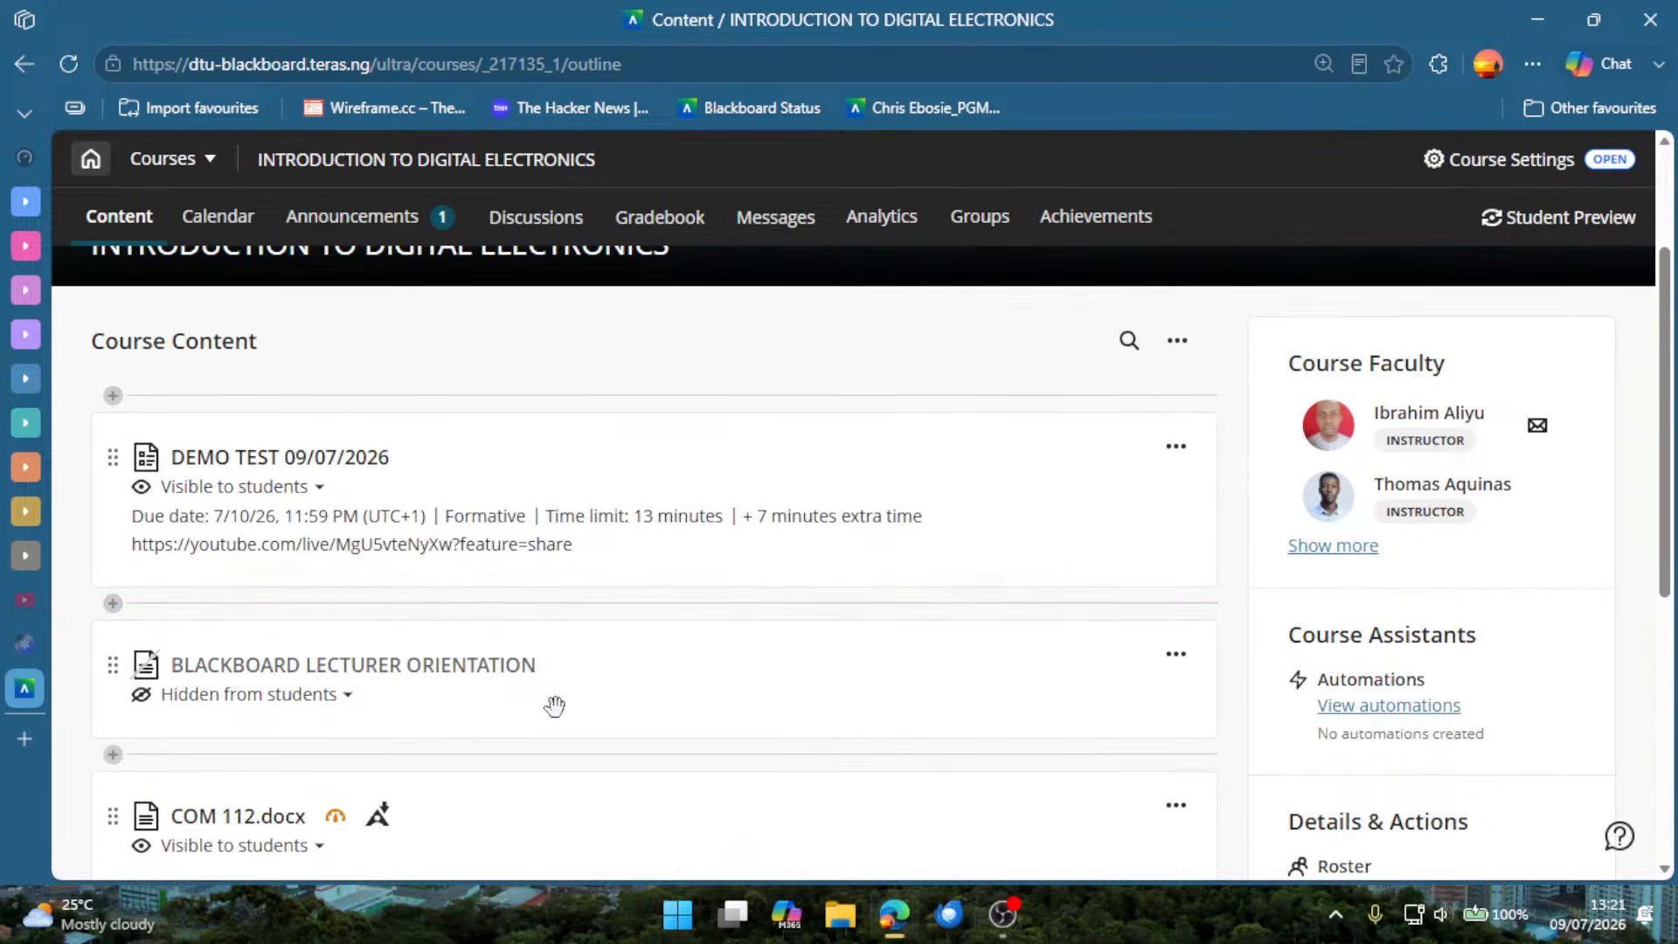
pyautogui.scroll(-4, 431, 757)
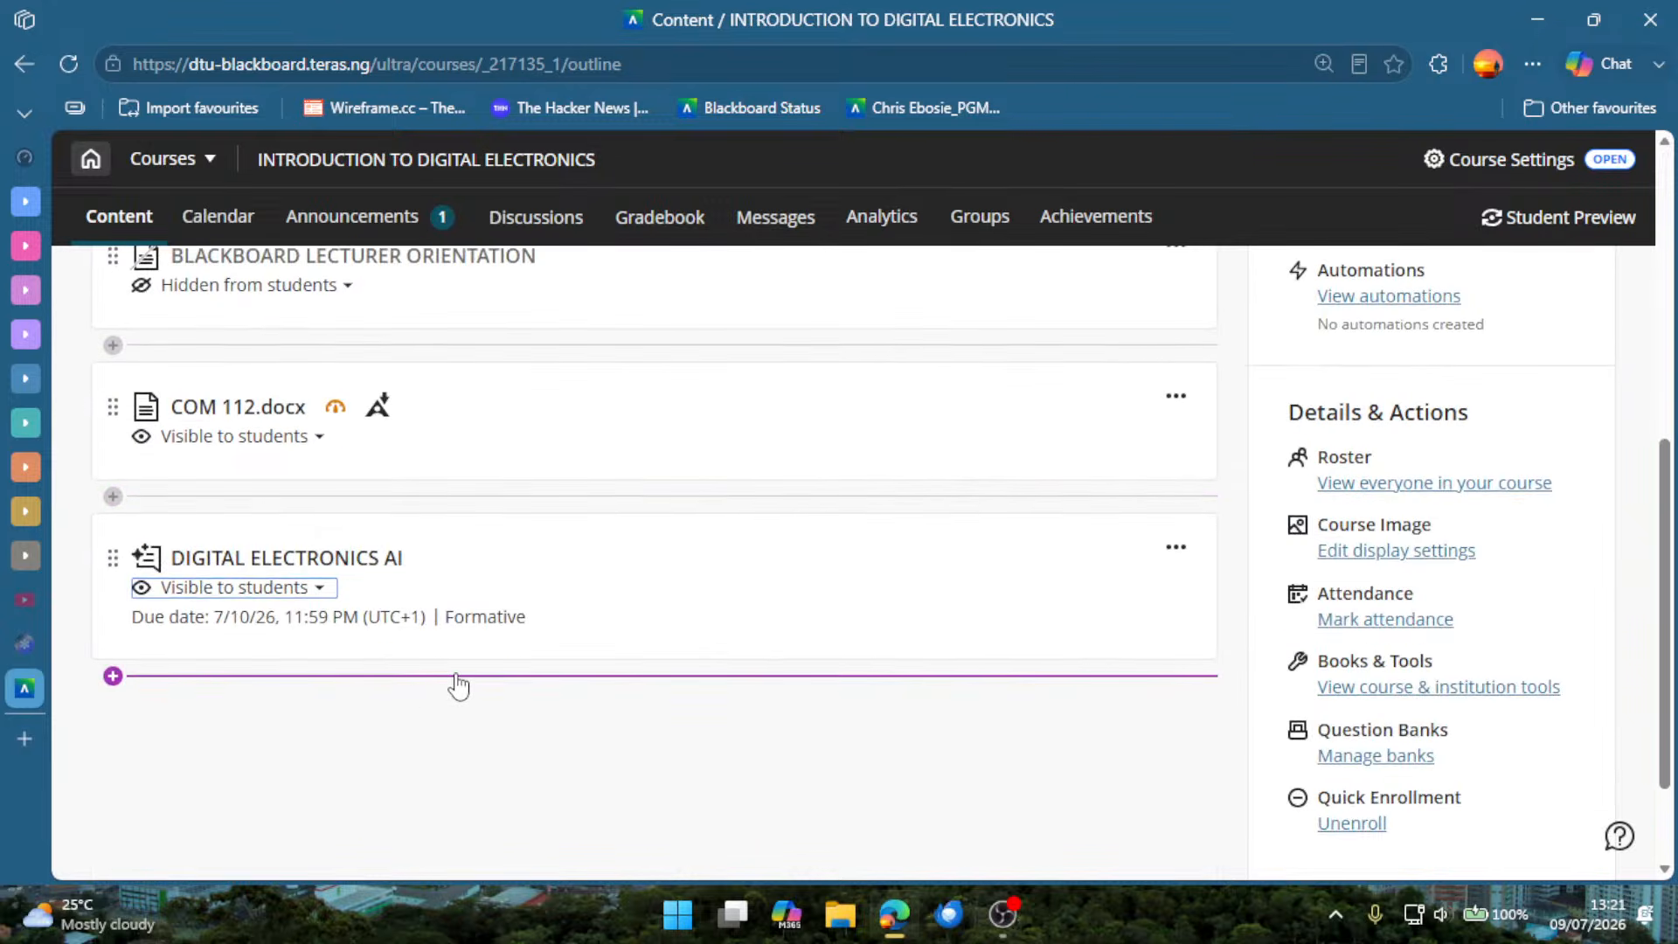
pyautogui.click(457, 678)
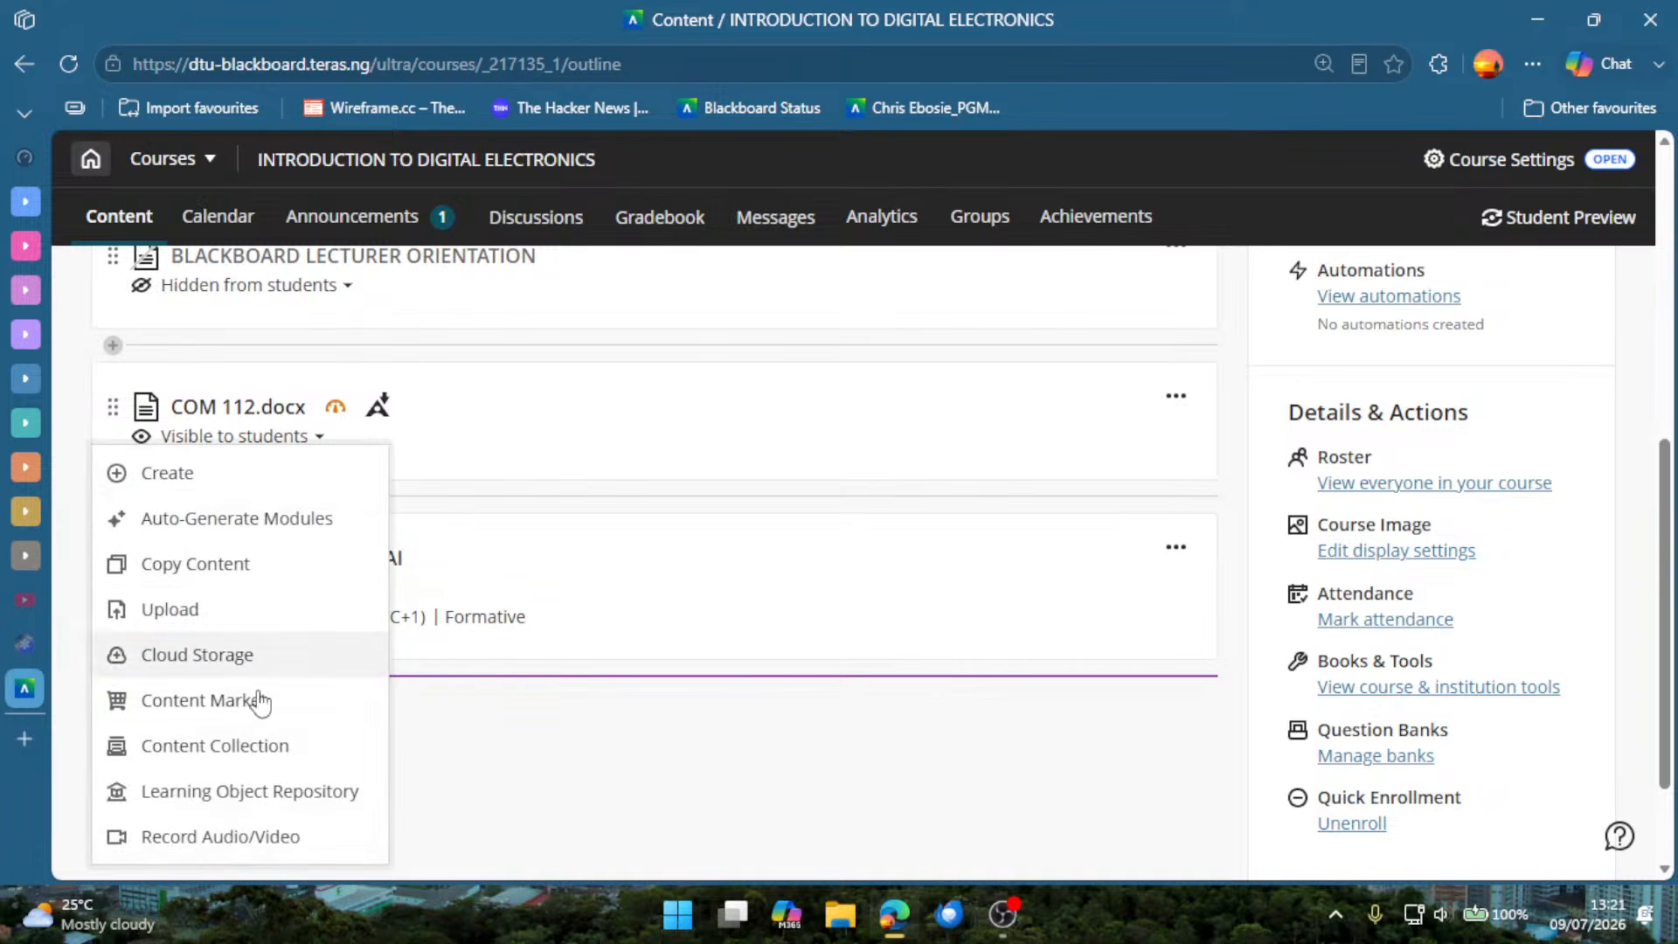
pyautogui.click(224, 839)
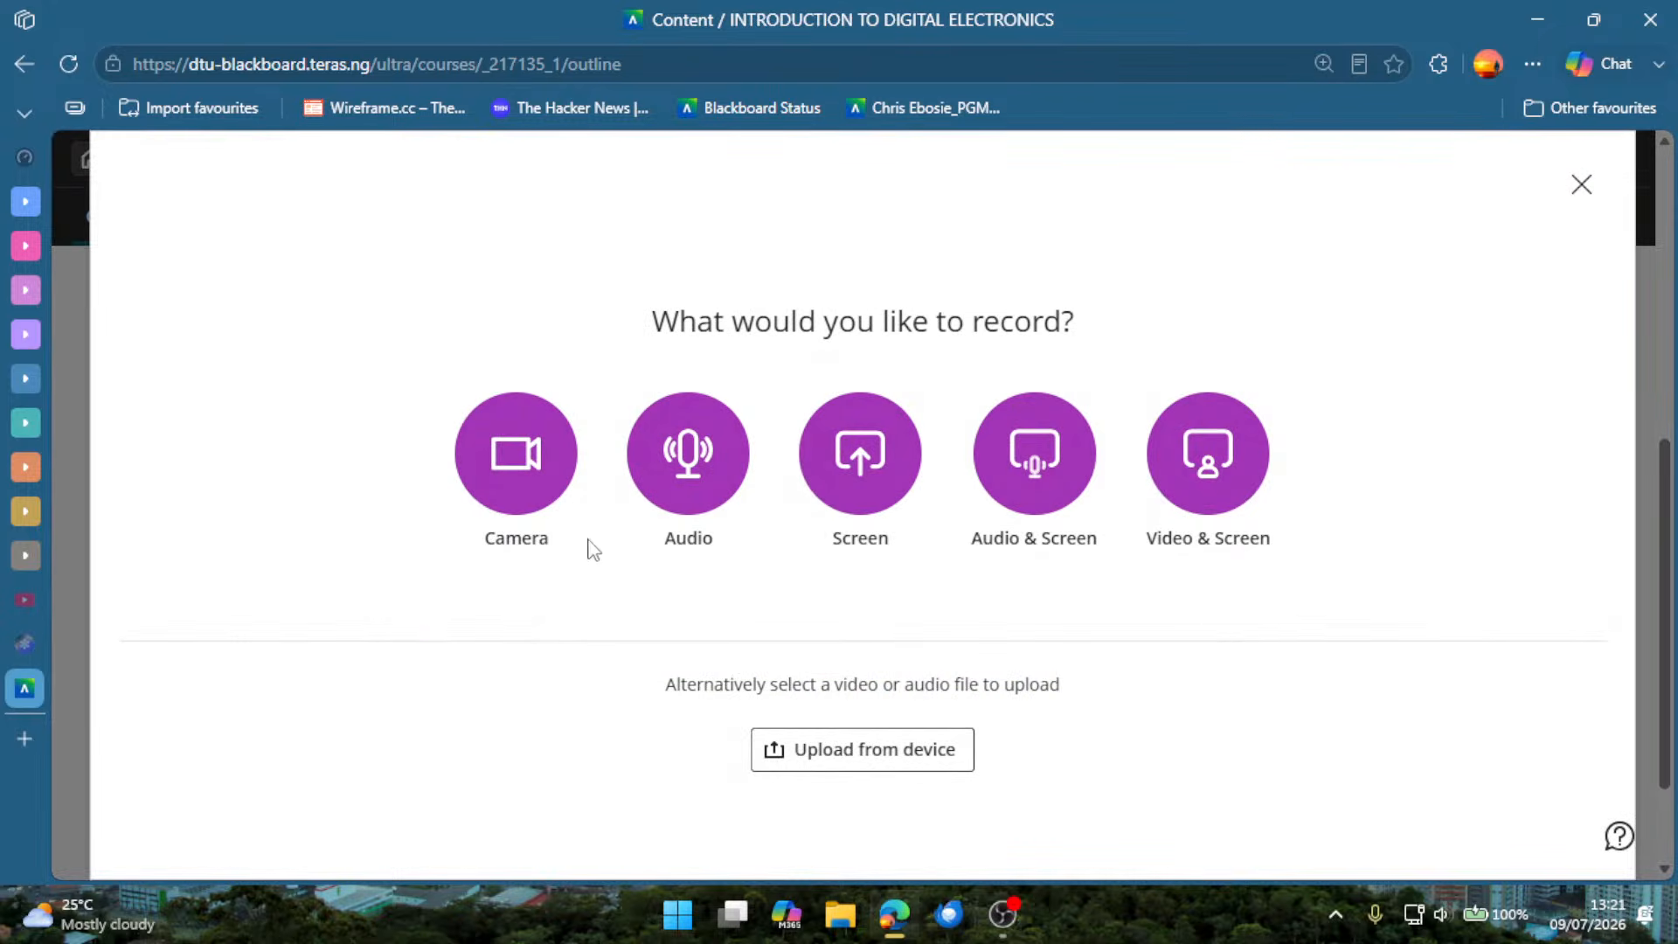
pyautogui.moveTo(539, 537); pyautogui.dragTo(911, 557)
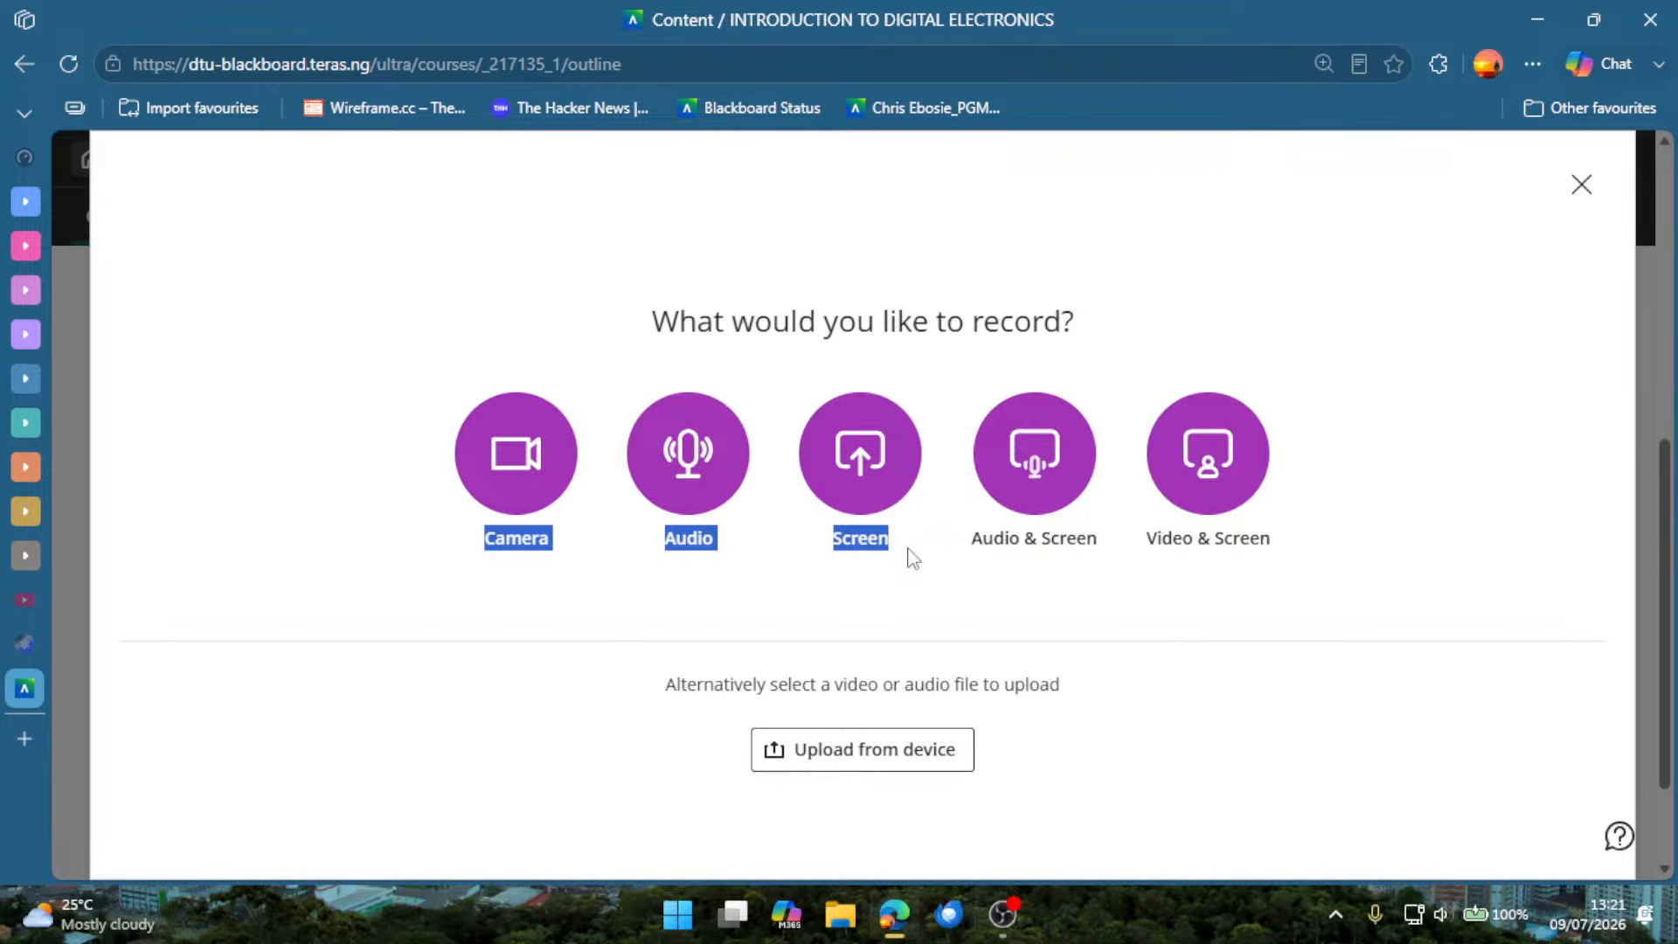
pyautogui.moveTo(909, 557); pyautogui.dragTo(1110, 563)
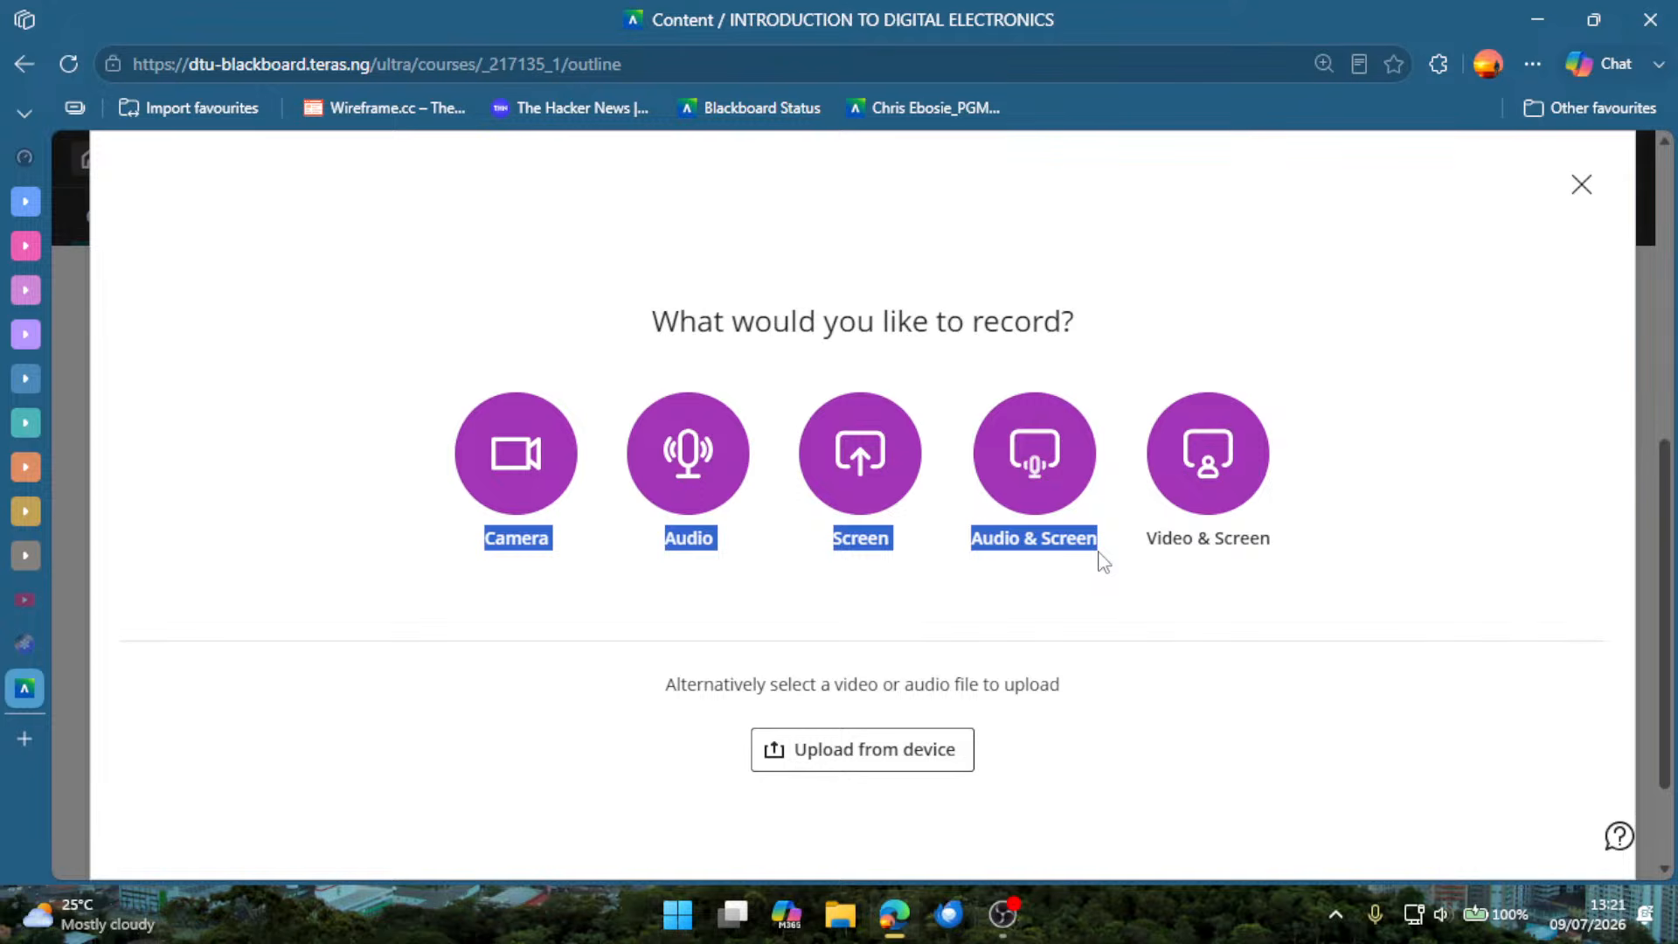
# Review the Video & Screen and upload-from-device options, browse the Downloads and Pictures folders, and leave without choosing a file.
pyautogui.moveTo(1103, 562); pyautogui.dragTo(1283, 566)
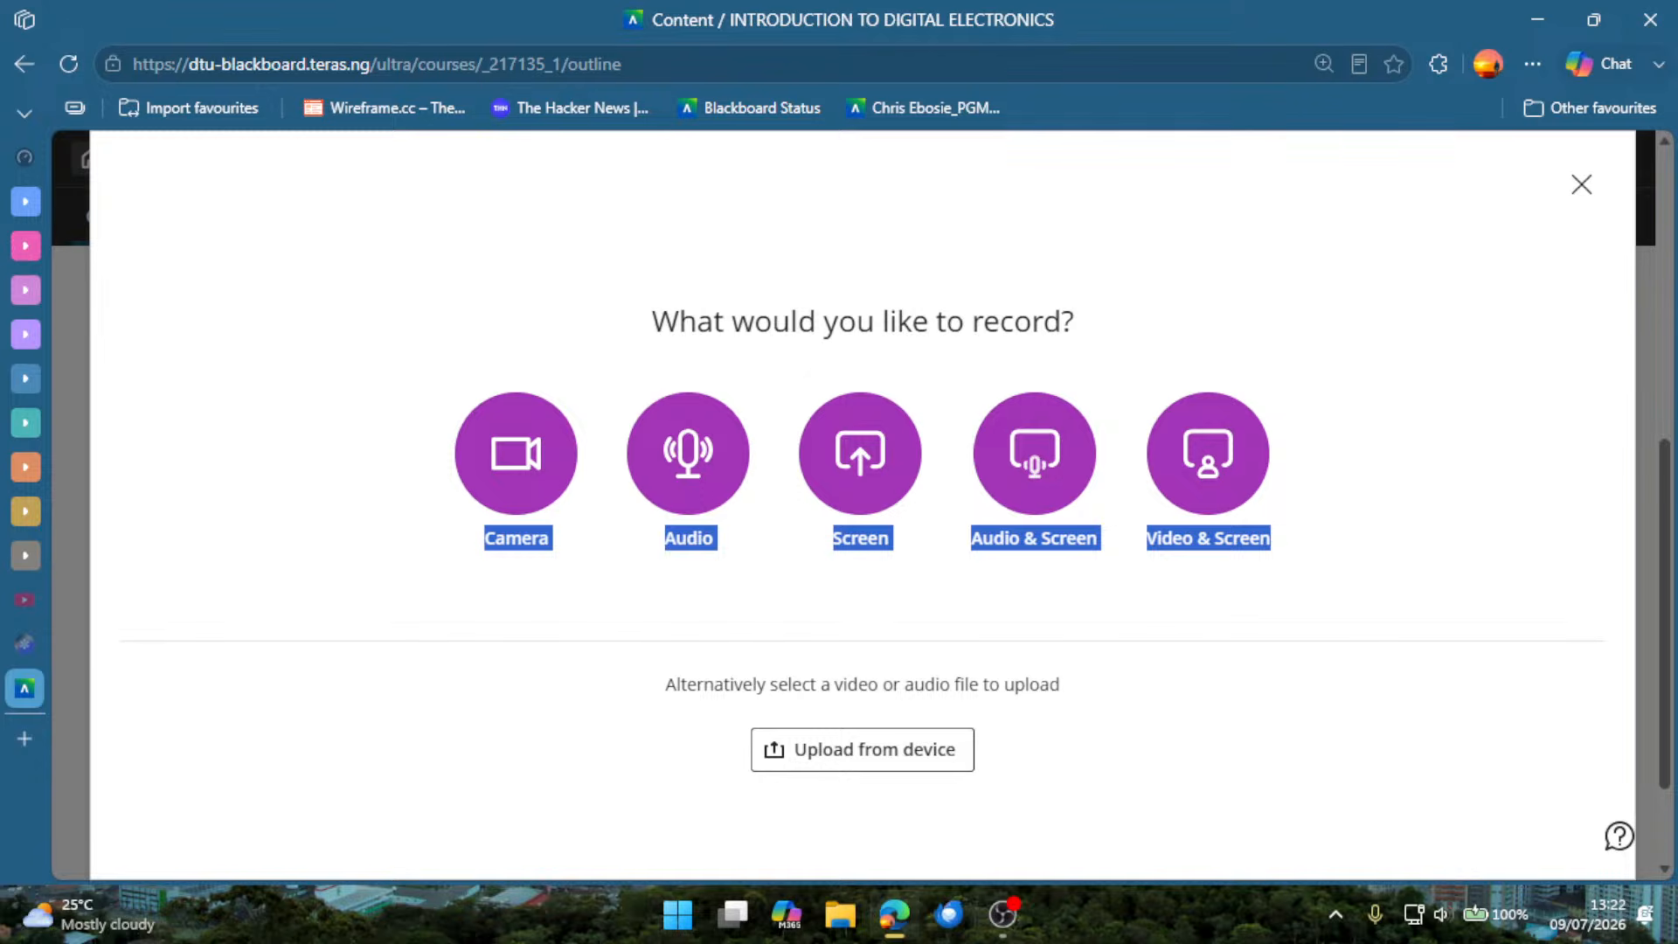
pyautogui.hotkey('alt', 'Tab')
pyautogui.moveTo(651, 701); pyautogui.dragTo(1058, 701)
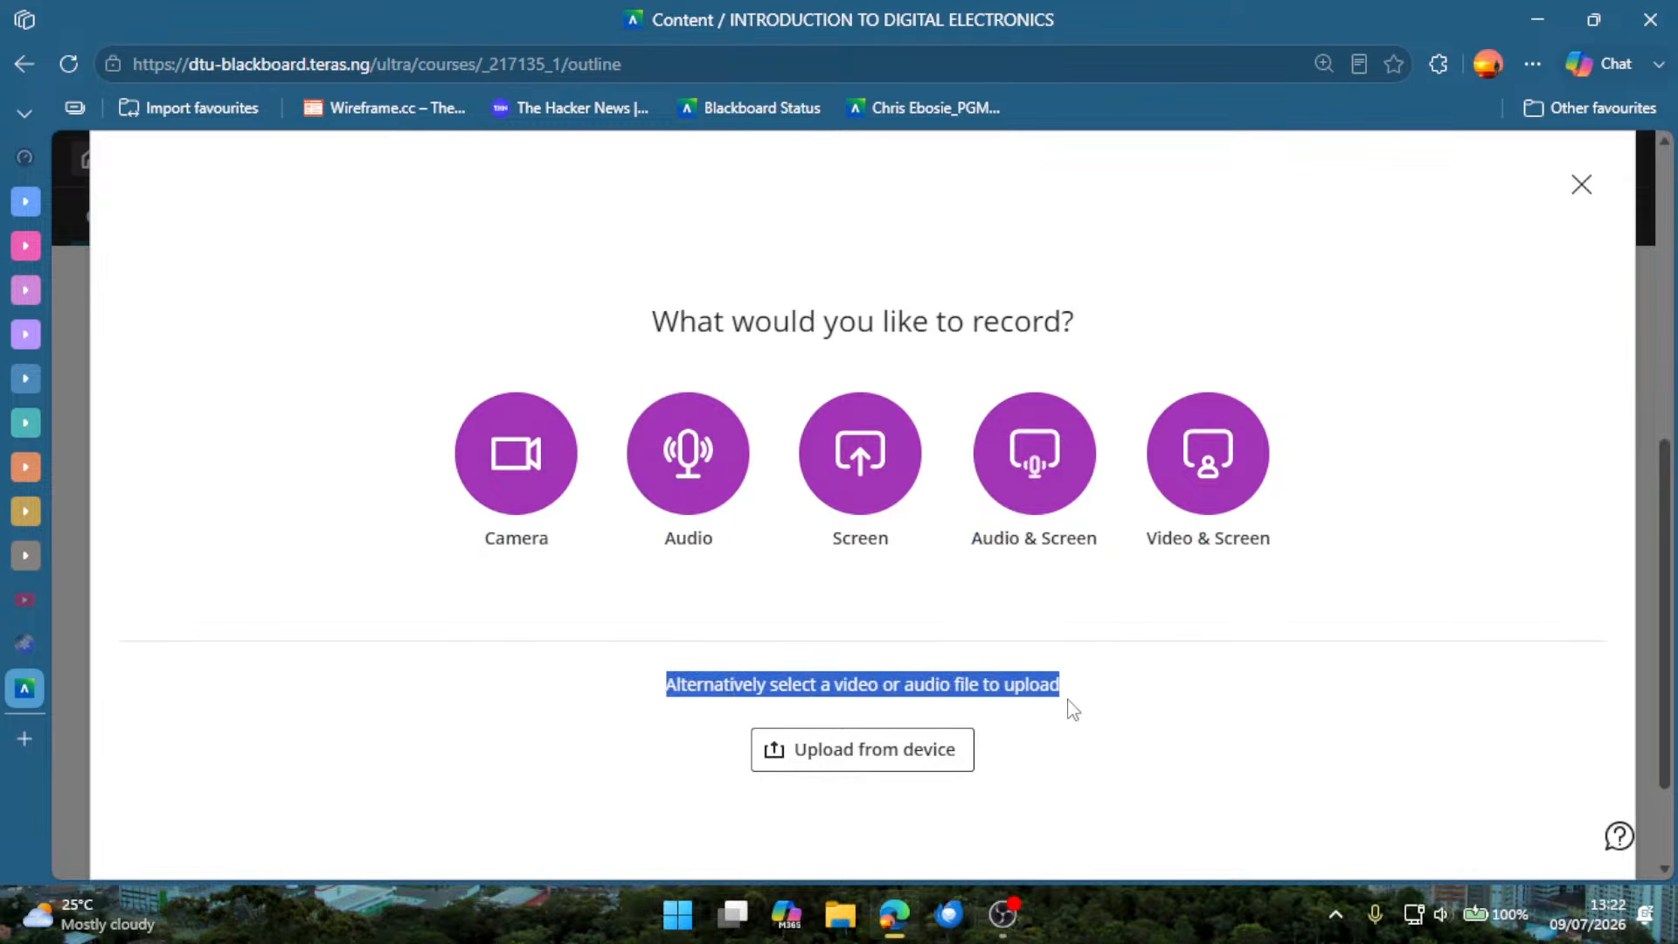
pyautogui.click(1044, 752)
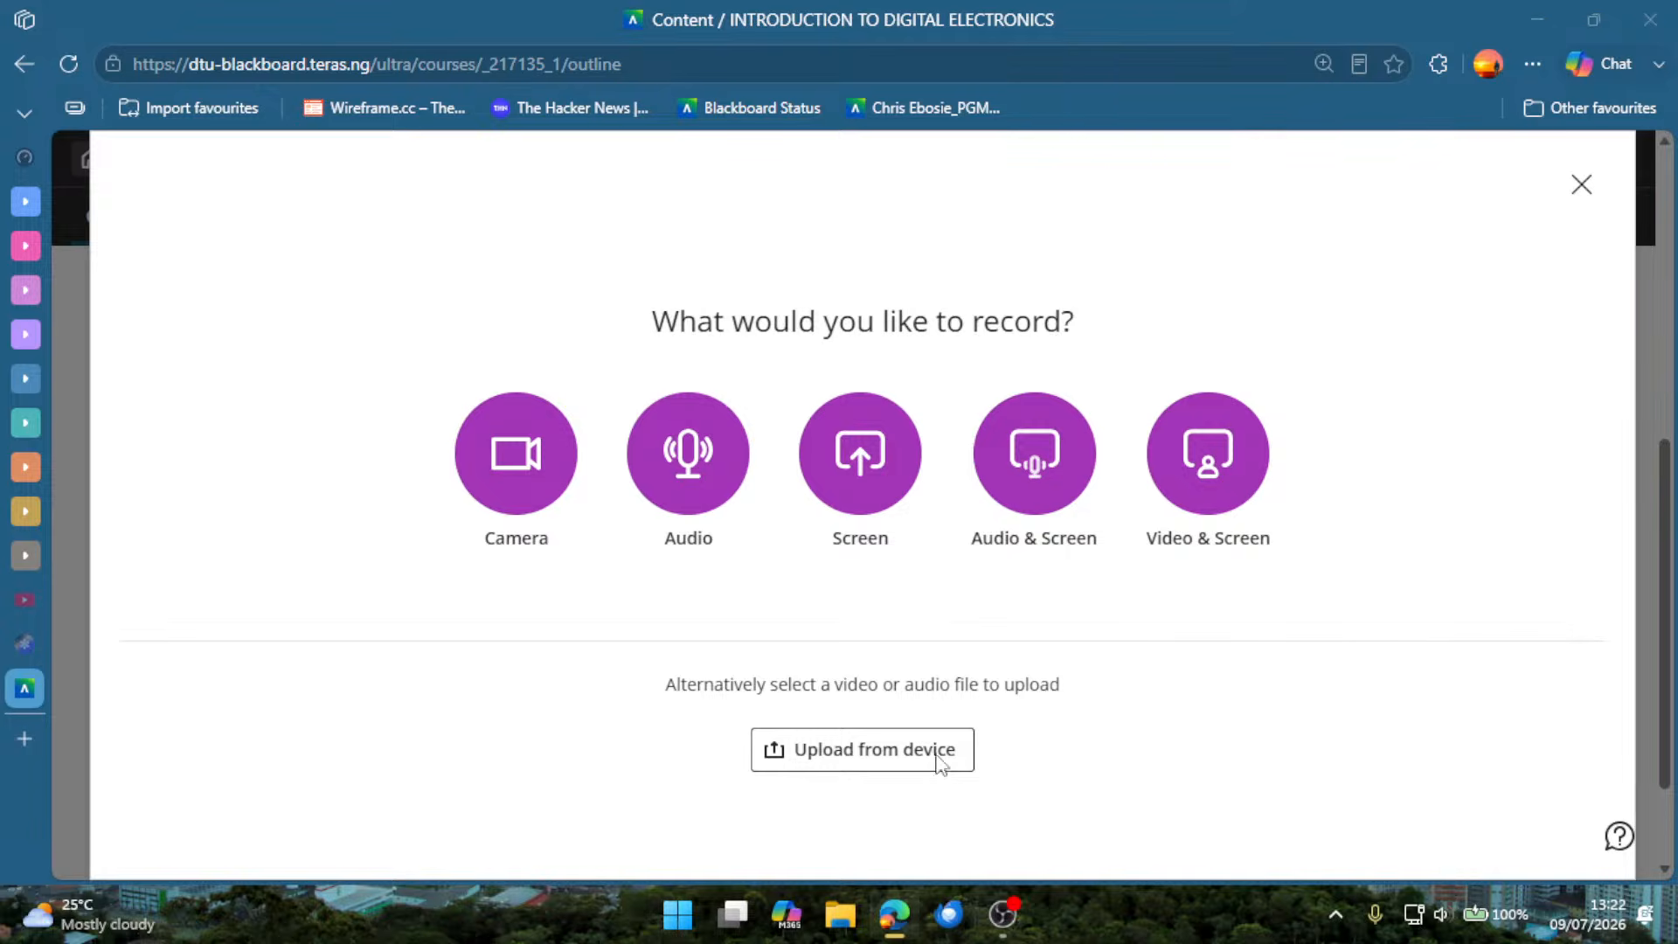
pyautogui.click(935, 764)
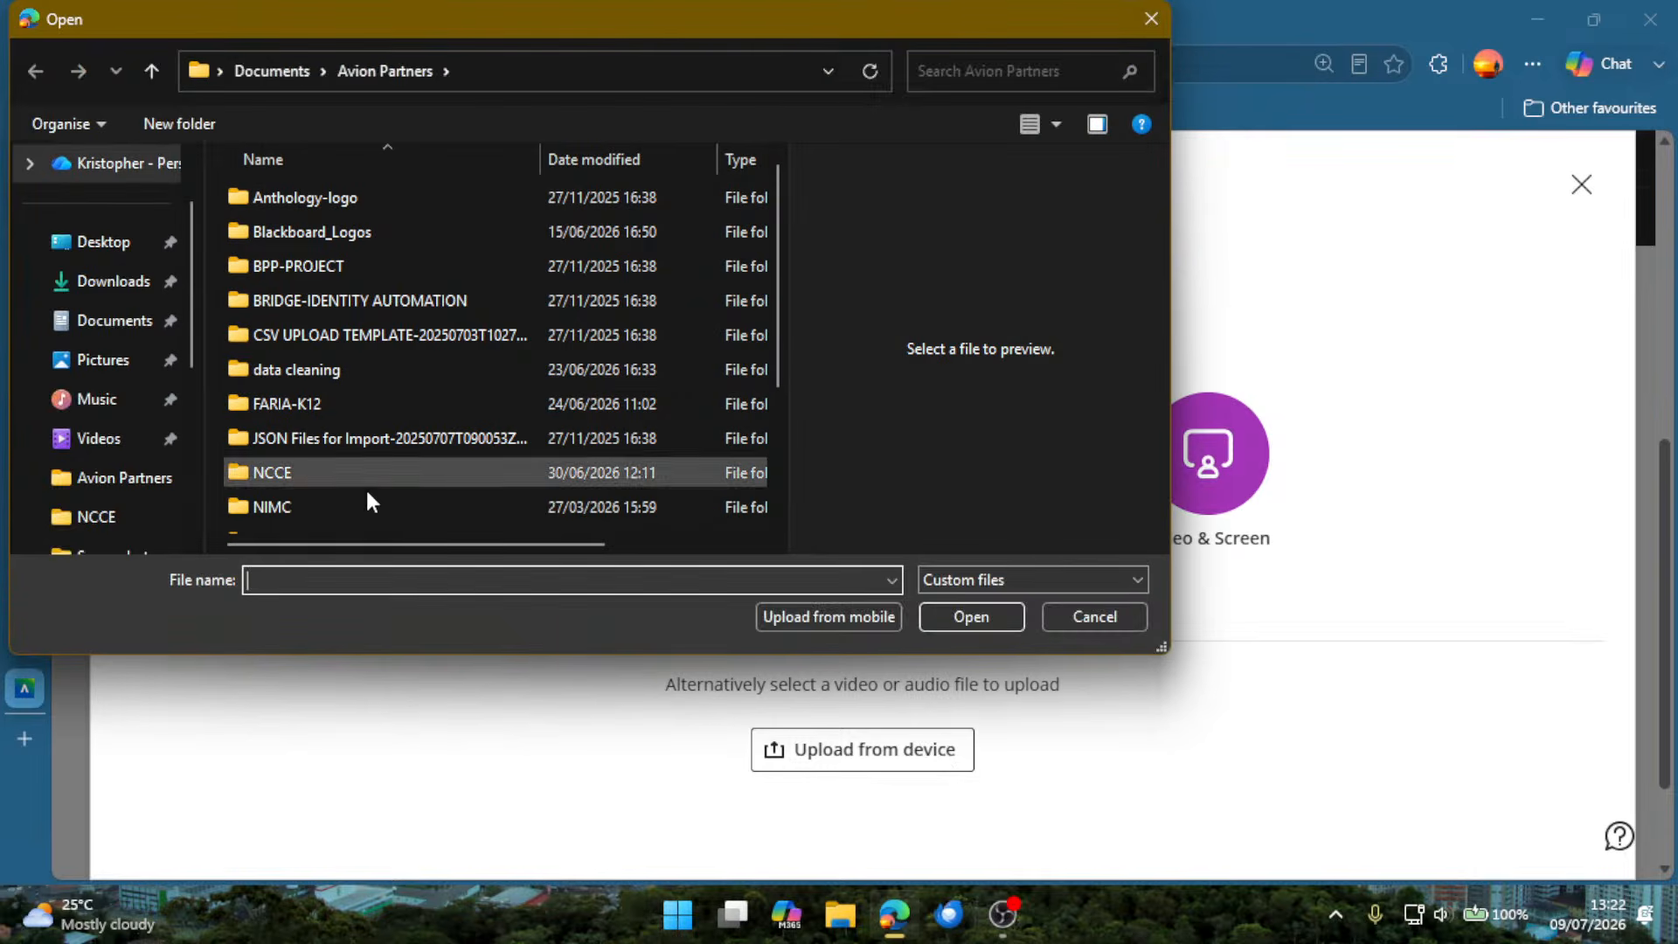
pyautogui.click(113, 282)
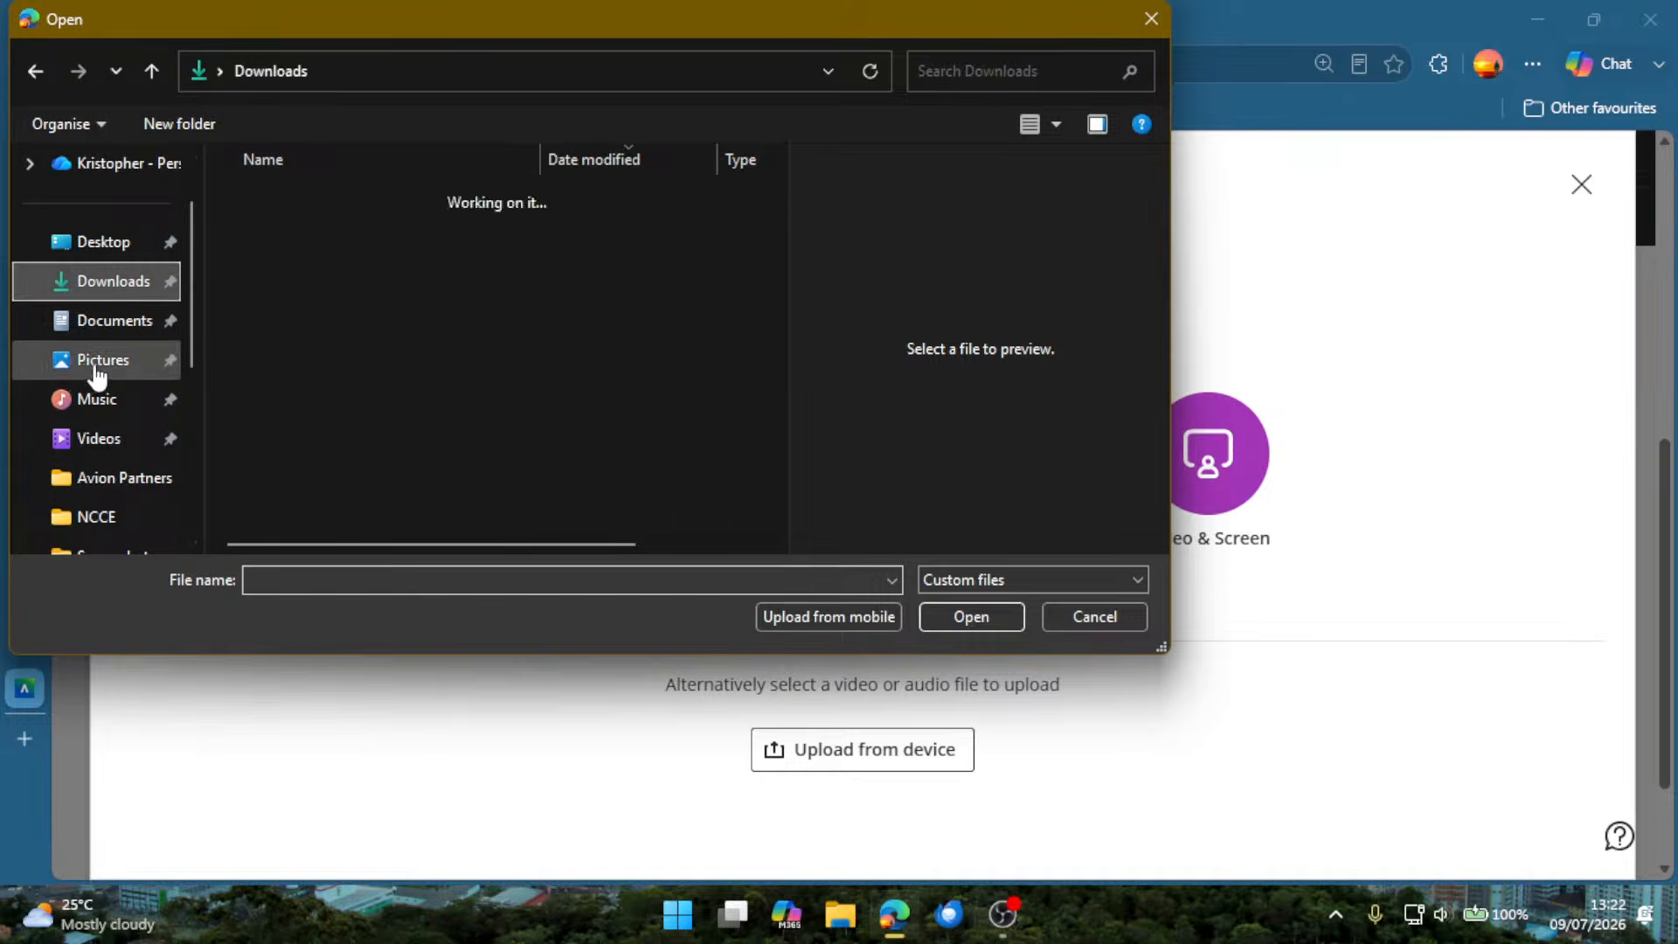
pyautogui.click(105, 362)
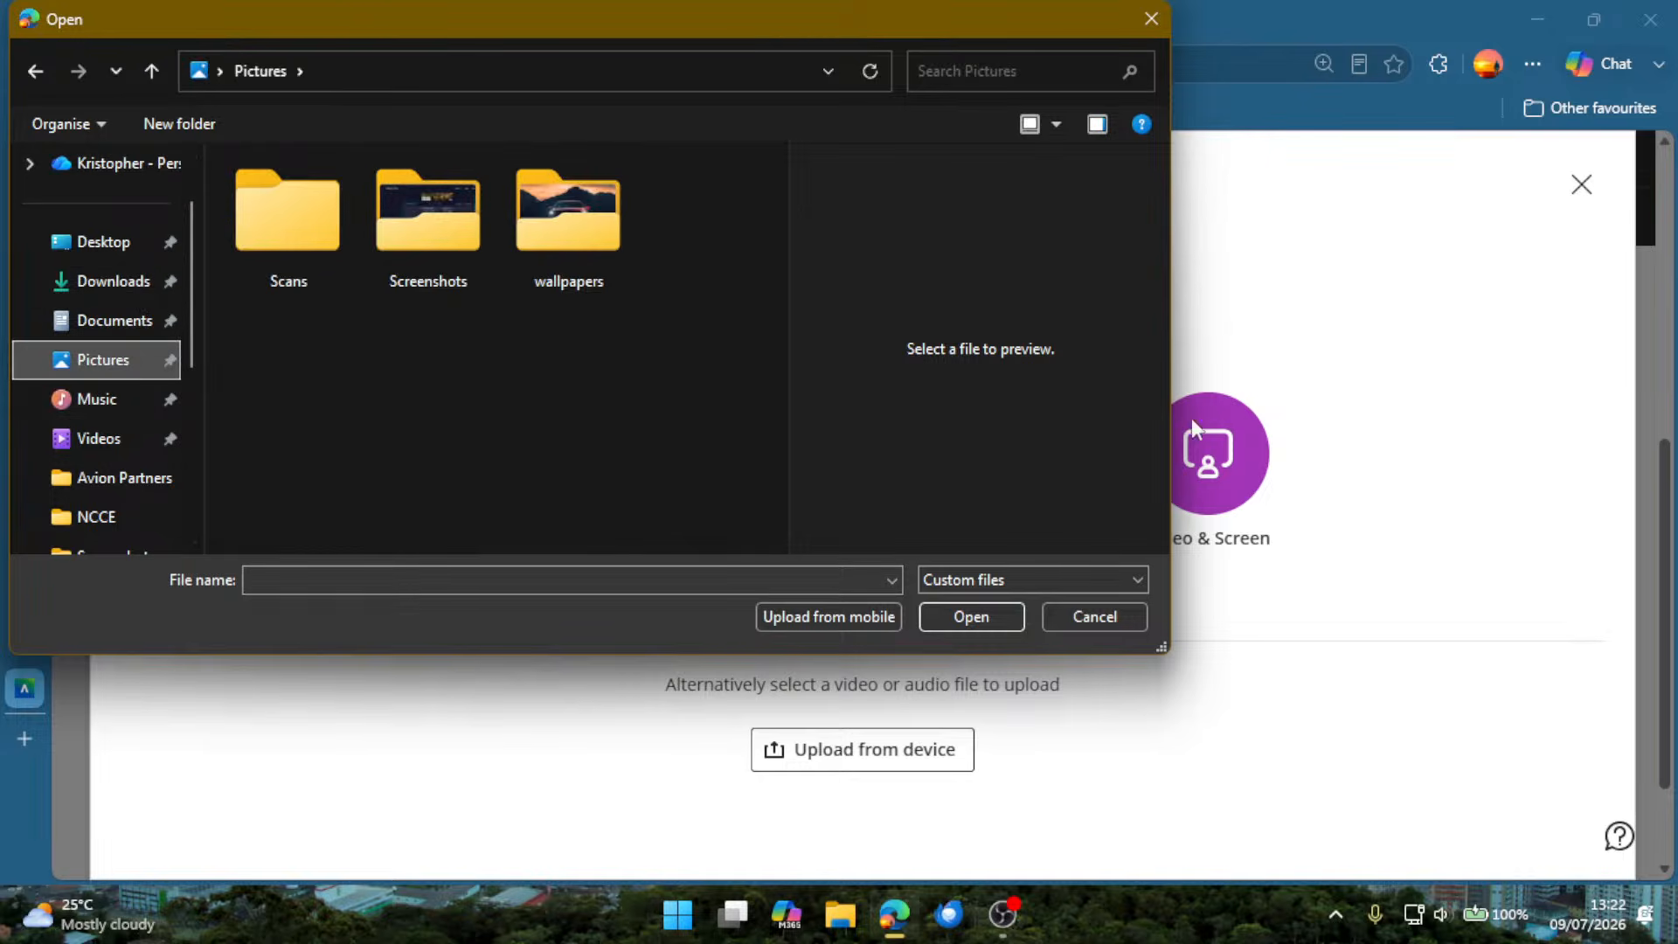
pyautogui.click(1094, 615)
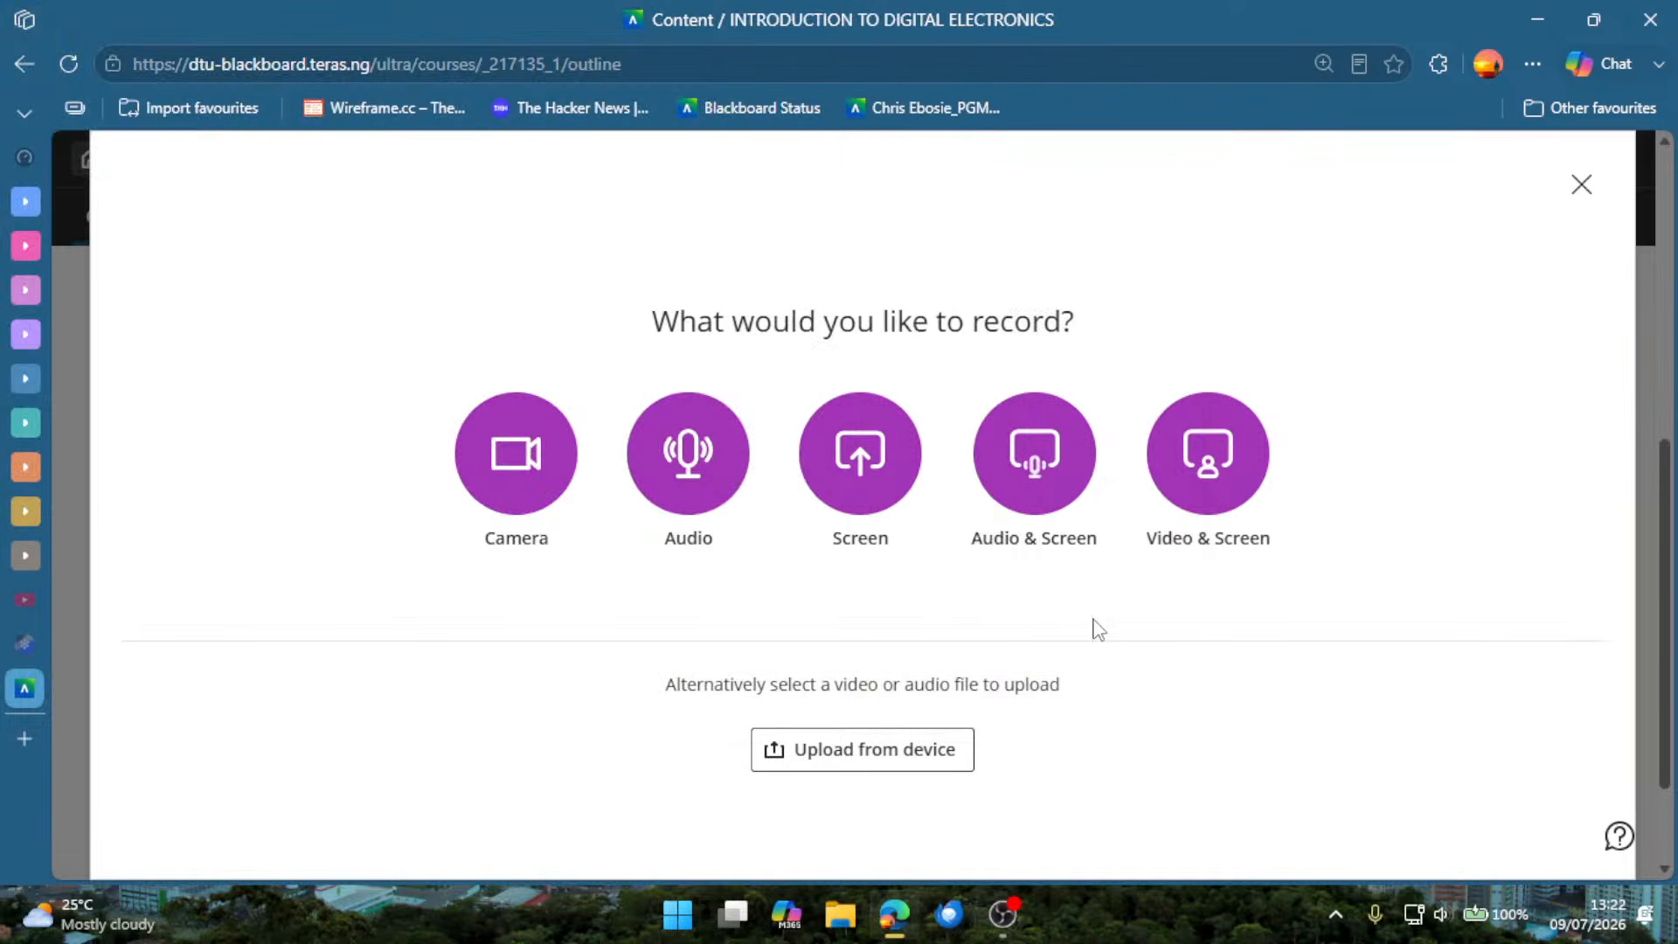
# Set up a Camera recording and switch its microphone and camera off and back on.
pyautogui.click(500, 481)
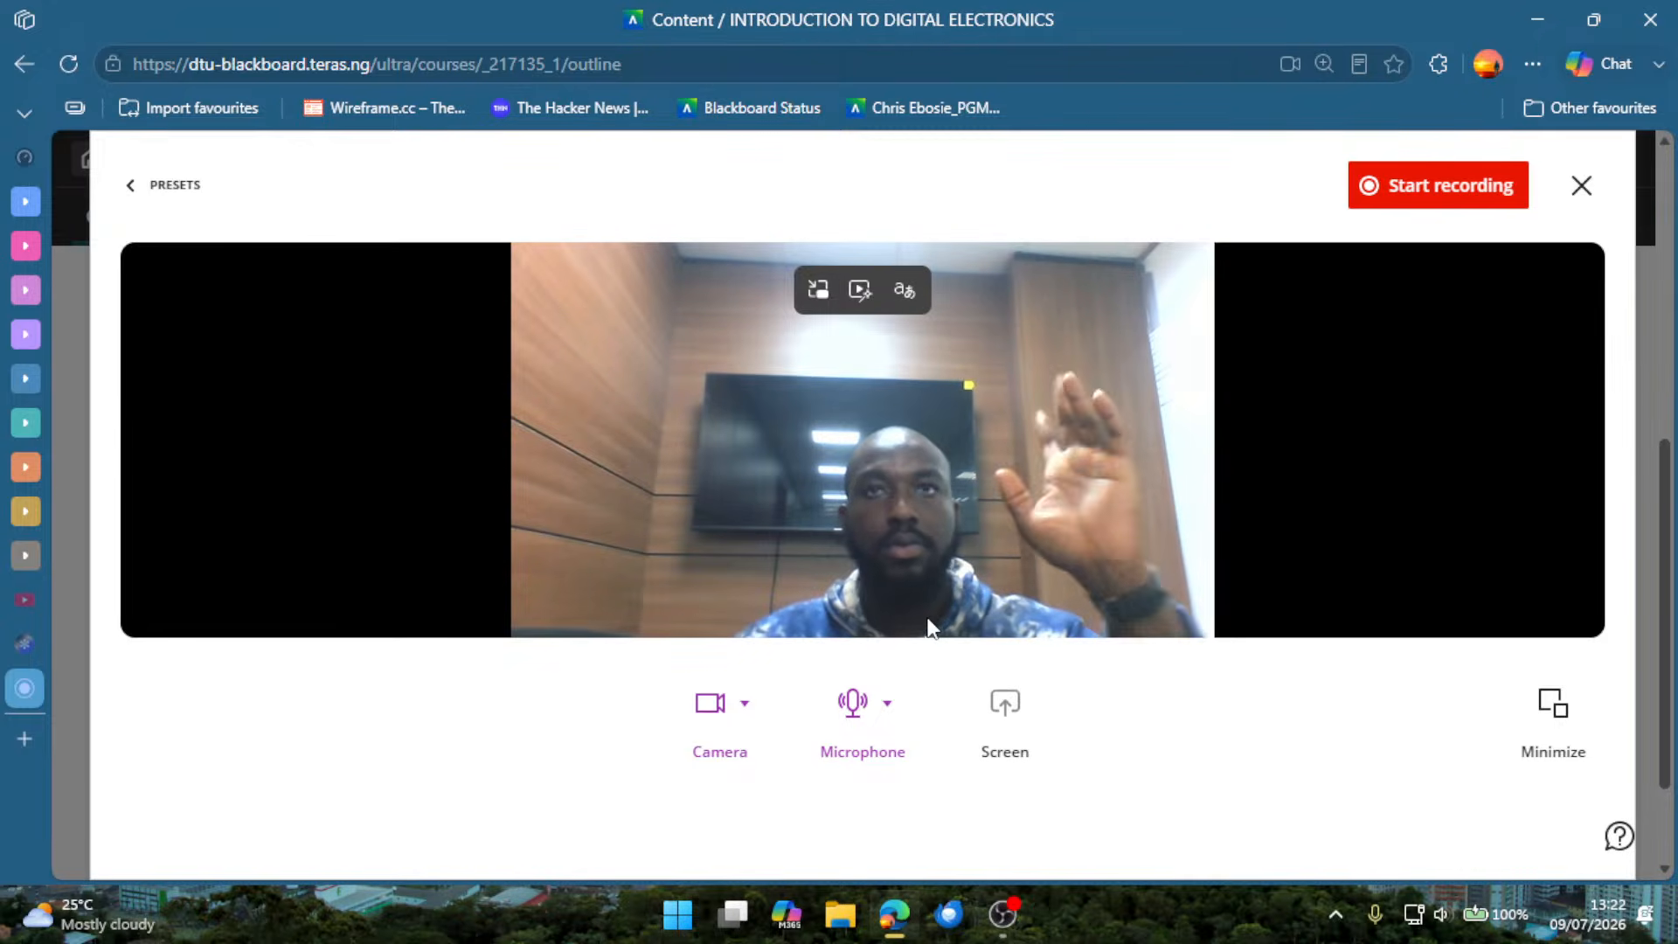
pyautogui.click(859, 715)
pyautogui.click(708, 712)
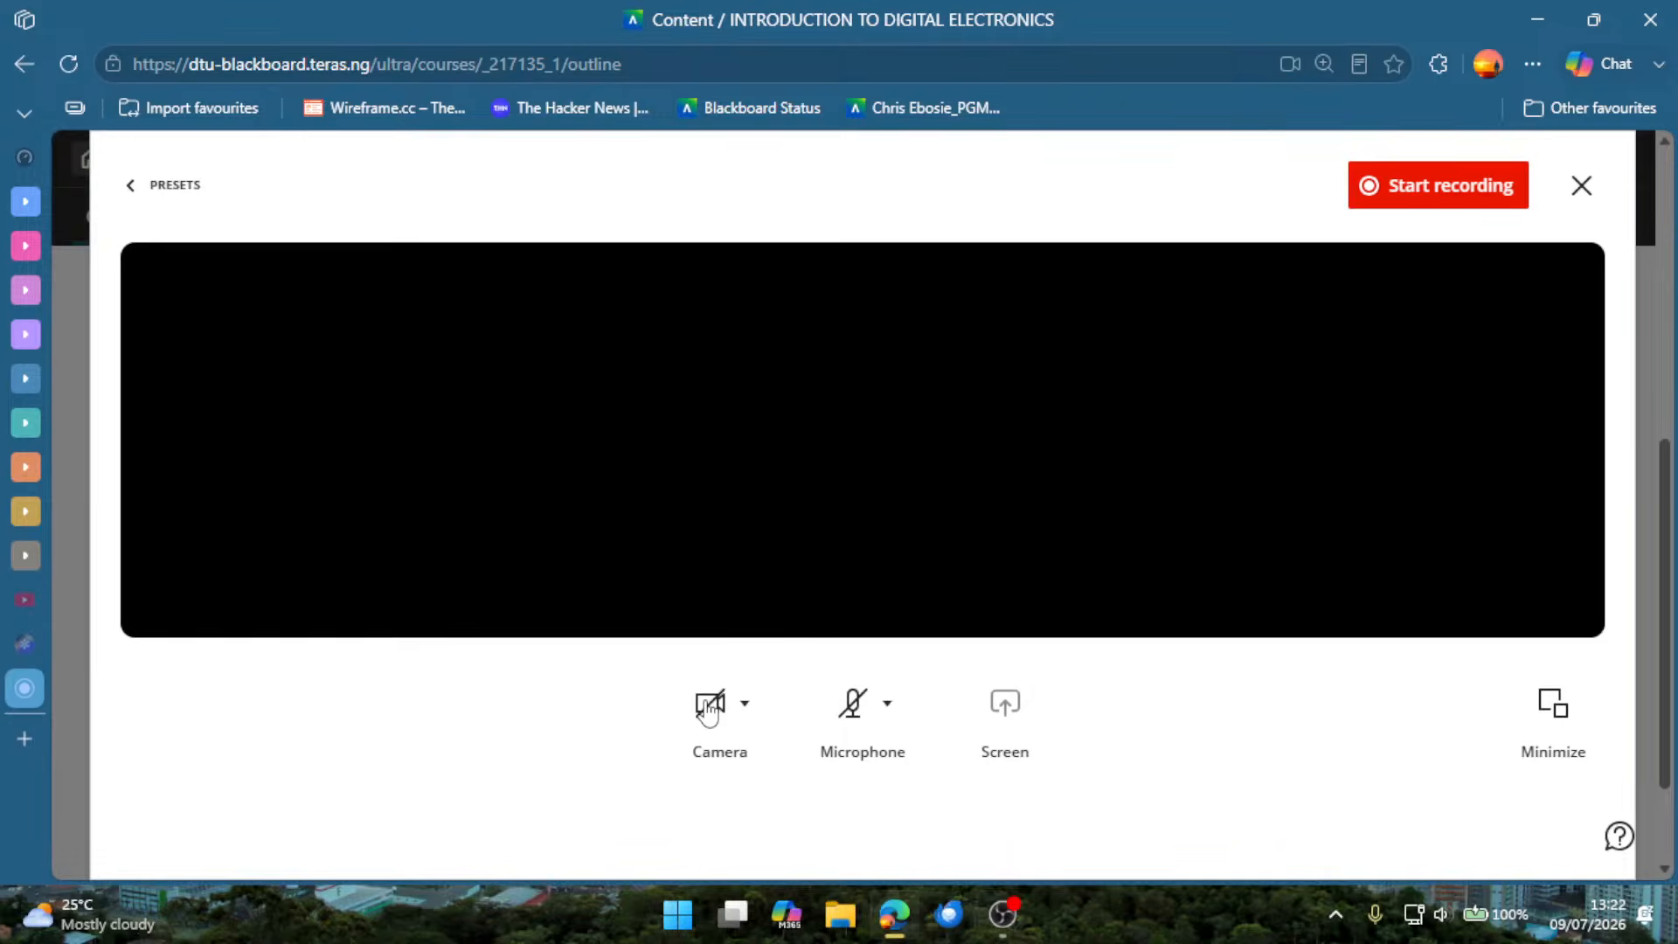
pyautogui.click(708, 712)
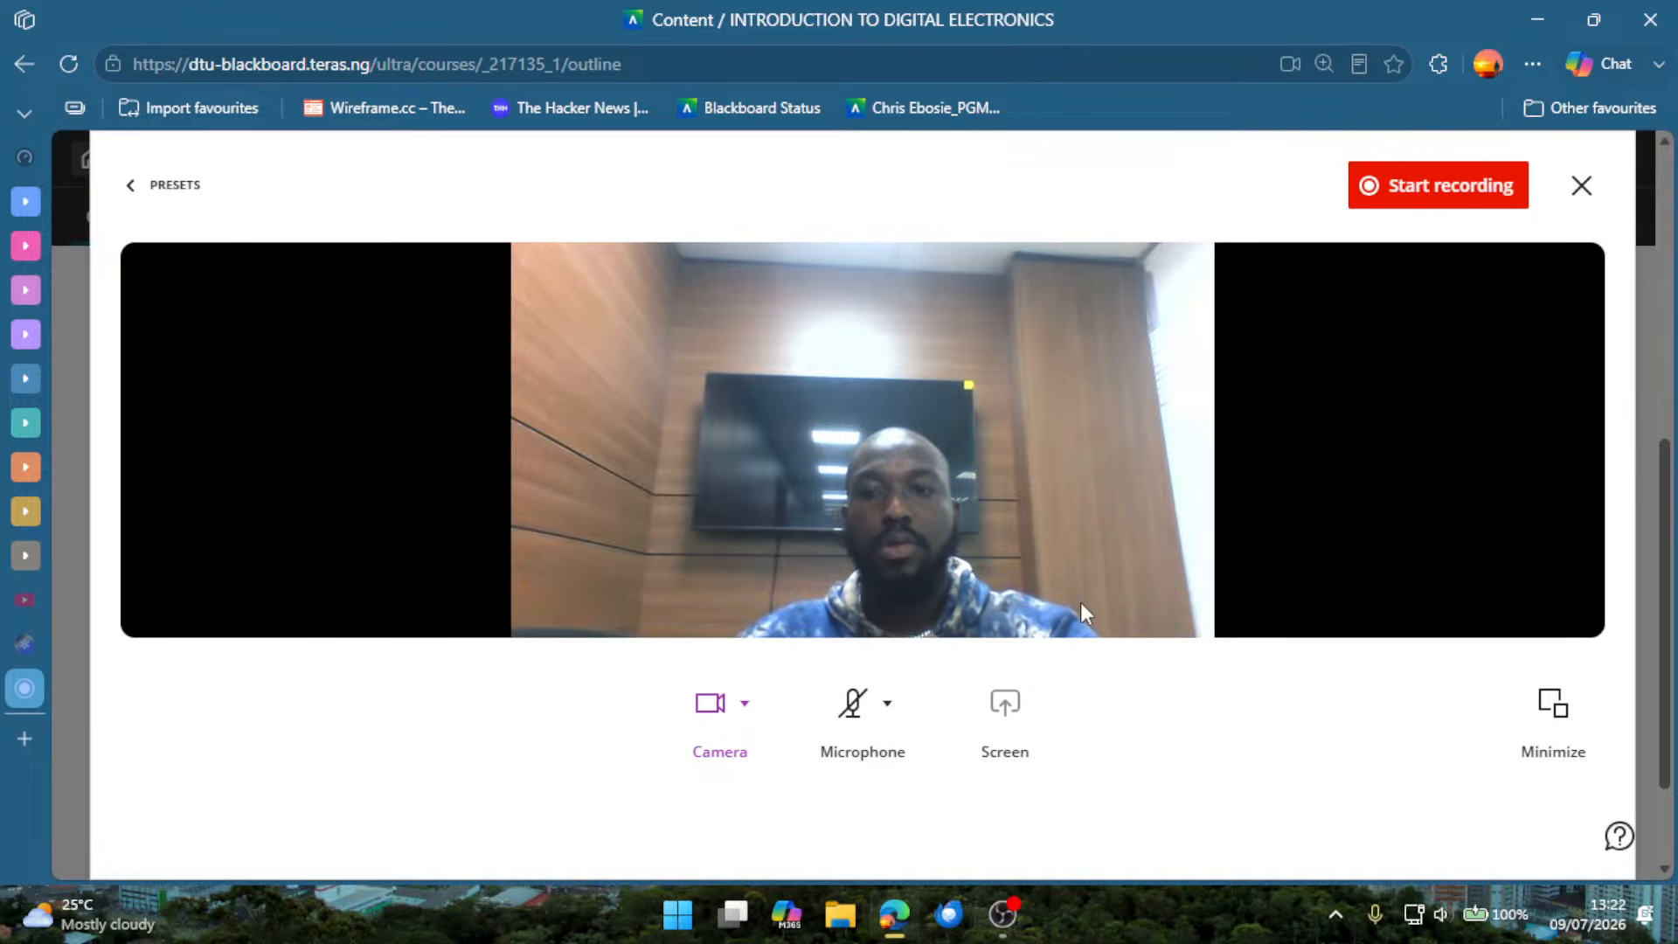
pyautogui.click(854, 708)
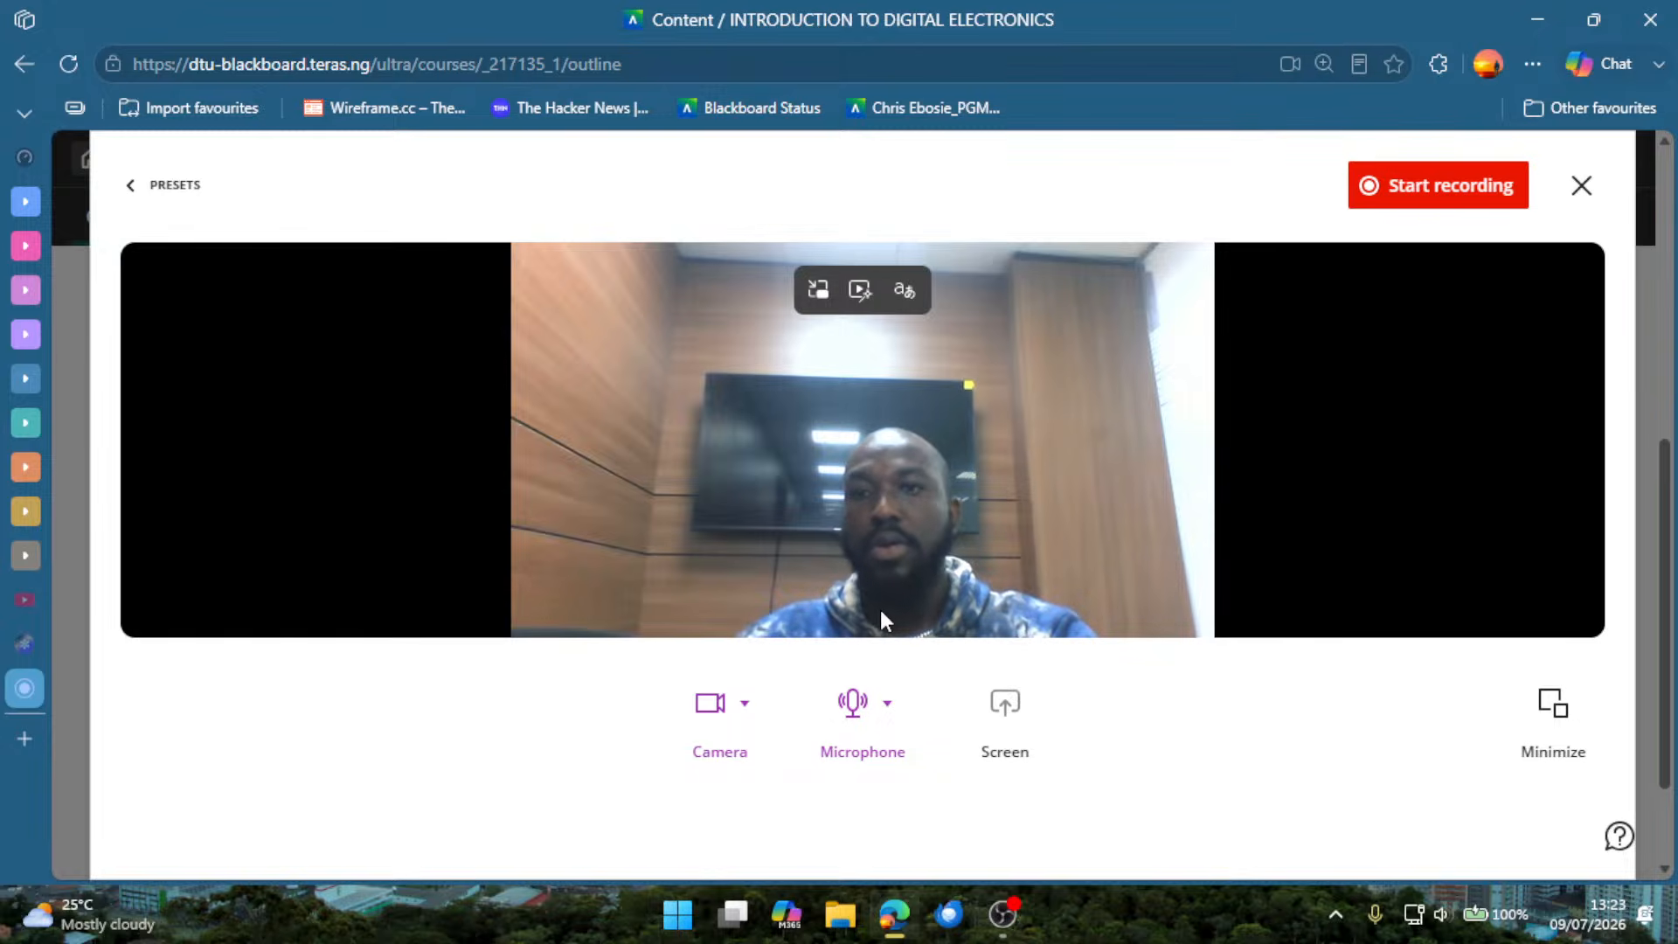
# Record a camera video of about 40 seconds, minimizing and restoring the recorder while it runs, and pause and end the recording.
pyautogui.click(1383, 212)
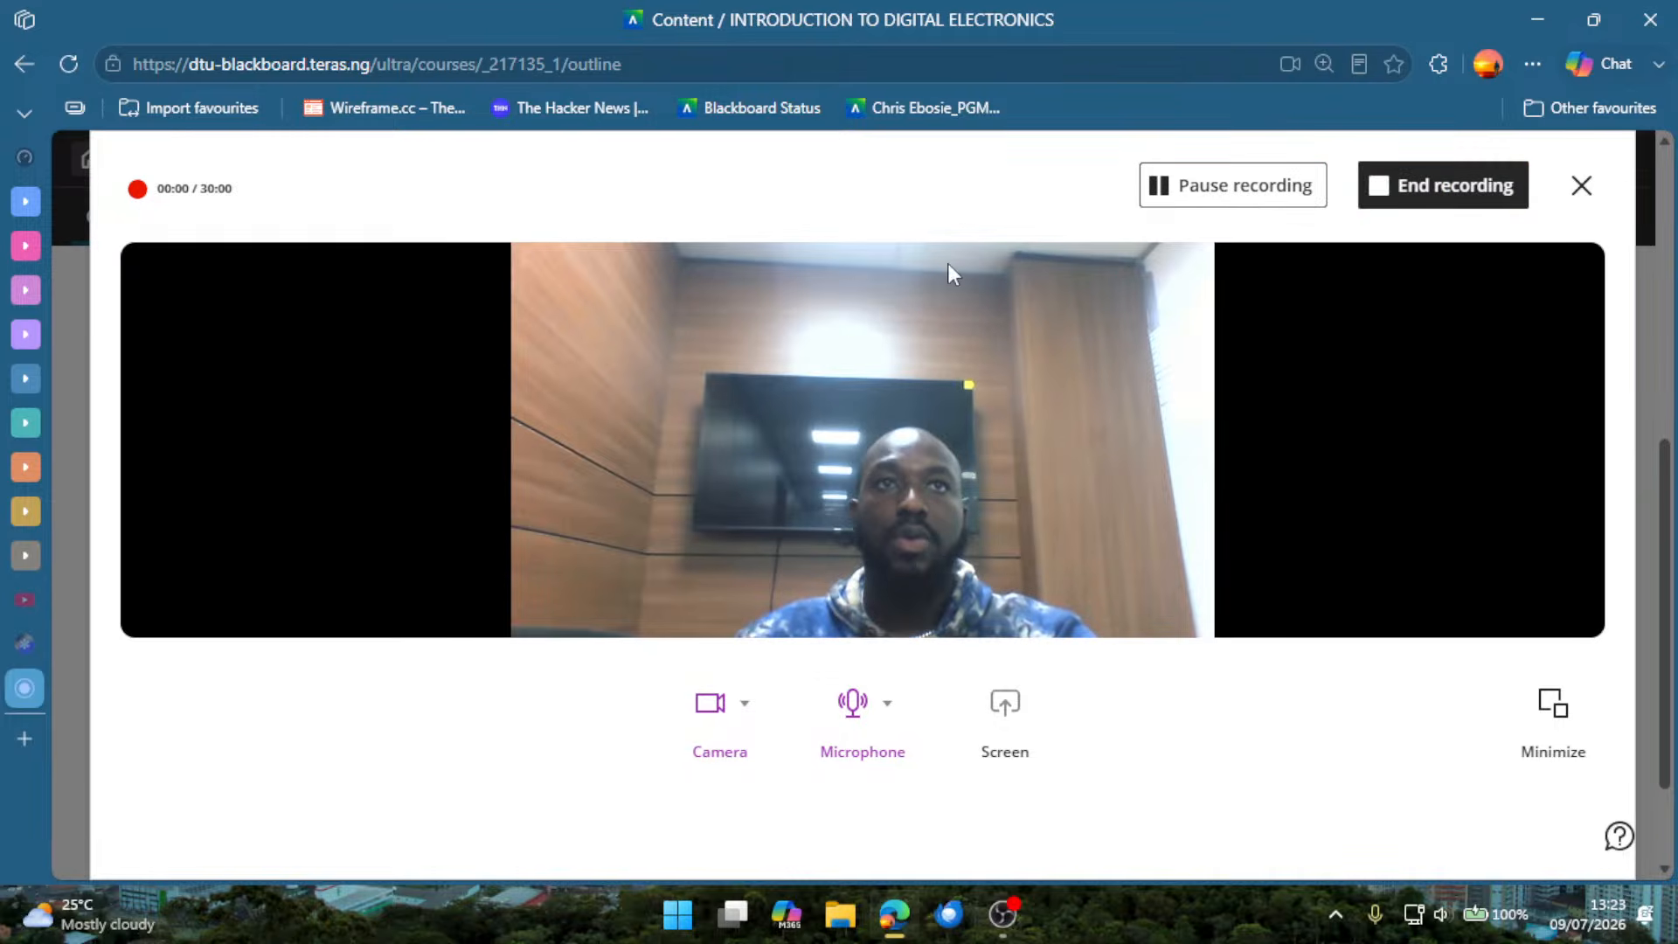
pyautogui.moveTo(851, 426)
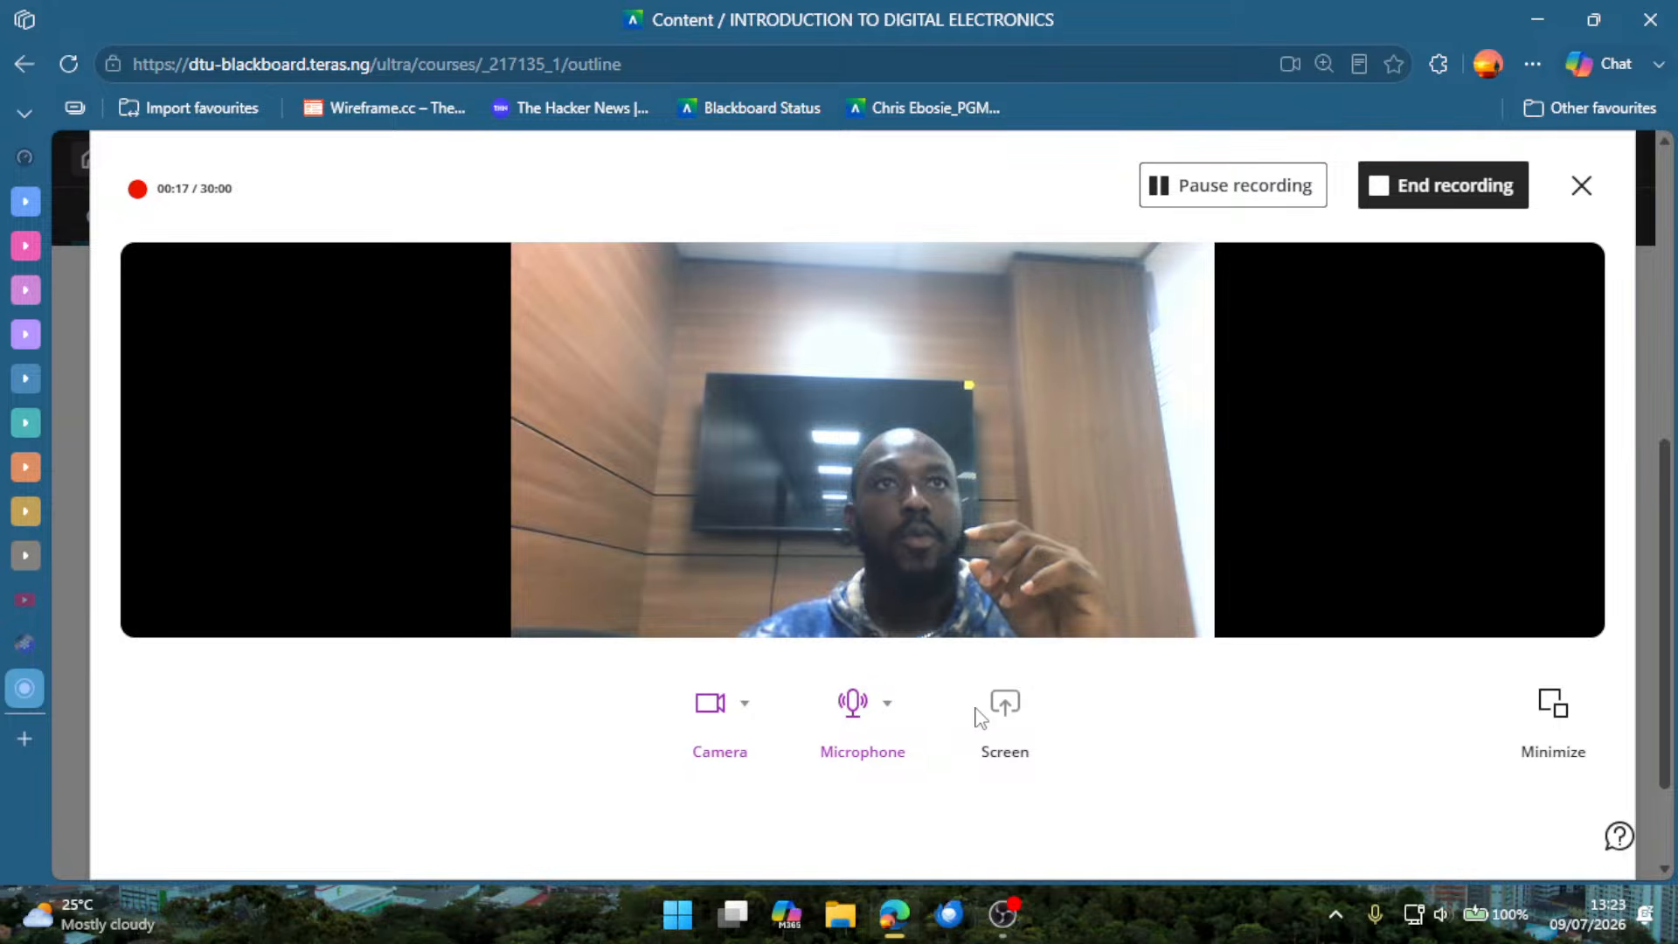
pyautogui.click(1552, 709)
pyautogui.moveTo(1507, 653)
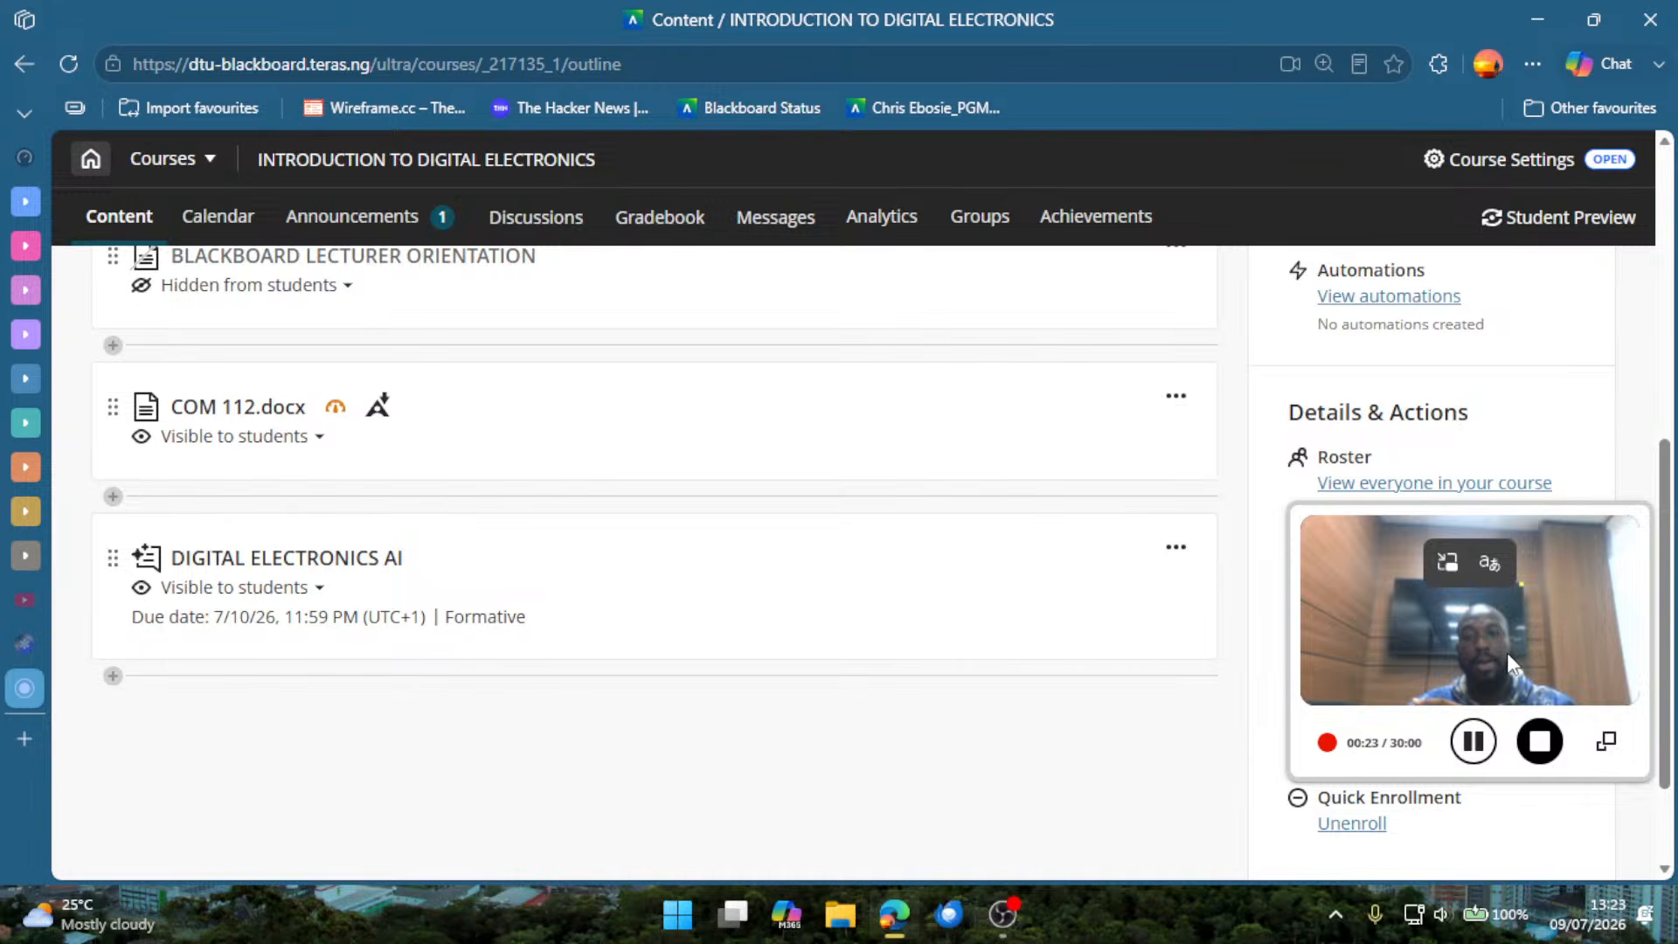
pyautogui.click(1507, 653)
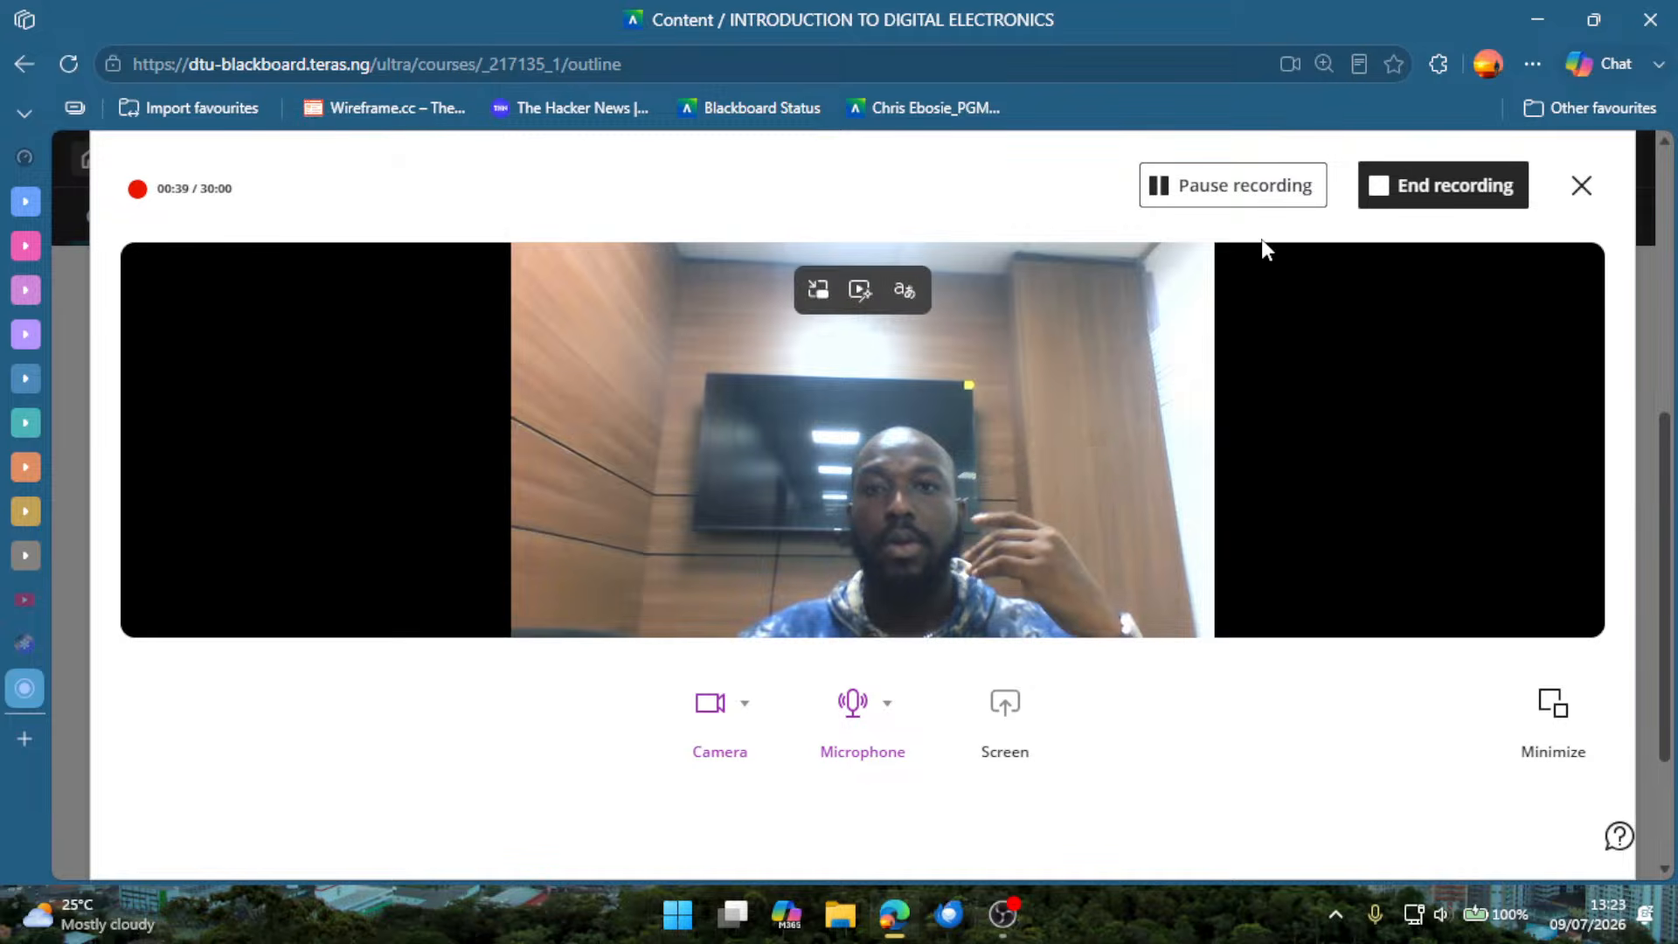
pyautogui.click(1294, 199)
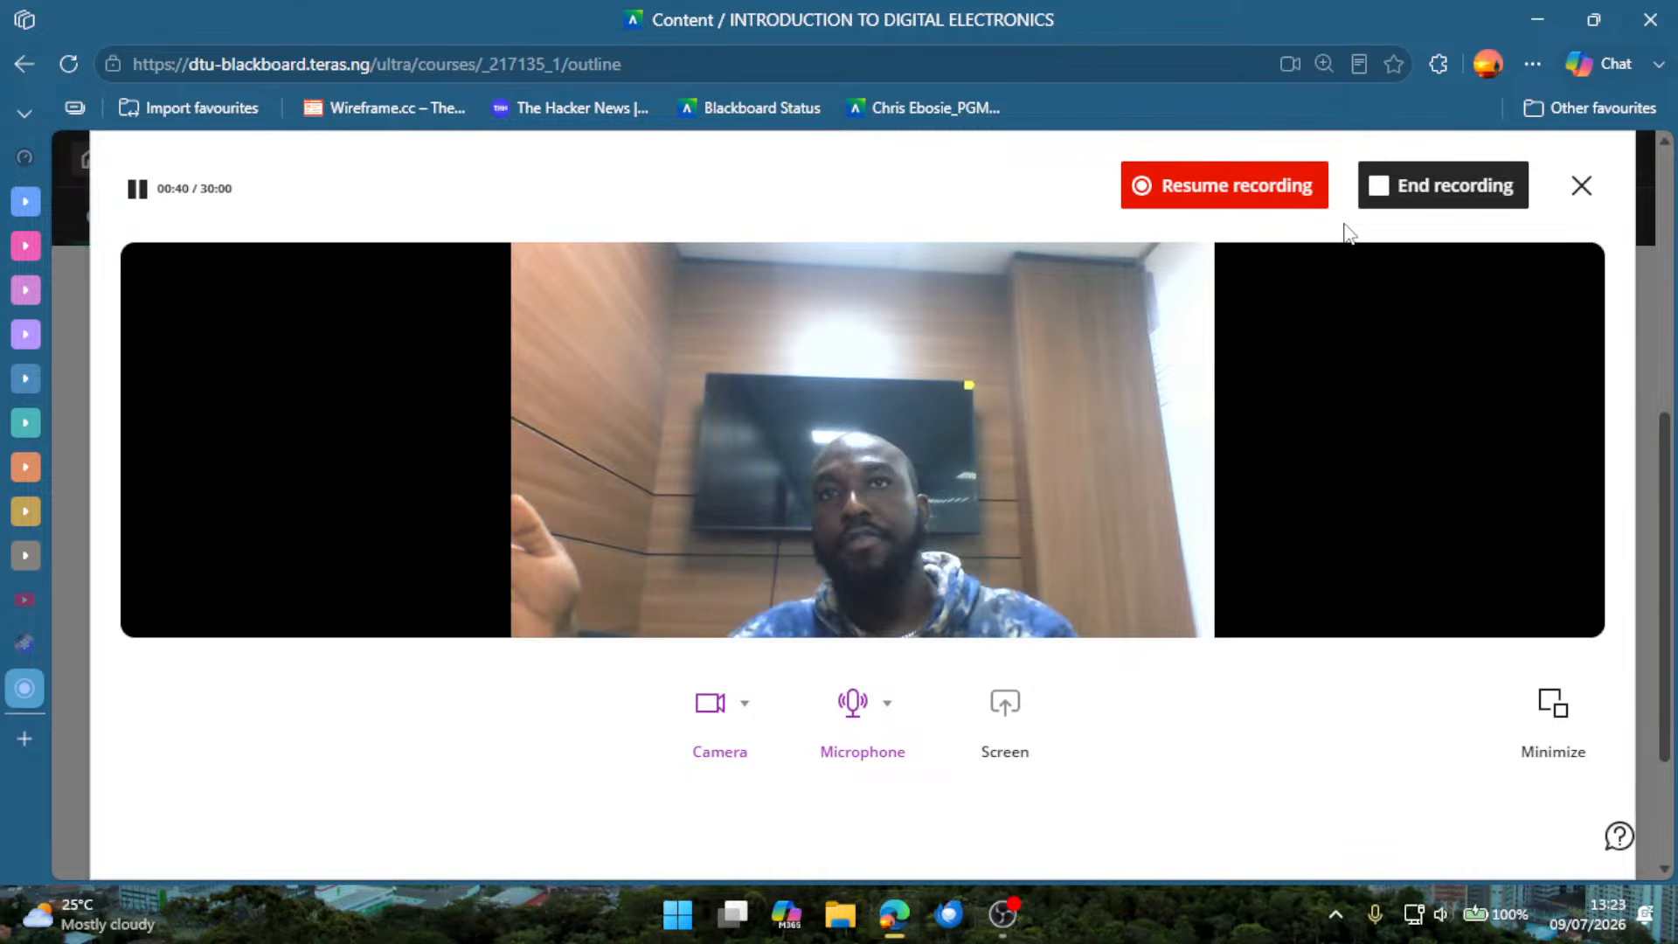
pyautogui.click(1477, 192)
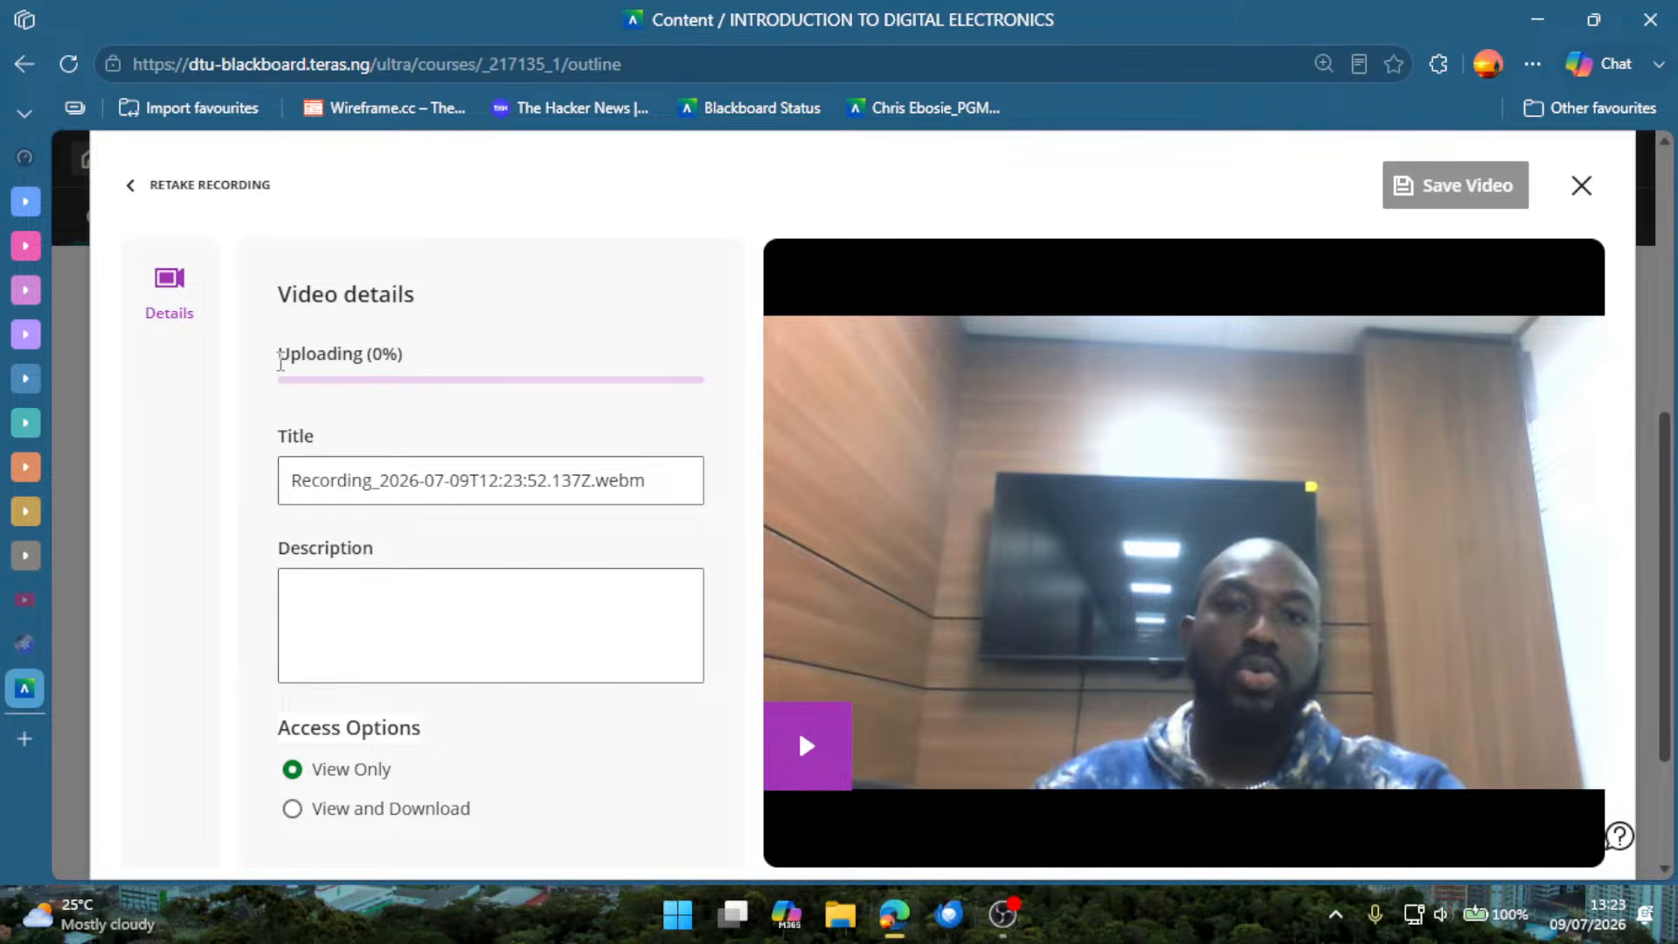
# Check the upload status and title the recording TEST VIDEO RECORDING.
pyautogui.moveTo(280, 356); pyautogui.dragTo(404, 358)
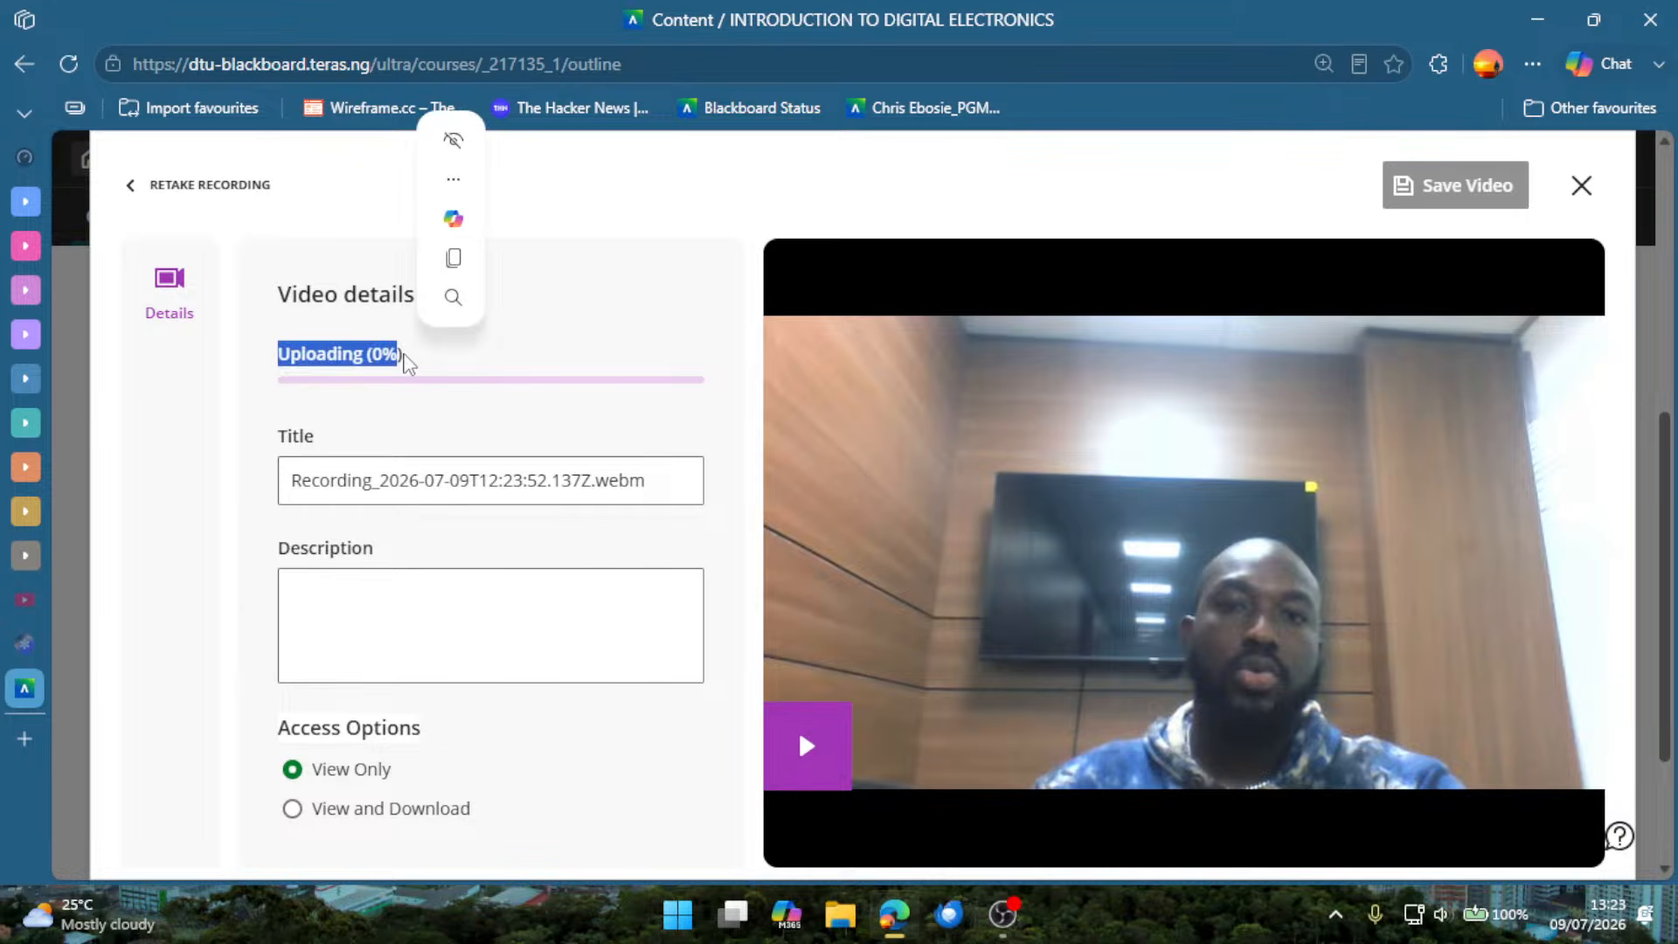
pyautogui.click(425, 479)
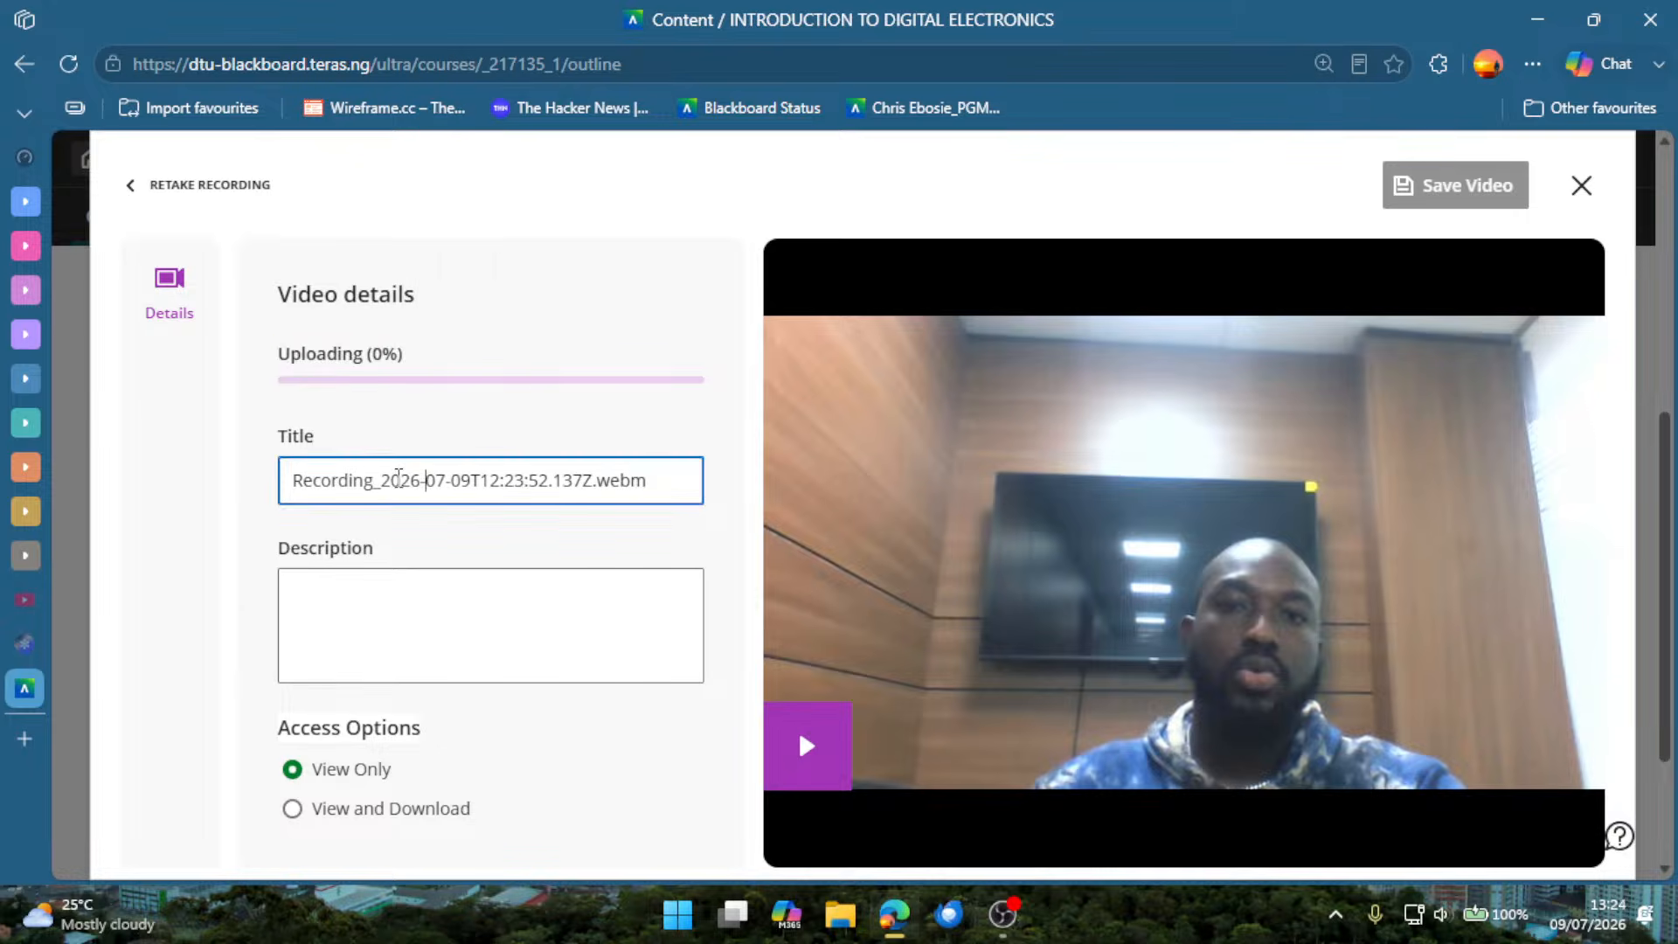
pyautogui.hotkey('ctrl', 'a')
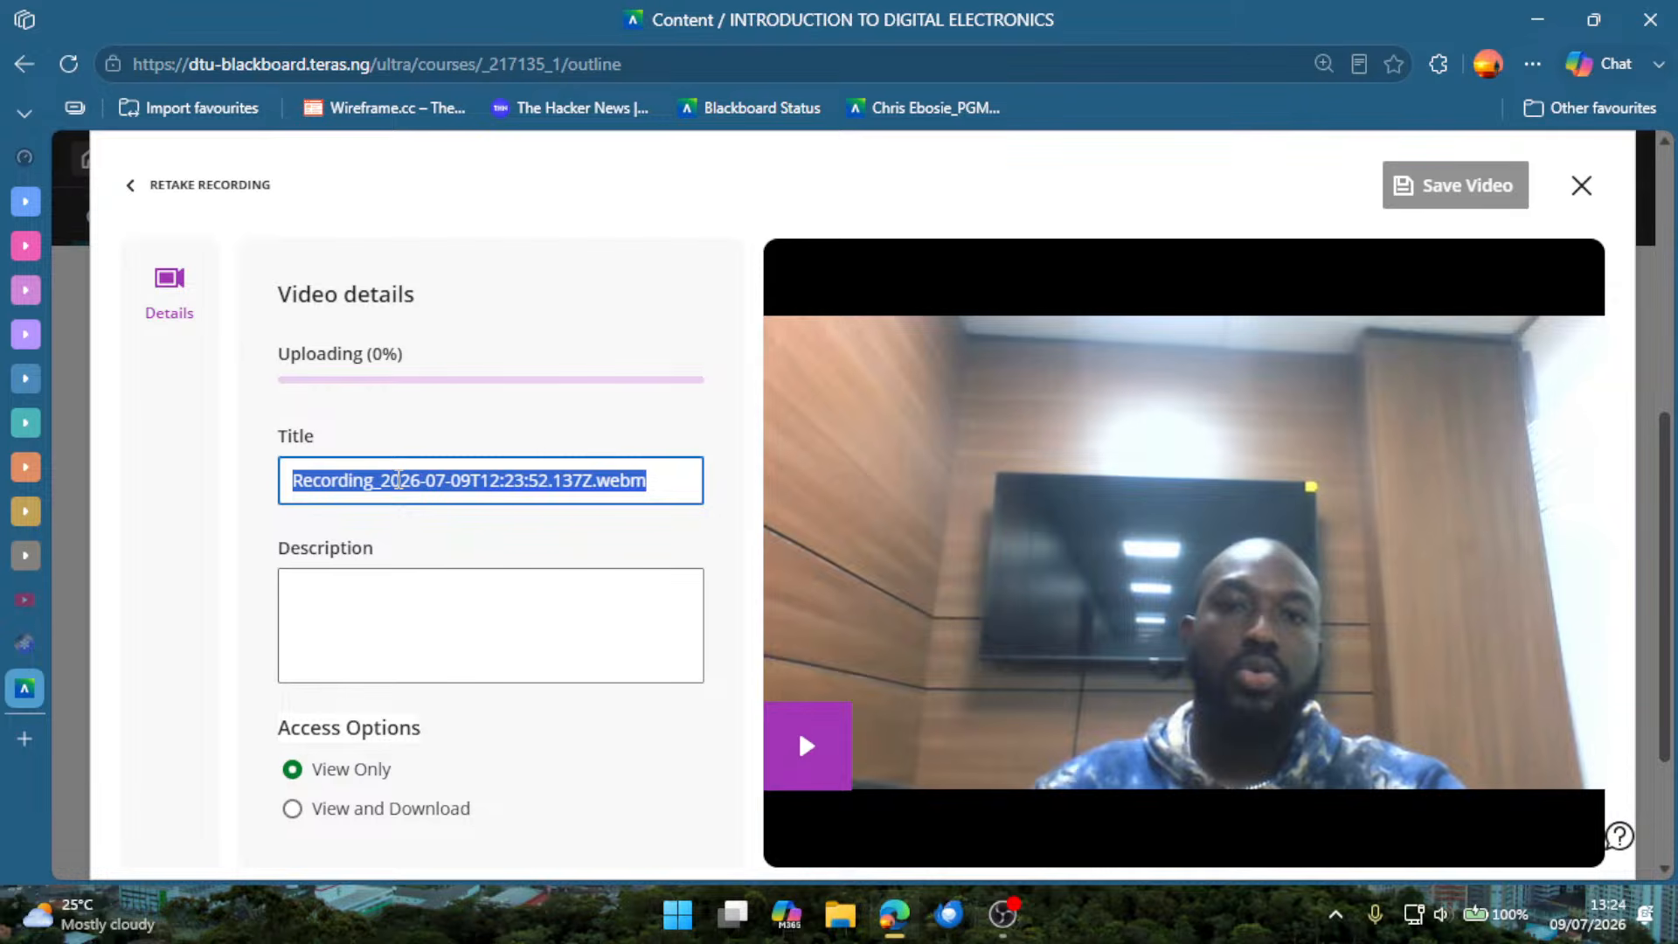
pyautogui.write('TEST')
pyautogui.press('BackSpace')
pyautogui.press('BackSpace')
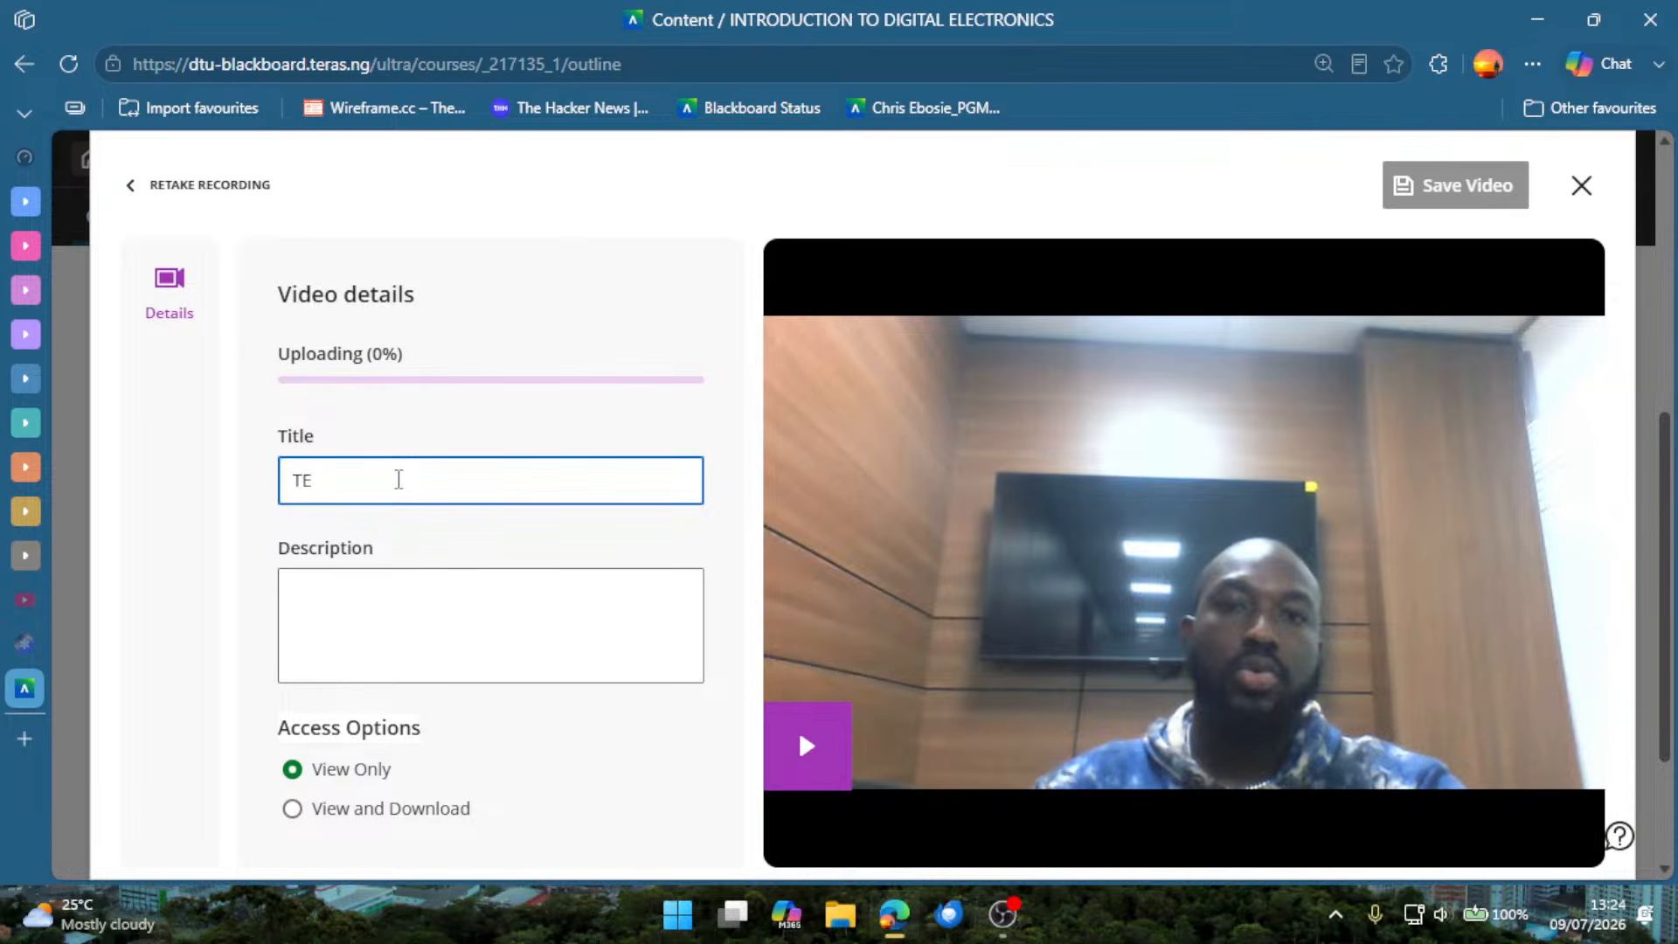
pyautogui.write('ST VIDEO RECORDING')
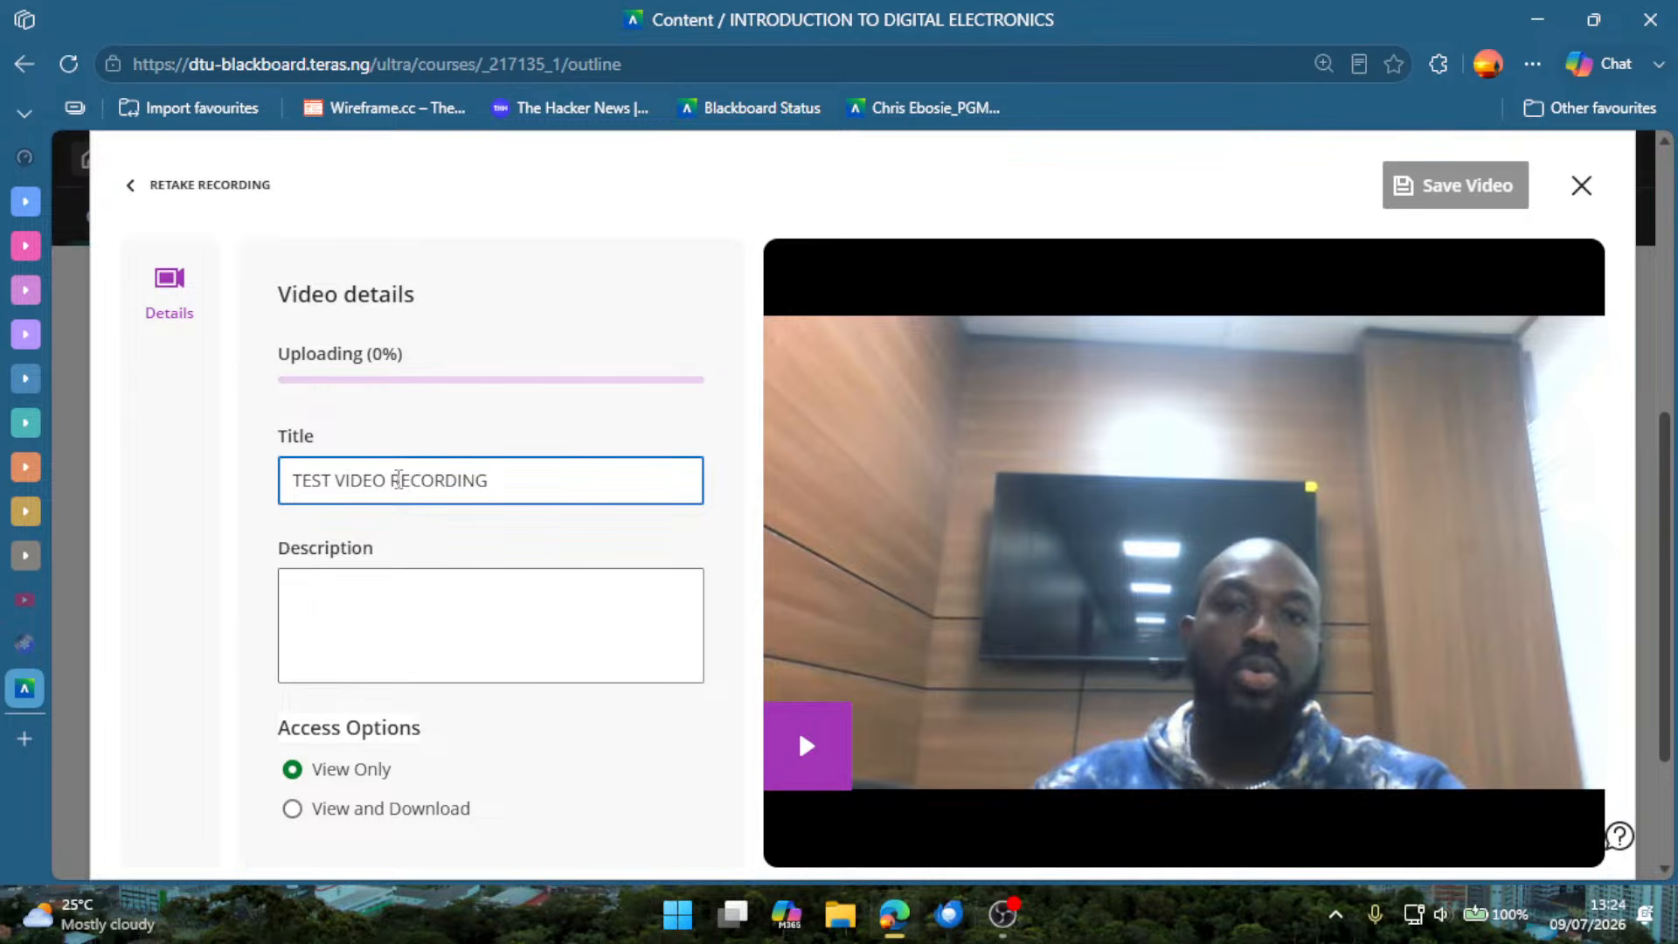
# Enter FOR BLACKBOARD LECTURER TRAINING as the recording's description.
pyautogui.click(355, 590)
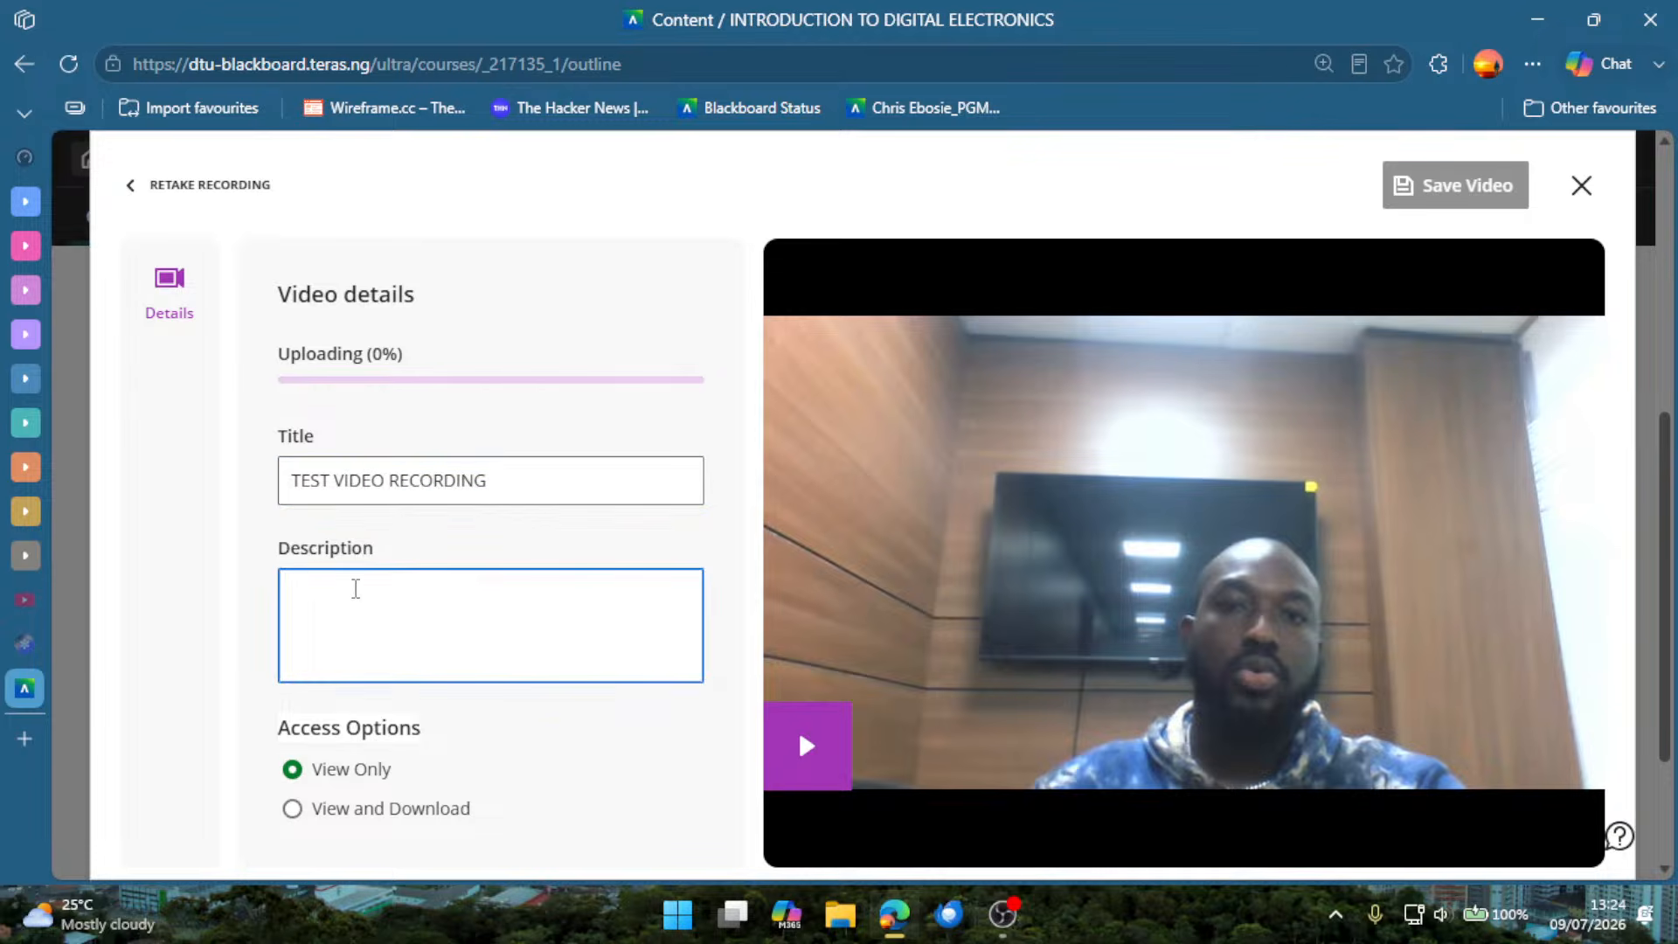
pyautogui.write('FOR BLACKBOA')
pyautogui.write('R')
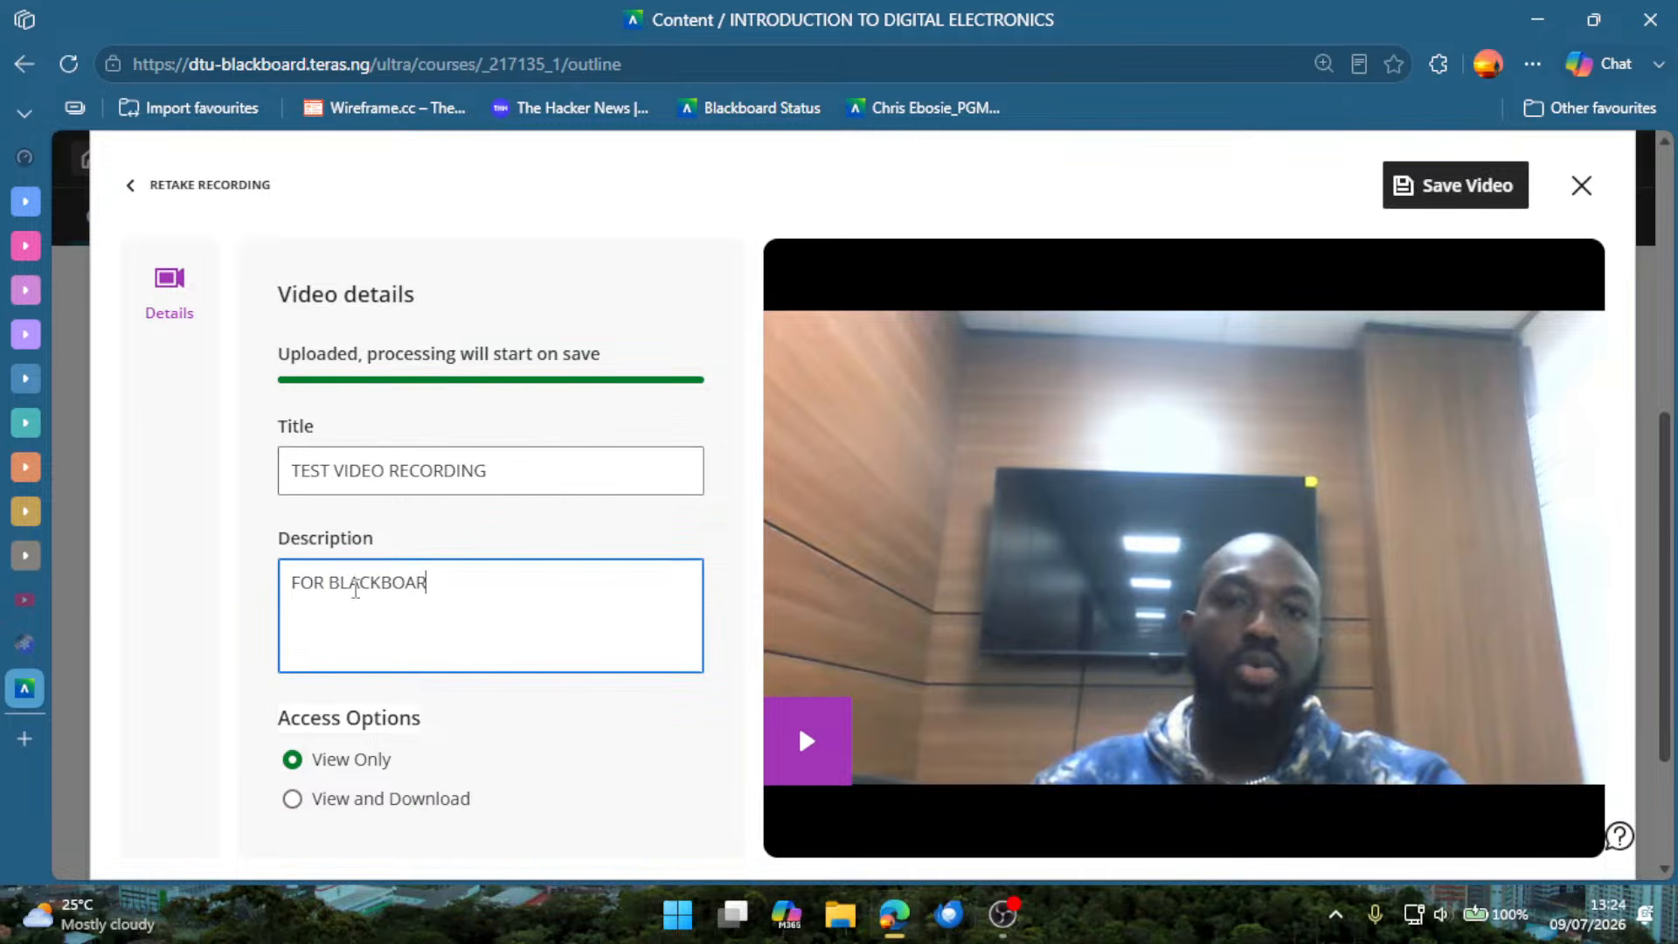
pyautogui.write('D LECTURER TRAINING')
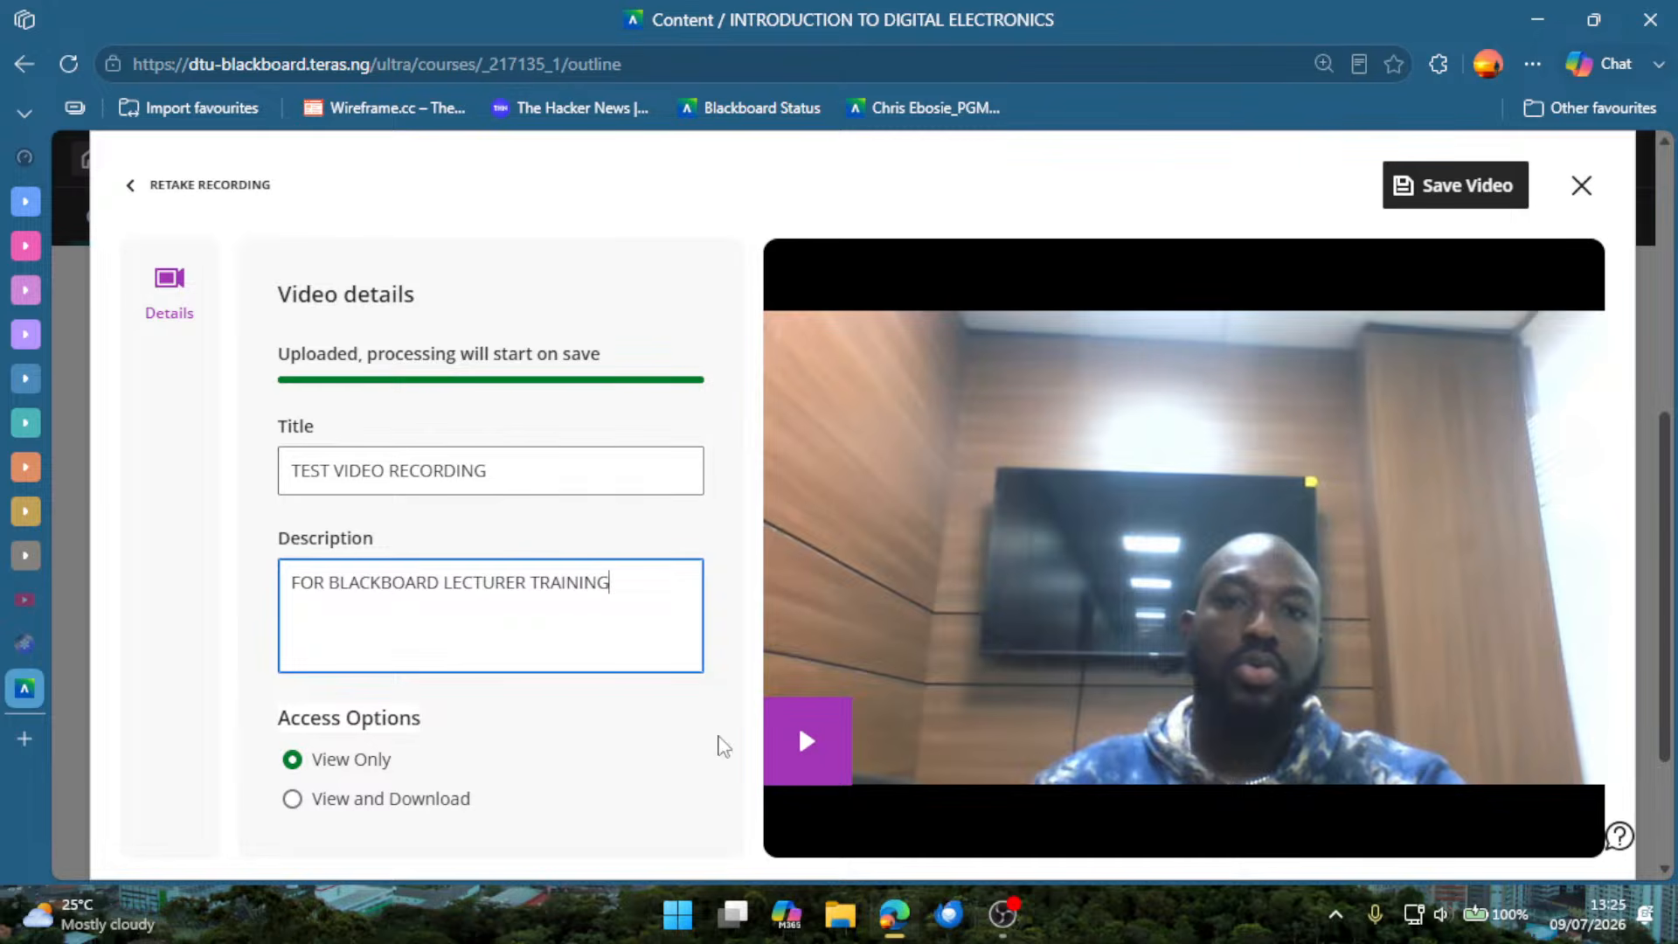
# Preview the recorded video, muting and pausing it, and restart it from the beginning with sound on.
pyautogui.click(839, 773)
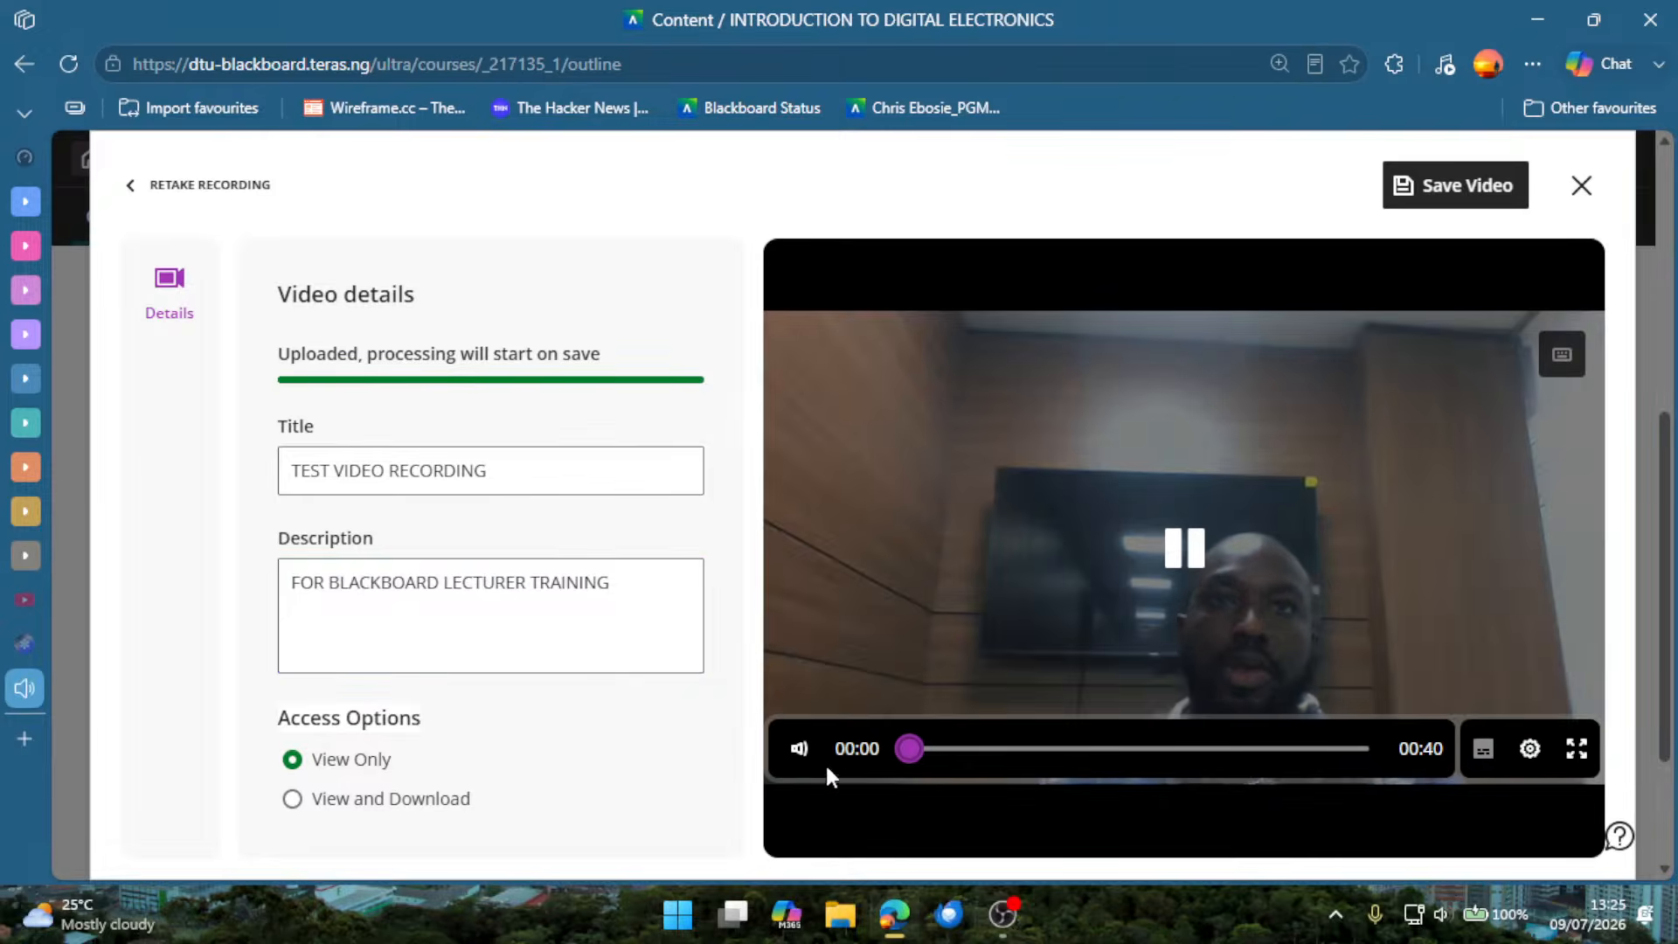
pyautogui.click(801, 750)
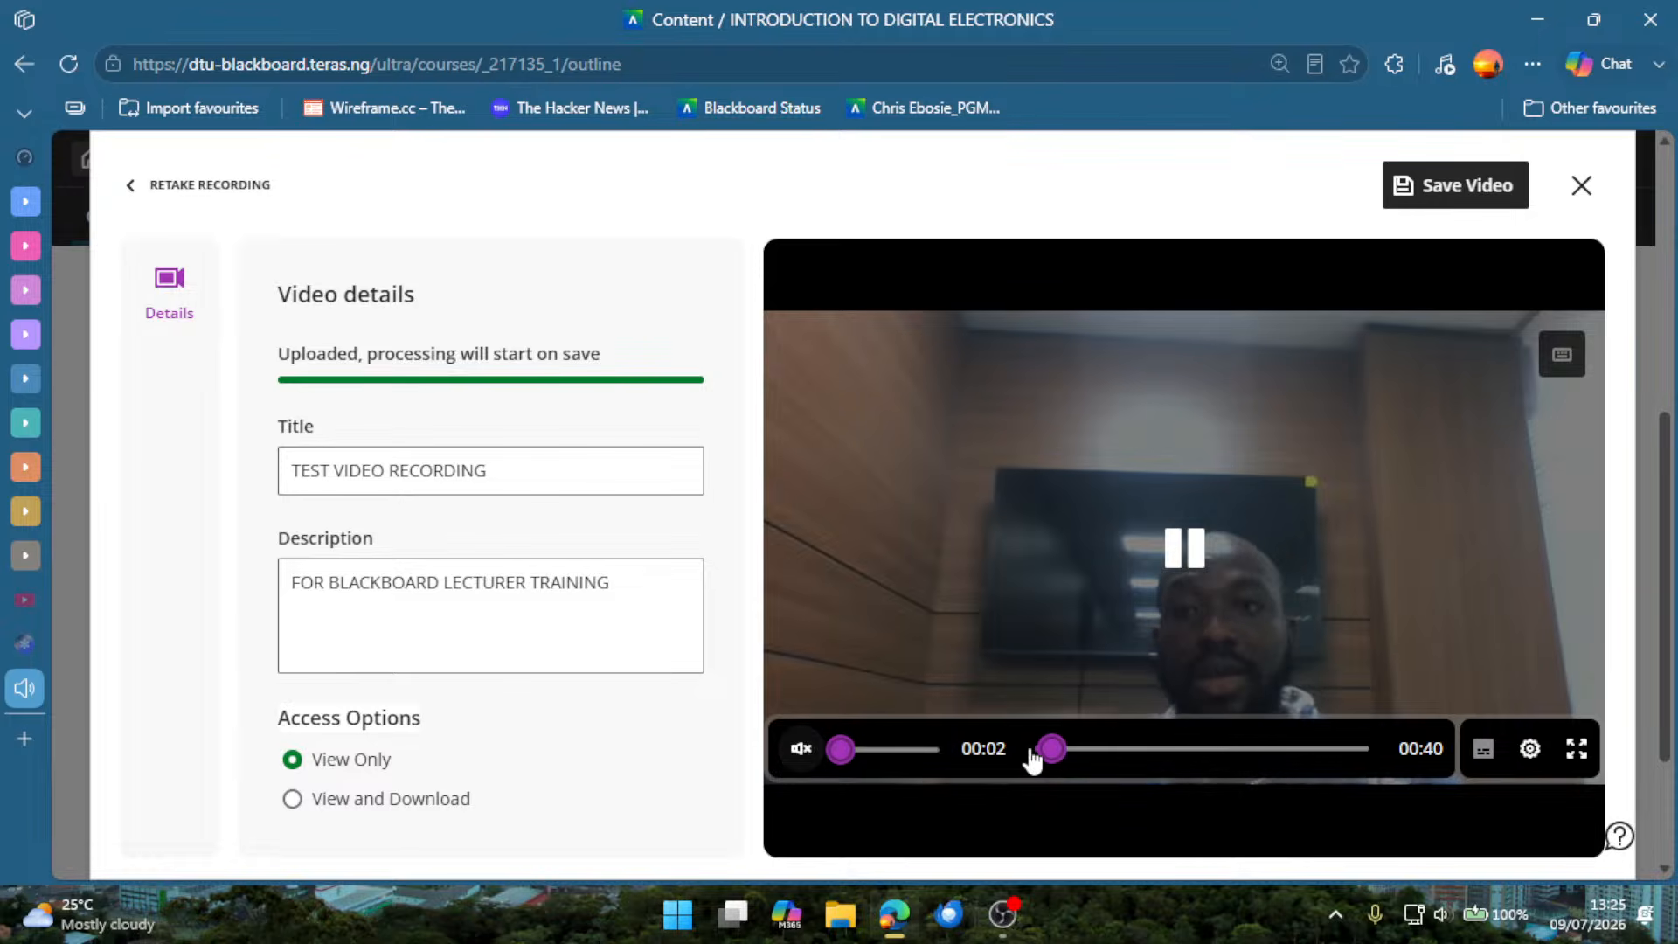
pyautogui.click(1185, 583)
pyautogui.moveTo(953, 750); pyautogui.dragTo(909, 750)
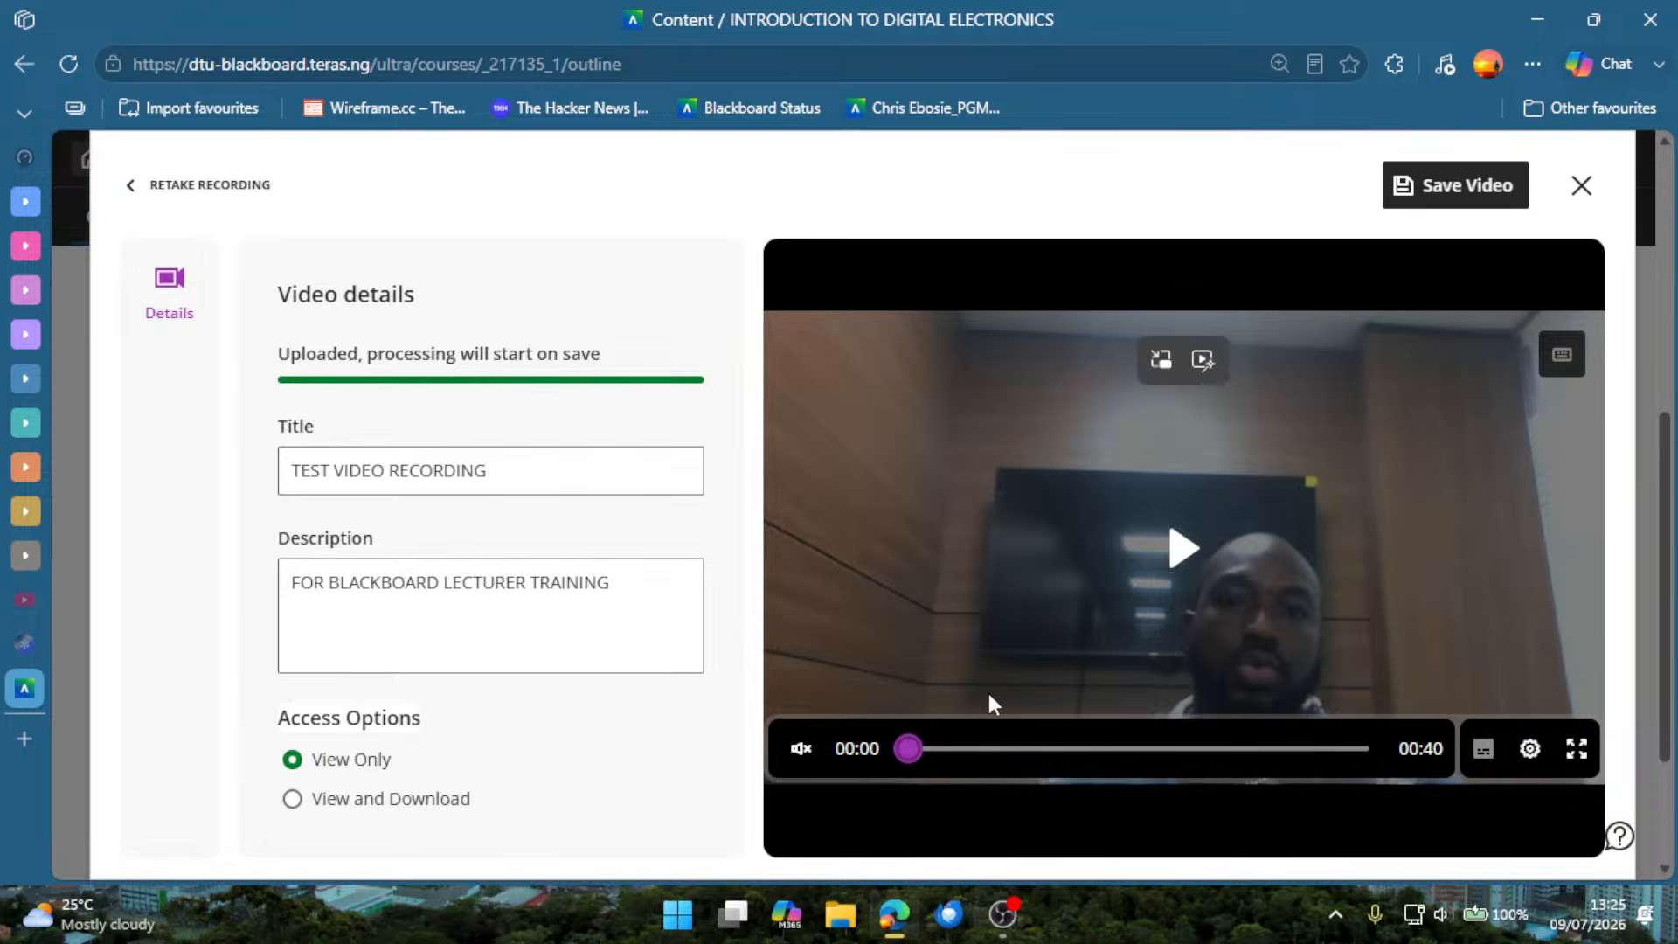
pyautogui.click(813, 752)
pyautogui.click(1186, 548)
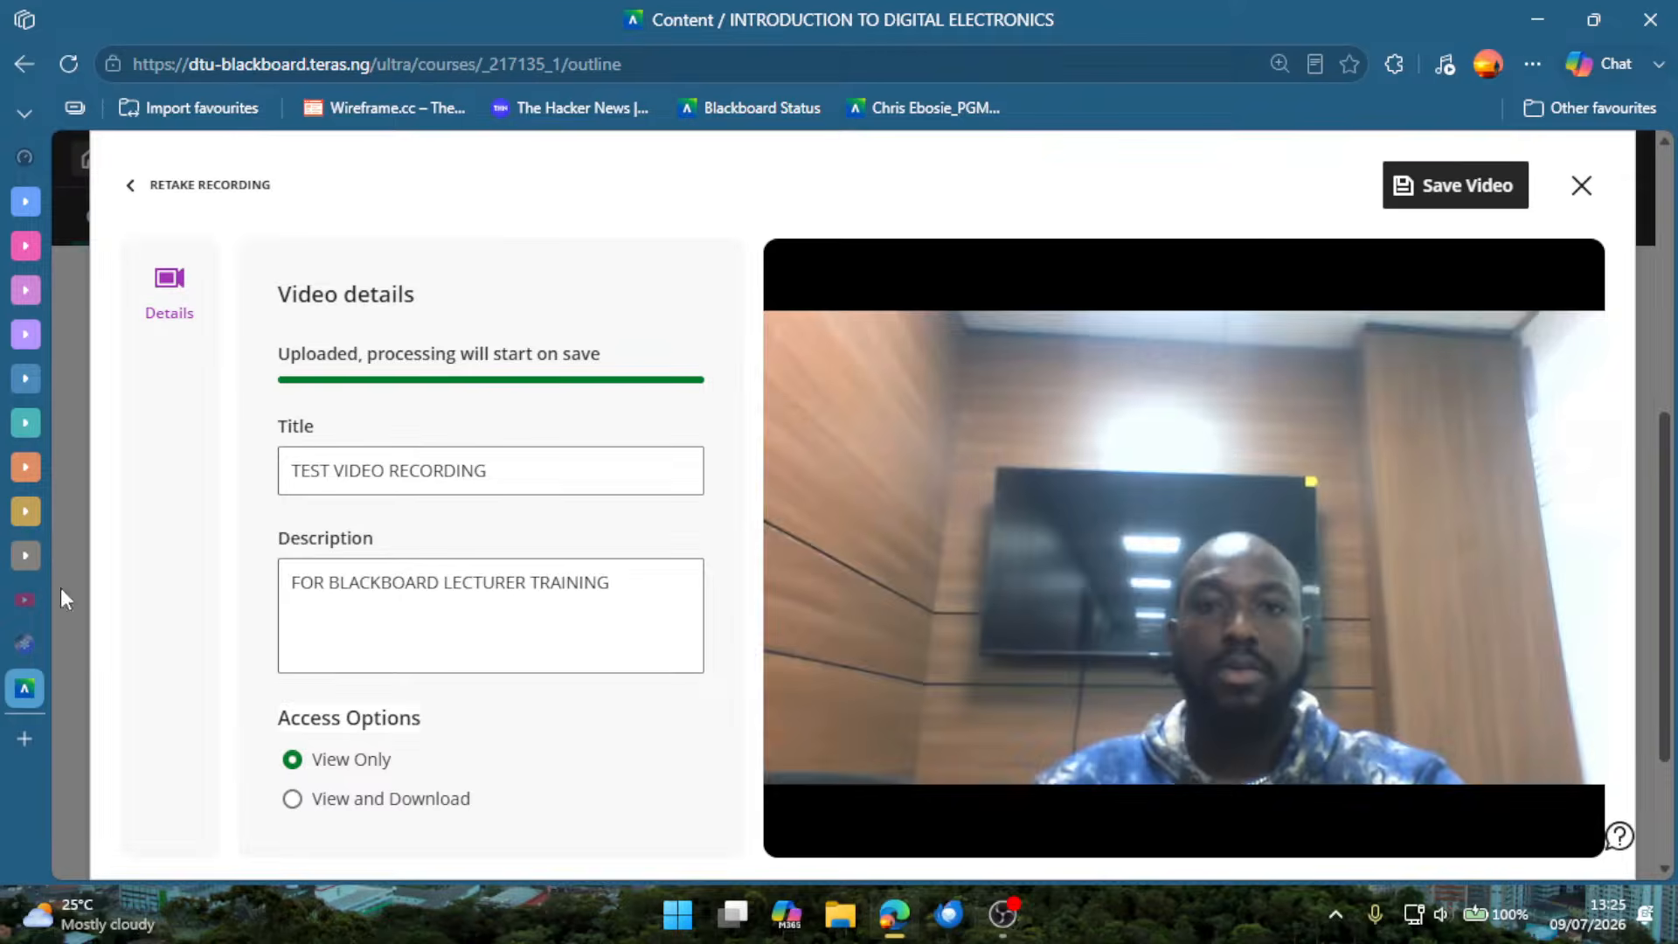
pyautogui.moveTo(4, 187)
pyautogui.hotkey('alt', 'Tab')
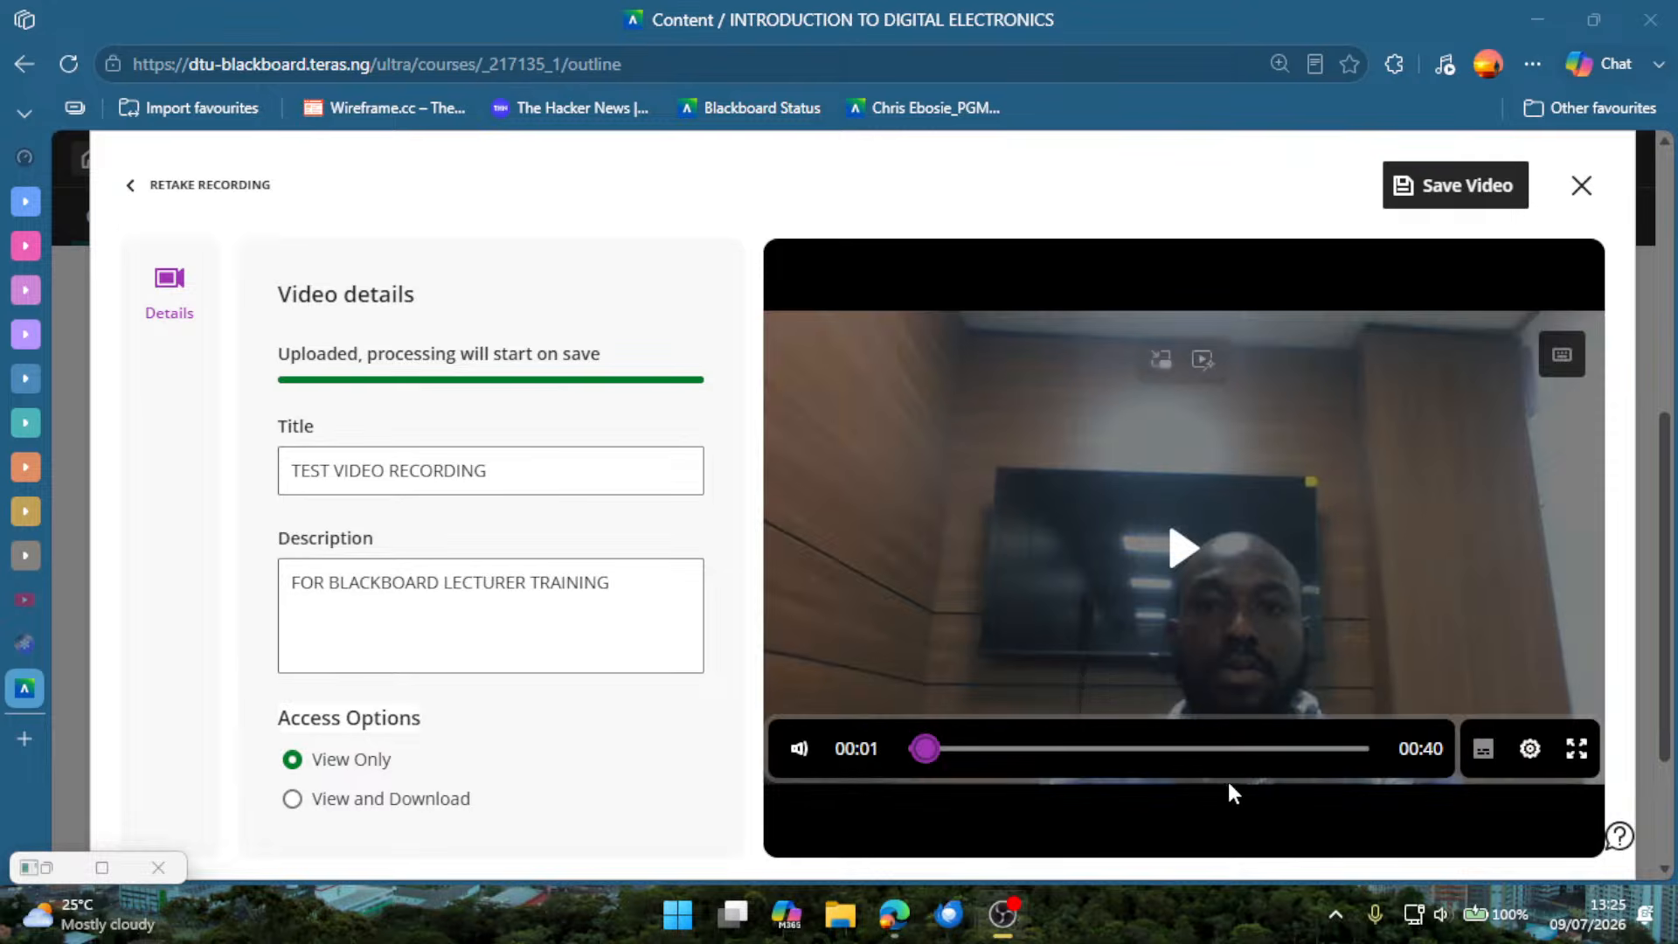
# Resume playback of the recorded video, raise the volume to listen through it, and lower the system volume to 88.
pyautogui.click(1186, 560)
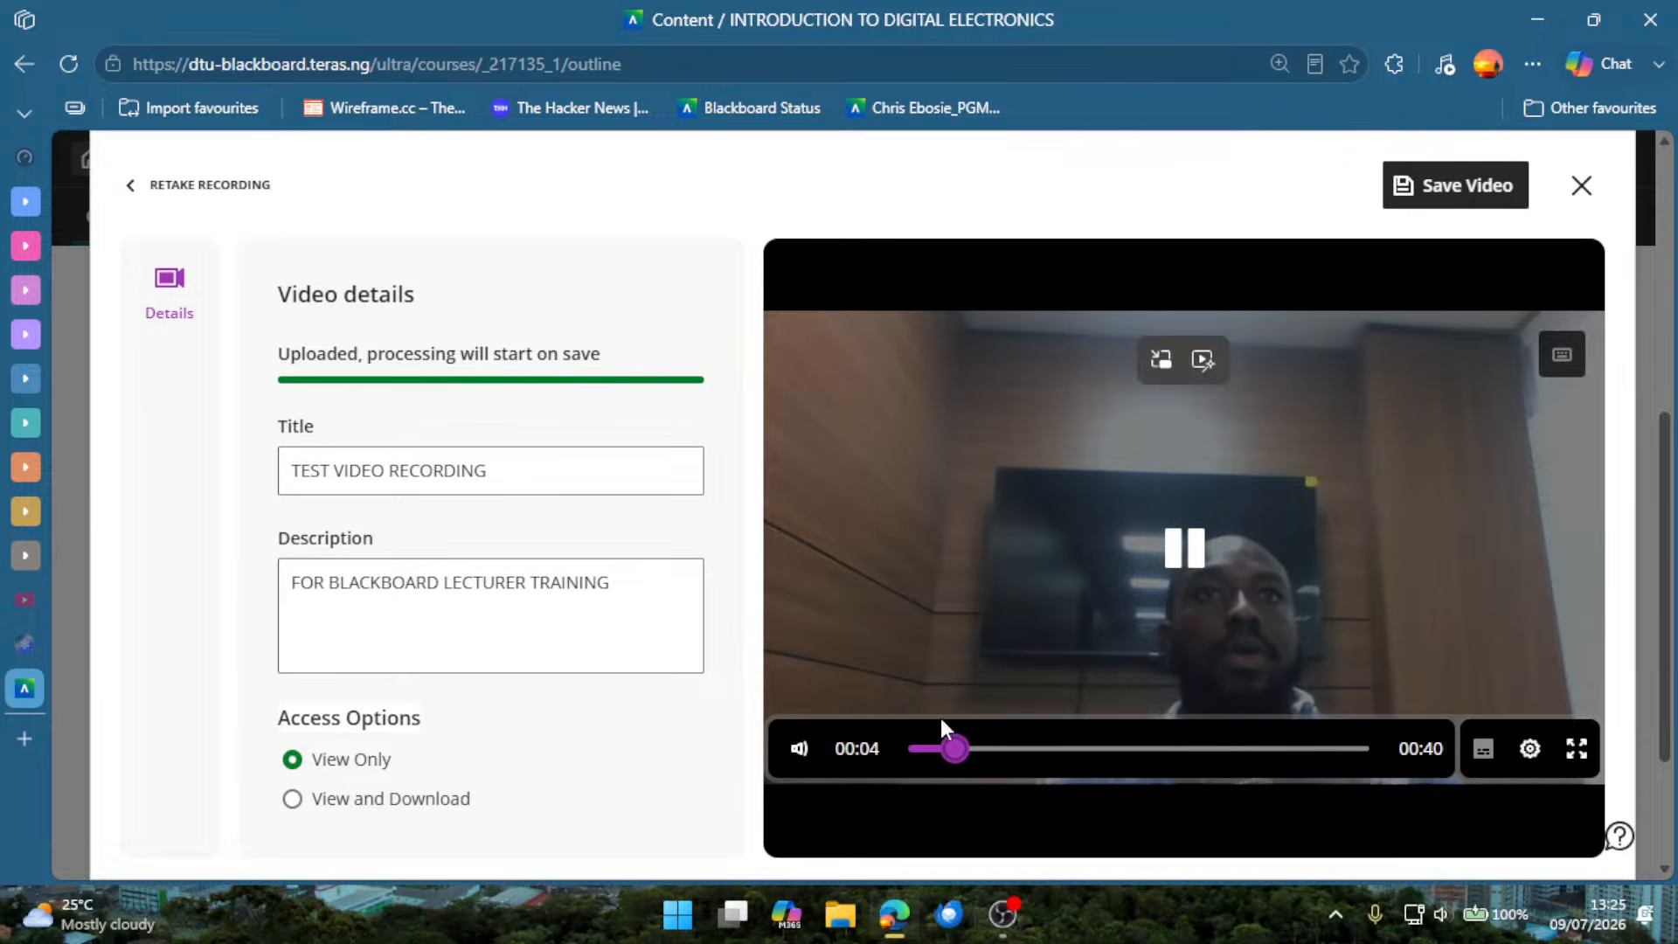
pyautogui.moveTo(802, 749)
pyautogui.moveTo(886, 755); pyautogui.dragTo(965, 752)
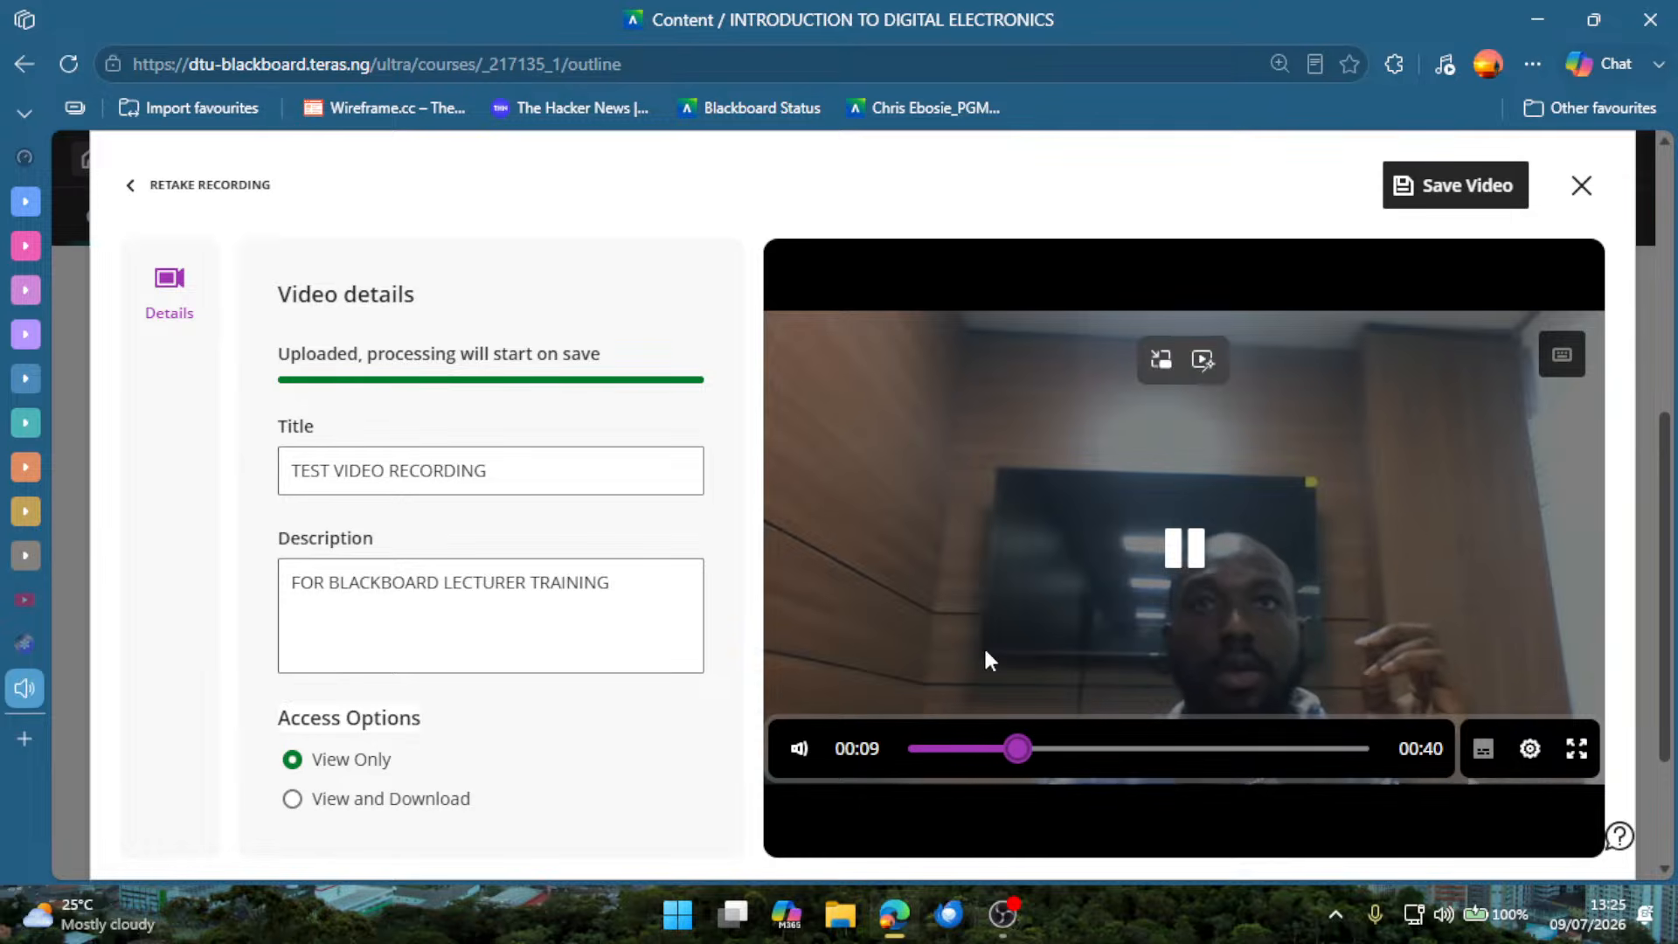
pyautogui.press('XF86AudioRaiseVolume')
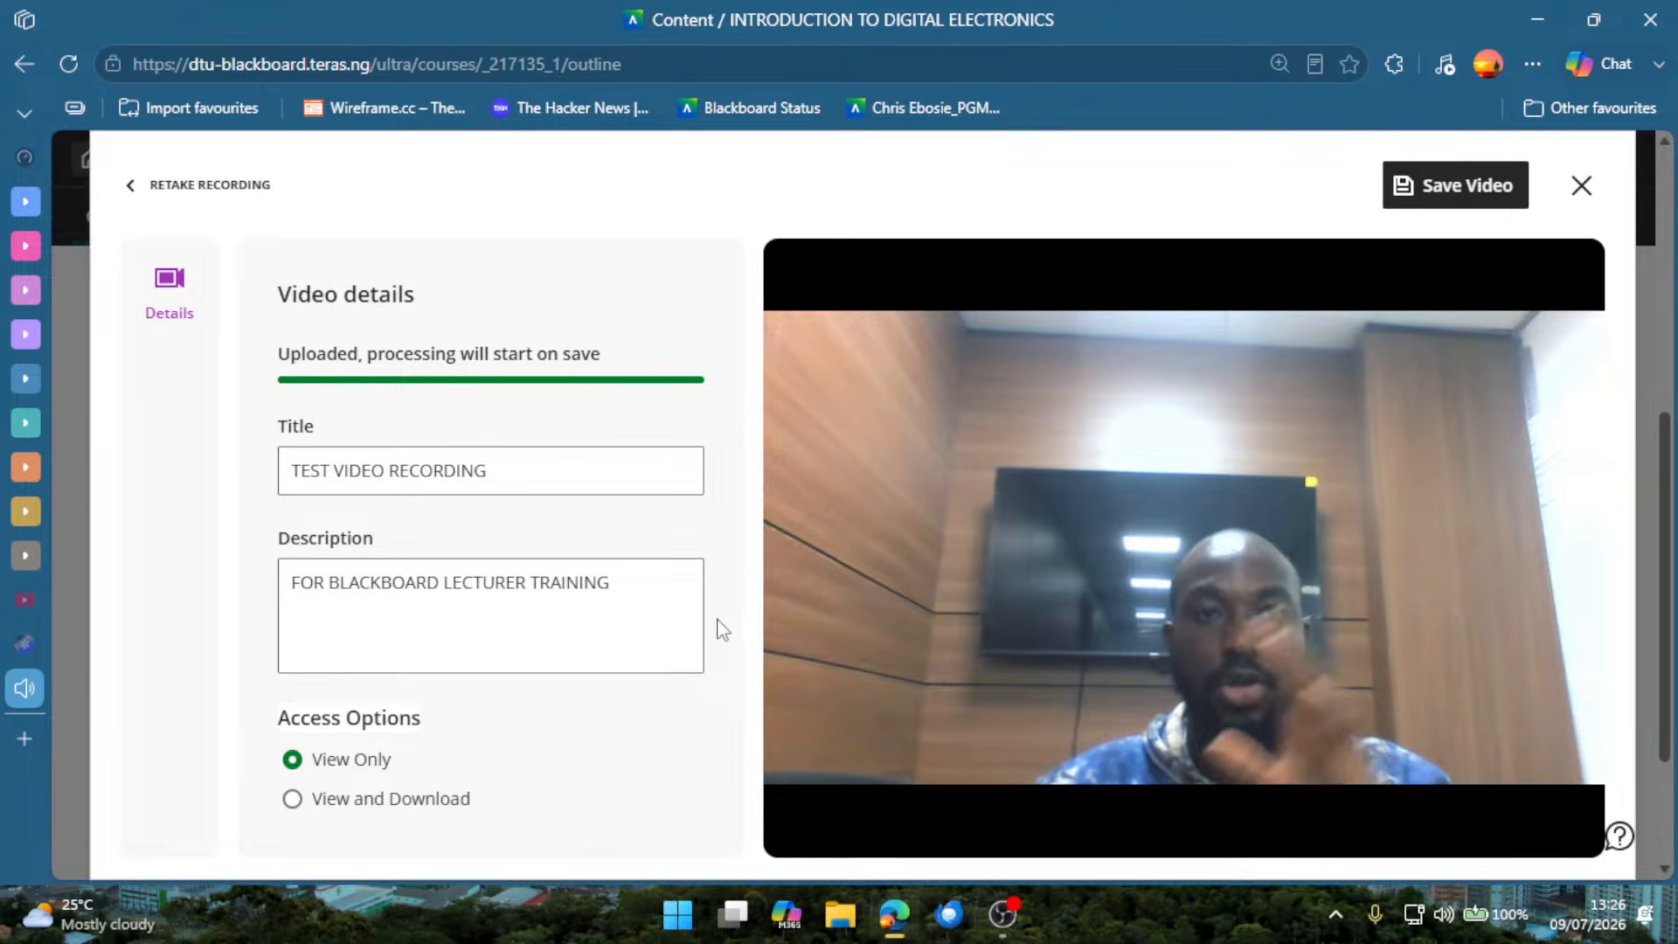
pyautogui.moveTo(1303, 627)
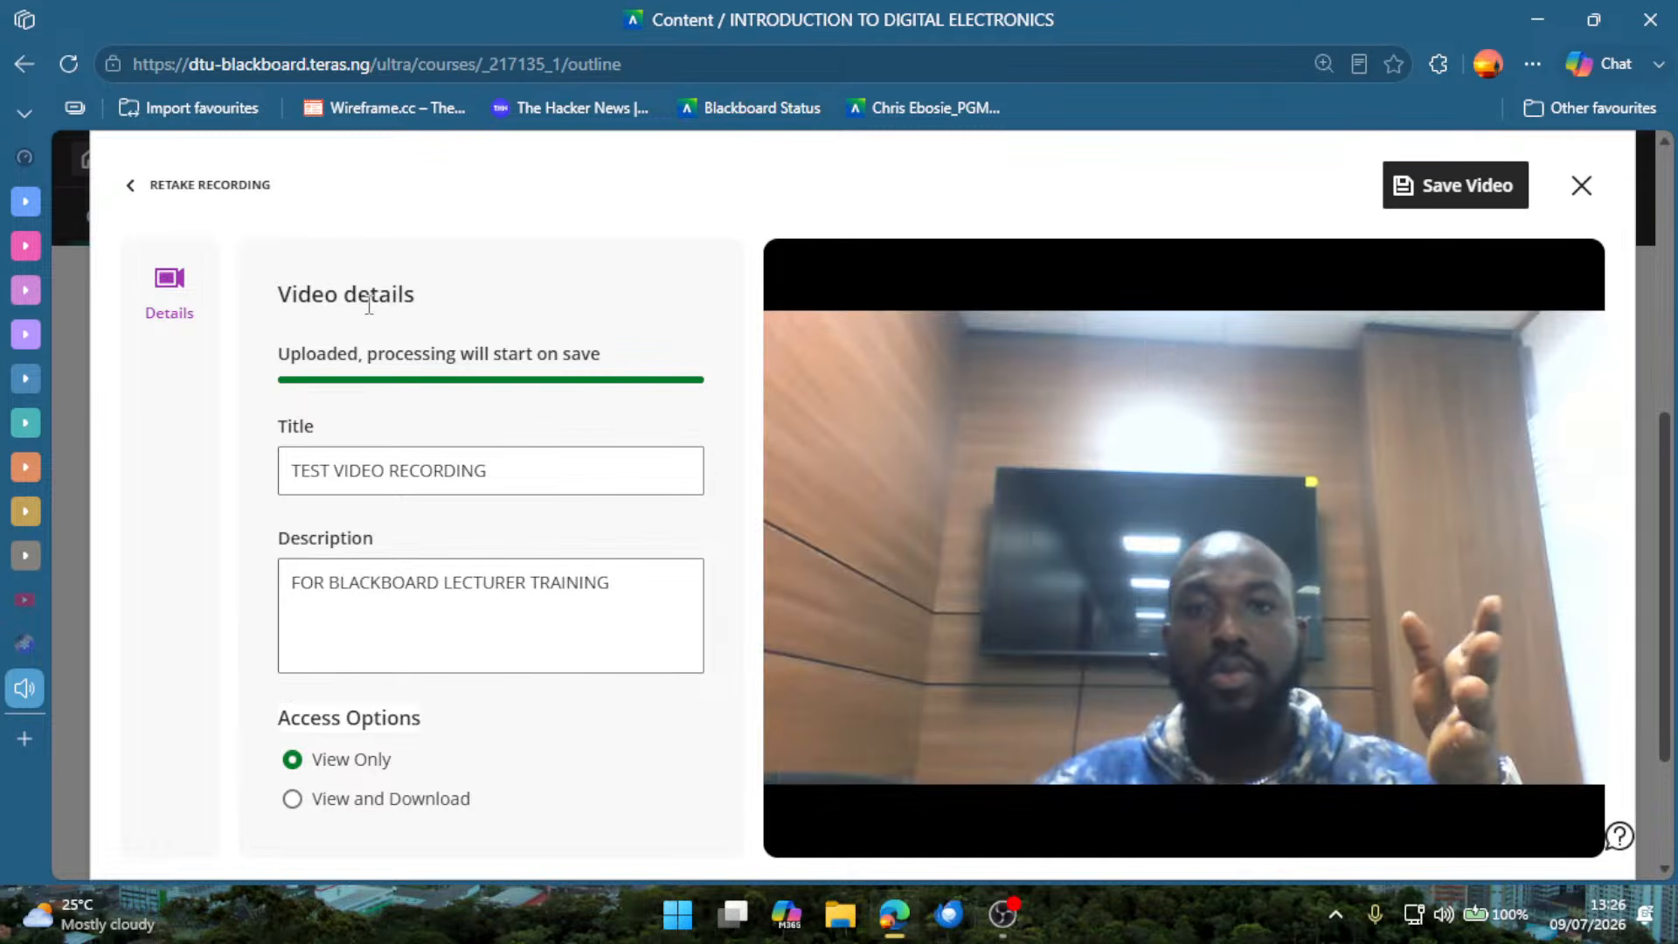
pyautogui.press('XF86AudioLowerVolume')
pyautogui.press('XF86AudioLowerVolume')
pyautogui.press('XF86AudioLowerVolume')
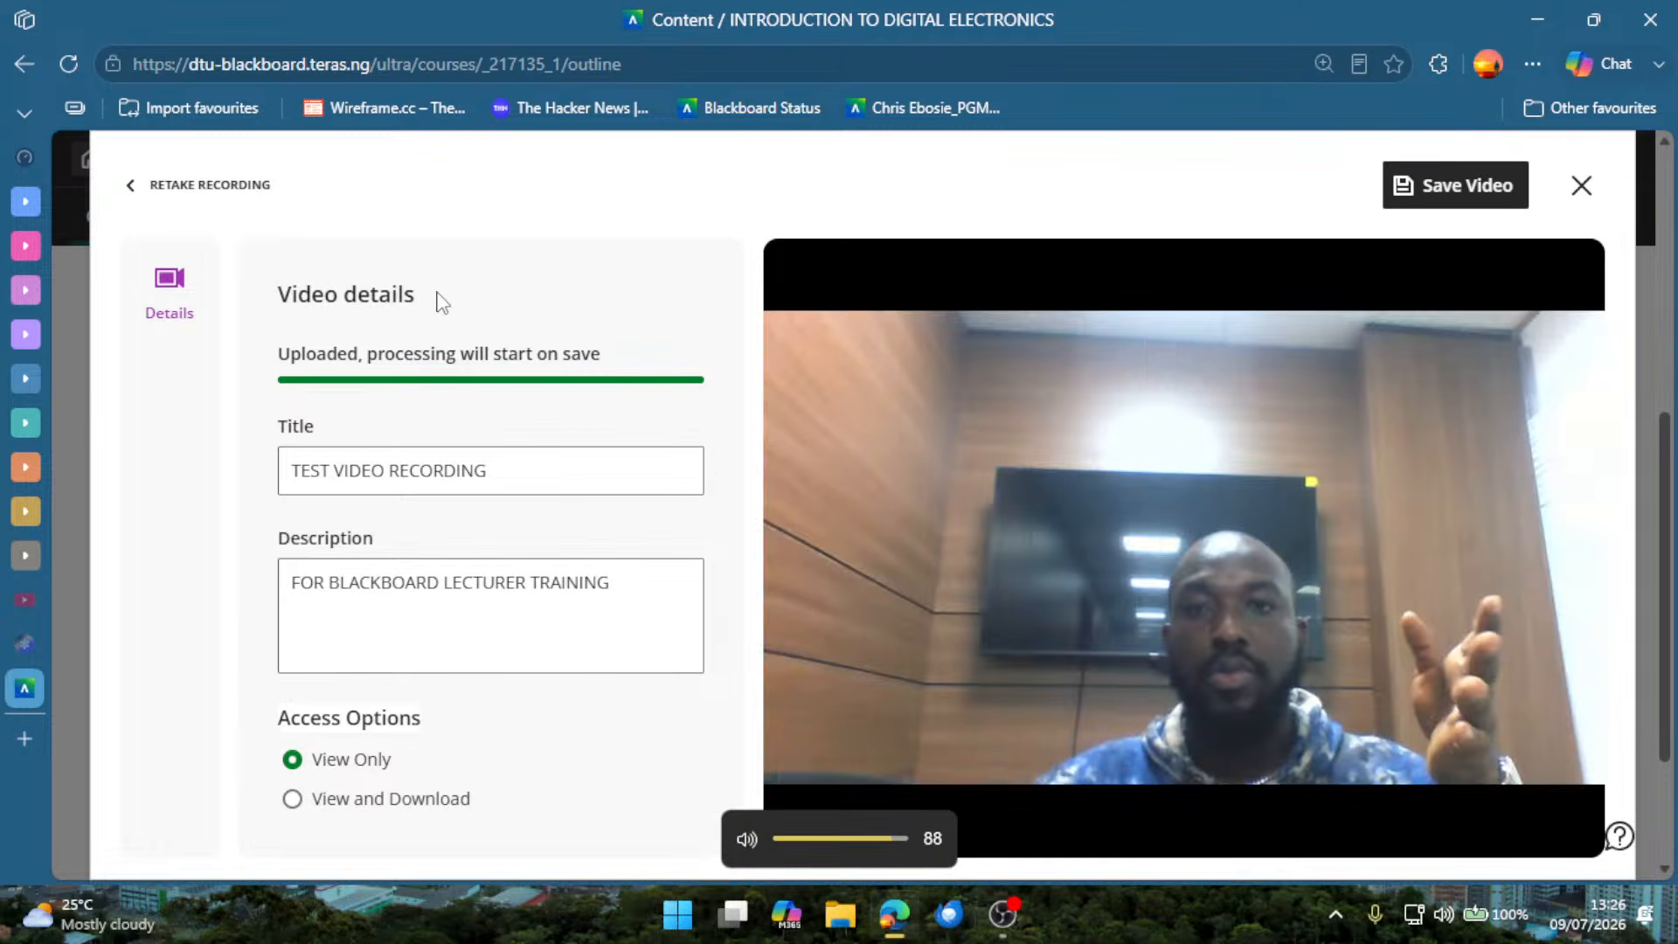
# Set the test video recording's access option to View and Download and save the video to the course.
pyautogui.press('XF86AudioLowerVolume')
pyautogui.press('XF86AudioLowerVolume')
pyautogui.press('XF86AudioLowerVolume')
pyautogui.press('XF86AudioLowerVolume')
pyautogui.press('XF86AudioLowerVolume')
pyautogui.press('XF86AudioLowerVolume')
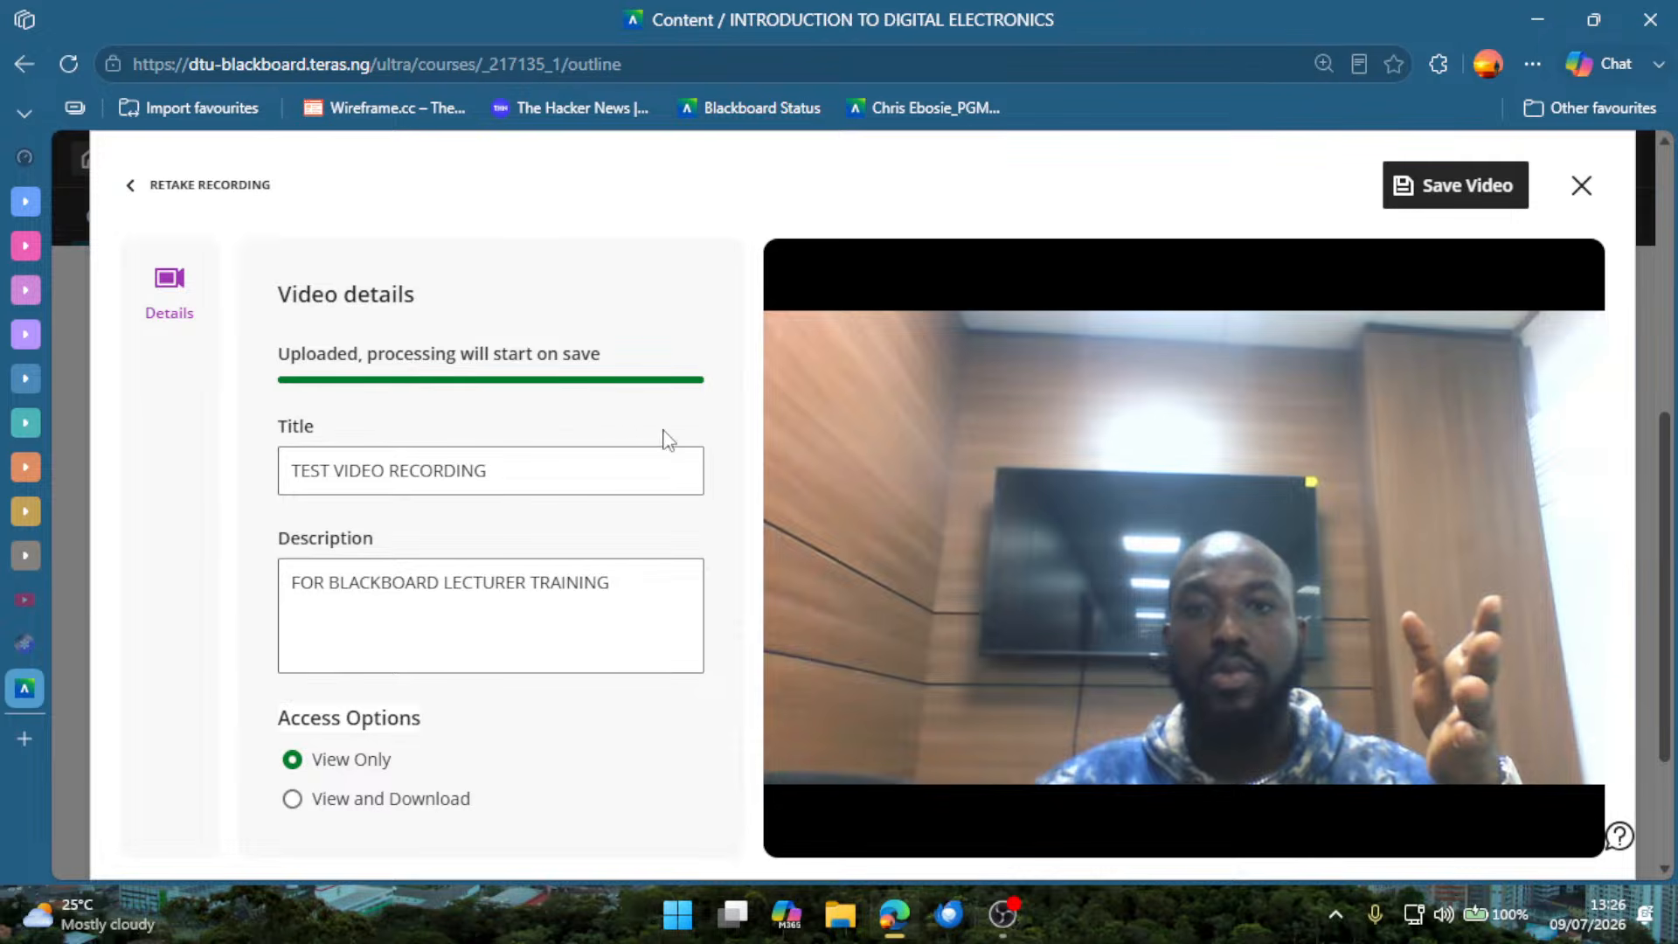
pyautogui.moveTo(1103, 472)
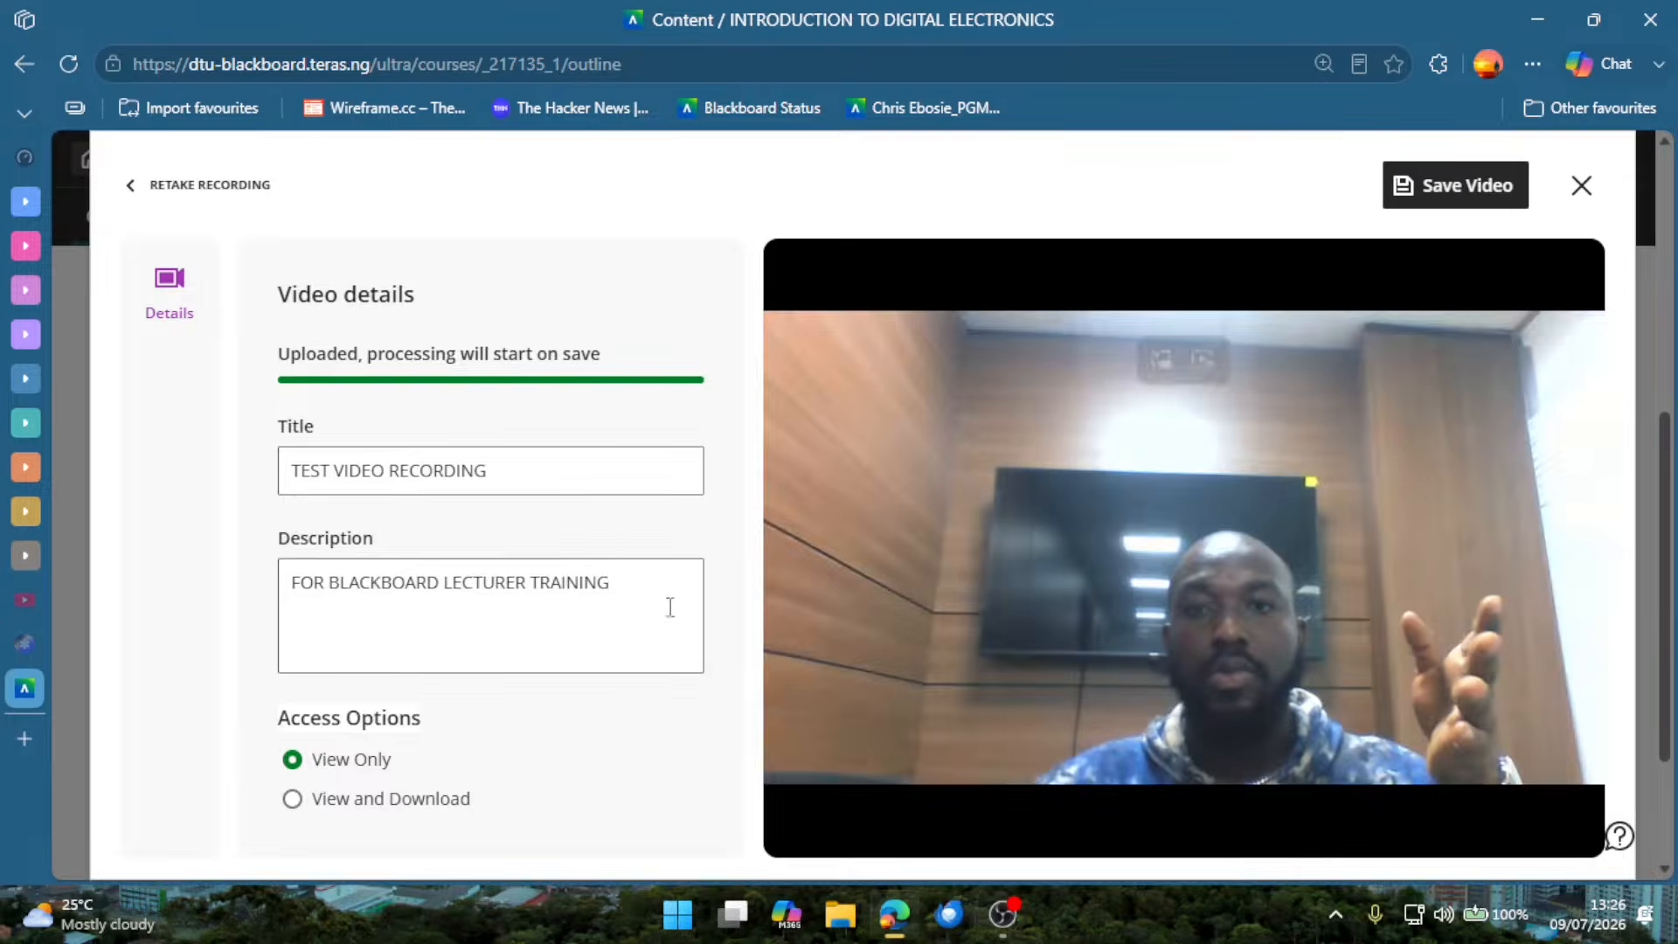
pyautogui.click(325, 802)
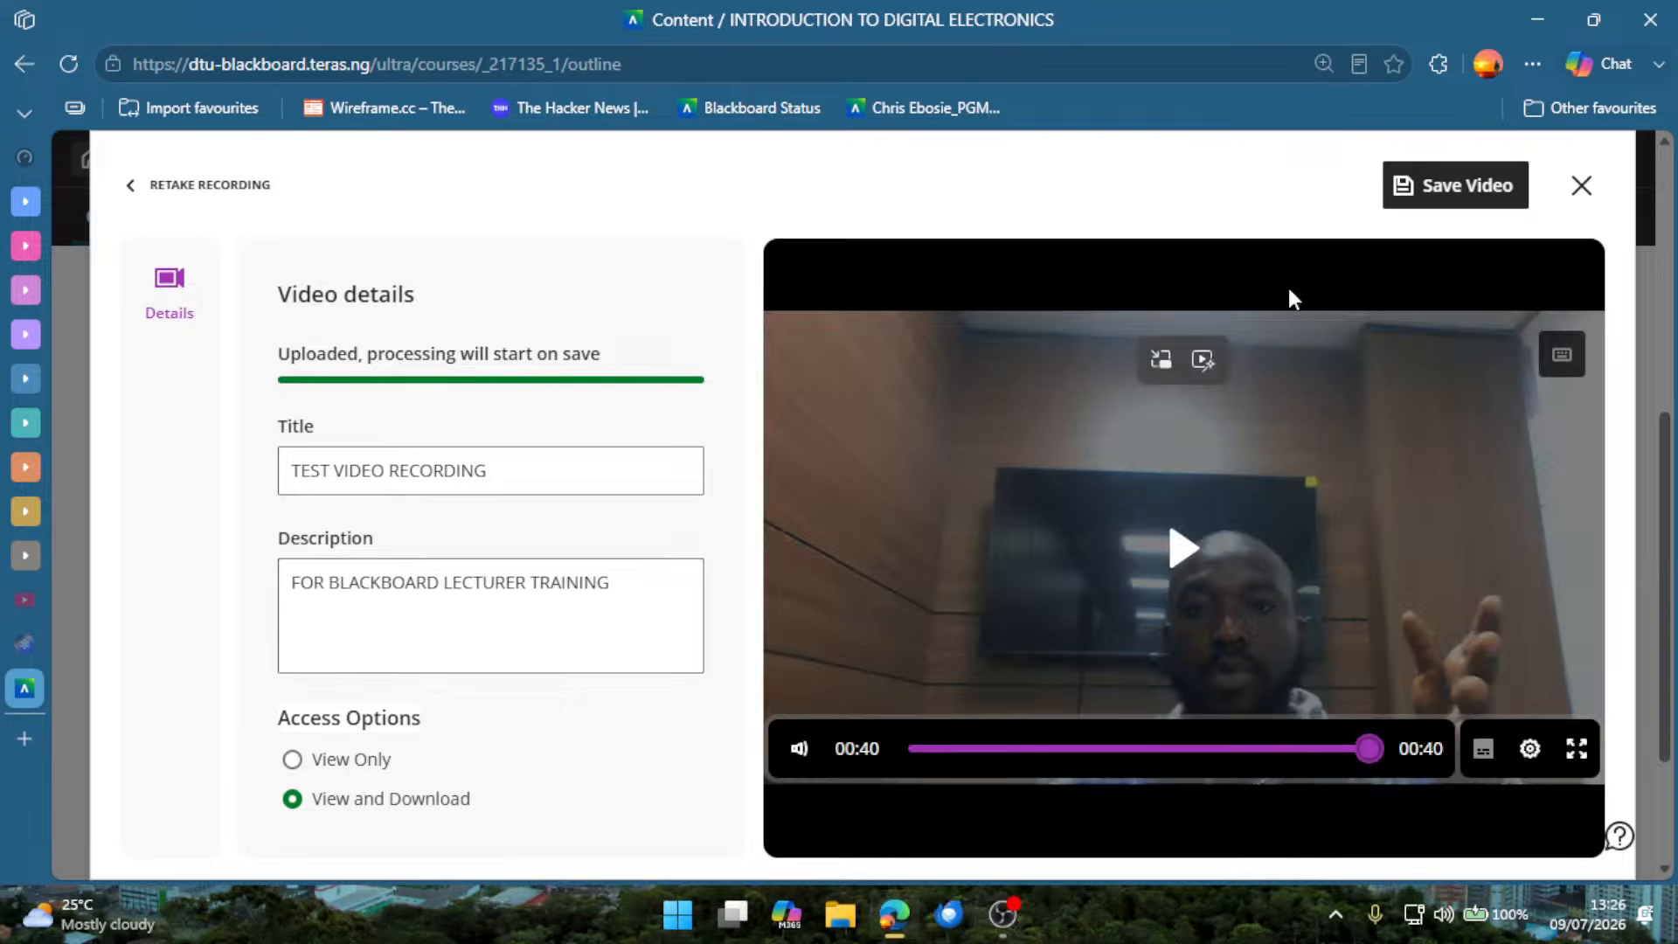
pyautogui.click(1419, 189)
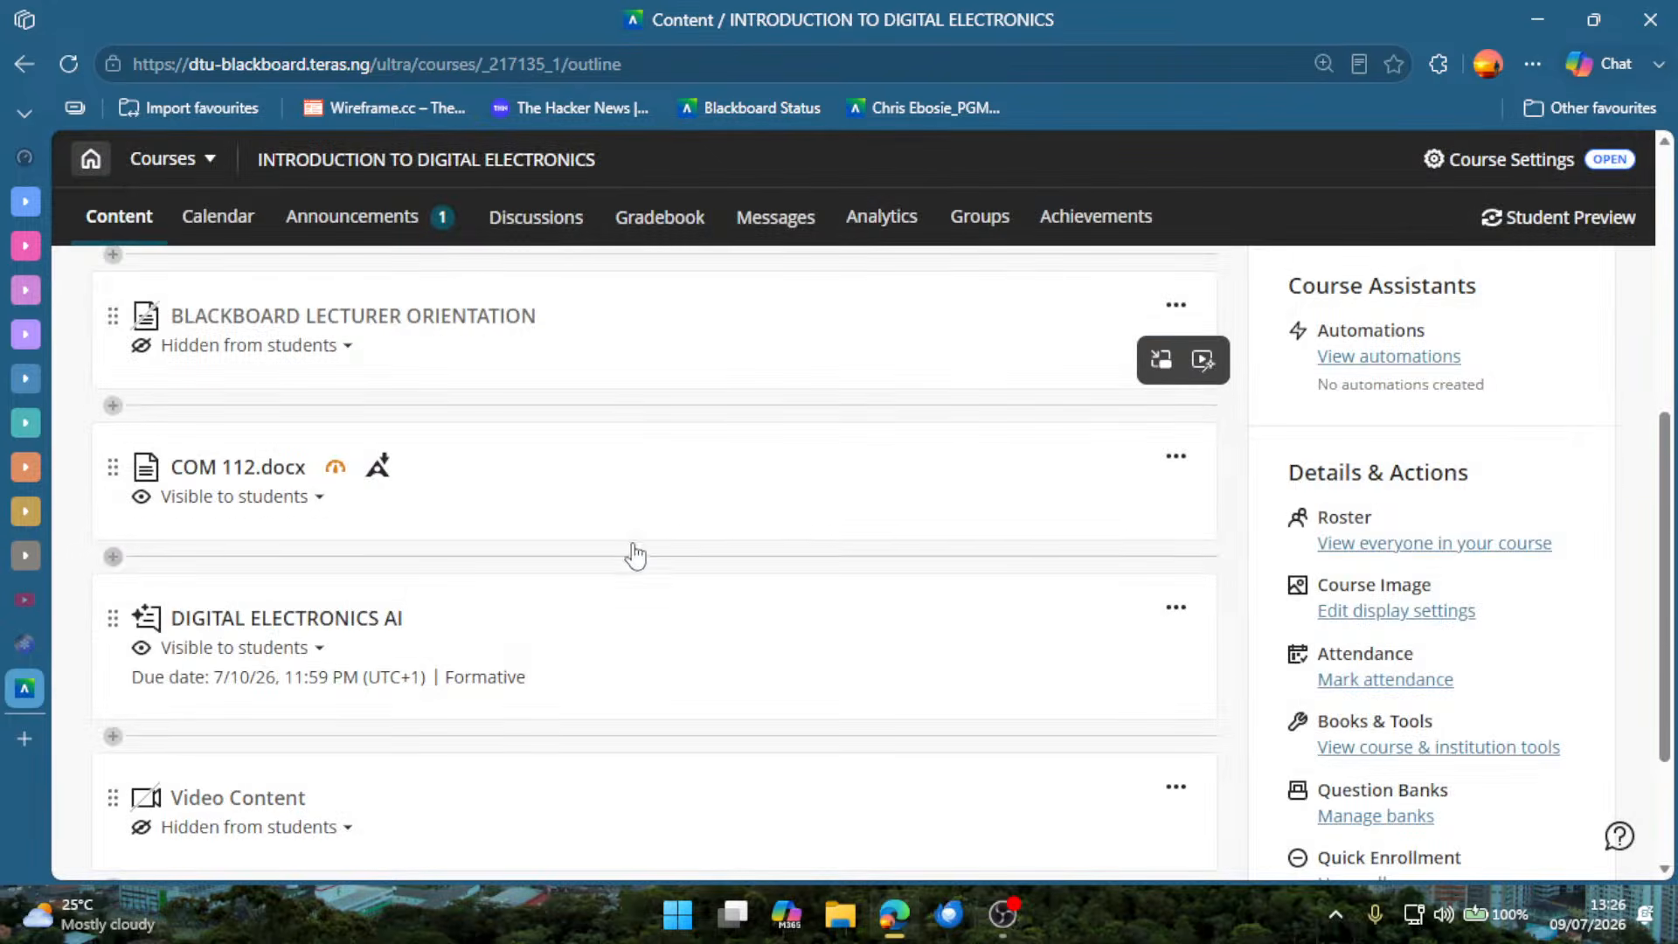
# Make the Video Content item at the end of the course content visible to students.
pyautogui.scroll(-3, 633, 555)
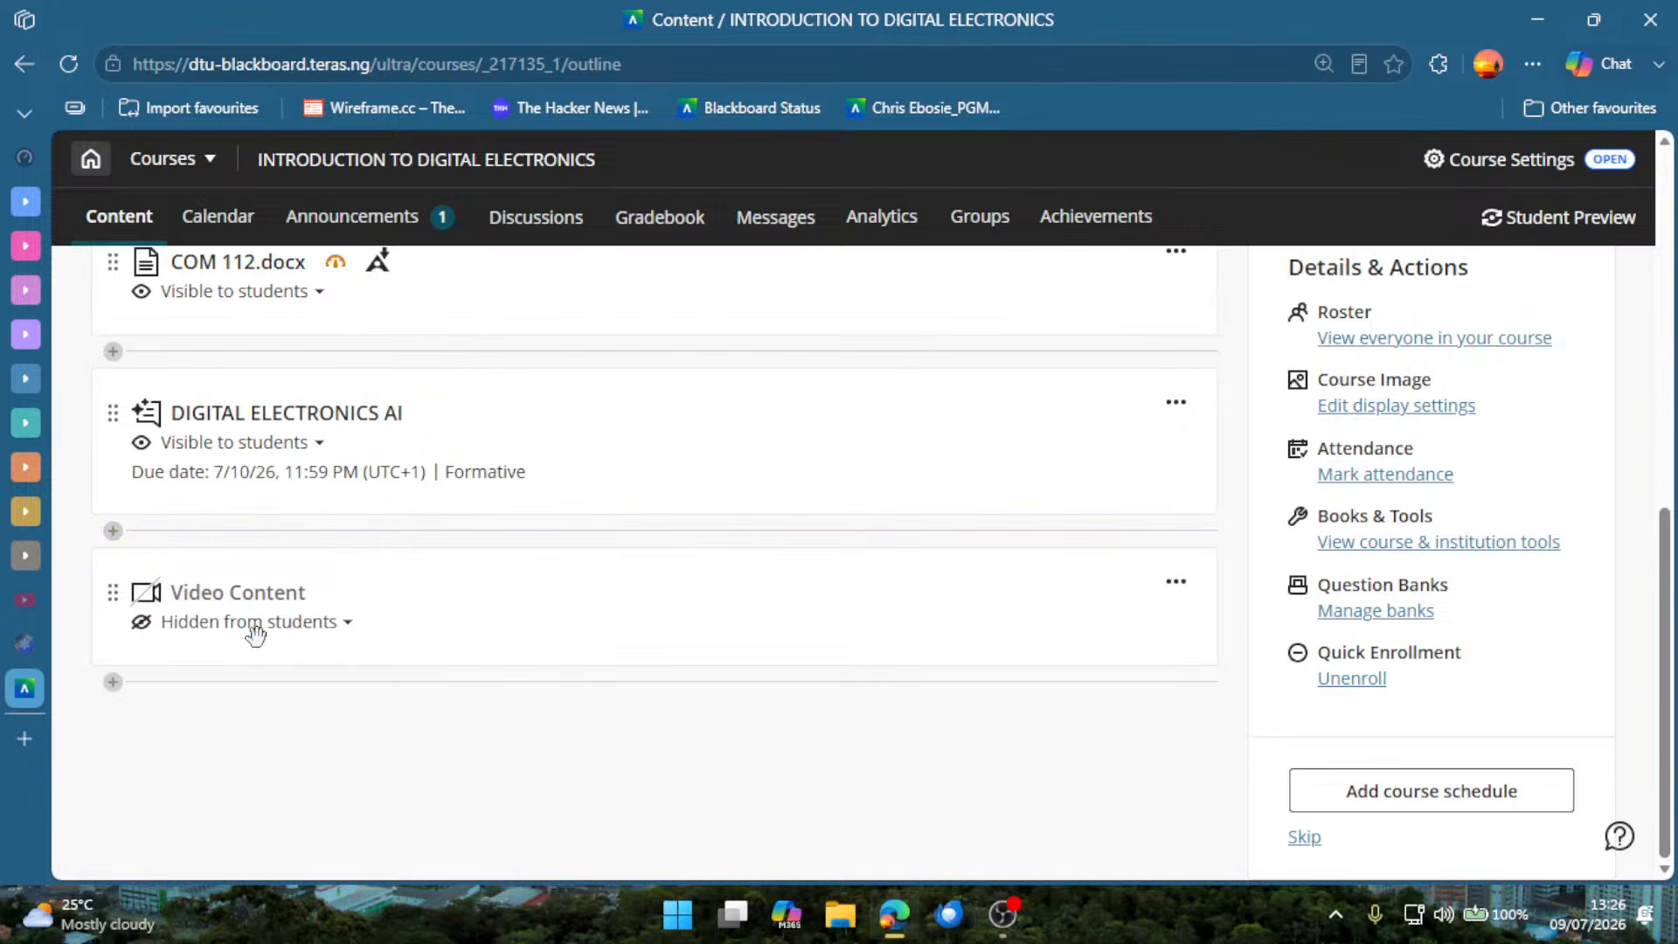
pyautogui.click(299, 631)
pyautogui.click(312, 680)
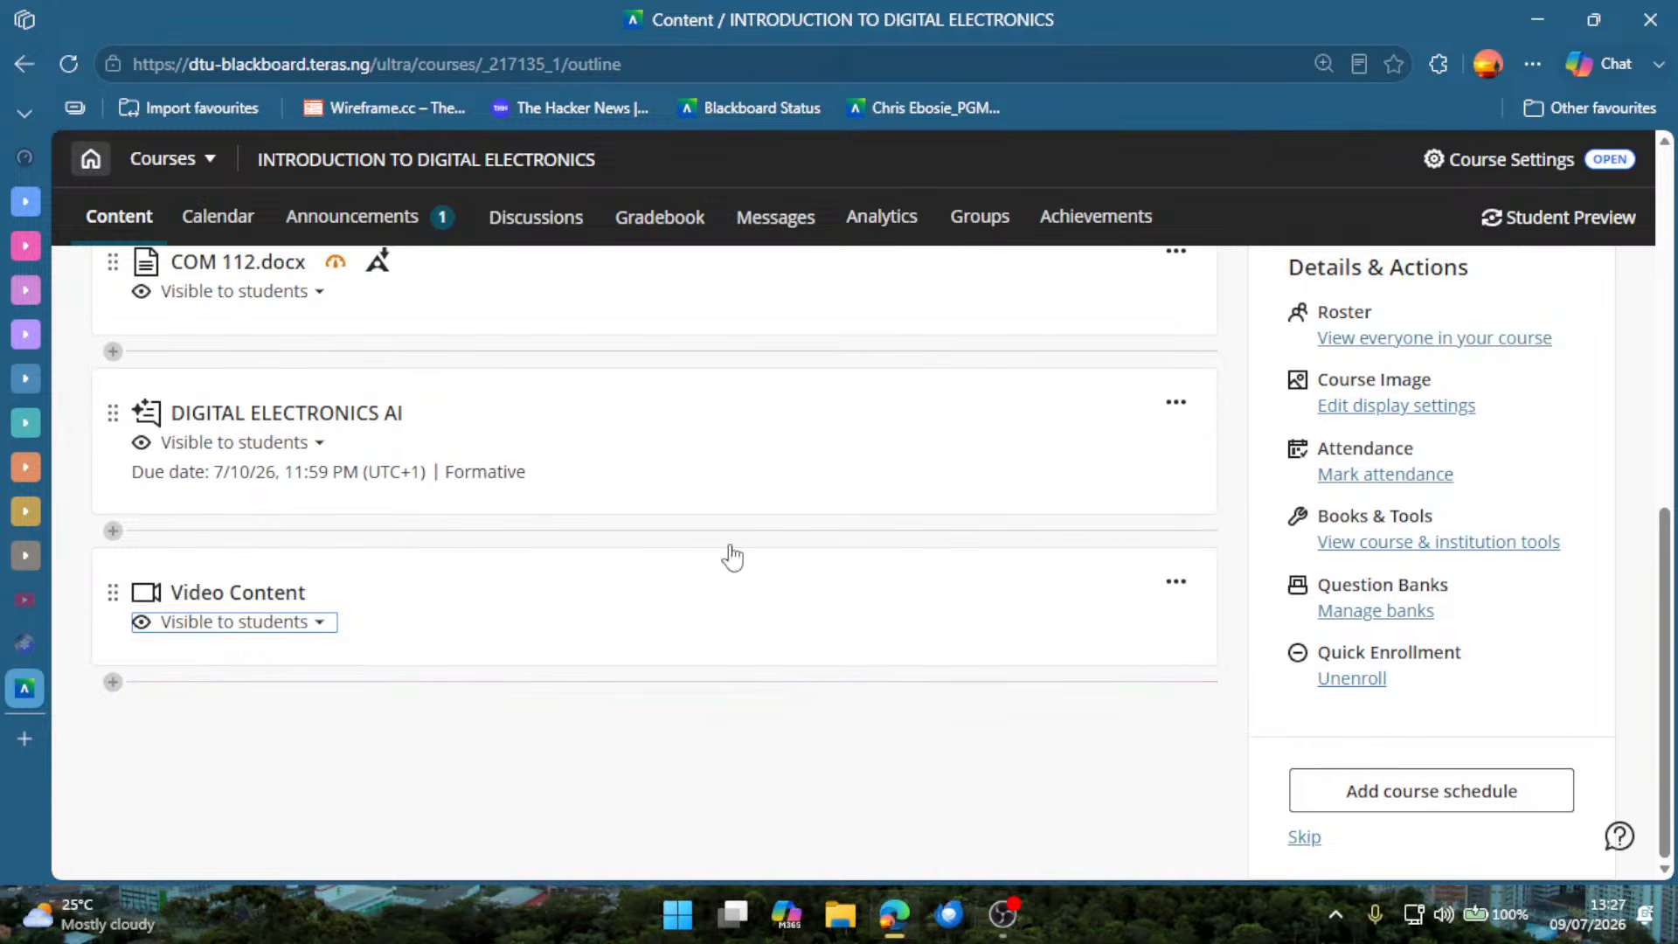
# Open the Record Audio/Video choices for adding a new item below Video Content in the course content.
pyautogui.scroll(10, 714, 437)
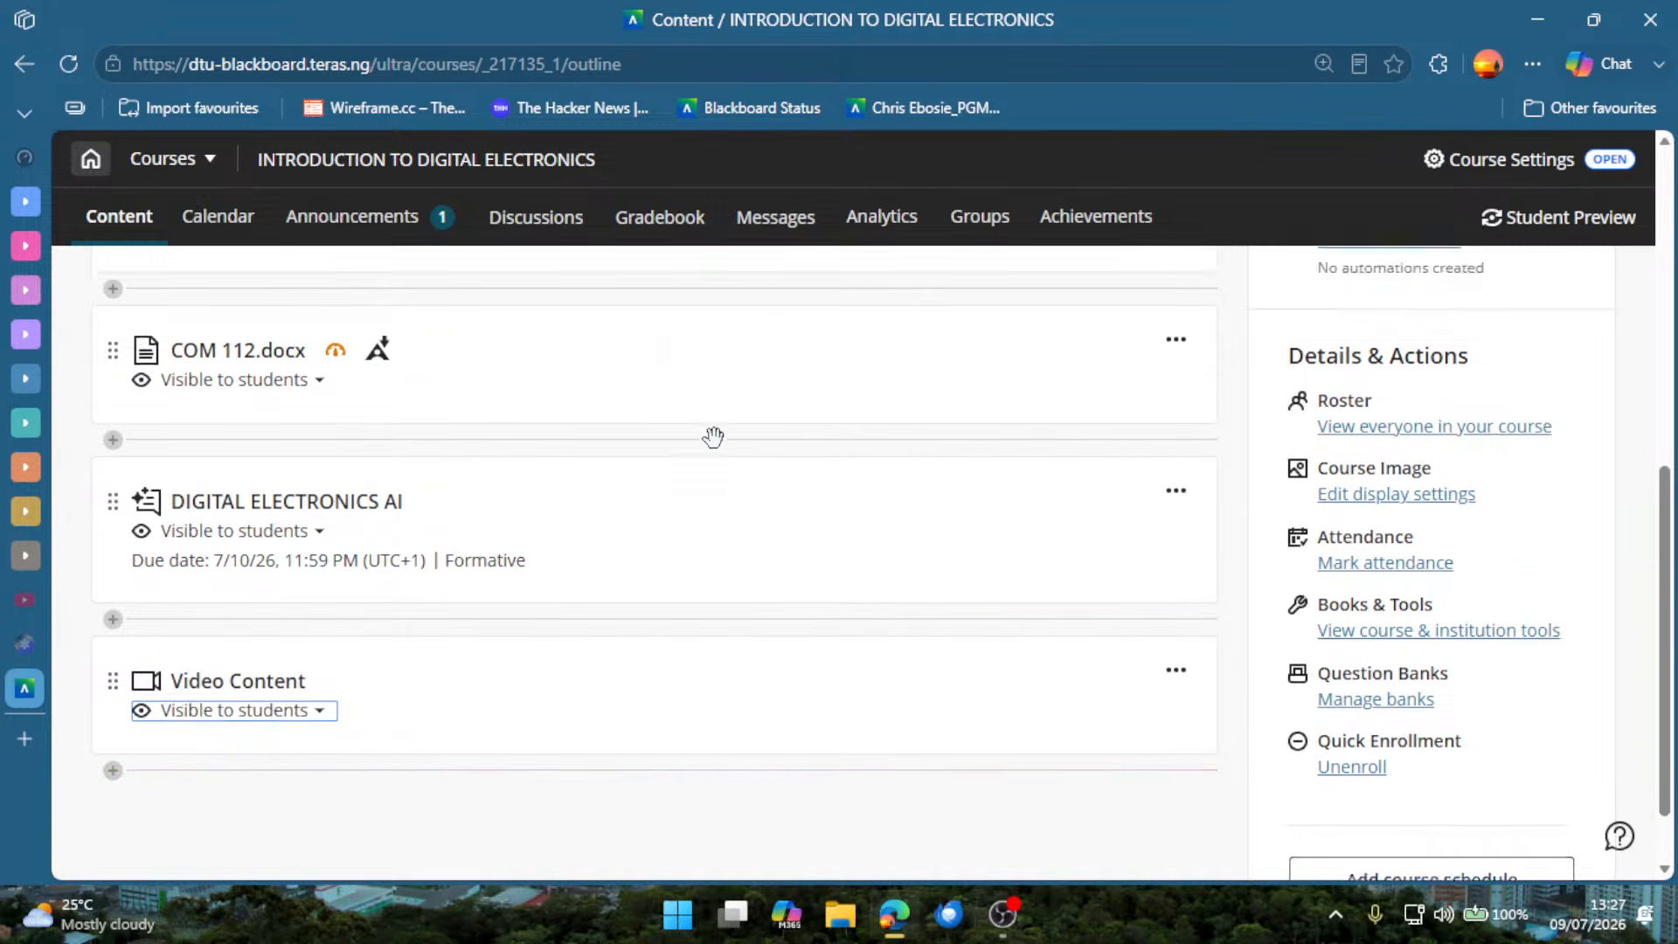
pyautogui.scroll(-10, 712, 463)
pyautogui.scroll(5, 402, 350)
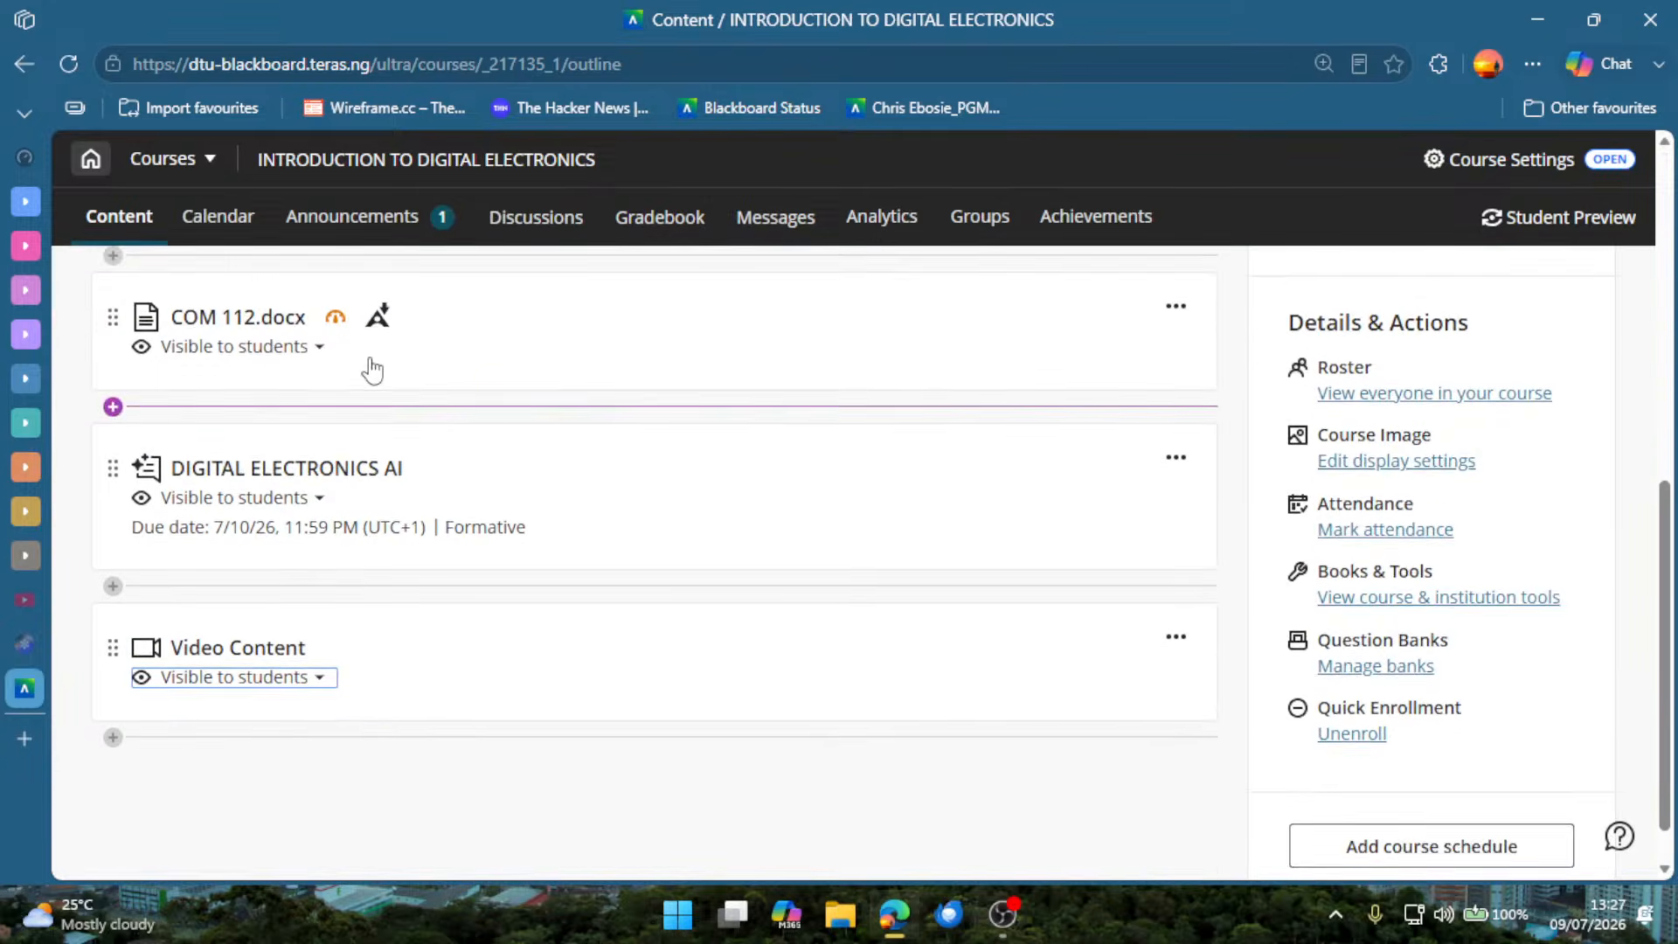
pyautogui.scroll(-2, 611, 459)
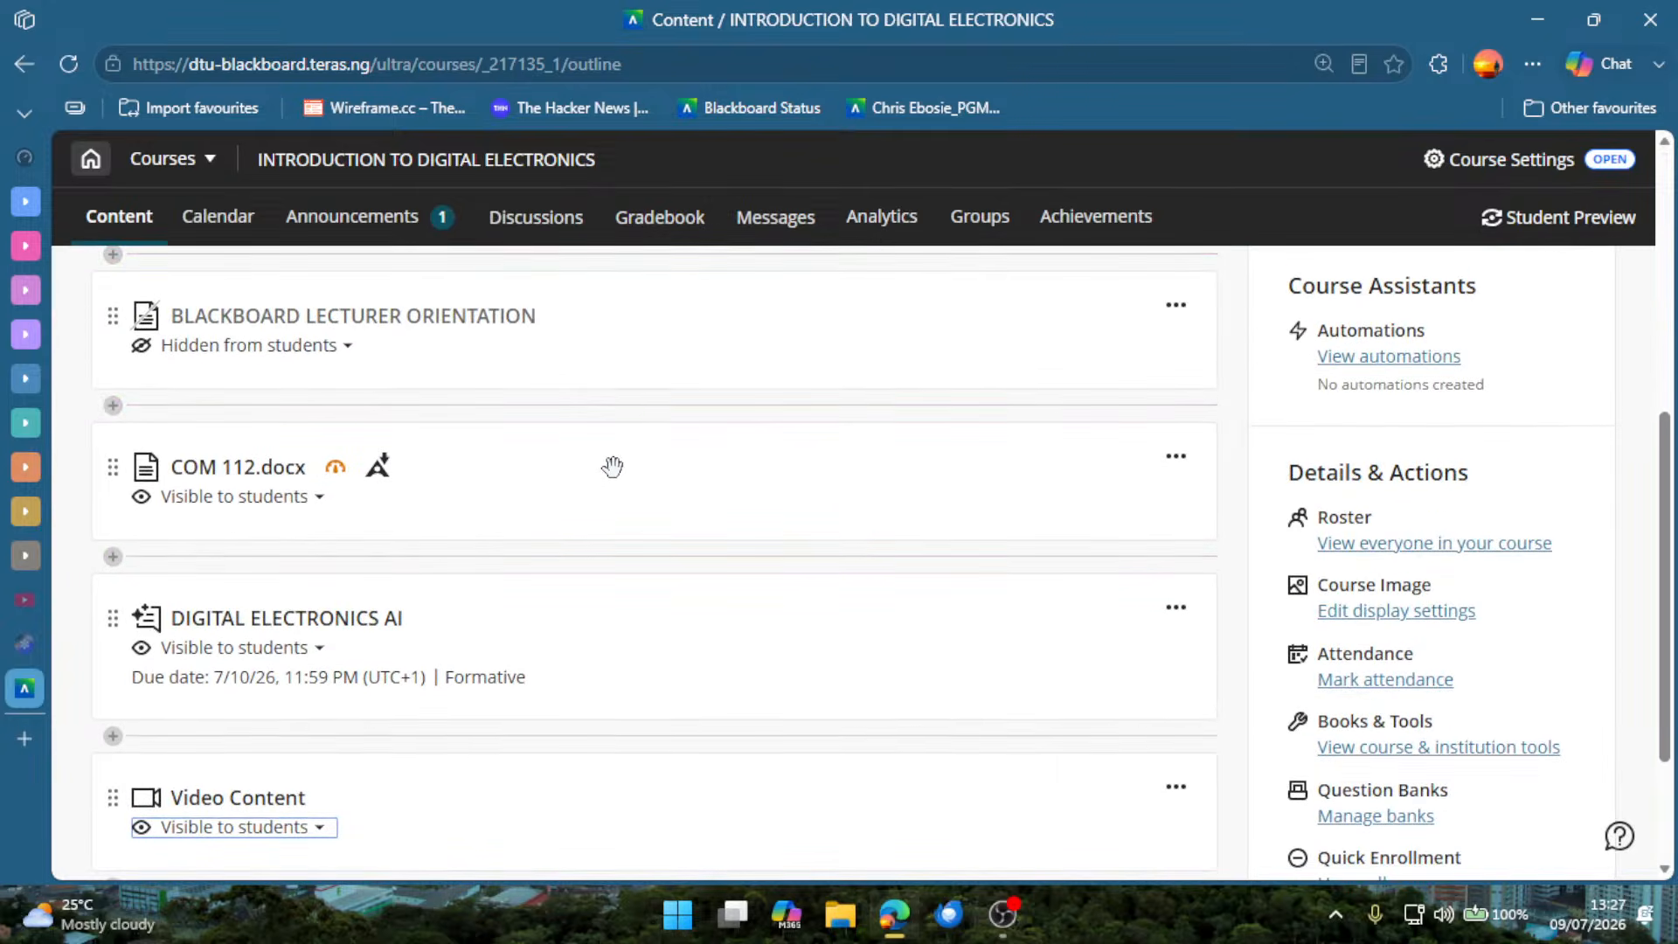
pyautogui.scroll(-3, 612, 463)
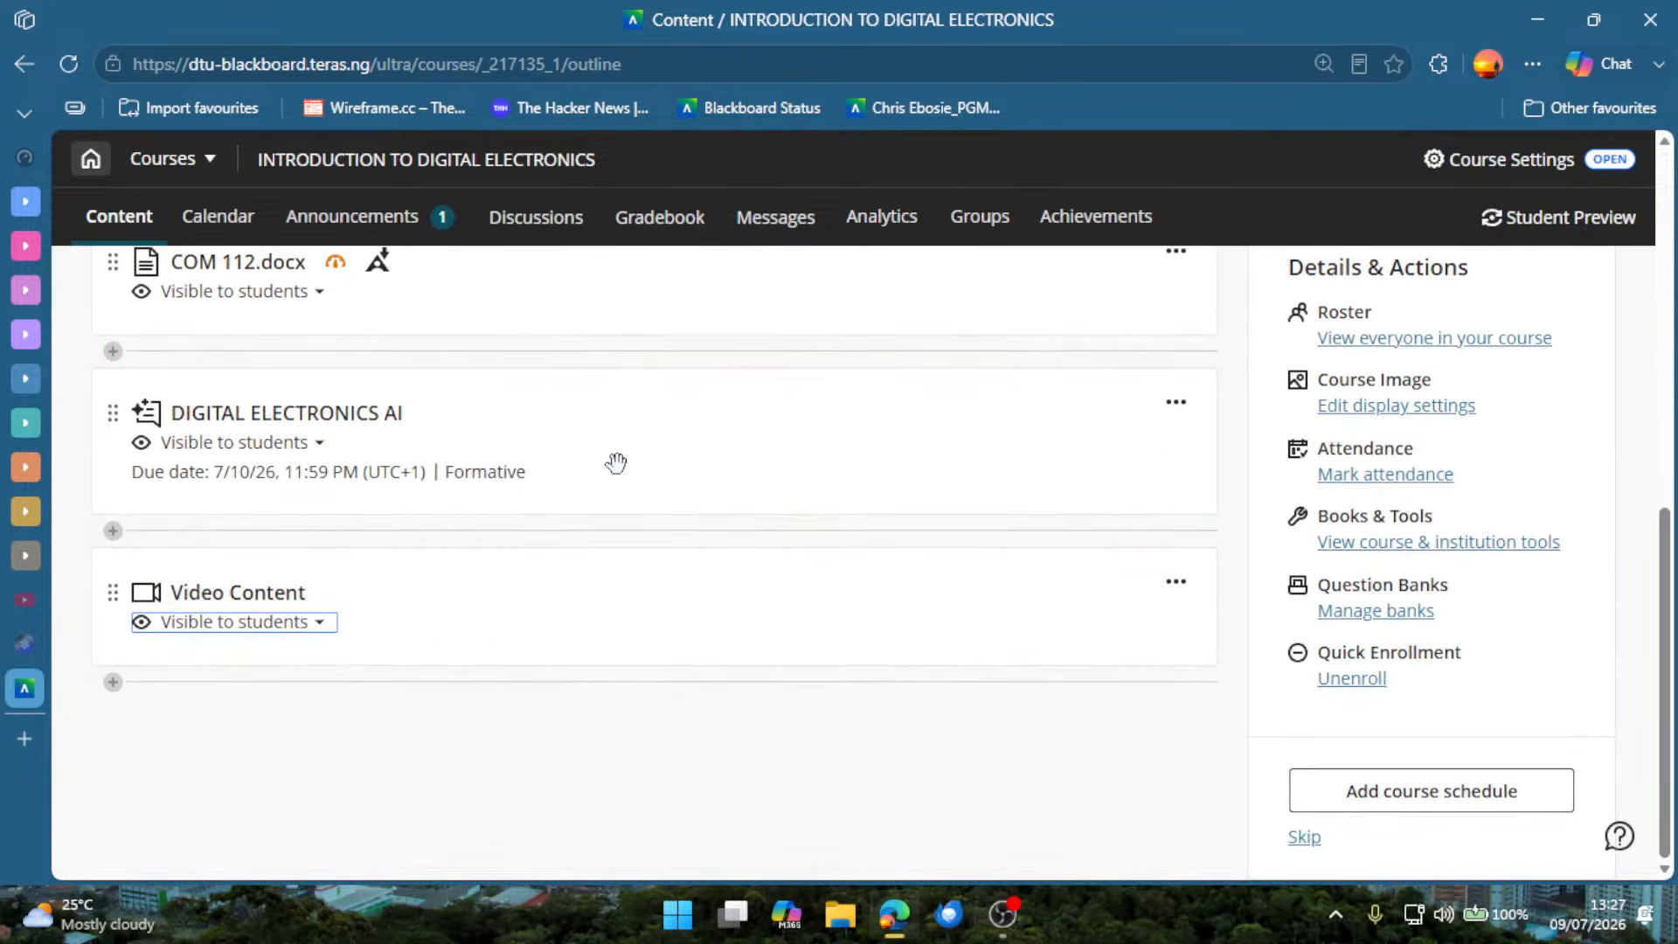
pyautogui.click(297, 683)
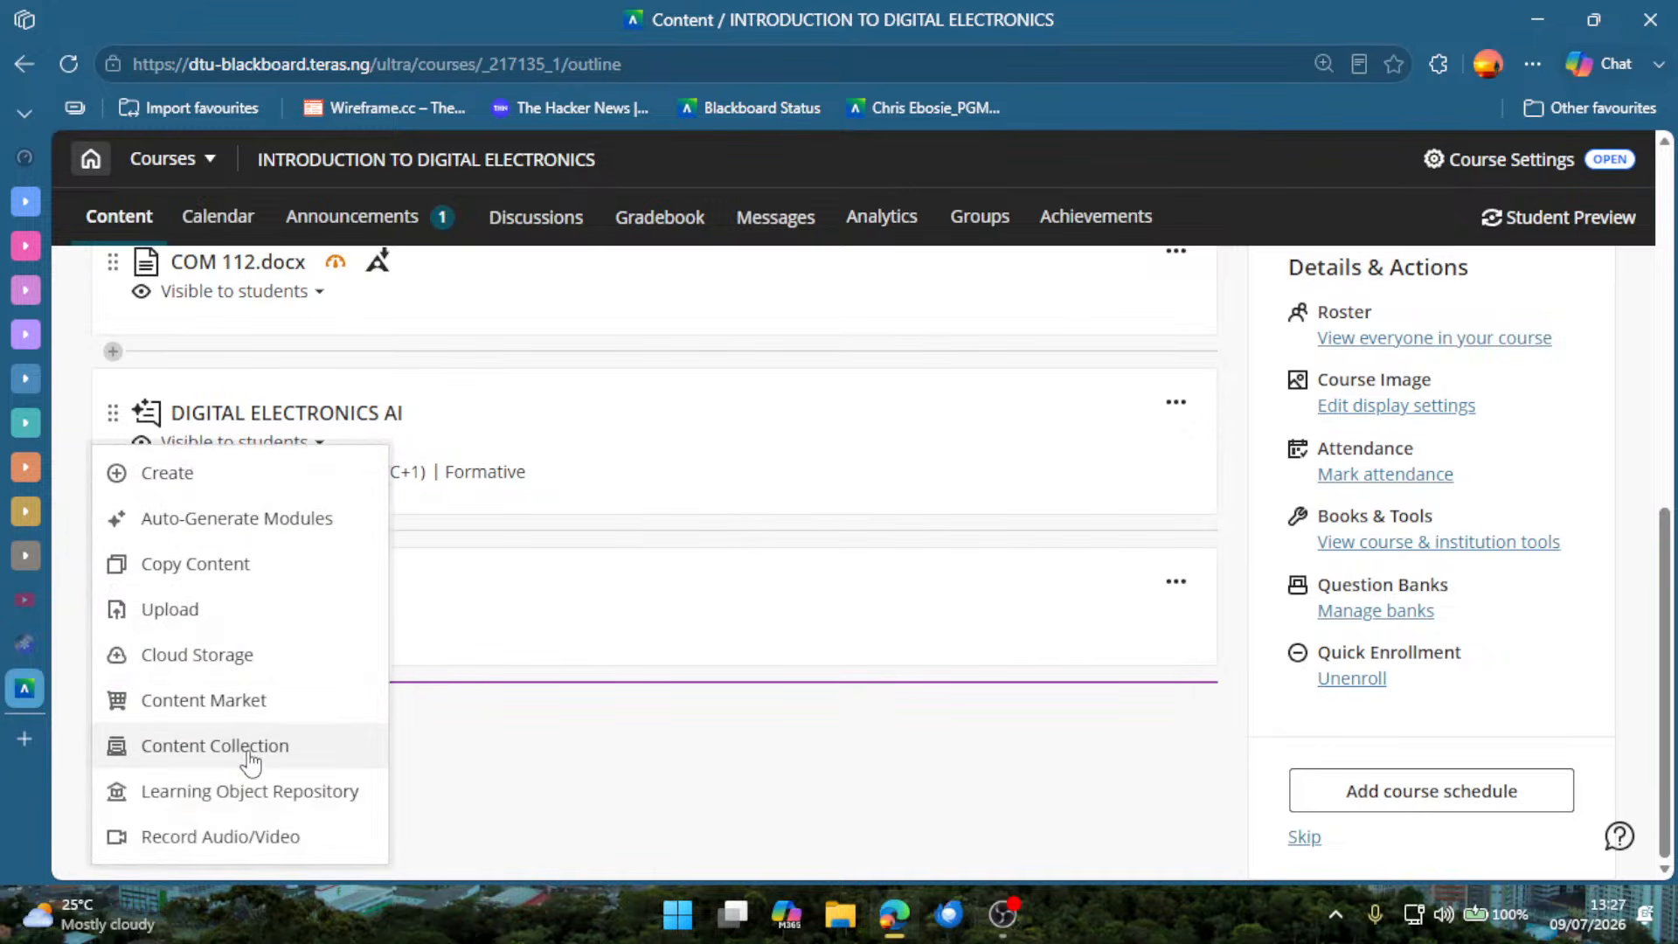
pyautogui.click(267, 844)
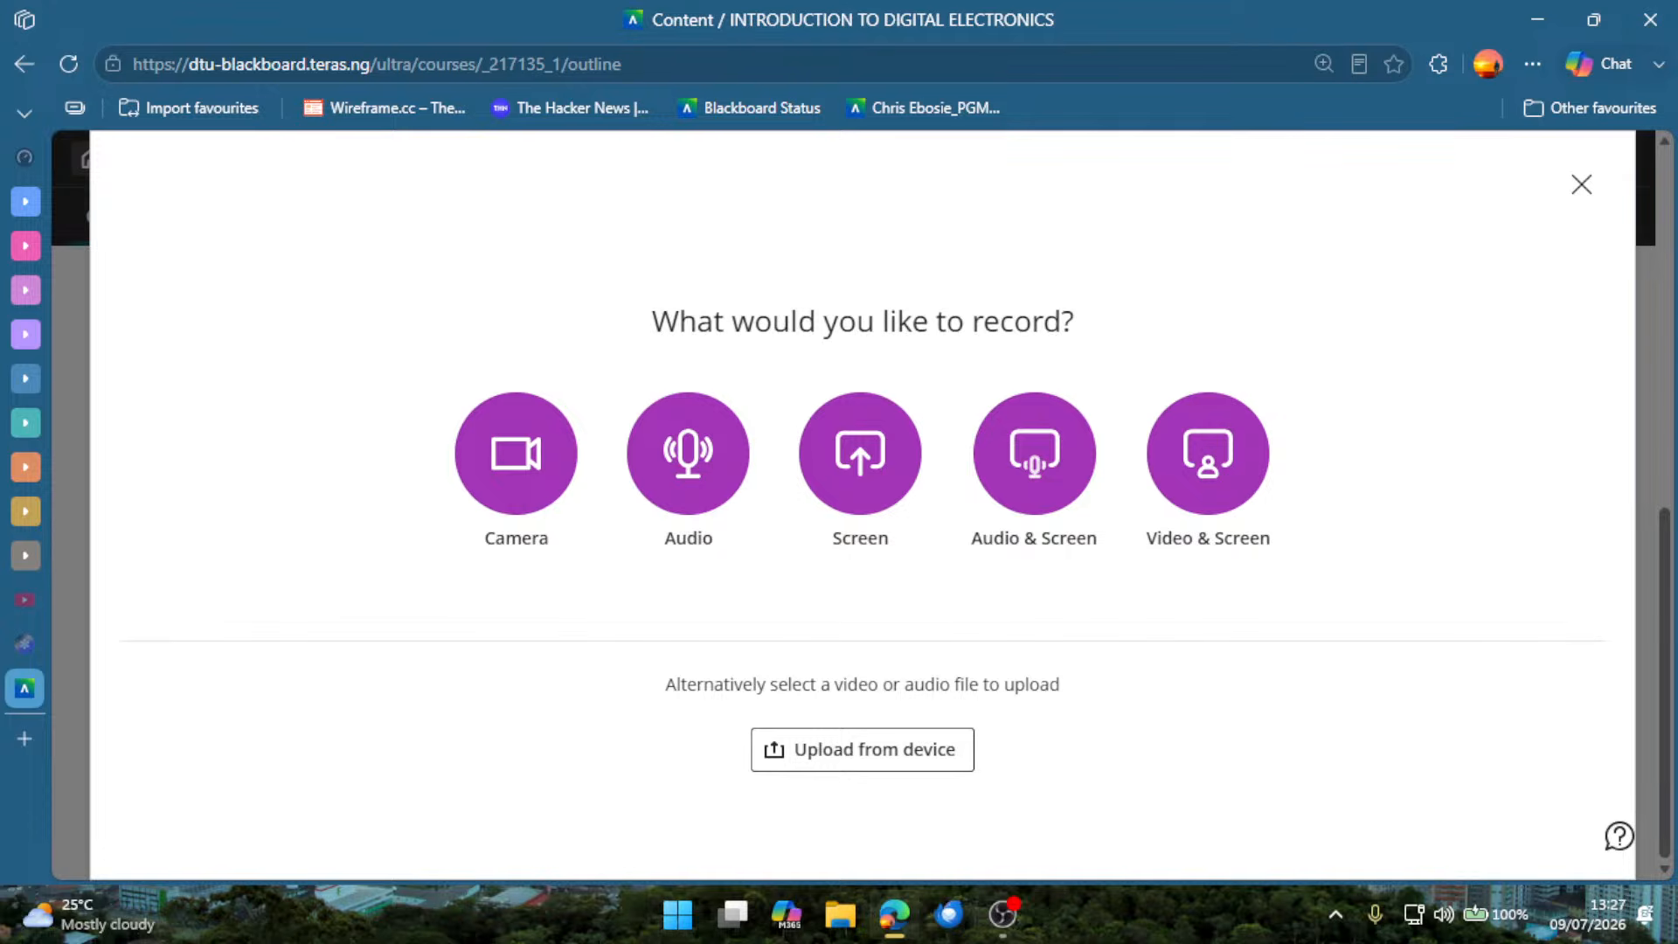
pyautogui.hotkey('alt', 'Tab')
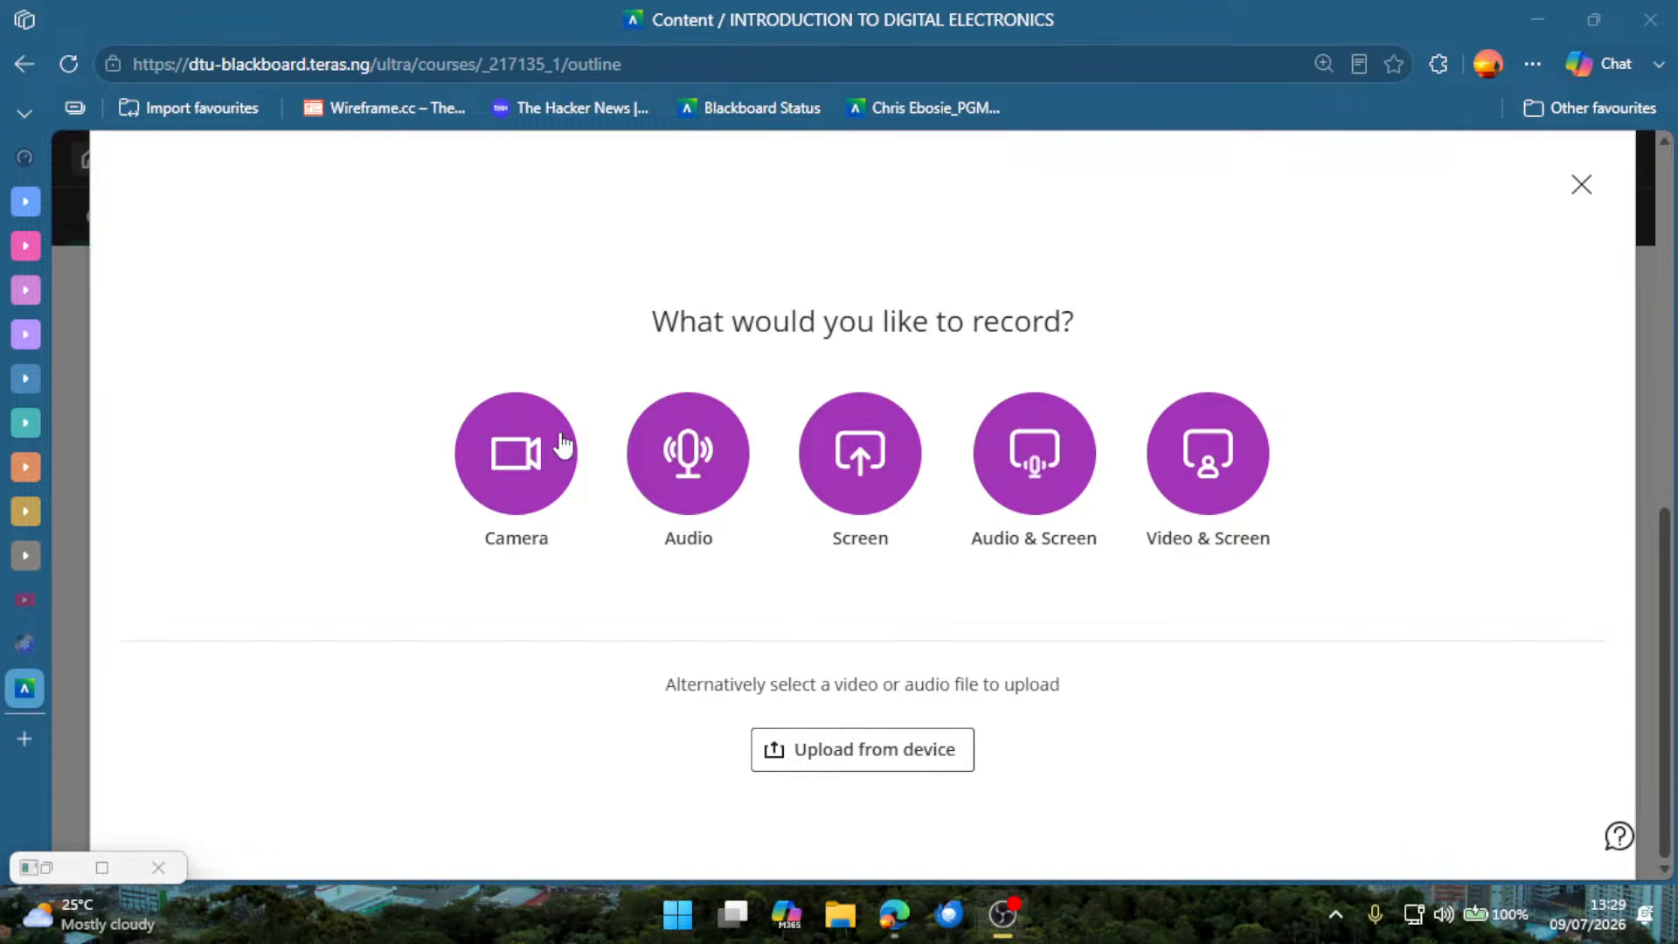
# Preview the Audio recording option, switch the microphone off and on again, and close the recorder without recording.
pyautogui.click(707, 451)
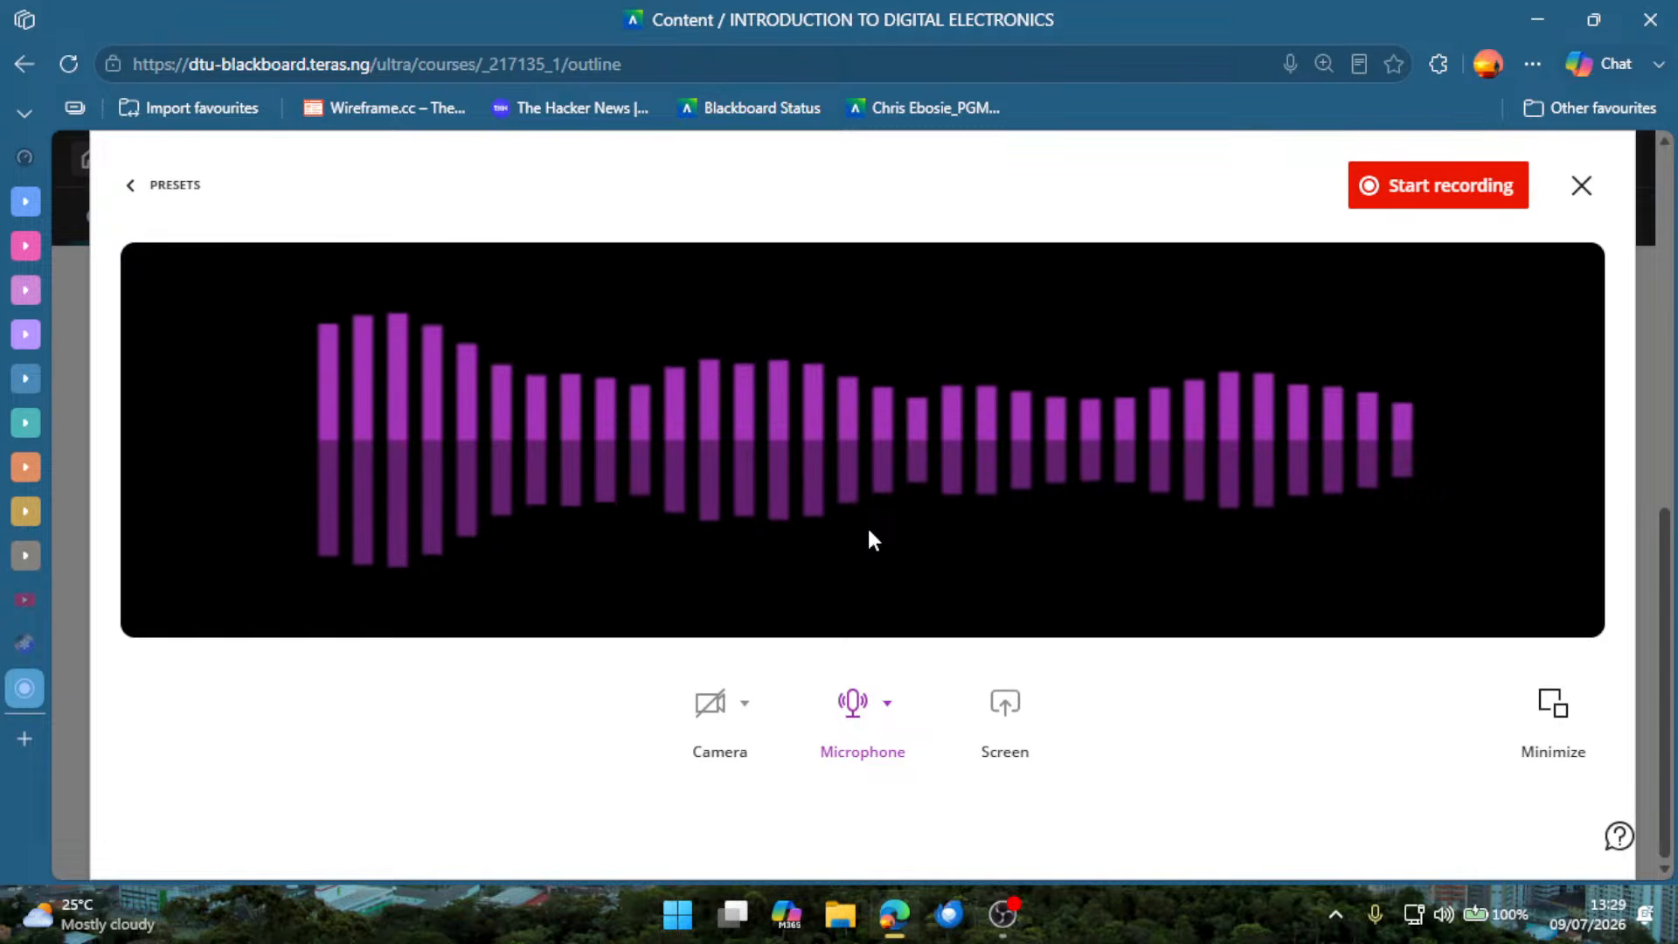
pyautogui.click(851, 708)
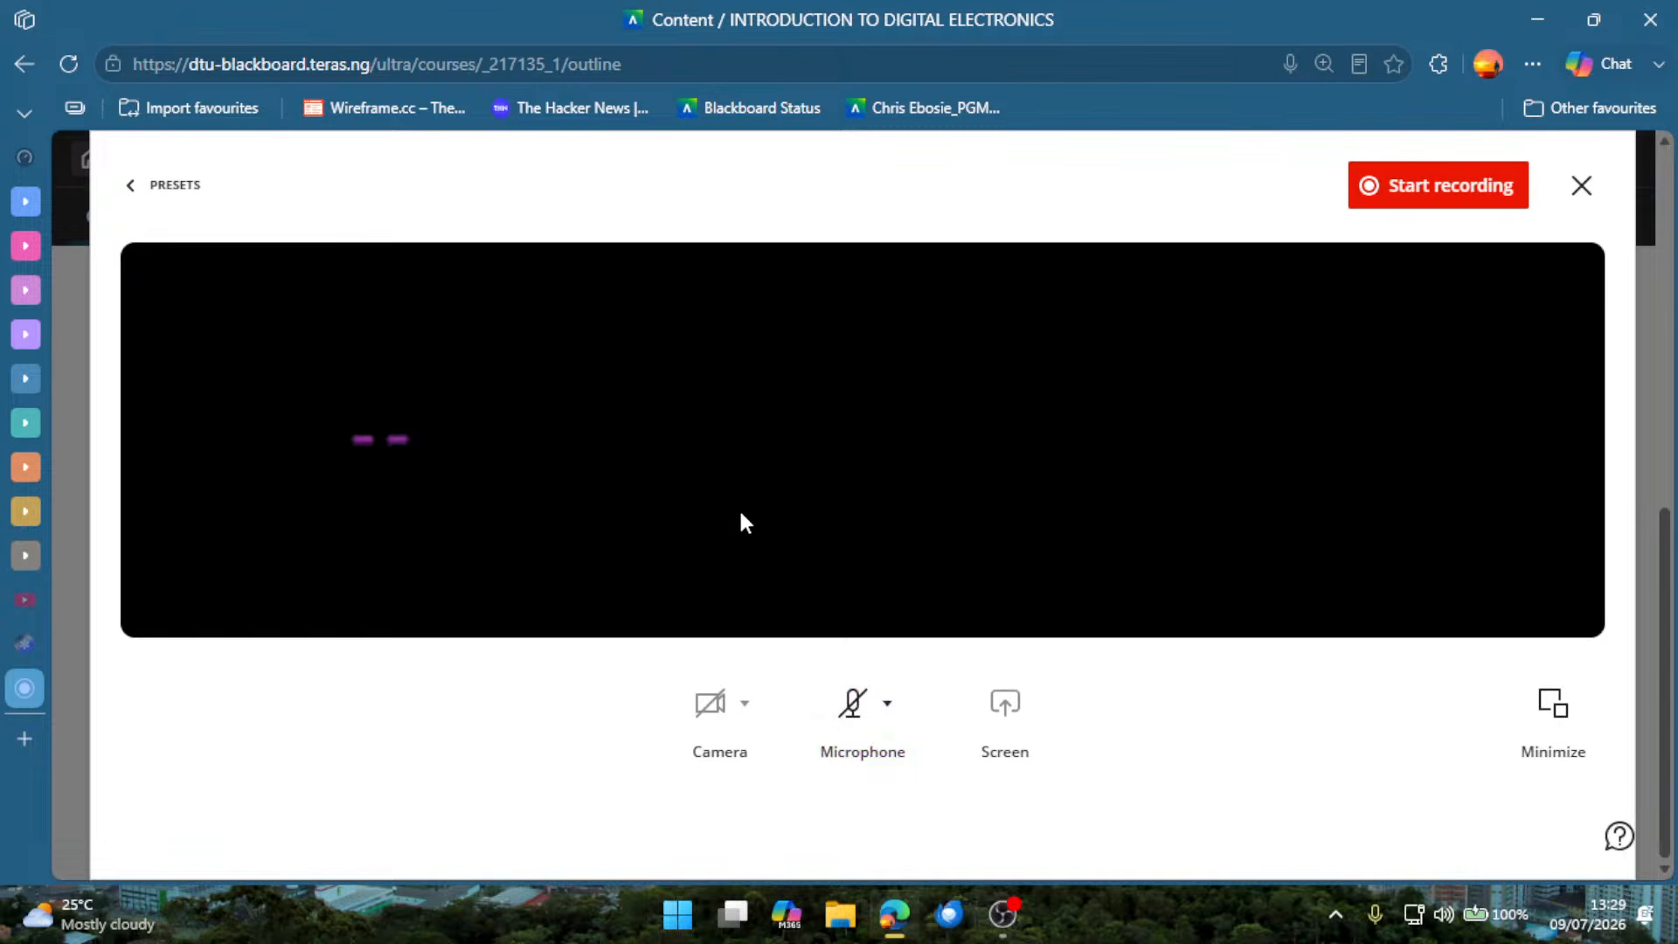
pyautogui.click(853, 710)
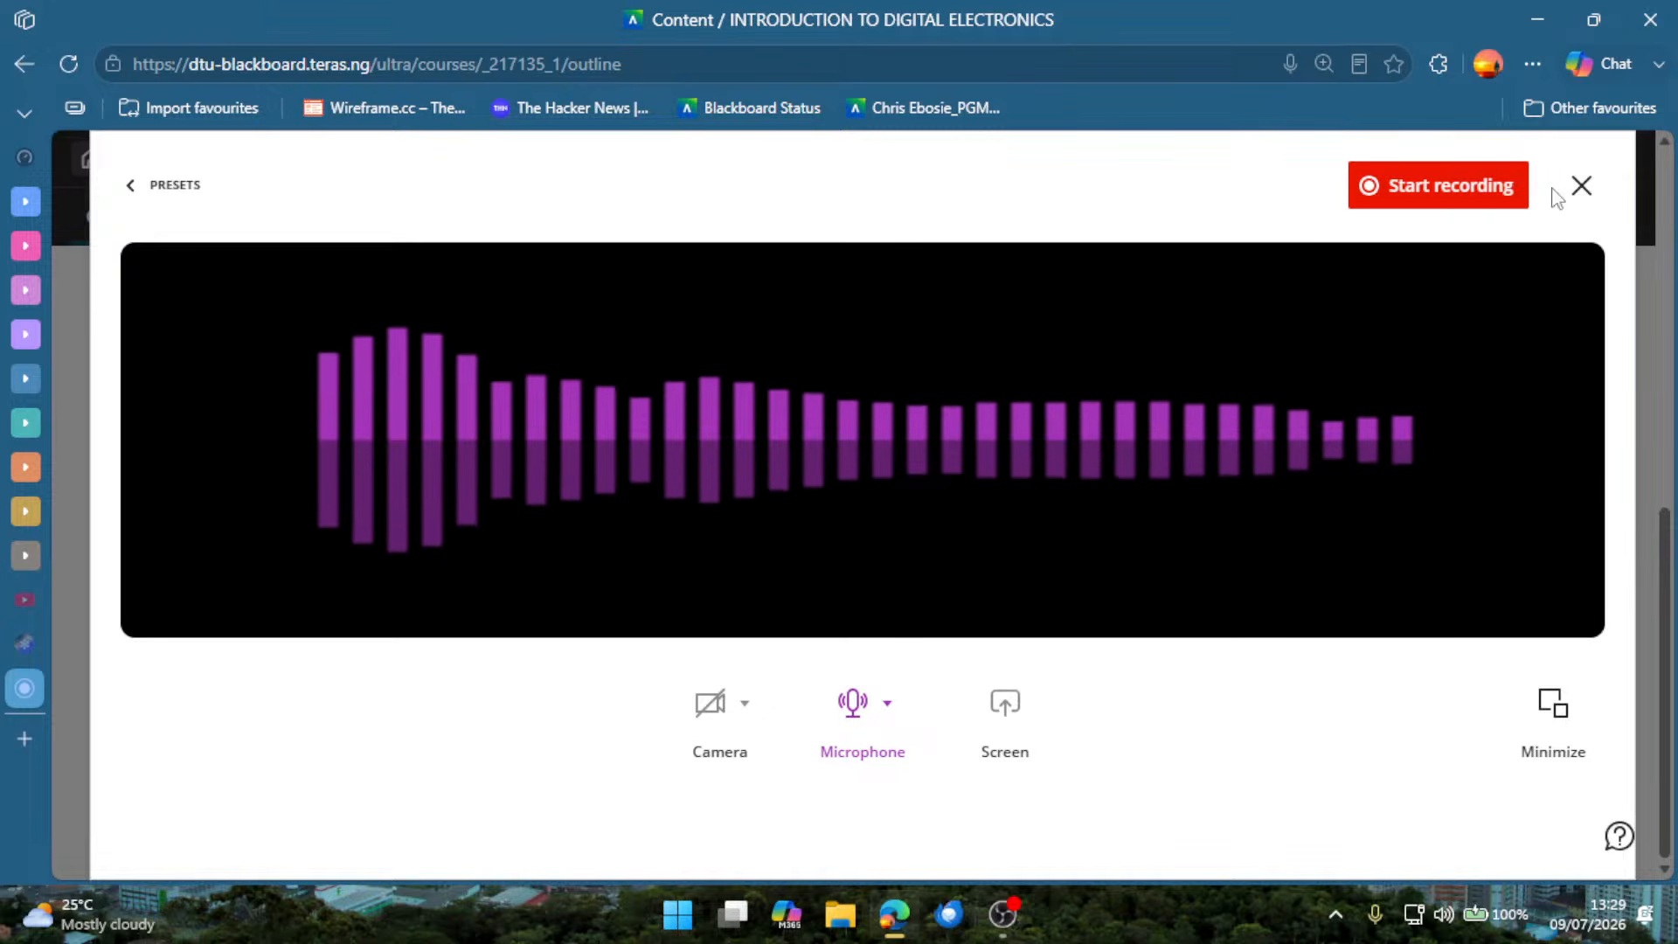
pyautogui.click(1585, 186)
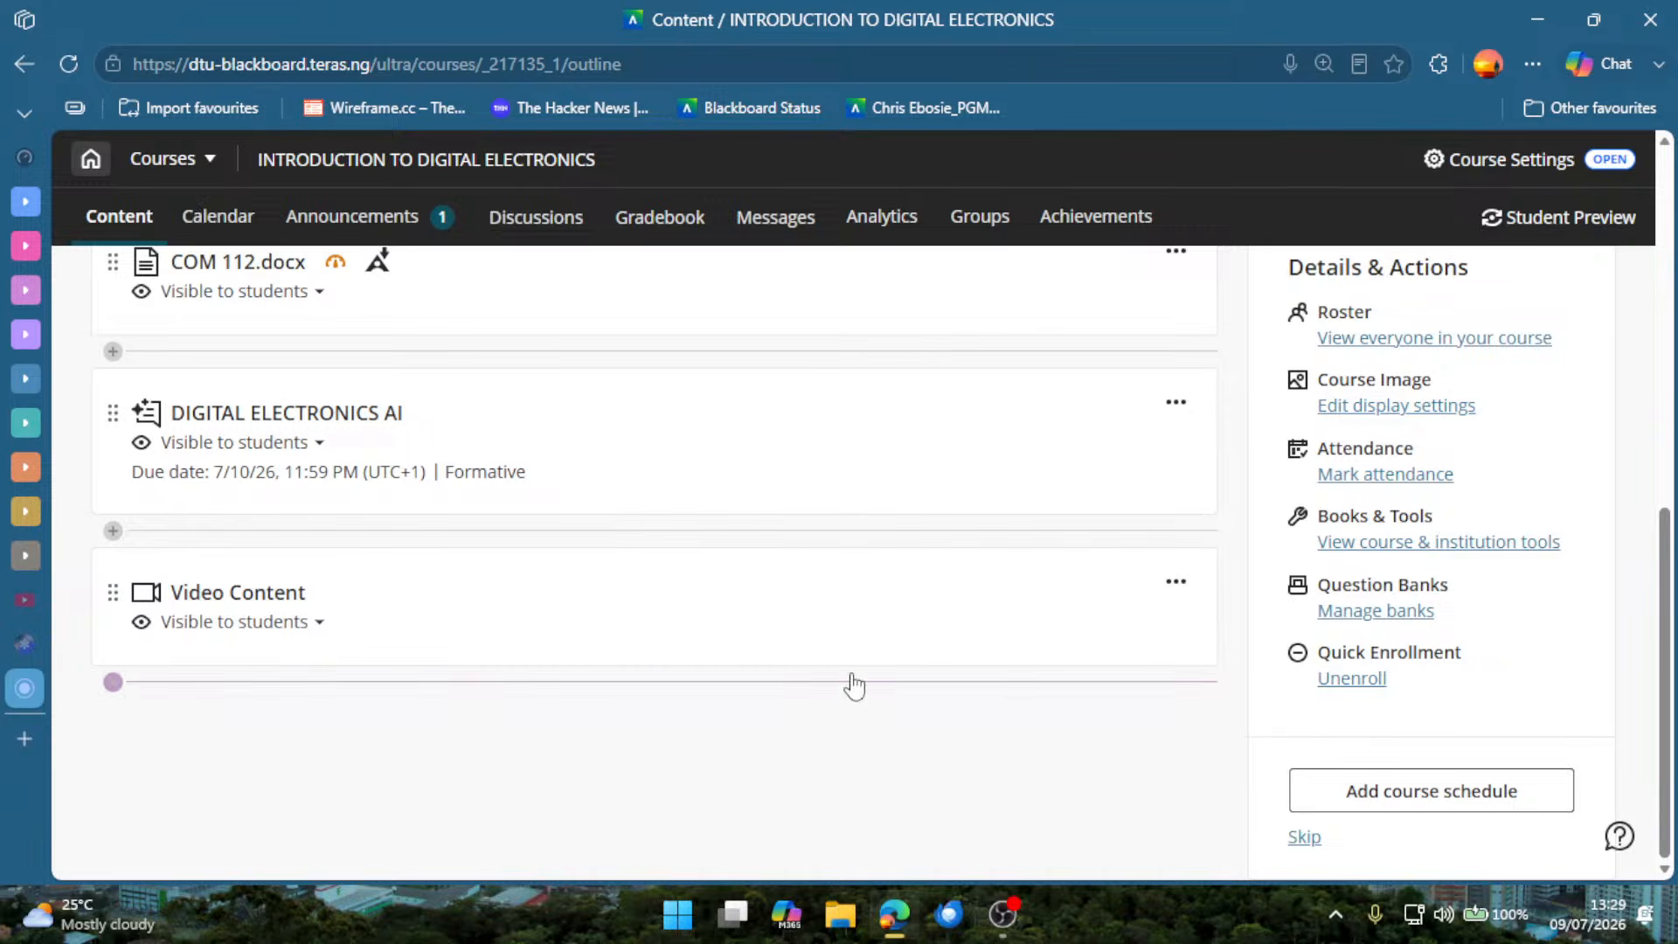
# Reopen the Record Audio/Video choices, examine the tab, window and entire-screen sources of the Screen option, and leave without sharing.
pyautogui.click(693, 683)
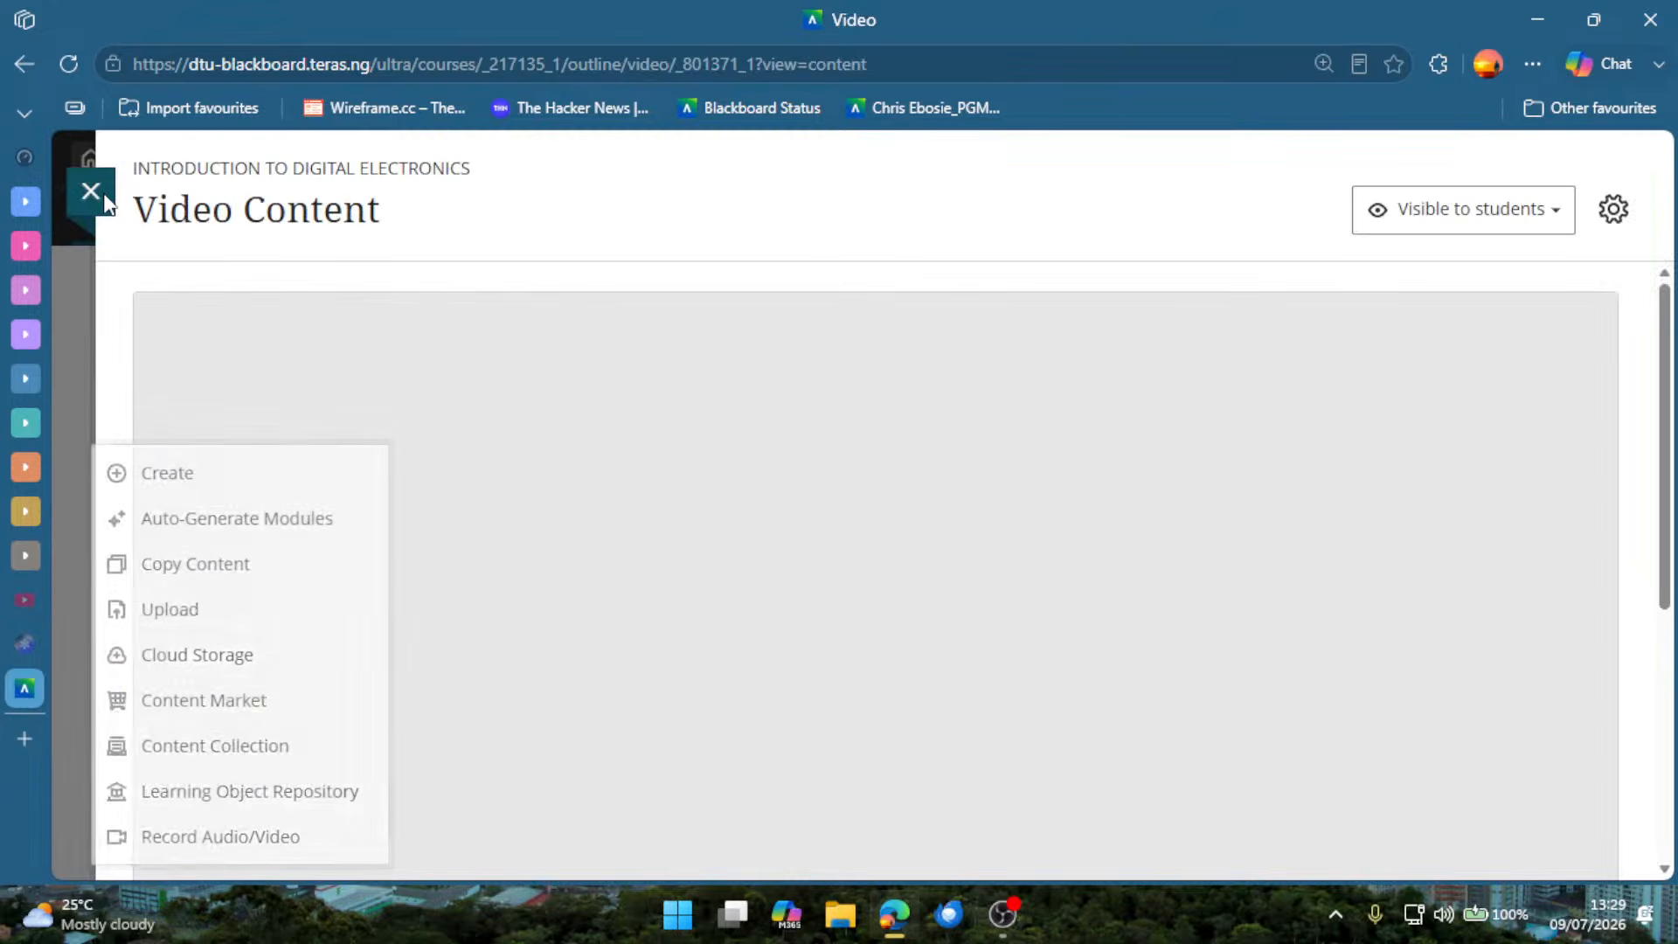
pyautogui.click(91, 192)
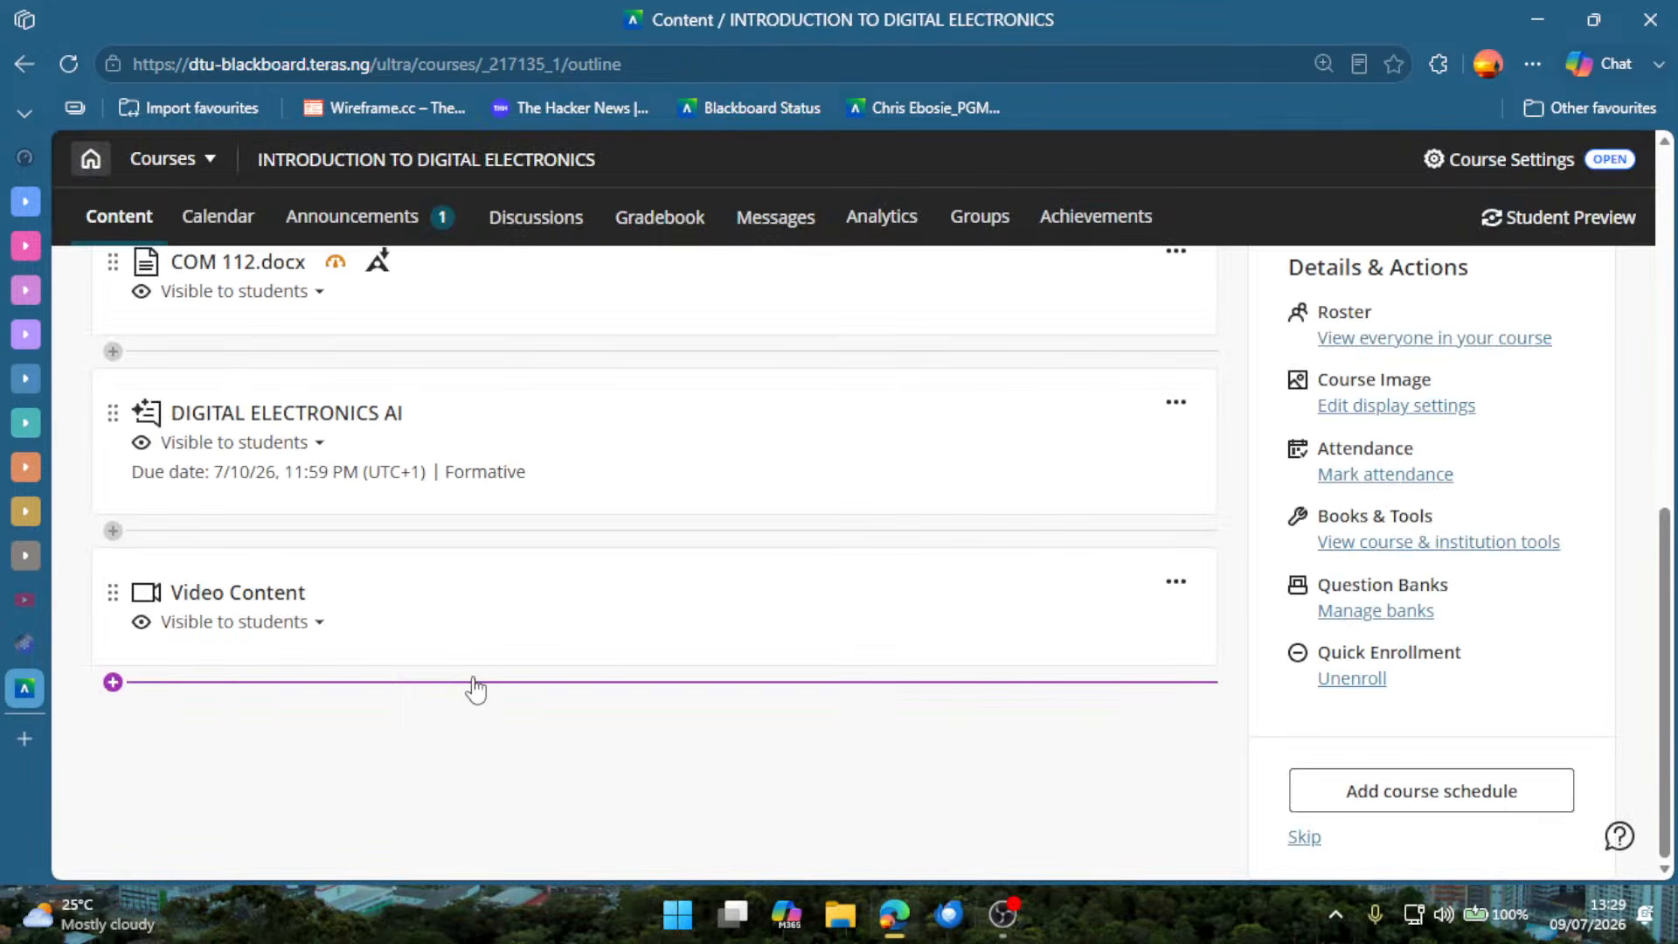
pyautogui.click(474, 683)
pyautogui.click(295, 861)
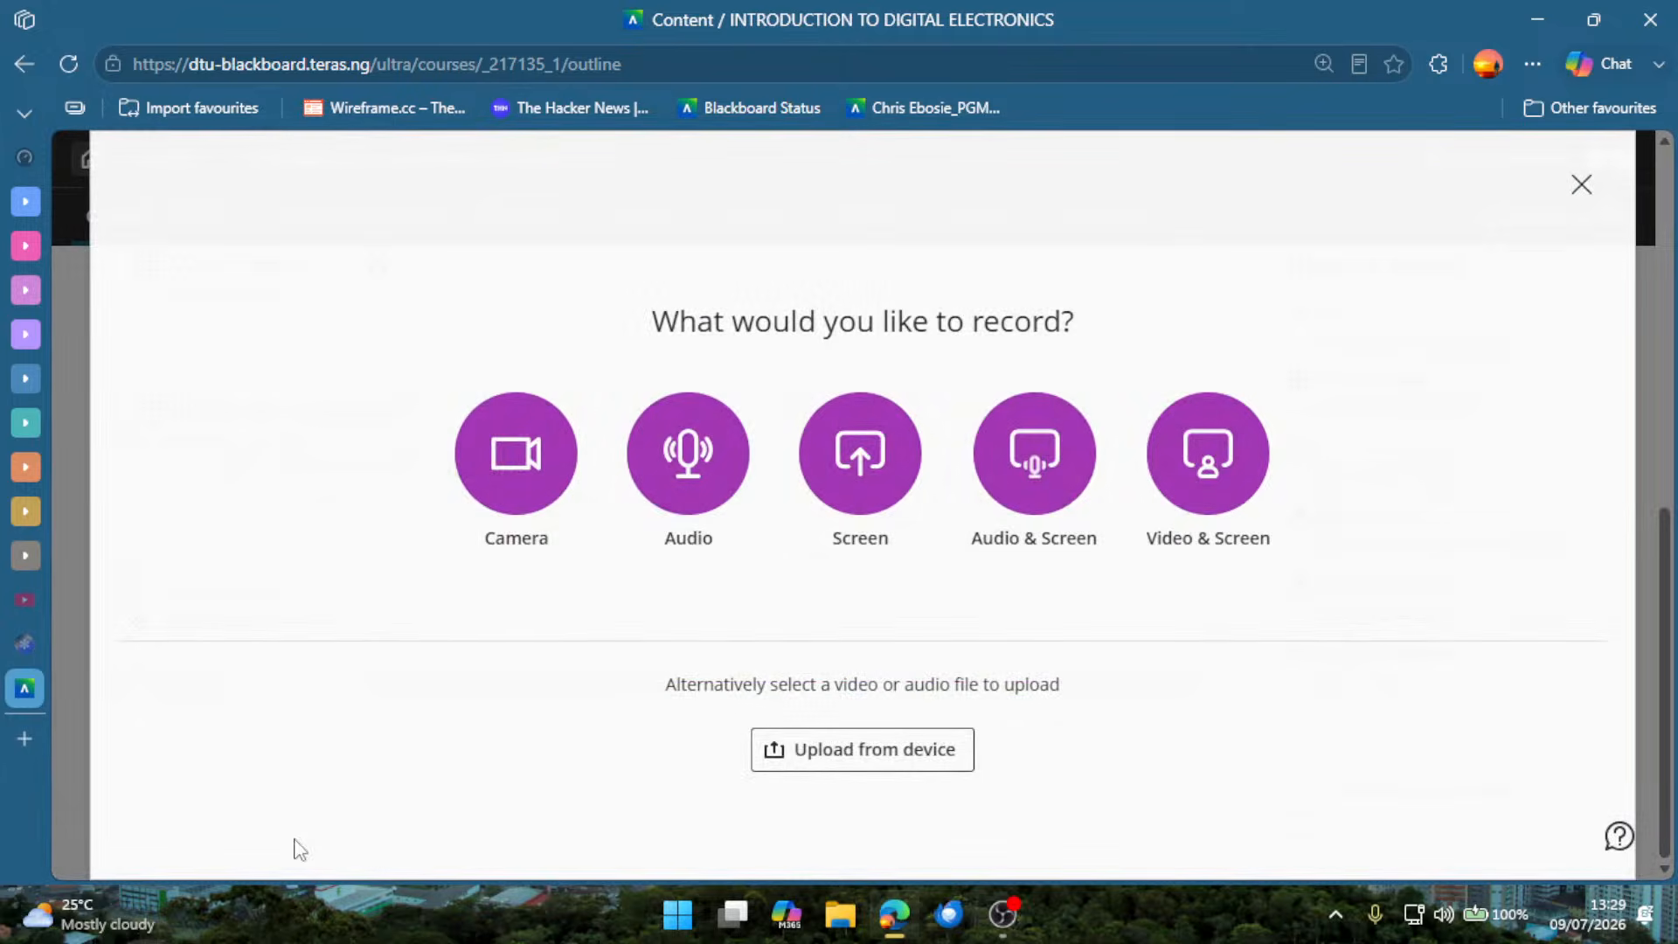
pyautogui.click(856, 457)
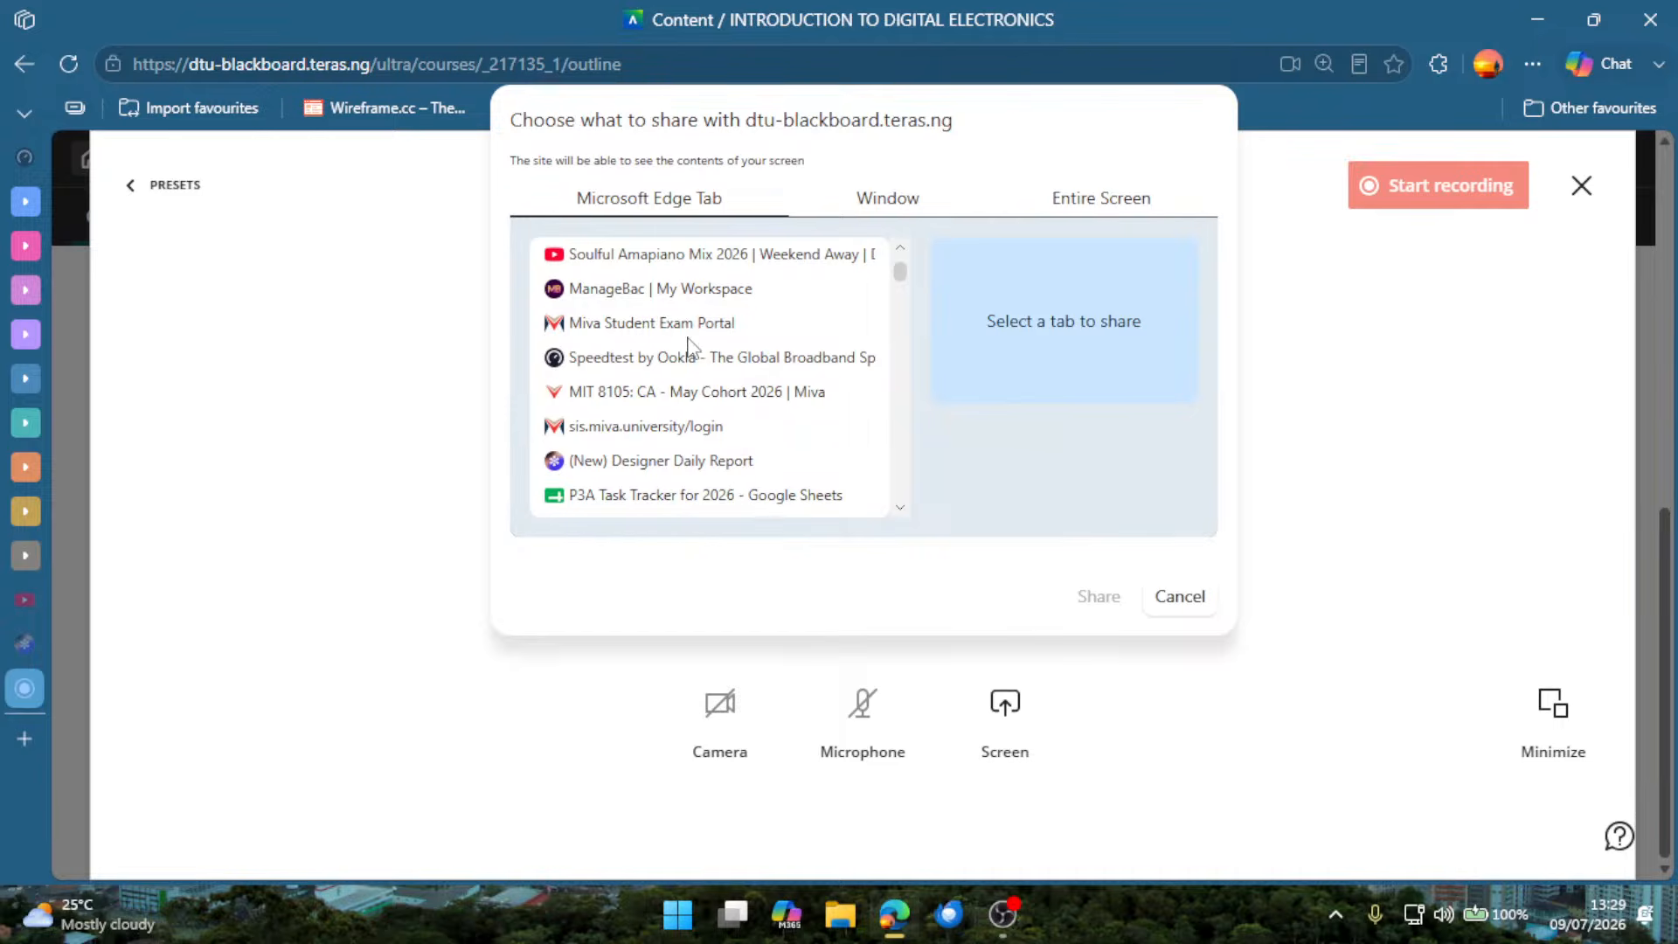
pyautogui.scroll(-5, 723, 437)
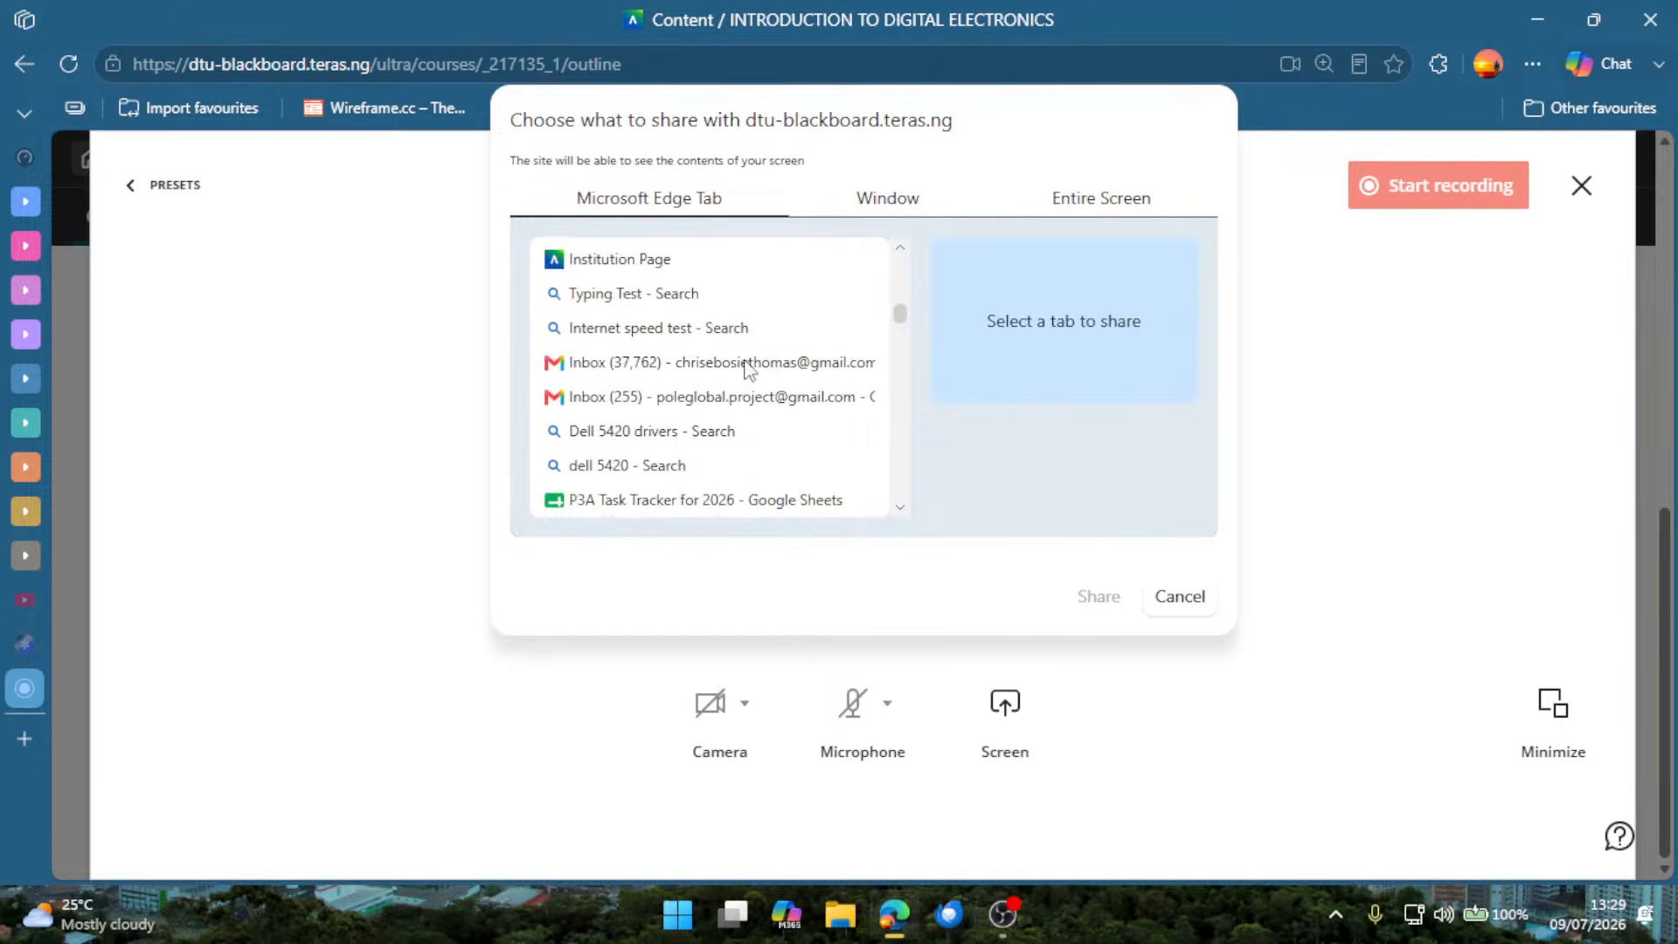
pyautogui.scroll(2, 710, 367)
pyautogui.click(887, 199)
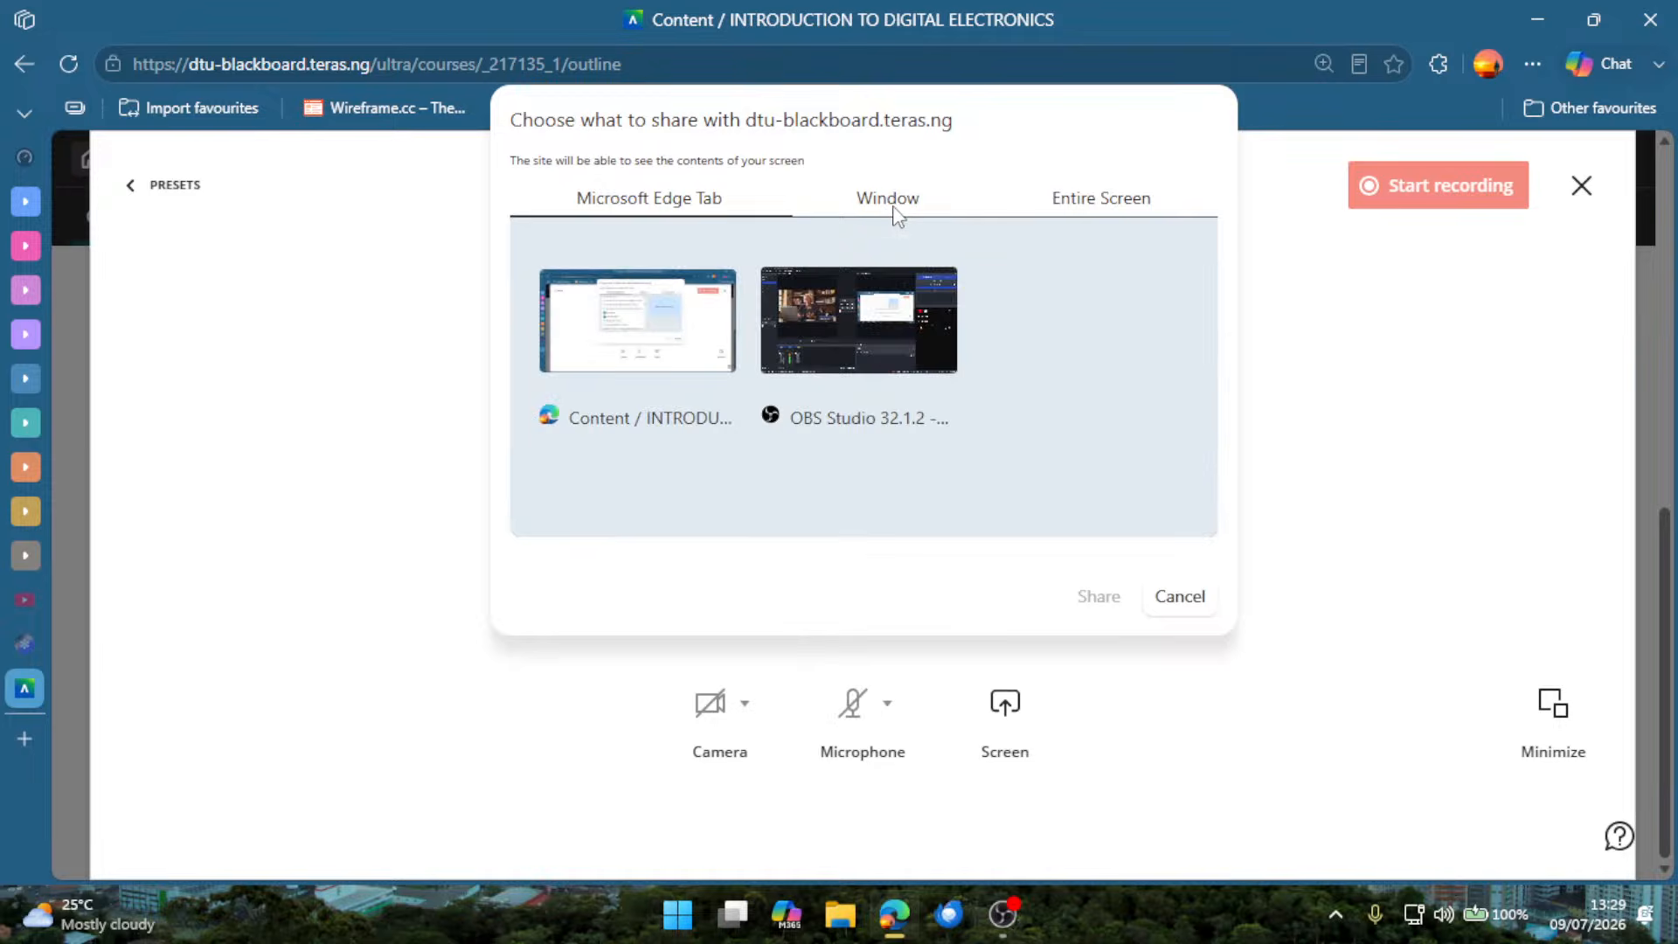
pyautogui.click(1098, 201)
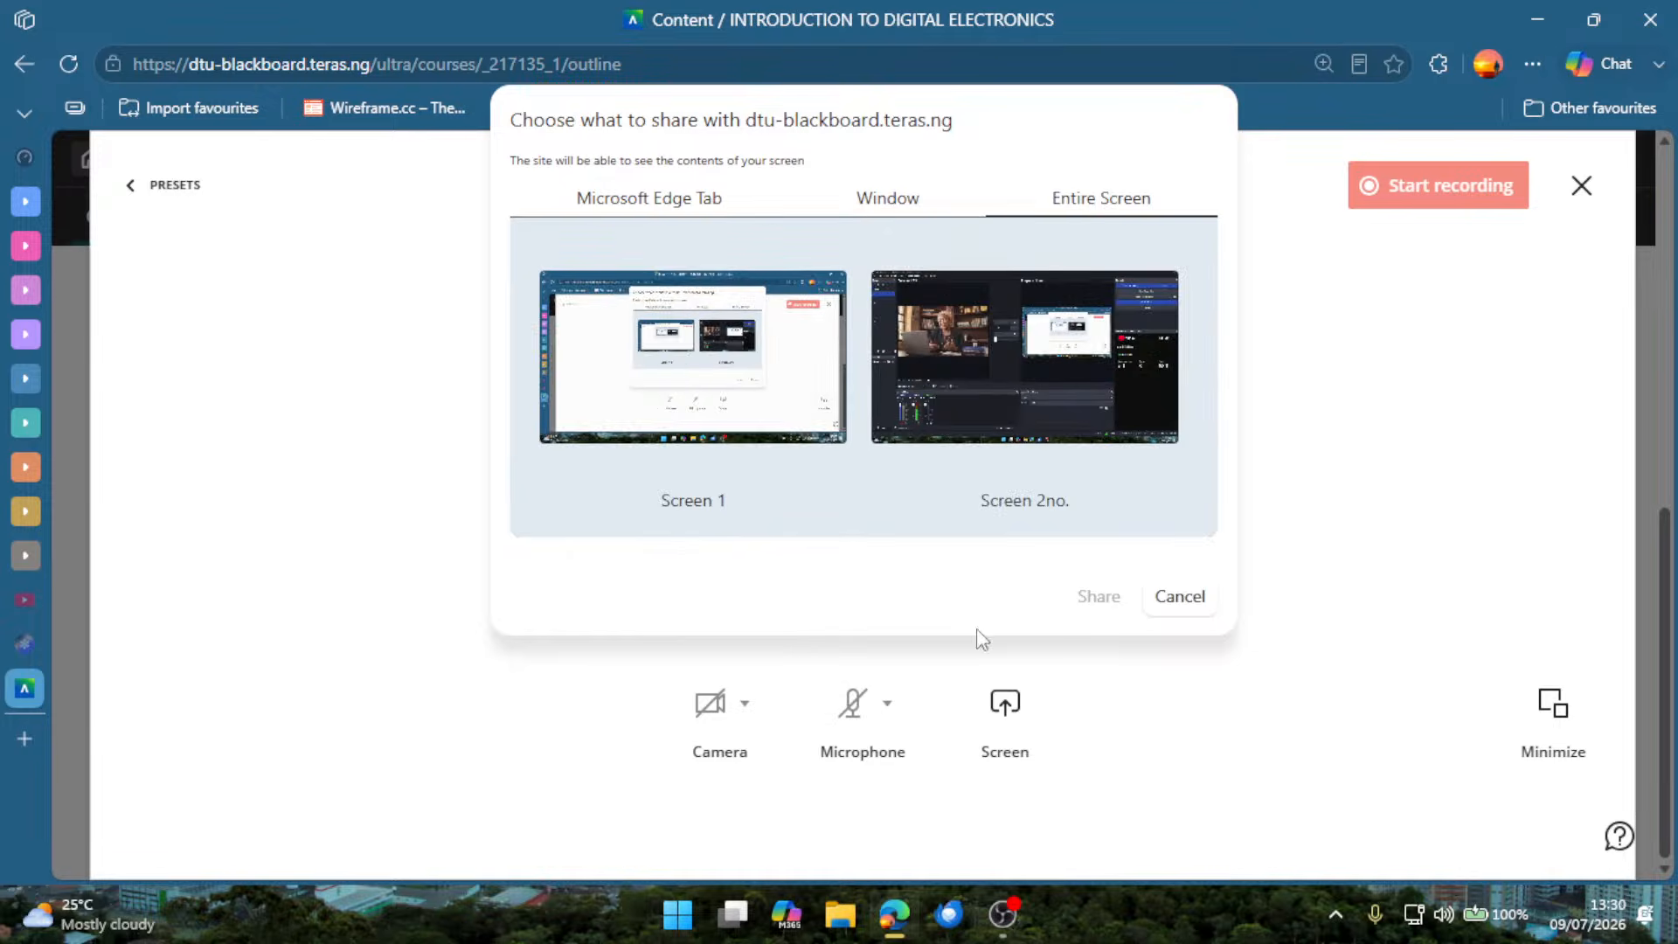
pyautogui.click(1166, 598)
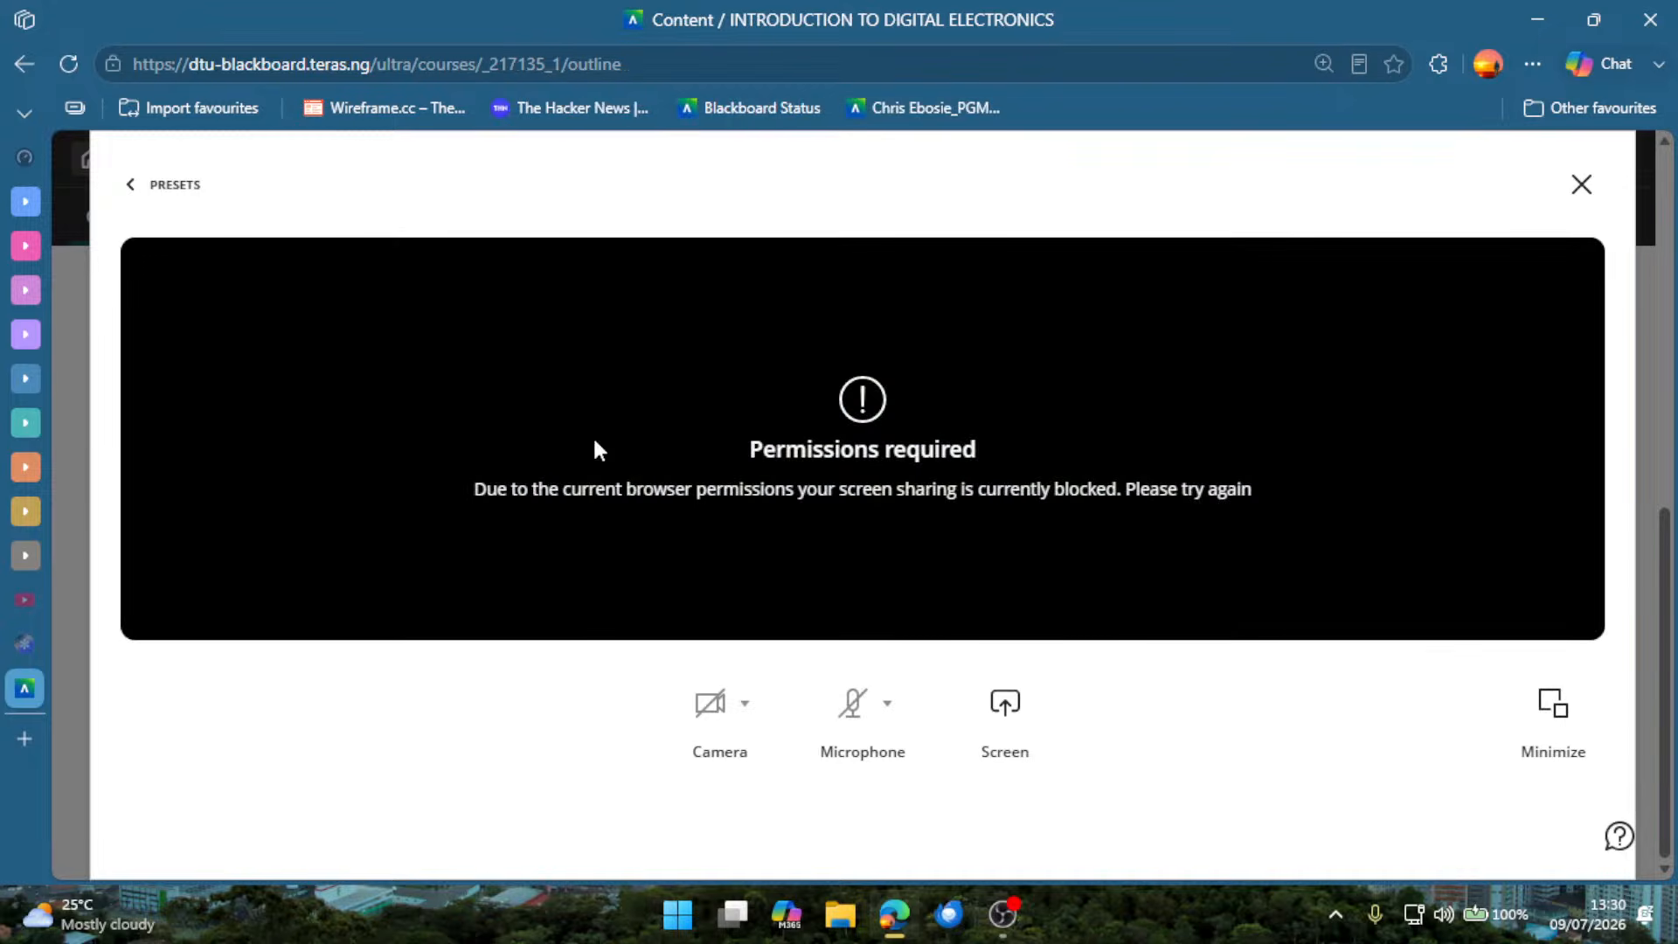
pyautogui.click(1581, 183)
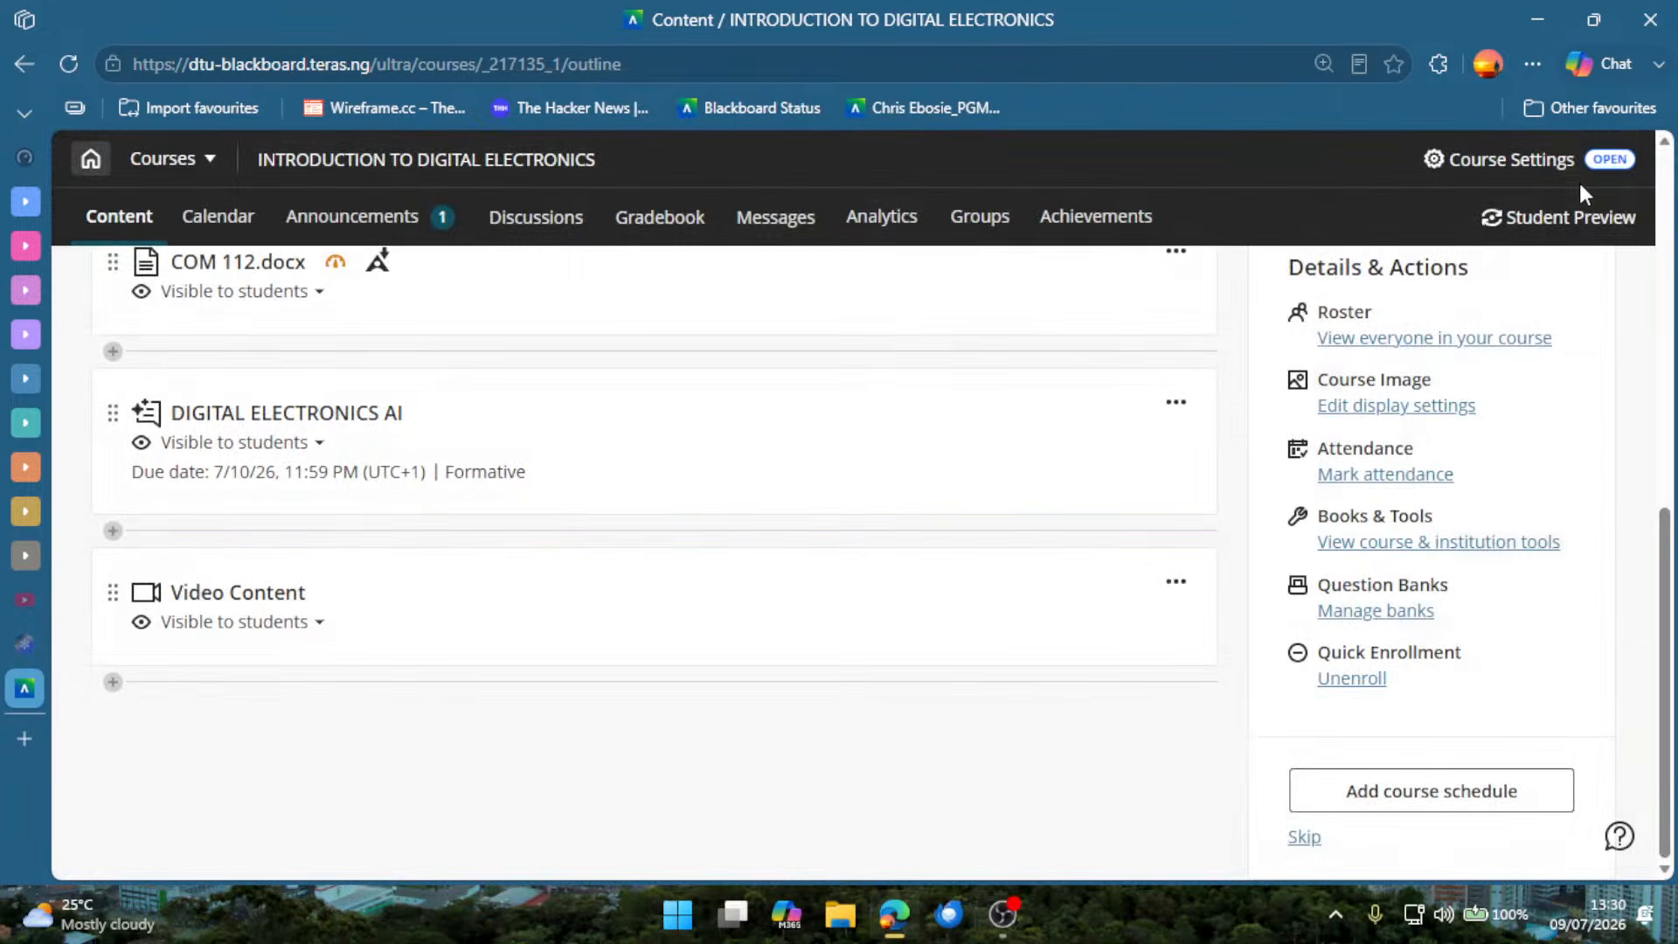
# Reopen the Record Audio/Video choices, preview the Audio & Screen option's sharing prompt, and close the recorder without sharing.
pyautogui.click(869, 685)
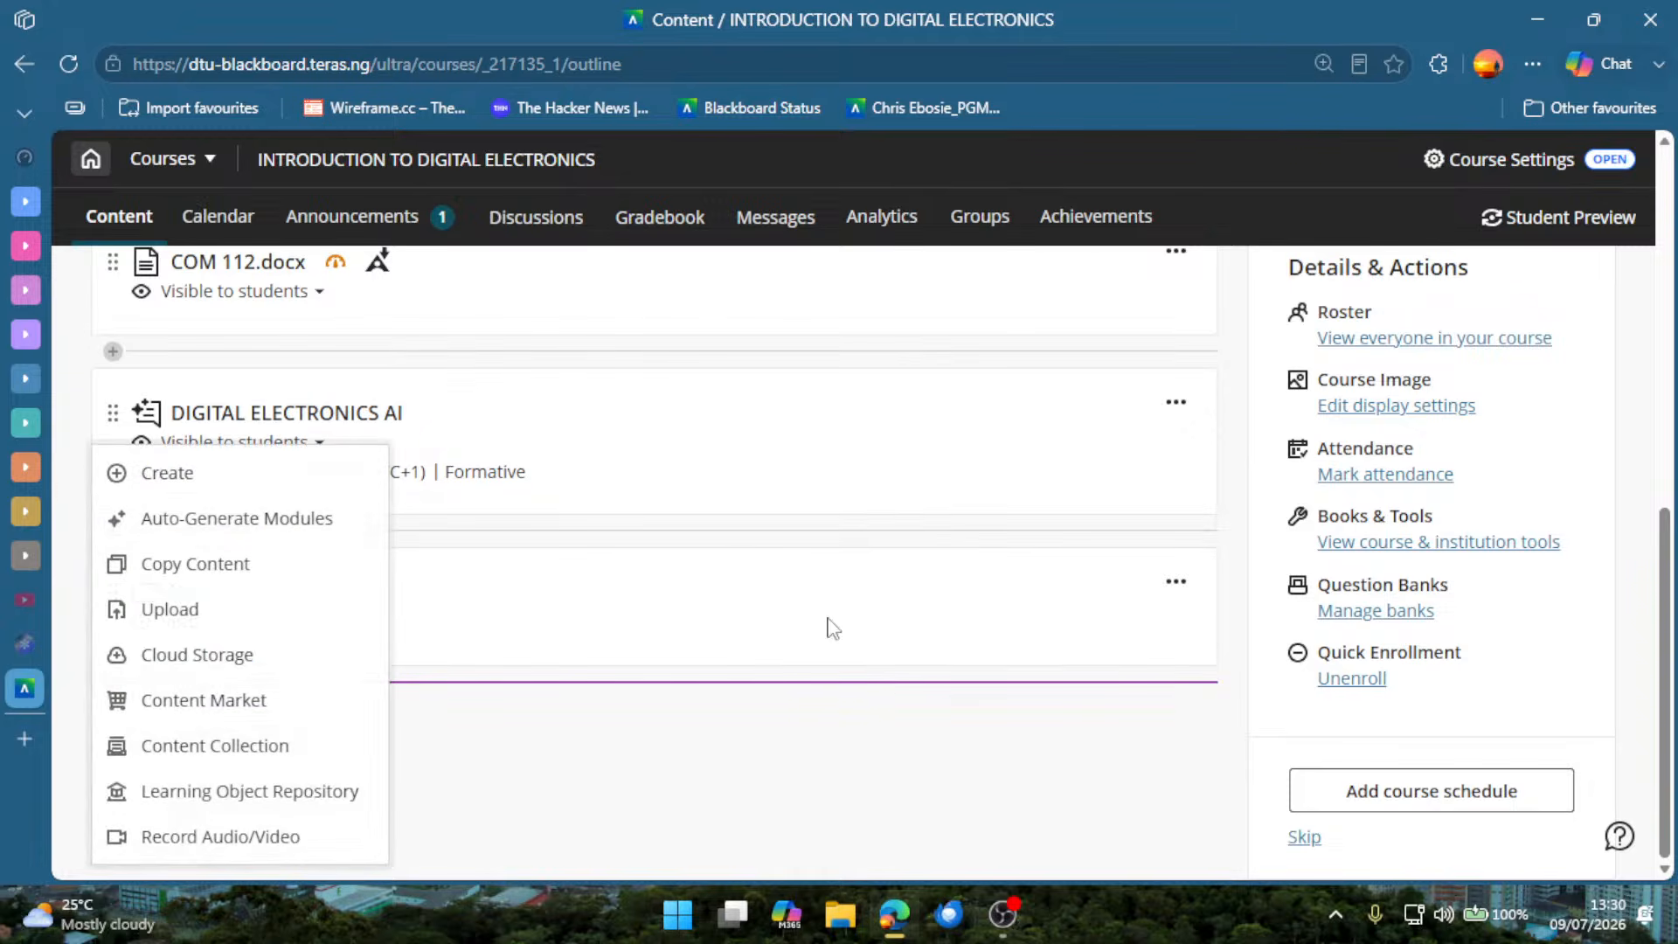
pyautogui.click(254, 835)
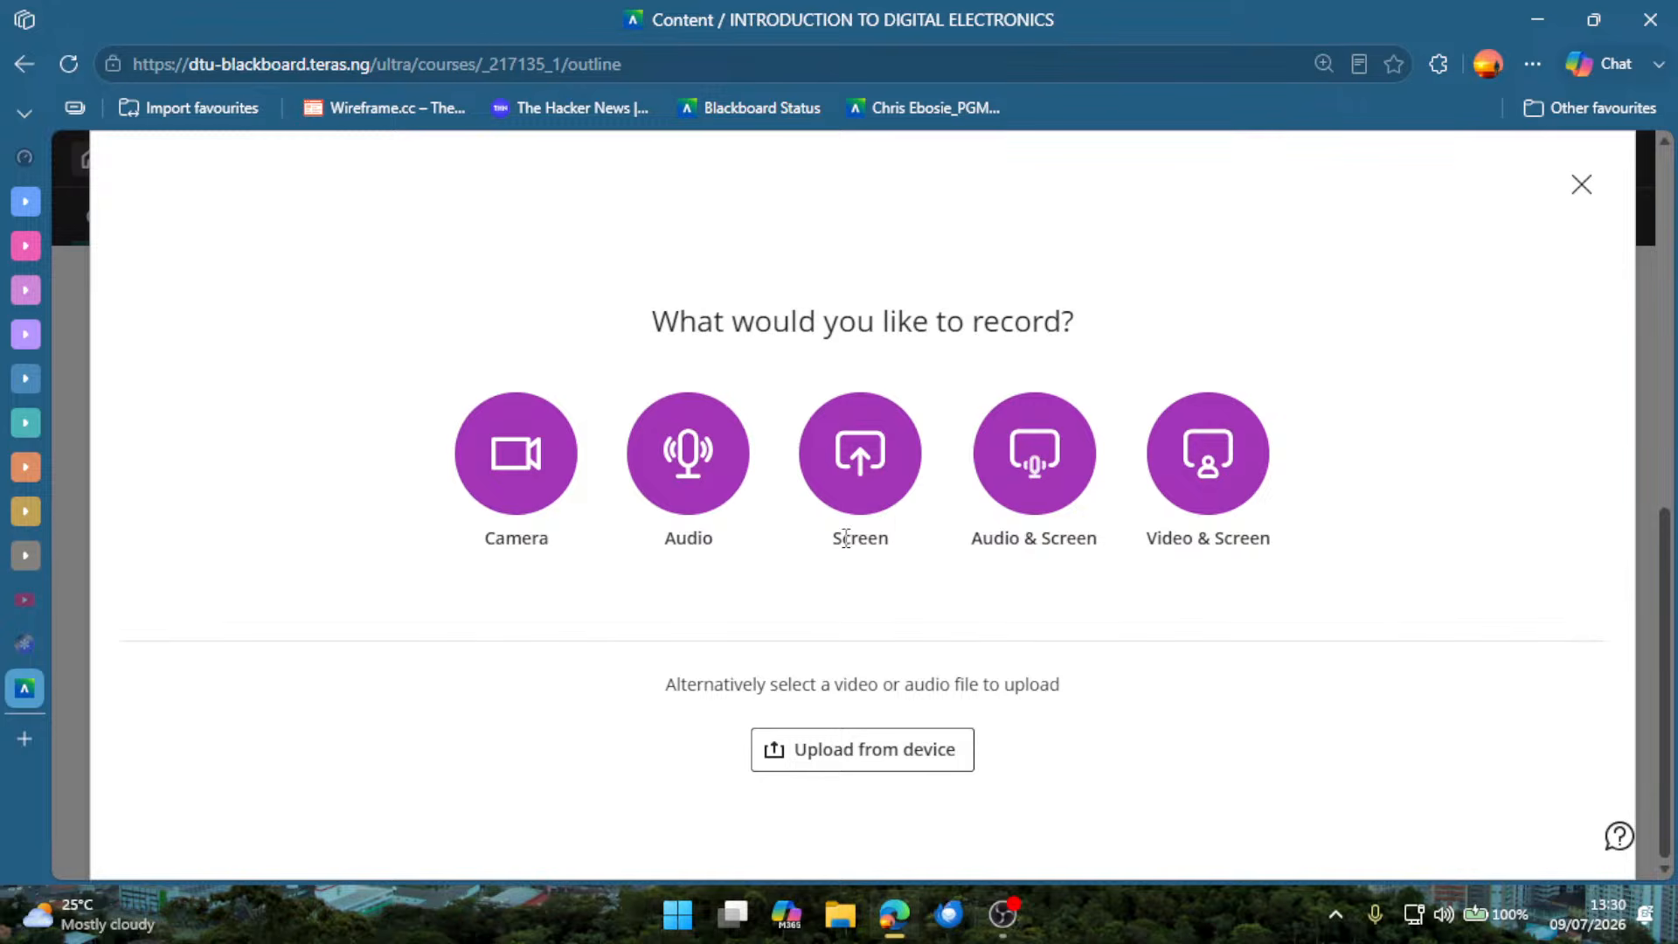
pyautogui.moveTo(809, 559); pyautogui.dragTo(1279, 551)
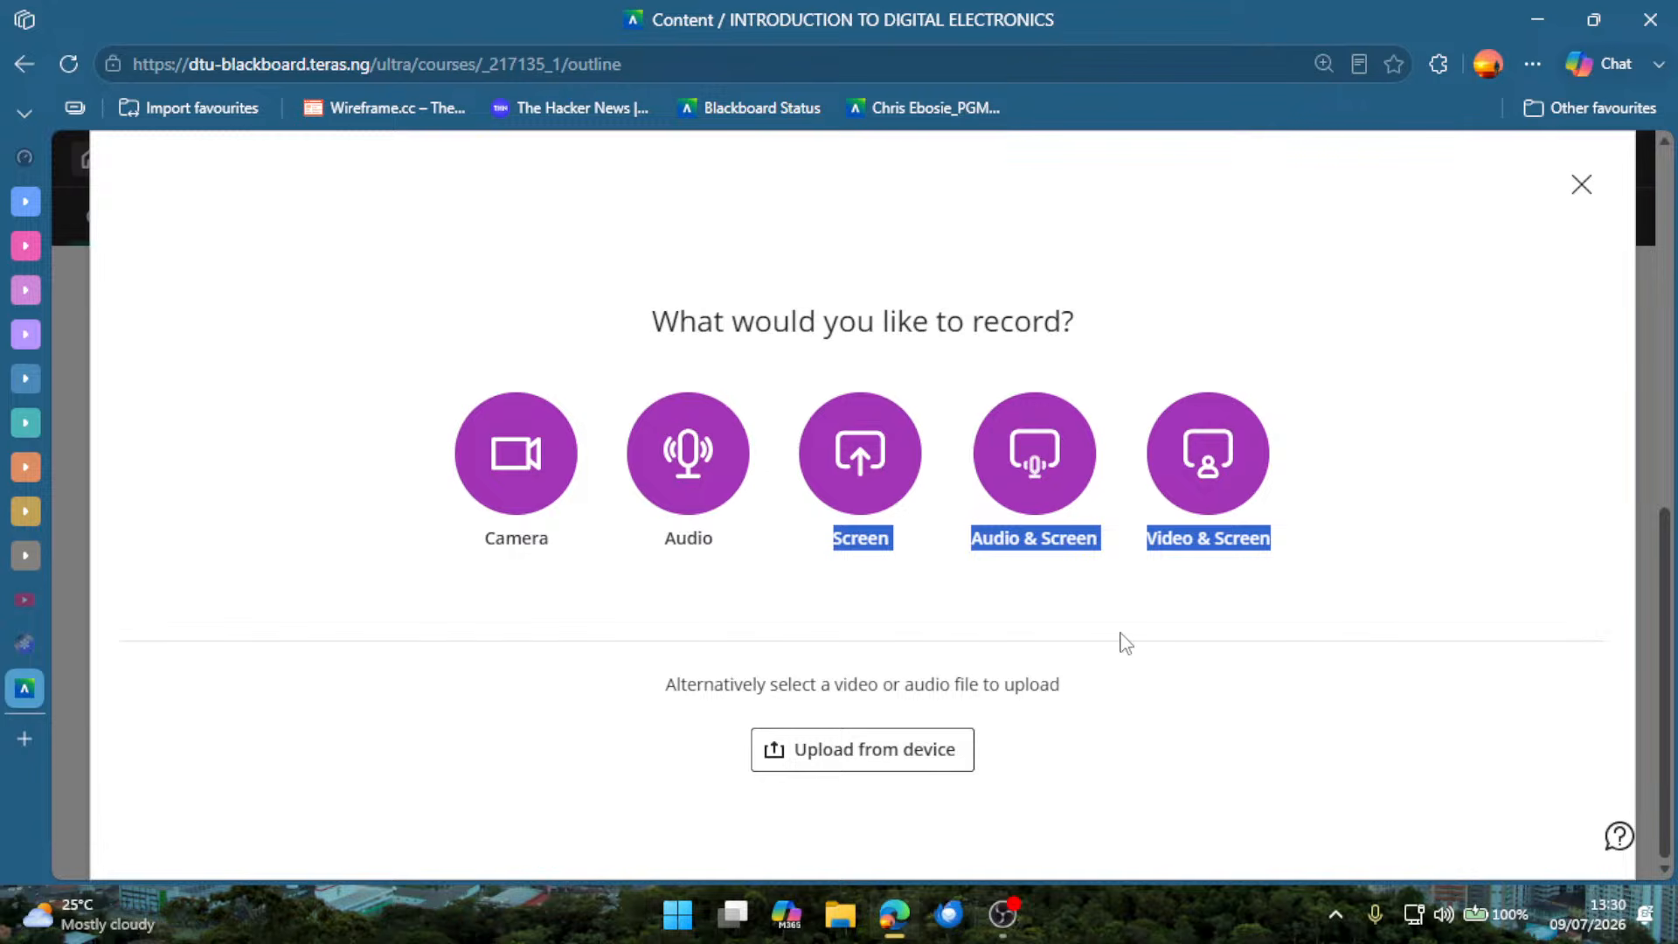
pyautogui.click(1045, 477)
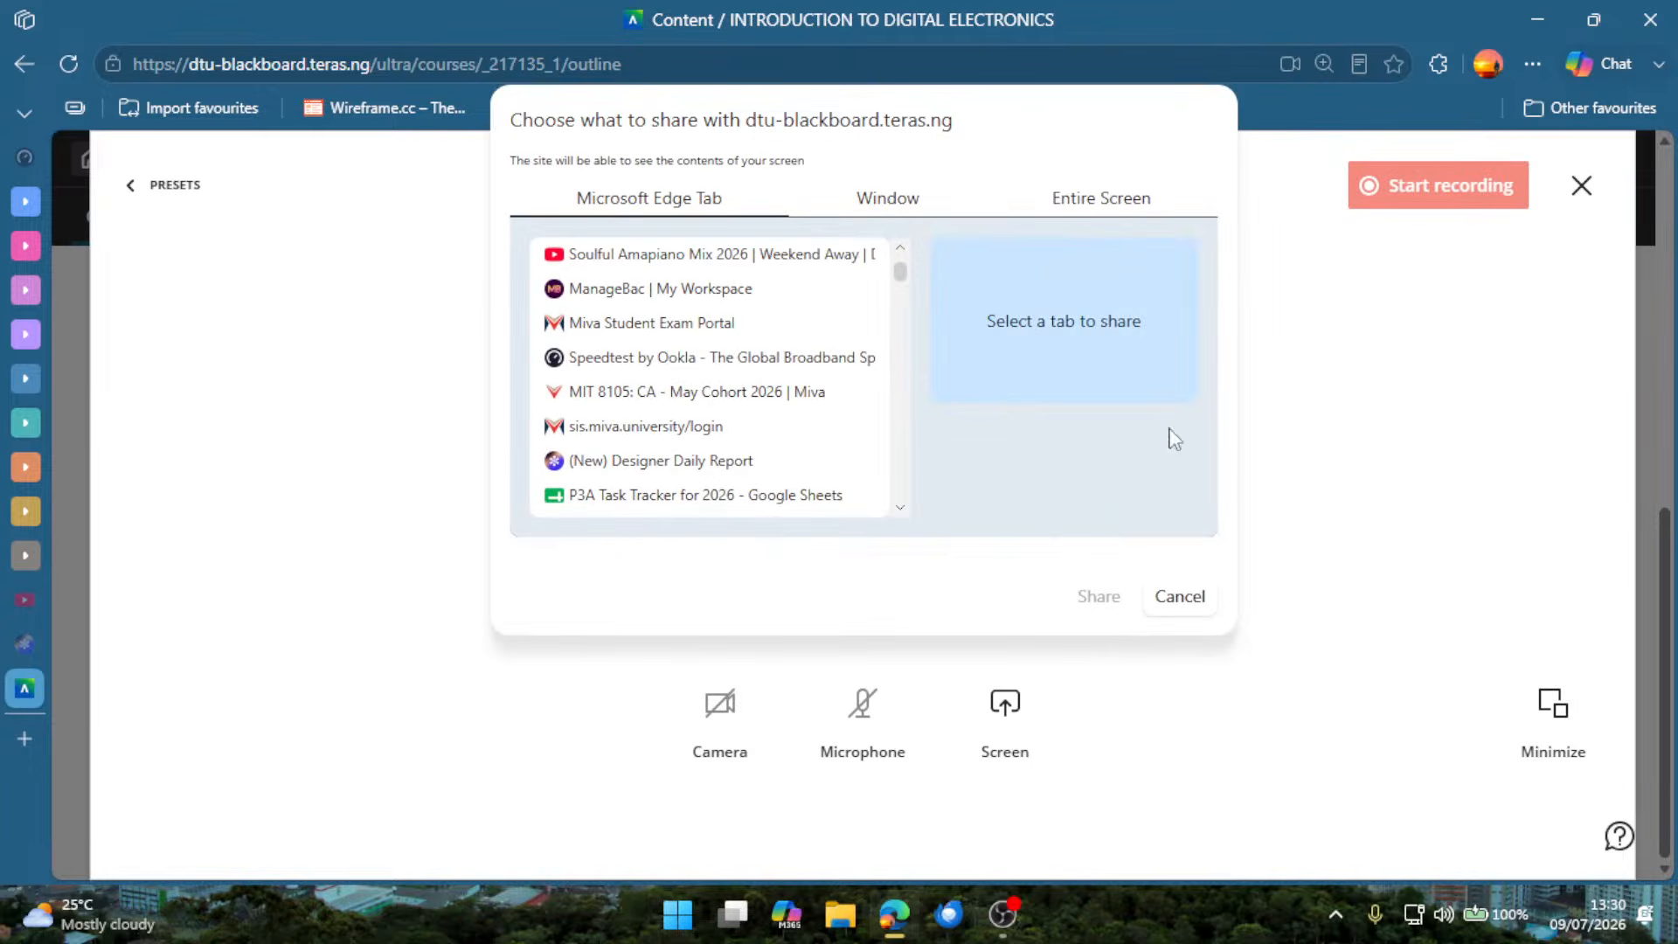
pyautogui.click(1195, 598)
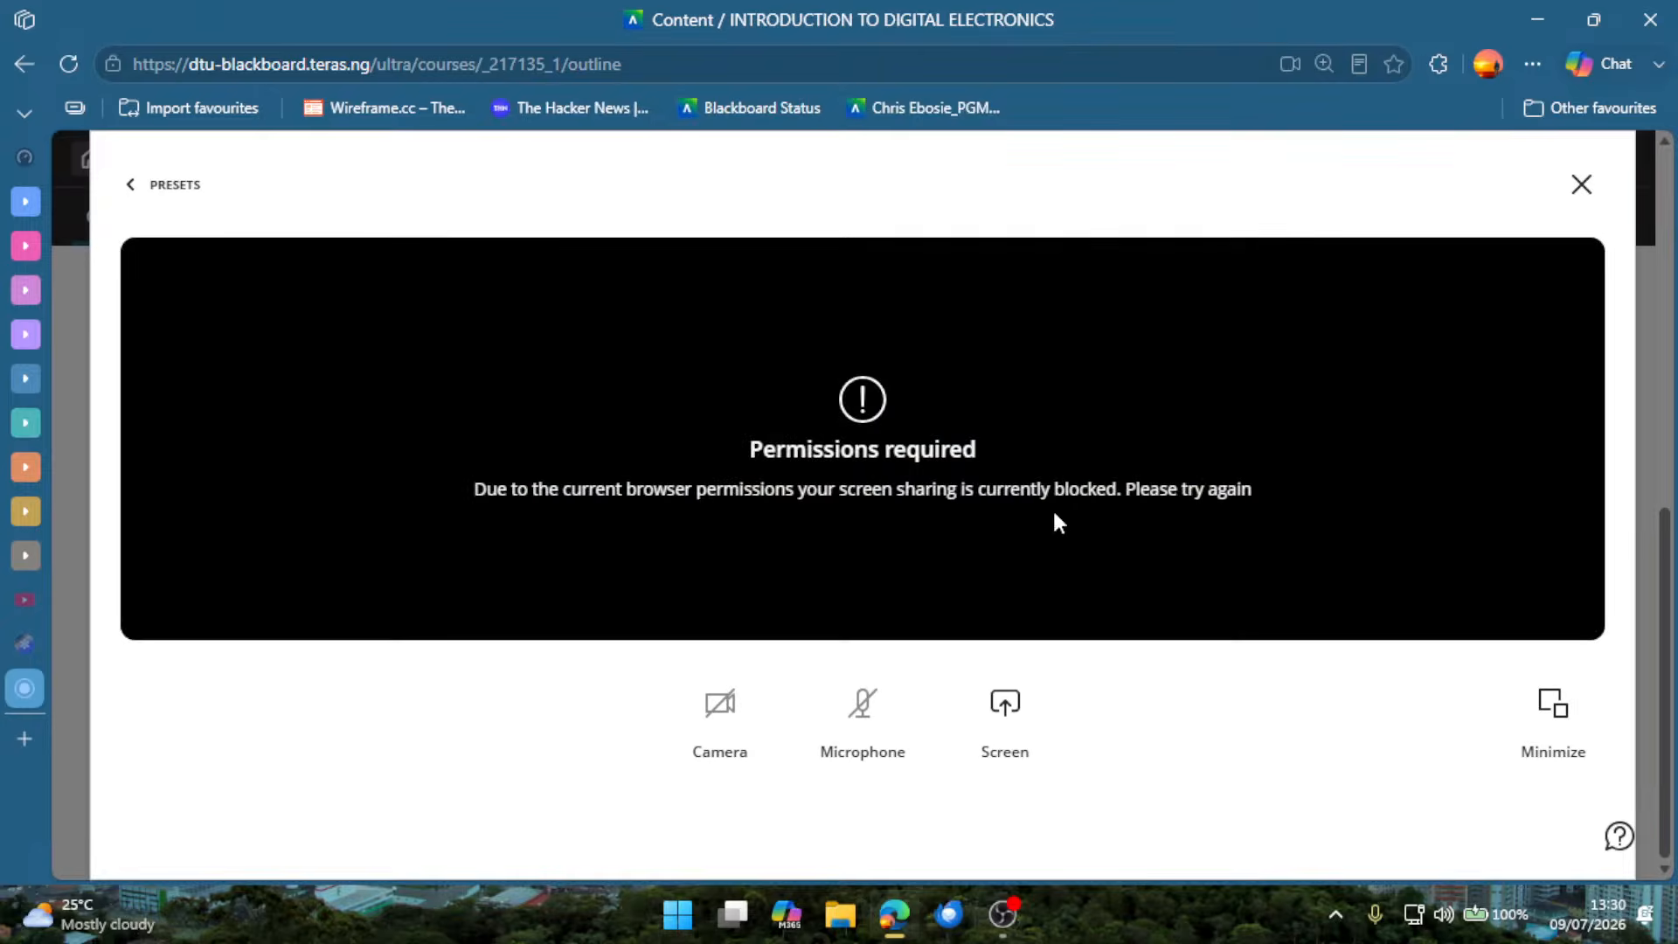
pyautogui.click(1581, 184)
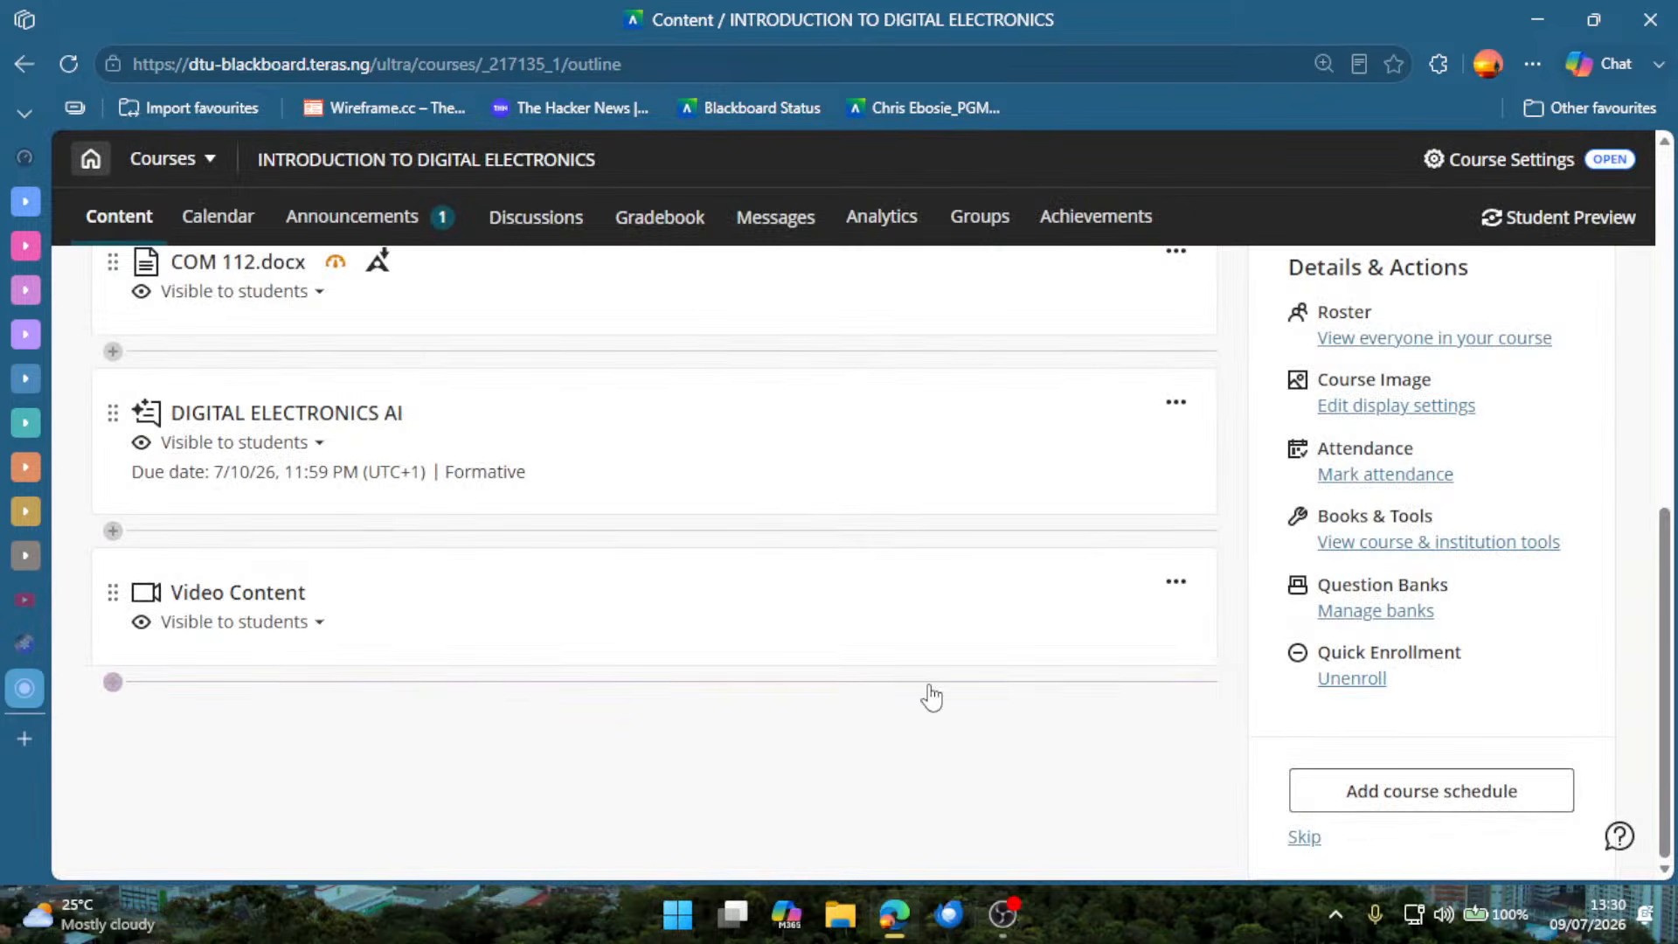
# Reopen the Record Audio/Video choices, look through the Video & Screen option's shareable tabs, and close the recorder without sharing.
pyautogui.click(112, 682)
pyautogui.click(297, 848)
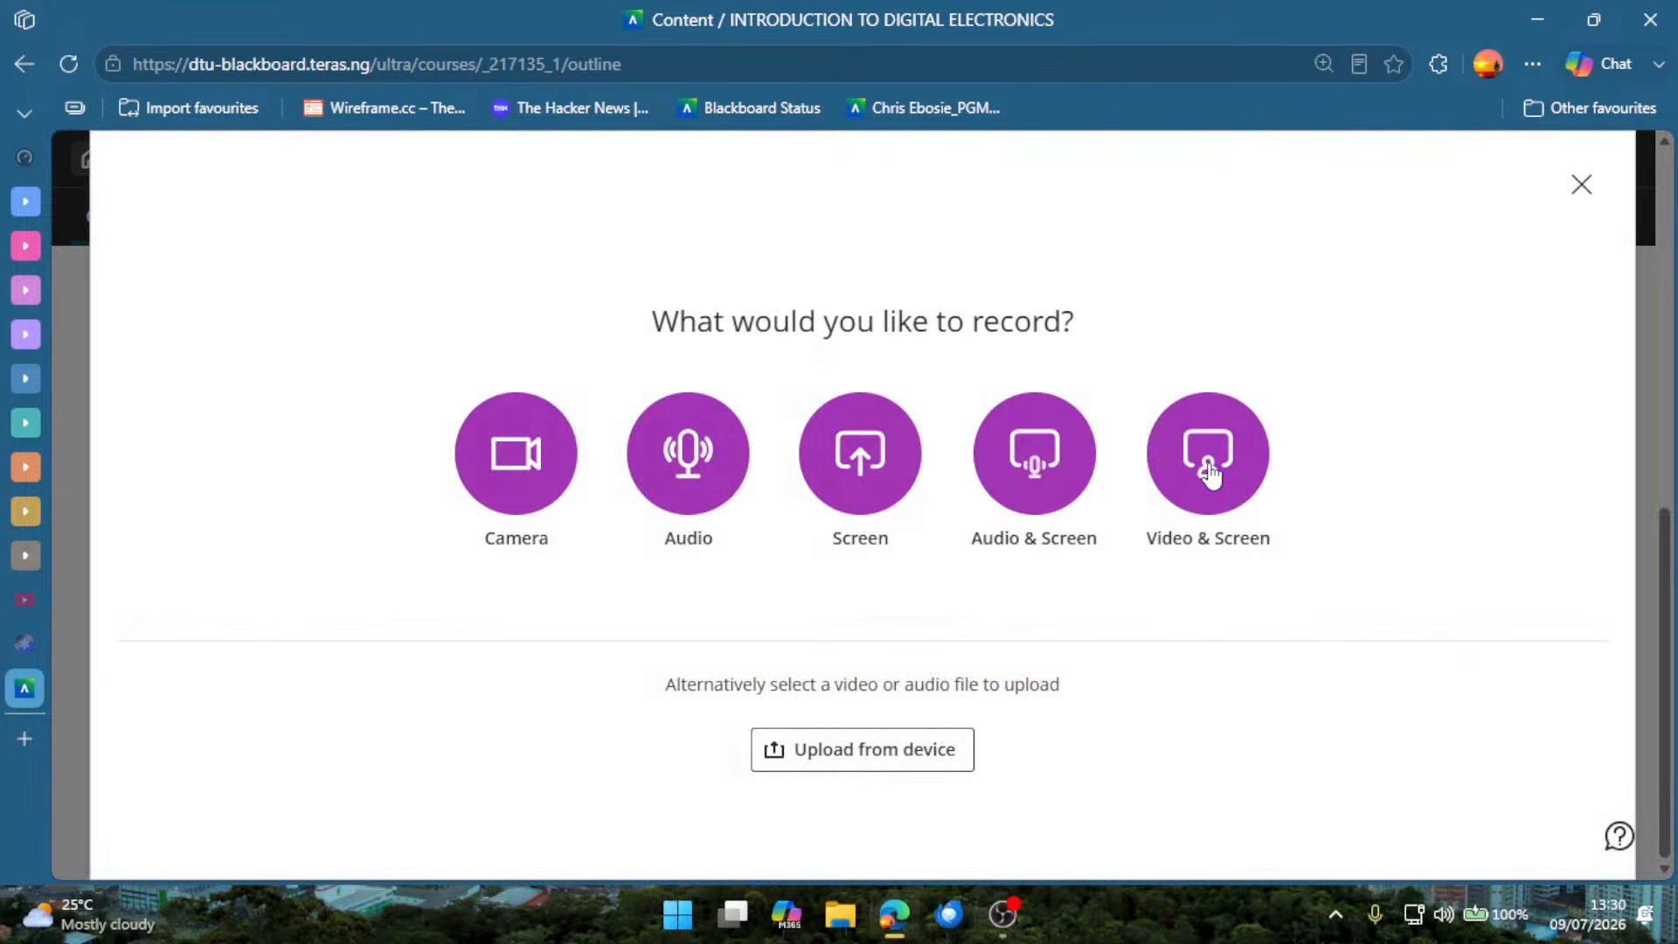
pyautogui.click(1209, 474)
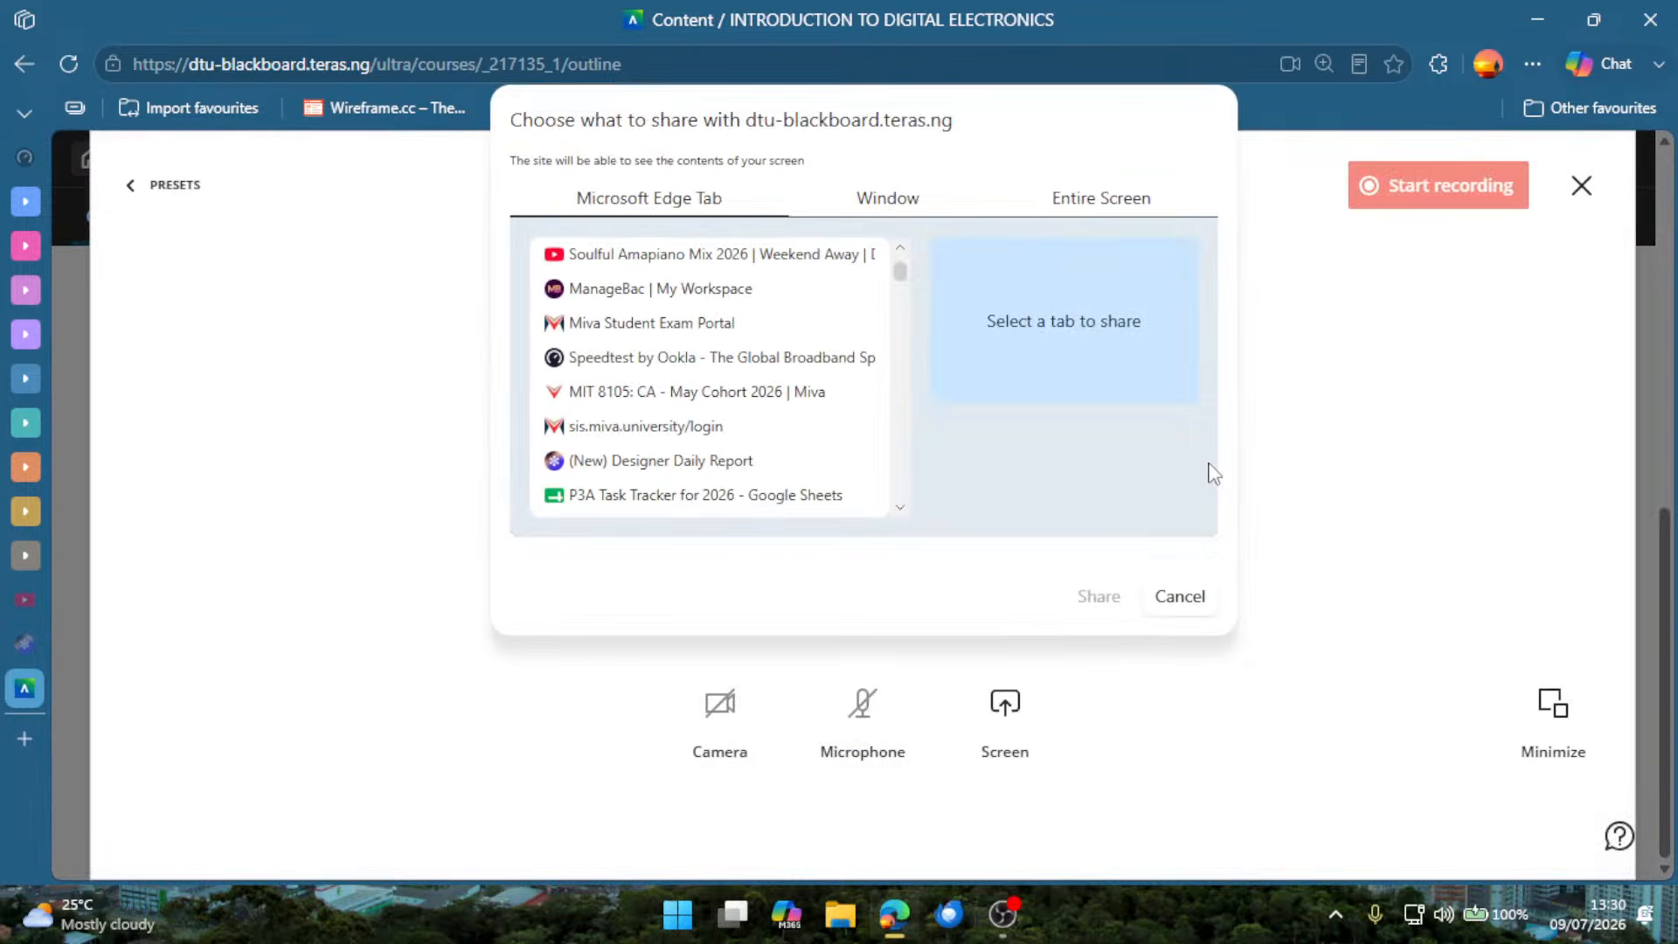
pyautogui.scroll(-5, 888, 438)
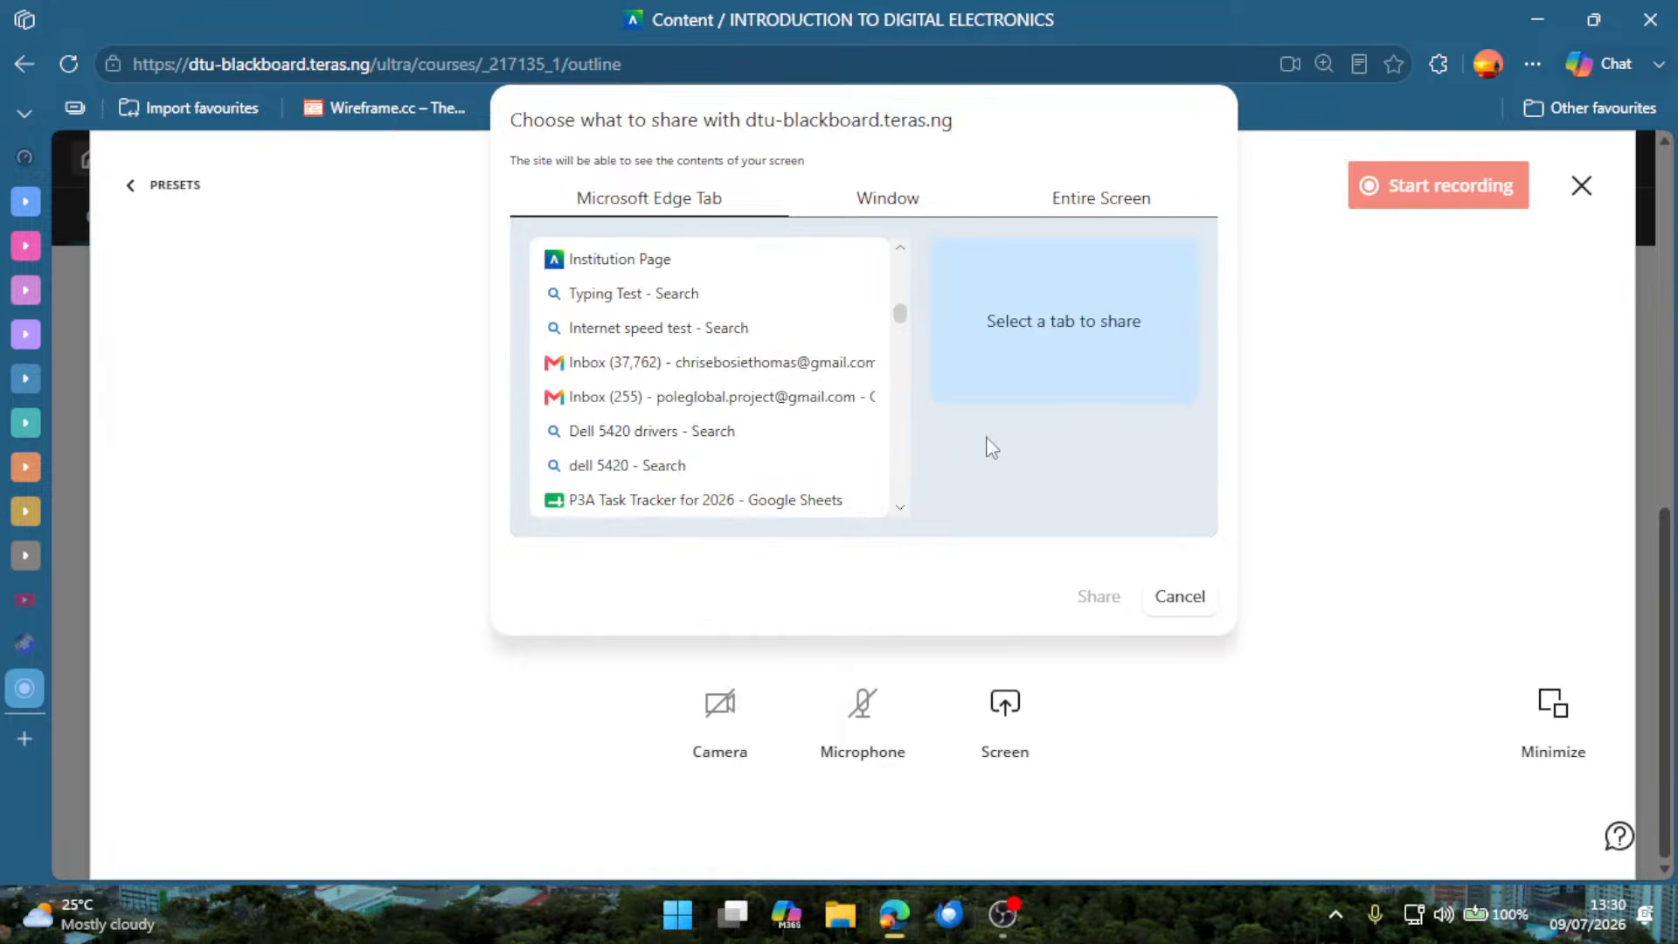
pyautogui.click(1182, 598)
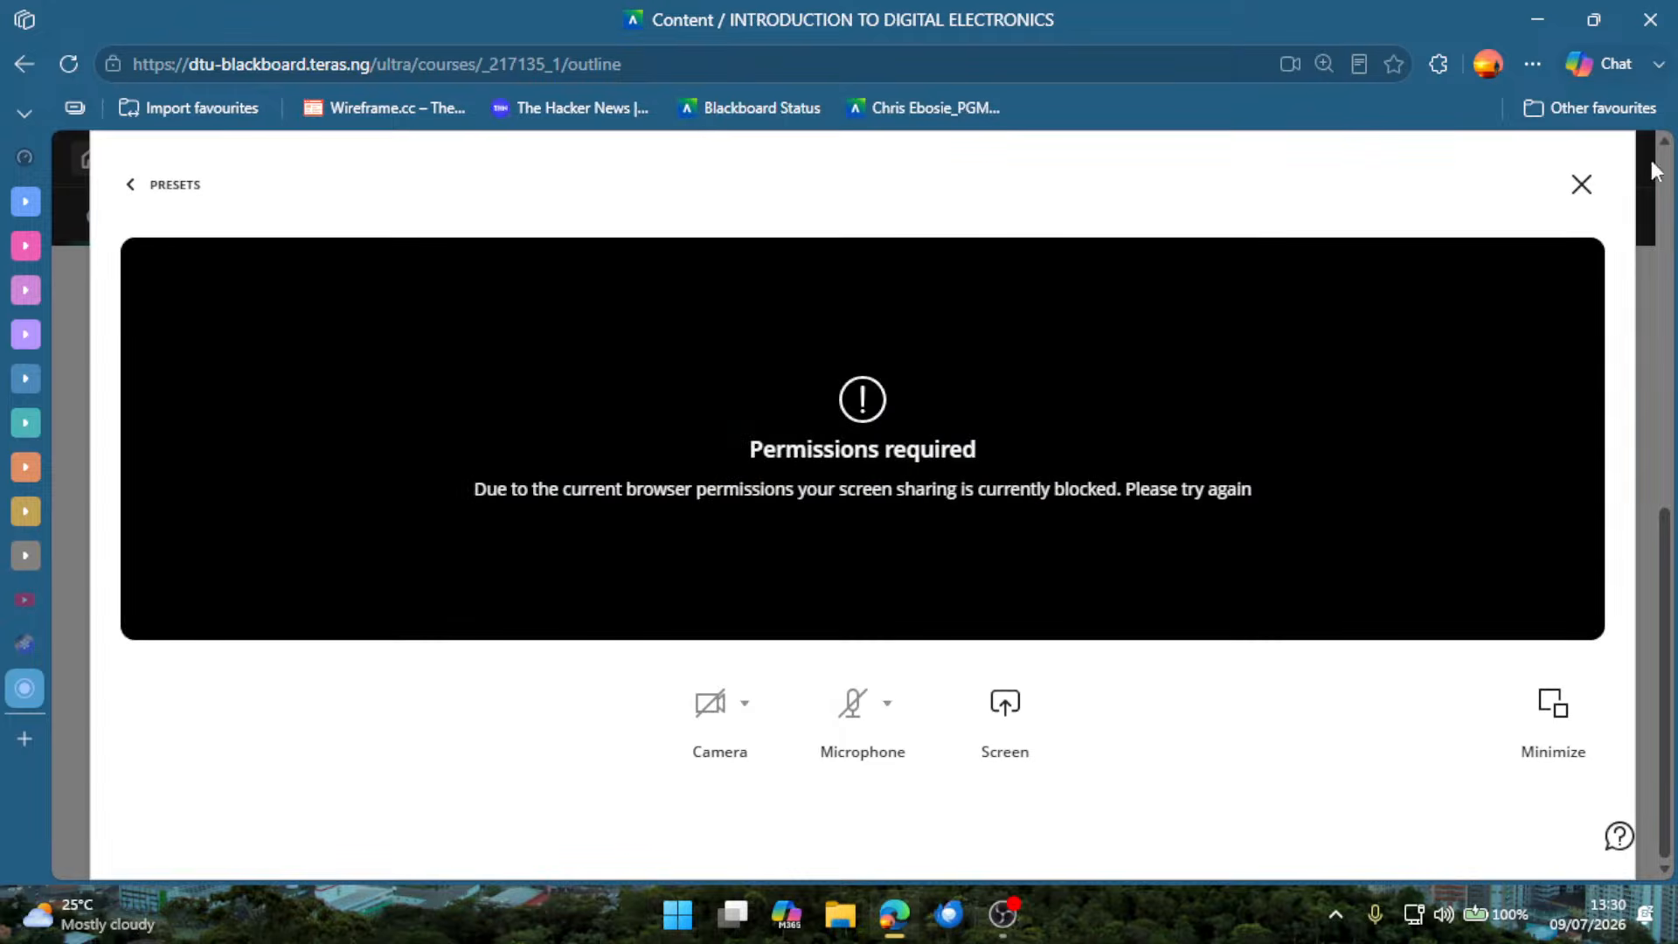
pyautogui.click(1581, 186)
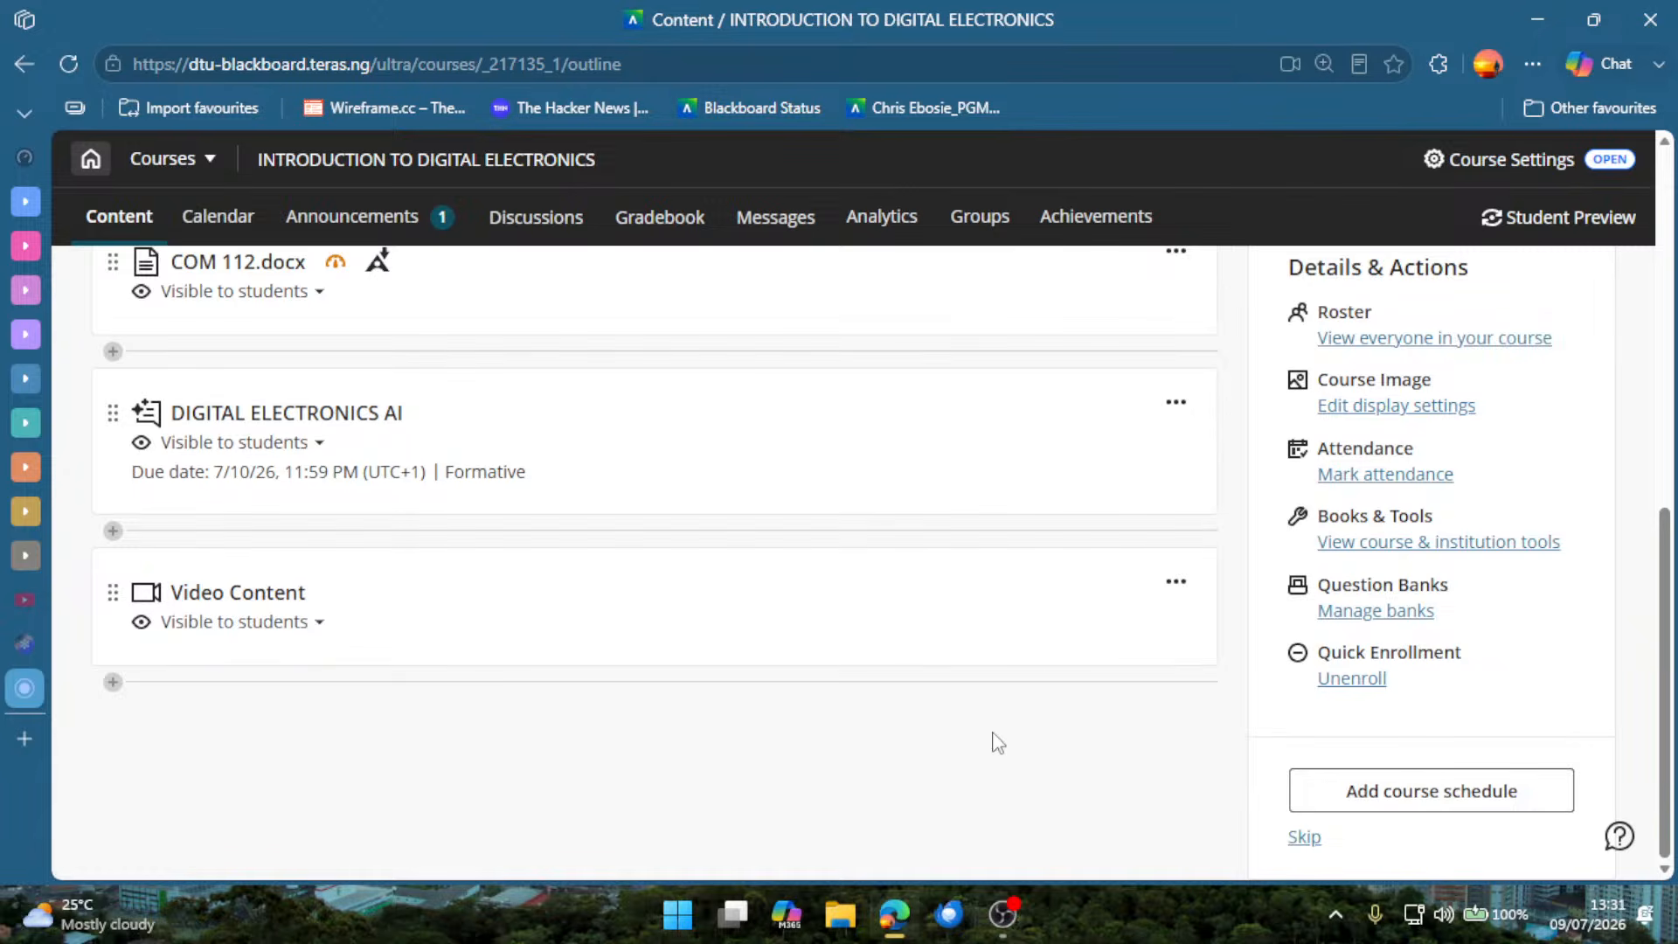
# Open the Video Content item and look through the test recording with its title, description and Download option.
pyautogui.click(1042, 681)
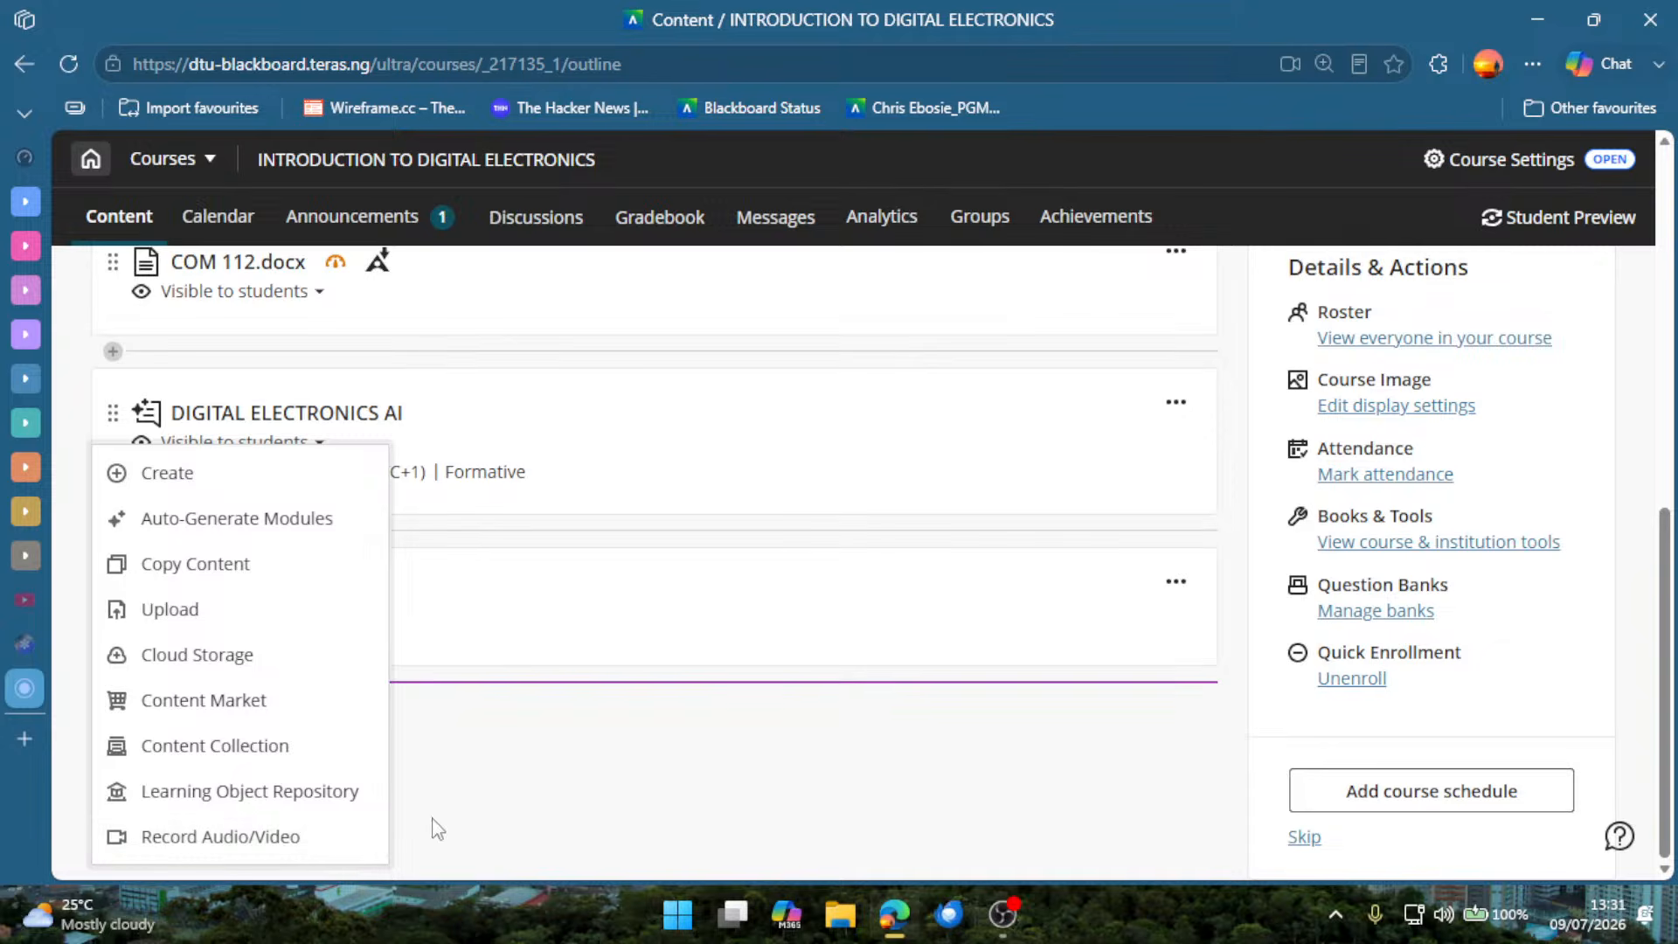
pyautogui.click(468, 606)
pyautogui.click(475, 592)
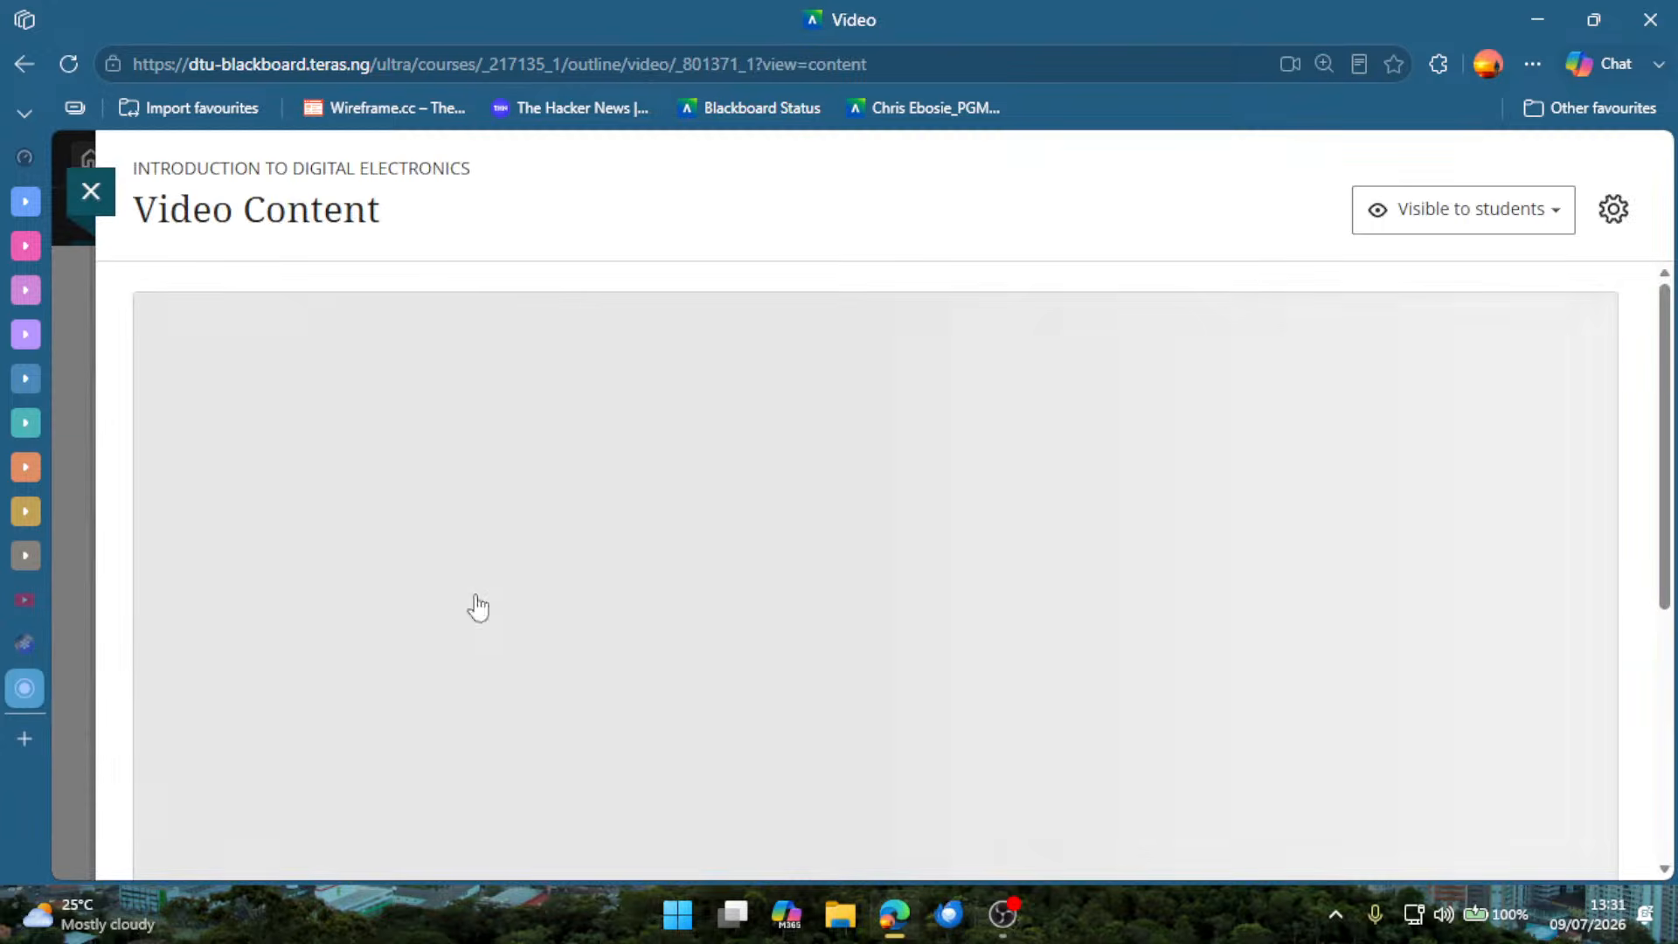
pyautogui.scroll(-2, 962, 699)
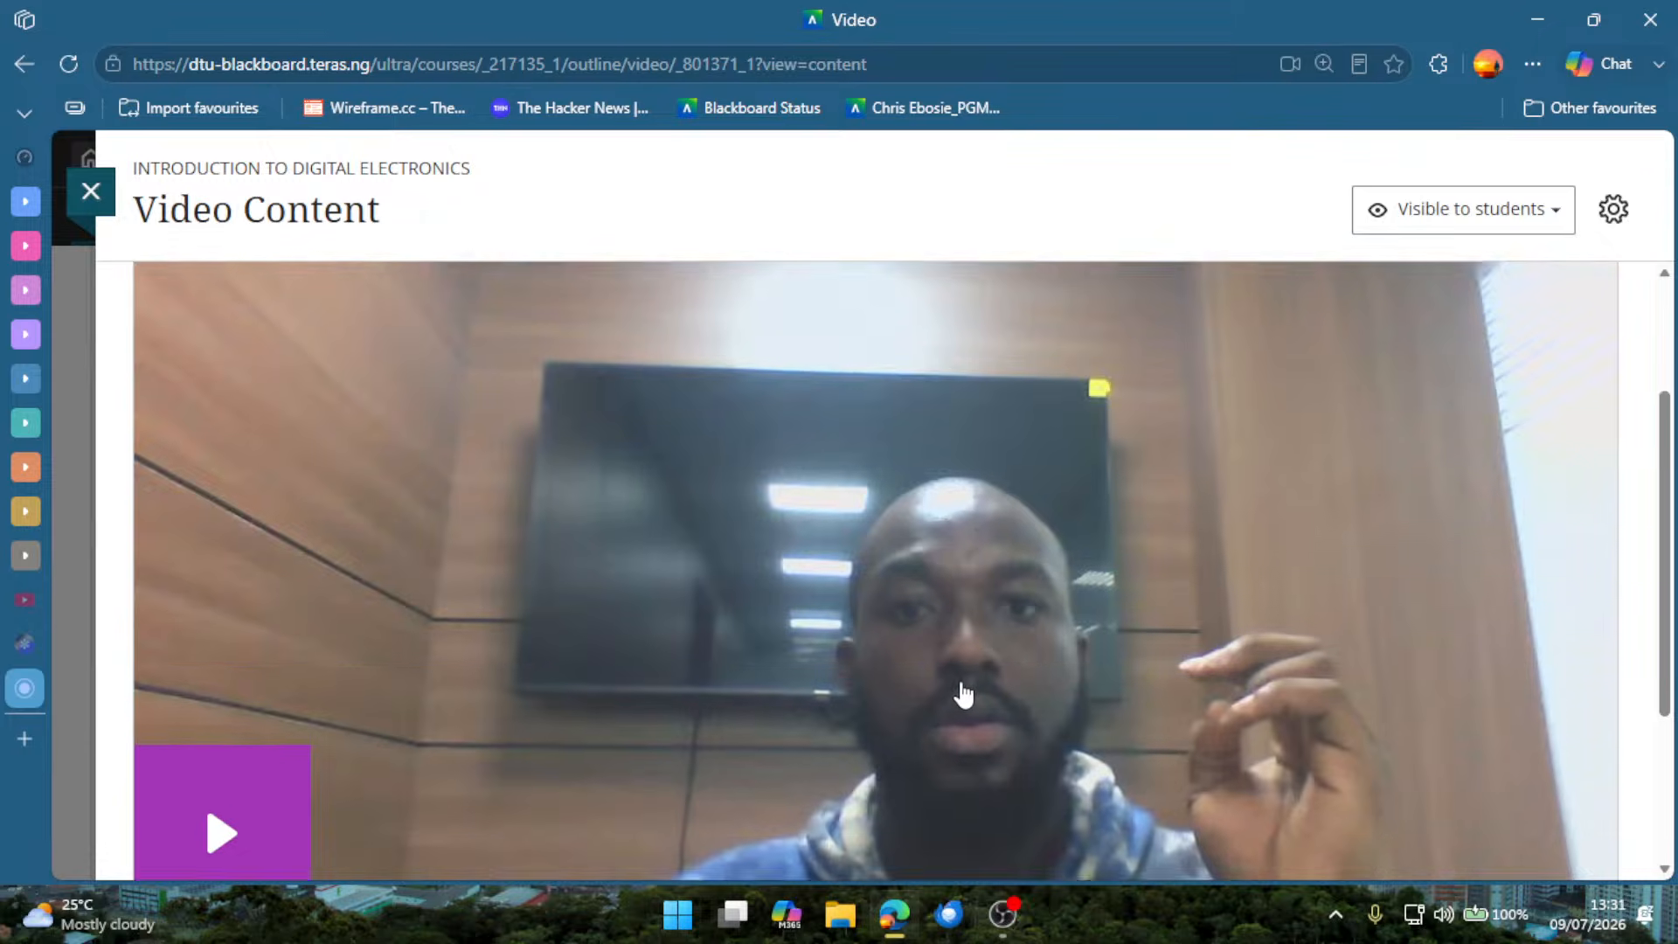
pyautogui.scroll(-3, 961, 690)
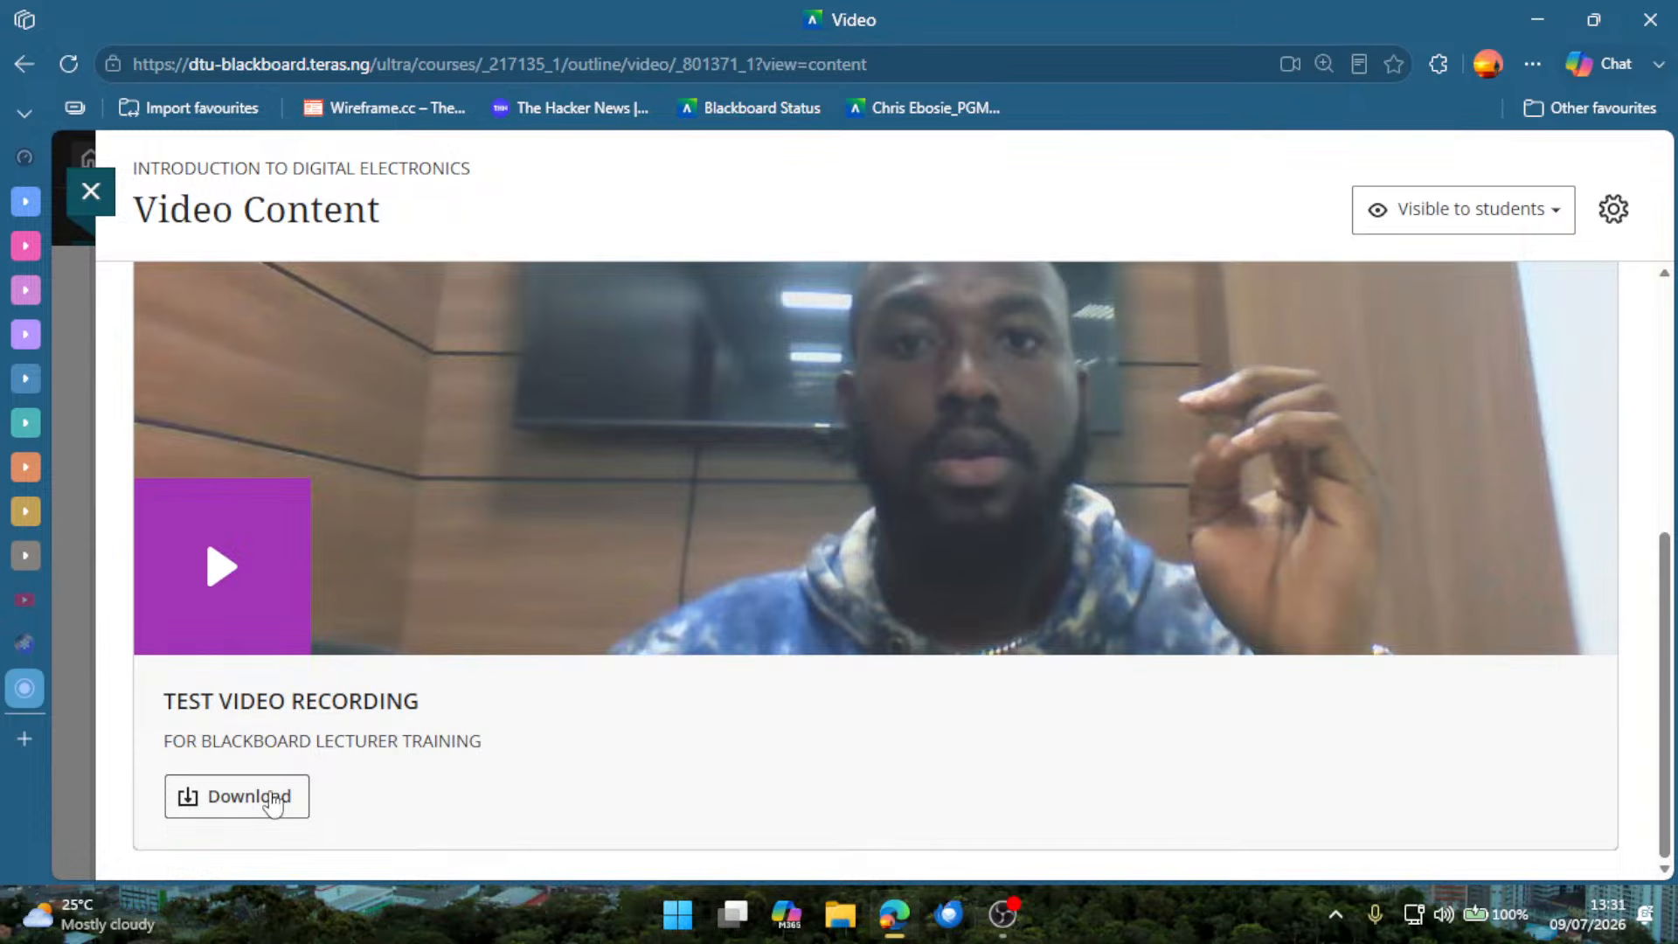
pyautogui.scroll(4, 455, 703)
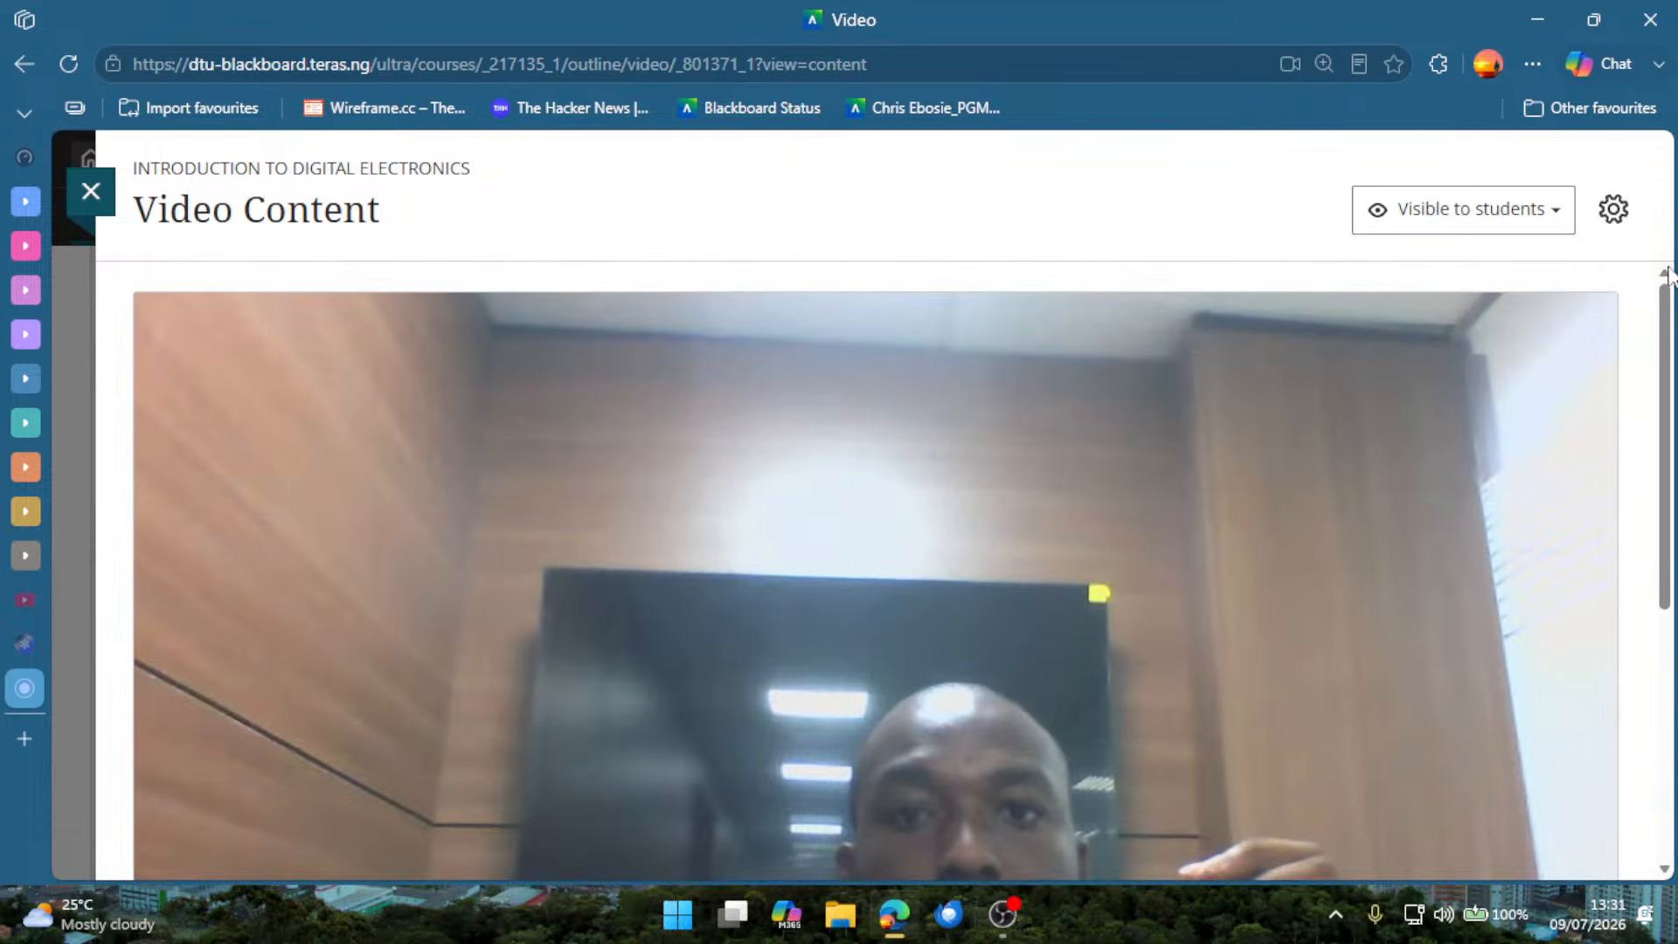
# Review the Video Content item's settings, including the Replace Video recording choices and the Description field, and leave without saving.
pyautogui.click(1598, 224)
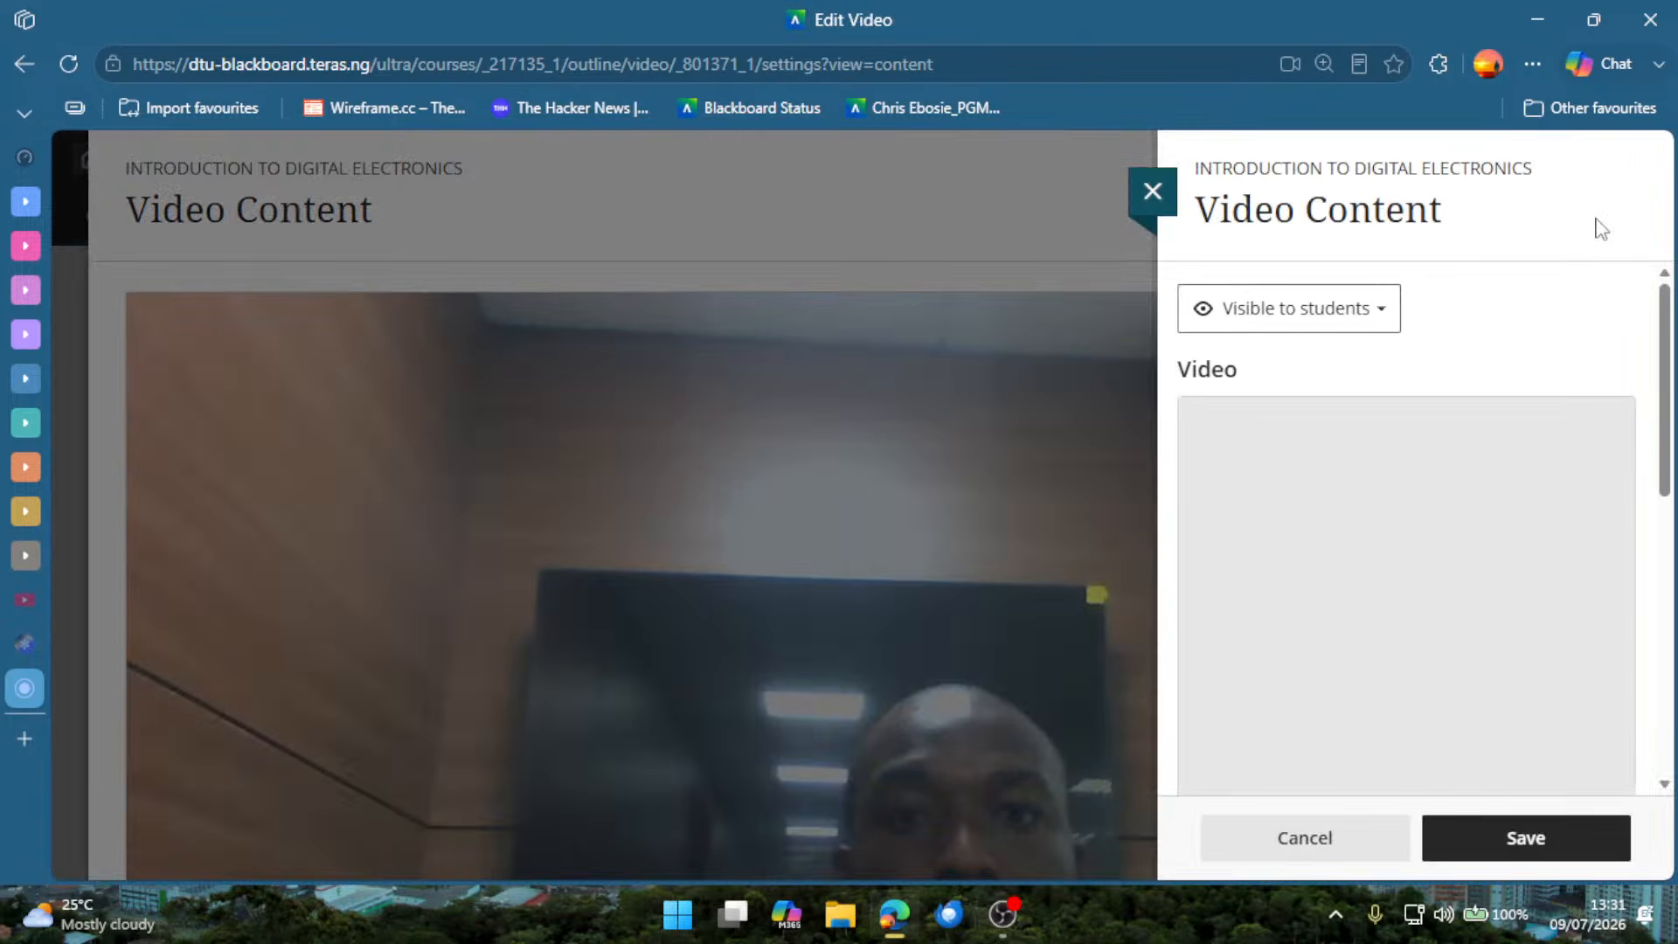
pyautogui.scroll(-5, 1364, 359)
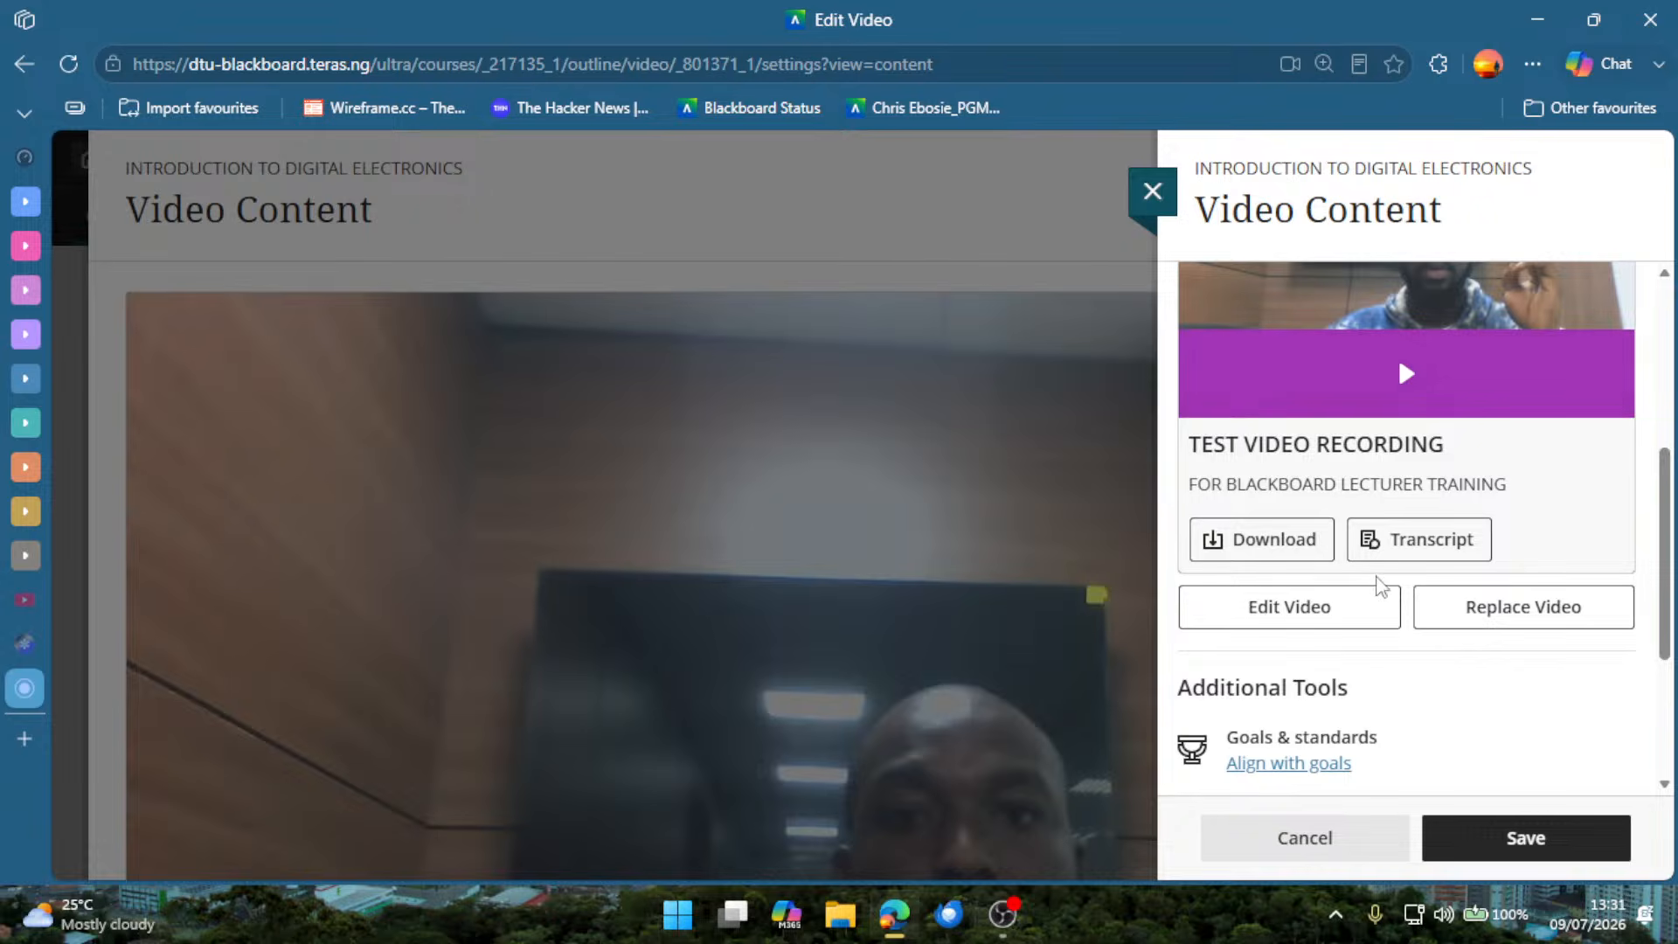
pyautogui.click(1450, 609)
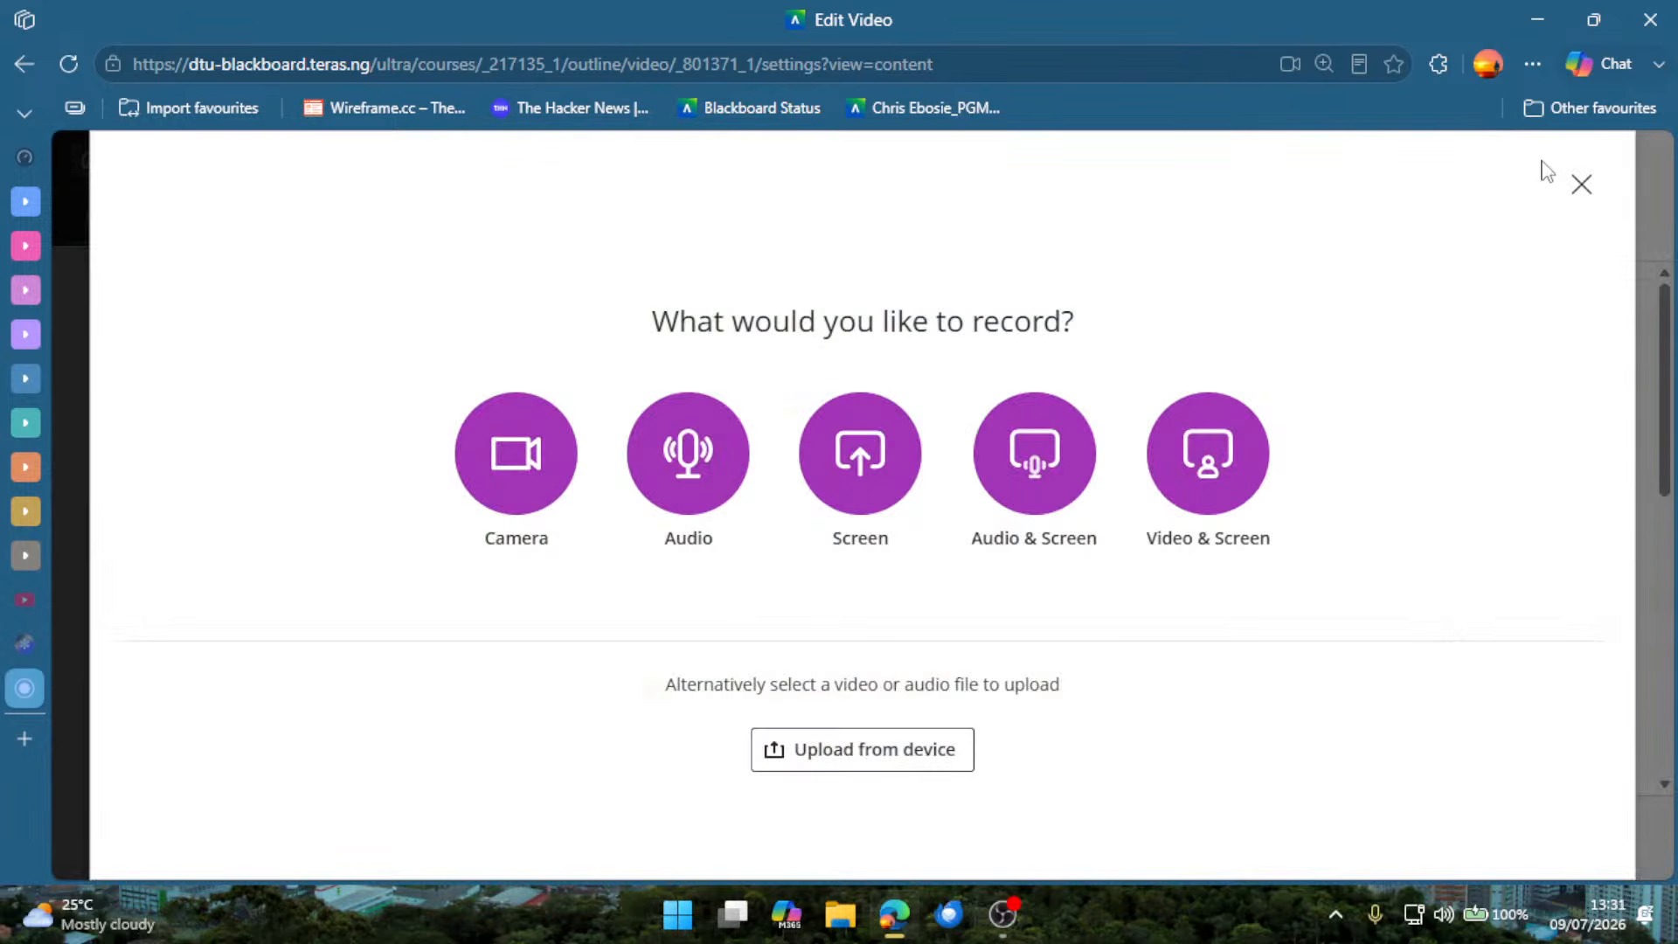
pyautogui.click(1582, 186)
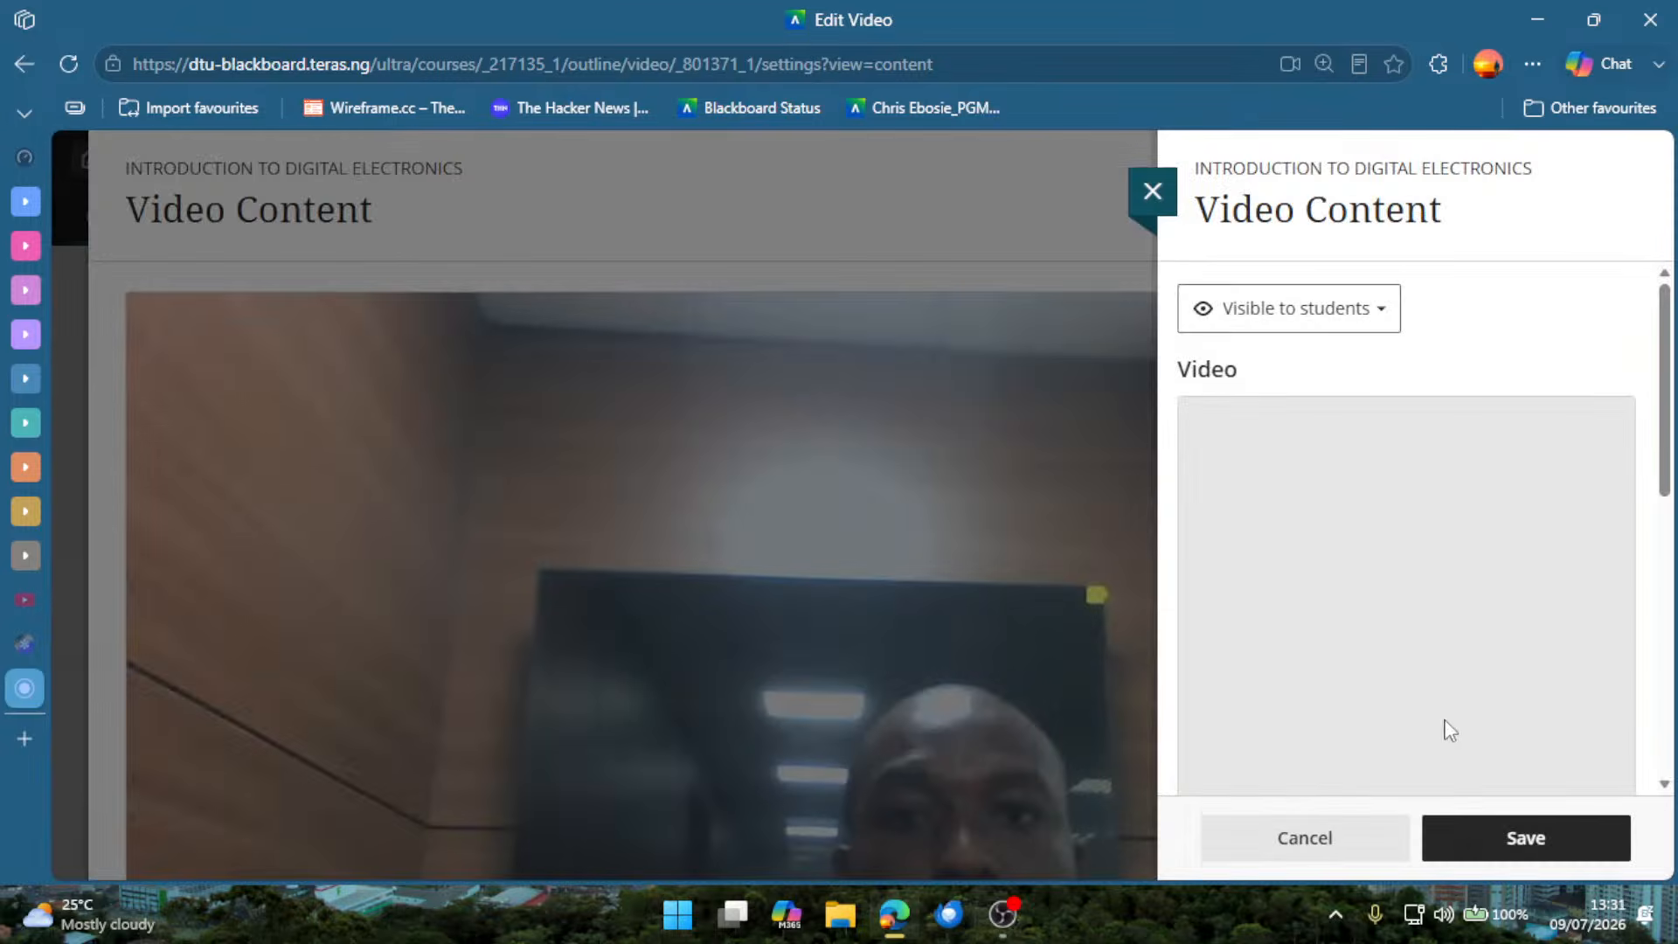
pyautogui.scroll(-5, 1451, 730)
pyautogui.click(1281, 612)
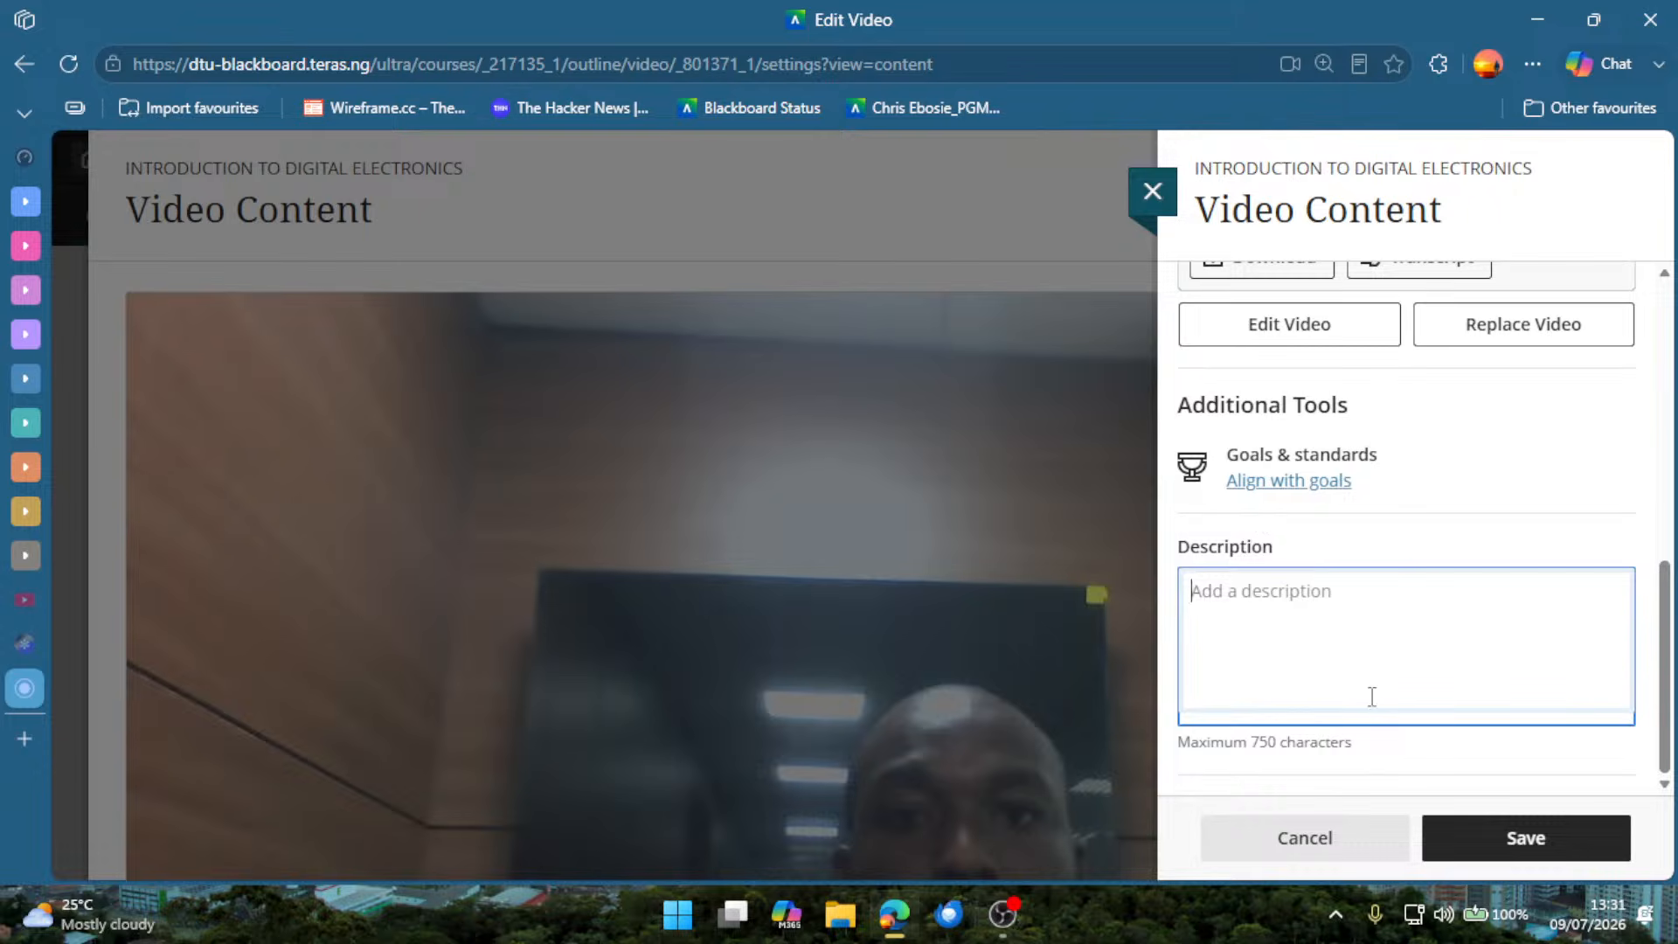
pyautogui.click(1379, 842)
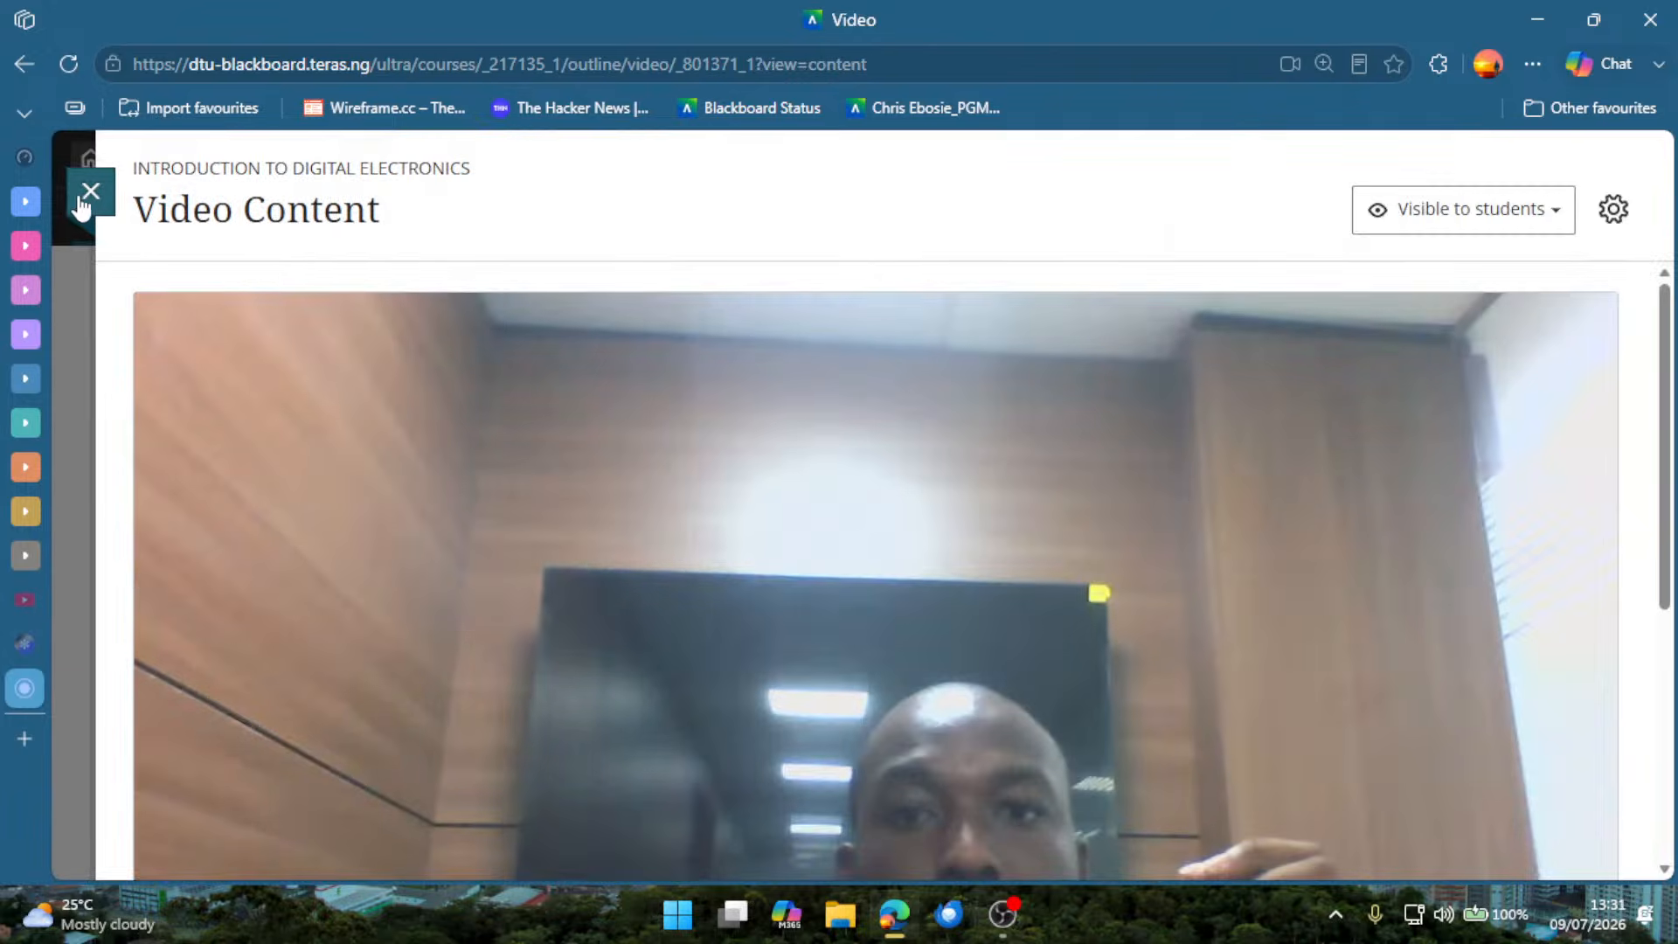
# Close the Video Content item and look over the items in the course content list.
pyautogui.click(88, 192)
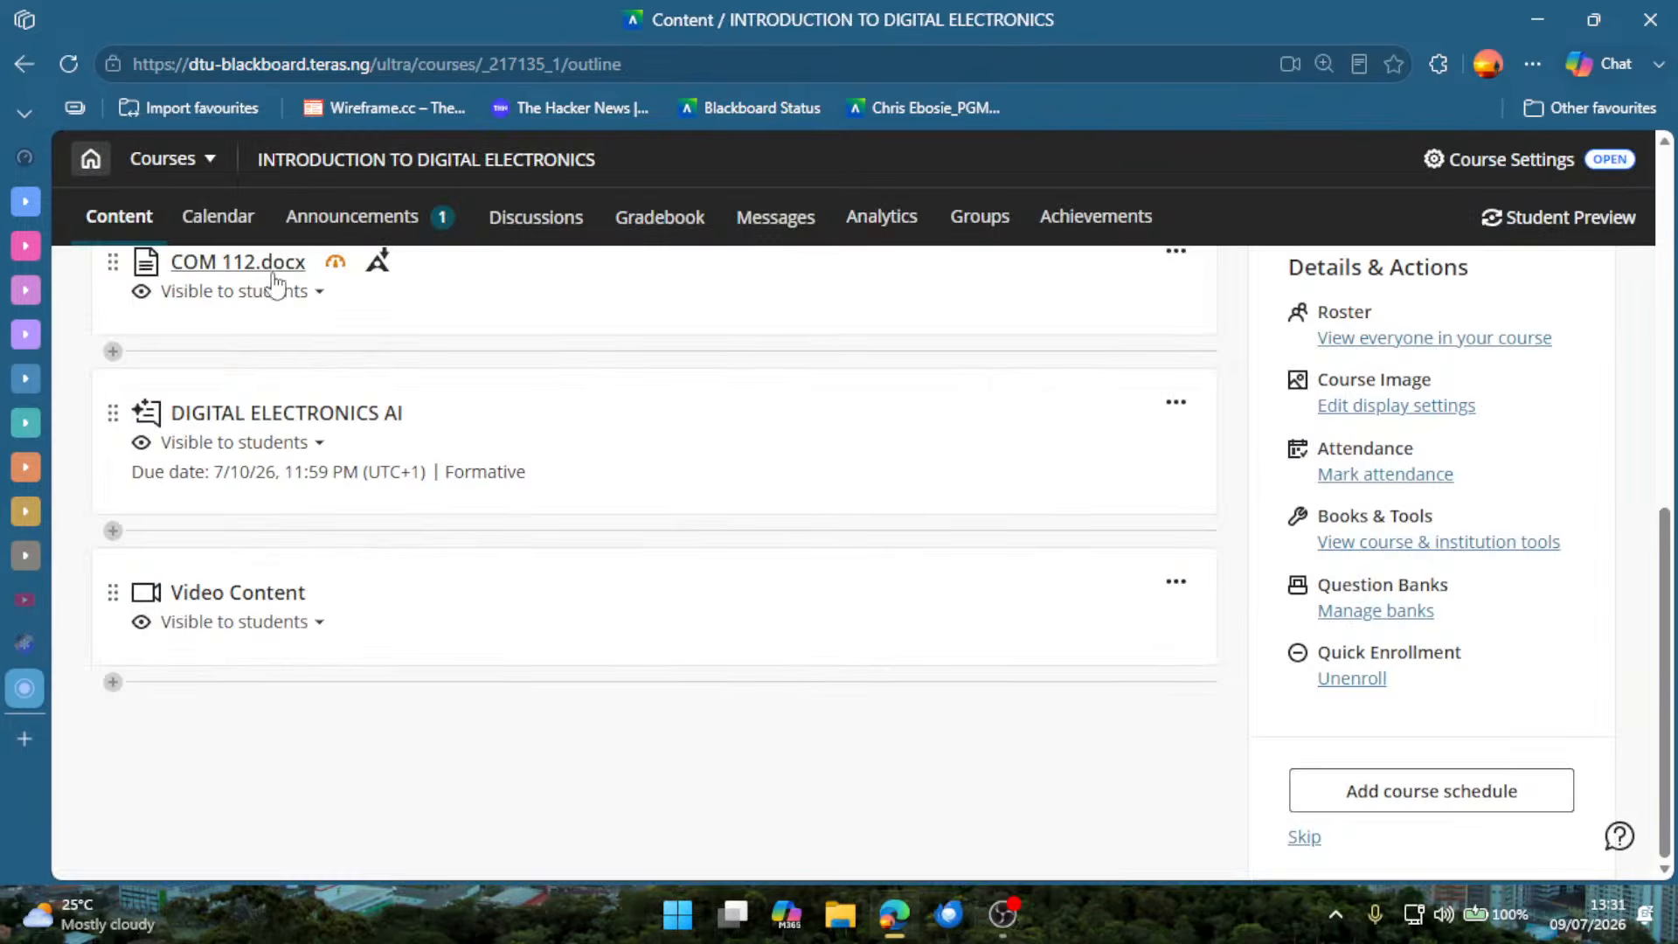
pyautogui.scroll(2, 654, 389)
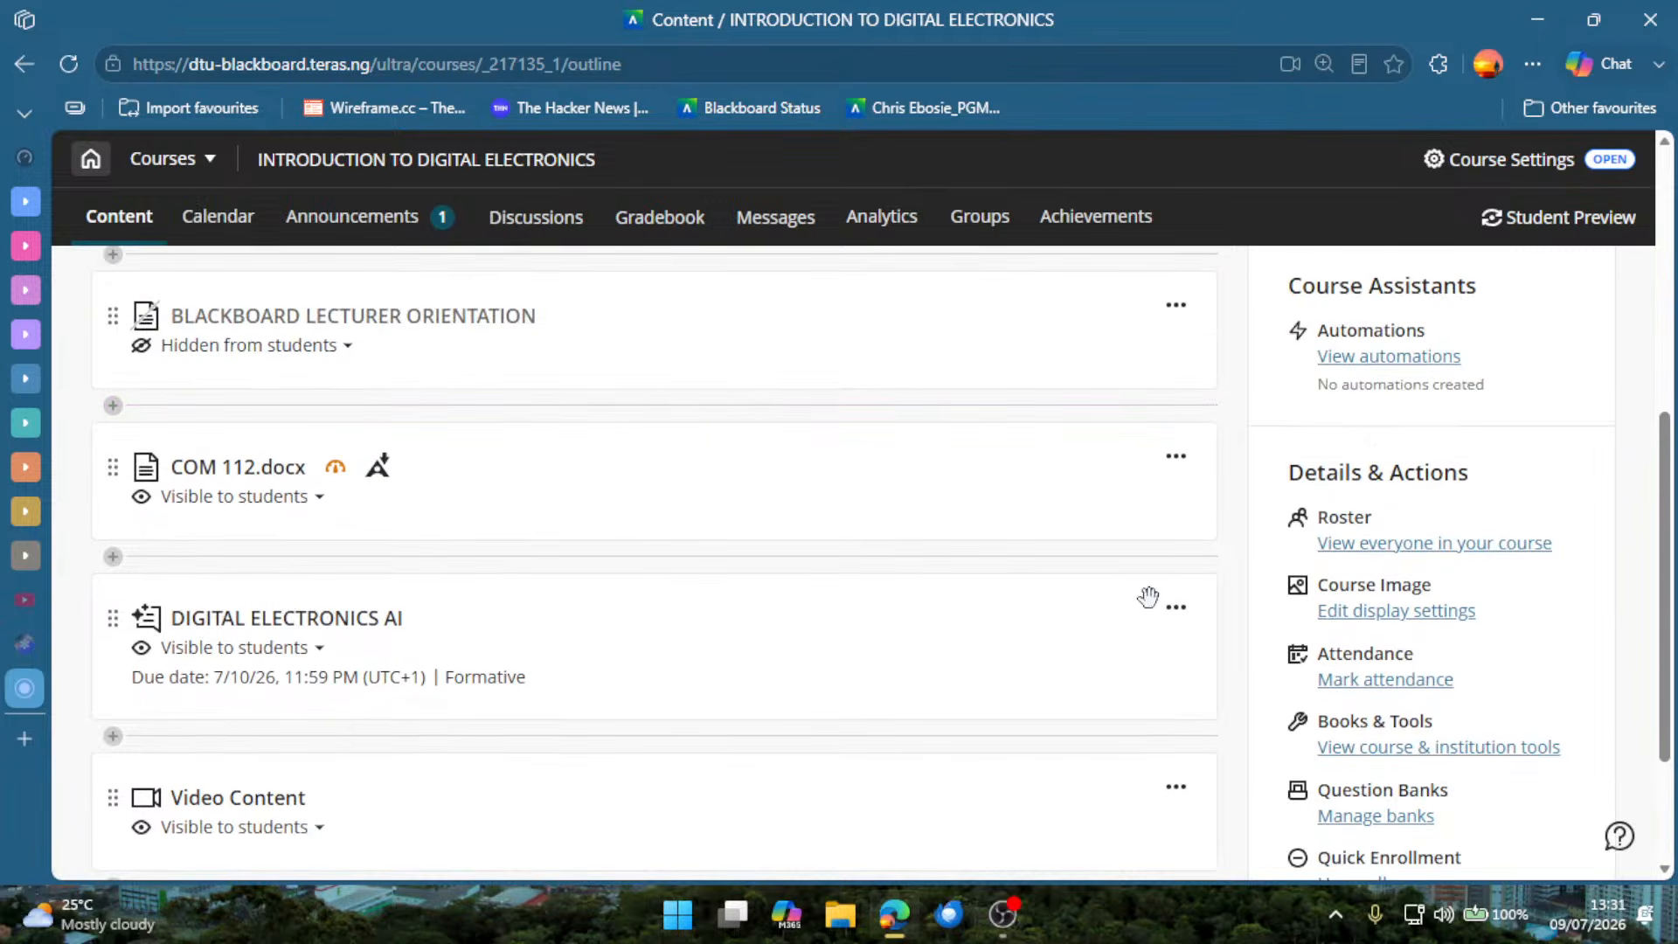
pyautogui.scroll(-2, 1313, 673)
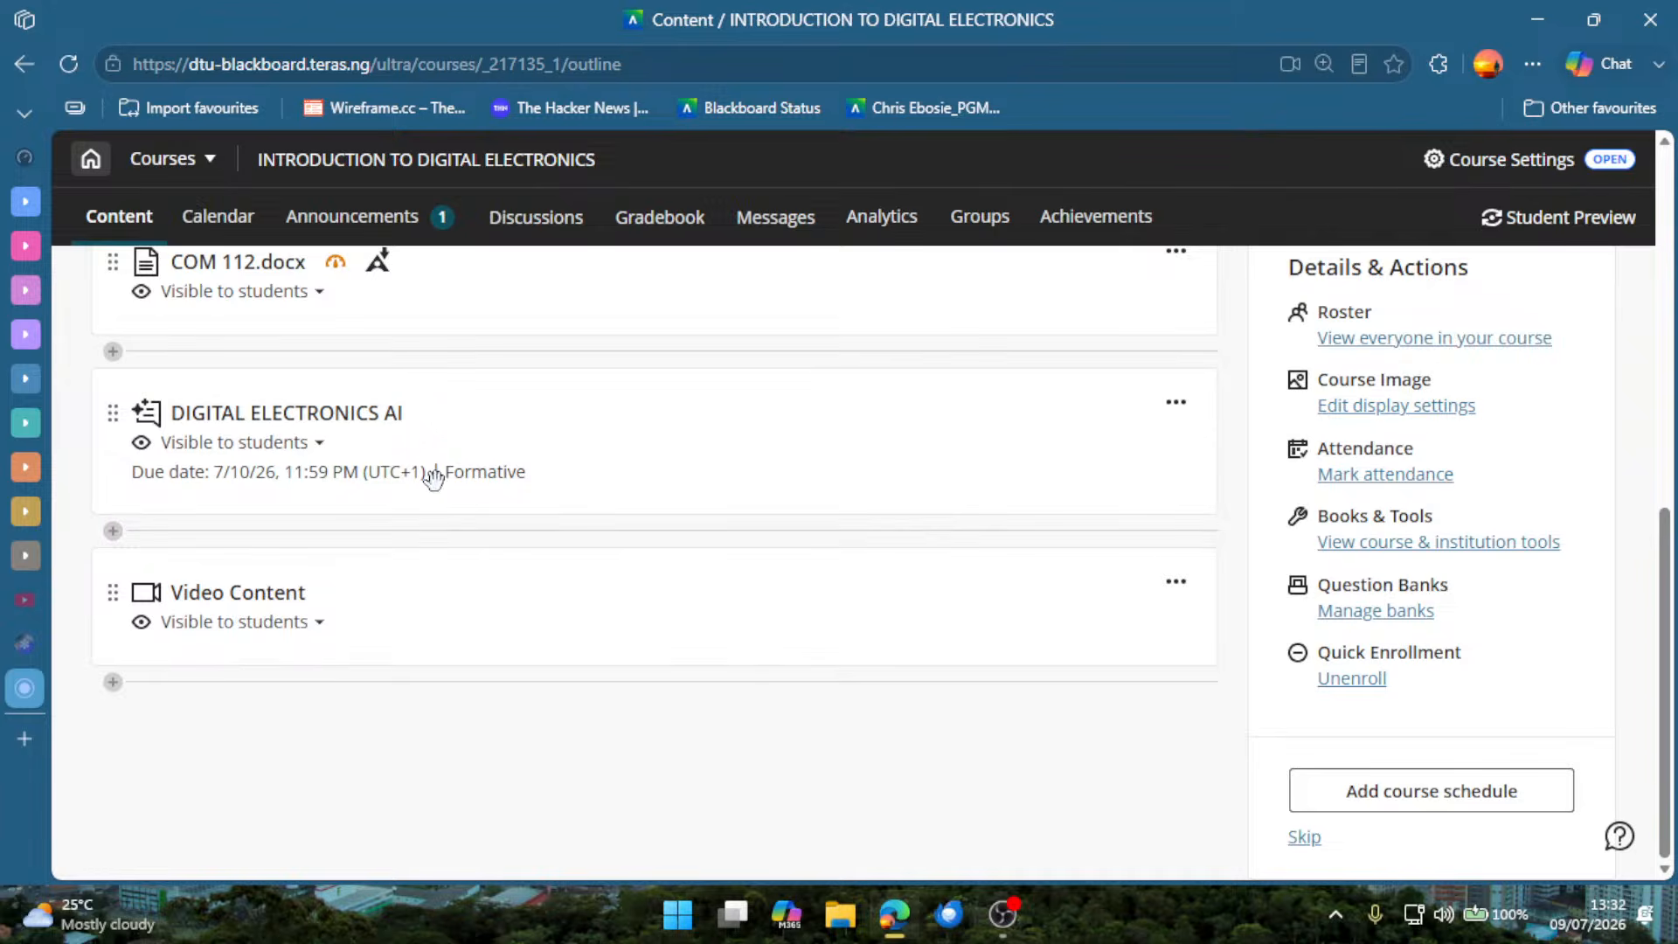
pyautogui.scroll(5, 289, 599)
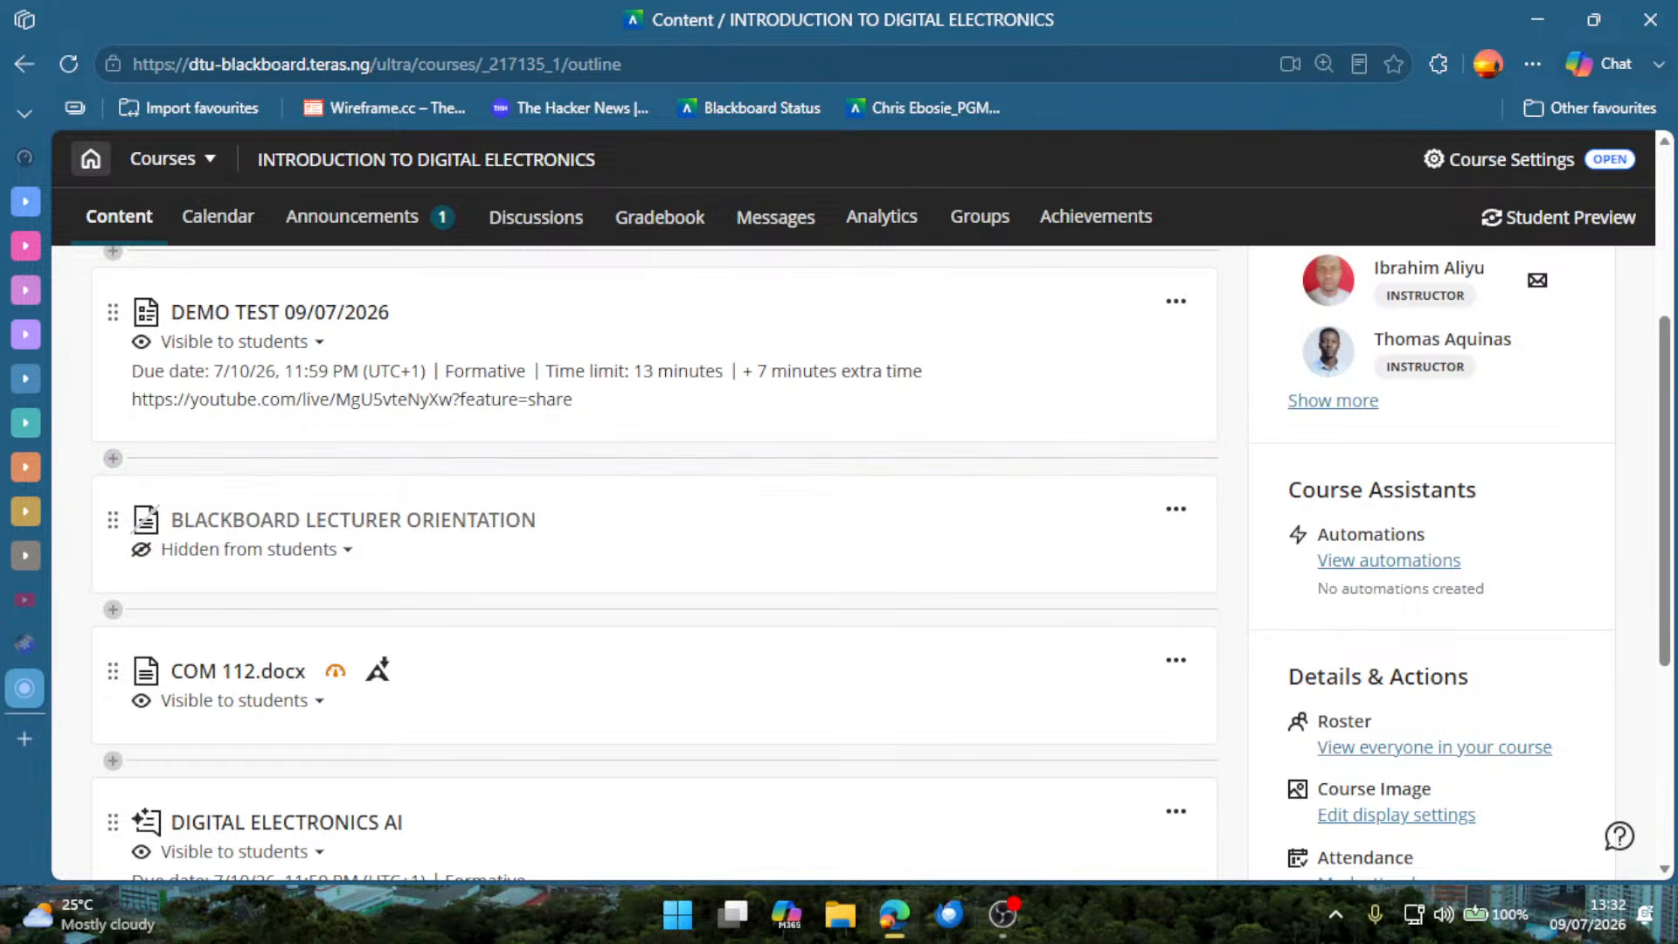
pyautogui.hotkey('alt', 'Tab')
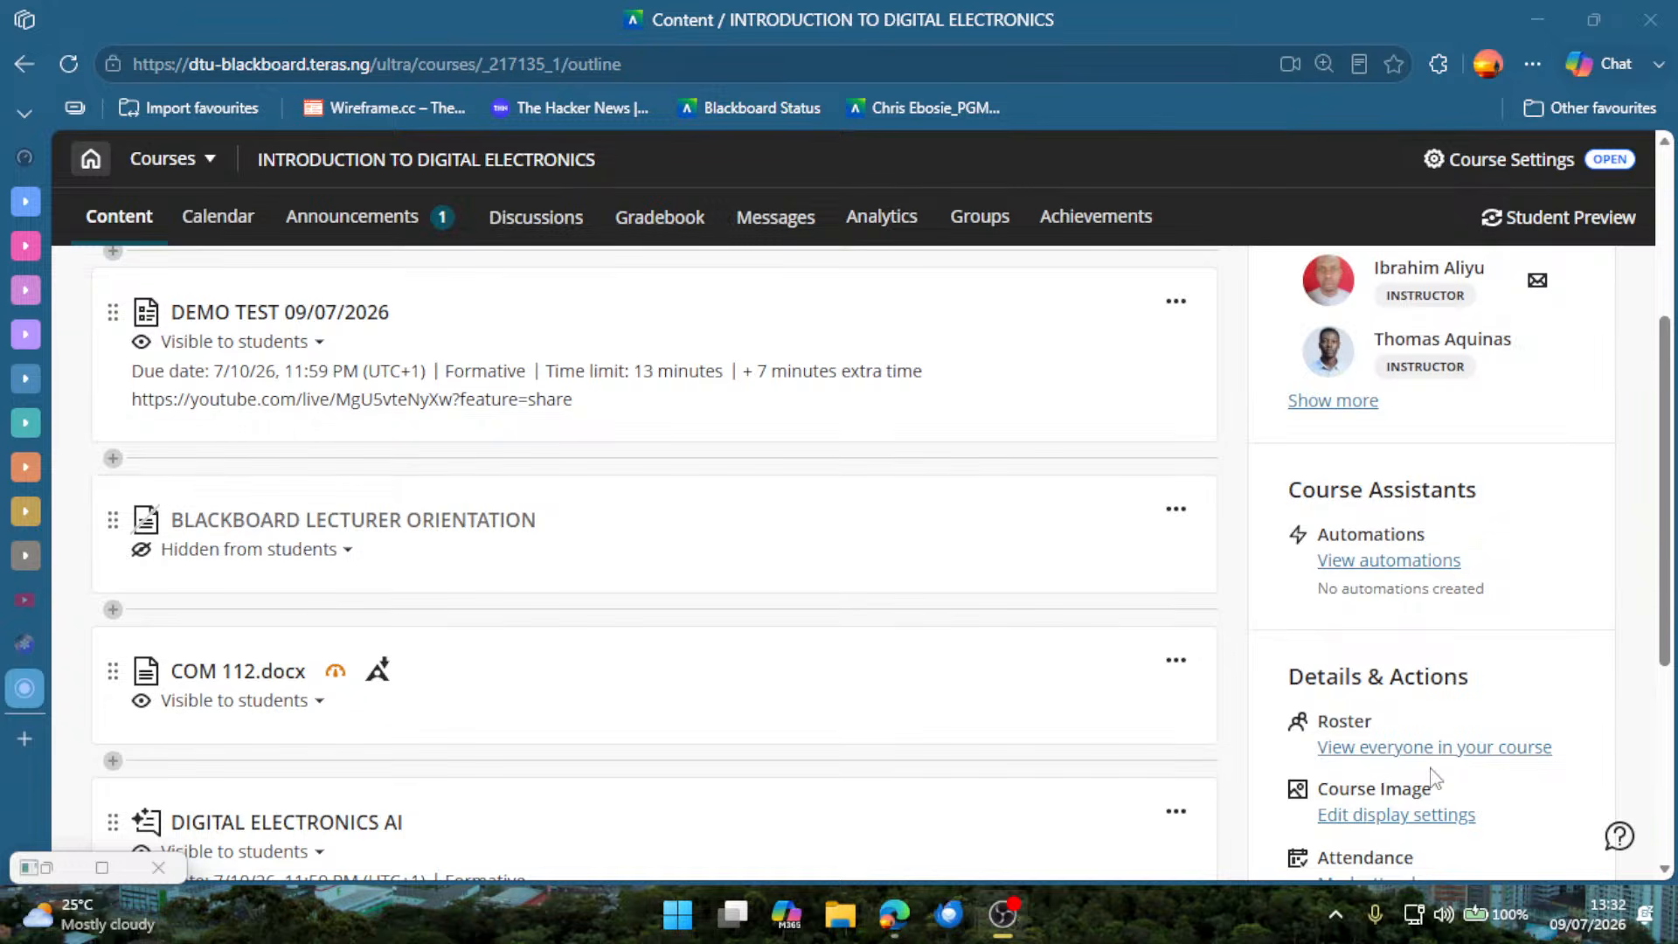
pyautogui.scroll(-5, 798, 723)
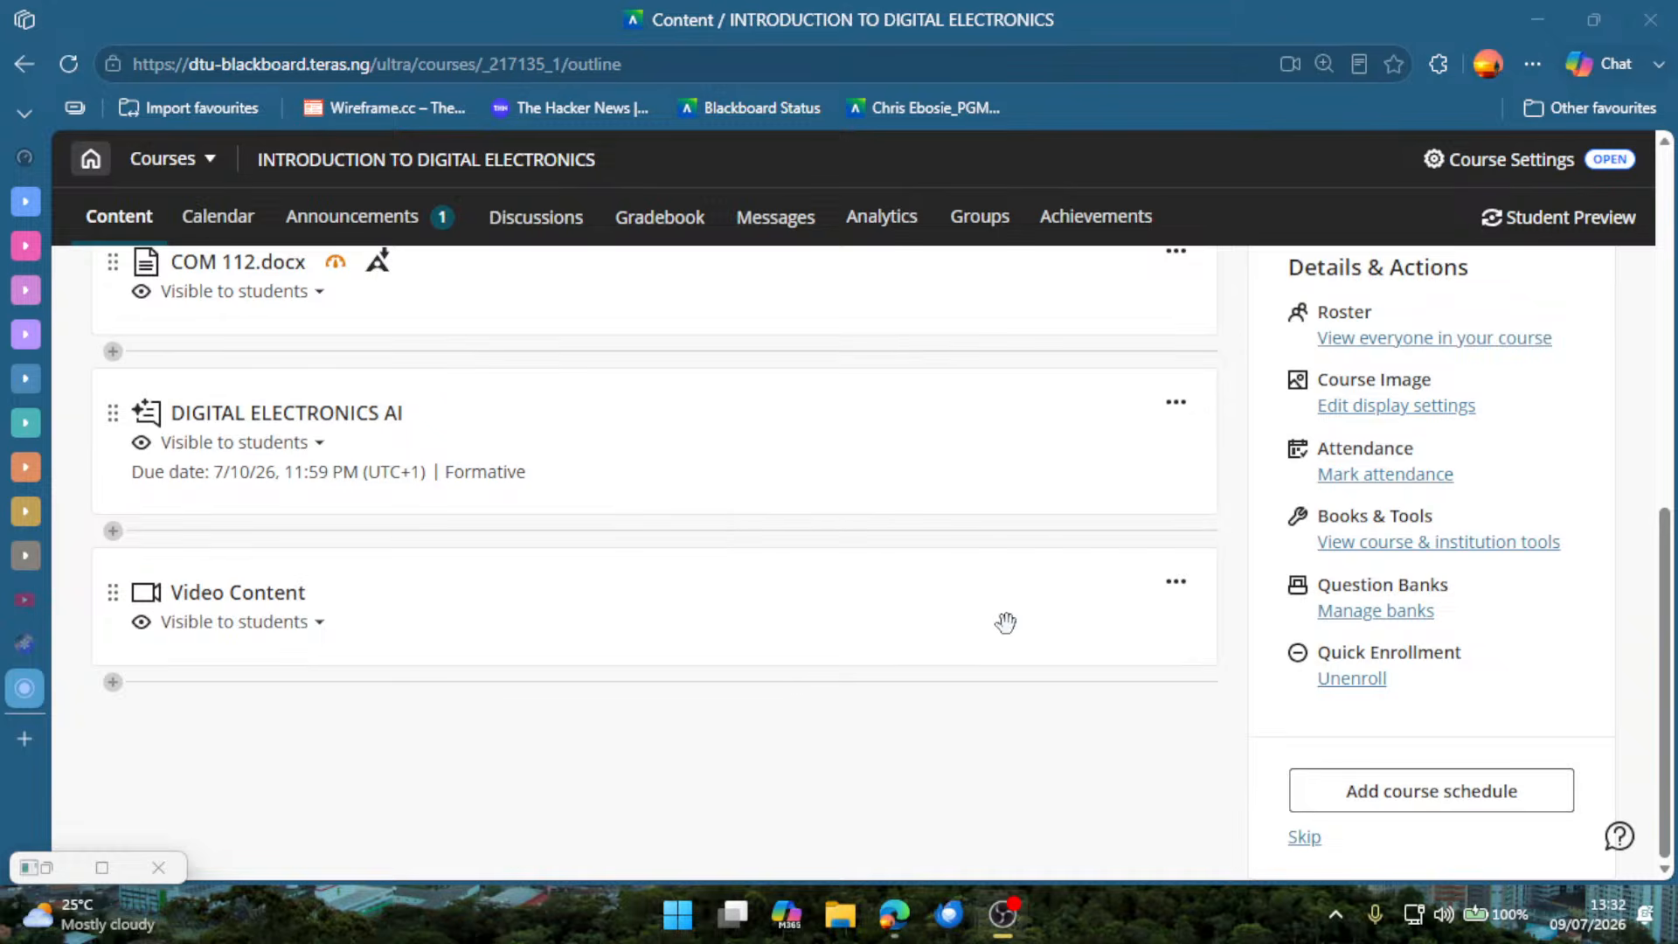
# Reopen the Video Content item, close it again, and go back through the course content to DEMO TEST 09/07/2026.
pyautogui.click(1194, 582)
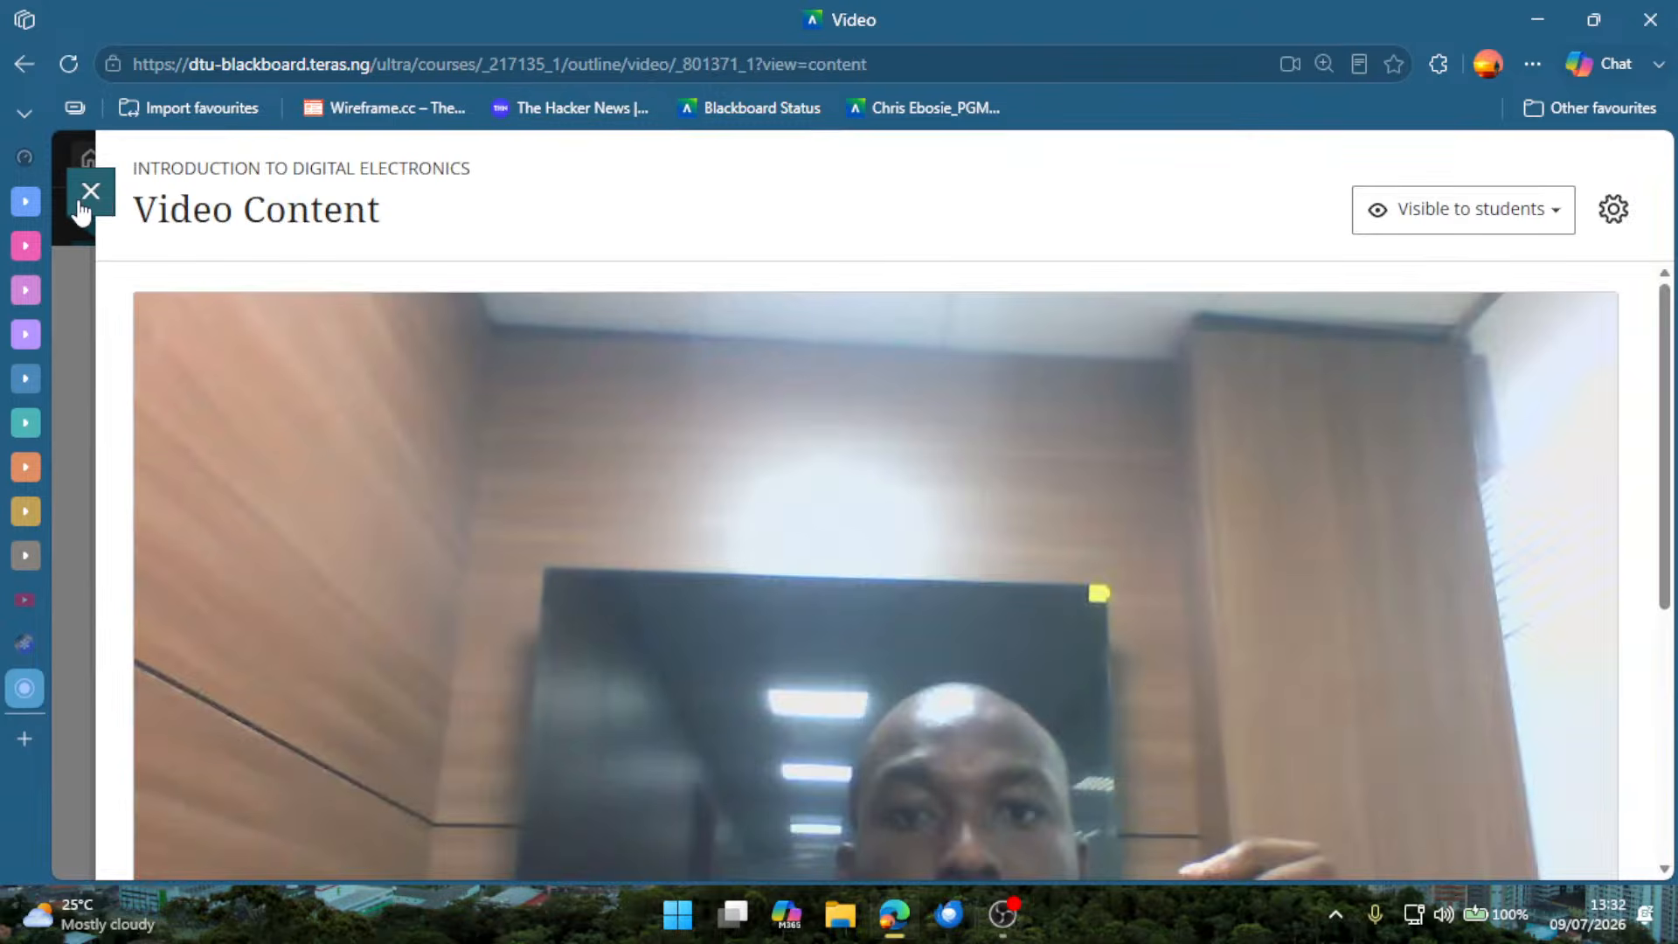
pyautogui.click(88, 194)
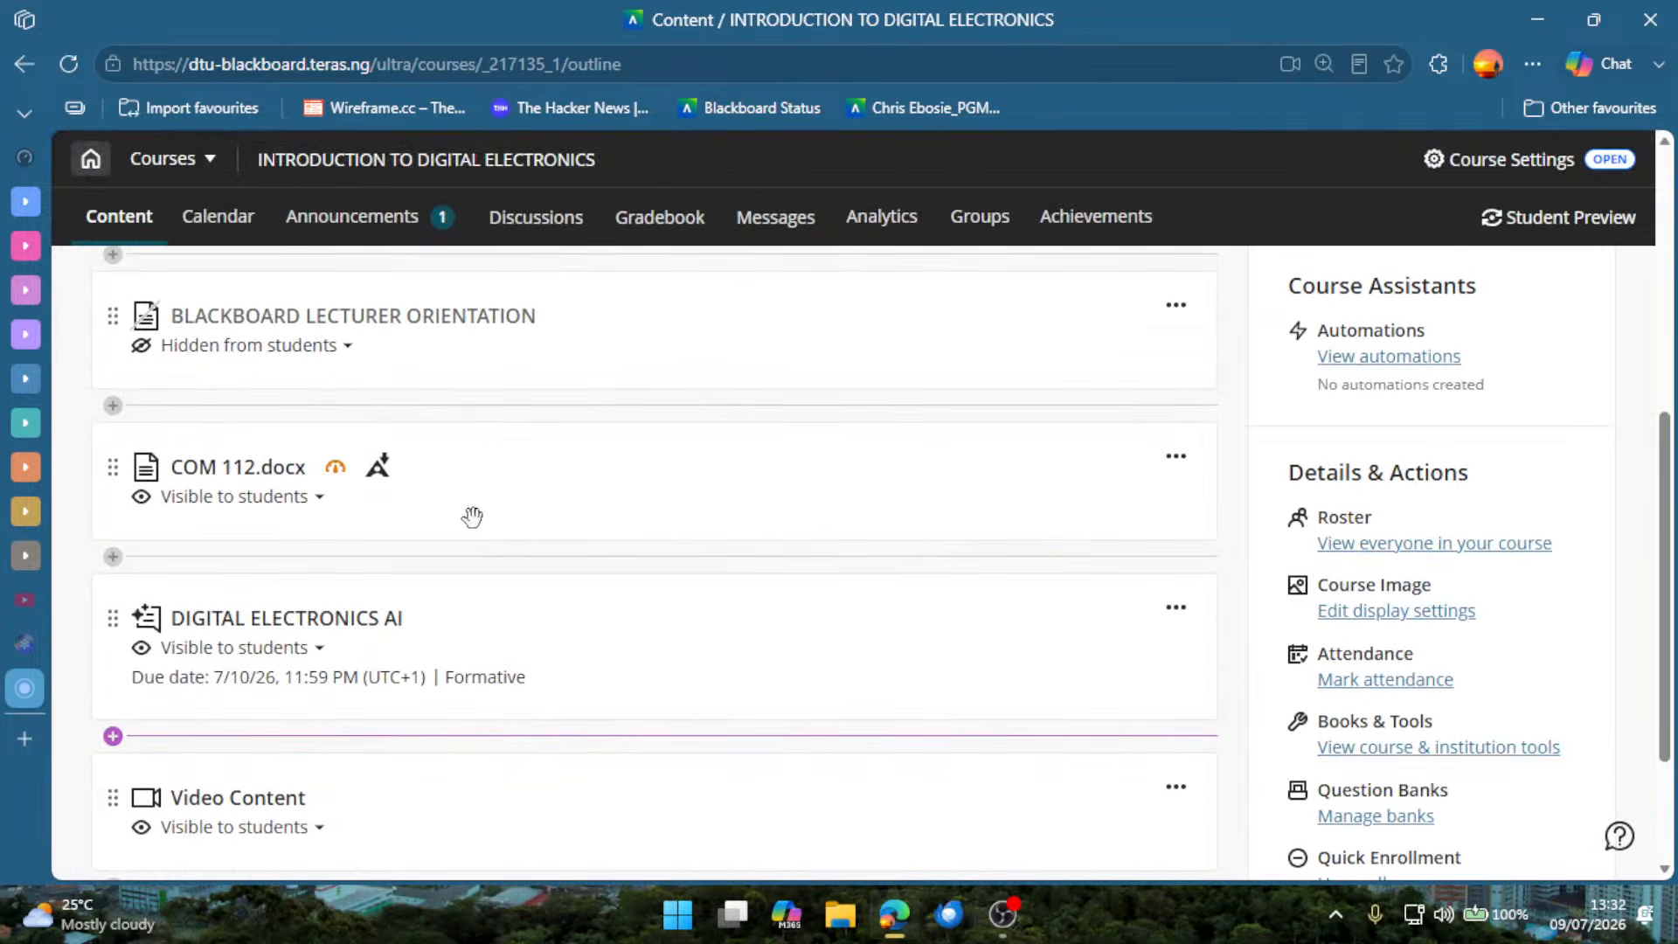
pyautogui.hotkey('alt', 'Tab')
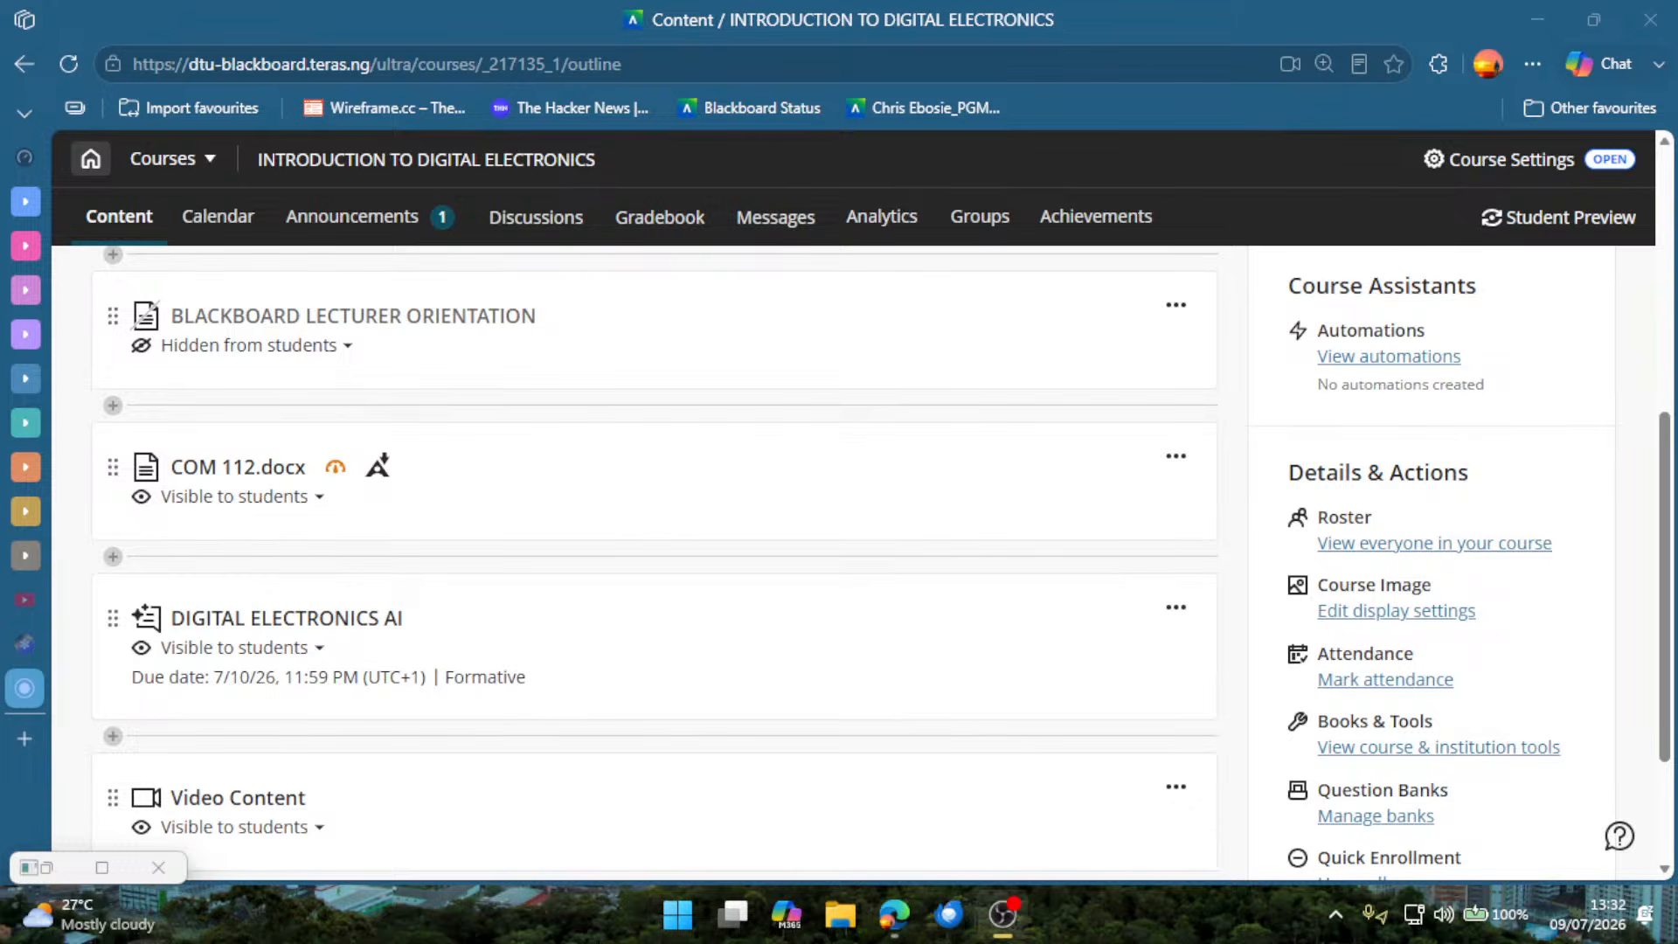
pyautogui.scroll(5, 903, 667)
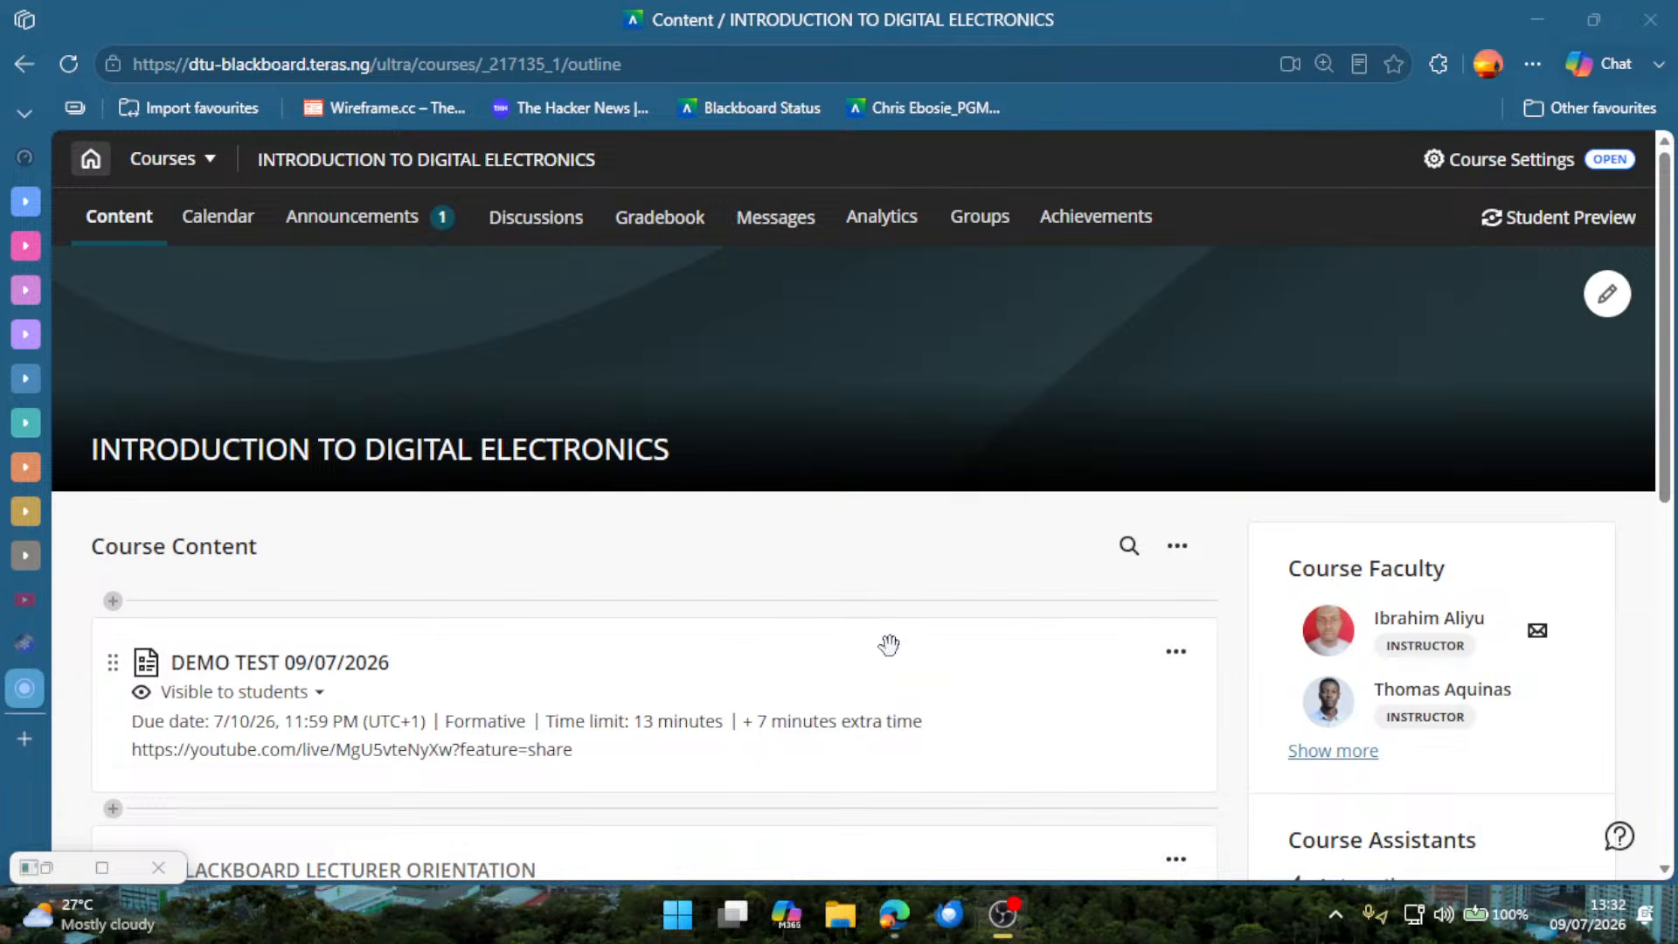
pyautogui.scroll(-3, 927, 611)
pyautogui.scroll(-2, 892, 635)
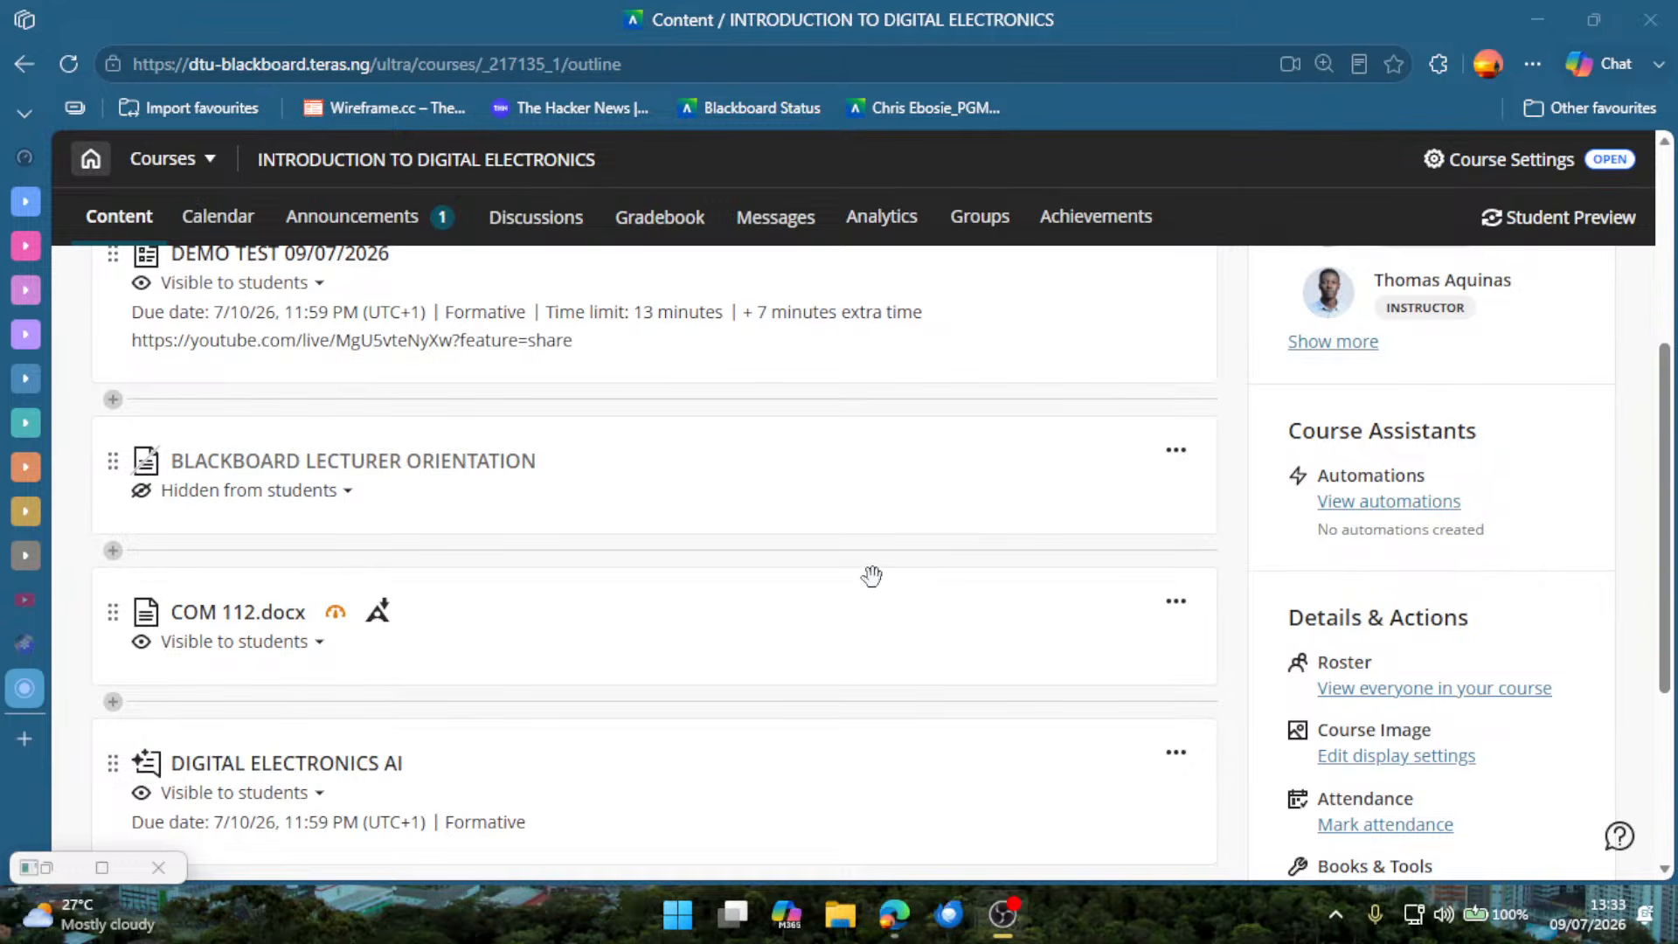
pyautogui.scroll(3, 900, 570)
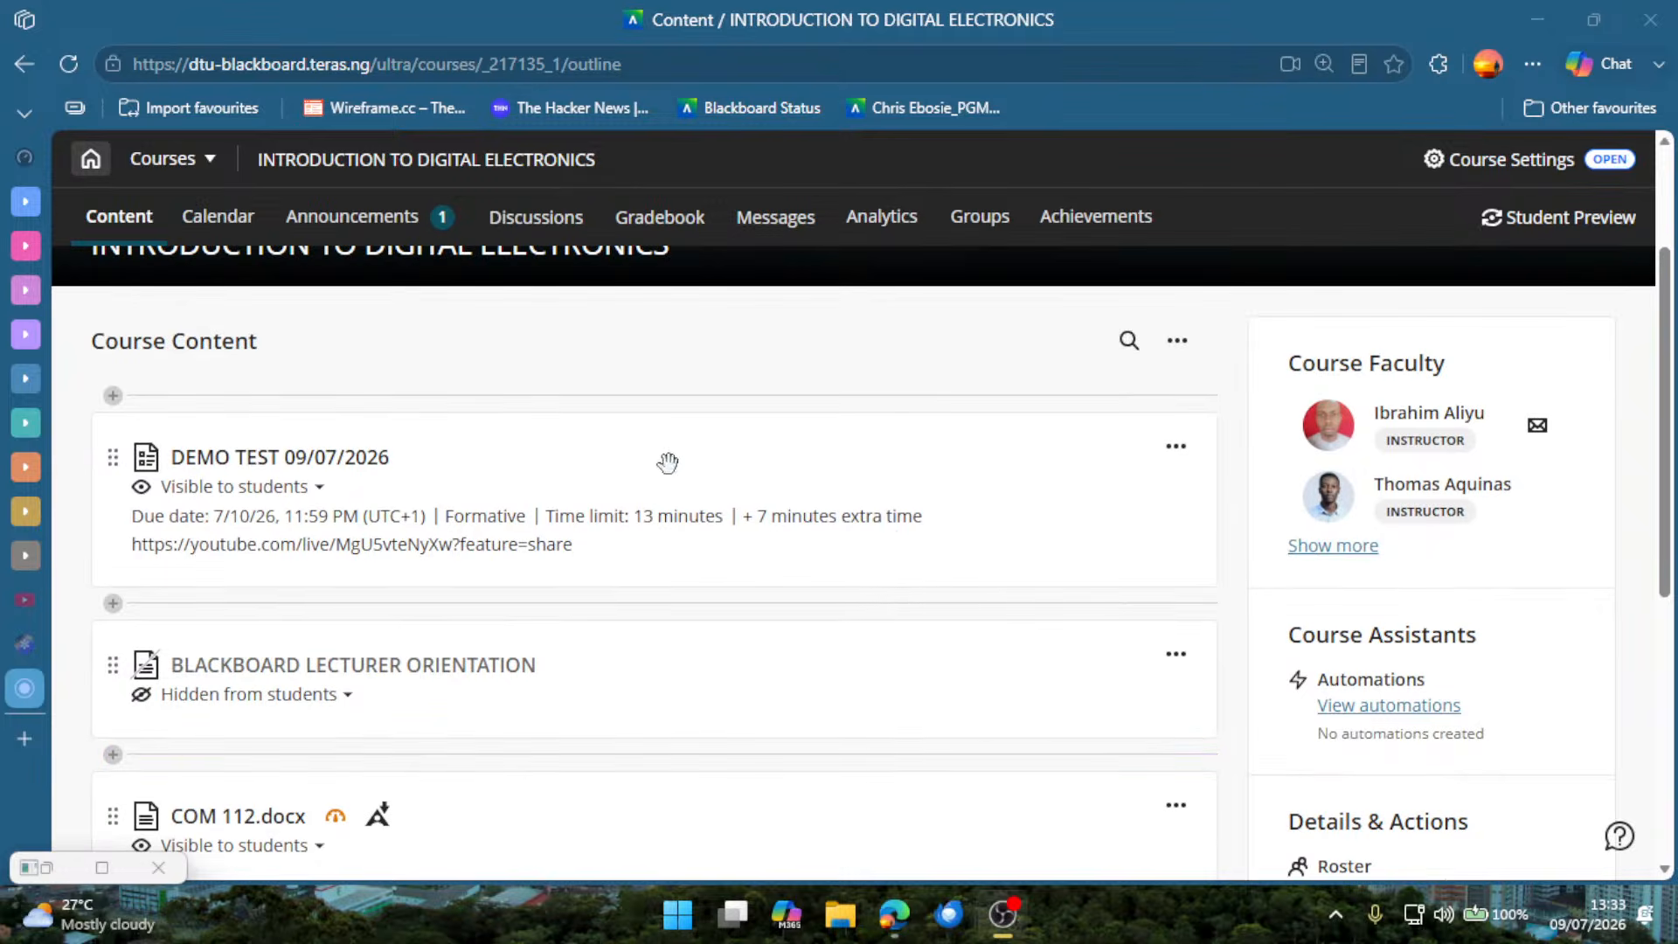
# Check DEMO TEST 09/07/2026's options, then show Batch Edit with all course items selected and leave without applying changes.
pyautogui.click(1177, 447)
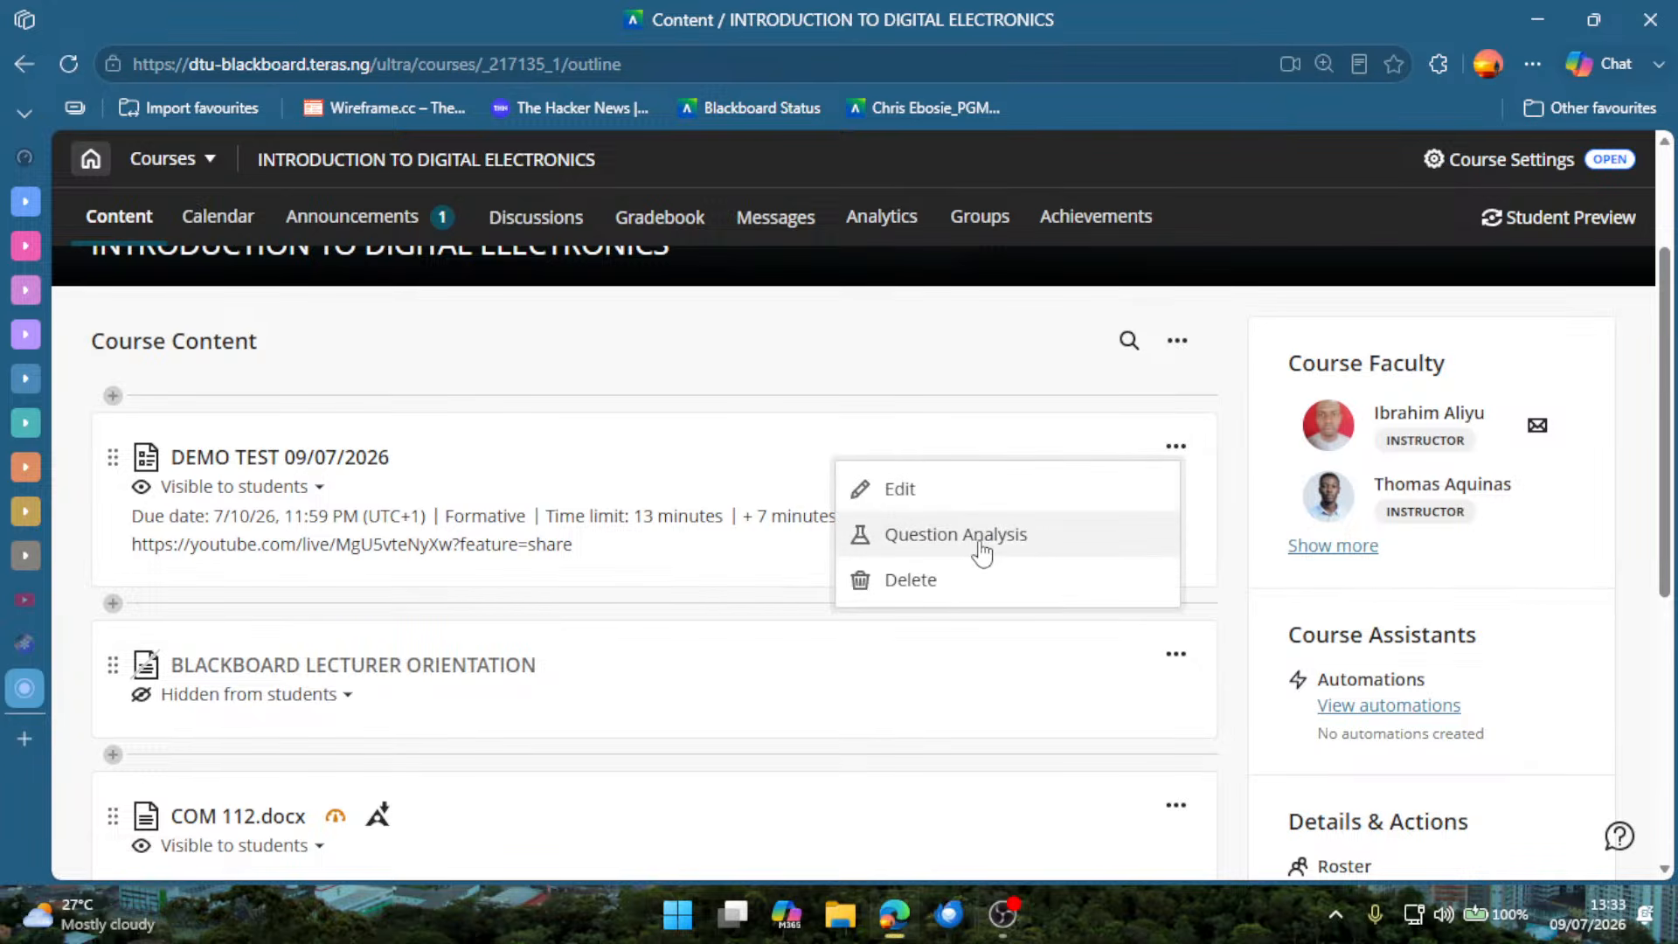
pyautogui.click(1062, 365)
pyautogui.click(1182, 345)
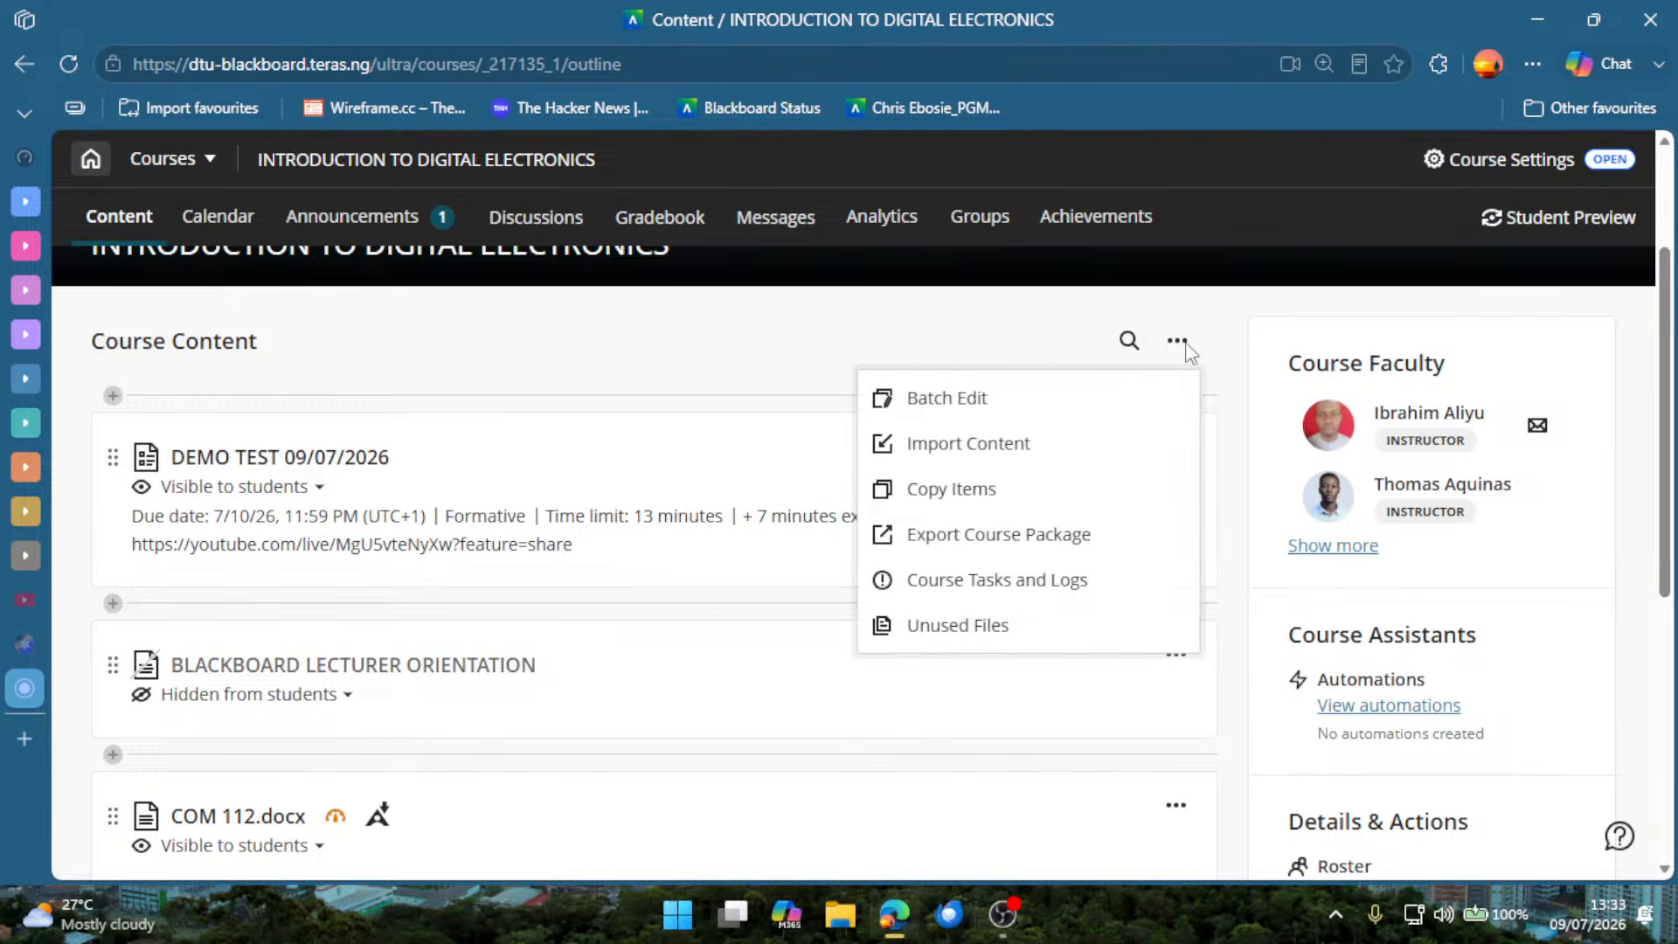
pyautogui.click(982, 418)
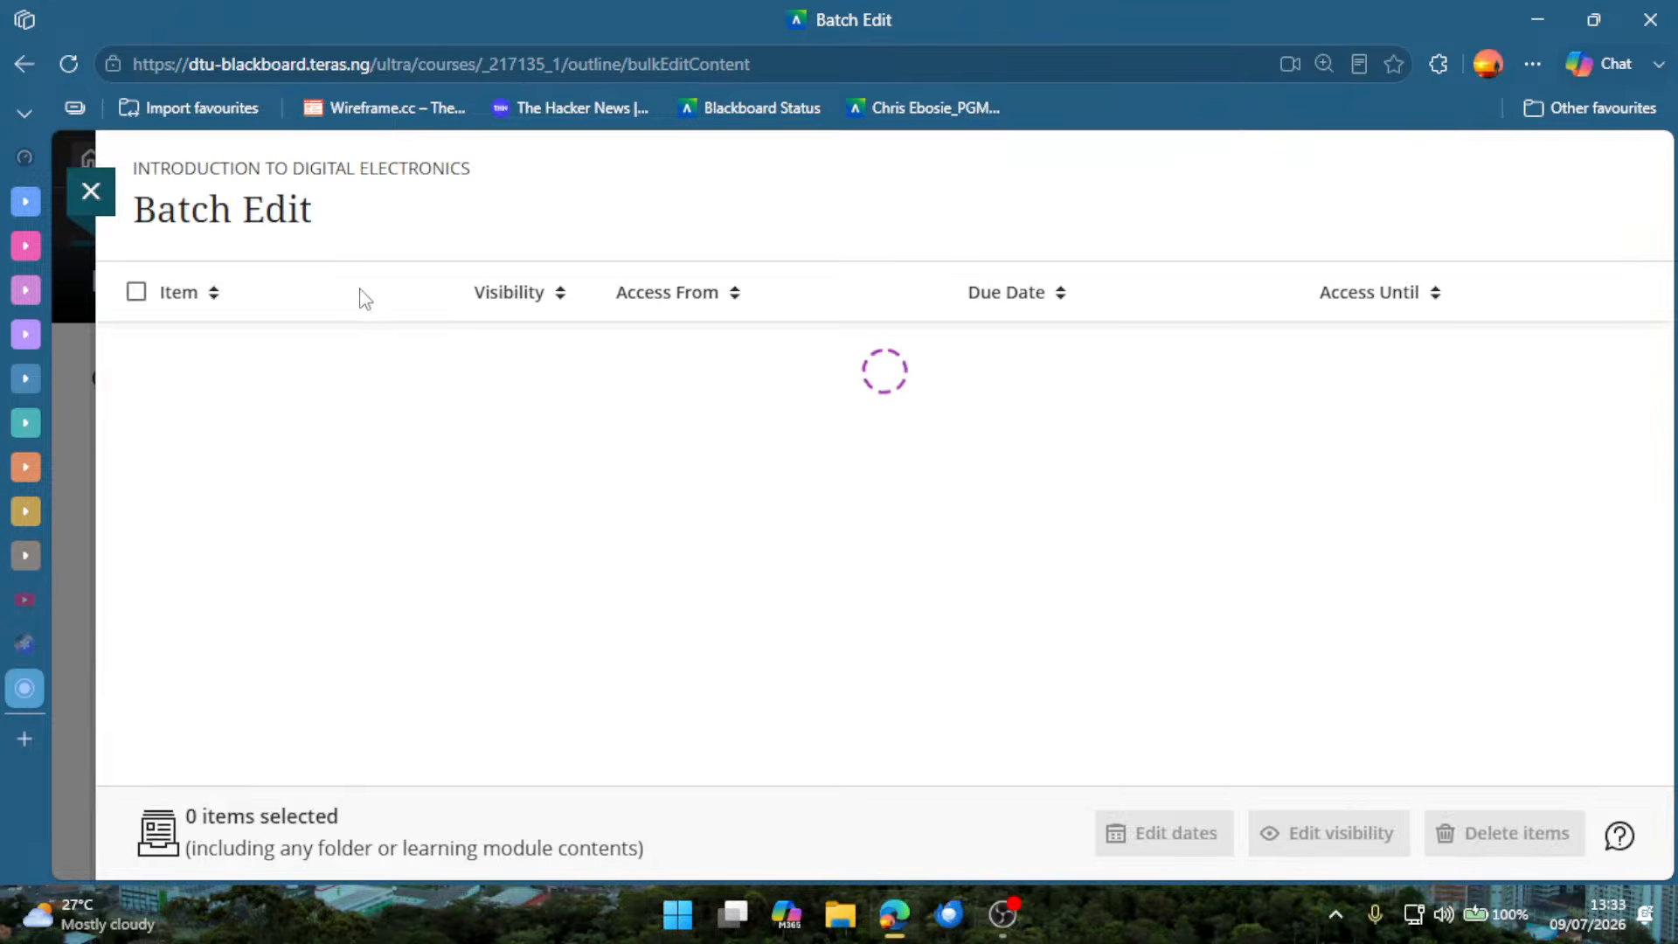
pyautogui.click(137, 292)
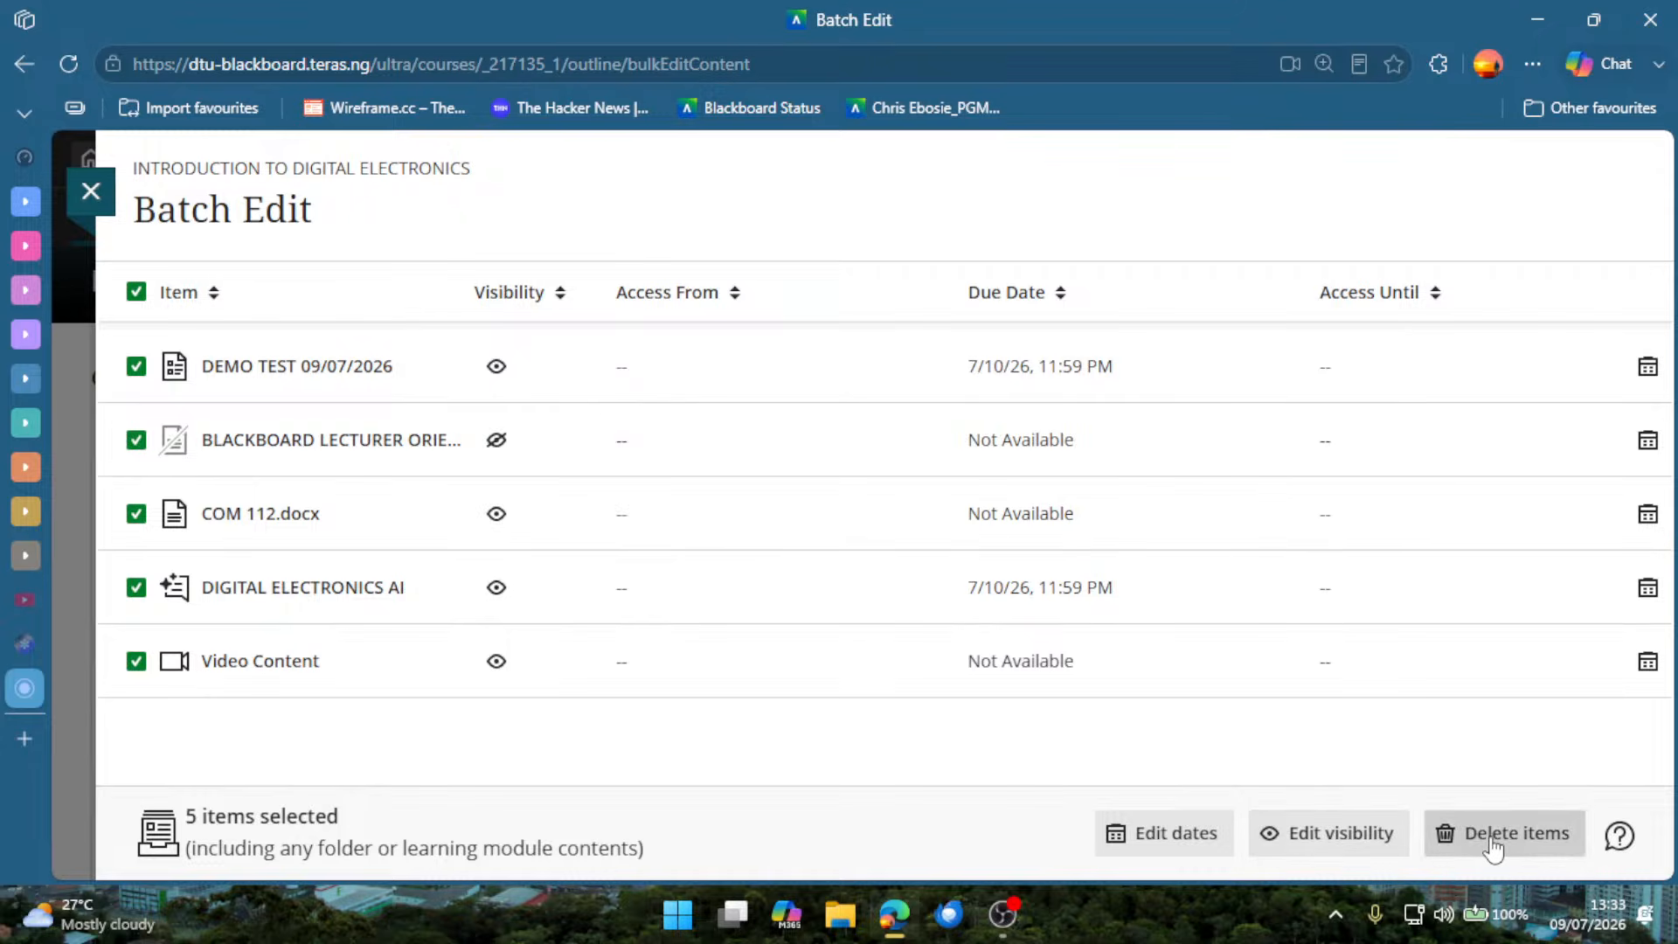
pyautogui.click(91, 192)
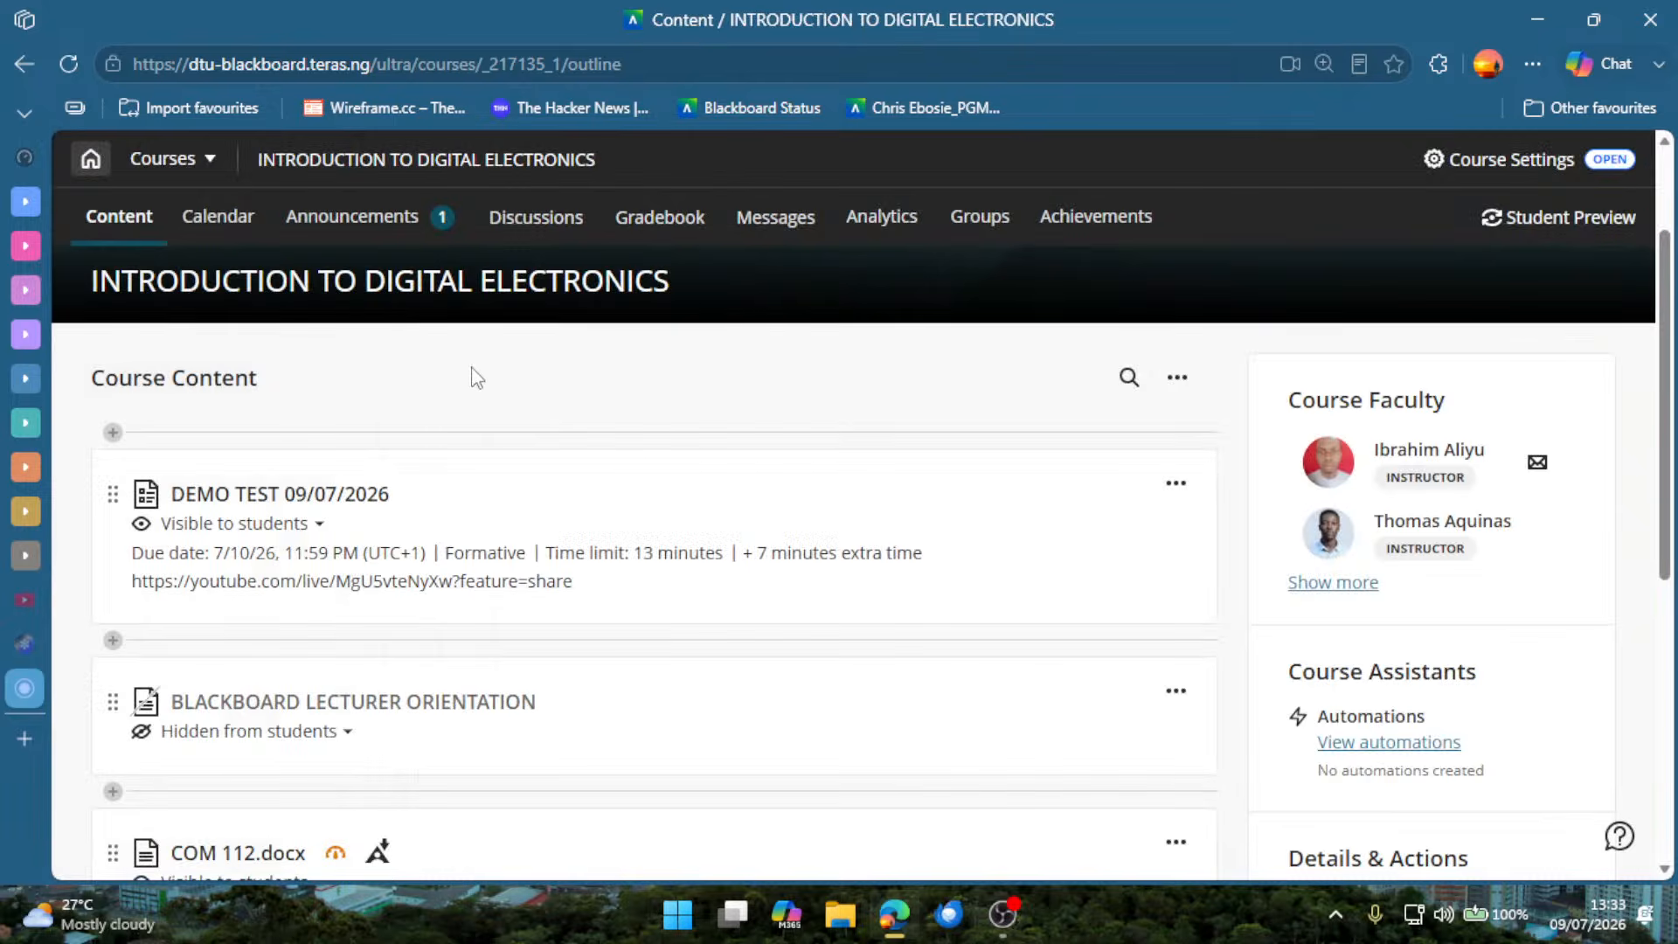
# Review the visibility status of each course item, from DEMO TEST 09/07/2026 down to Video Content.
pyautogui.scroll(-5, 769, 554)
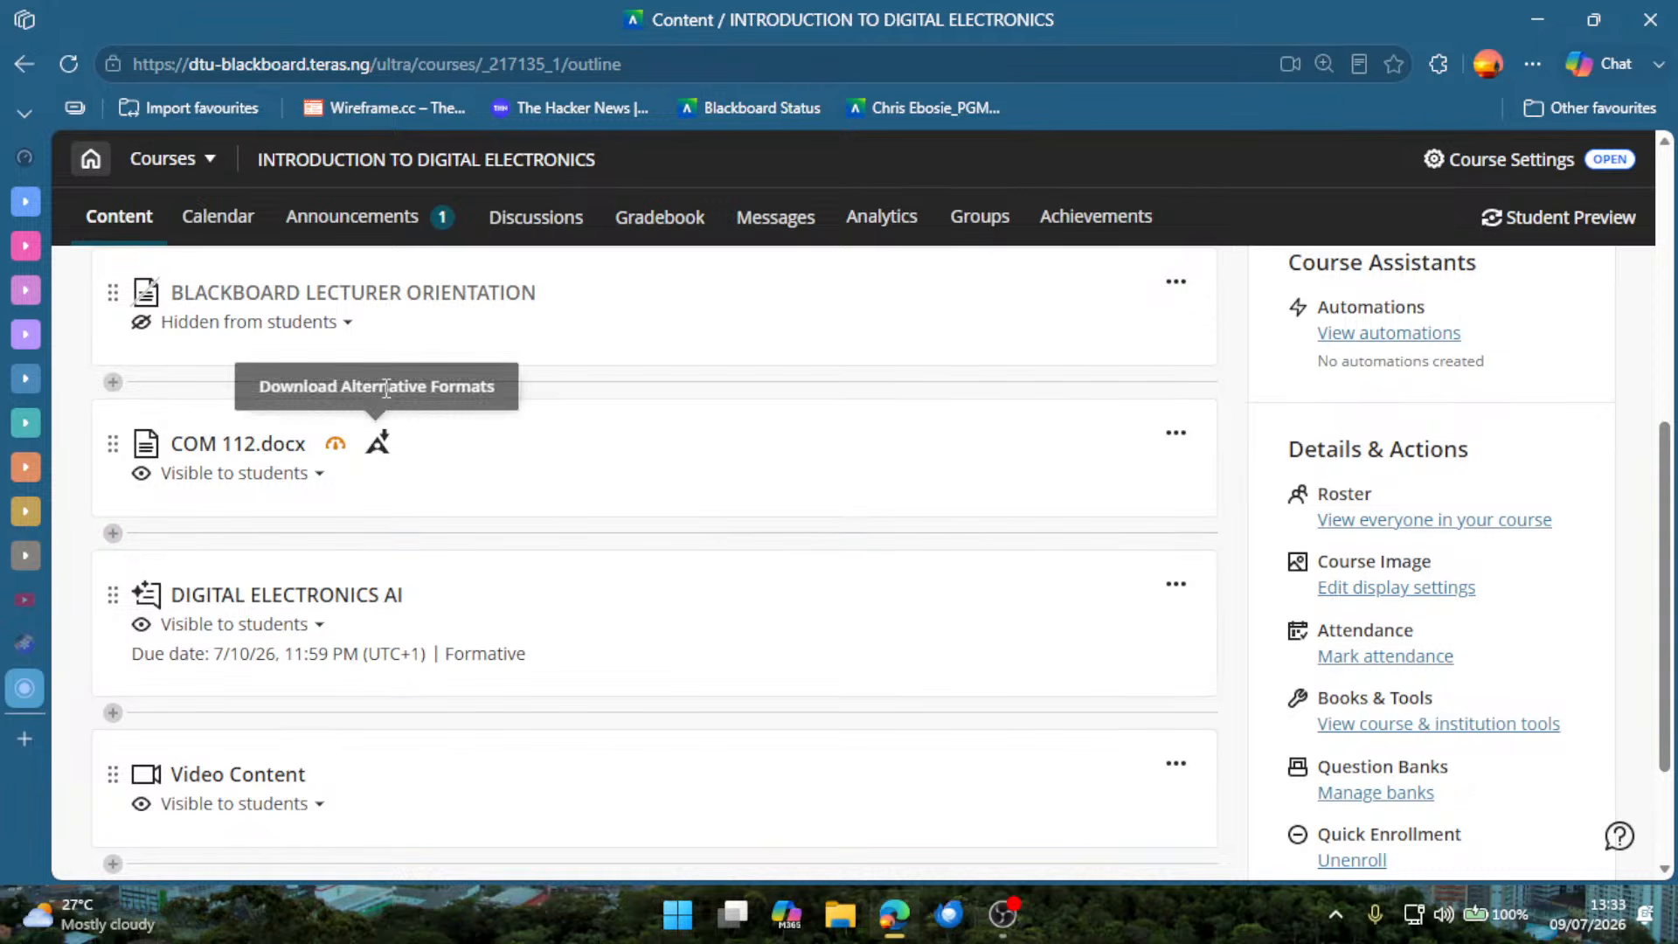
pyautogui.moveTo(547, 299); pyautogui.dragTo(285, 359)
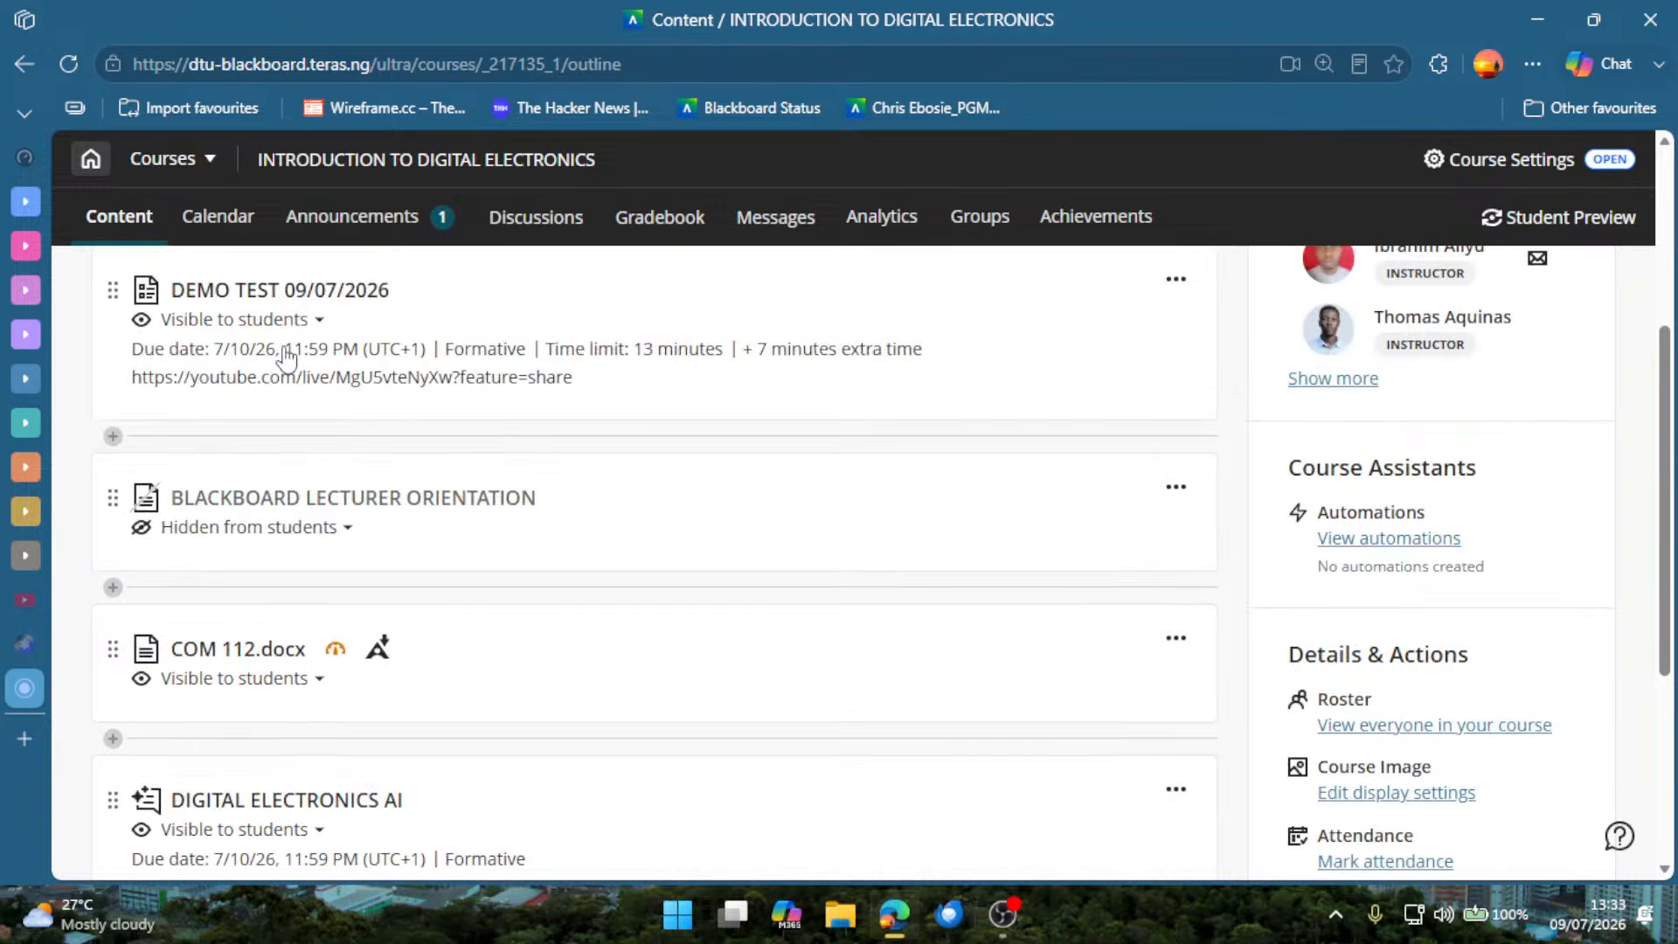
pyautogui.scroll(-2, 285, 490)
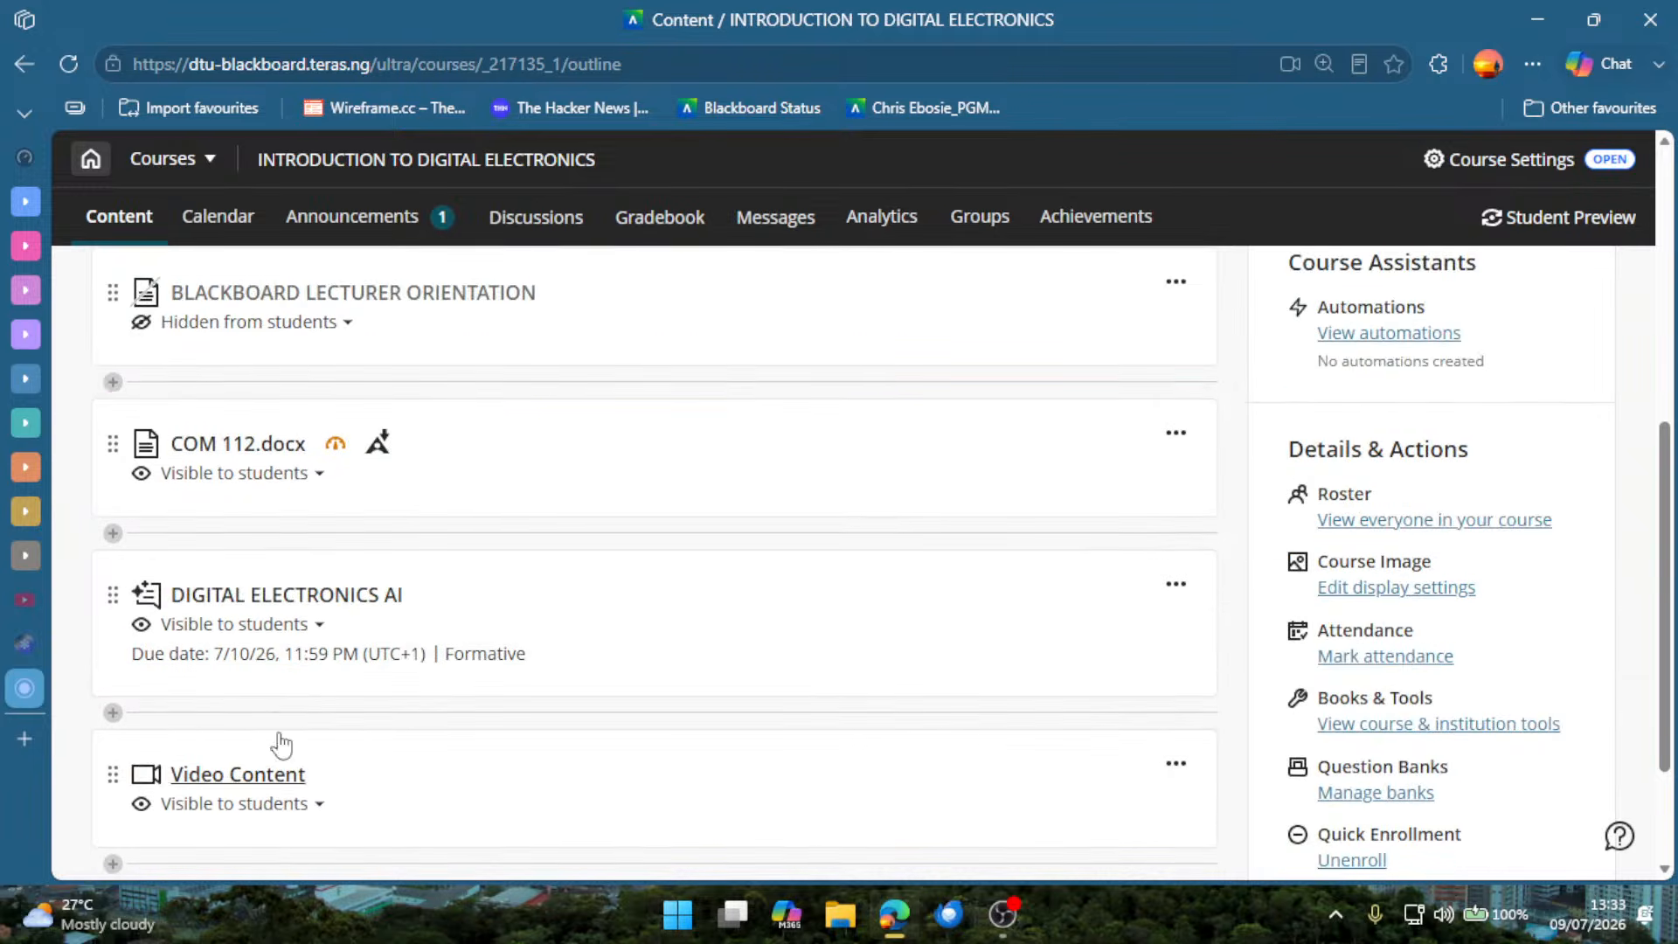
pyautogui.scroll(2, 241, 437)
pyautogui.scroll(2, 223, 367)
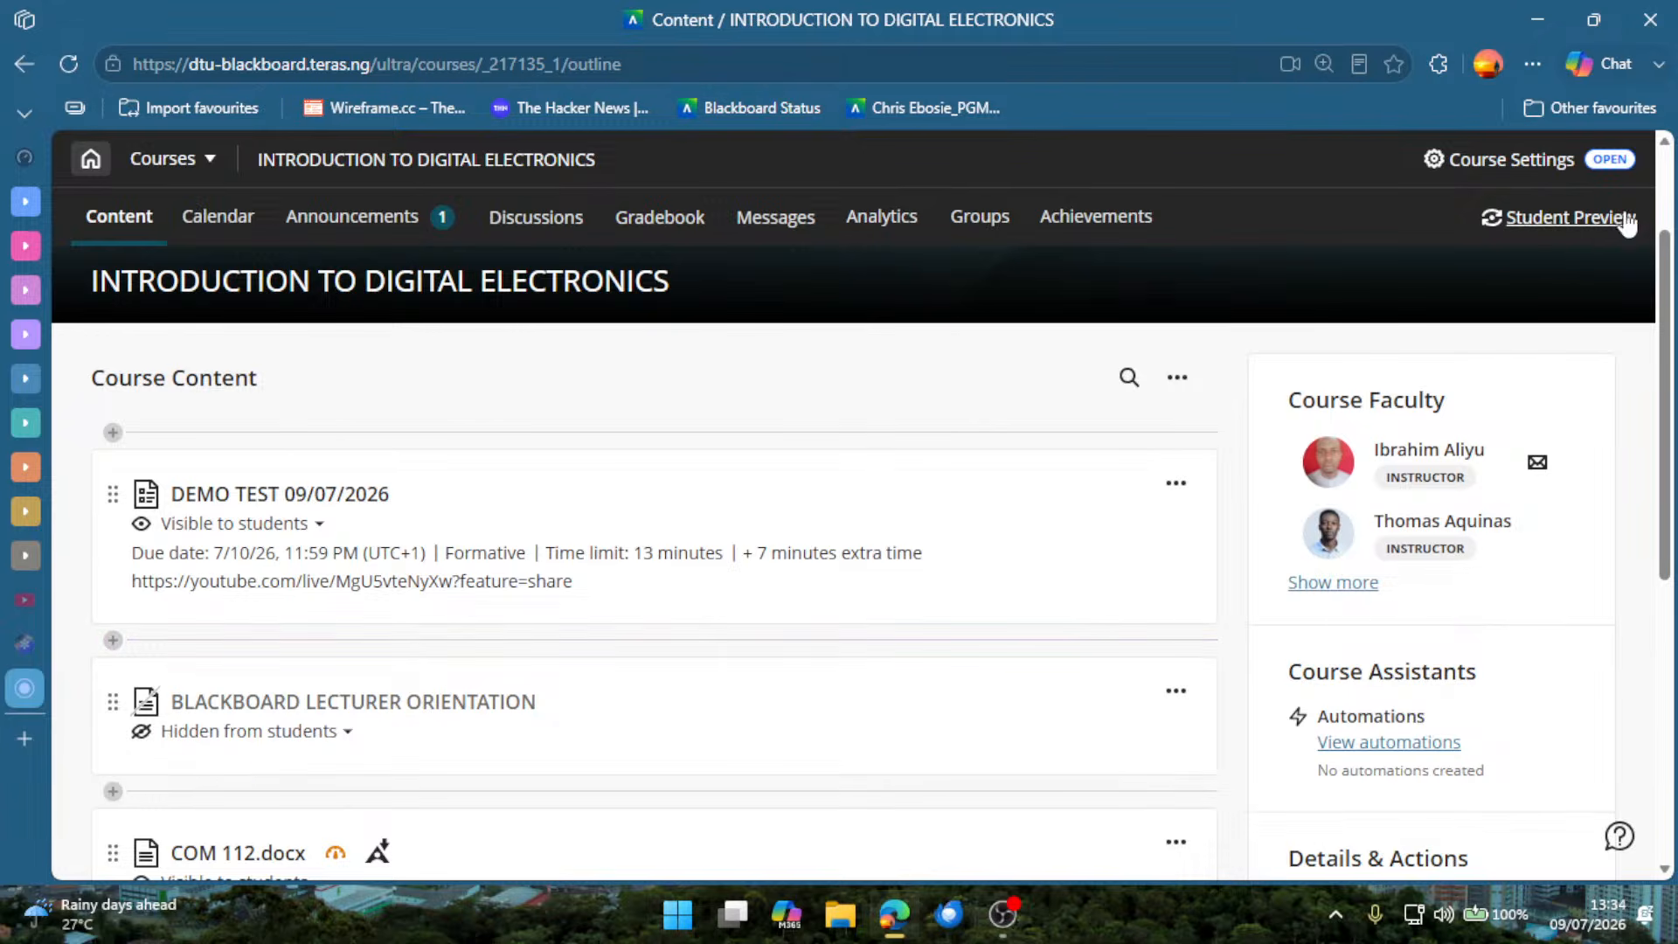
# Enlarge the page to 200% to show the Student Preview option, and return it to 100%.
pyautogui.click(1323, 65)
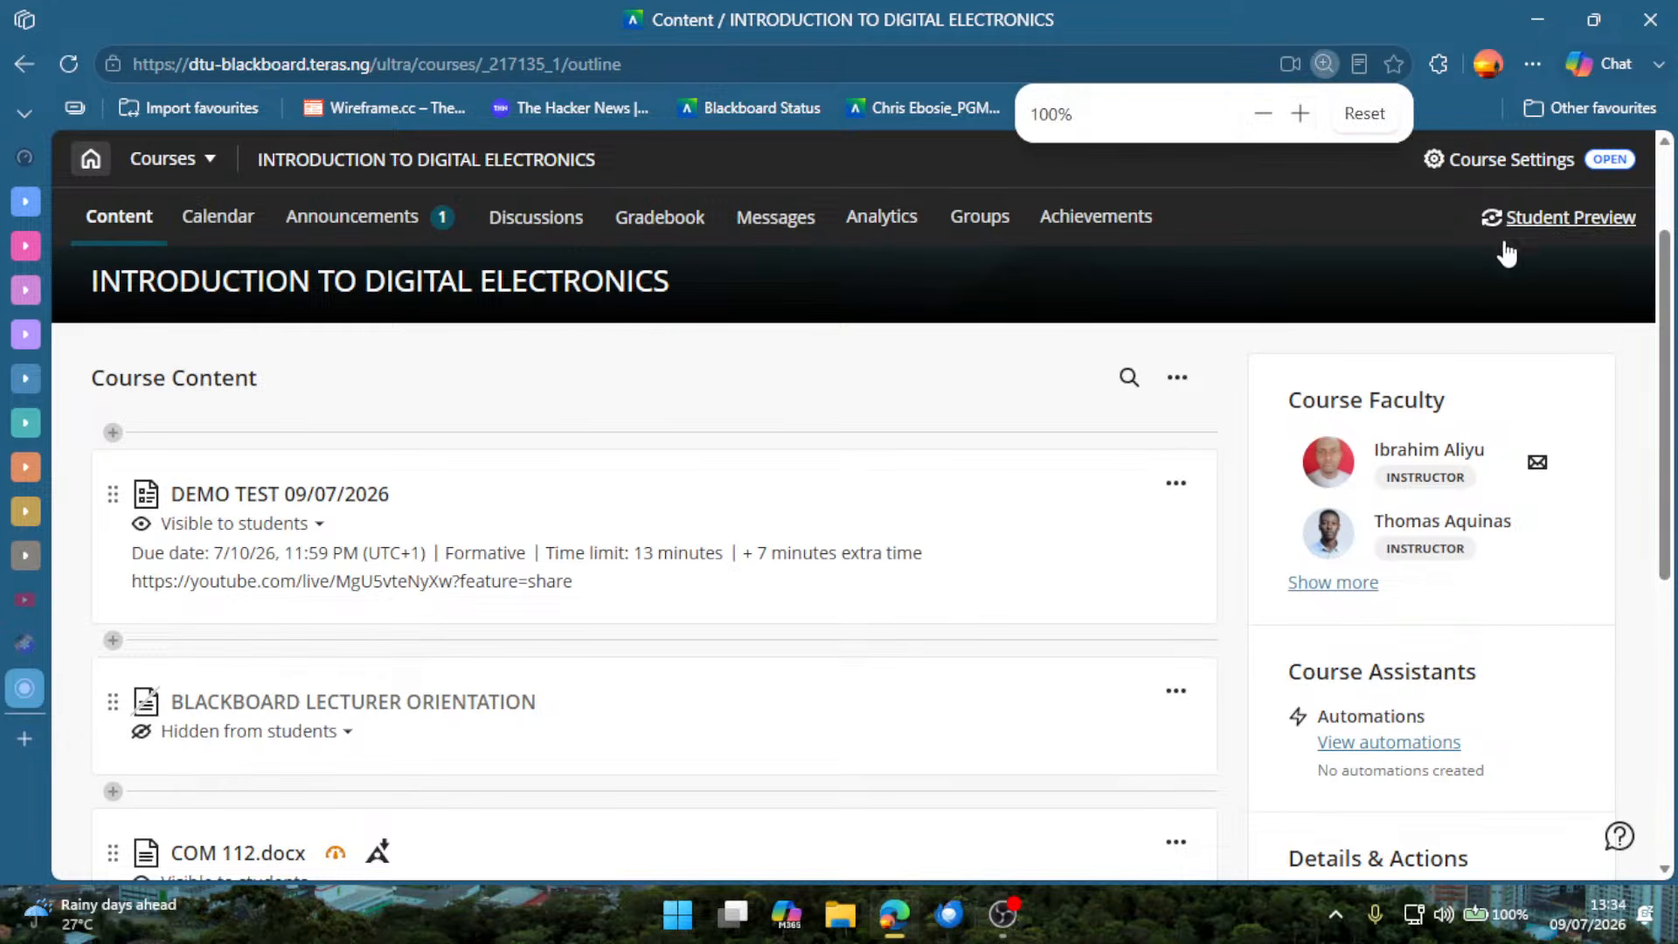
pyautogui.click(1300, 114)
pyautogui.click(1301, 113)
pyautogui.click(1301, 114)
pyautogui.click(1300, 114)
pyautogui.click(1301, 114)
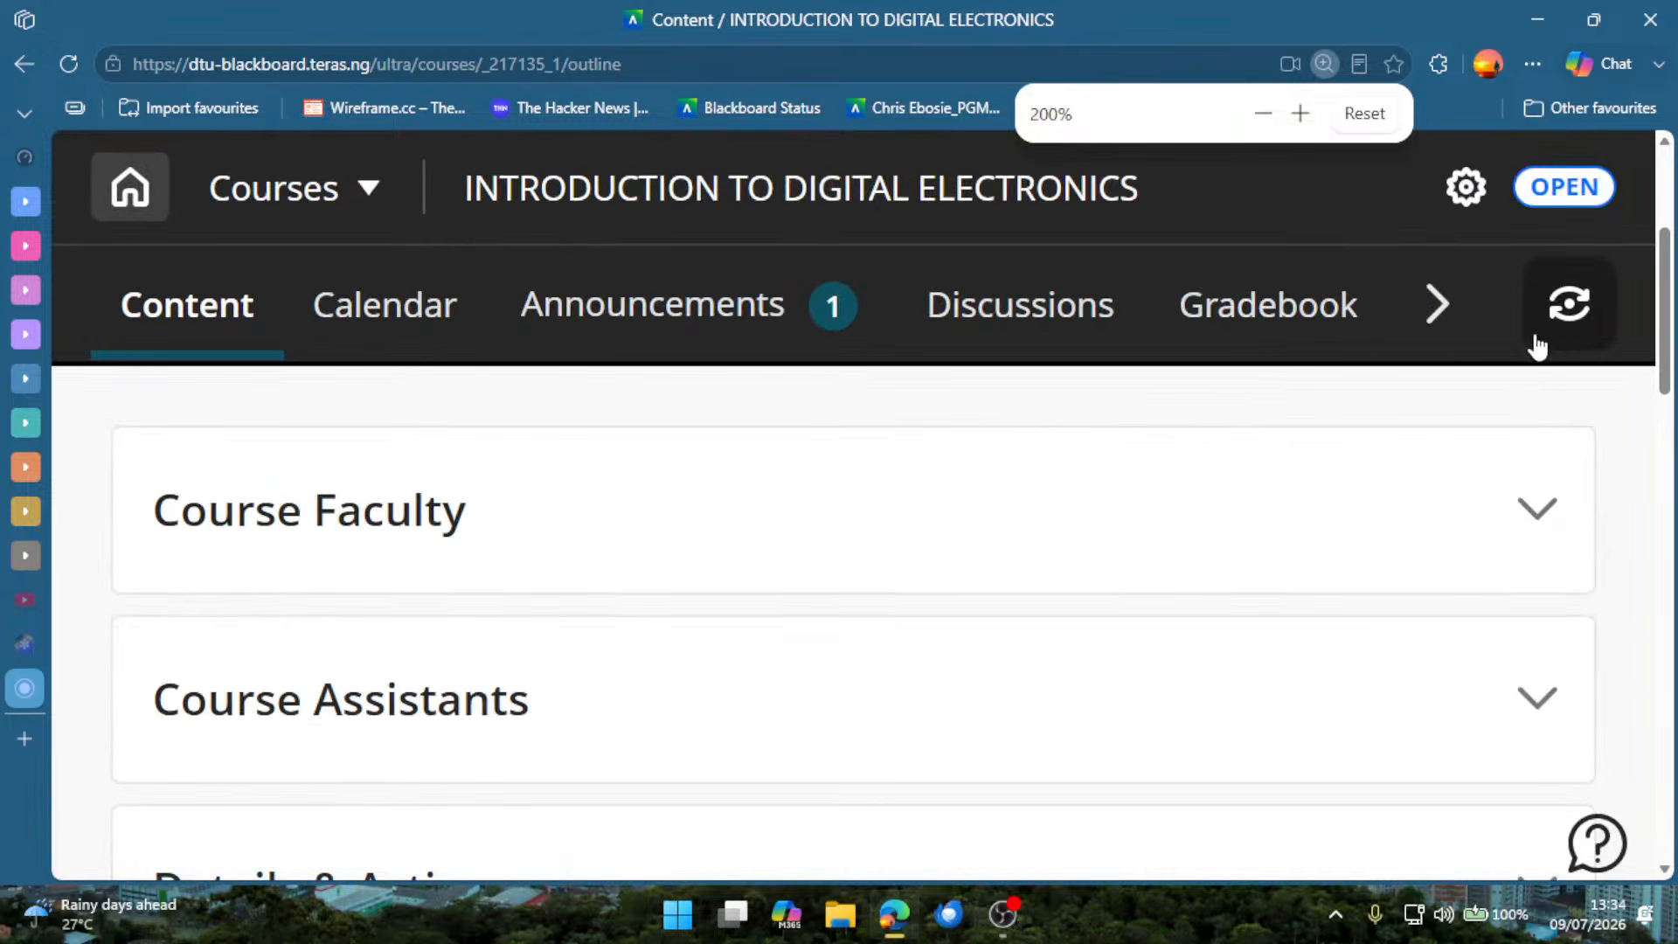
pyautogui.click(1262, 114)
pyautogui.click(1262, 113)
pyautogui.click(1262, 113)
pyautogui.click(1262, 114)
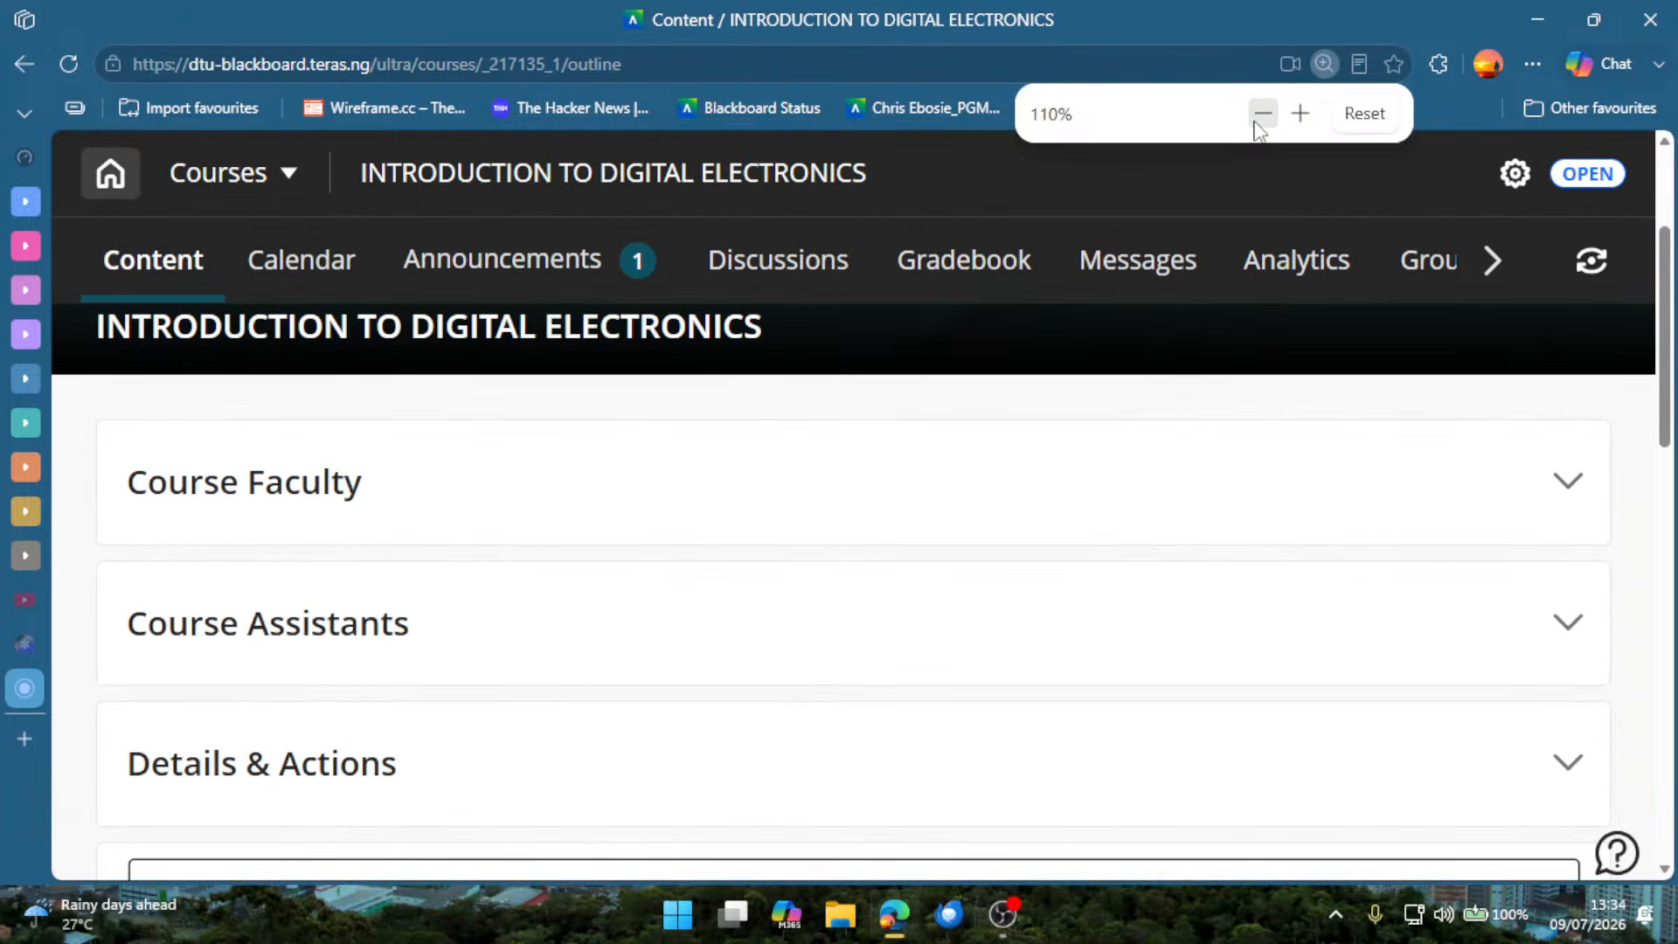
pyautogui.click(1262, 114)
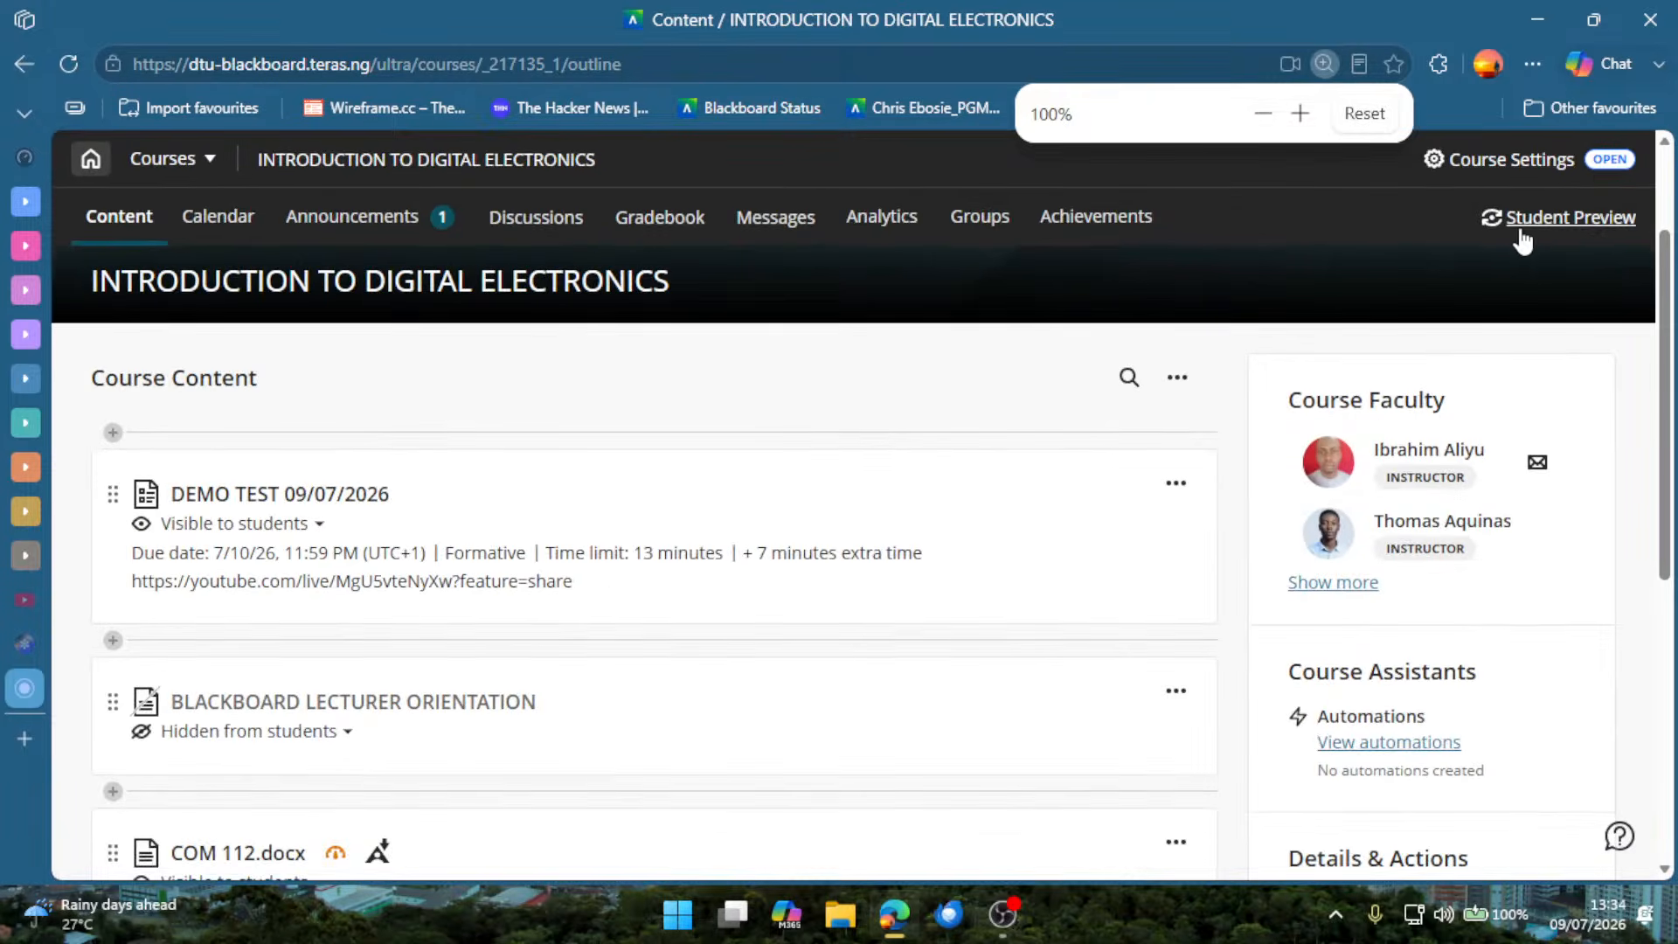
# Start the Student Preview of the course and look through the course content as a student sees it.
pyautogui.click(1562, 221)
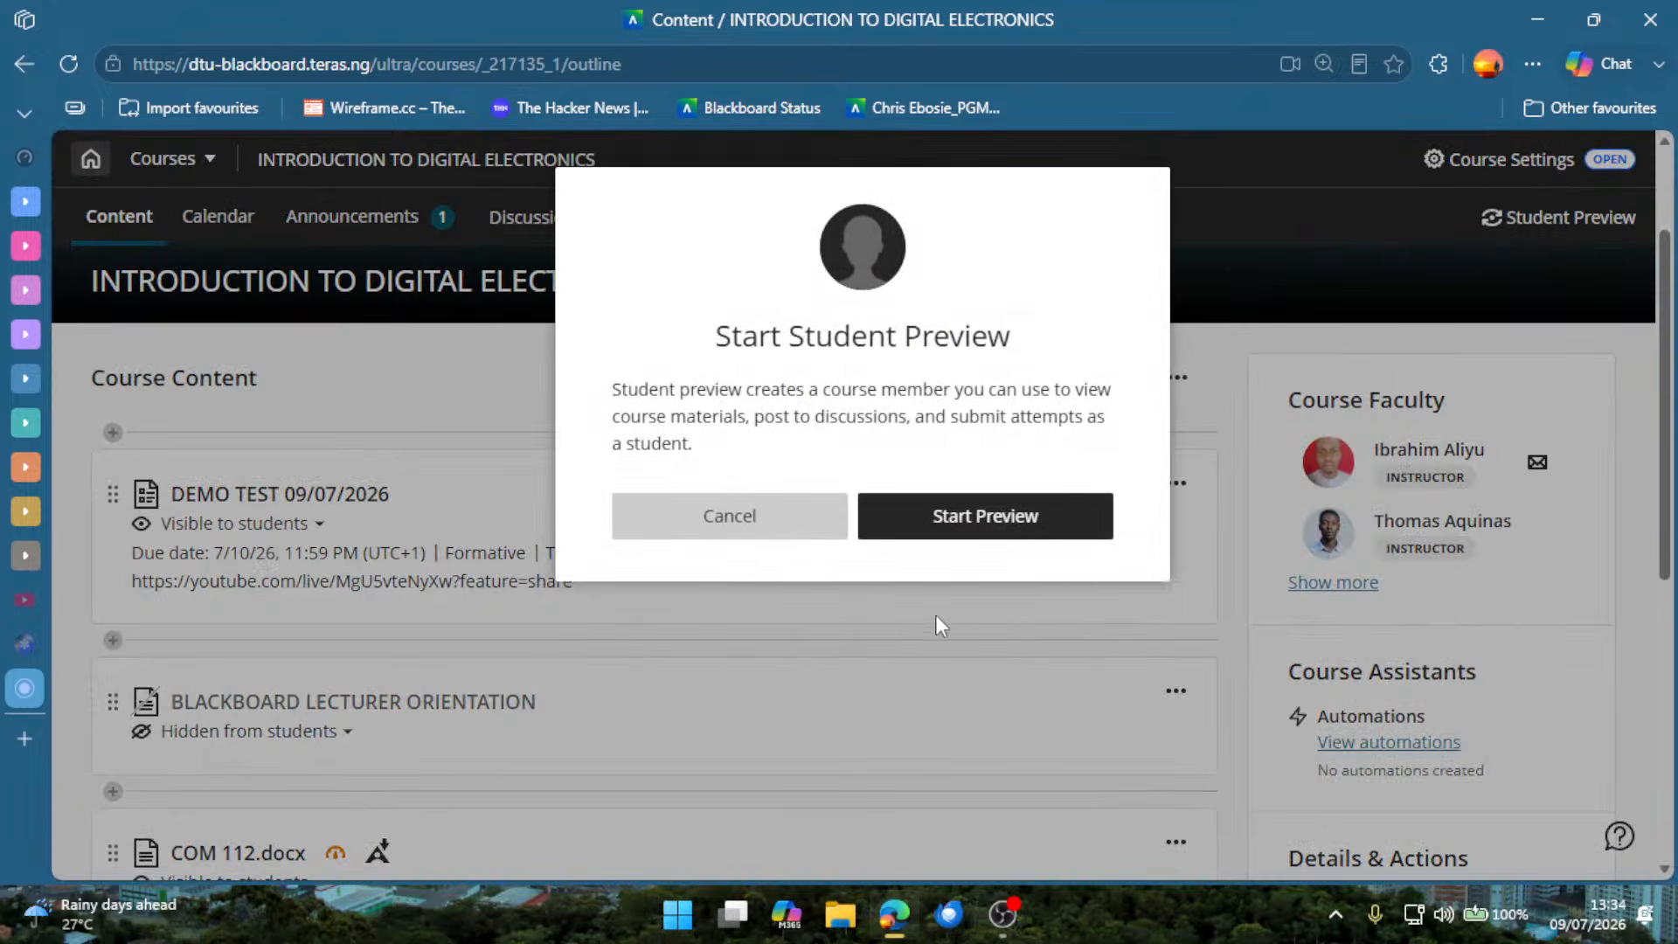
pyautogui.click(1034, 535)
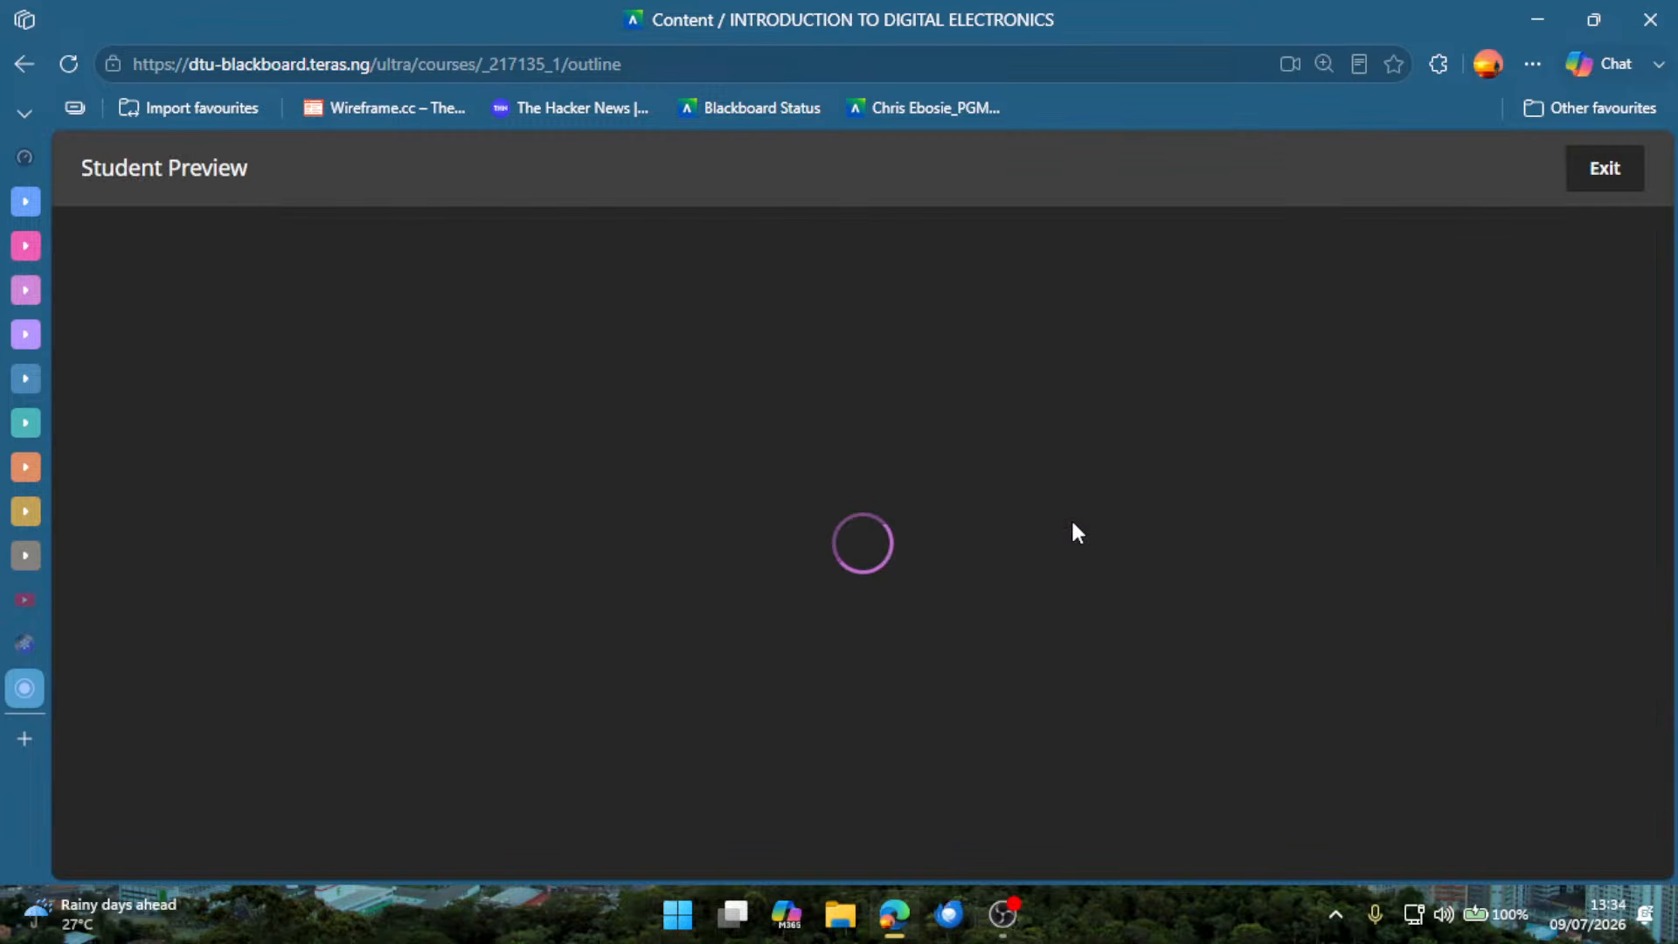
pyautogui.click(1295, 67)
pyautogui.click(1379, 118)
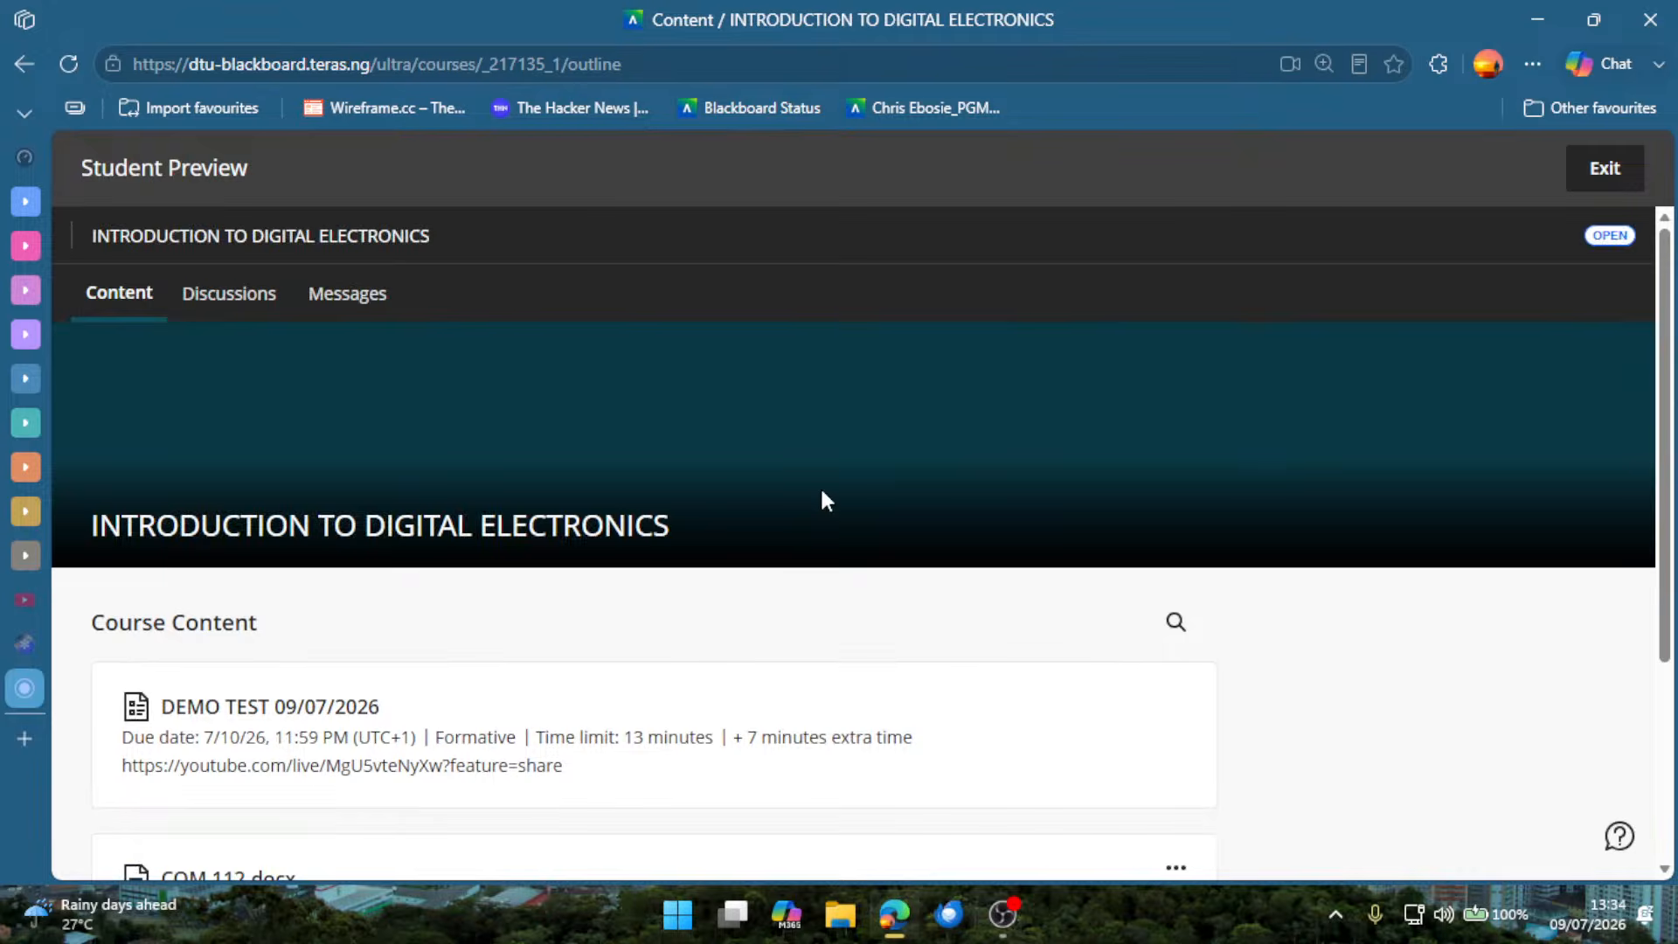
pyautogui.scroll(-2, 839, 531)
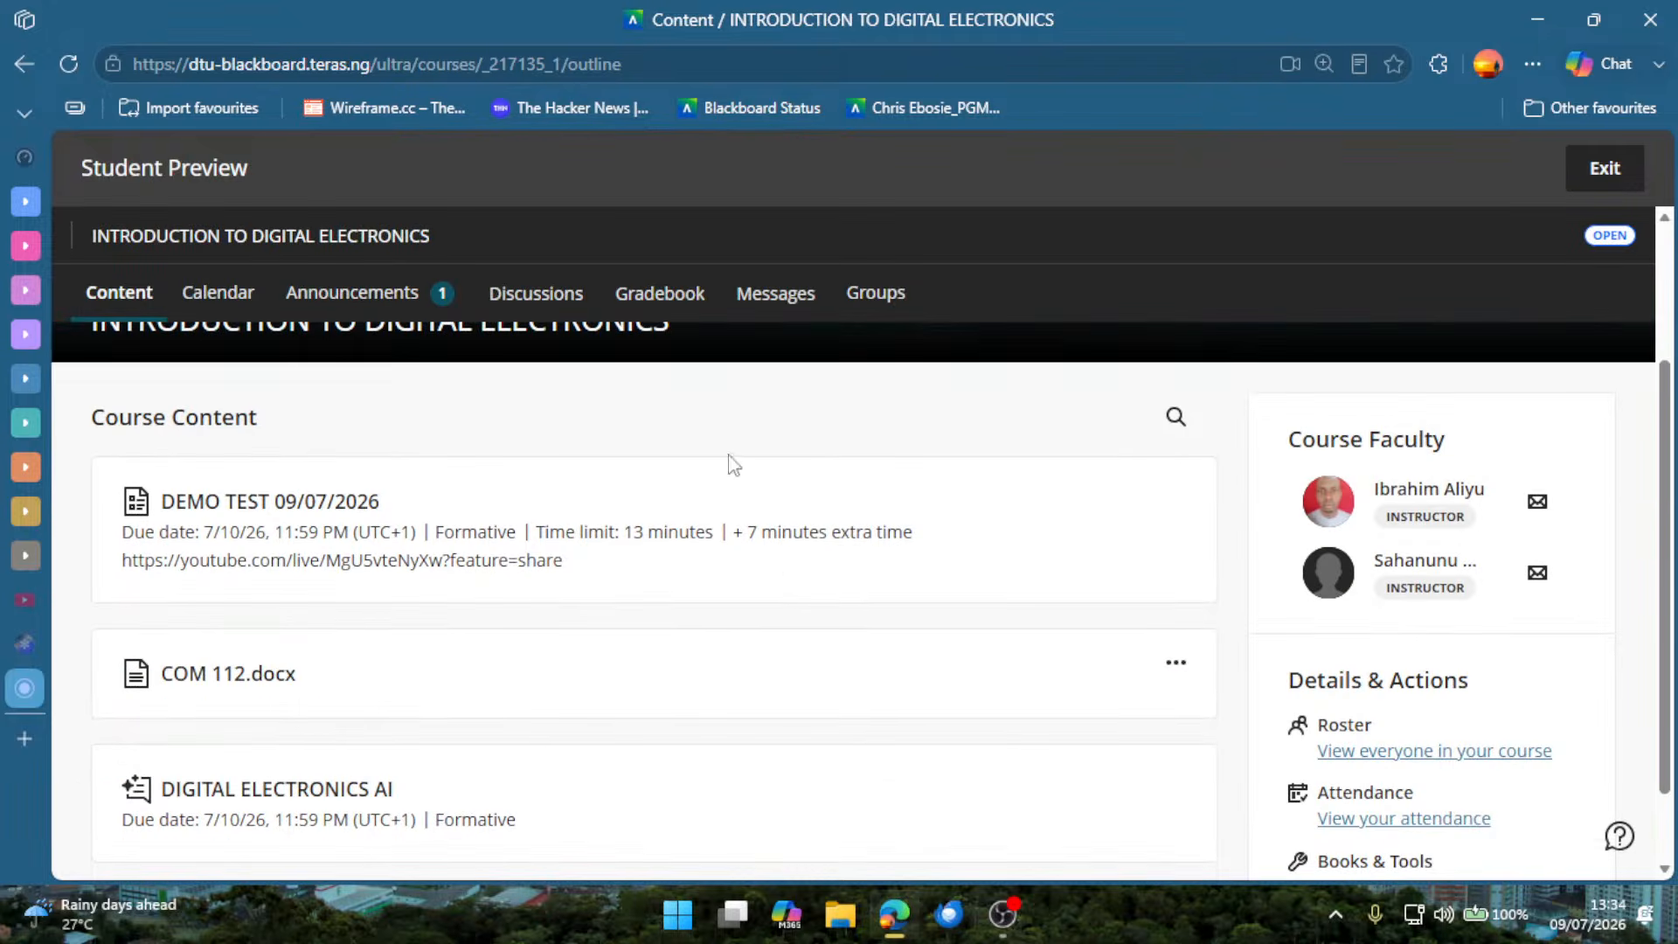
pyautogui.scroll(-1, 949, 437)
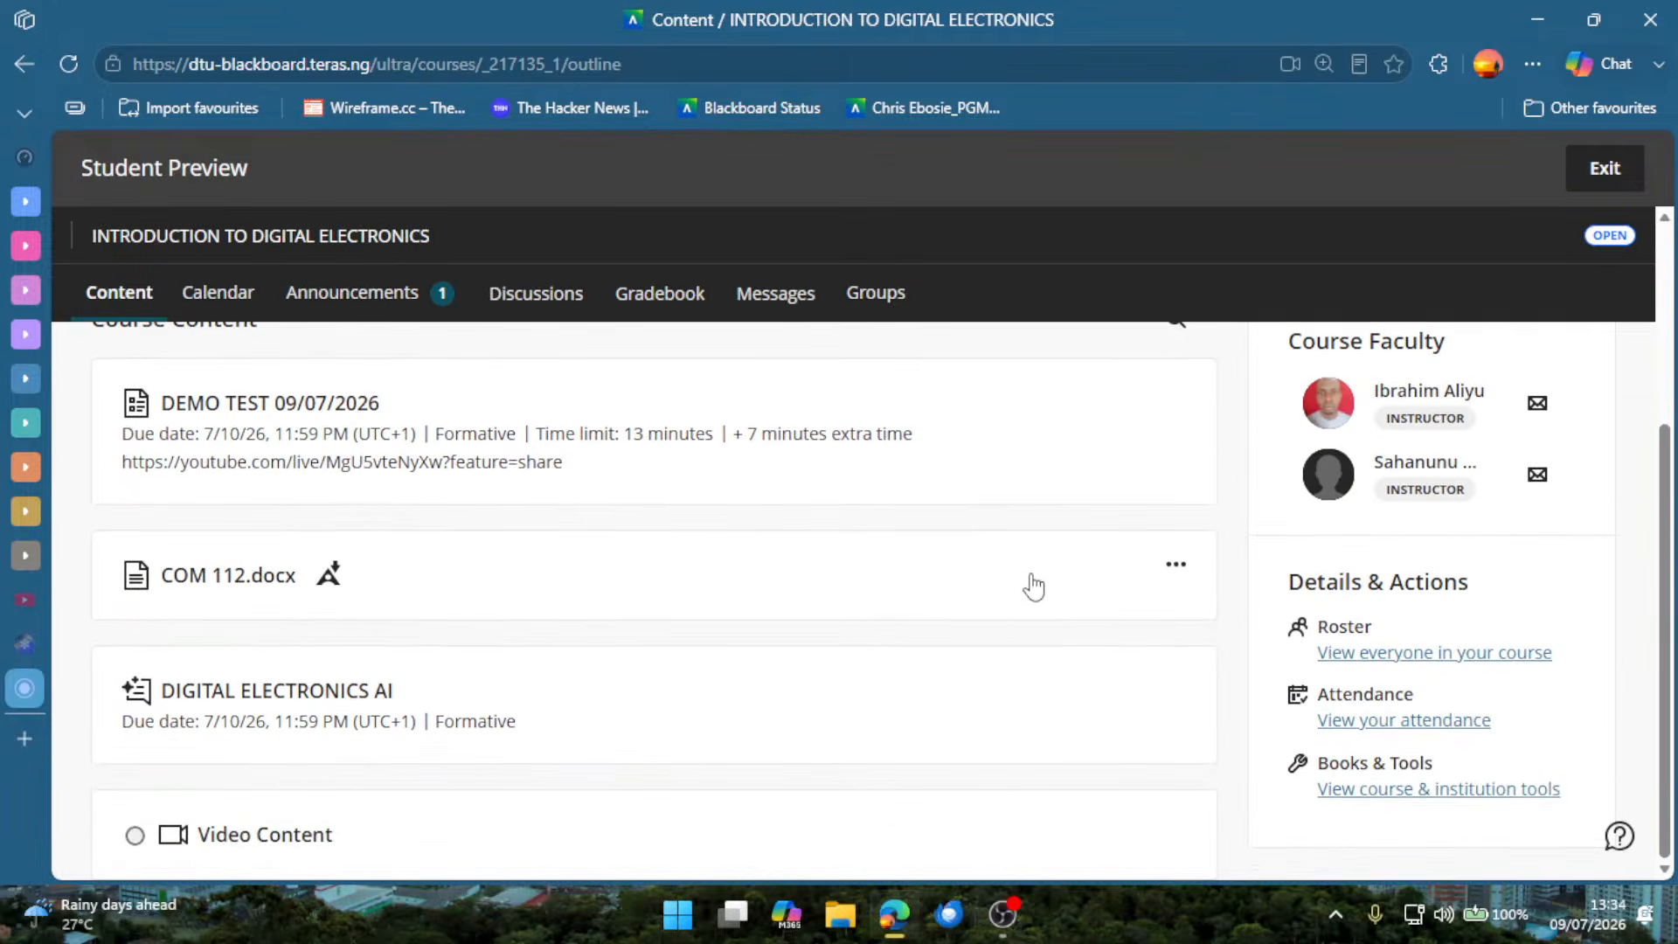
pyautogui.scroll(2, 685, 599)
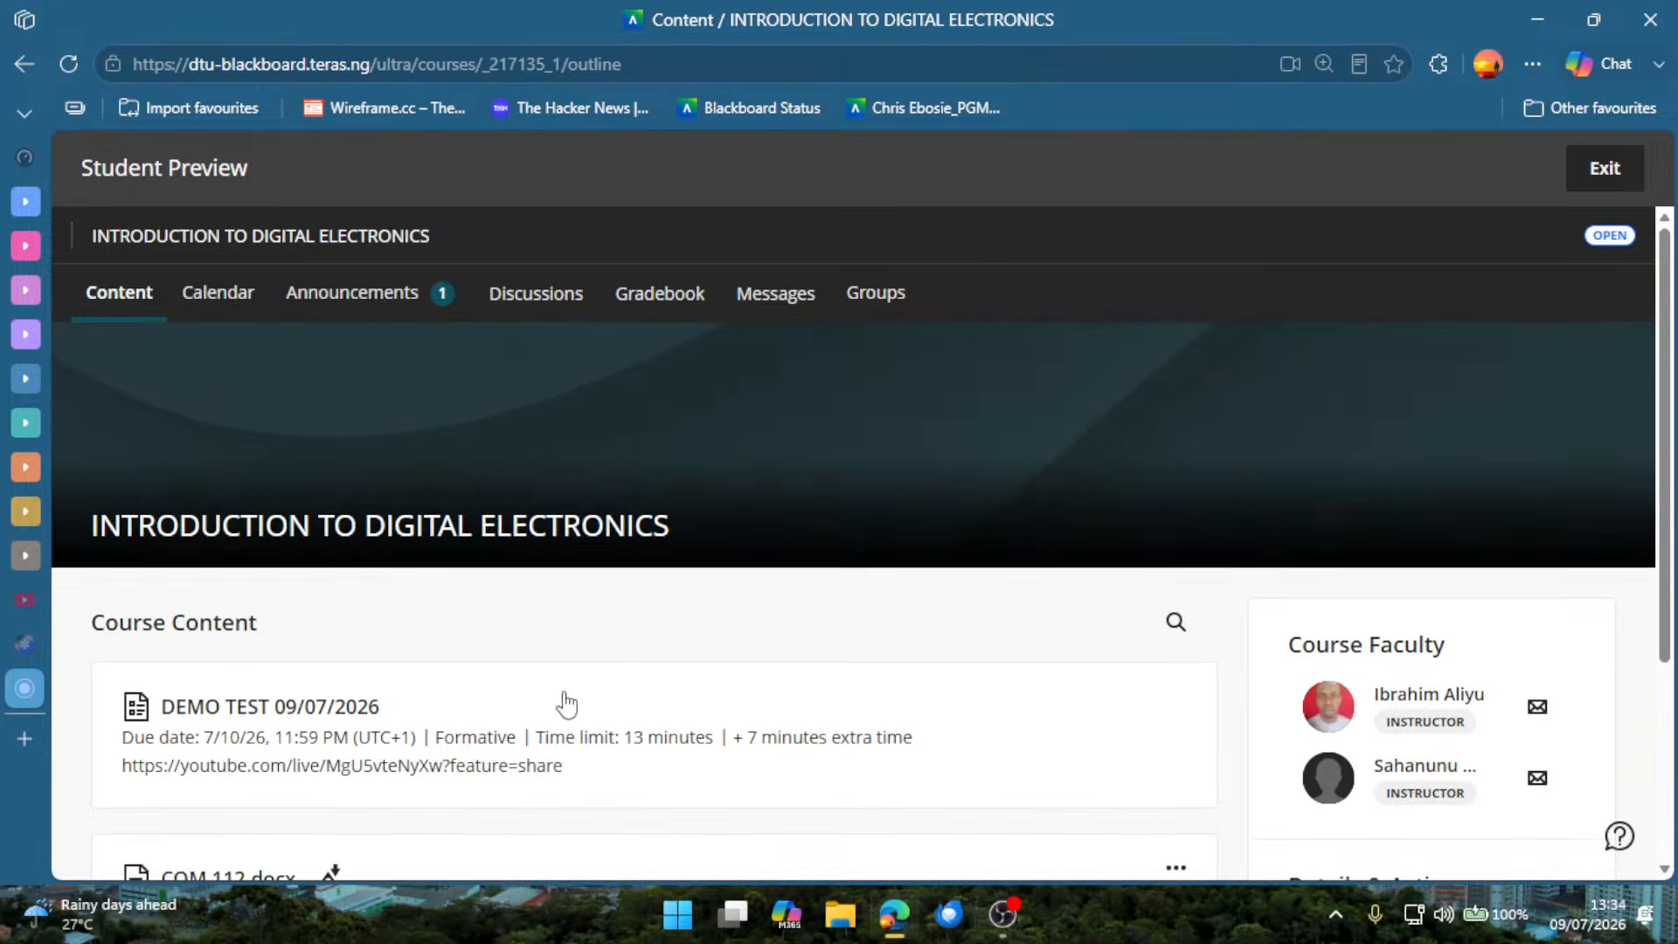
pyautogui.scroll(-1, 562, 700)
pyautogui.scroll(-1, 560, 709)
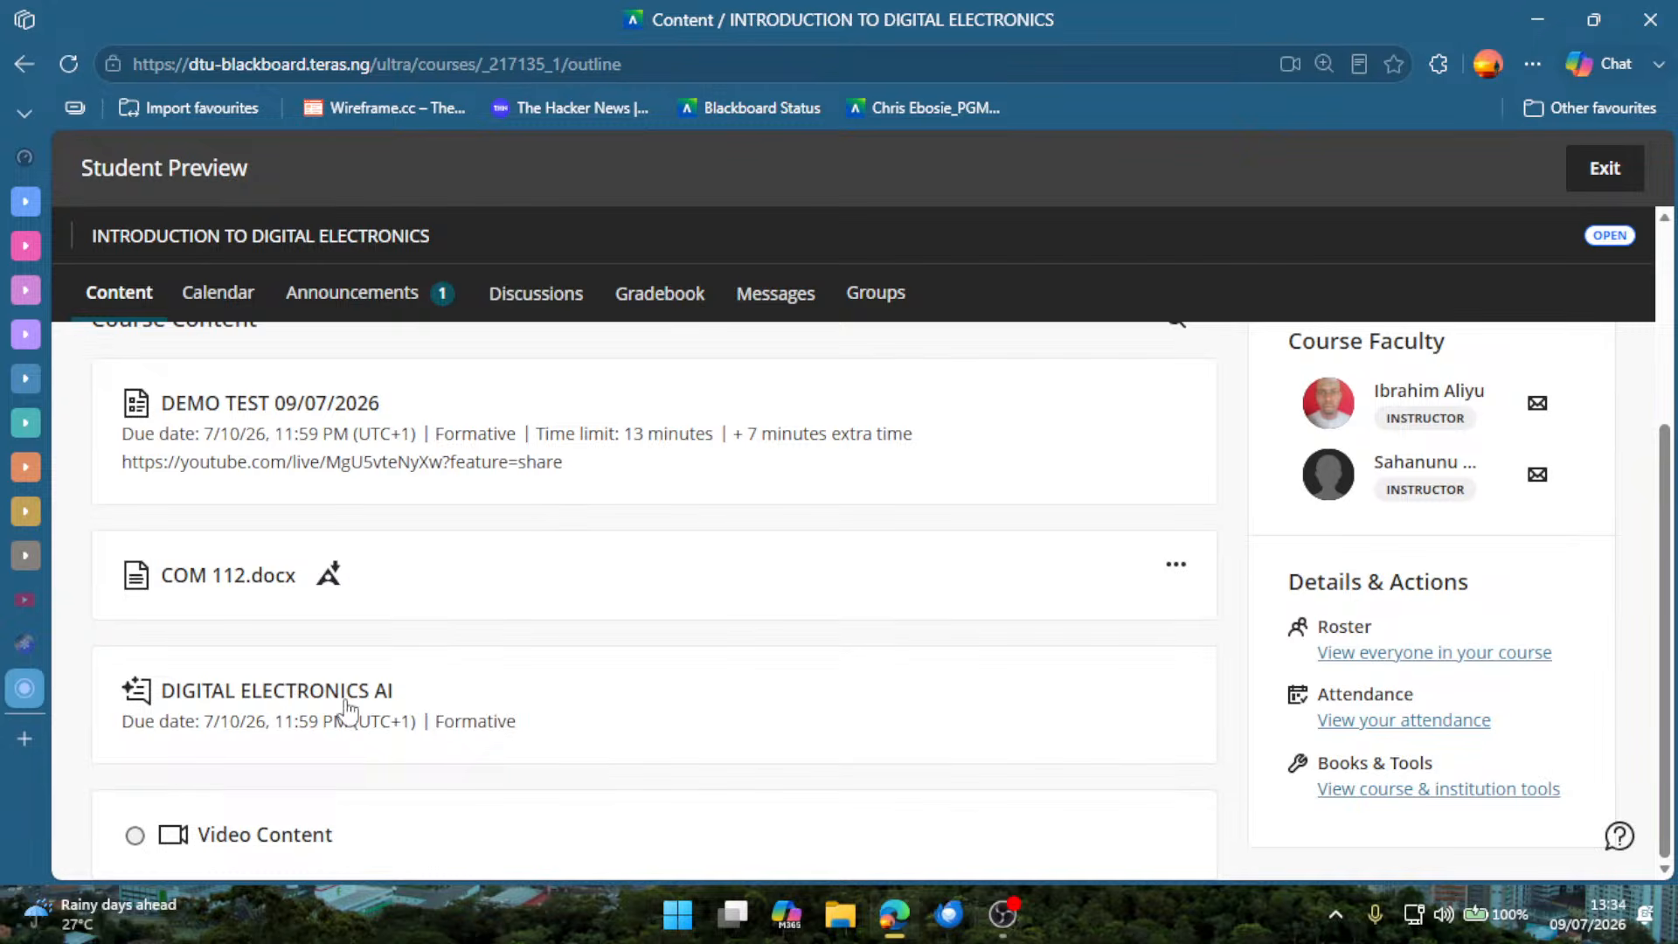
# Open DEMO TEST 09/07/2026 in the Student Preview, review its time allowance and start the timer for attempt 1.
pyautogui.scroll(2, 475, 535)
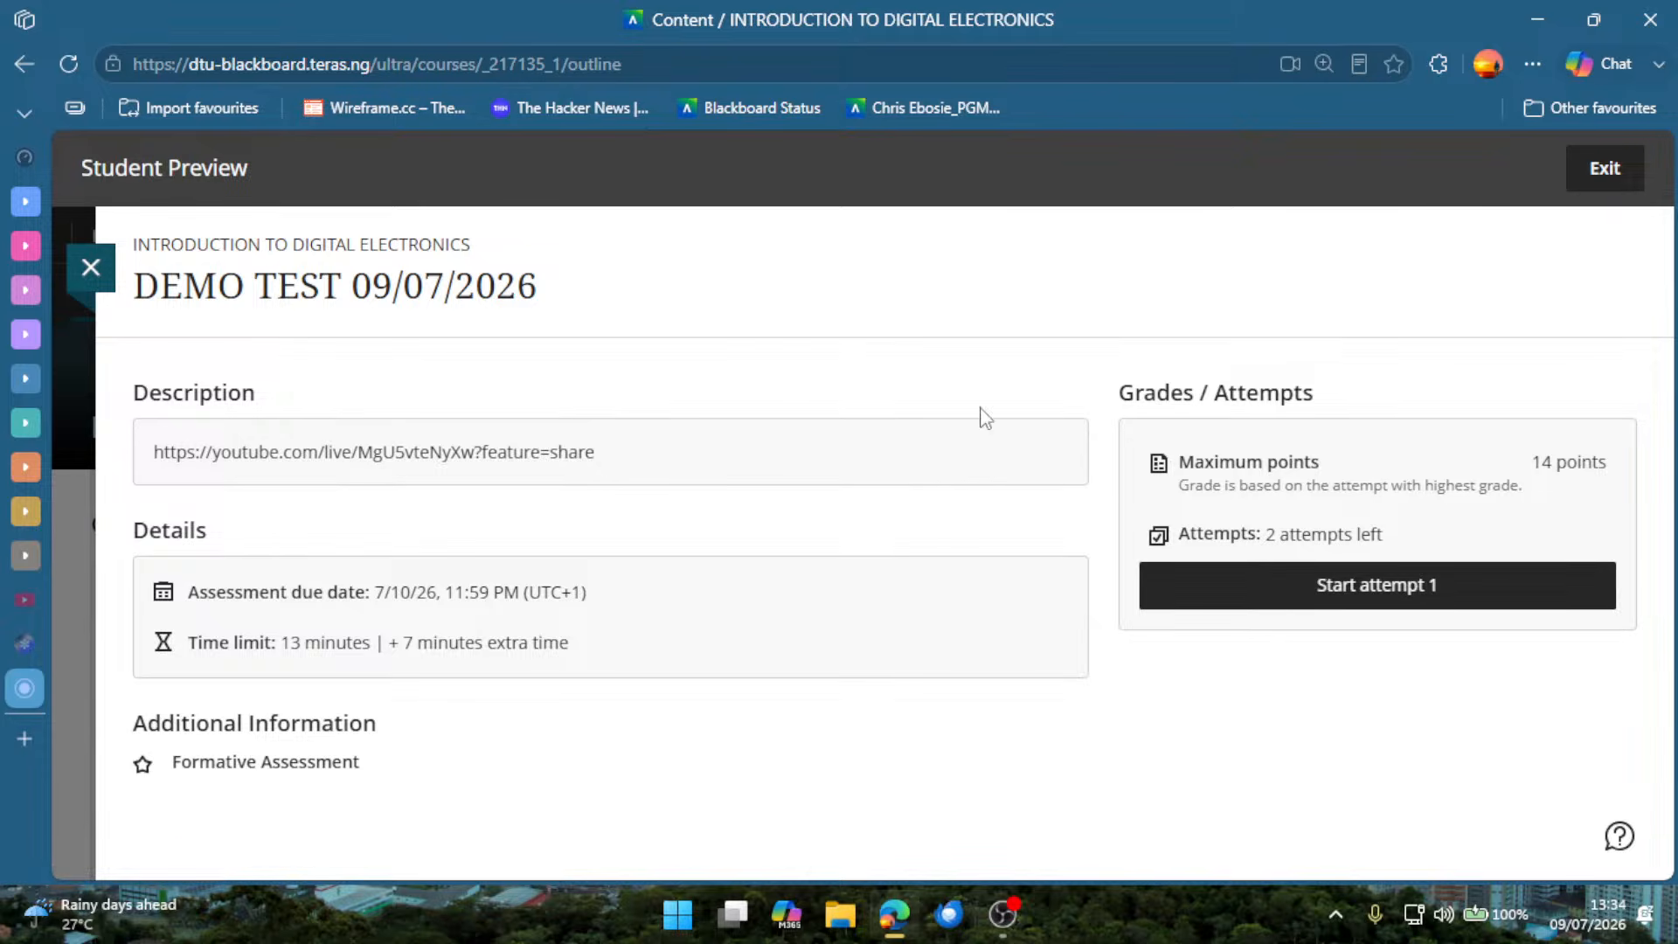
pyautogui.click(1282, 601)
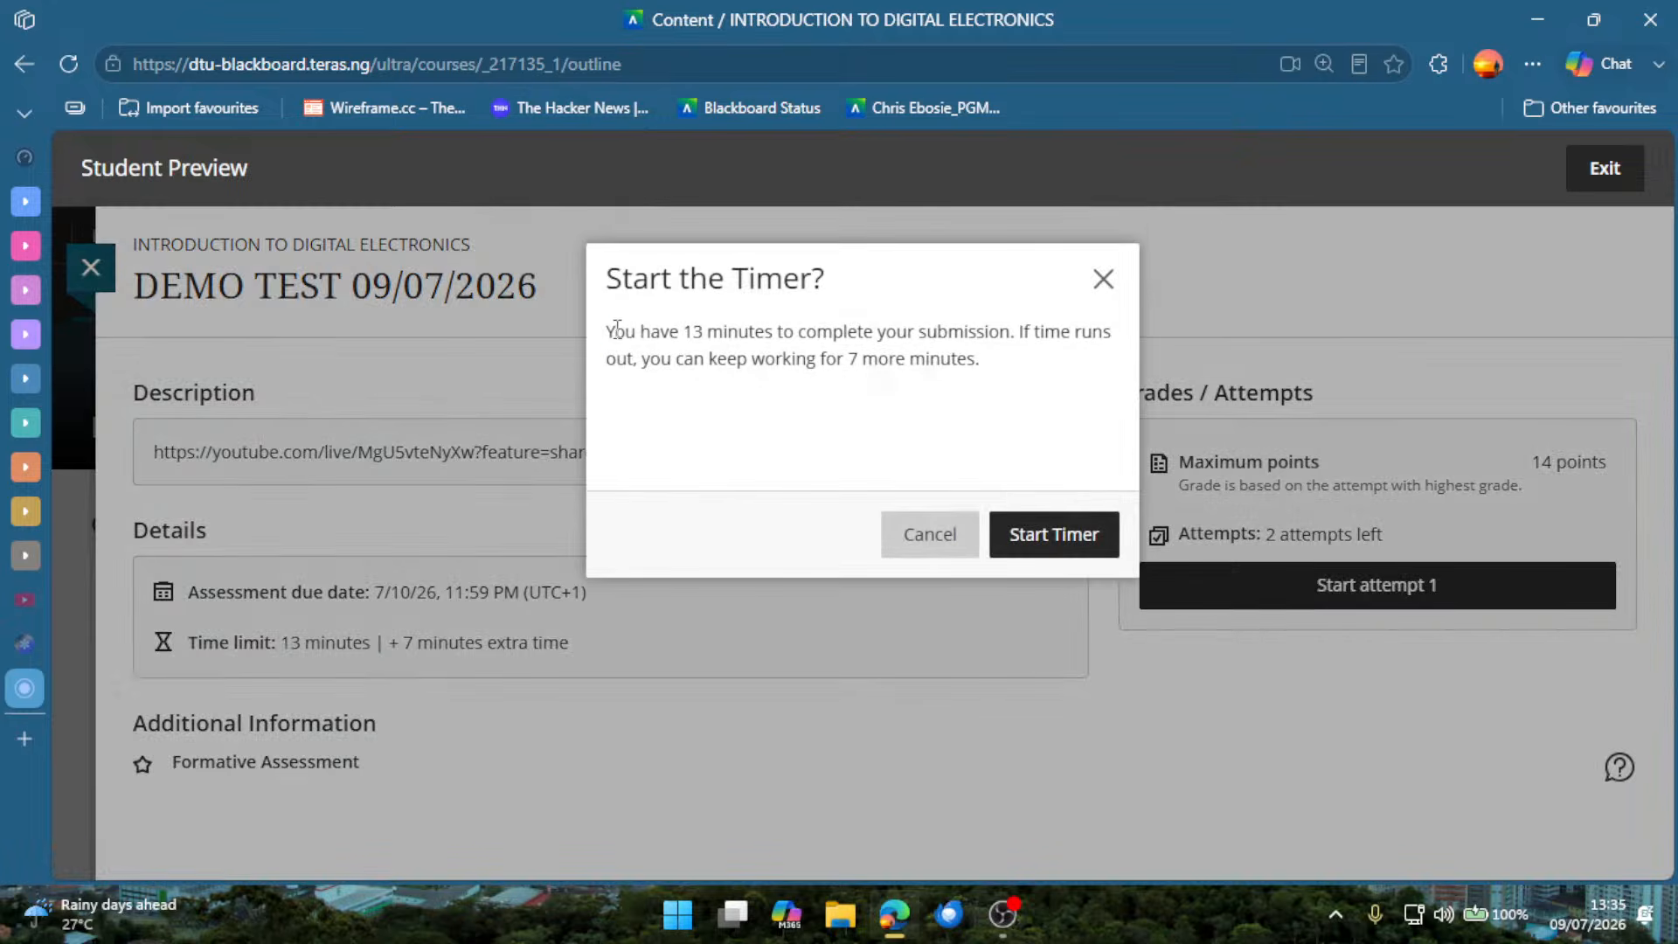
pyautogui.moveTo(616, 330); pyautogui.dragTo(677, 360)
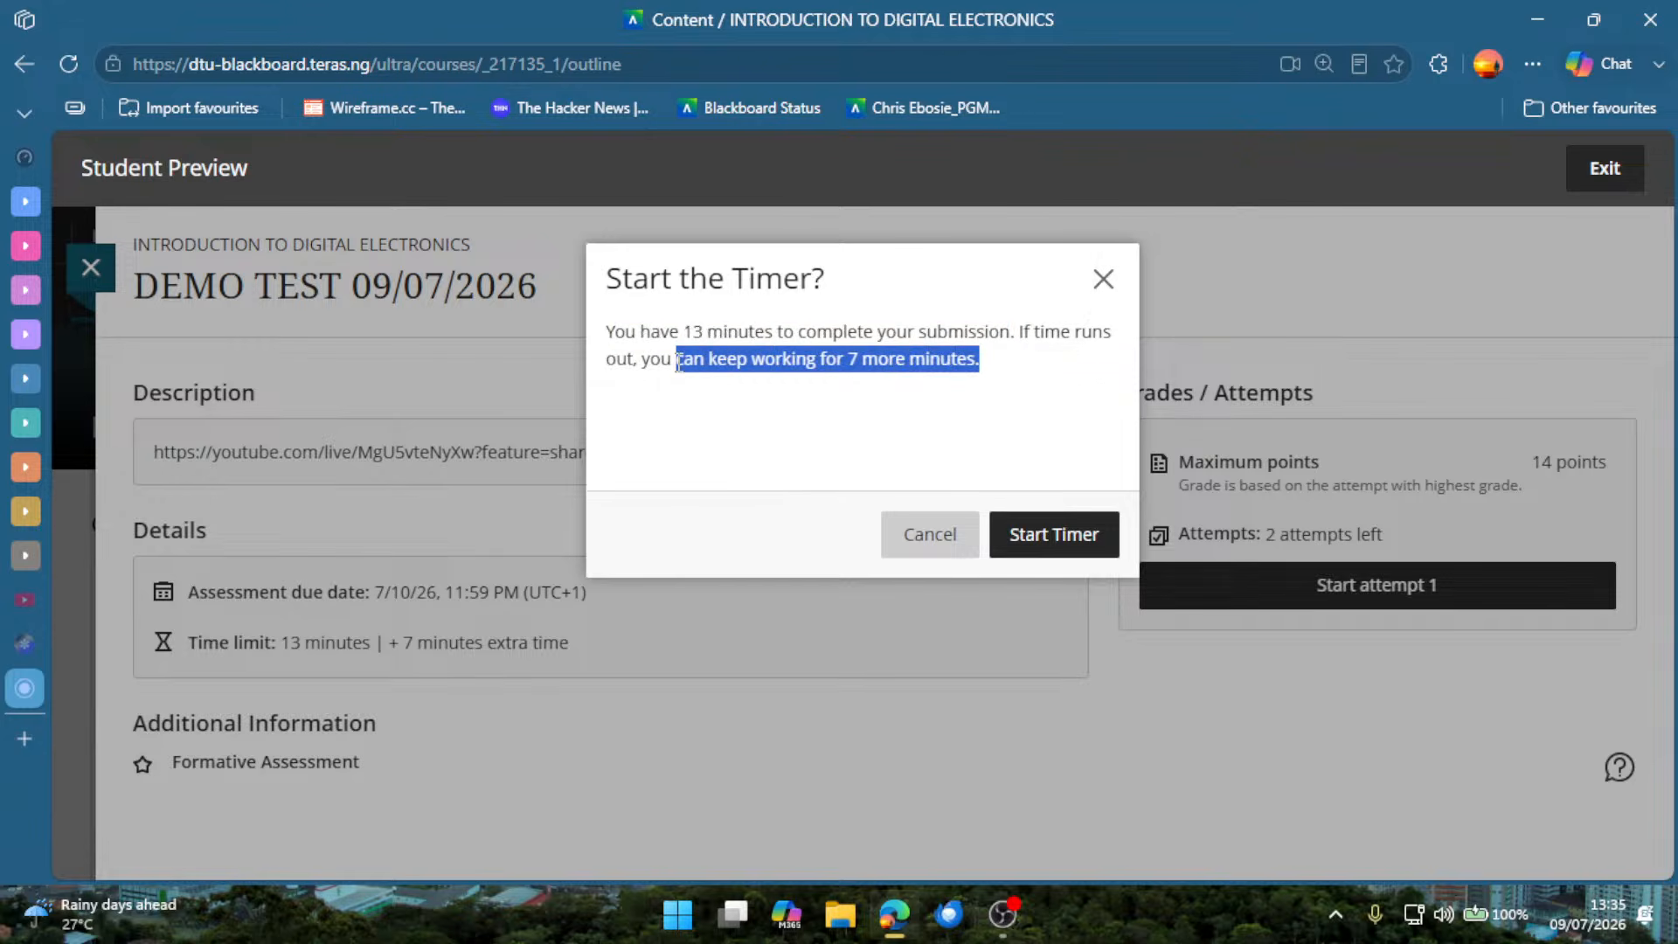
pyautogui.click(1017, 530)
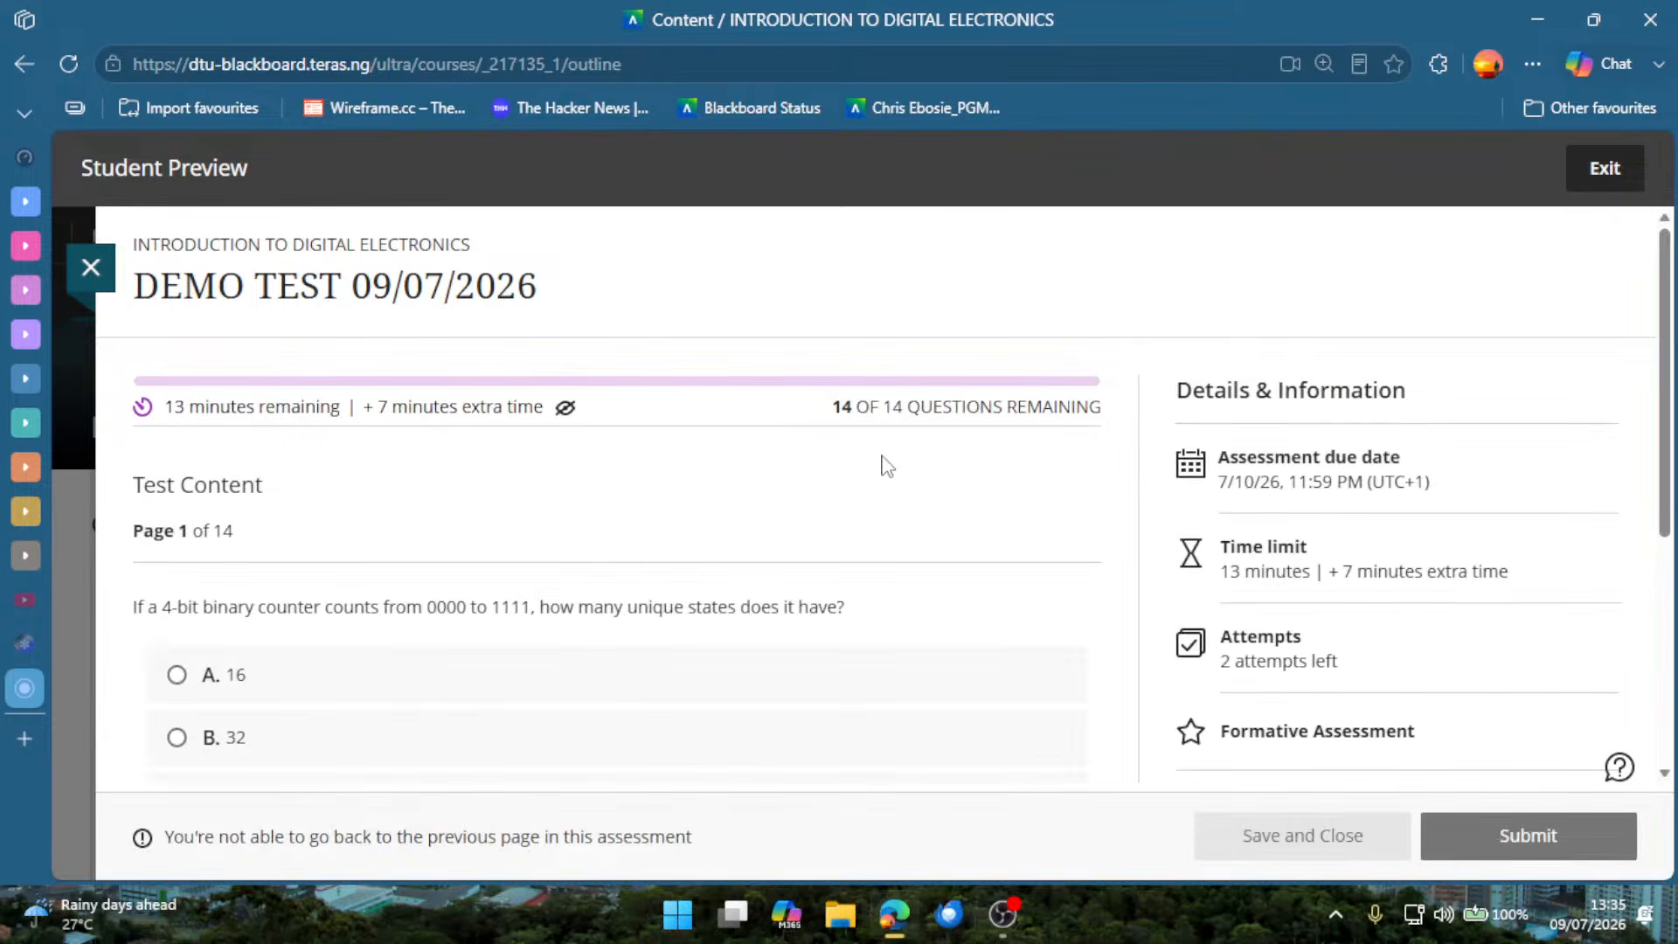
# Examine the test's first page as a student, covering the timer, remaining questions, Question 1's options and the assessment details.
pyautogui.scroll(-2, 699, 516)
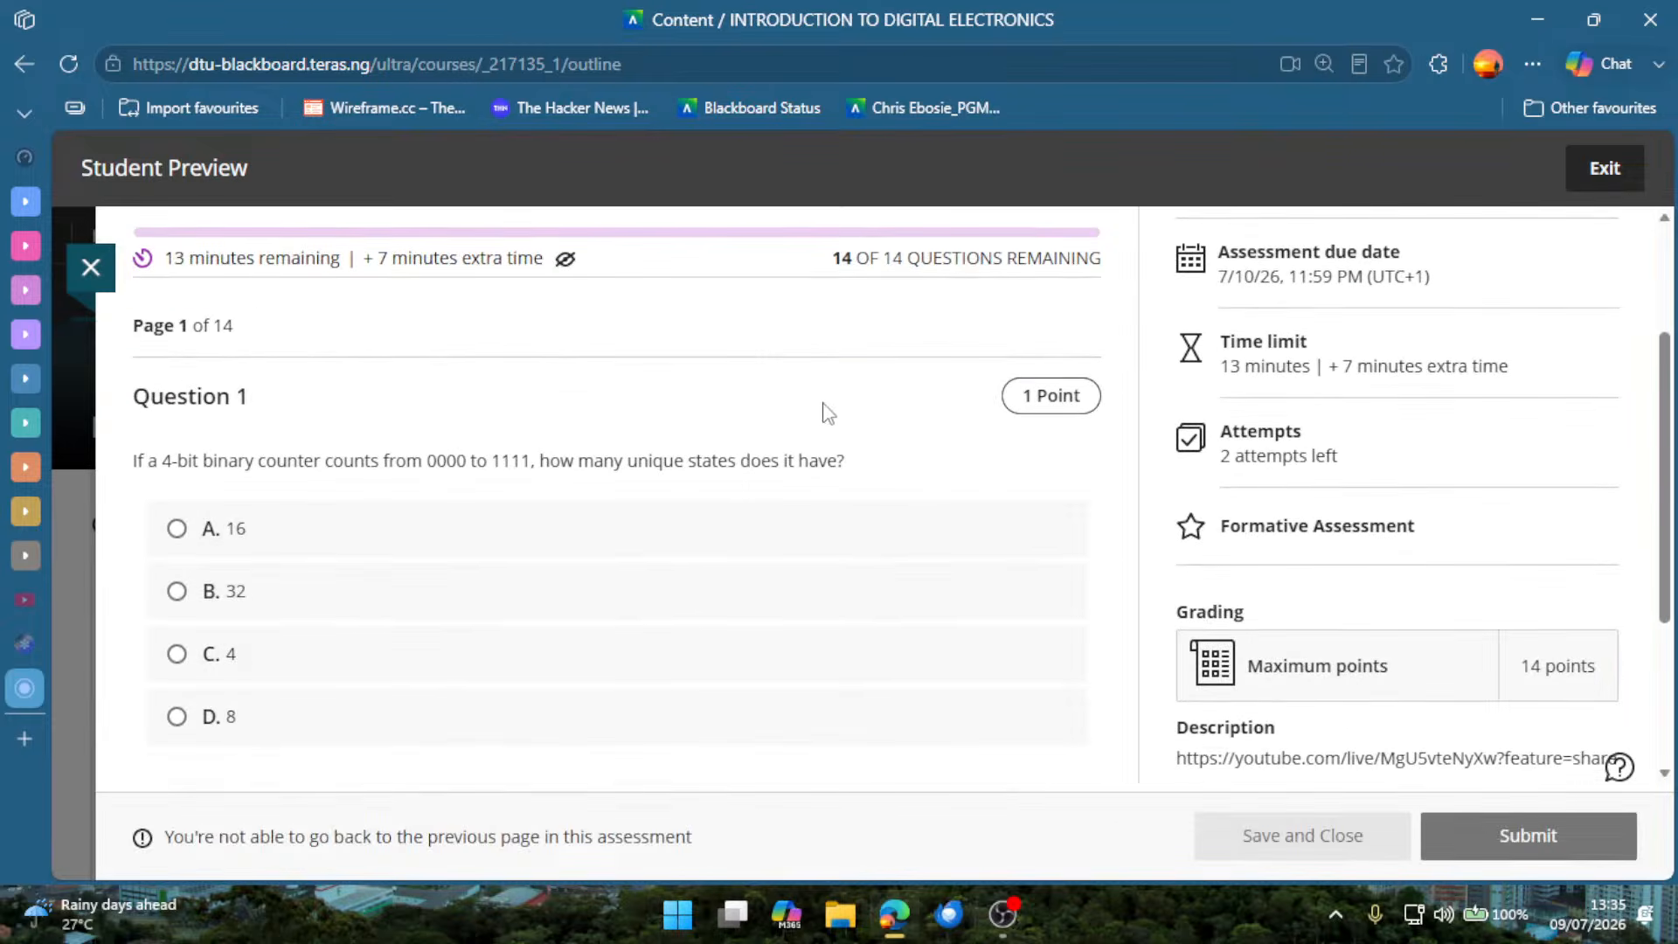
pyautogui.scroll(-1, 839, 524)
pyautogui.scroll(-2, 856, 634)
pyautogui.scroll(2, 865, 594)
pyautogui.scroll(-2, 743, 568)
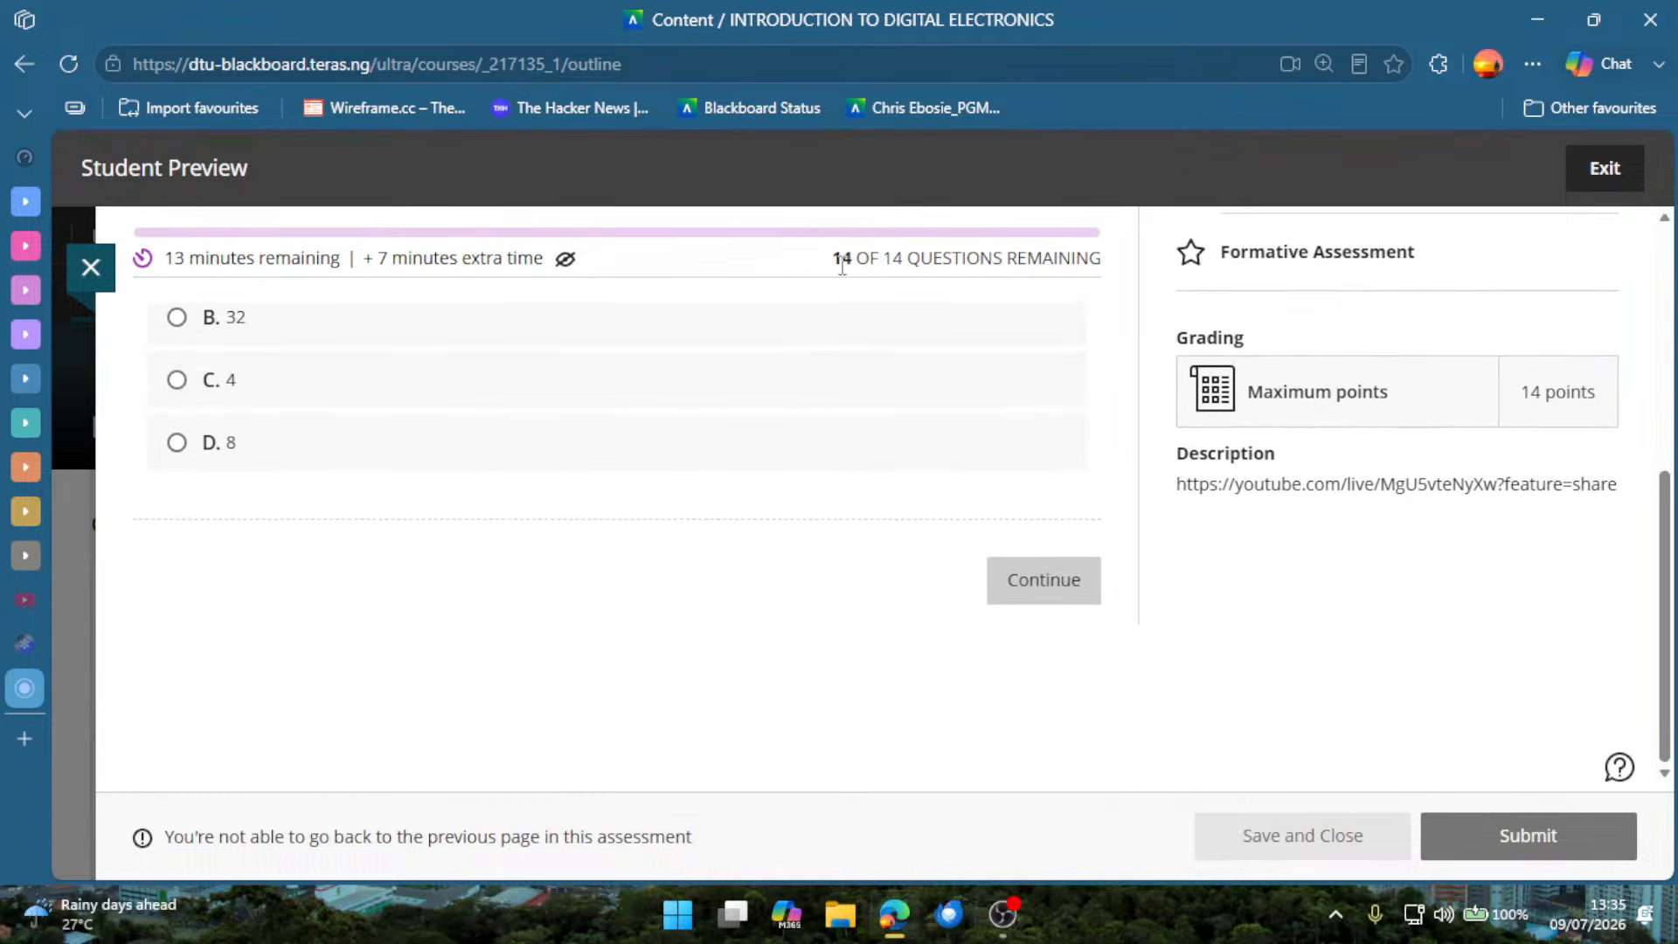
pyautogui.moveTo(833, 261); pyautogui.dragTo(894, 260)
pyautogui.click(666, 528)
pyautogui.scroll(3, 568, 533)
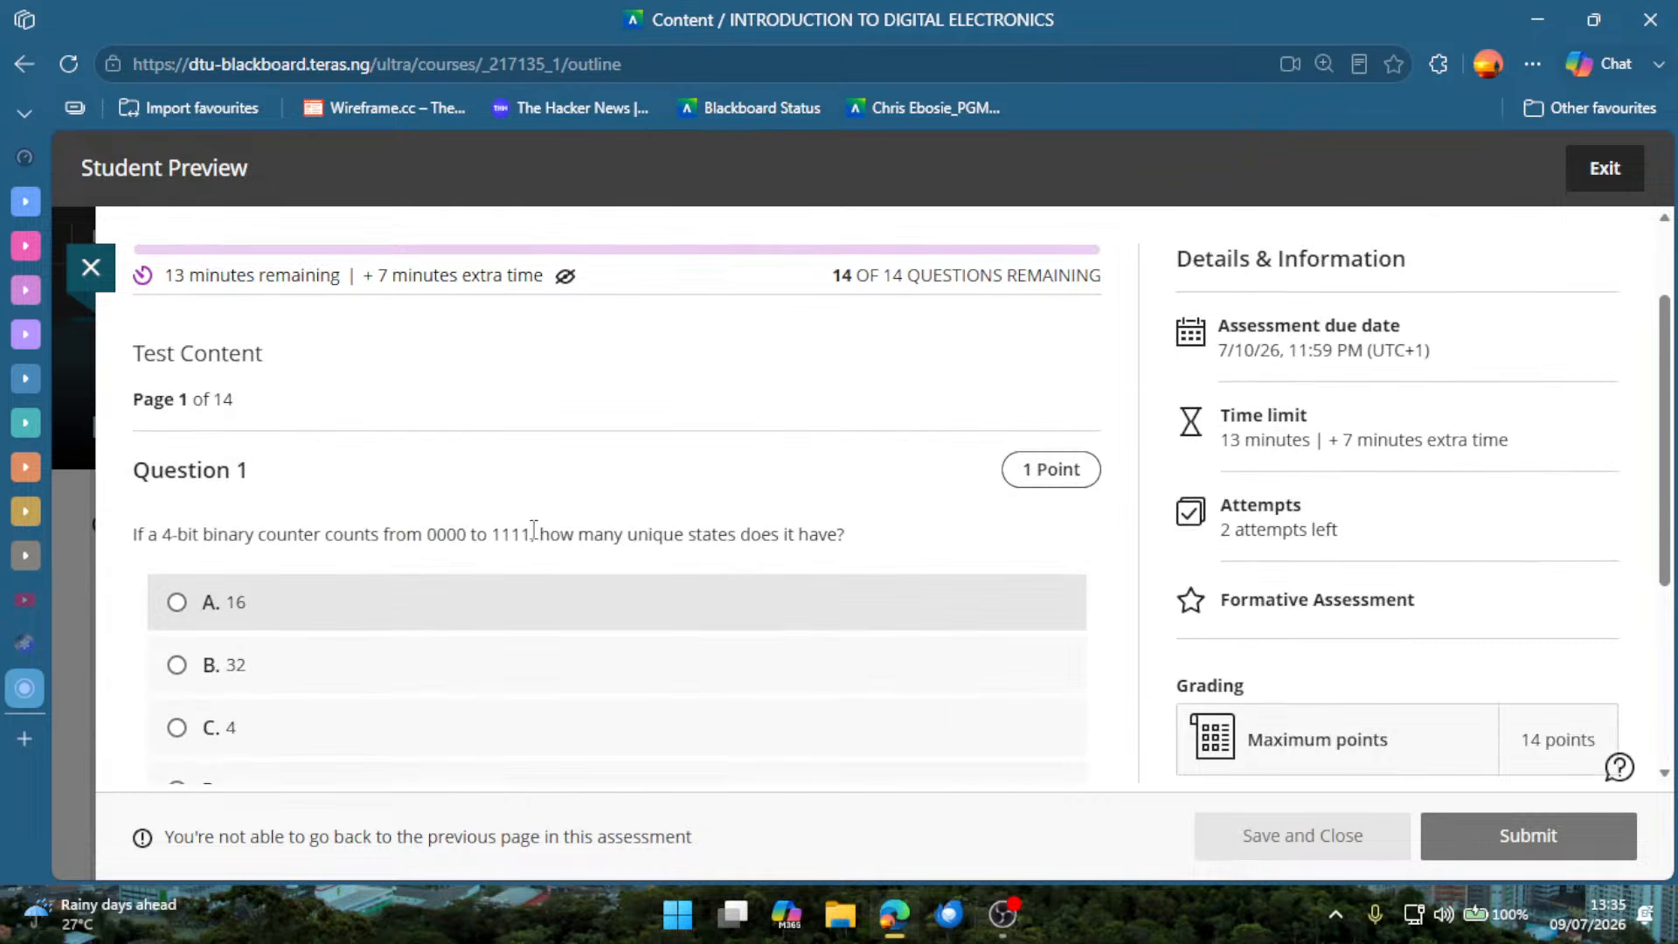
pyautogui.scroll(1, 534, 529)
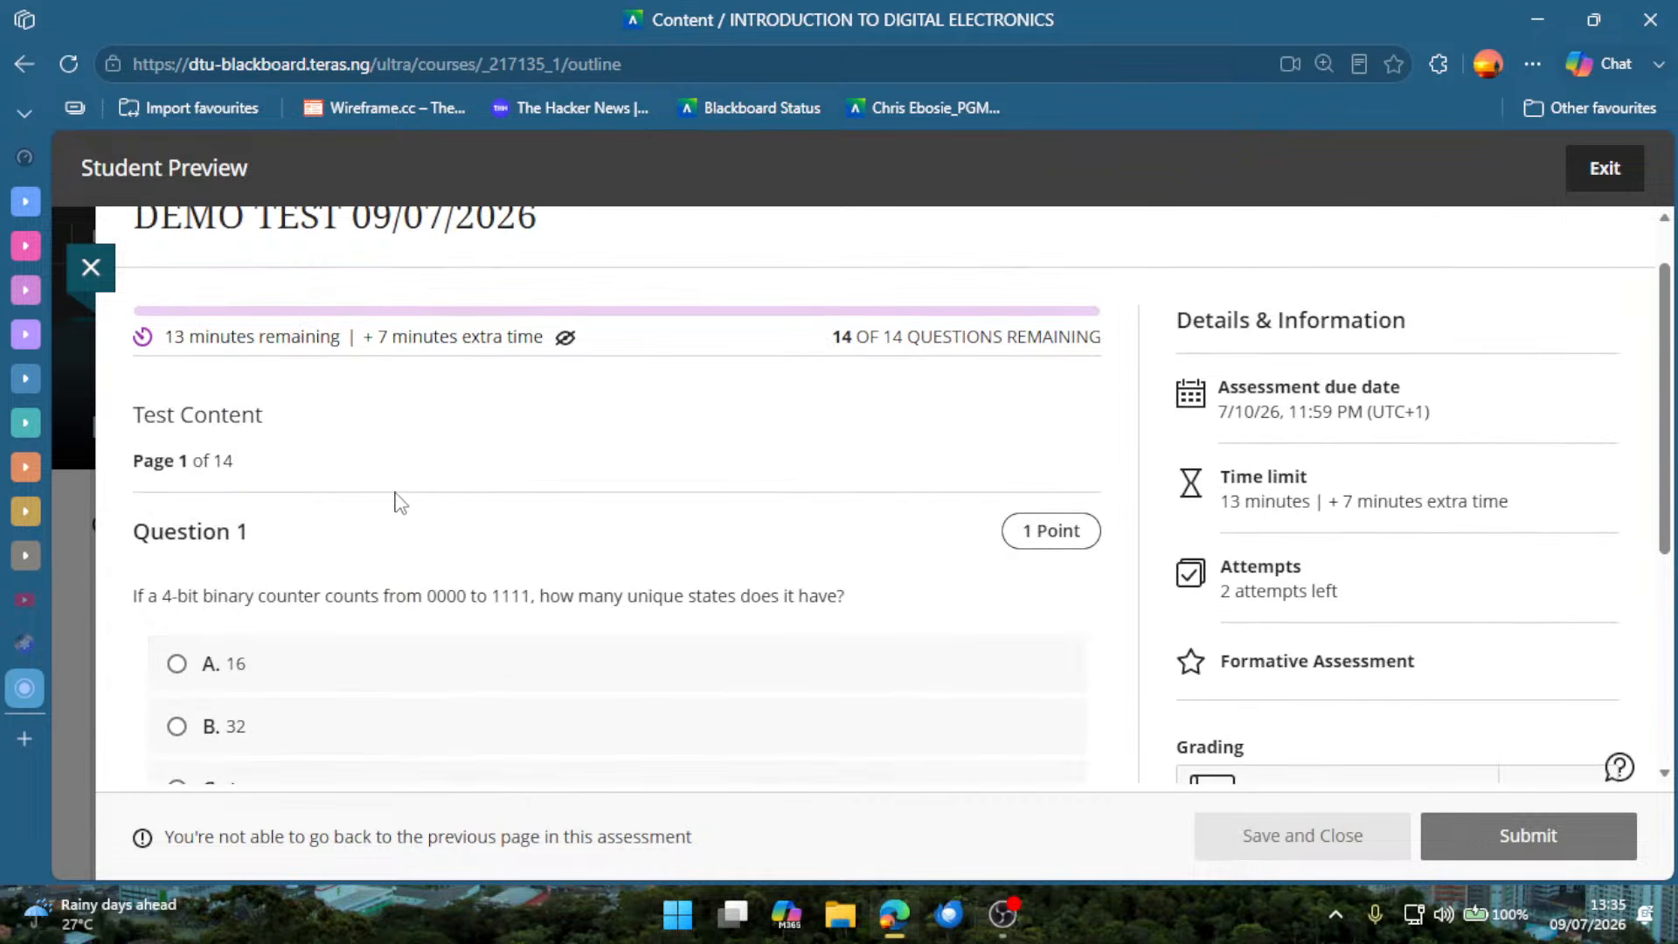
pyautogui.scroll(-5, 419, 508)
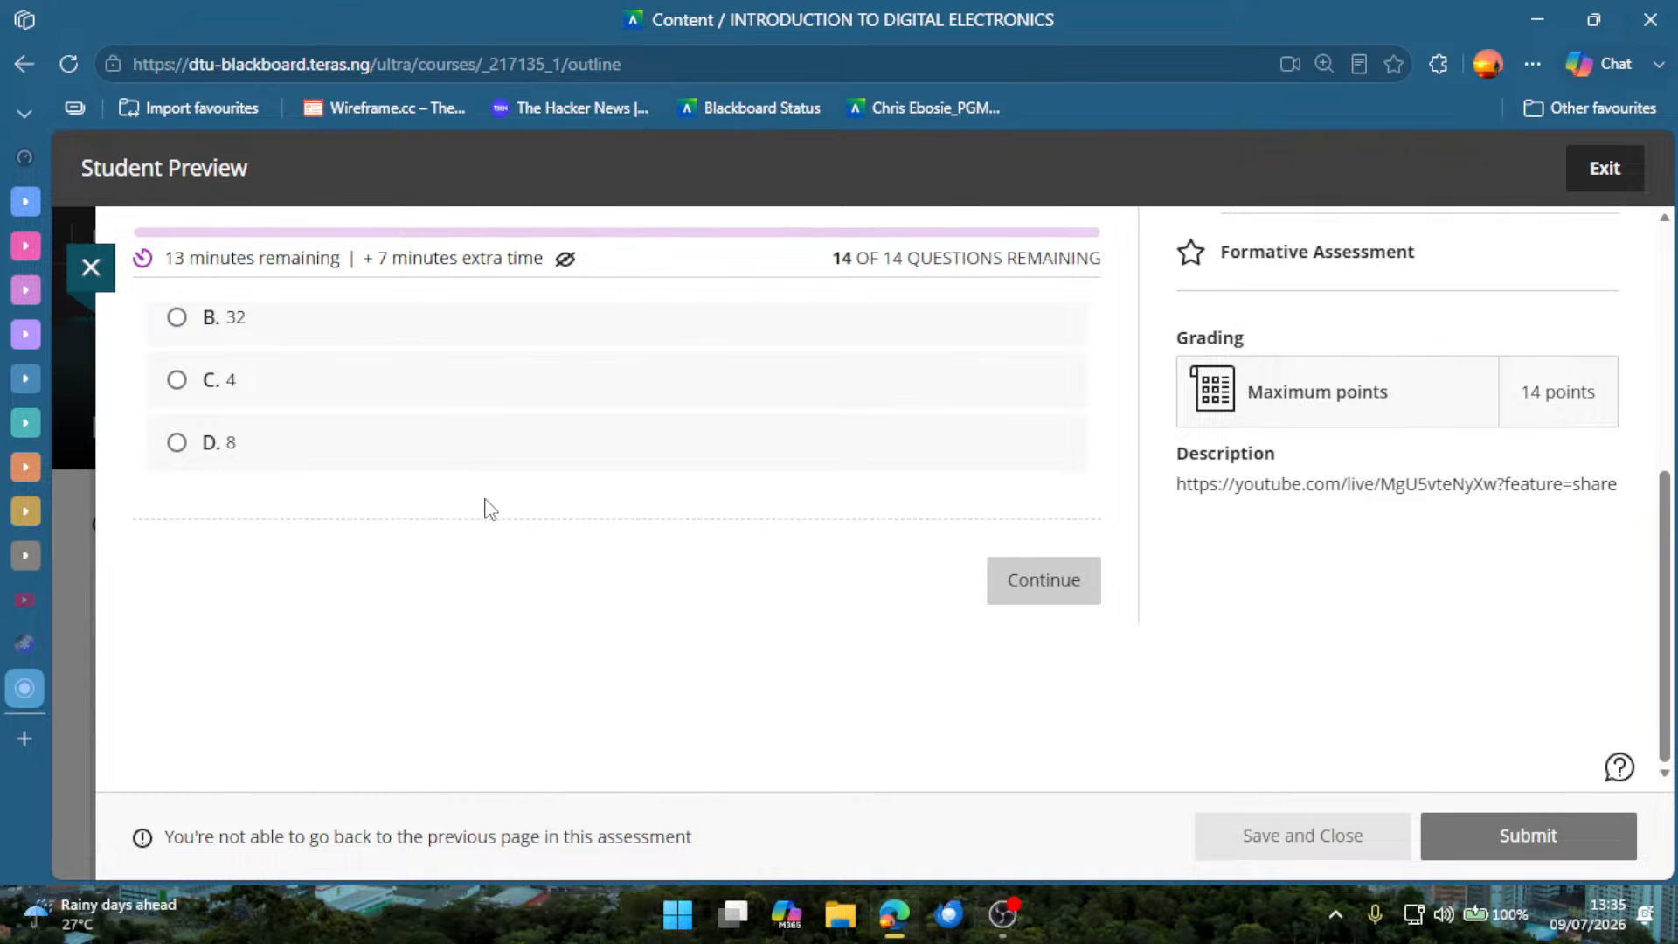
pyautogui.scroll(5, 520, 527)
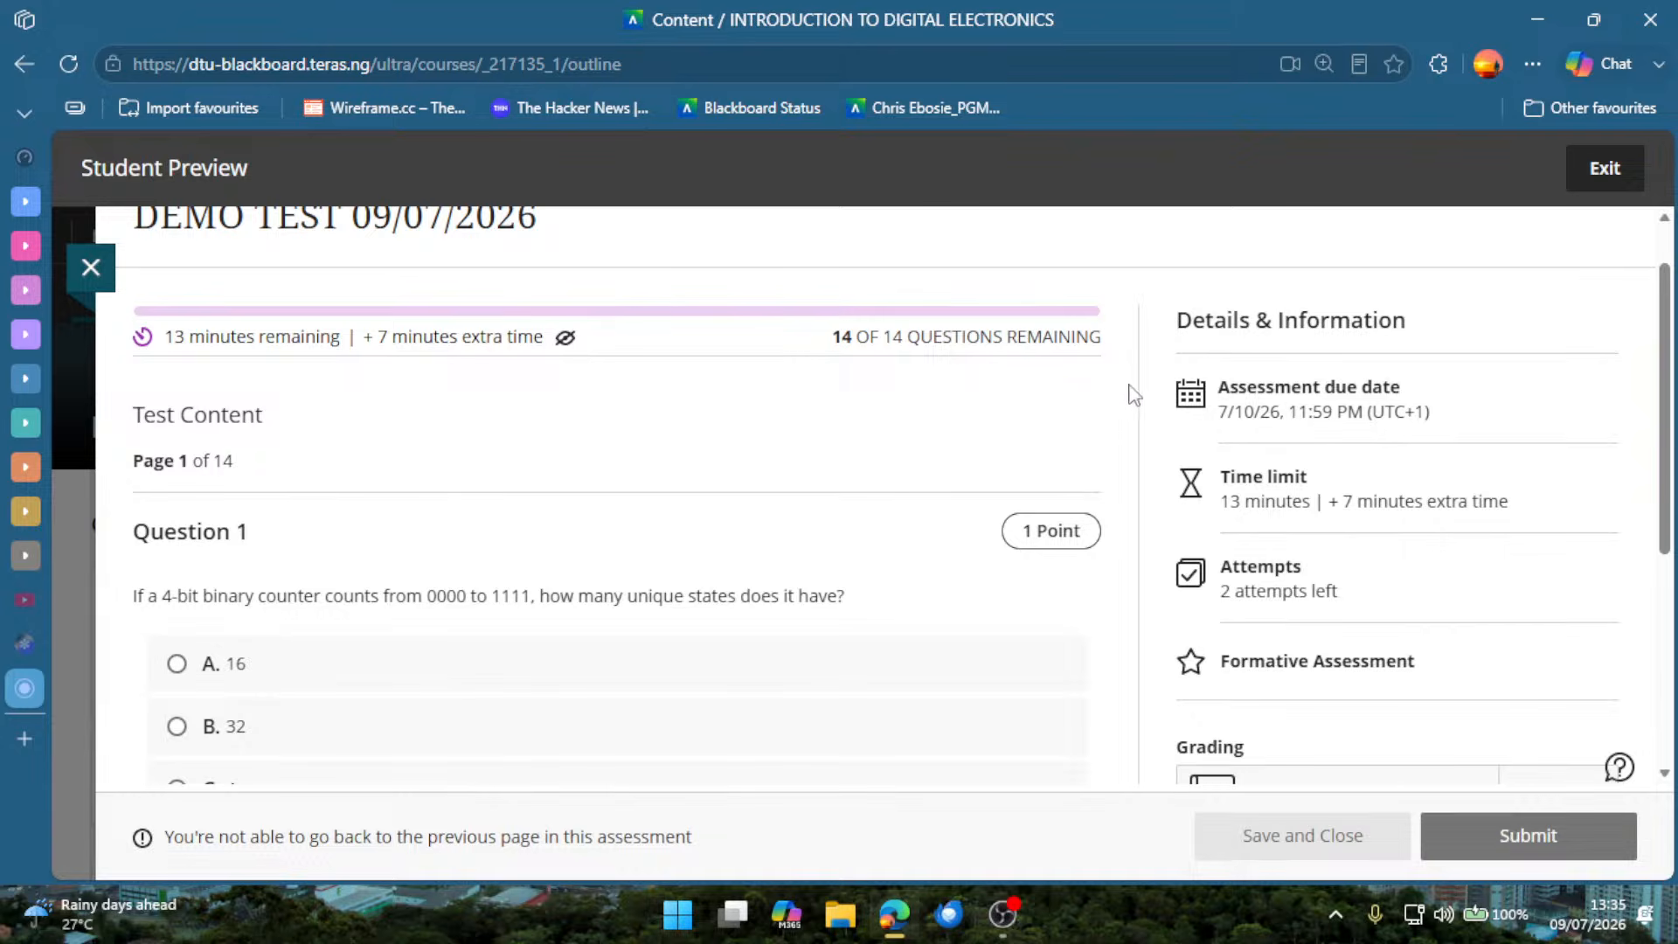
pyautogui.scroll(-5, 893, 518)
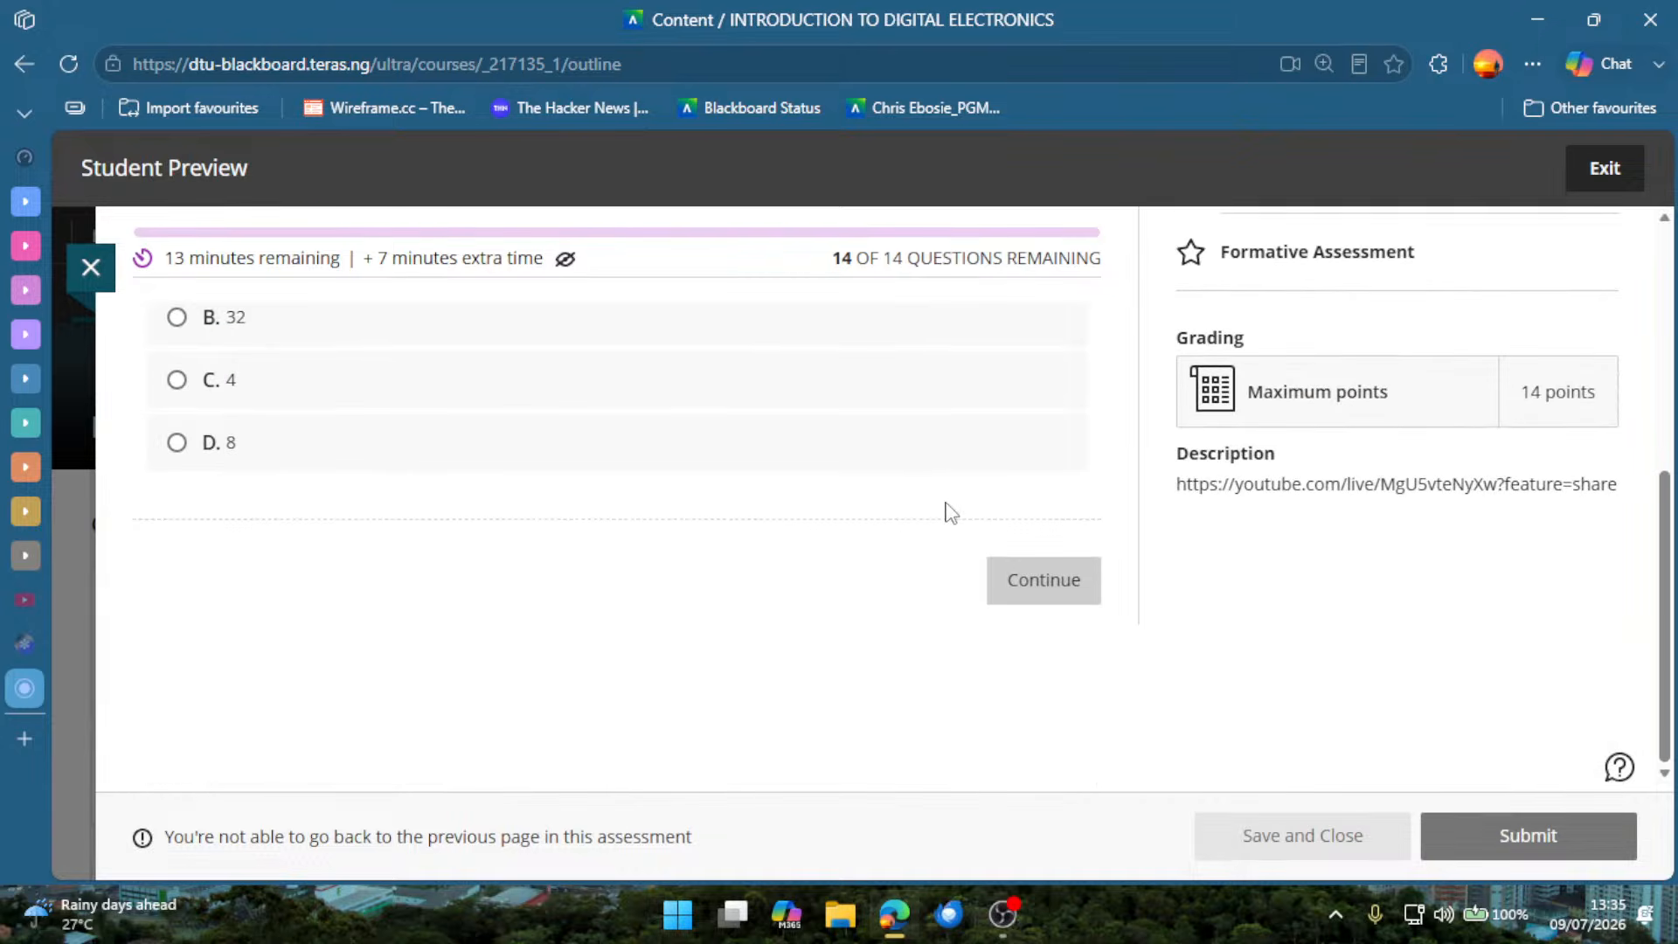
pyautogui.scroll(5, 948, 513)
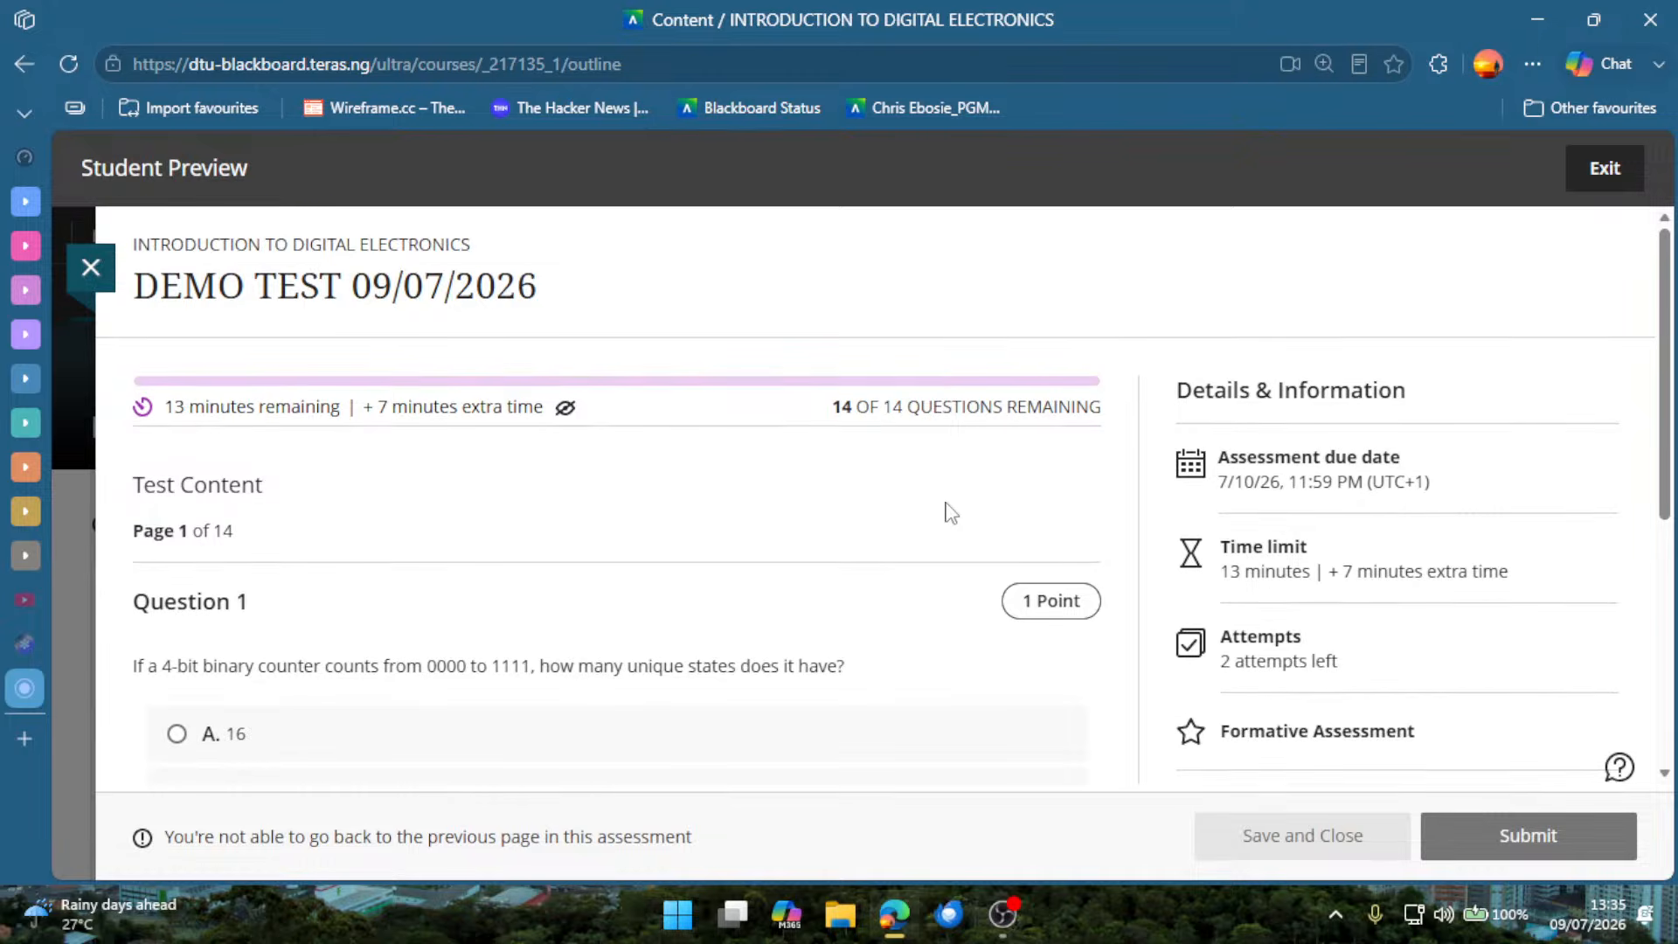
# Answer Question 1 on the 4-bit binary counter with D, 8, and continue to Question 2.
pyautogui.scroll(-2, 964, 512)
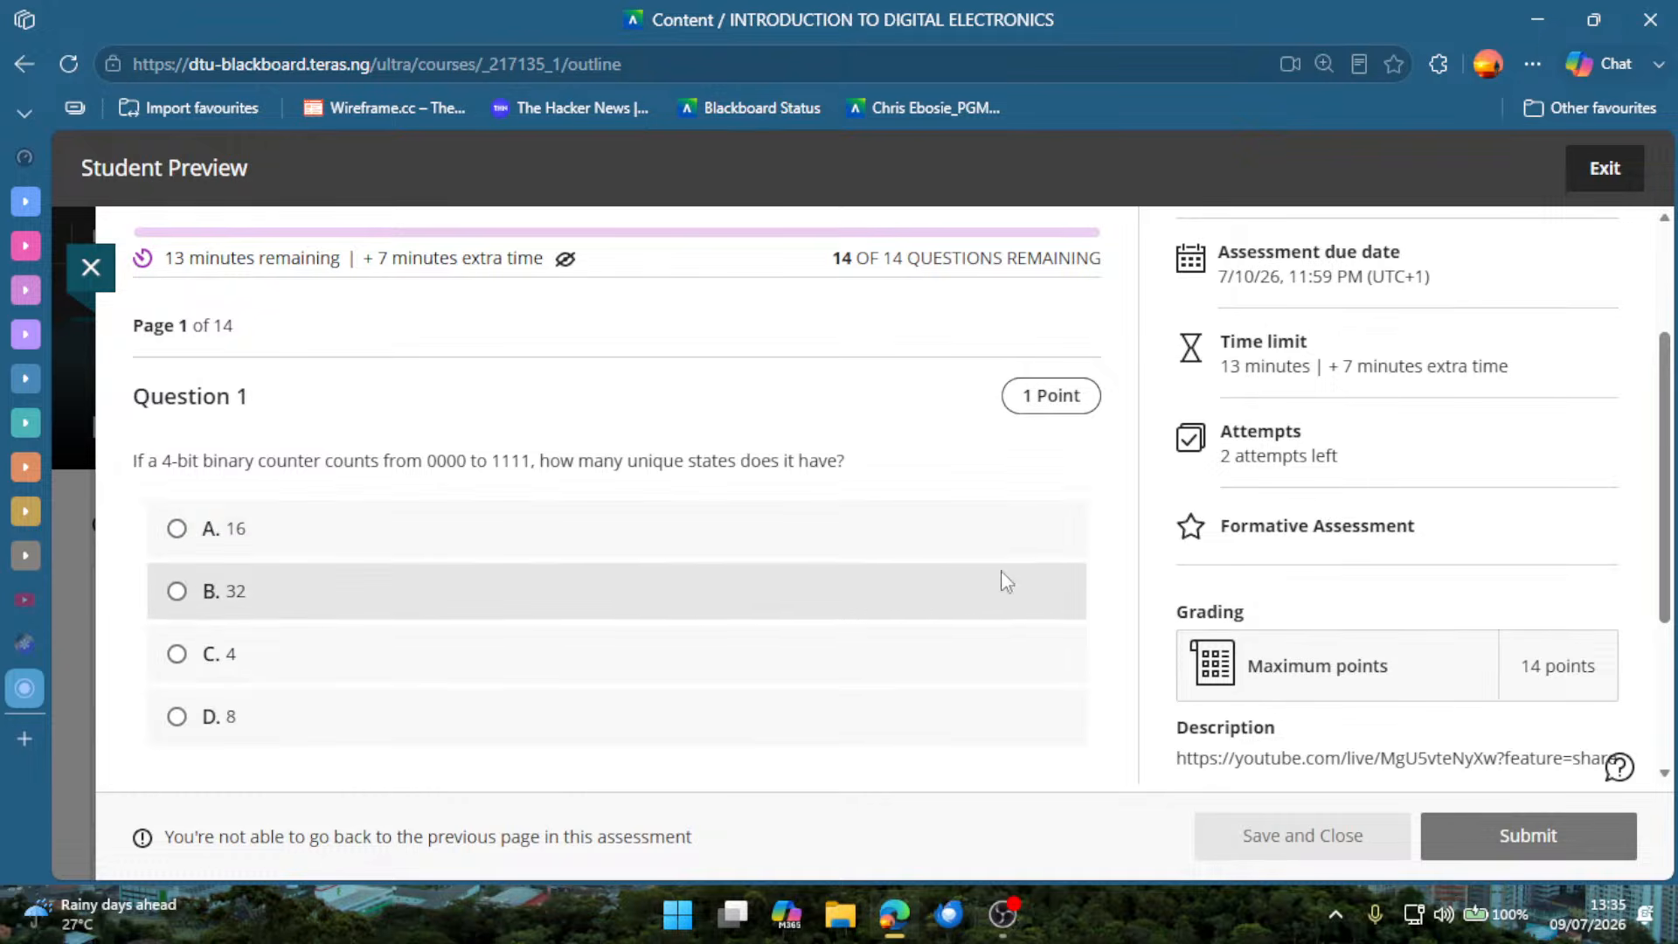
pyautogui.scroll(-2, 1002, 572)
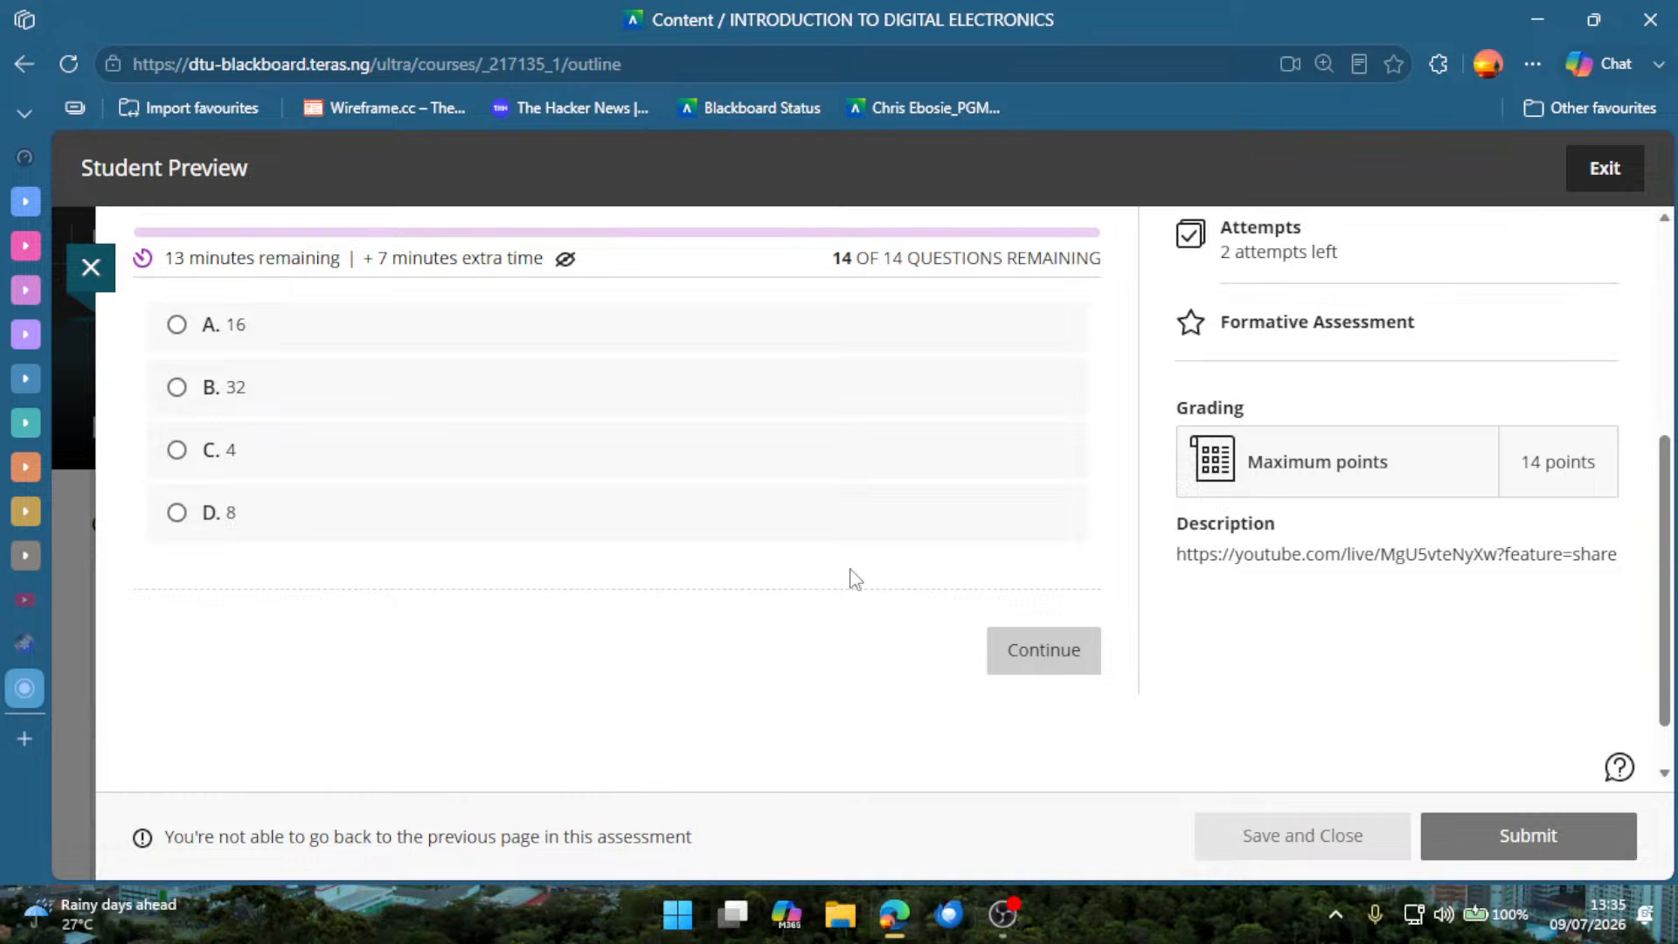
pyautogui.click(441, 507)
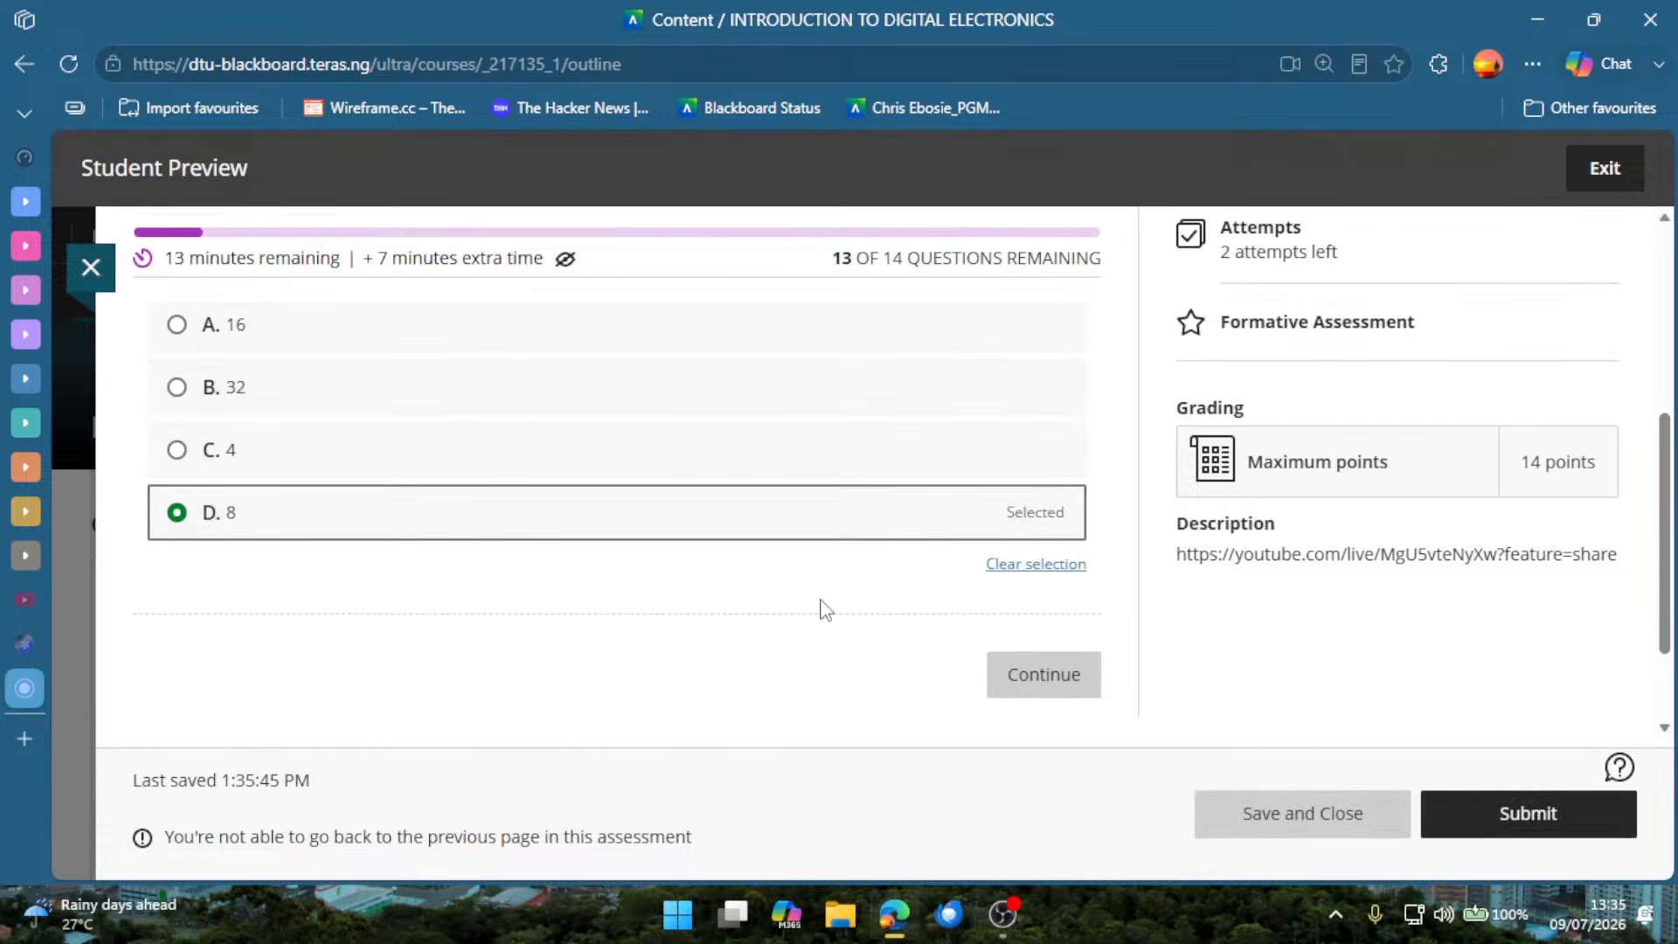
pyautogui.scroll(-2, 822, 609)
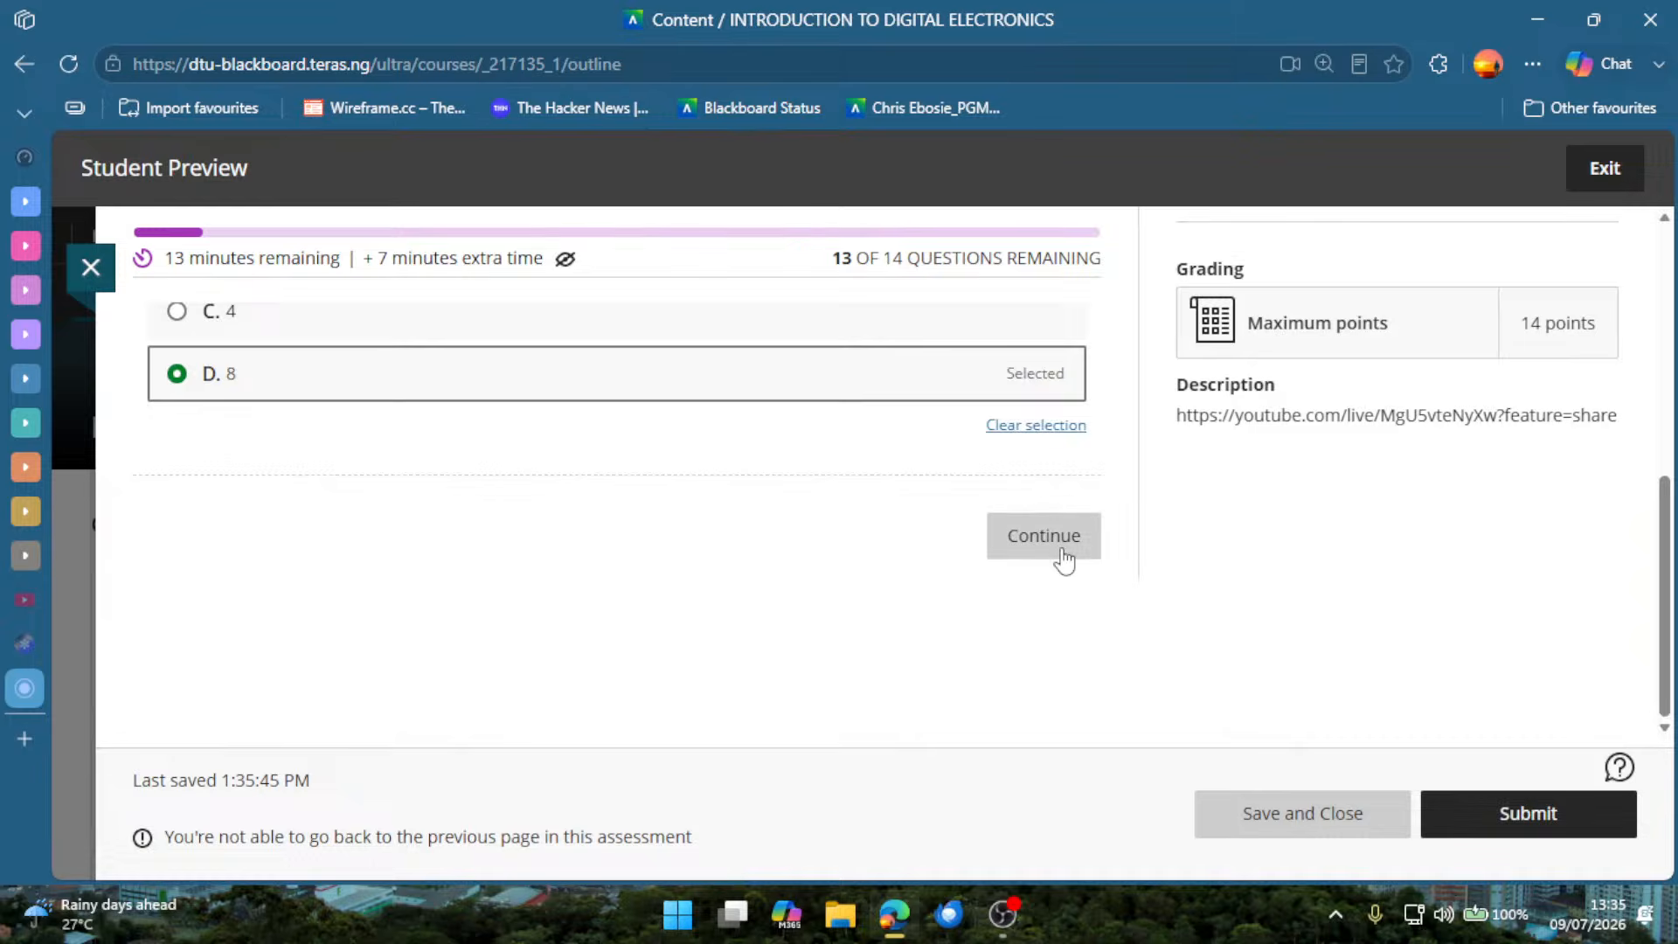
pyautogui.click(1043, 536)
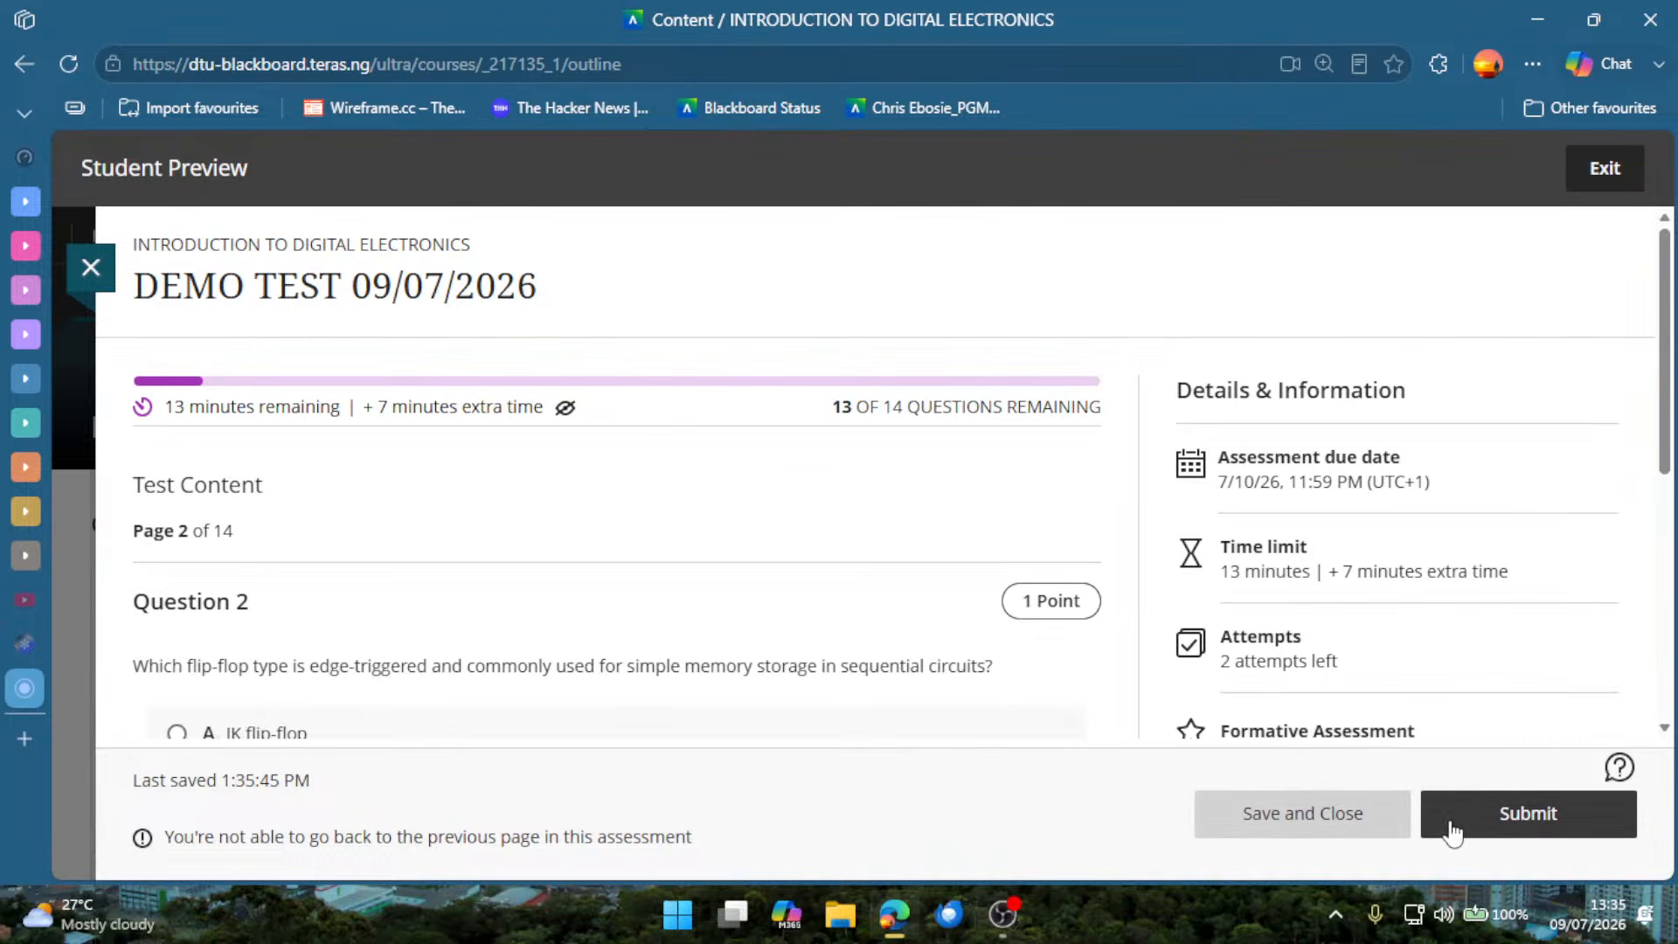
# Answer Question 2 on the edge-triggered flip-flop type with C, D flip-flop, and continue to Question 3.
pyautogui.scroll(-3, 472, 524)
pyautogui.scroll(-3, 341, 420)
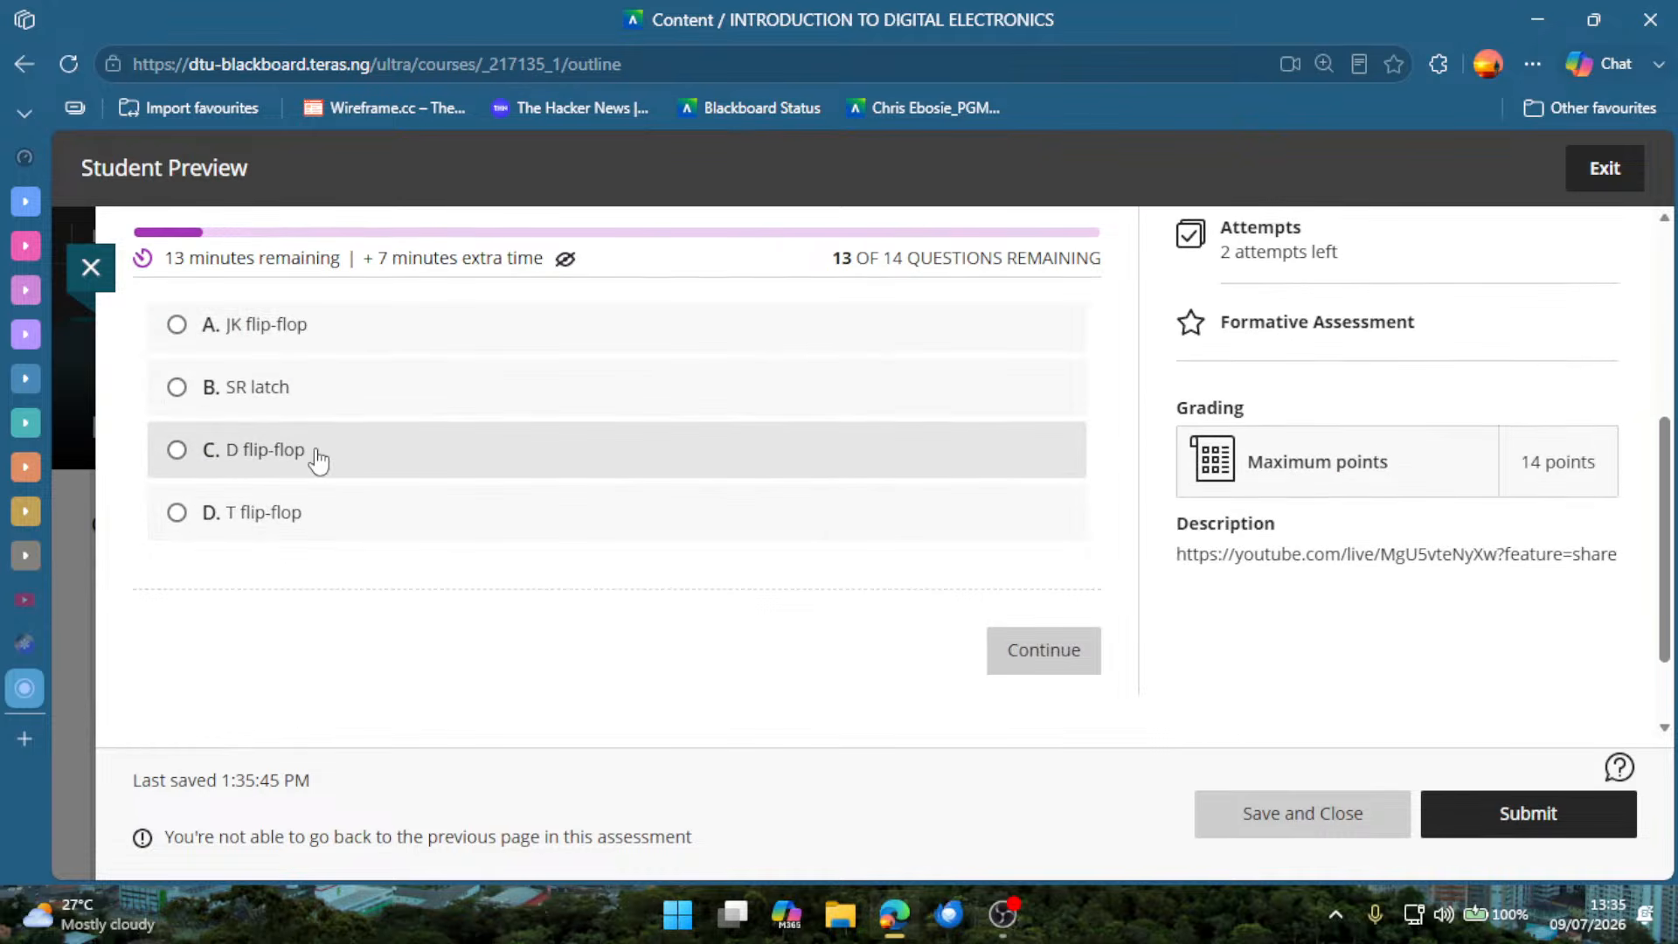
pyautogui.click(323, 454)
pyautogui.click(1026, 690)
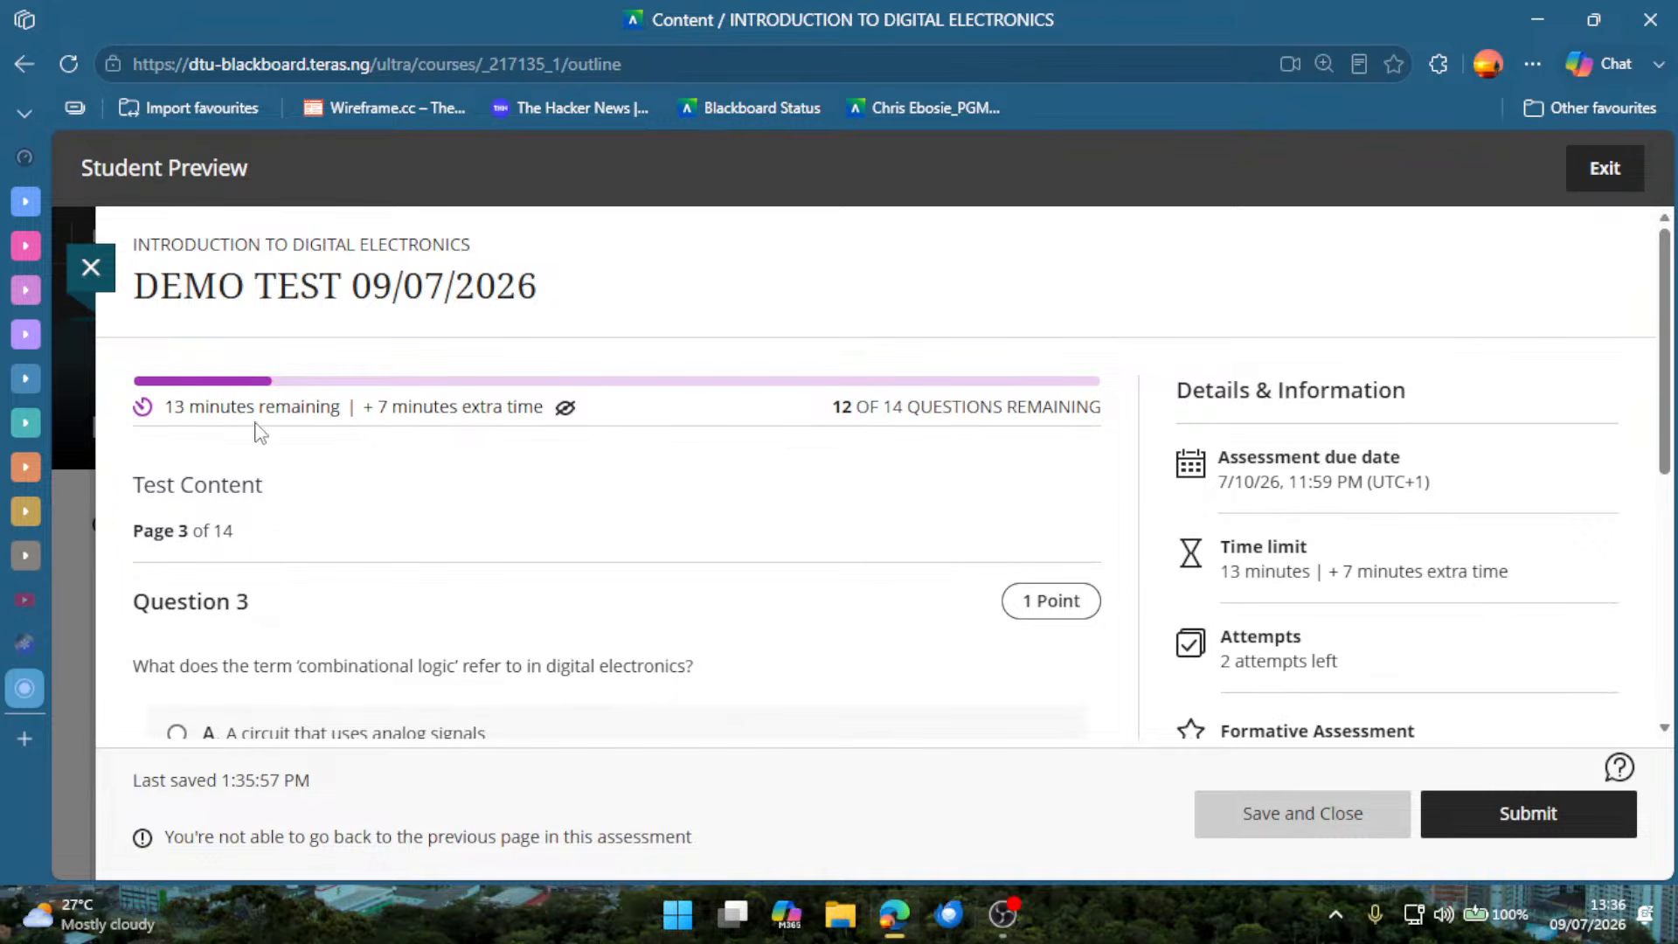
# Answer Question 3 on combinational logic with A, "A circuit that uses analog signals", and continue to Question 4.
pyautogui.scroll(-6, 222, 573)
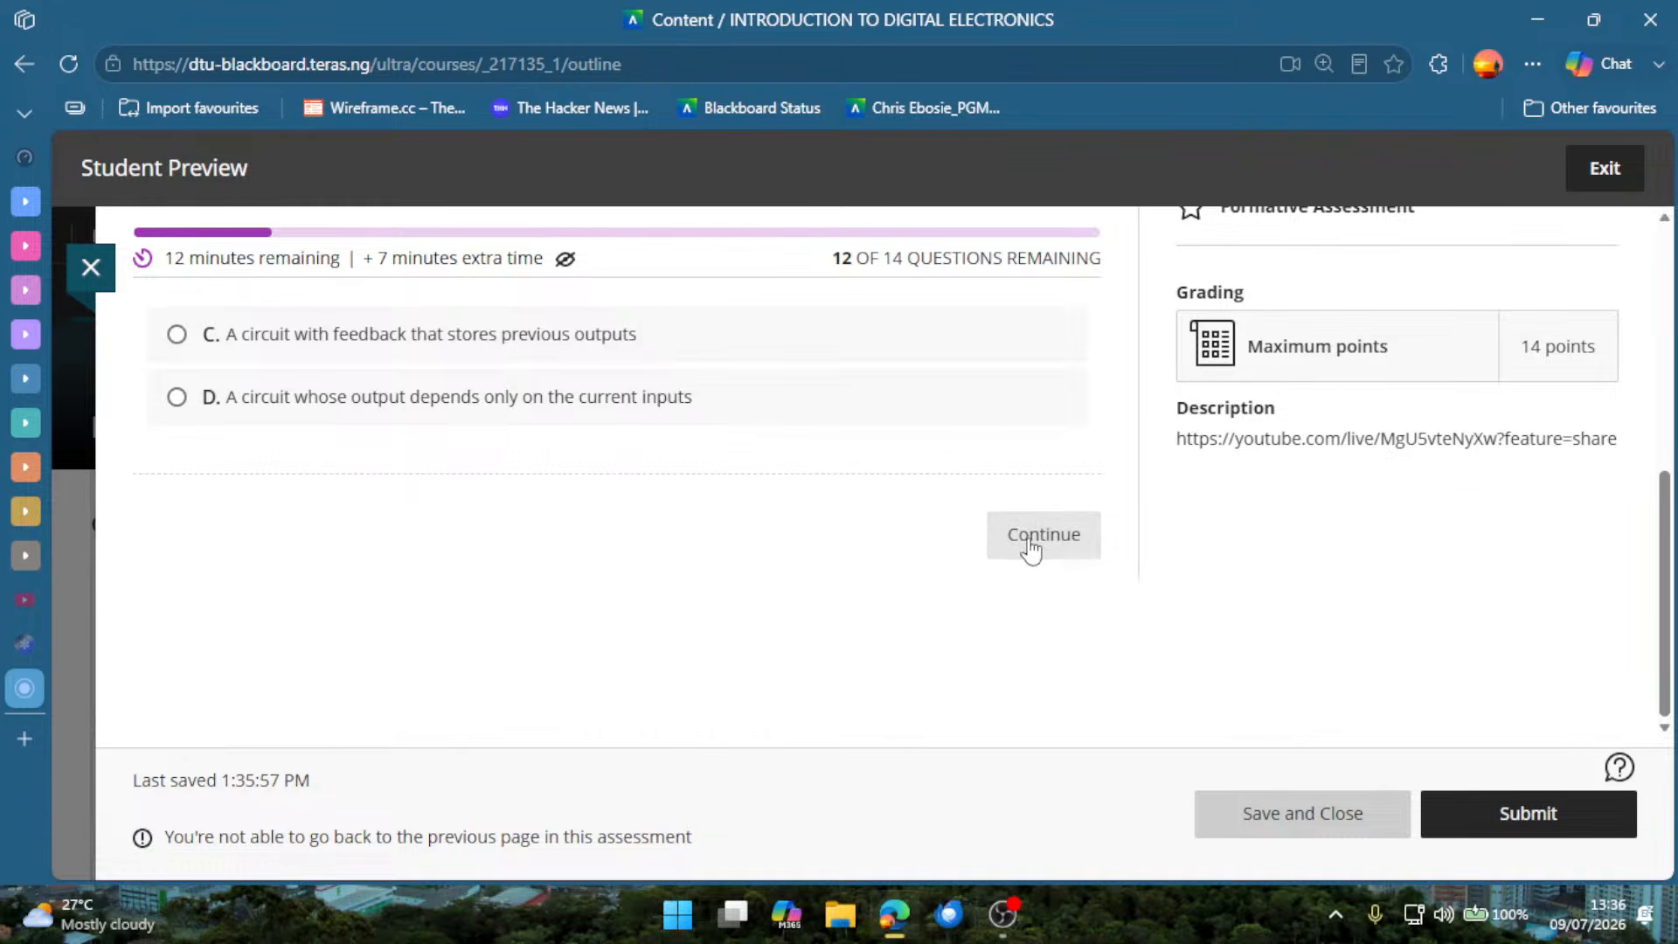
pyautogui.scroll(2, 302, 516)
pyautogui.click(378, 421)
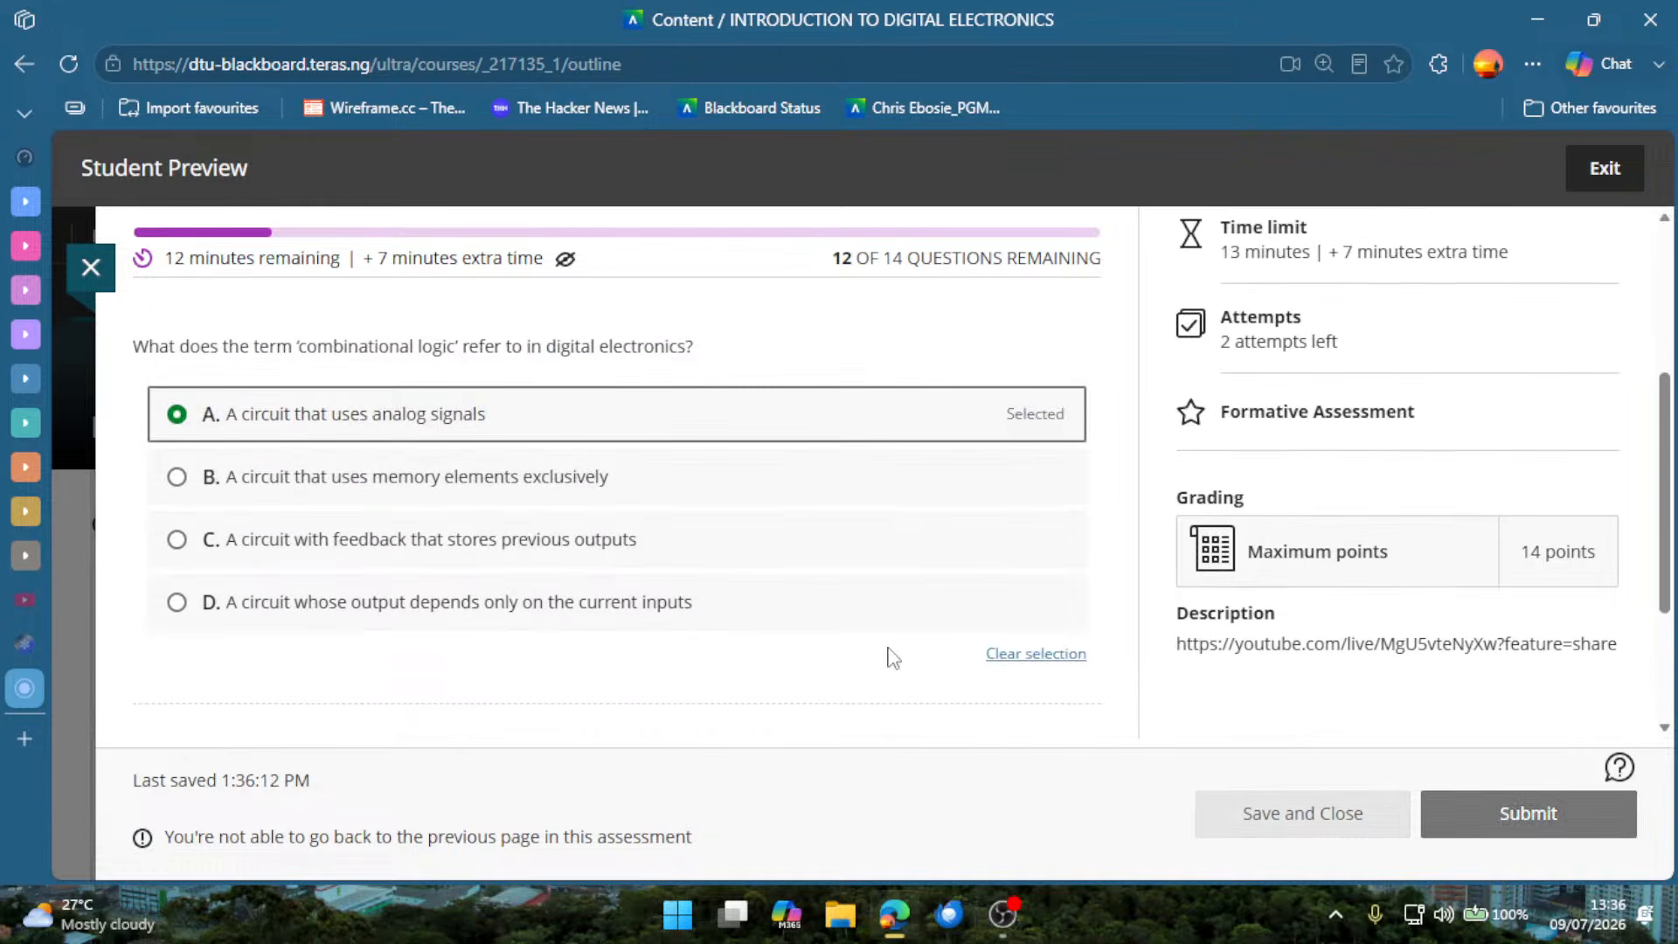
pyautogui.scroll(-2, 909, 651)
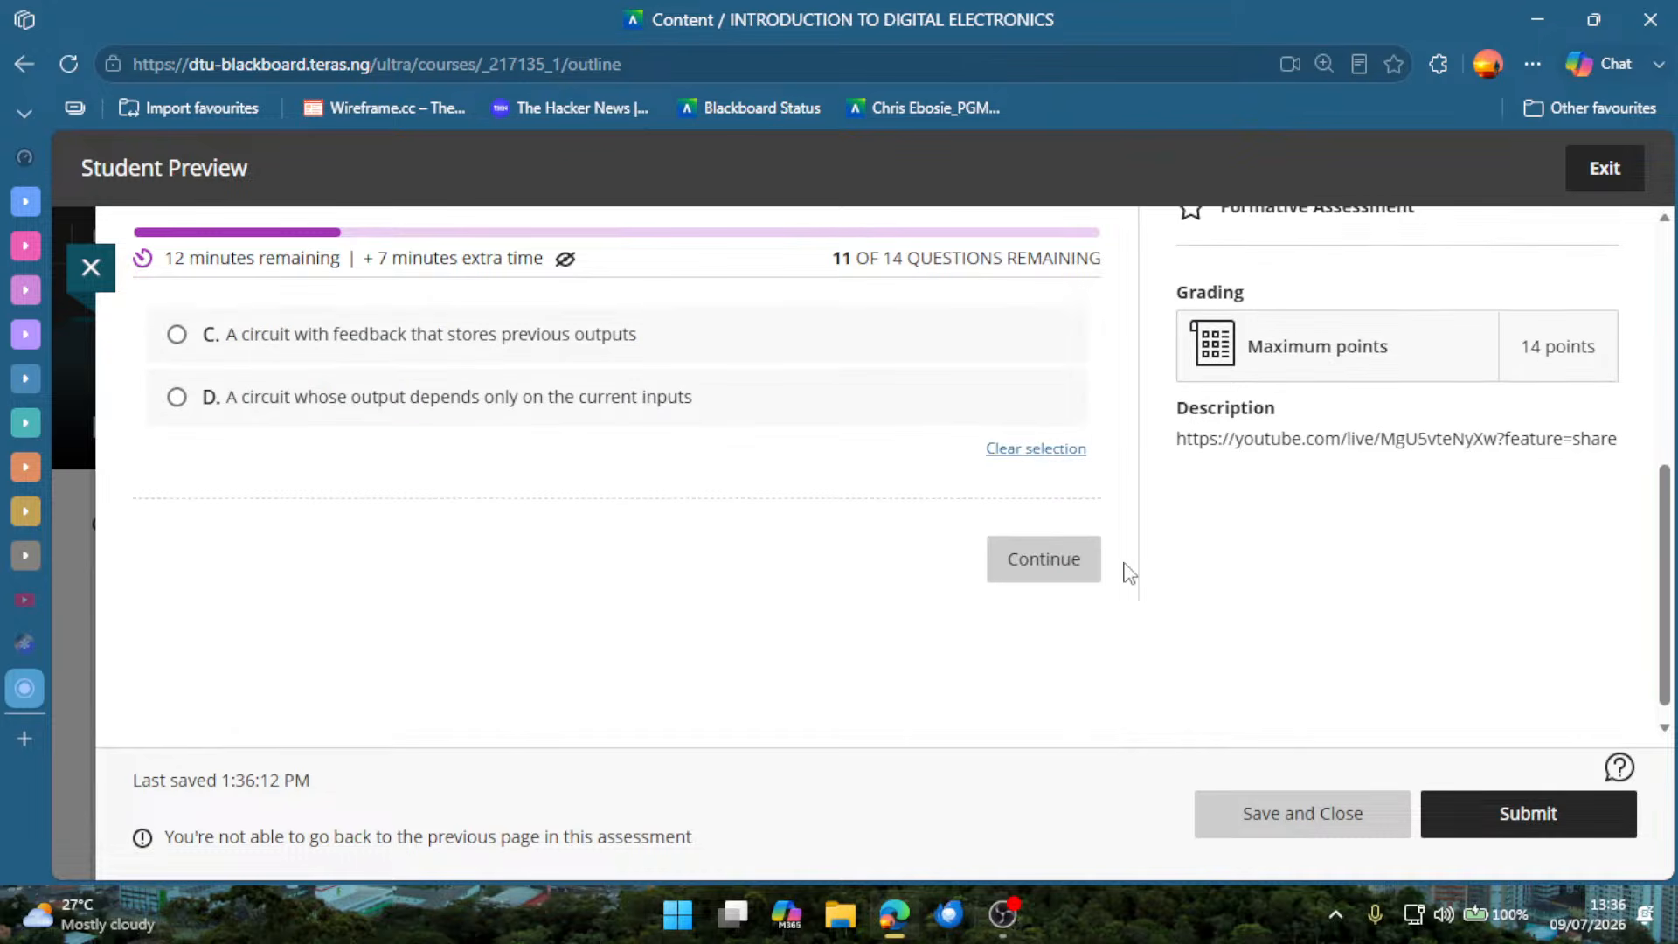
pyautogui.click(1062, 572)
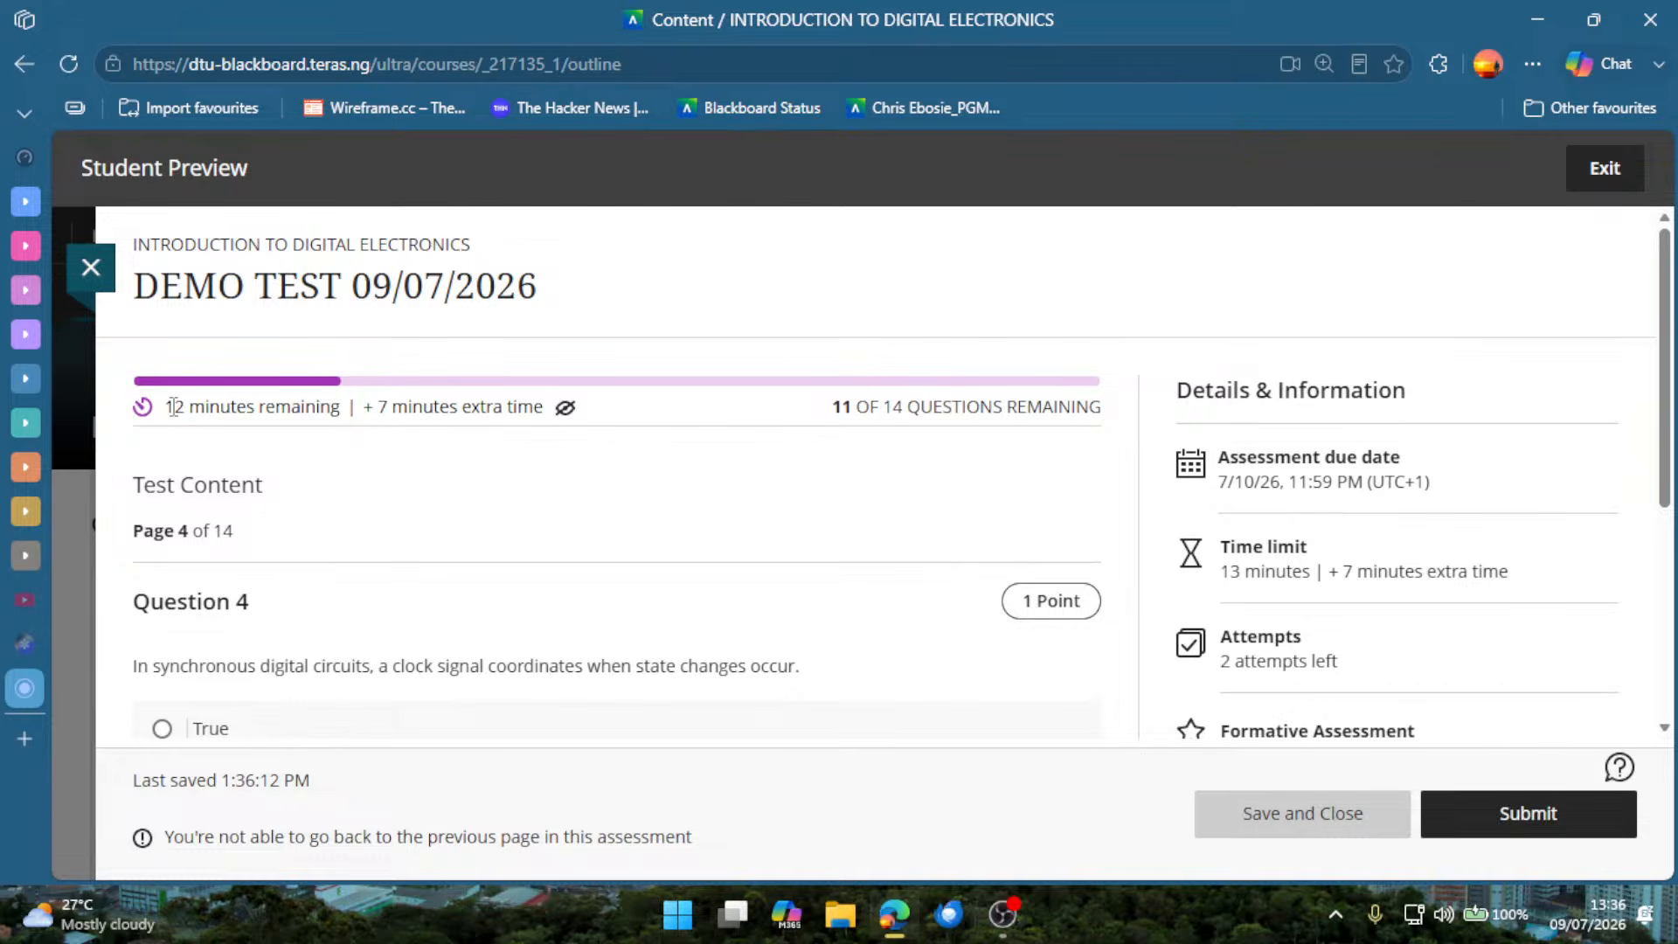
# Point out the remaining time, then answer Question 4 on synchronous circuits with True and continue to Question 5.
pyautogui.tripleClick(174, 407)
pyautogui.click(304, 457)
pyautogui.scroll(-2, 408, 514)
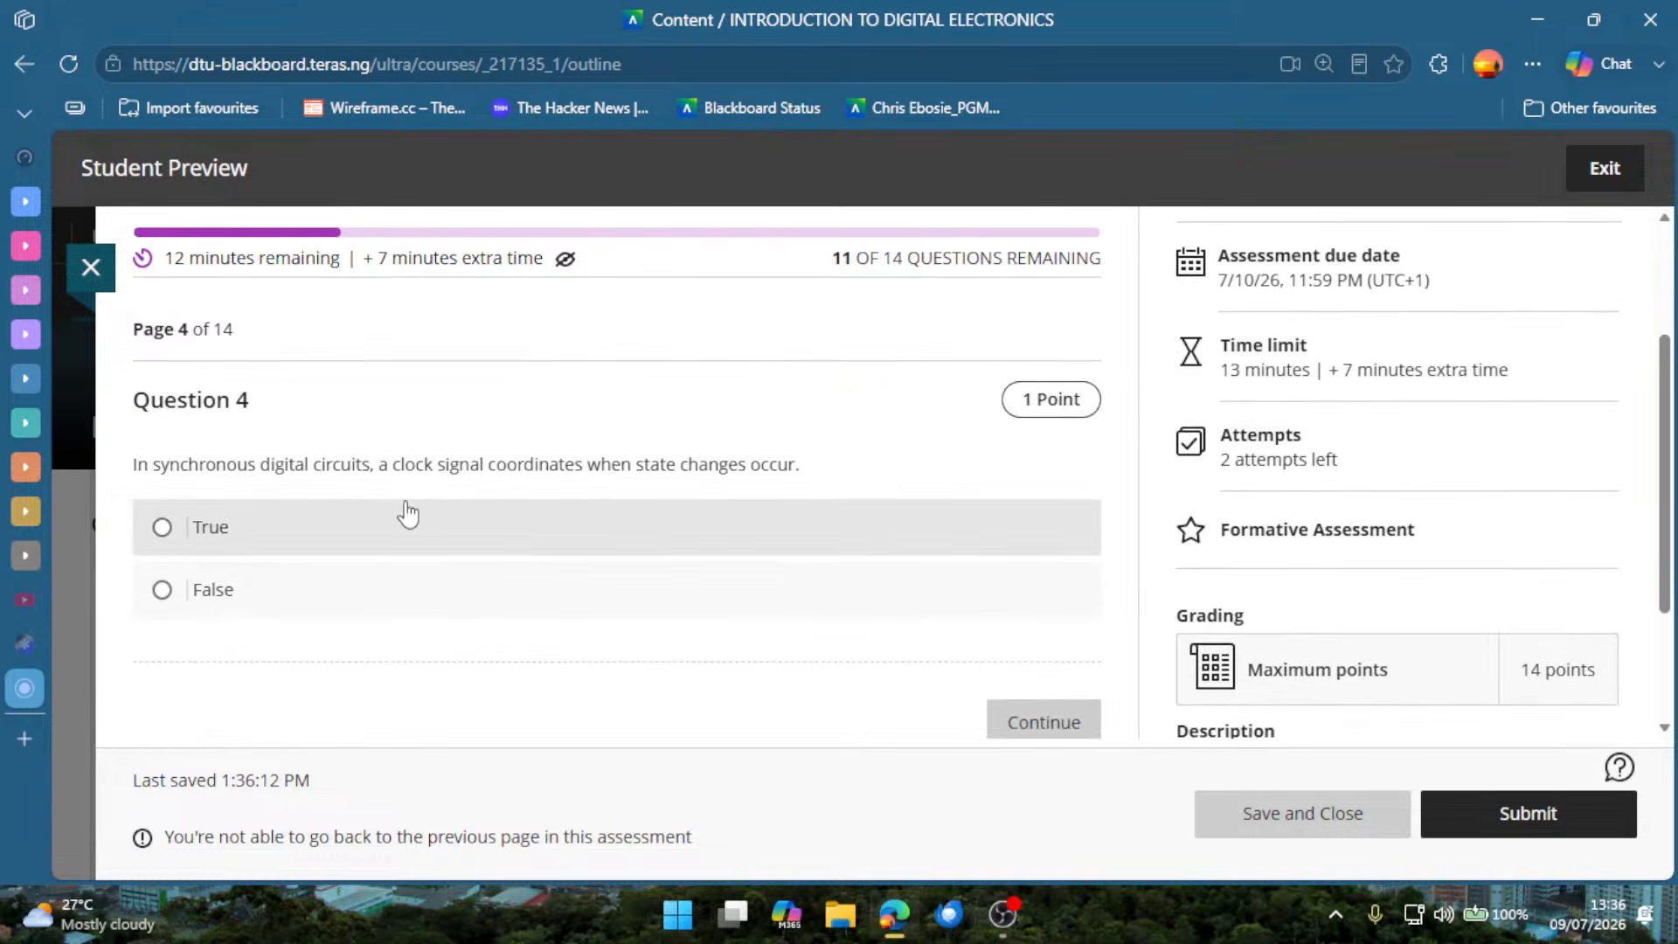
pyautogui.click(281, 535)
pyautogui.scroll(-1, 970, 691)
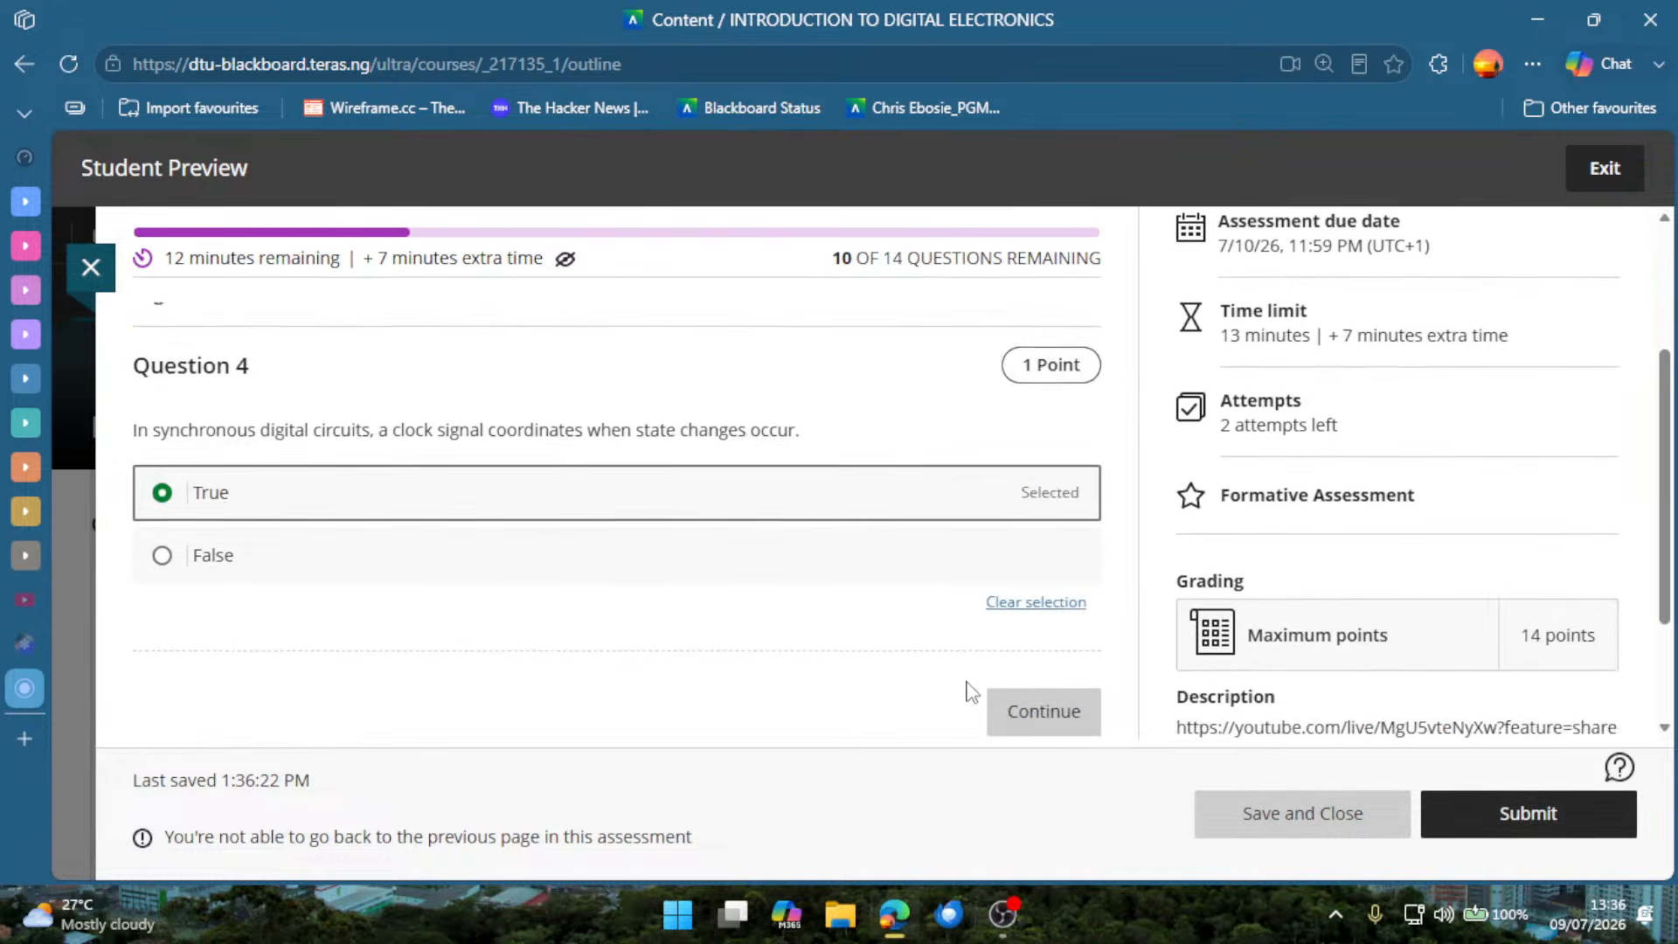
pyautogui.scroll(-2, 970, 691)
pyautogui.click(1049, 546)
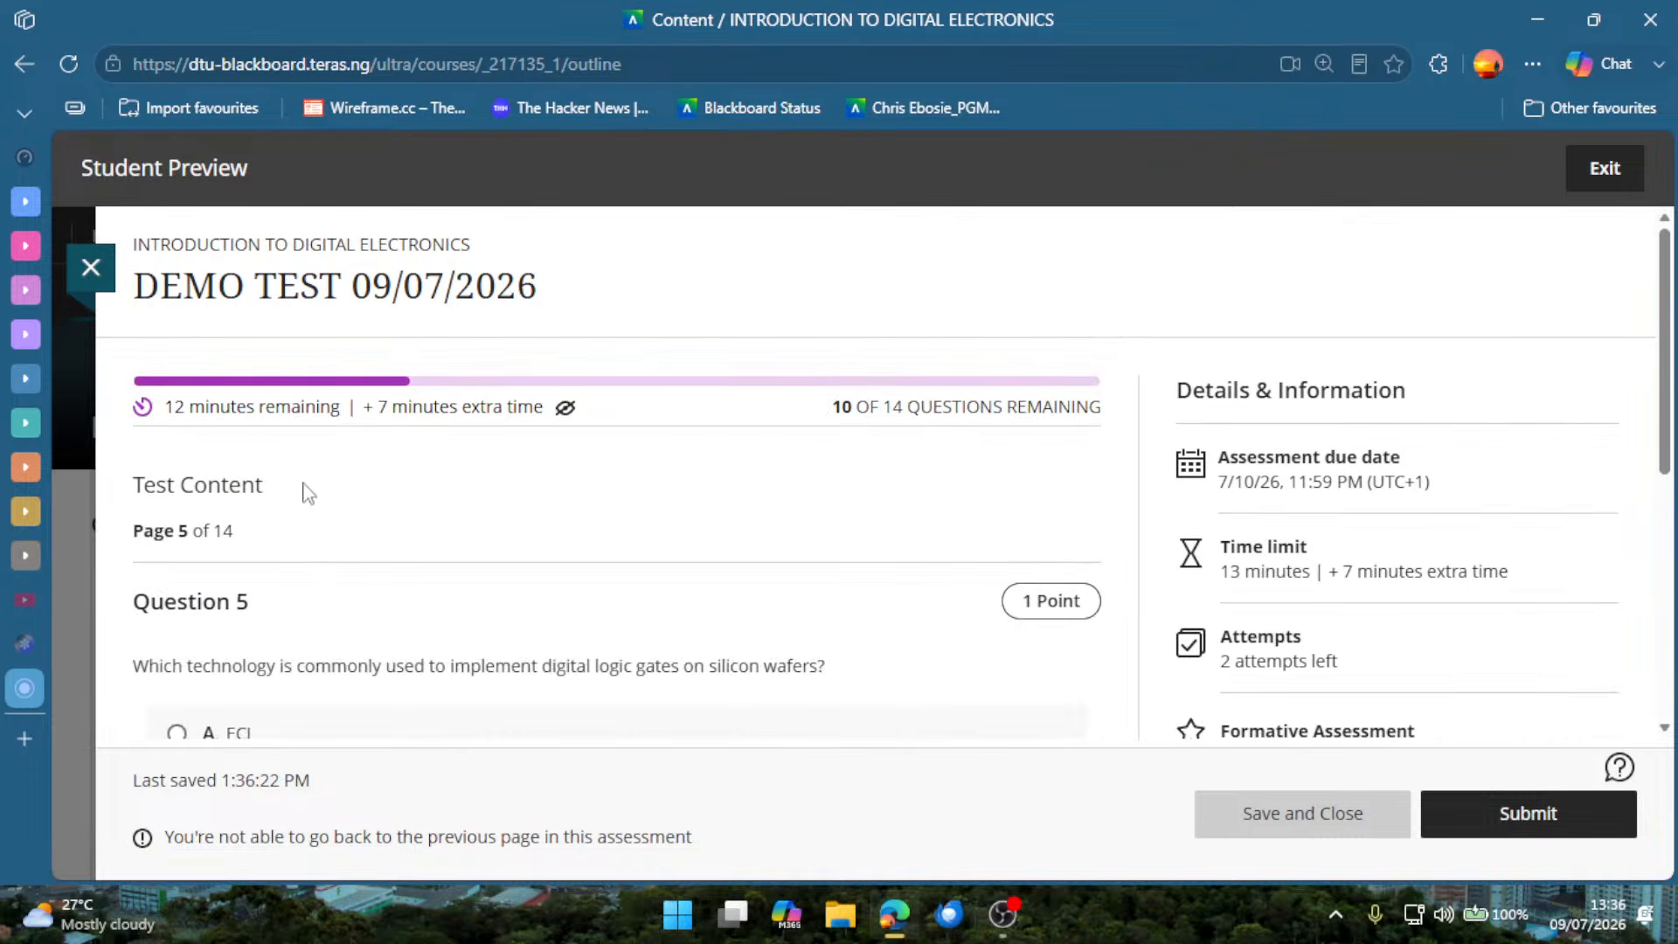
# Answer Question 5 on the logic gate technology with B, RTL, and continue to Question 6.
pyautogui.scroll(-2, 431, 667)
pyautogui.click(457, 588)
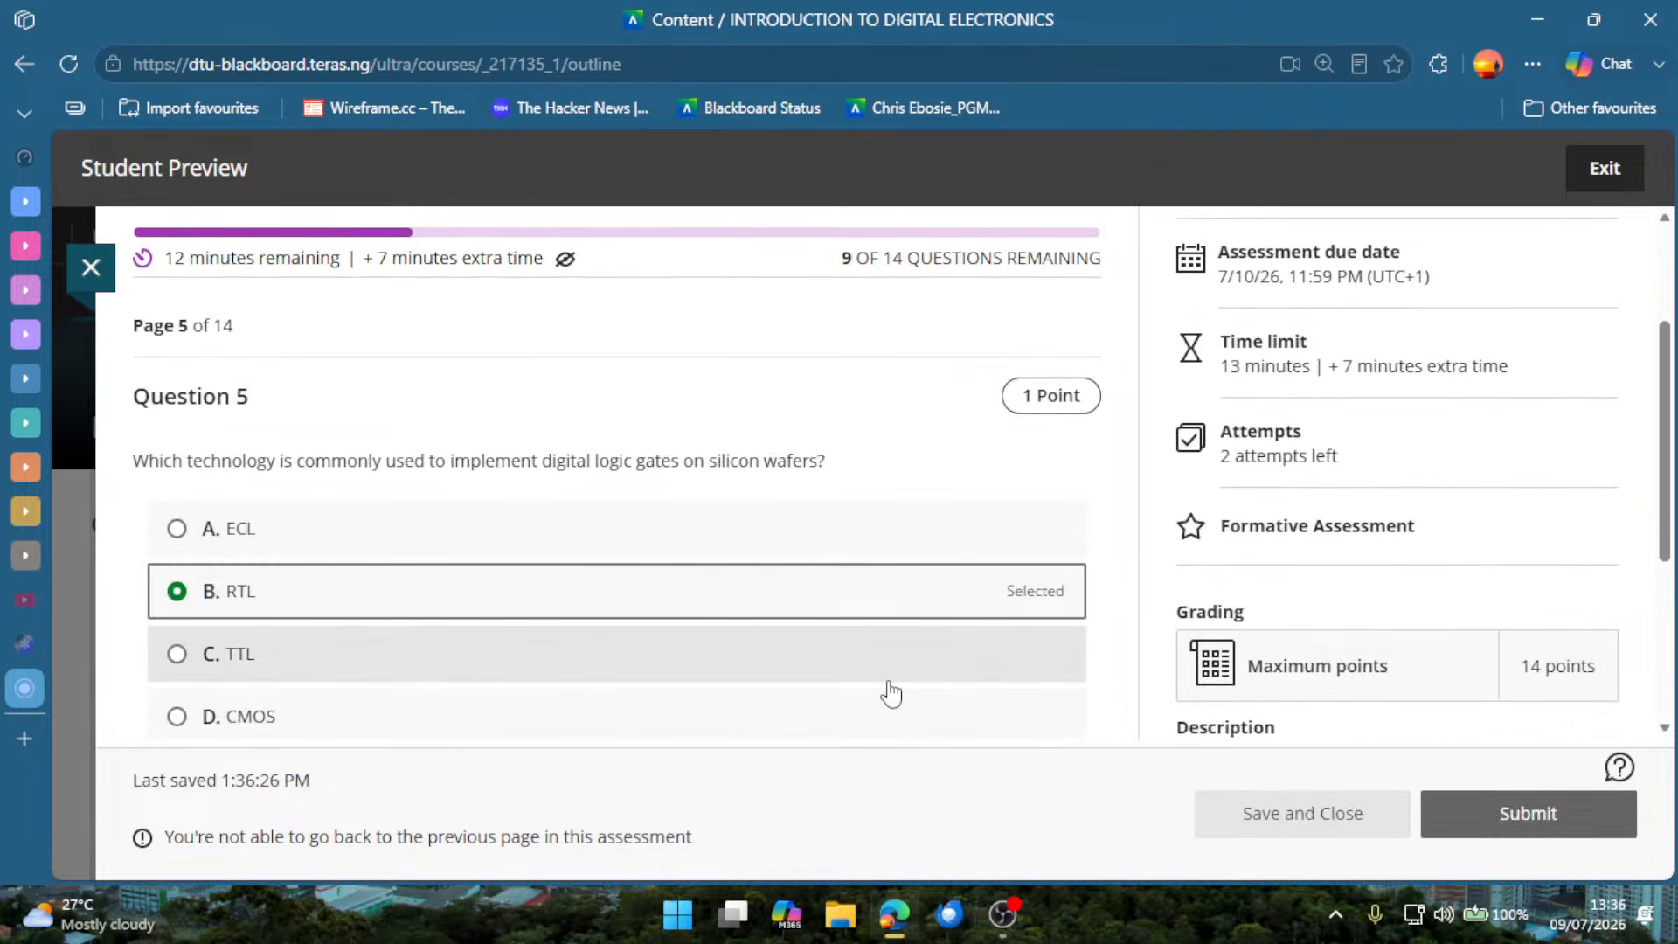
pyautogui.scroll(-2, 892, 693)
pyautogui.click(1049, 671)
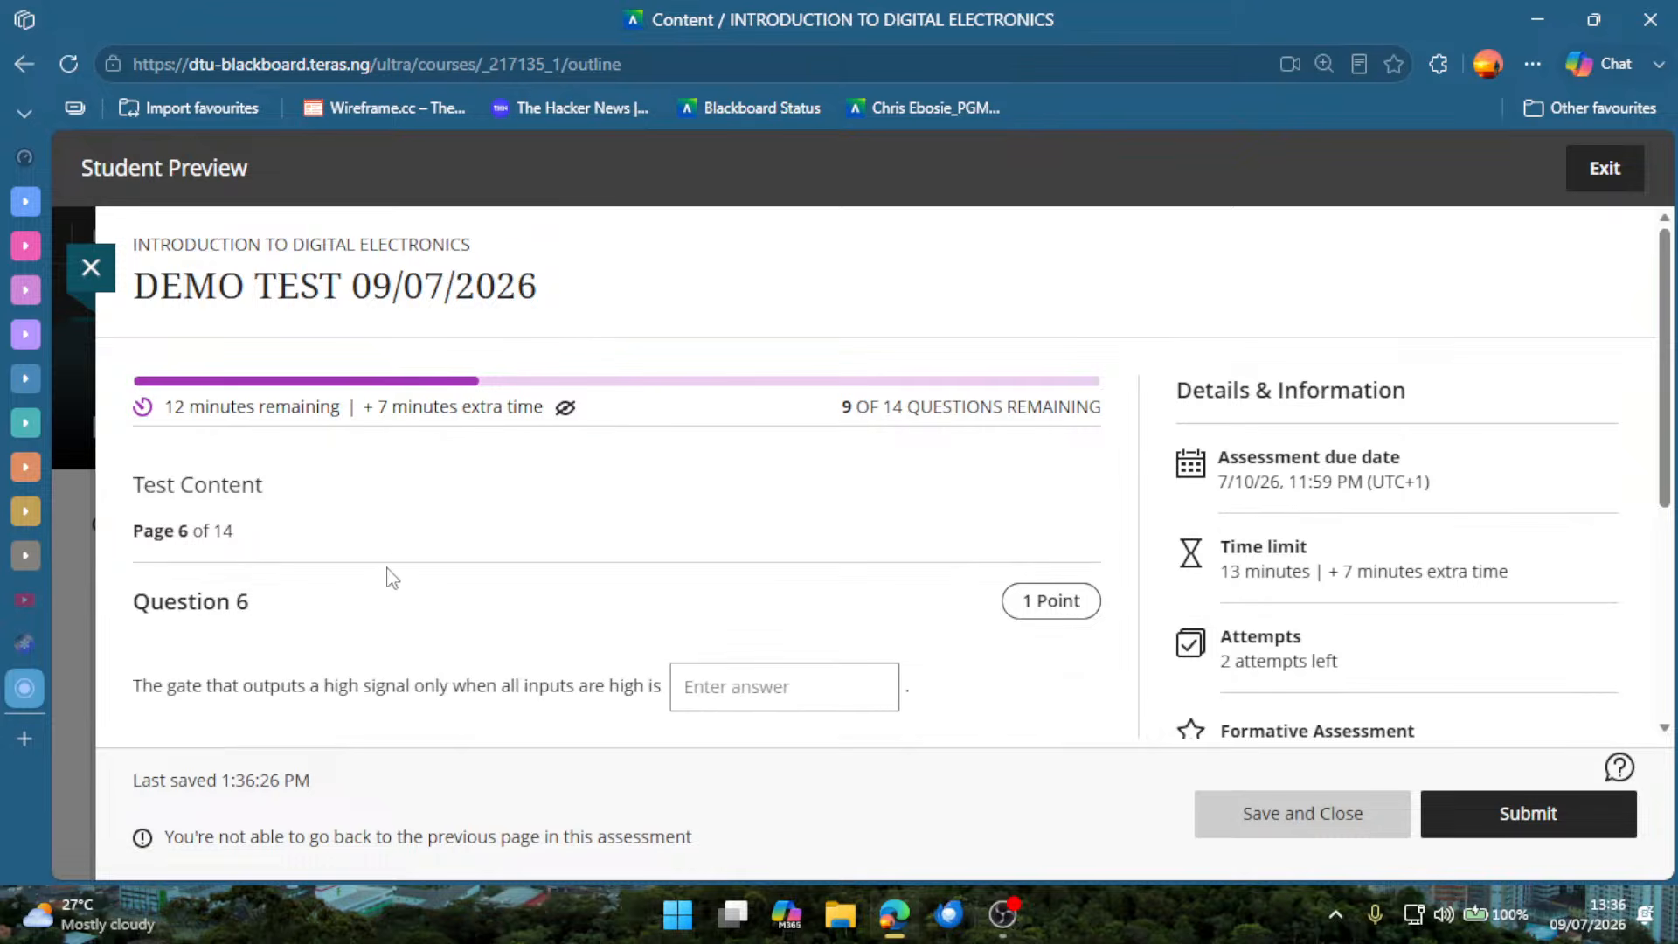
# Fill in the blank of Question 6 with the sample answer "FEF" and continue to Question 7.
pyautogui.scroll(-3, 397, 572)
pyautogui.scroll(3, 560, 388)
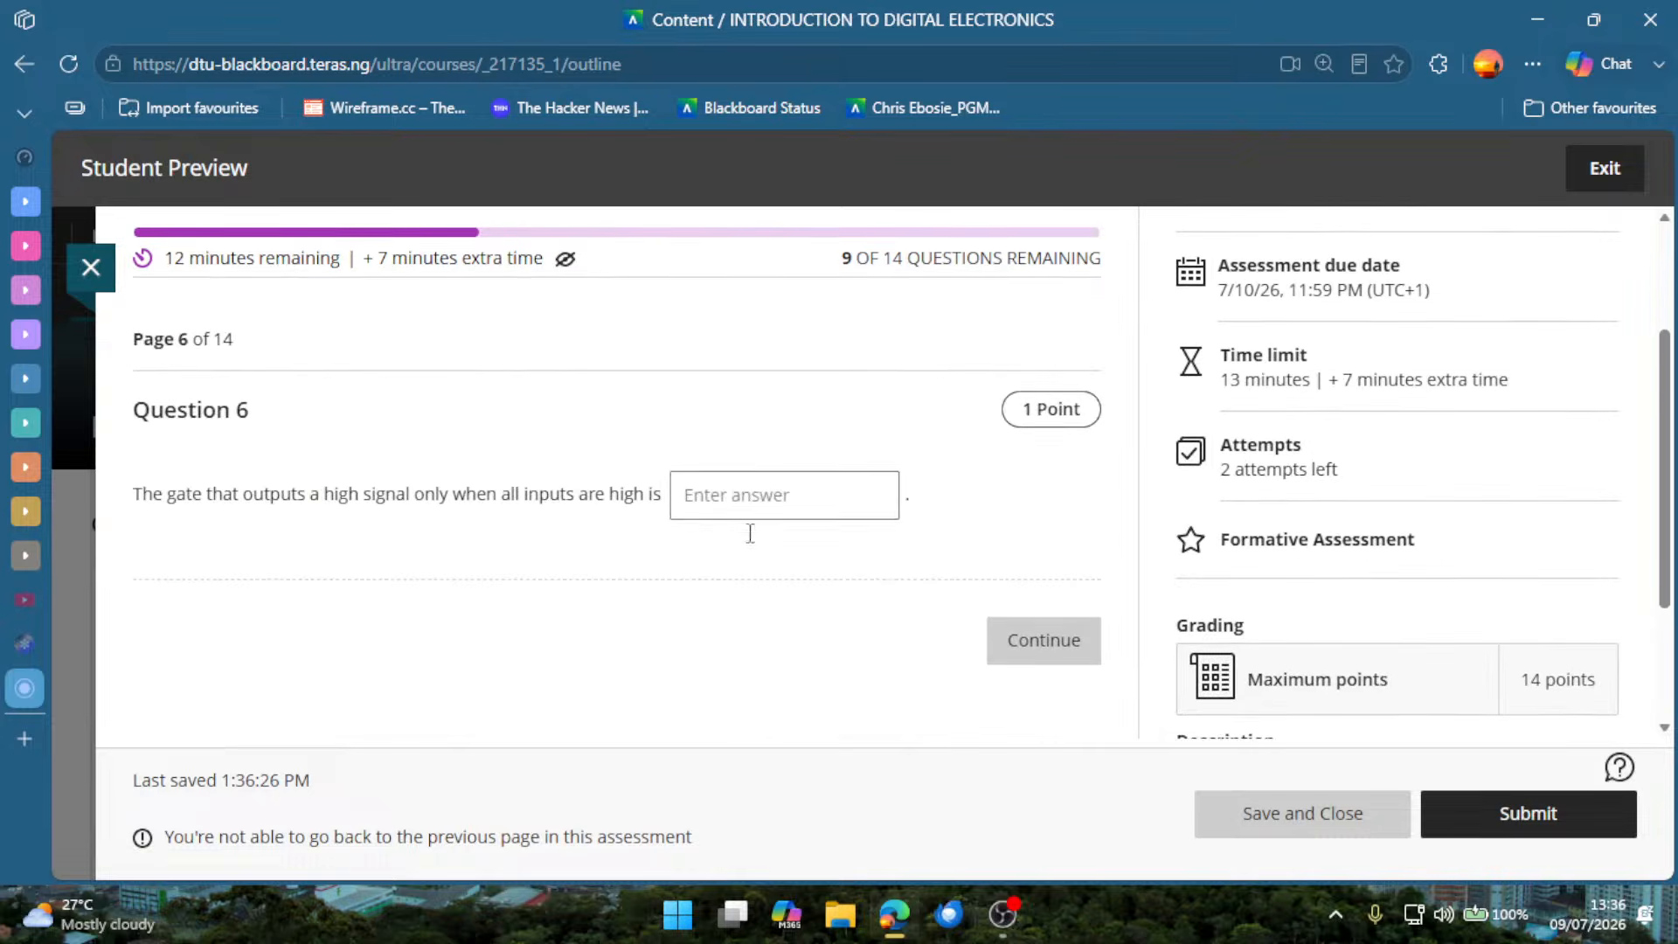
pyautogui.click(746, 489)
pyautogui.write('FEFQ')
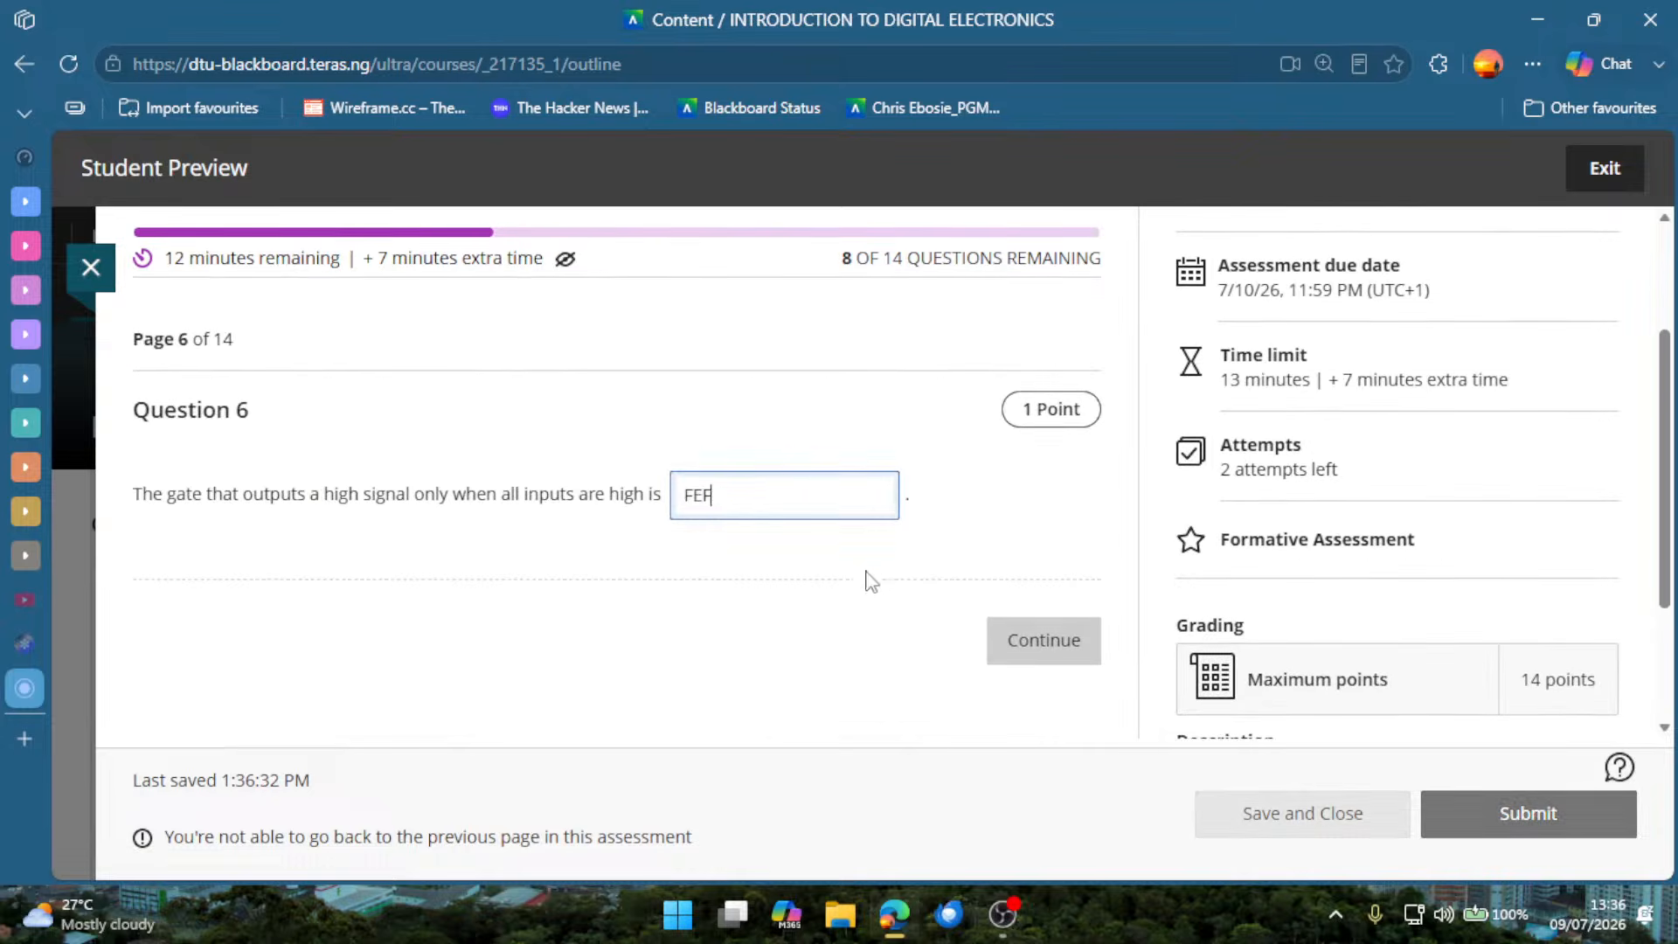
pyautogui.click(1010, 647)
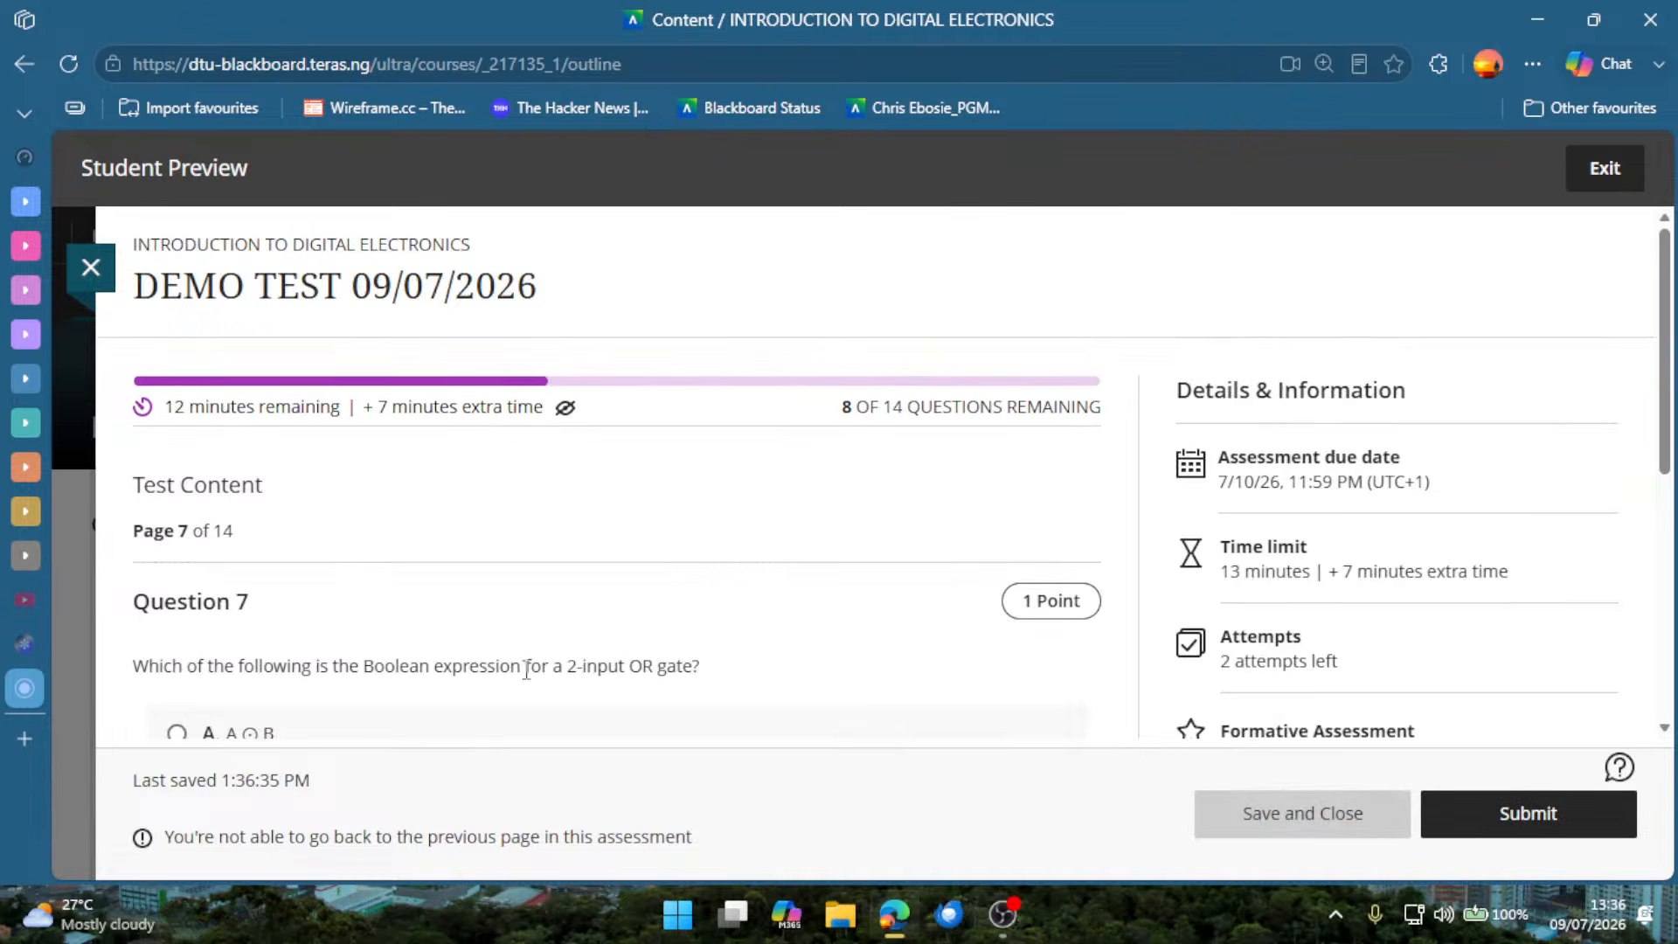
# Answer Question 7 on the 2-input OR gate expression with D, A + B, and continue to Question 8.
pyautogui.scroll(-5, 507, 630)
pyautogui.click(443, 511)
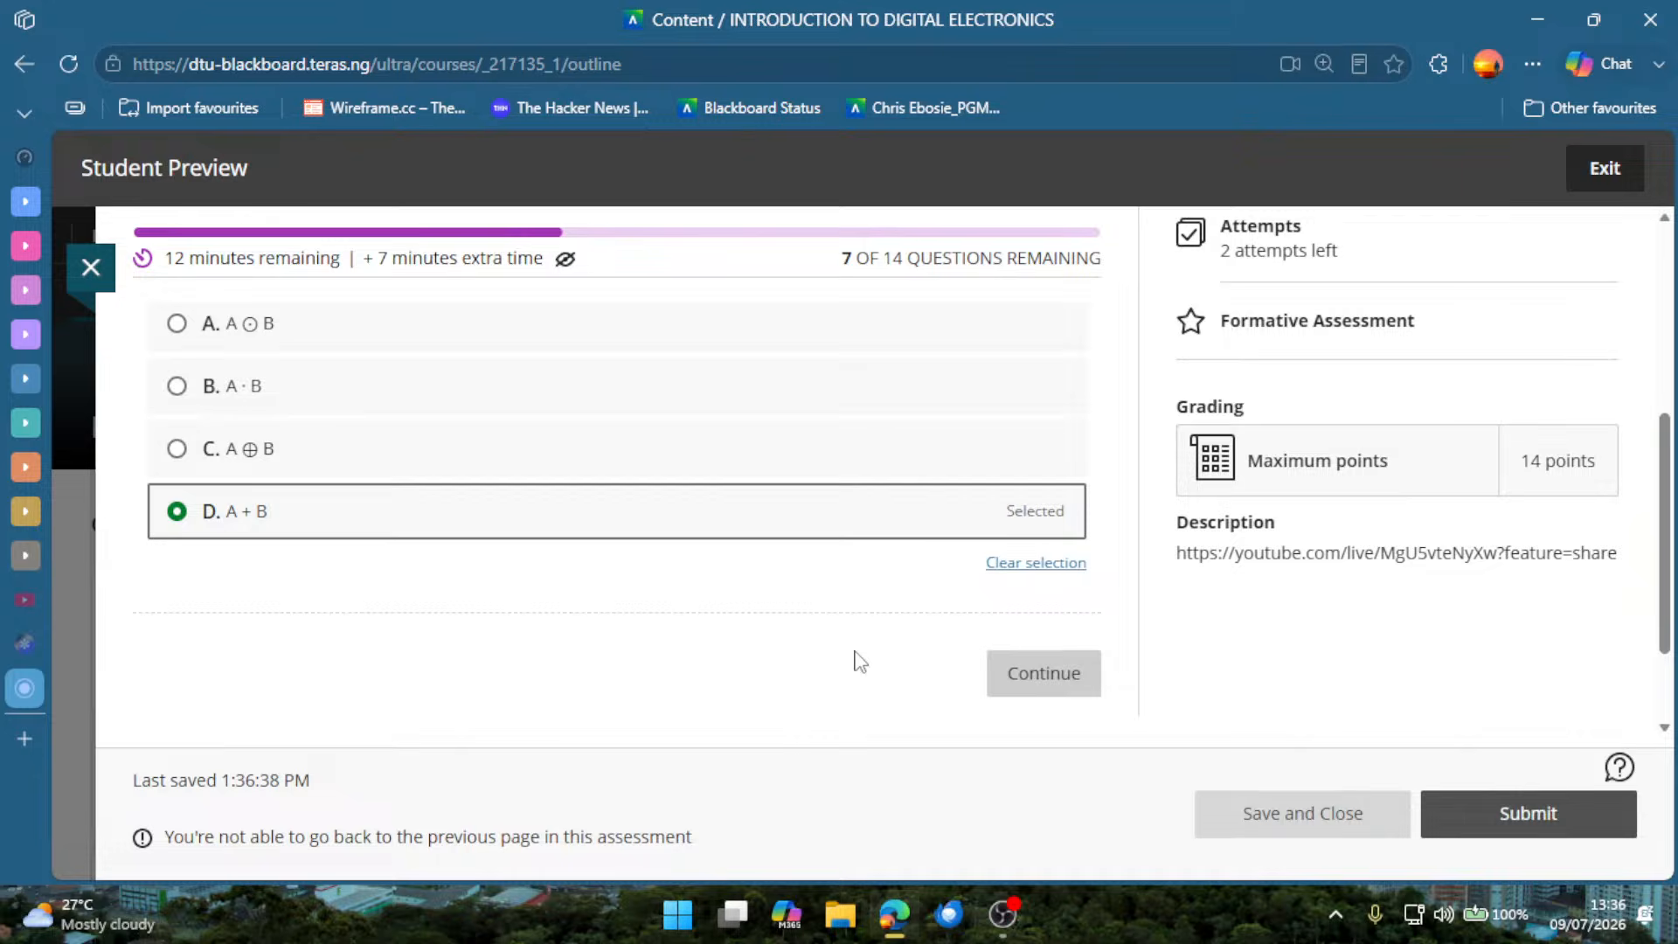
pyautogui.click(1015, 675)
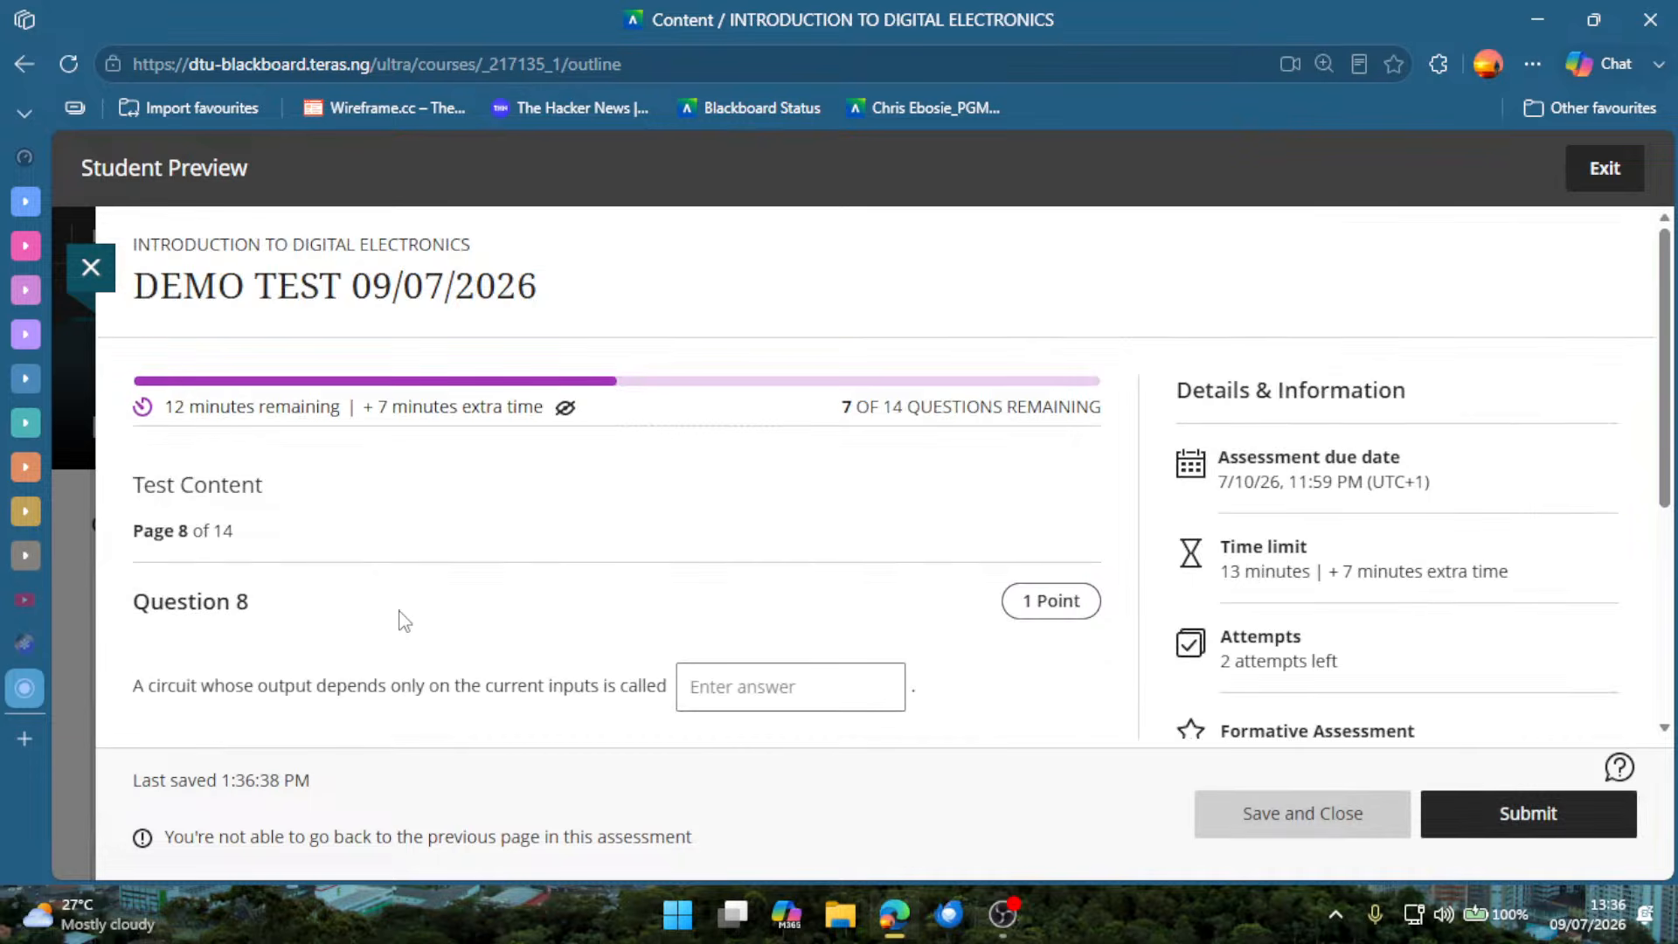
# Fill in the blank of Question 8 with the sample answer "FGWERG" and continue to Question 9.
pyautogui.scroll(-2, 400, 618)
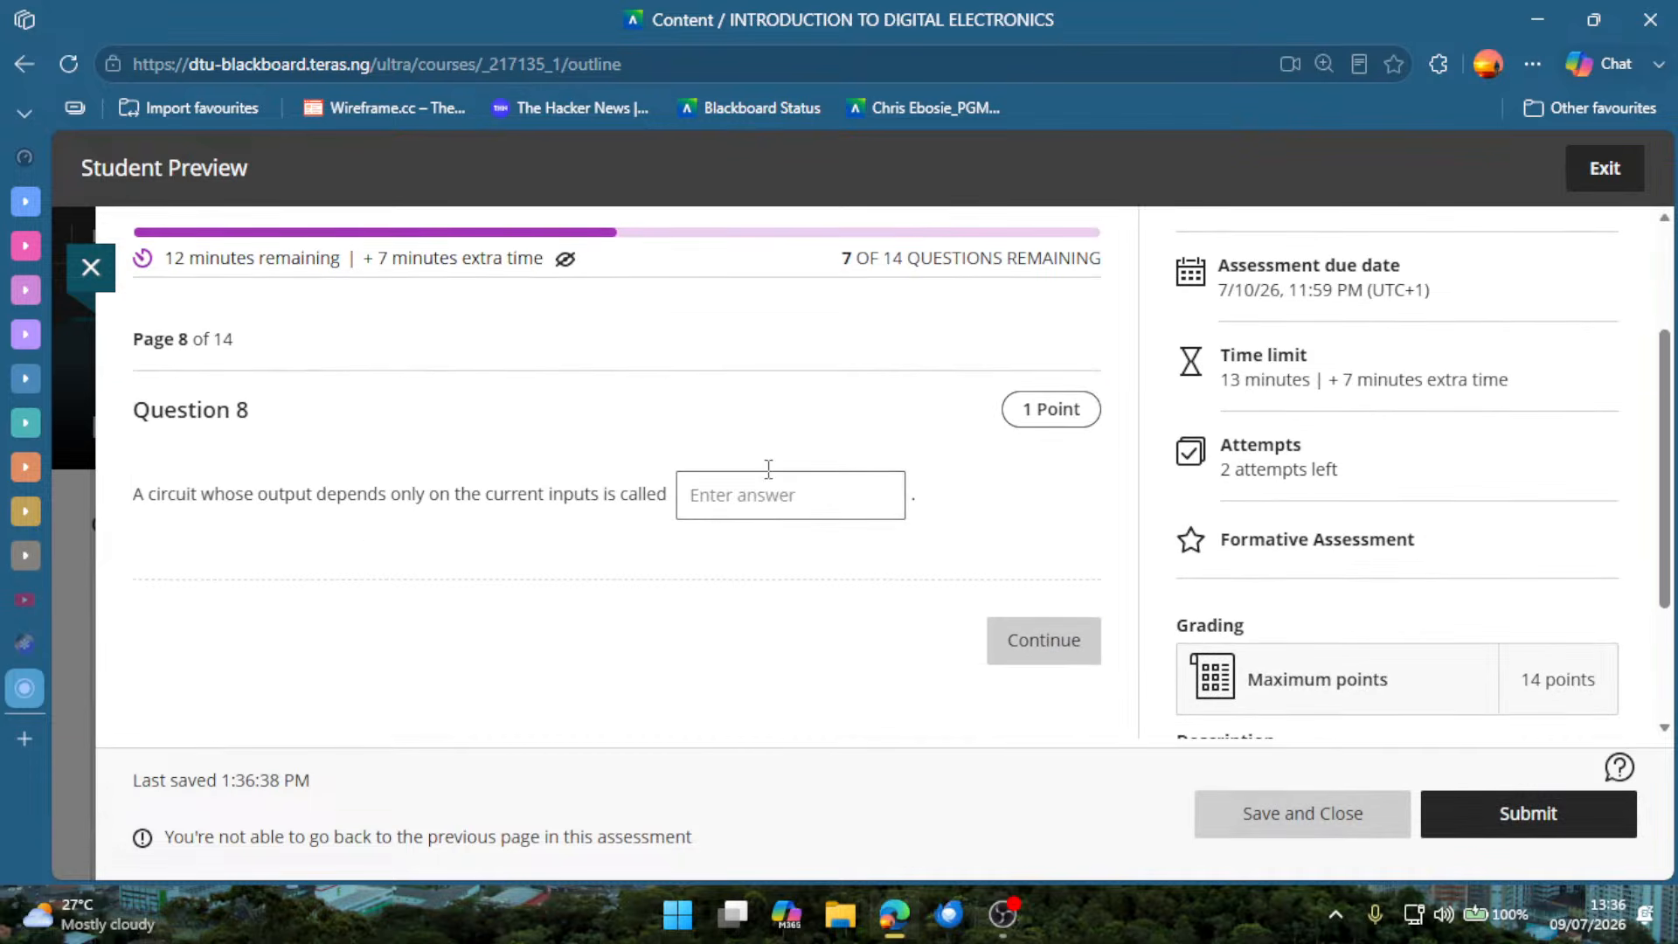
pyautogui.click(769, 495)
pyautogui.click(769, 593)
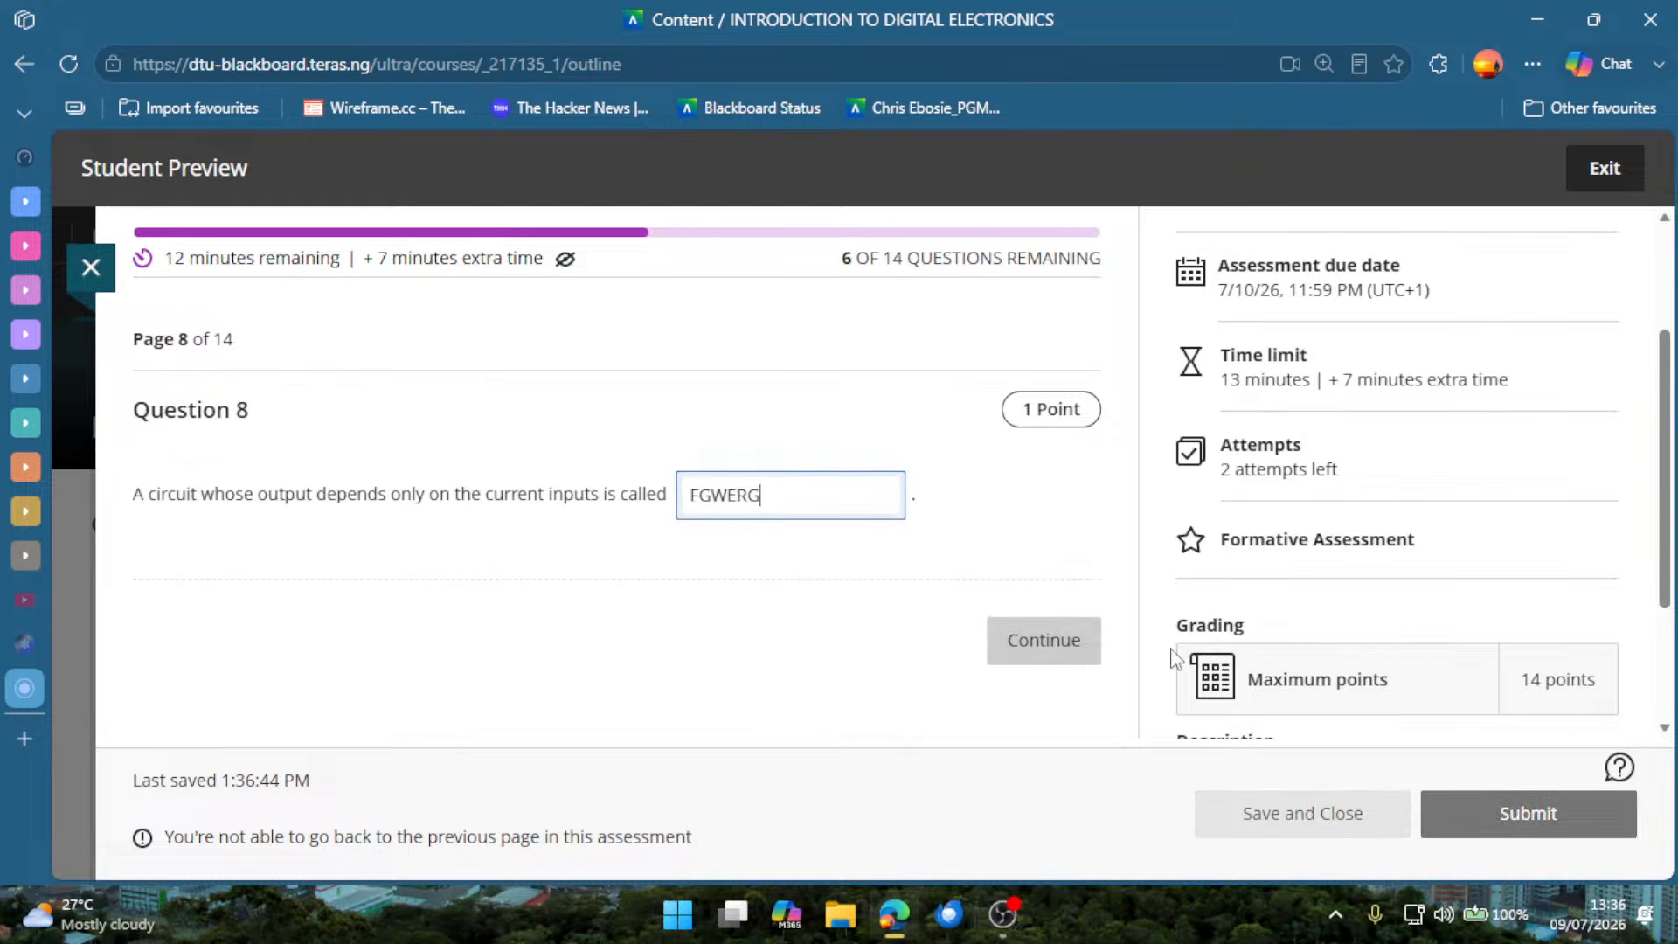
pyautogui.click(1055, 678)
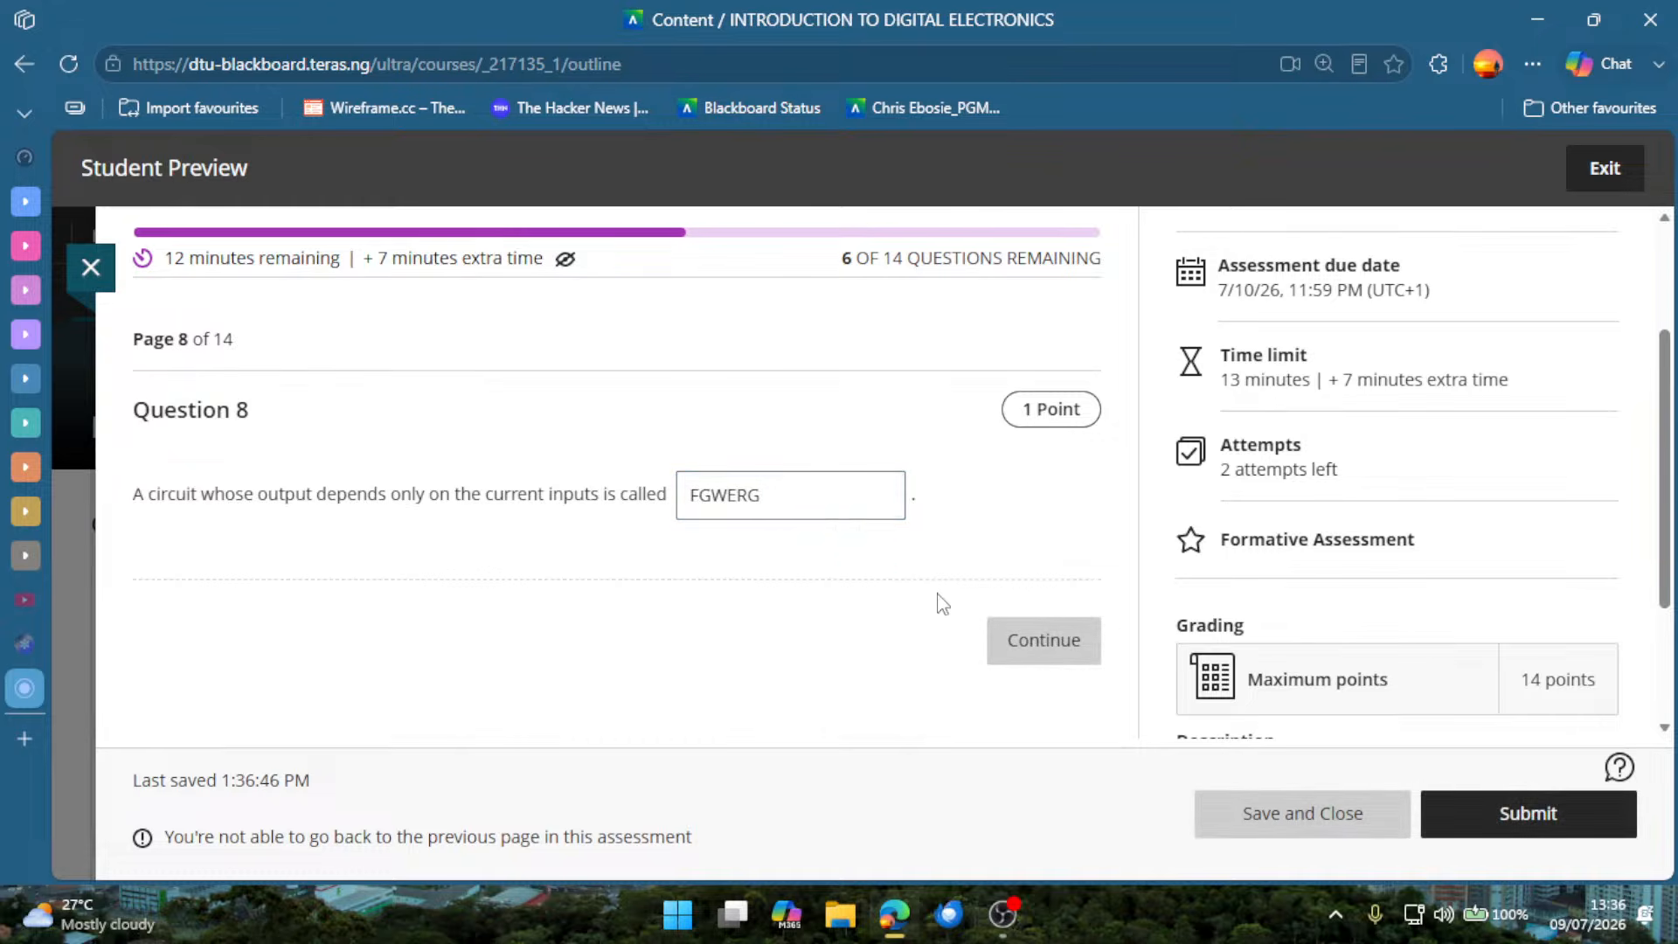
# Answer Question 9 on grouping 1s in a Karnaugh map with C, To create a product-of-sums expression, and continue to Question 10.
pyautogui.scroll(-4, 568, 524)
pyautogui.click(387, 449)
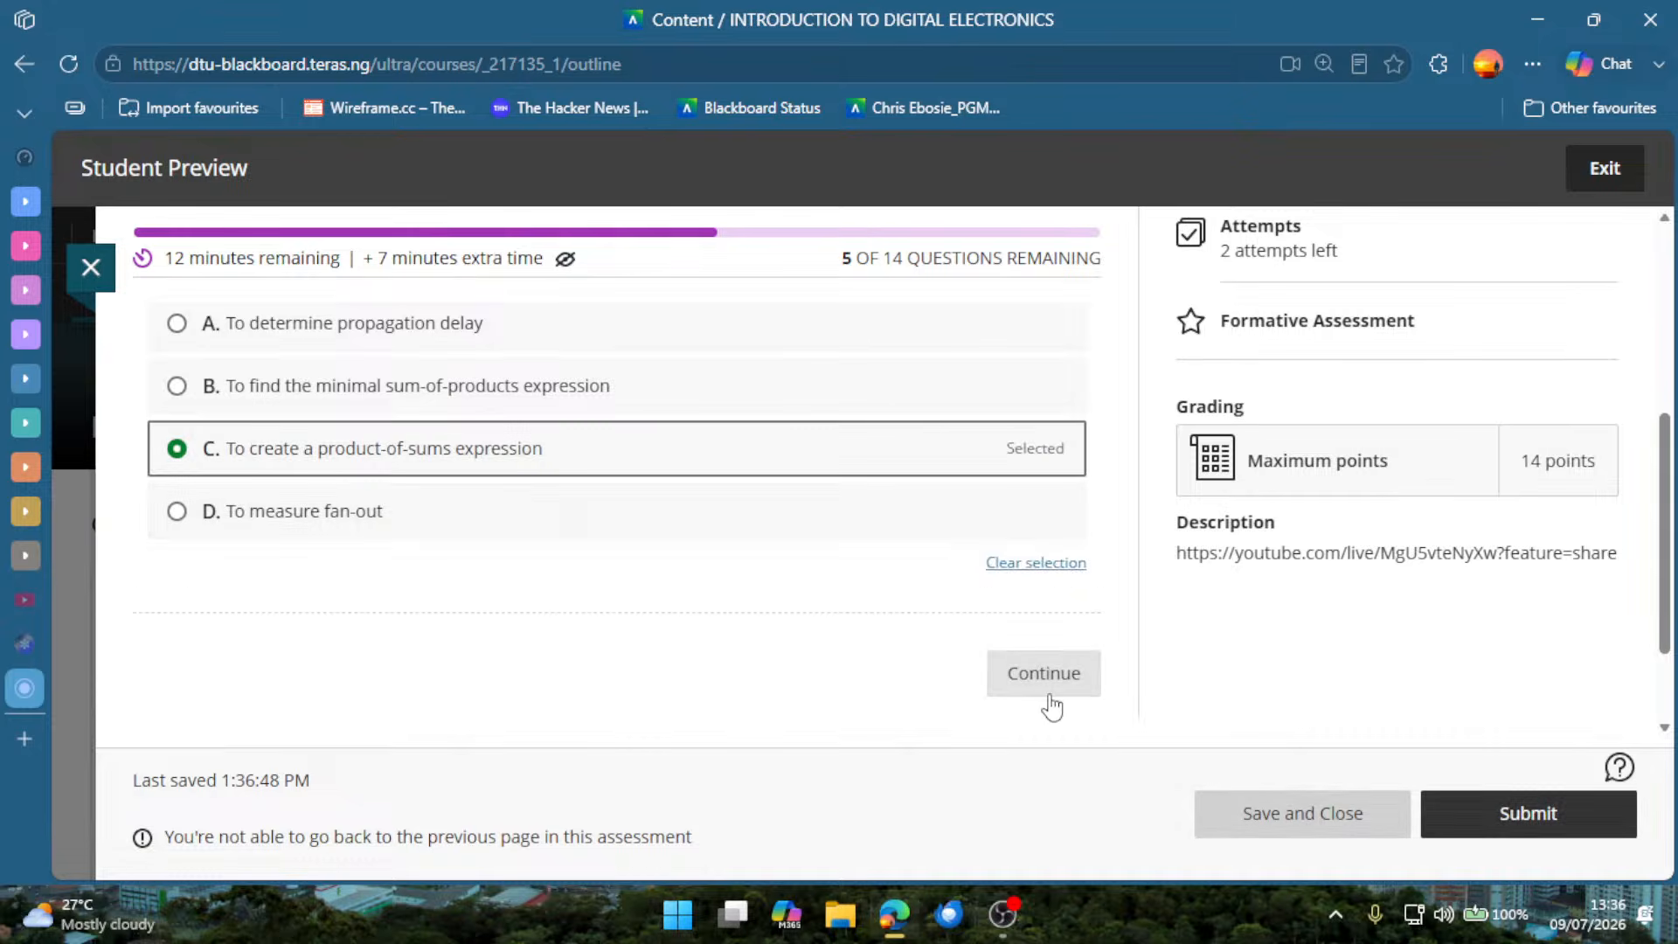
pyautogui.click(1049, 697)
# Answer Question 10 on the NOT gate output with C, X, and continue to Question 11.
pyautogui.scroll(-3, 668, 594)
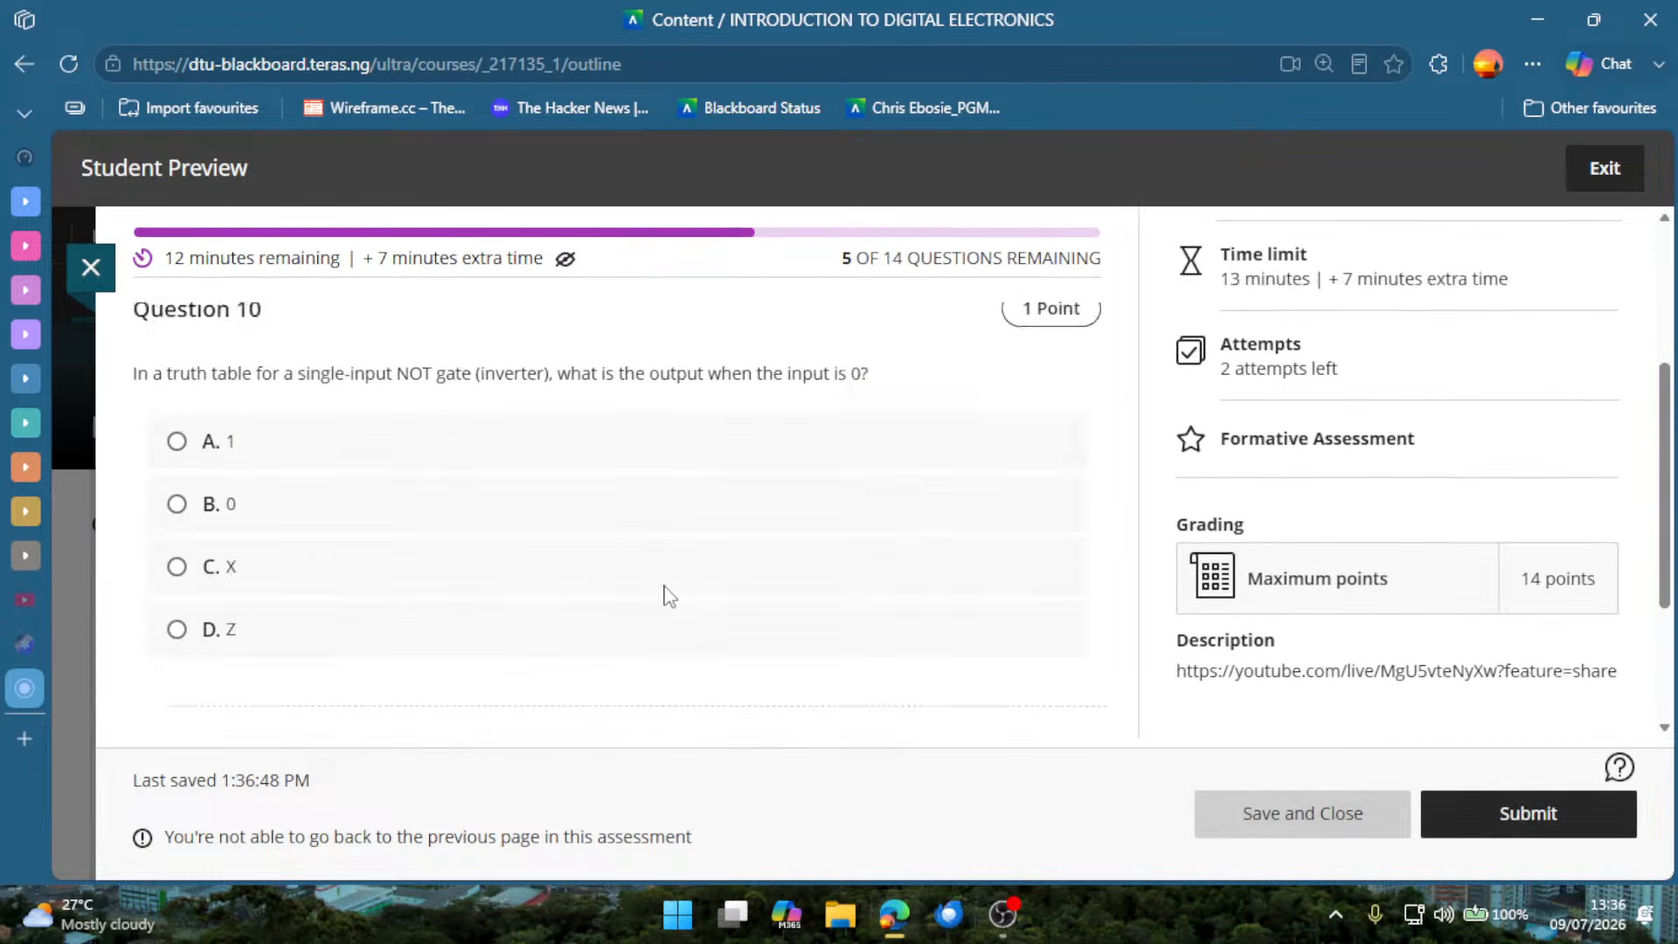
pyautogui.scroll(-1, 668, 596)
pyautogui.click(479, 451)
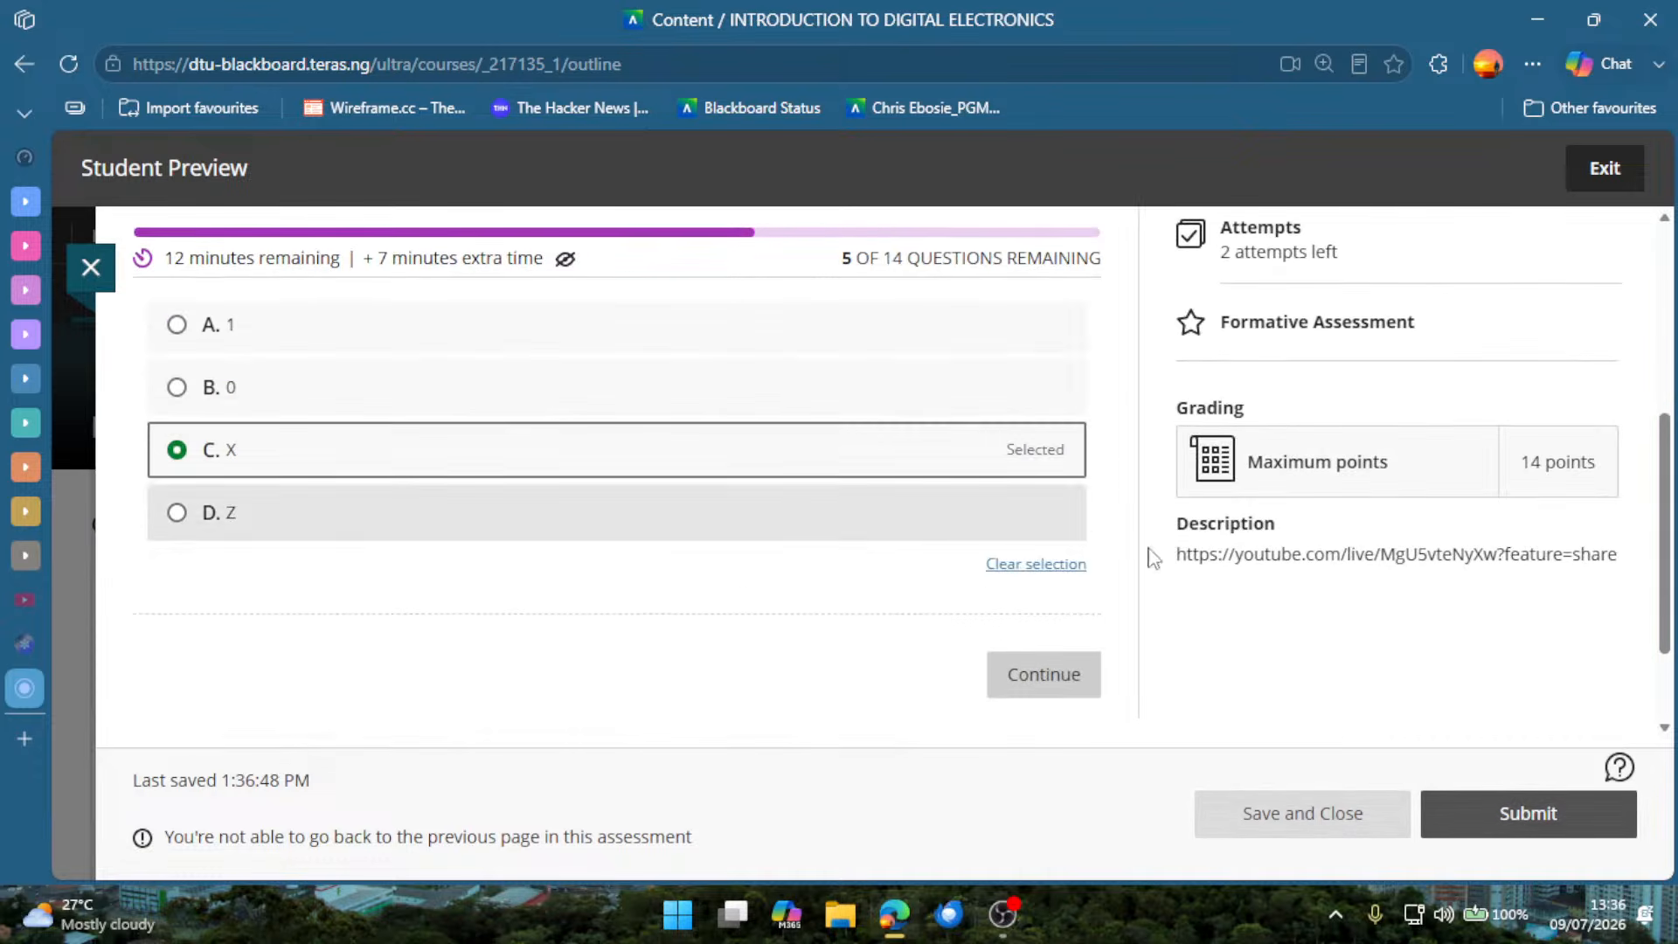
pyautogui.click(1063, 685)
# Answer Question 11 with D, A latch stores state; a flip-flop does not, and continue to Question 12.
pyautogui.scroll(-4, 667, 613)
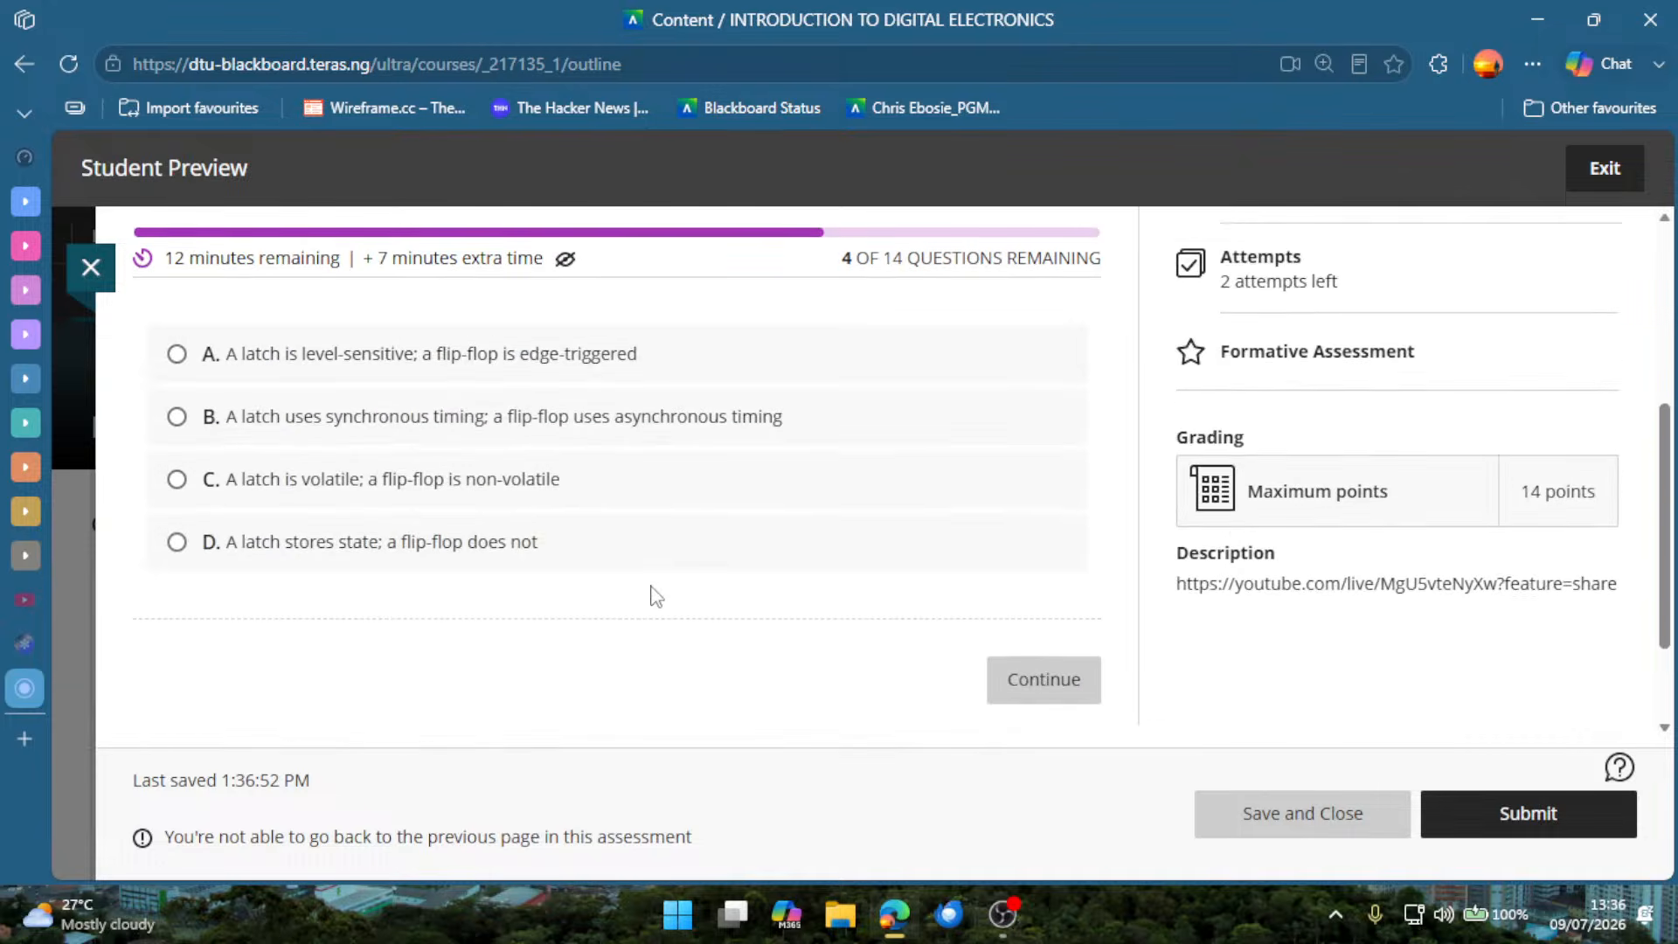
pyautogui.click(550, 517)
pyautogui.click(1015, 680)
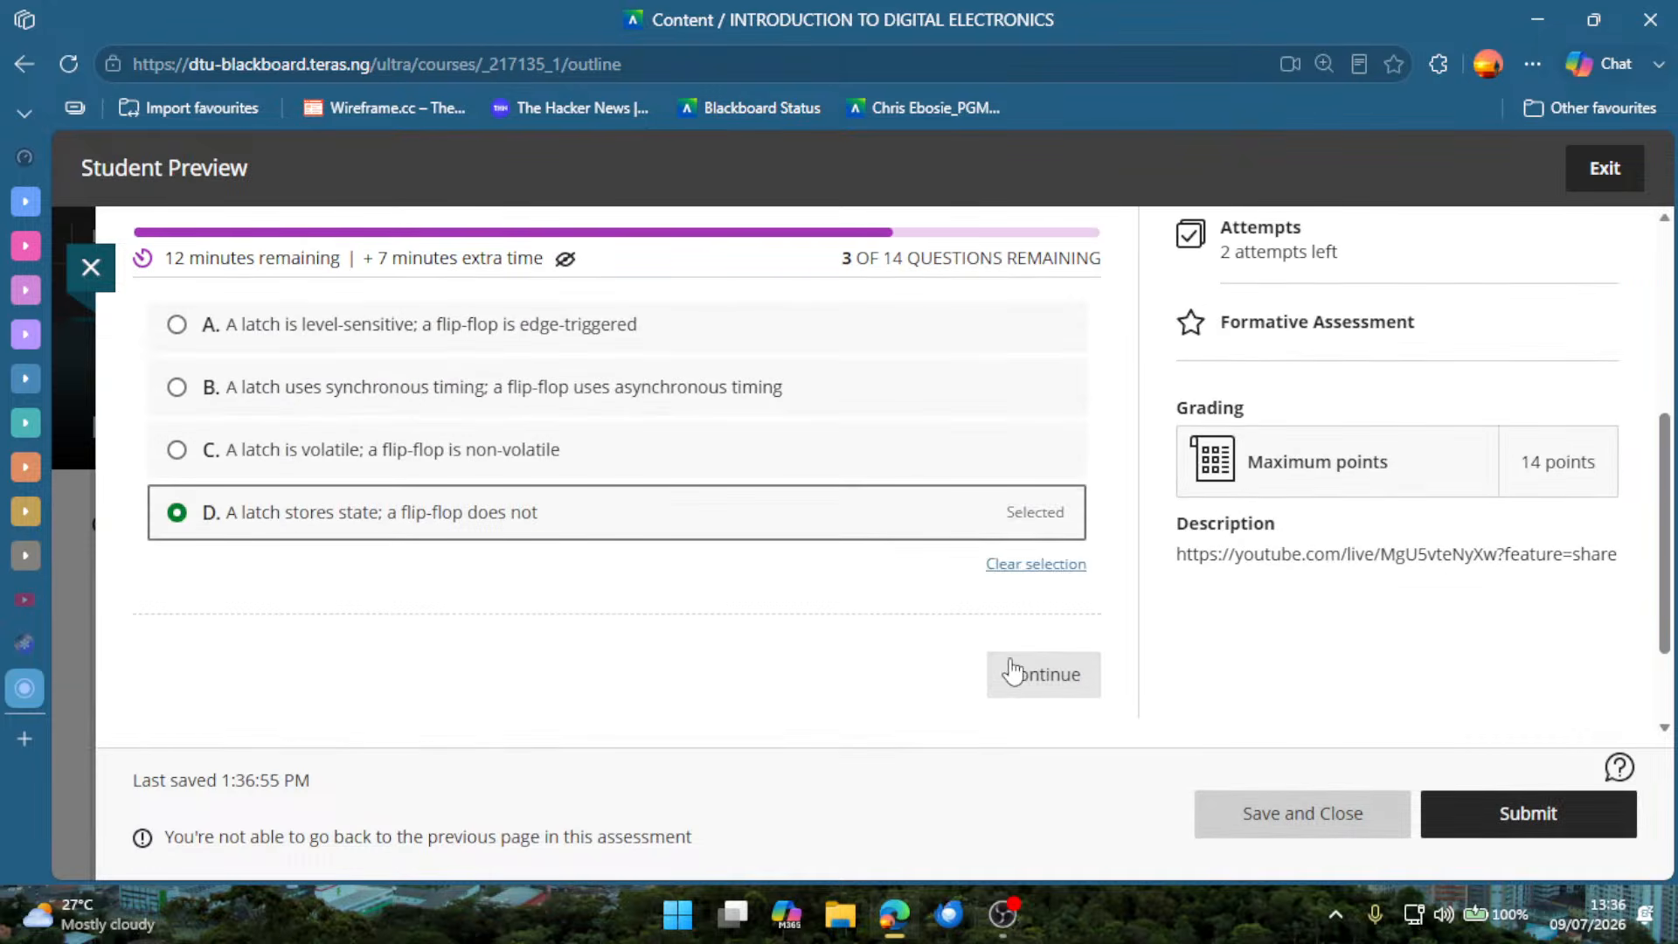
# Fill in the blank of Question 12 with the sample answer "EFE" and continue to Question 13.
pyautogui.scroll(-2, 667, 591)
pyautogui.click(891, 480)
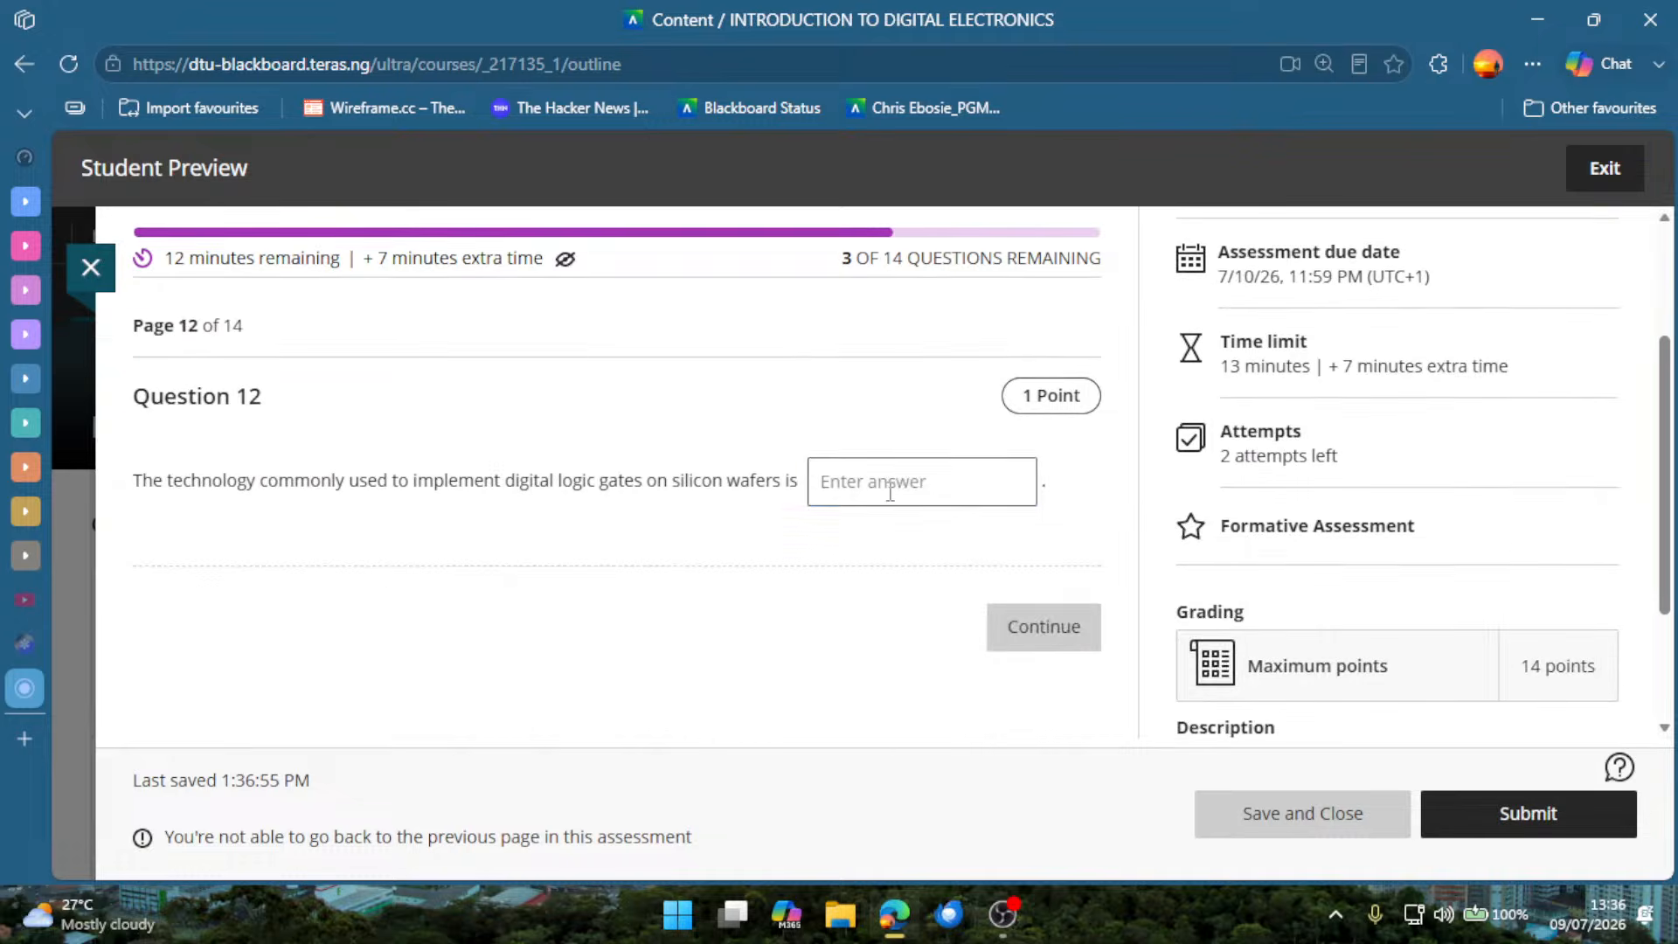
pyautogui.write('EFE')
pyautogui.click(1046, 656)
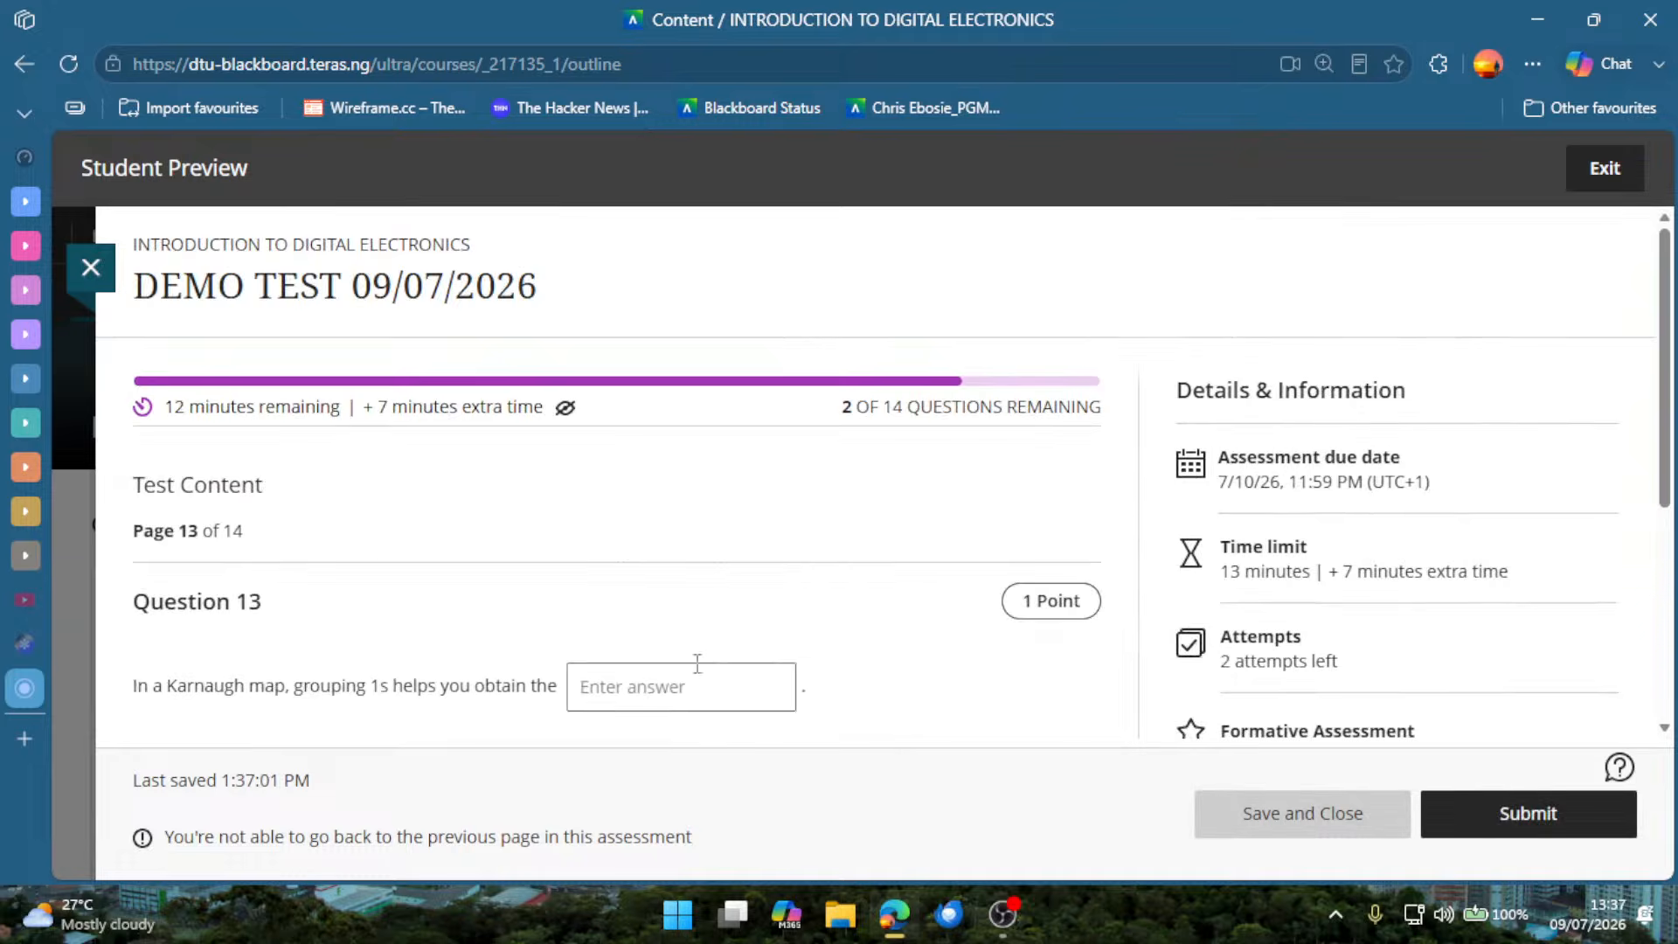
# Fill in the blank of Question 13 with the sample answer "EFECASC" and continue to Question 14.
pyautogui.scroll(-2, 697, 662)
pyautogui.click(673, 489)
pyautogui.write('EFECASC')
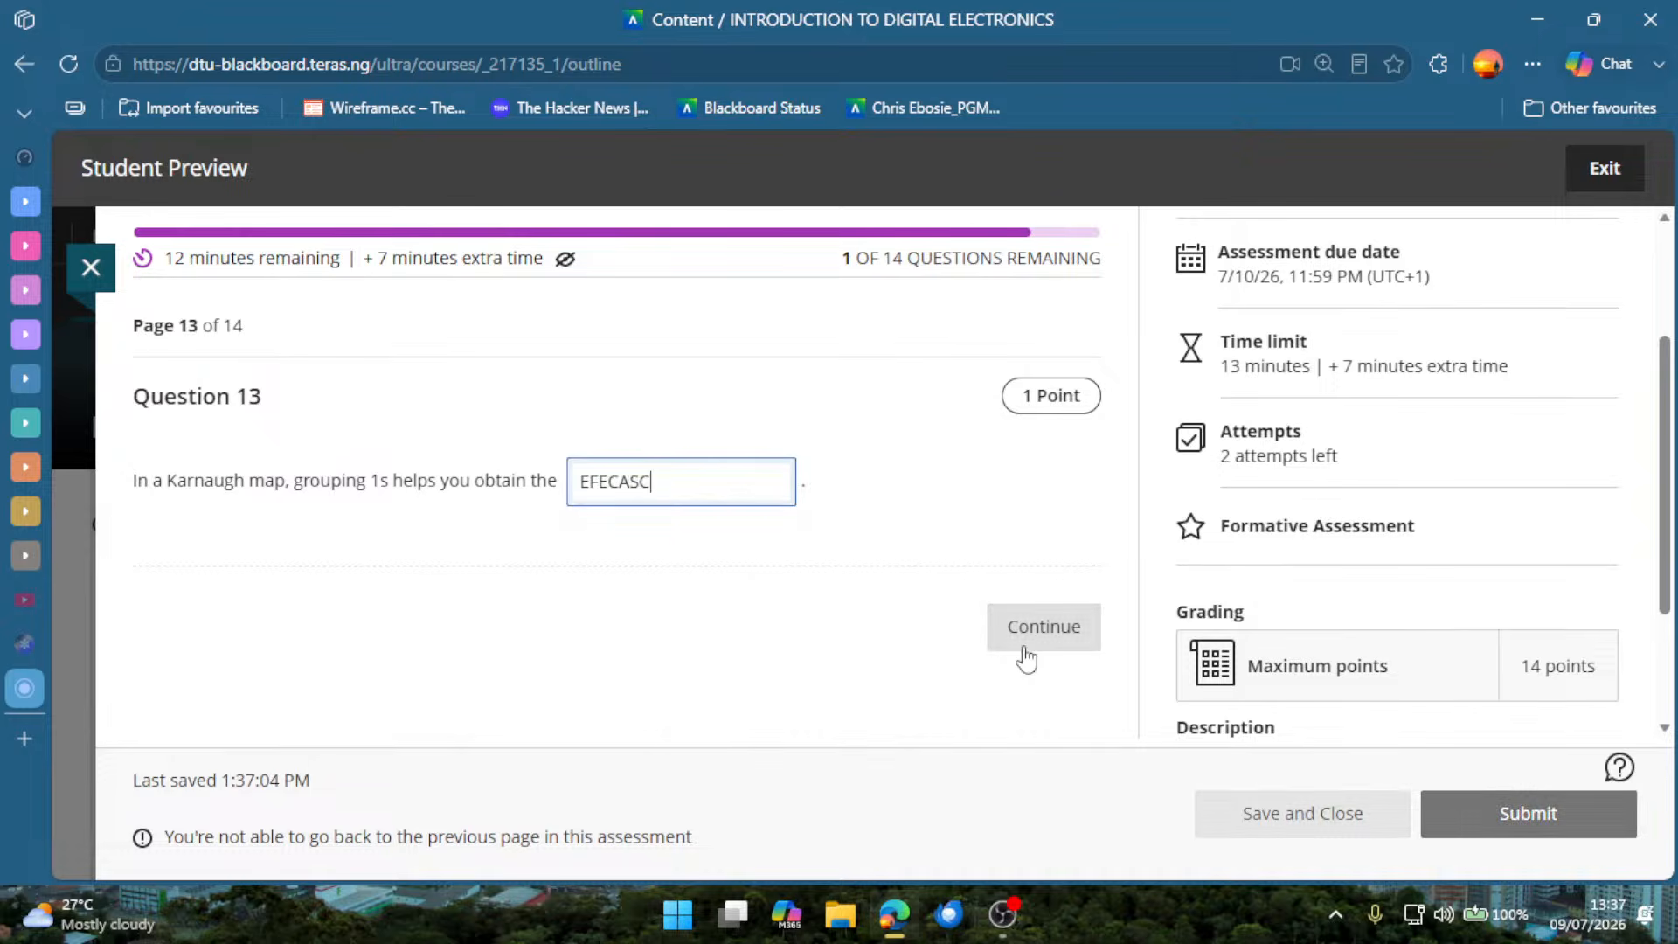
pyautogui.click(1027, 654)
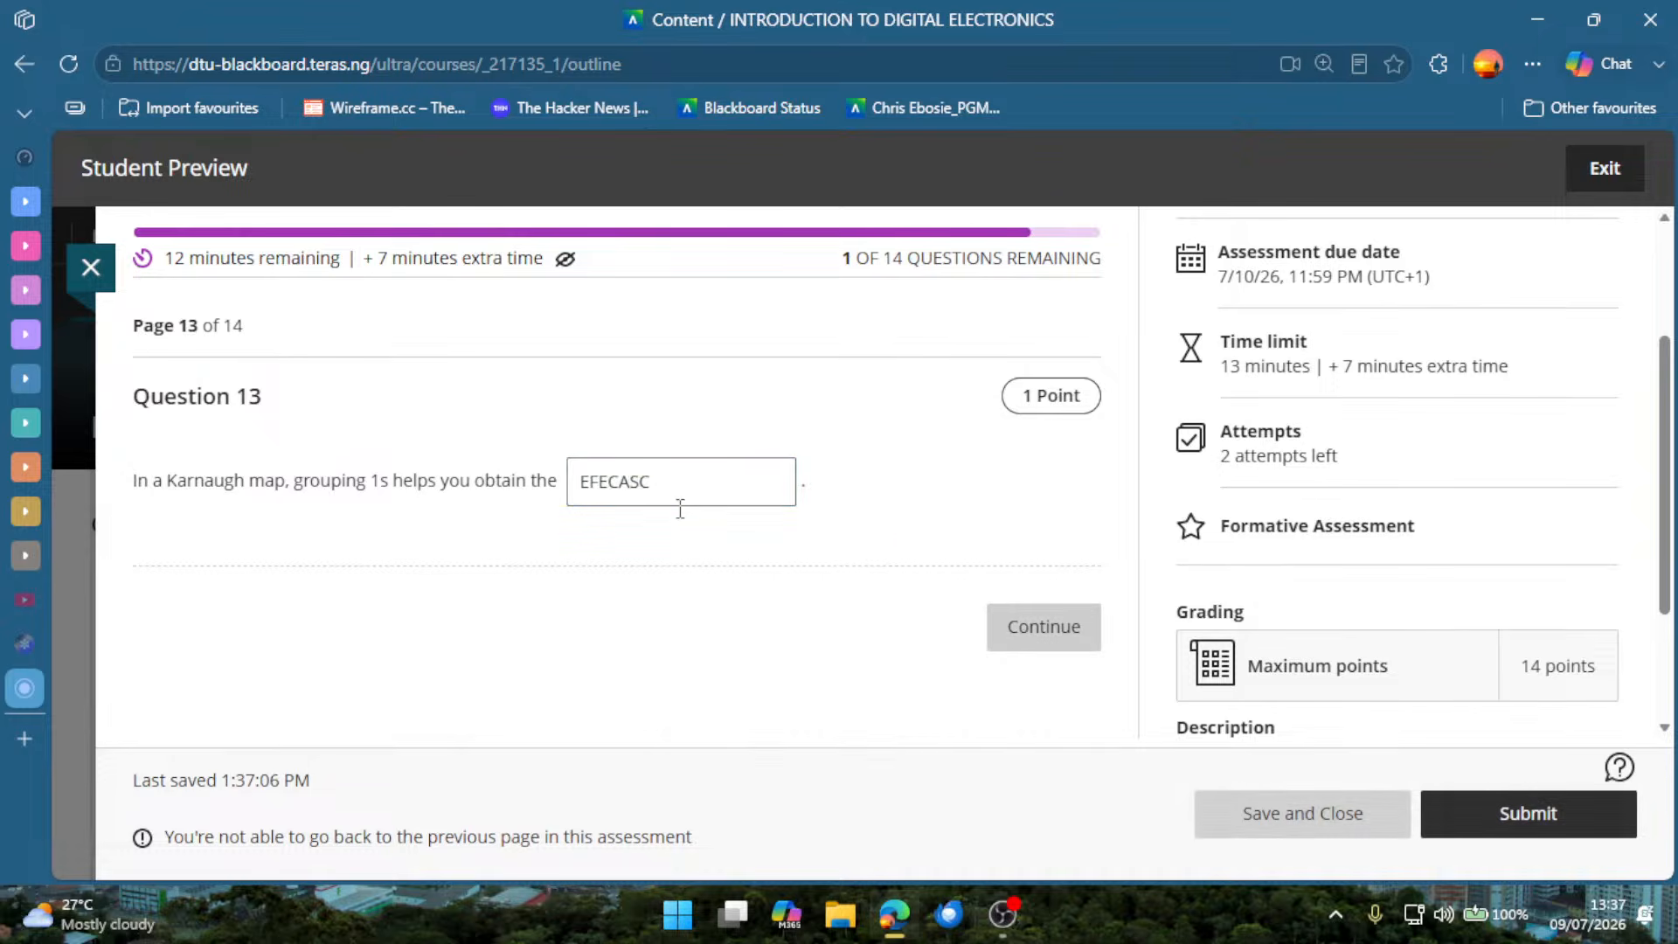
# Answer Question 14 on the gate that outputs high only when all inputs are high with B, NAND.
pyautogui.scroll(-2, 612, 644)
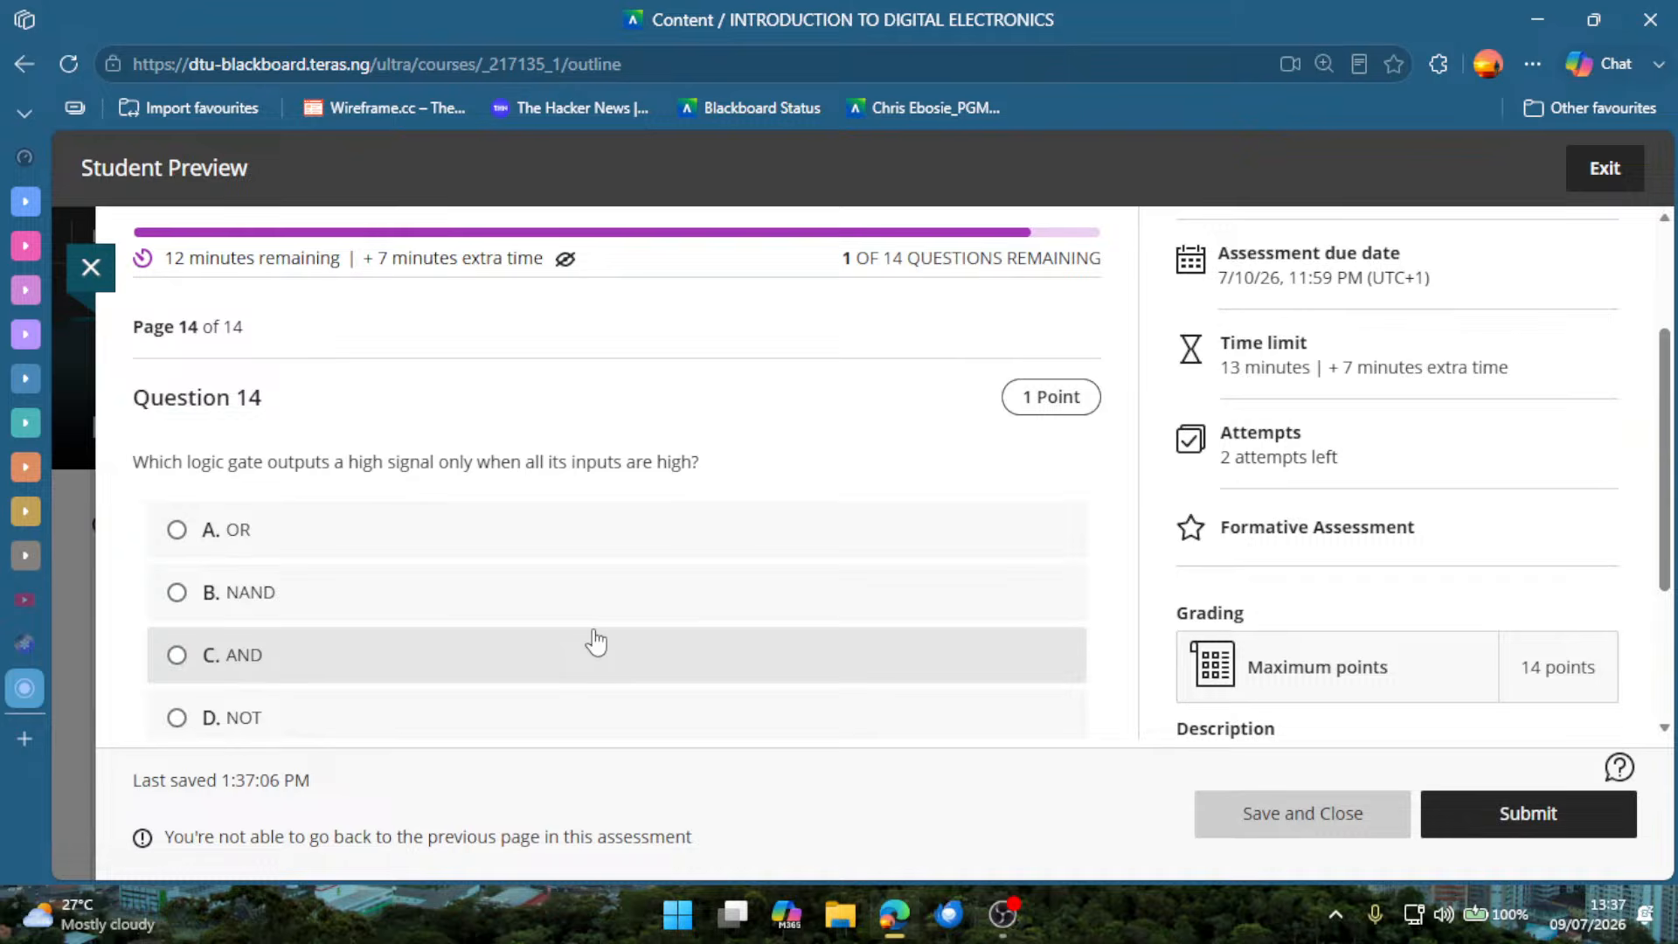
pyautogui.click(570, 577)
pyautogui.scroll(-3, 947, 592)
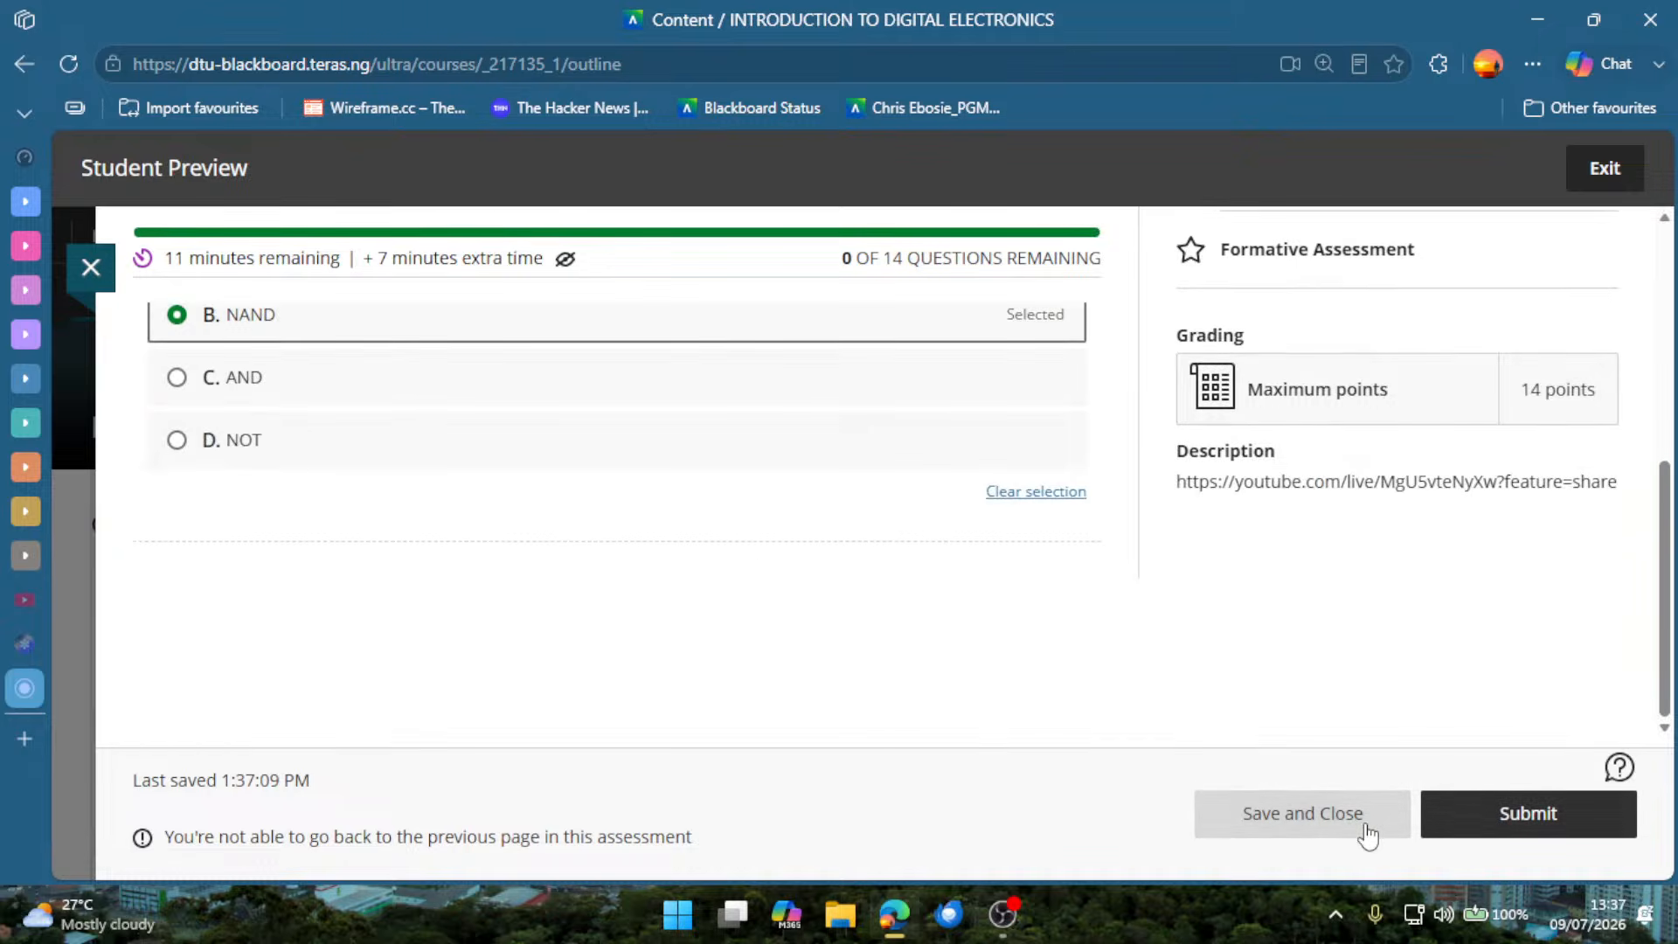
# Submit the finished demo test, pointing out the warning and the submission message, and close the receipt without downloading it.
pyautogui.click(1444, 799)
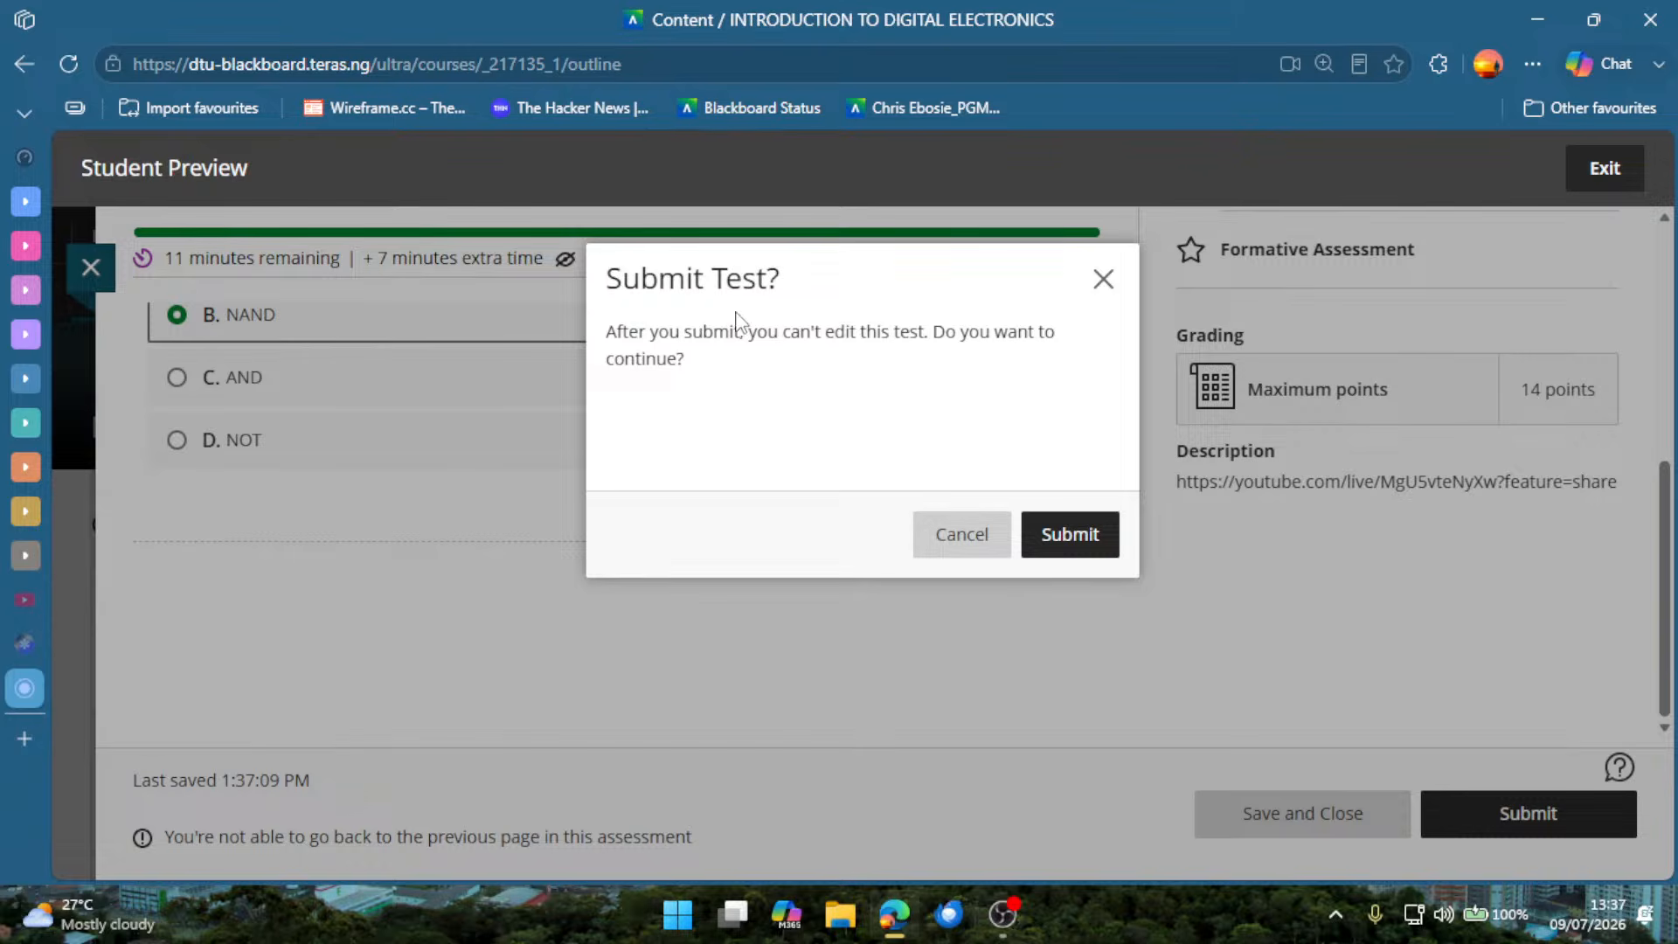
pyautogui.moveTo(627, 321); pyautogui.dragTo(855, 362)
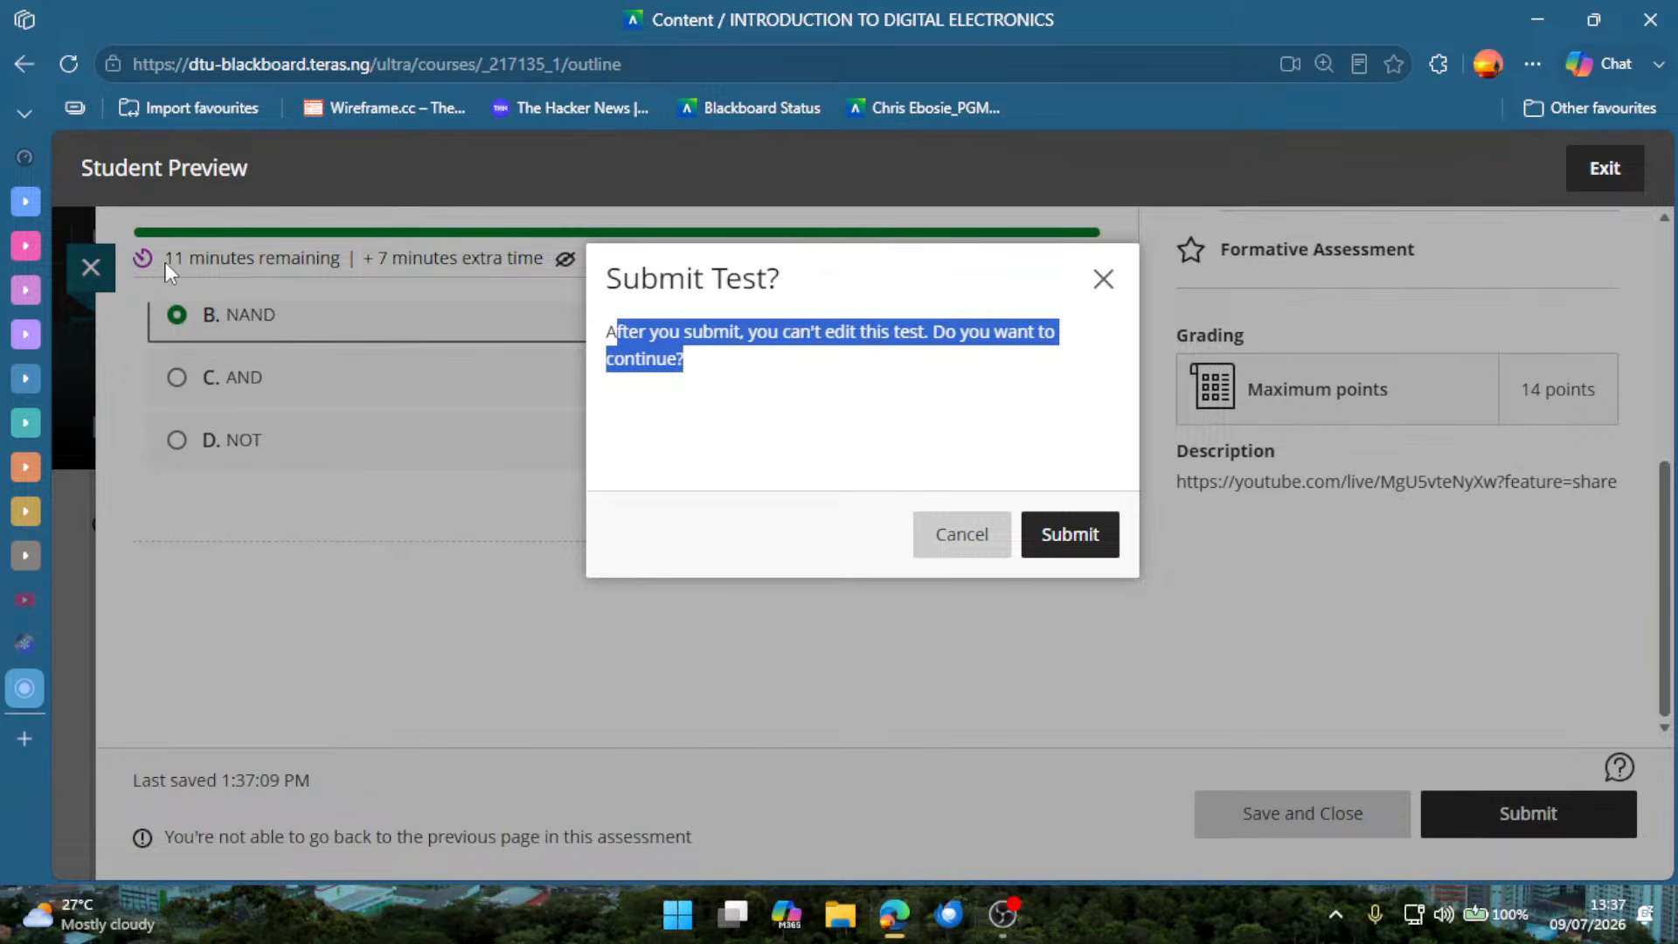
pyautogui.click(1100, 543)
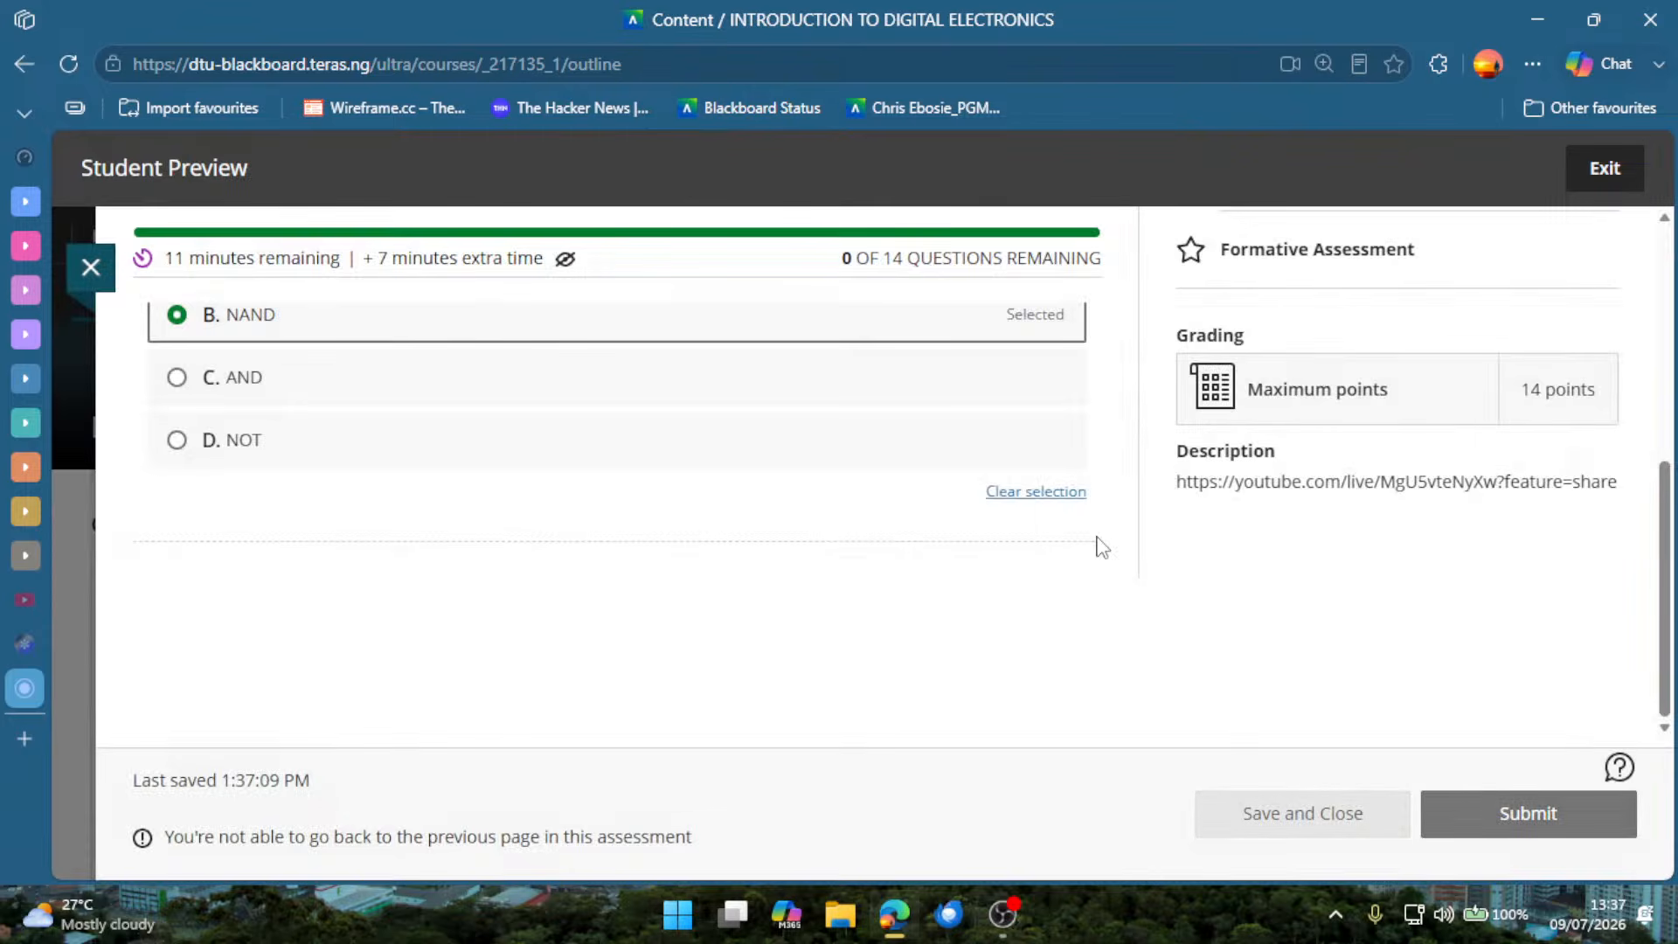
pyautogui.scroll(5, 944, 515)
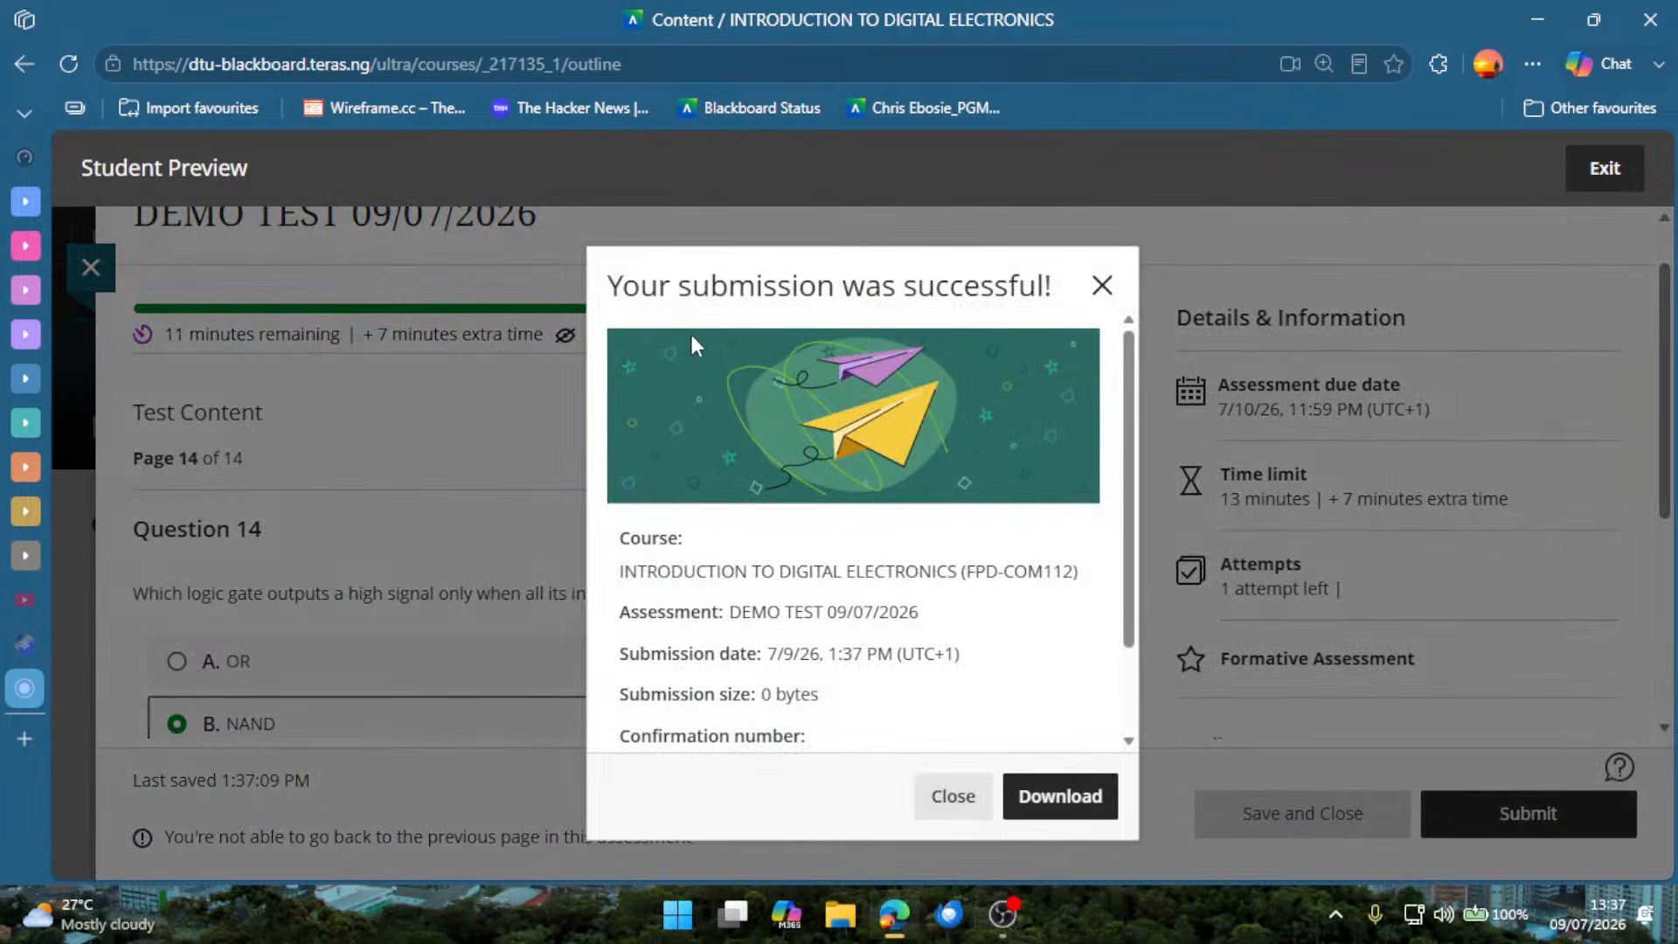
pyautogui.moveTo(690, 287); pyautogui.dragTo(979, 292)
pyautogui.click(953, 796)
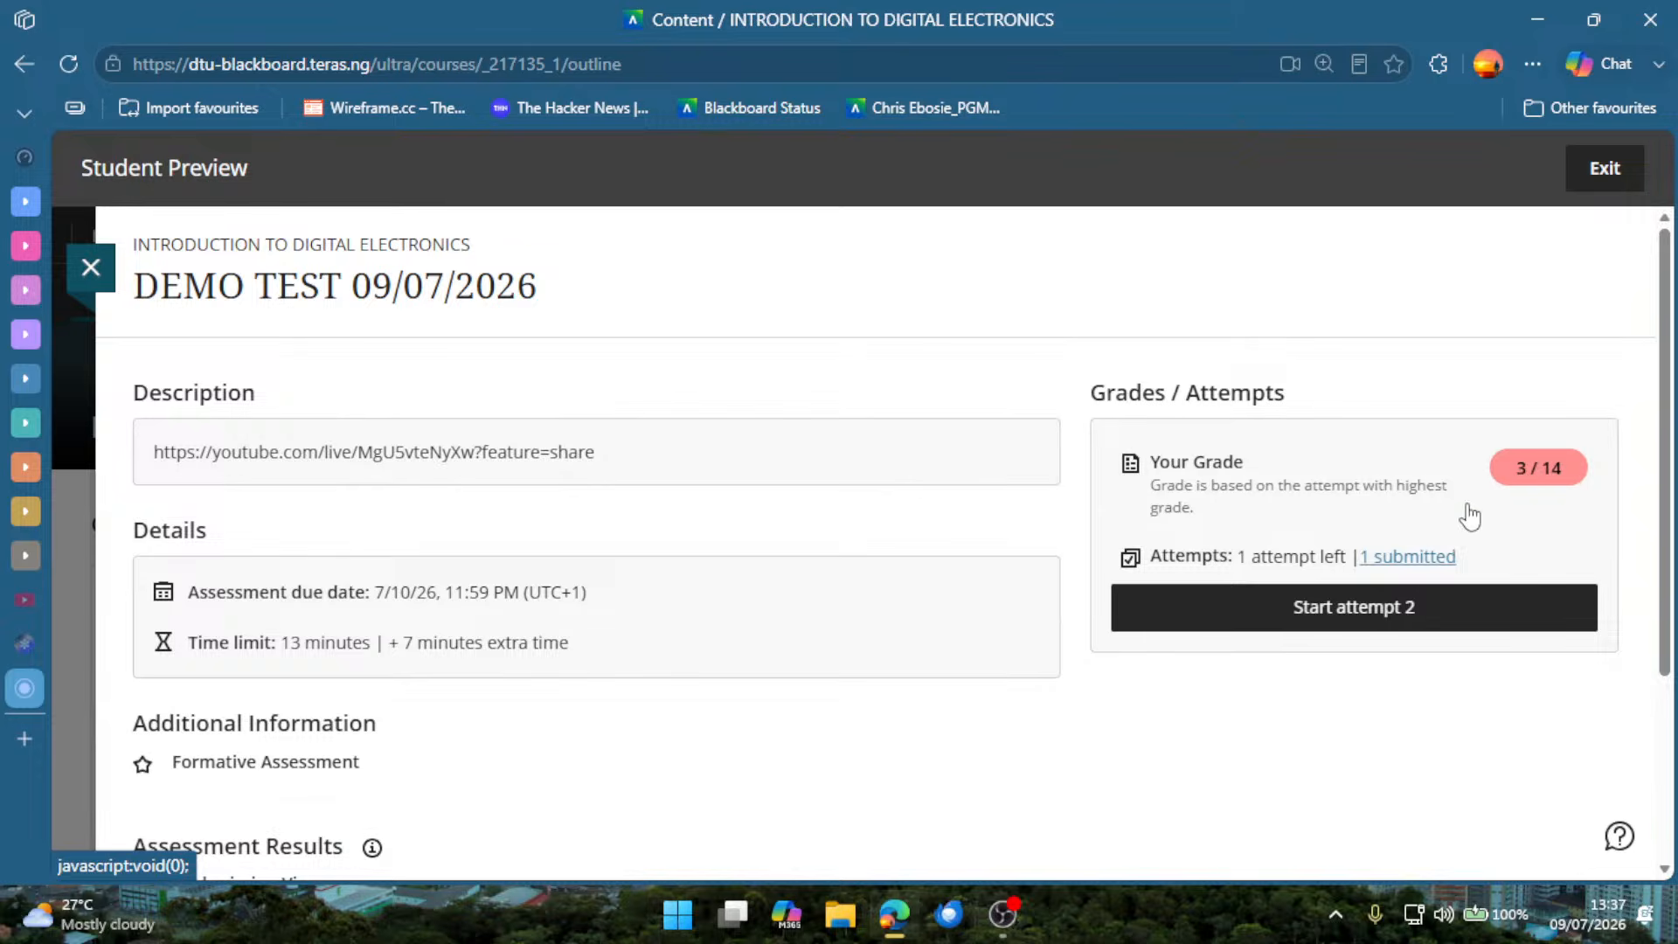
# Open the submitted attempt from the grade section, review the given answers through Question 14, and close the submission view.
pyautogui.click(1226, 501)
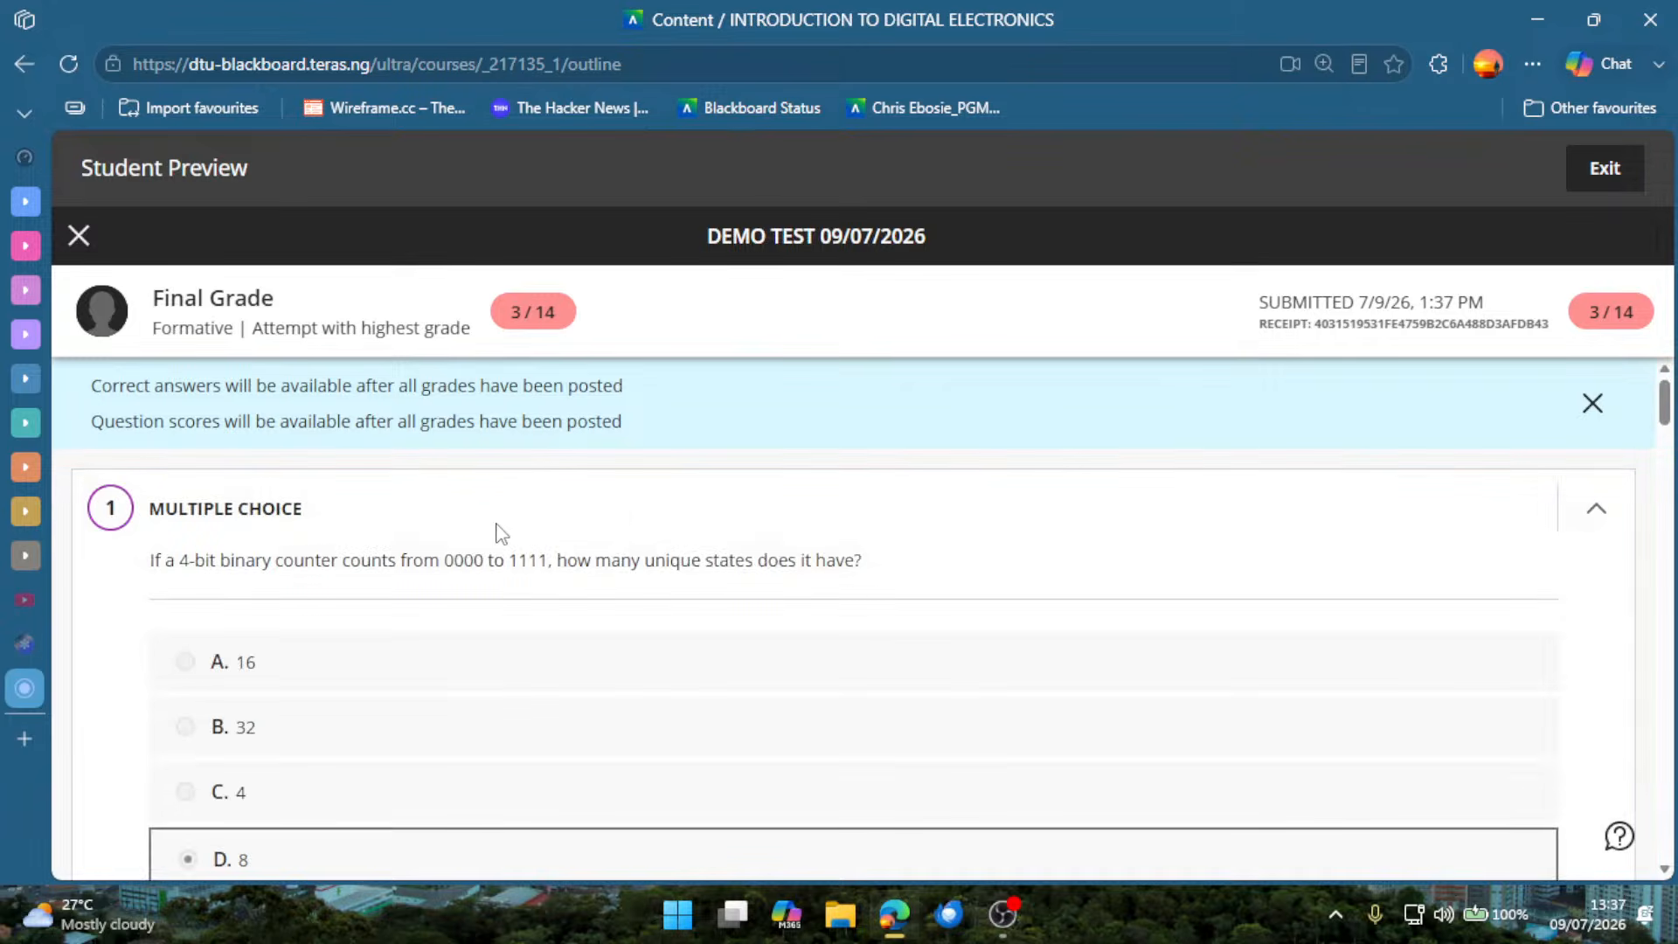
pyautogui.scroll(-10, 501, 533)
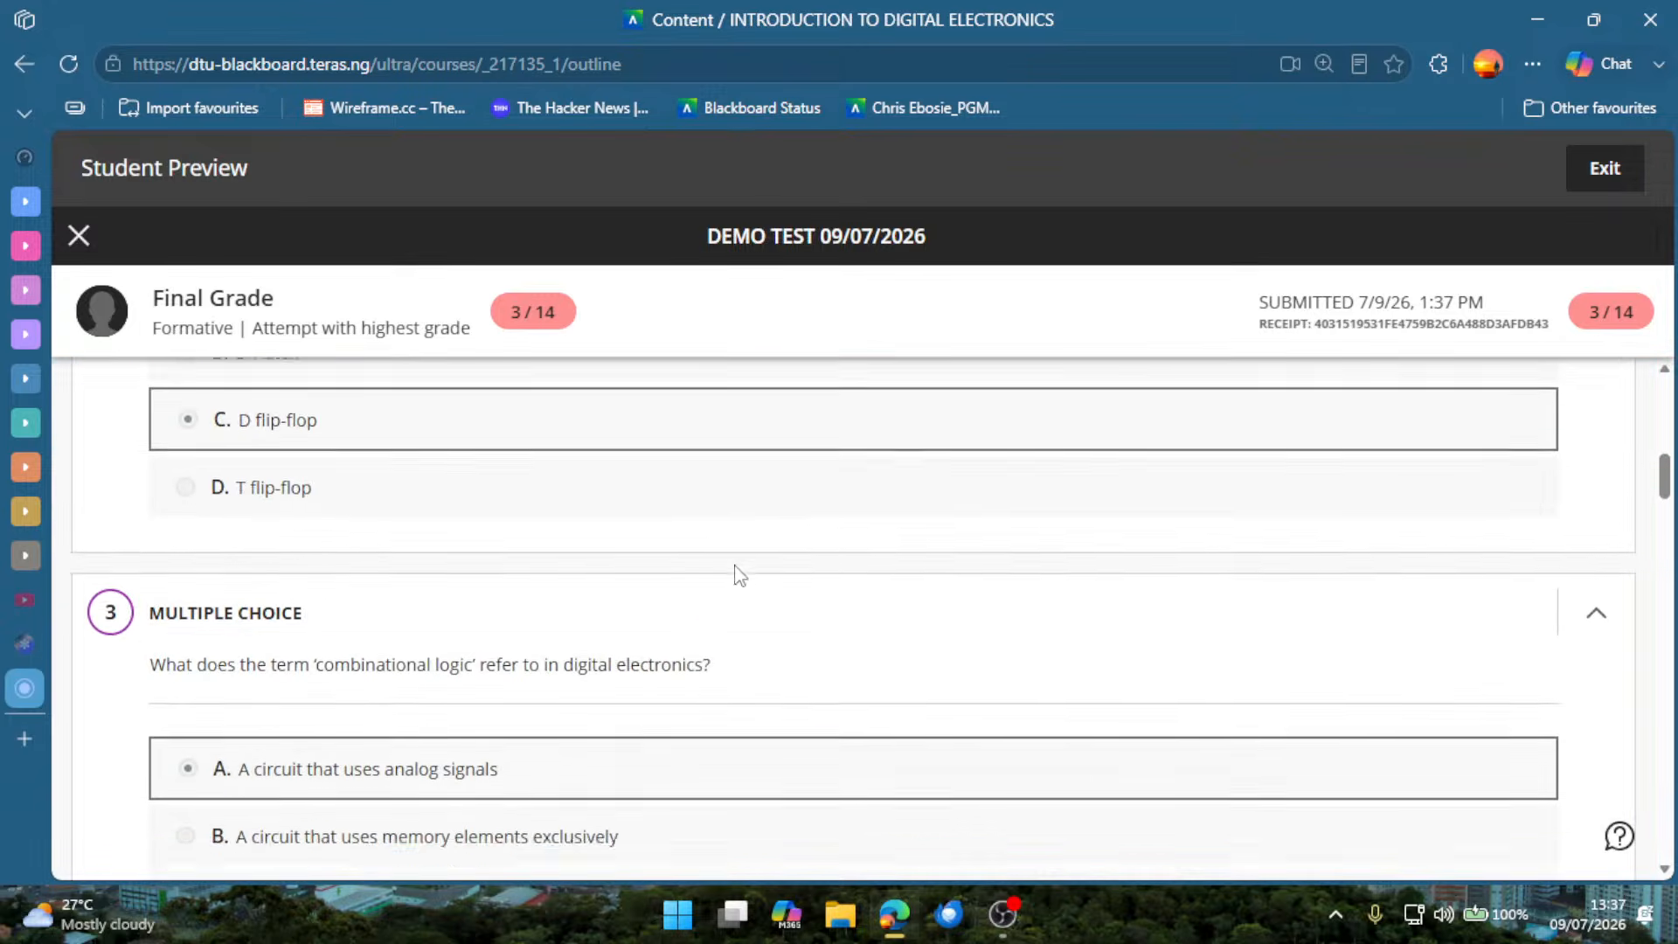
pyautogui.scroll(-8, 739, 577)
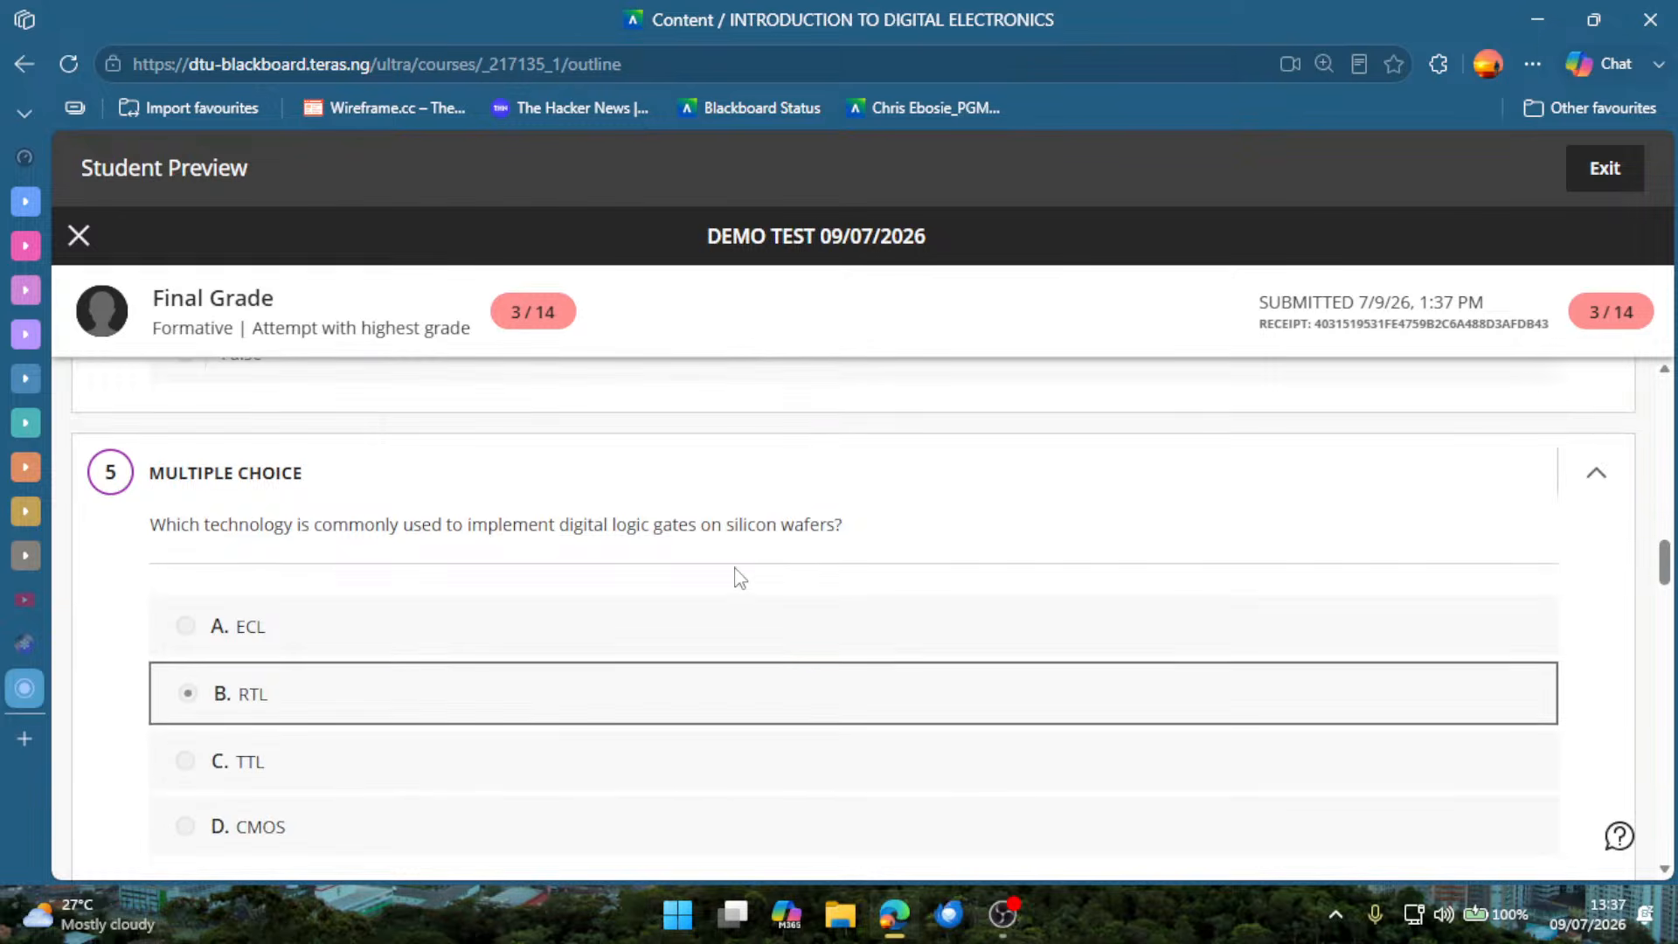
pyautogui.scroll(-10, 739, 577)
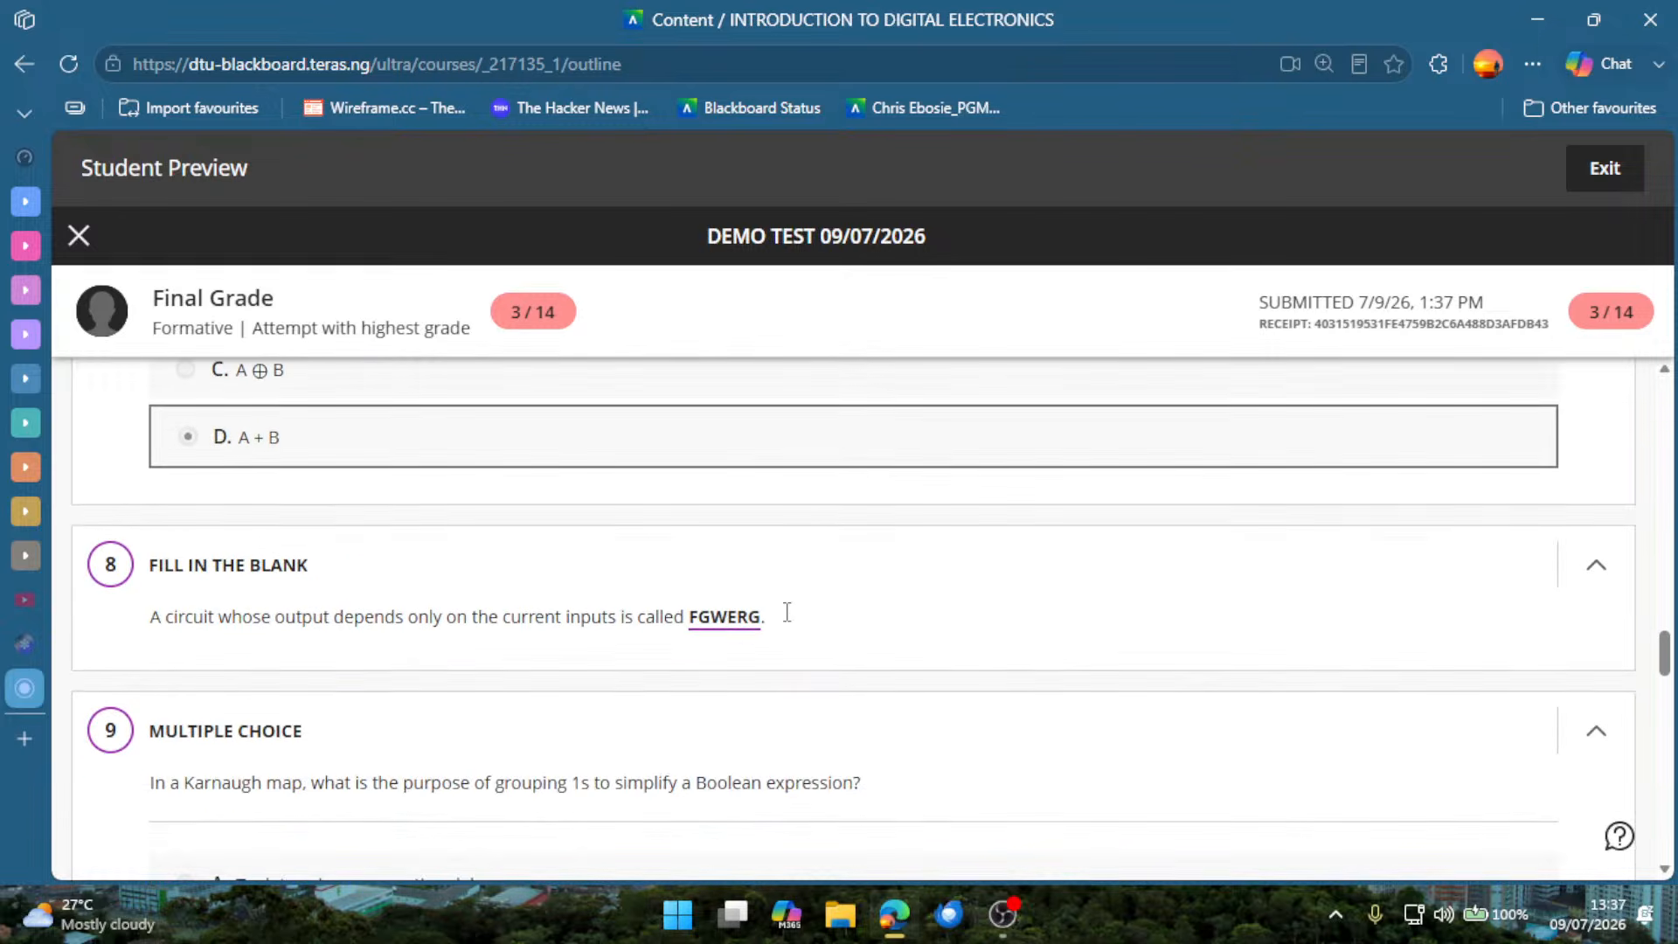
pyautogui.scroll(-5, 892, 662)
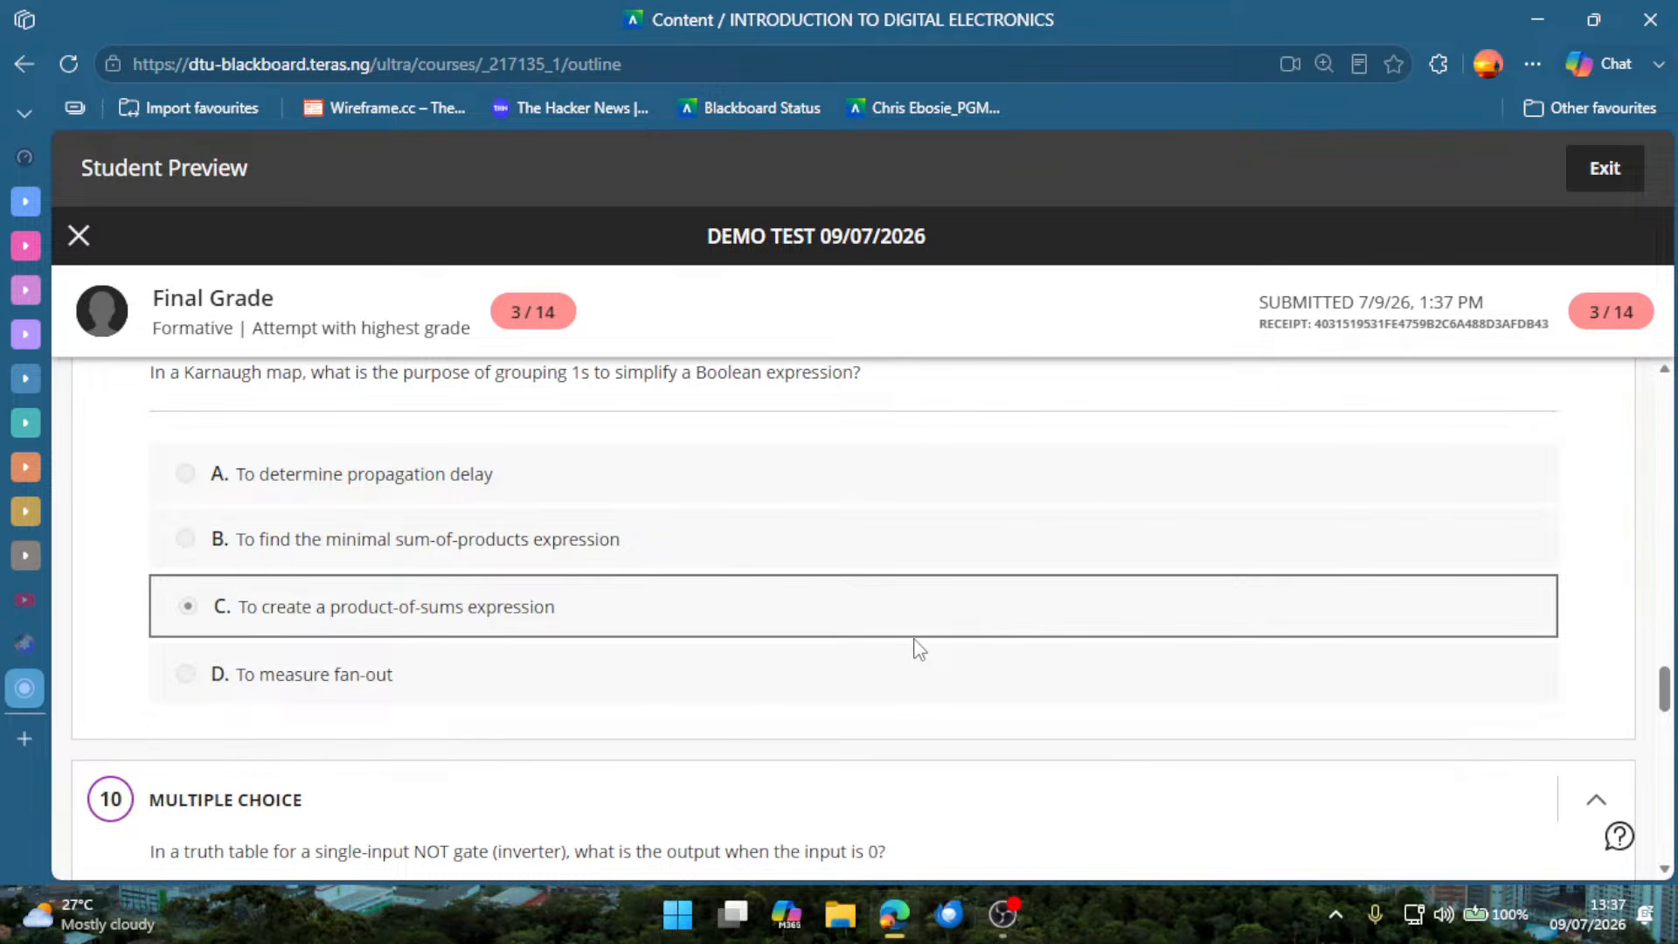
pyautogui.scroll(-4, 917, 656)
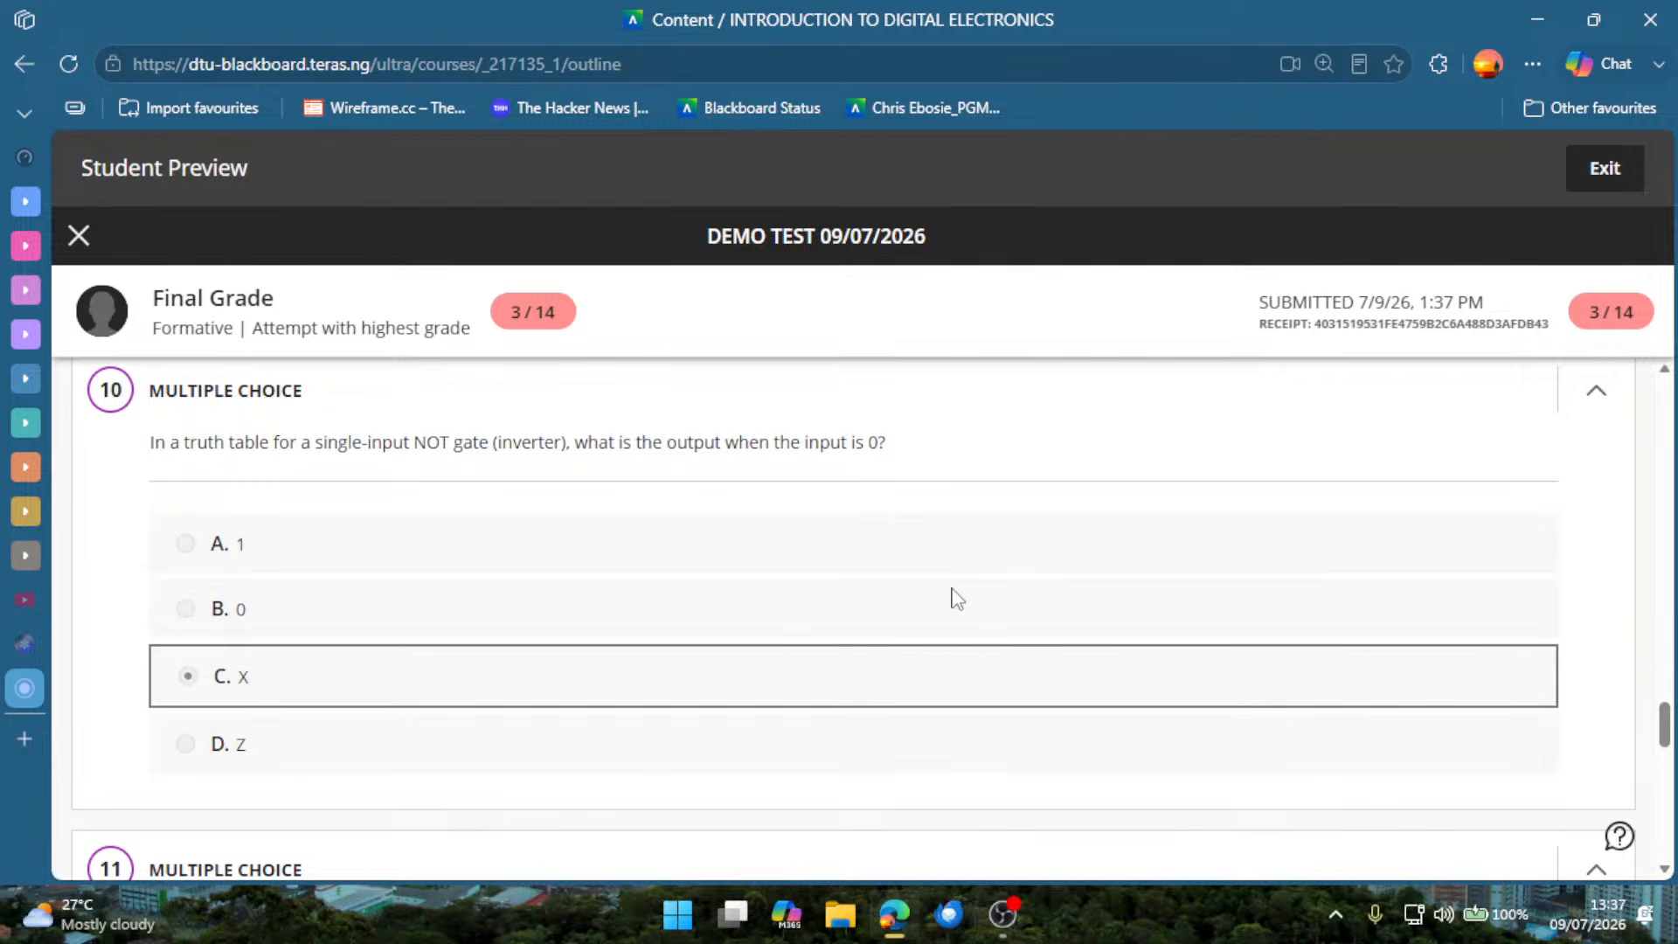
pyautogui.scroll(-5, 944, 601)
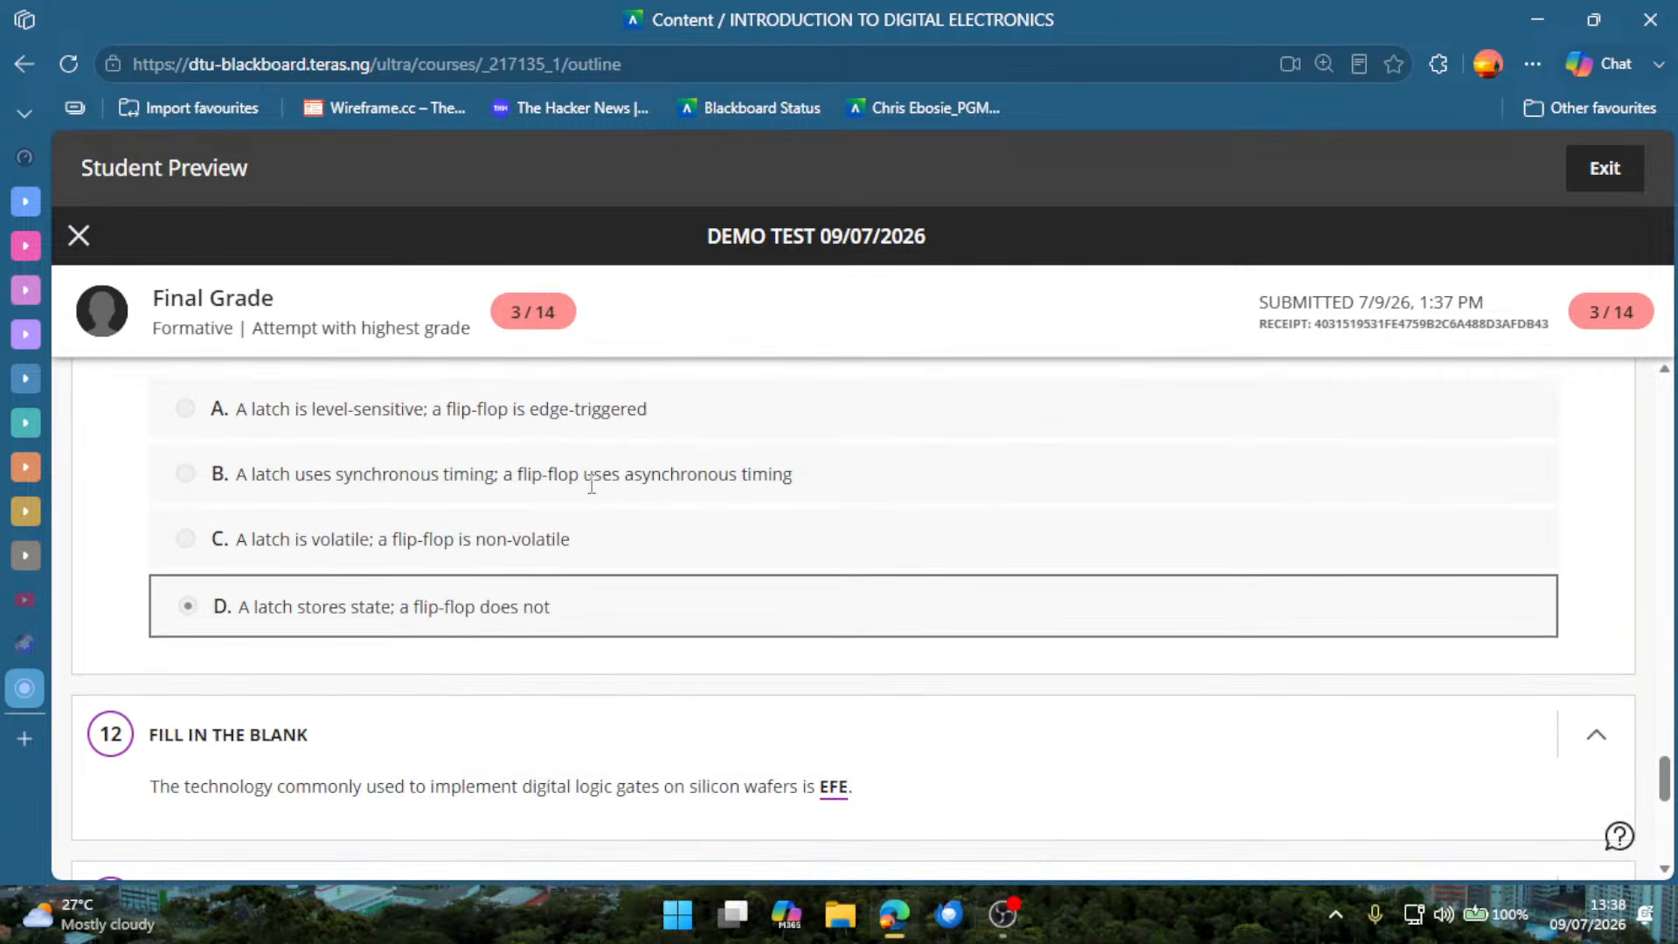
pyautogui.scroll(-8, 693, 475)
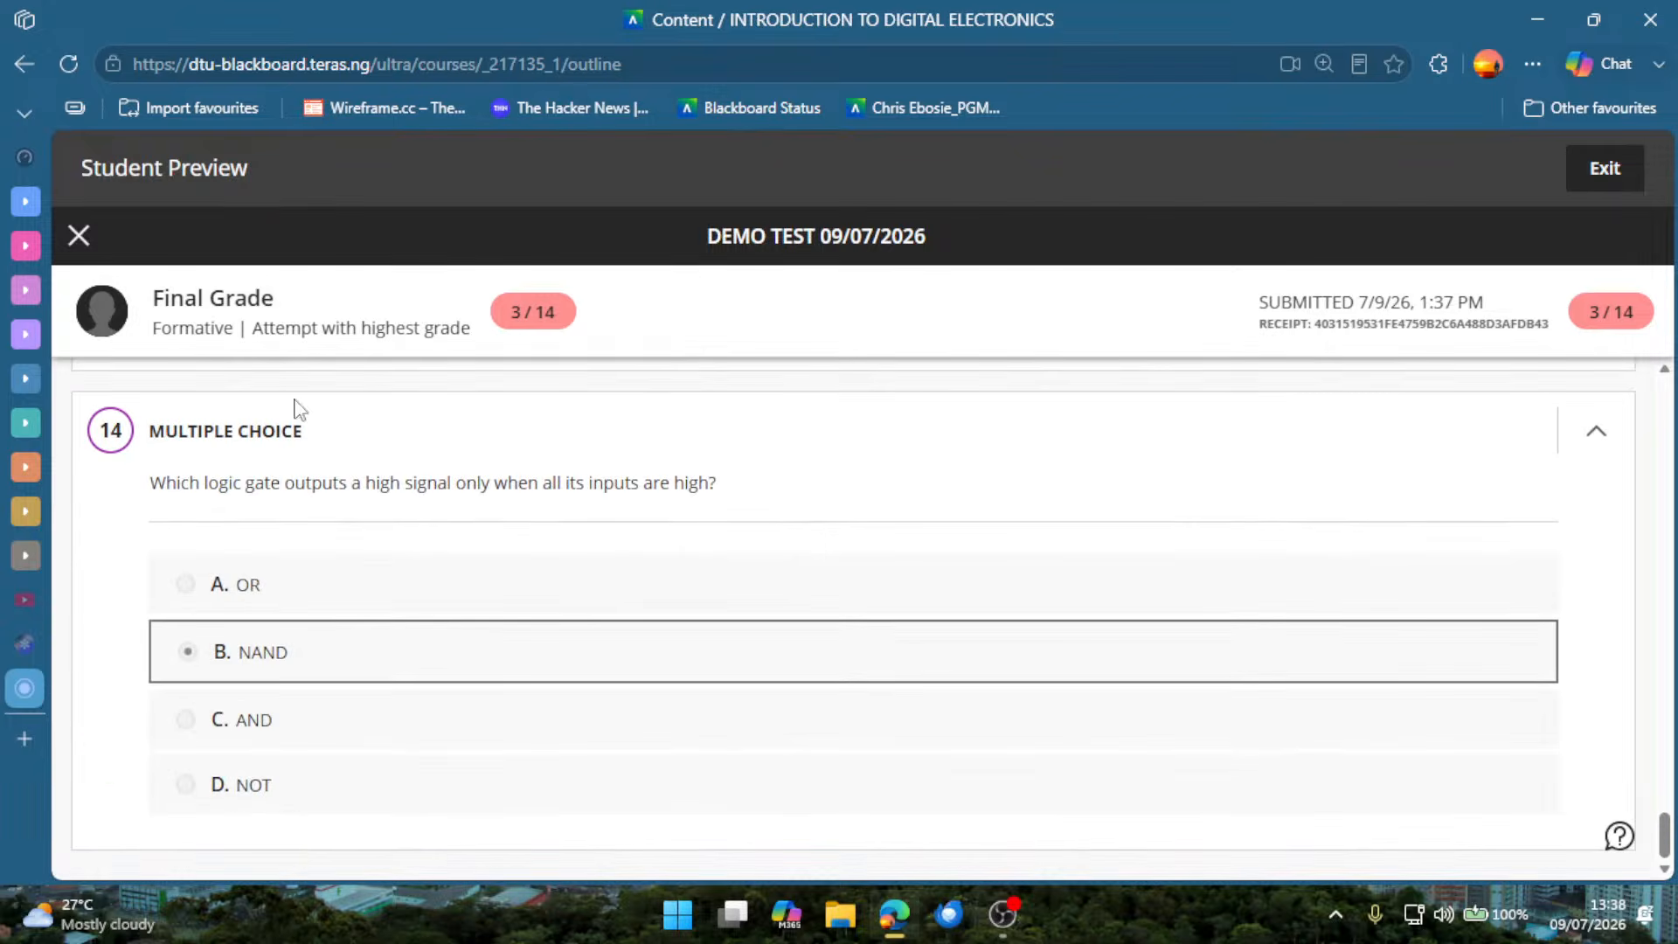
pyautogui.click(78, 236)
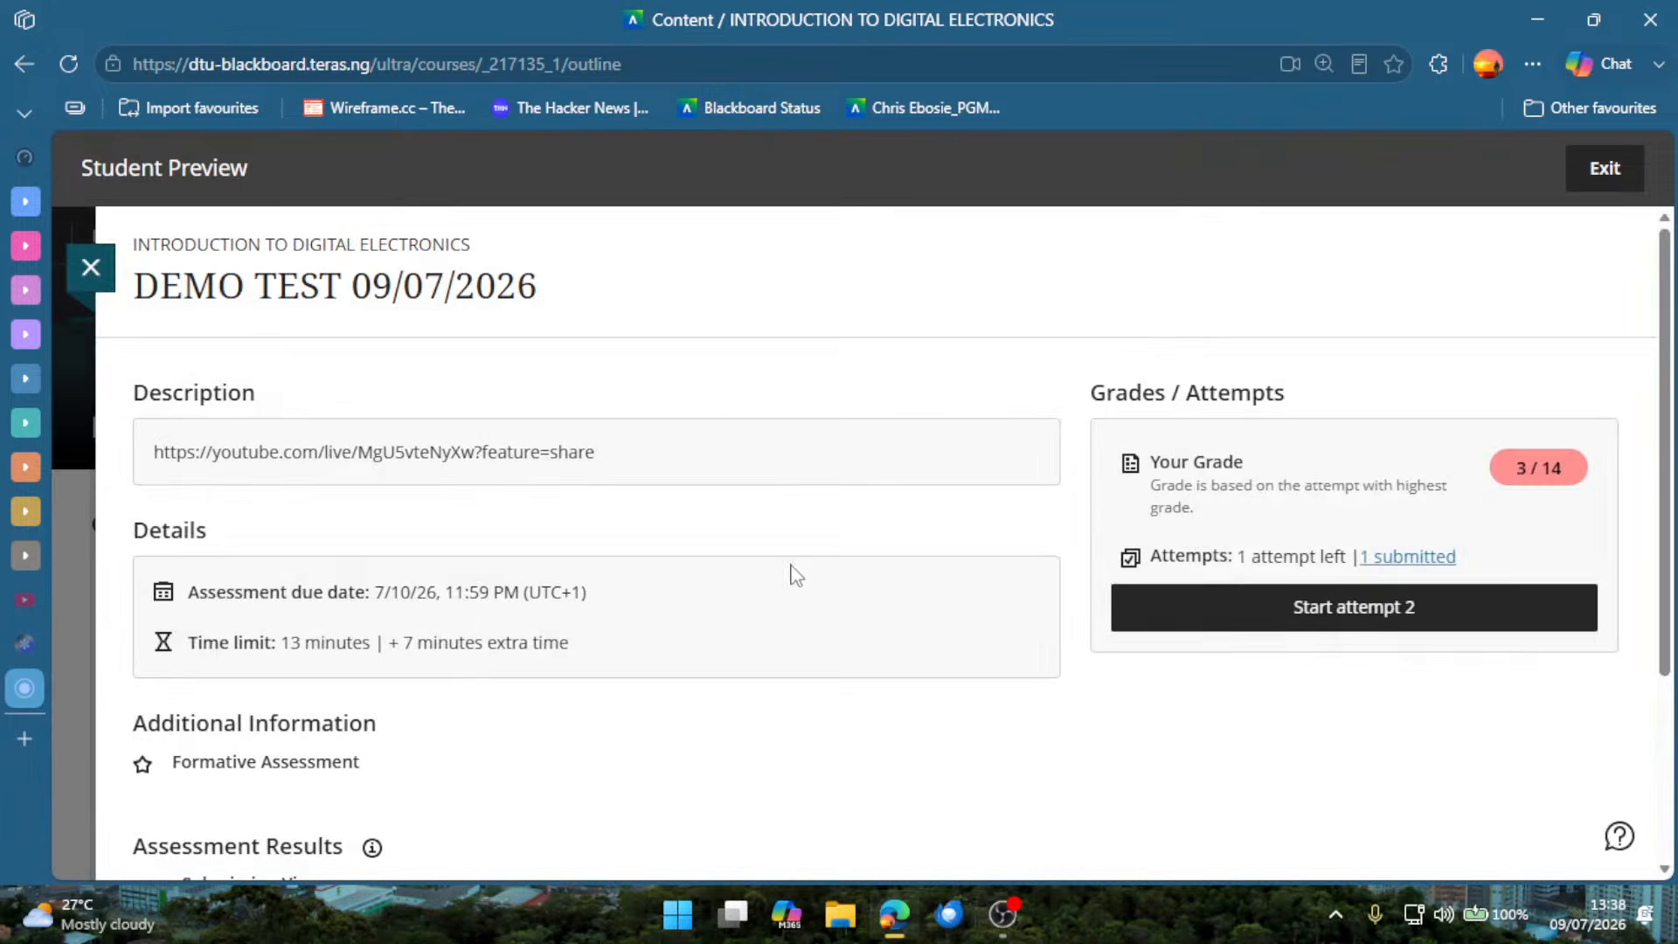
# Review the demo test's attempts, details and assessment results, and return to the course content list down to DIGITAL ELECTRONICS AI.
pyautogui.scroll(-3, 791, 581)
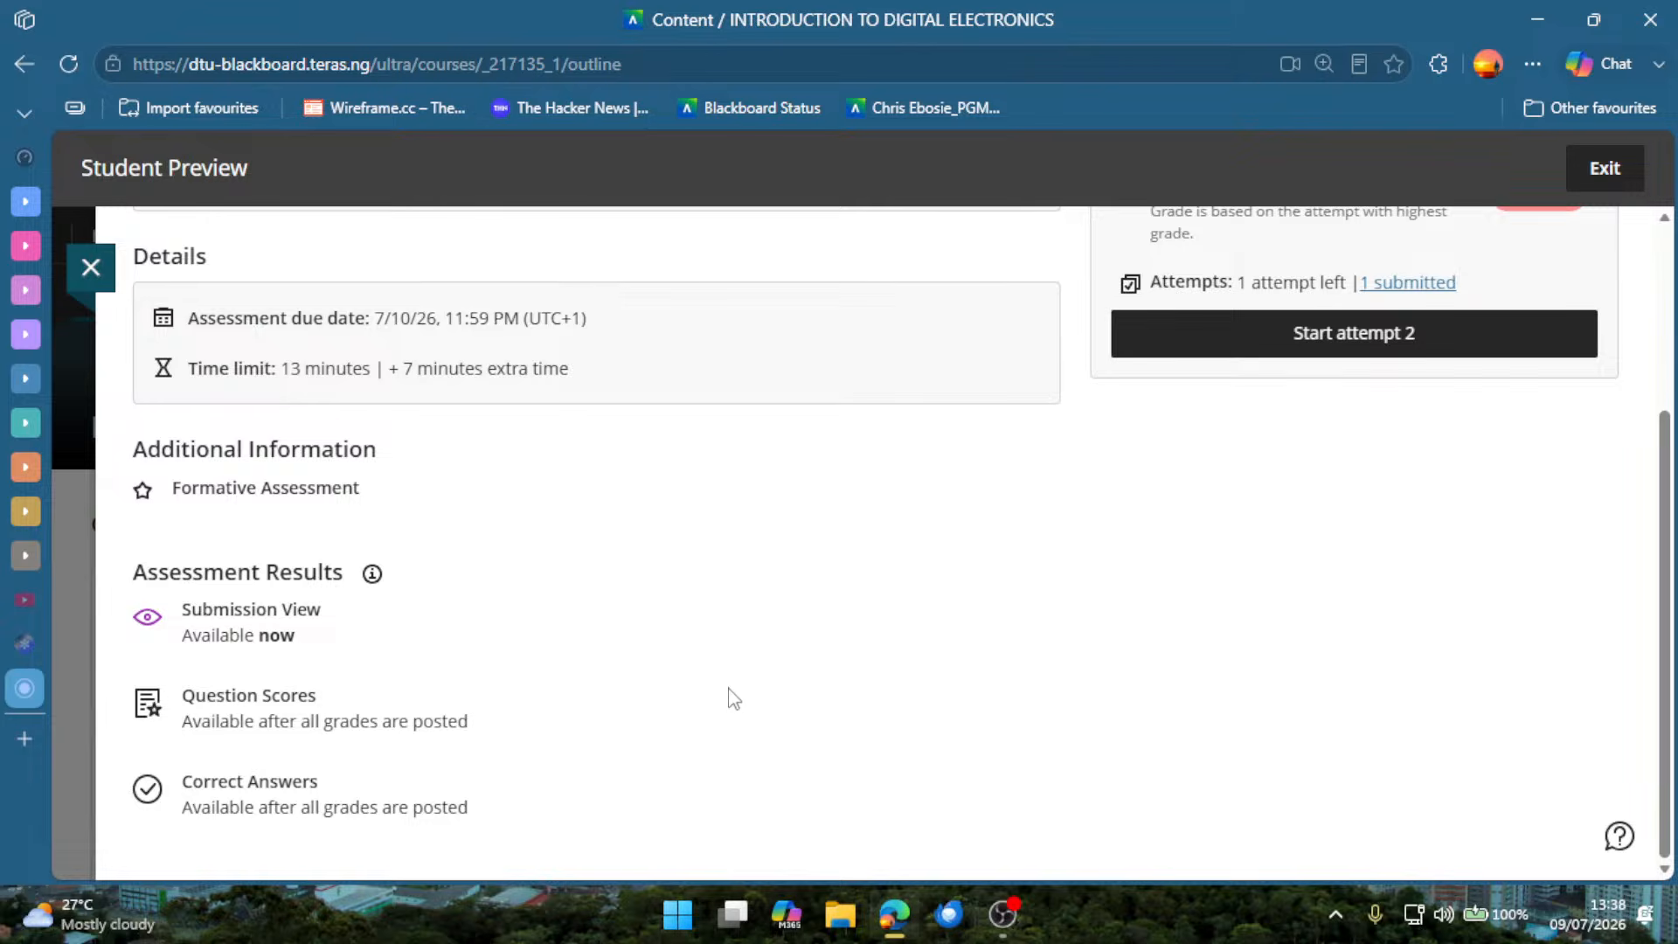
pyautogui.scroll(2, 751, 664)
pyautogui.scroll(1, 770, 630)
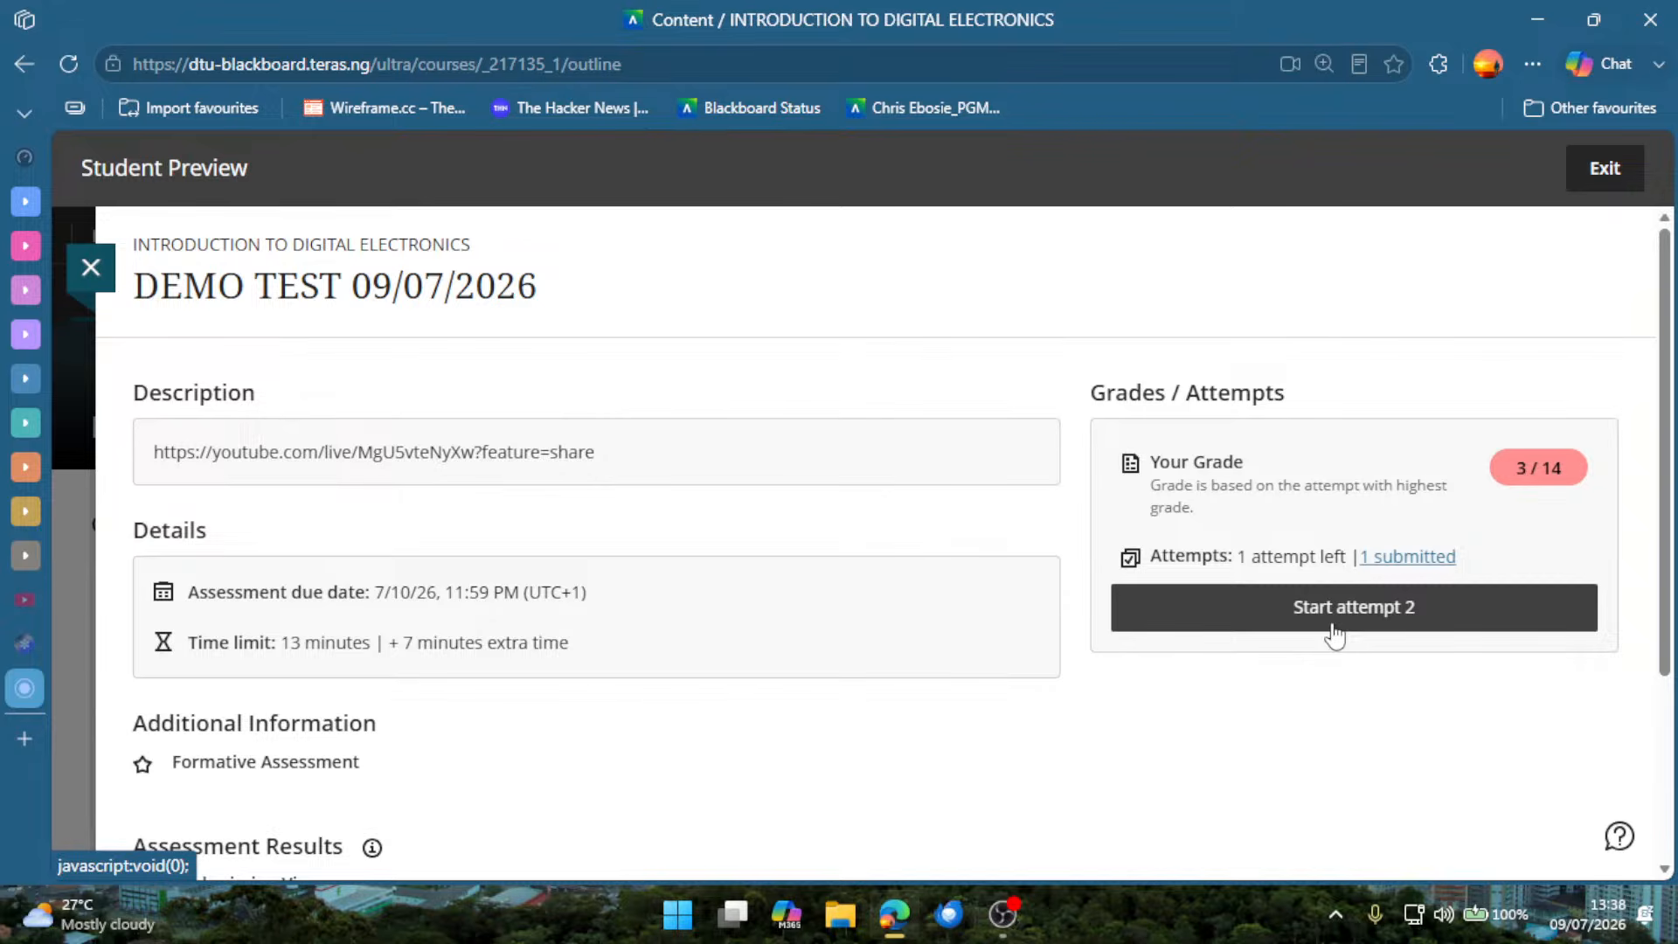
pyautogui.scroll(-3, 918, 595)
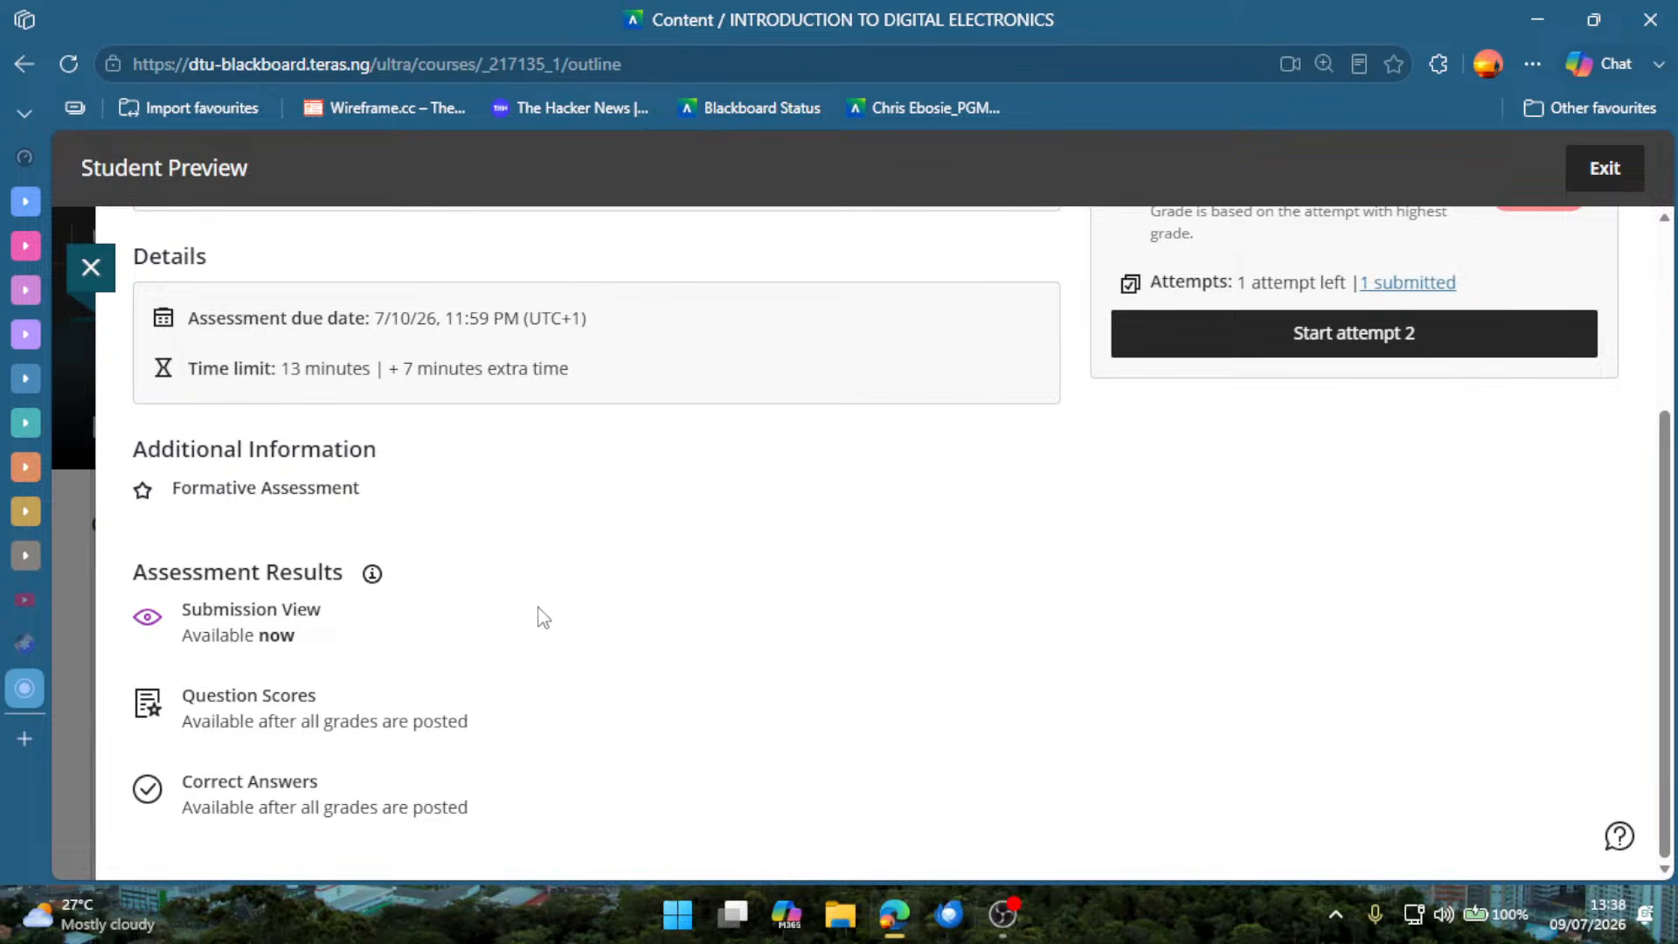
pyautogui.scroll(3, 441, 651)
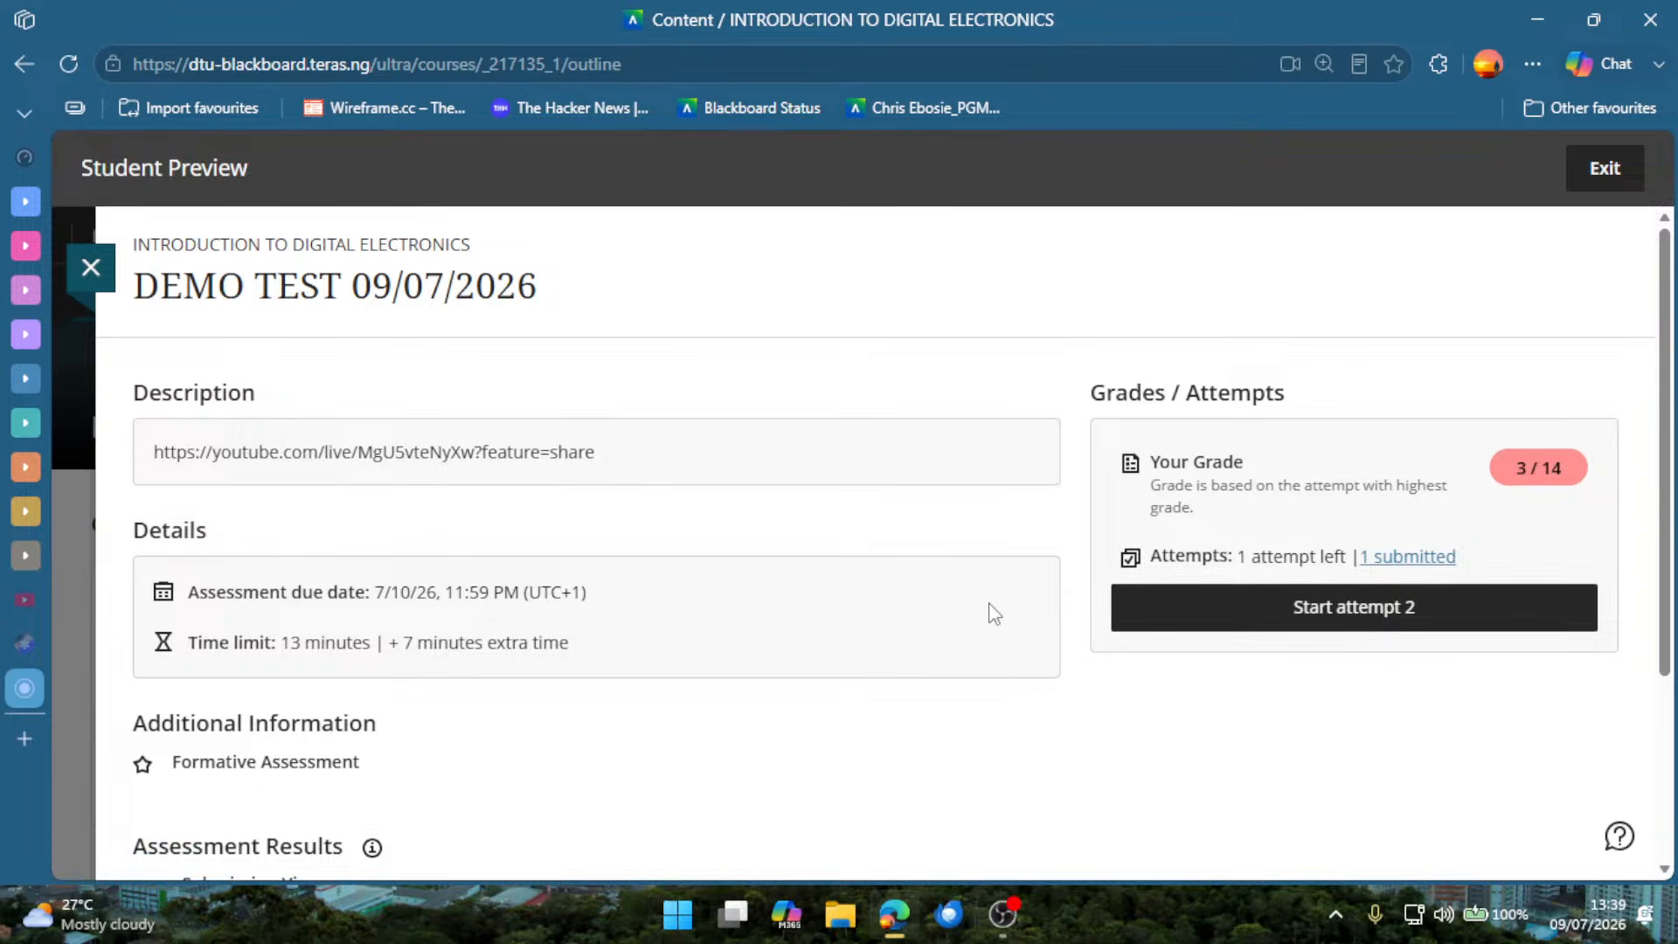
pyautogui.scroll(-2, 962, 480)
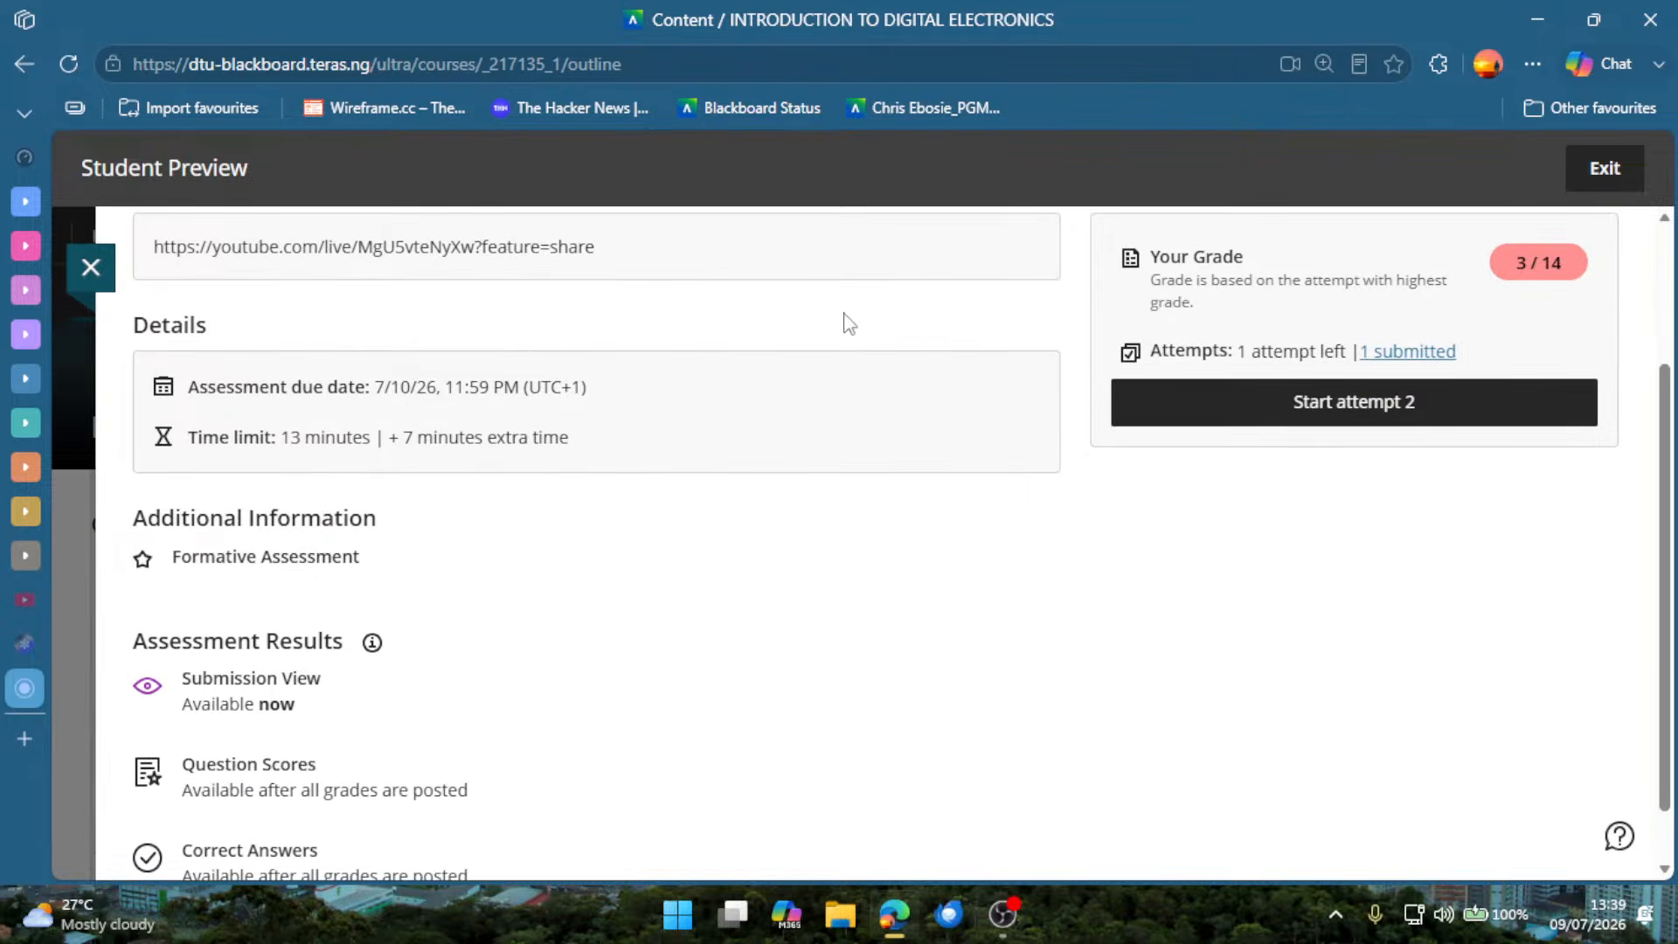
pyautogui.click(98, 267)
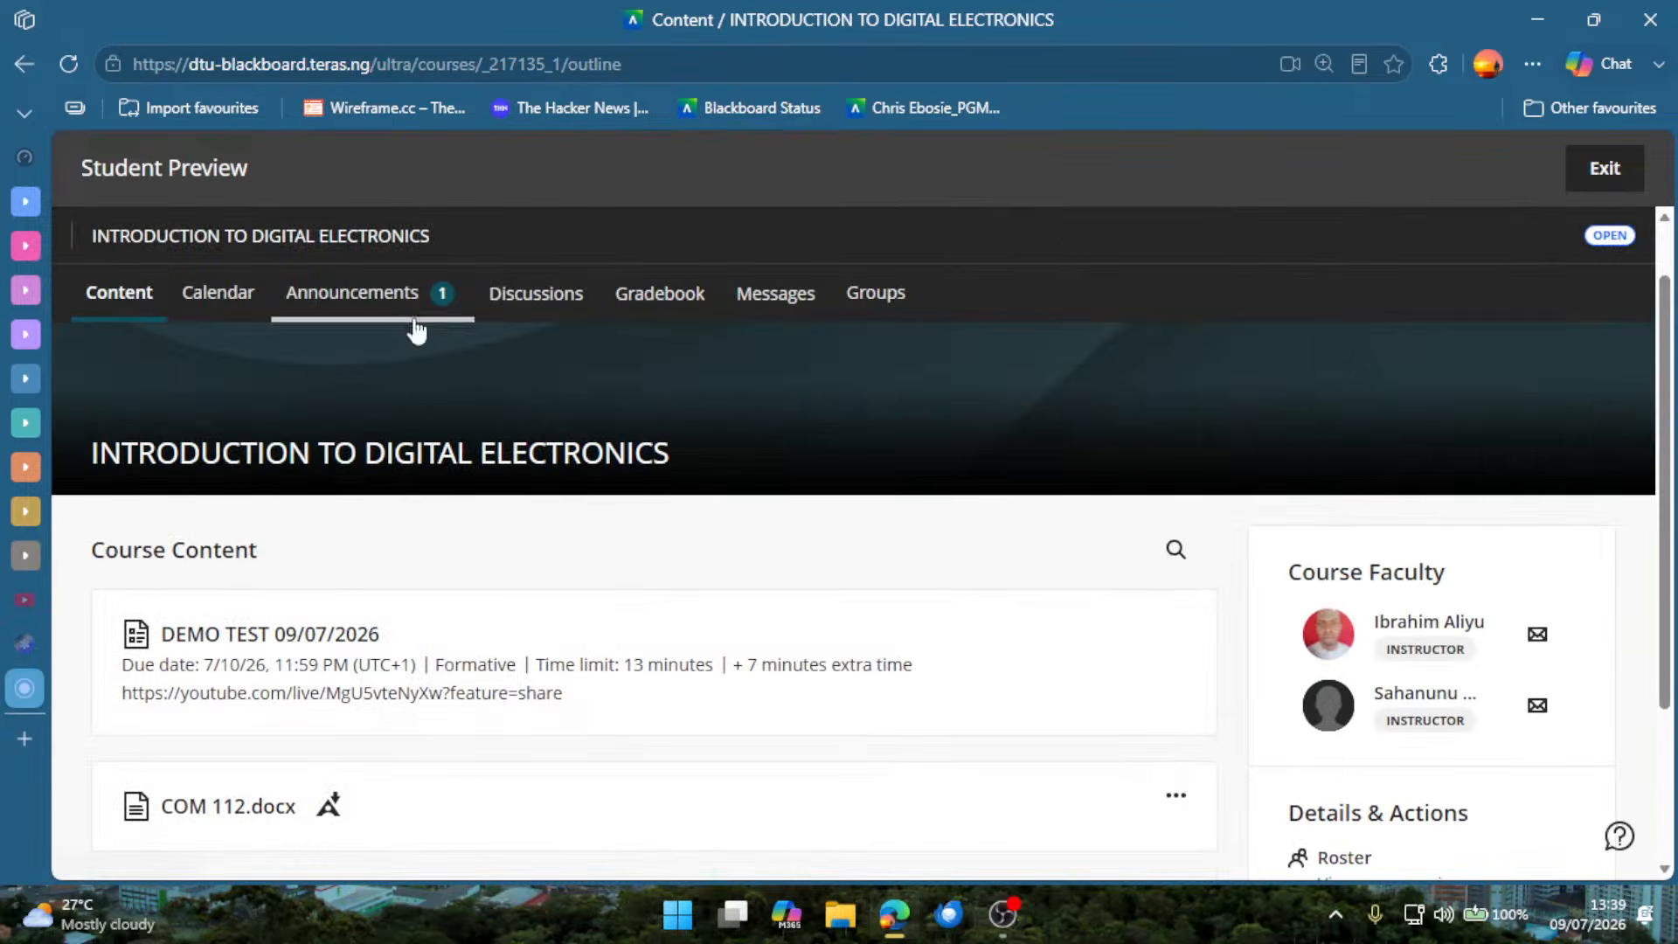
pyautogui.scroll(-2, 446, 488)
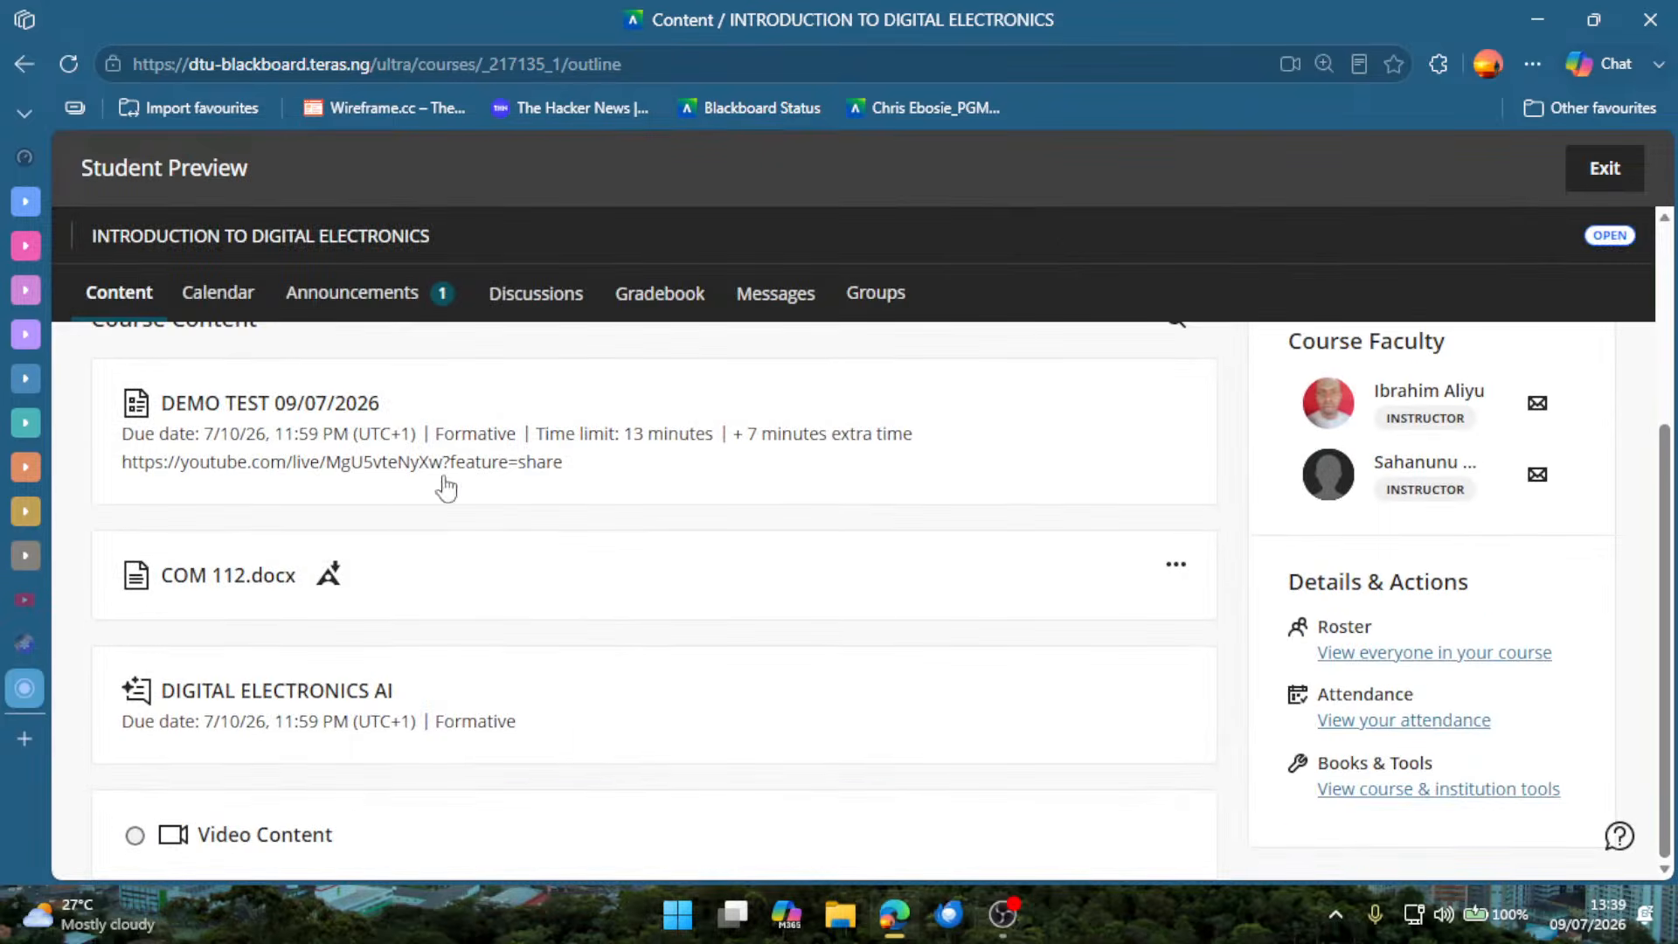
# Open DIGITAL ELECTRONICS AI as a student, point out its maximum points and start an attempt.
pyautogui.click(300, 700)
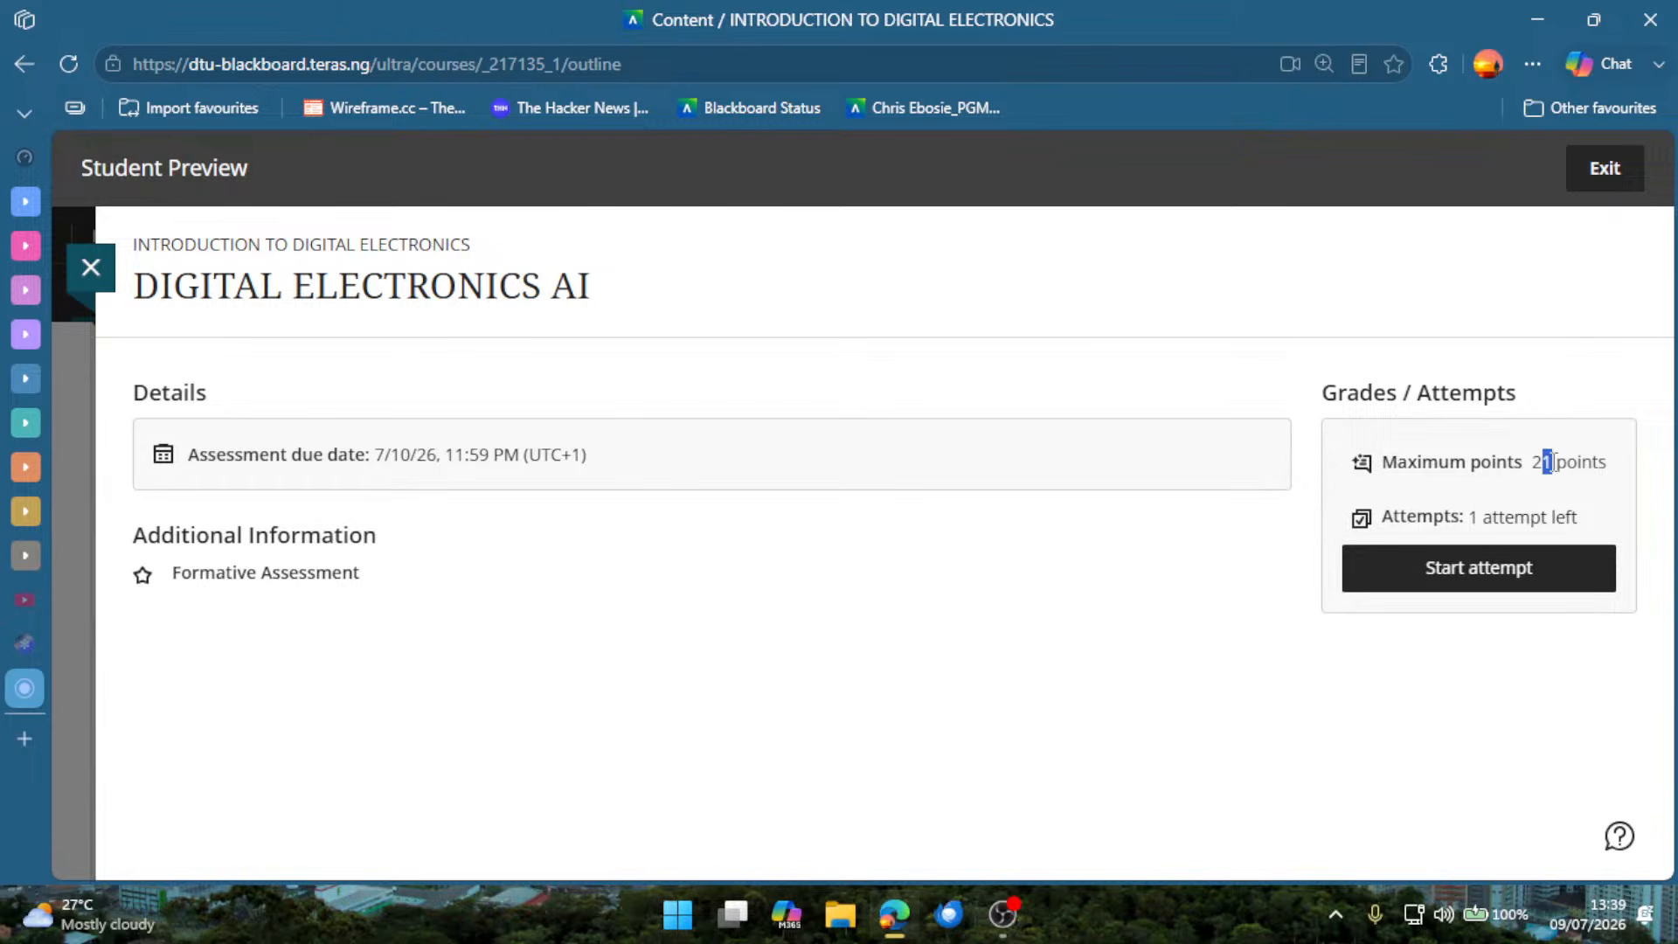
pyautogui.moveTo(1554, 461); pyautogui.dragTo(1580, 461)
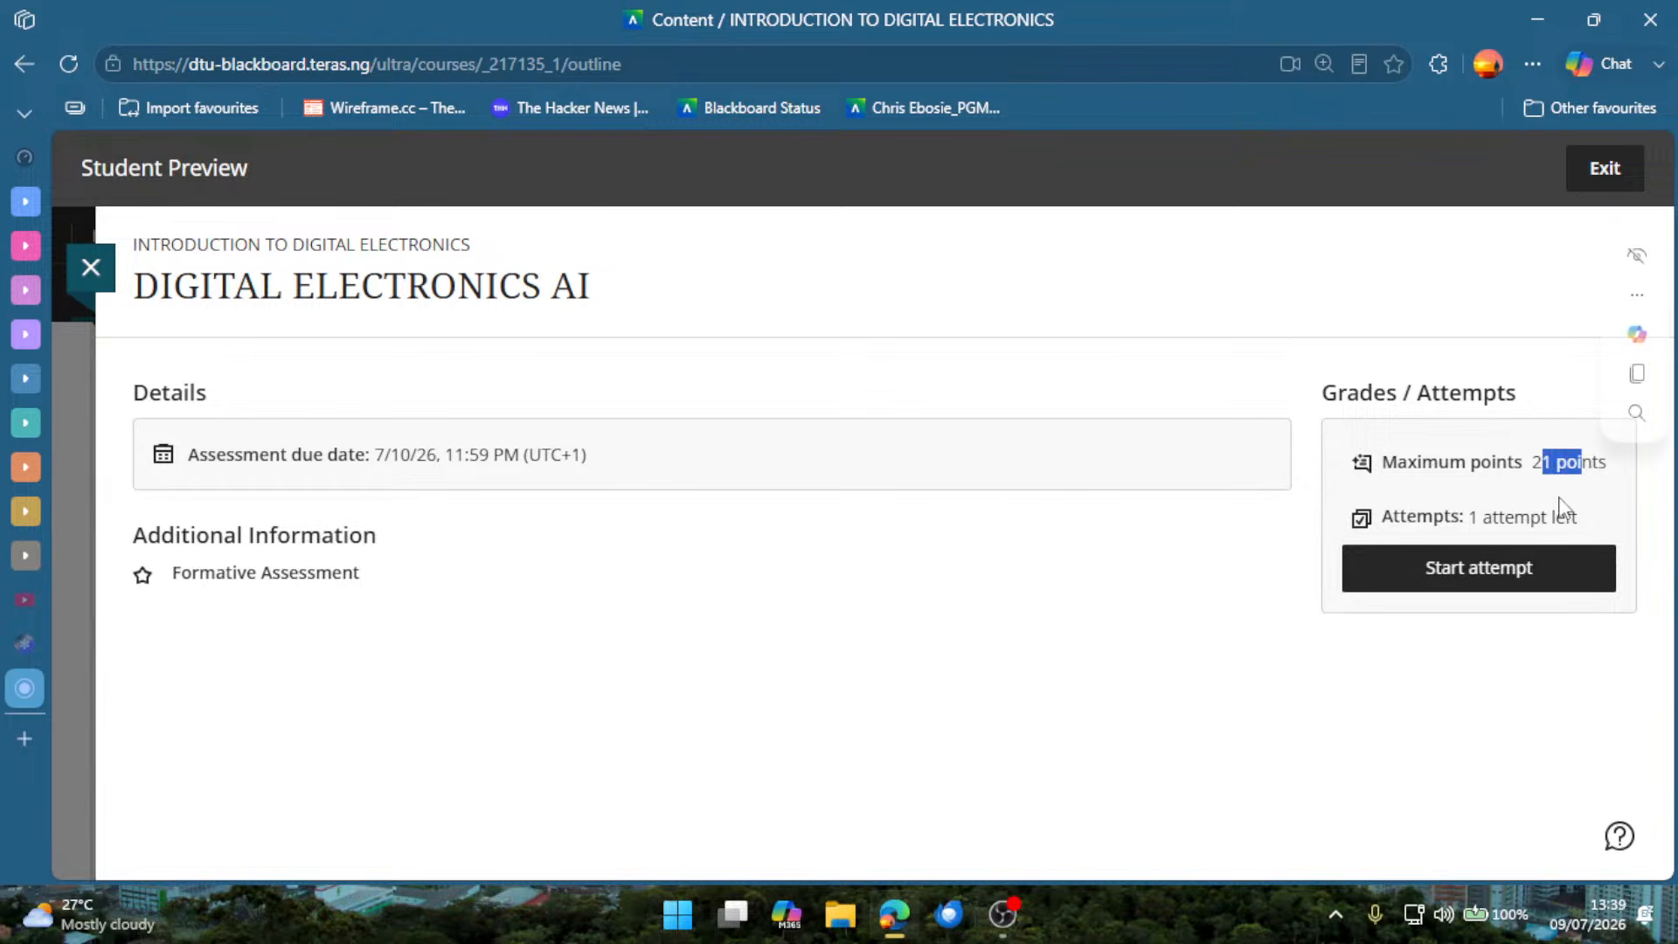
pyautogui.click(1444, 592)
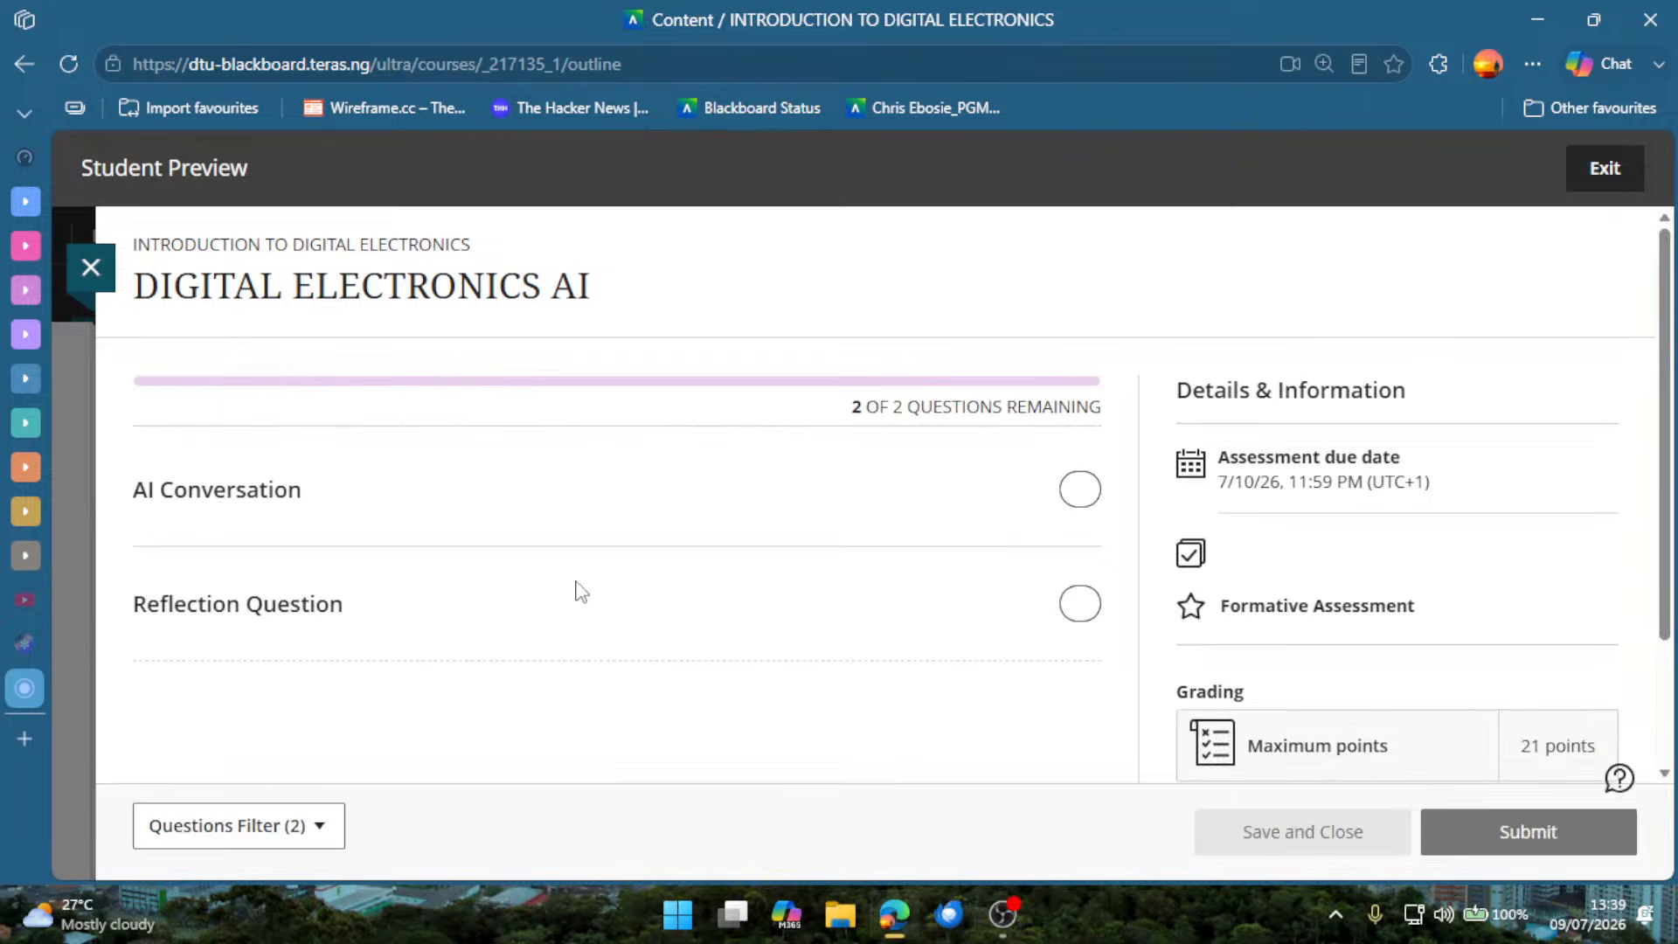
# Start the role-play AI Conversation with Engineer Dave and confirm starting its timer.
pyautogui.scroll(-5, 685, 592)
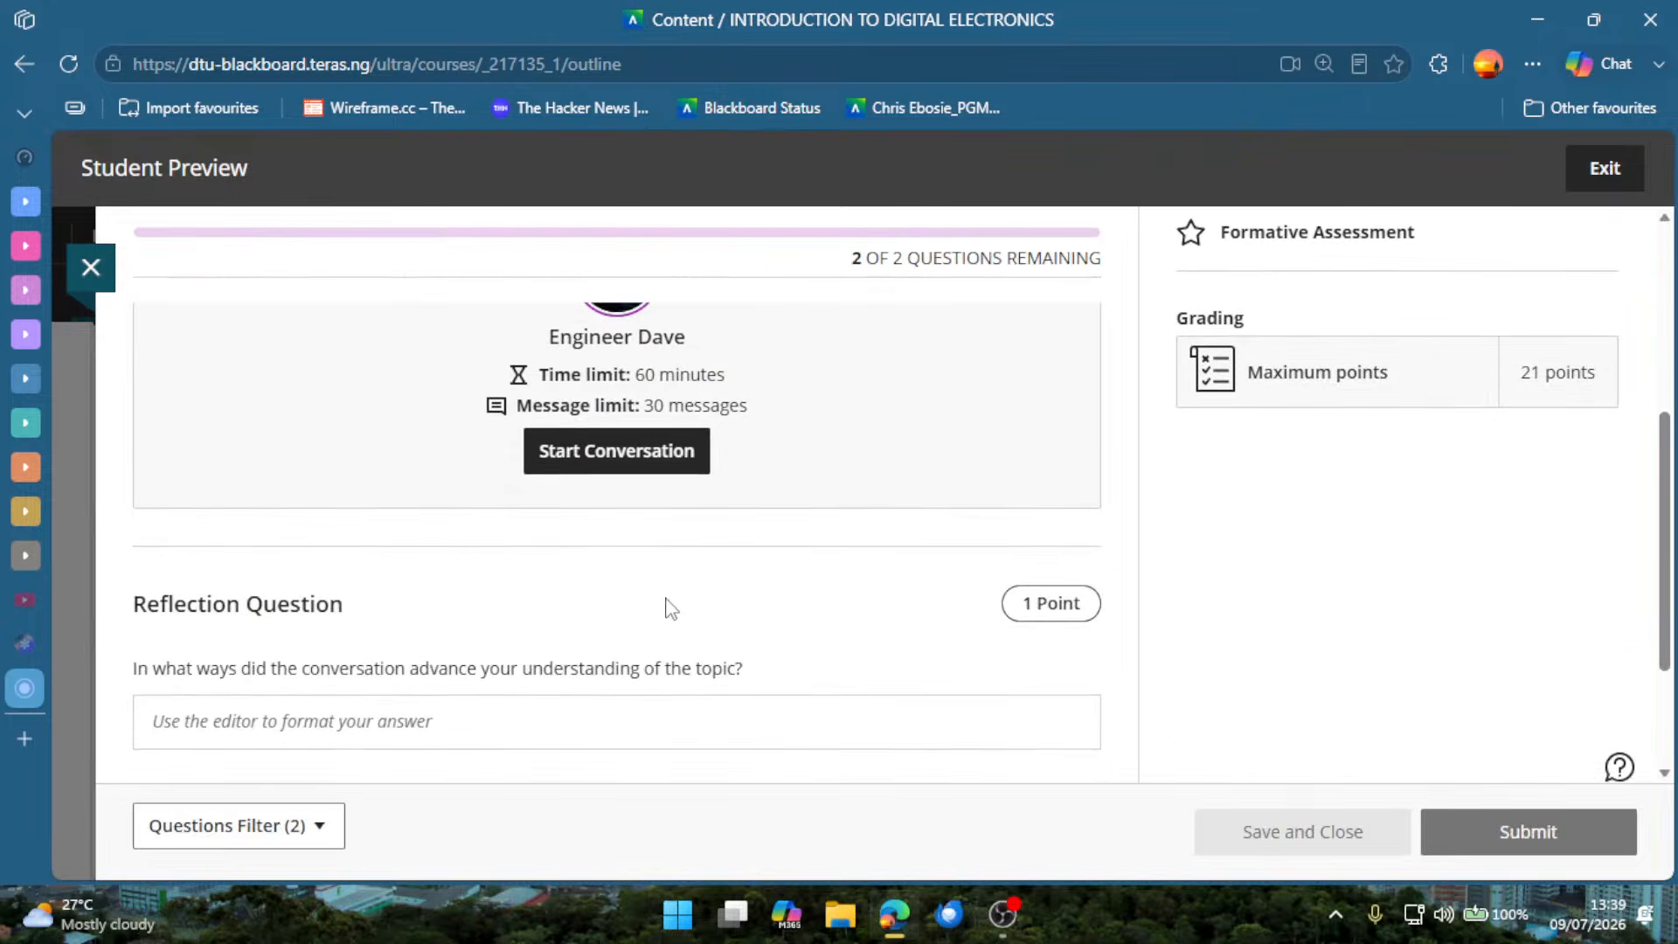
pyautogui.scroll(-2, 669, 608)
pyautogui.scroll(5, 666, 442)
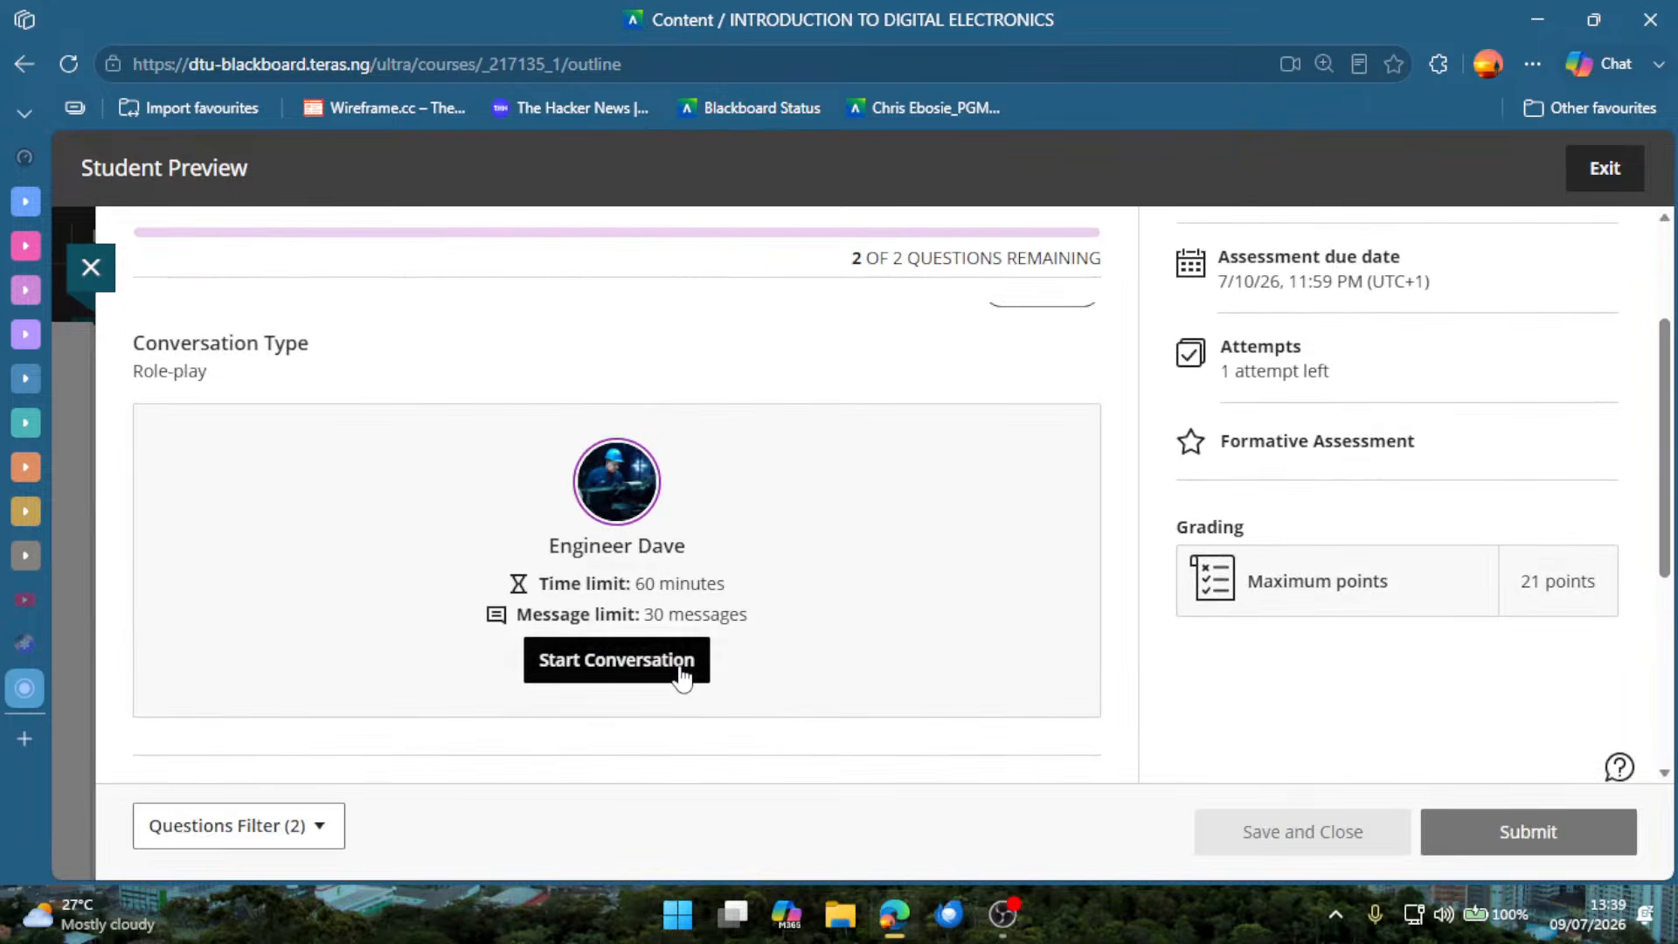
pyautogui.click(683, 676)
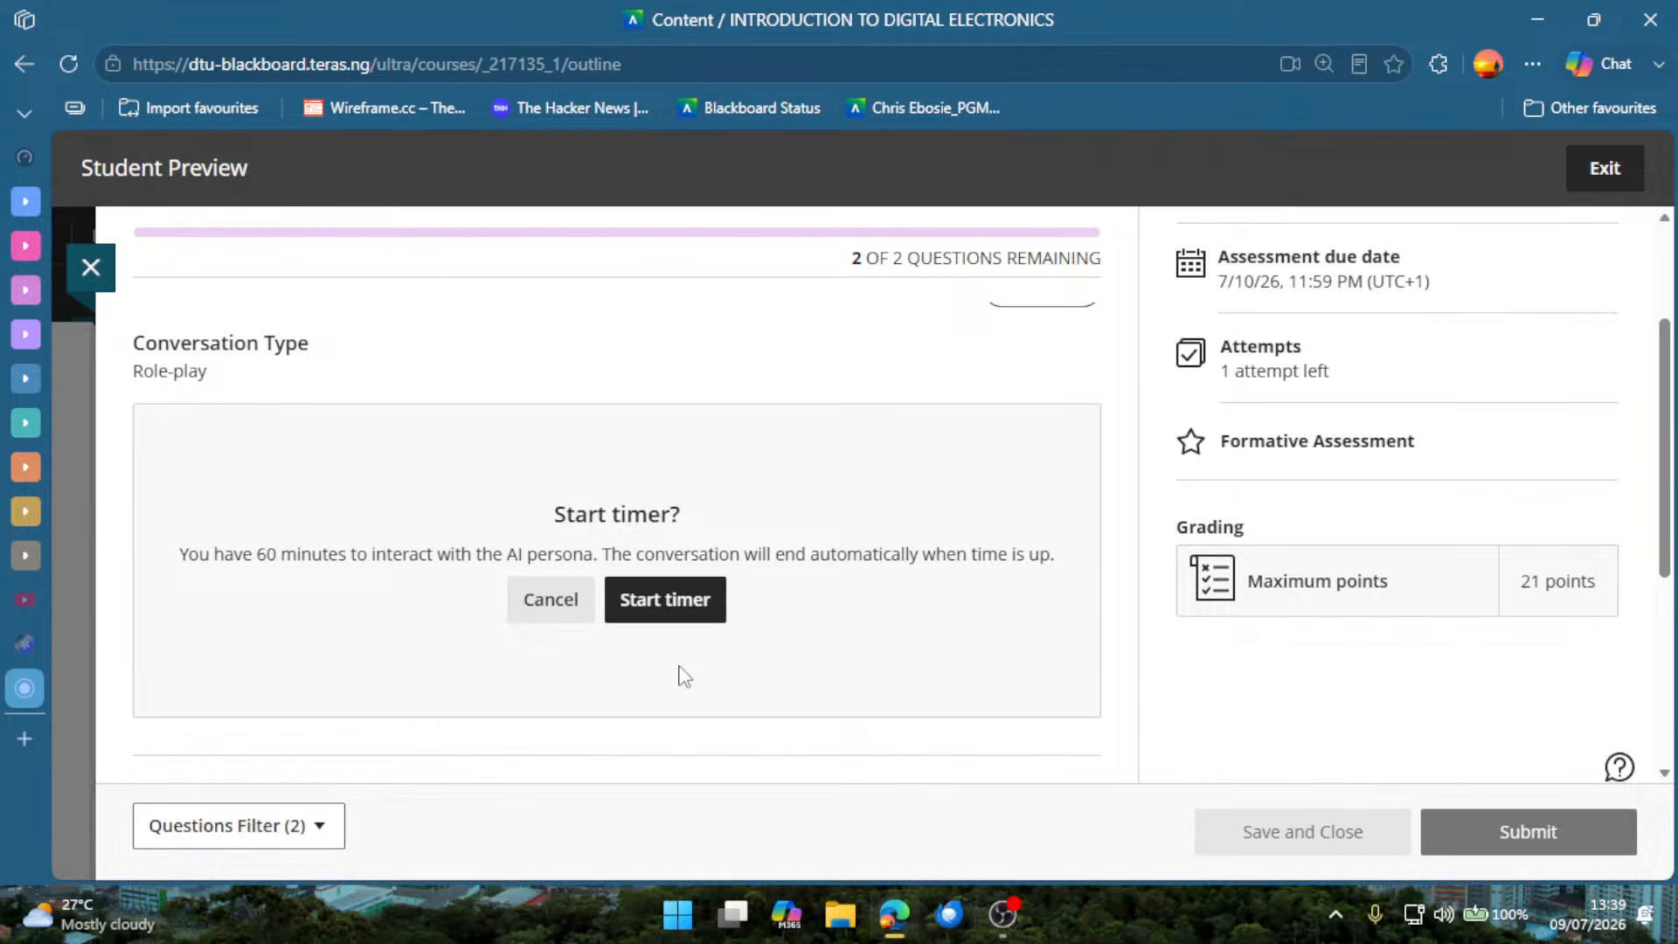
pyautogui.click(674, 612)
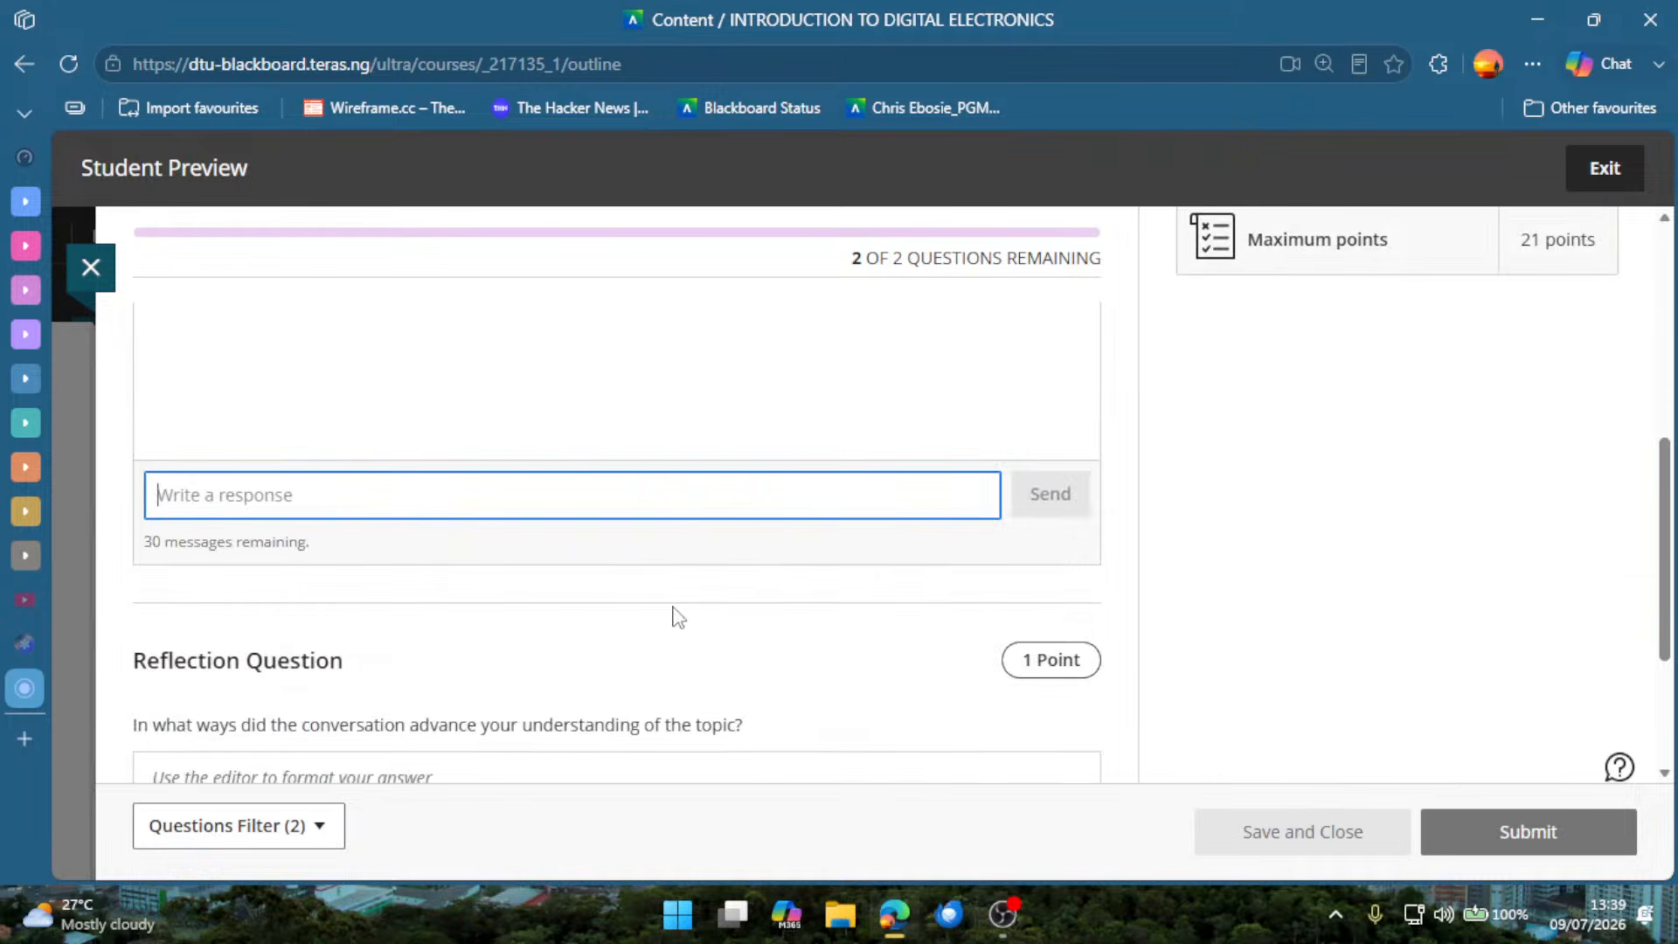
# Examine Engineer Dave's opening message, the response area and the Reflection Question, and close the assessment without submitting it.
pyautogui.scroll(-2, 647, 620)
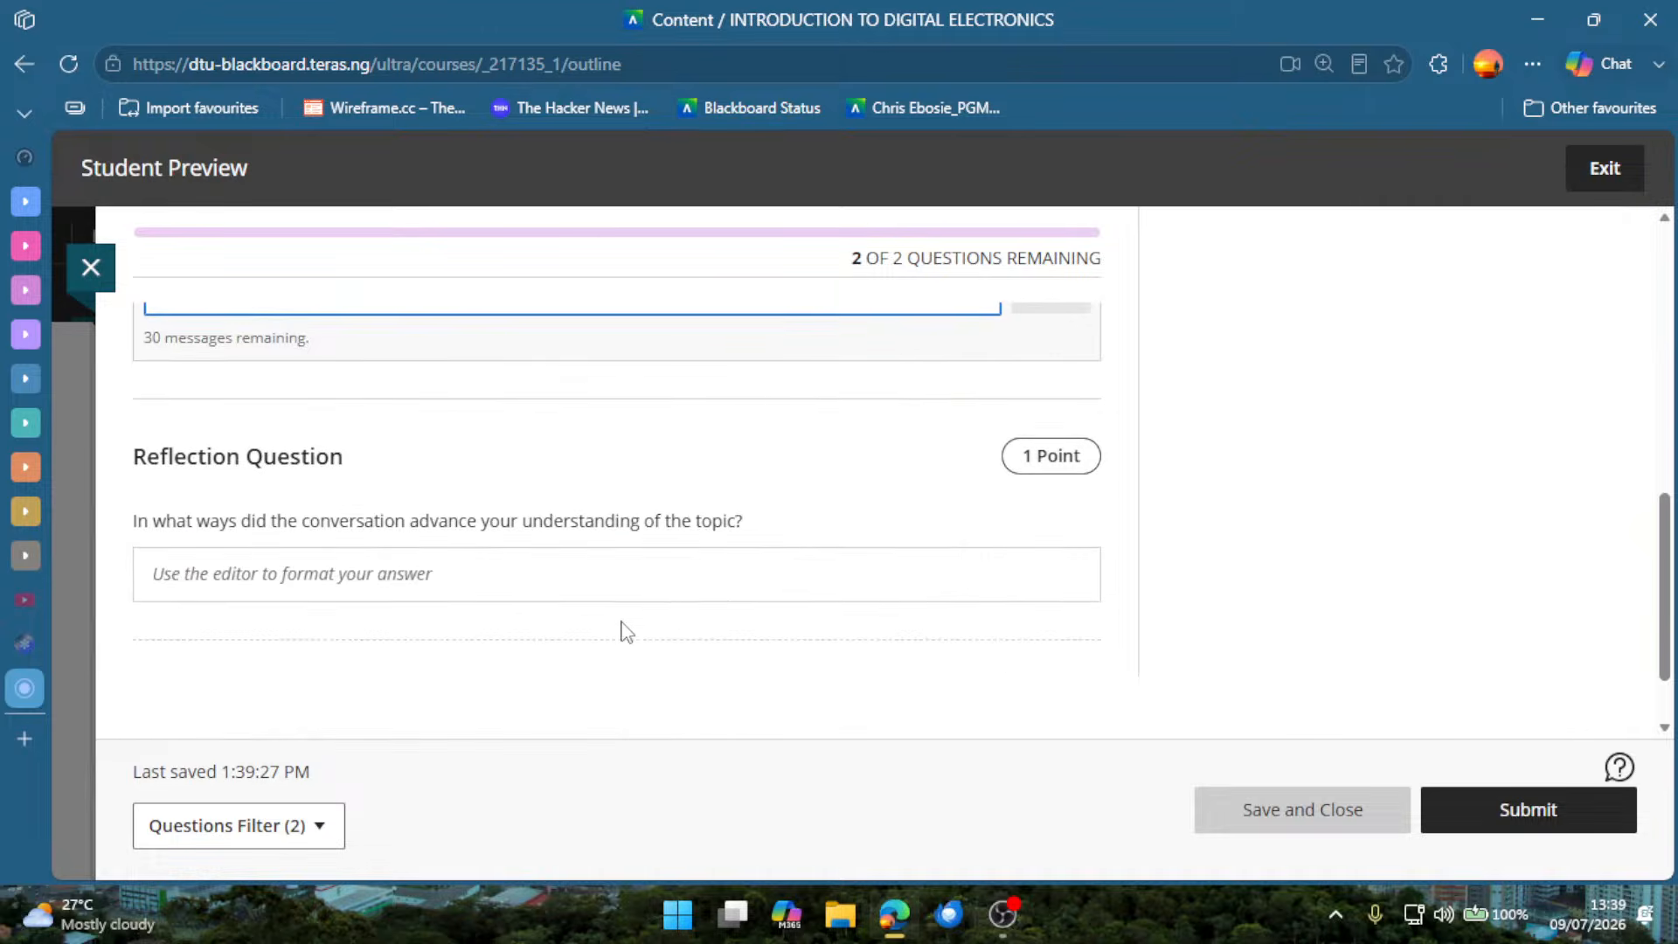
pyautogui.scroll(4, 560, 616)
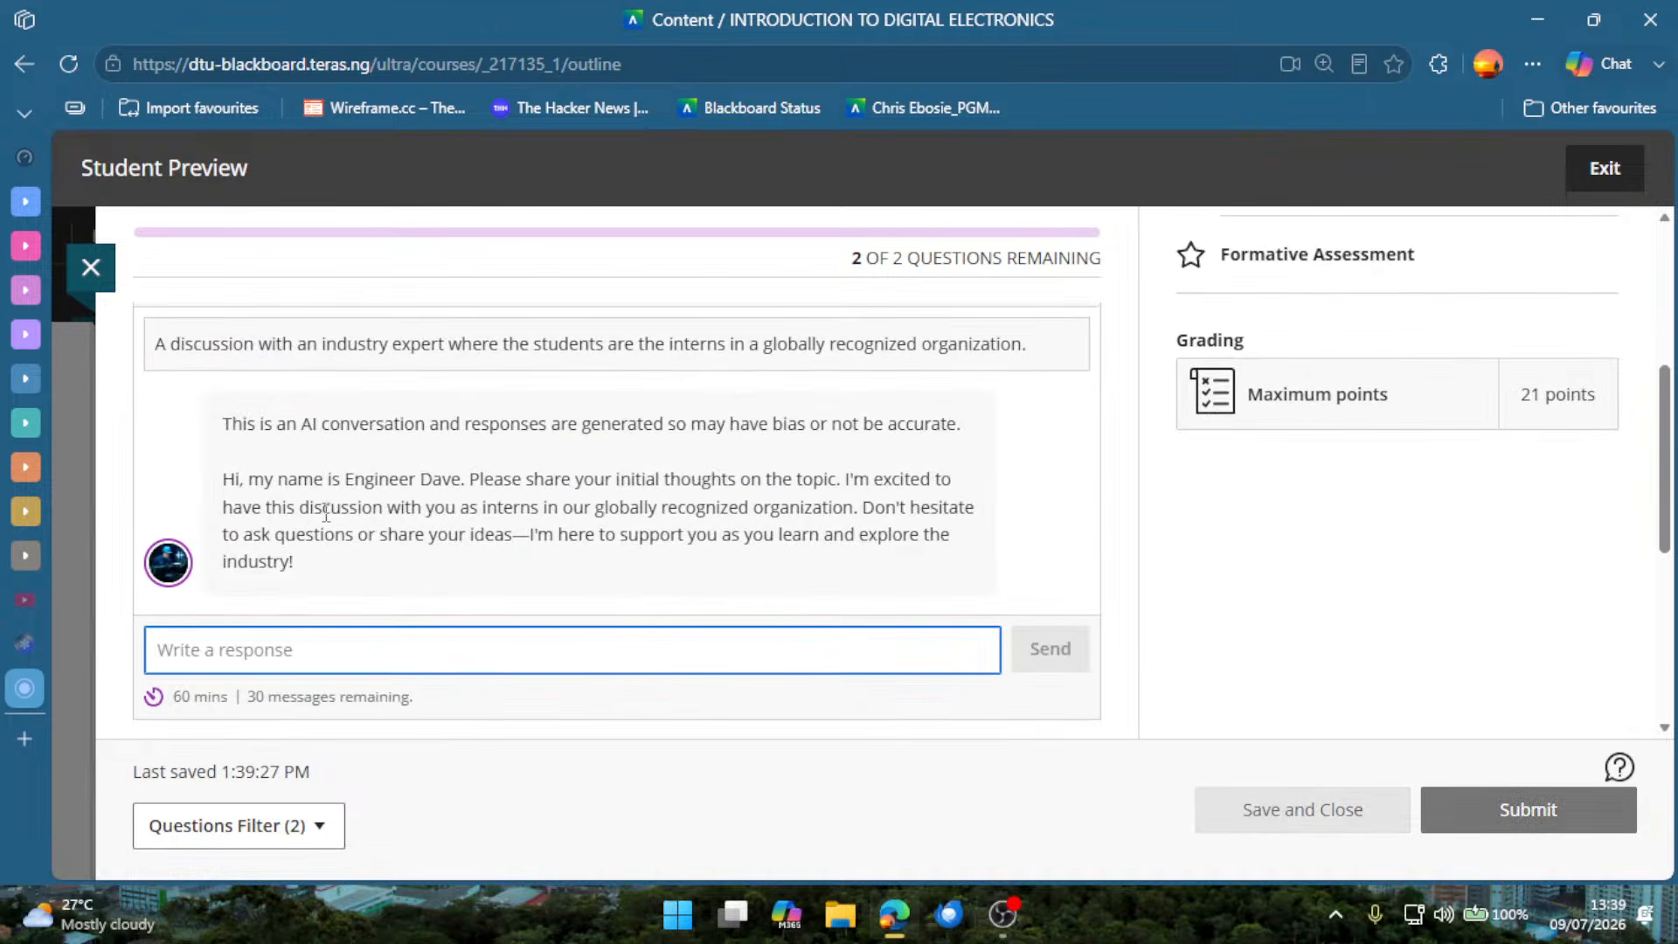
pyautogui.scroll(-2, 571, 674)
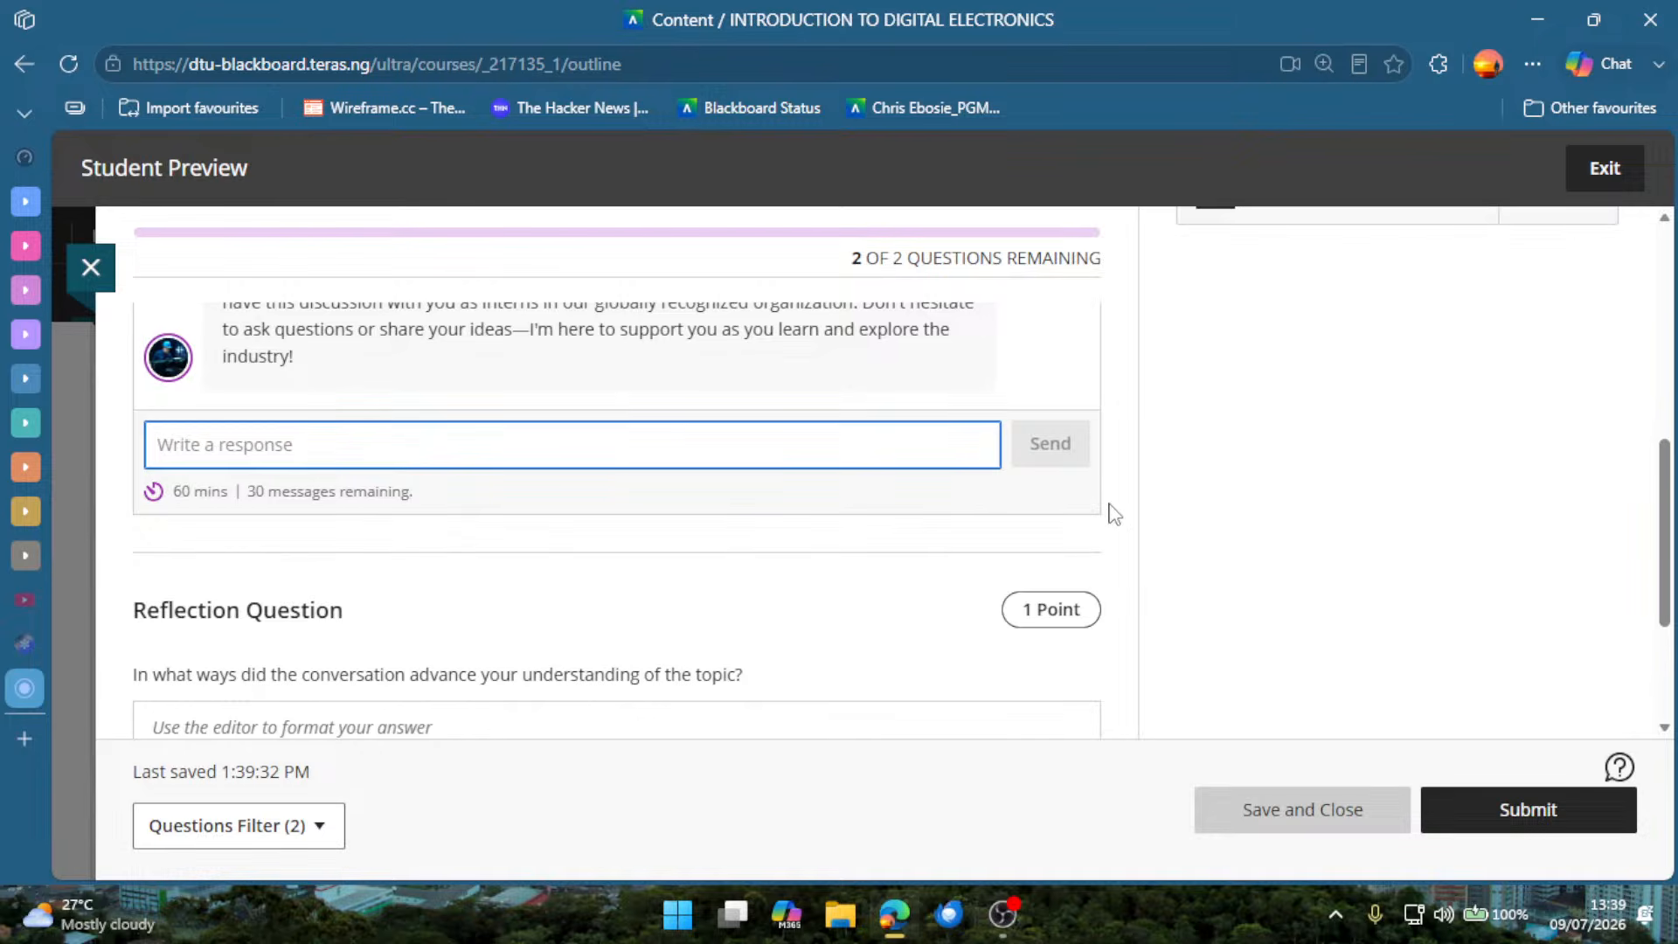
pyautogui.scroll(5, 1158, 528)
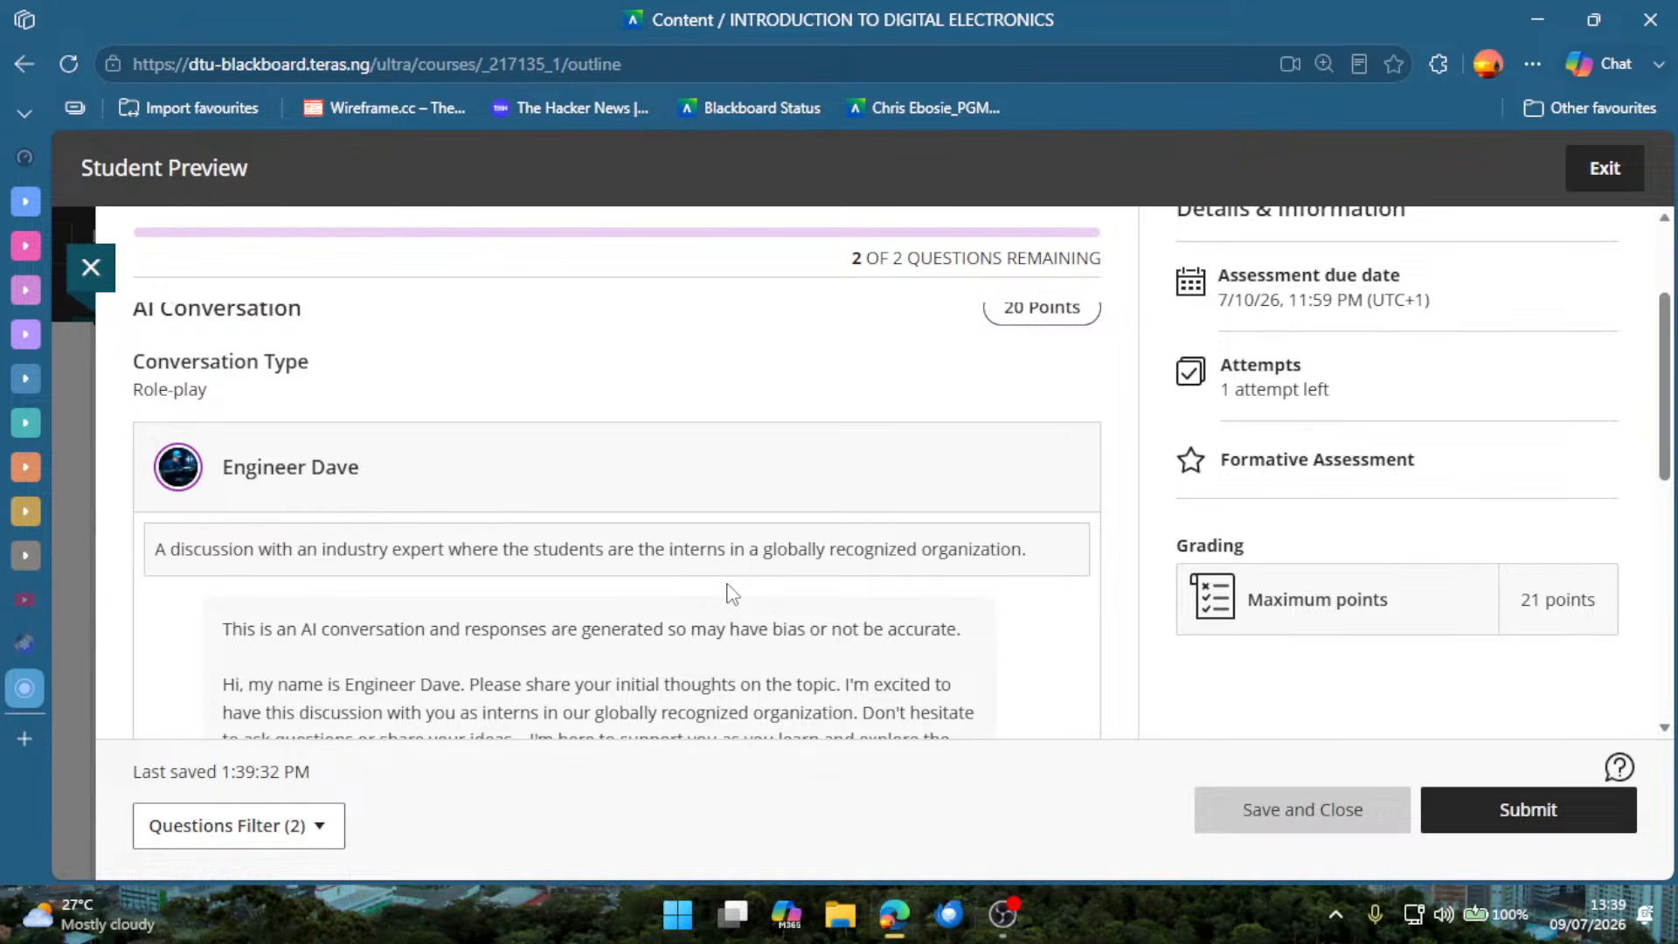
pyautogui.scroll(-5, 852, 706)
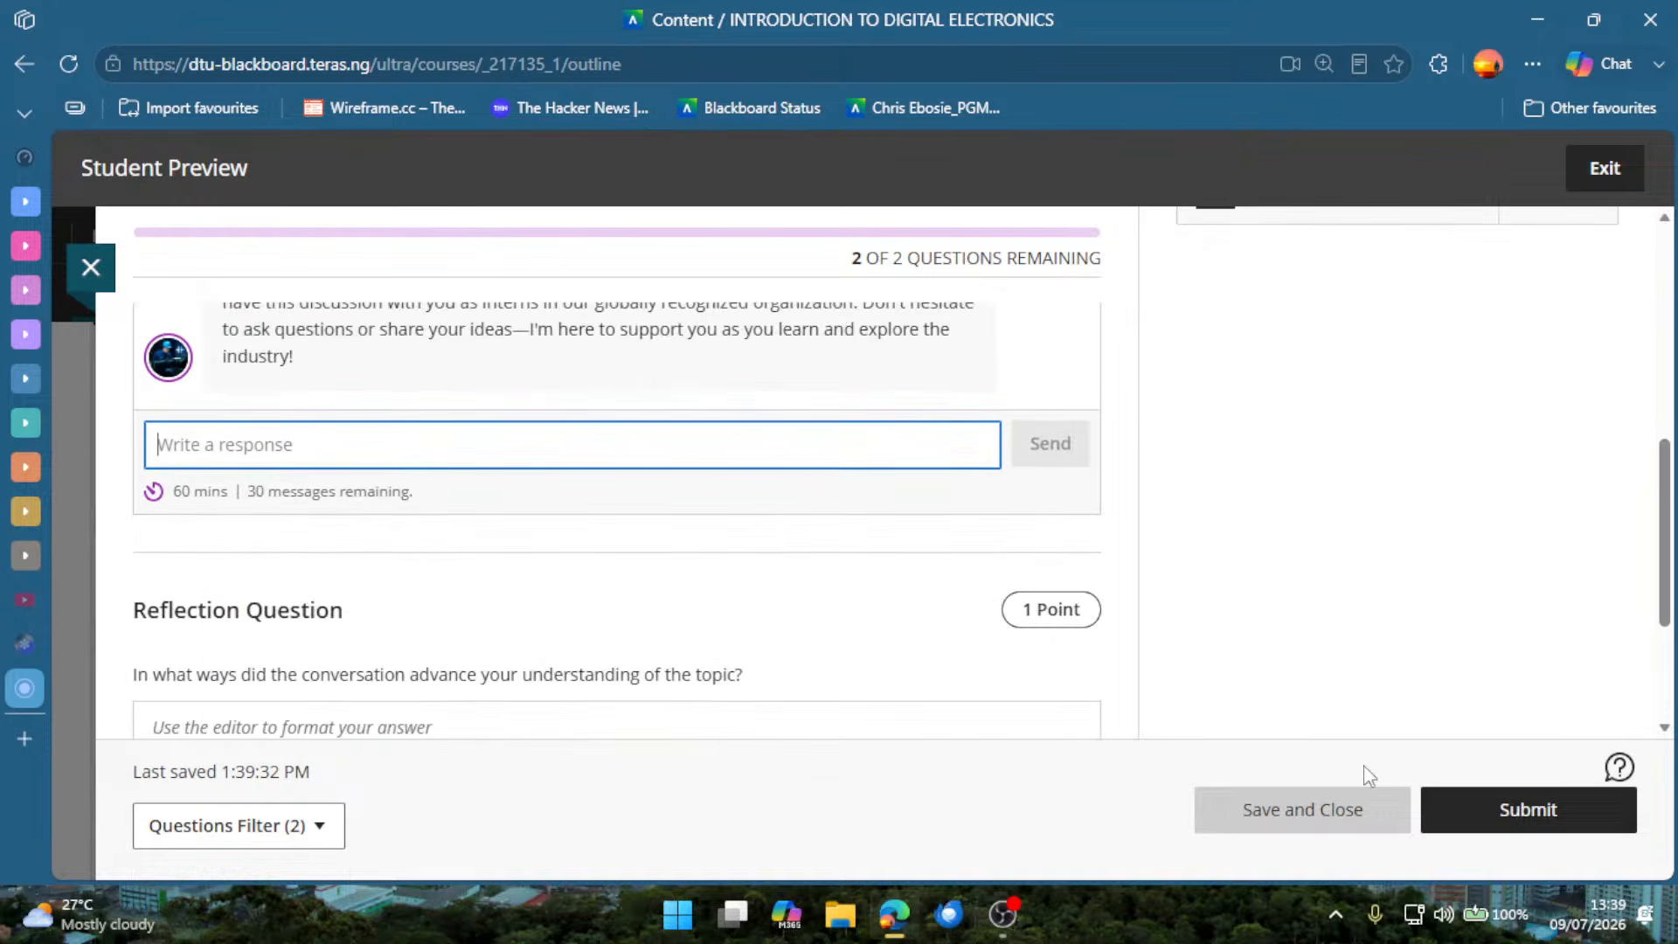
pyautogui.scroll(5, 1136, 586)
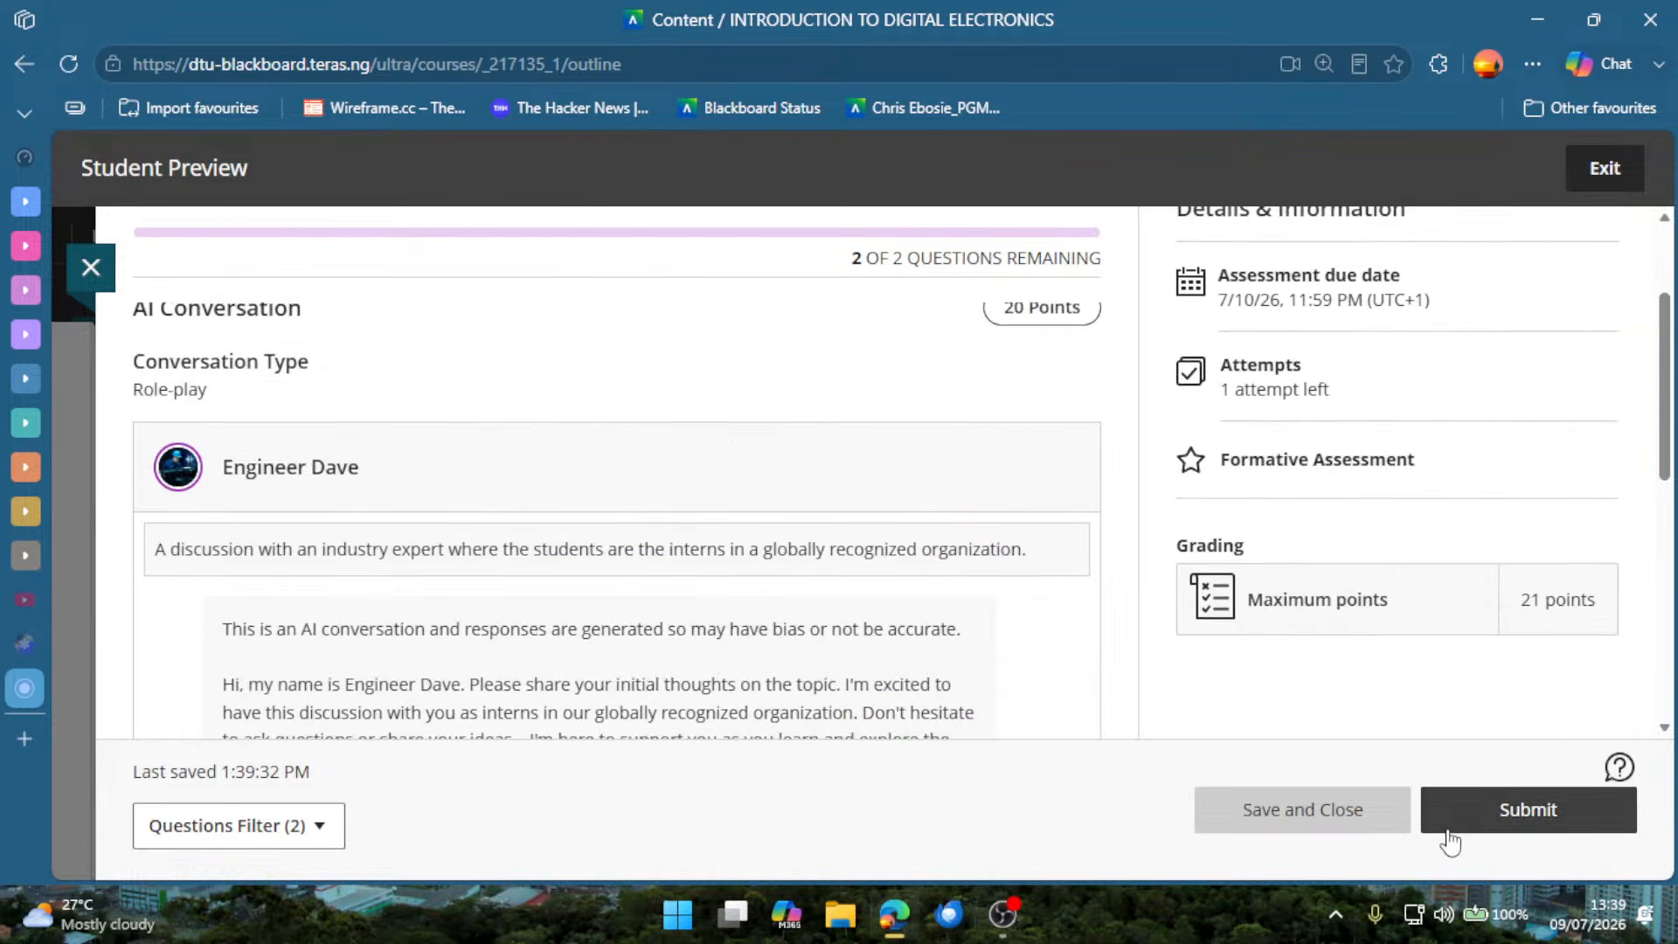
pyautogui.click(91, 267)
pyautogui.click(90, 270)
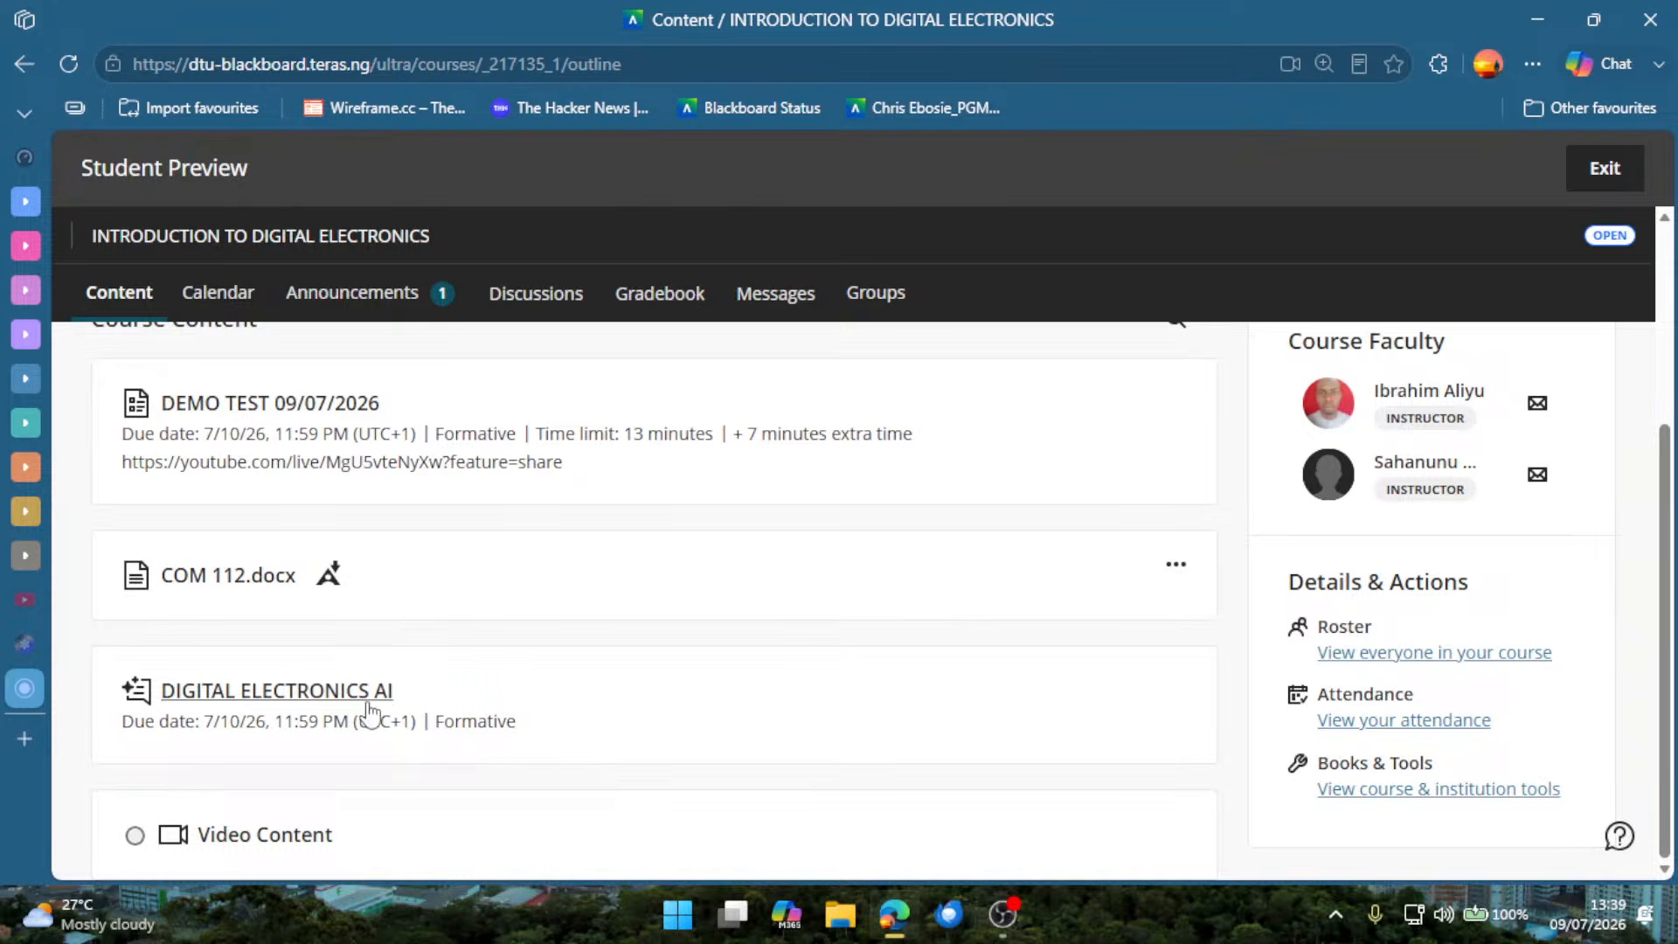
# Exit Student Preview of the course and discard the preview user.
pyautogui.scroll(4, 933, 588)
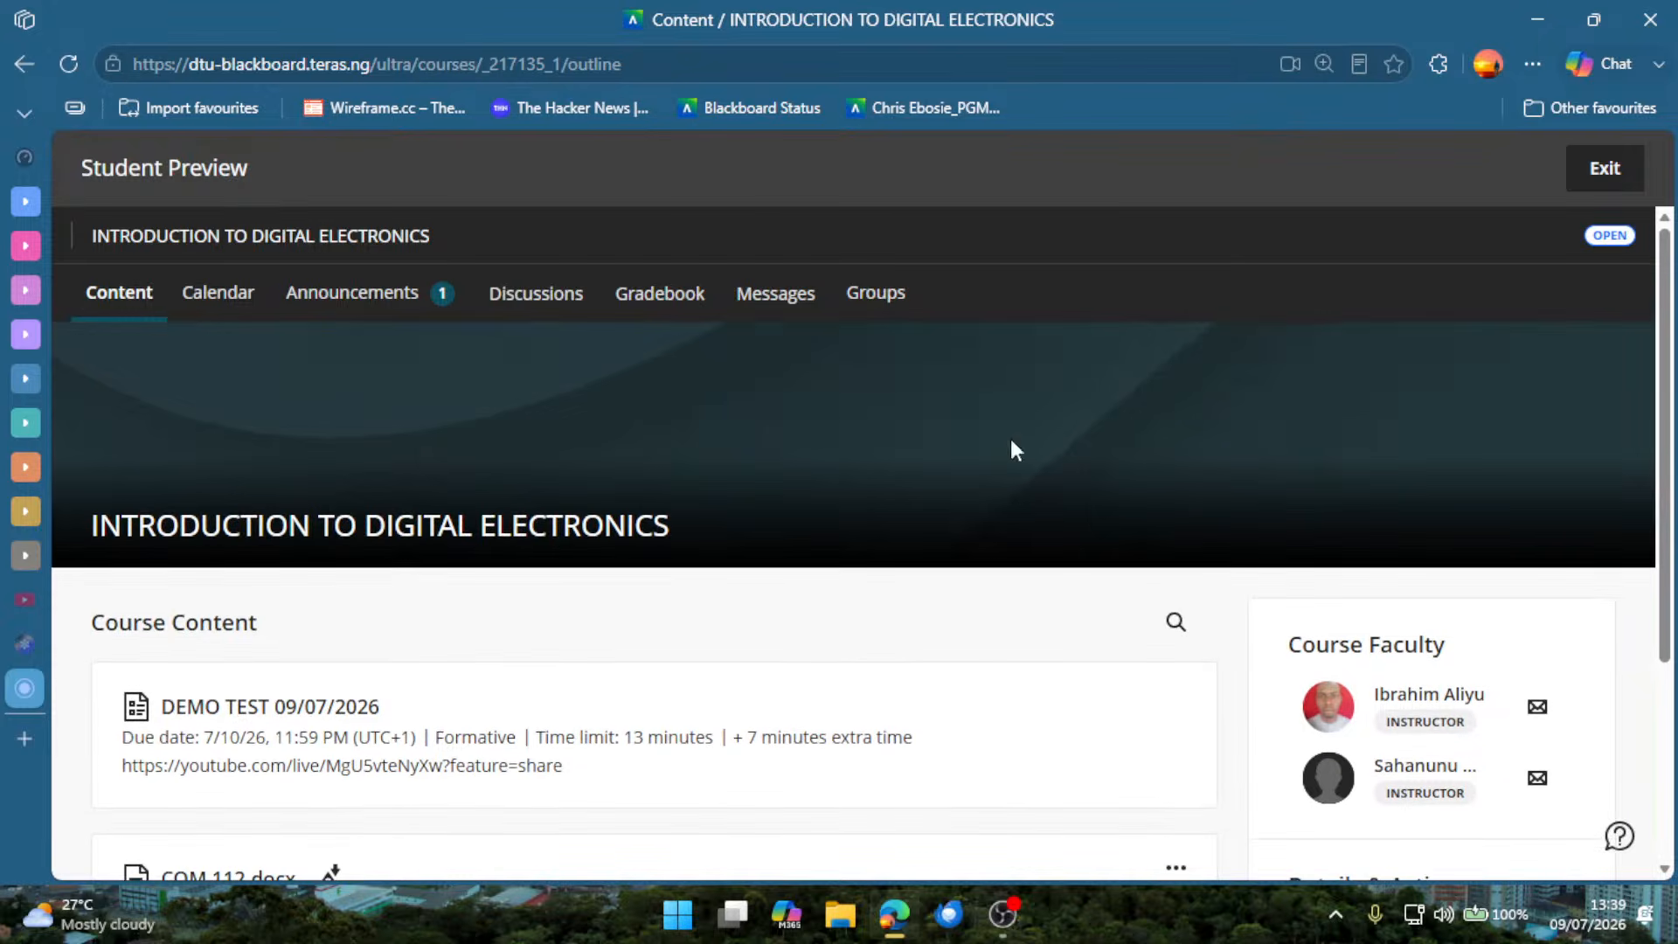
pyautogui.click(1582, 172)
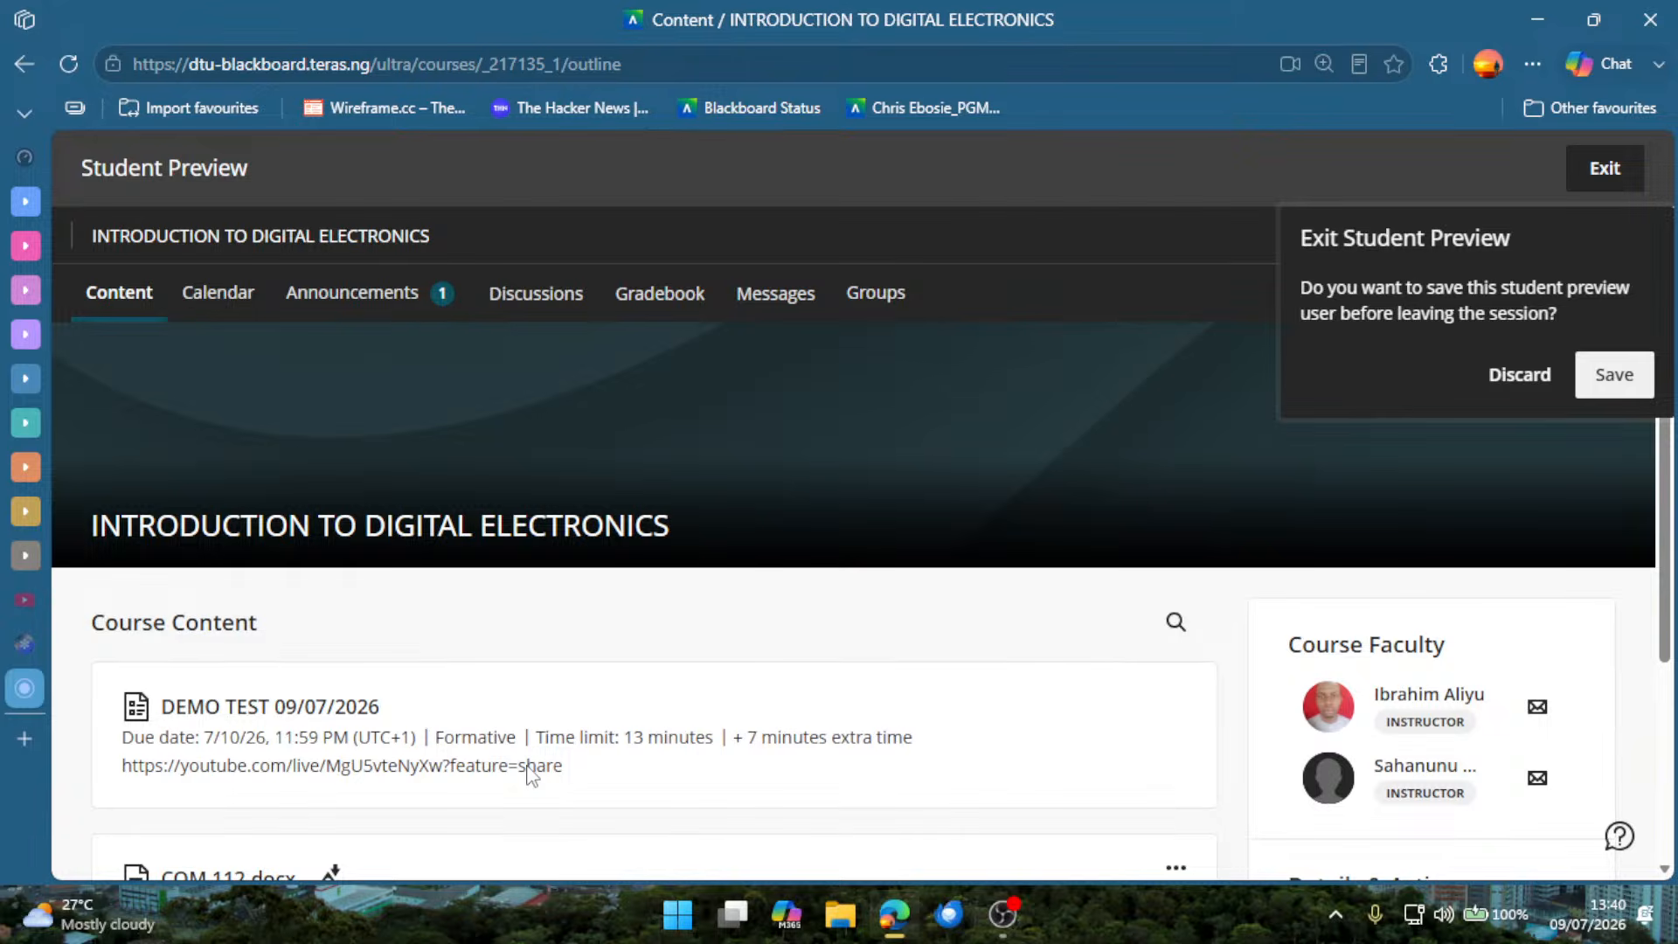
pyautogui.press('Escape')
pyautogui.scroll(-3, 572, 643)
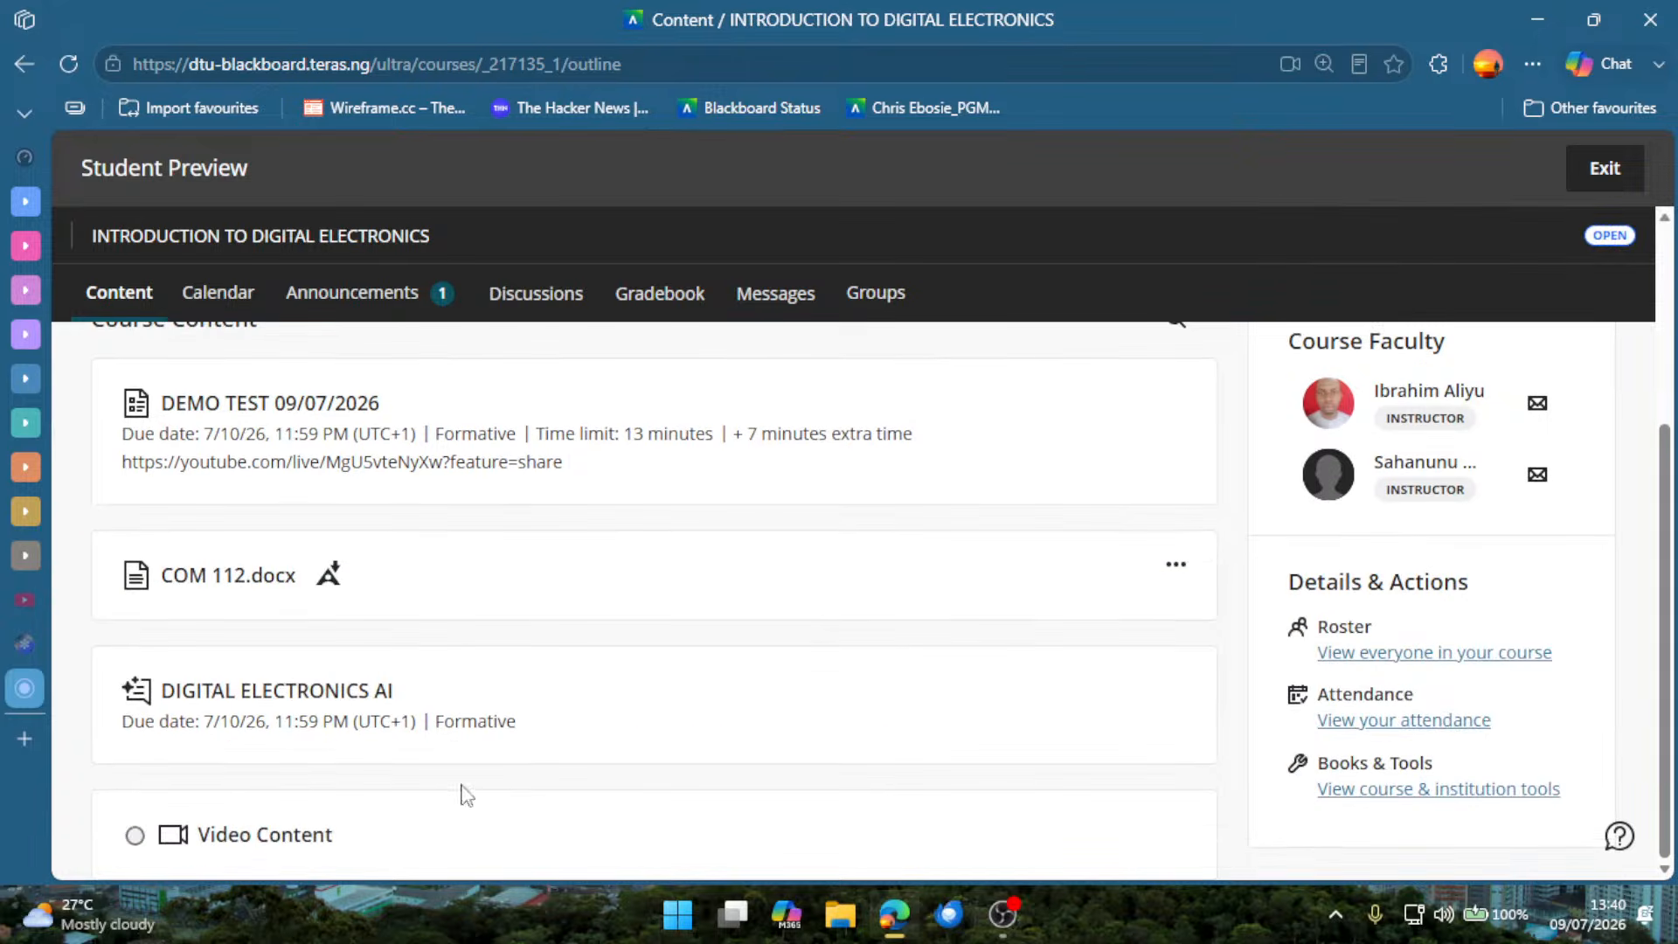
pyautogui.scroll(4, 1109, 648)
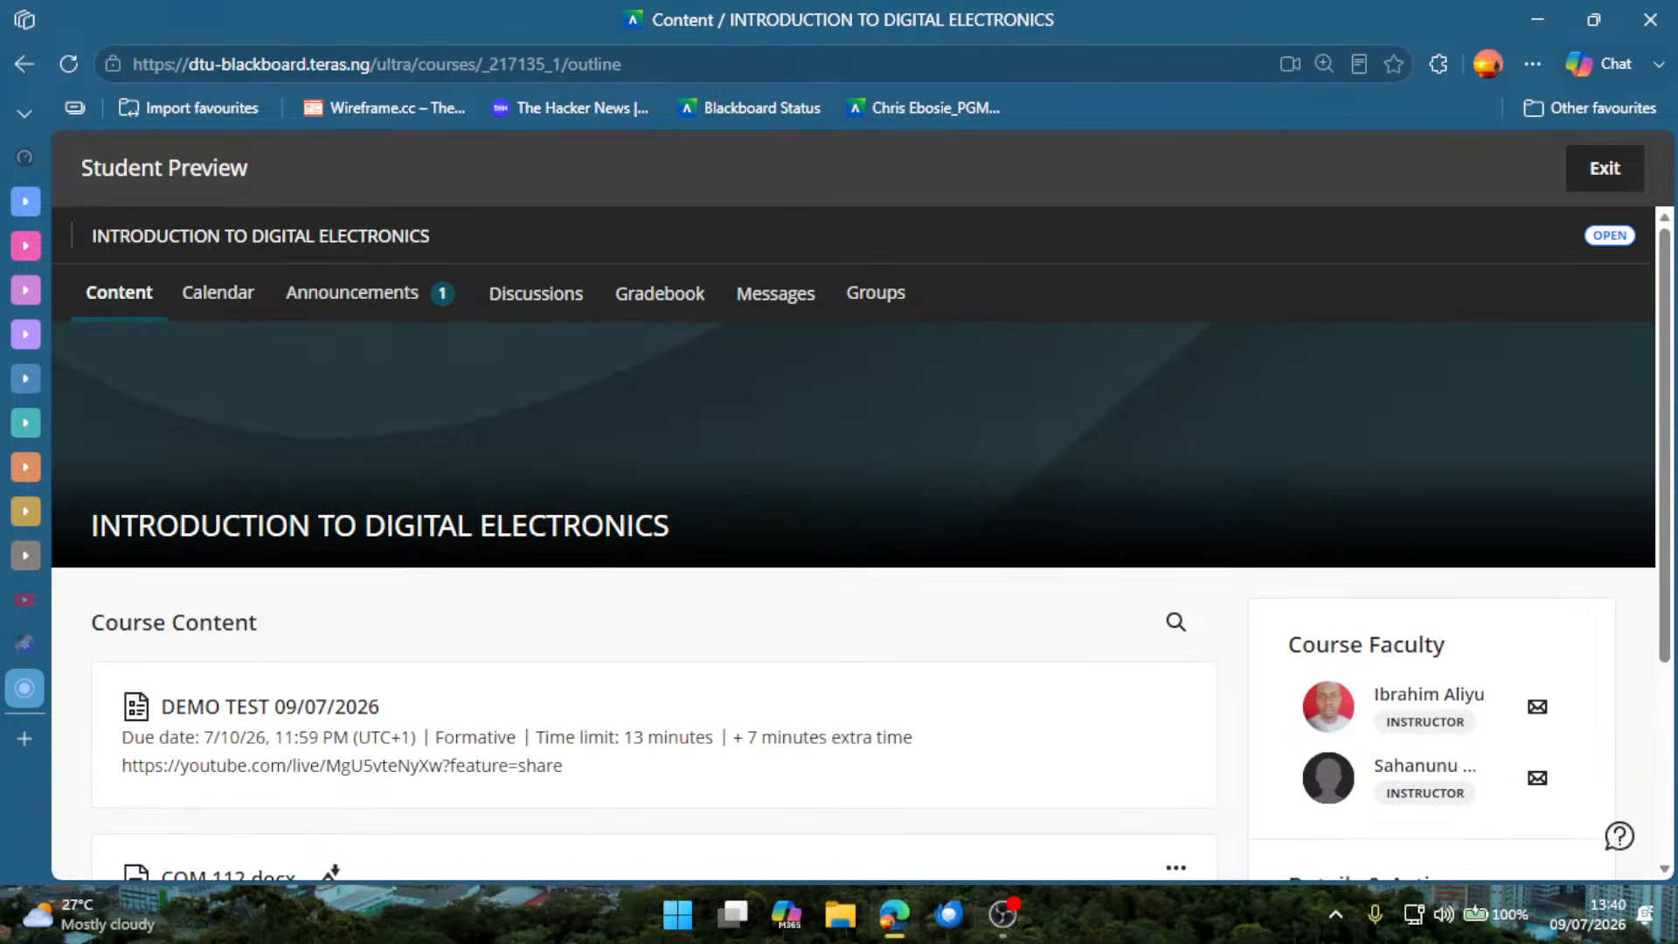
pyautogui.click(1619, 179)
pyautogui.click(1531, 379)
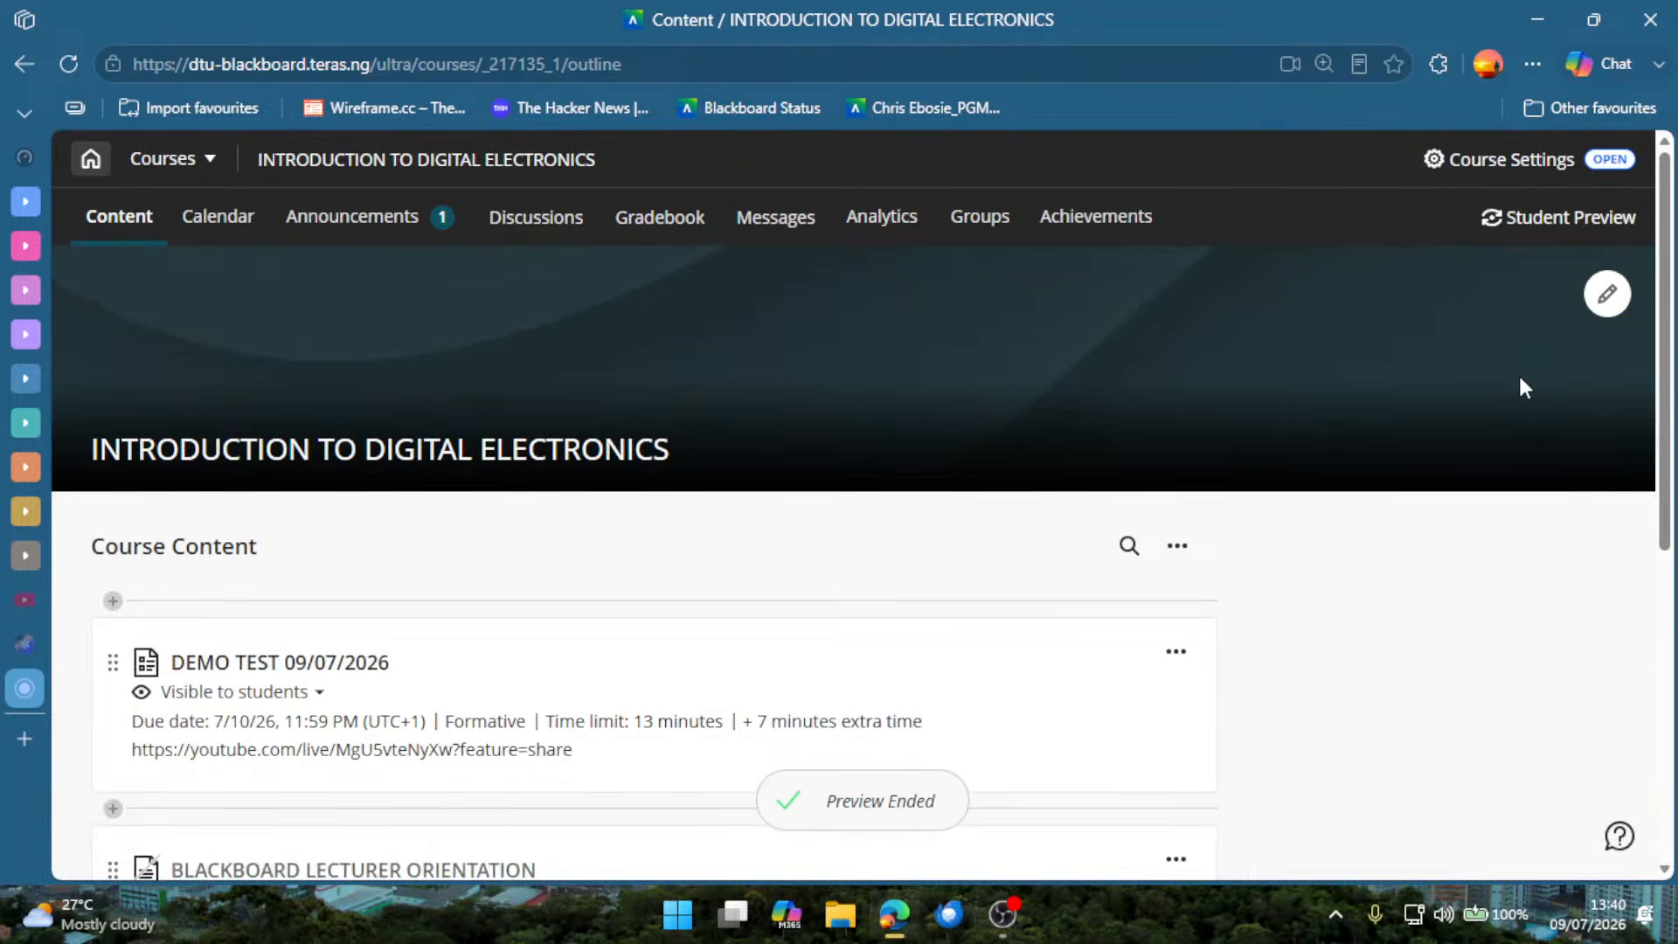
# Look over the instructor's course content list and view the Import Content sources without importing anything.
pyautogui.scroll(-5, 974, 611)
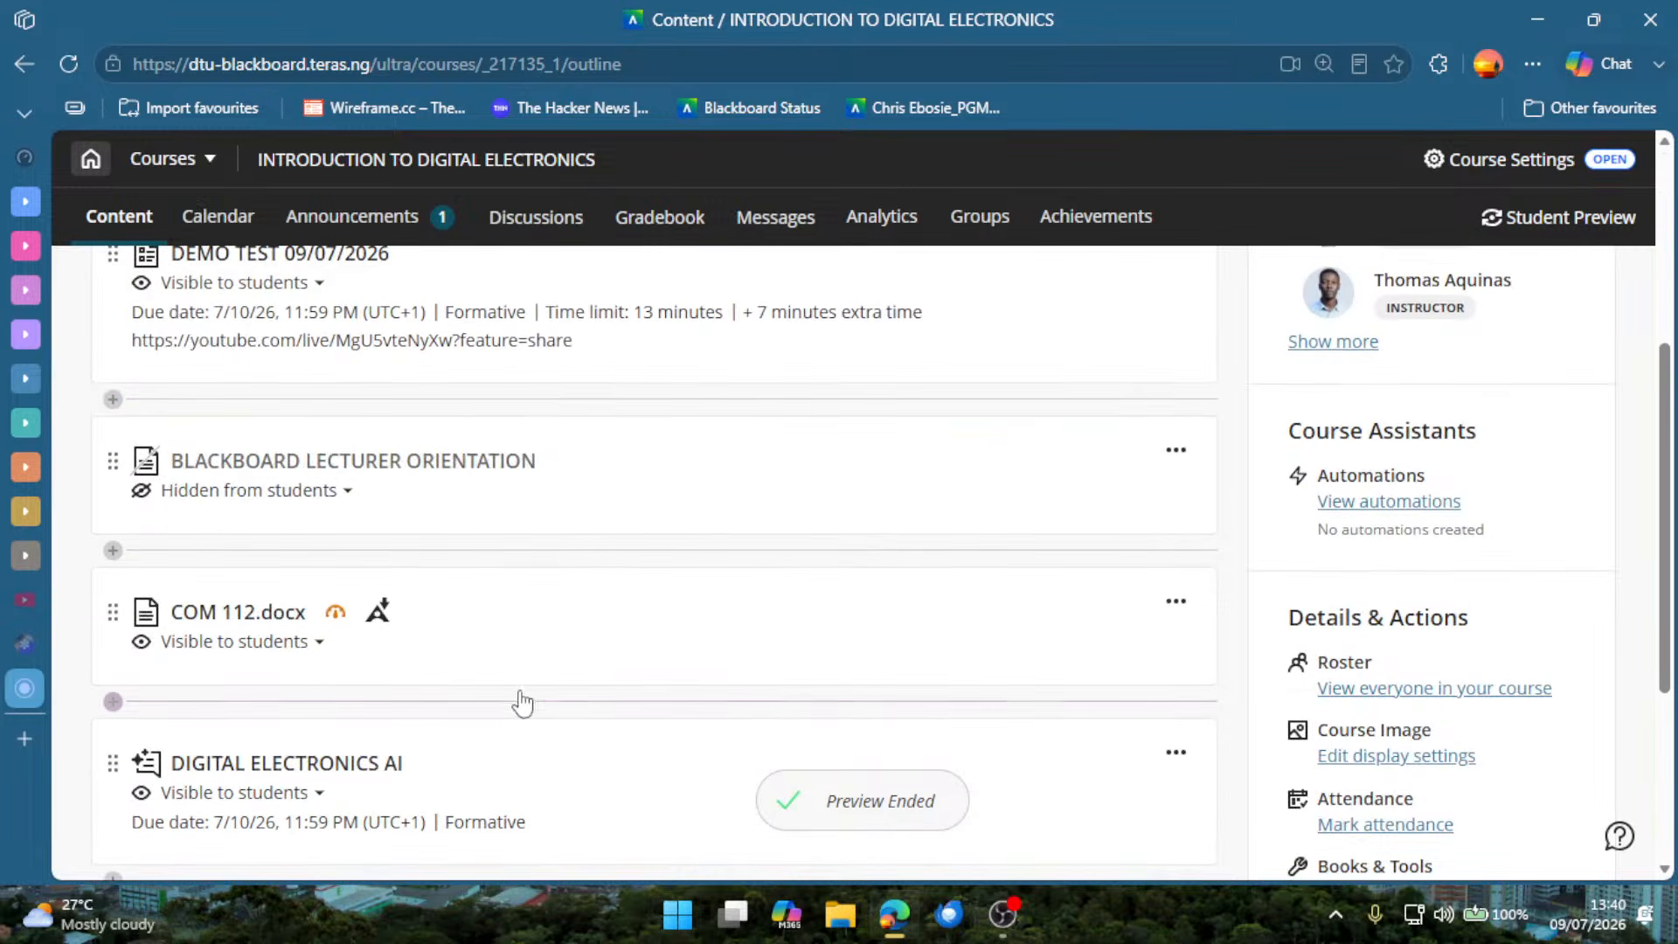
pyautogui.scroll(-2, 809, 569)
pyautogui.scroll(6, 1035, 599)
pyautogui.click(1179, 547)
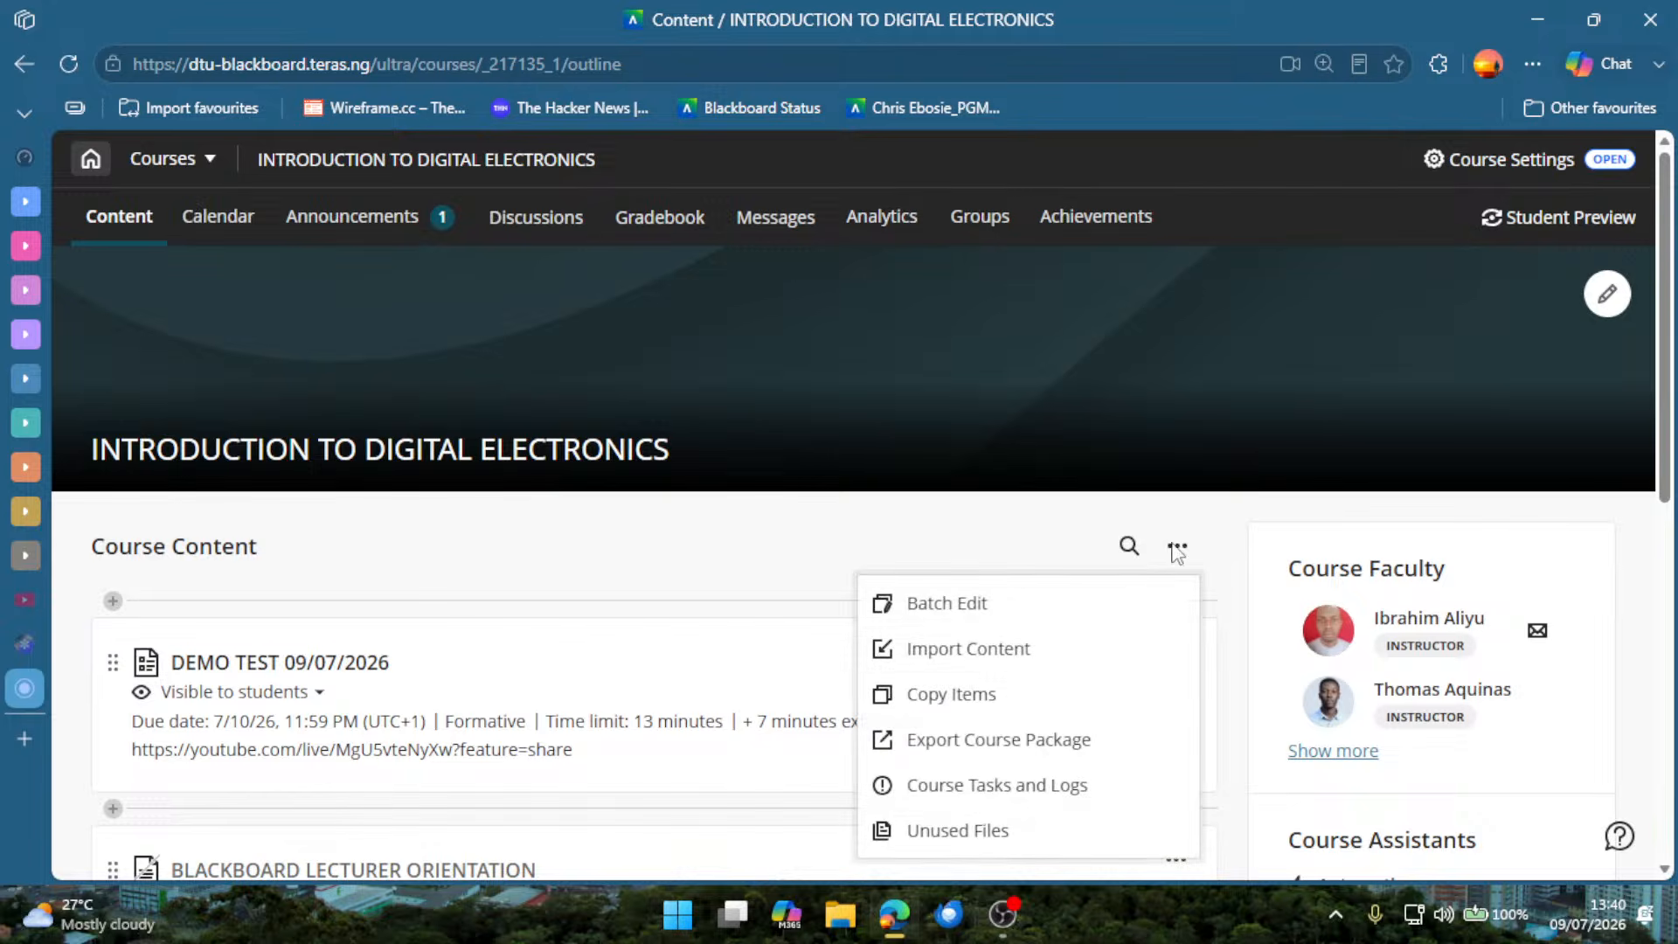
pyautogui.click(1013, 644)
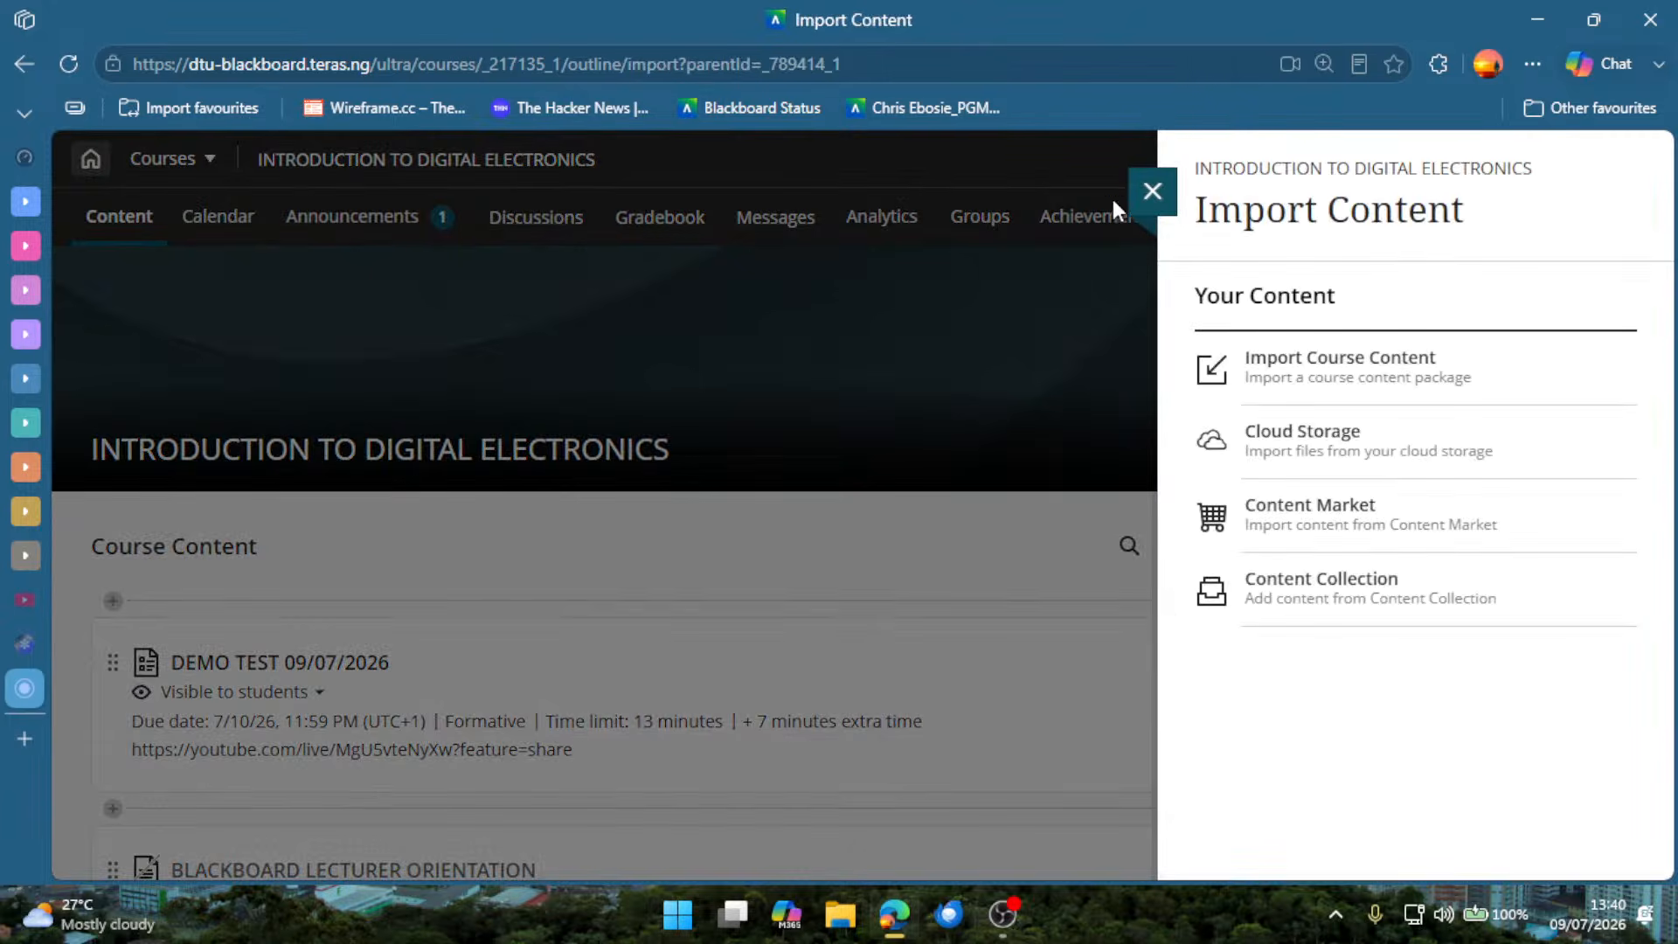
pyautogui.click(1151, 192)
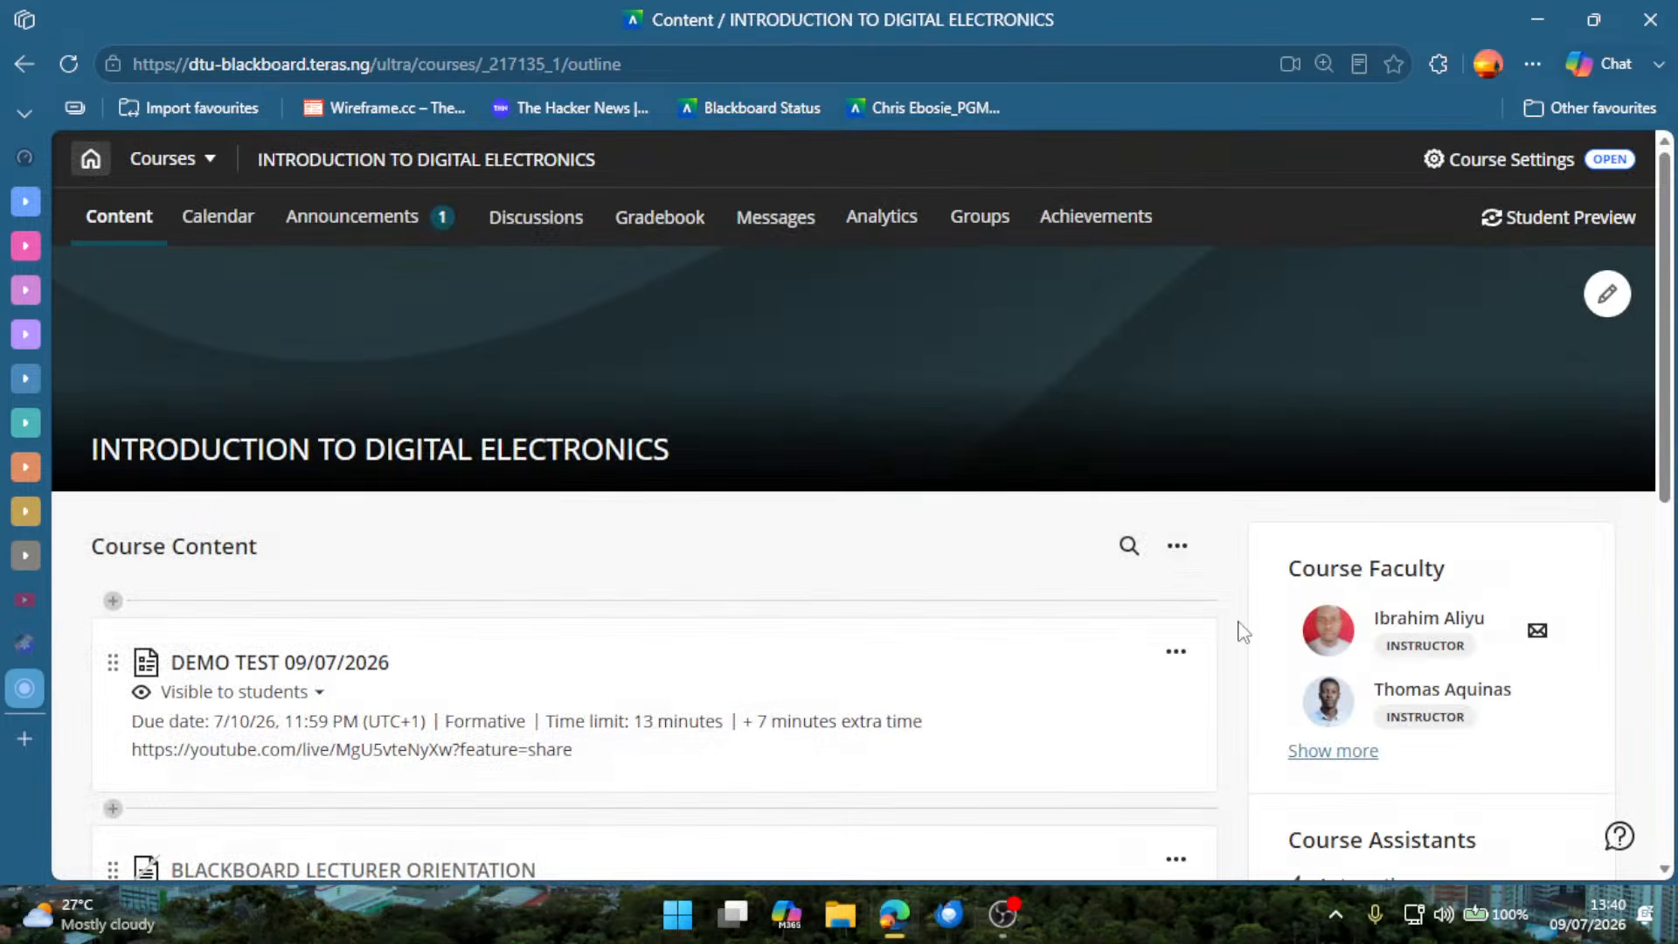
# Batch edit DEMO TEST 09/07/2026, BLACKBOARD LECTURER ORIENTATION, DIGITAL ELECTRONICS AI and Video Content to Hidden from students.
pyautogui.click(1177, 547)
pyautogui.click(1084, 611)
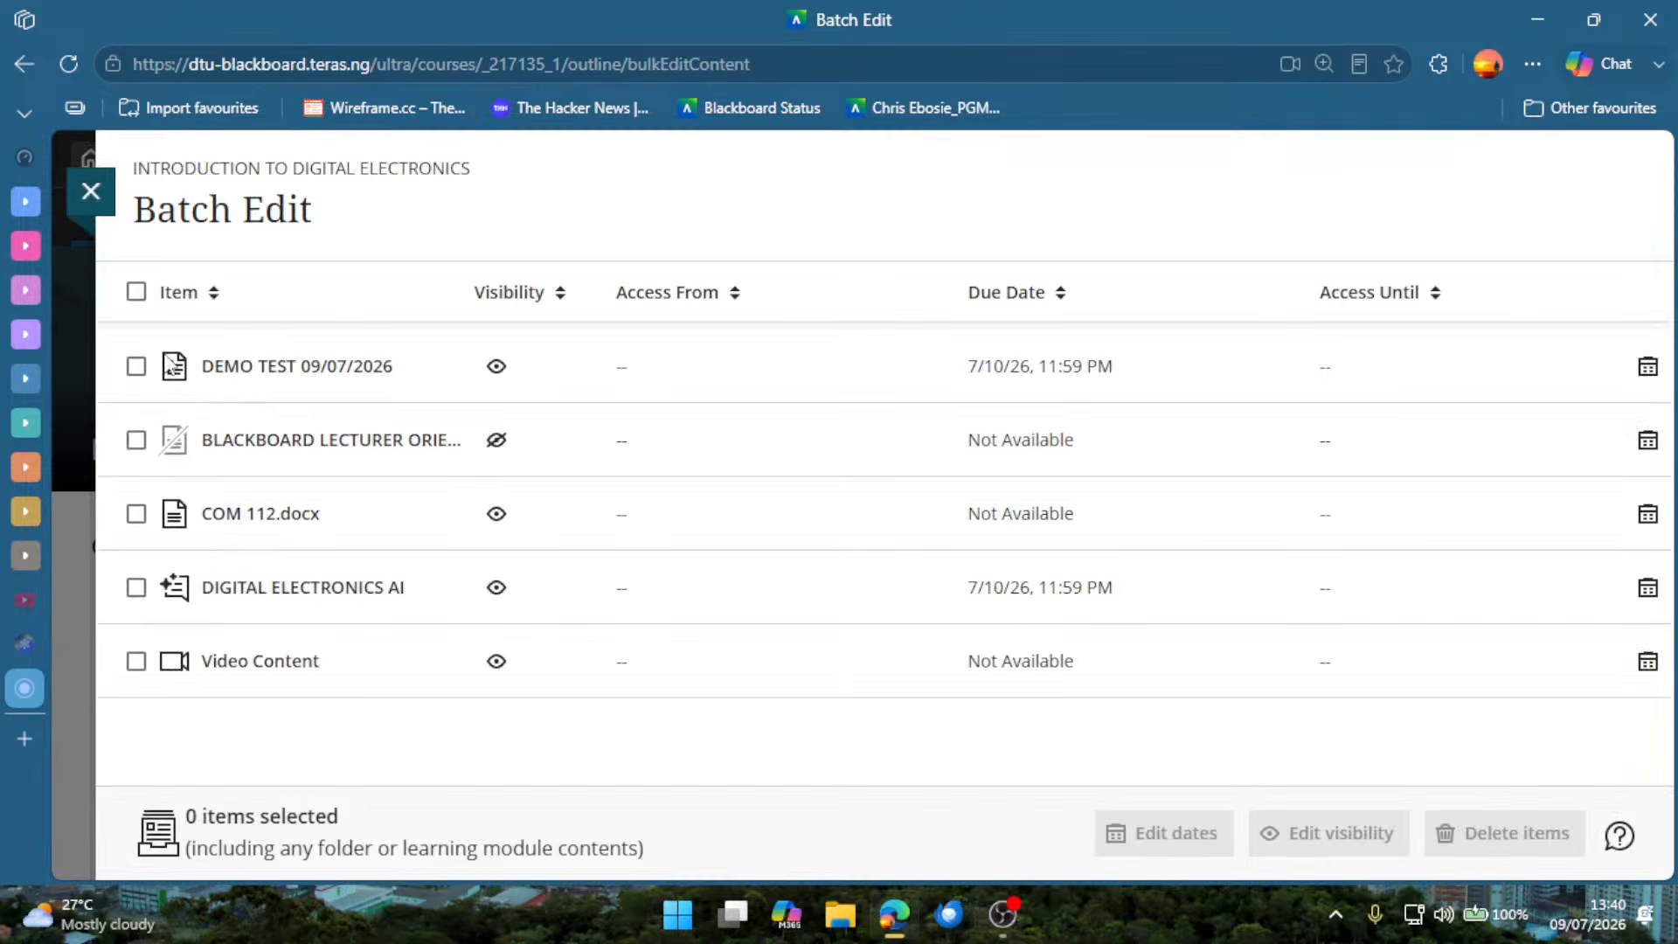
pyautogui.click(136, 366)
pyautogui.click(136, 440)
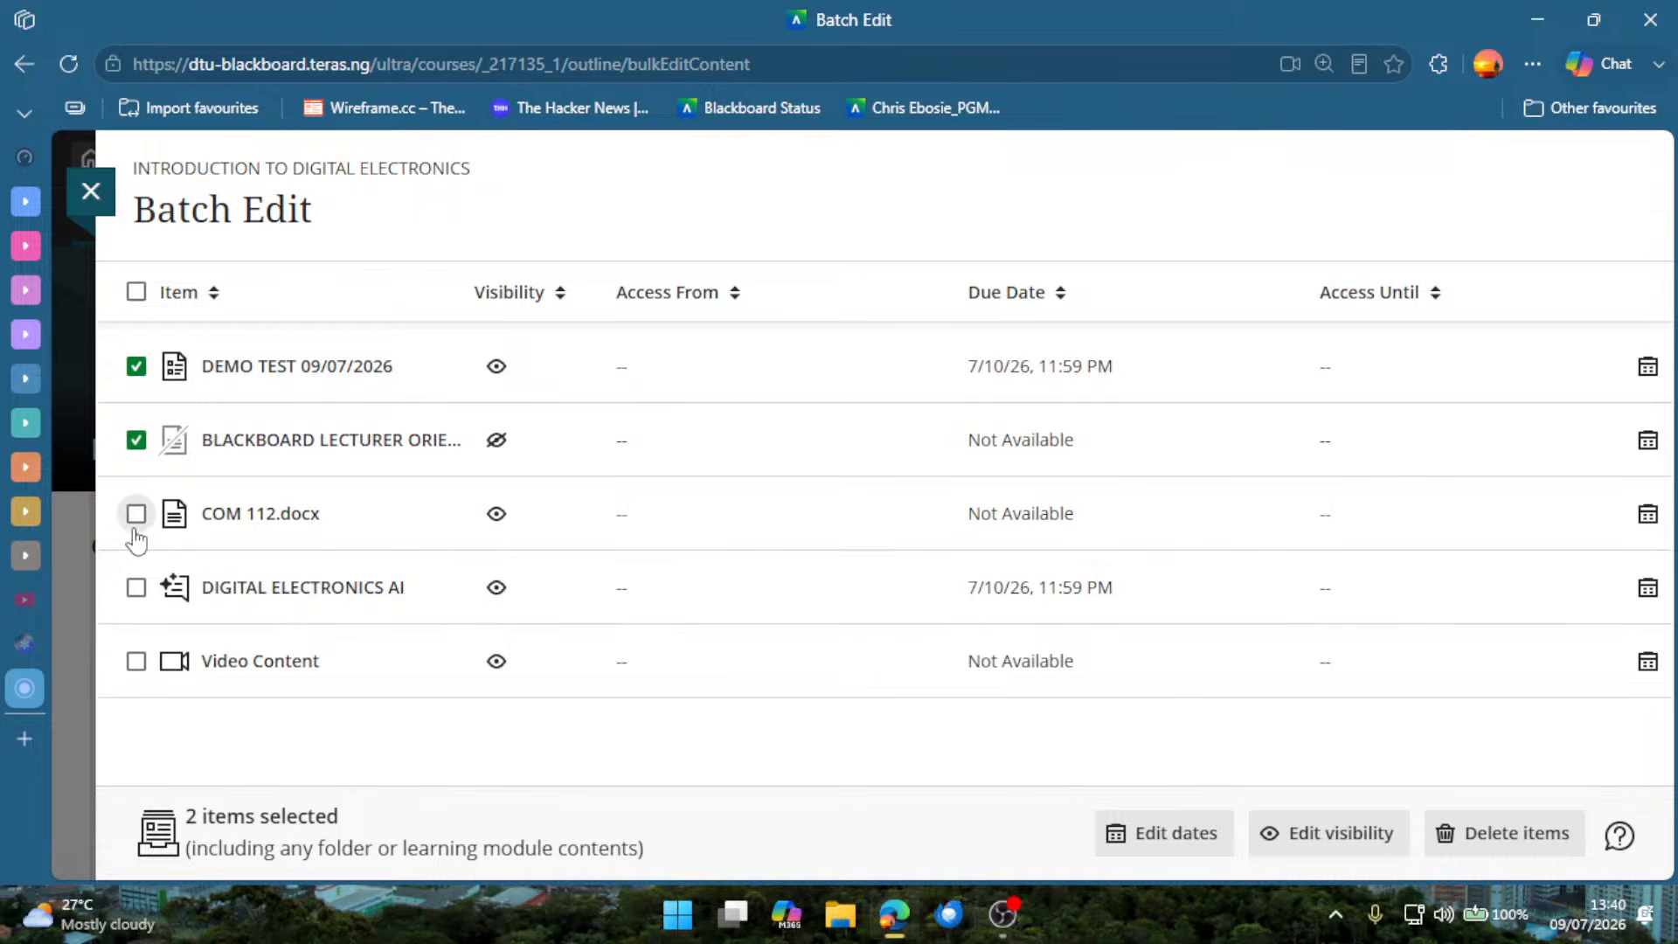
pyautogui.click(135, 587)
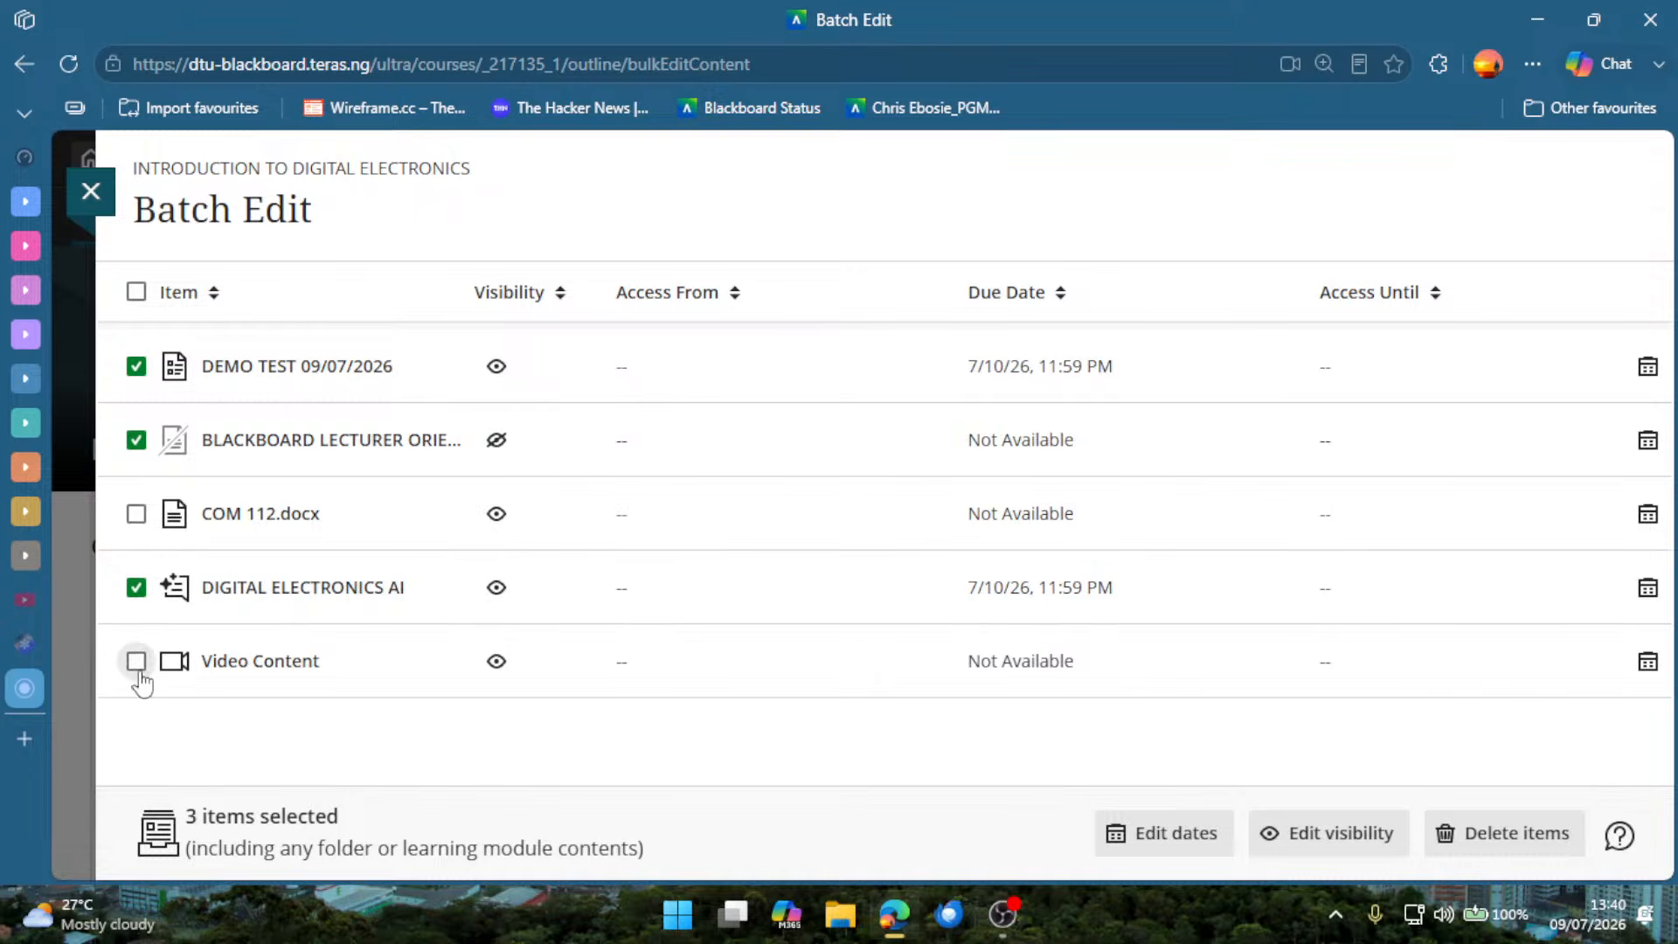
pyautogui.click(137, 661)
pyautogui.click(1335, 839)
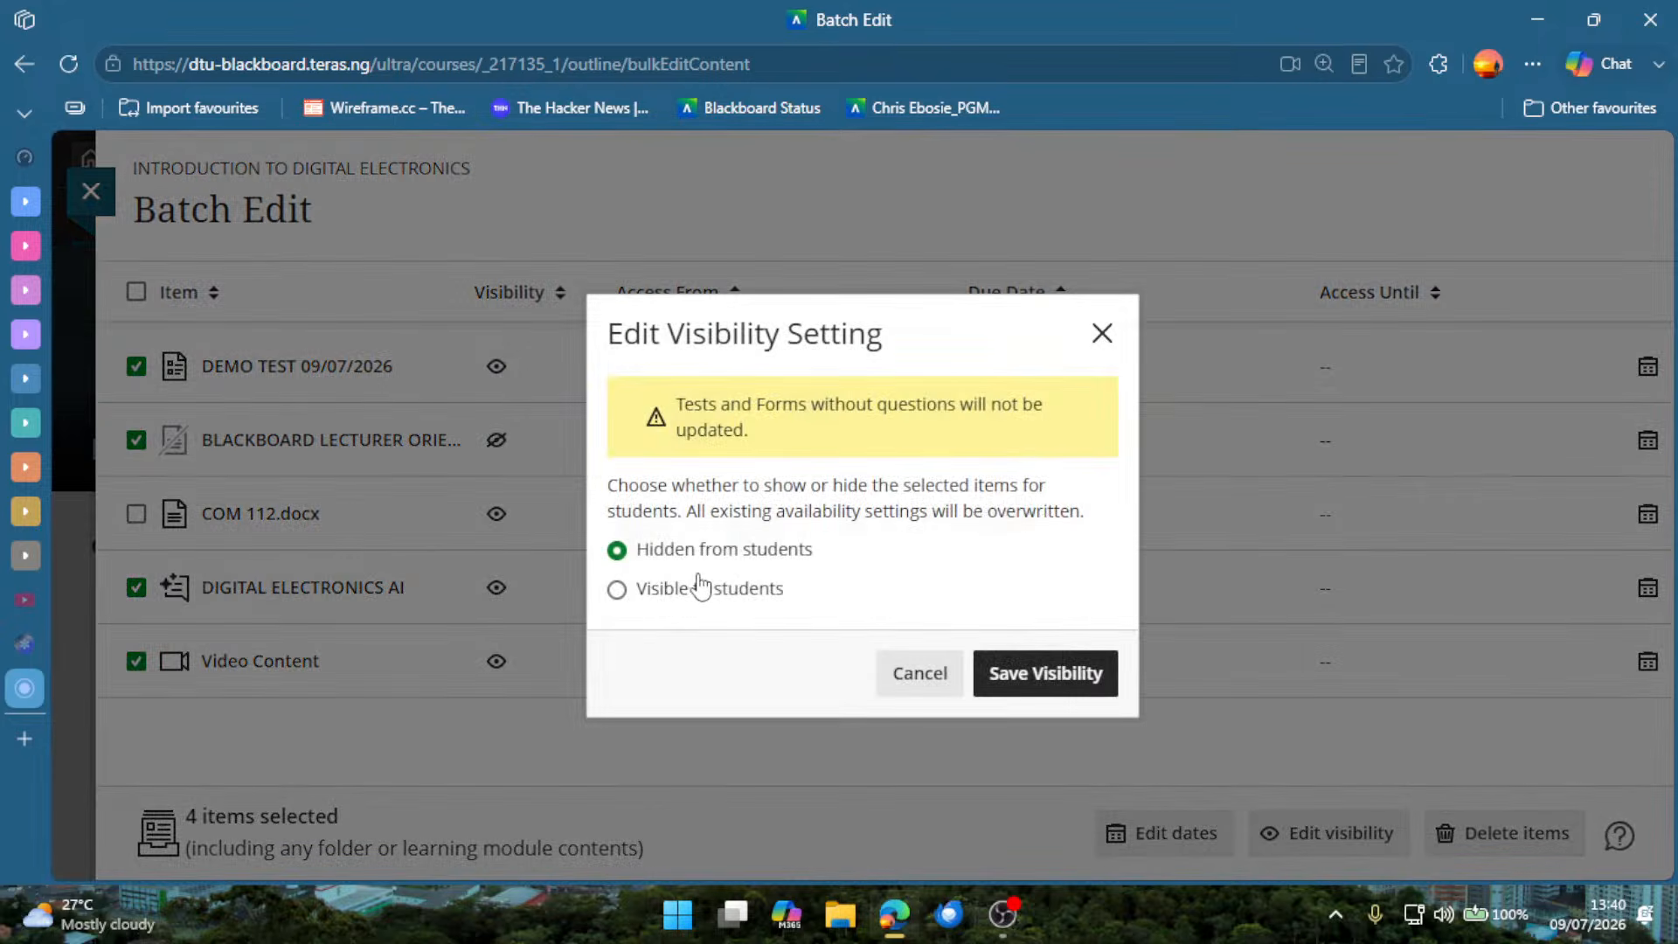
pyautogui.click(1080, 684)
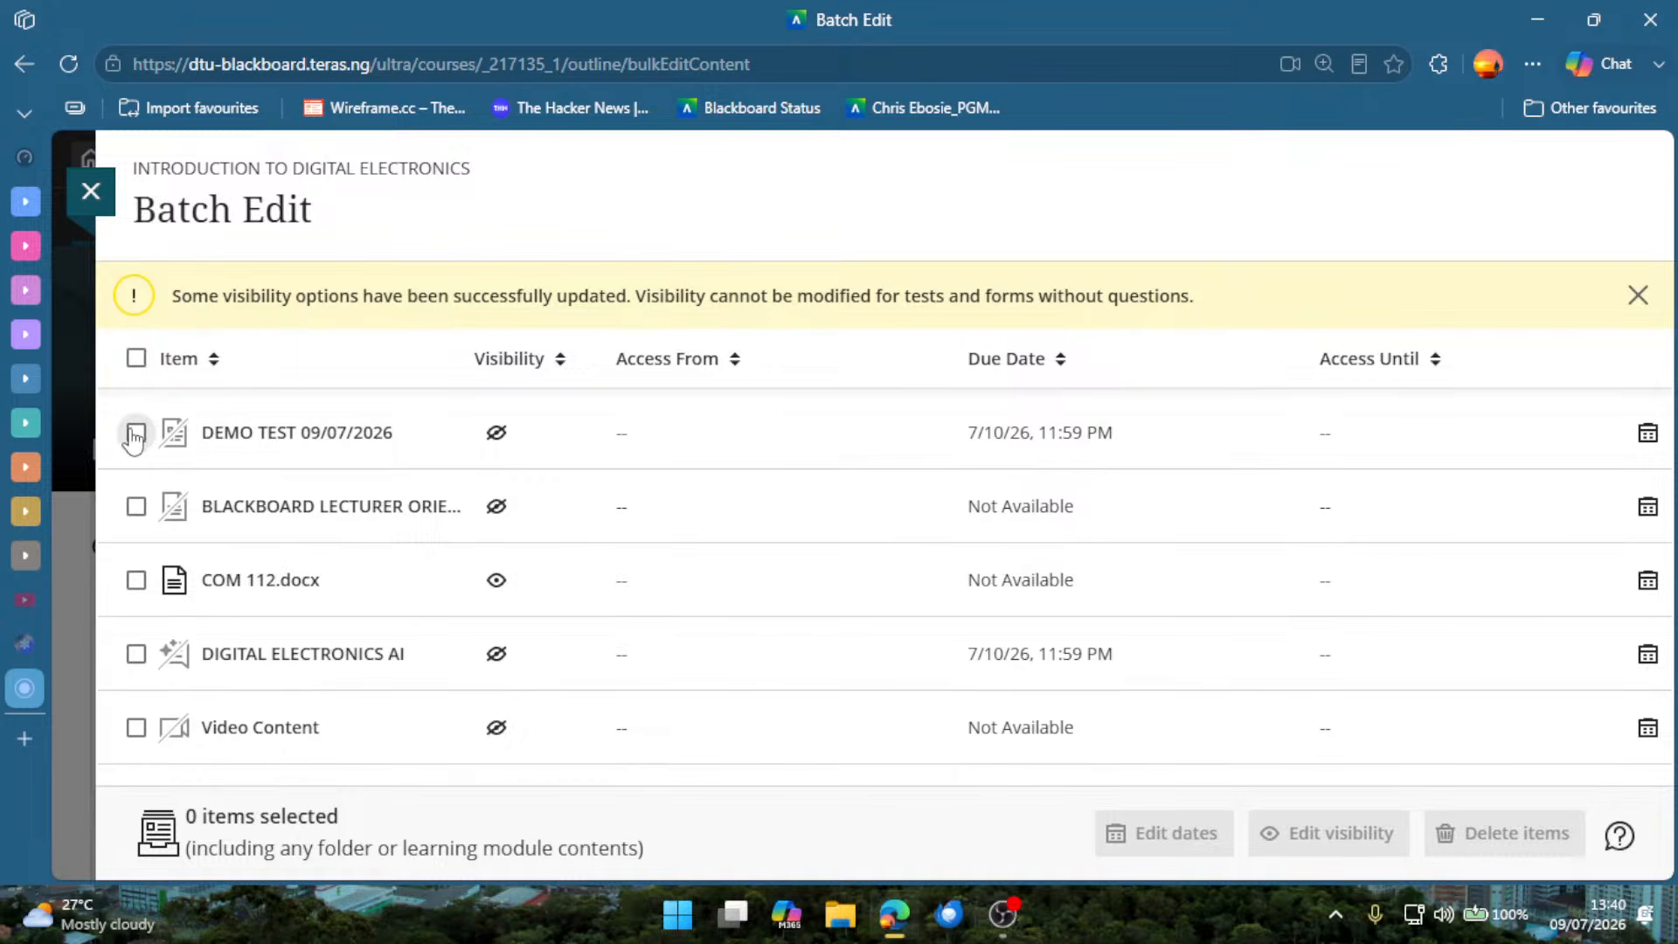
# Permanently delete every course item except COM 112.docx in Batch Edit, and return to the course content list.
pyautogui.click(136, 433)
pyautogui.click(135, 508)
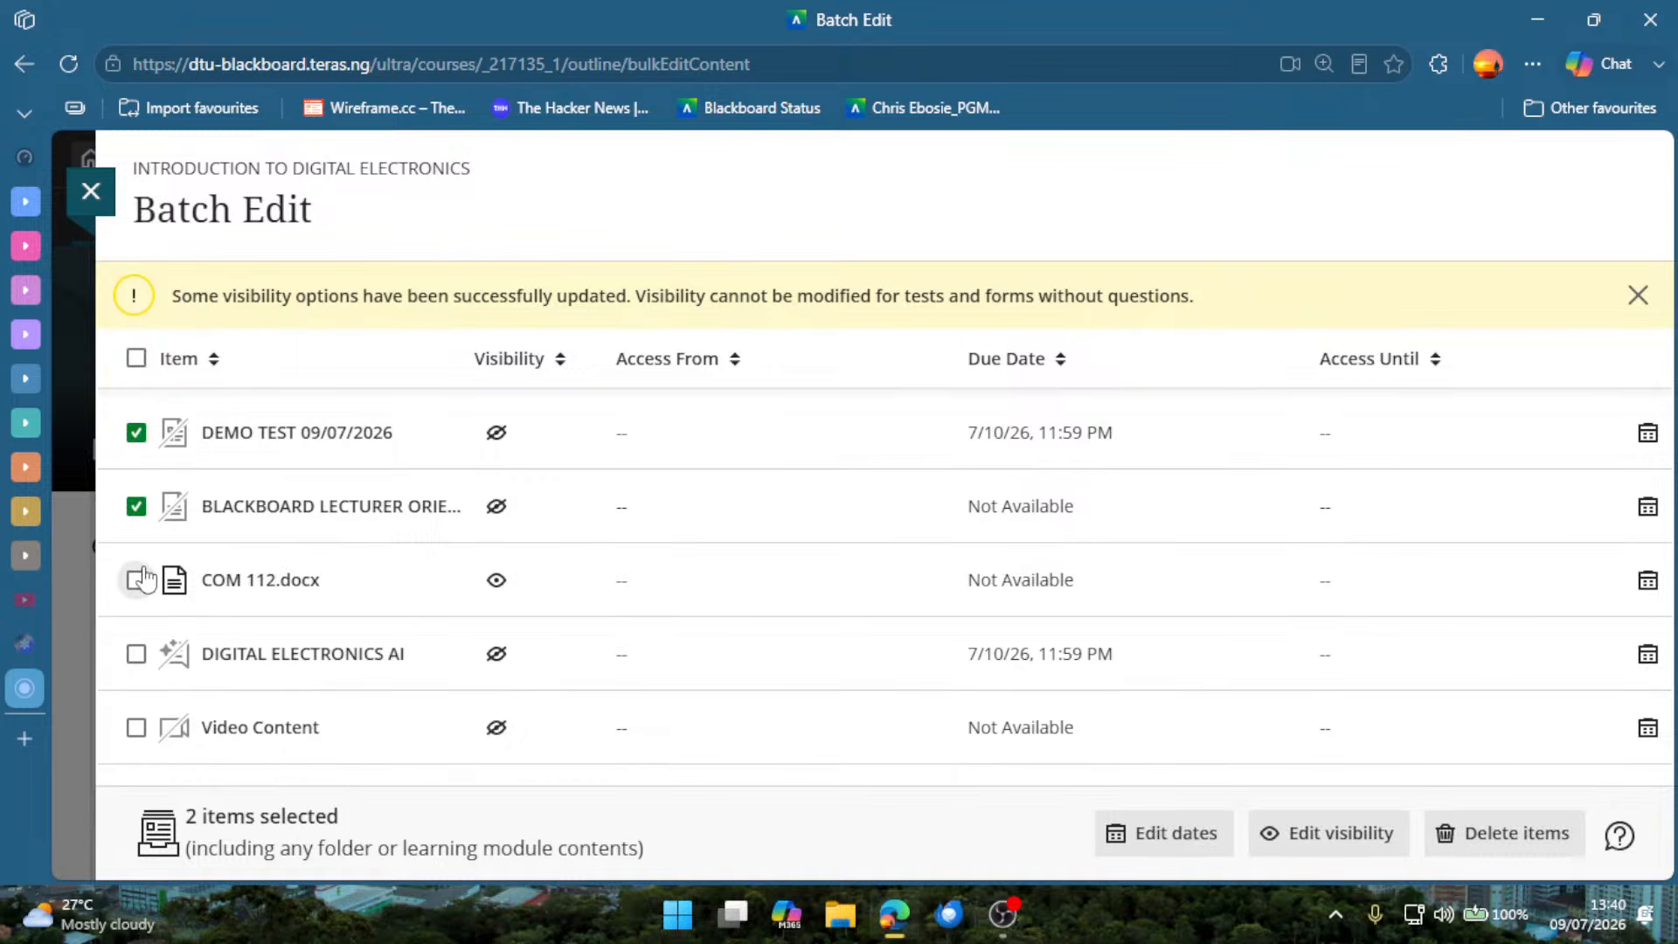
pyautogui.click(140, 656)
pyautogui.click(137, 727)
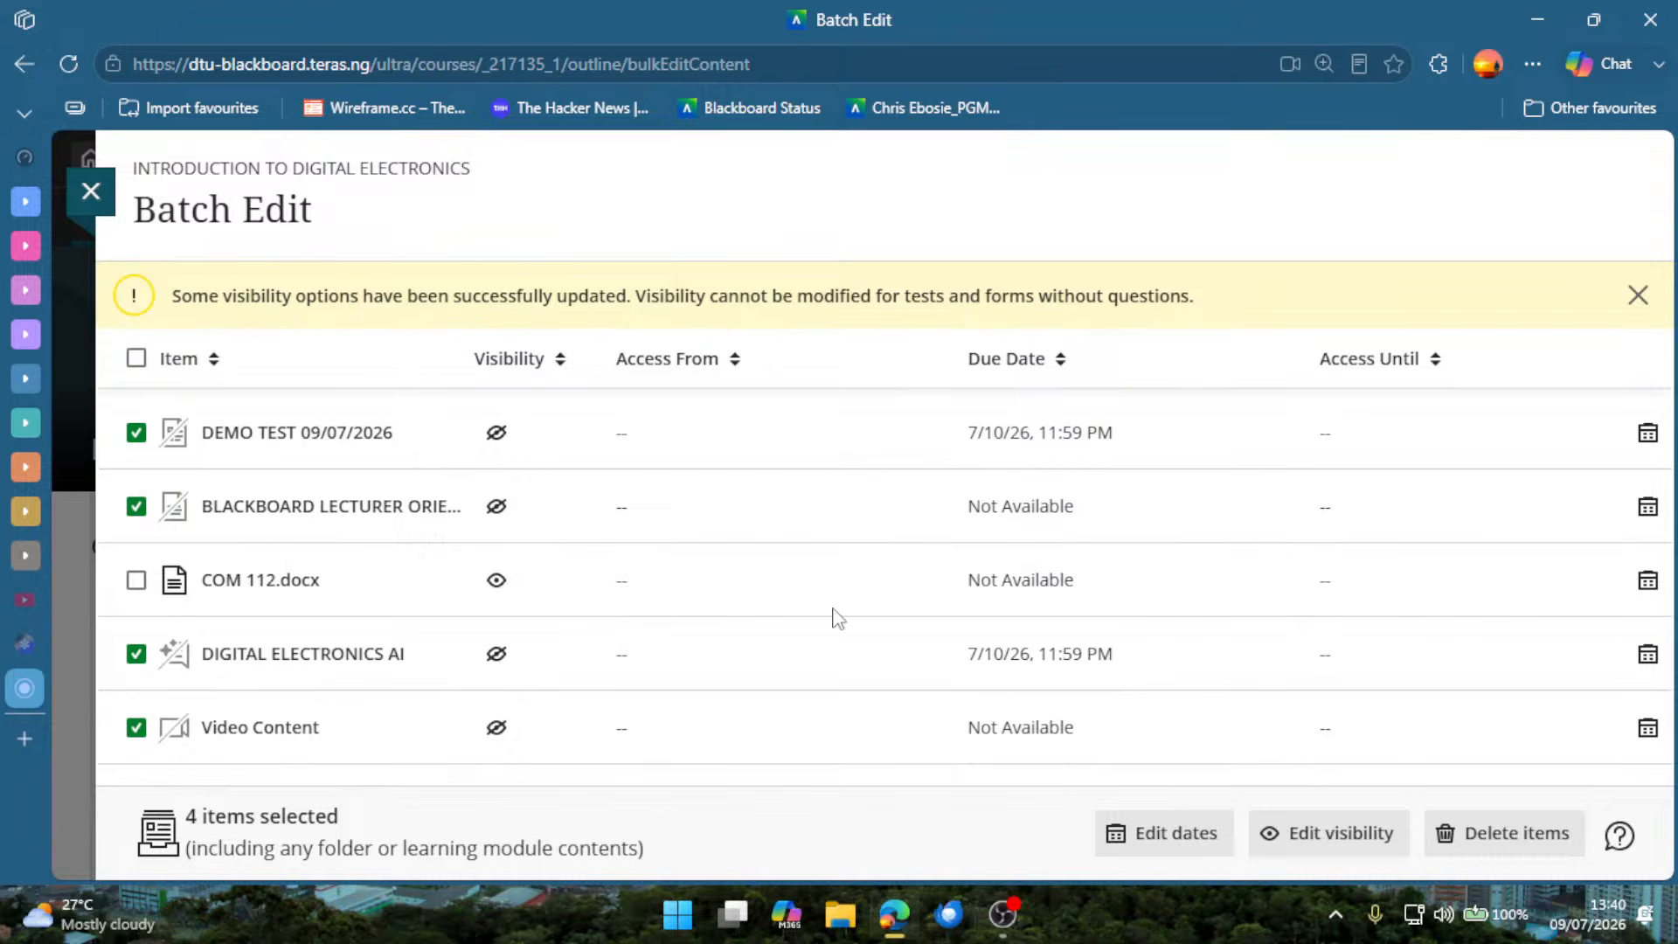
pyautogui.click(1479, 852)
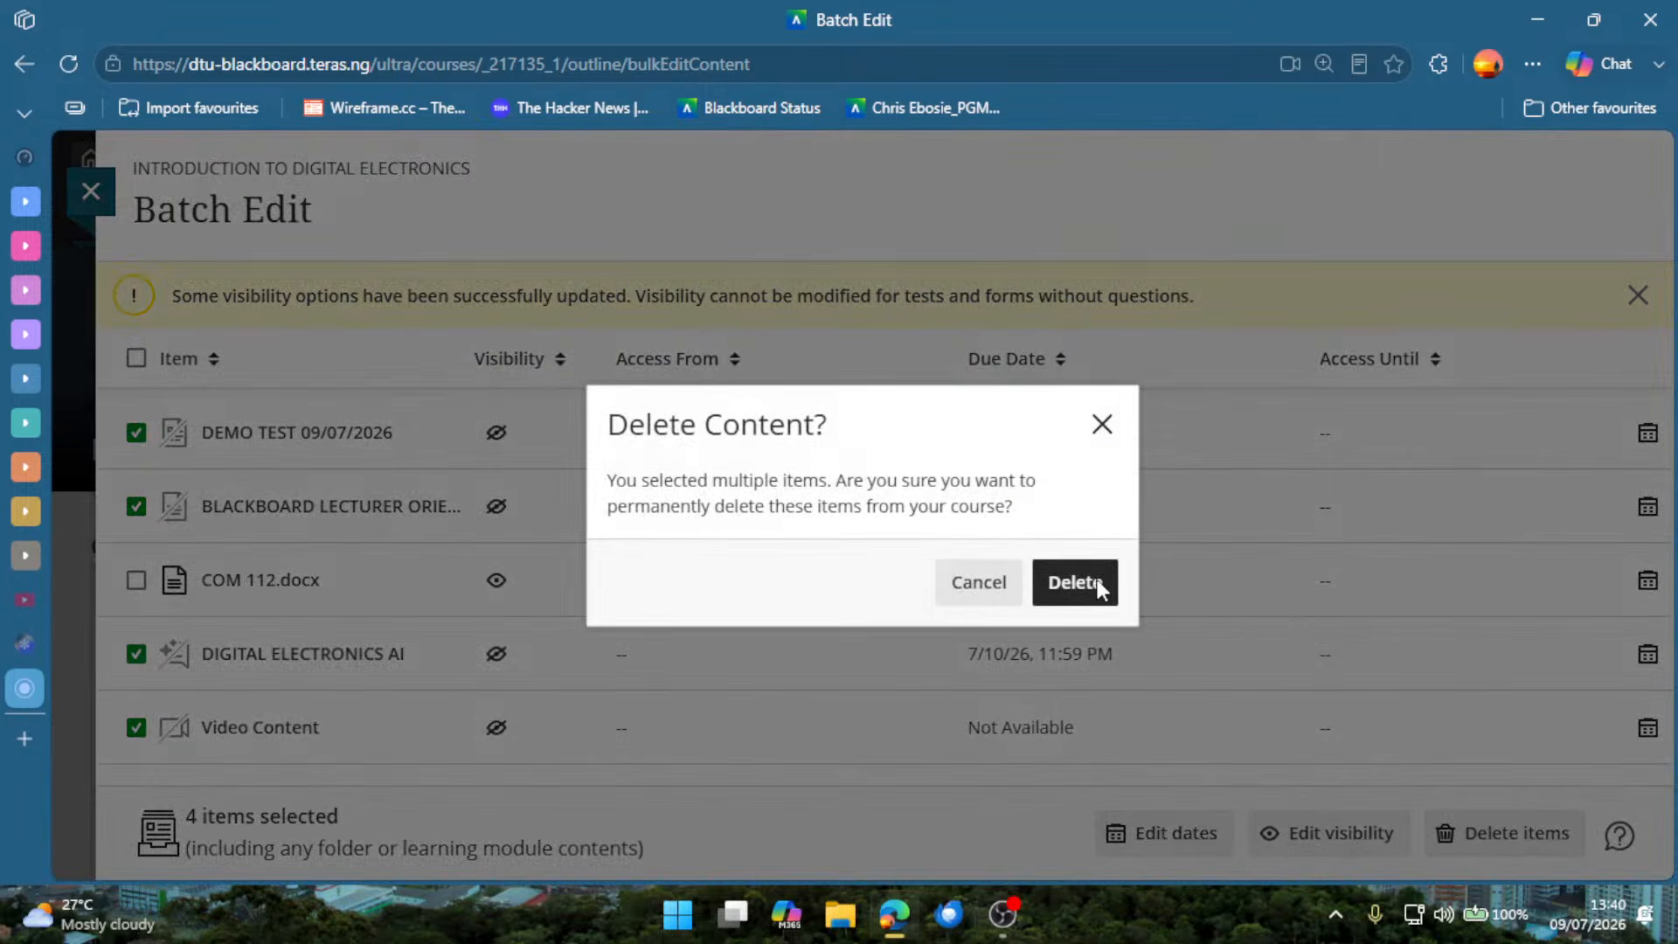
pyautogui.click(1075, 583)
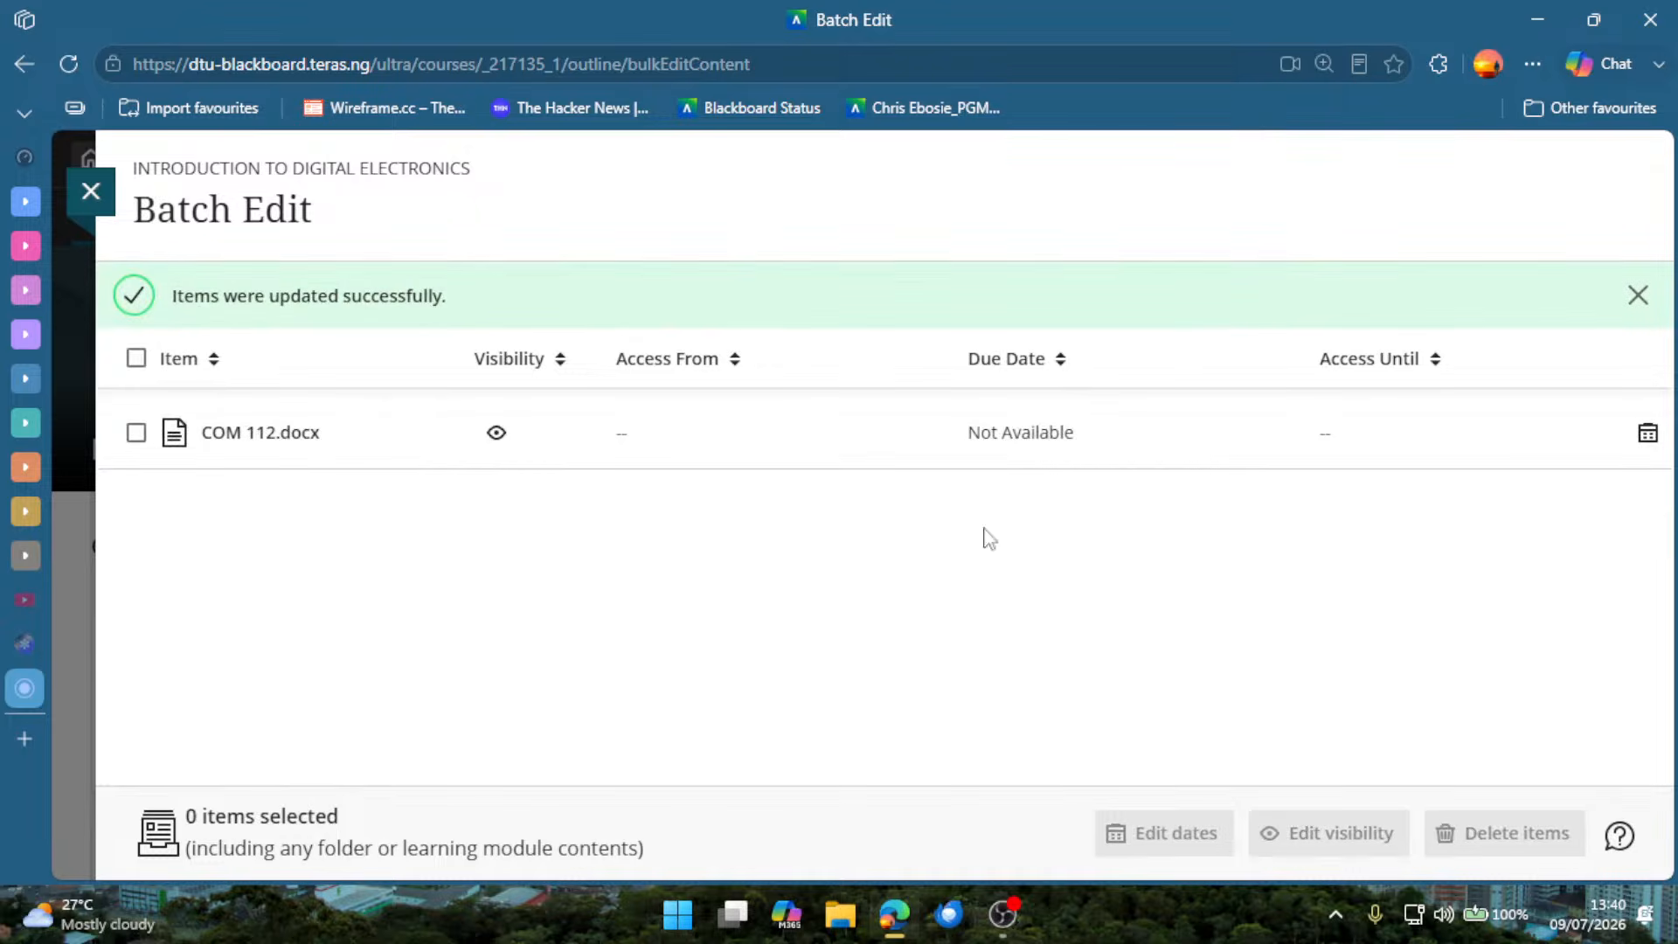
pyautogui.click(92, 194)
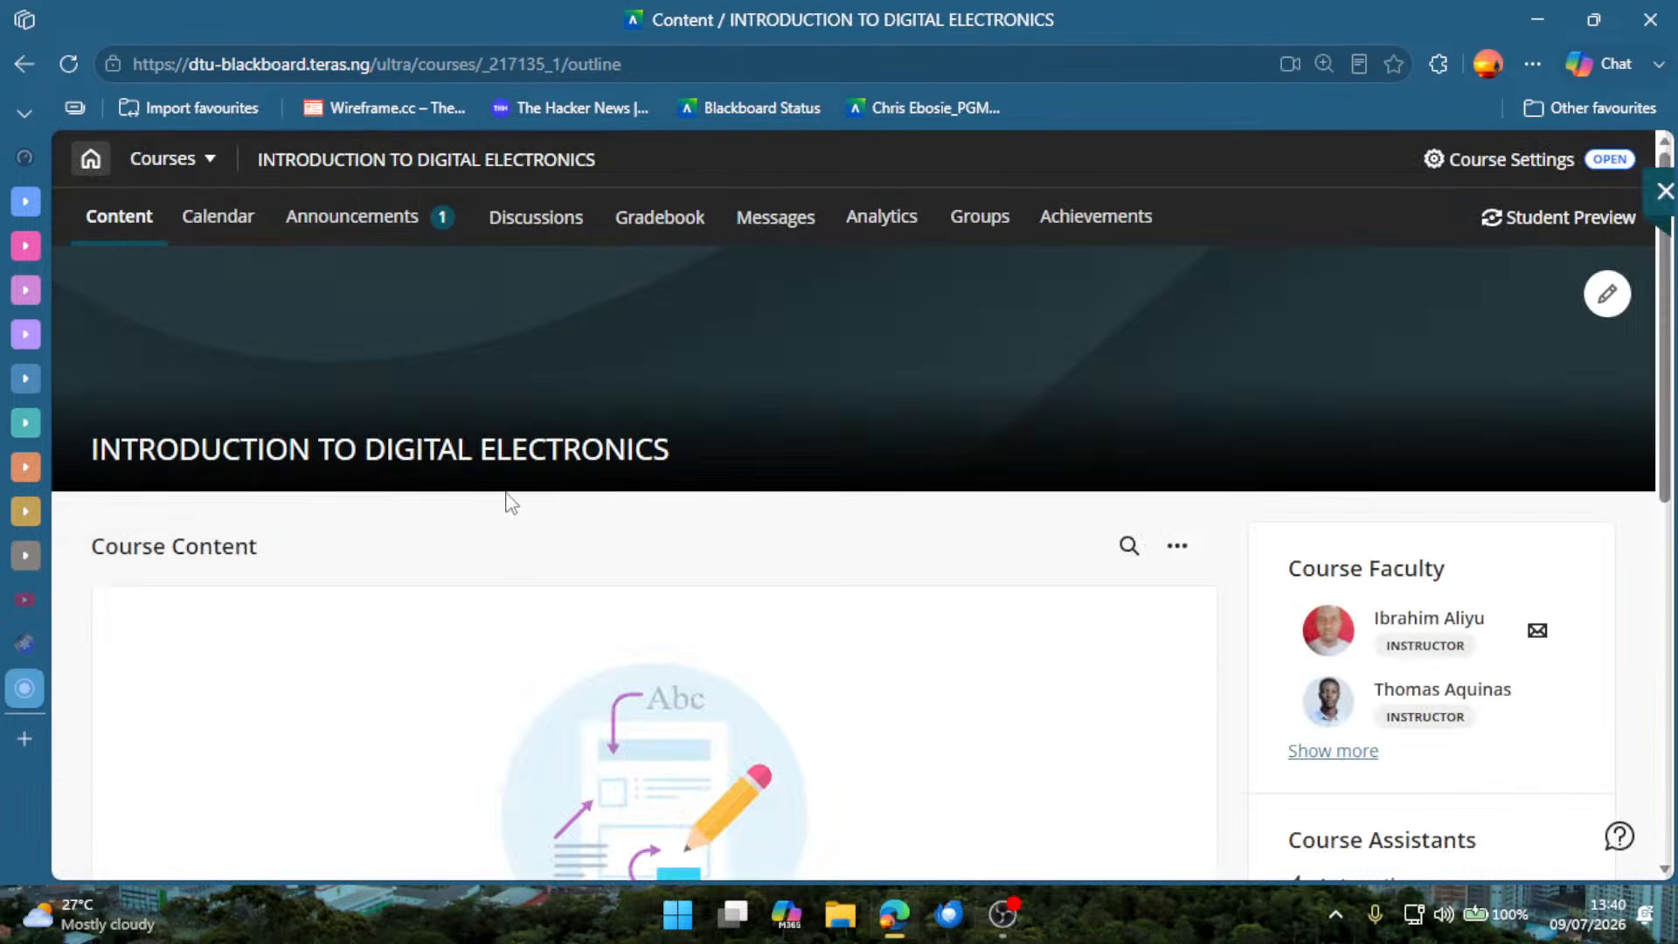
pyautogui.scroll(-5, 454, 560)
pyautogui.scroll(5, 472, 498)
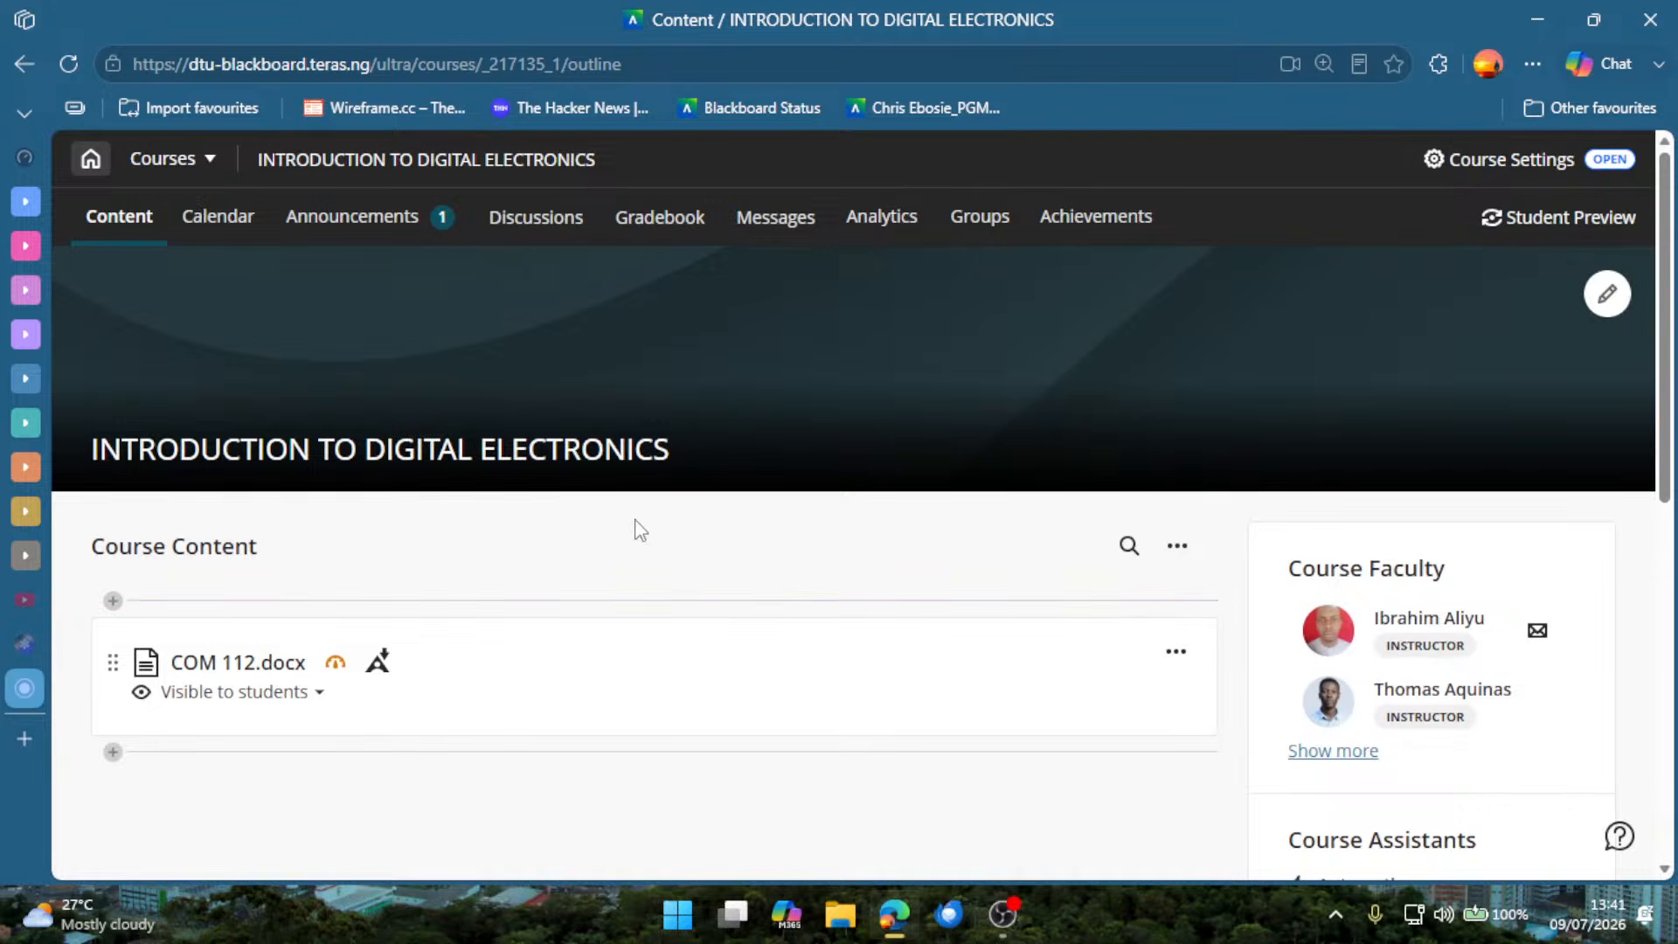
# Open the course image settings and search the Unsplash stock images for DIGITAL ELECTRONICS.
pyautogui.scroll(-2, 833, 621)
pyautogui.scroll(2, 833, 625)
pyautogui.click(1607, 298)
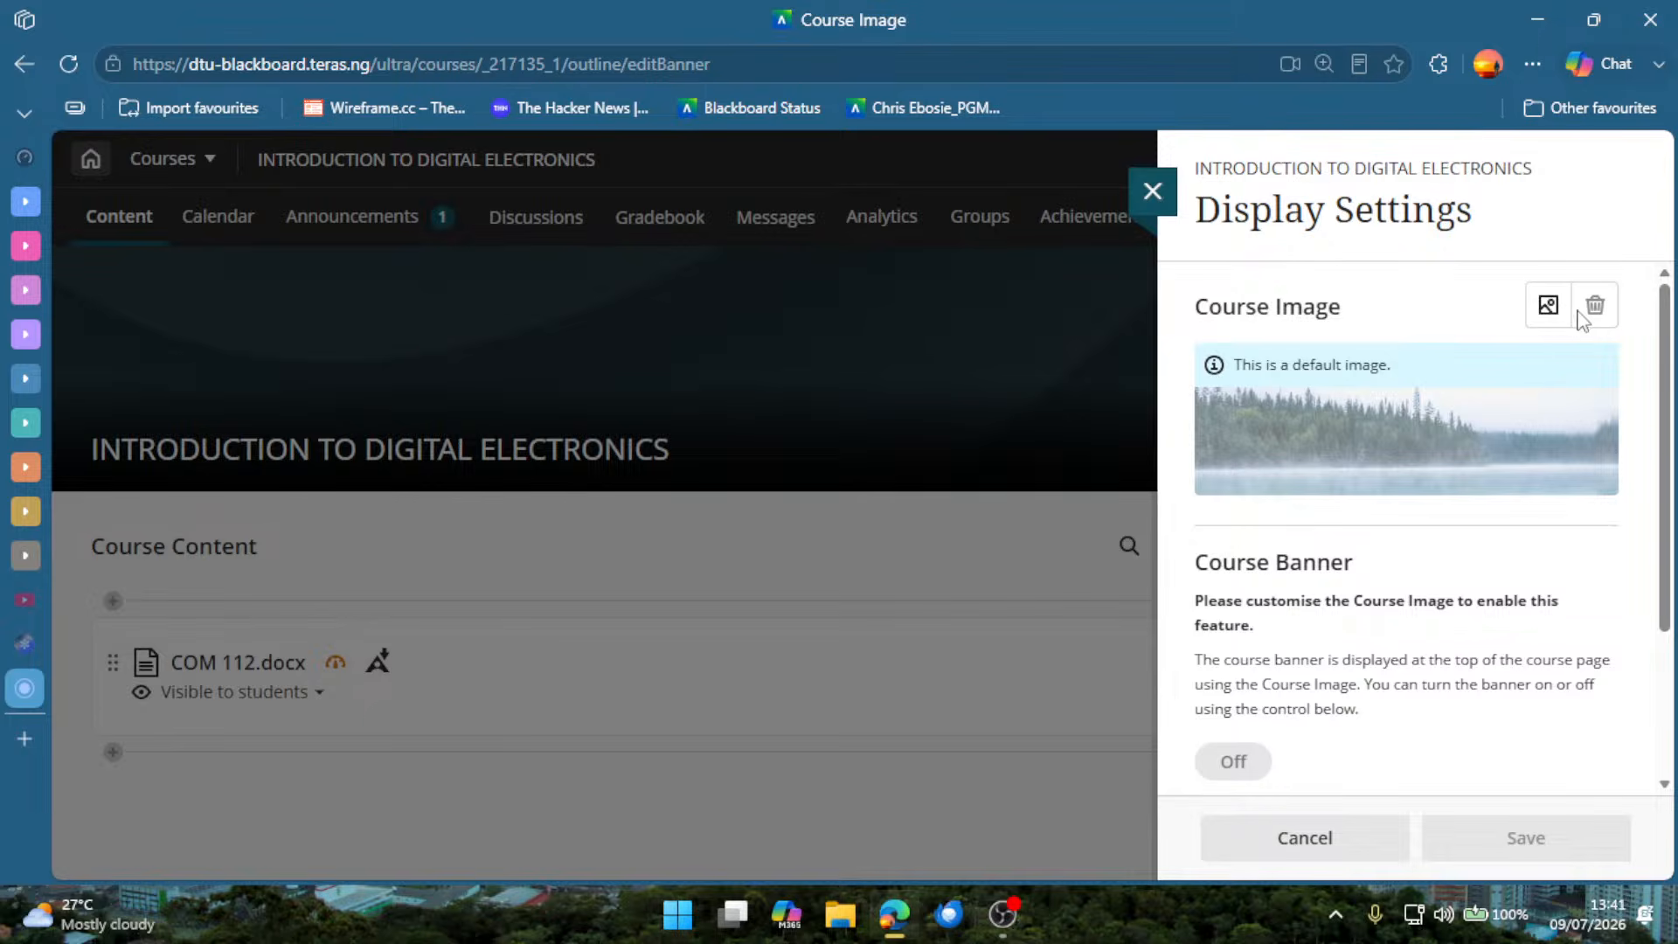
pyautogui.click(1547, 306)
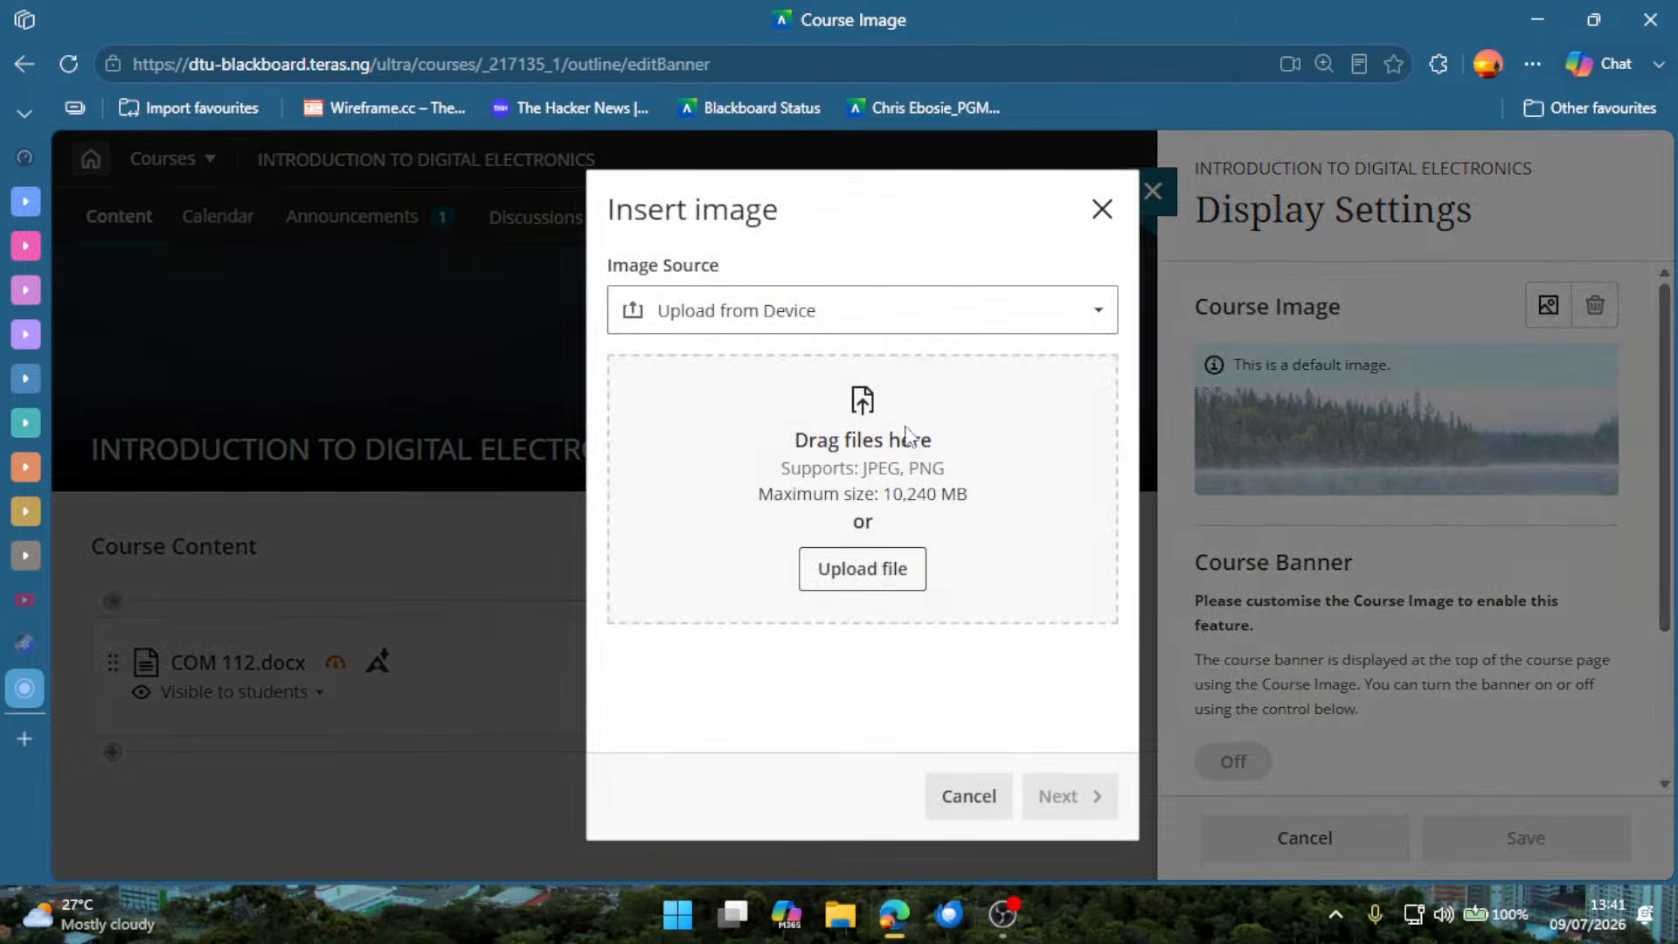
pyautogui.click(766, 328)
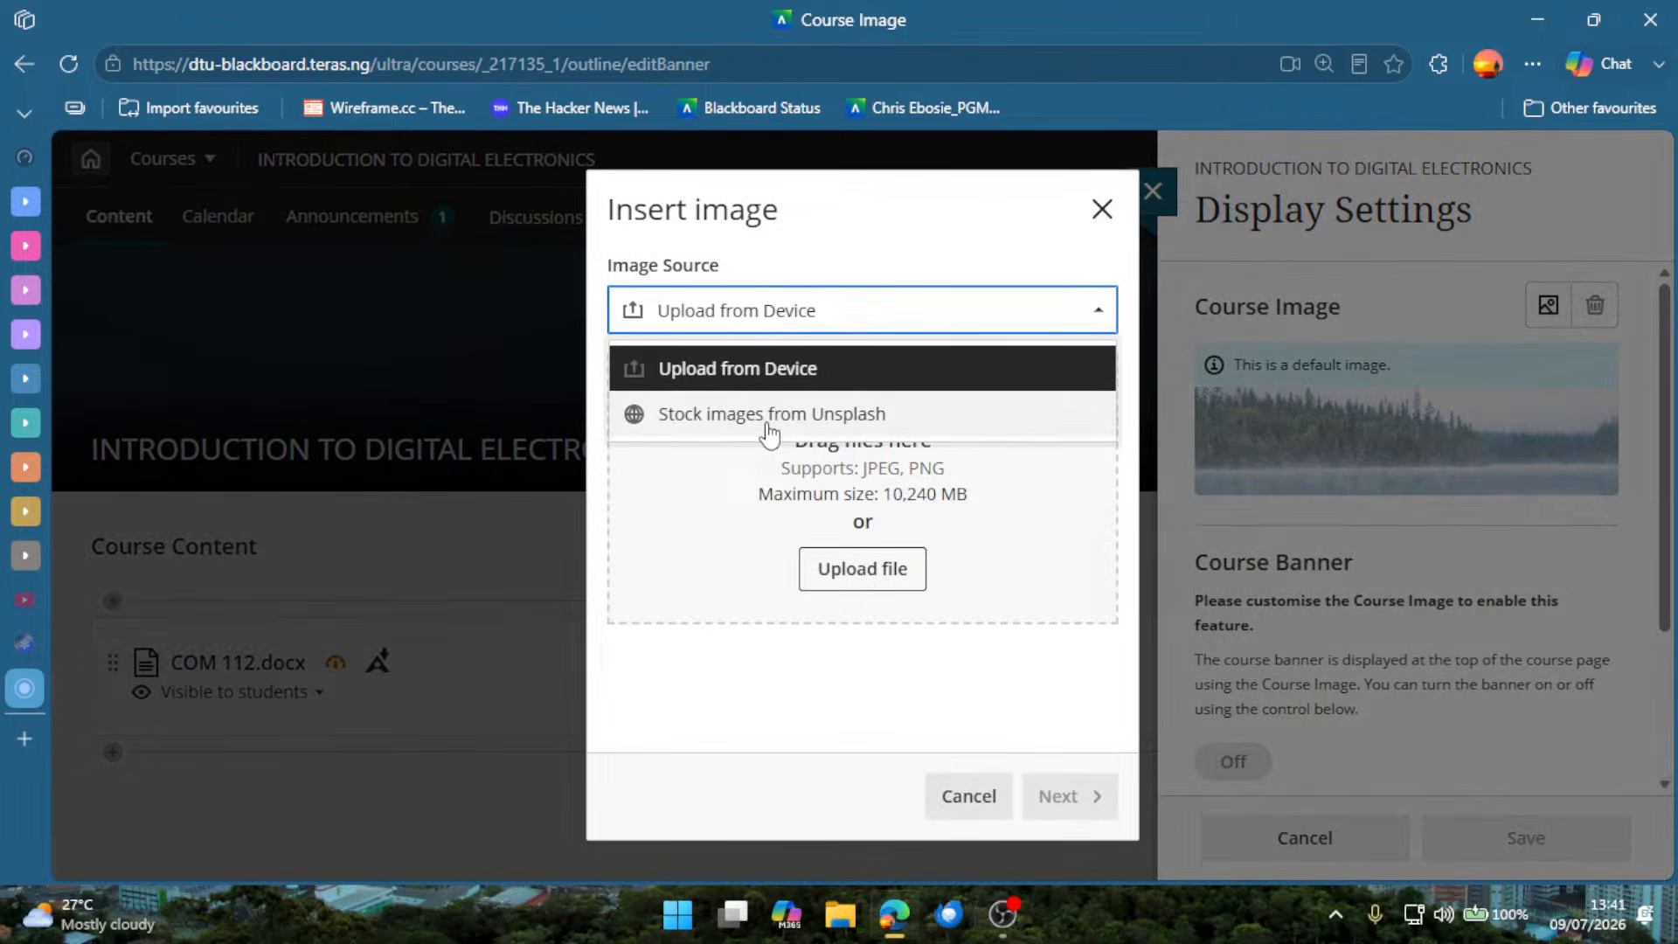
pyautogui.click(769, 418)
pyautogui.click(940, 379)
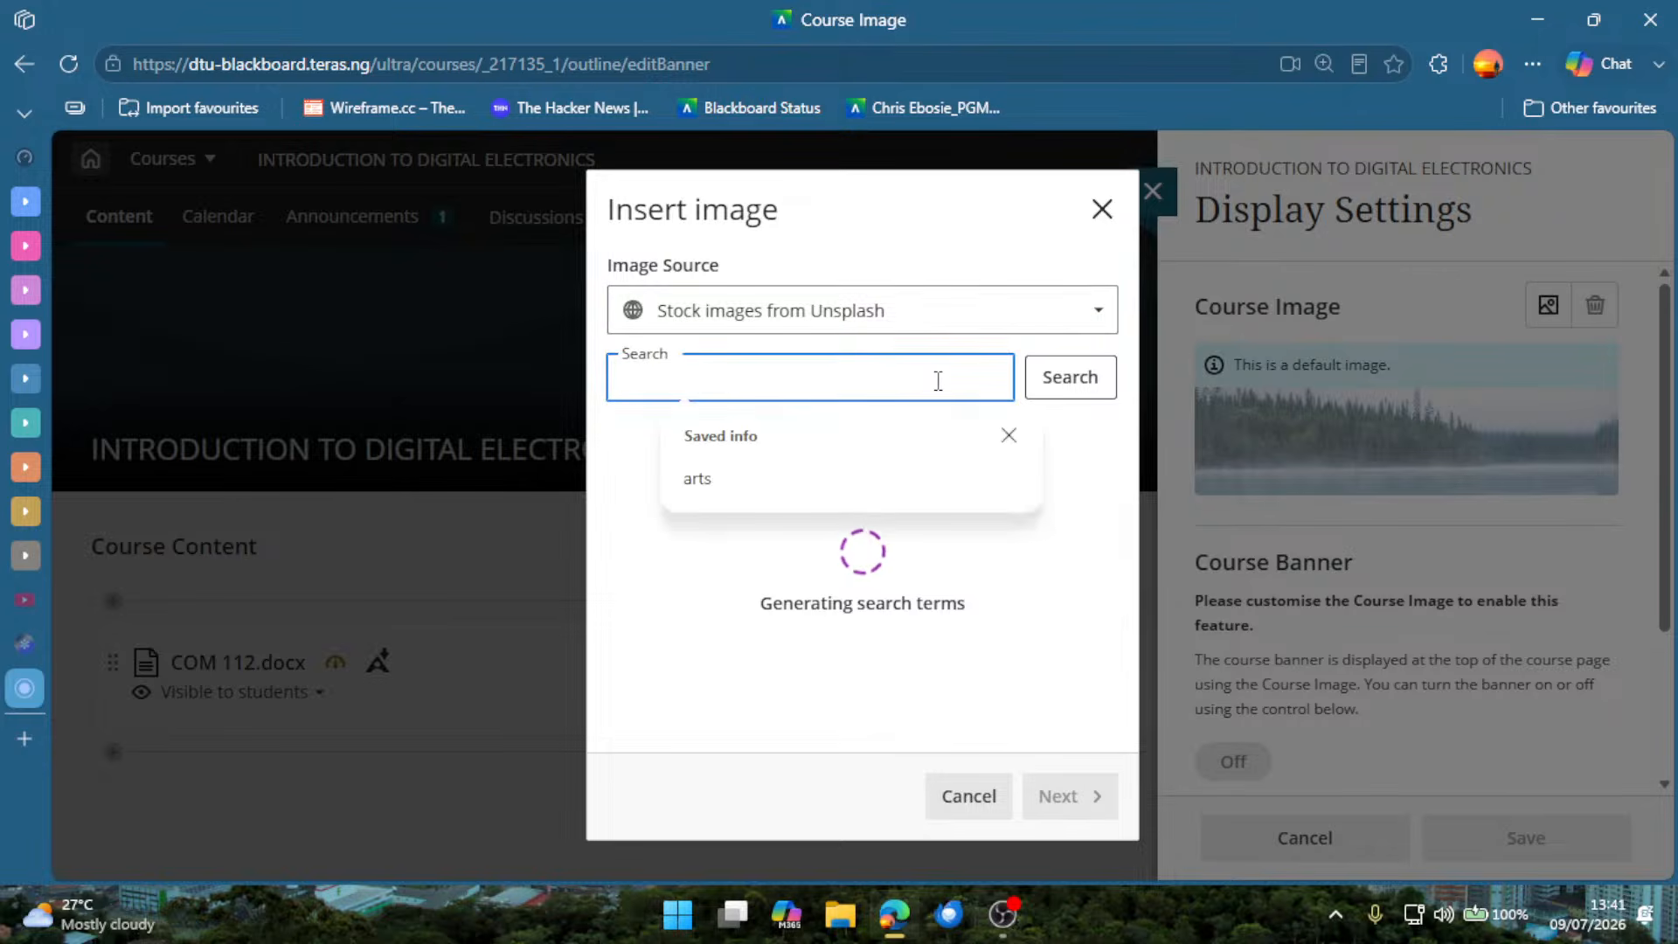
pyautogui.write('IOT')
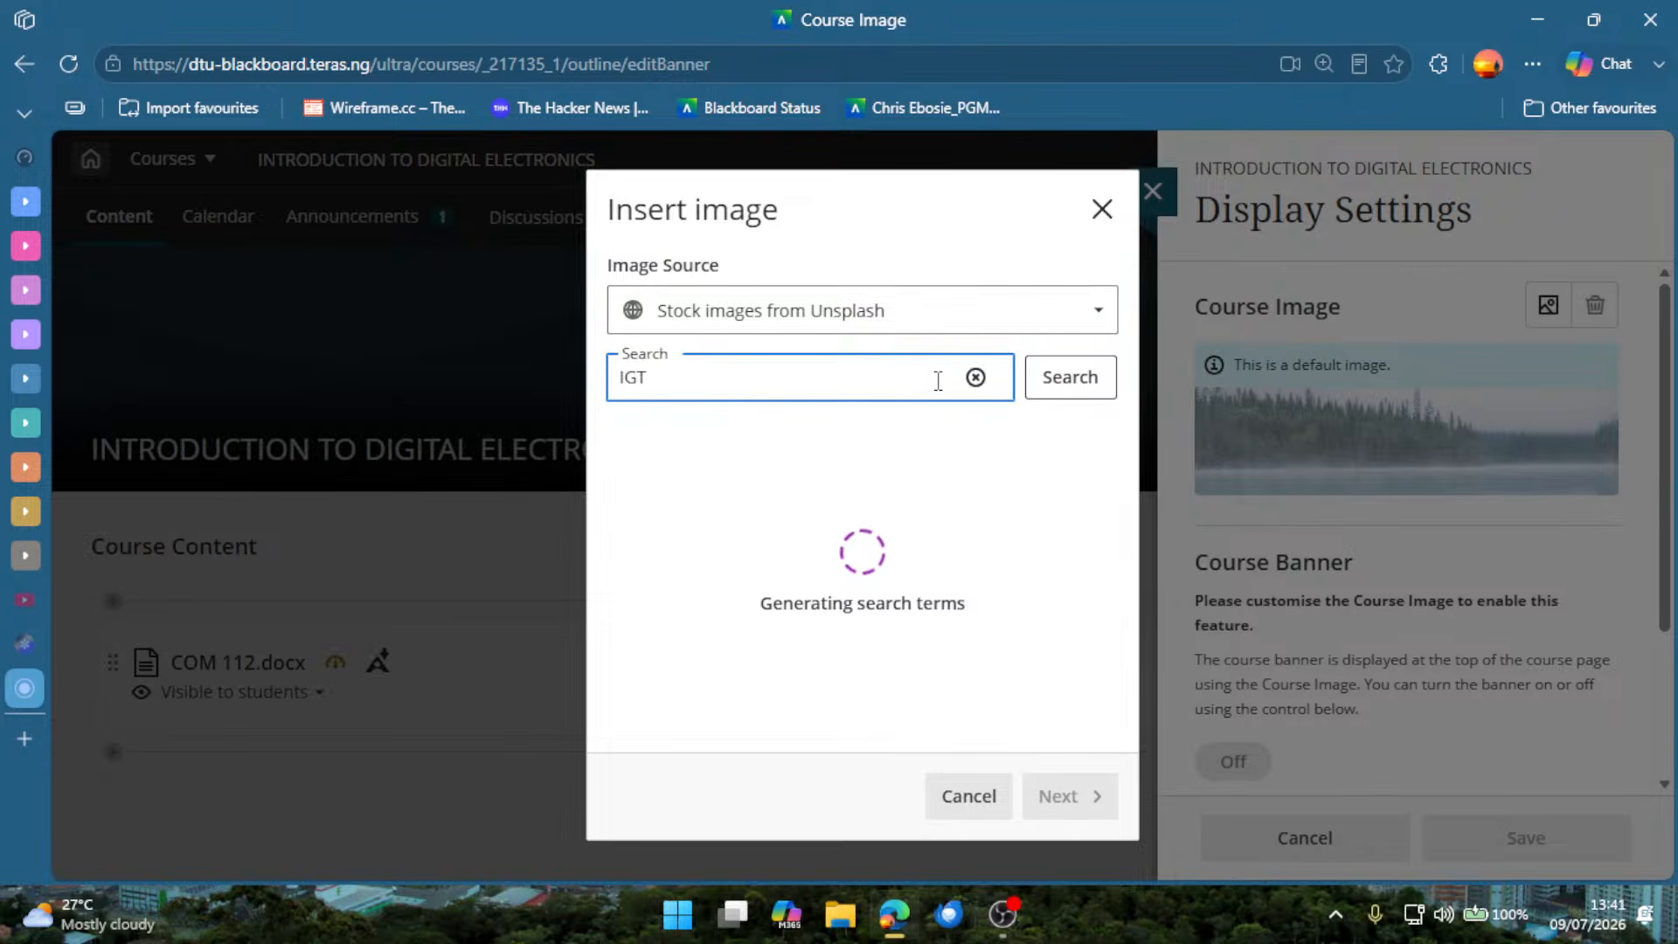
pyautogui.press('BackSpace')
pyautogui.press('BackSpace')
pyautogui.press('BackSpace')
pyautogui.write('DIGITAL ELECTRONICS')
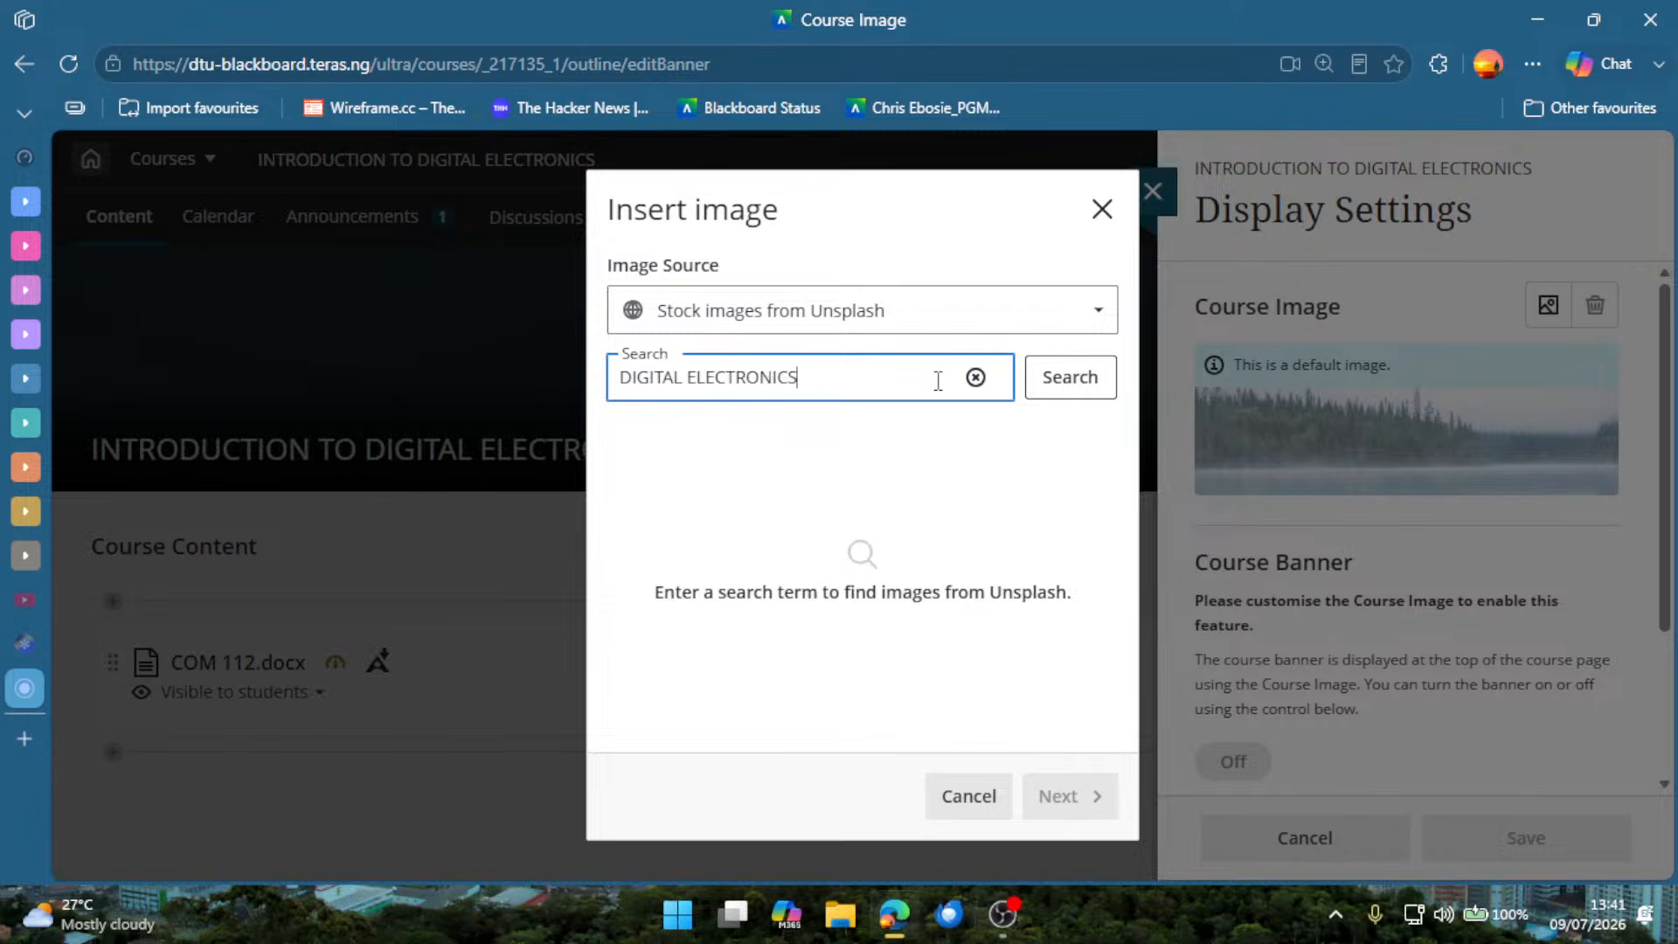
pyautogui.press('Return')
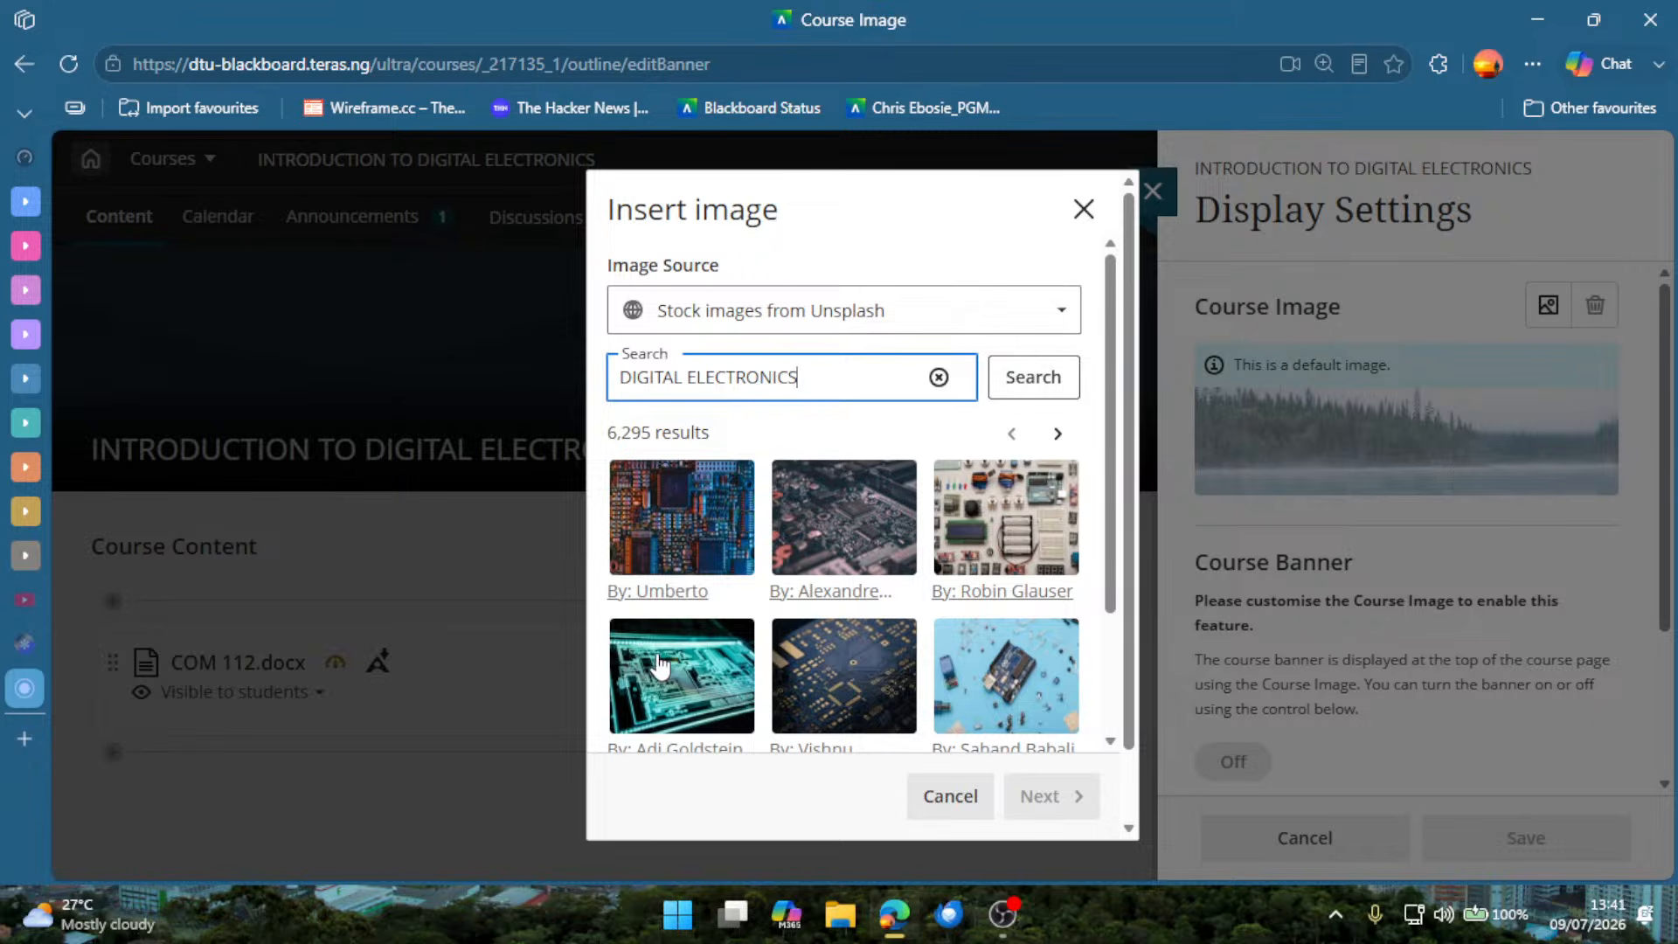
# Choose the teal circuit board photo, reposition it in the crop frame, and insert it as the course image.
pyautogui.click(651, 686)
pyautogui.click(1040, 797)
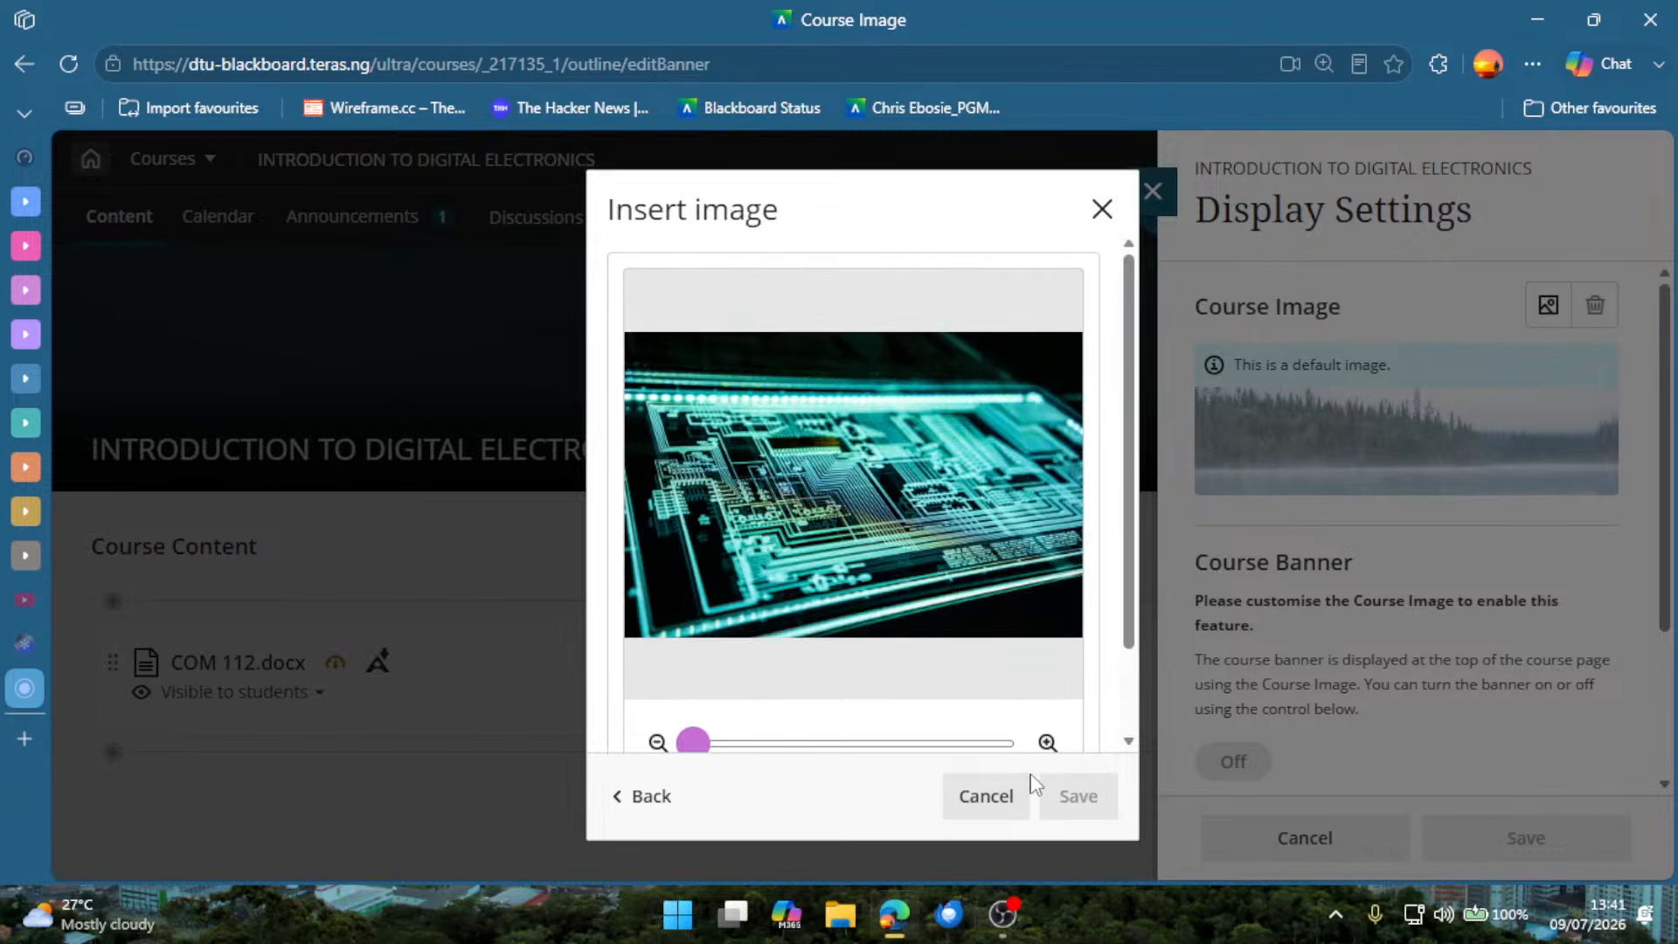
pyautogui.scroll(-2, 1005, 708)
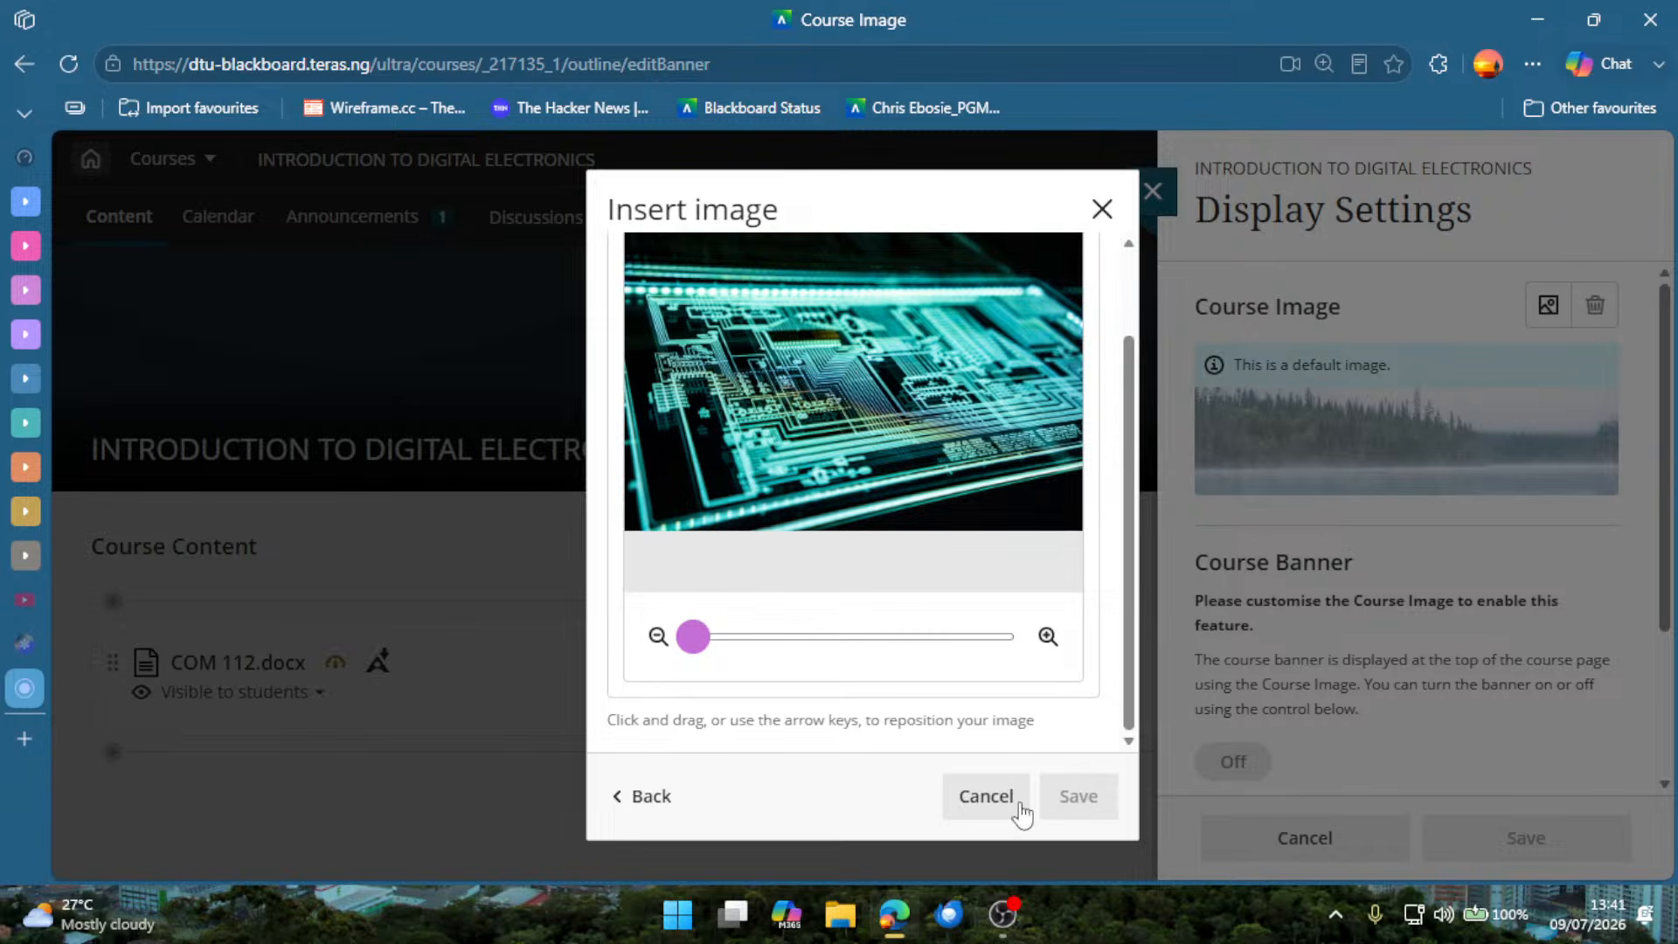
pyautogui.moveTo(825, 411)
pyautogui.mouseDown()
pyautogui.moveTo(825, 457)
pyautogui.moveTo(872, 517)
pyautogui.moveTo(863, 362)
pyautogui.moveTo(861, 414)
pyautogui.moveTo(848, 391)
pyautogui.mouseUp()
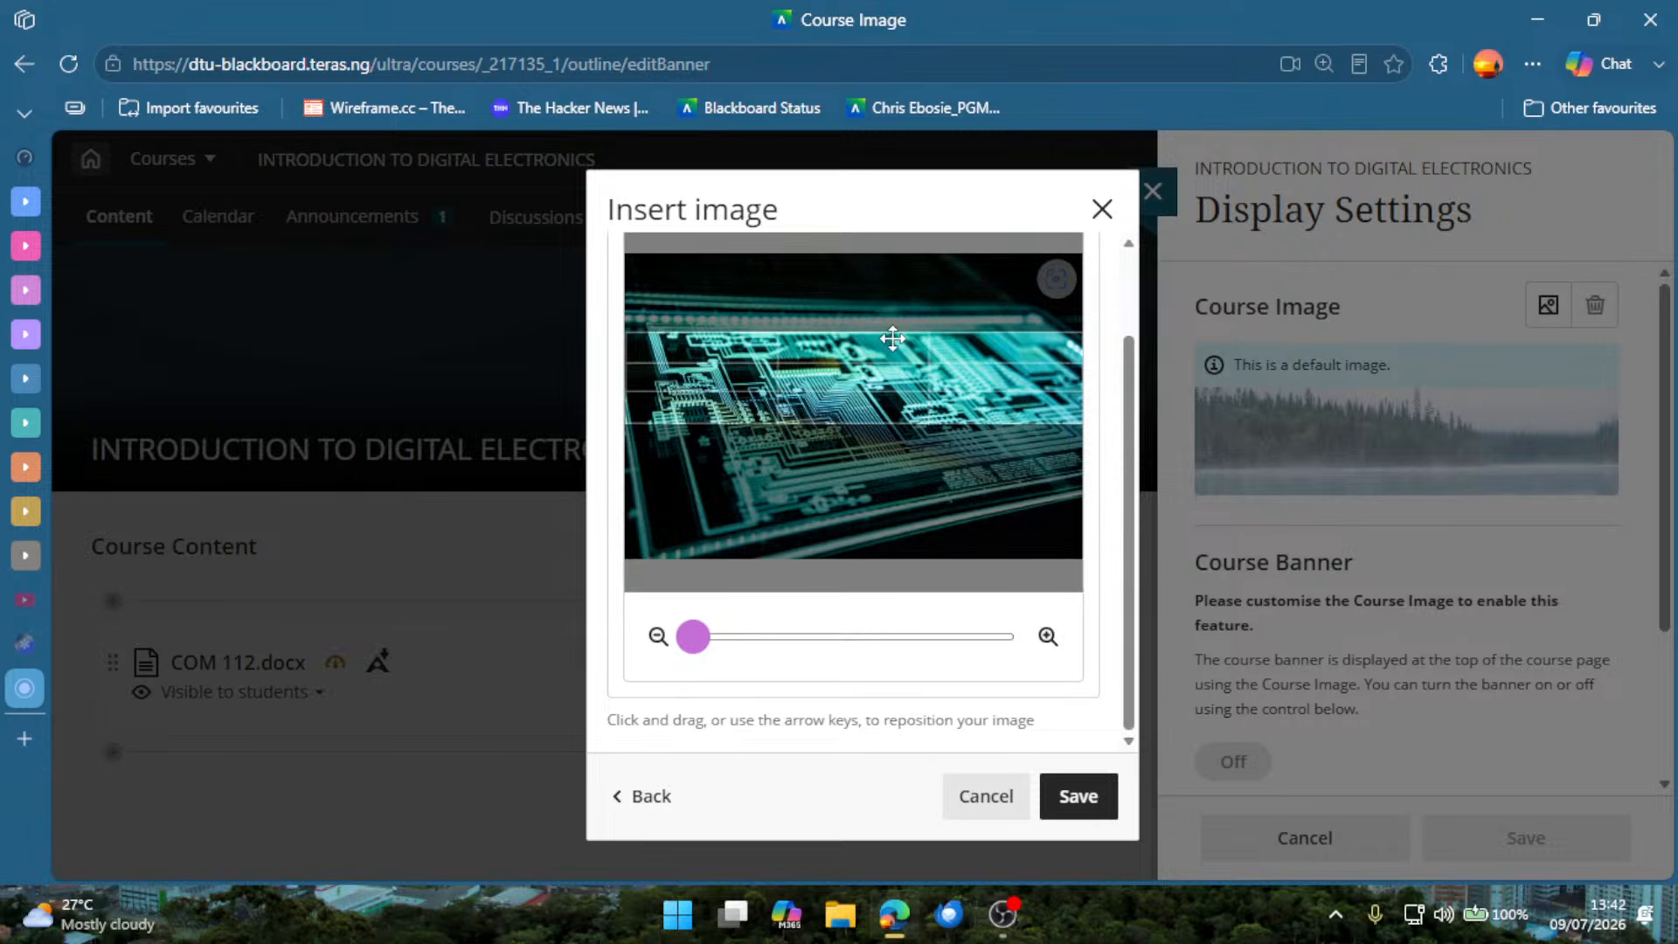
pyautogui.moveTo(883, 379)
pyautogui.mouseDown()
pyautogui.moveTo(887, 409)
pyautogui.moveTo(899, 351)
pyautogui.mouseUp()
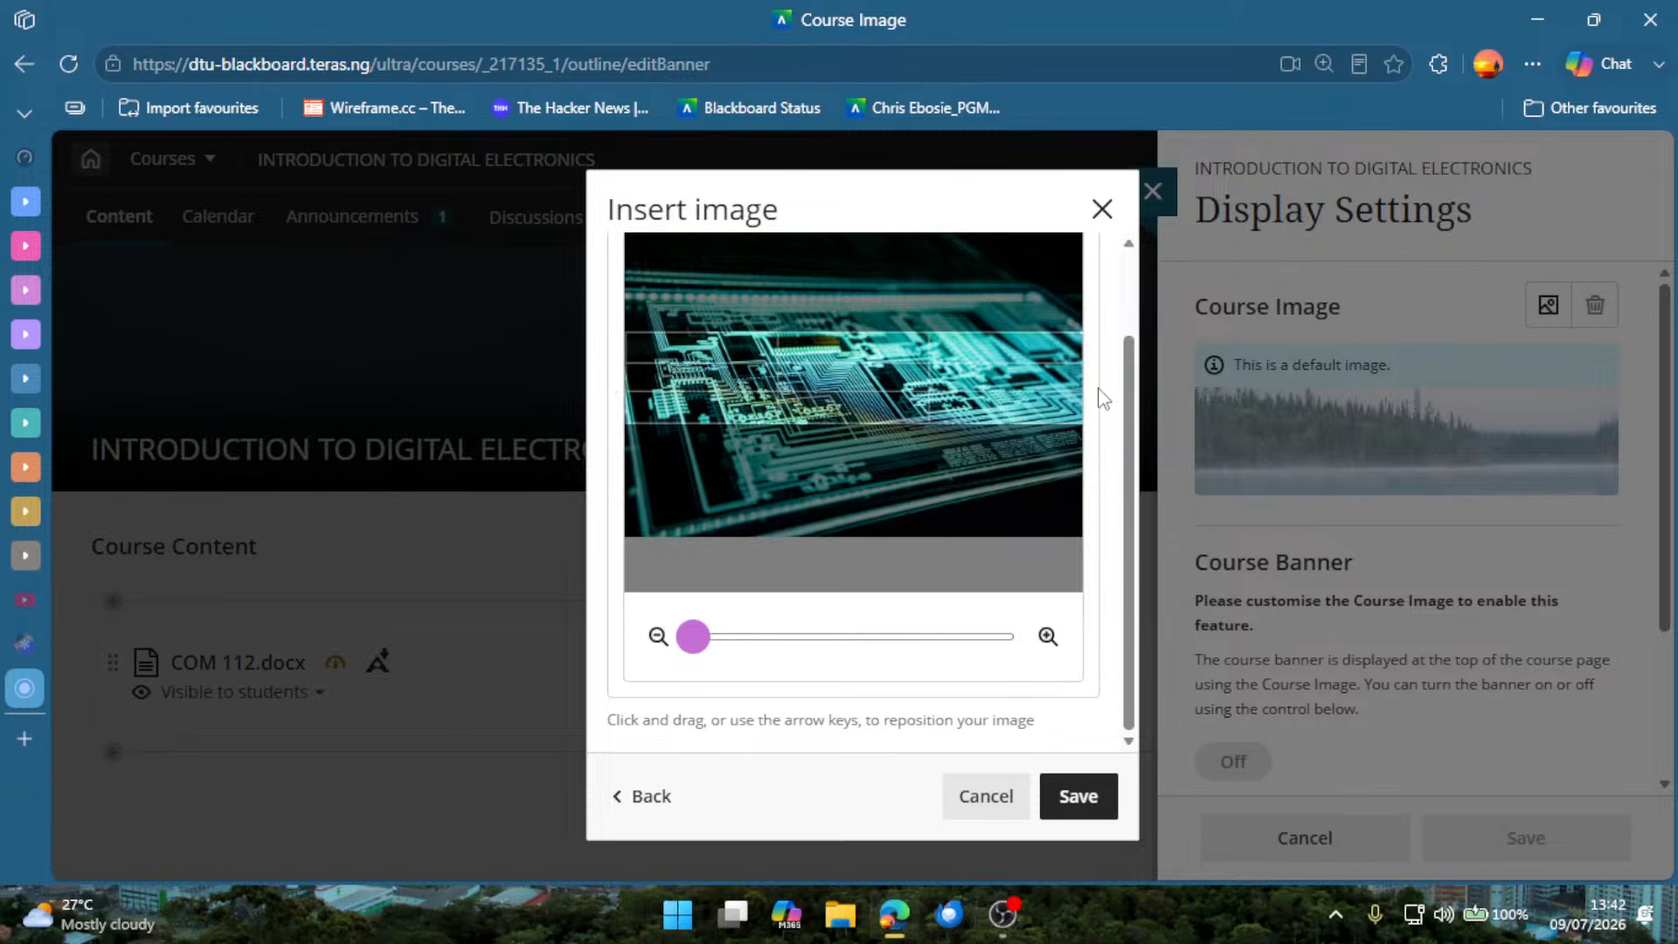
pyautogui.click(1084, 802)
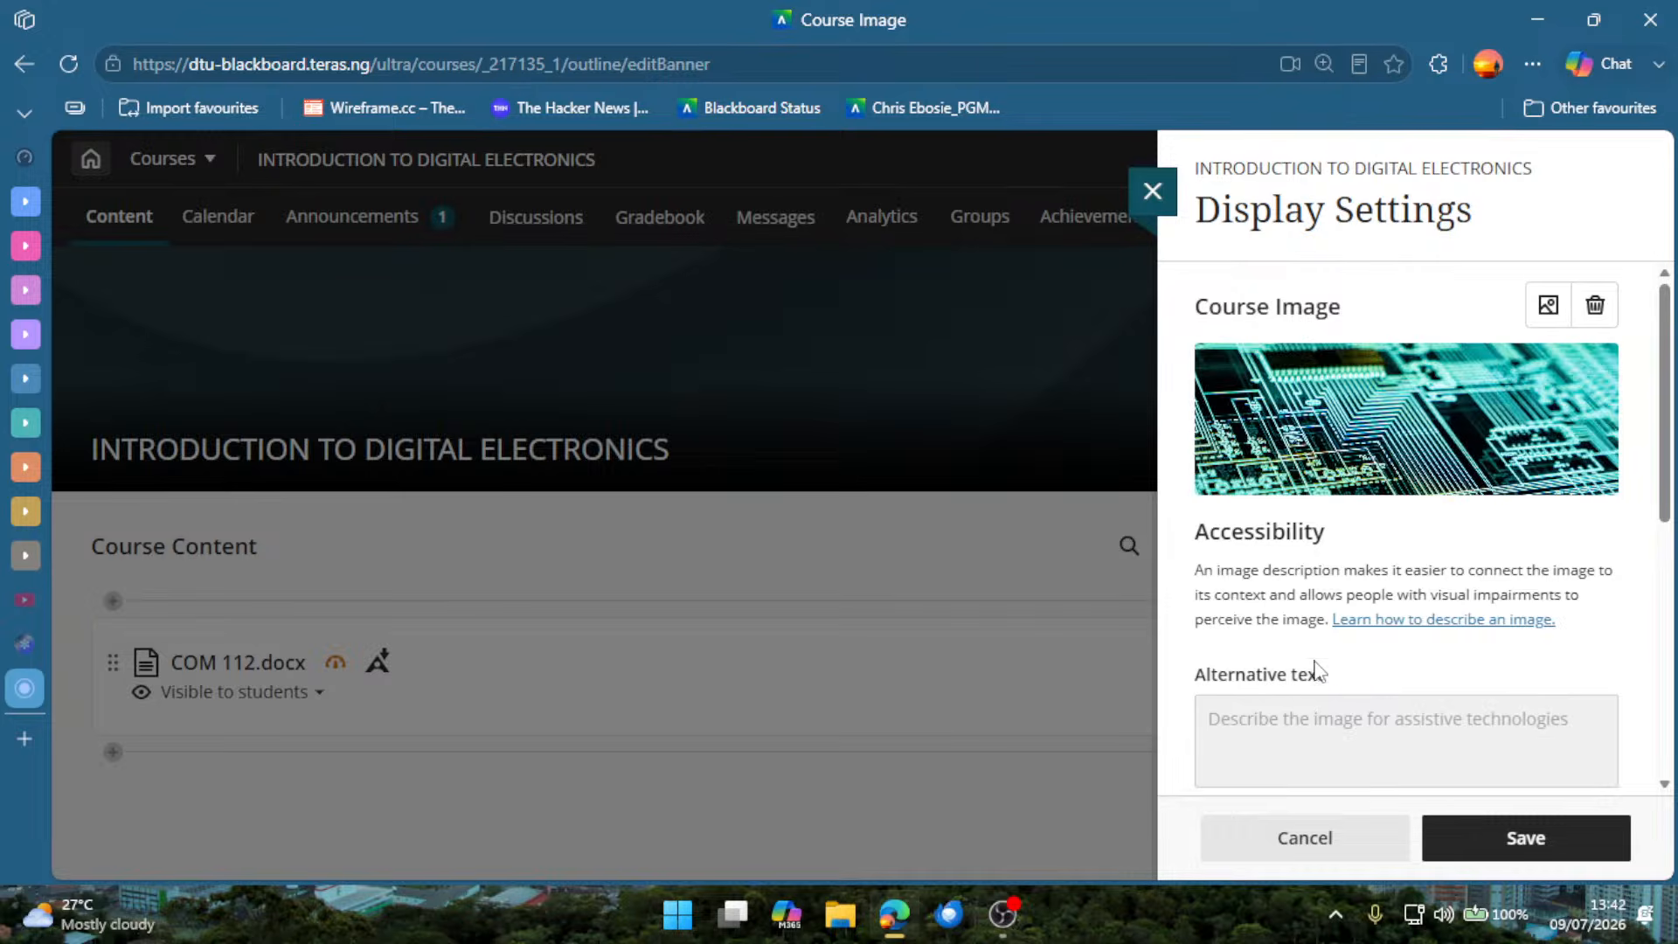
# Check the accessibility, course banner and course card image options, and save the display settings.
pyautogui.scroll(-5, 1327, 537)
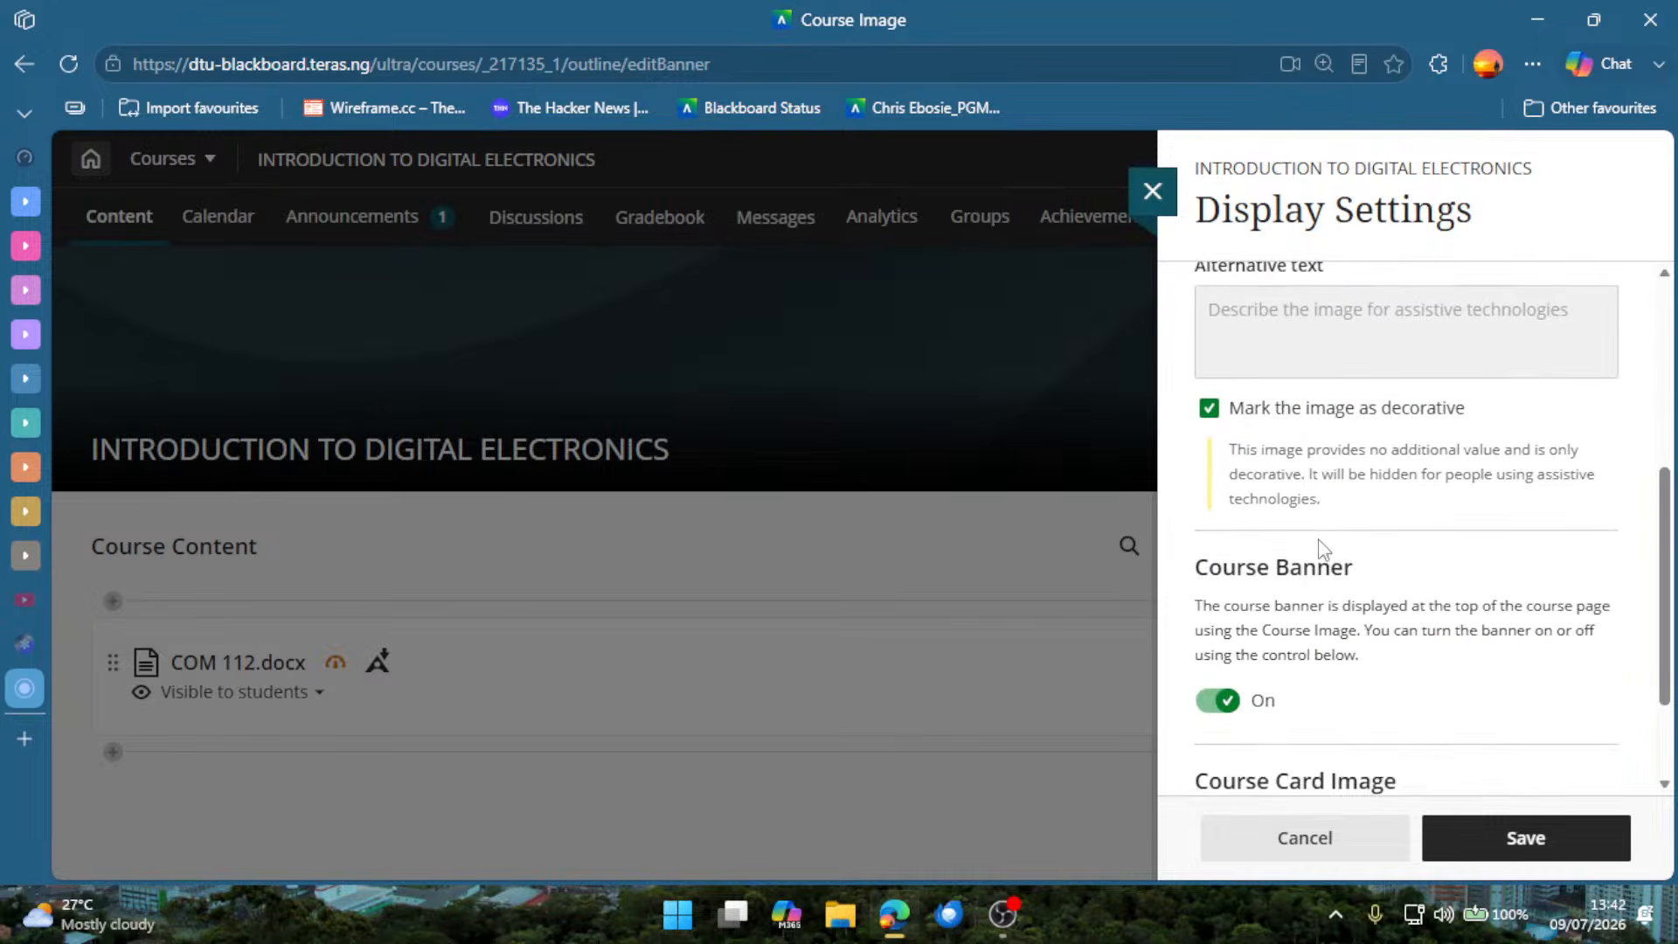
pyautogui.scroll(-2, 1320, 564)
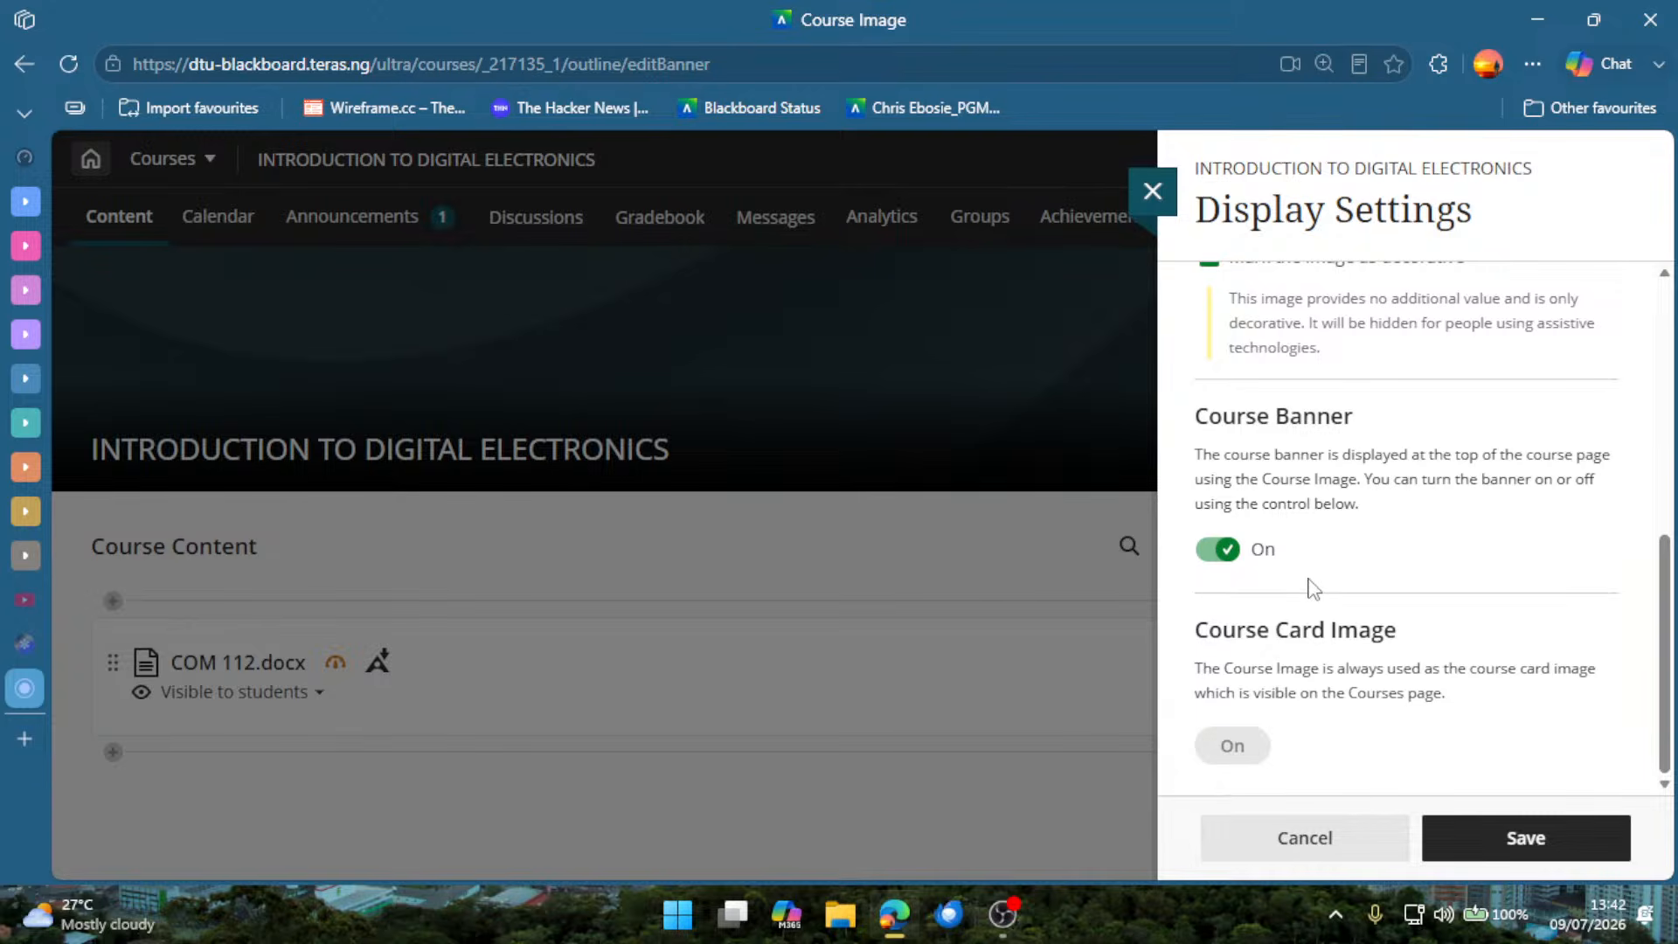
pyautogui.click(1470, 836)
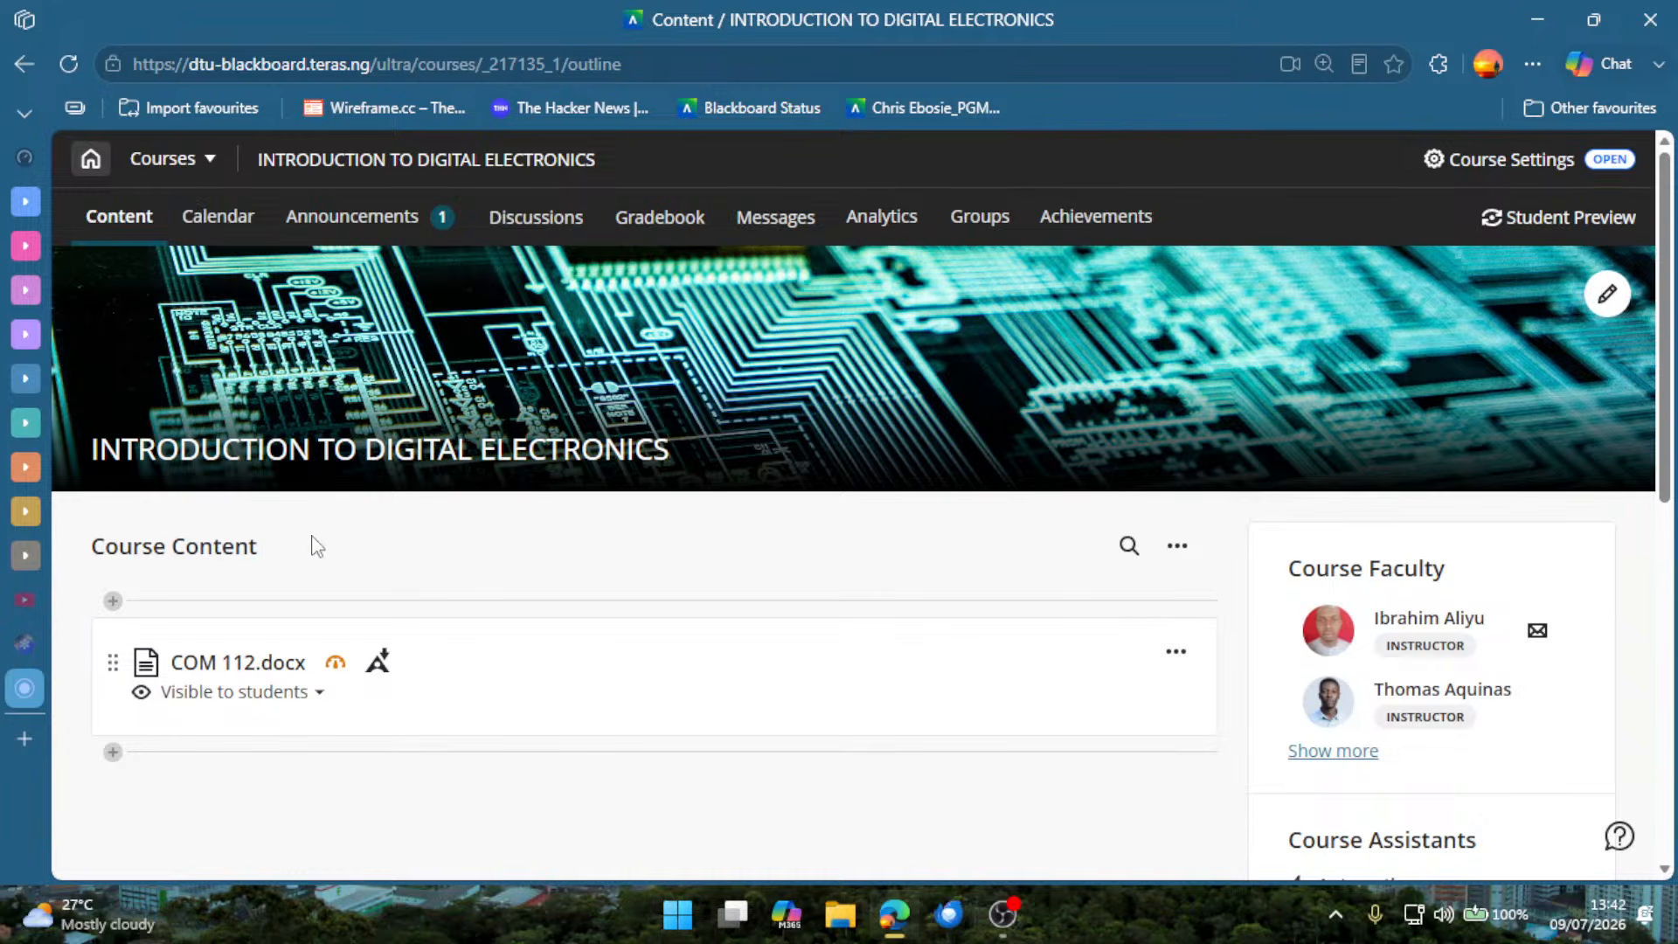
# Leave the course and look over the Institution Page and the account's profile page.
pyautogui.click(92, 164)
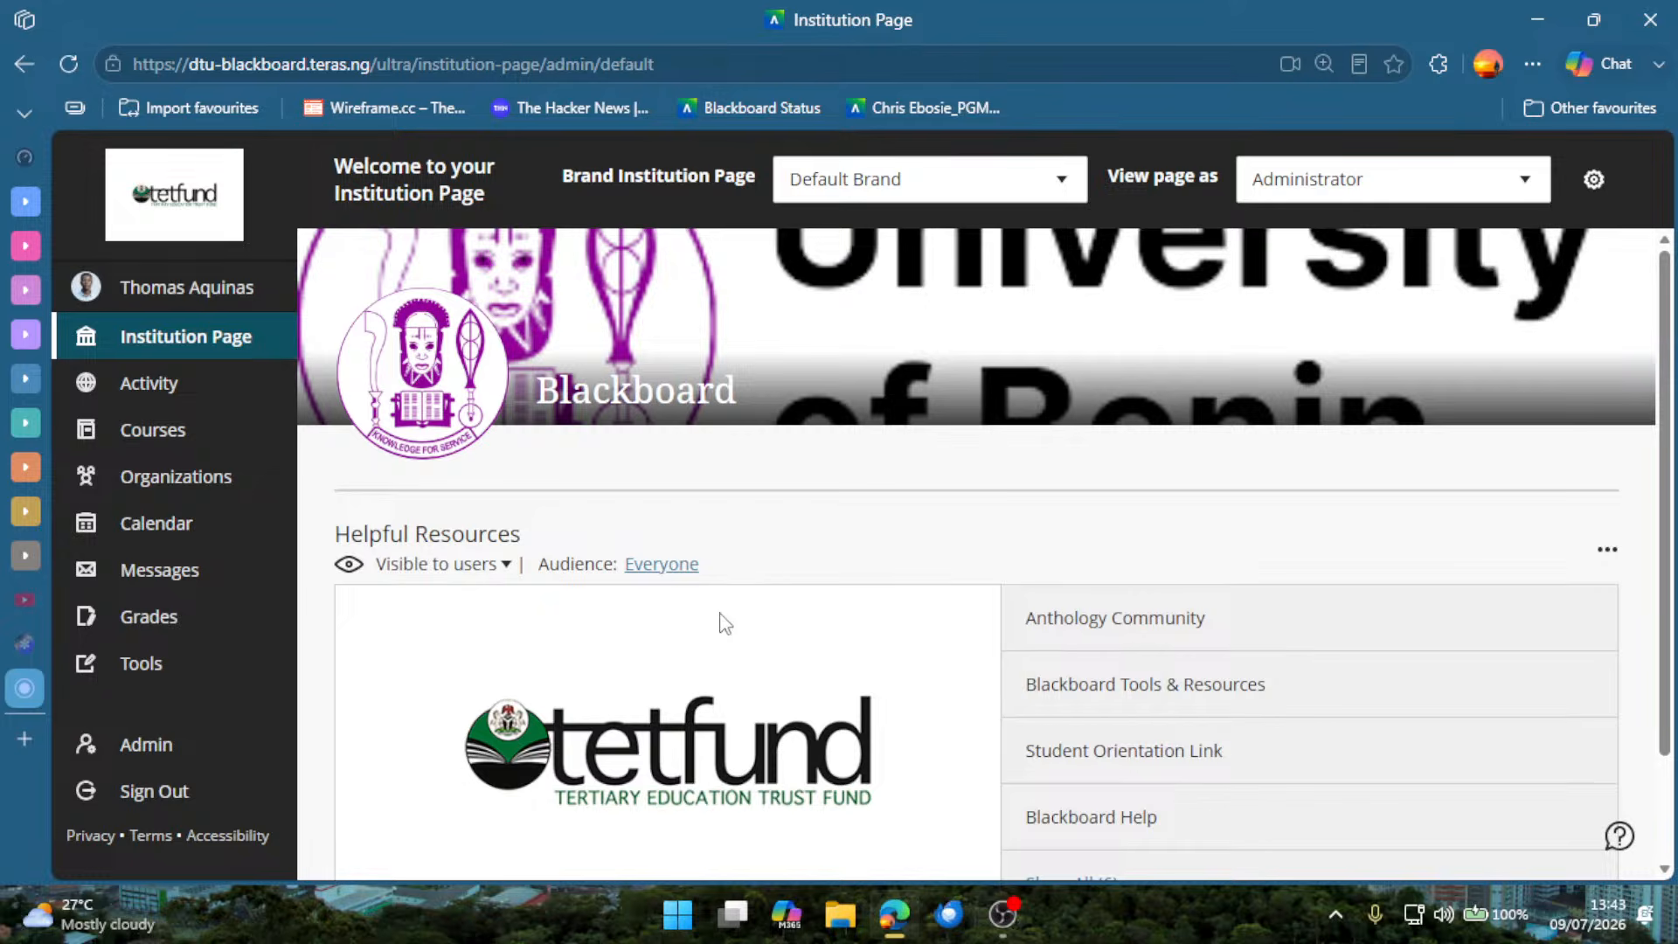
pyautogui.scroll(-2, 724, 631)
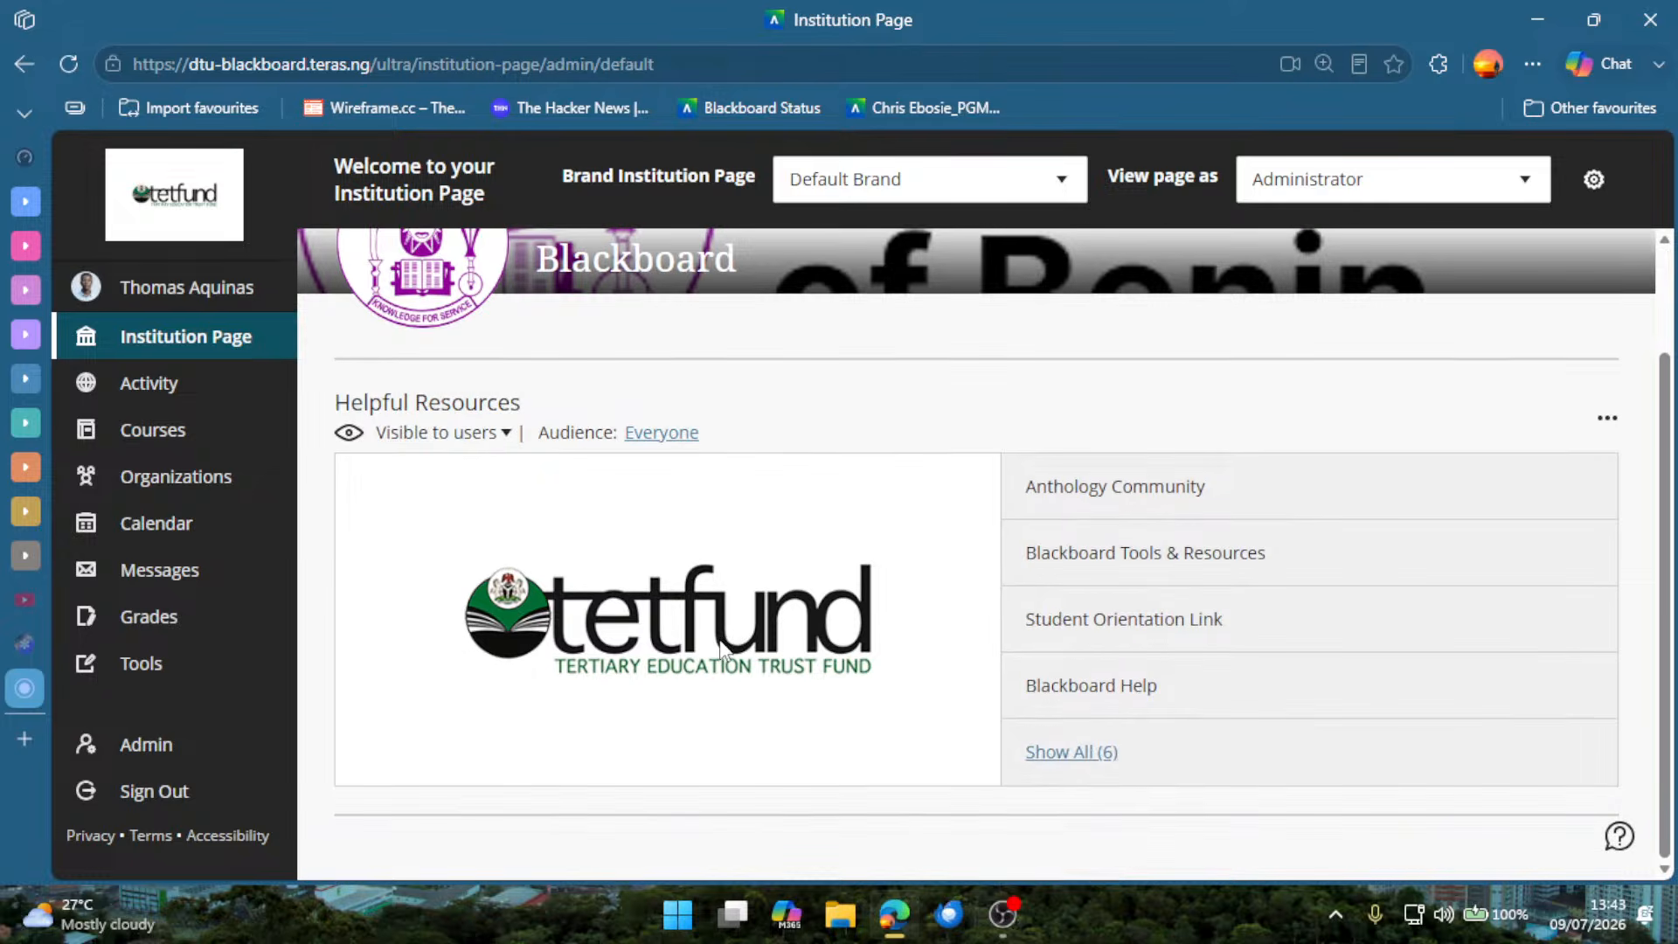
pyautogui.scroll(2, 725, 648)
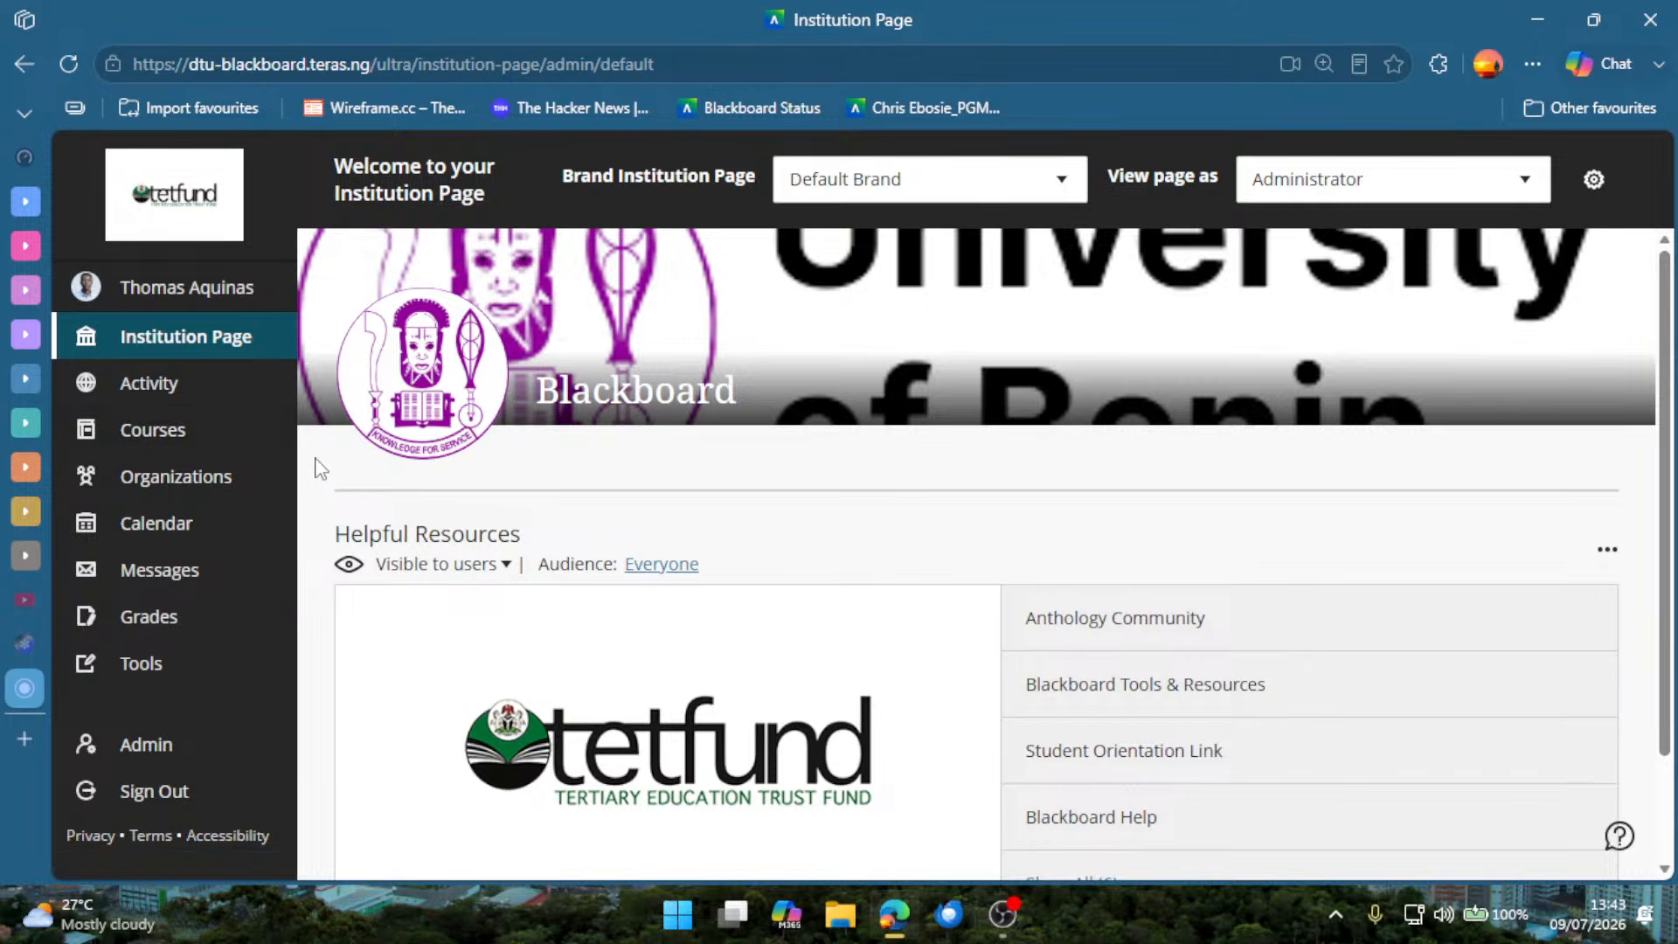
pyautogui.click(219, 294)
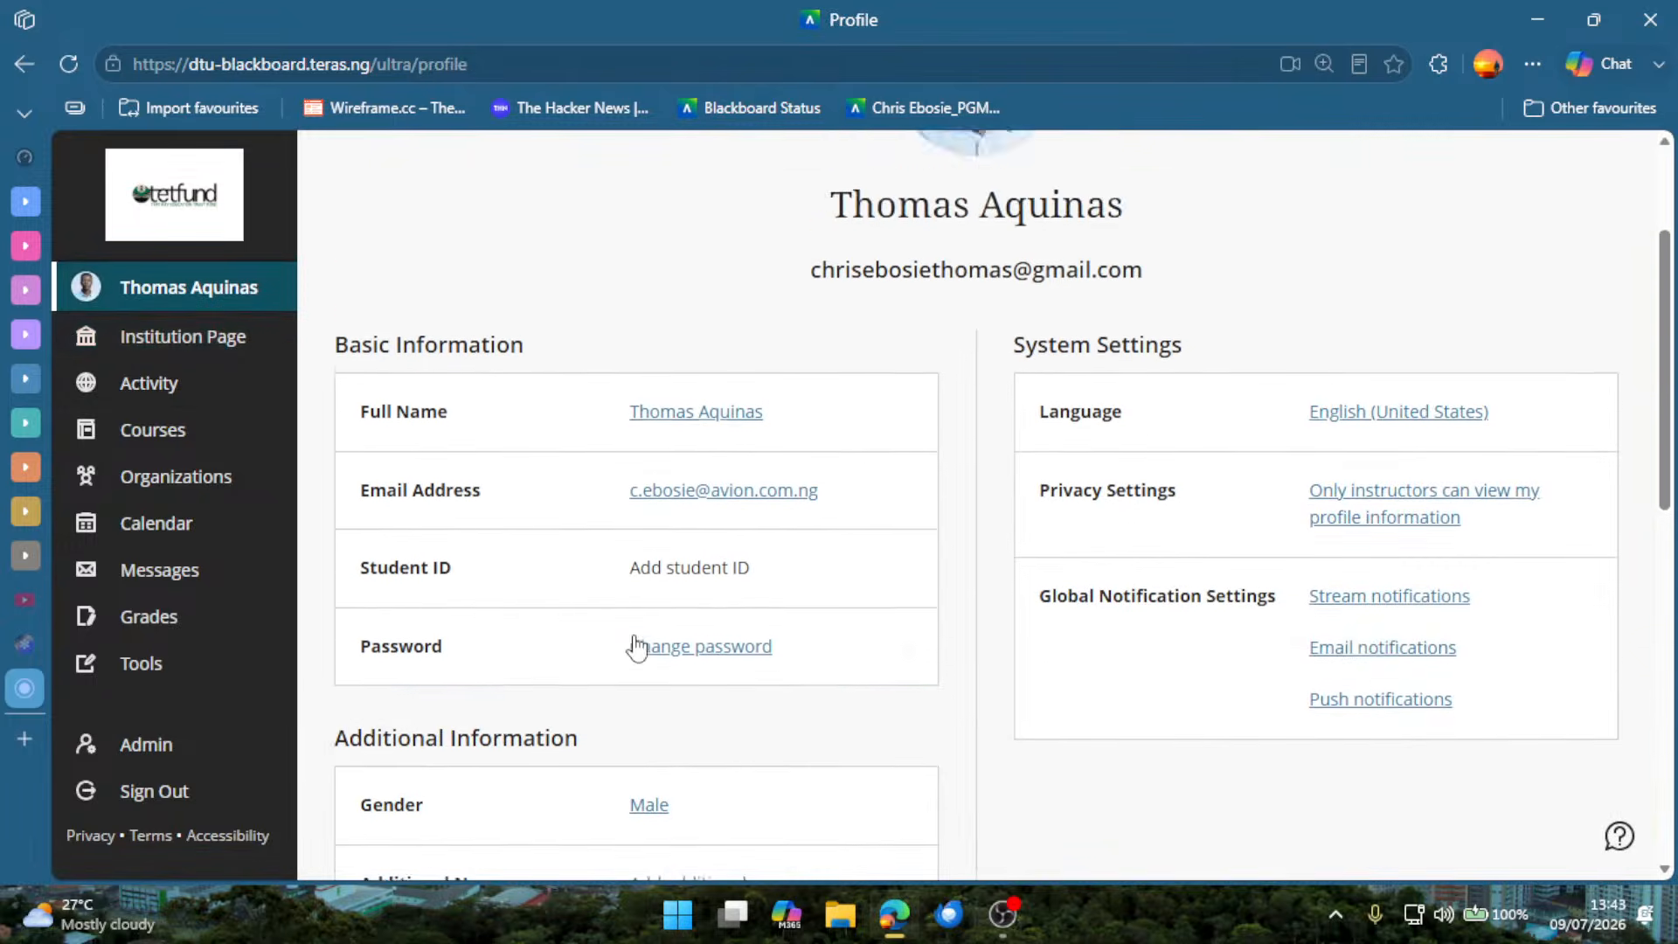
pyautogui.scroll(-6, 535, 547)
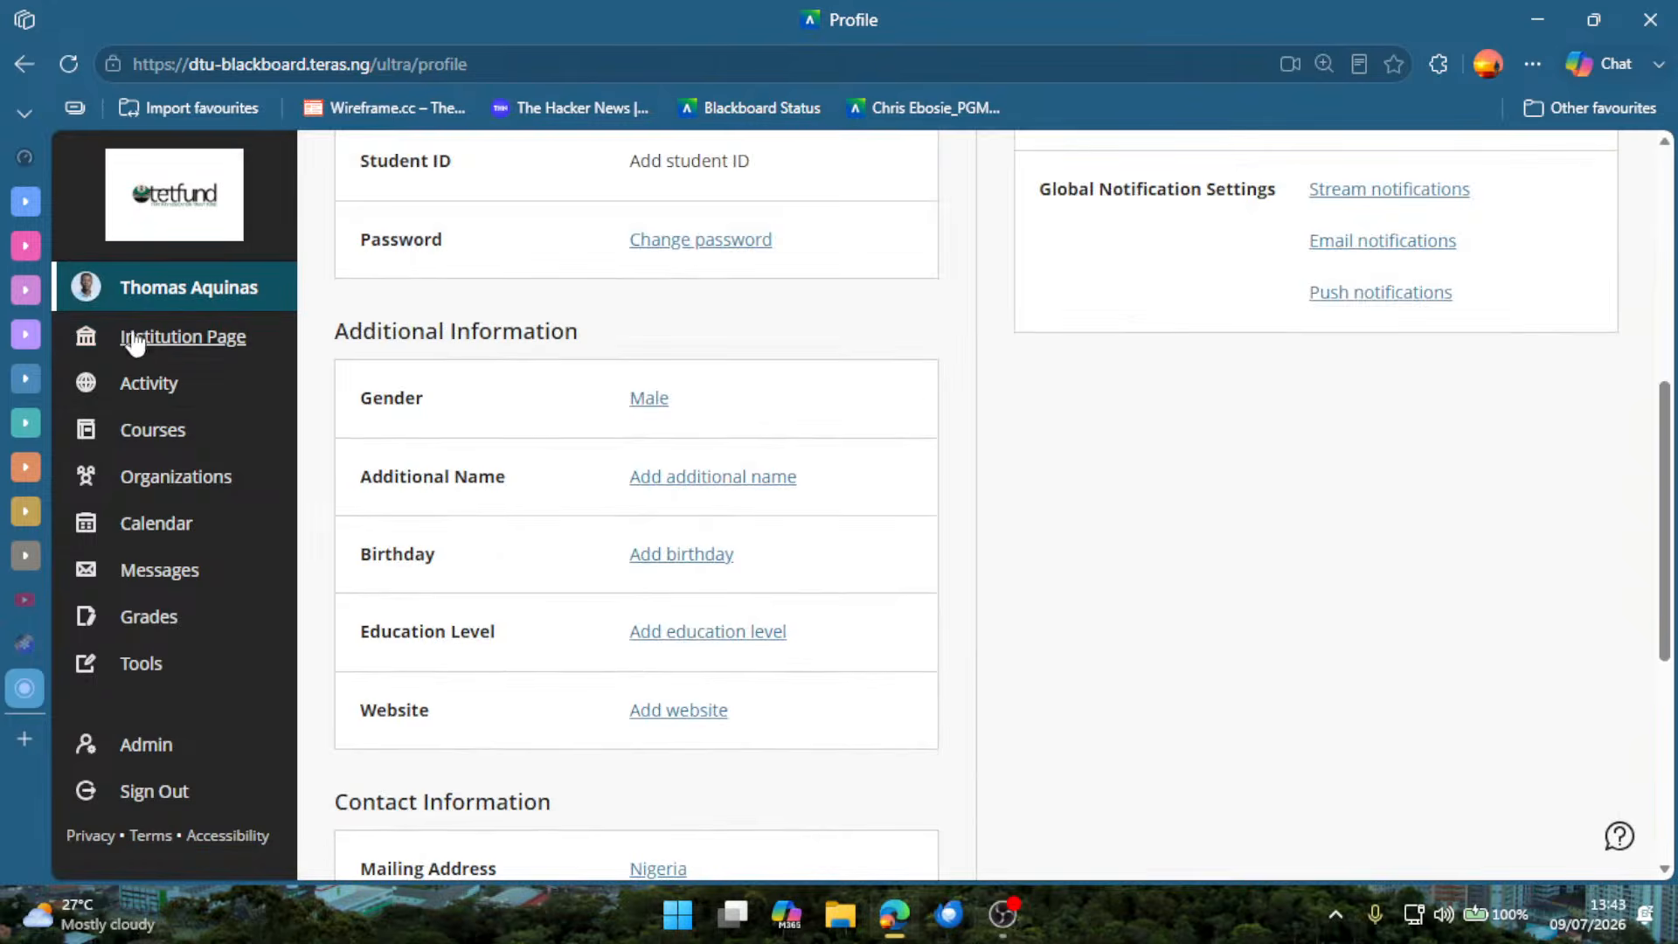
# Open the Activity page and look through the course activity card and the recent Activity Stream entries.
pyautogui.click(140, 339)
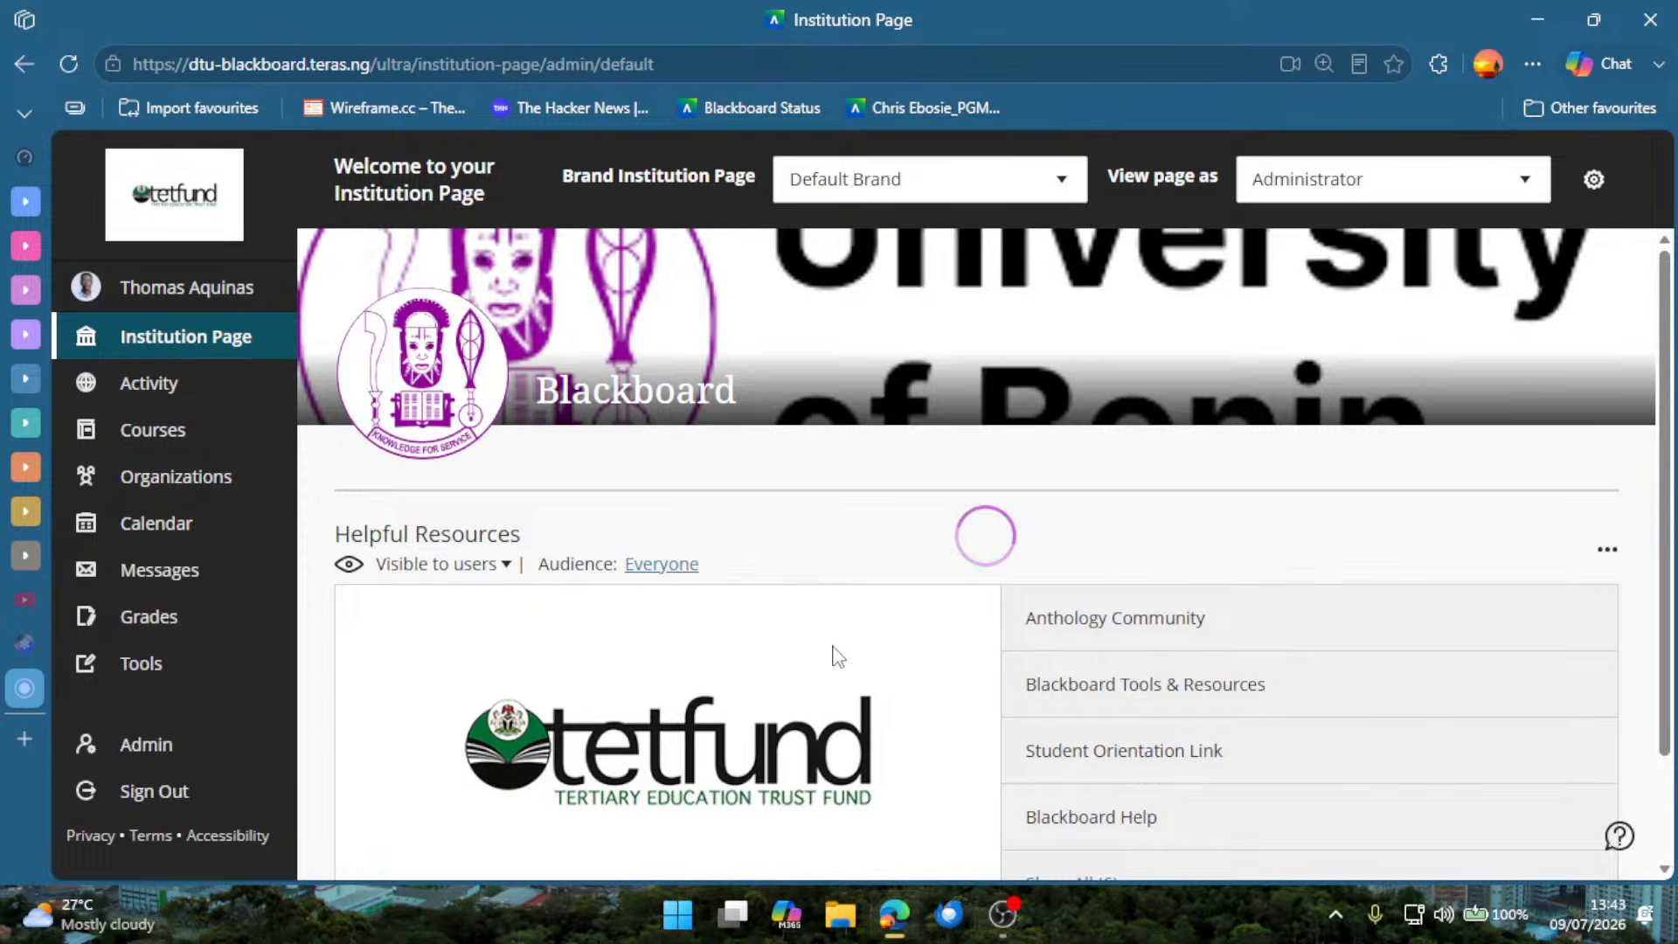
pyautogui.click(180, 392)
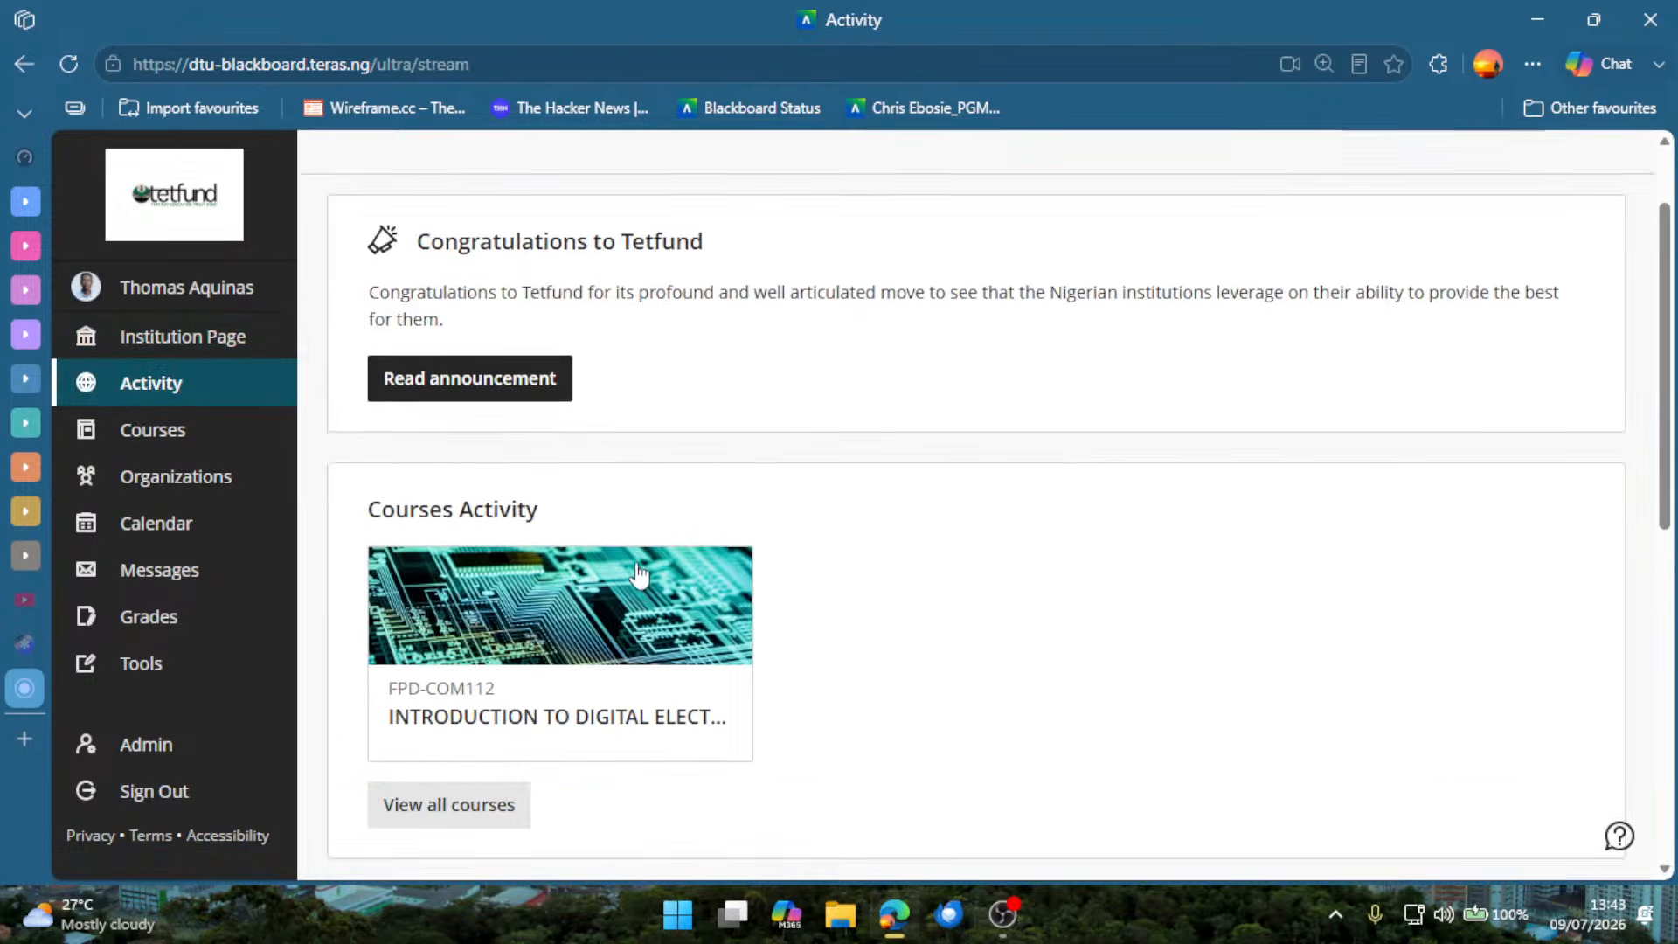
pyautogui.scroll(-2, 637, 629)
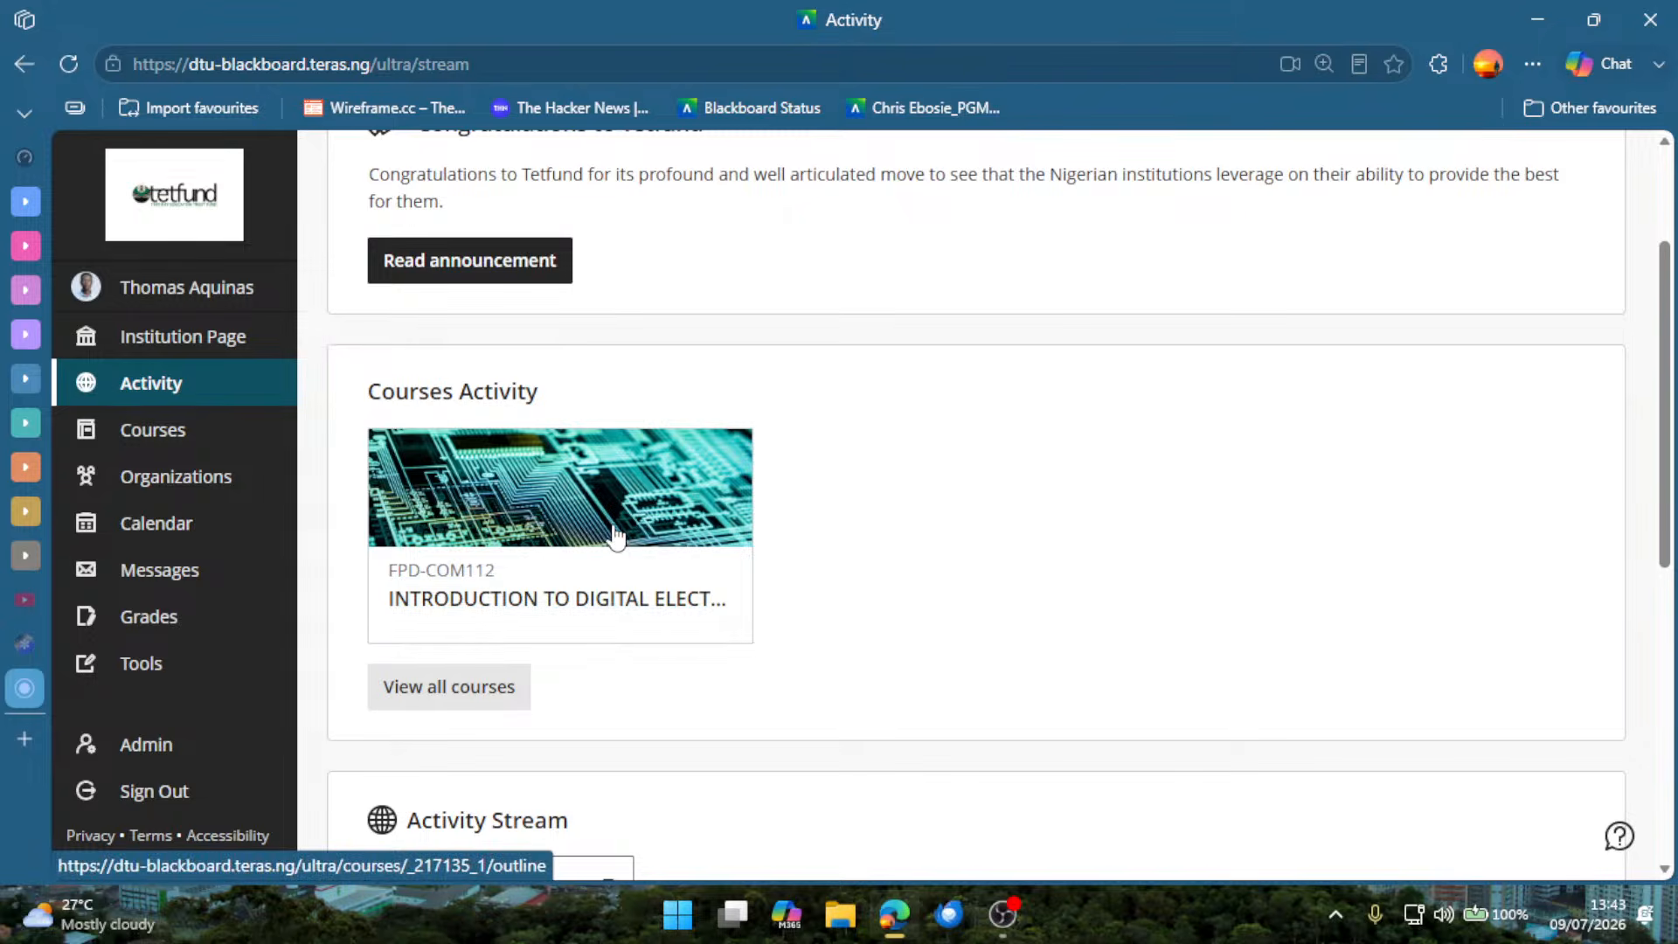
pyautogui.scroll(-1, 622, 524)
pyautogui.scroll(-6, 611, 542)
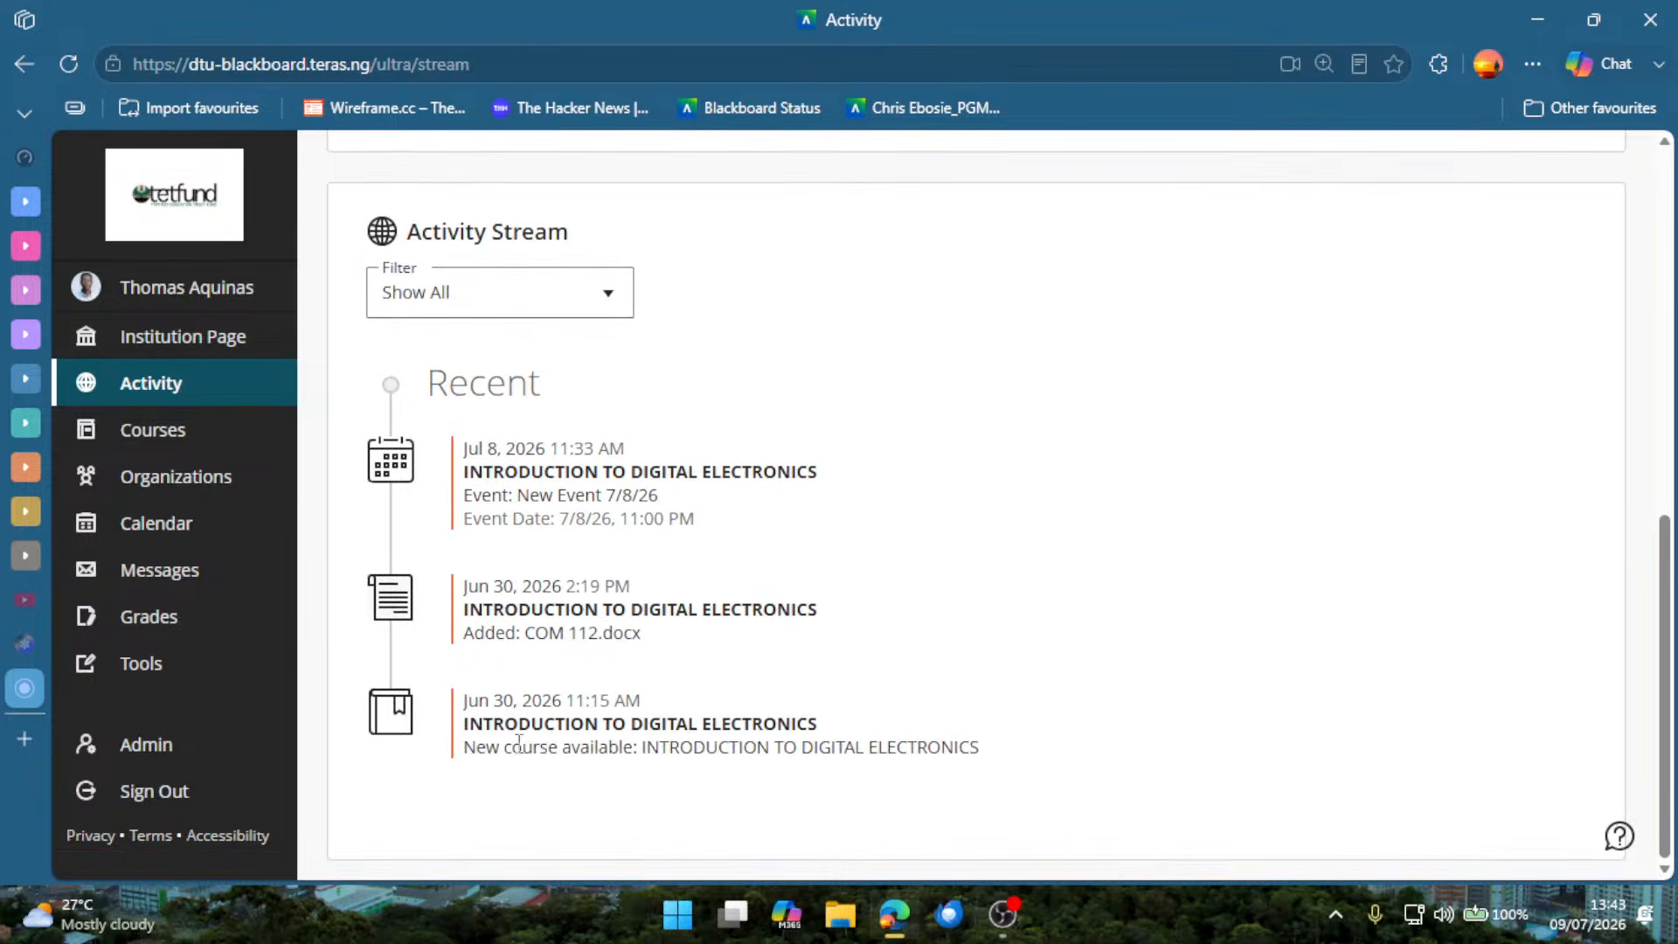
pyautogui.moveTo(512, 747); pyautogui.dragTo(757, 747)
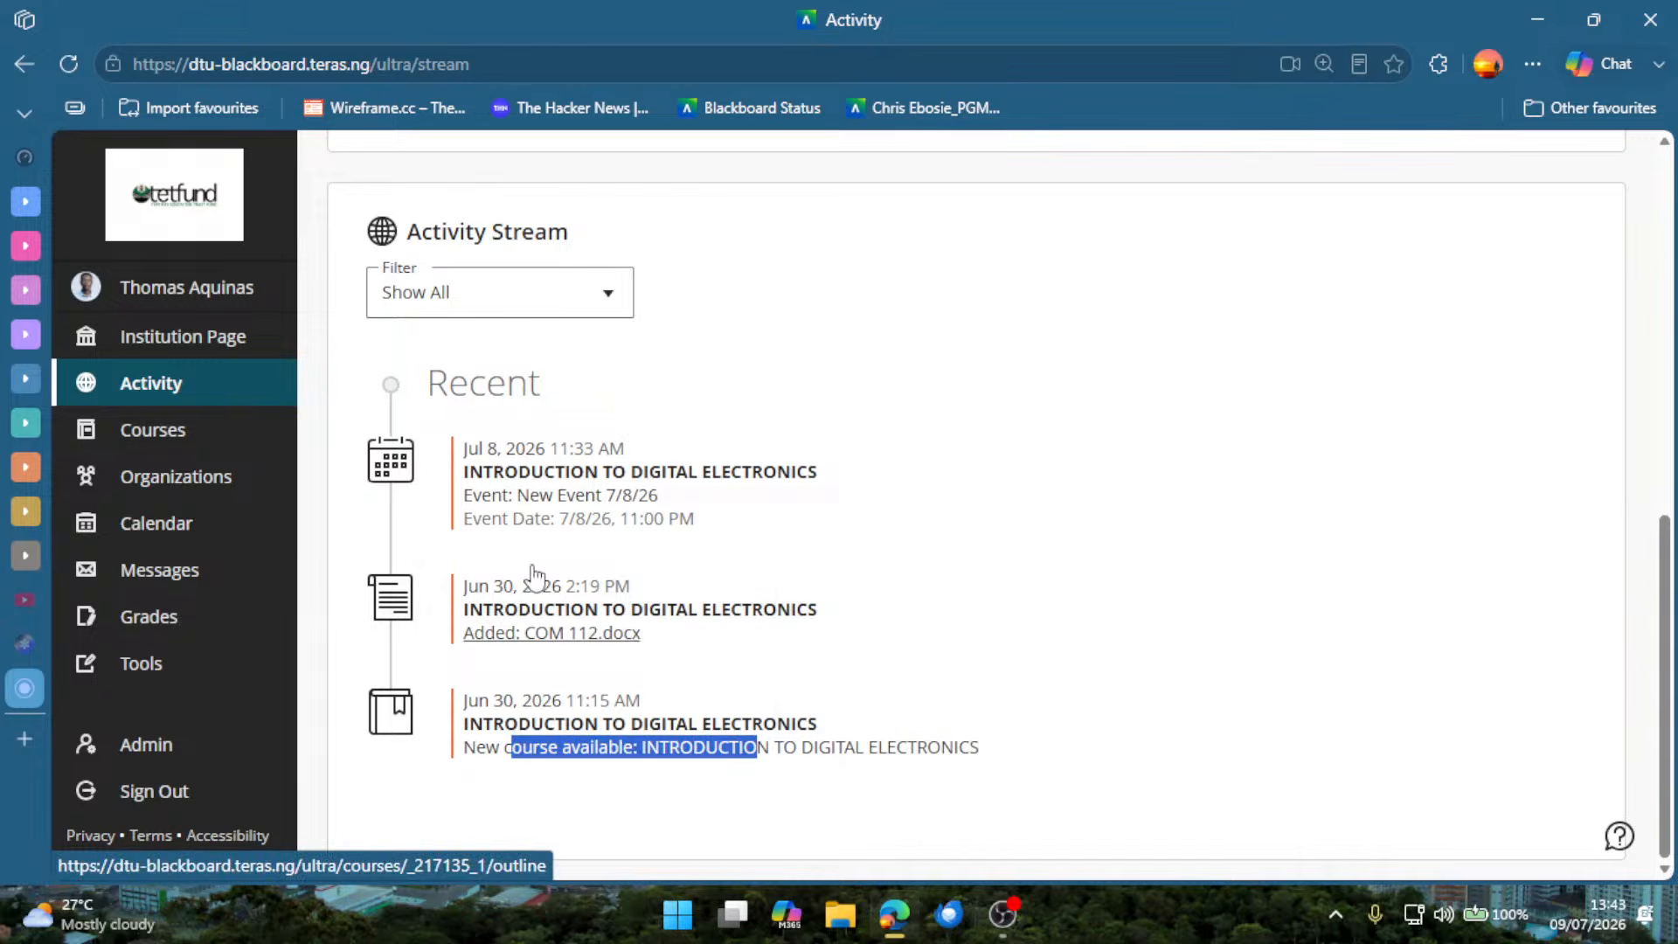
pyautogui.scroll(2, 507, 569)
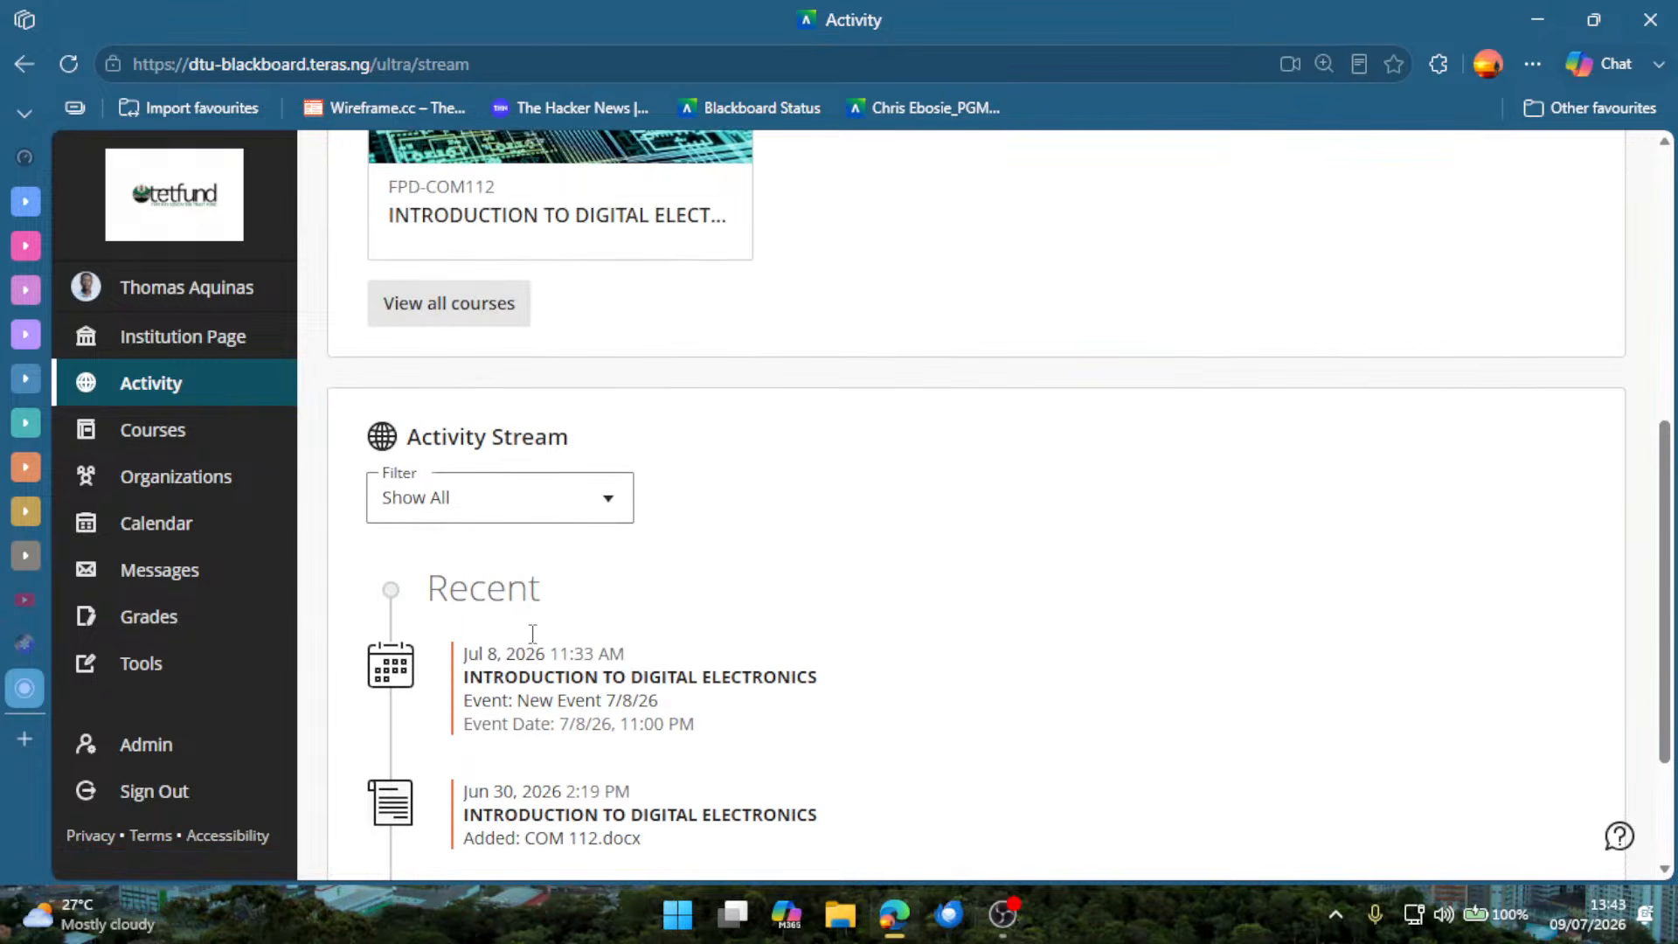
# View the Courses page and its Course Catalog, and return to the course list.
pyautogui.click(240, 470)
pyautogui.click(245, 446)
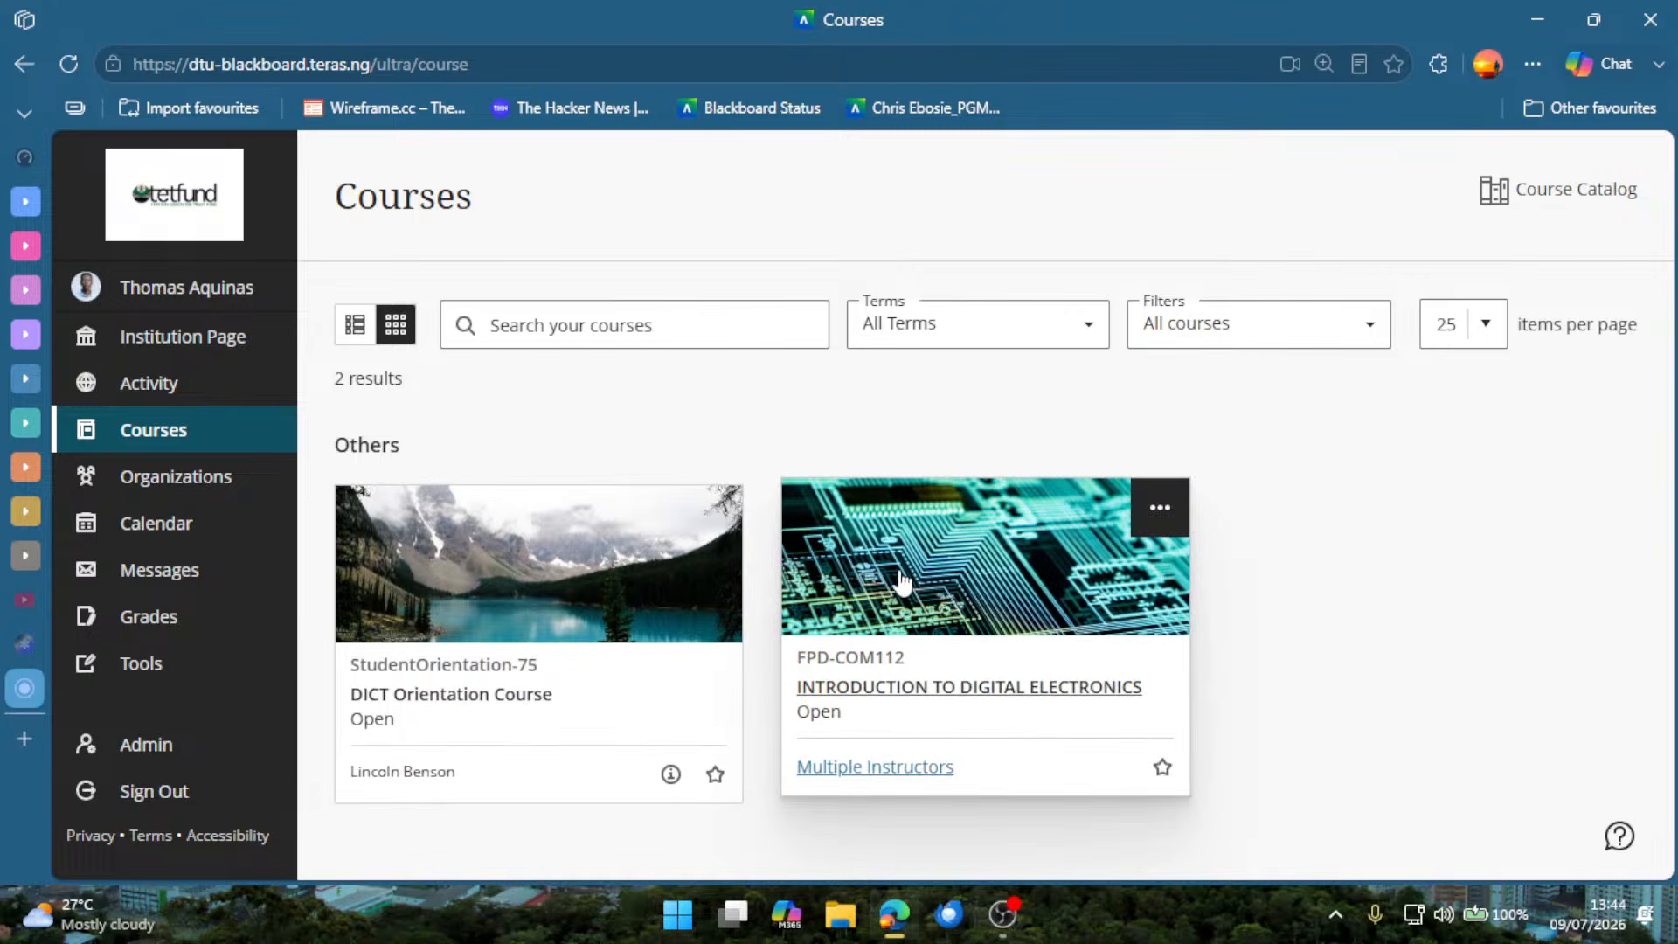
pyautogui.click(1538, 194)
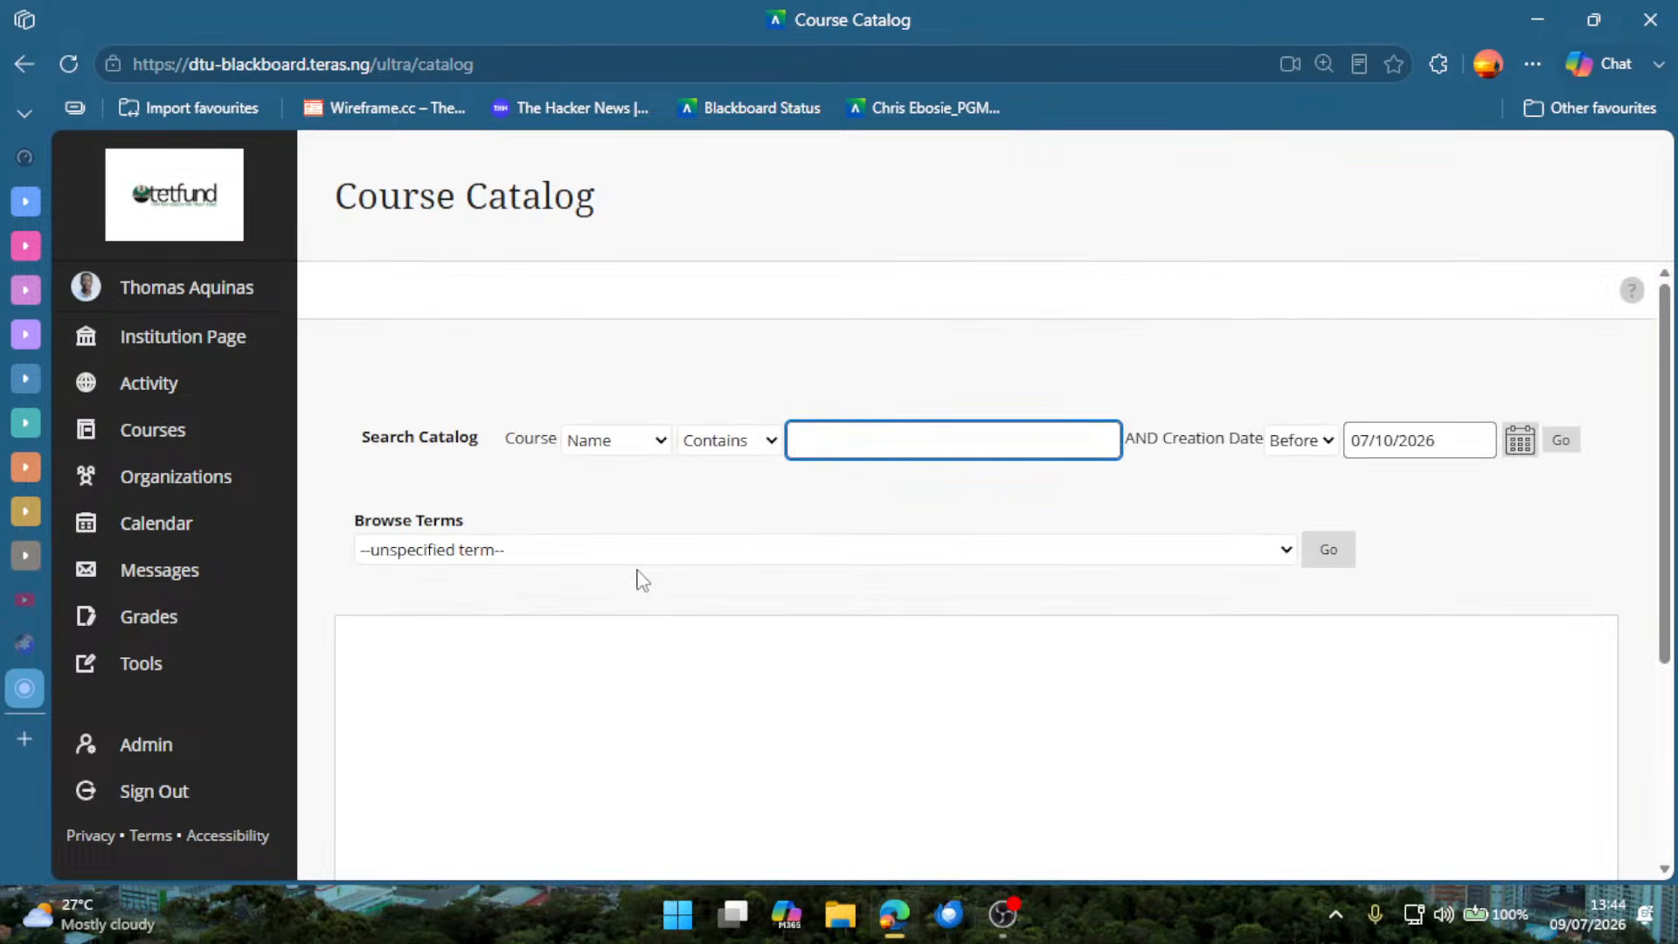
pyautogui.click(24, 64)
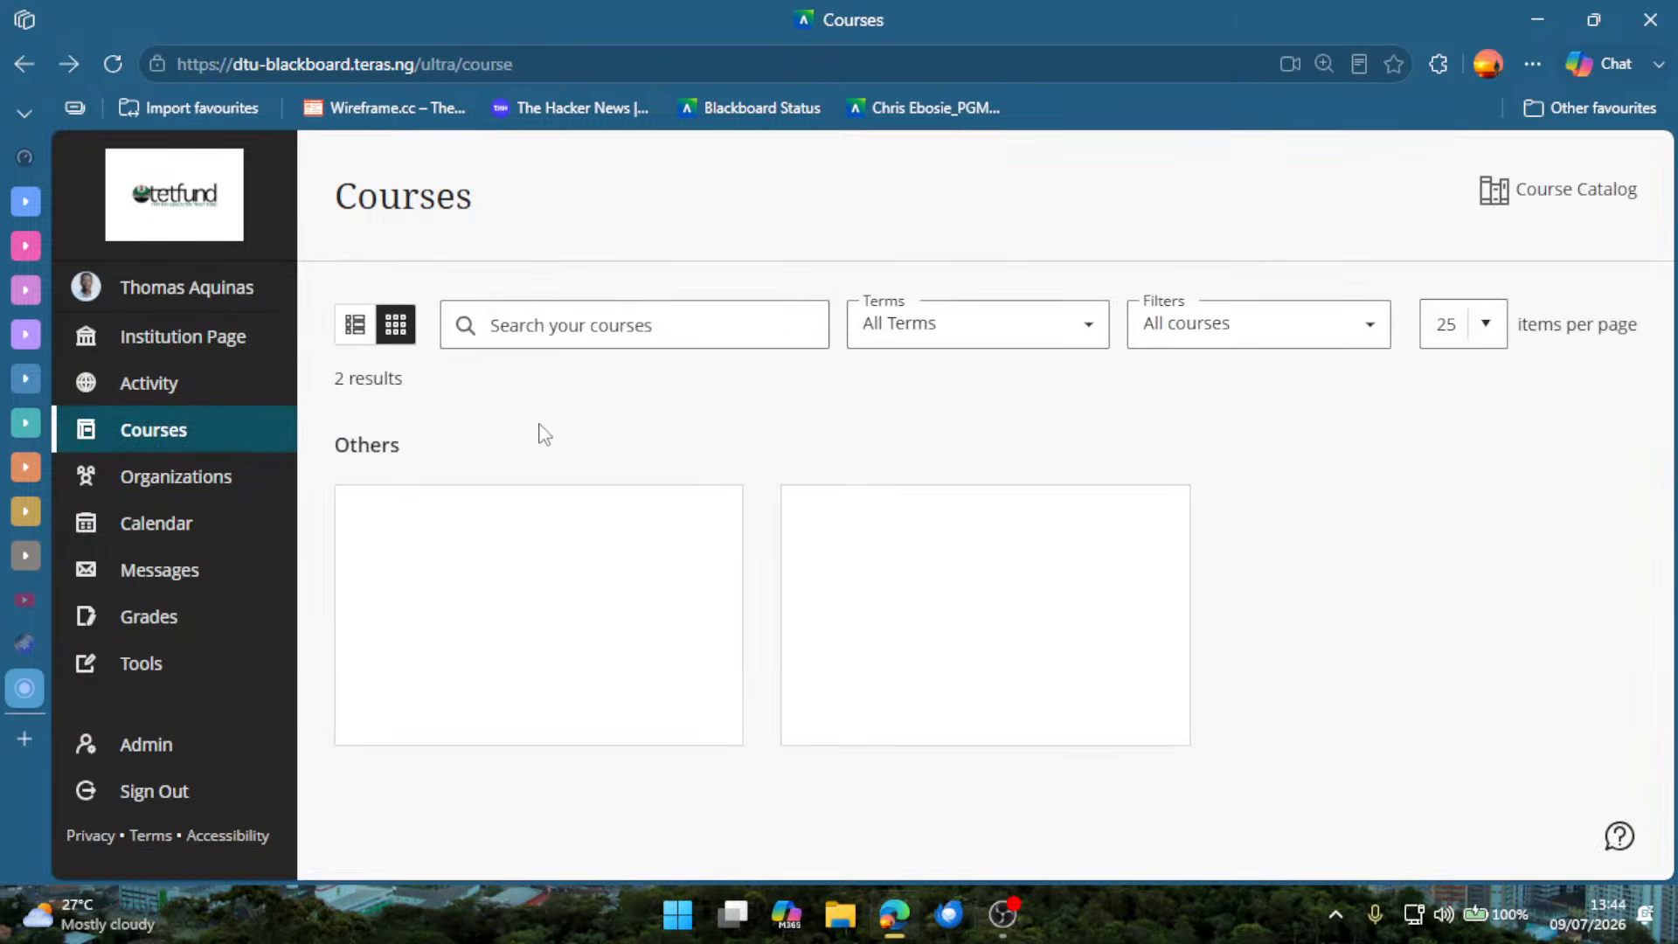
# View the Organizations page and its Organization Catalog, and return to the organization list.
pyautogui.click(215, 489)
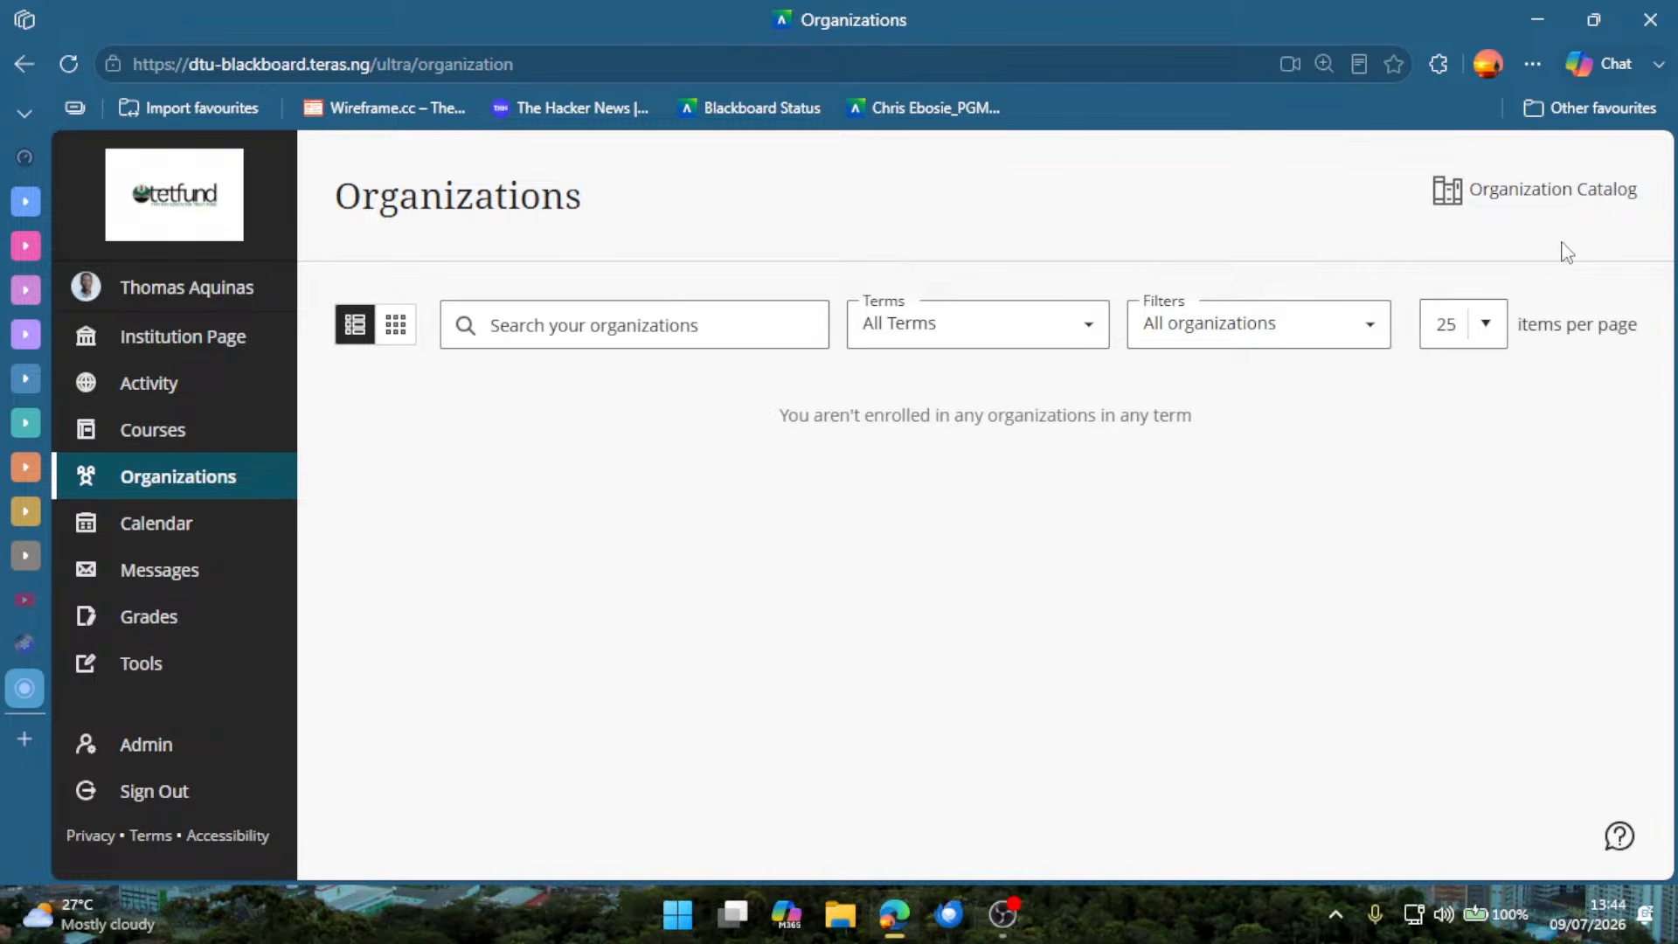
pyautogui.click(1536, 194)
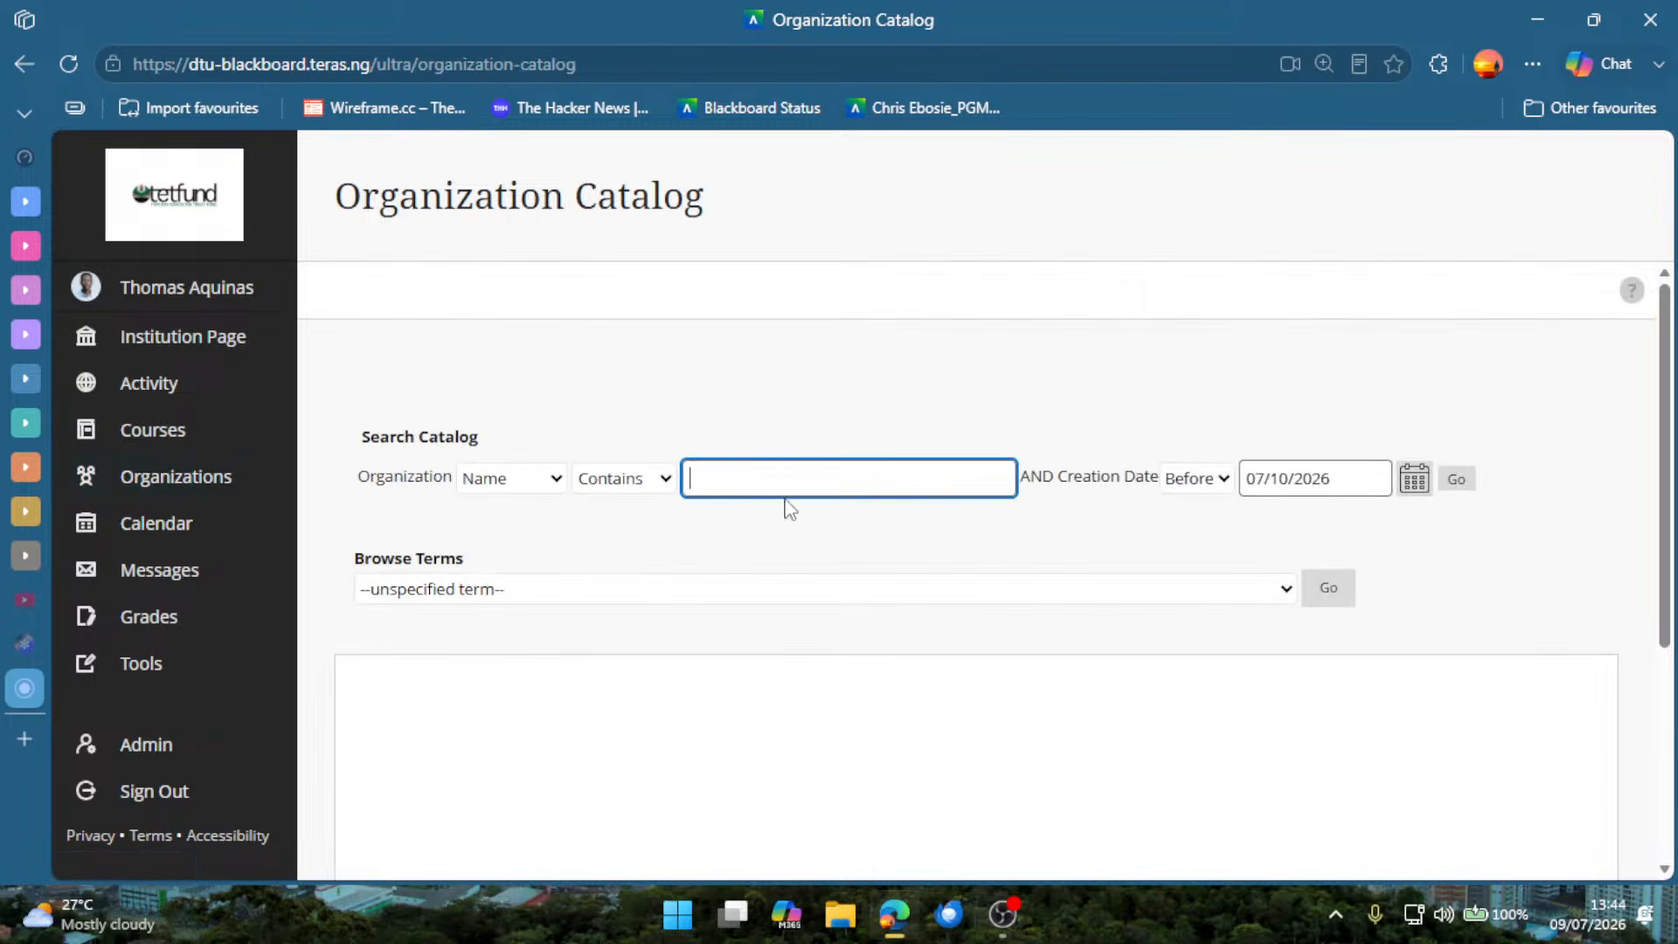
pyautogui.hotkey('alt', 'Left')
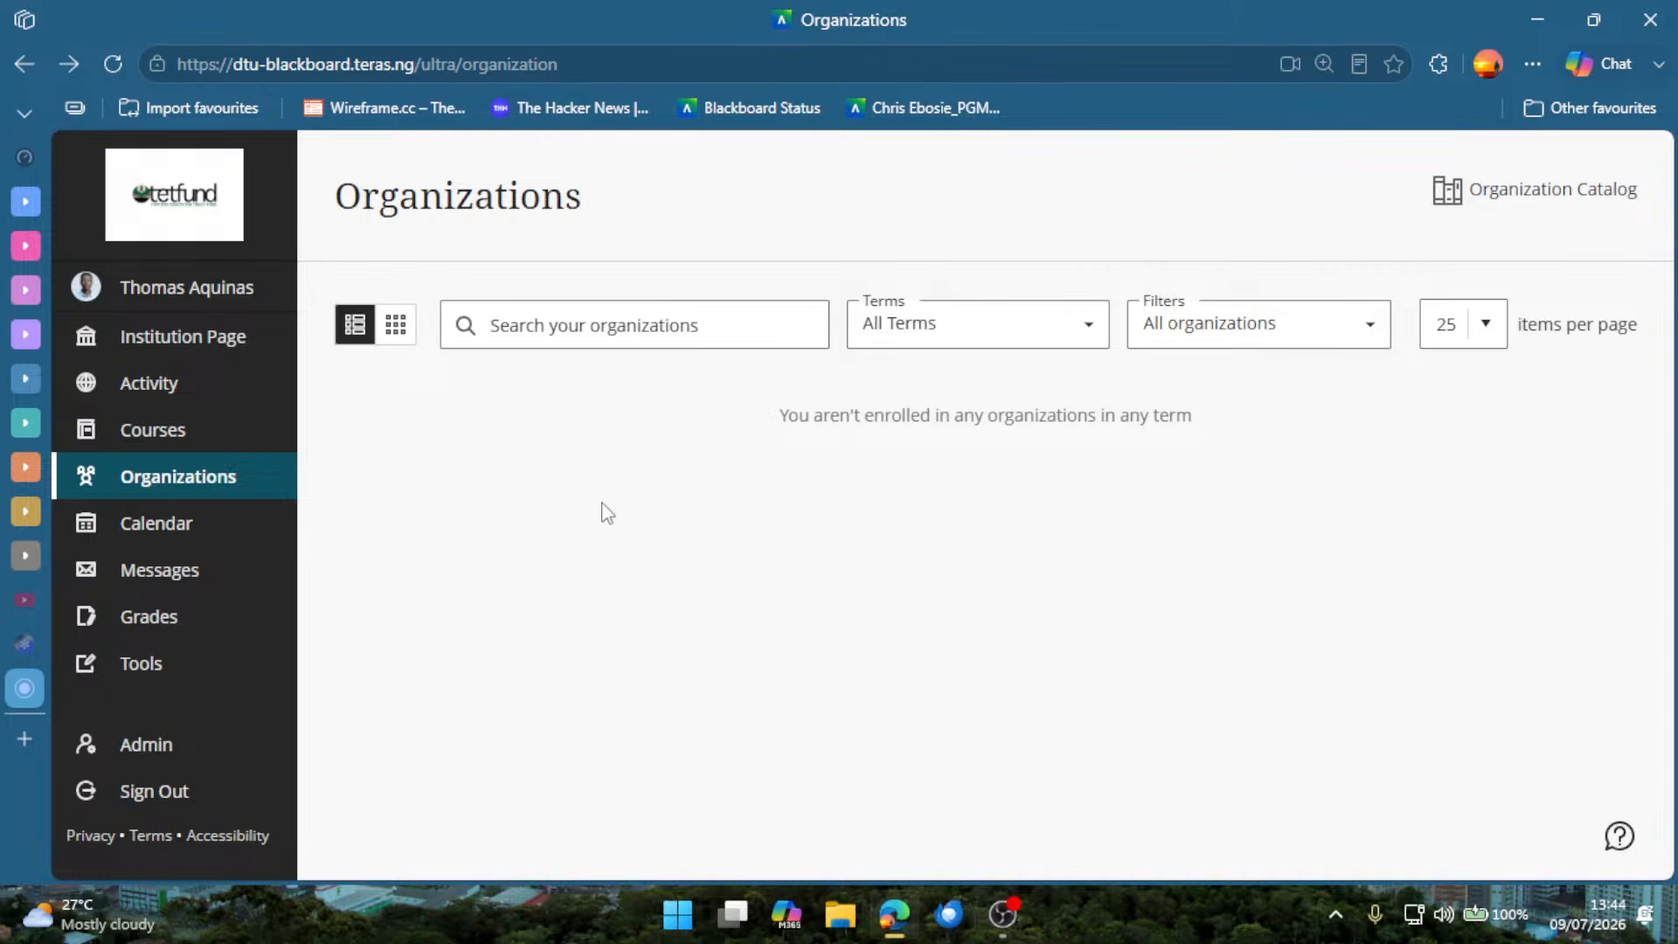
# View the global Calendar, Messages, Grades and Tools pages, and return to the Institution Page.
pyautogui.click(261, 529)
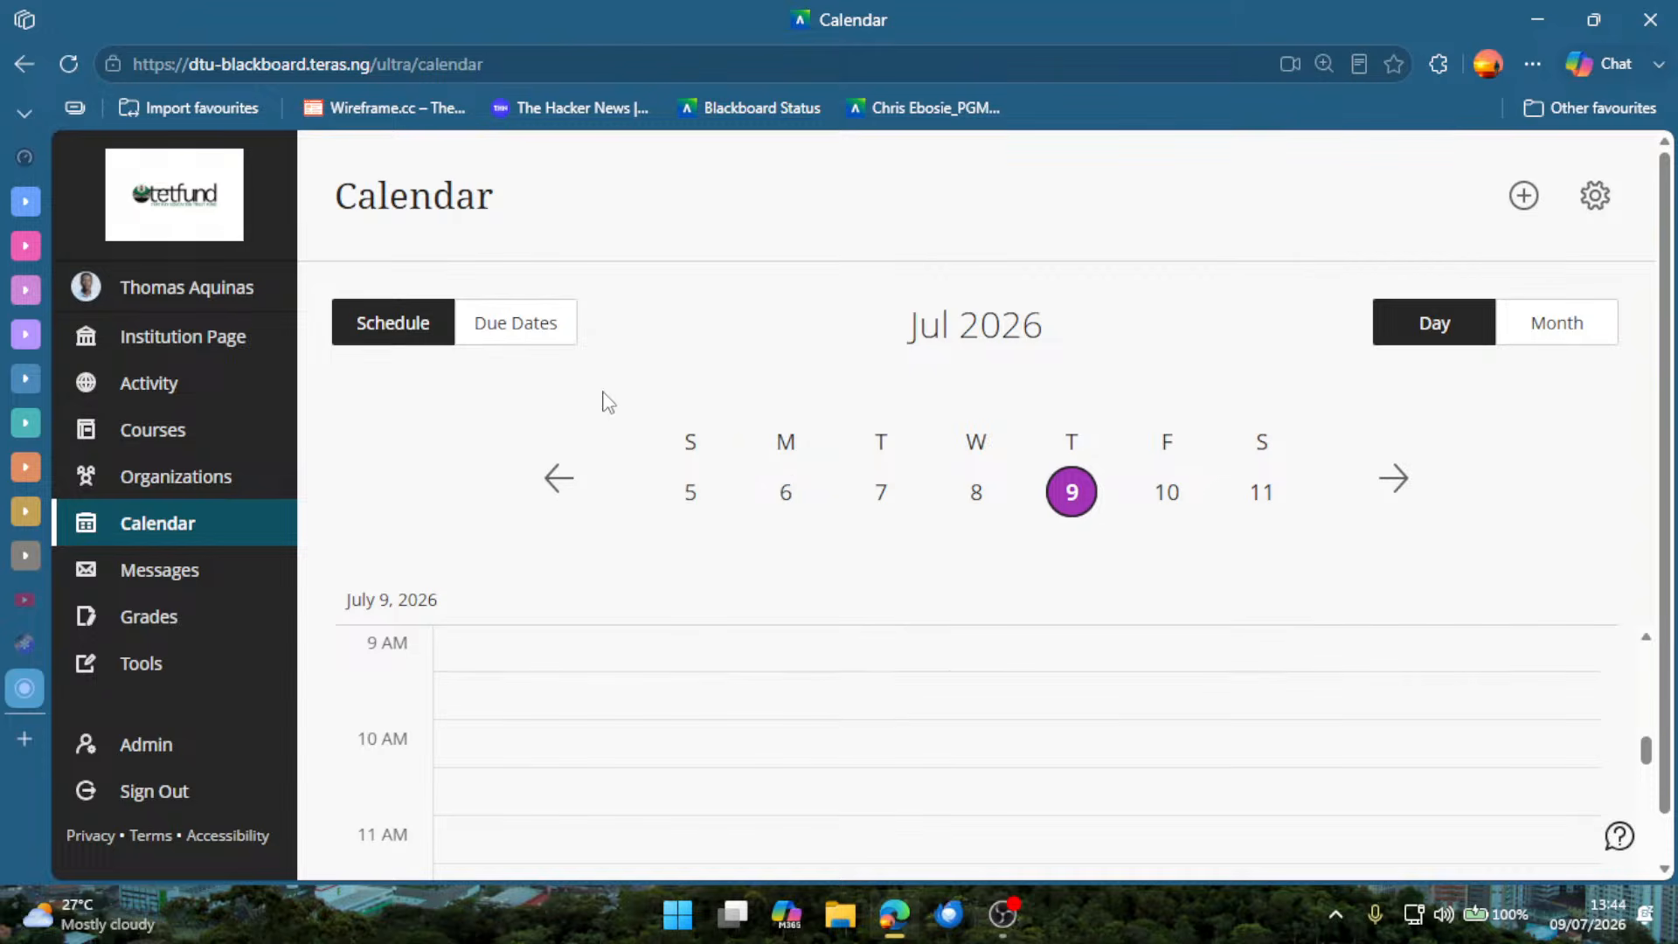
pyautogui.click(271, 586)
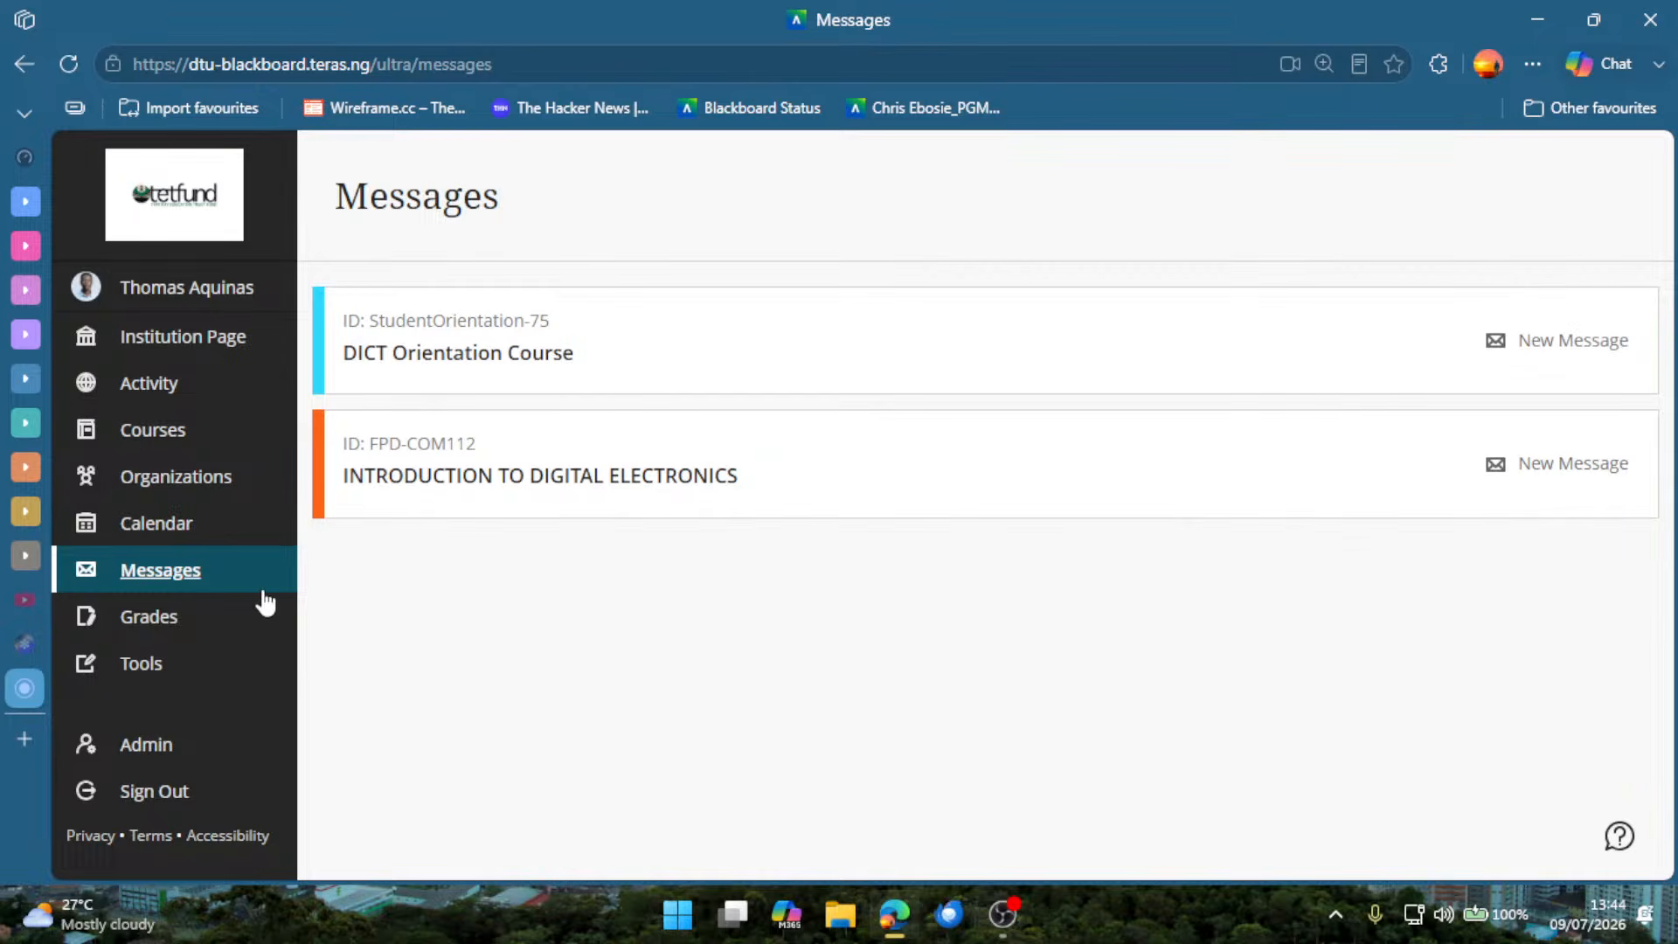
pyautogui.click(203, 618)
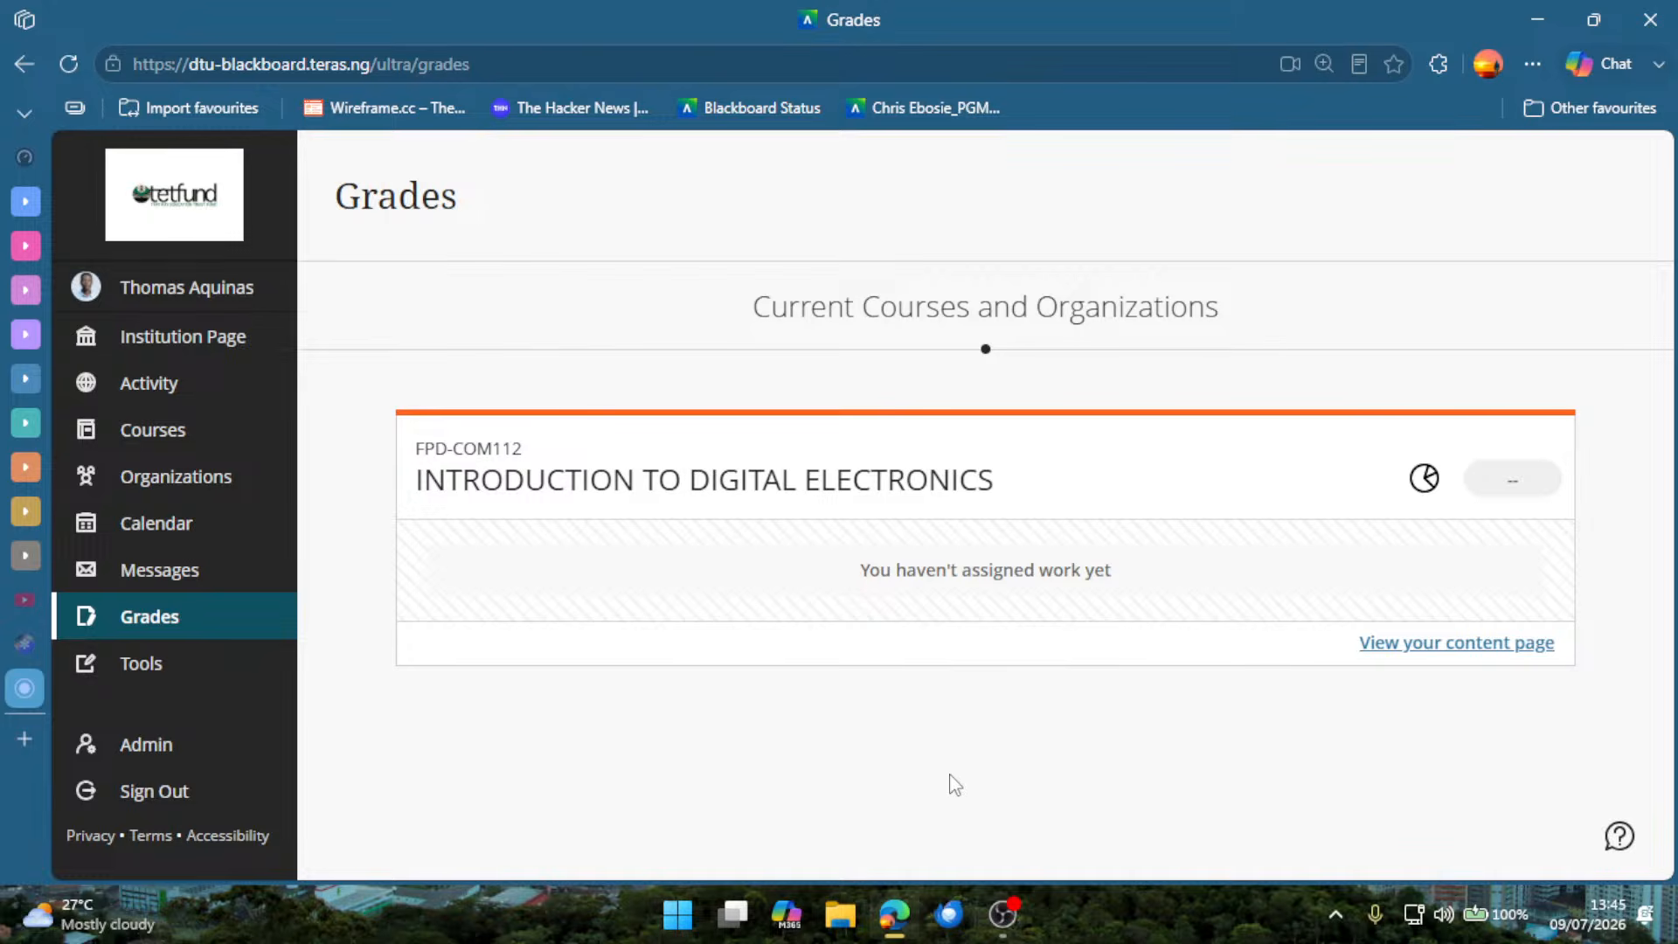
pyautogui.click(186, 681)
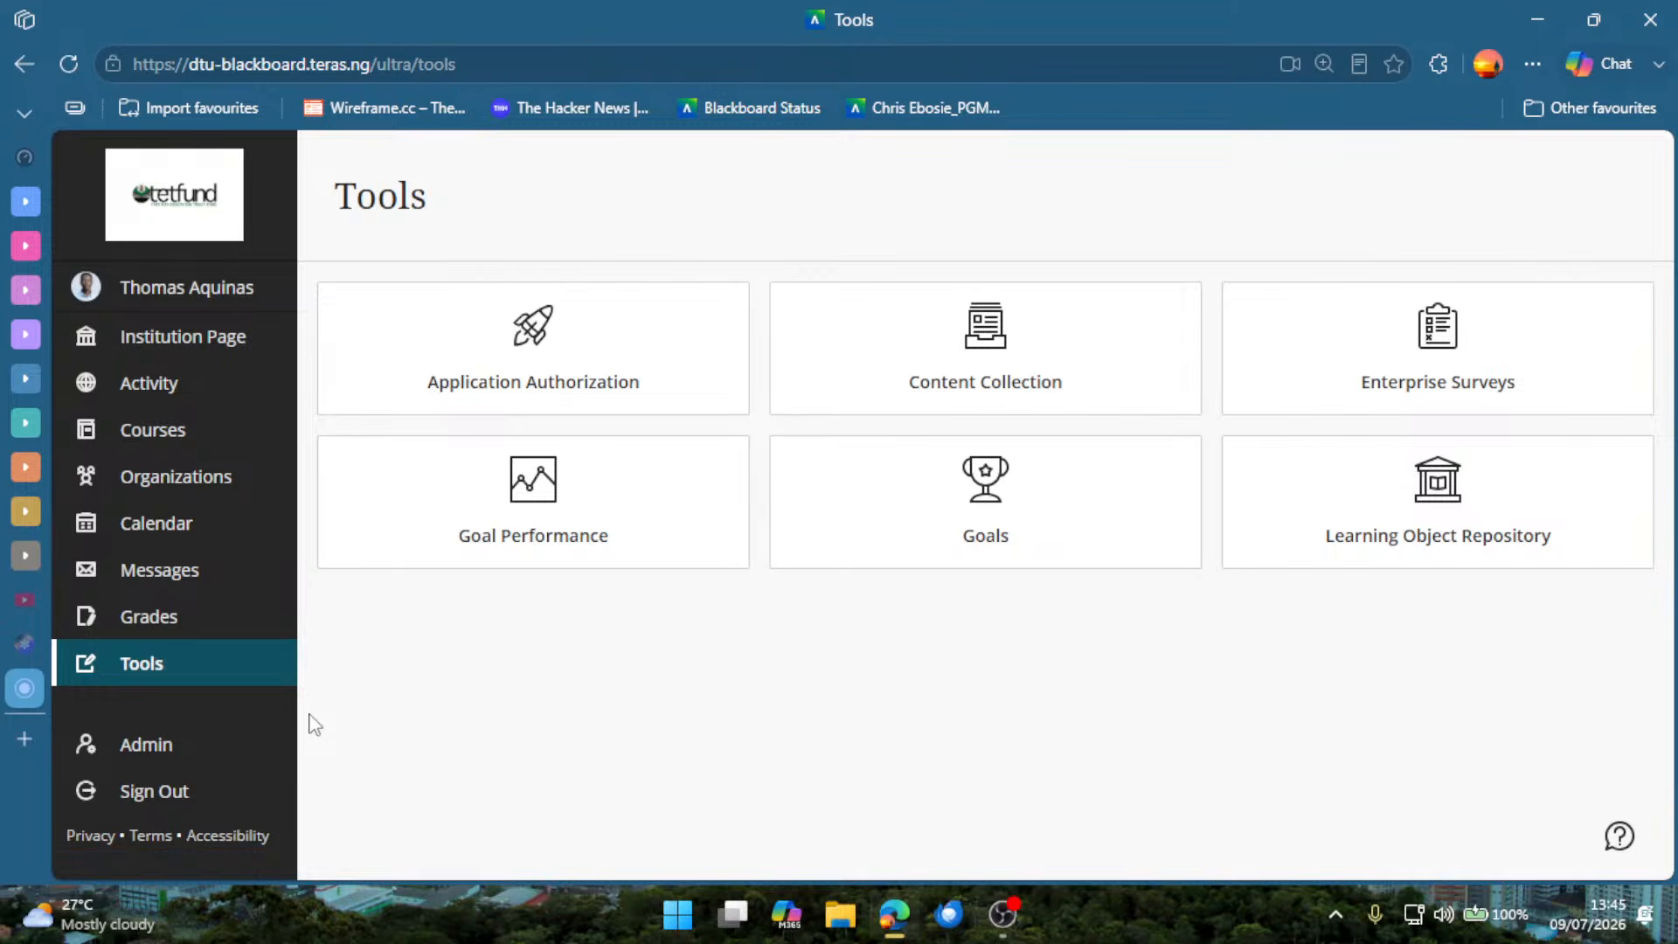
pyautogui.click(162, 336)
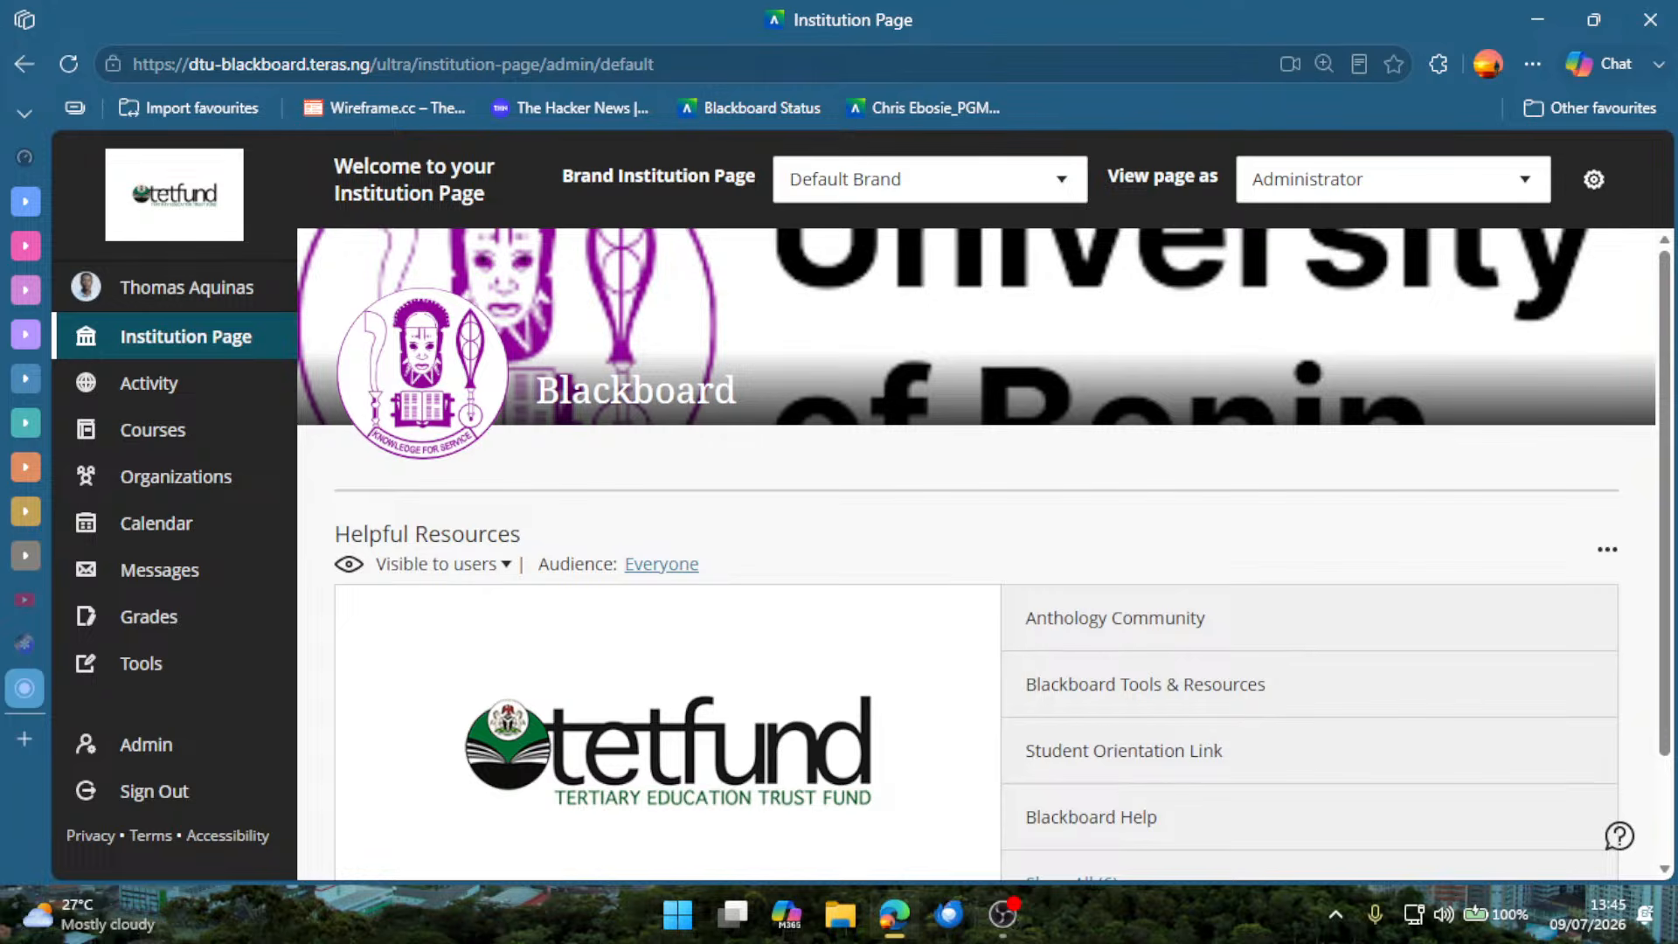
pyautogui.hotkey('alt', 'Tab')
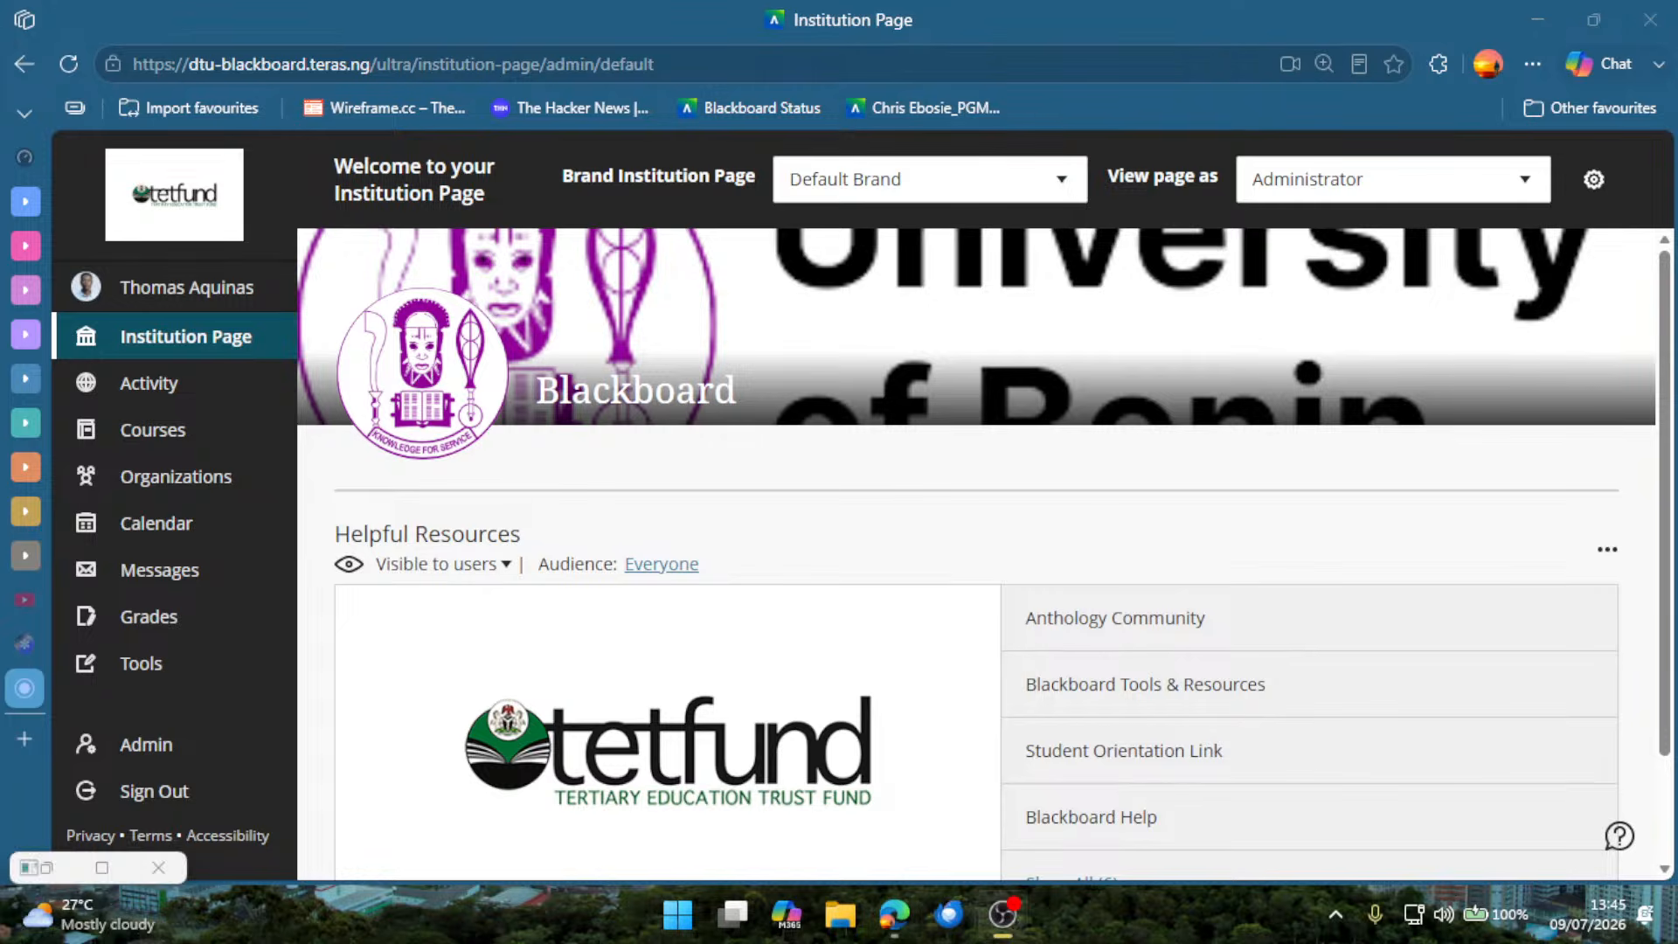